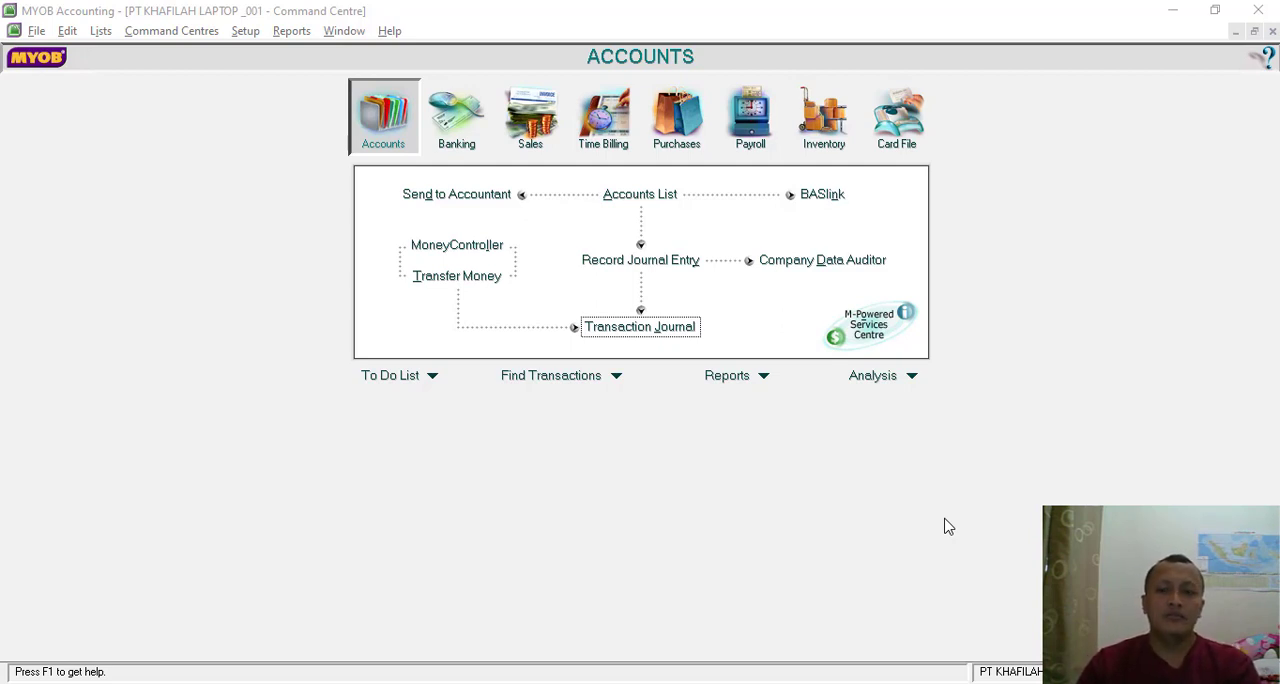
- Switch to the Nitro Pro document and view the Transaksi 1 cash receipt voucher dated 2-Dec-18
left_click(740, 683)
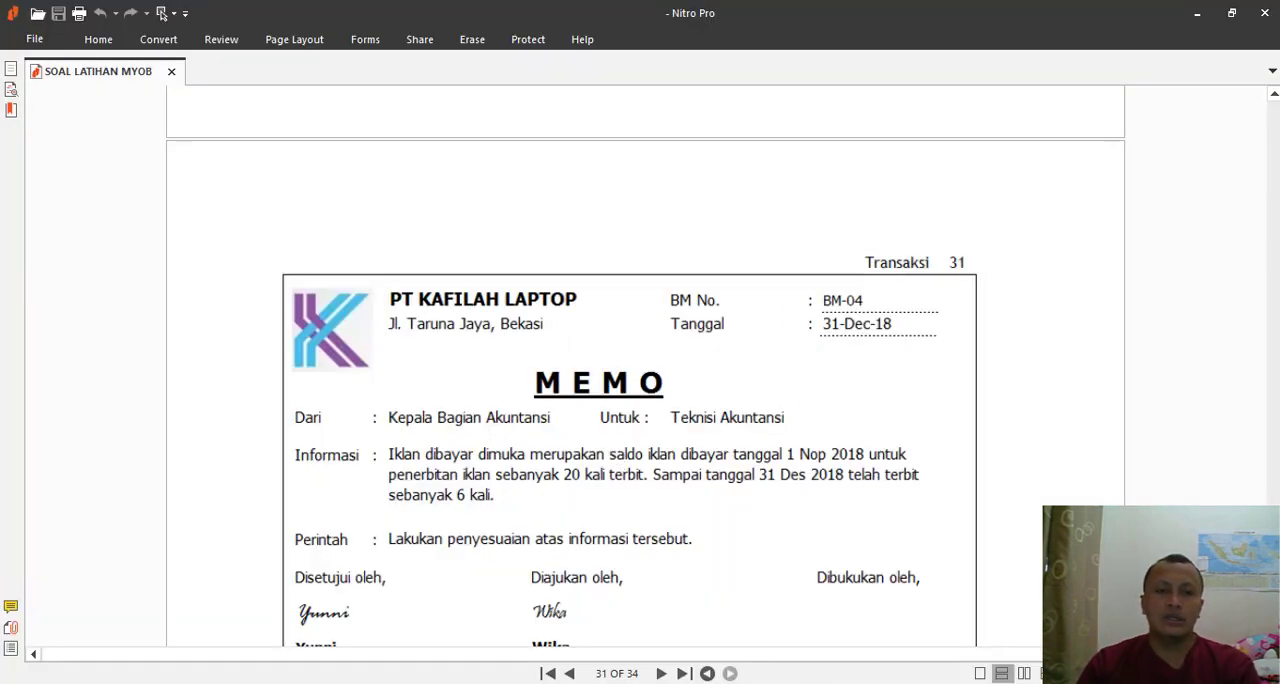
left_click_drag(1273, 577, 1273, 282)
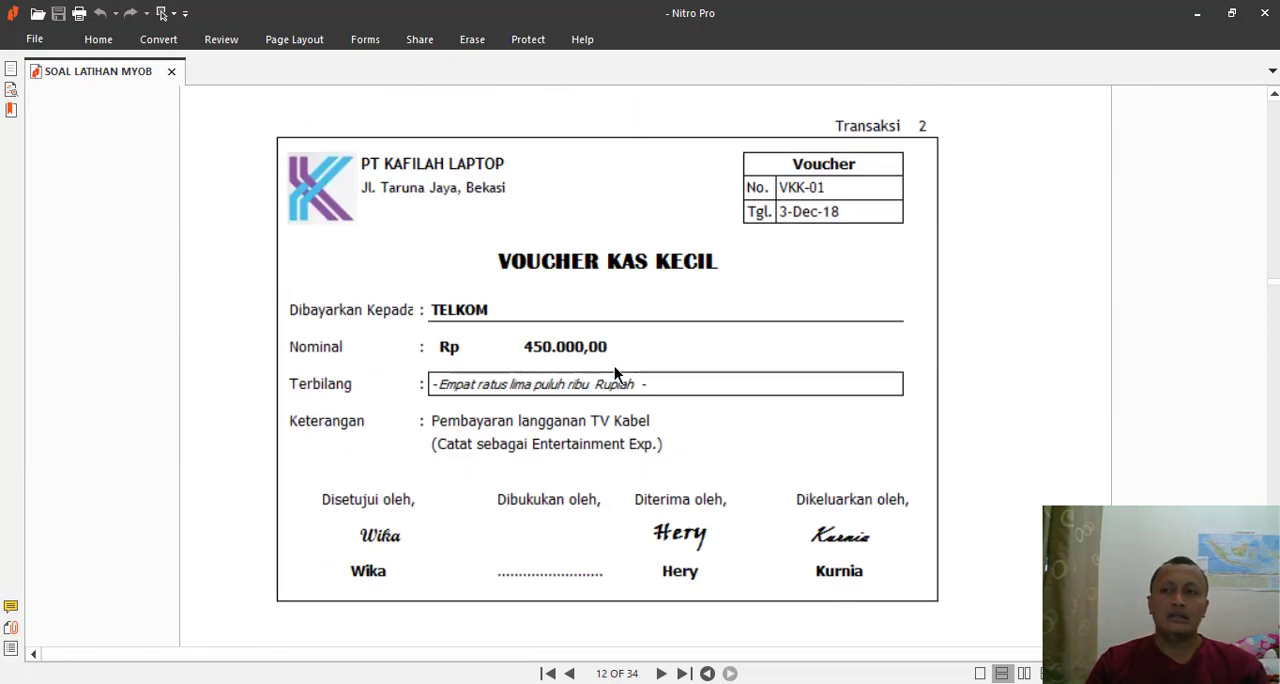
scroll(614, 365, "up", 5)
scroll(616, 371, "up", 4)
scroll(613, 363, "down", 2)
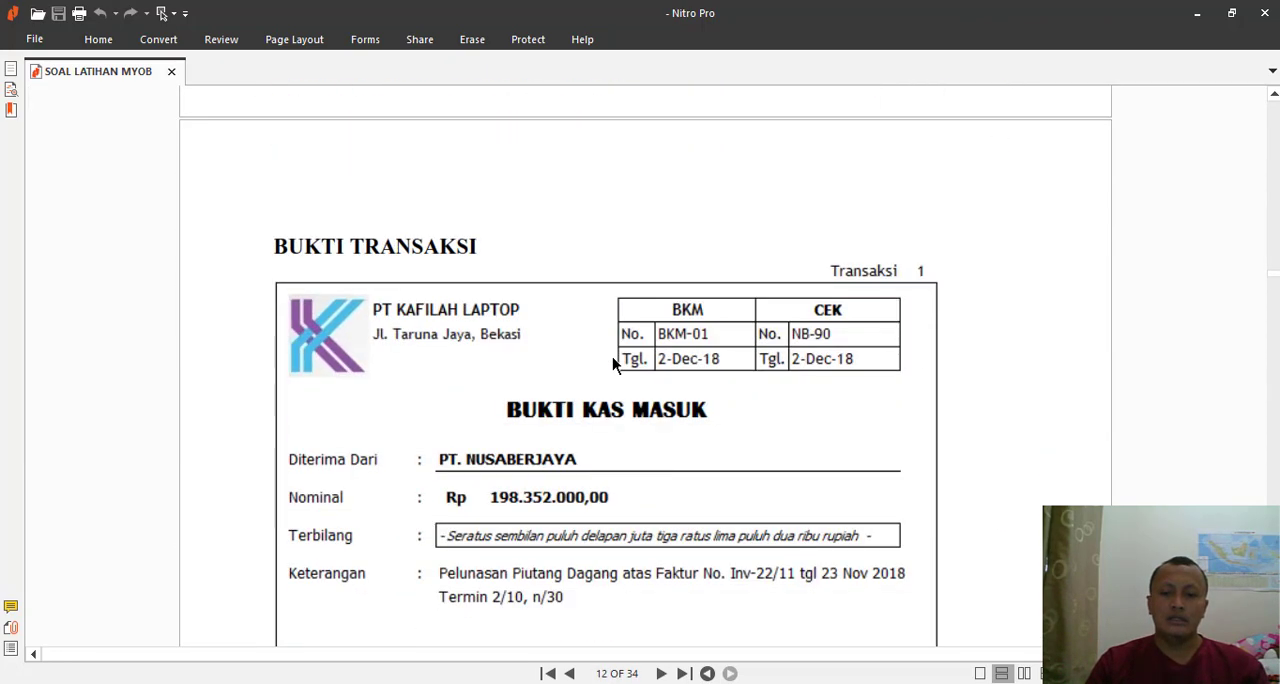
scroll(614, 366, "down", 1)
scroll(614, 366, "down", 1)
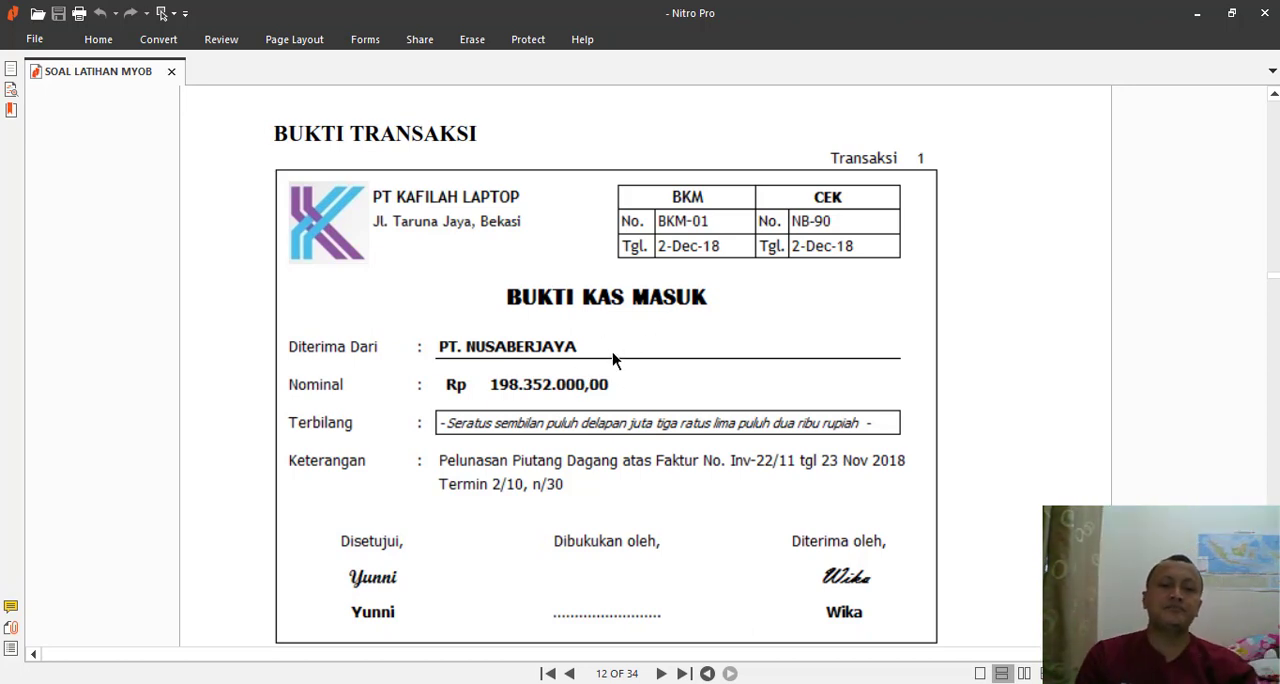
- Switch to MYOB Accounting and start a received sales payment for the customer PT NUSA BERJAYA
key("alt+Tab")
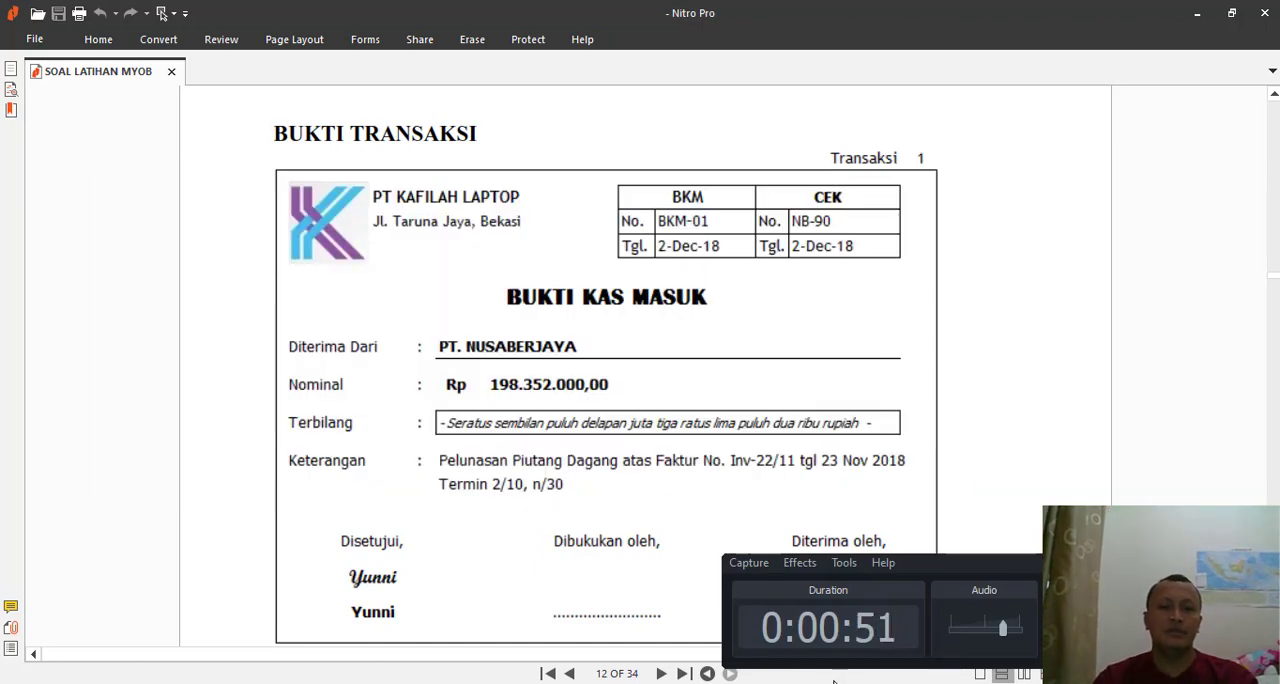
key("alt+Tab")
left_click(803, 417)
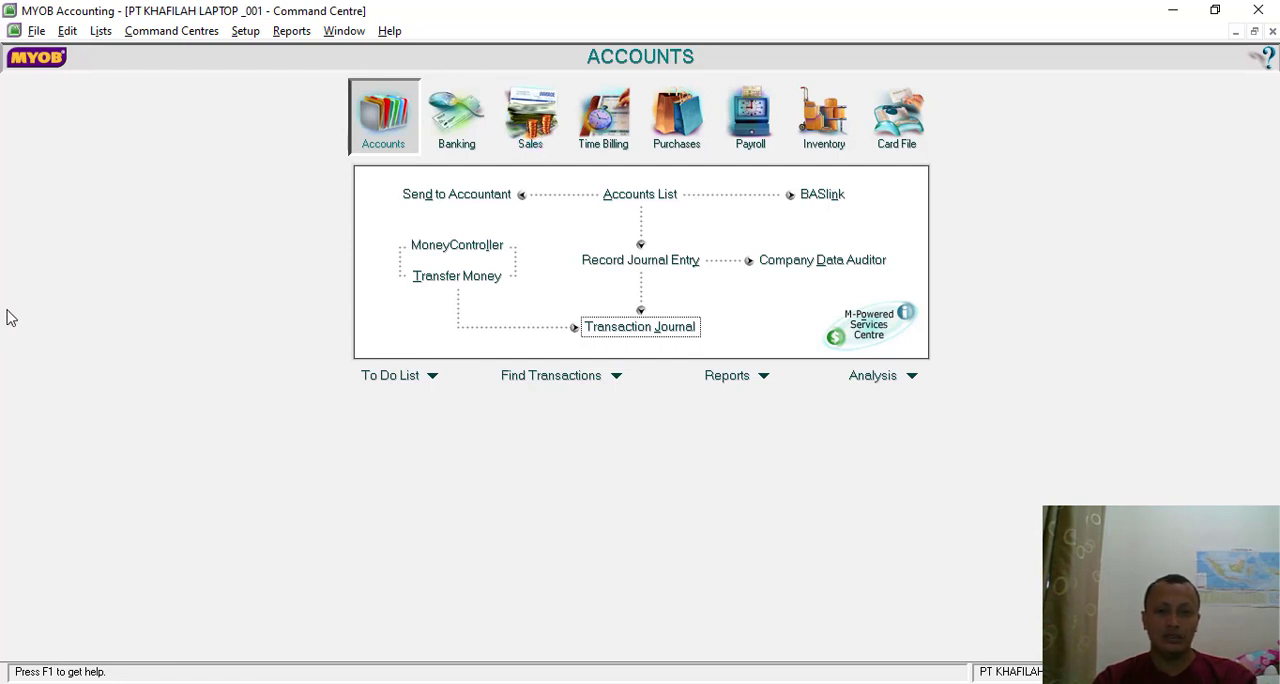
left_click(538, 110)
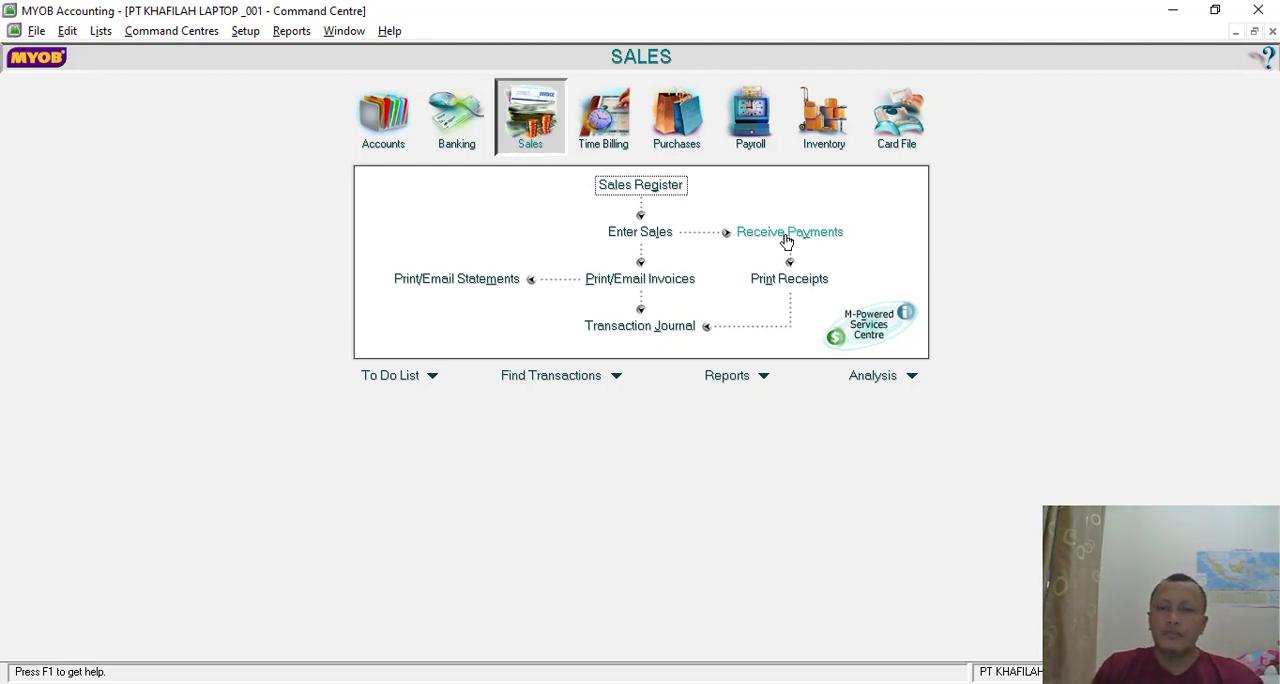
left_click(789, 236)
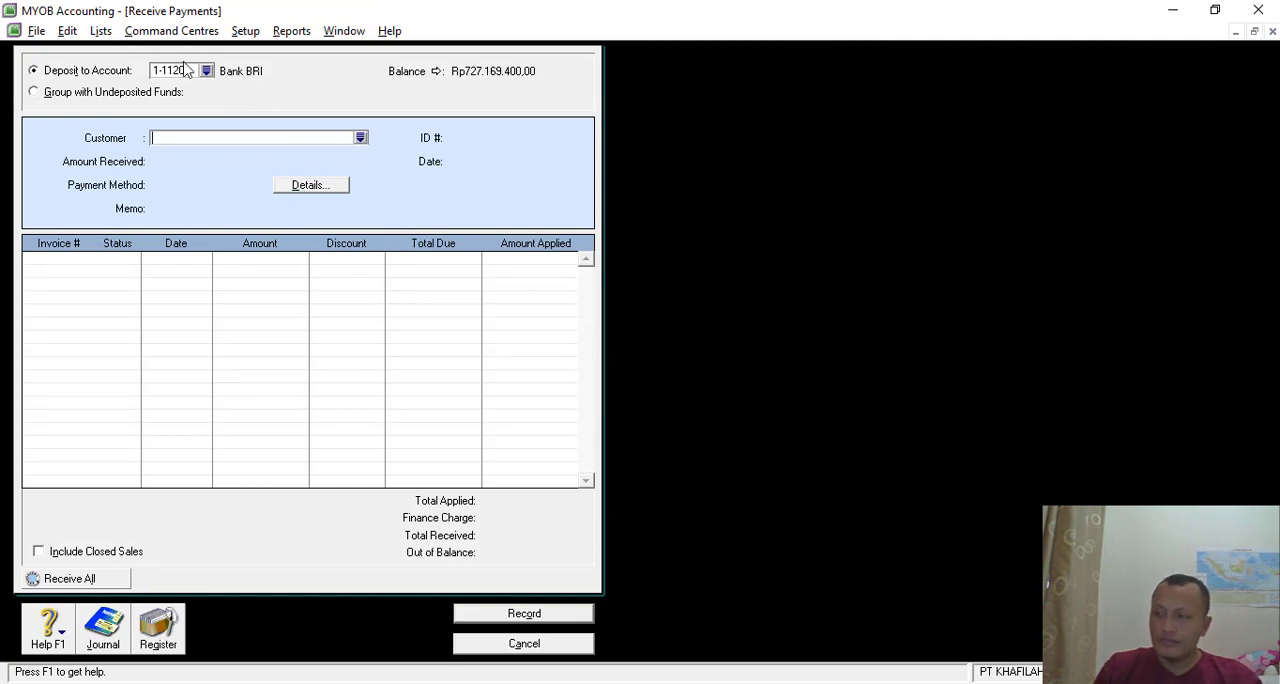
left_click(360, 137)
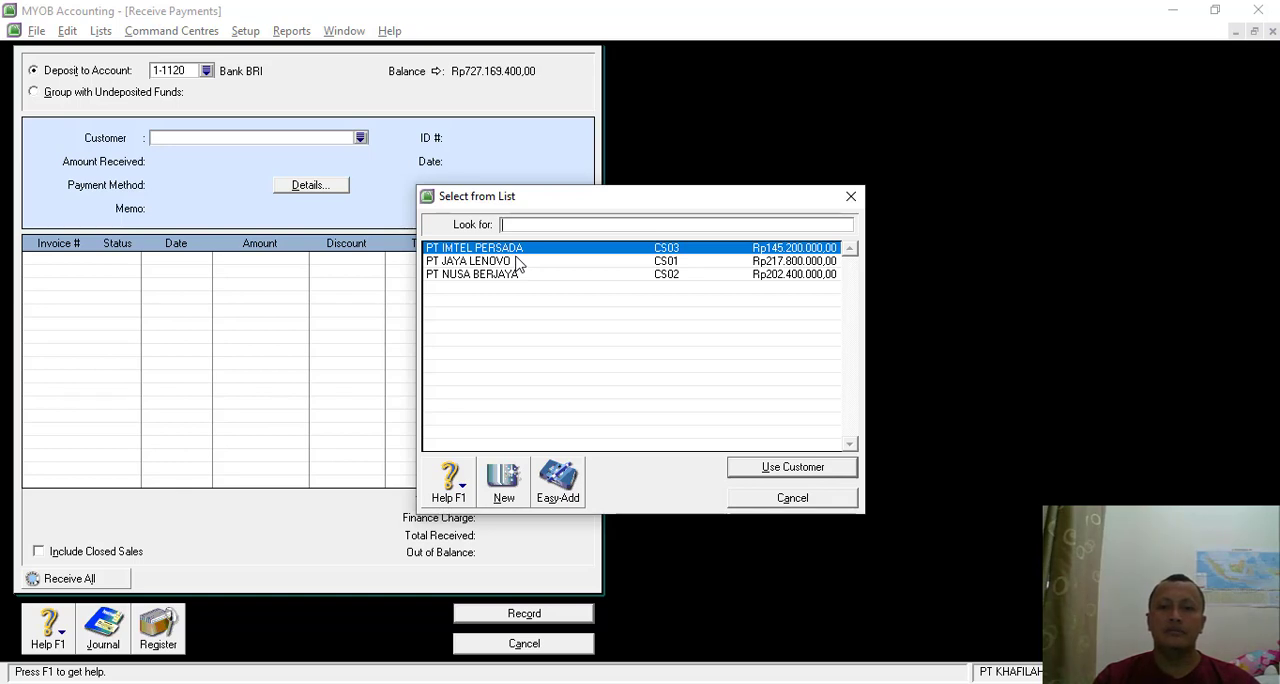
double_click(486, 278)
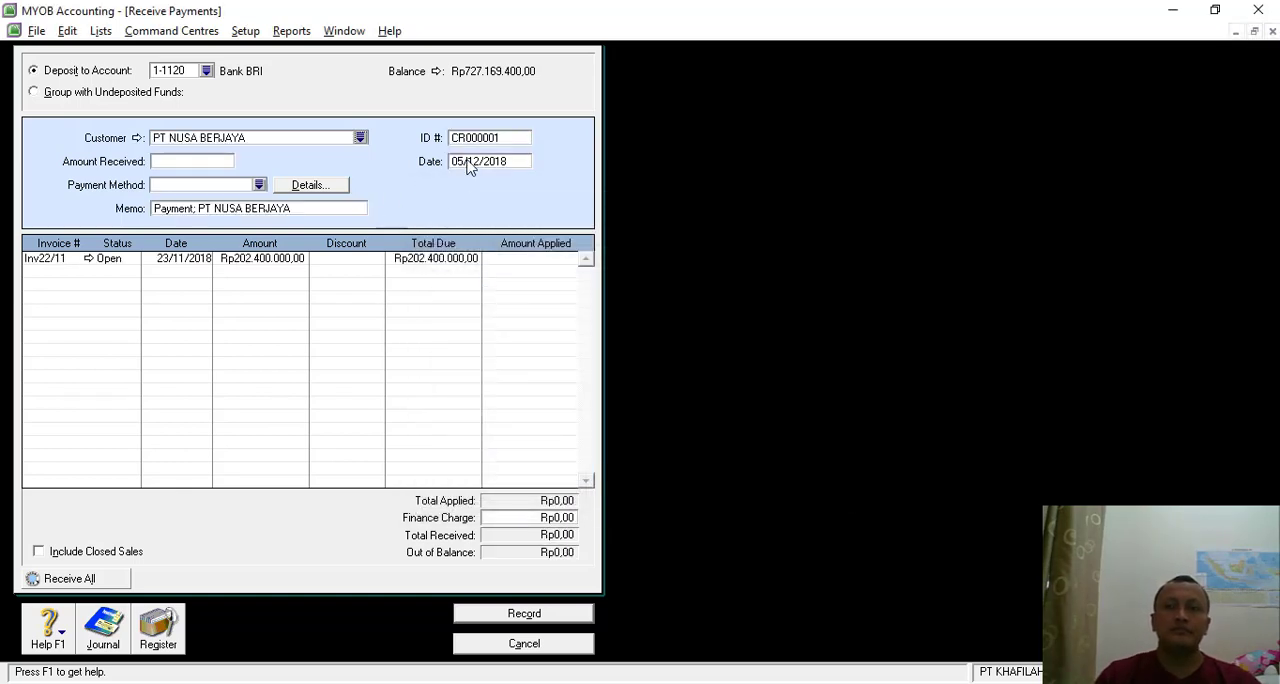
- Set the payment's ID to BKM-01 and its date to 02/12/2018
left_click(472, 138)
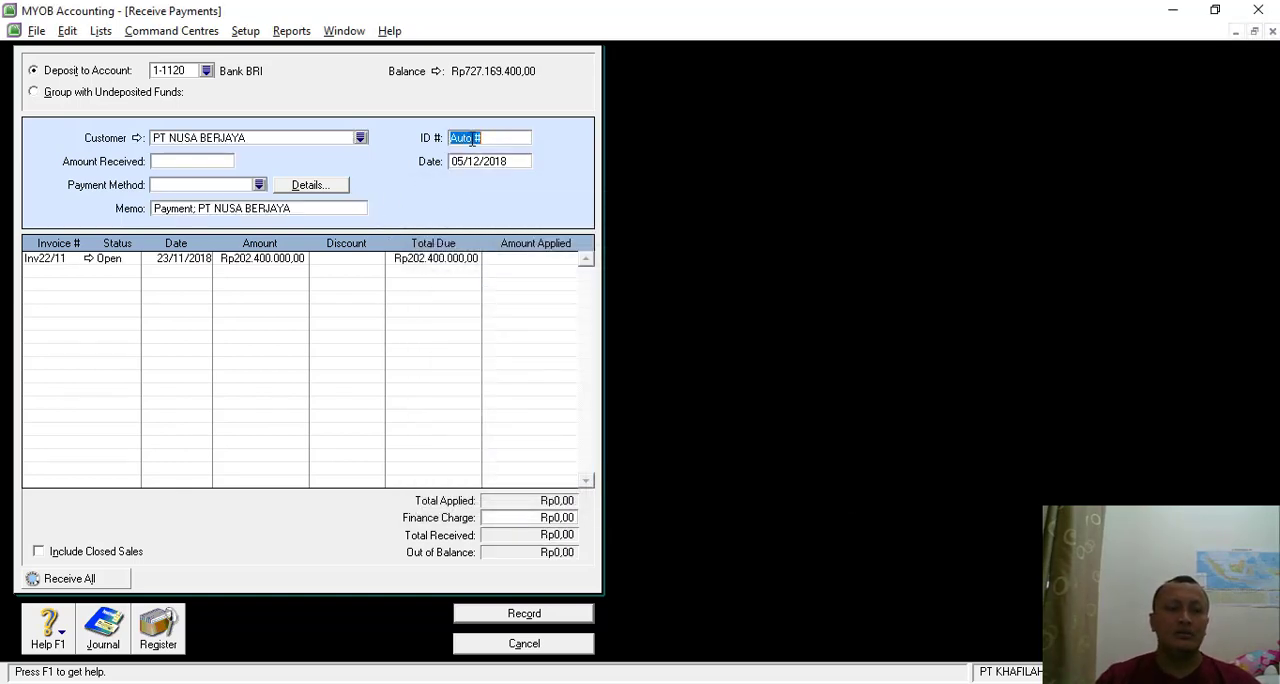
type("b")
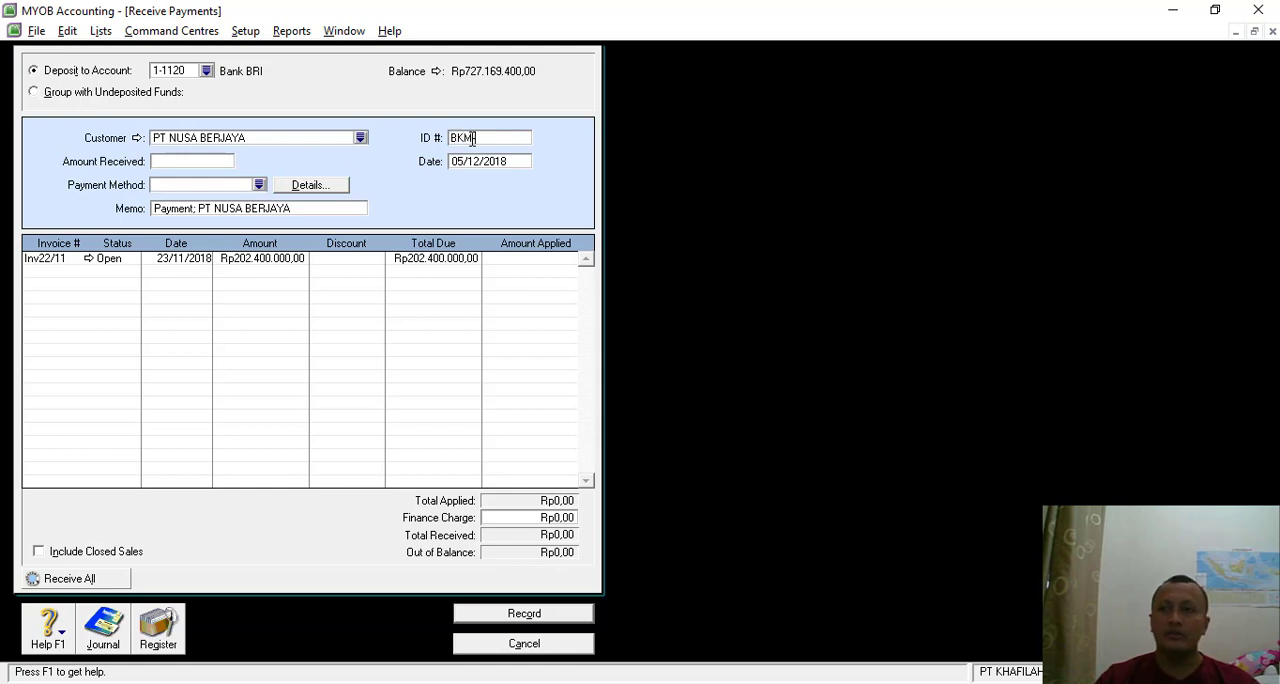
key("Tab")
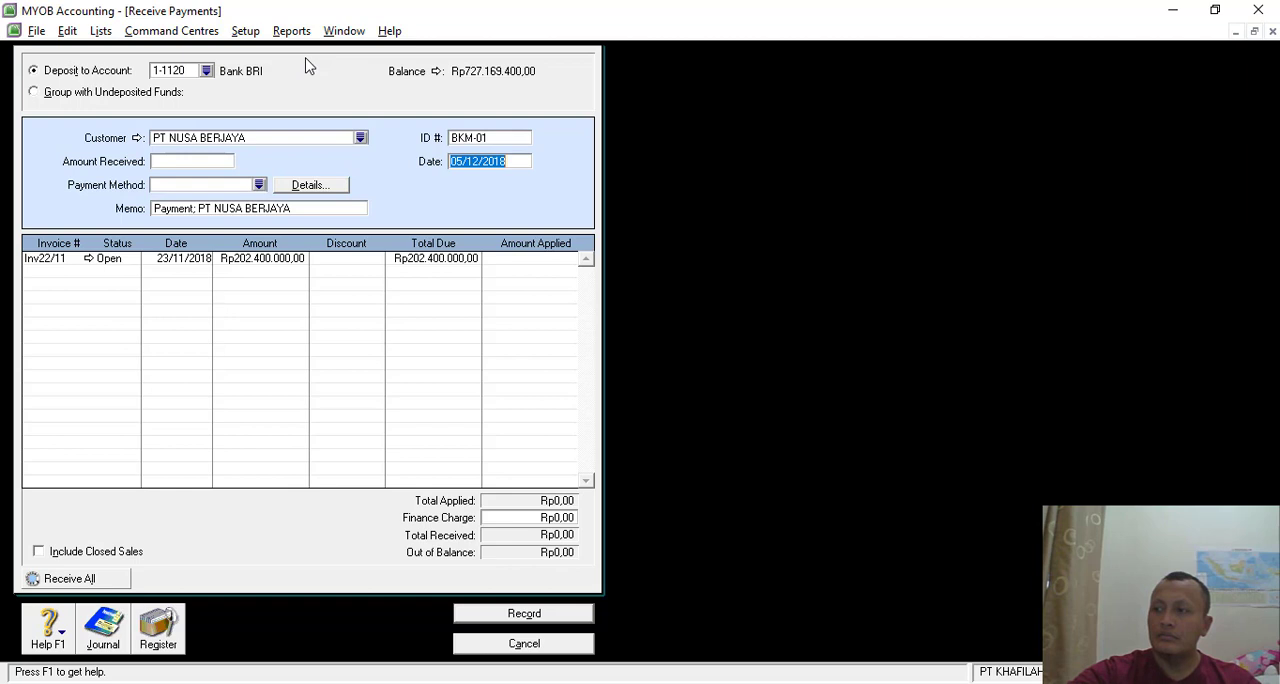
key("F9")
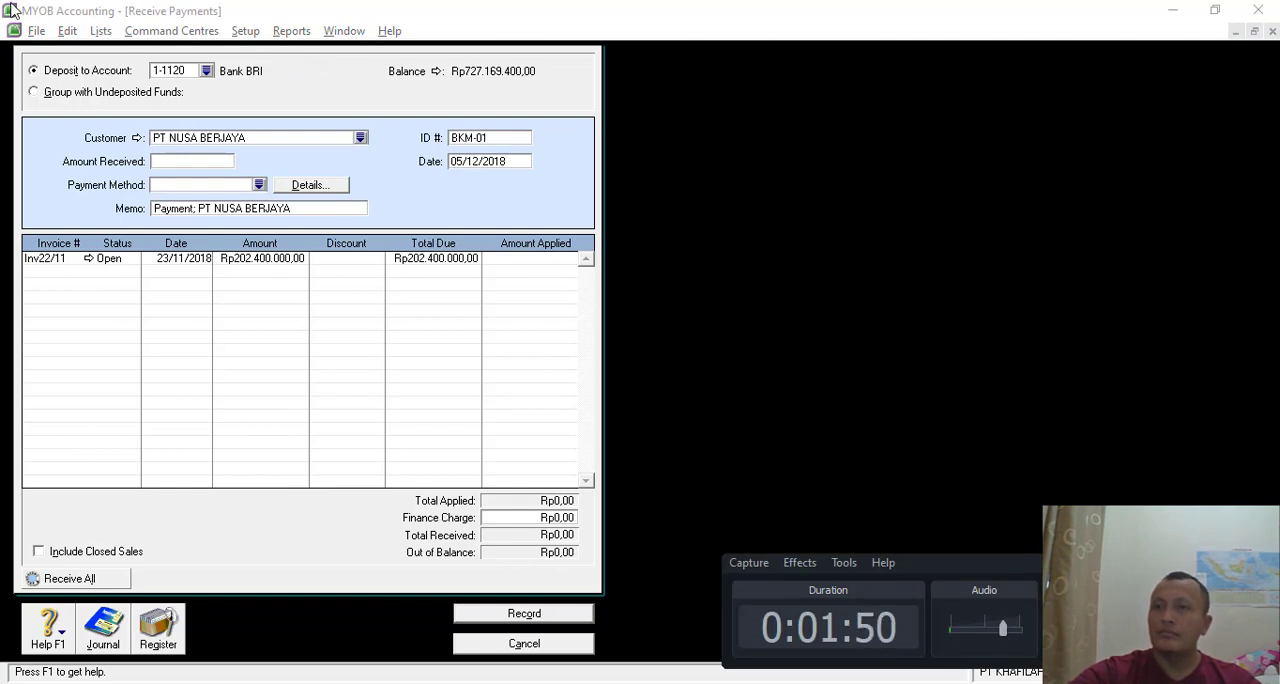
left_click(834, 168)
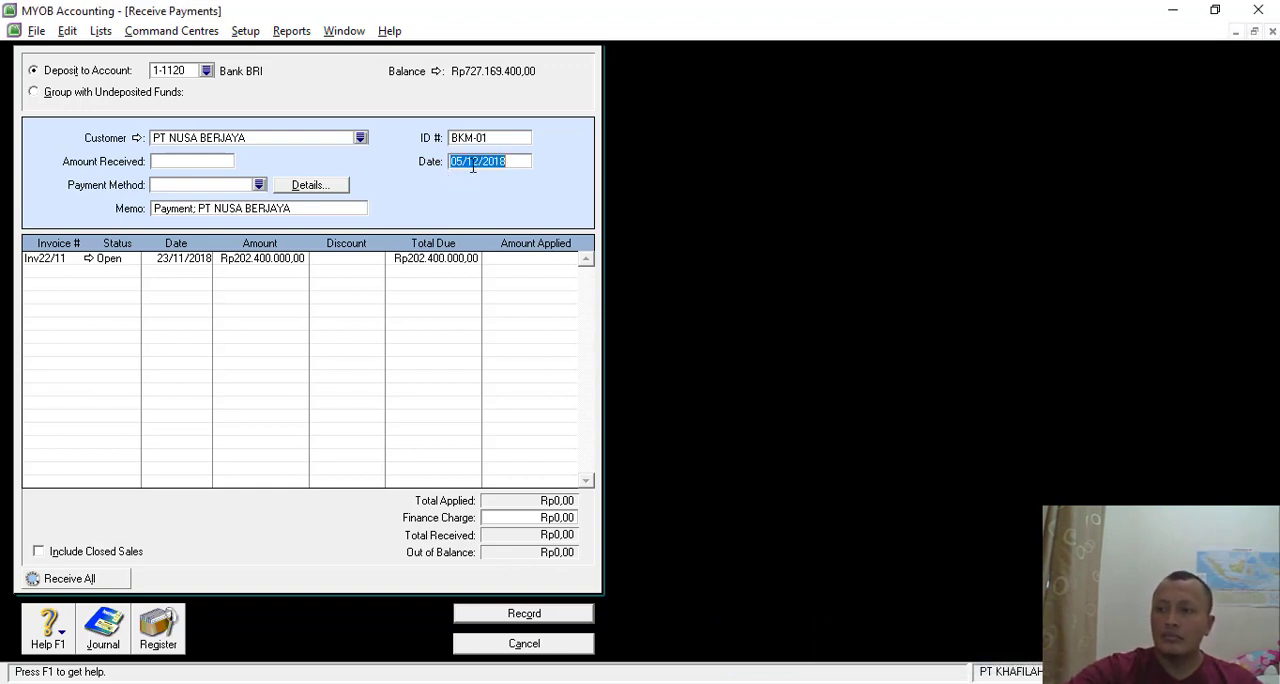
type("02/")
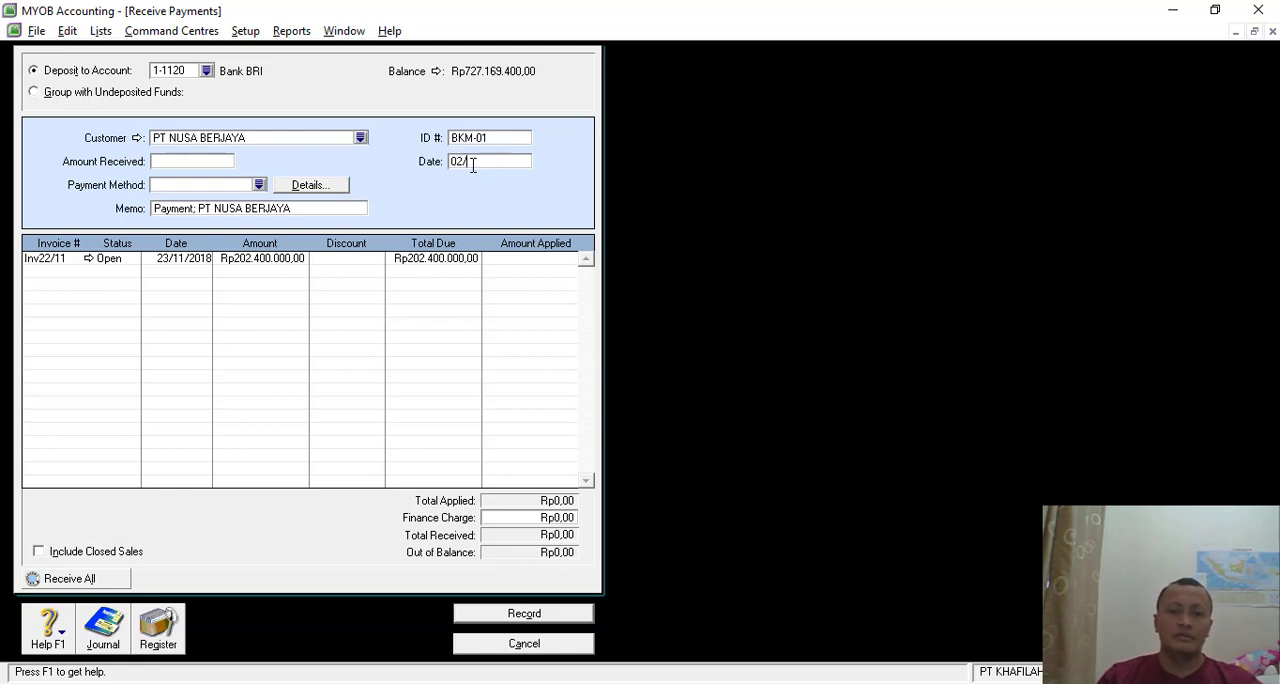
type("12/2018")
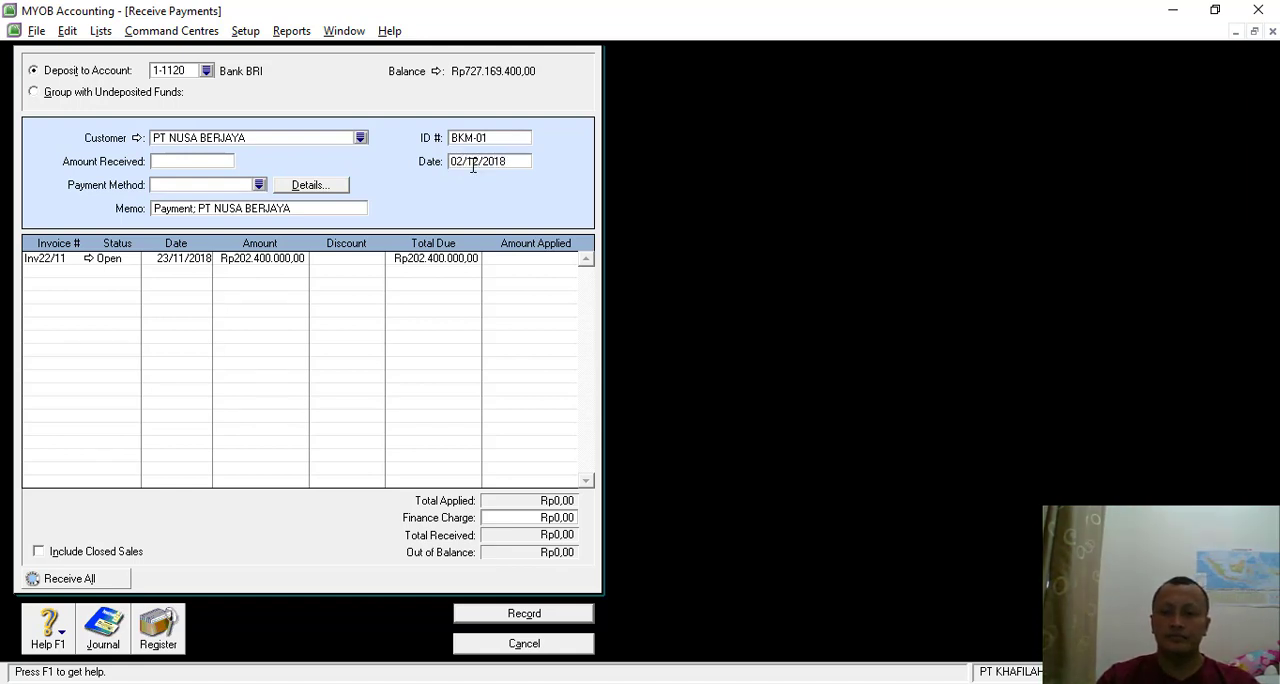
- Enter 198352000 as the amount received and choose Cheque as the payment method
left_click(166, 162)
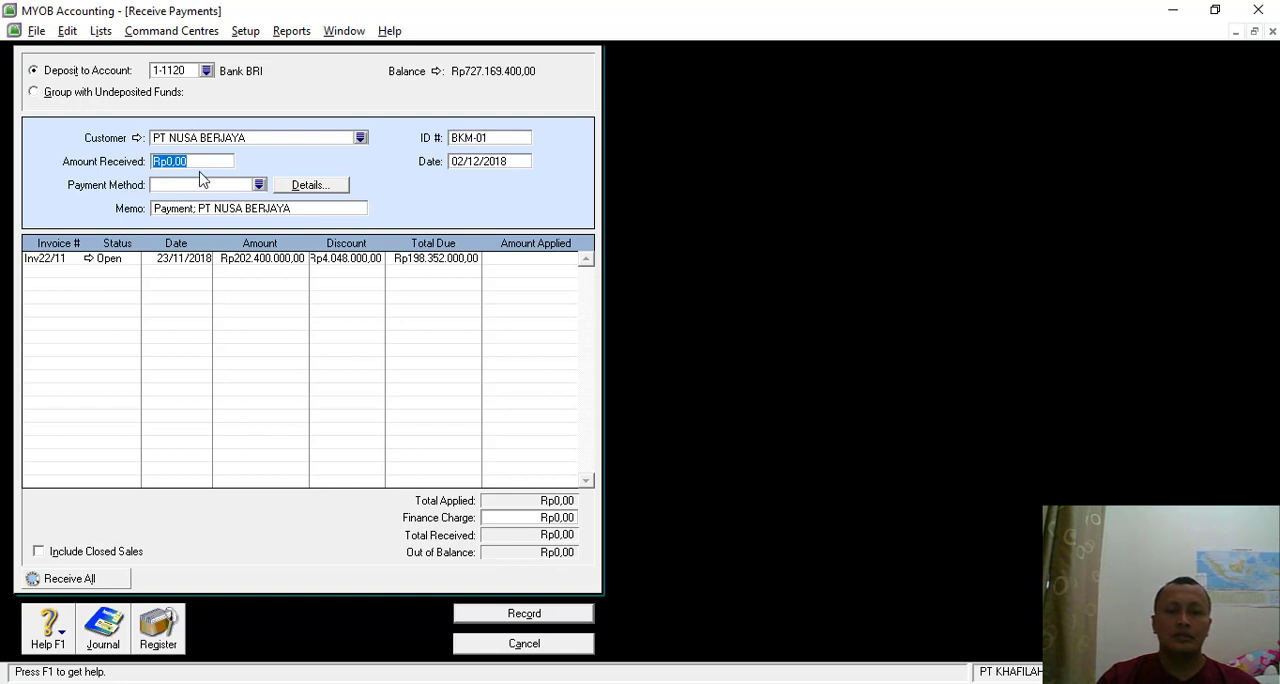
type("1983")
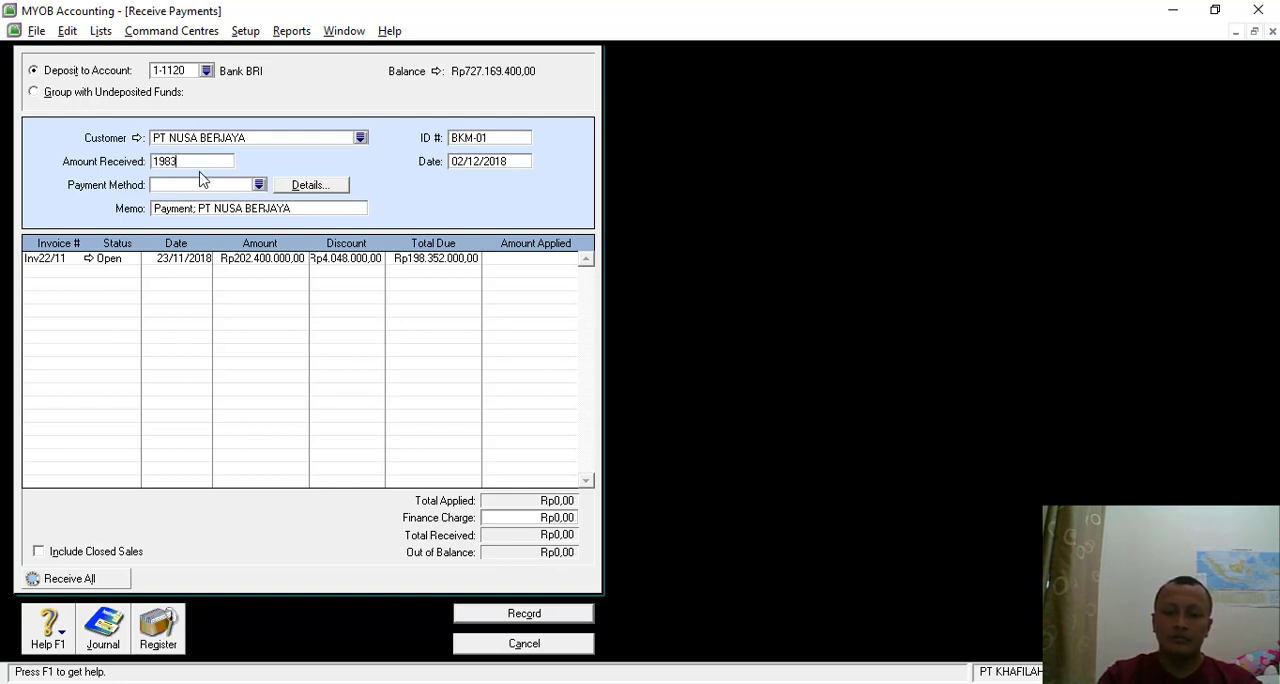
type("98.352.")
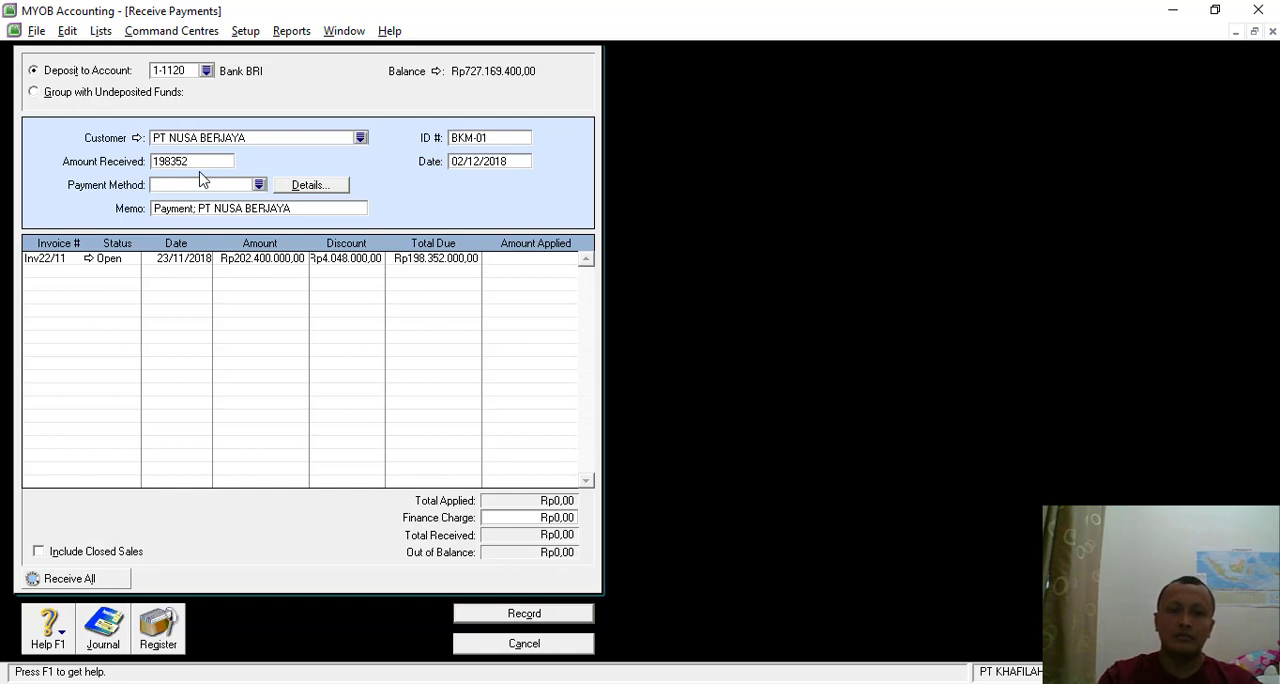
type("000")
key("Tab")
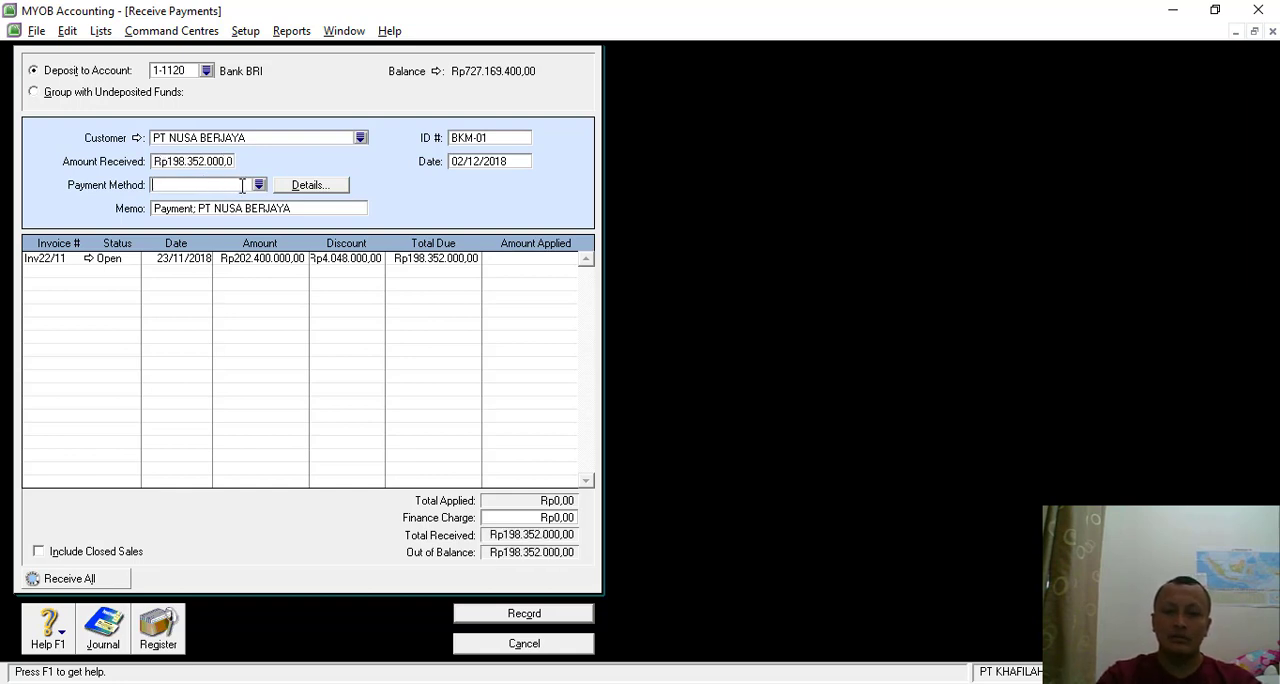
left_click(259, 185)
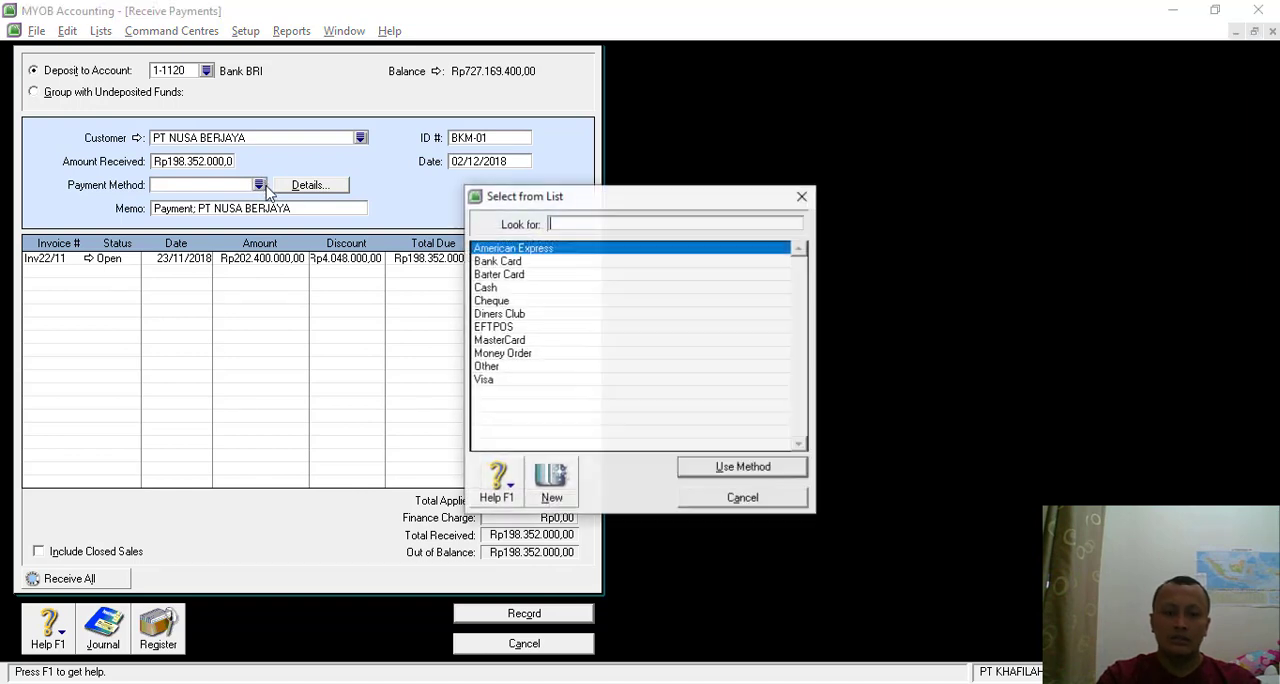
left_click(503, 300)
double_click(503, 300)
- Change the memo to "Penerimaan Pelunasan Piutang dari PT NUSA BERJAYA"
left_click(196, 210)
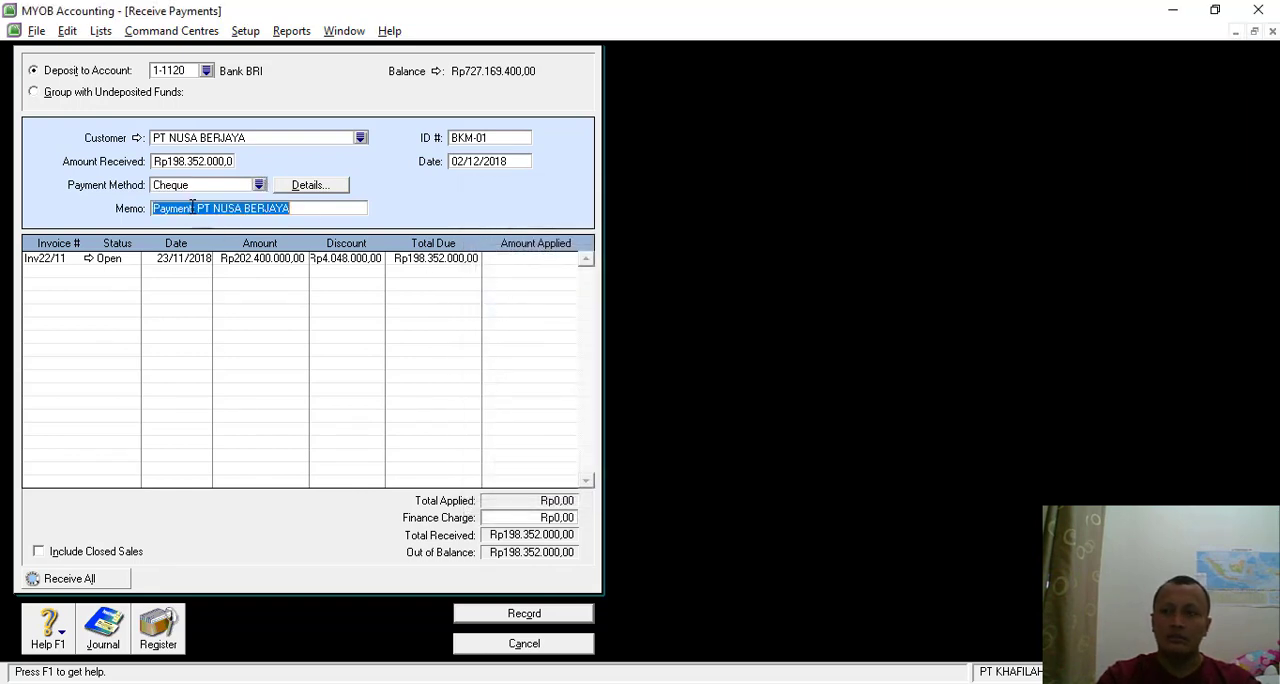
left_click_drag(197, 209, 135, 212)
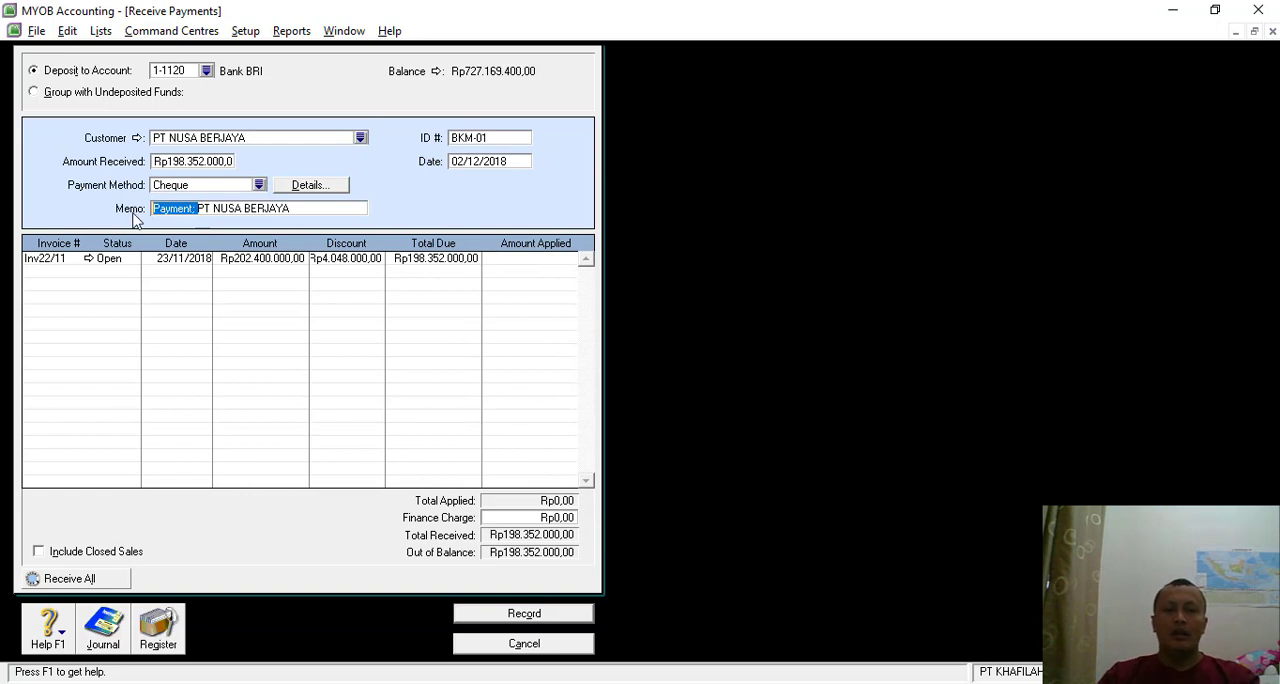
key("Delete")
key("Delete")
type("Penerima")
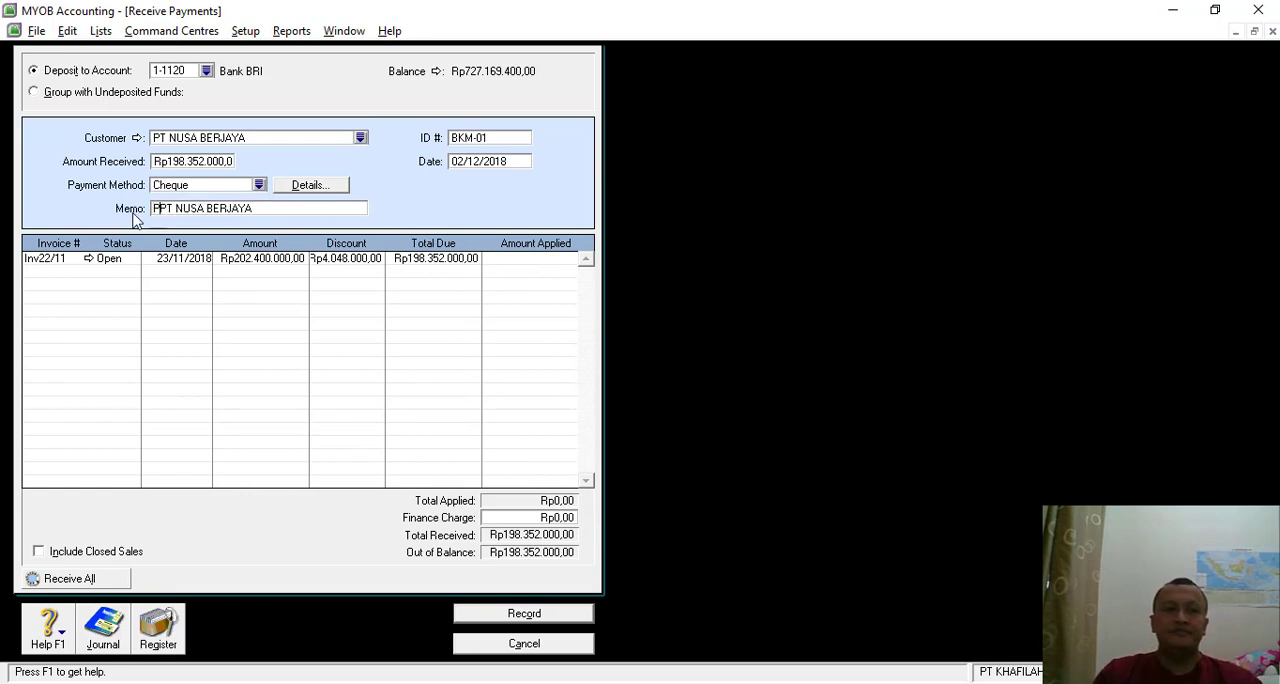
type("an ")
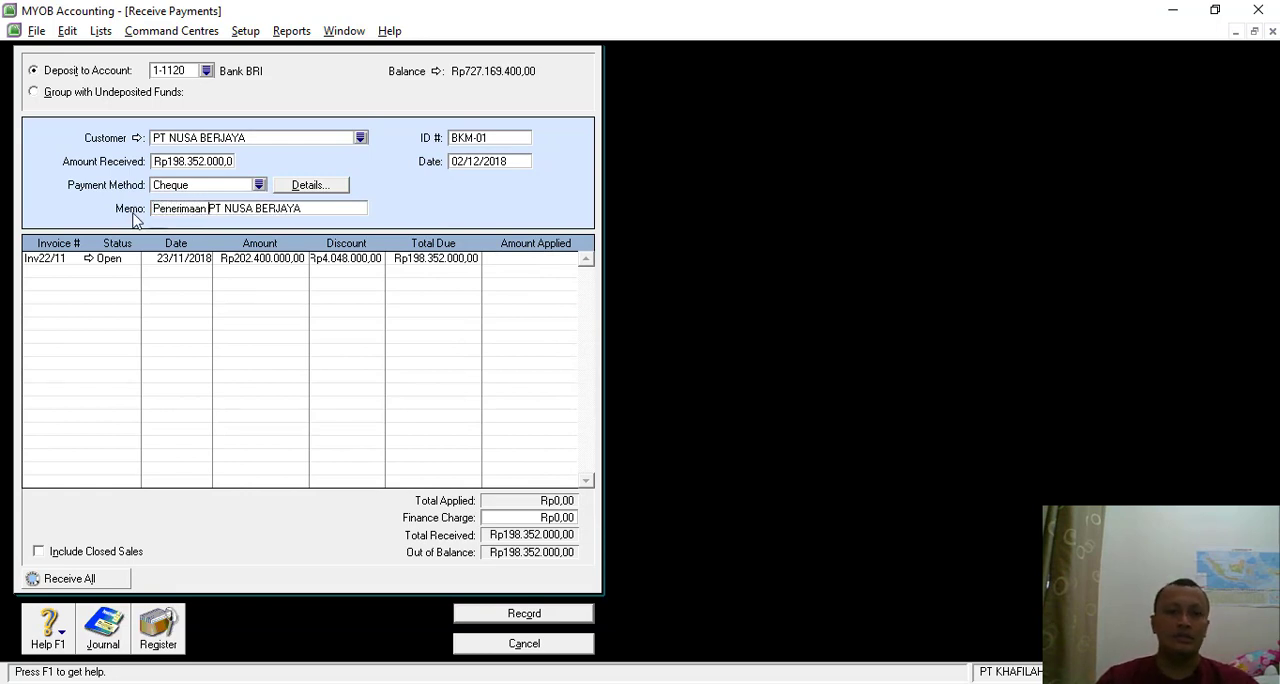
type("Pelun")
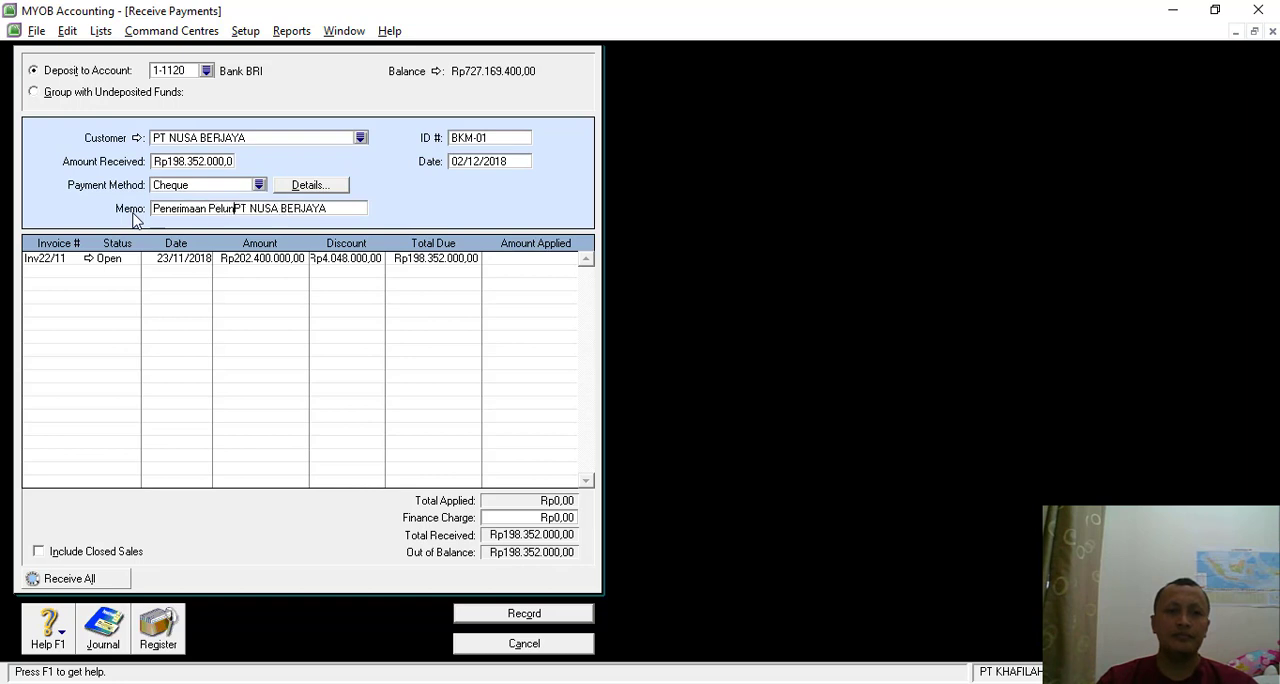
type("asan P")
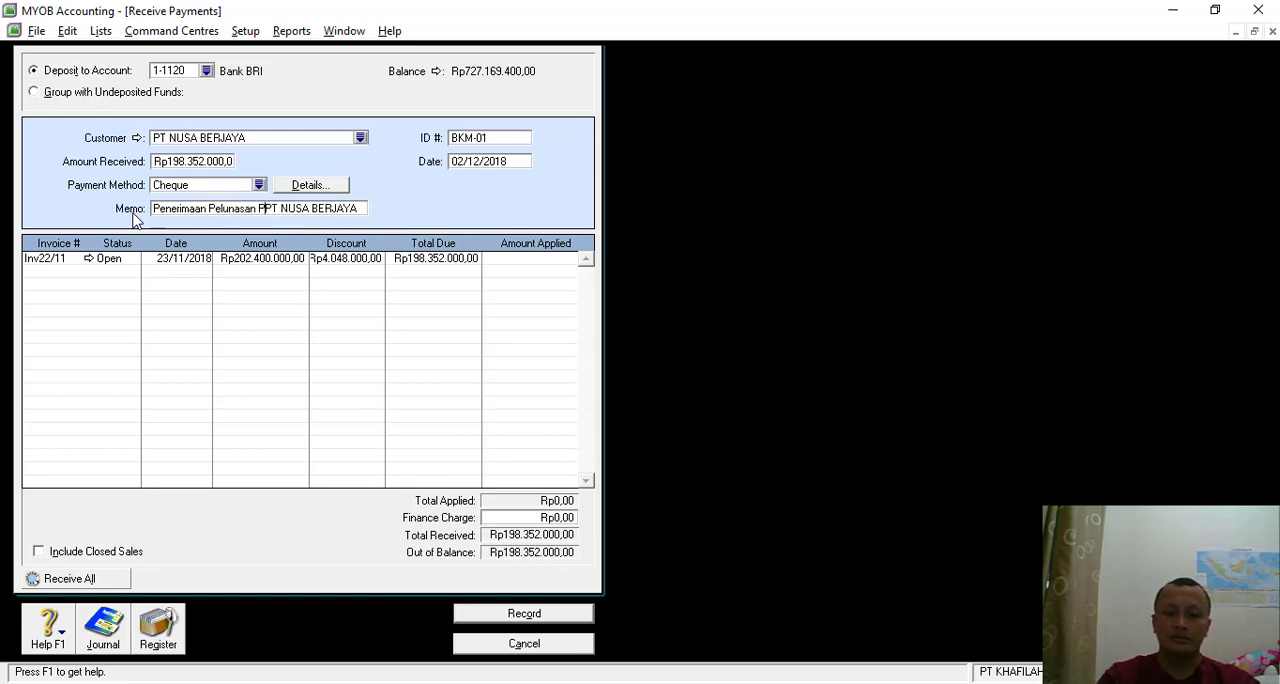
type("iutang da")
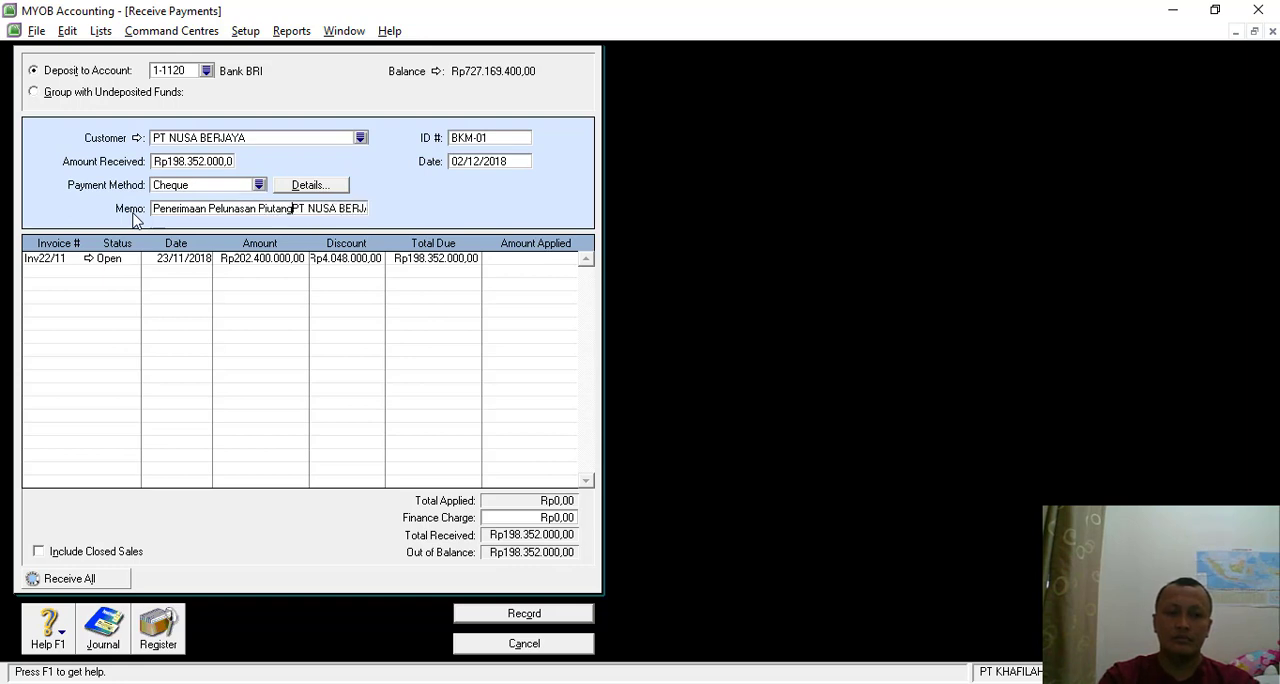
type("ri")
- Apply Rp198.352.000,00 to invoice Inv22/11 and review the transaction recap
left_click(533, 260)
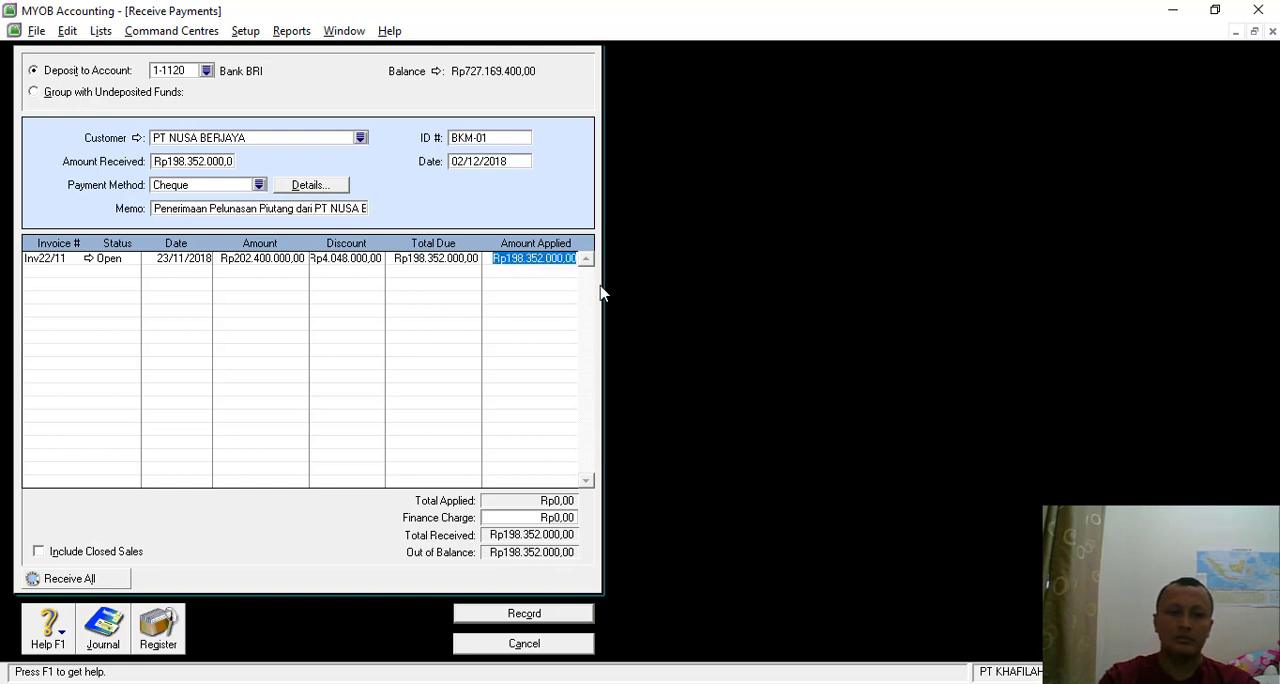
key("Tab")
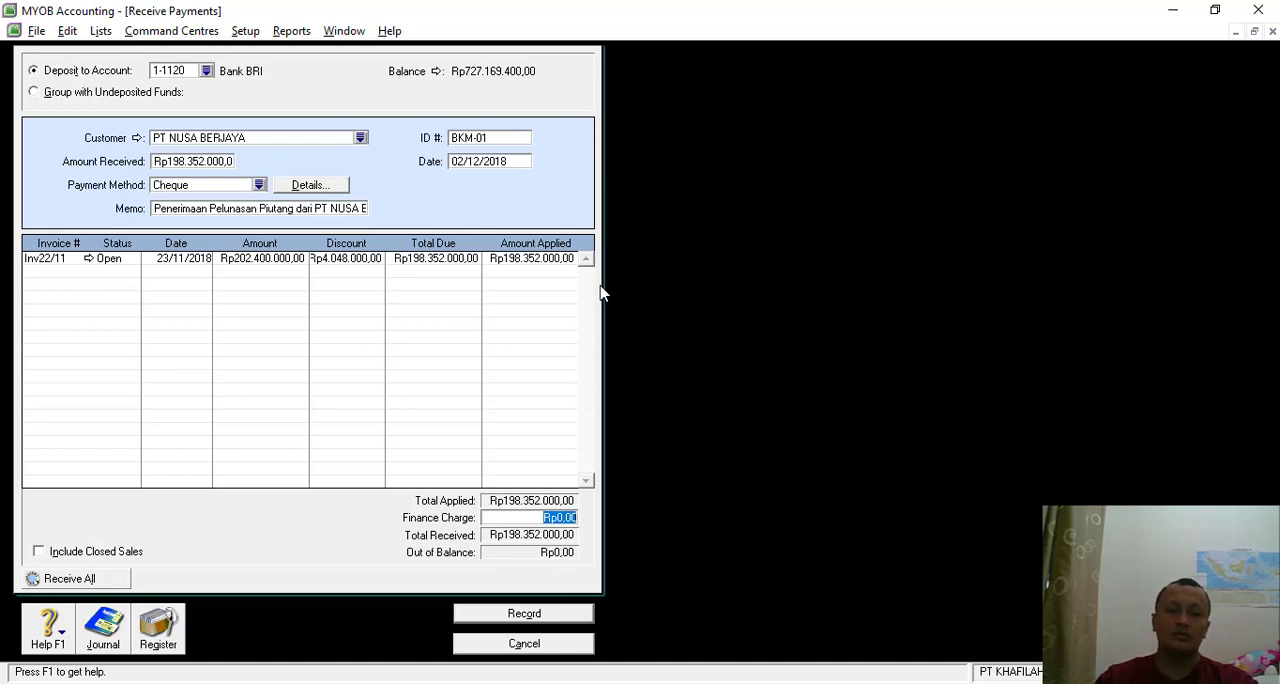
key("ctrl+r")
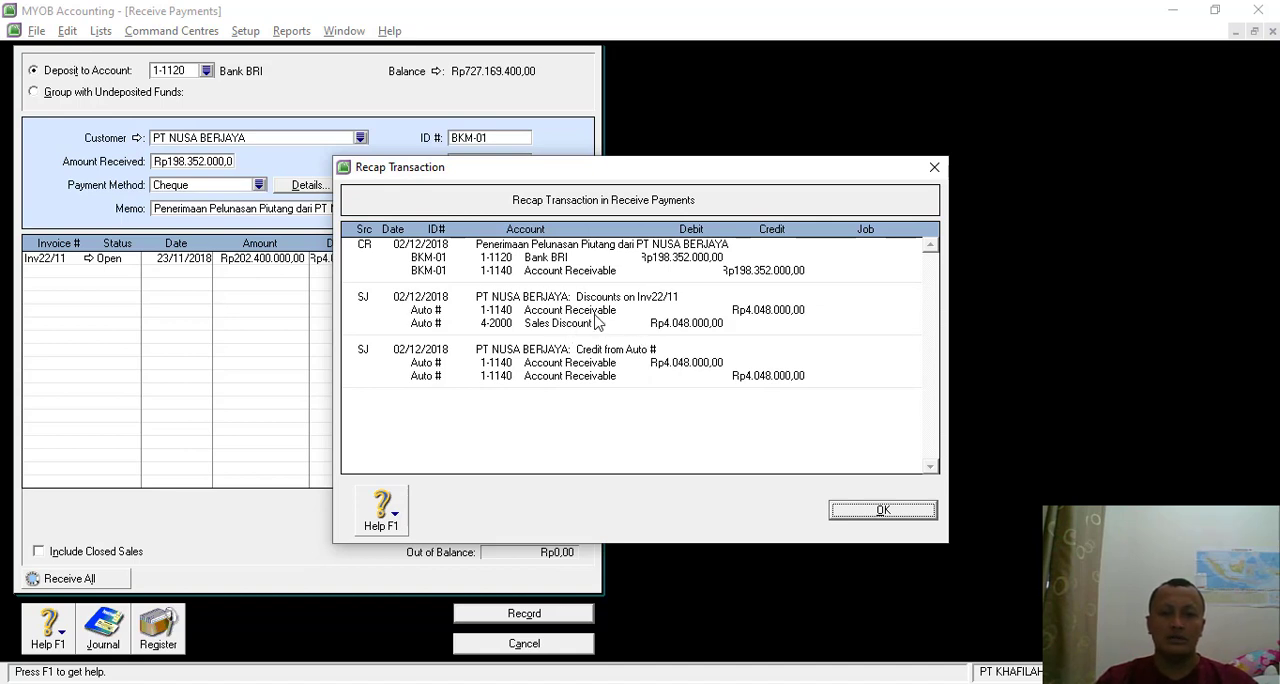
left_click(852, 512)
- Turn off freight charges on sales and the early-payment discount option in the sales linked accounts
left_click(245, 31)
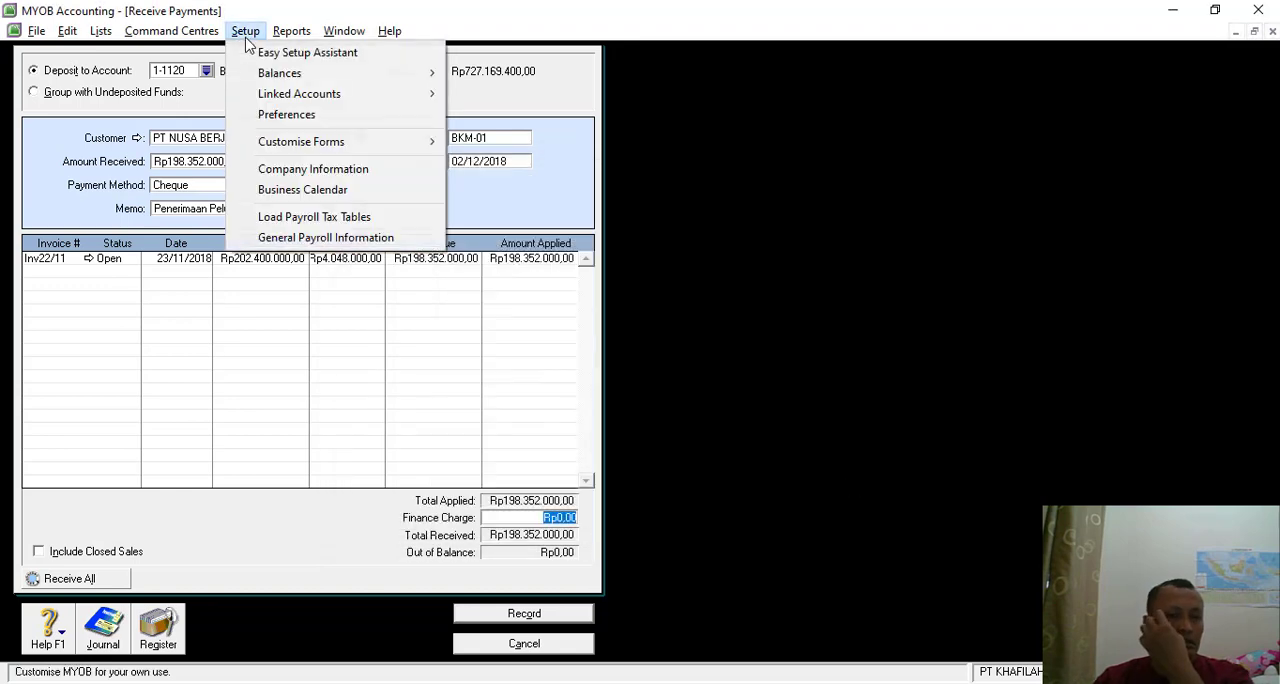
mouse_move(274, 102)
left_click(532, 118)
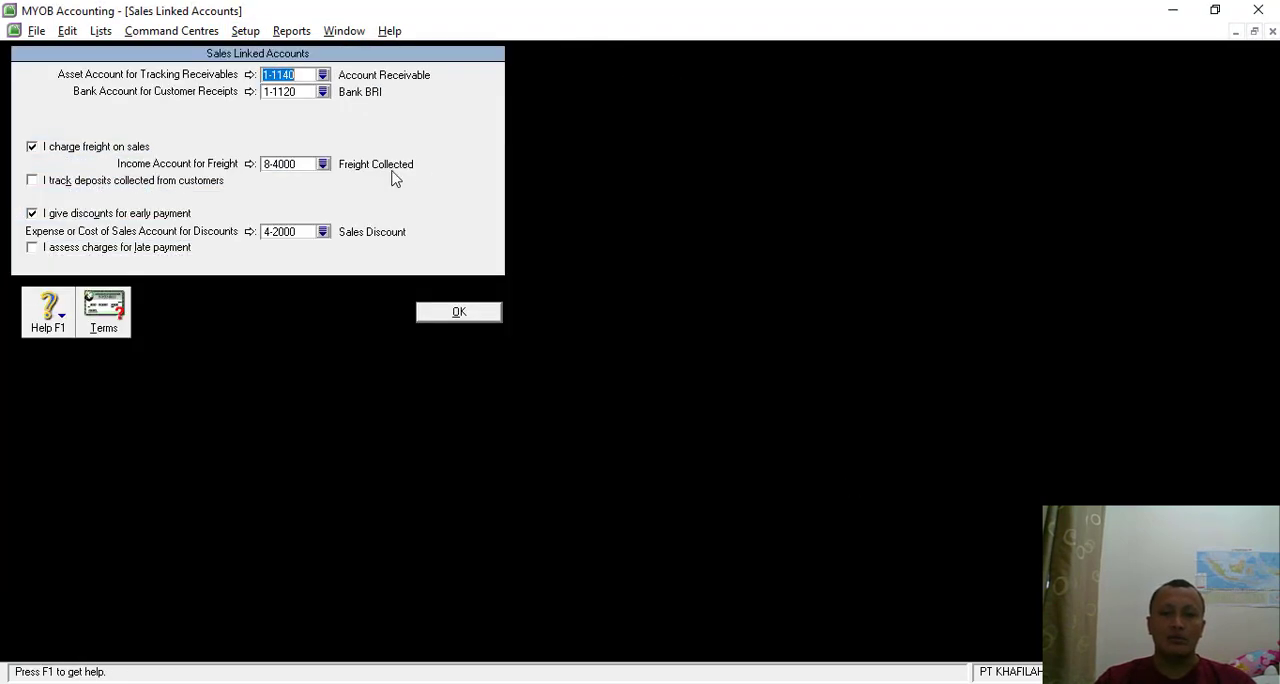
left_click(31, 146)
left_click(31, 213)
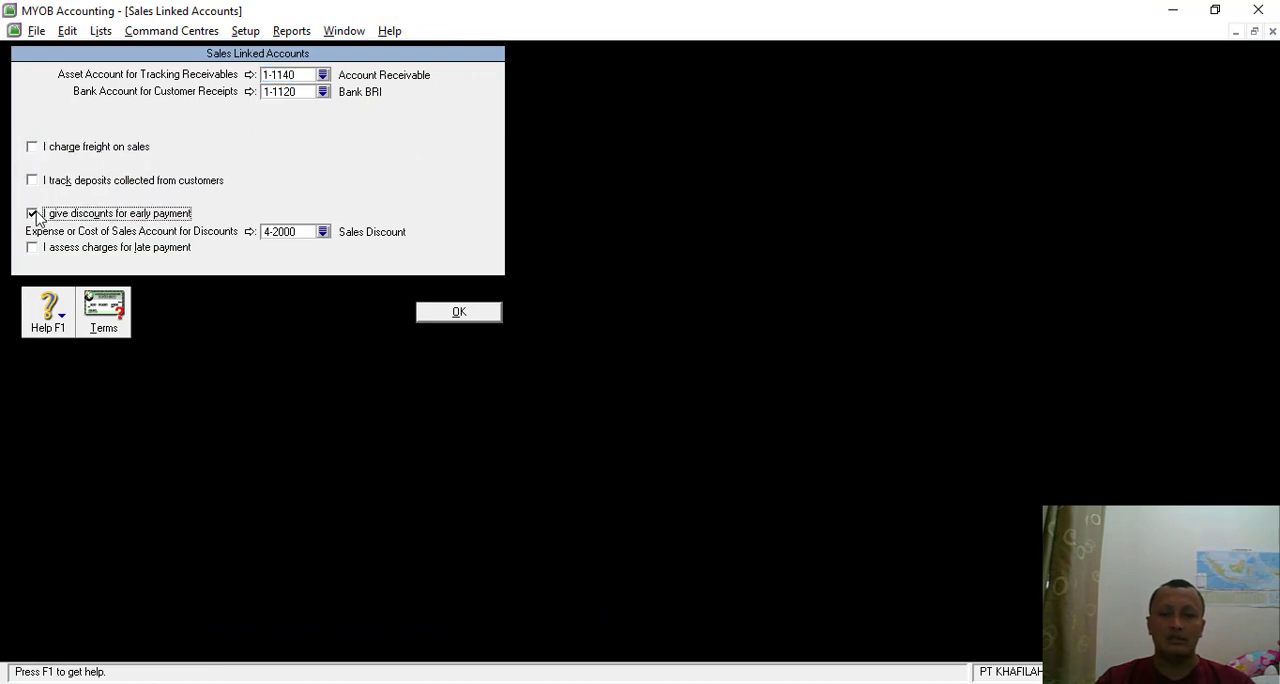
left_click(459, 311)
- Turn off the option for paying freight on purchases in the purchases linked accounts
left_click(245, 31)
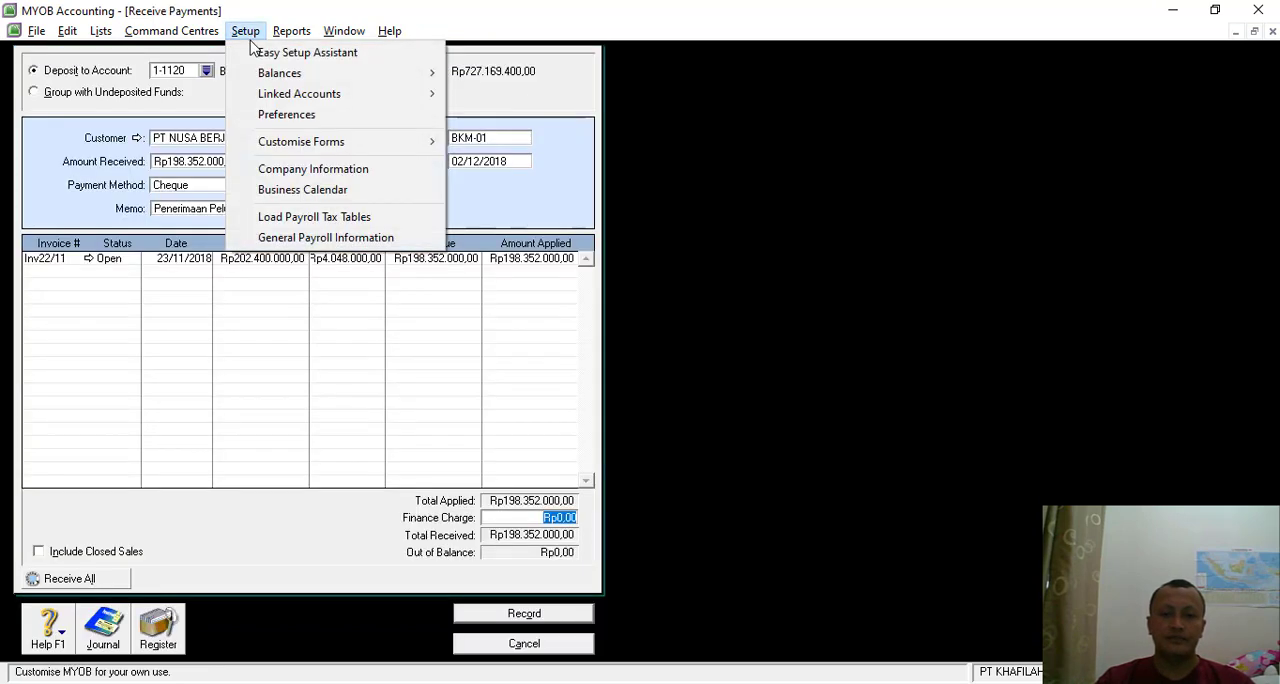
mouse_move(276, 94)
left_click(524, 134)
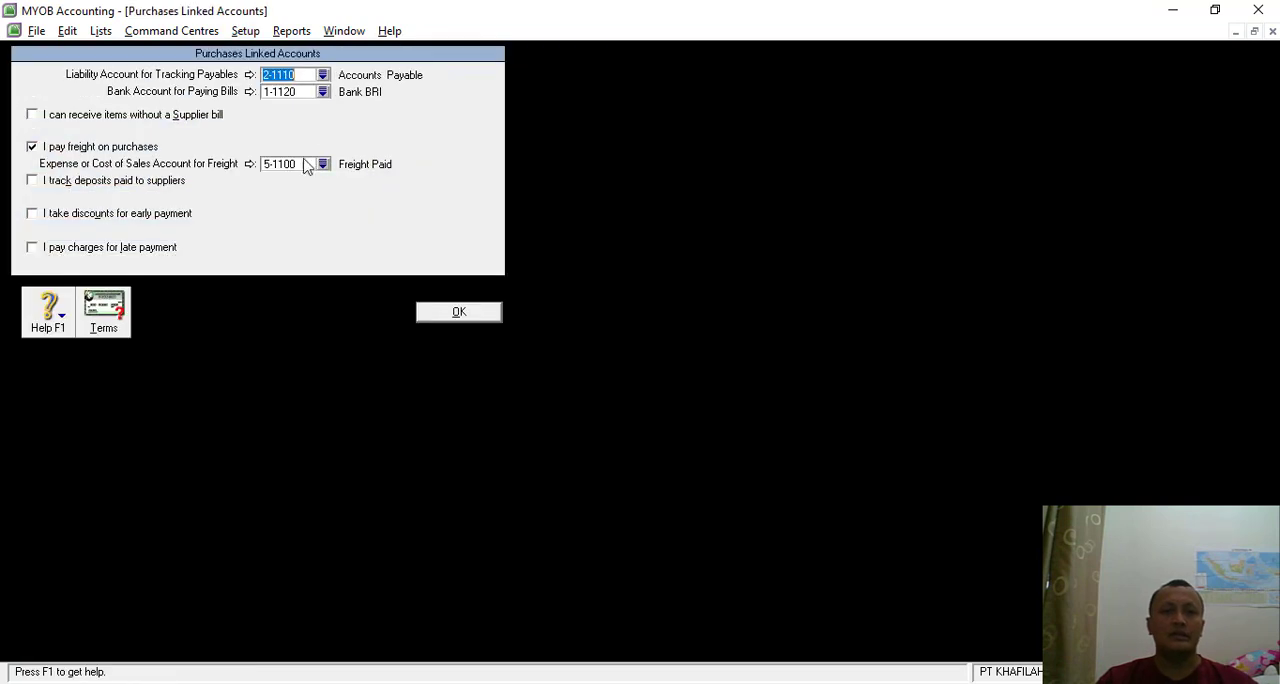
left_click(32, 147)
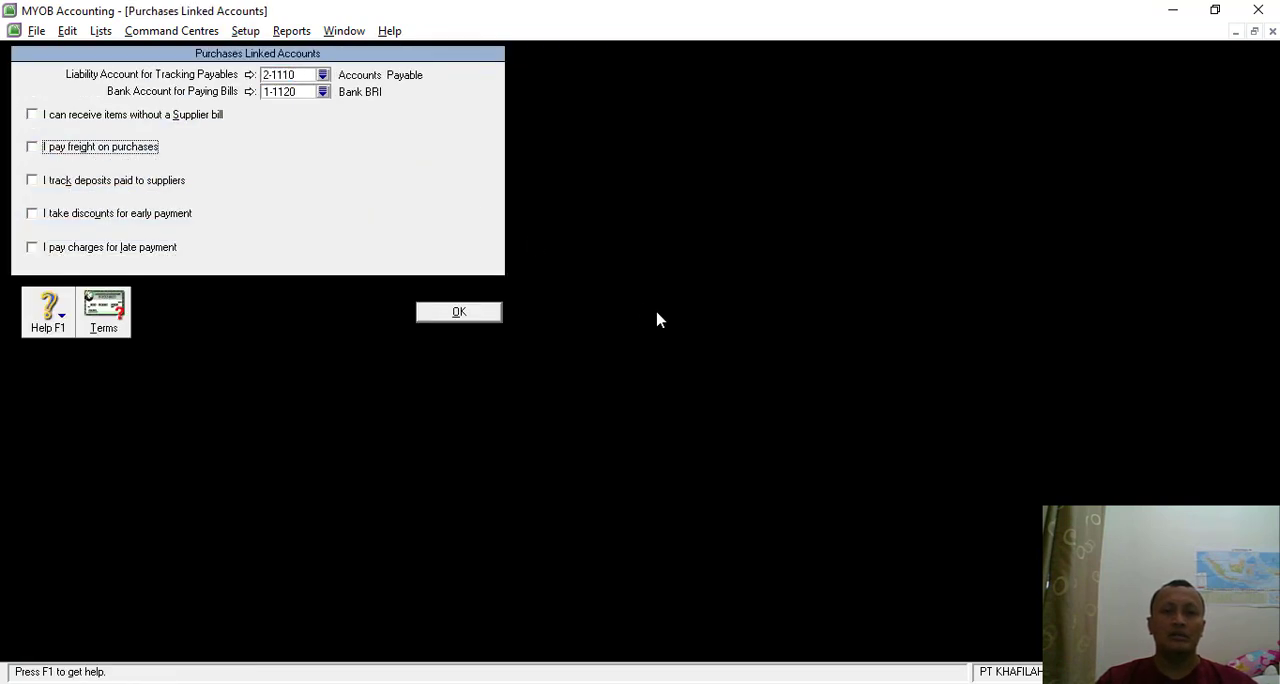
left_click(470, 315)
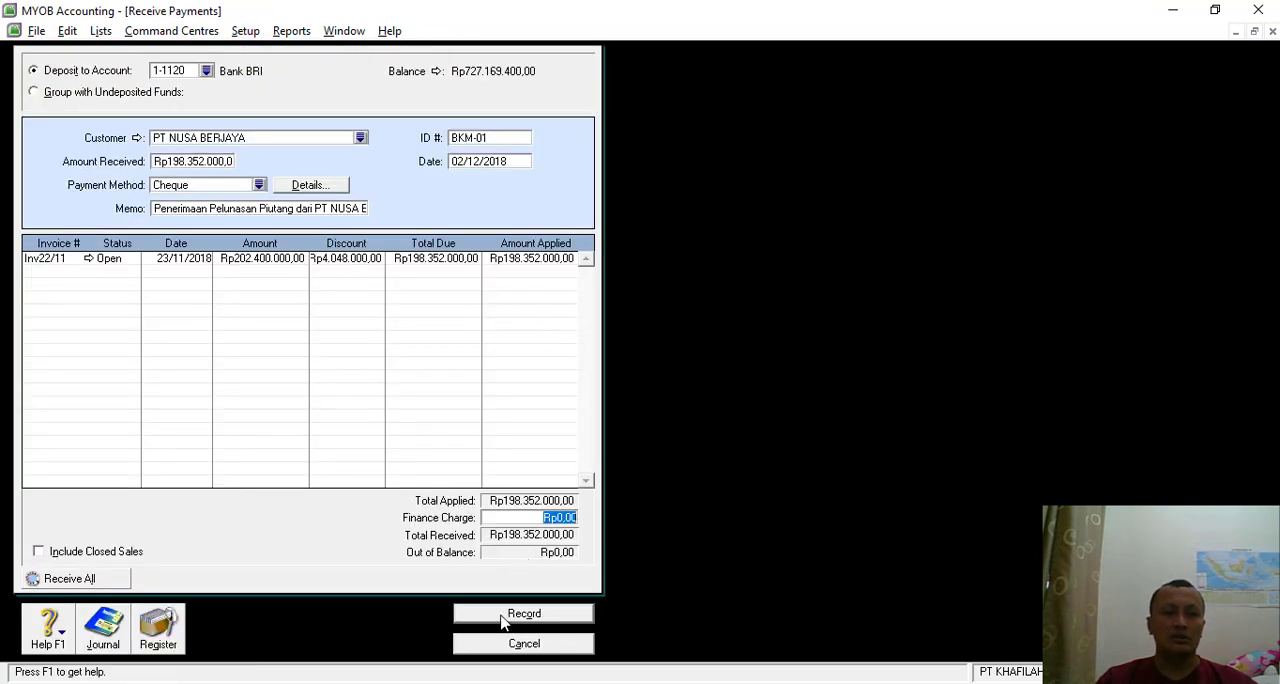
- Review the payment's transaction recap and try to record the PT NUSA BERJAYA payment
key("ctrl+r")
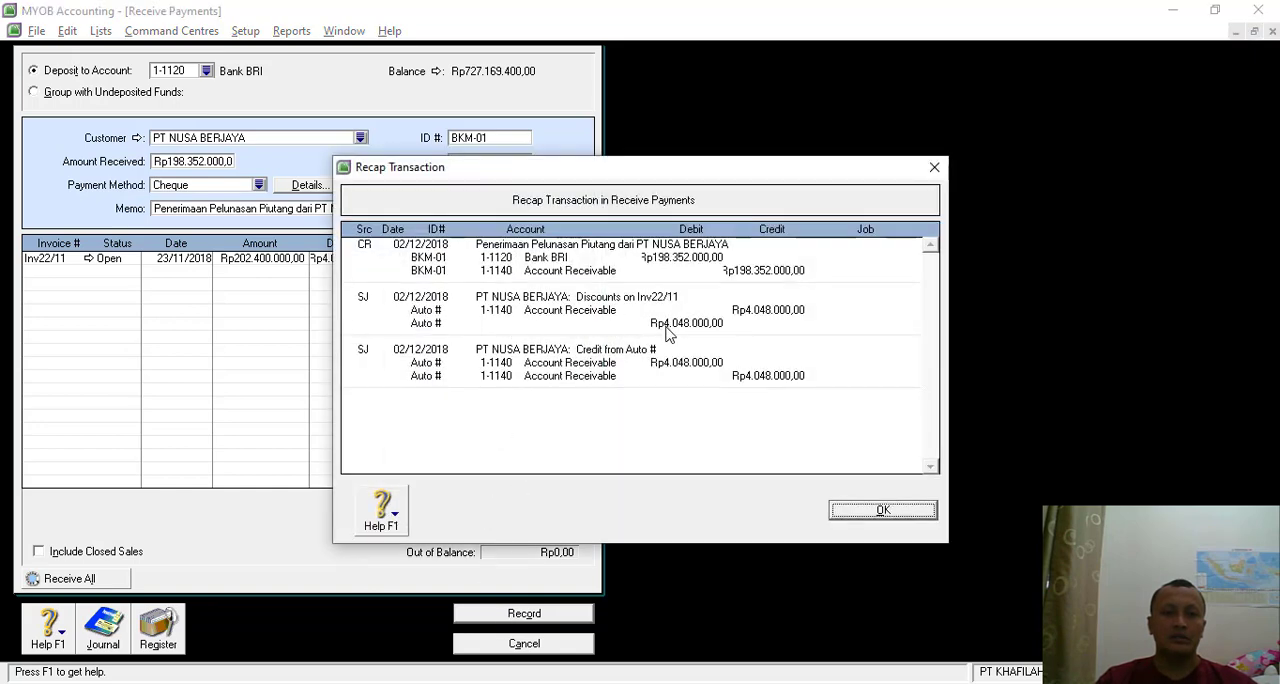
left_click(860, 512)
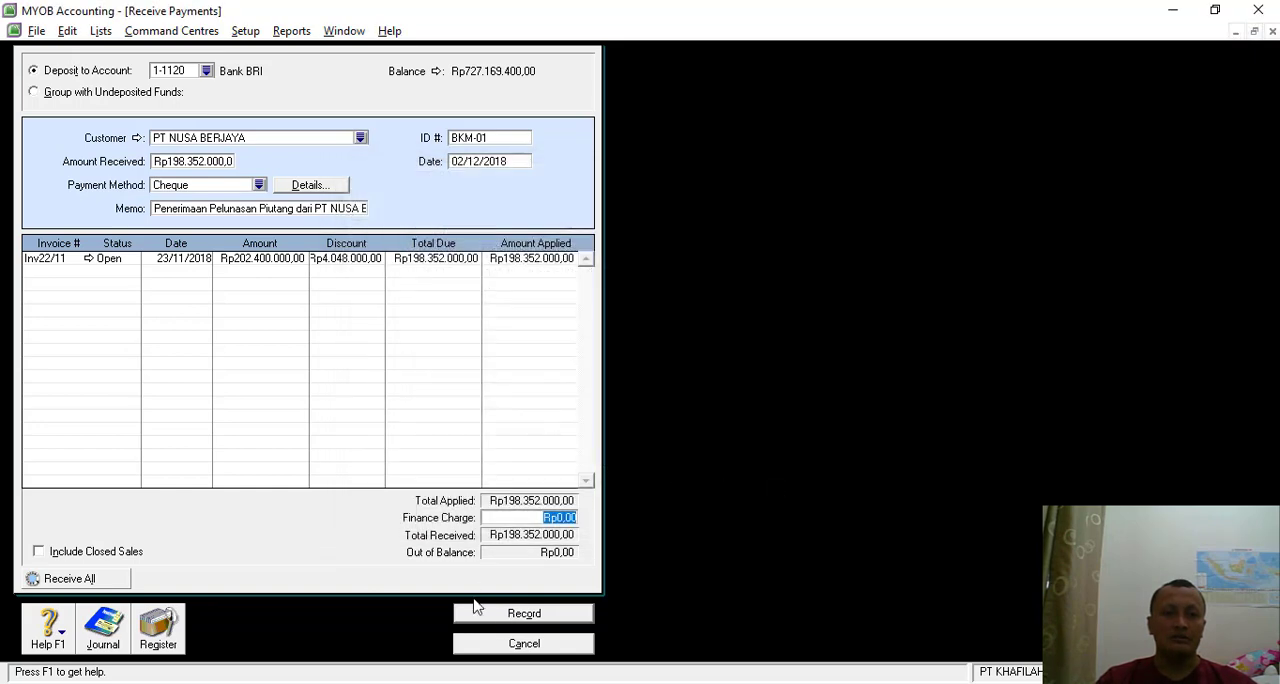
left_click(524, 612)
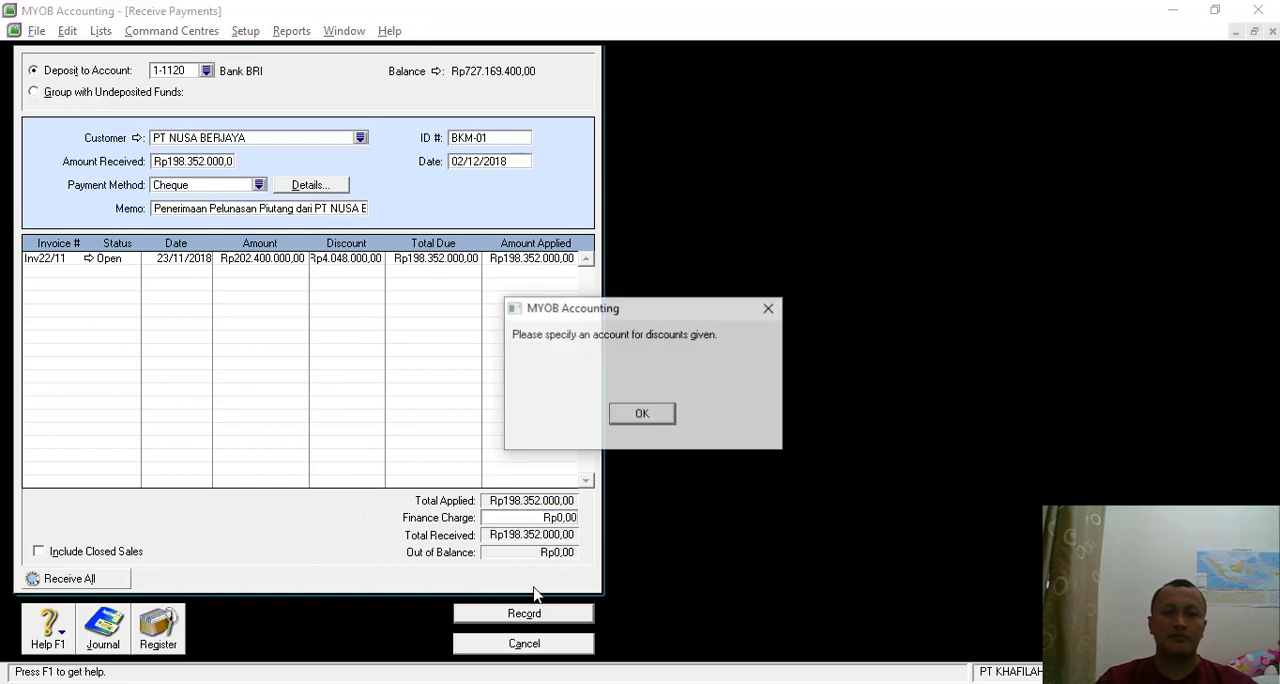
- Assign account 4-2000 Sales Discount as the sales linked account for early-payment discounts
left_click(658, 413)
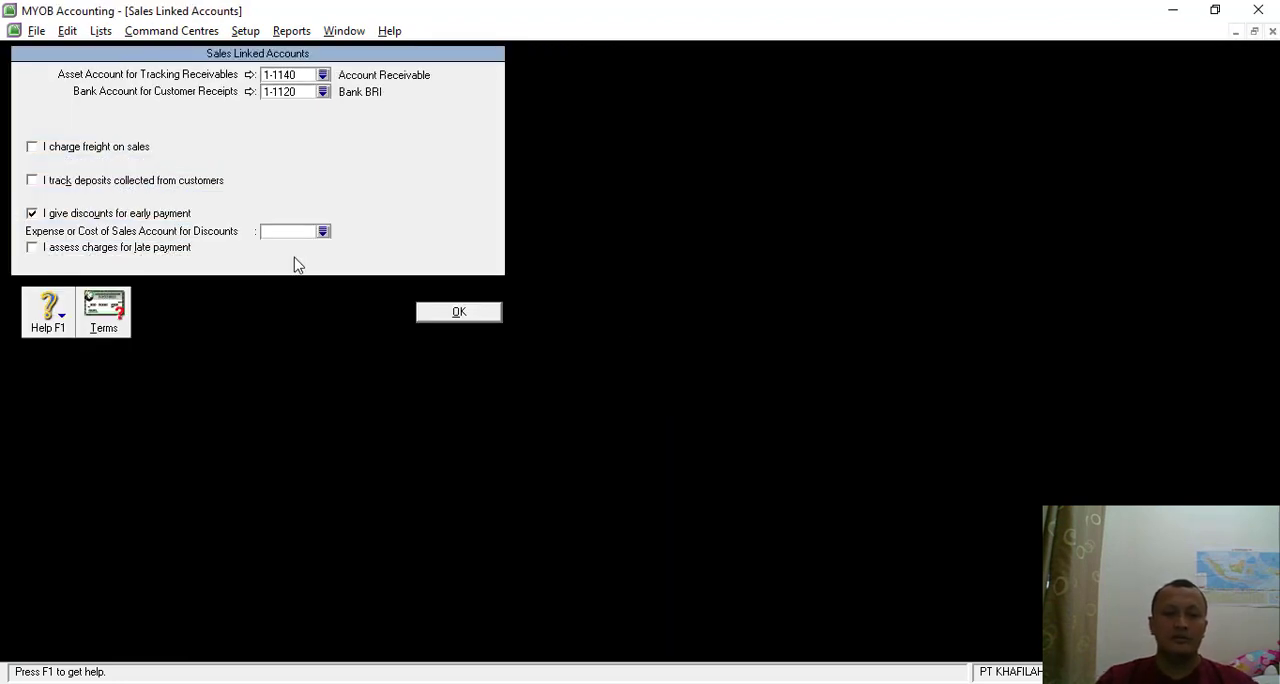
left_click(323, 232)
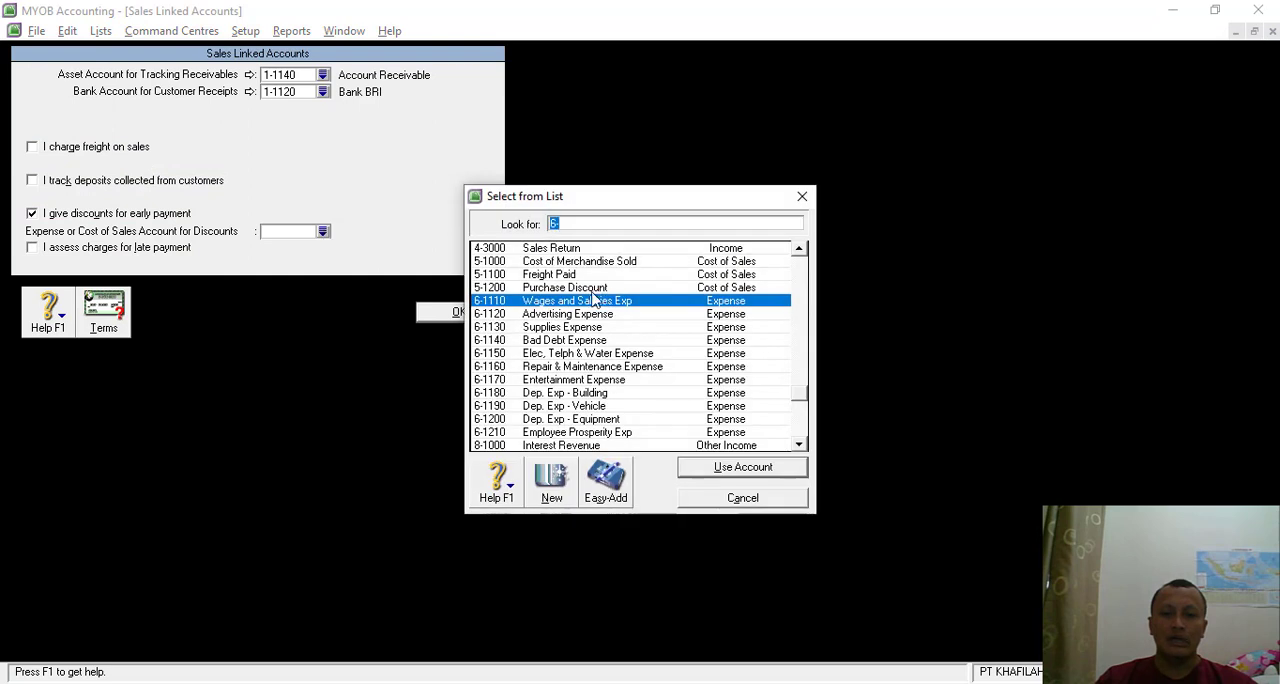
type("4-2000")
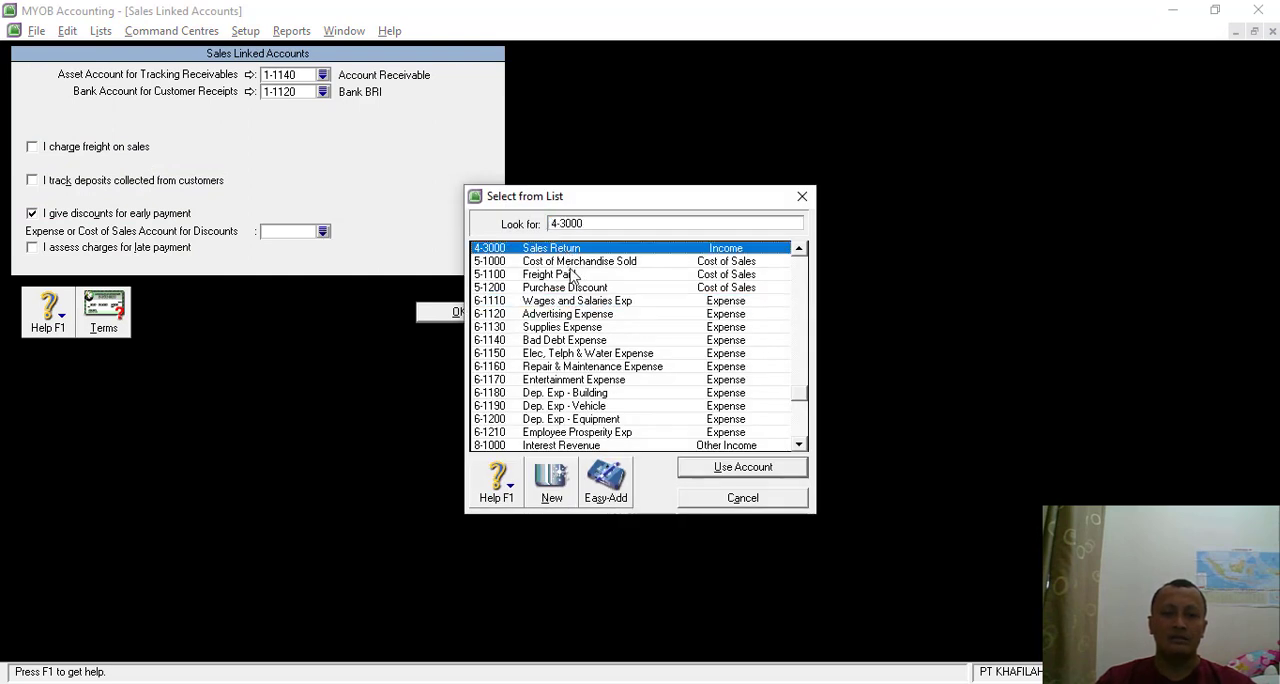
key("Return")
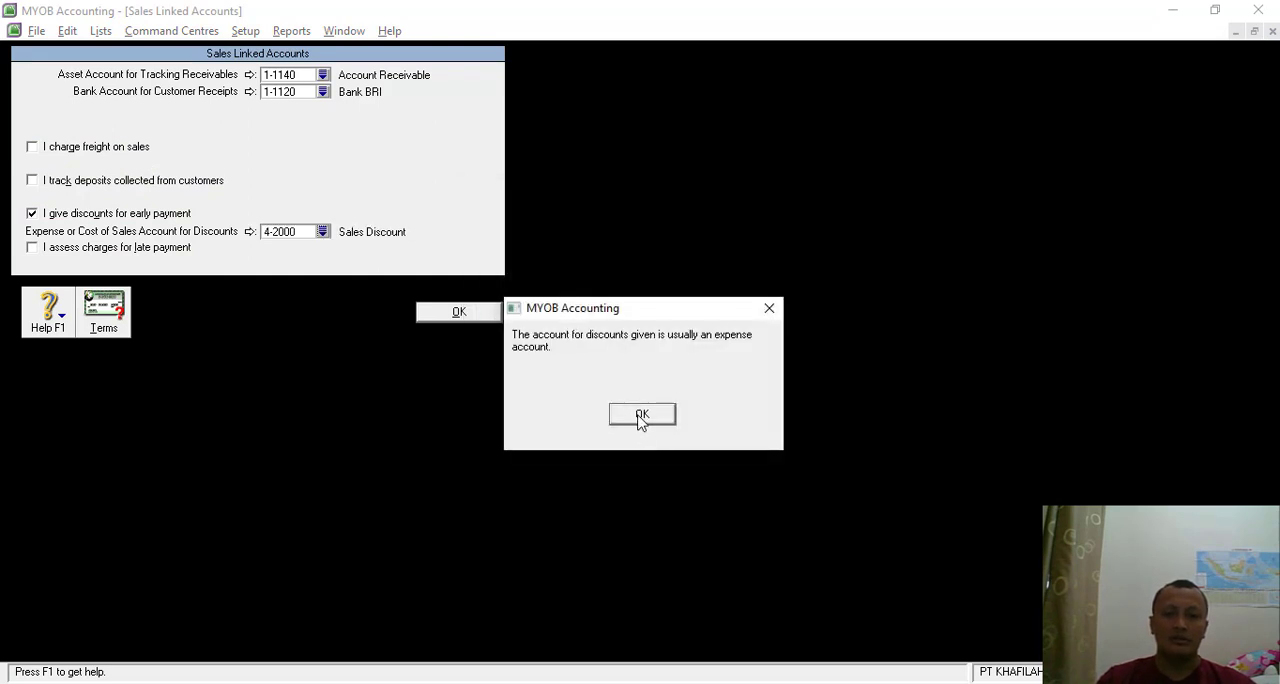
left_click(642, 415)
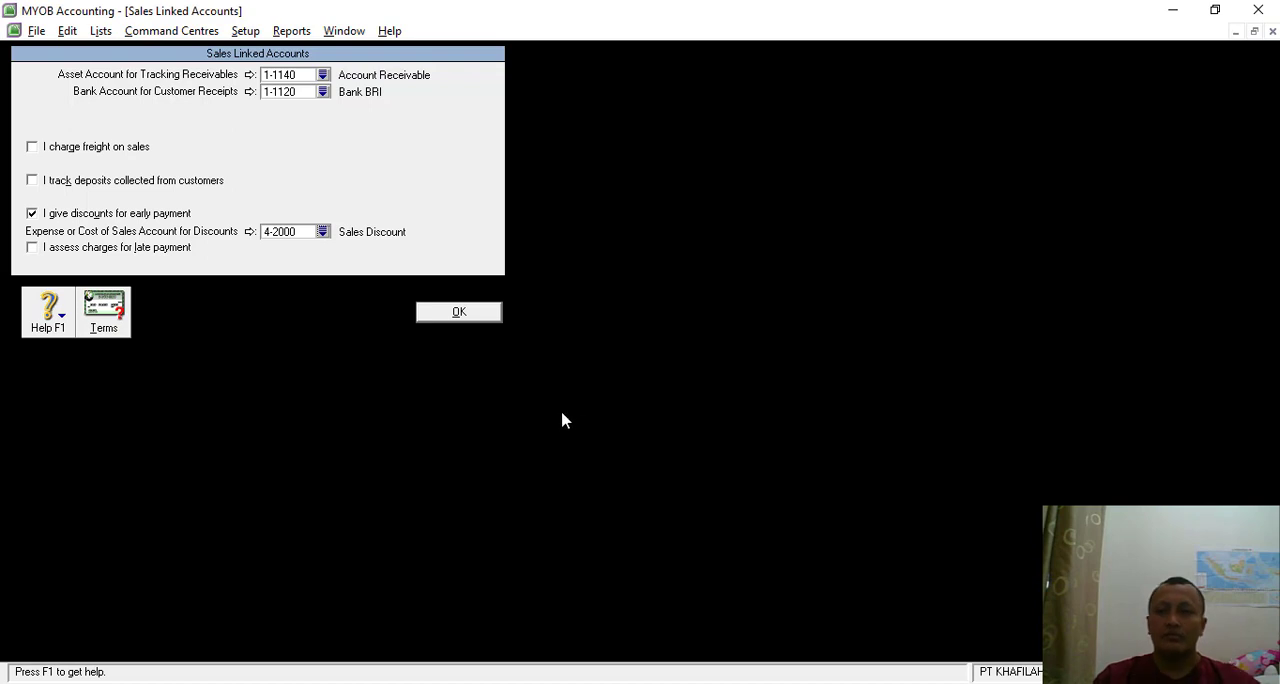
left_click(440, 313)
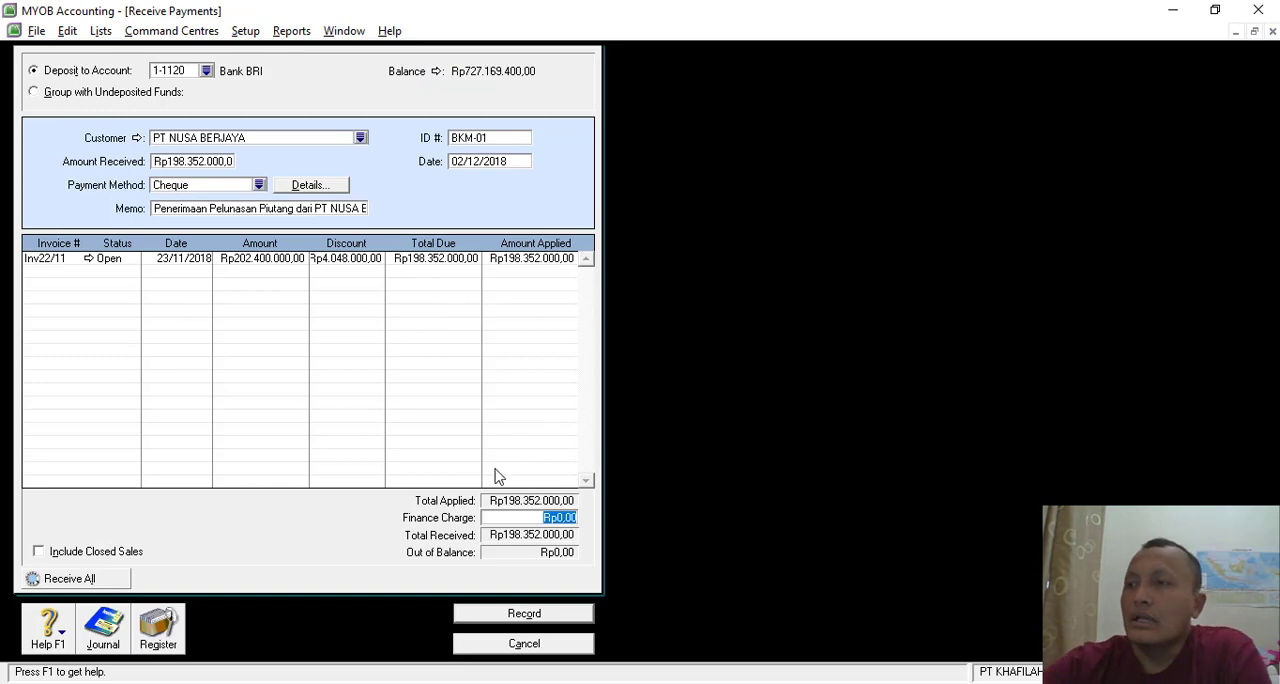
- Check the transaction recap again and record the PT NUSA BERJAYA payment, choosing Print Later for the discount's credit memo
key("ctrl+r")
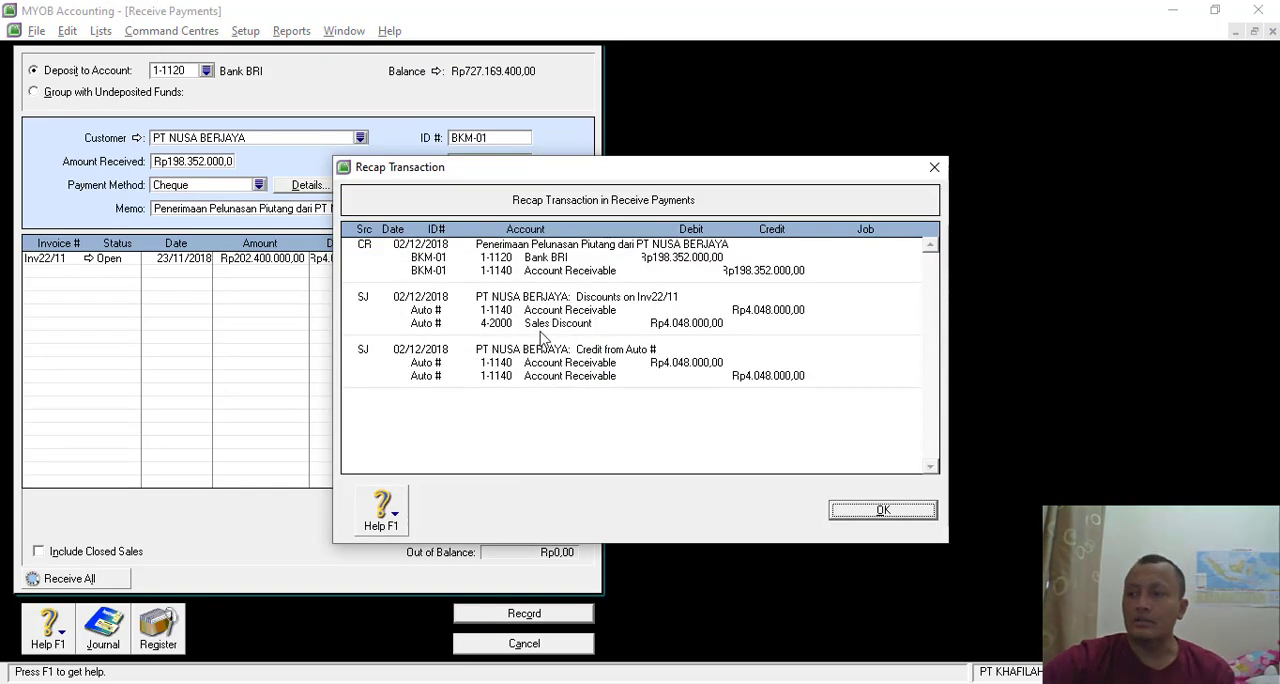
left_click(874, 511)
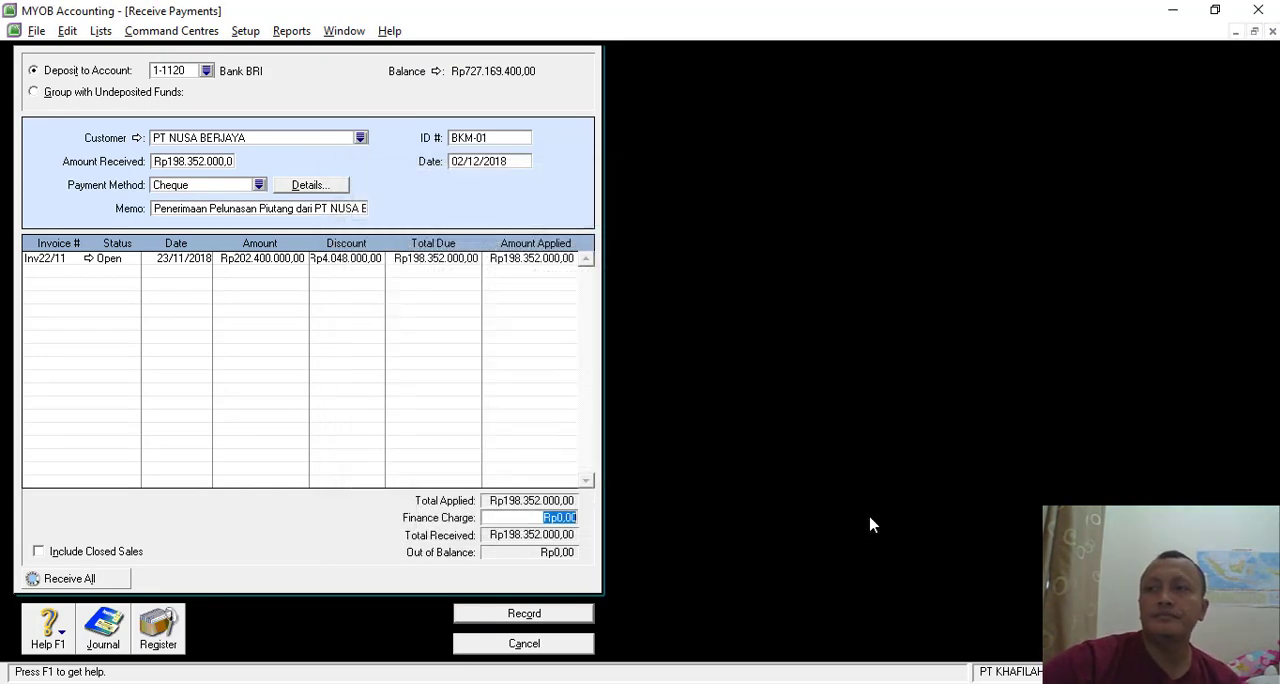
left_click(537, 612)
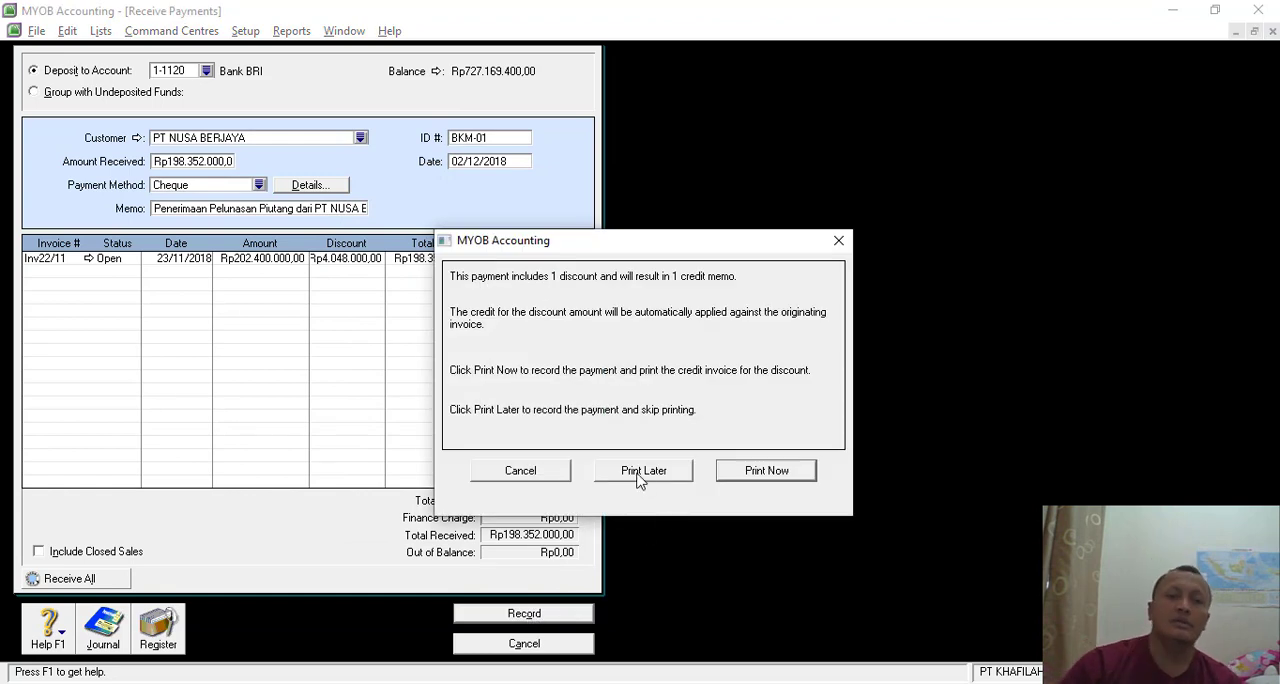
left_click(640, 474)
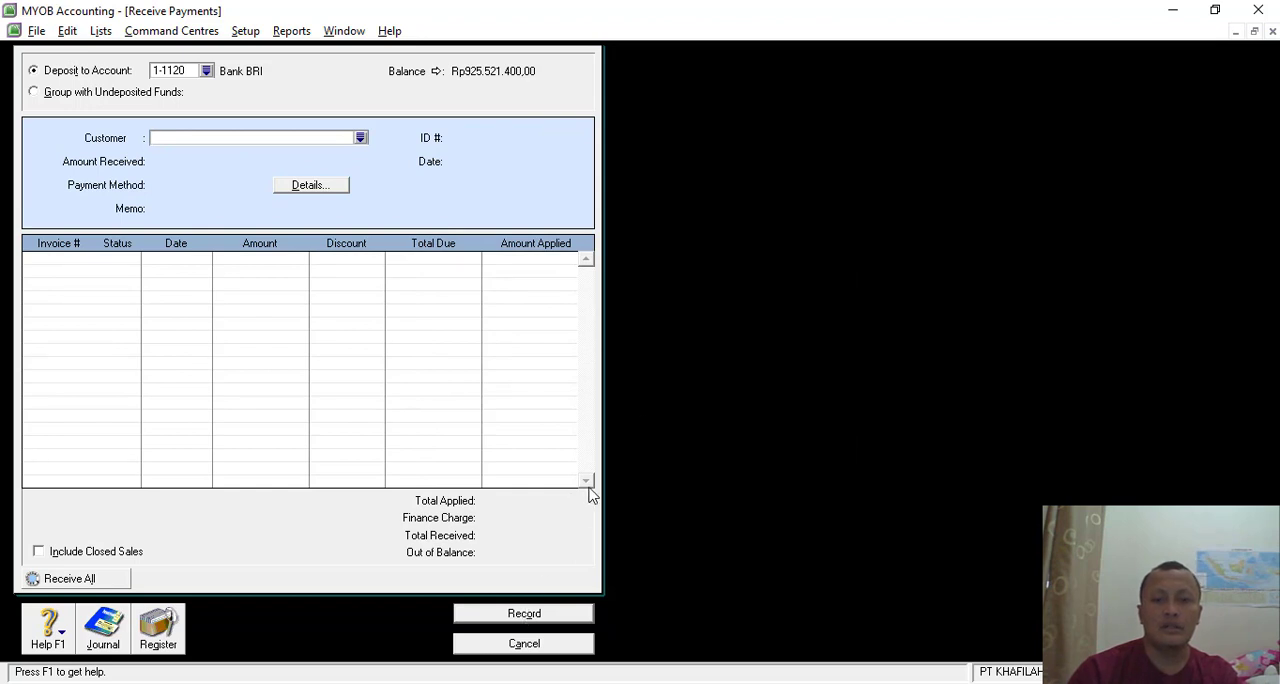
- Switch to the SOAL LATIHAN MYOB document in Nitro Pro and examine the vouchers for Transaksi 2 and Transaksi 3
key("alt+Tab")
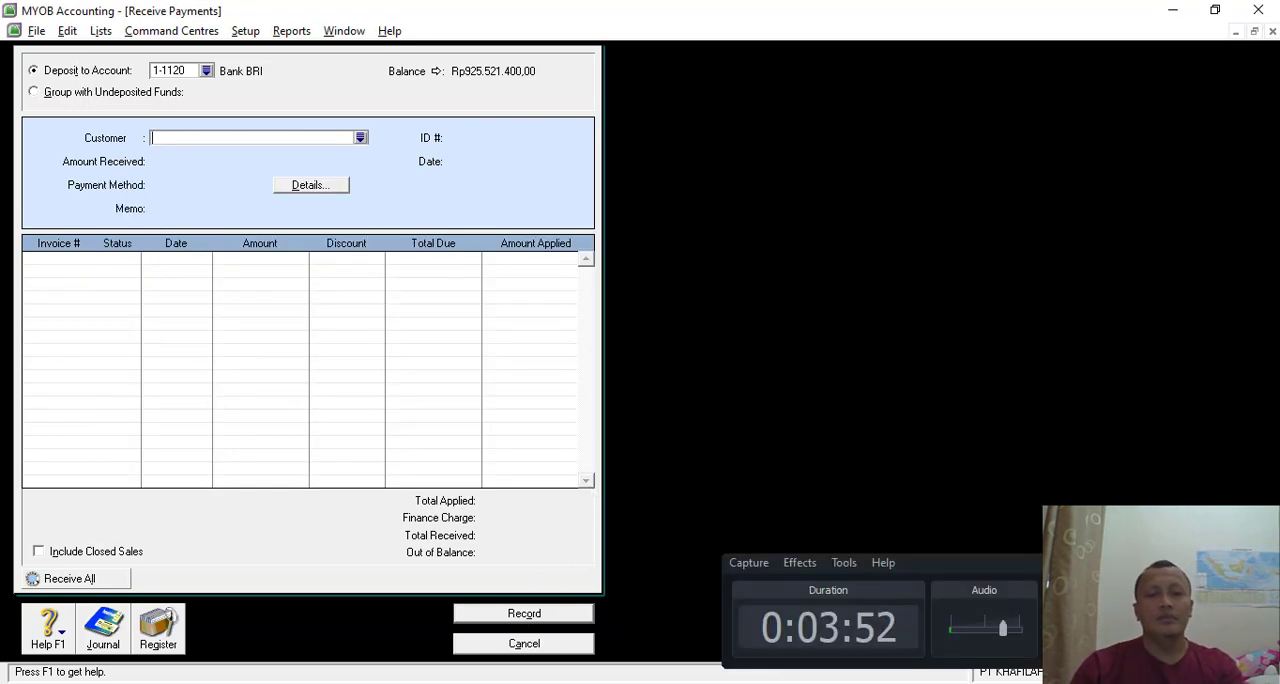
left_click(1185, 563)
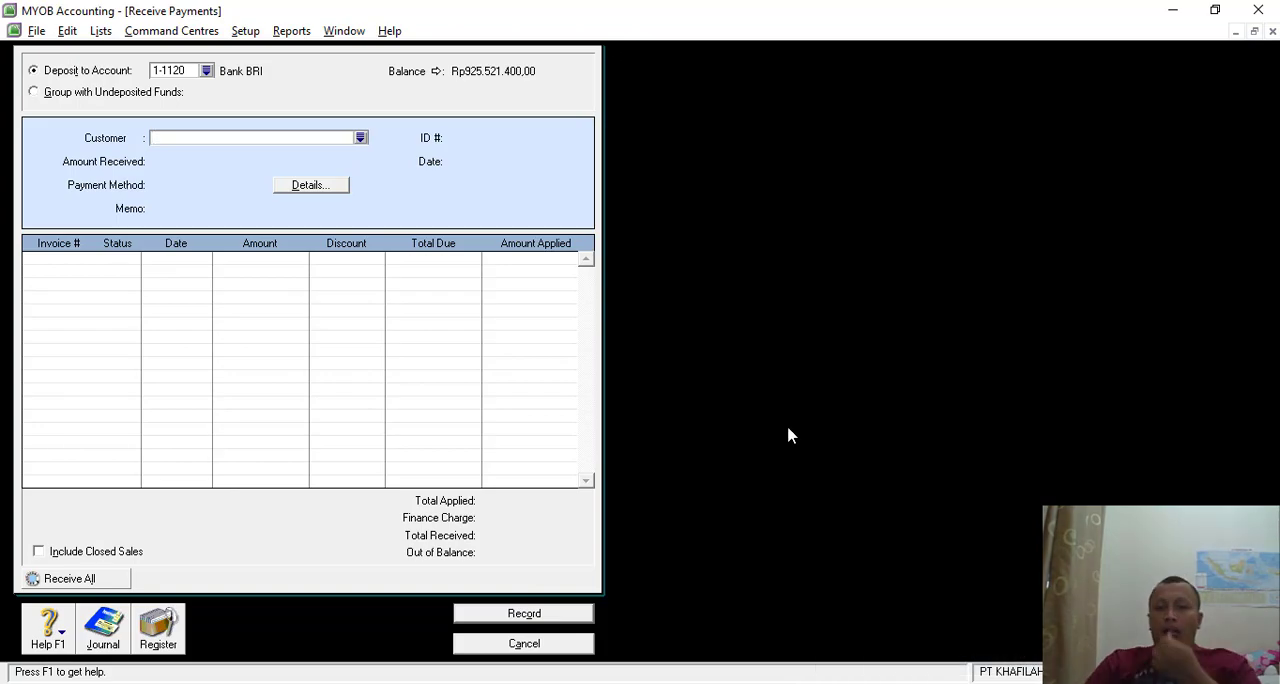
left_click(822, 682)
scroll(734, 456, "down", 5)
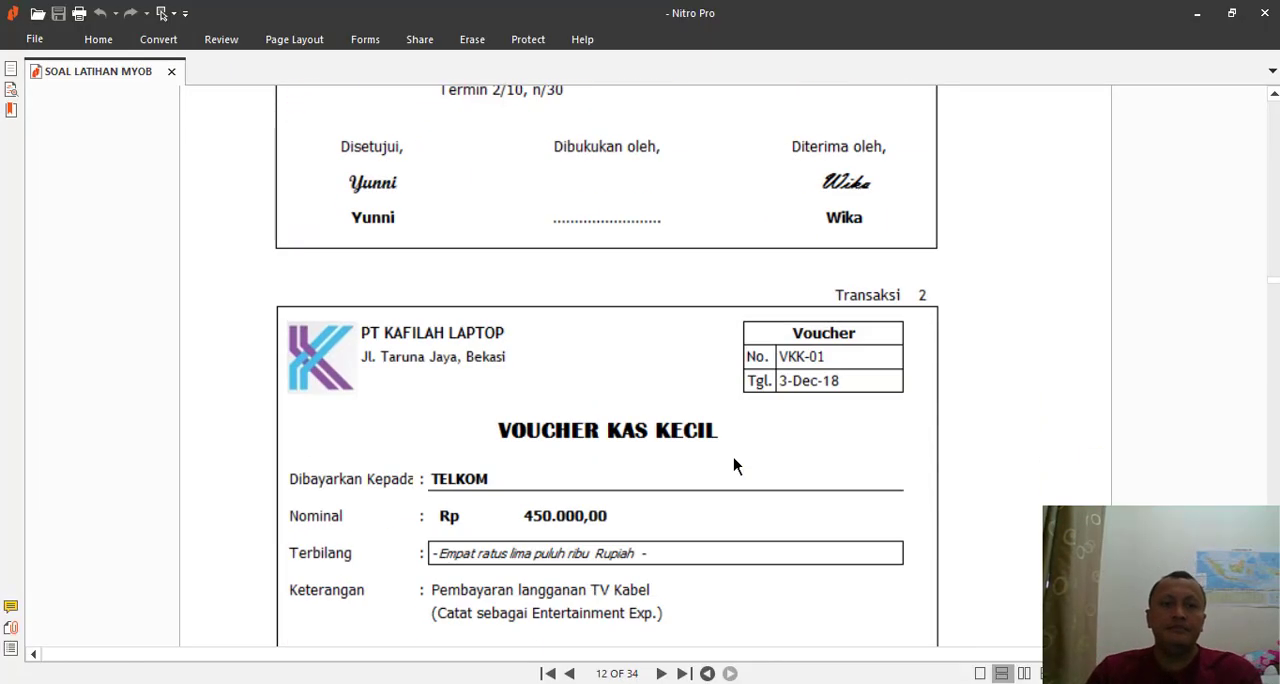
scroll(622, 408, "down", 2)
scroll(623, 405, "up", 1)
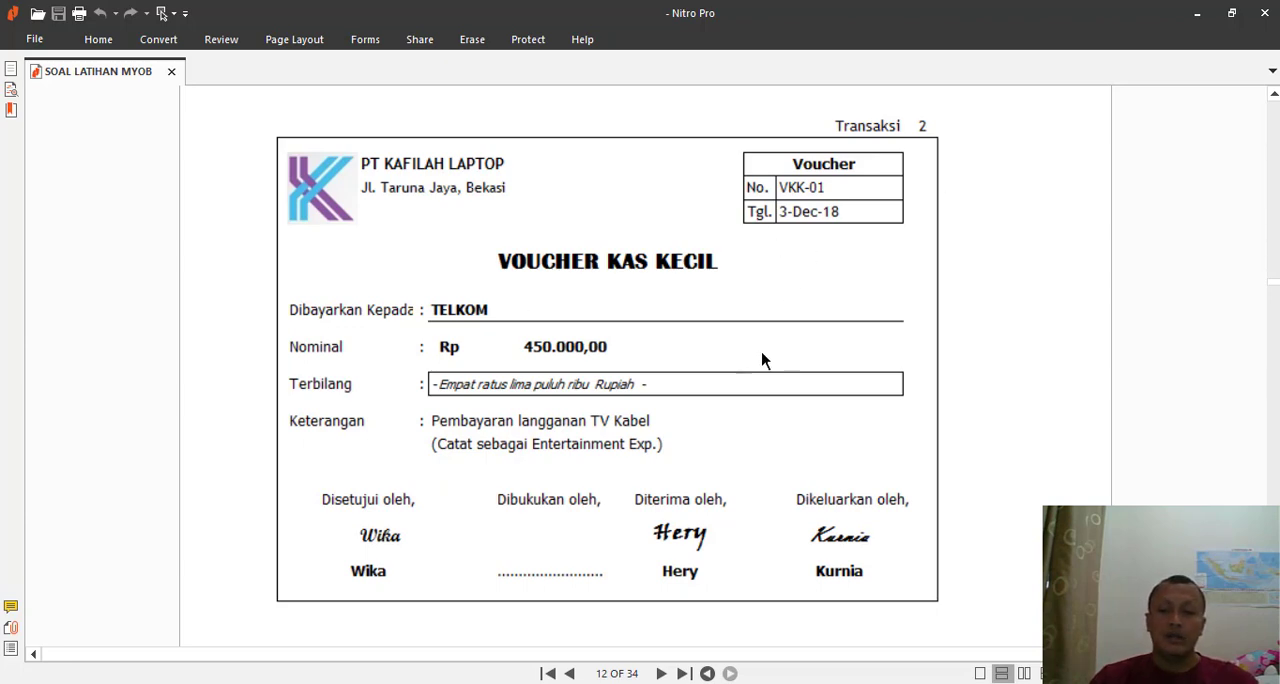
scroll(770, 352, "down", 10)
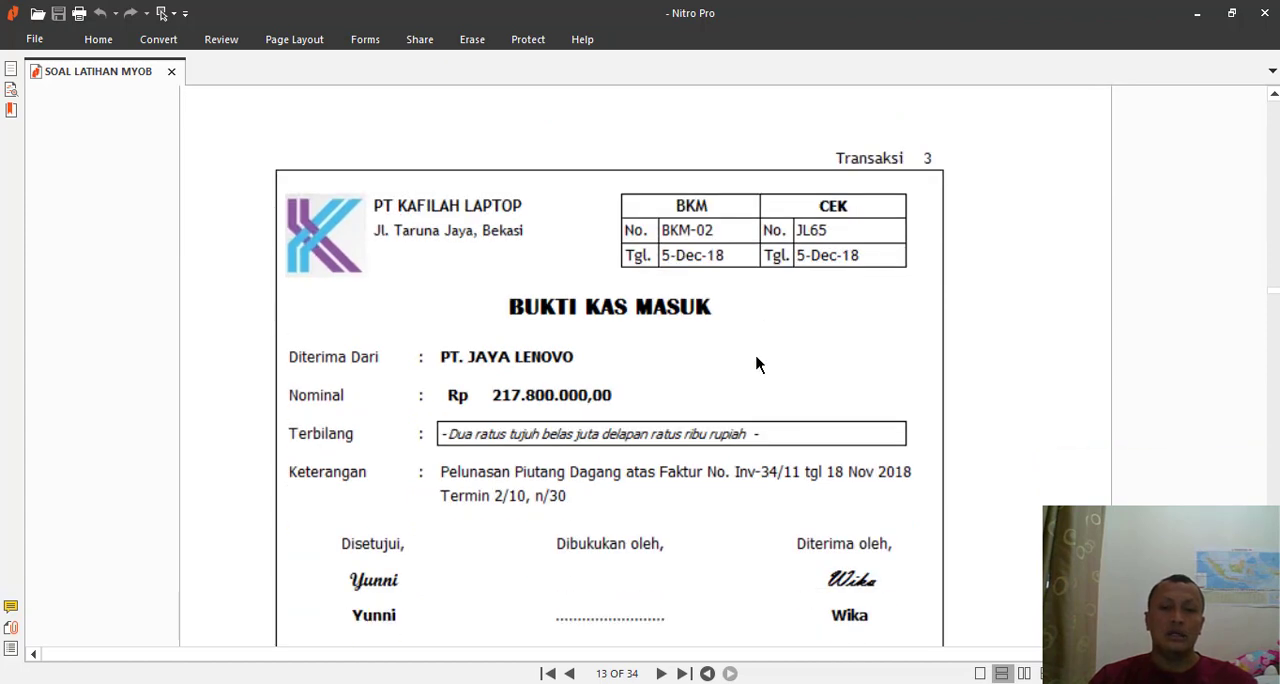
scroll(757, 364, "down", 1)
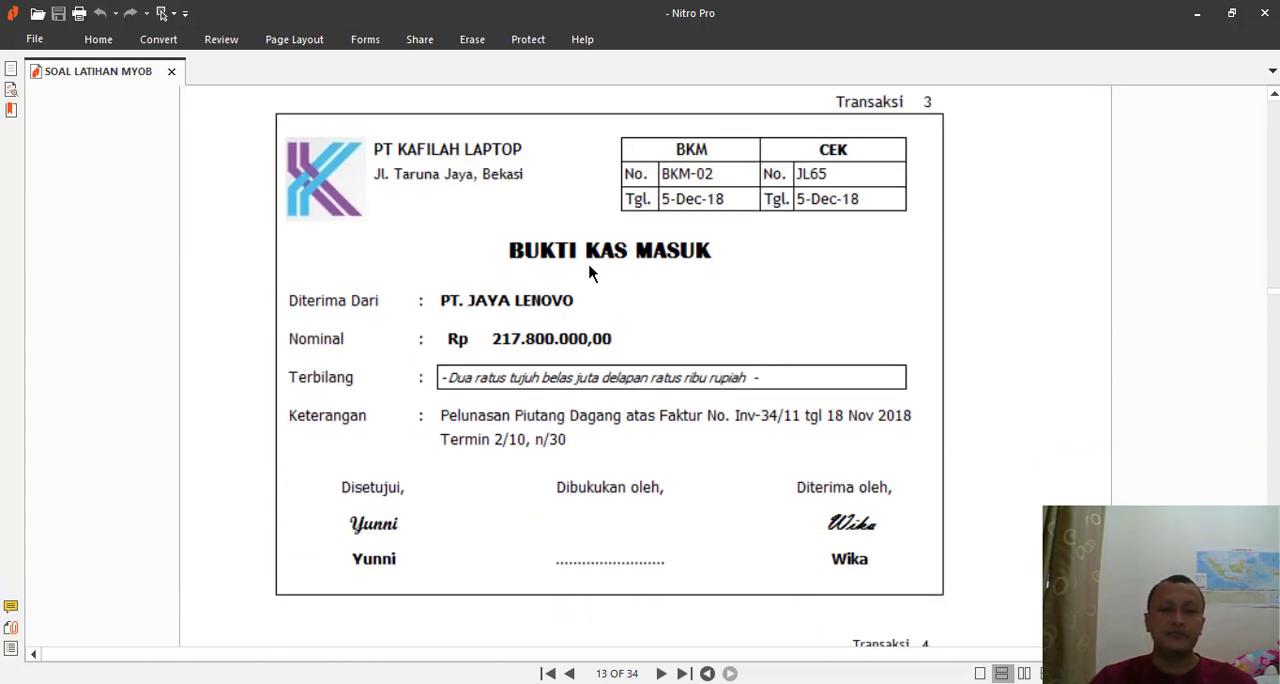
key("XF86AudioRaiseVolume")
key("XF86AudioRaiseVolume")
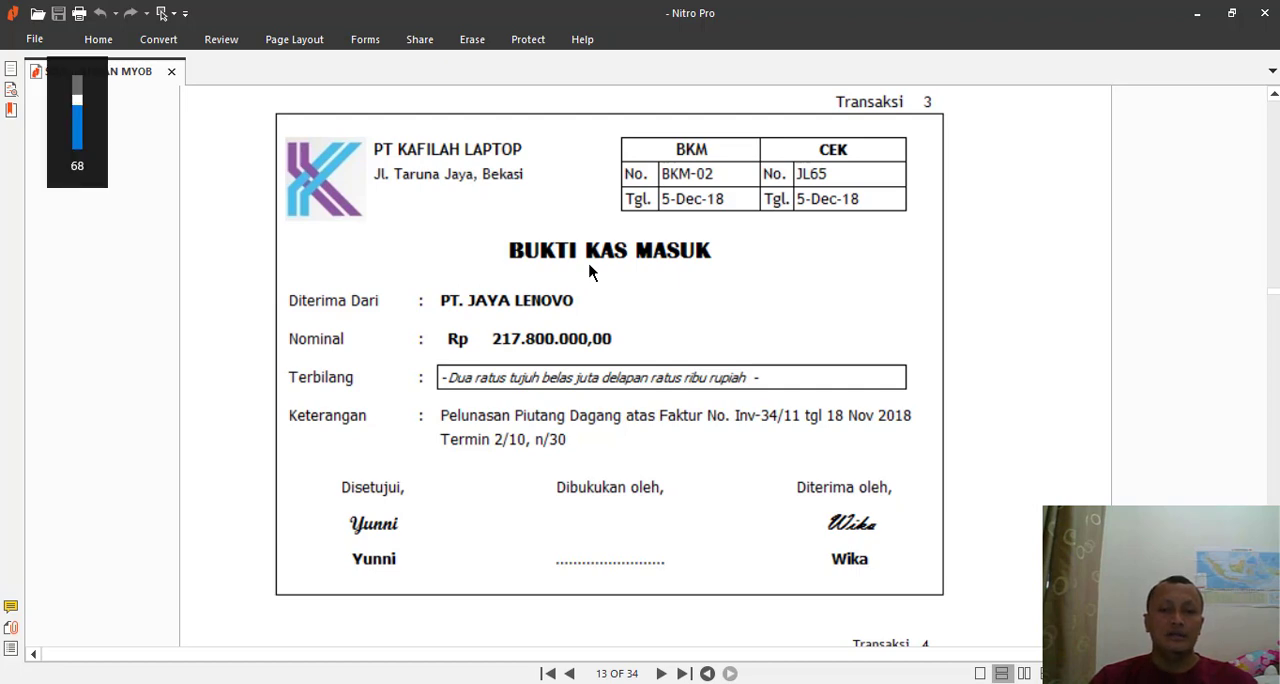
- Switch back to MYOB, reopen Receive Payments and choose PT JAYA LENOVO as the customer
key("alt+Tab")
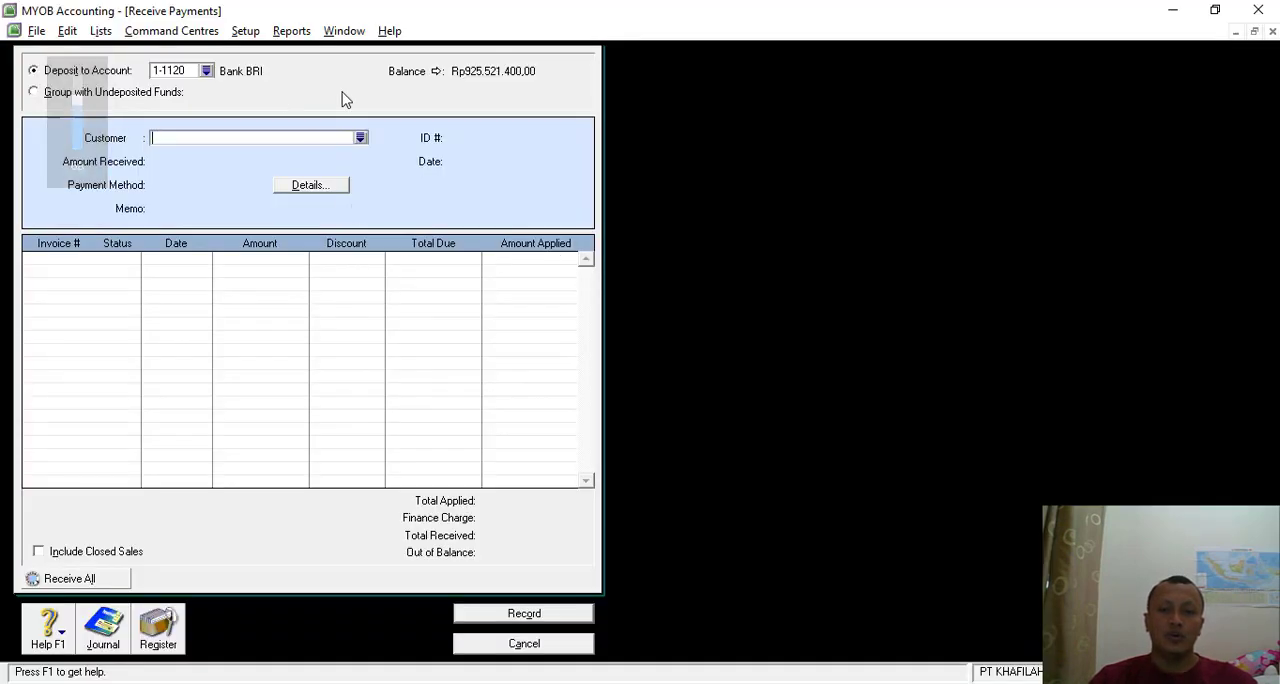
left_click(537, 645)
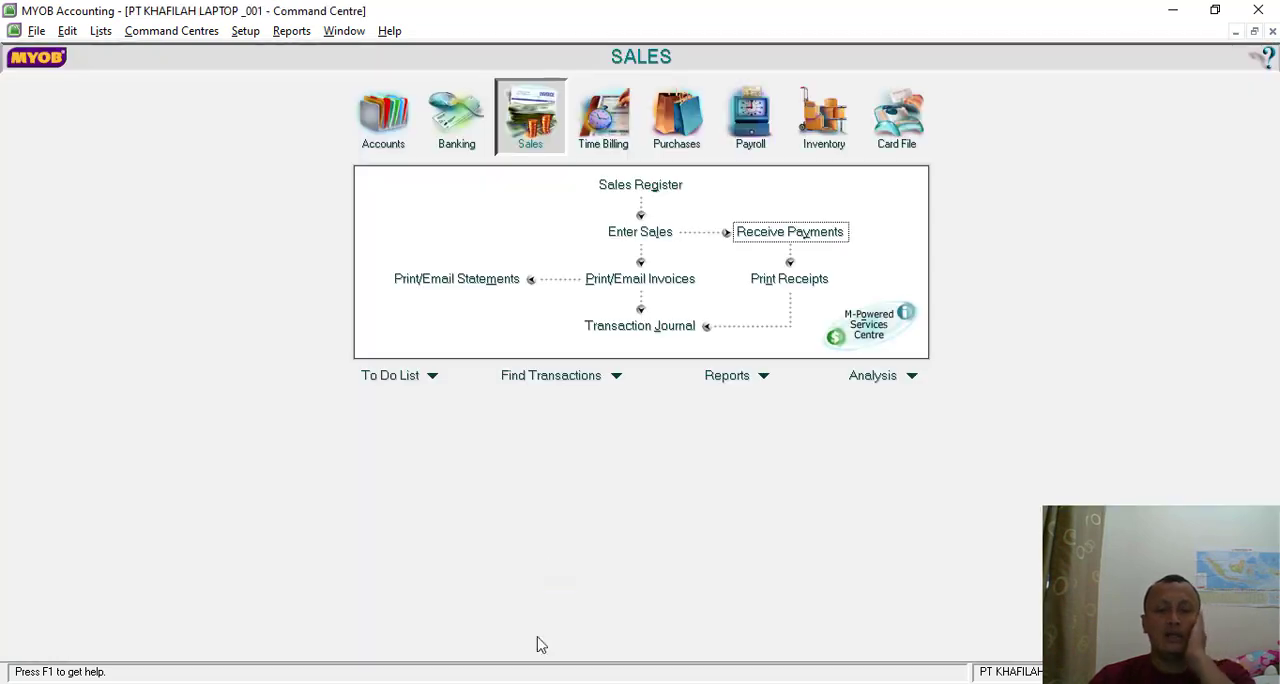
left_click(789, 233)
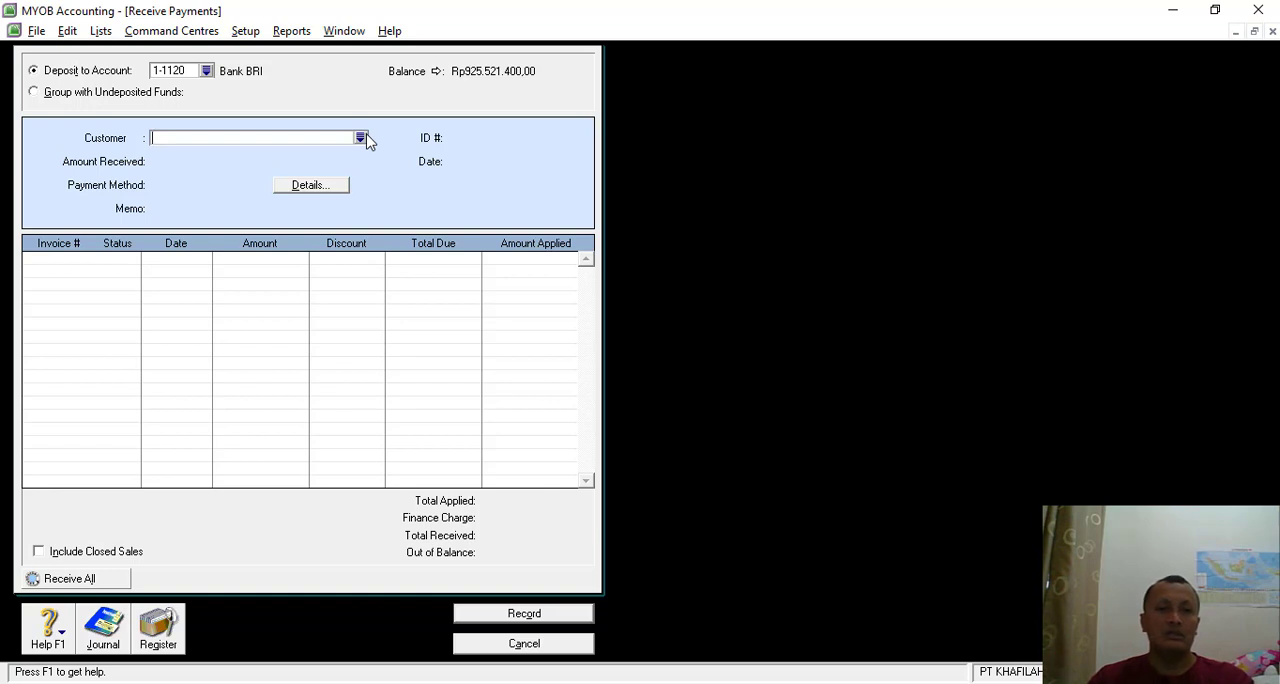
left_click(360, 138)
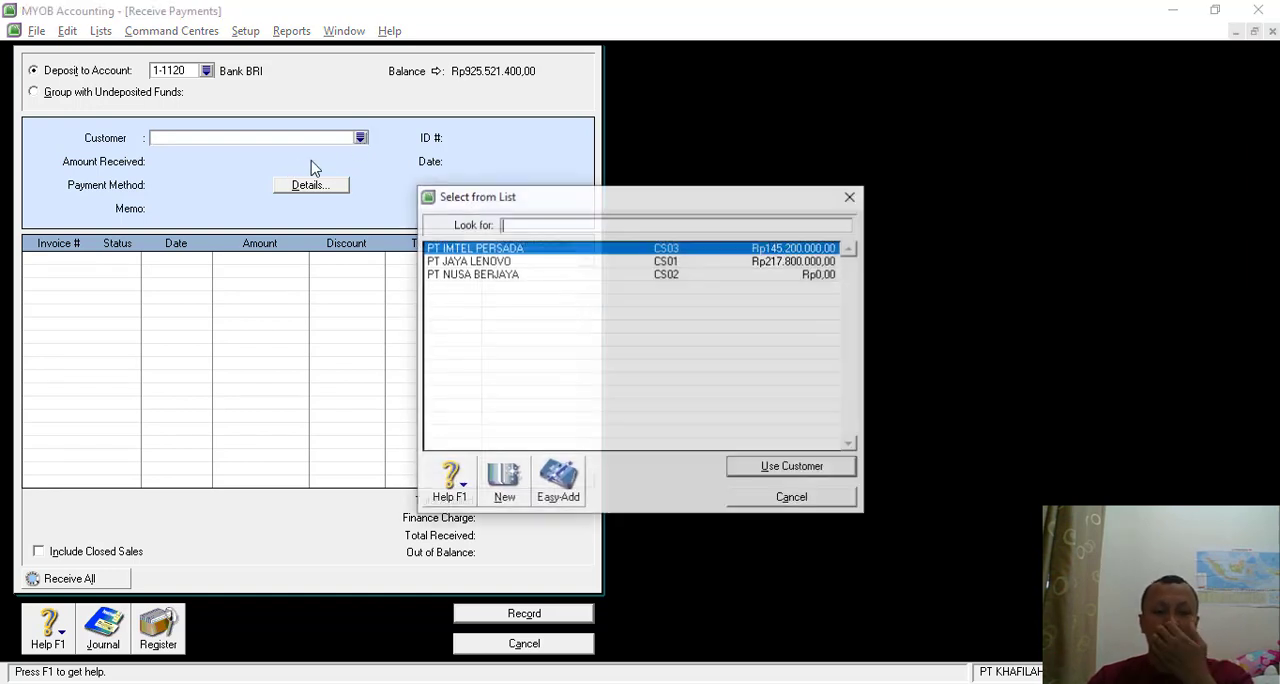
double_click(472, 261)
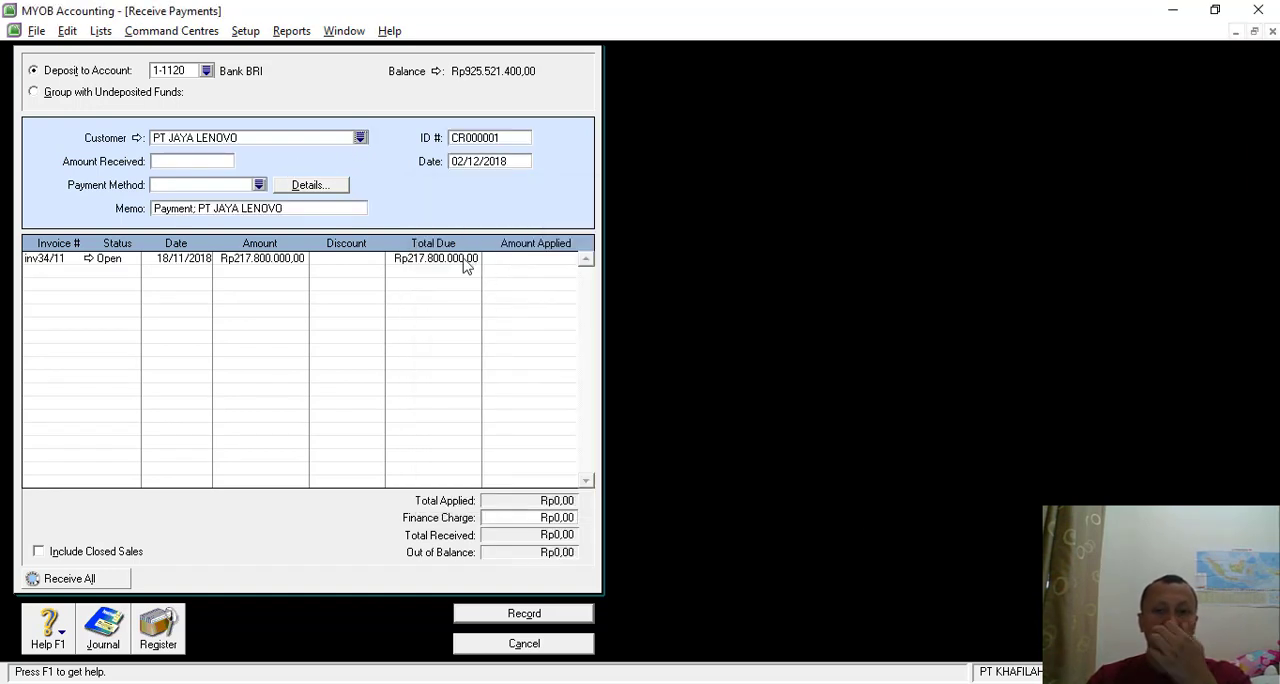
- Set the PT JAYA LENOVO payment's ID number to BKM-02 and its date to 05/12/2018
left_click(483, 140)
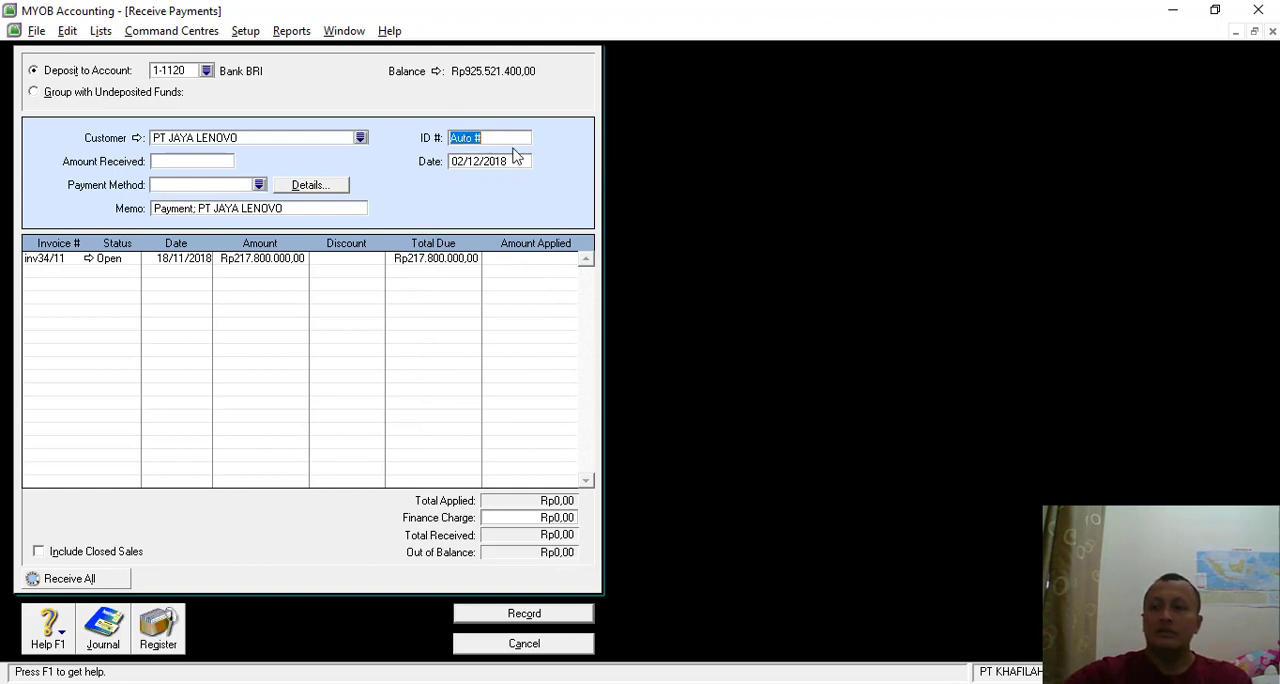
type("b")
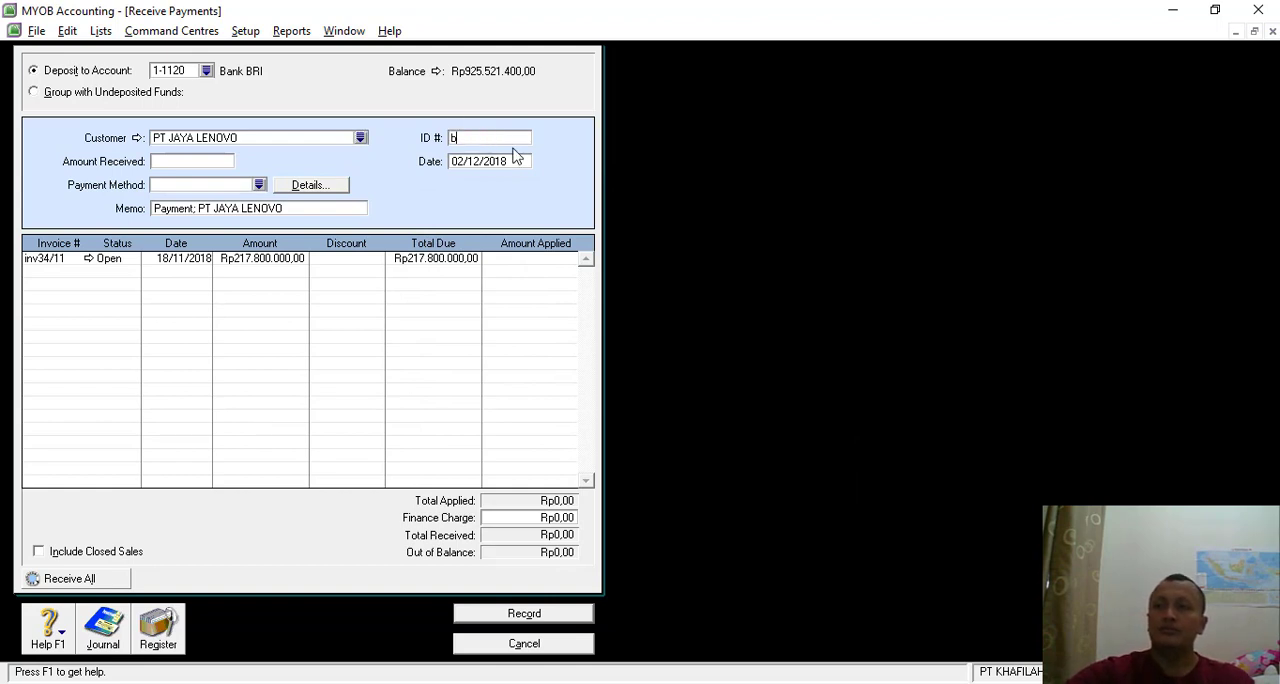
type("KM-02")
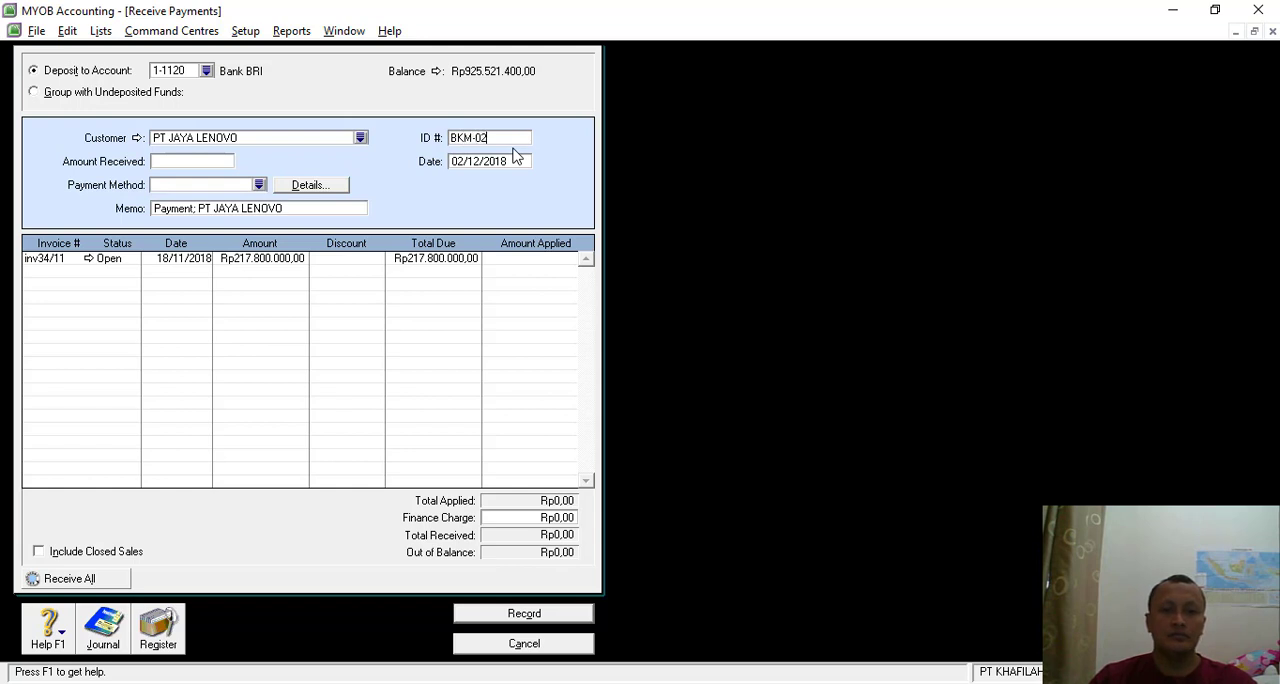
key("Tab")
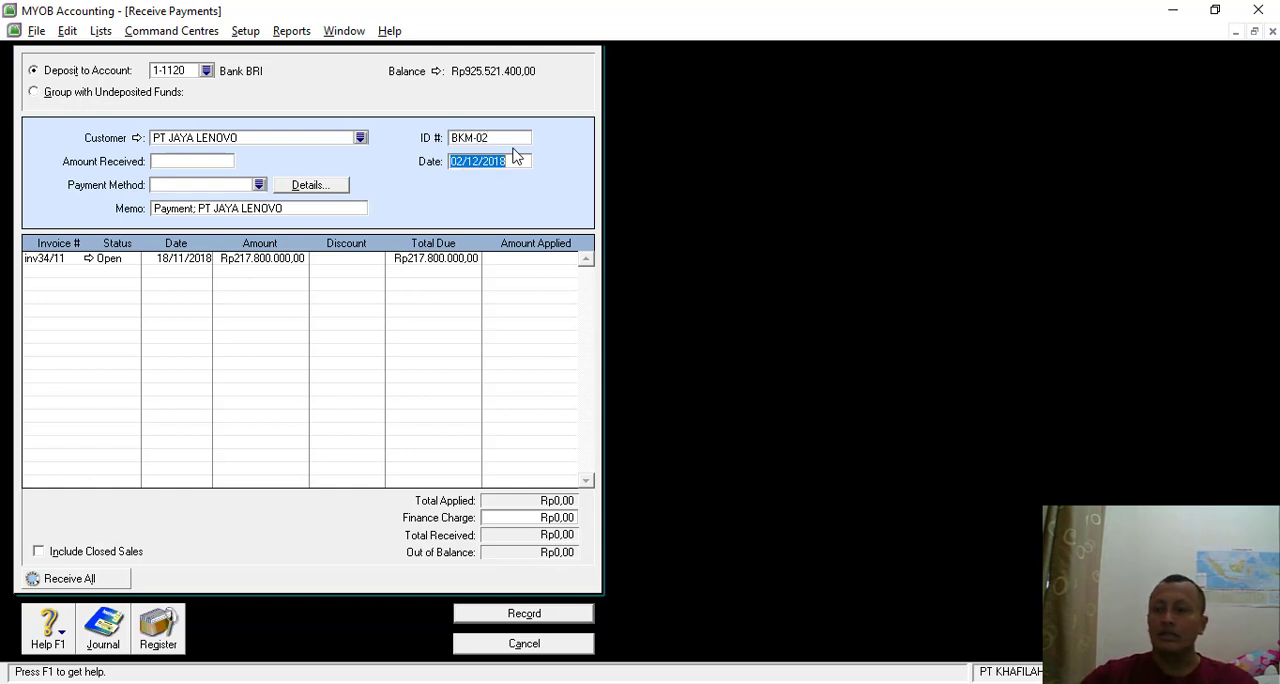
left_click(462, 161)
key("BackSpace")
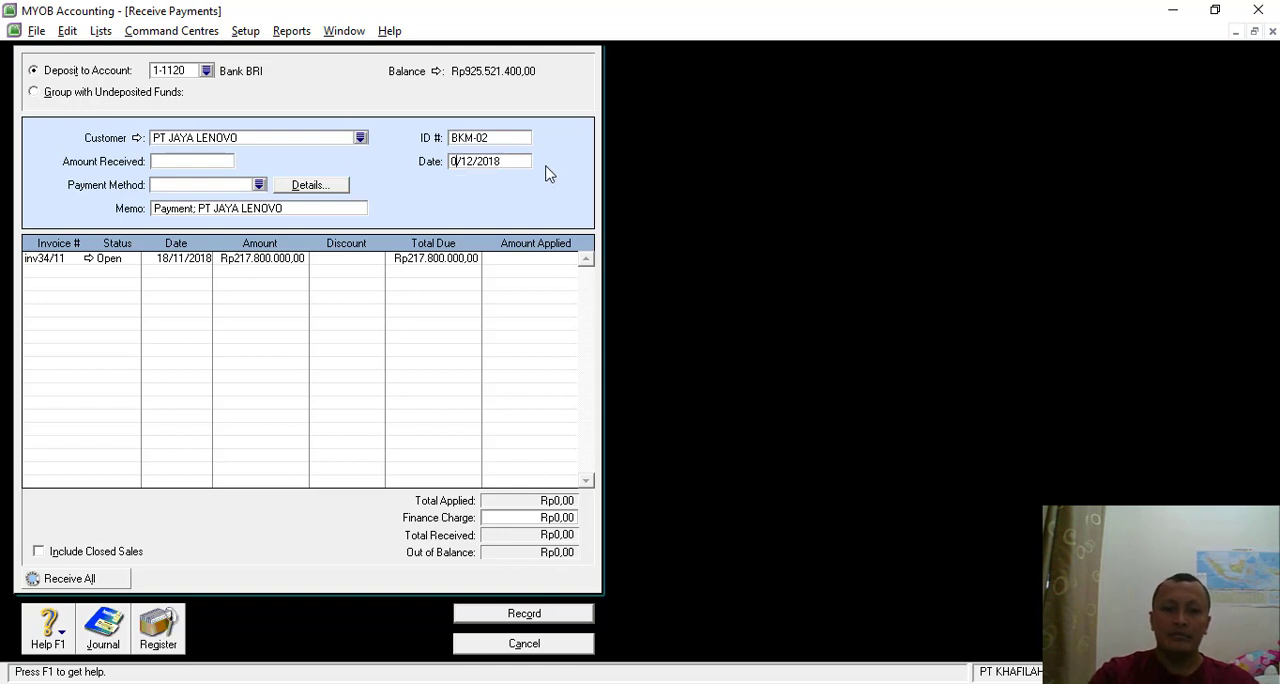
type("5")
- Enter Rp217.800.000 as the amount received and choose Cheque as the payment method
left_click(200, 160)
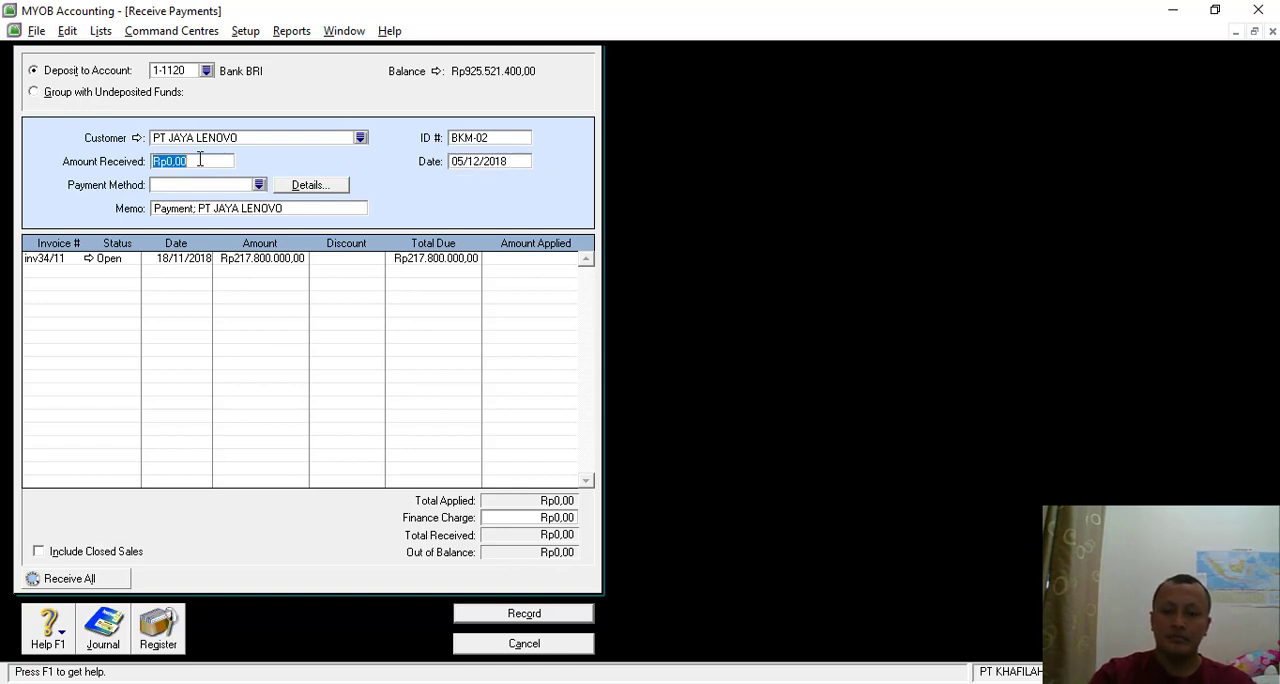
type("2178")
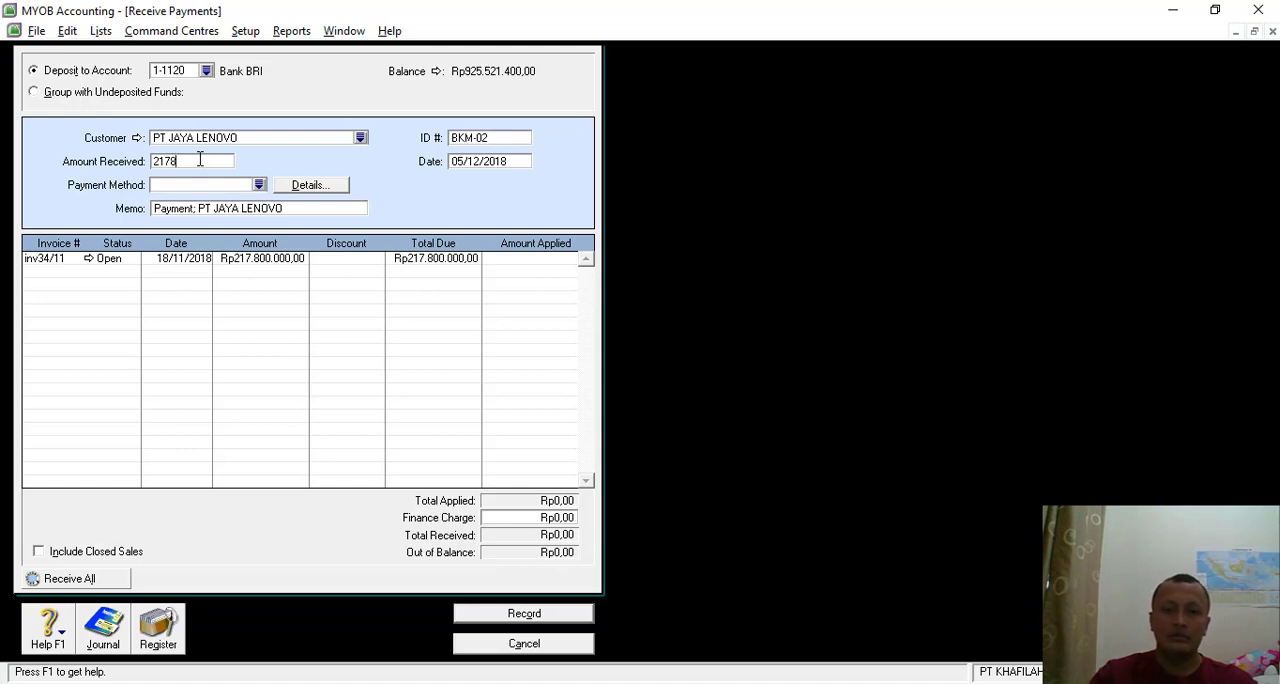
type("17.800.000")
key("Tab")
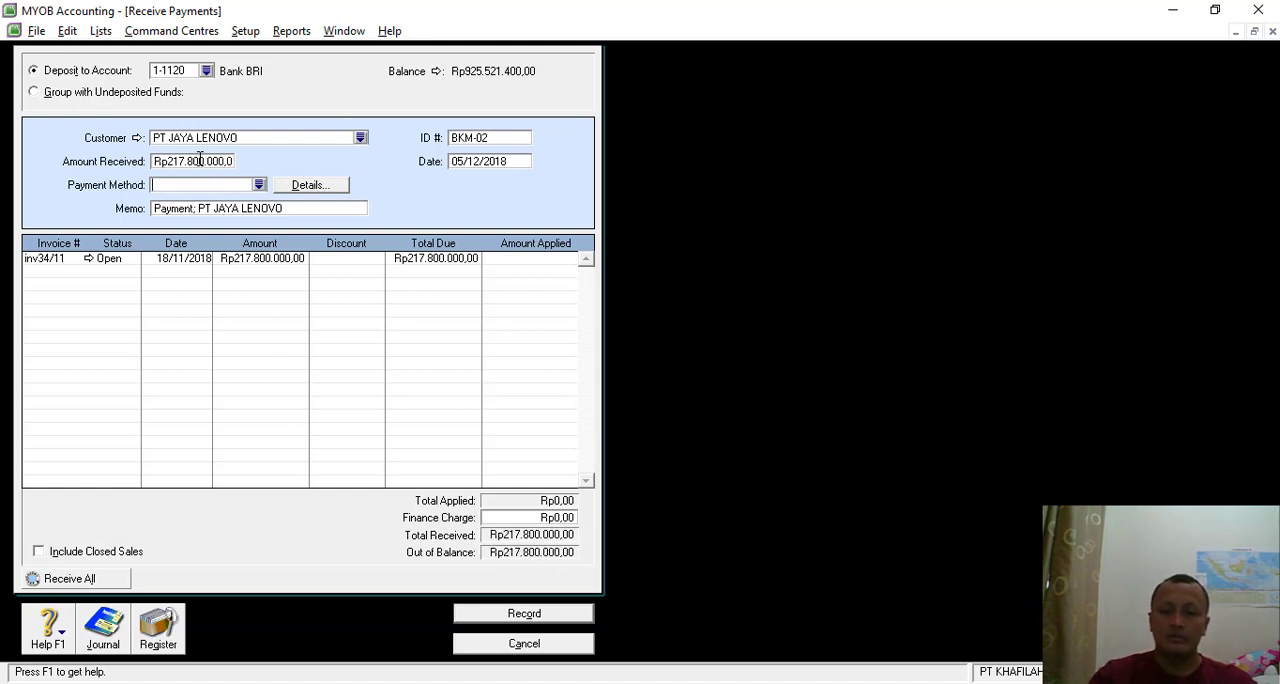
left_click(259, 185)
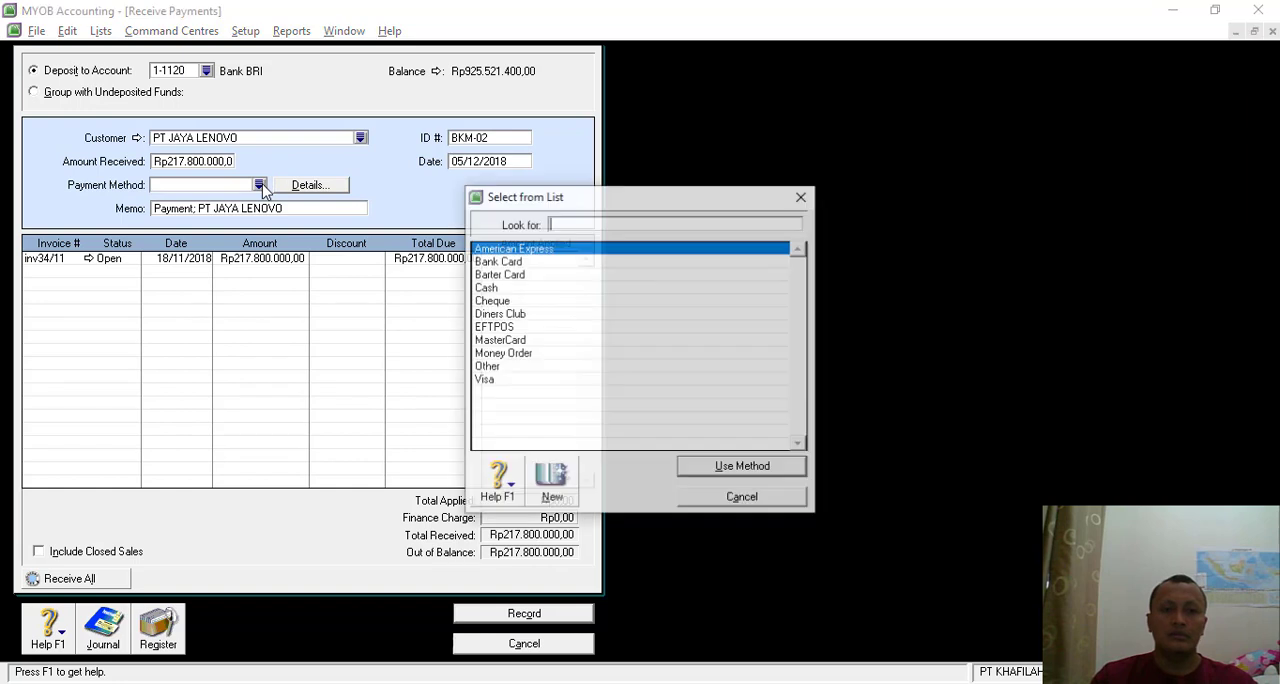
left_click(519, 301)
double_click(519, 301)
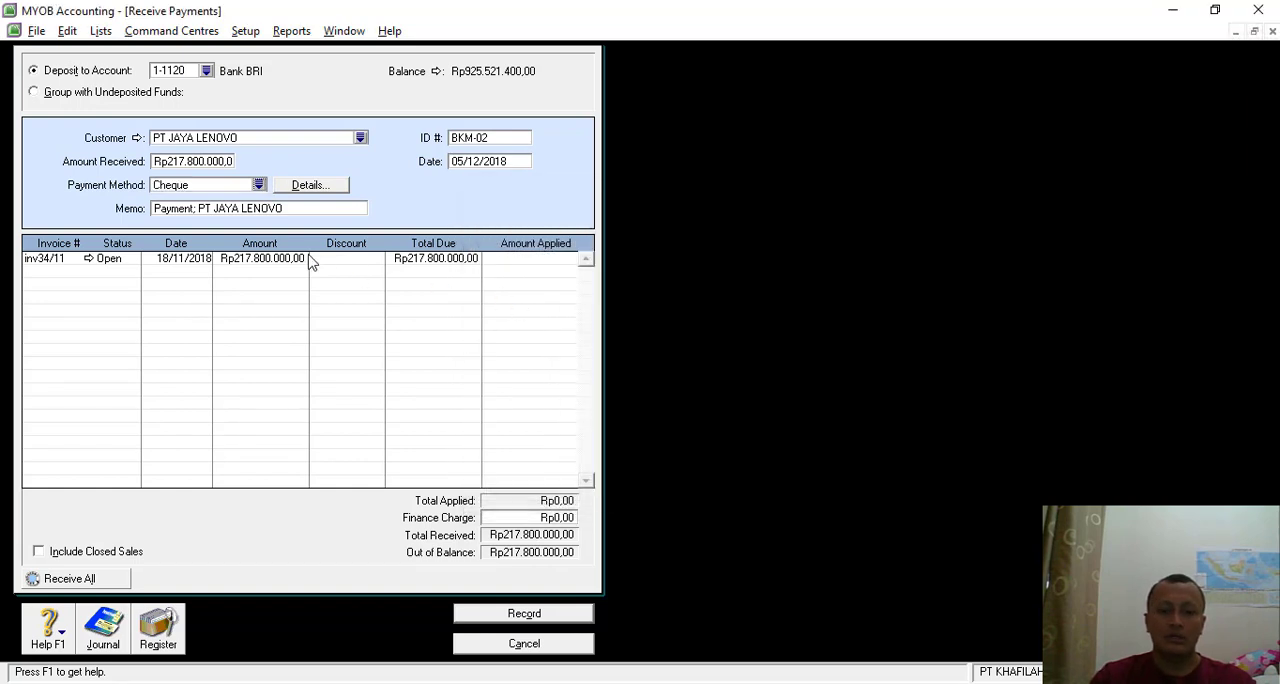
- Reword the payment memo to "Penrimaan piutang dari PT JAYA LENOVO"
double_click(190, 208)
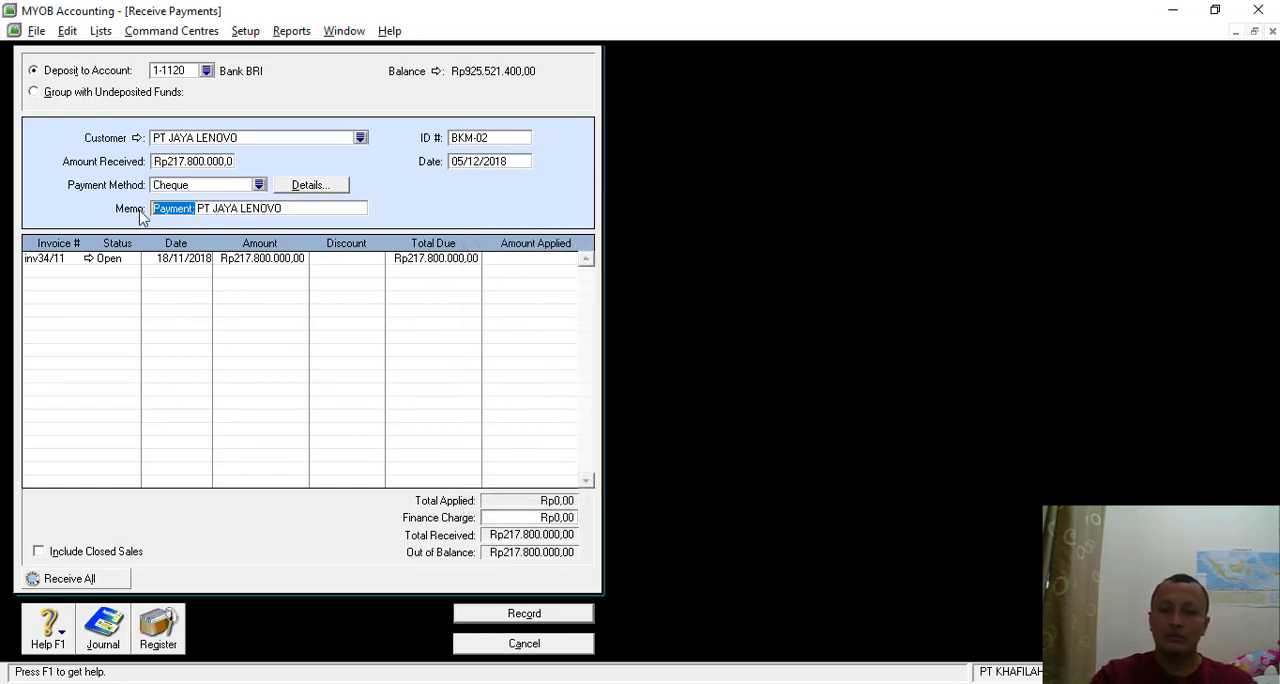
type("P")
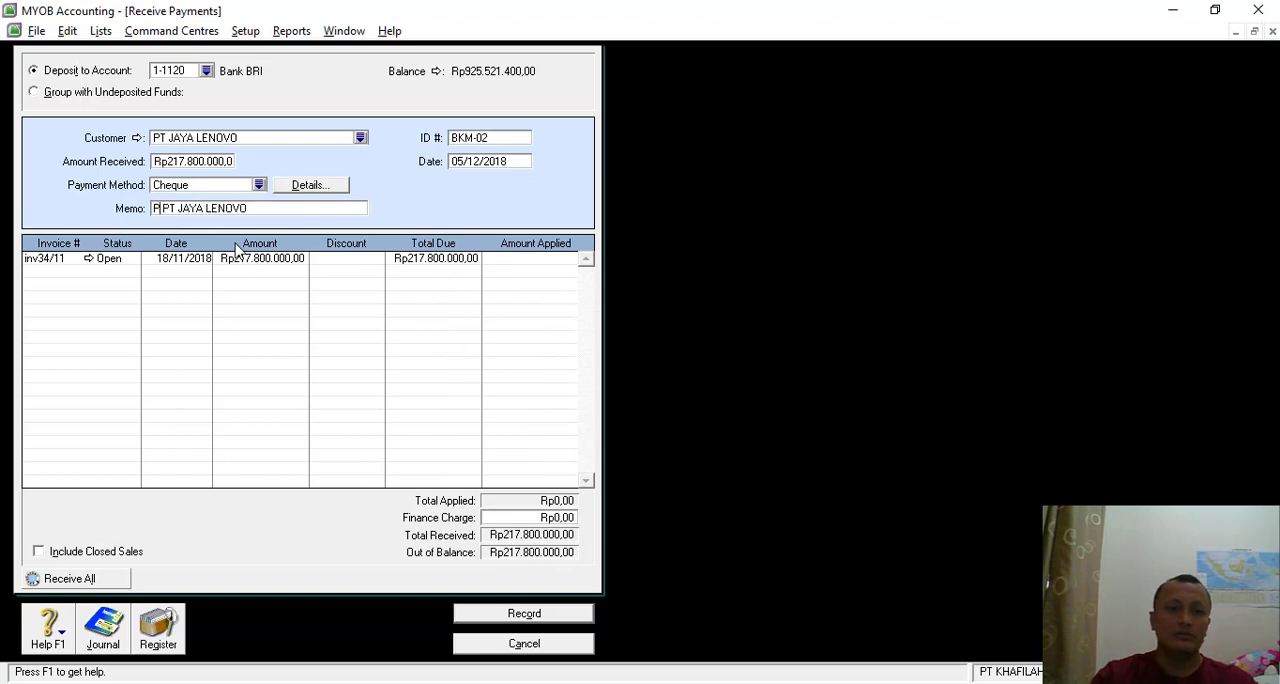
type("enr ")
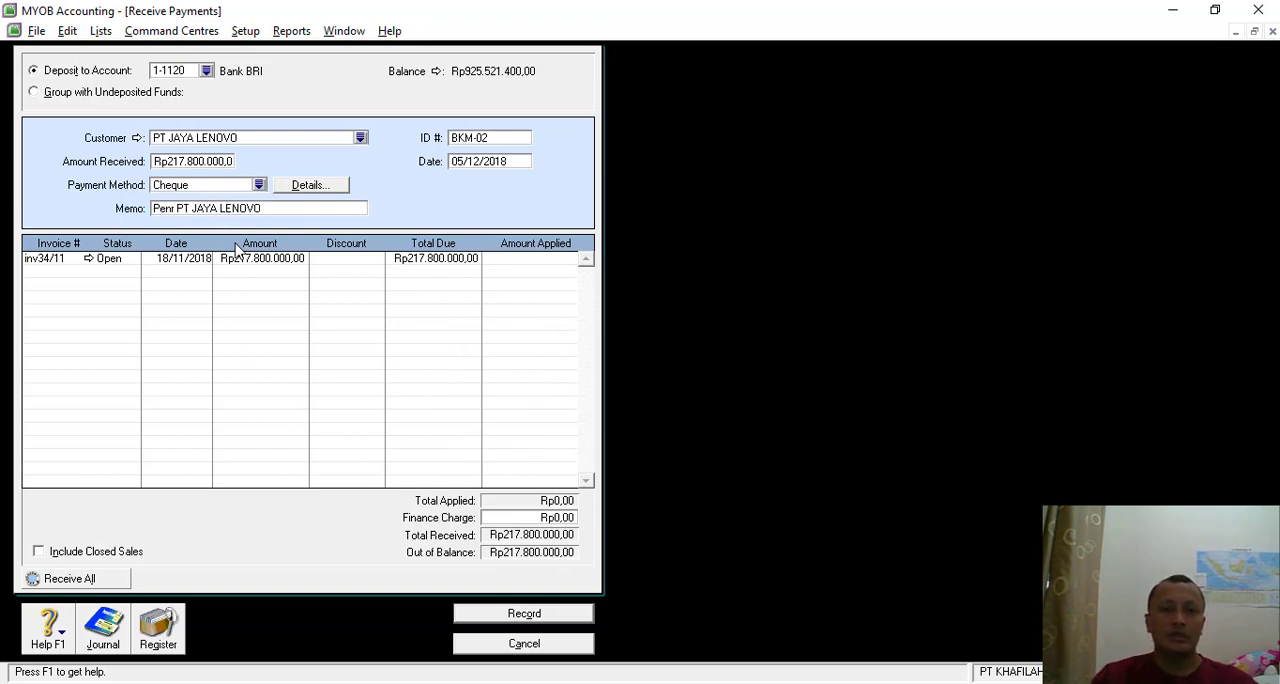
type("imaan p")
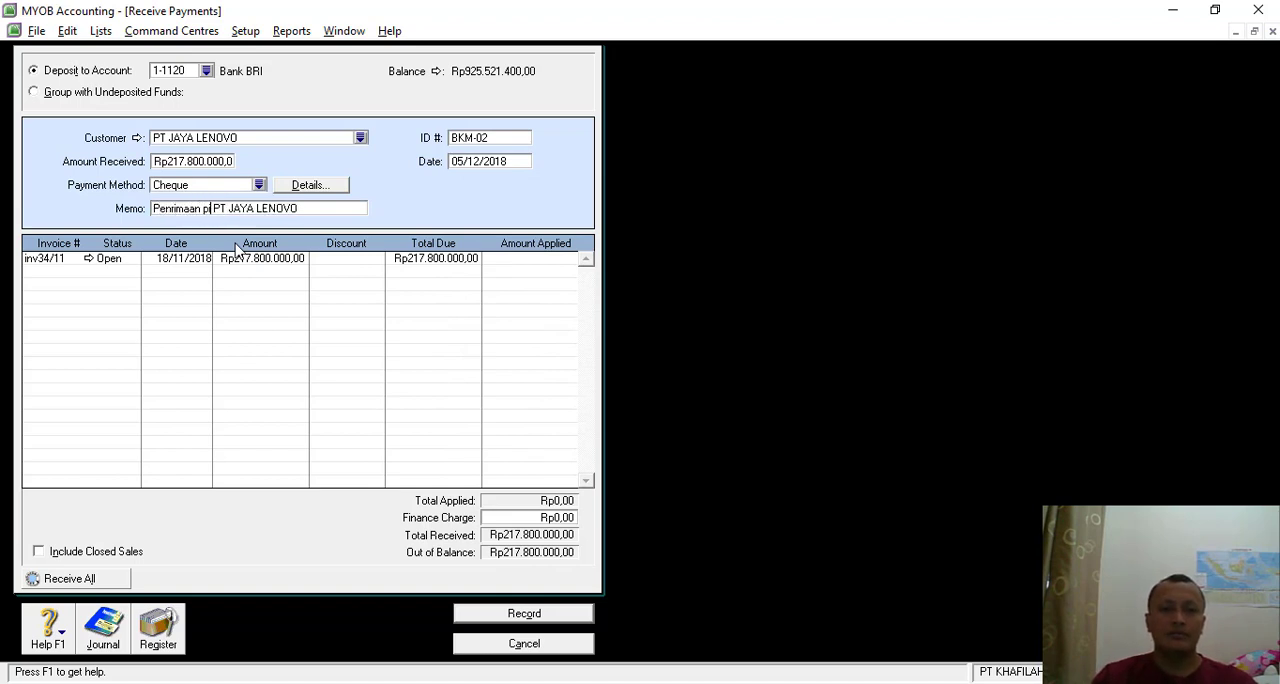
type("iutang dar")
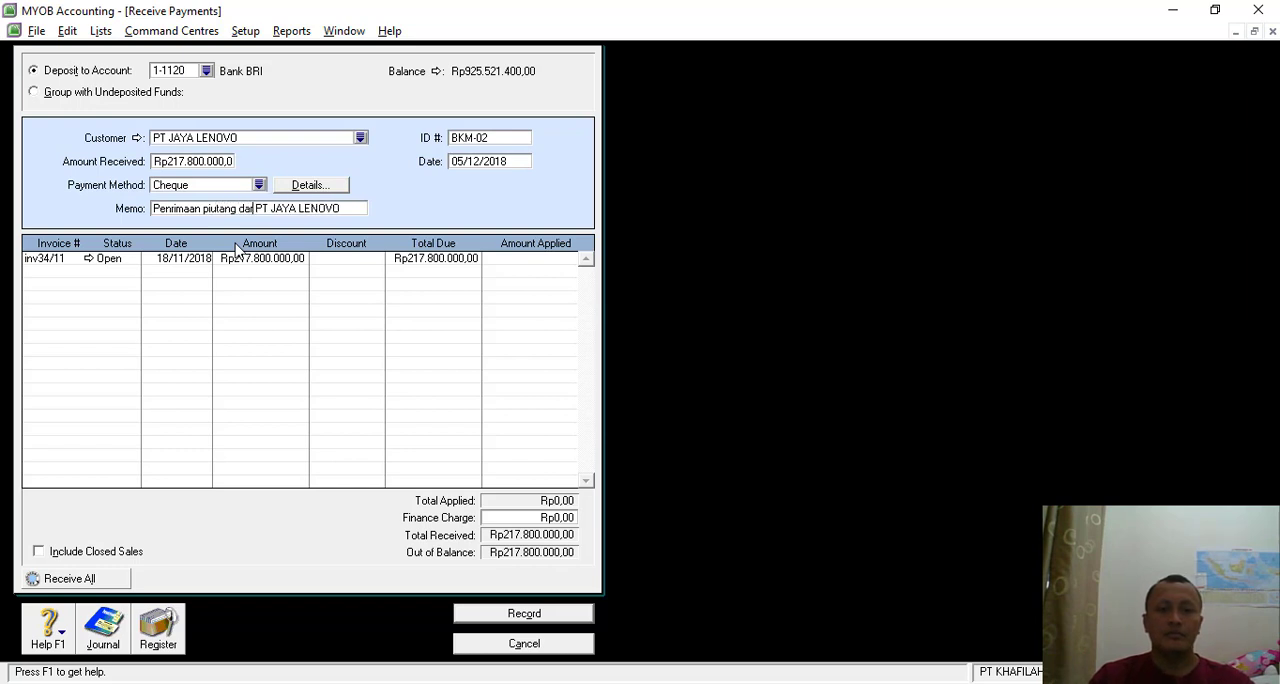
type("i")
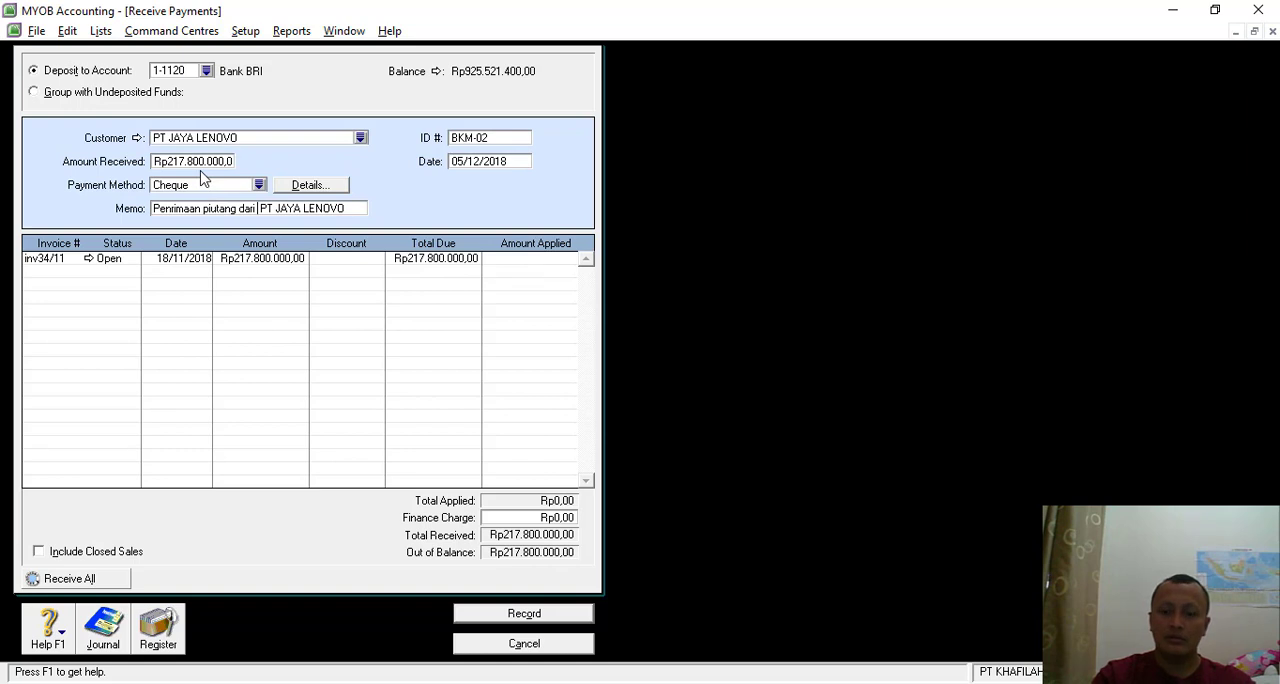
- Apply Rp217.800.000 to invoice inv34/11, check the transaction recap, and record the payment before closing Receive Payments
left_click(542, 260)
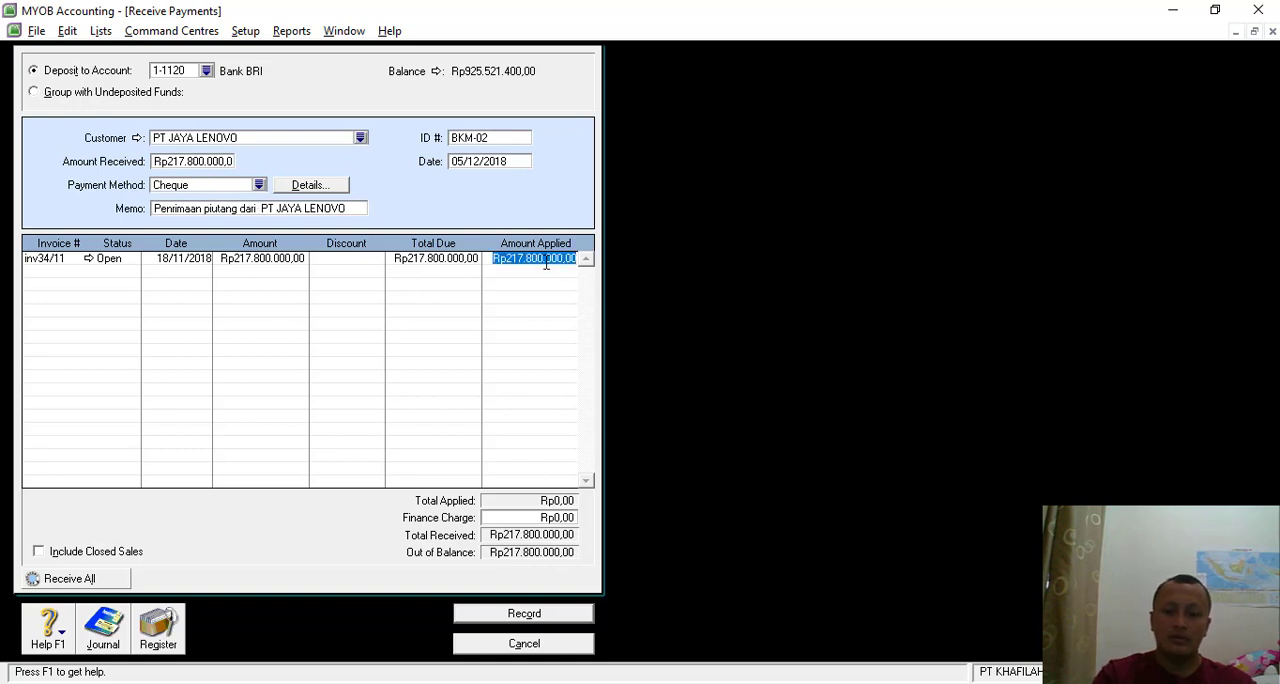
key("Tab")
key("ctrl+r")
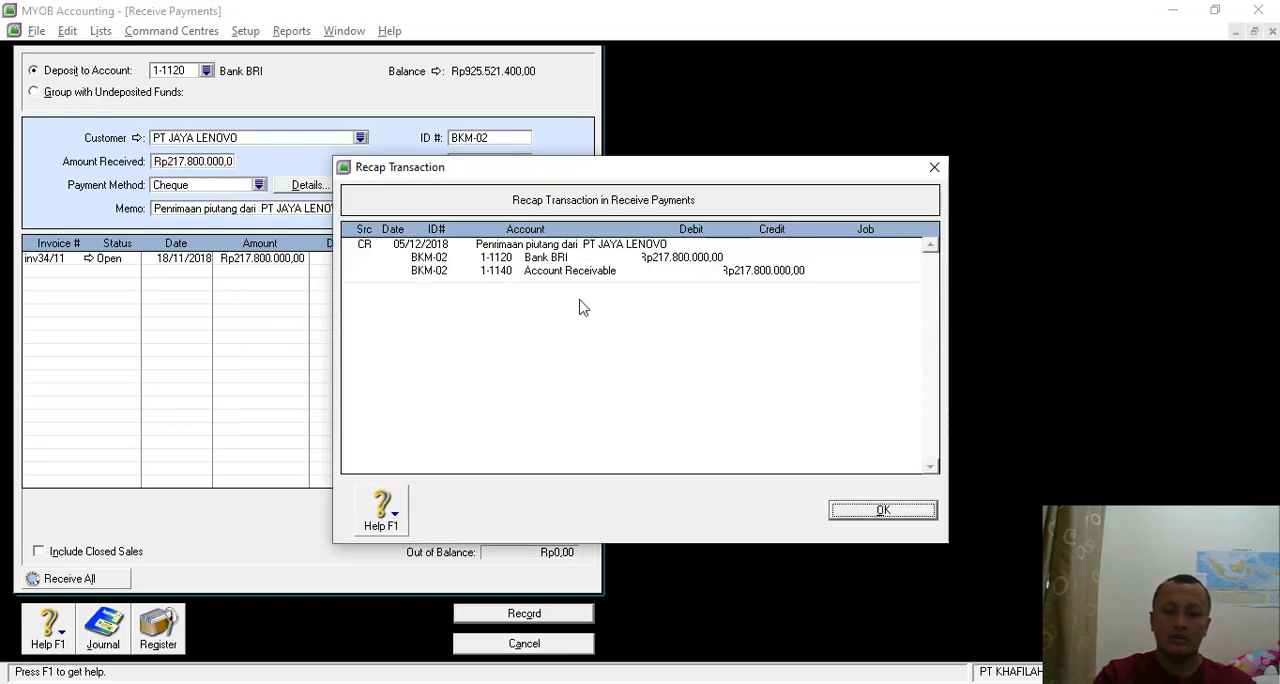
left_click(915, 515)
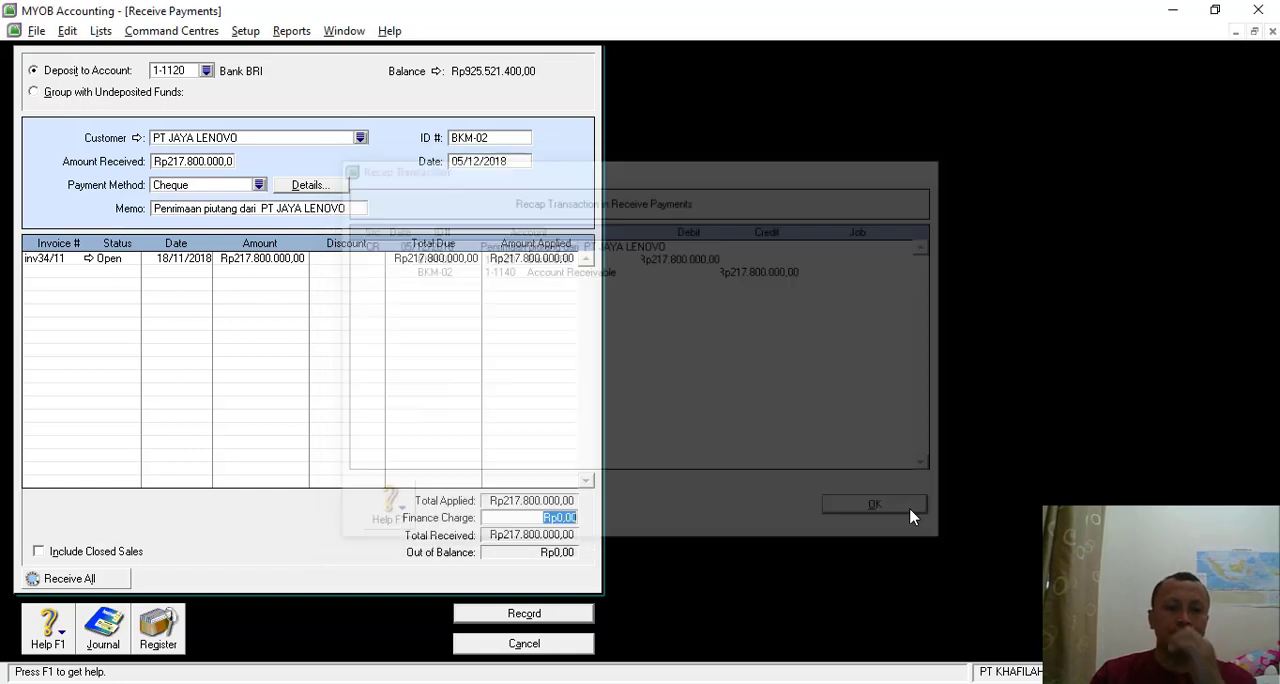
left_click(512, 614)
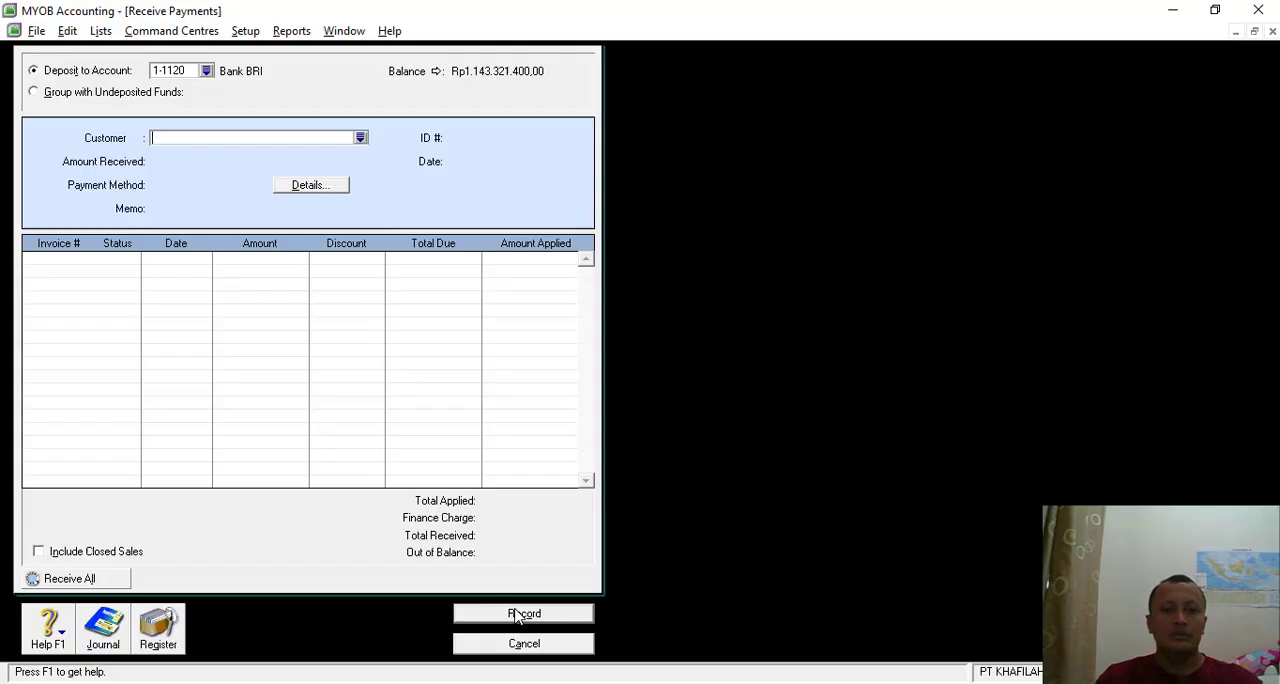
left_click(518, 647)
- Switch to the SOAL LATIHAN MYOB document in Nitro Pro, examine the Transaksi 4 invoice, and return to MYOB
key("alt+Tab")
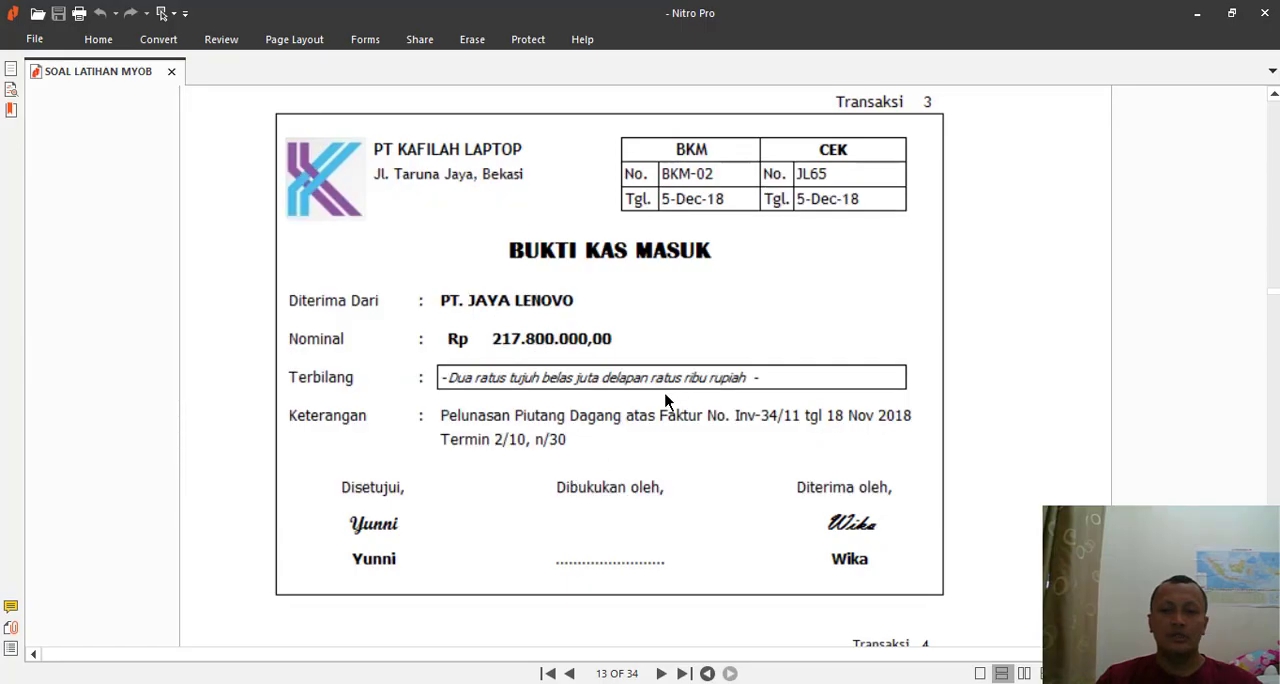
scroll(657, 424, "down", 3)
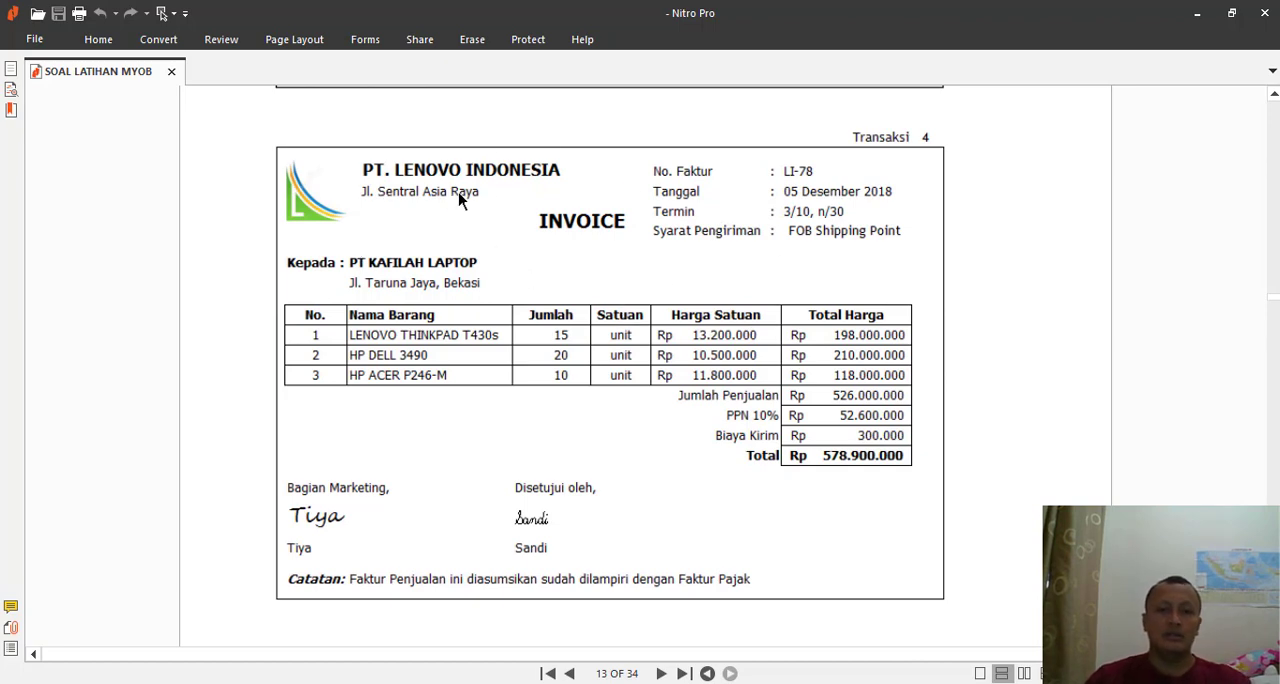
key("alt+Tab")
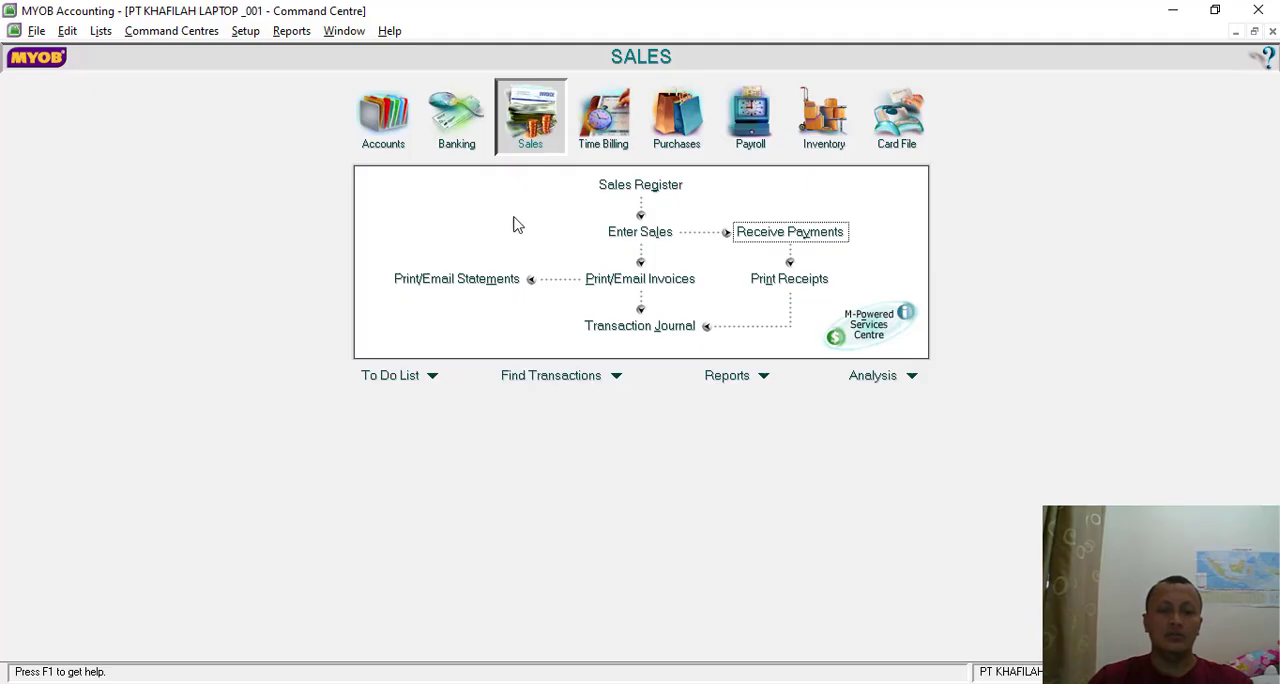
- Start a new purchase bill and choose PT LENOVO INDONESIA as the supplier
left_click(685, 125)
left_click(645, 233)
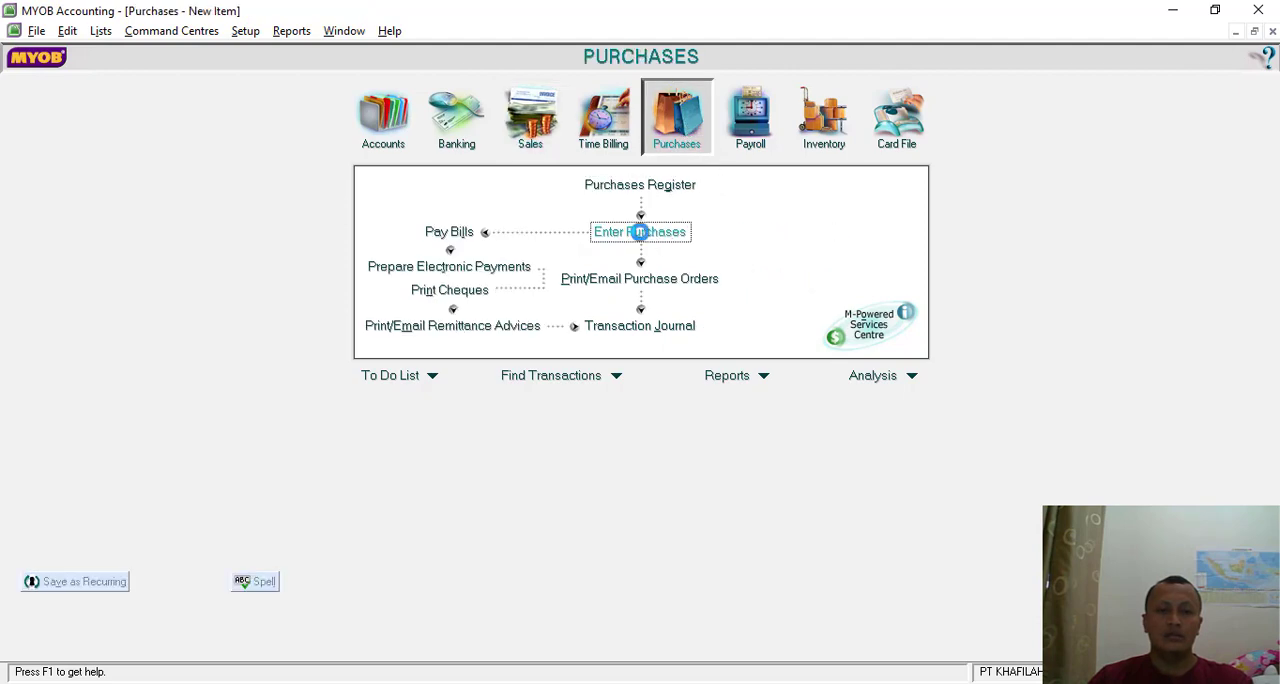
left_click(310, 80)
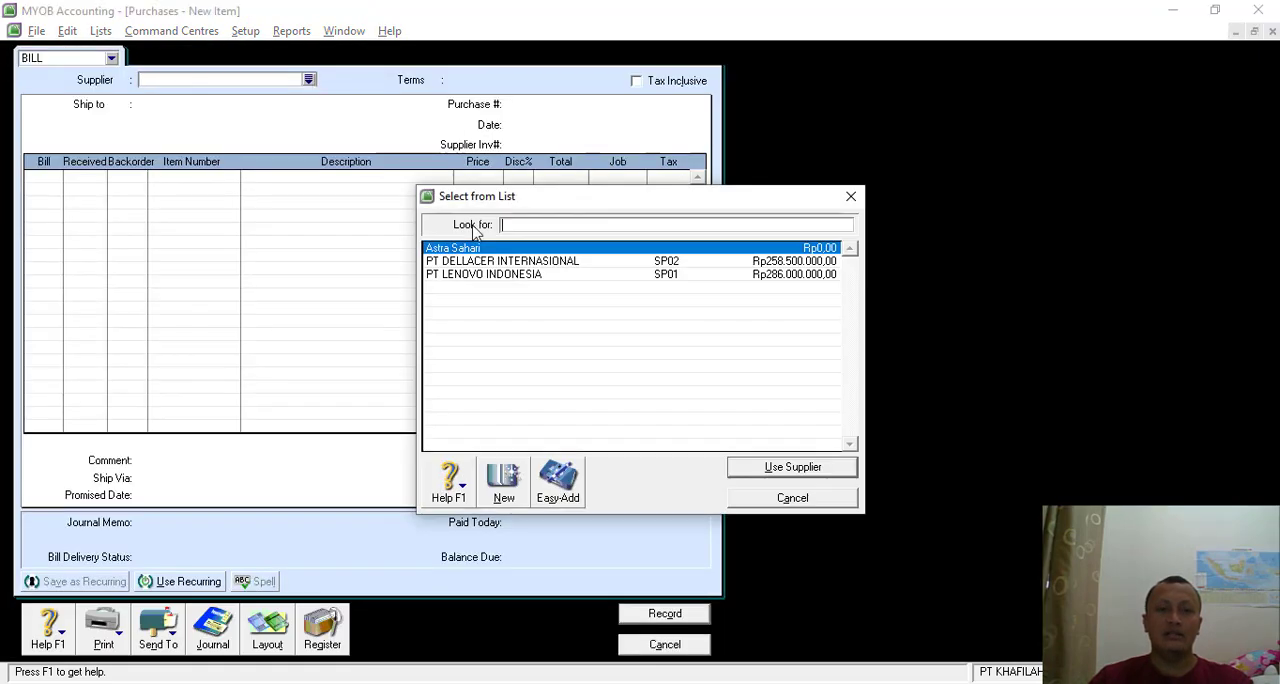
double_click(485, 275)
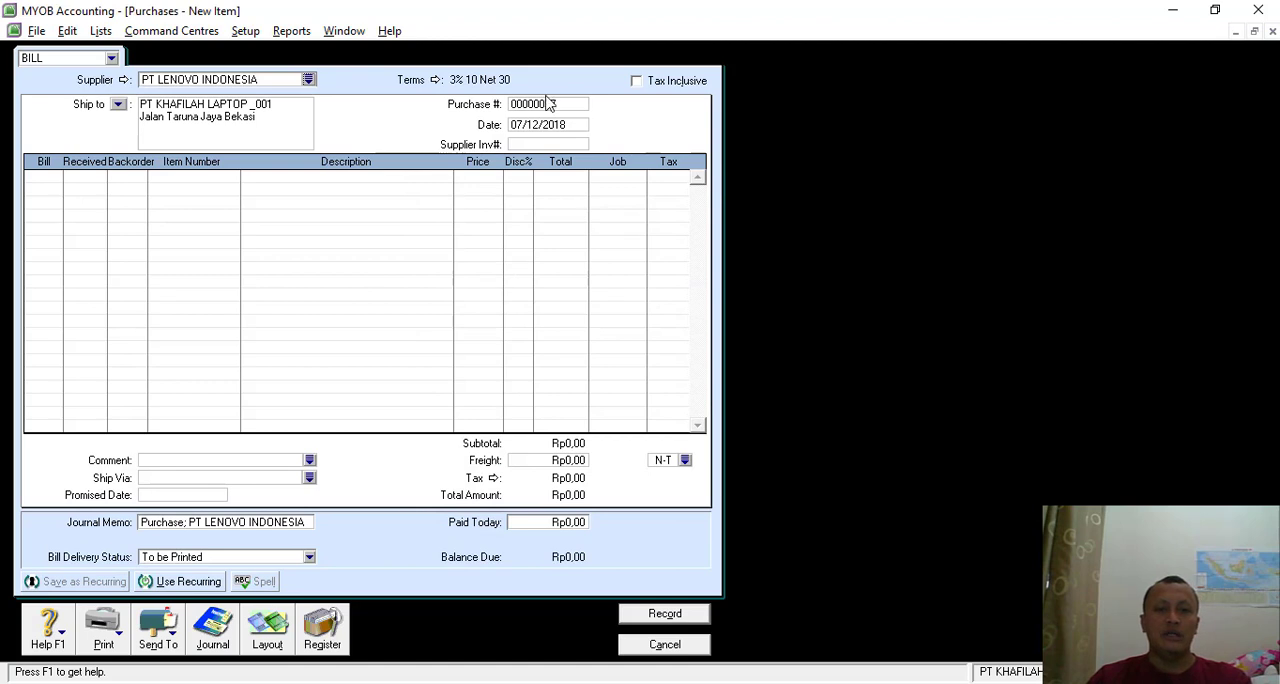
- Set the bill's purchase number to LI-78 and its date to 05/12/2018
left_click(545, 106)
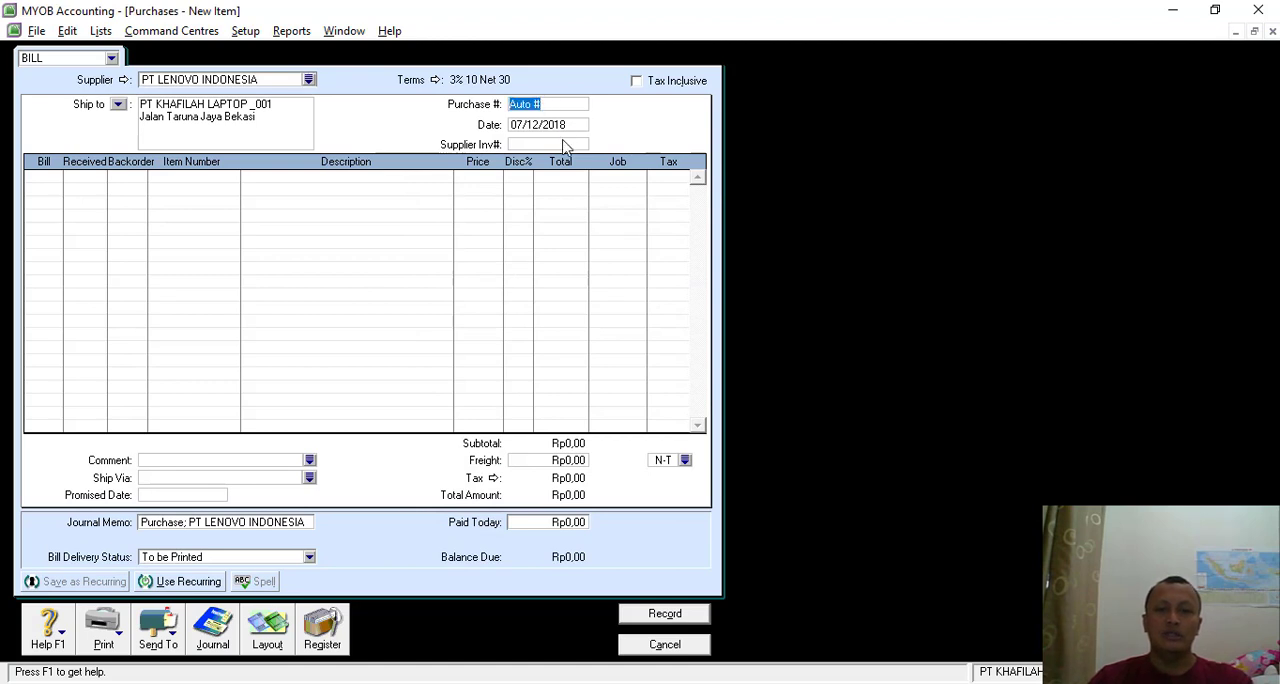
key("BackSpace")
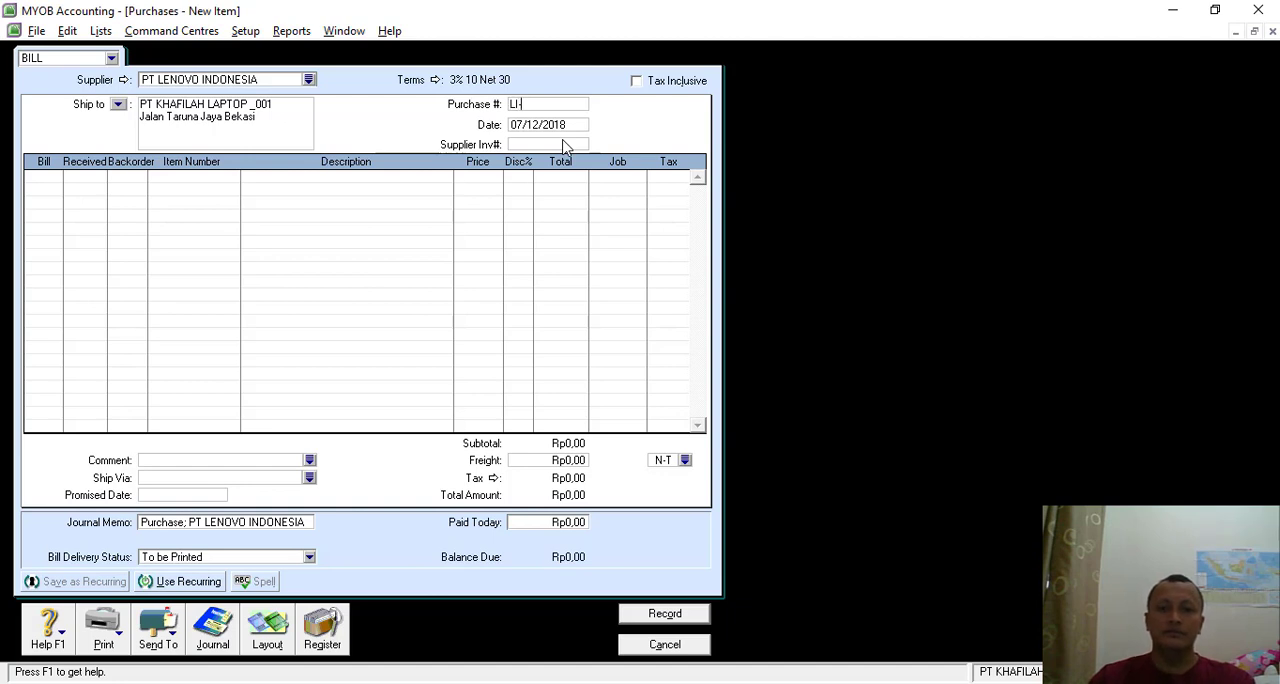
type("LI-78")
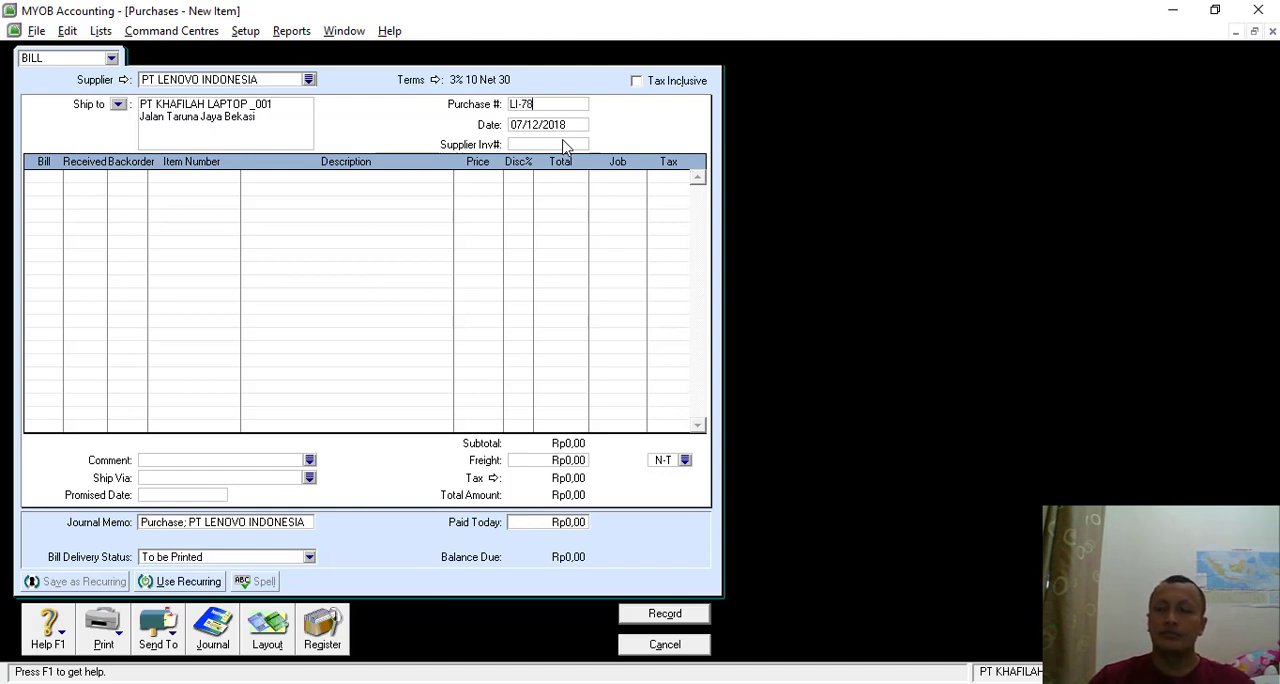
left_click(545, 128)
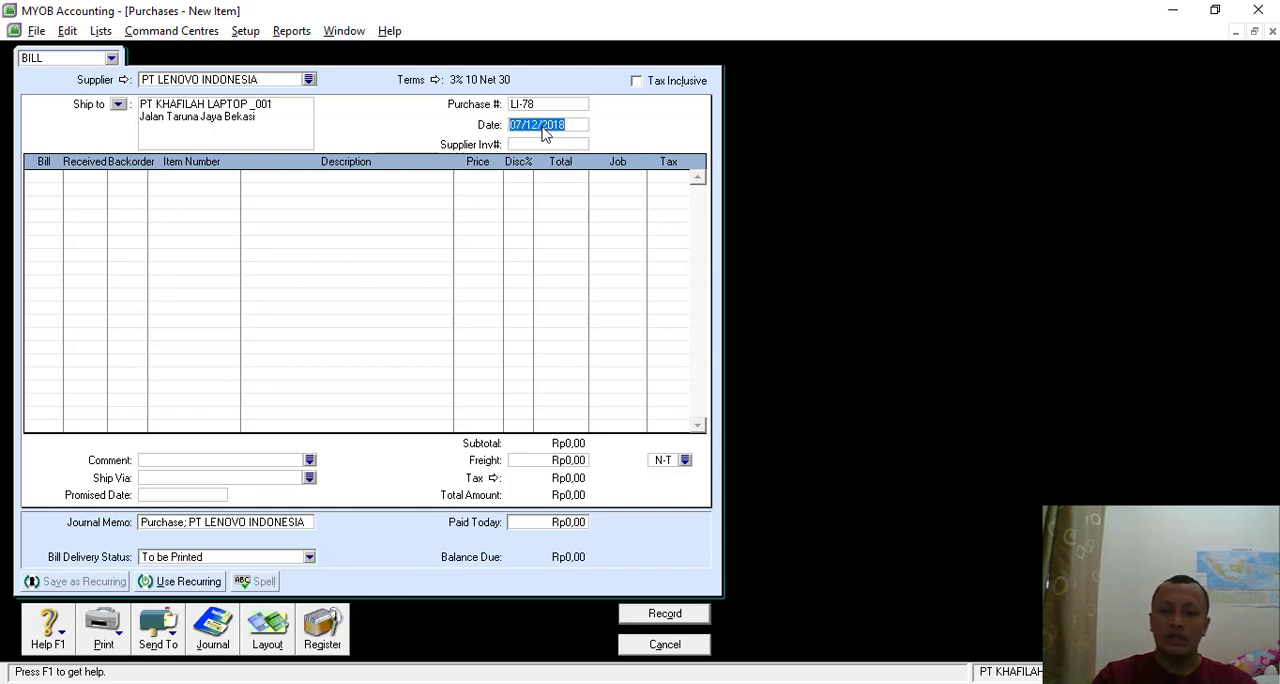
left_click(518, 121)
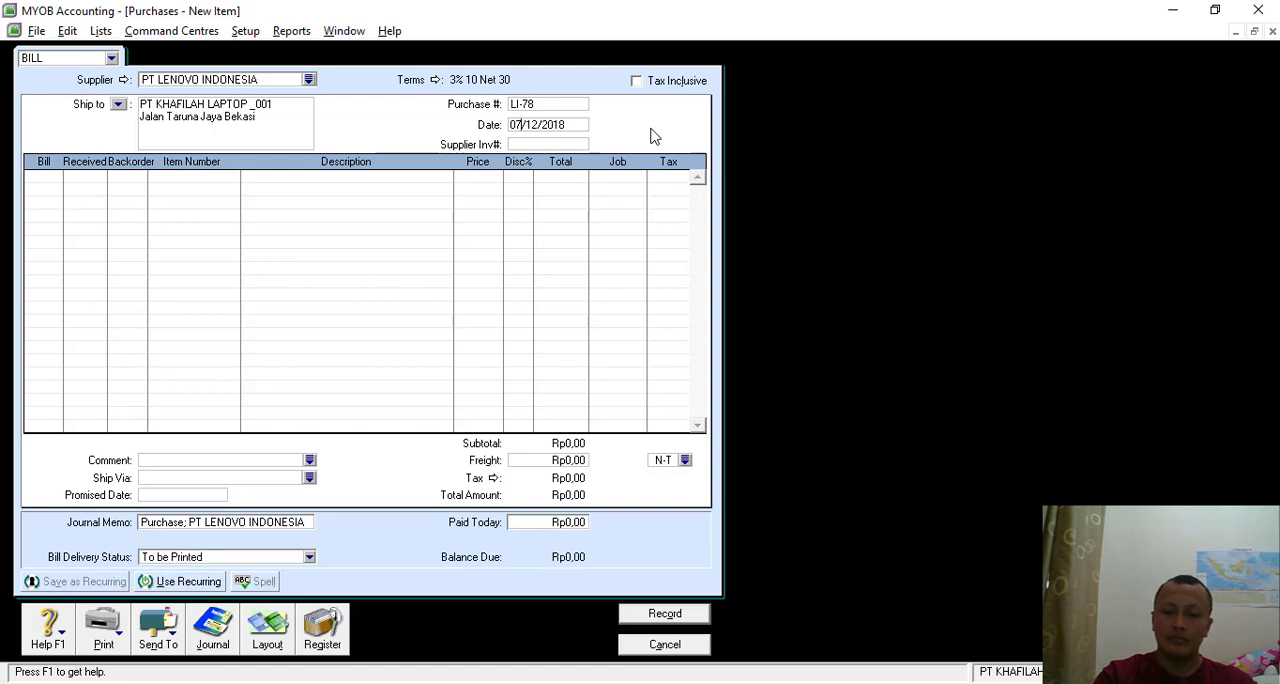
key("BackSpace")
type("5")
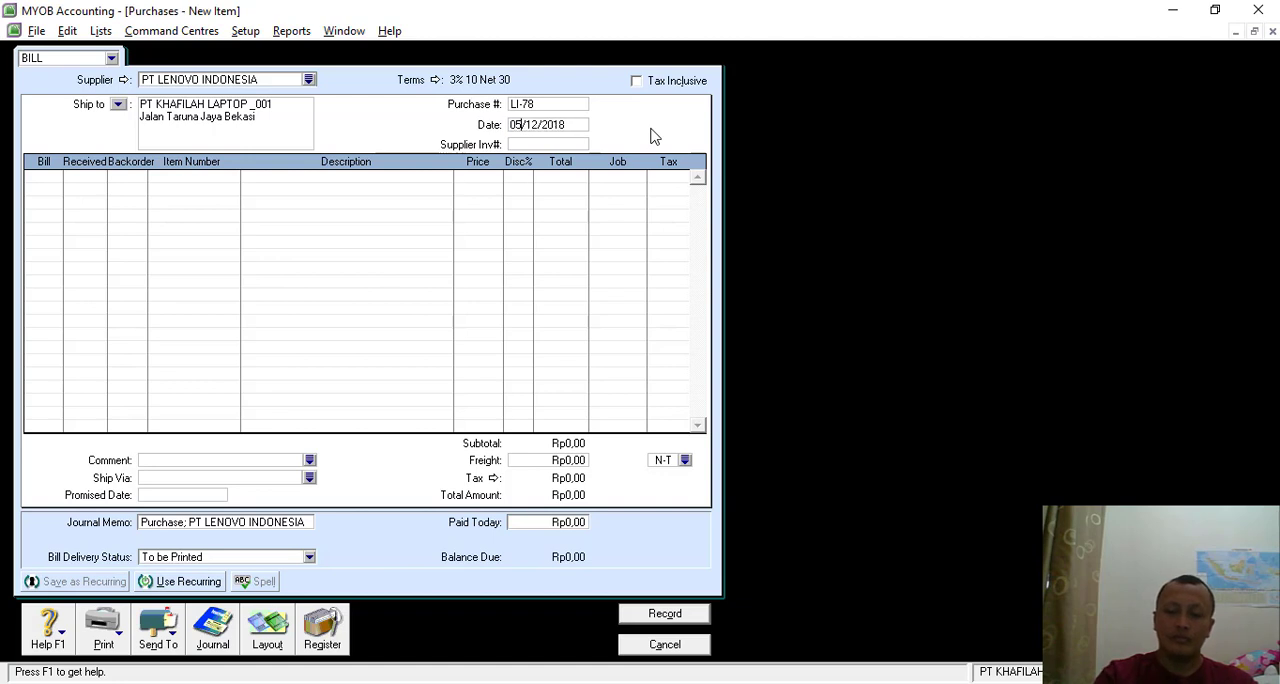
- Enter a quantity of 15 on the bill's first line and select item T430s, LENOVO THINKPAD T430s
left_click(51, 189)
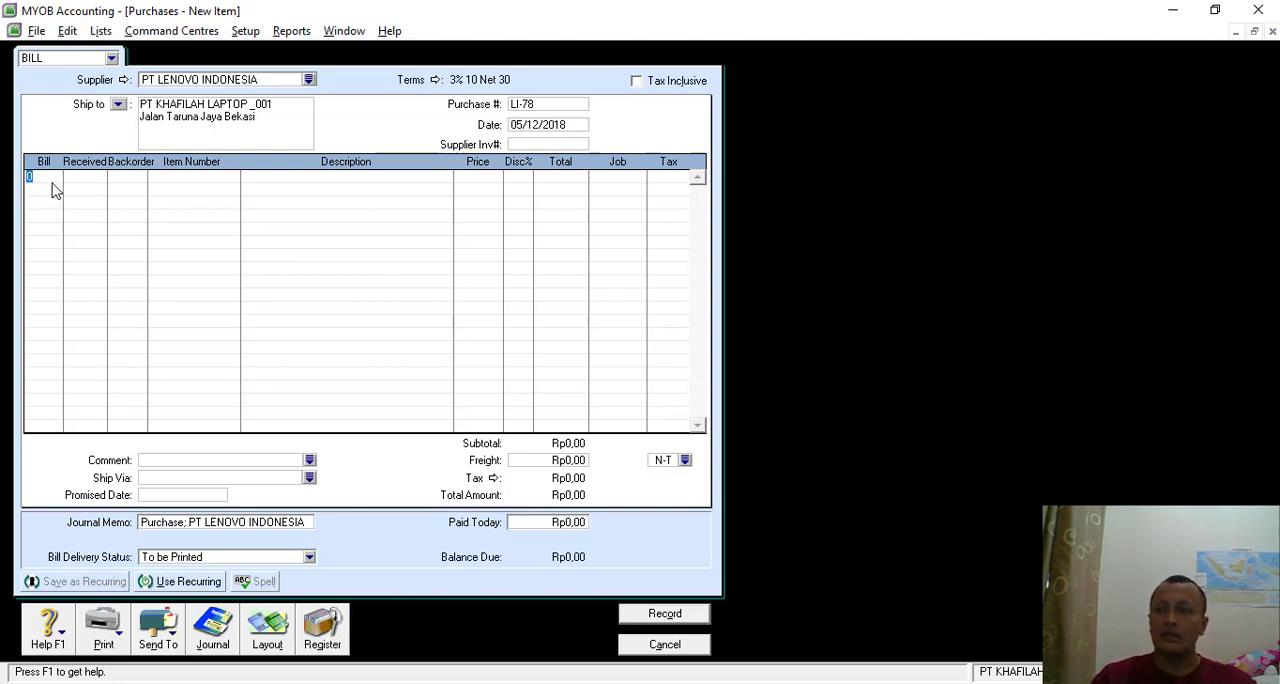
key("Tab")
key("Tab")
key("Tab")
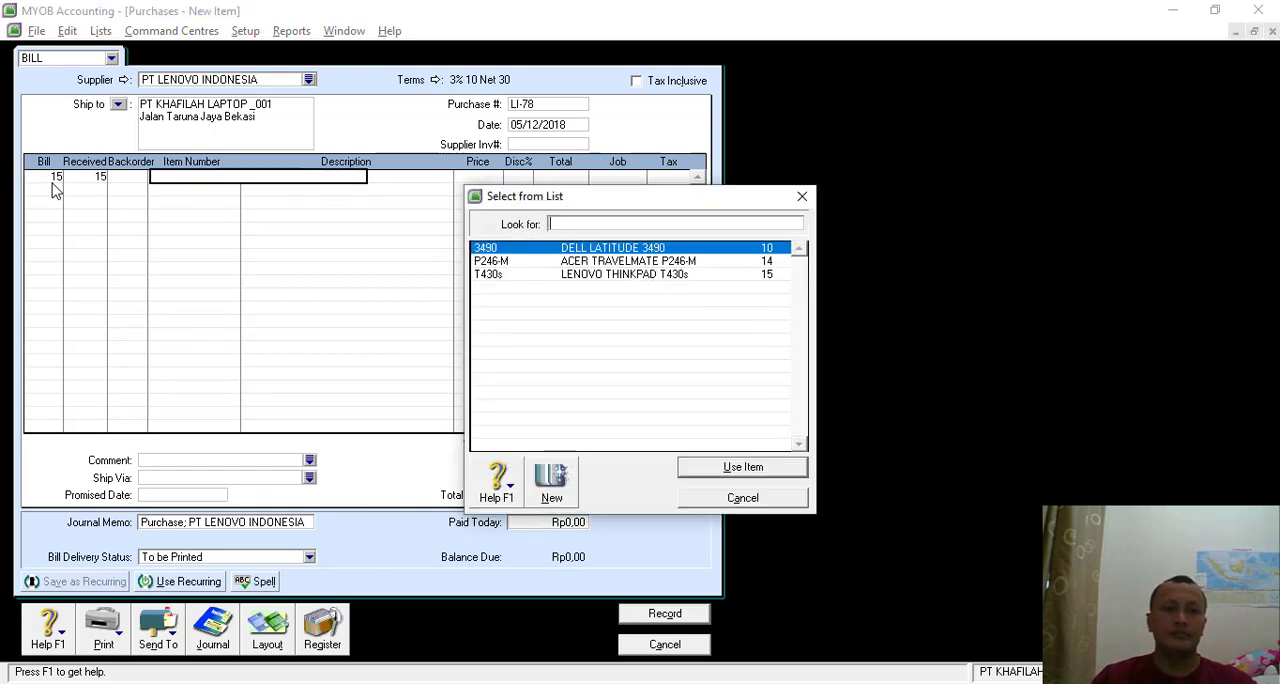
type("t")
key("Return")
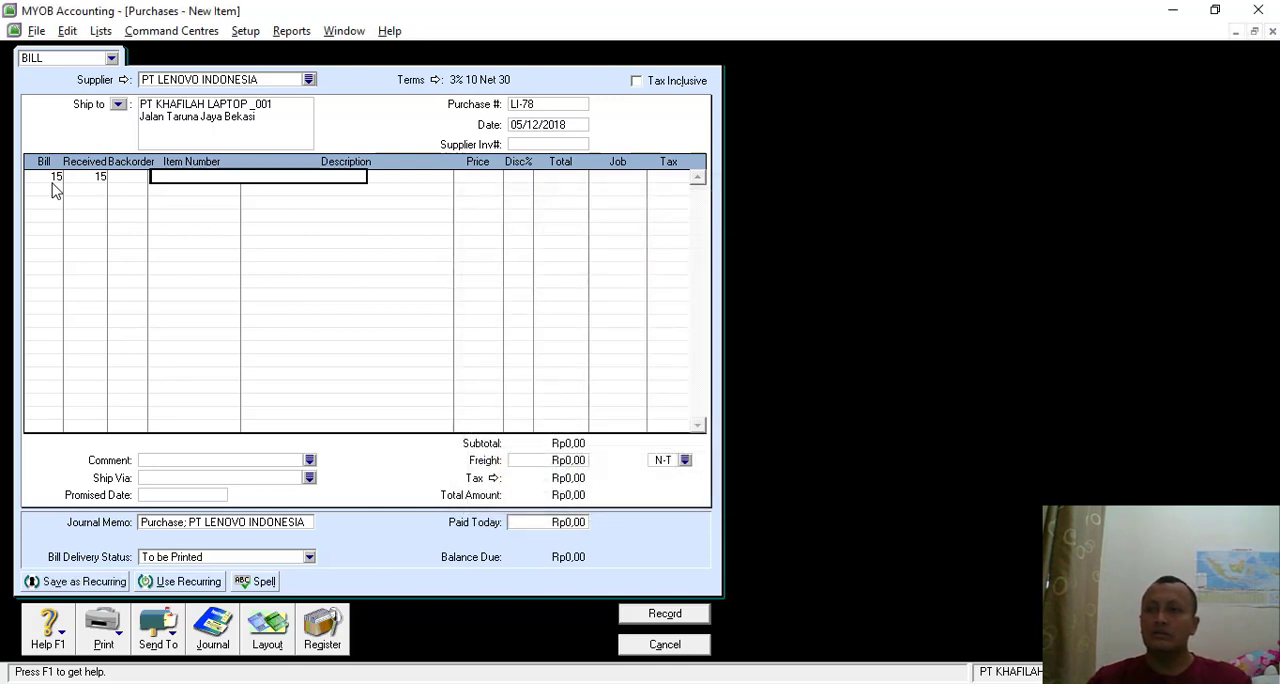
- Add a second line to the bill with a quantity of 20 and item 3490, DELL LATITUDE 3490
key("Tab")
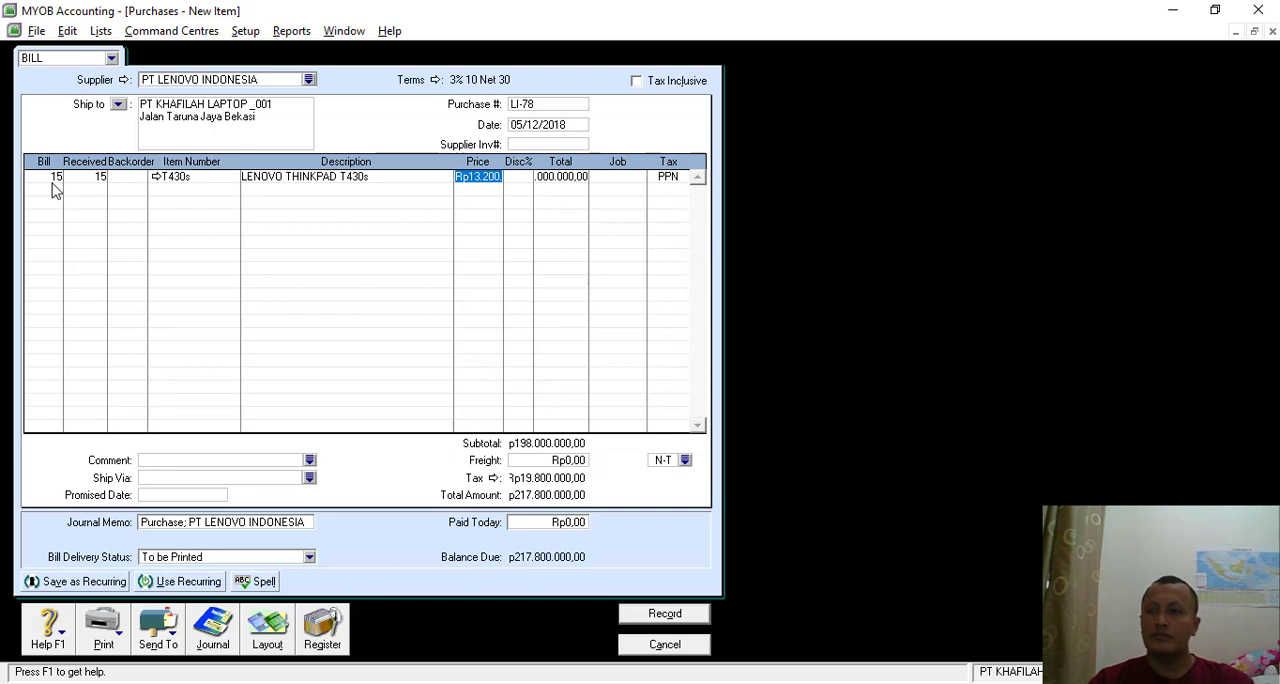
left_click(55, 190)
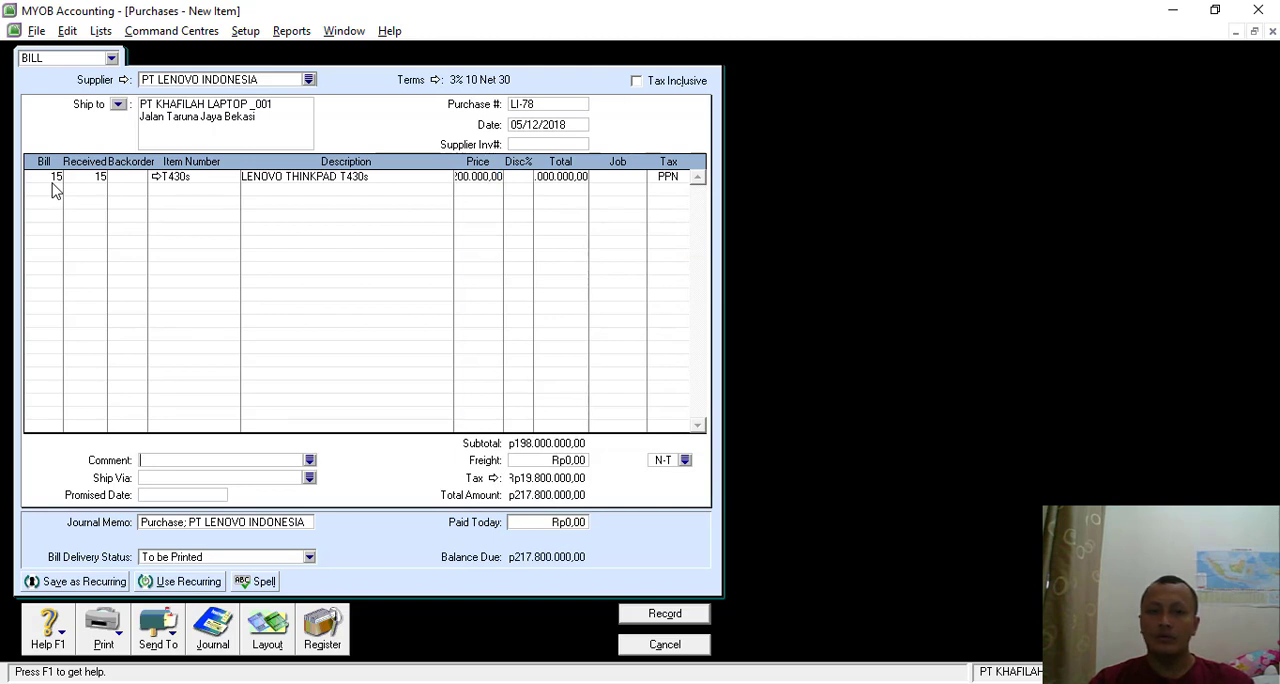
left_click(53, 194)
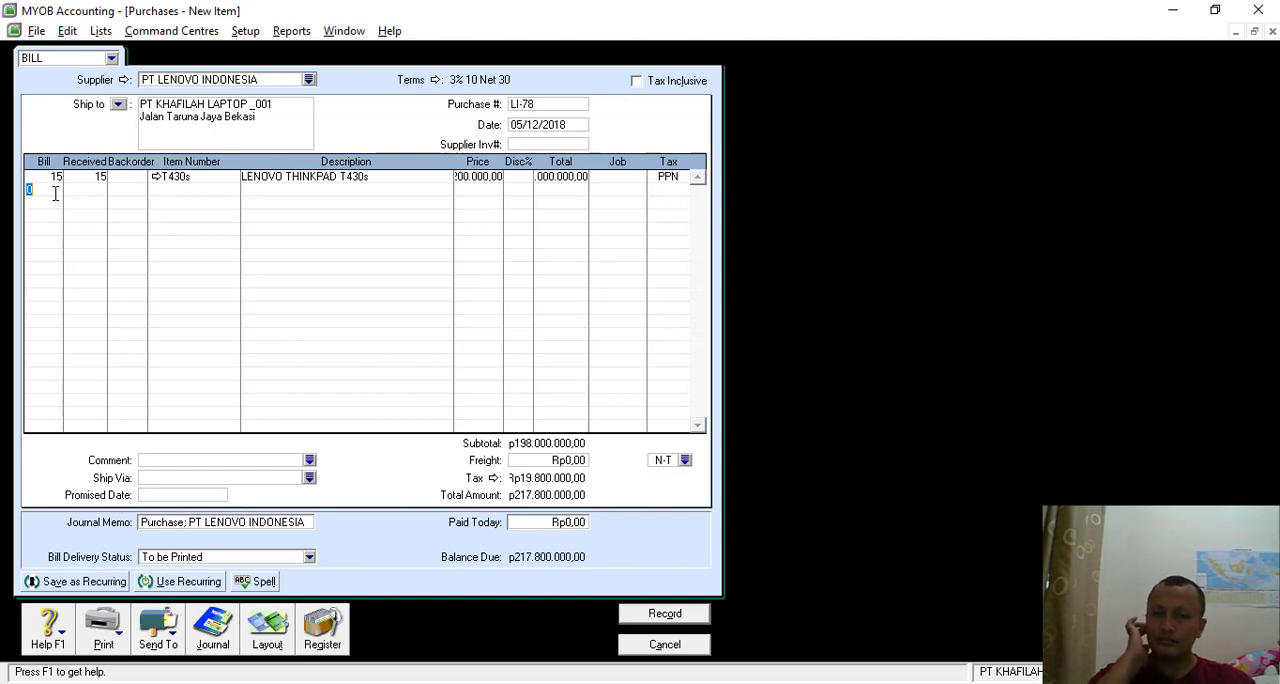
type("20")
key("Tab")
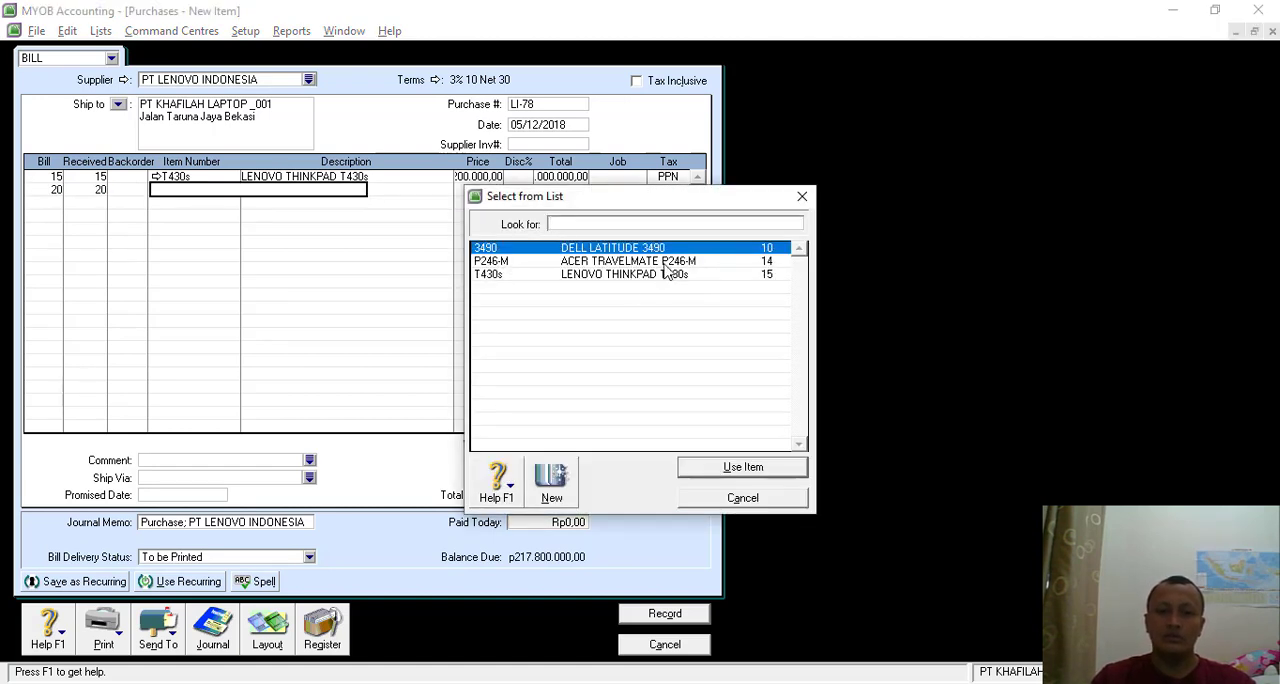
double_click(605, 250)
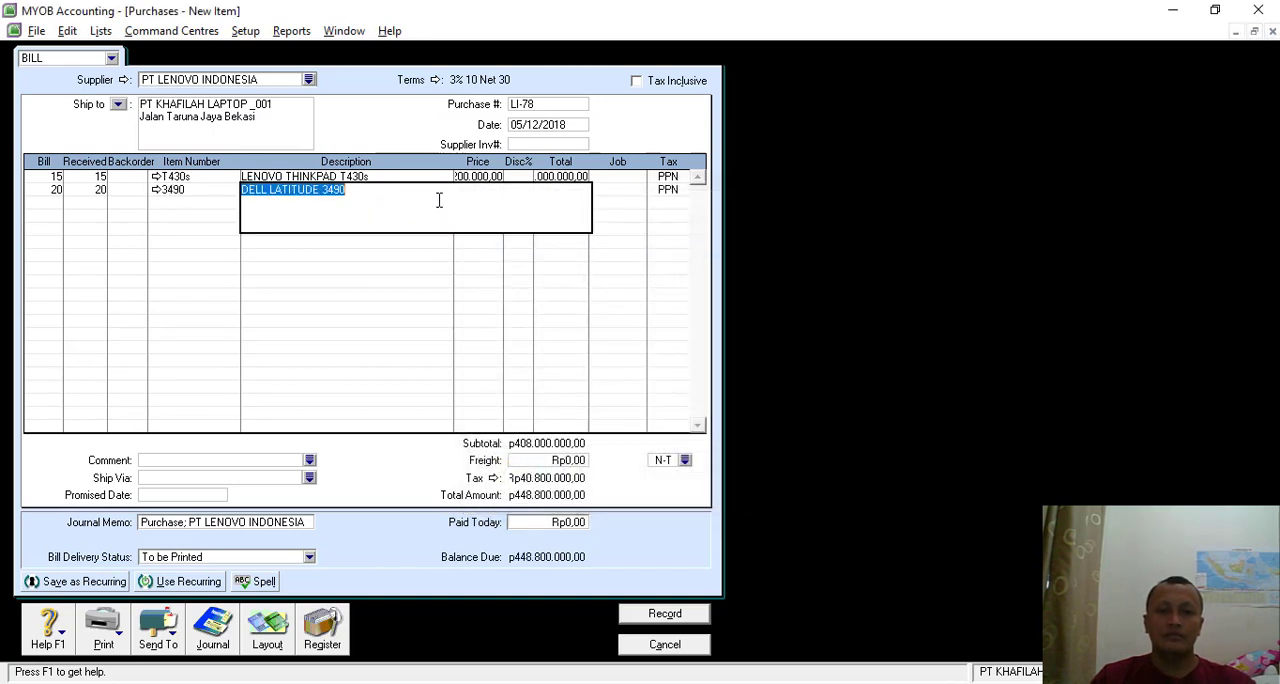
key("Tab")
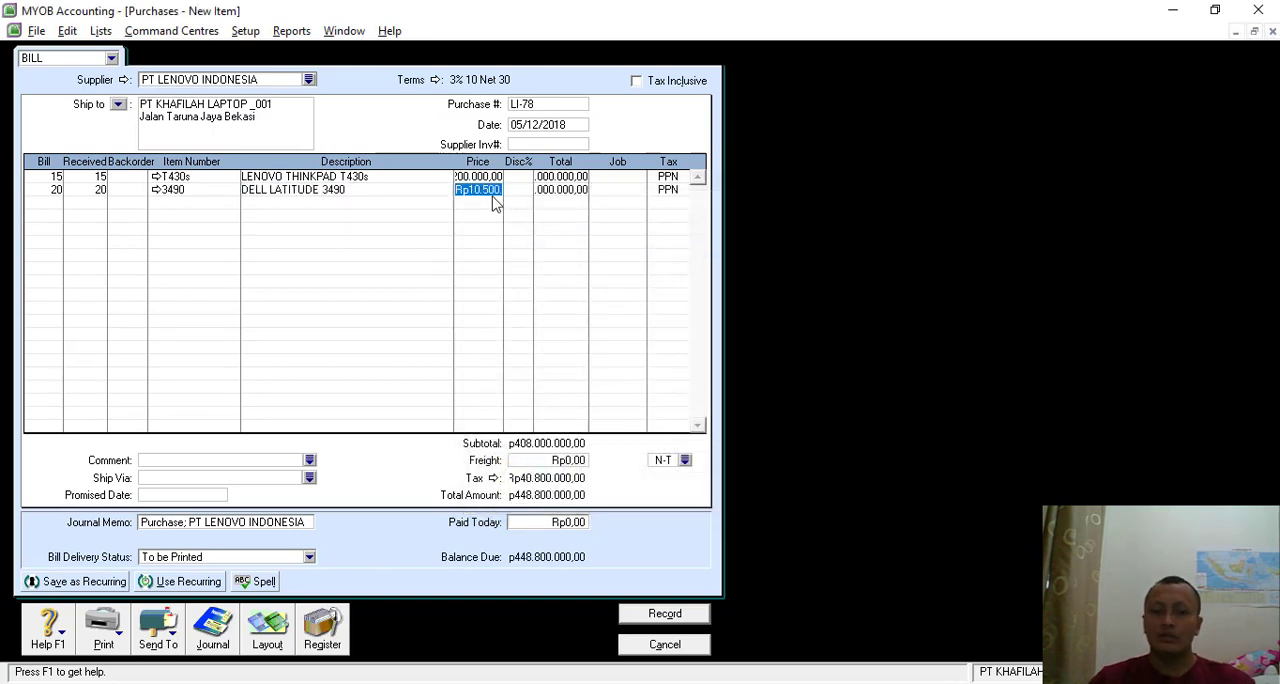
- Add a third line to the bill with a quantity of 10 and item P246-M, ACER TRAVELMATE P246-M
left_click(56, 203)
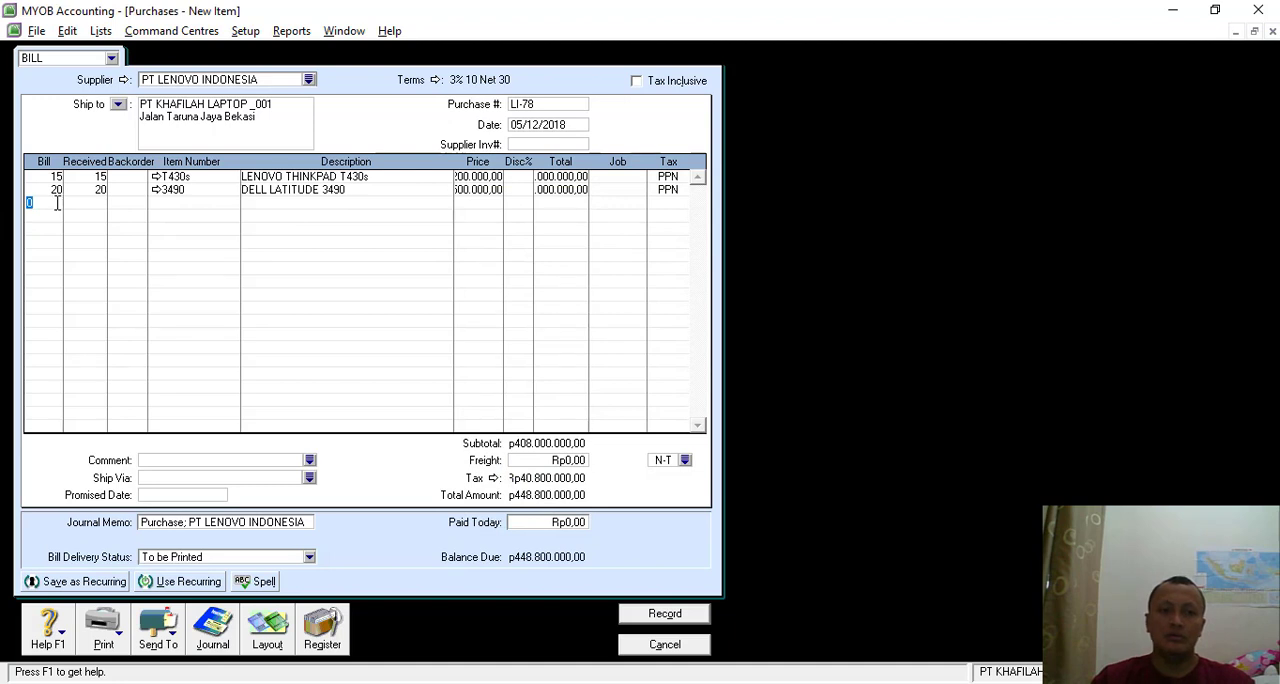
key("Tab")
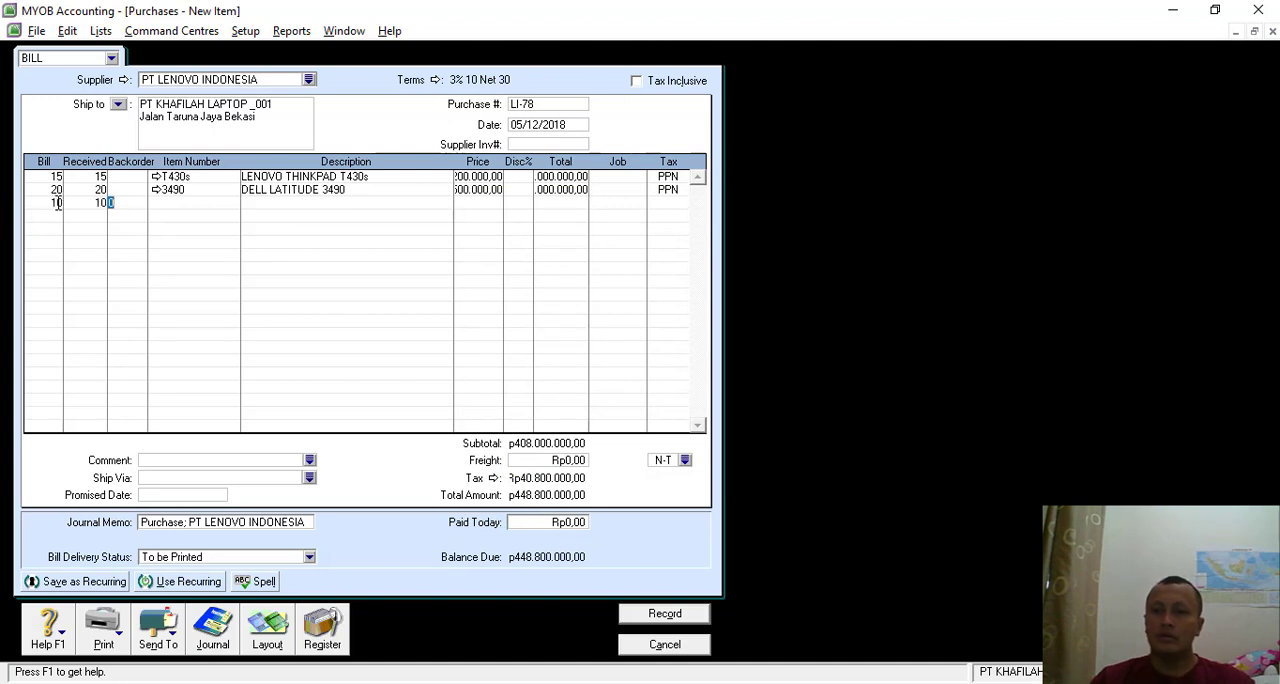
key("Tab")
key("Tab")
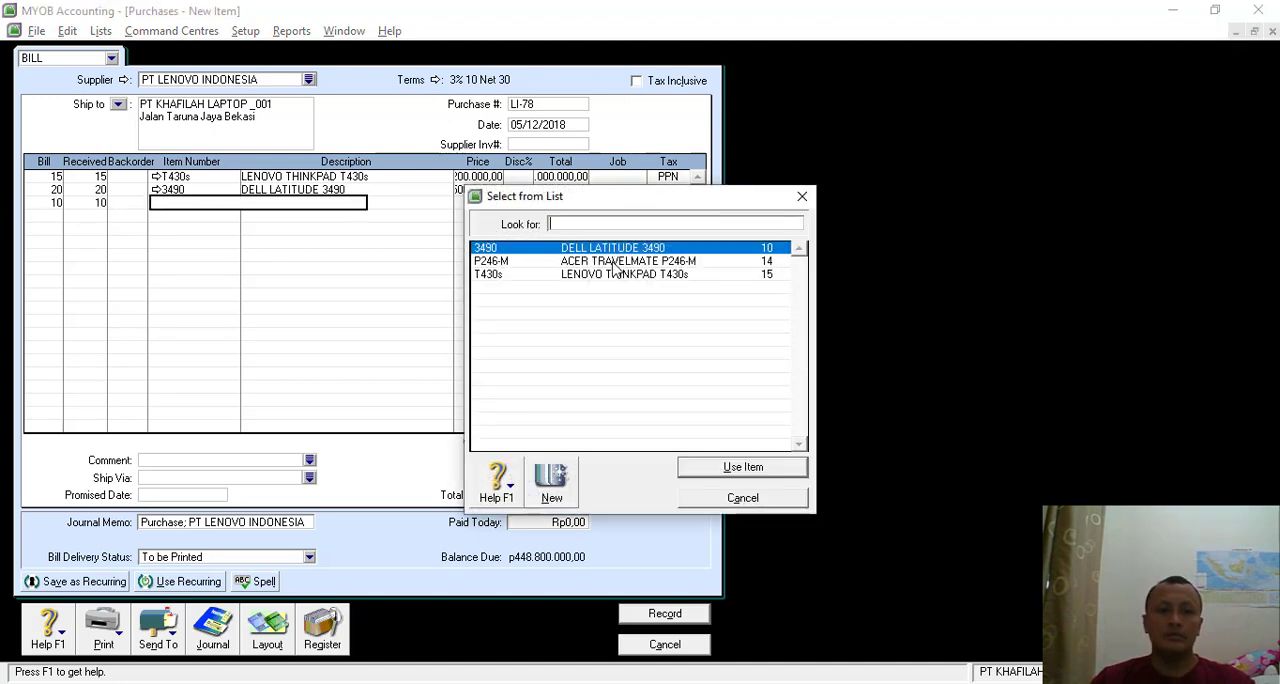
double_click(613, 261)
key("Tab")
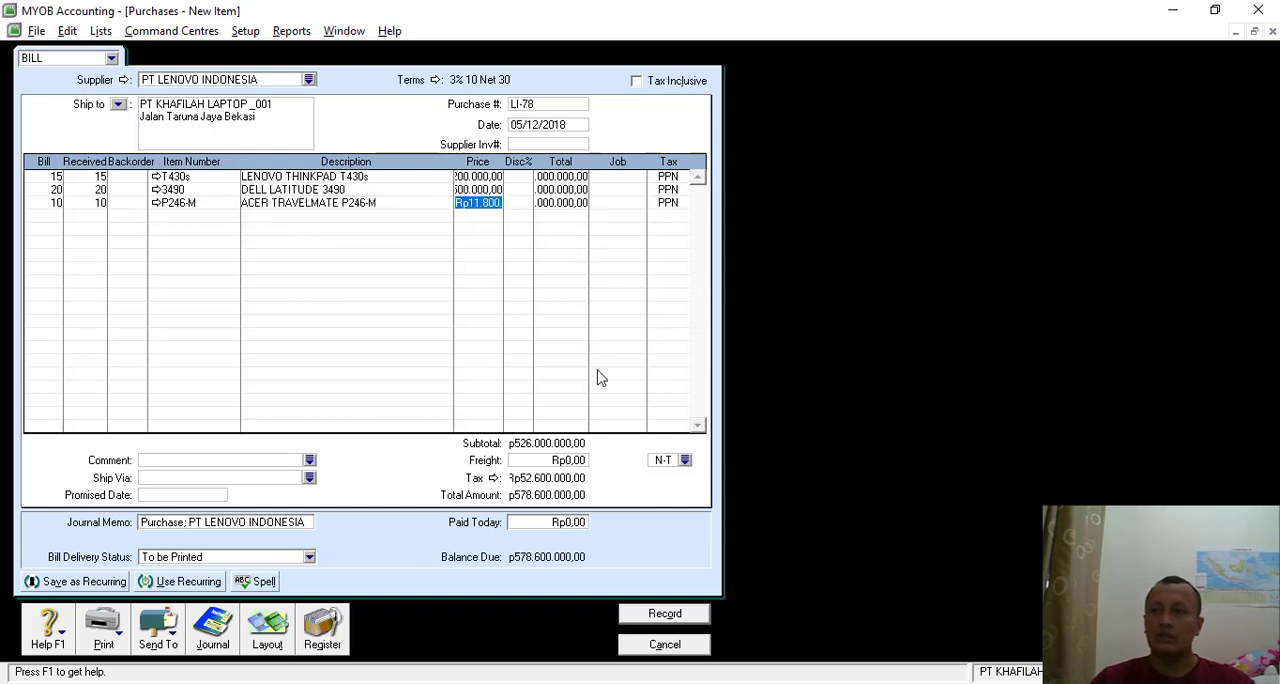
- Set the bill's freight to Rp300.000 and review the transaction recap
left_click(550, 460)
type("30")
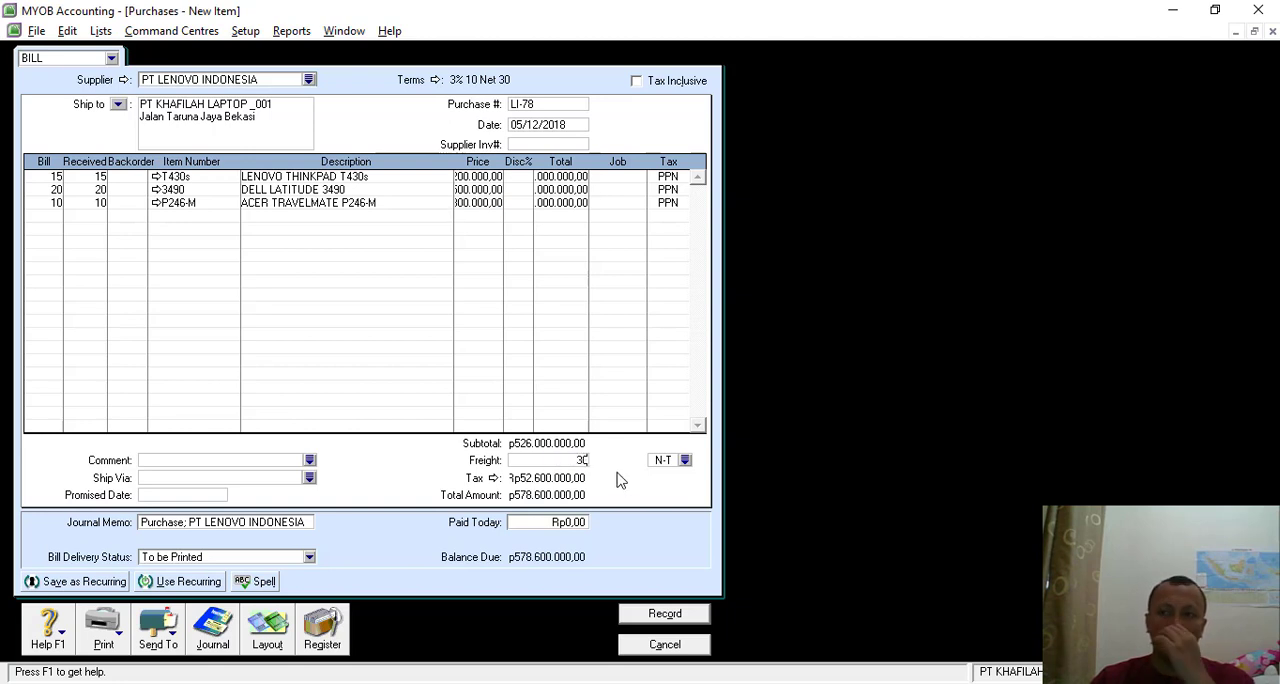
type("0.00")
type("0000")
key("Tab")
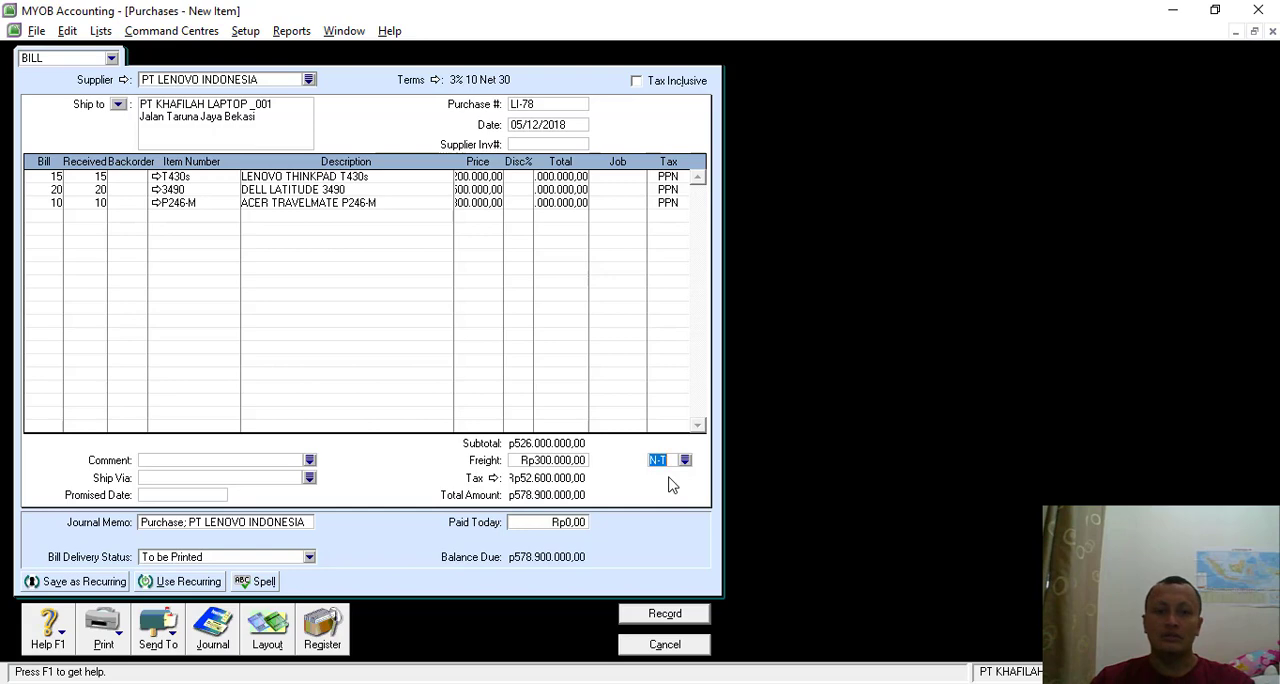
key("ctrl+r")
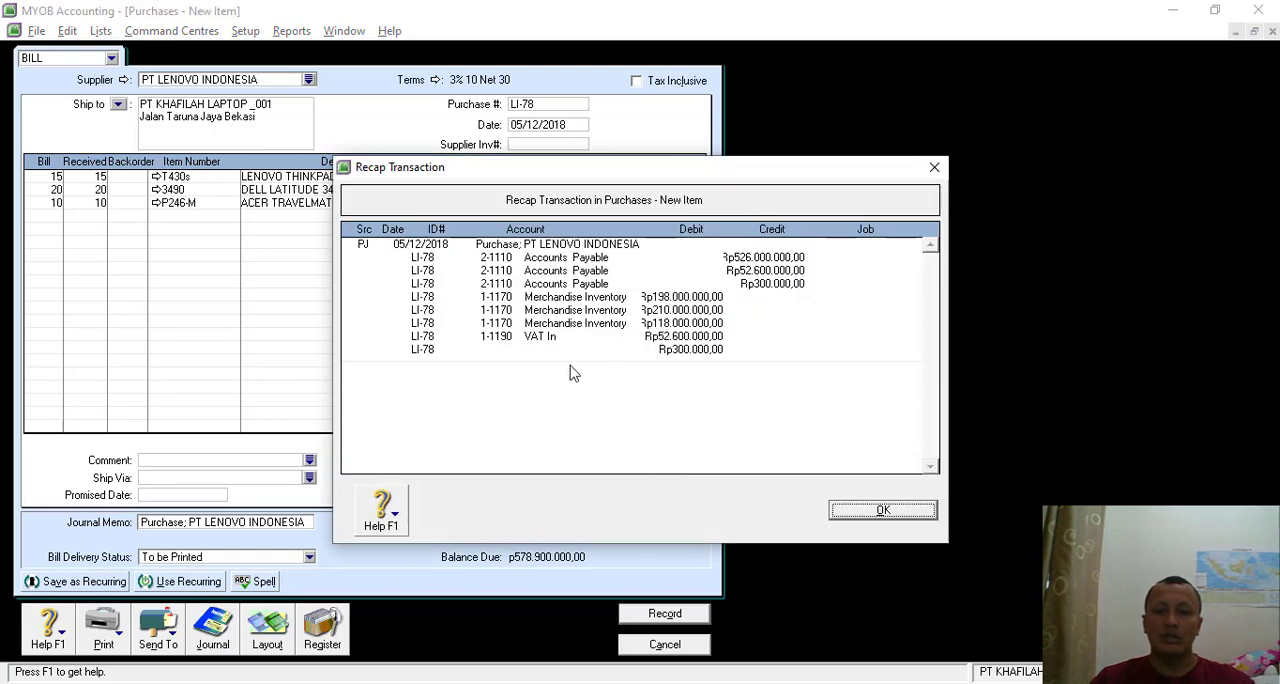
left_click(893, 515)
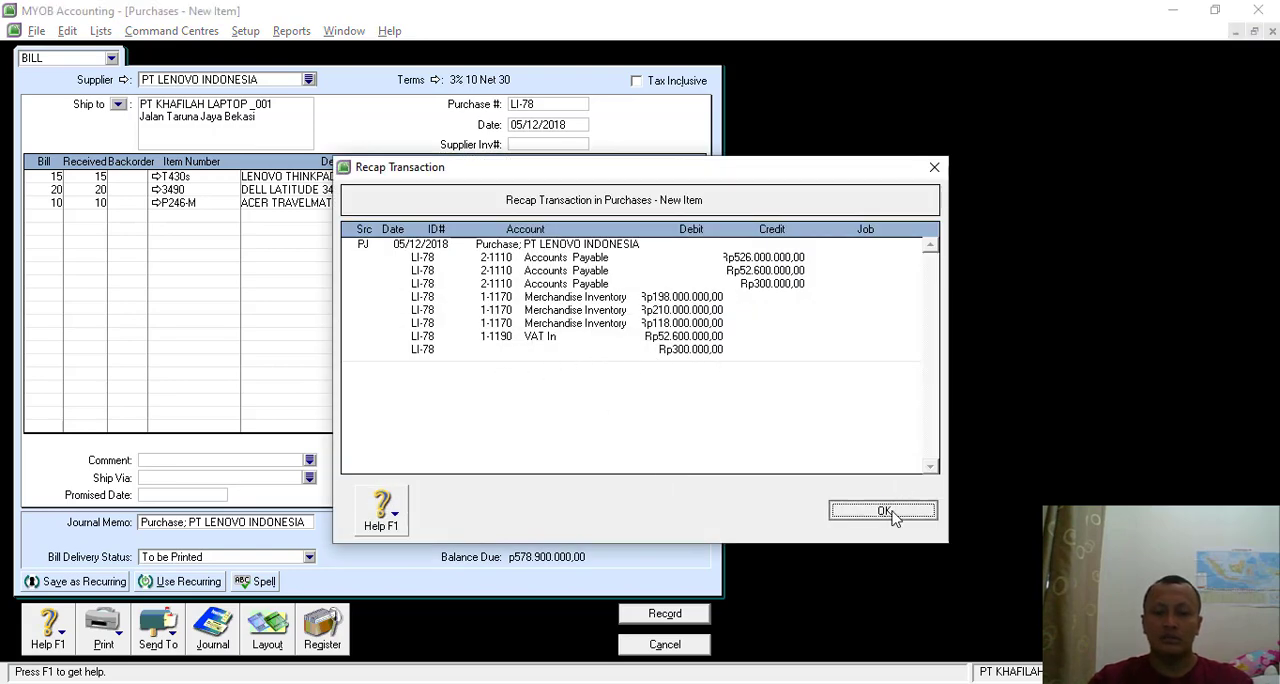
- Try to record the bill without changing its tax code, and set 5-1100 Freight Paid as the purchases linked account for freight
left_click(647, 617)
left_click(599, 431)
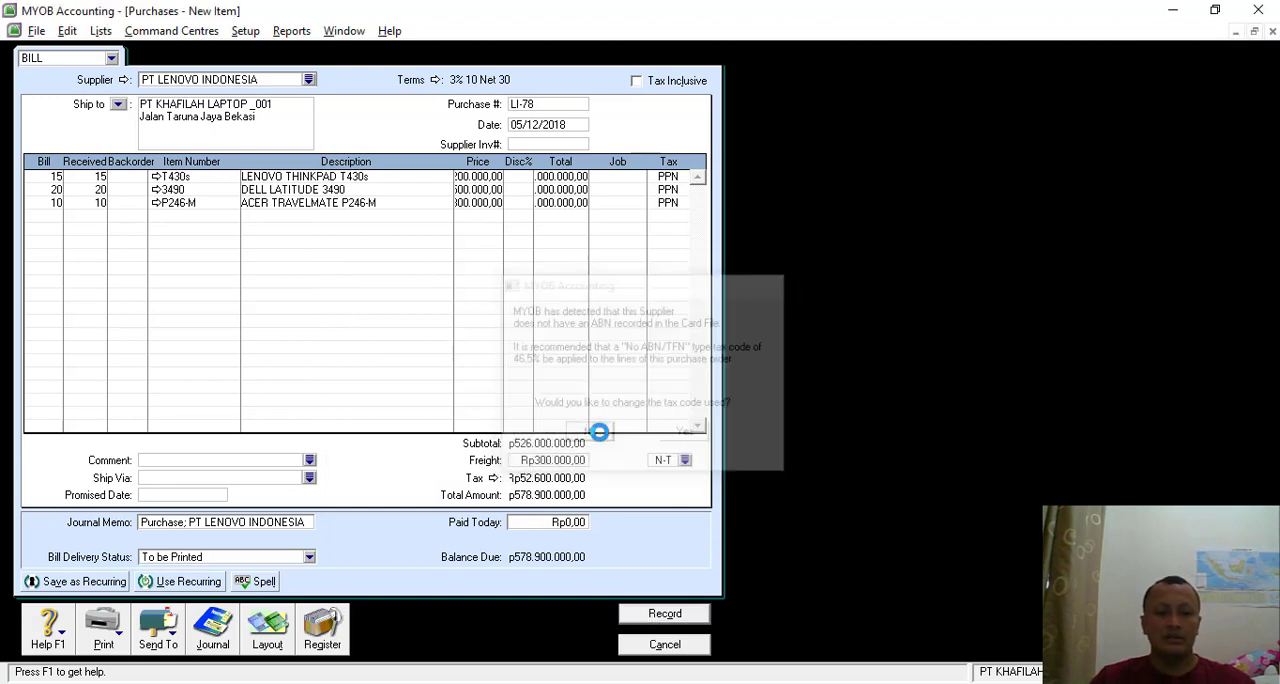
left_click(622, 414)
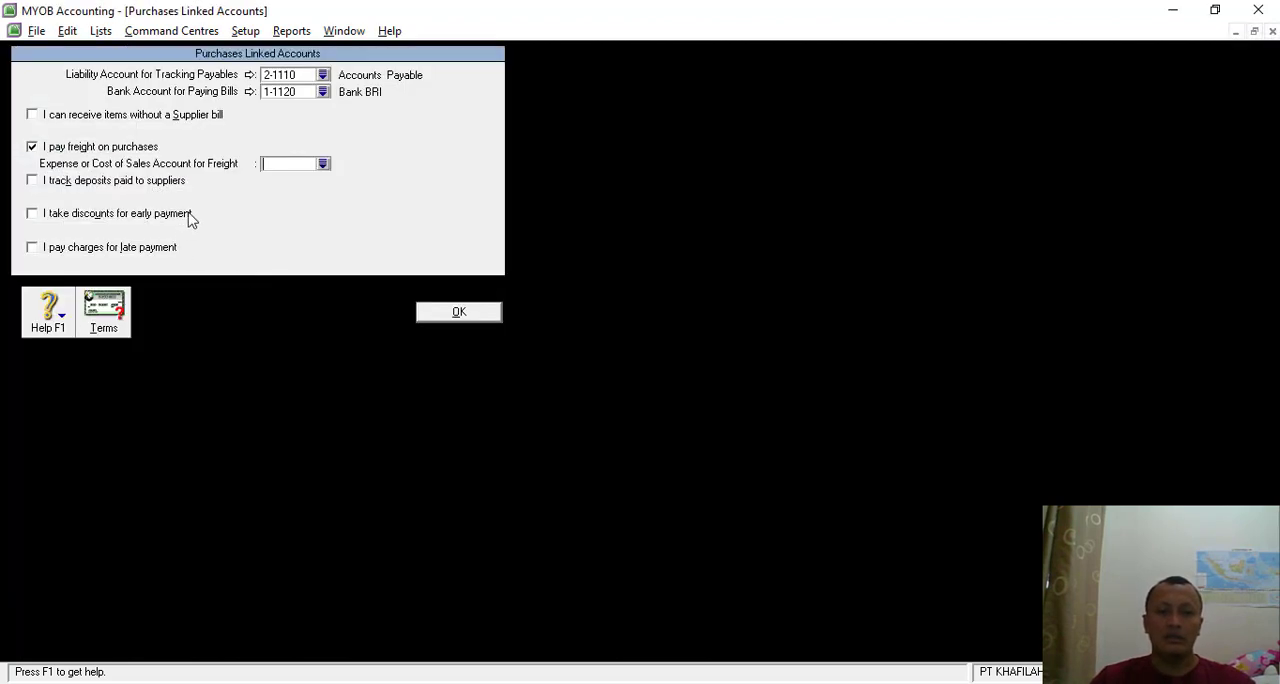
left_click(323, 165)
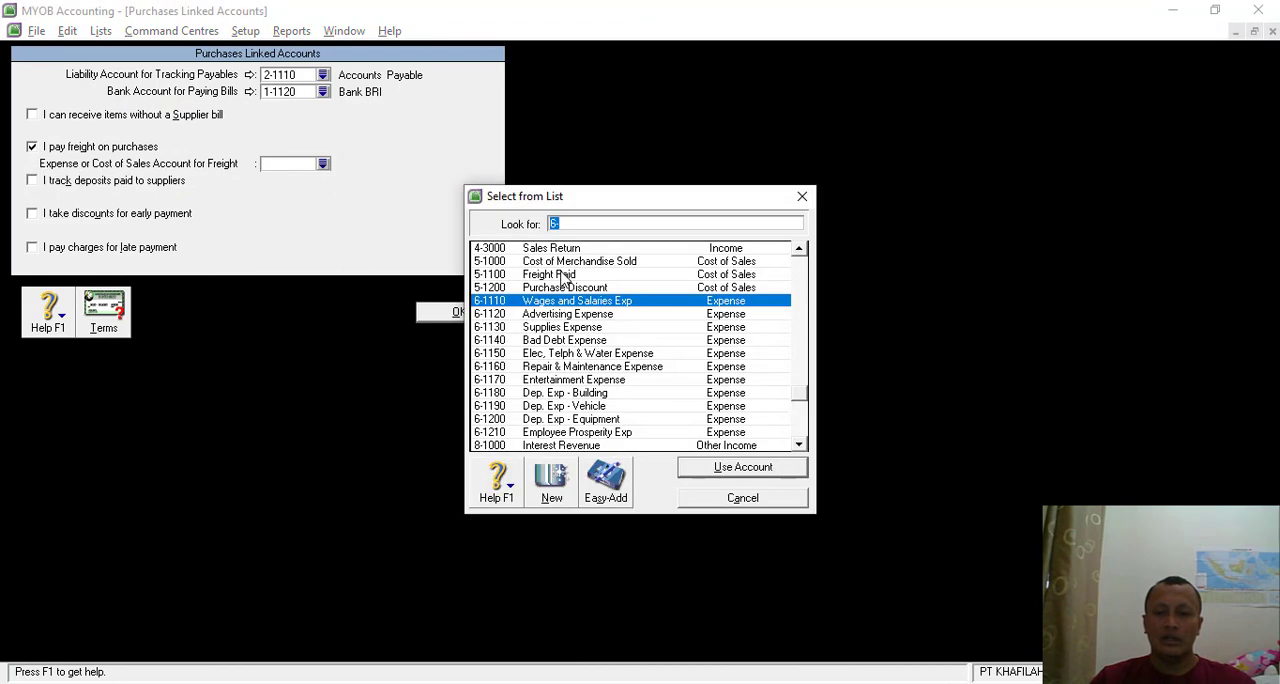
double_click(563, 276)
left_click(463, 311)
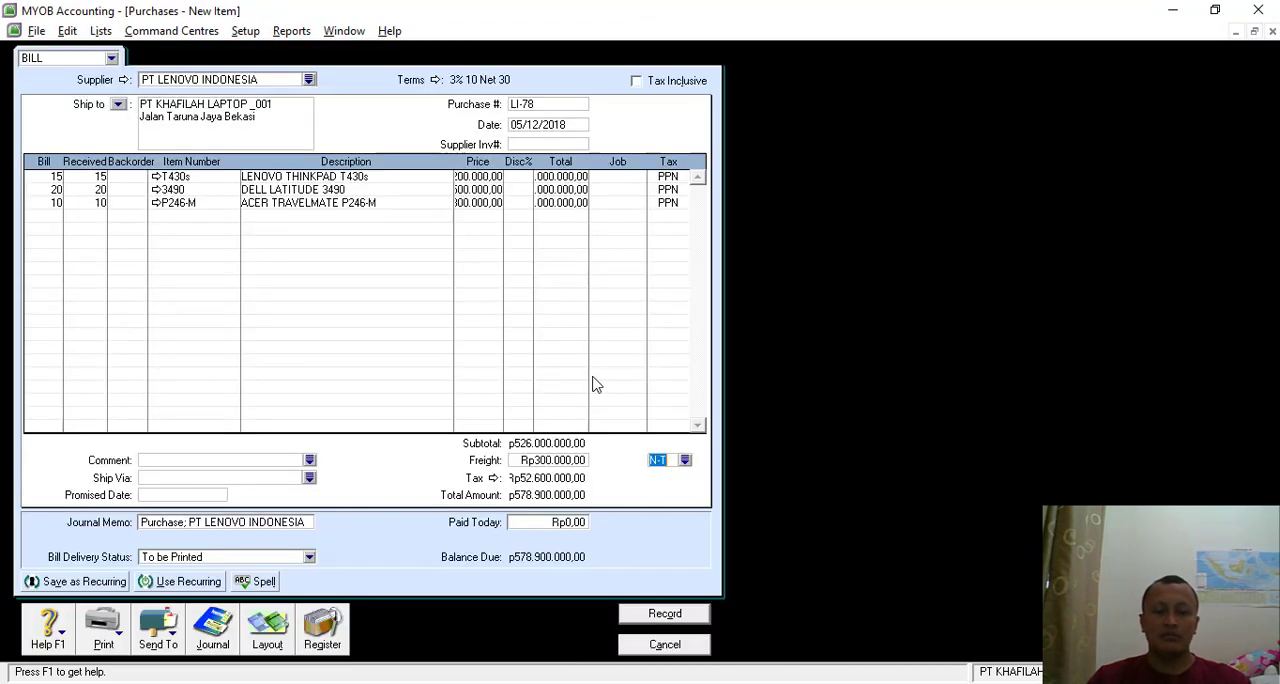
- Review the transaction recap again and record the purchase bill, declining the tax code change
key("ctrl+r")
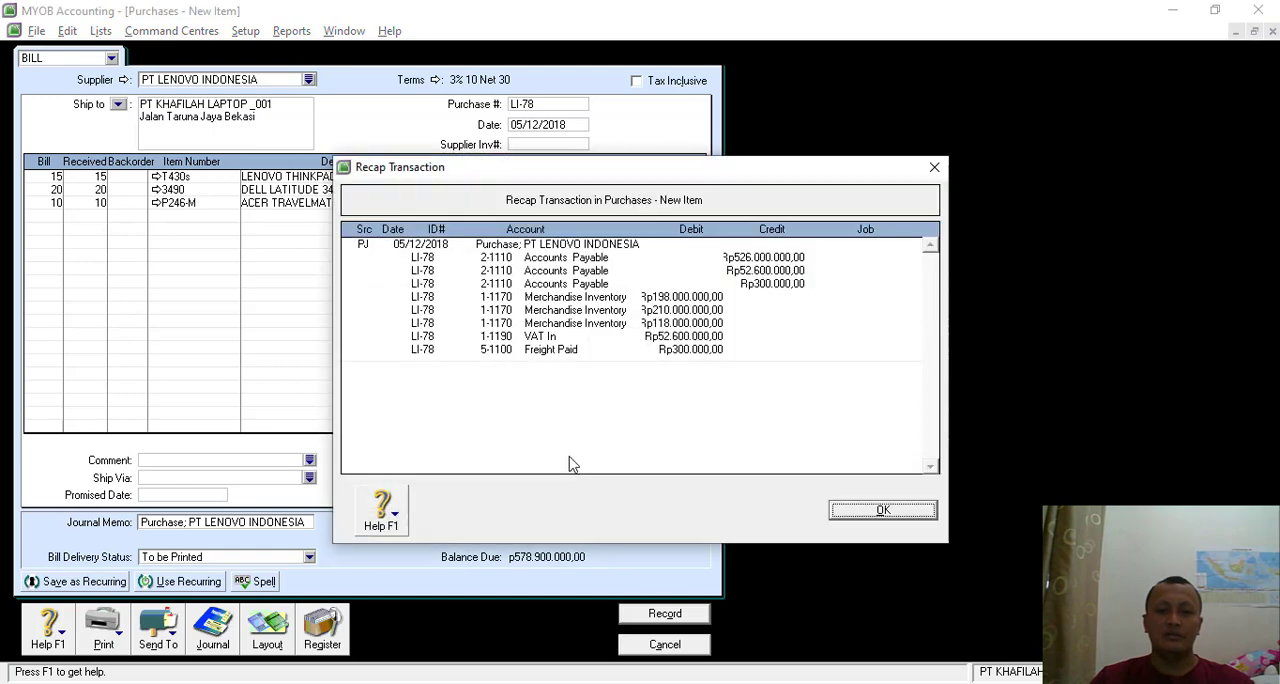
left_click(893, 512)
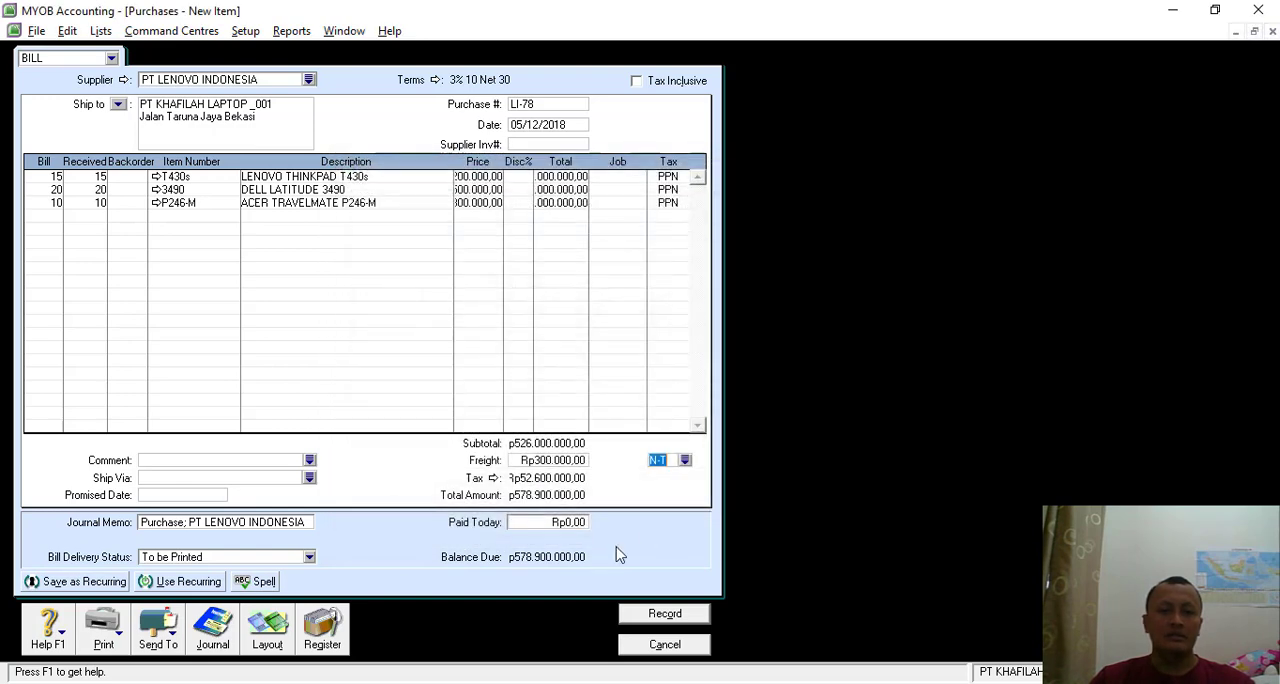
left_click(655, 616)
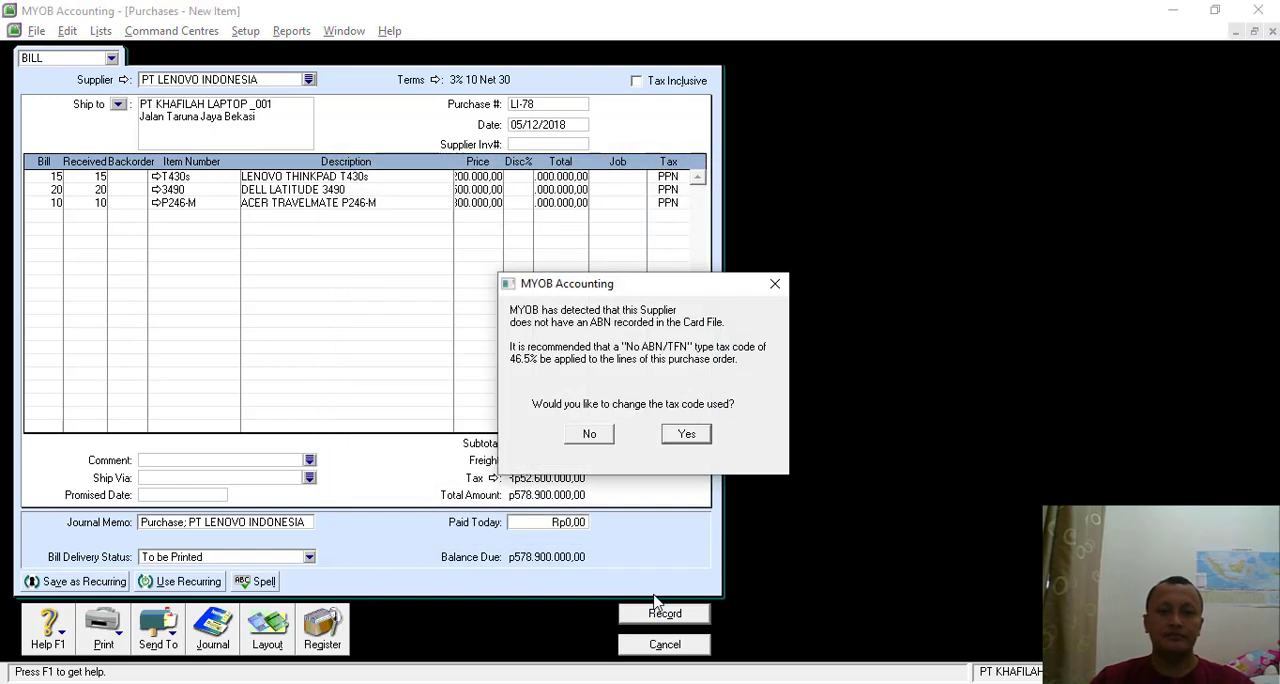
left_click(590, 435)
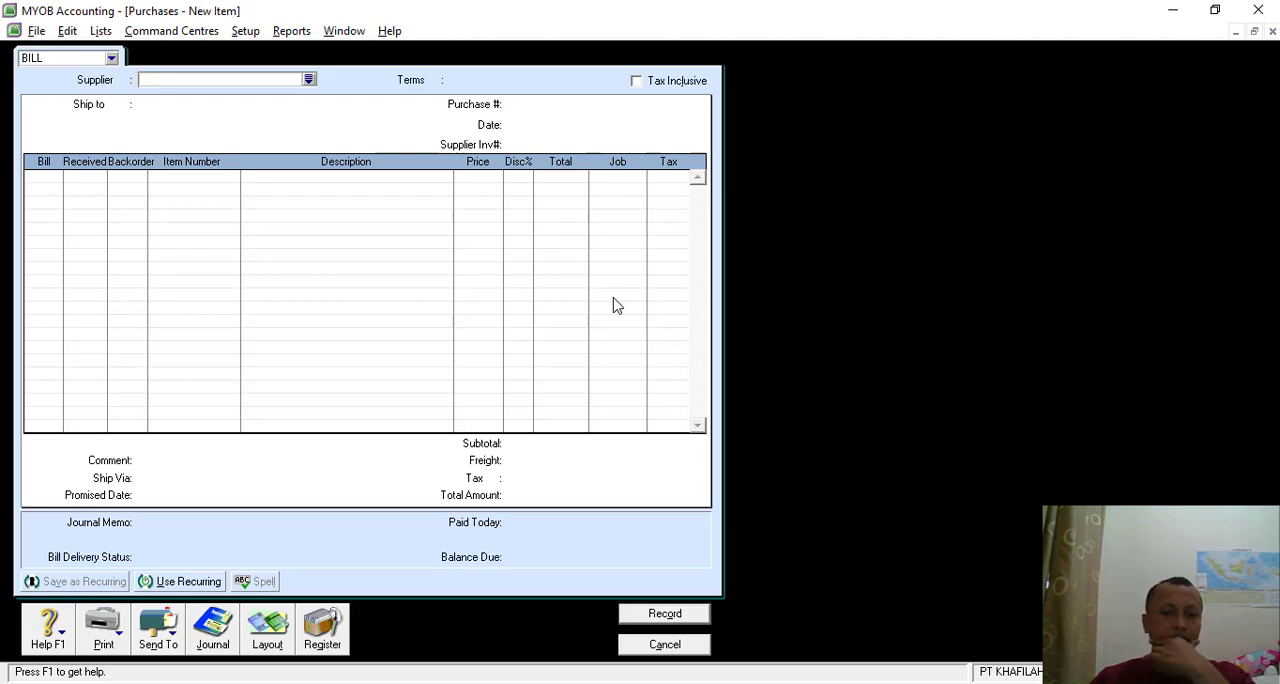
- Switch to the SOAL LATIHAN MYOB document in Nitro Pro, examine the Transaksi 5 invoice, and return to MYOB
key("alt+Tab")
scroll(629, 318, "down", 10)
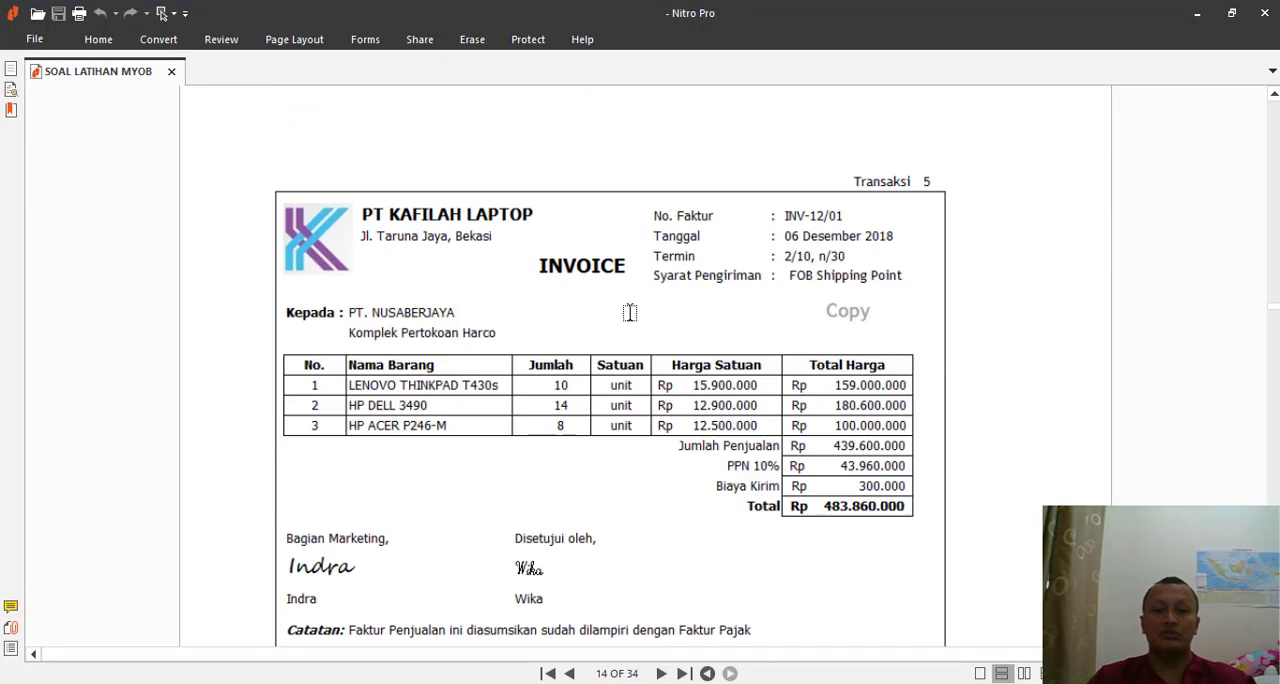
scroll(630, 313, "down", 1)
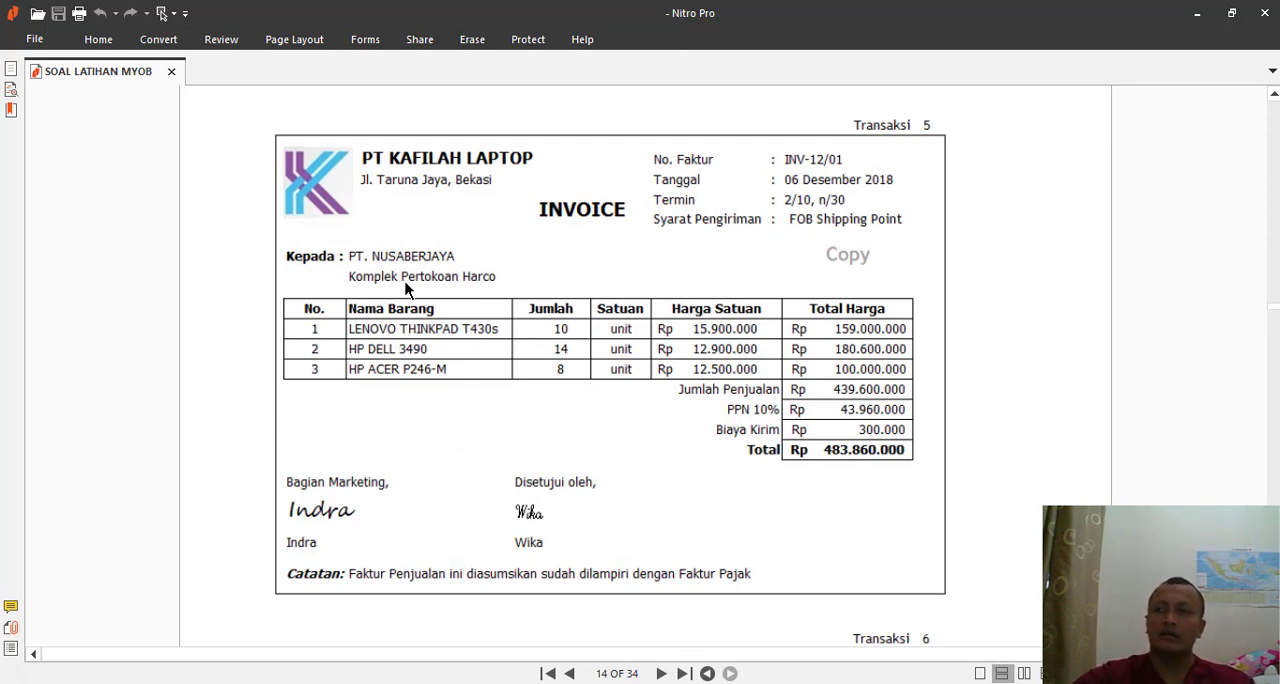
key("alt+Tab")
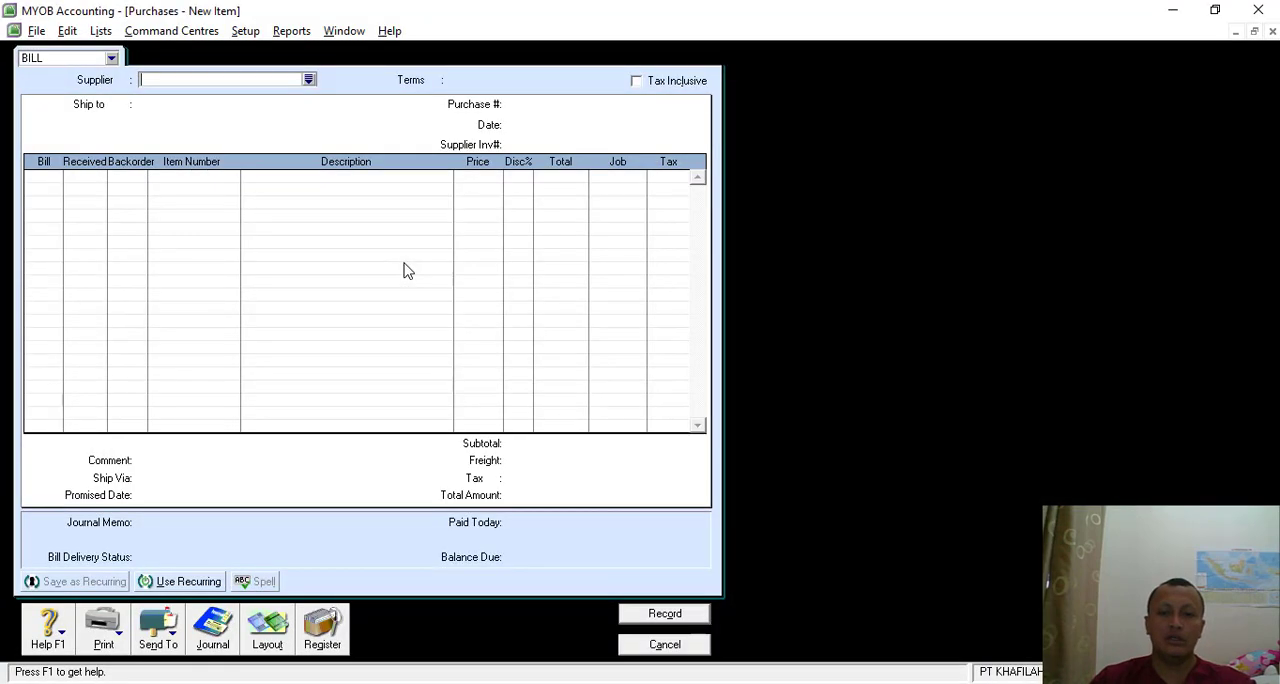
- Close the empty purchase form and start a new sales invoice for customer PT NUSA BERJAYA
left_click(672, 646)
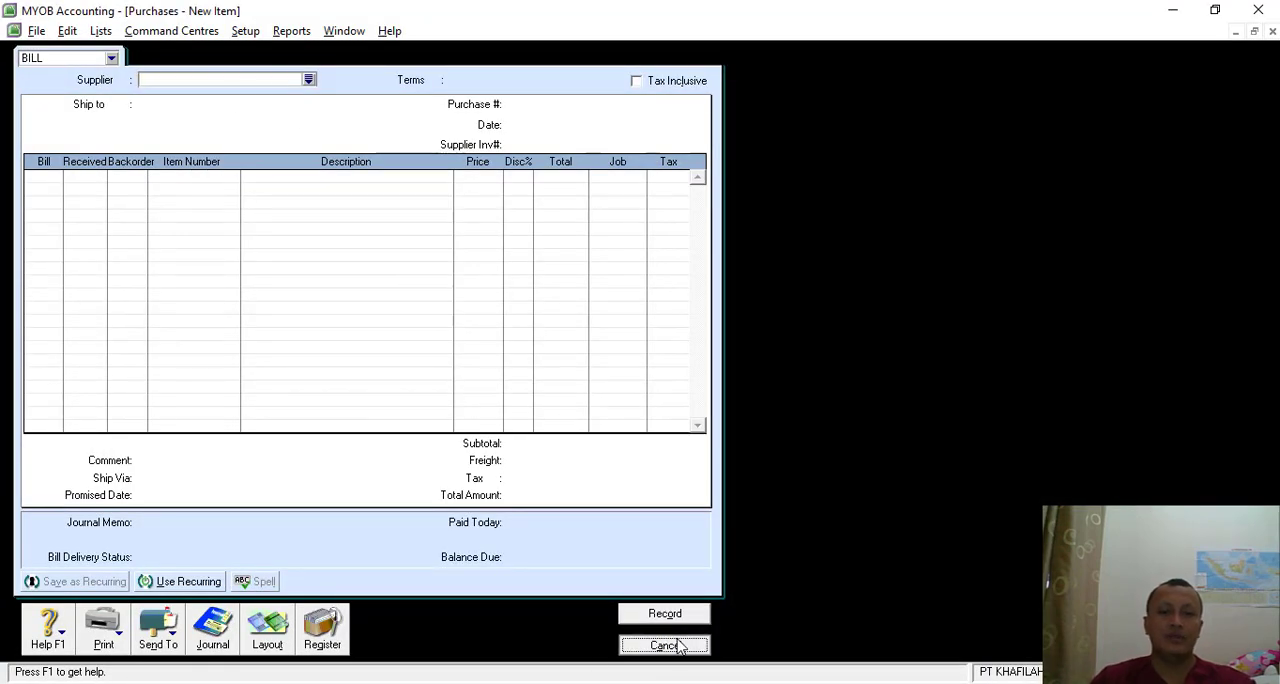
left_click(532, 108)
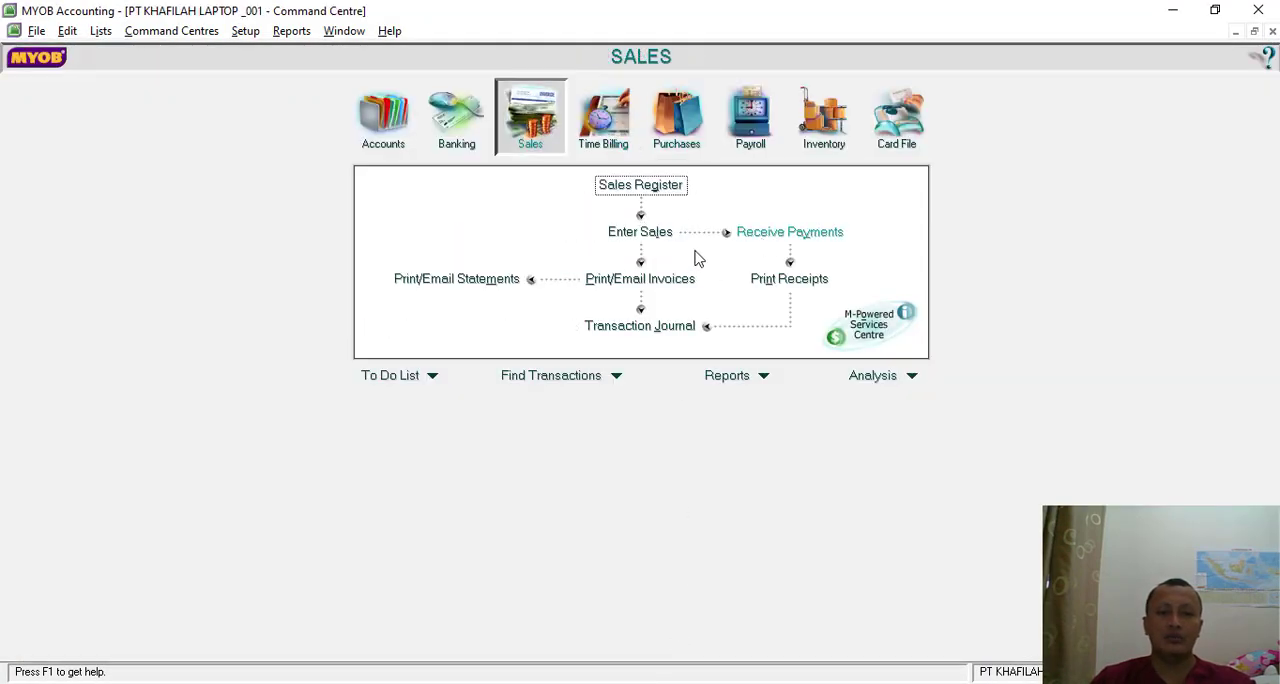
left_click(657, 233)
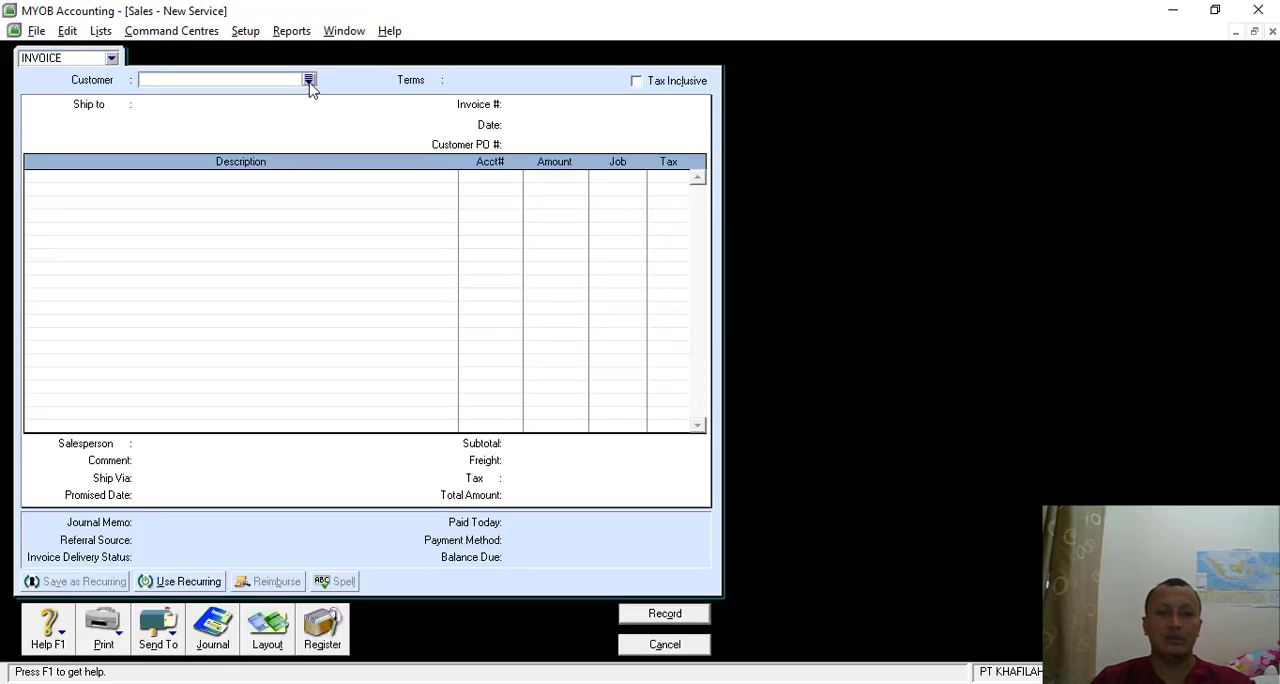
left_click(309, 82)
left_click(463, 263)
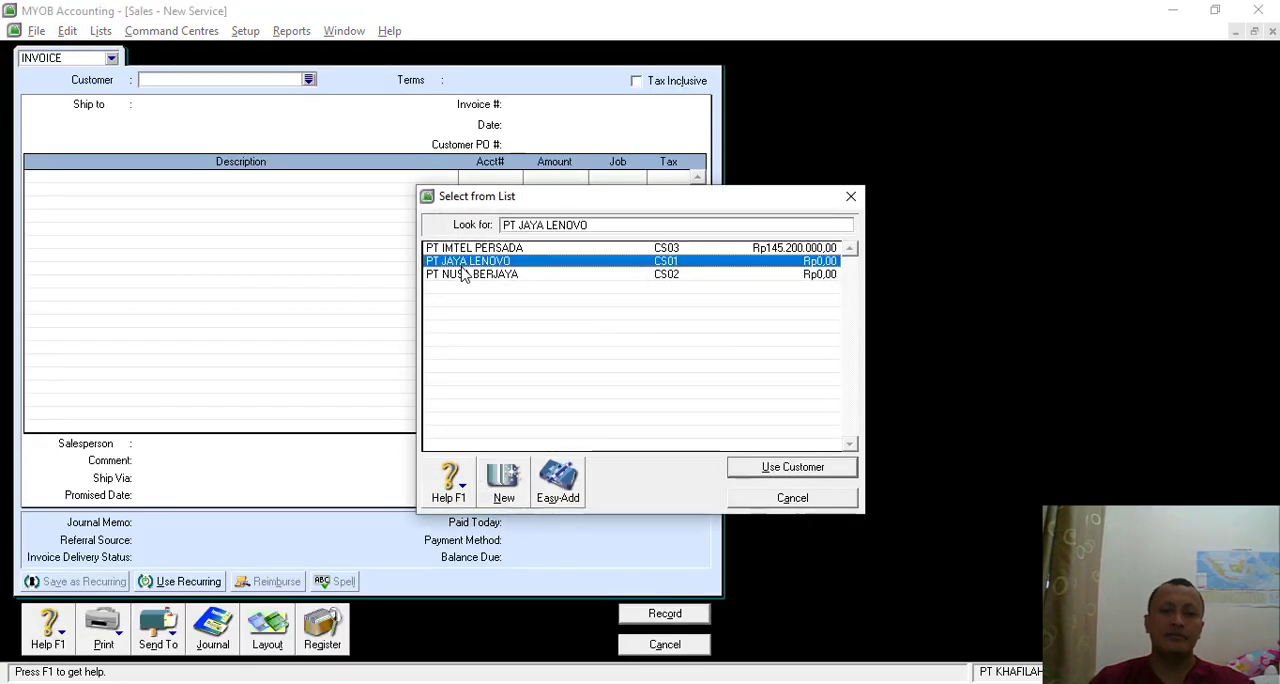
double_click(466, 276)
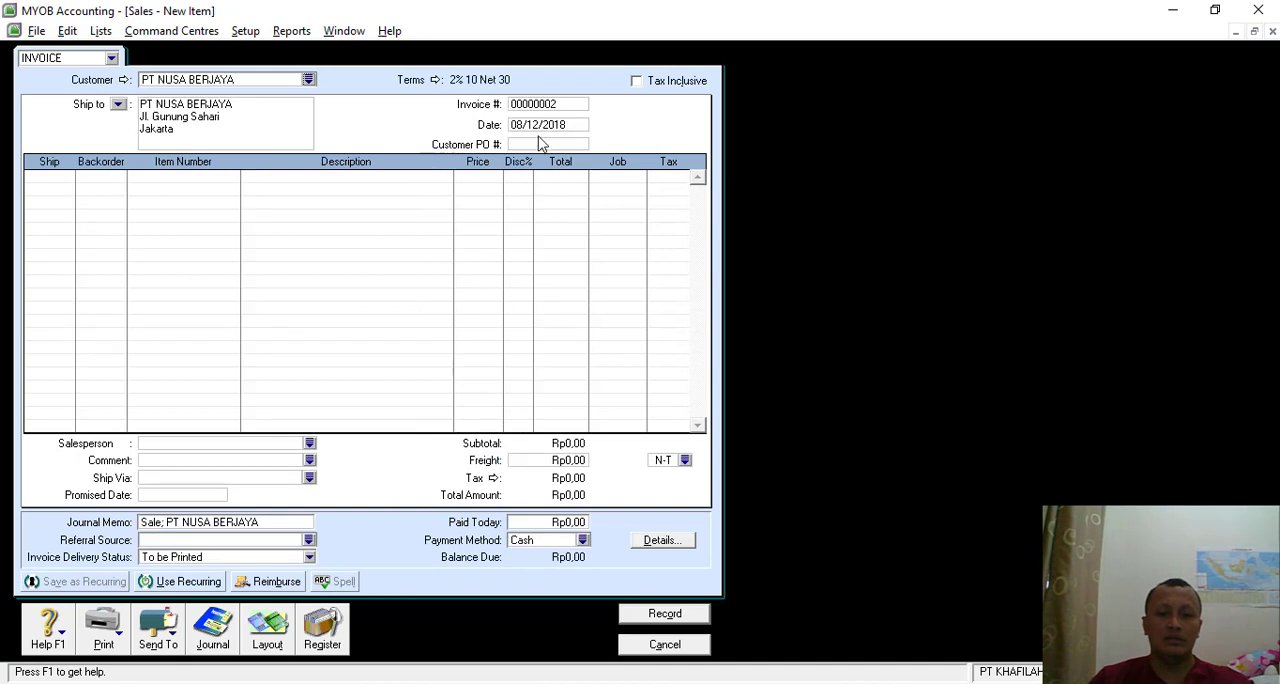
- Set the sales invoice's number to INV12/01 and its date to 06/12/2018
left_click(539, 104)
key("BackSpace")
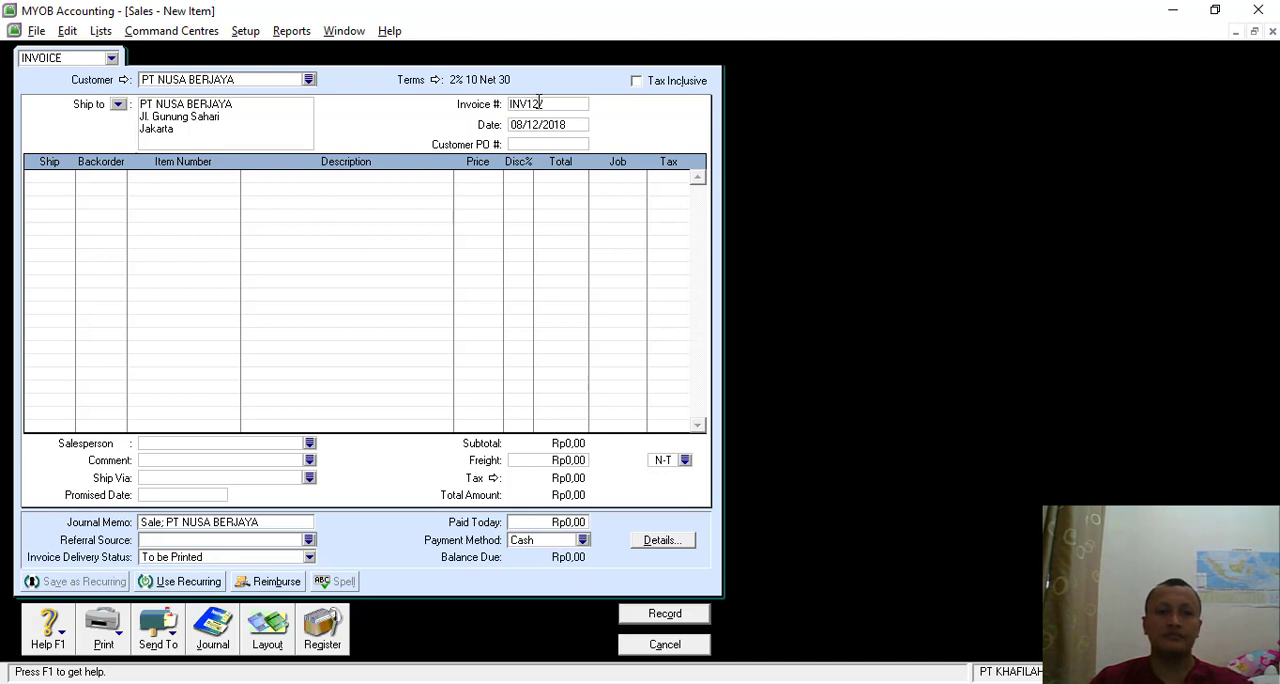
key("Tab")
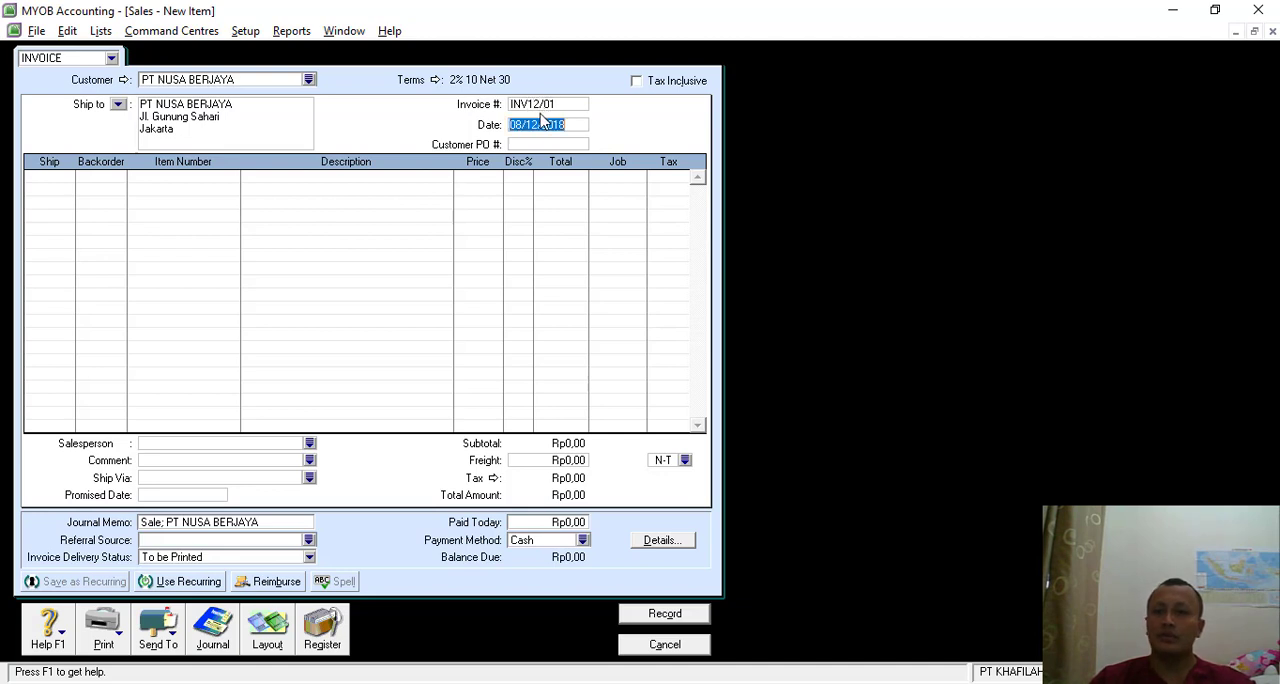
left_click(525, 124)
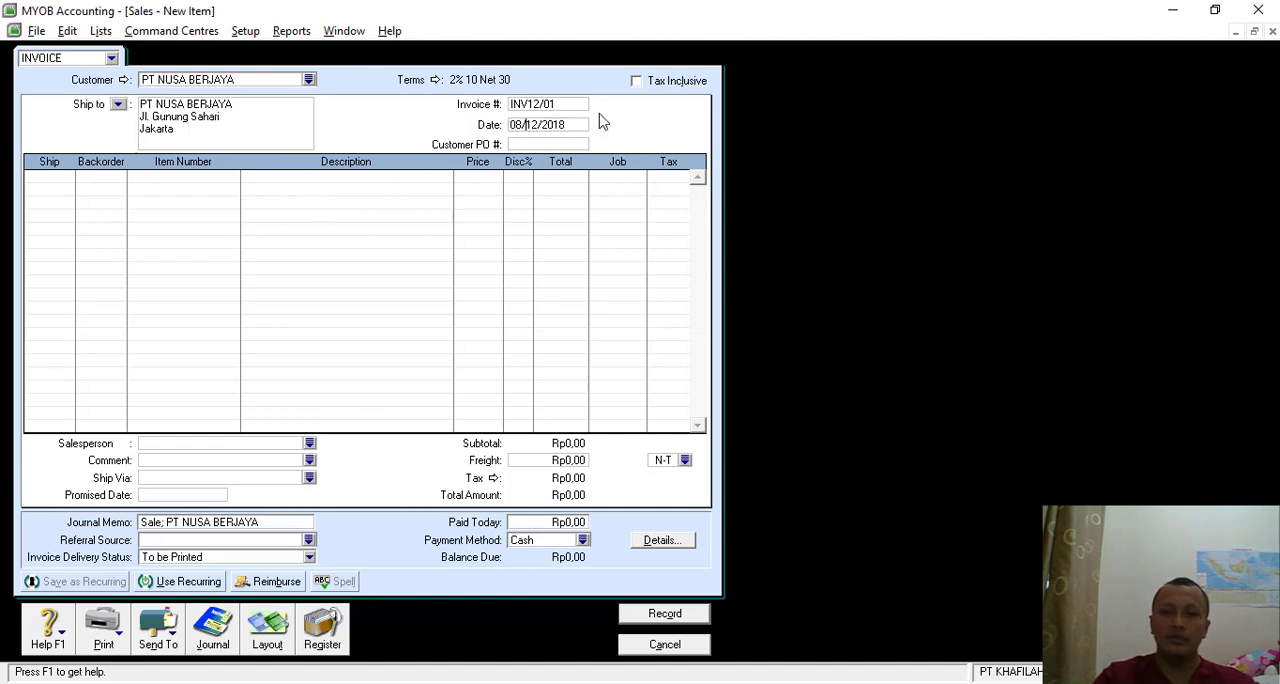
key("BackSpace")
type("6")
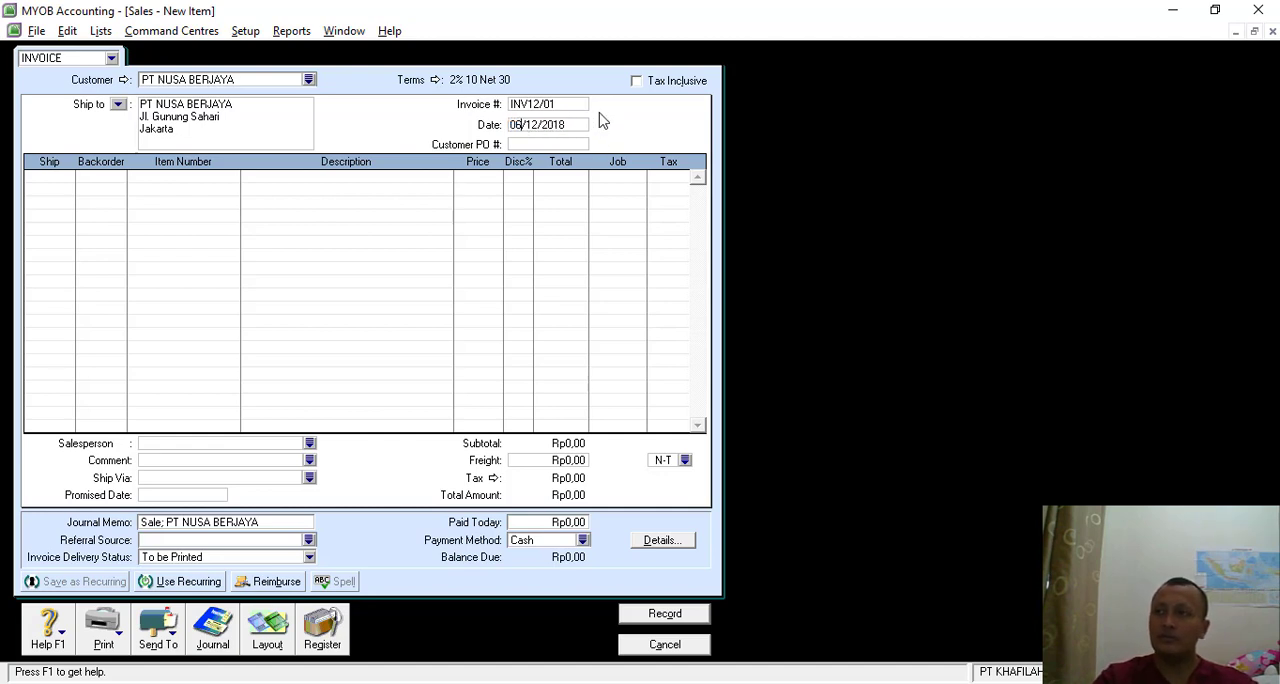
- Enter the first invoice line as 10 units of item T430s, LENOVO THINKPAD T430s, at a price of Rp15,900,000
left_click(58, 184)
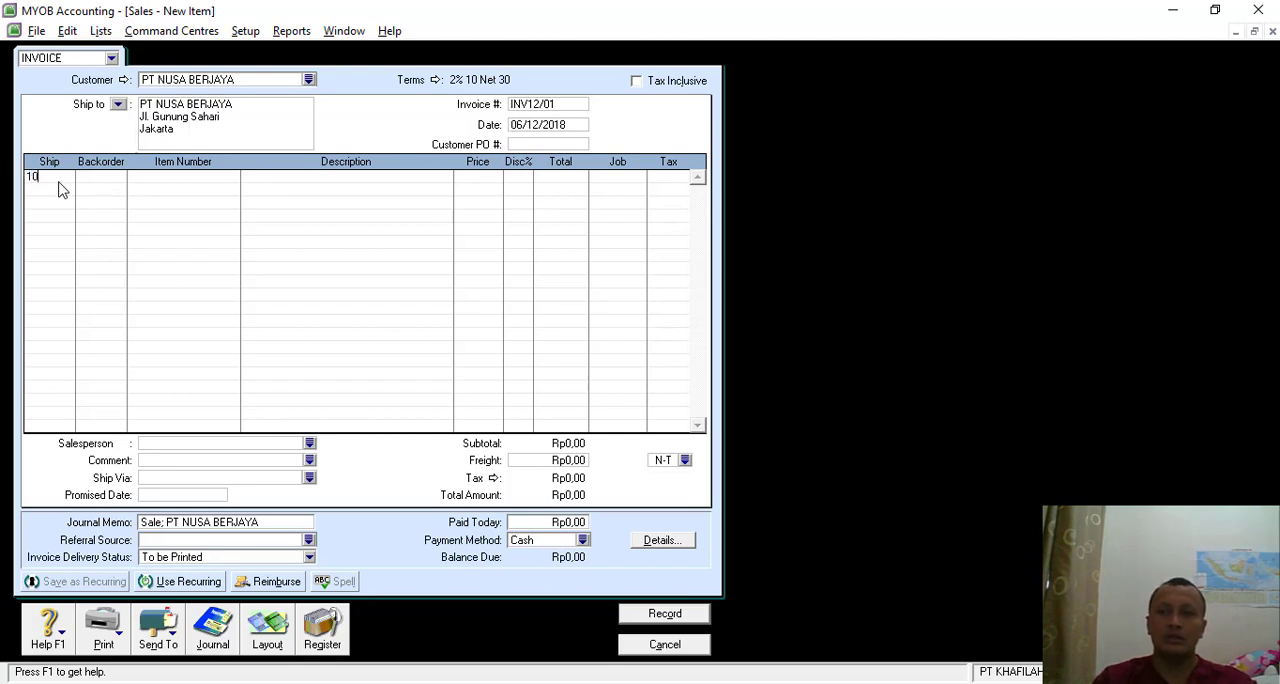
type("10")
key("Tab")
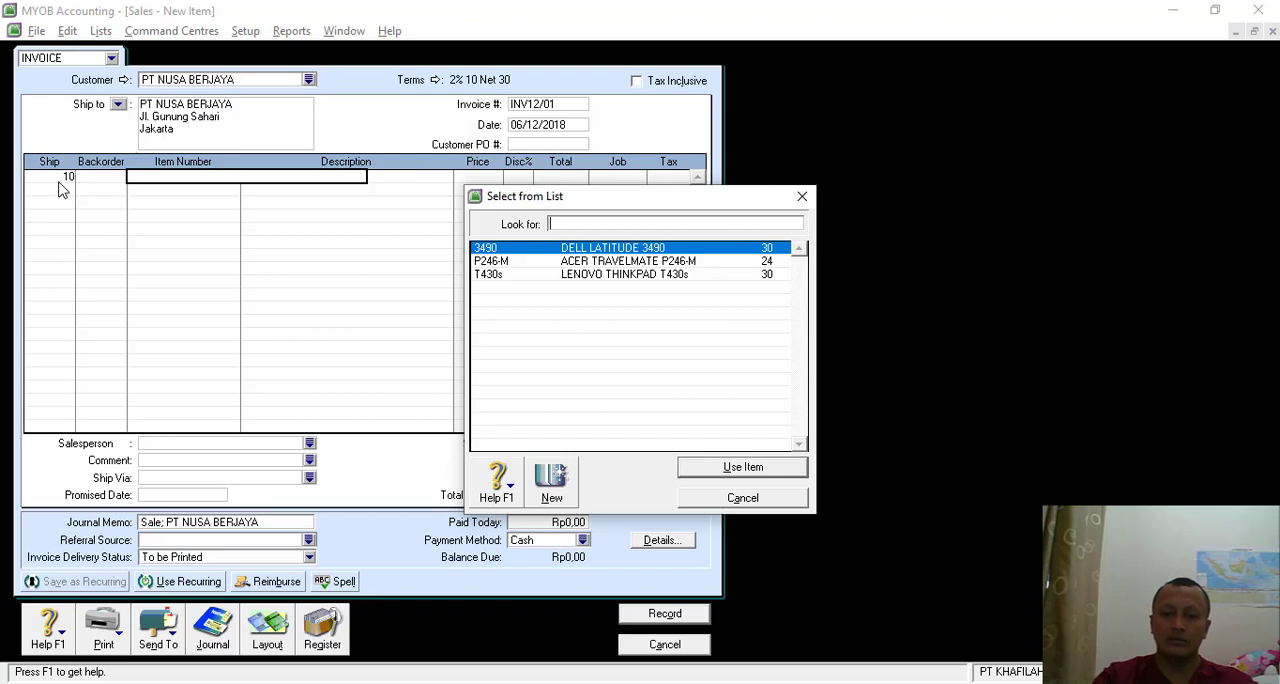
key("Down")
key("Down")
key("Return")
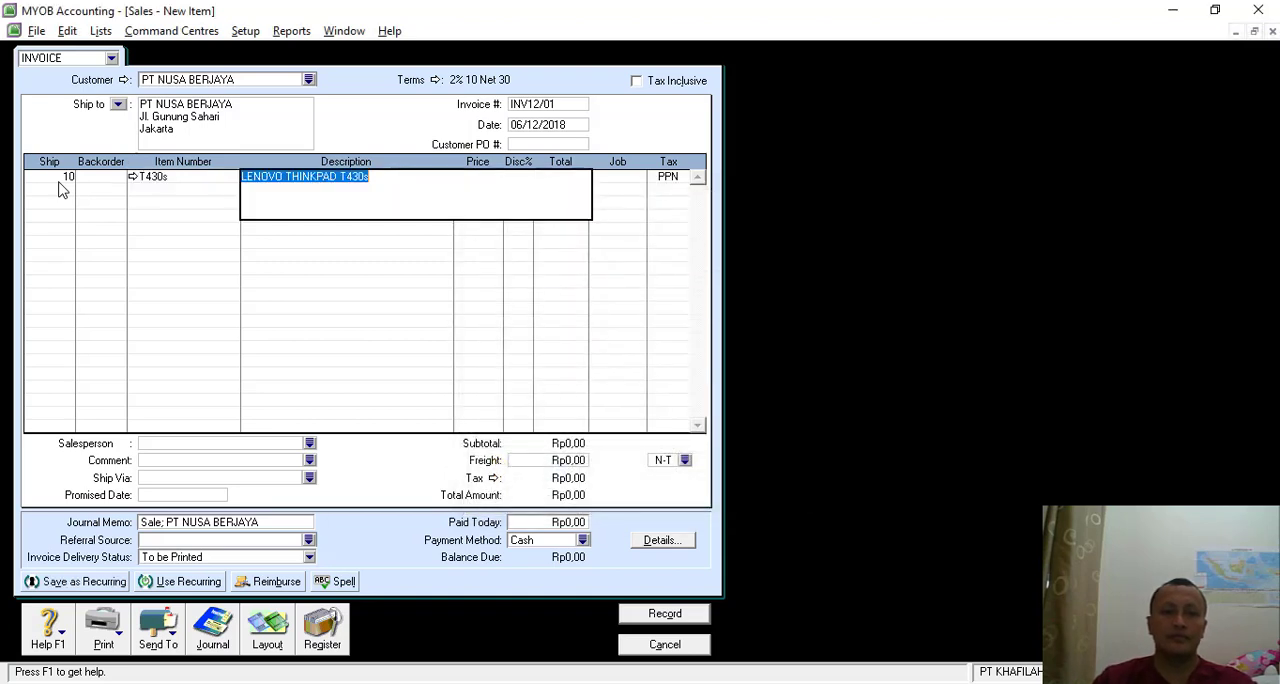
key("Tab")
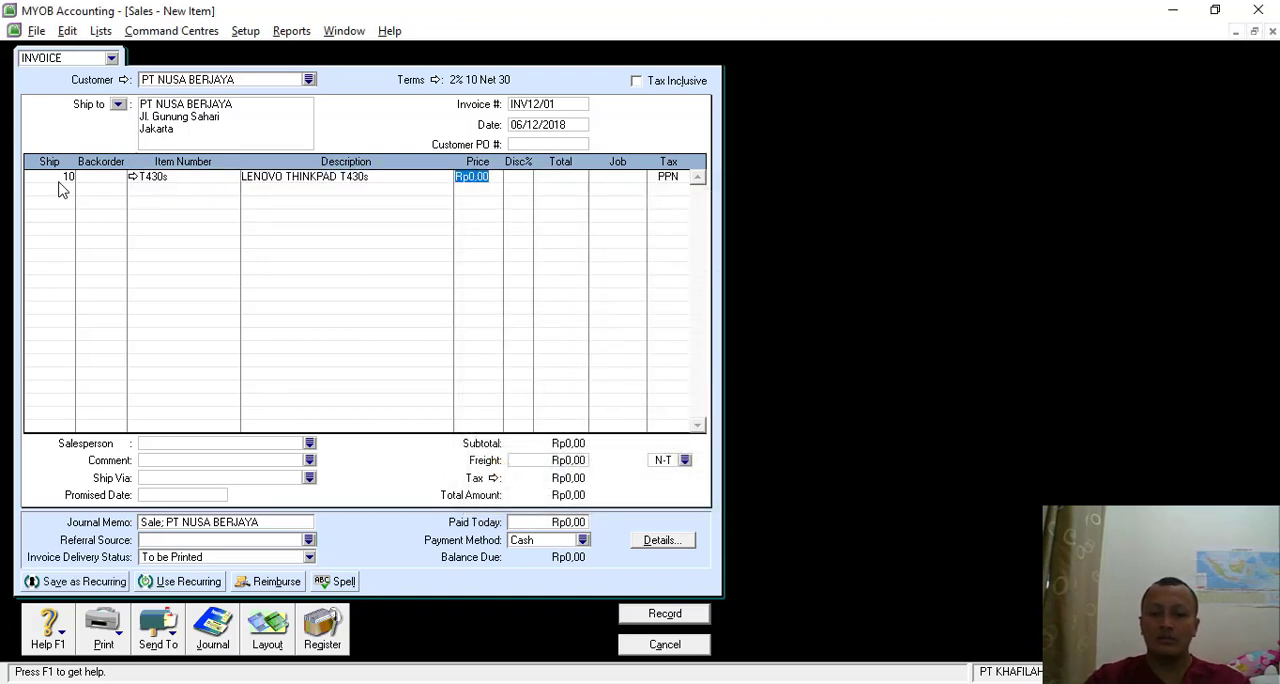
type("15")
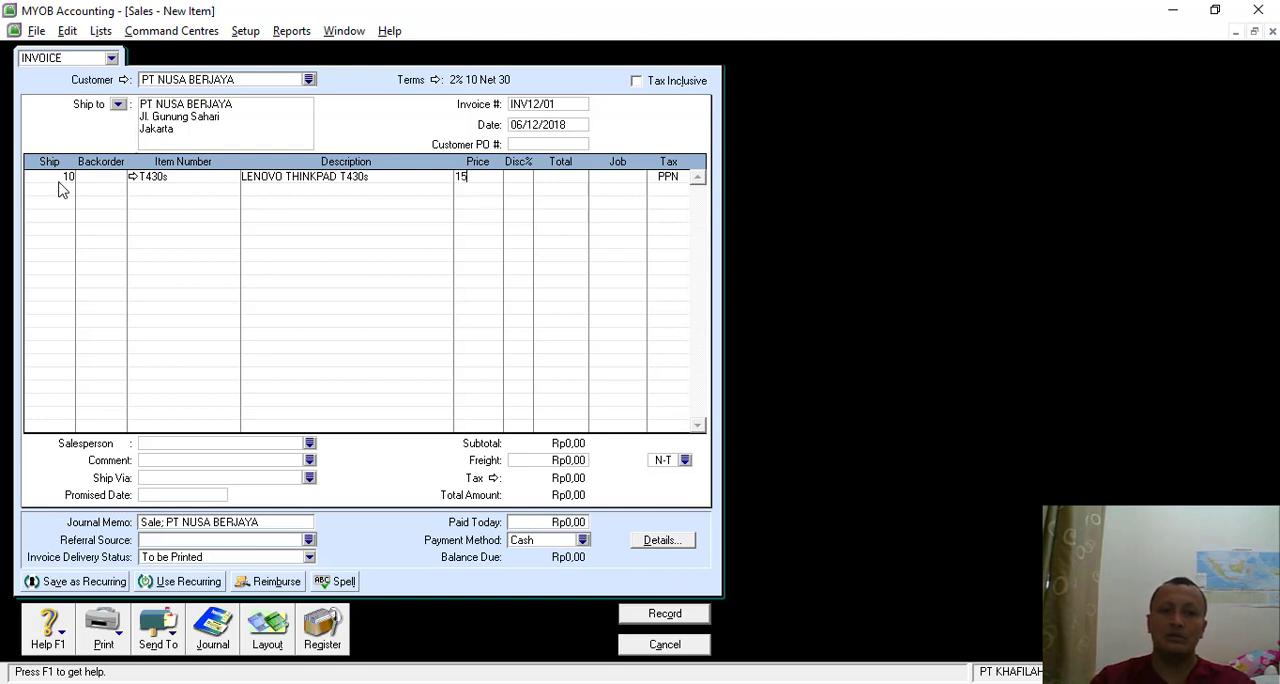
type("900000")
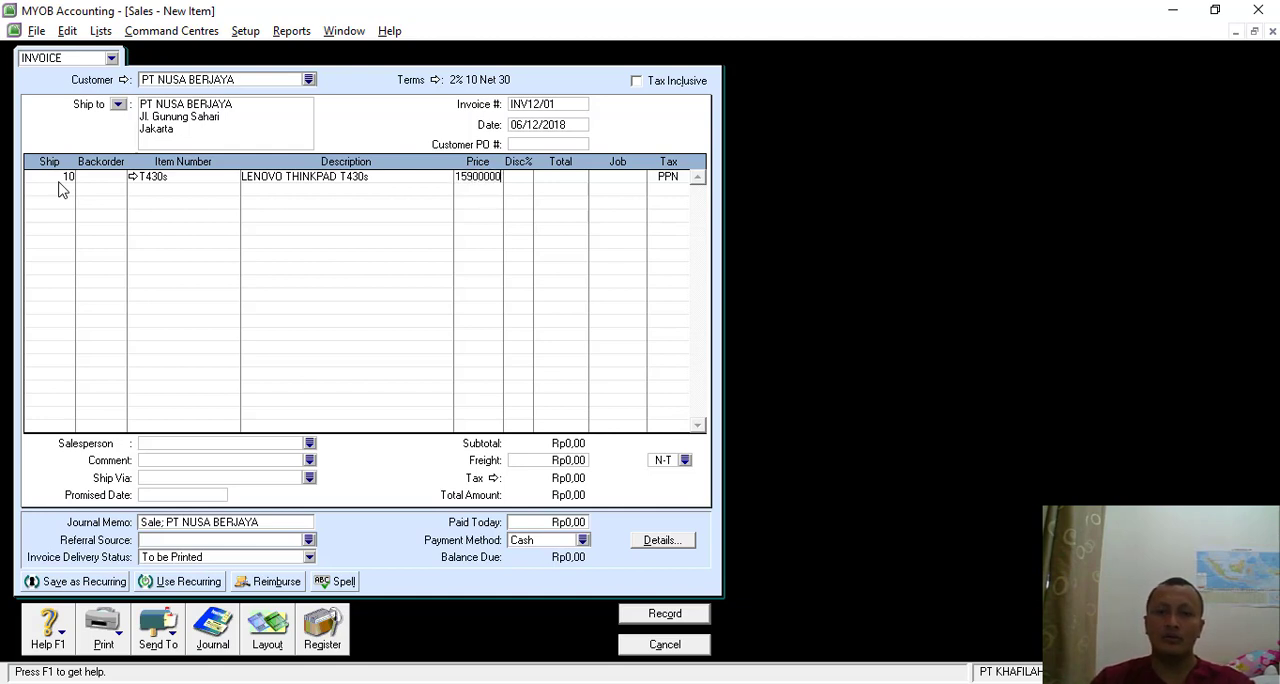
- Add a second invoice line for 14 units of item 3490, DELL LATITUDE 3490, at a price of Rp12,900,000
left_click(58, 190)
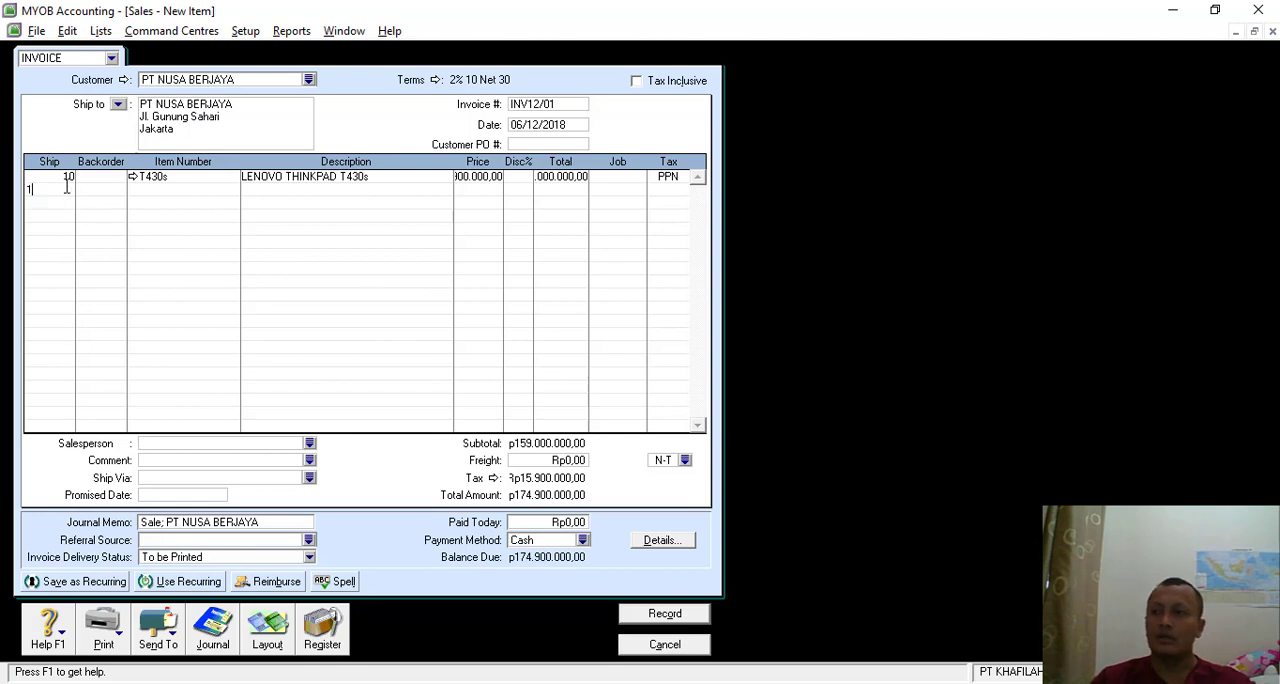
key("Tab")
key("Tab")
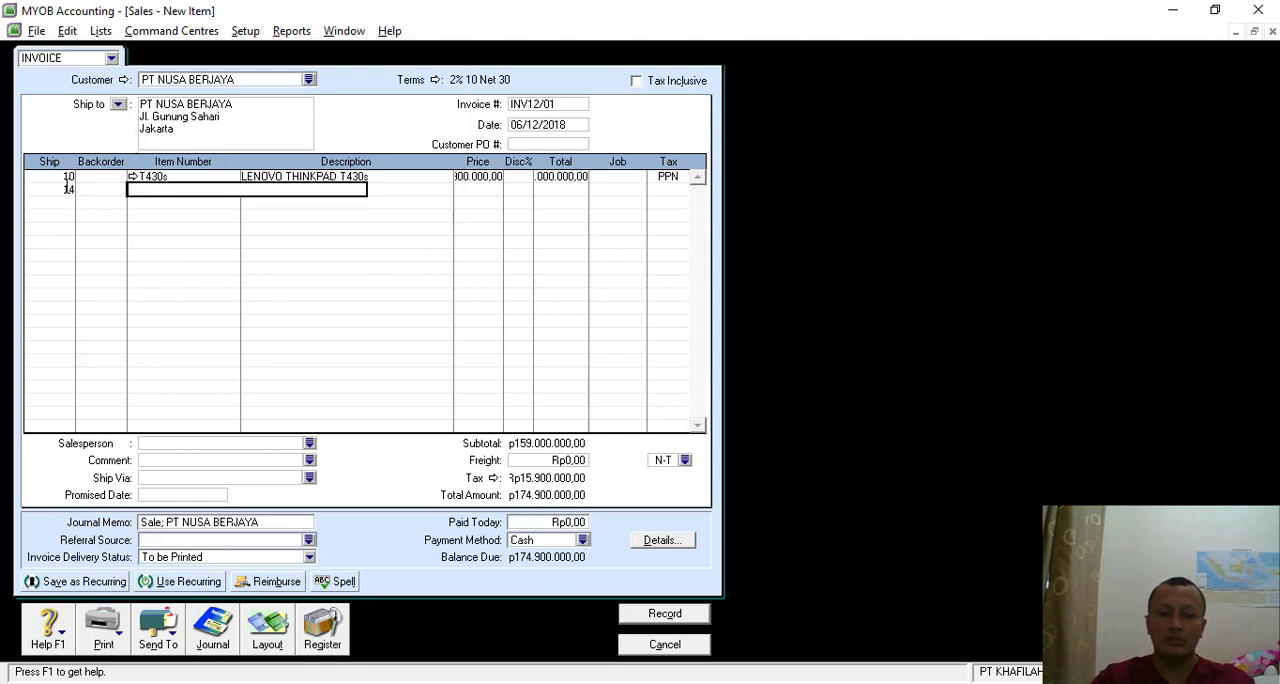
key("Tab")
key("Return")
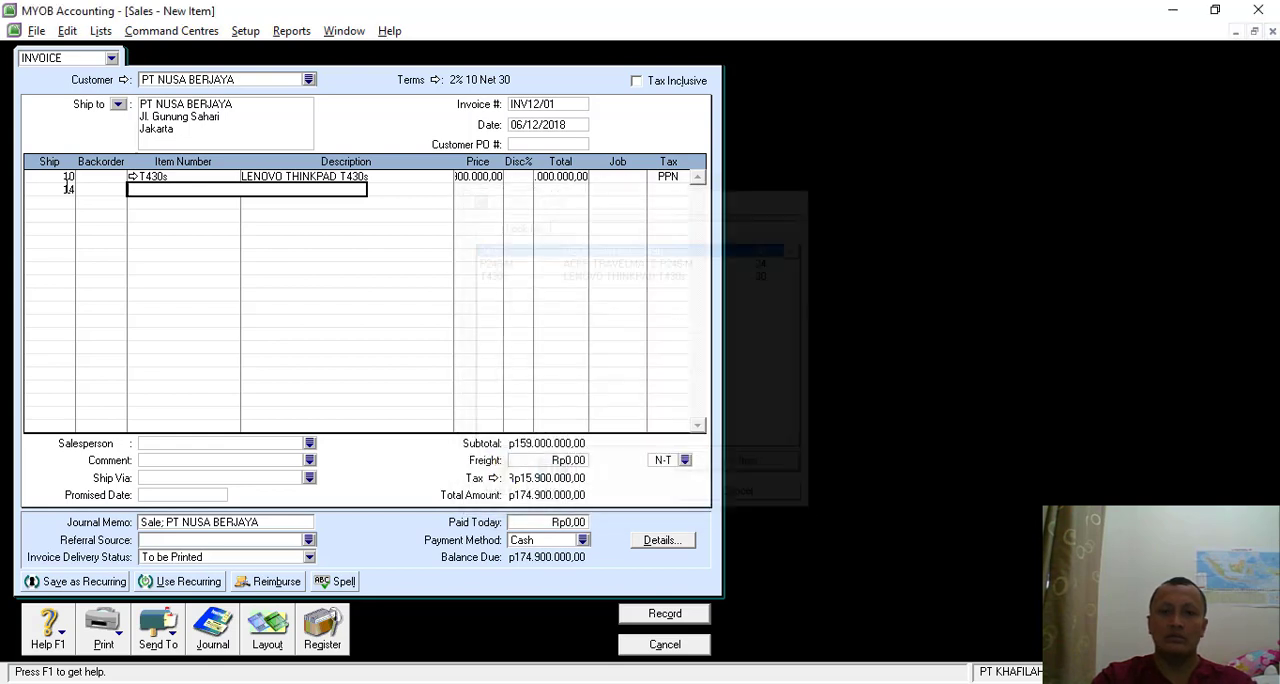
key("Tab")
key("Tab")
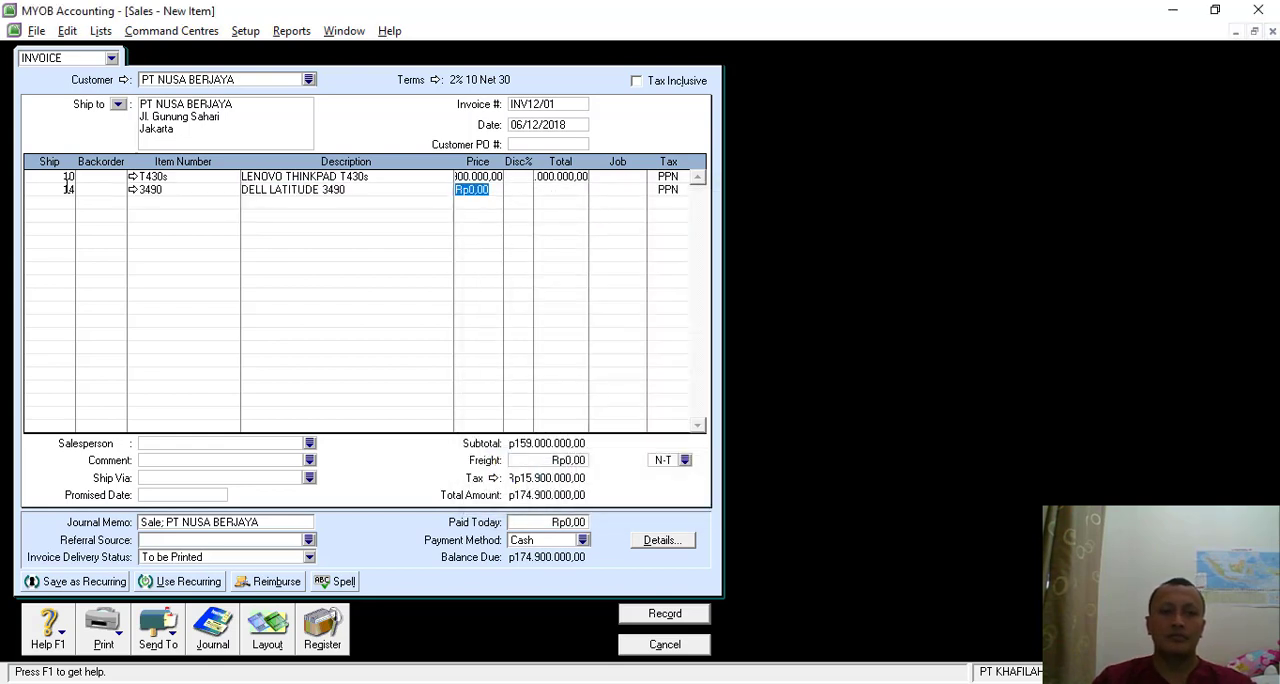
type("1290000")
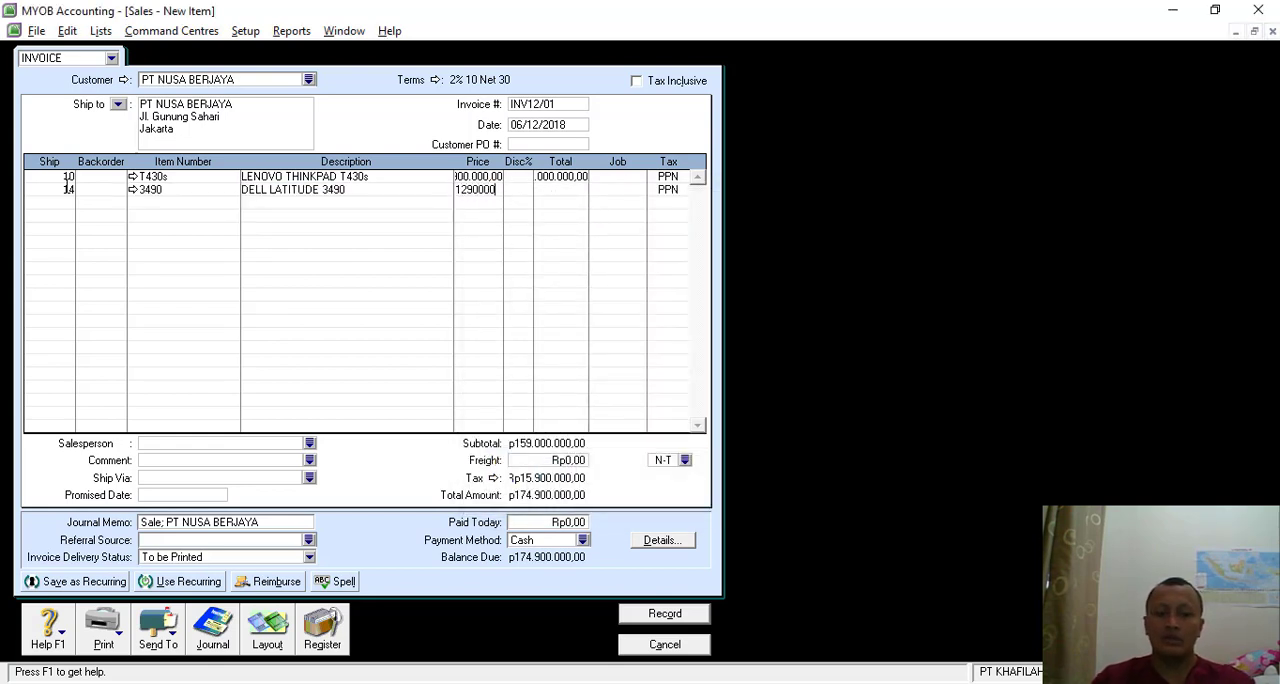
type("0")
key("Tab")
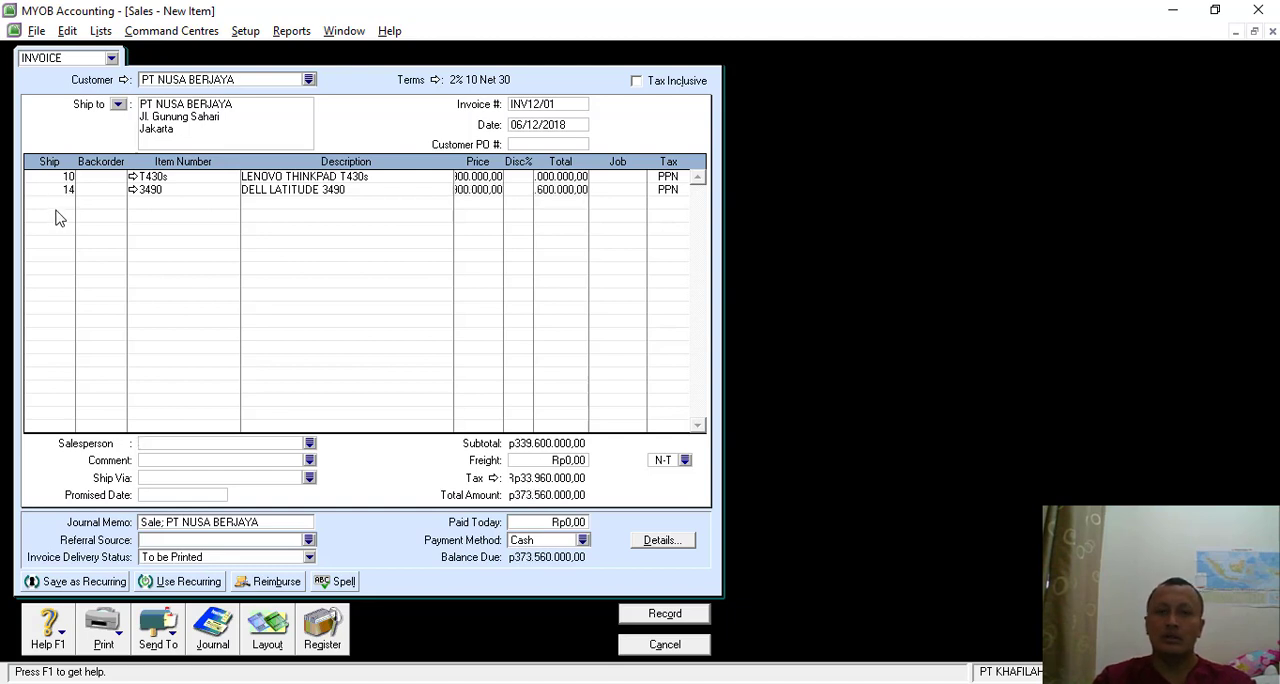
- Add a third invoice line for 8 units of item P246-M, ACER TRAVELMATE P246-M, at a price of Rp12,500,000
left_click(60, 205)
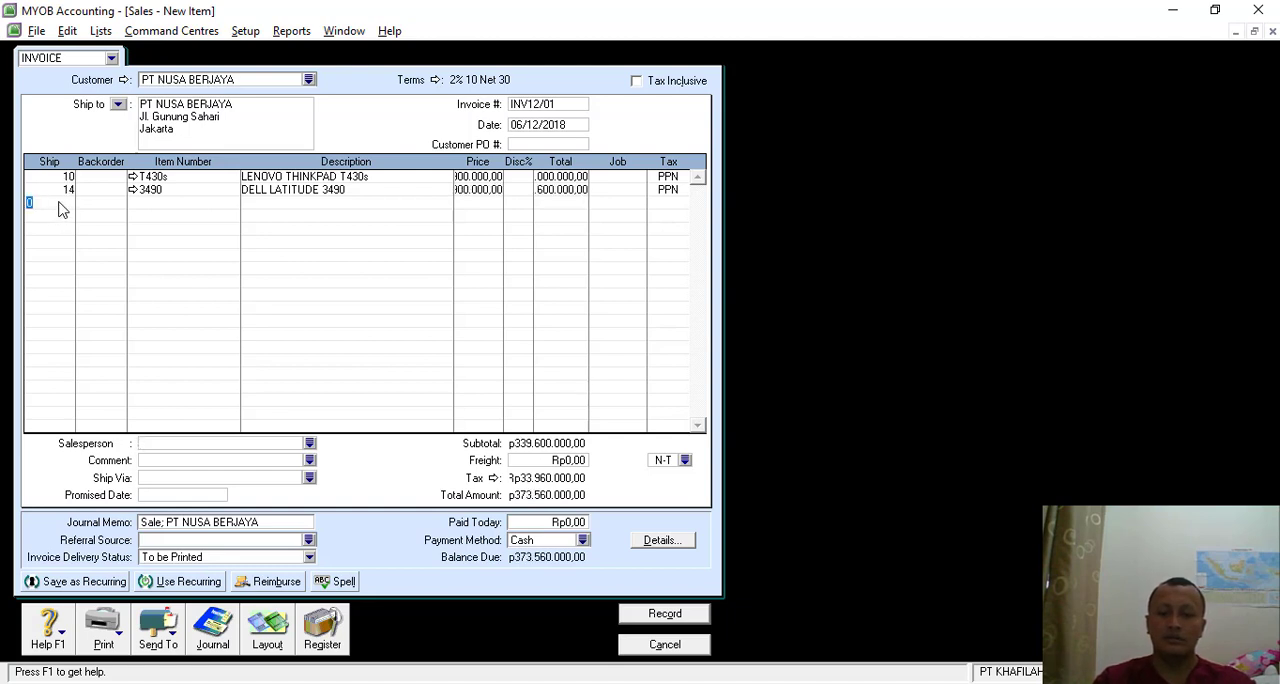
type("8")
key("Tab")
key("Tab")
key("Tab")
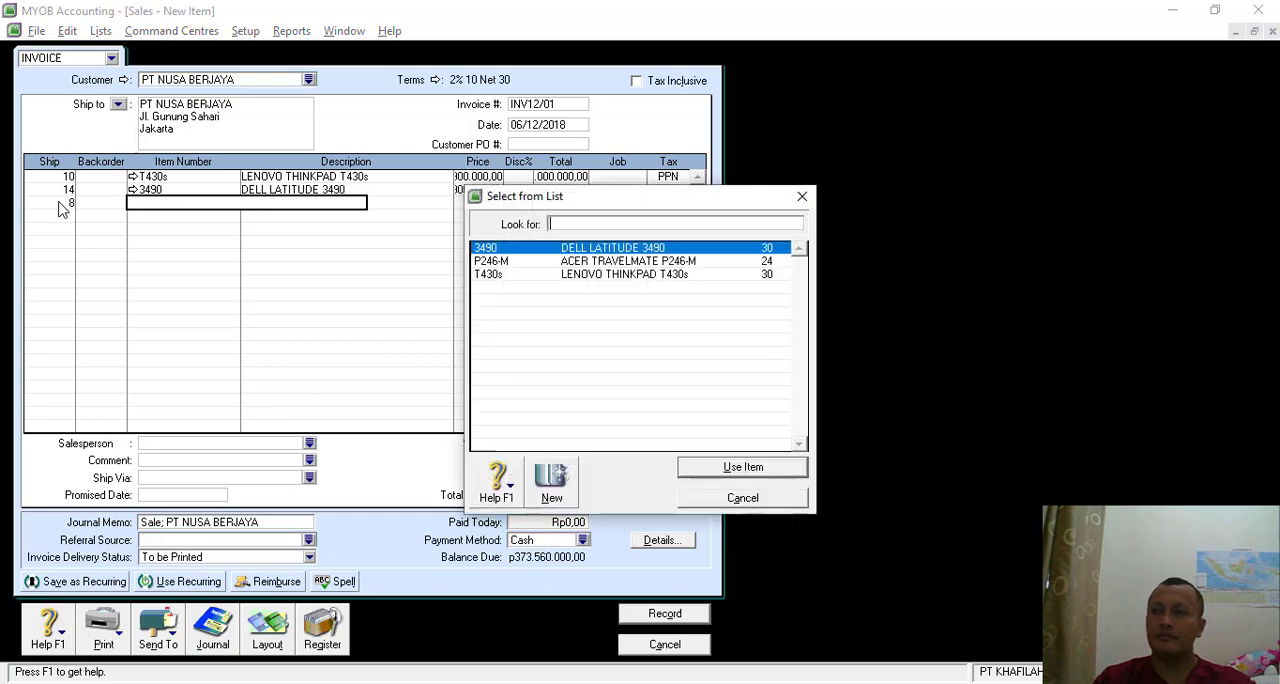
left_click(598, 265)
double_click(598, 265)
key("Tab")
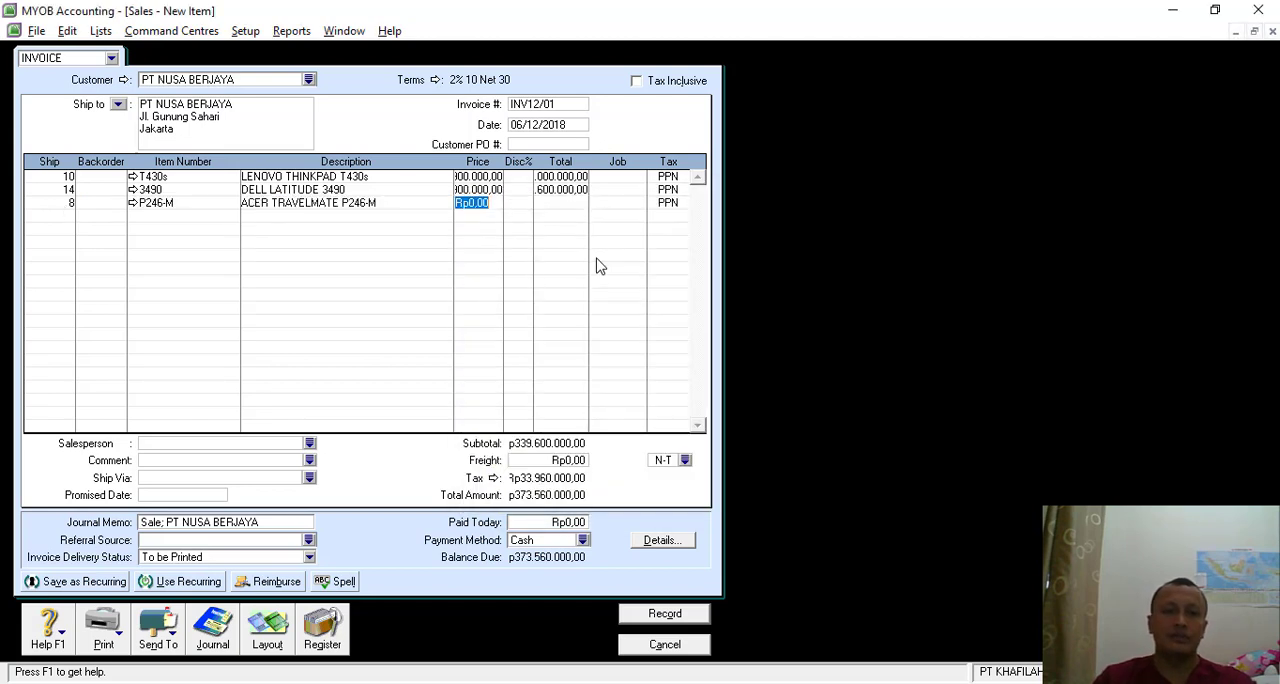
type("12500000")
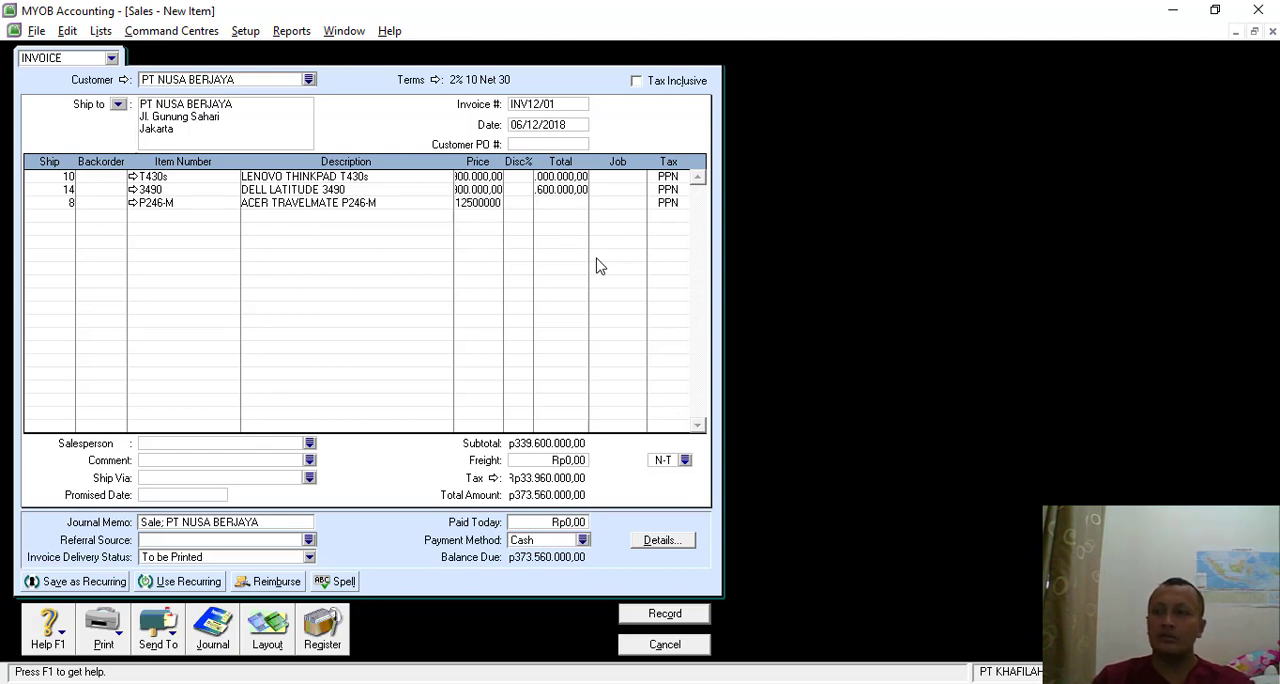
key("Tab")
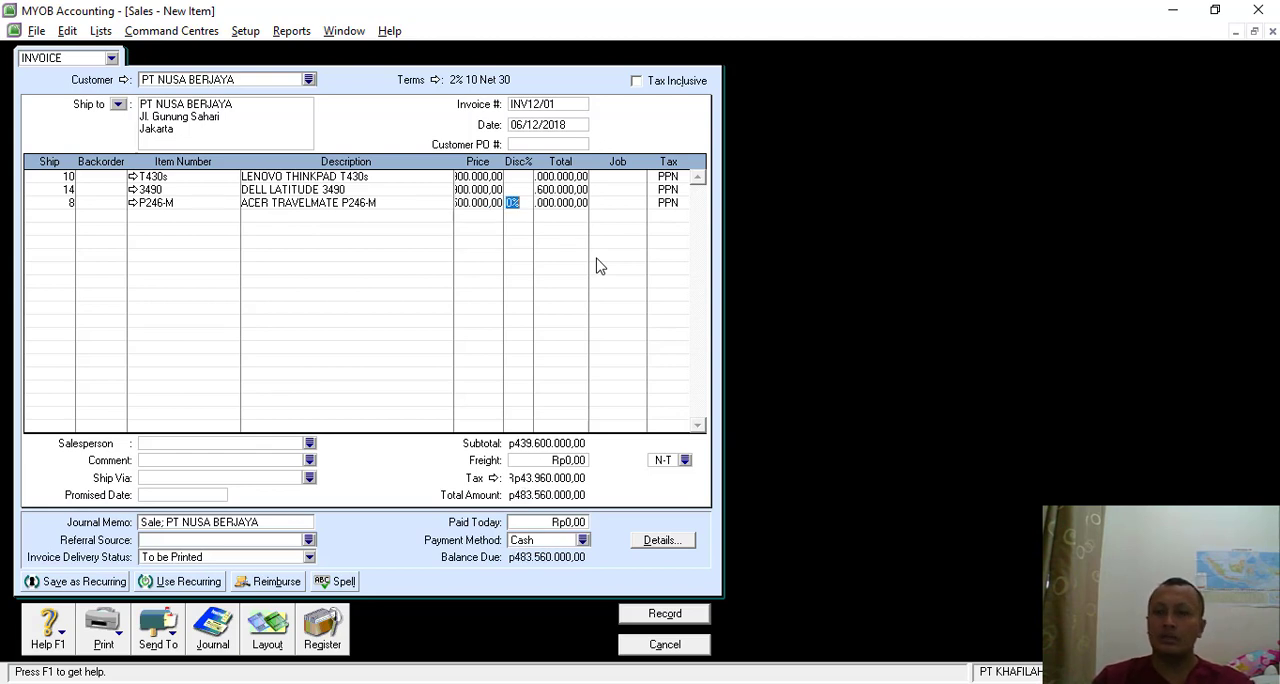
- Set the invoice's freight charge to Rp300,000, keeping its tax code N-T
left_click(567, 459)
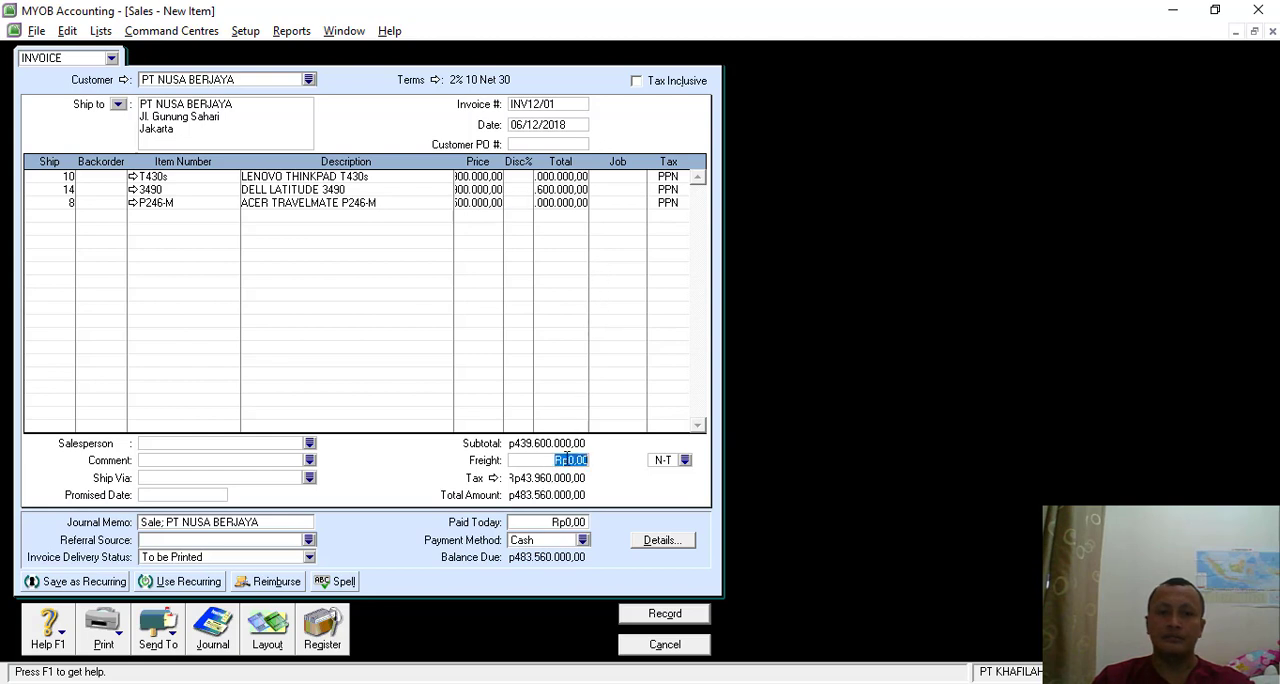
type("30000")
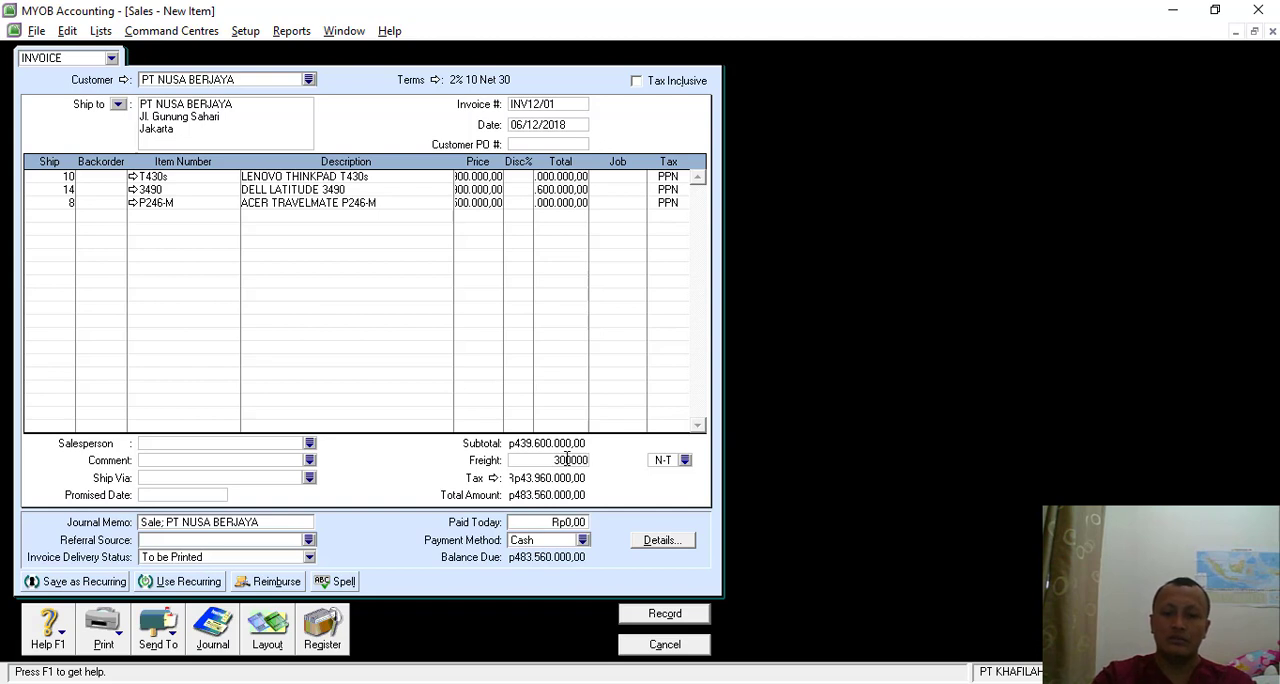
type("0.000")
key("Tab")
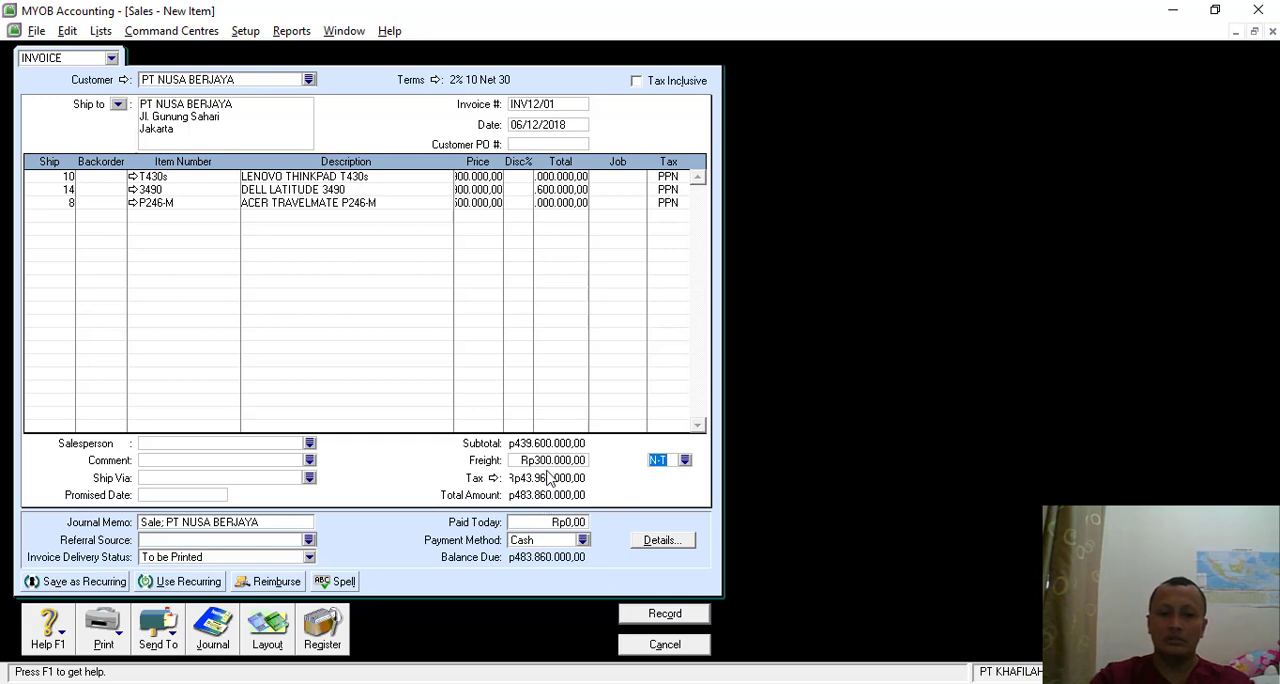
- Review the sales invoice's transaction recap and try to record the invoice
key("ctrl+r")
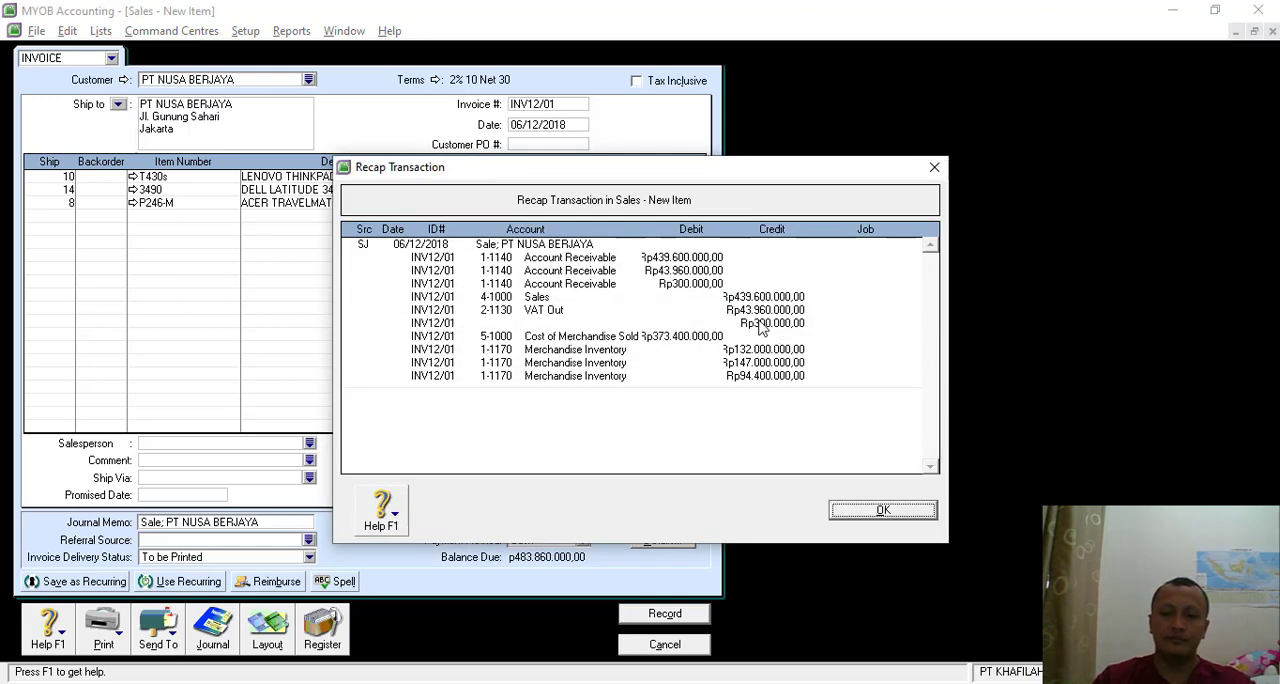
left_click(884, 511)
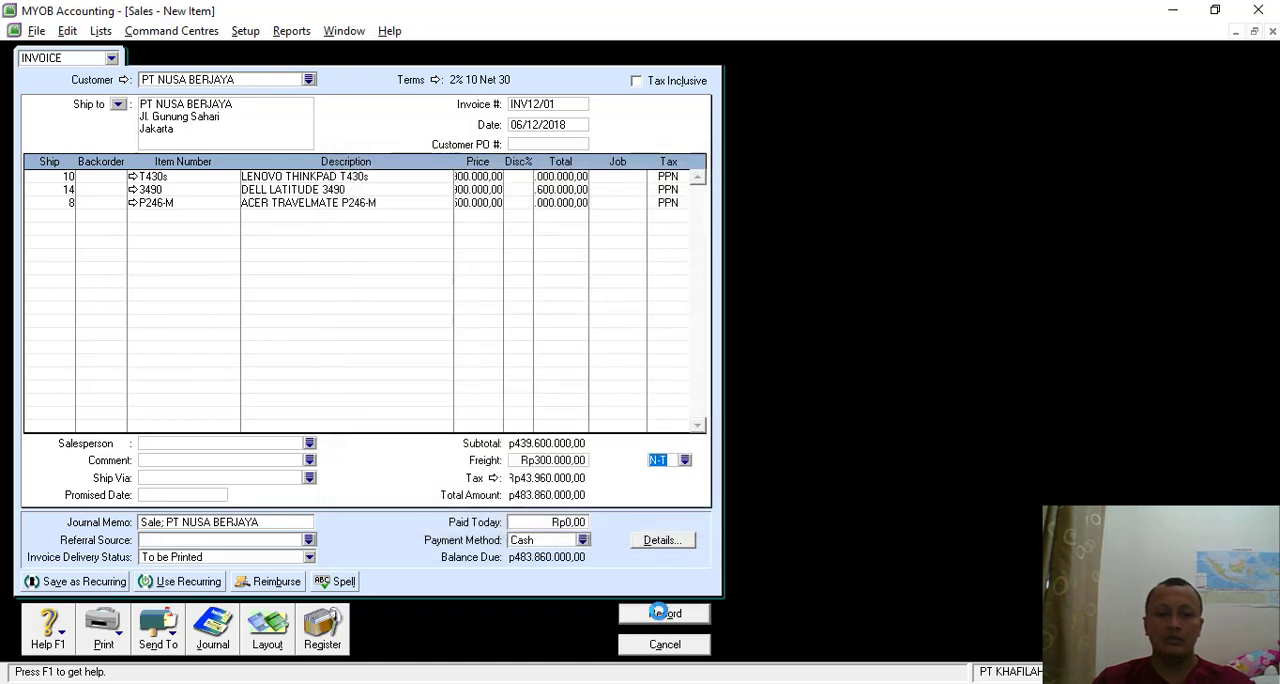
left_click(661, 611)
left_click(639, 413)
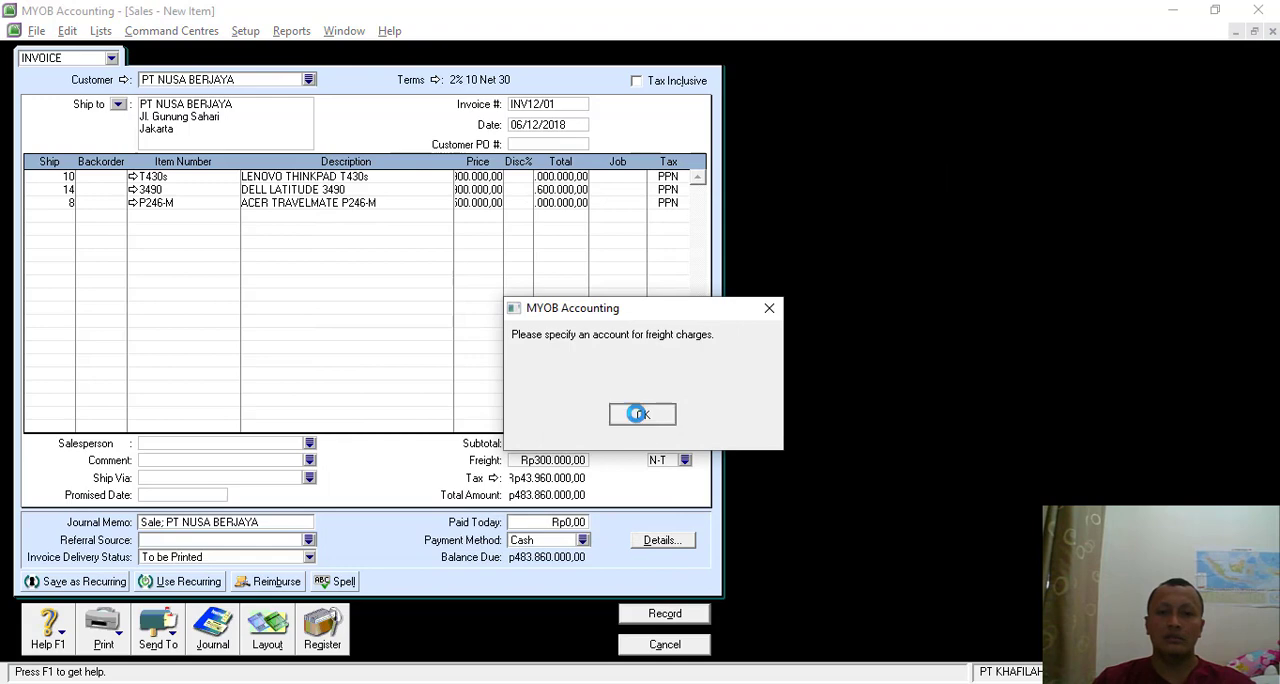
- Set the income account for freight to 8-4000 Freight Collected in the sales linked accounts
left_click(323, 164)
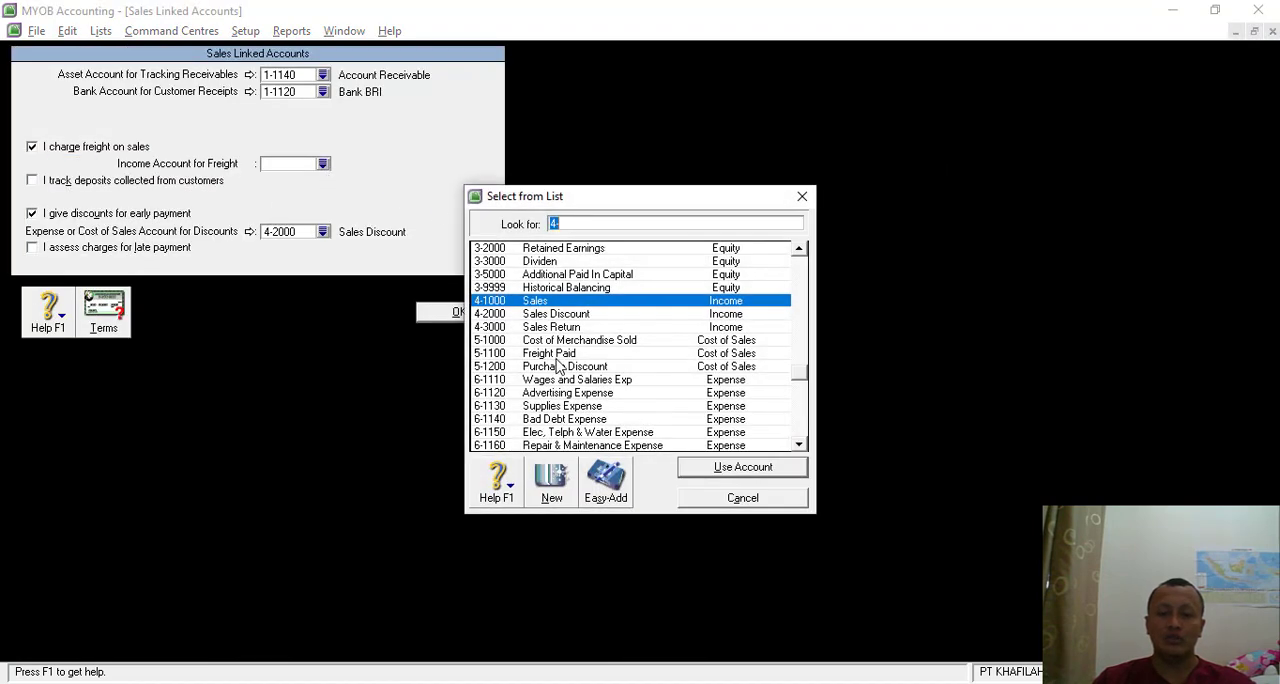
left_click(565, 408)
scroll(566, 414, "down", 2)
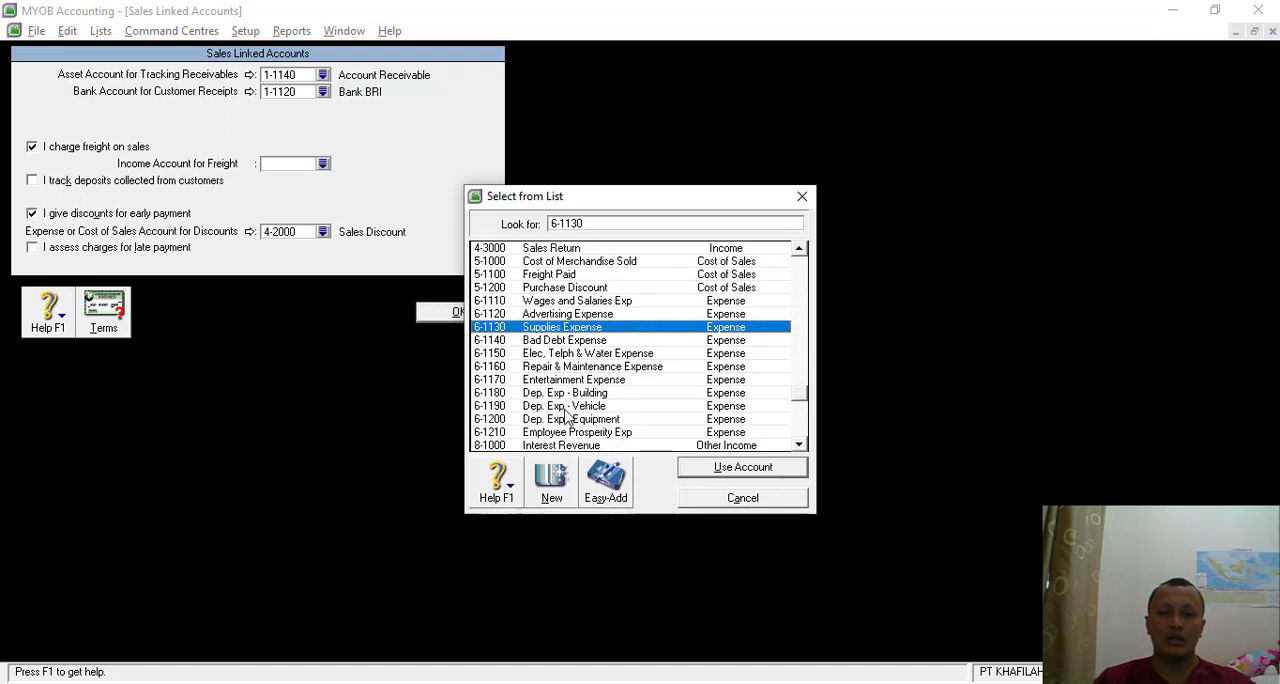
scroll(578, 438, "down", 1)
scroll(580, 438, "down", 1)
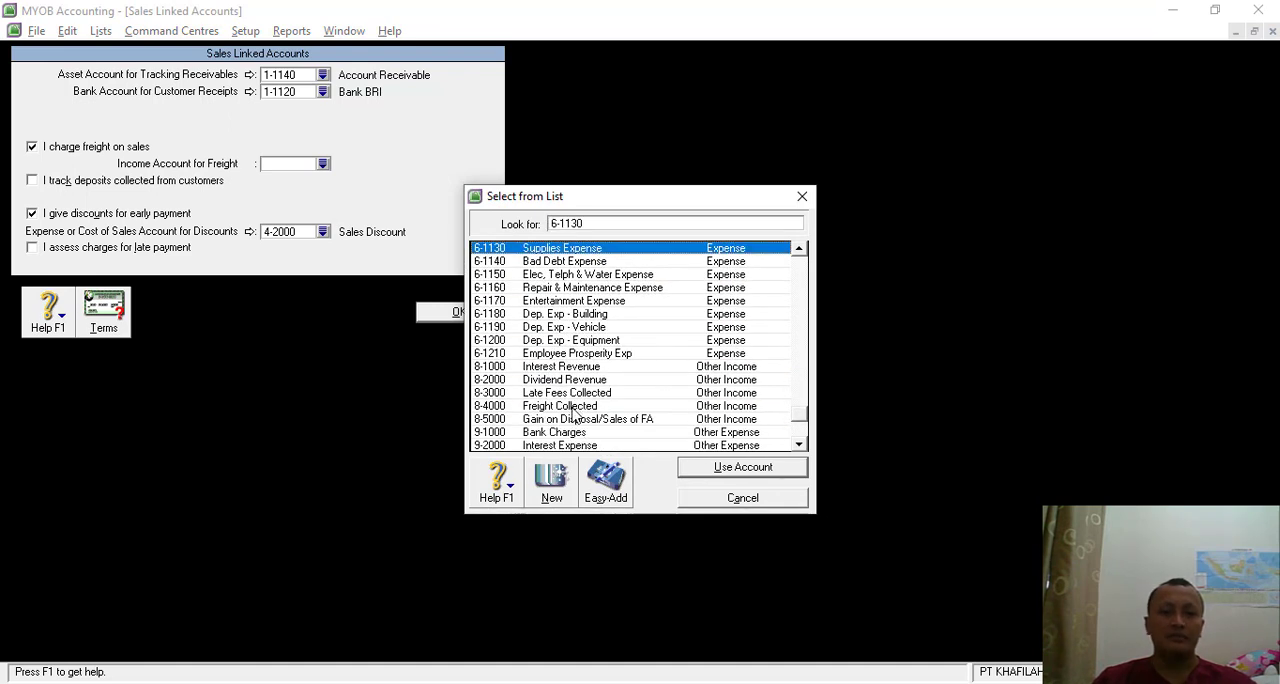
double_click(573, 408)
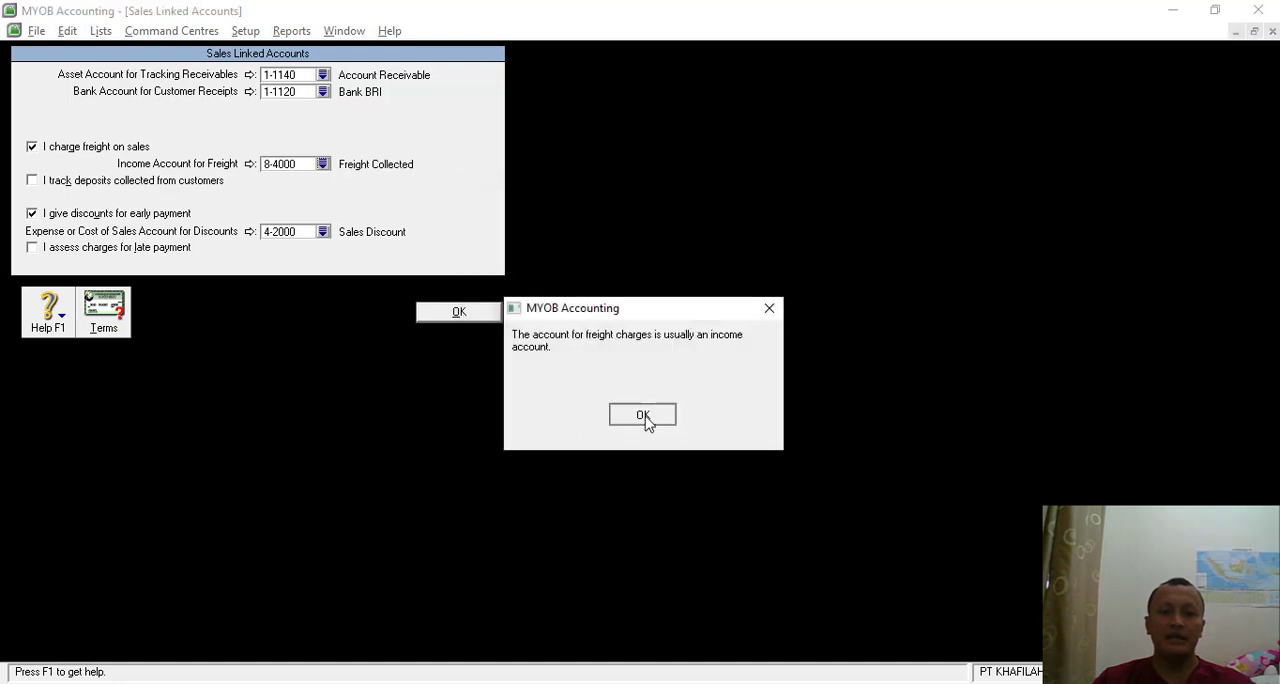
left_click(646, 412)
left_click(457, 314)
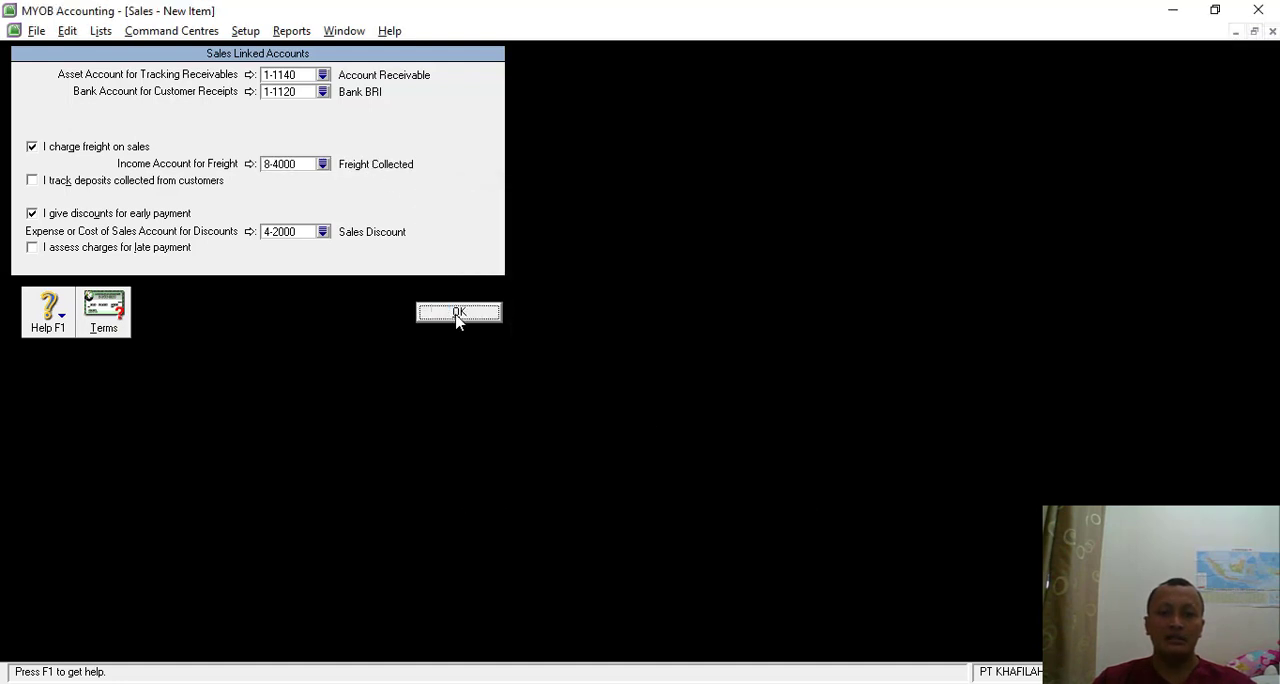
- Review the transaction recap again and record the sales invoice to PT NUSA BERJAYA
key("ctrl+r")
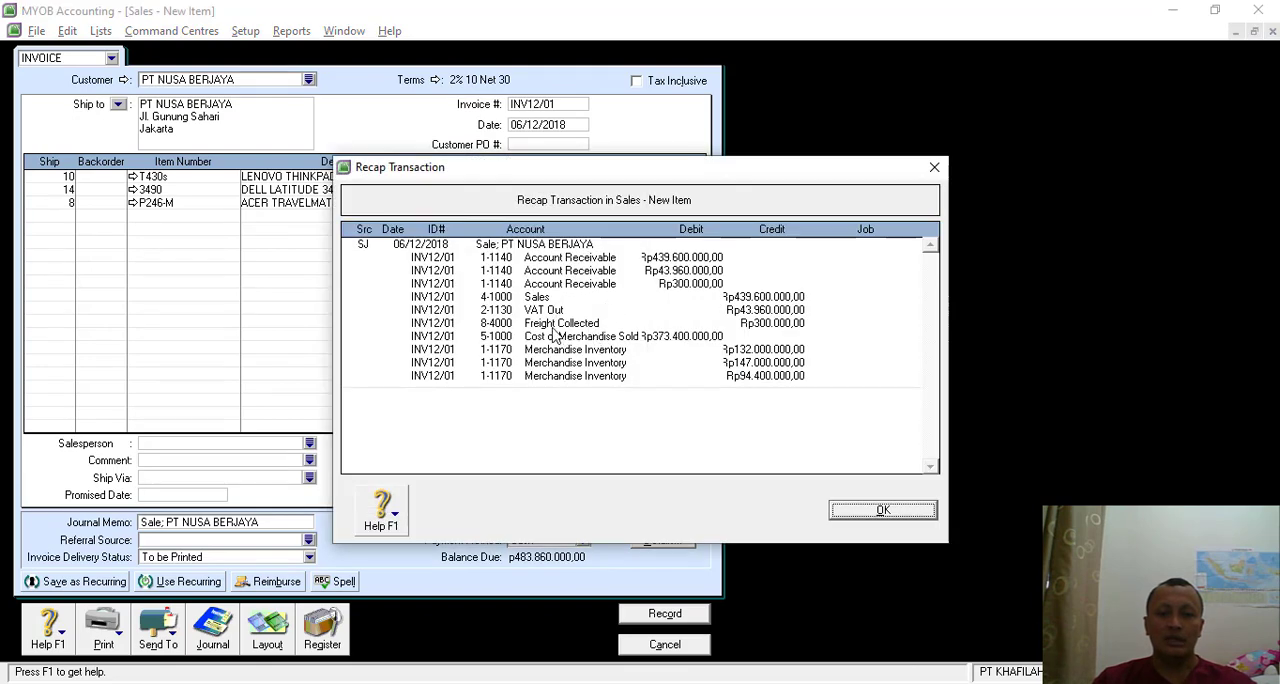
left_click(868, 509)
left_click(666, 616)
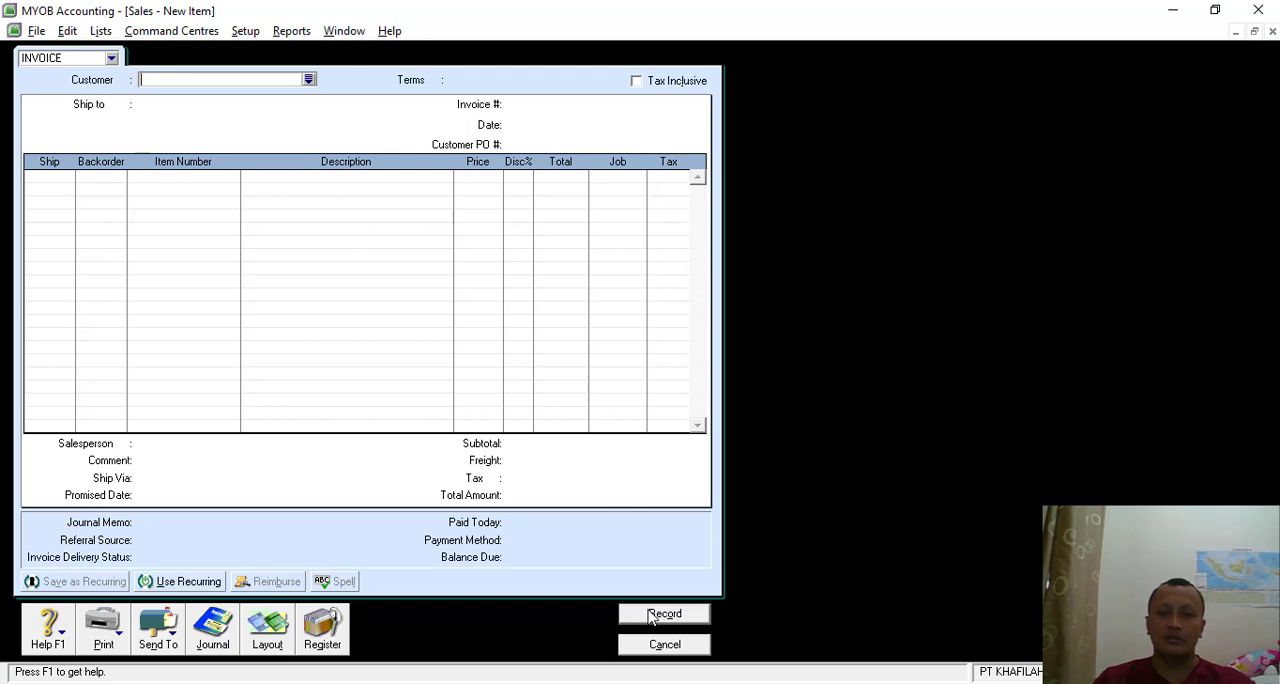
- Switch to the SOAL LATIHAN MYOB document in Nitro Pro and examine the Transaksi 6 debit note to PT. LENOVO INDONESIA
key("alt+Tab")
scroll(652, 500, "down", 3)
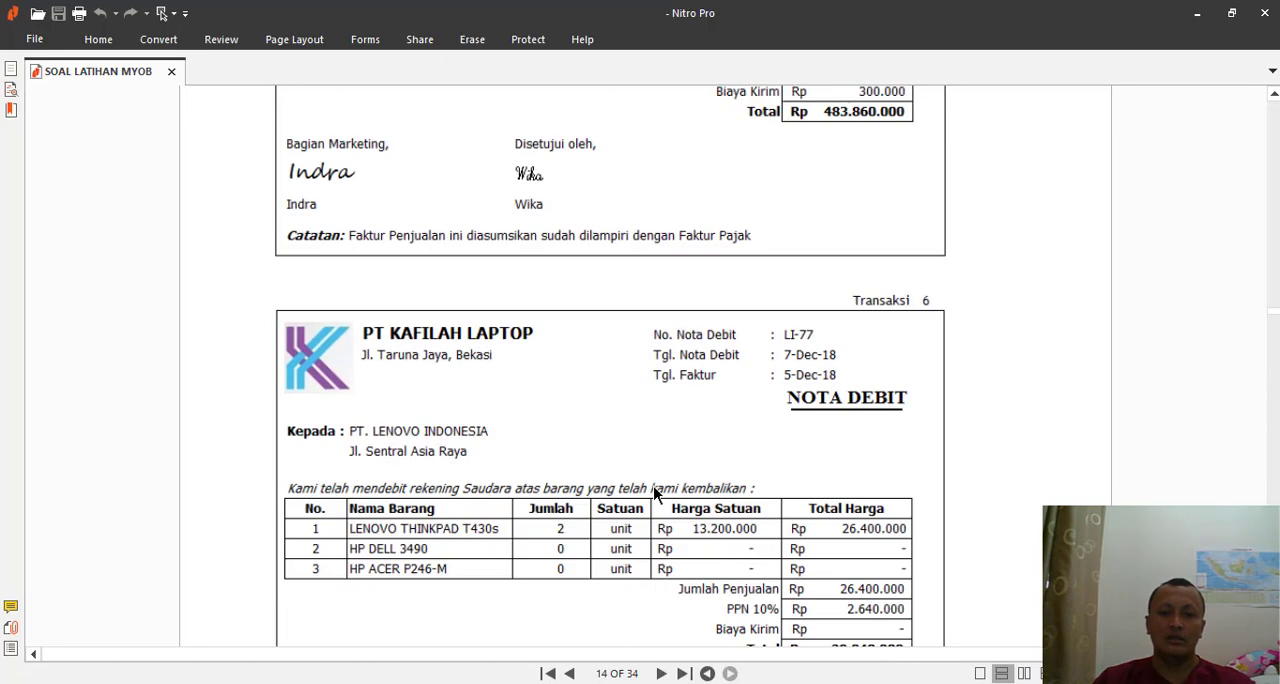
scroll(640, 480, "down", 2)
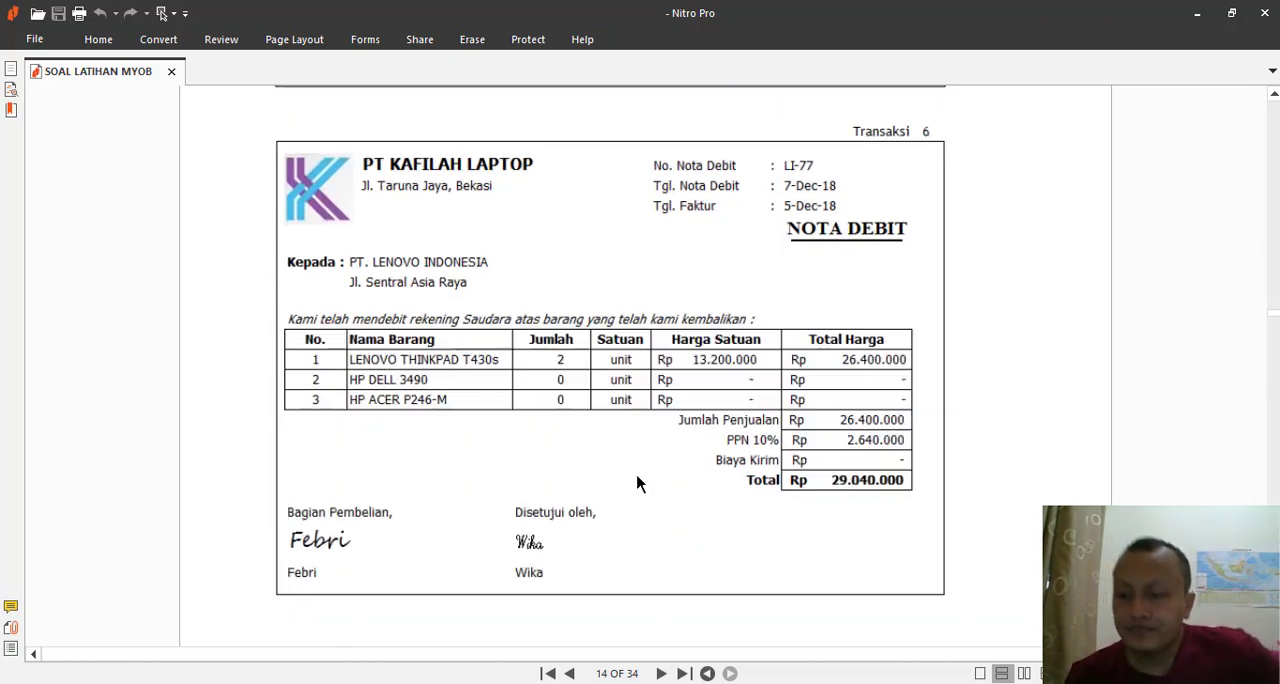
scroll(652, 449, "down", 1)
scroll(648, 455, "up", 1)
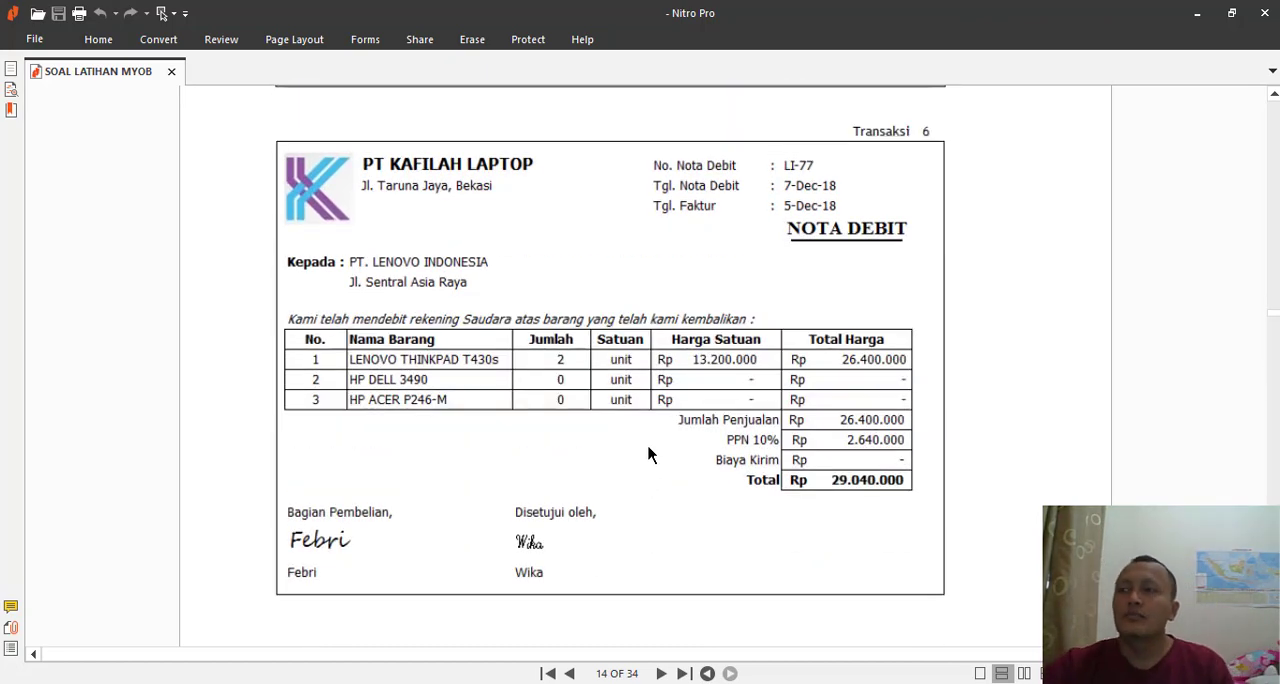
- Return to MYOB and close the empty sales invoice form
key("alt+Tab")
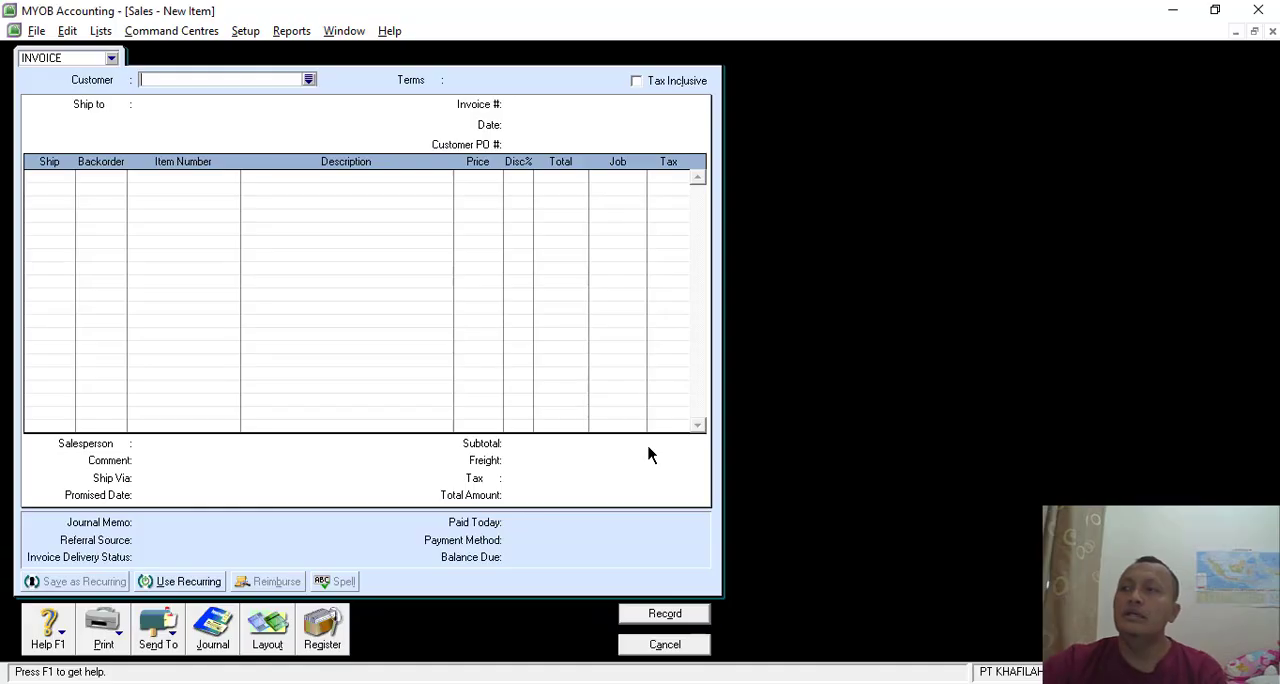
left_click(686, 646)
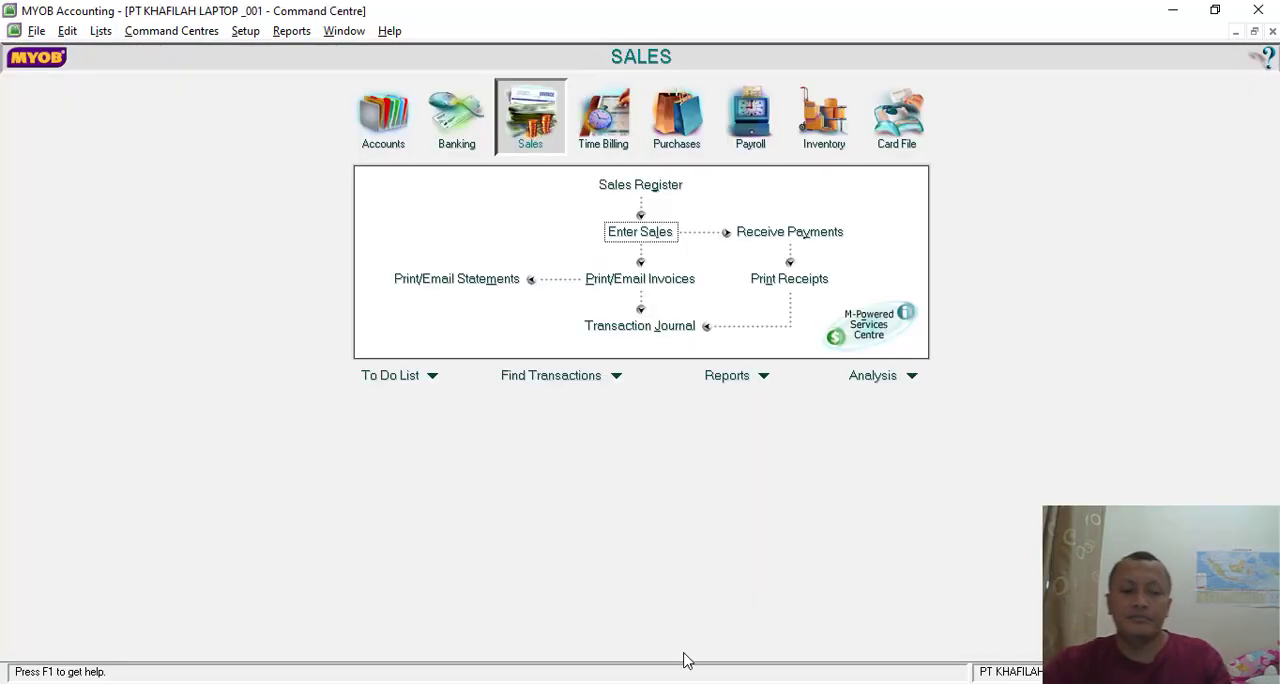
- Start a new purchase bill for the supplier PT LENOVO INDONESIA
left_click(676, 118)
left_click(637, 226)
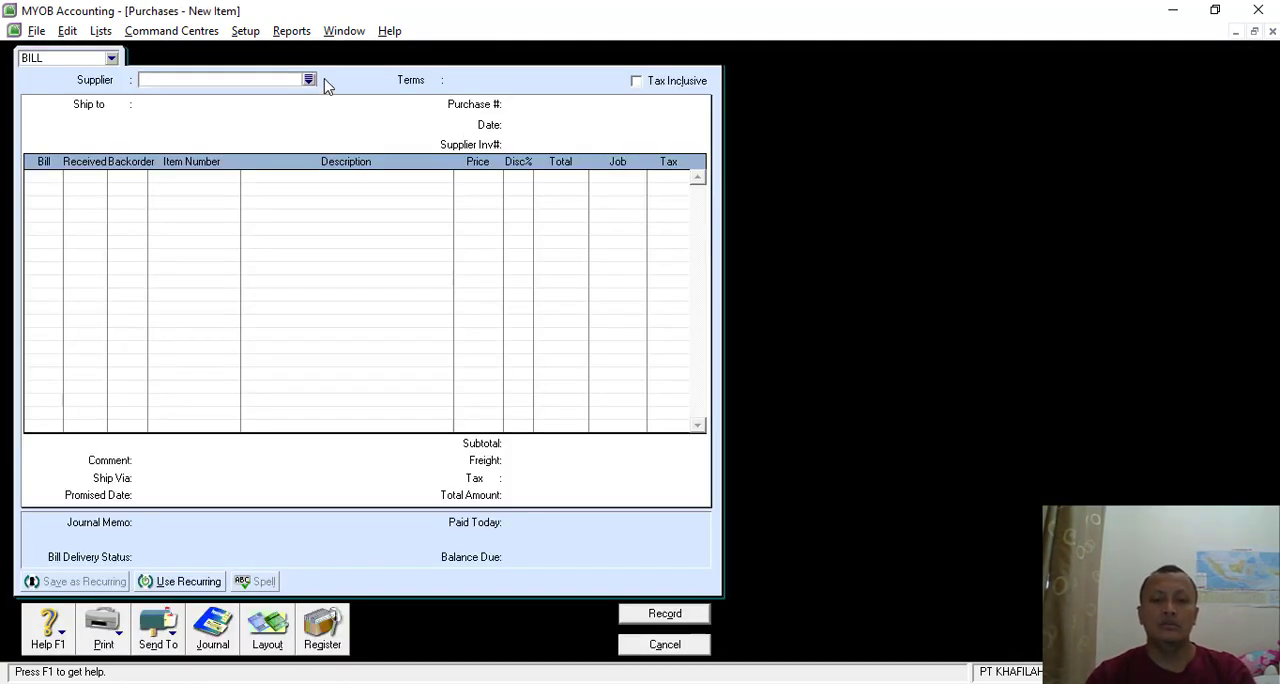
left_click(309, 79)
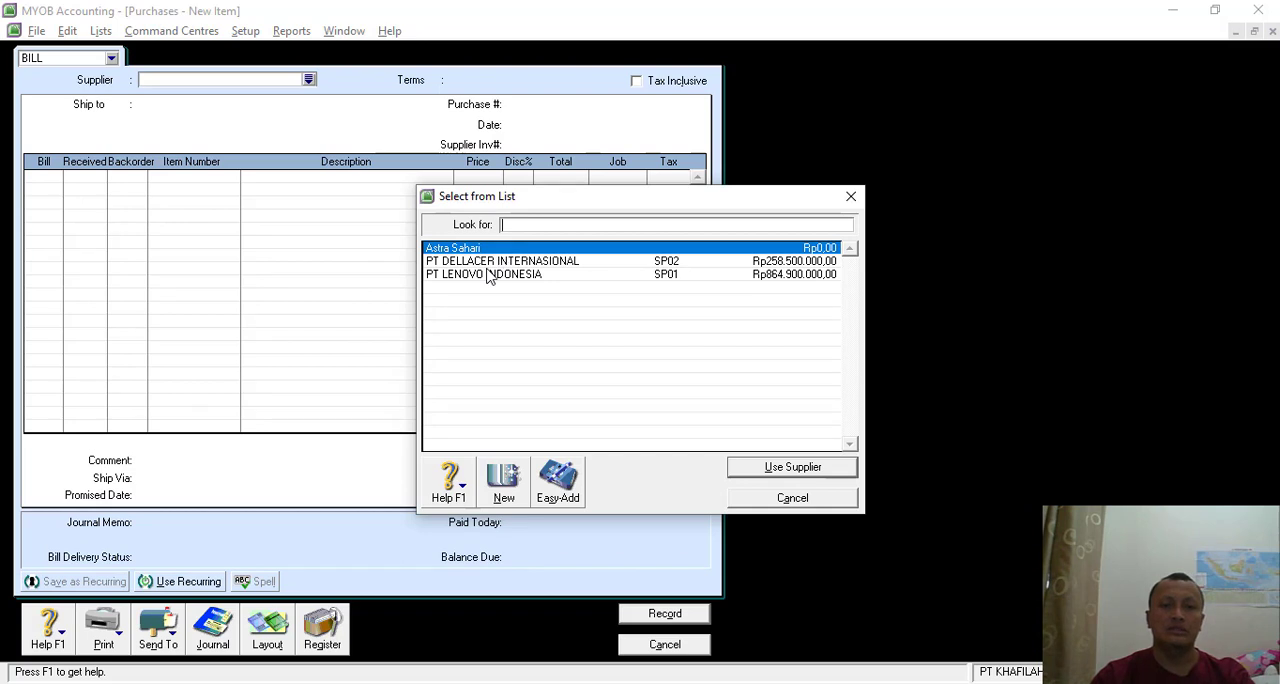
double_click(486, 273)
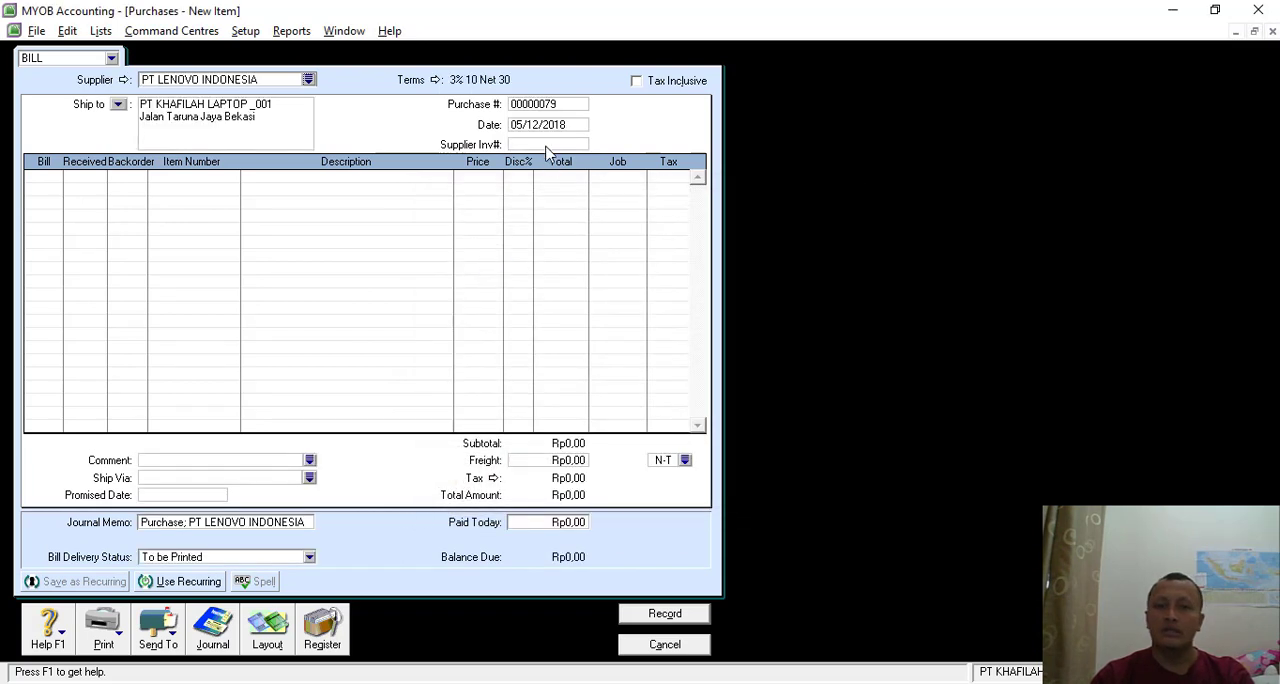
- Set the bill's purchase number to LI-77 and its date to 07/12/2018
left_click(540, 105)
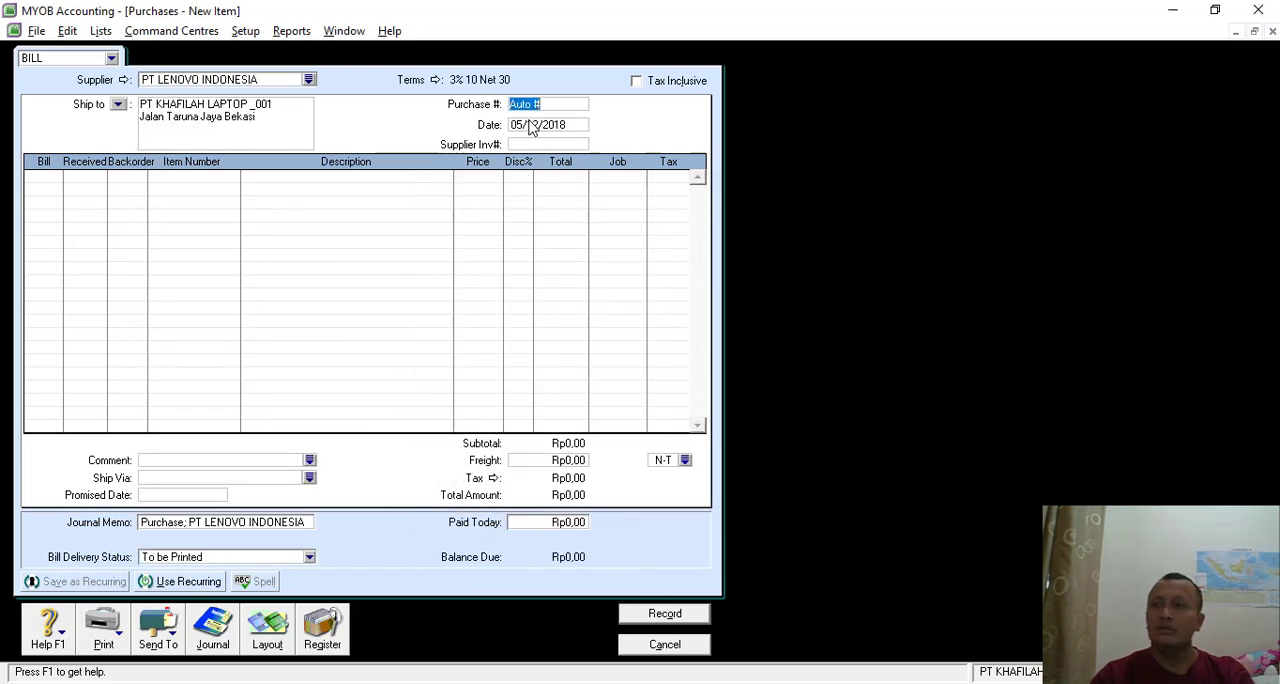
type("LI-77")
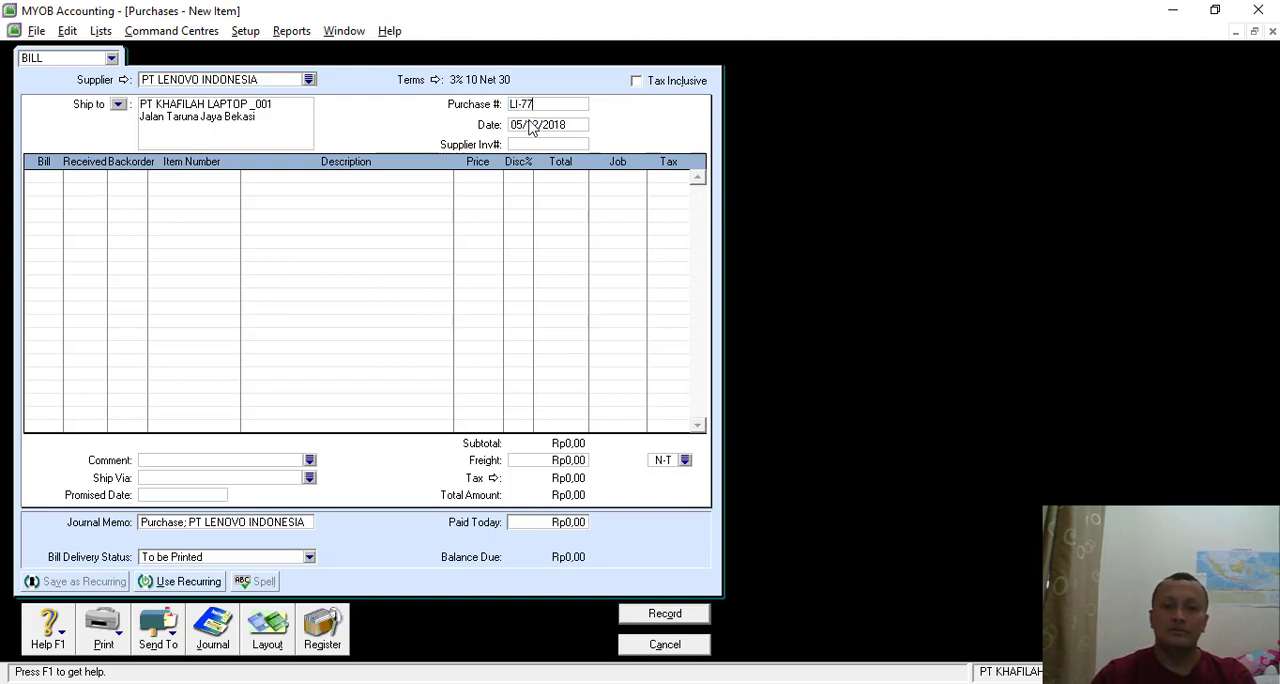
left_click(530, 125)
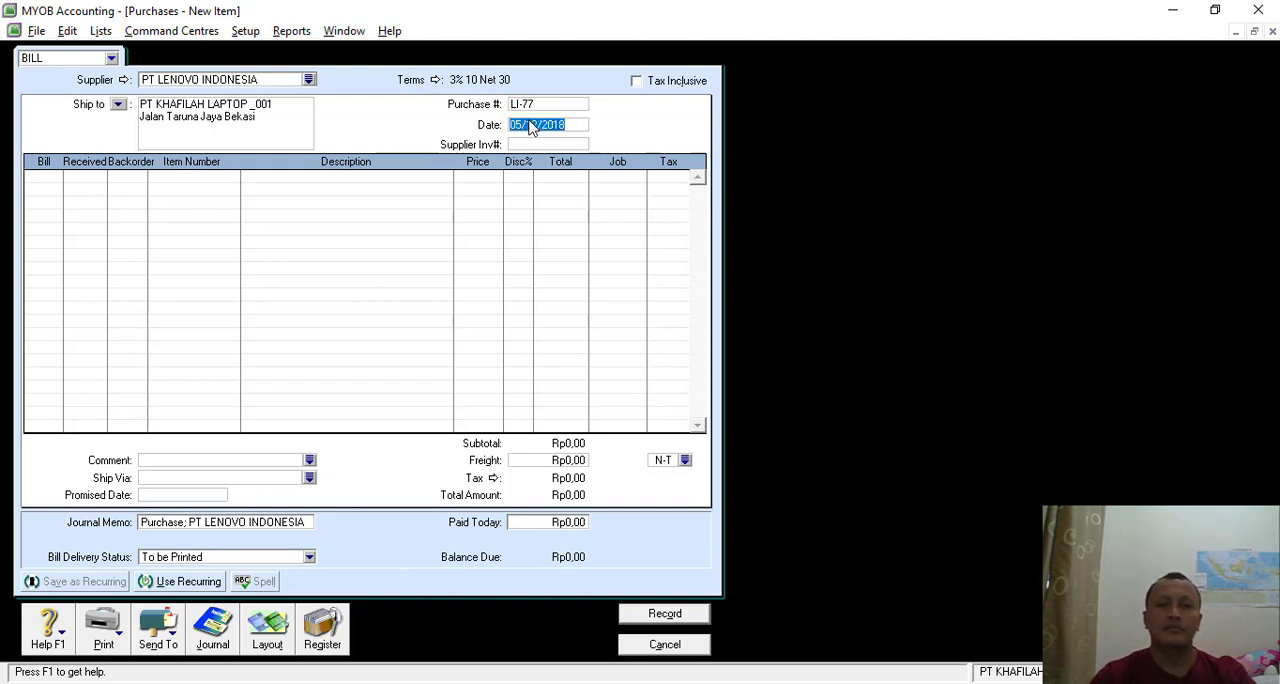
left_click(521, 124)
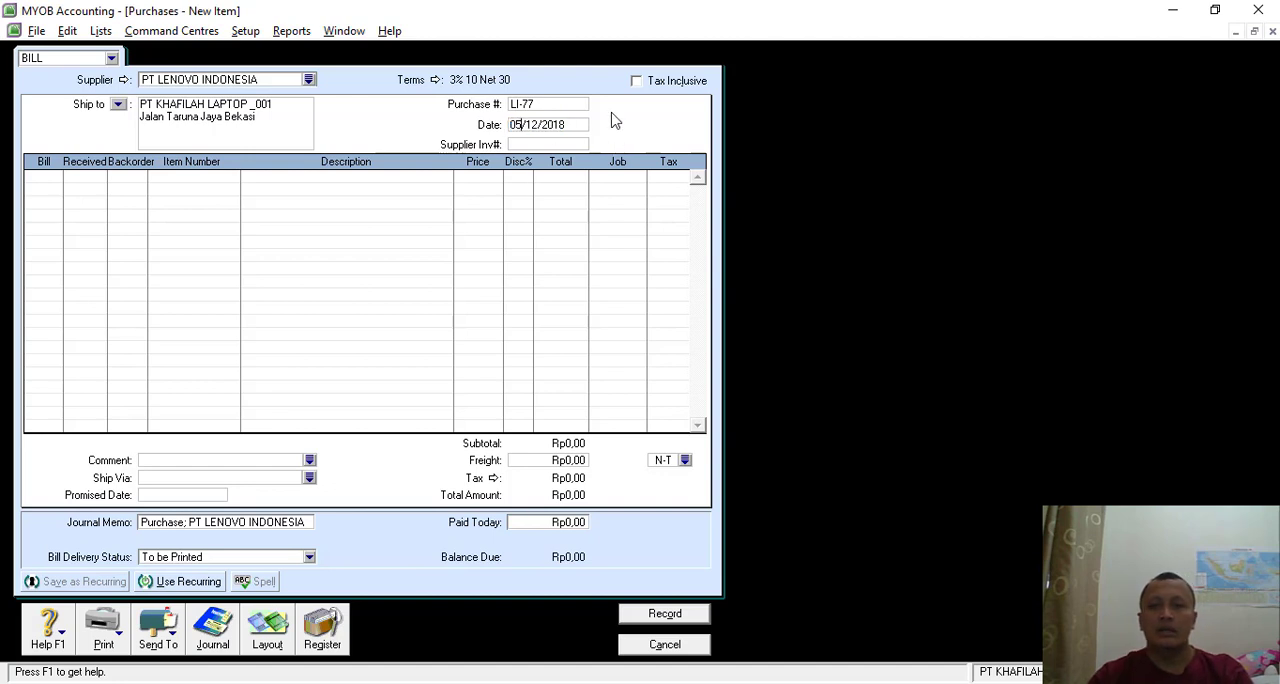
key("BackSpace")
type("7")
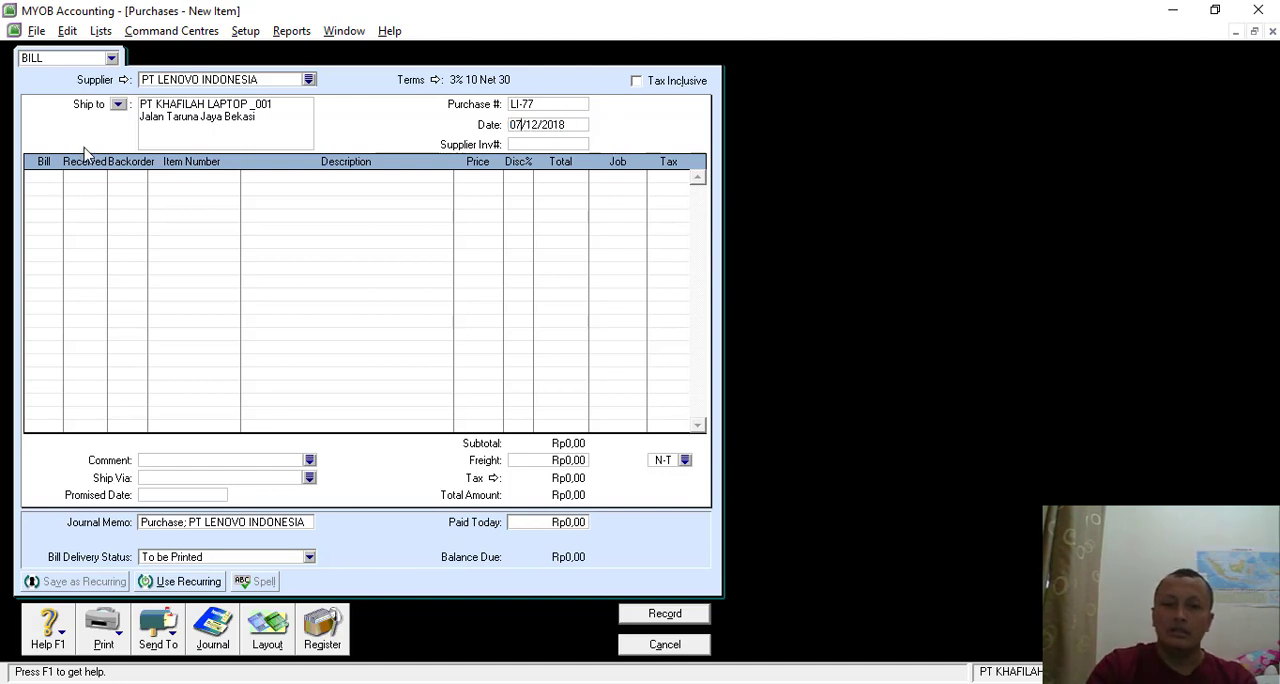
- Enter a return line of -2 units of item T430s, LENOVO THINKPAD T430s, on the bill
left_click(46, 177)
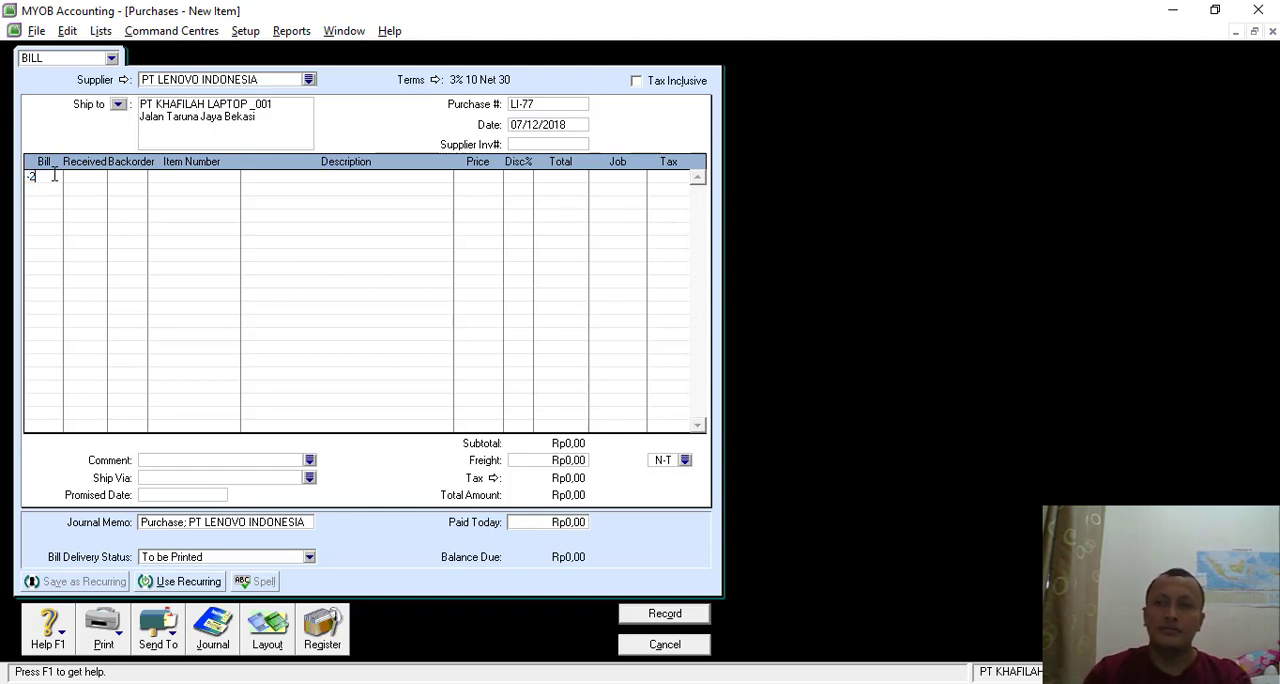
type("-2")
key("Tab")
key("Tab")
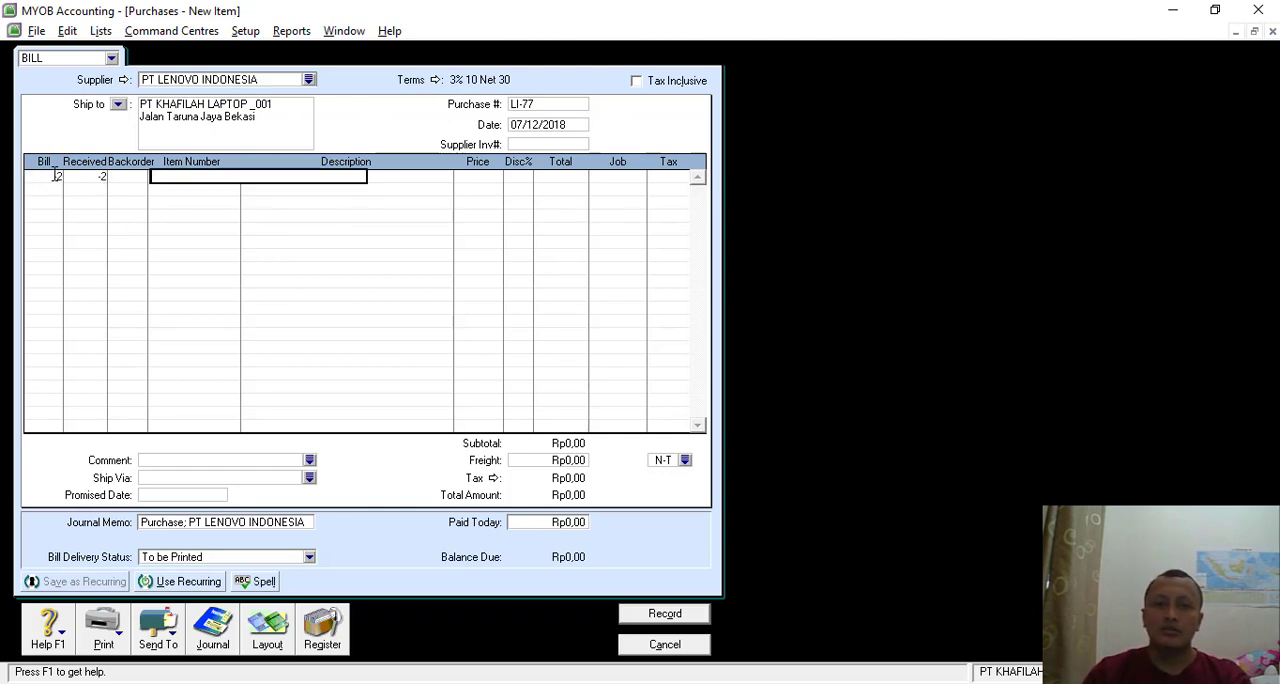
key("Tab")
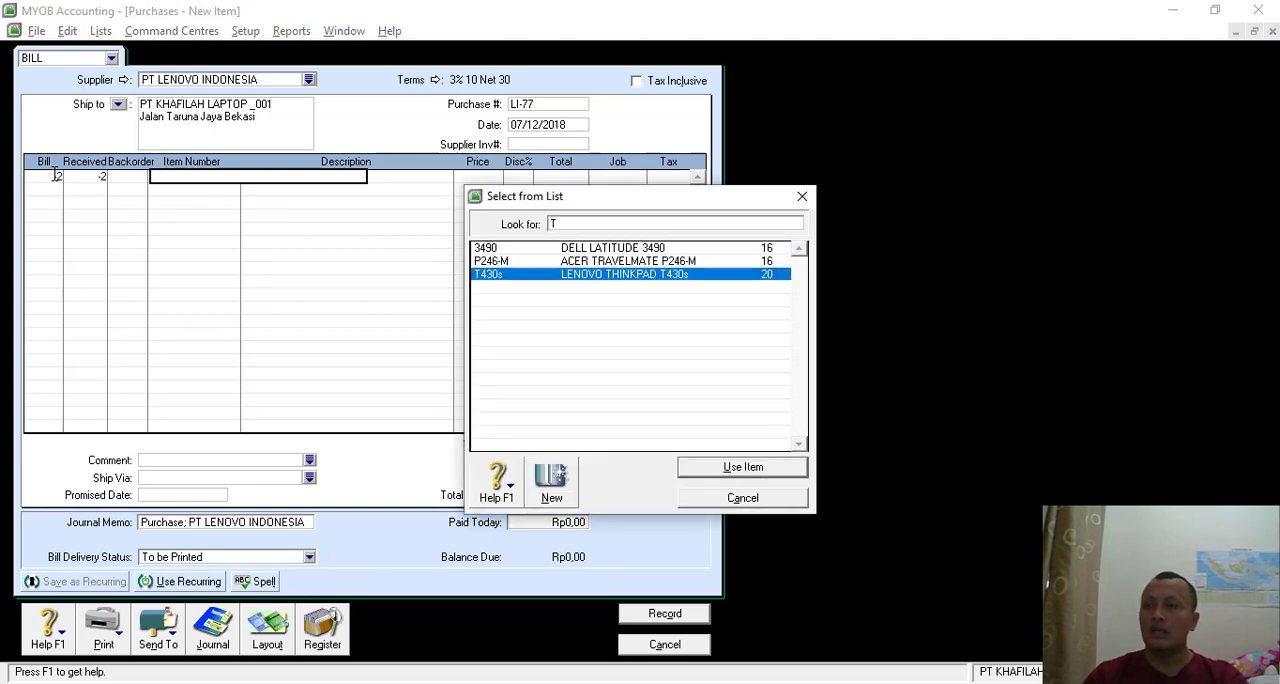
key("Return")
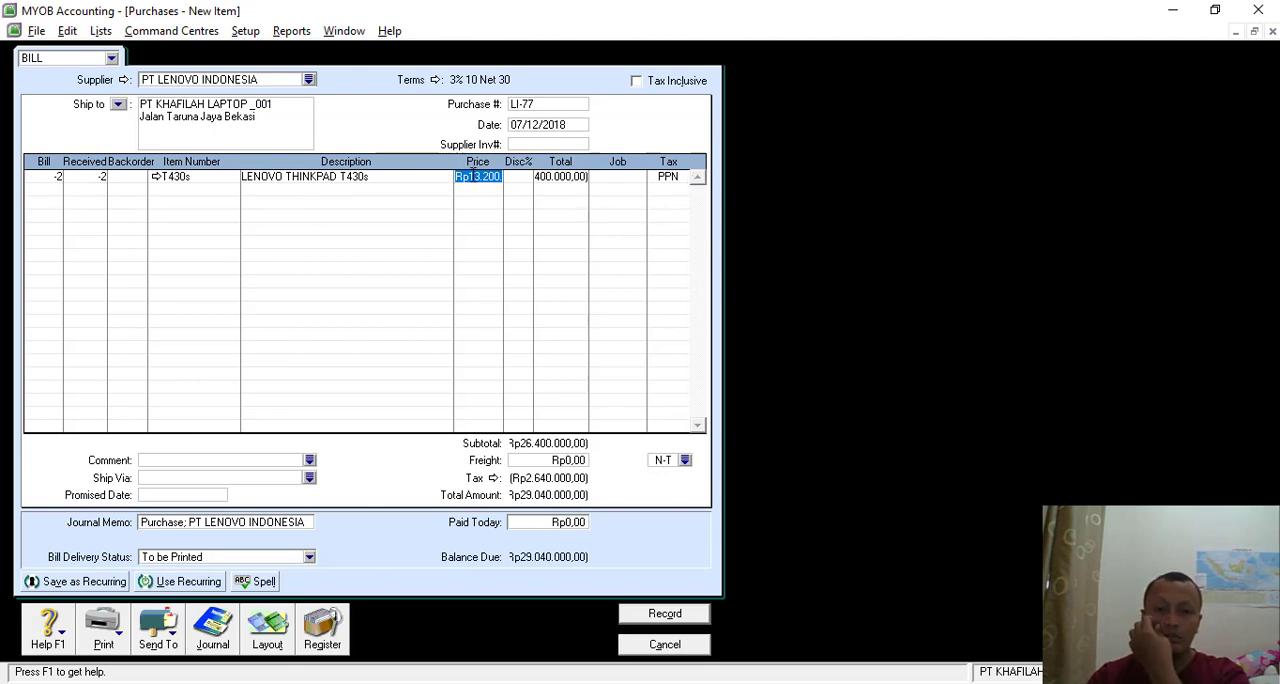
- Check the price and the item information of the T430s return line, and record the purchase return
left_click(490, 176)
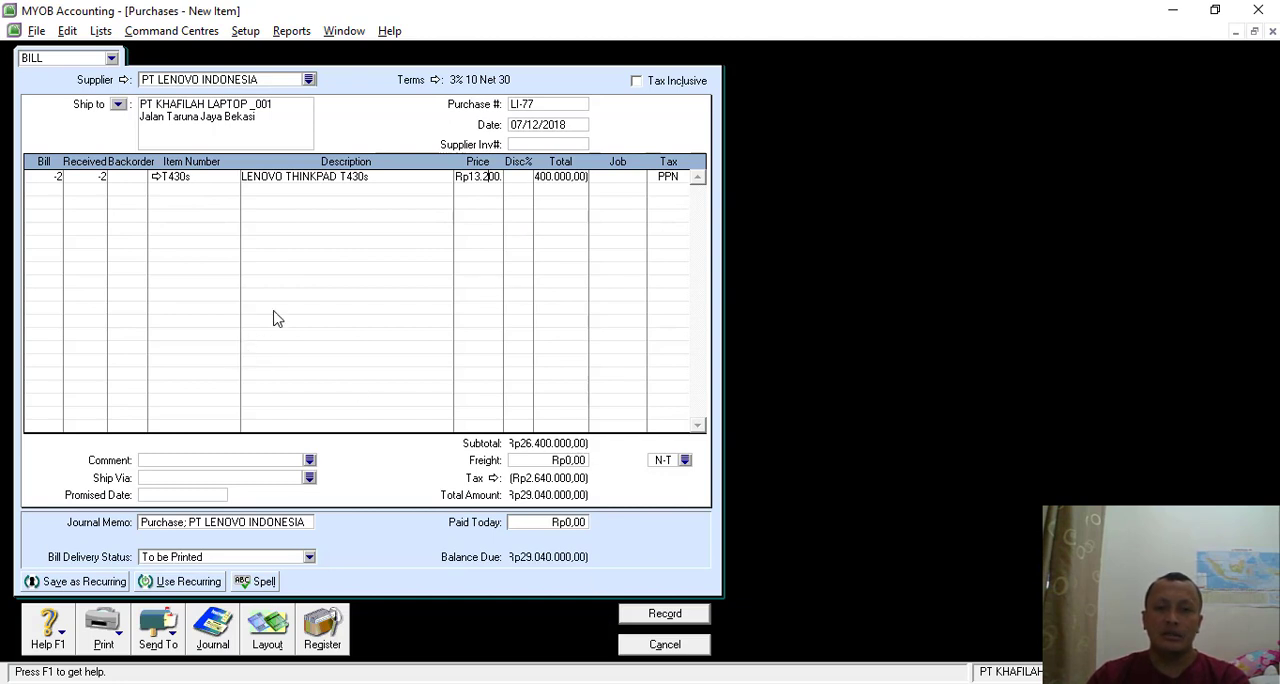
left_click(156, 177)
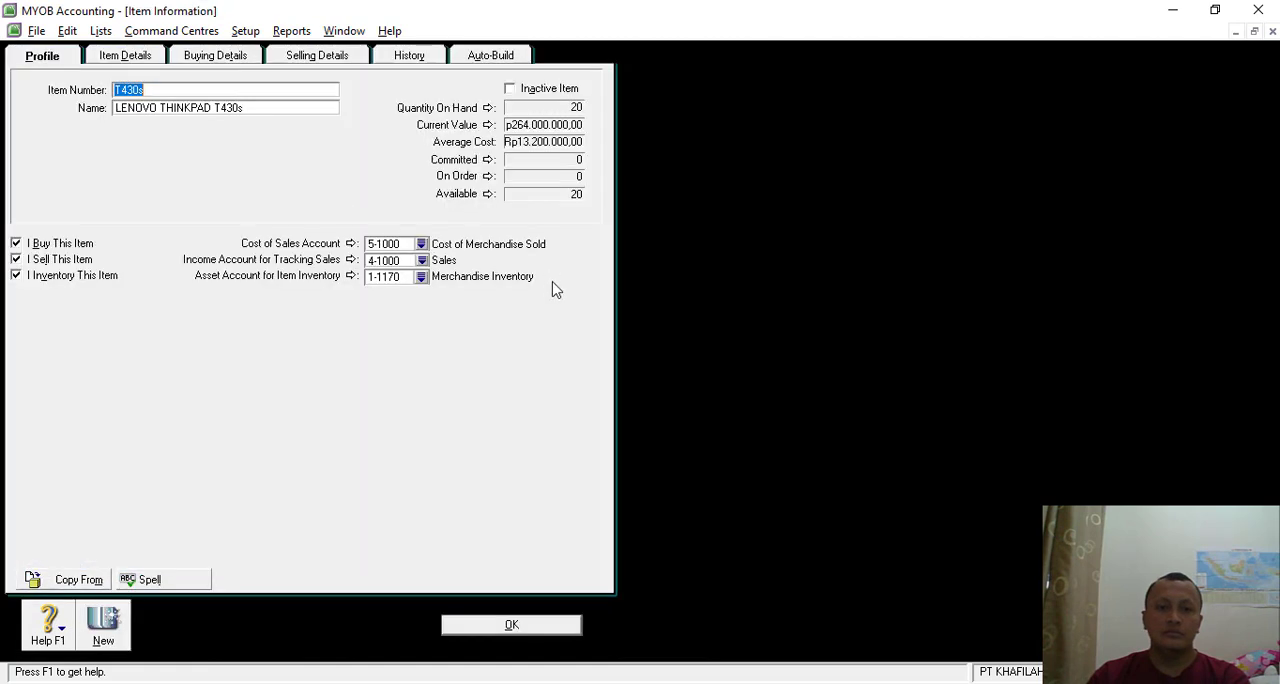
left_click(497, 625)
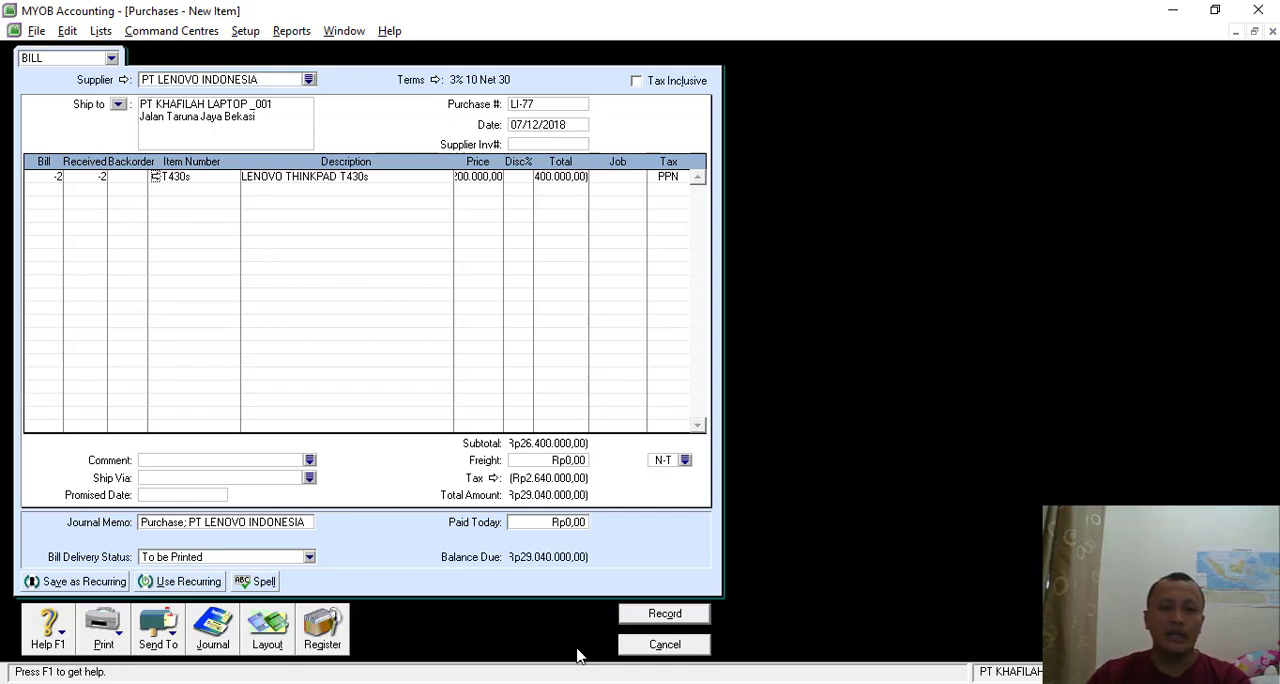
left_click(665, 615)
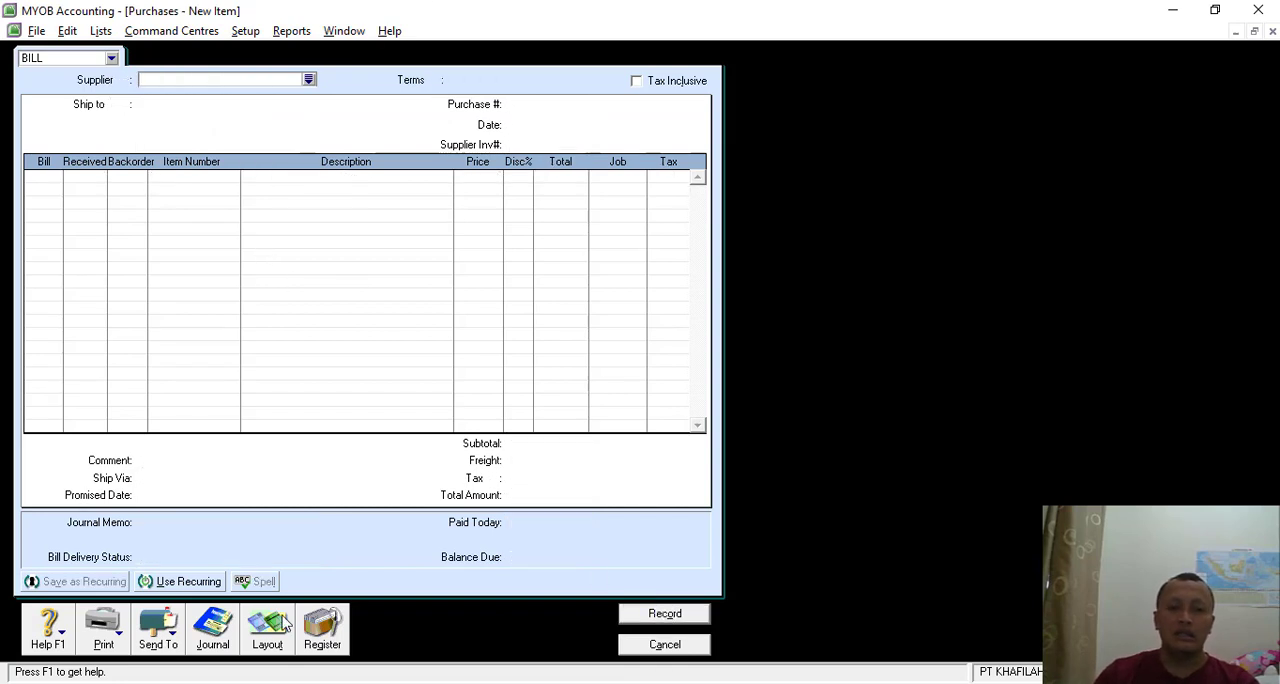
- Find the LI-77 return among the returns and debits in the purchases register and start applying it to a purchase
left_click(325, 627)
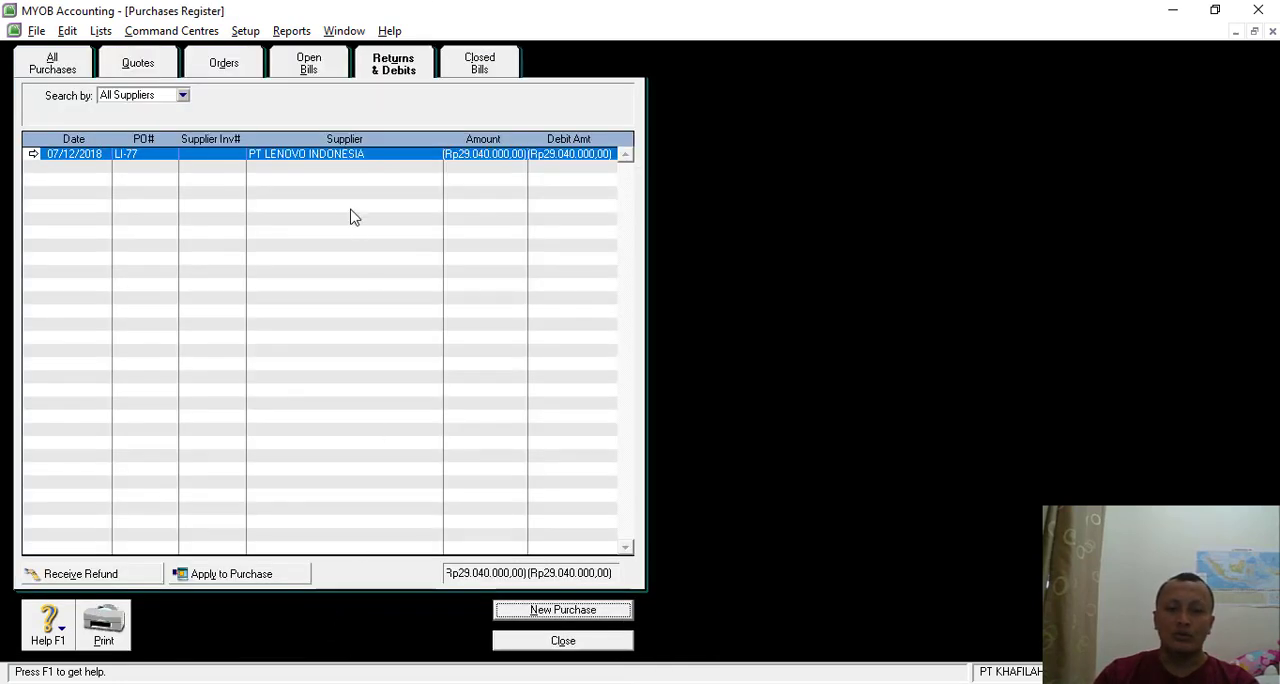
left_click(82, 68)
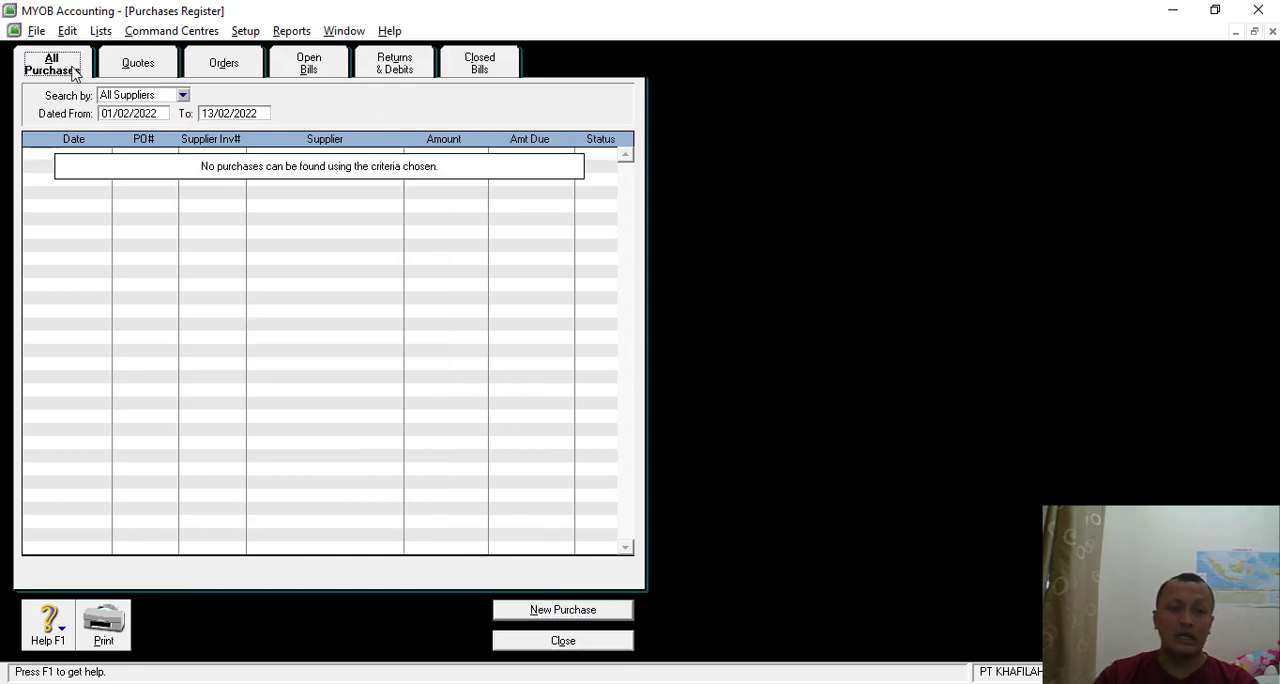
left_click(408, 74)
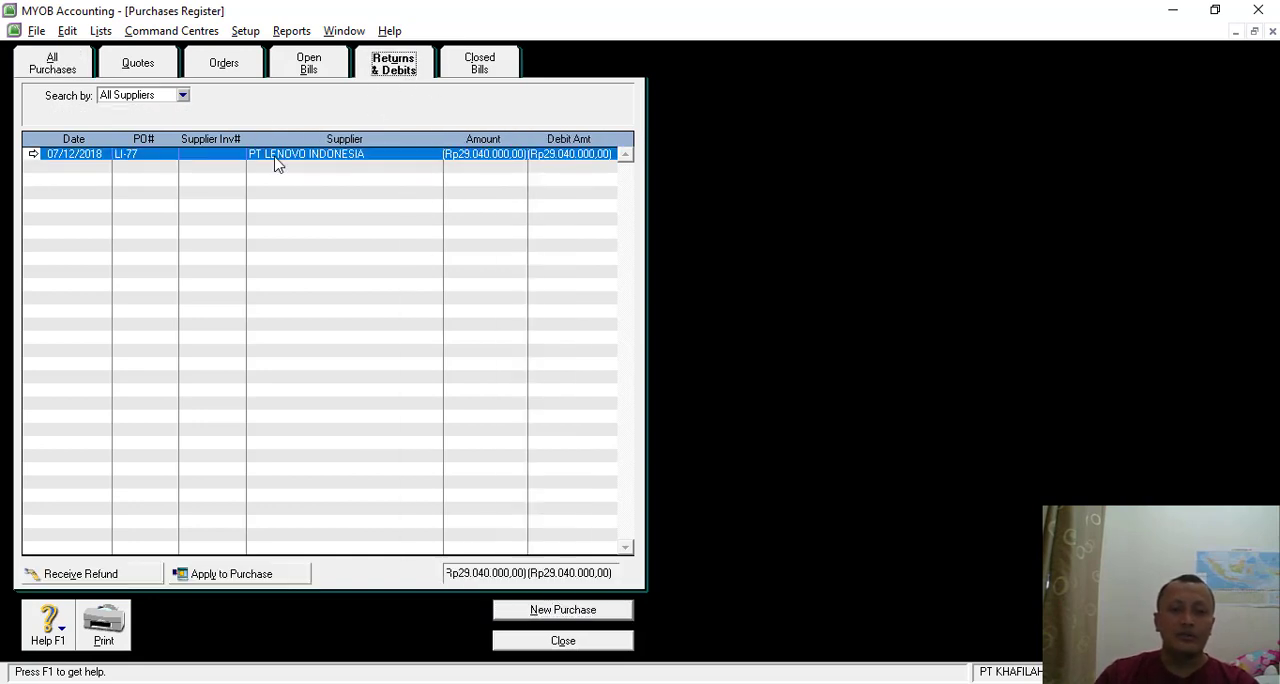
left_click(230, 579)
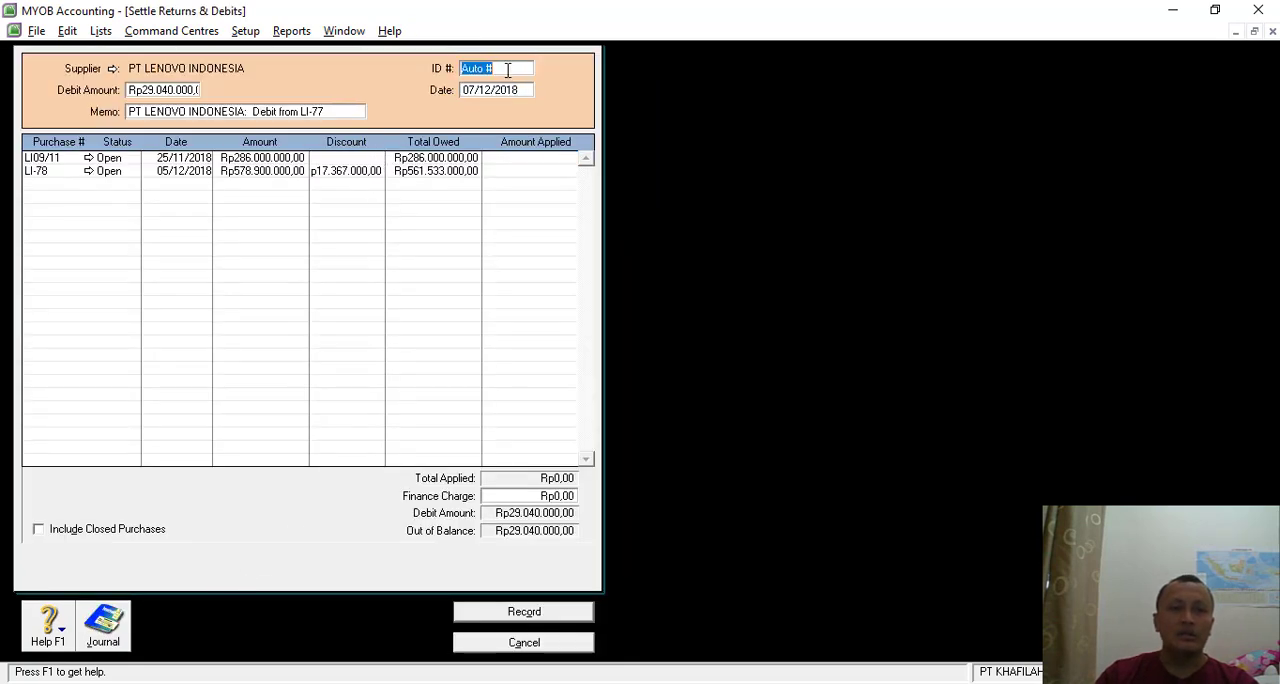
- Settle the debit under ID LI-77 by applying Rp29.040.000,00 to purchase LI-78, and close the purchase windows
type("LI-77")
key("Tab")
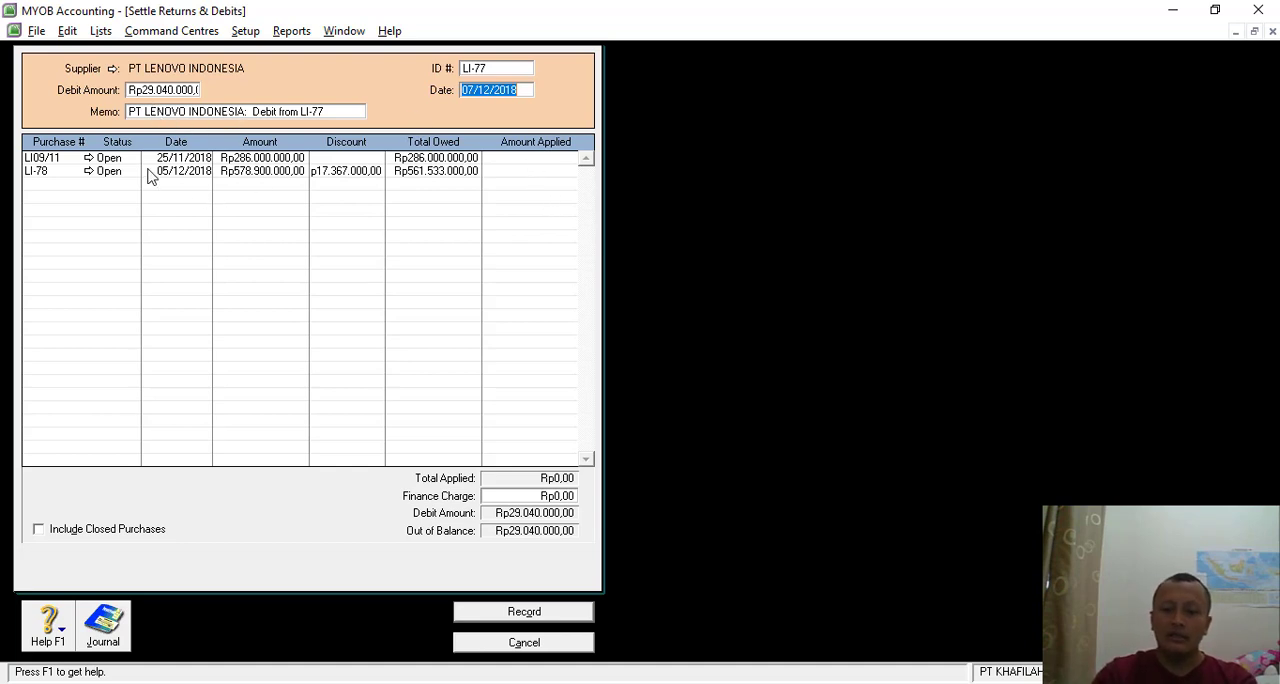
left_click(548, 172)
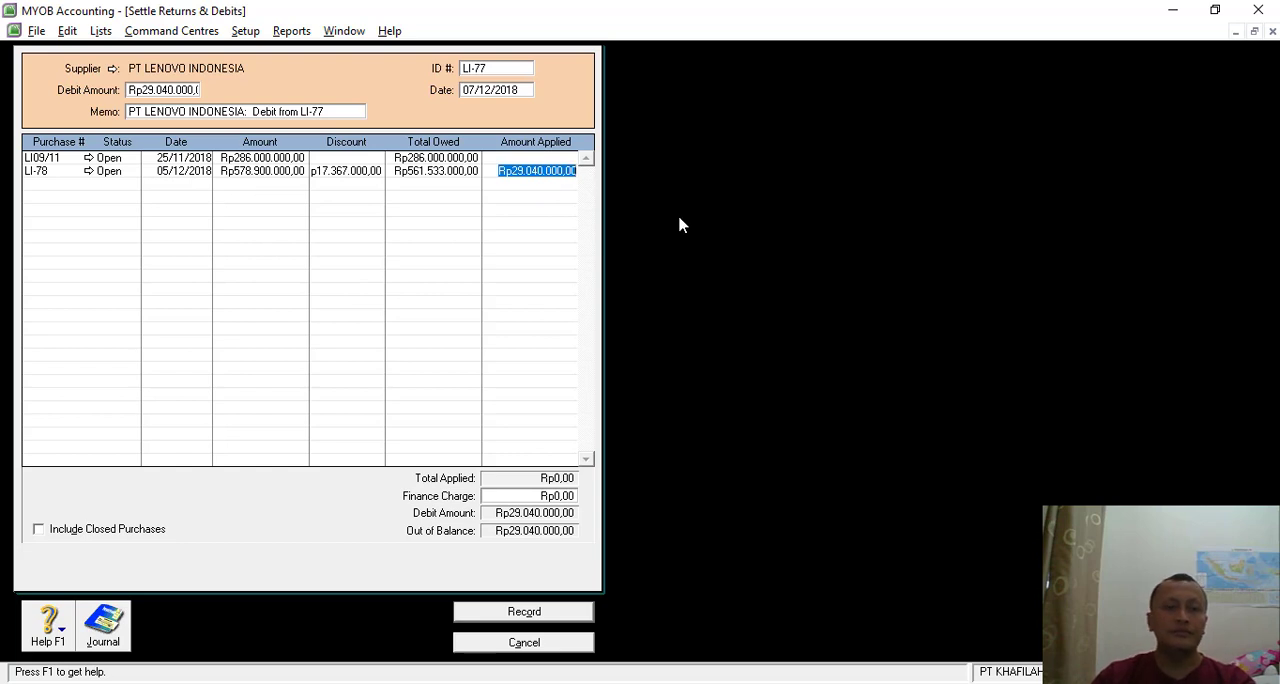
key("Tab")
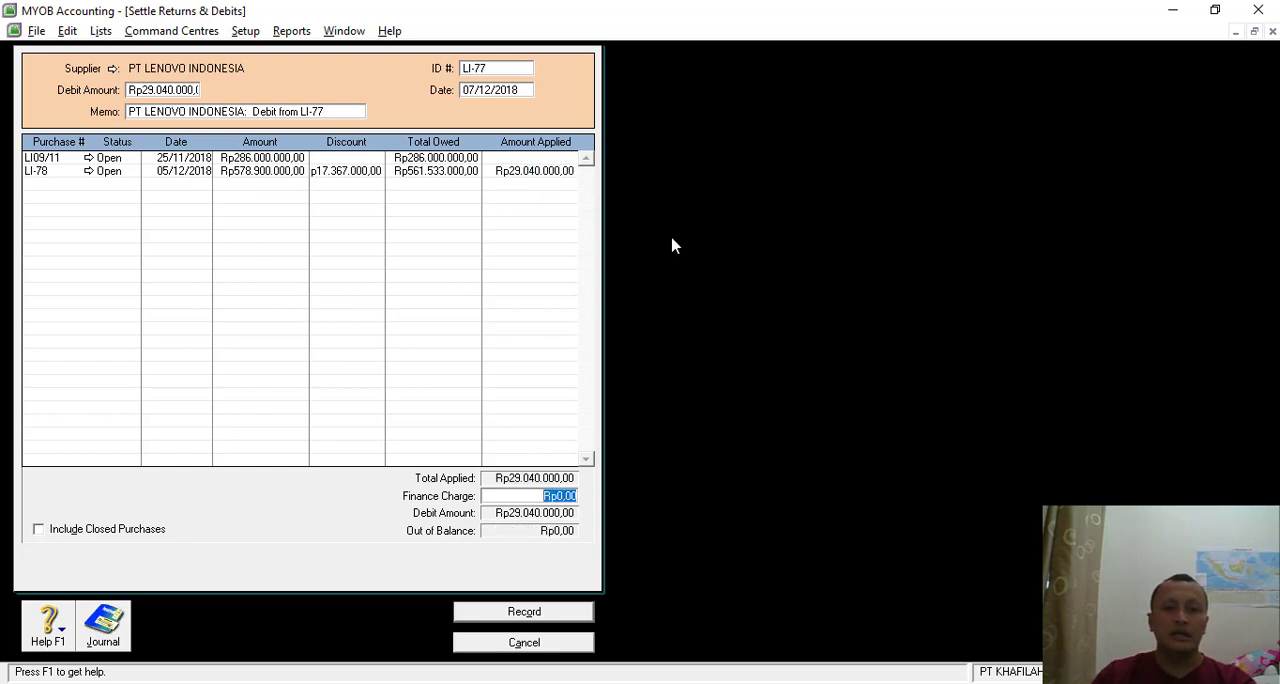
left_click(512, 614)
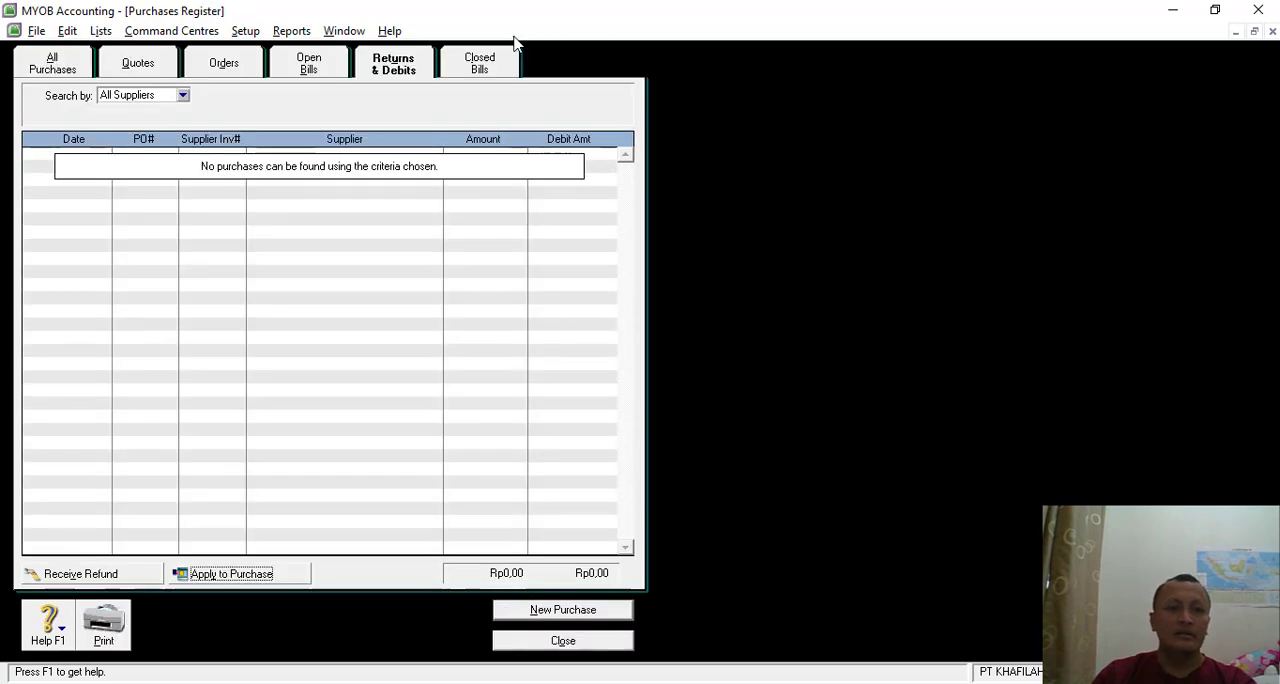
left_click(535, 640)
left_click(657, 642)
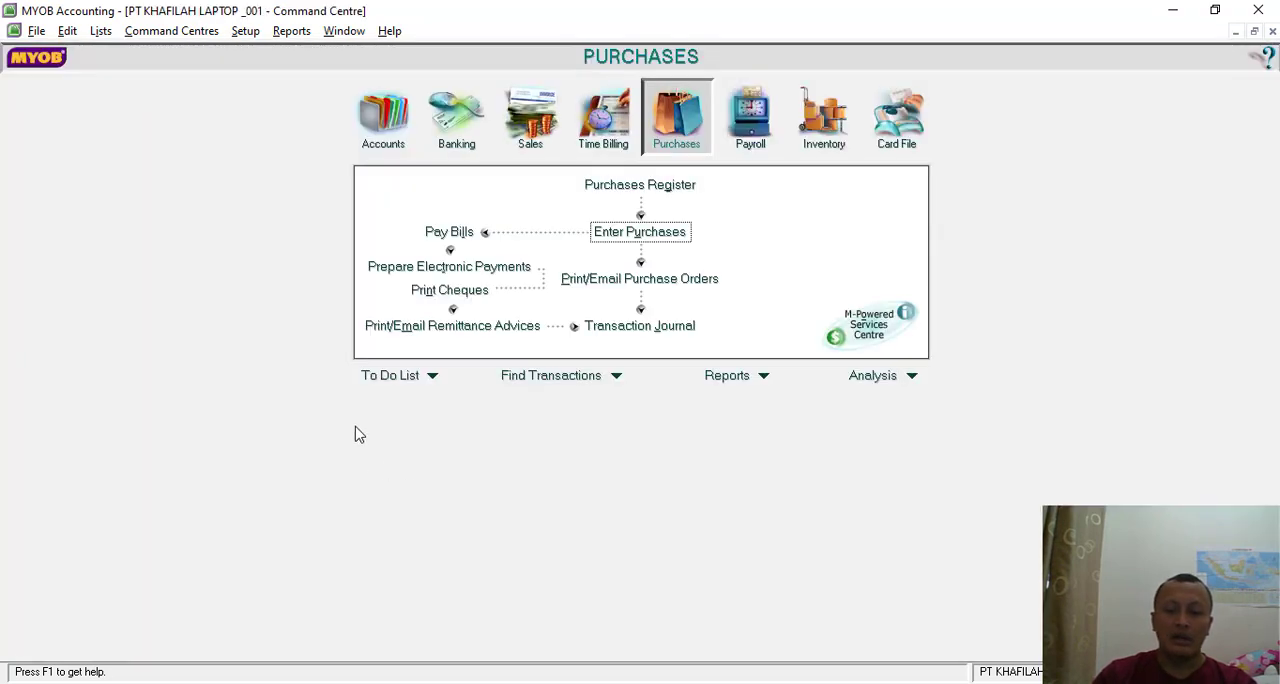
- Switch to the SOAL LATIHAN MYOB document in Nitro Pro and examine the Transaksi 7 cash payment voucher
key("alt+Tab")
scroll(820, 420, "down", 8)
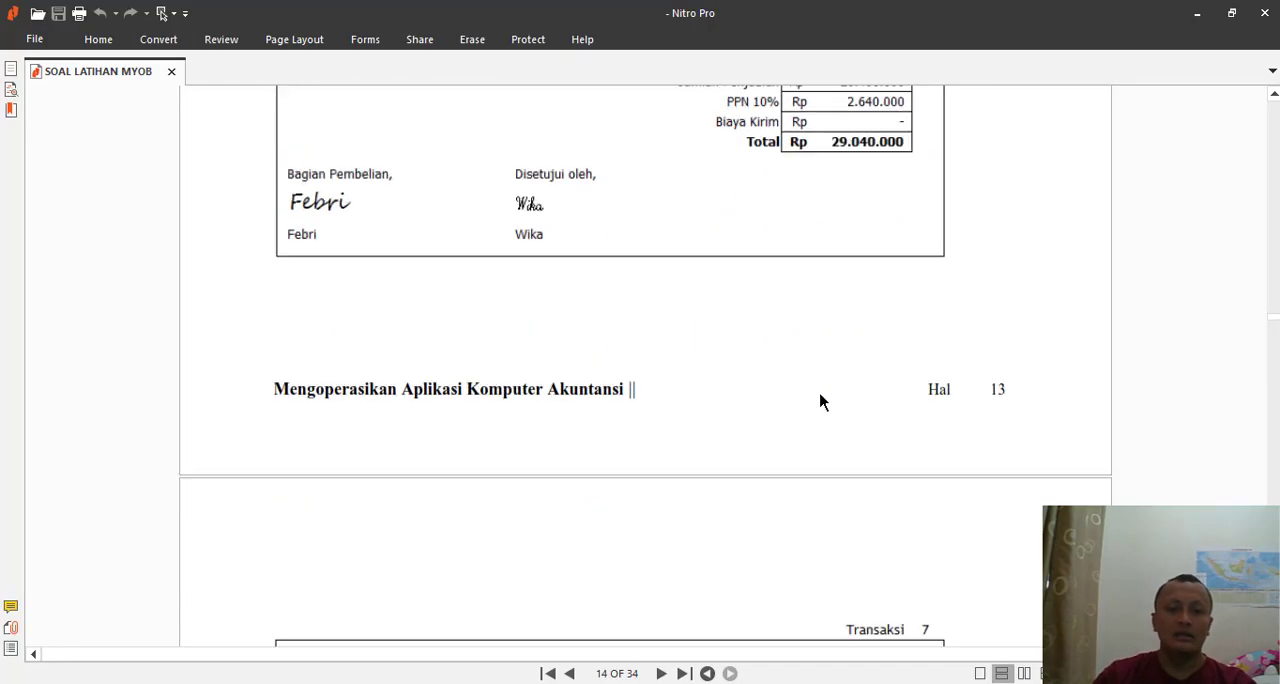
scroll(818, 395, "down", 4)
scroll(818, 395, "up", 1)
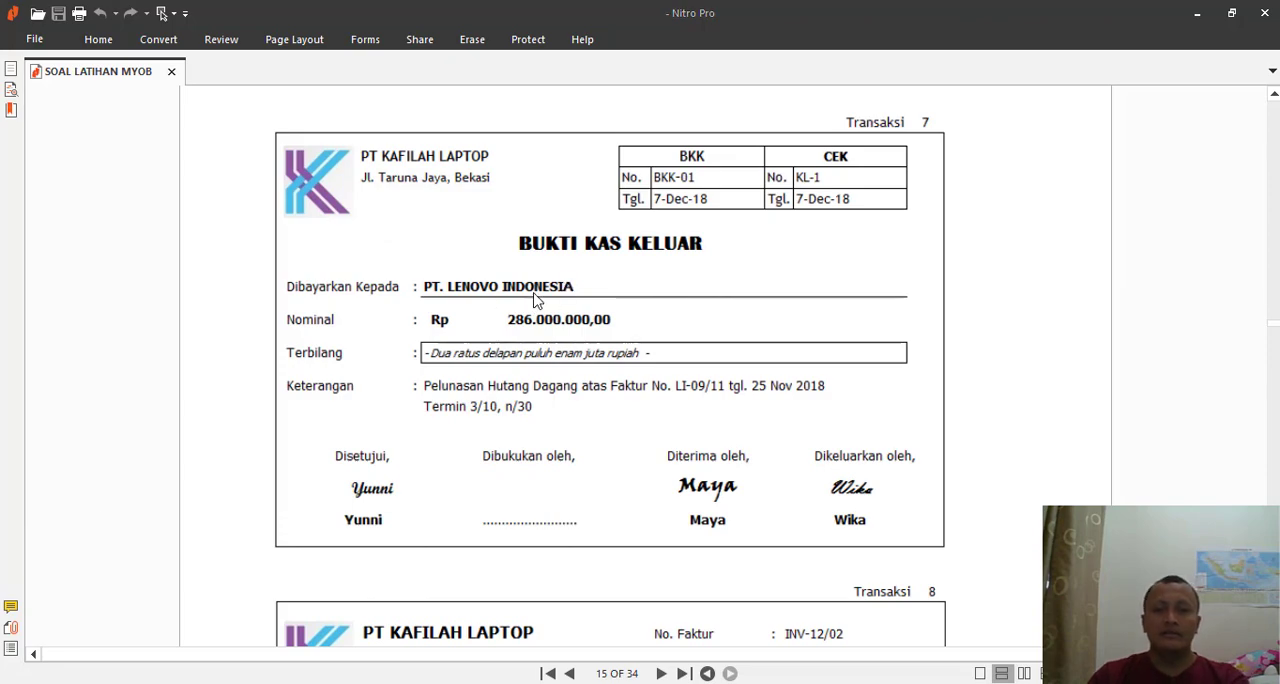
- Return to MYOB and start a bill payment with PT LENOVO INDONESIA as the supplier
key("alt+Tab")
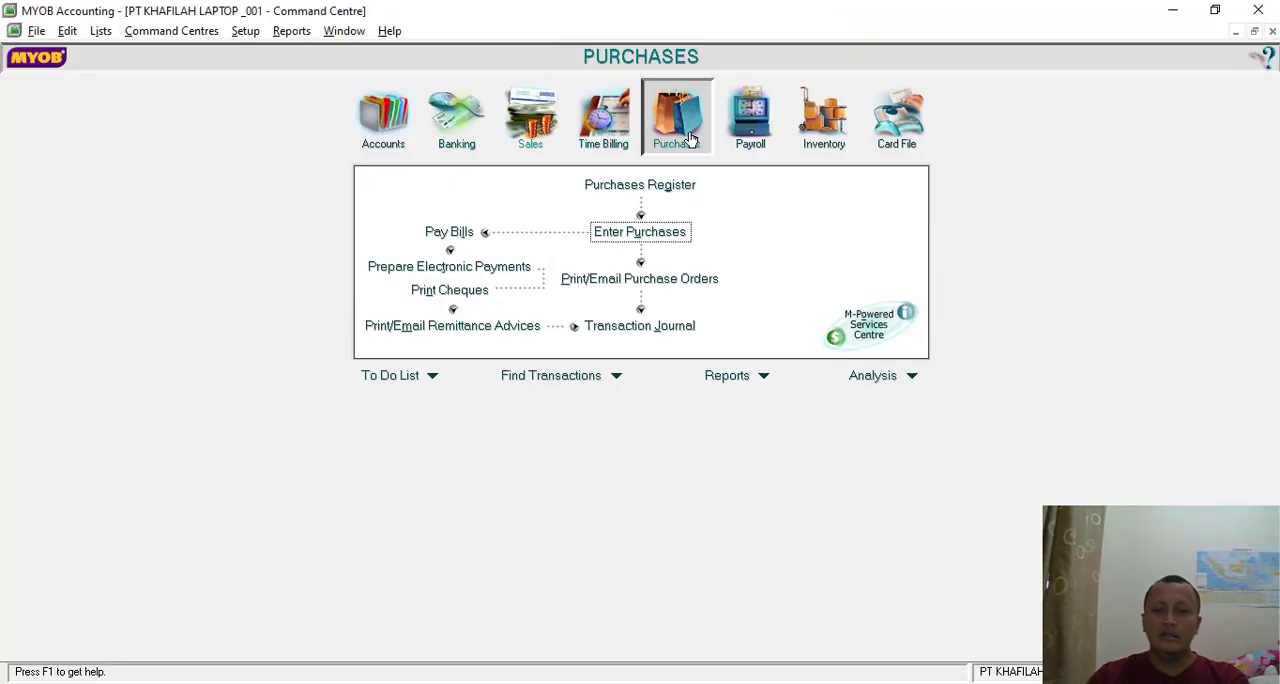
left_click(443, 234)
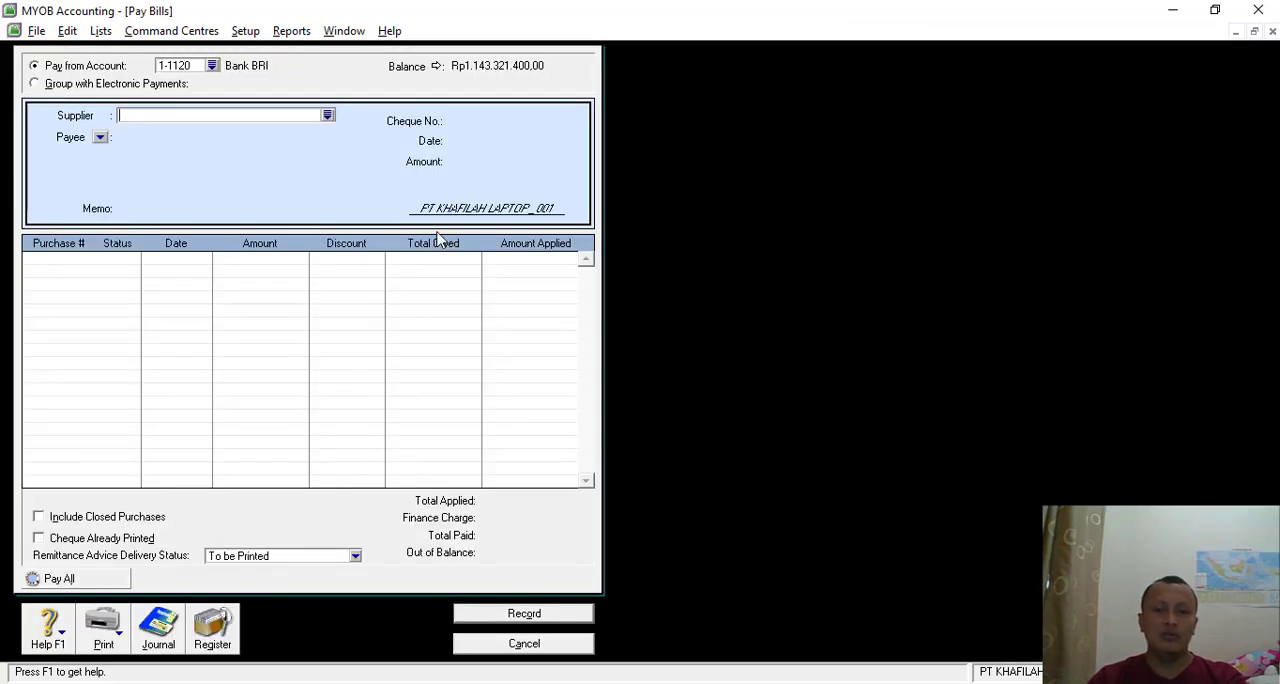
left_click(328, 115)
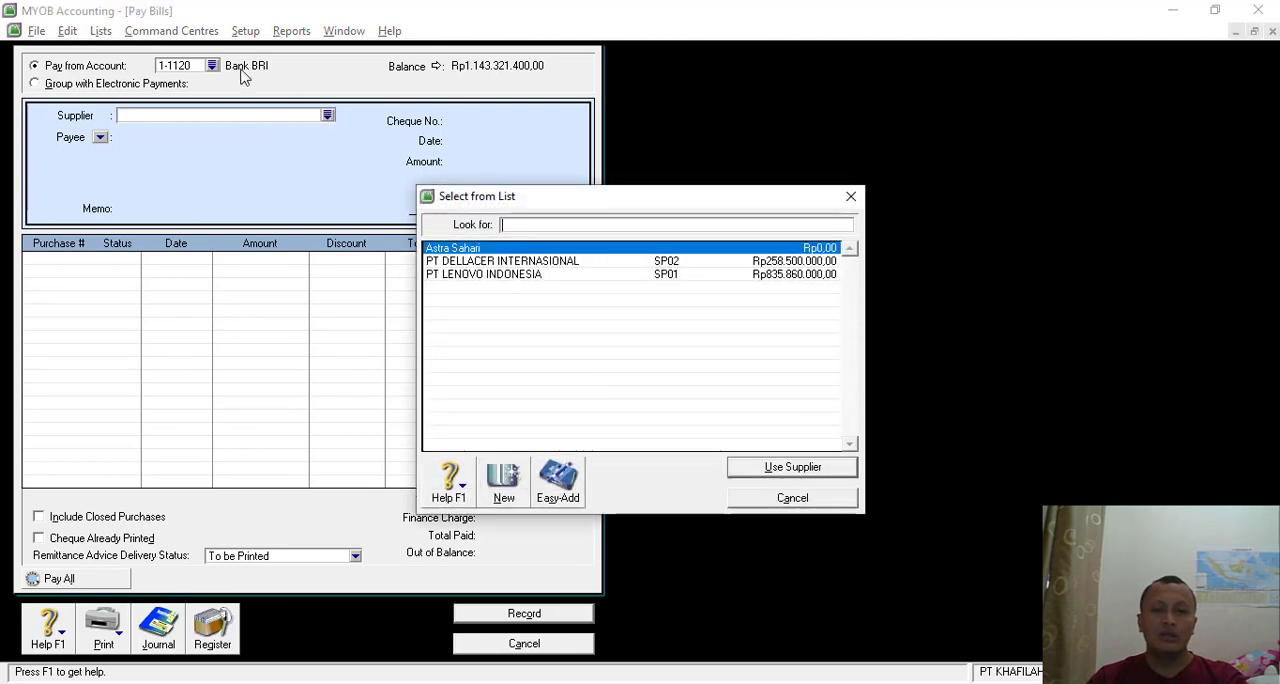
left_click(851, 197)
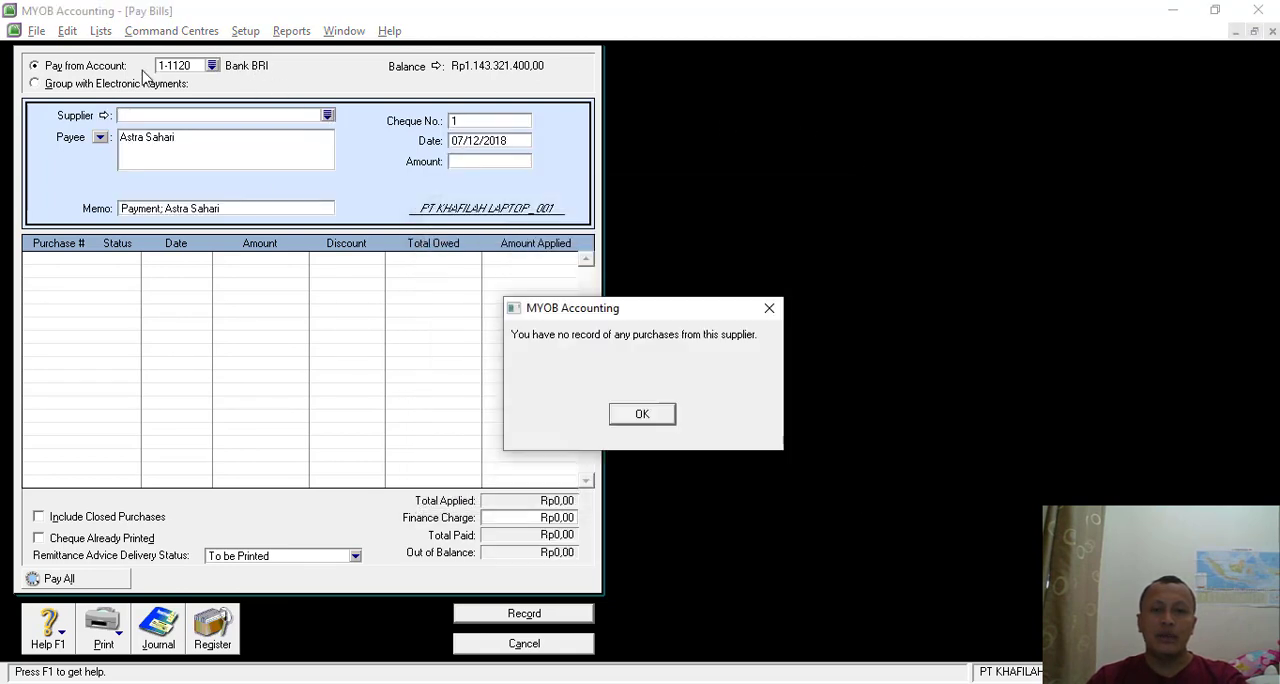
left_click(643, 421)
left_click(328, 115)
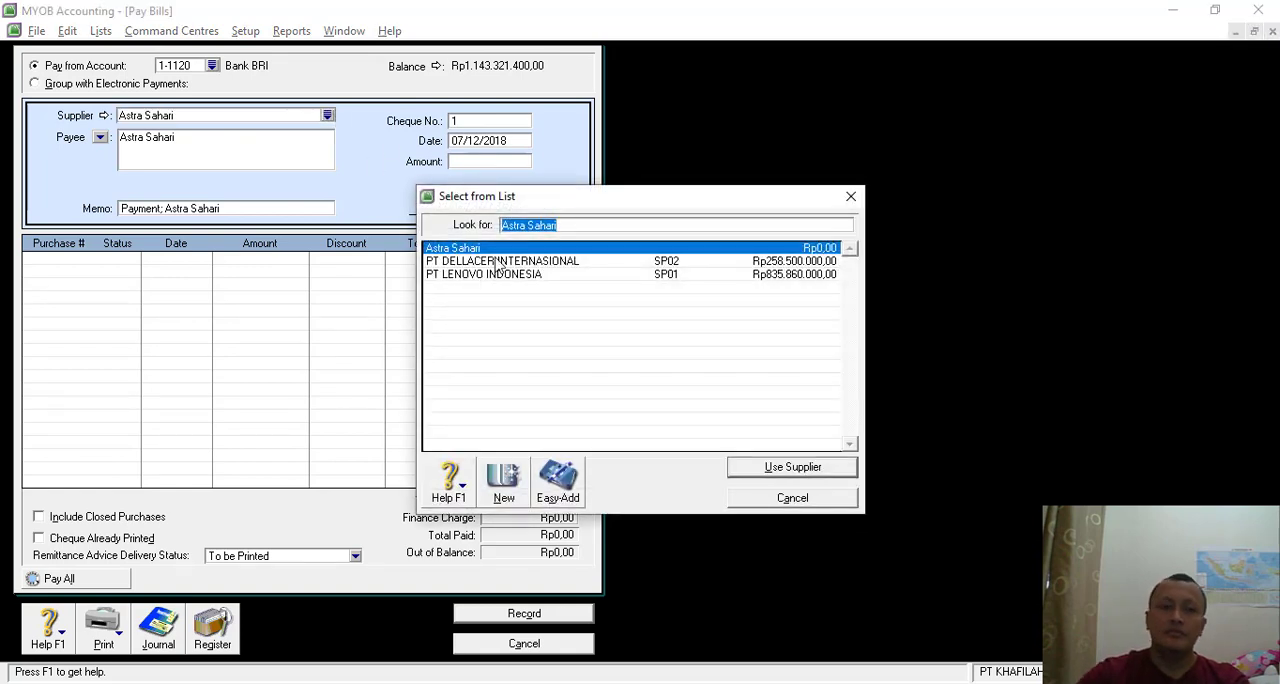
double_click(500, 274)
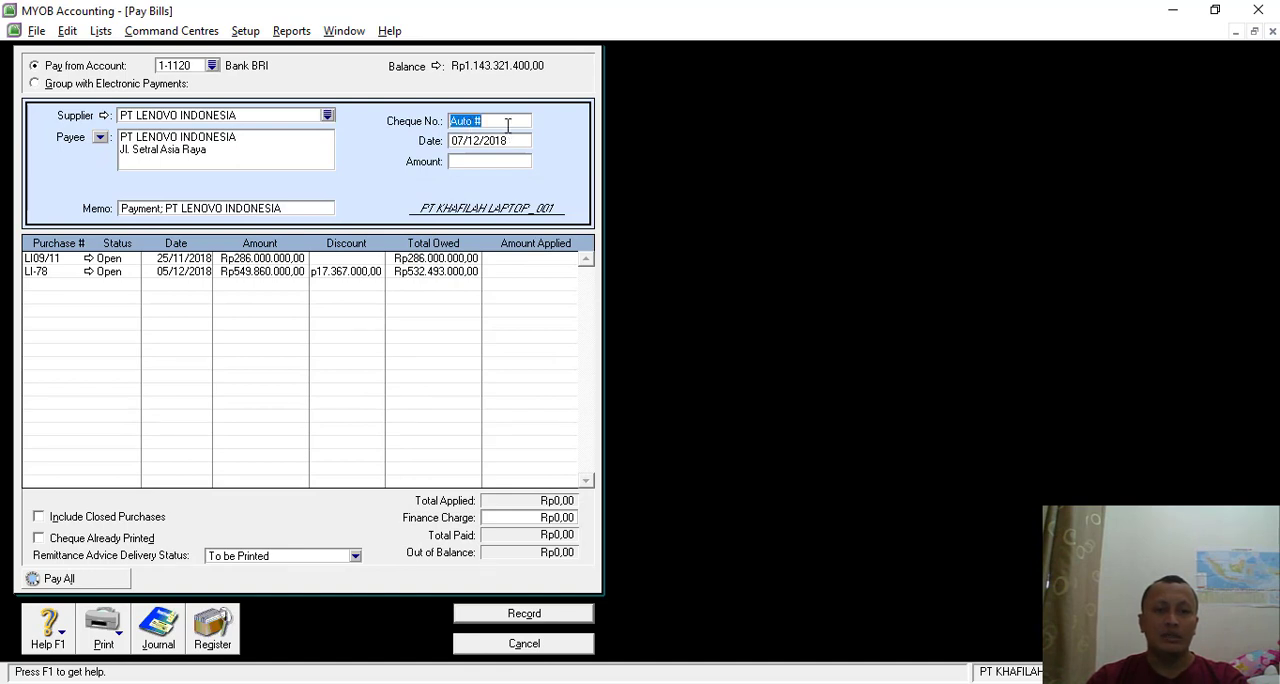
- Set the payment's cheque number to BKK-01 and its amount to Rp286.000.000
type("BKK-01")
key("Tab")
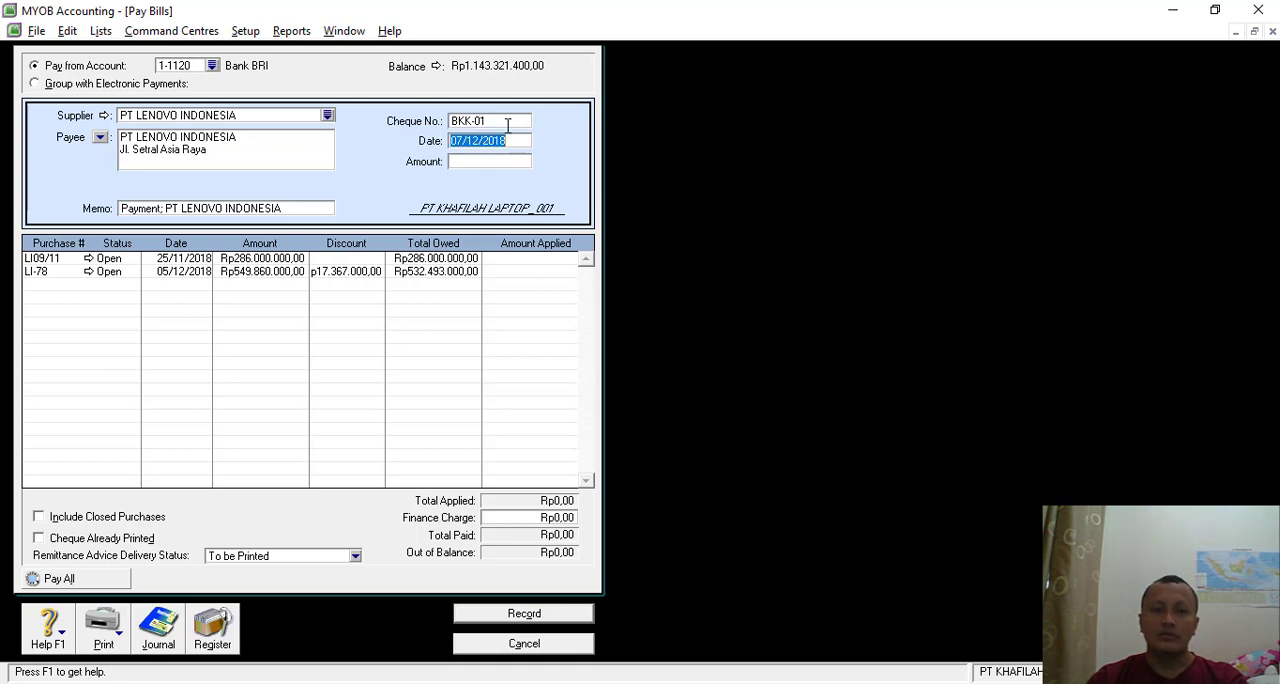
left_click(476, 166)
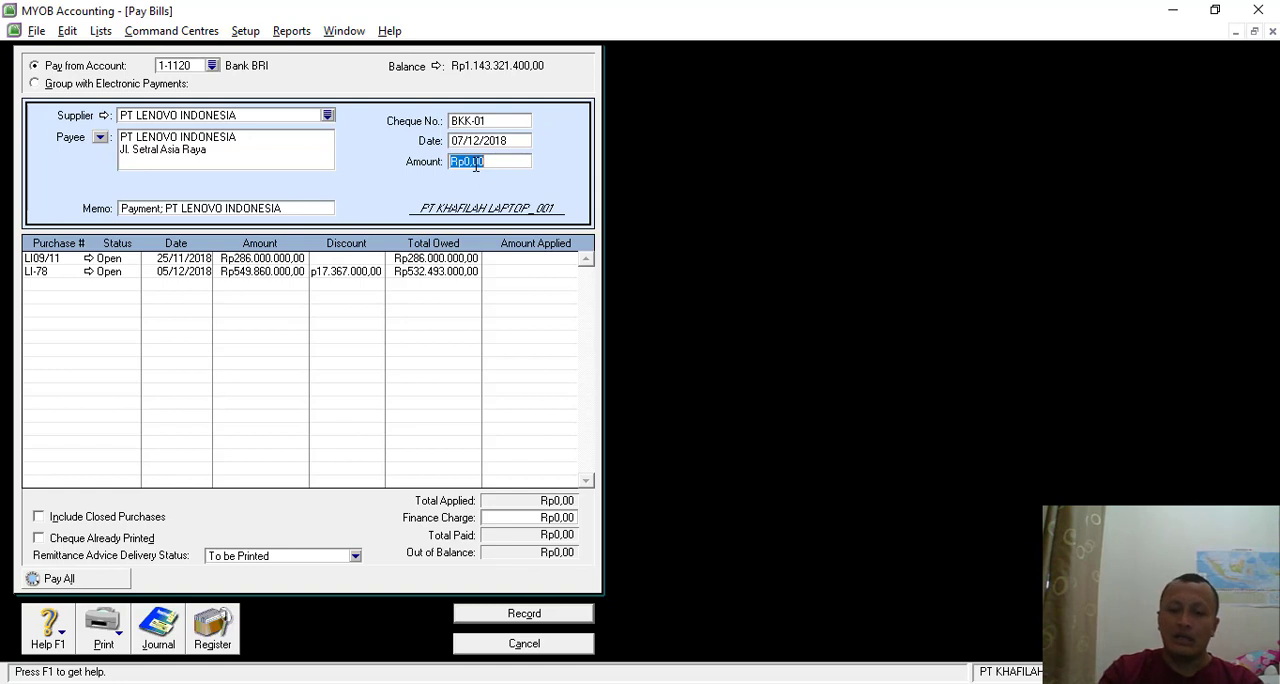
type("286")
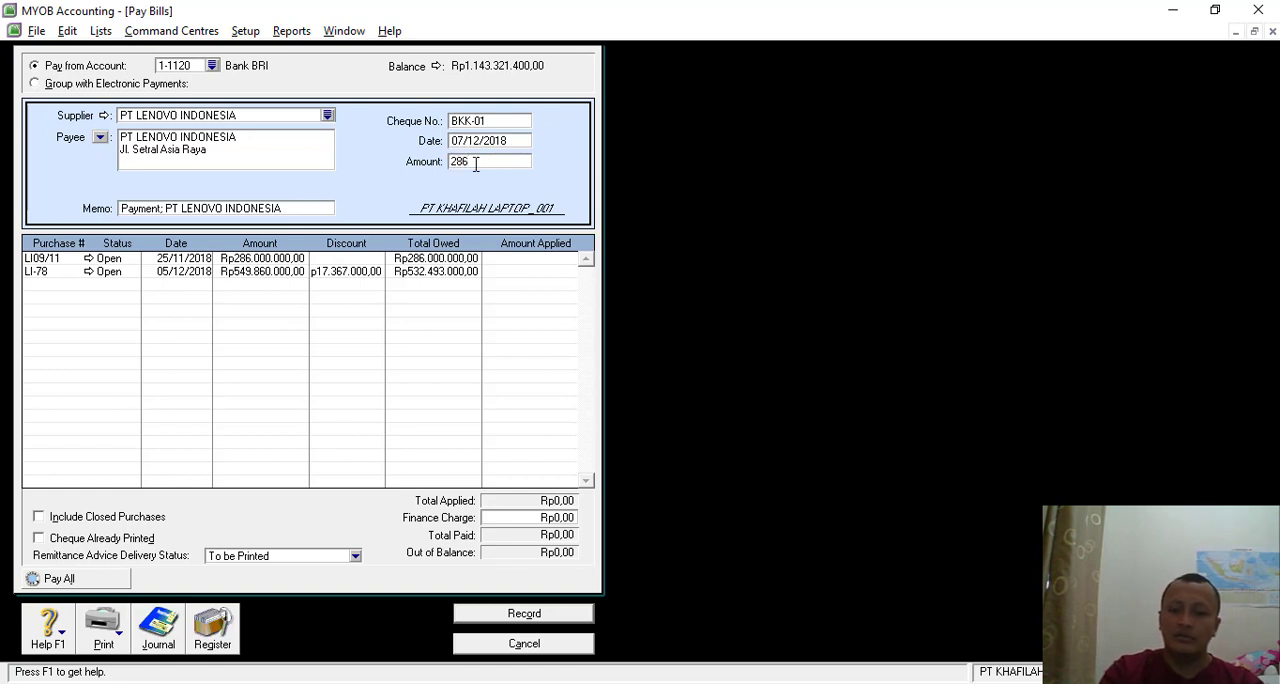
type(".000.000")
key("Tab")
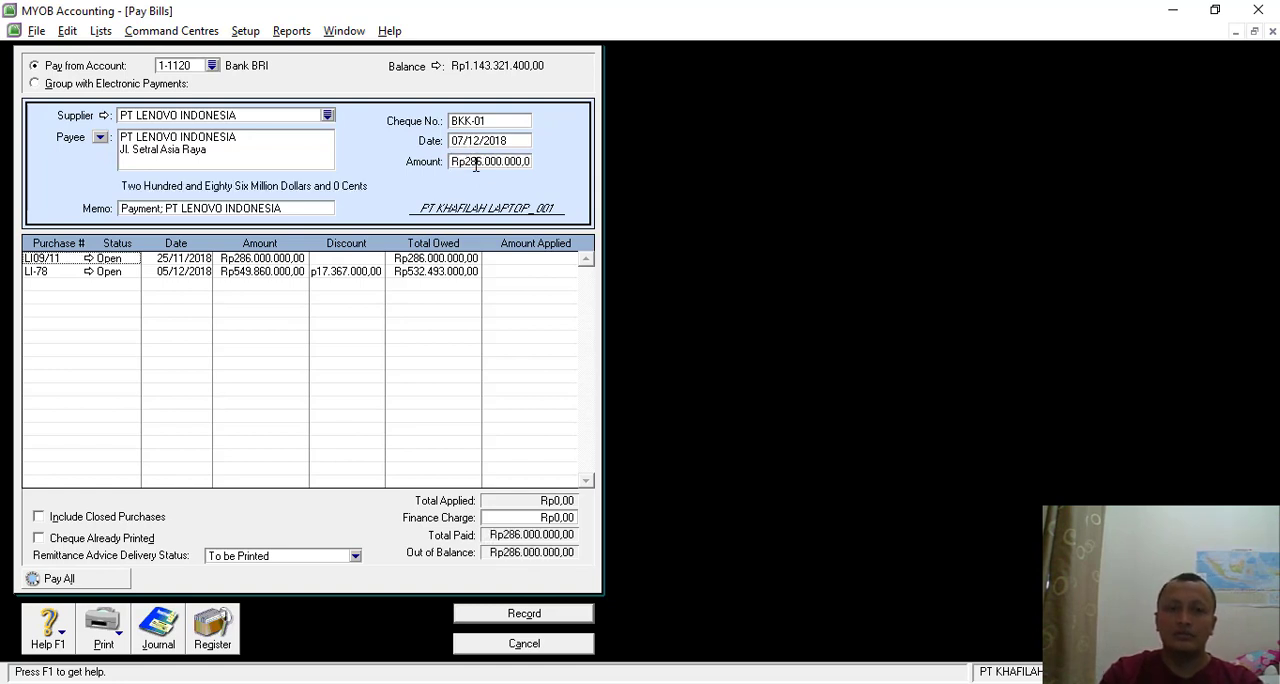
- Reword the payment memo as "Pembayaran Hutang Dagang kepada PT LENOVO INDONESIA"
left_click(161, 213)
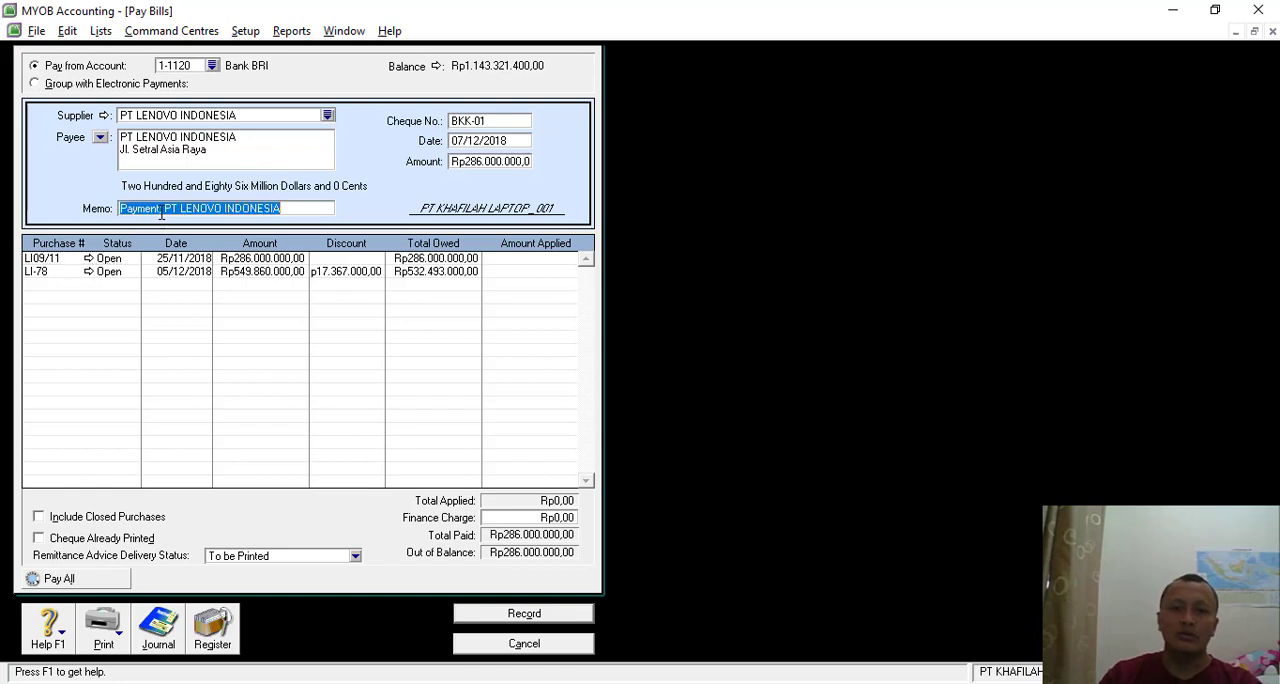
left_click(161, 211)
key("BackSpace")
key("BackSpace")
key("BackSpace")
key("BackSpace")
key("BackSpace")
key("BackSpace")
key("BackSpace")
key("BackSpace")
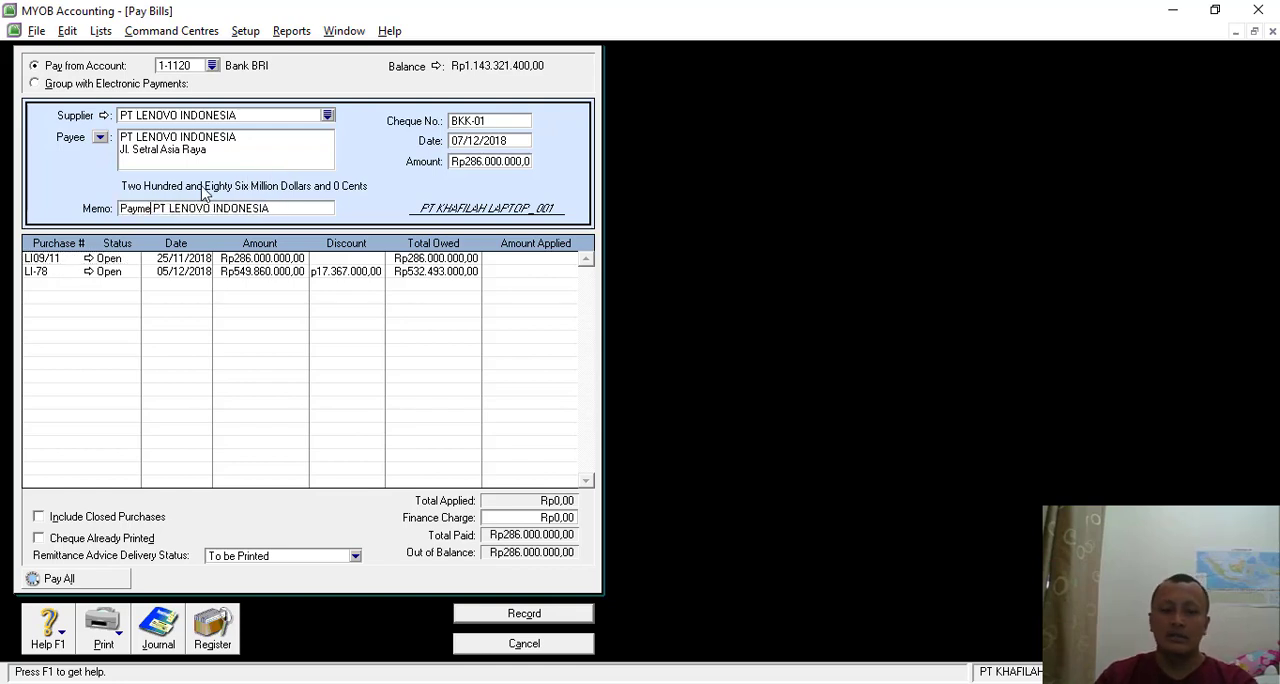
type("PE")
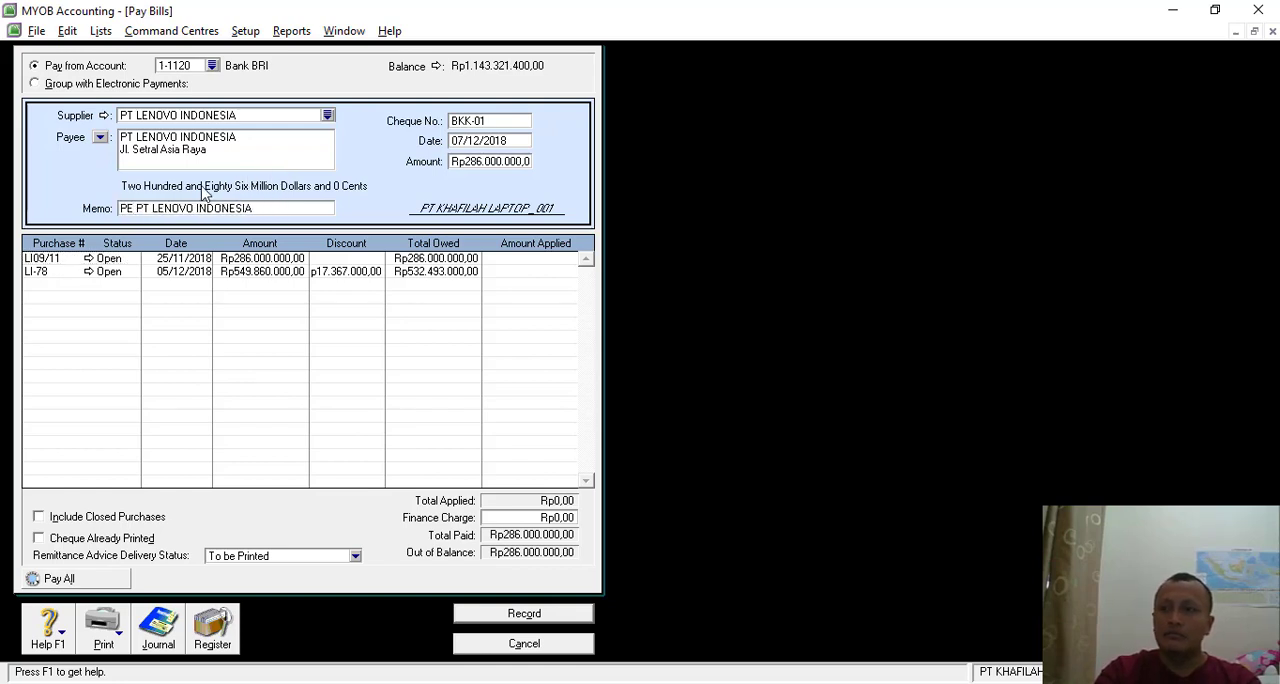
type("mbayaran")
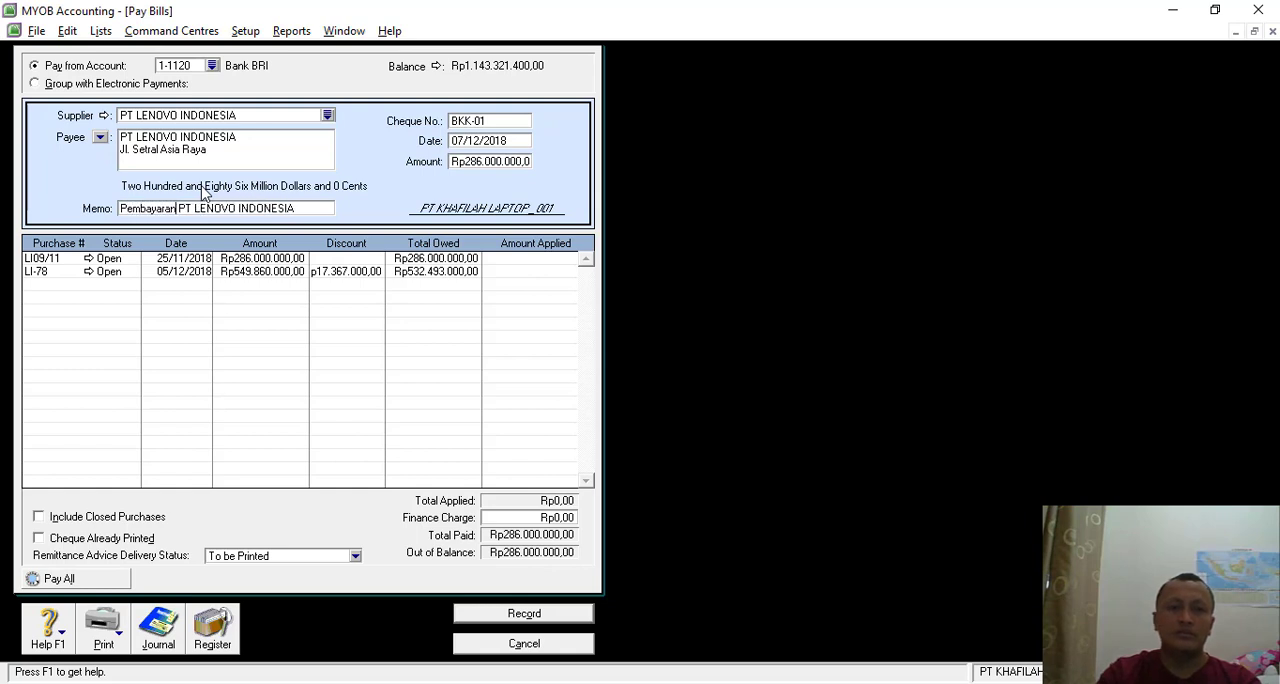
type(" Hutang D")
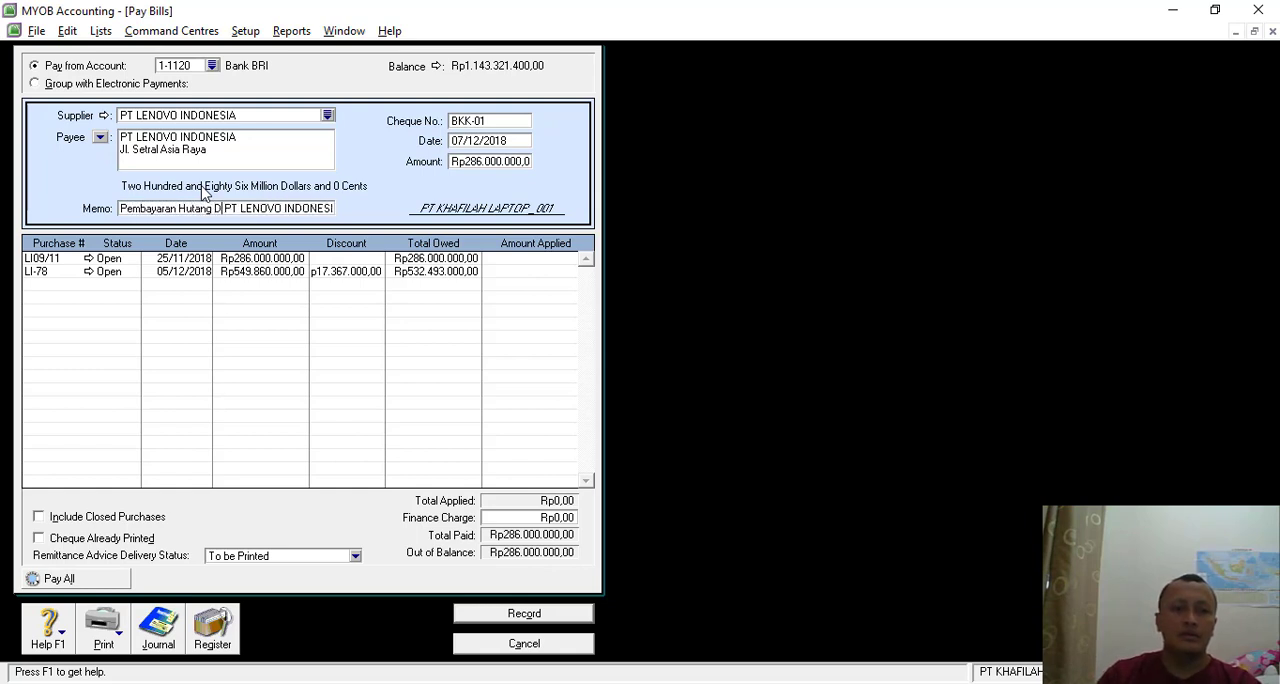
type("agang kepada")
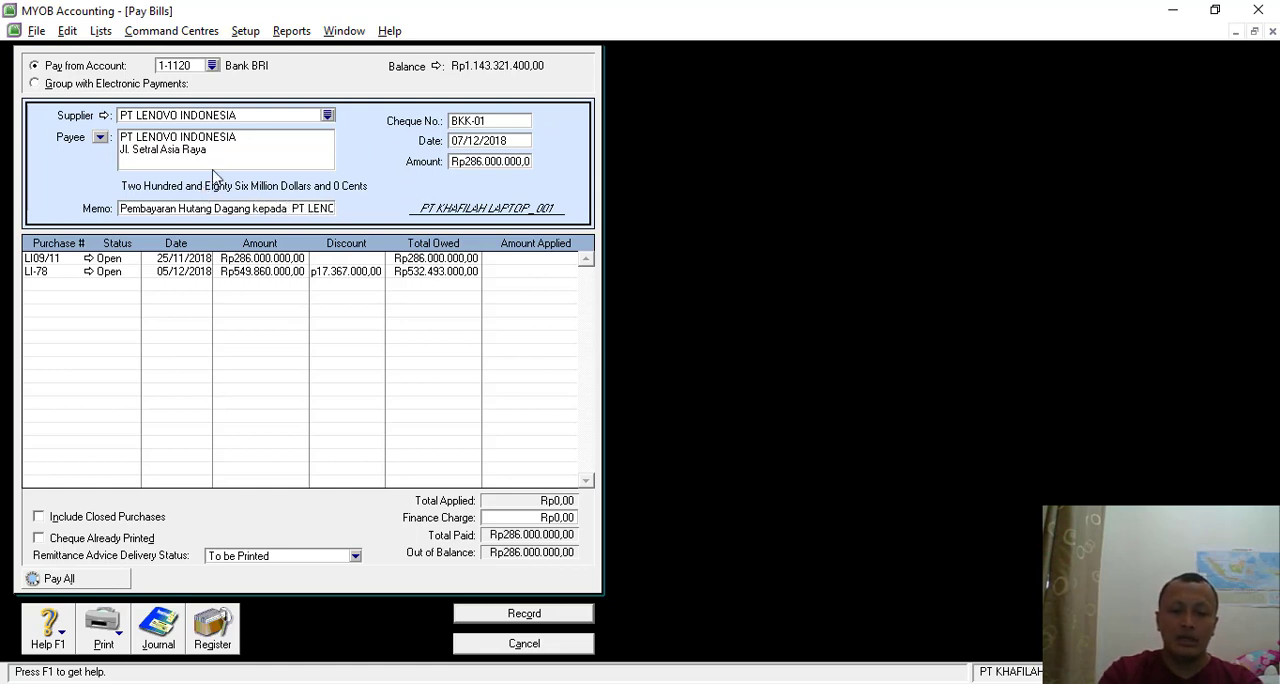
- Apply Rp286.000.000,00 to purchase LI09/11 after checking the voucher, record the payment and close the Pay Bills window
left_click(536, 259)
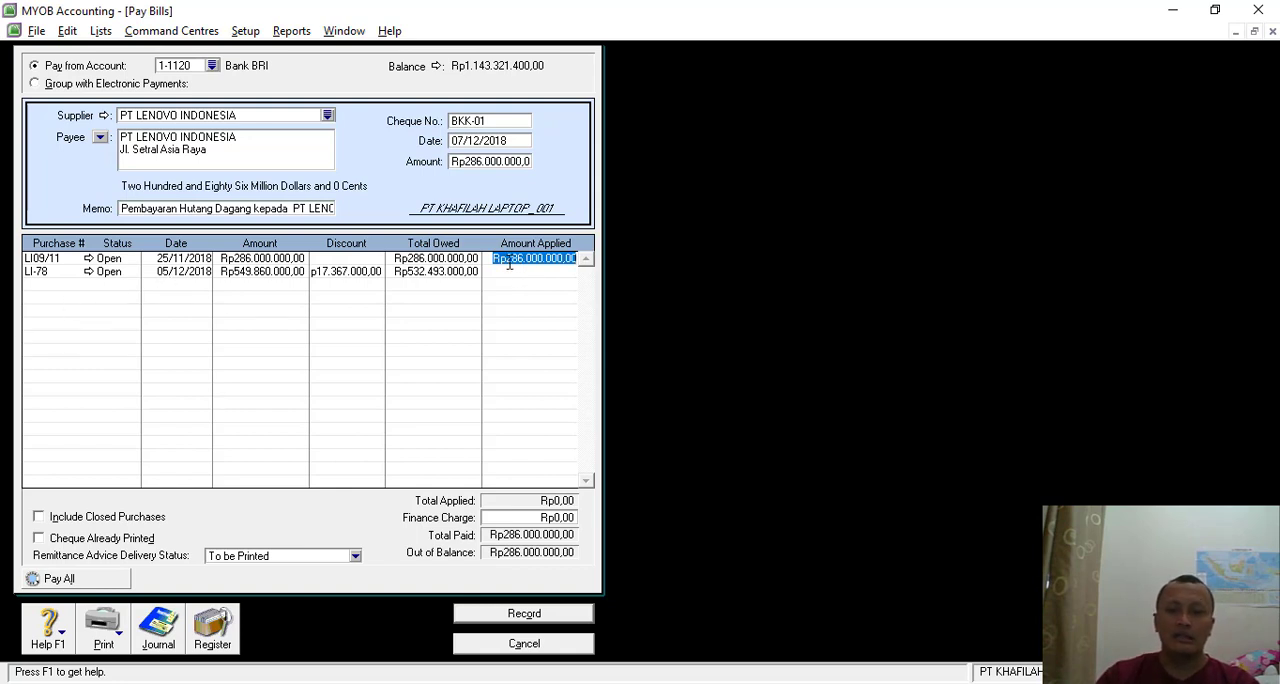
key("alt+Tab")
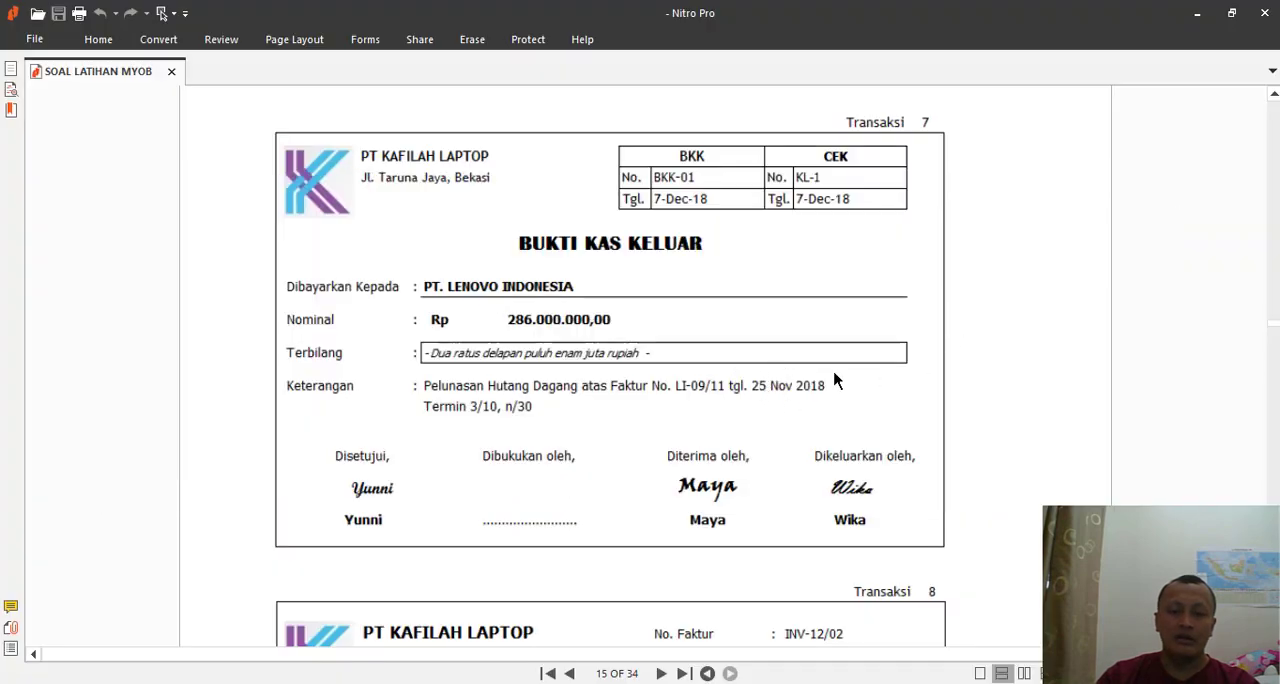
key("alt+Tab")
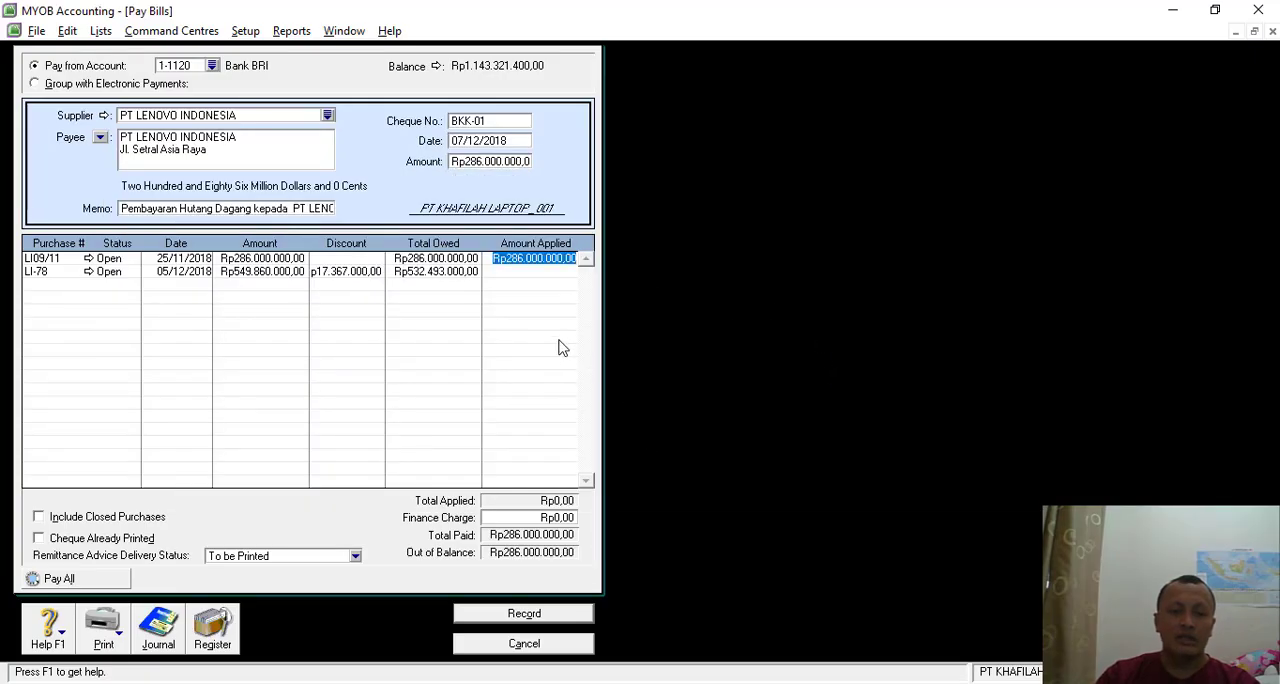
key("Tab")
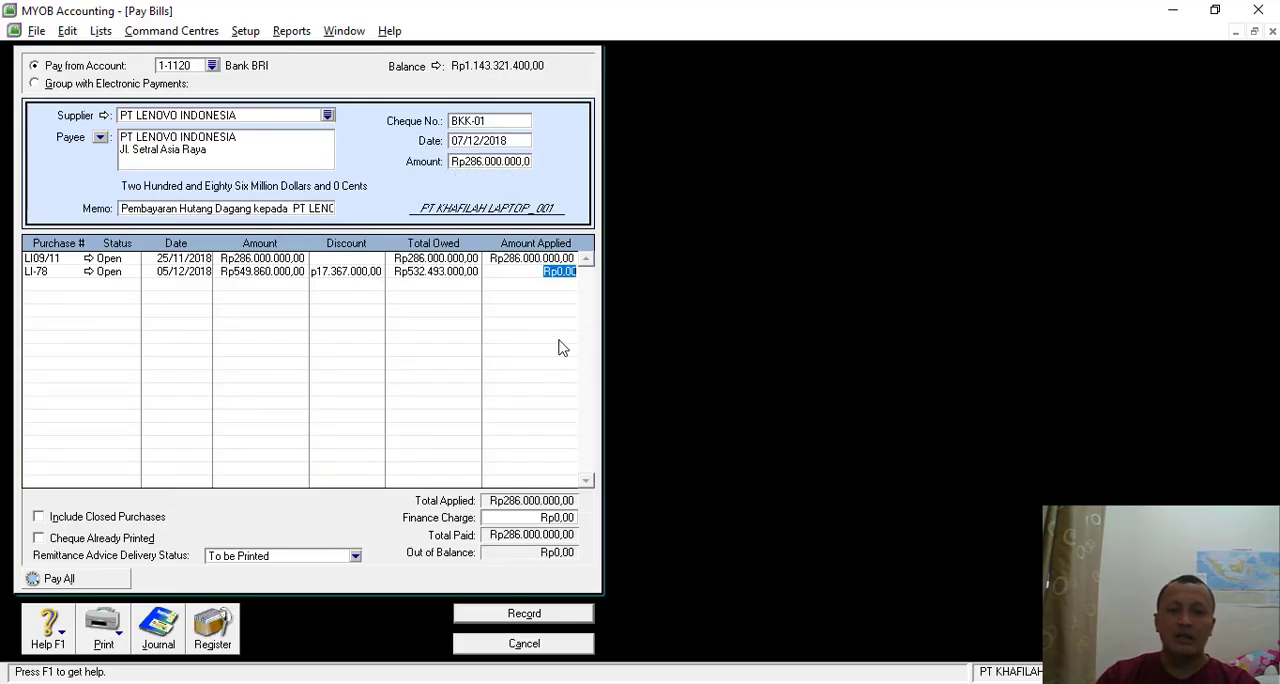
left_click(535, 620)
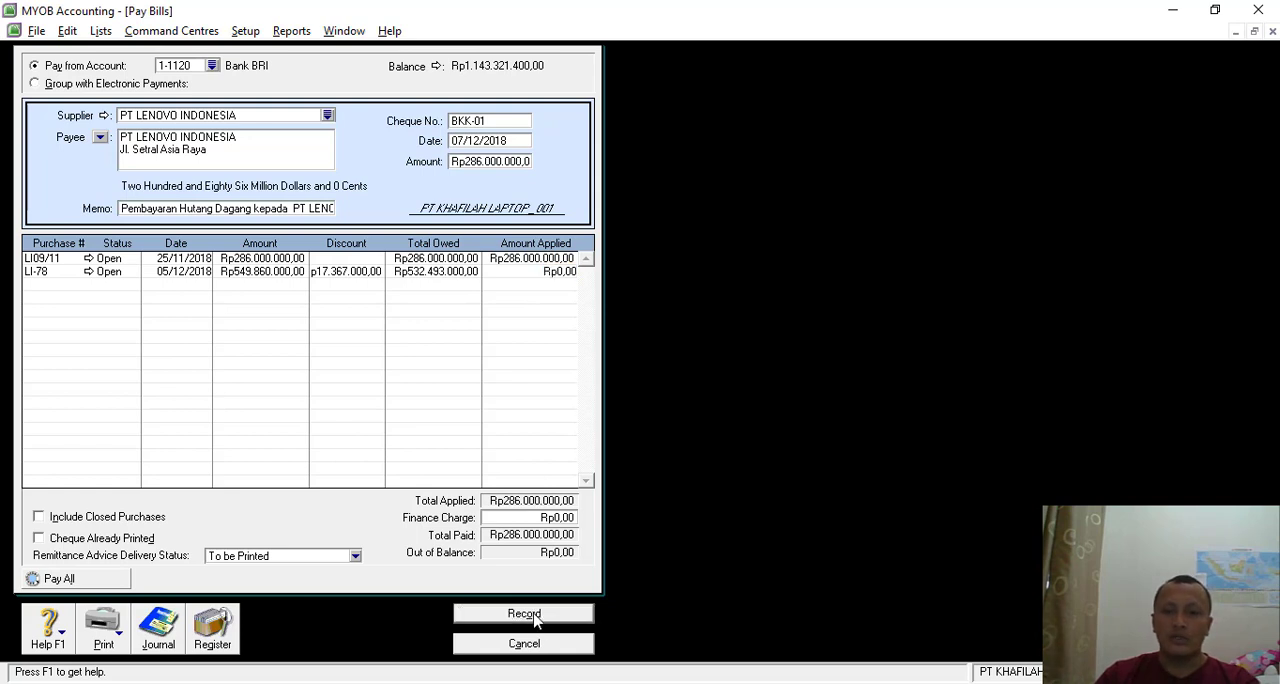
left_click(546, 647)
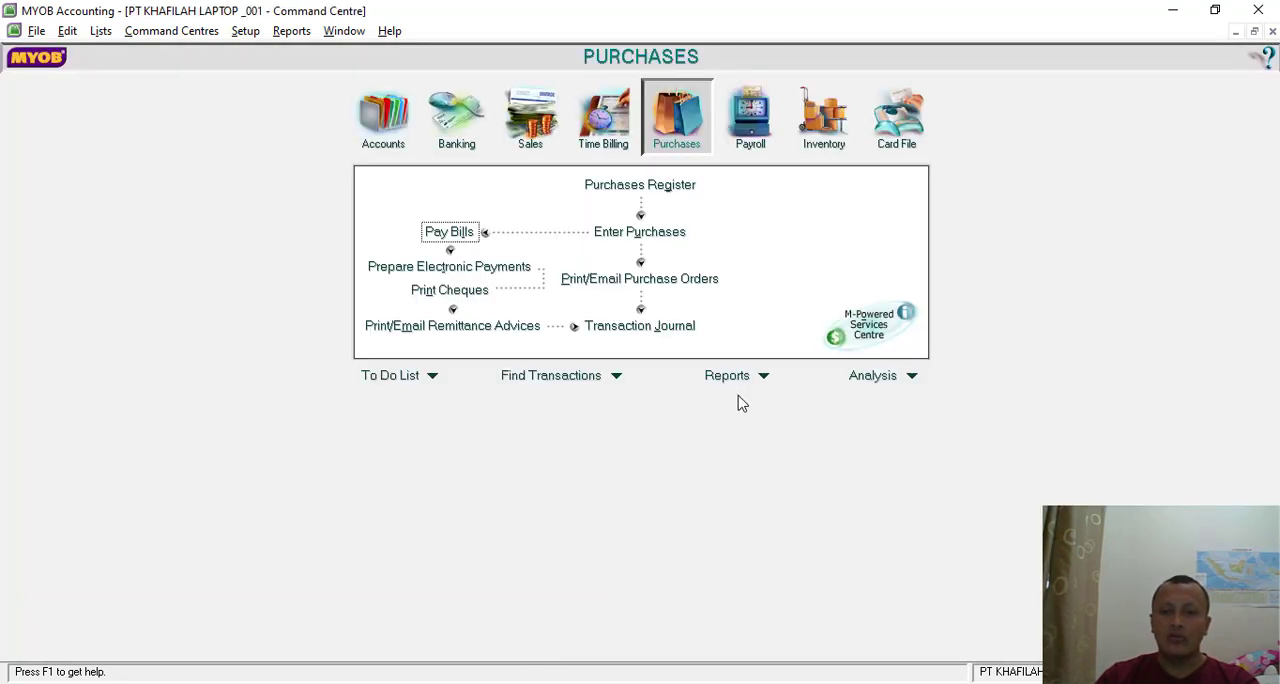
- Examine the Transaksi 8 invoice in the SOAL LATIHAN MYOB document in Nitro Pro and return to MYOB
key("alt+Tab")
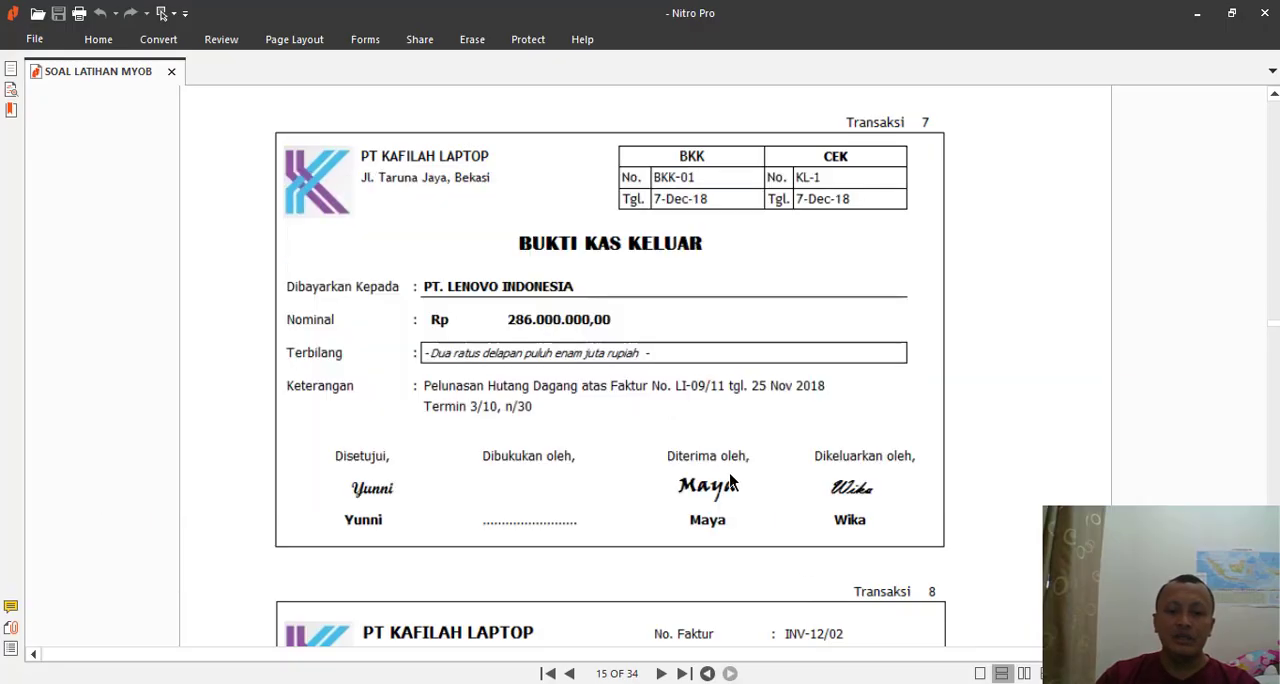
scroll(708, 460, "down", 8)
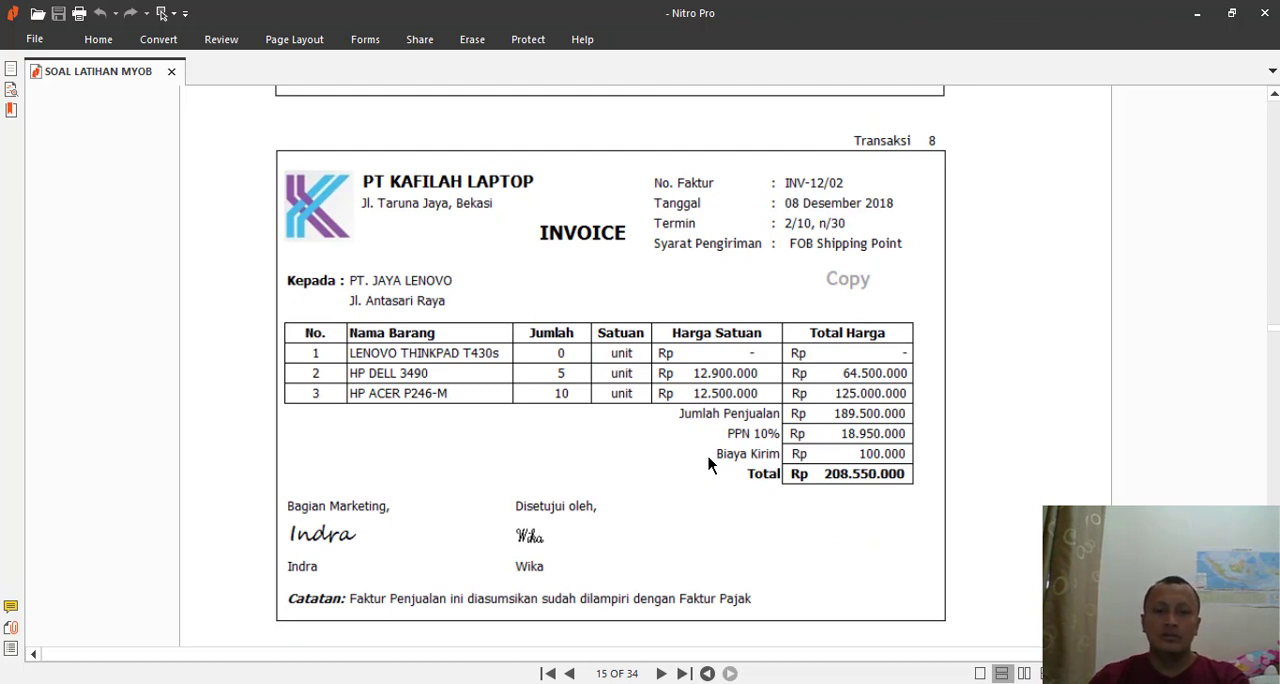
key("alt+Tab")
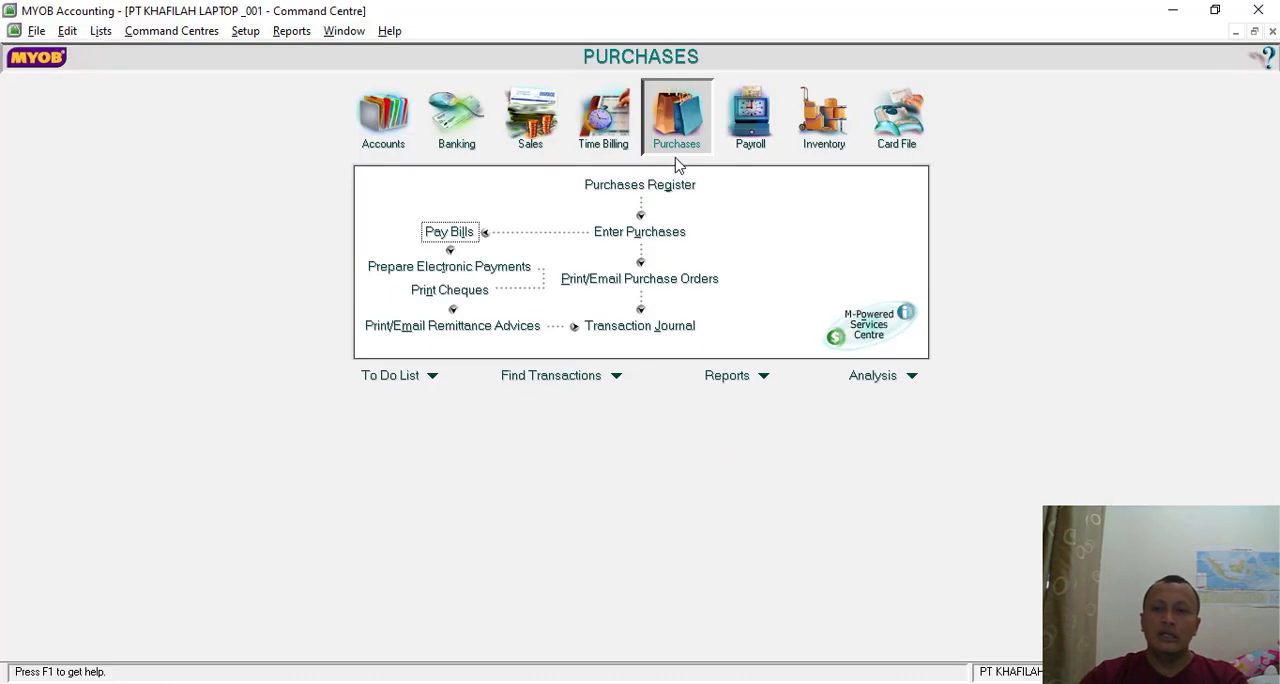
- Start a new sales invoice with PT JAYA LENOVO as the customer
left_click(531, 120)
left_click(640, 232)
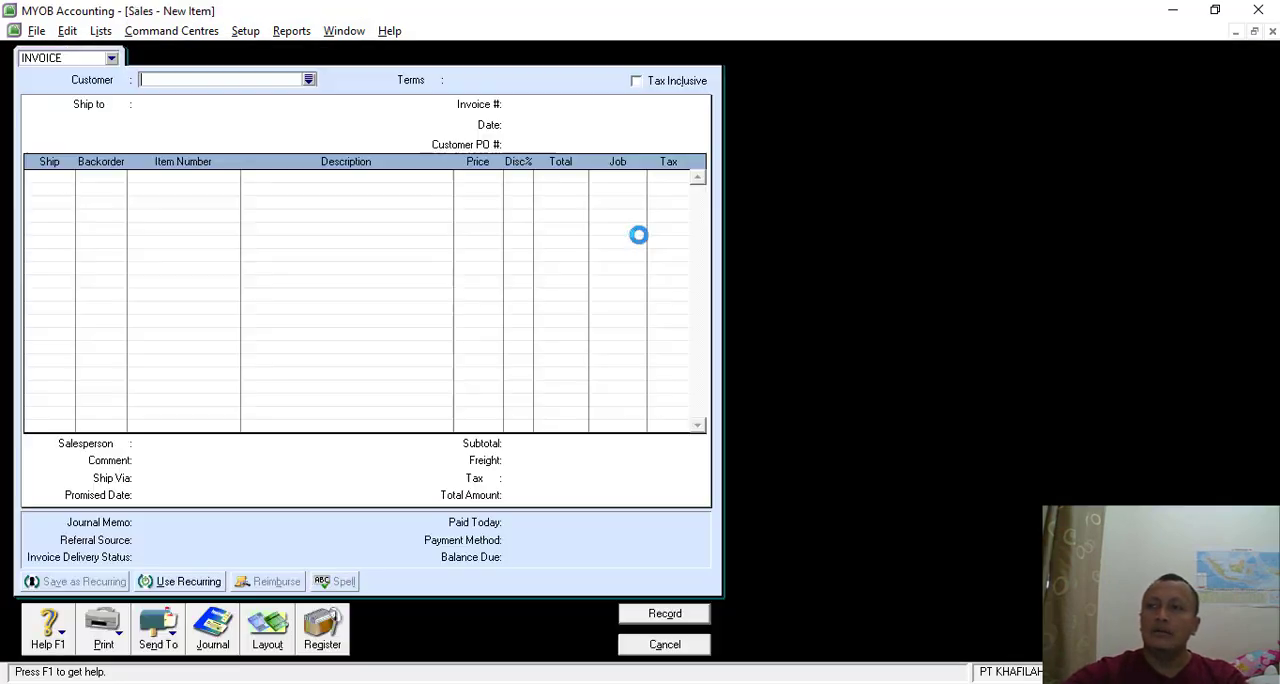
left_click(309, 79)
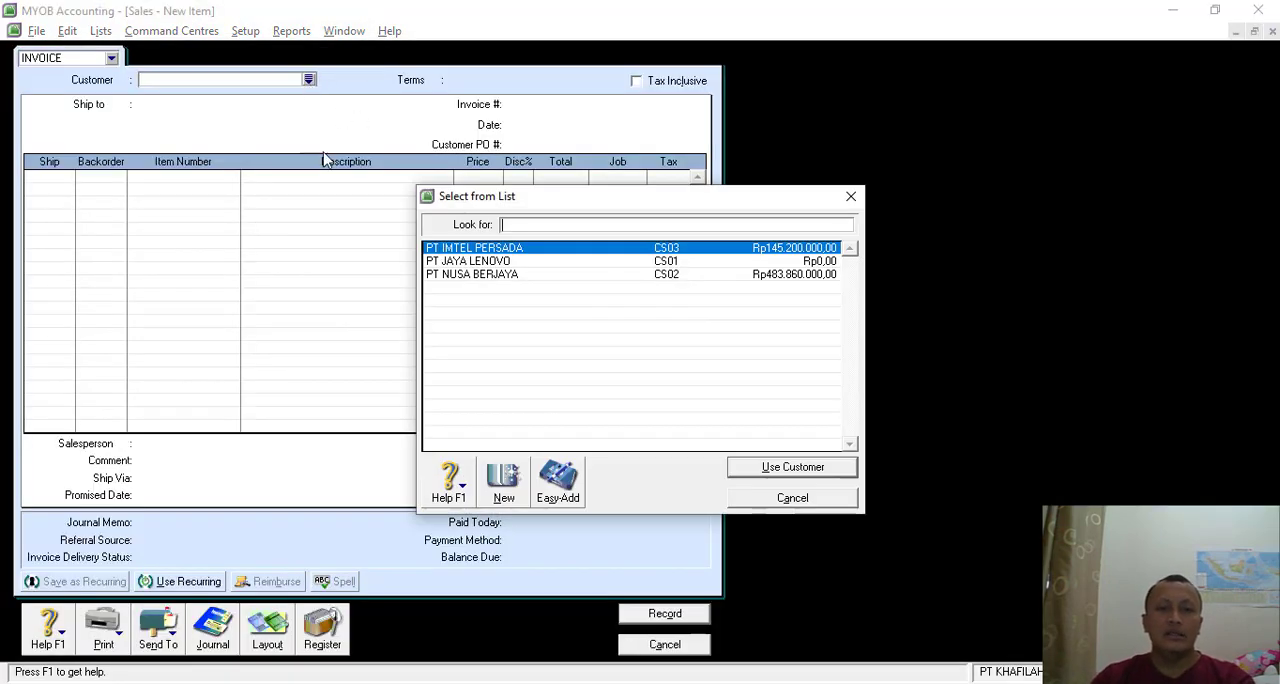
double_click(468, 261)
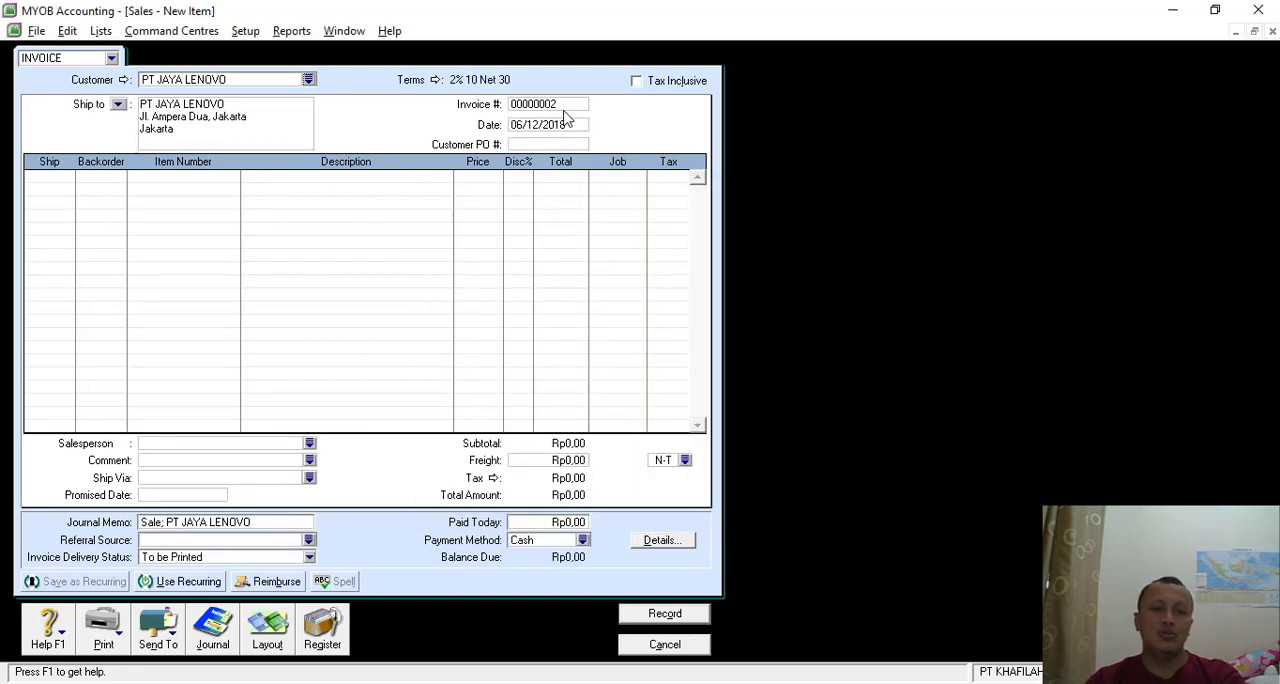
- Set the sales invoice number to INV12/02 and the date to 08/12/2018
left_click(553, 106)
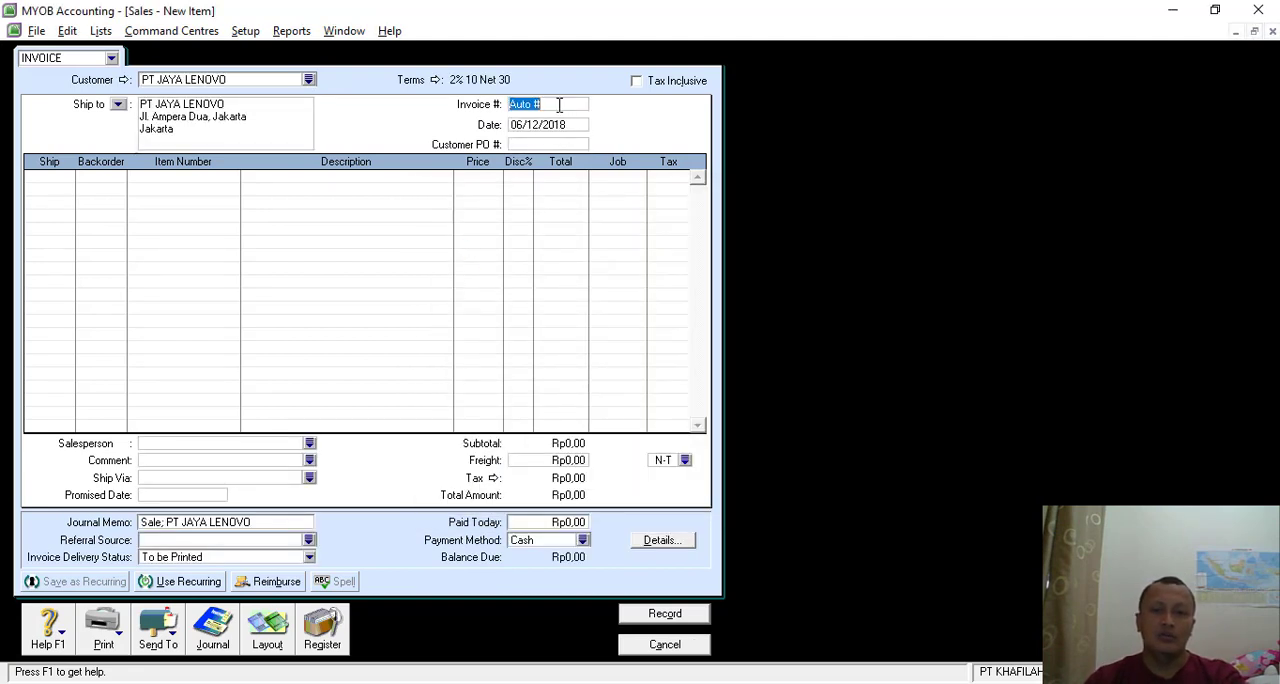
type("in")
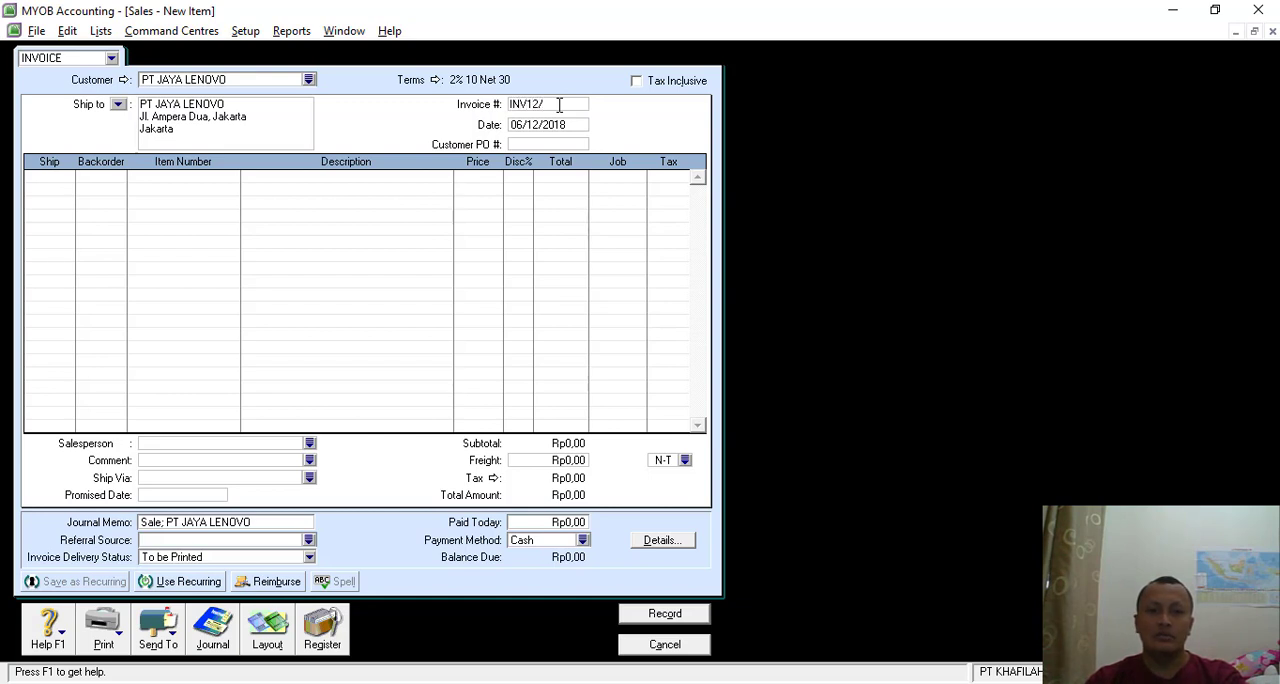
key("Tab")
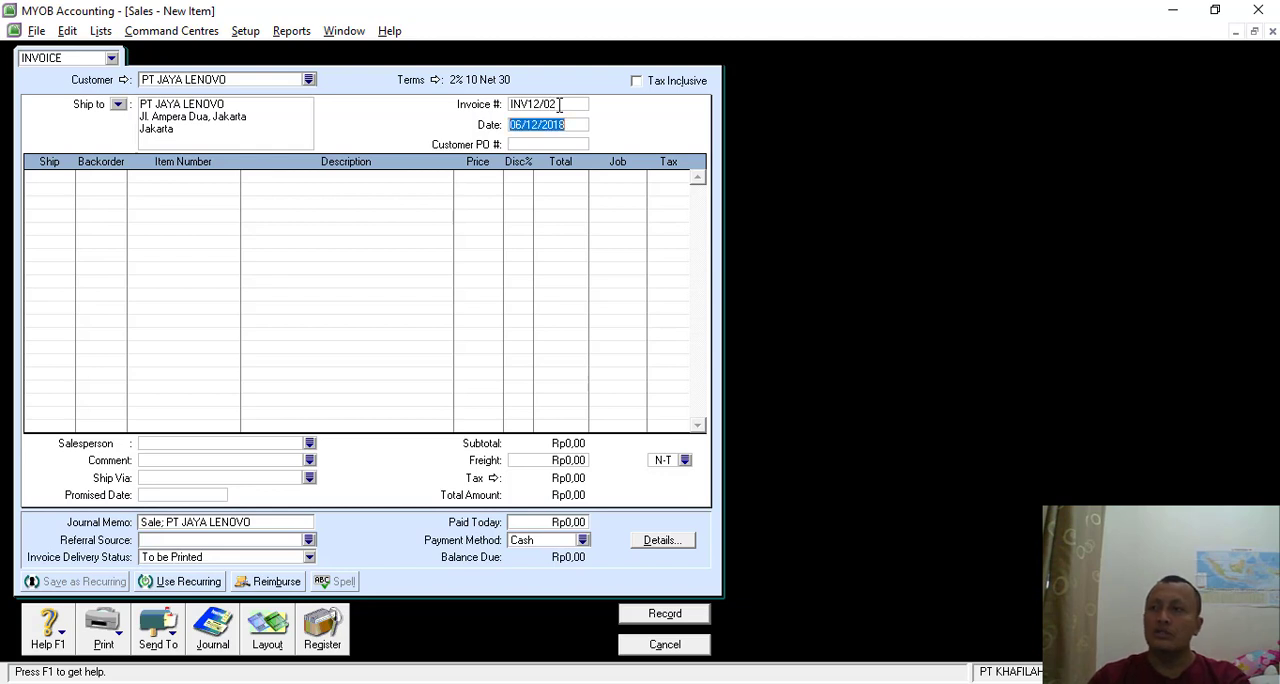
left_click(518, 124)
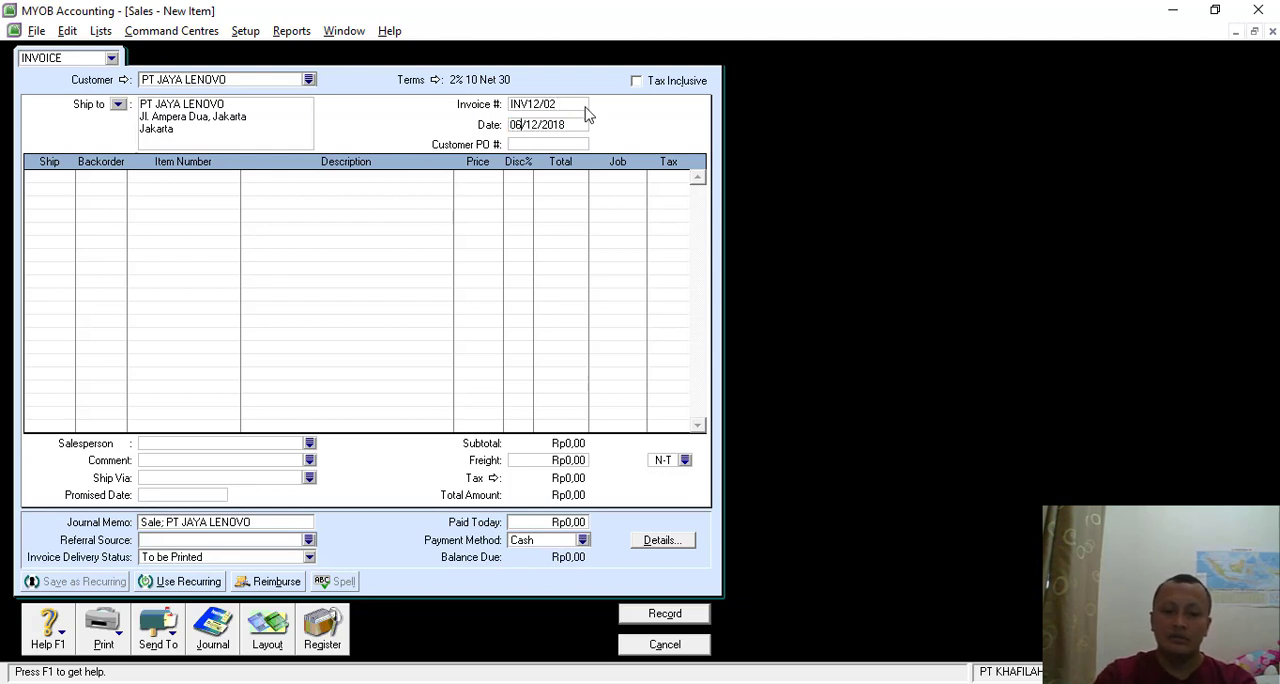
key("BackSpace")
type("8")
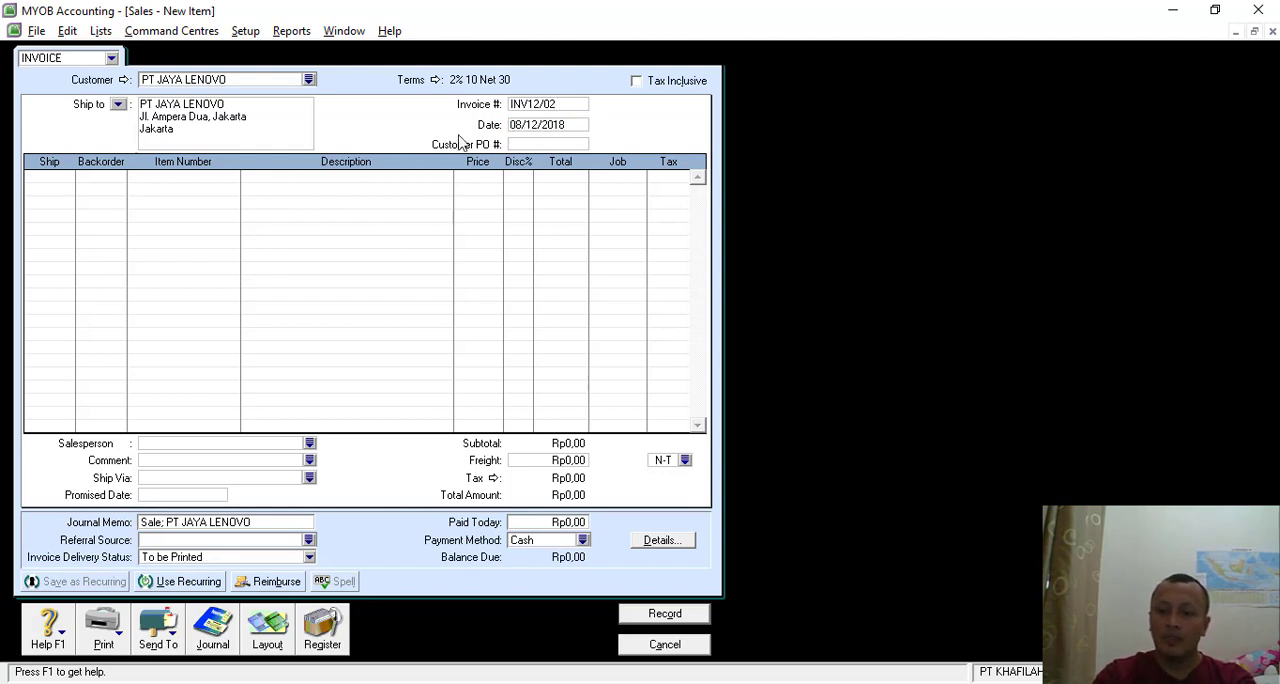
- Add an invoice line for 5 units of item 3490 DELL LATITUDE 3490 at a price of Rp12.900.000
left_click(53, 177)
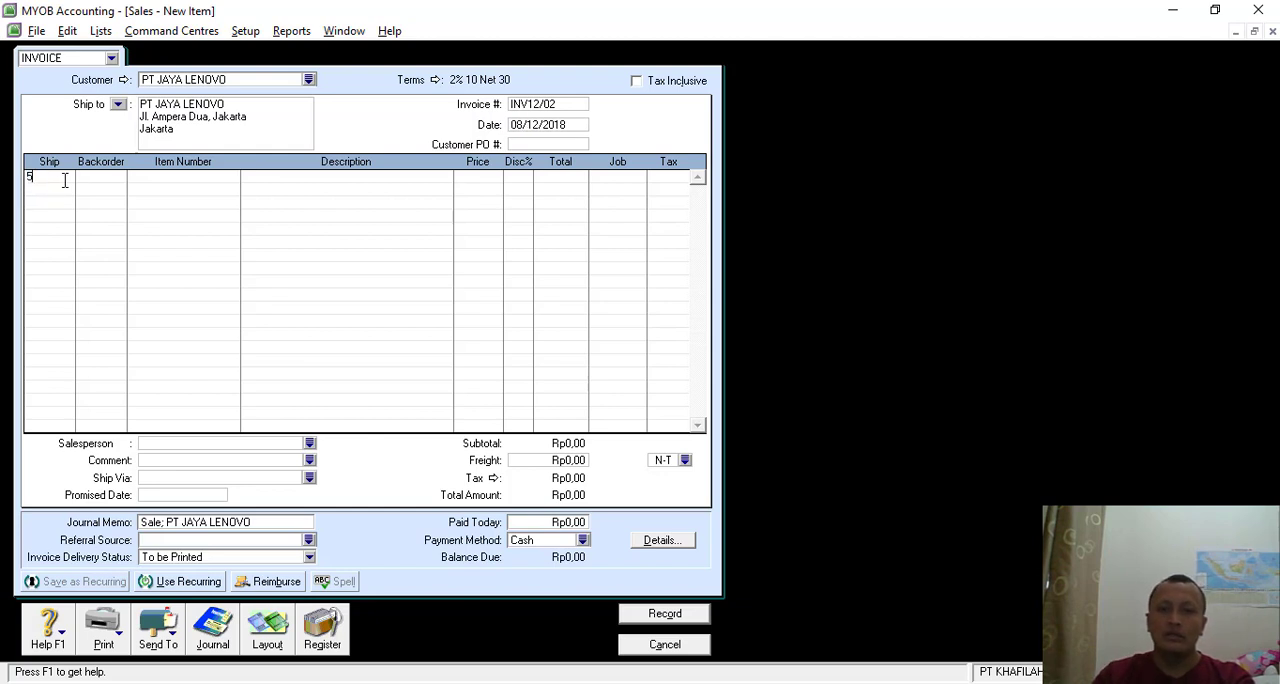
key("Tab")
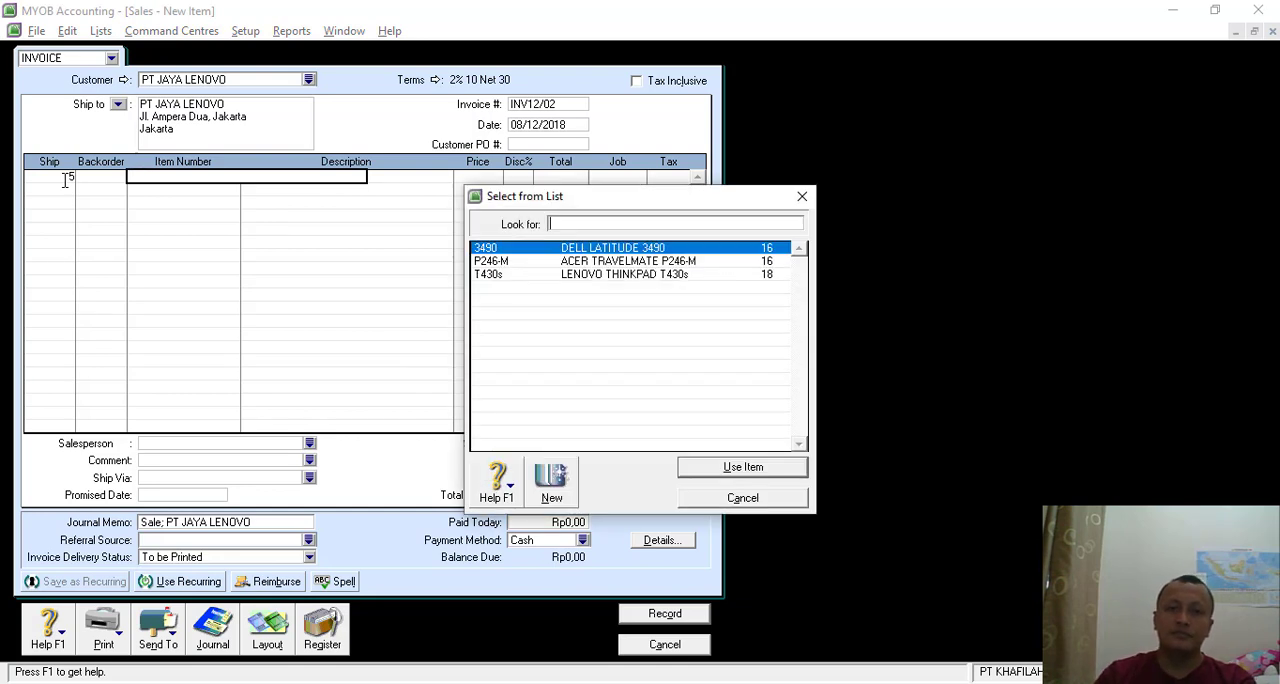
key("Return")
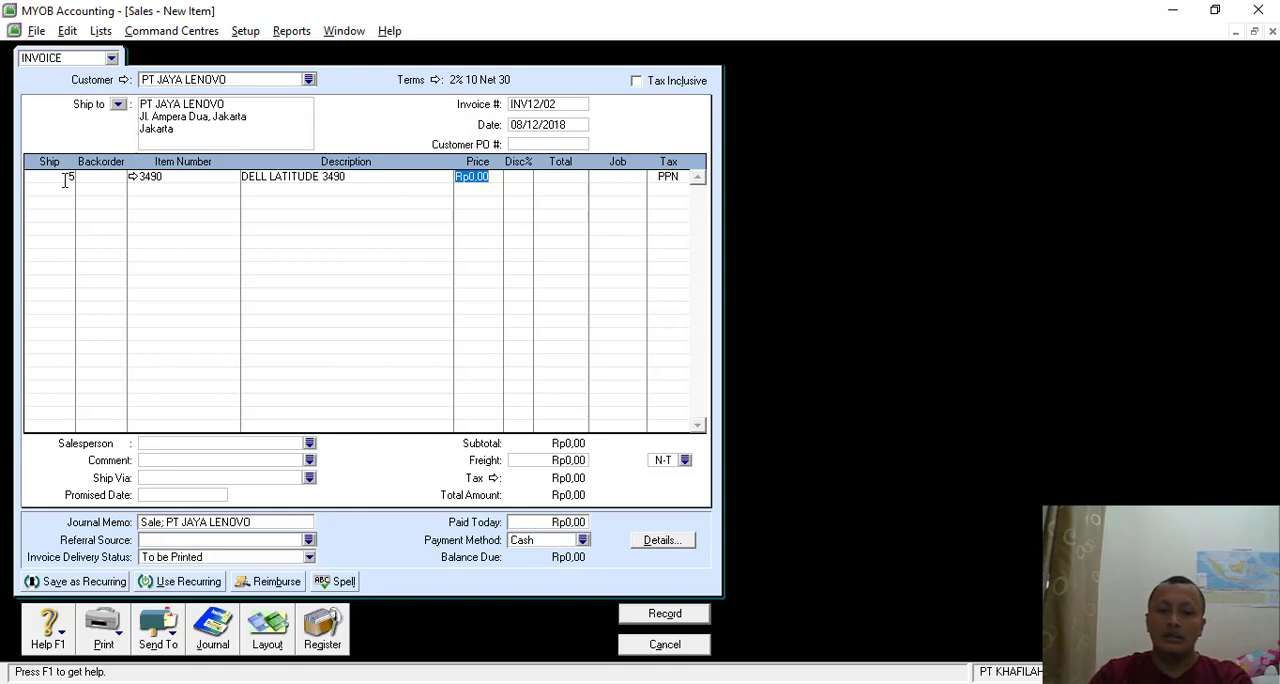
type("12900000")
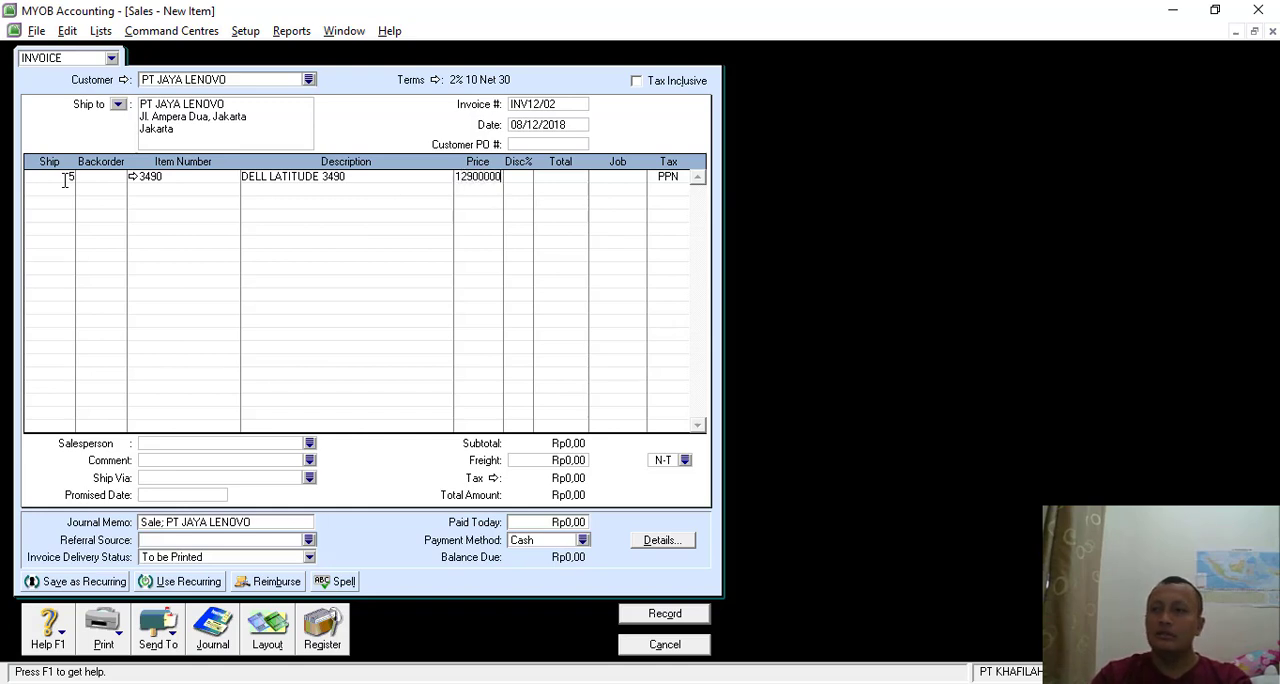
key("Return")
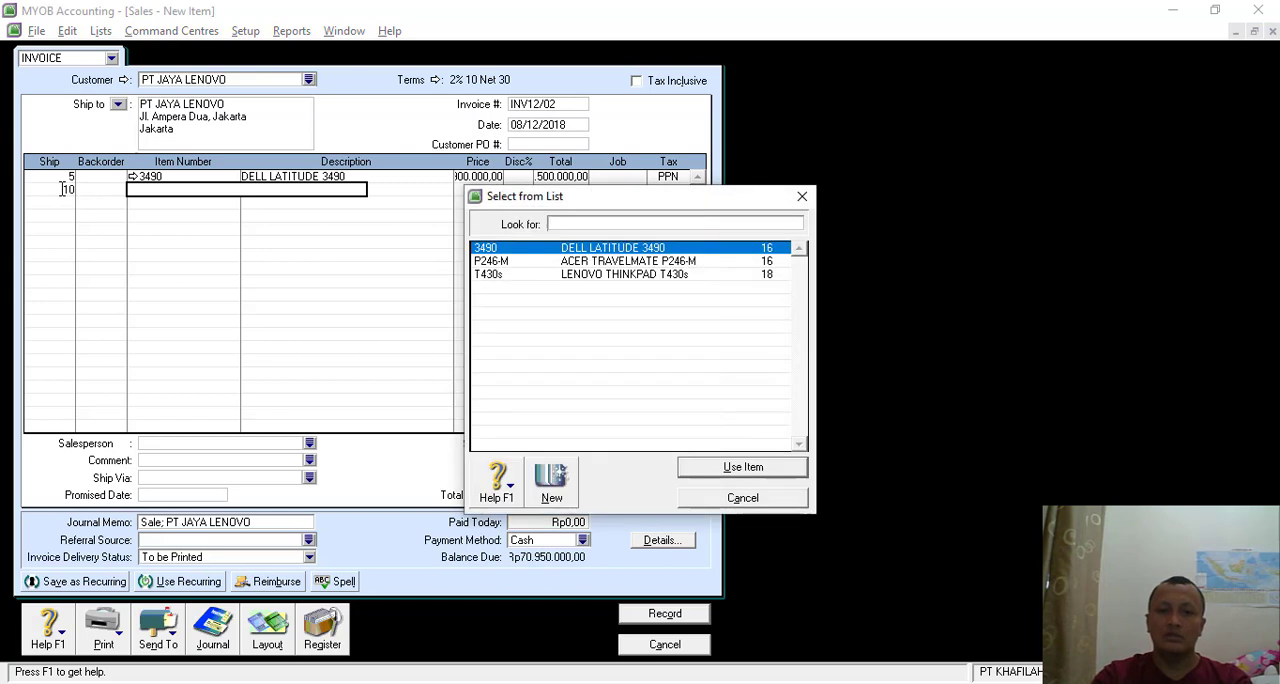
- Add a second invoice line for 10 units of item P246-M ACER TRAVELMATE P246-M at a price of Rp12.500.000
double_click(600, 261)
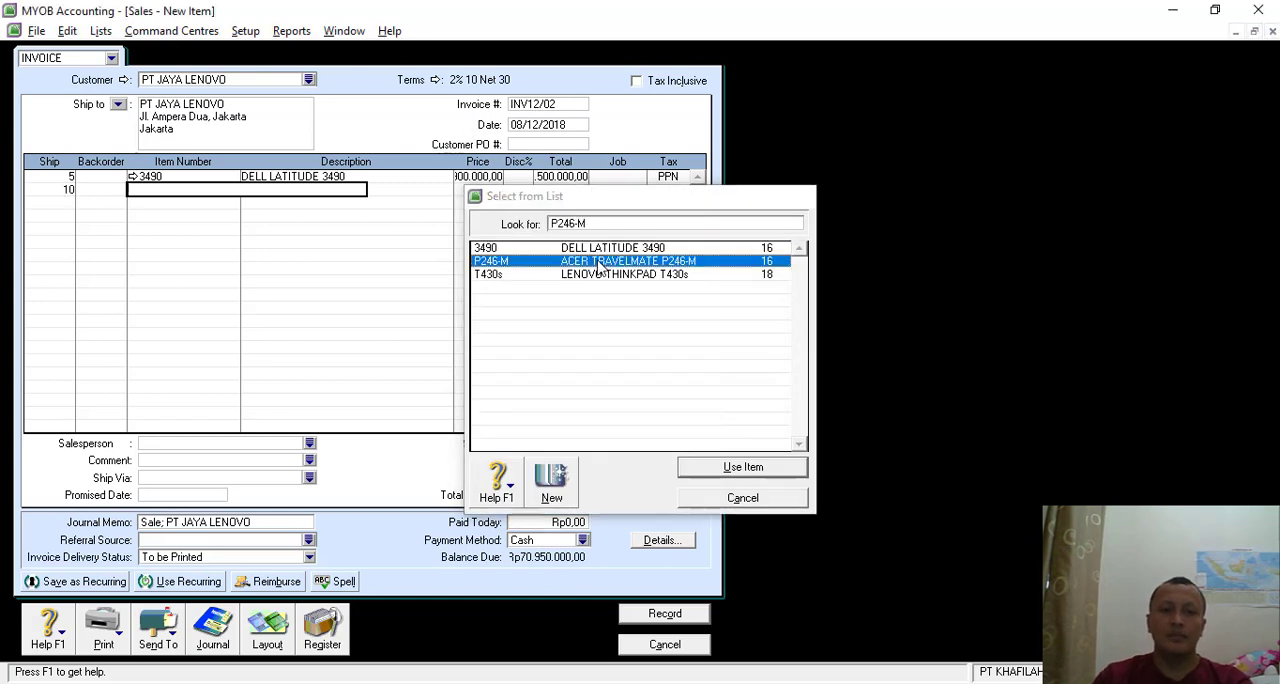
key("Tab")
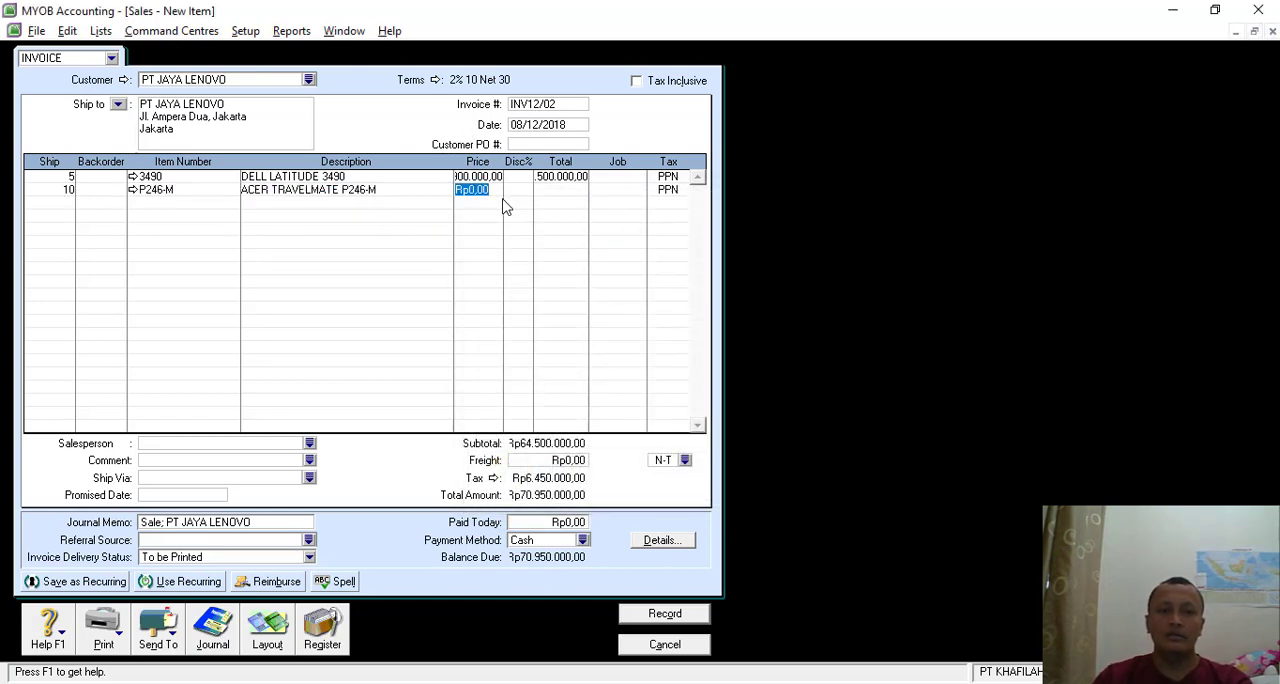
type("125")
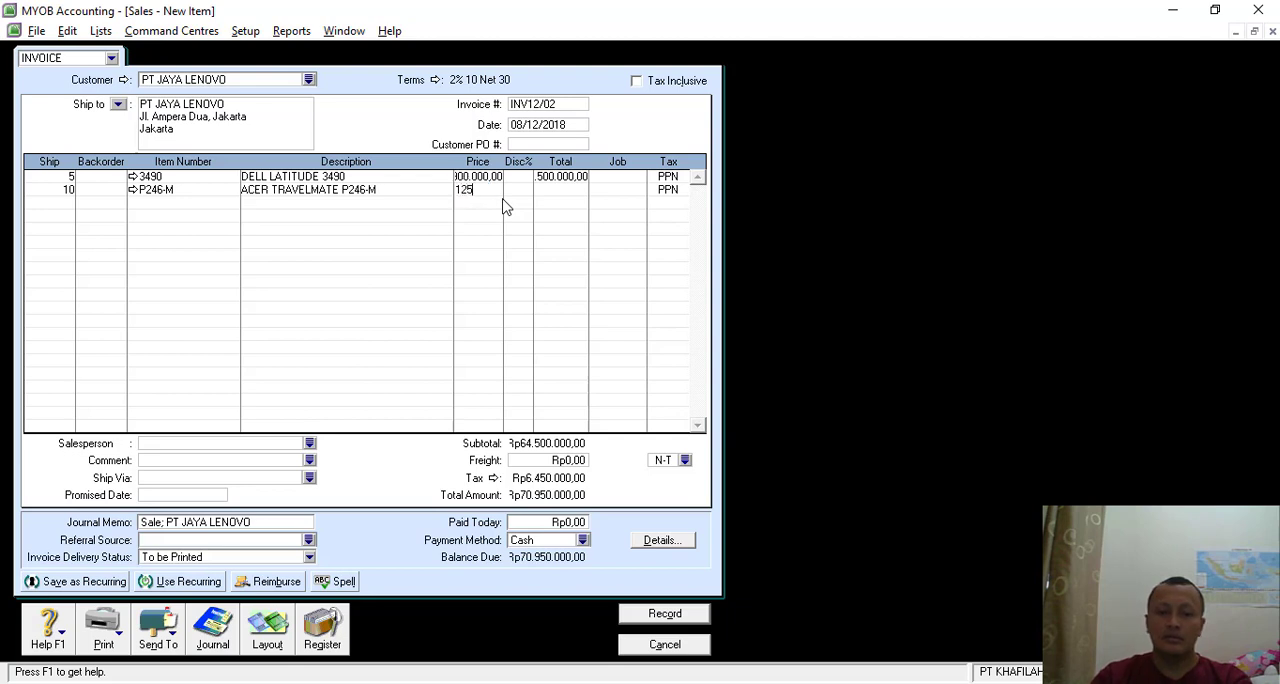
type("00000")
key("Tab")
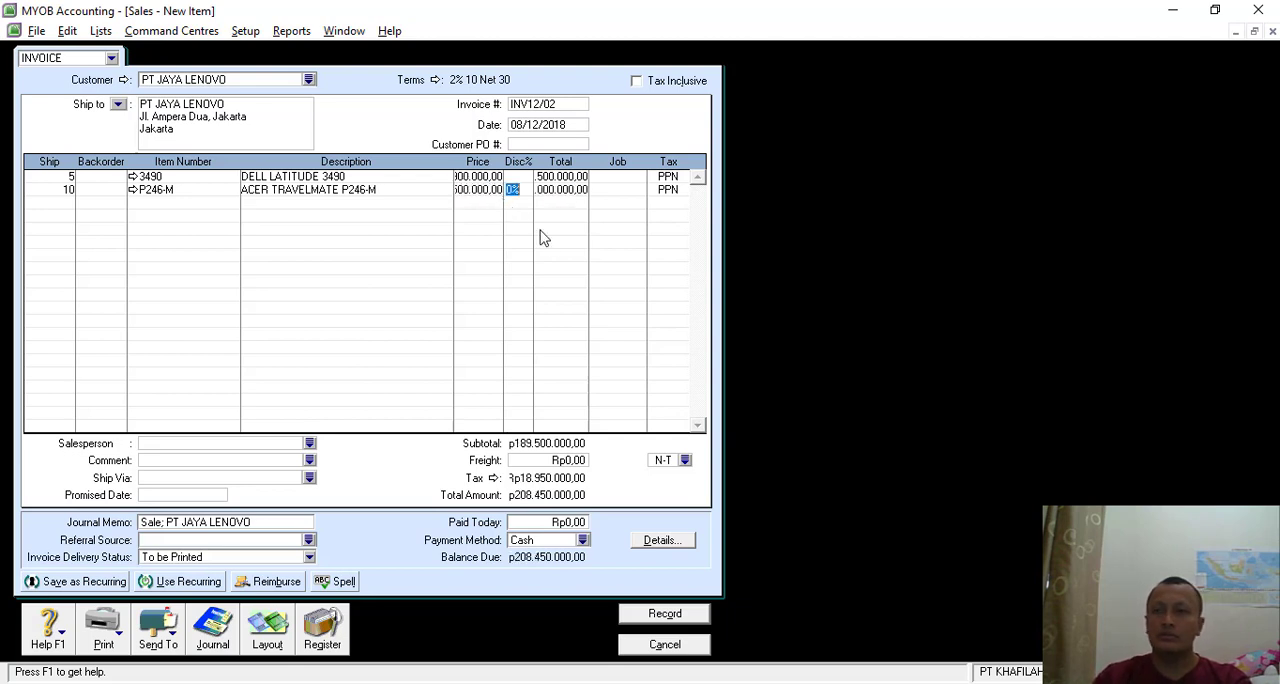
- Set the freight charge on the sales invoice to Rp100.000
left_click(575, 462)
key("BackSpace")
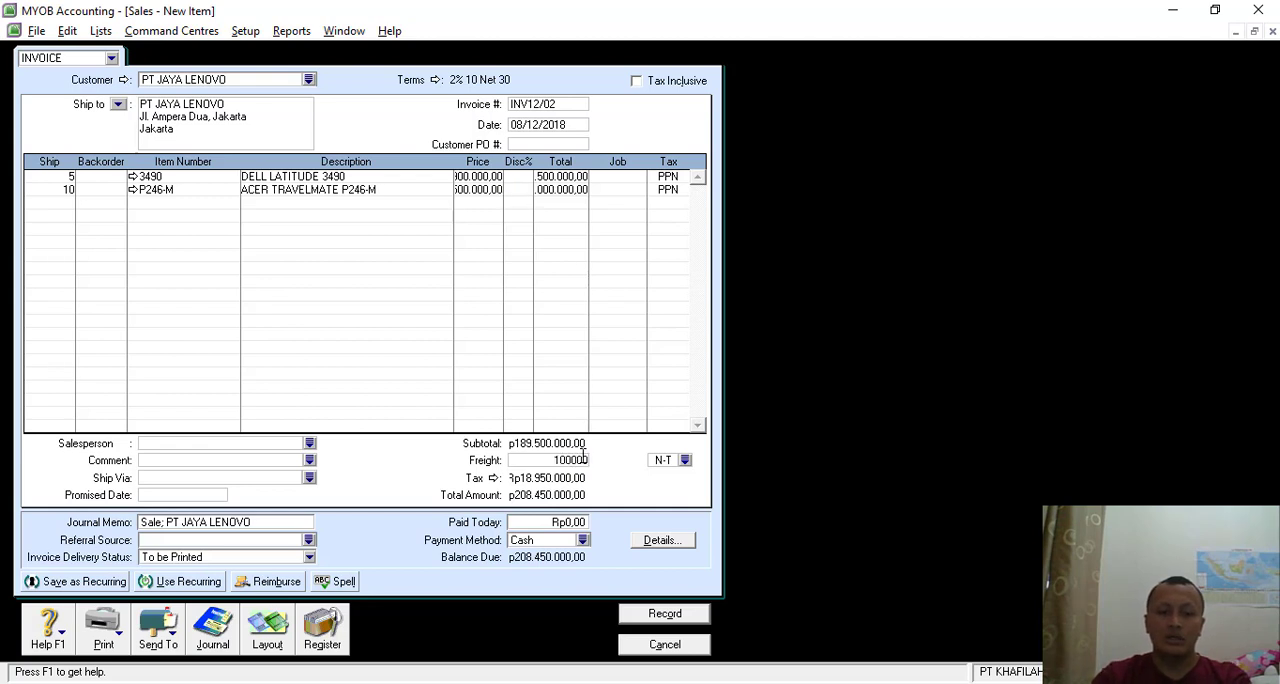
type("100000")
key("Tab")
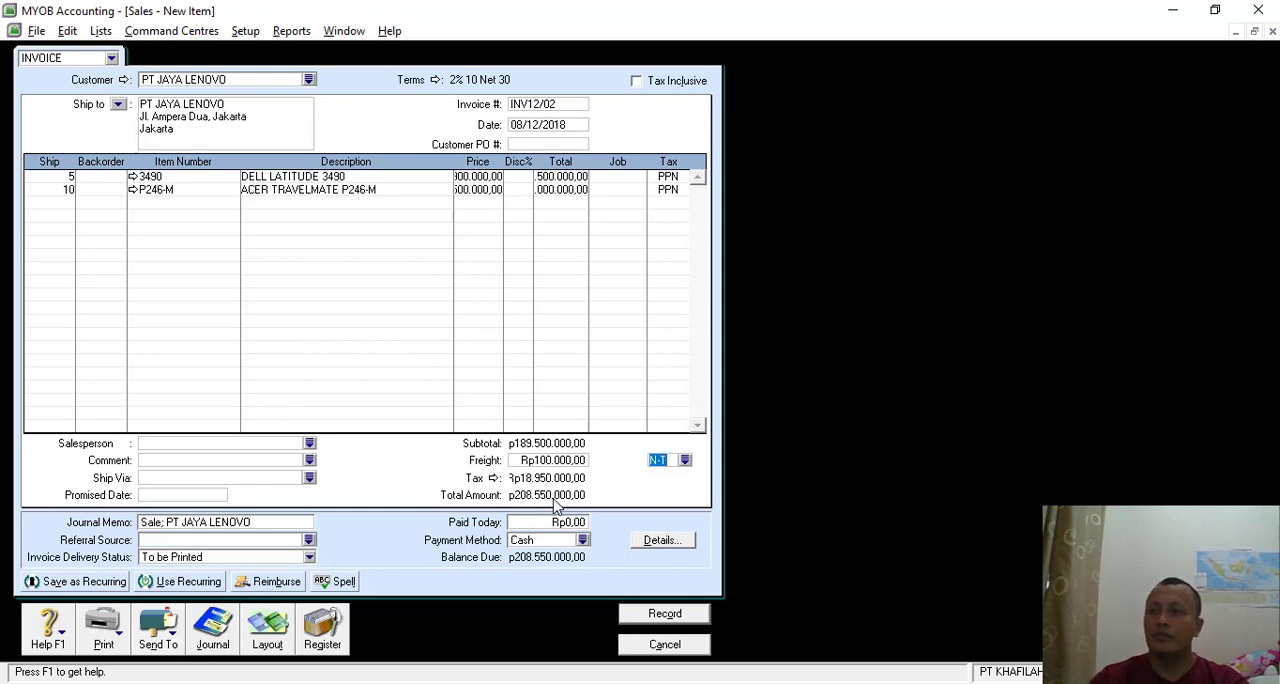
- Review the journal recap of sales invoice INV12/02 and record the invoice
key("ctrl+r")
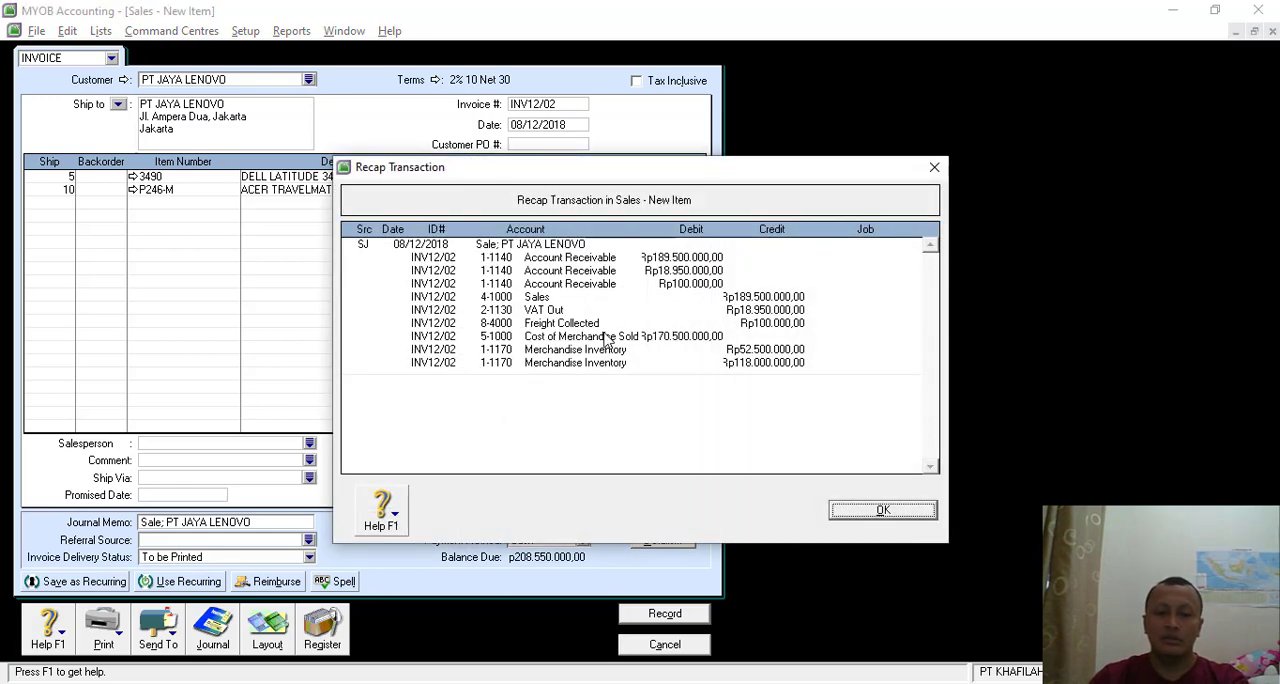
left_click(880, 508)
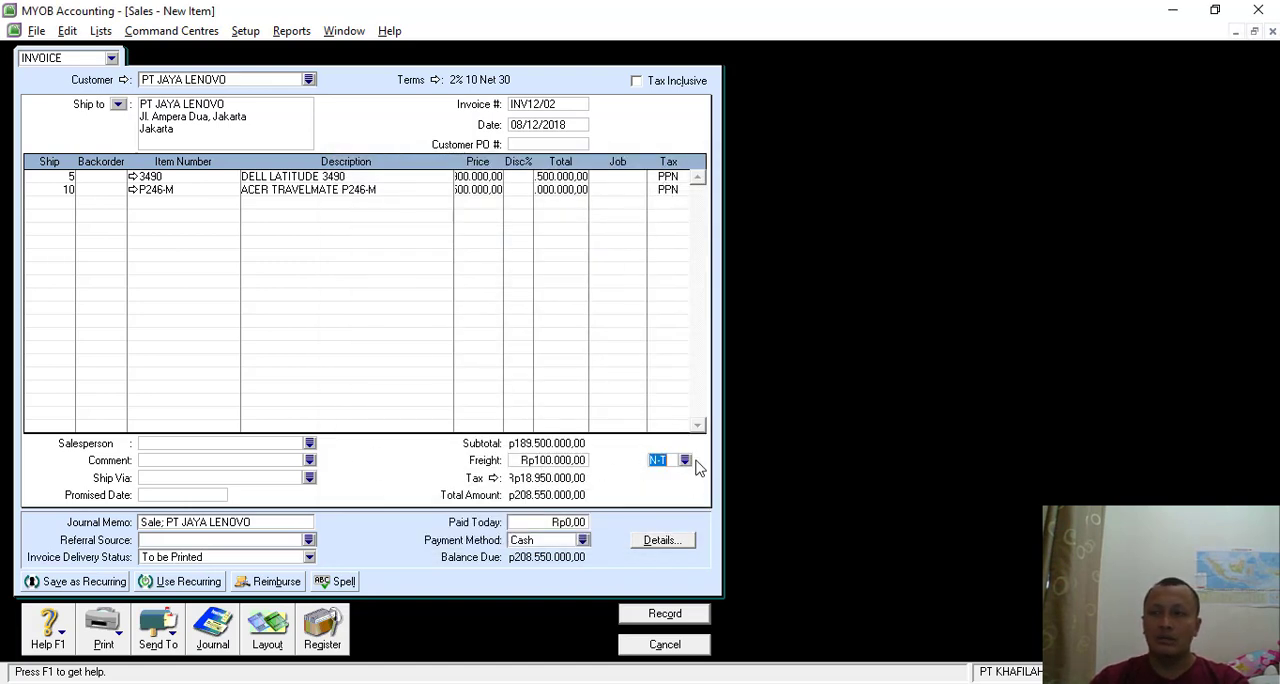
left_click(653, 616)
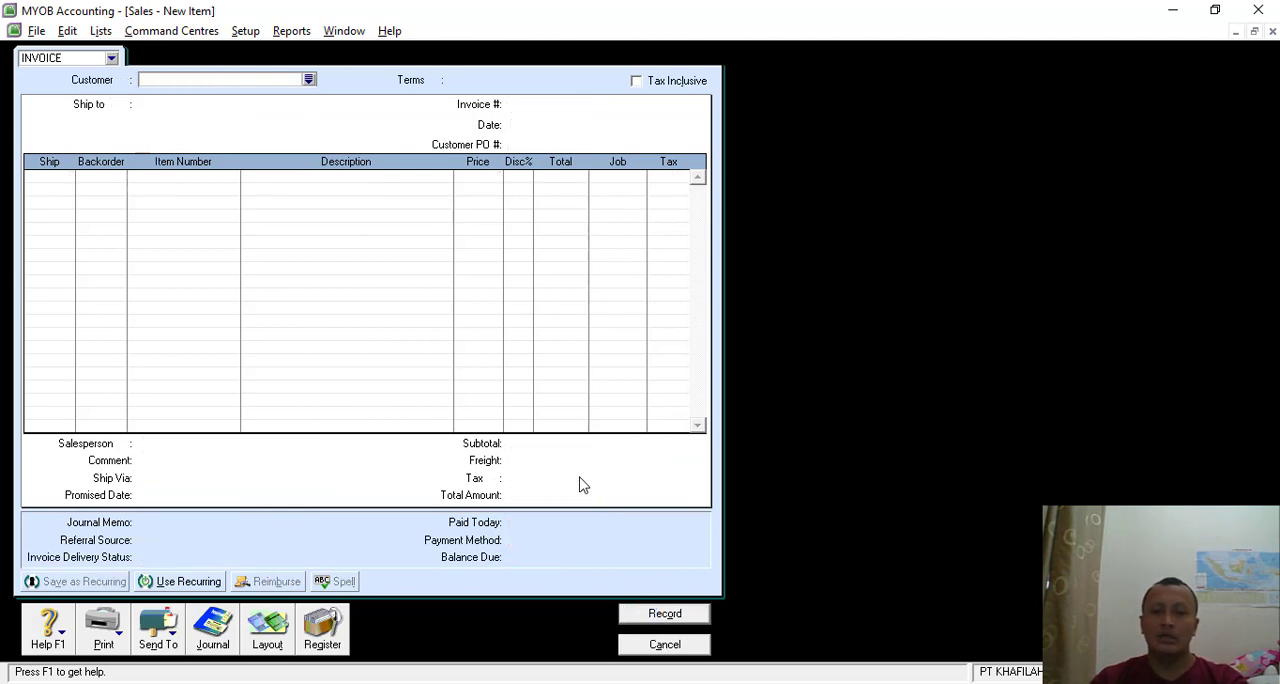
- Examine the Transaksi 9 cash payment voucher in the SOAL LATIHAN MYOB document in Nitro Pro and return to MYOB
key("alt+Tab")
scroll(581, 482, "down", 4)
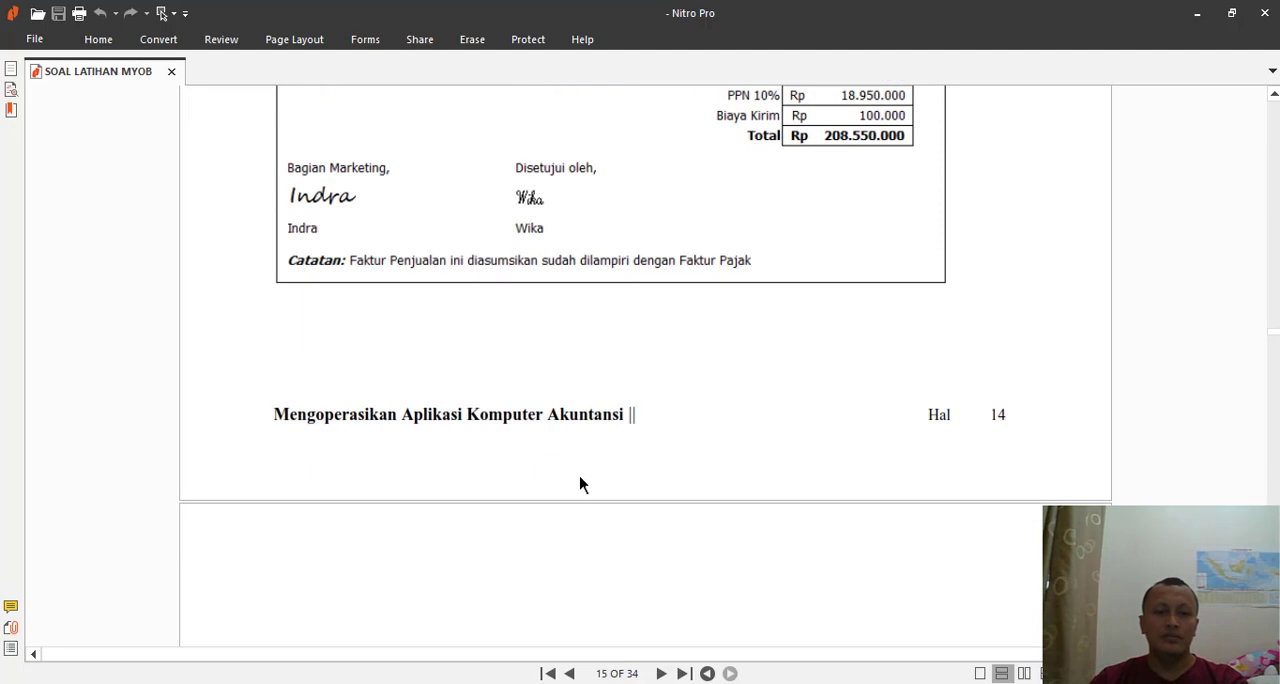
scroll(581, 478, "up", 4)
scroll(581, 474, "down", 6)
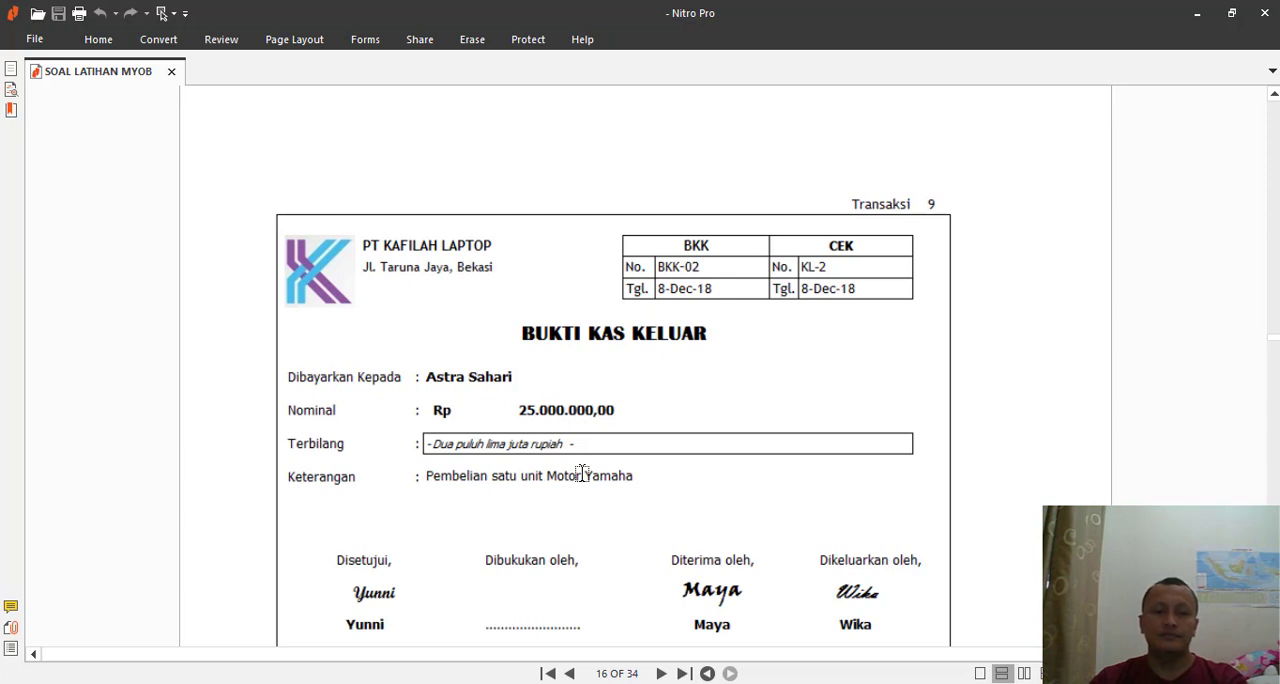
scroll(643, 442, "down", 1)
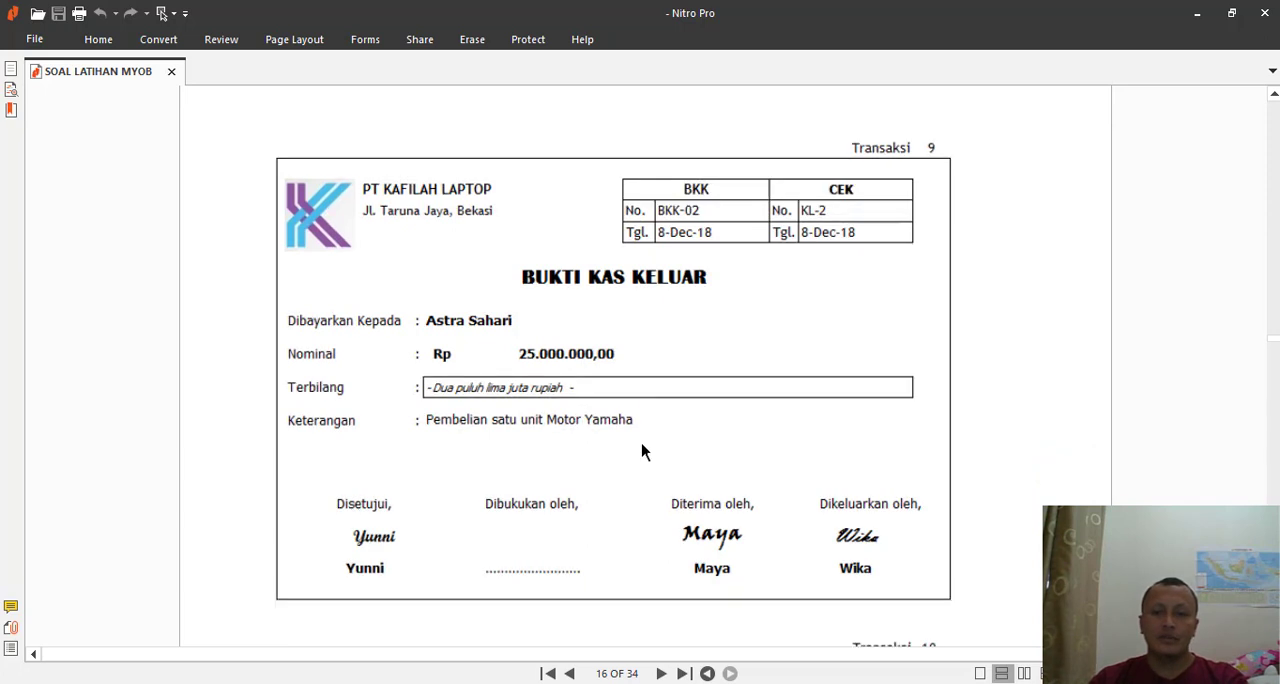
key("alt+Tab")
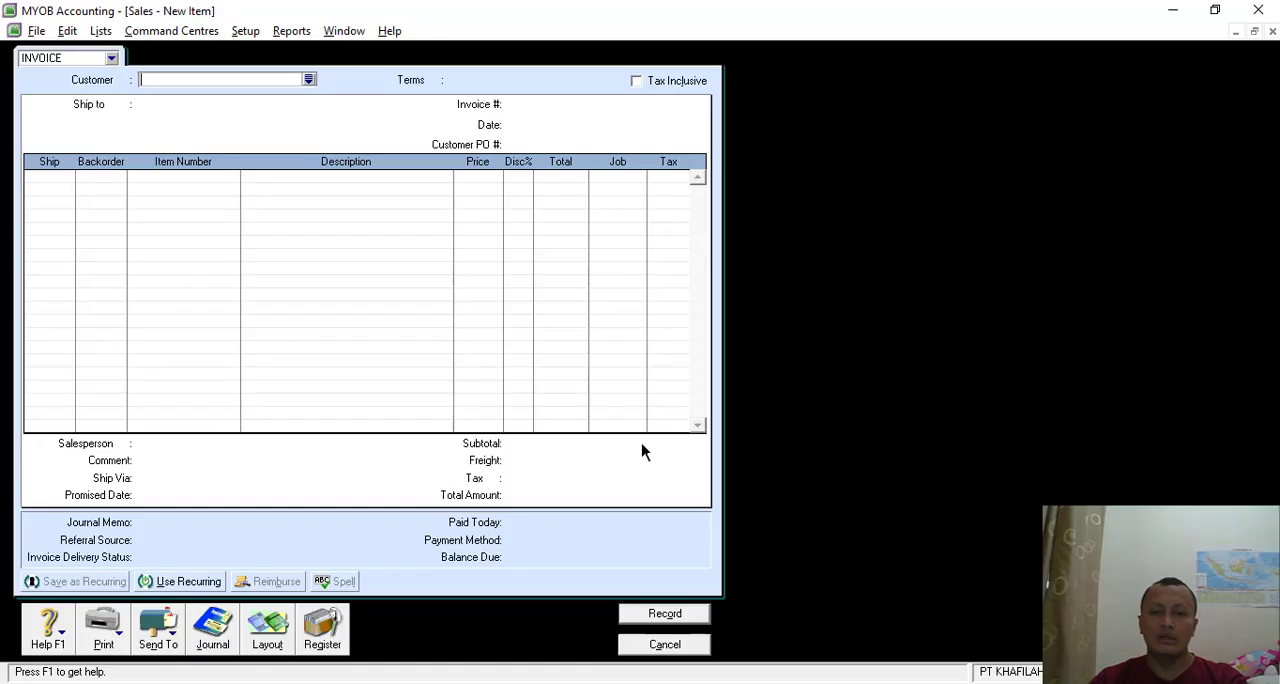
- Close the empty sales form and start a Spend Money transaction paid from account 1-1120 Bank BRI
left_click(663, 644)
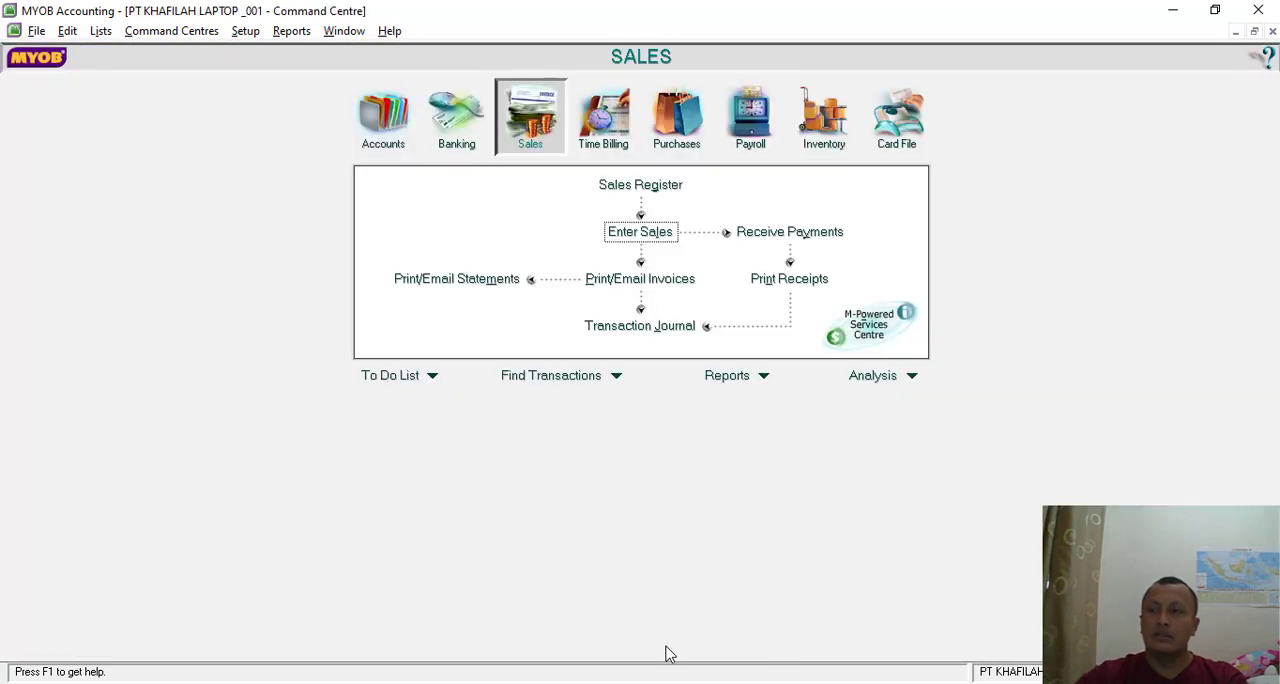
left_click(453, 118)
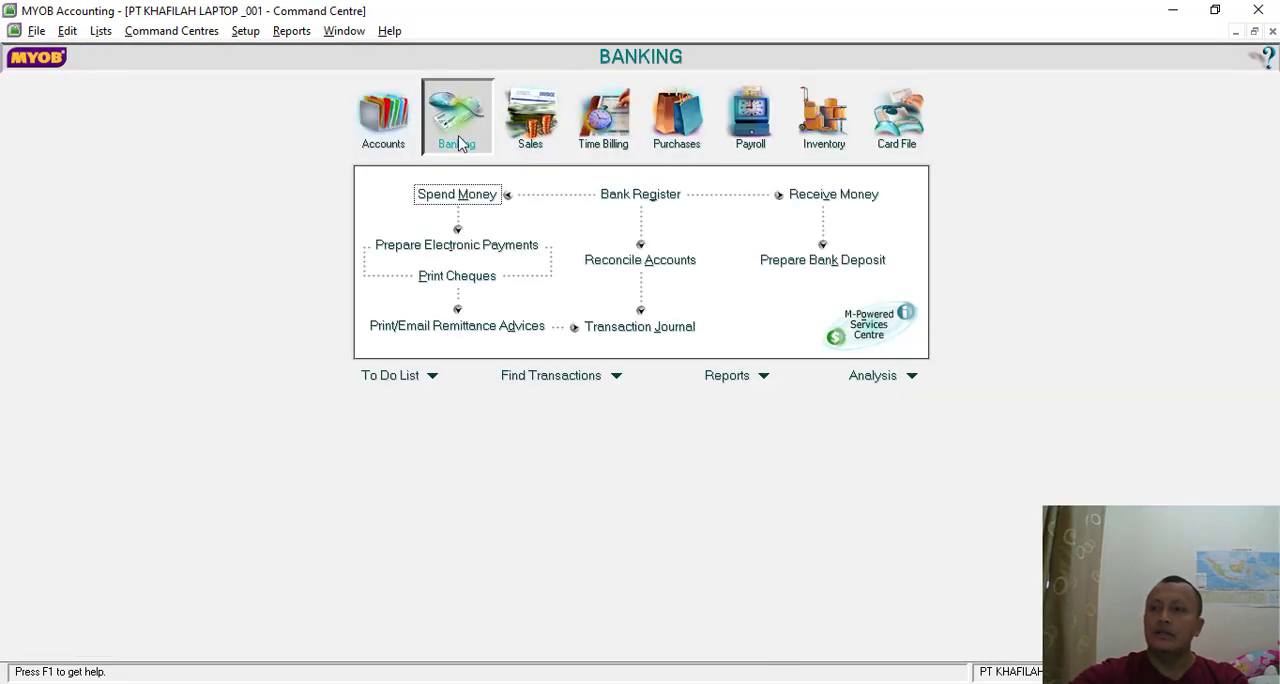
left_click(457, 194)
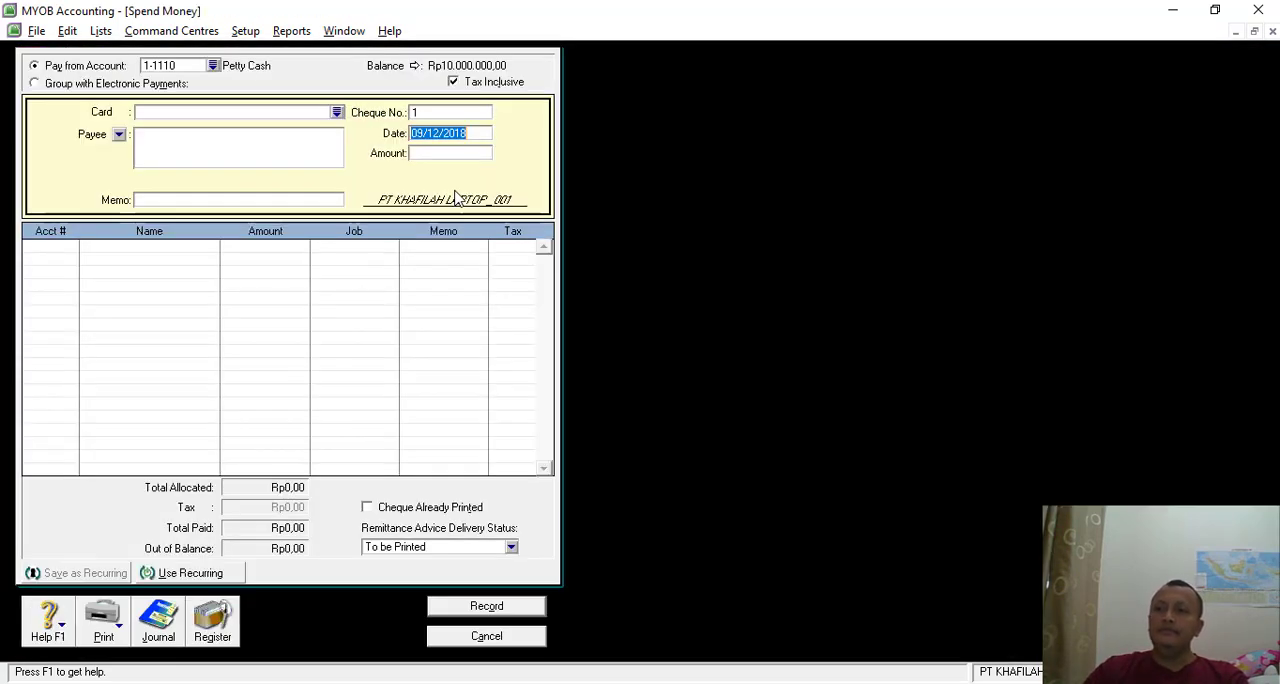
left_click(213, 65)
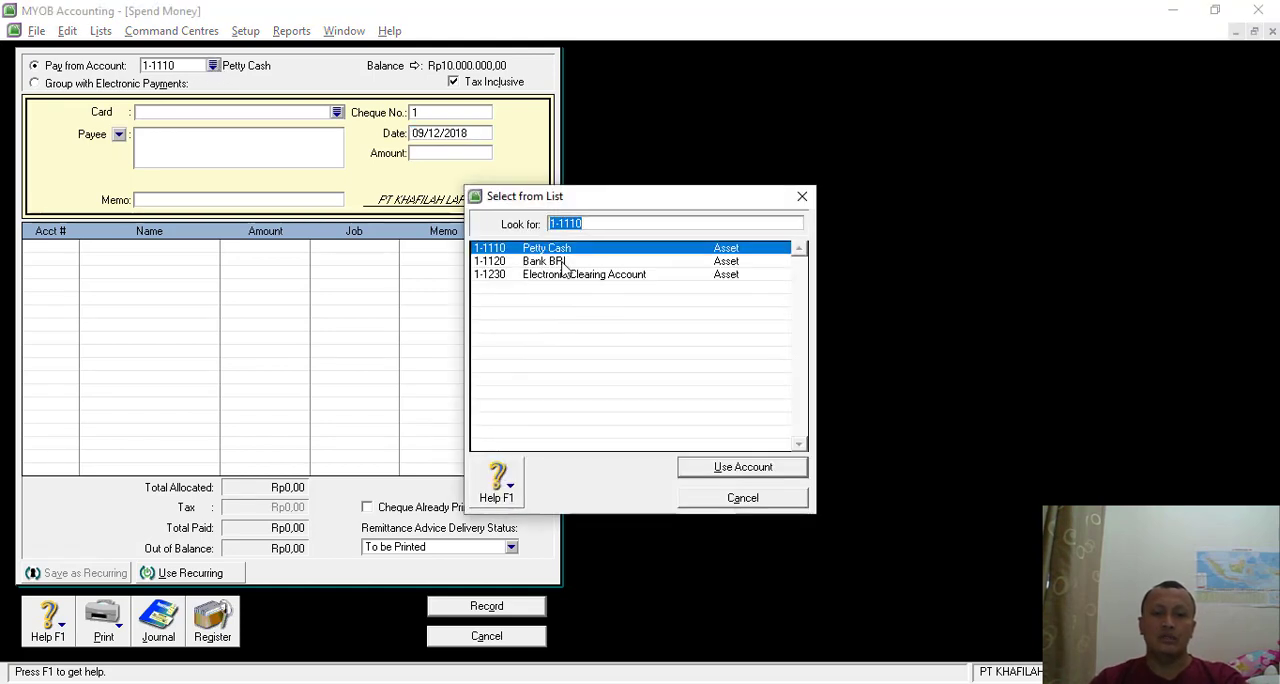
left_click(566, 261)
double_click(563, 261)
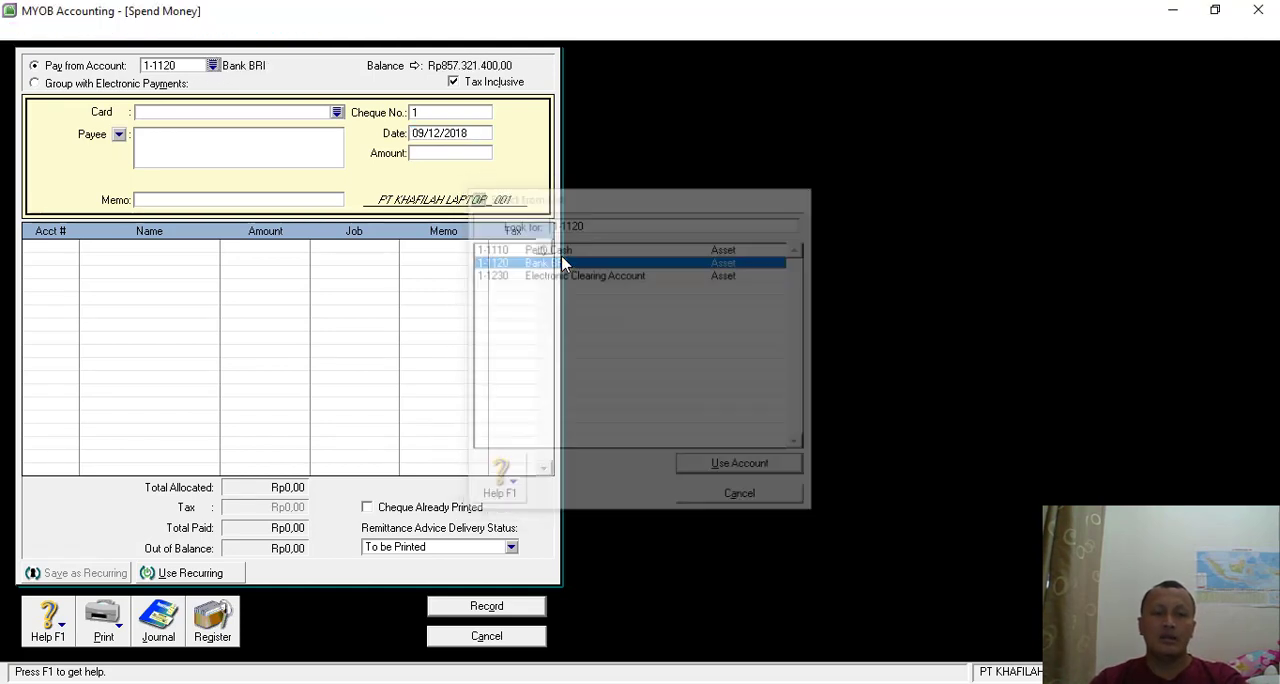
- Set the payment's cheque number to BKK-02 and its date to 08/12/2018
left_click(427, 114)
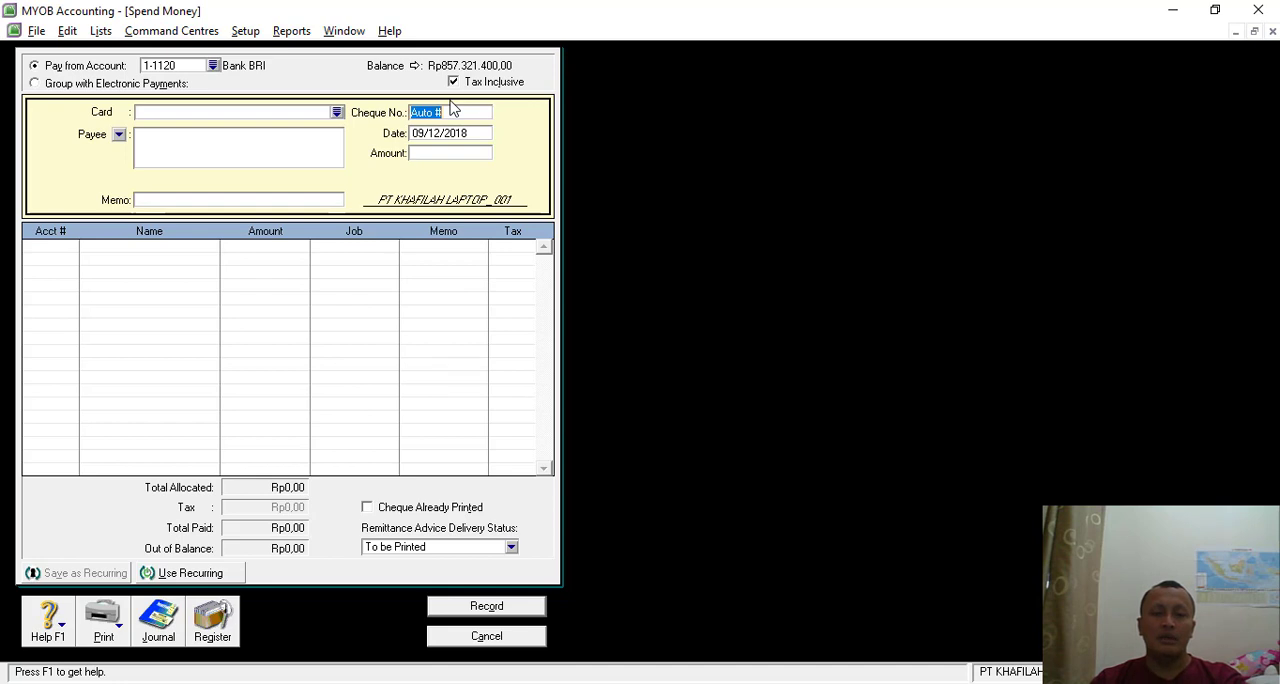
type("BKK-02")
key("Tab")
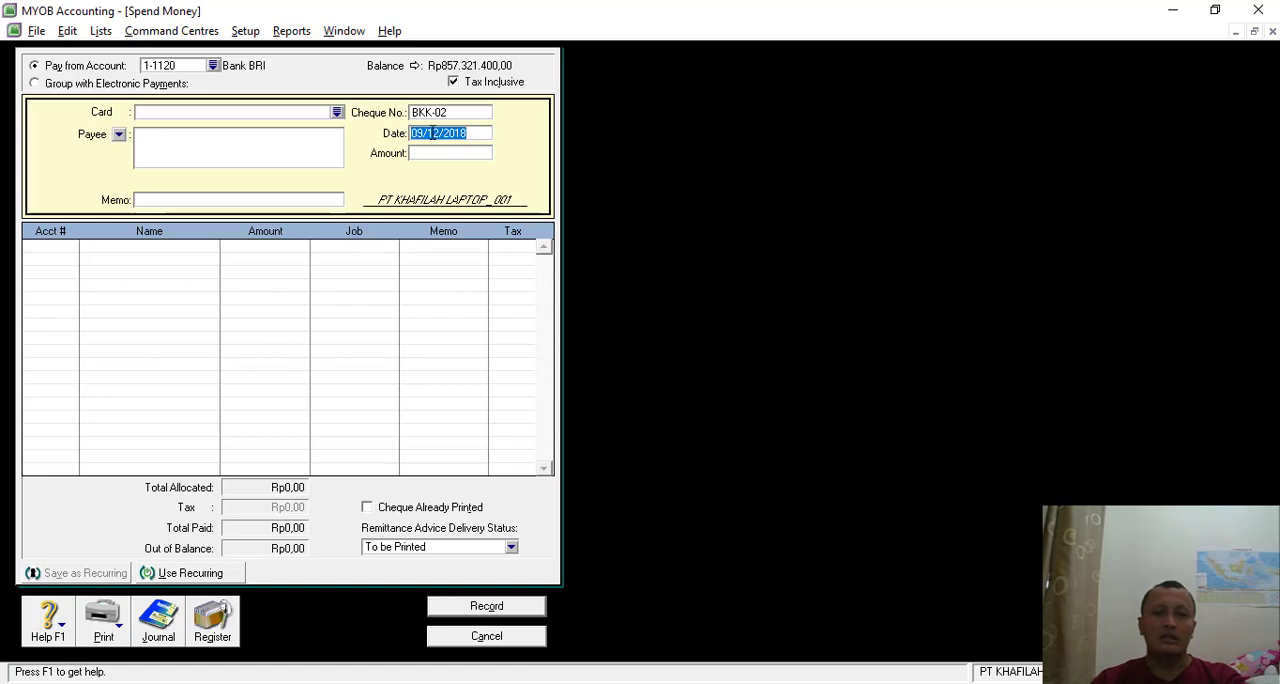
left_click(422, 132)
key("BackSpace")
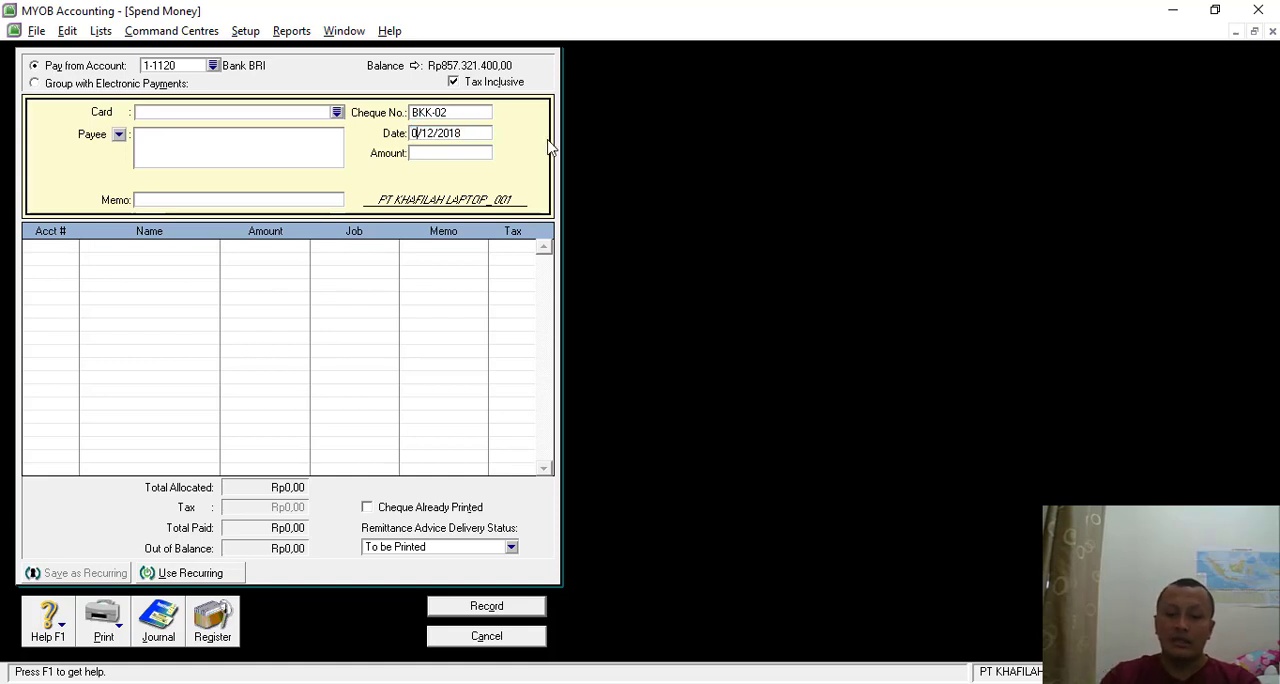
type("8")
- Set the payment amount to Rp25.000.000
left_click(459, 153)
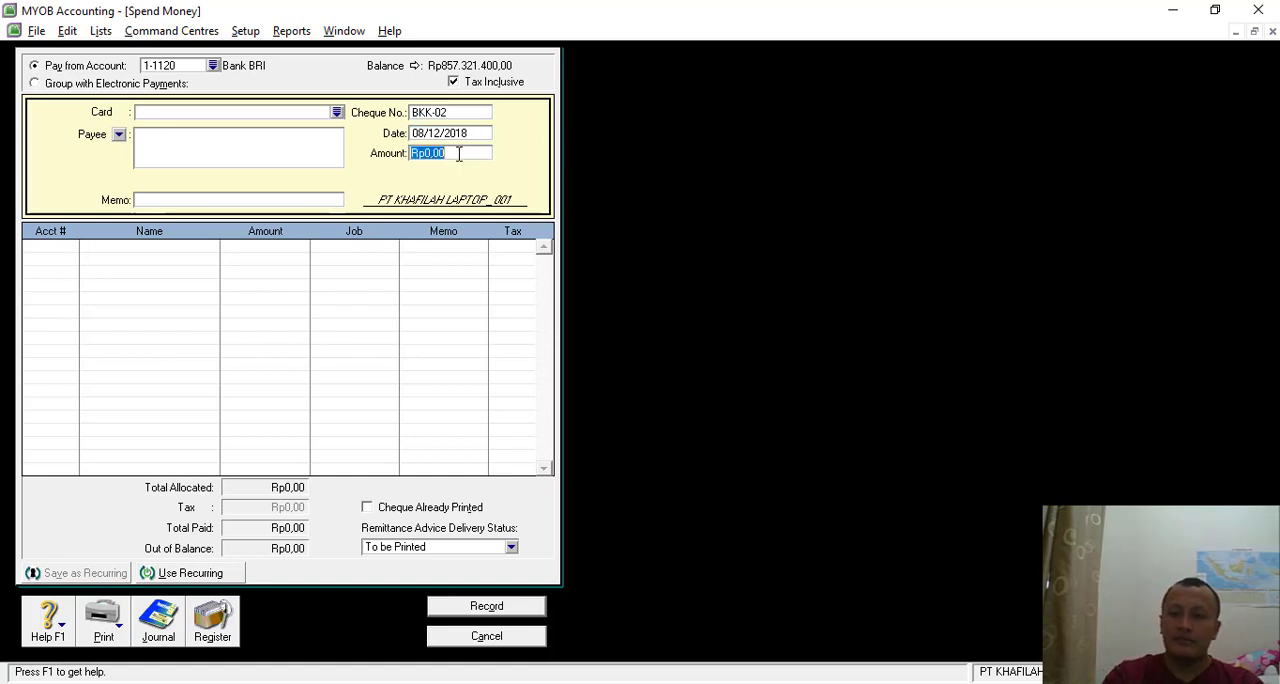
type("250")
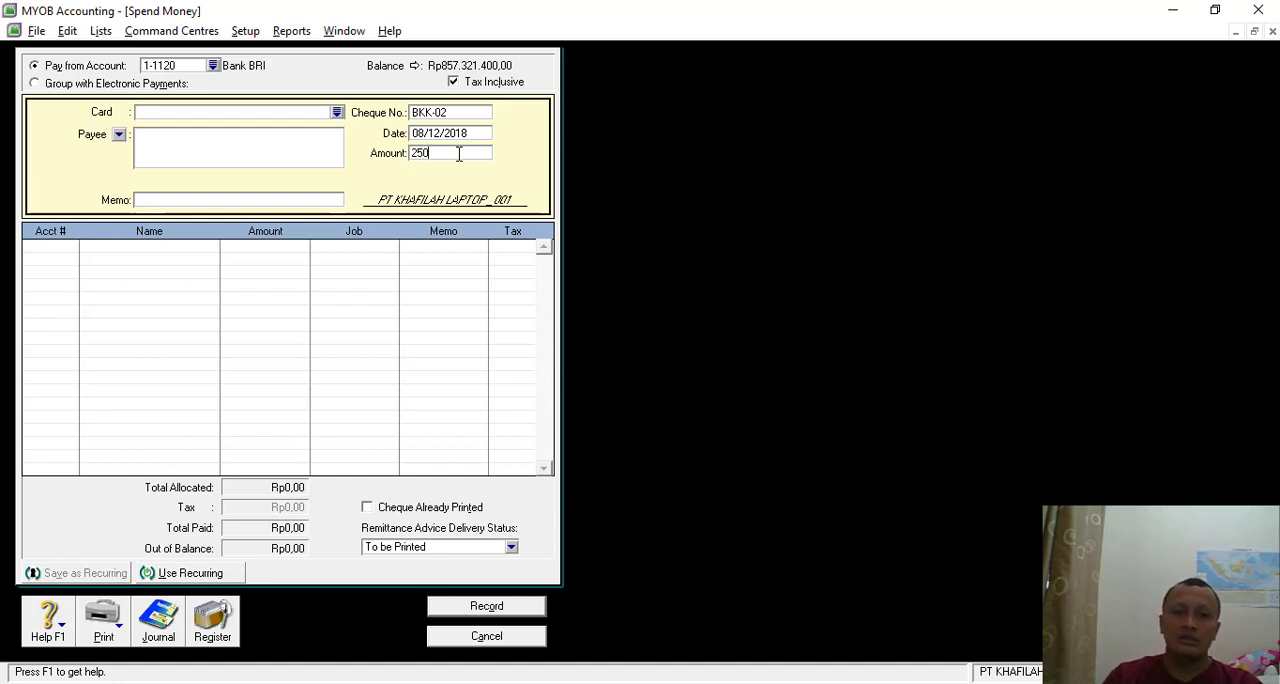
type("00000")
key("Tab")
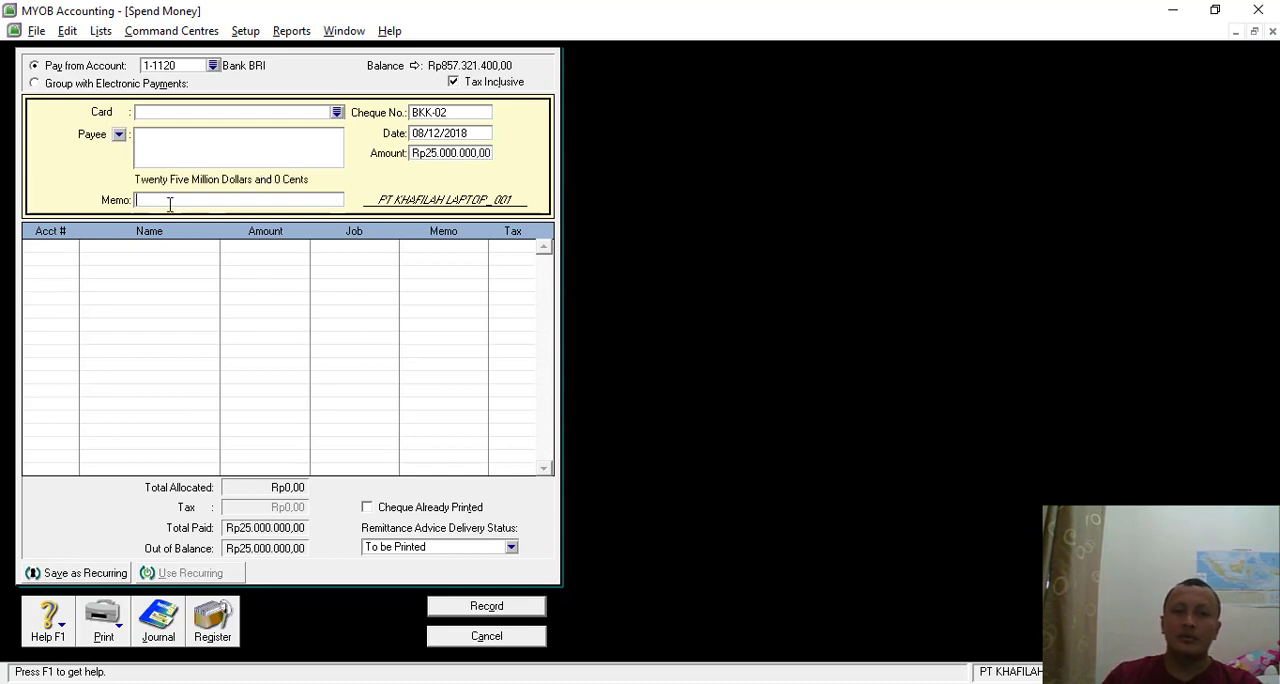
- Enter the payment memo "Pembelian Kendaraan Motor kepada Astra Sahari"
type("Pembel")
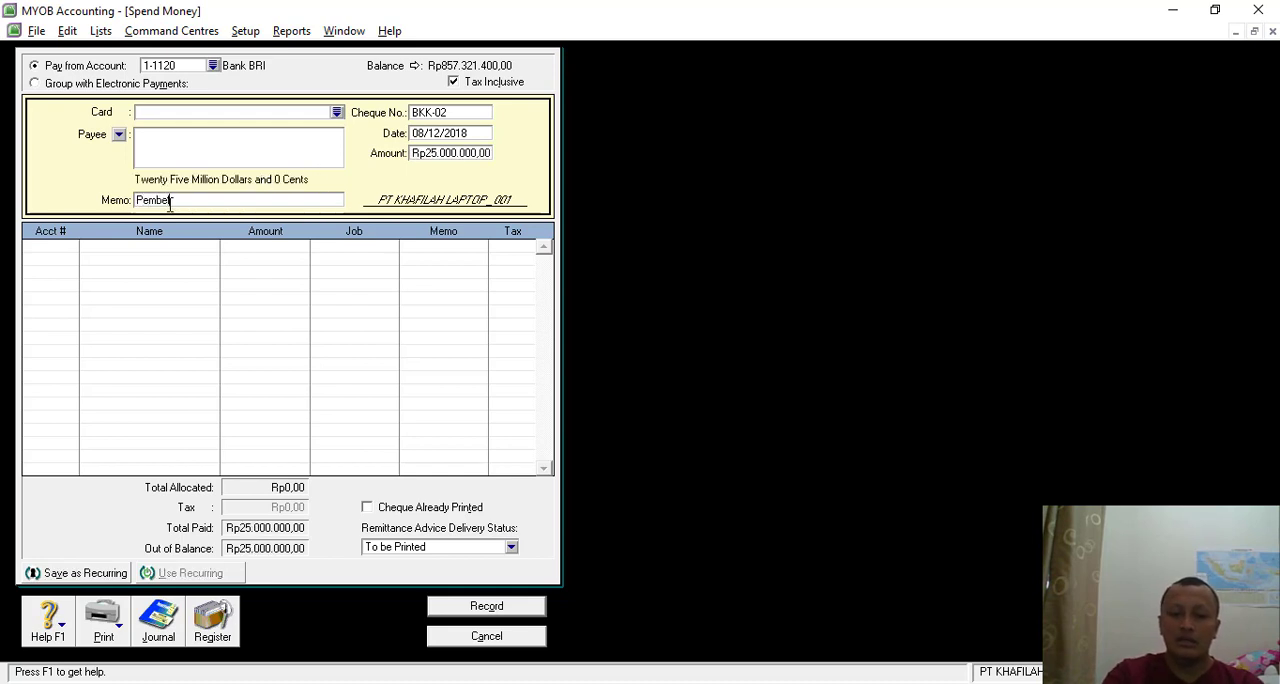
type("ian Kendaraan Mo")
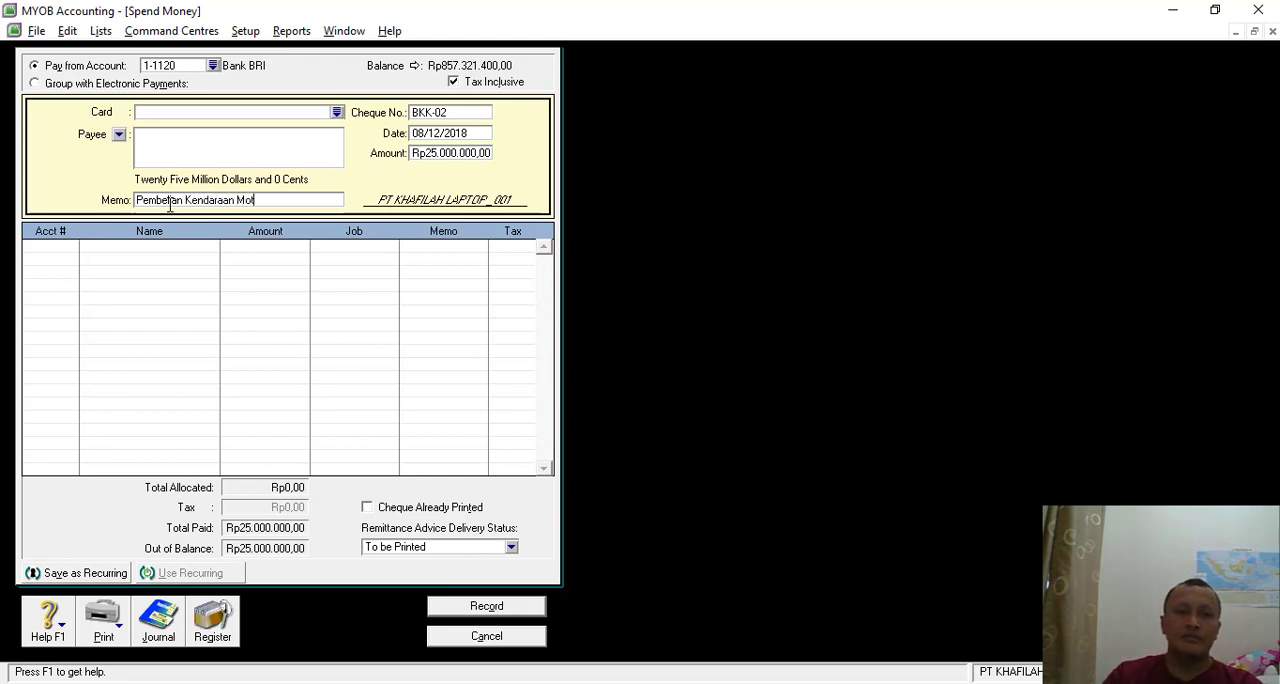
type("tor kepada As")
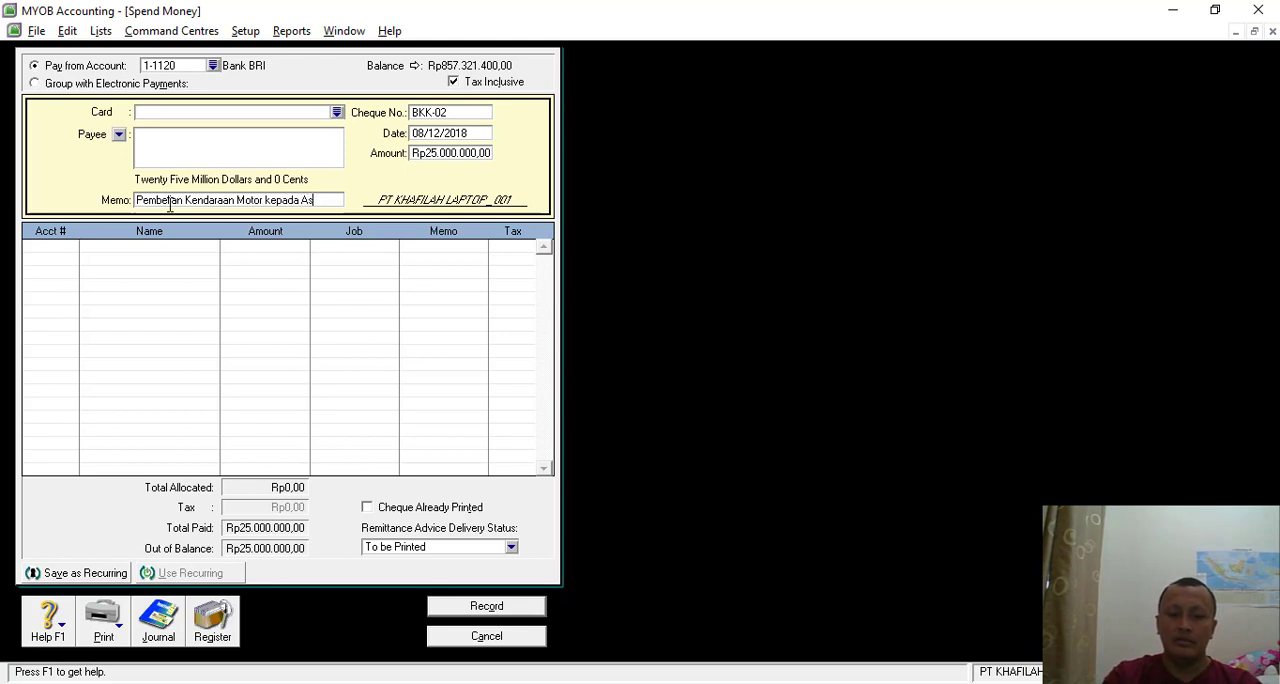
type("tra Sahari")
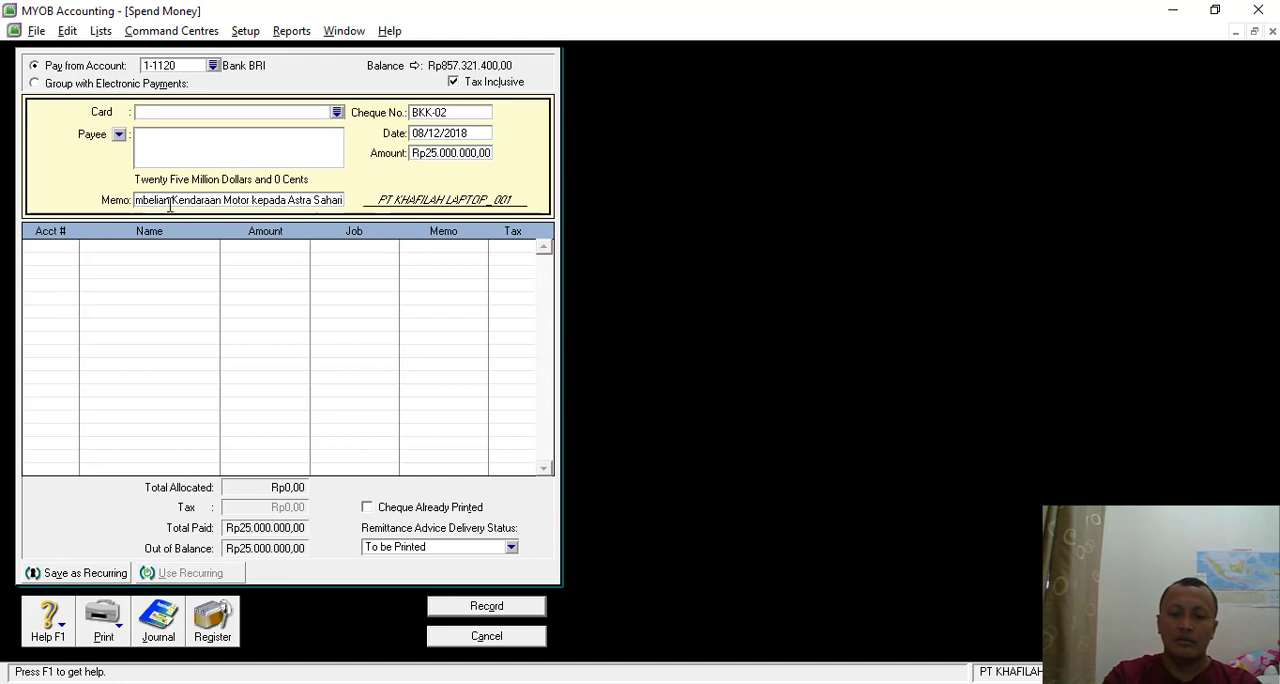
- Allocate the payment to account 1-2310 Vehicle
left_click(55, 250)
left_click(72, 247)
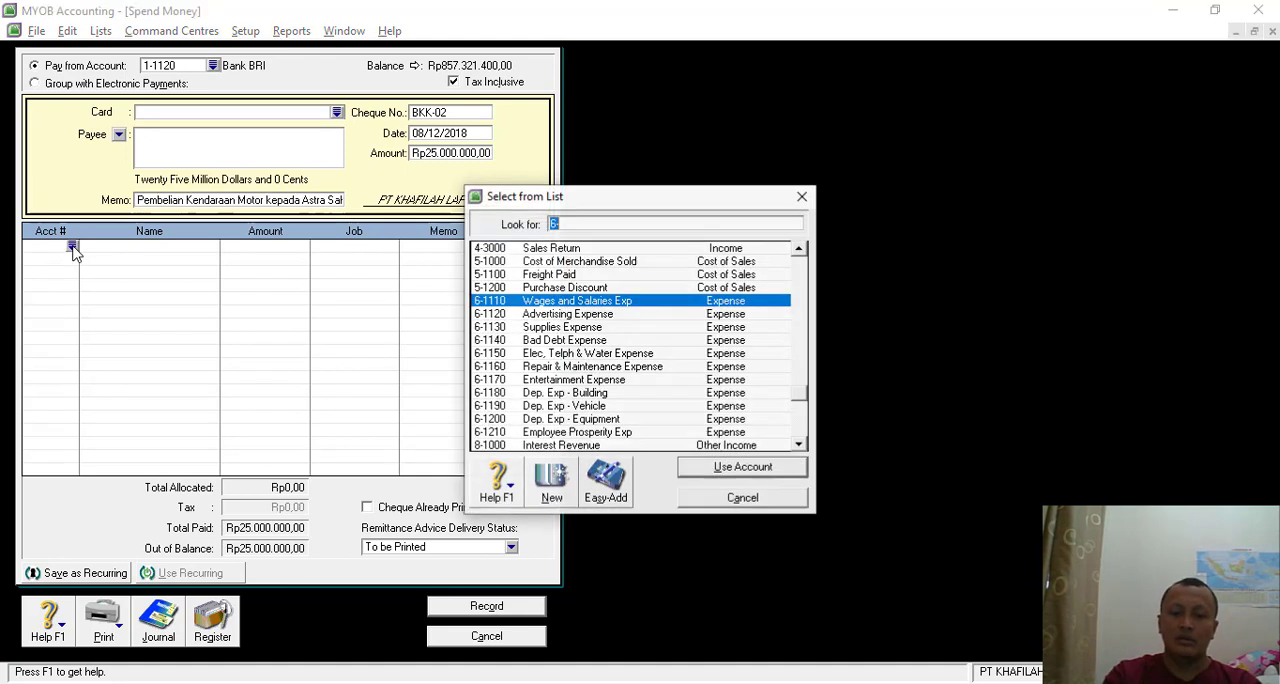
type("1")
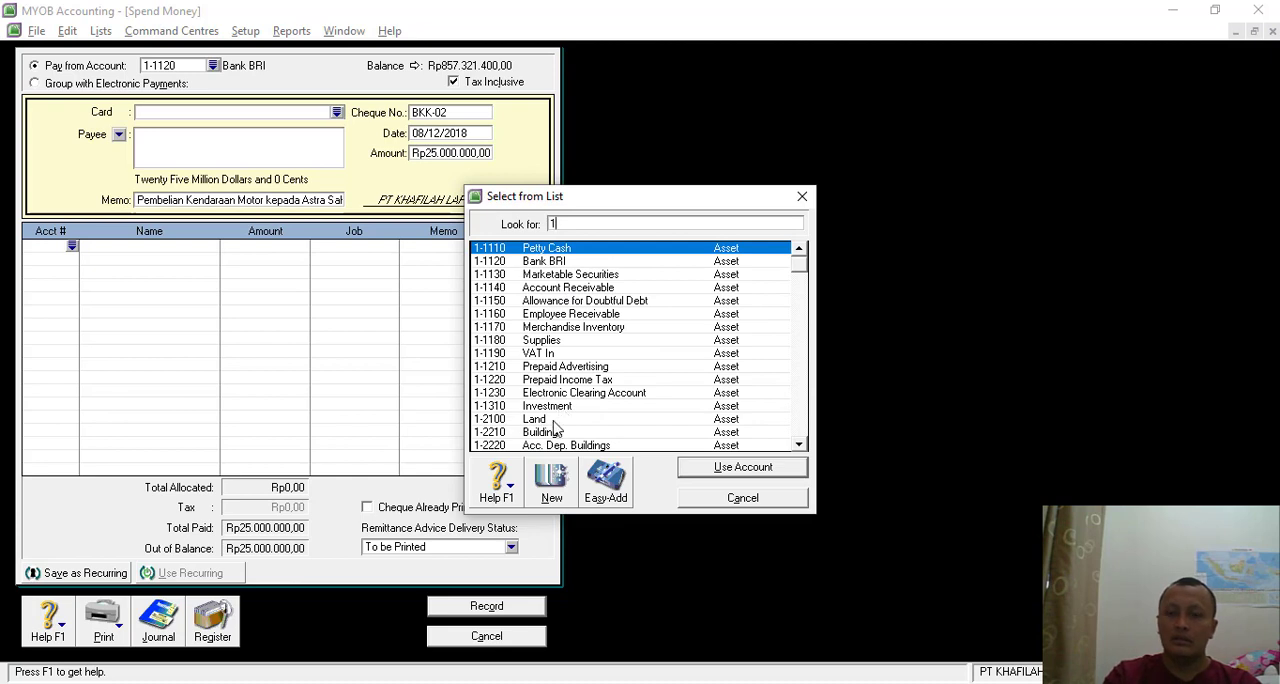
scroll(566, 380, "down", 1)
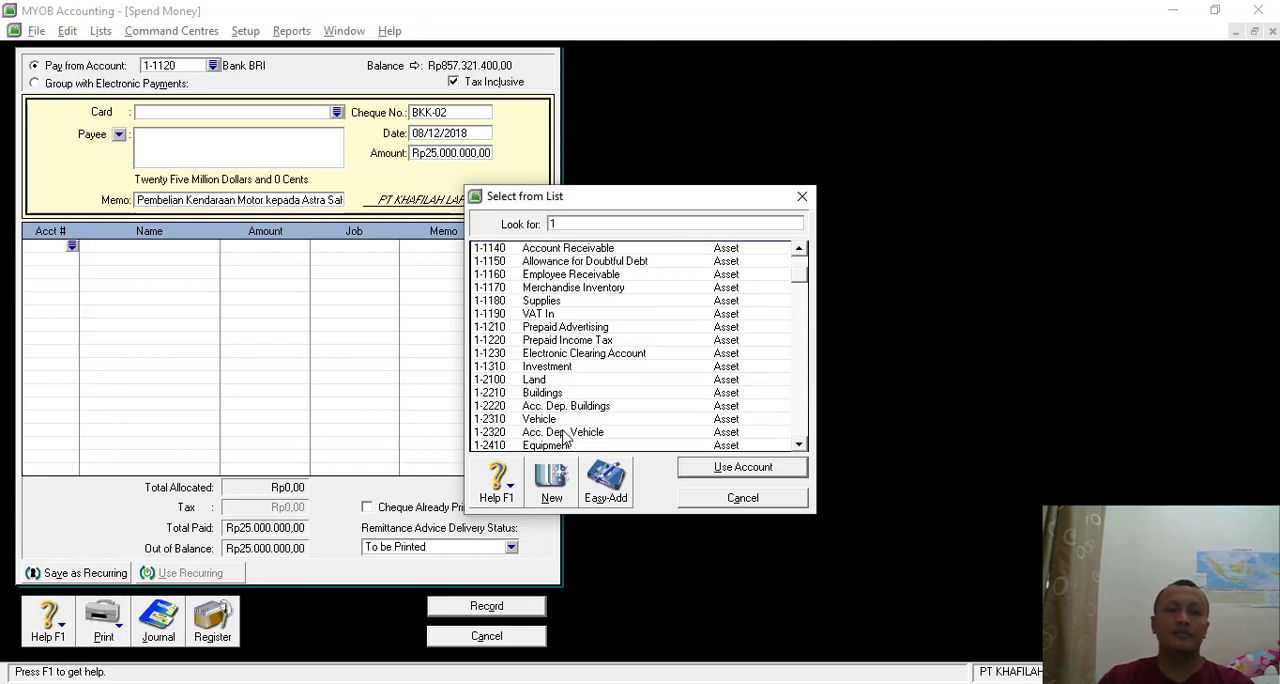
double_click(555, 420)
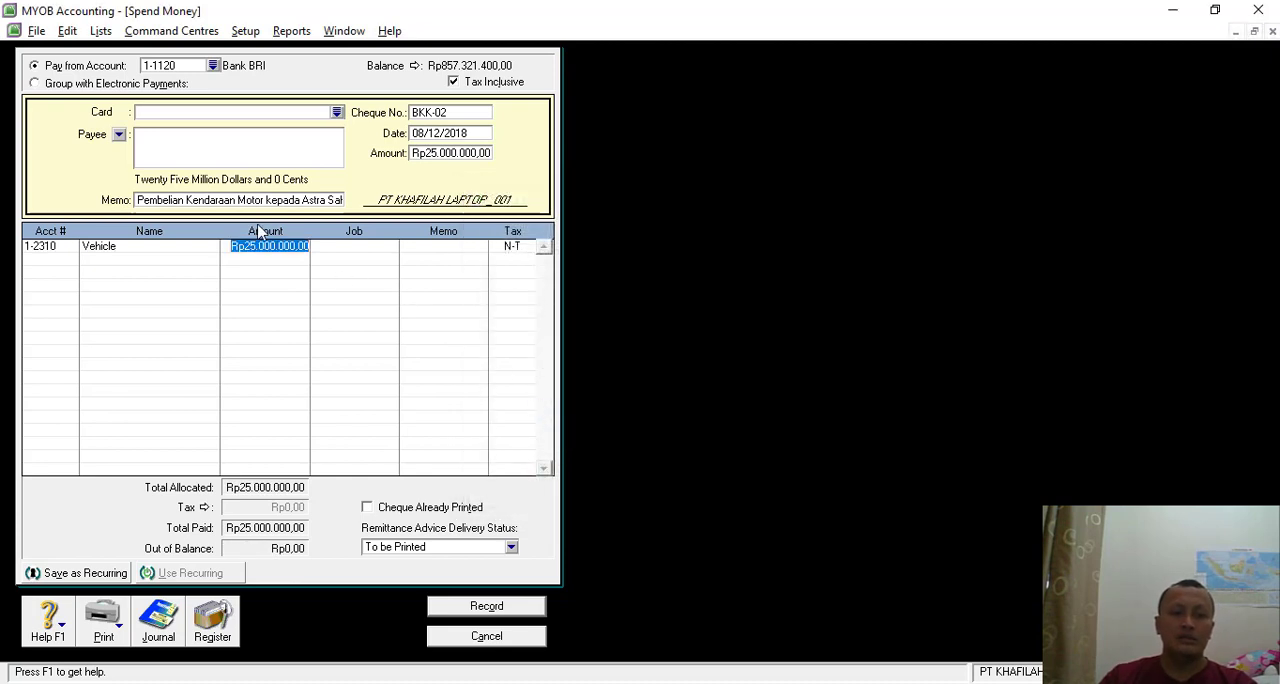
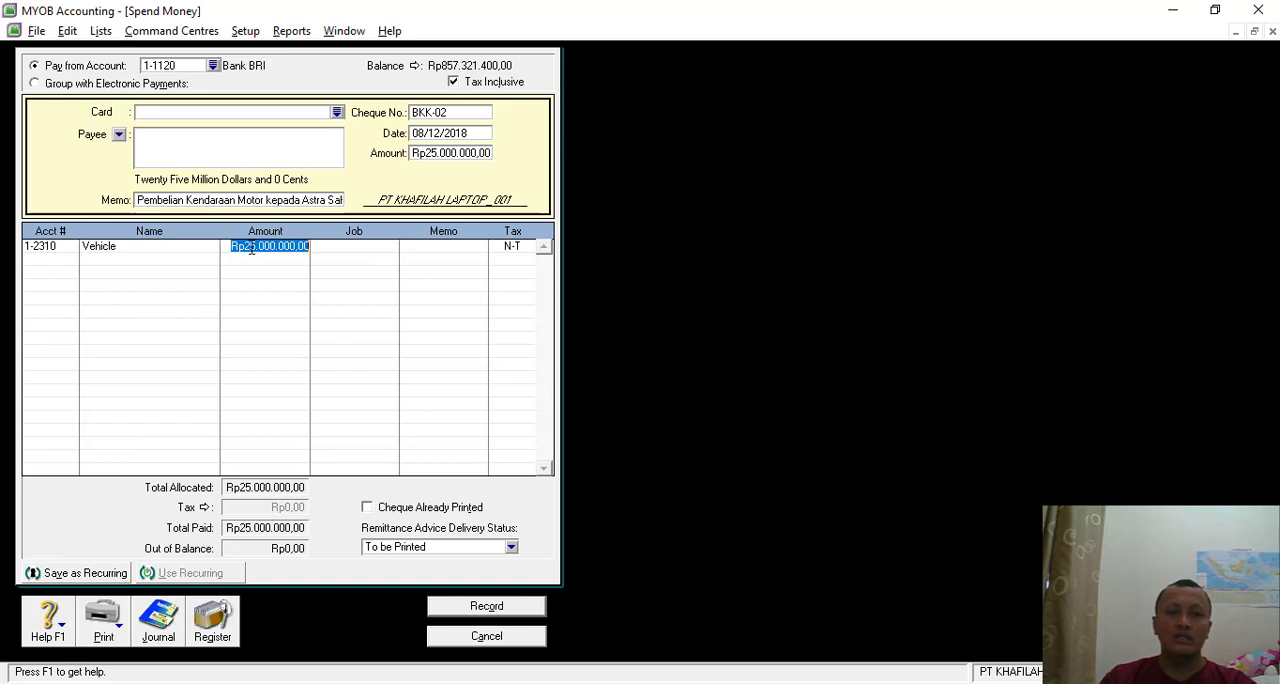
- Review the recap of the motorcycle purchase payment's journal entry and record the payment
key("ctrl+r")
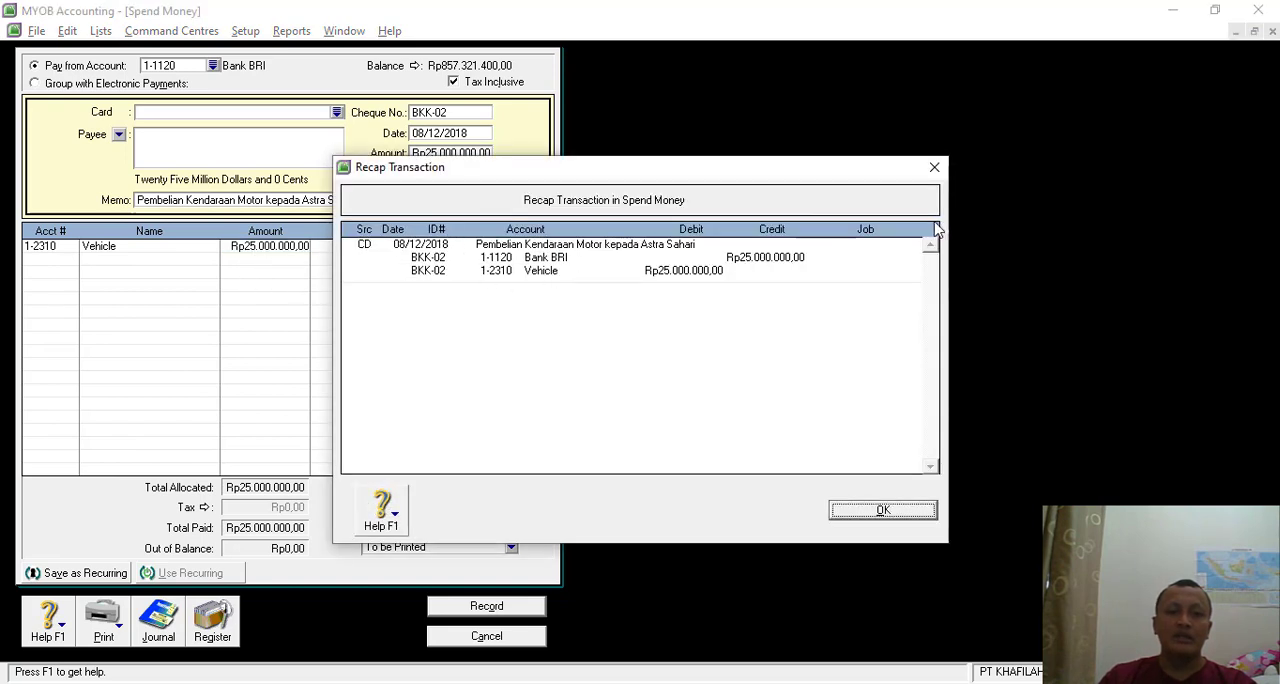
left_click(882, 511)
left_click(485, 608)
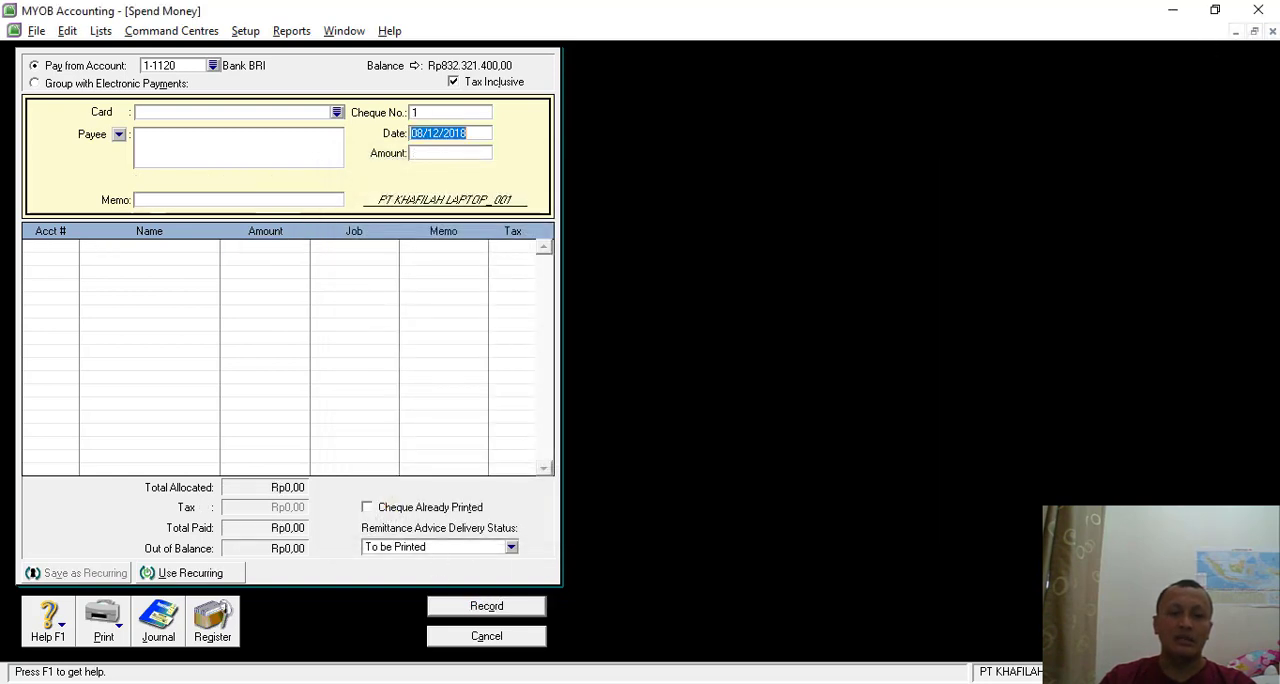
- Check Transaksi 10 in the exercise PDF in Nitro Pro and set the new MYOB payment's cheque number to BKK-03
key("alt+Tab")
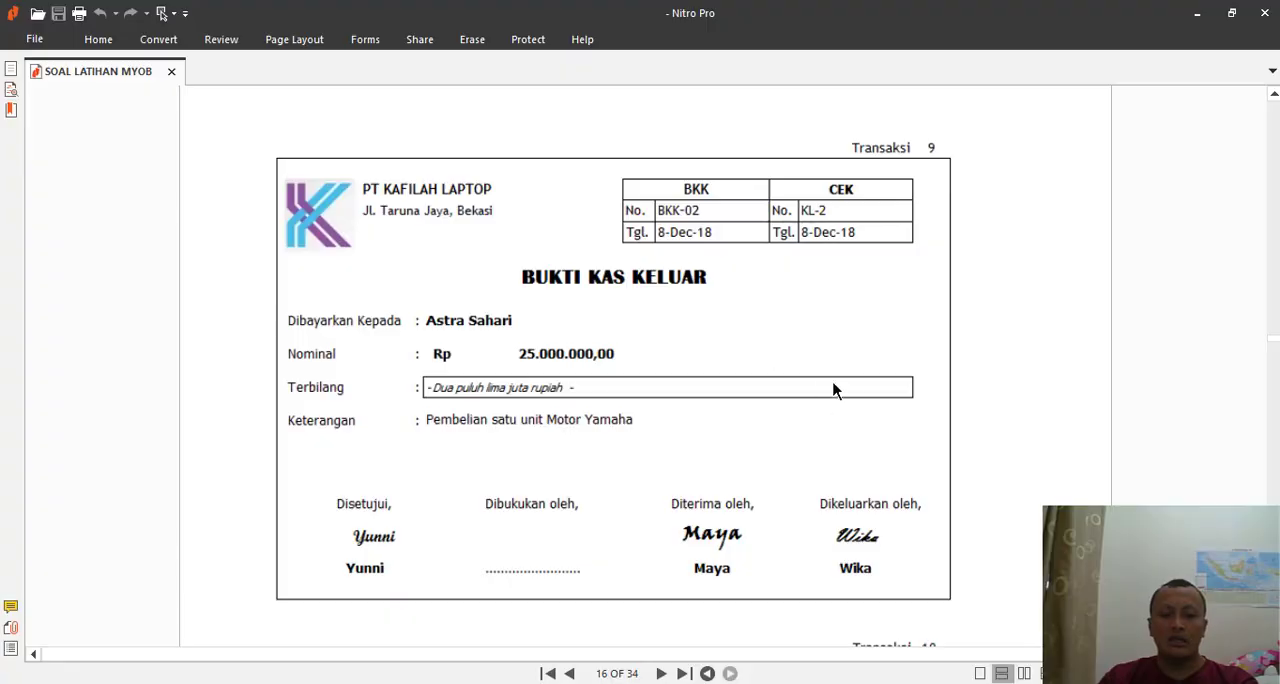
scroll(746, 427, "down", 5)
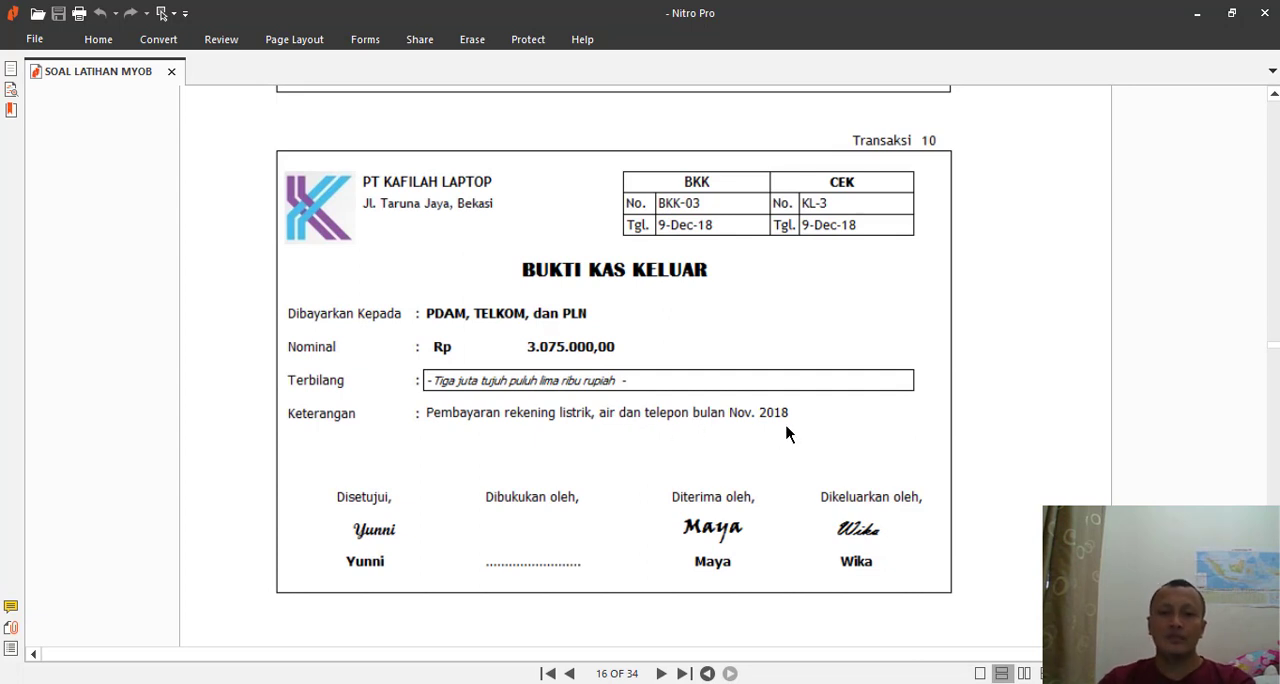
key("alt+Tab")
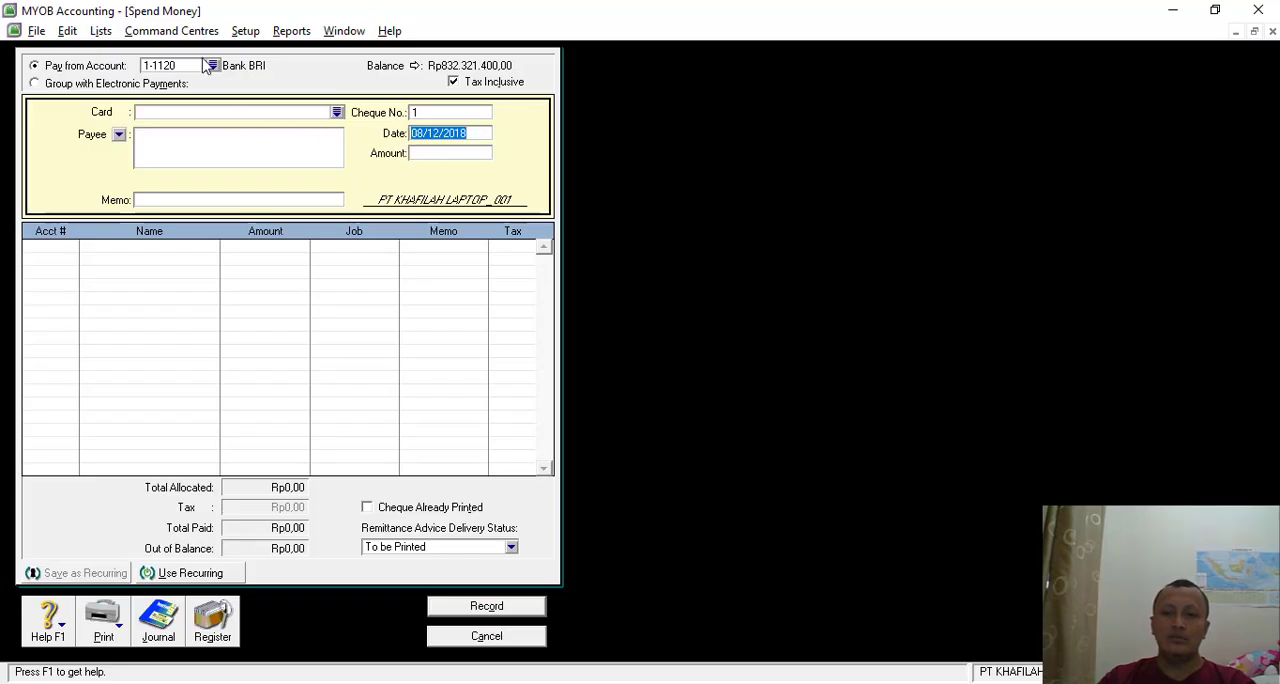
left_click(427, 113)
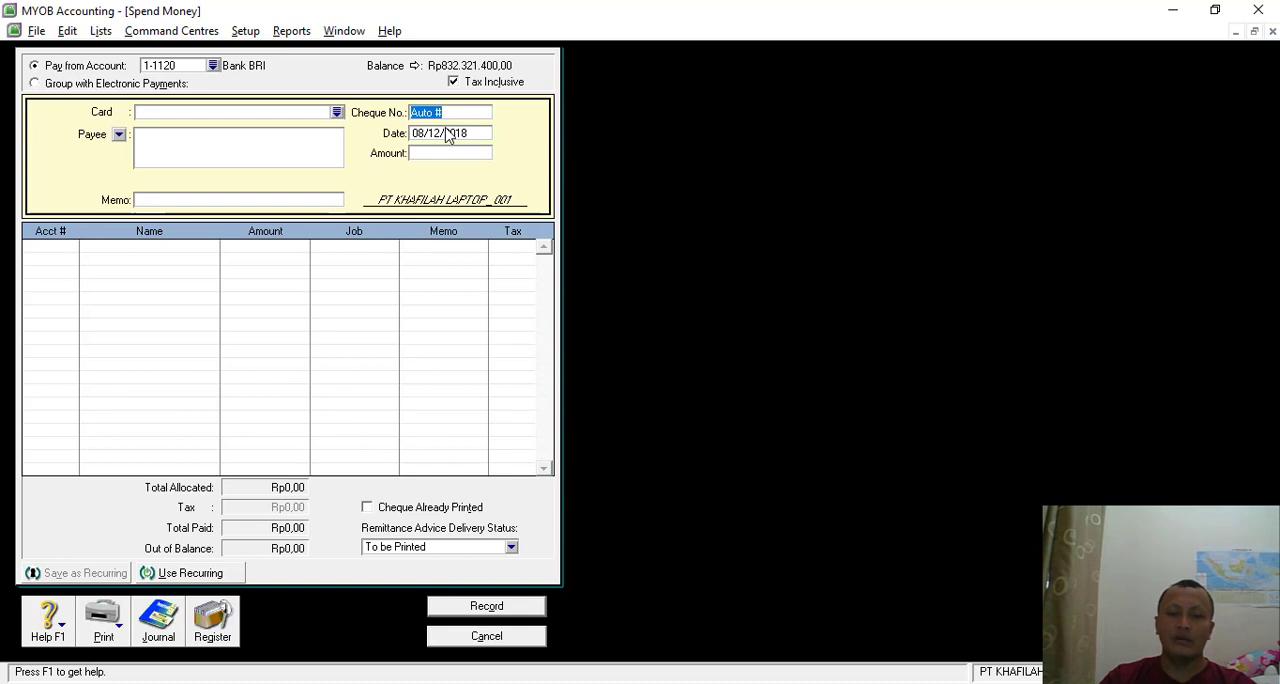
type("b")
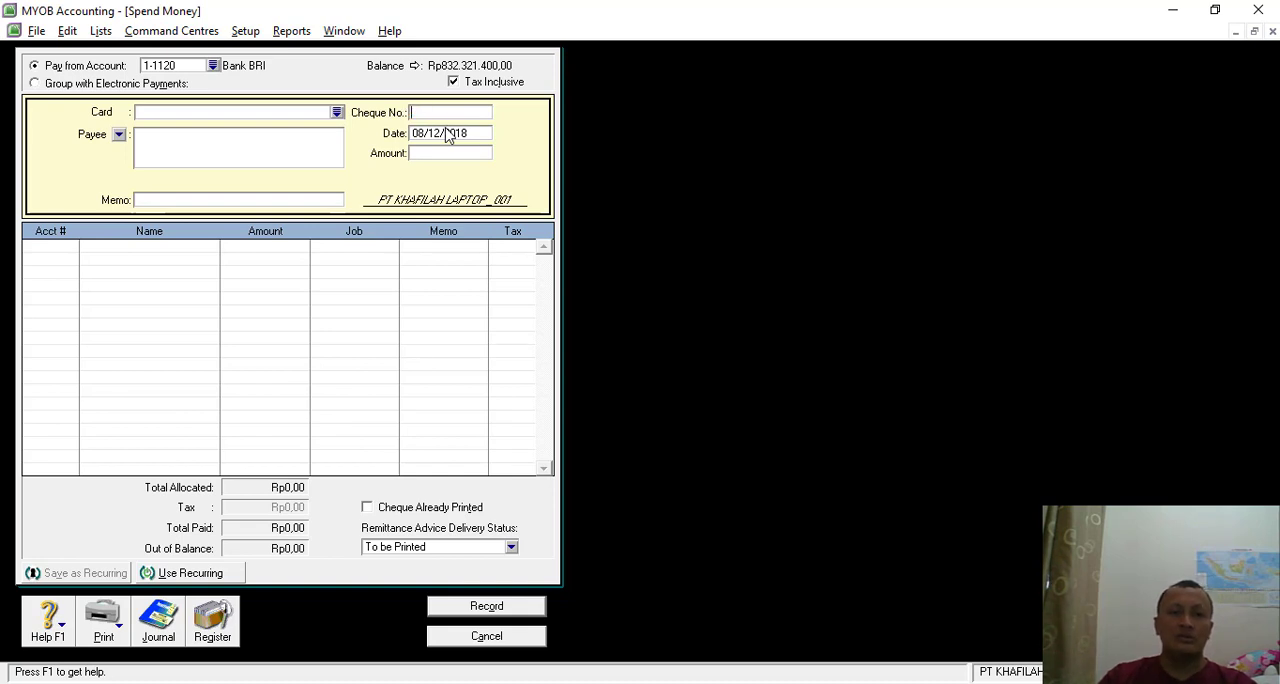
type("BKK-03")
key("Tab")
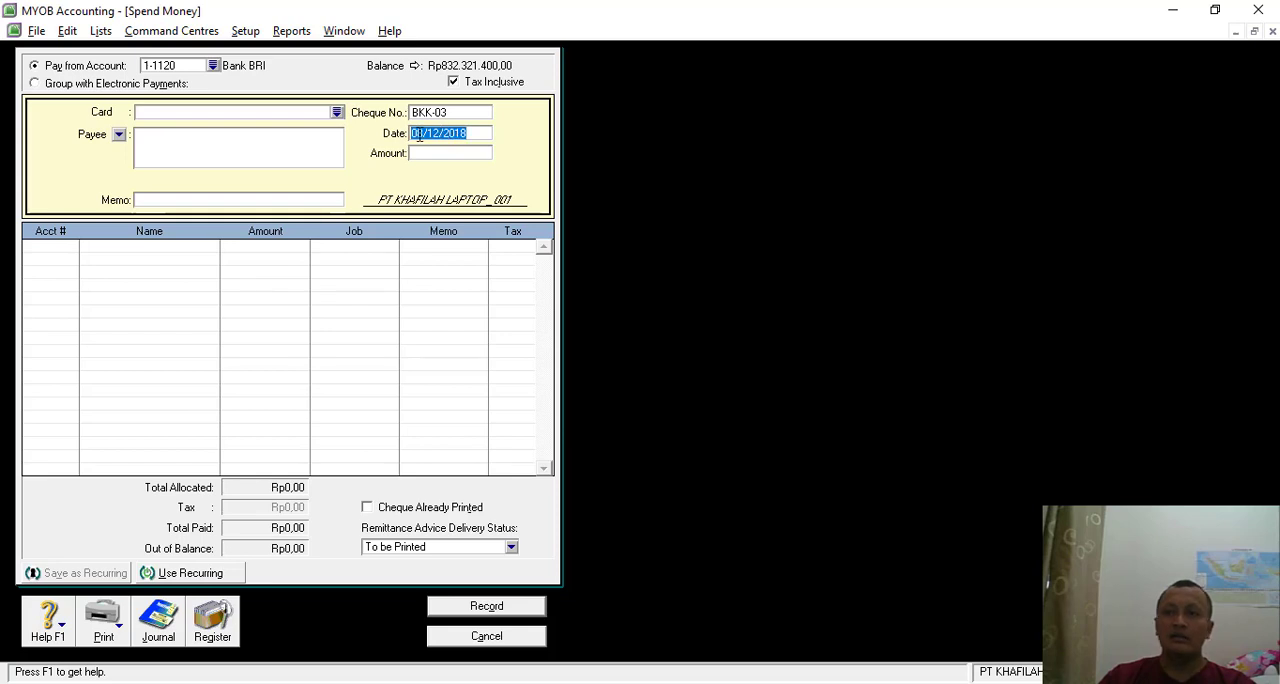
- Set the payment date to 09/12/2018
left_click(424, 134)
key("BackSpace")
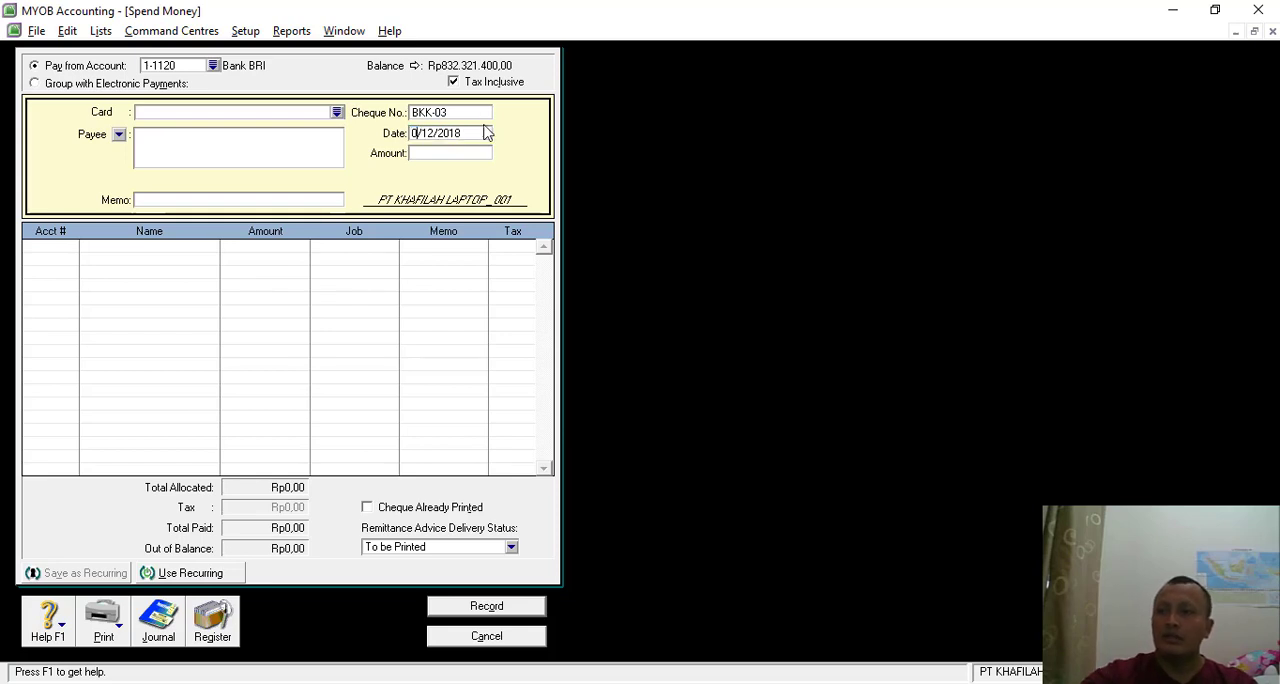
type("9")
key("Tab")
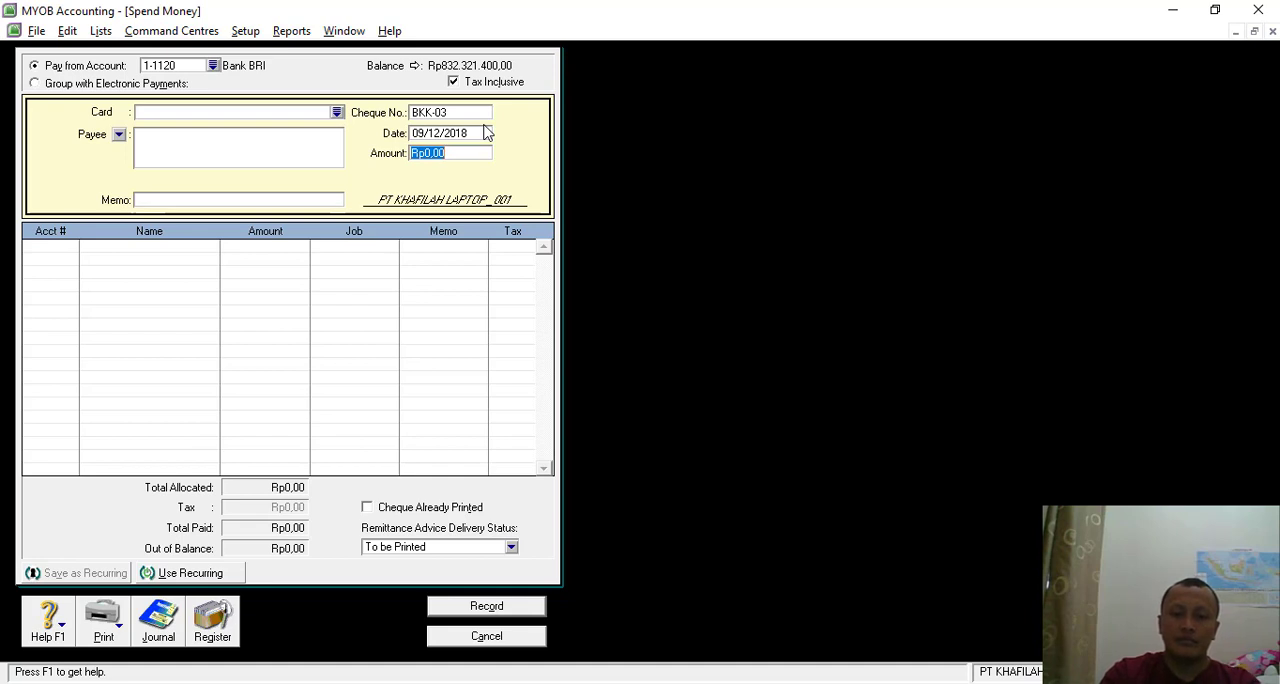
type("30")
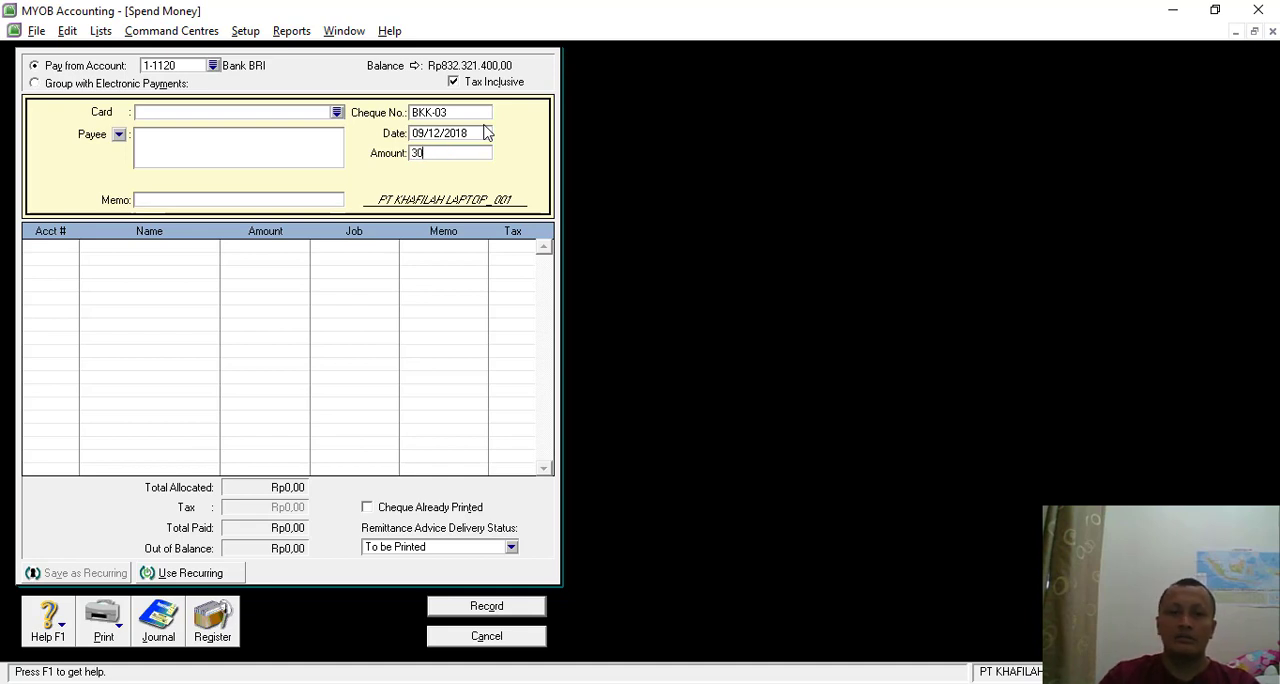
type(".75")
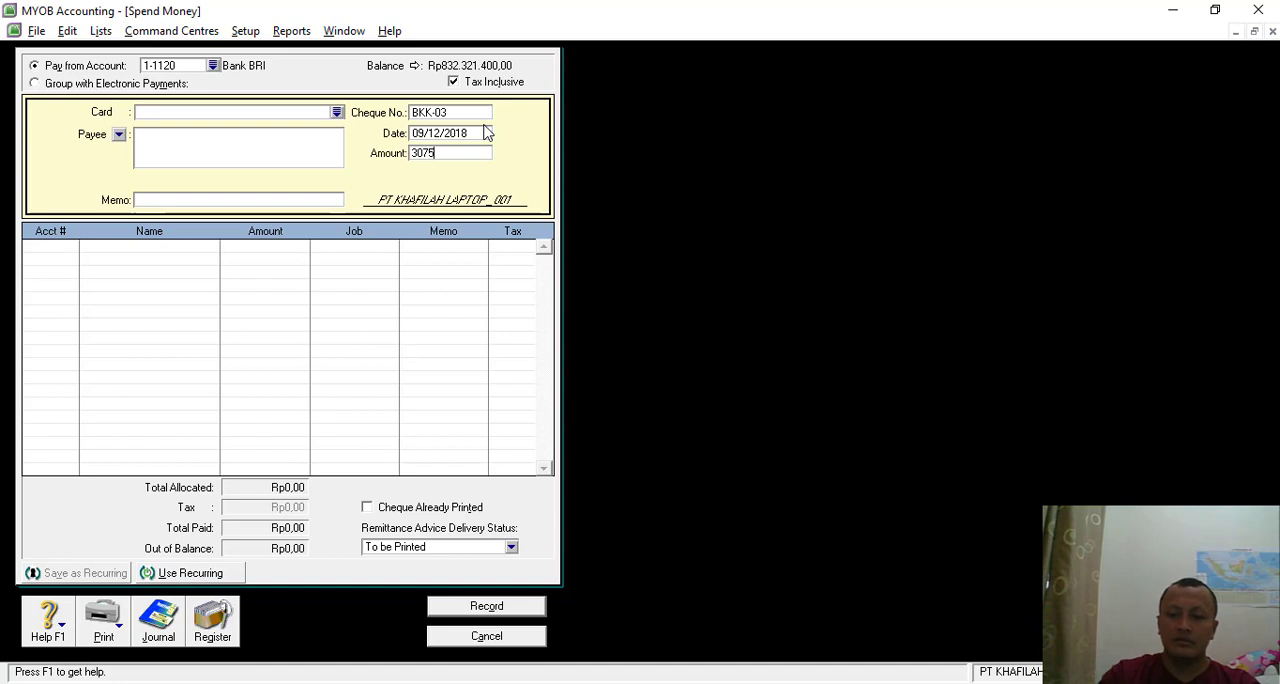
type("0.00")
type("0000")
key("Tab")
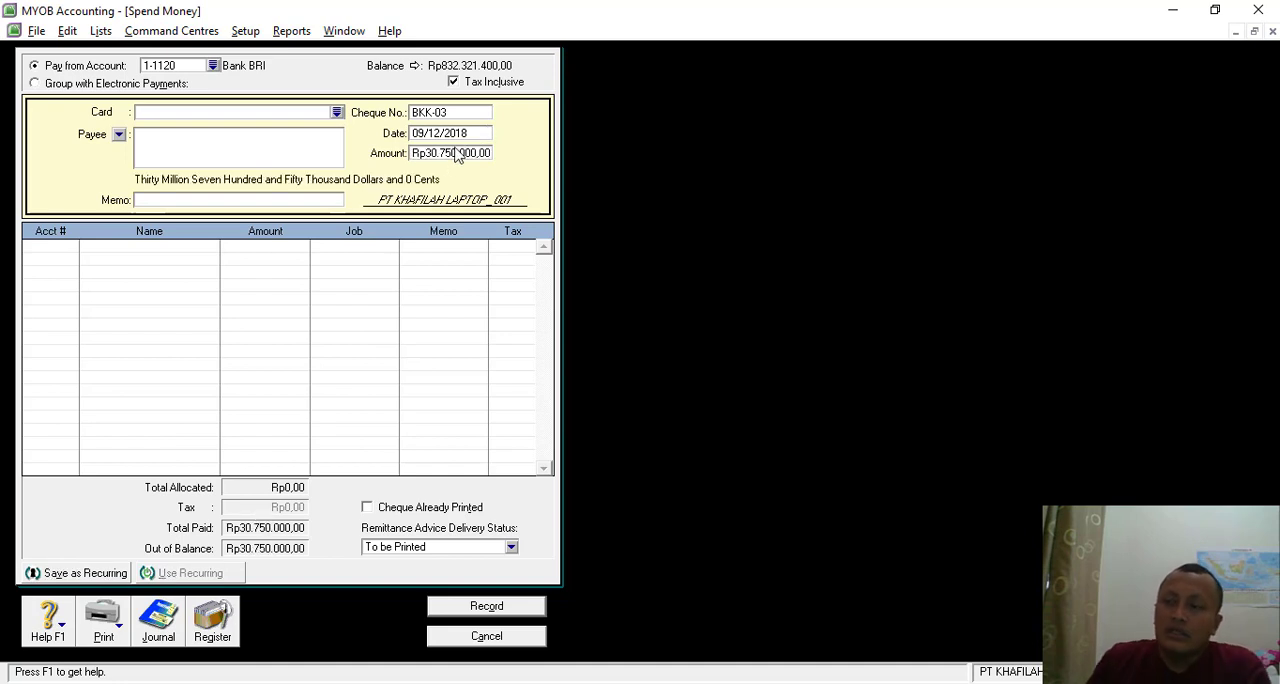
- Set the payment amount to Rp3.075.000
left_click(447, 154)
type("3.")
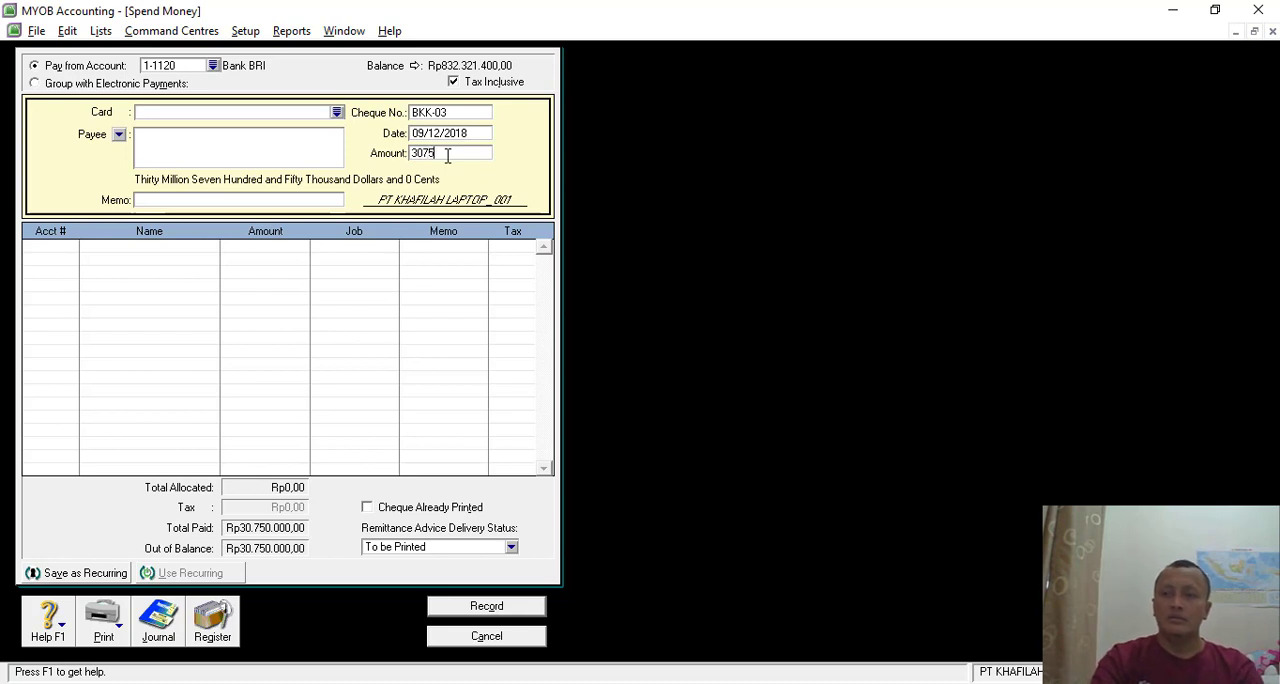
type("075.000")
key("Tab")
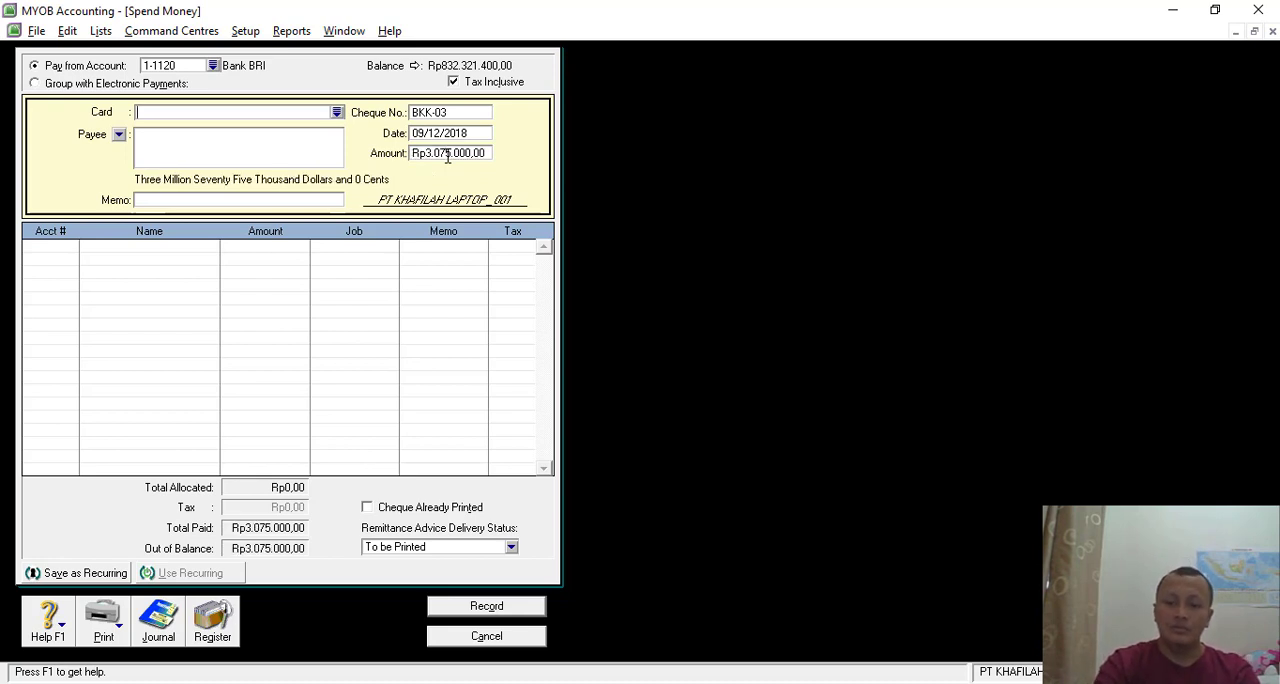
- Enter the payment memo "Pembayaran Rek. Listrik, Air dan Telpon Bulan Nov. 2018"
left_click(162, 204)
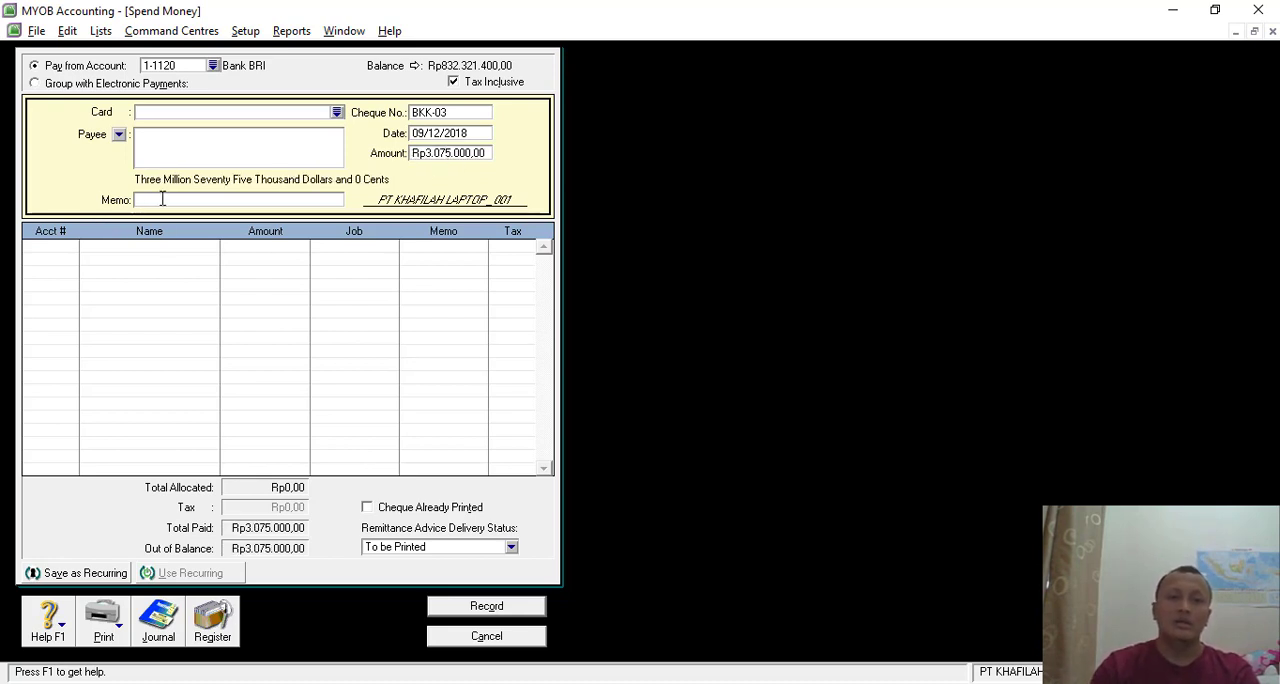
type("Pe")
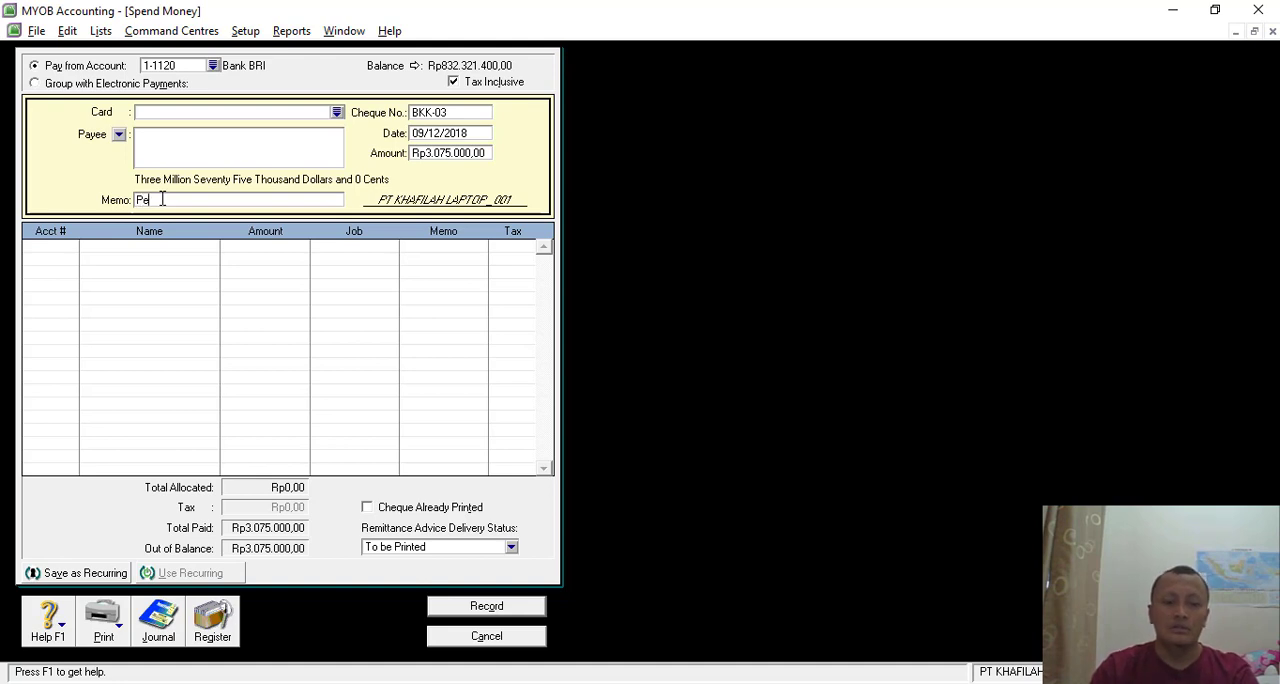
type("mbayaran")
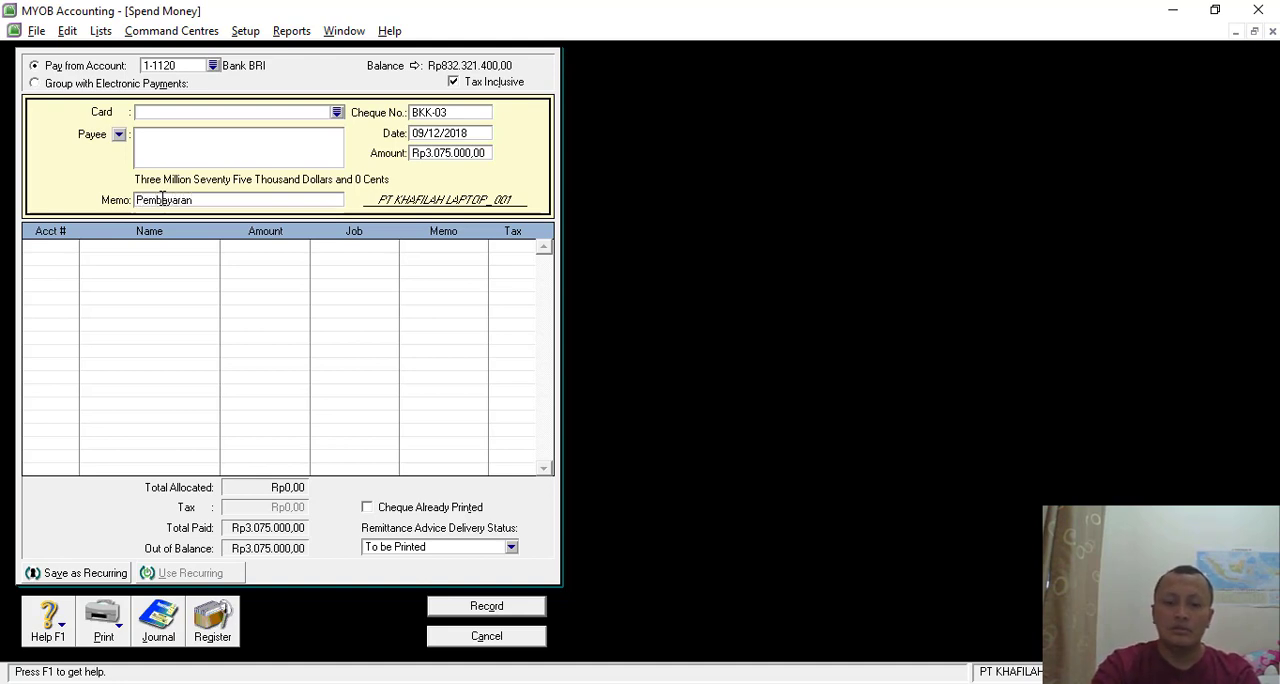
type(" Rek. Listrik, Air")
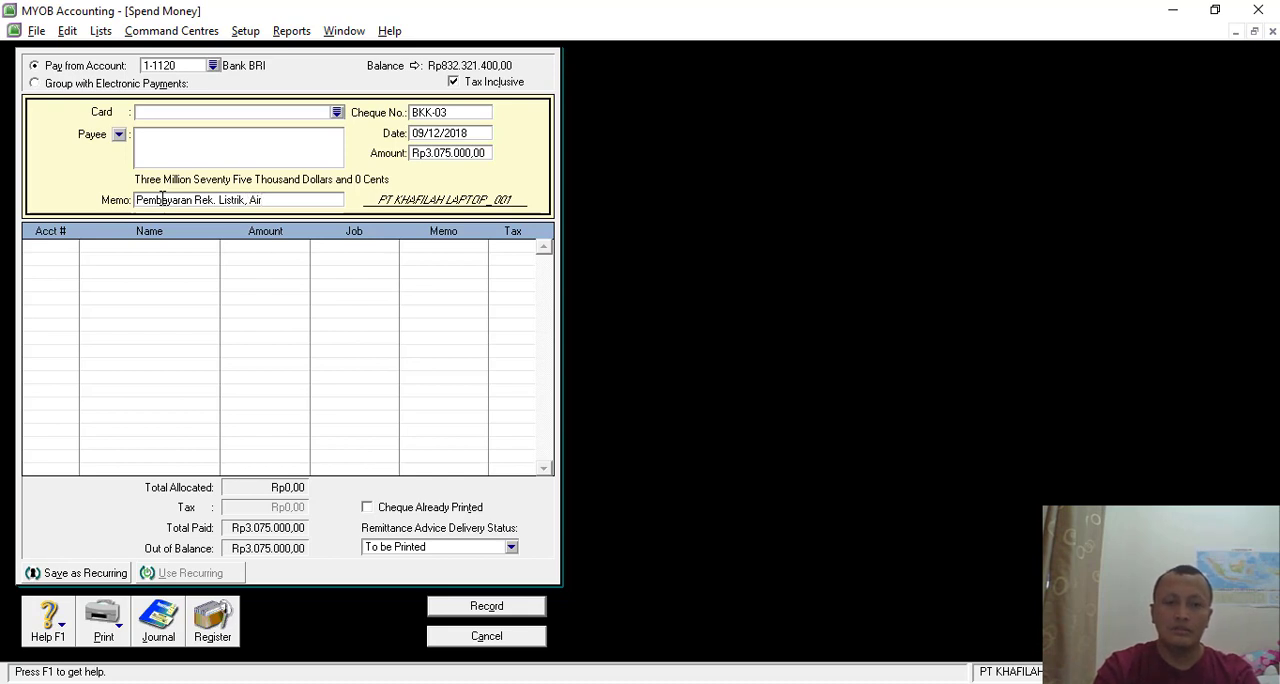
type("dan Telpon Bula")
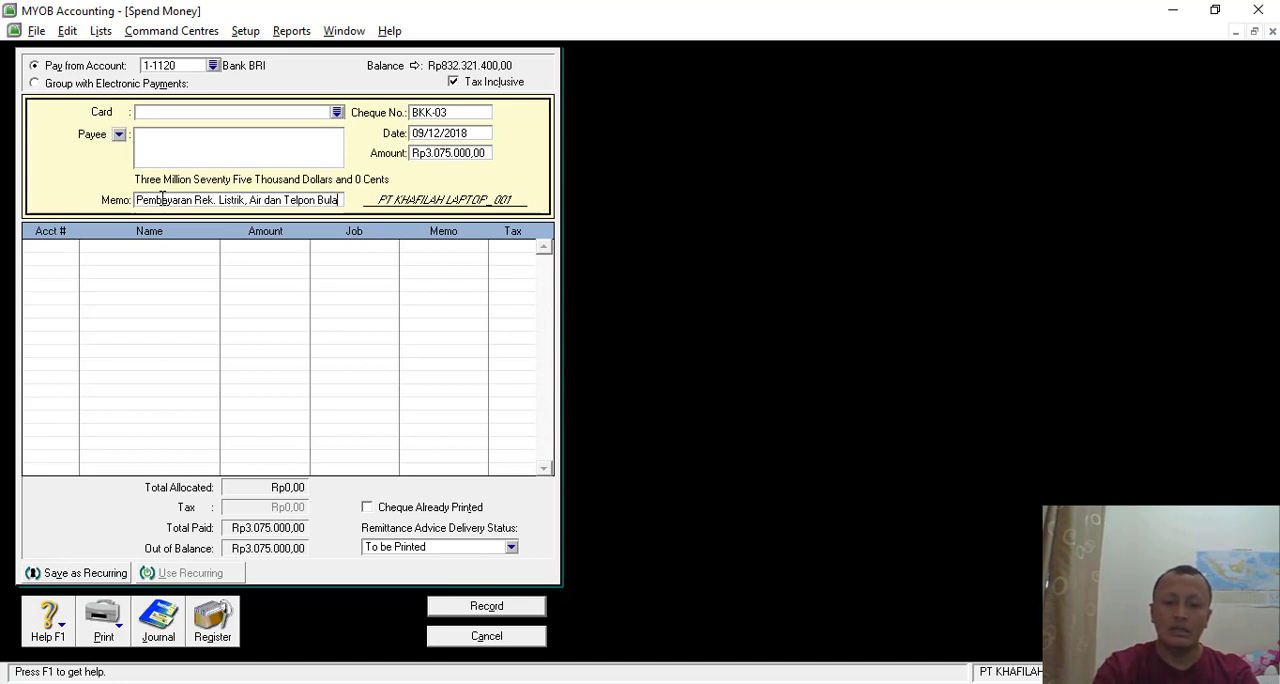
type("n N")
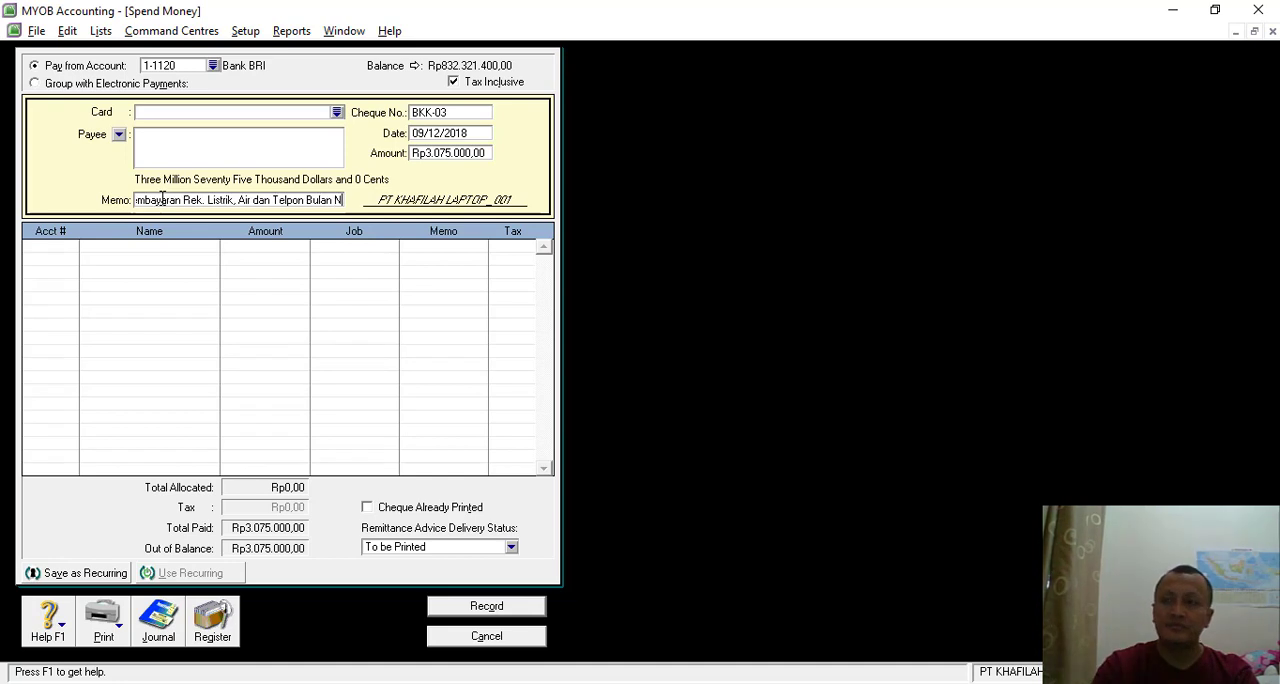
type("ov")
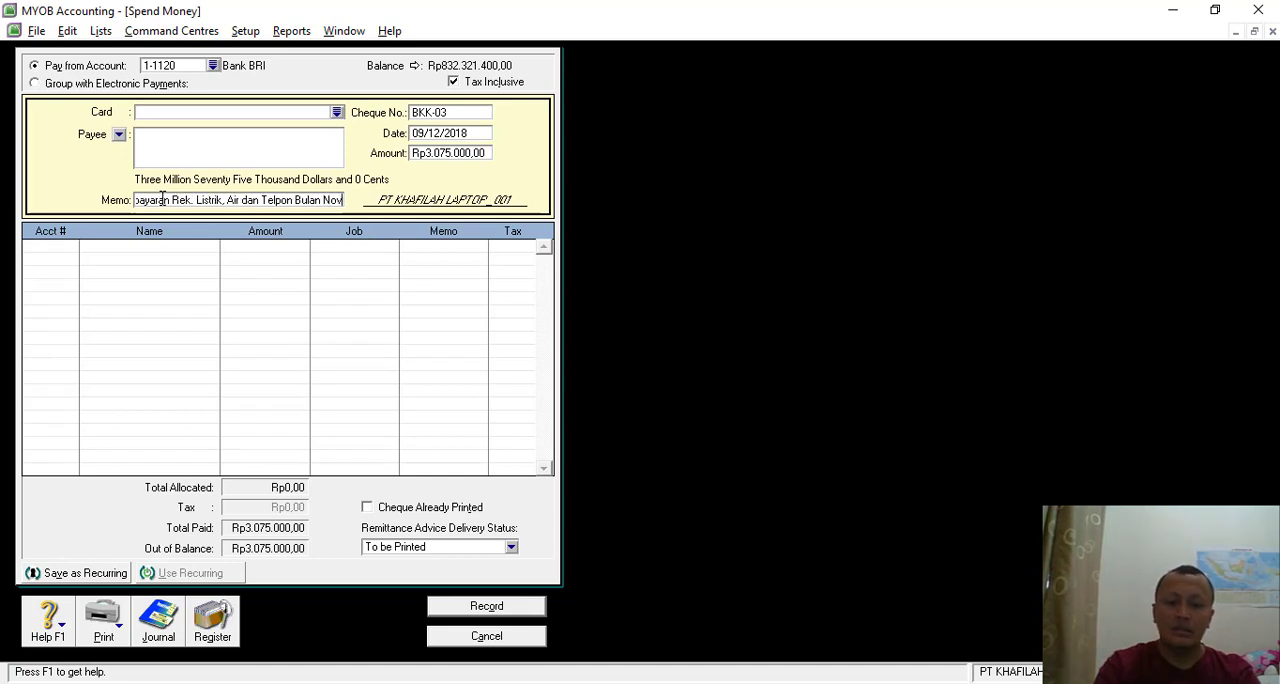
type(". 2018")
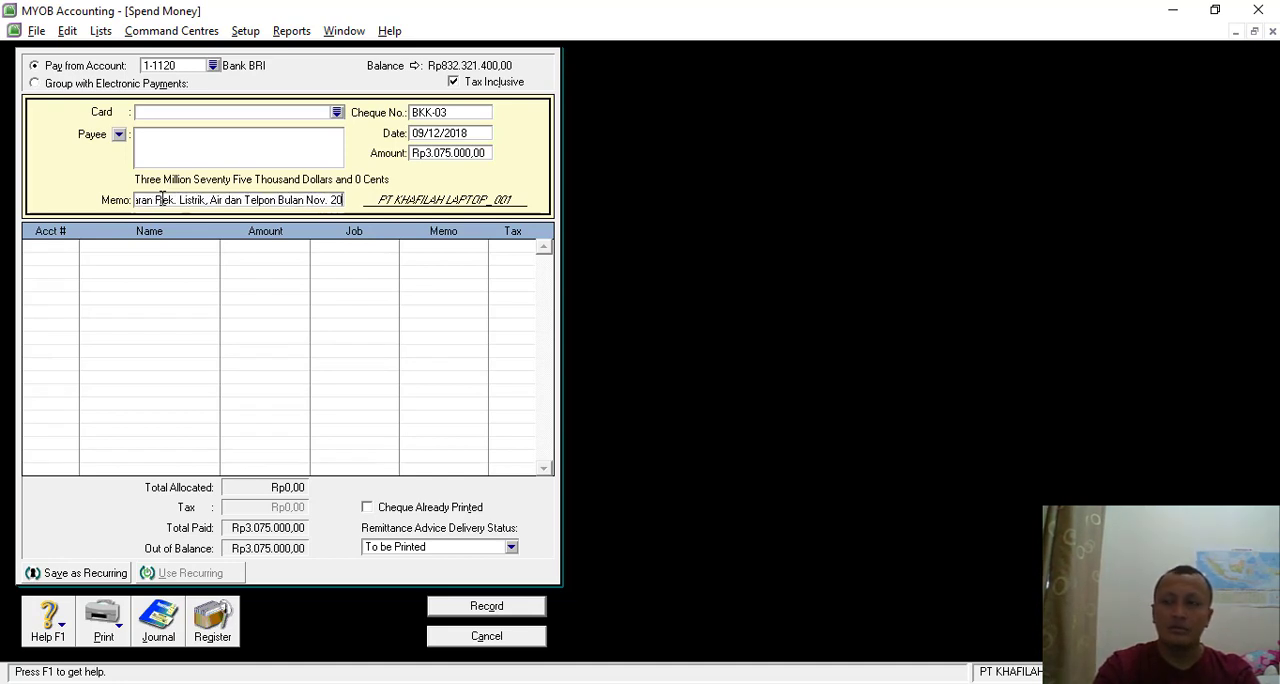
- Allocate the payment to account 2-1120 Elec, Telph & Water Payable, record it and leave the Spend Money form
left_click(71, 250)
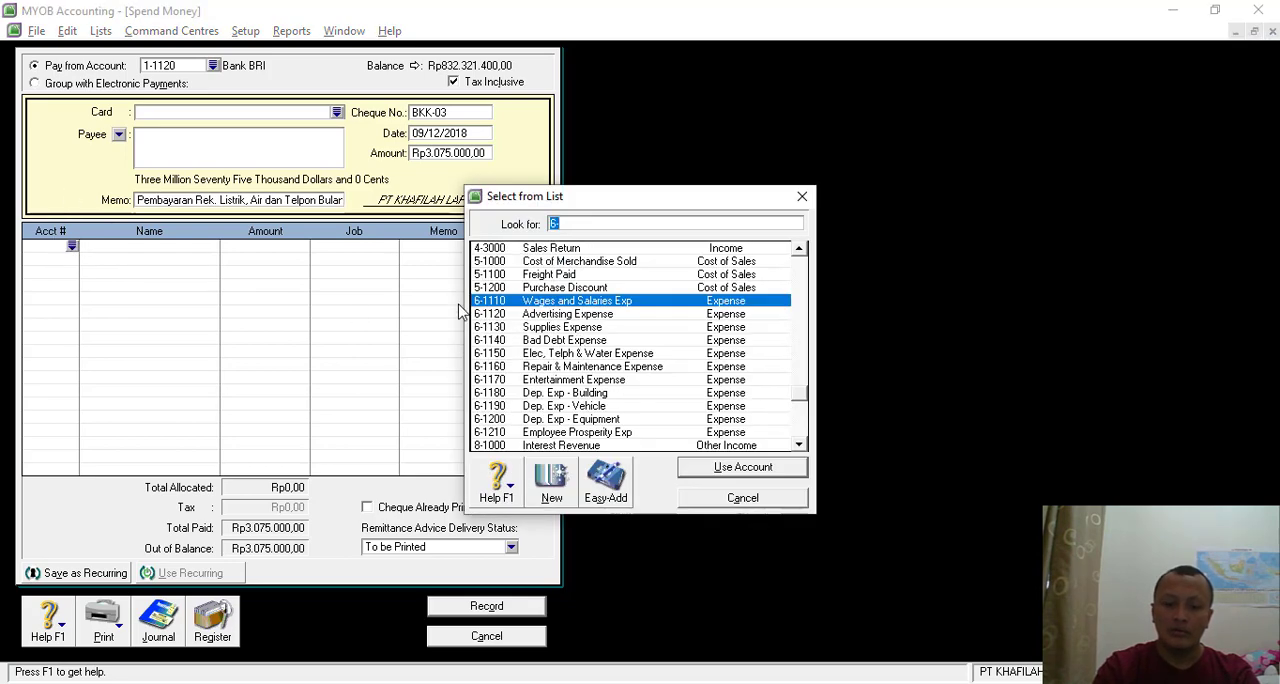
type("2")
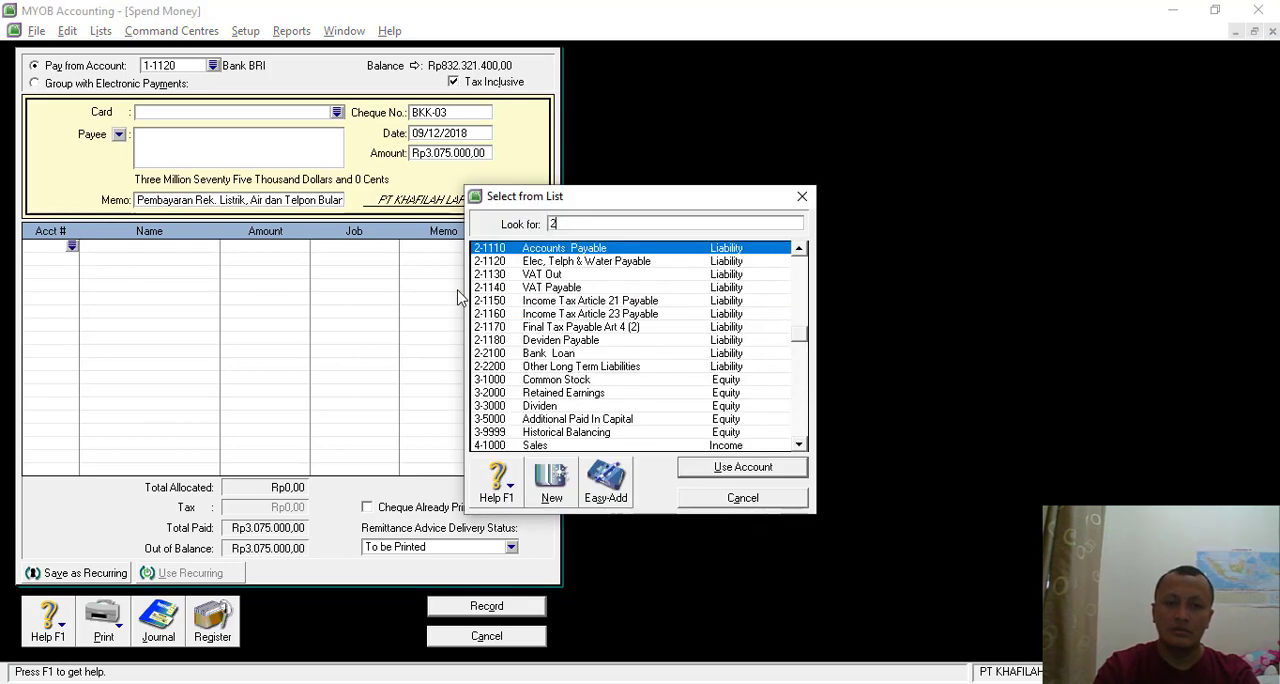
double_click(576, 264)
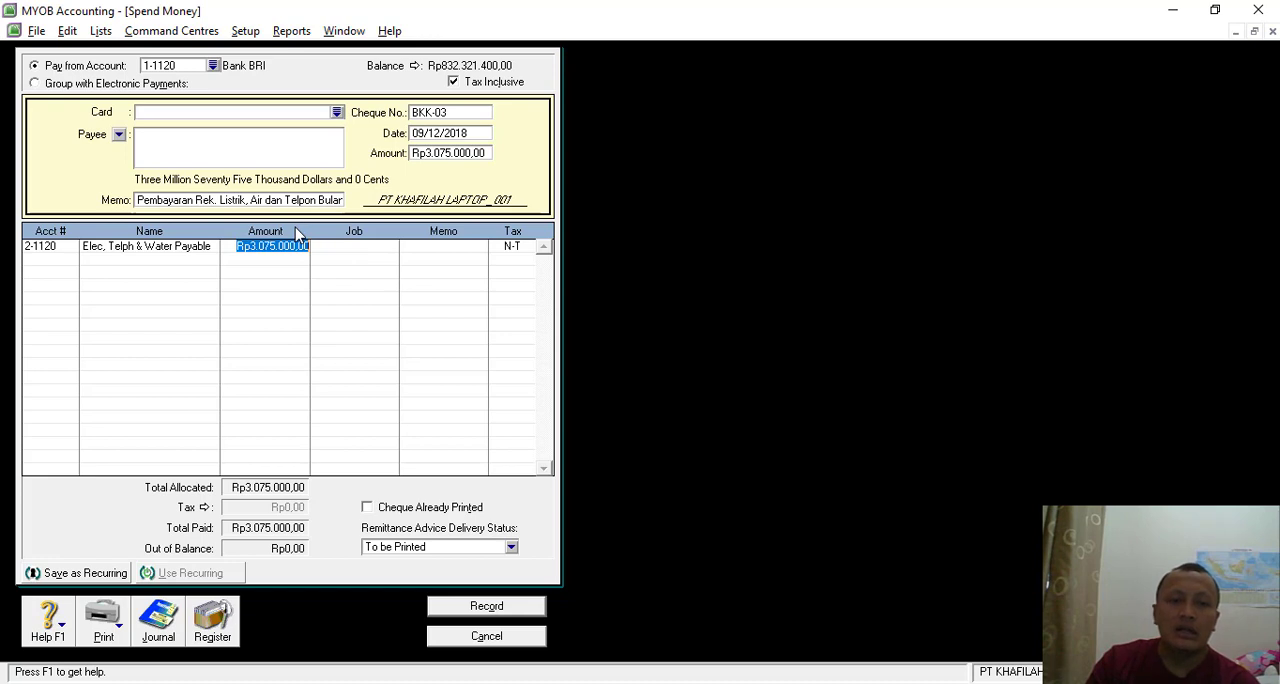
left_click(486, 606)
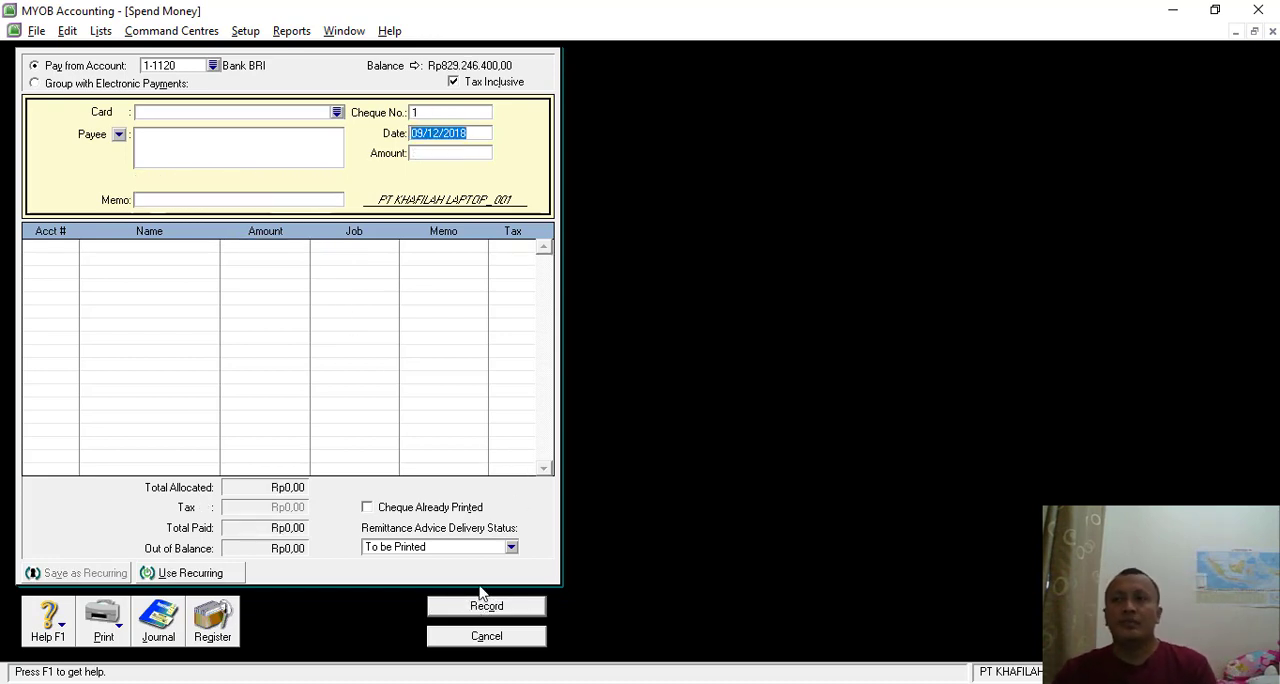
left_click(486, 637)
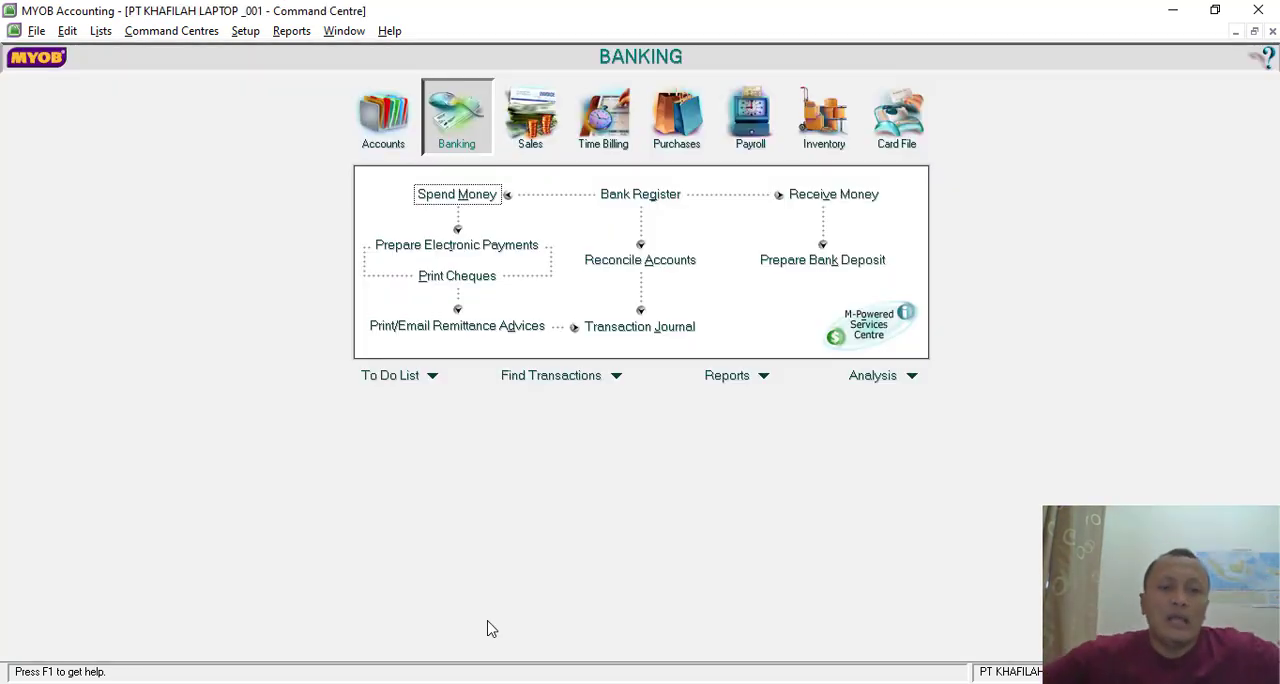
- Switch to the exercise PDF in Nitro Pro and read the Transaksi 11 cash receipt for the vehicle sale
key("alt+Tab")
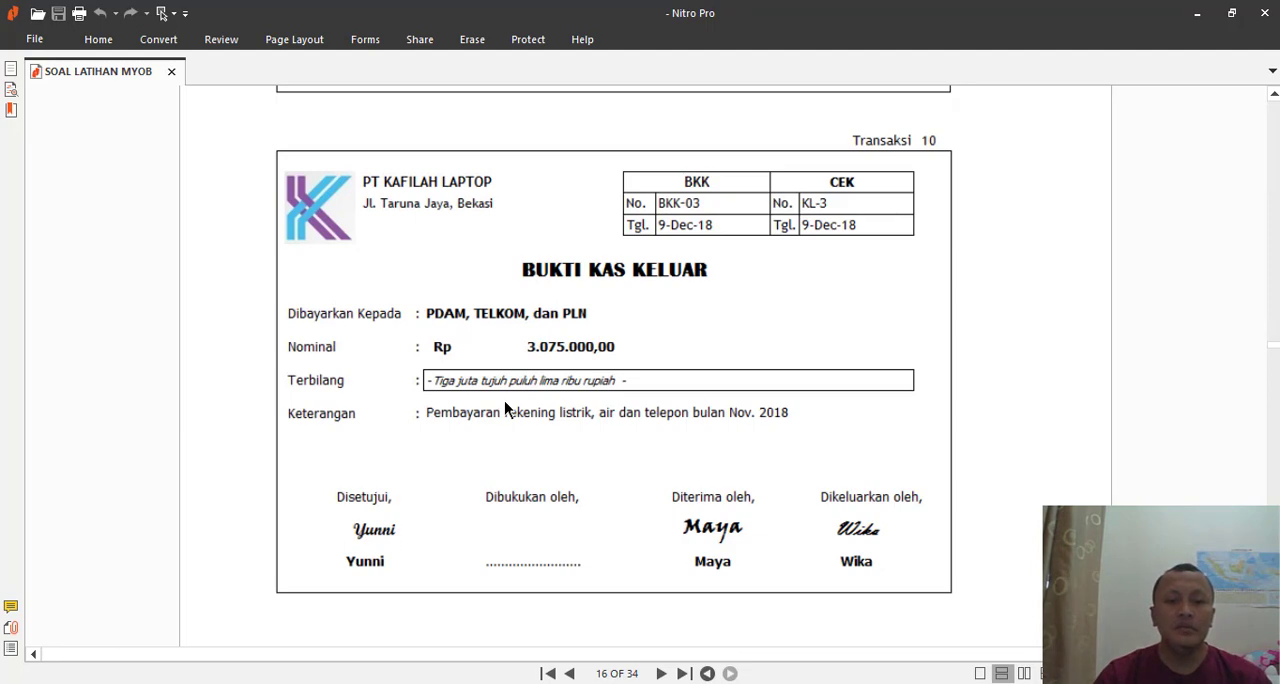
scroll(506, 408, "down", 3)
scroll(506, 400, "down", 5)
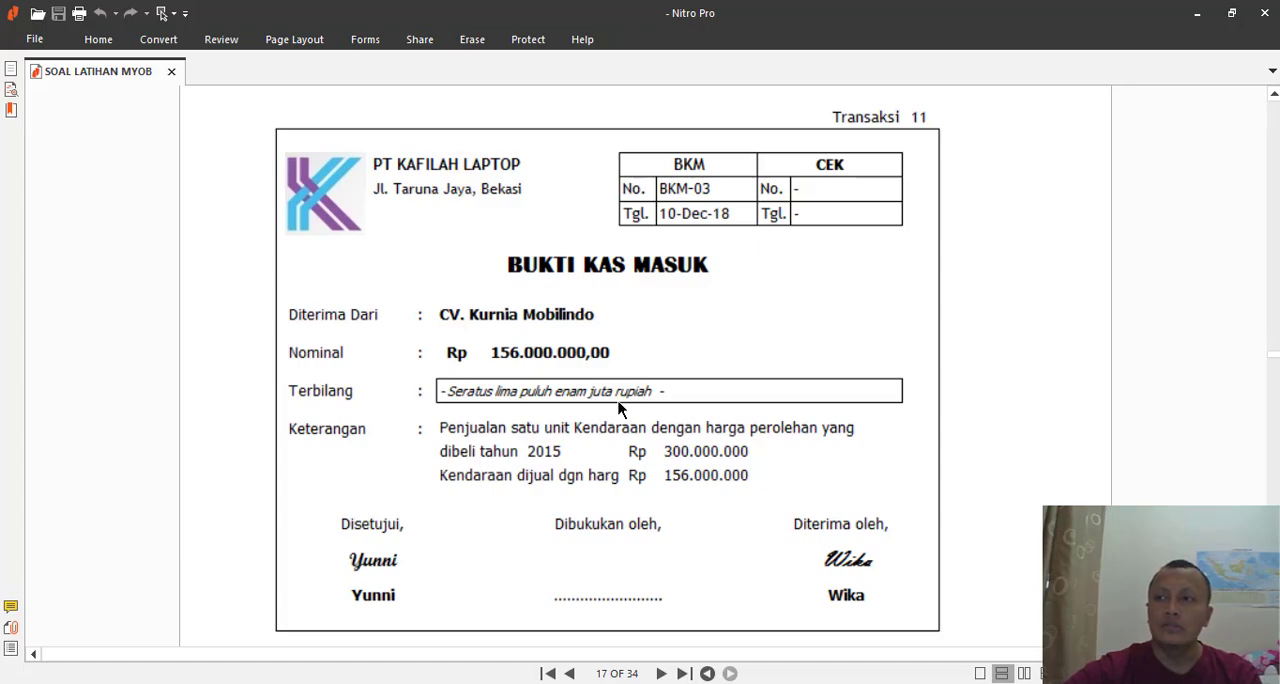
key("alt+Tab")
key("alt+Tab")
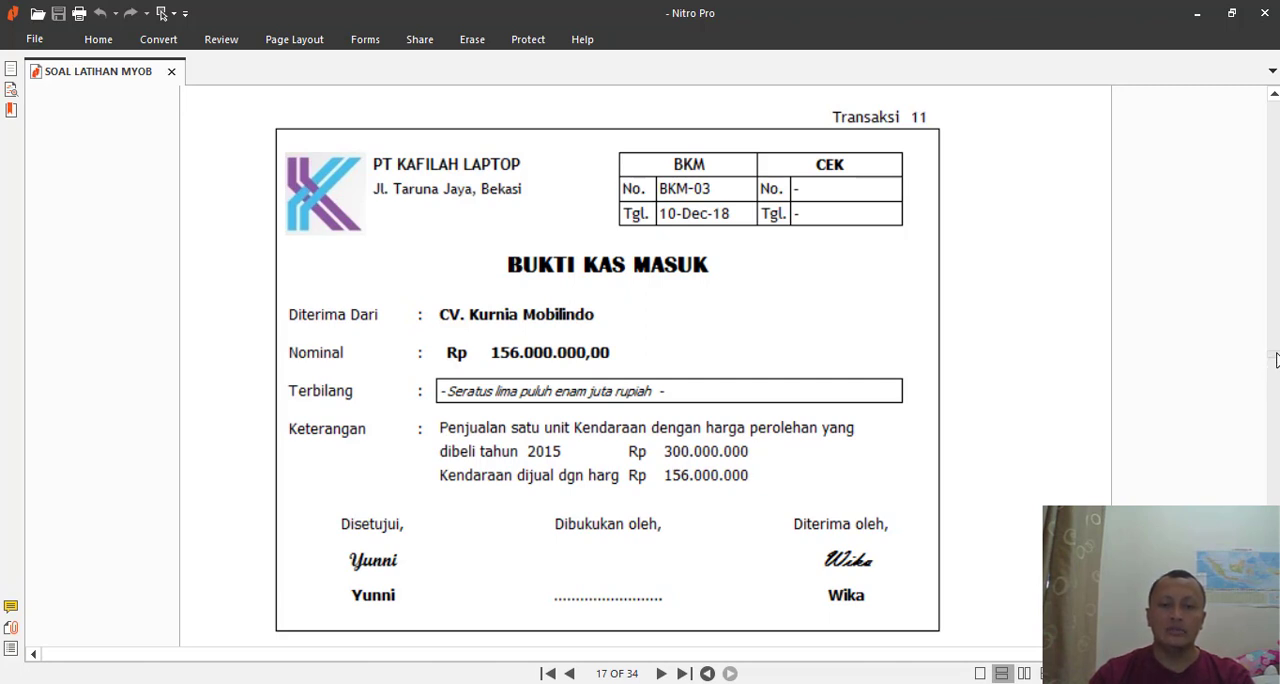
- Examine the Daftar Aktiva Tetap table for the sold vehicle's accumulated depreciation per November 2018
left_click_drag(1275, 360, 1275, 202)
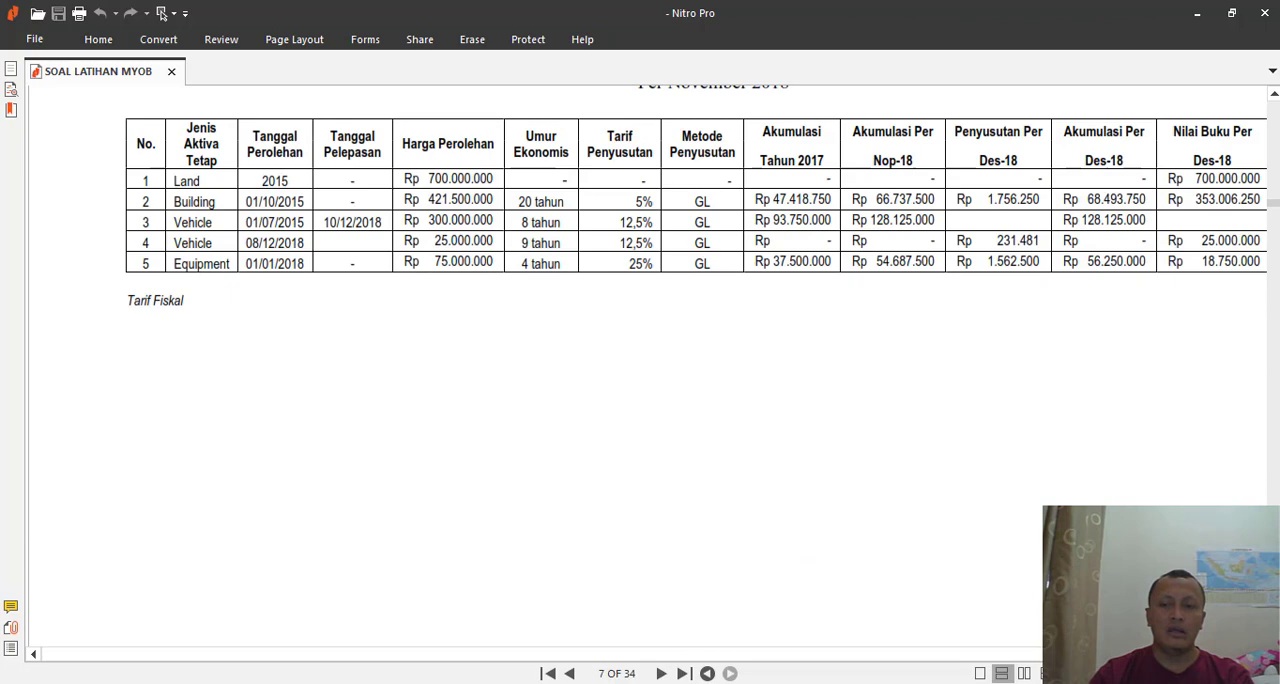
scroll(734, 192, "up", 2)
scroll(734, 192, "down", 1)
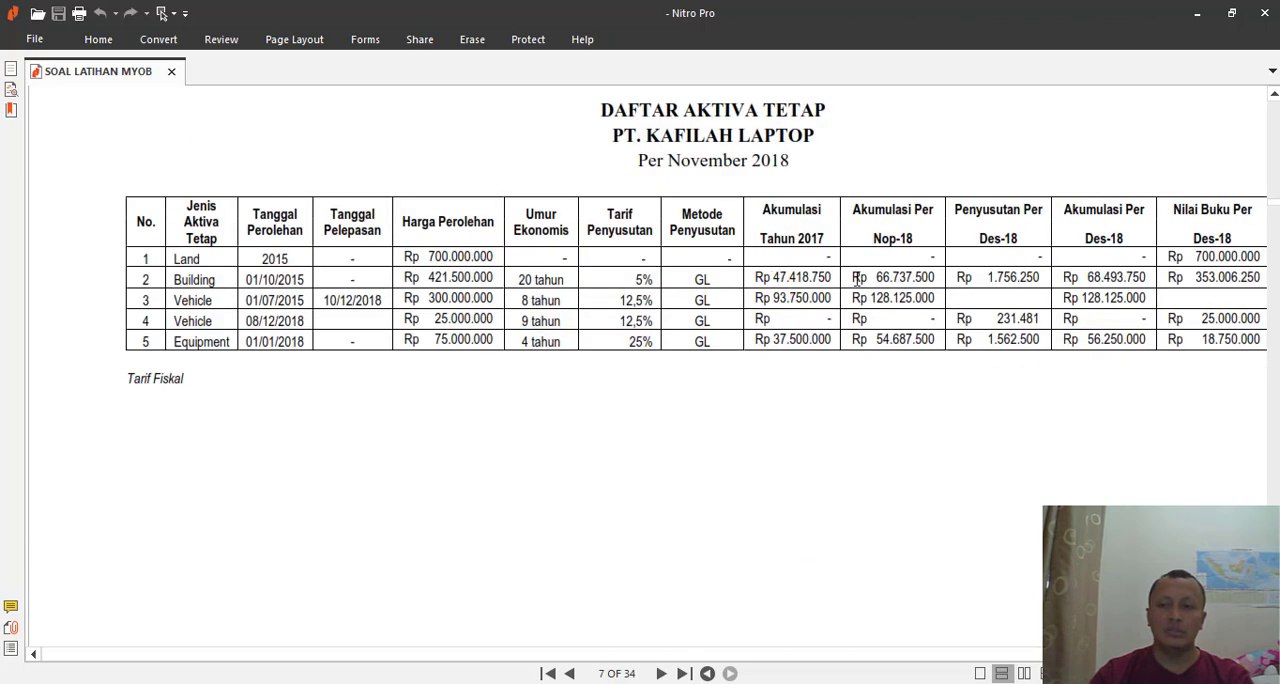
left_click_drag(852, 298, 940, 299)
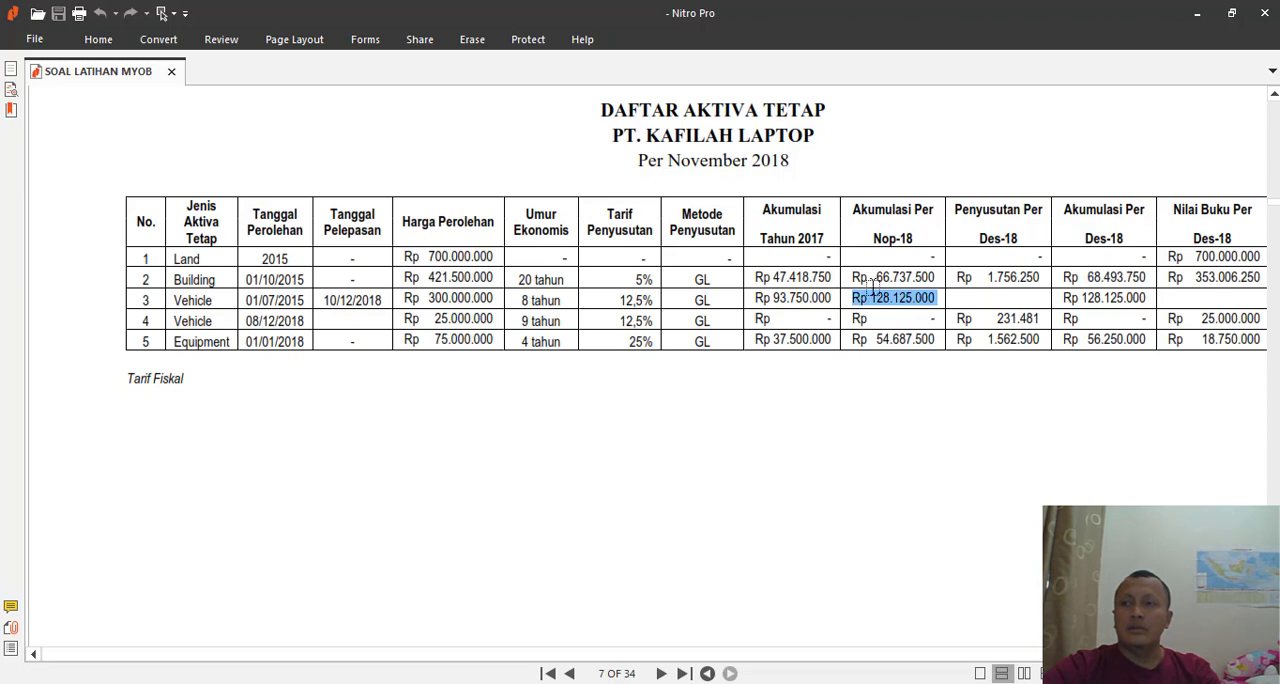
scroll(794, 432, "down", 3)
scroll(794, 432, "down", 2)
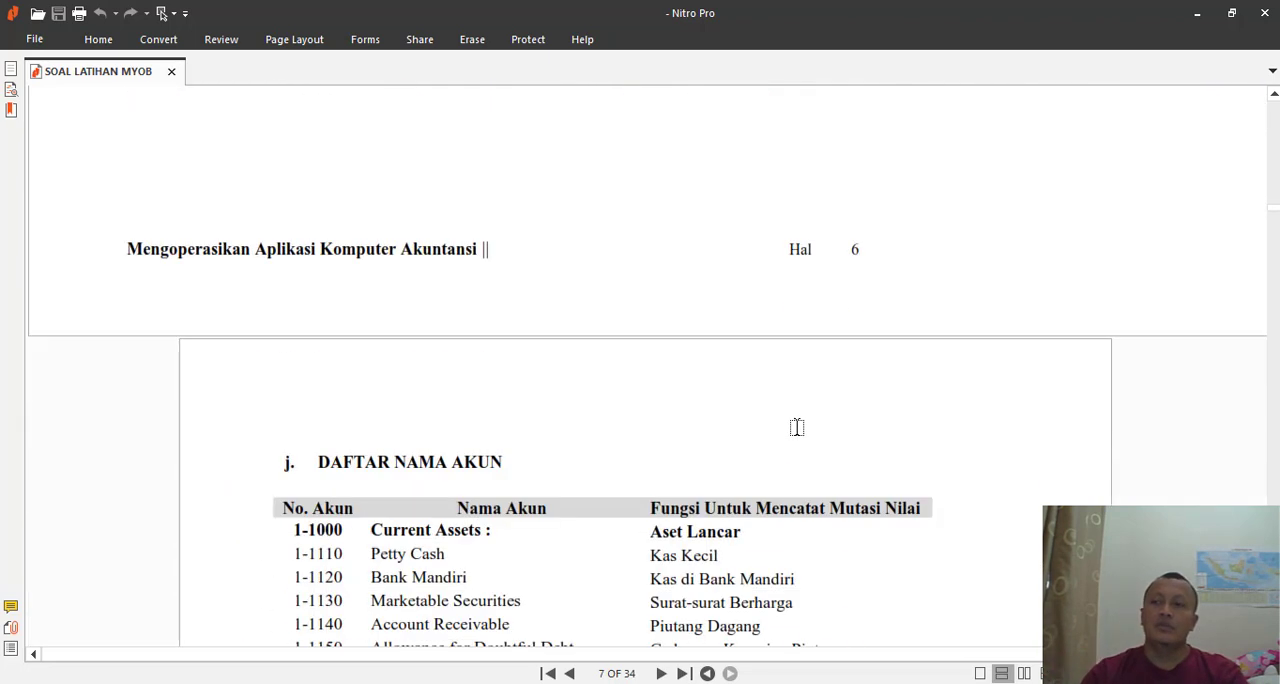
- Recheck the vehicle's accumulated depreciation in the Daftar Aktiva Tetap table and return to the Transaksi 11 receipt
scroll(808, 418, "up", 5)
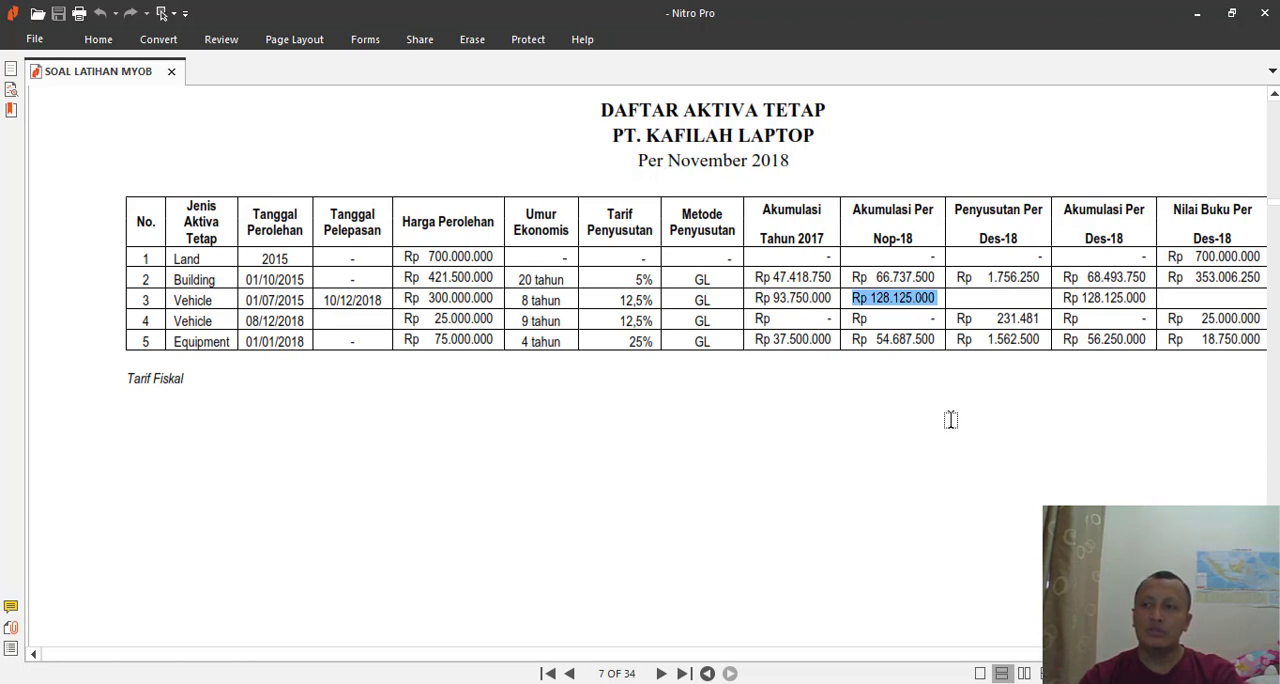
scroll(911, 431, "down", 5)
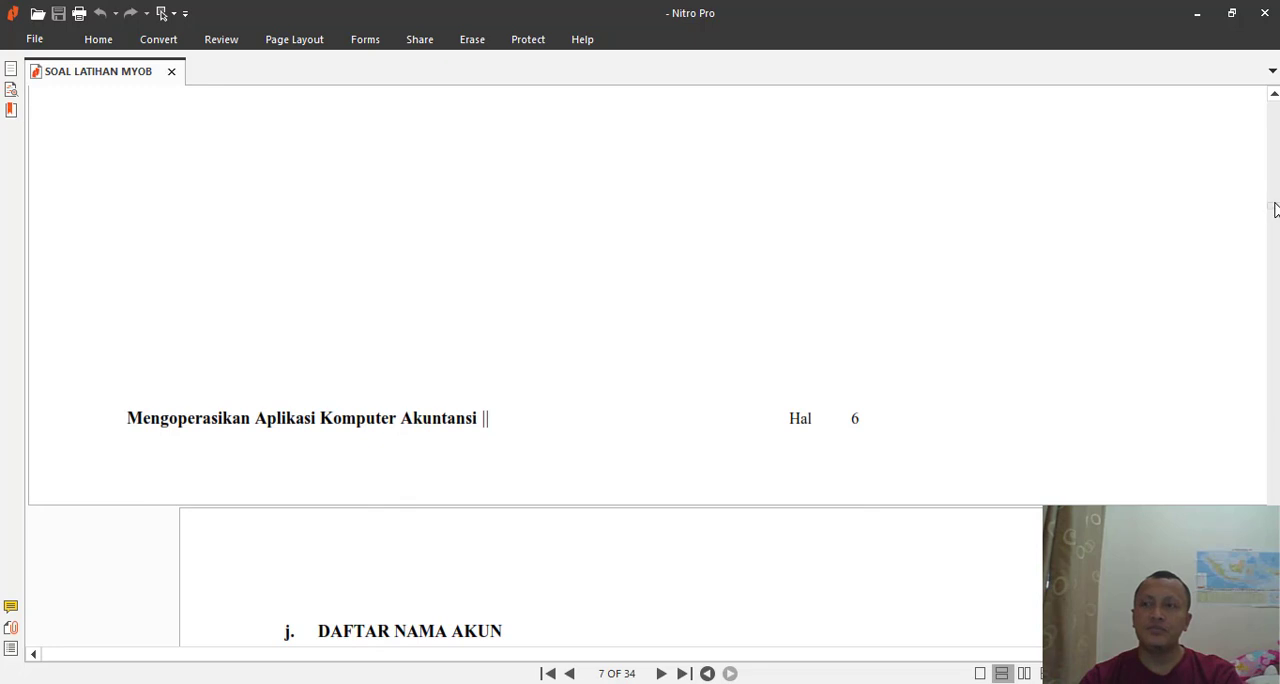
left_click_drag(1273, 203, 1273, 356)
scroll(808, 231, "up", 3)
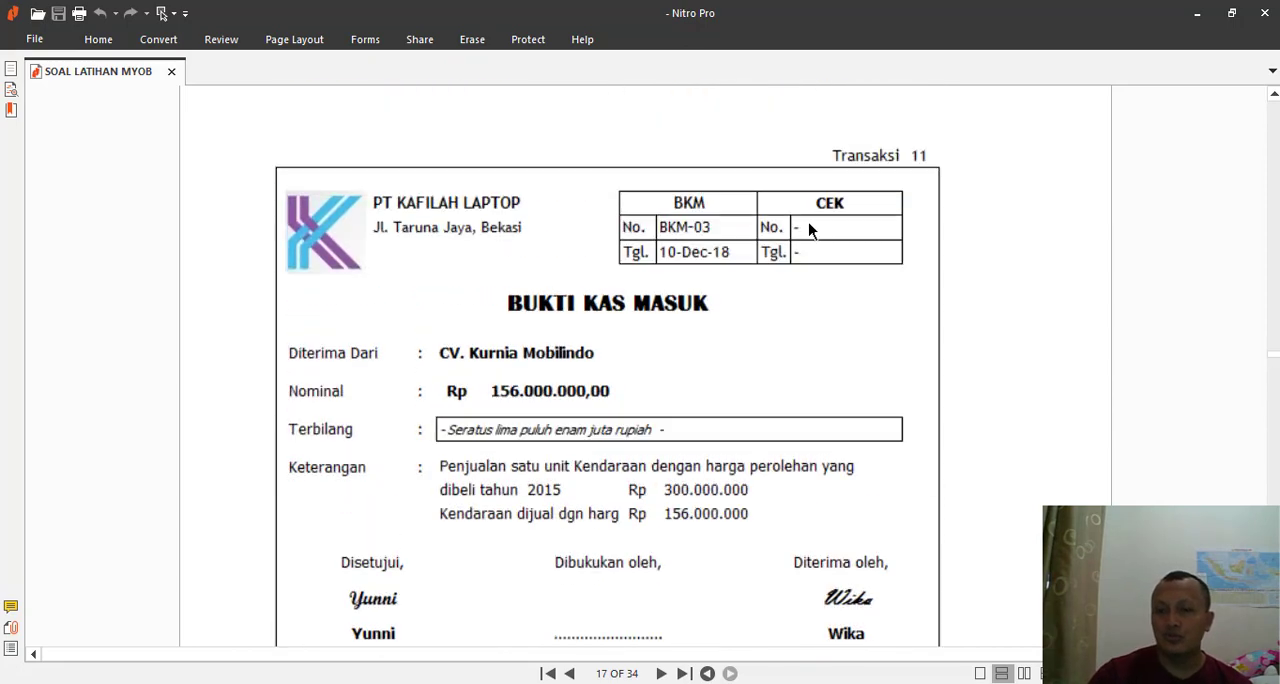
- Switch to MYOB and start a Receive Money entry deposited to account 1-1120 Bank BRI
key("alt+Tab")
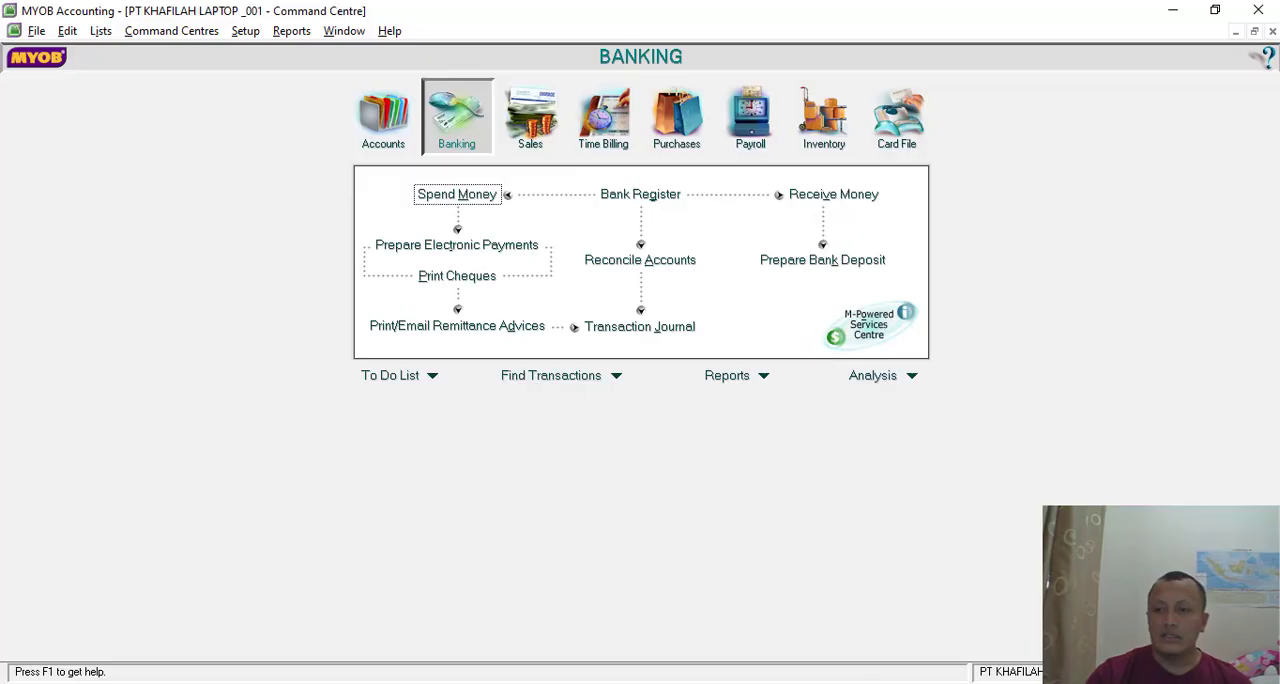
left_click(862, 195)
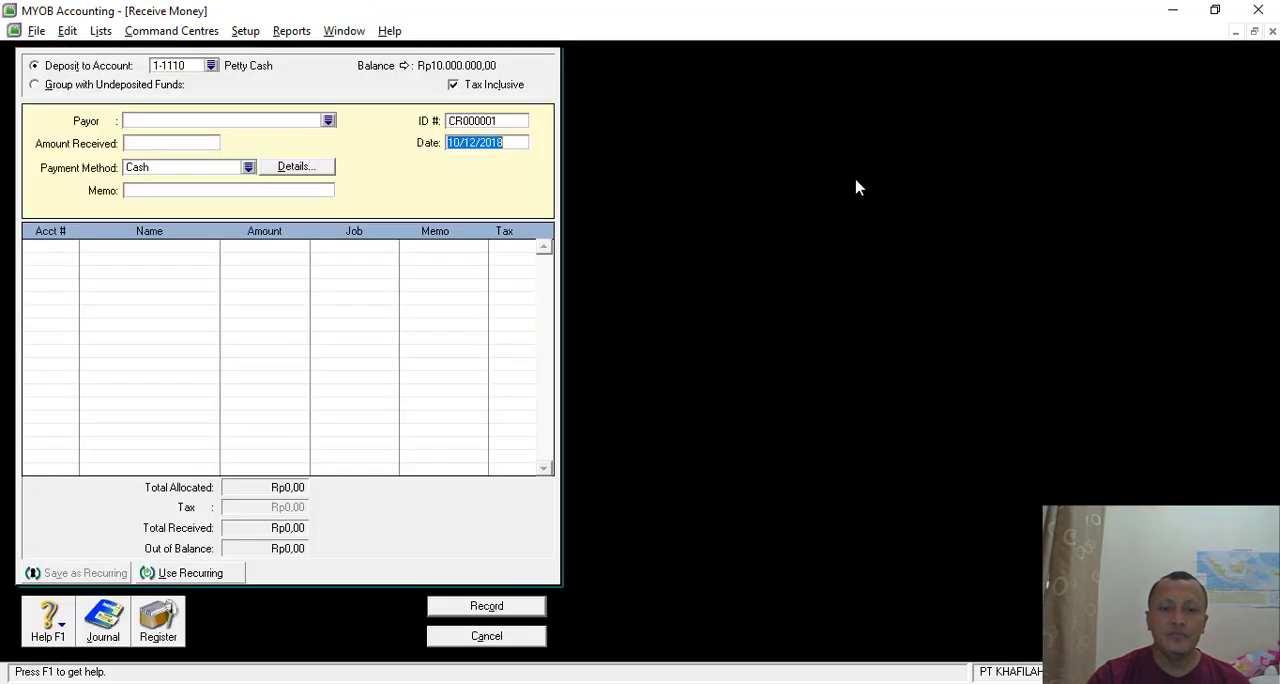
left_click(211, 66)
double_click(556, 261)
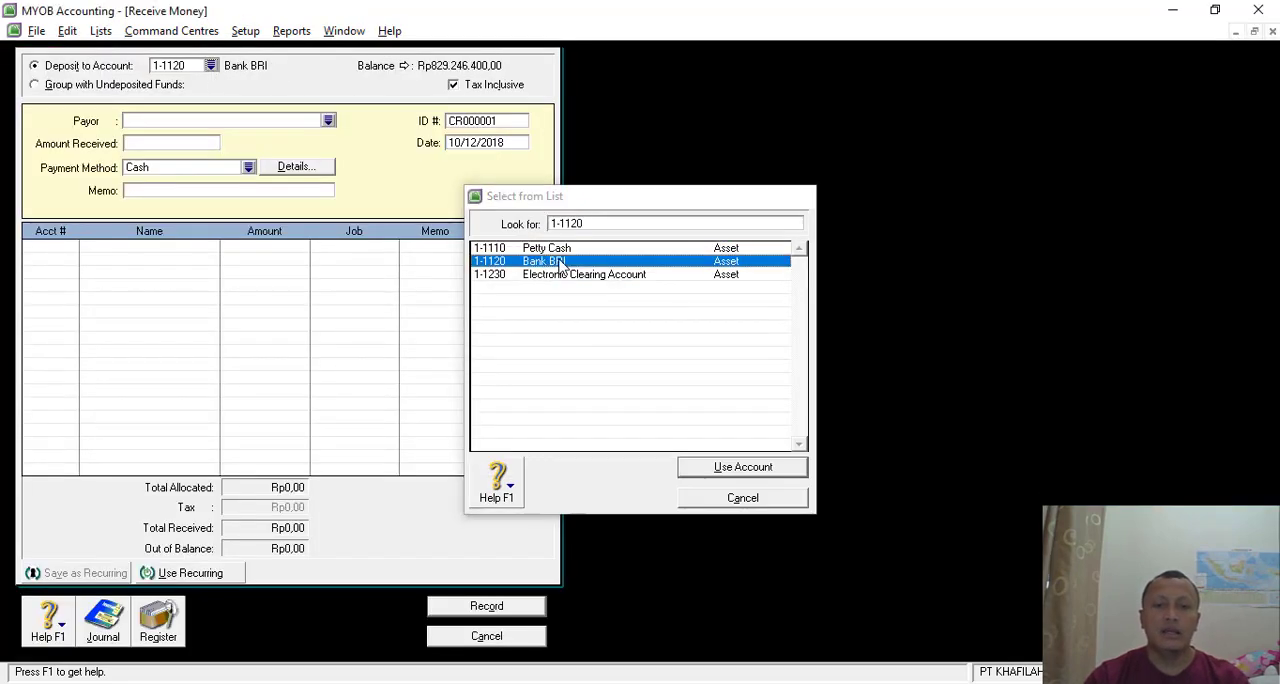
- Set the receipt's ID number to BKM-03, as given on the exercise's cash receipt
left_click(495, 118)
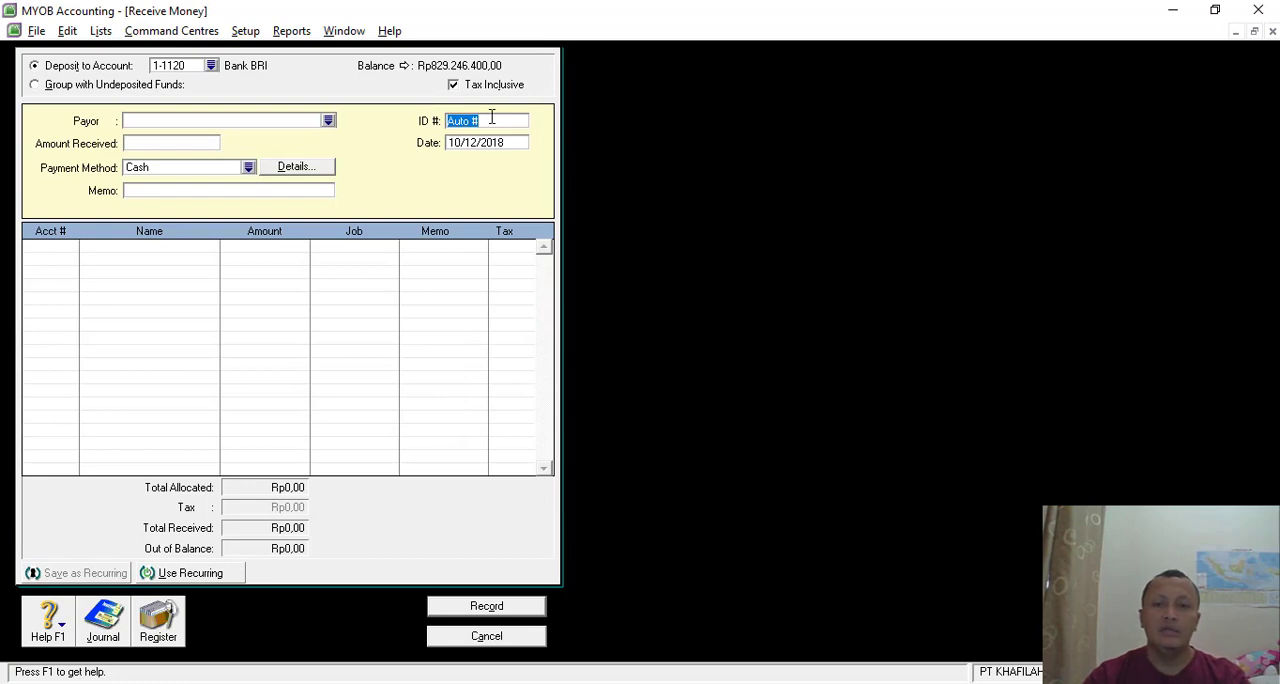
key("alt+Tab")
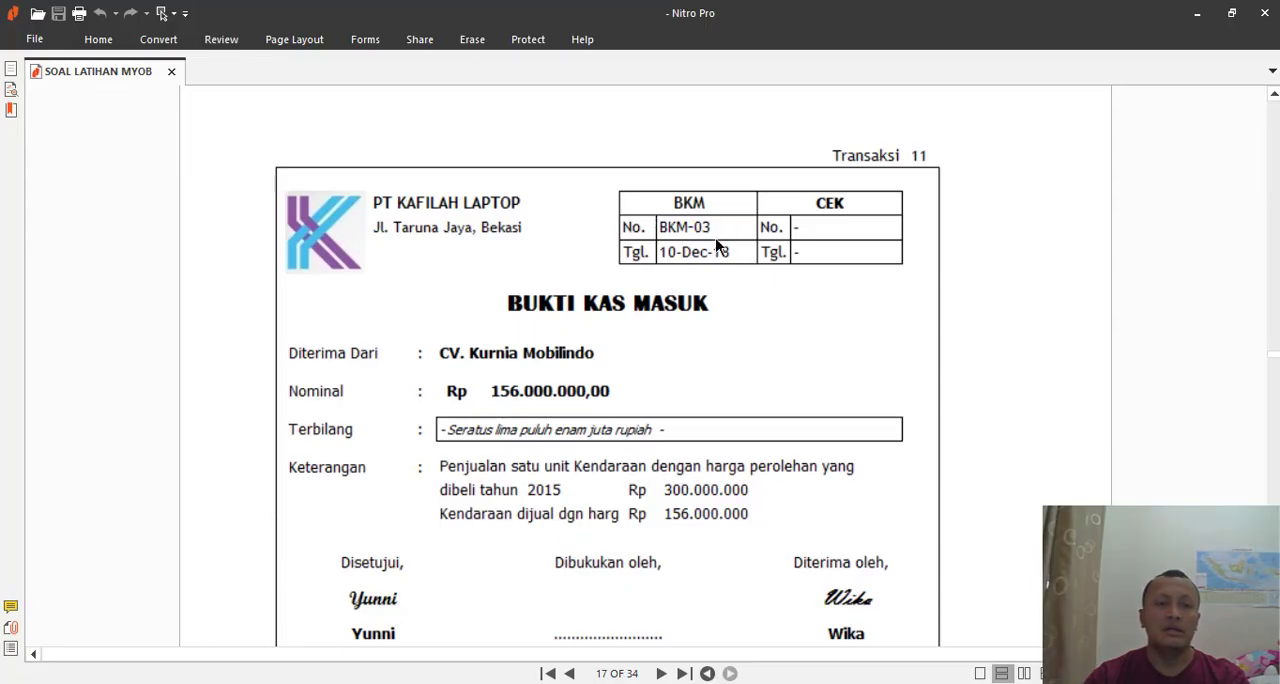
key("alt+Tab")
type("b")
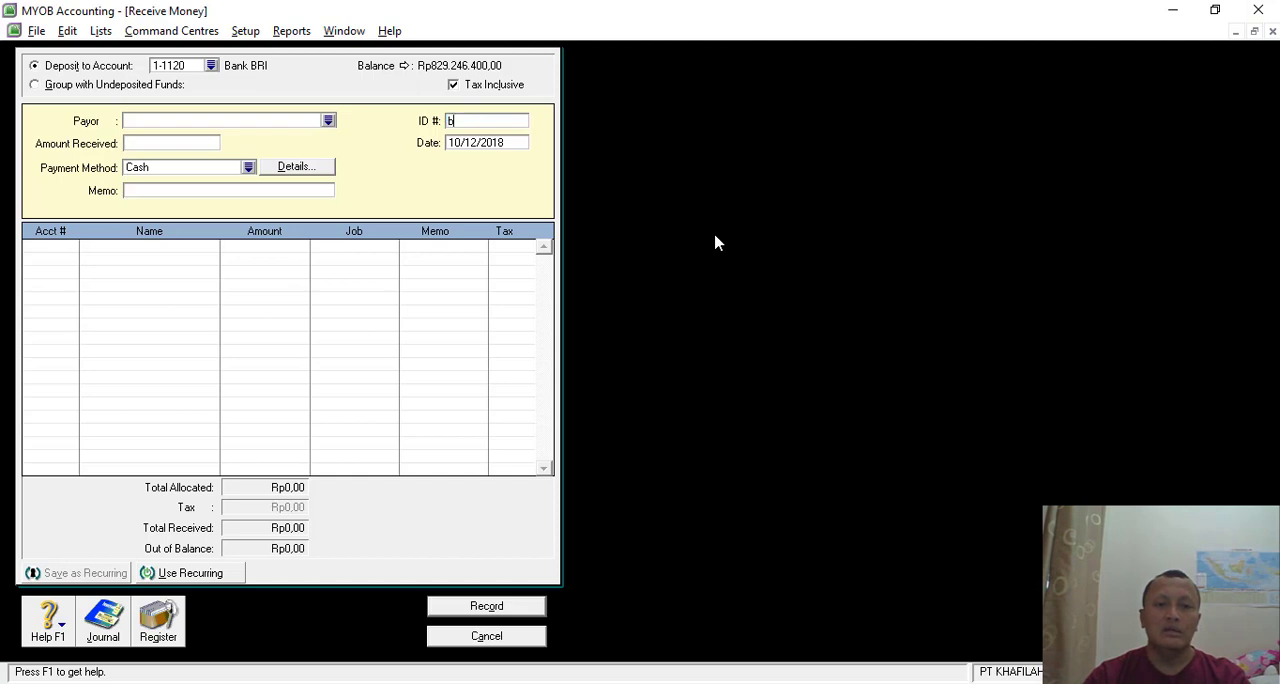
key("BackSpace")
type("BKM-03")
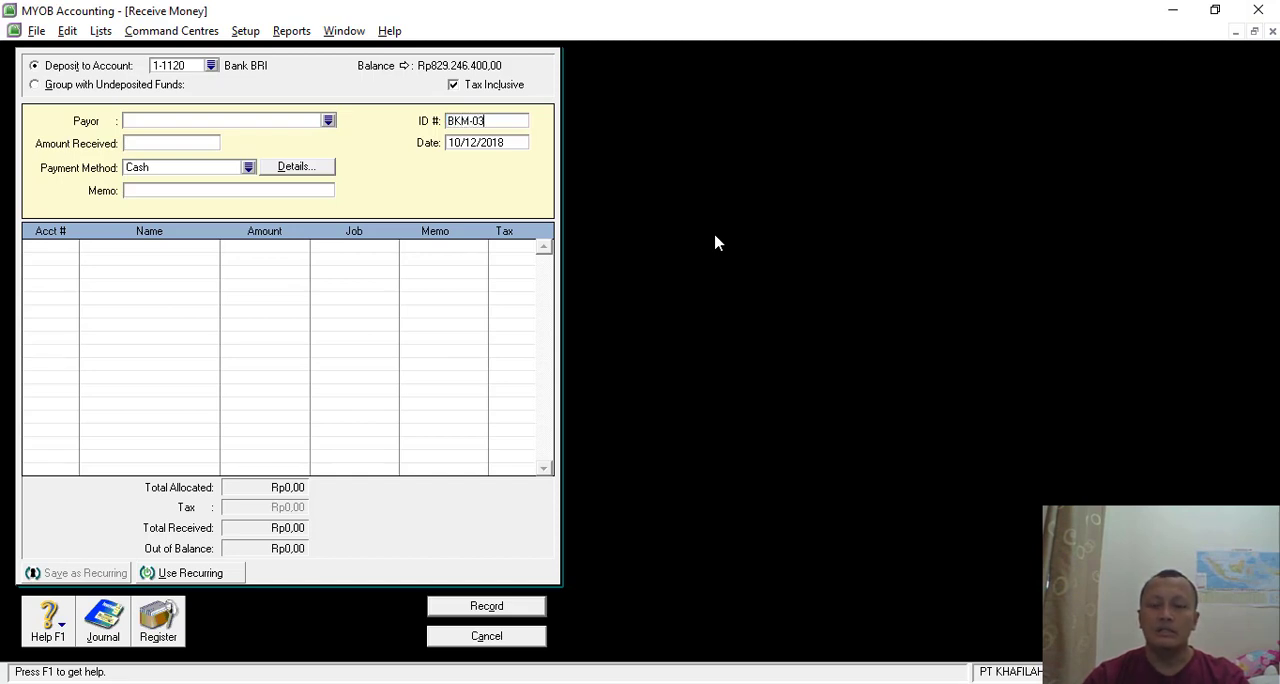
key("Tab")
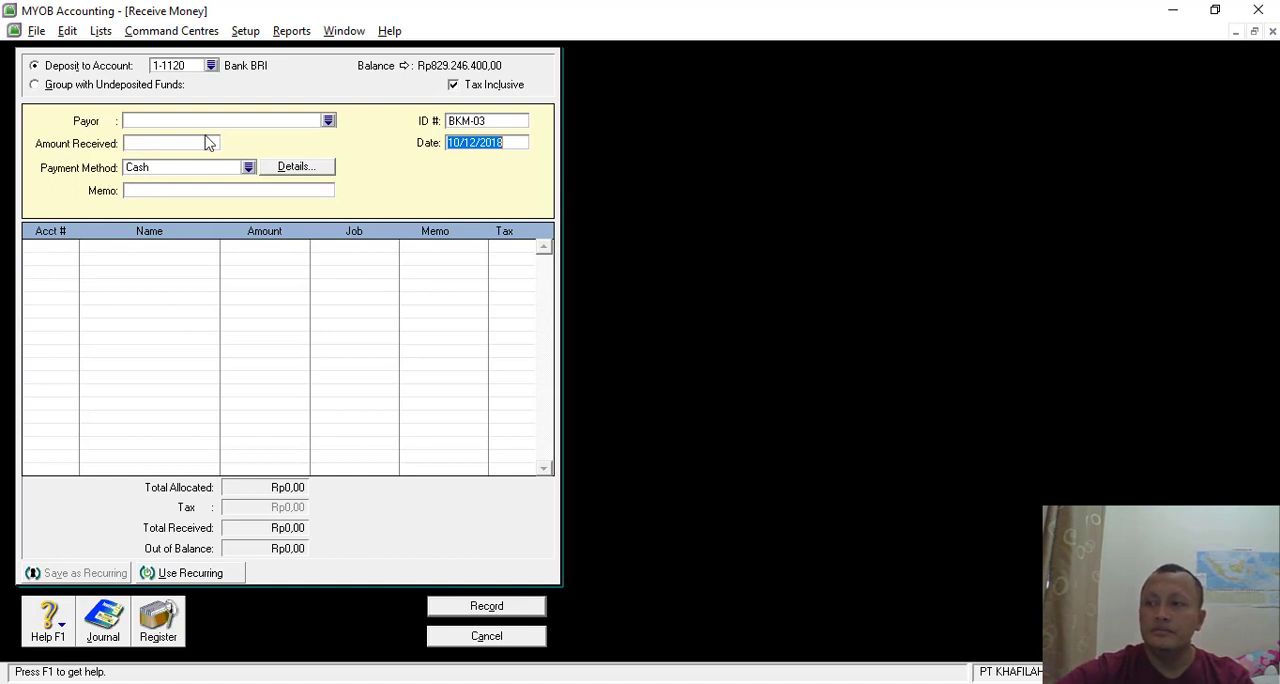
- Set the amount received to Rp156.000.000
left_click(166, 143)
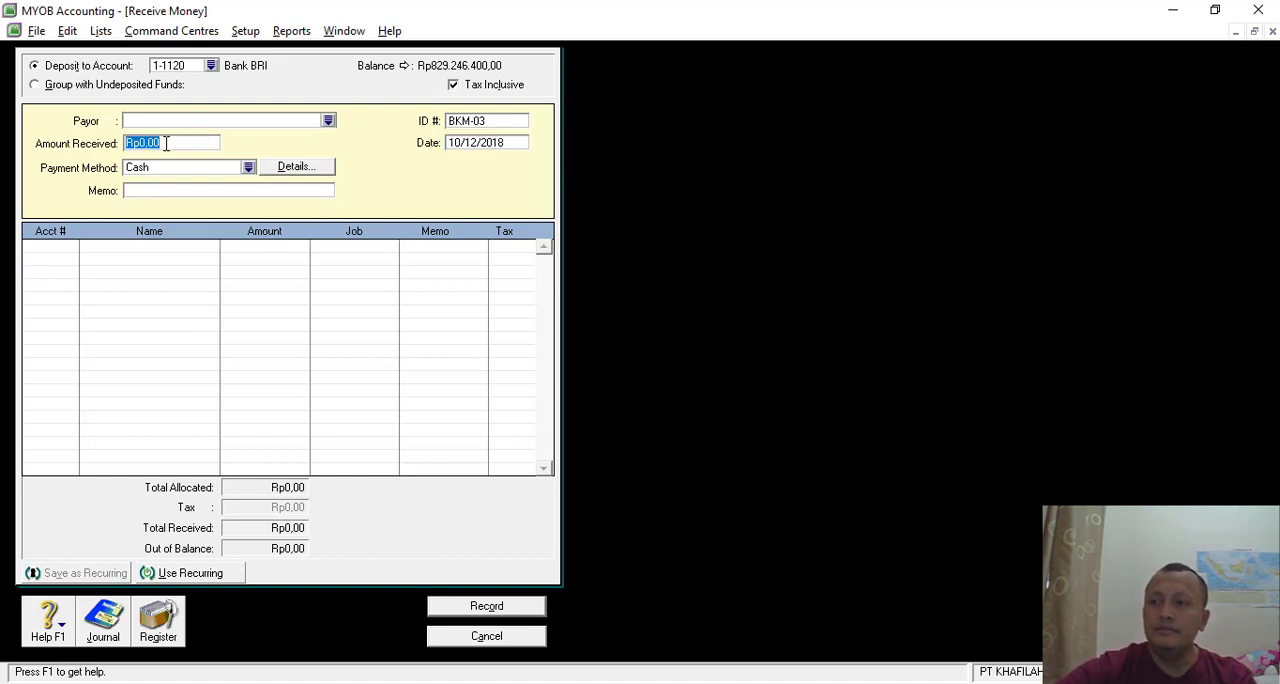
type("15")
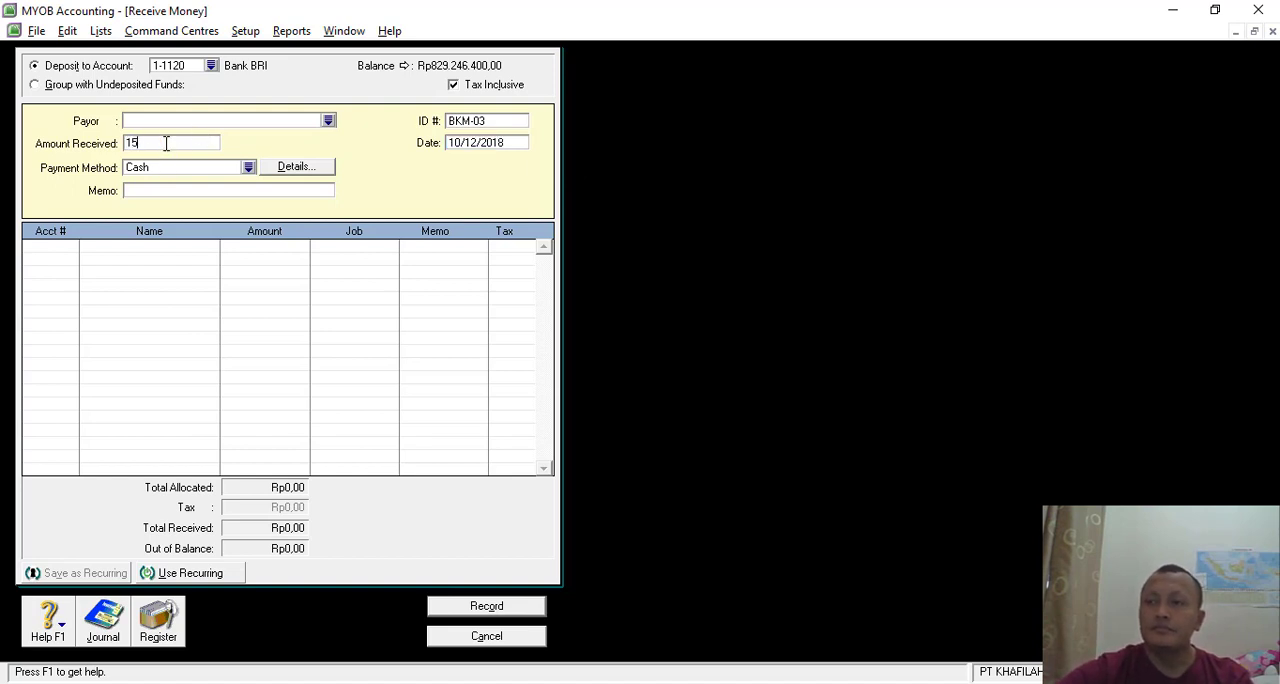
type("6000000")
key("Tab")
- Enter the receipt memo "Penjualan Kendaraan kepada CV Kurnia Mobilindo"
left_click(150, 190)
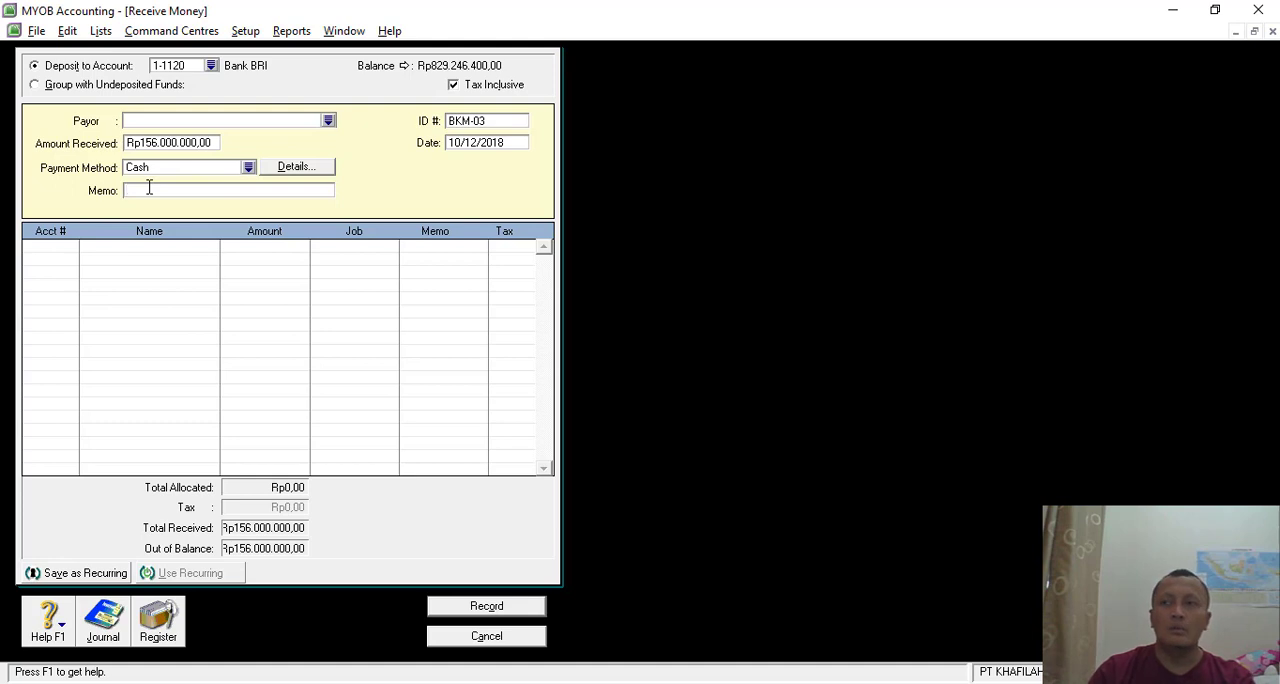
type("Penjualan Kendaraan")
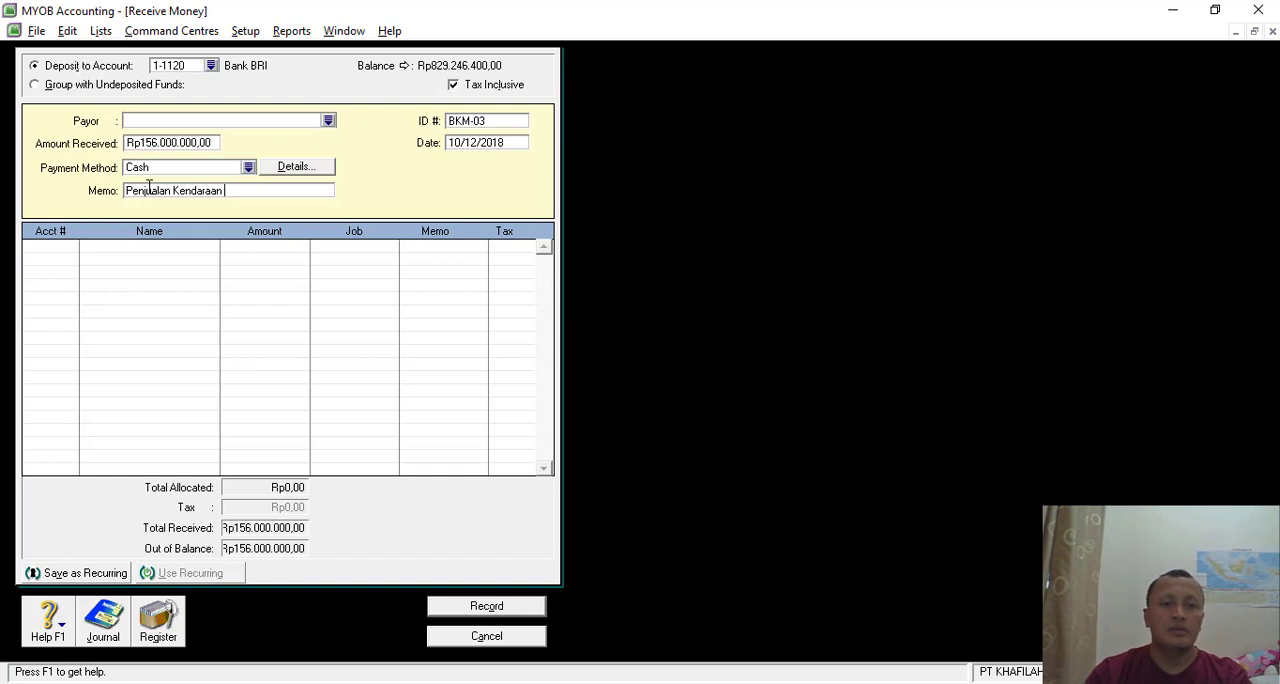
type(" kepada")
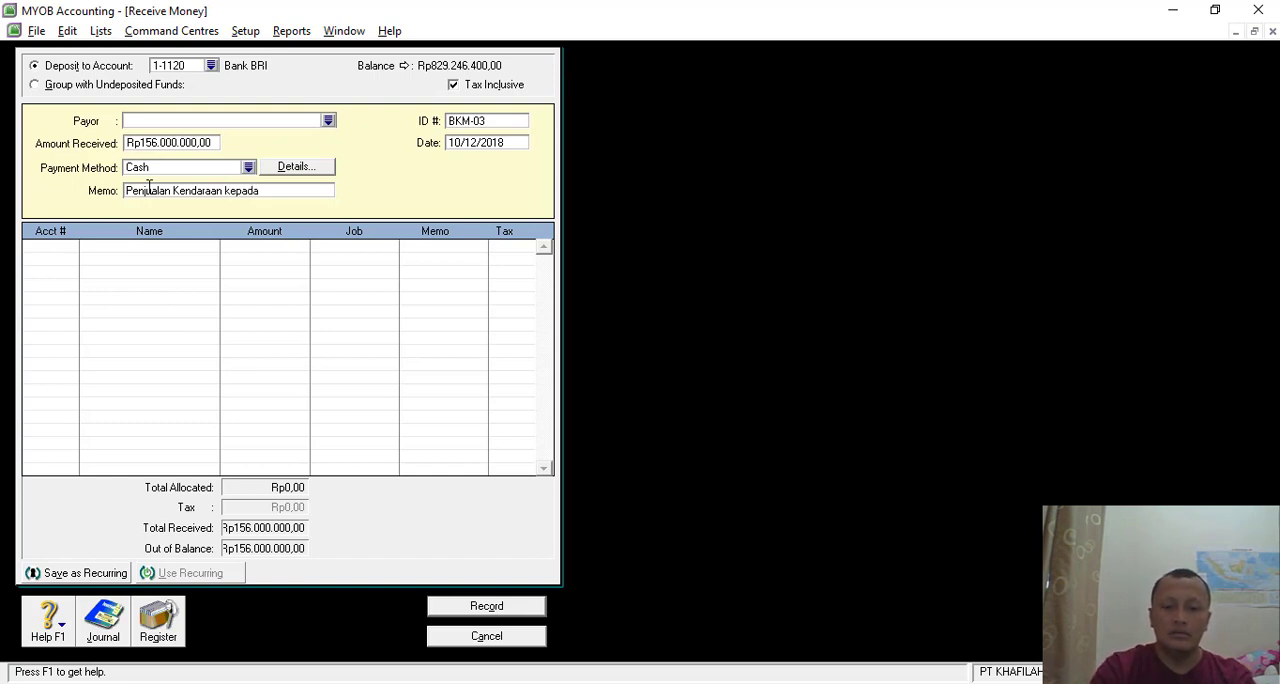
key("alt+Tab")
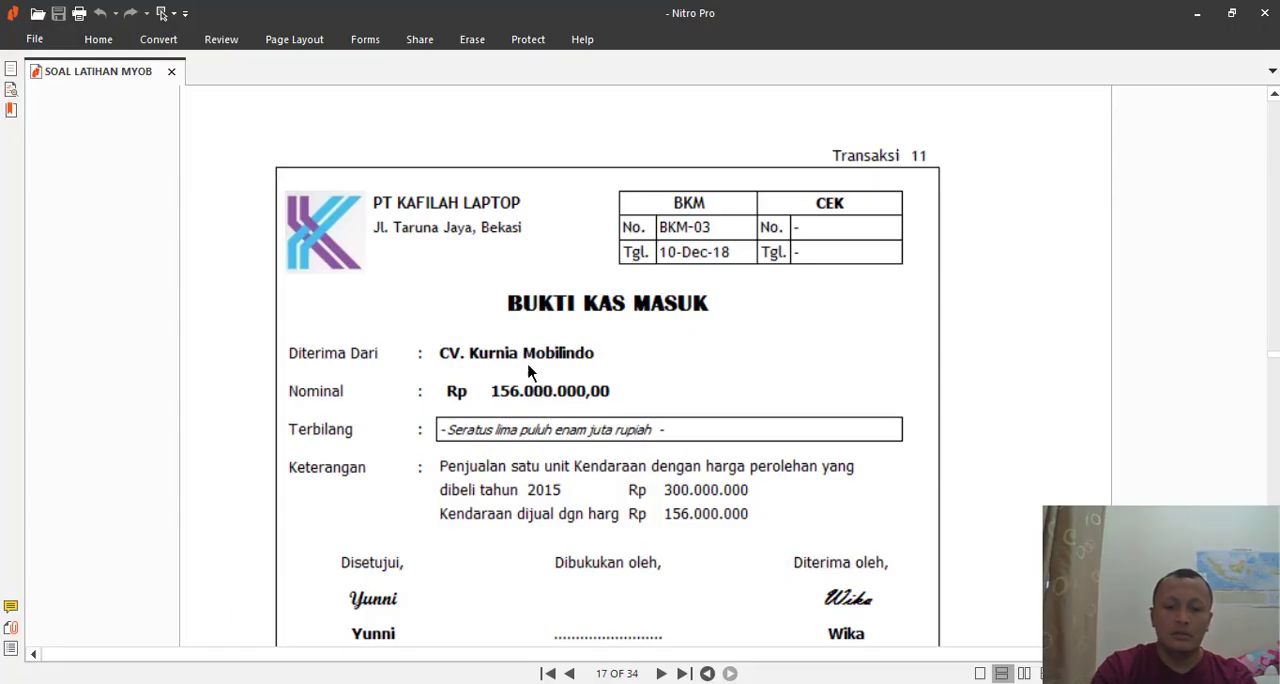
key("alt+Tab")
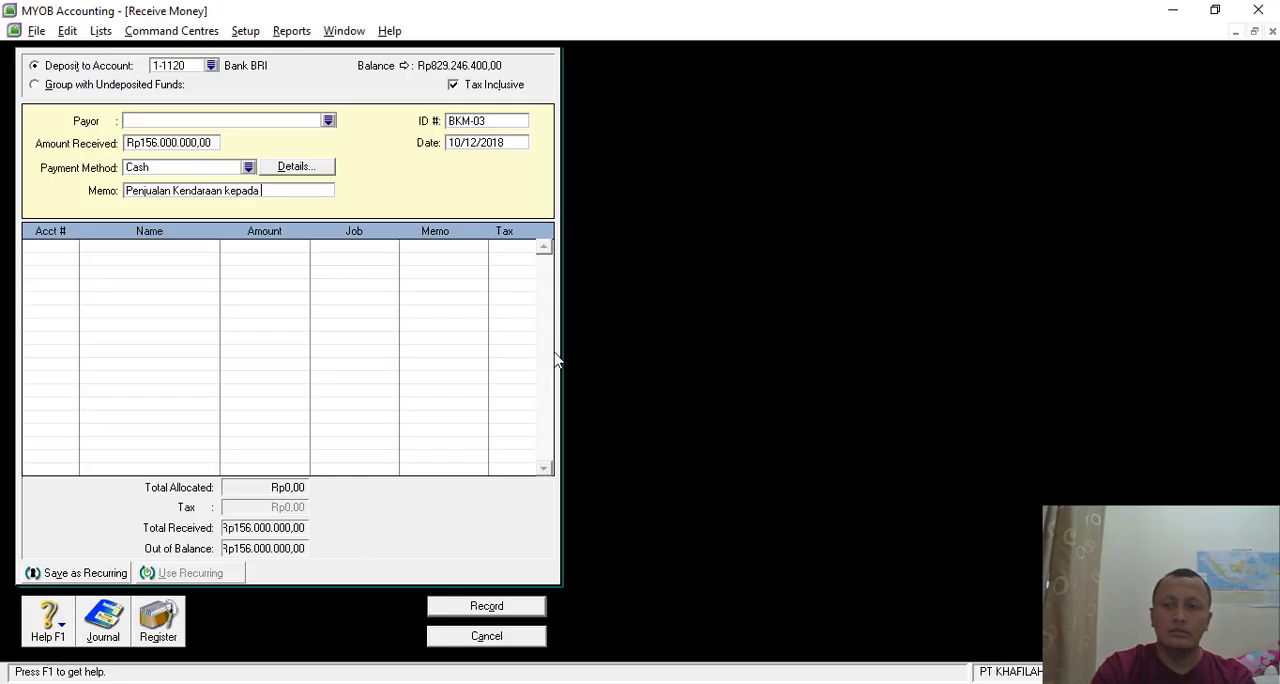
type("a CV K")
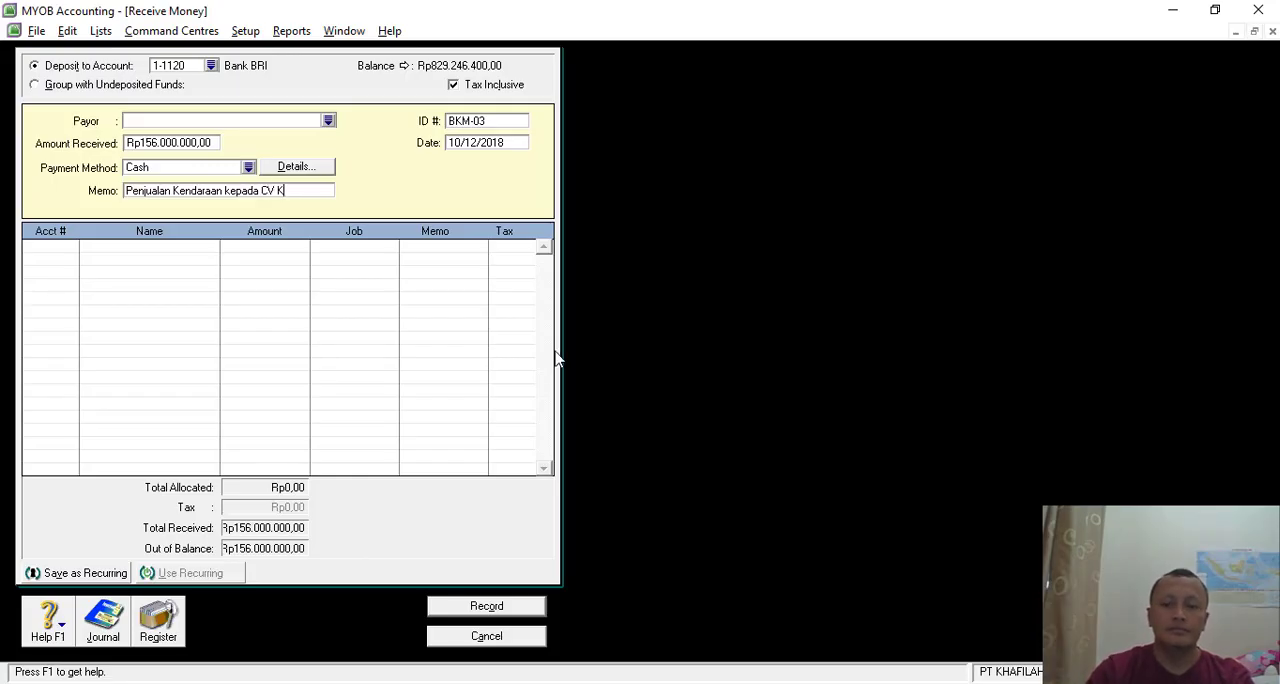
type("urnia Mob")
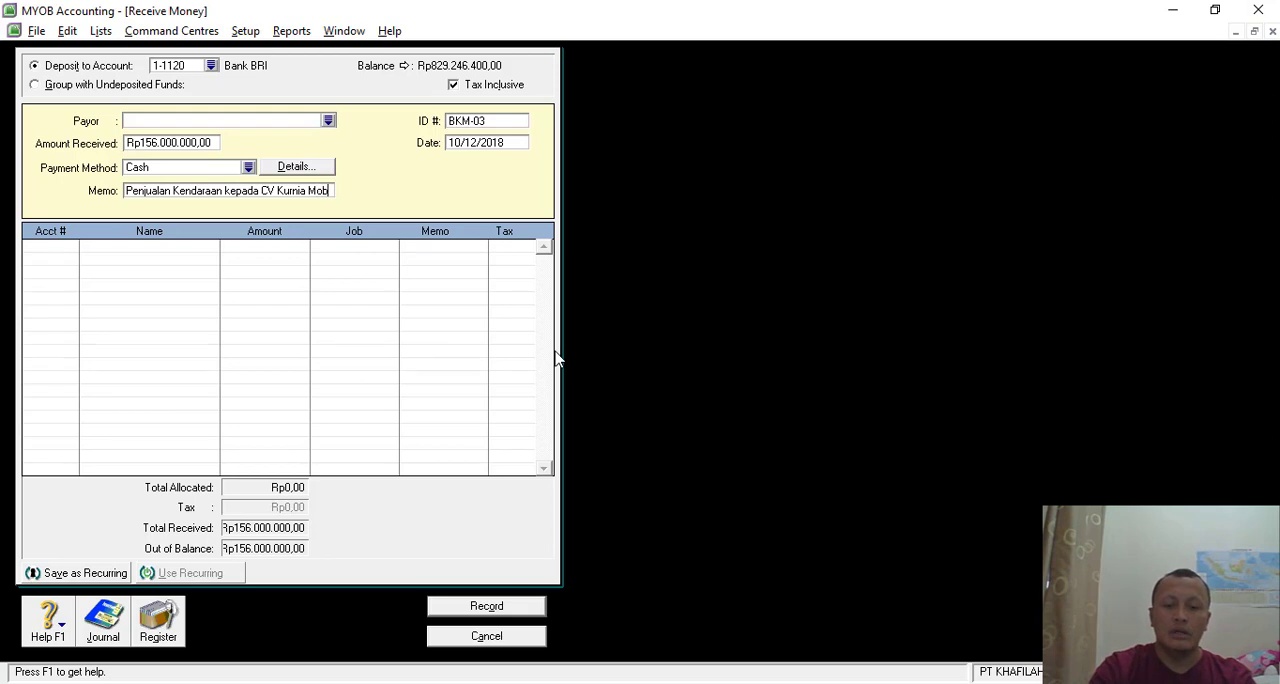
type("ilindo")
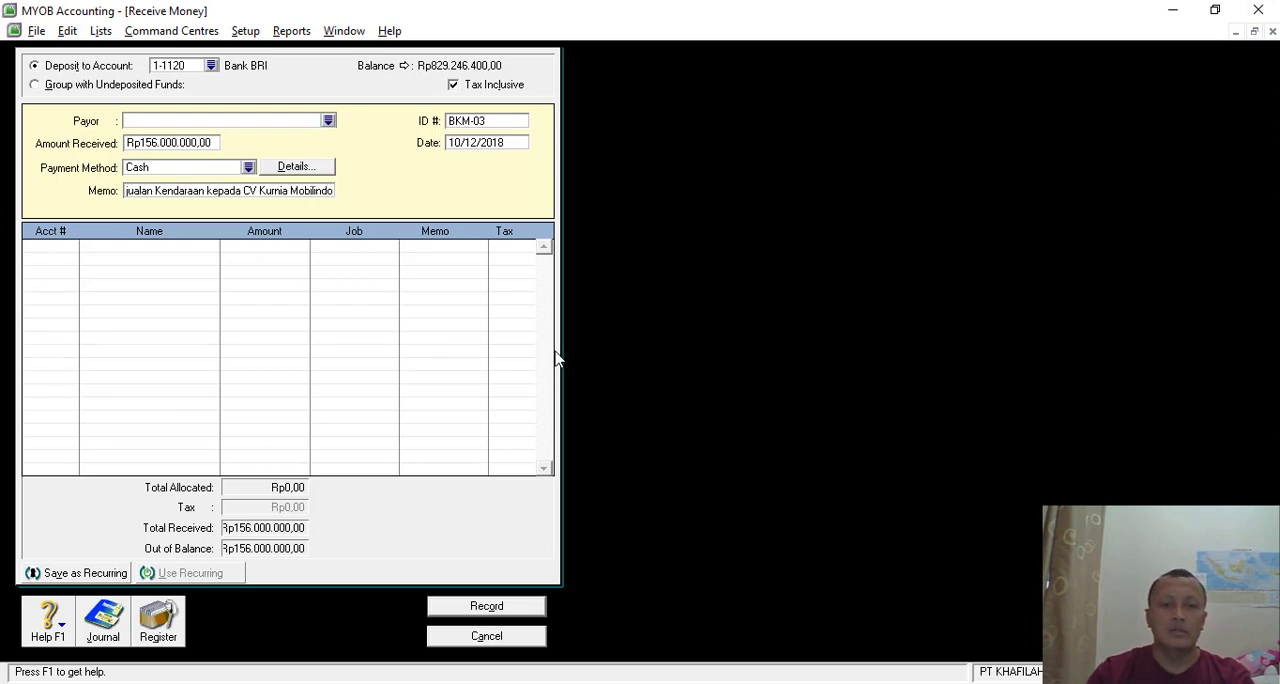
- Allocate -128125000 to account 1-2320 Acc. Dep. Vehicle on the first line of the receipt
left_click(75, 251)
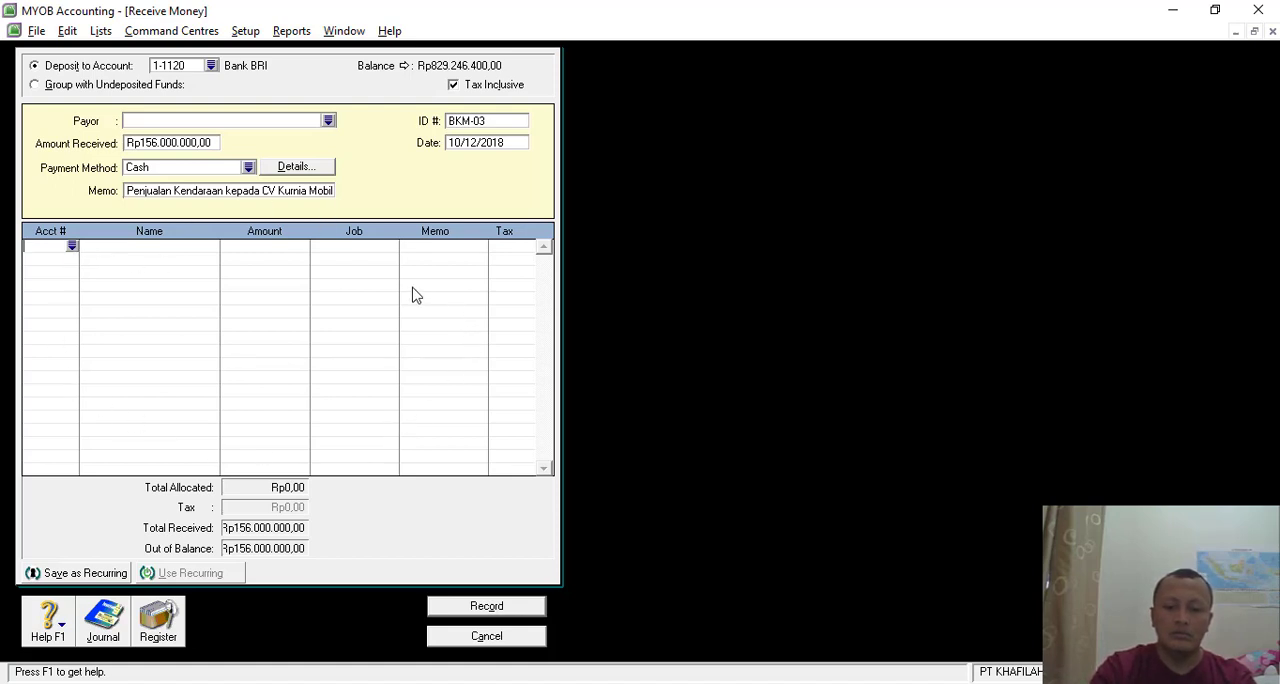
left_click(71, 247)
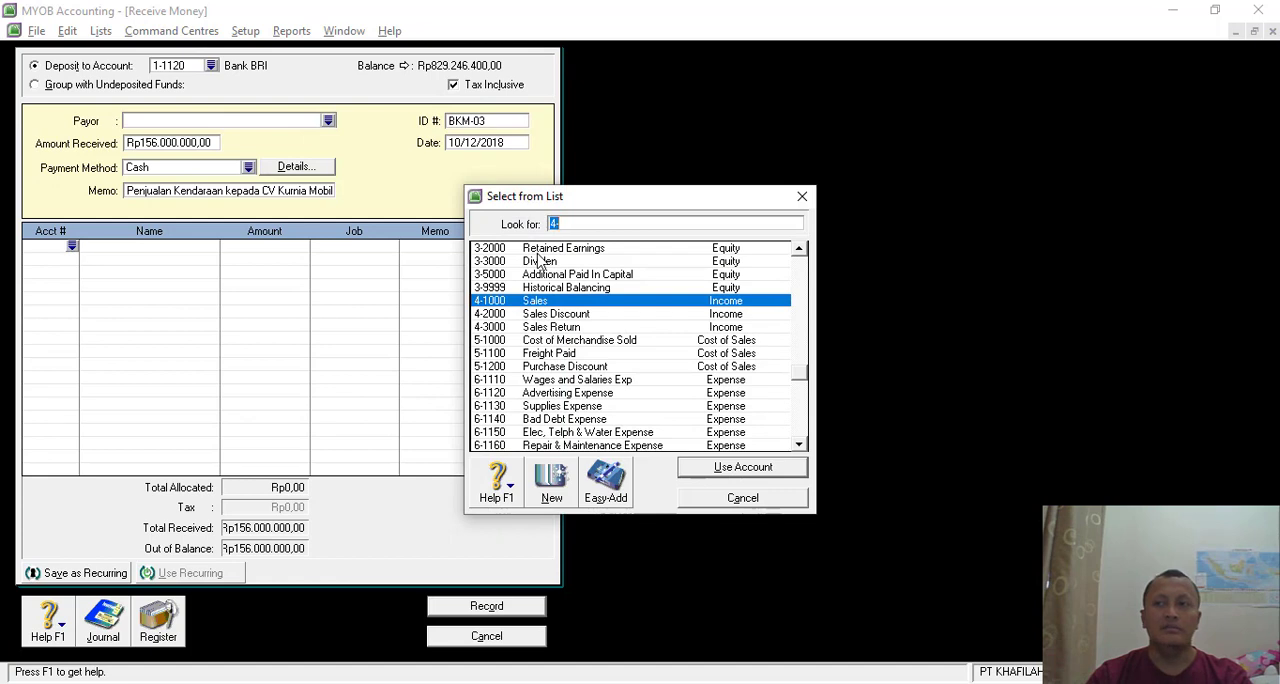
type("1")
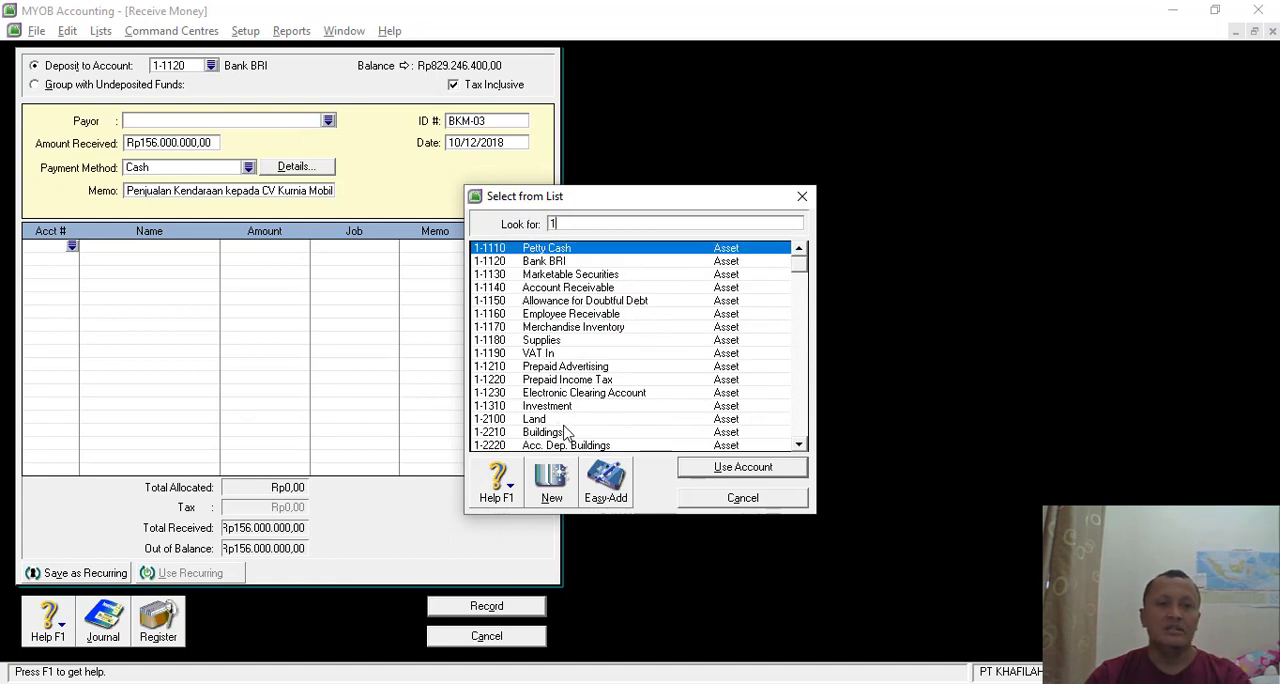
scroll(565, 430, "down", 2)
double_click(594, 395)
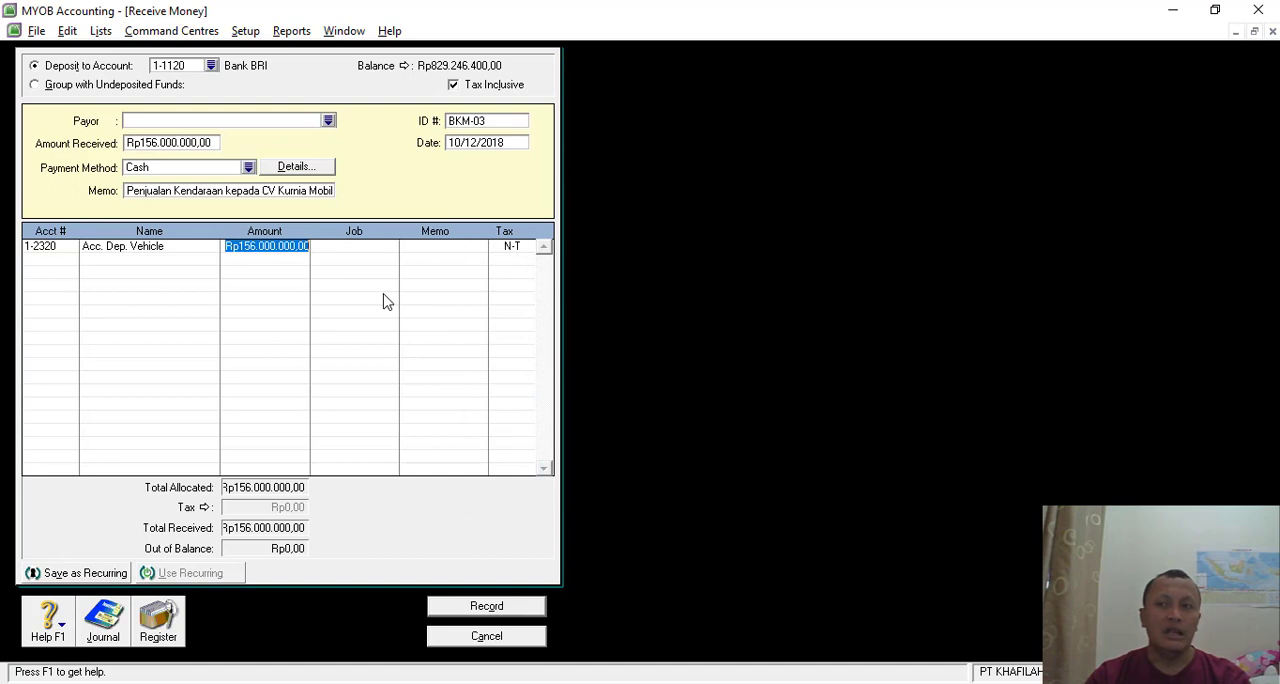
type("128")
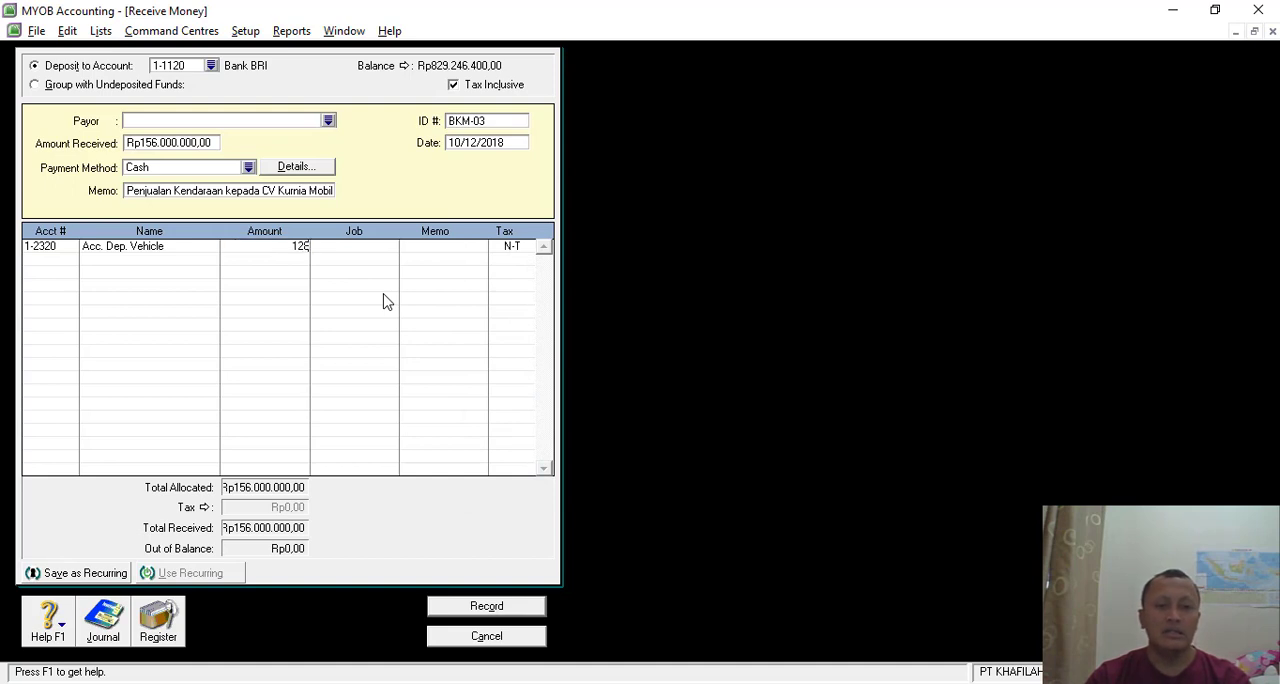
type("125000")
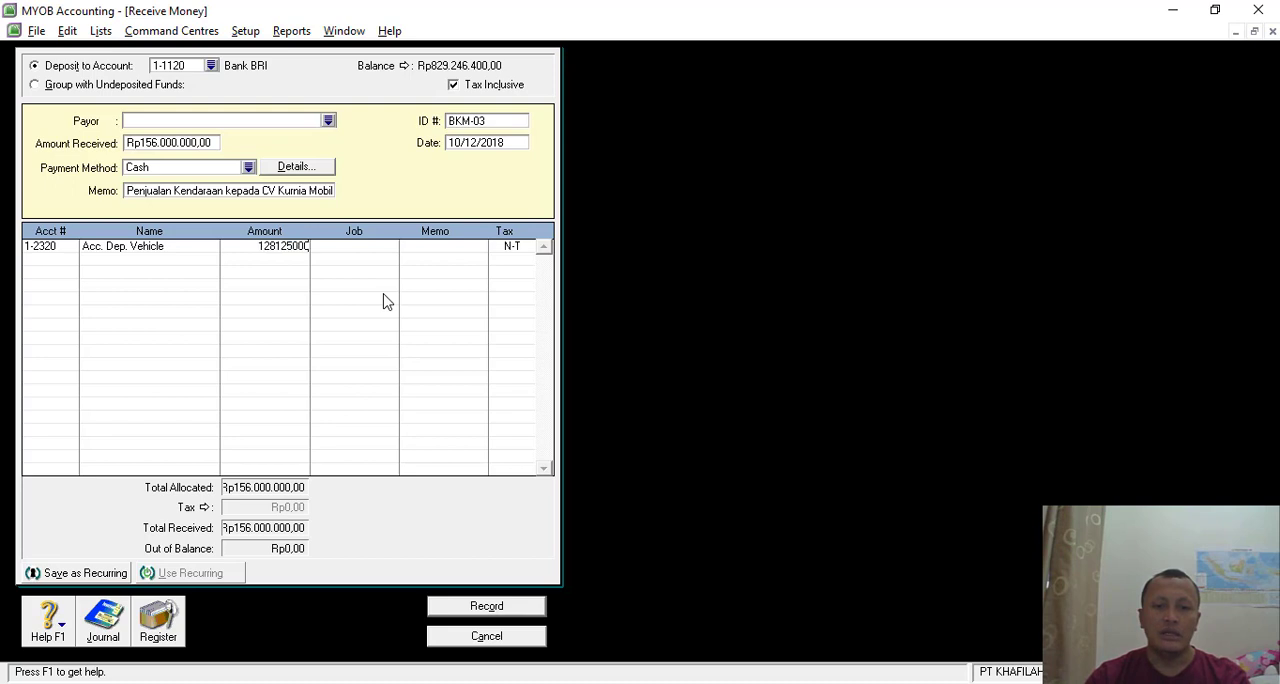
key("minus")
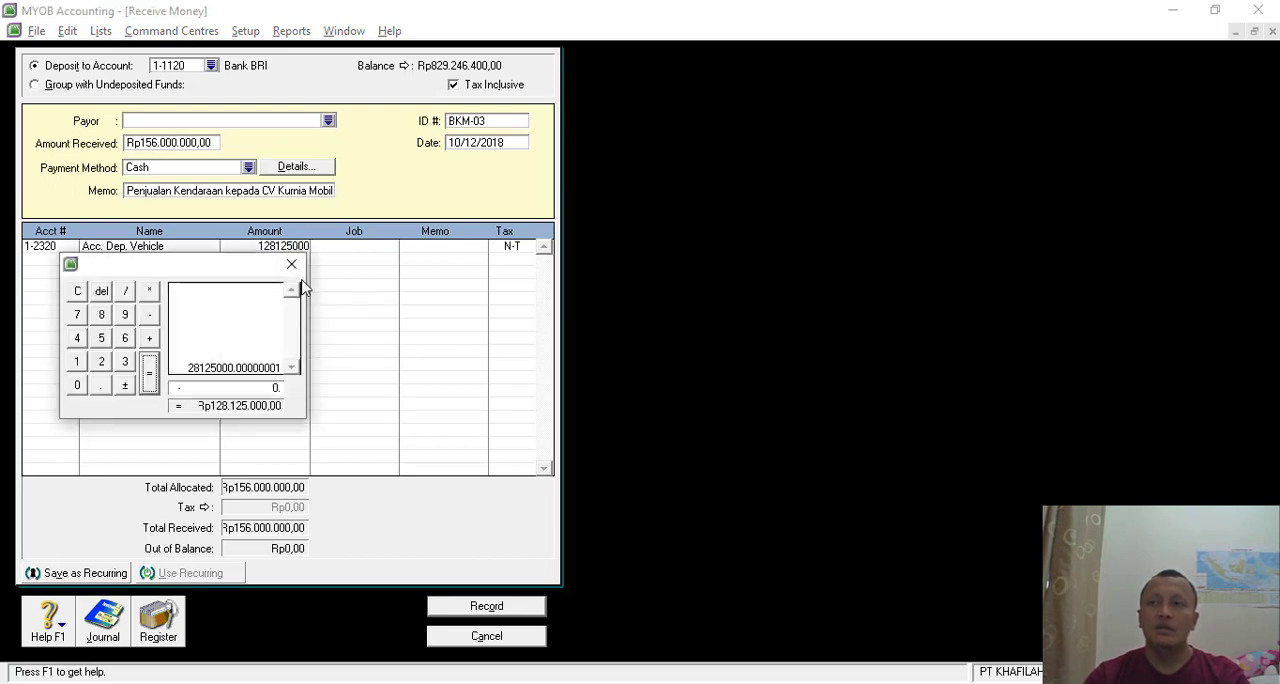
left_click(291, 264)
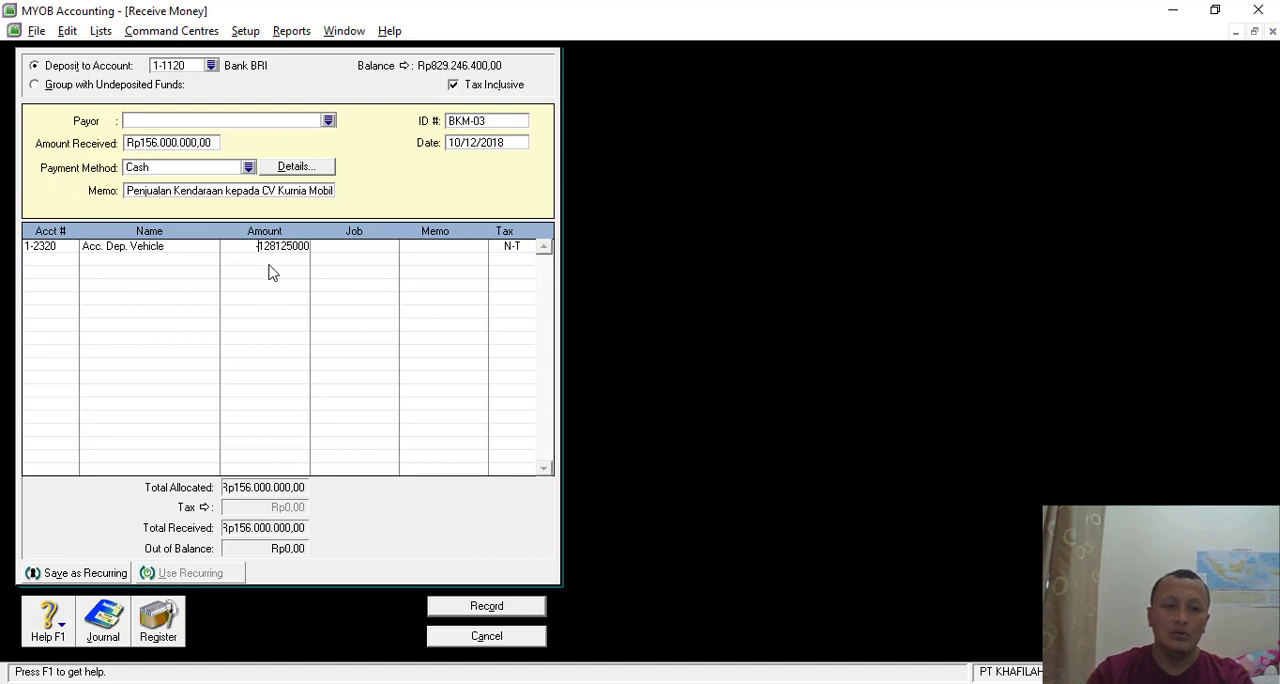
key("Tab")
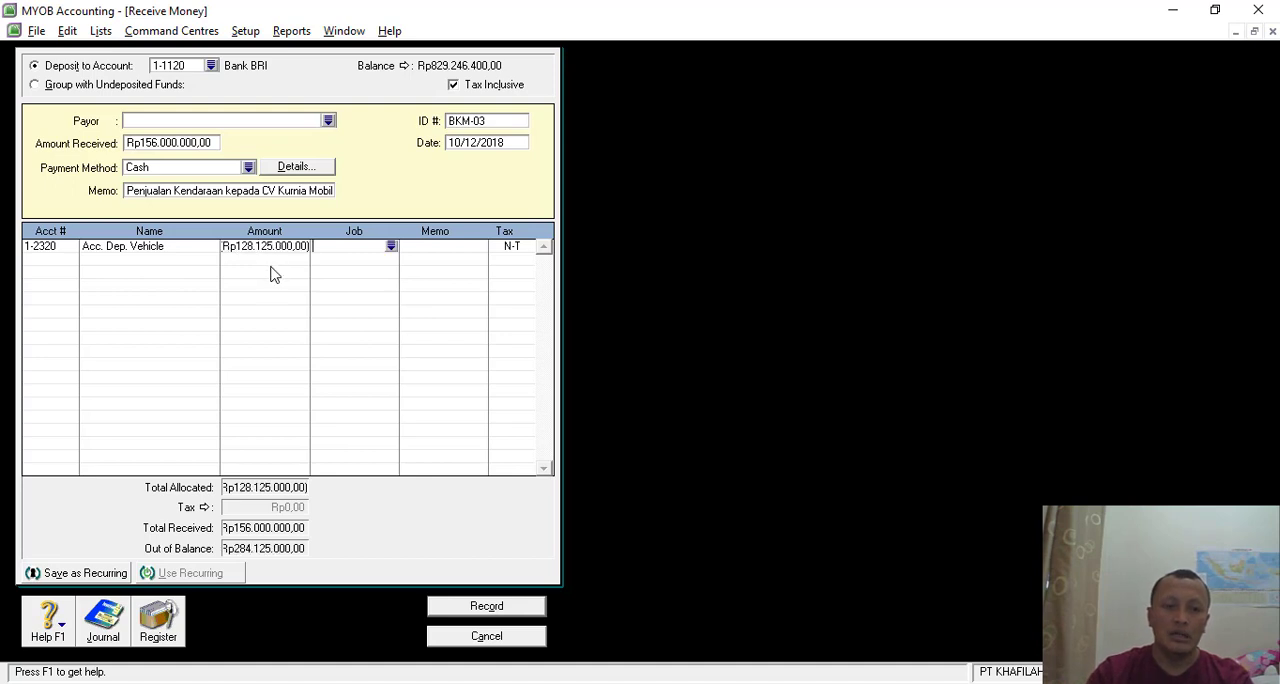
- Add a second allocation line to account 9-5000 Loss on Disposal/Sales of FA with an amount of -15875000
left_click(62, 262)
left_click(71, 258)
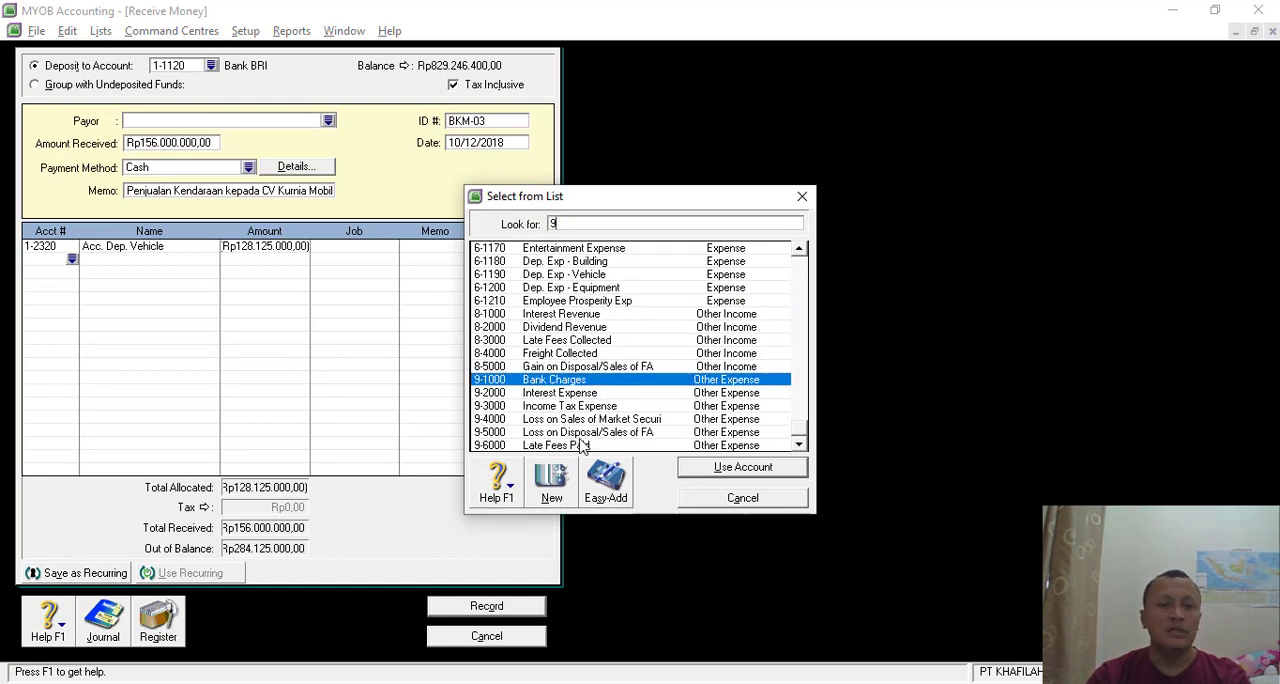
double_click(595, 432)
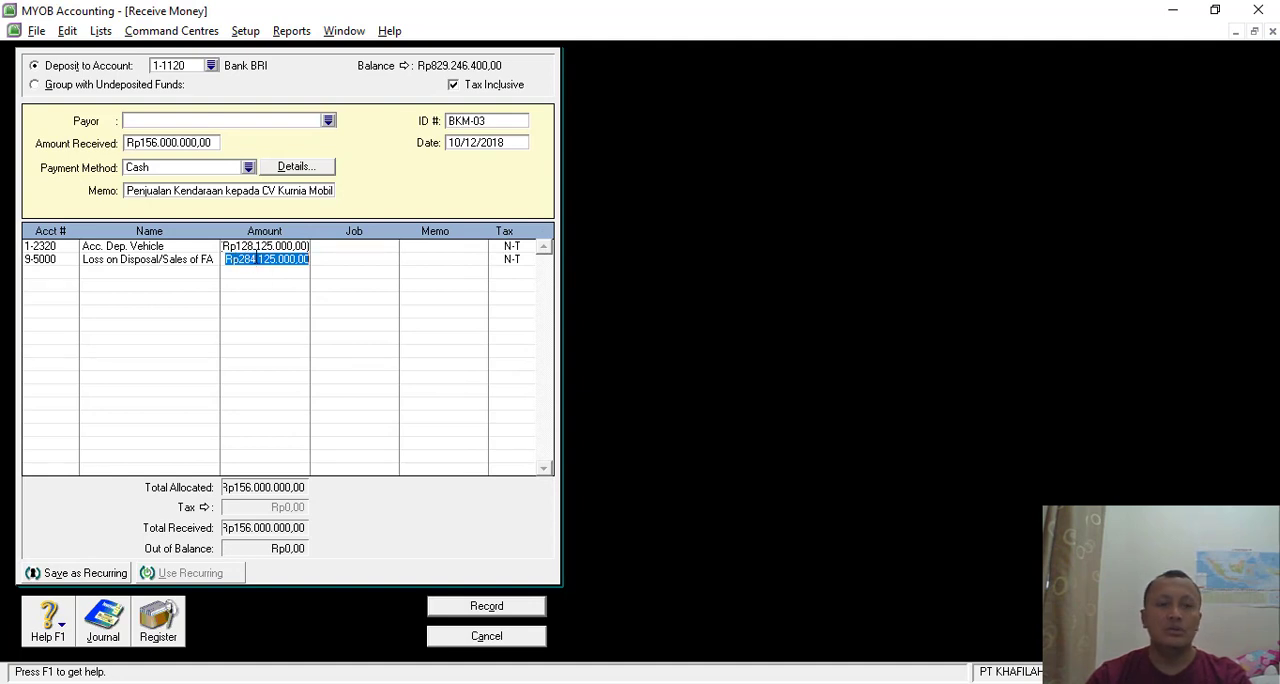
key("BackSpace")
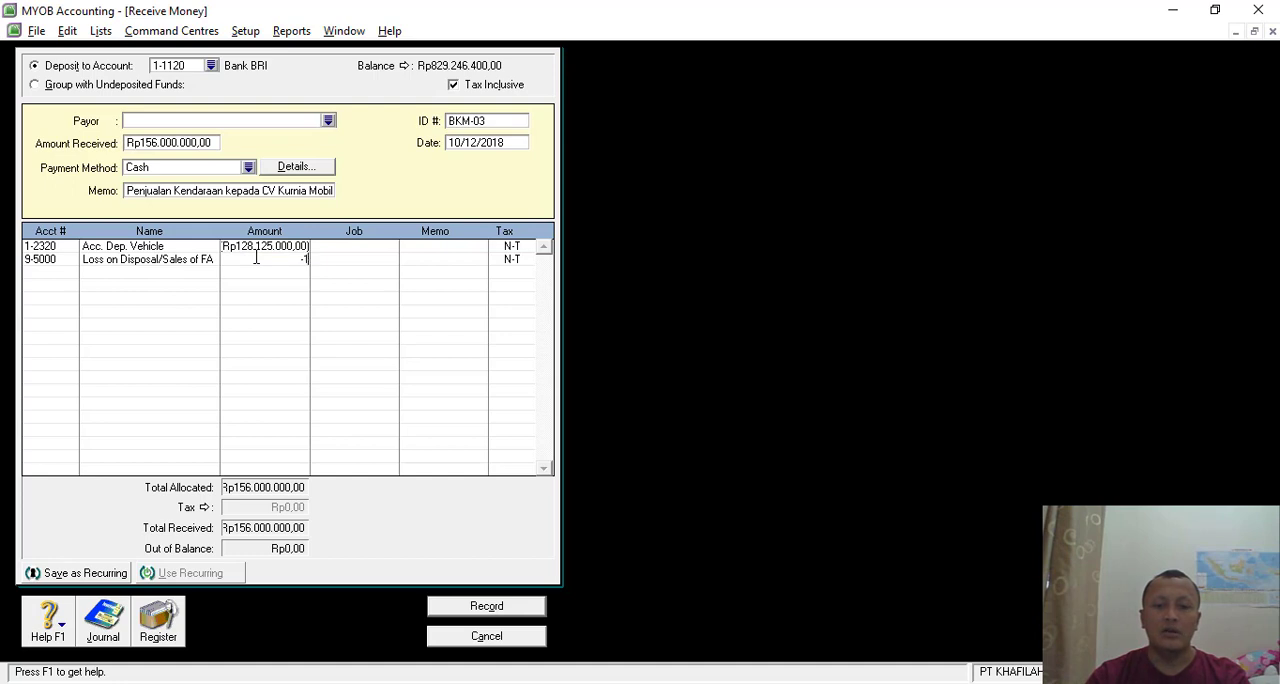
type("-1587")
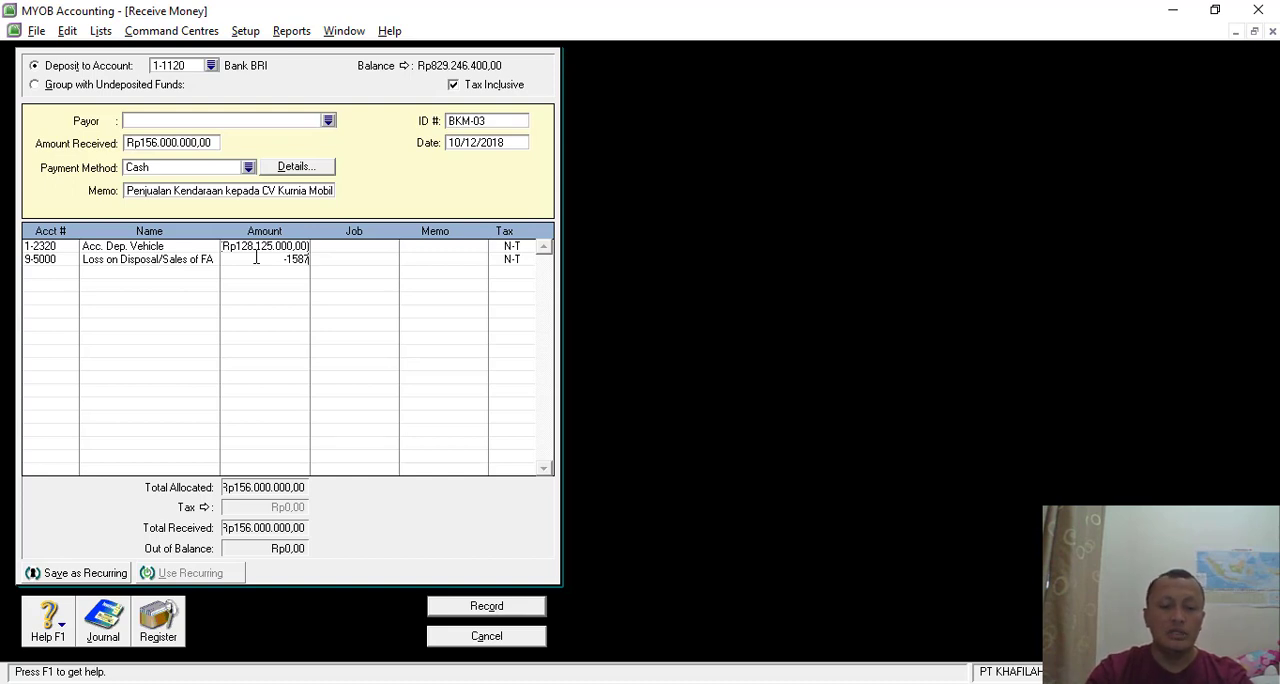
type("5000")
key("Tab")
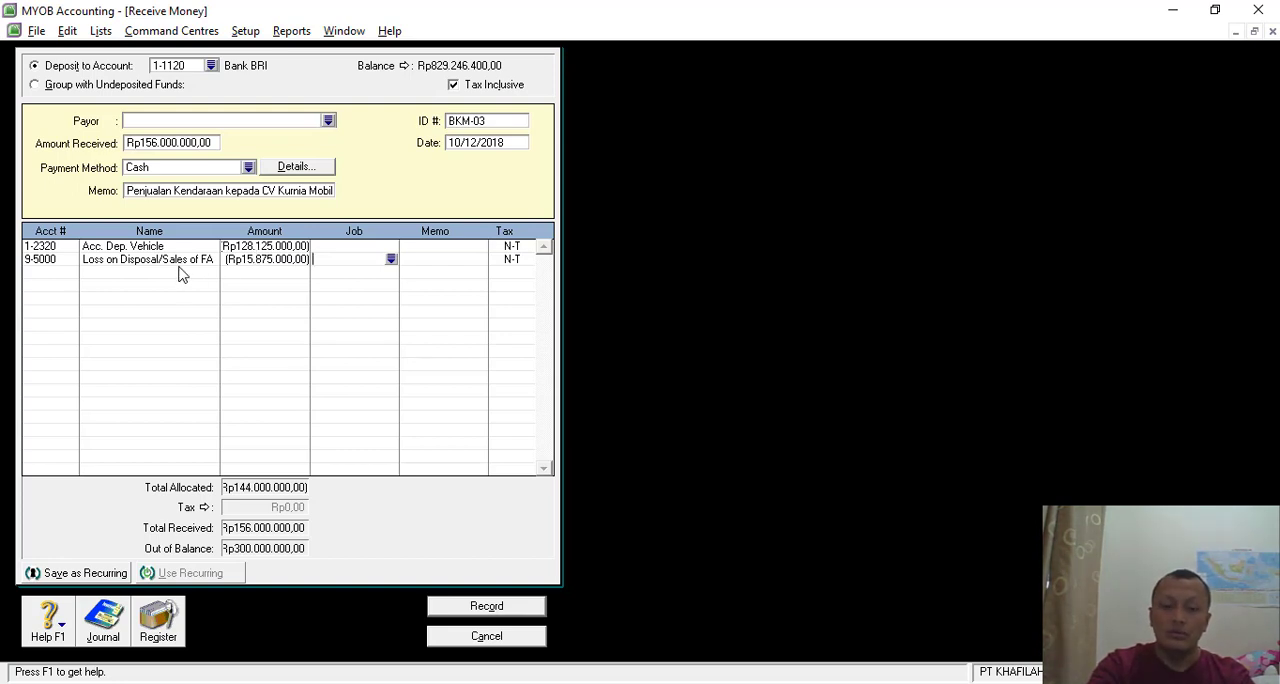
- Add a third allocation line to account 1-2310 Vehicle for Rp300.000.000
left_click(58, 275)
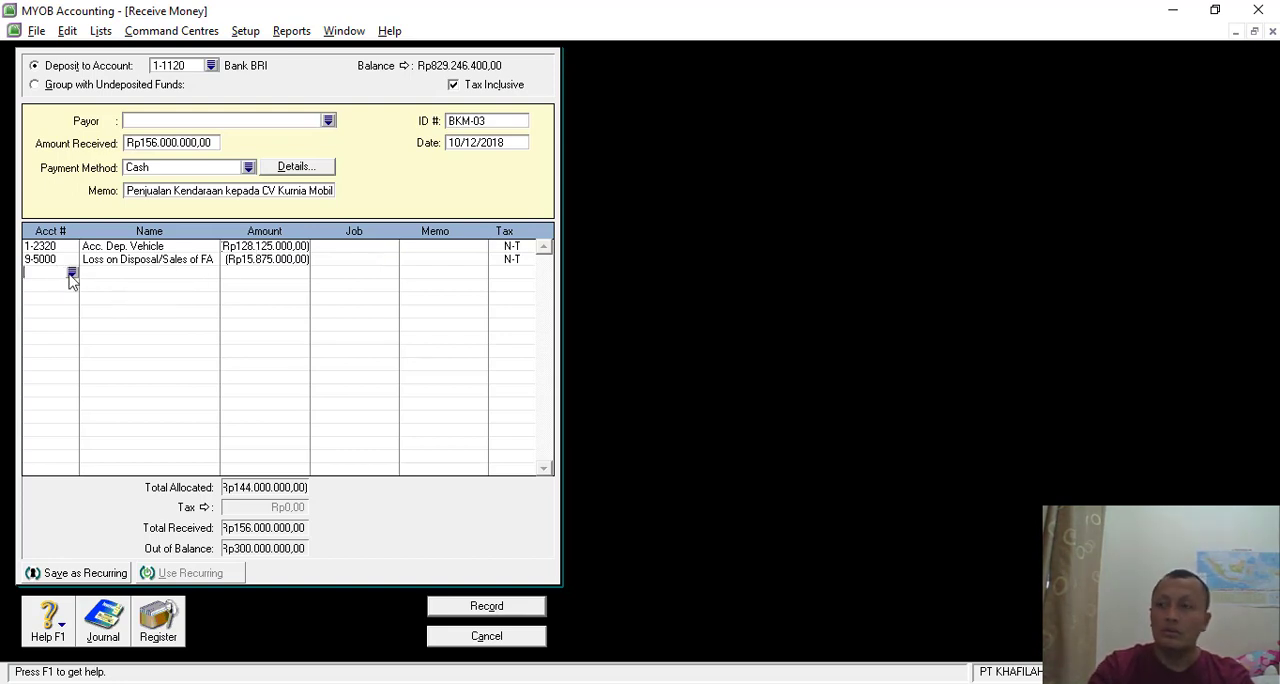
type("4")
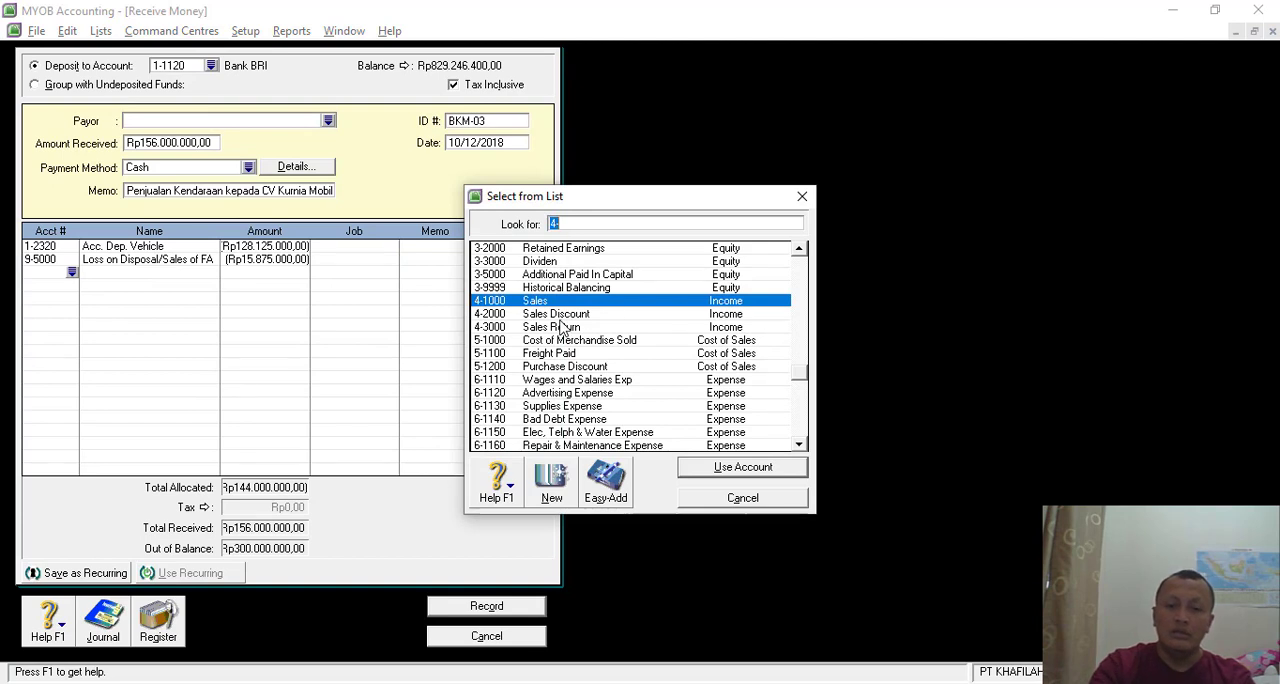
type("1")
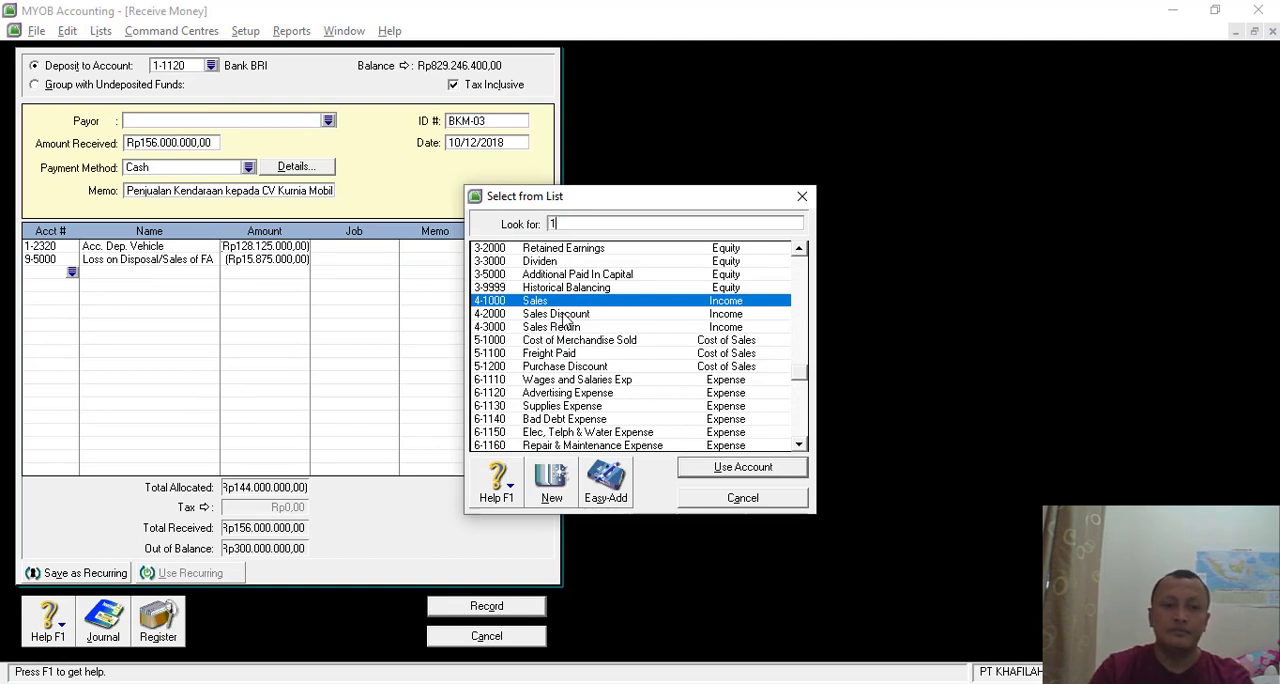
scroll(557, 432, "down", 2)
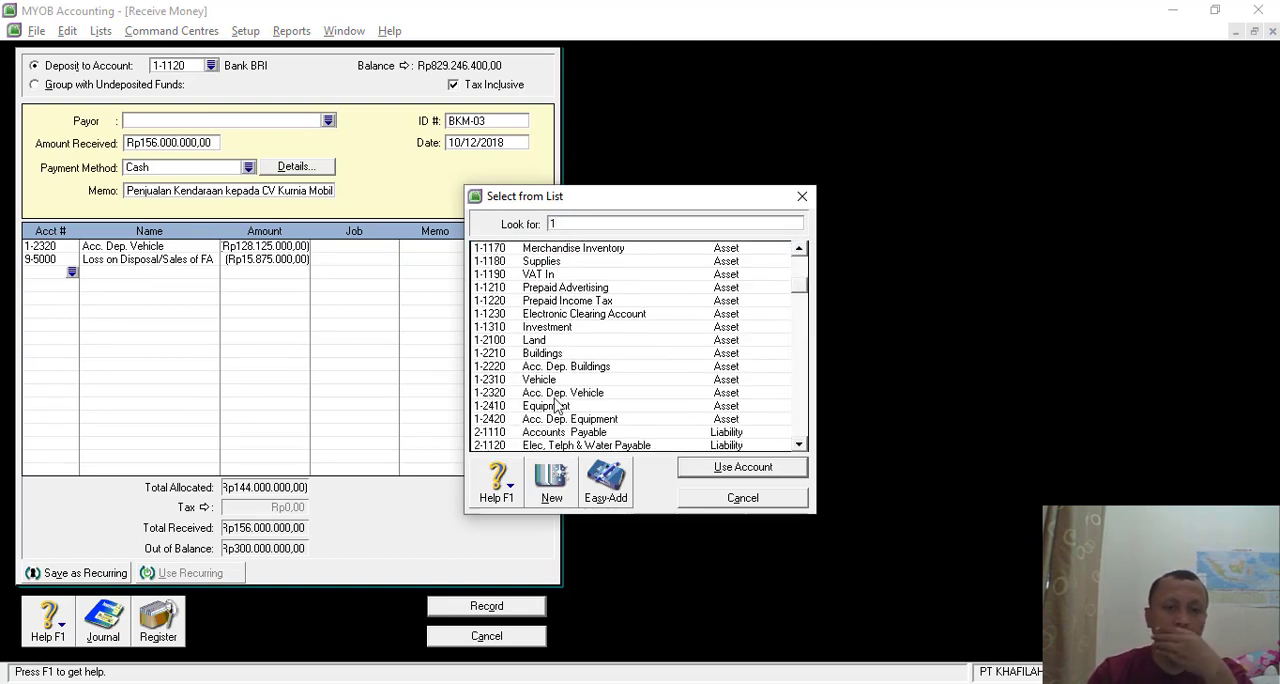
double_click(557, 380)
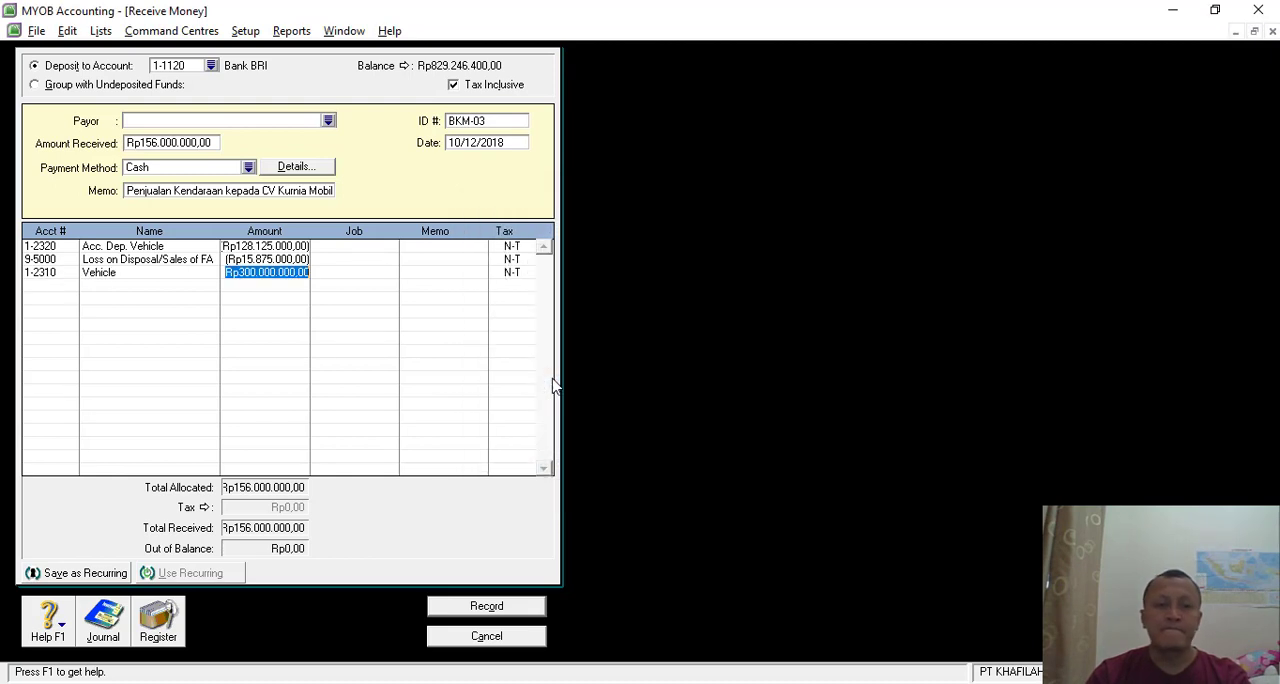
left_click(273, 288)
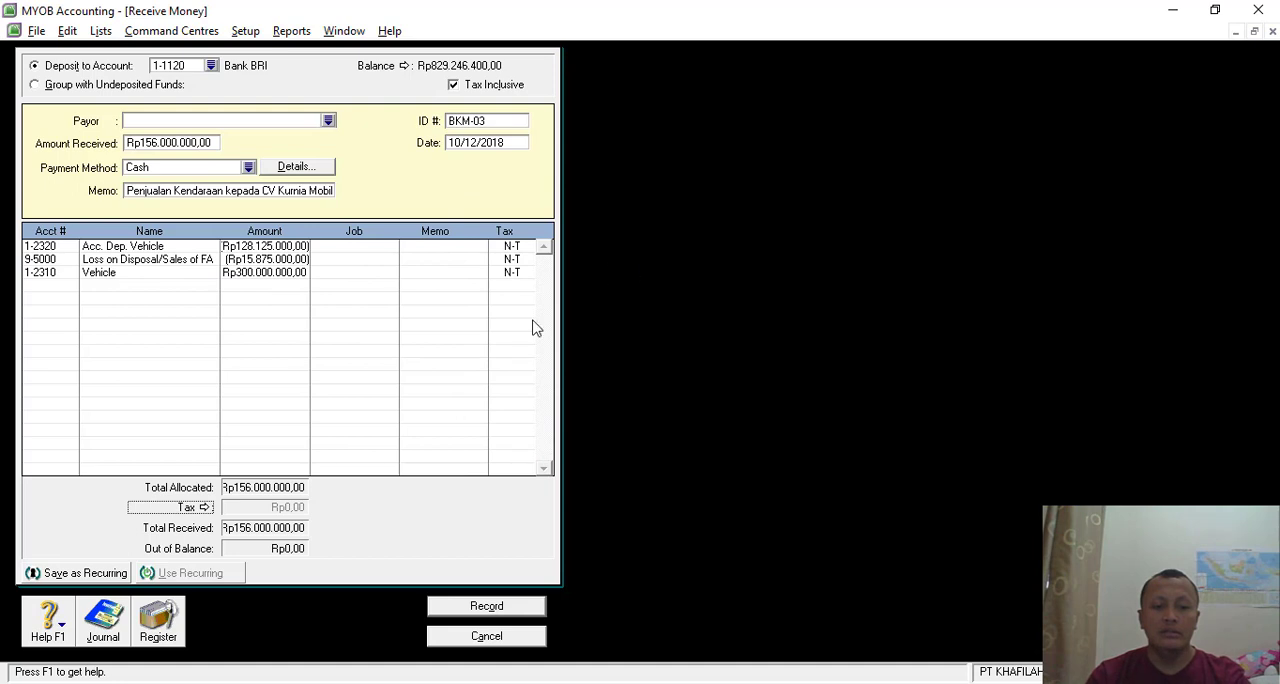
- Record the BKM-03 vehicle sale receipt after checking its transaction recap, and close Receive Money
left_click(491, 607)
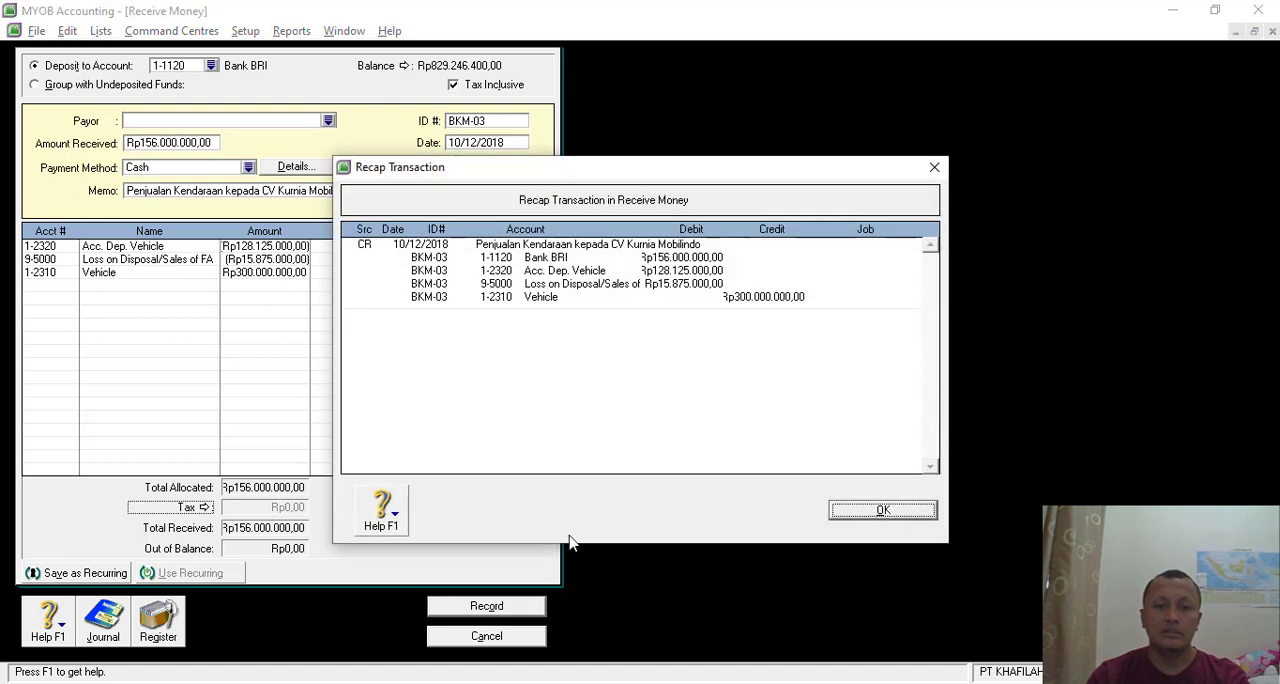
left_click(884, 510)
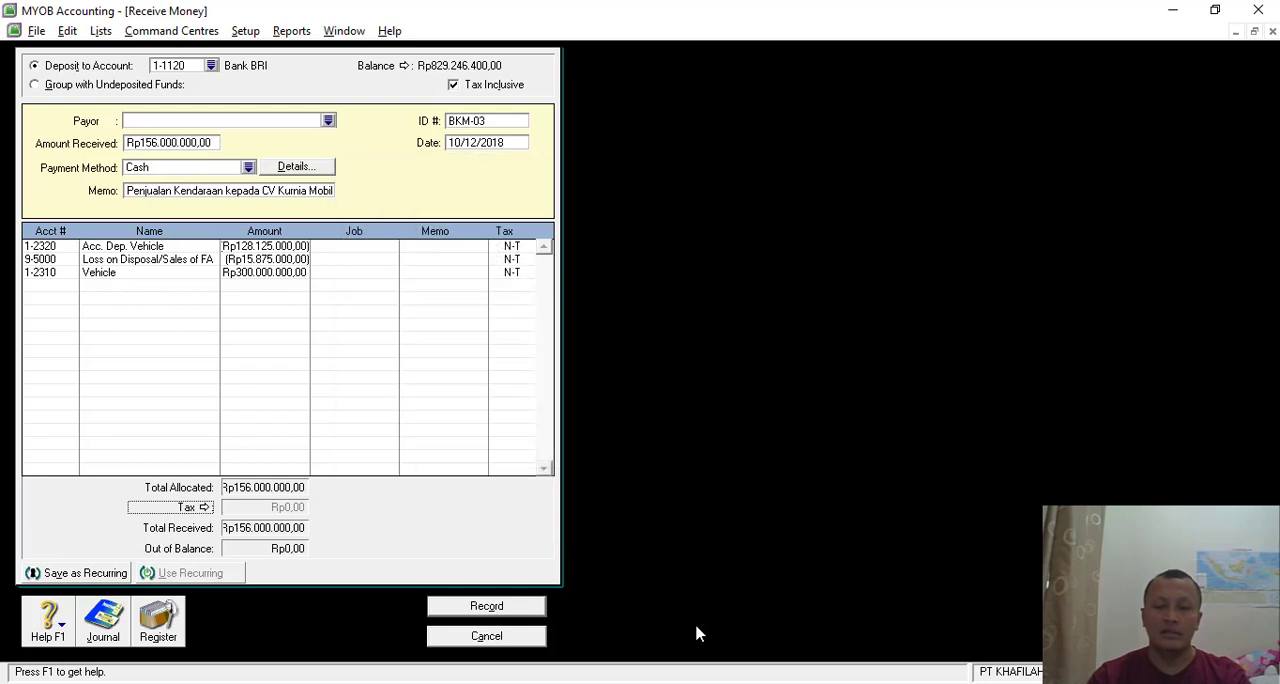
left_click(489, 607)
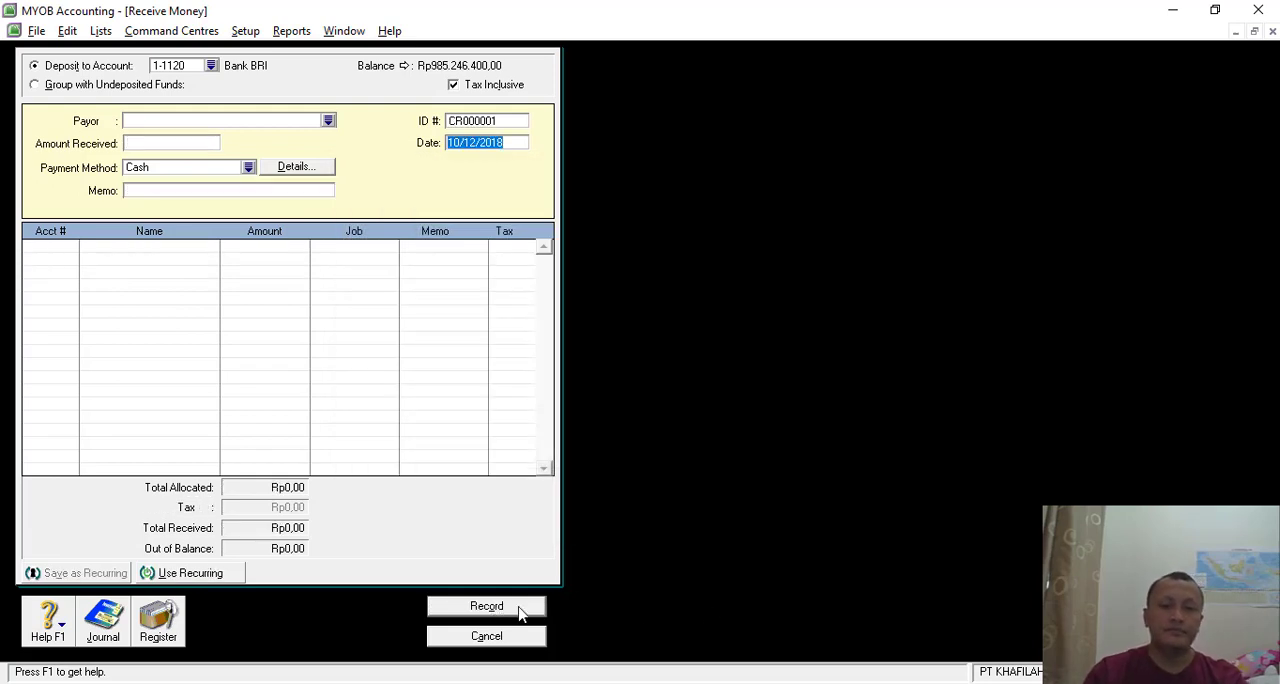
left_click(487, 636)
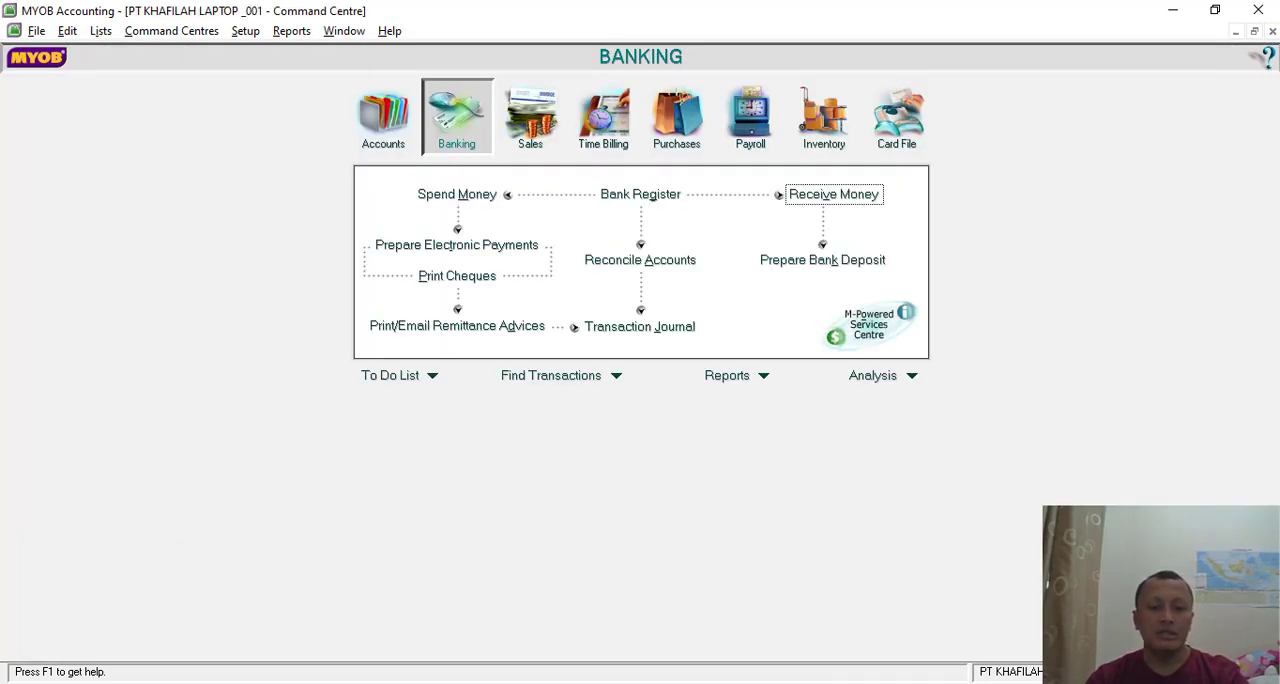
- Switch to the SOAL LATIHAN MYOB document in Nitro Pro and read the Transaksi 12 cash payment voucher
key("alt+Tab")
scroll(688, 521, "down", 10)
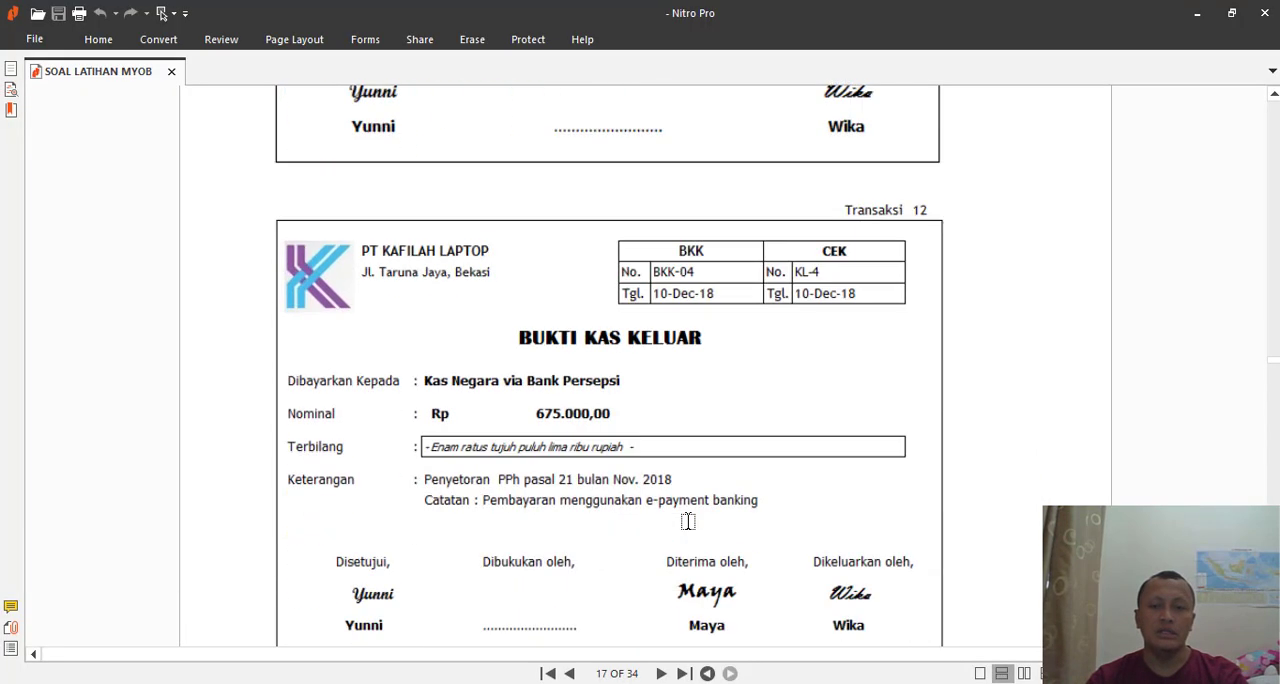
scroll(688, 521, "down", 1)
scroll(658, 420, "down", 1)
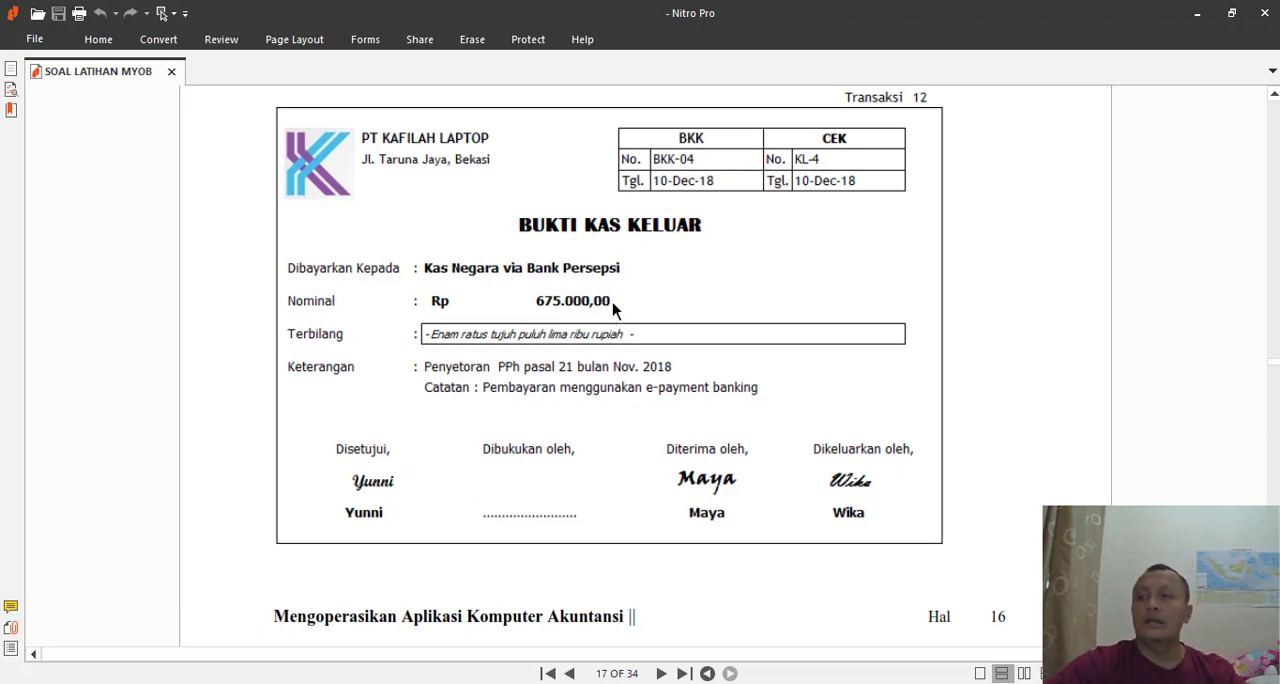
scroll(615, 293, "up", 3)
scroll(618, 292, "down", 3)
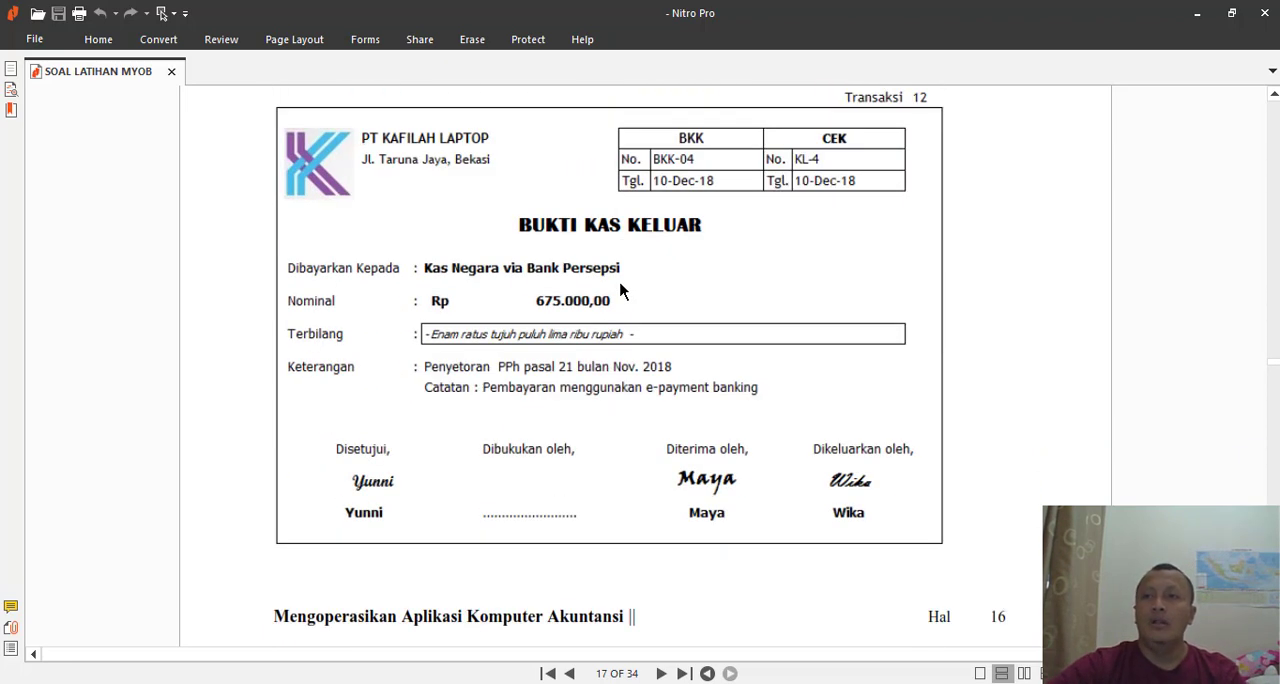
key("alt+Tab")
- Switch back to MYOB and start a Spend Money payment from account 1-1120 Bank BRI
key("alt+Tab")
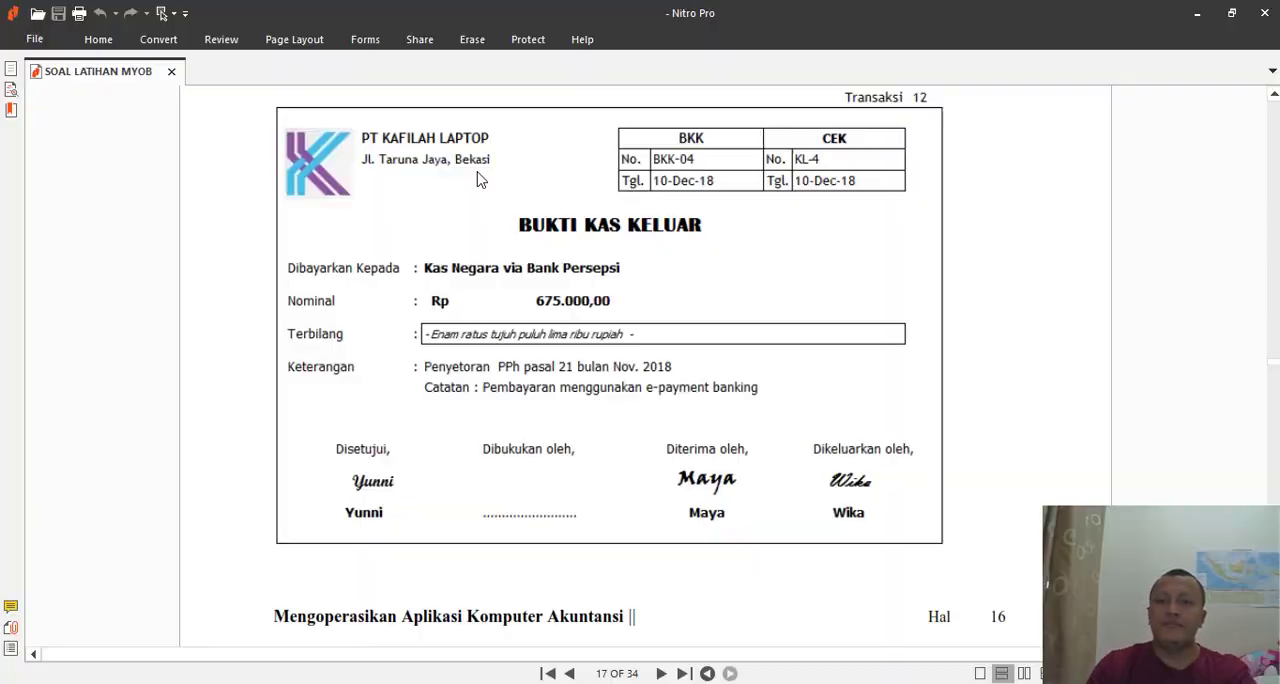
key("alt+Tab")
left_click(449, 196)
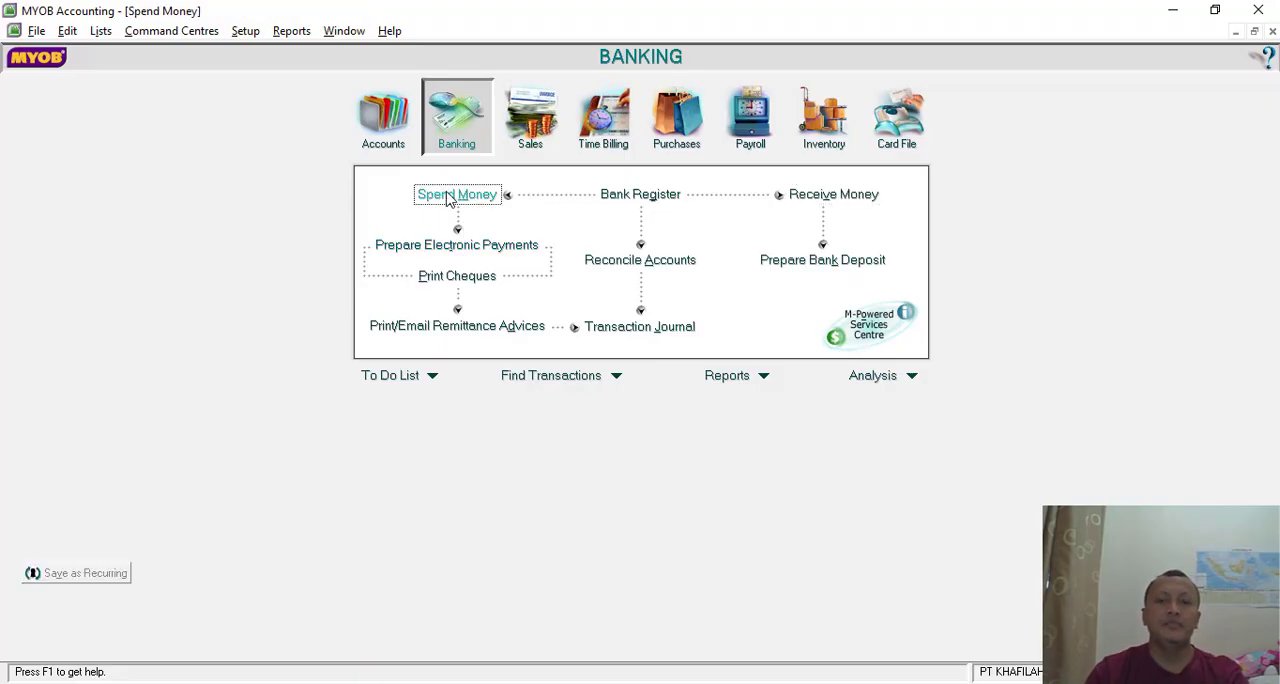
left_click(213, 65)
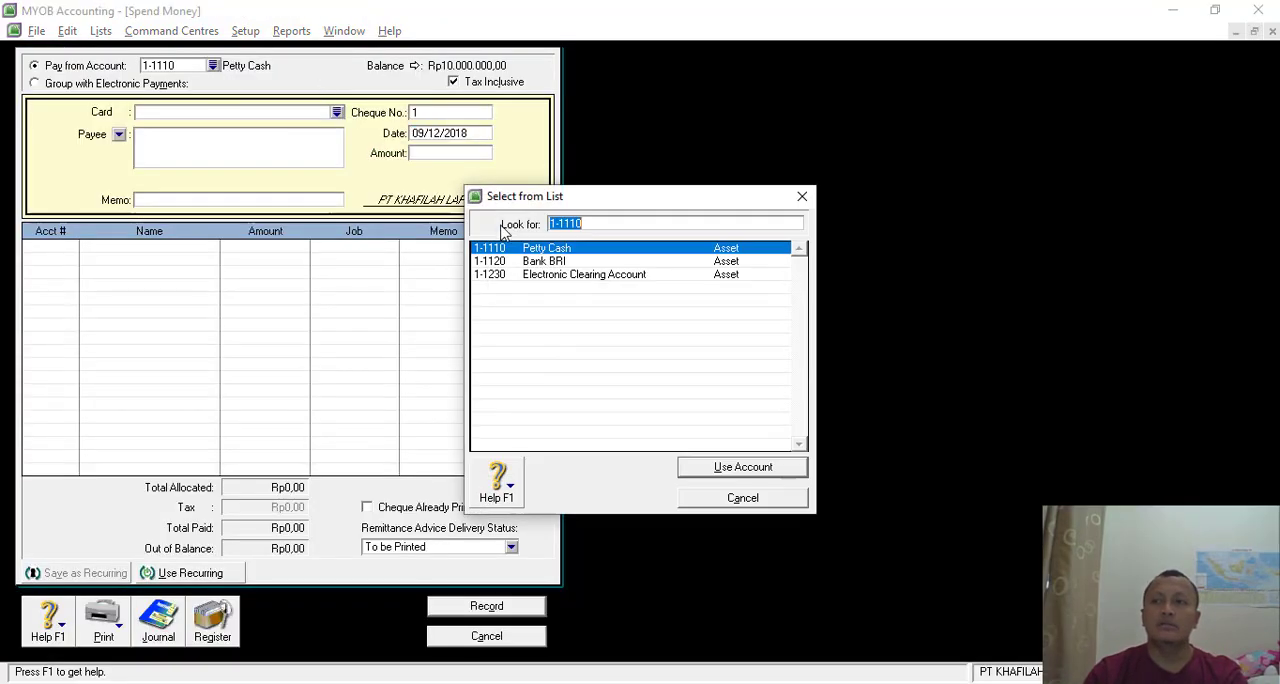
left_click(553, 262)
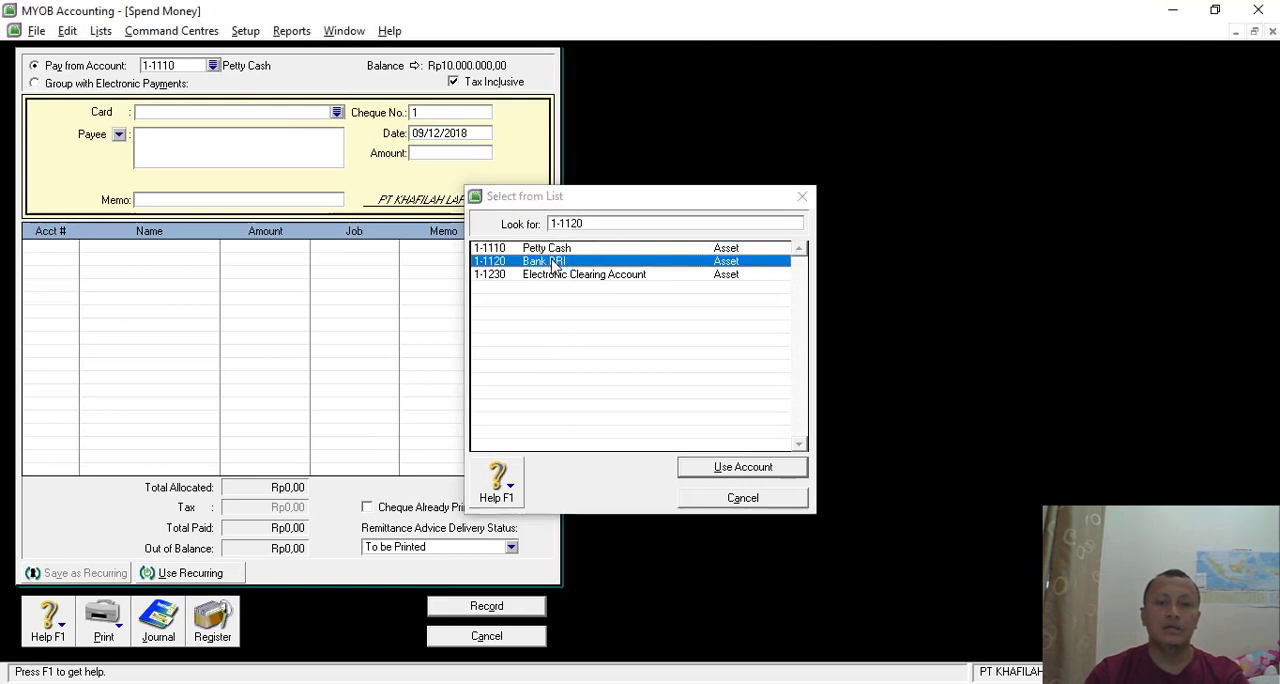
double_click(553, 262)
- Enter BKK-04 as the payment's cheque number, checking it against the voucher
left_click(432, 110)
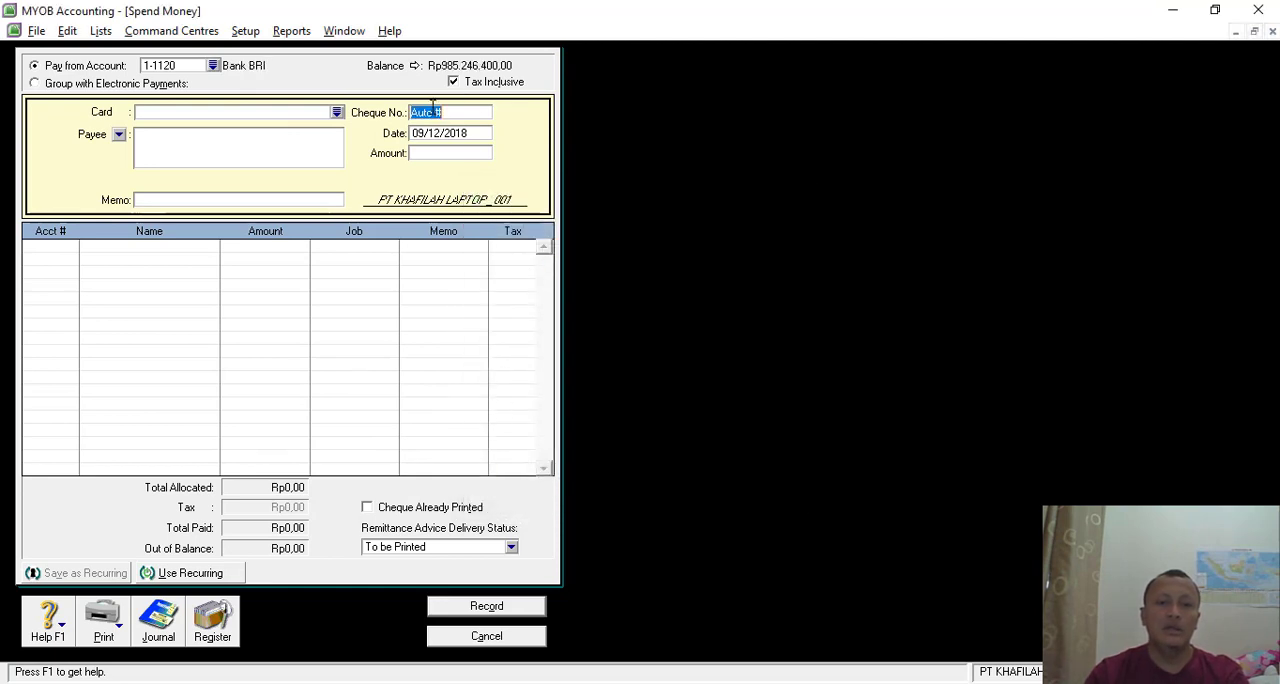
key("alt+Tab")
key("alt+Tab")
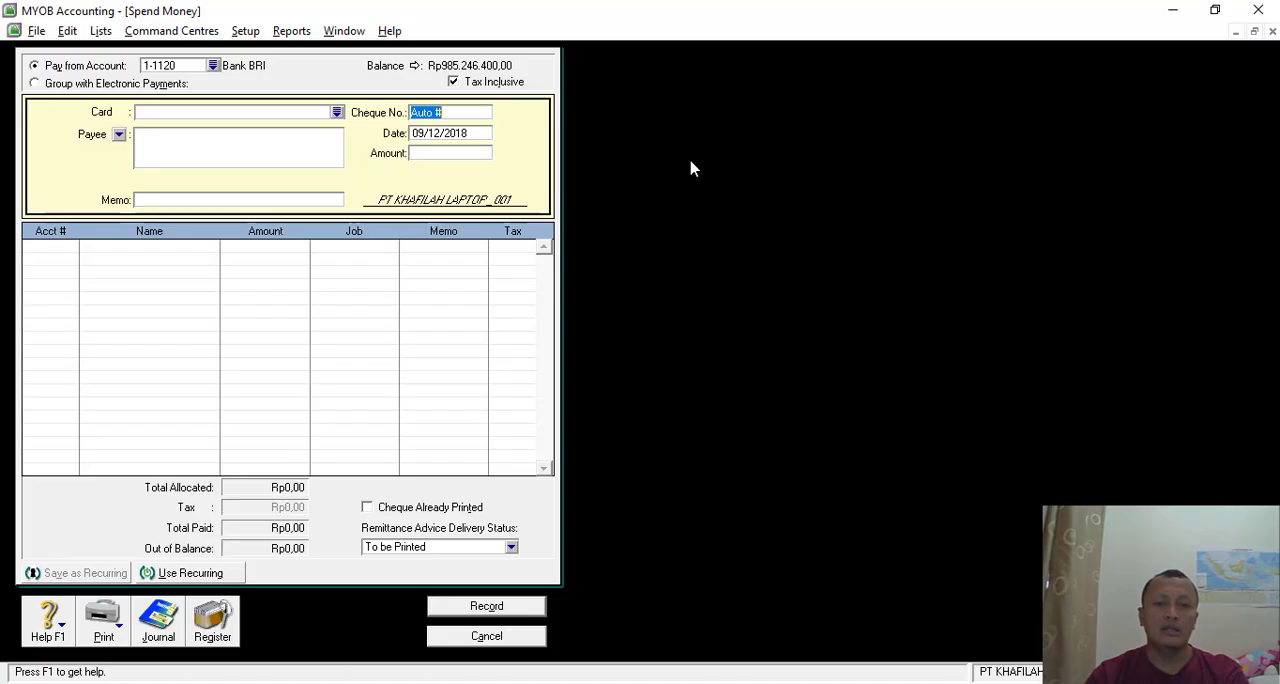
type("b")
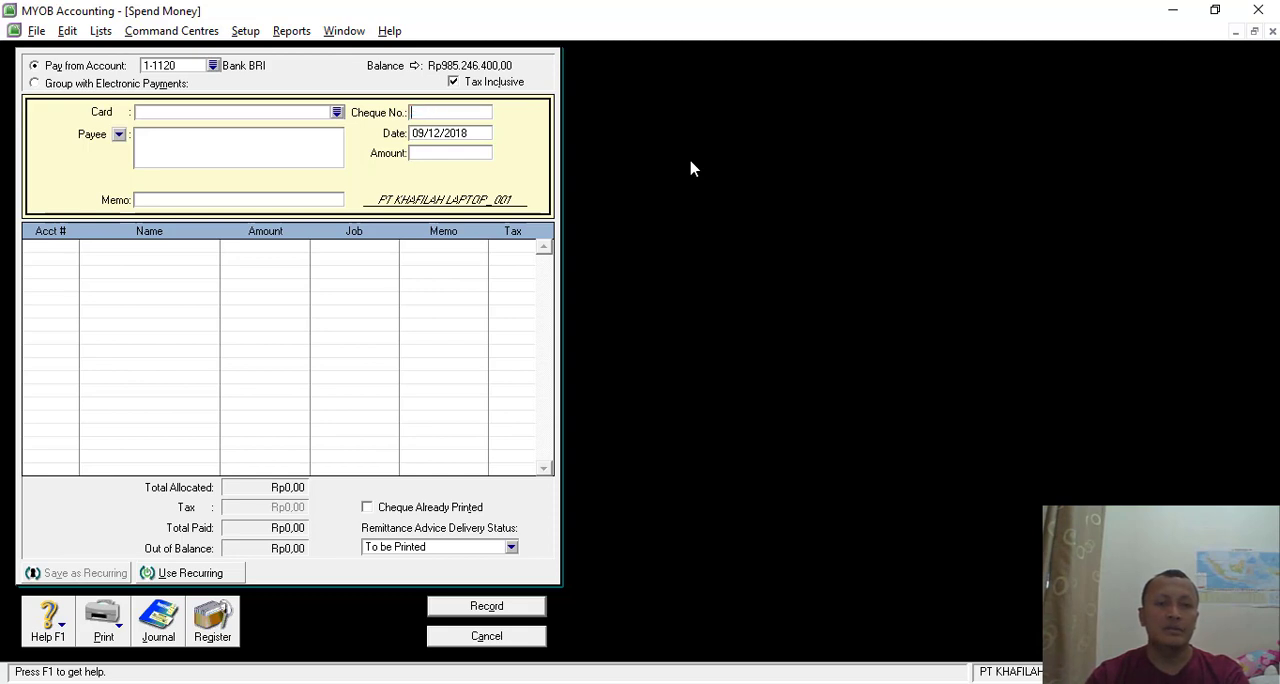
type("KK-04")
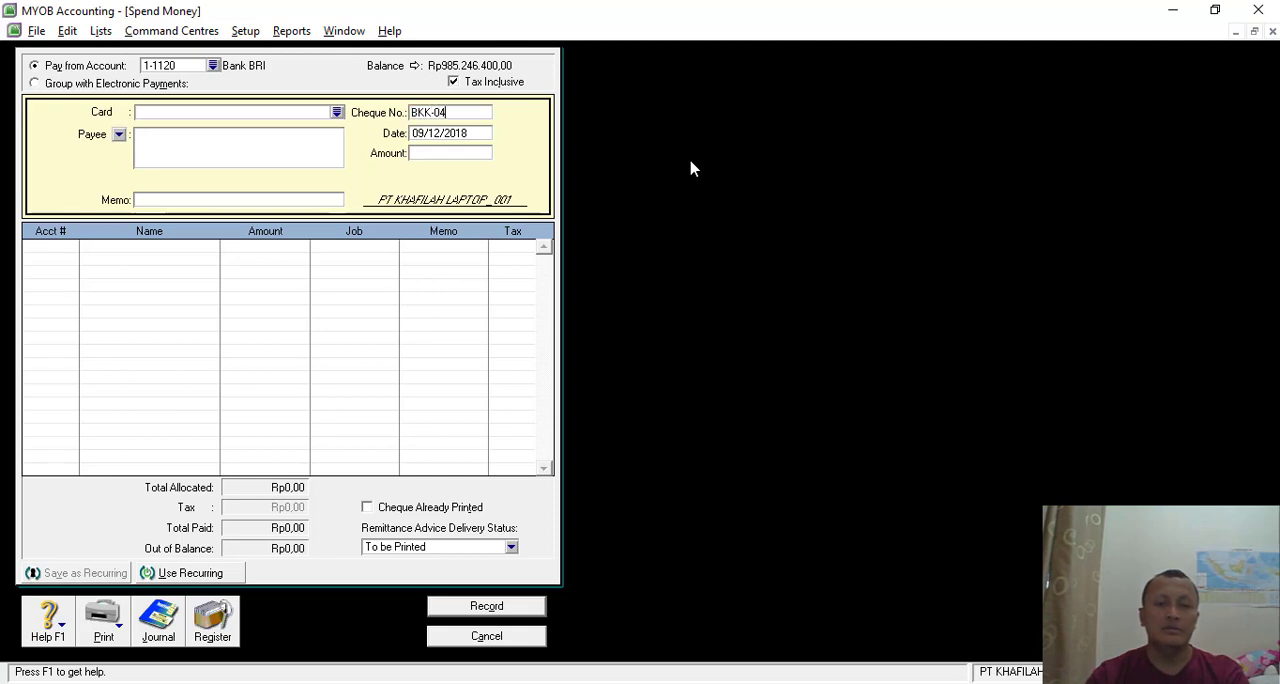
key("Tab")
- Check the voucher date and set the payment date to 10/12/2018
key("alt+Tab")
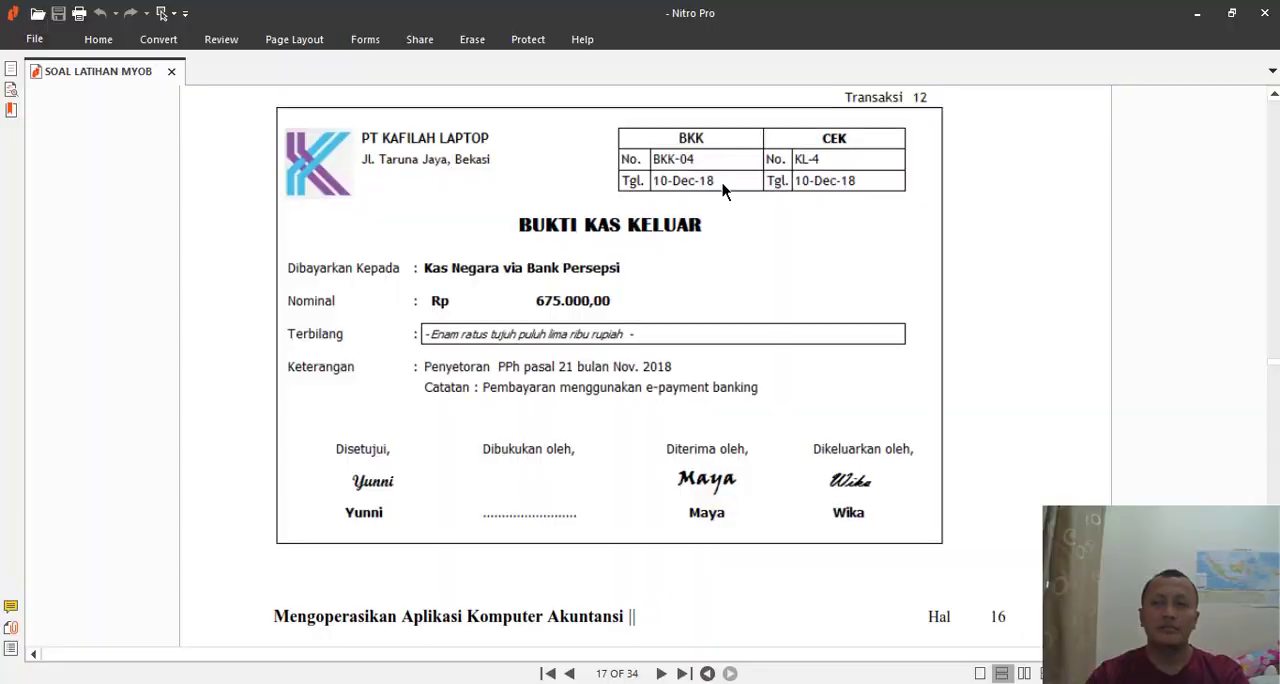
key("alt+Tab")
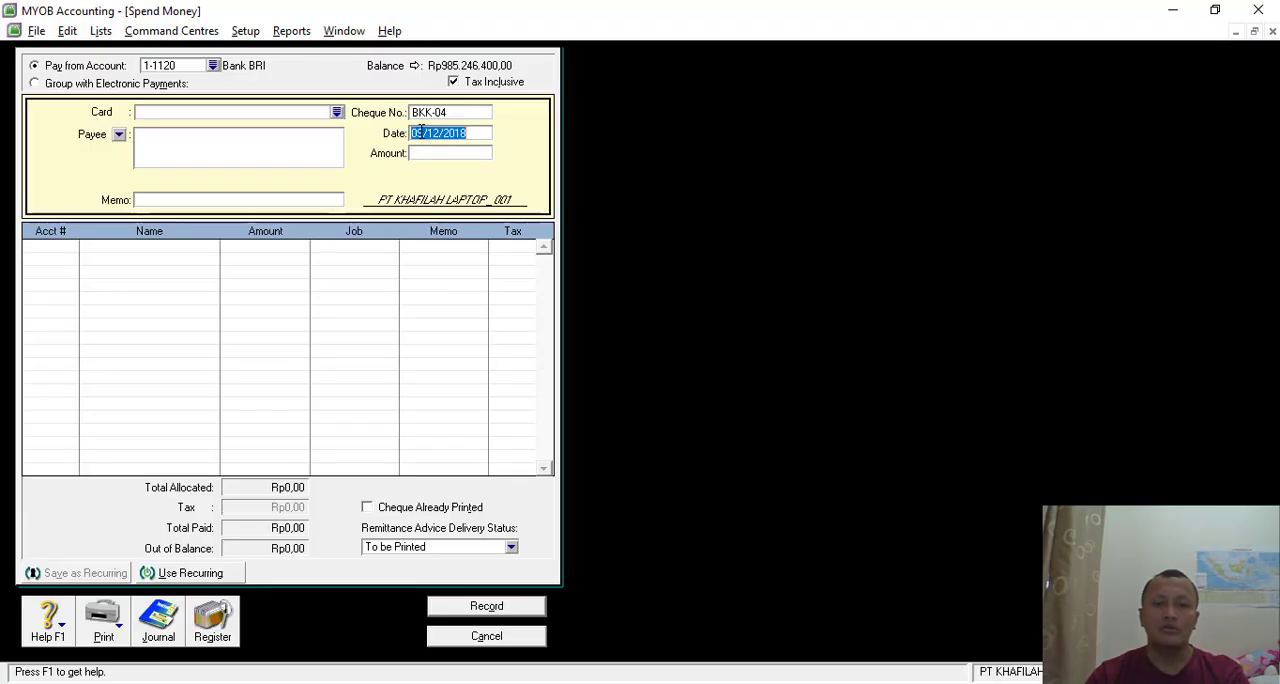
left_click(441, 133)
key("BackSpace")
key("BackSpace")
type("10")
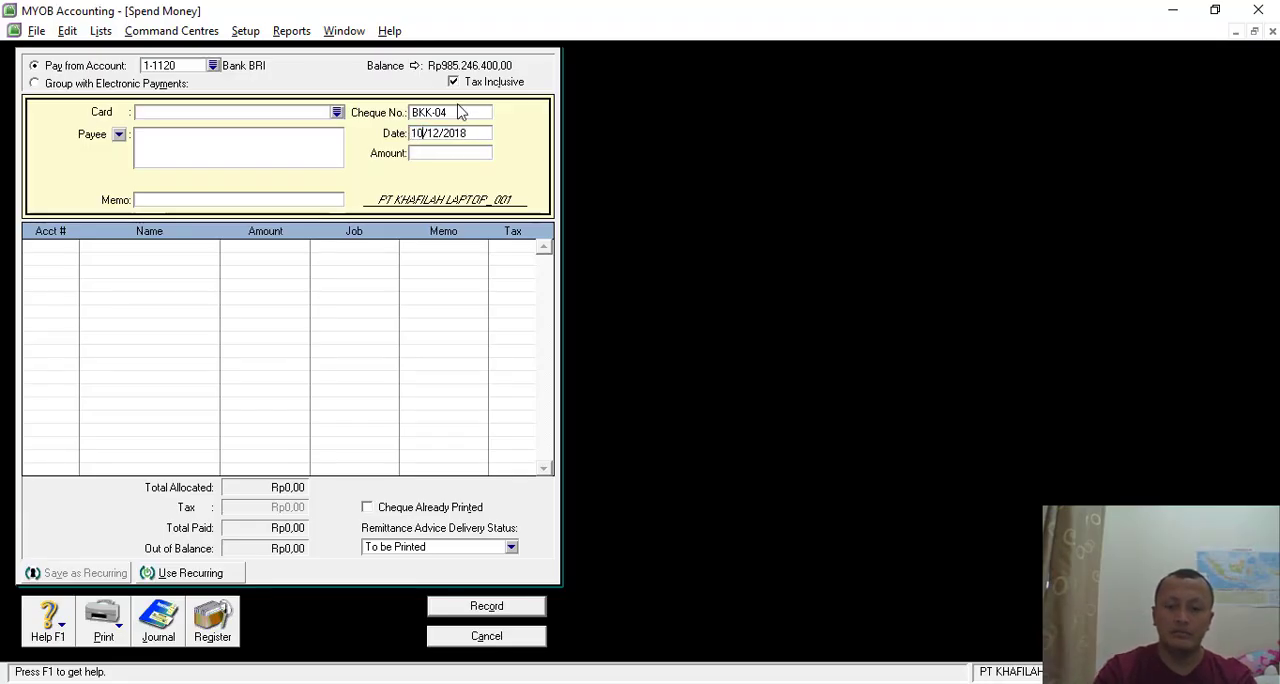
key("Tab")
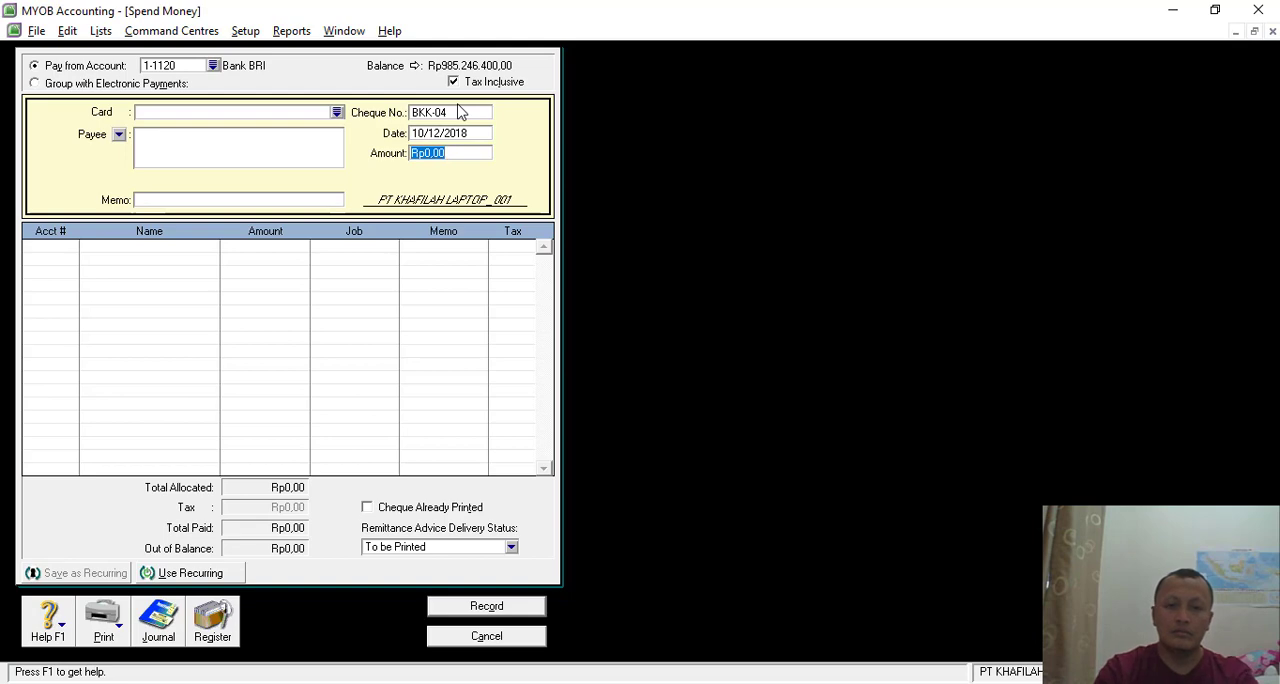
- Look up the voucher's nominal value and set the payment amount to Rp675.000
key("alt+Tab")
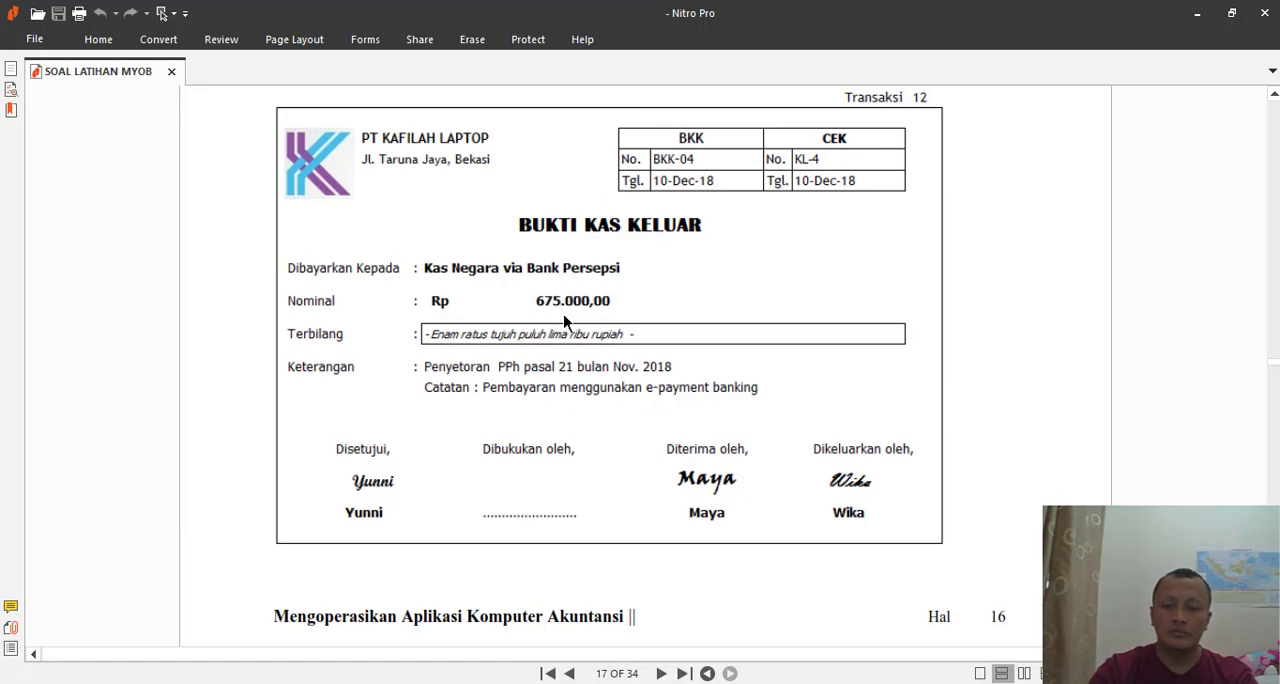
key("alt+Tab")
key("alt+Tab")
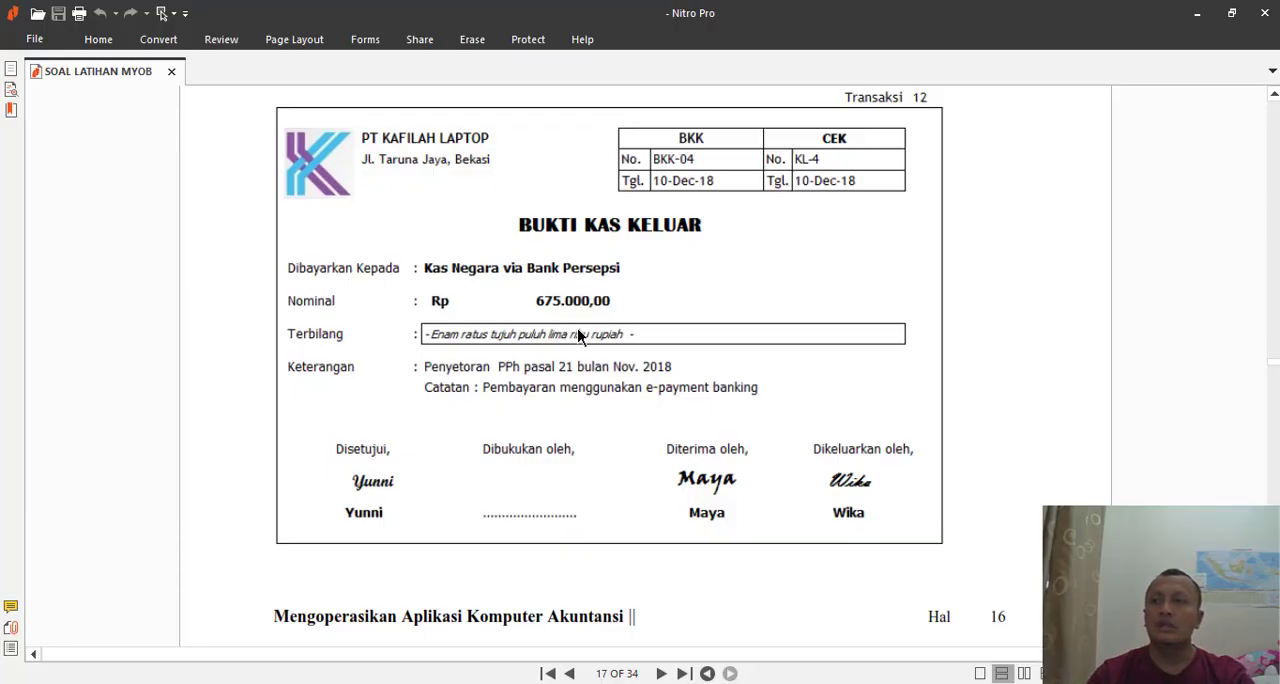
key("alt+Tab")
type("6")
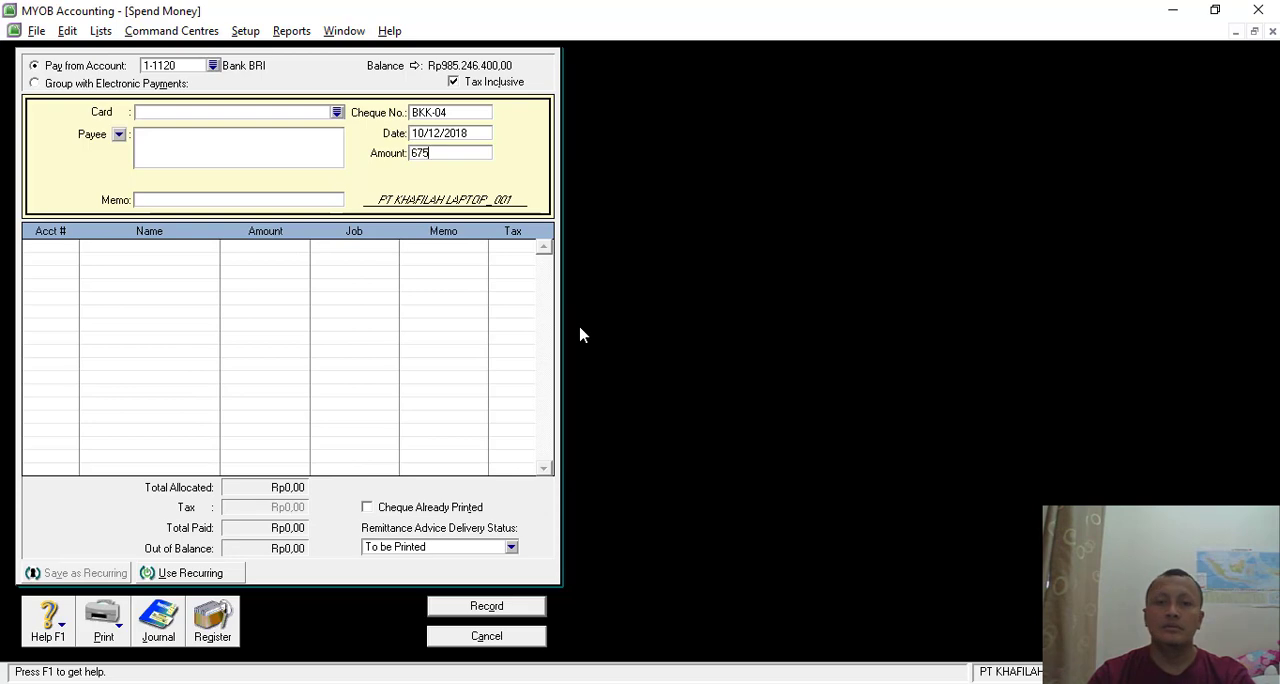
type("75.000")
key("Tab")
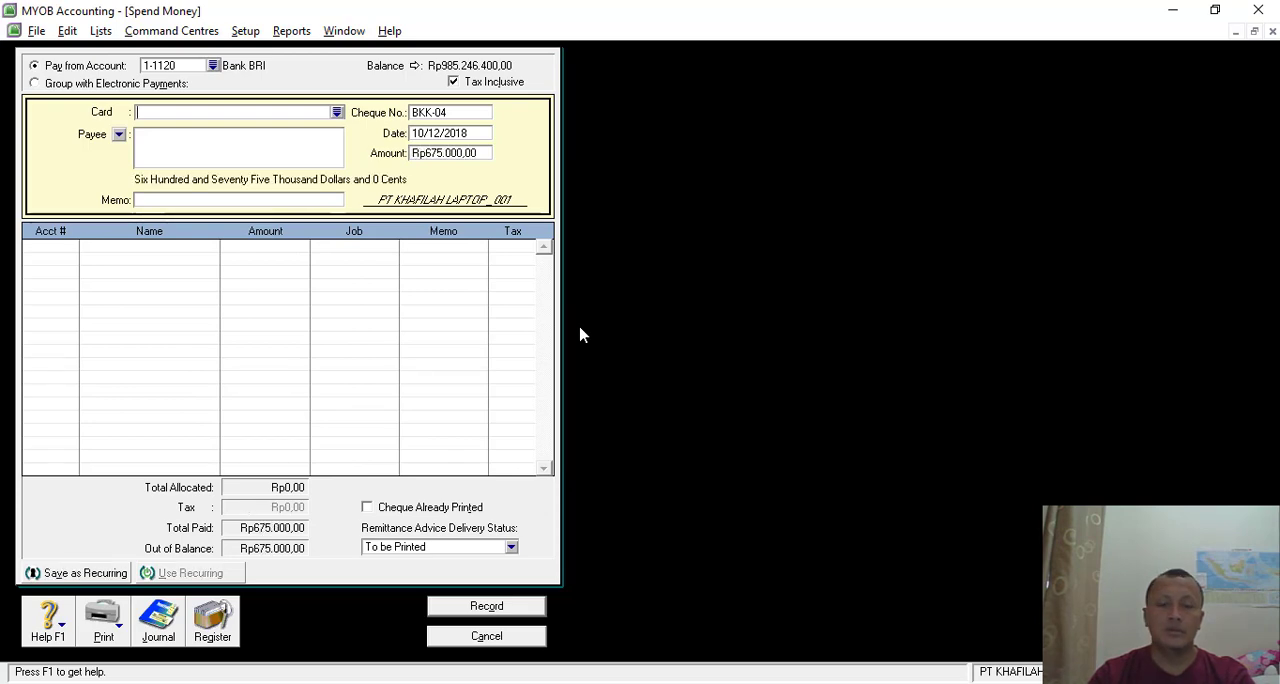
- Check the voucher description and enter the payment memo "Pembayaran PPh pasal 21 bulan Nov. 2018"
key("alt+Tab")
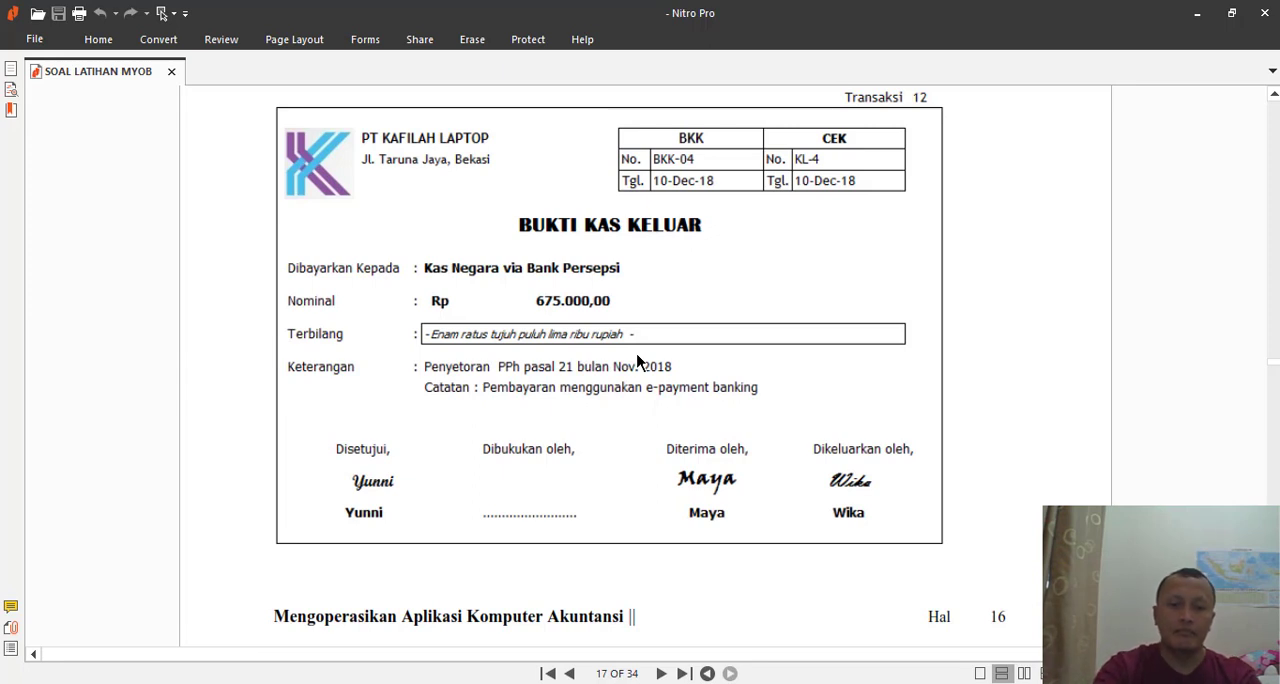
key("alt+Tab")
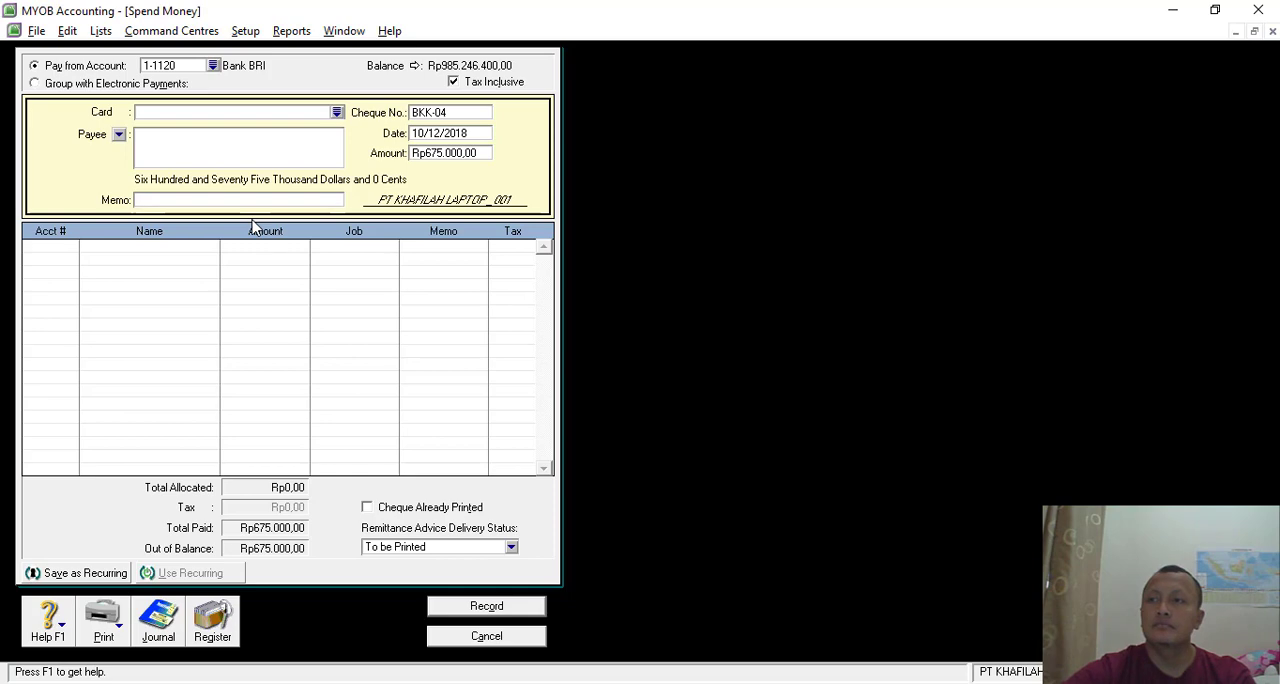
key("alt+Tab")
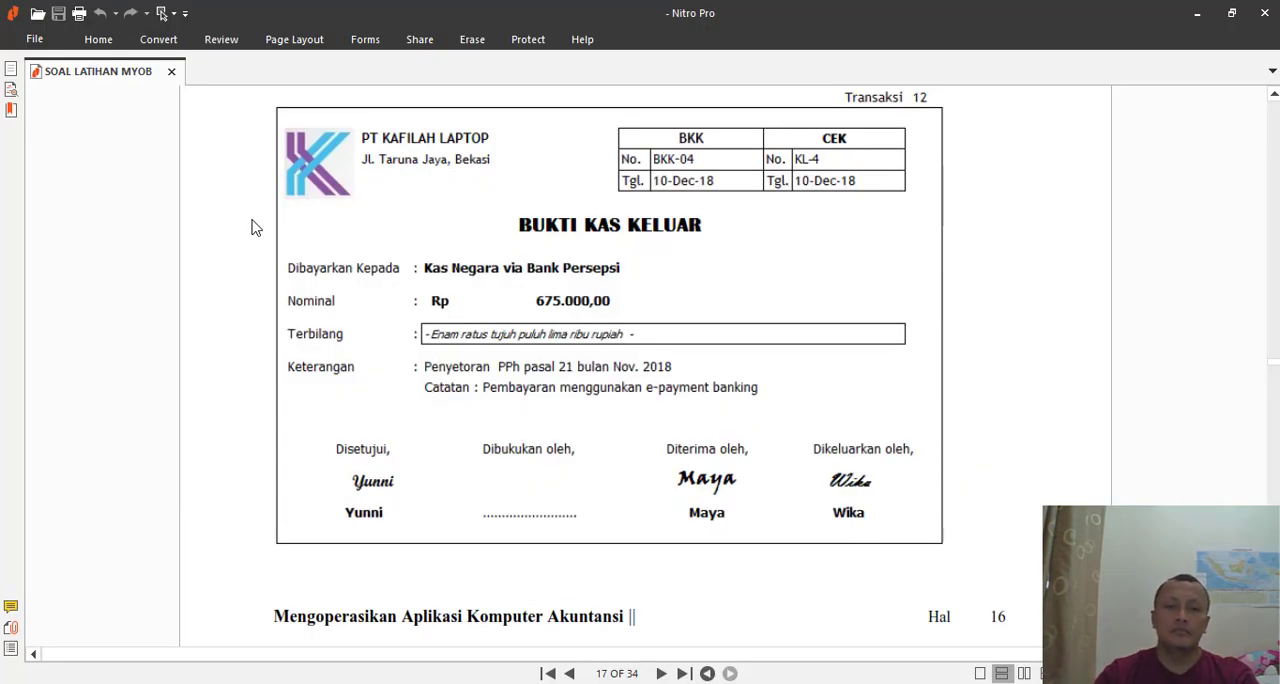
key("alt+Tab")
type("pE")
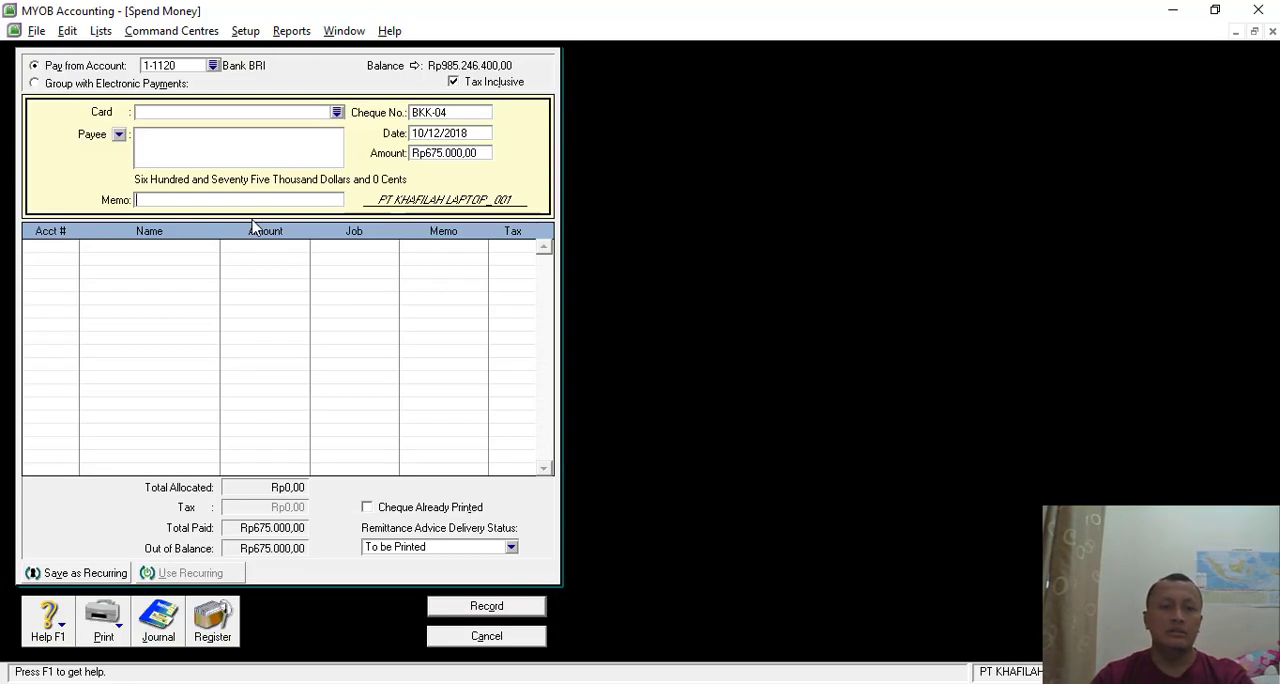
type("Pembayar")
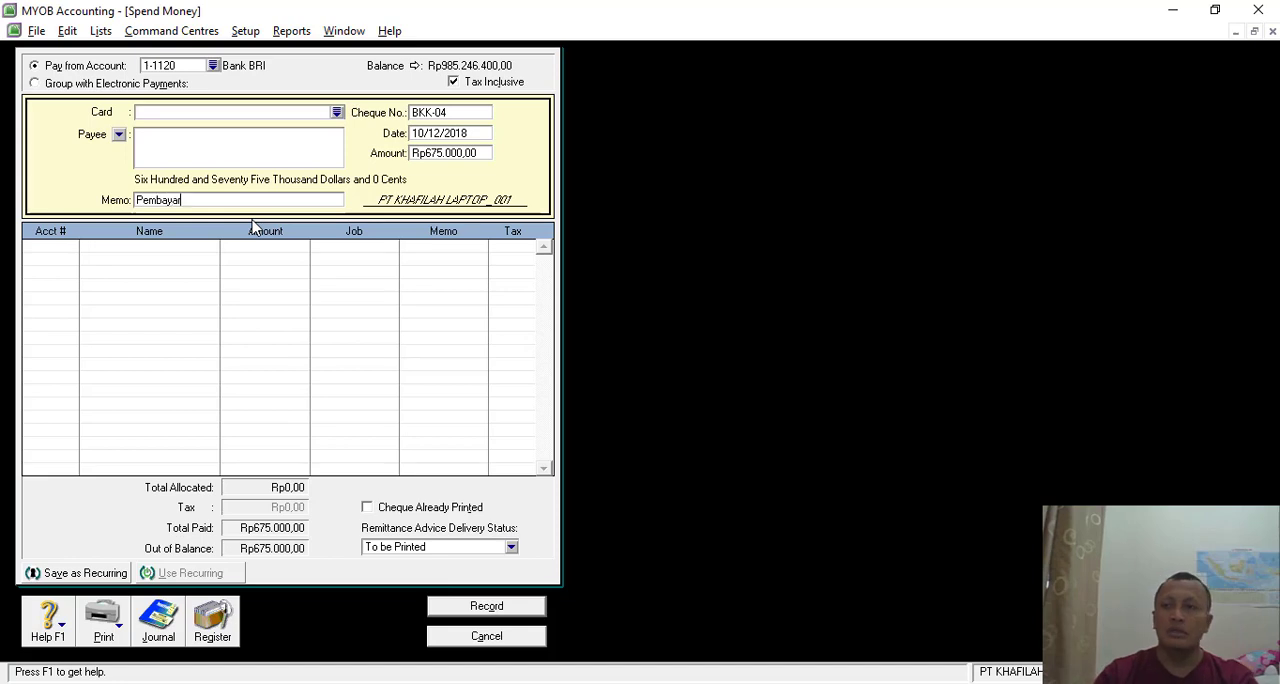
type("an PP")
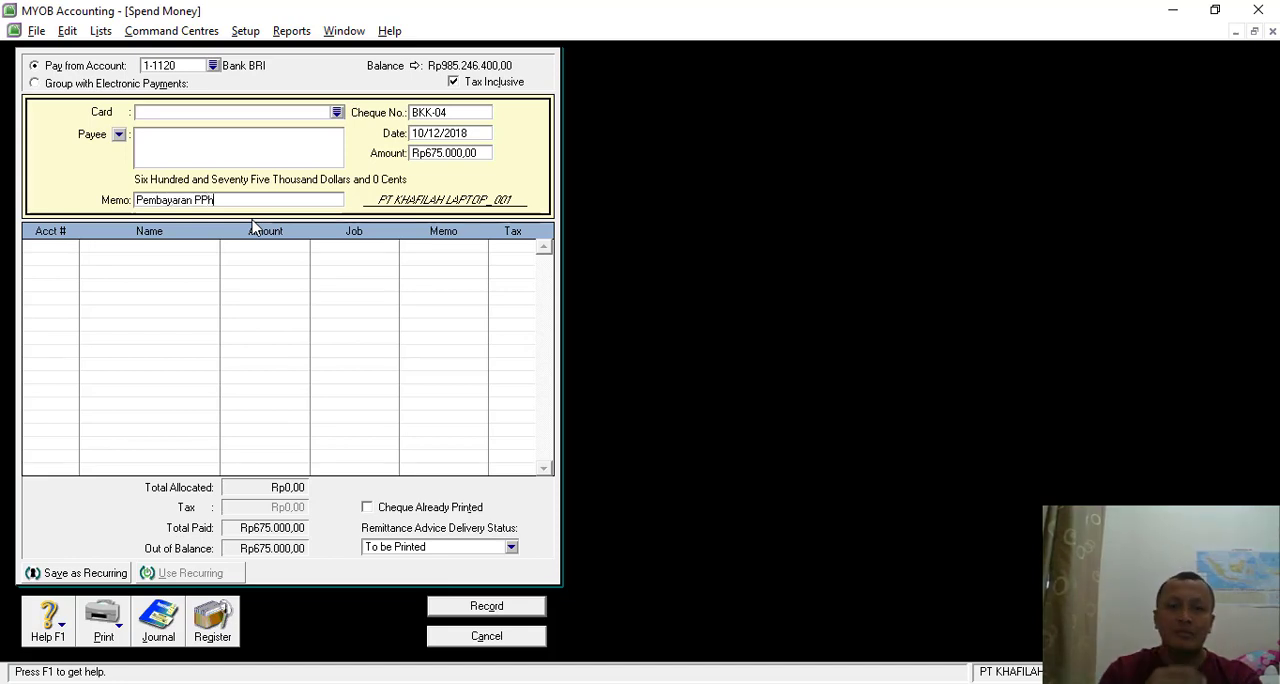
type("h")
key("alt+Tab")
key("alt+Tab")
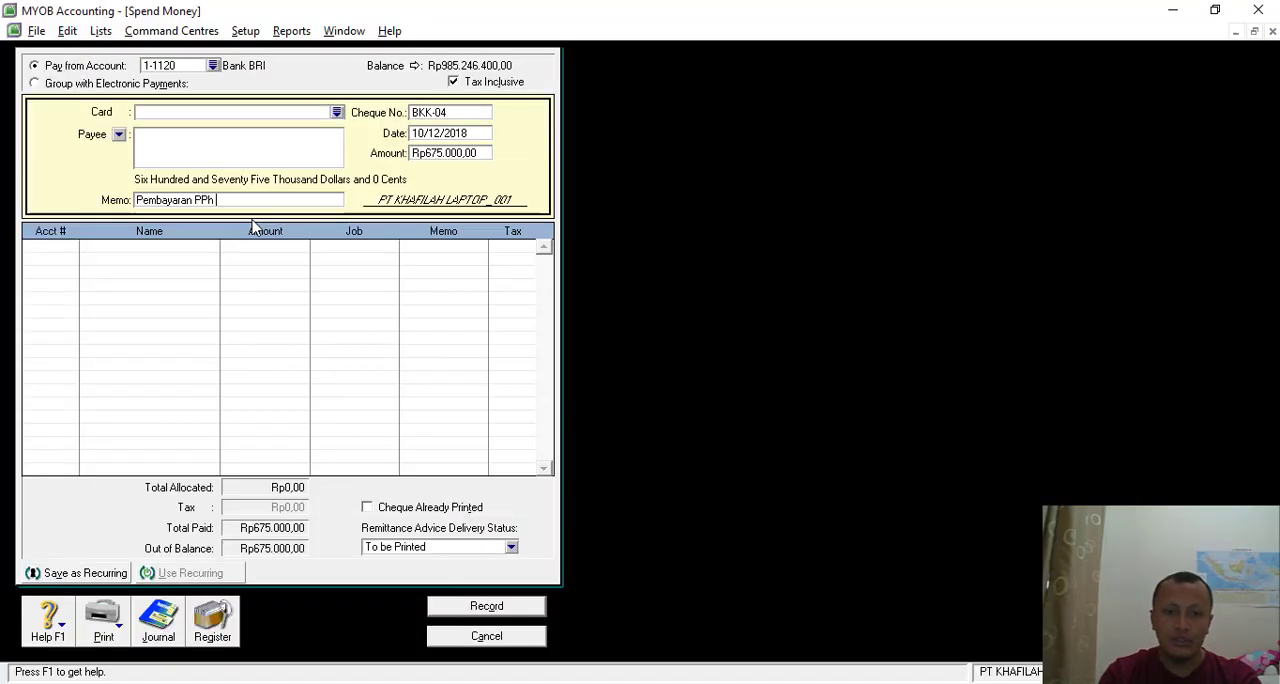
type("pasal 21 bulan")
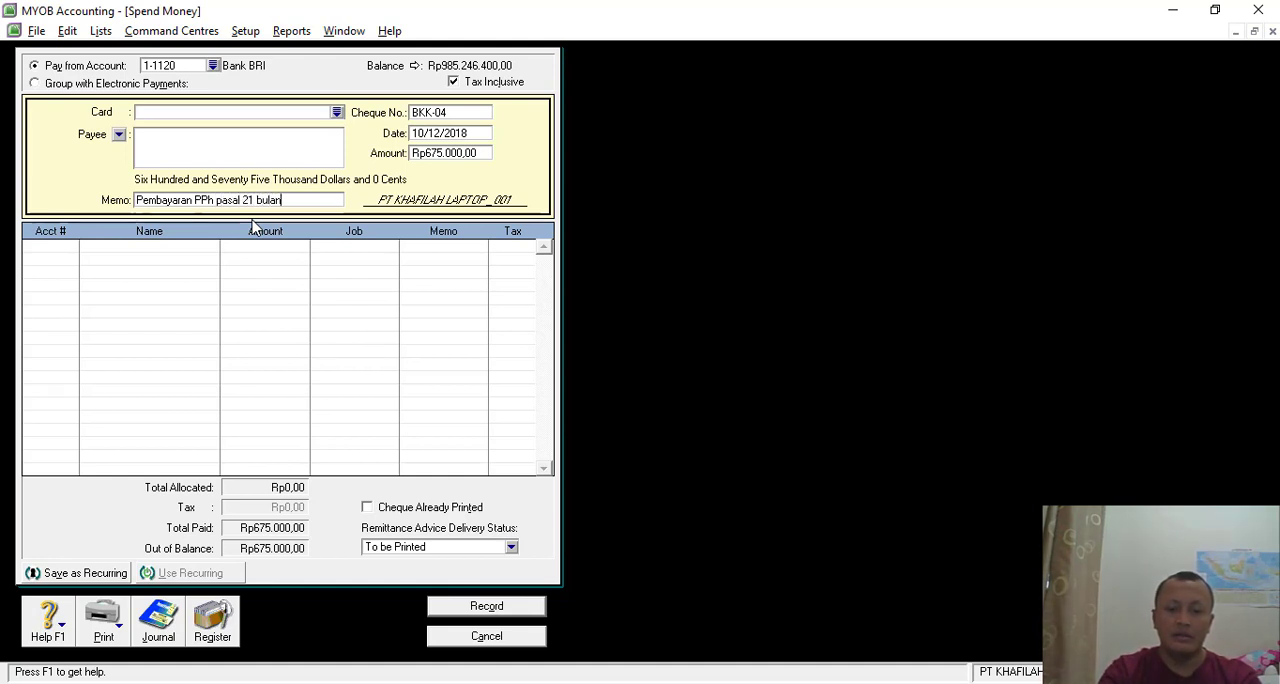
key("alt+Tab")
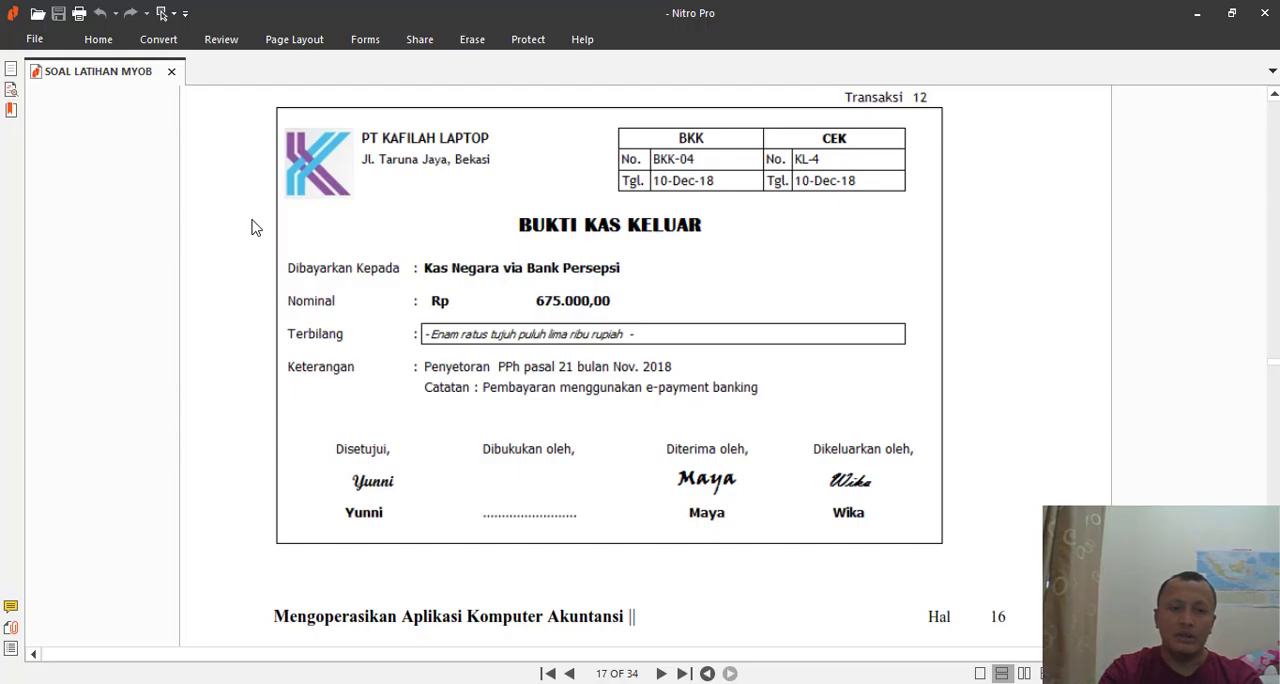
key("alt+Tab")
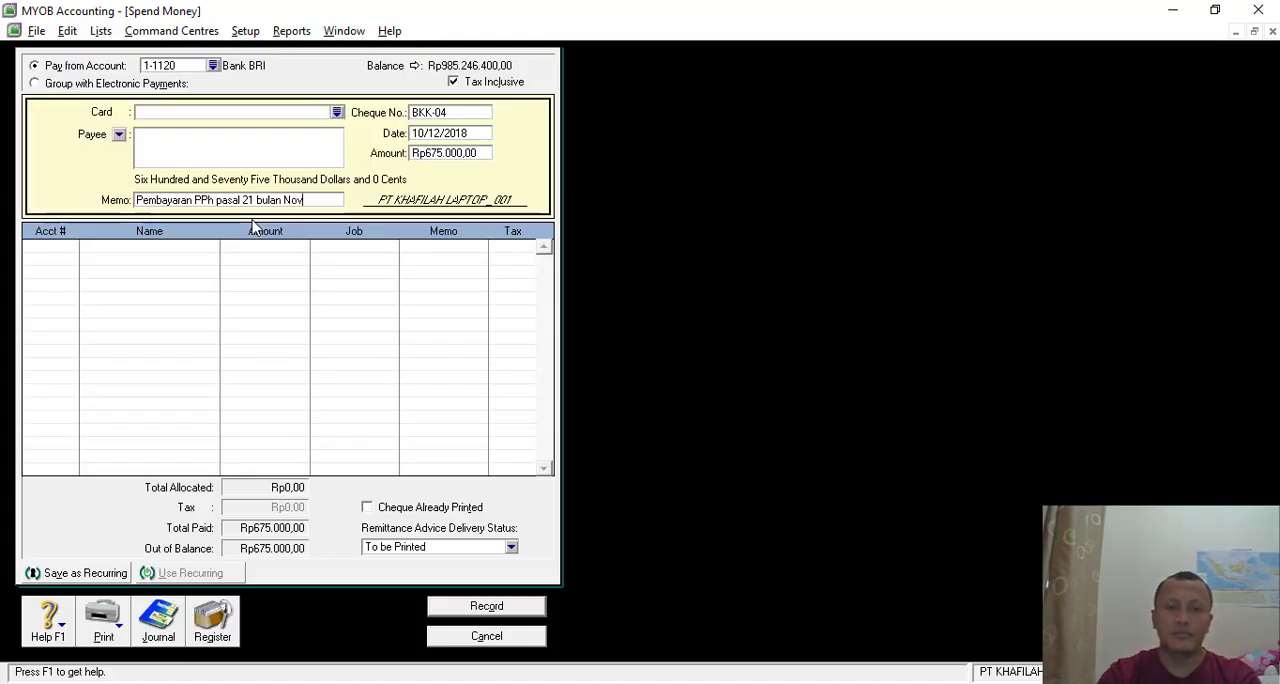
type("Nov. 2018")
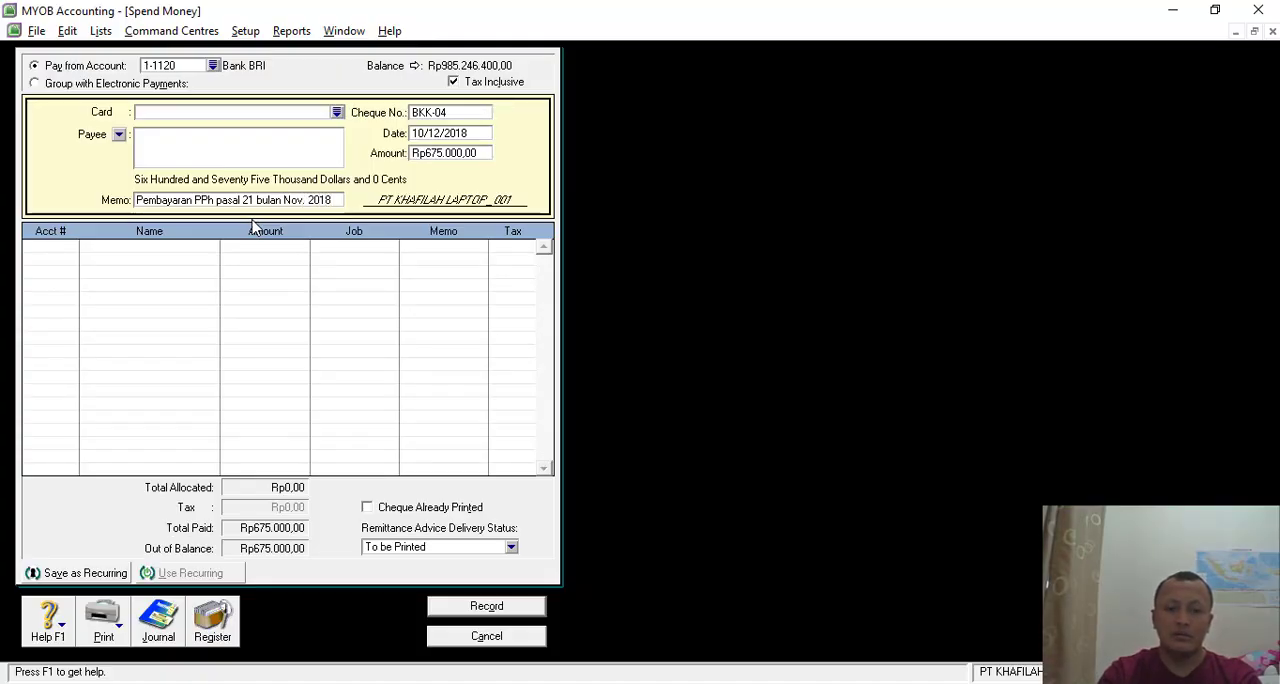
- Allocate the payment to account 2-1150 Income Tax Article 21 Payable
left_click(70, 255)
left_click(71, 246)
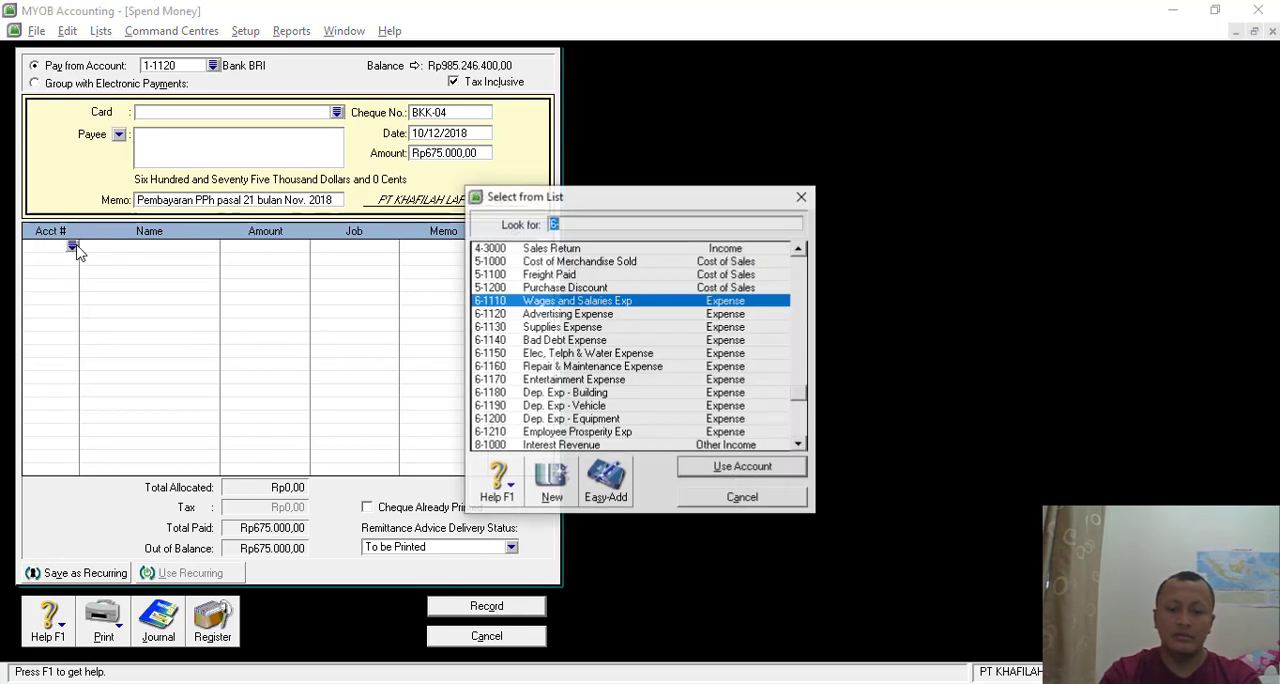
type("2")
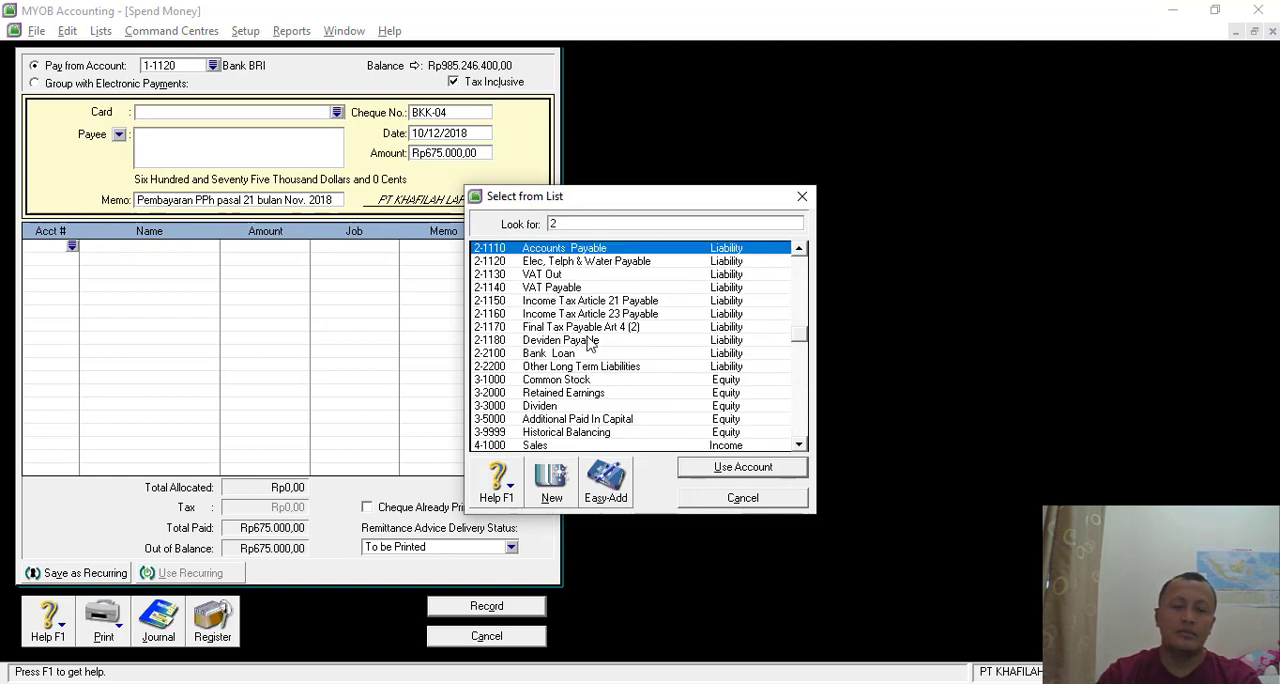
double_click(616, 302)
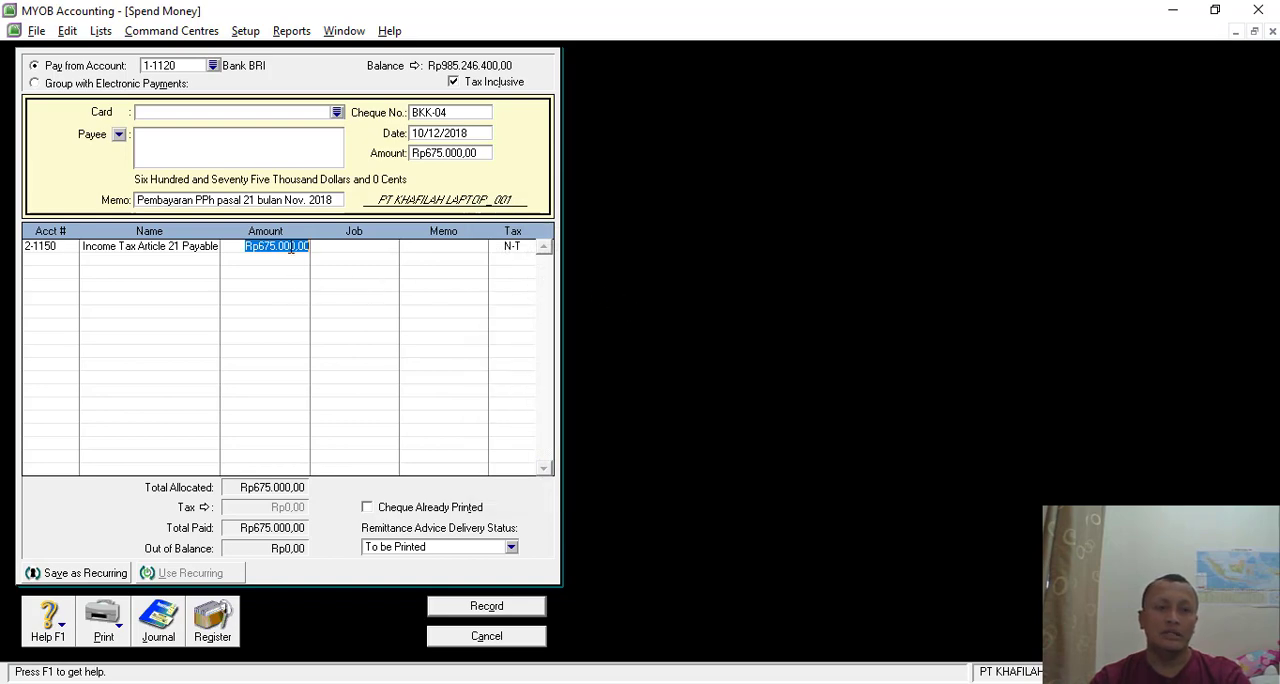
- Review the recap of the BKK-04 transaction, record the payment and leave Spend Money
key("ctrl+r")
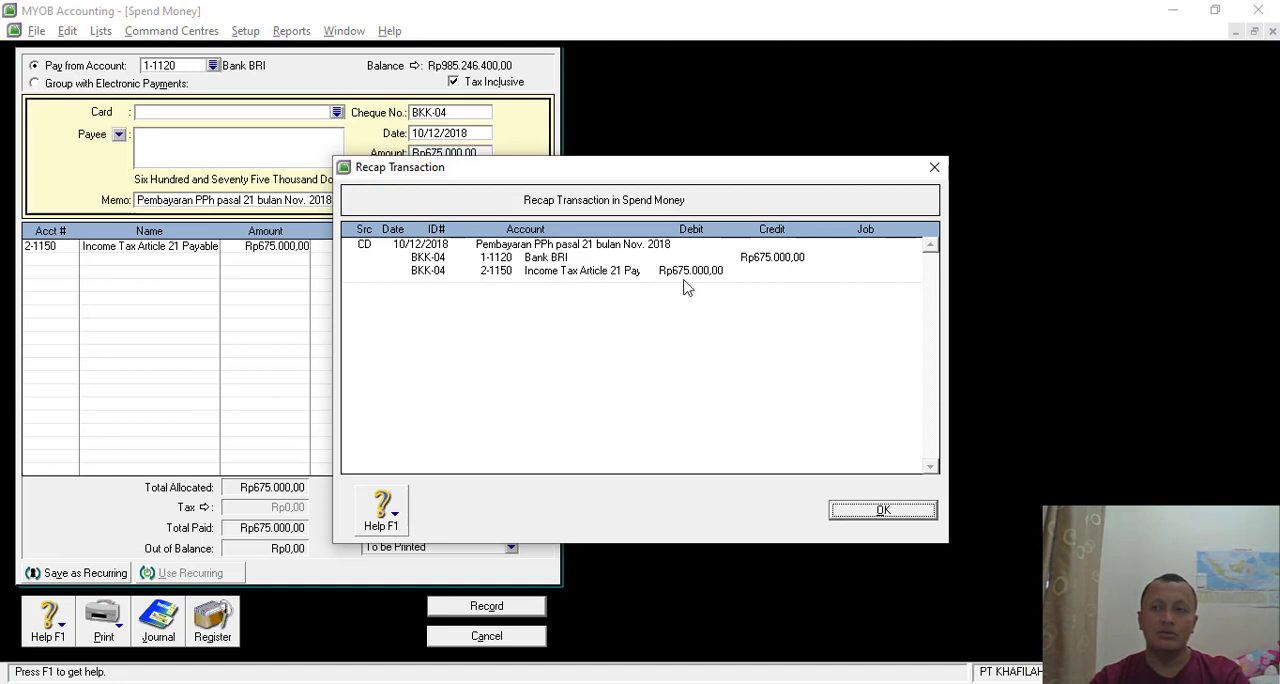
left_click(860, 512)
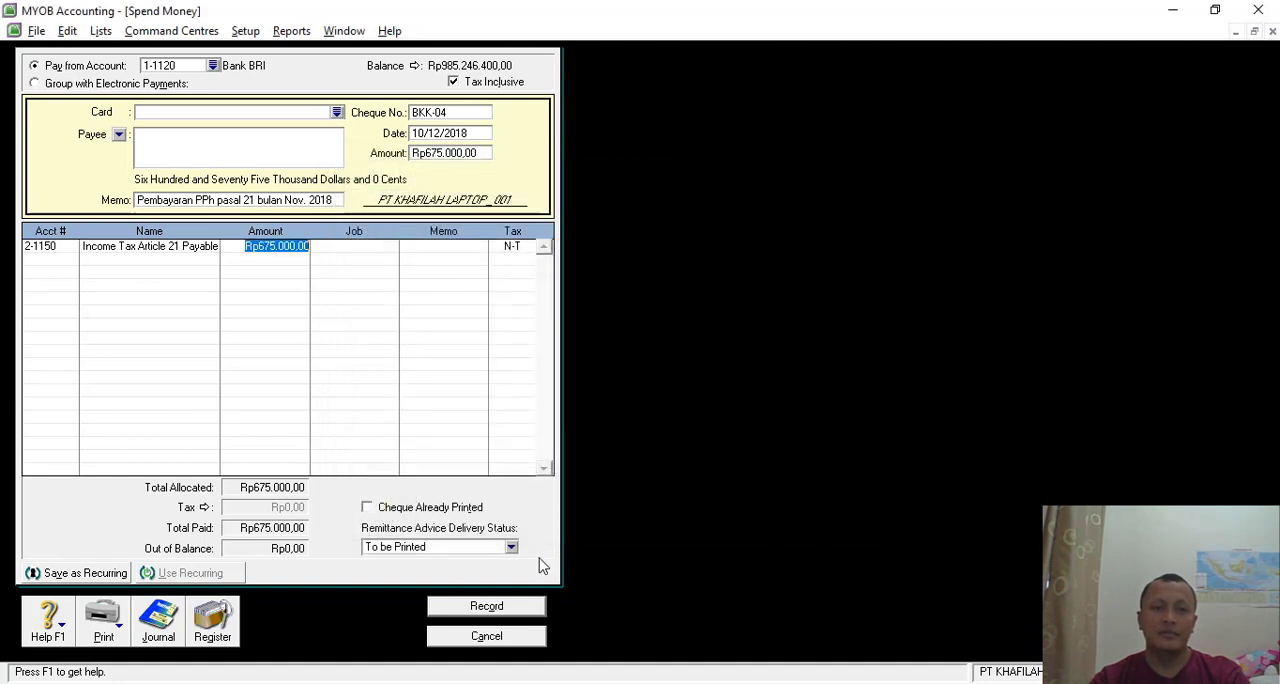
left_click(487, 606)
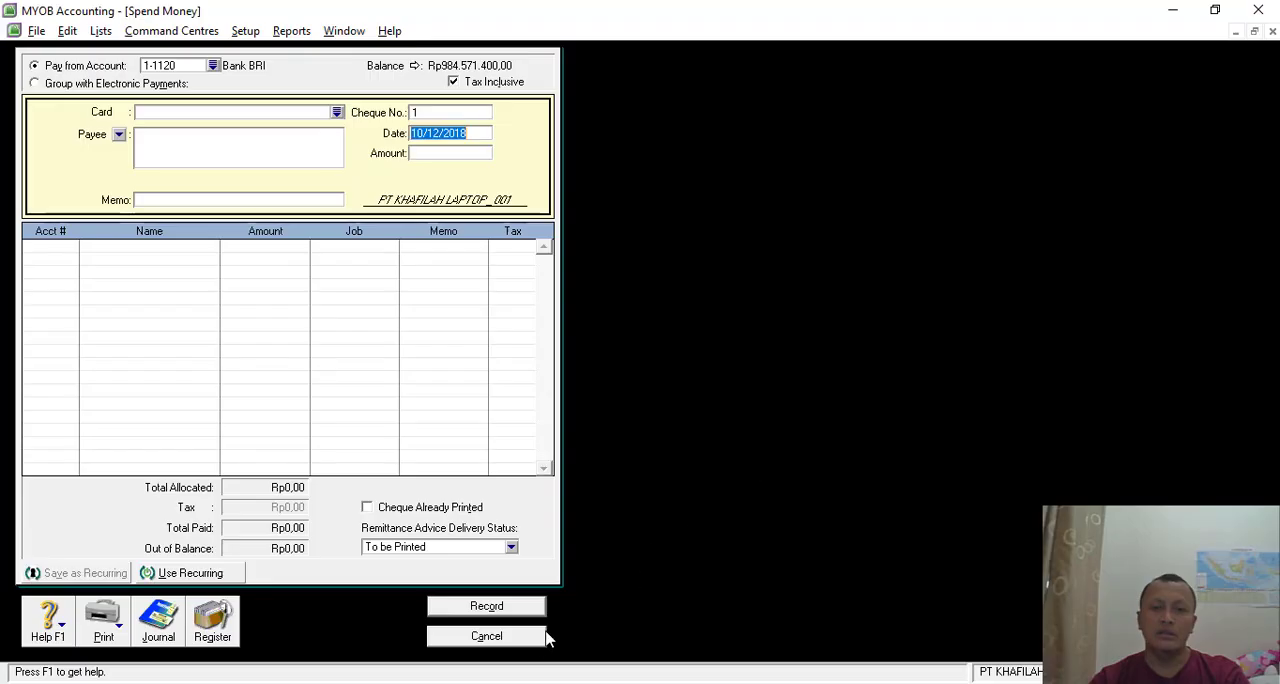
left_click(525, 642)
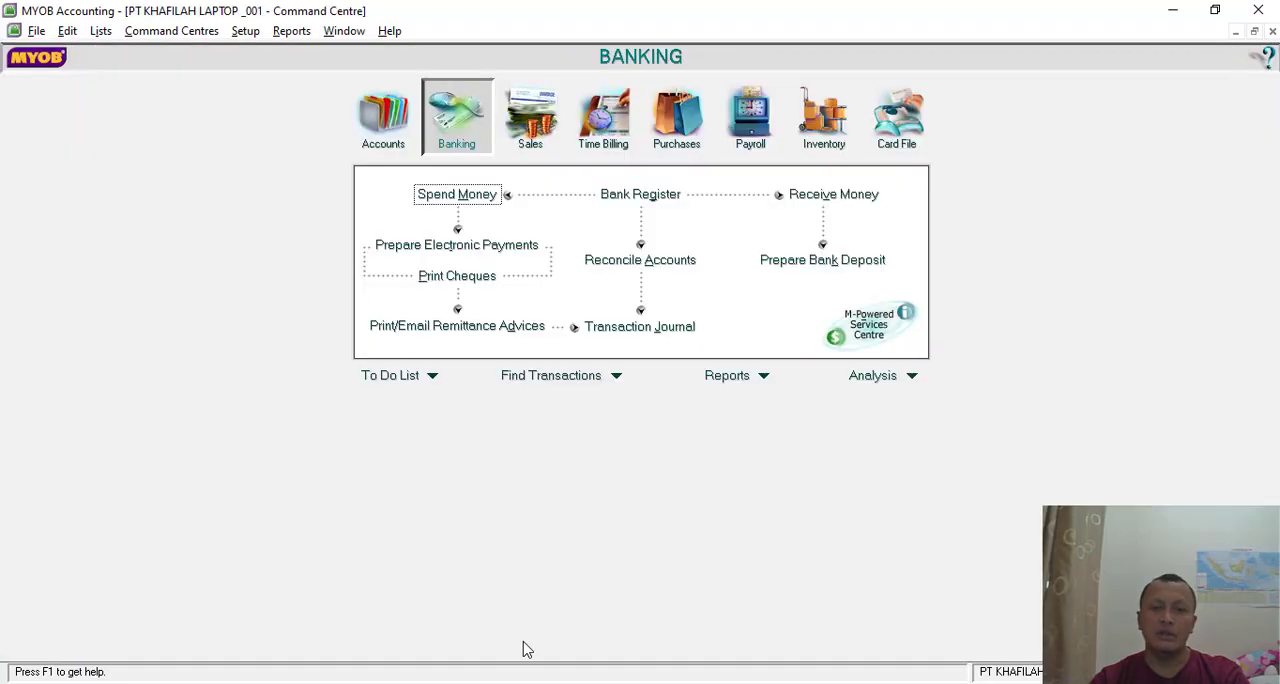
- Switch to the practice PDF in Nitro Pro and read the Transaksi 13 cash receipt voucher
key("alt+Tab")
scroll(812, 346, "down", 3)
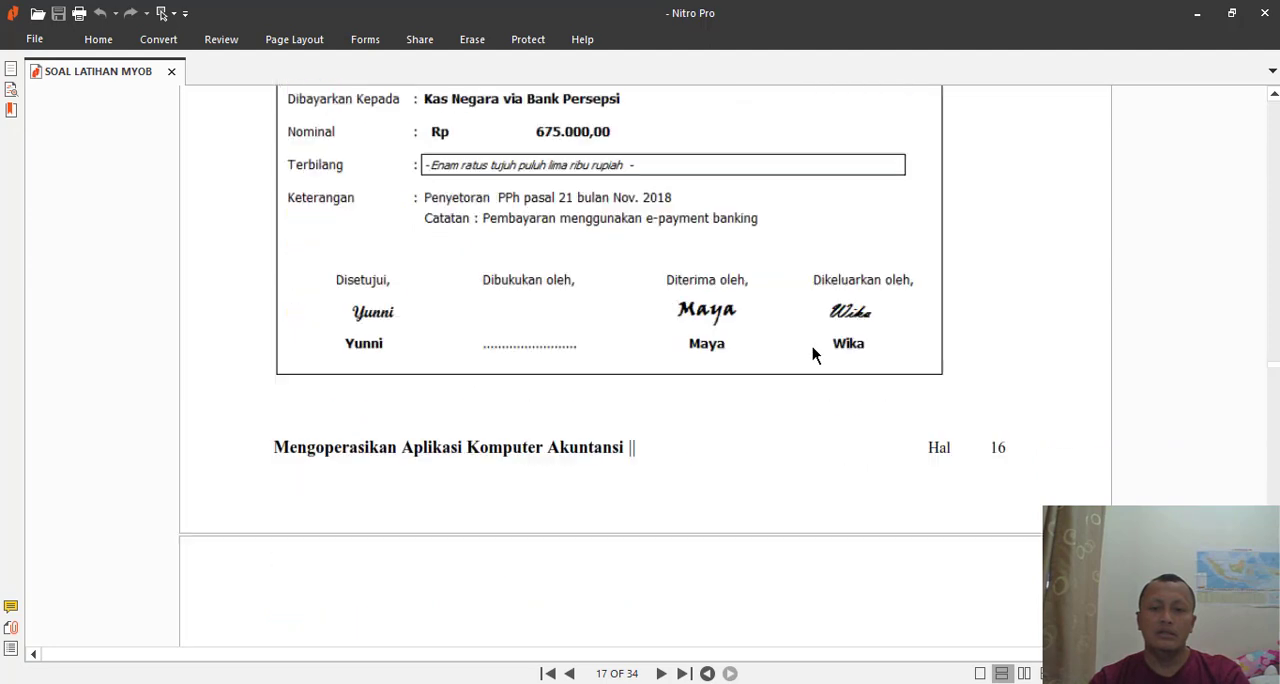
scroll(812, 346, "down", 10)
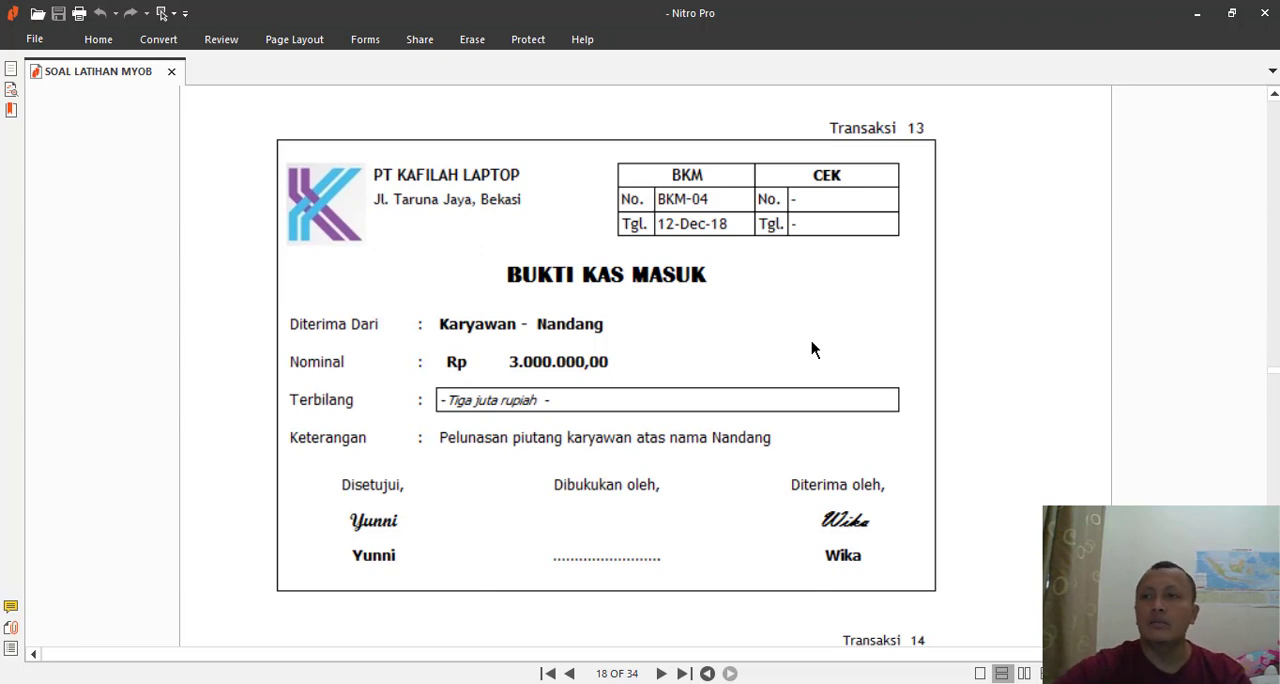
- Switch back to MYOB and start a Receive Money entry deposited to account 1-1120 Bank BRI
key("alt+Tab")
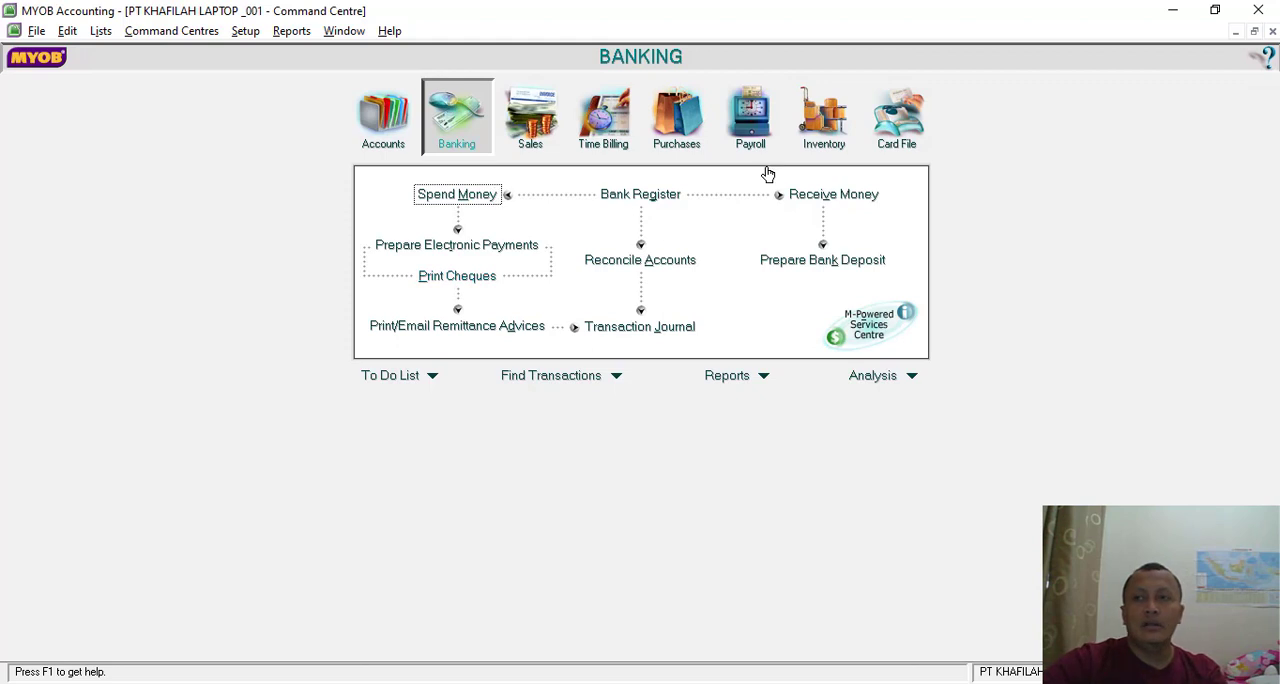
left_click(816, 196)
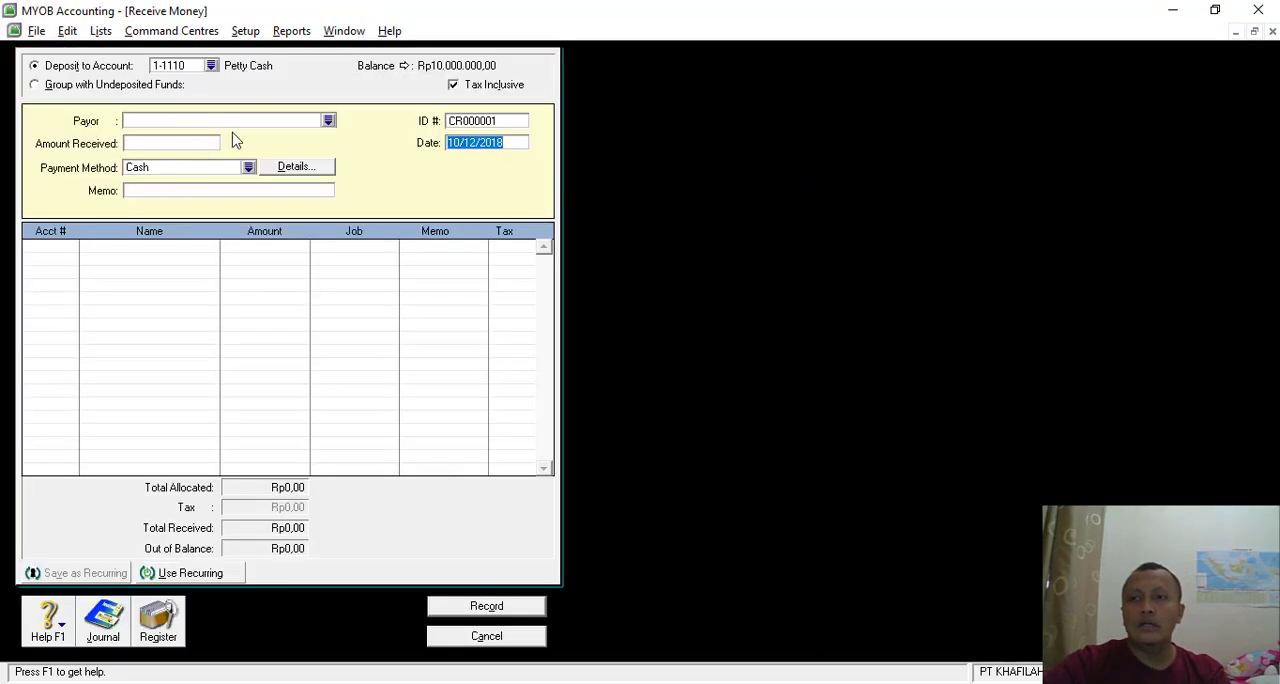
left_click(212, 66)
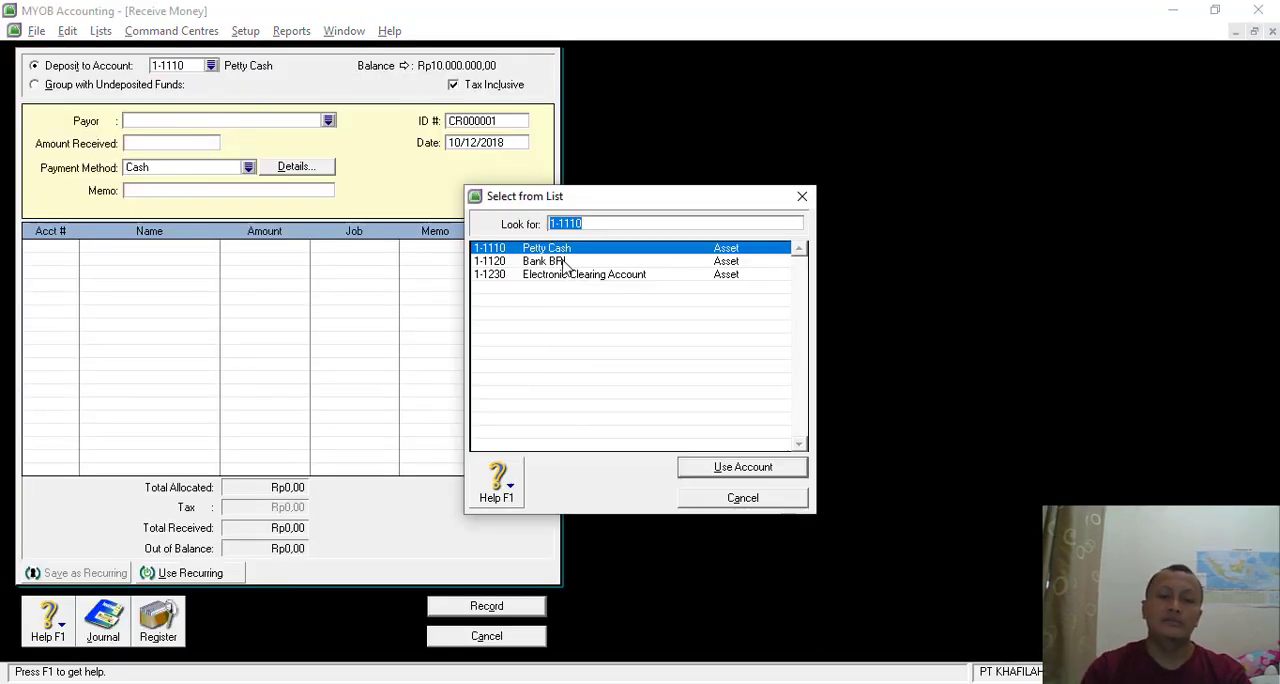
double_click(563, 262)
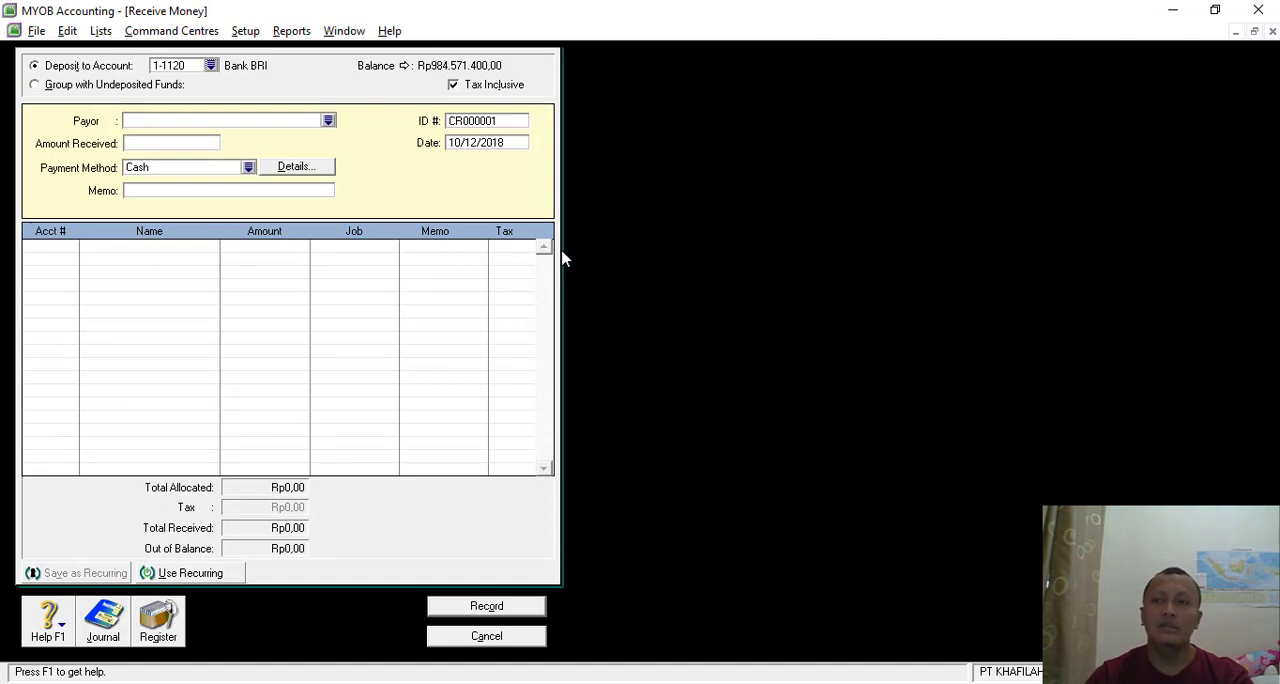
- Set the receipt's ID number to BKM-04
left_click(479, 120)
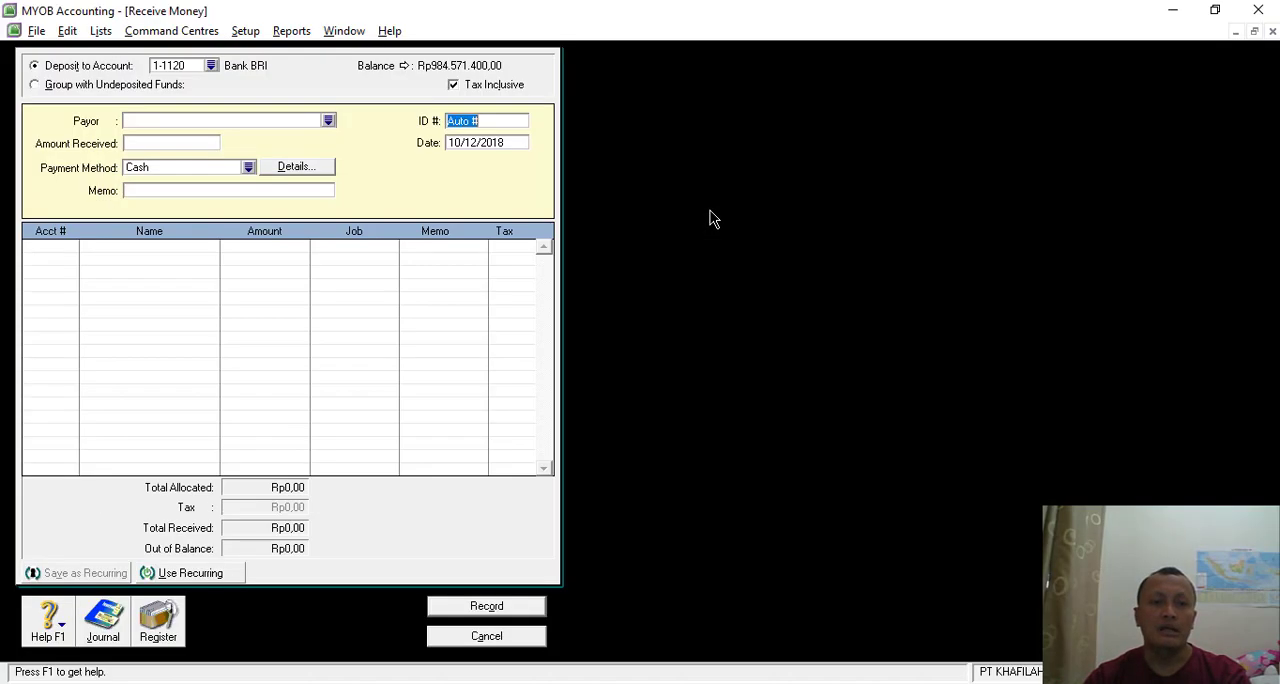
type("b")
type("BKM")
type("-04")
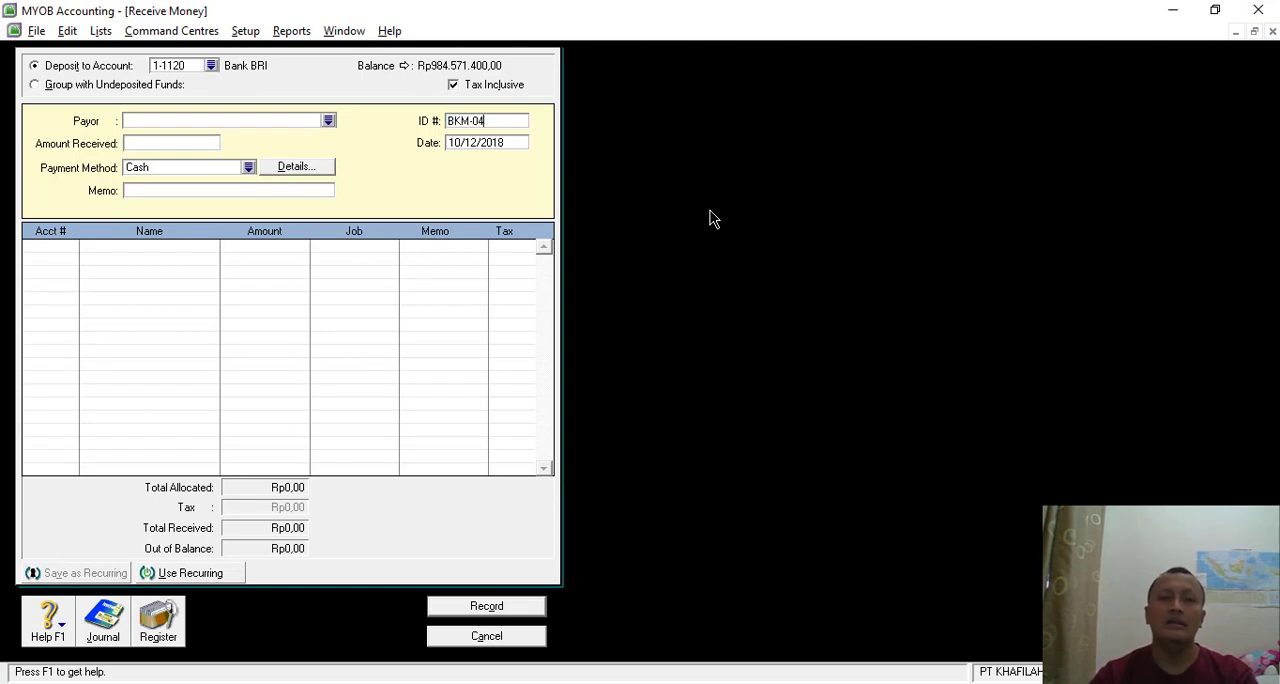
key("Tab")
- Check the voucher date and set the receipt date to 11/12/2018
key("alt+Tab")
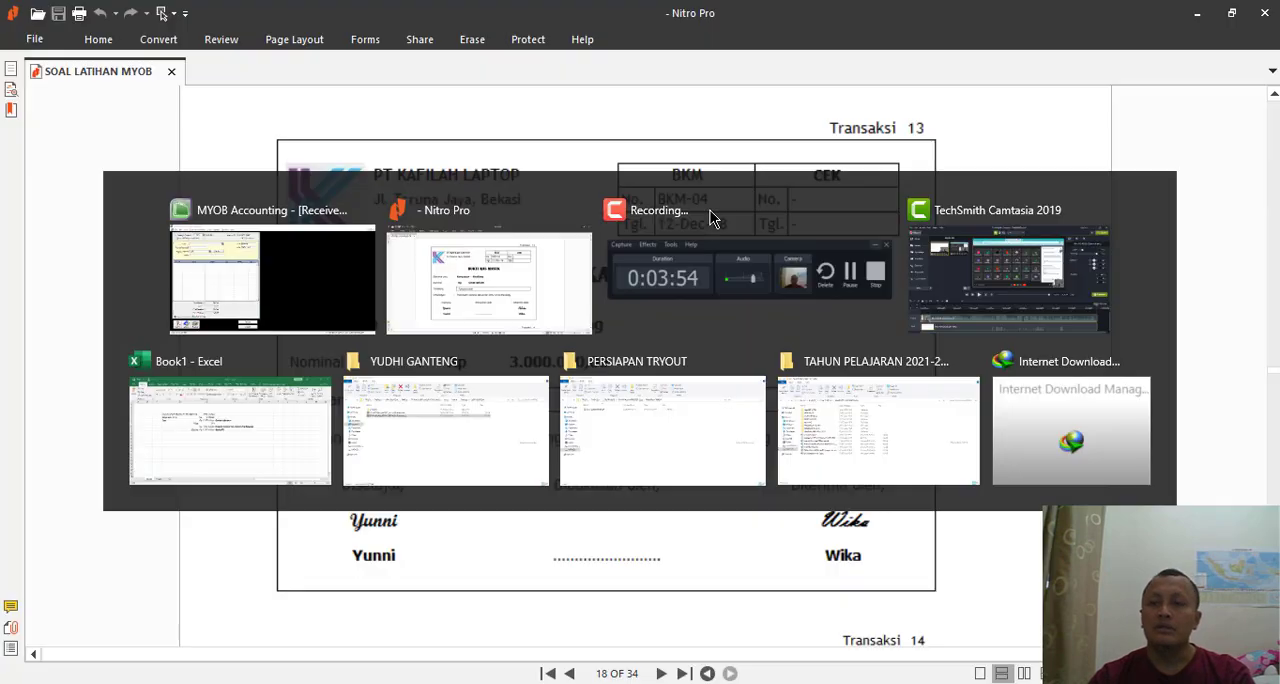
key("alt+Tab")
left_click(459, 143)
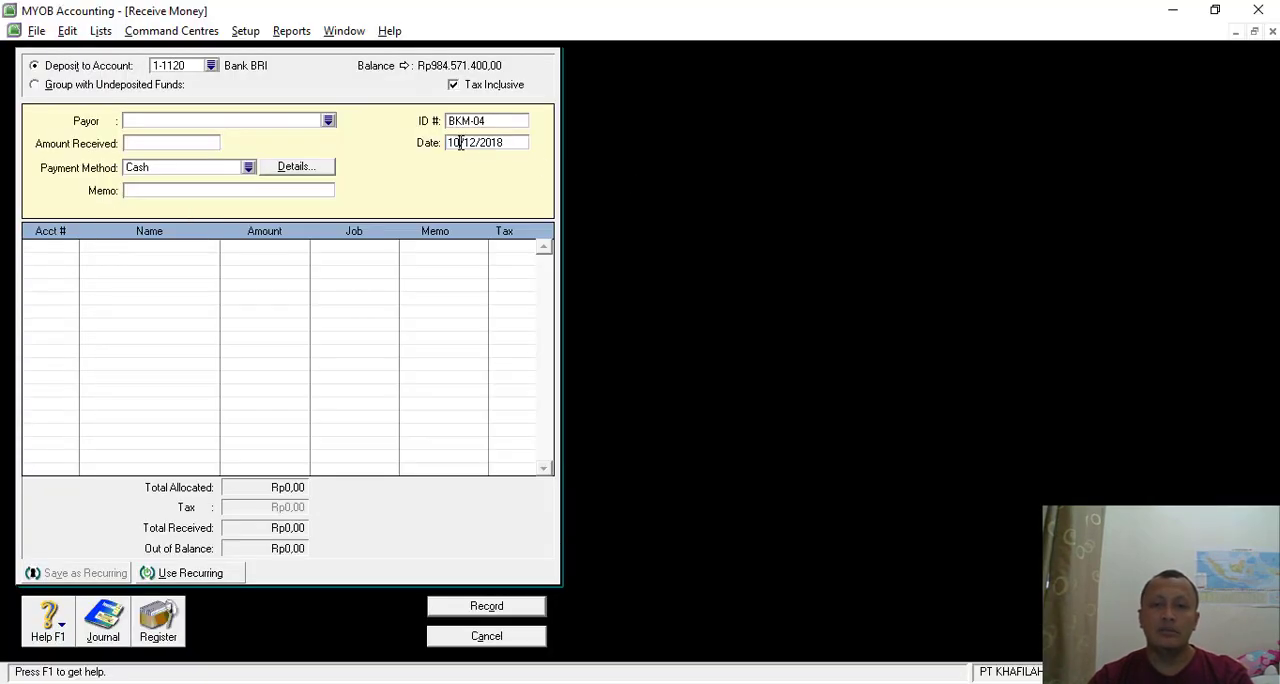
key("Delete")
type("1")
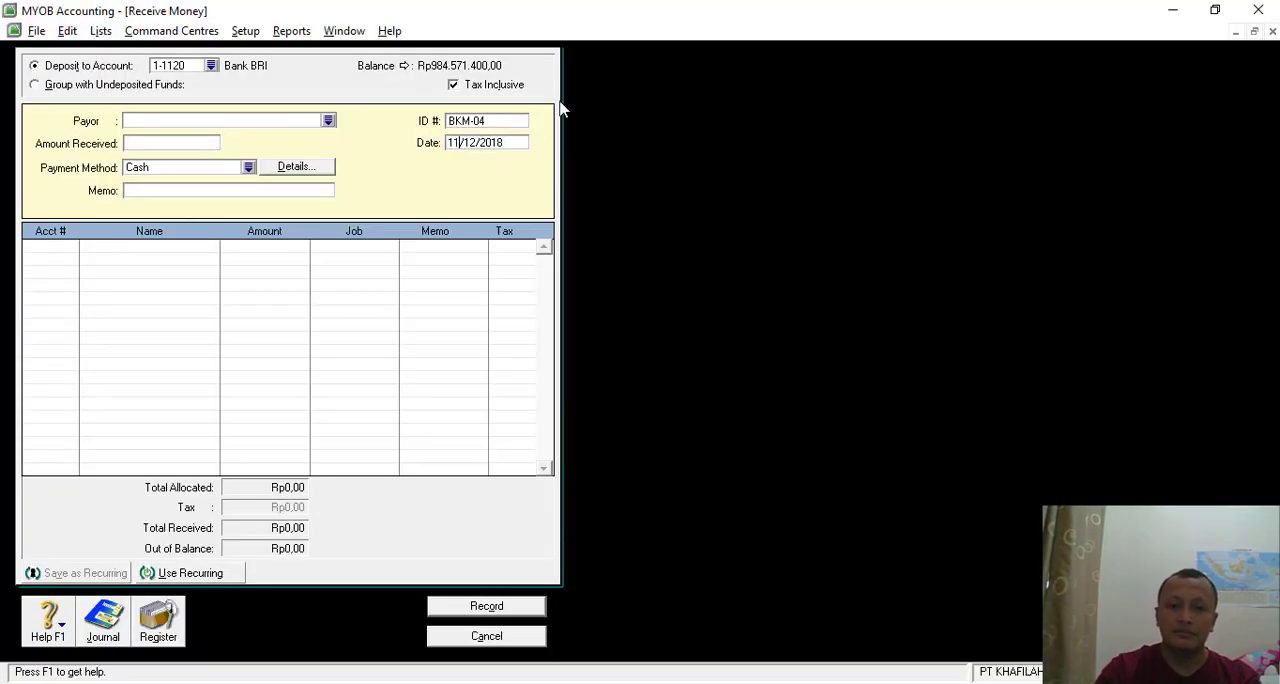
- Look up the voucher's nominal value and set the amount received to Rp3.000.000
left_click(144, 146)
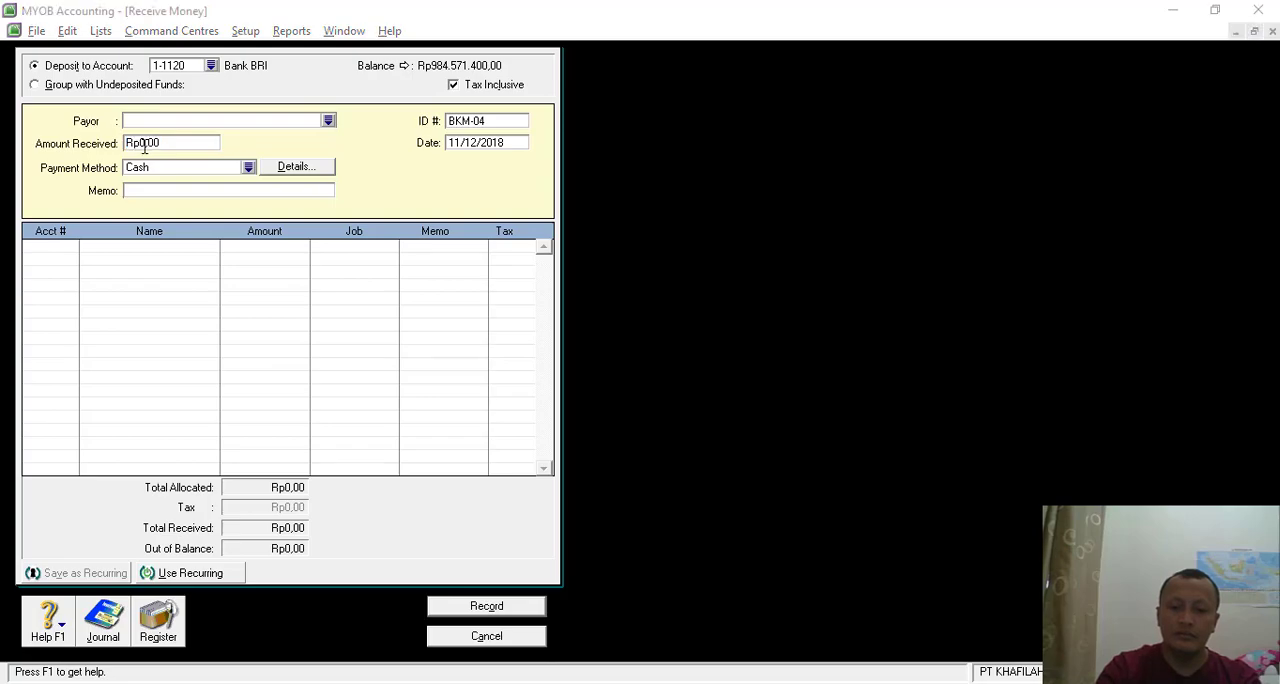
key("alt+Tab")
key("alt+Tab")
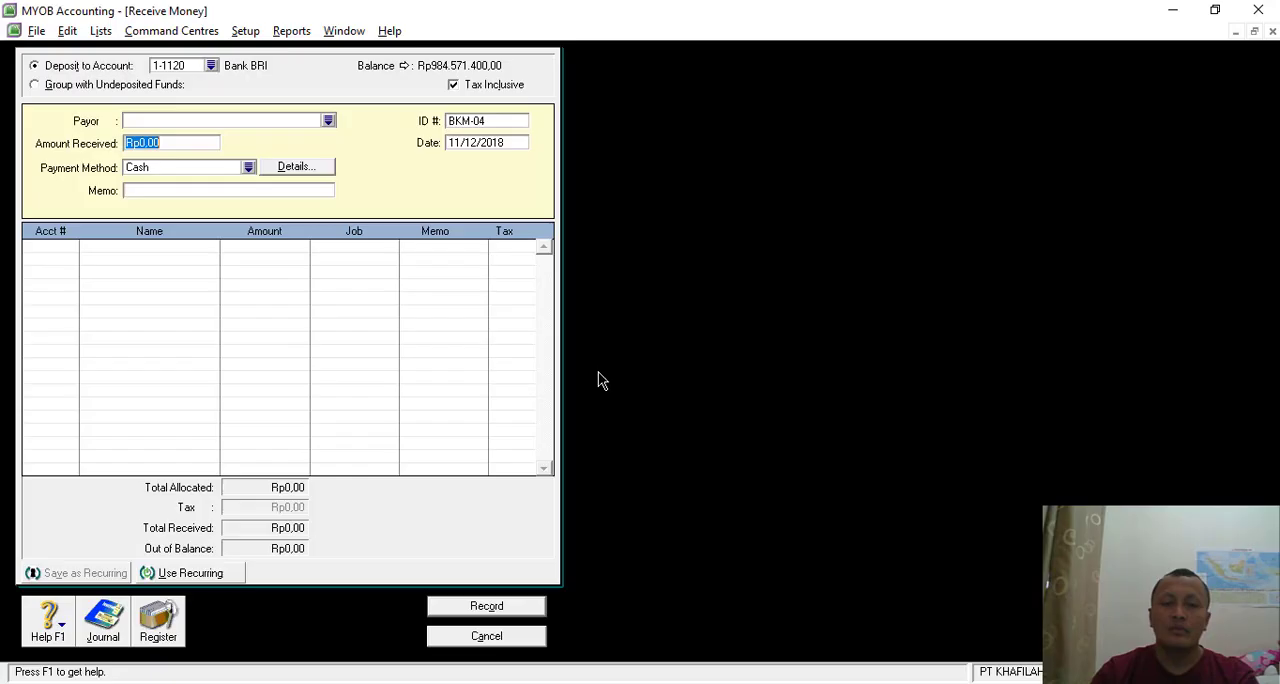
type("3.000.0")
type("000000")
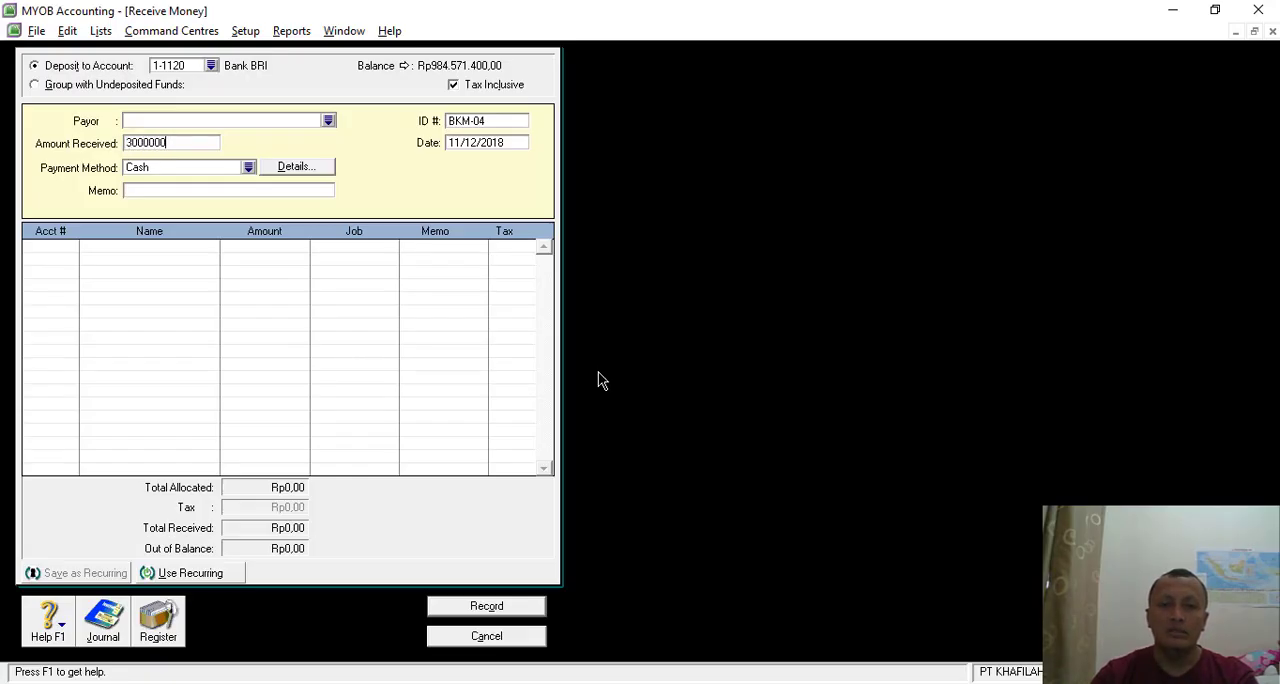
key("Tab")
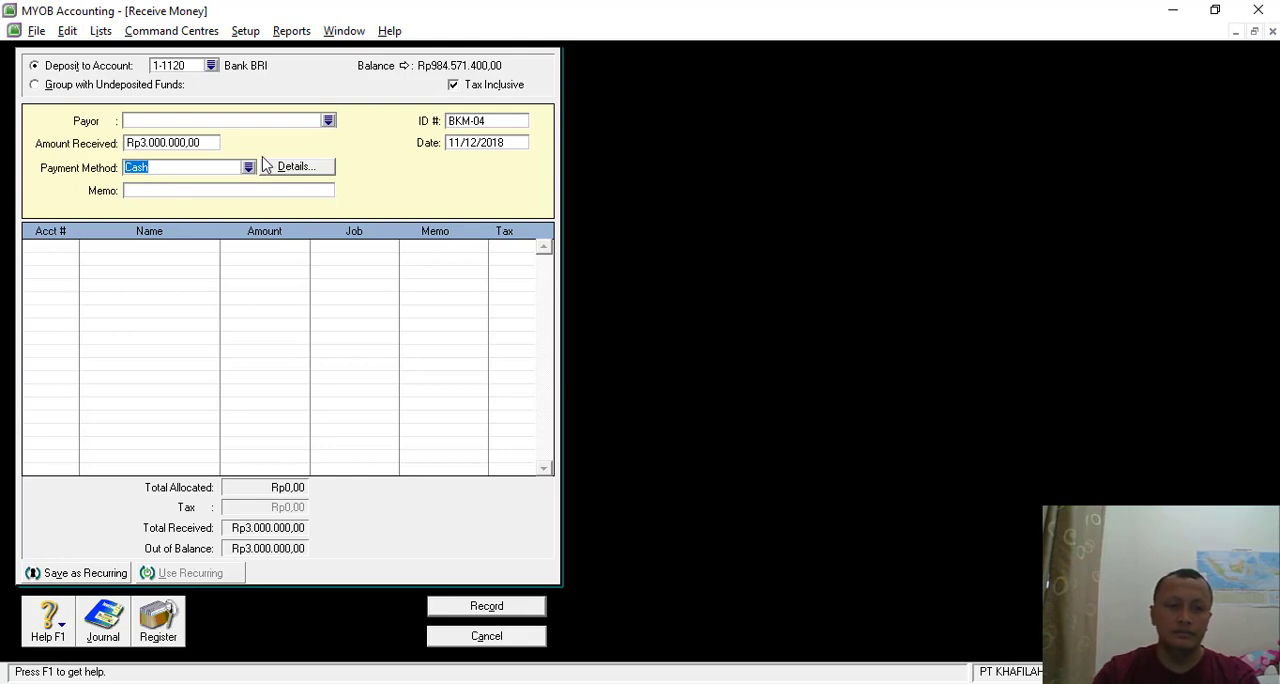
- Check the voucher's description and set the receipt memo to "Penerimaan Piutang Karyawan An." followed by the employee's name
key("alt+Tab")
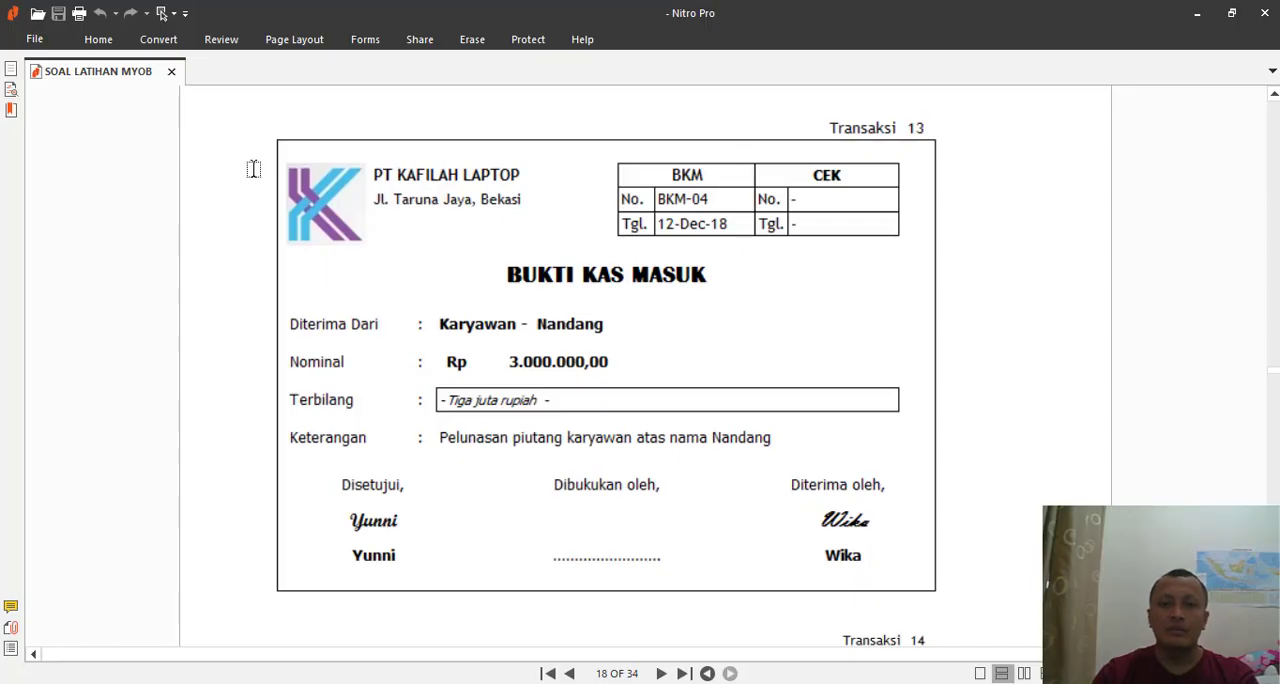
key("alt+Tab")
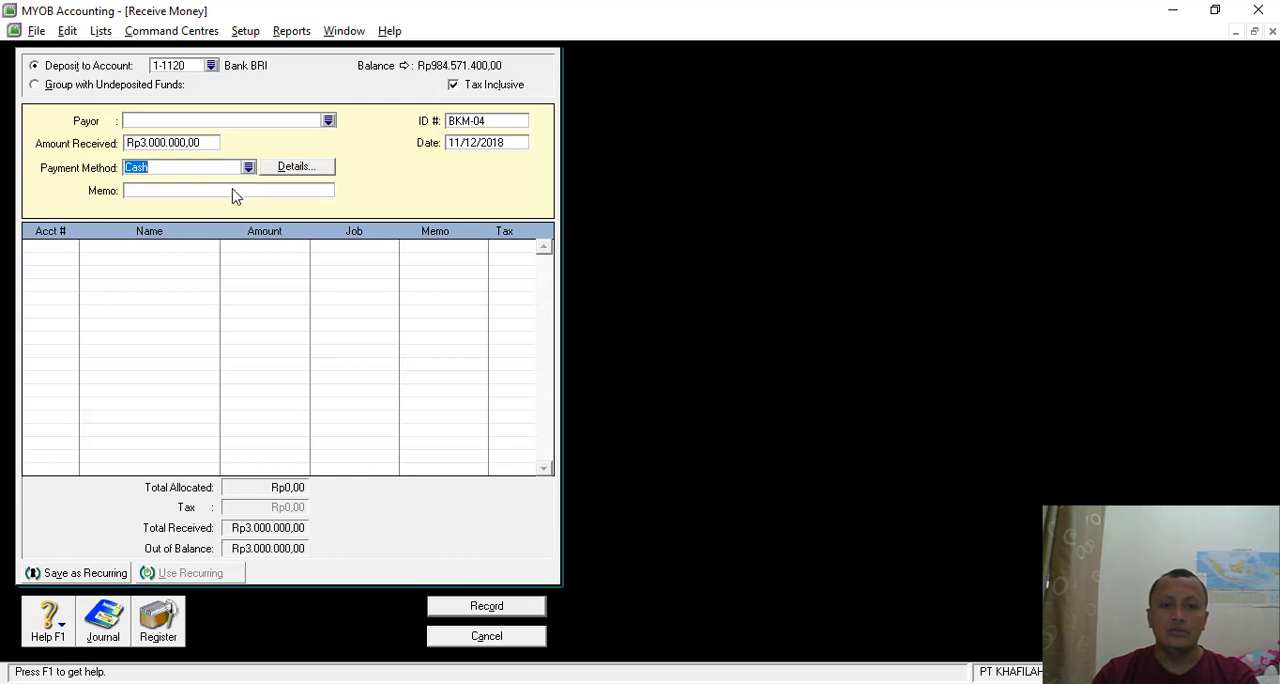
left_click(222, 190)
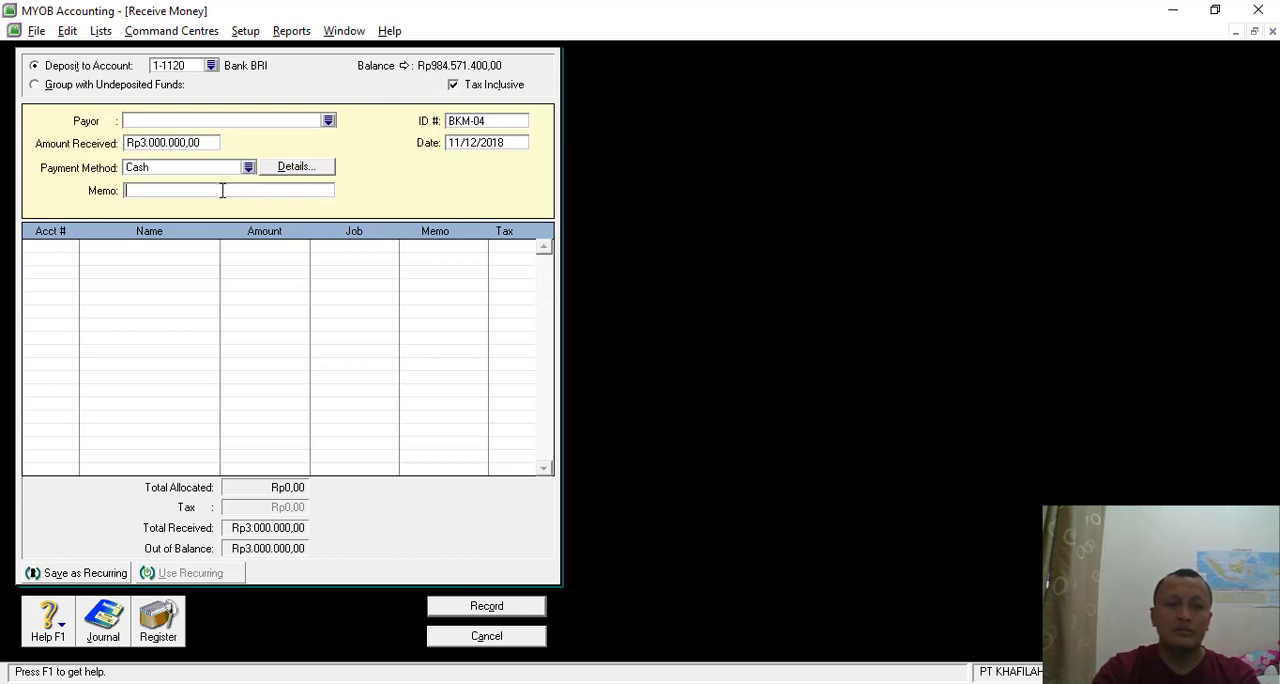
type("Peneri")
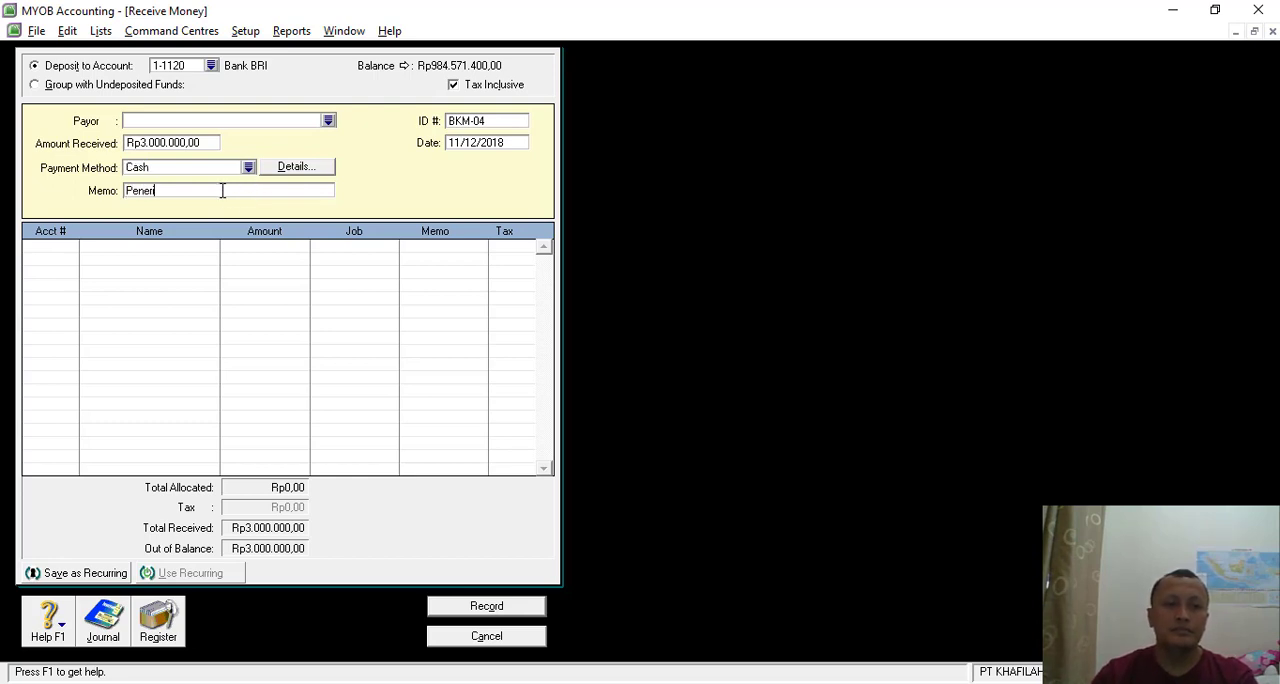
type("maan")
key("alt+Tab")
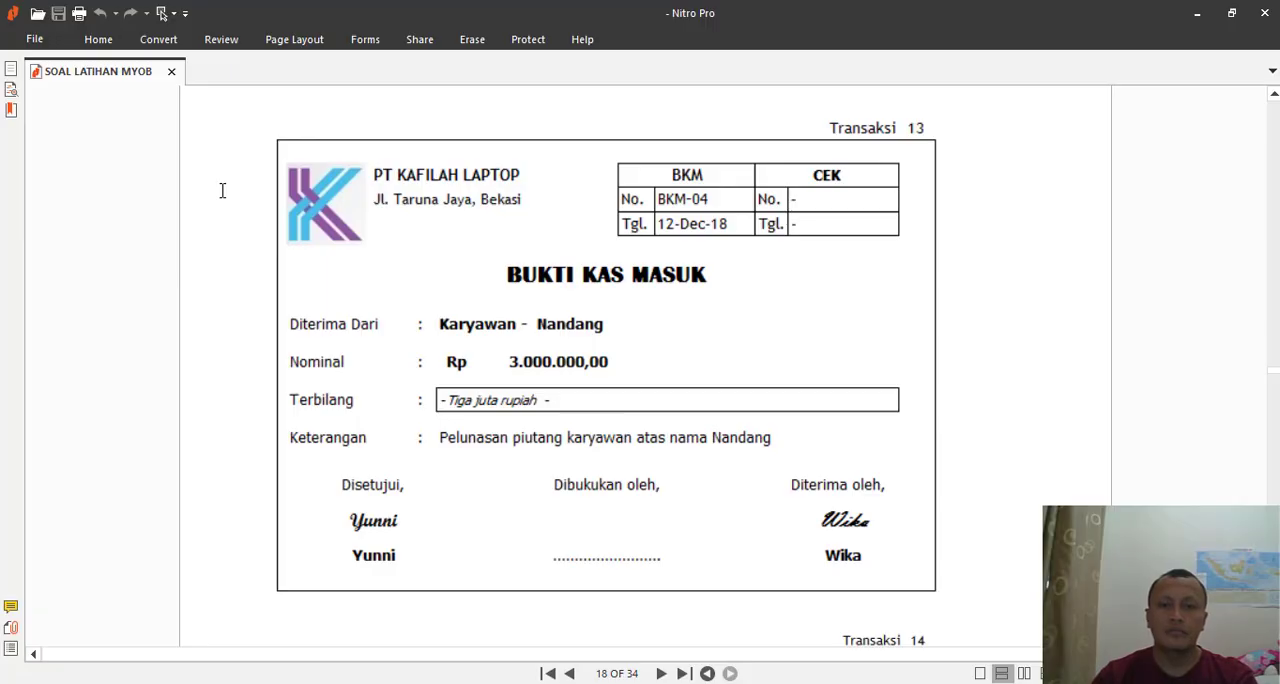
key("alt+Tab")
type("Piuta")
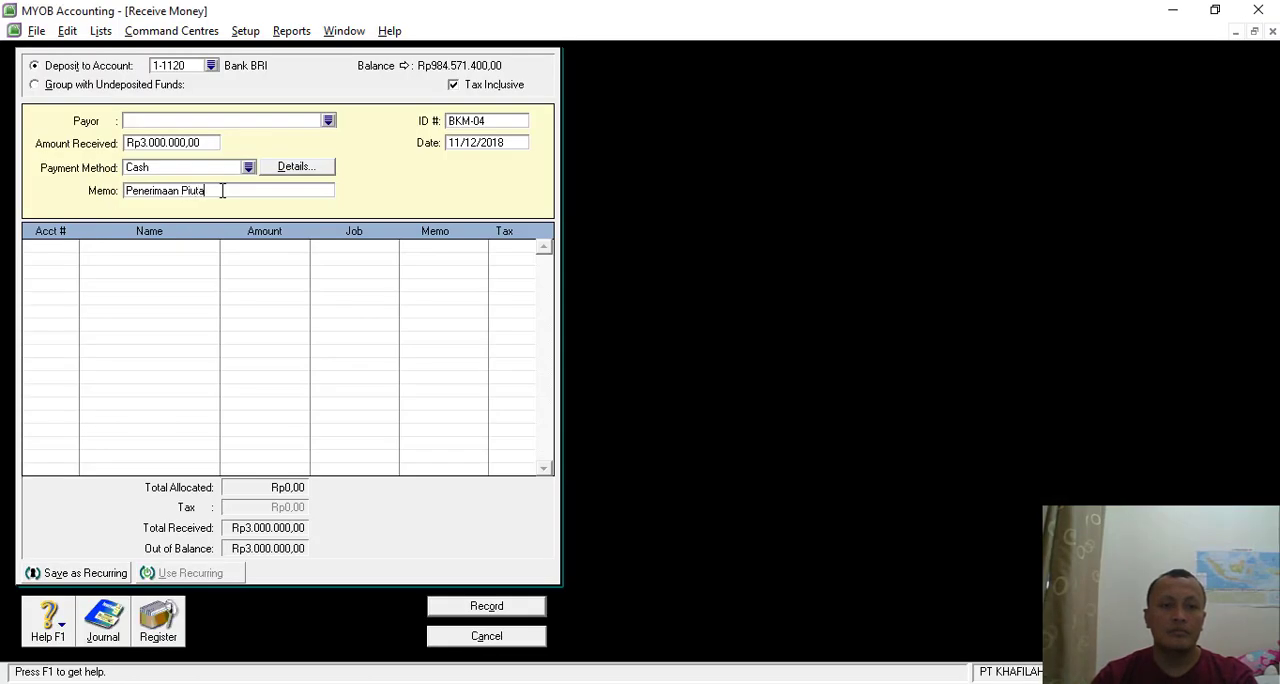
type("ng Karyawa")
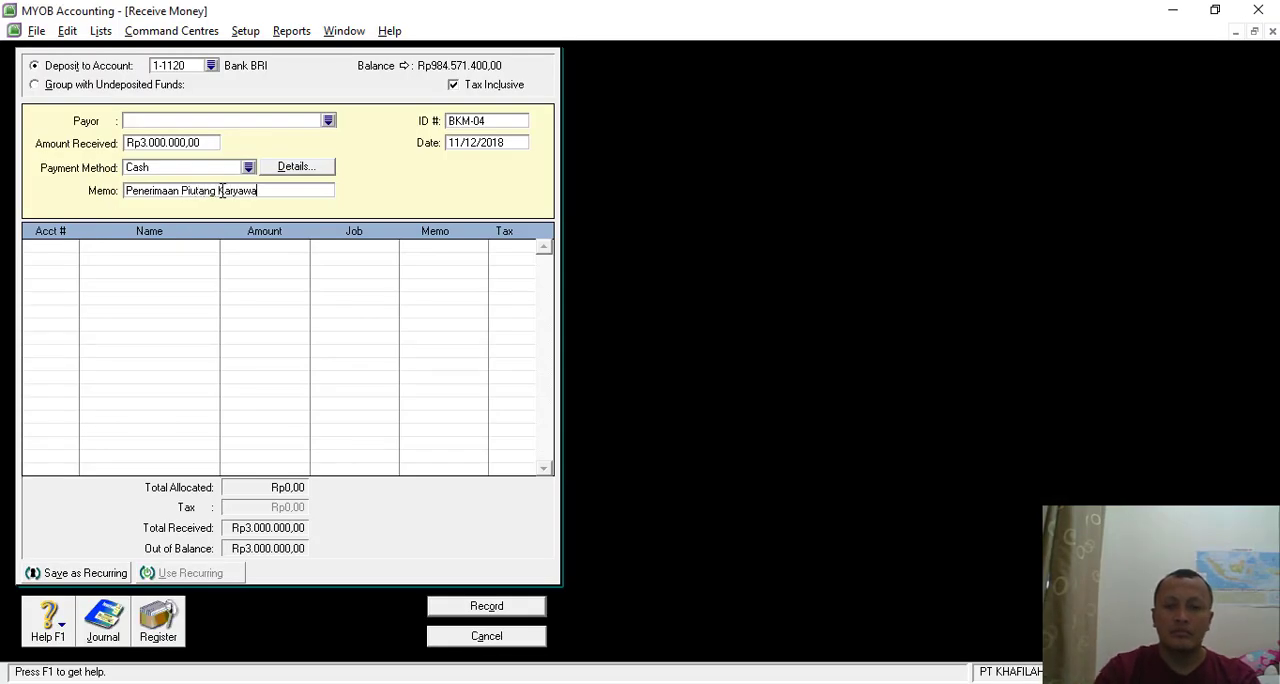
type("n An.")
key("alt+Tab")
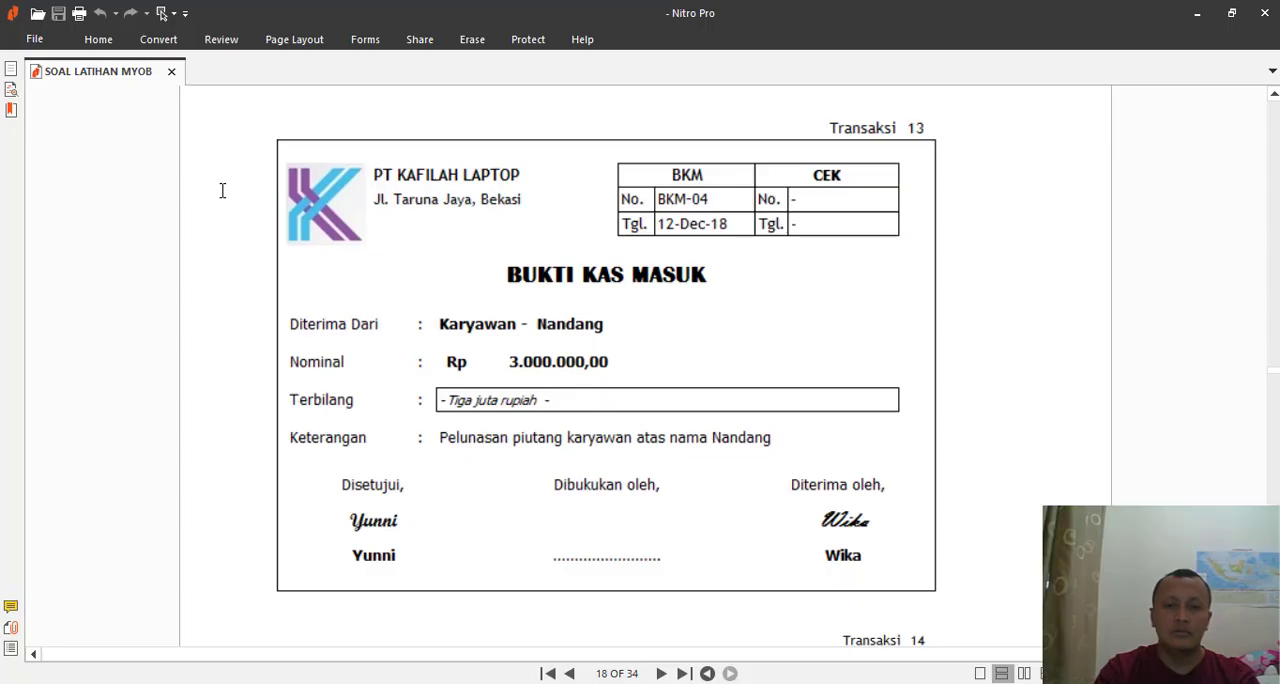
key("alt+Tab")
type("Nandang")
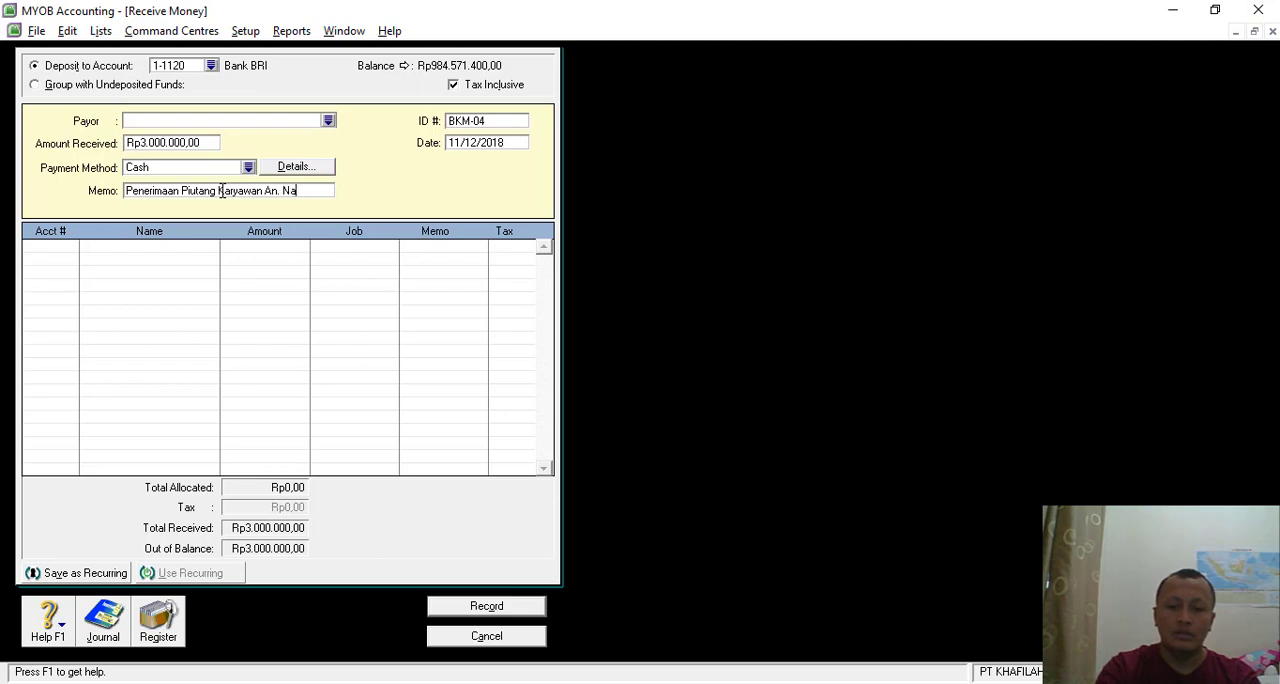
- Allocate the receipt to account 1-1160 Employee Receivable and assign job JOB001 to the line
left_click(72, 249)
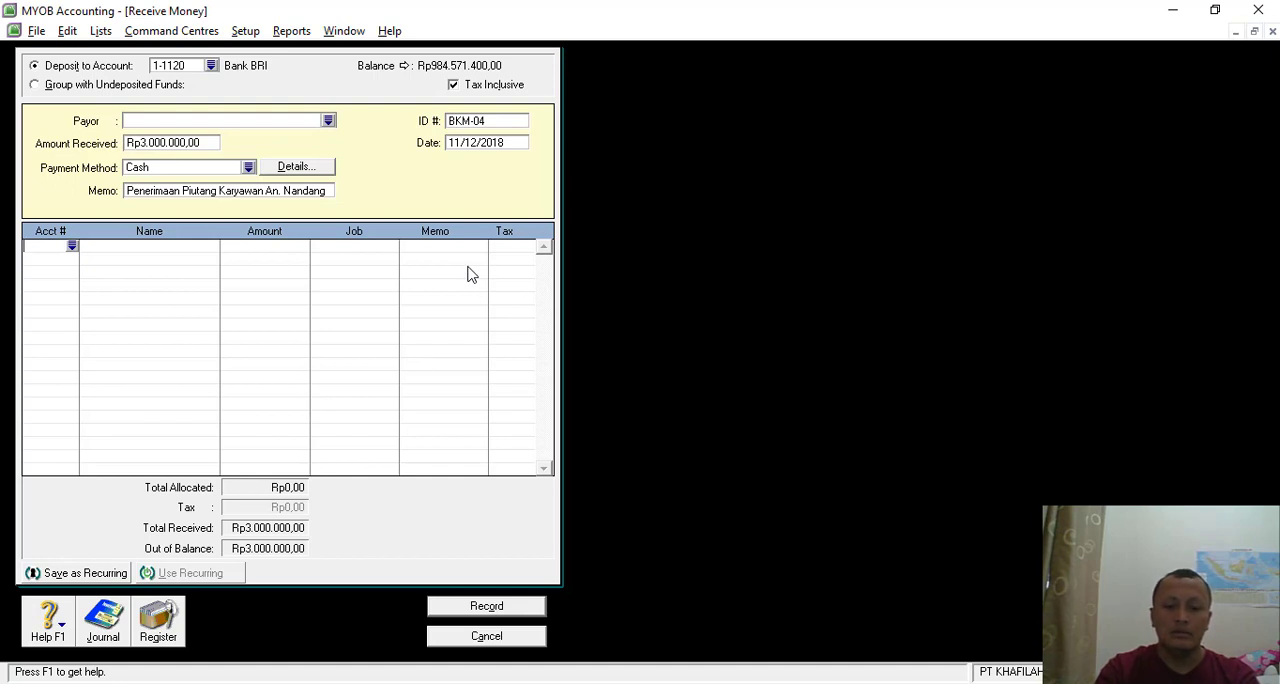
type("4")
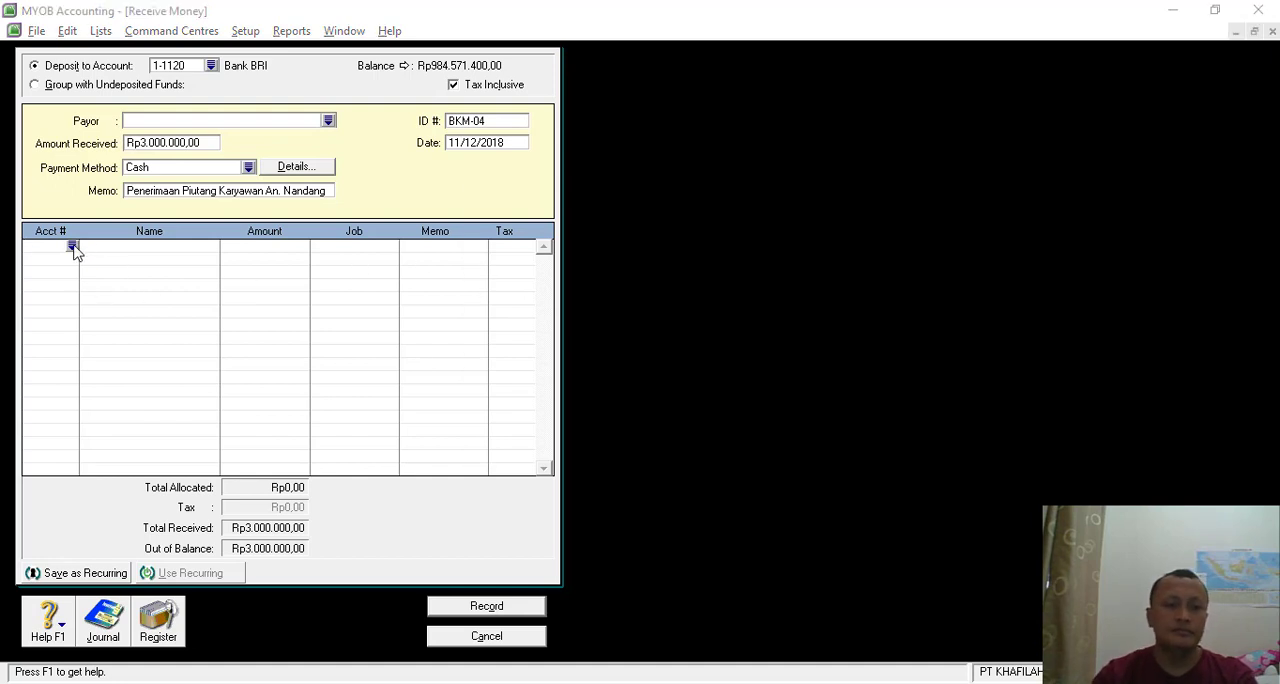
type("1")
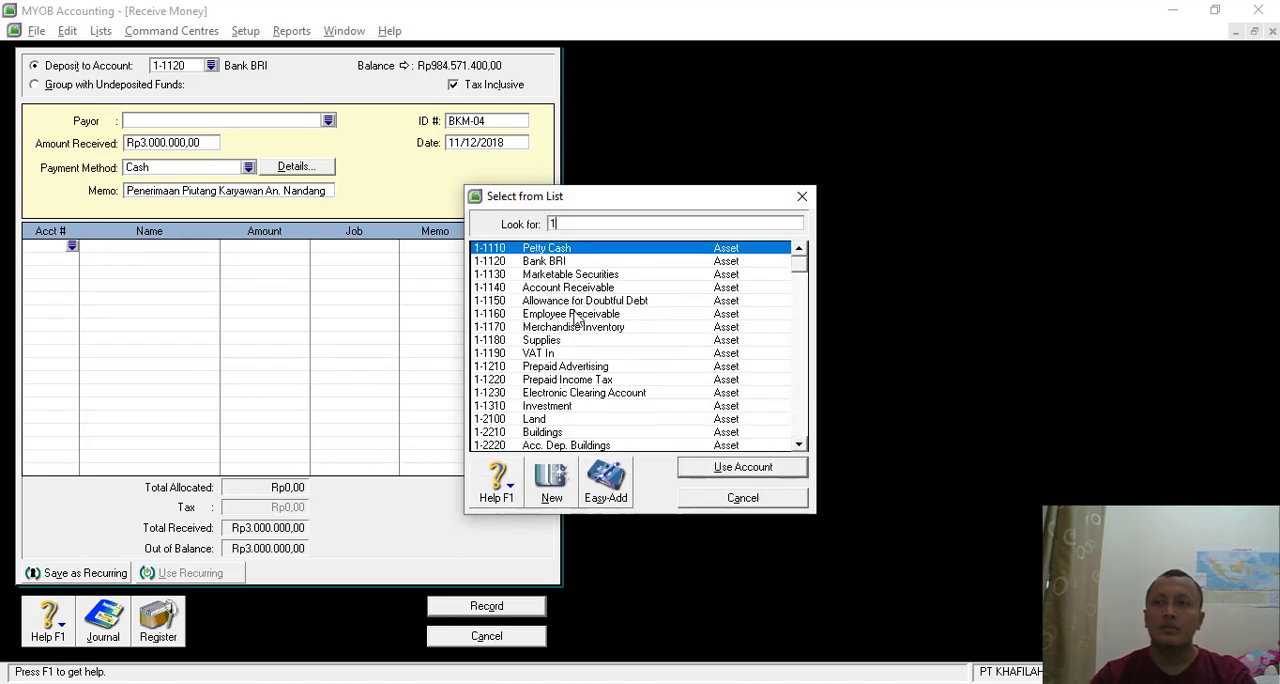
double_click(580, 314)
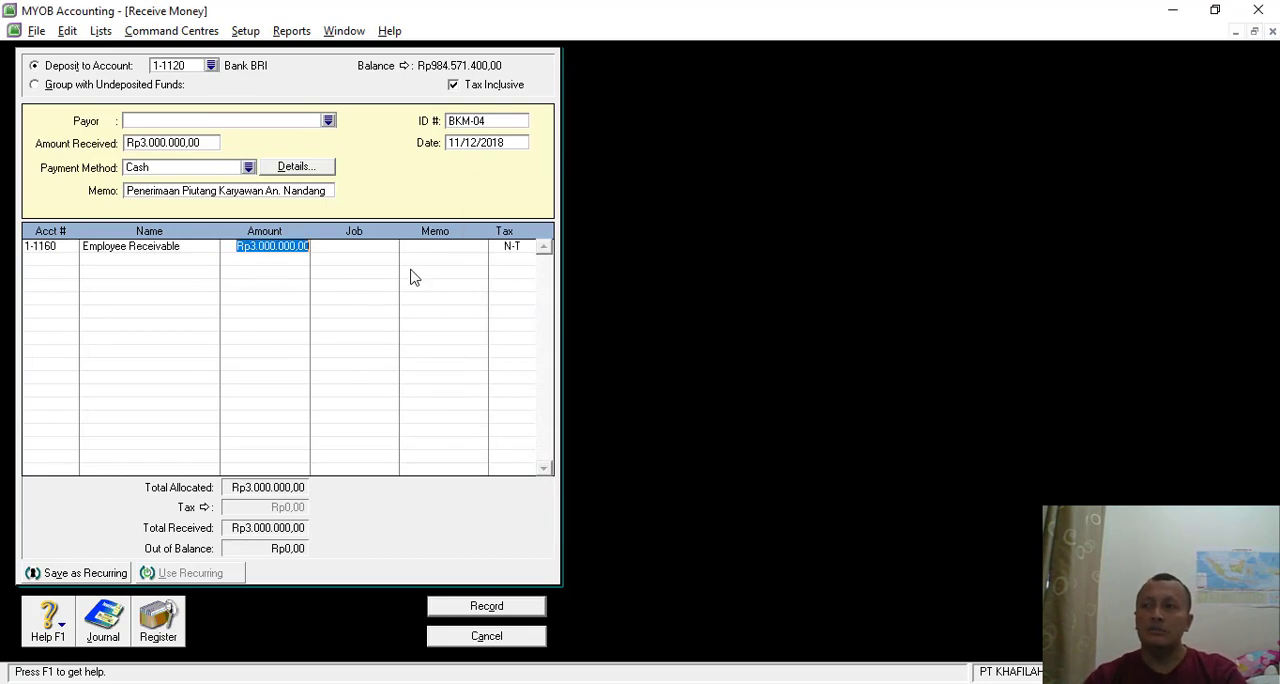
left_click(389, 250)
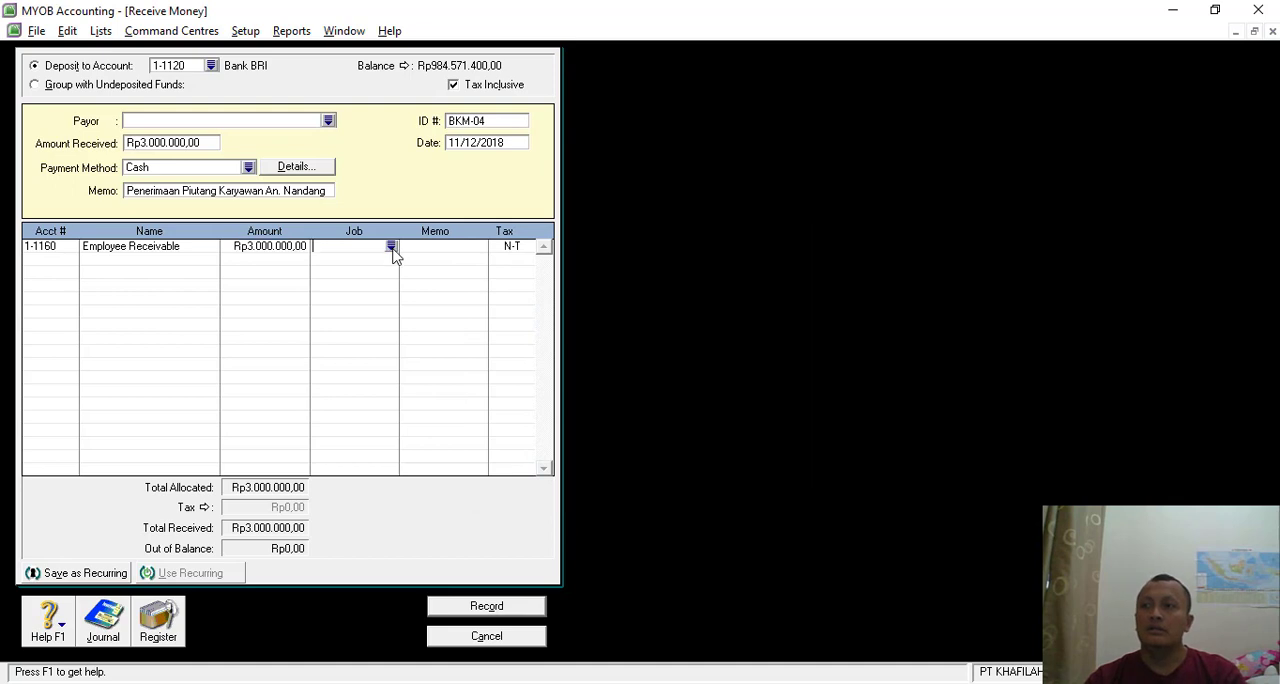
left_click(391, 247)
double_click(620, 249)
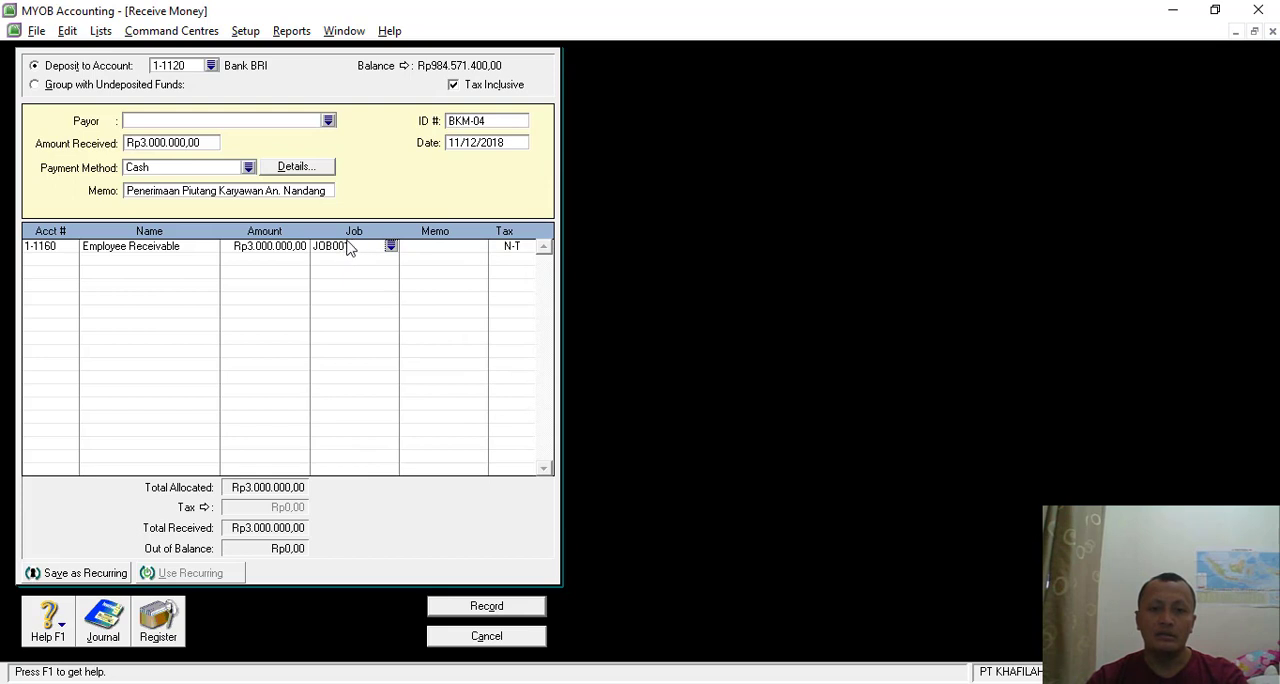
- Review the BKM-04 receipt's transaction recap, record the receipt and close Receive Money
key("ctrl+r")
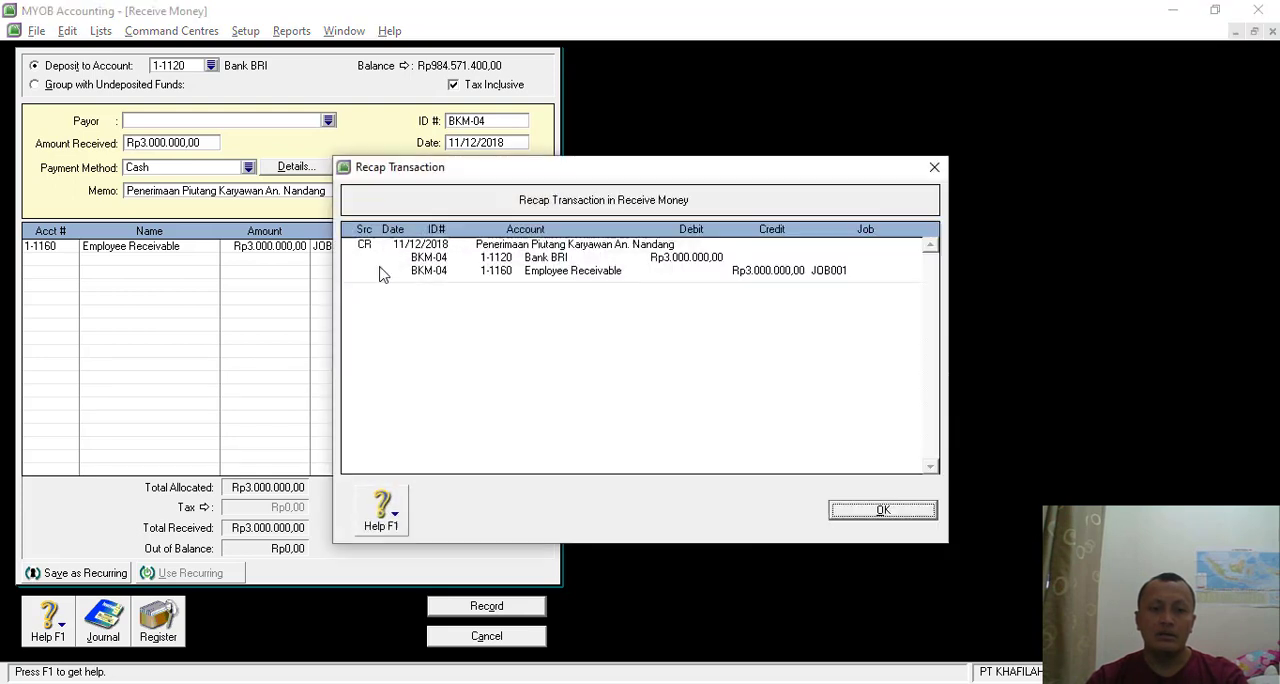
left_click(885, 512)
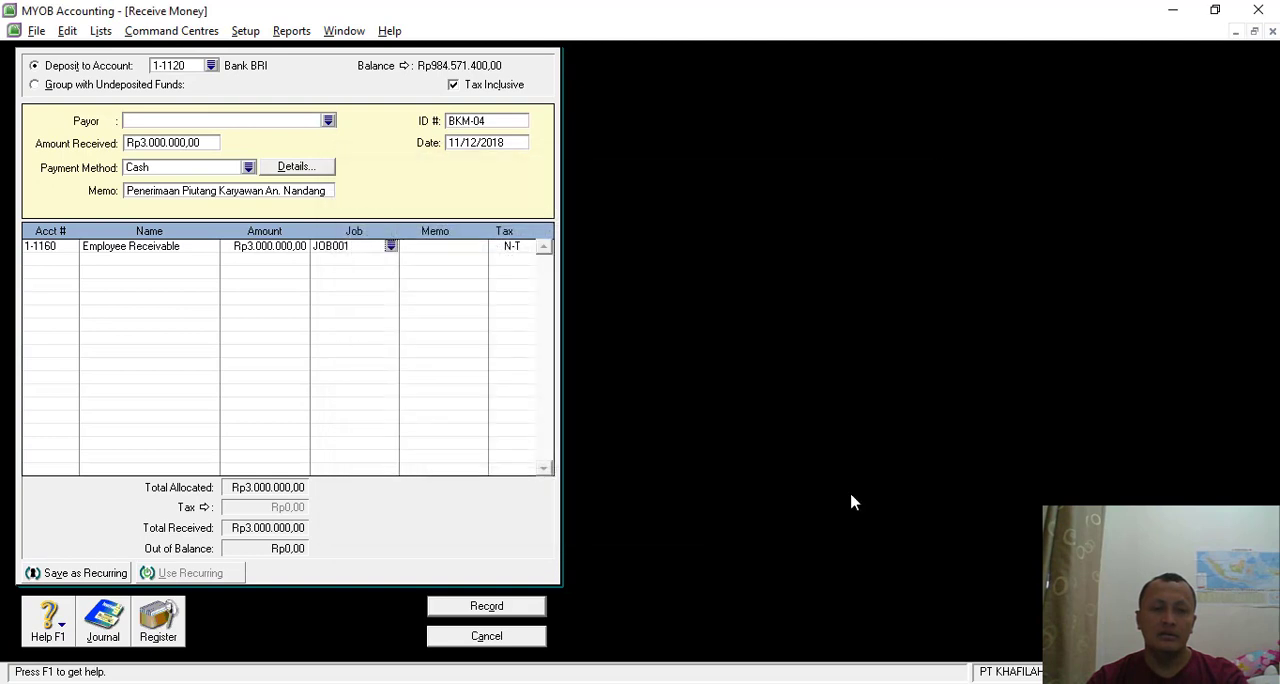
left_click(482, 607)
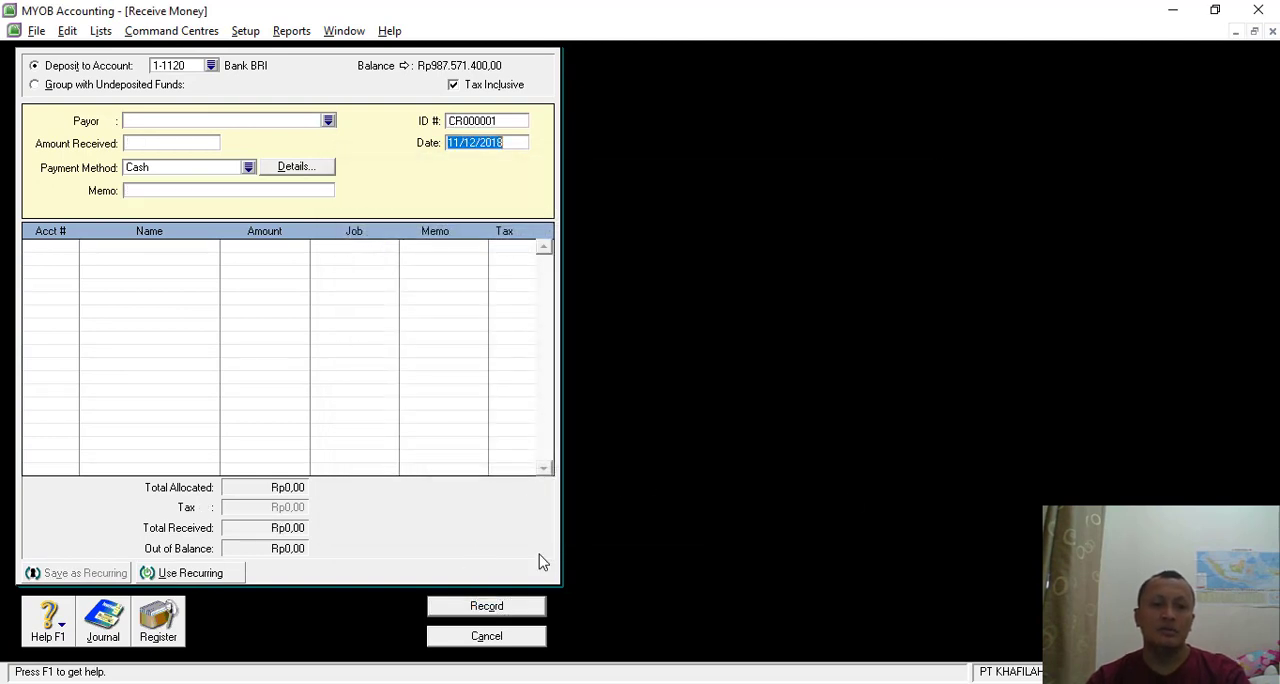
left_click(486, 636)
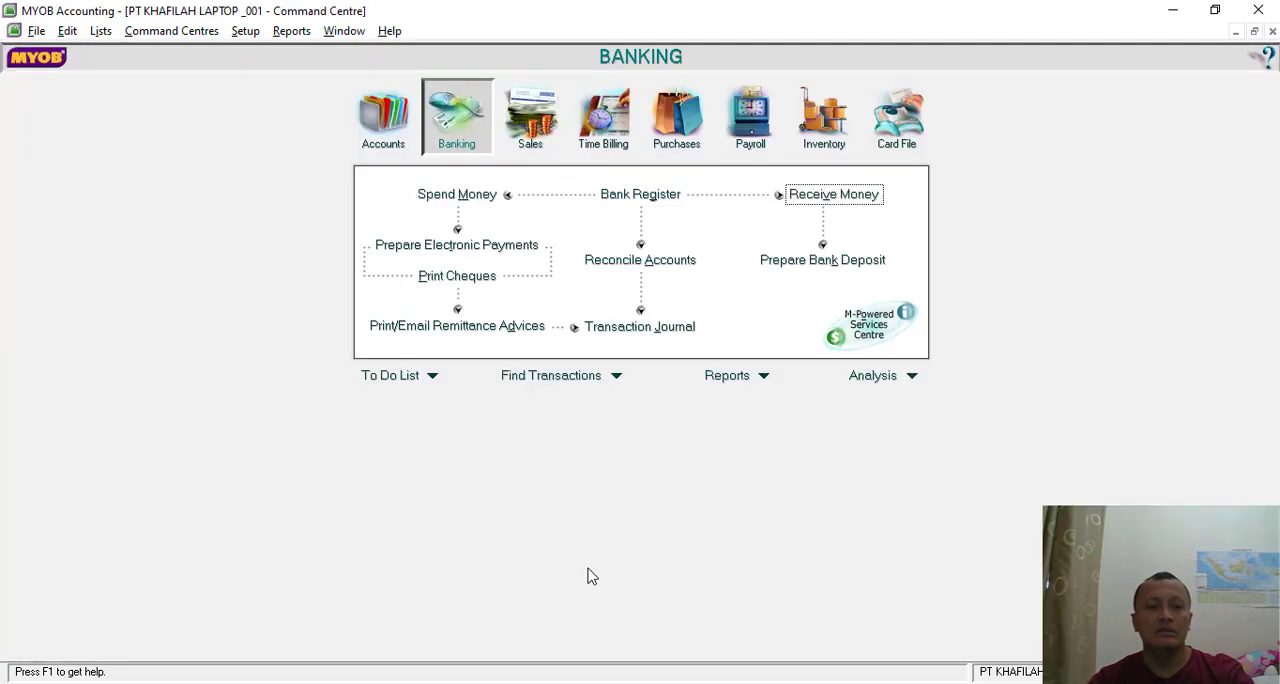
- View the Transaksi 14 voucher in Nitro Pro, then start a Spend Money entry in MYOB paid from account 1-1120 Bank BRI
key("alt+Tab")
scroll(717, 374, "down", 9)
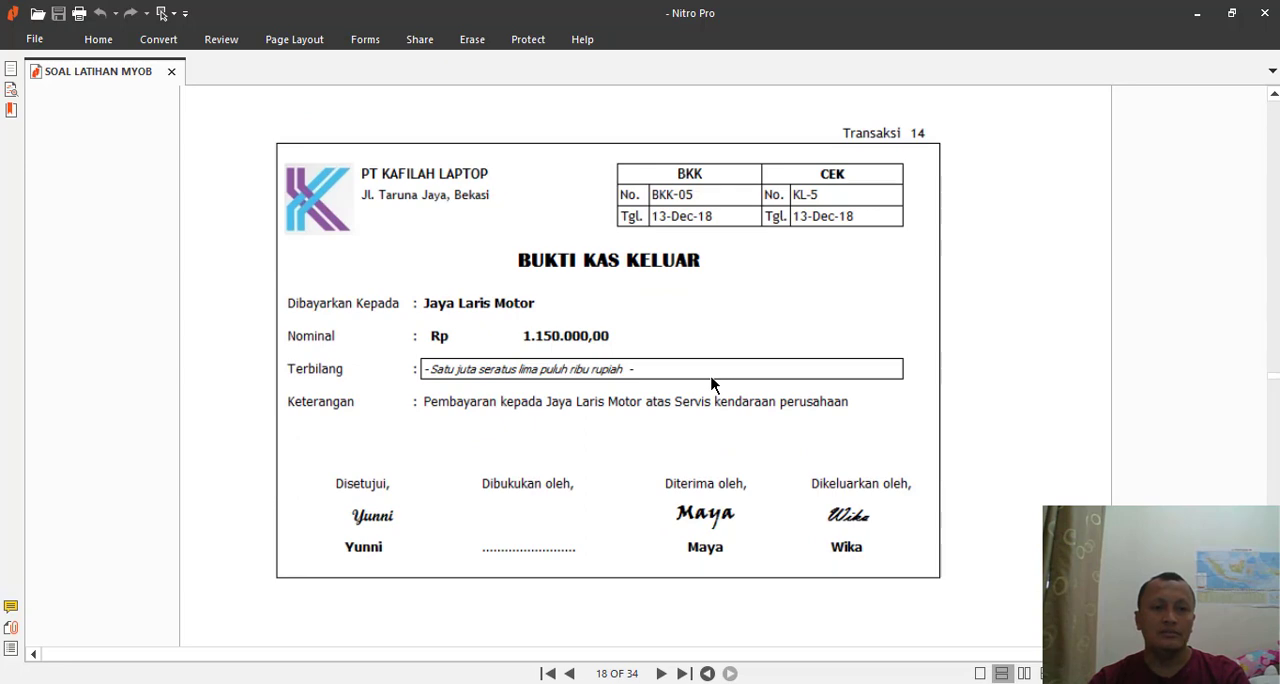
key("alt+Tab")
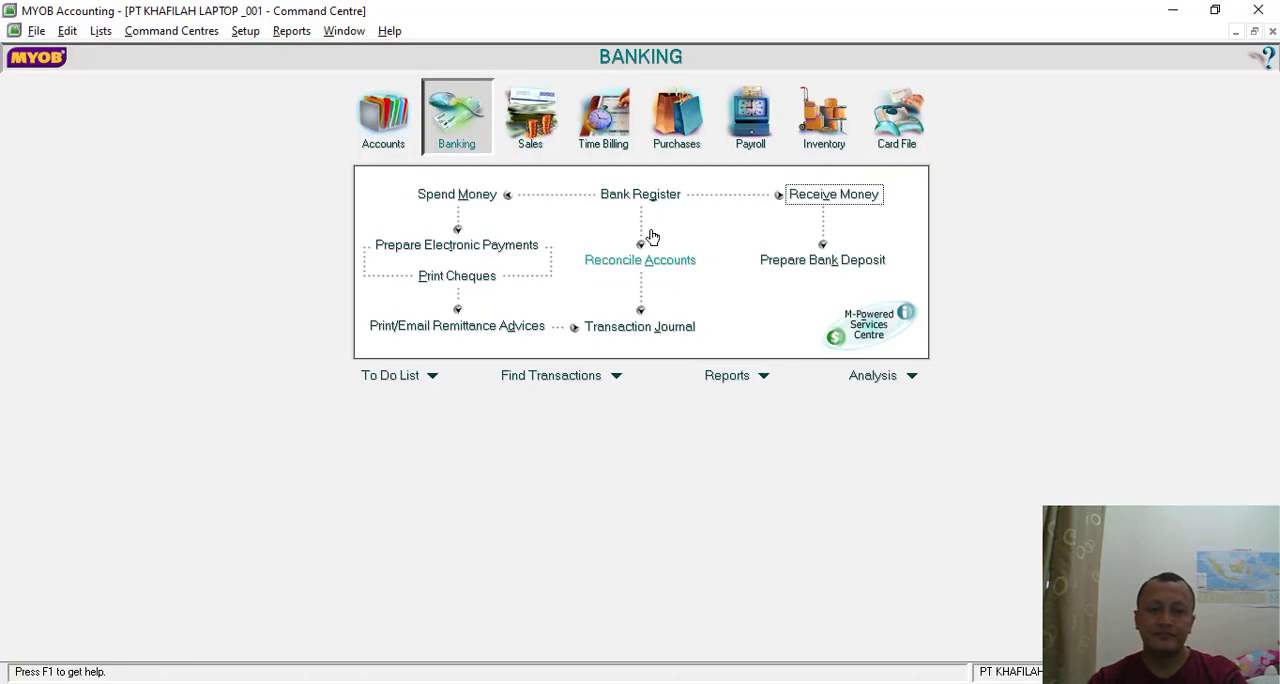
left_click(487, 197)
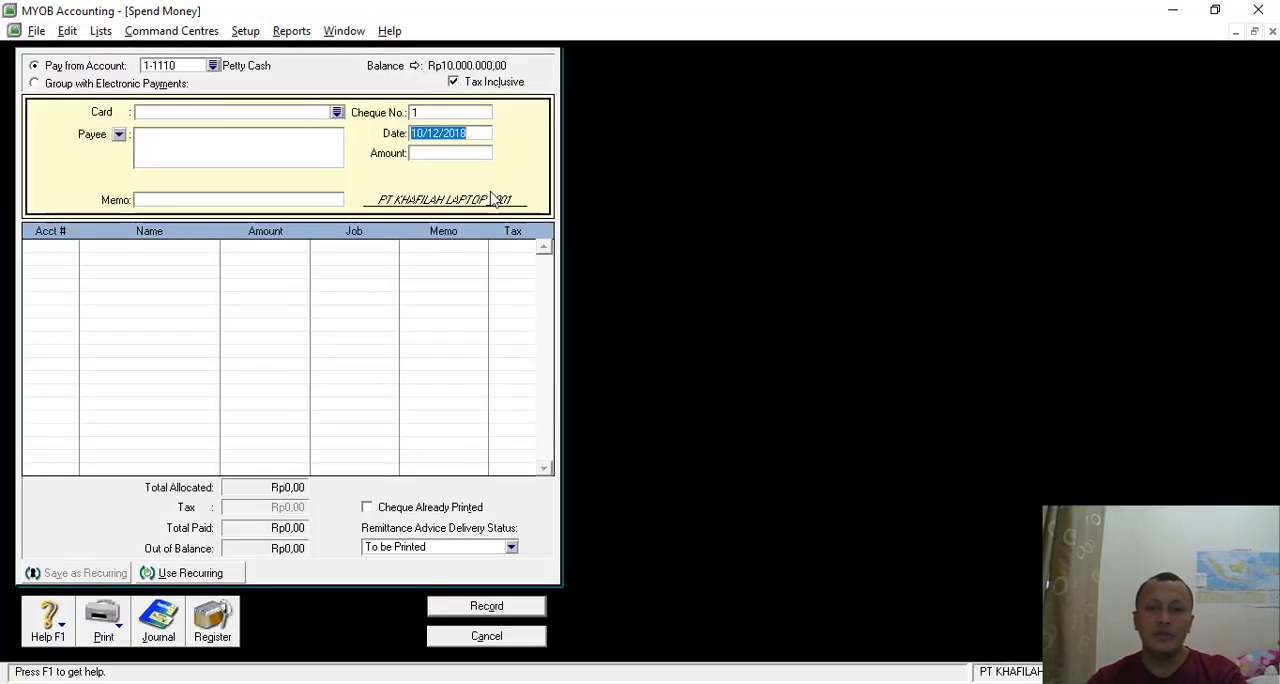
left_click(219, 66)
double_click(560, 261)
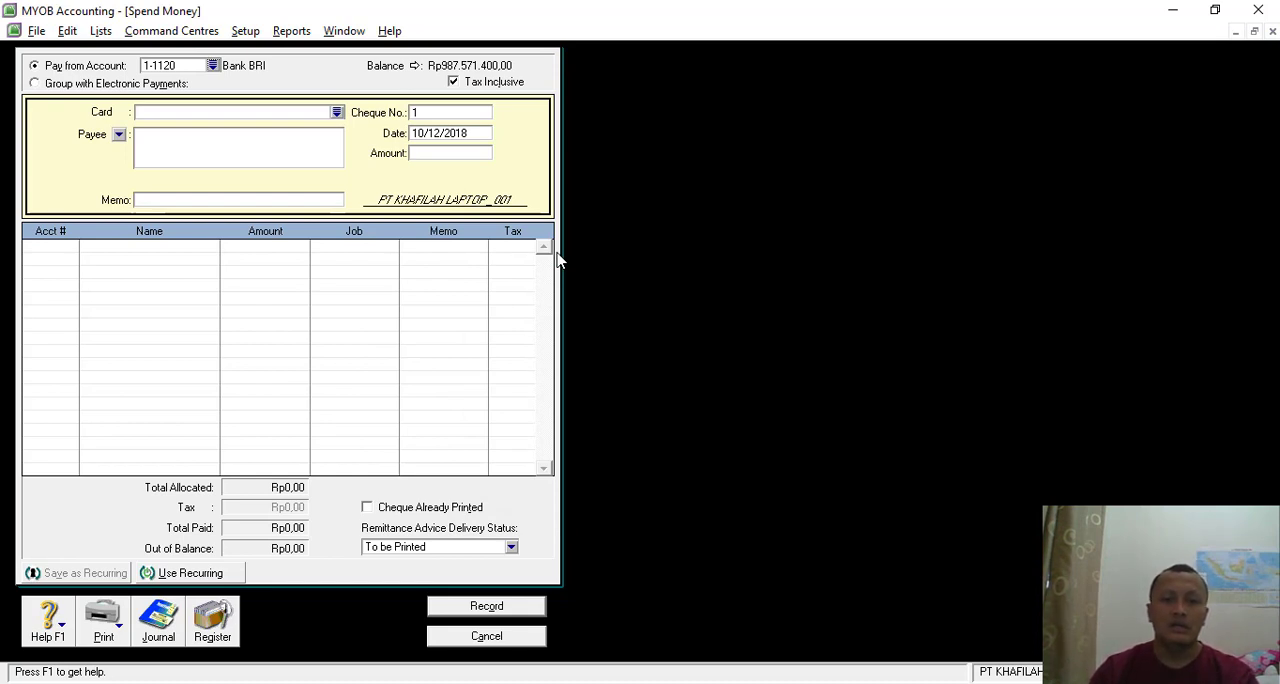
- Set the payment's cheque number to BKK-05 and its date to 13/12/2018
left_click(440, 113)
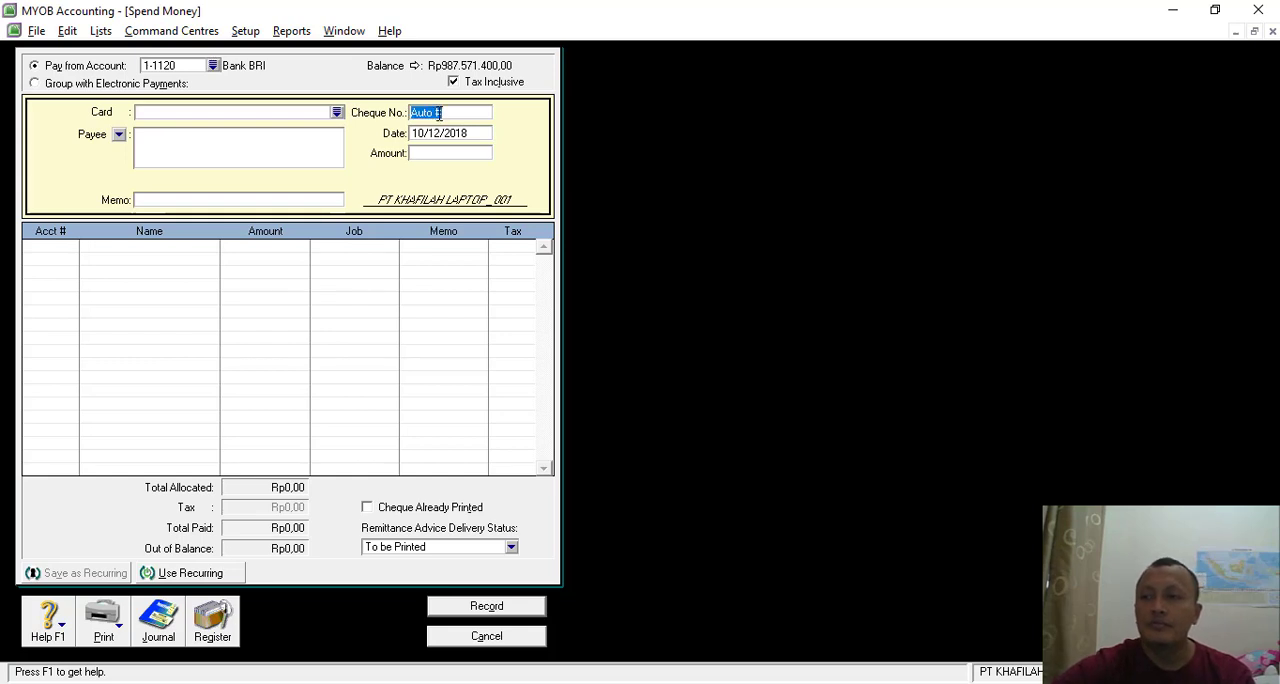
type("b")
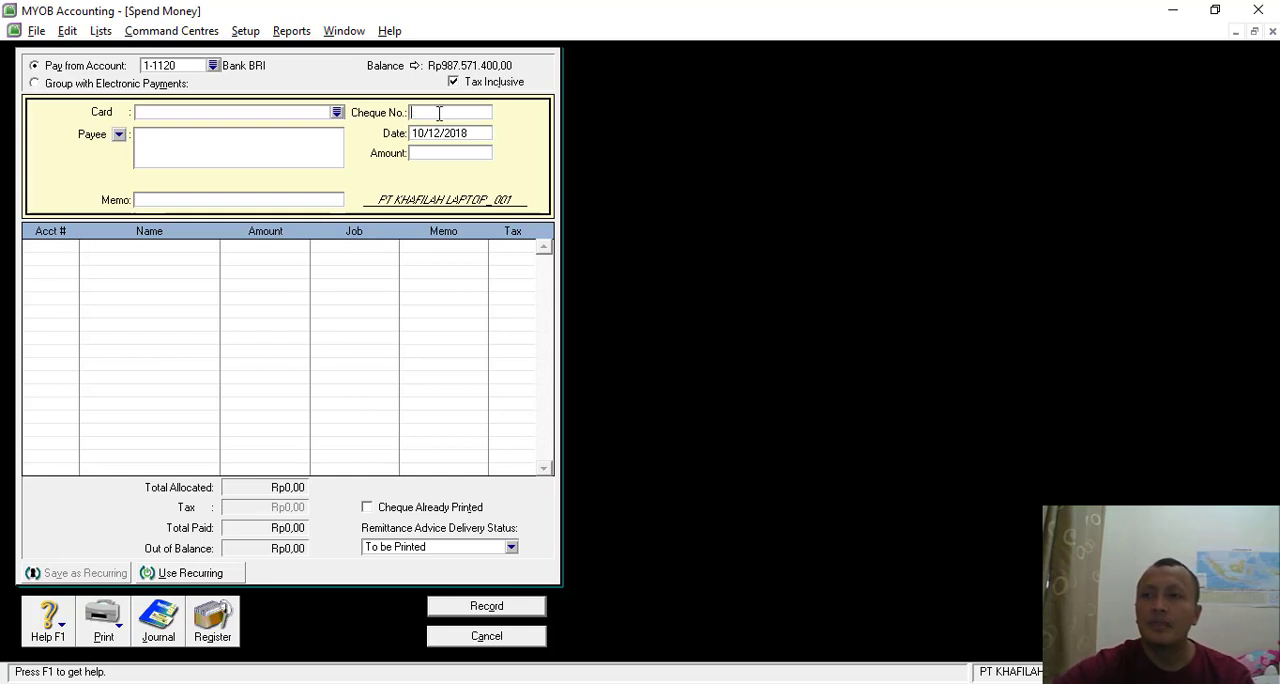
type("BKK-05")
key("Tab")
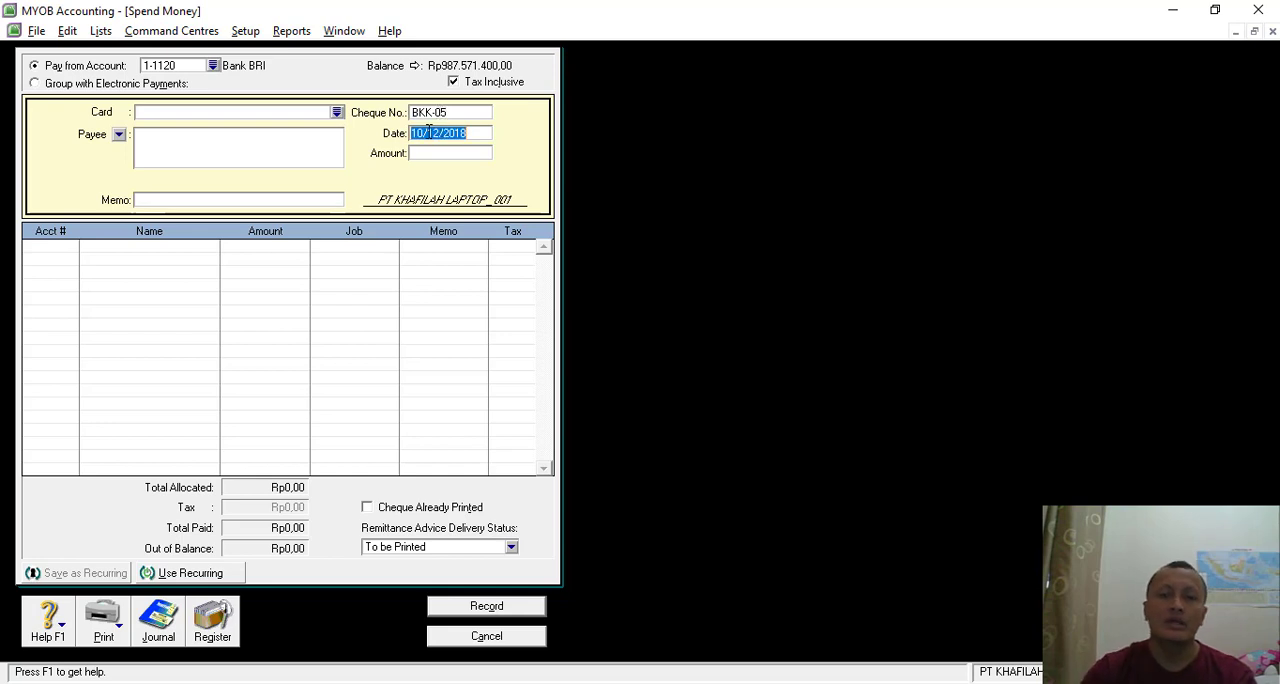
left_click(426, 133)
key("BackSpace")
type("3")
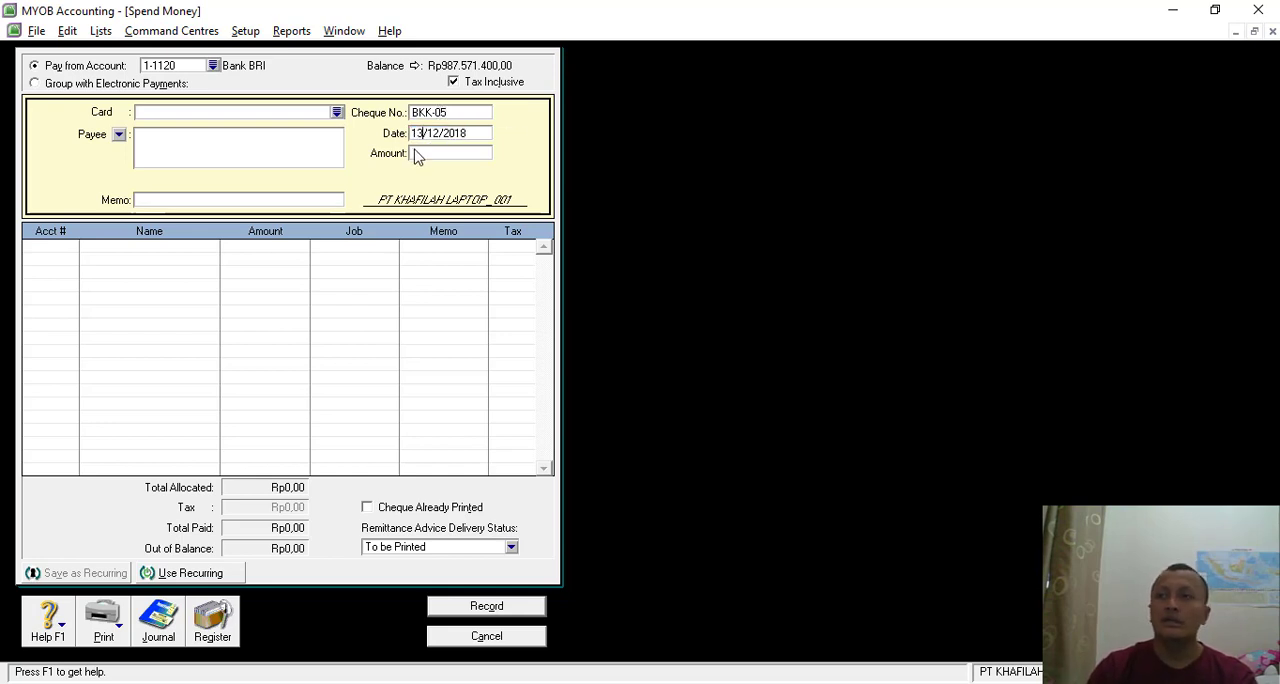
- Set the payment amount to Rp1.150.000
left_click(433, 153)
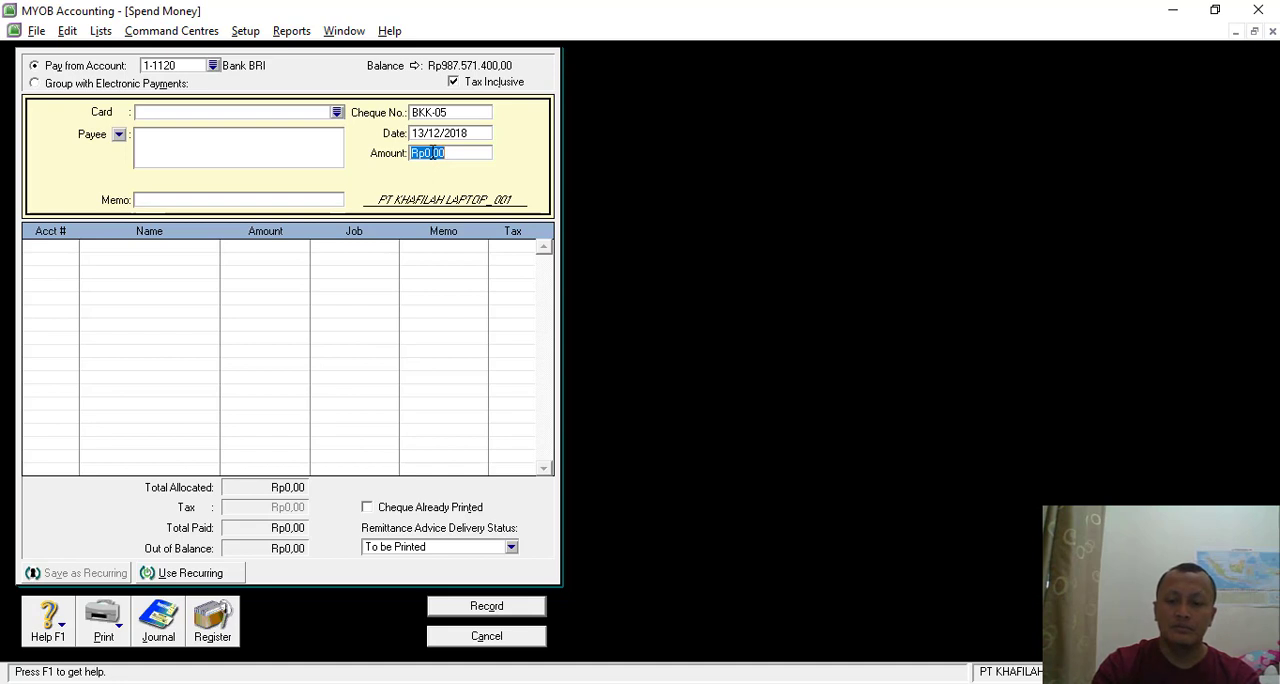
type("1150000")
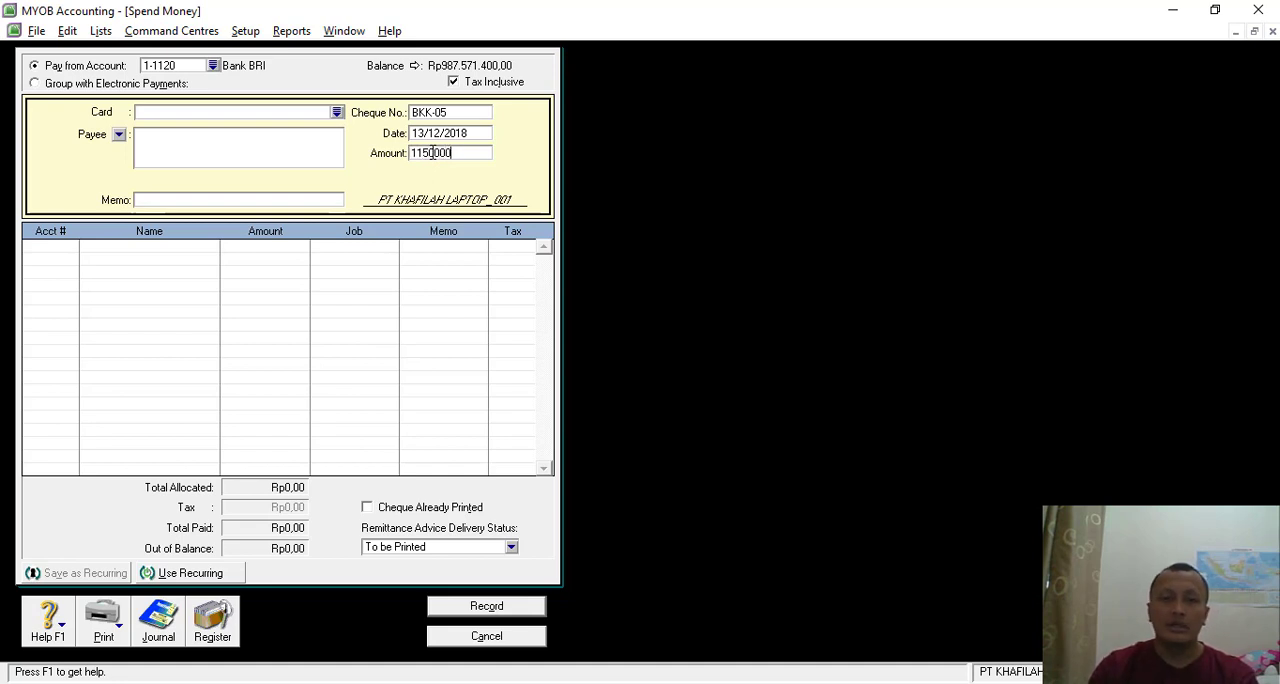
- Enter the payment's memo as "Pembayran Servis Kendaraan kepada Jaya laris Motor"
left_click(153, 204)
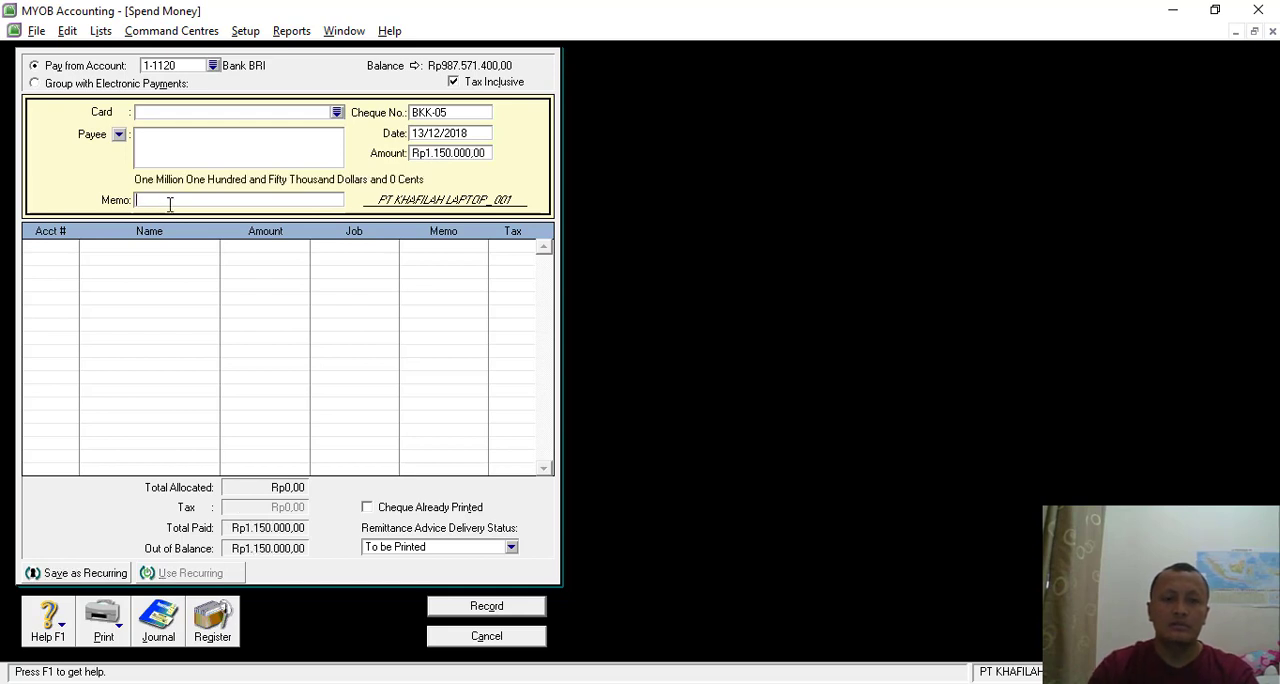
type("Pembayaran")
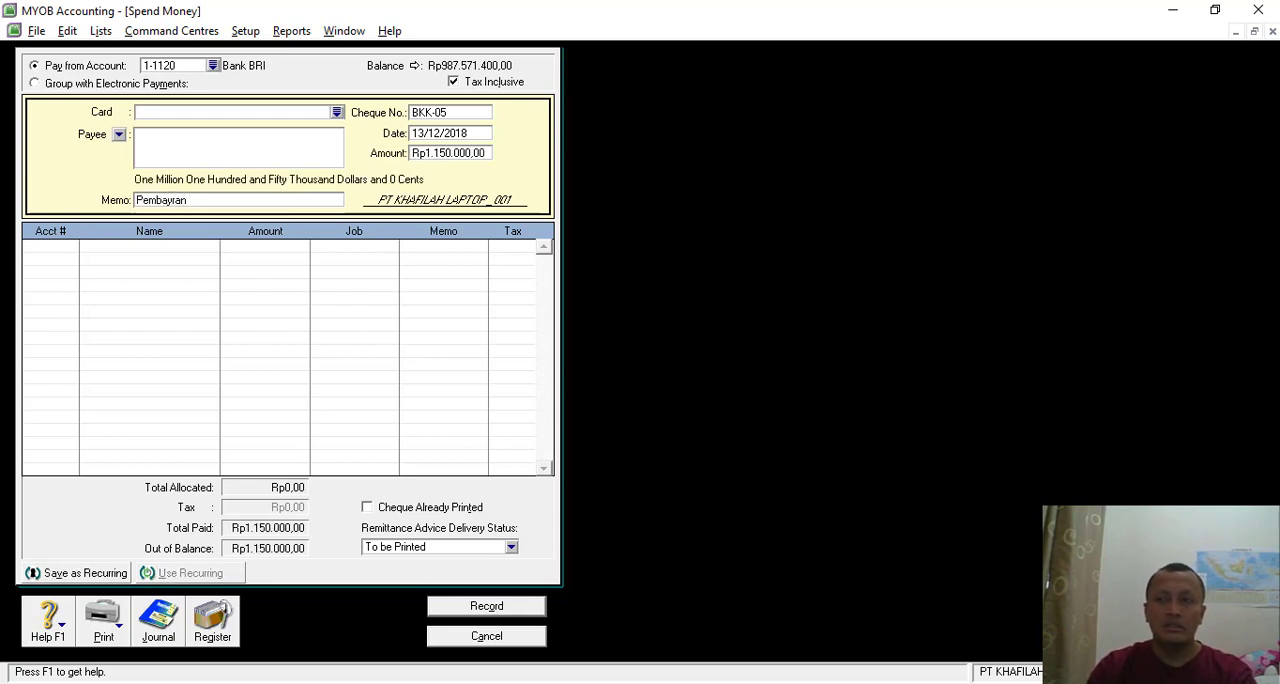
type(" Servi")
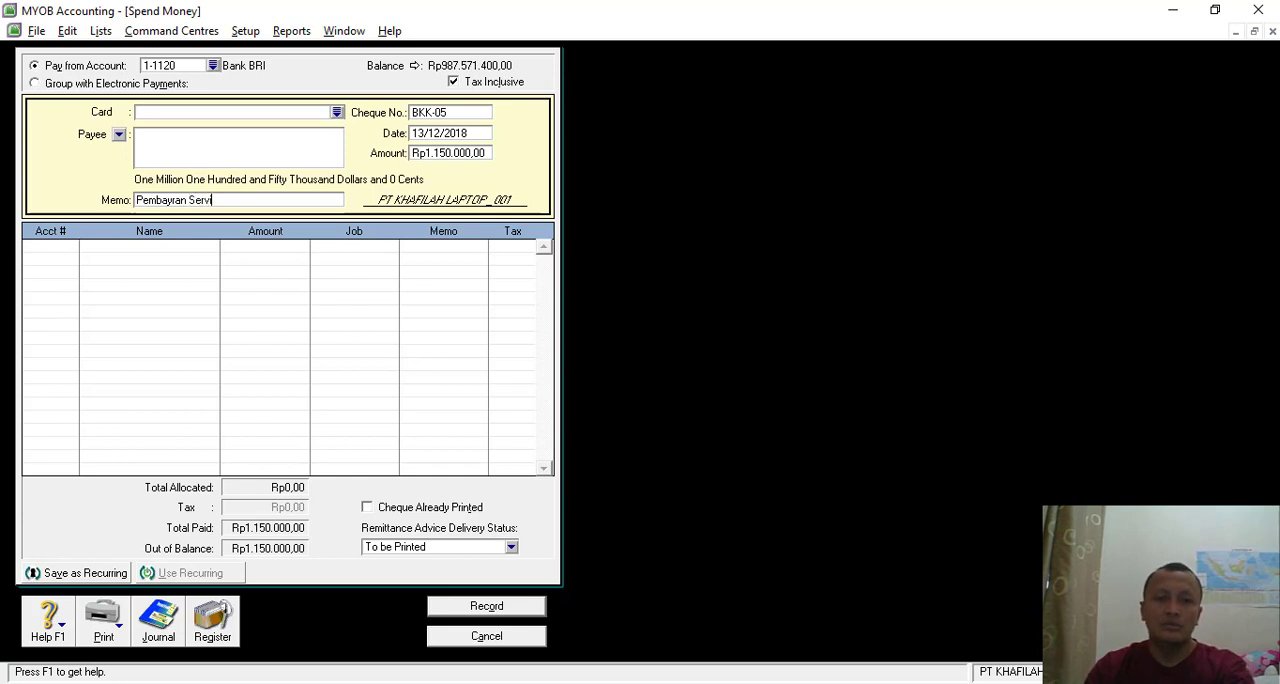
type("s Kendaraan")
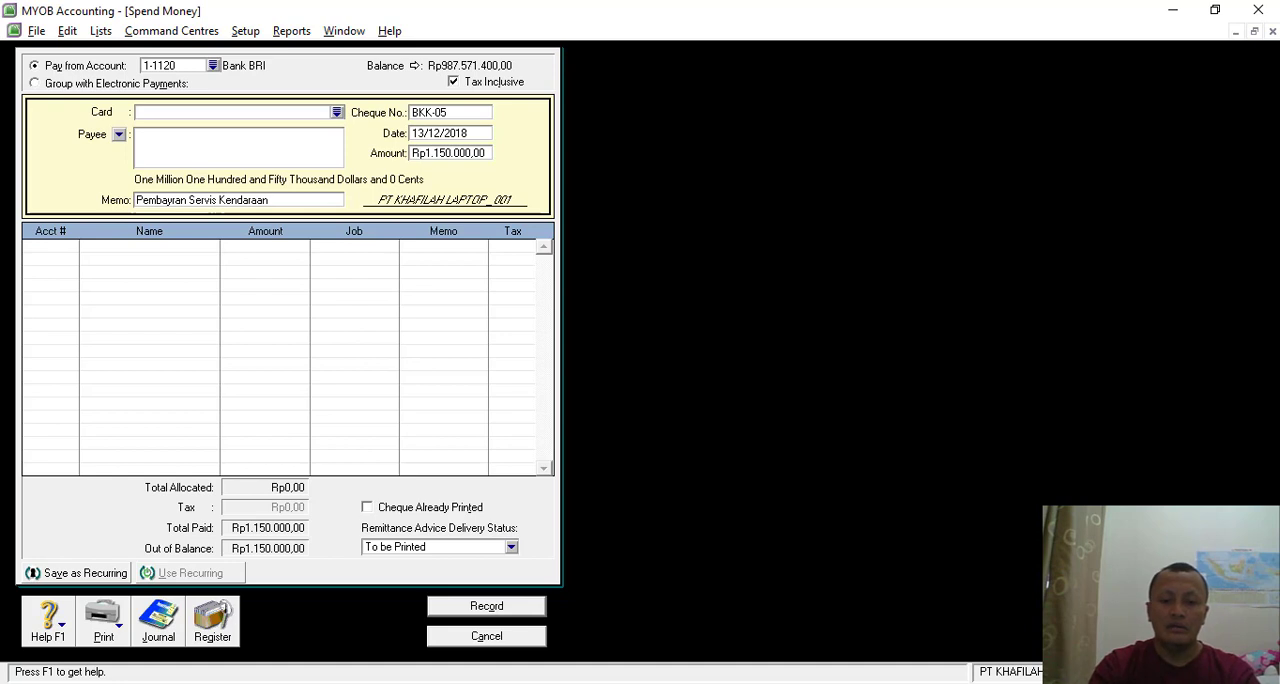
type(" kepada ")
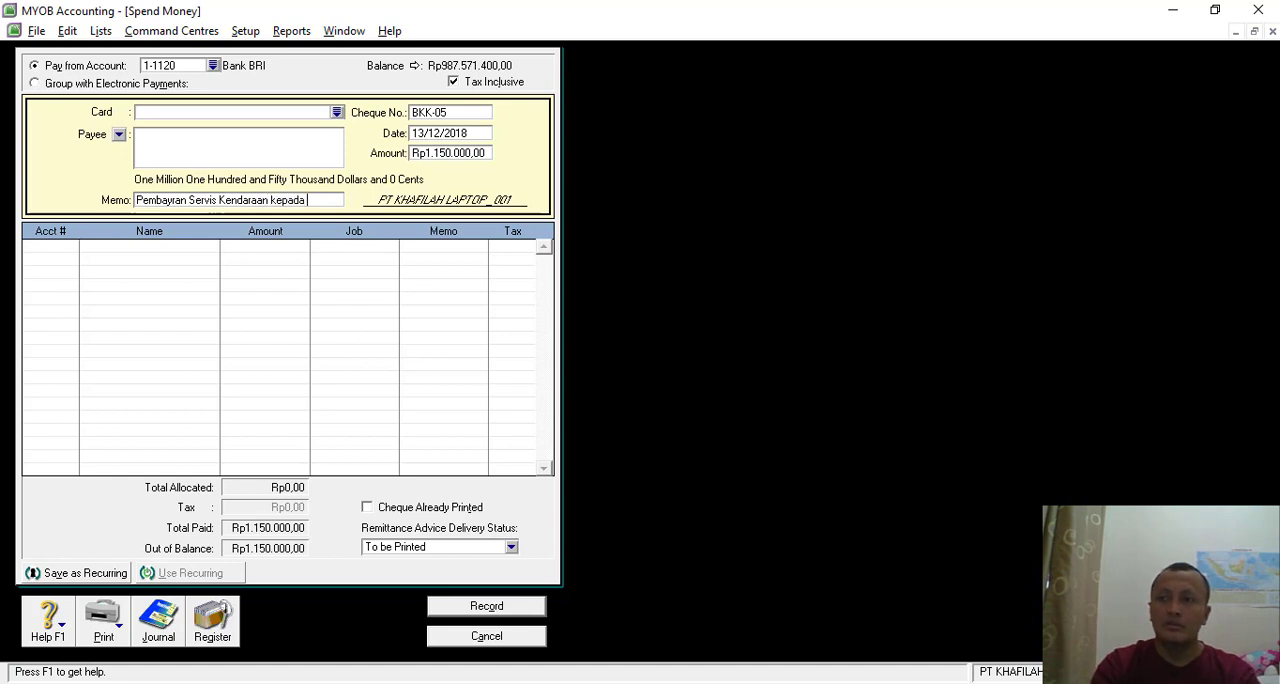
type("Jay")
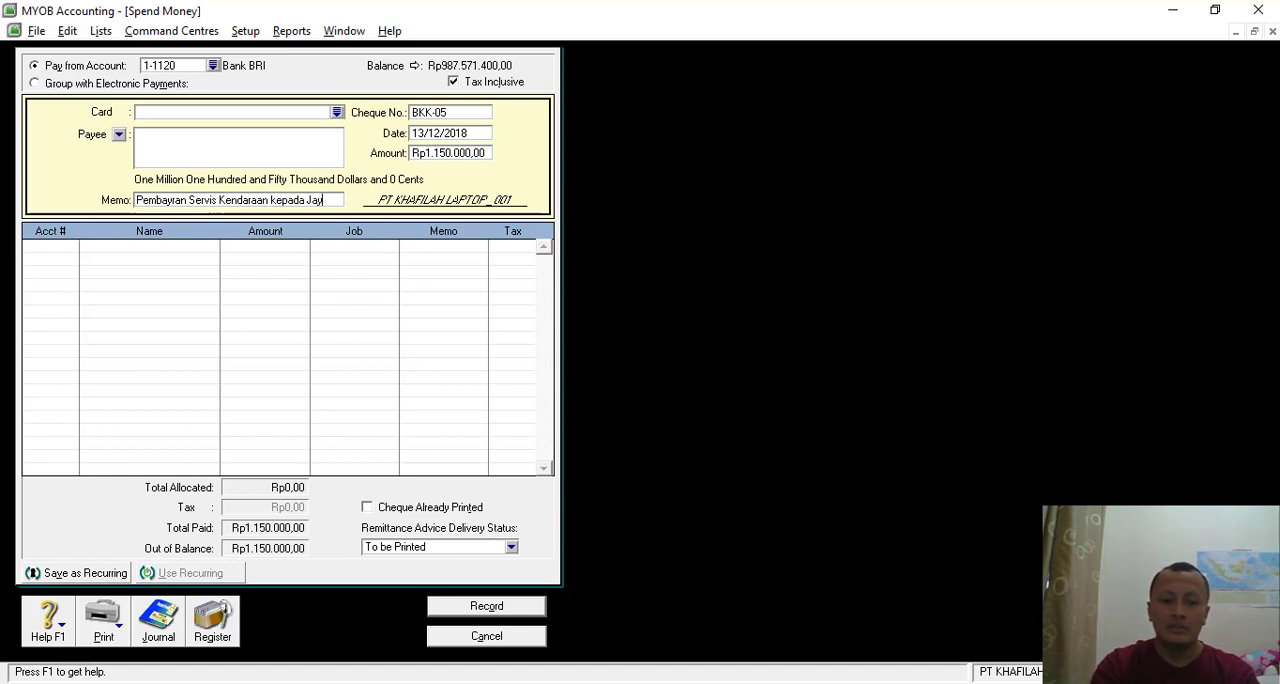
type("a laris")
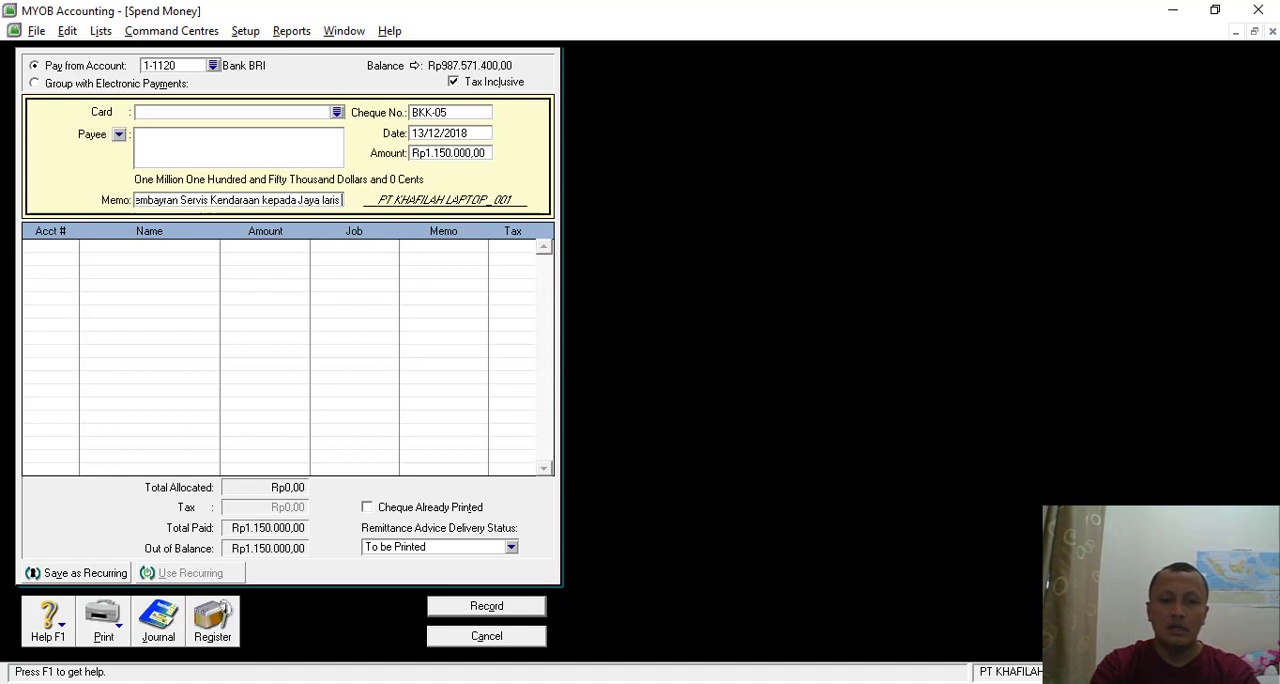
type(" Motor")
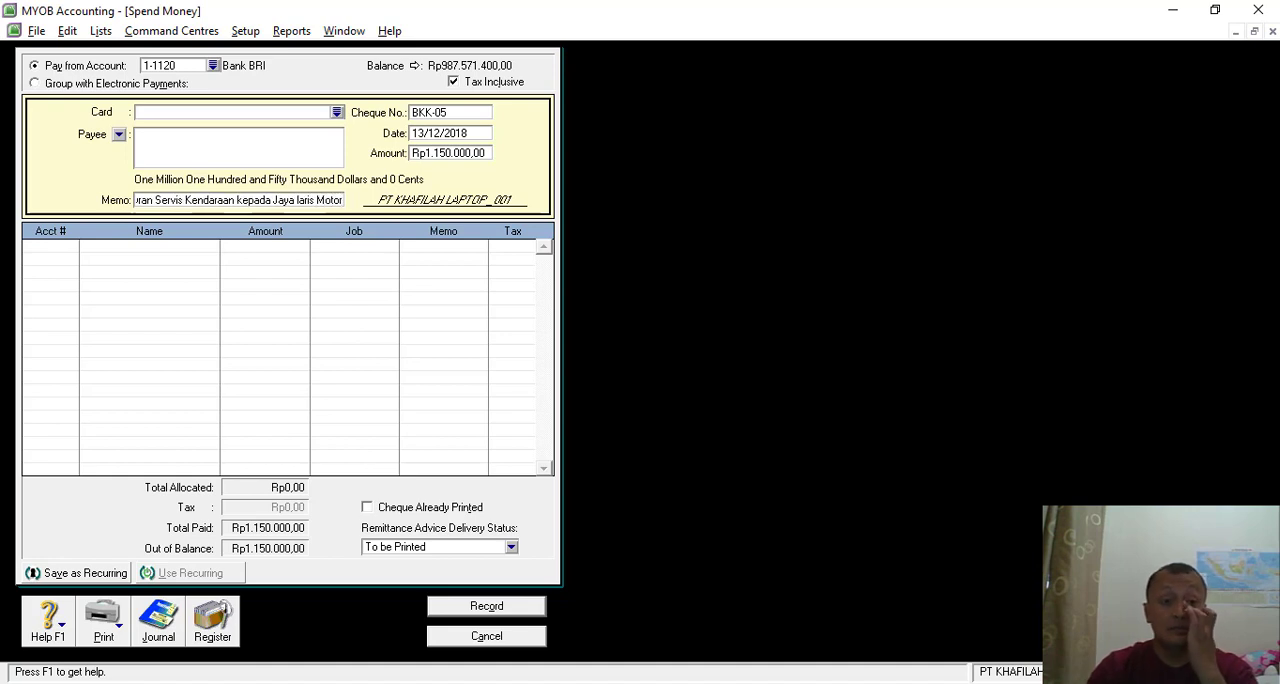
- Check the Transaksi 14 voucher and allocate the payment to account 6-1160 Repair & Maintenance Expense
left_click(74, 247)
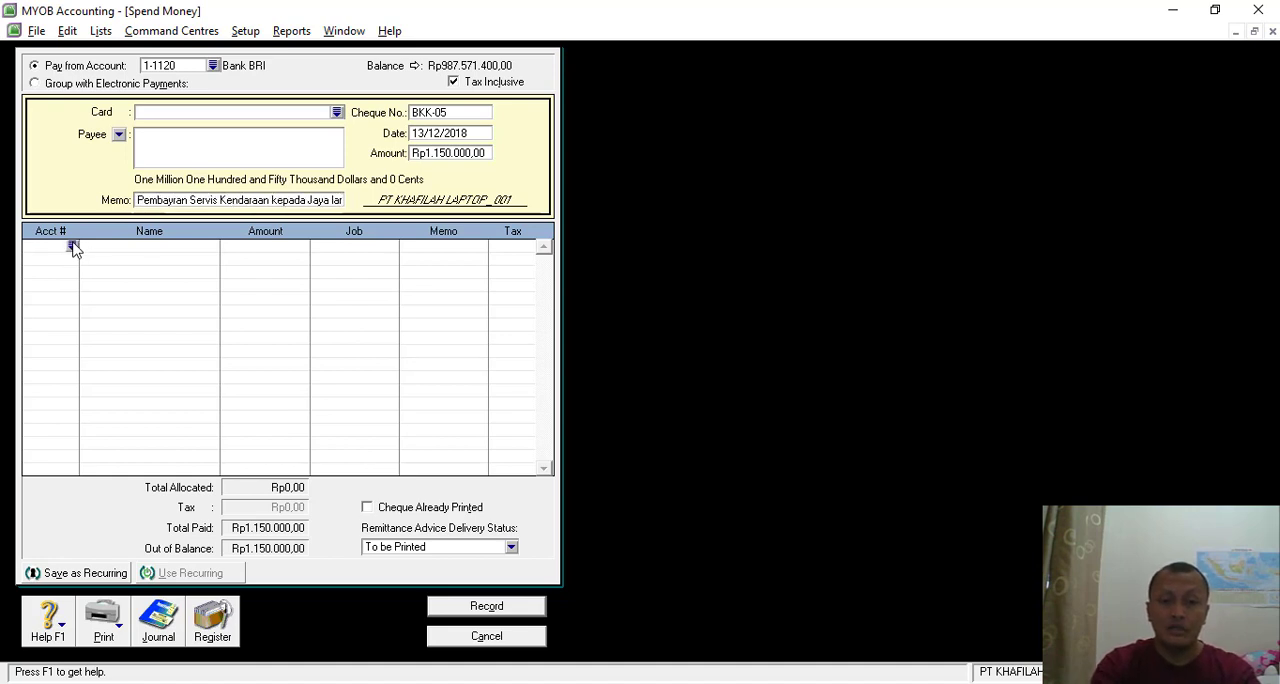
key("alt+Tab")
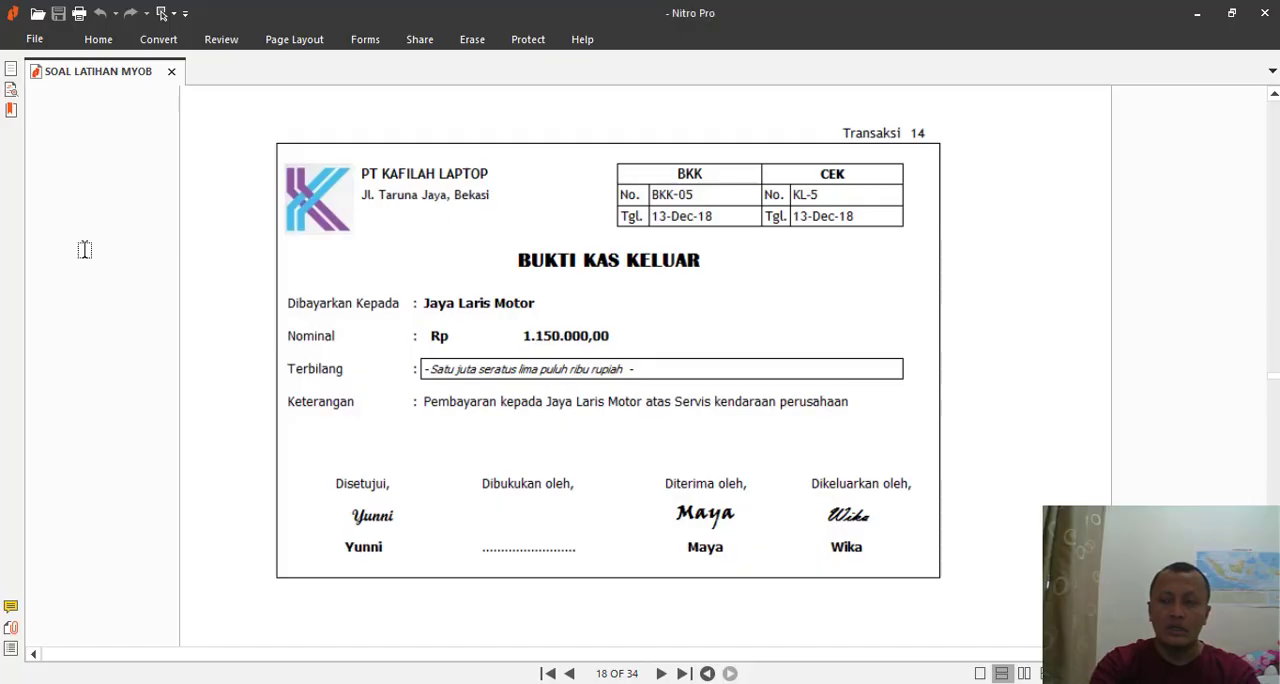
key("alt+Tab")
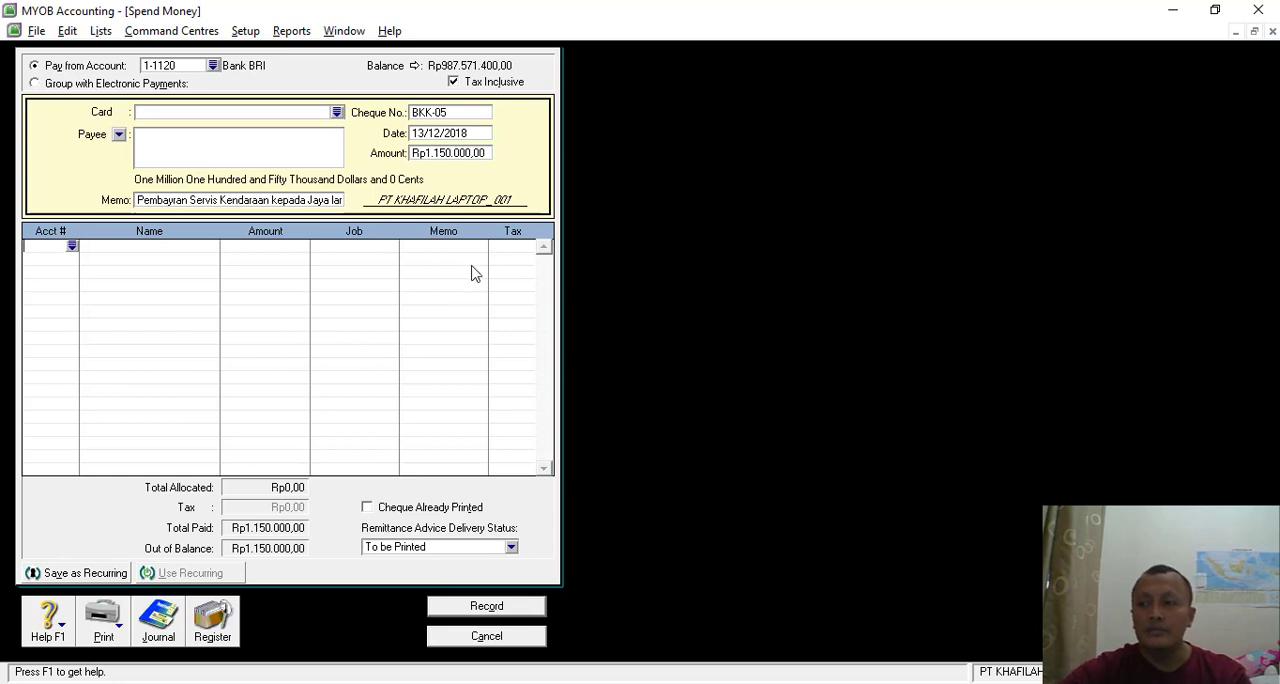
left_click(72, 246)
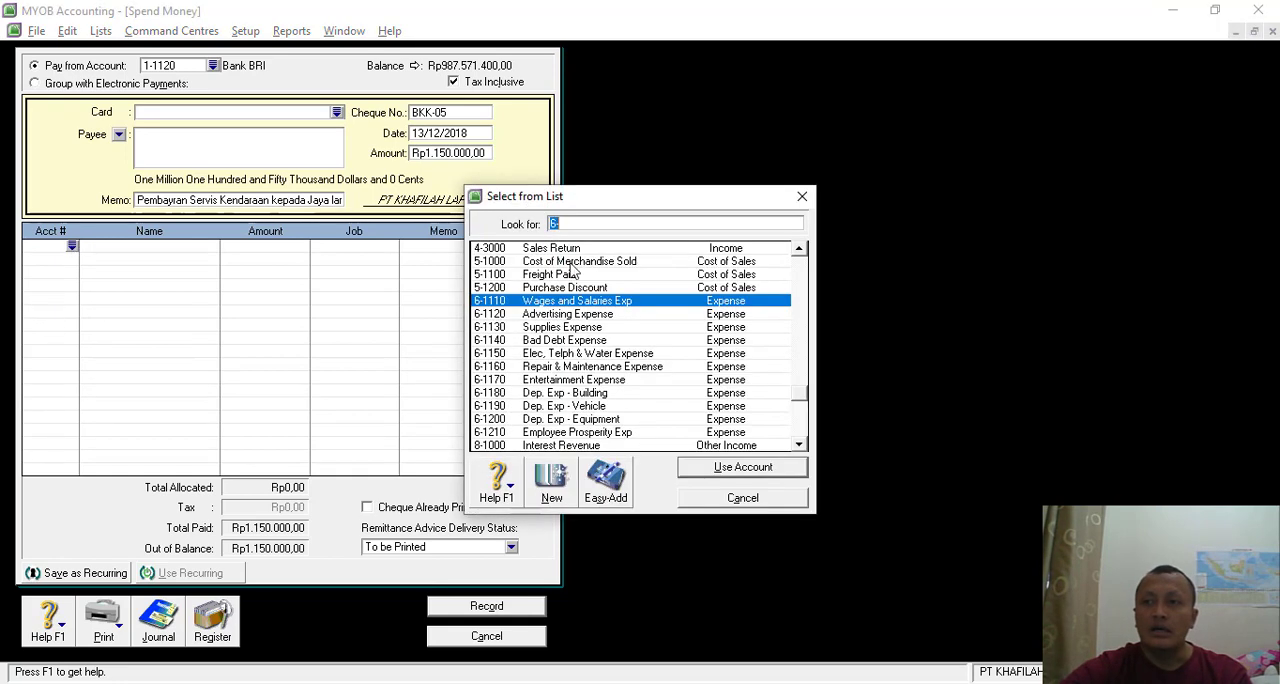
double_click(578, 368)
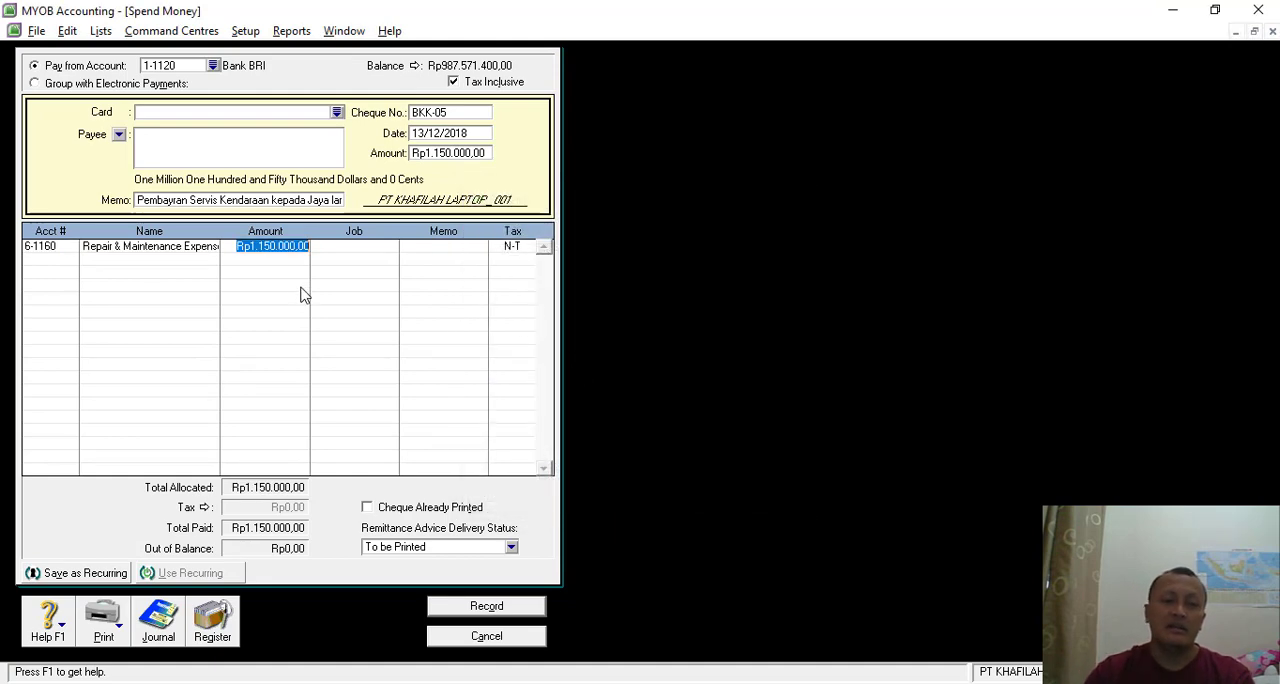
- Review the BKK-05 payment's transaction recap, record the payment and close Spend Money
key("ctrl+r")
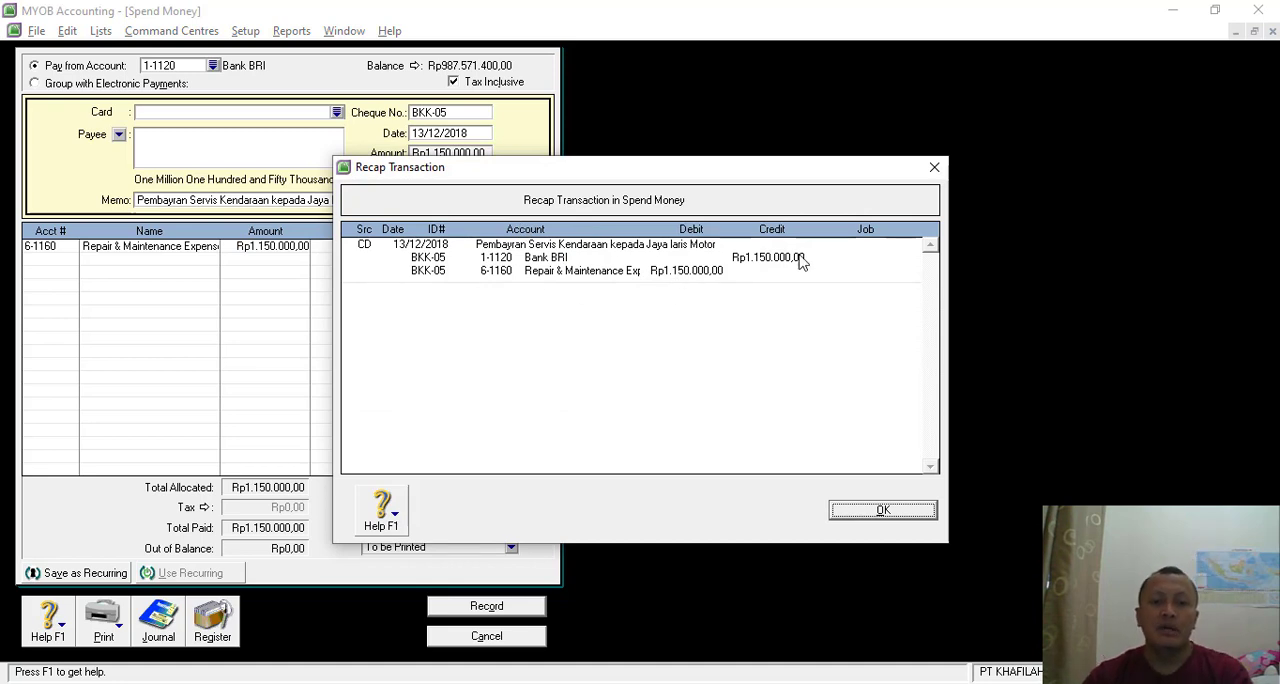
left_click(862, 512)
left_click(487, 606)
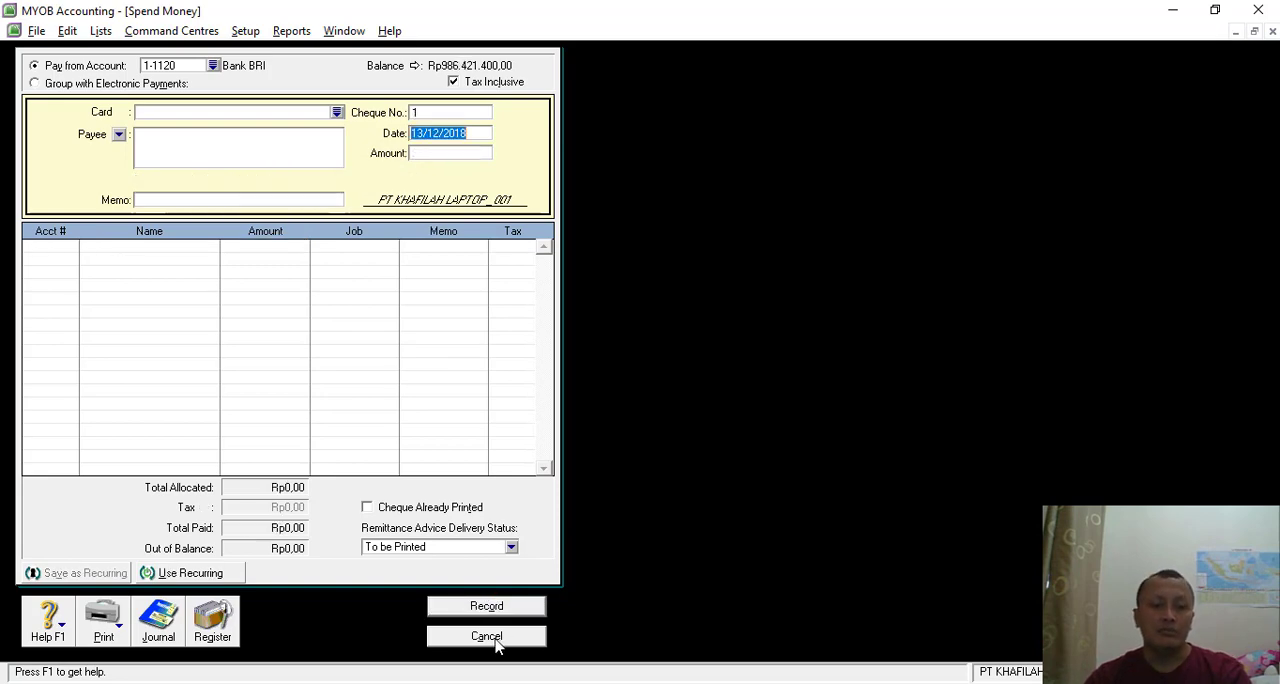
left_click(494, 636)
- Switch to Nitro Pro and read the Transaksi 15 petty cash voucher and the Transaksi 16 cash payment voucher
key("alt+Tab")
scroll(686, 384, "down", 10)
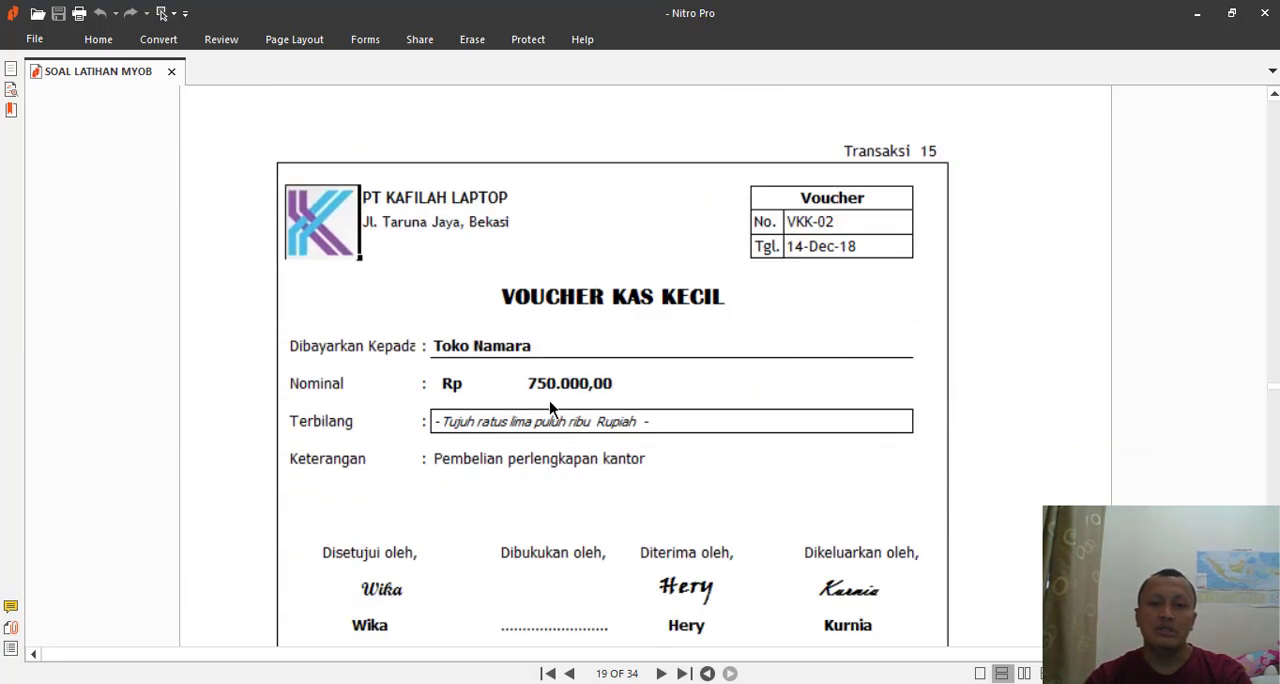
scroll(610, 380, "down", 1)
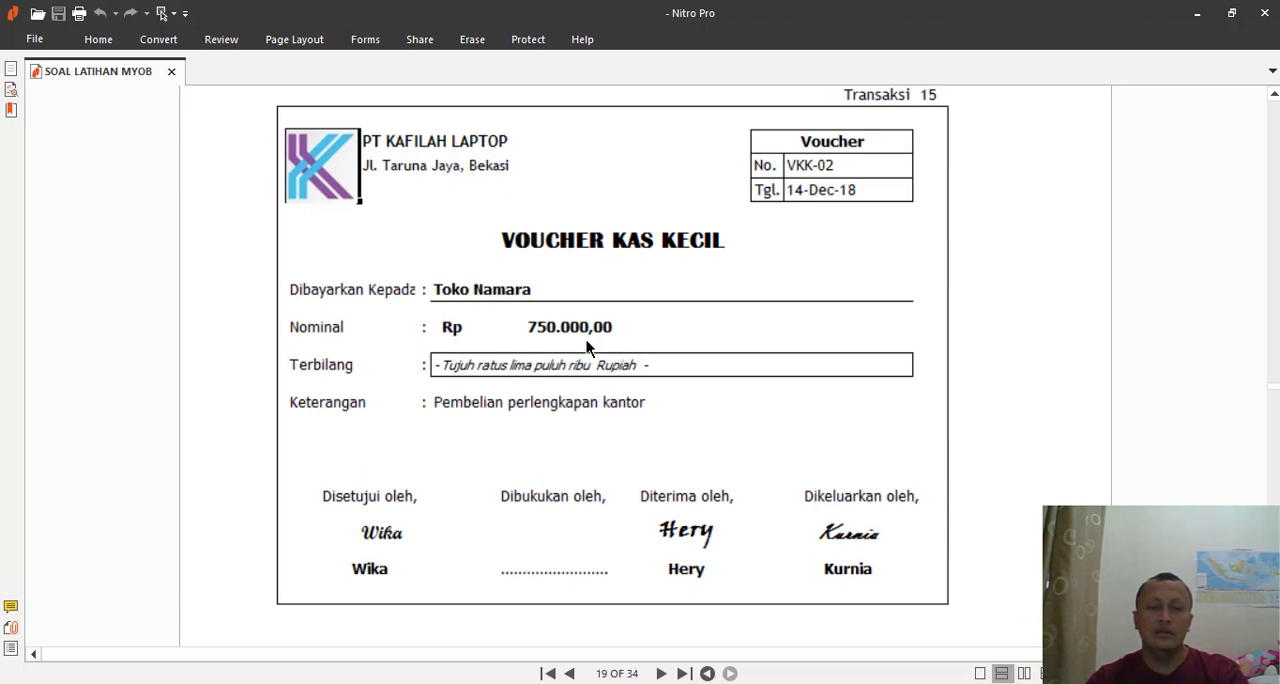
scroll(581, 343, "down", 9)
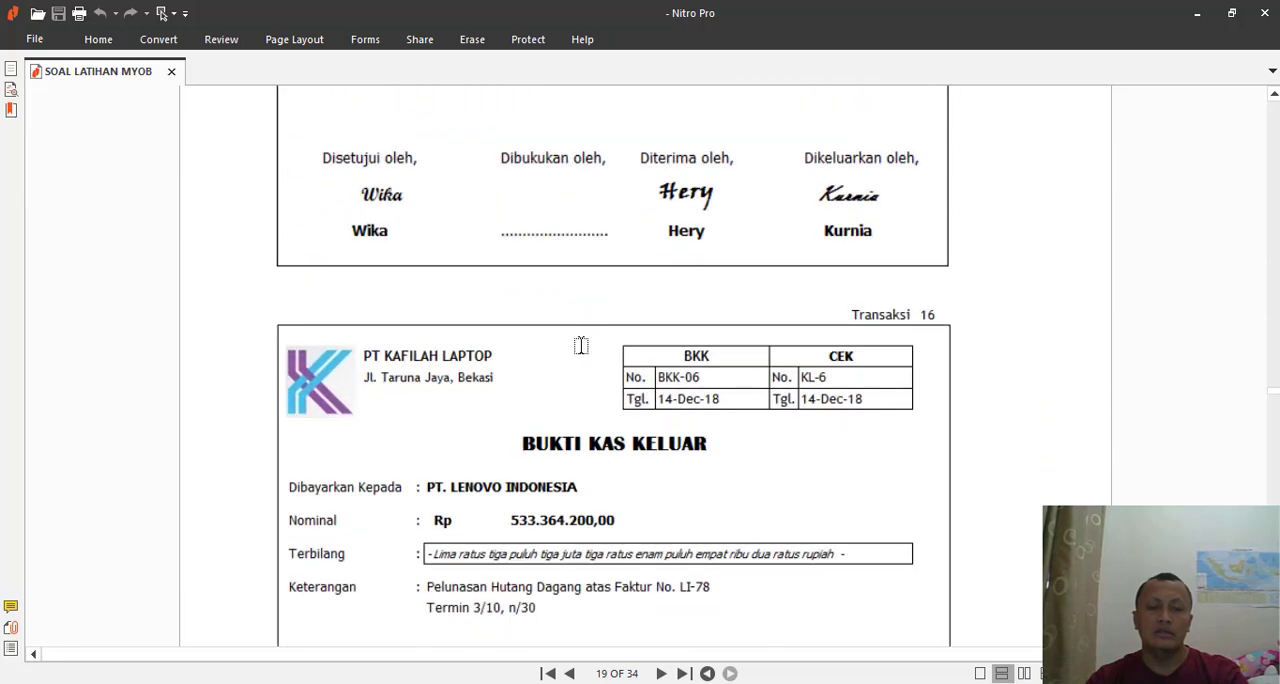
scroll(587, 352, "down", 1)
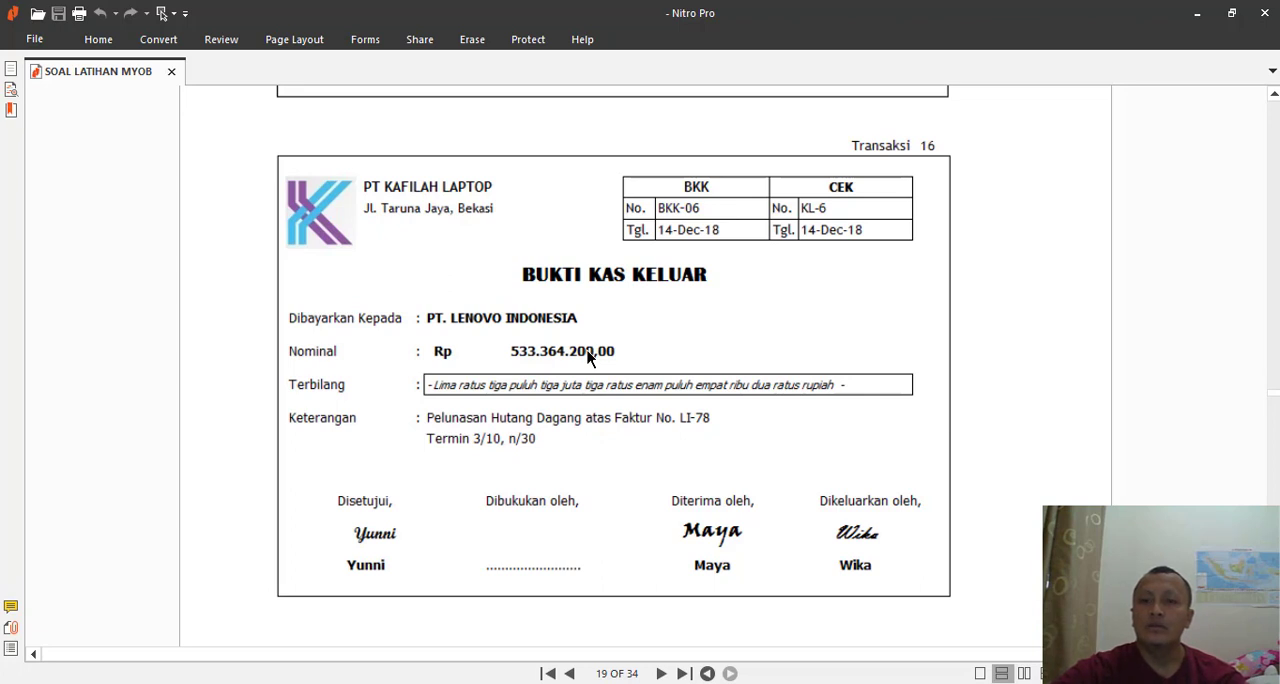
key("alt+Tab")
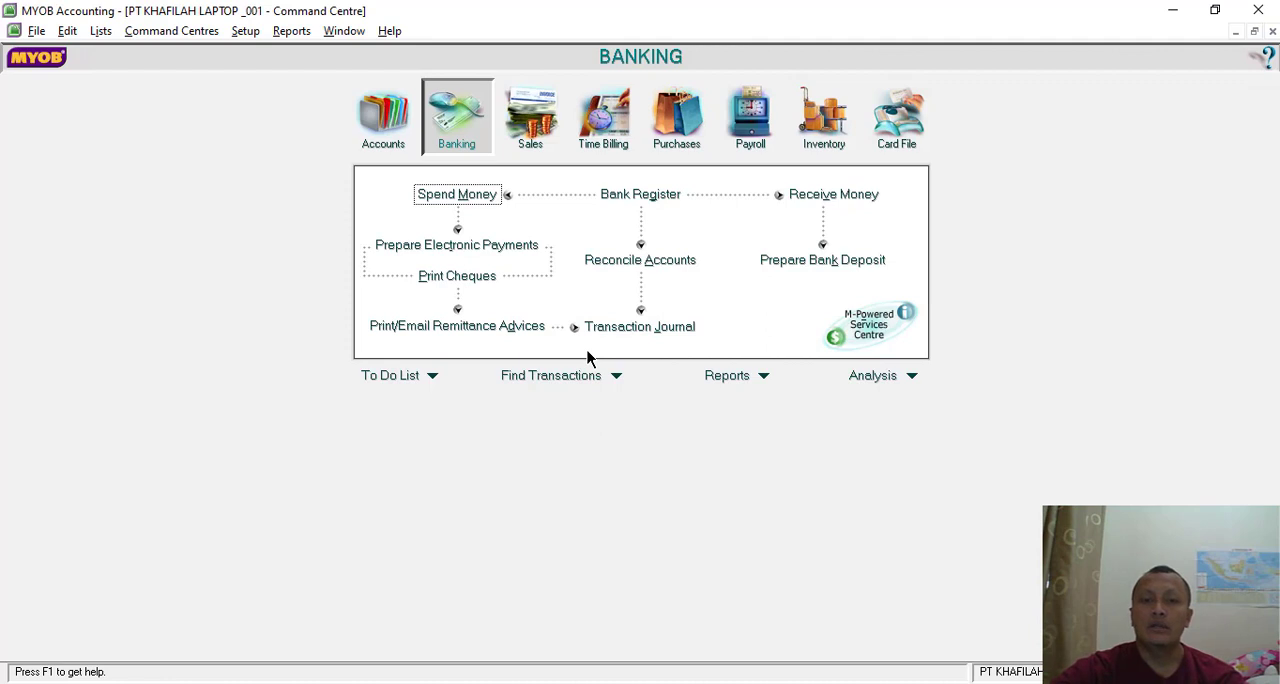
key("alt+Tab")
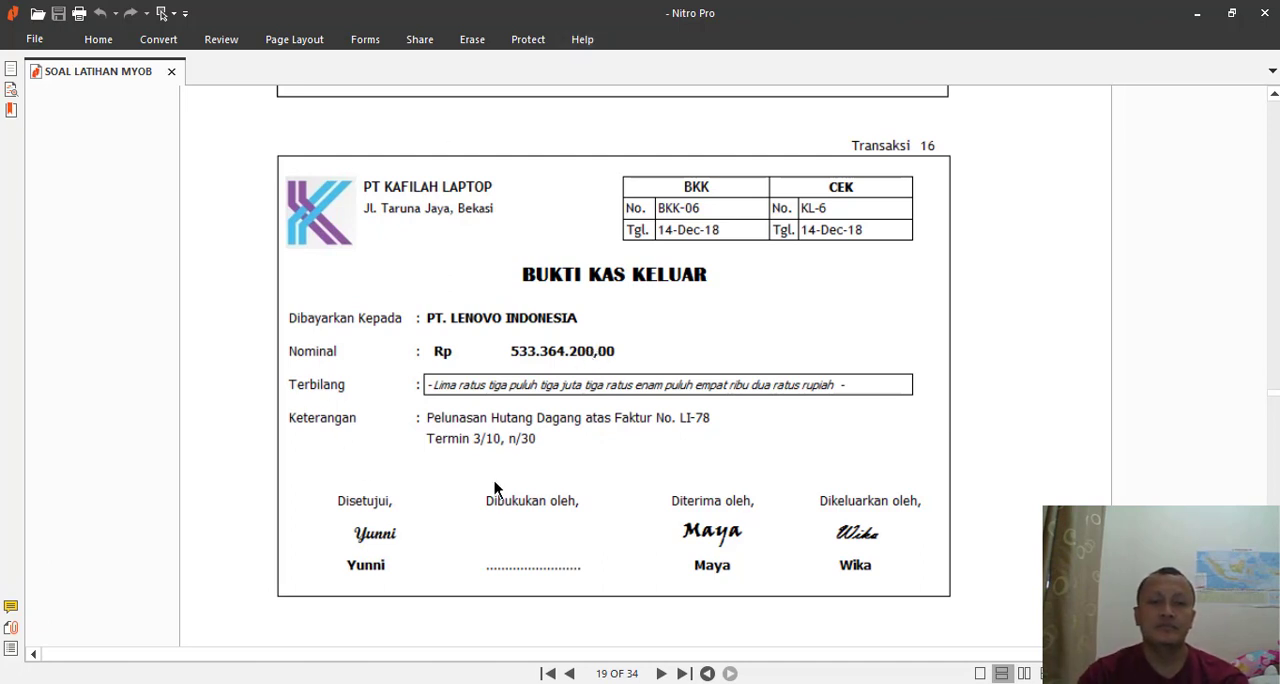
left_click(688, 682)
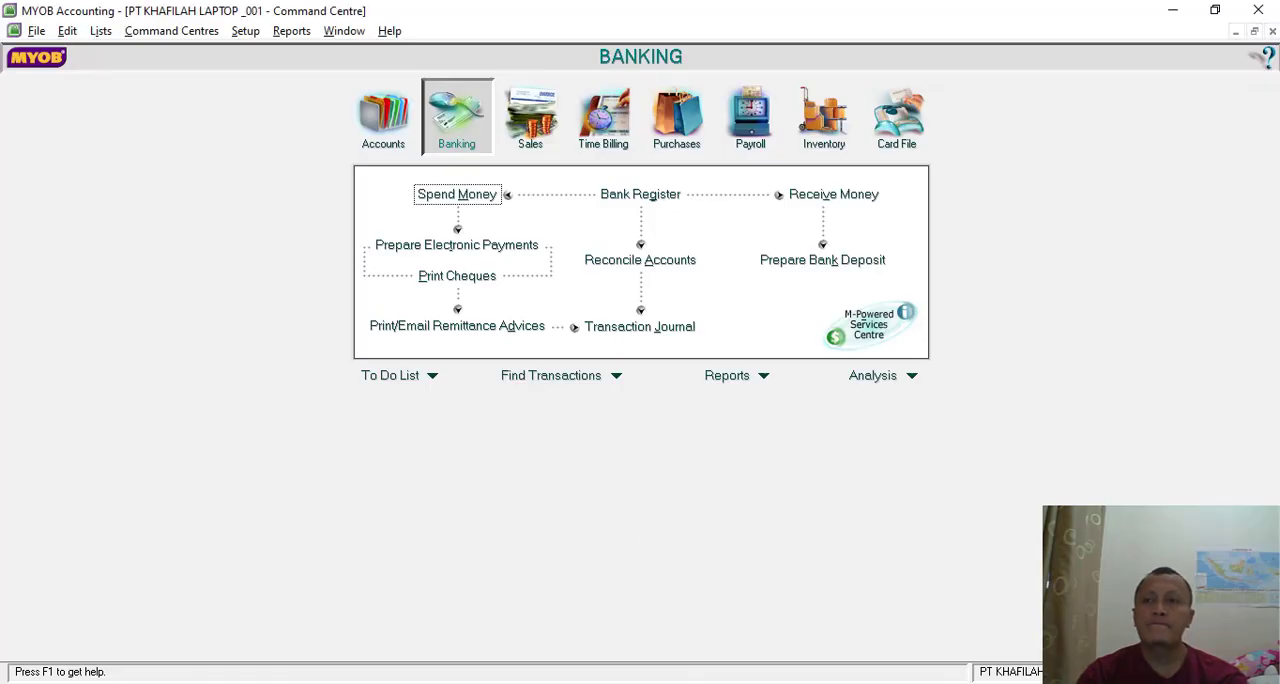
left_click(529, 120)
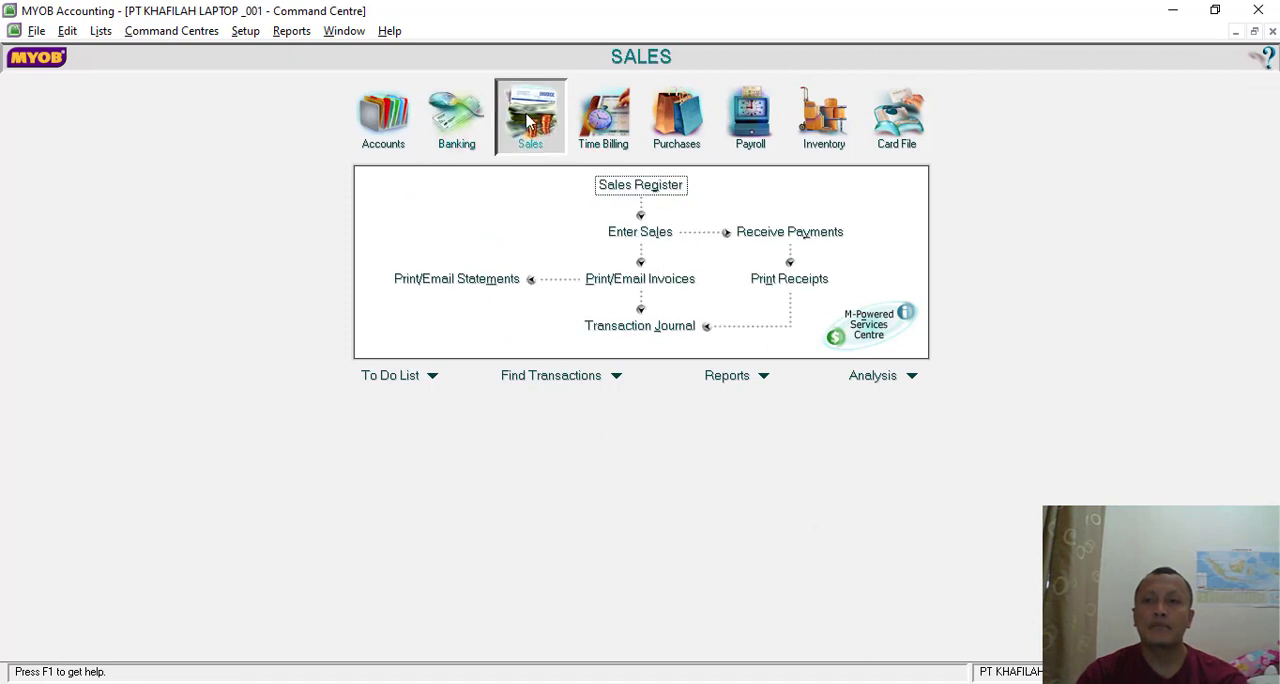
key("alt+Tab")
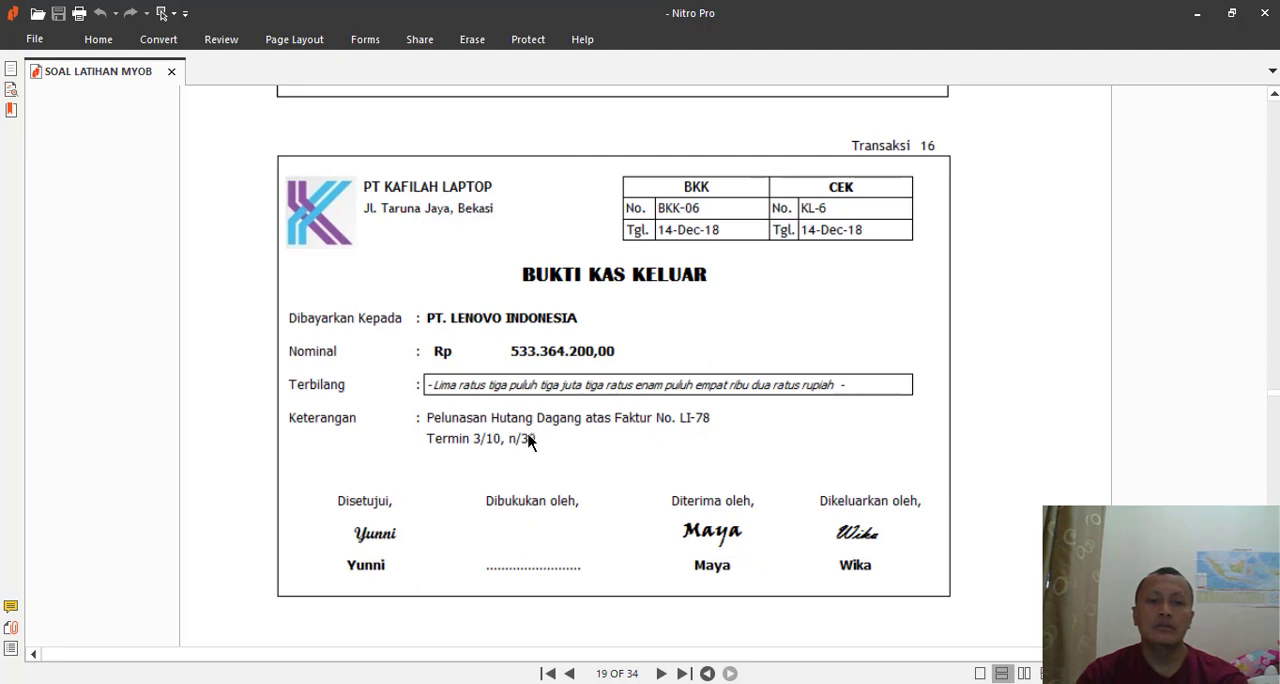
- Switch to MYOB, open Pay Bills from Purchases and select PT LENOVO INDONESIA as the supplier
key("alt+Tab")
left_click(668, 128)
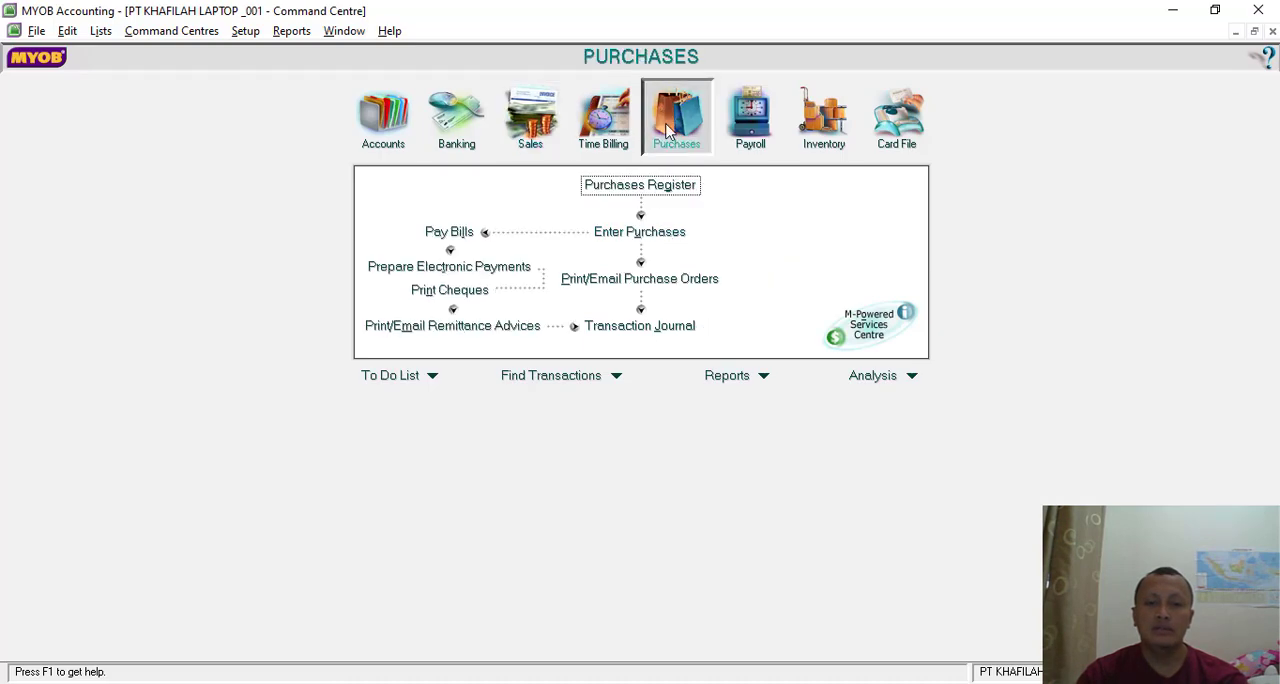
left_click(449, 232)
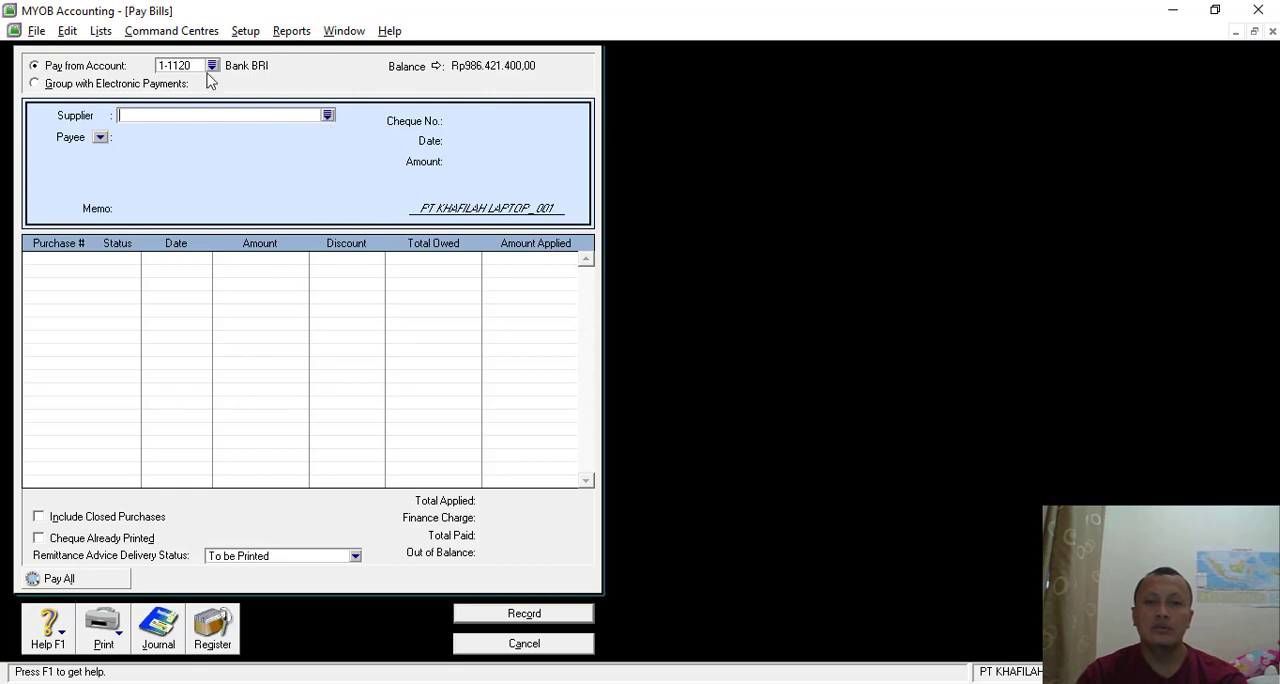
left_click(327, 115)
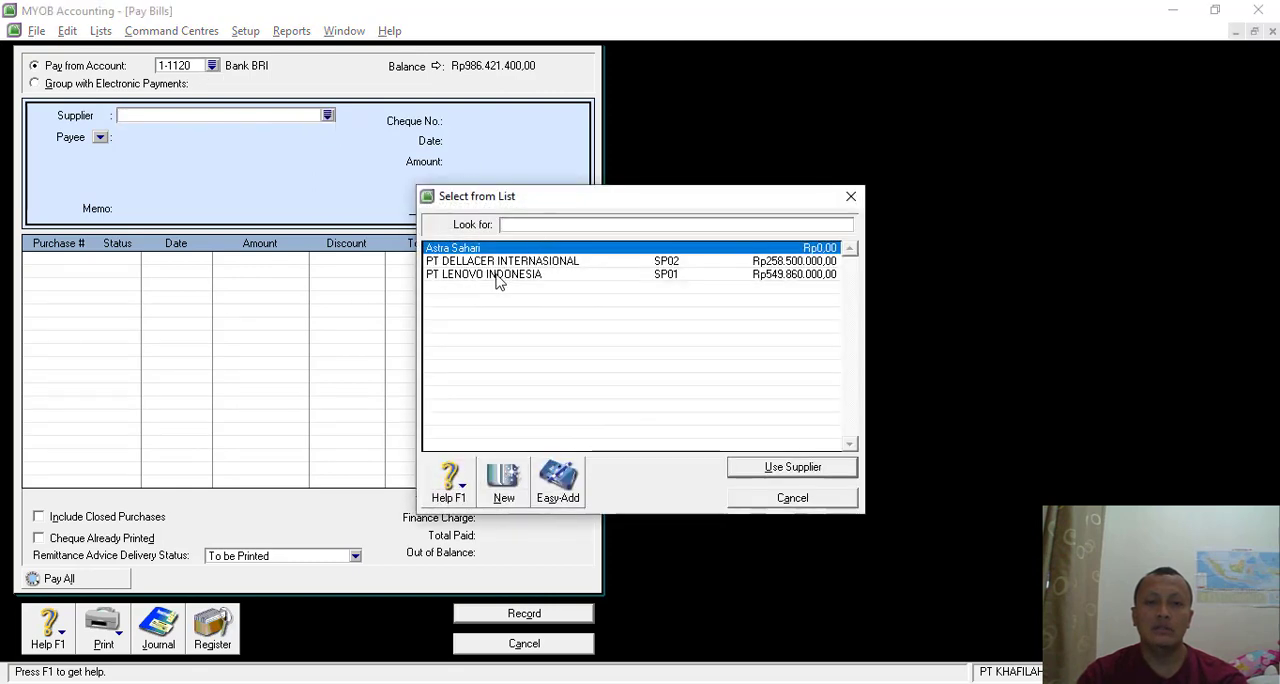
double_click(497, 276)
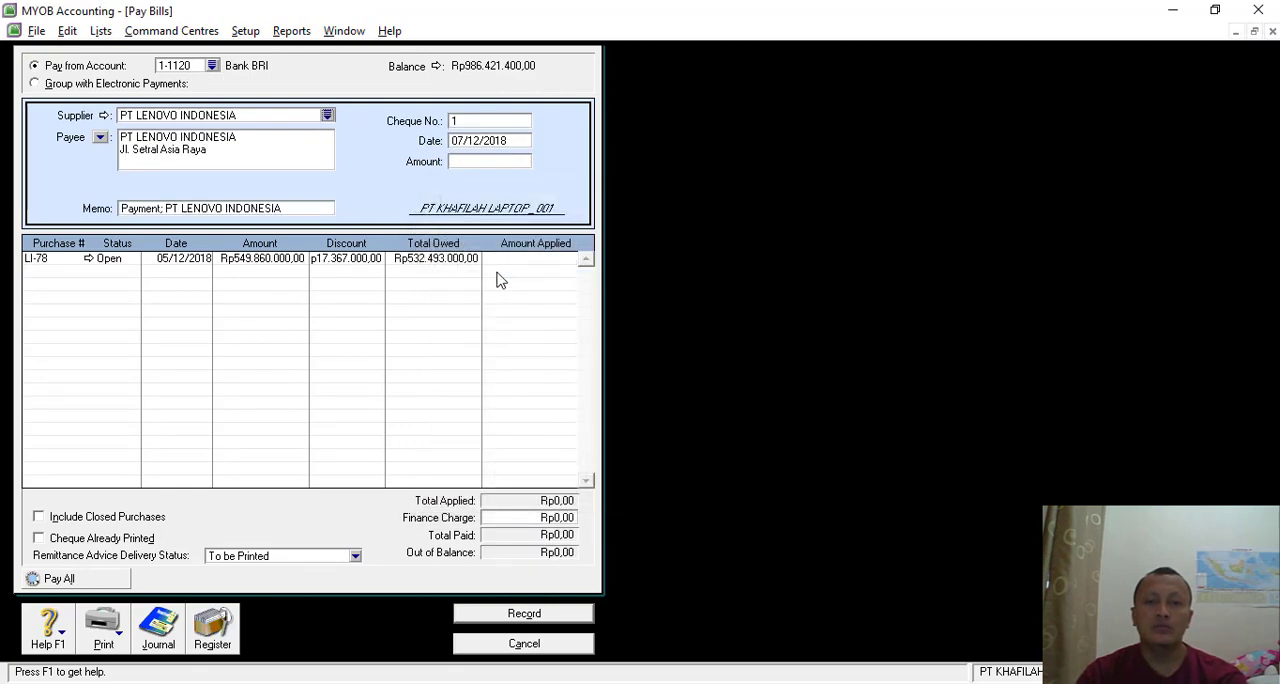
key("alt+Tab")
key("alt+Tab")
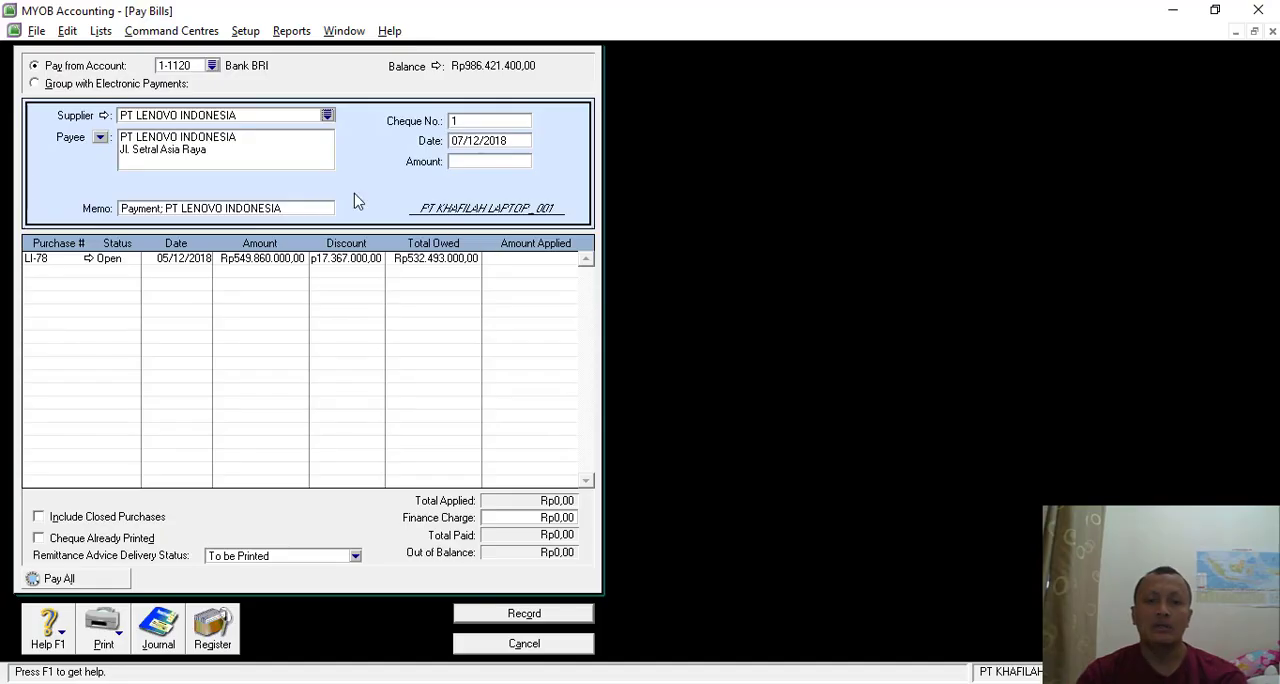
- Set the bill payment's cheque number to BKK-06 and its date to 14/12/2018
left_click(486, 123)
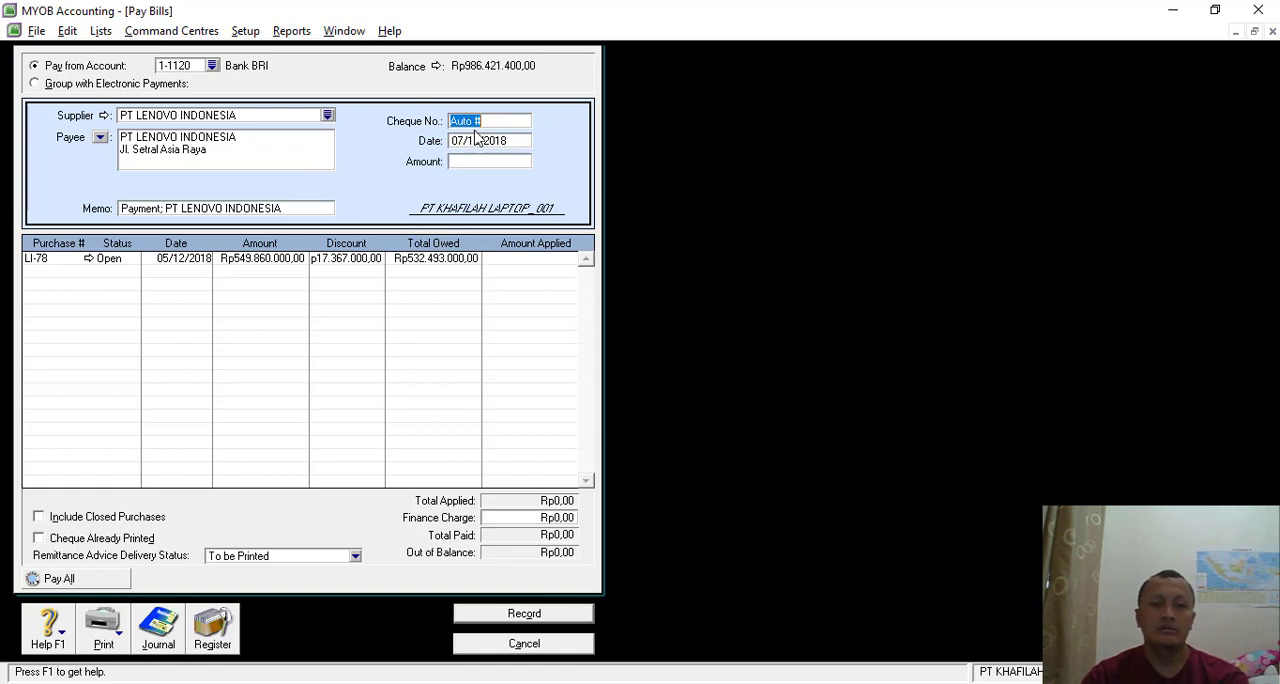
type("b")
key("BackSpace")
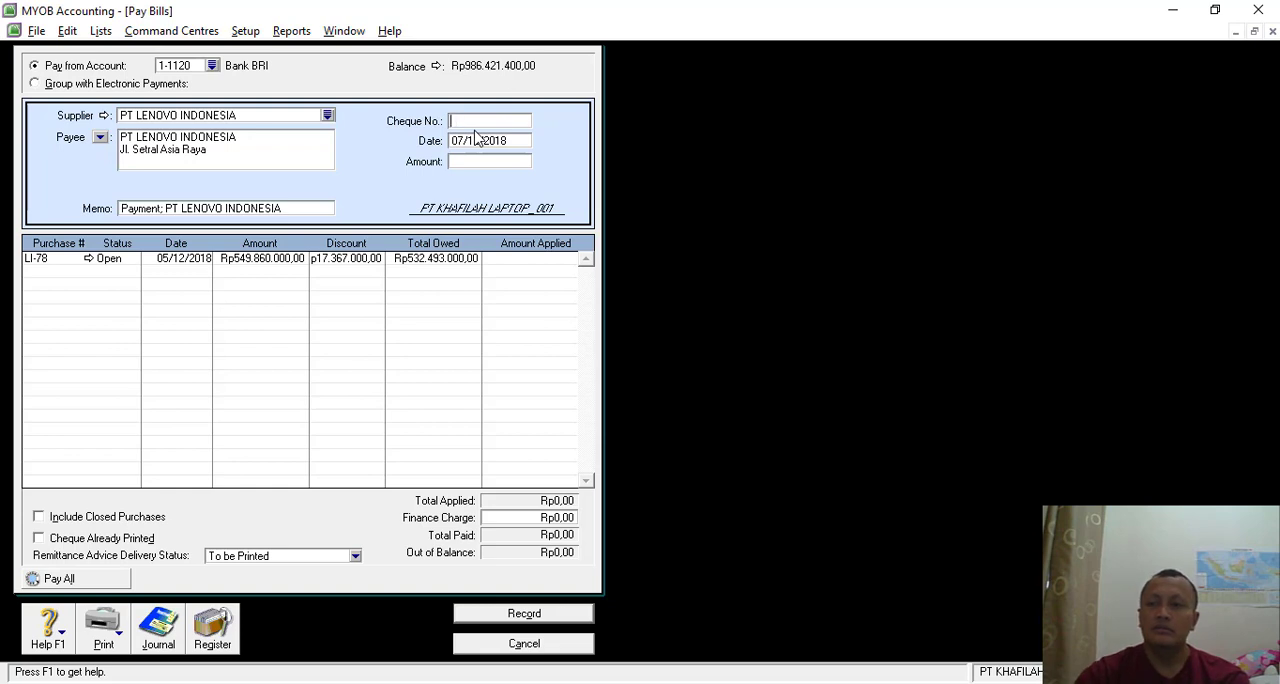
type("BKK-06")
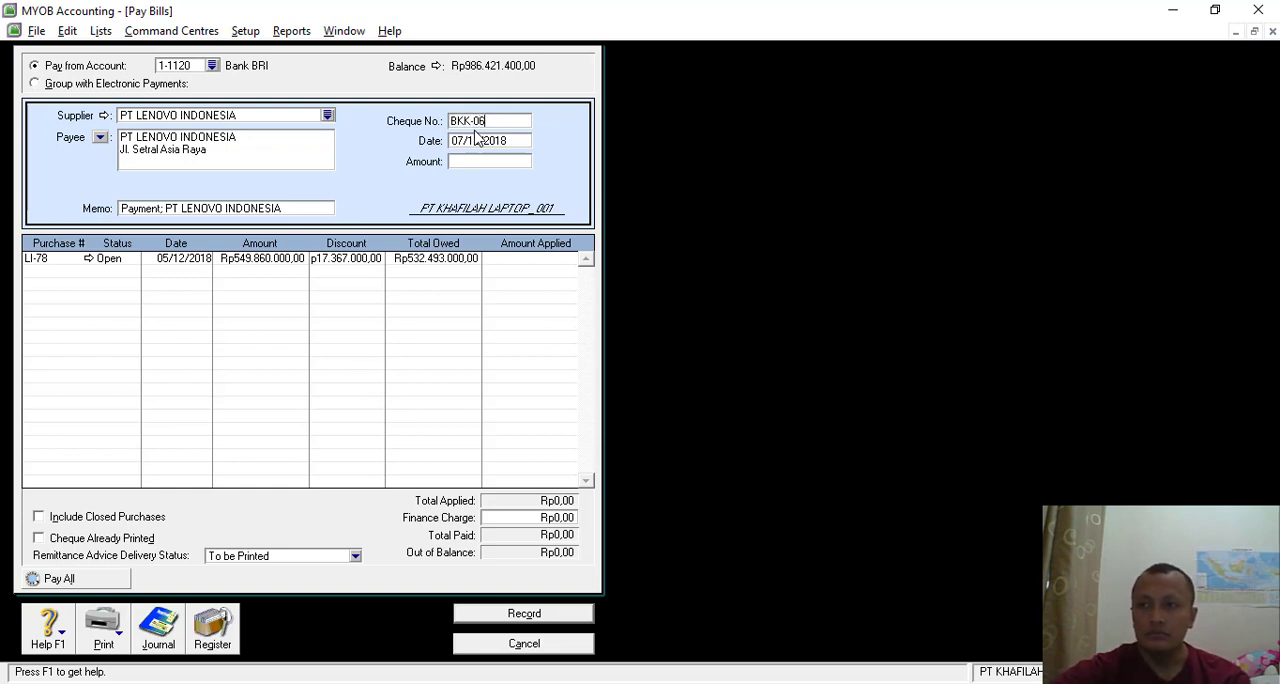
key("Tab")
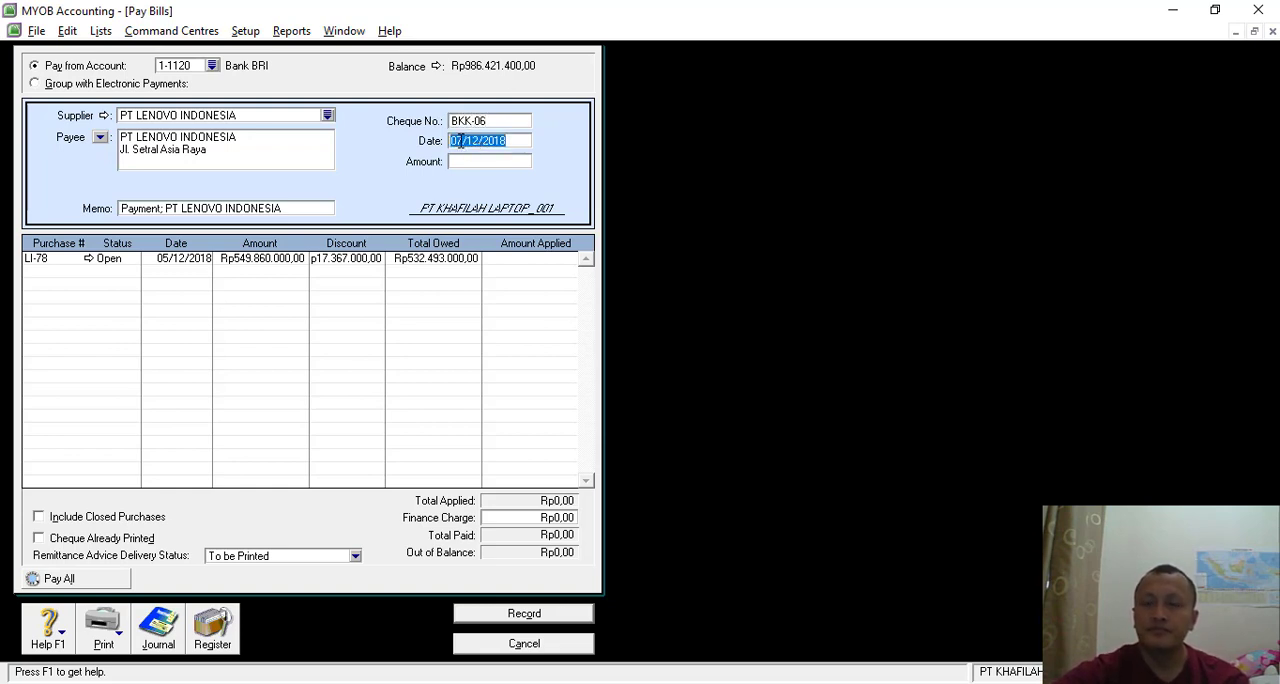
left_click(462, 140)
key("BackSpace")
key("BackSpace")
type("14")
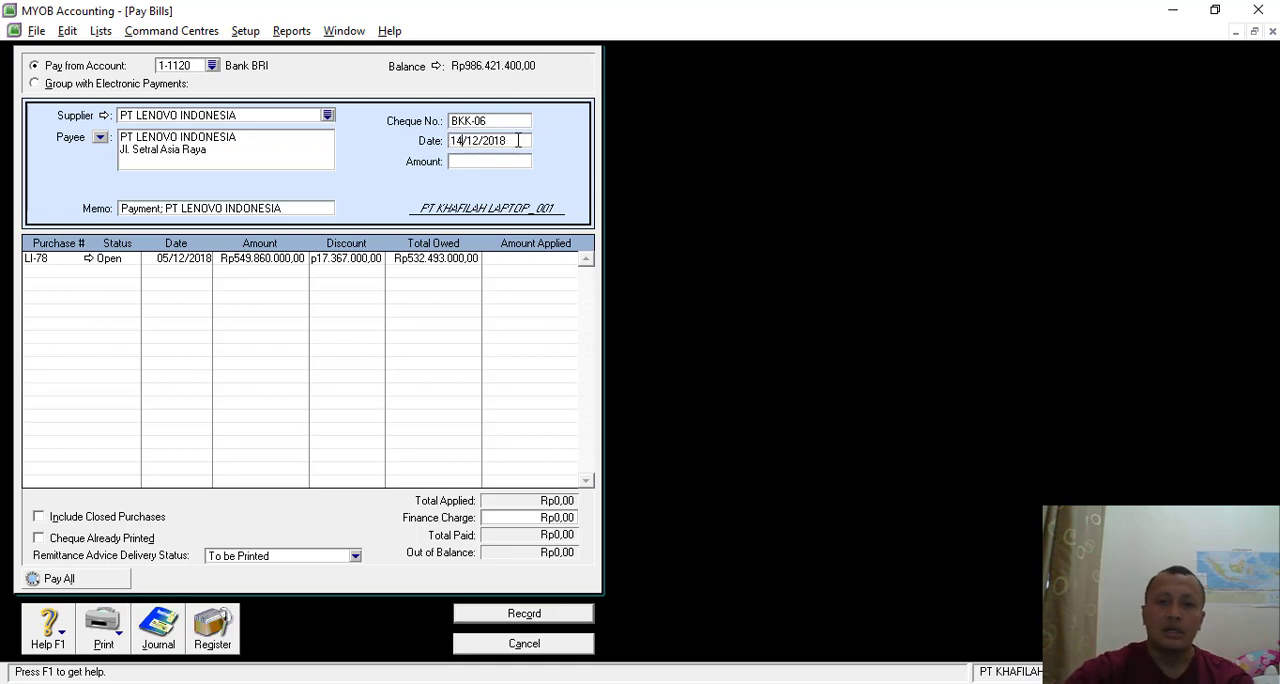
key("Tab")
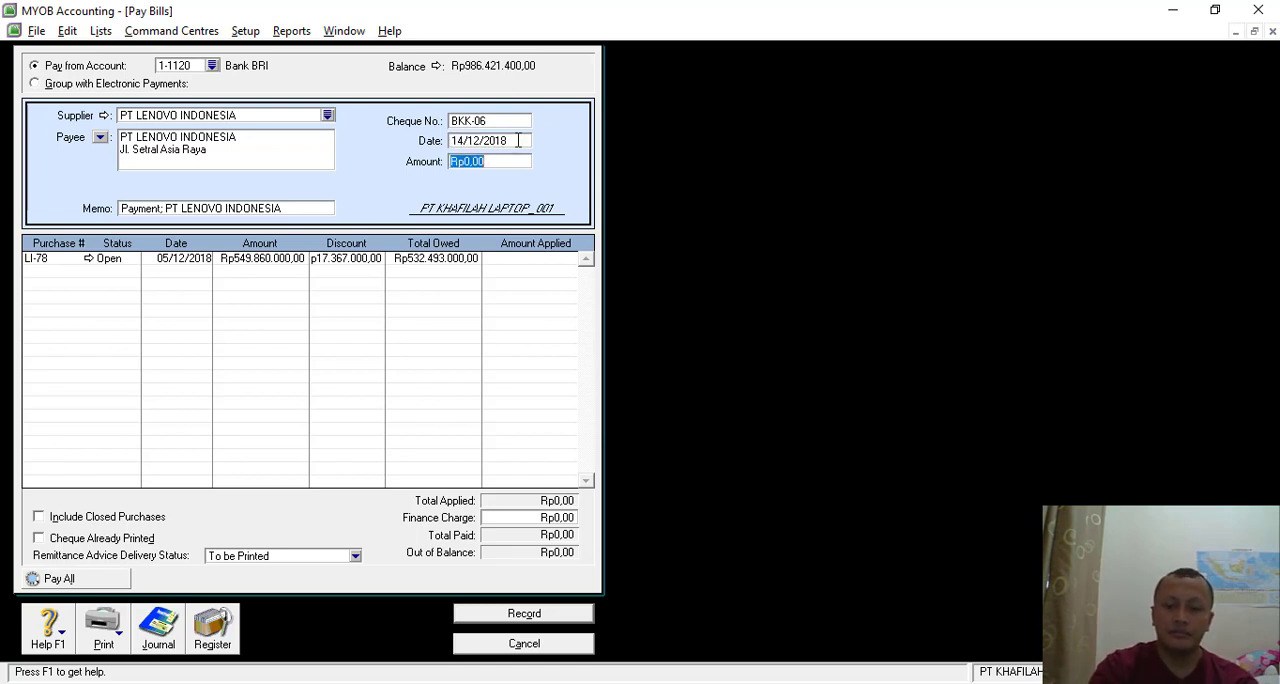
- Set the bill payment amount to Rp533.364.200 and apply Rp532.493.000 of it to purchase LI-78
type("533")
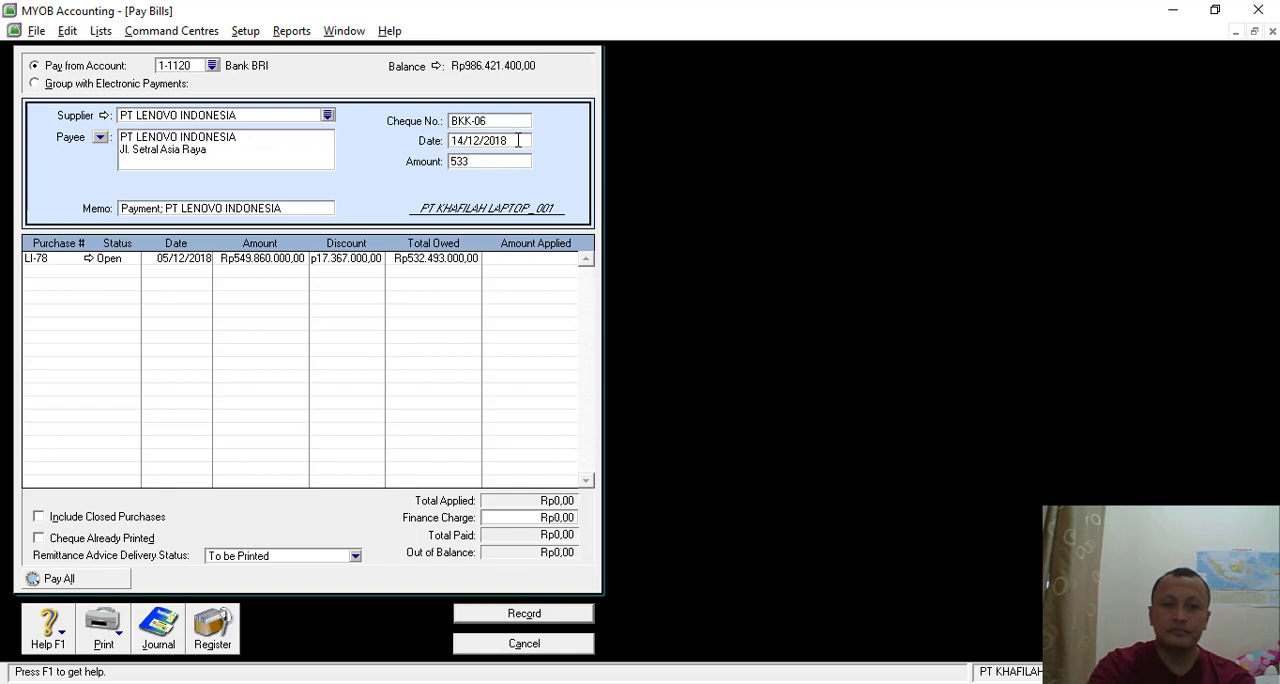
type("3")
type("6")
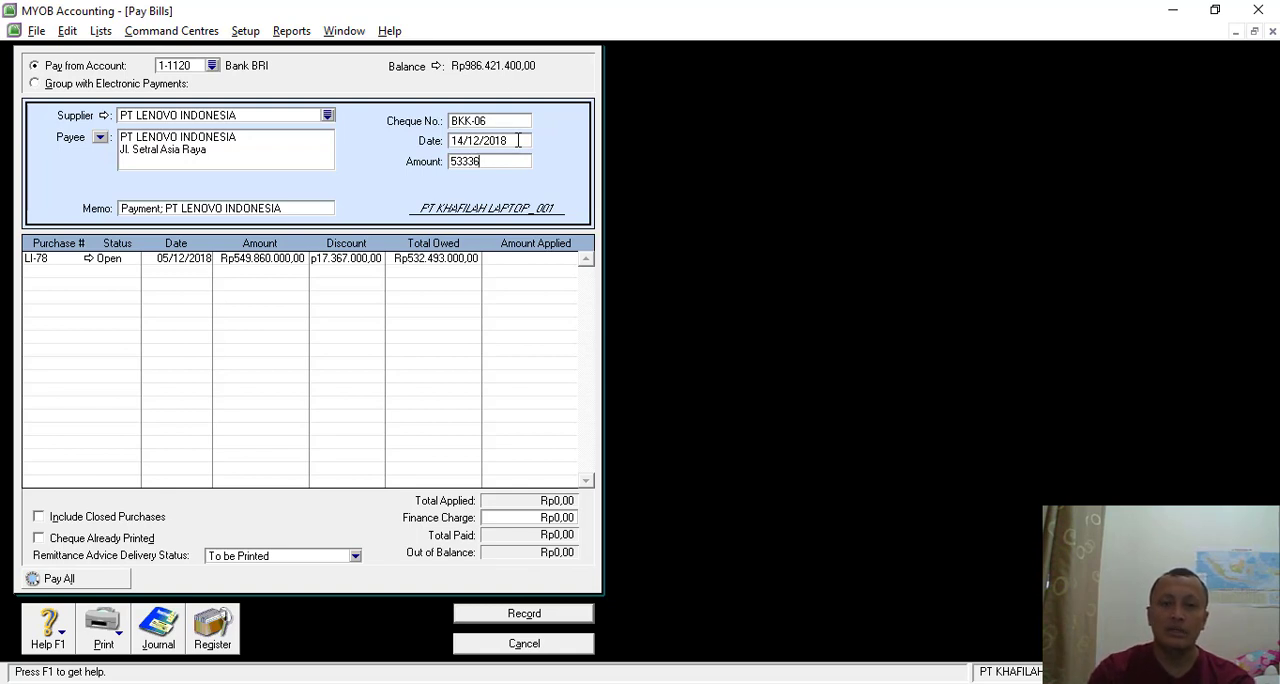
type("4200")
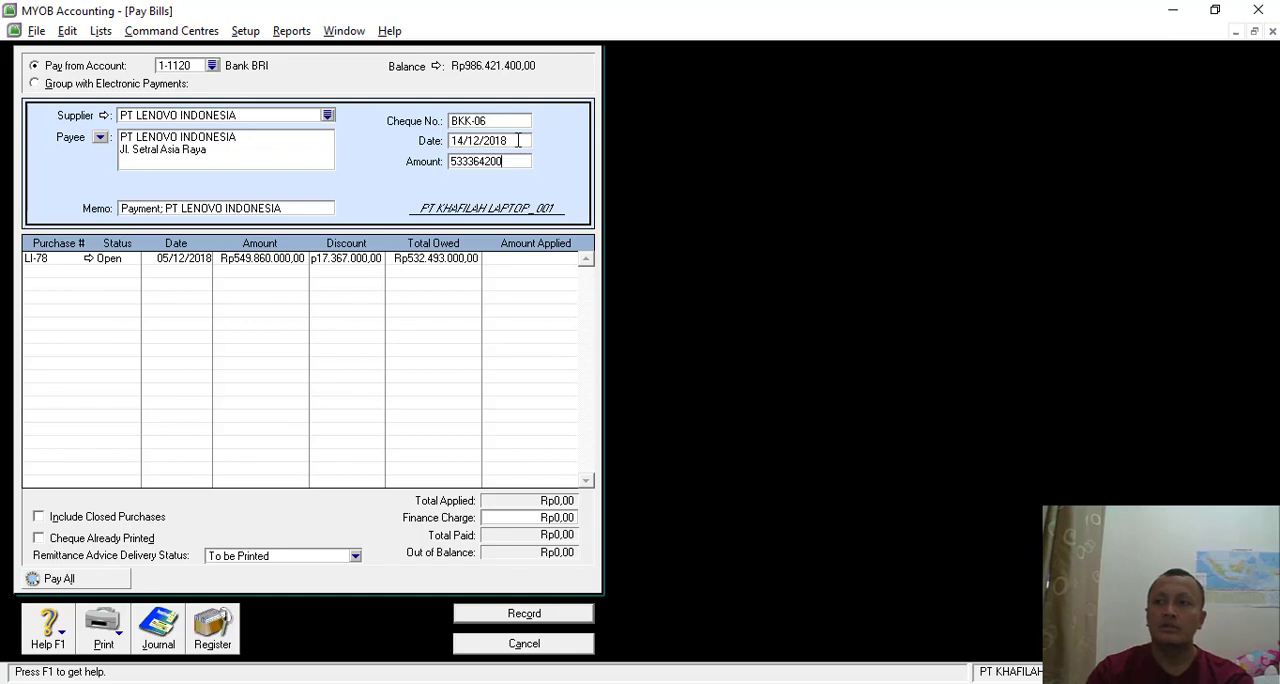
key("Tab")
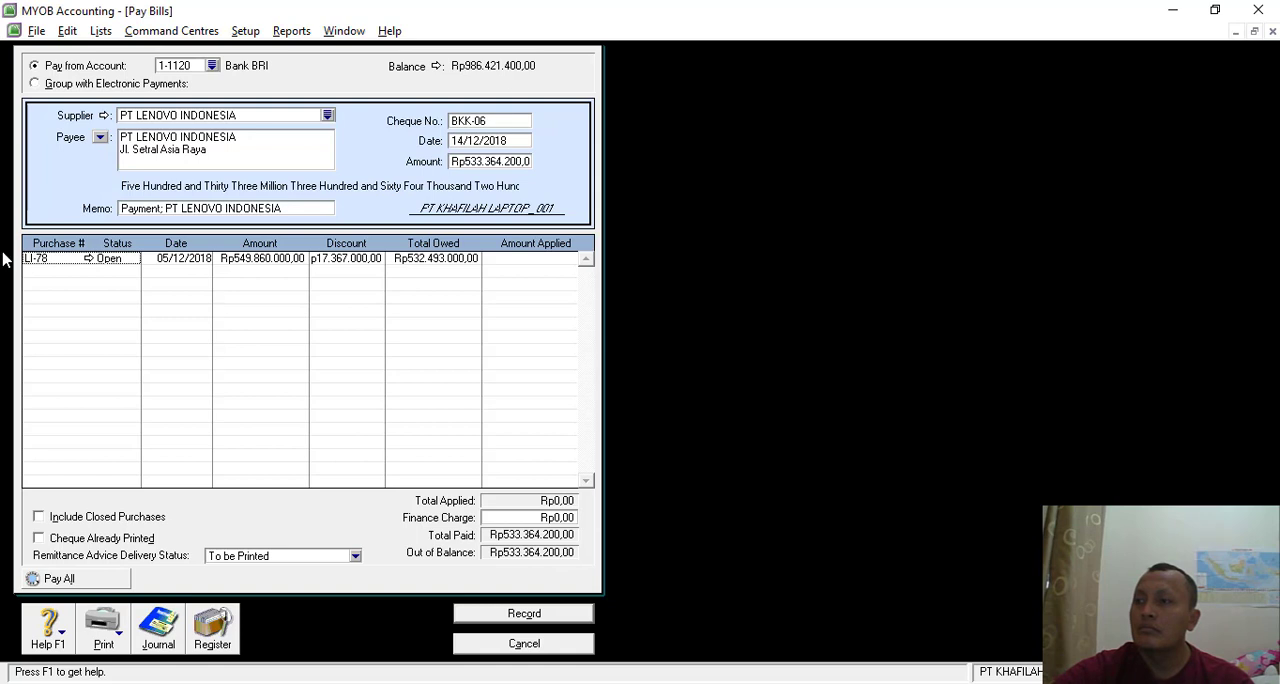
left_click(522, 258)
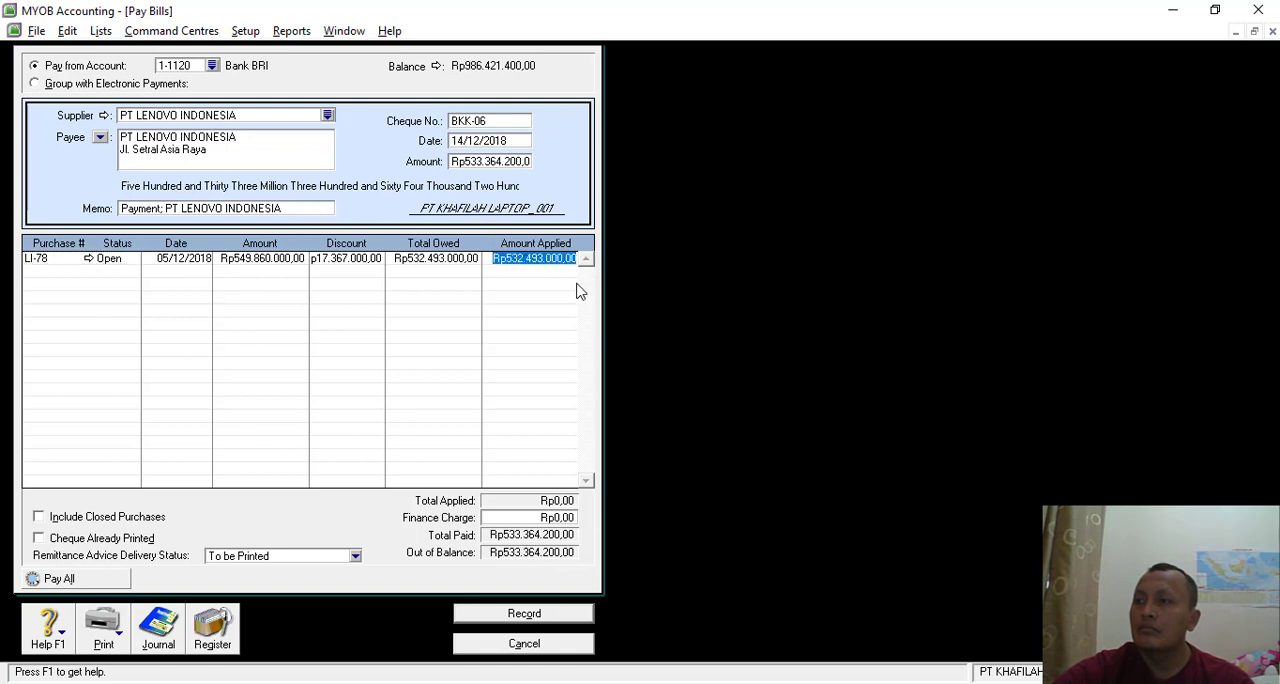
key("Tab")
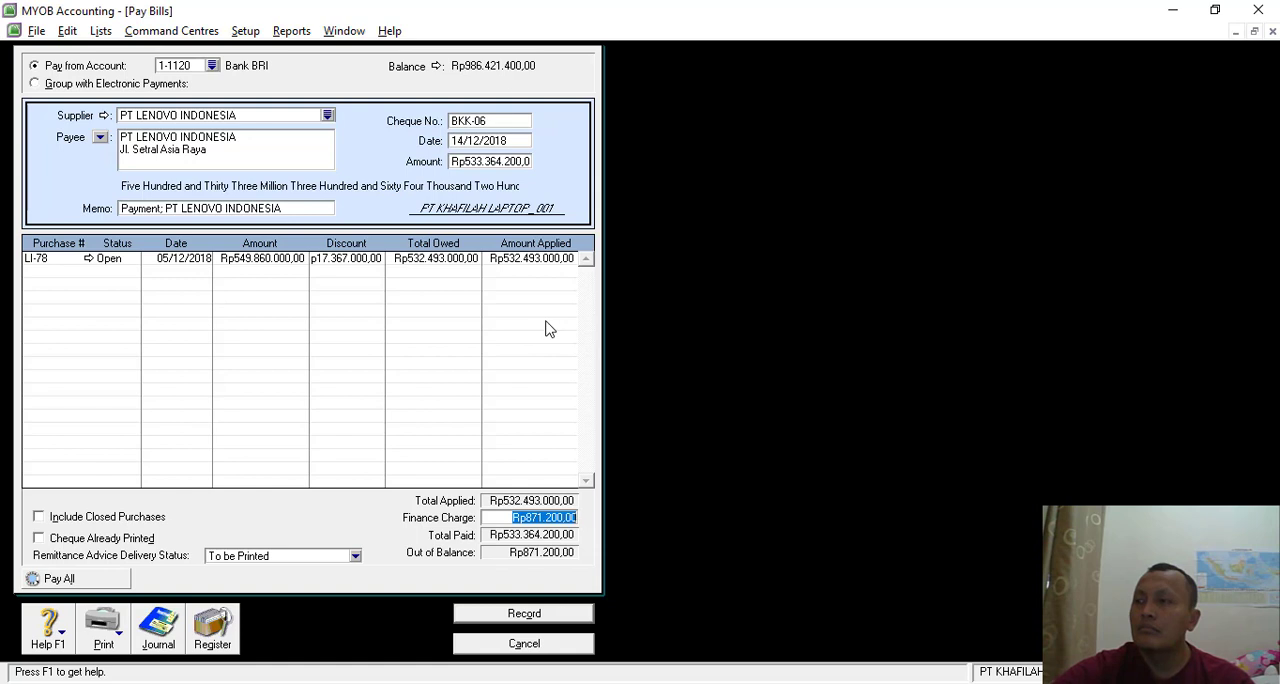
- Set the discount on purchase LI-78 to Rp16.495.800
left_click(346, 261)
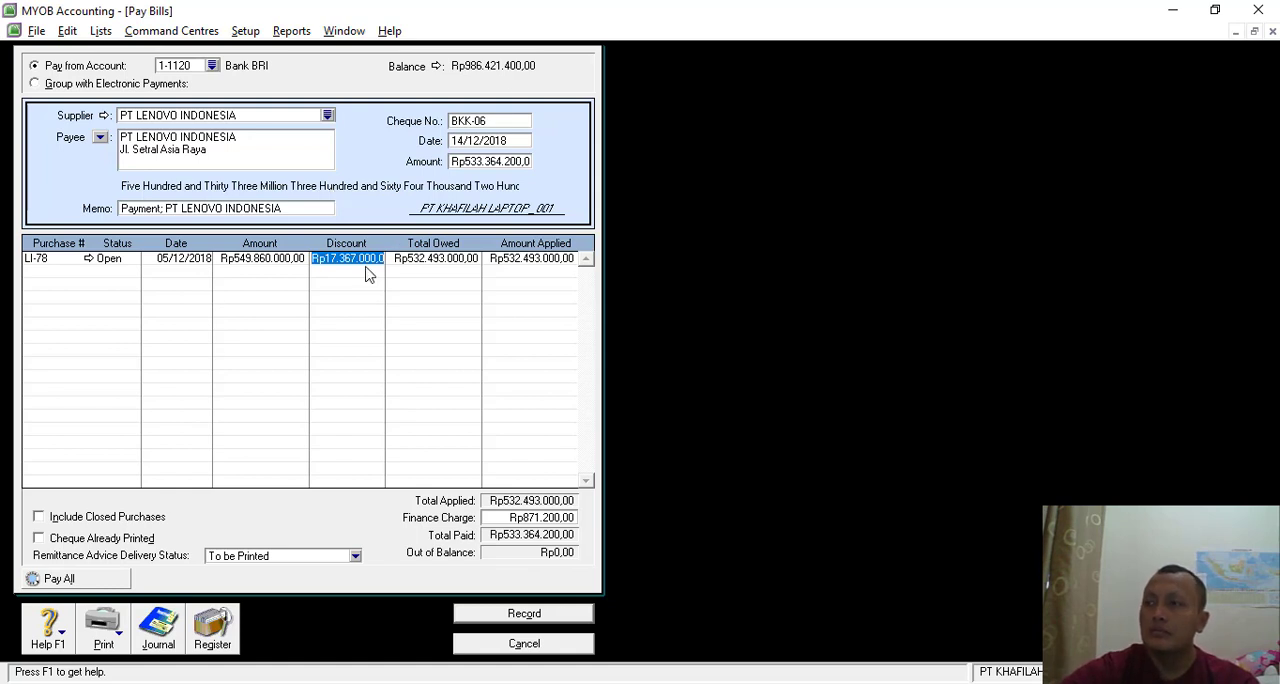
key("BackSpace")
type("16")
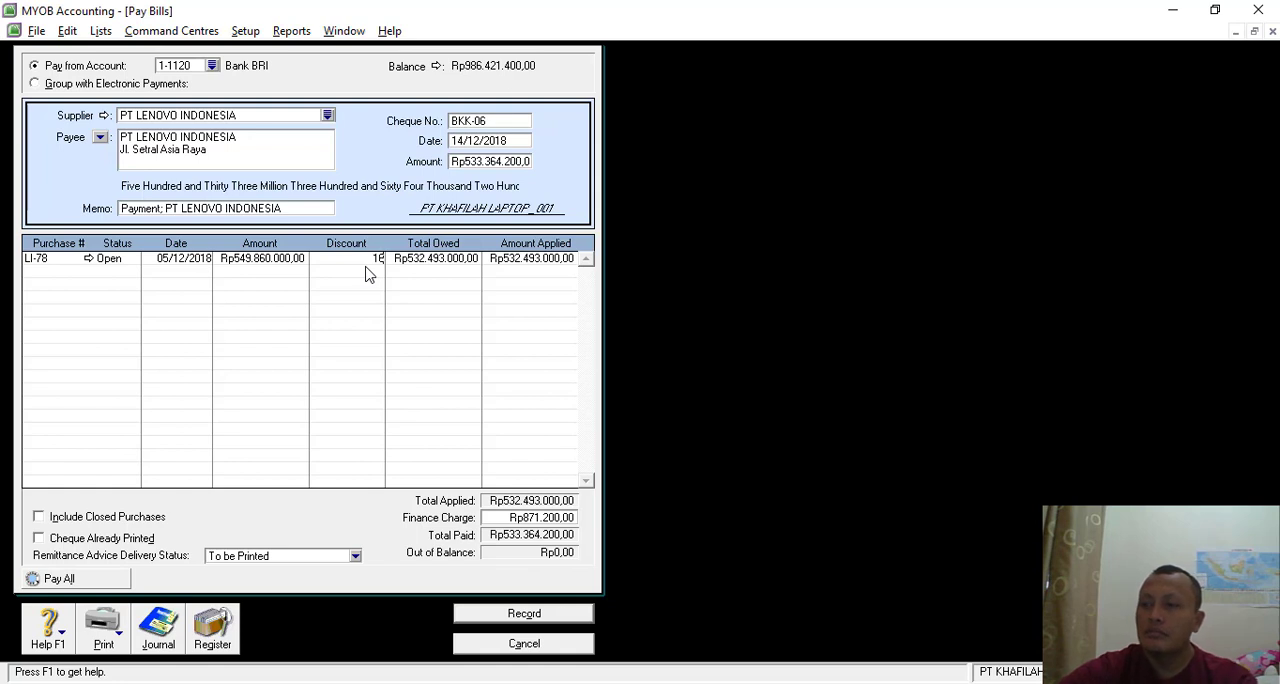
type("4")
type("9")
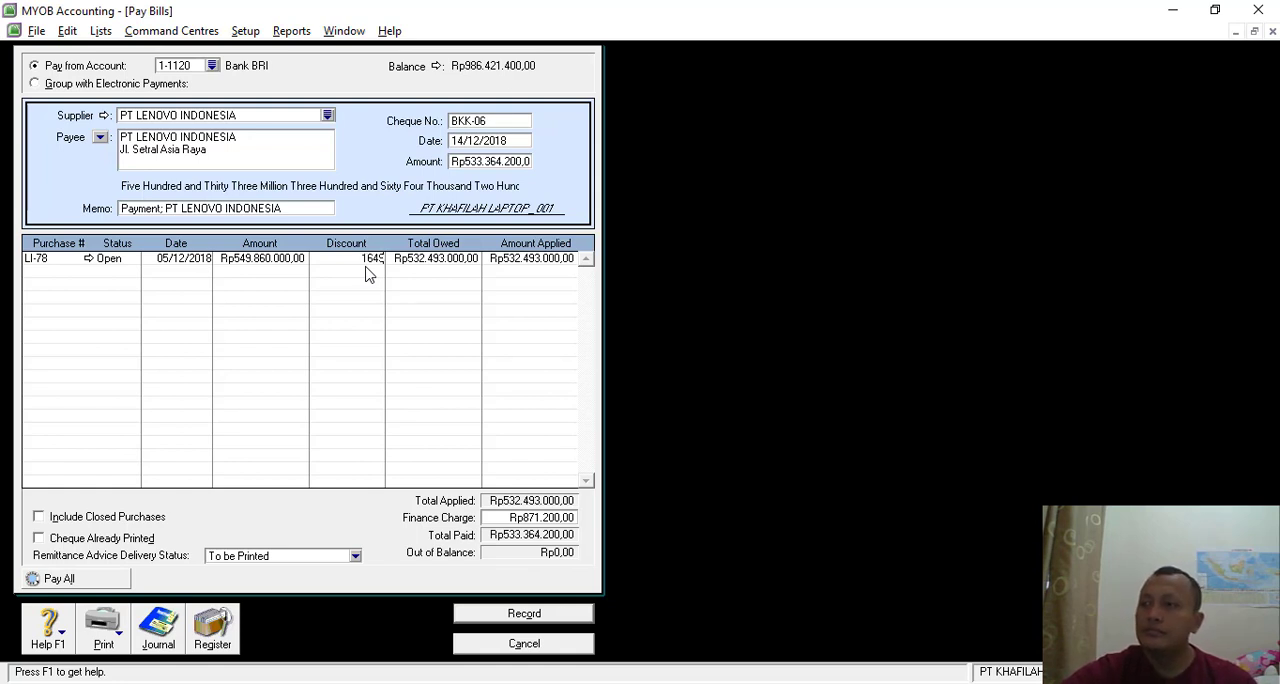
type("5800")
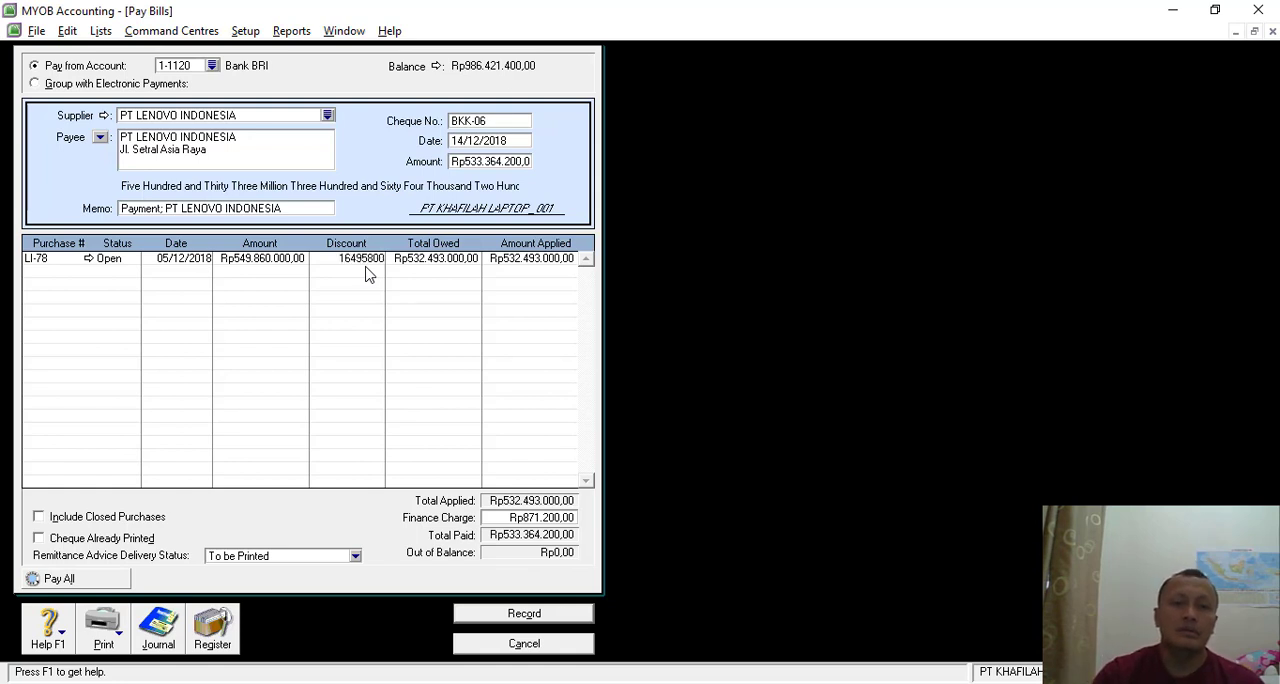
key("Tab")
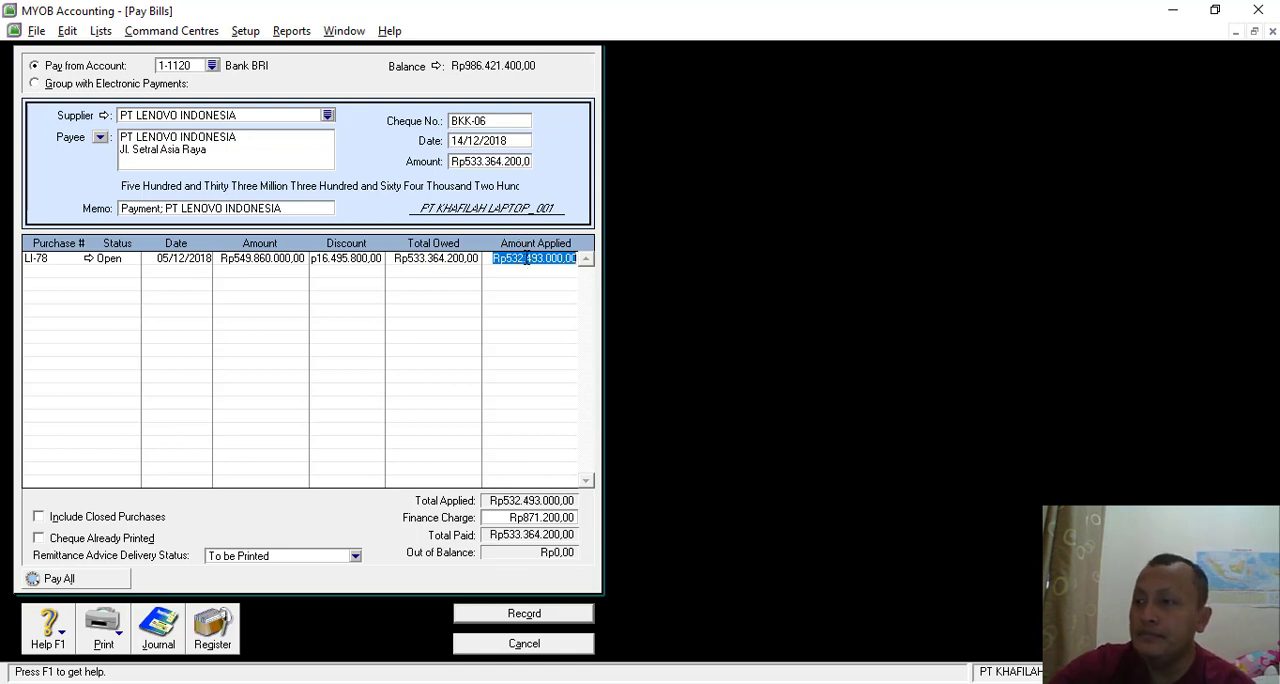
- Clear the amount applied to LI-78, re-enter the payment amount as 533364200 and check it against the Transaksi 16 voucher in Nitro Pro
key("Delete")
left_click(481, 161)
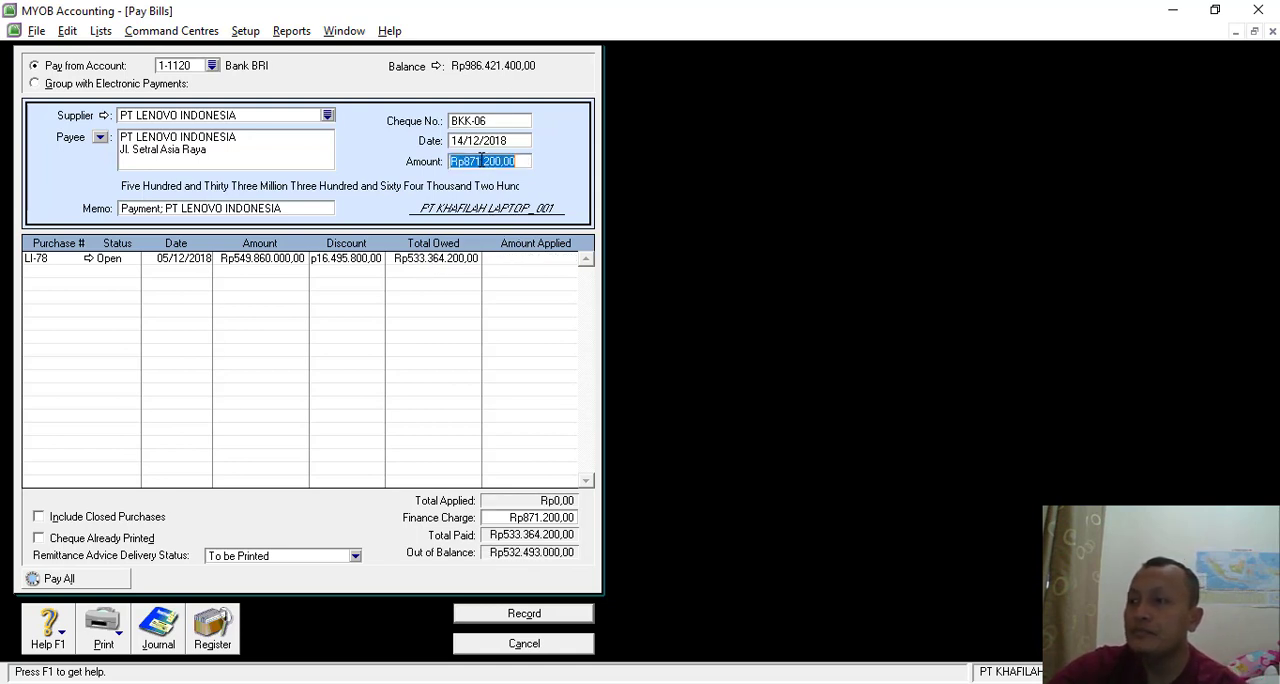
left_click(540, 259)
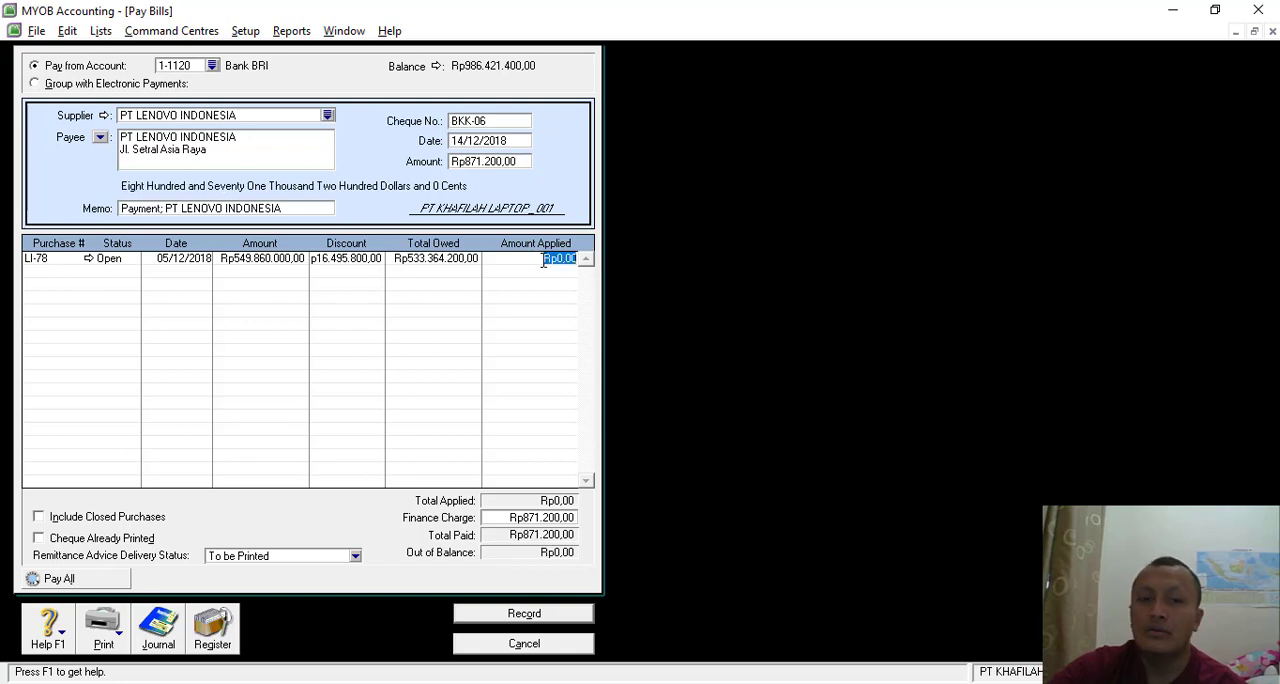
left_click(476, 162)
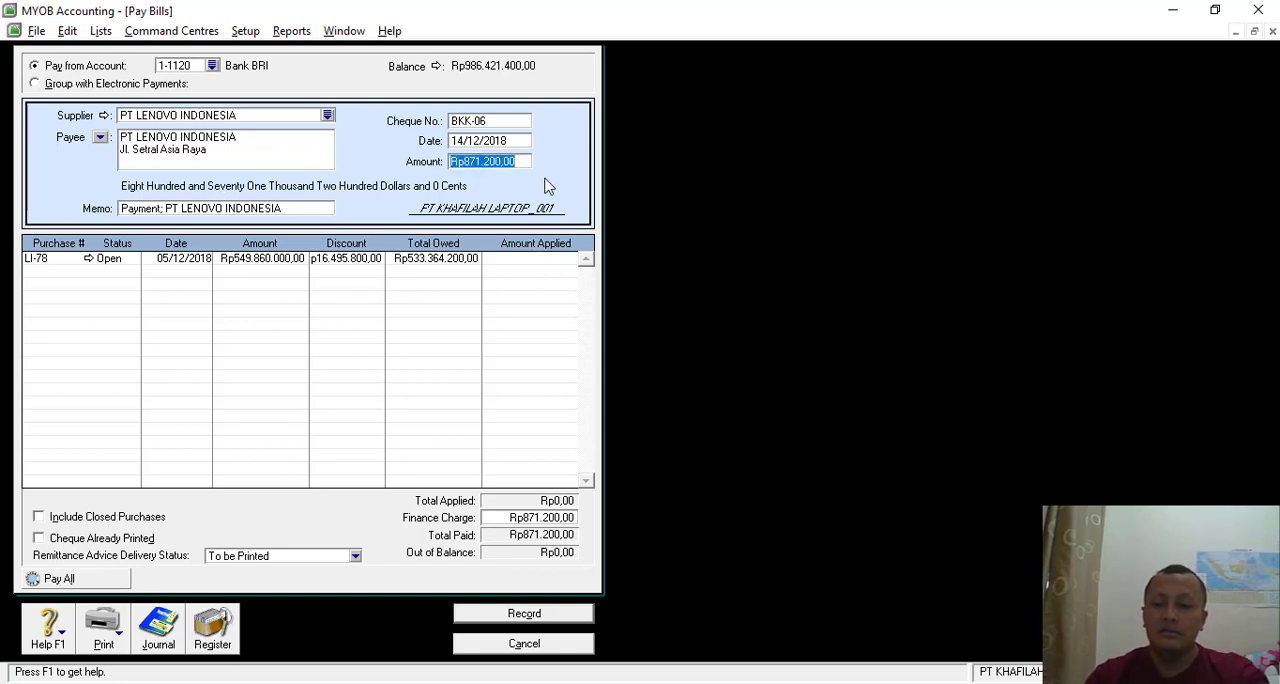
type("533")
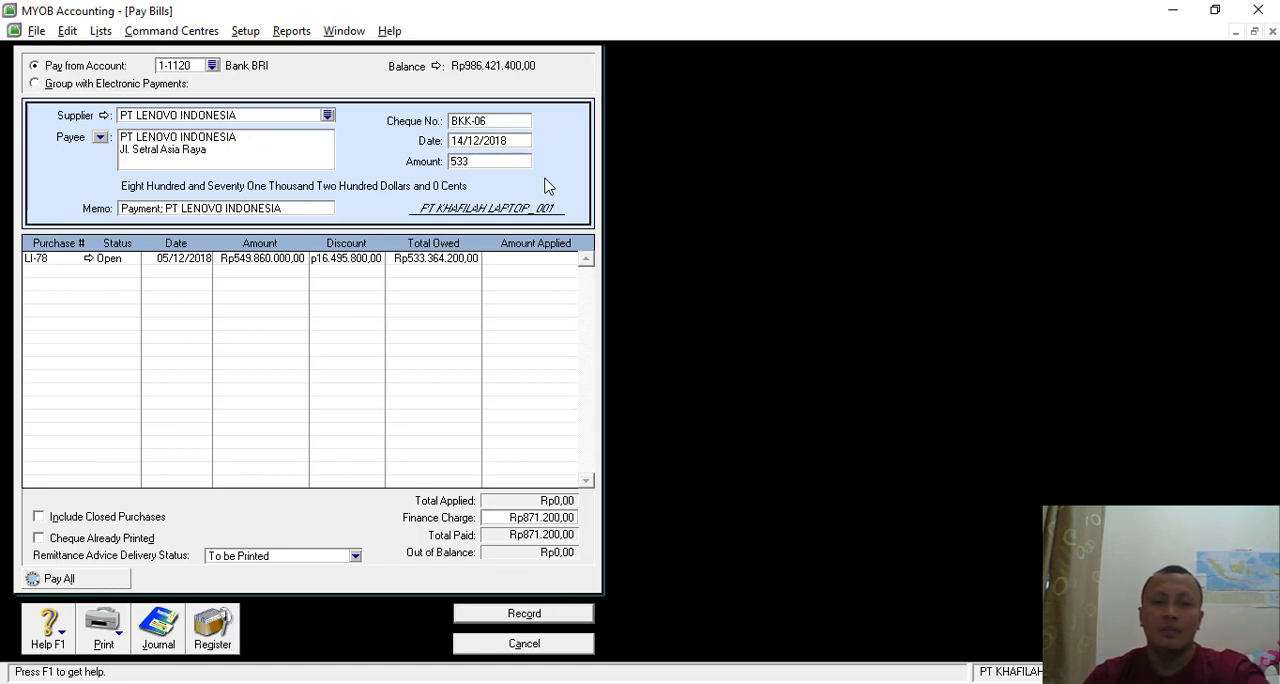
type("36")
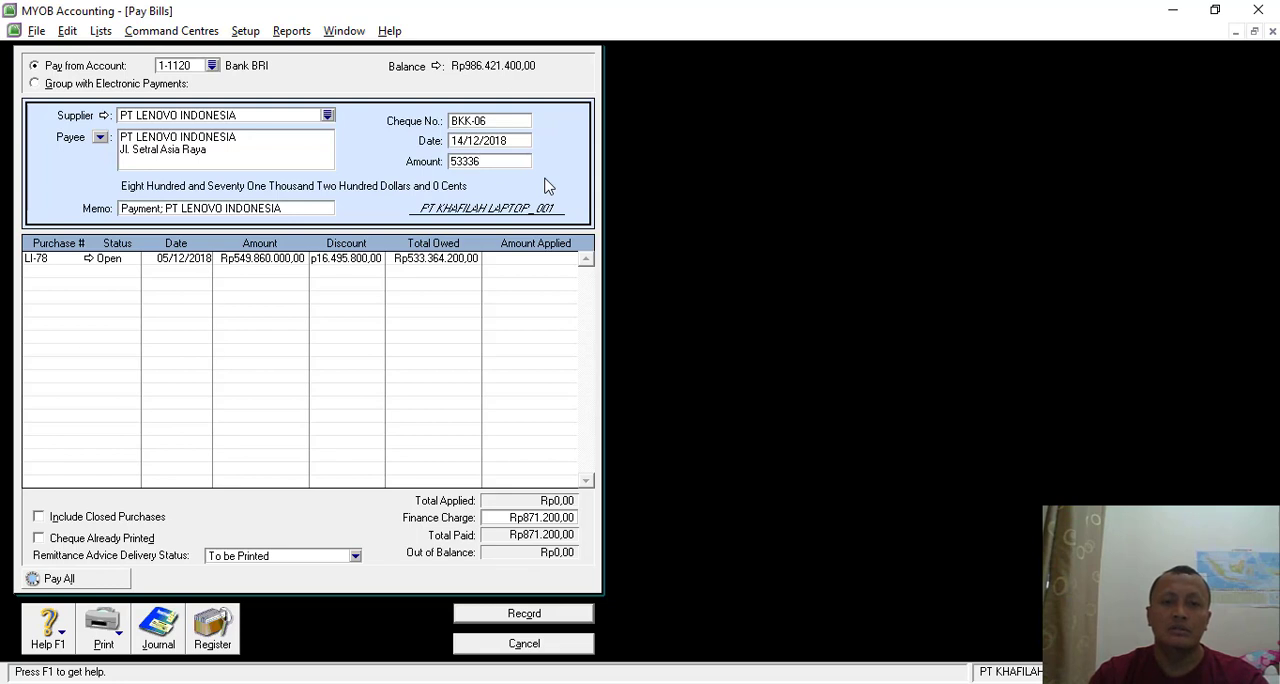
type("4200")
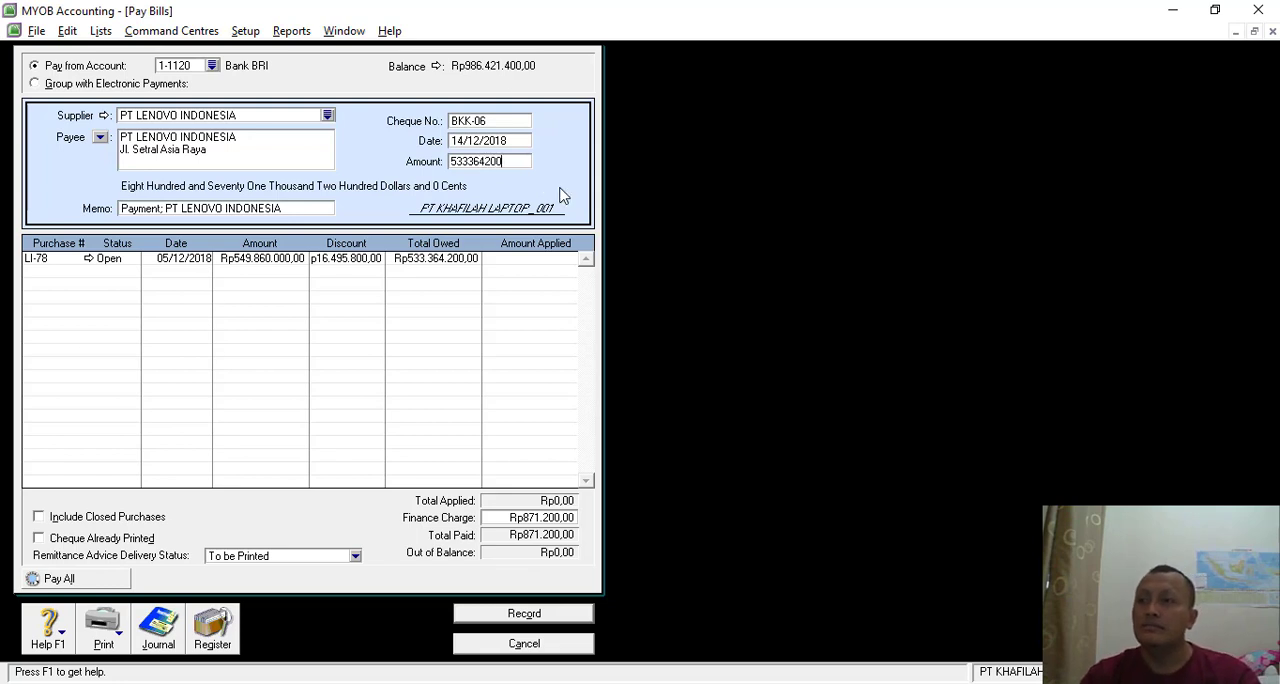
key("alt+Tab")
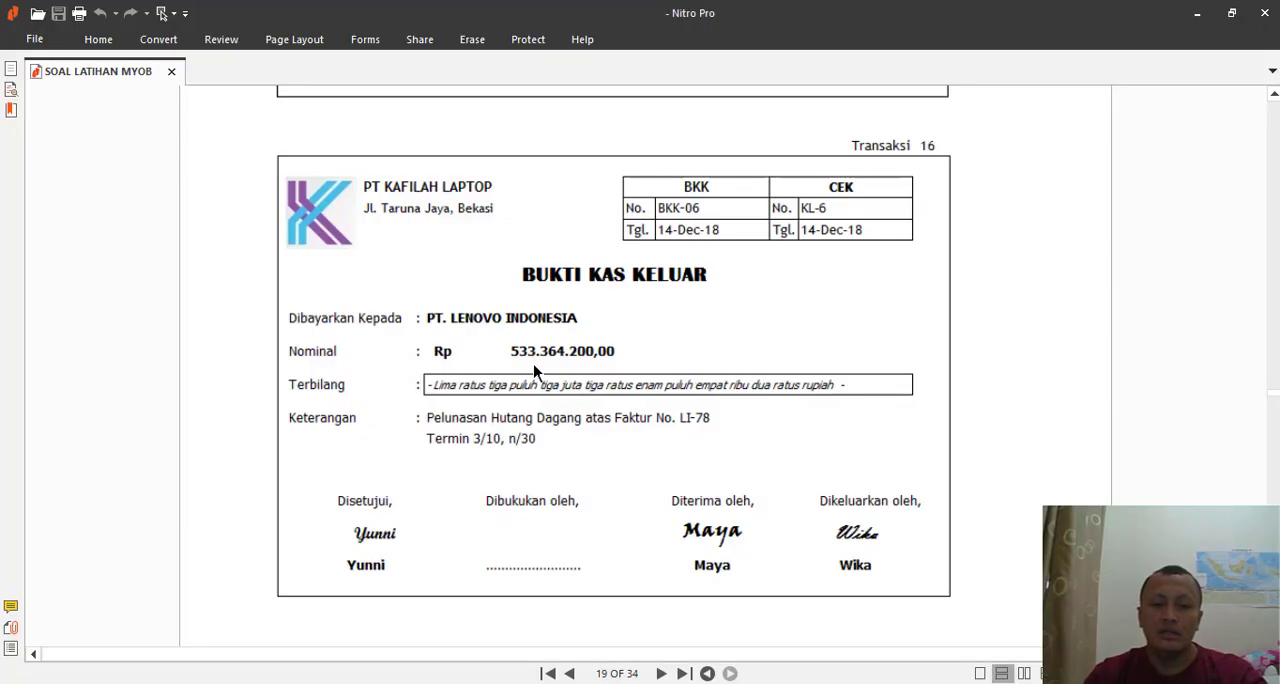
key("alt+Tab")
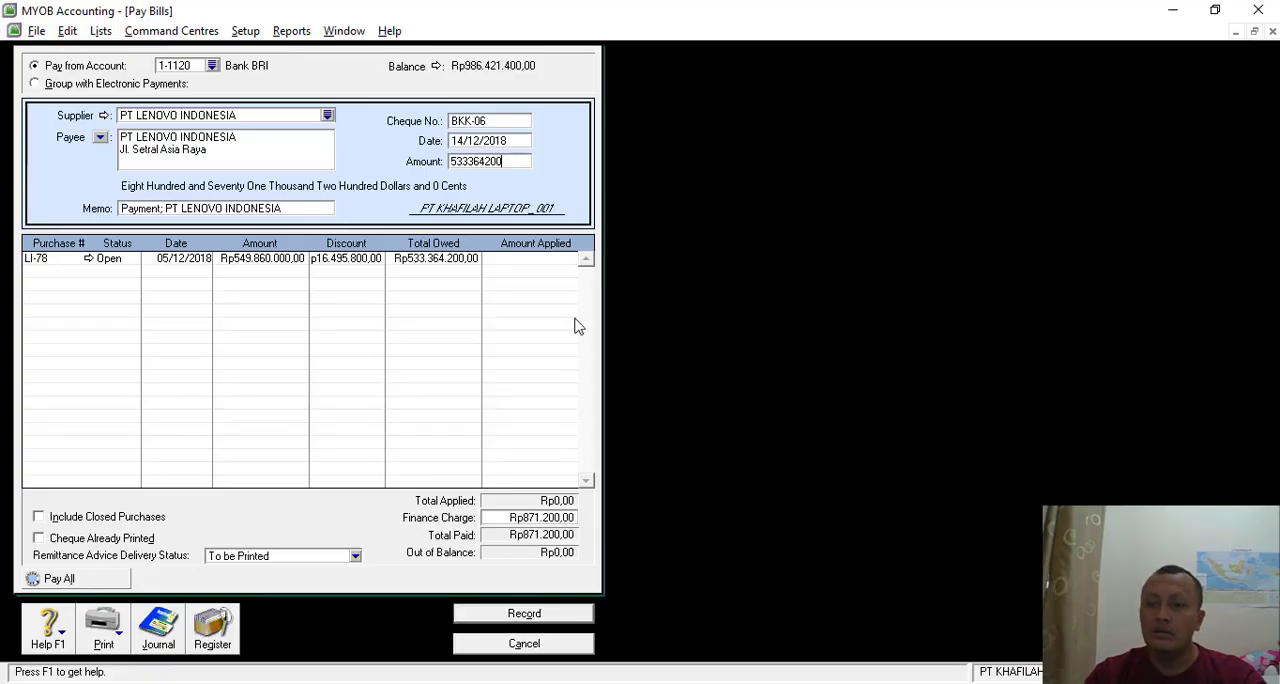
- Remove the finance charge and fill in Rp533.364.200 as the amount applied to purchase LI-78
left_click(563, 259)
key("Tab")
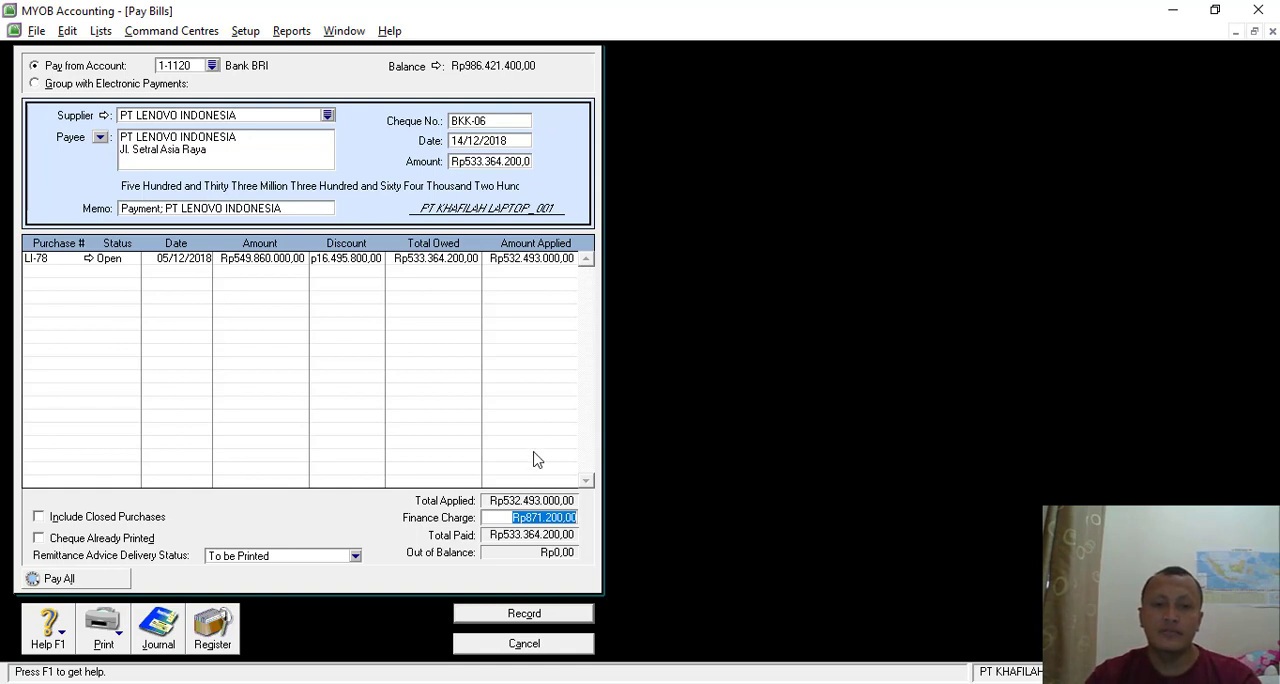
key("Delete")
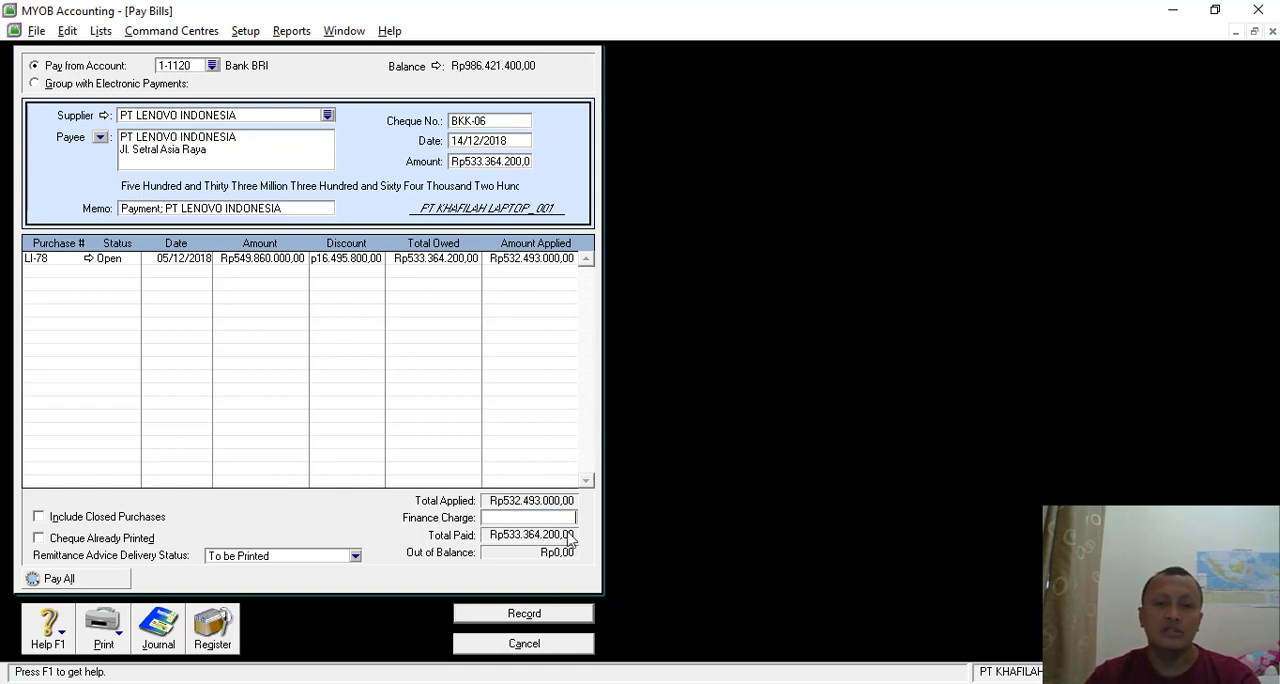
left_click(520, 262)
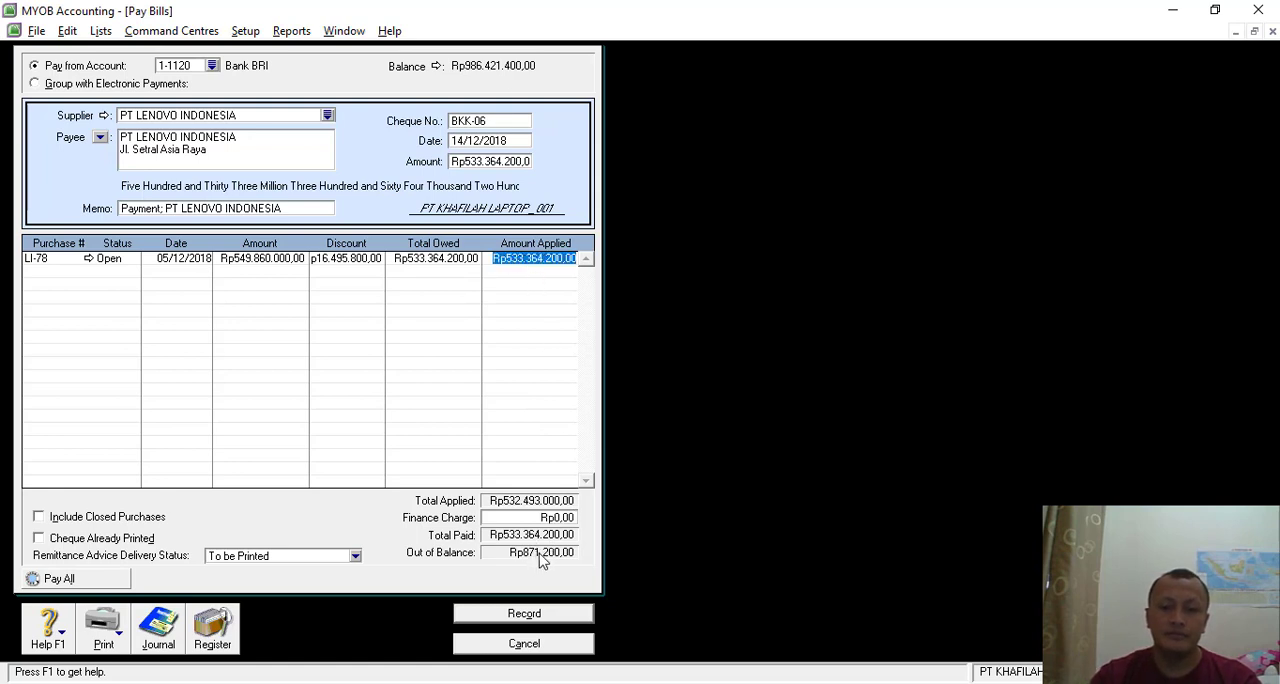
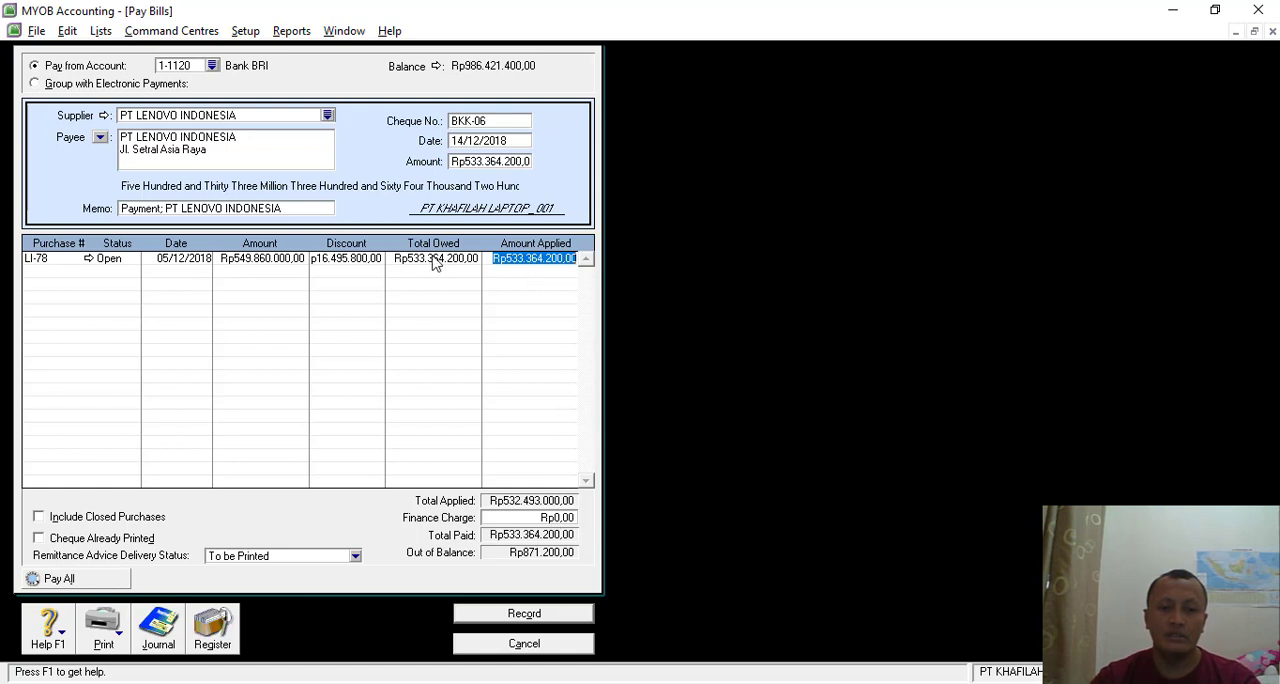
- Discard the current bill payment and start a new one to PT LENOVO INDONESIA with cheque number BKK-06
key("Tab")
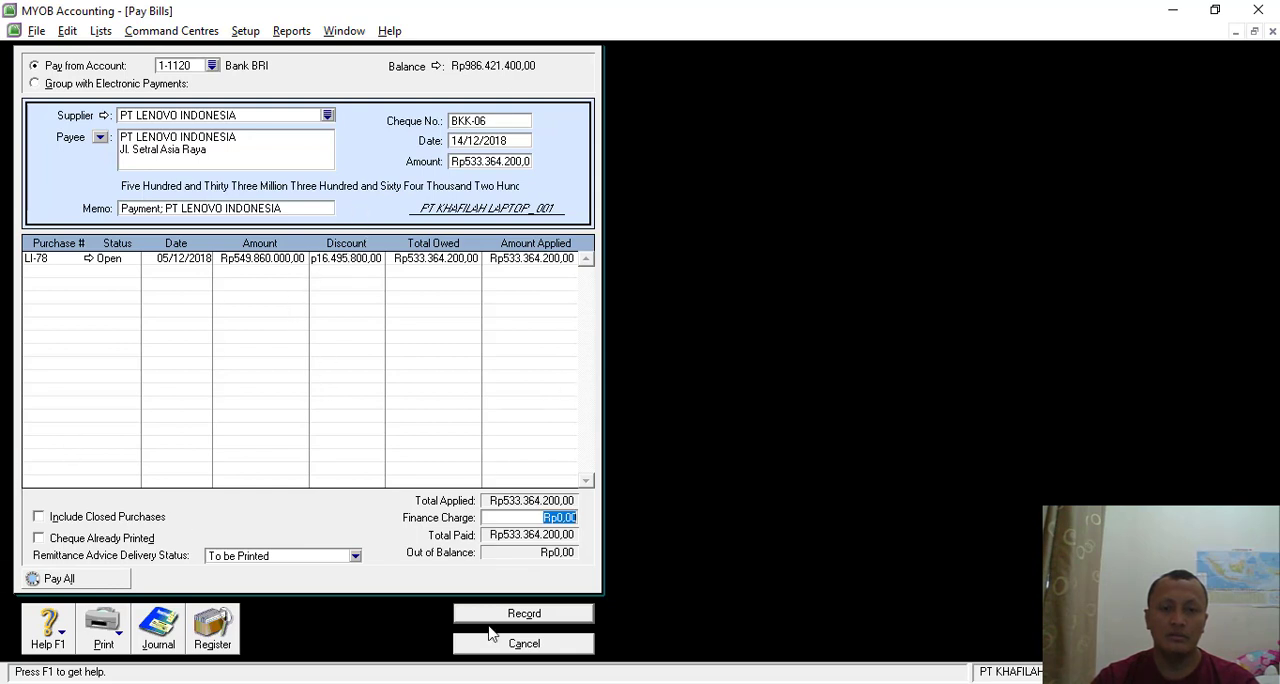
left_click(522, 641)
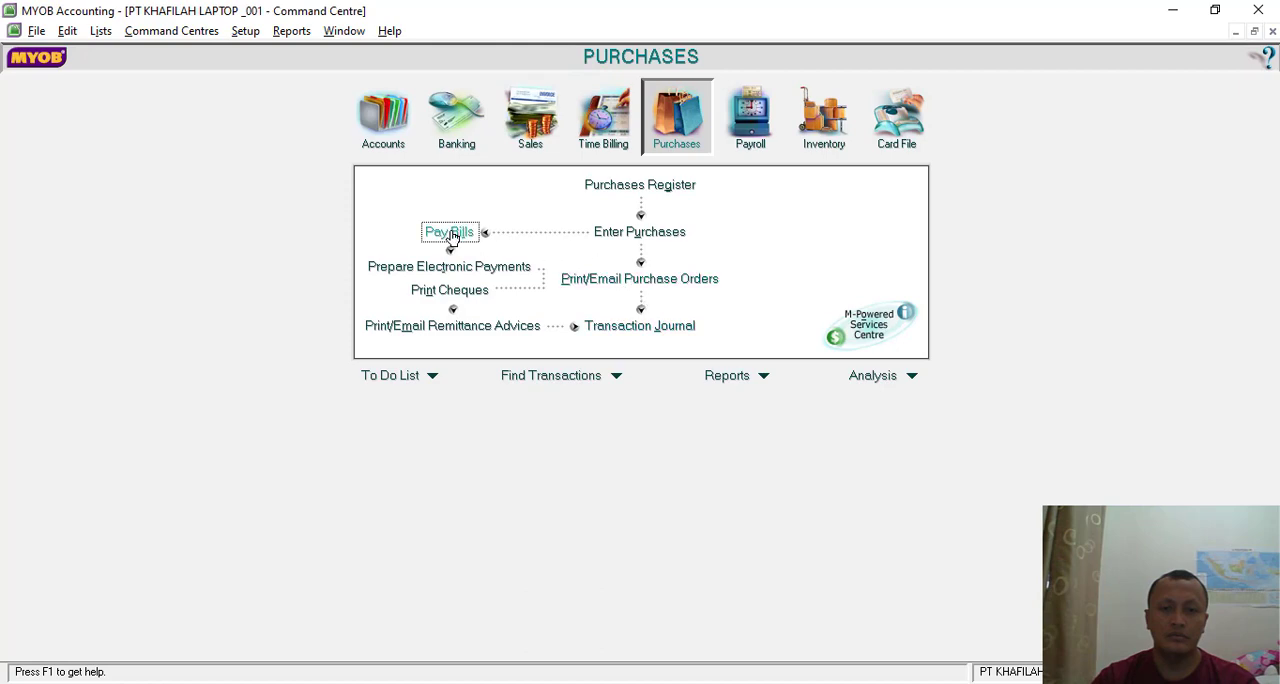
left_click(452, 234)
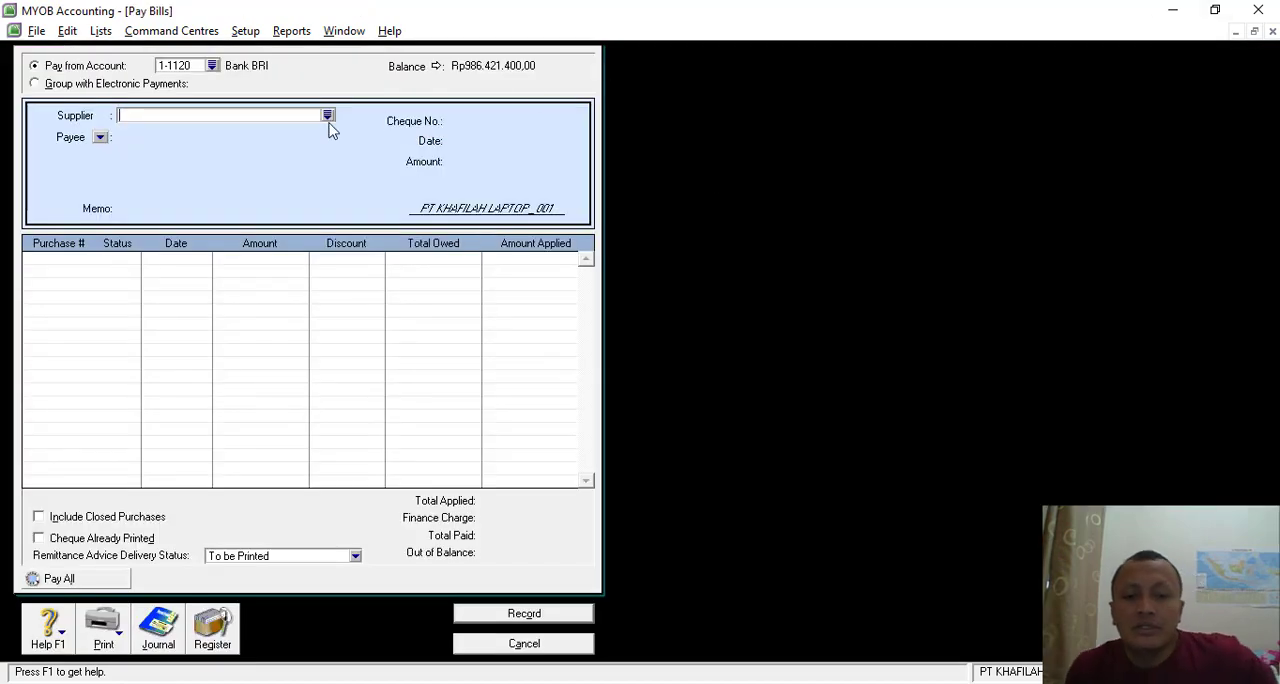
left_click(328, 117)
double_click(480, 275)
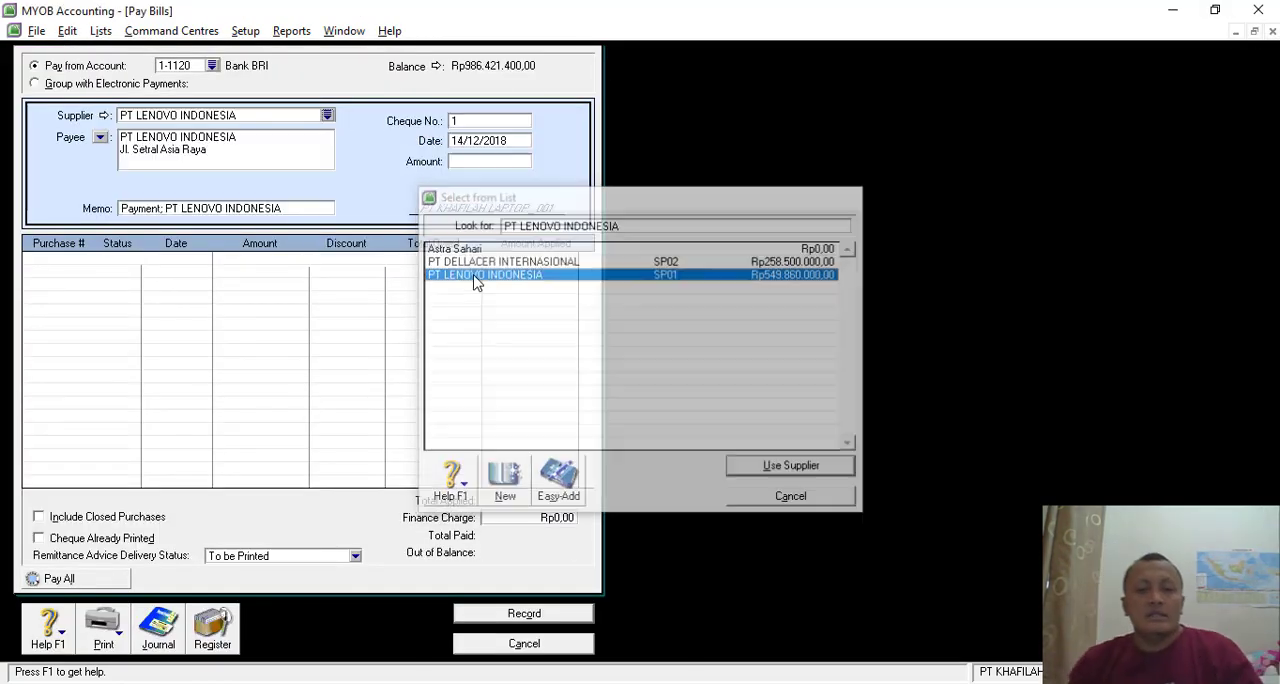
left_click(476, 120)
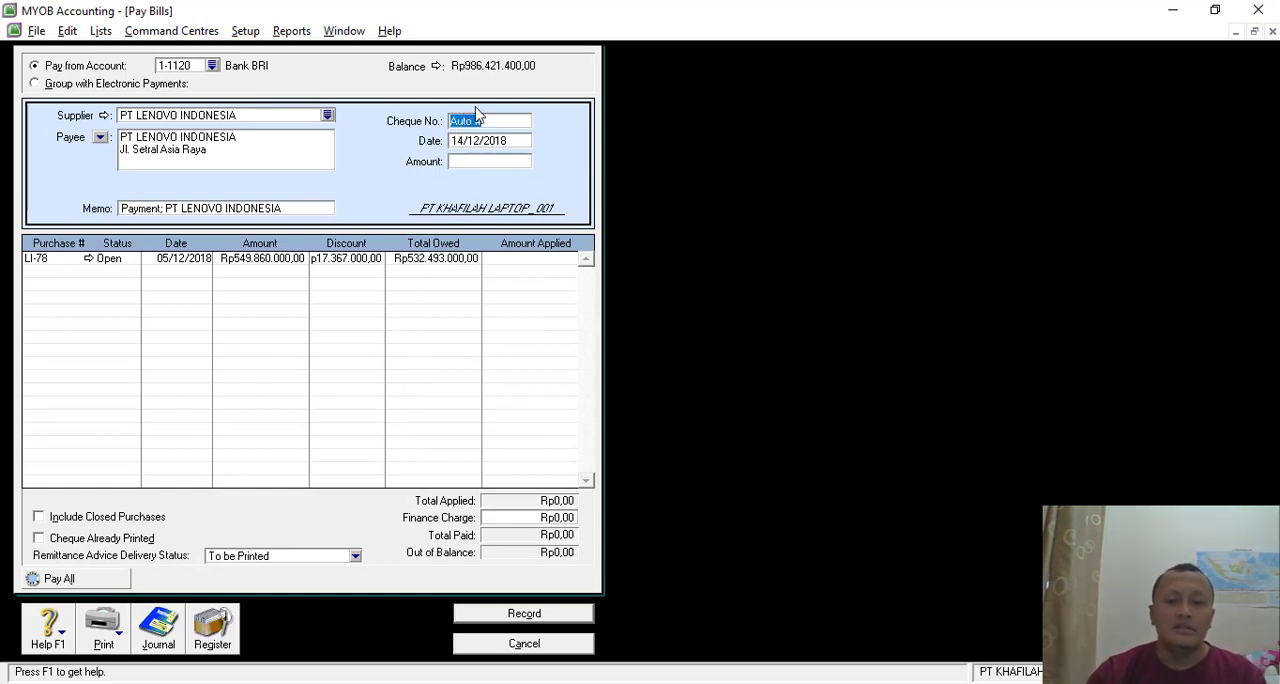
type("B")
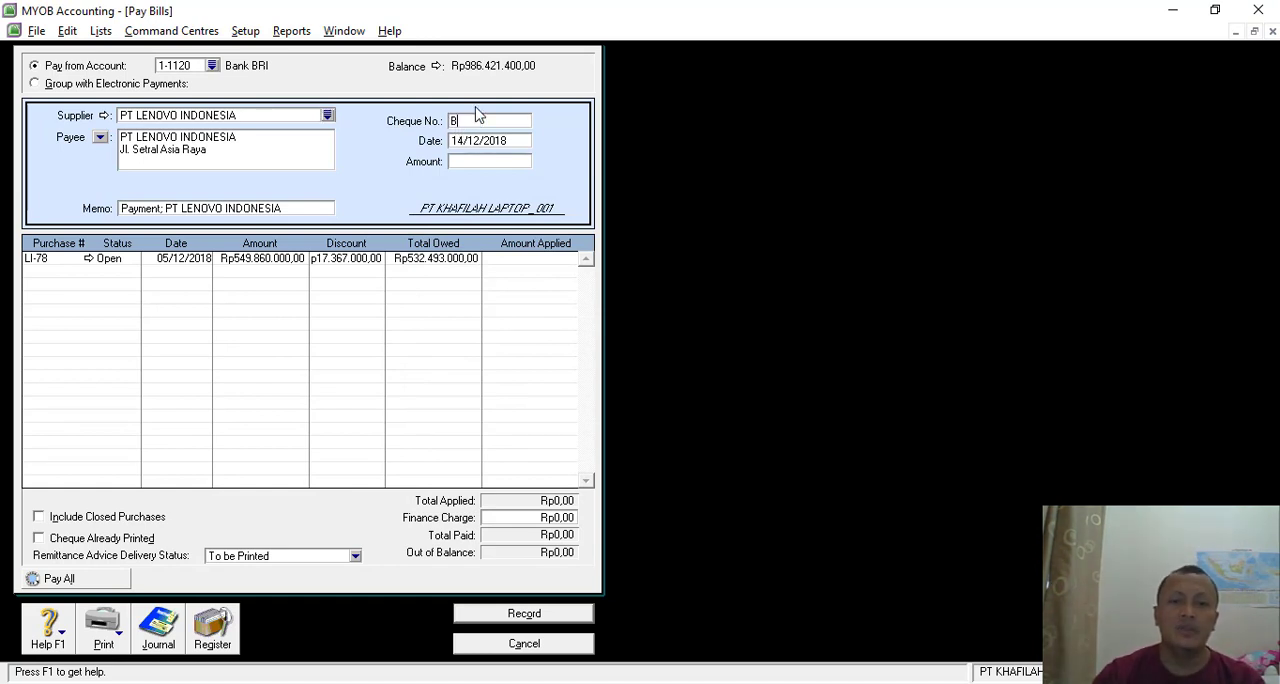
type("KK-06")
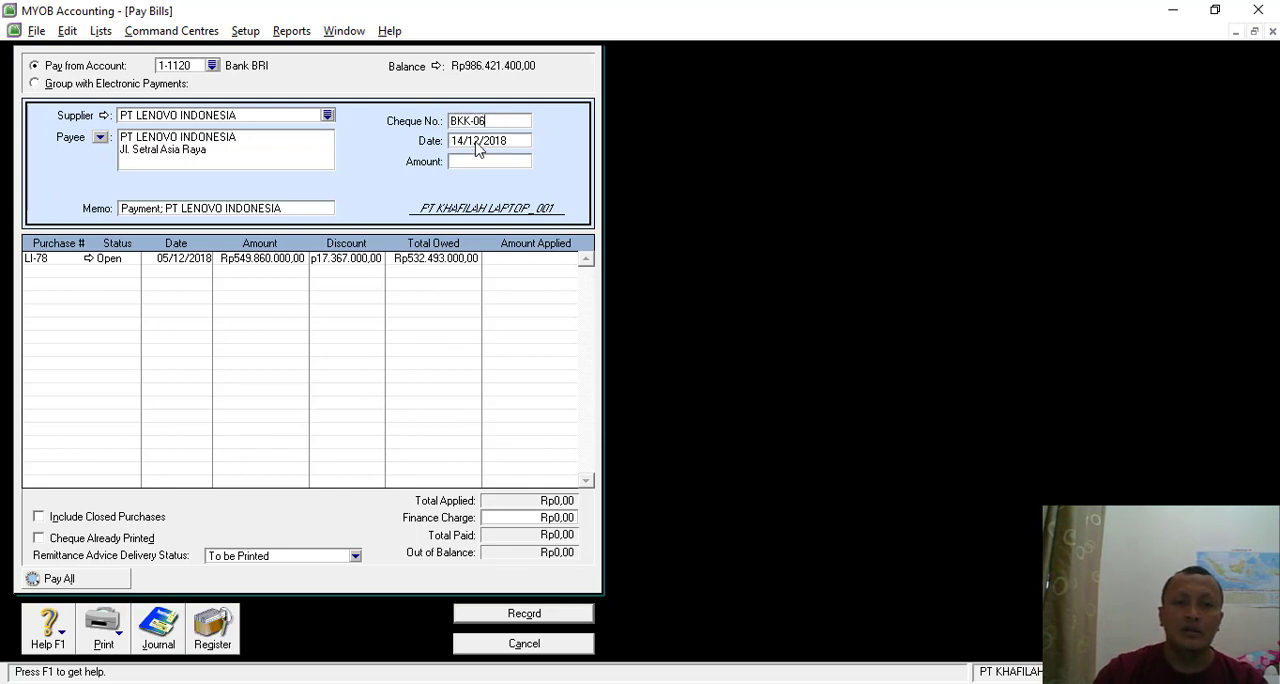
- Check the Transaksi 16 voucher in Nitro Pro and set the payment amount to Rp533.364.200 in MYOB
left_click(478, 163)
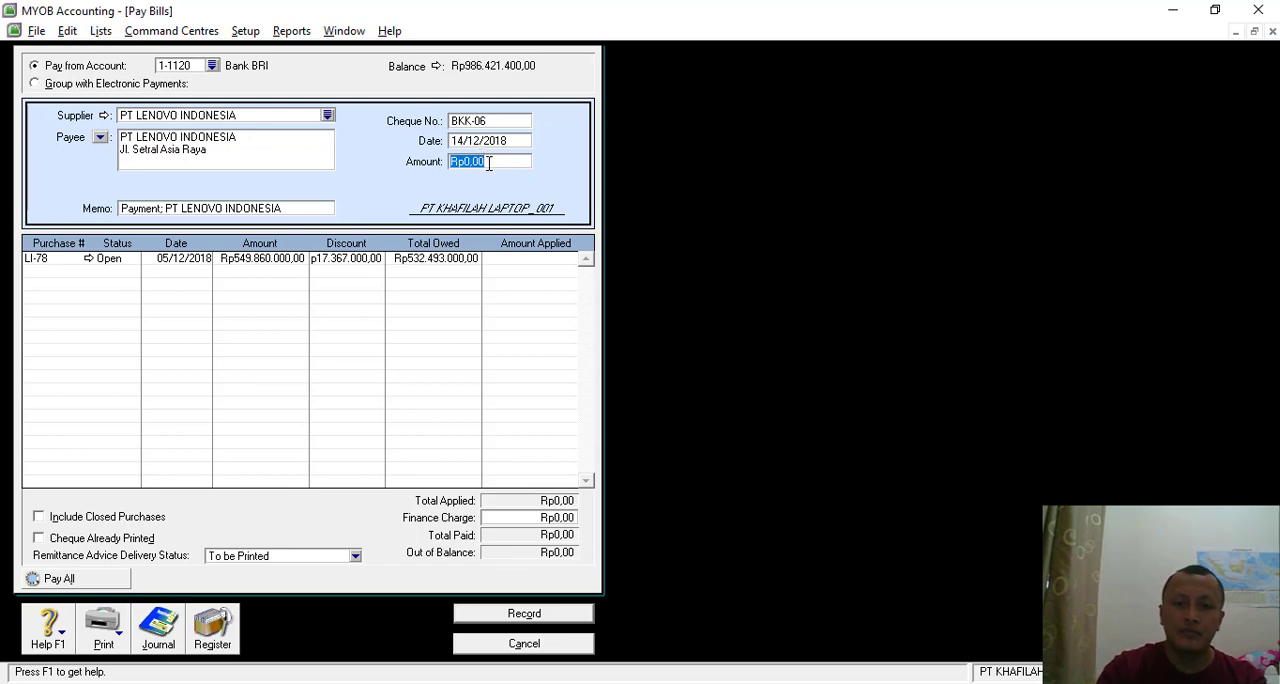
key("alt+Tab")
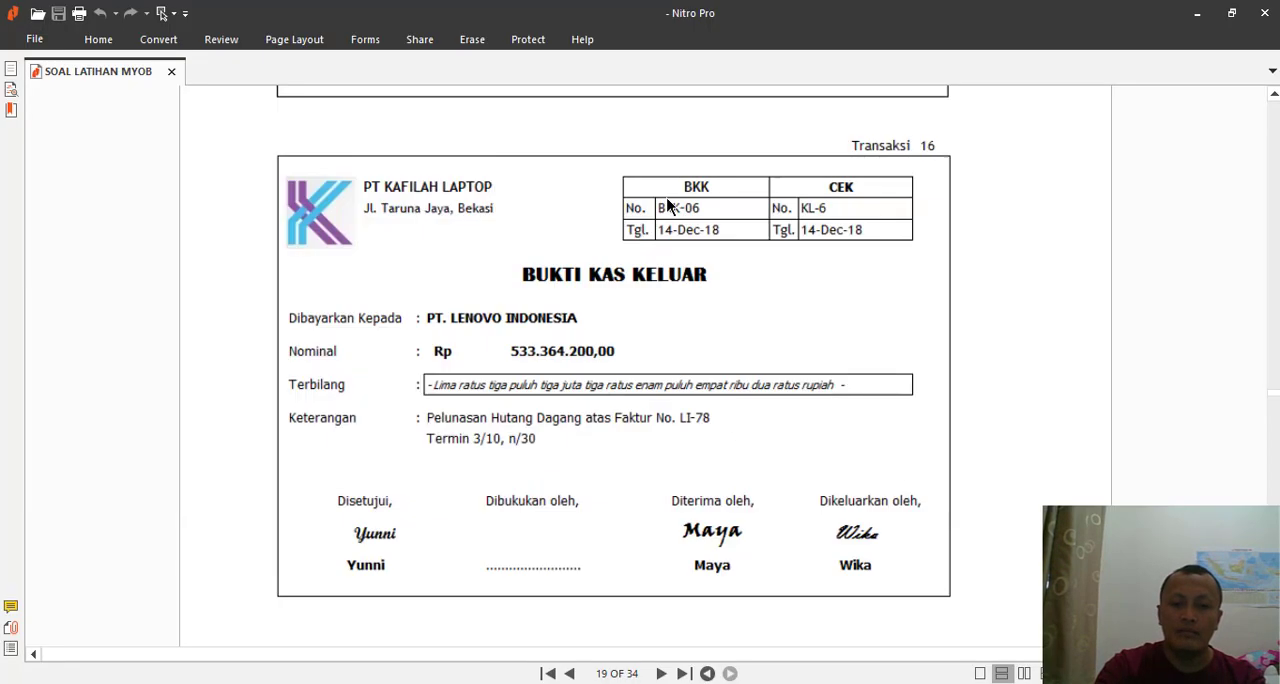
key("alt+Tab")
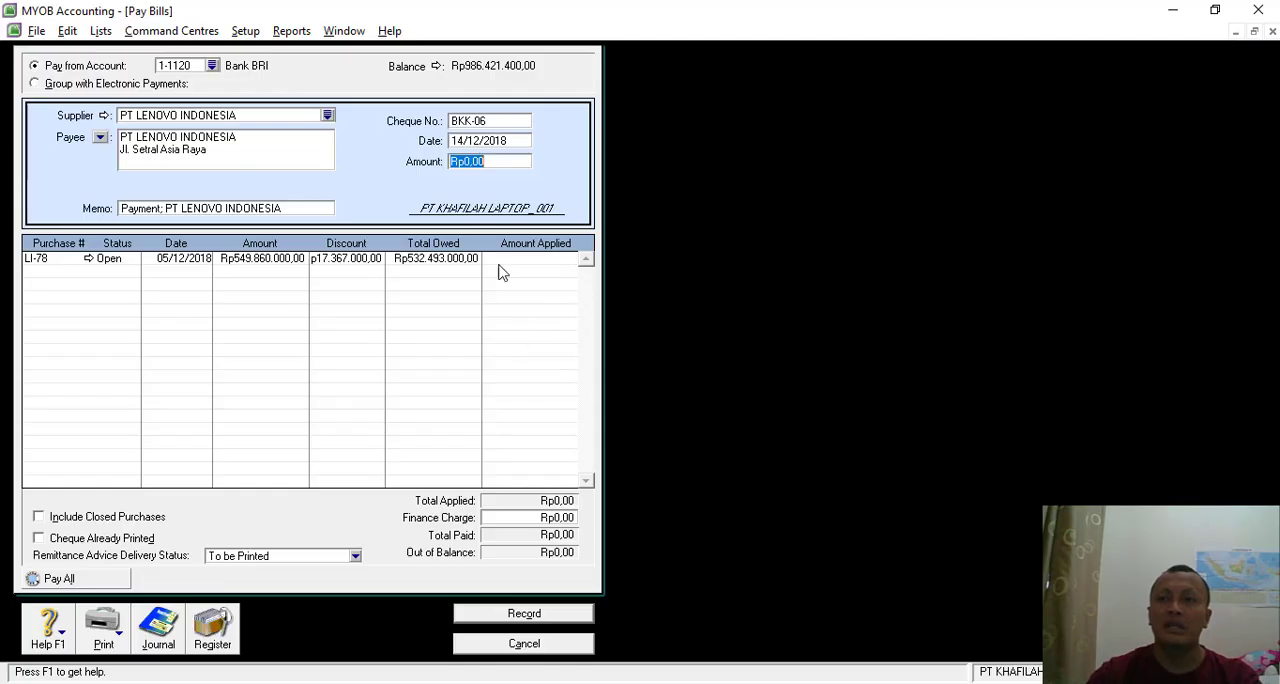
type("5333")
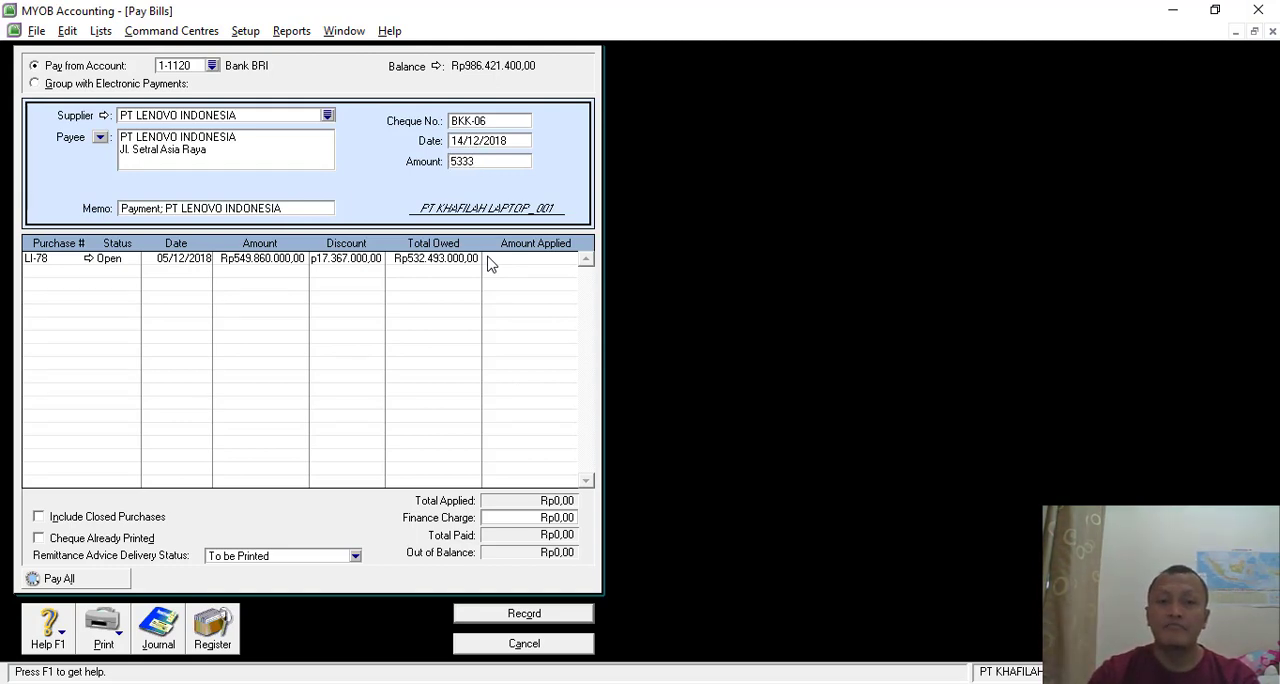
type("64")
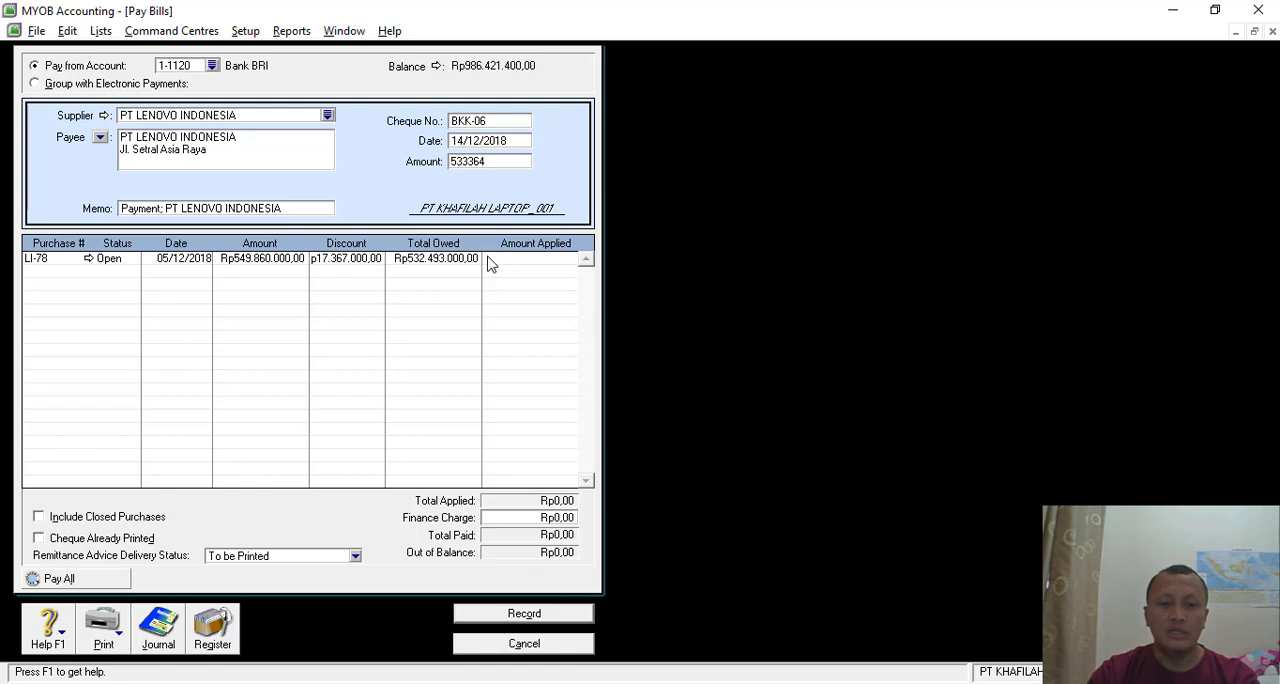
type("200")
key("Tab")
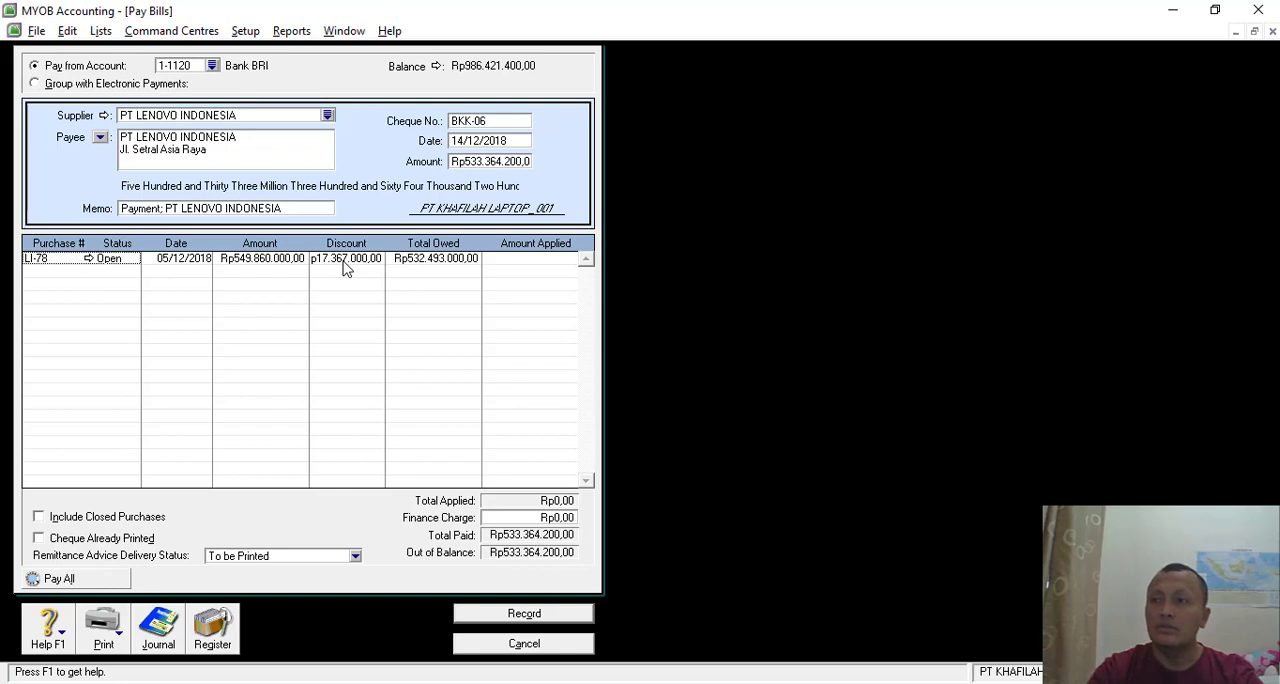
- Set the discount on purchase LI-78 to Rp16.495.800 and apply Rp533.364.200 to that purchase
left_click(374, 268)
type("1")
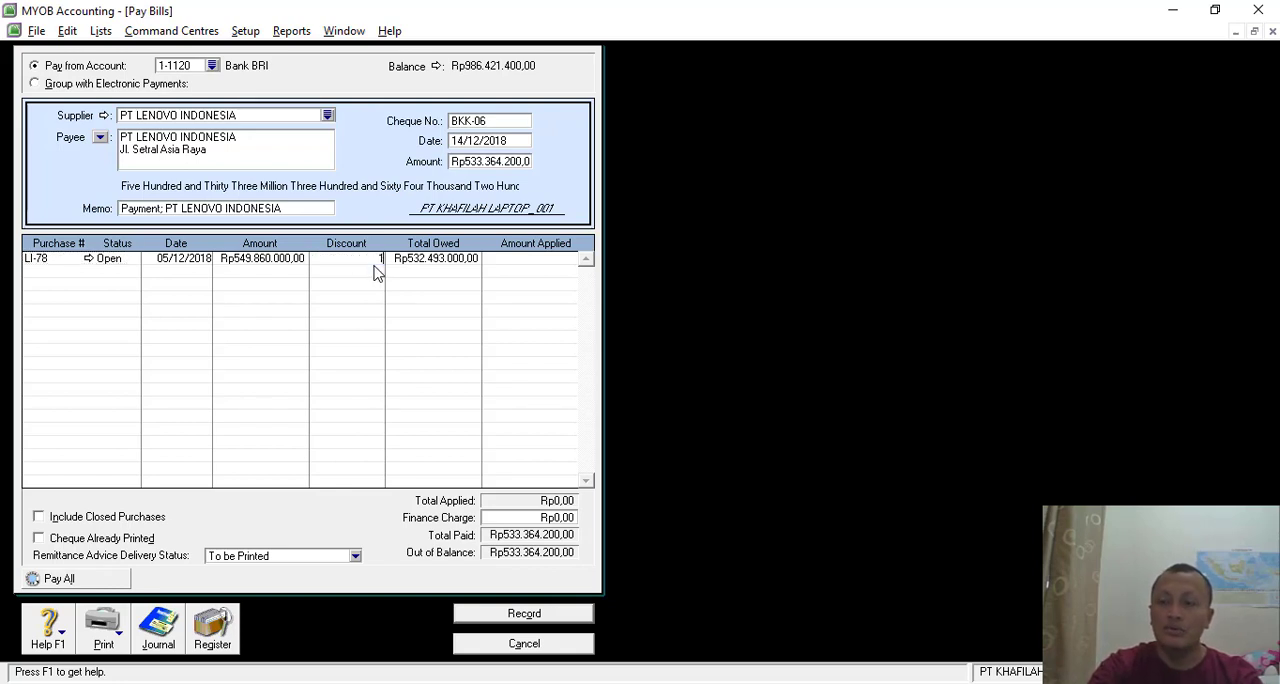
type("6")
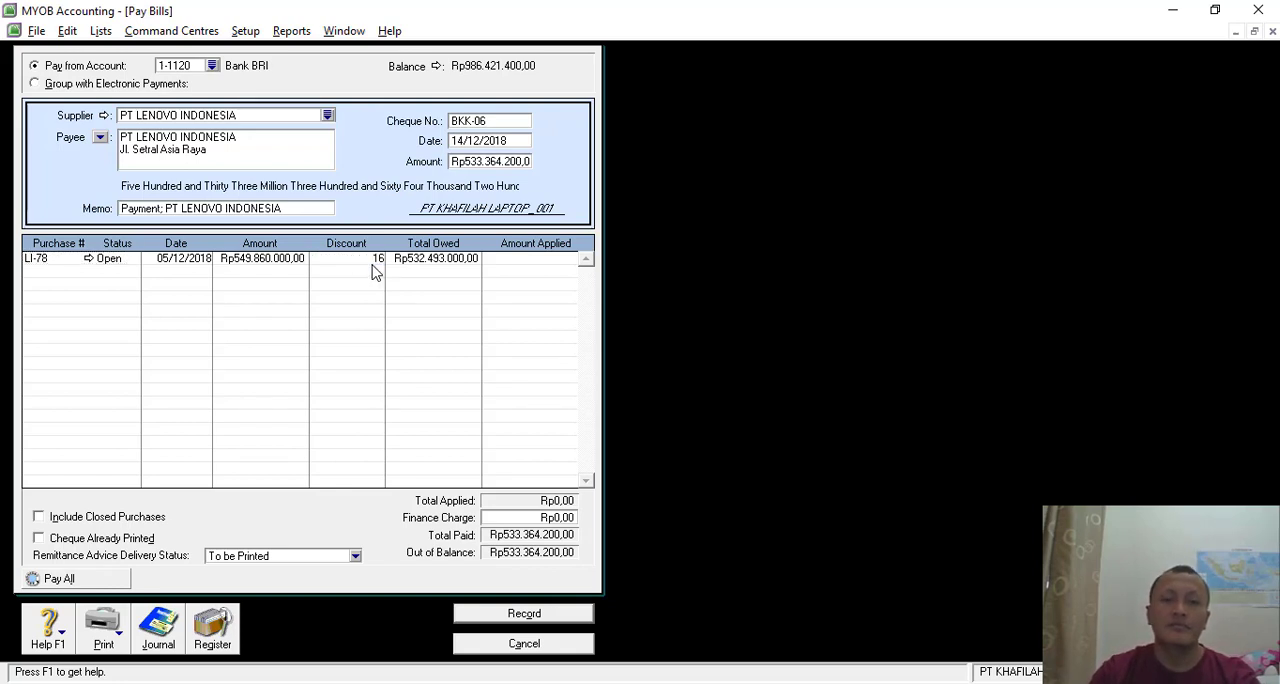
type("4")
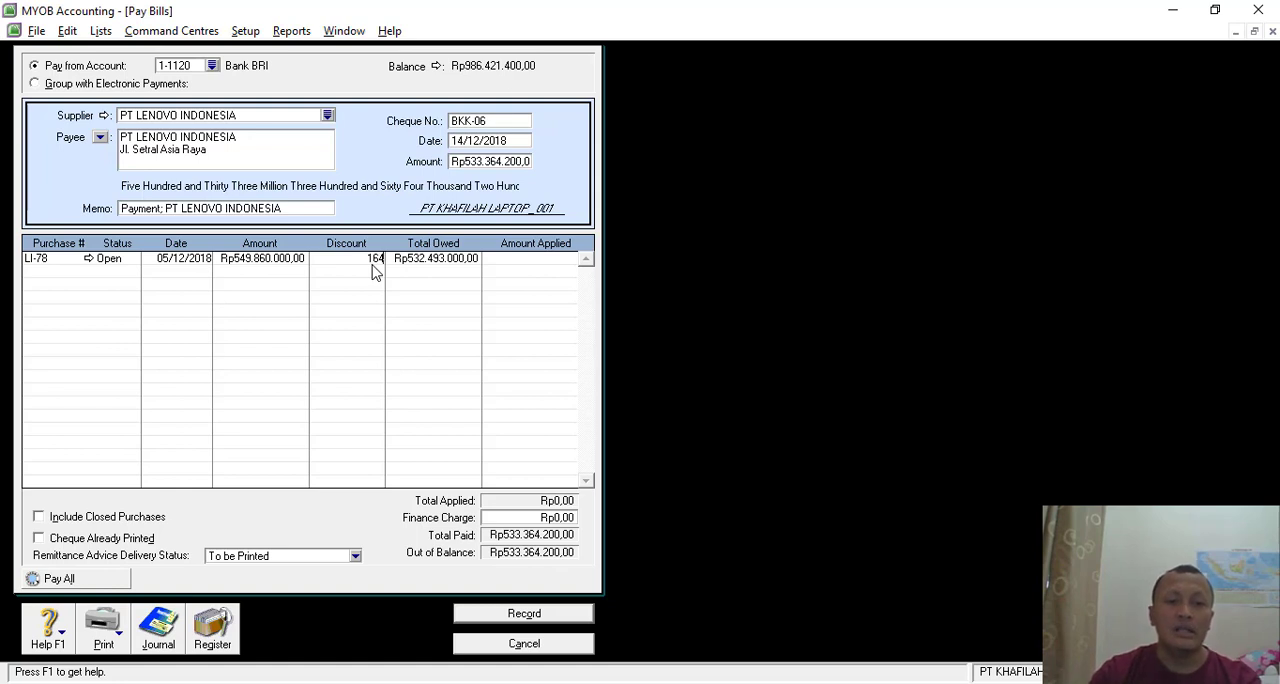
type("95")
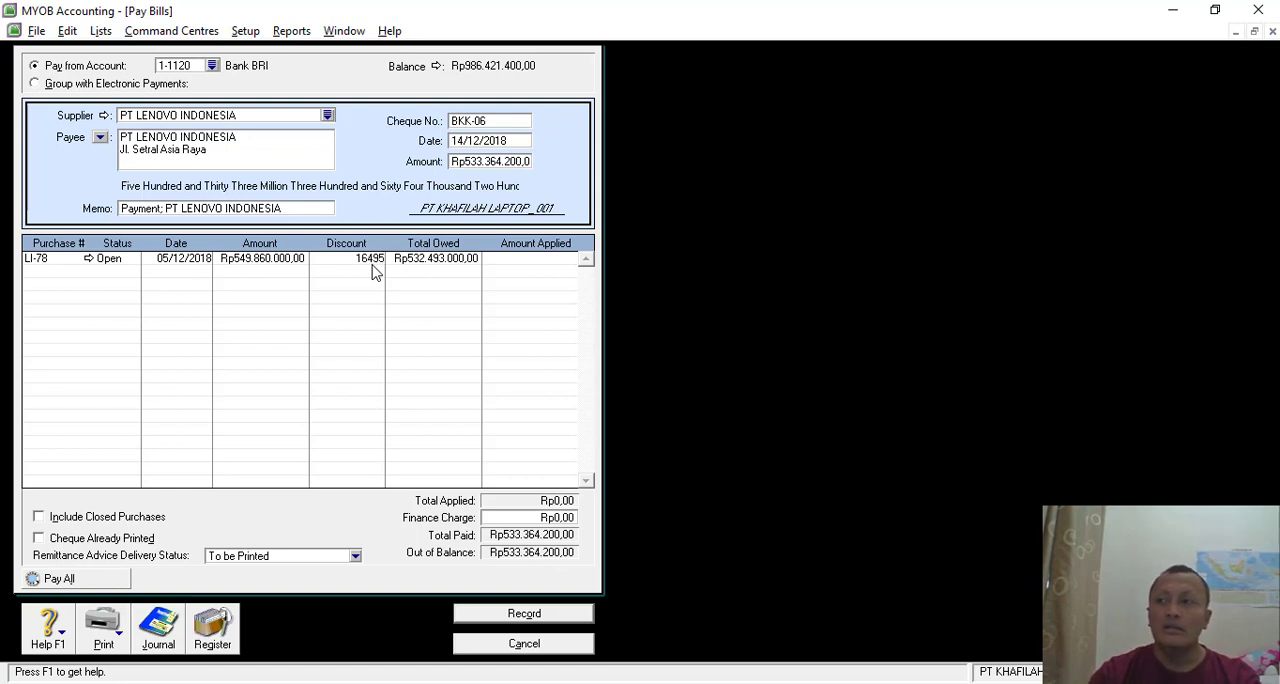
type("800")
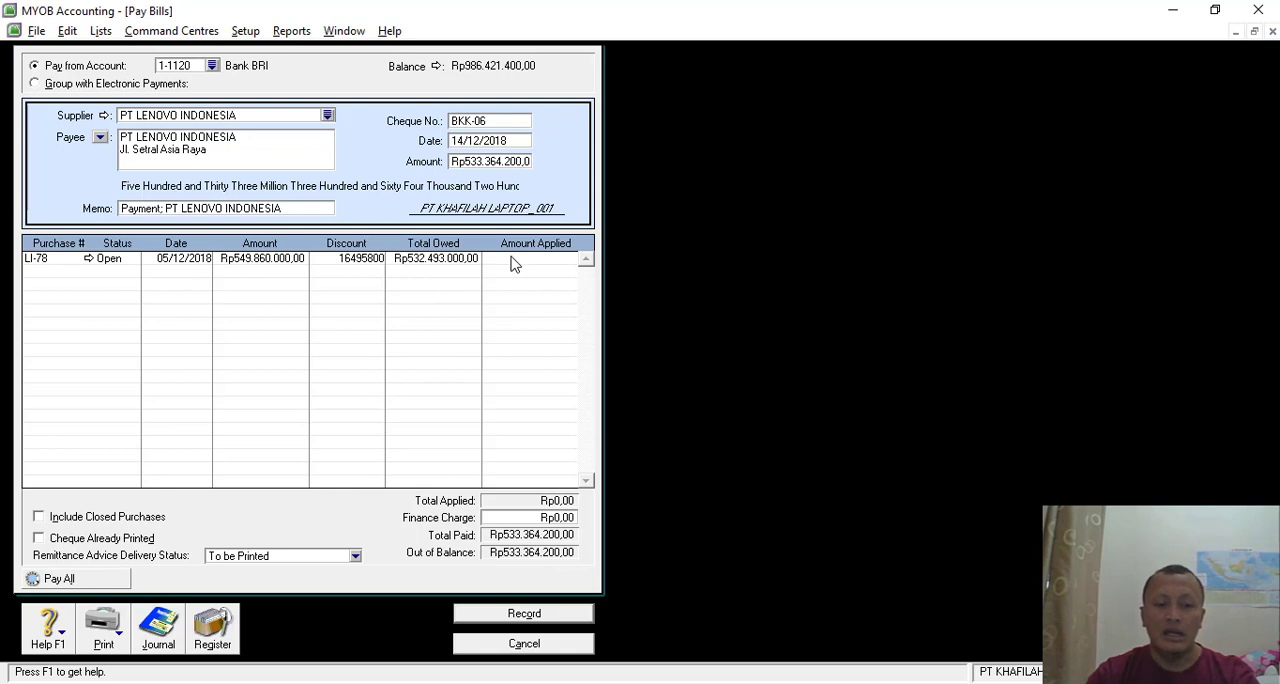
left_click(514, 262)
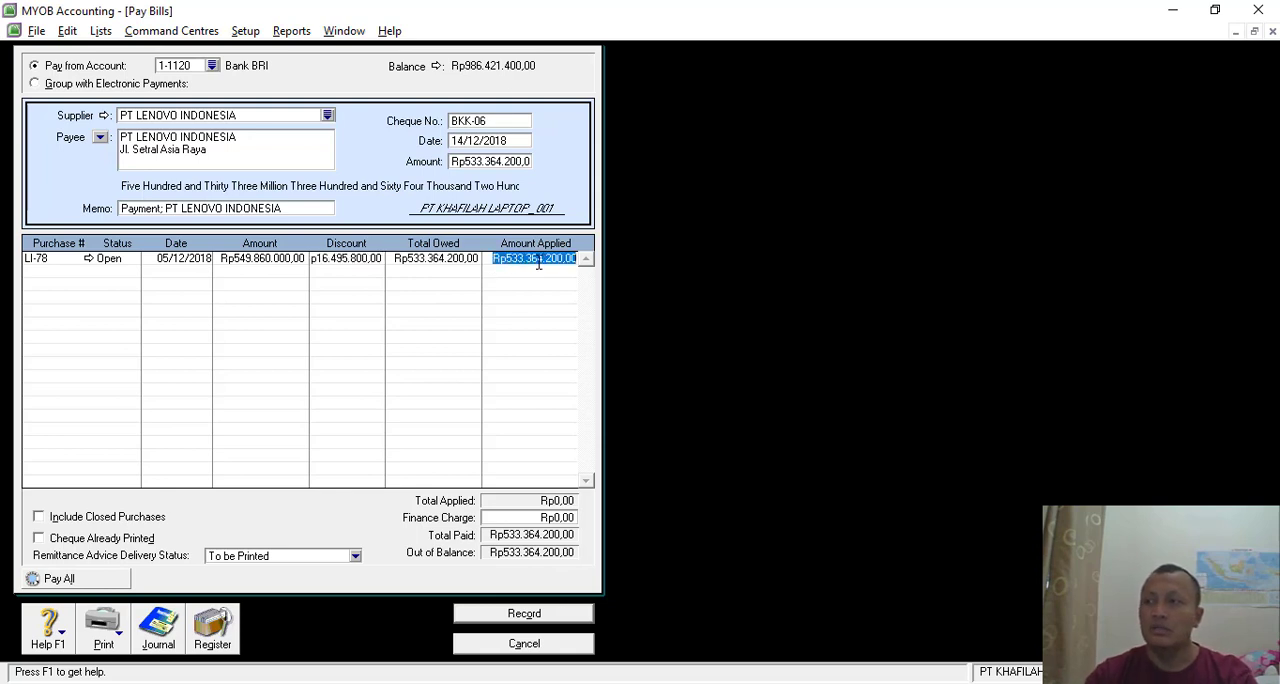
key("Tab")
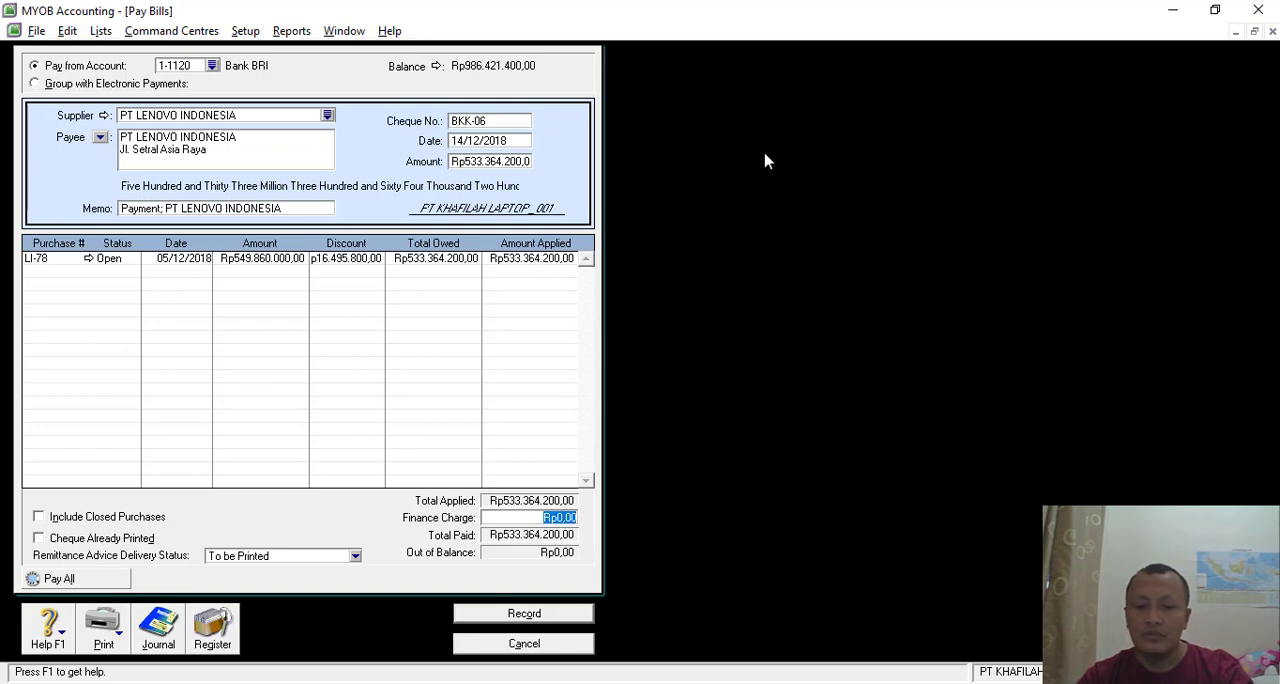
- Review the recap of the BKK-06 payment's journal entries and try to record the payment
key("ctrl+r")
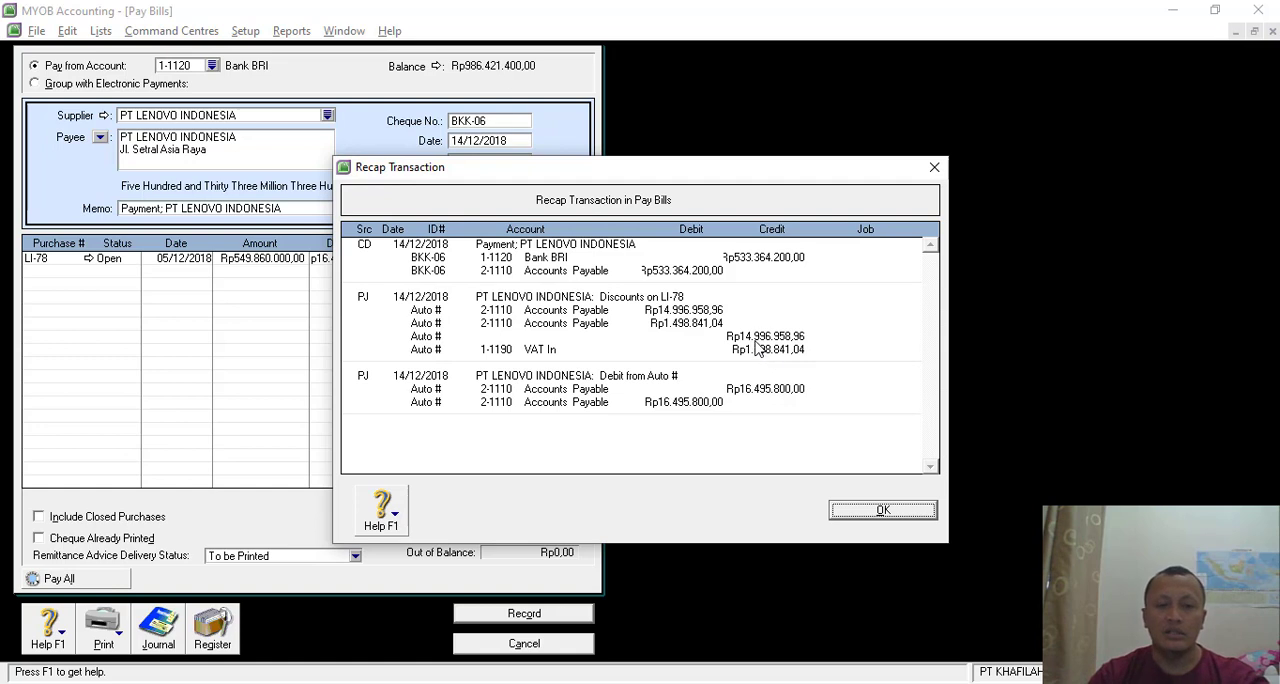
left_click(856, 513)
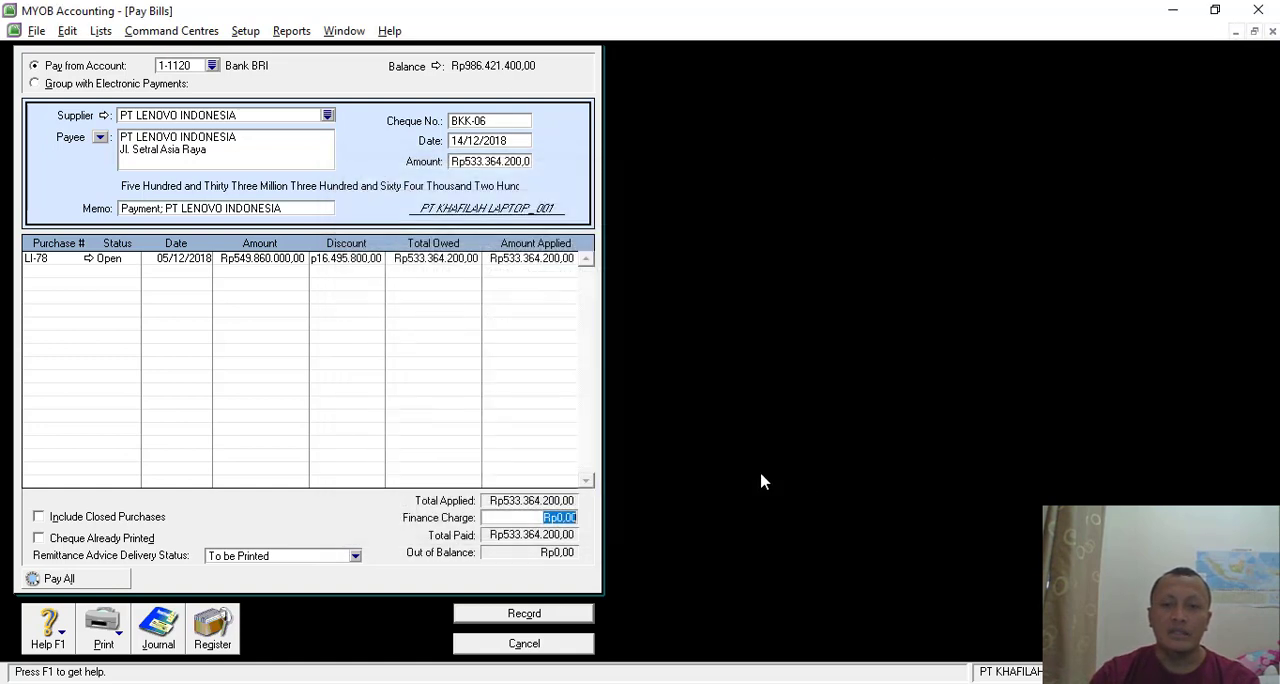
left_click(521, 616)
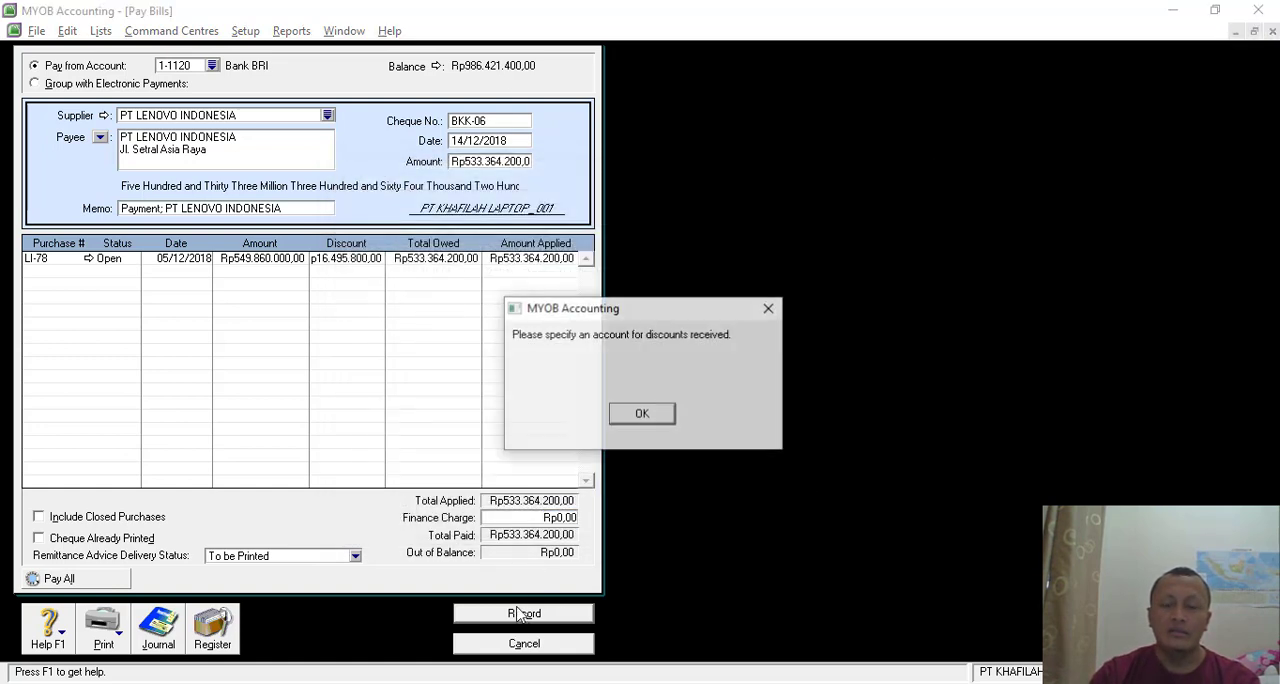
- Link account 5-1200 Purchase Discount as the purchases account for early-payment discounts
left_click(641, 416)
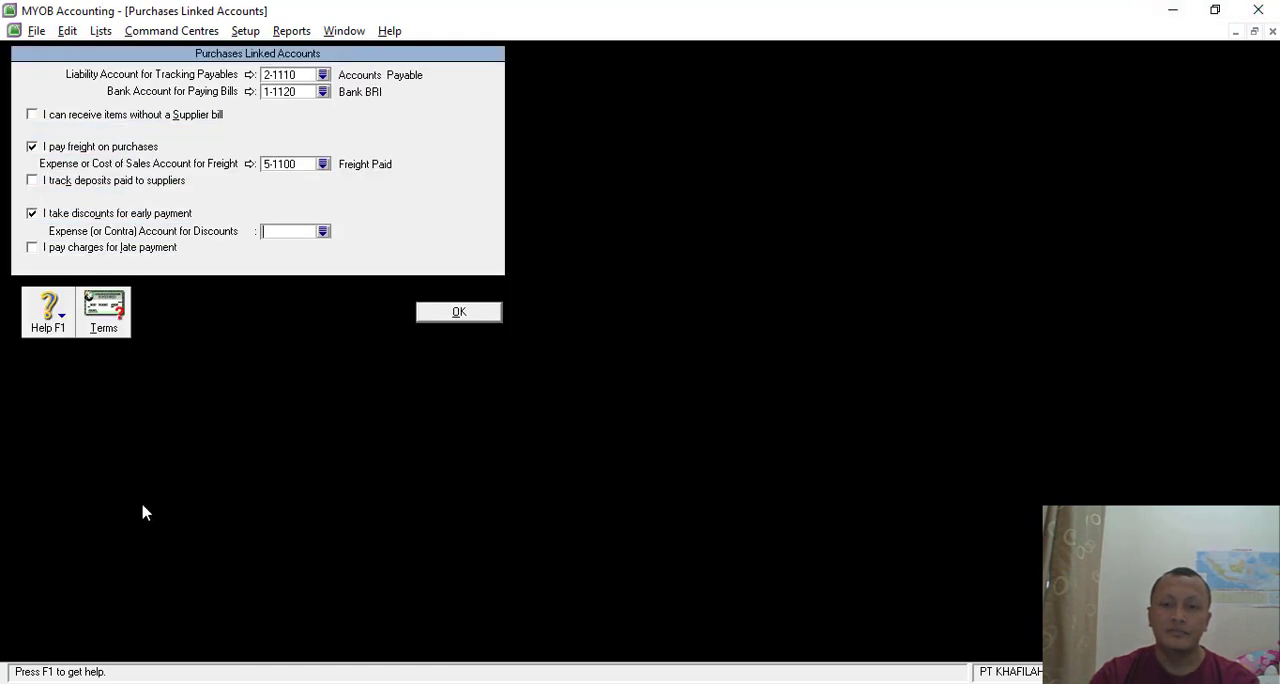
left_click(322, 231)
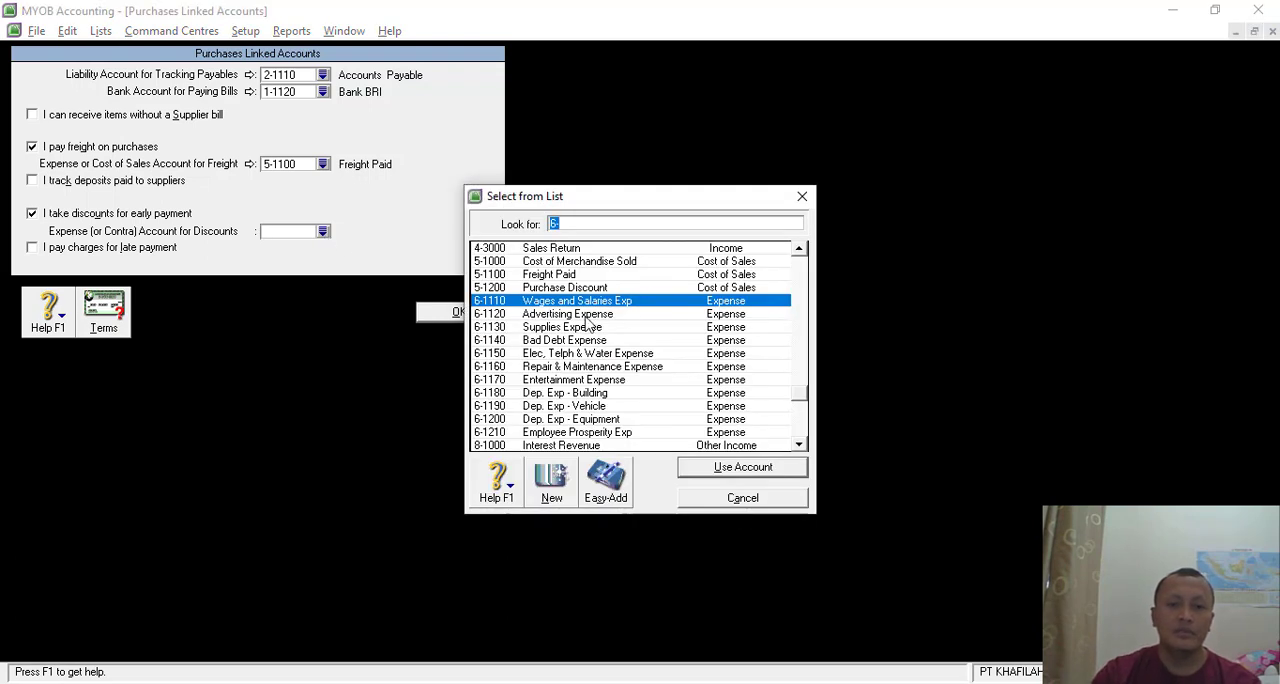
double_click(578, 288)
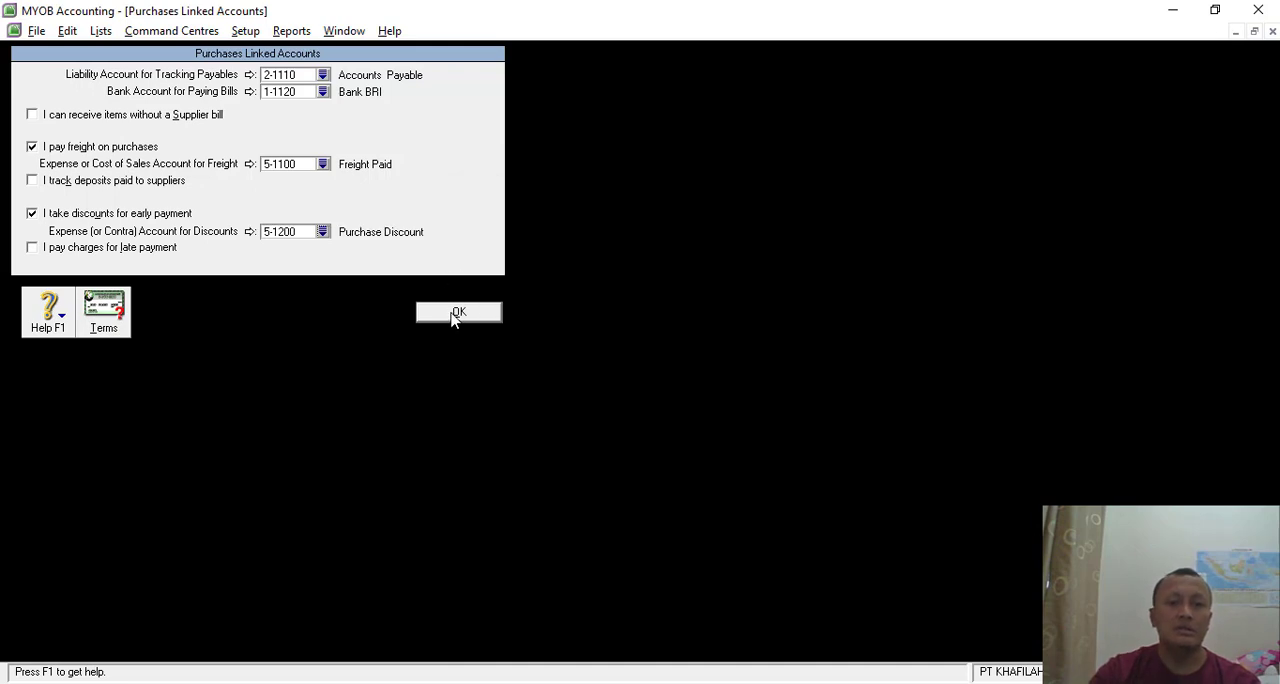
left_click(455, 315)
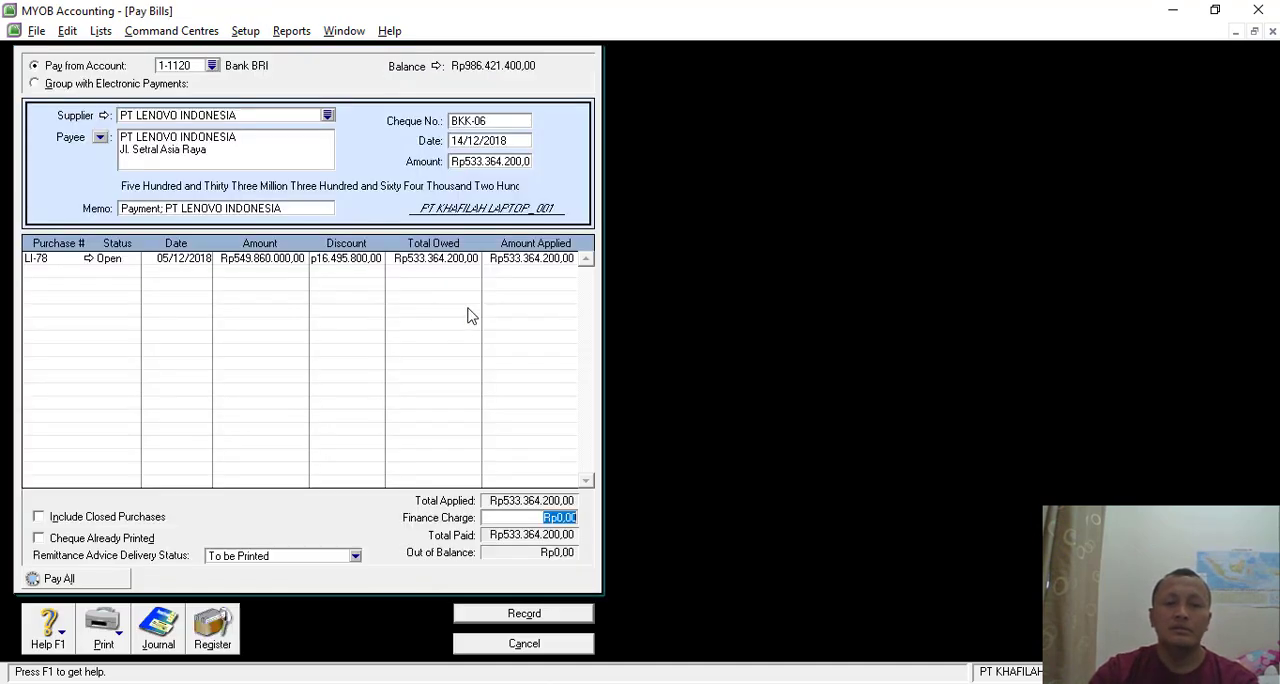
- Recheck the journal recap, record the BKK-06 payment with the debit memo printing postponed, and close Pay Bills
key("ctrl+r")
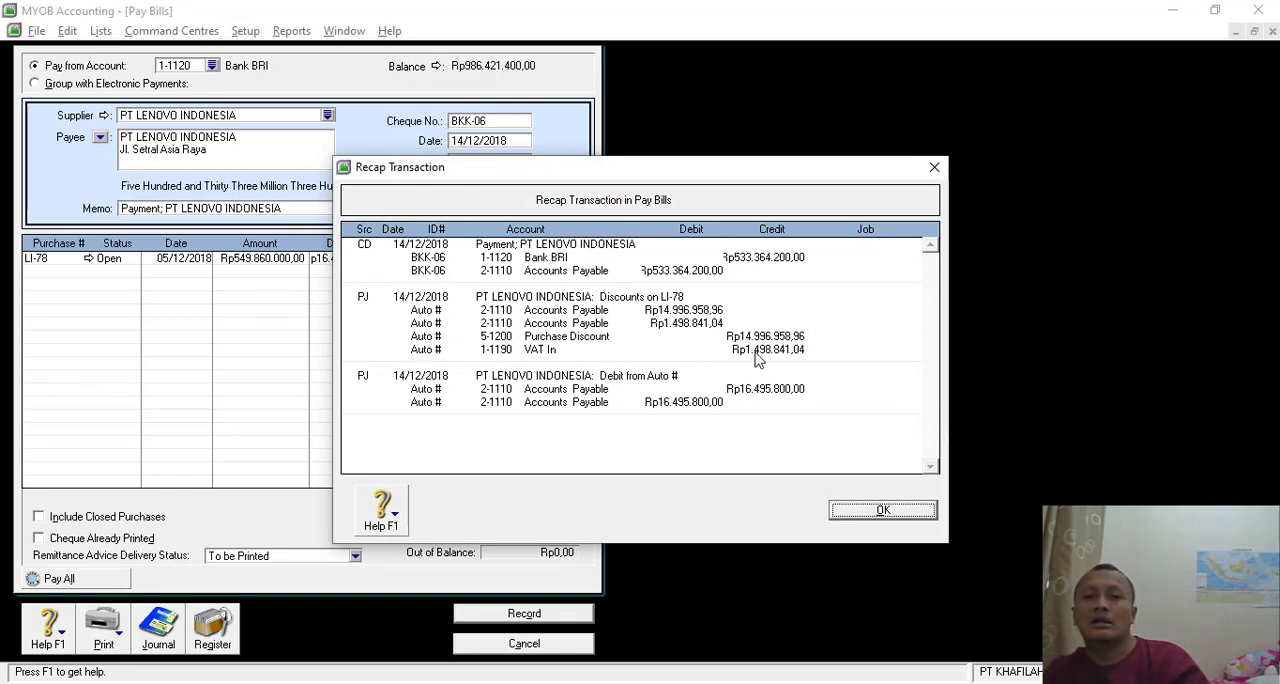
left_click(883, 509)
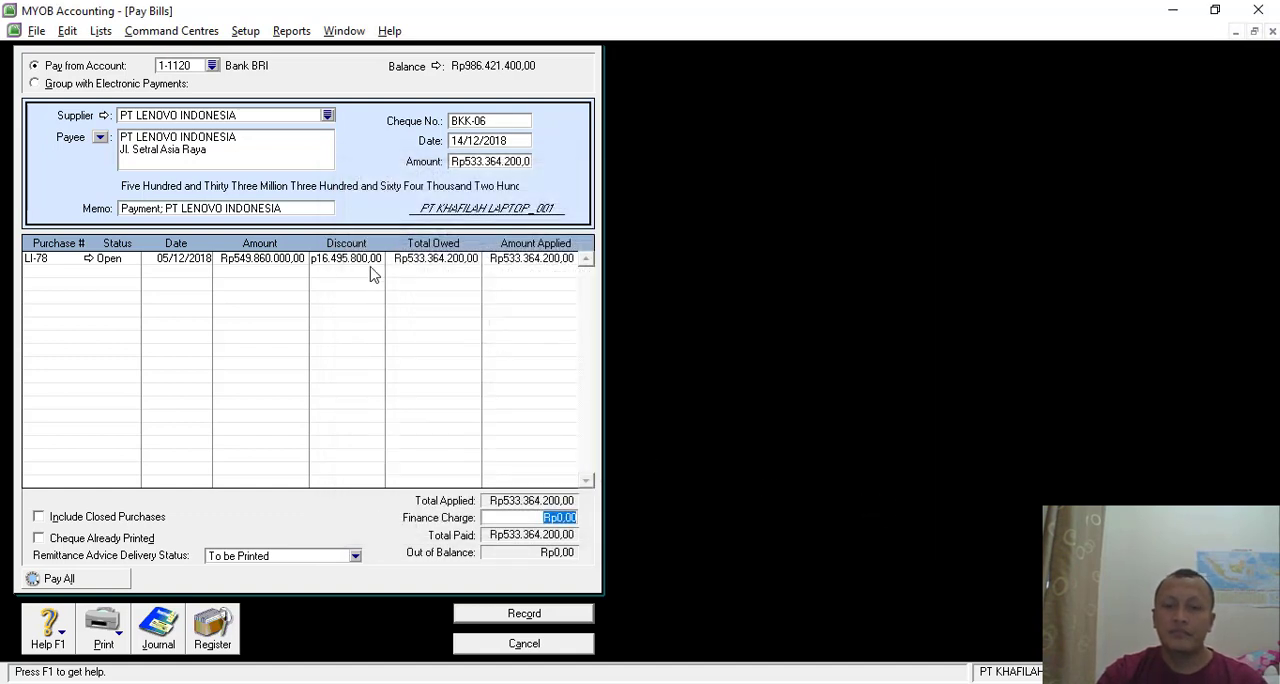
left_click(530, 615)
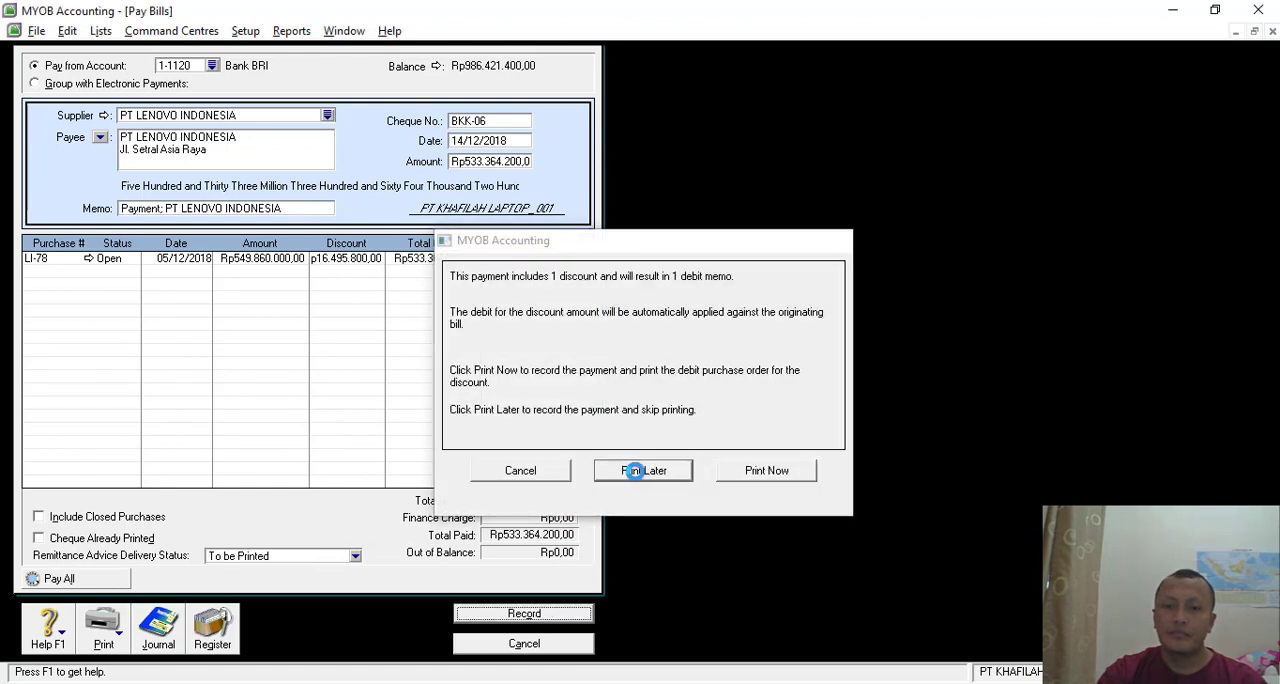
left_click(640, 468)
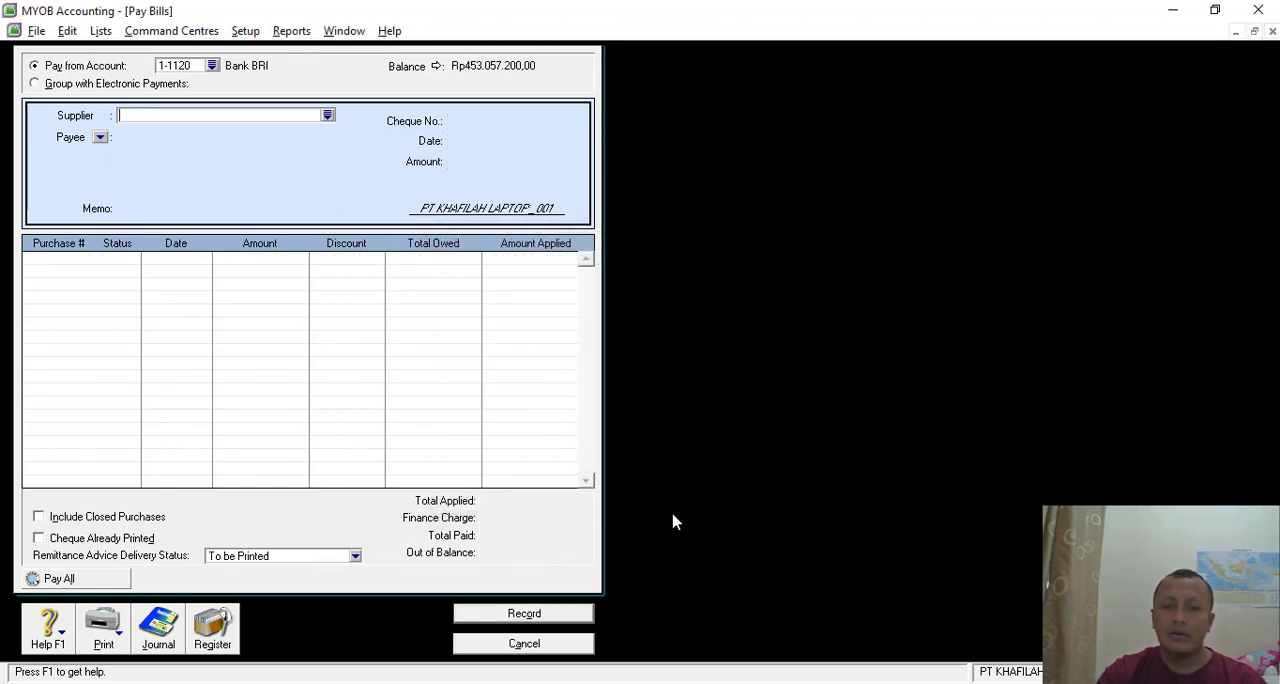
left_click(537, 645)
- Read the Transaksi 17 invoice to PT. Imtel Persada in Nitro Pro and return to MYOB
key("alt+Tab")
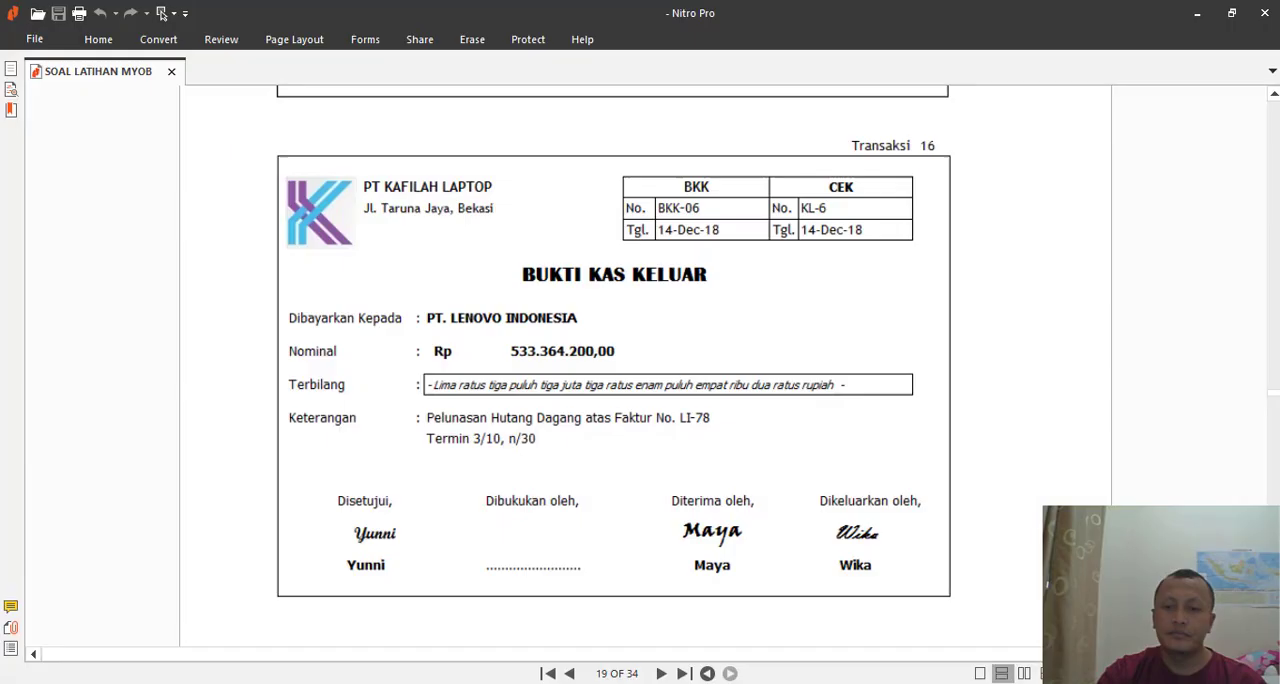
scroll(797, 385, "down", 10)
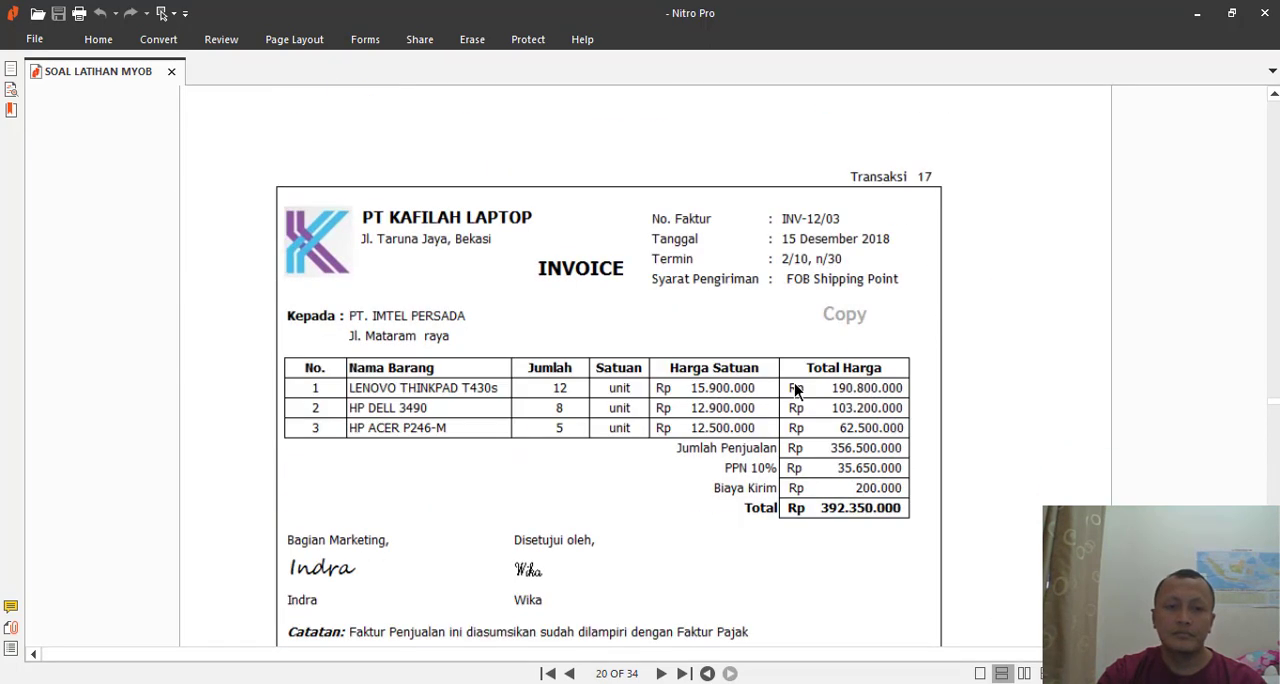
scroll(797, 390, "down", 1)
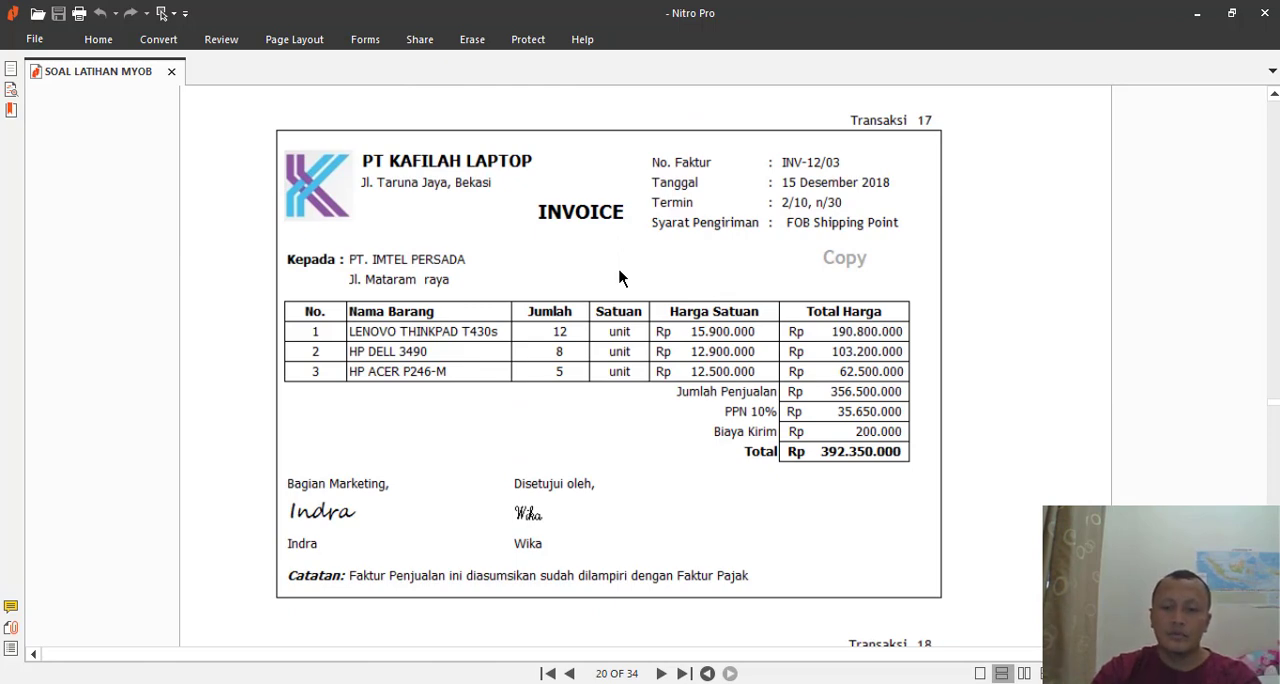
key("alt+Tab")
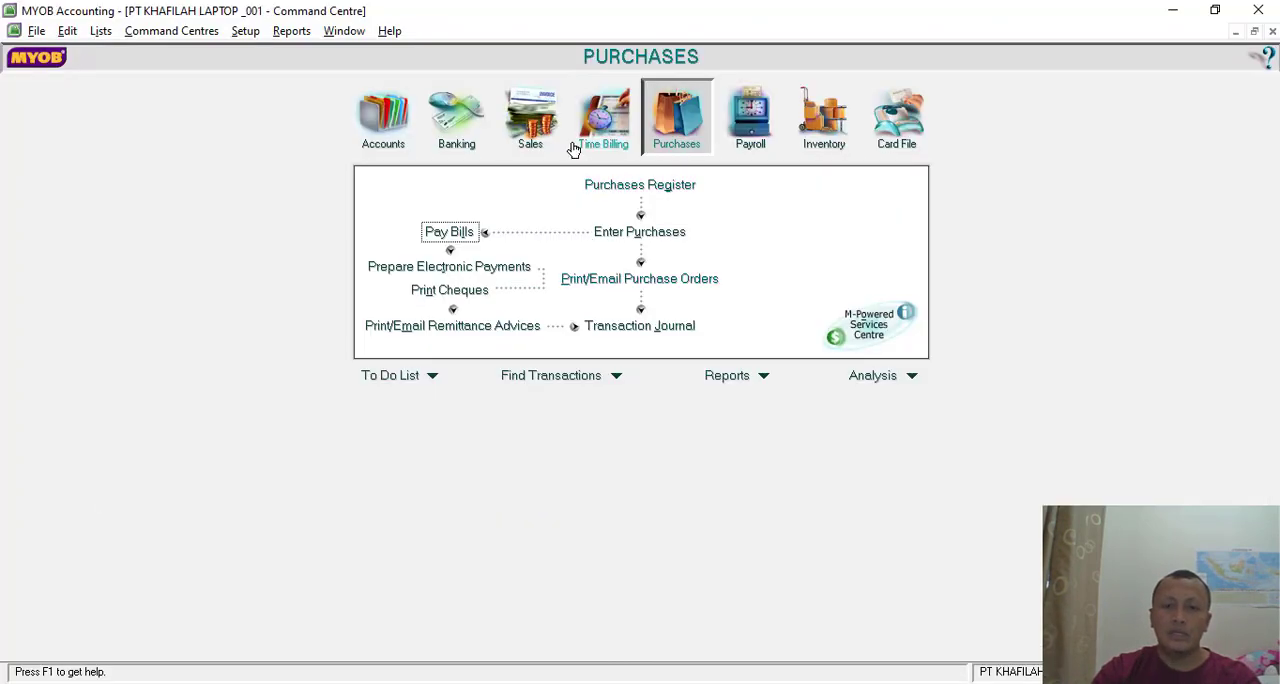
- Start a new sales invoice, check the Transaksi 17 document in Nitro Pro, and choose PT IMTEL PERSADA as the customer in MYOB
left_click(525, 118)
left_click(638, 234)
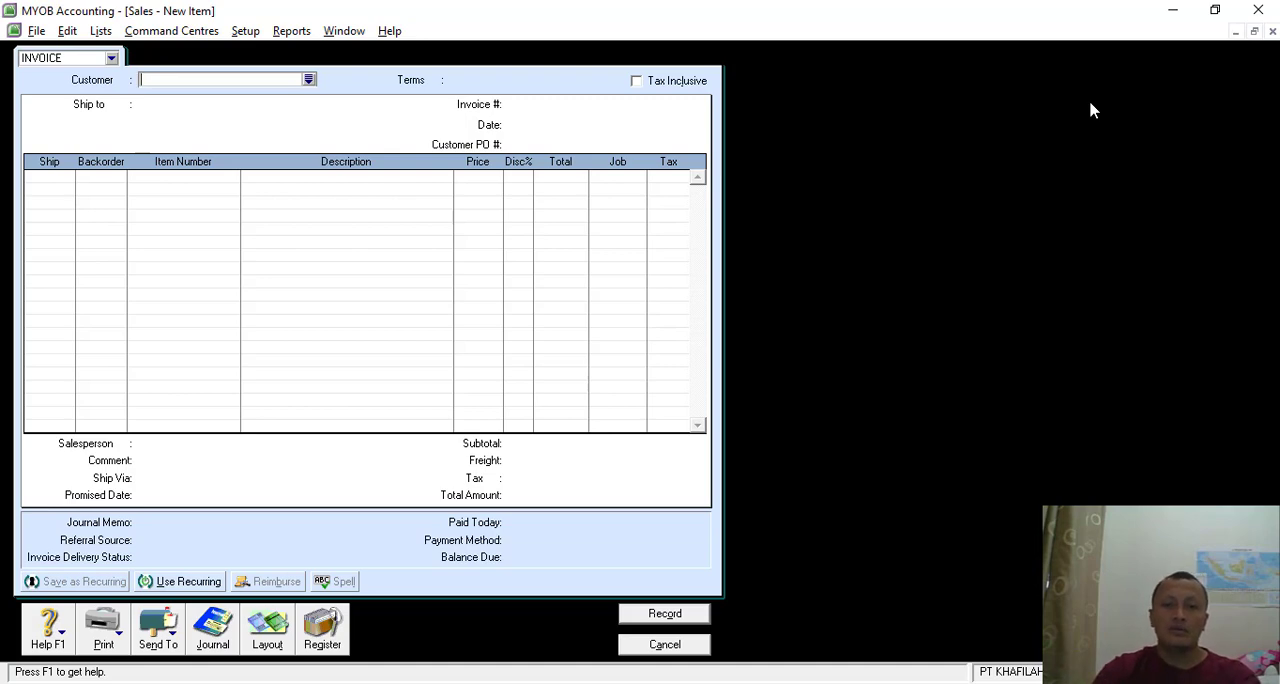
key("alt+Tab")
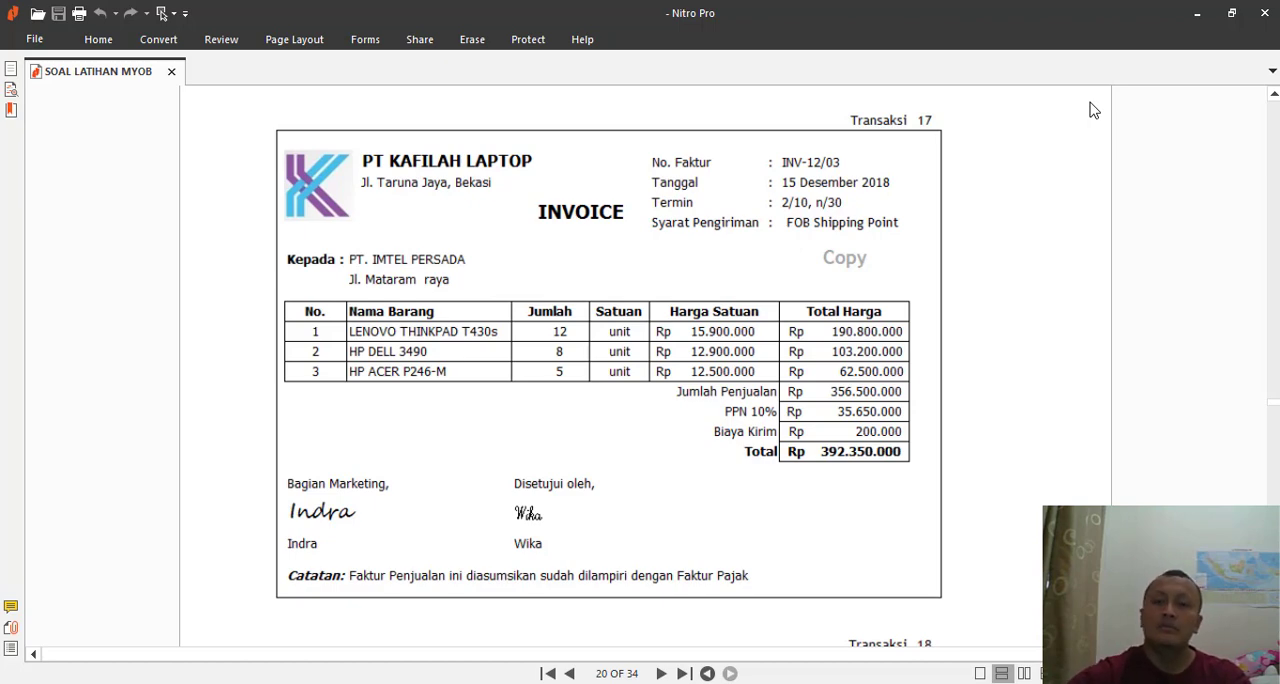
scroll(1094, 110, "down", 3)
scroll(1096, 120, "up", 4)
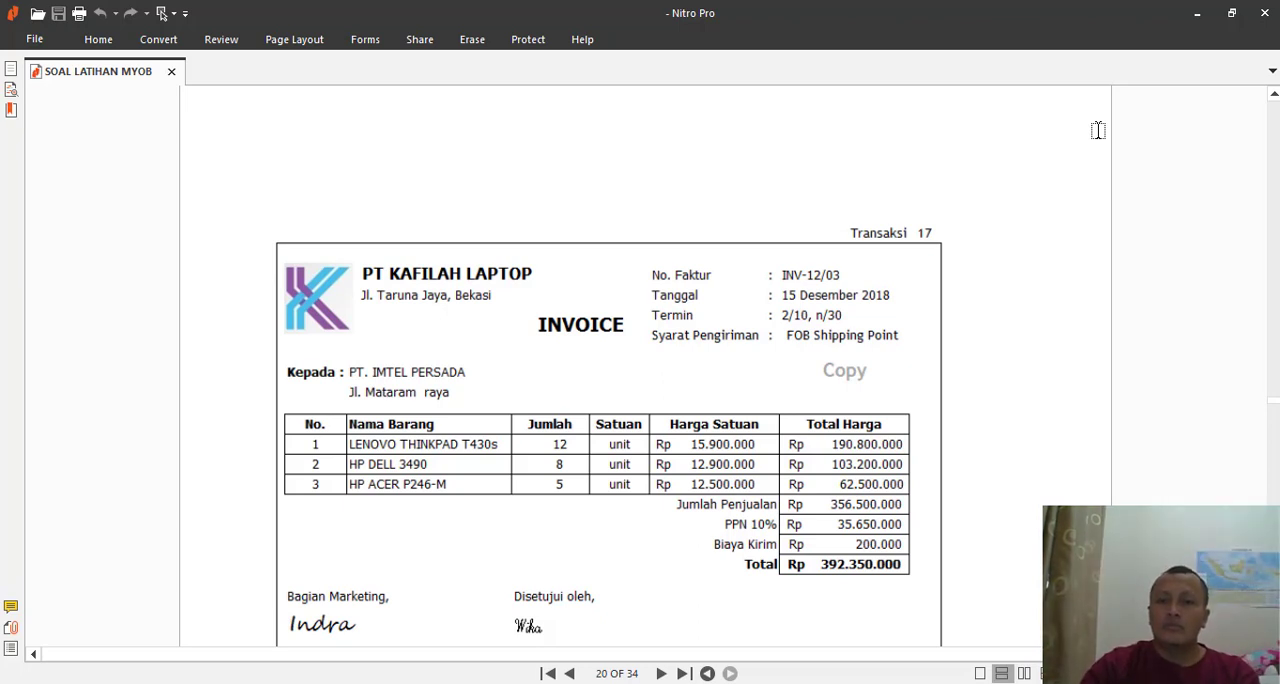
scroll(892, 257, "down", 4)
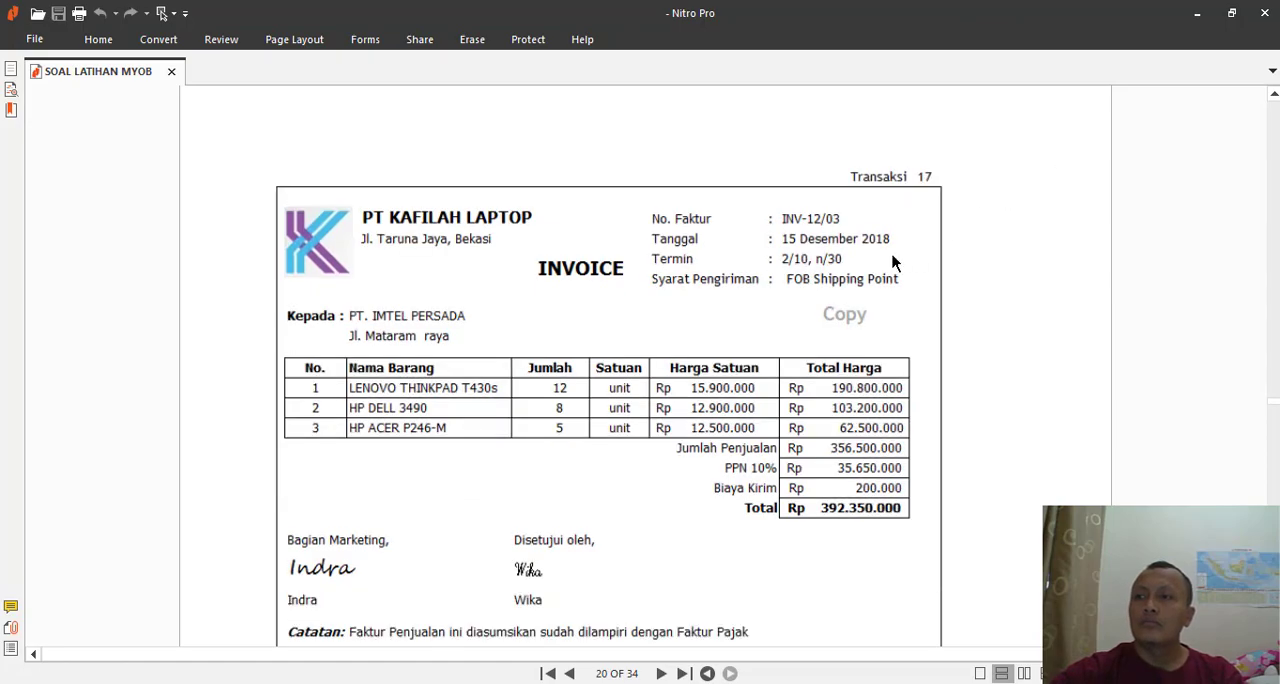
key("alt+Tab")
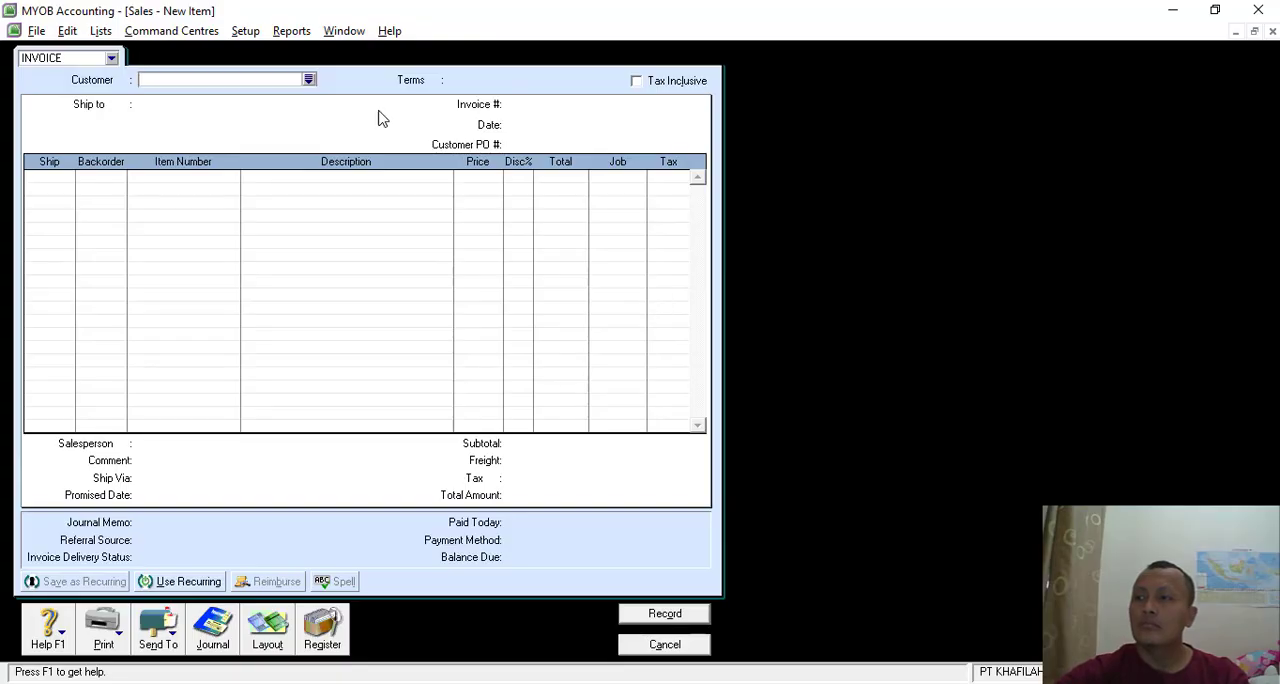
left_click(310, 80)
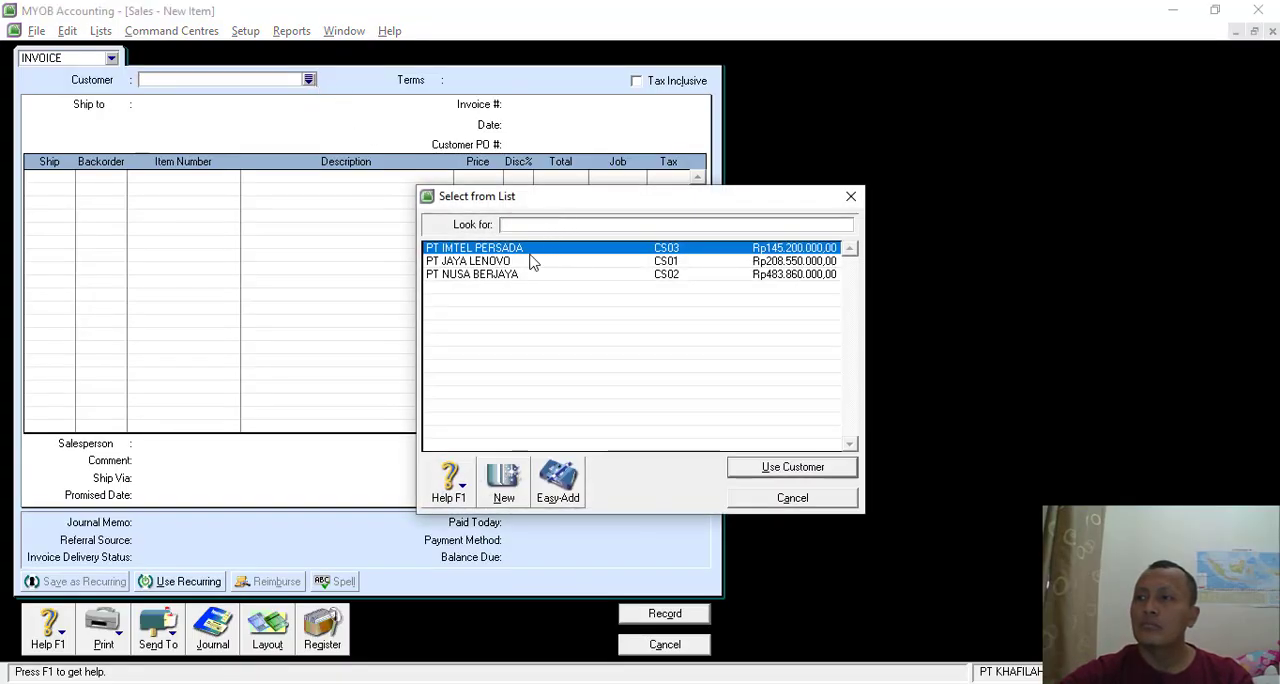
double_click(493, 256)
- Set the invoice number to INV12/03 and the invoice date to 15/12/2018
left_click(530, 106)
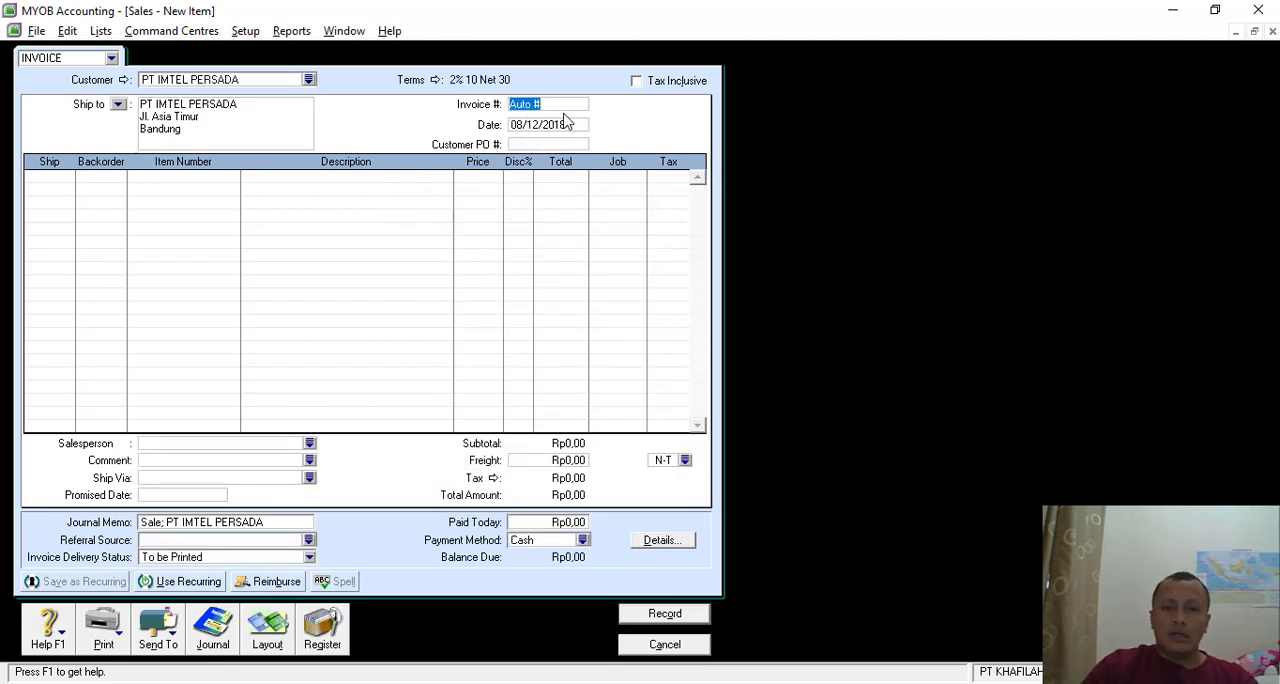
key("BackSpace")
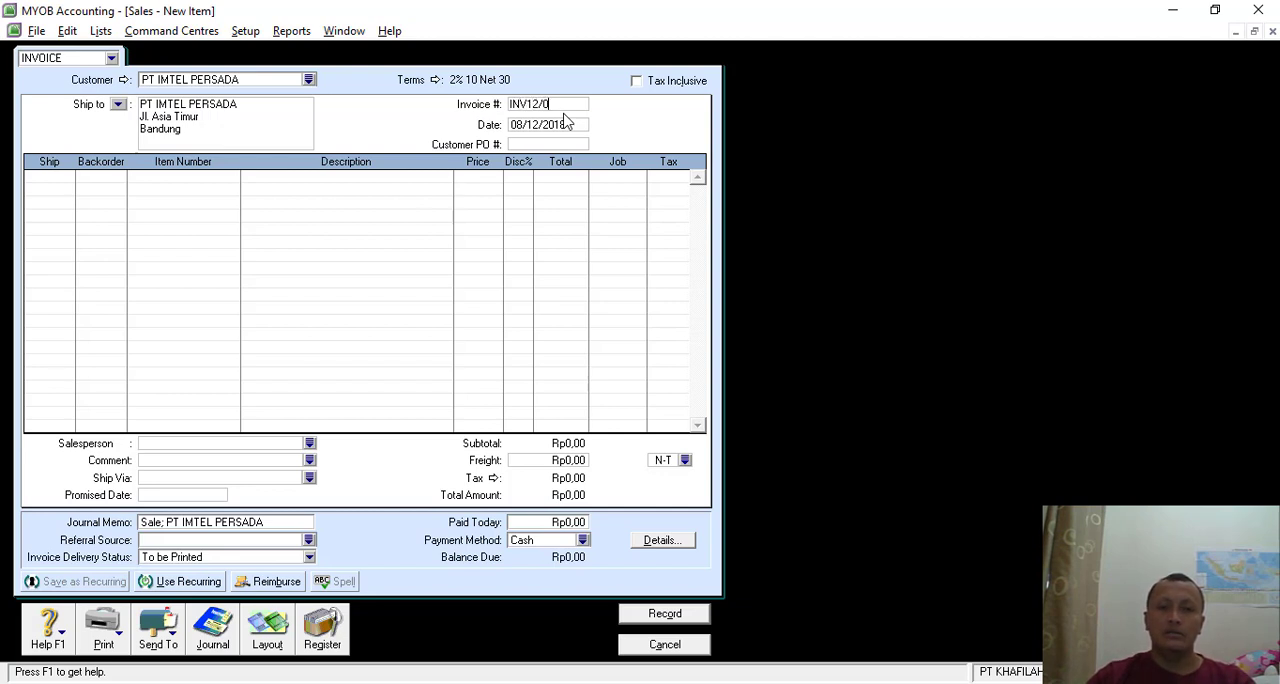
left_click(566, 121)
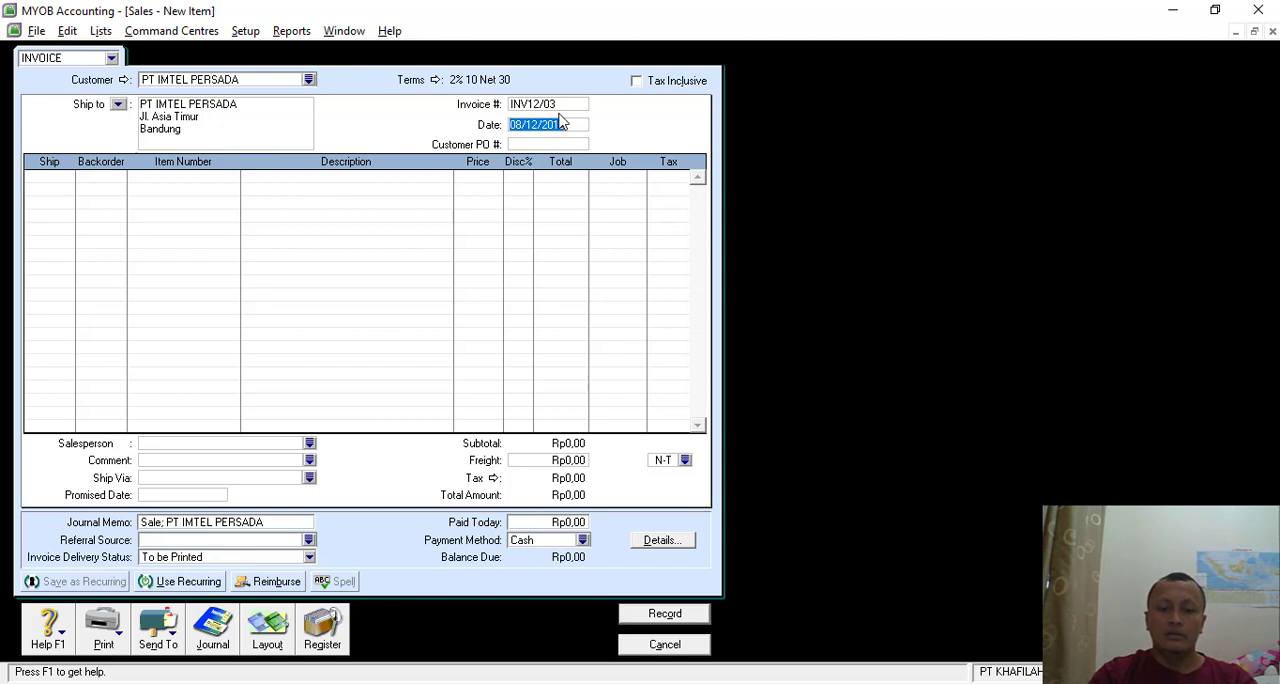
left_click(521, 127)
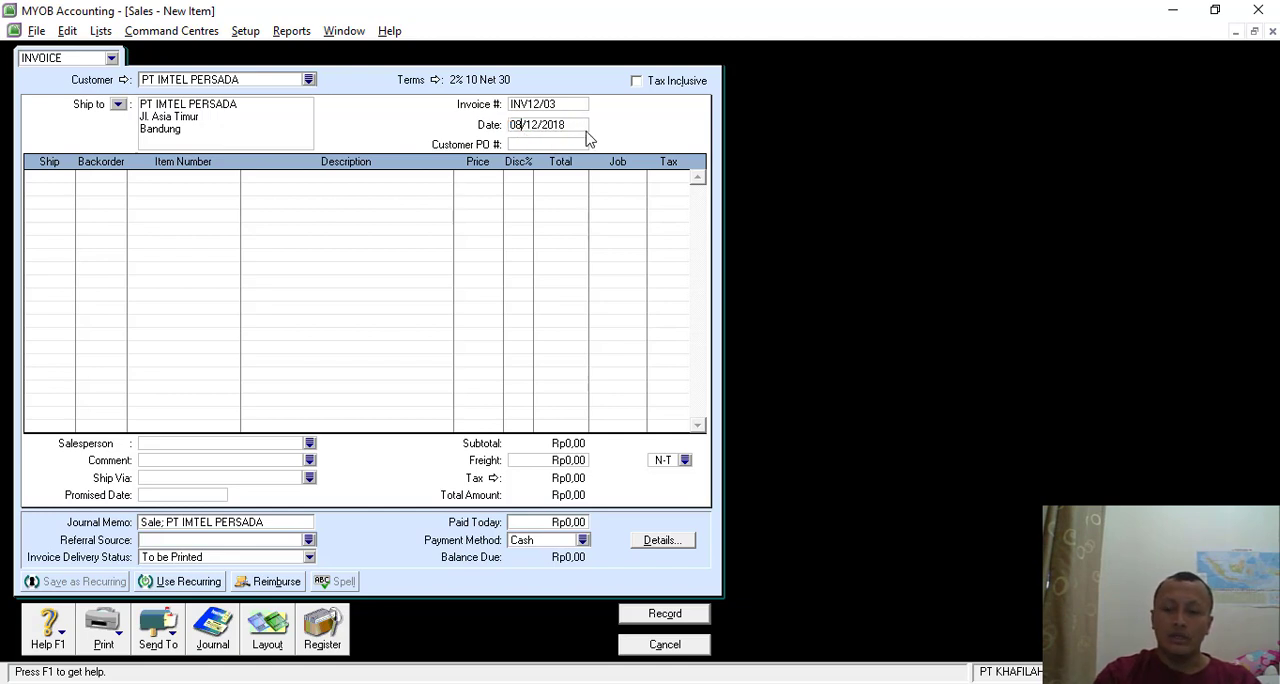
key("BackSpace")
key("BackSpace")
type("15")
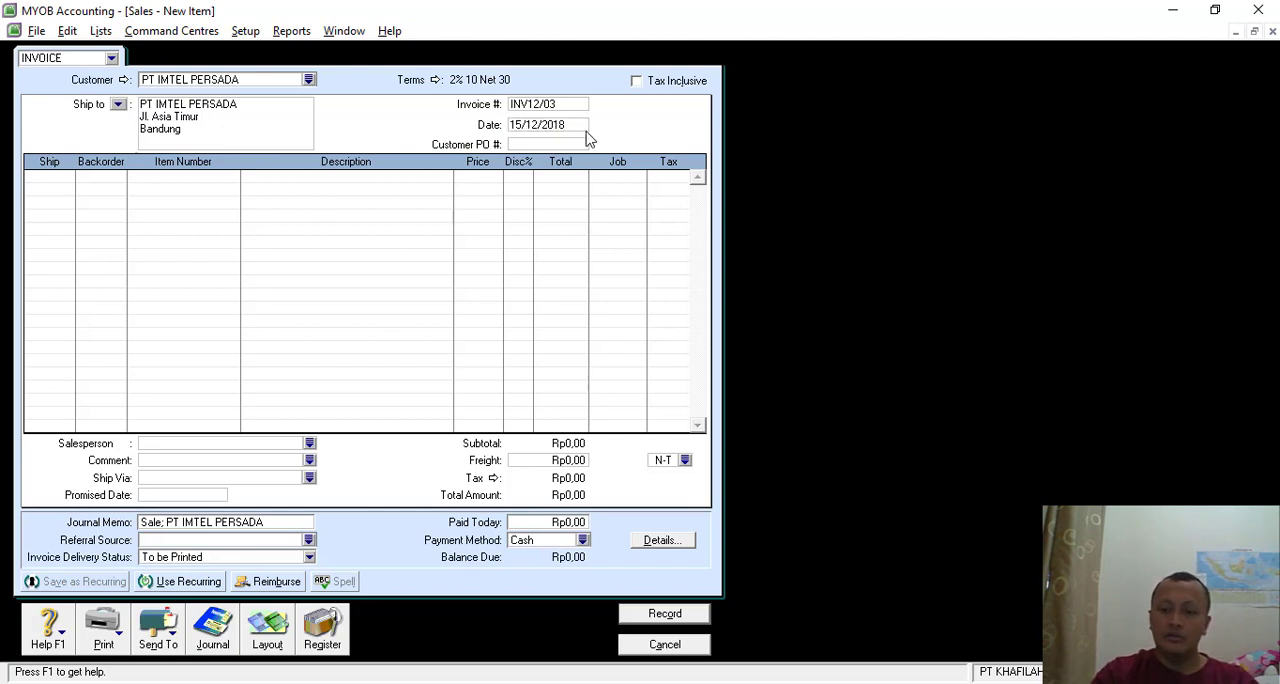
- Fill the first invoice line with 12 units of item T430s, LENOVO THINKPAD T430s, at a unit price of 15900000
left_click(70, 177)
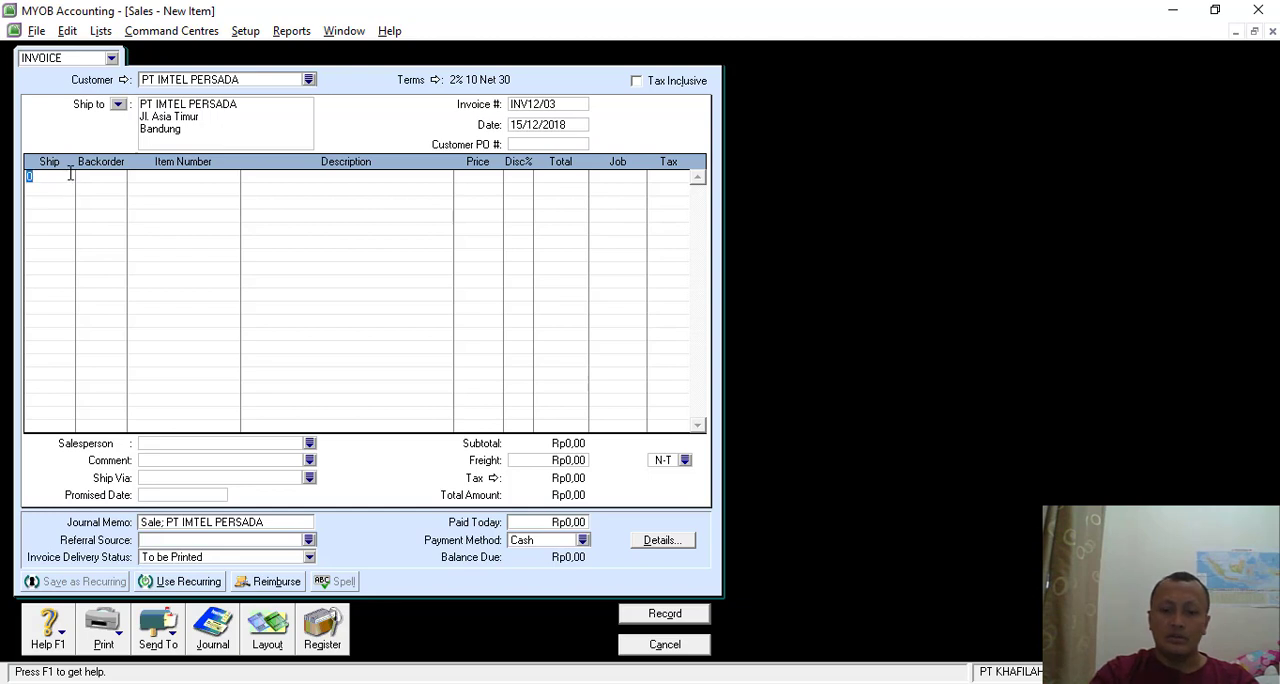
type("12")
key("Tab")
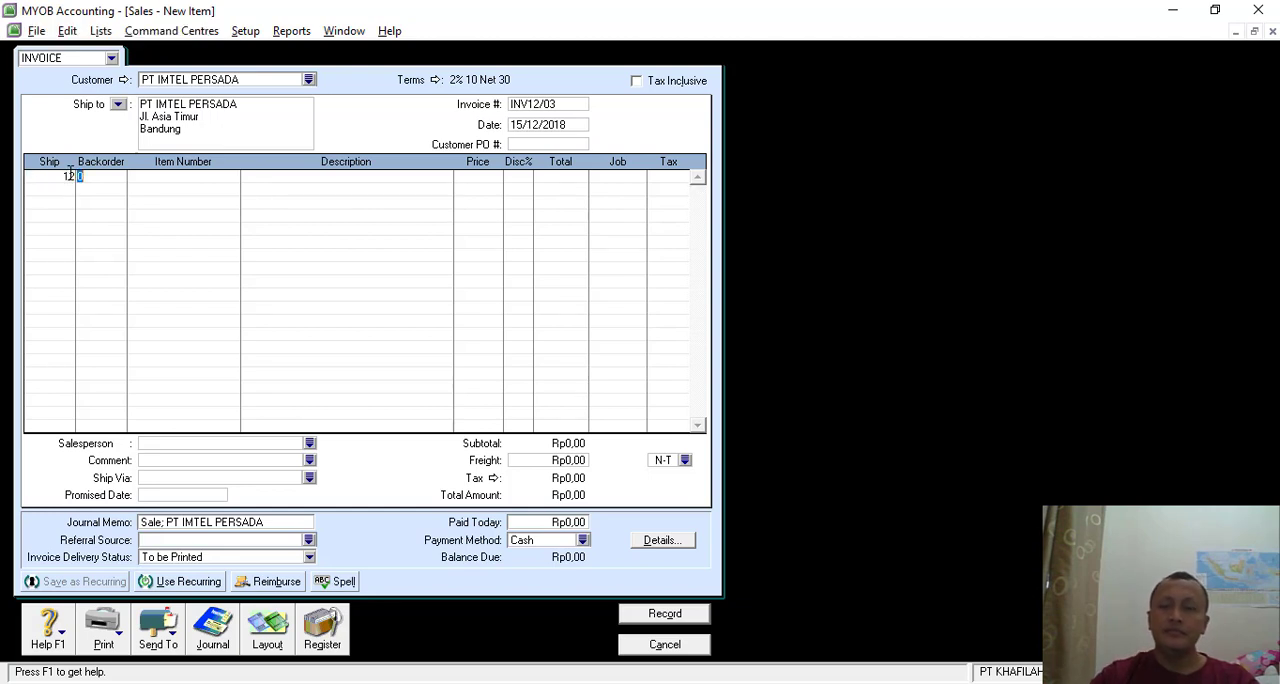
key("Tab")
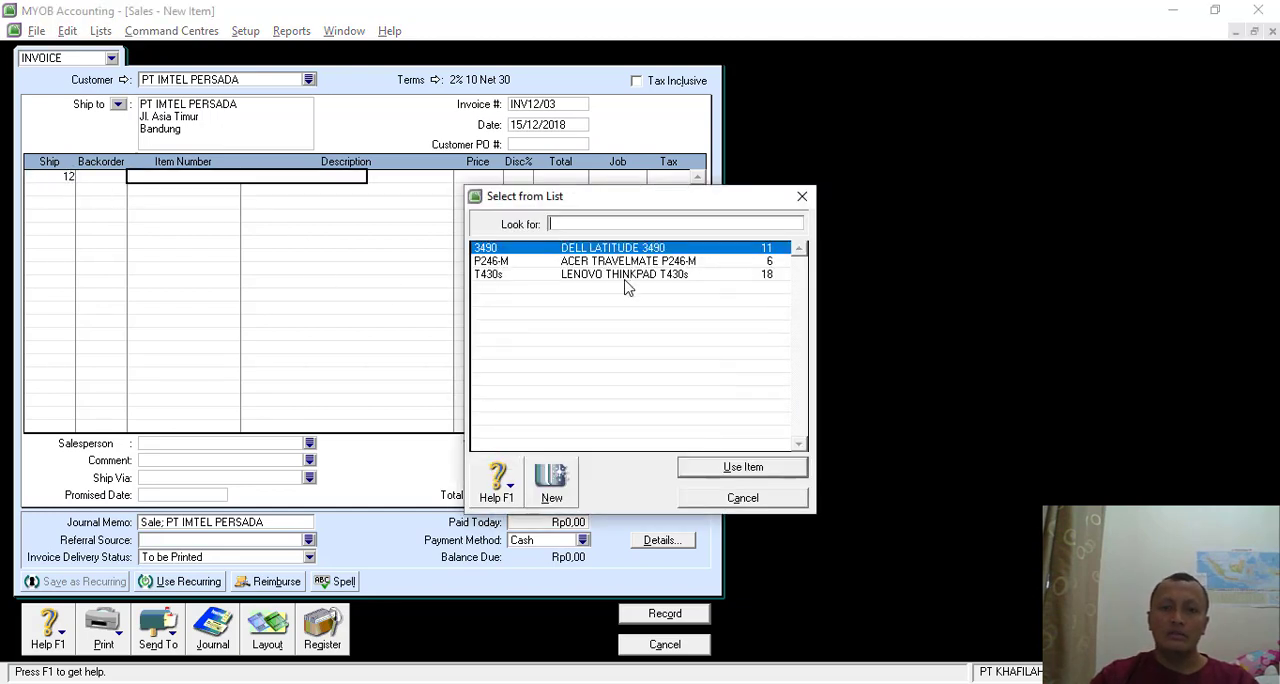
double_click(626, 285)
key("Tab")
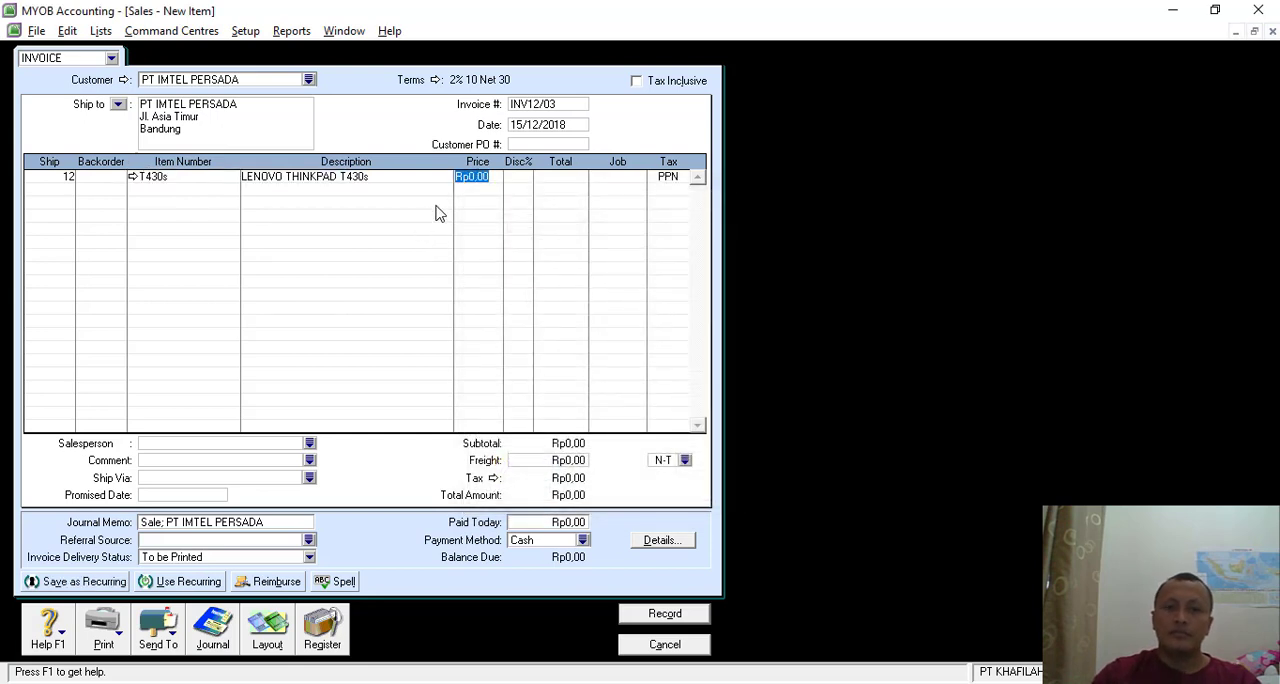
type("159")
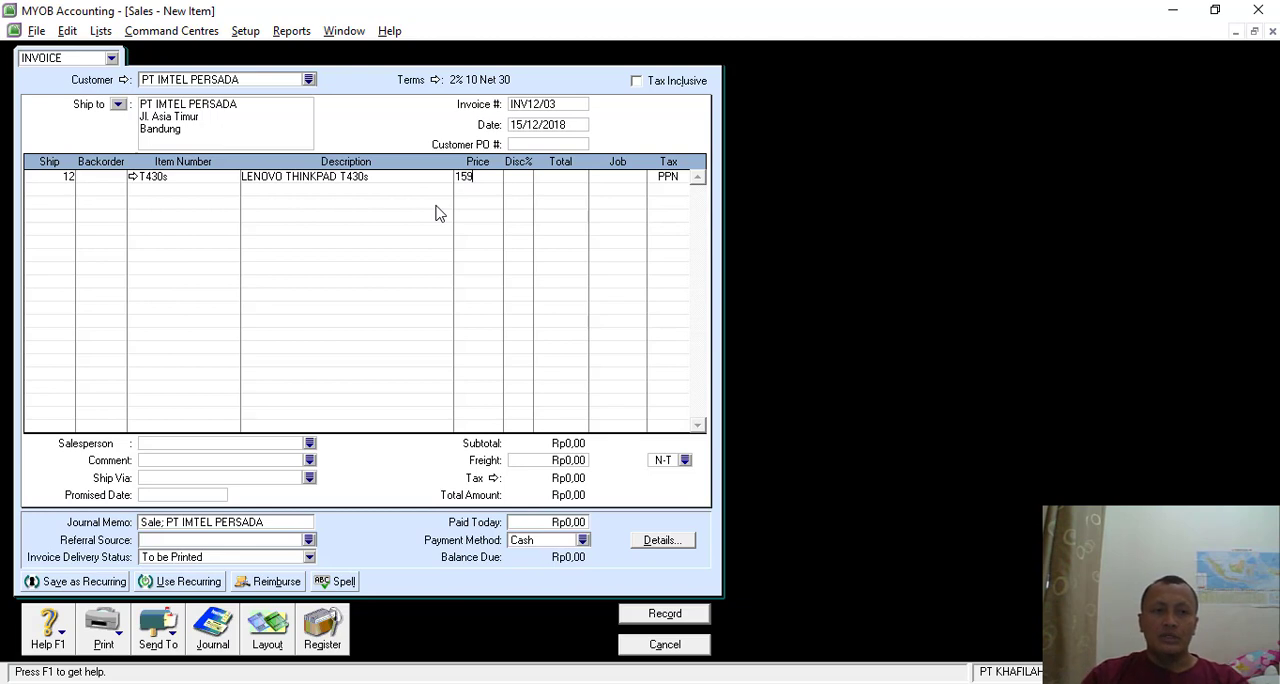
type("00000")
key("Tab")
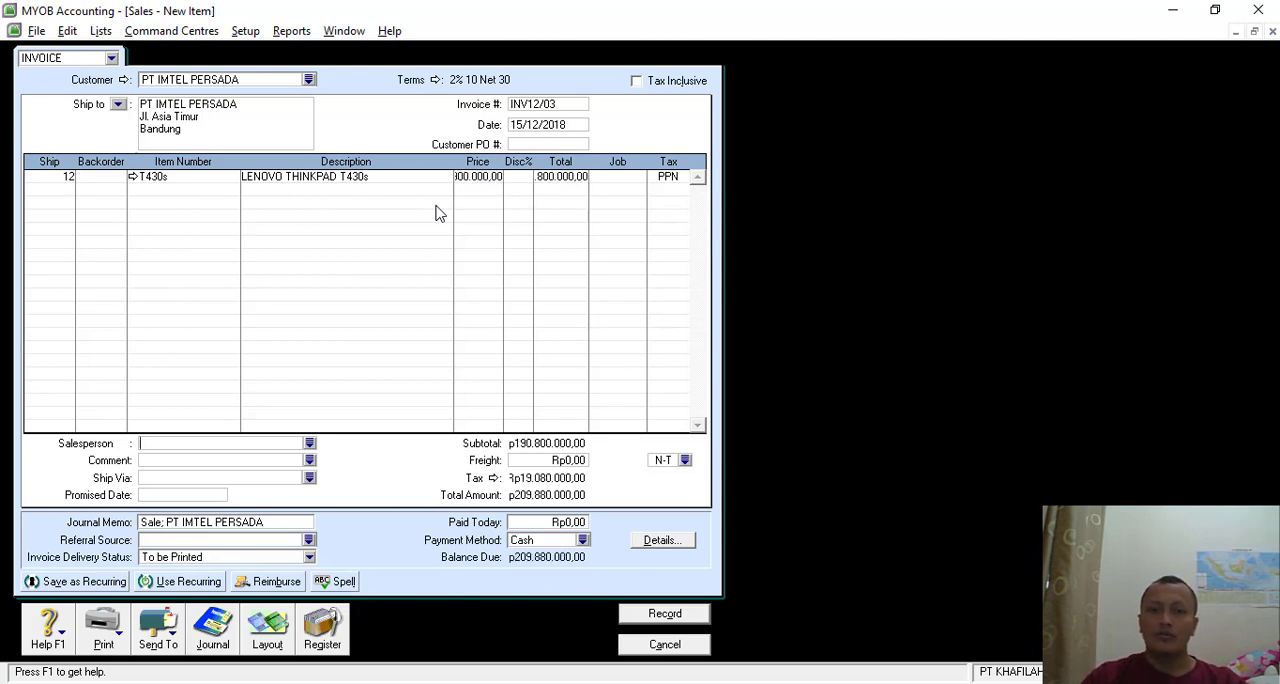
- Add a second invoice line for 8 units of item 3490, DELL LATITUDE 3490, at a unit price of 12900000
left_click(66, 192)
type("8")
key("Tab")
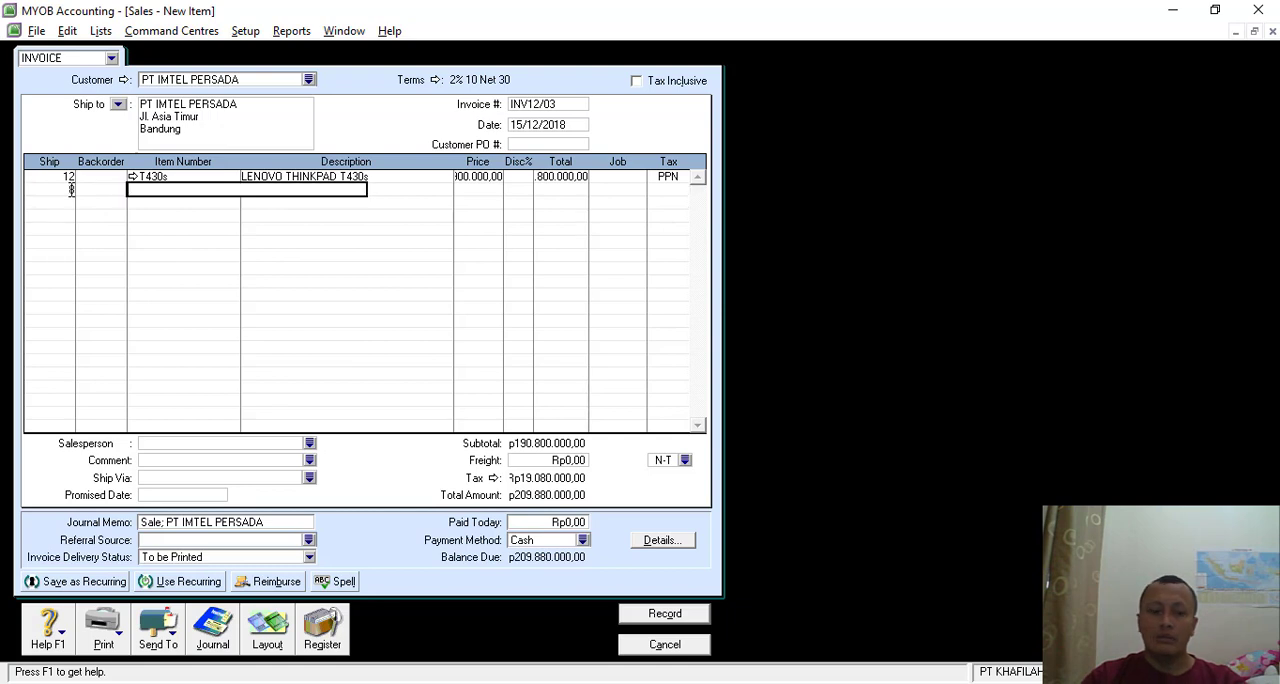
key("Tab")
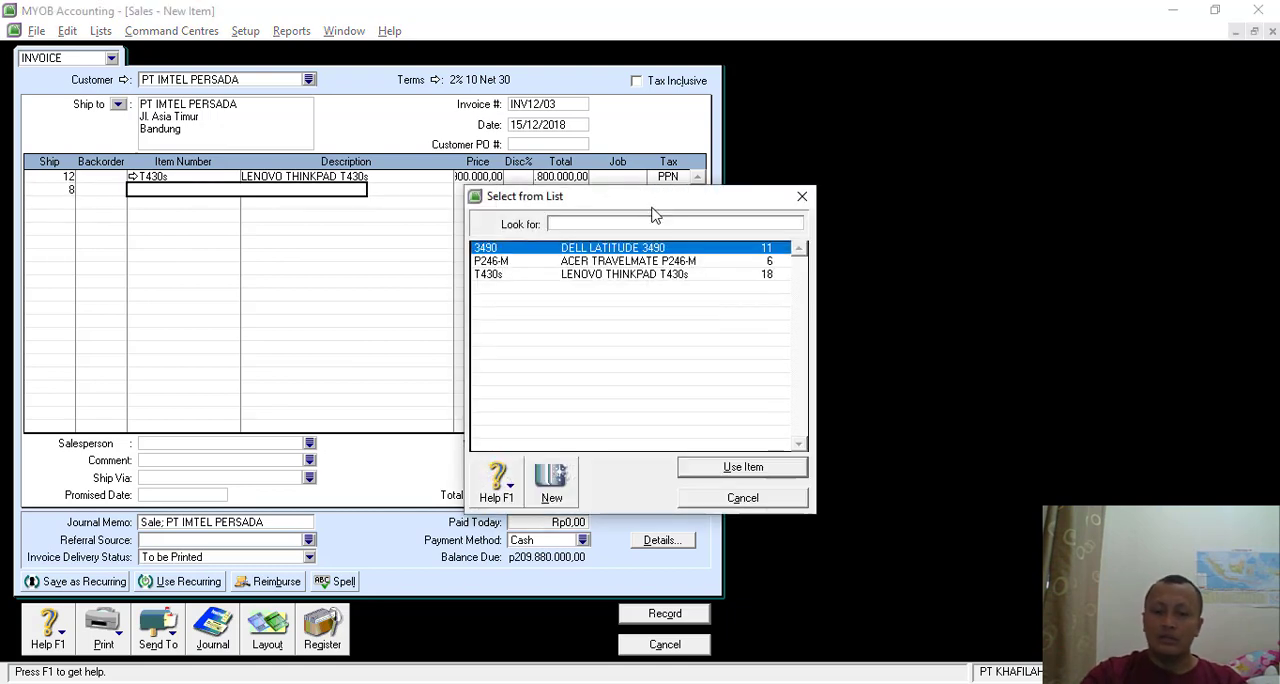
double_click(617, 248)
key("Tab")
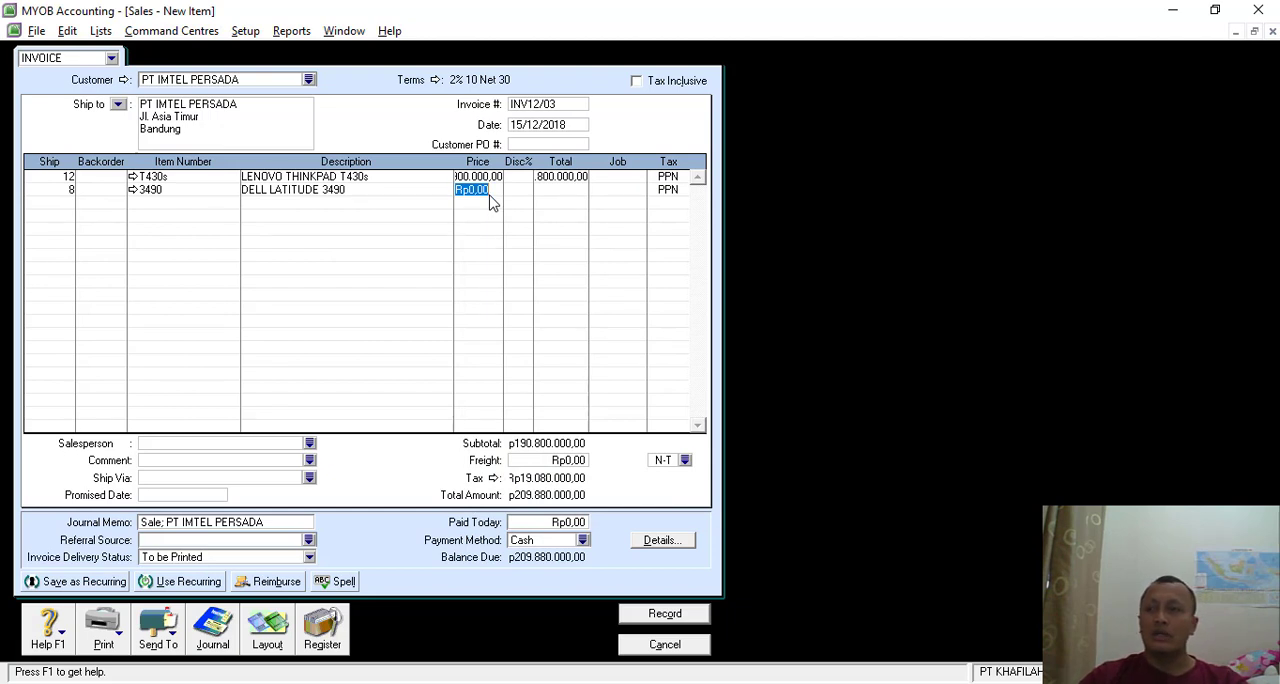
type("12900")
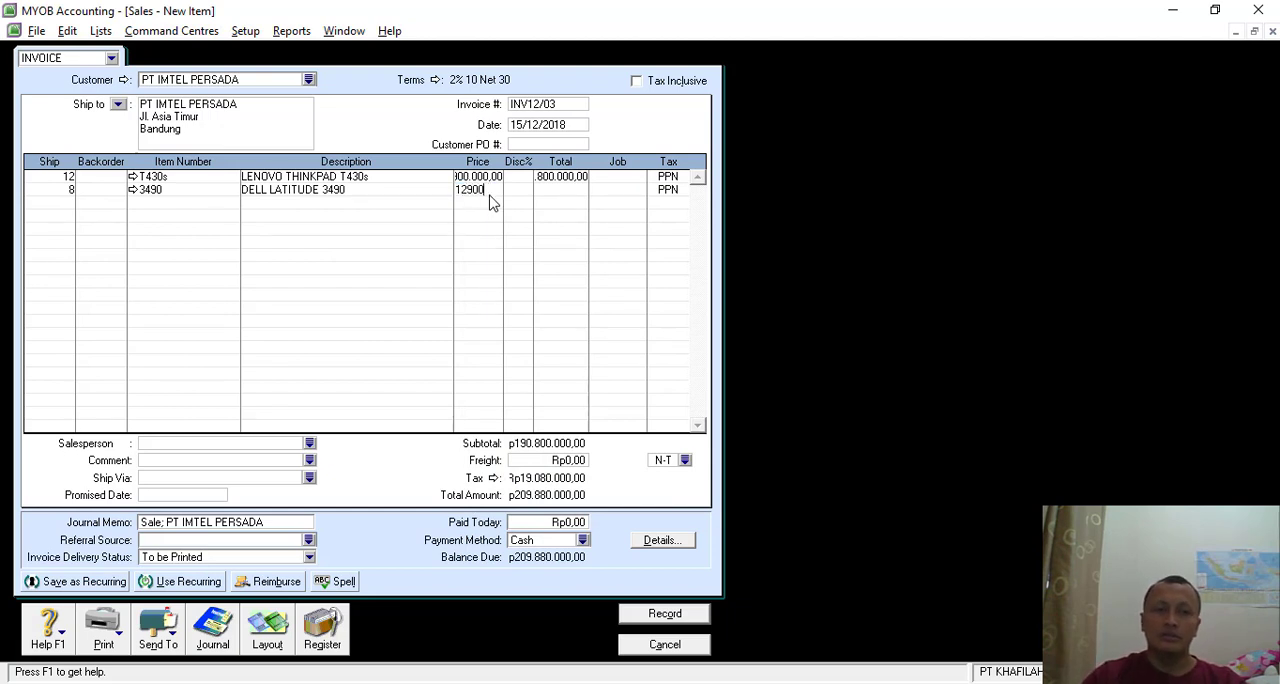
type("000")
key("Tab")
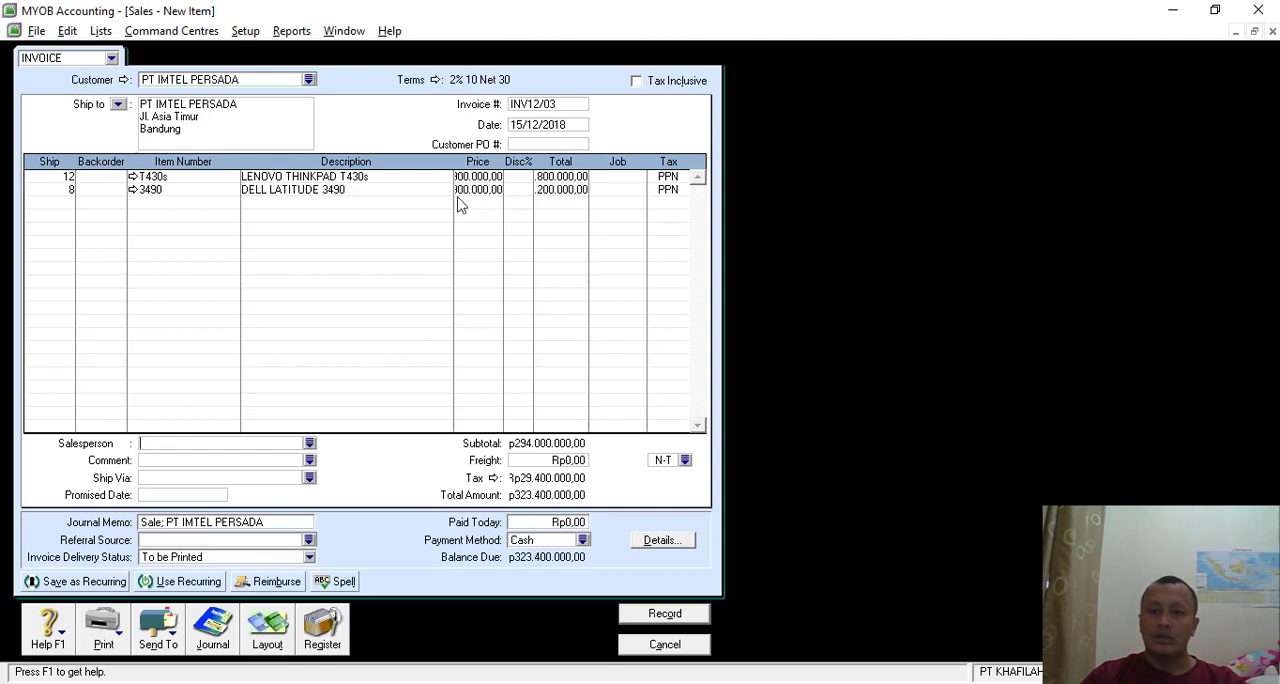
- Add a third line for 5 units of item P246-M, ACER TRAVELMATE P246-M, at 12500000 each, and recheck the unit prices of all lines
left_click(47, 206)
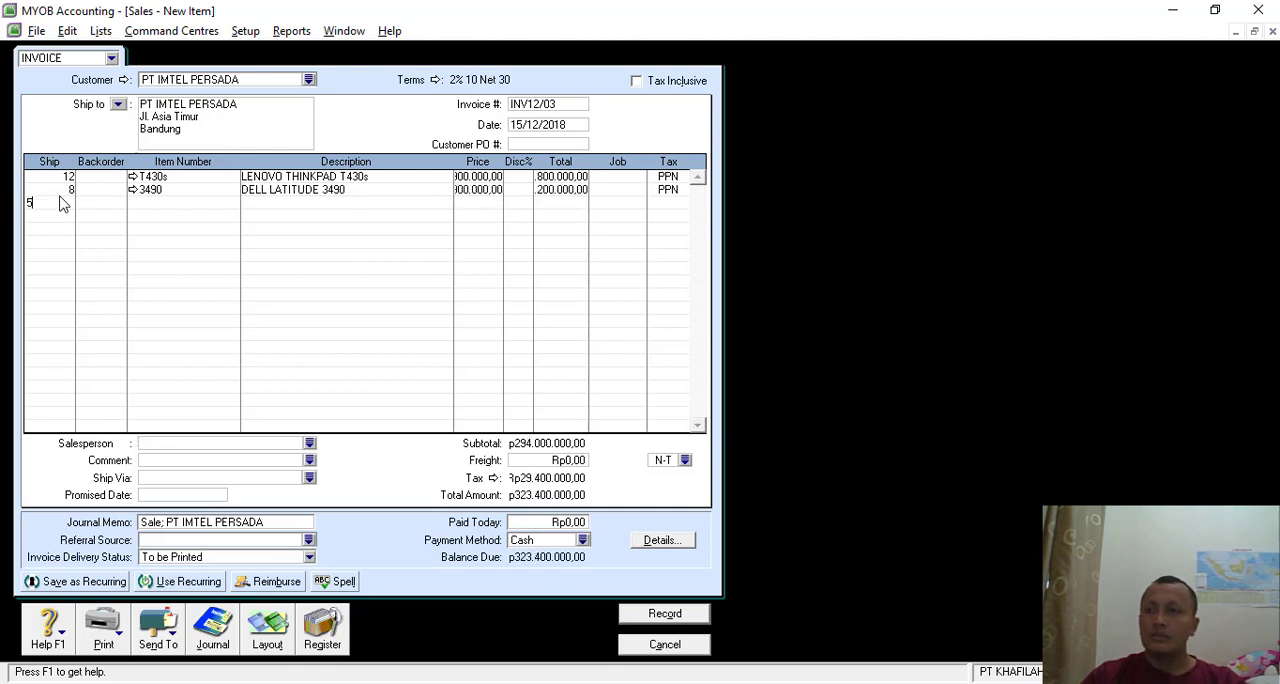
type("5")
key("Tab")
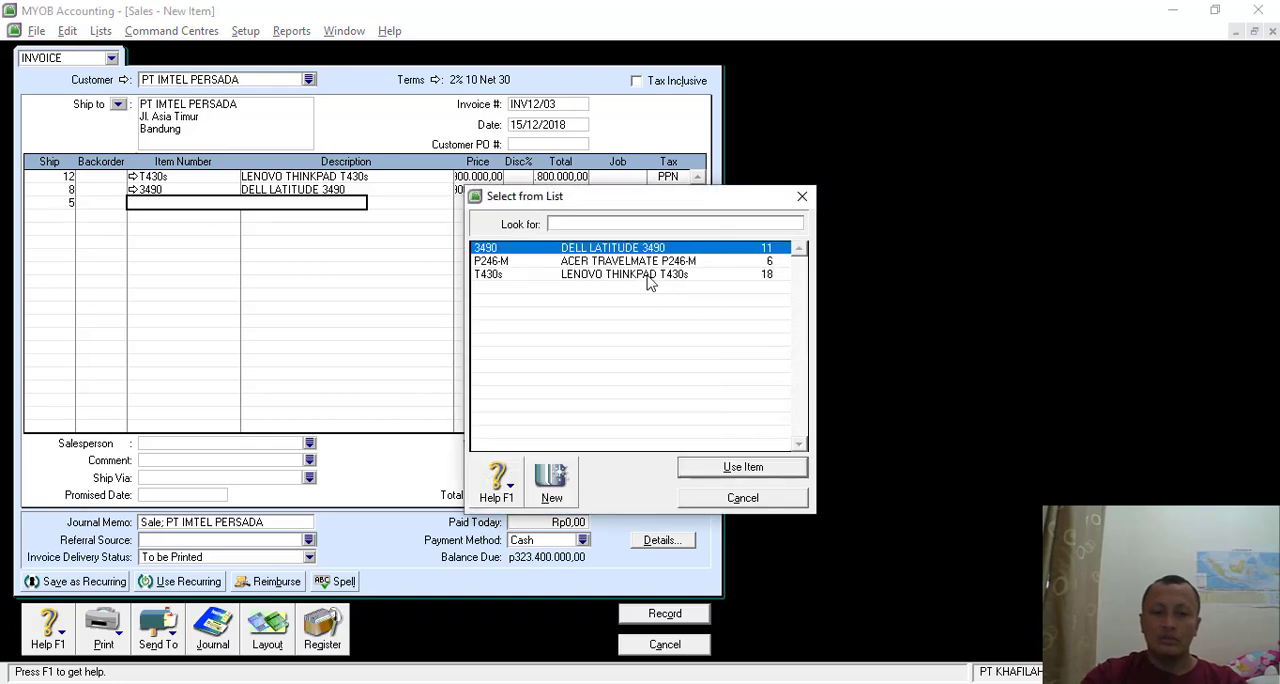
double_click(640, 261)
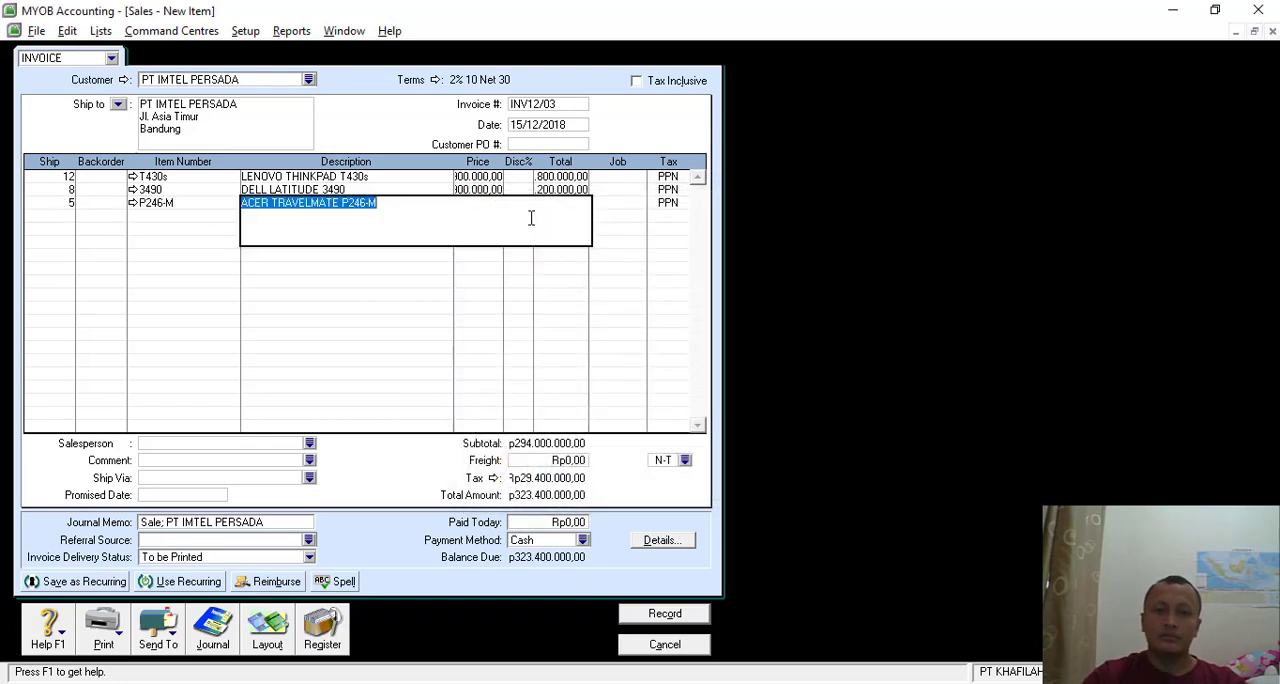
key("Tab")
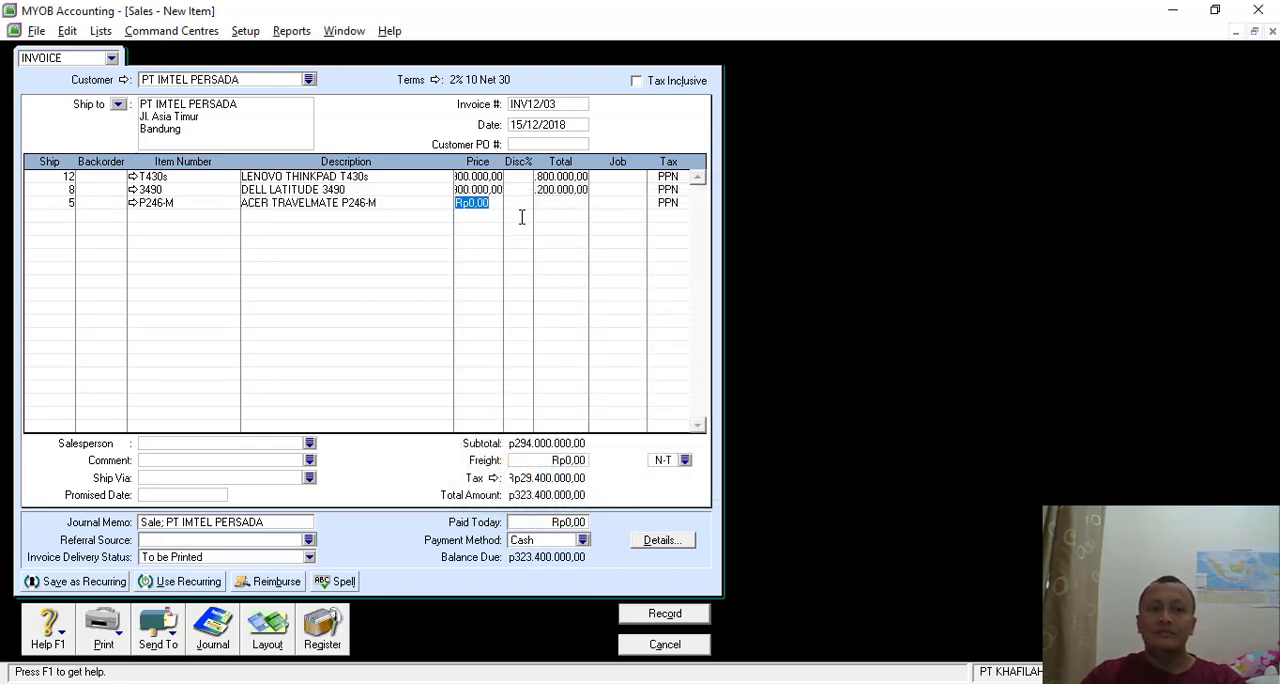
type("1250000")
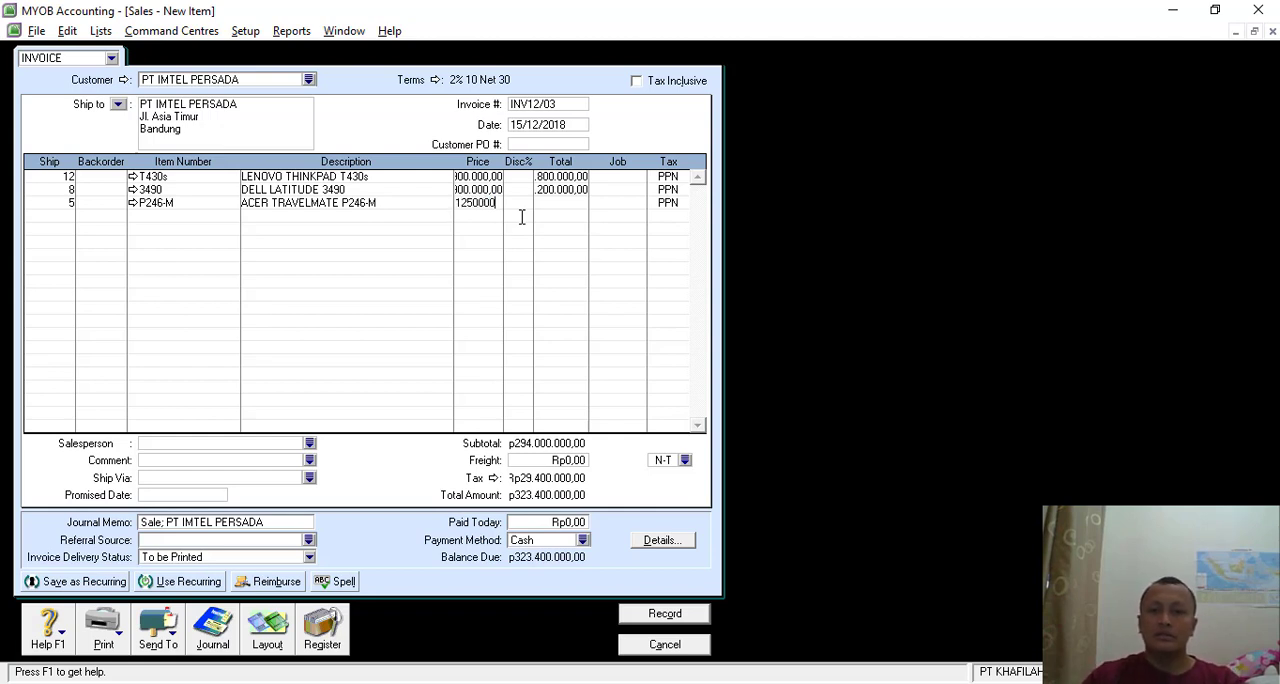
type("0")
key("Tab")
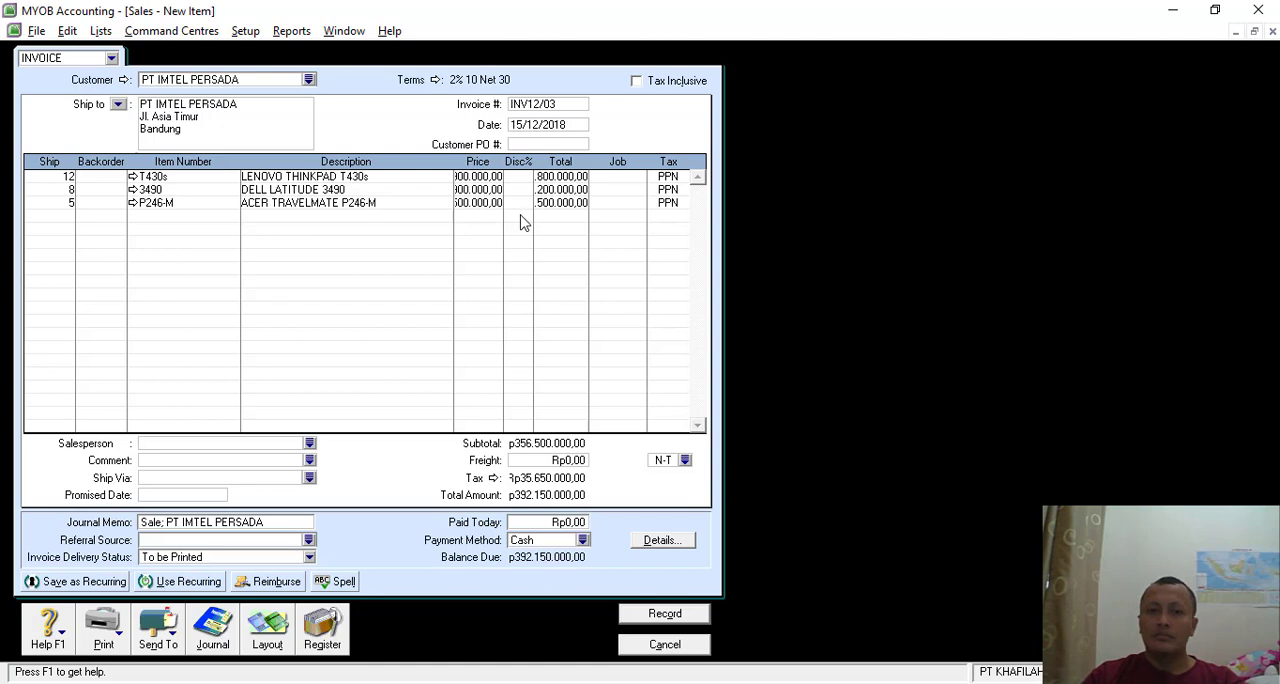
left_click(477, 190)
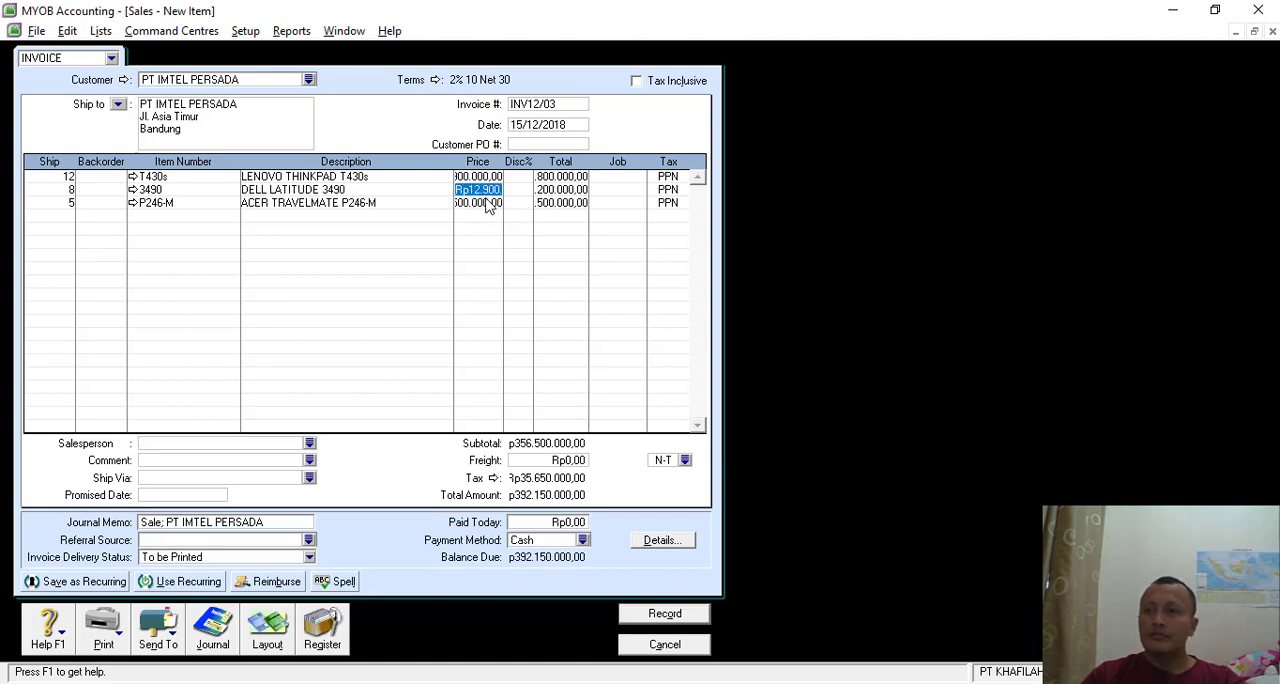
left_click(480, 177)
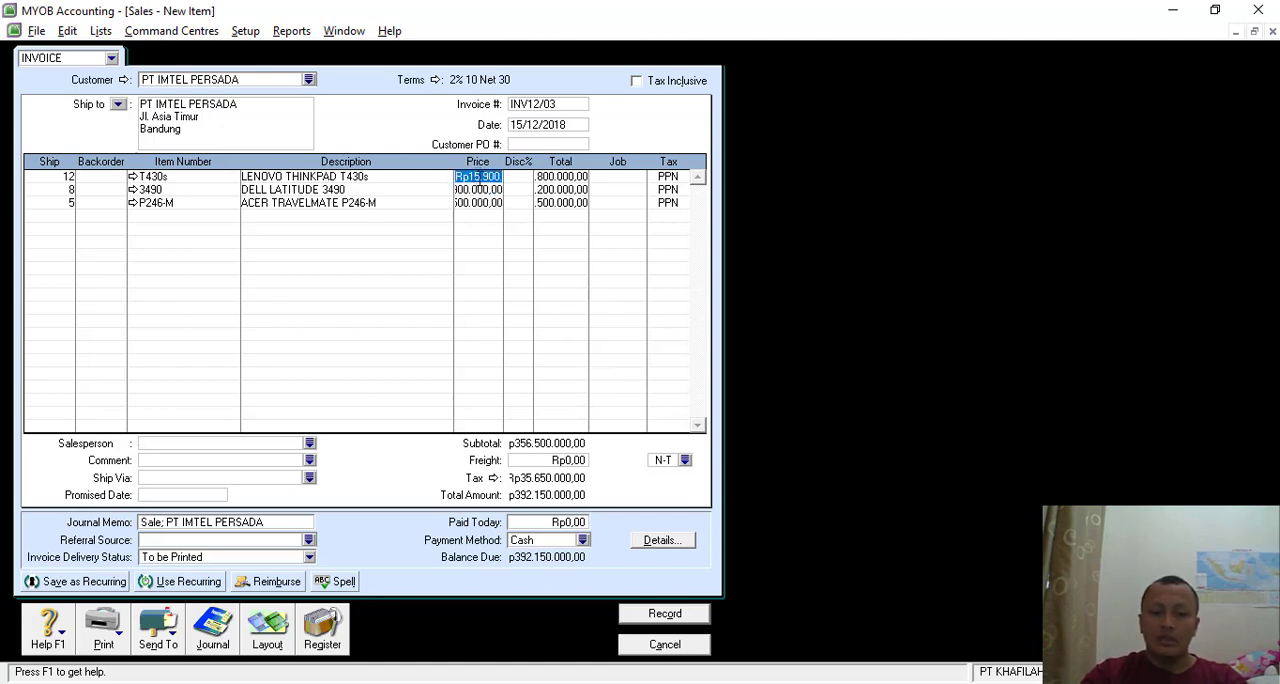
left_click(483, 203)
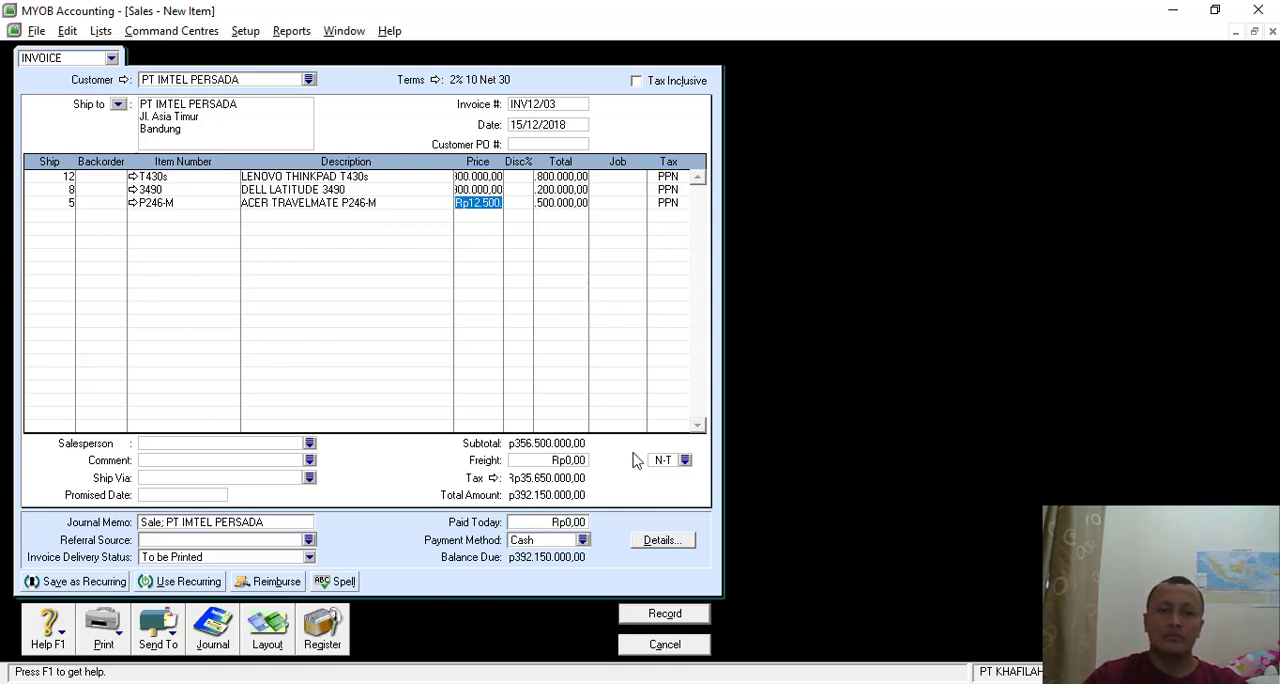
- Enter Rp200.000 as the invoice's freight and open the recap of its journal entries
left_click(570, 462)
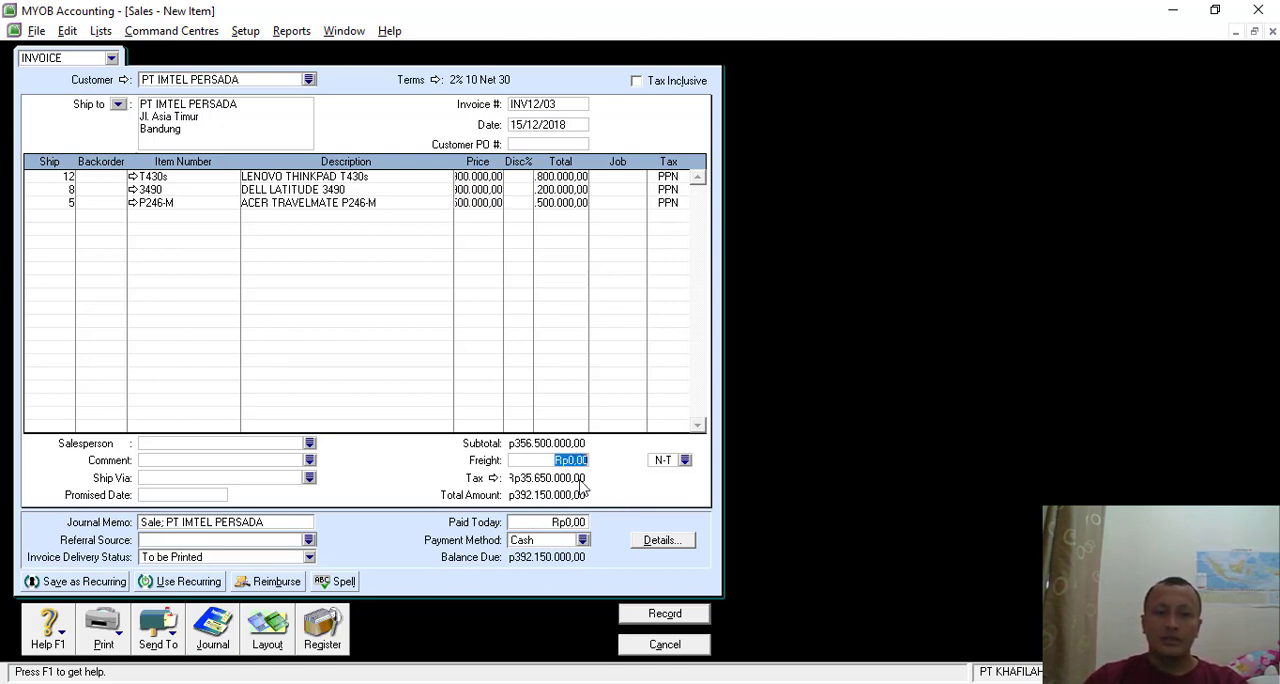
type("200.")
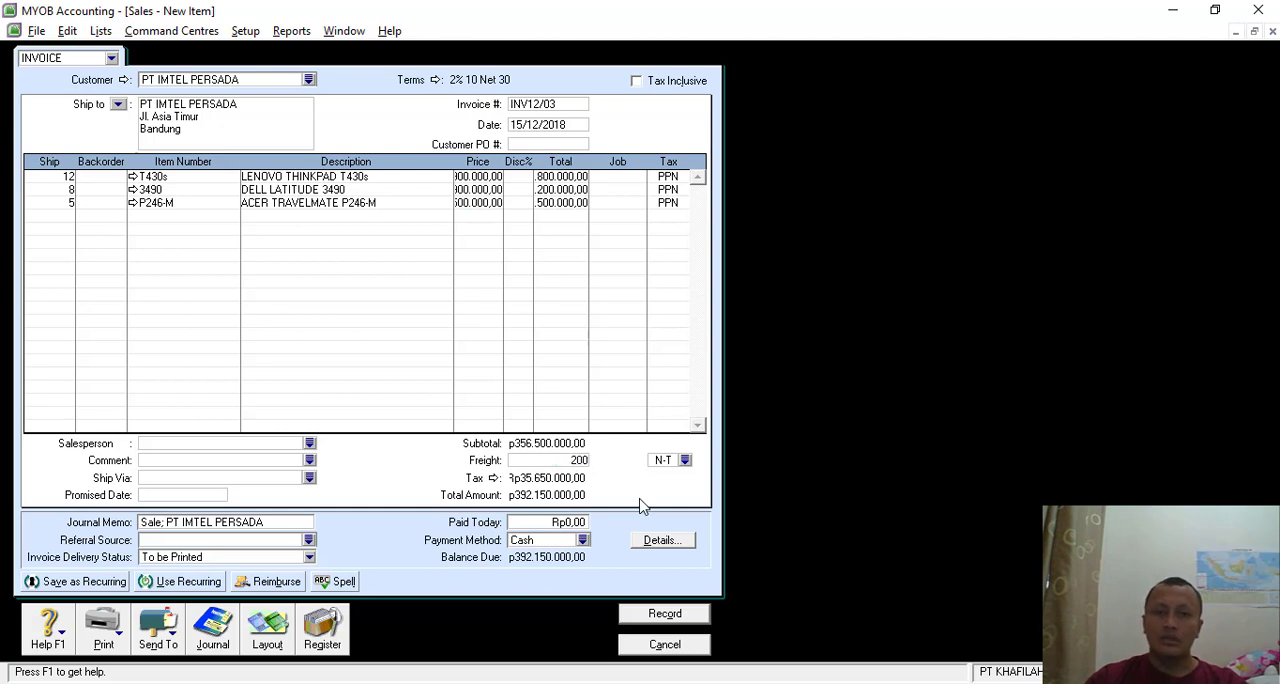
type("000")
key("Tab")
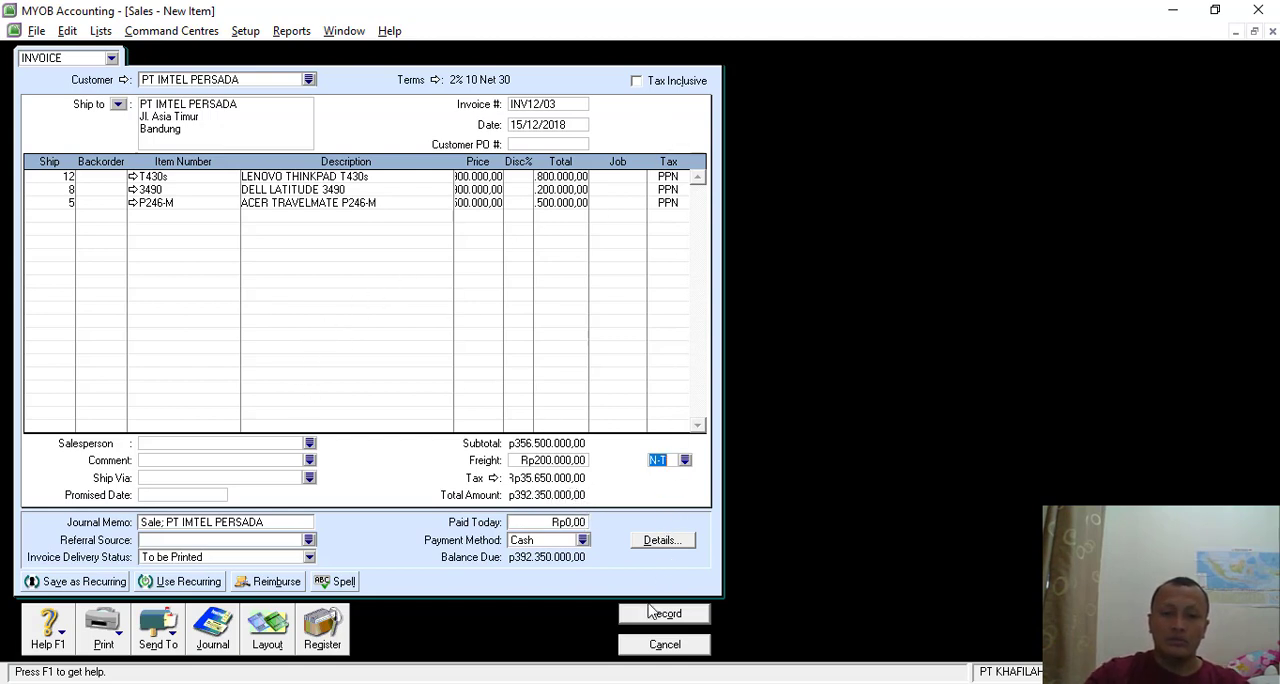
key("ctrl+r")
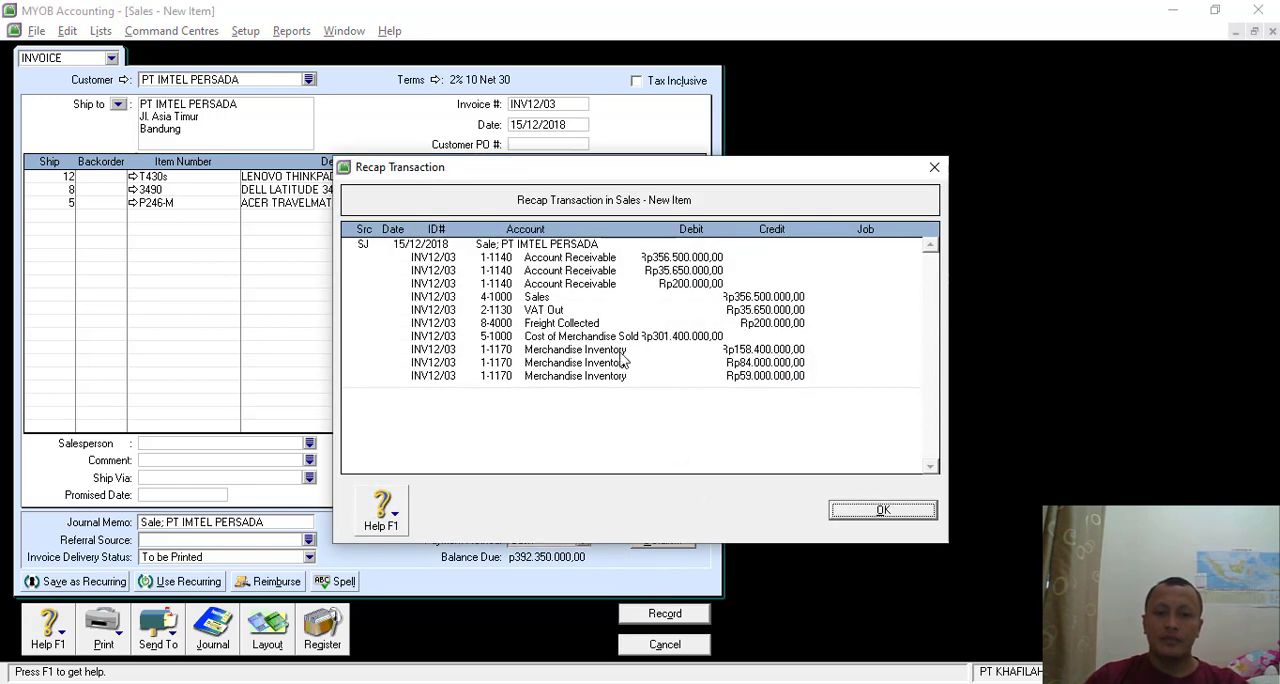
- Close the journal recap, record sales invoice INV12/03 and leave the sales entry form
left_click(883, 510)
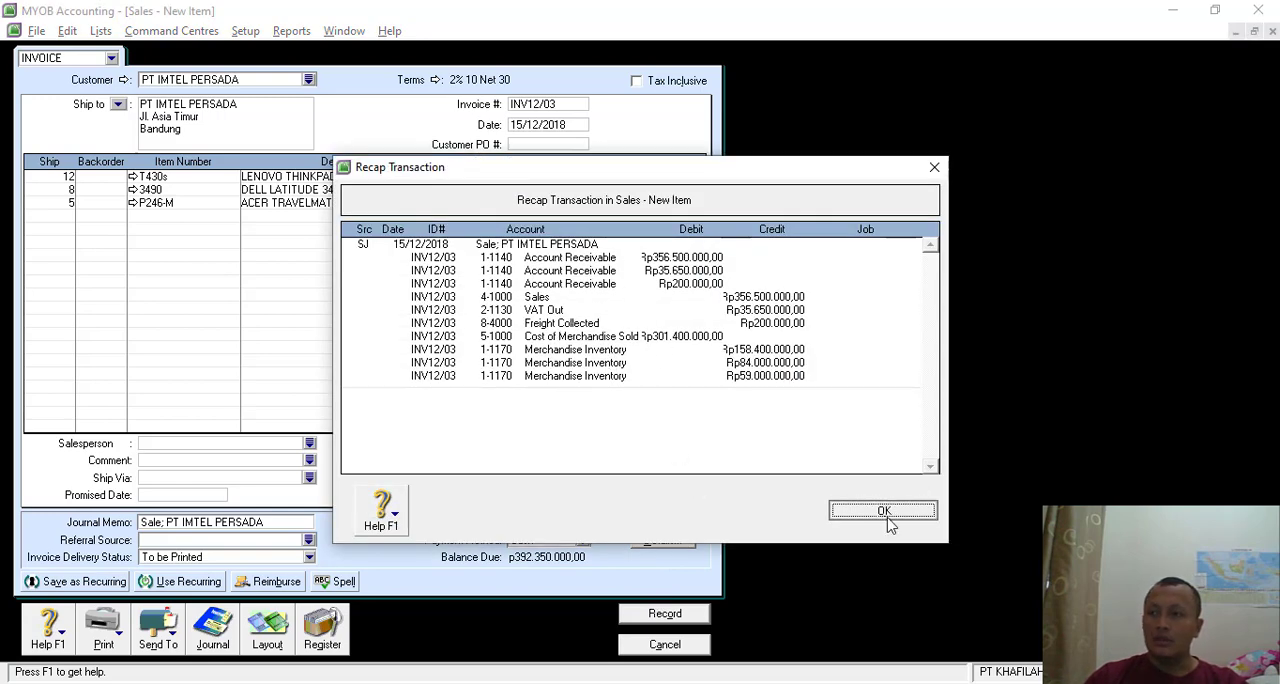
left_click(665, 613)
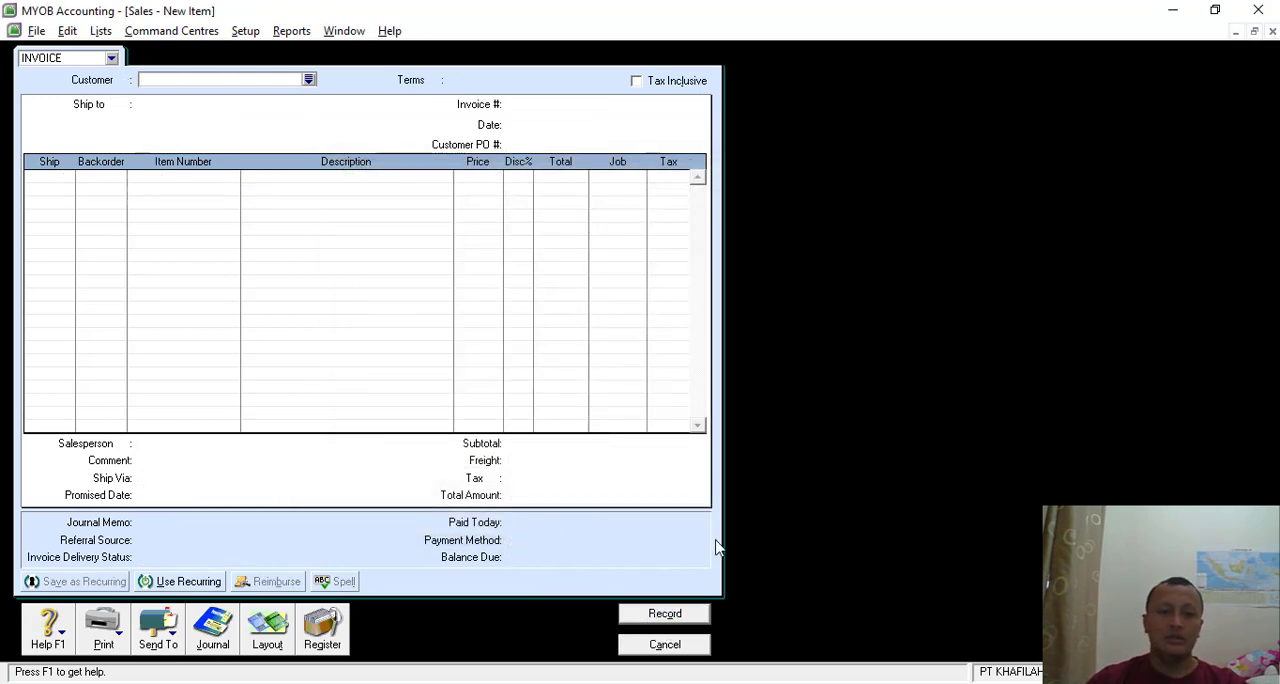
left_click(663, 646)
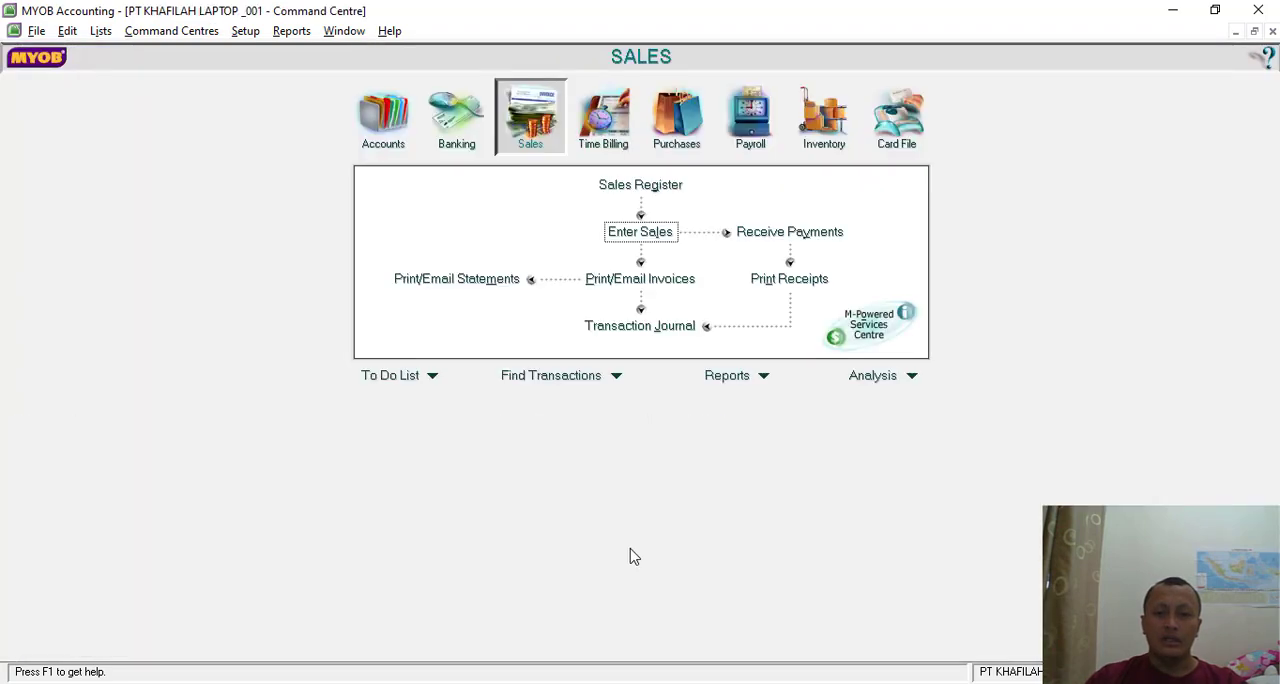
- Consult Transaksi 18 in the Nitro Pro exercise PDF and start a Spend Money entry in MYOB paid from account 1-1120 Bank BRI
key("alt+Tab")
scroll(632, 556, "down", 5)
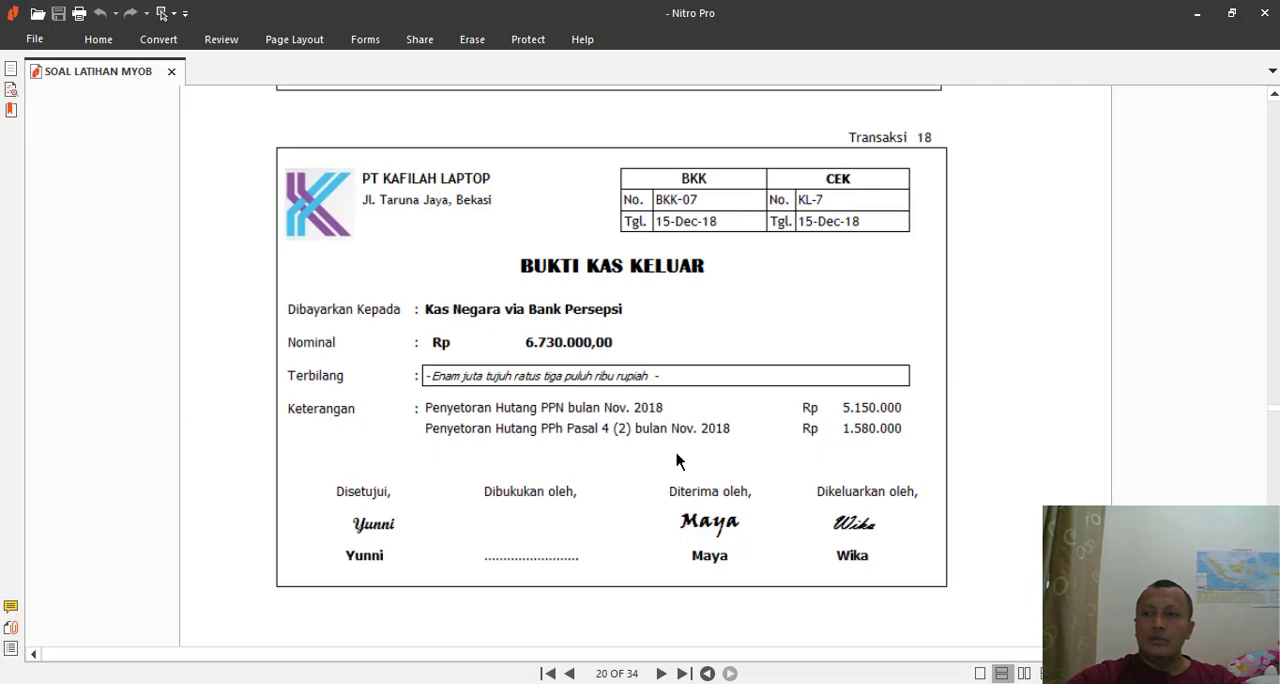
key("alt+Tab")
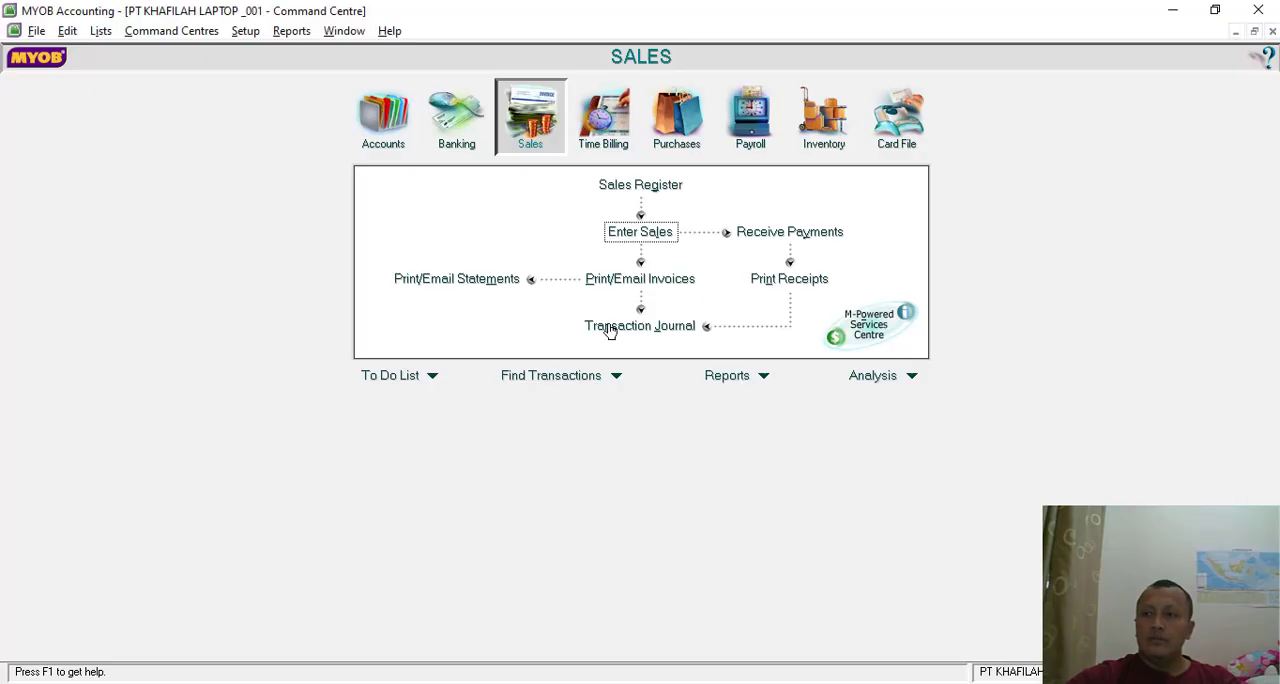
left_click(444, 120)
left_click(460, 196)
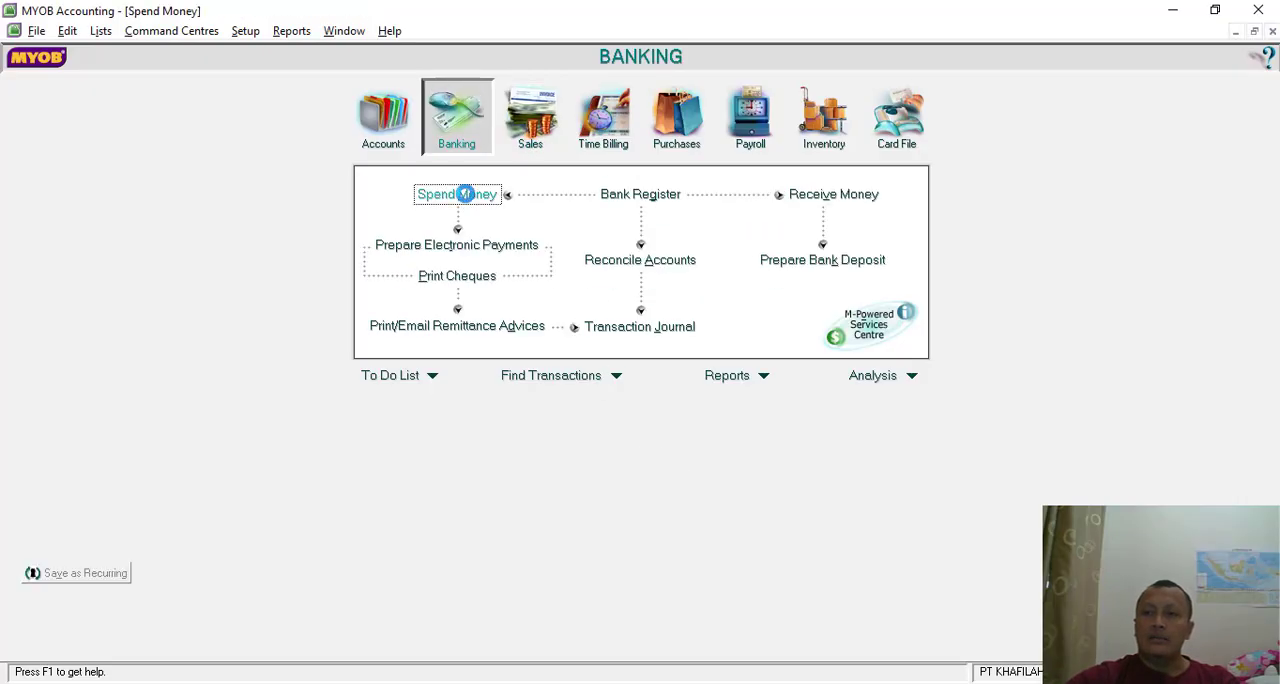
left_click(213, 65)
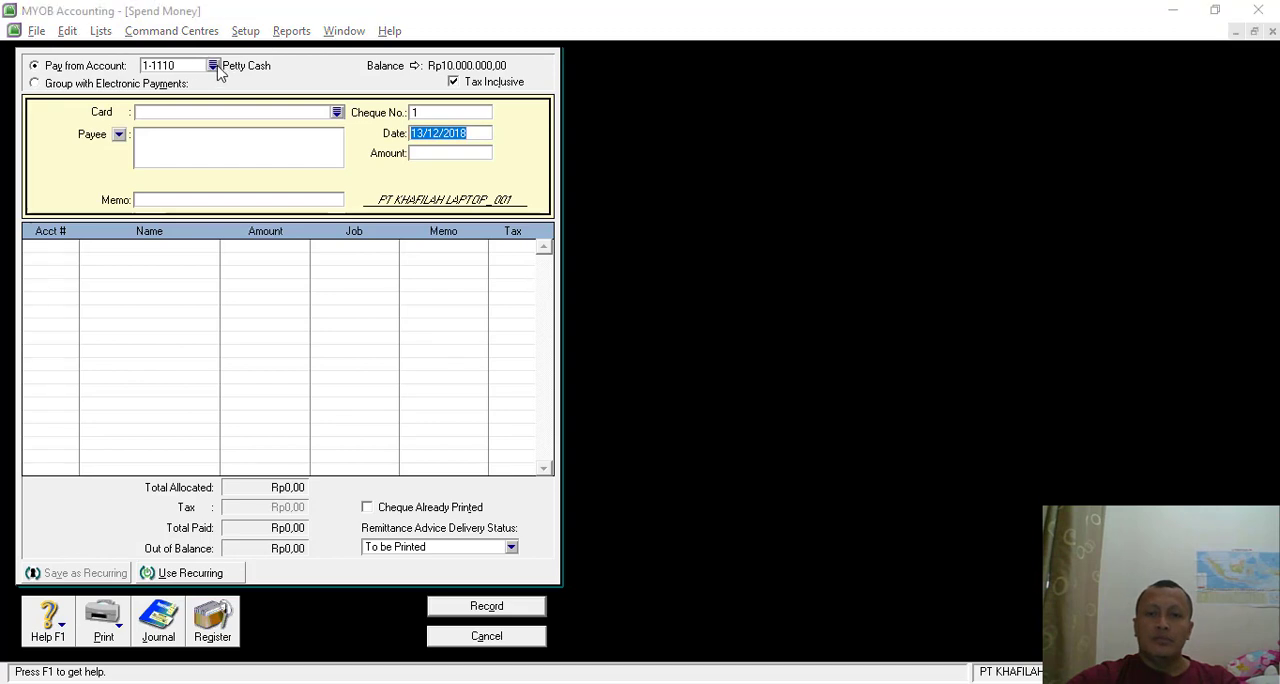
double_click(541, 261)
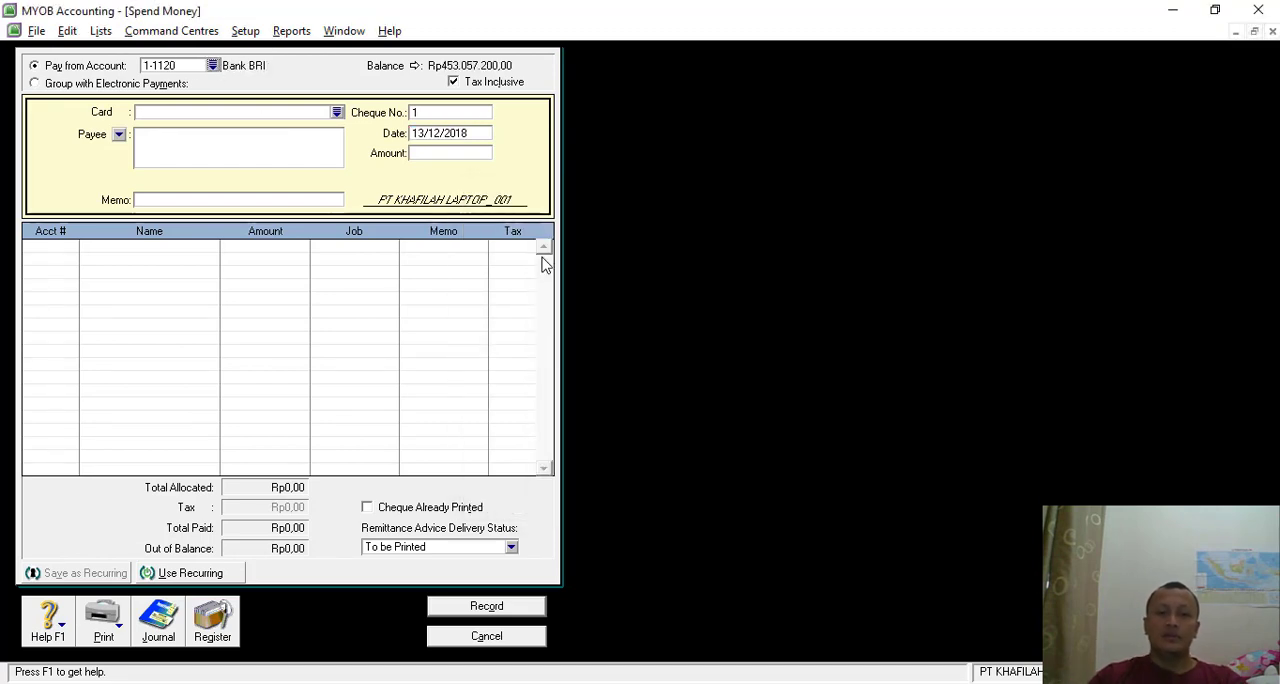
- Set the payment's cheque number to BKK-07 and its date to 15/12/2018, following the cash-out voucher
left_click(437, 113)
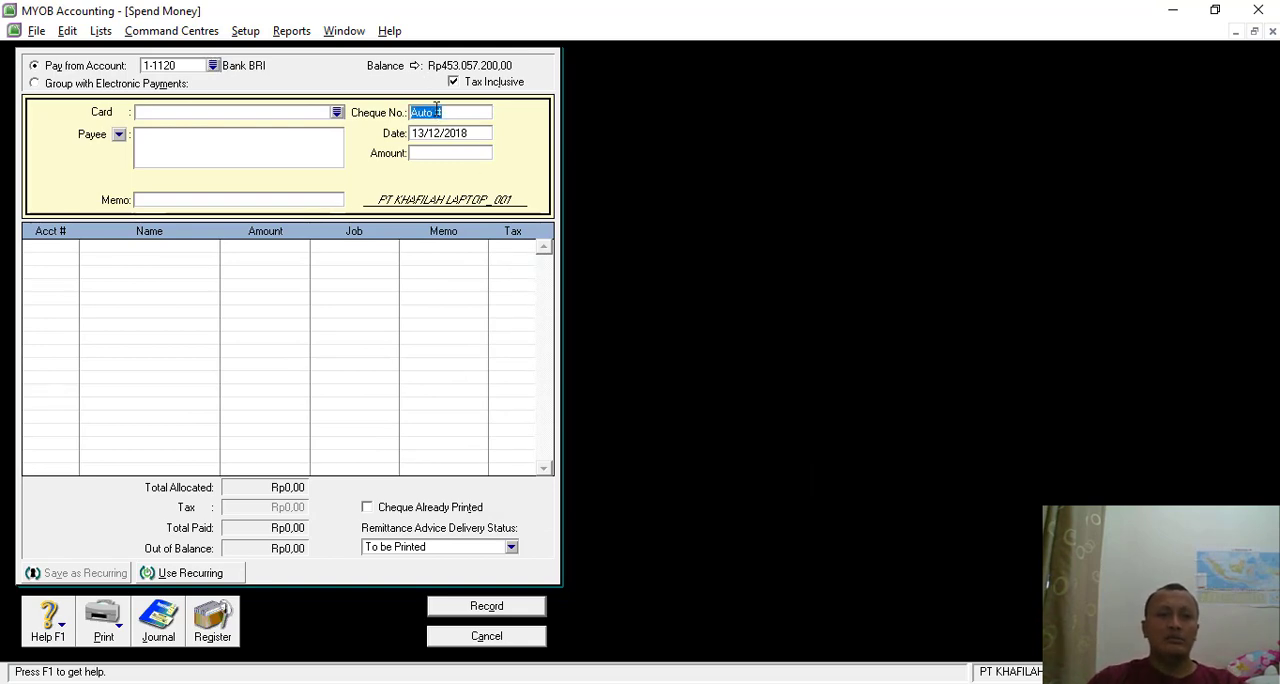
key("alt+Tab")
key("alt+Tab")
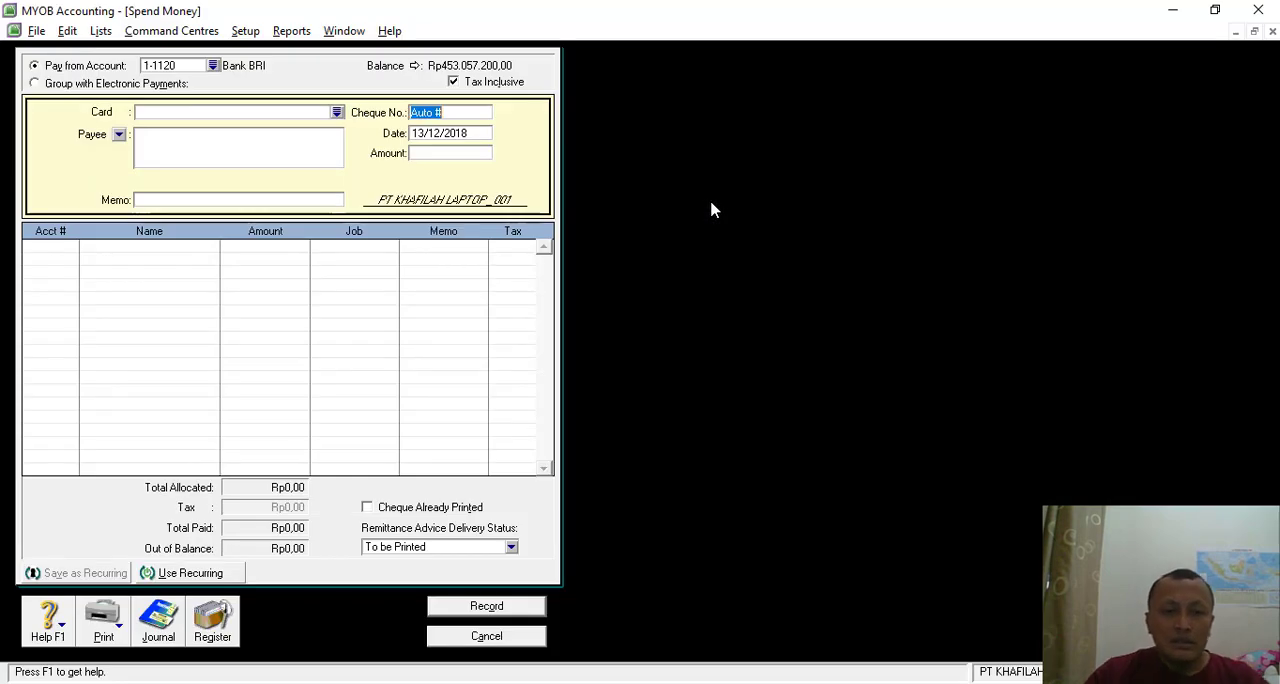
type("BK")
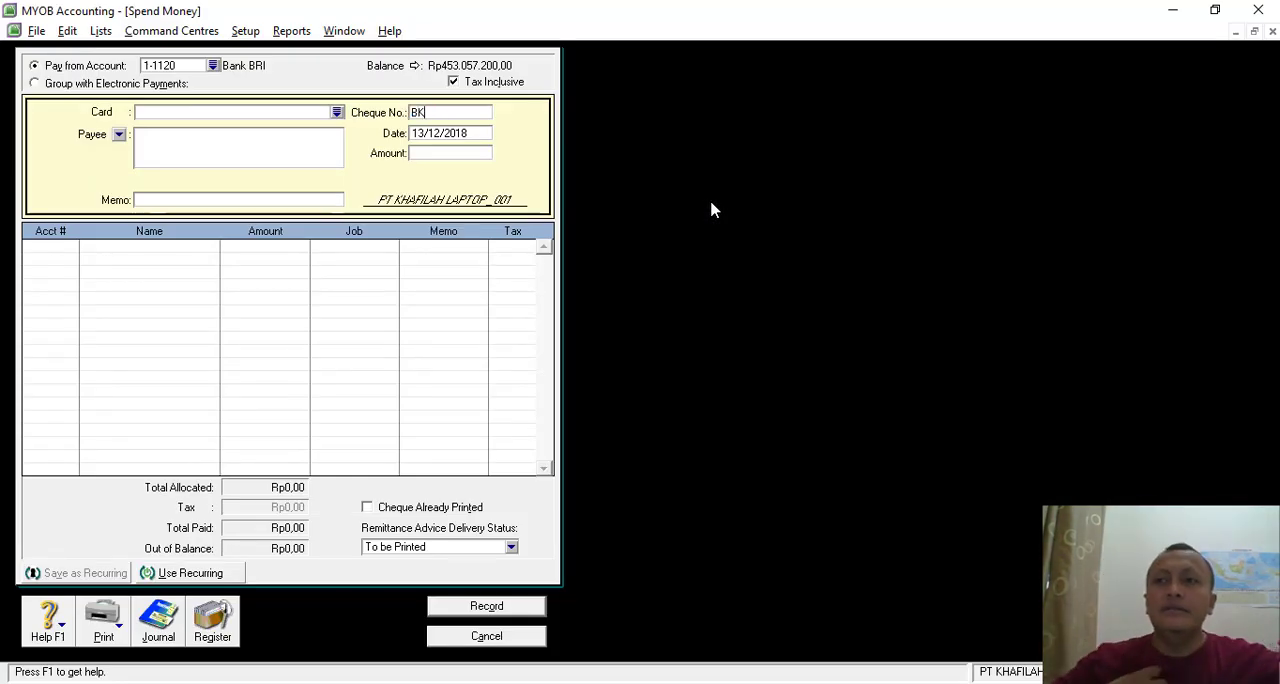
type("K-07")
key("Tab")
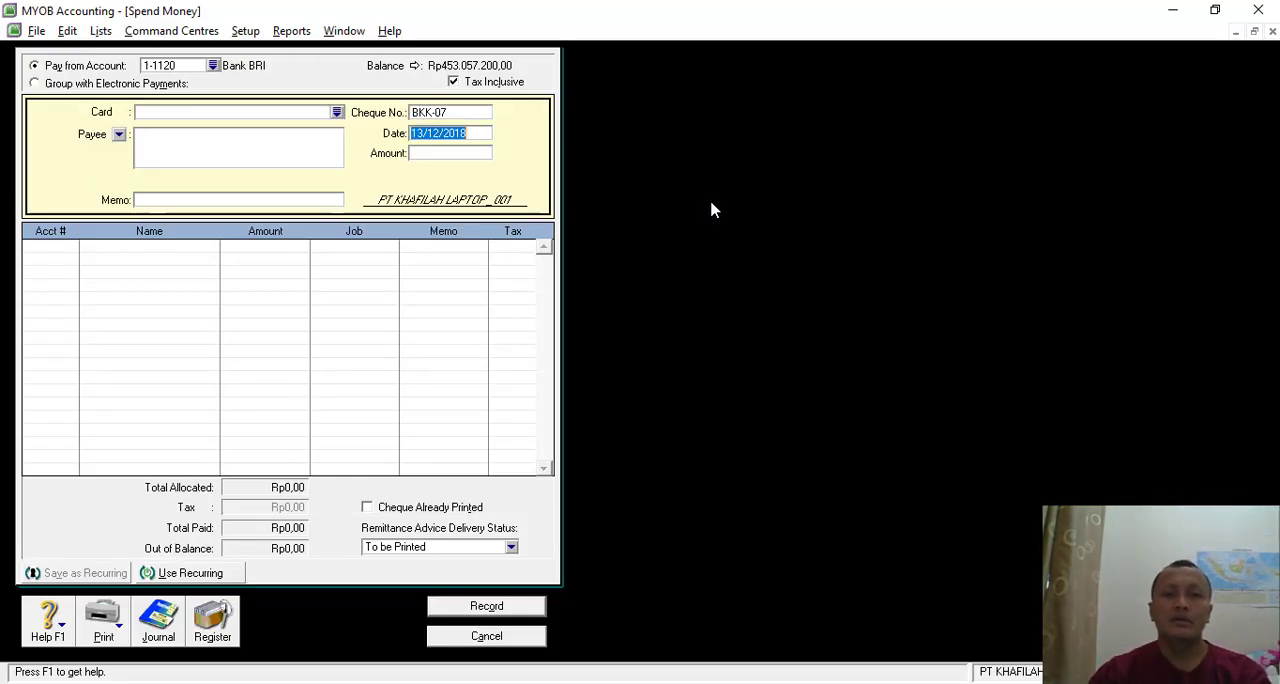
key("alt+Tab")
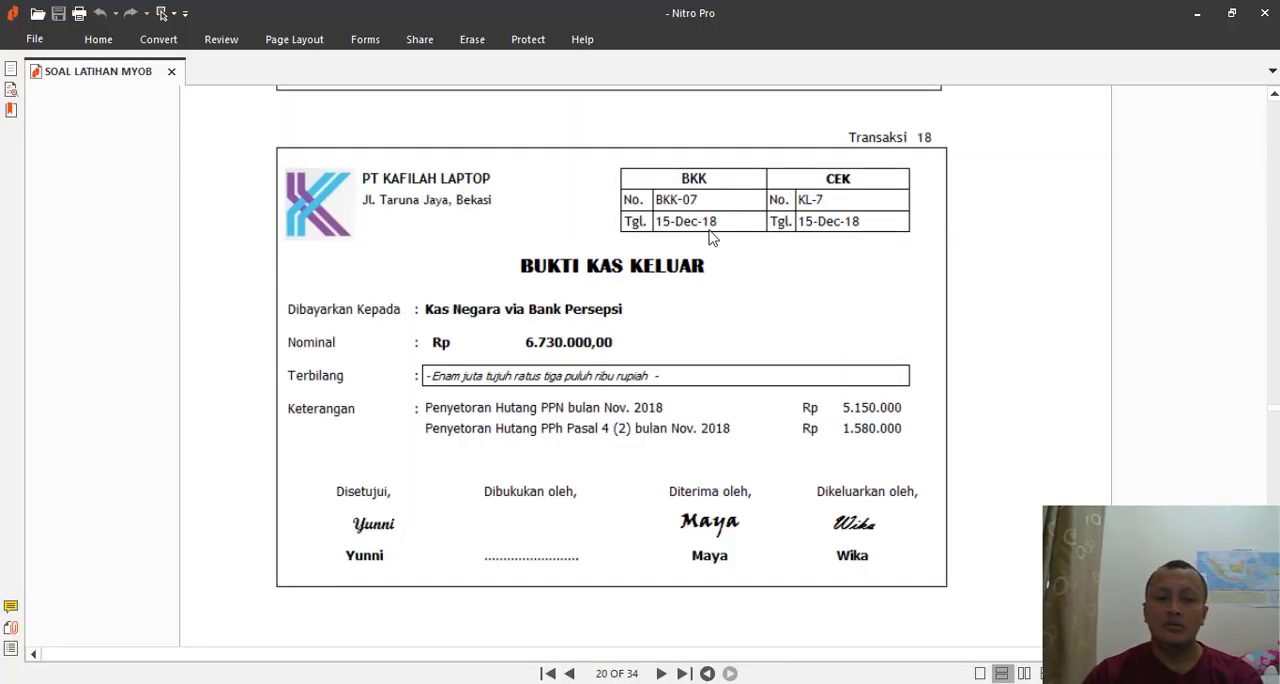
key("alt+Tab")
left_click(424, 135)
key("BackSpace")
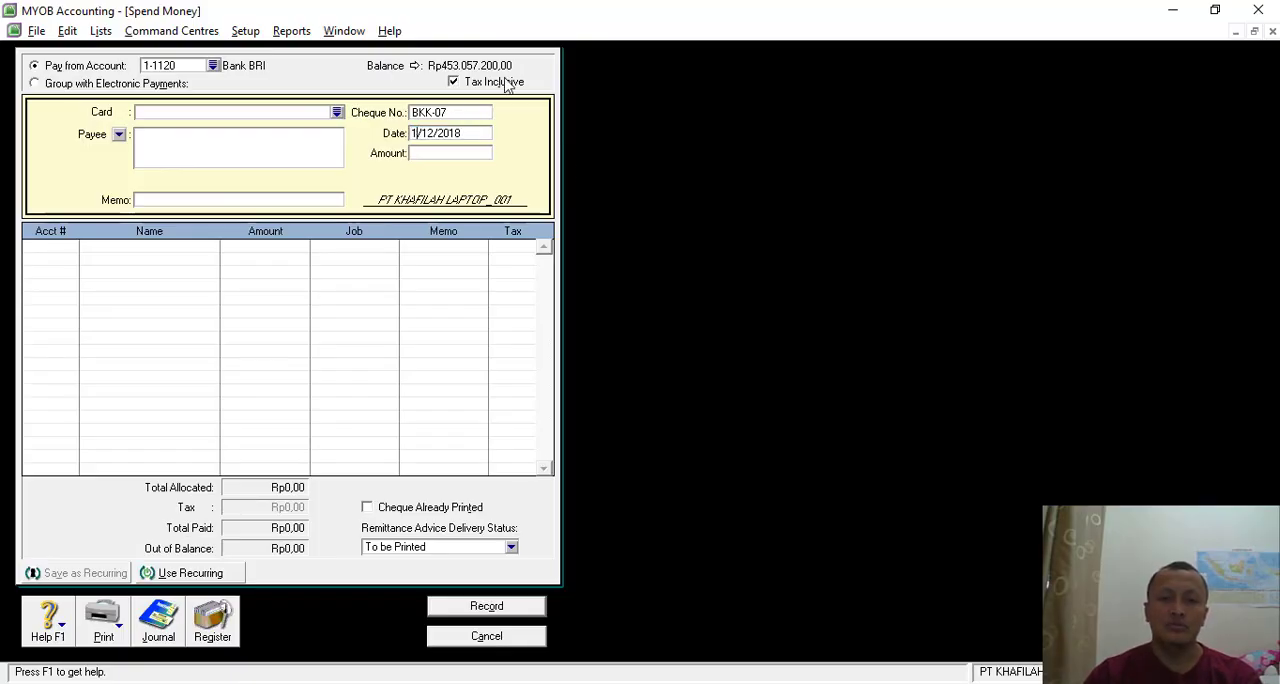
type("5")
- Enter Rp6.730.000 as the payment amount, taken from the voucher's nominal value
left_click(424, 153)
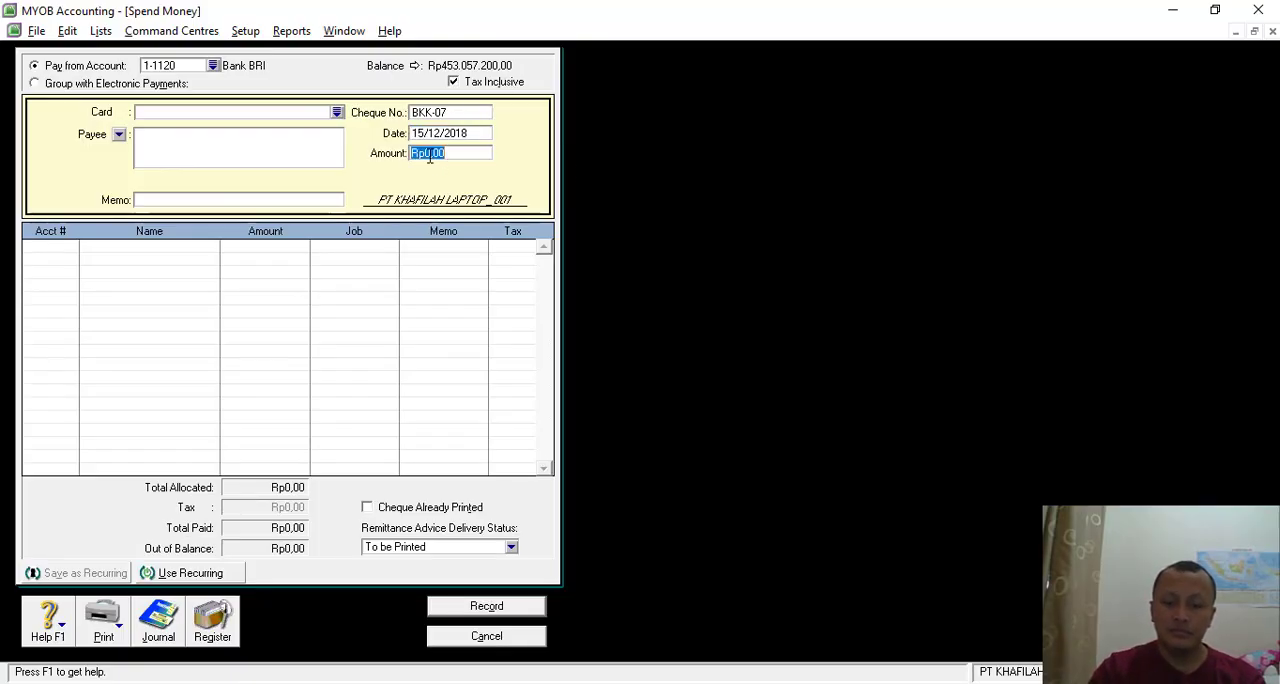
key("alt+Tab")
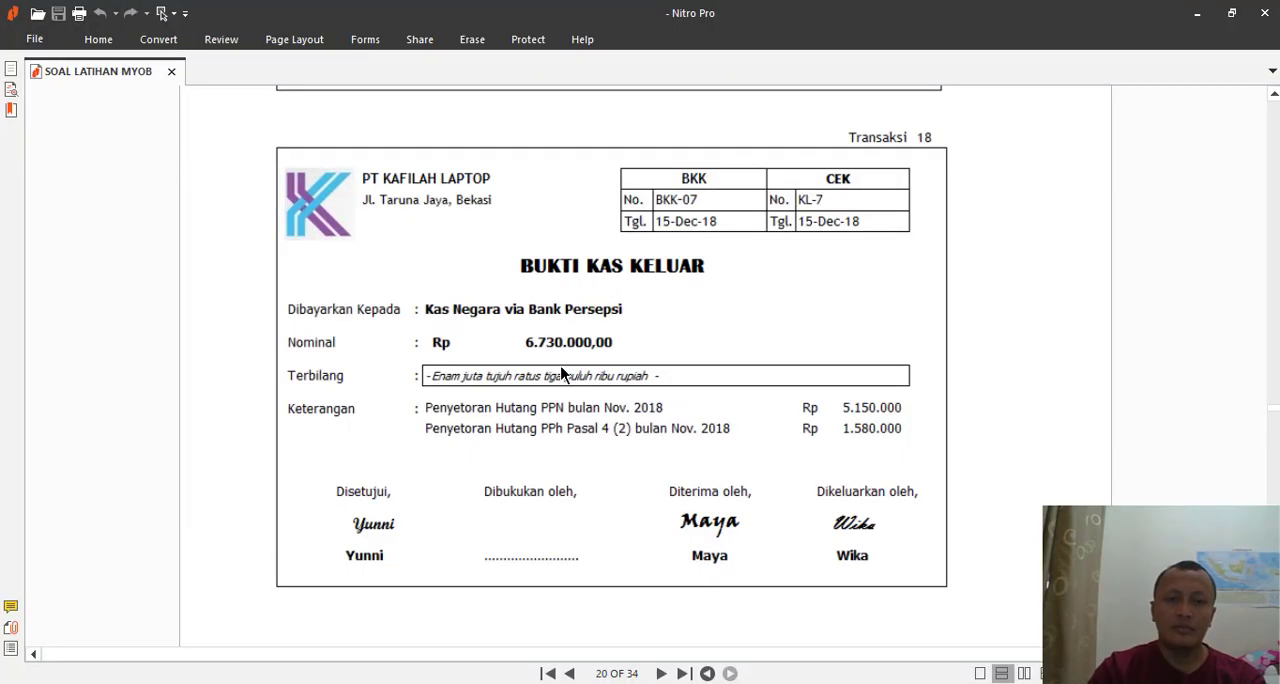
key("alt+Tab")
type("6")
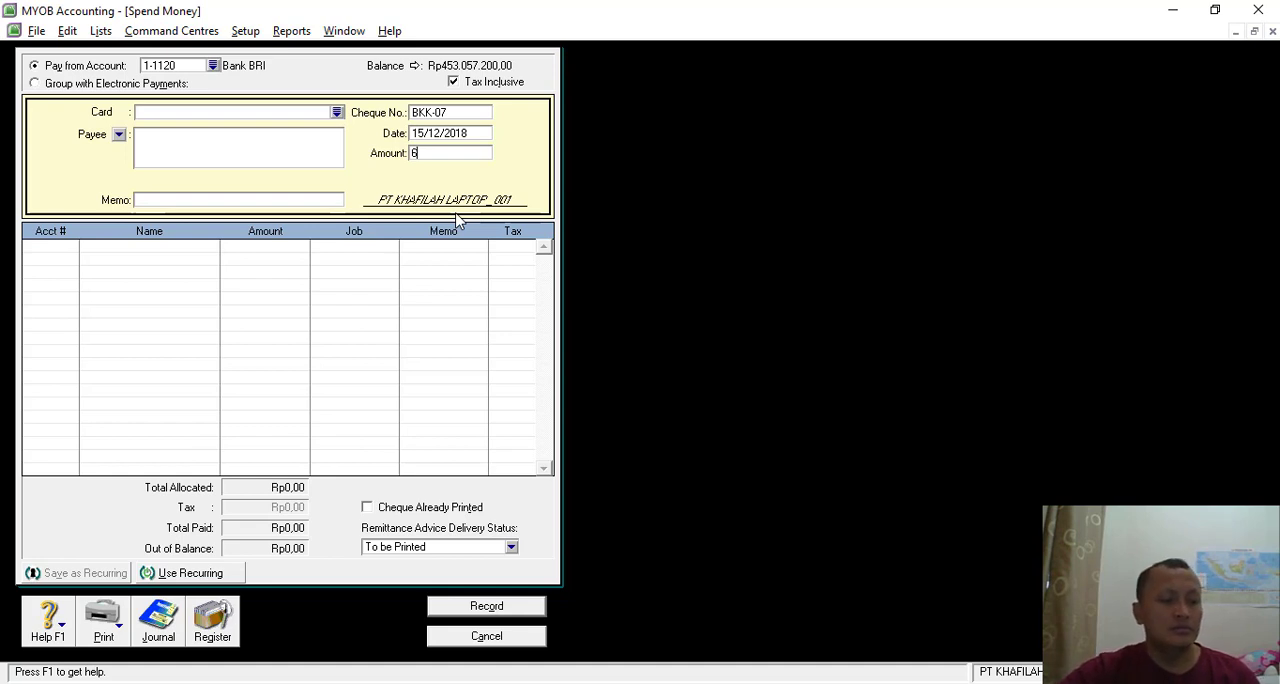
type("0000")
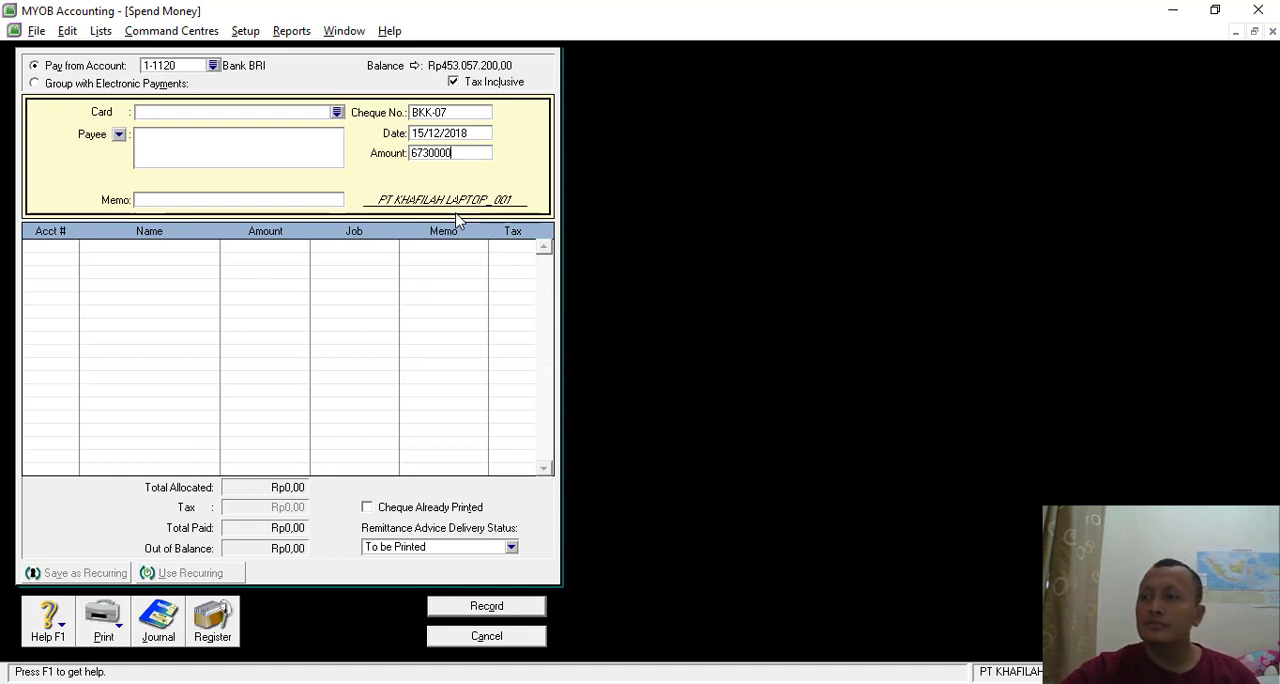
key("Tab")
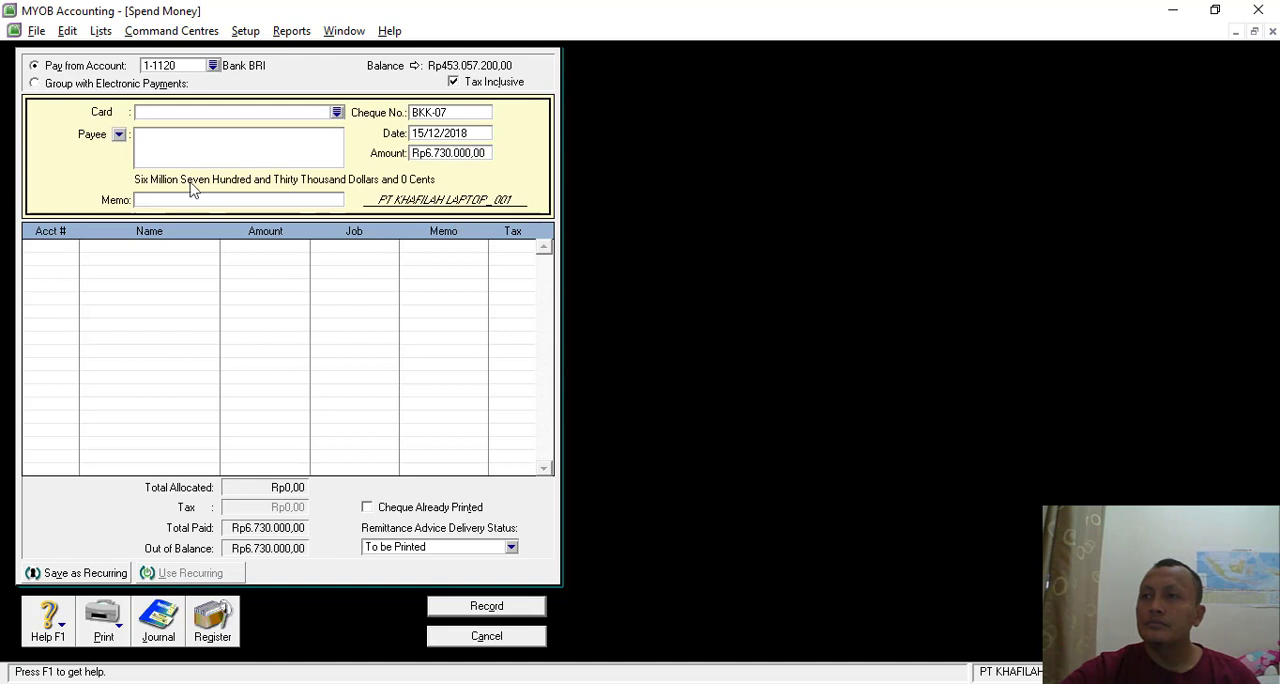
- Enter "Pembayran Hutang Pajak" as the payment's memo after checking the voucher's description
left_click(155, 198)
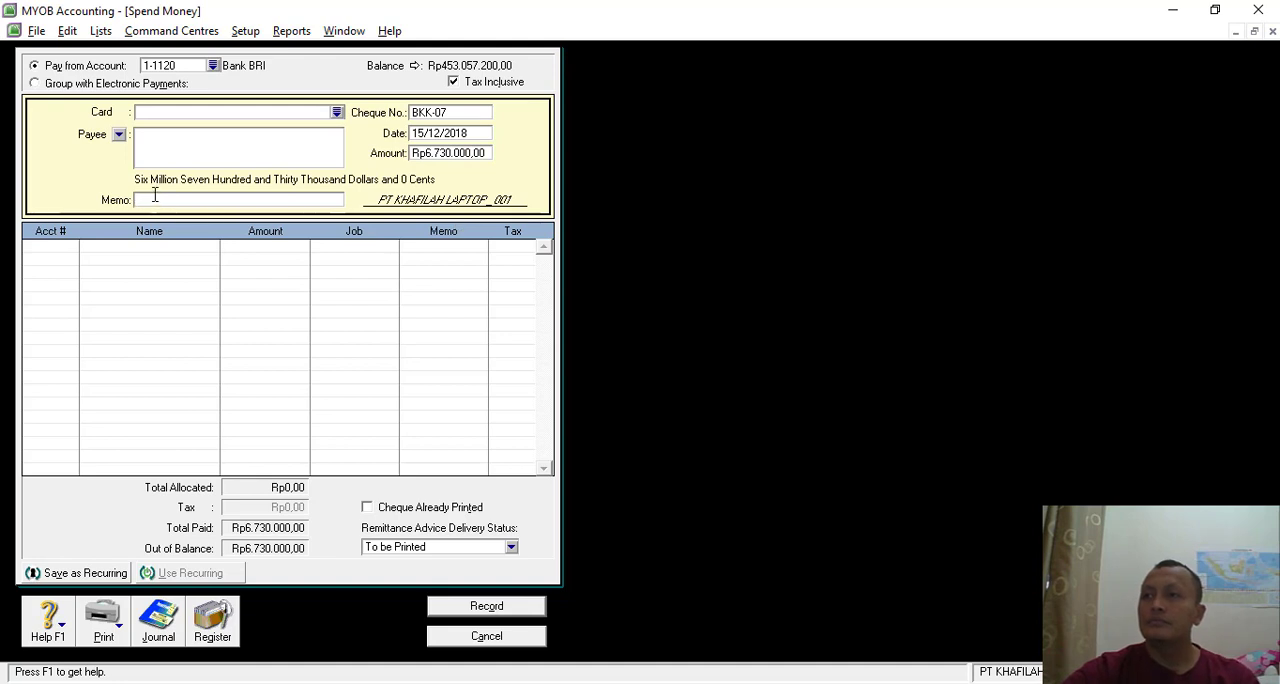
key("alt+Tab")
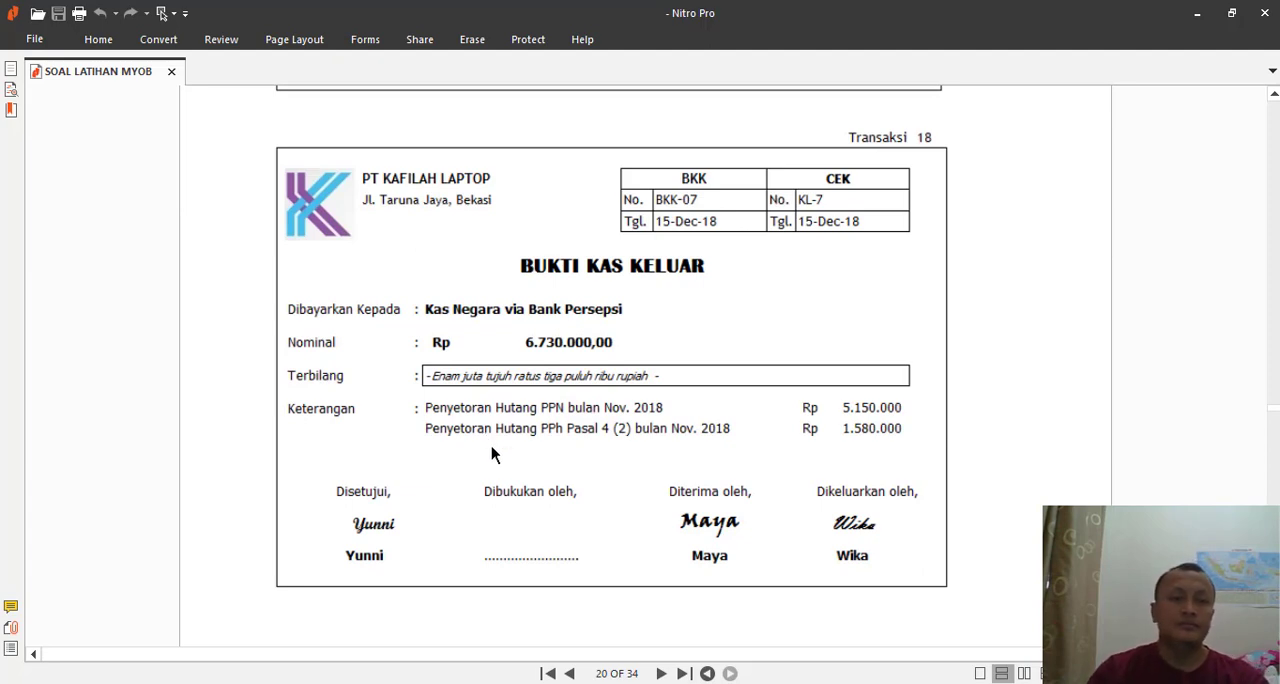
key("alt+Tab")
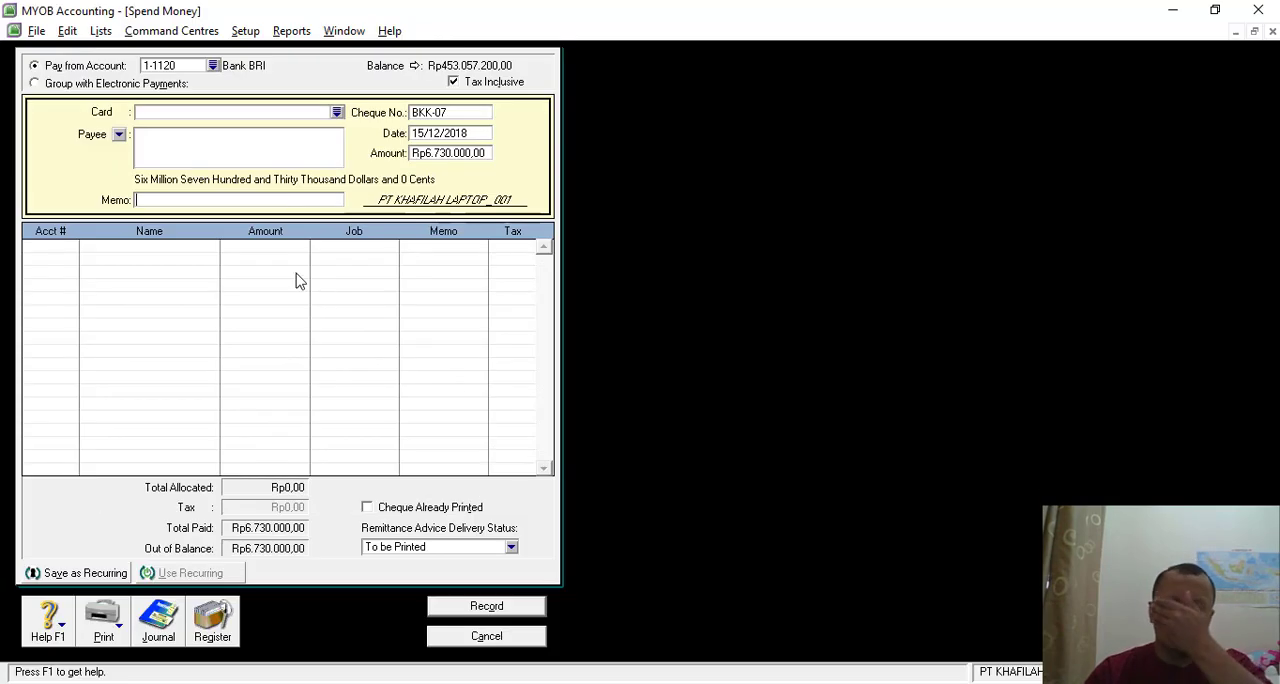
type("pEM")
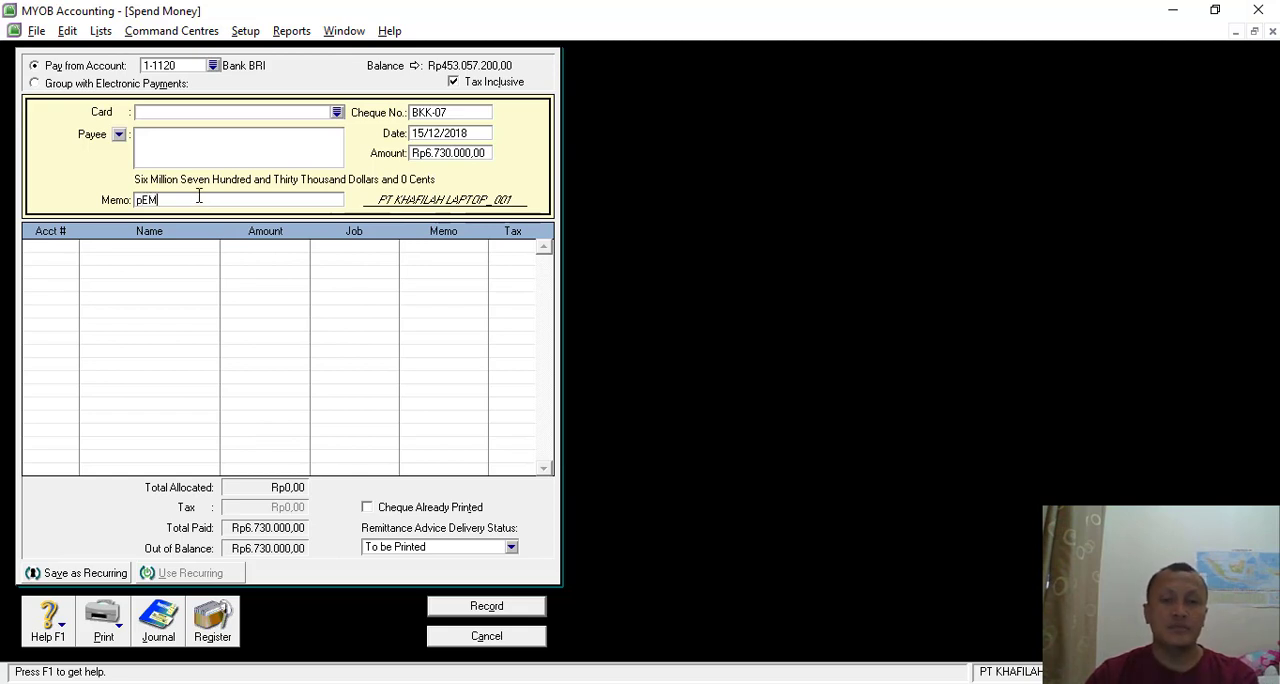
key("BackSpace")
key("BackSpace")
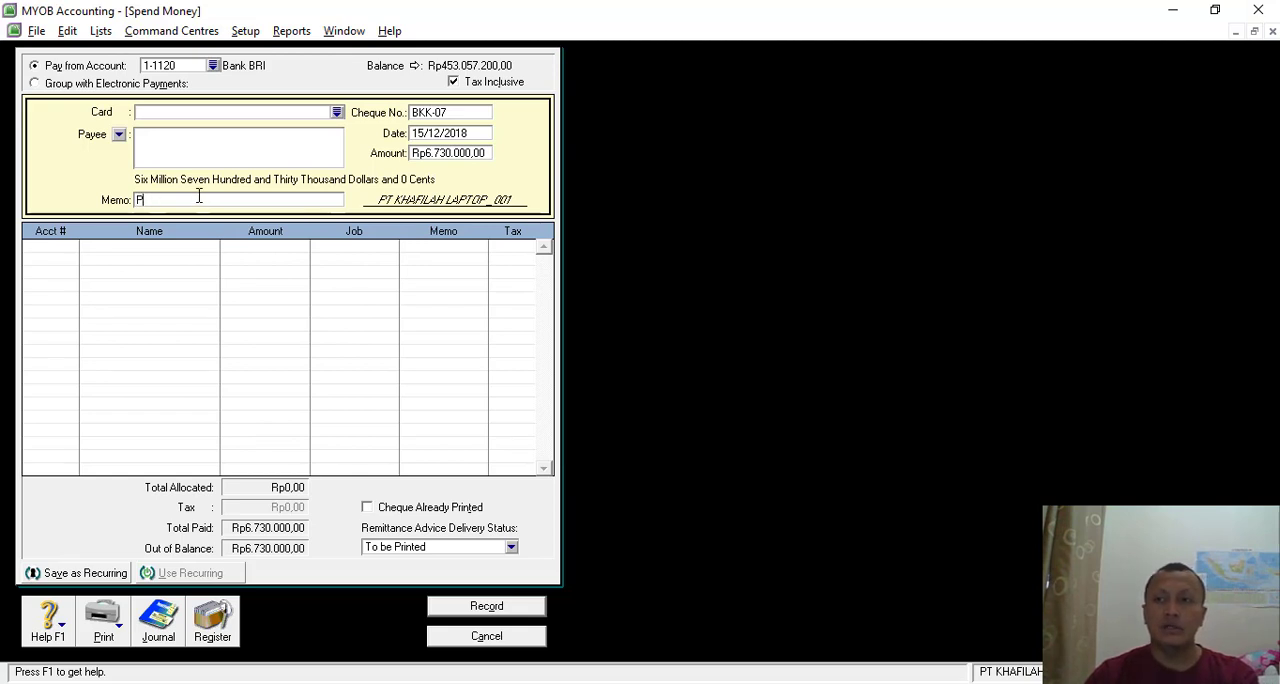
type("embayran Hut")
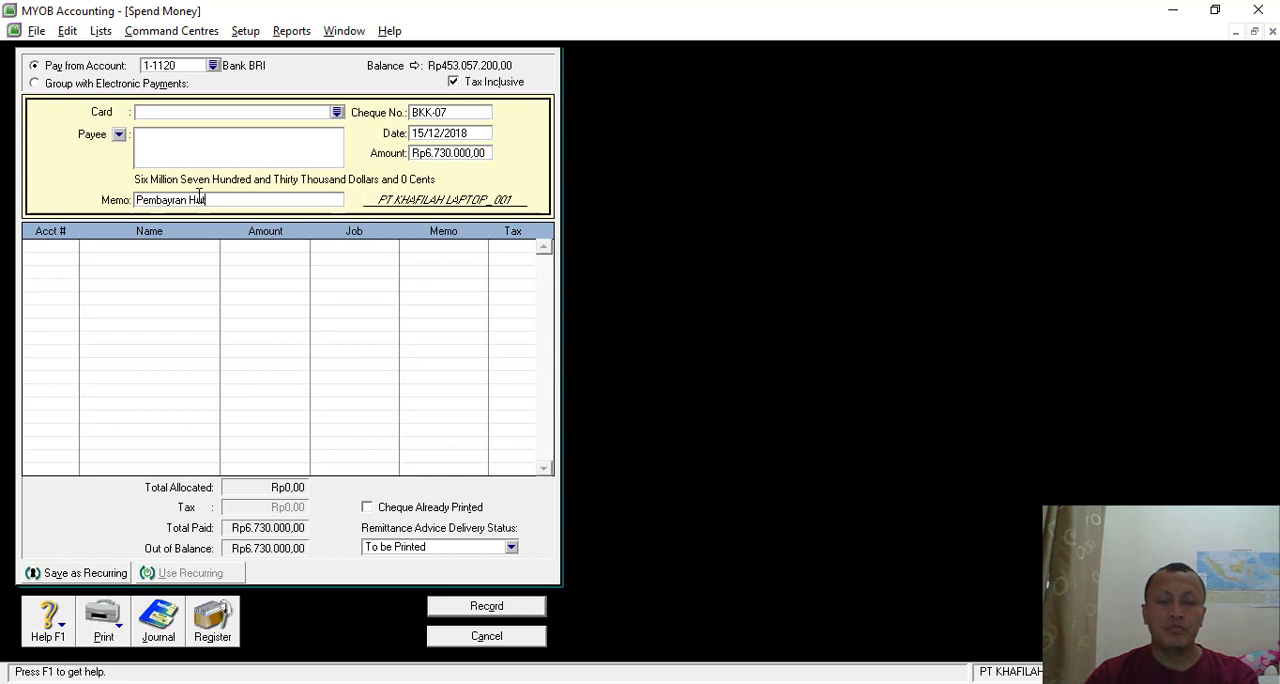
type("ang Pajak")
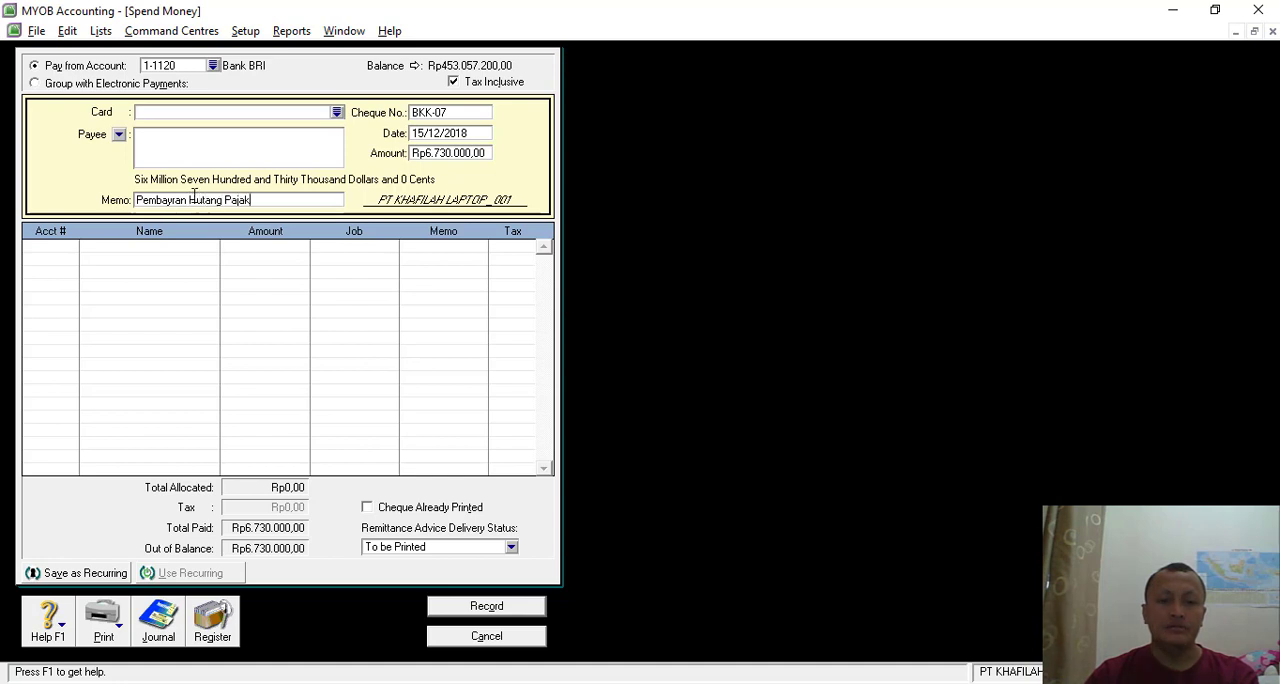
- Allocate Rp5.150.000 of the payment to account 2-1140 VAT Payable on the first line
left_click(68, 252)
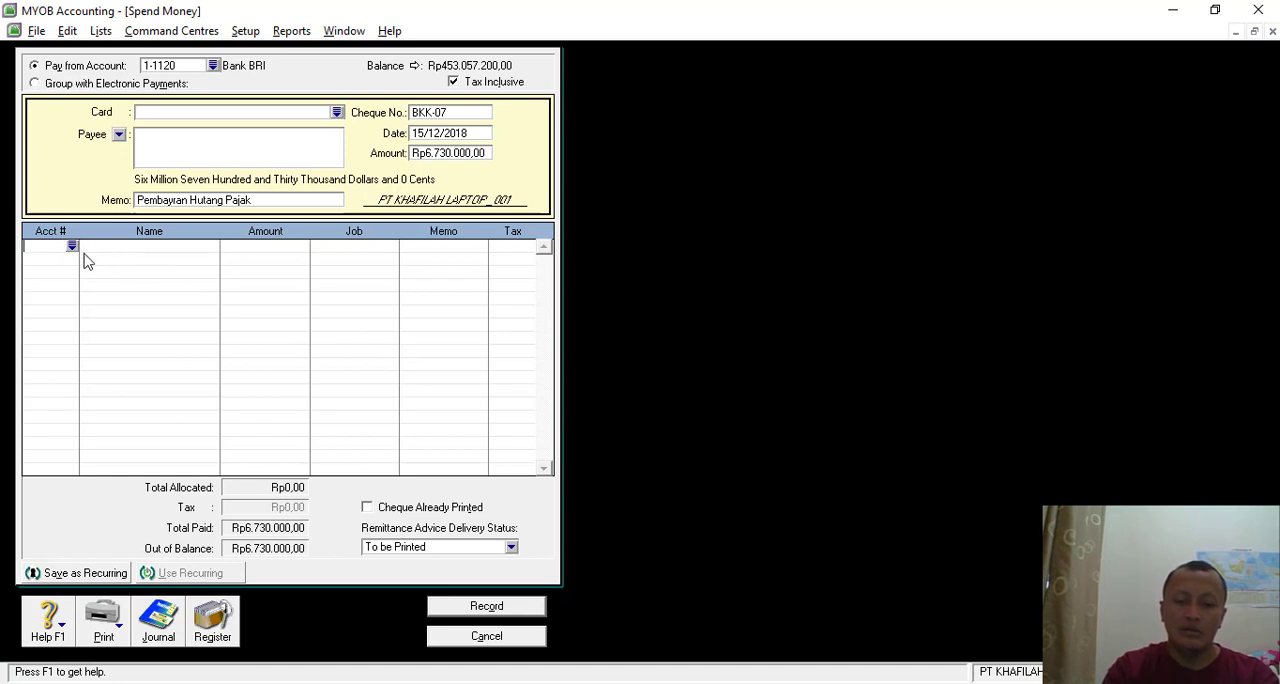
key("alt+Tab")
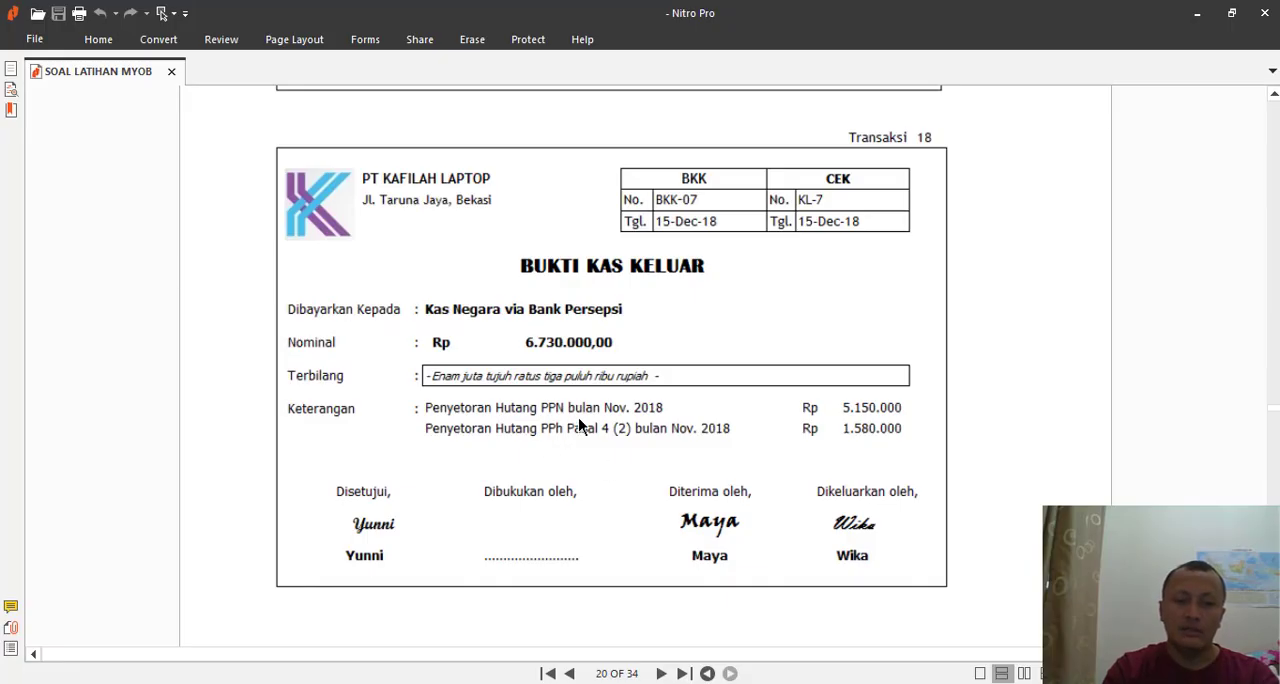
key("alt+Tab")
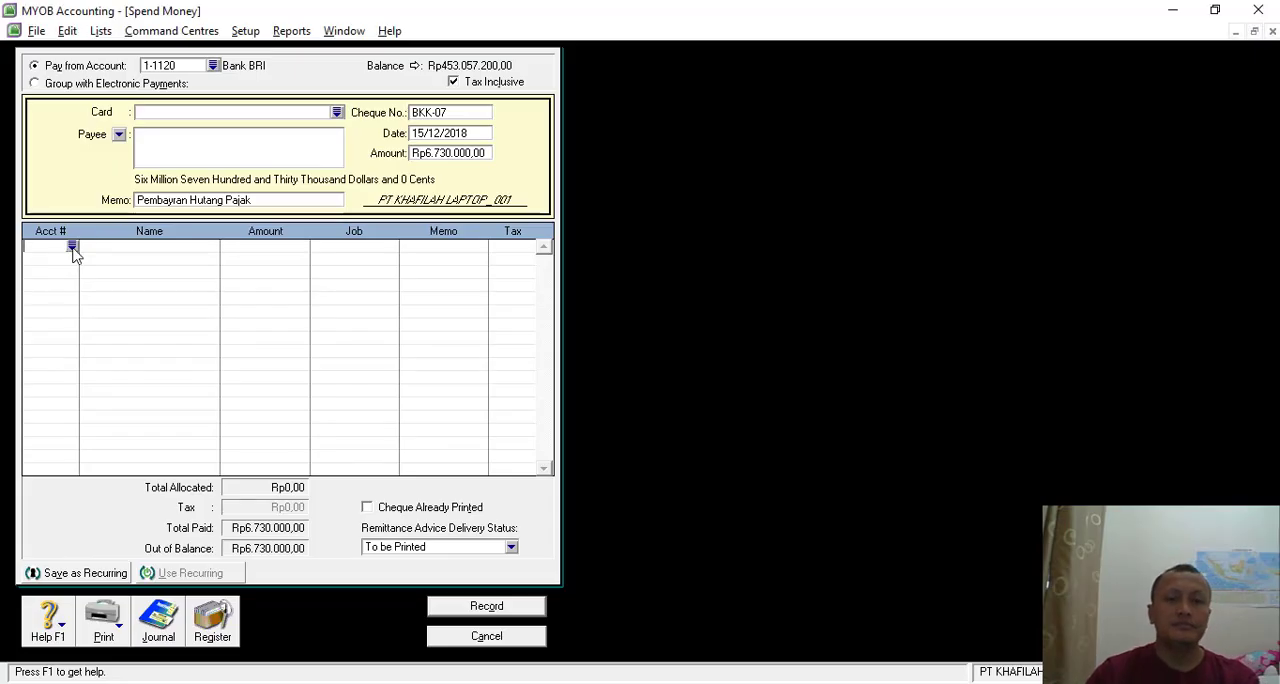
type("6")
type("2-1140")
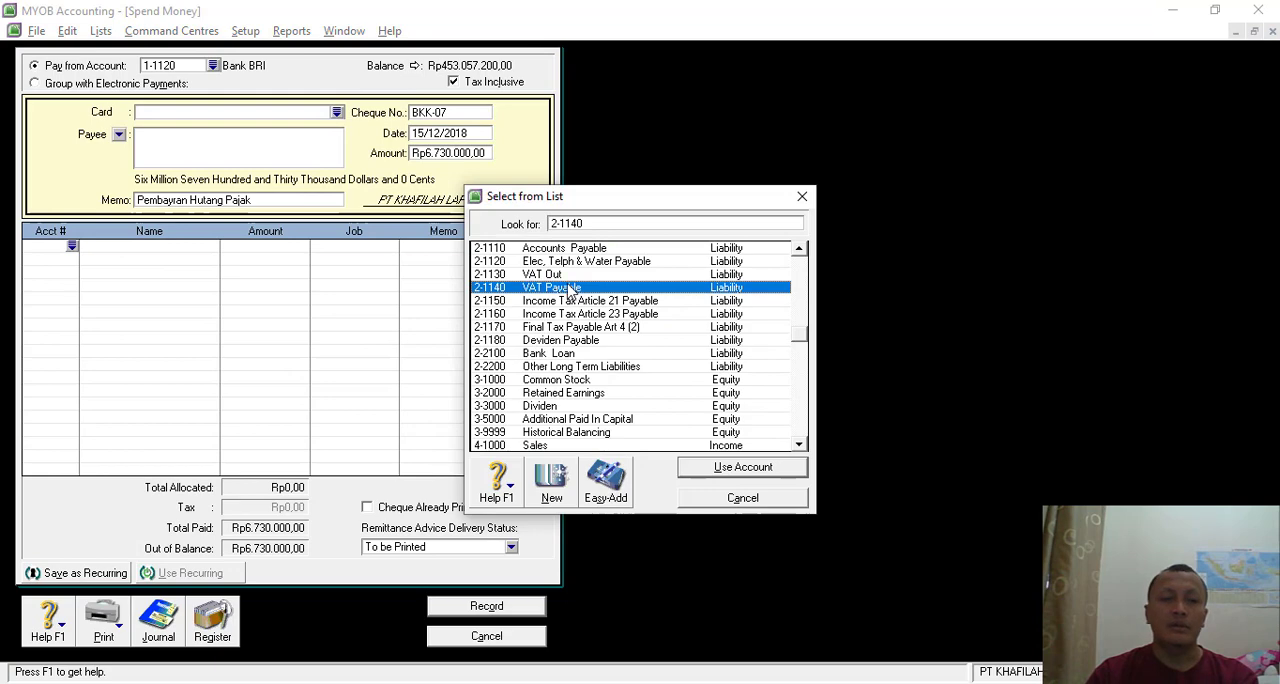
double_click(571, 289)
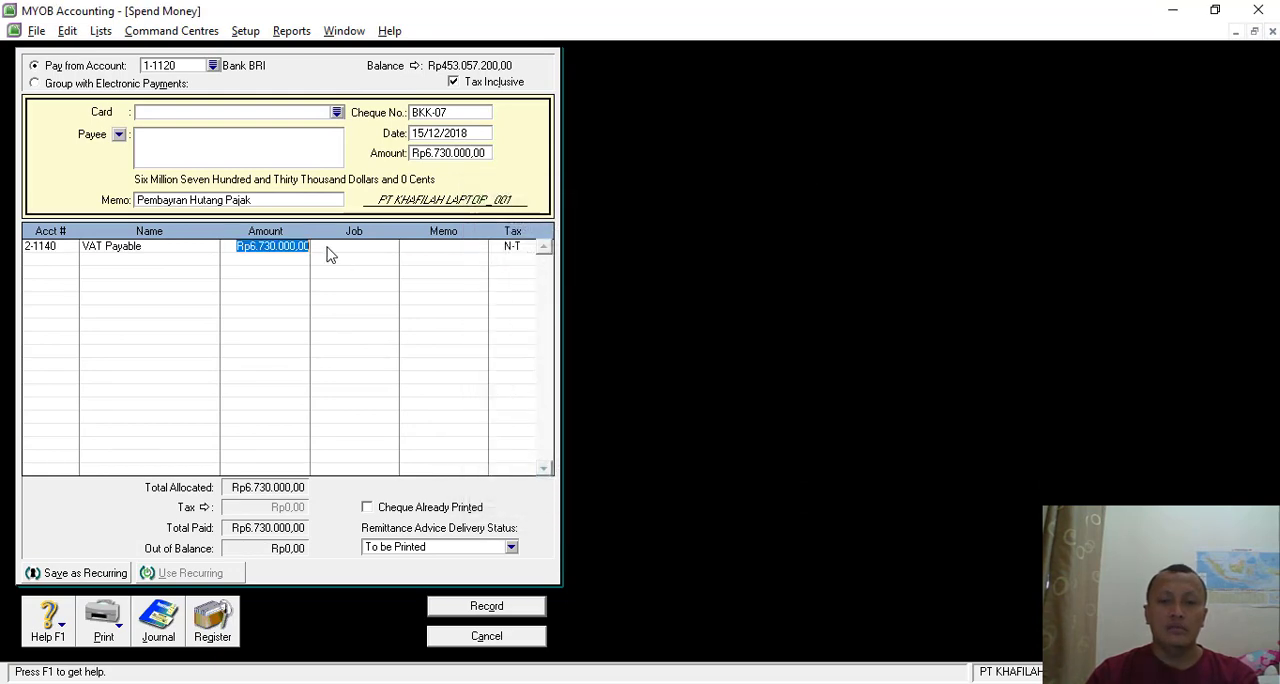
key("alt+Tab")
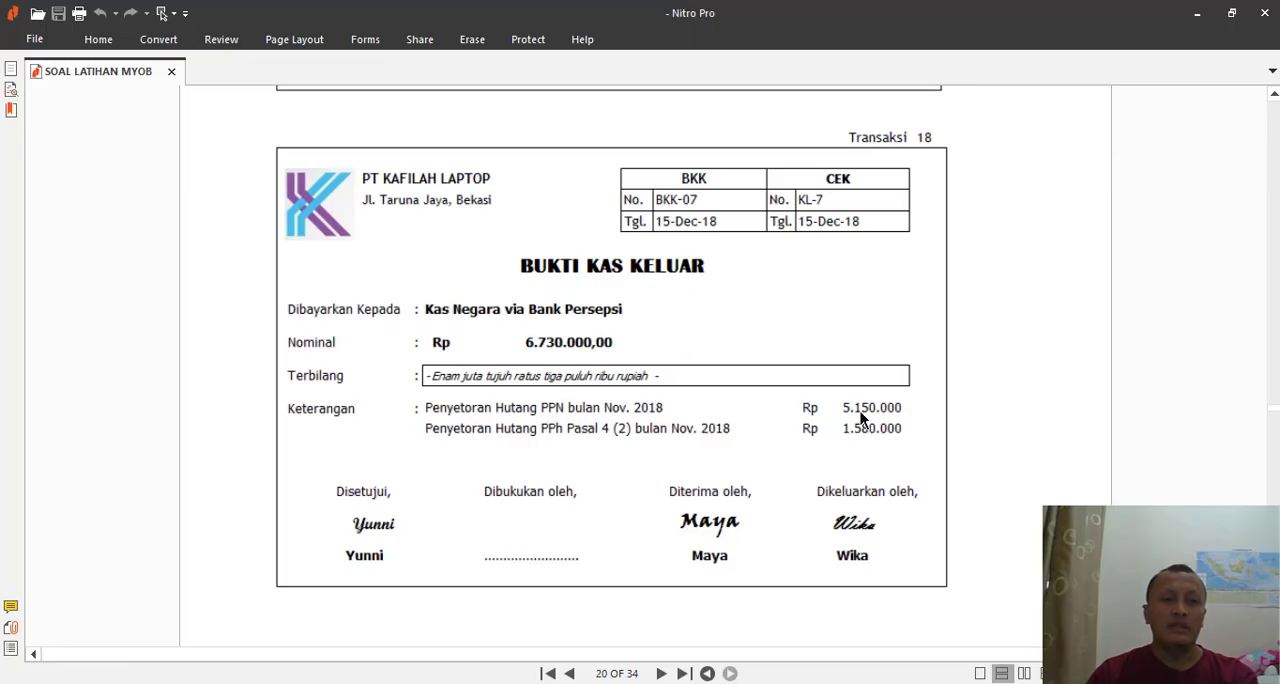
key("alt+Tab")
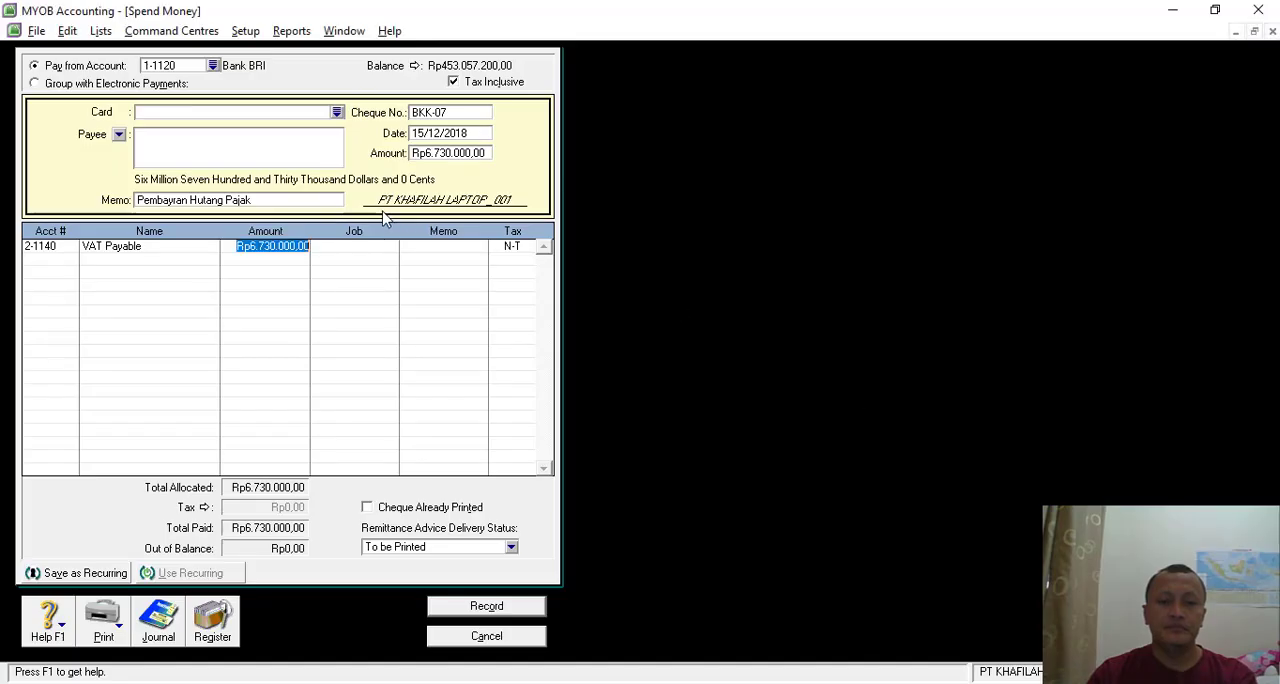
type("5150")
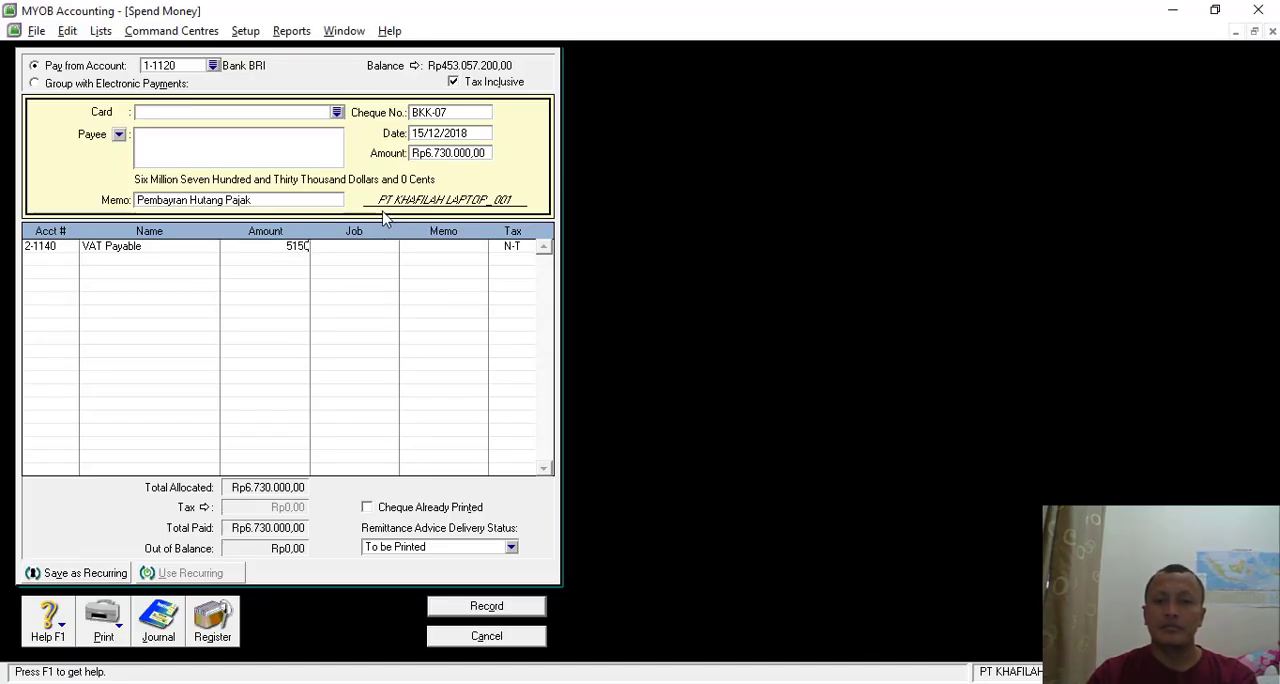
type("000")
key("Tab")
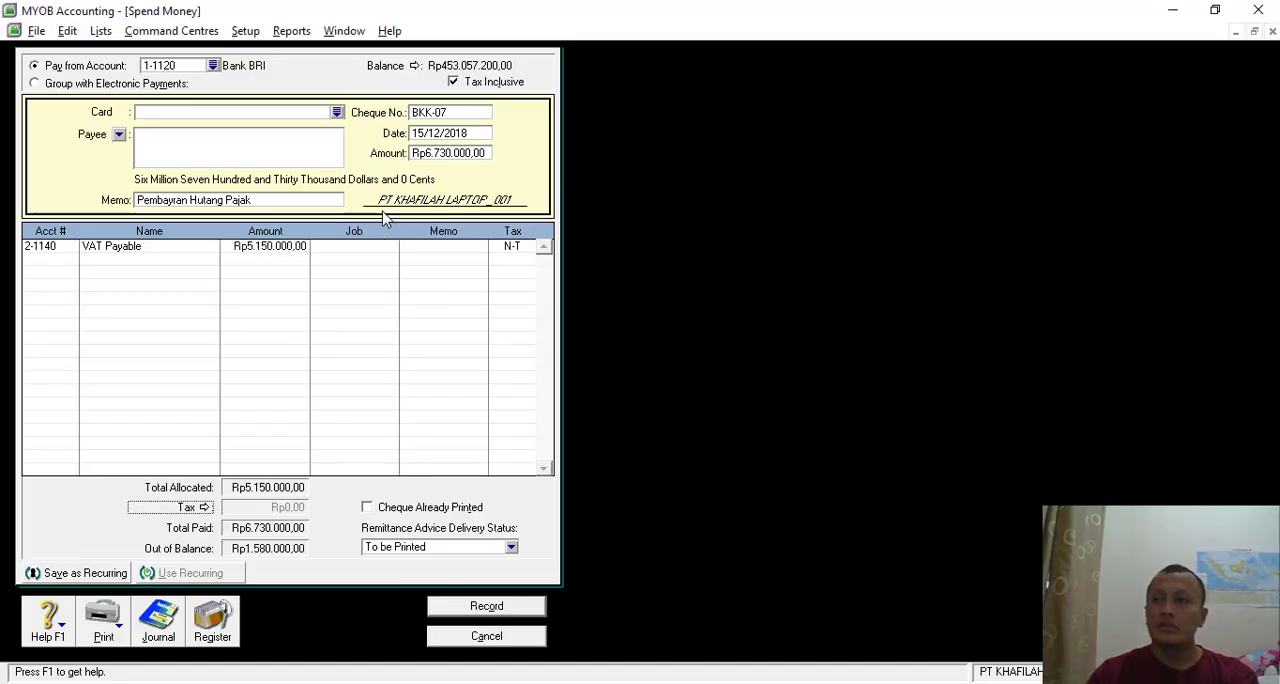
- Allocate the remaining Rp1.580.000 to account 2-1170 Final Tax Payable Art 4 (2) on the second line, checking it against the voucher
left_click(54, 262)
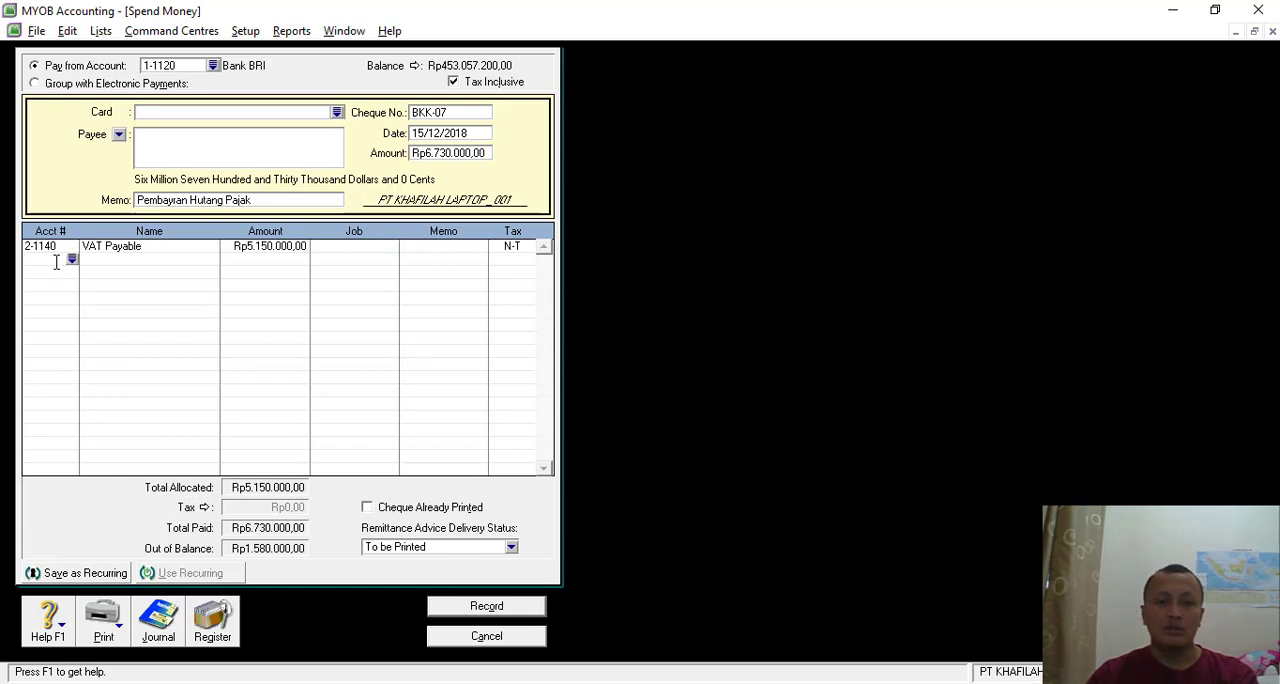
left_click(72, 260)
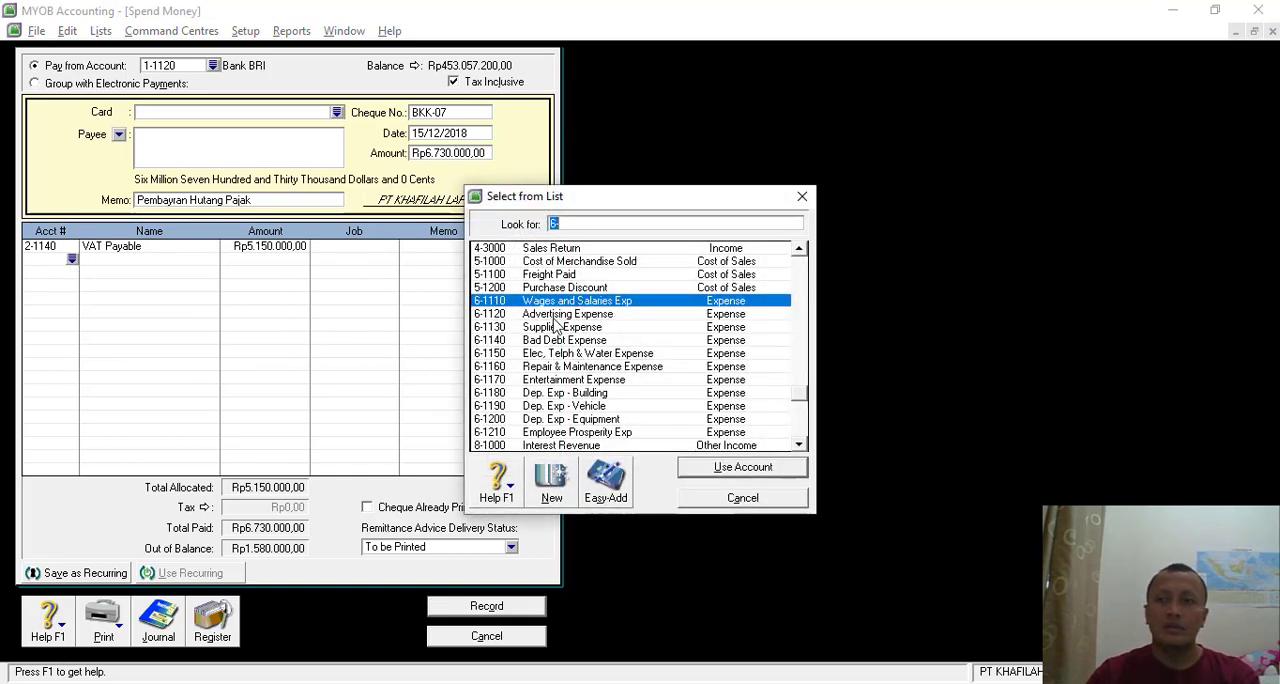
type("2")
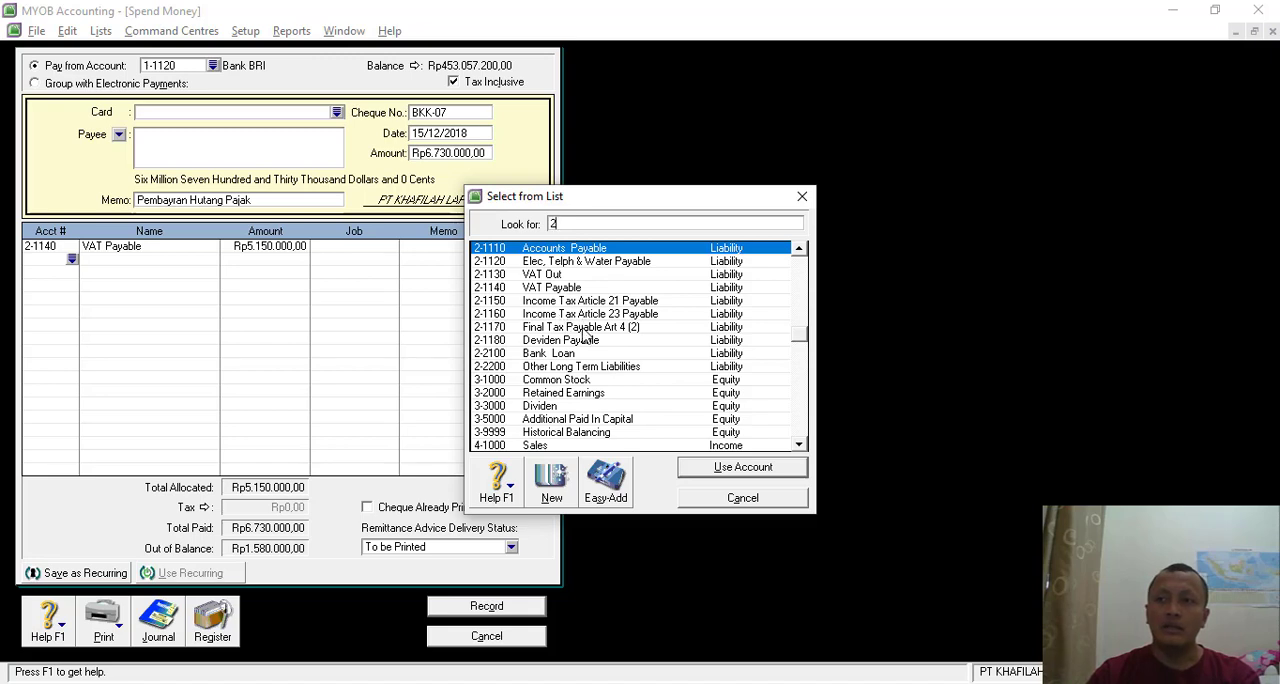
type("-1170")
key("Return")
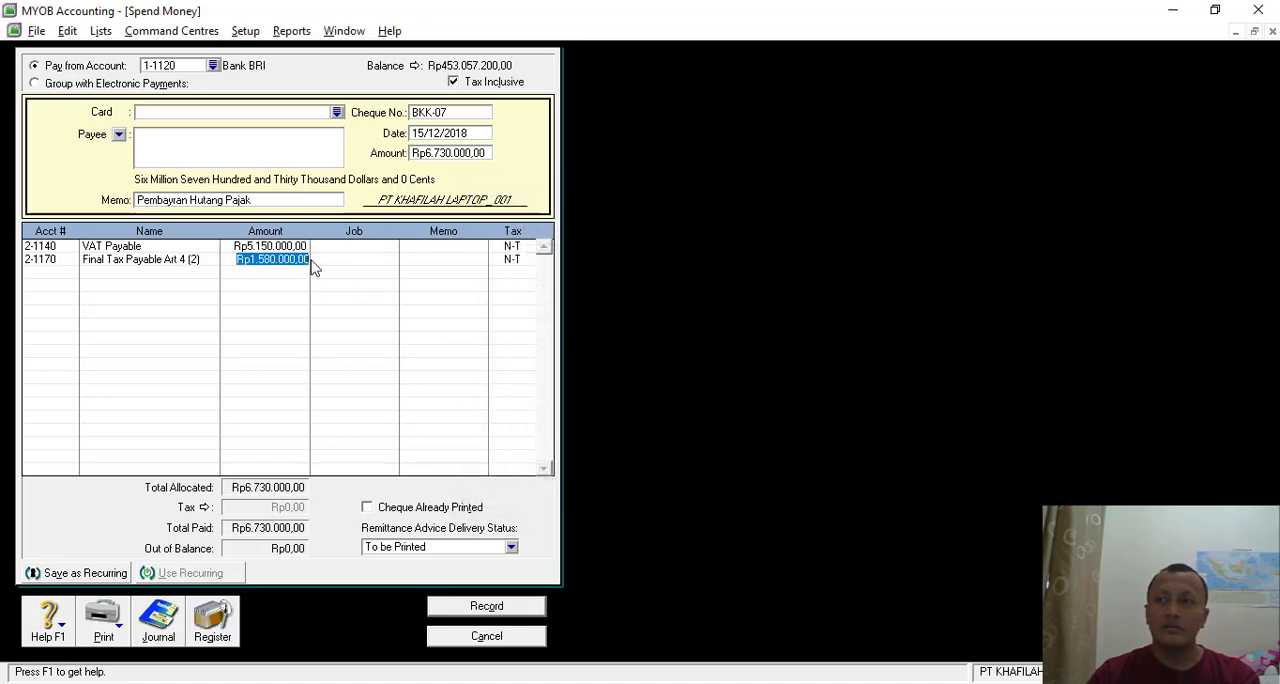
key("Tab")
key("alt+Tab")
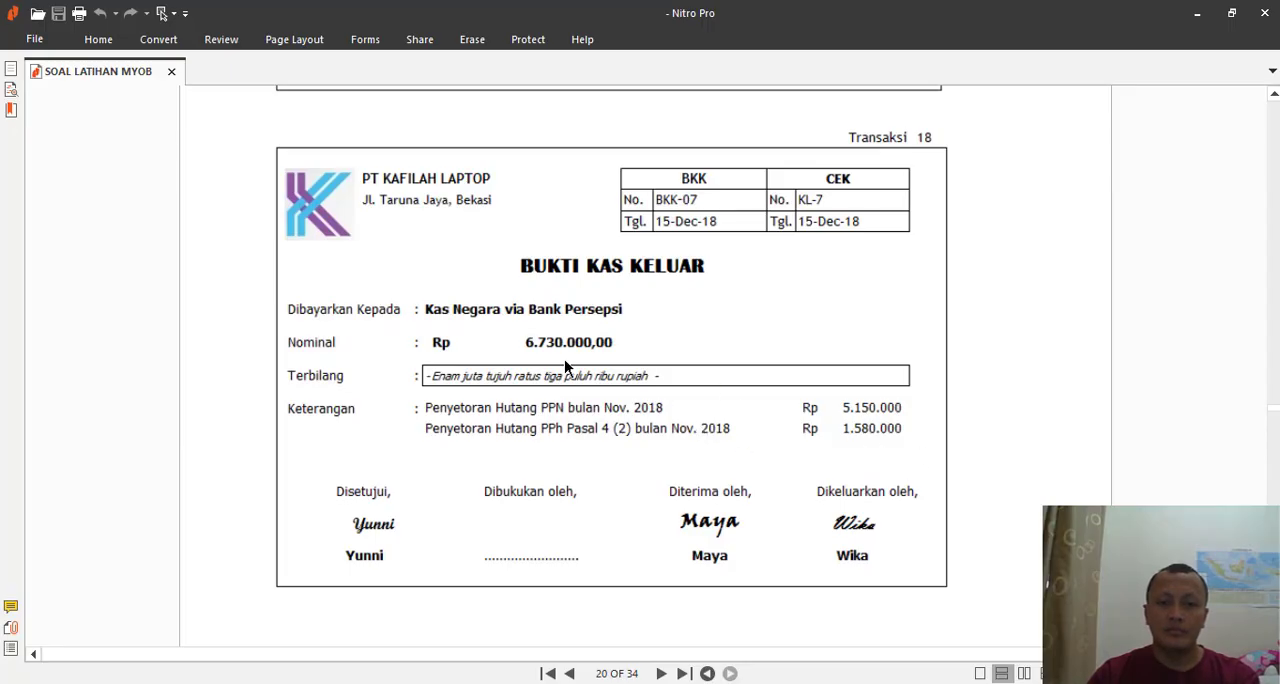
key("alt+Tab")
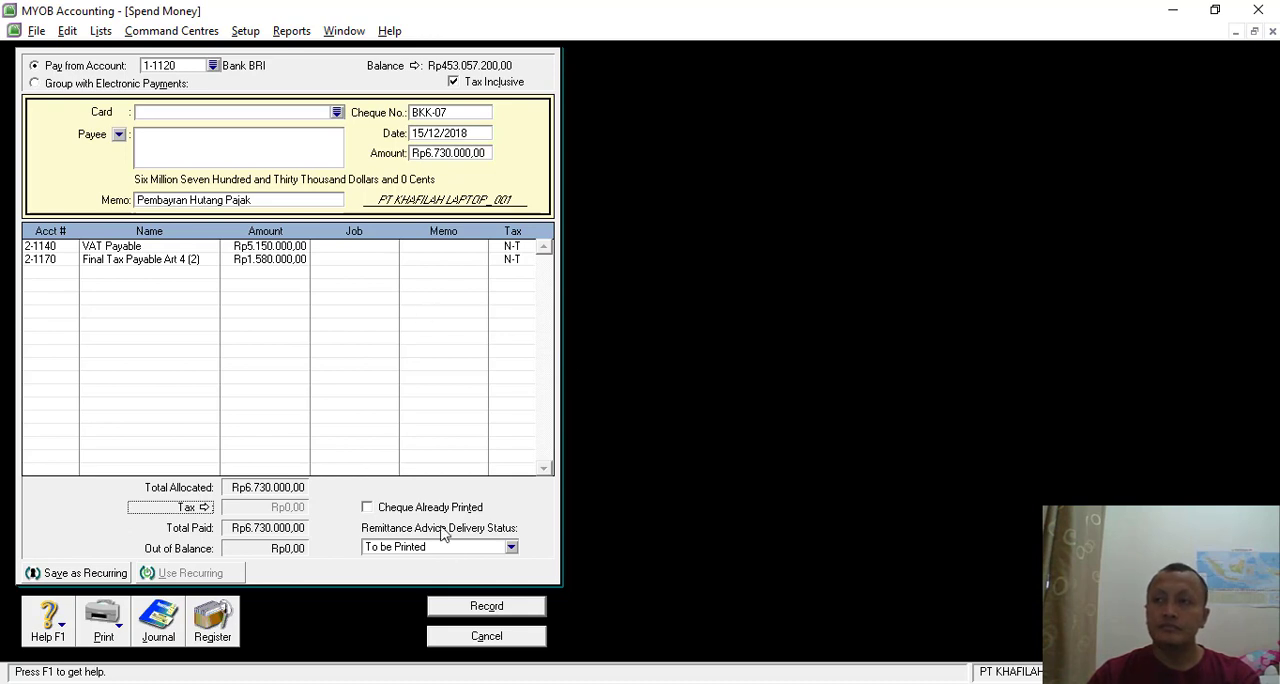
- Review the recap of payment BKK-07's journal entries and record the payment
key("ctrl+r")
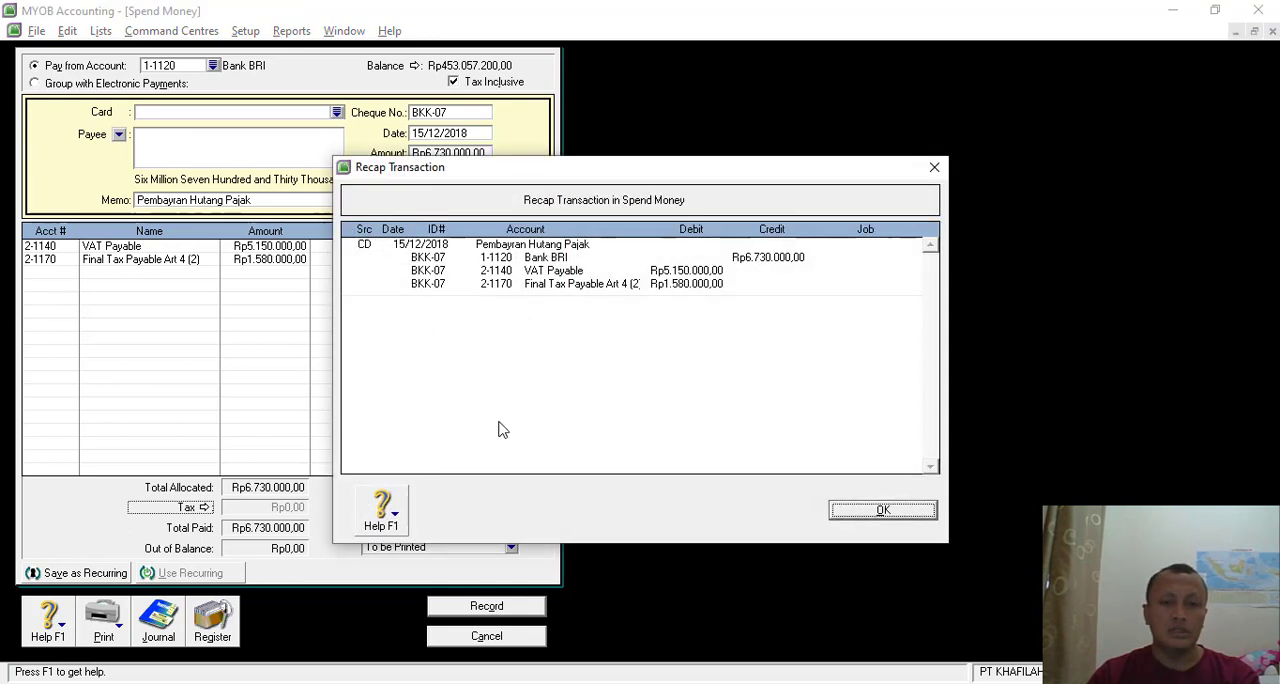
left_click(886, 510)
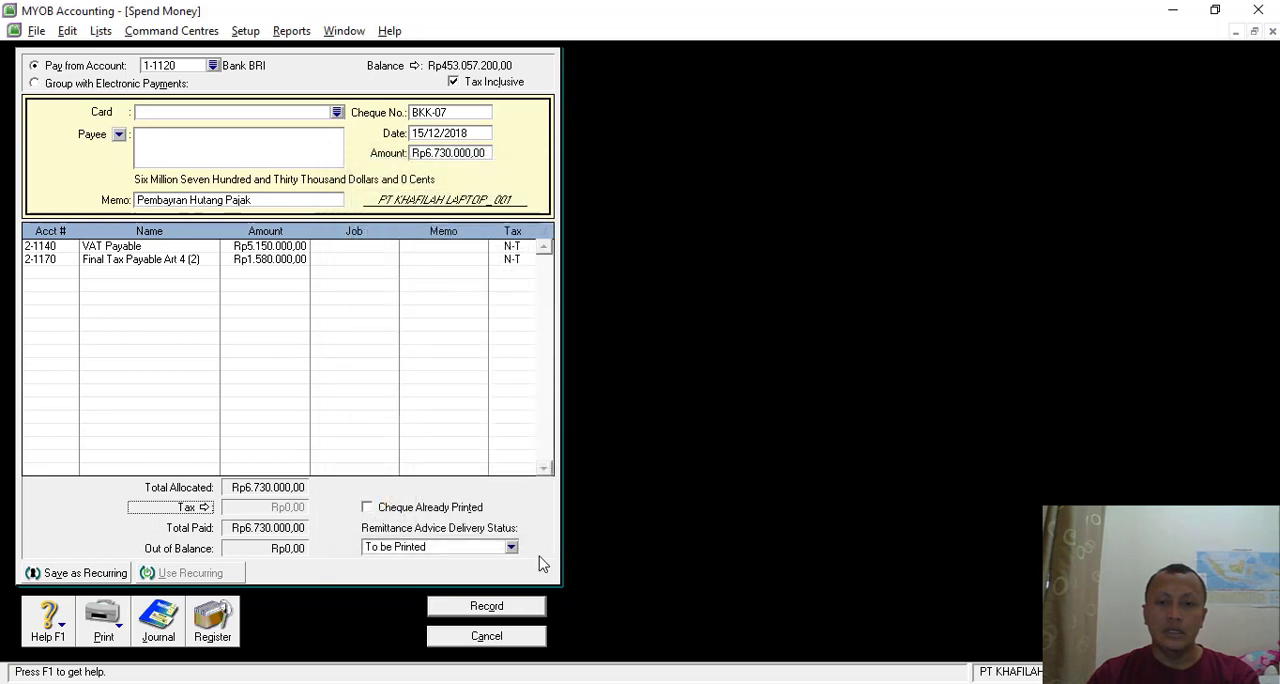
left_click(481, 606)
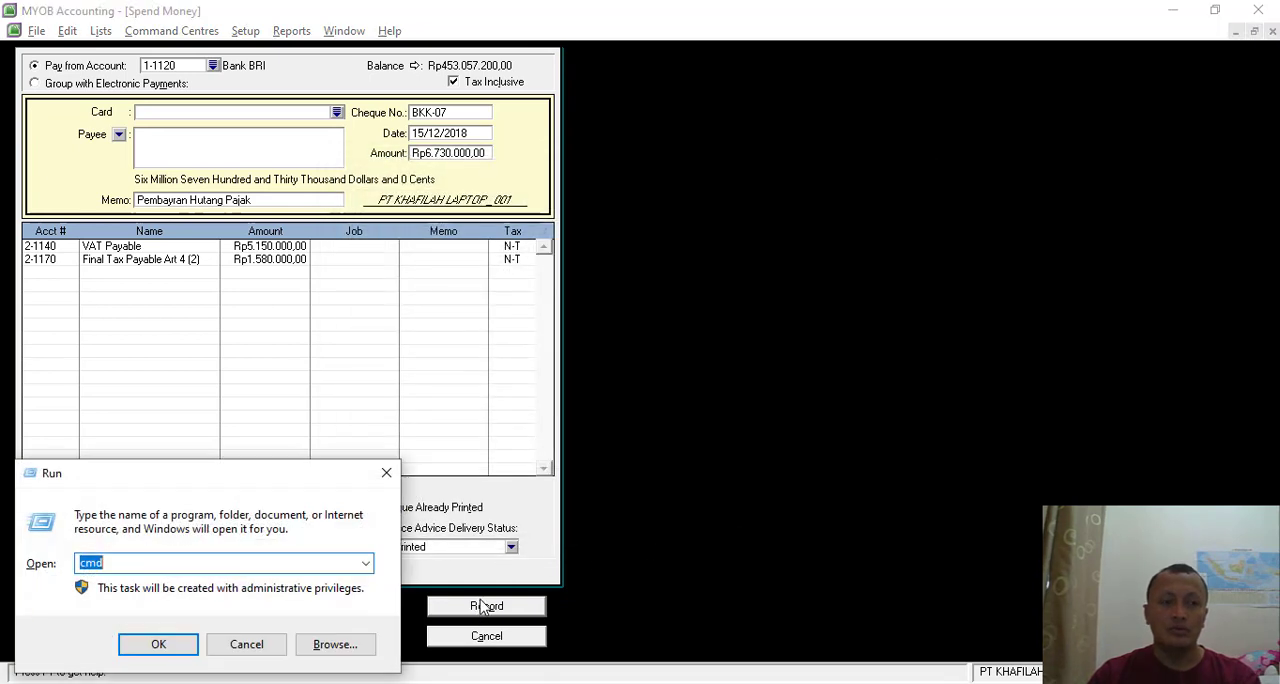
left_click(270, 646)
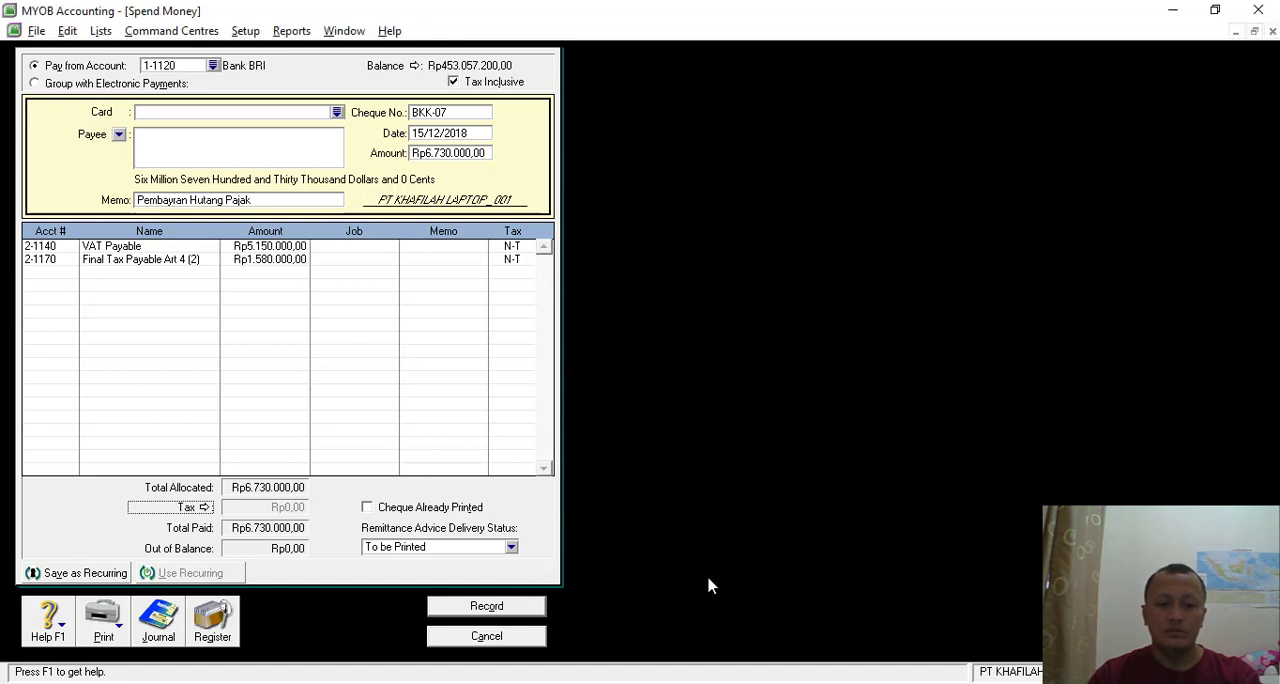
key("ctrl+r")
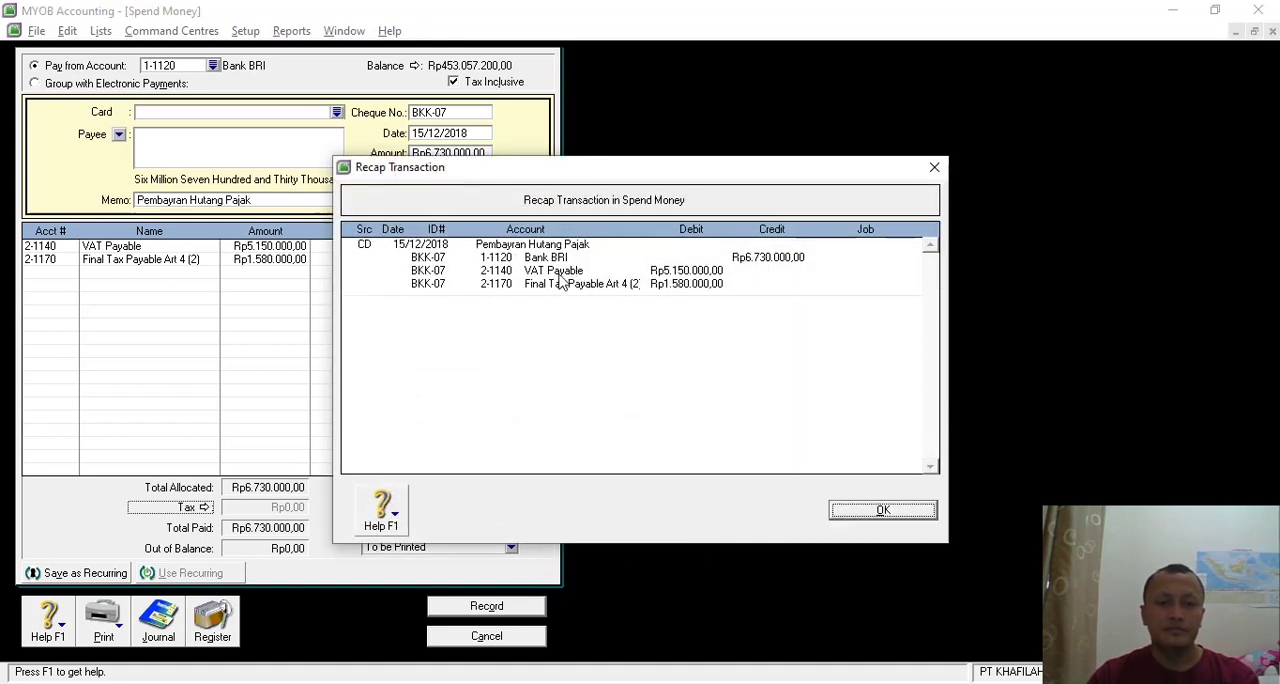
left_click(865, 513)
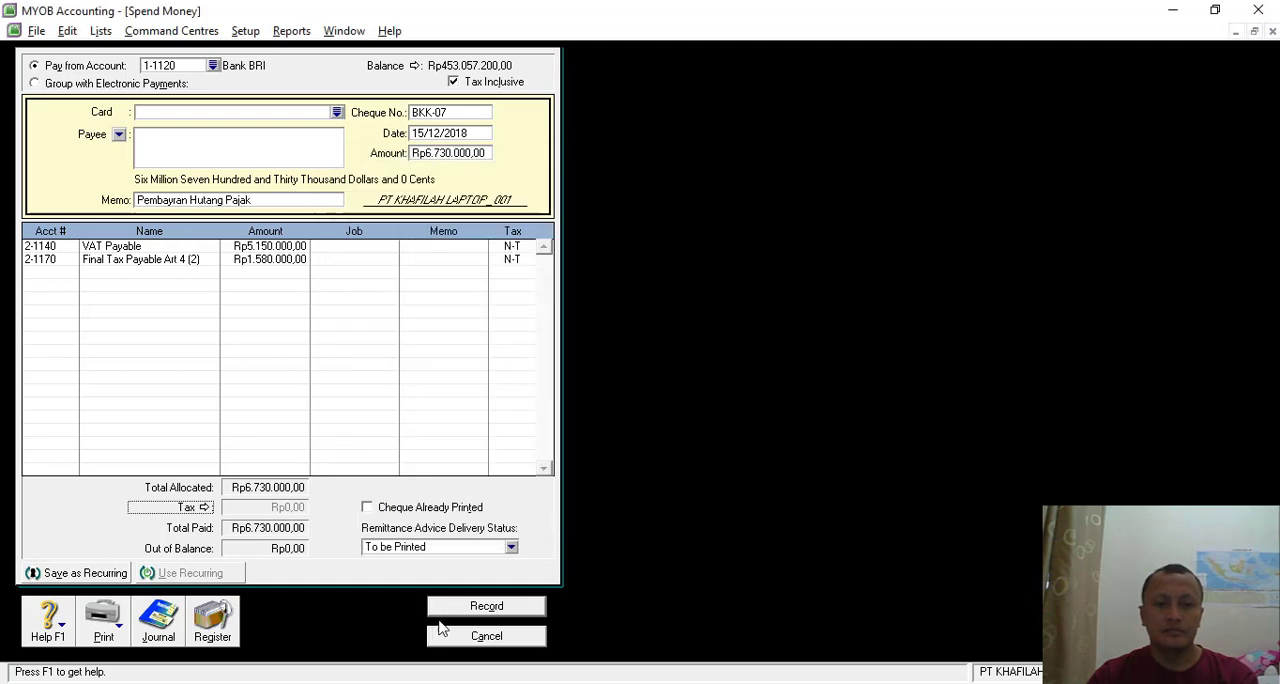
left_click(484, 607)
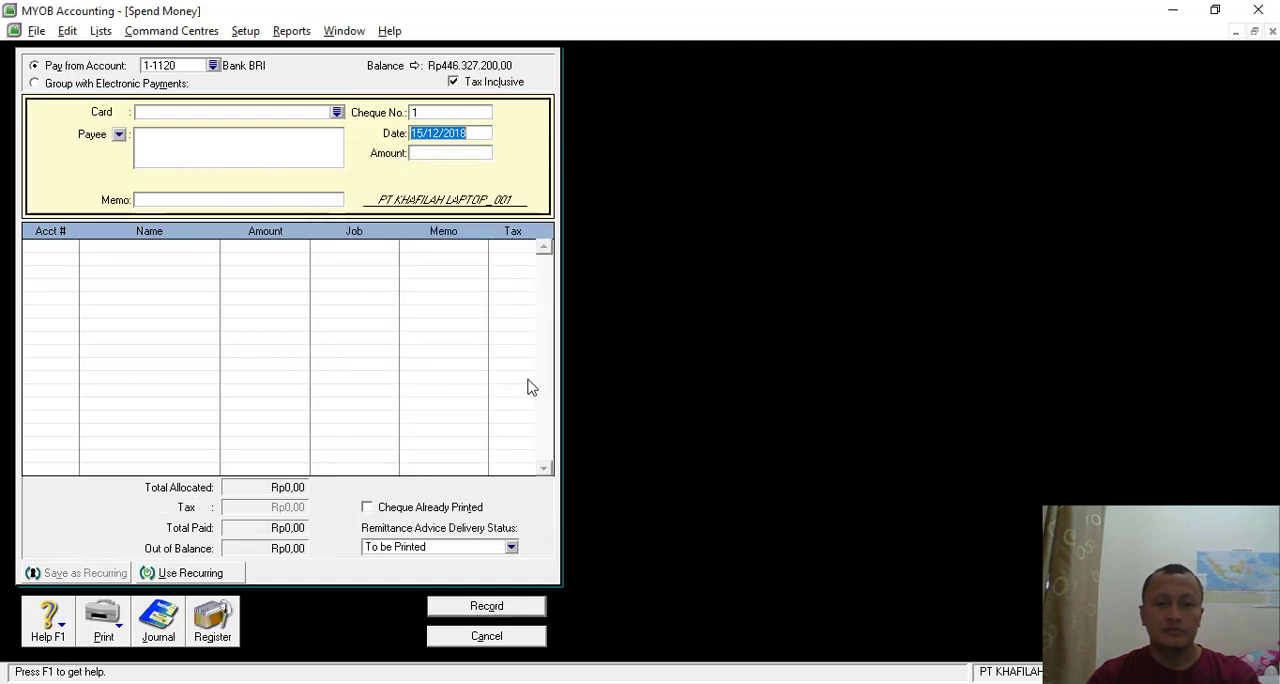
- Read the Transaksi 19 invoice in the exercise PDF, close the blank payment form in MYOB and start a new purchase entry
key("alt+Tab")
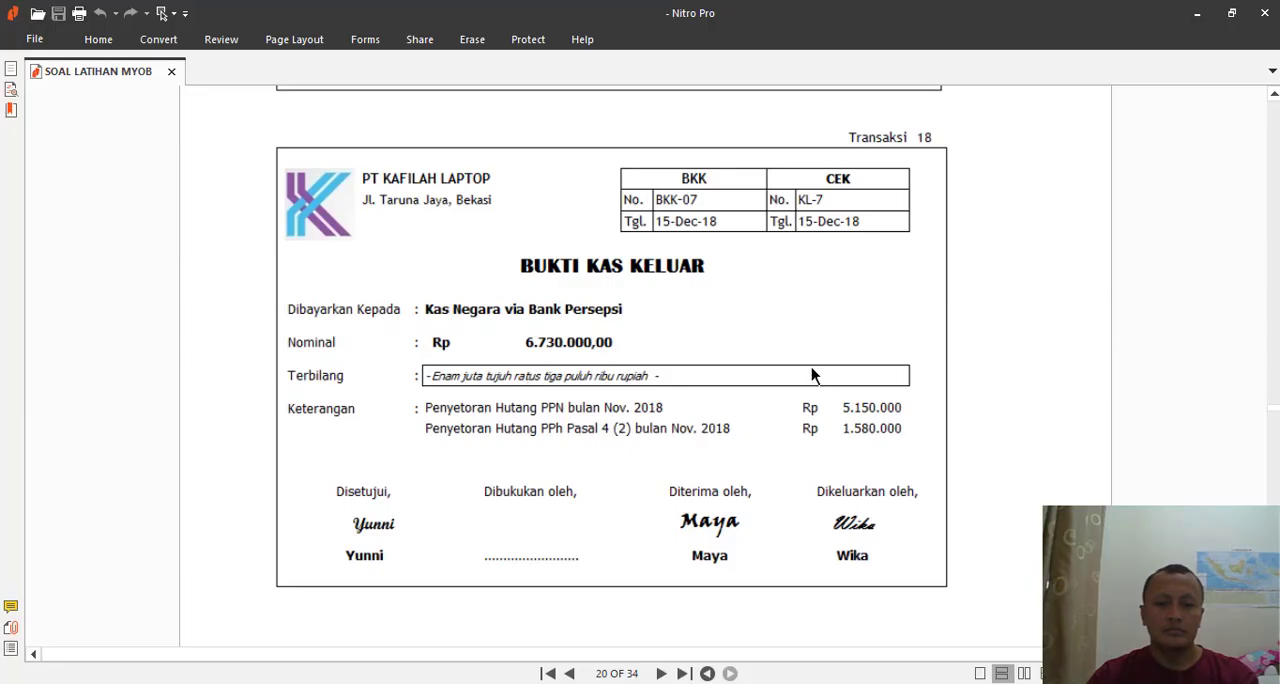
scroll(810, 365, "down", 10)
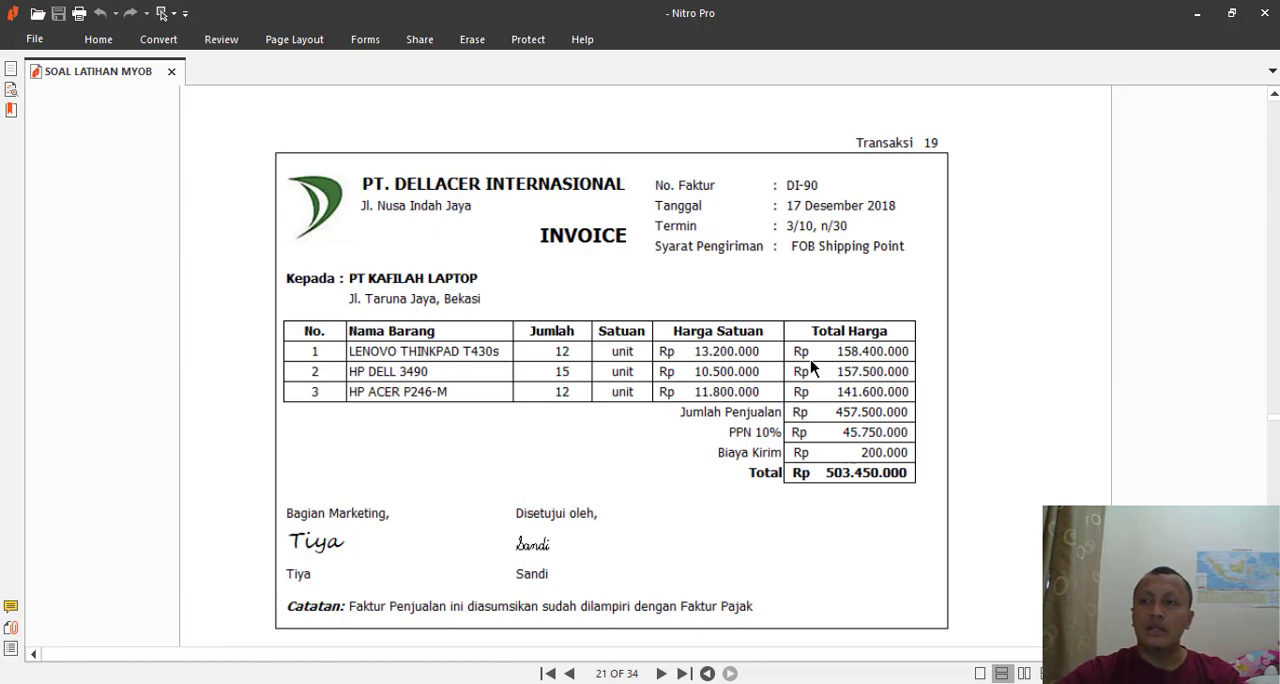
key("alt+Tab")
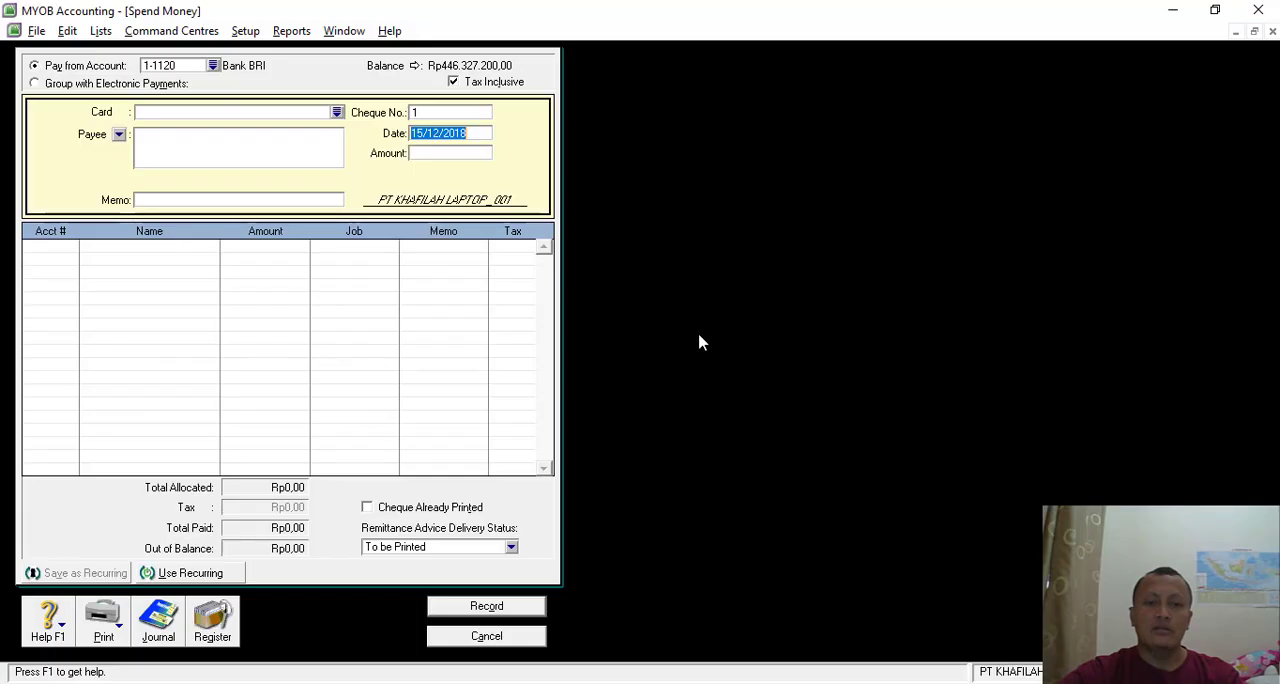
left_click(480, 637)
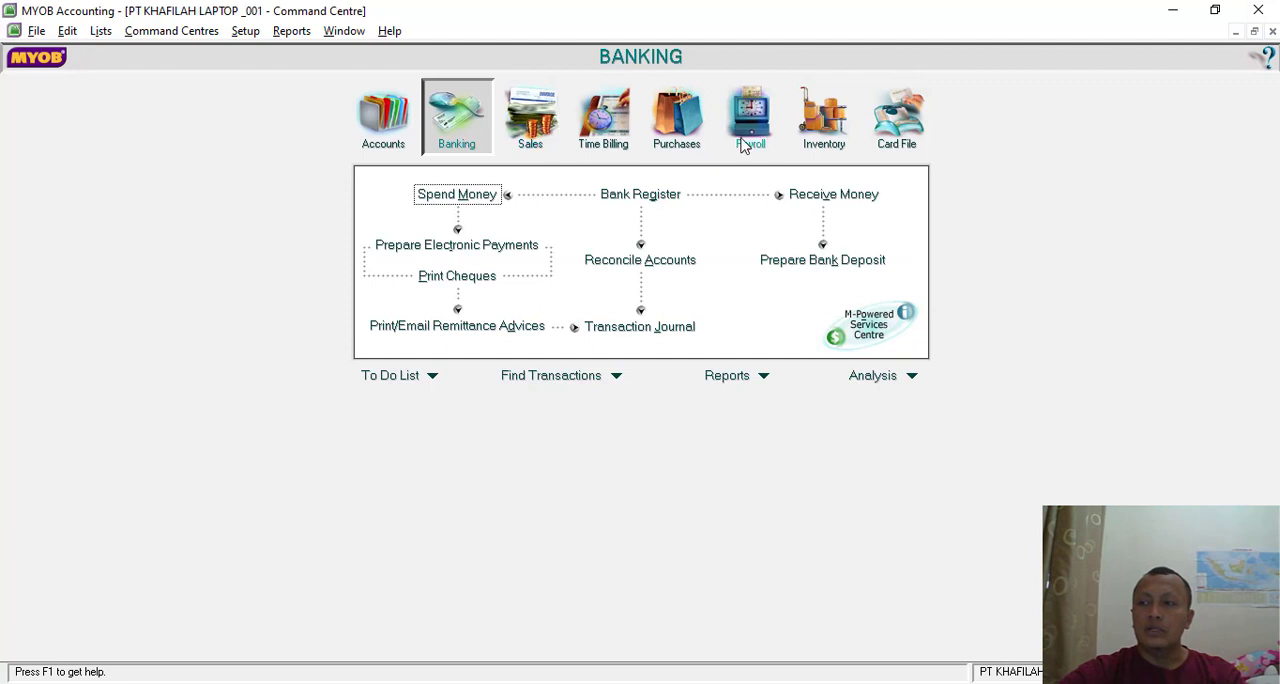
left_click(684, 114)
left_click(626, 237)
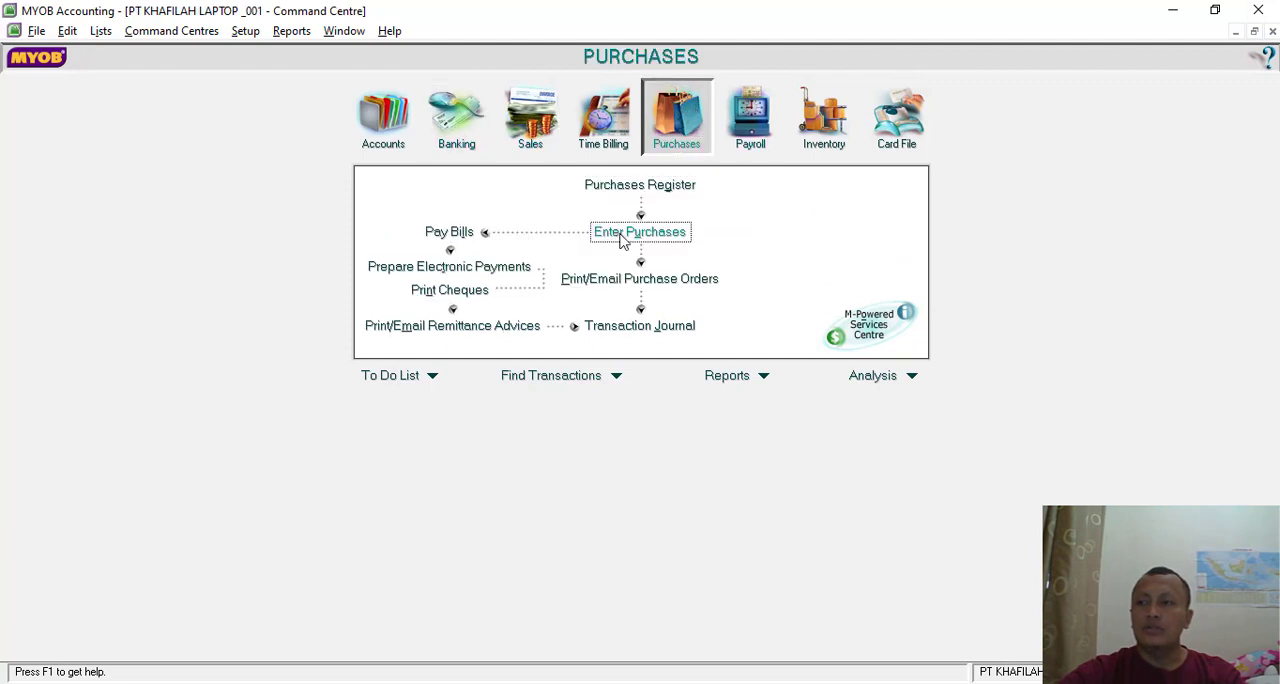
- Choose PT DELLACER INTERNASIONAL as the purchase's supplier
key("alt+Tab")
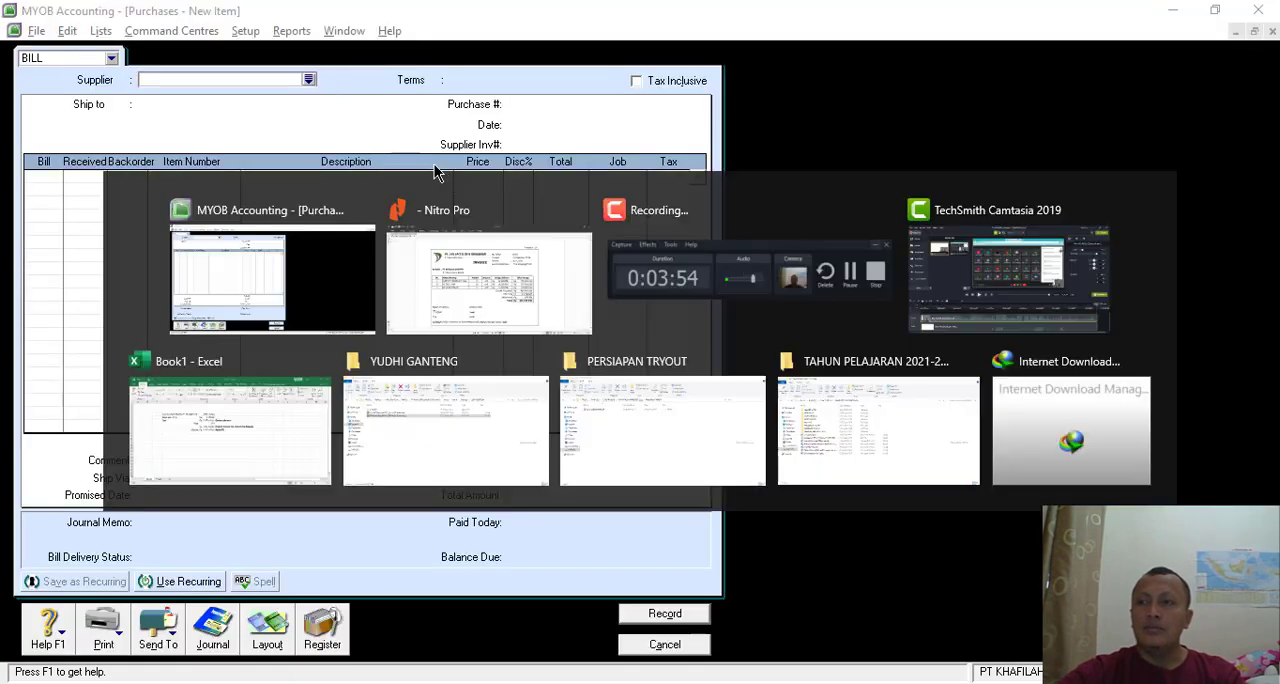
key("alt+Tab")
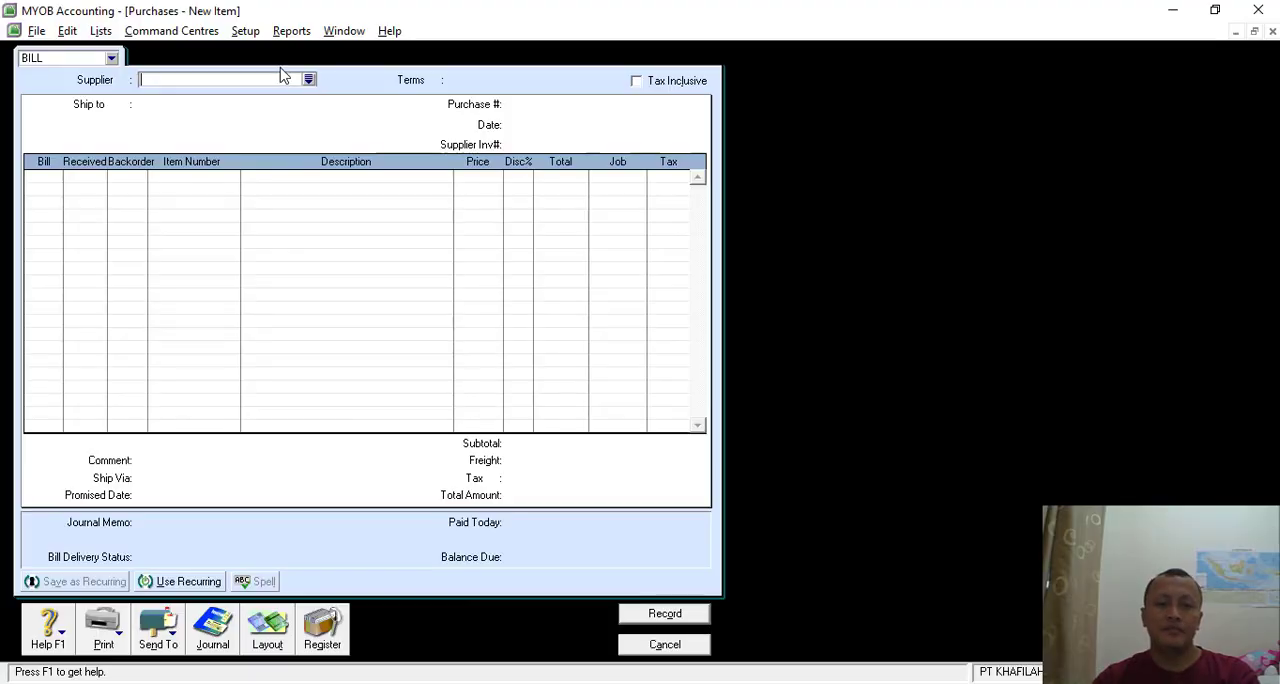
left_click(310, 80)
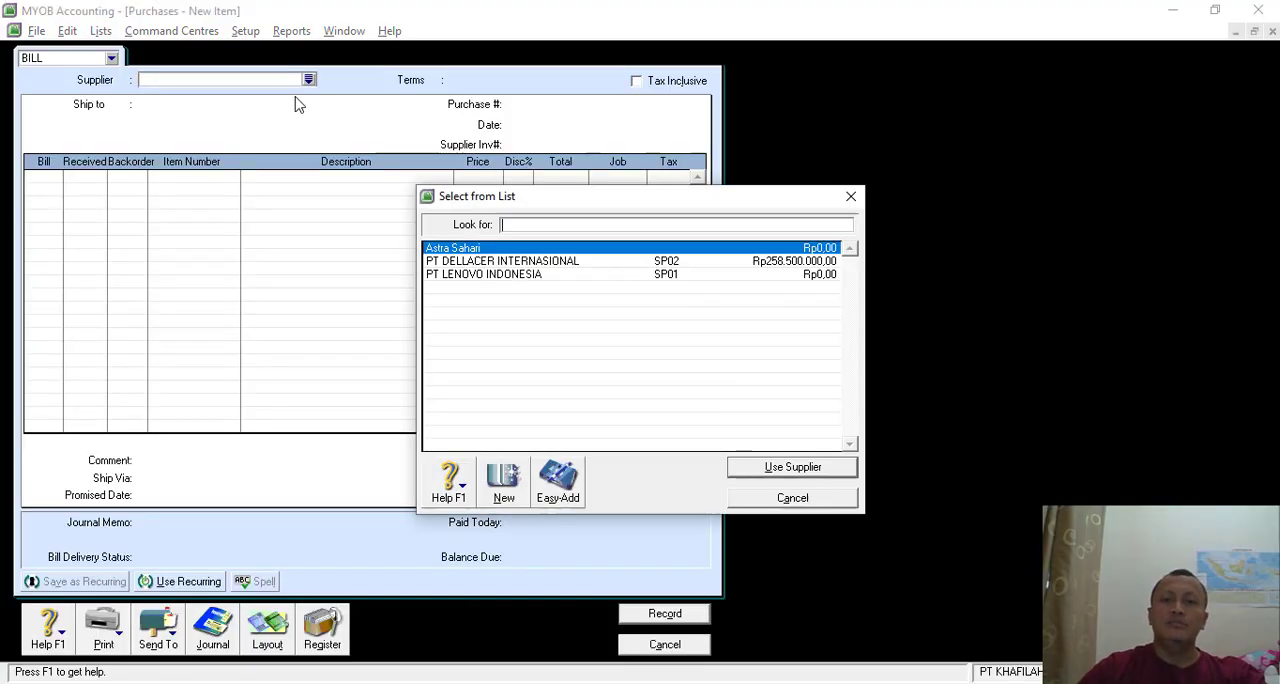
double_click(462, 262)
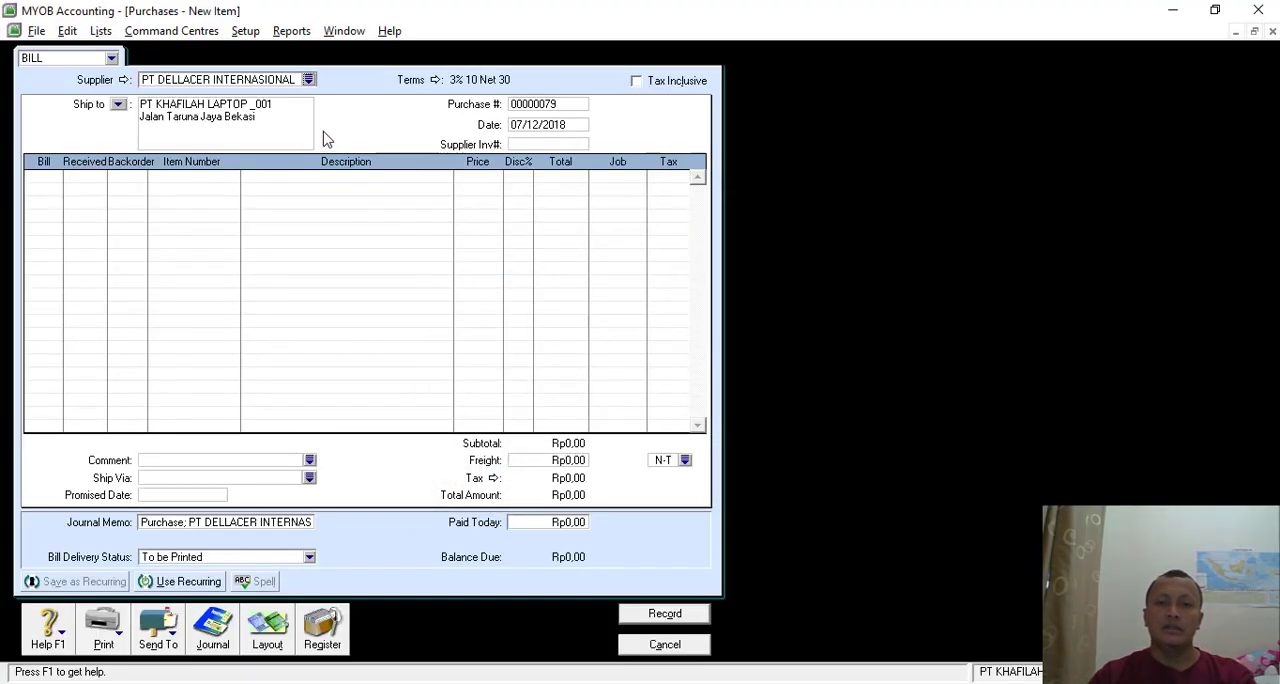
- Set the purchase number to DI-90, following the invoice number in the exercise PDF
left_click(540, 104)
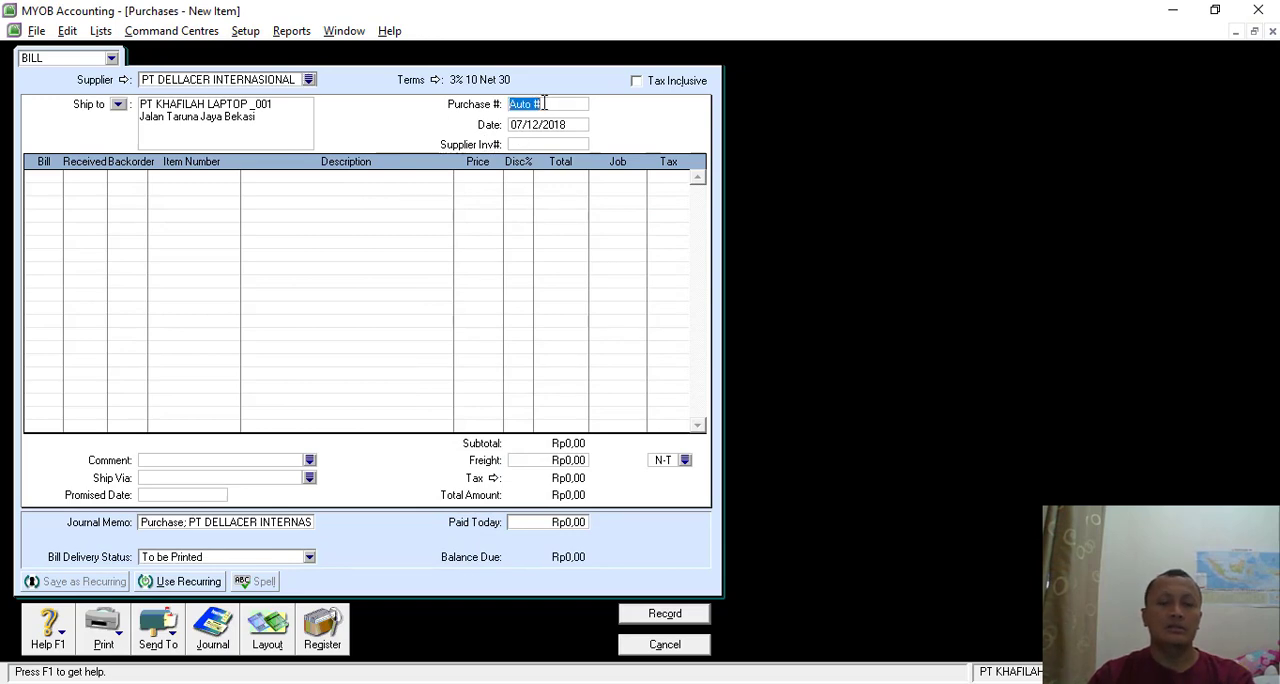
key("alt+Tab")
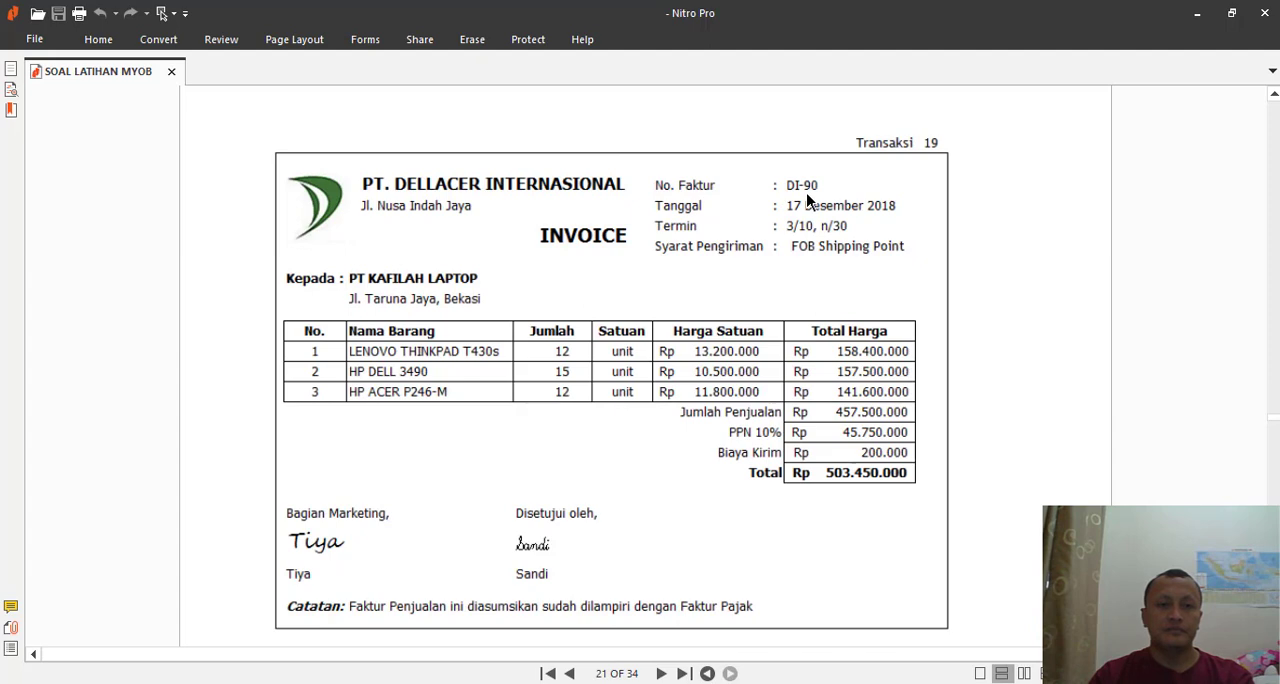
key("alt+Tab")
type("d")
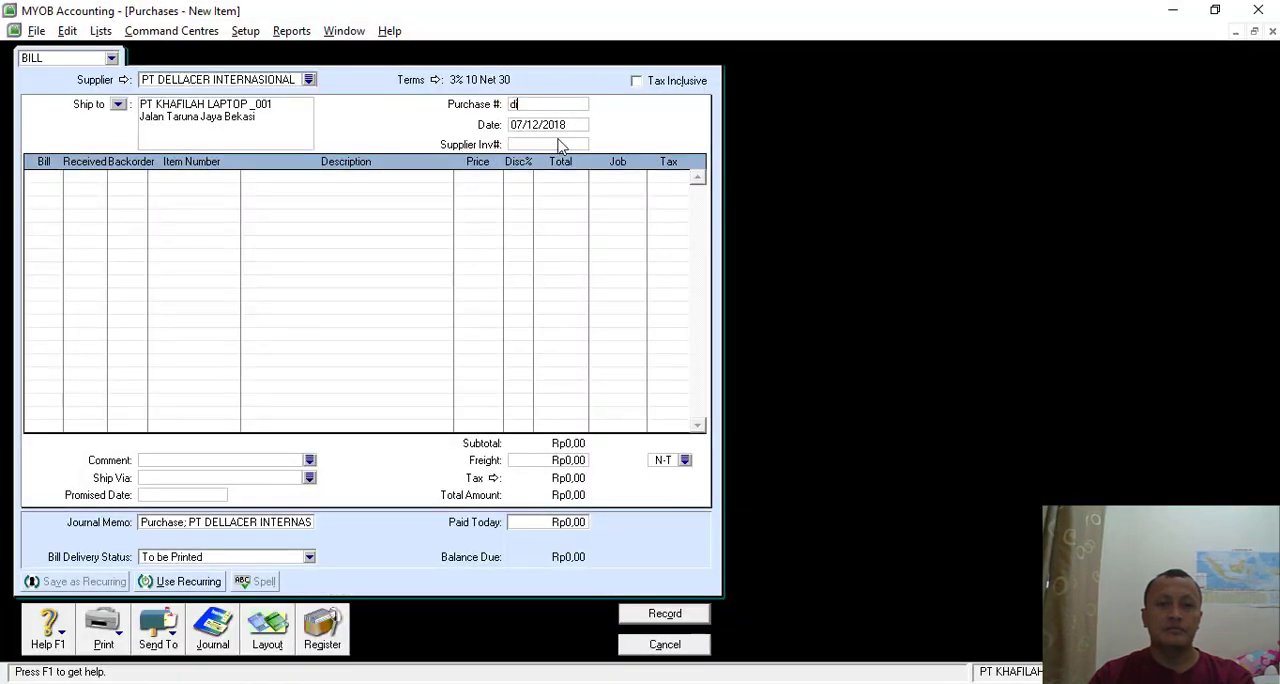
type("i")
key("BackSpace")
key("BackSpace")
type("DI")
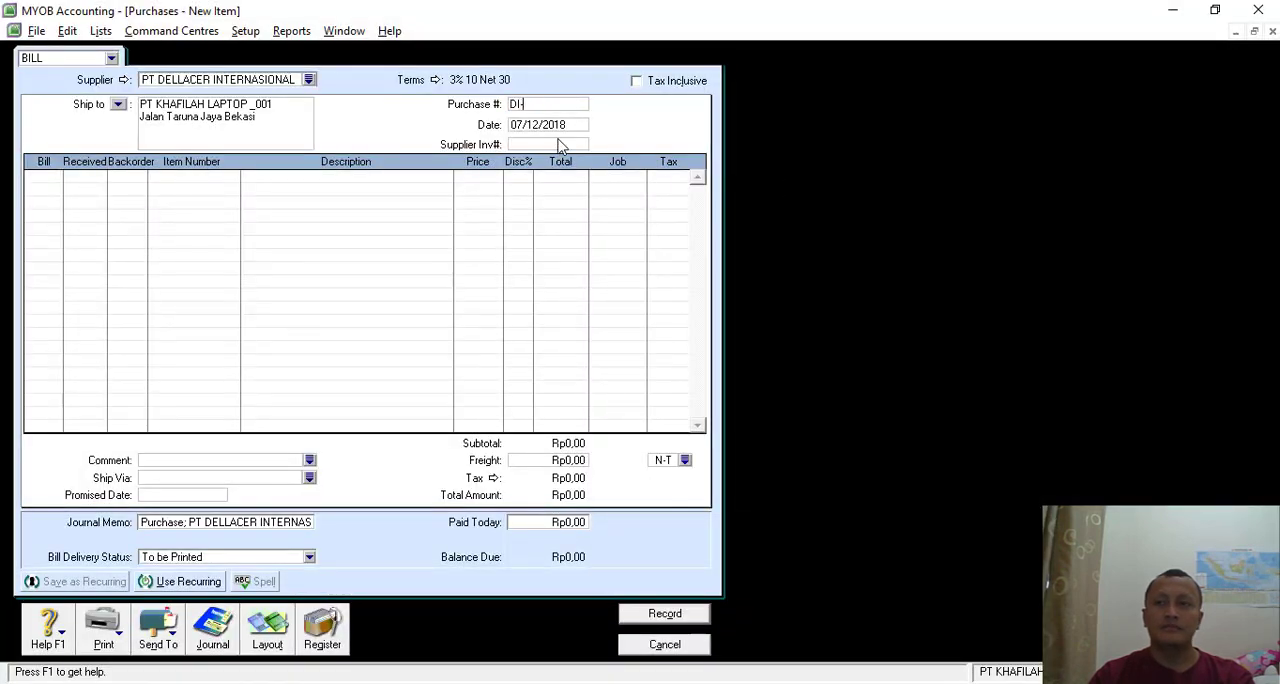
type("-90")
- Set the purchase date to 17/12/2018, as given on the invoice
key("alt+Tab")
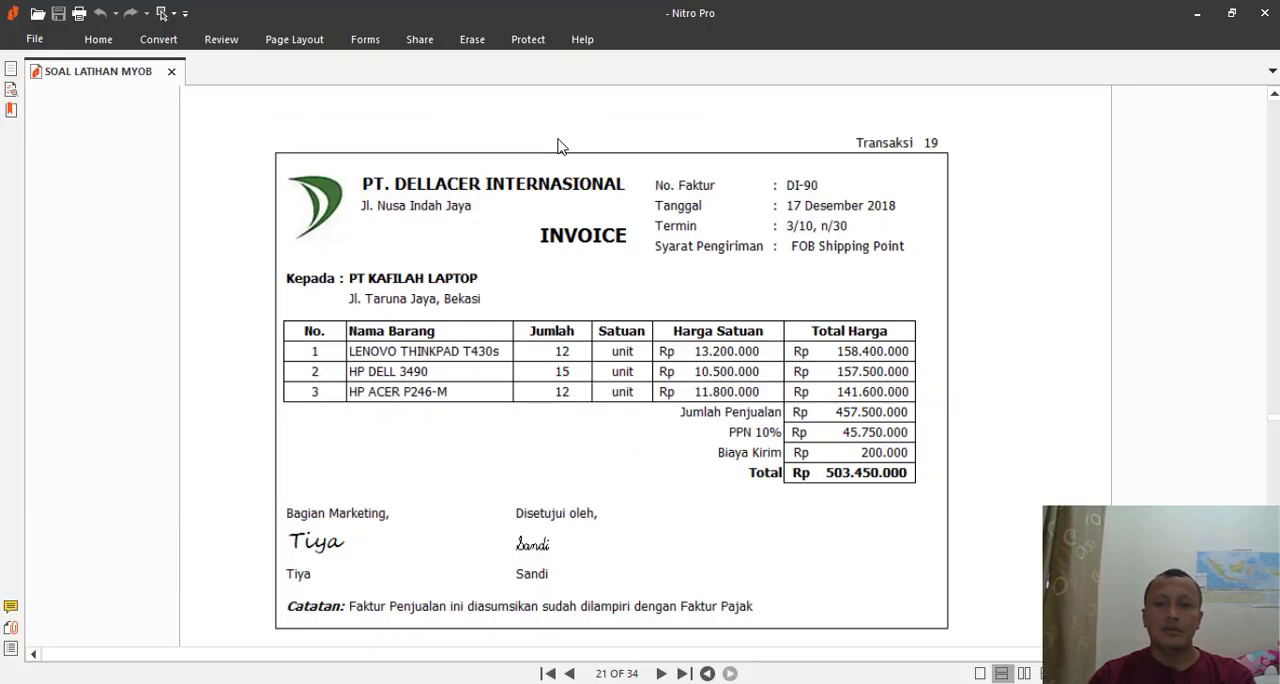
key("alt+Tab")
key("Tab")
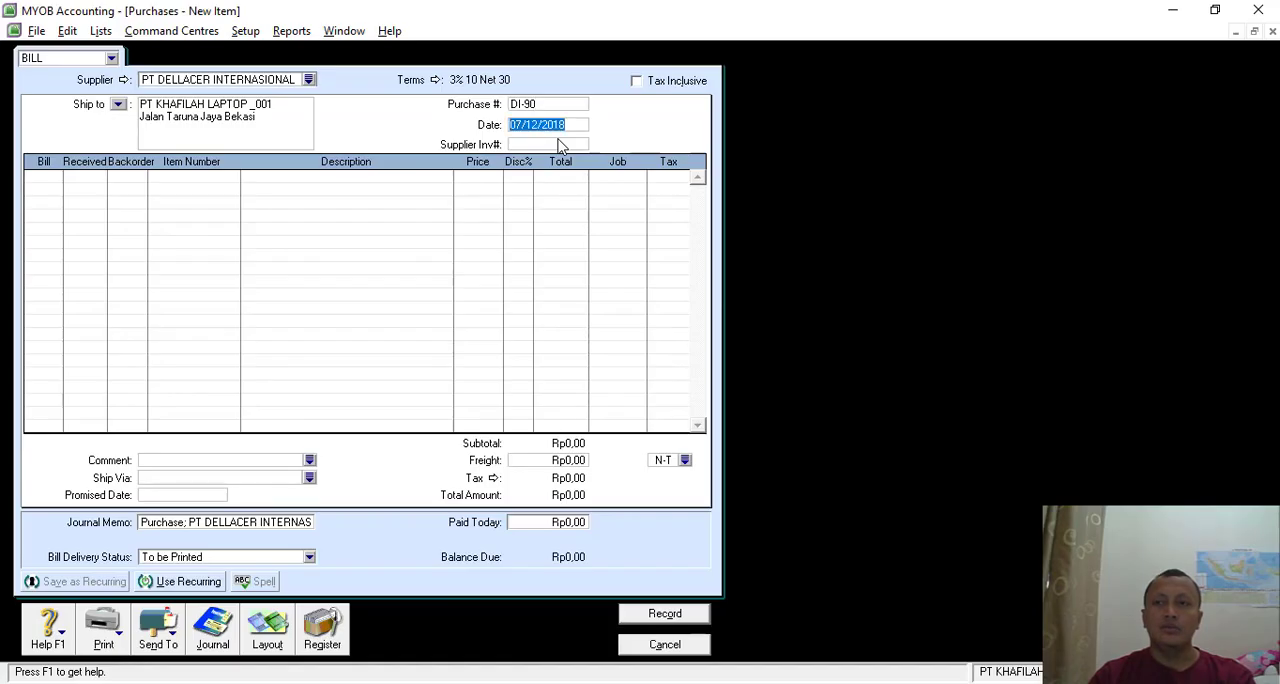
left_click(516, 125)
key("BackSpace")
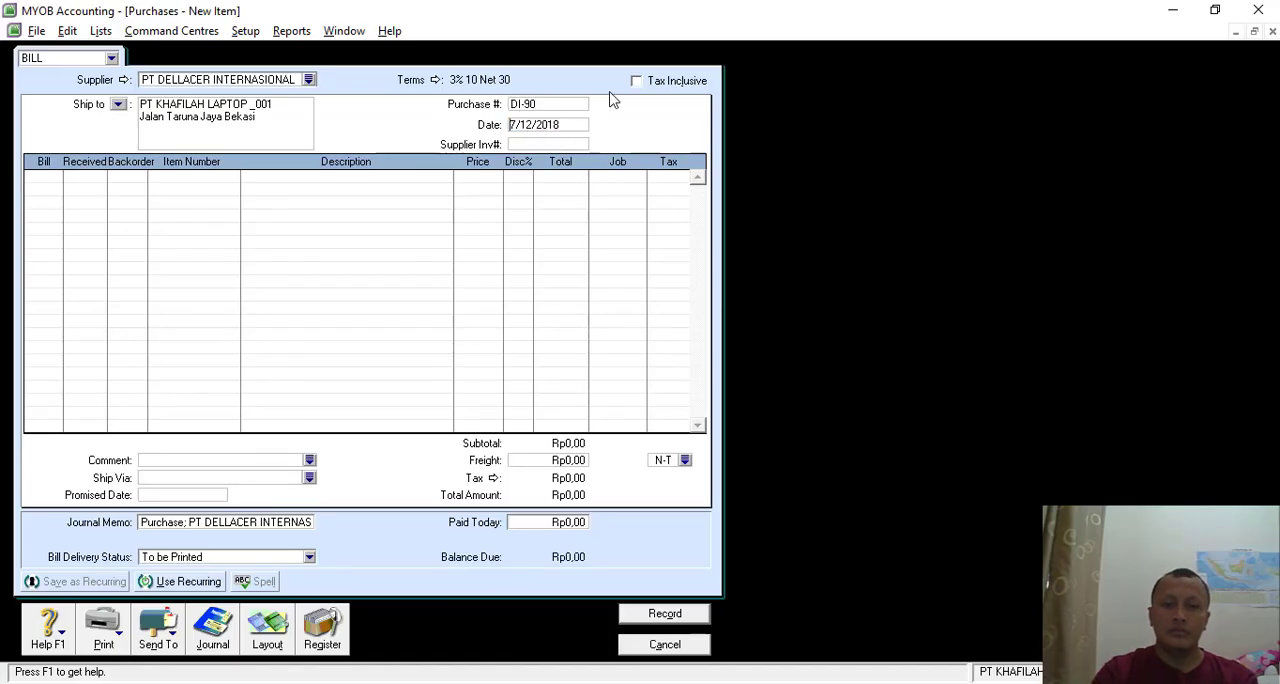
type("1")
- Enter 12 units of item T430s LENOVO THINKPAD T430s on the purchase's first line, following the invoice
key("alt+Tab")
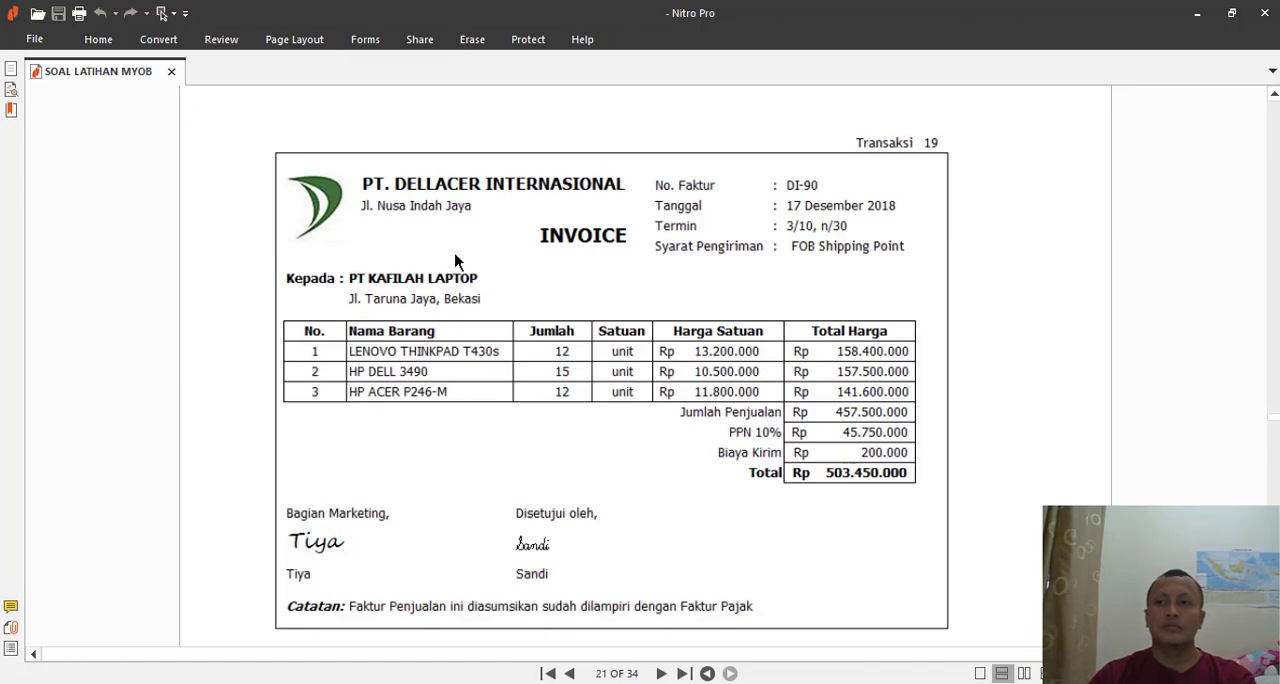
key("alt+Tab")
left_click(52, 181)
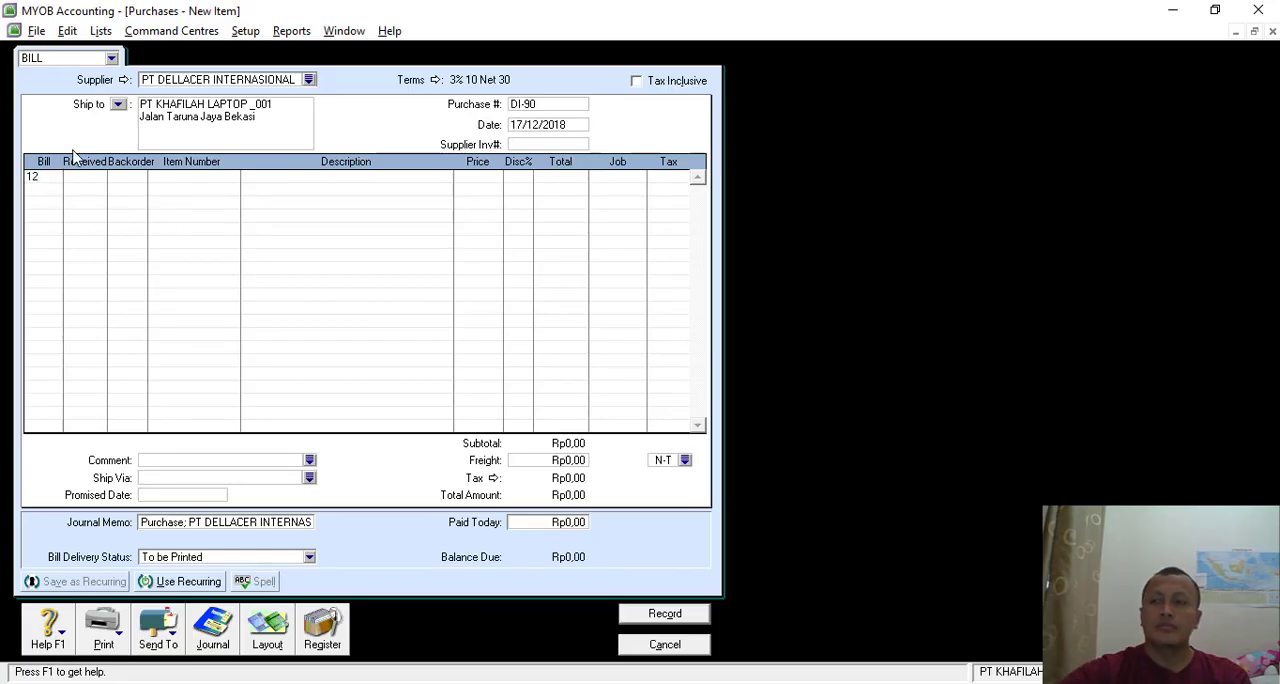
type("12")
key("Tab")
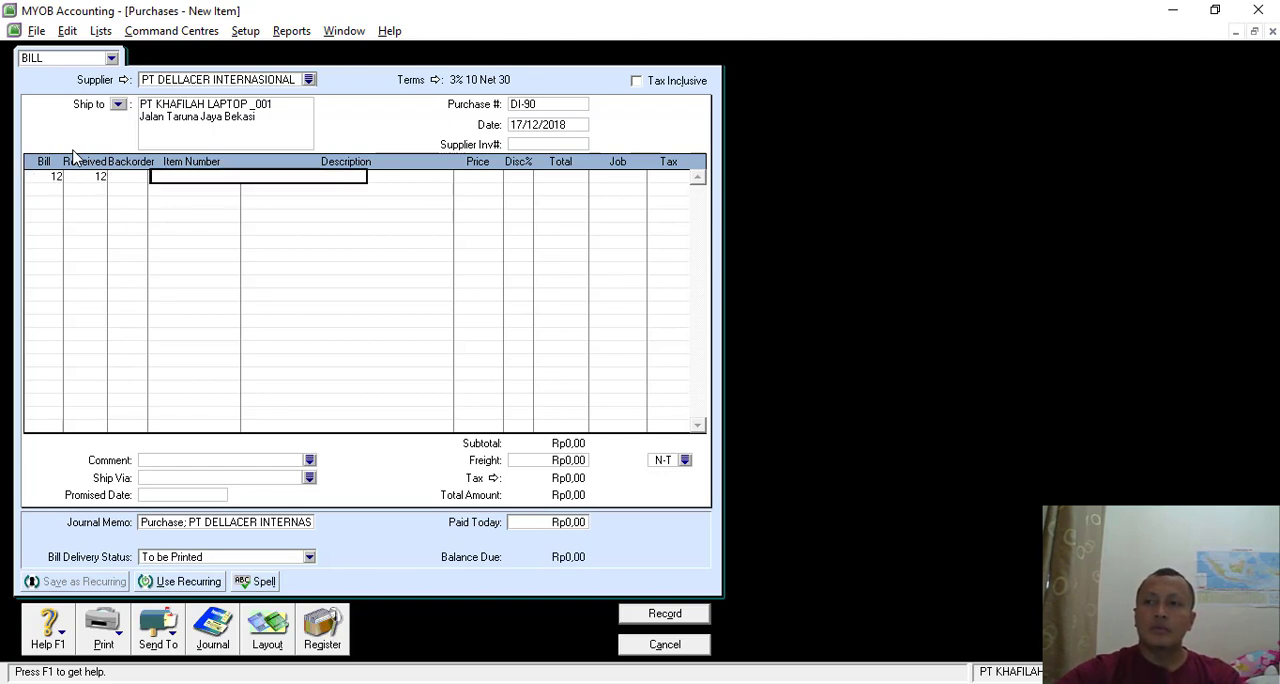
key("Tab")
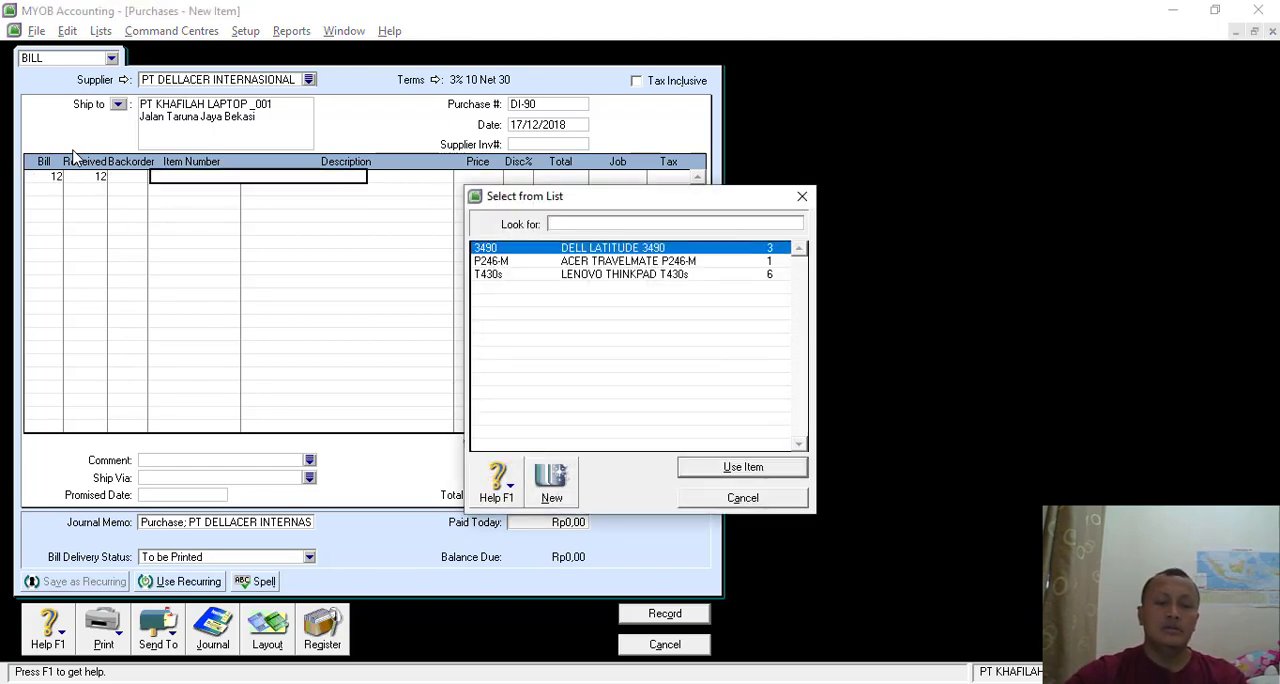
type("T")
key("Return")
key("Tab")
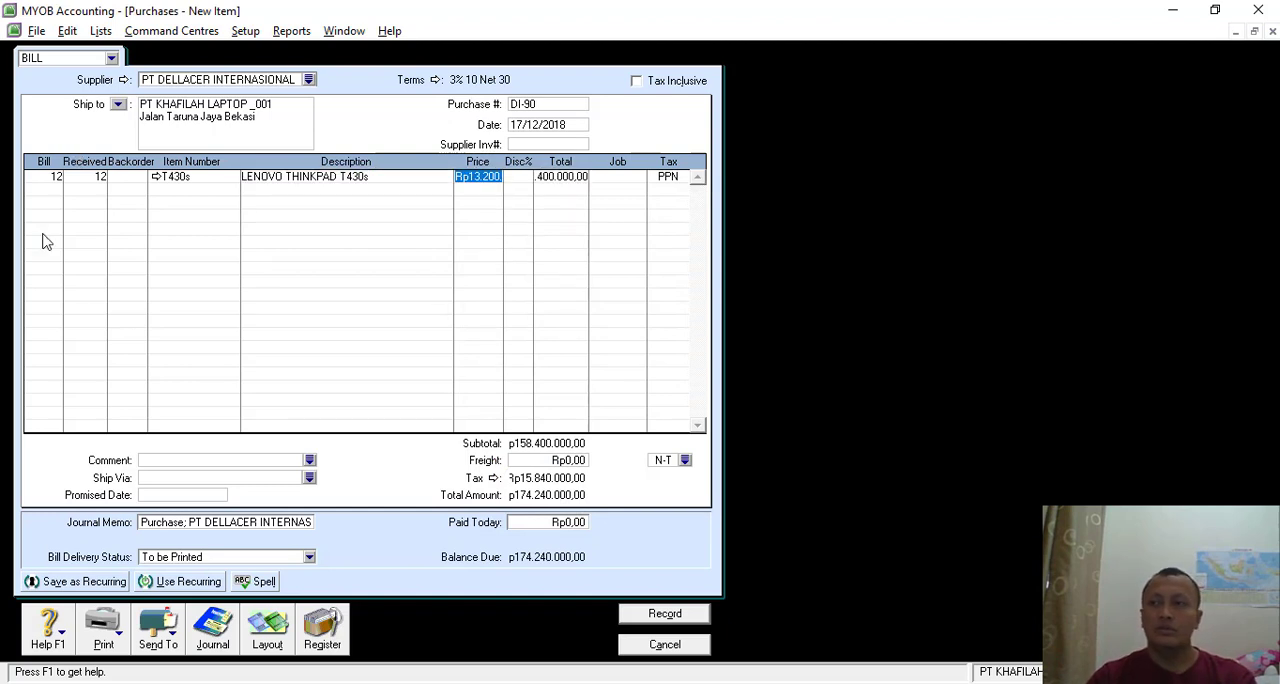
left_click(42, 192)
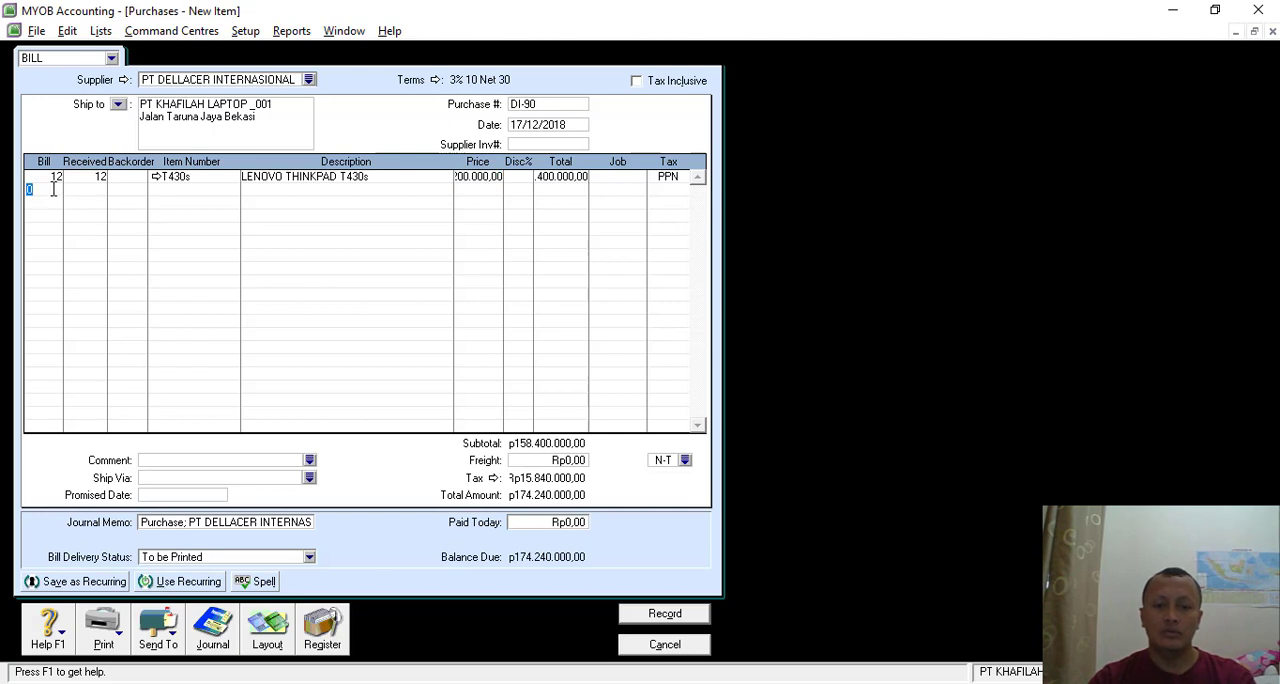
- Enter 15 units of item 3490 DELL LATITUDE 3490 on the purchase's second line
type("15")
key("Tab")
key("Tab")
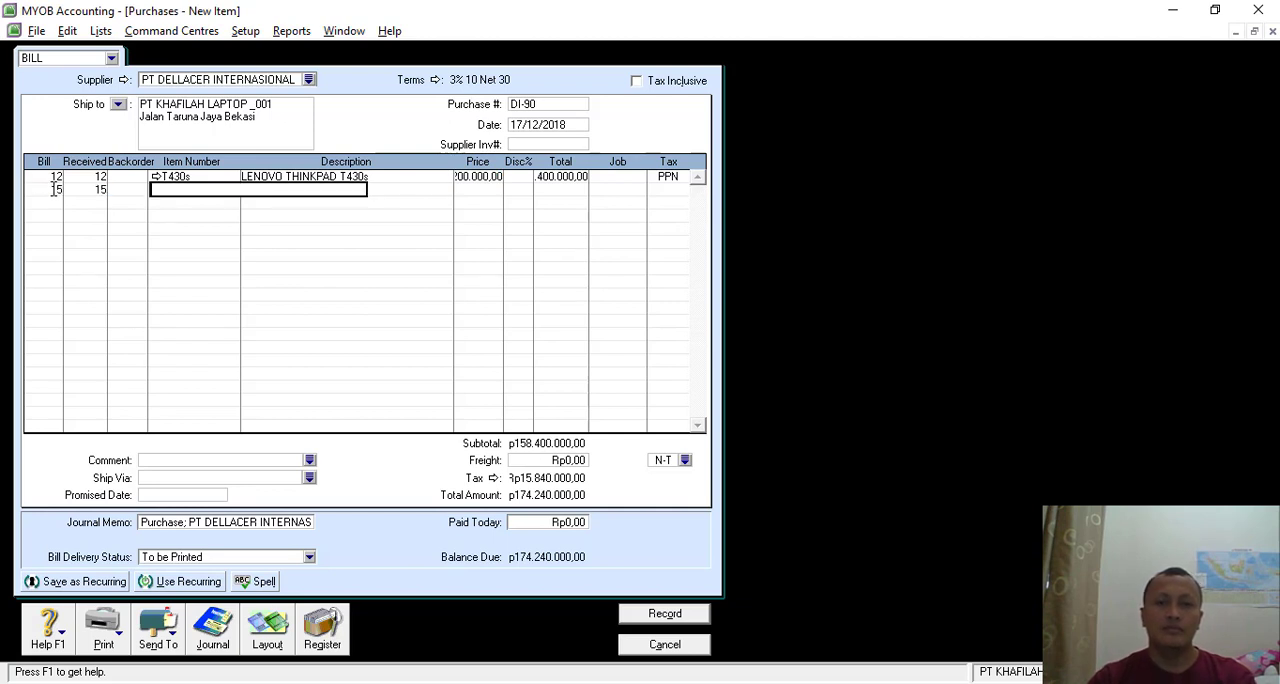
key("Tab")
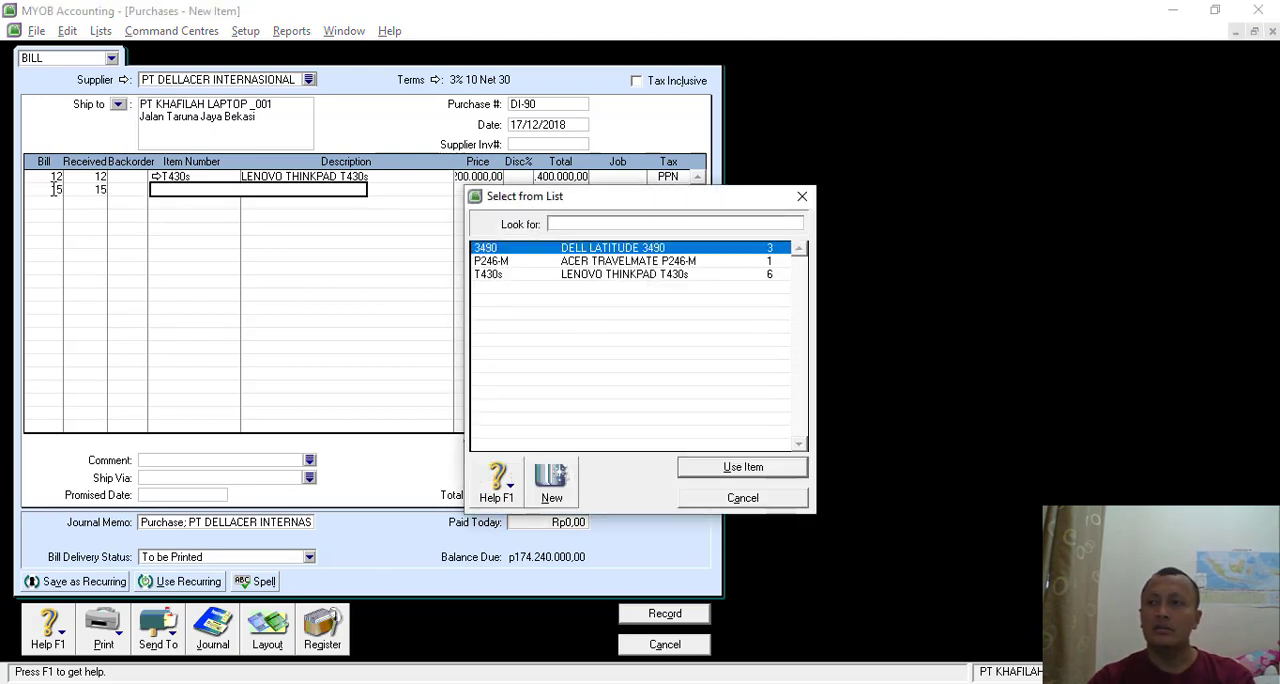
key("Return")
key("Tab")
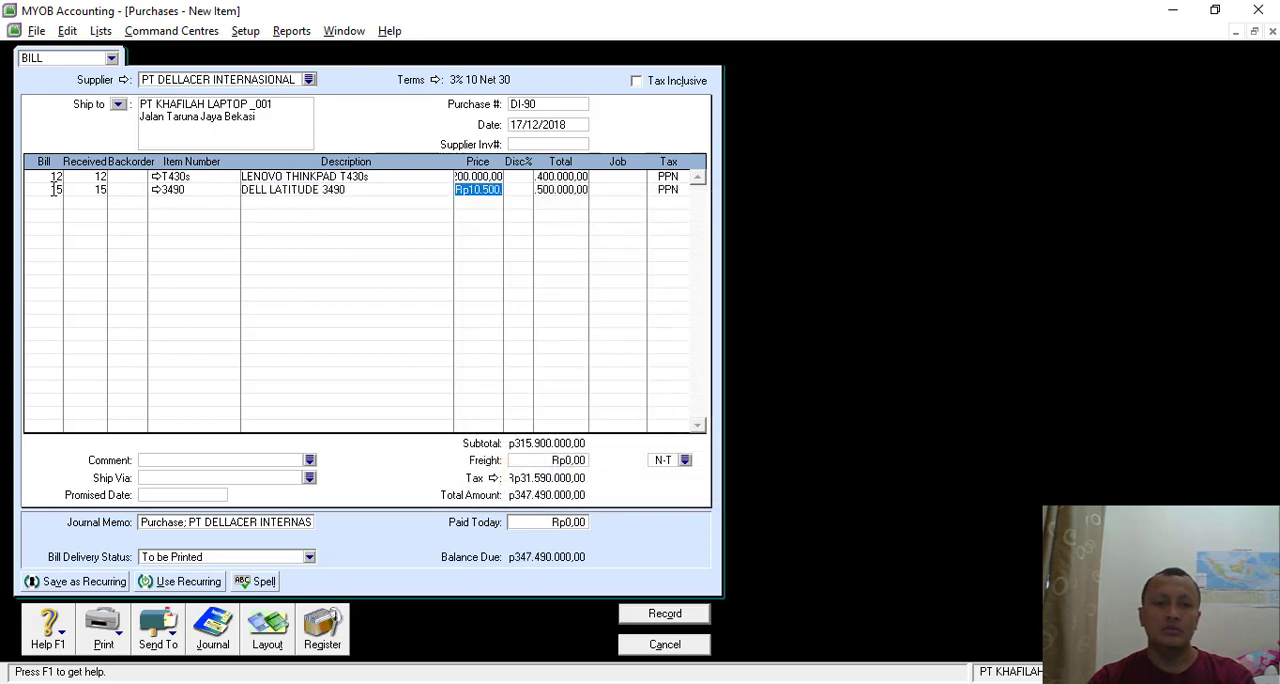
- Enter 12 units of item P246-M ACER TRAVELMATE P246-M on the purchase's third line
left_click(51, 205)
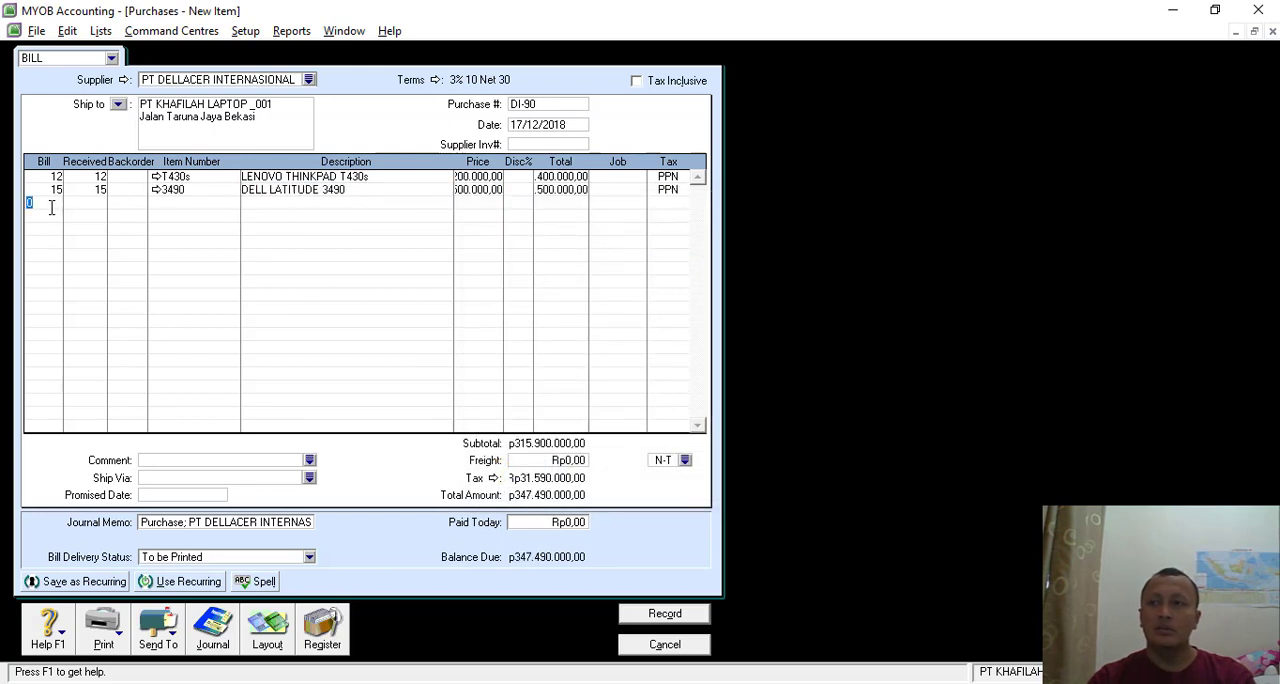
key("Tab")
key("Tab")
key("Tab")
double_click(607, 261)
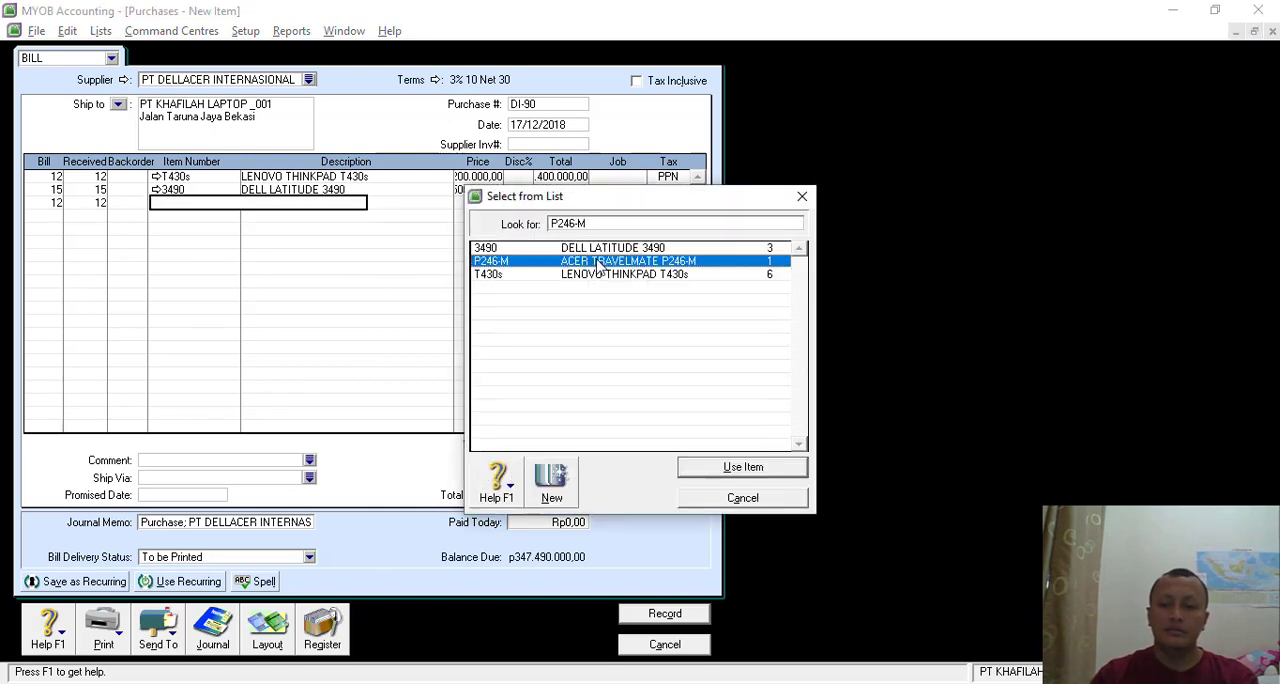
key("Tab")
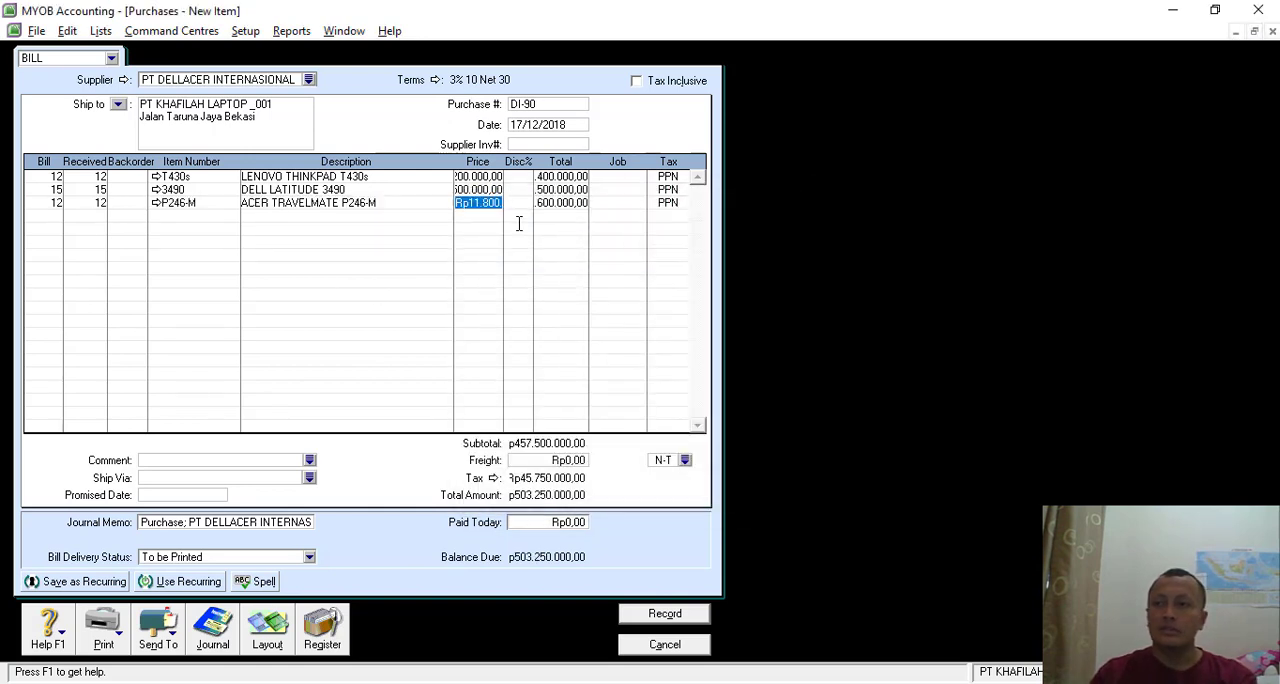
- Set the purchase's freight to Rp200.000, the shipping cost on the invoice
left_click(509, 224)
left_click(560, 461)
type("200")
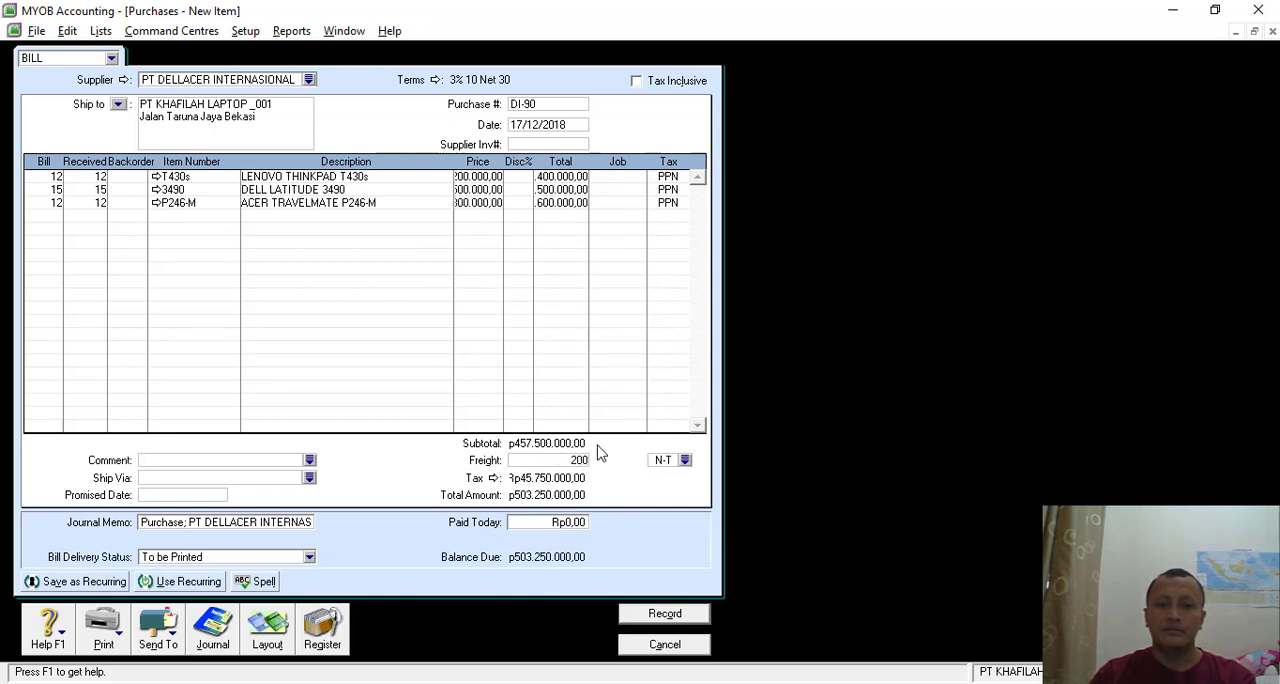
type(".000")
key("Tab")
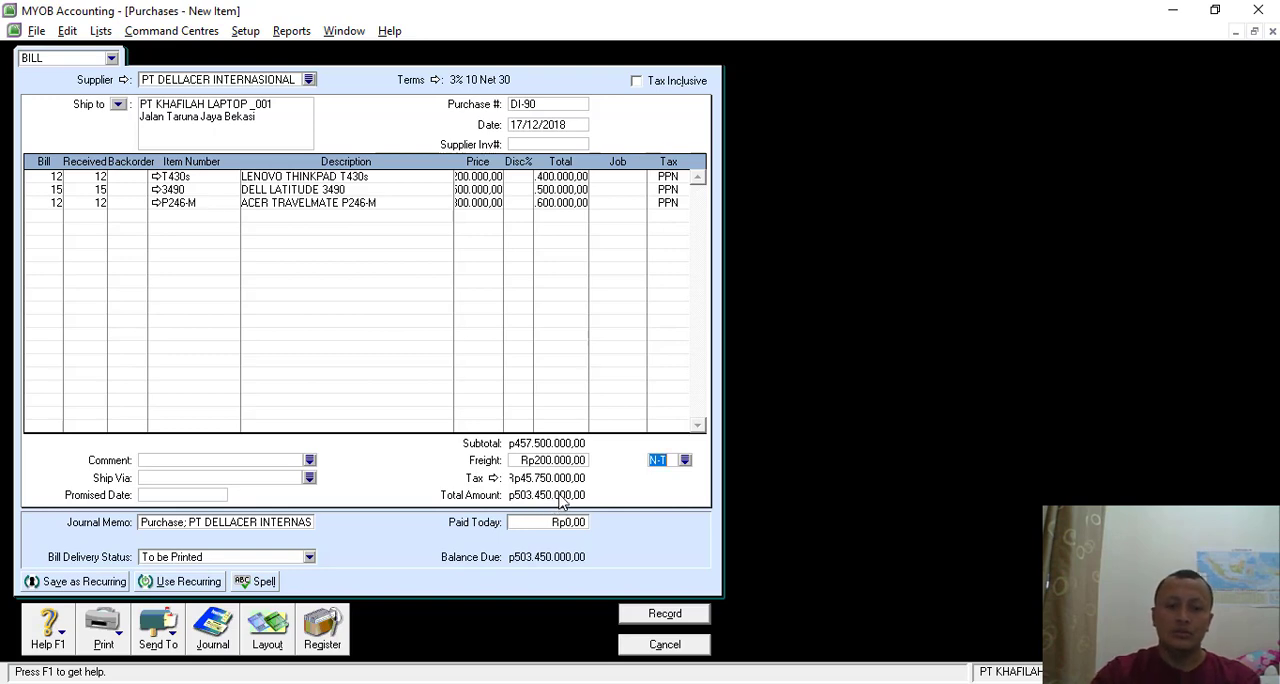
- Preview the journal entries of purchase DI-90 and record it, declining the suggested tax code change
key("ctrl+r")
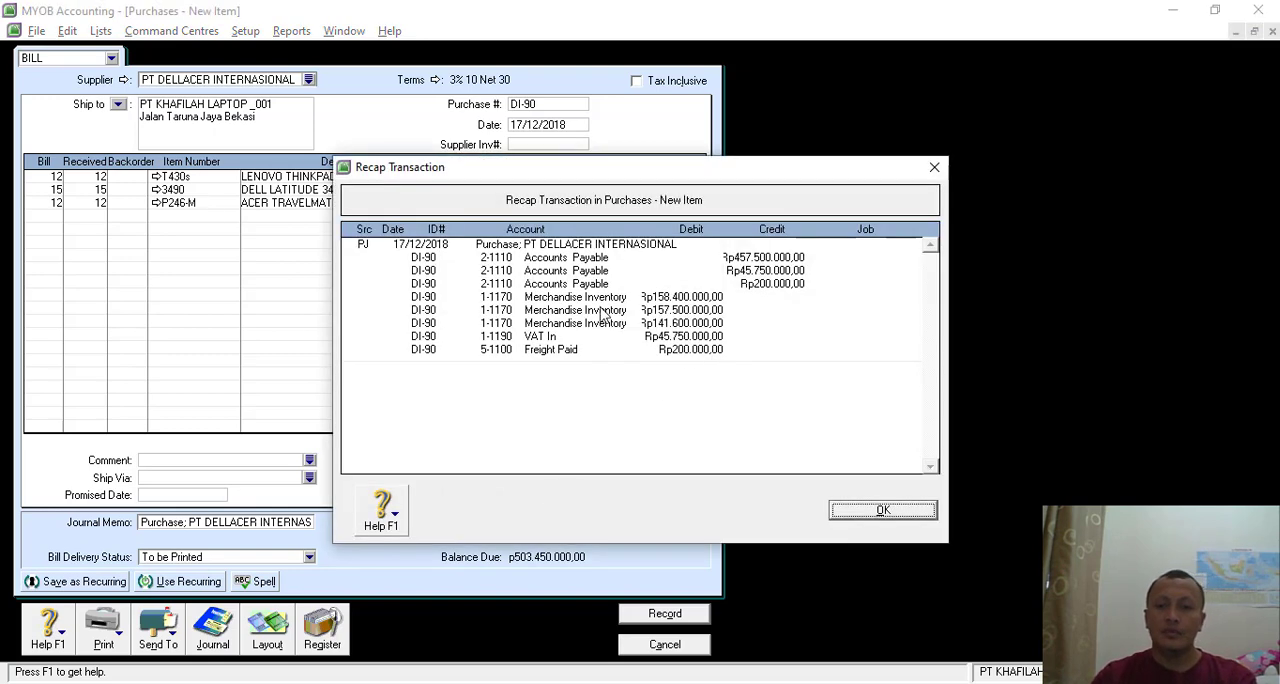
left_click(880, 510)
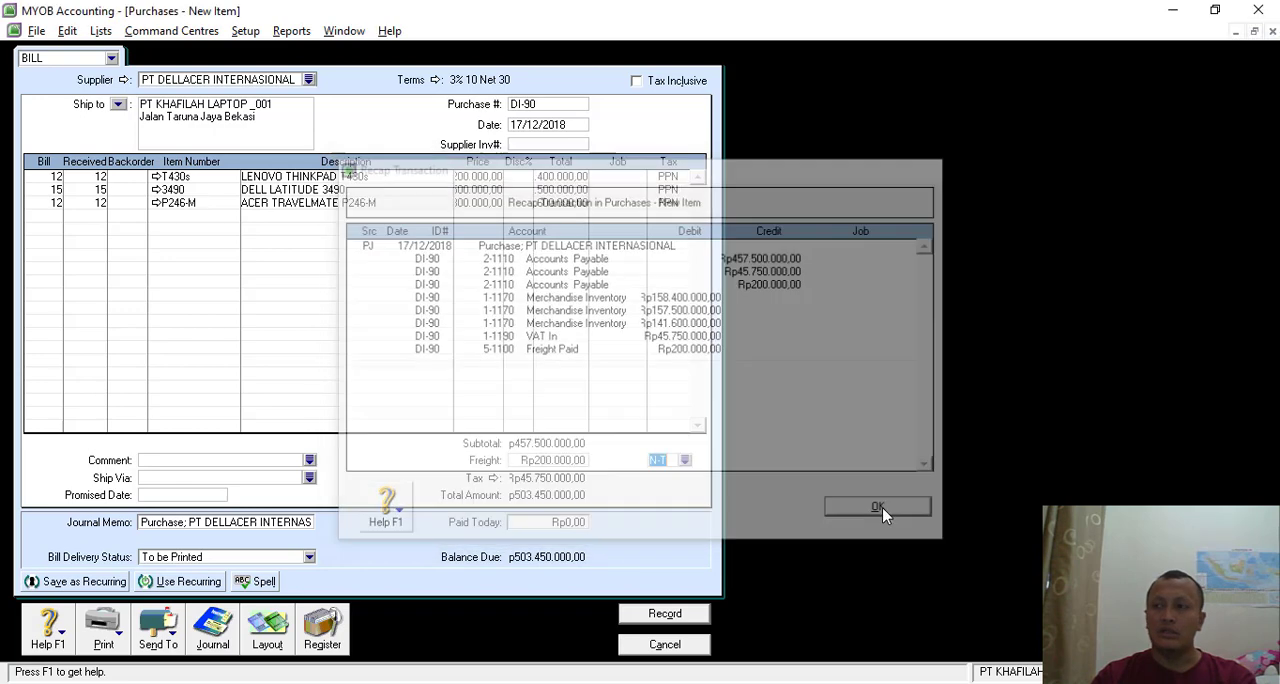
key("ctrl+r")
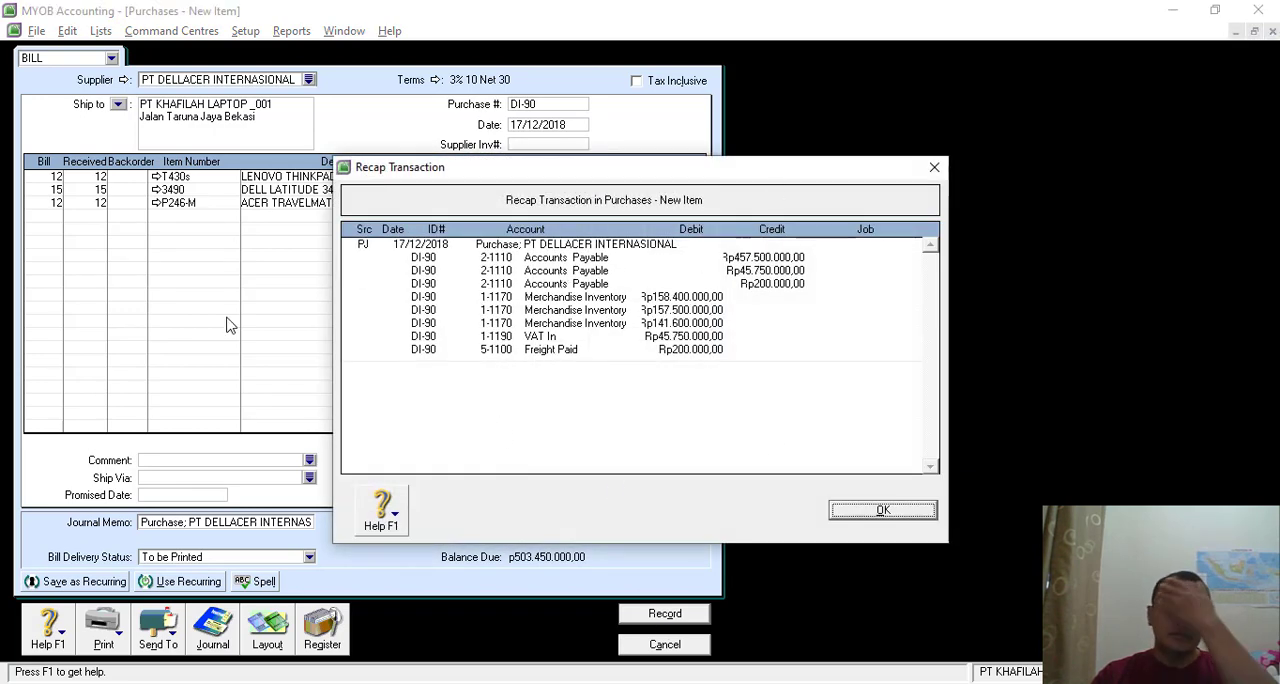
left_click(872, 511)
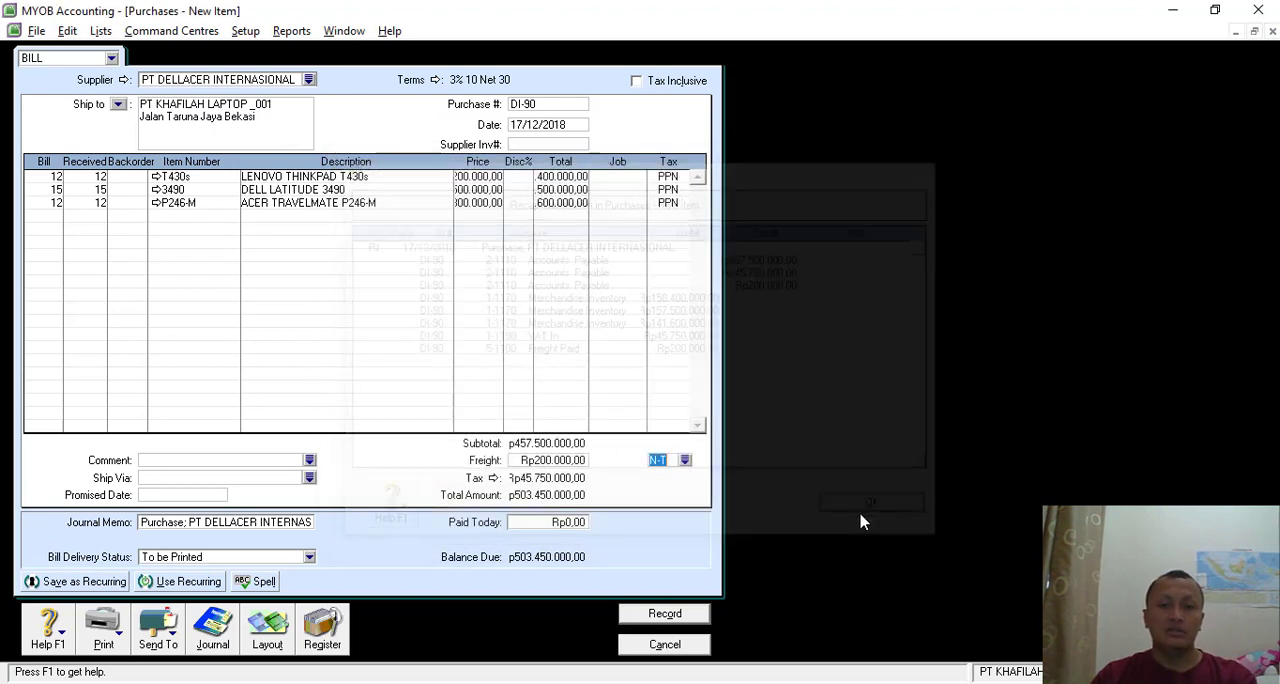
left_click(673, 620)
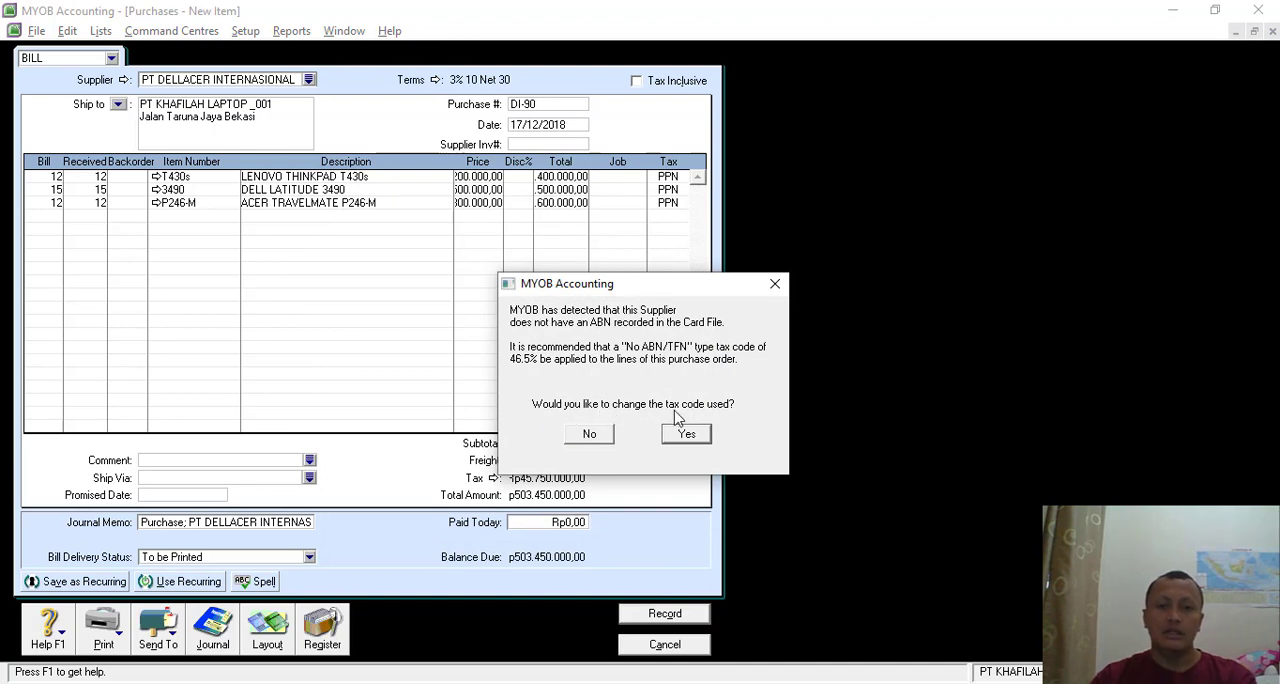
left_click(592, 434)
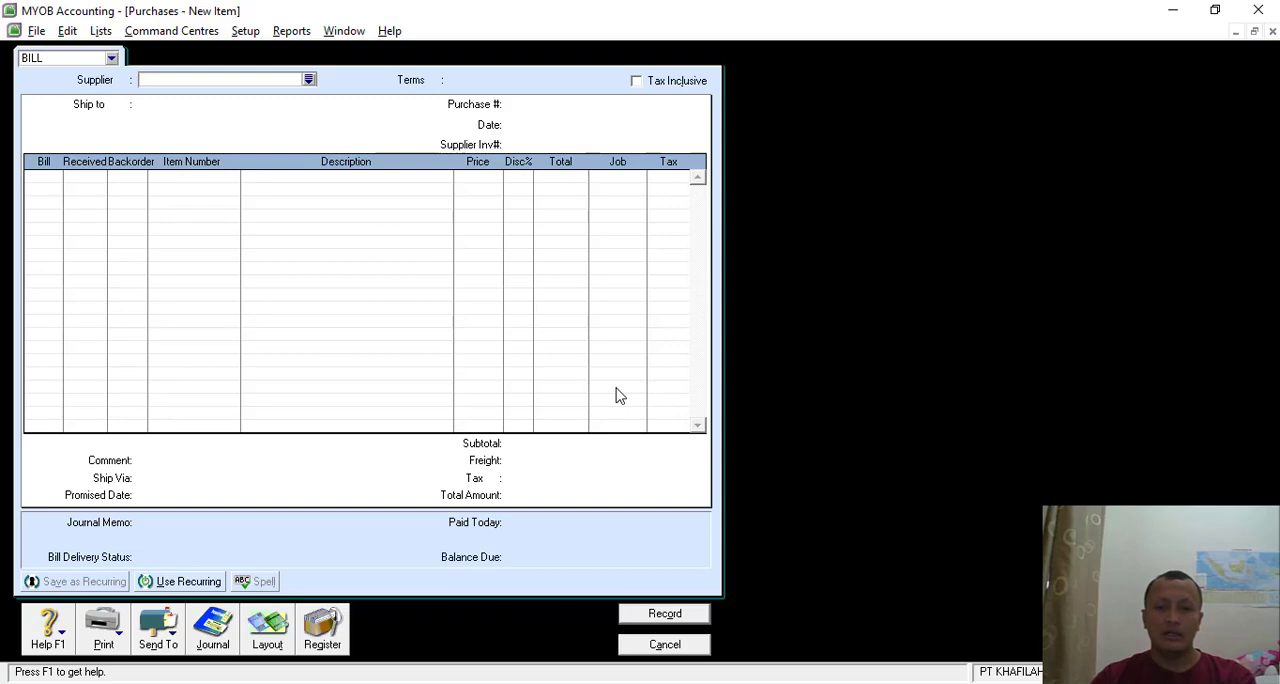
- Switch to the exercise PDF in Nitro Pro and examine the Transaksi 20 credit note along with the original Transaksi 17 invoice INV-12/03
key("alt+Tab")
scroll(517, 500, "down", 8)
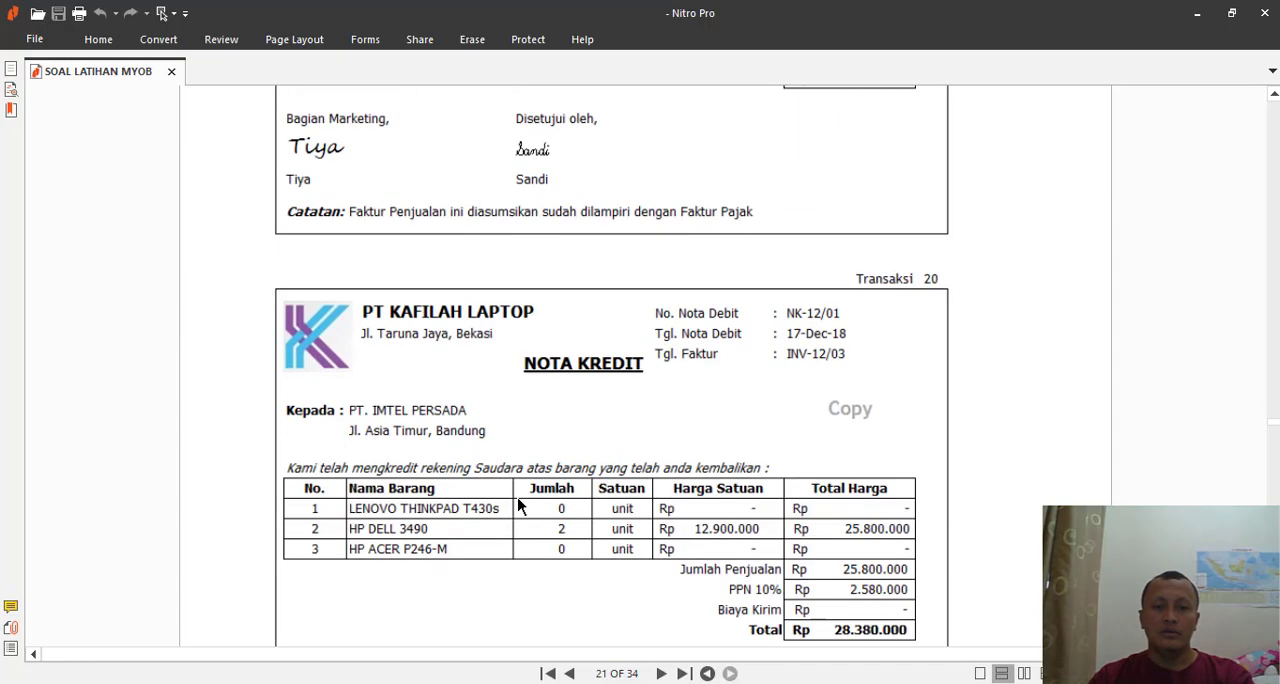
scroll(520, 502, "down", 1)
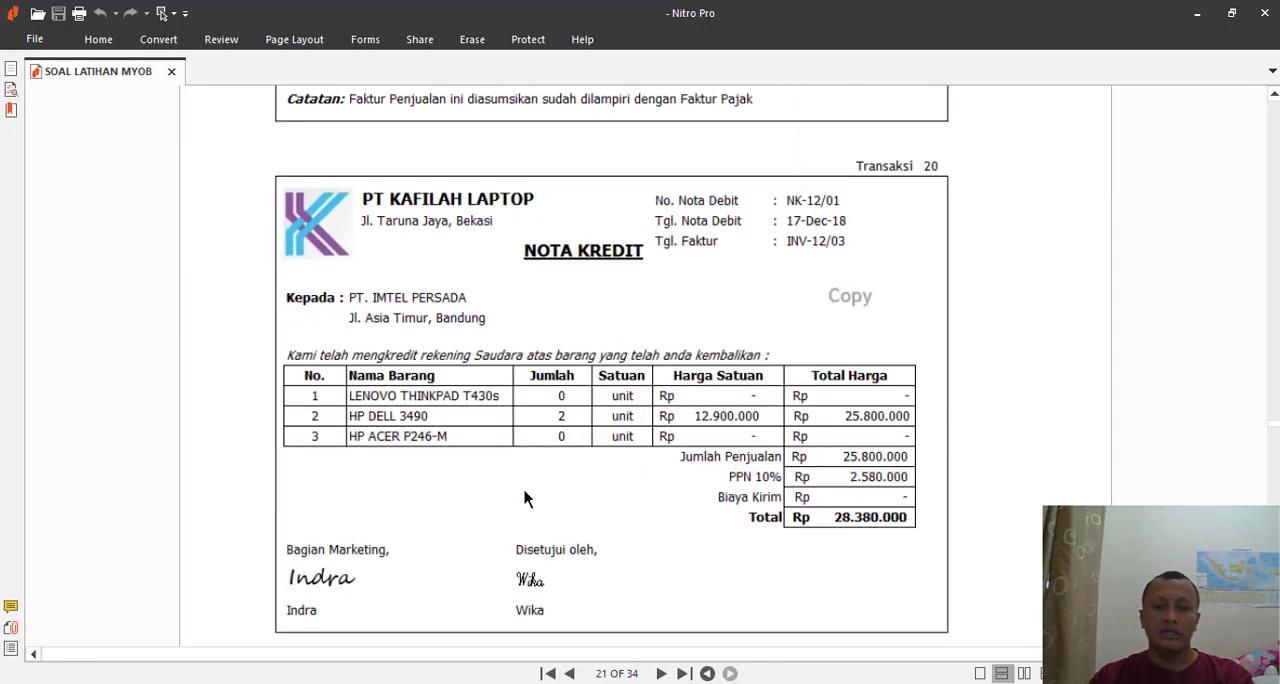
scroll(528, 338, "up", 10)
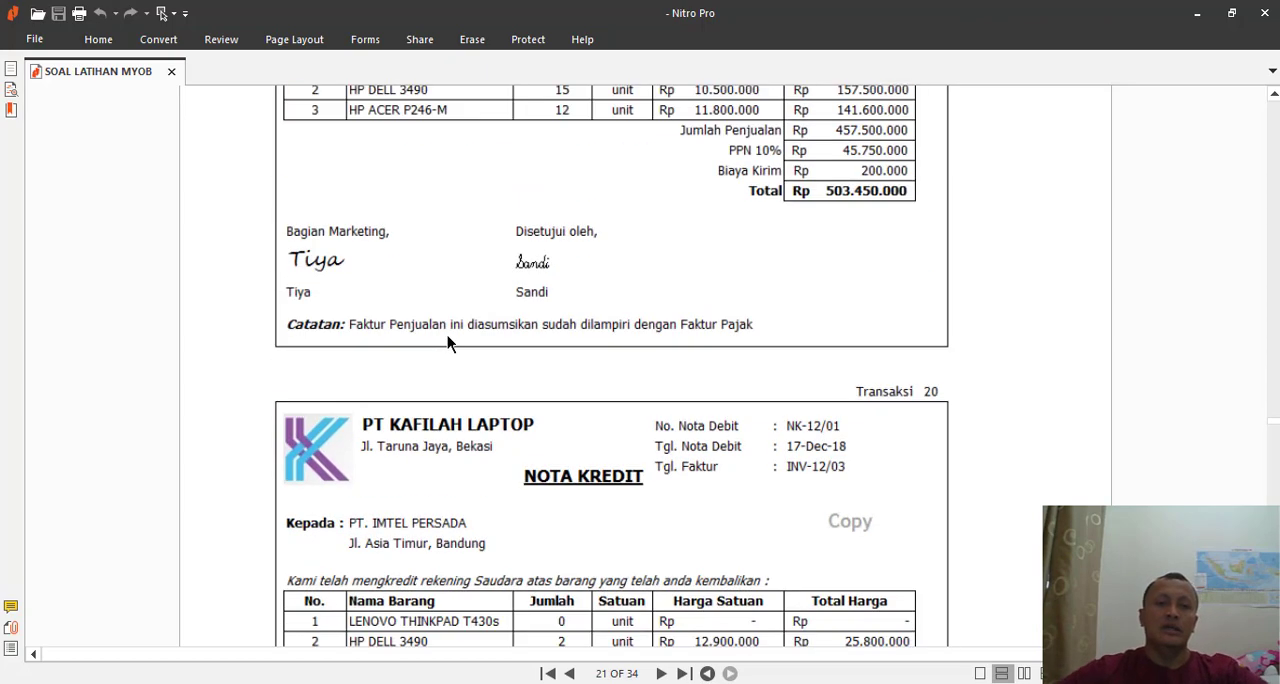
scroll(447, 337, "down", 7)
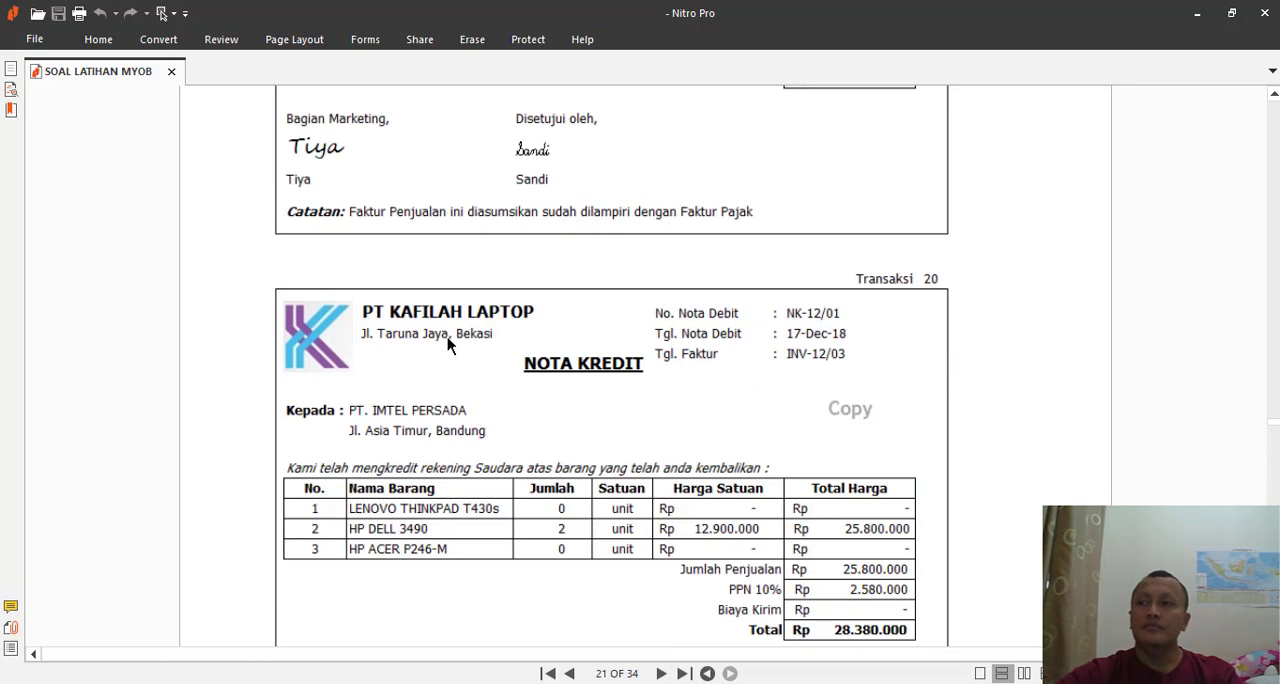
scroll(522, 383, "up", 18)
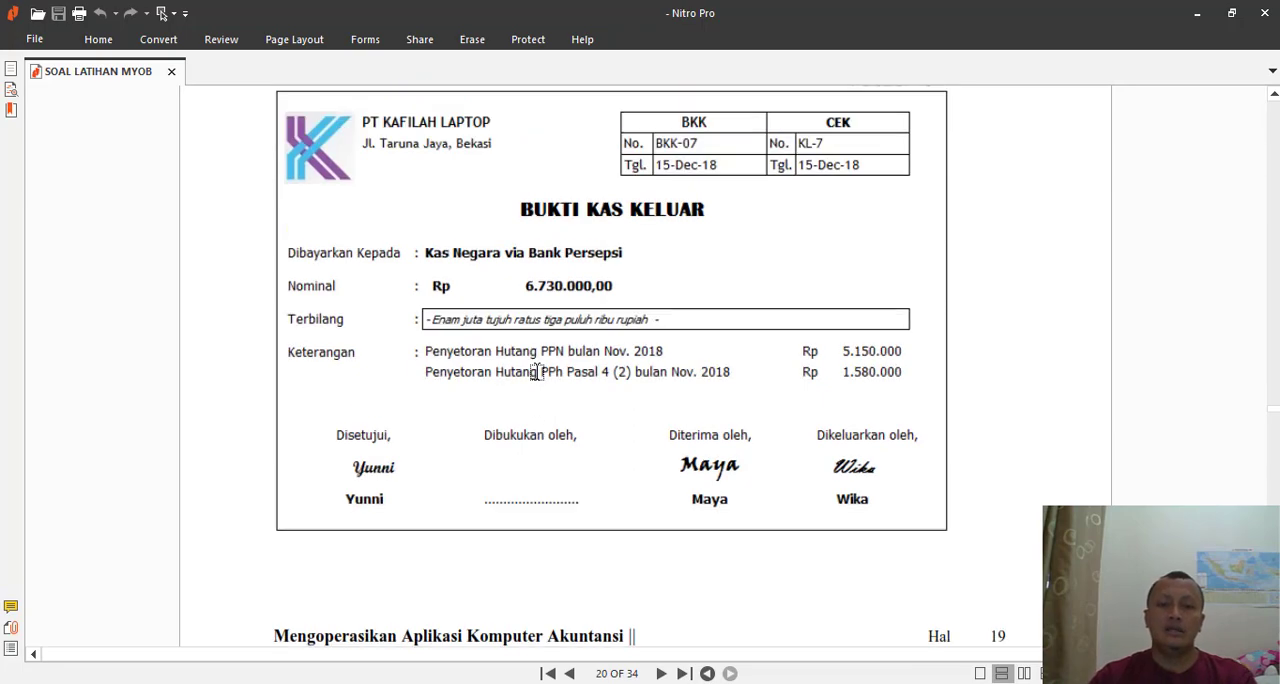
scroll(534, 371, "down", 13)
scroll(537, 371, "up", 3)
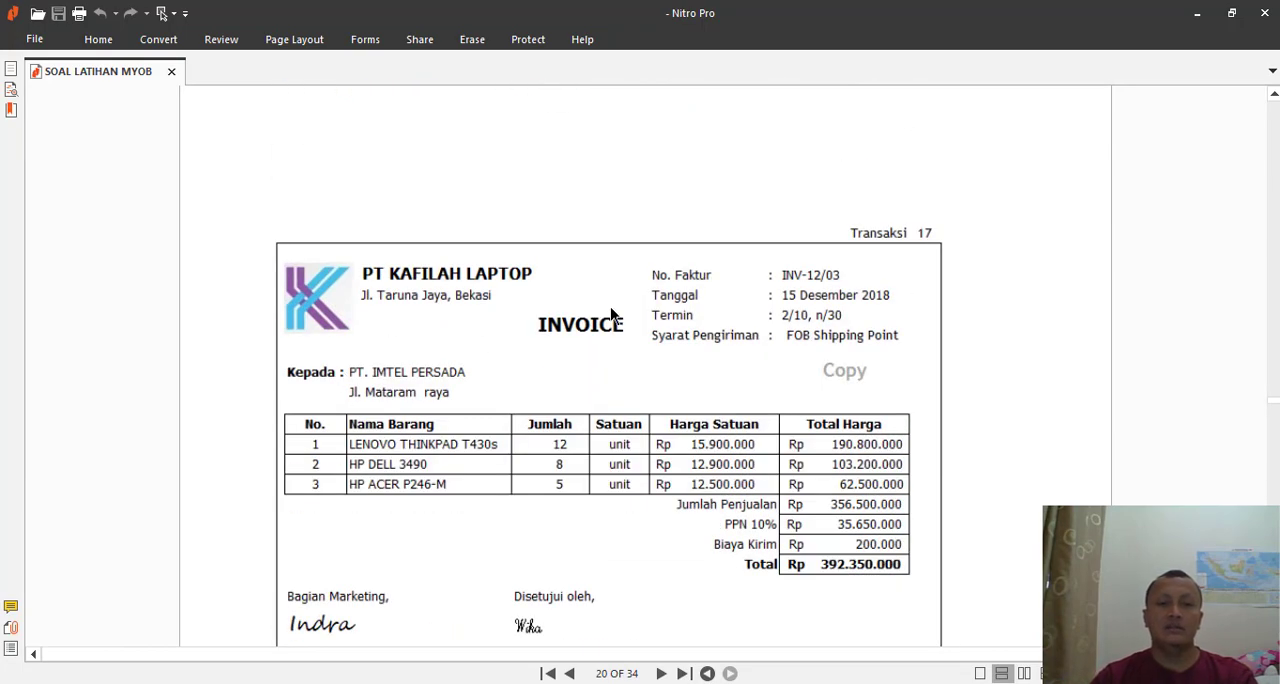
scroll(636, 294, "down", 2)
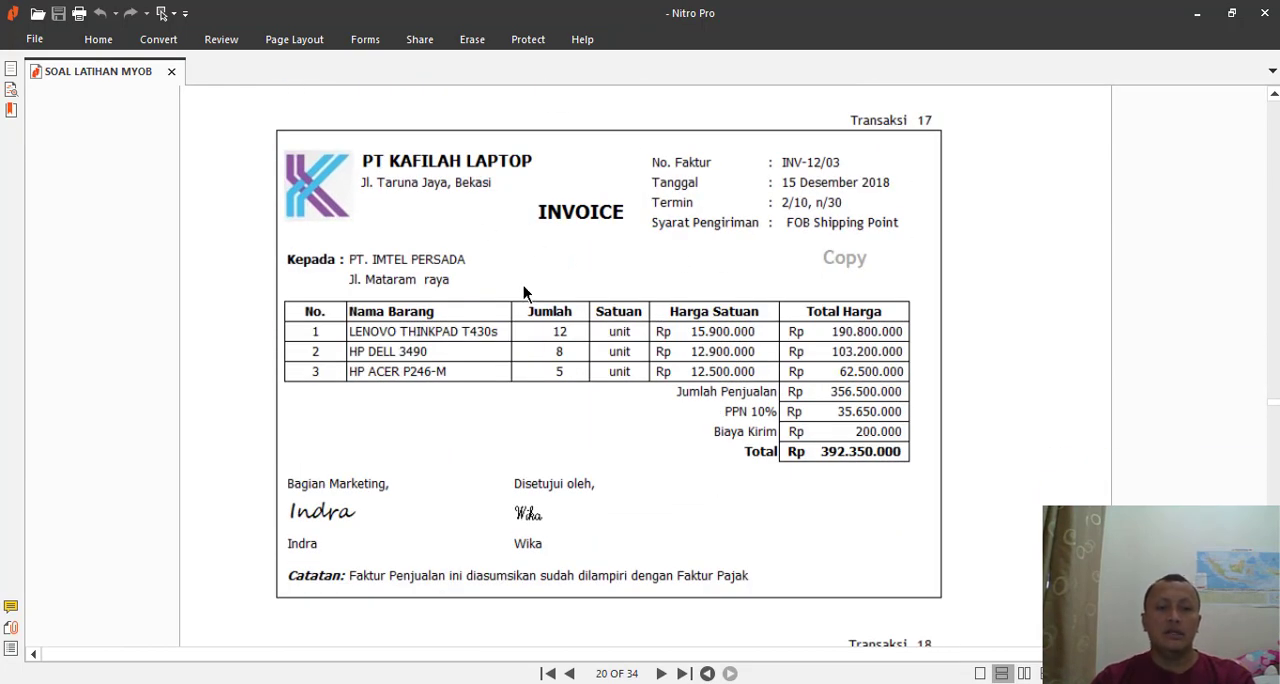
scroll(523, 290, "down", 7)
scroll(673, 248, "up", 9)
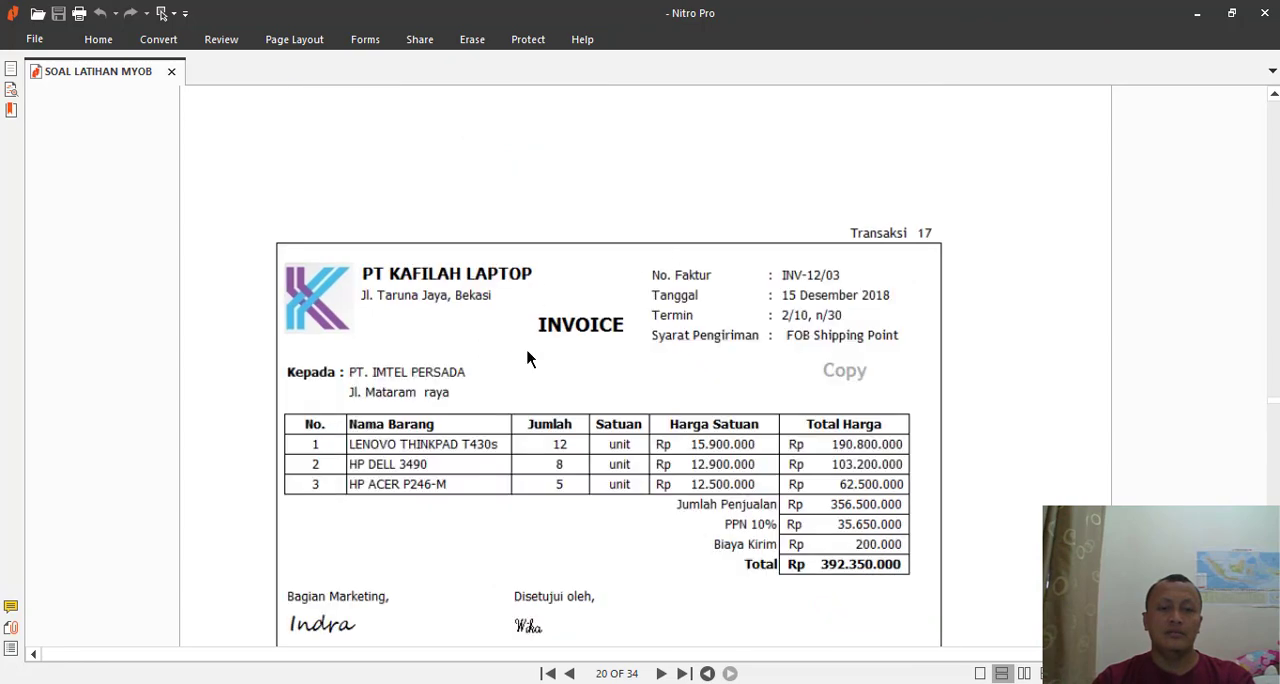
scroll(528, 357, "down", 18)
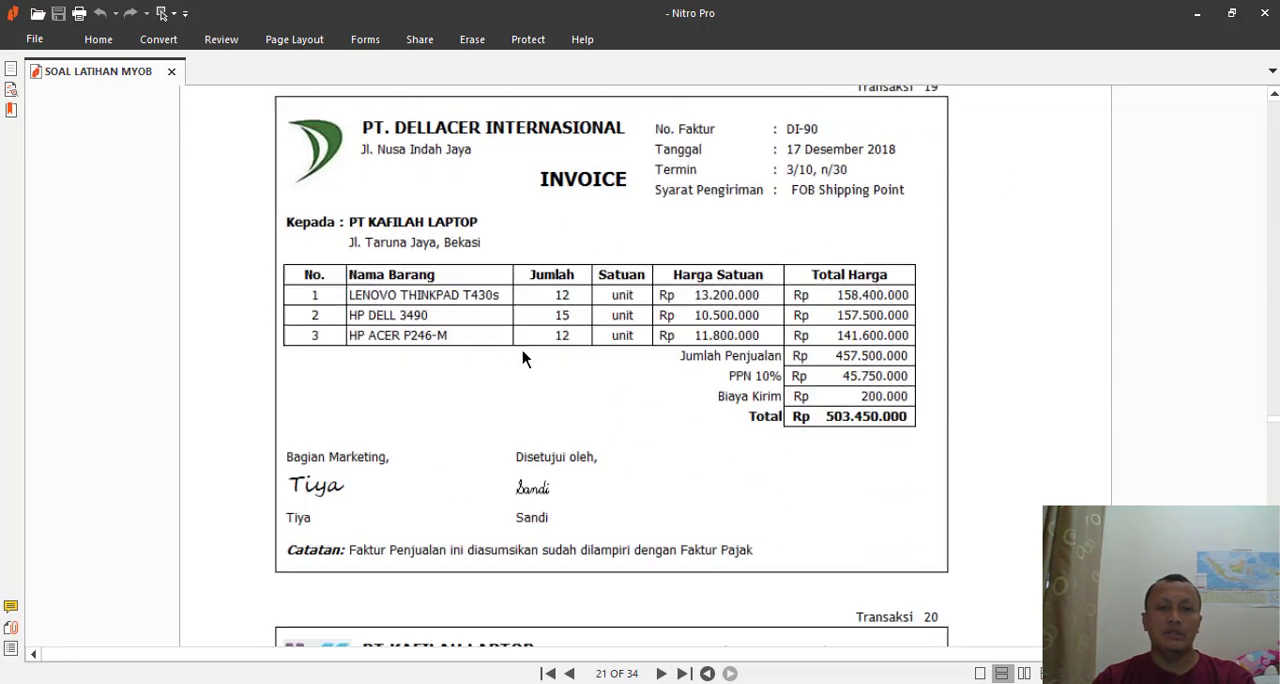
scroll(522, 358, "down", 9)
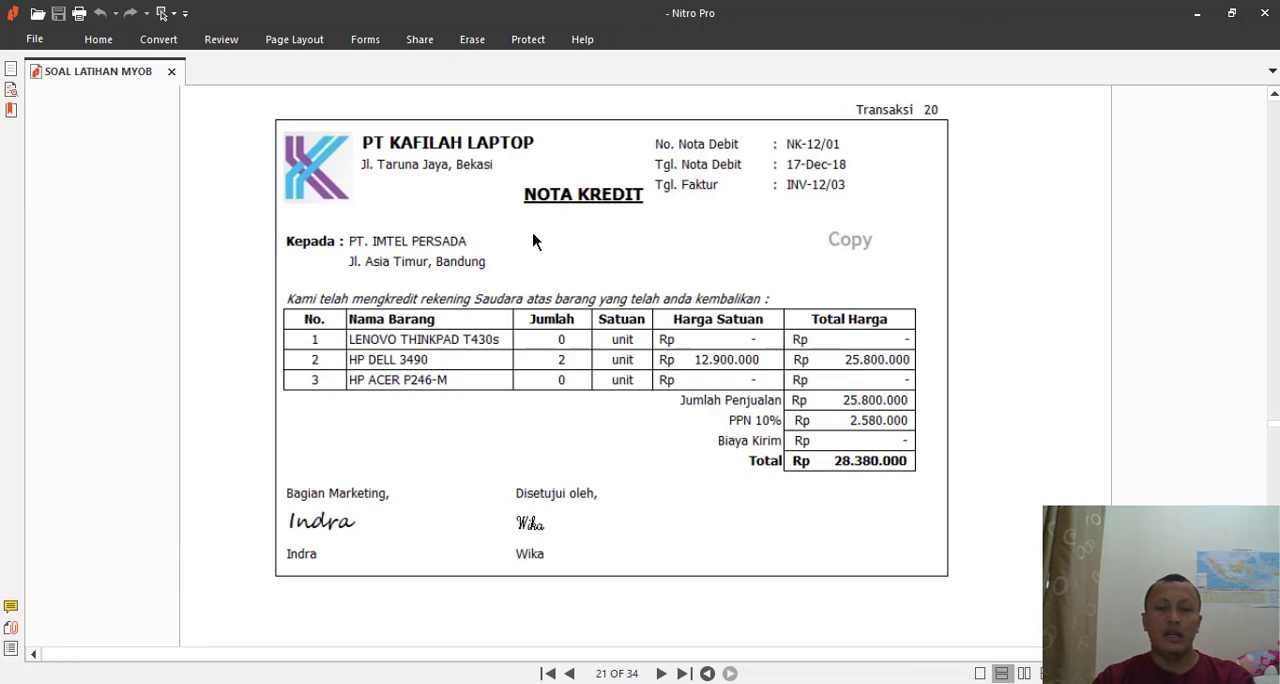
- Return to MYOB, close the empty purchase form and start a new sales invoice for customer PT IMTEL PERSADA
key("alt+Tab")
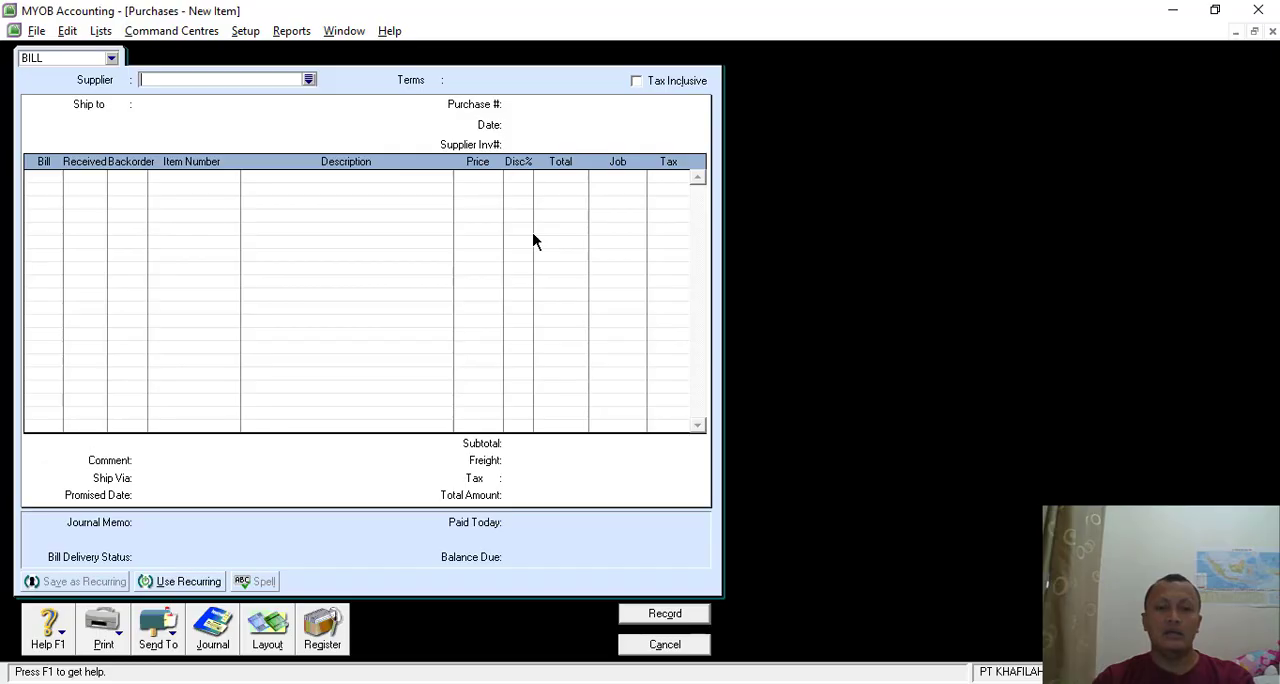
left_click(658, 645)
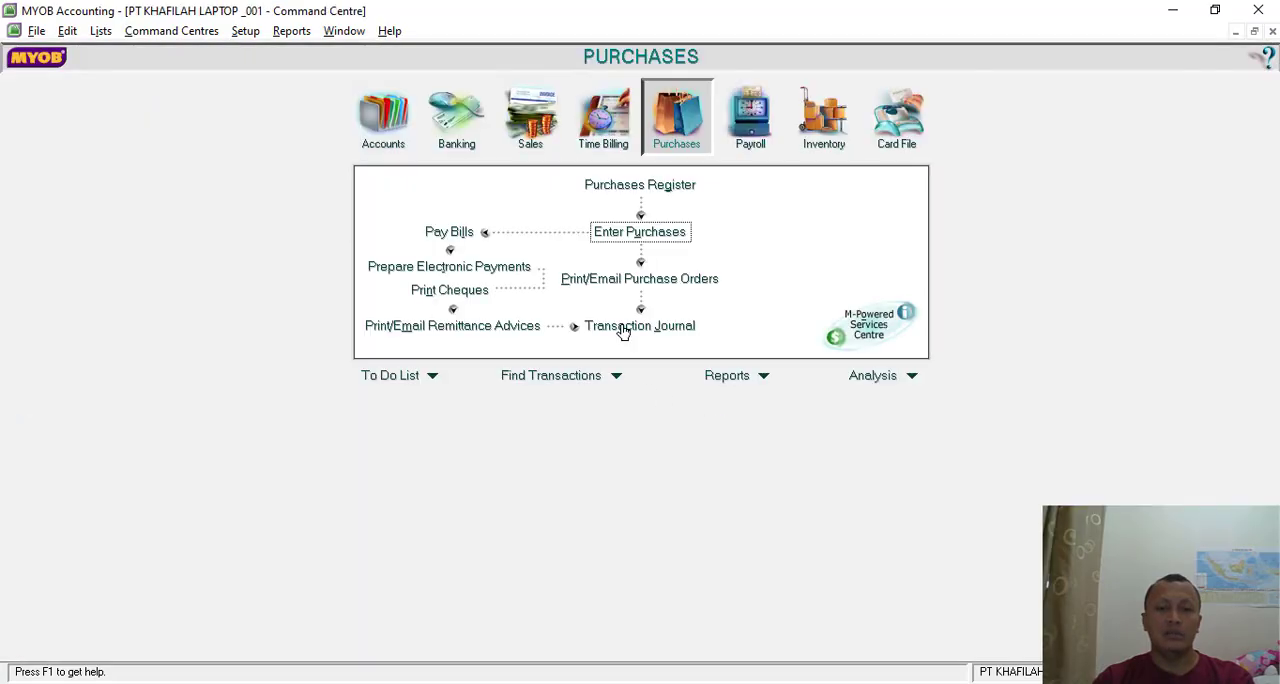
left_click(536, 120)
left_click(645, 232)
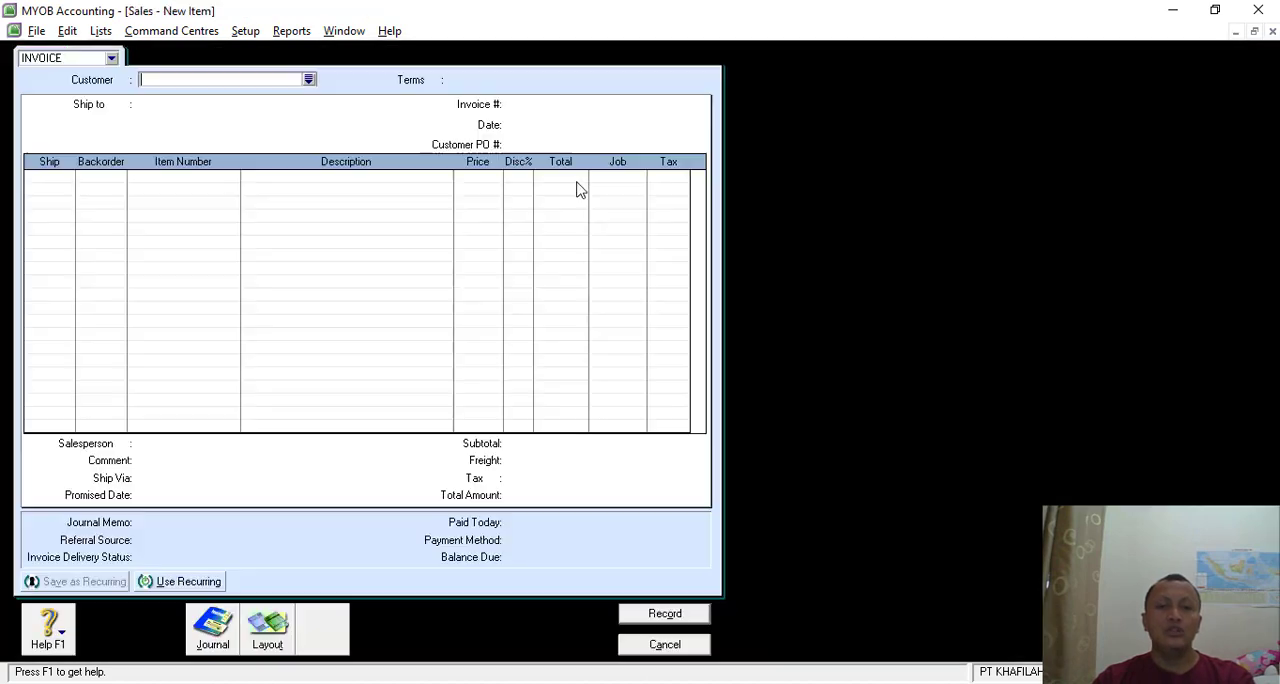
left_click(308, 79)
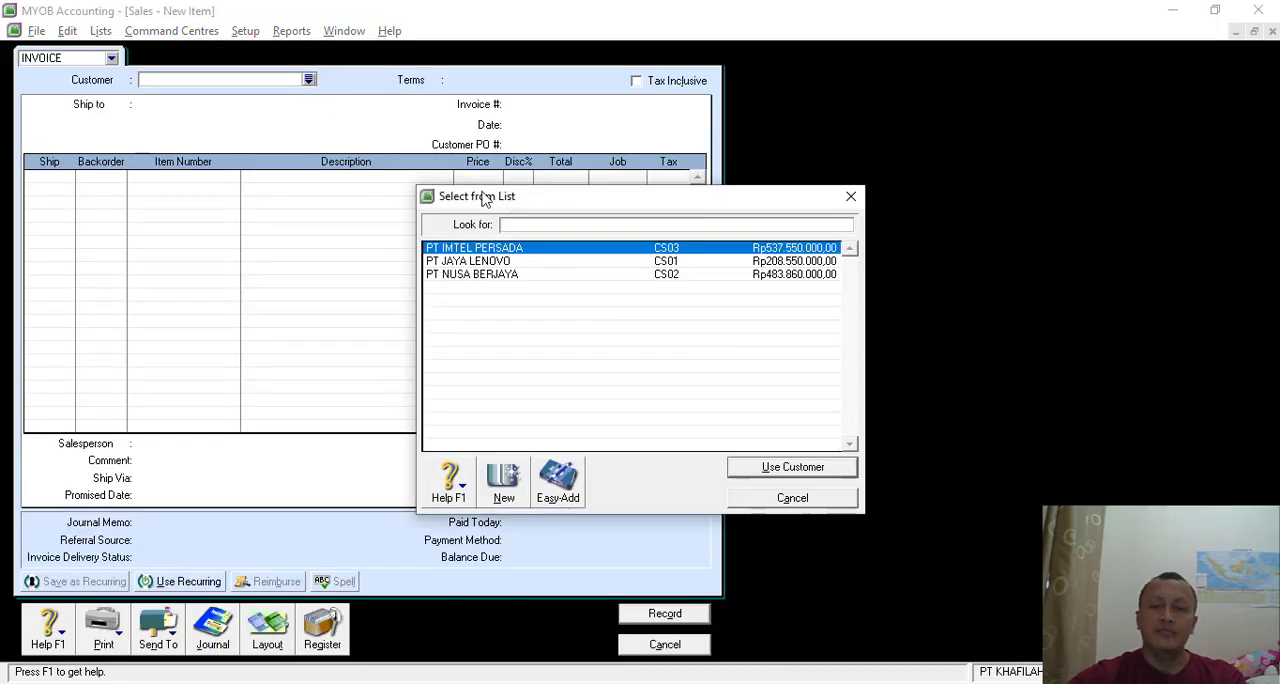
double_click(483, 250)
- Set the sales invoice number to NK12/01 and its date to 17/12/2018, following the credit note
left_click(528, 106)
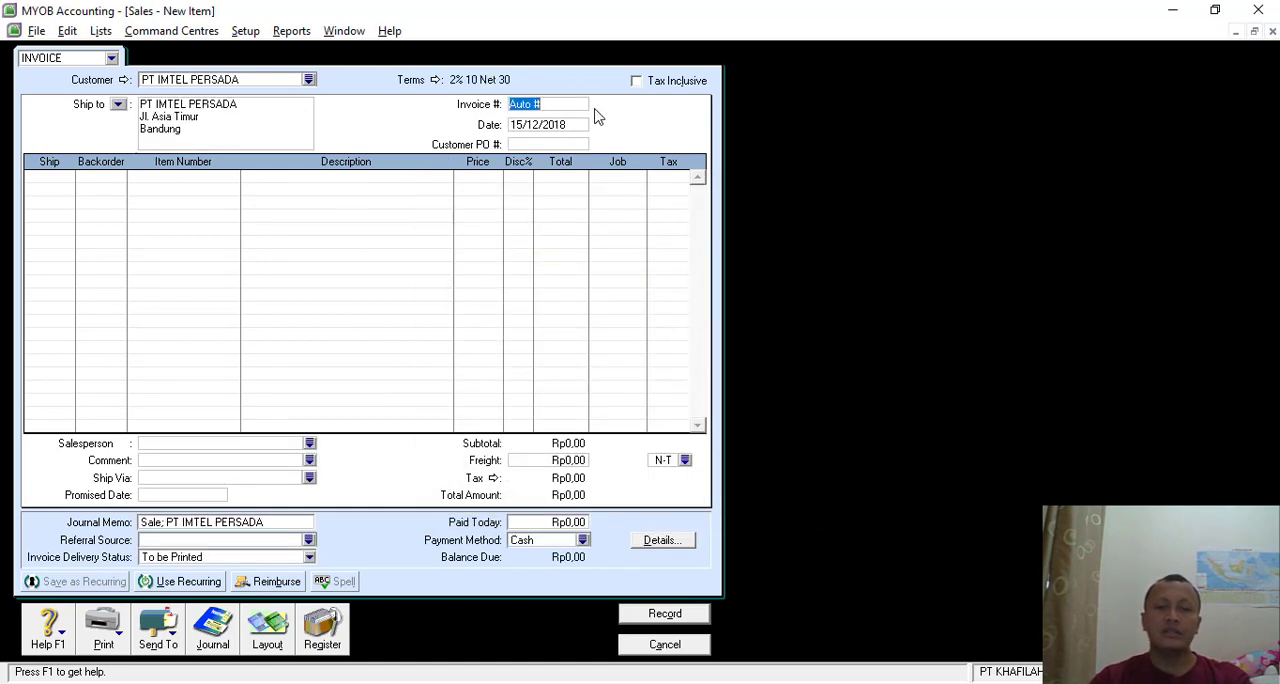
type("NK12/01")
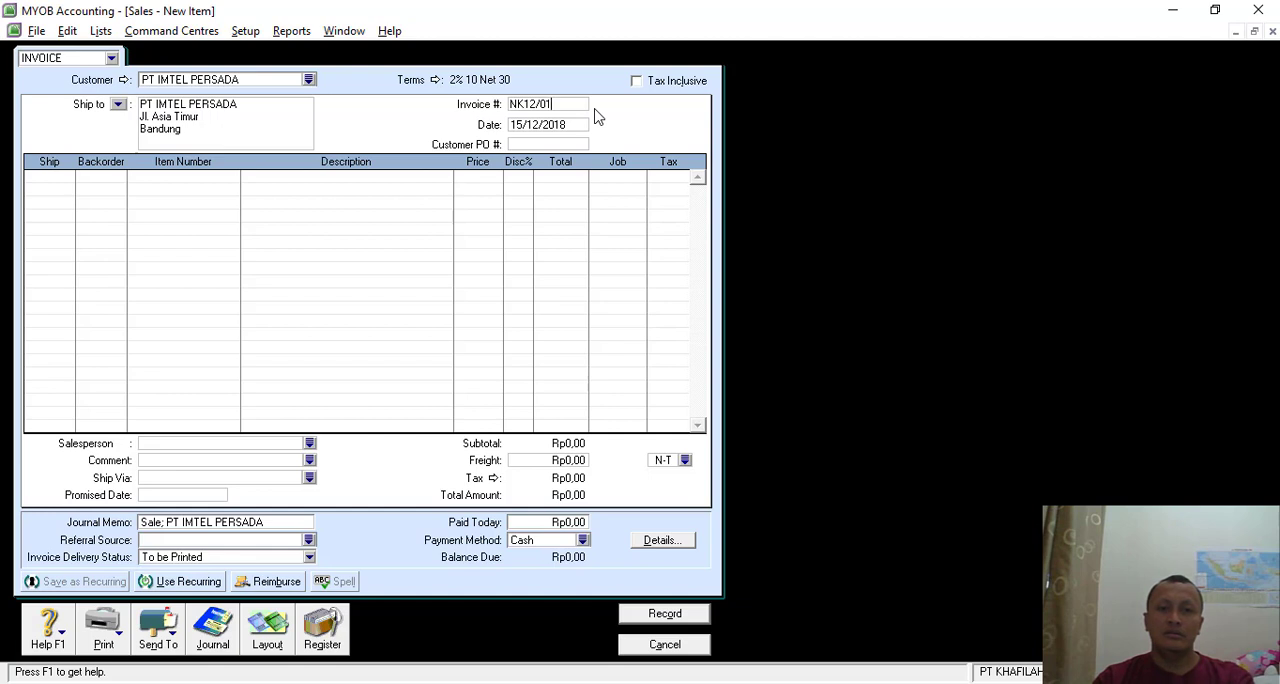
key("Tab")
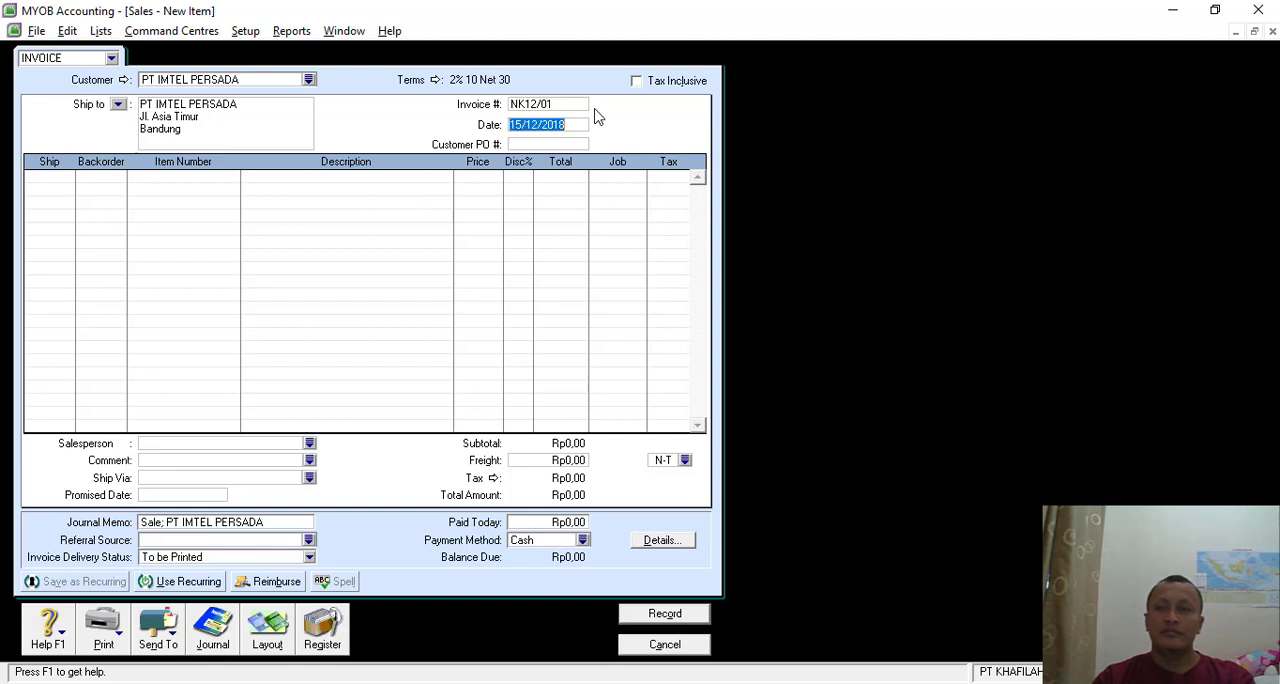
left_click(521, 123)
key("BackSpace")
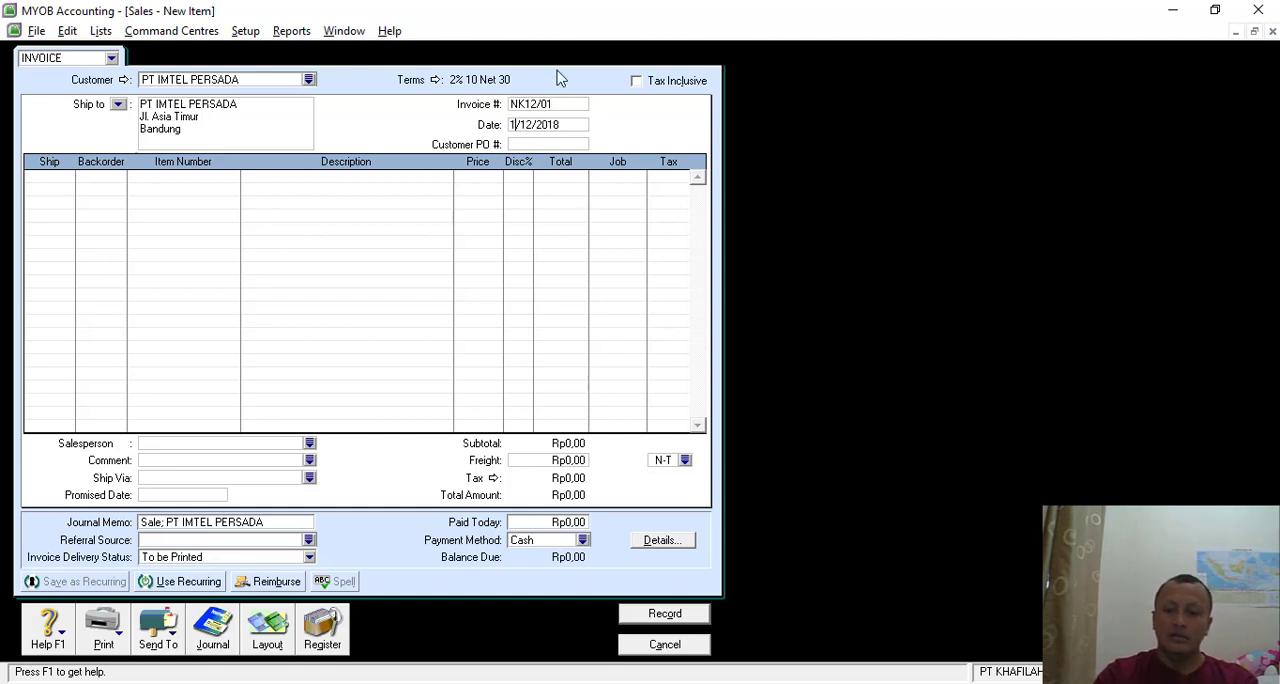
type("7")
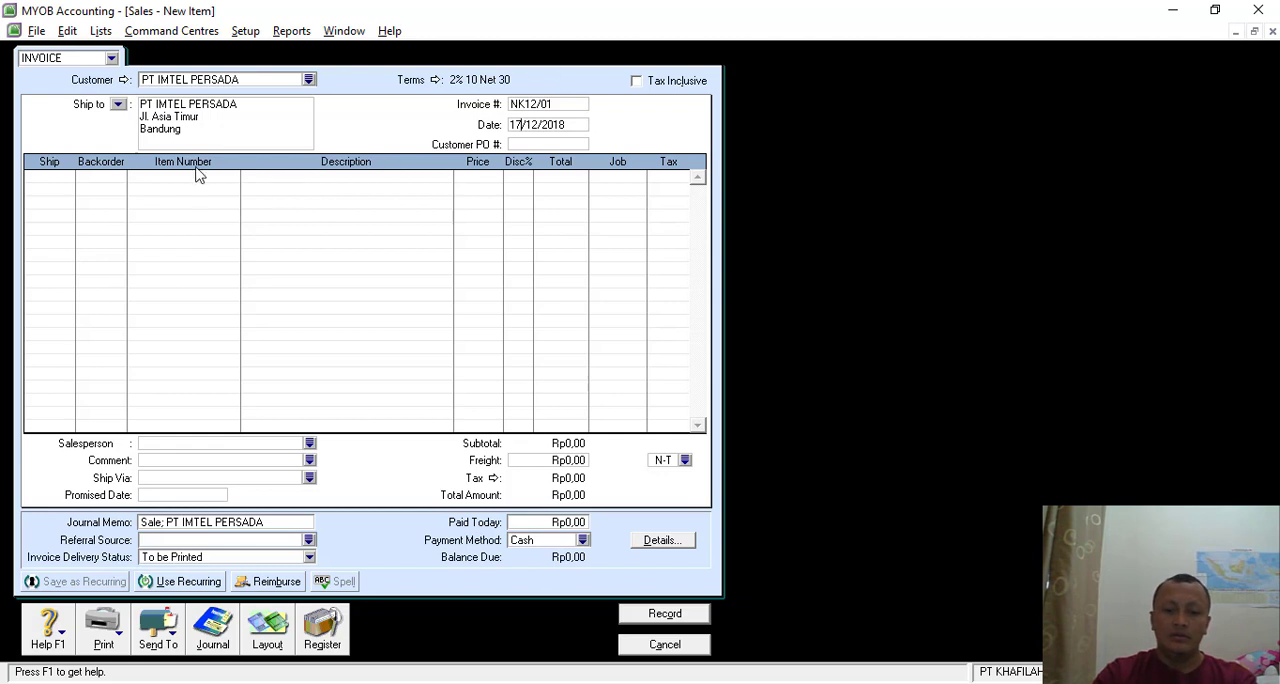
- Enter a return line of -2 units of item 3490 DELL LATITUDE 3490 at a unit price of Rp12.900.000
left_click(65, 178)
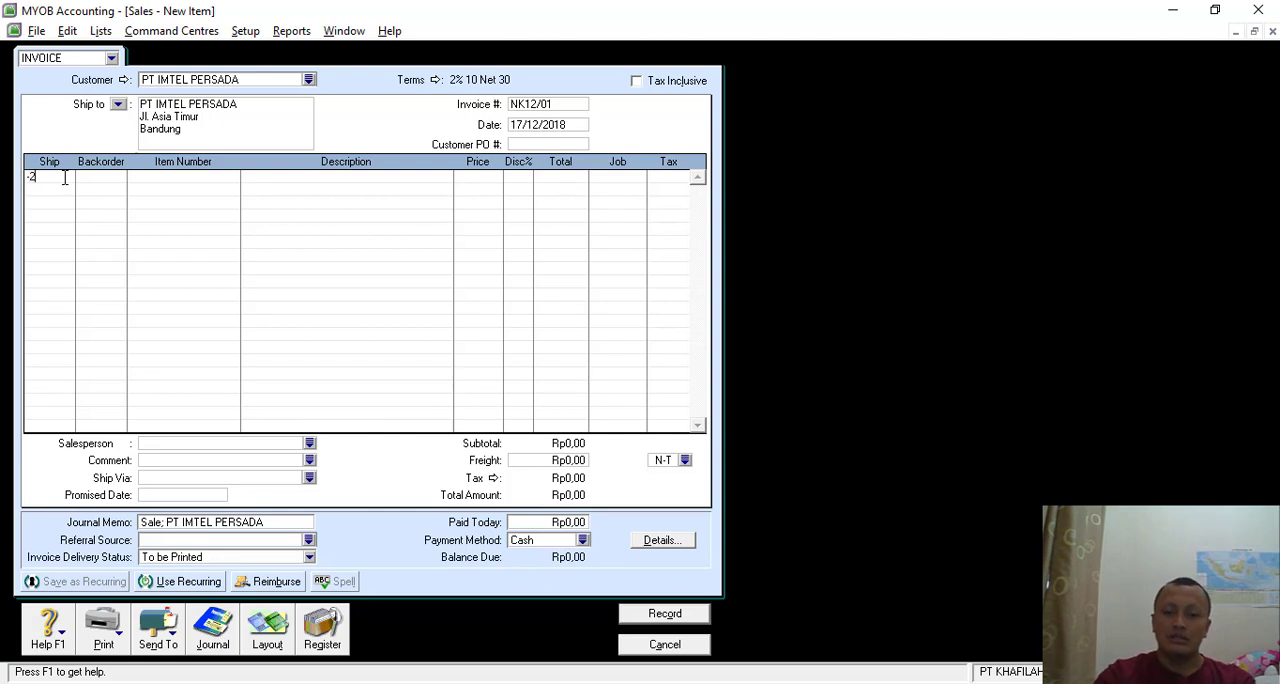
key("Tab")
key("Tab")
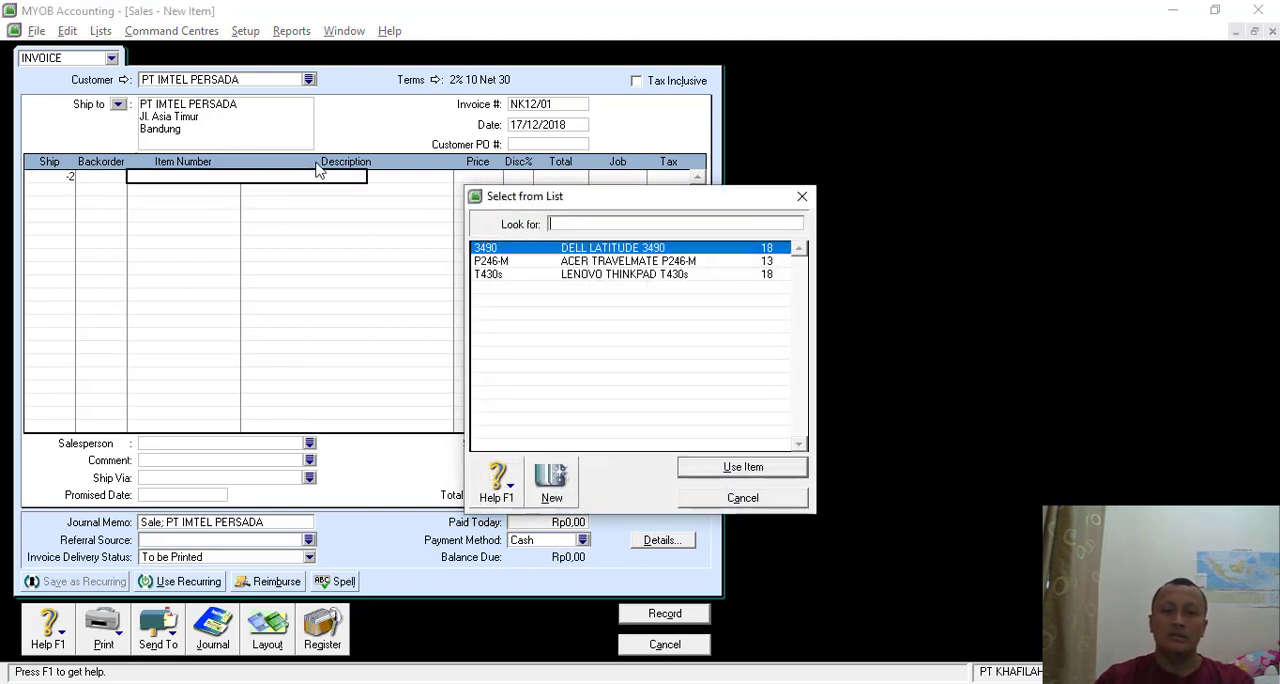
double_click(598, 248)
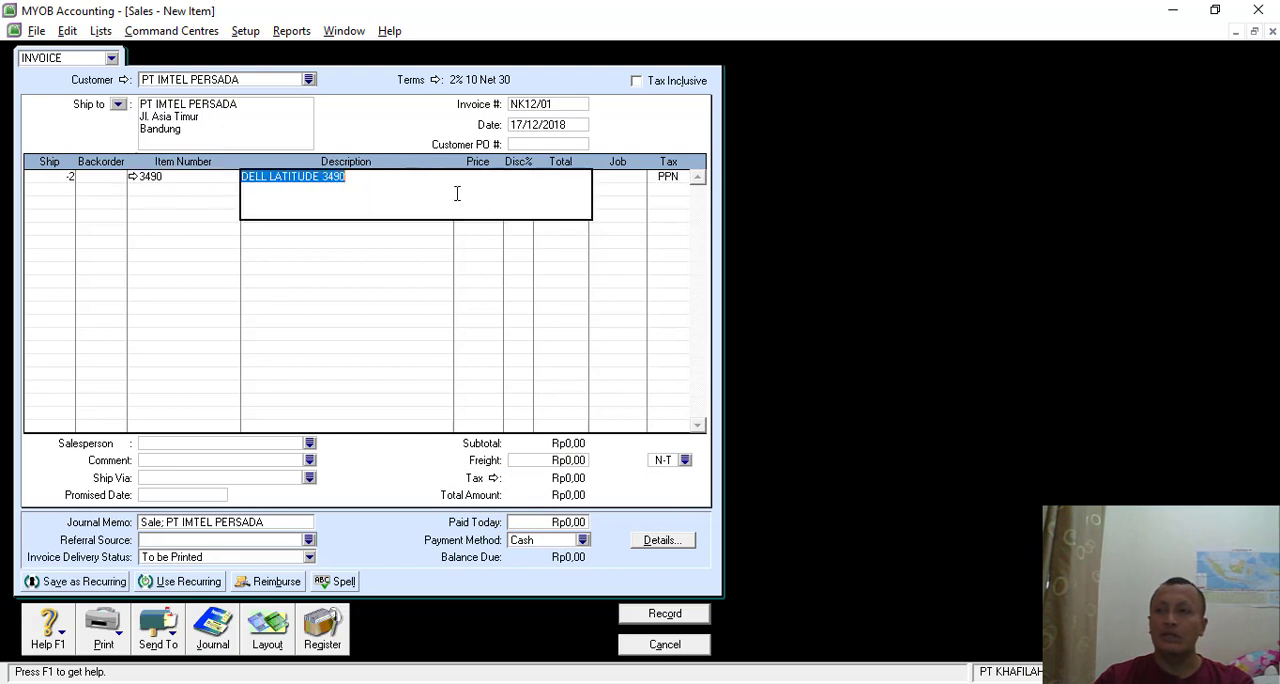
key("Tab")
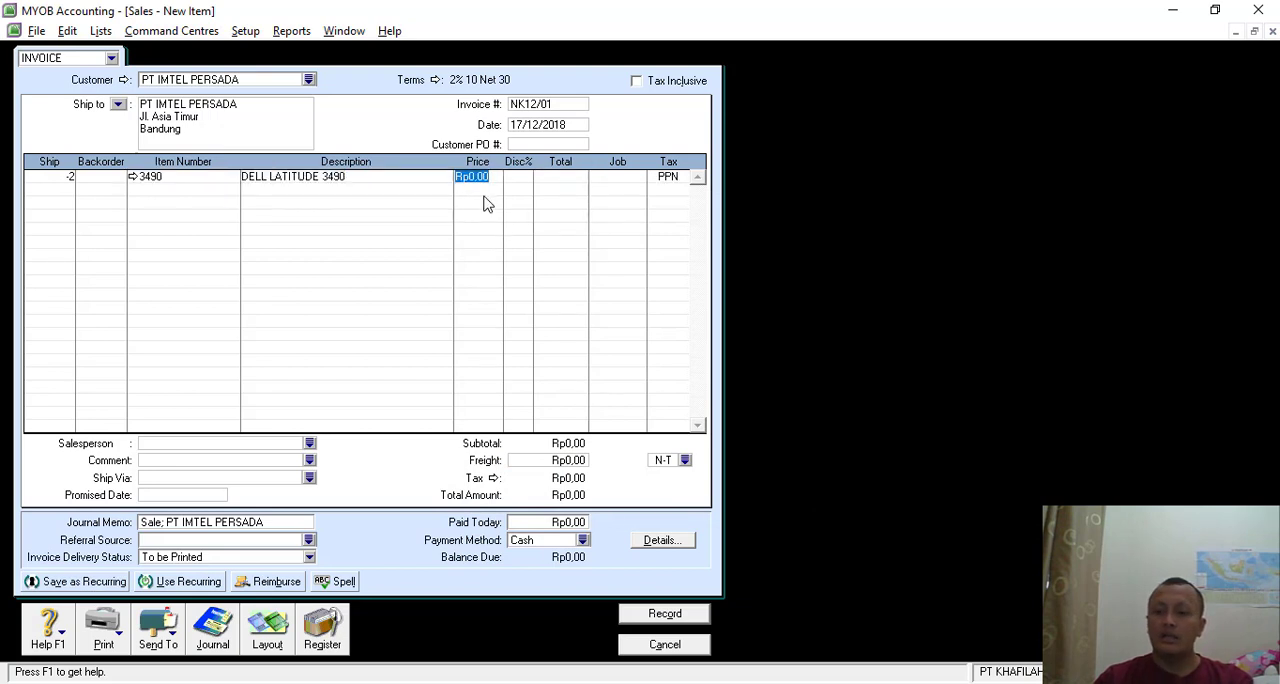
type("12900000")
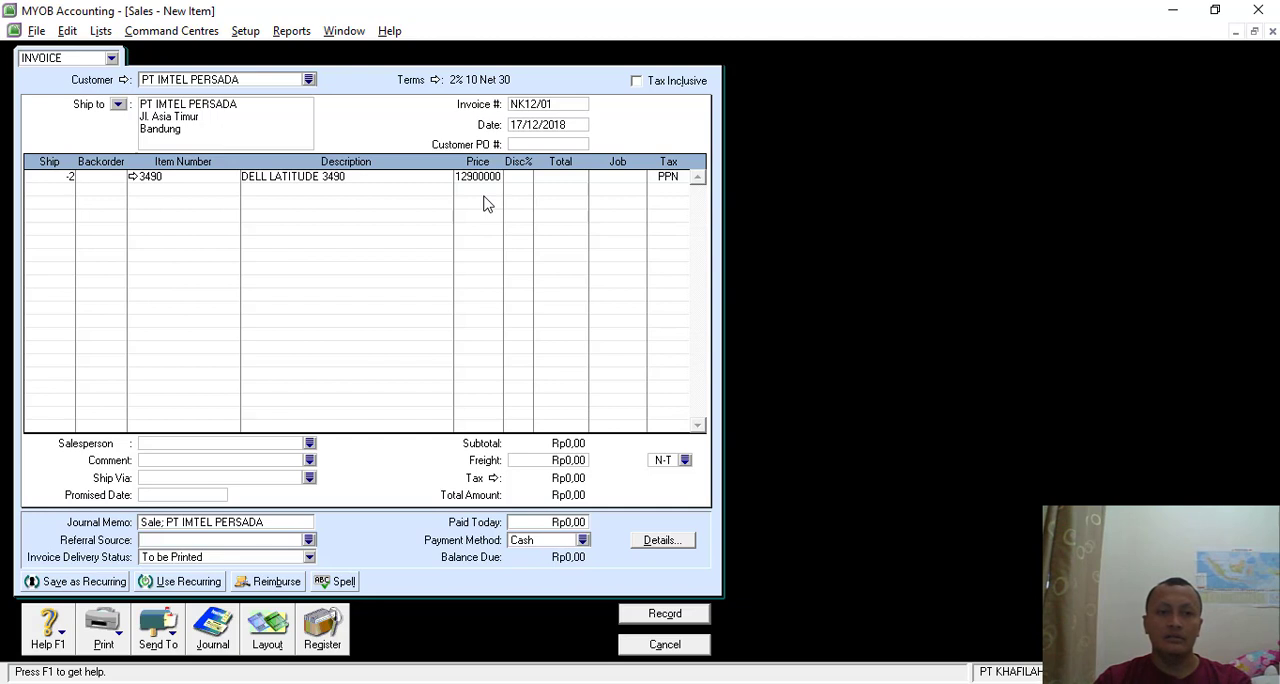
key("Tab")
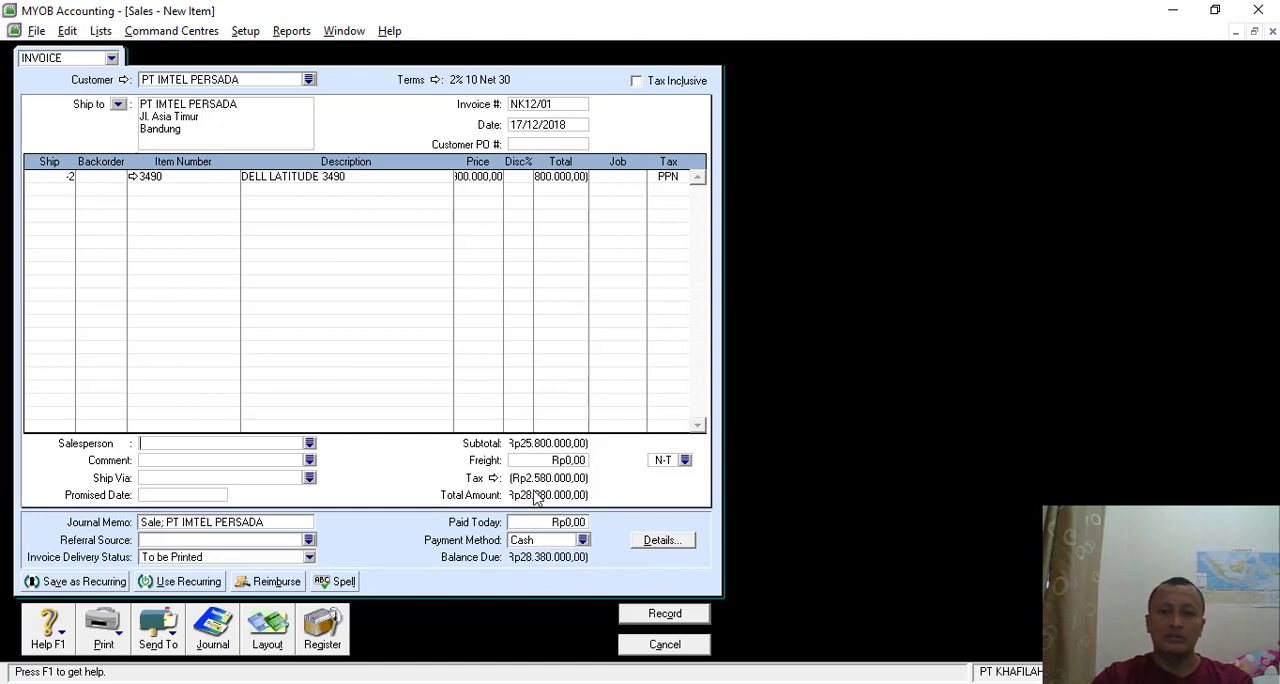
- Preview the return's journal entries, and set item 3490's income account for tracking sales to 4-3000 Sales Return
key("ctrl+r")
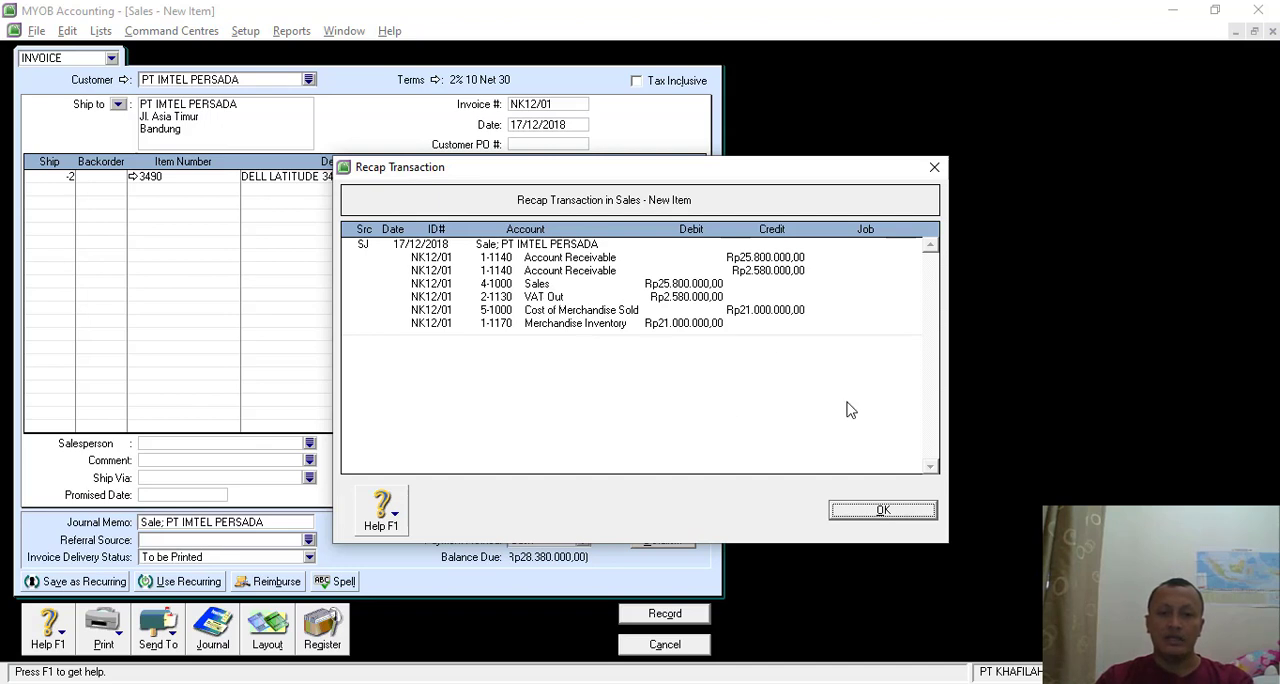
left_click(866, 508)
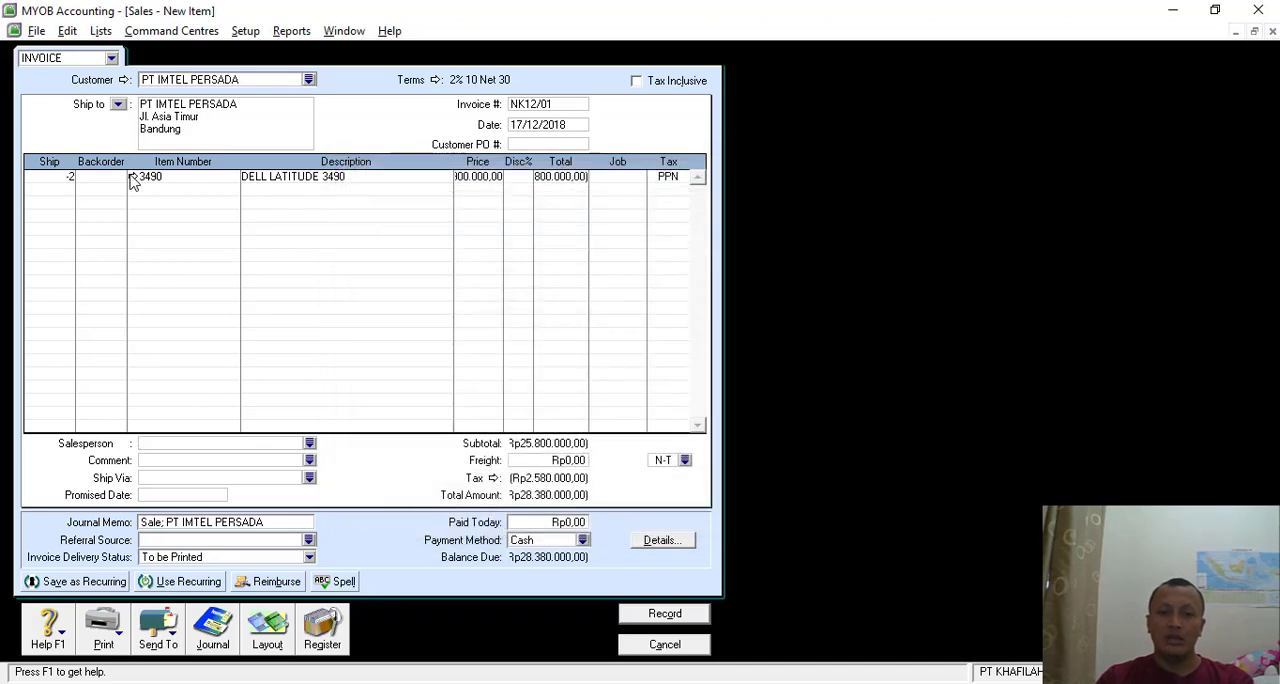
left_click(131, 176)
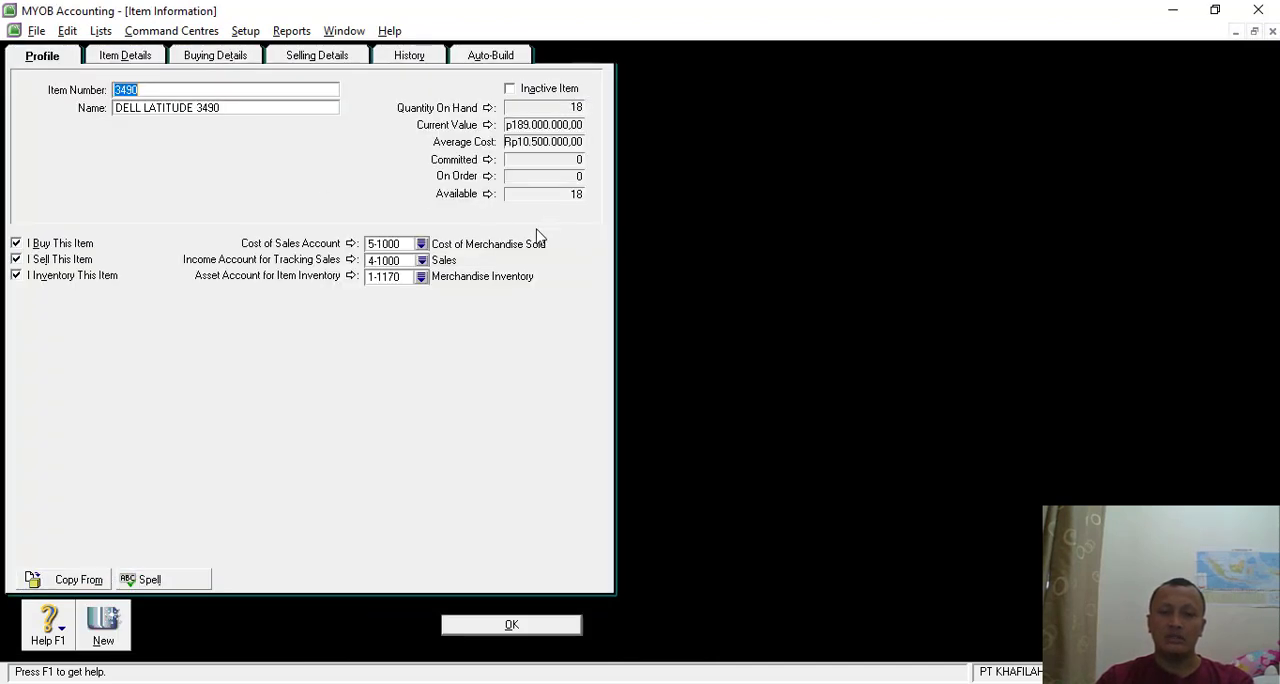
left_click(422, 261)
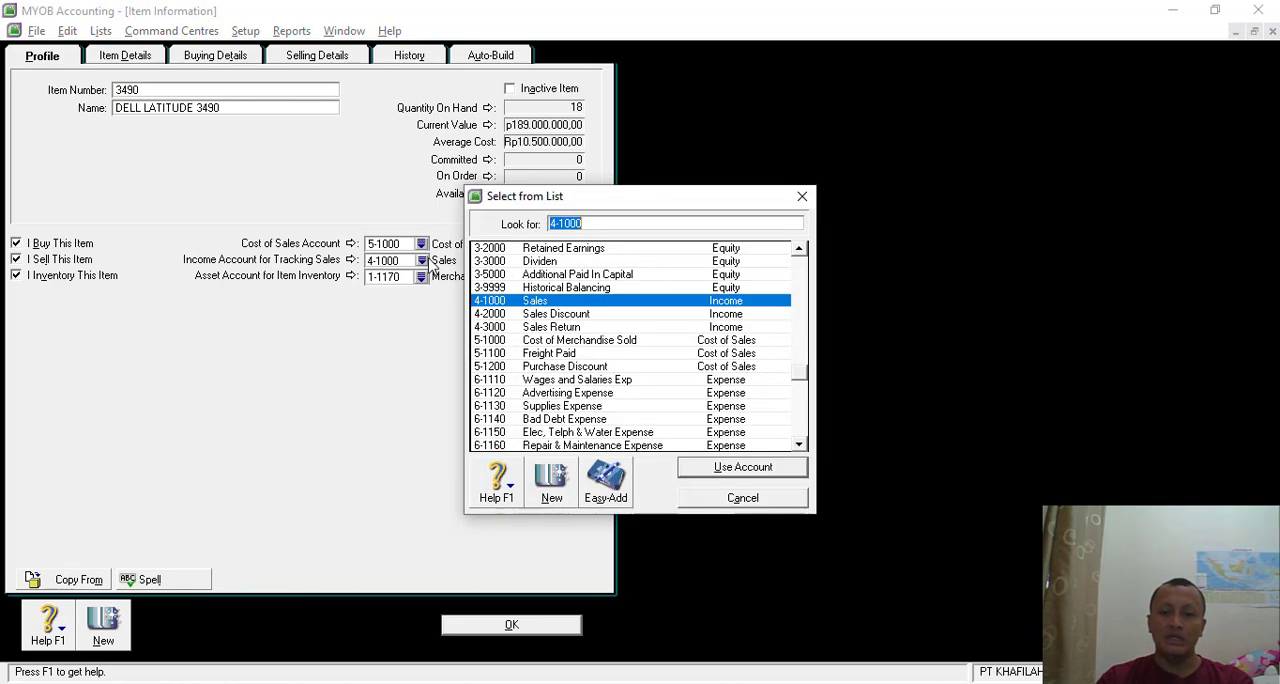
double_click(566, 328)
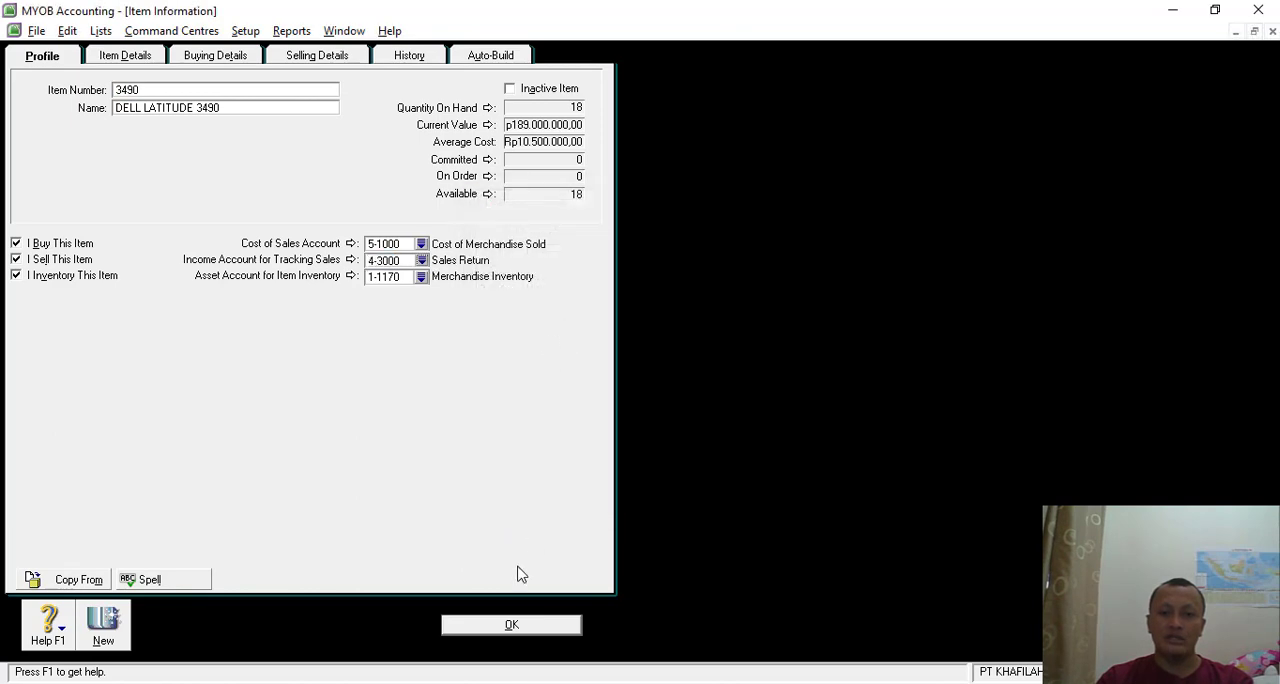
left_click(484, 622)
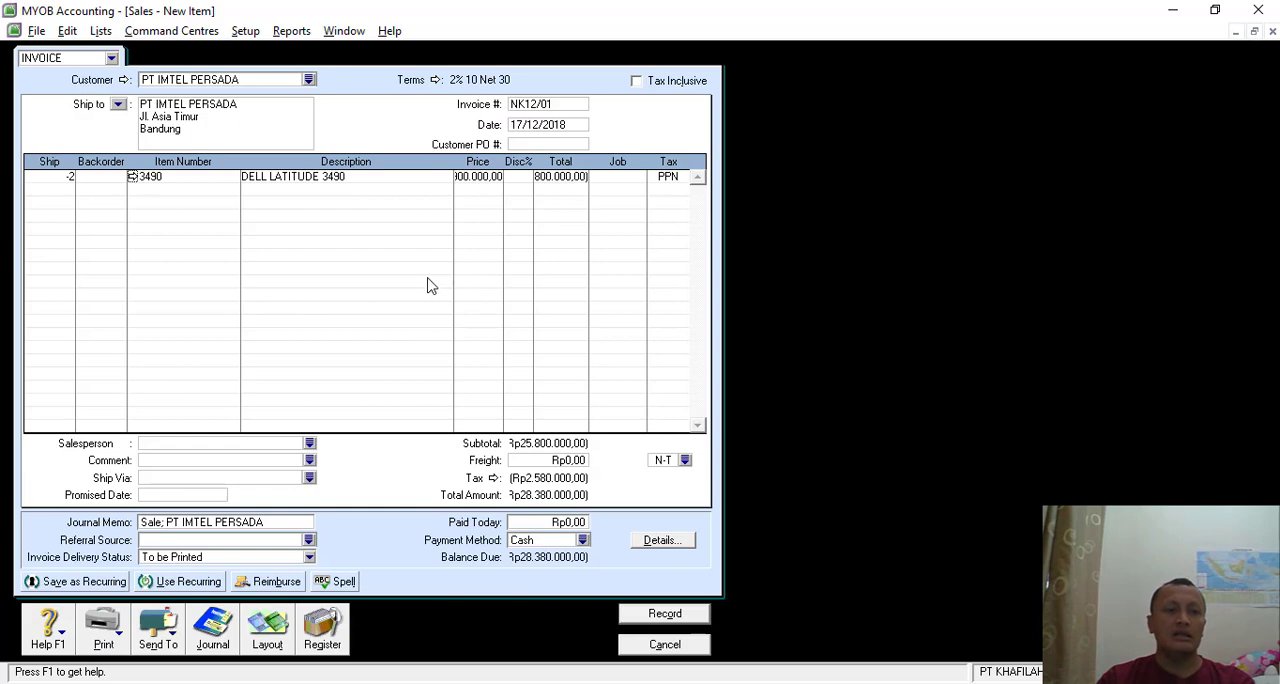
- Preview the journal entries again, check the total against the credit note in the exercise PDF, and record return NK12/01
key("ctrl+r")
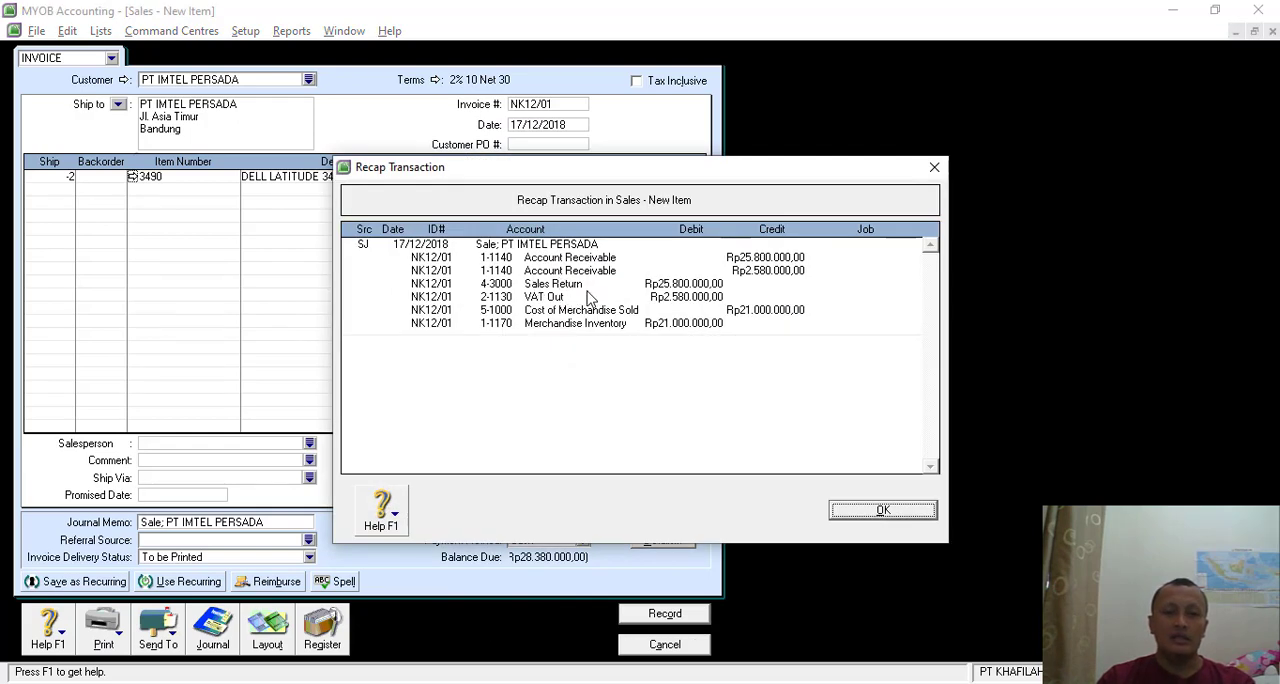
left_click(863, 513)
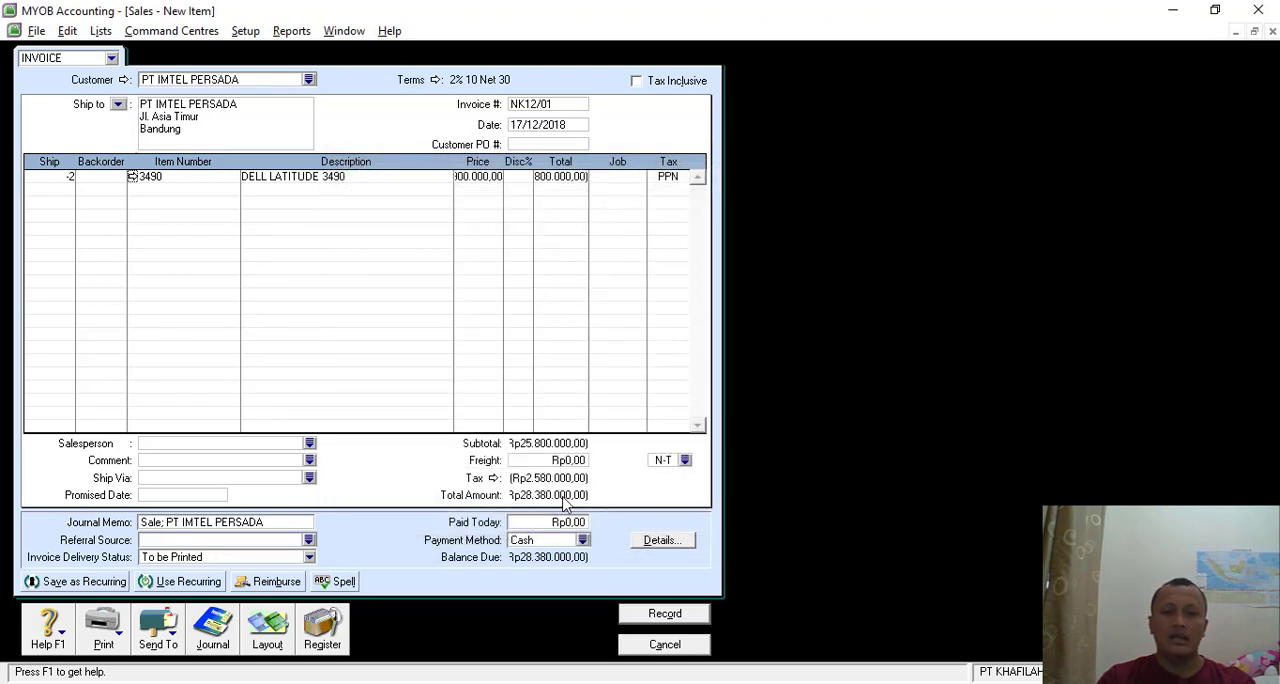
key("alt+Tab")
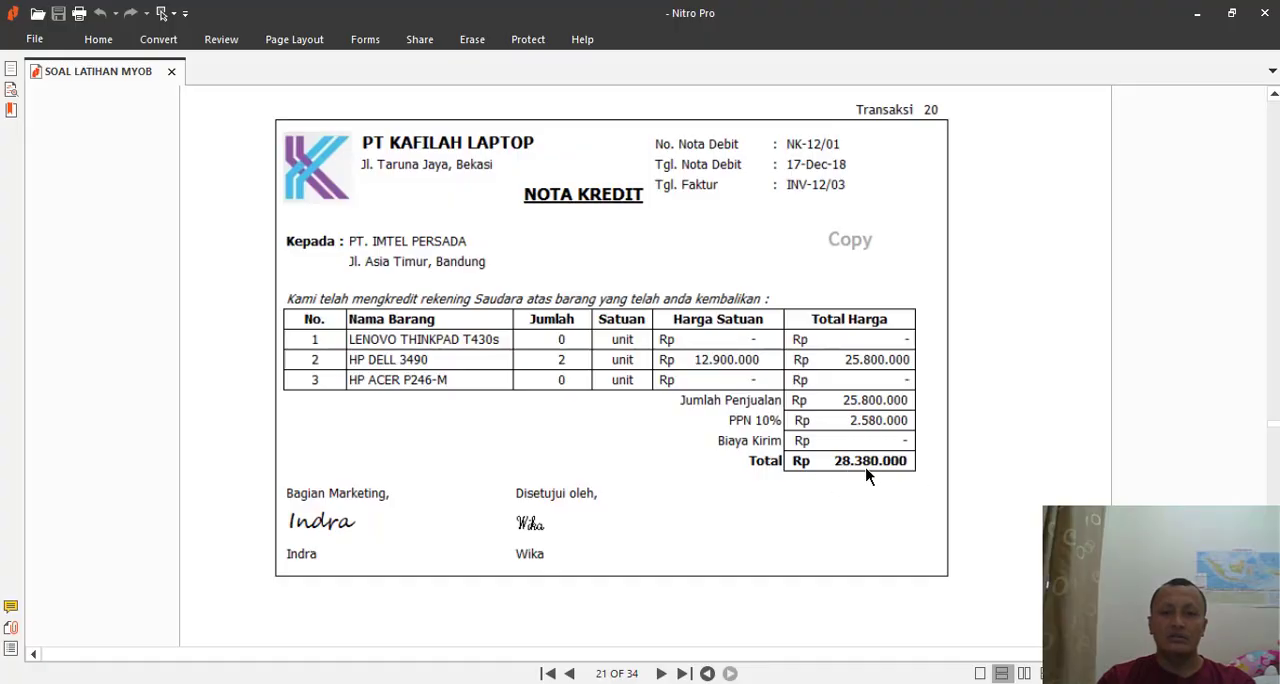
key("alt+Tab")
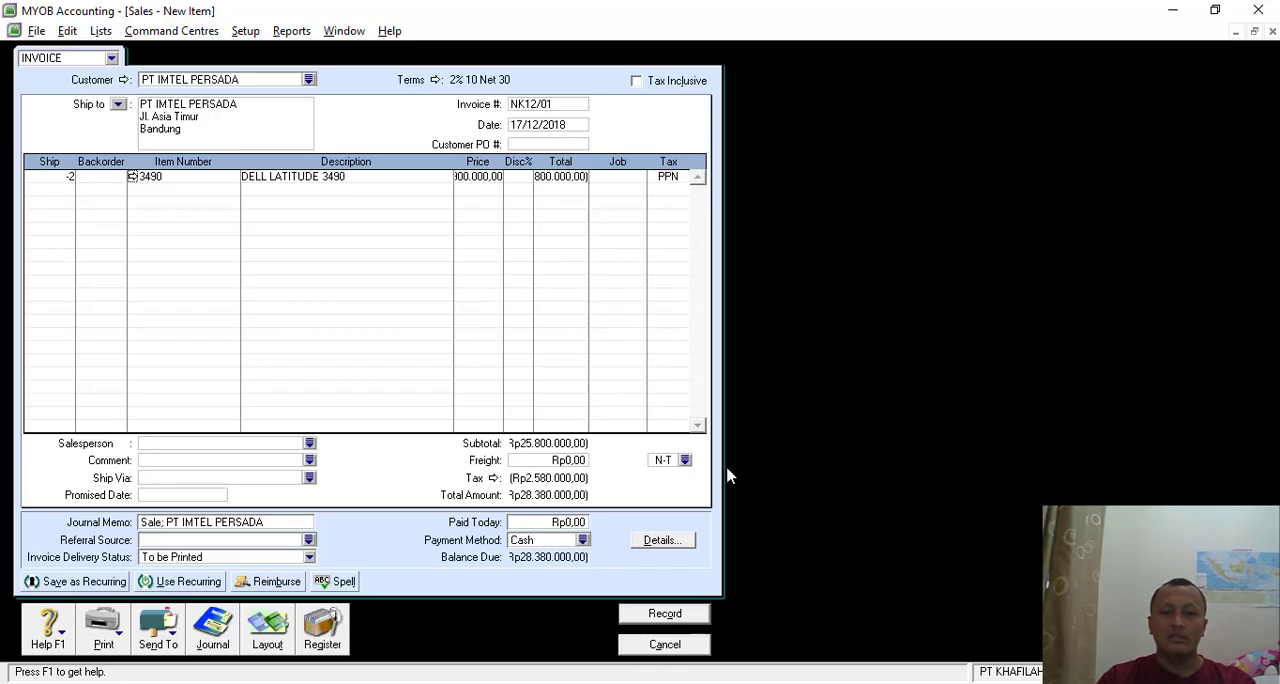
left_click(665, 616)
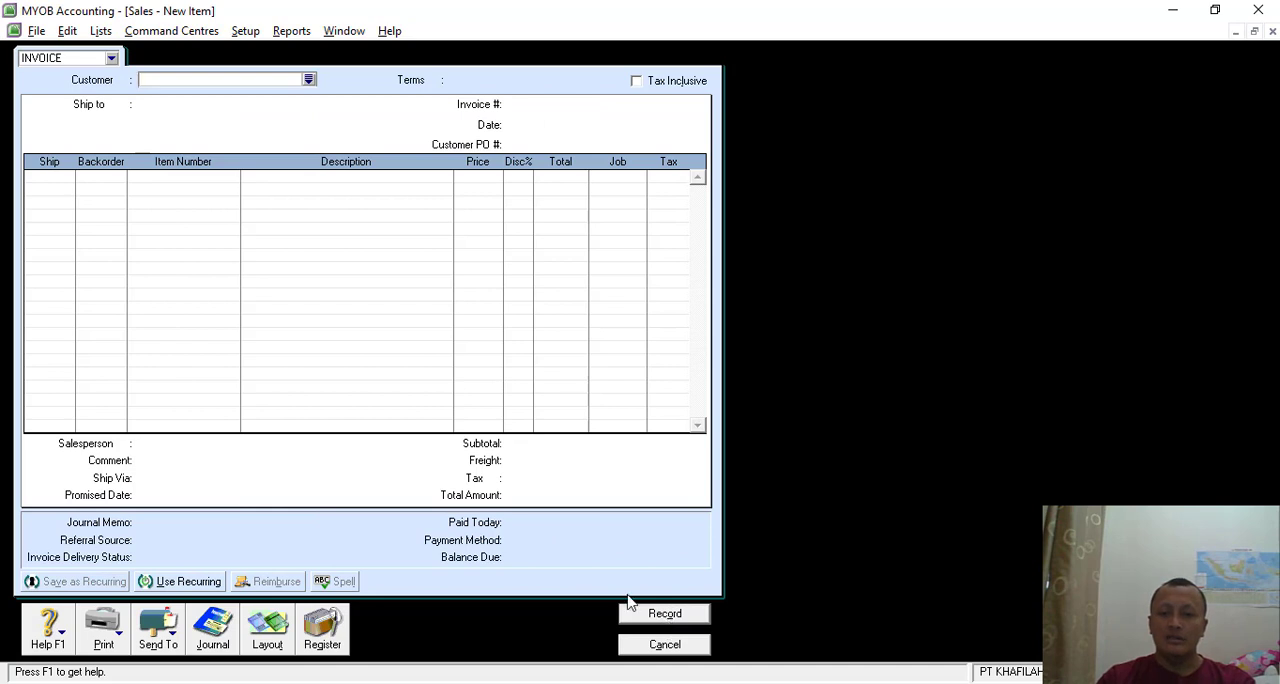
- Find credit NK12/01 among the returns and credits in the sales register and start applying it to a sale
left_click(328, 626)
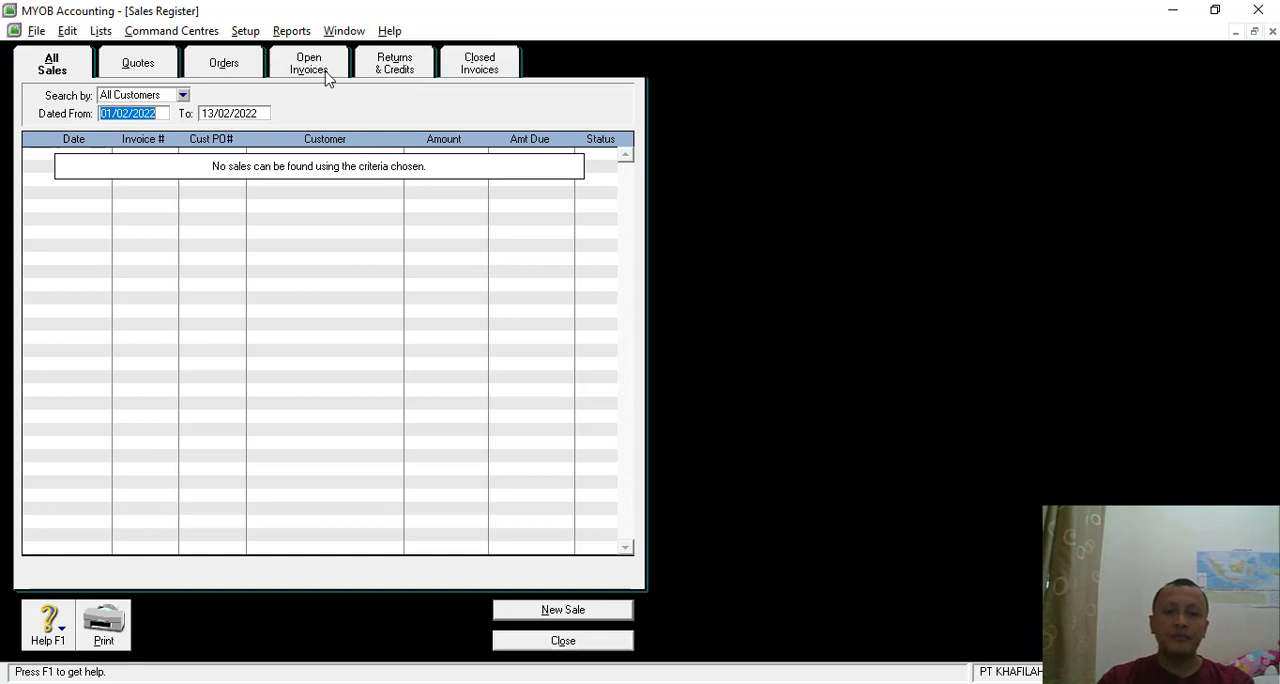
left_click(394, 64)
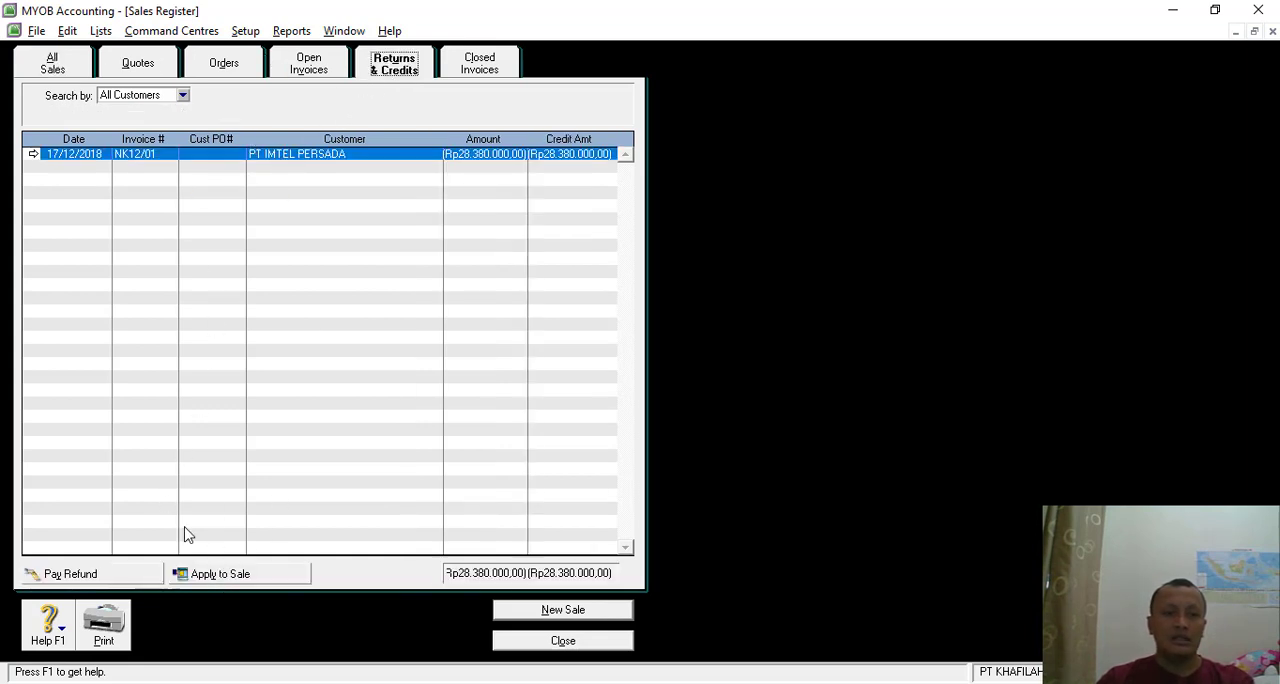
left_click(211, 574)
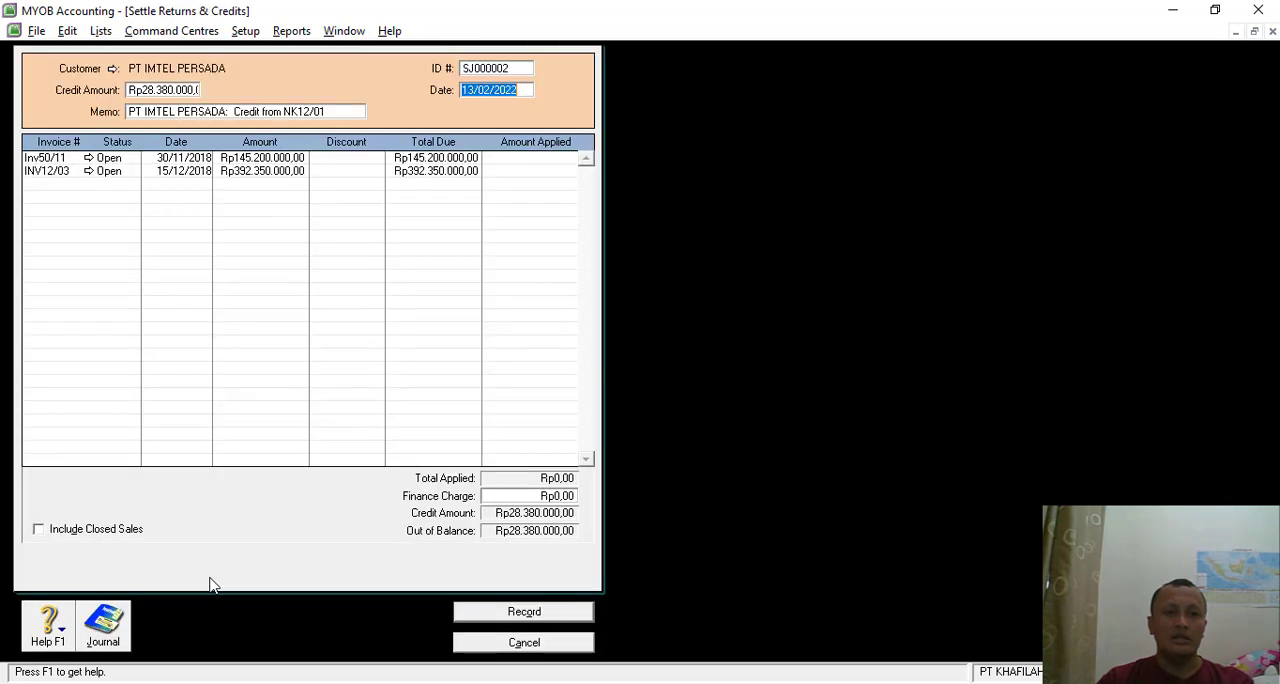
- Set the credit settlement's ID number to NK12/01 and its date to 17/12/2018
left_click(492, 69)
type("N")
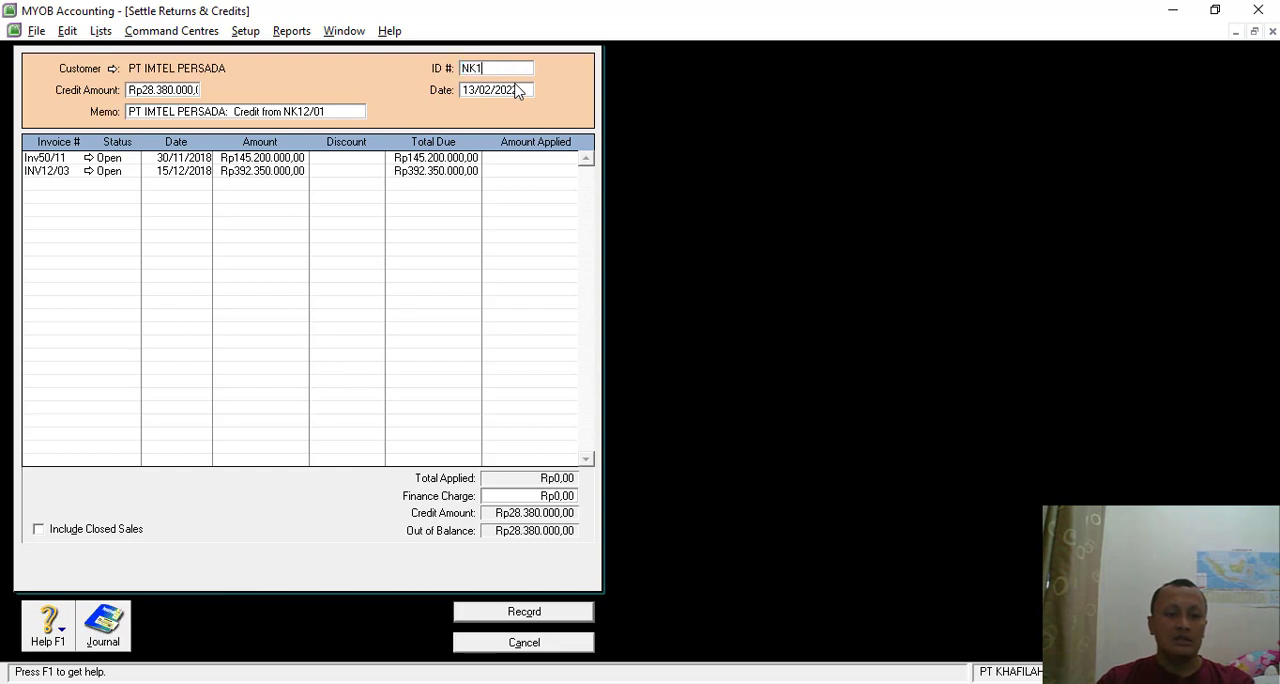
type("K12/01")
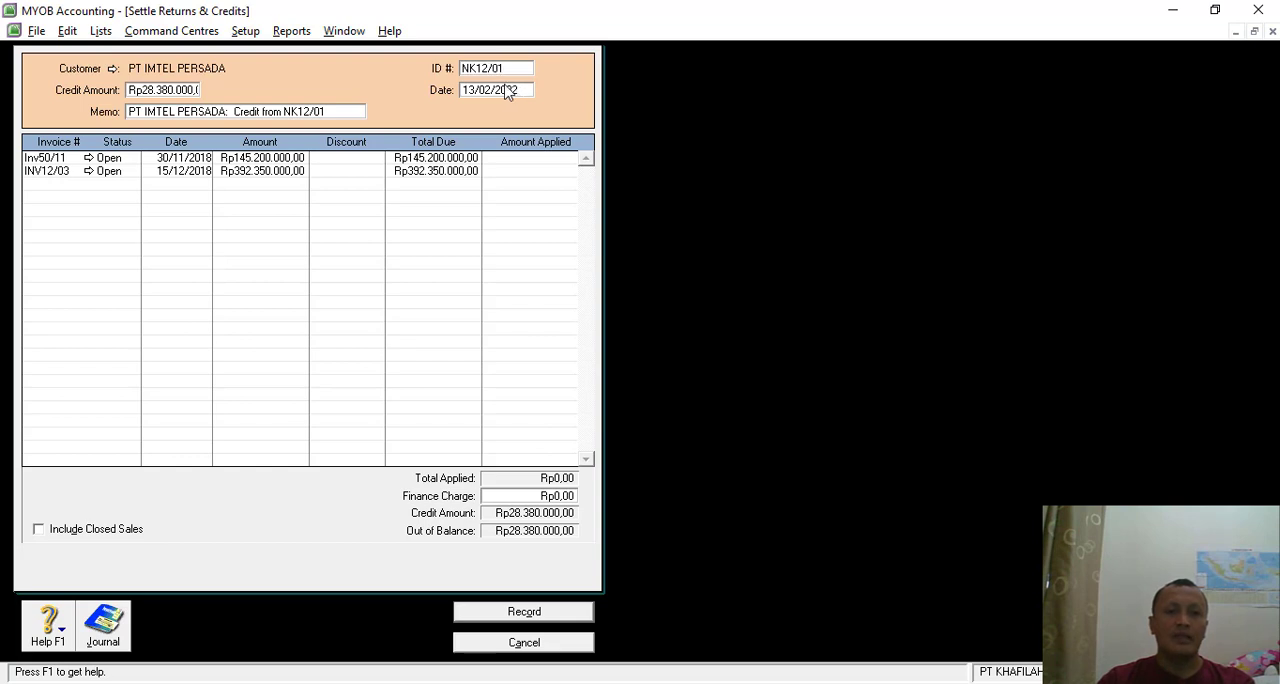
left_click(476, 92)
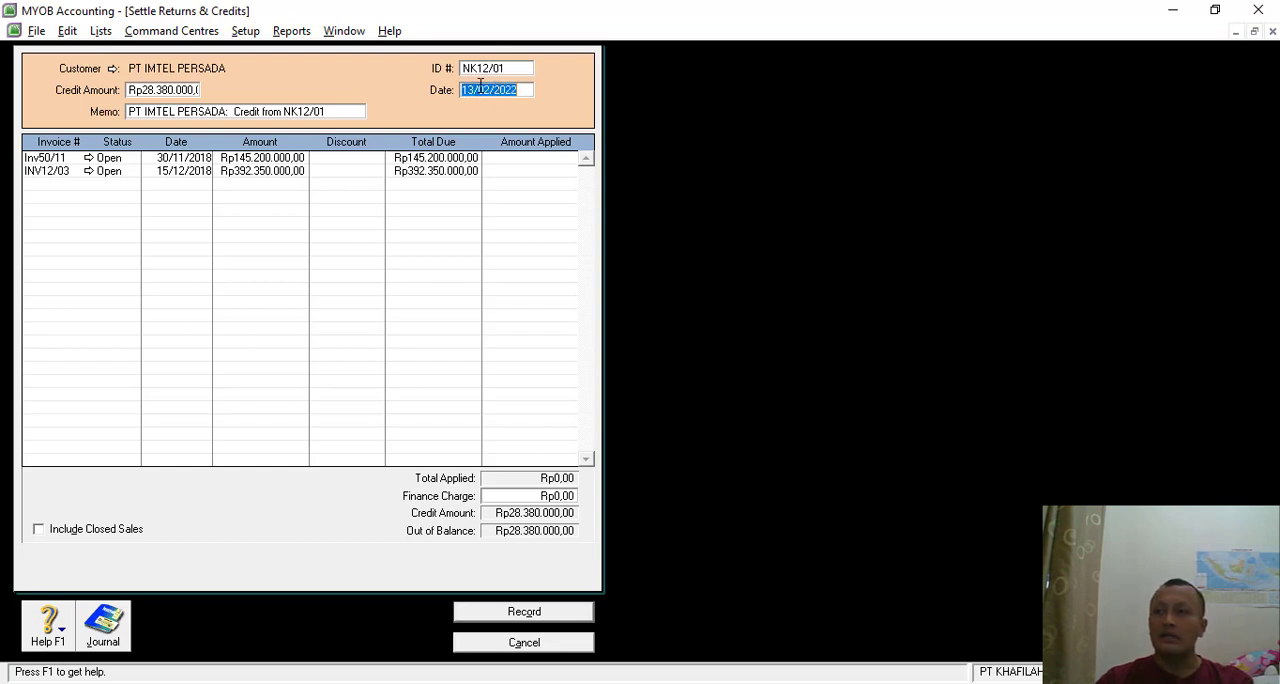
type("17/1")
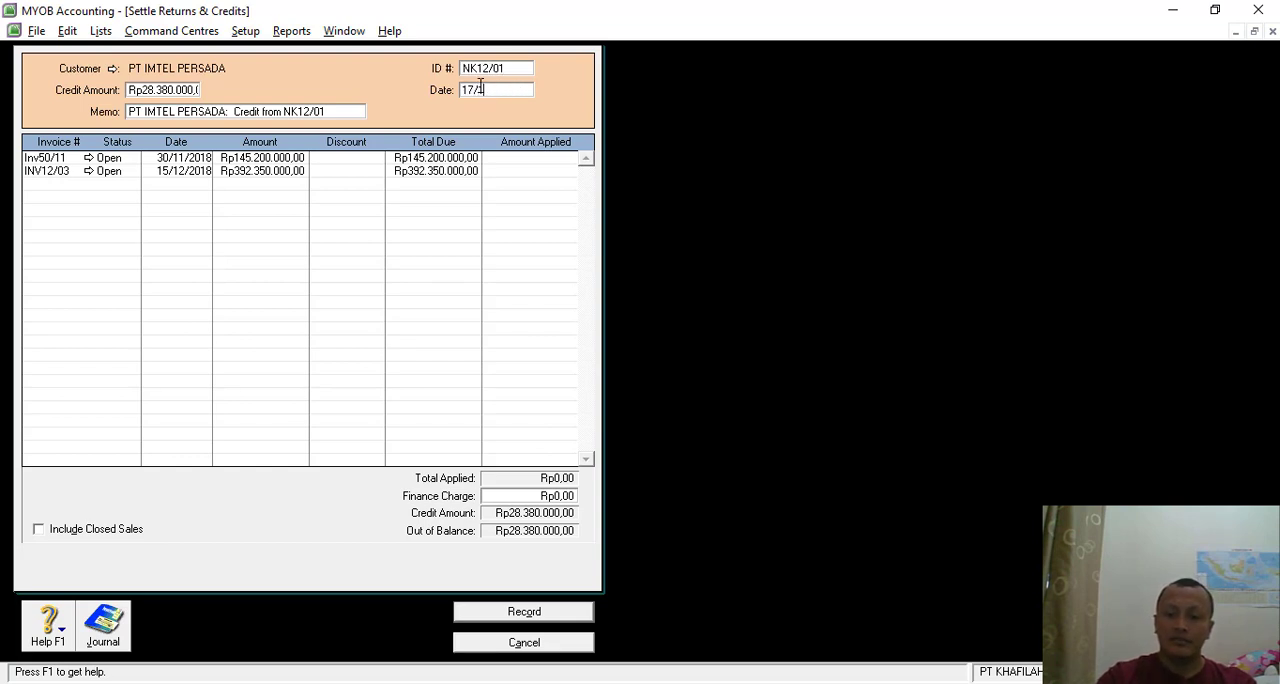
type("2/2018")
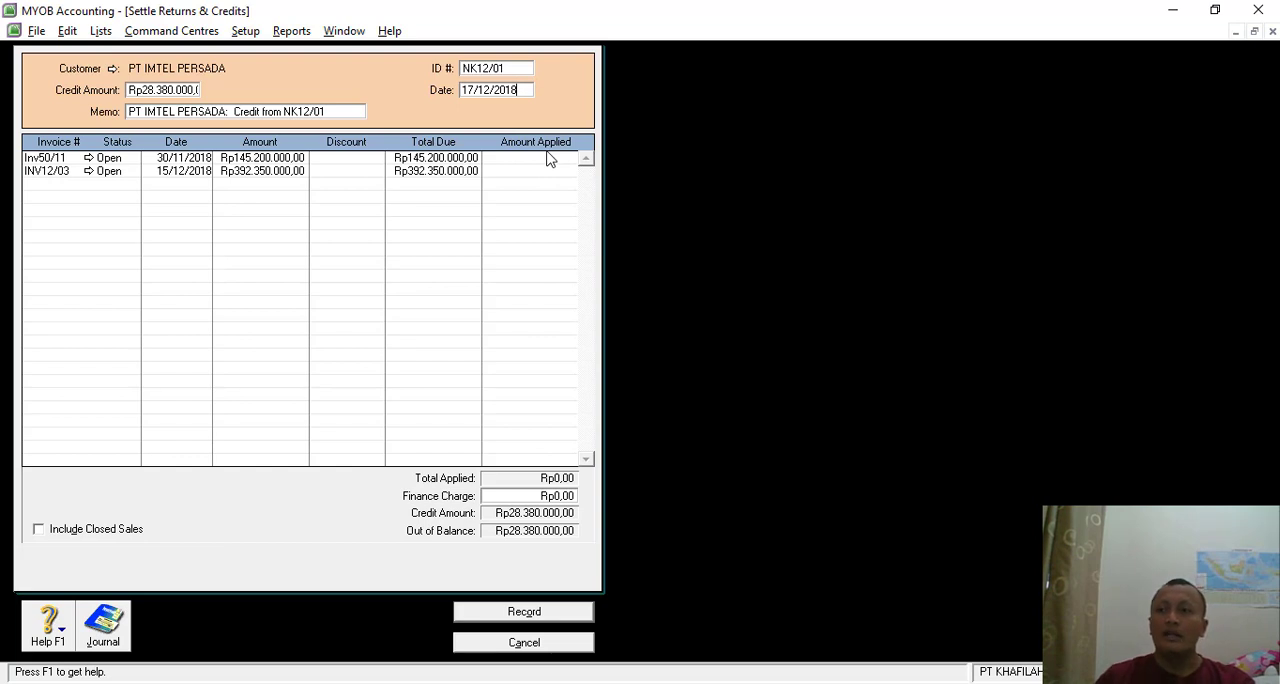
- Switch to the exercise PDF in Nitro Pro, compare the Transaksi 20 credit note with the Transaksi 17 invoice, and return to MYOB
key("alt+Tab")
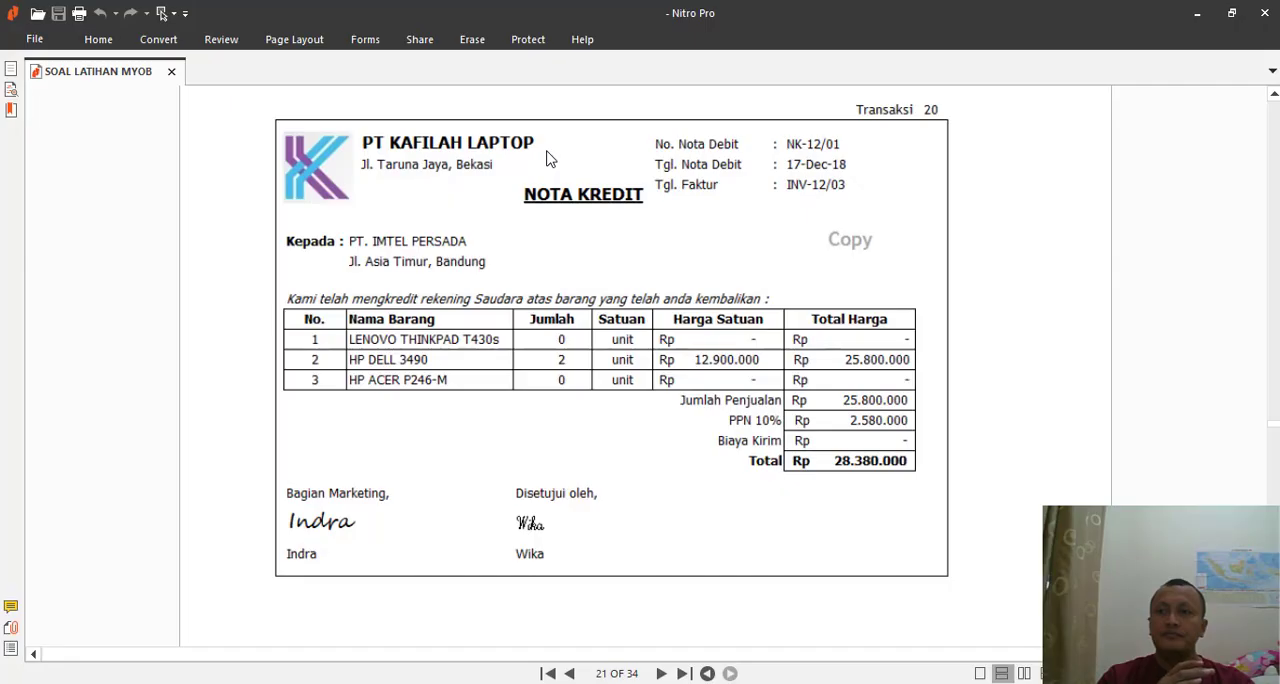
scroll(557, 300, "up", 10)
scroll(557, 297, "up", 10)
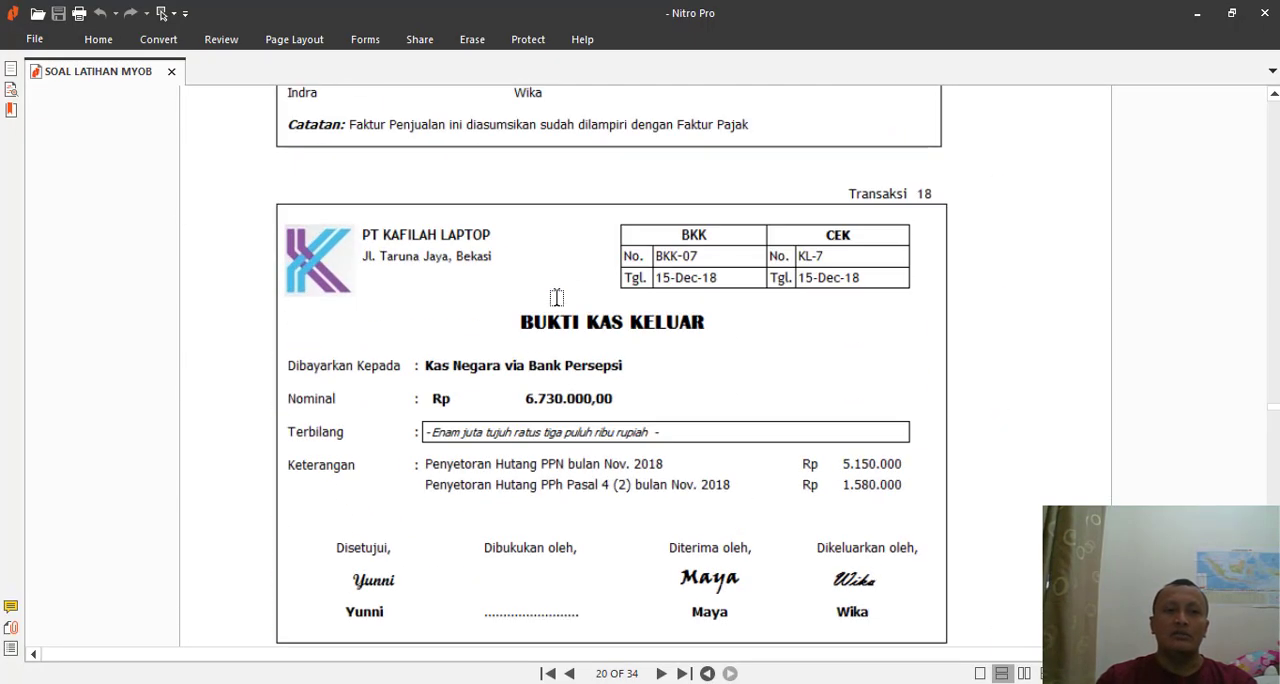
scroll(840, 255, "up", 2)
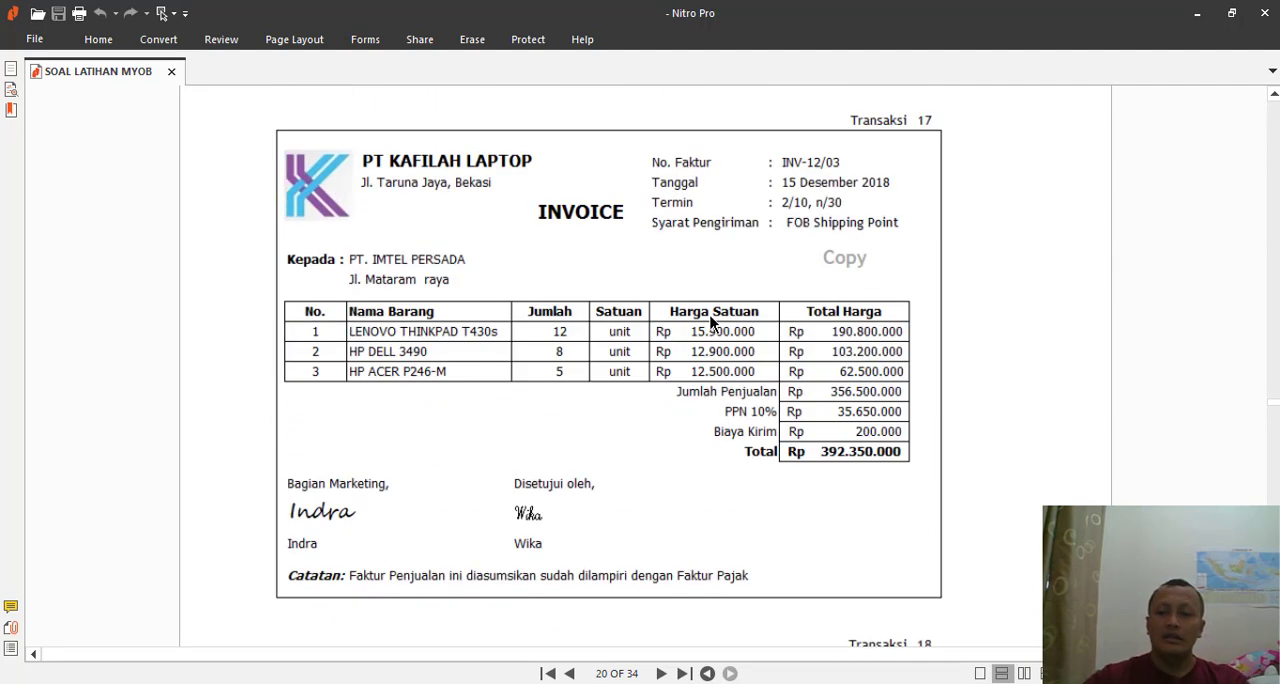
scroll(538, 397, "up", 1)
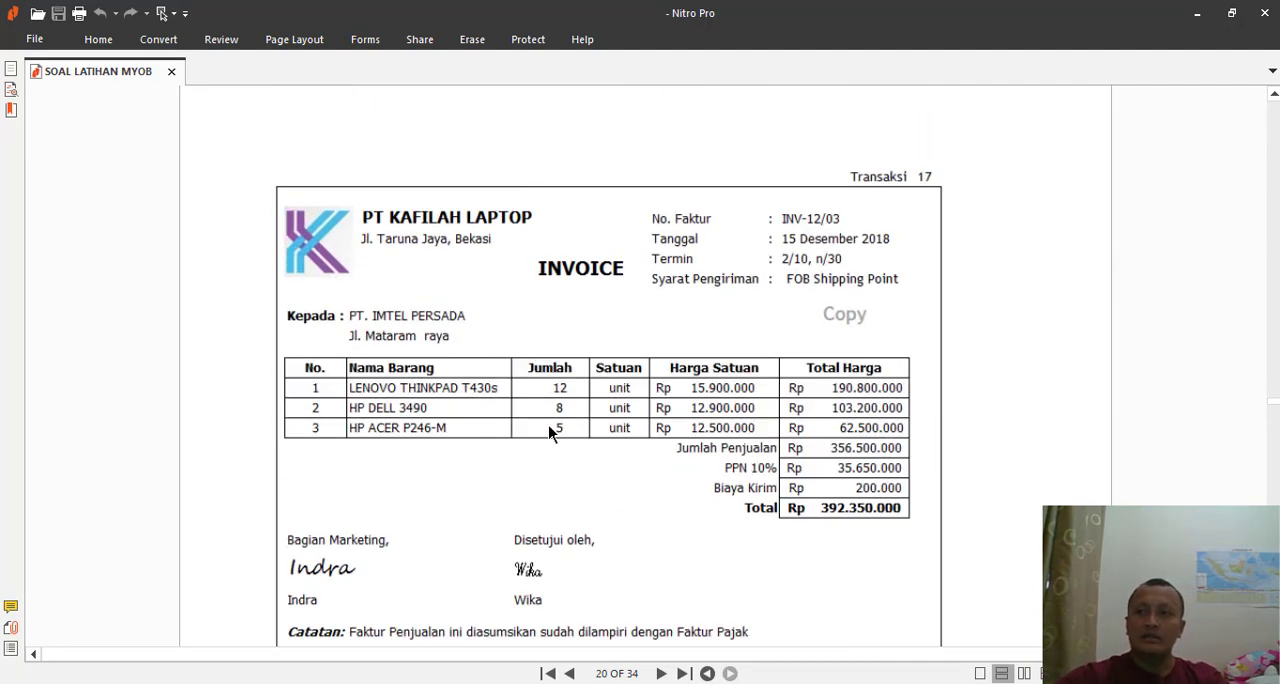
scroll(549, 411, "down", 15)
scroll(551, 411, "down", 13)
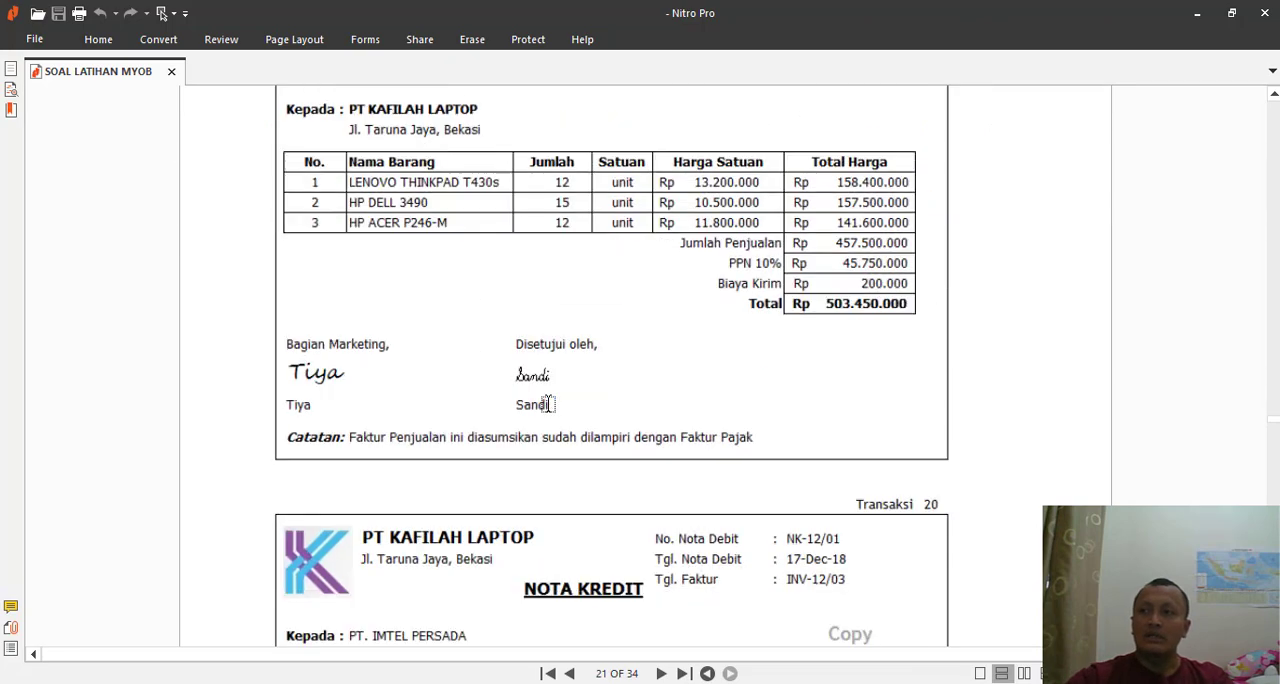
key("alt+Tab")
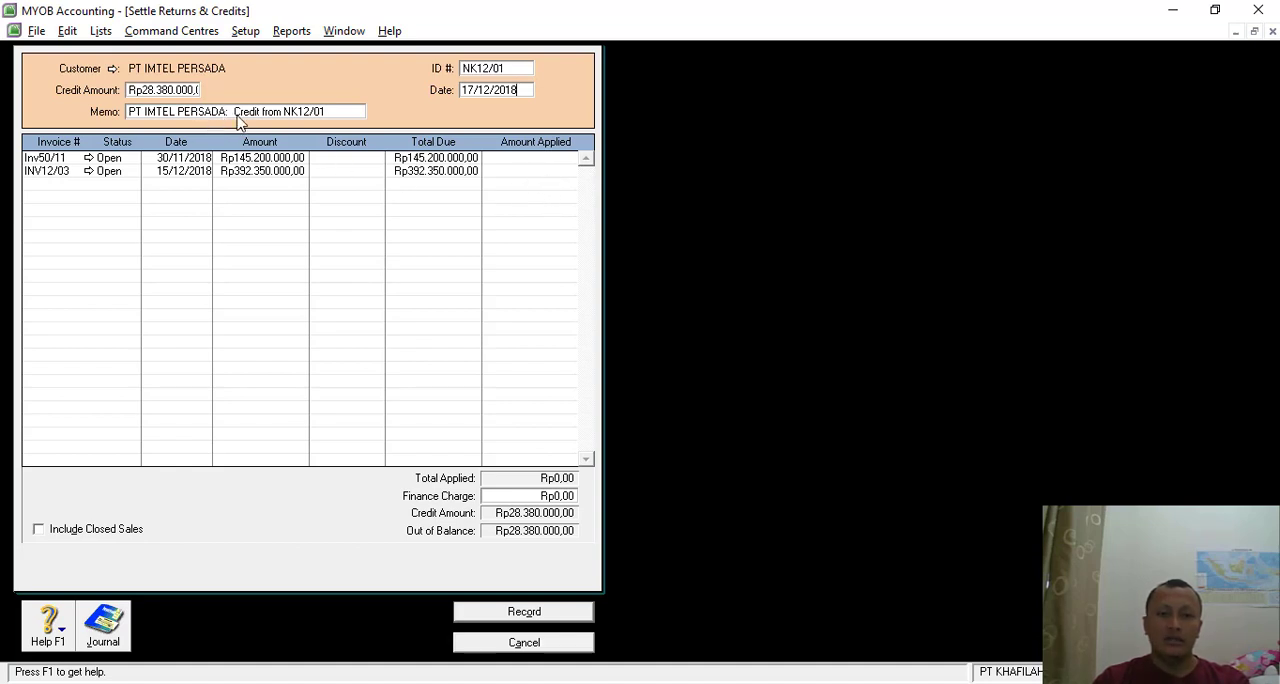
- Apply Rp28.380.000 of the credit to invoice INV12/03 without any discount, and check the amount against the credit note in the PDF
left_click(543, 172)
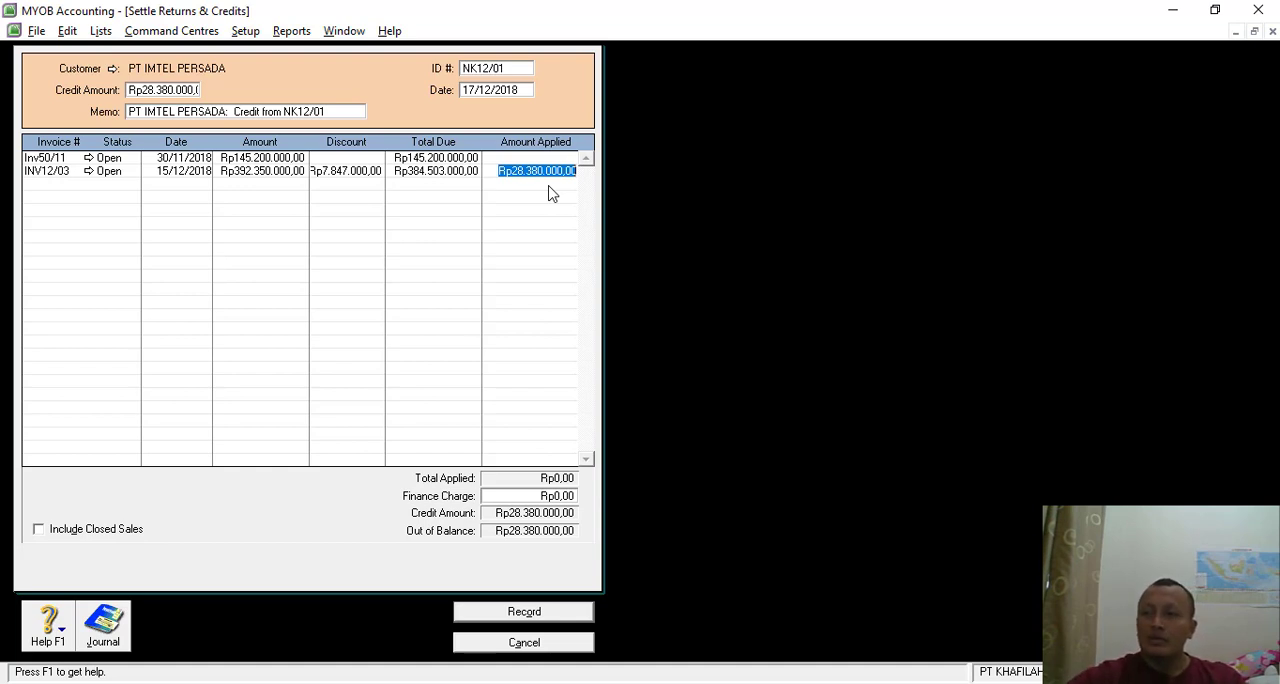
left_click(339, 170)
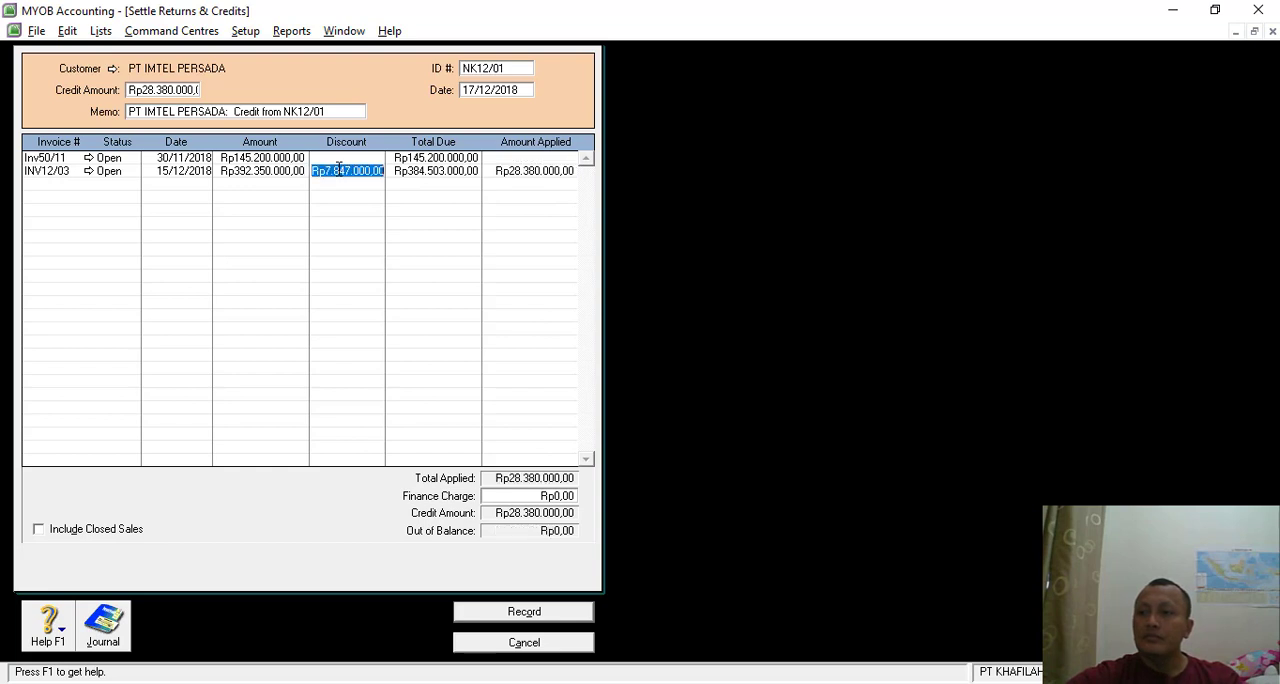
key("Delete")
left_click(490, 176)
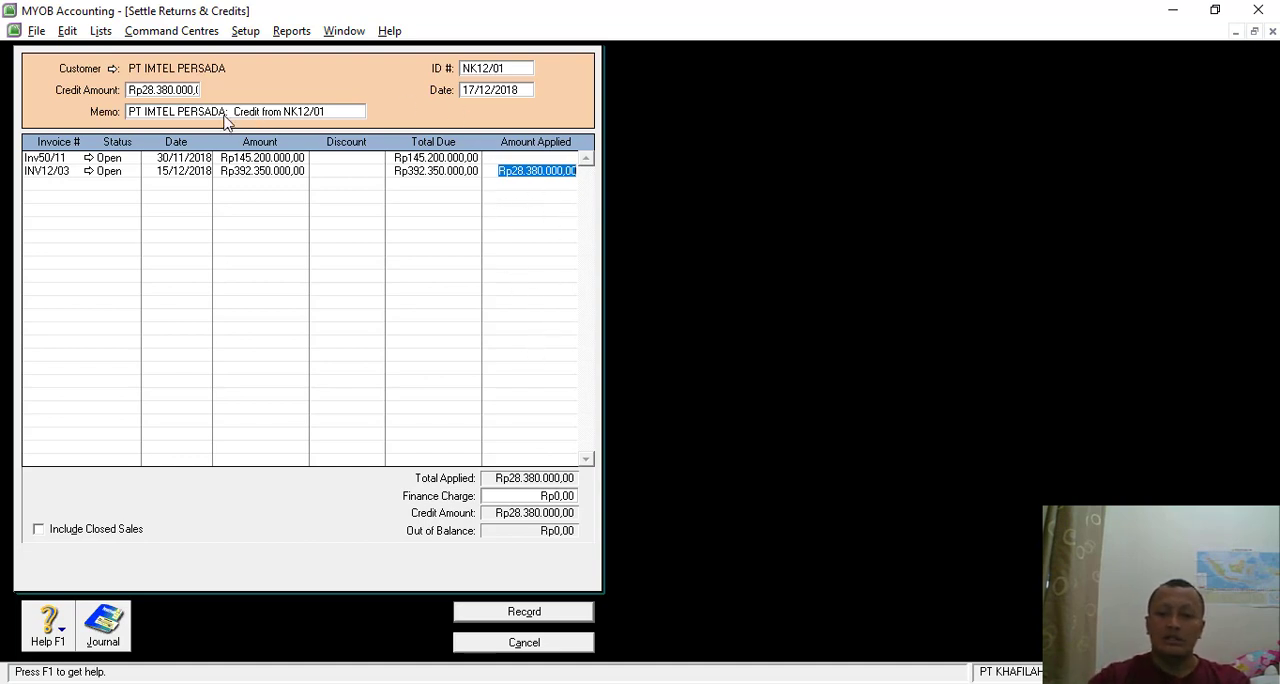
key("alt+Tab")
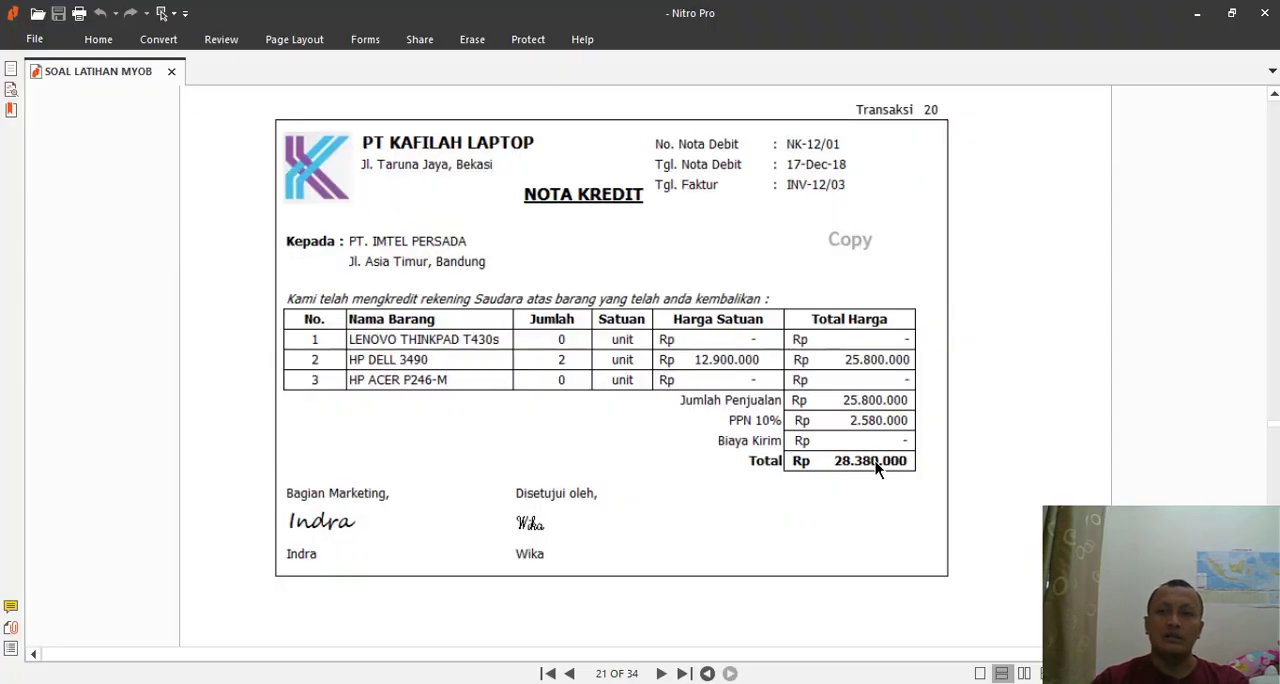
key("alt+Tab")
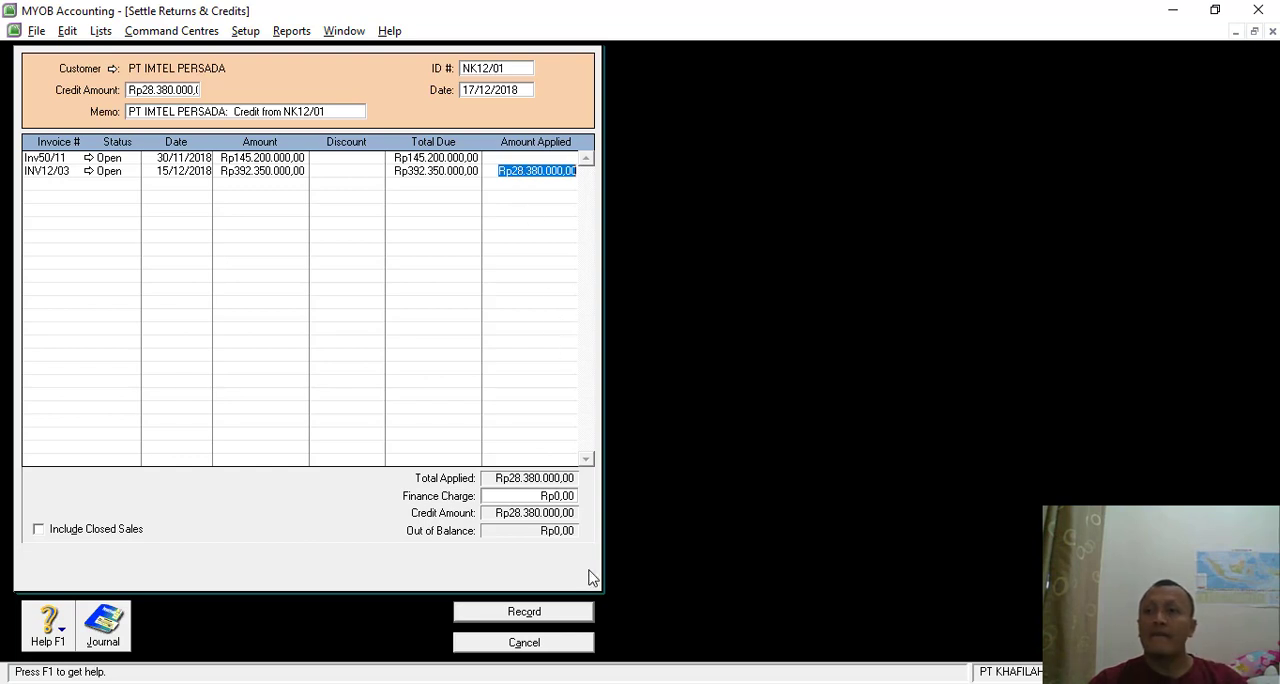
- Preview the credit settlement's journal recap, record the settlement against INV12/03, and close the sales register and the blank sales invoice
key("ctrl+r")
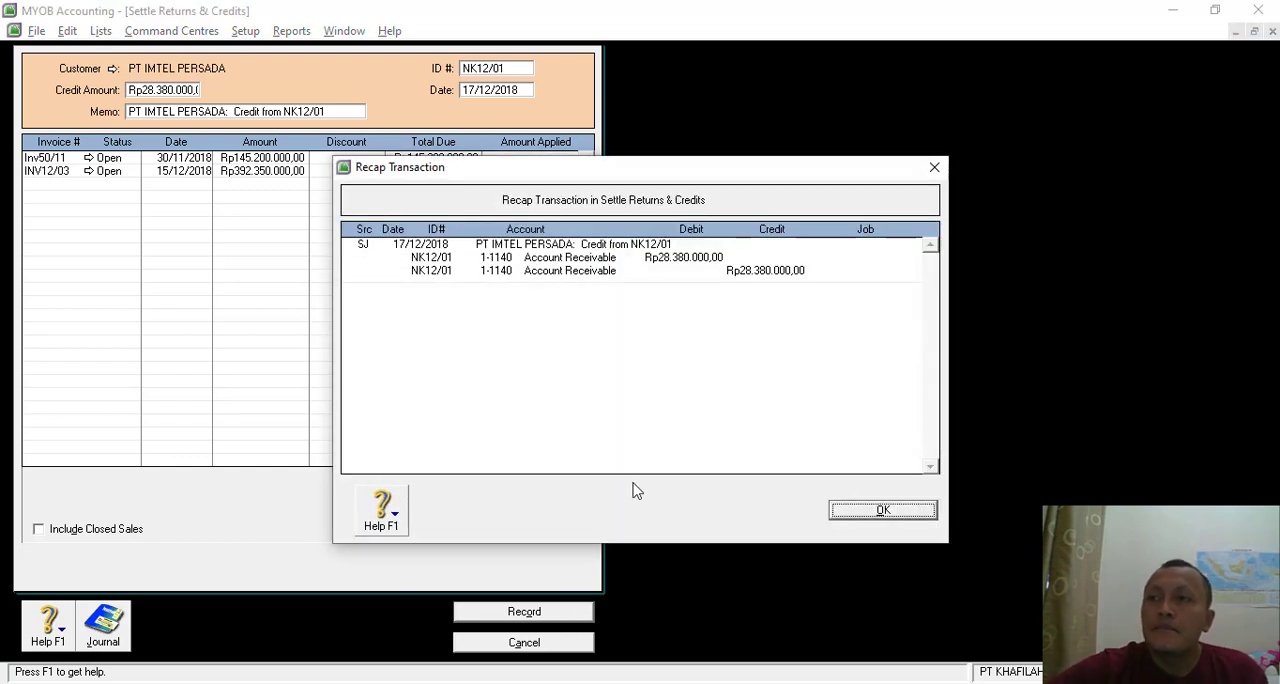
left_click(880, 517)
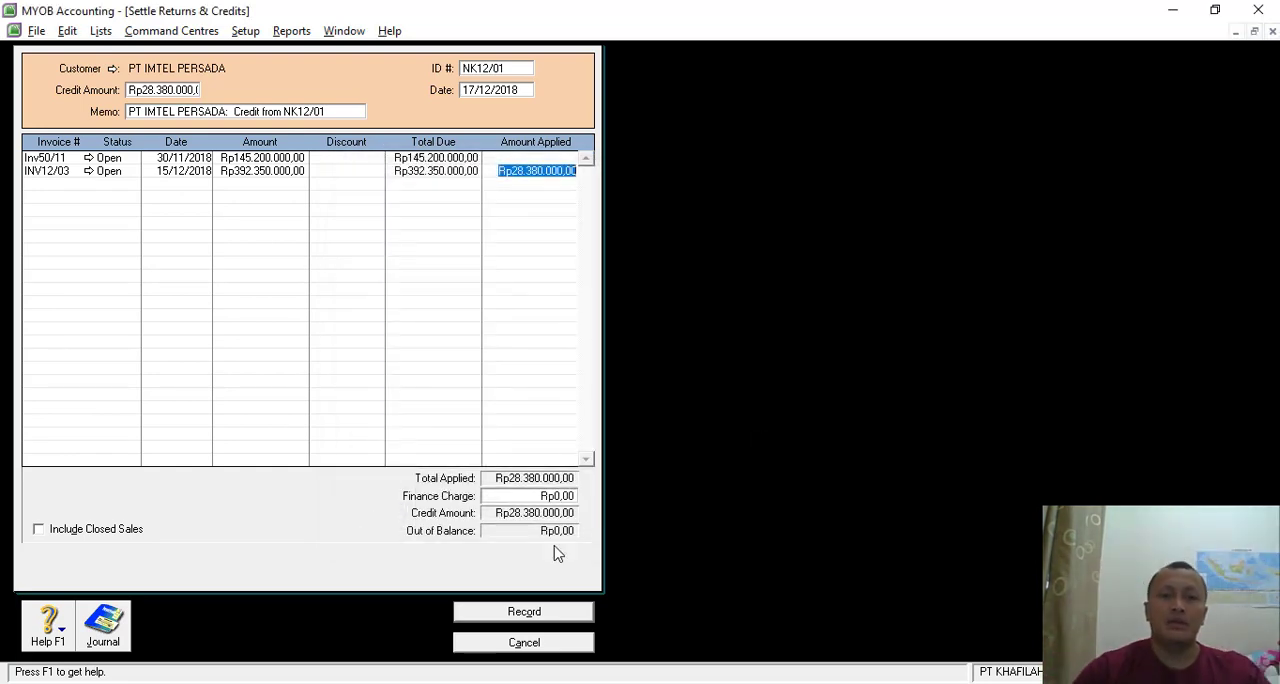
left_click(530, 620)
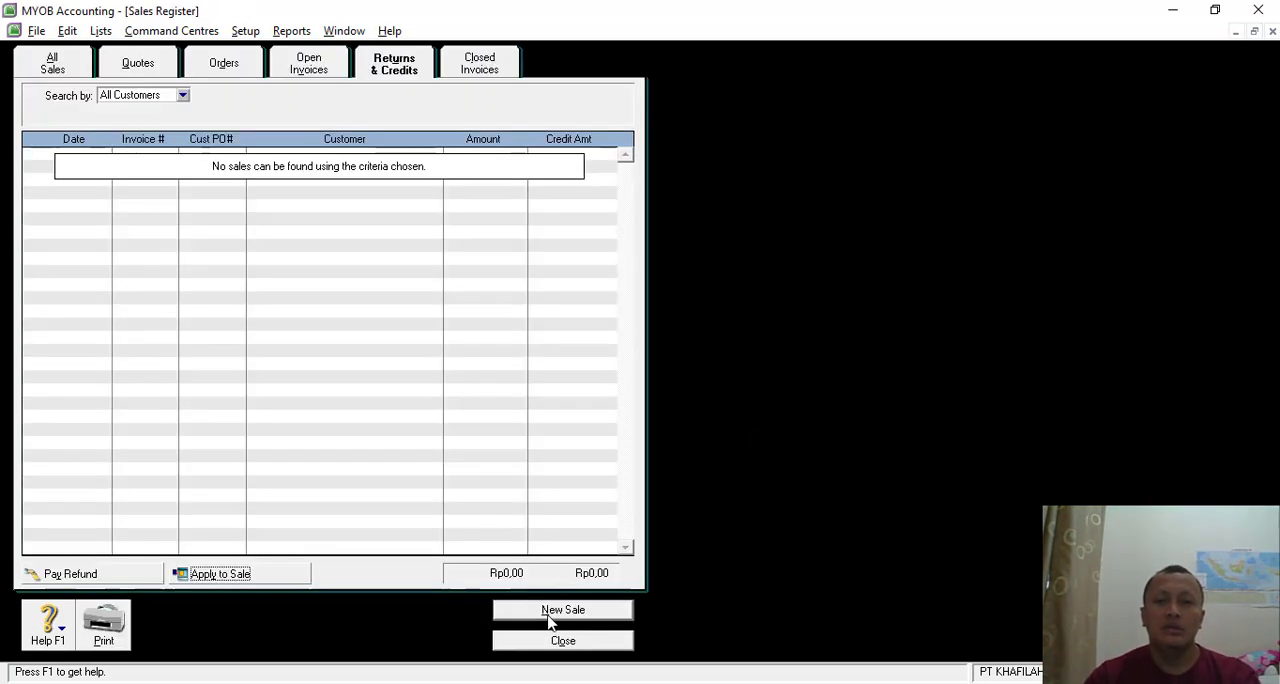
left_click(548, 639)
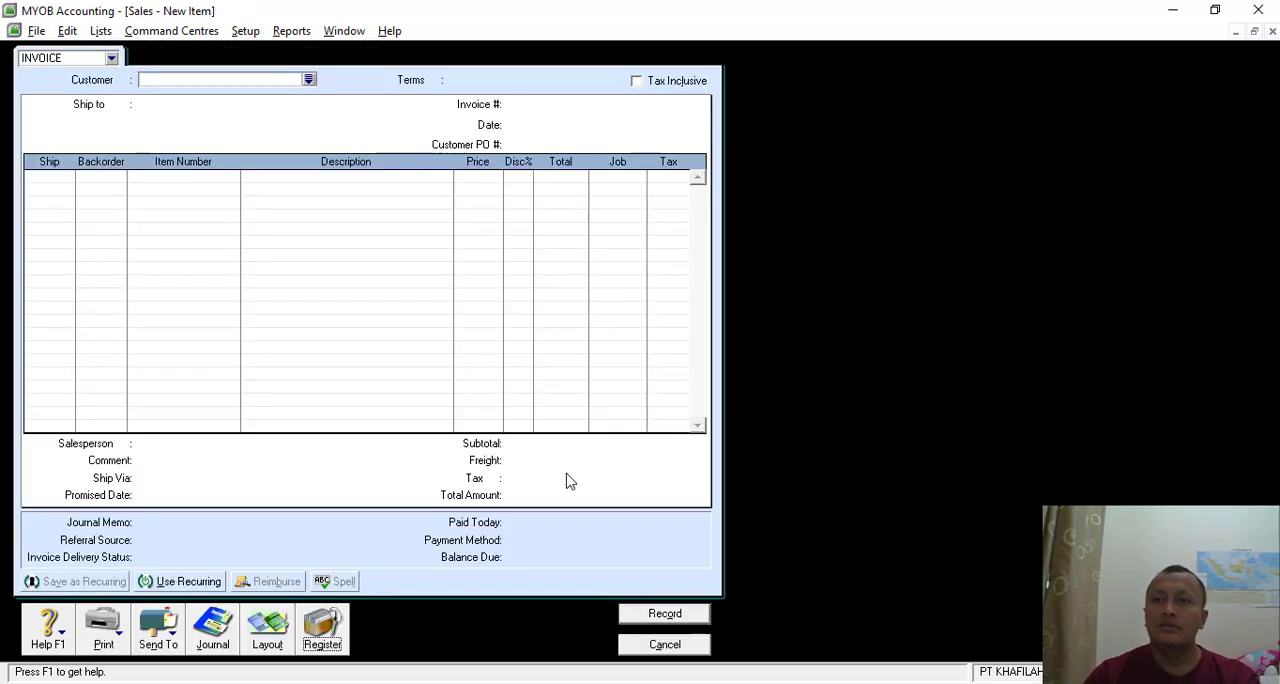
left_click(632, 646)
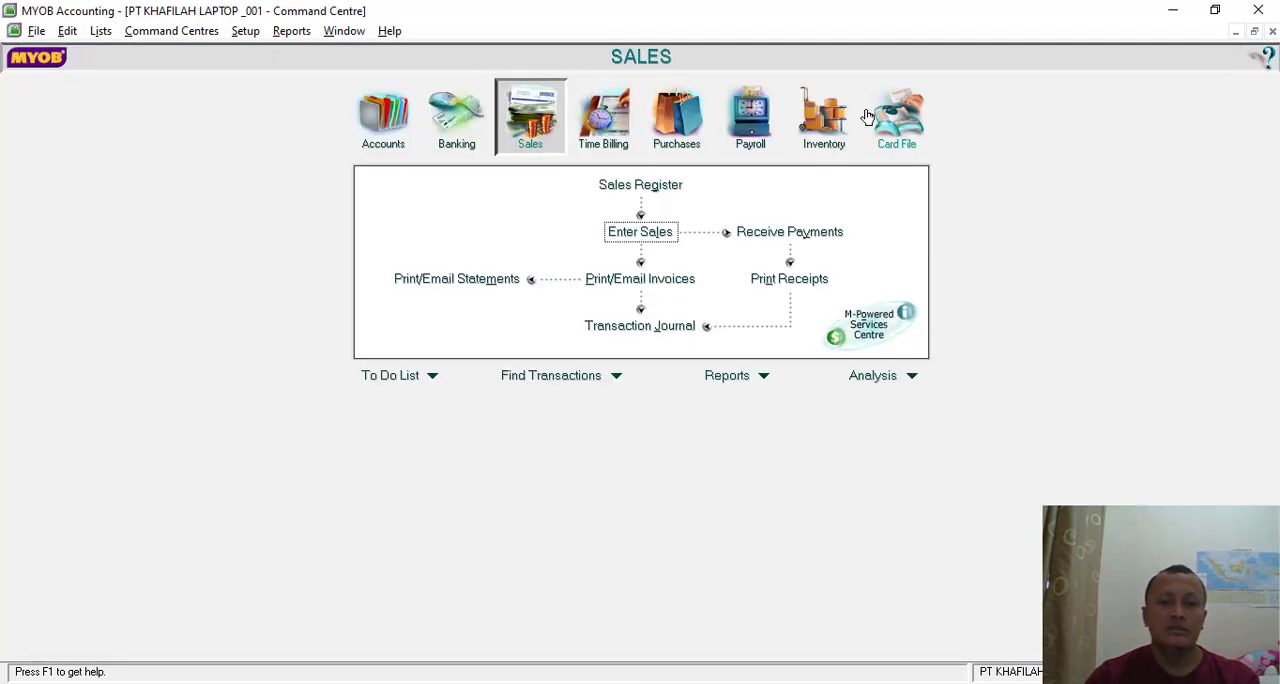
- Set the income account of item 3490 DELL LATITUDE 3490 to 4-1000 Sales and close the items list
left_click(826, 118)
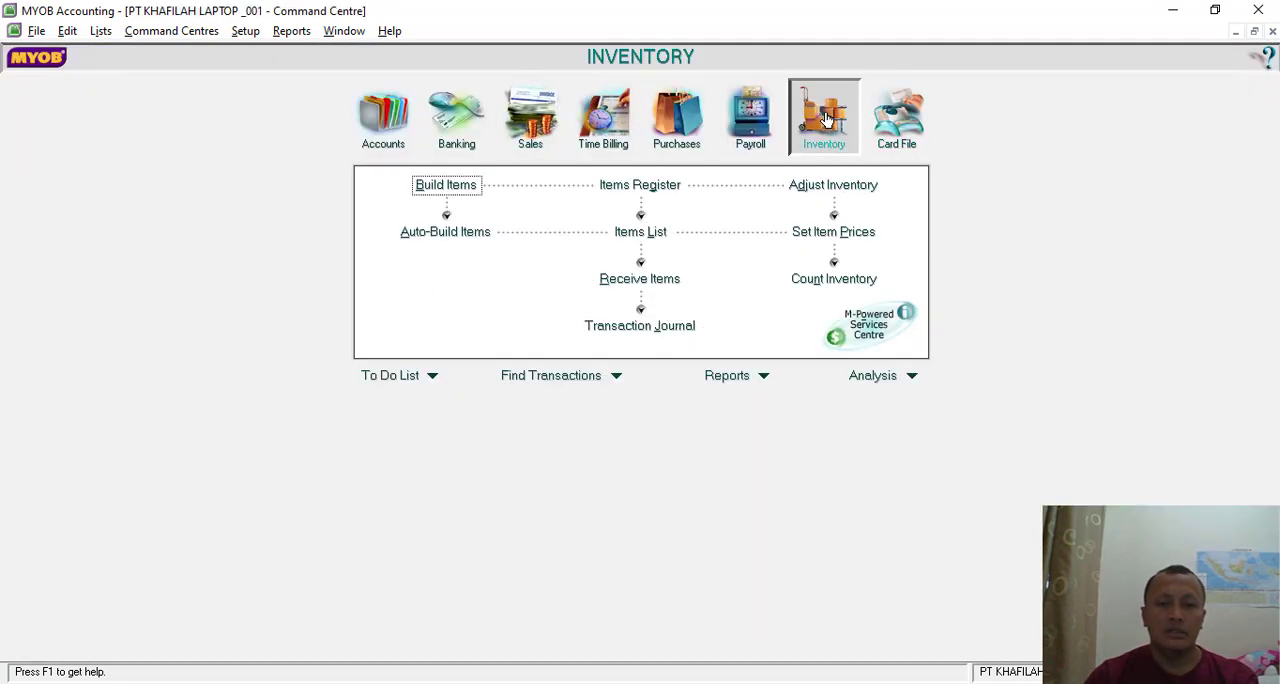
left_click(637, 240)
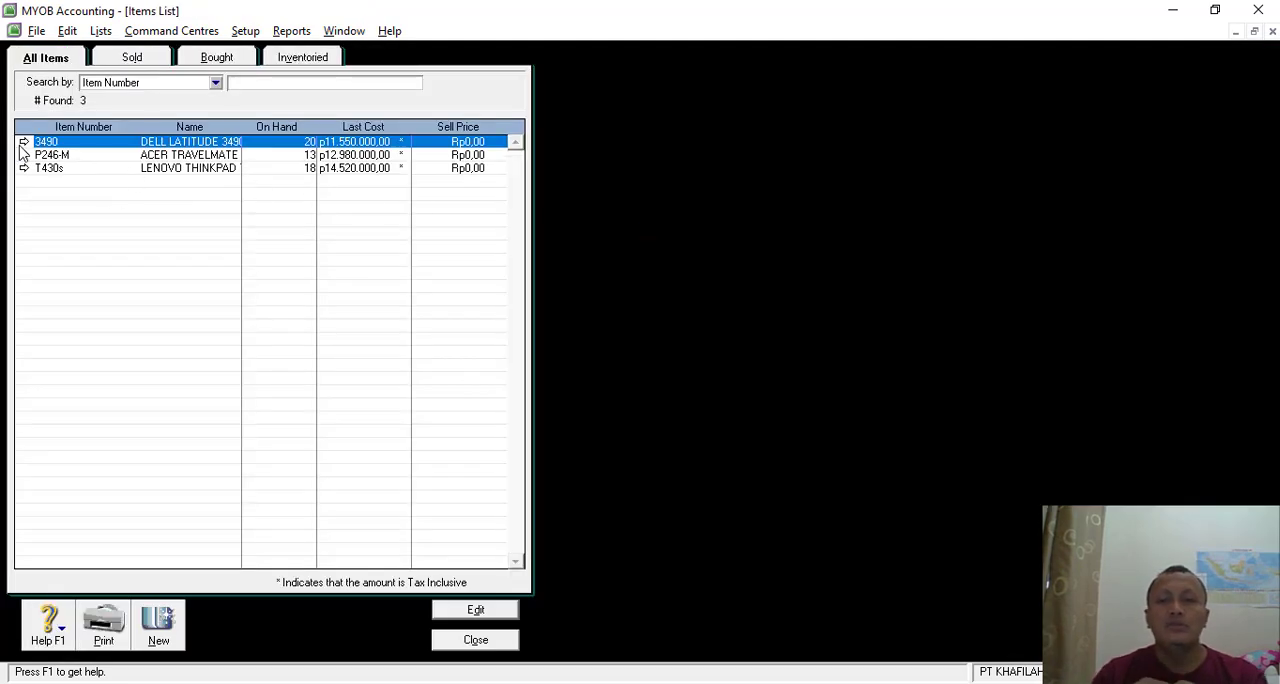
key("alt+Tab")
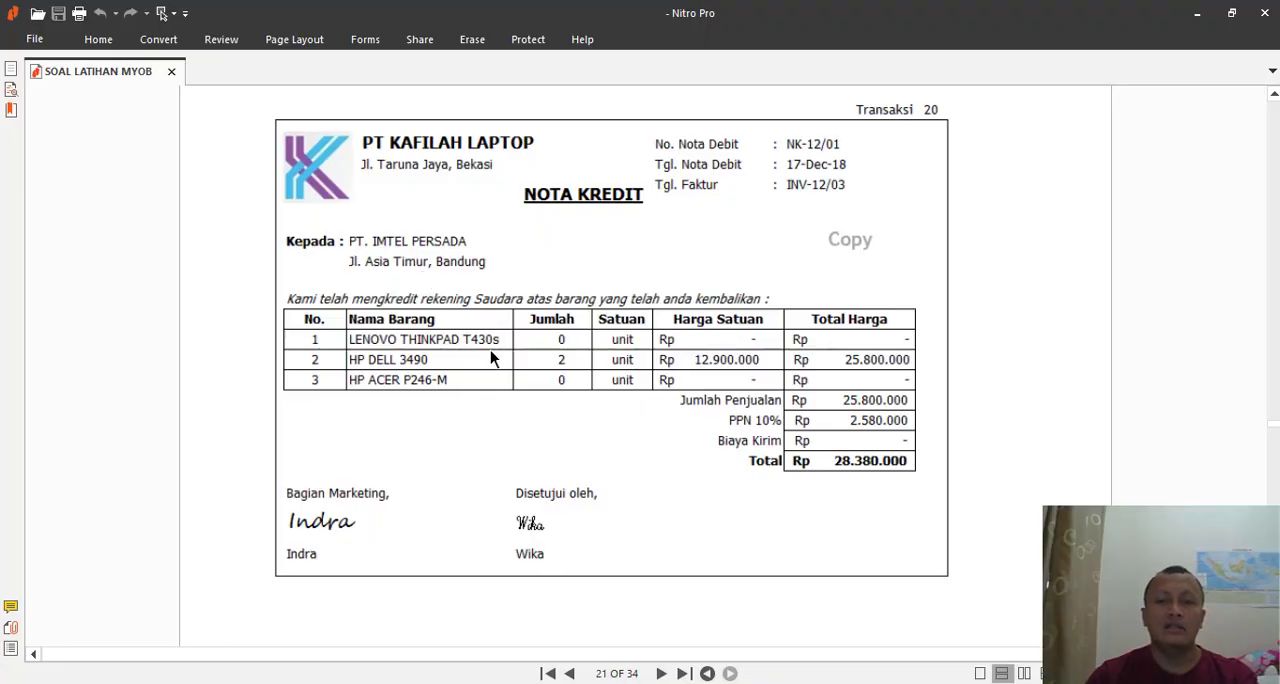
key("alt+Tab")
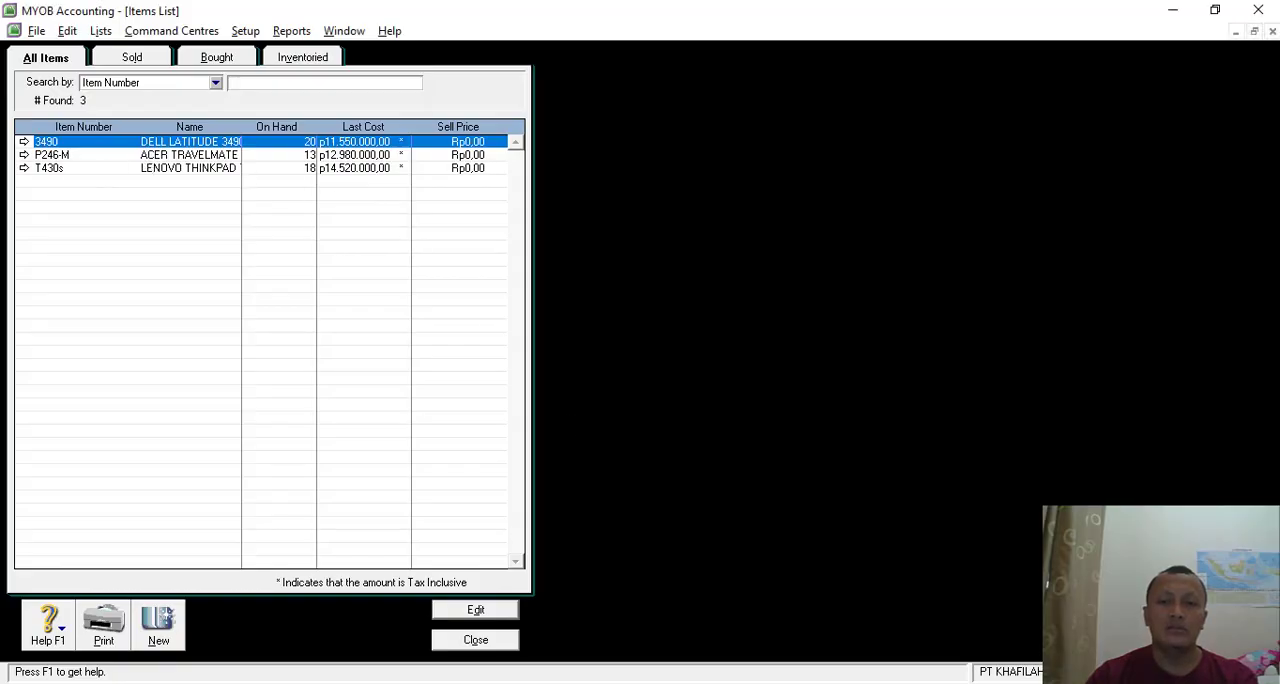
left_click(25, 143)
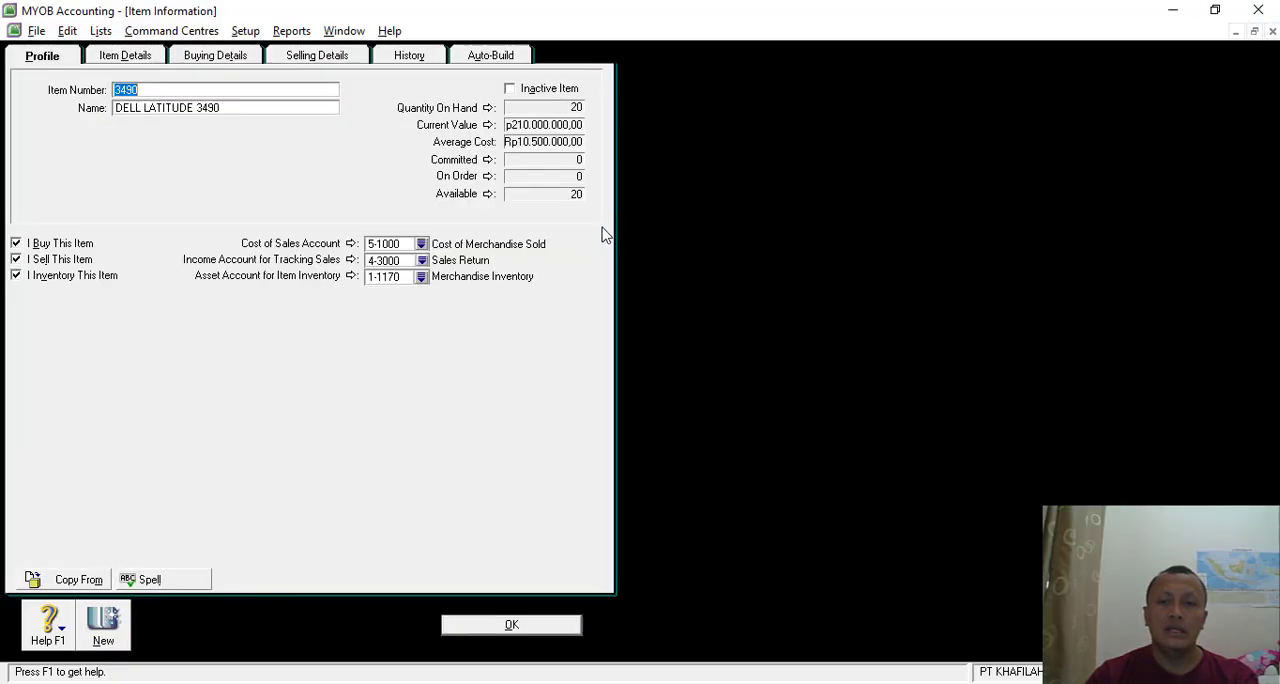
left_click(421, 260)
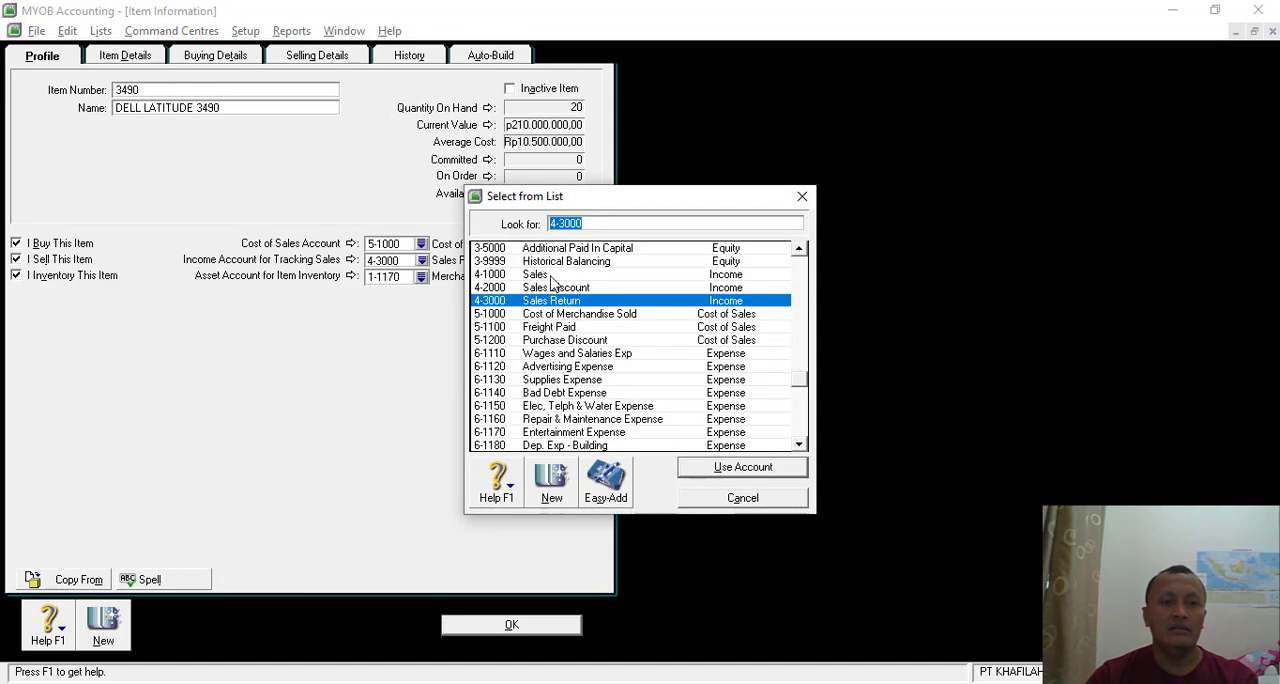
double_click(552, 276)
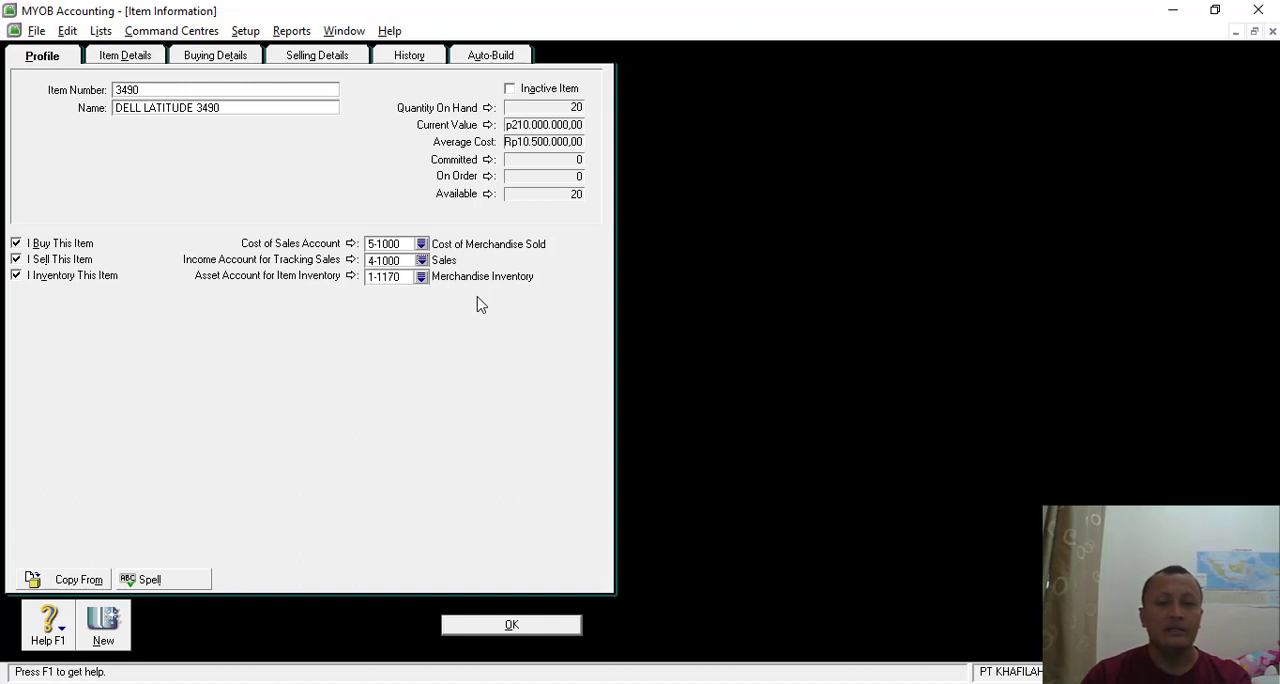
left_click(525, 625)
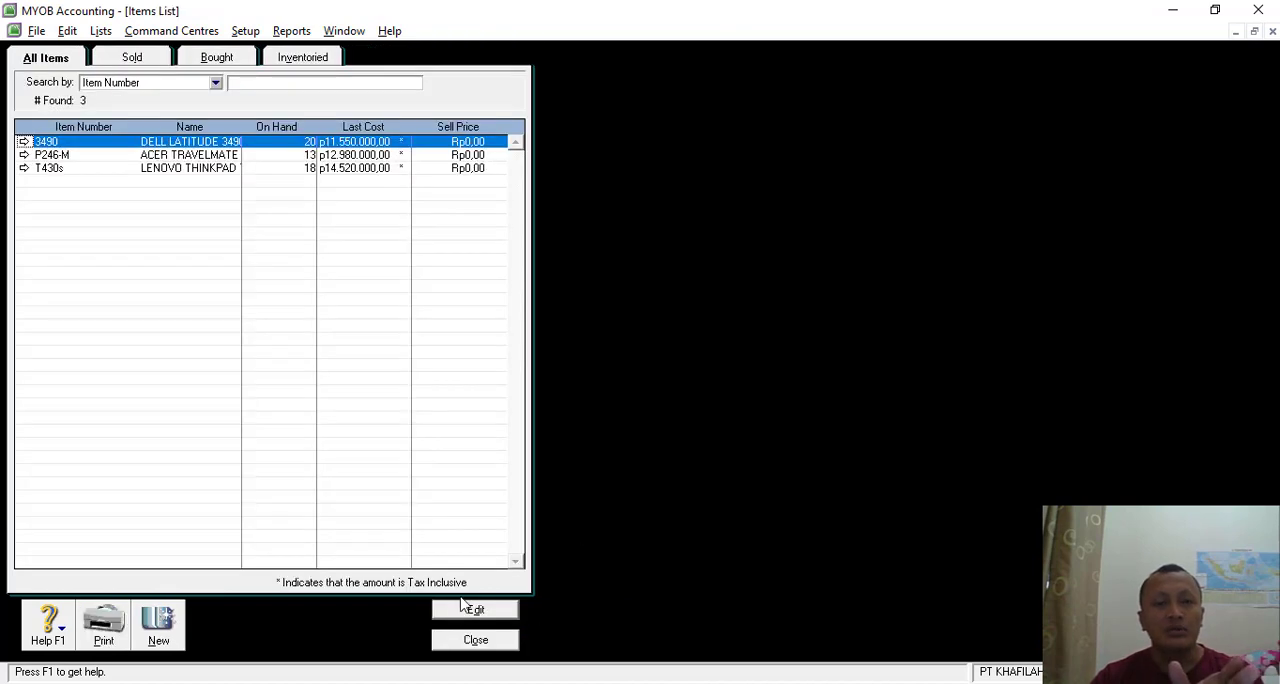
left_click(467, 640)
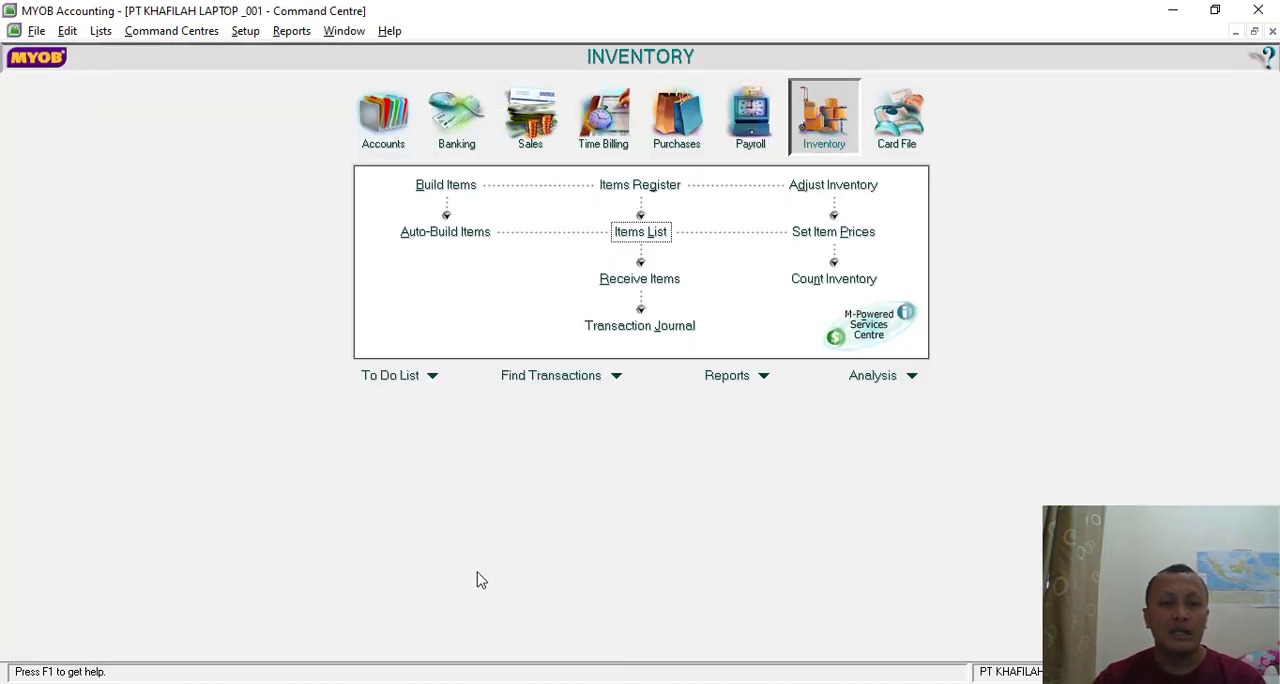
- Switch to the exercise PDF in Nitro Pro, read the Transaksi 21 cash receipt BKM-05, and return to MYOB
key("alt+Tab")
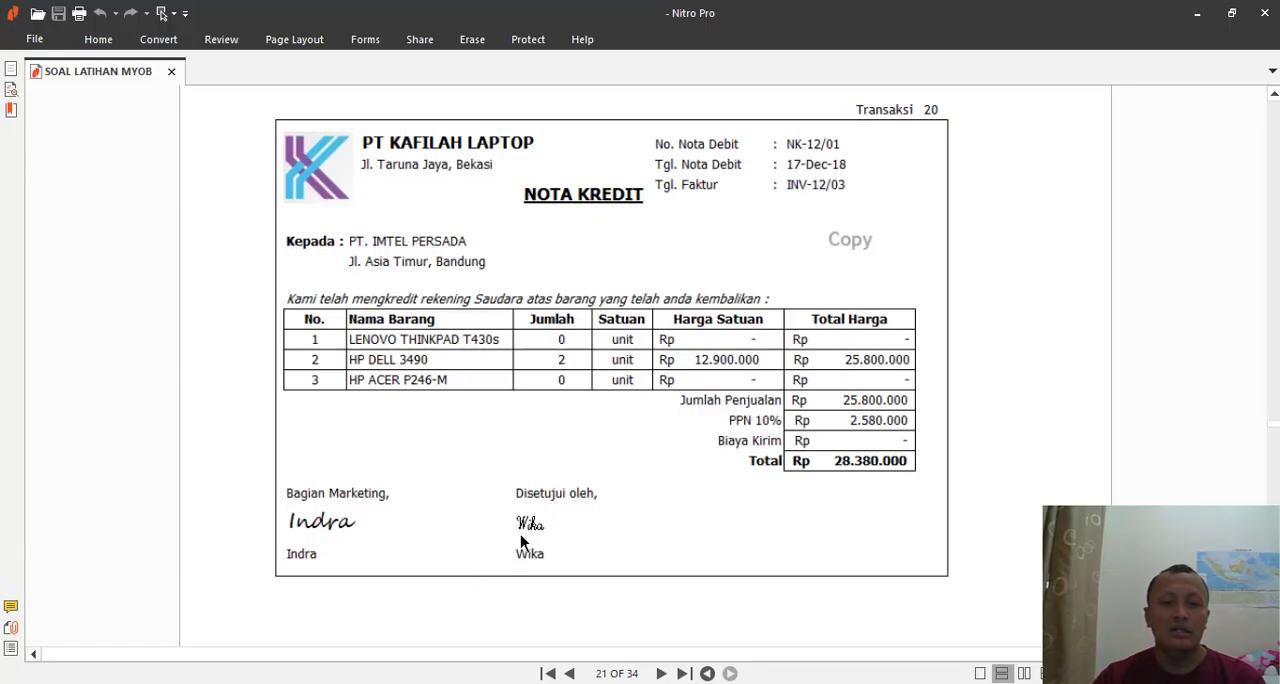
scroll(590, 400, "down", 3)
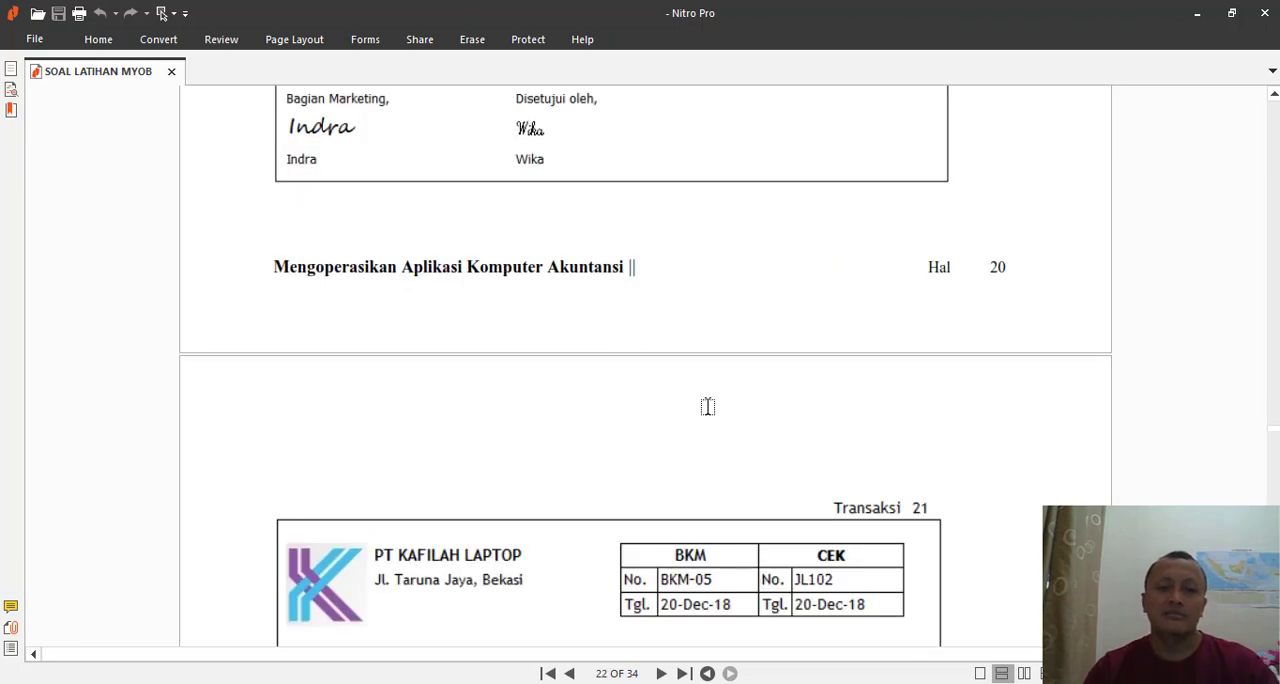
scroll(707, 406, "down", 3)
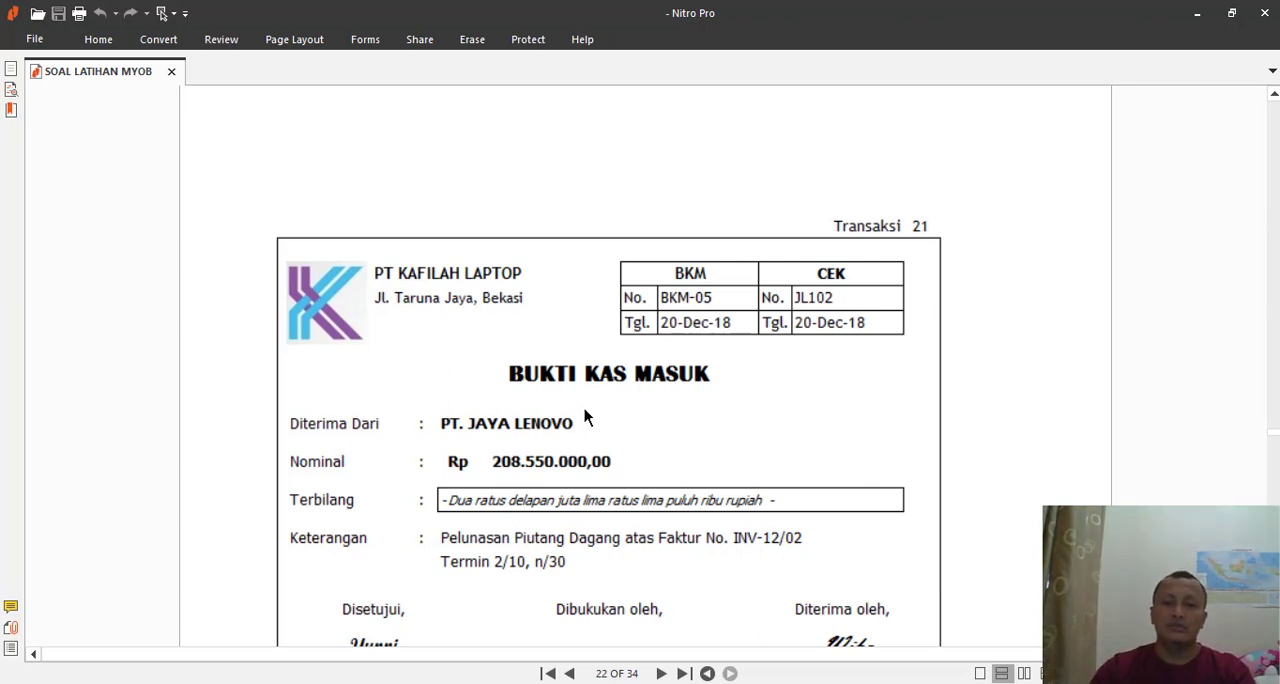
scroll(614, 425, "down", 1)
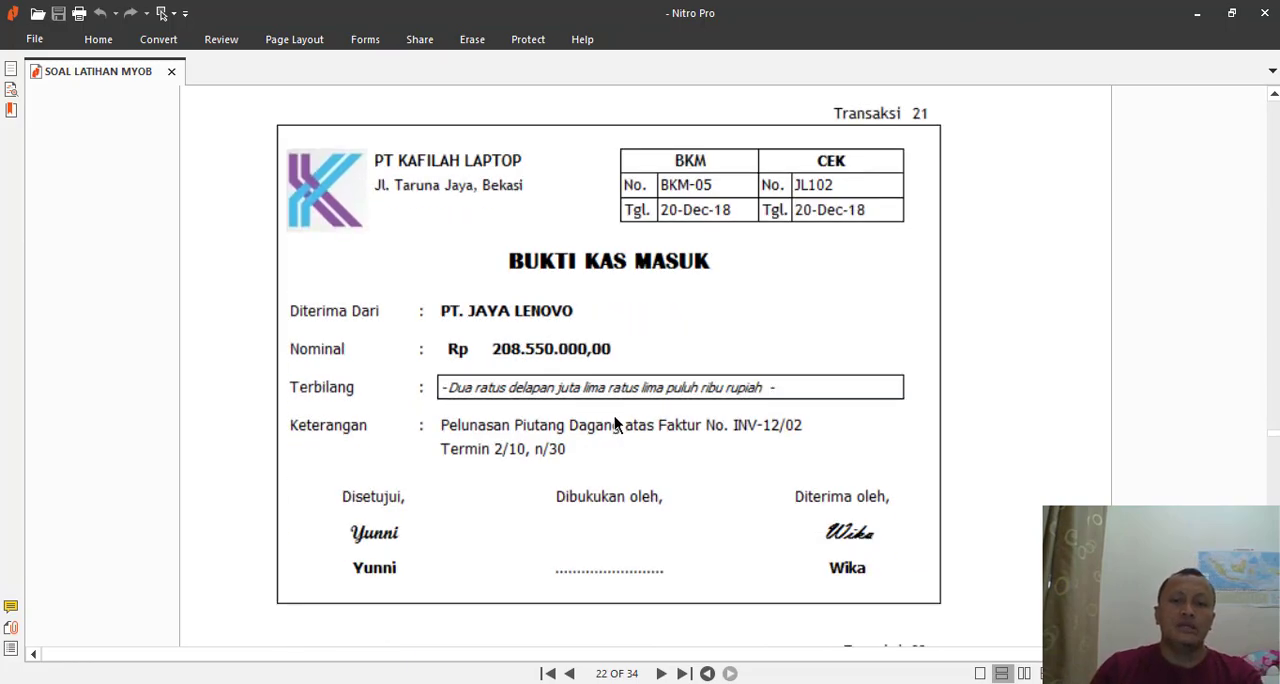
key("alt+Tab")
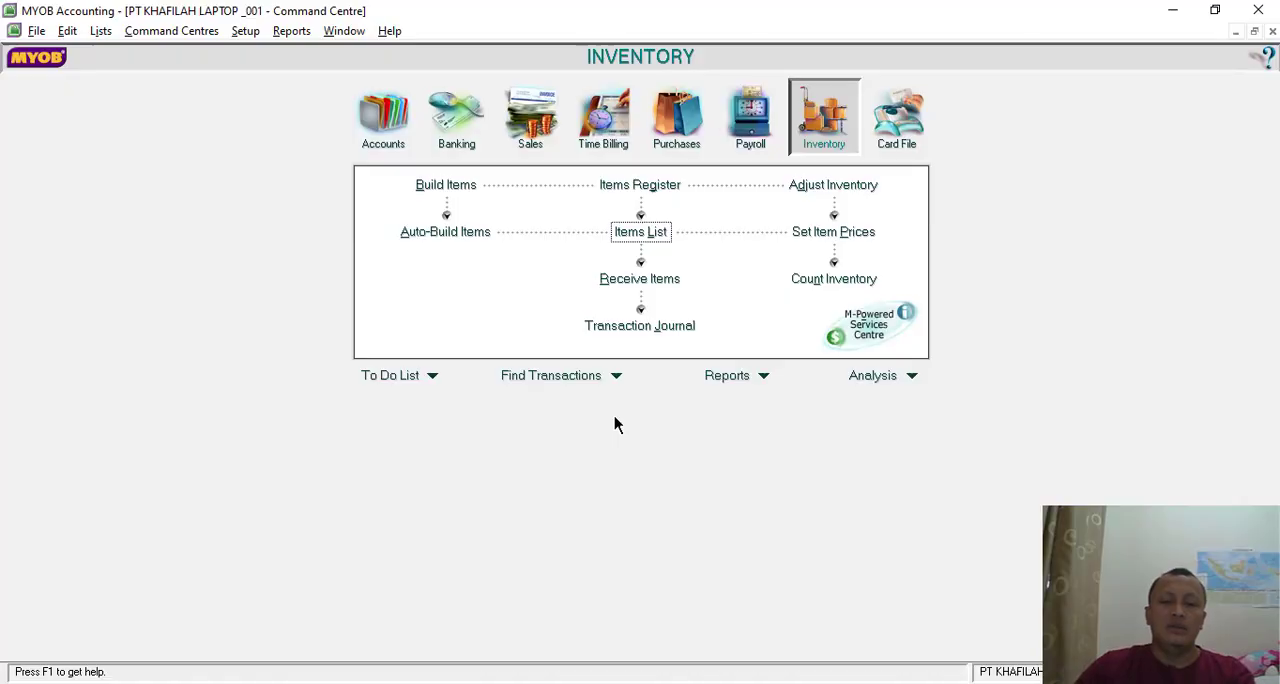
- Start a new customer payment receipt and choose PT JAYA LENOVO as the customer
left_click(530, 118)
left_click(790, 232)
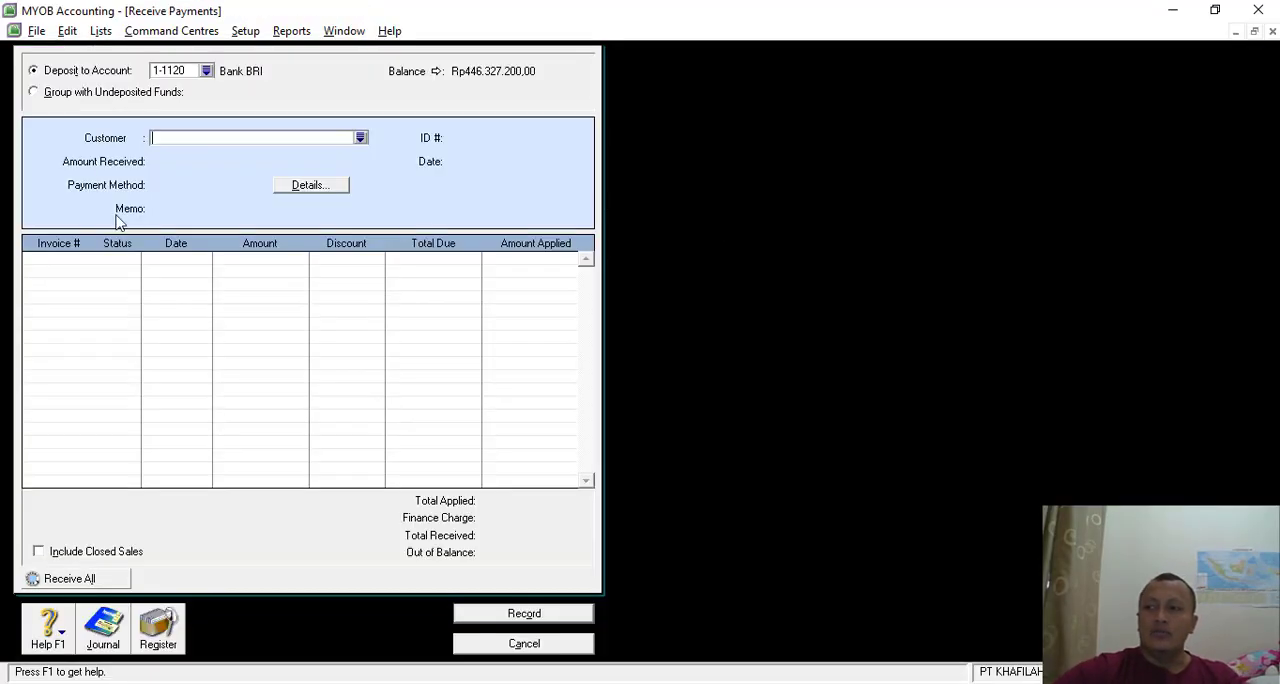
left_click(361, 138)
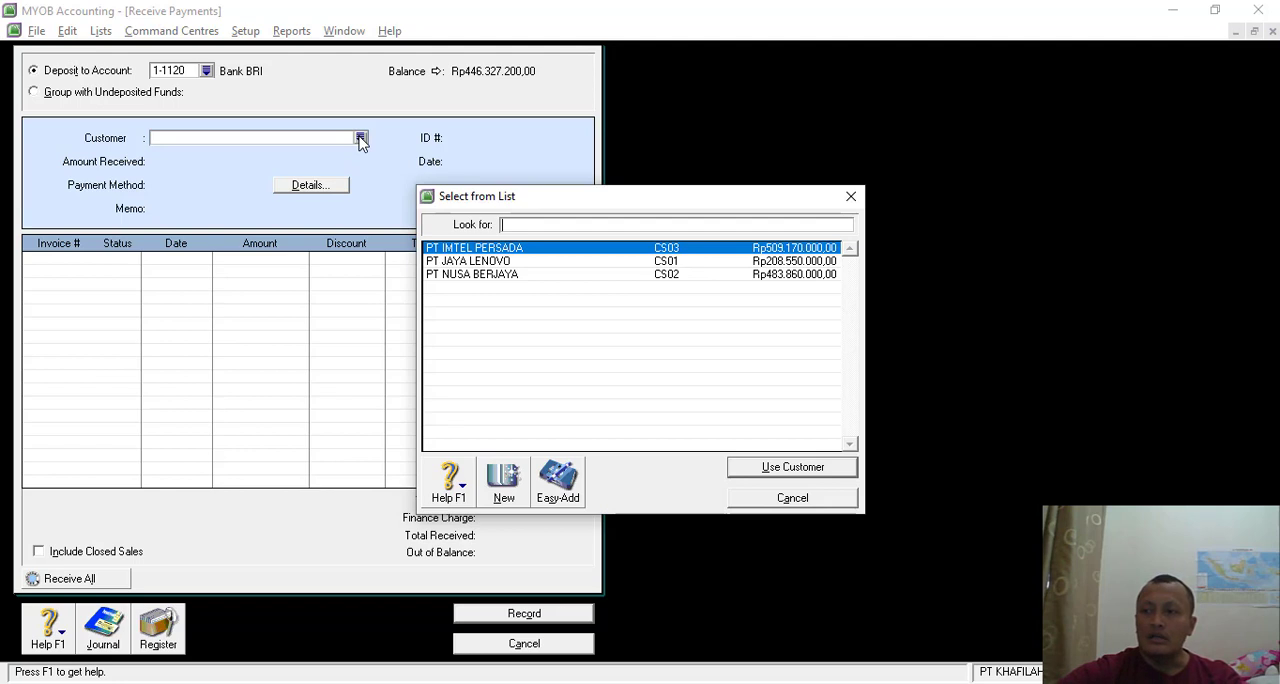
double_click(497, 265)
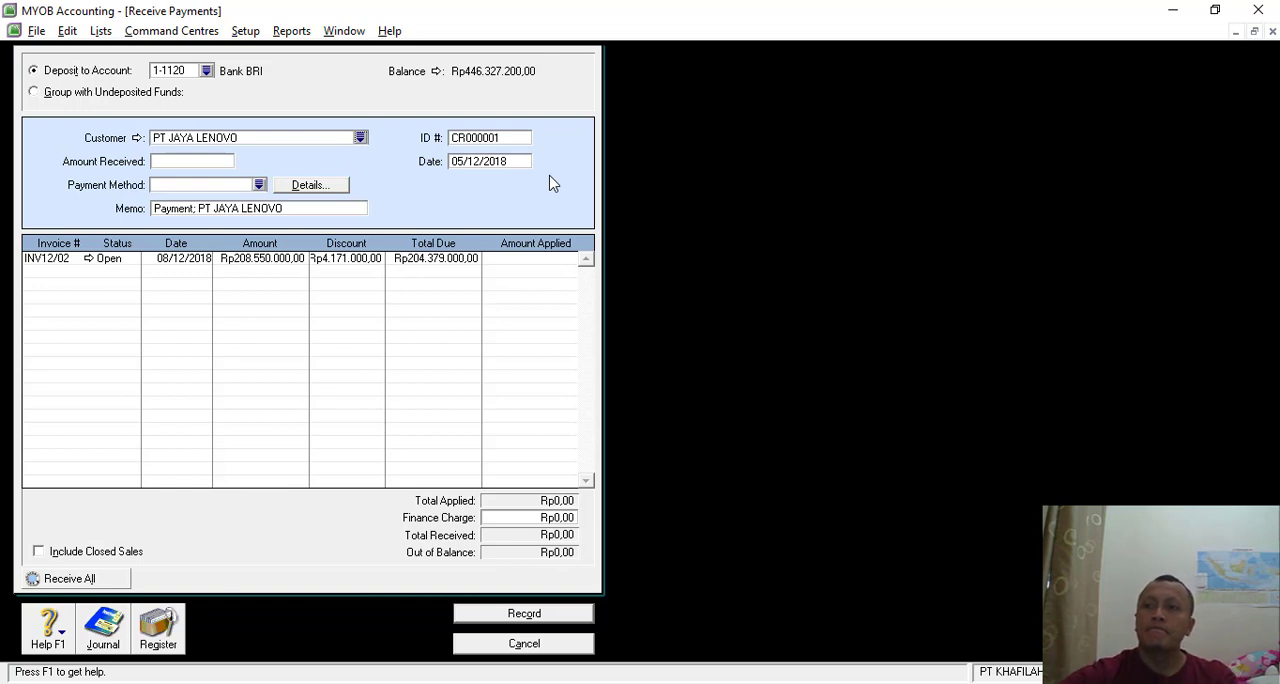
- Set the receipt's ID number to BKM-05 and its date to 20/12/2018
double_click(498, 137)
type("B")
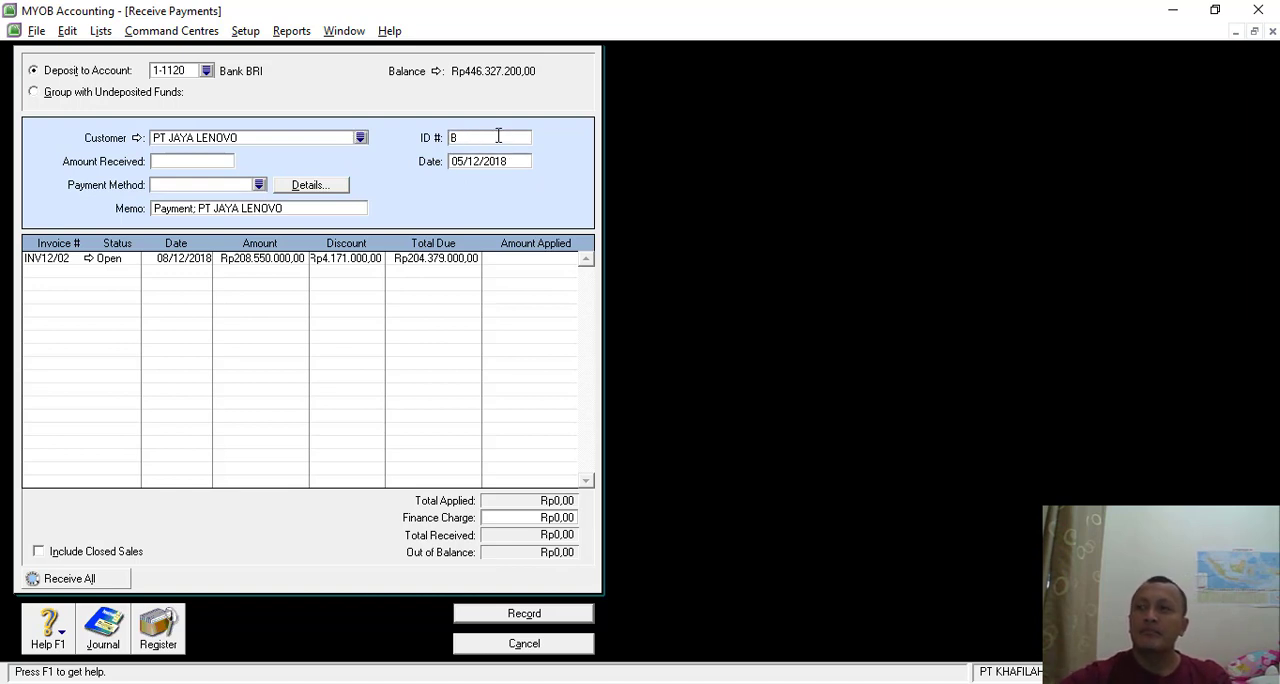
type("KM")
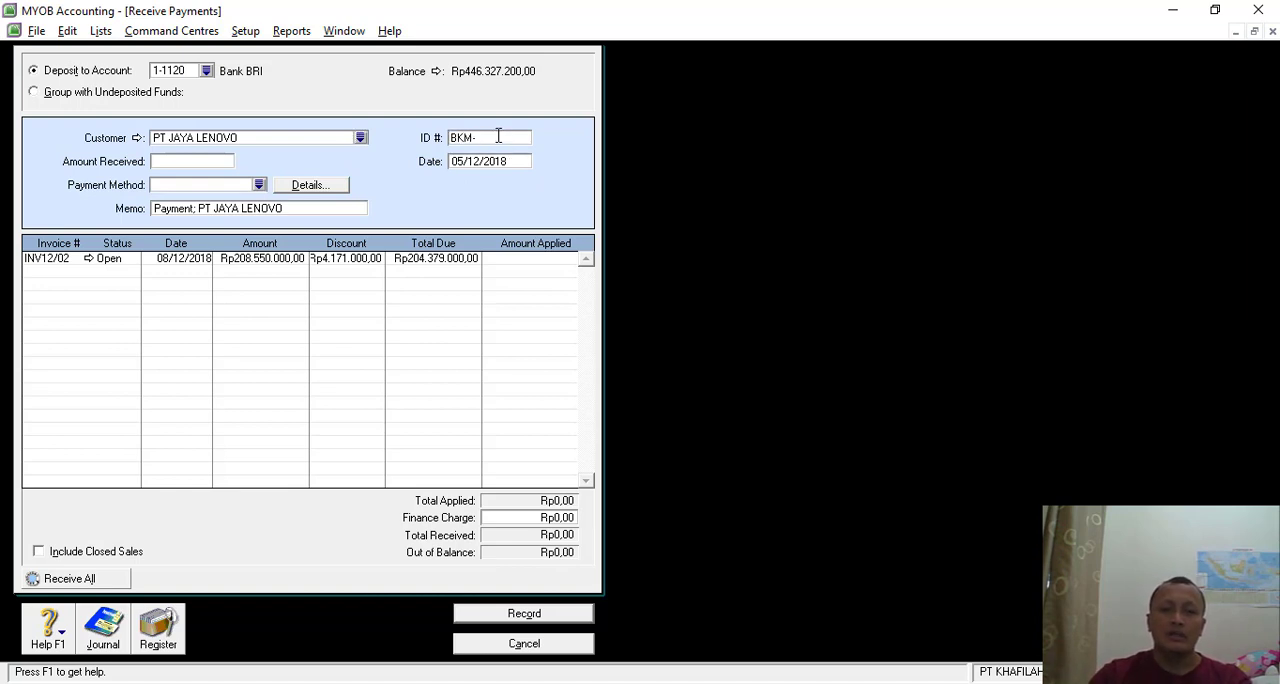
type("-05")
key("Tab")
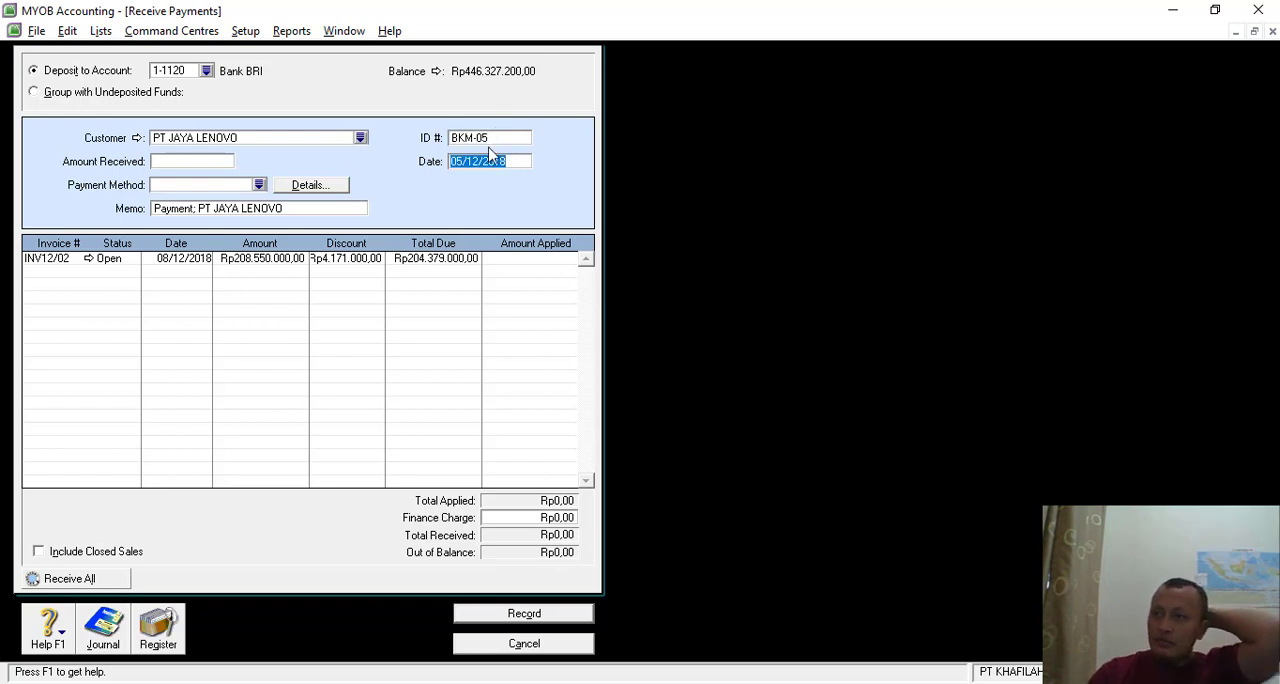
left_click(463, 165)
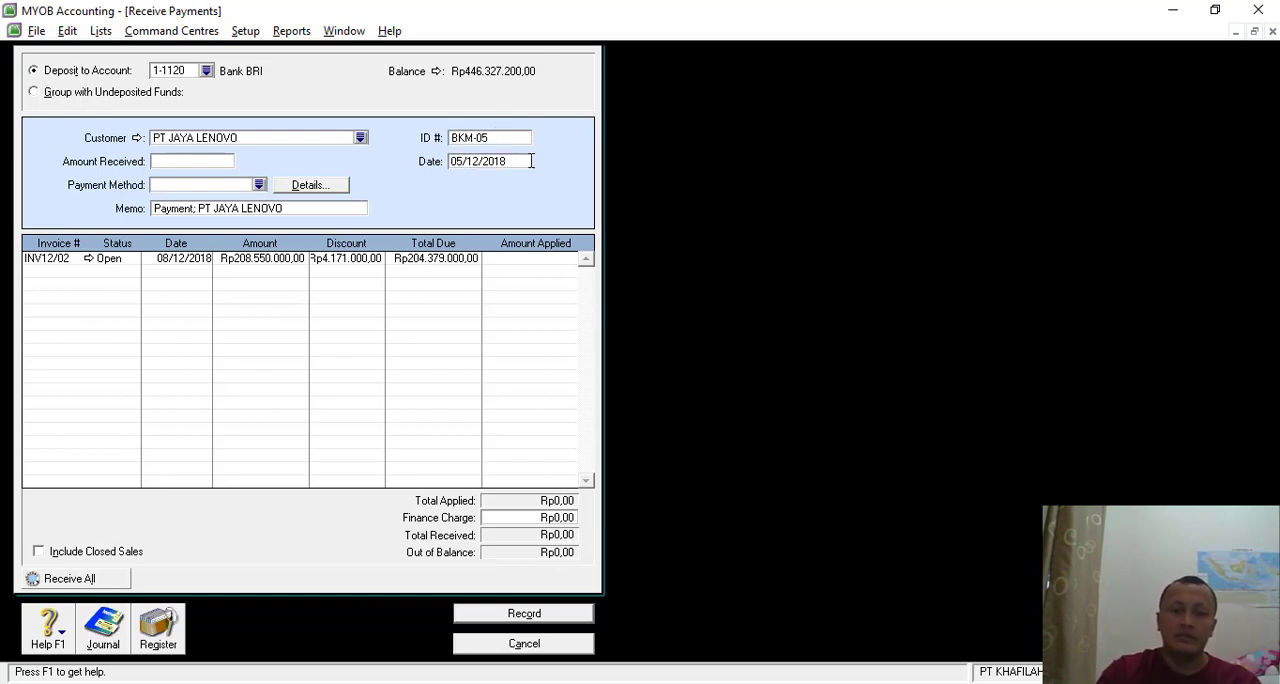
key("BackSpace")
key("BackSpace")
type("20")
- Enter Rp208.550.000 as the amount received and set the payment method to Cheque
left_click(176, 161)
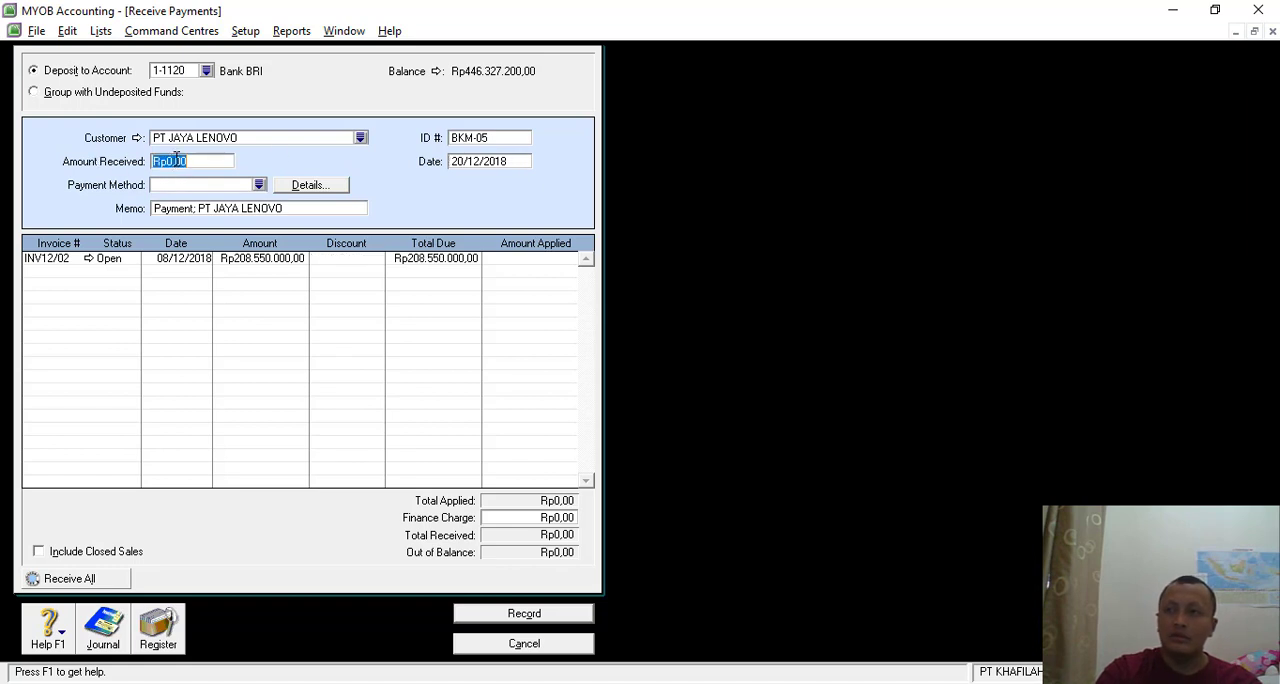
type("20855000")
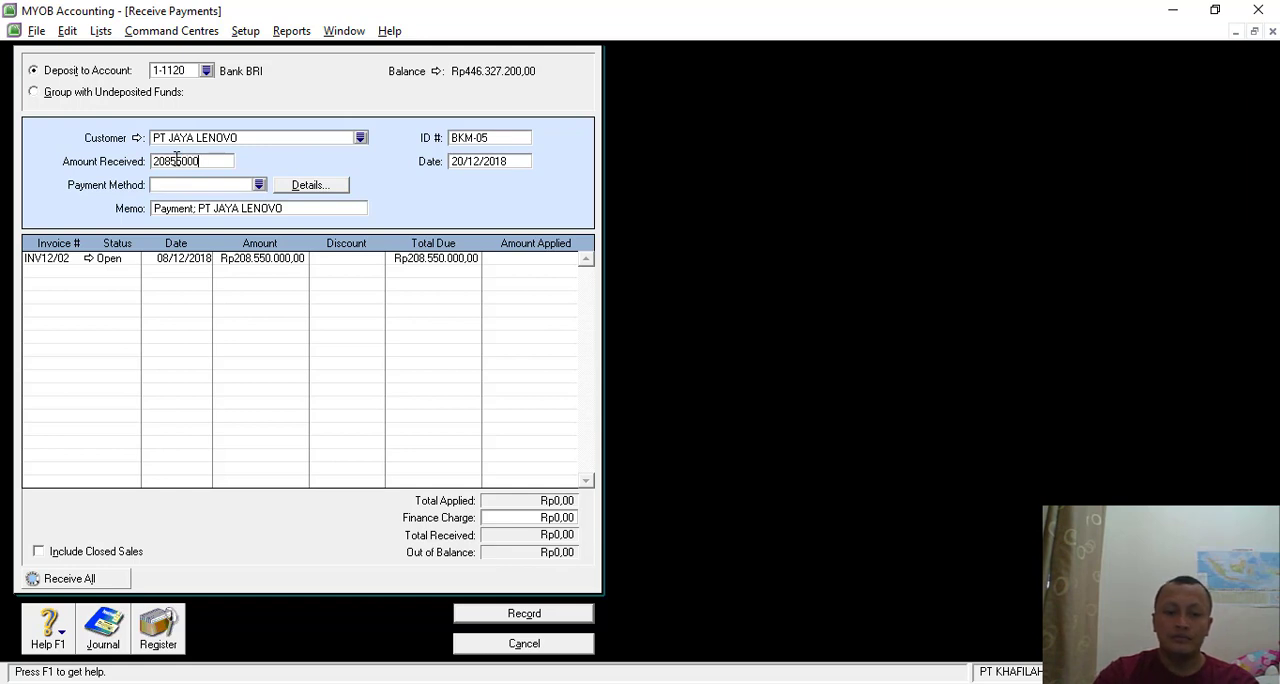
key("Tab")
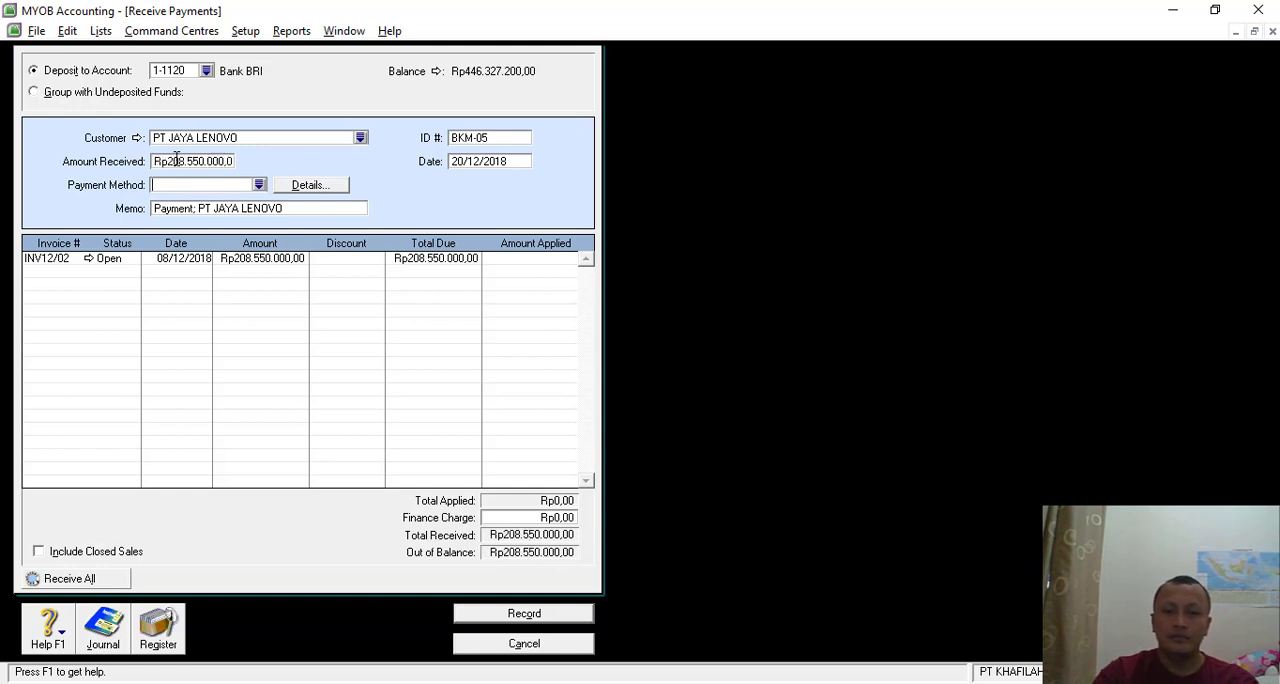
left_click(258, 186)
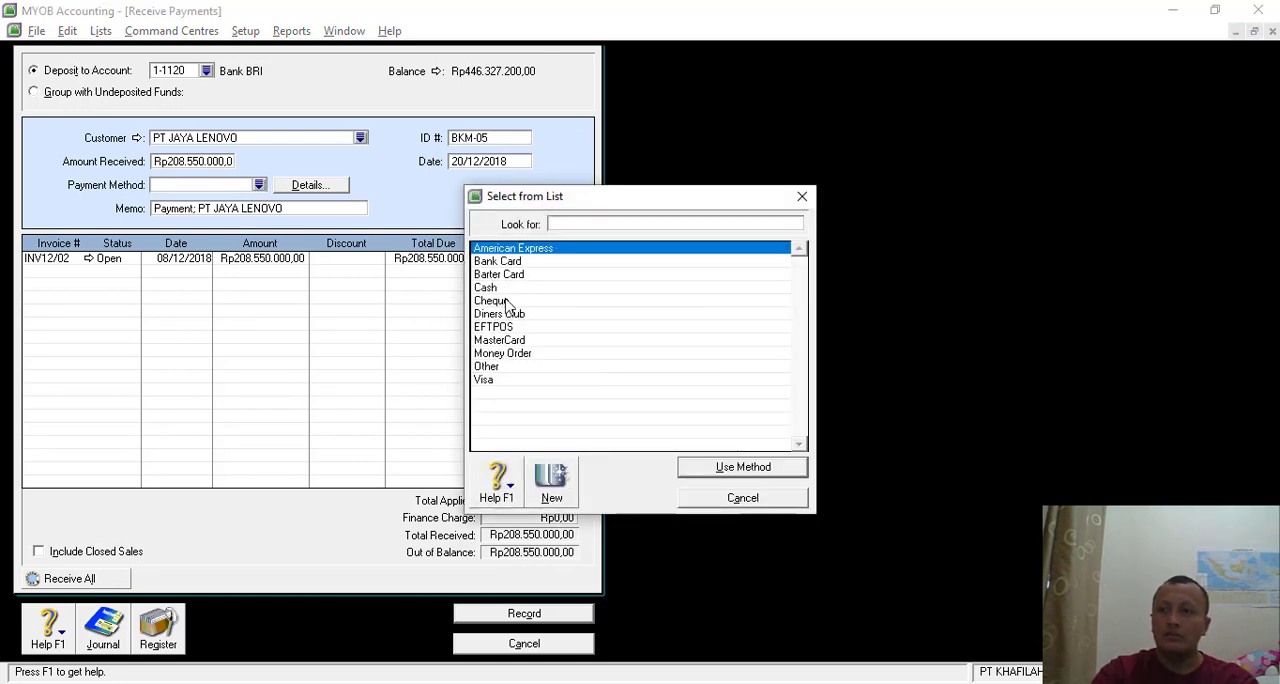
double_click(506, 301)
- Change the receipt's memo to "Penerimaan piutang dagang dari PT JAYA LENOVO"
left_click(201, 213)
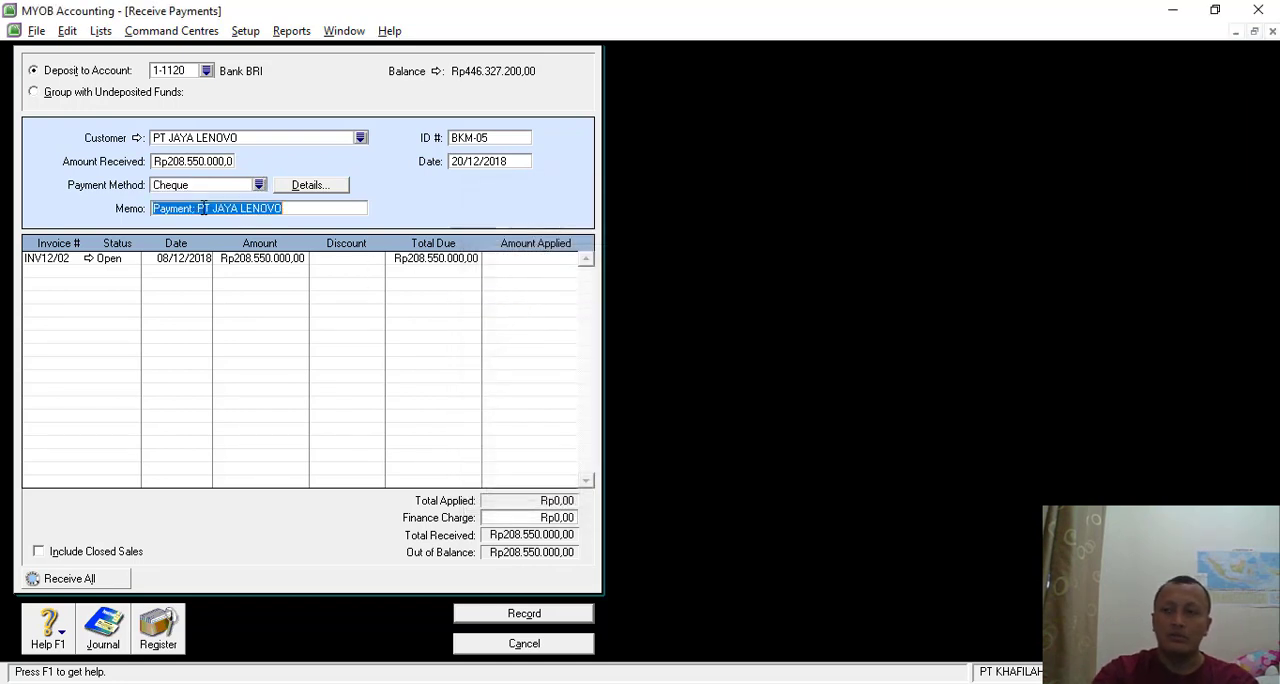
left_click_drag(199, 209, 130, 200)
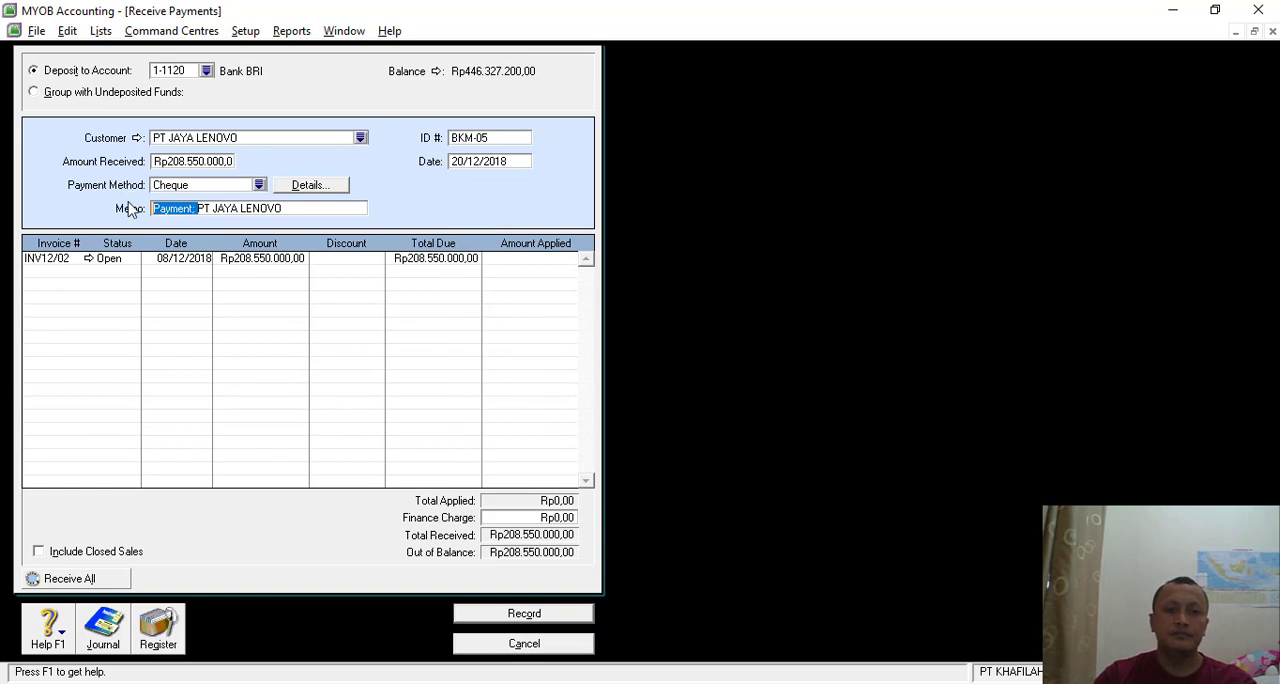
type("P")
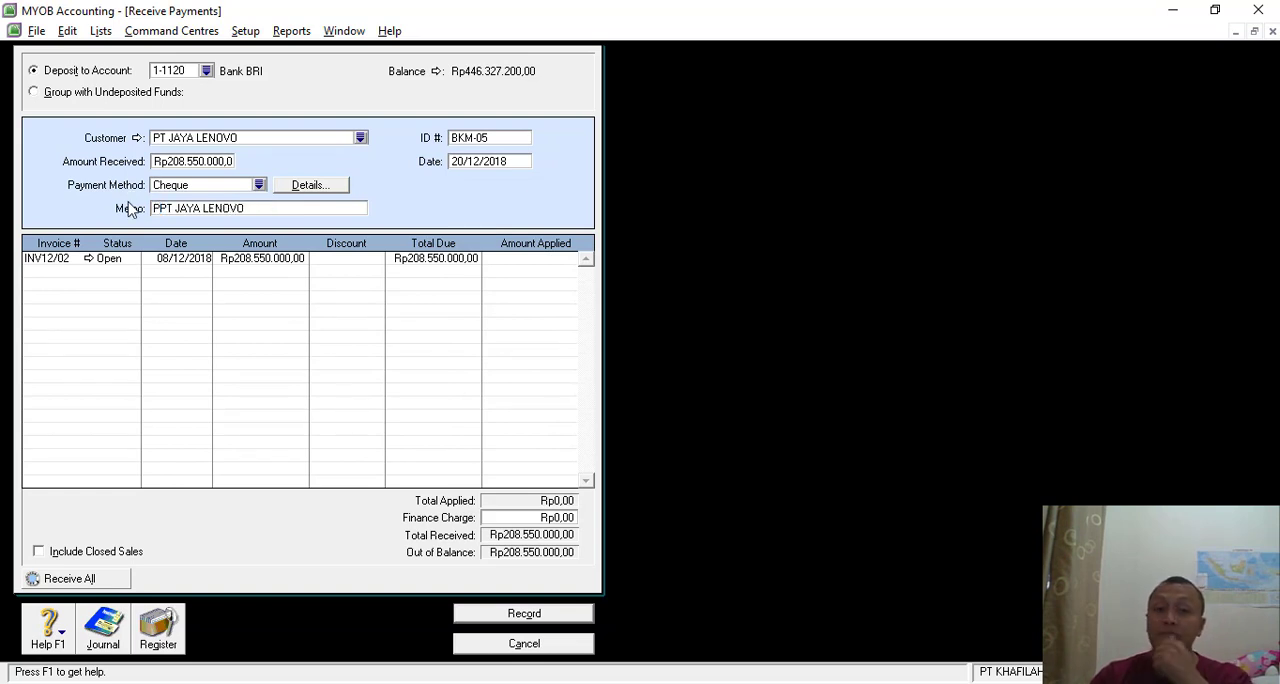
type("enerimaa")
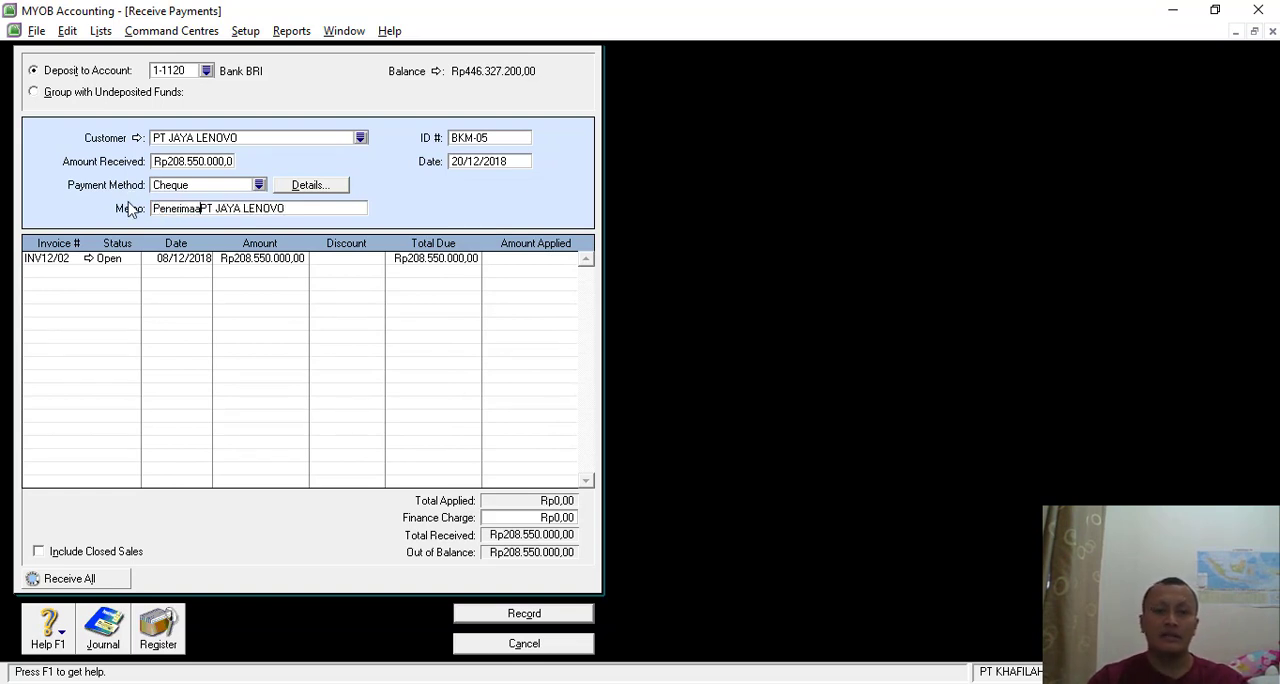
type("n piu")
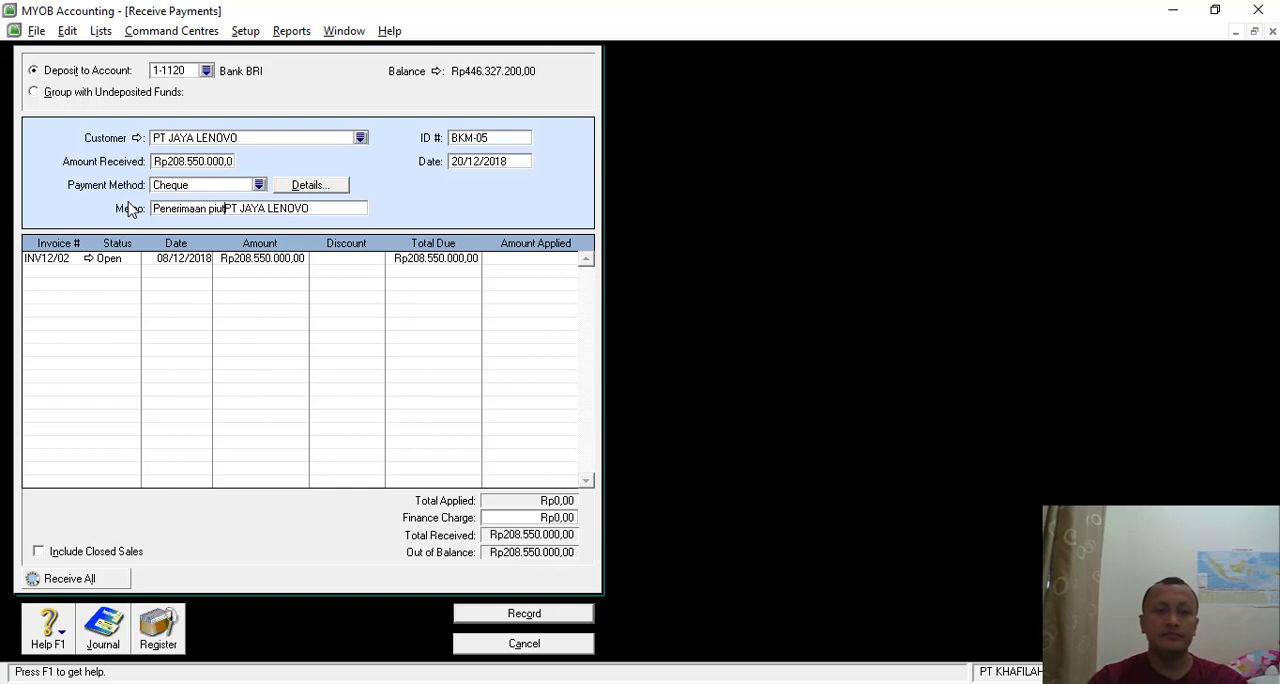
type("tang dagang da")
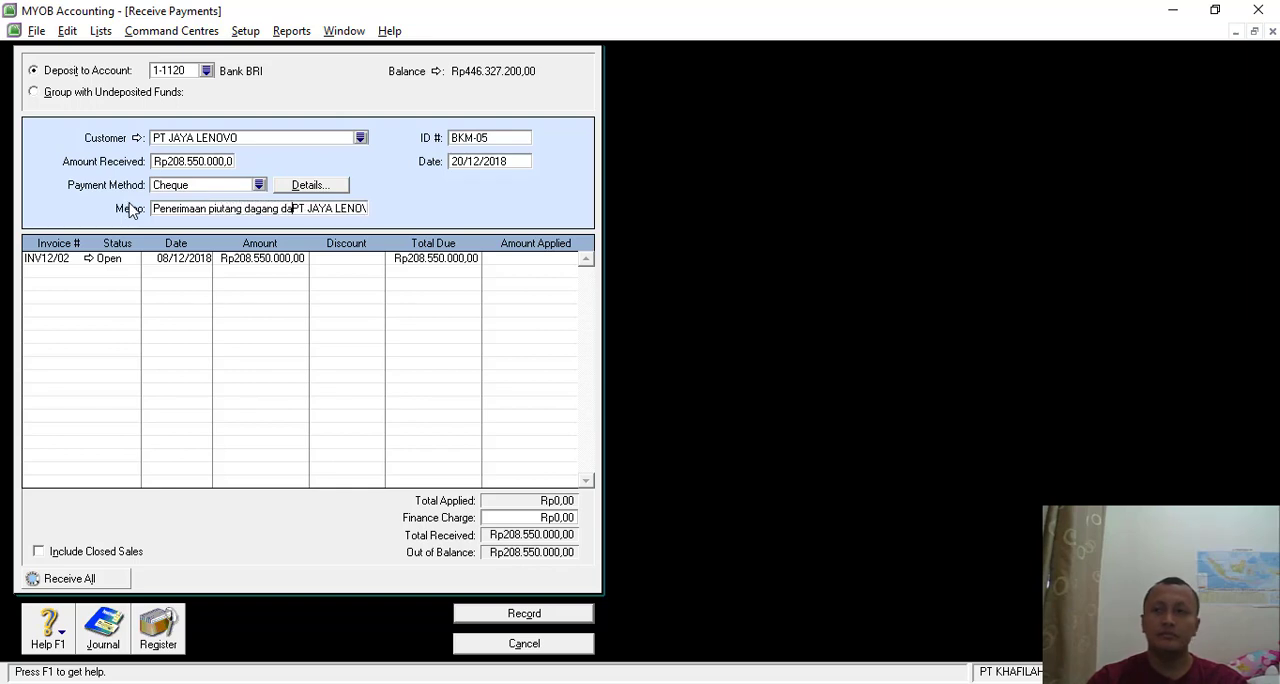
type("ri")
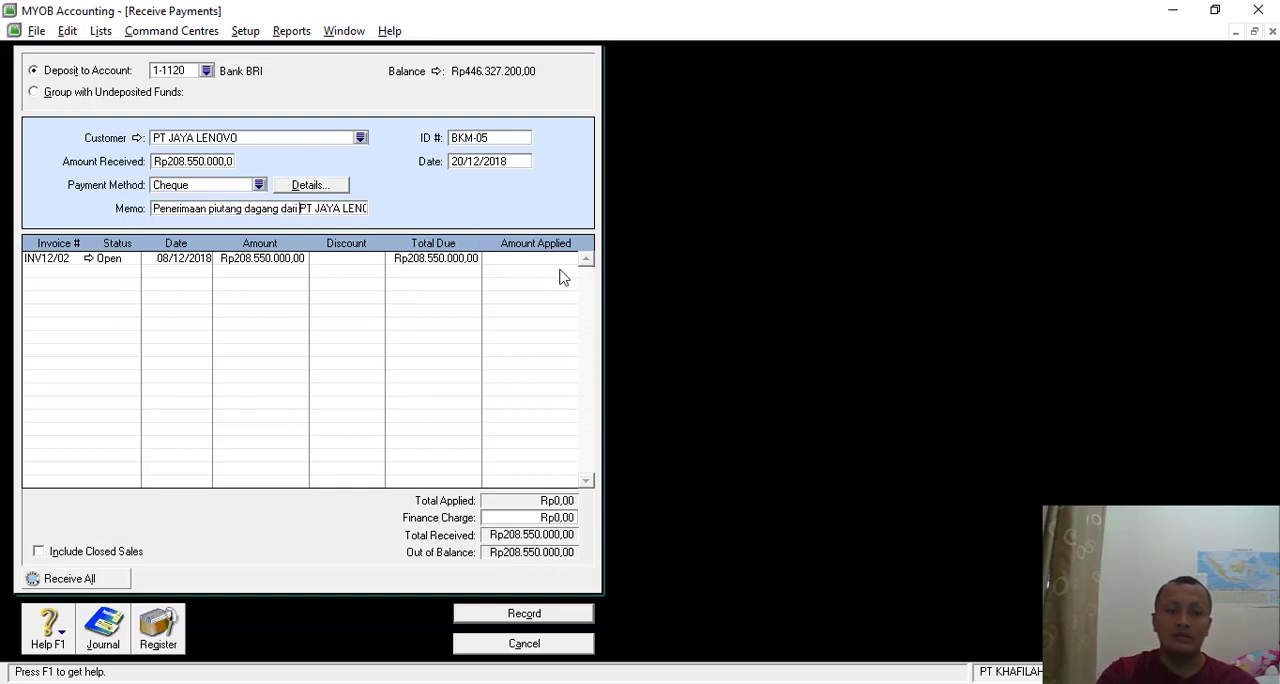
- Apply Rp208.550.000 to invoice INV12/02, review the transaction recap, and record the receipt, closing the payment form
left_click(546, 260)
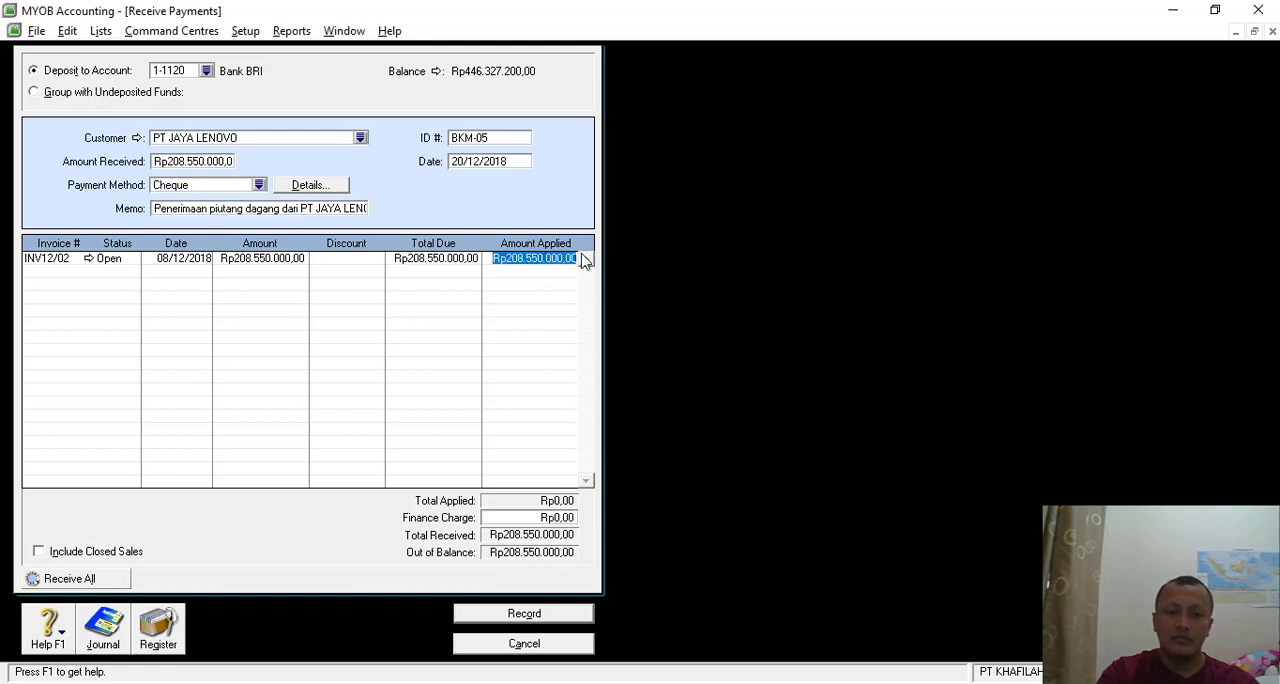
key("Tab")
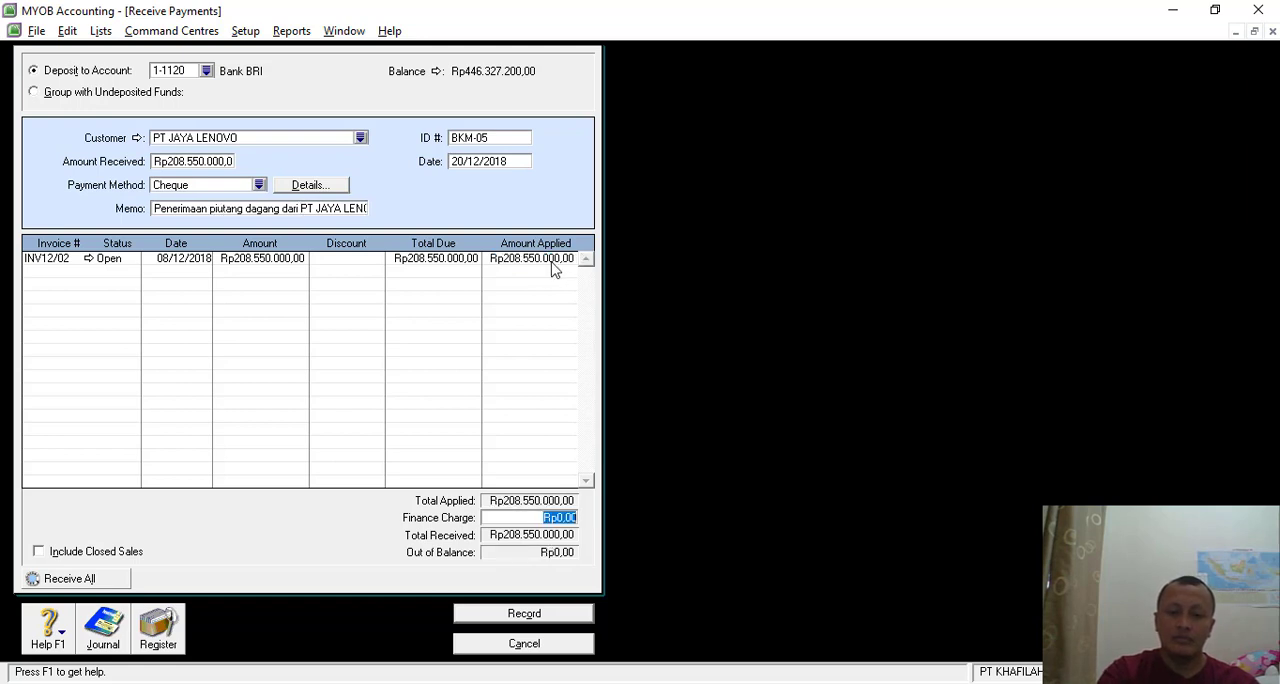
key("ctrl+r")
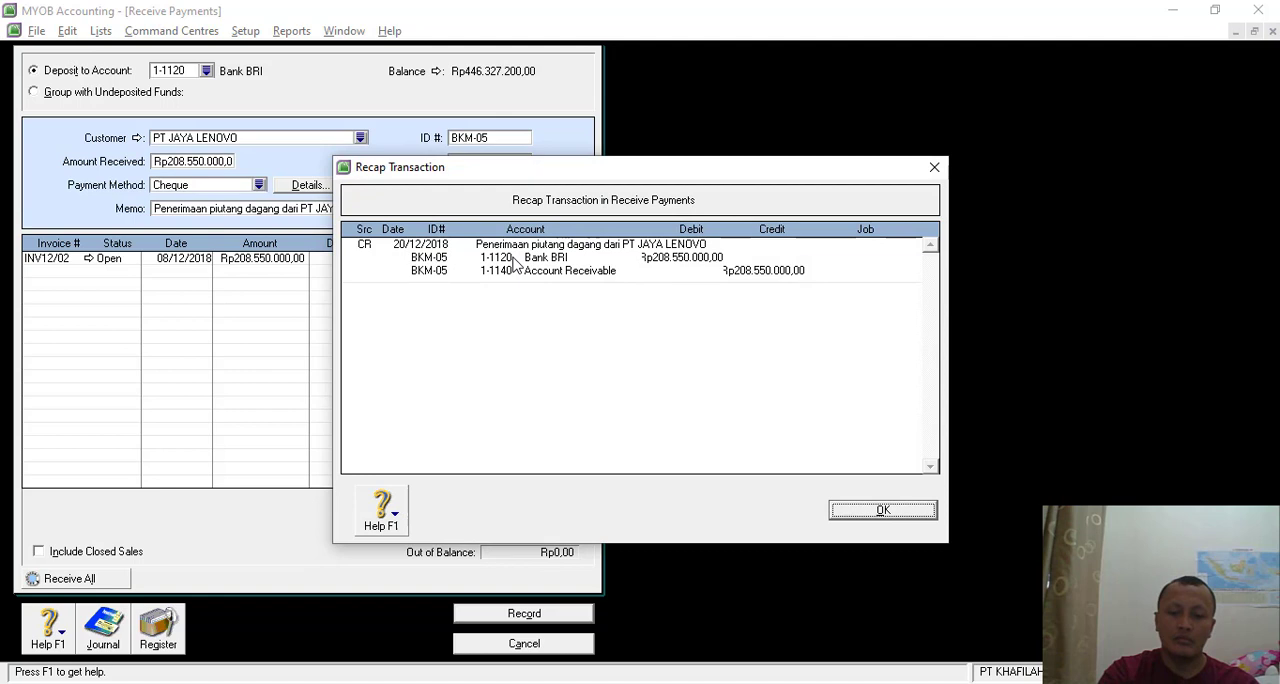
left_click(883, 510)
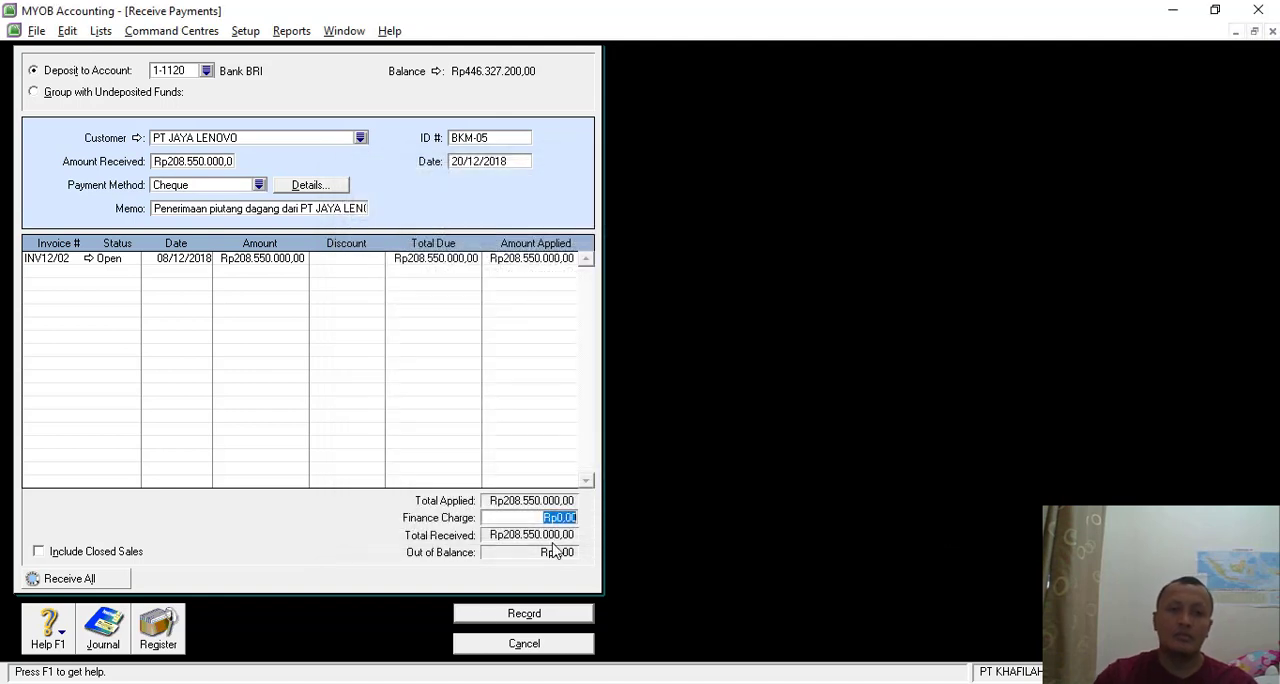
left_click(499, 616)
left_click(525, 640)
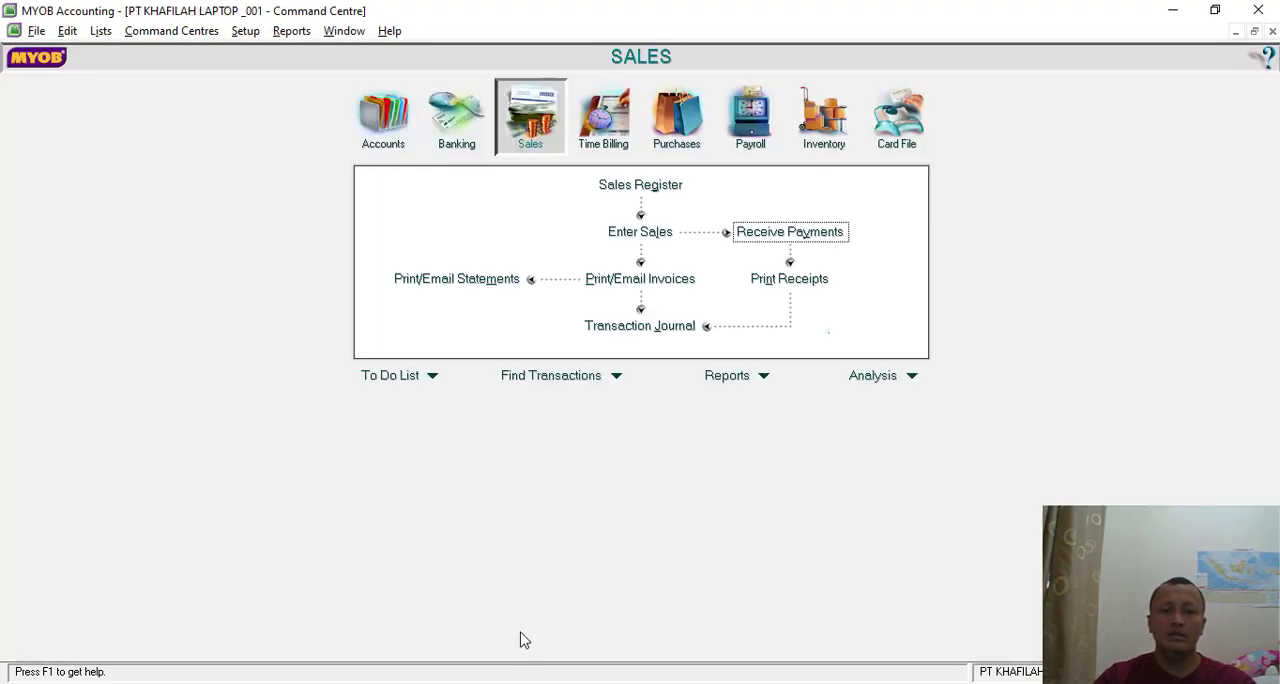
- Switch to the exercise PDF in Nitro Pro, read the Transaksi 22 cash payment voucher, and return to MYOB
key("alt+Tab")
scroll(683, 479, "down", 5)
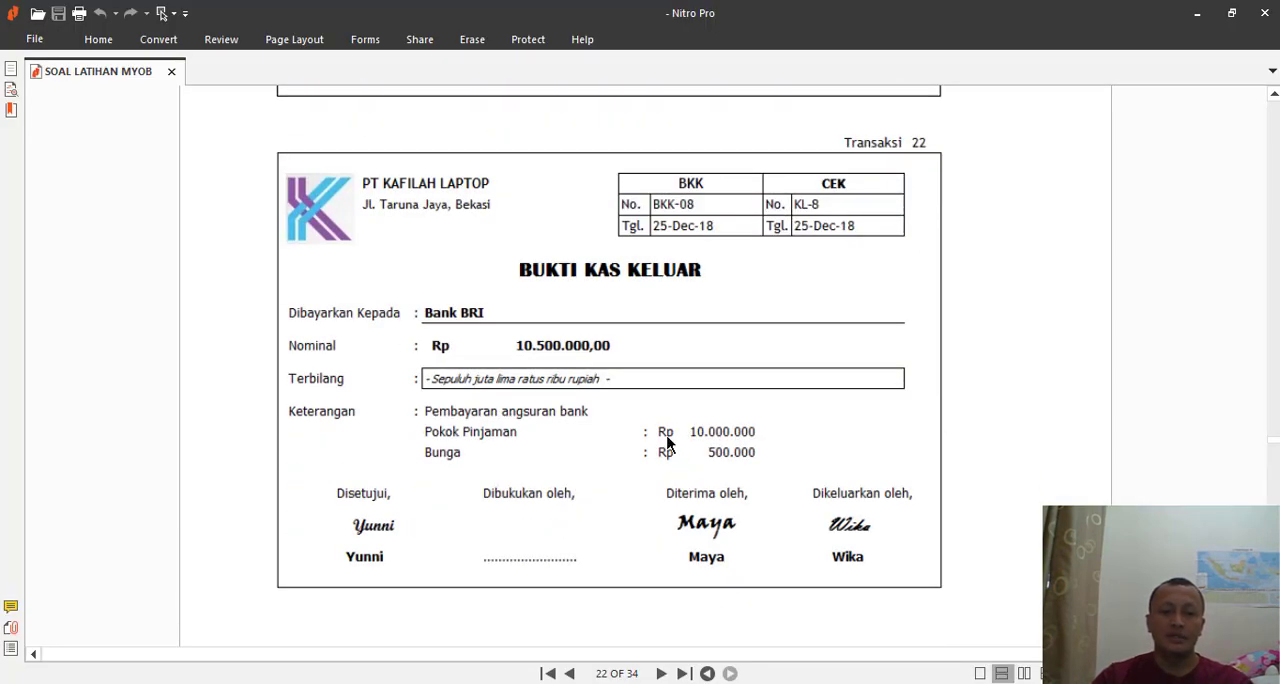
scroll(591, 395, "down", 1)
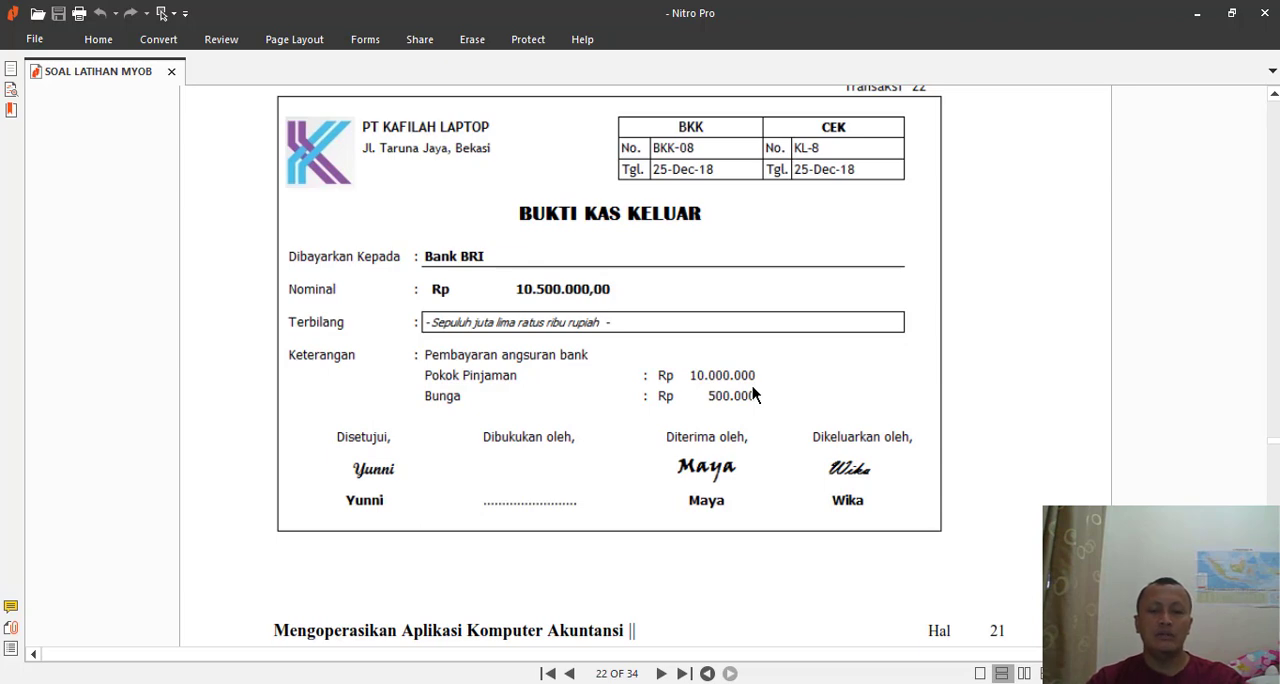
key("alt+Tab")
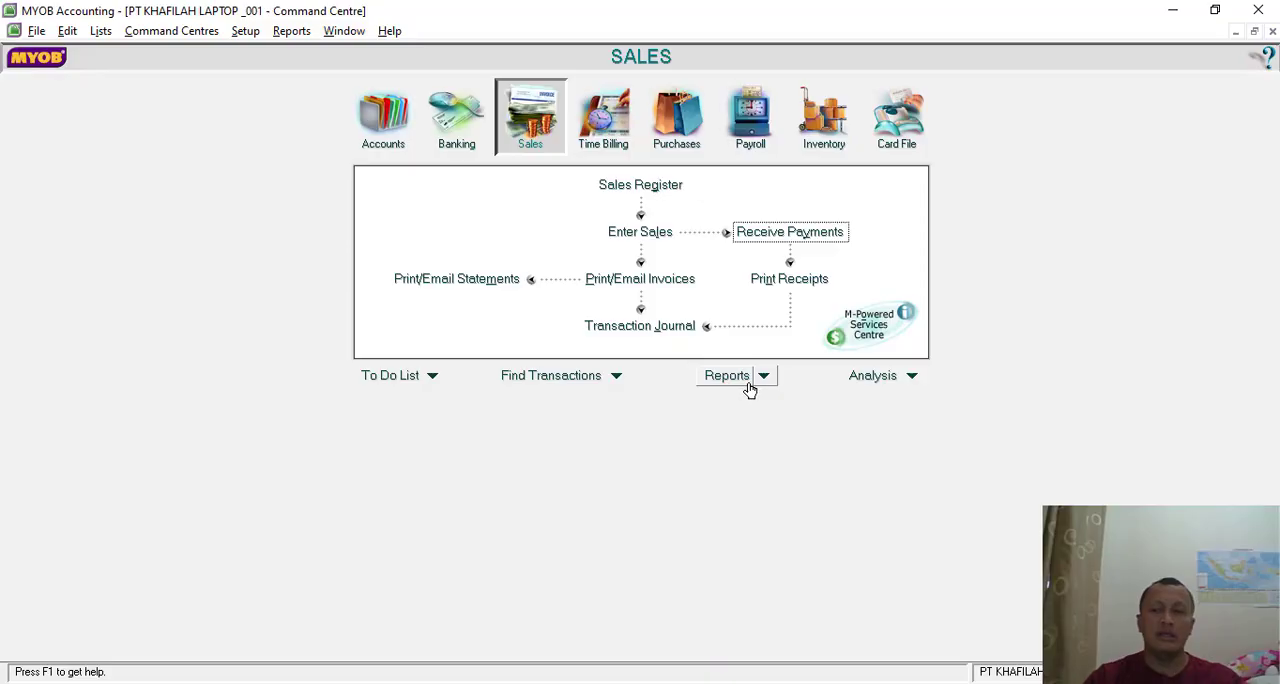
- Start a new Spend Money transaction paid from account 1-1120 Bank BRI
left_click(460, 113)
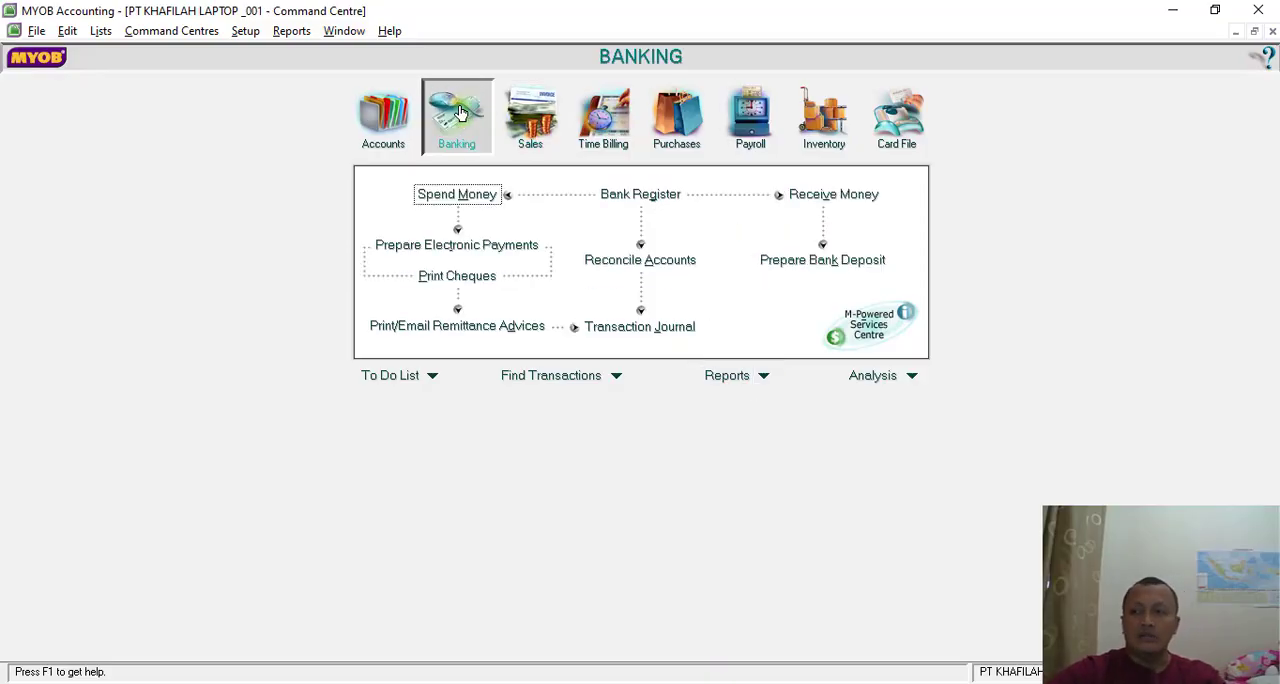
left_click(468, 196)
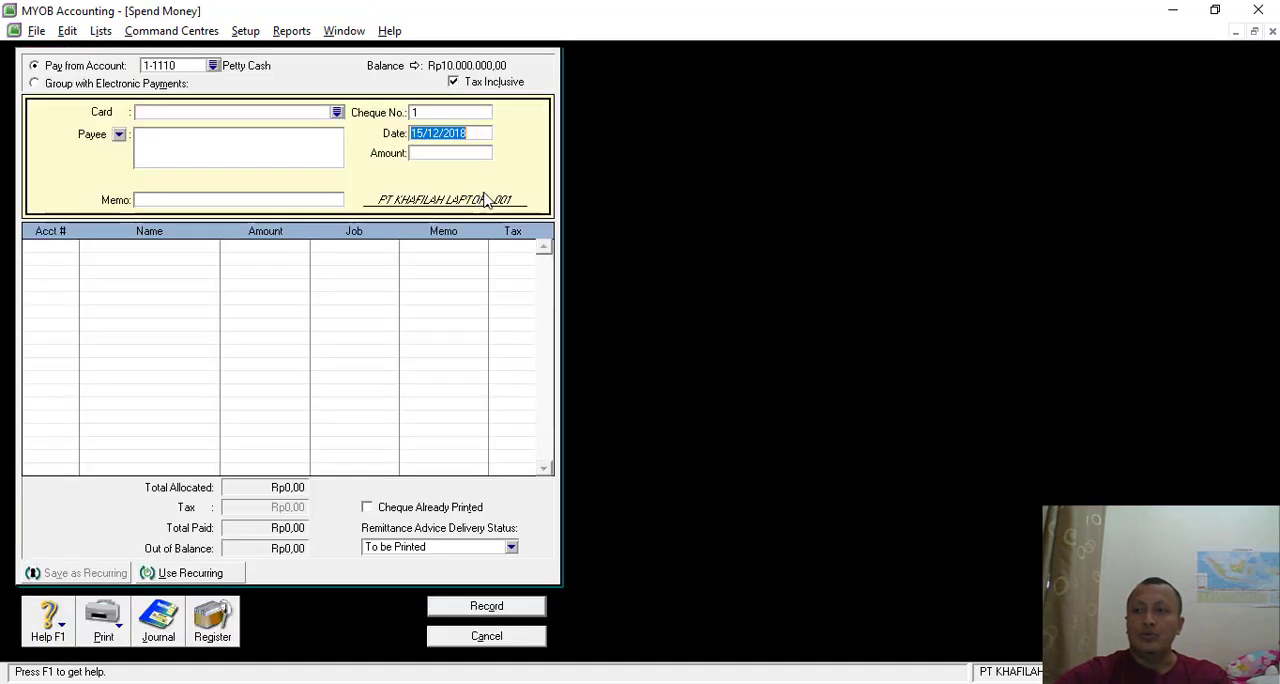
left_click(213, 65)
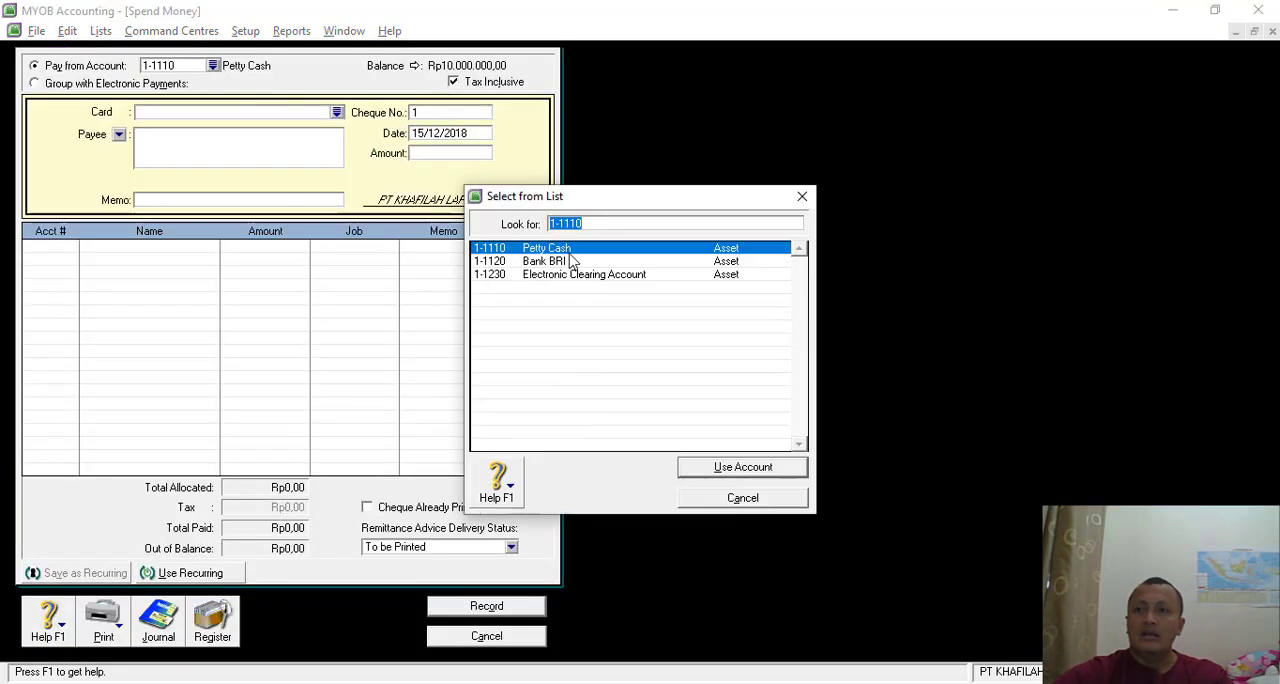
double_click(553, 262)
- Set the payment's cheque number to BKK-08 and its date to 25/12/2018, checking both against the exercise PDF
left_click(435, 114)
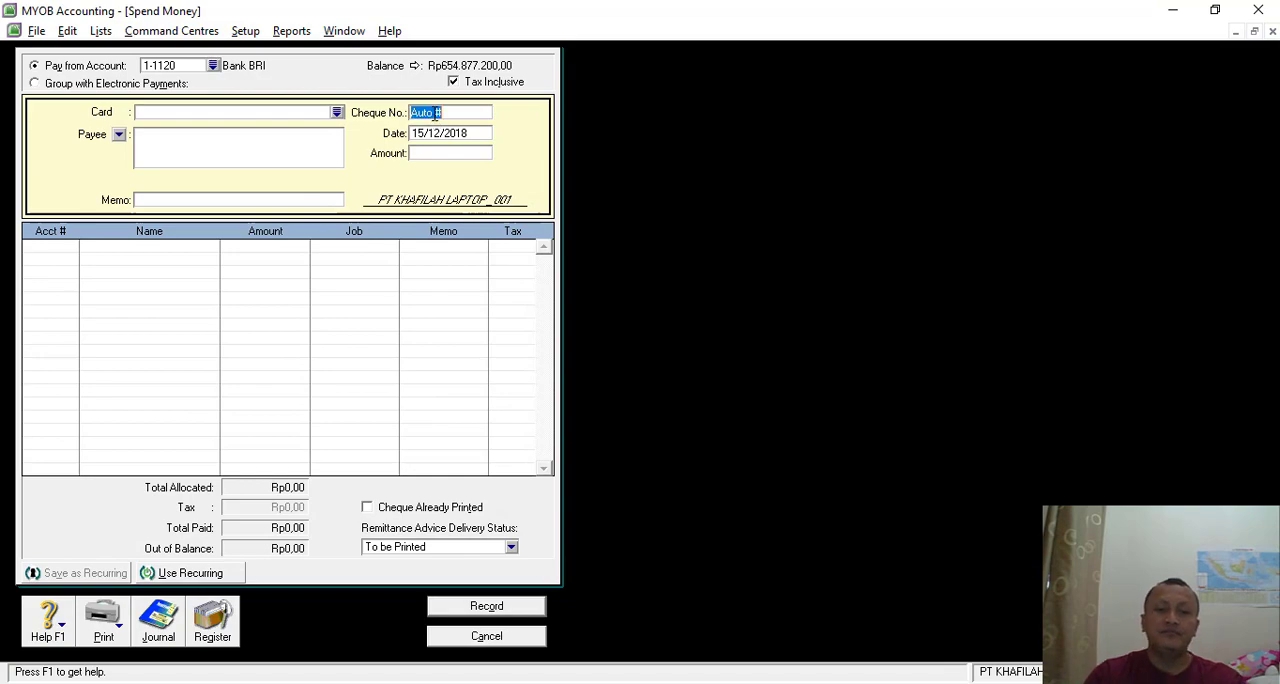
key("alt+Tab")
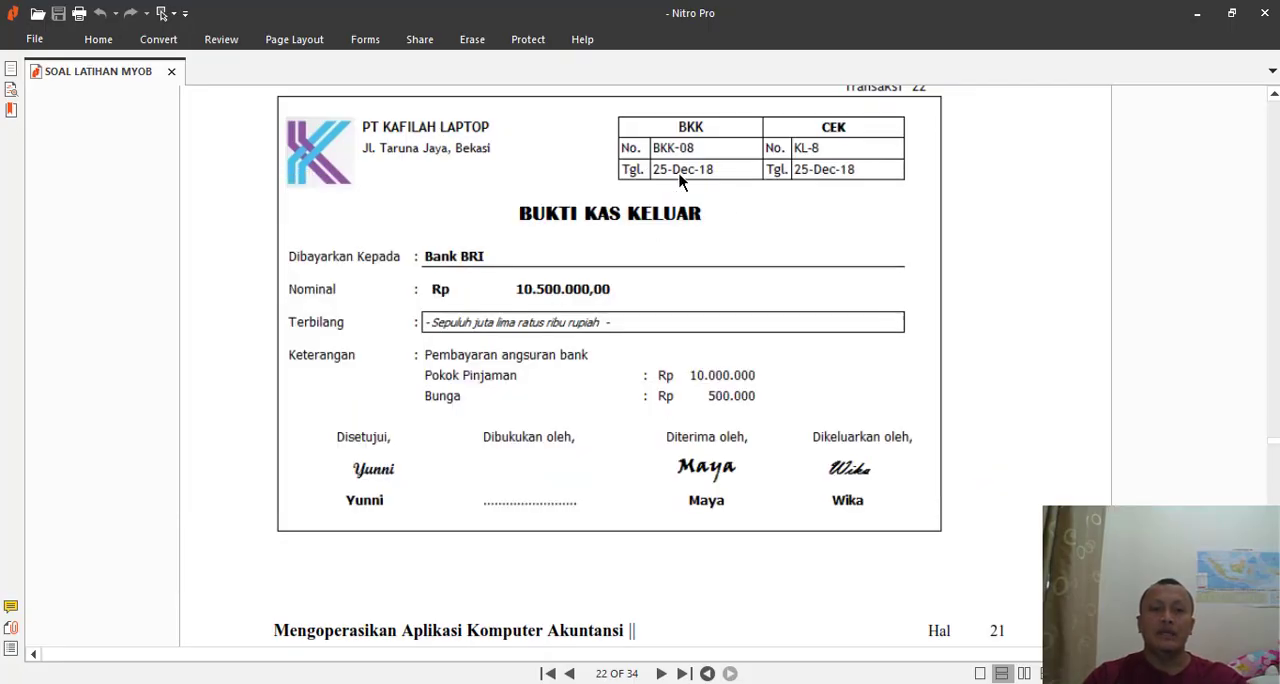
key("alt+Tab")
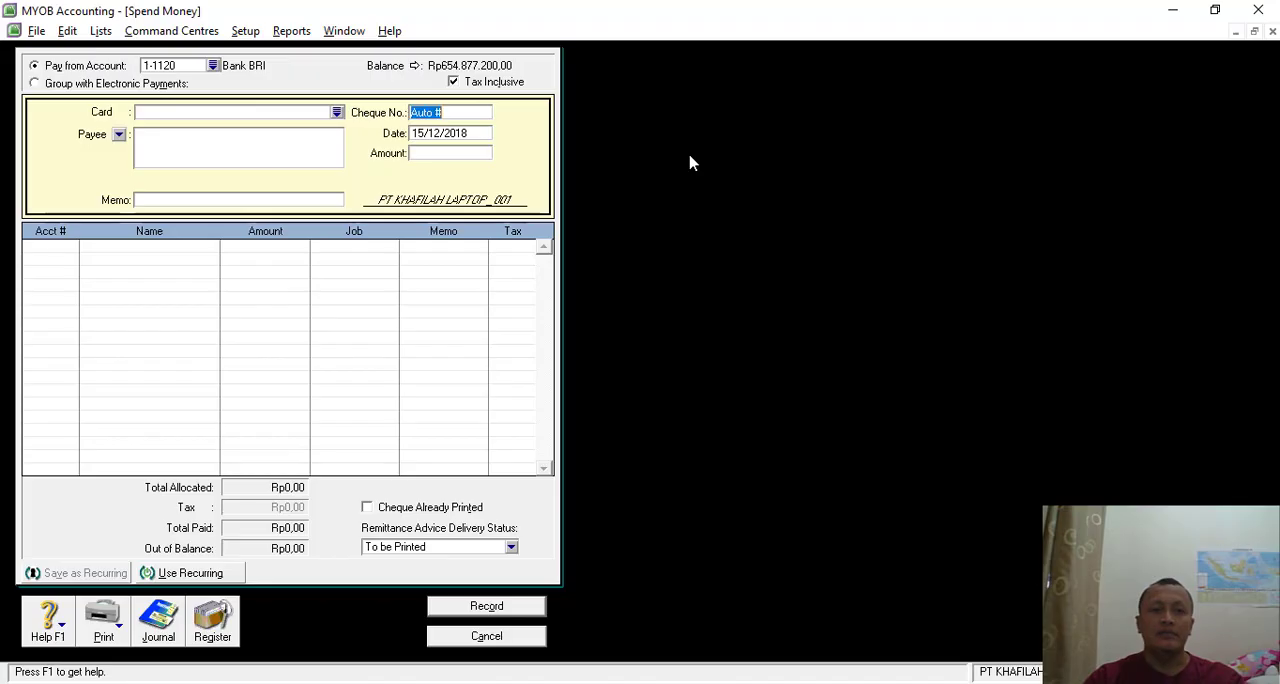
type("BKK-08")
key("Tab")
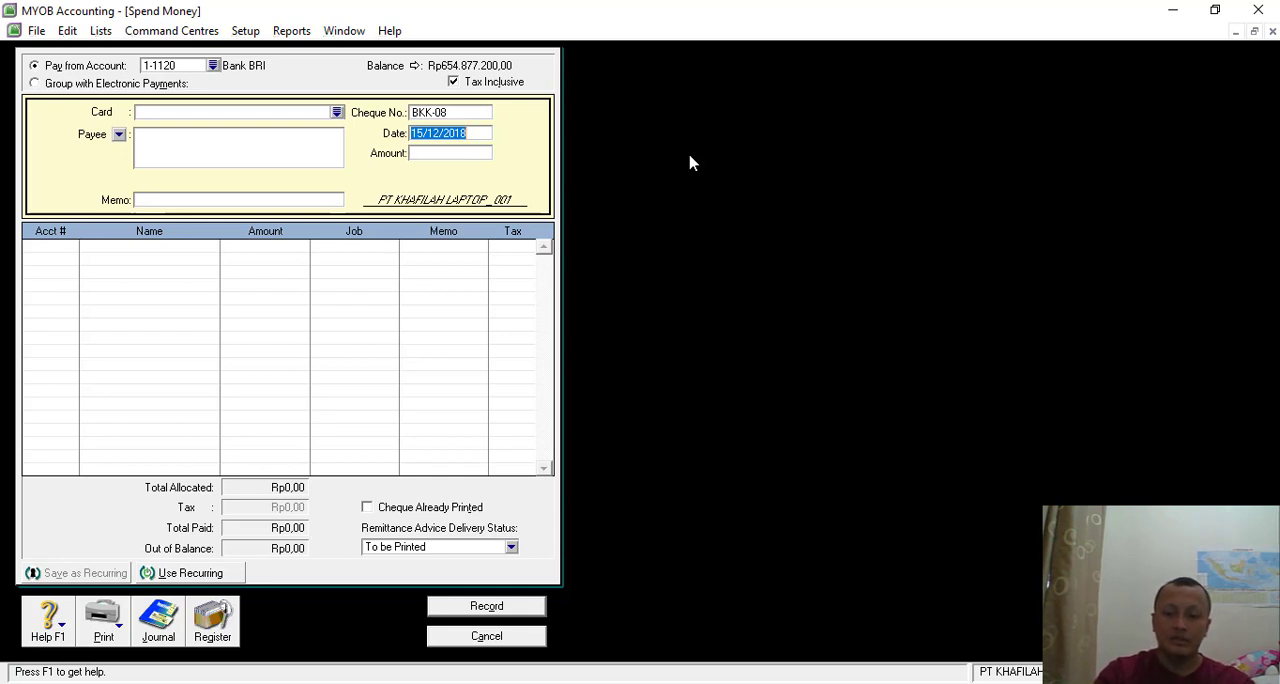
left_click(417, 133)
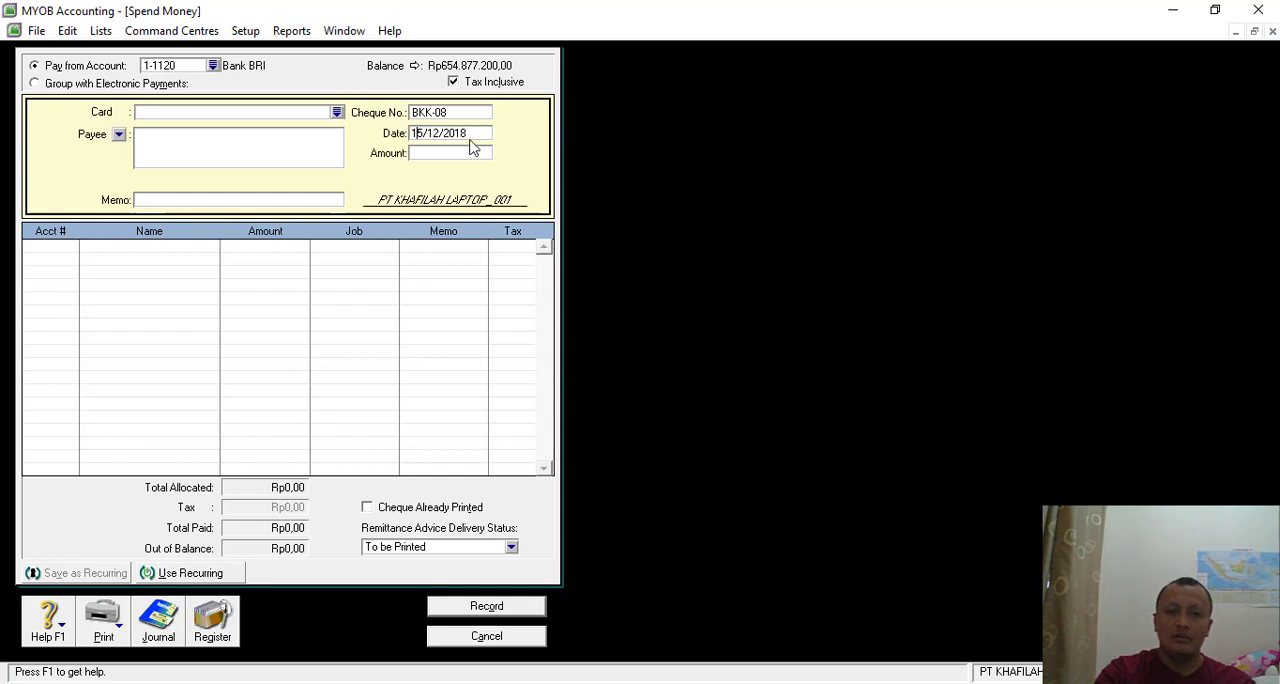
key("BackSpace")
type("2")
- Enter Rp10.500.000 as the payment amount
left_click(450, 152)
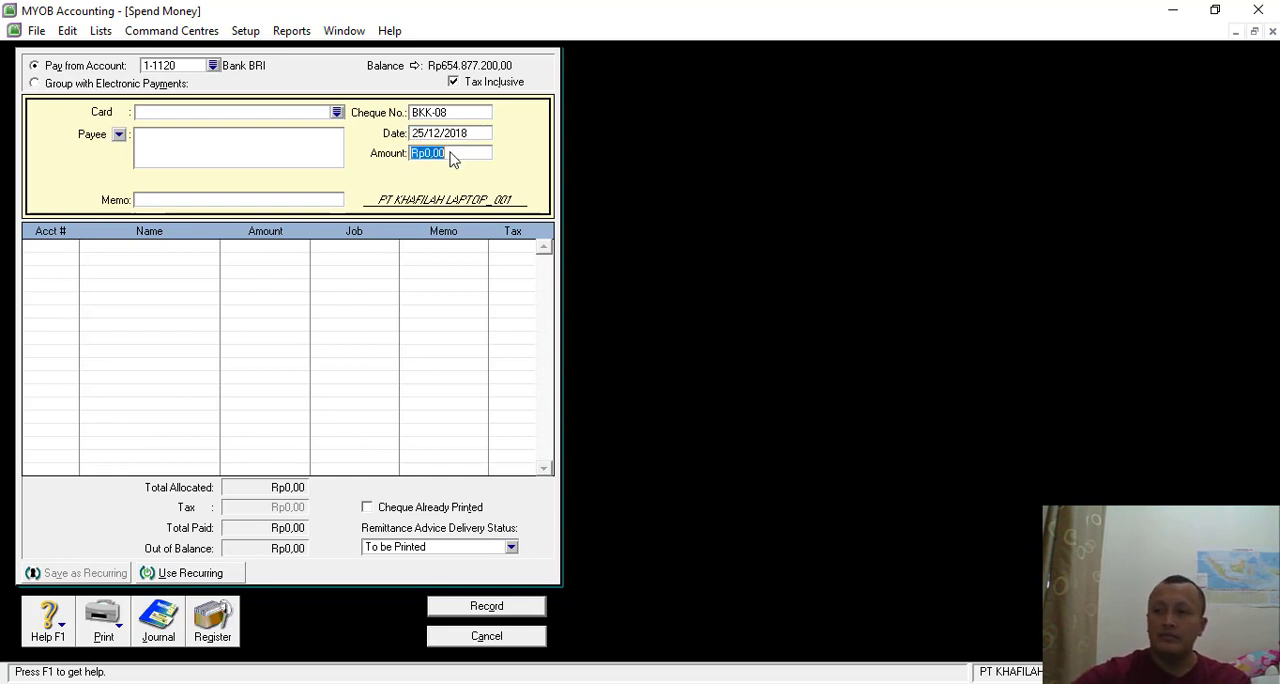
type("1059")
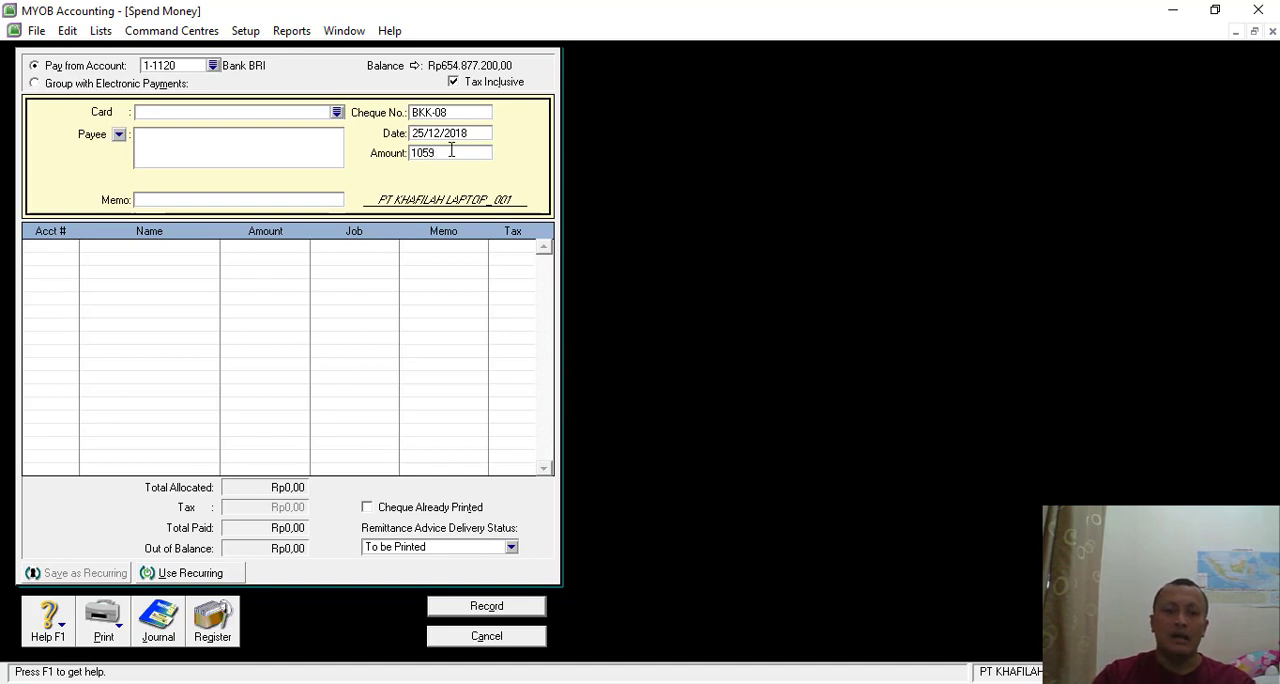
key("BackSpace")
type("0")
type("0.000")
key("Tab")
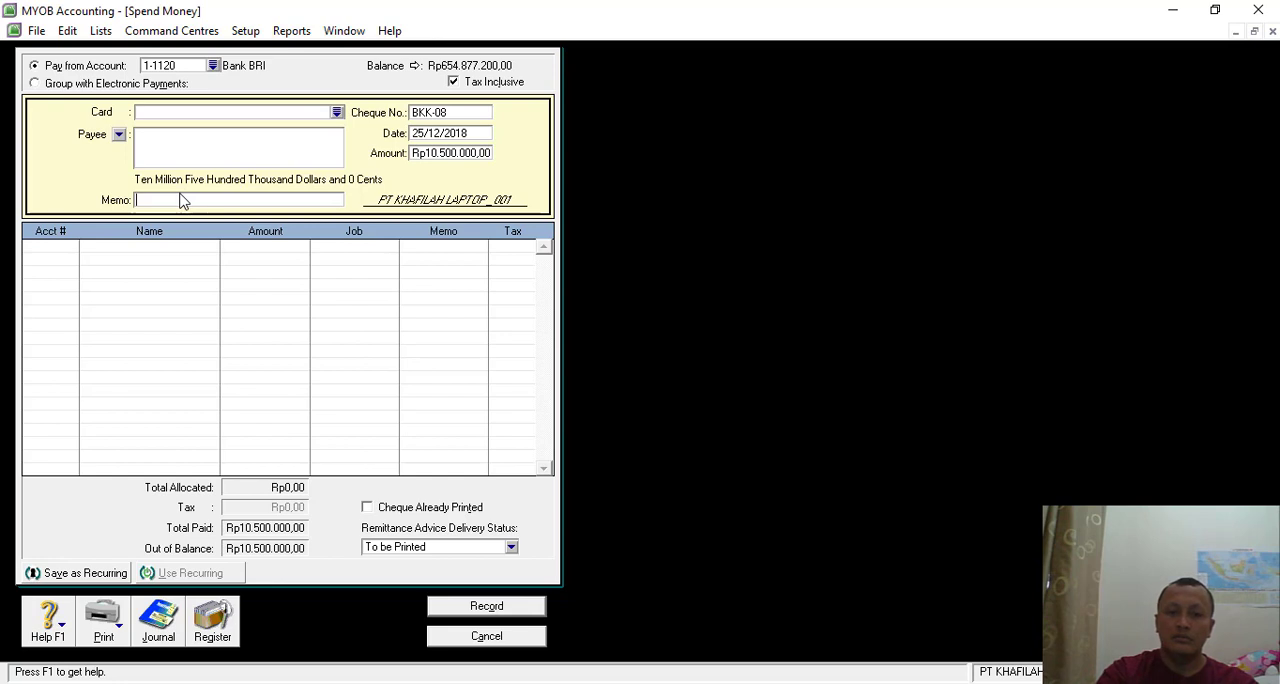
- Enter "Pembayaran Angsuran Bank" as the payment's memo
type("Pembayaran Angs")
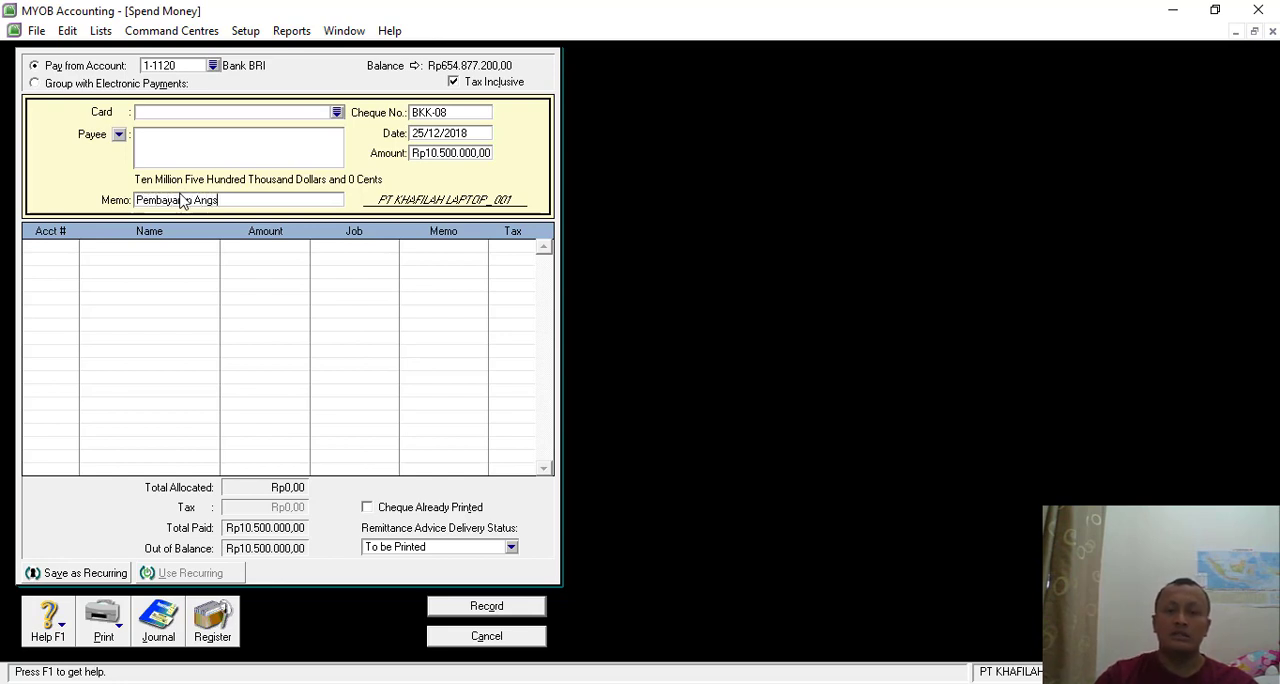
type("uran Bank")
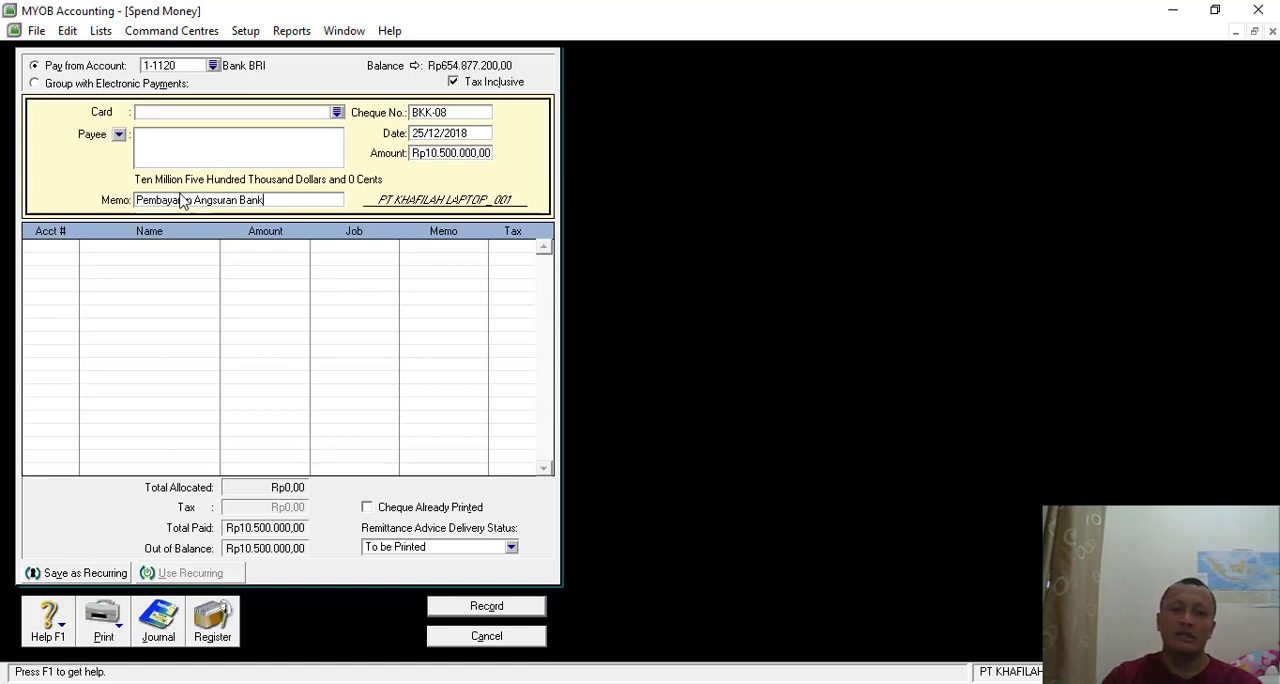
- Allocate Rp10.000.000 of the payment to account 2-2100 Bank Loan on the first line
left_click(69, 252)
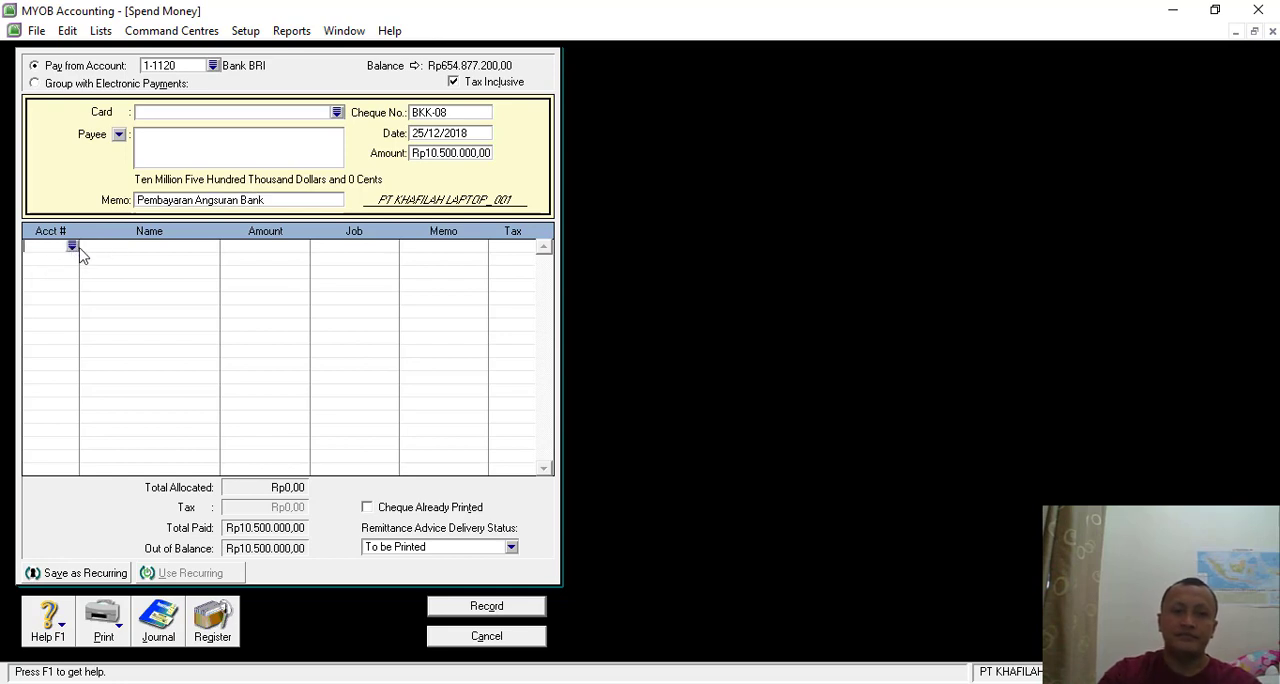
left_click(72, 248)
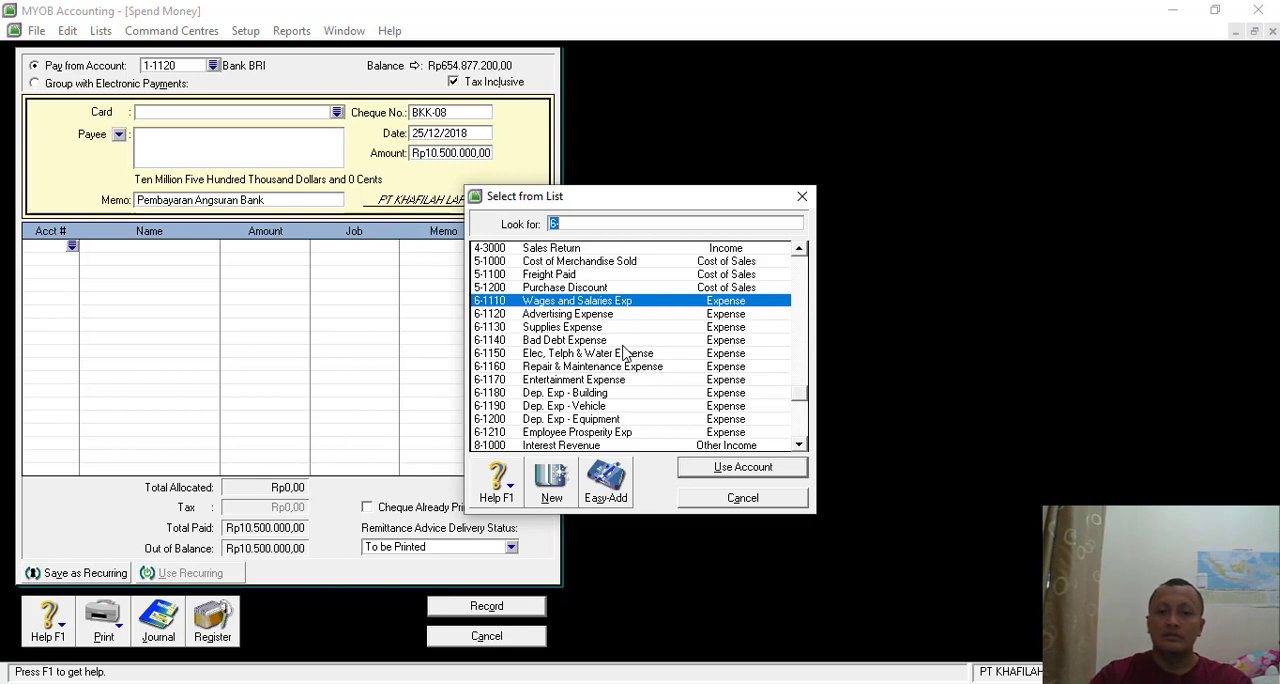
type("2")
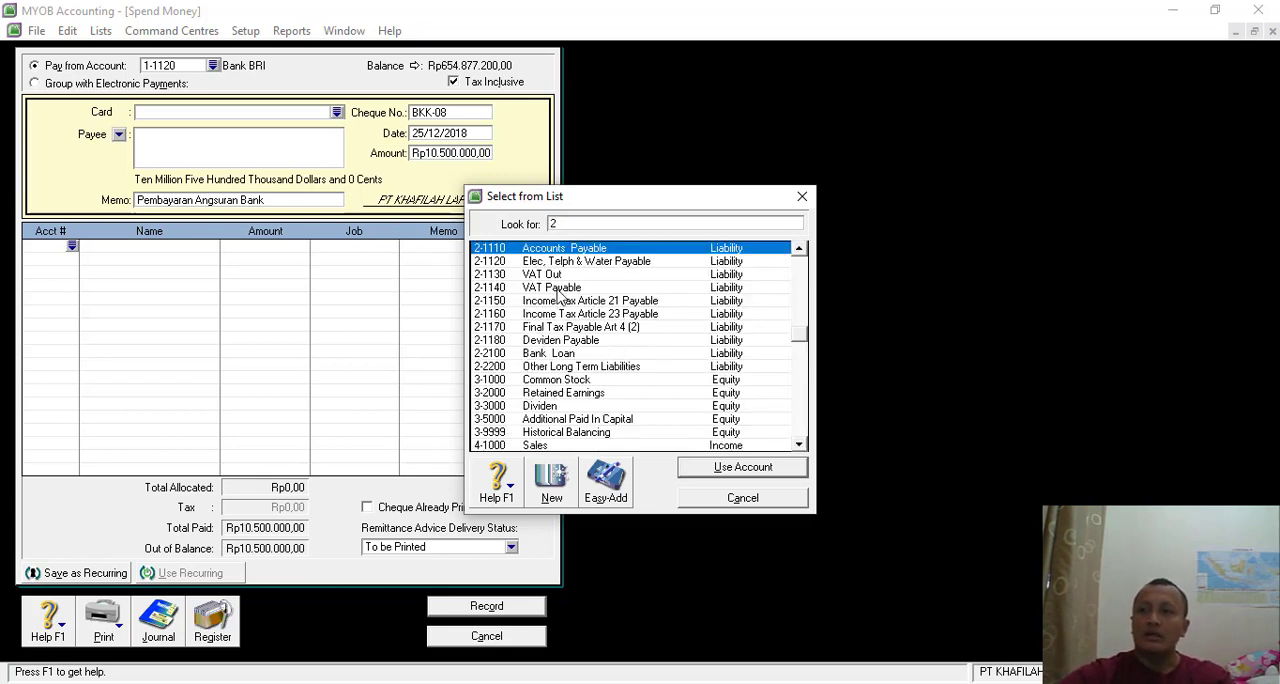
double_click(566, 354)
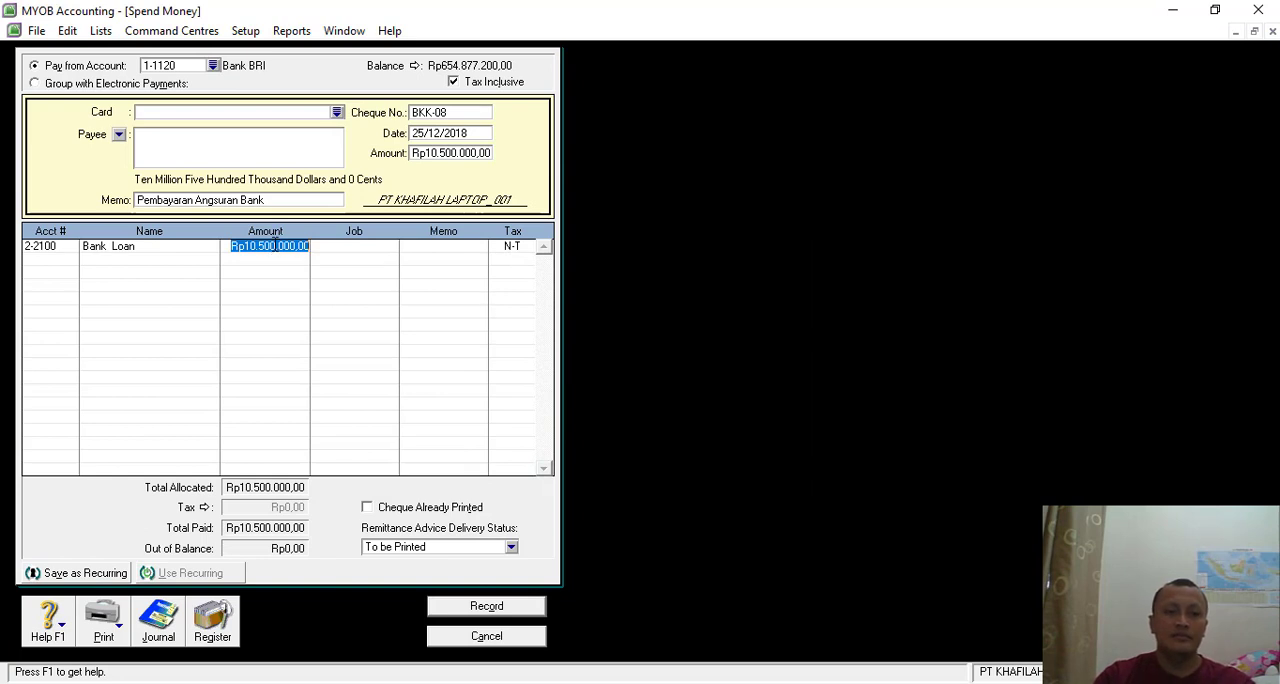
type("10.")
type("000.000")
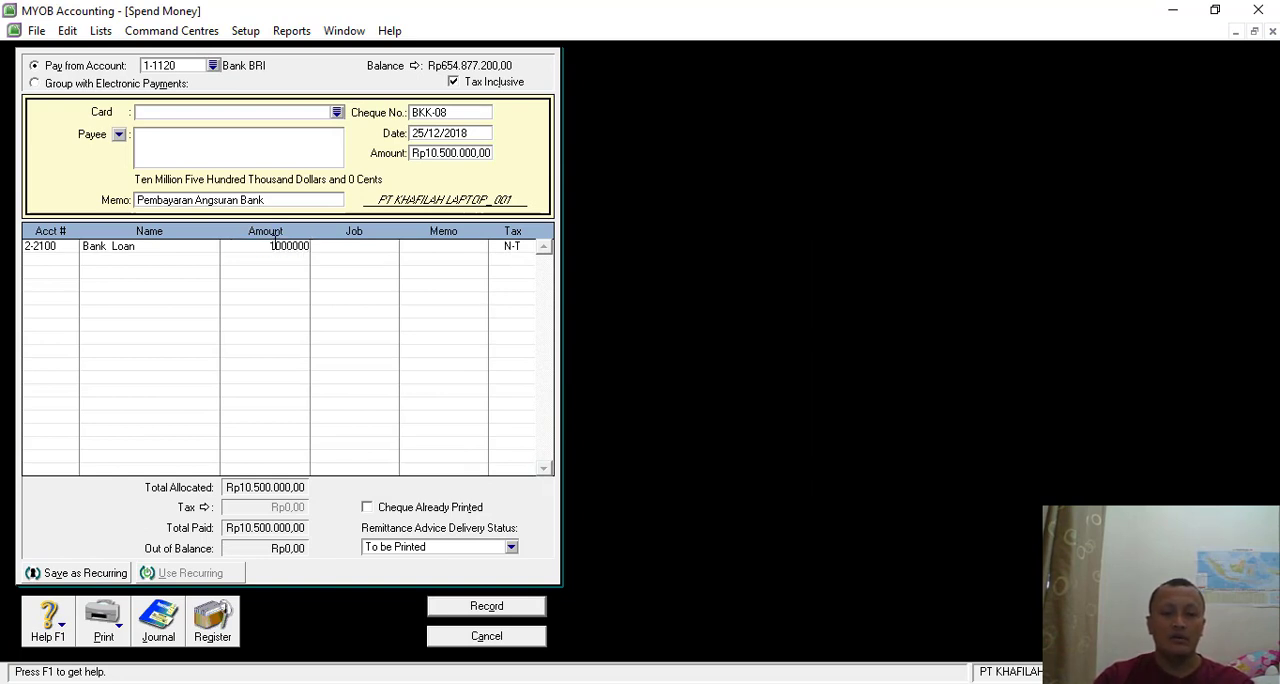
key("Tab")
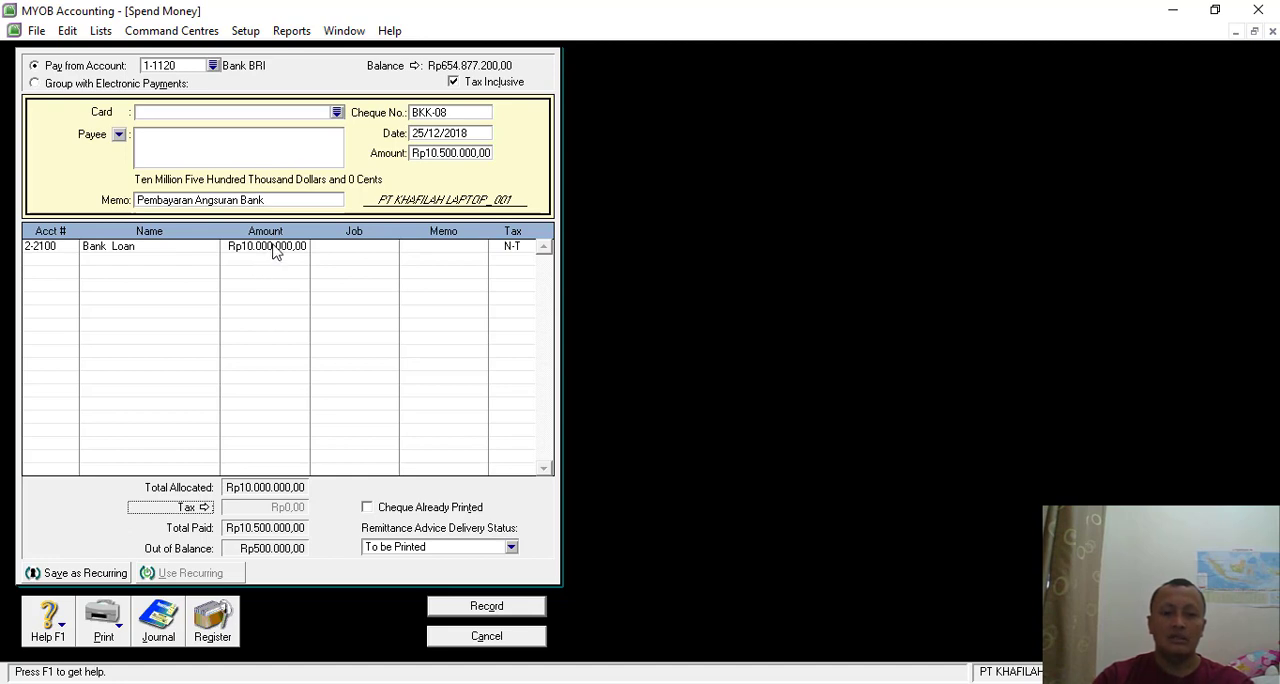
- Allocate the remaining Rp500.000 of the payment to account 9-2000 Interest Expense on the second line
left_click(76, 262)
type("6")
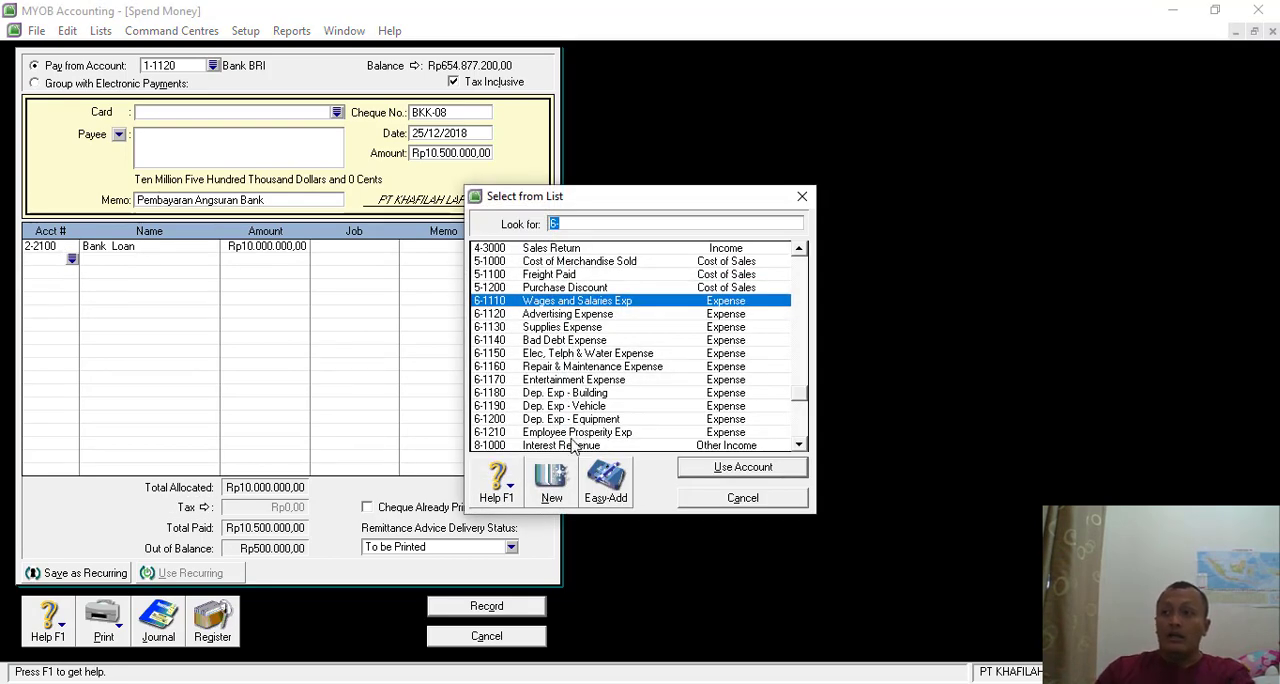
left_click(564, 368)
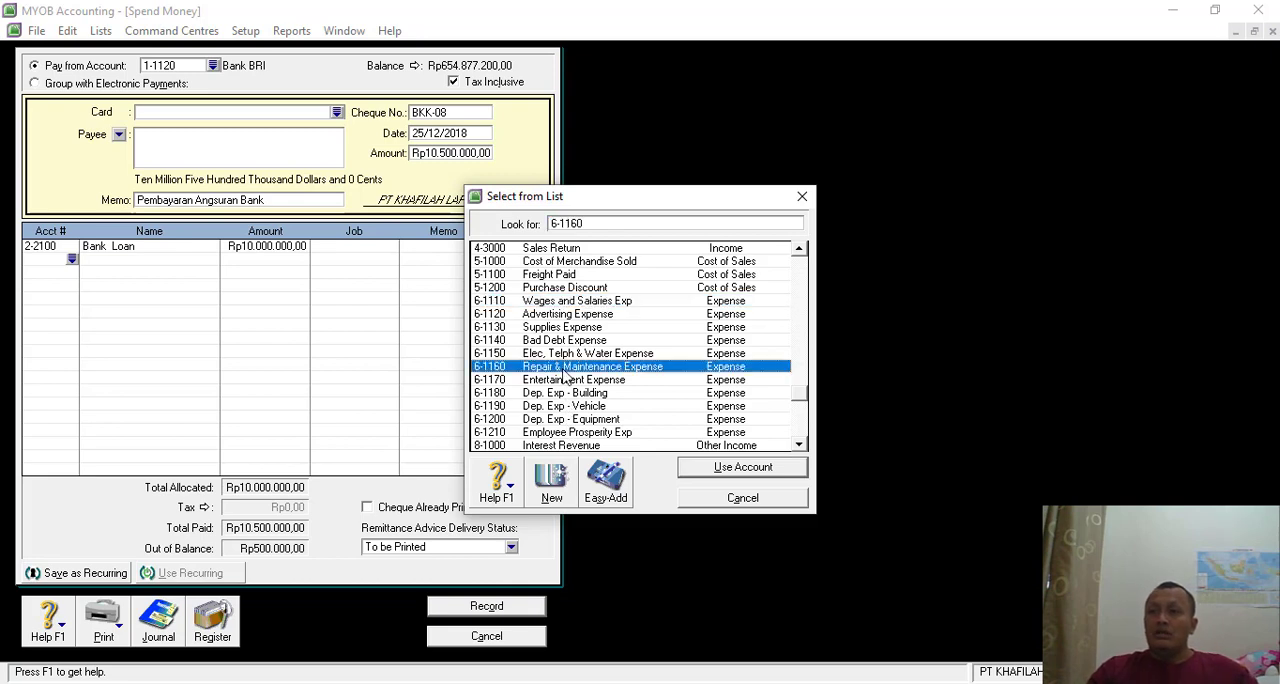
scroll(563, 380, "down", 2)
left_click(580, 446)
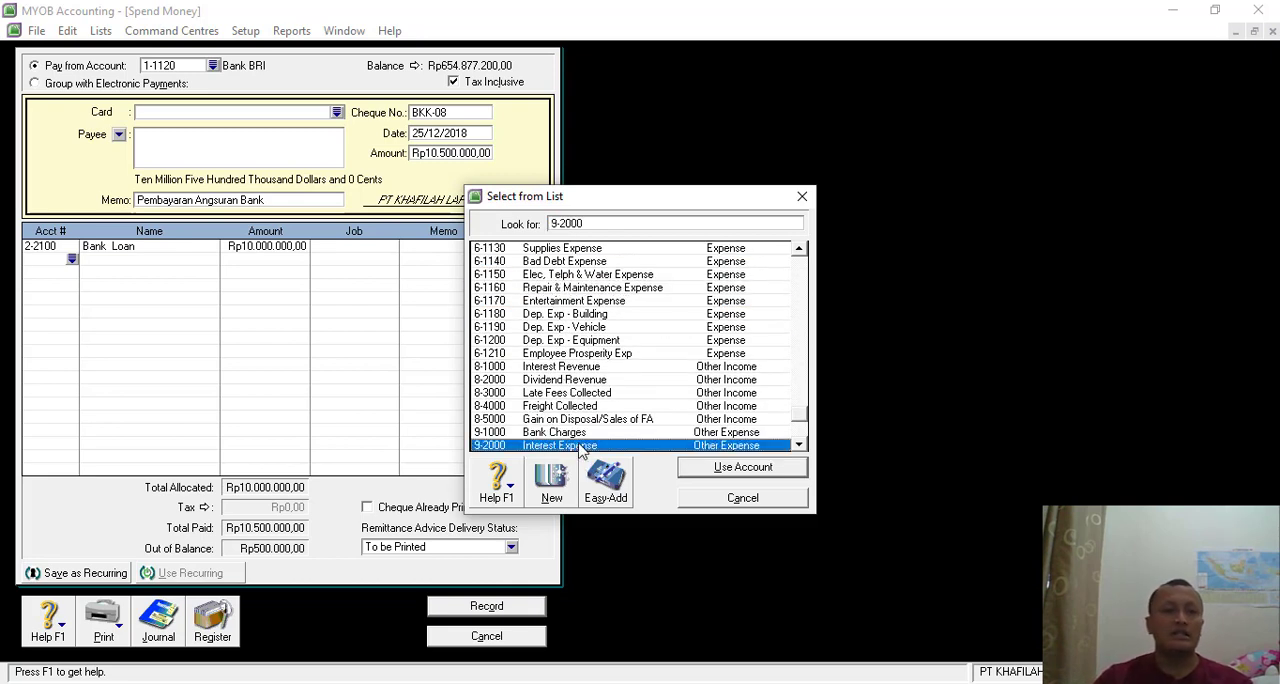
double_click(583, 447)
key("Tab")
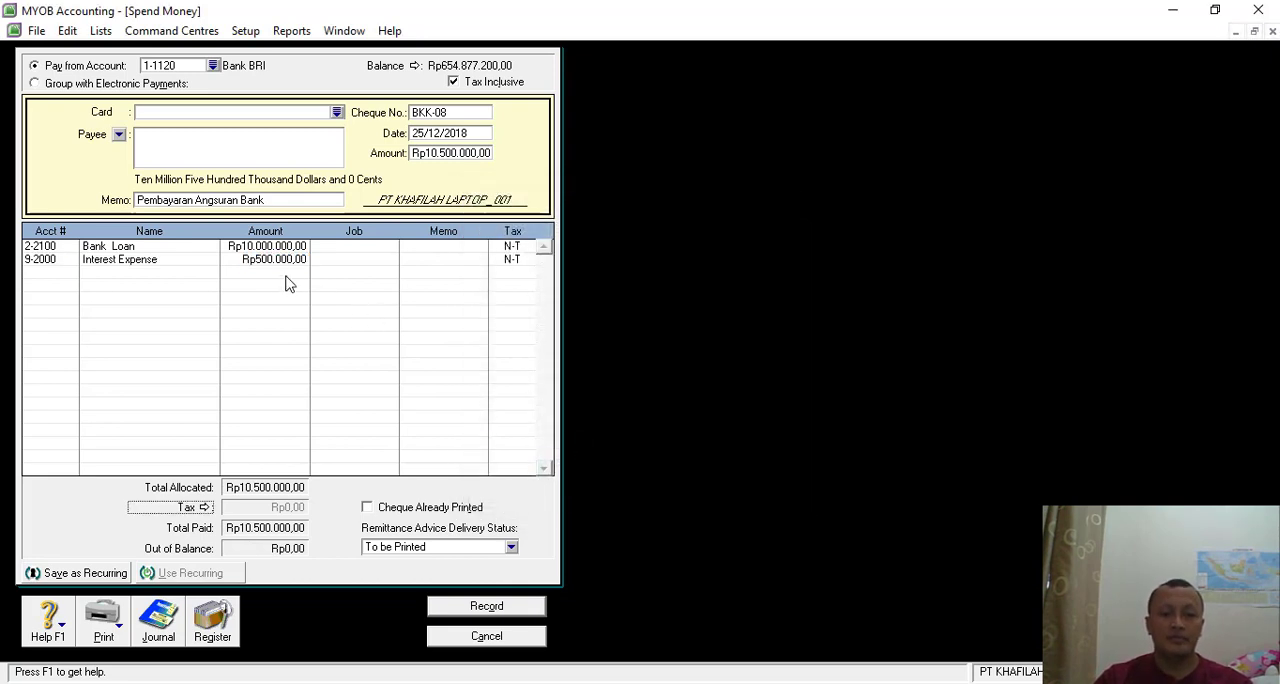
- Review the payment's journal recap, record the transaction and close the Spend Money window
key("ctrl+r")
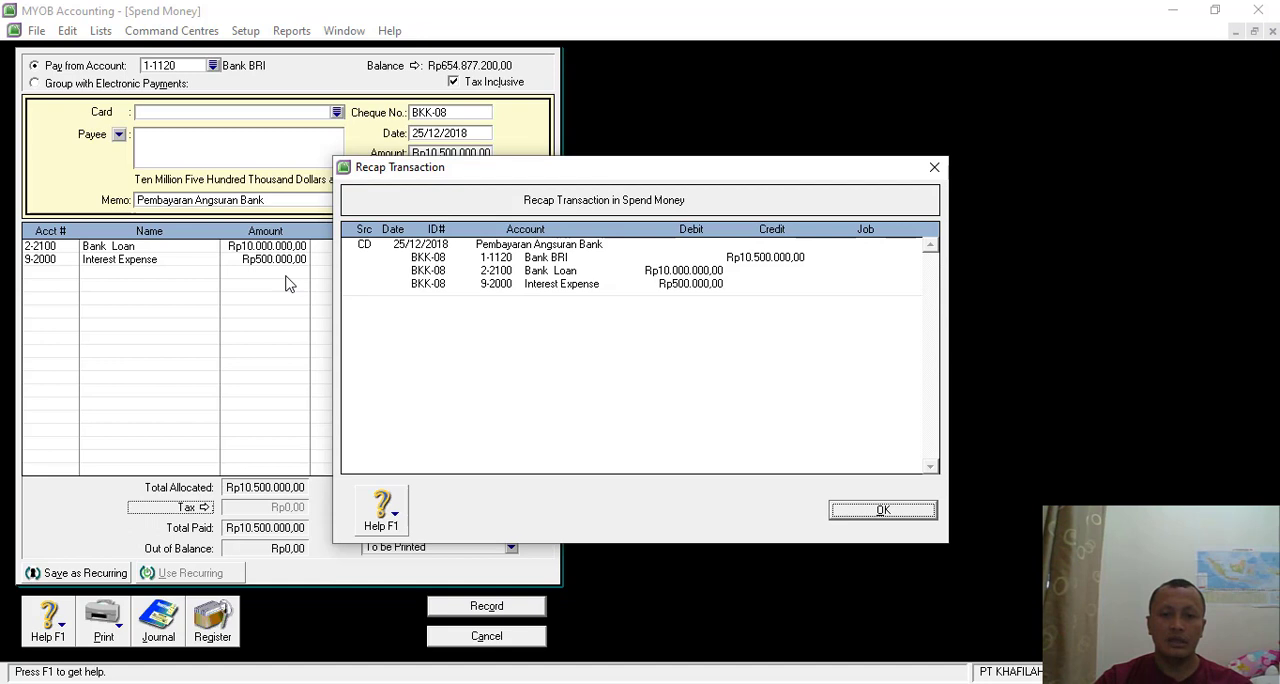
left_click(860, 510)
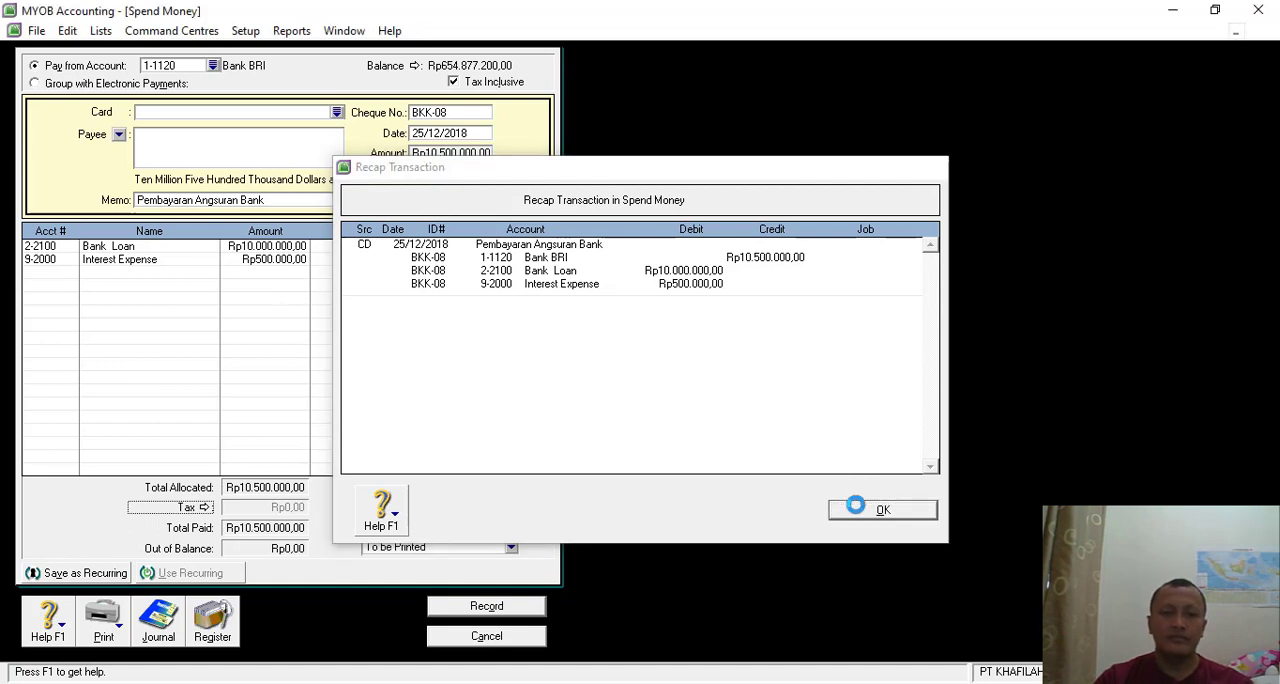
left_click(487, 608)
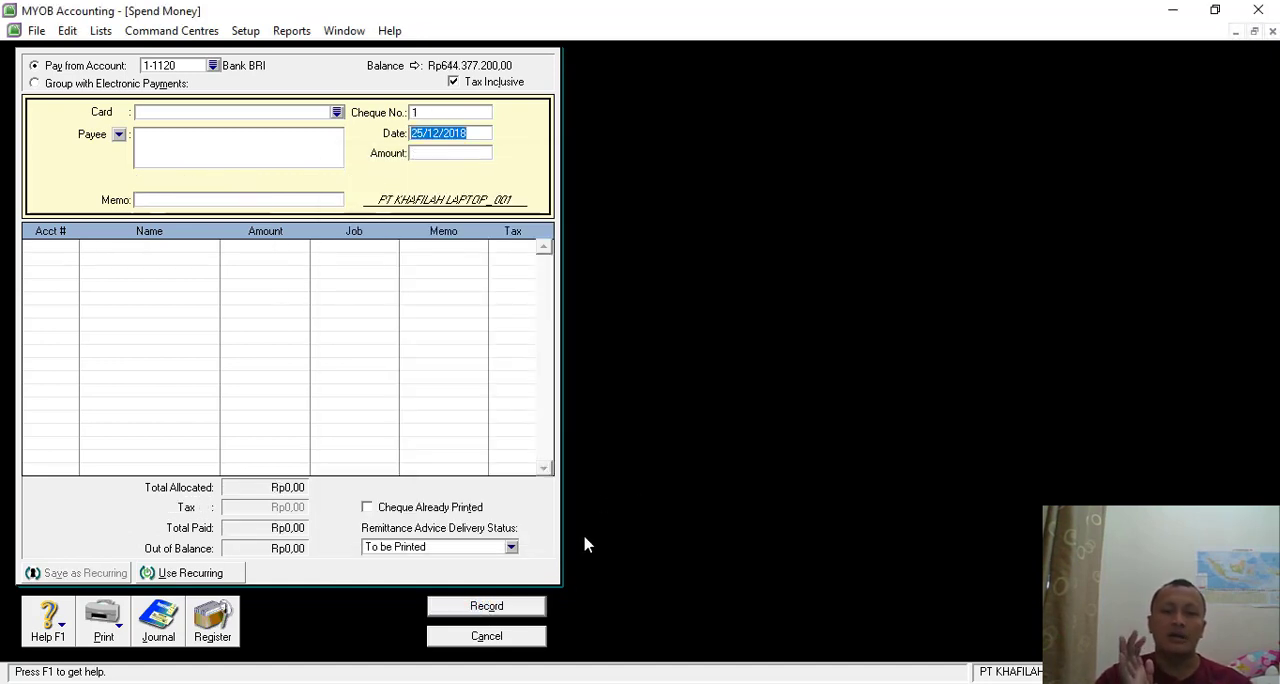
left_click(487, 637)
- Switch to the exercise PDF in Nitro Pro and read the Transaksi 23 cash receipt voucher
key("alt+Tab")
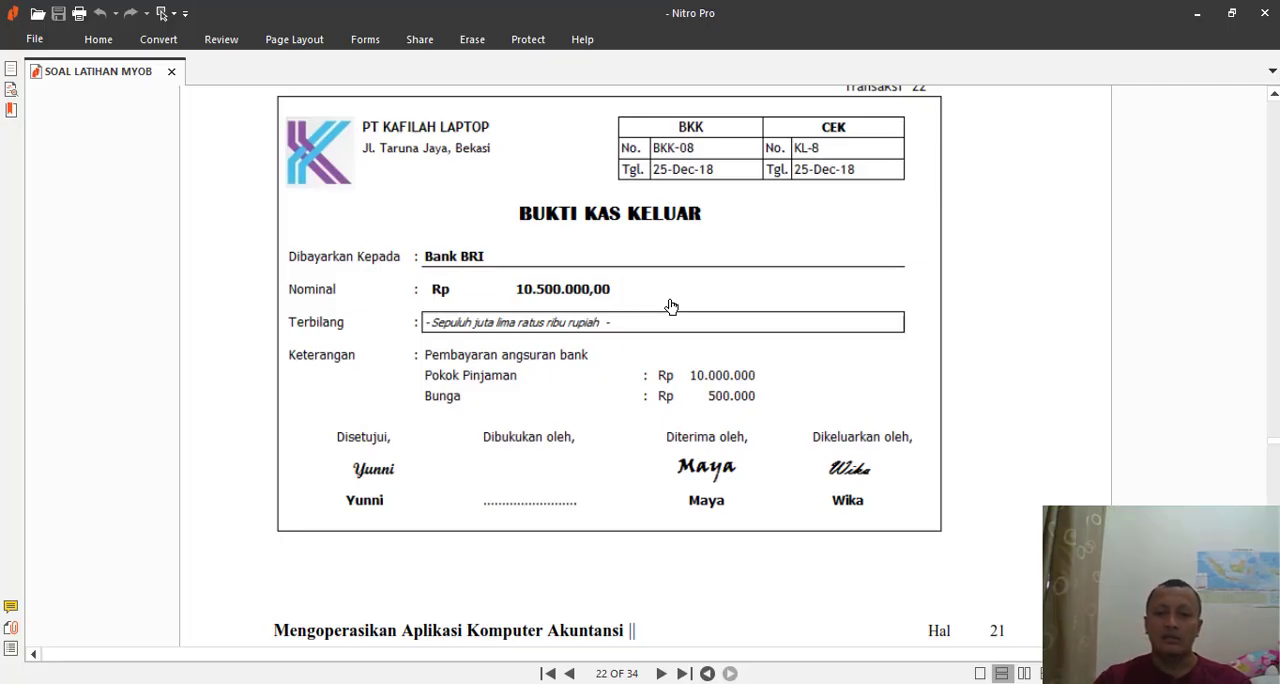
scroll(671, 306, "down", 6)
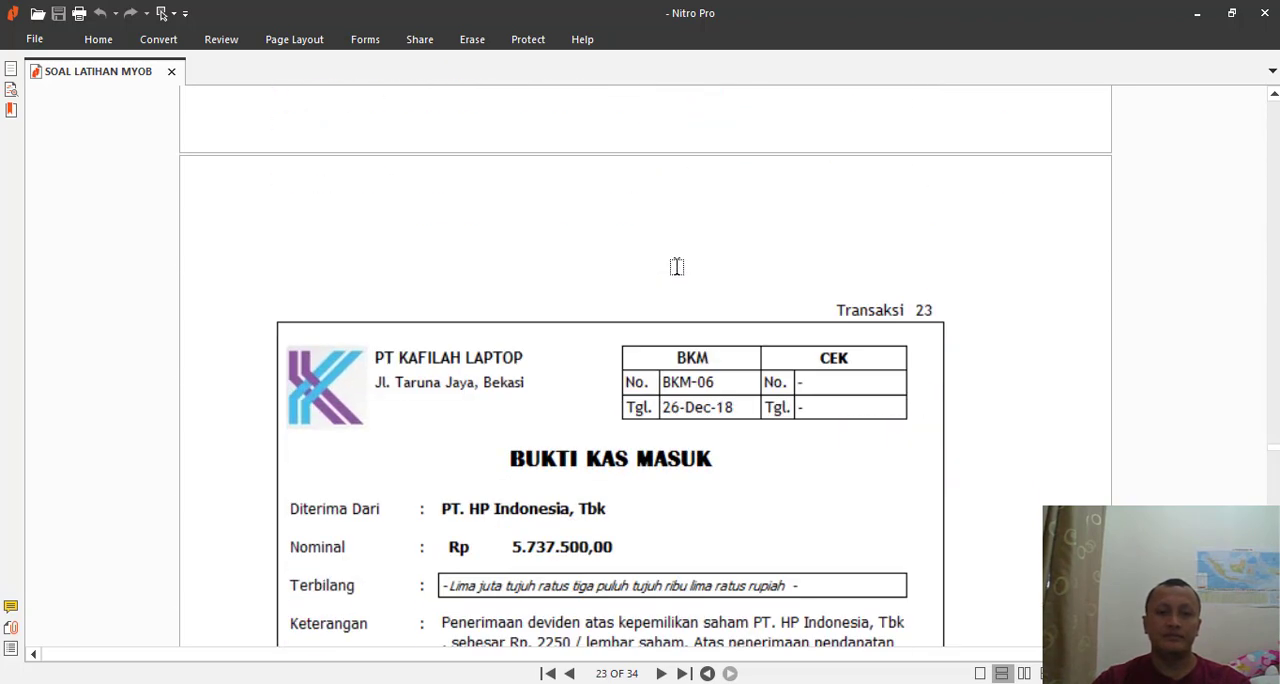
scroll(676, 267, "down", 1)
scroll(676, 267, "up", 1)
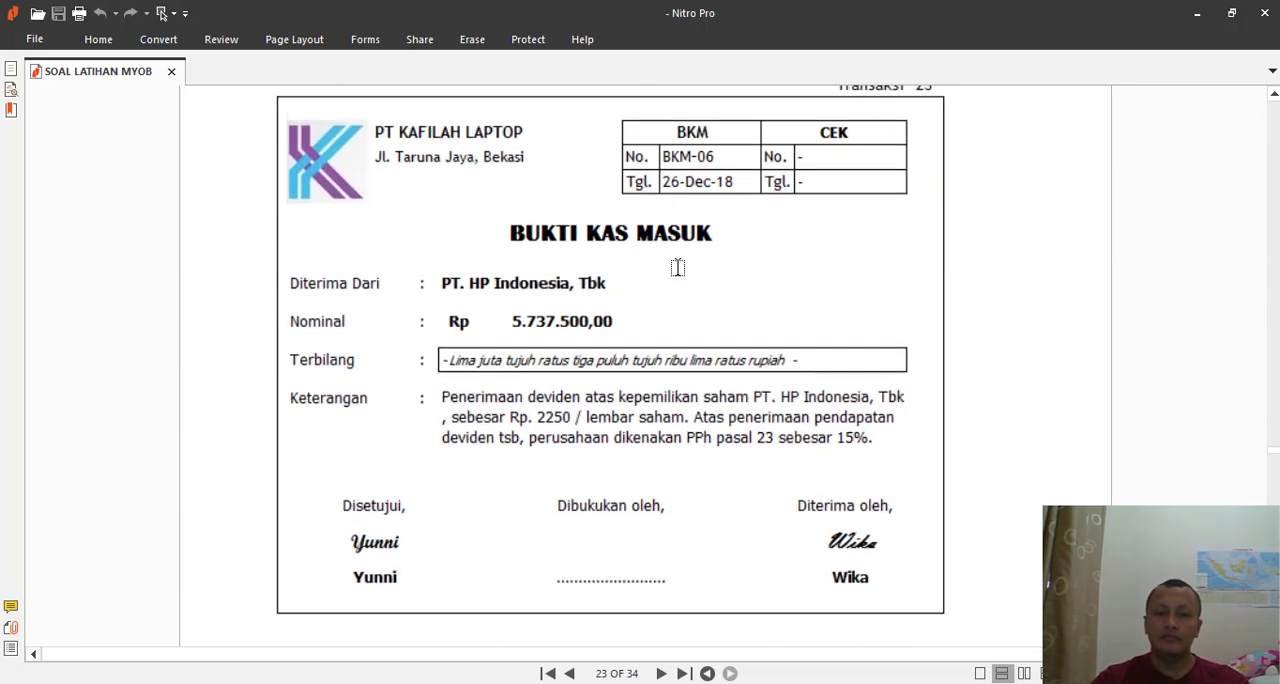
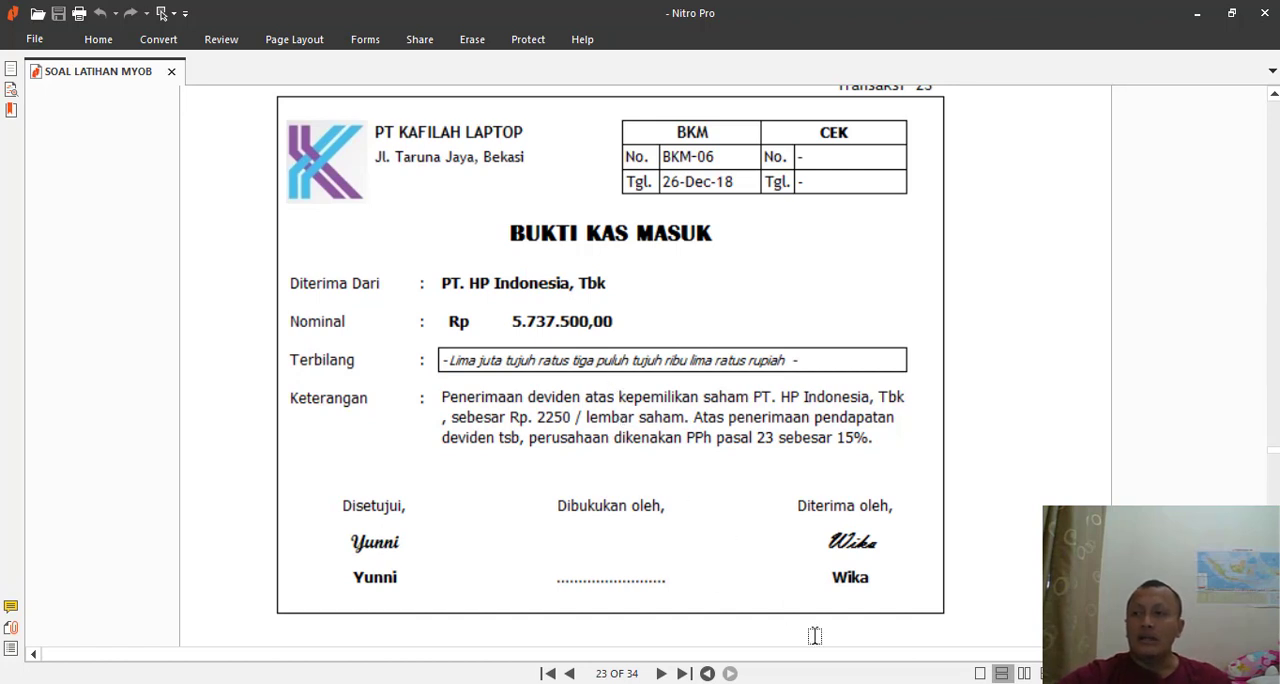
- Look up the Marketable Securities note on PT. HP Indonesia shares in the exercise PDF, then return to the Transaksi 23 voucher
mouse_move(893, 683)
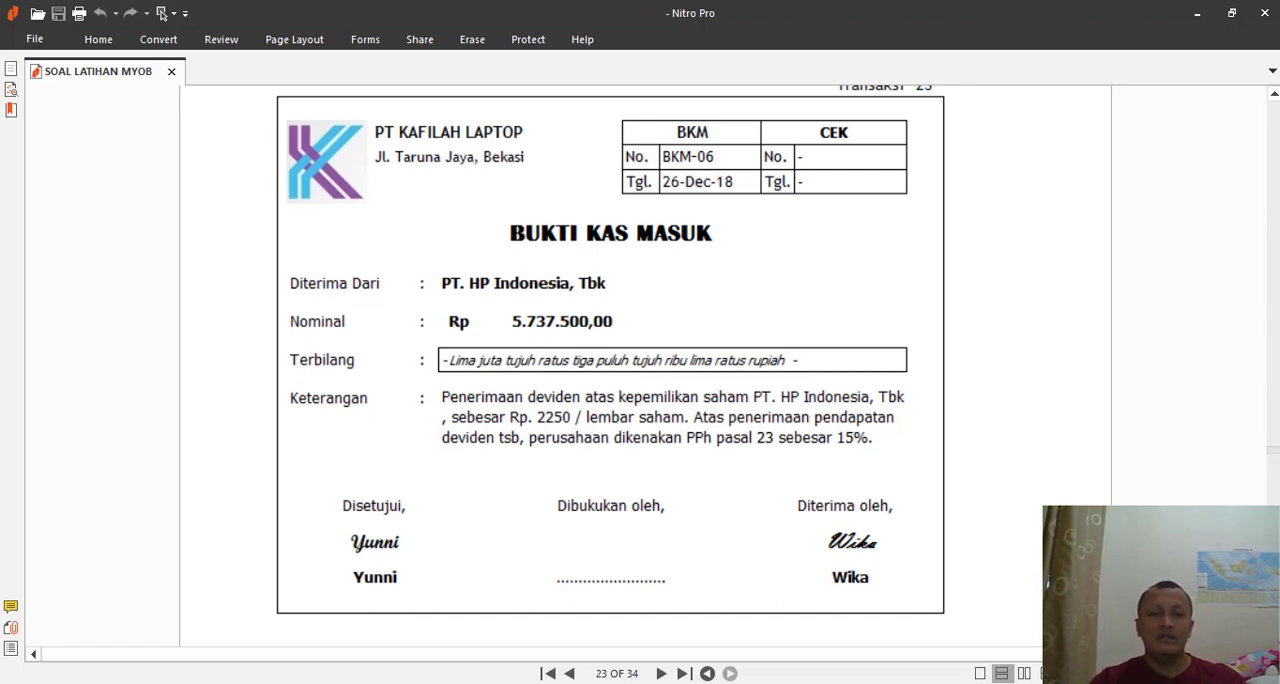
left_click_drag(1273, 450, 1279, 185)
scroll(700, 363, "up", 2)
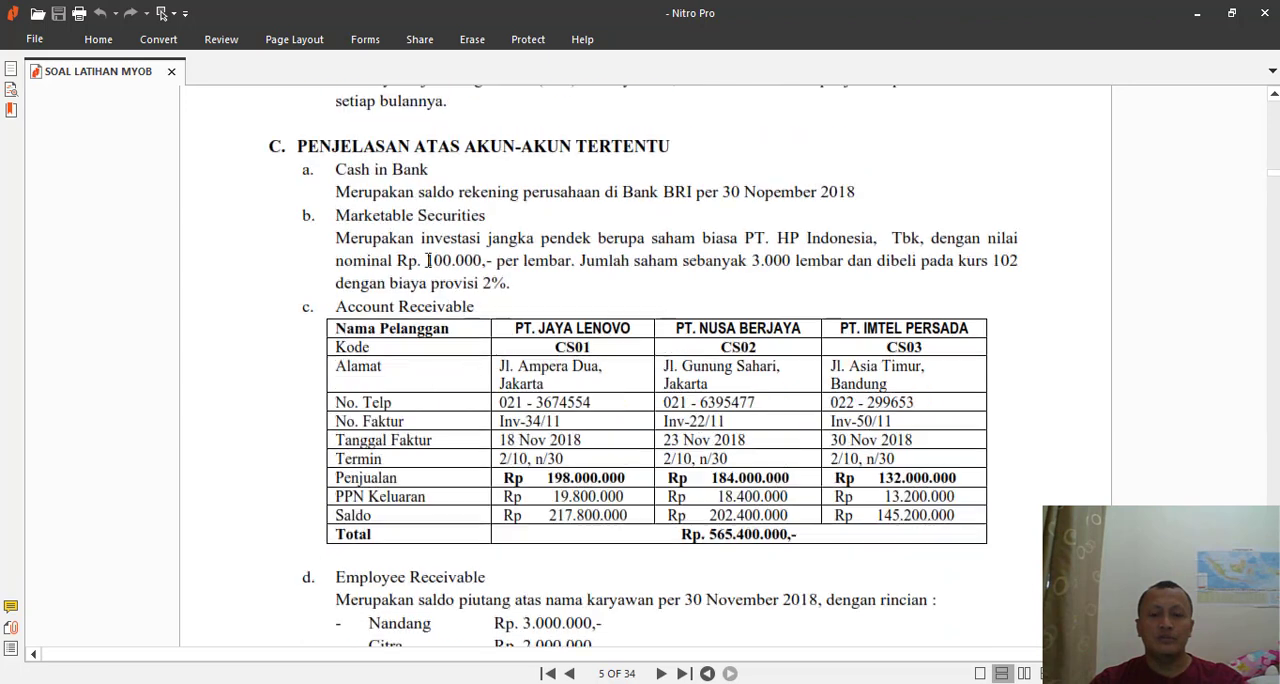
left_click_drag(335, 240, 1035, 270)
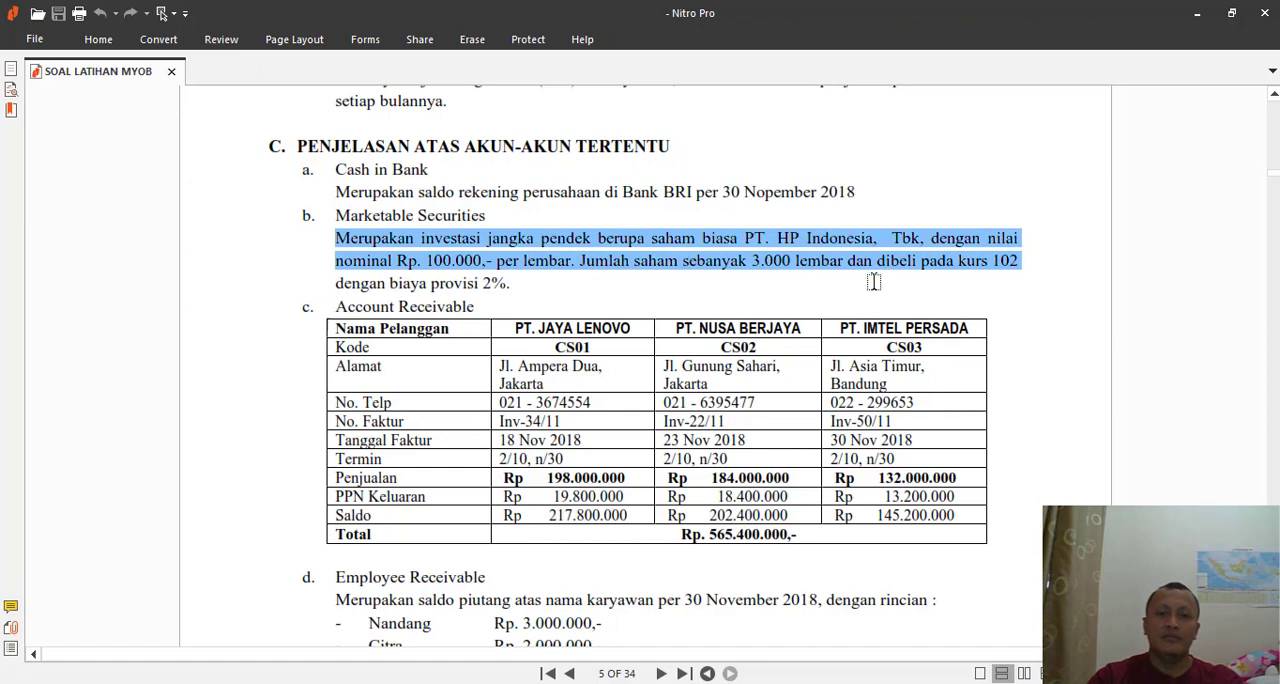
left_click(790, 265)
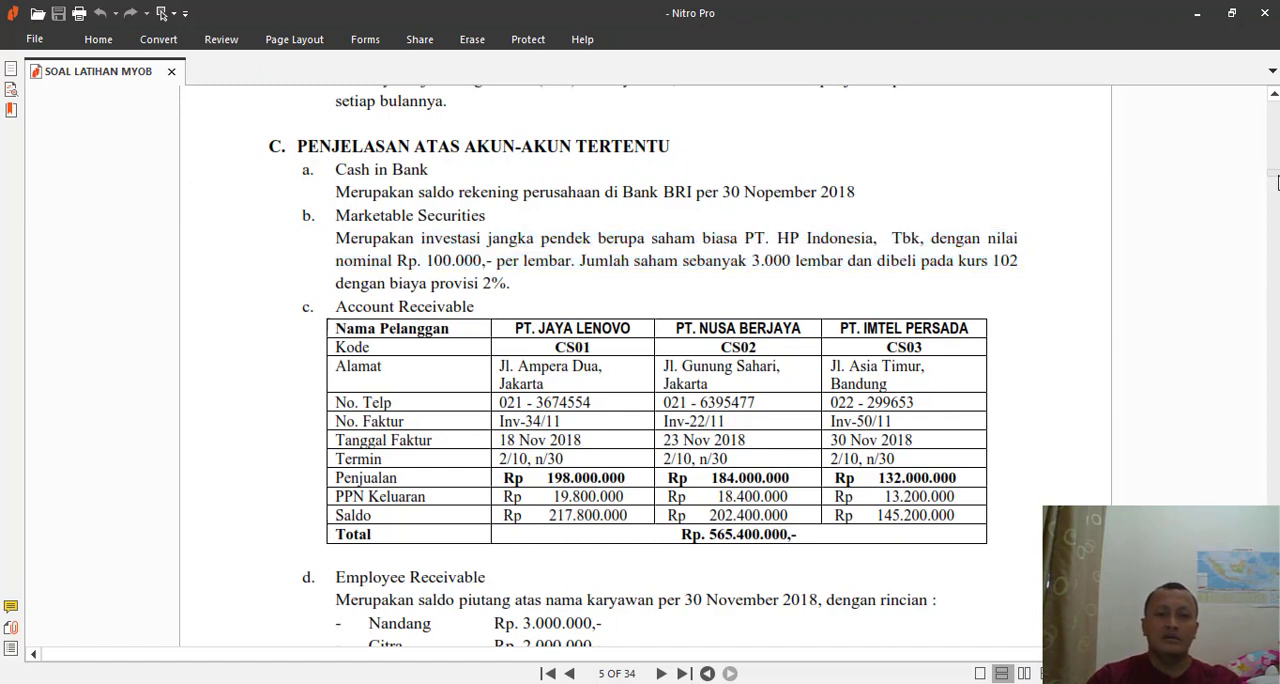
scroll(1270, 210, "down", 2)
left_click_drag(1271, 175, 1272, 456)
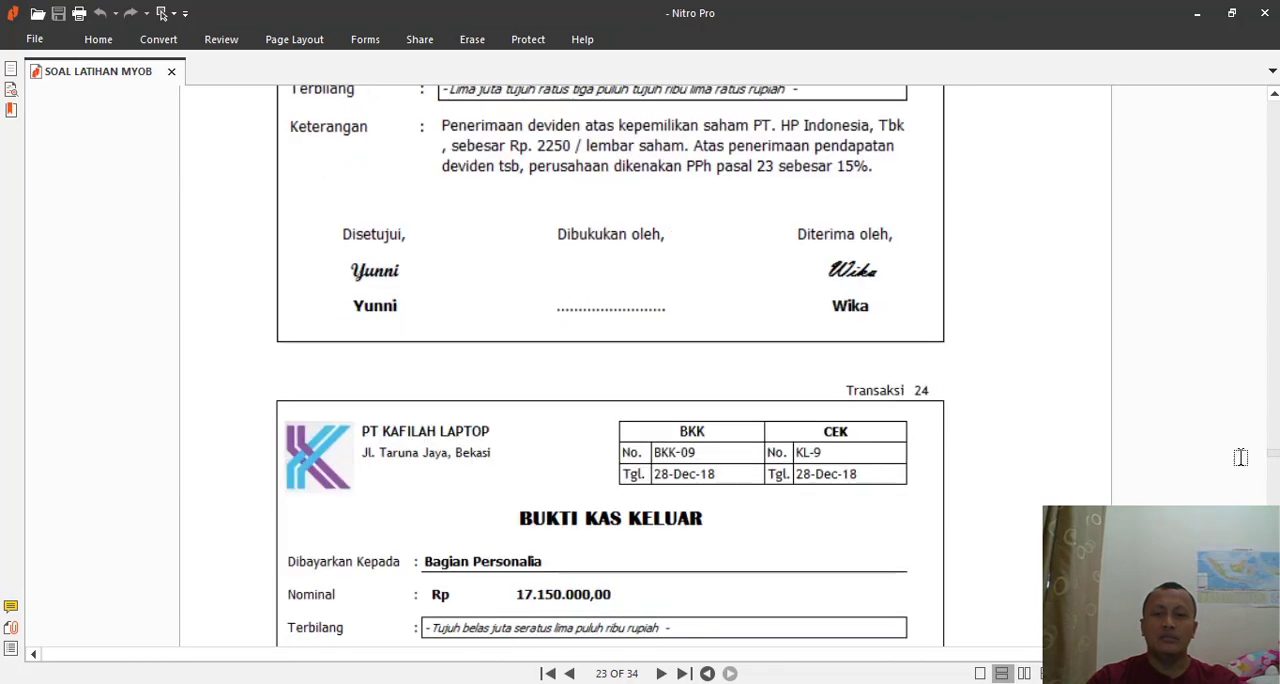
scroll(677, 362, "up", 3)
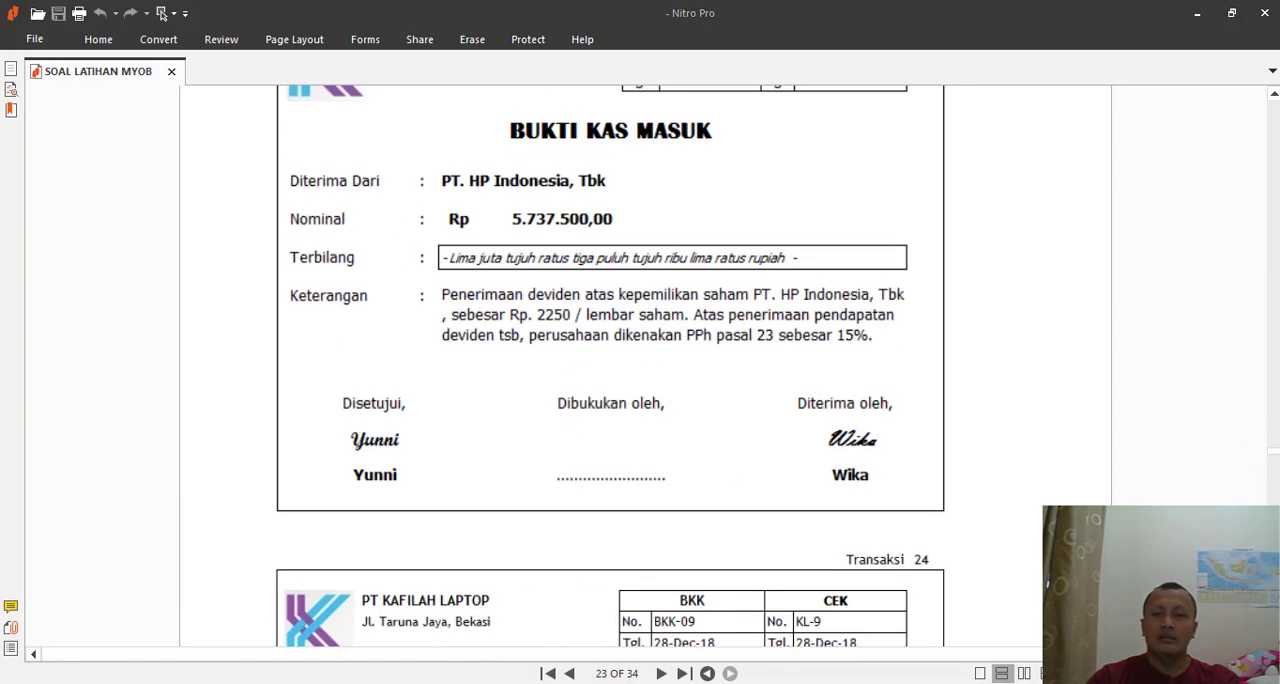
- Switch to the dividend calculation in the Excel workbook Book1 and hide the sheet's gridlines
key("alt+Tab")
left_click(491, 237)
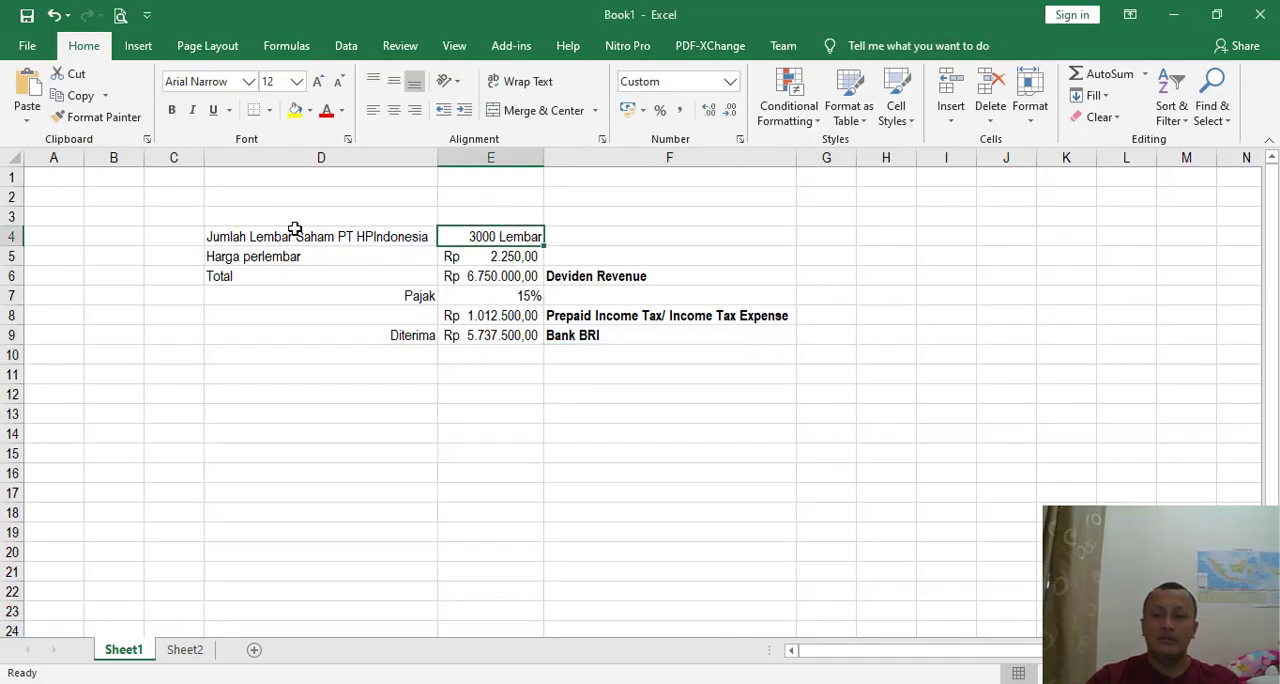
left_click(454, 45)
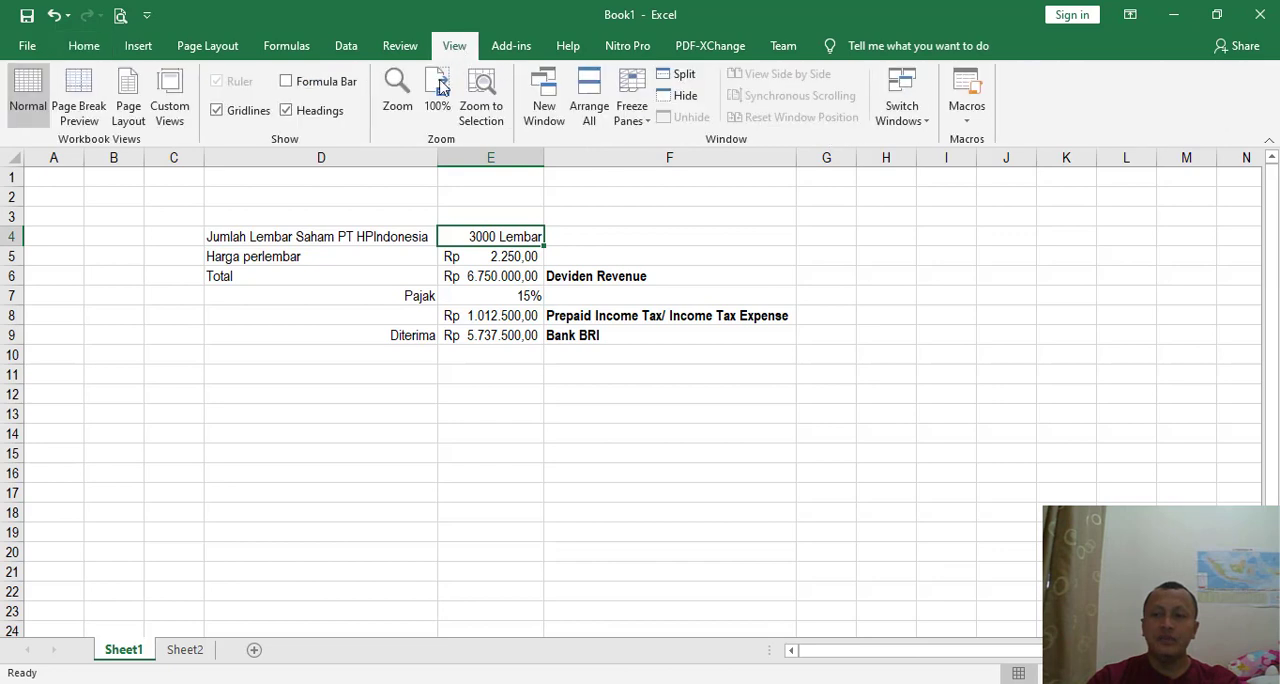
left_click(246, 113)
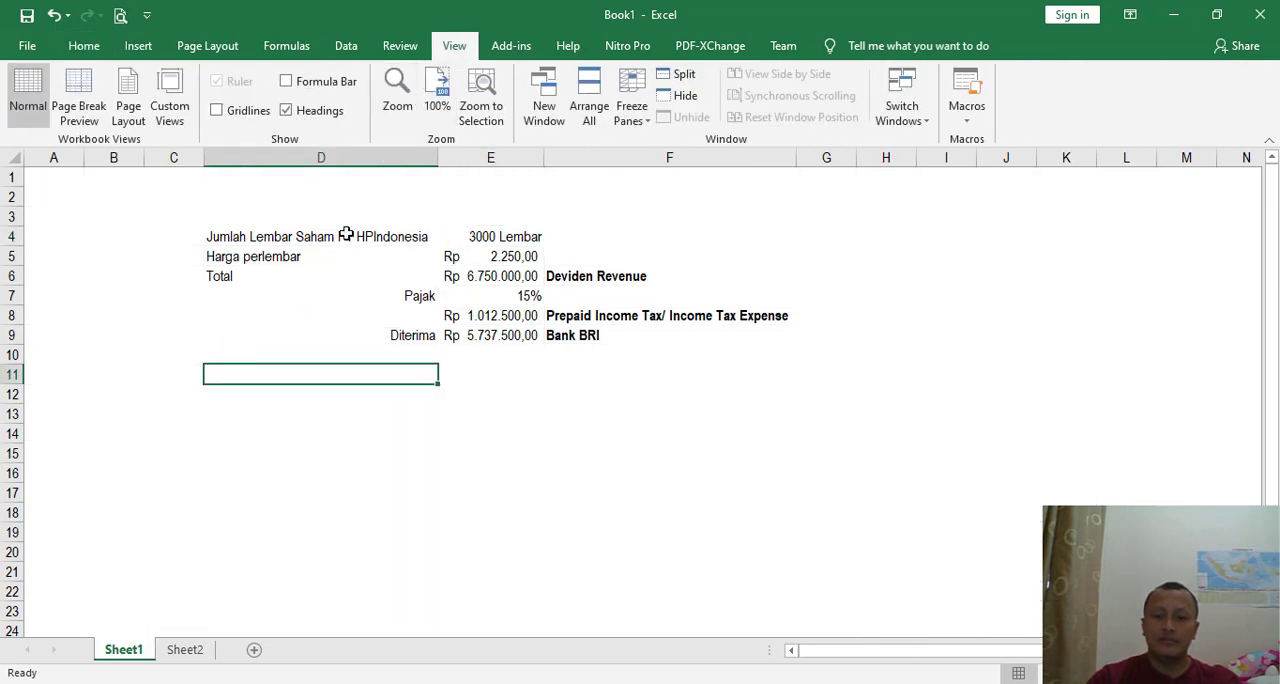
- Apply all borders plus a thick outside border to the dividend calculation table in D4:F9
left_click_drag(346, 237, 588, 342)
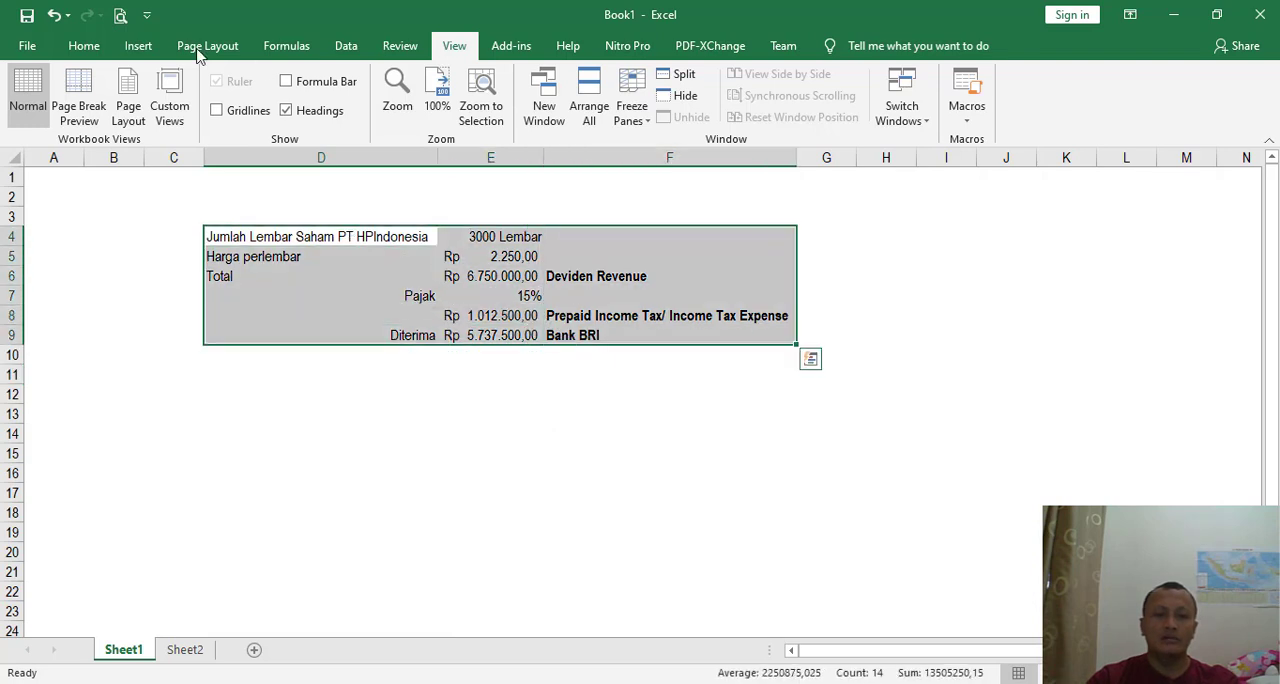
left_click(86, 46)
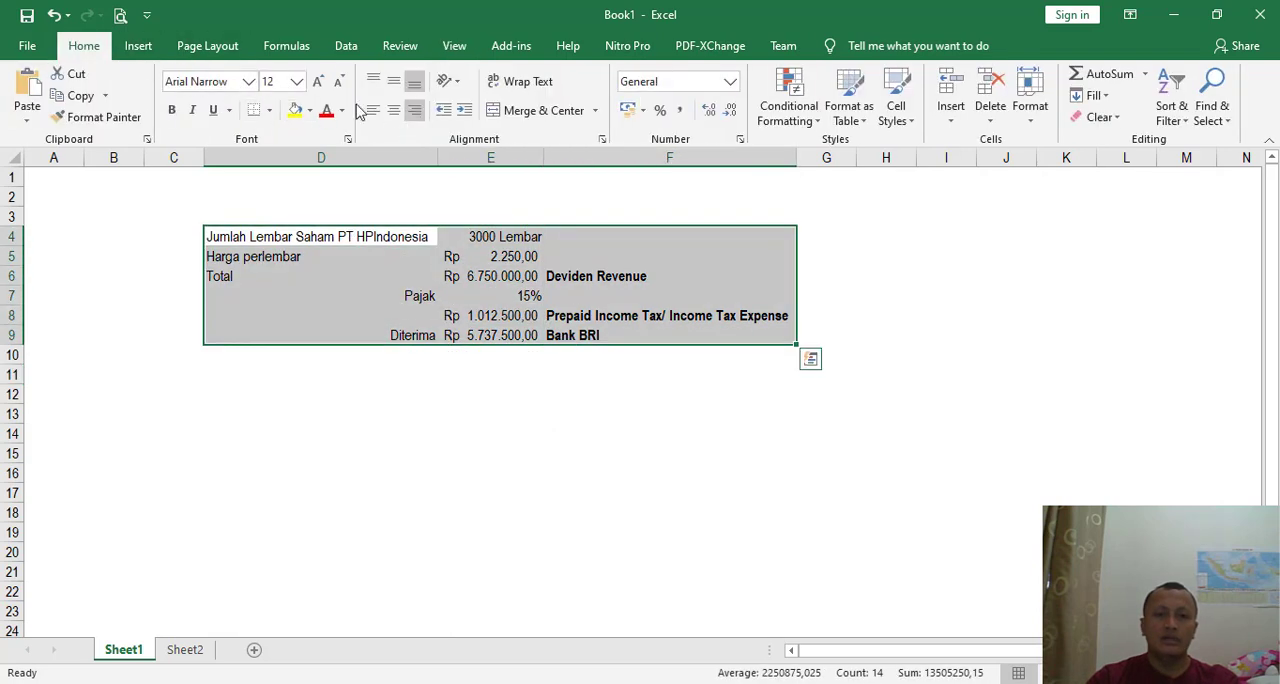
left_click(269, 110)
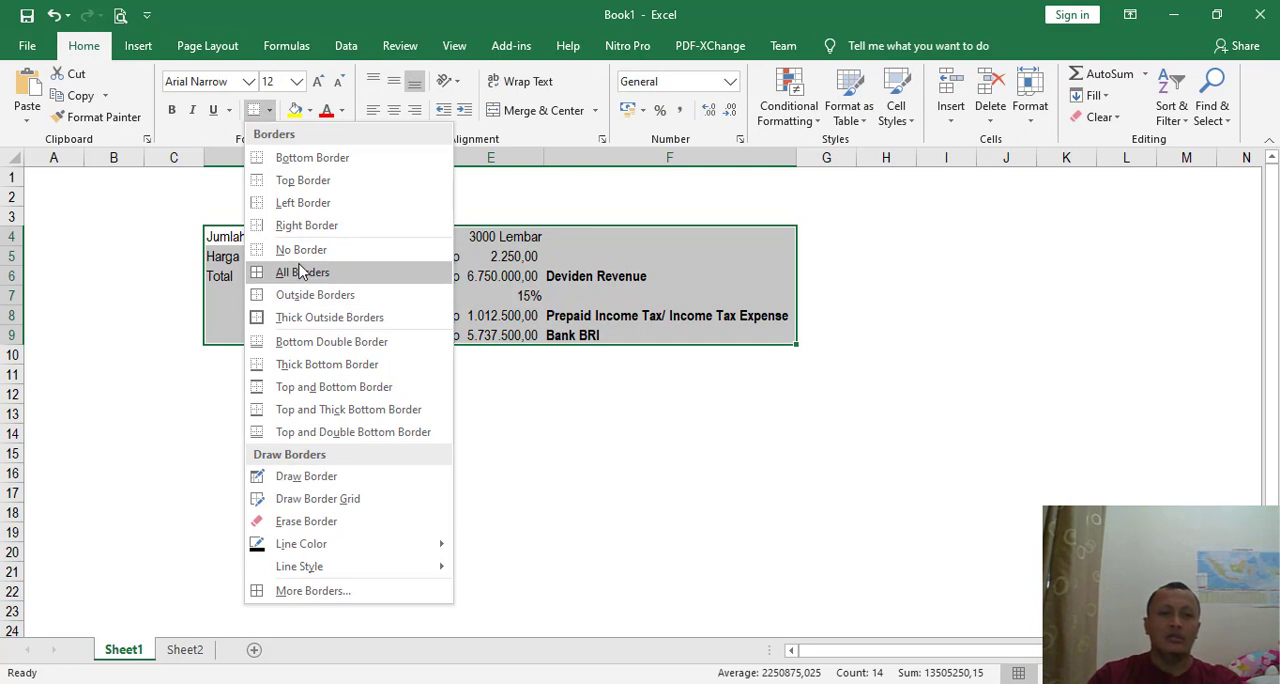
left_click(306, 273)
left_click(268, 114)
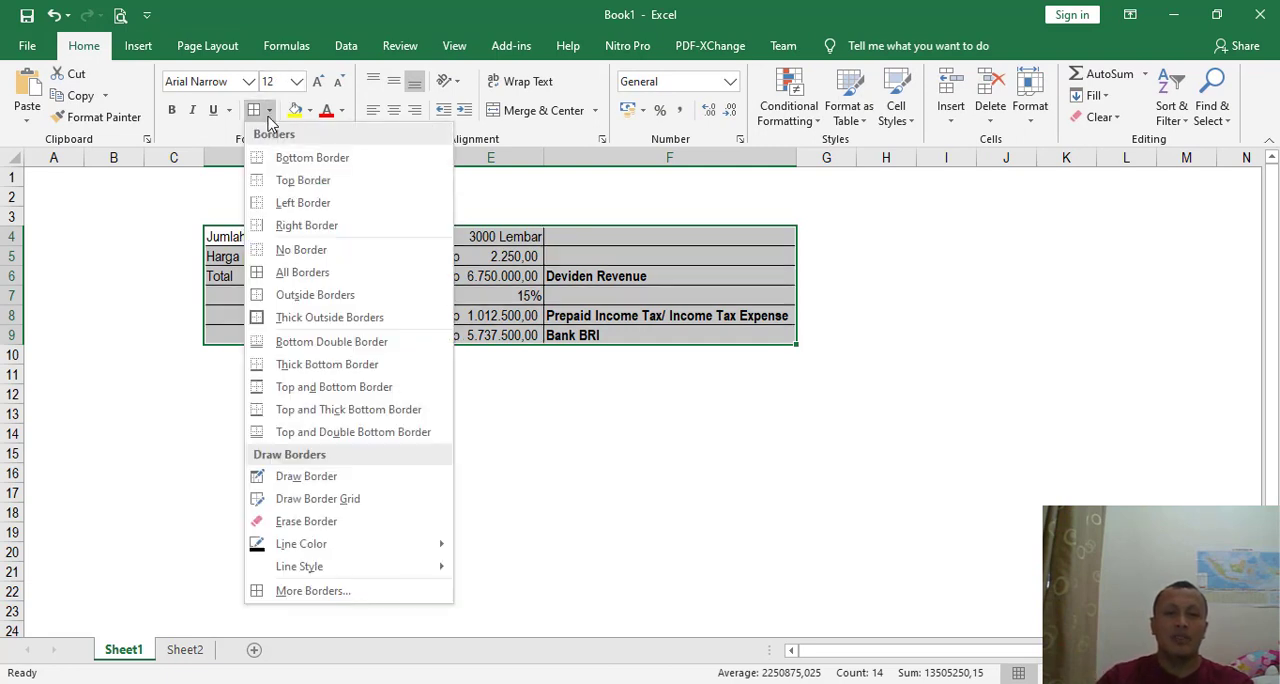
left_click(320, 317)
left_click(455, 472)
- Right-align and bold the "Harga perlembar" label in cell D5
left_click(521, 241)
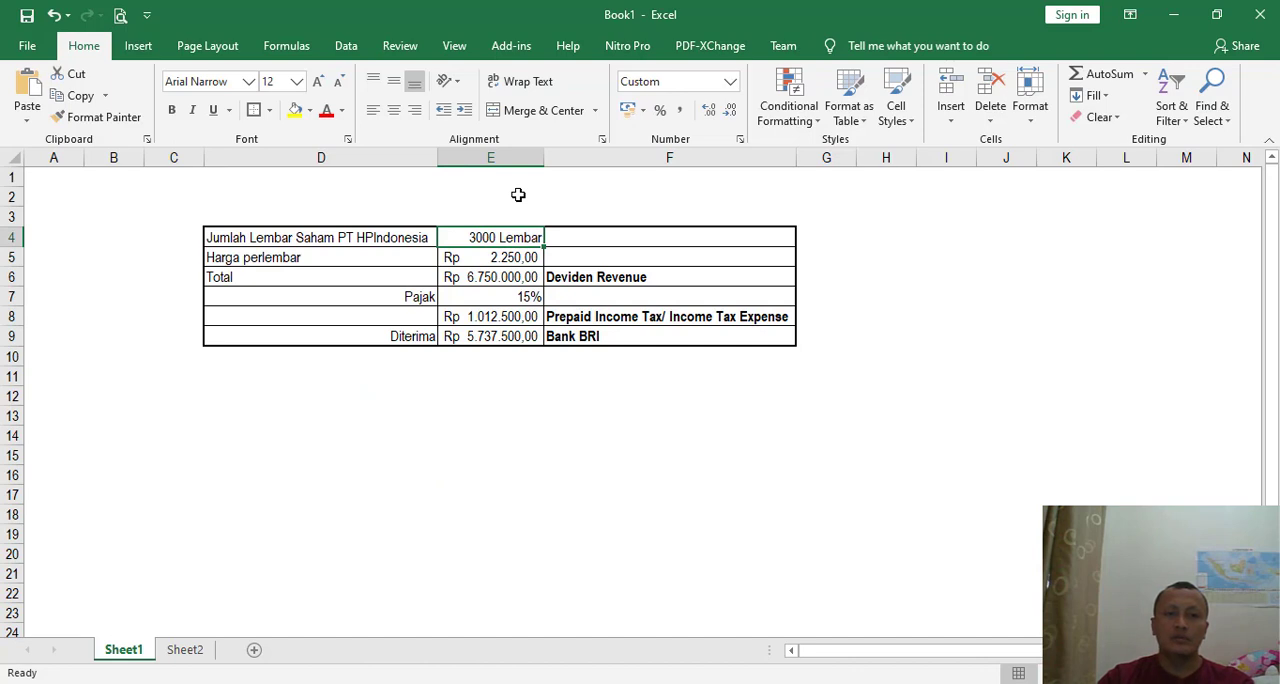
left_click(345, 262)
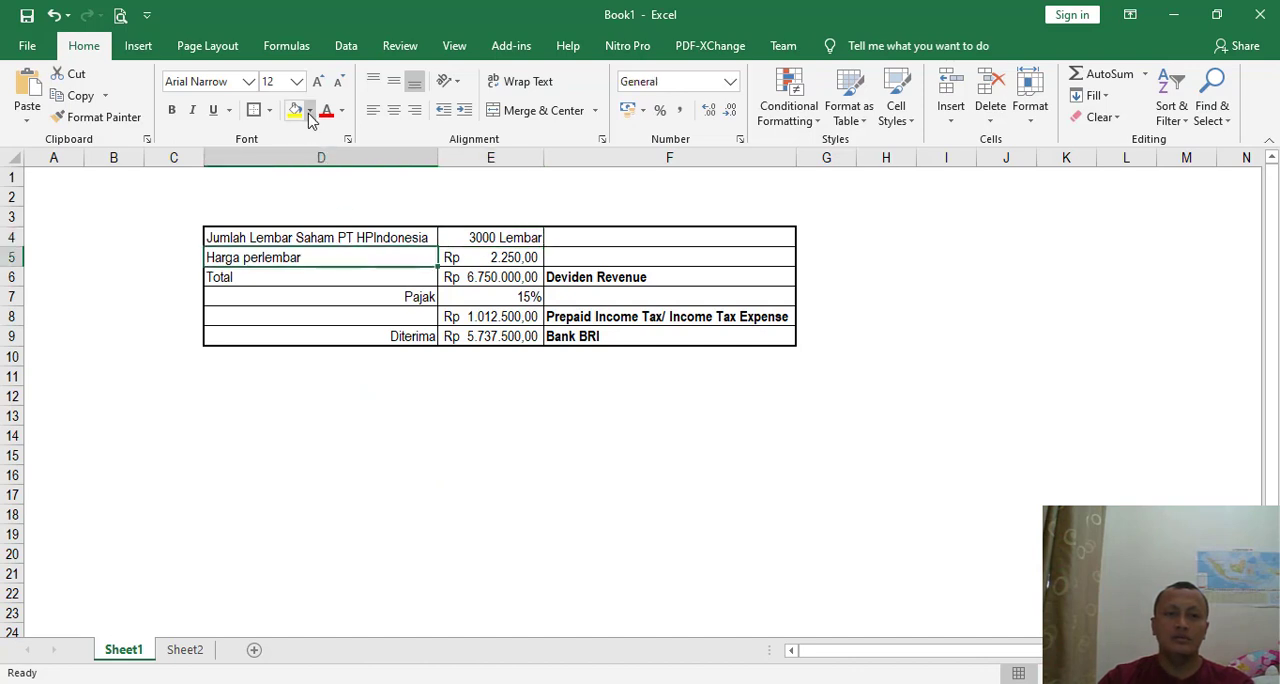
left_click(414, 110)
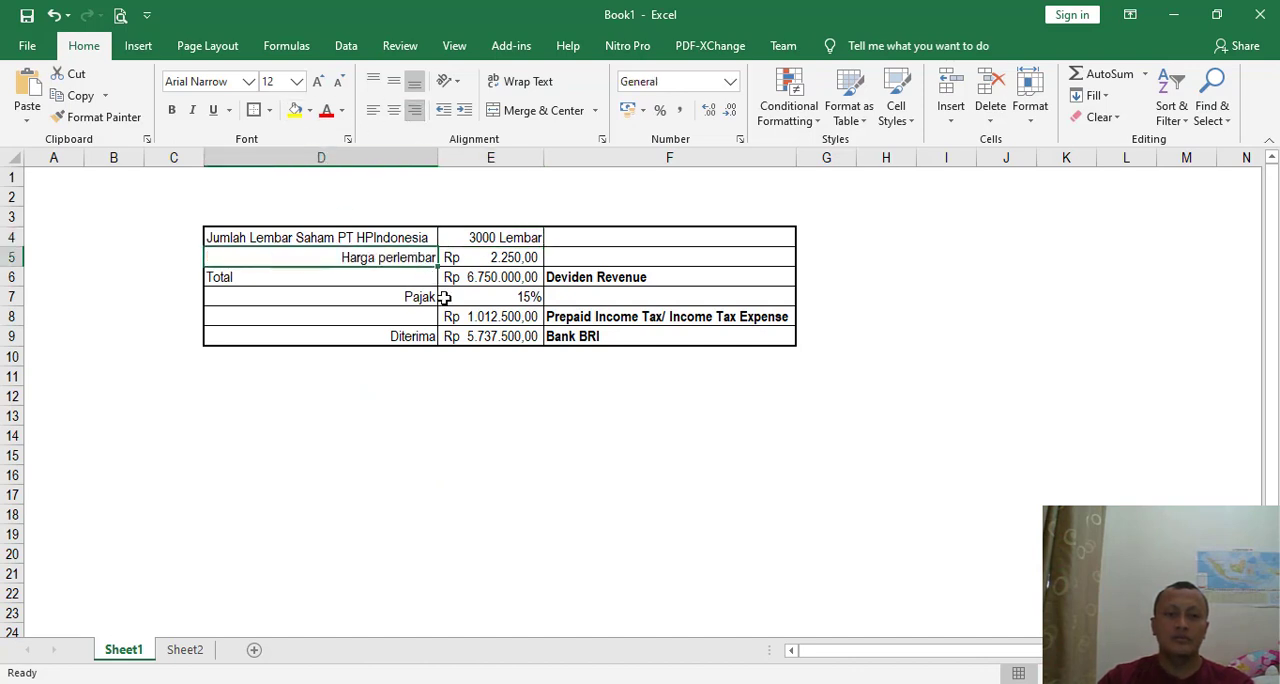
key("ctrl+b")
left_click(510, 258)
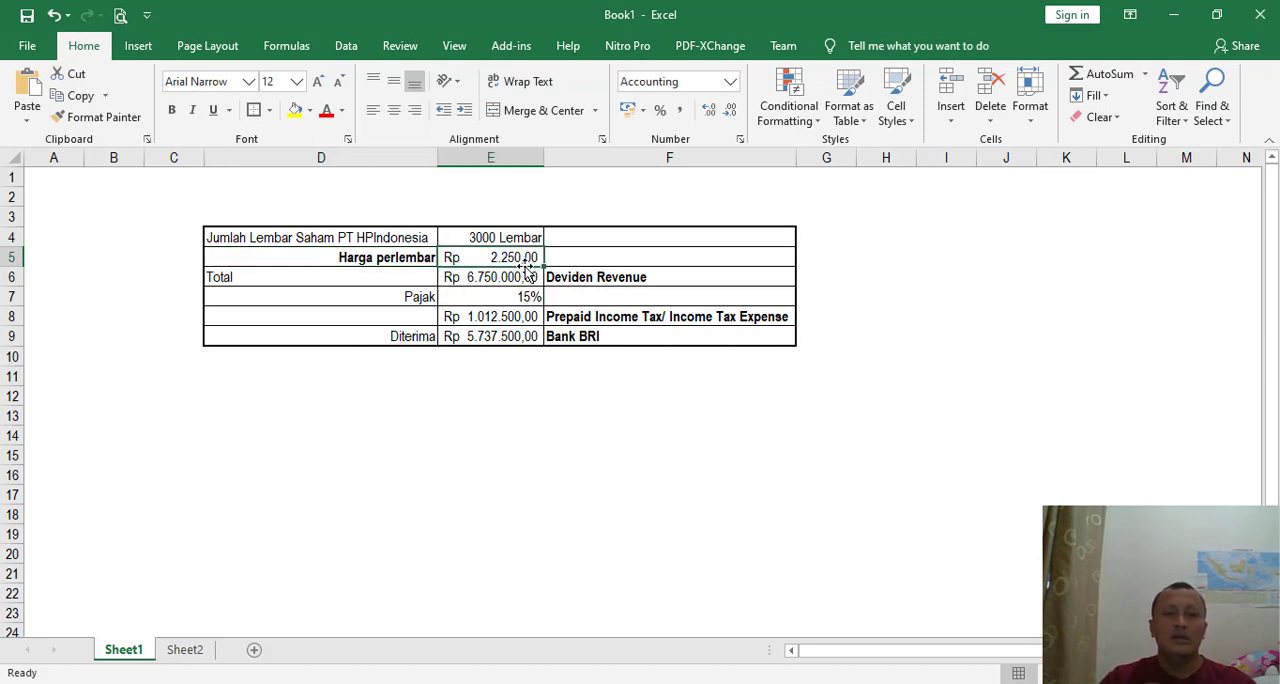
- Check the dividend per share against the PDF voucher and bold the total dividend amount in E6
key("alt+Tab")
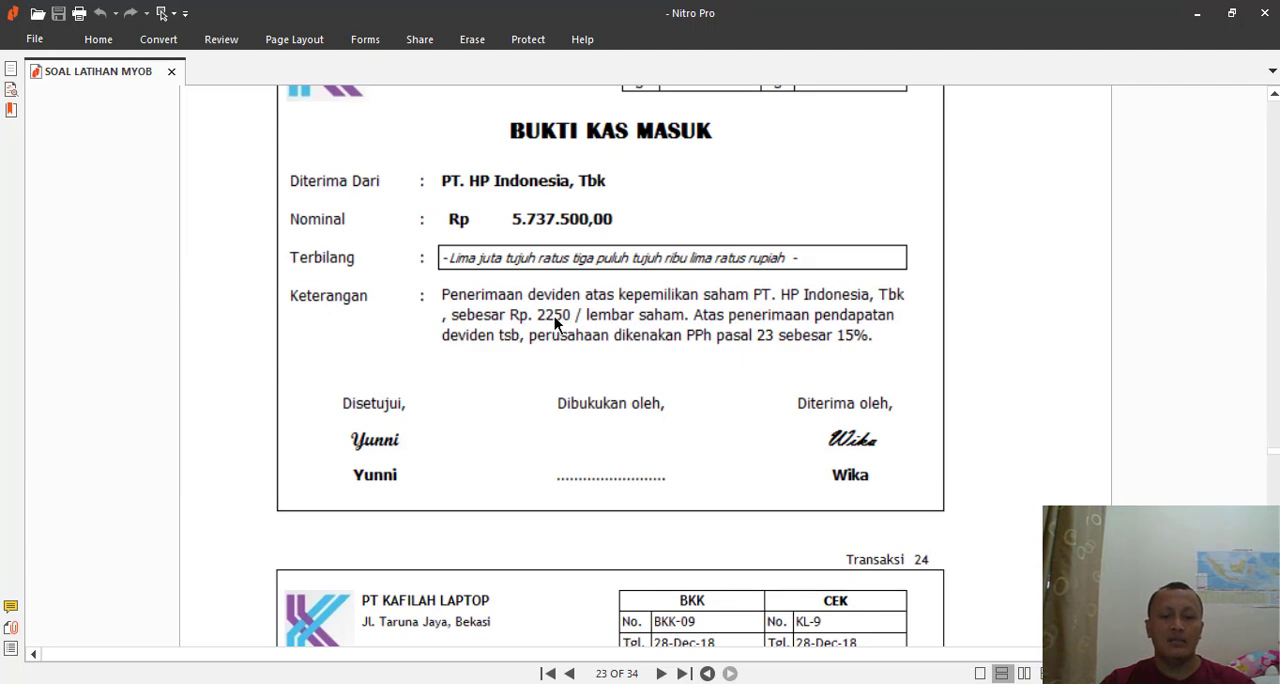
key("alt+Tab")
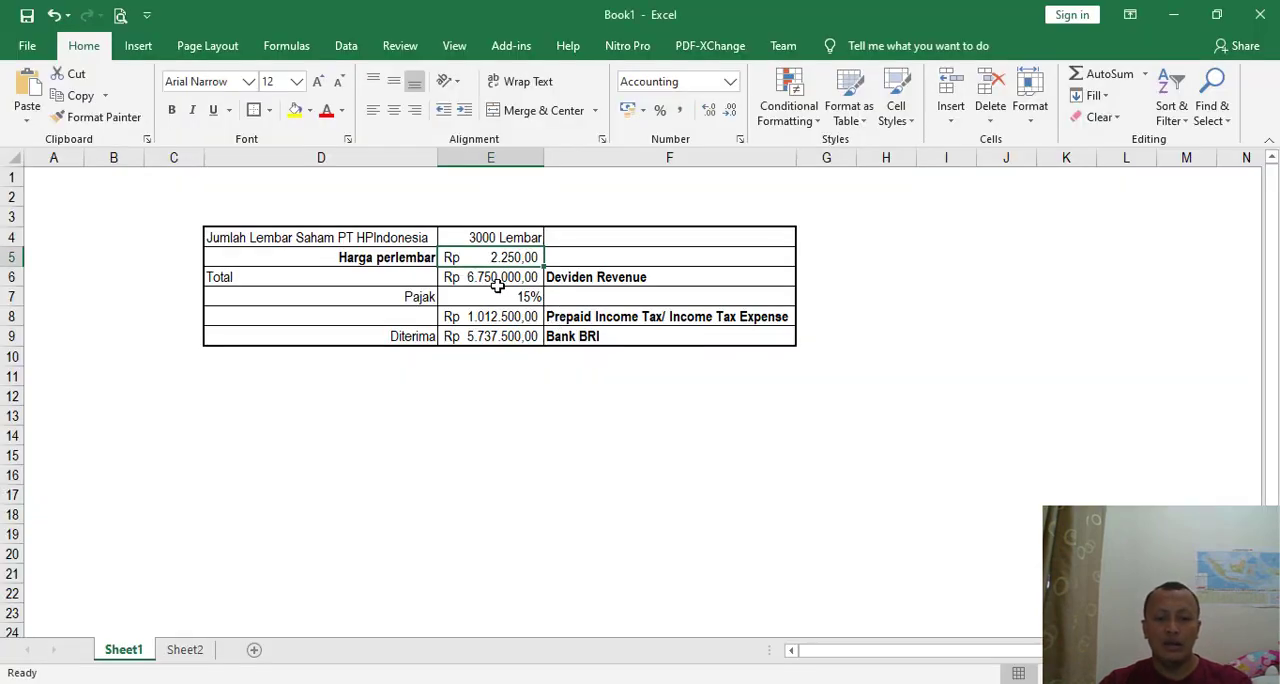
left_click(509, 276)
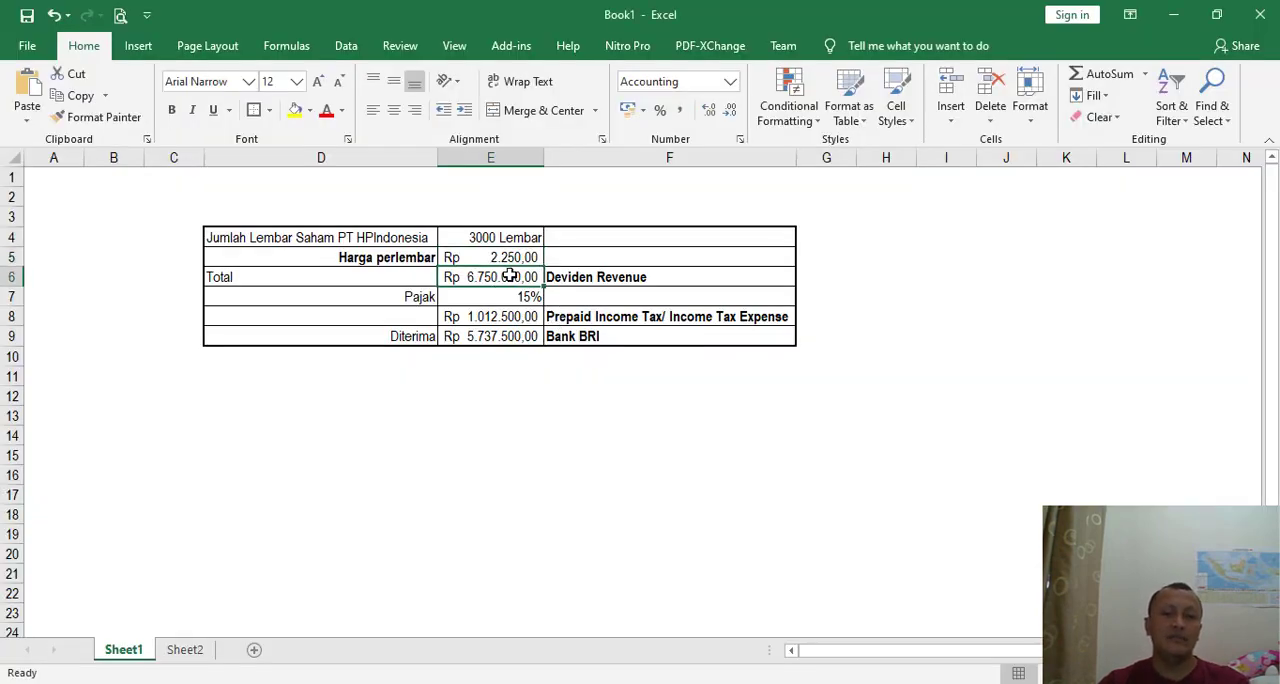
key("ctrl+b")
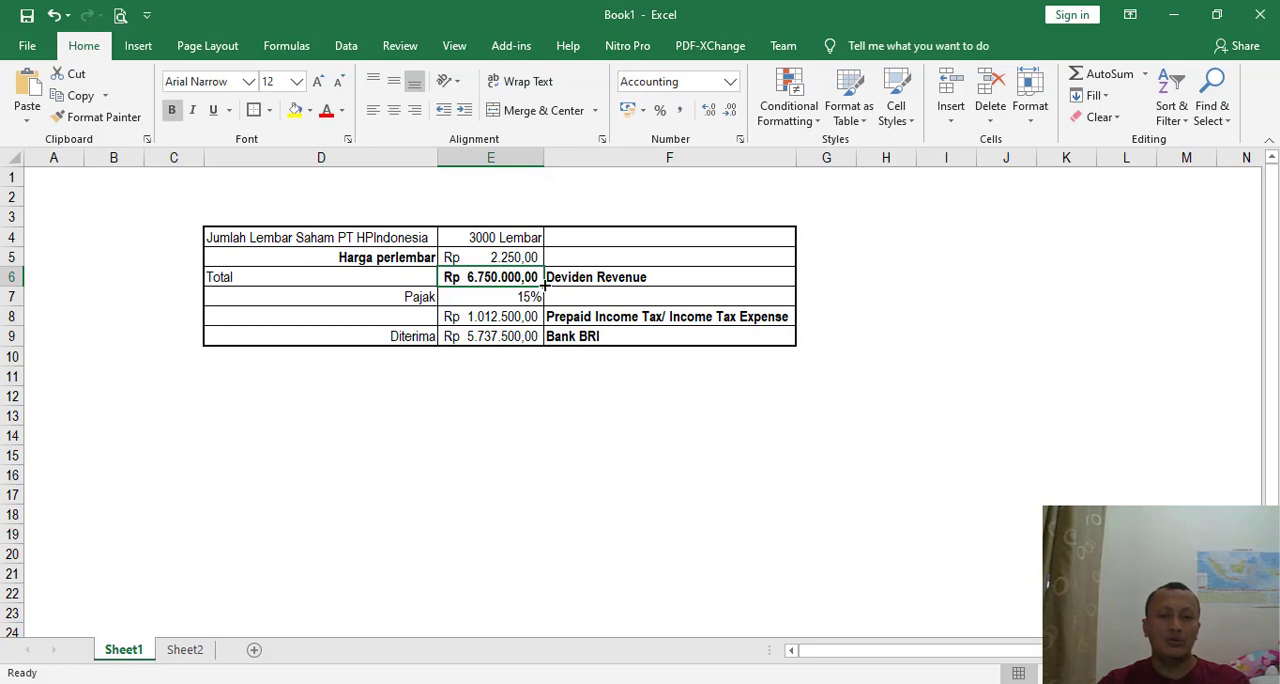
- Review the share count, per-share price and total in Excel, and check the PPh pasal 23 rate in the PDF voucher
left_click(493, 238)
left_click(525, 257)
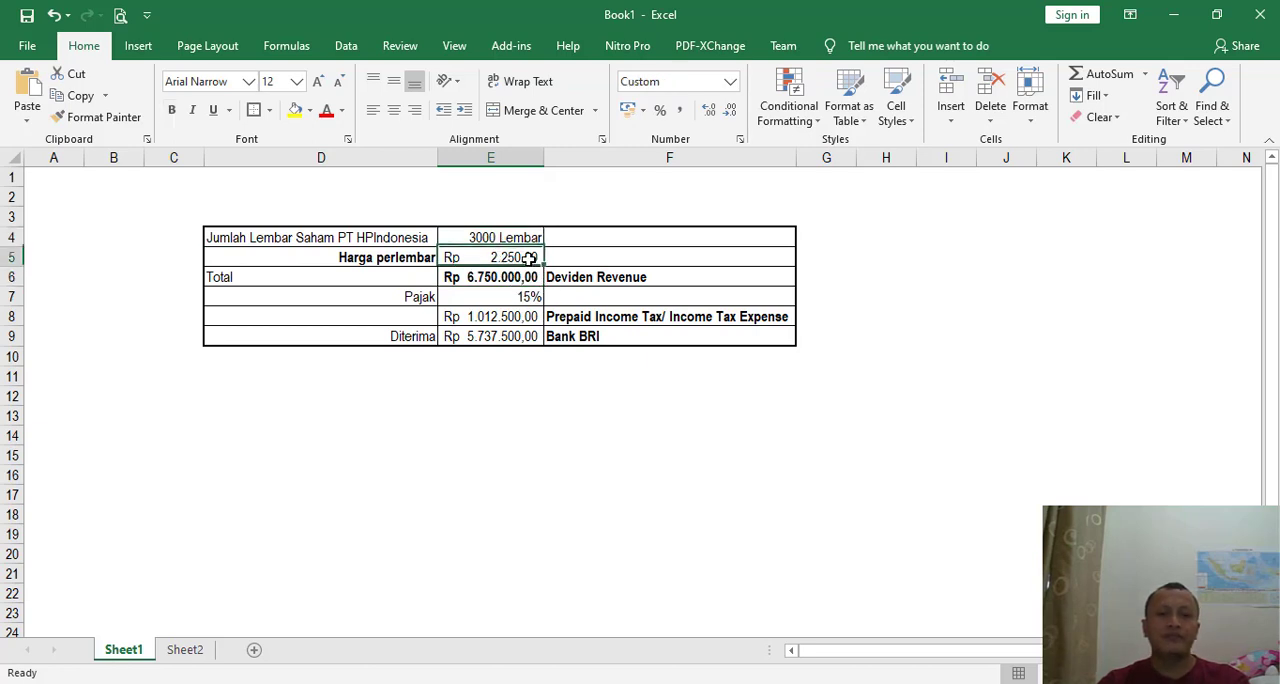
left_click(502, 278)
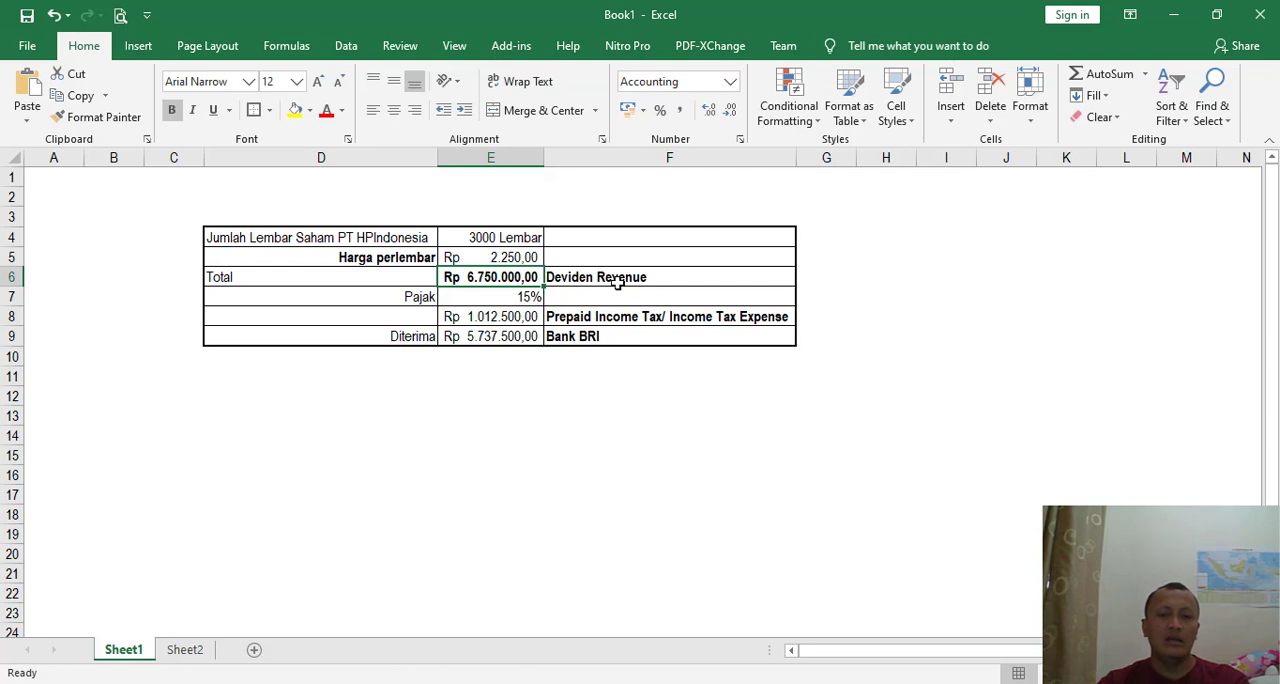
key("alt+Tab")
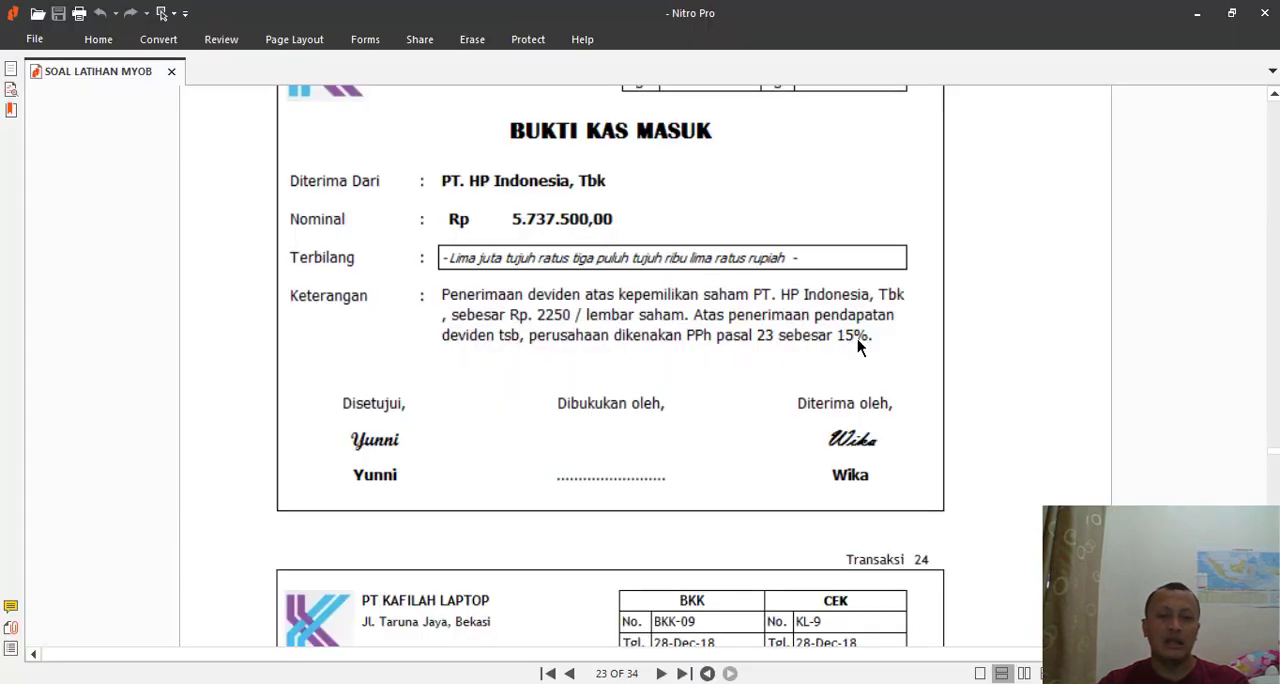
key("alt+Tab")
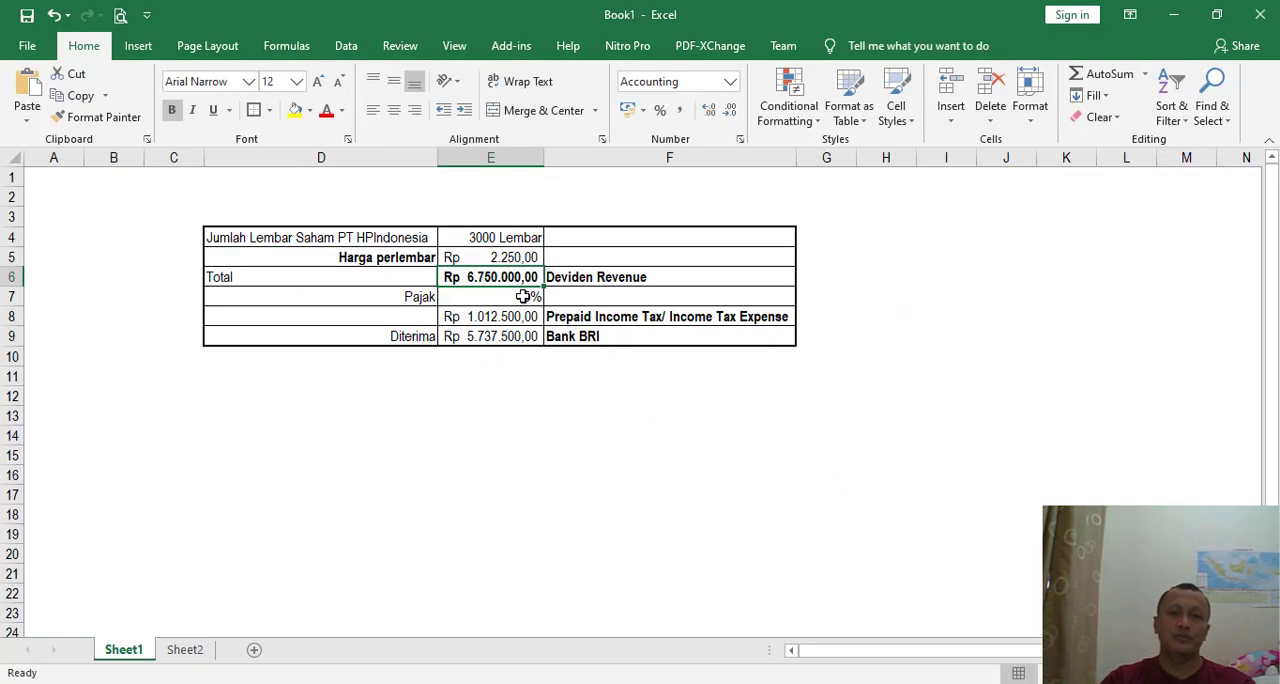
- Bold the tax amount in E8 and the received amount in E9, reviewing the account assigned to each
left_click(522, 296)
left_click(506, 316)
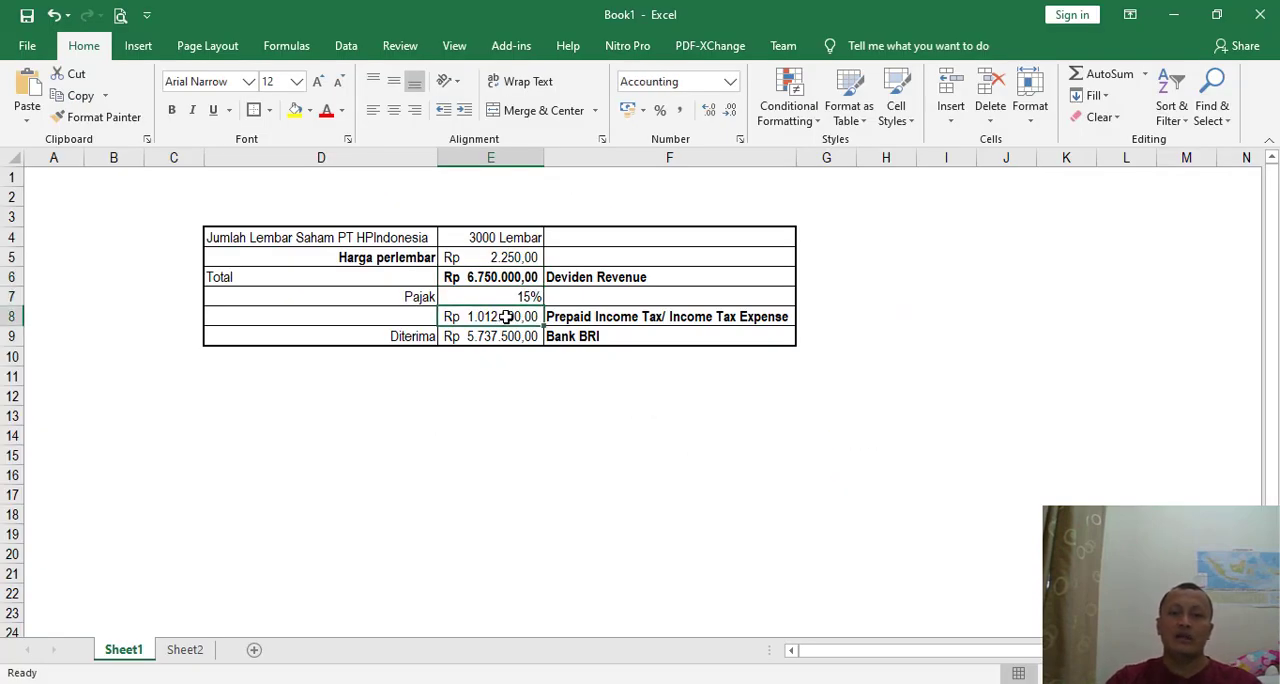
key("ctrl+b")
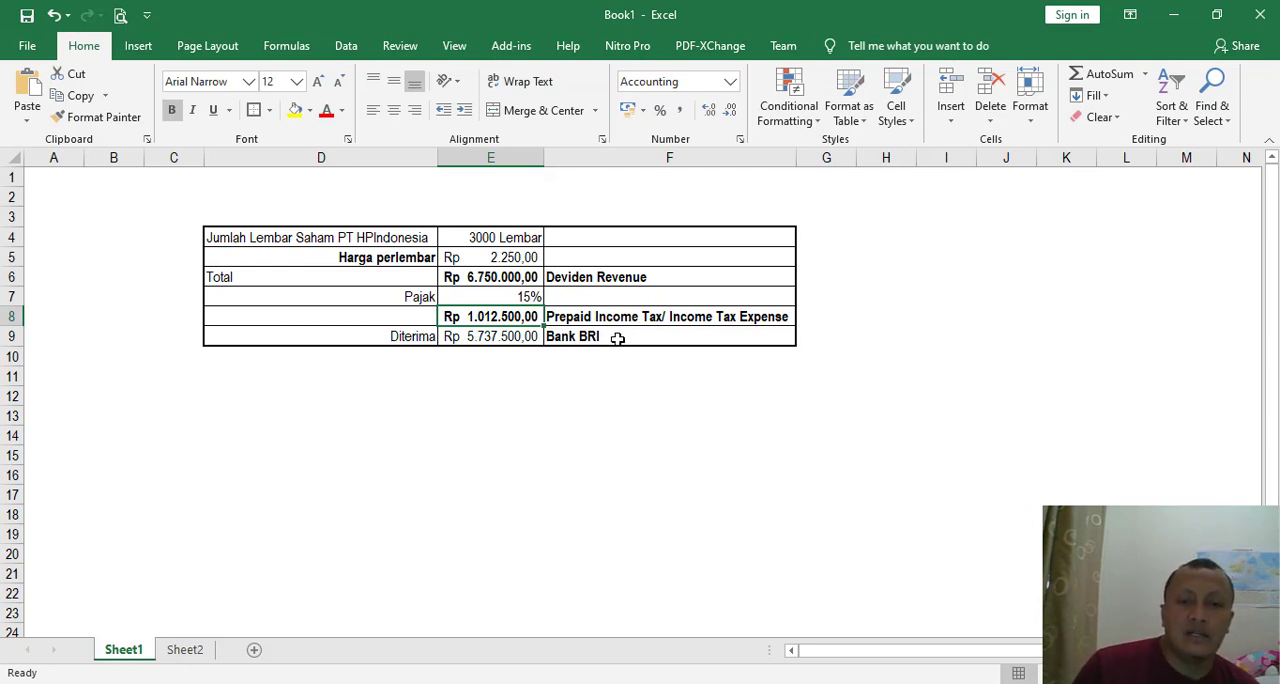
left_click(496, 338)
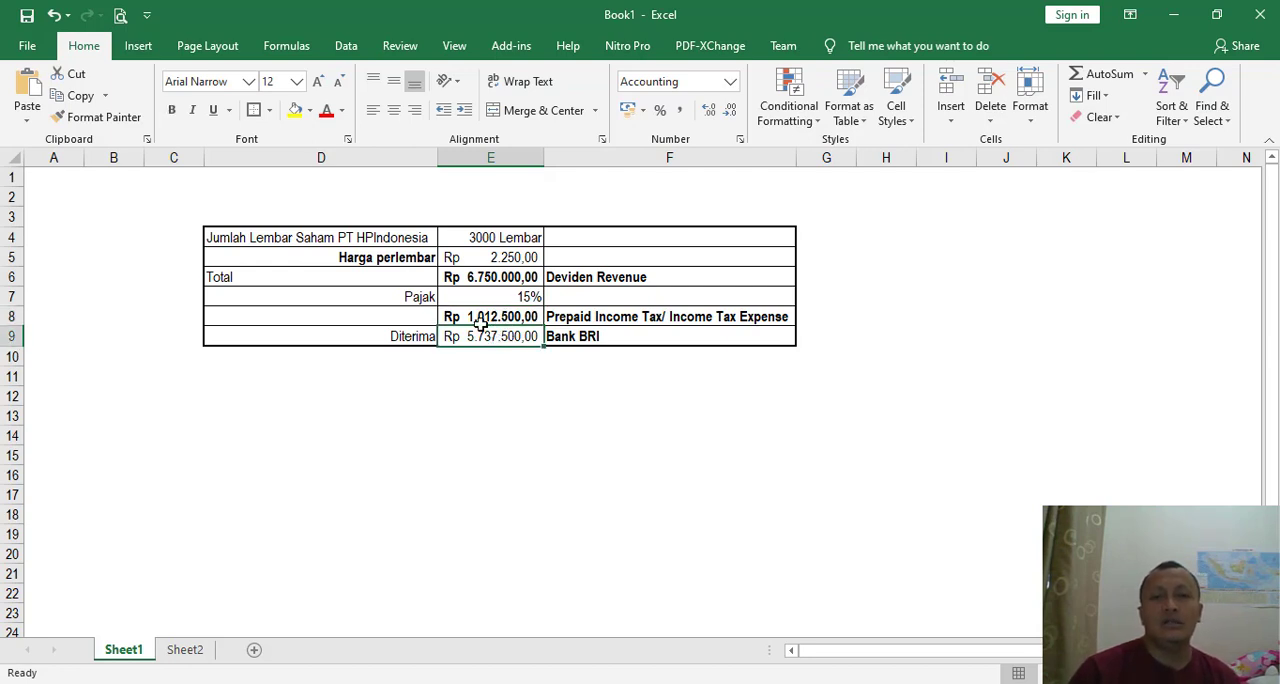
left_click(171, 109)
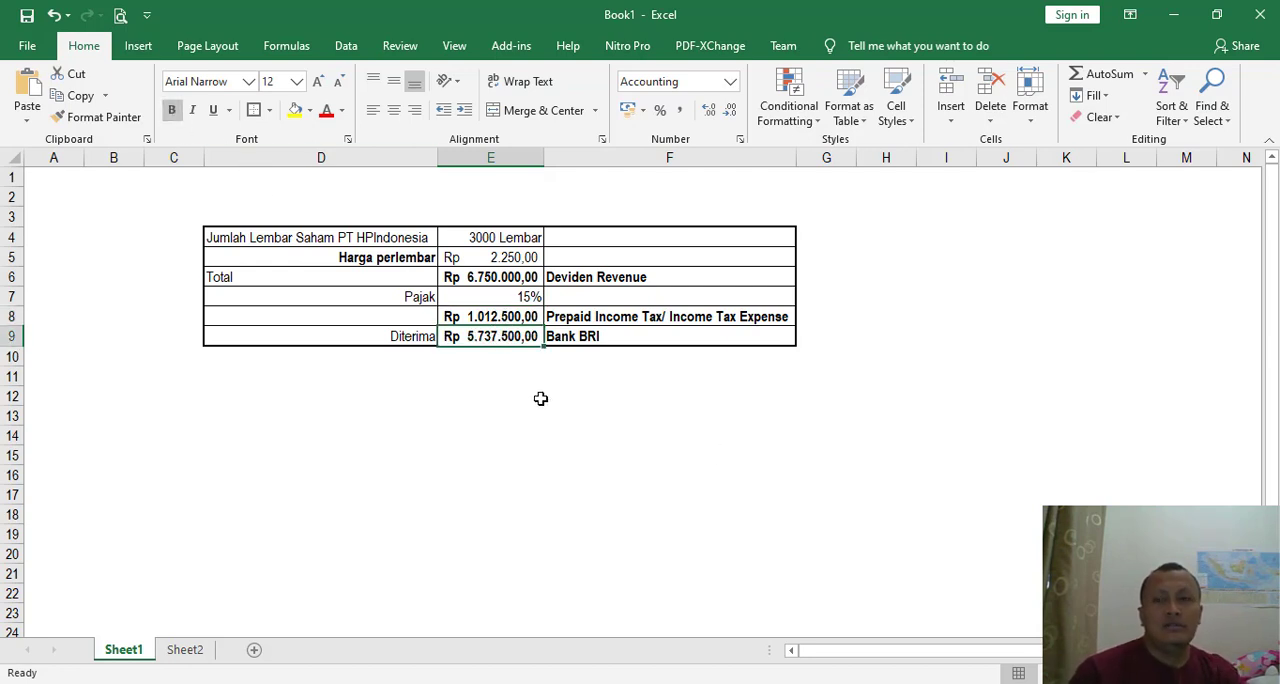
left_click(586, 318)
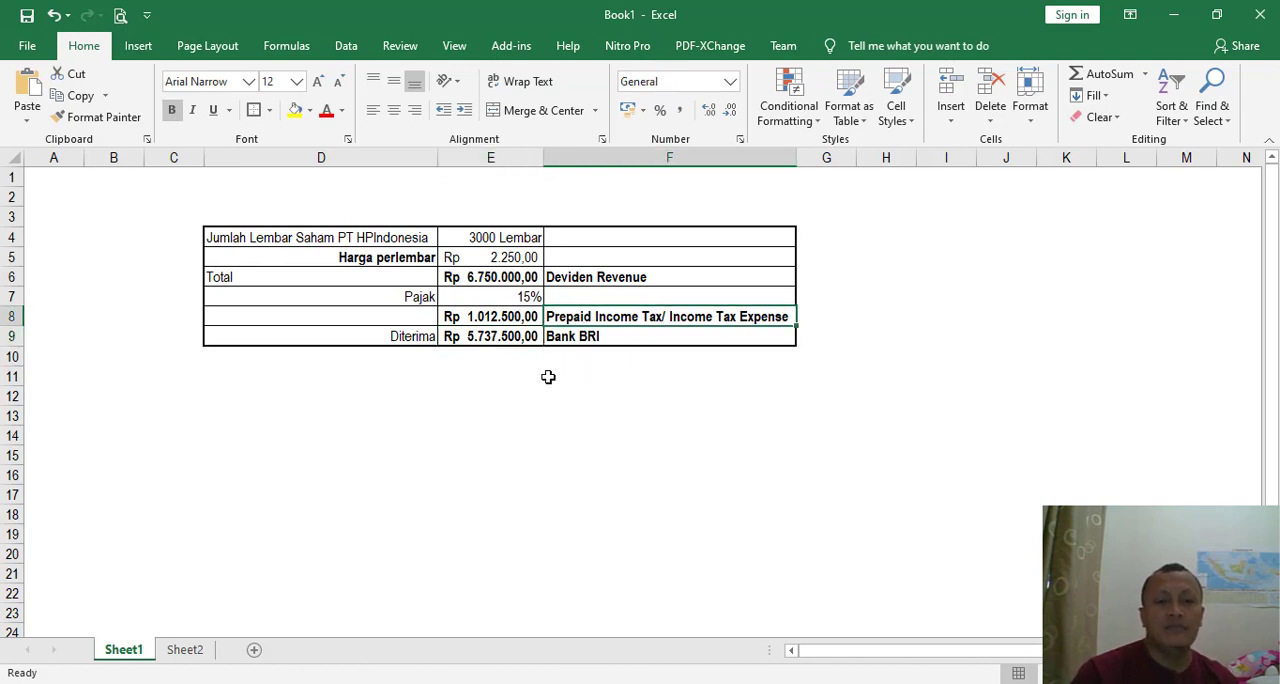
left_click(506, 340)
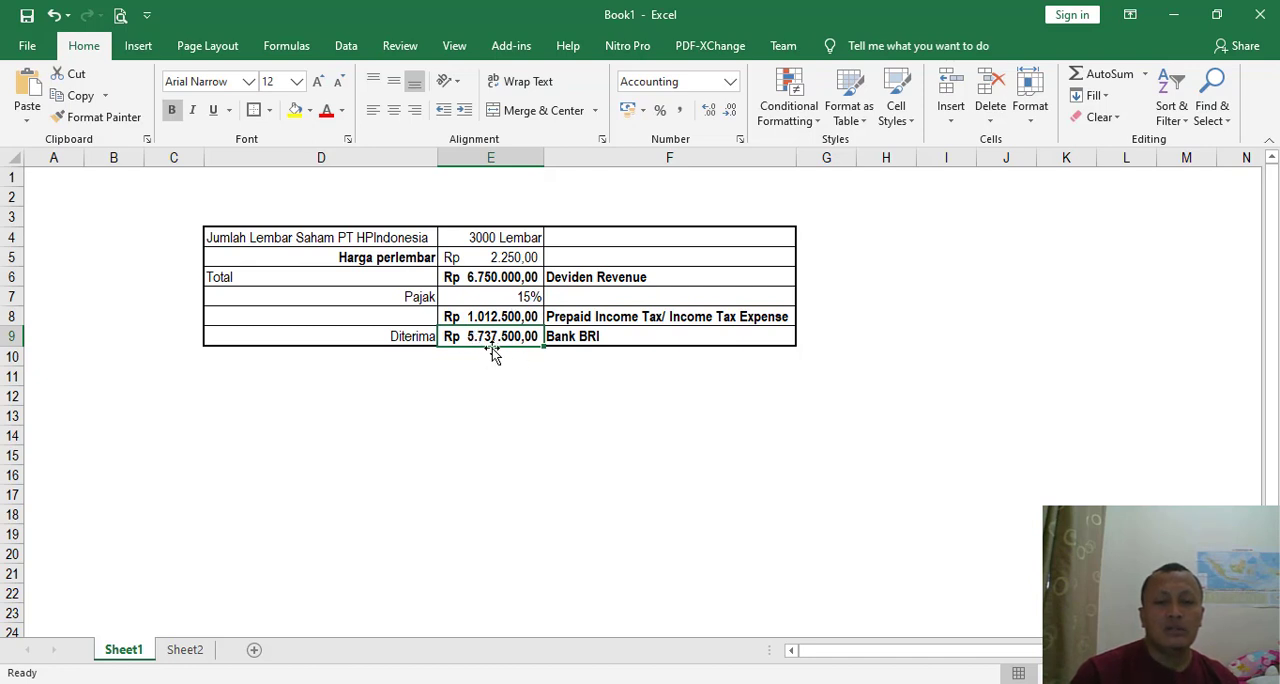
- Switch to MYOB Accounting and open the Receive Money window from the Banking command centre
key("alt+Tab")
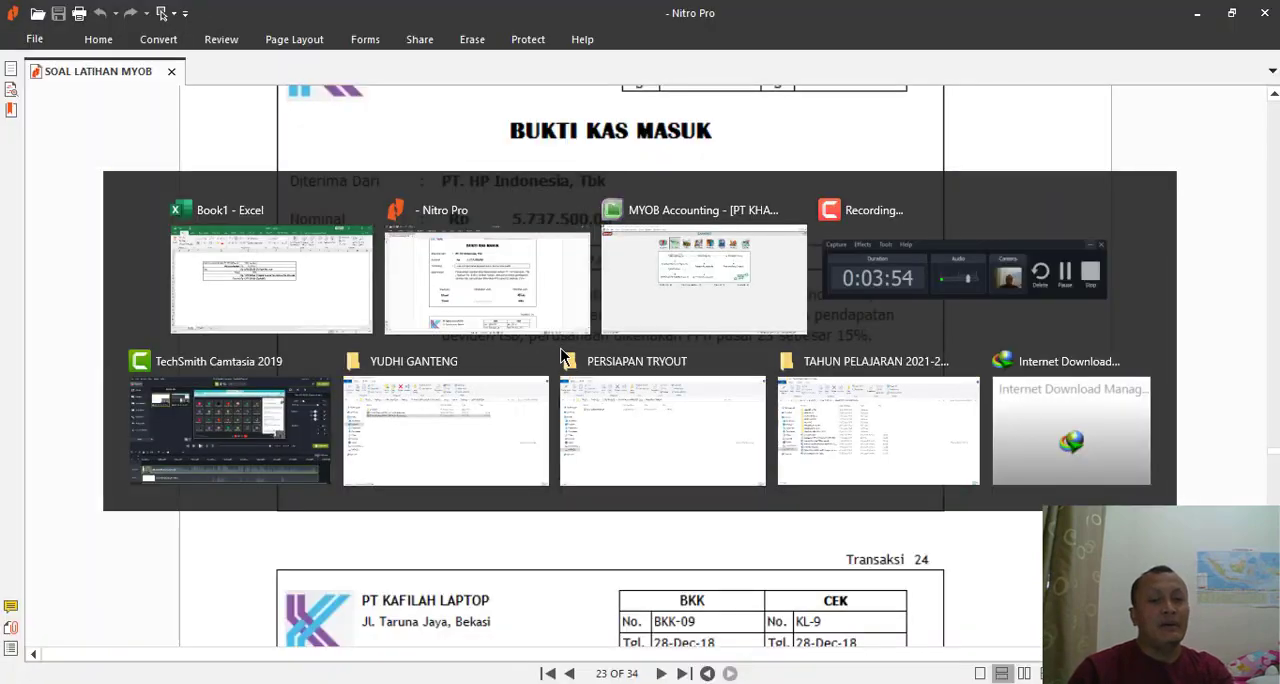
key("alt+Tab")
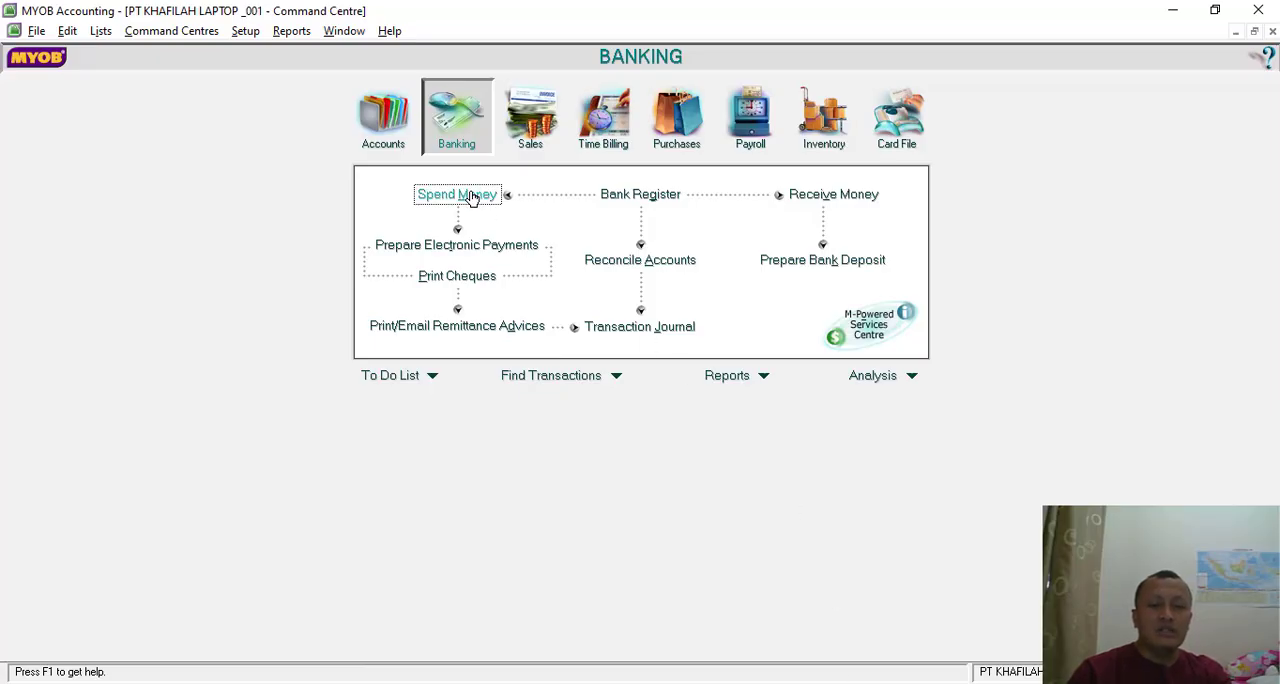
key("alt+Tab")
key("alt+Tab")
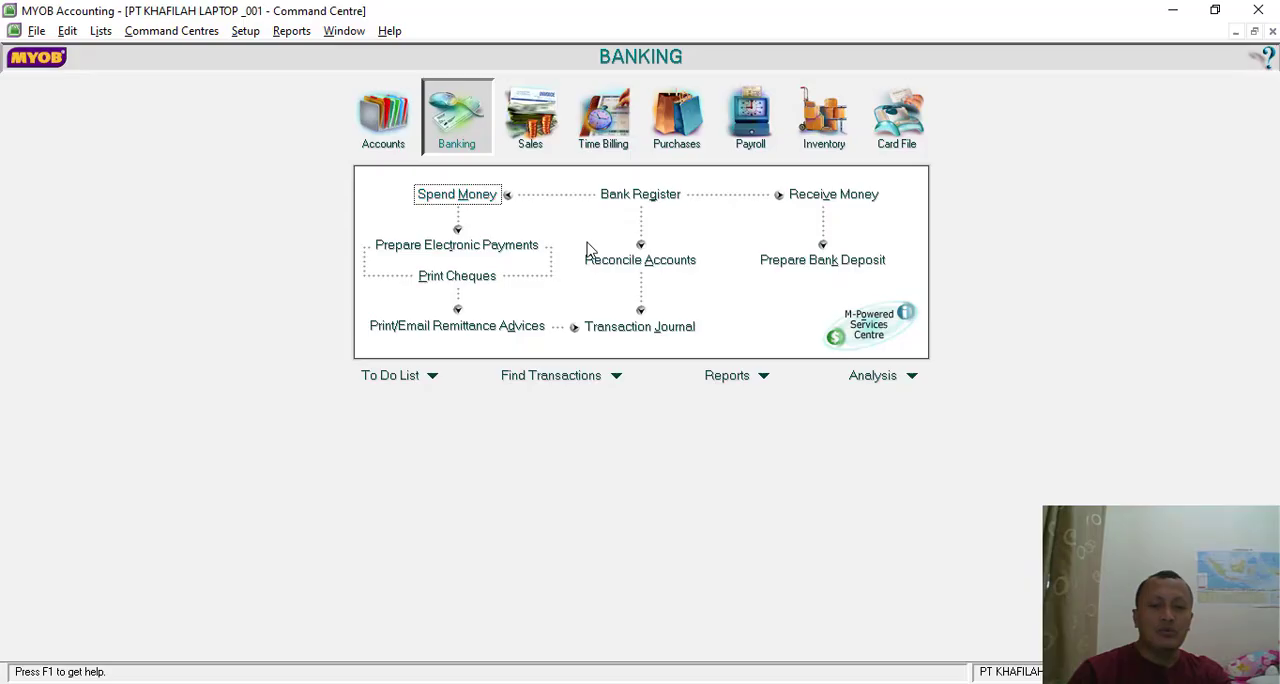
left_click(815, 195)
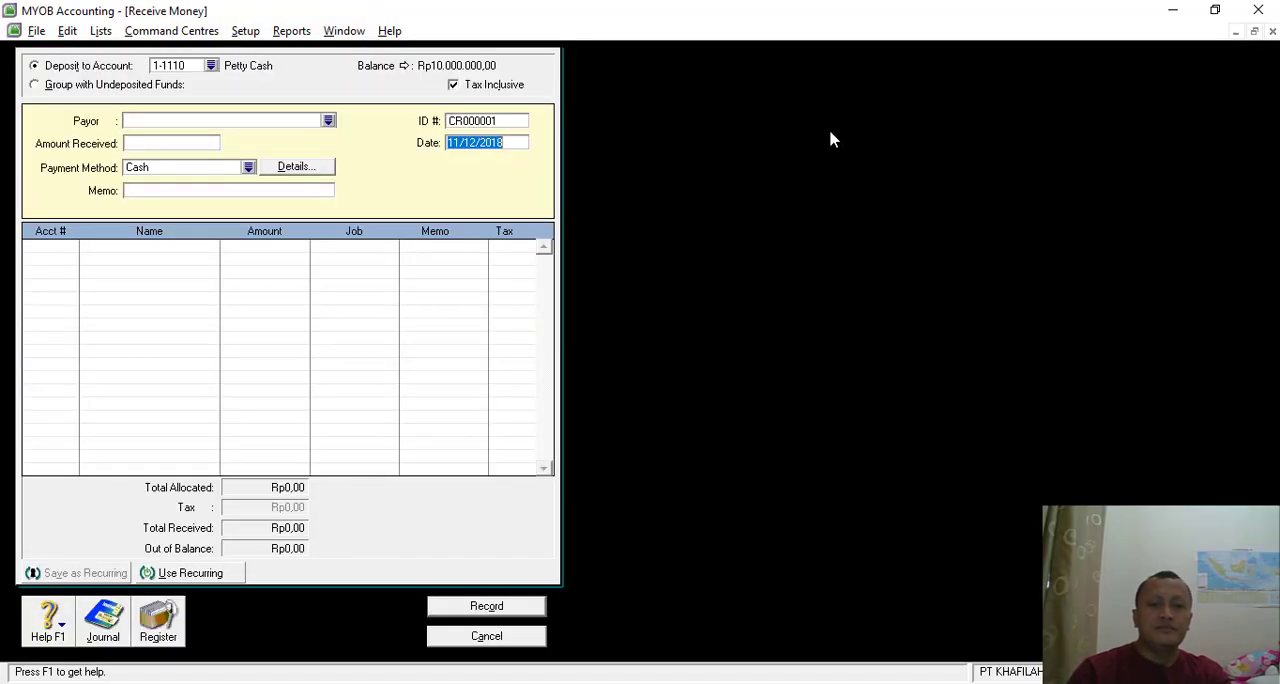
- Set the receipt's deposit account to 1-1120 Bank BRI and its ID number to BKM-06, as on the PDF voucher
left_click(211, 65)
double_click(548, 262)
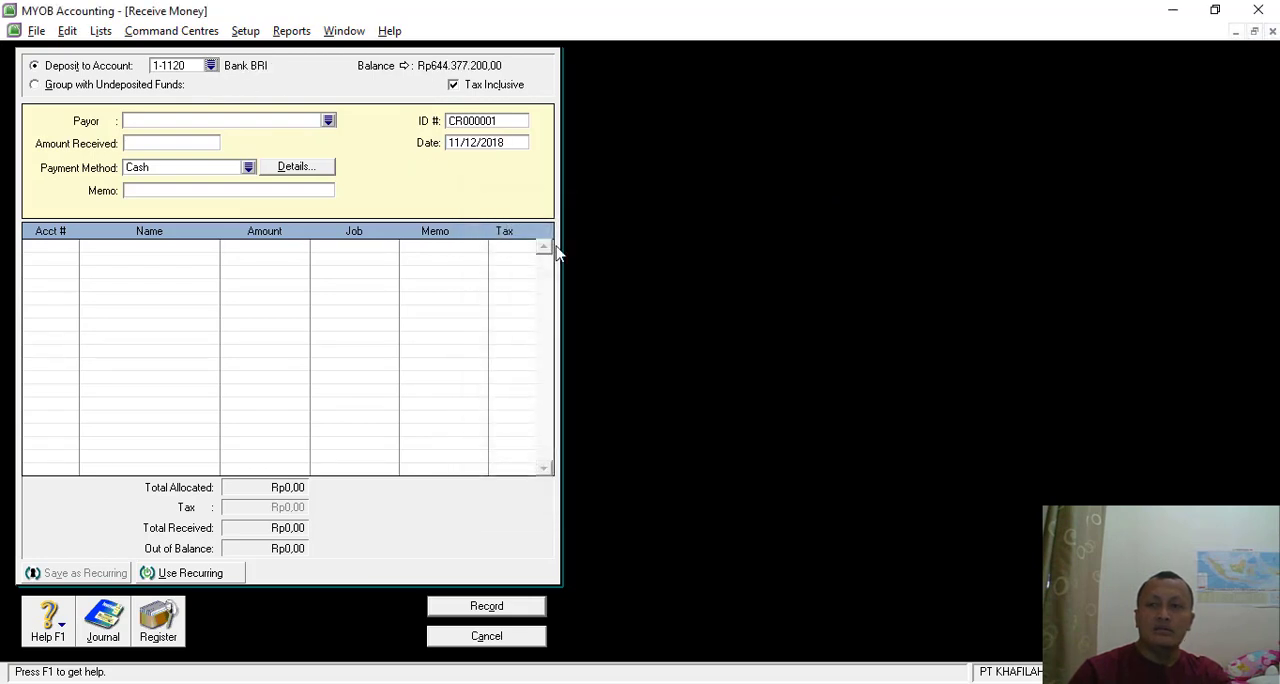
left_click(478, 120)
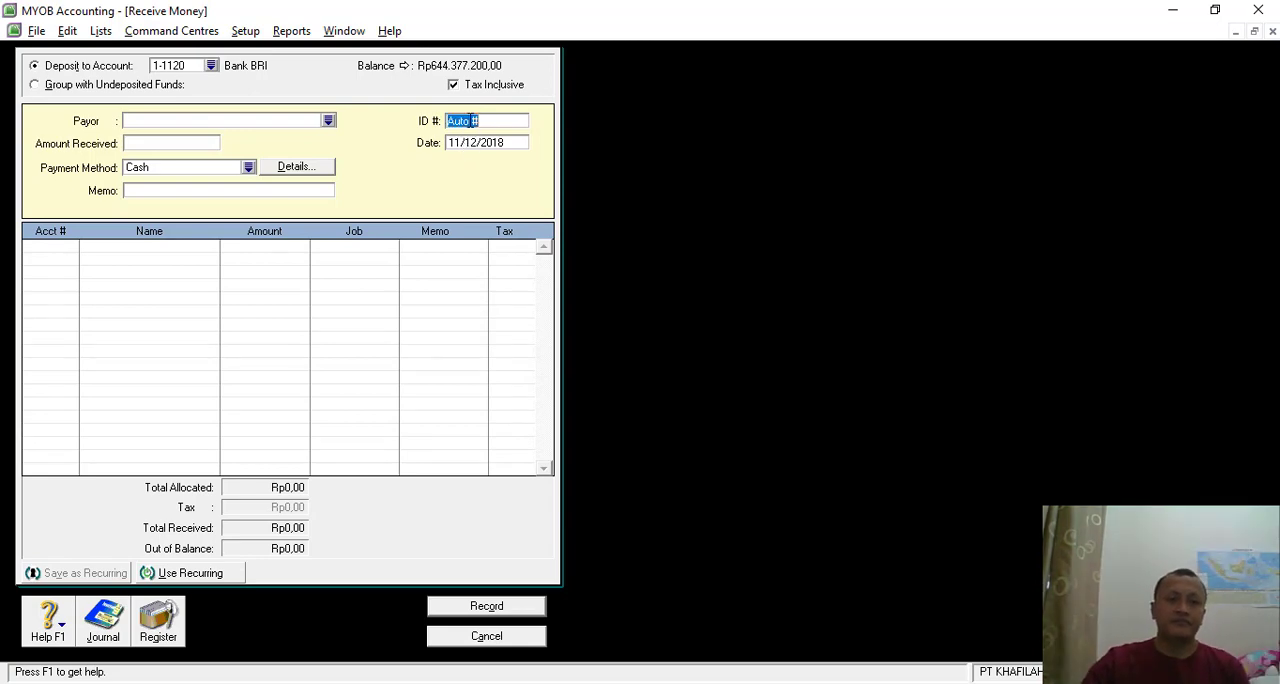
key("alt+Tab")
scroll(640, 228, "up", 3)
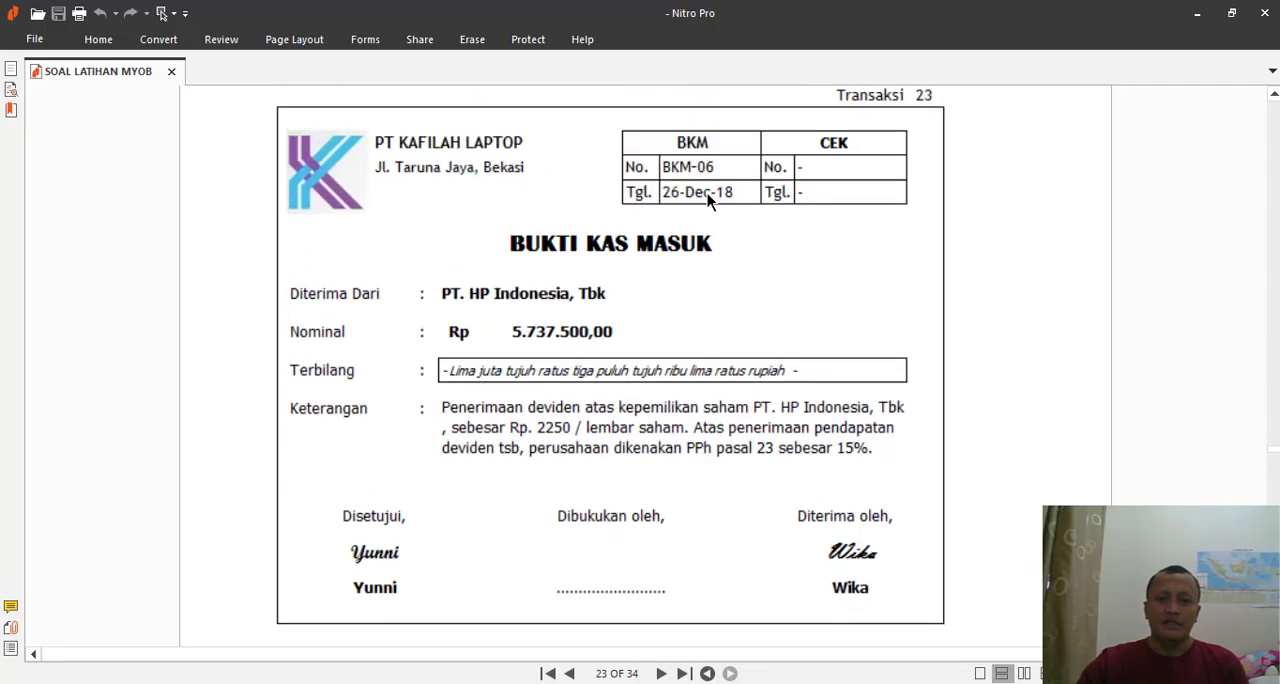
key("alt+Tab")
type("B")
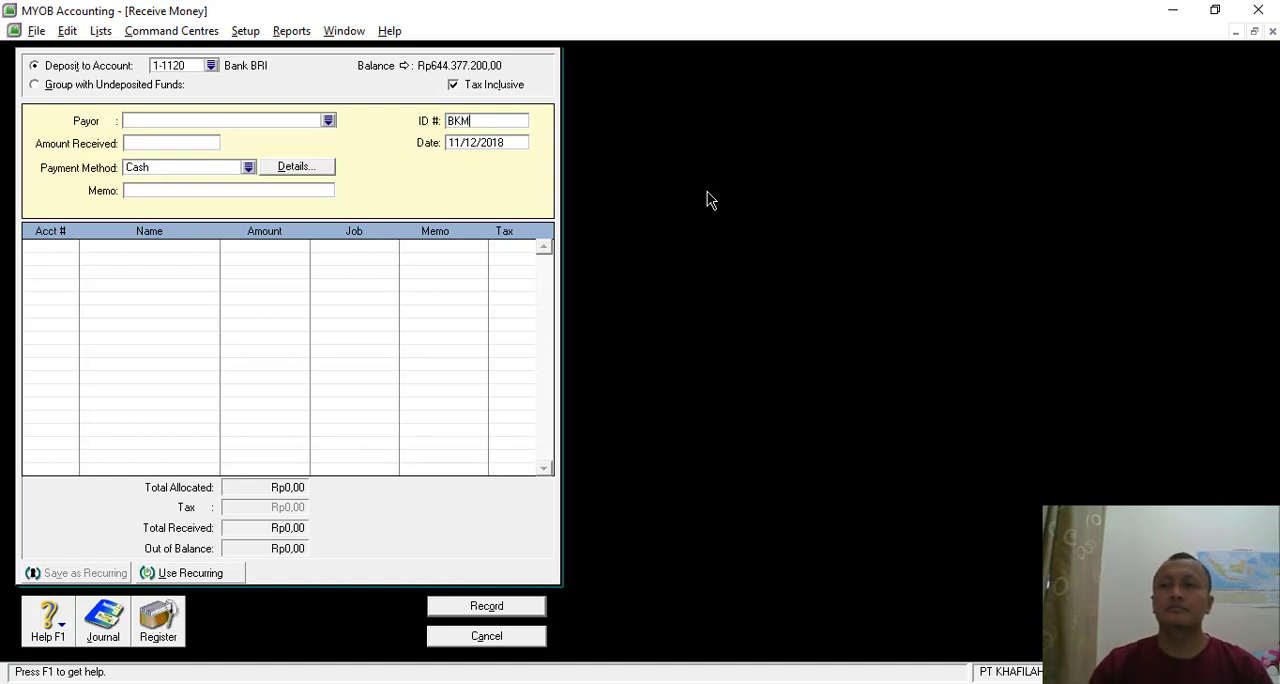
key("Tab")
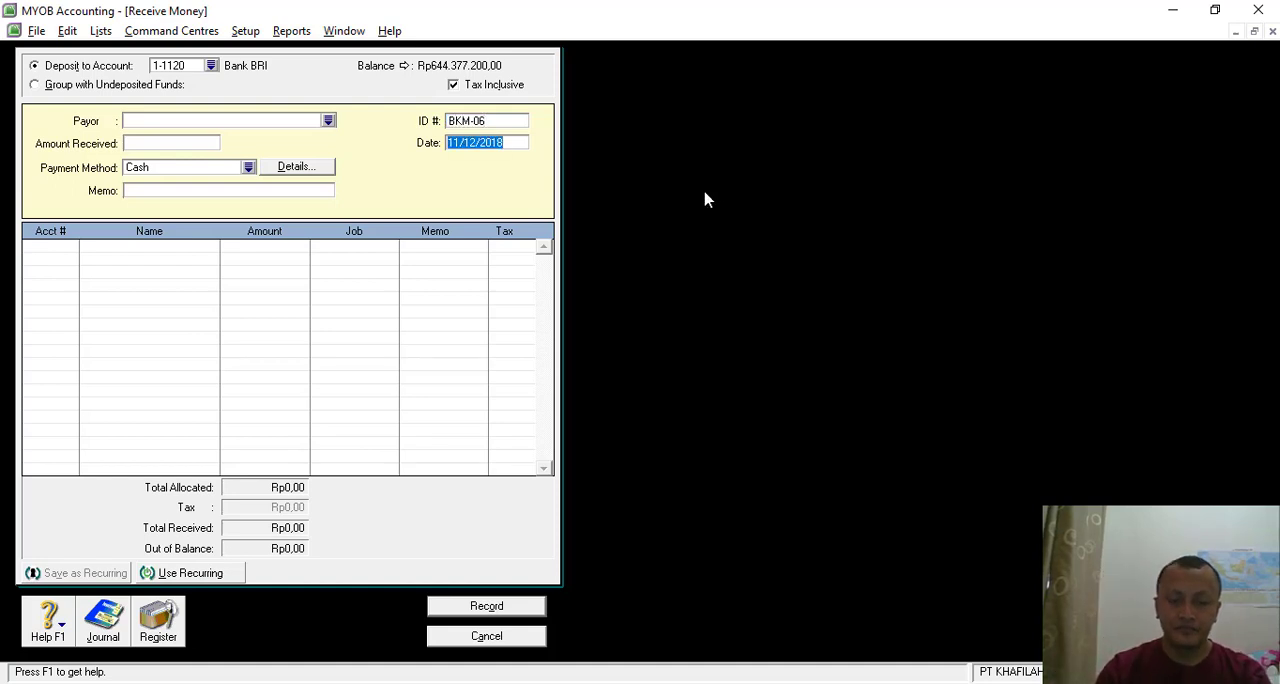
- Check the voucher date in the PDF and set the receipt date to 26/12/2018
key("alt+Tab")
key("alt+Tab")
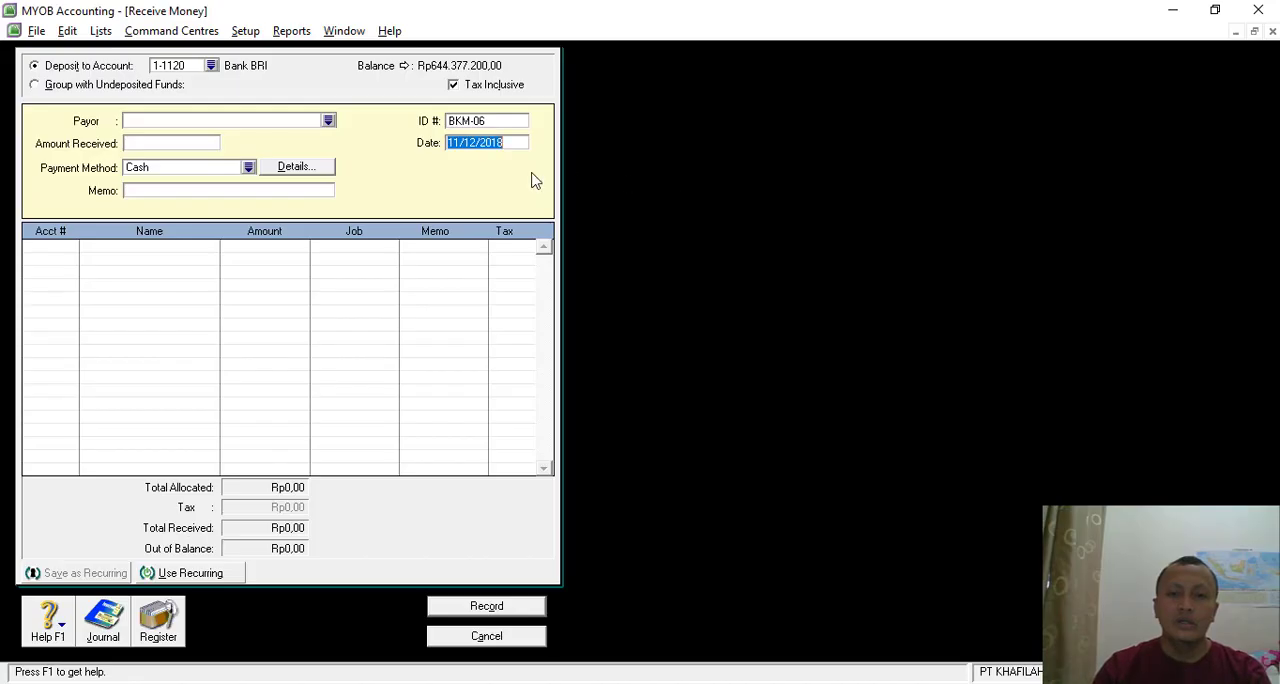
left_click(461, 144)
key("BackSpace")
key("BackSpace")
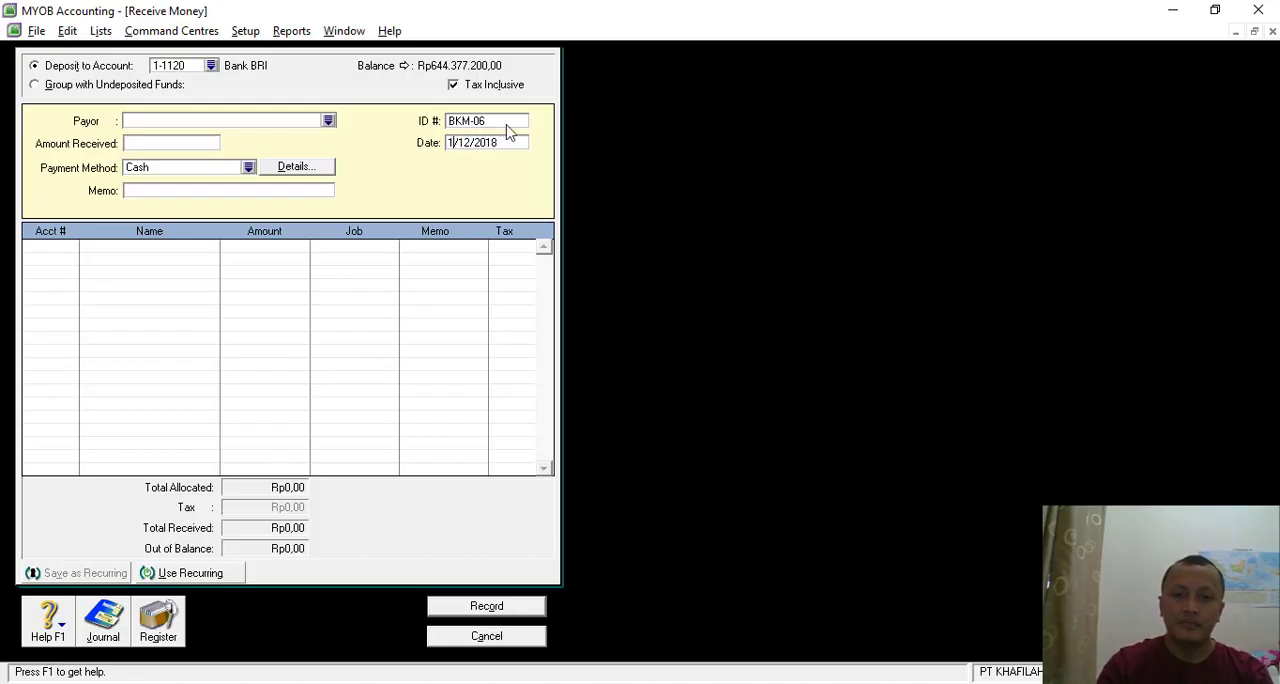
type("26")
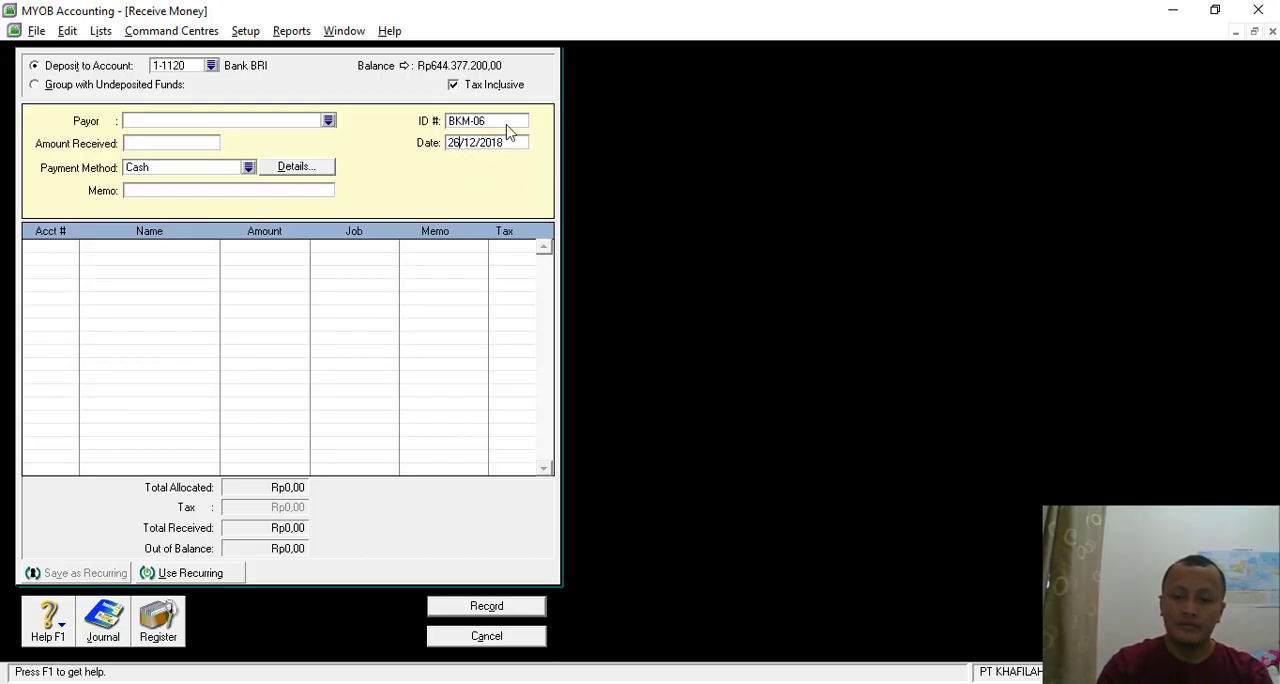
- Enter 5737500 as the amount received, checking it against the nominal on the PDF voucher
left_click(155, 145)
key("alt+Tab")
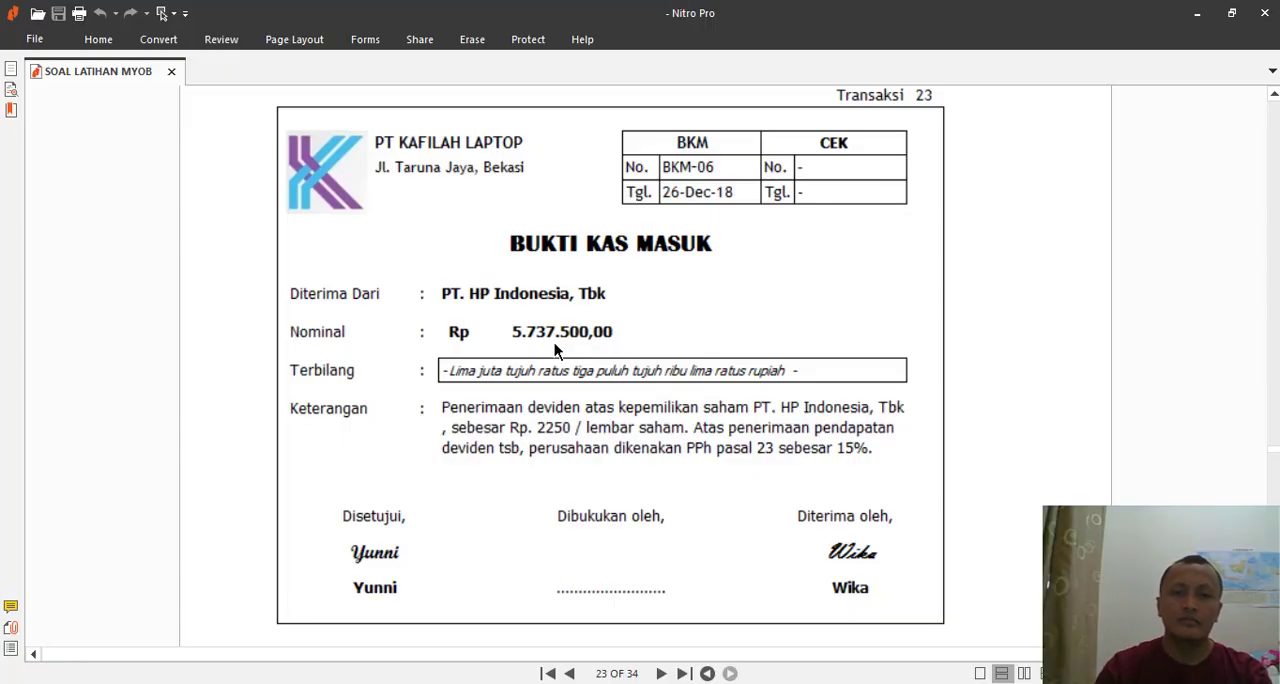
key("alt+Tab")
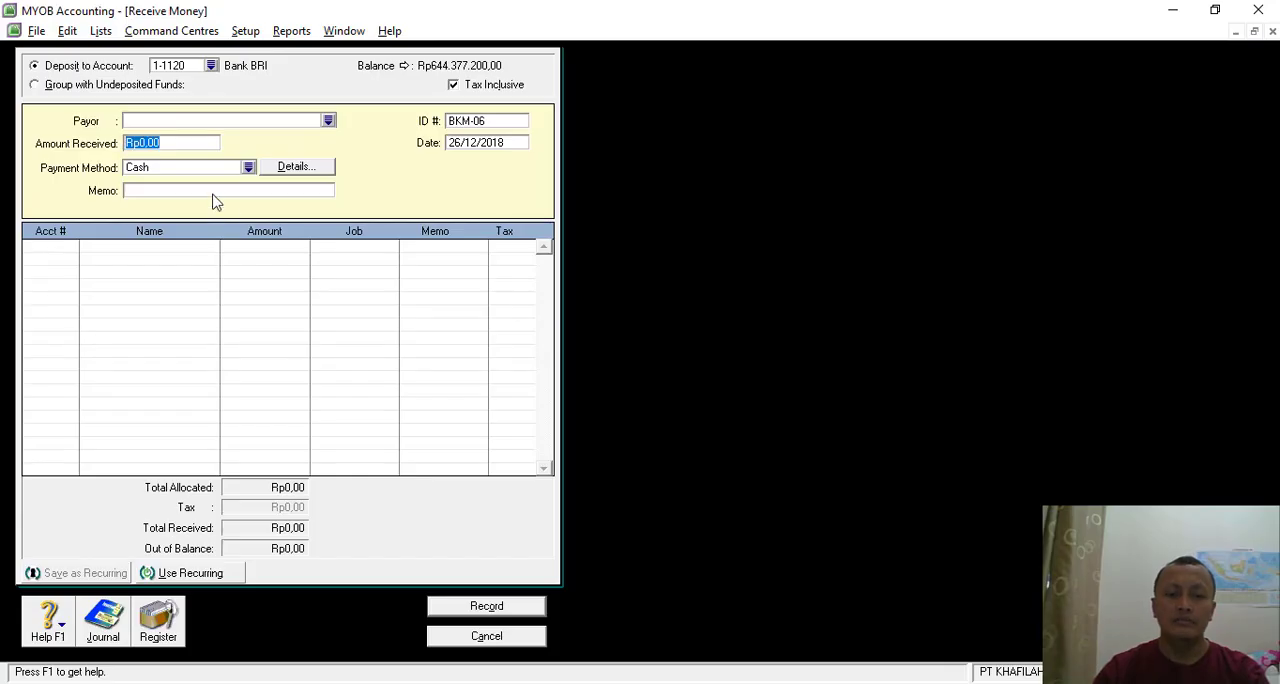
type("5737")
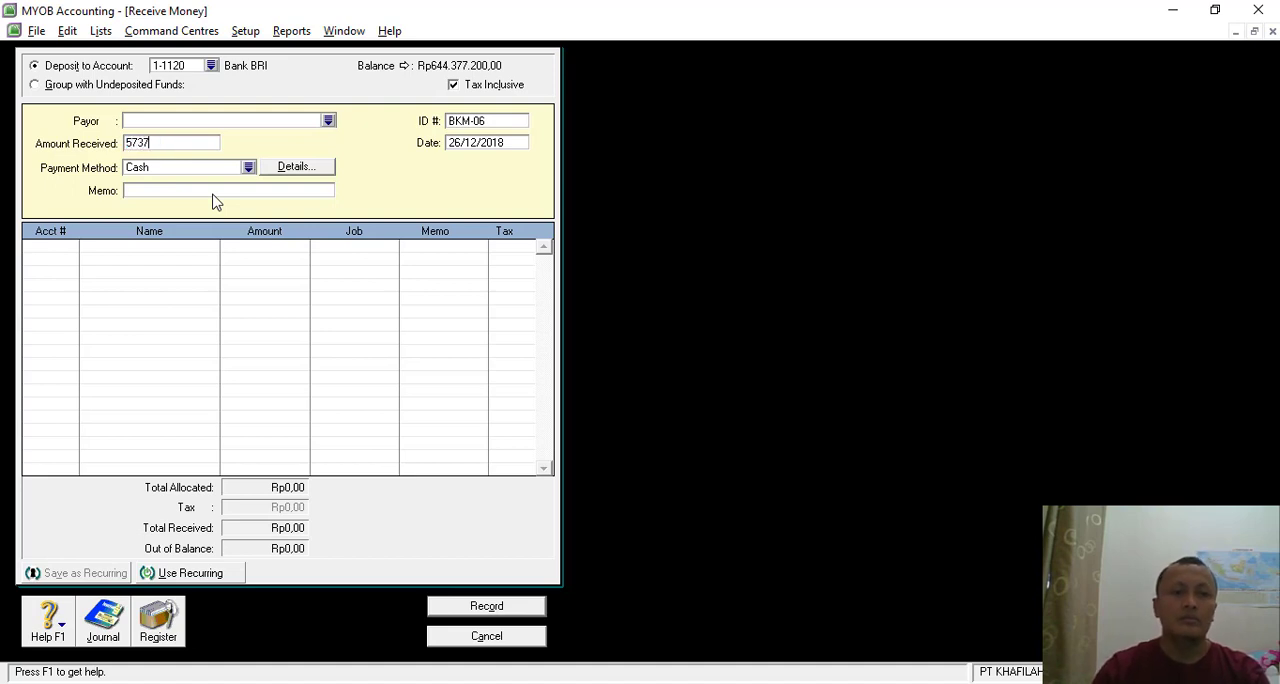
type("500")
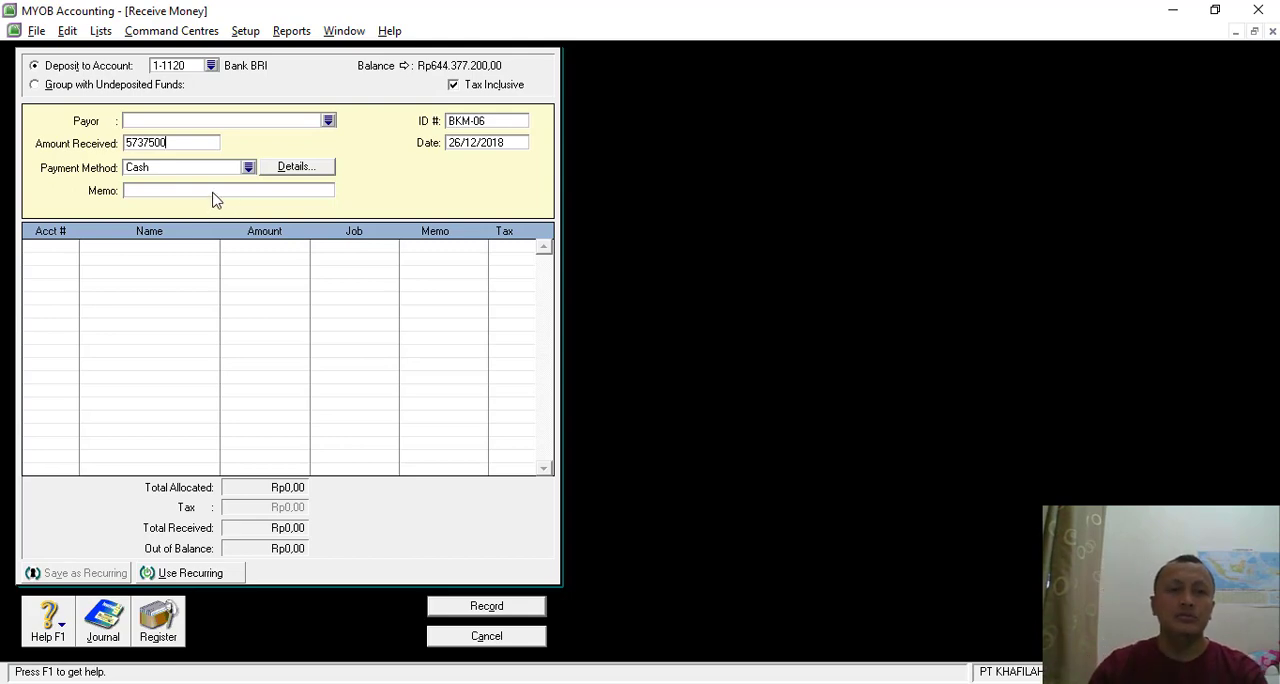
key("alt+Tab")
key("alt+Tab")
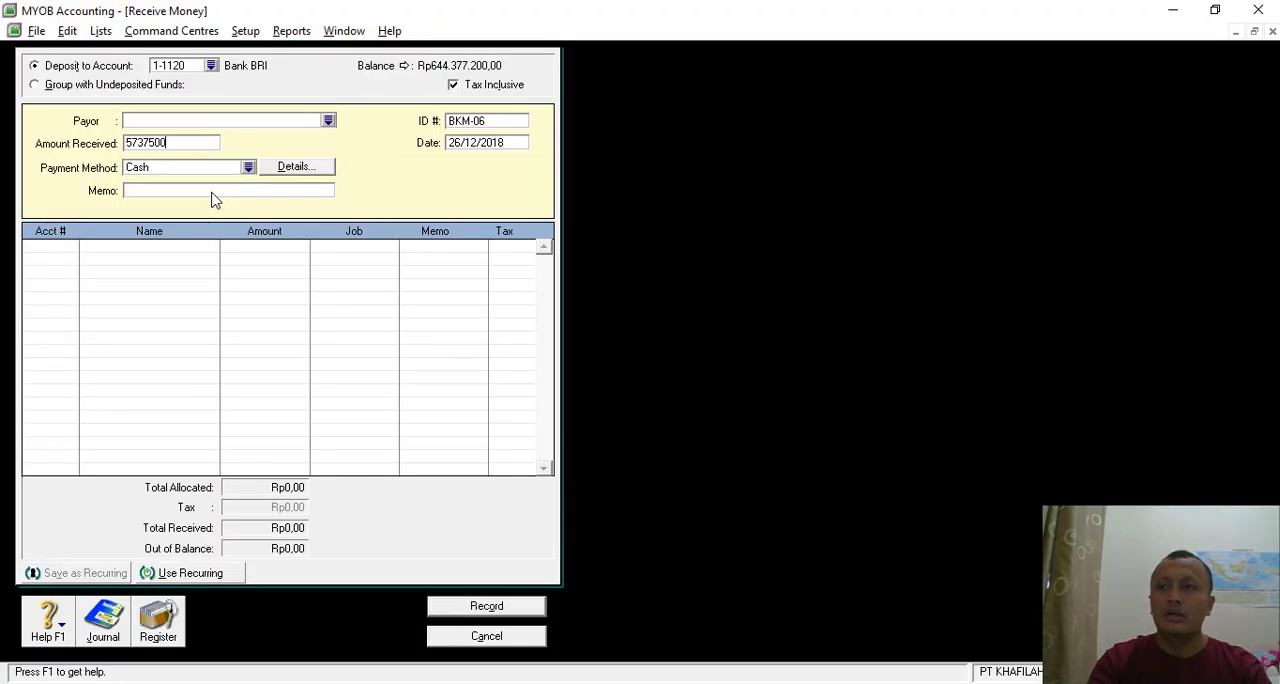
key("alt+Tab")
key("alt+Tab")
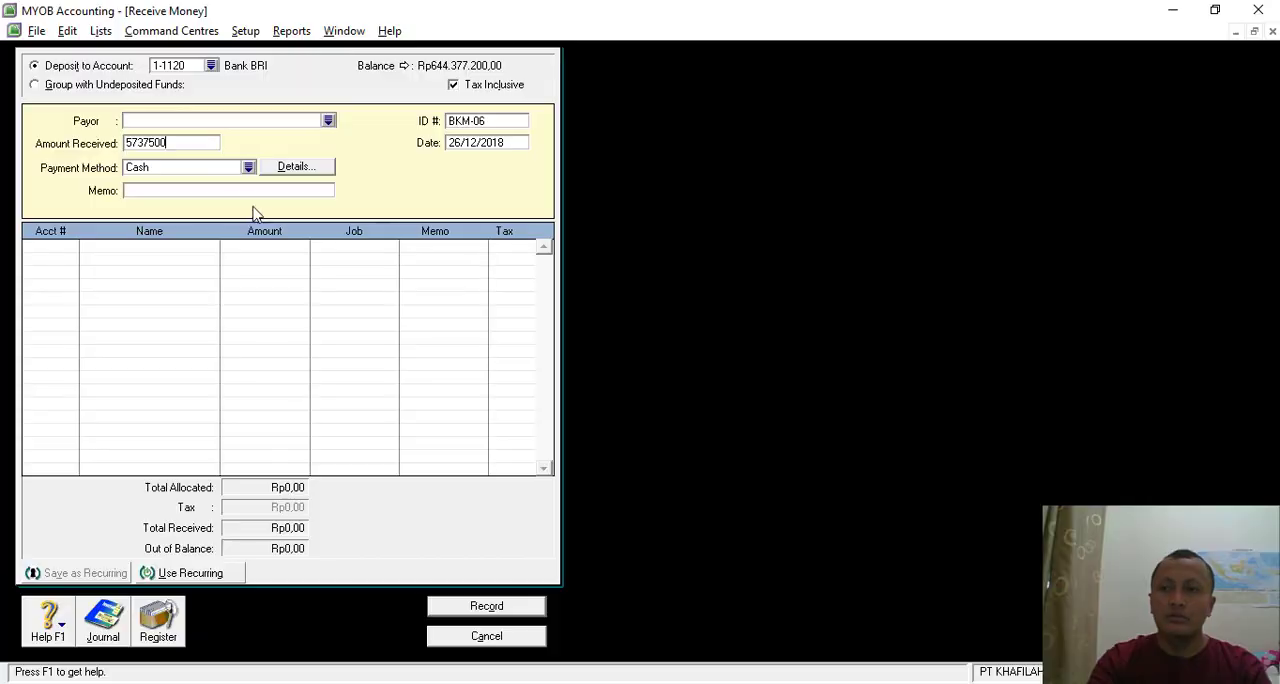
- Enter the memo "Penerimaan Deviden dari PT HP Indonesia", checking the company name in the PDF voucher
left_click(148, 193)
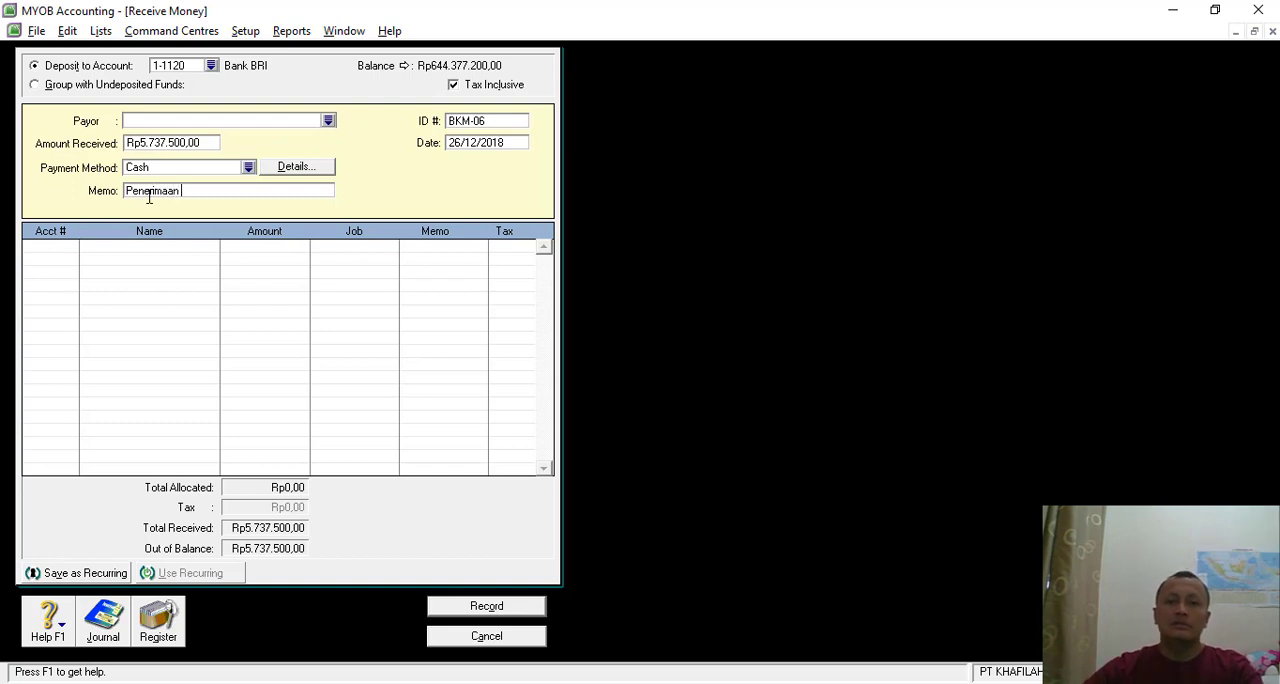
type("Penerimaan Deviden dari PT")
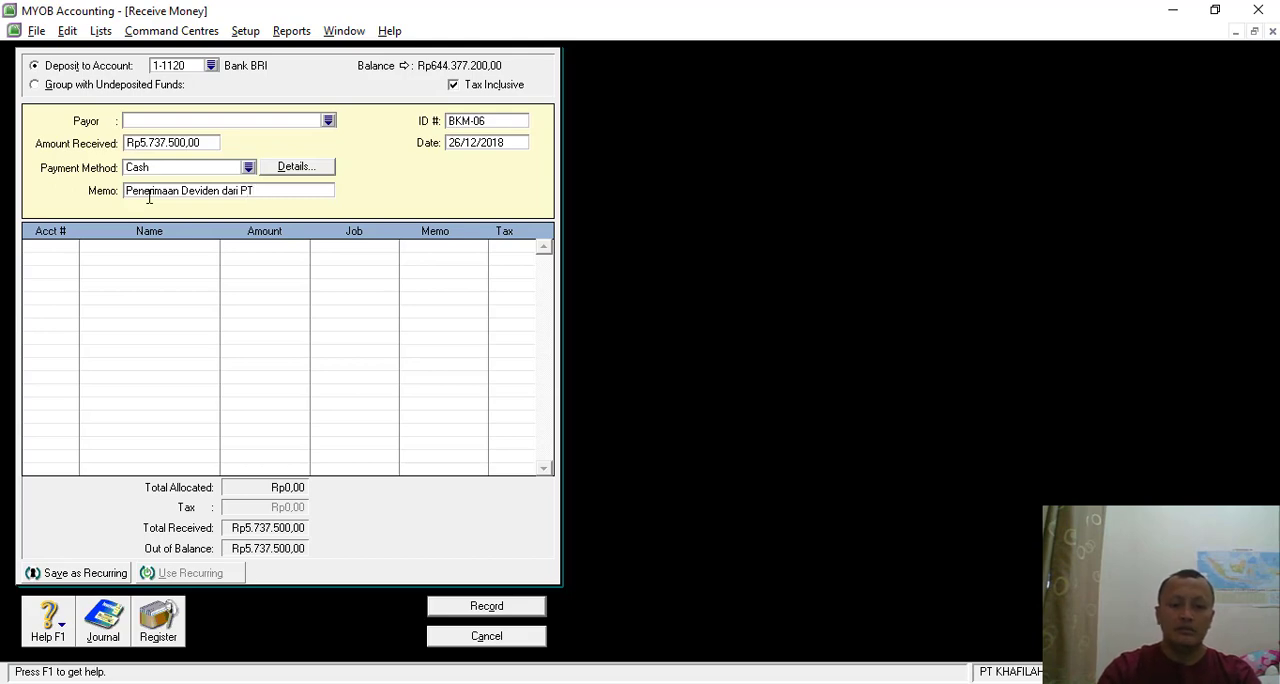
key("alt+Tab")
key("alt+Tab")
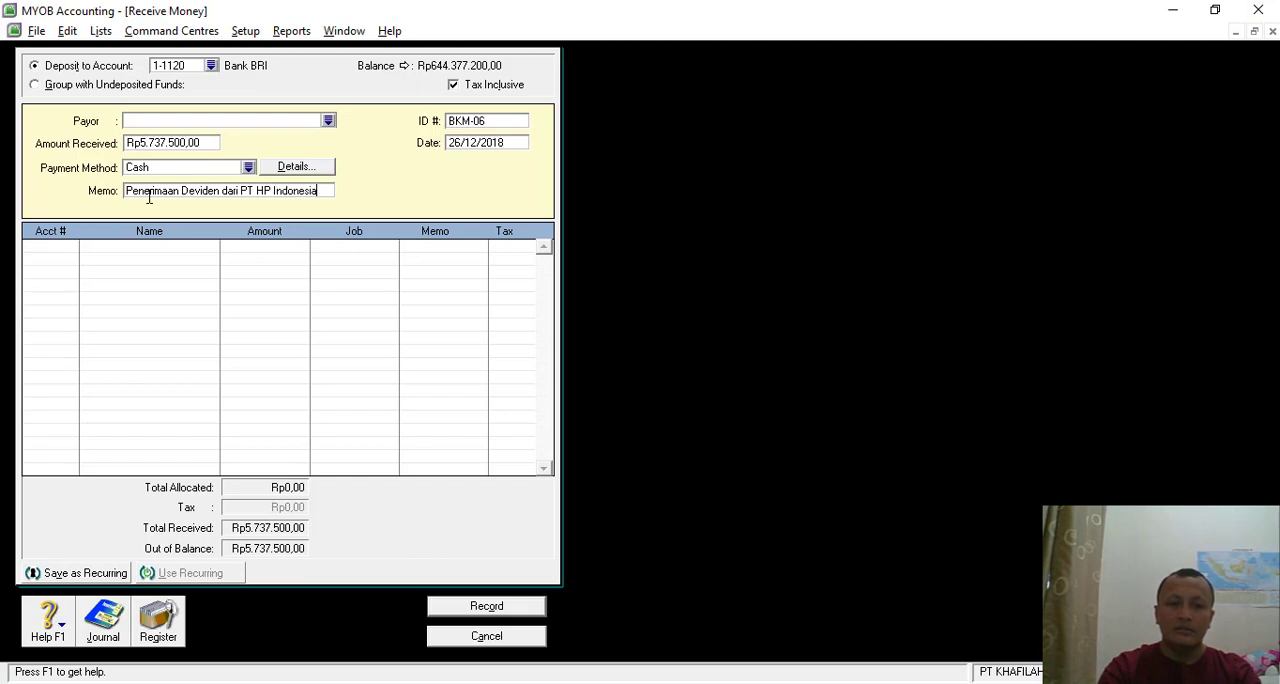
- Allocate Rp6.750.000 to account 8-2000 Dividend Revenue on the first line of the receipt
left_click(71, 252)
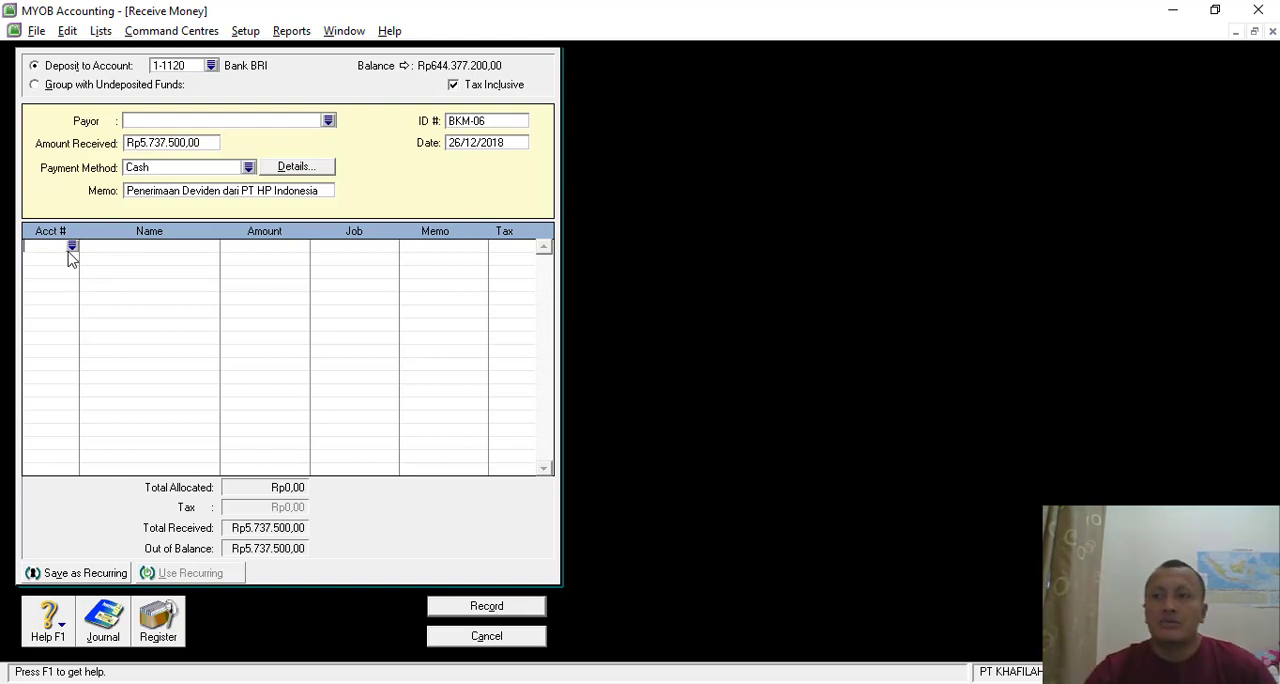
type("4")
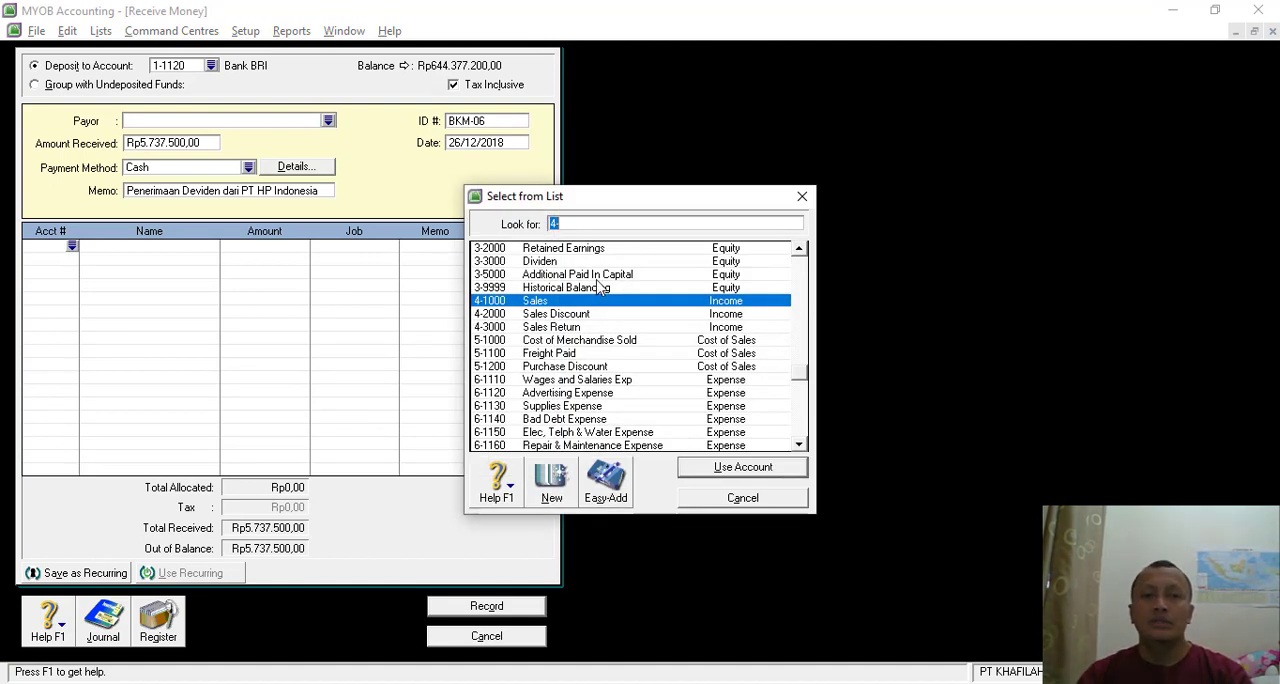
type("8-2000")
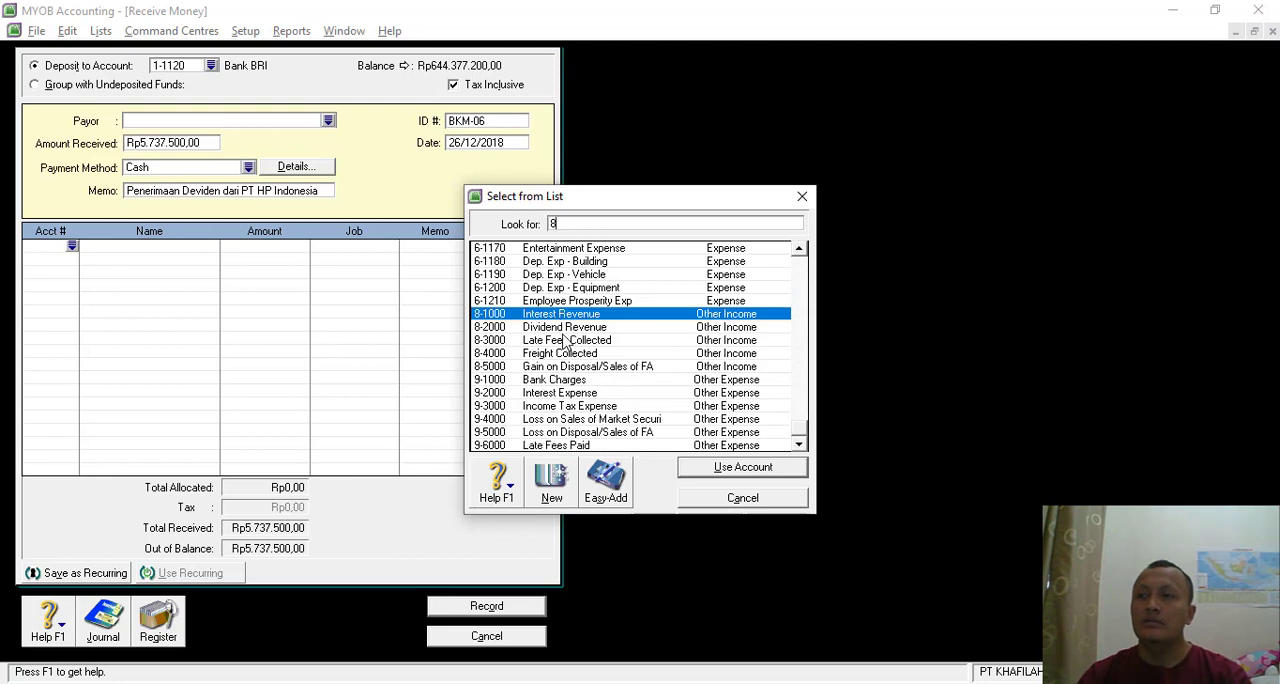
double_click(566, 330)
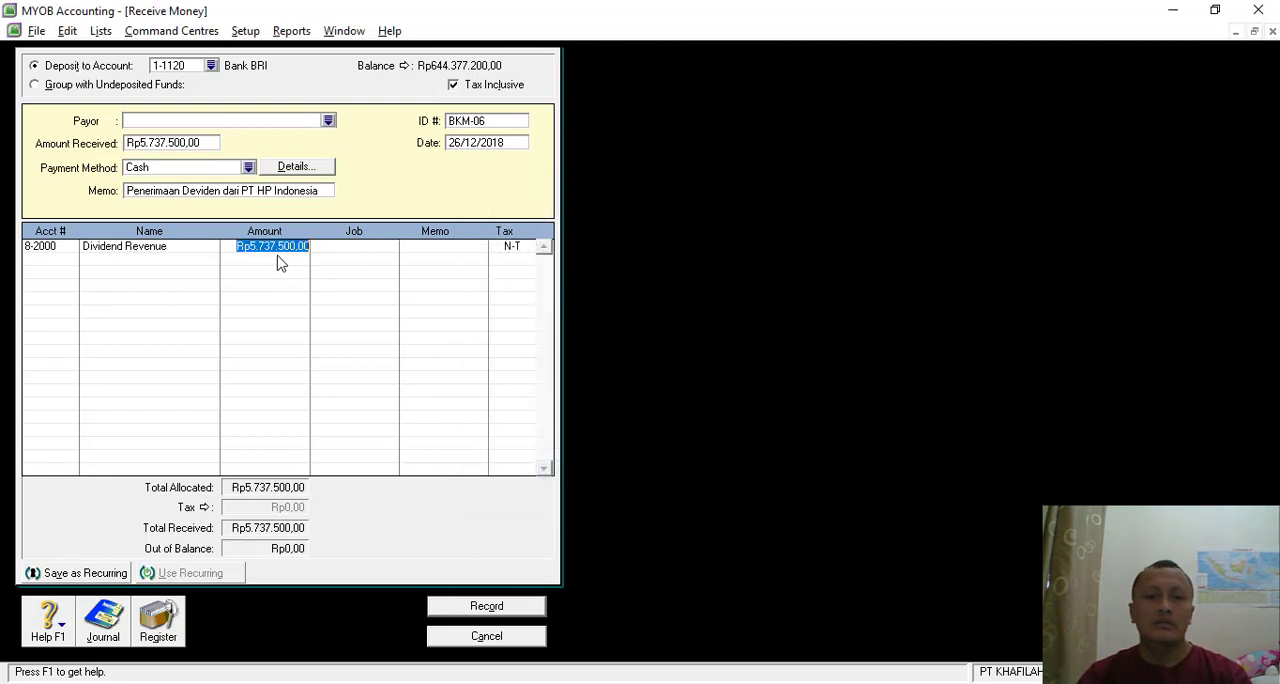
type("6")
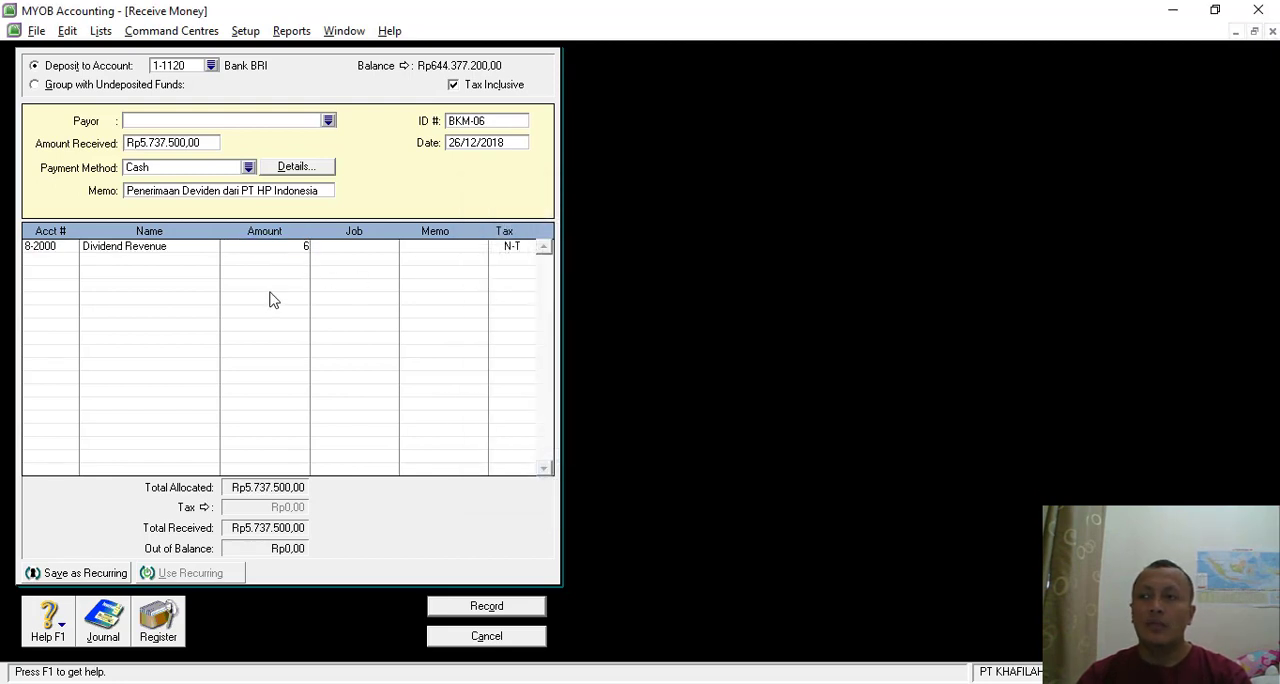
type(".750.000")
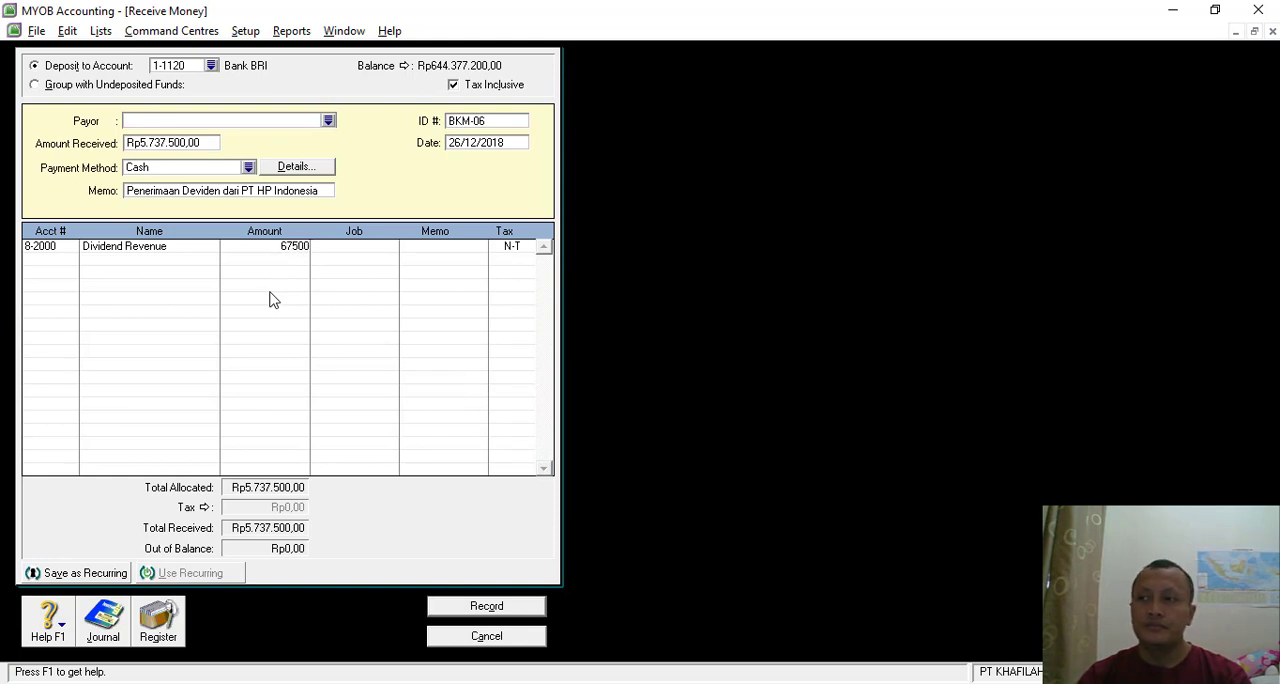
key("Tab")
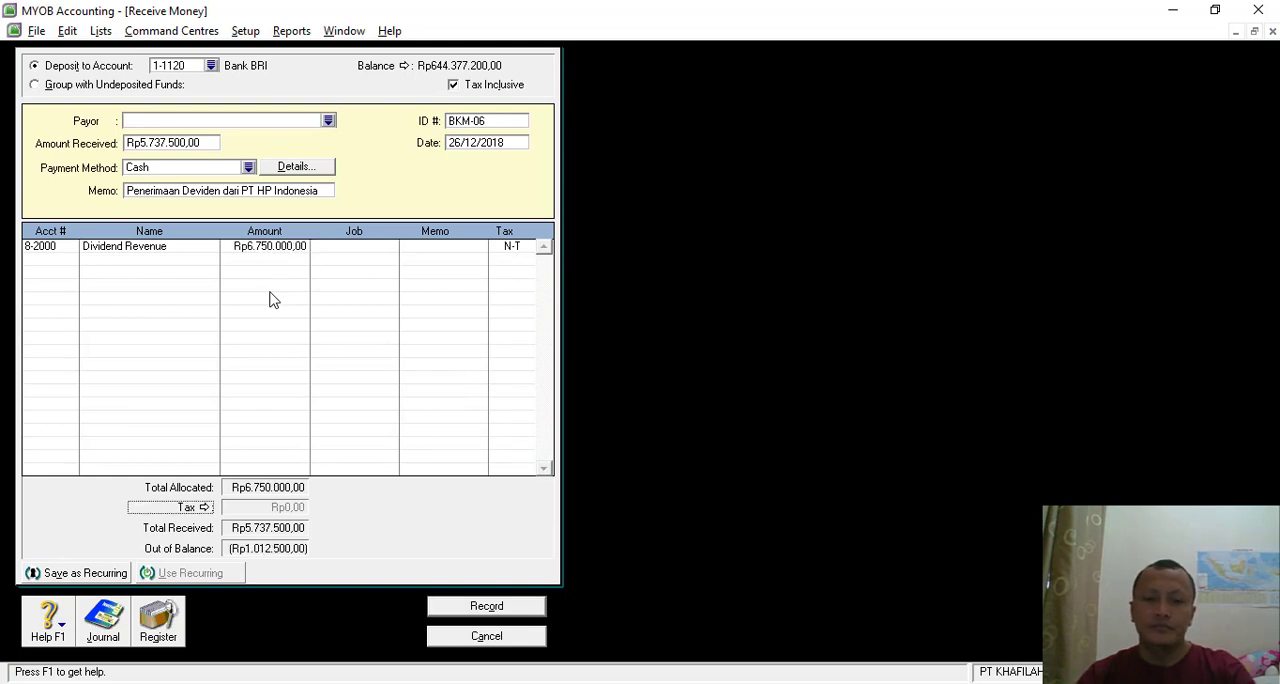
- Add a second line for account 1-1220 Prepaid Income Tax with the negative amount of Rp1.012.500
left_click(66, 260)
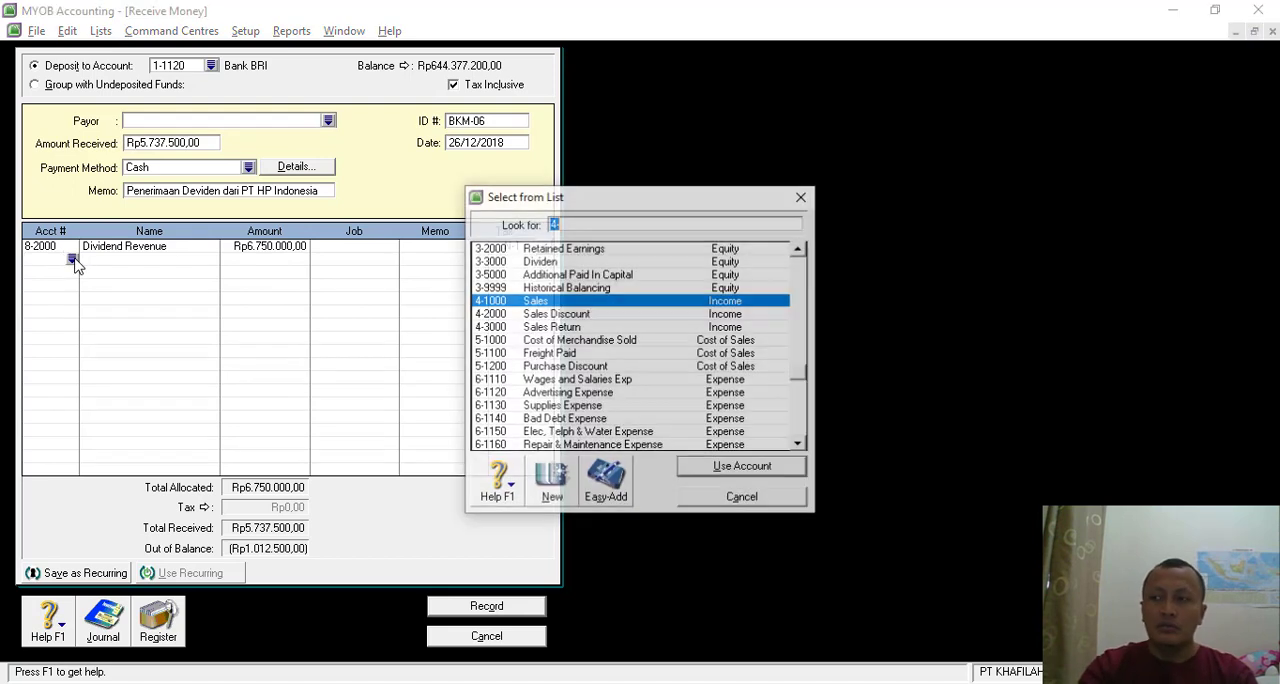
type("4")
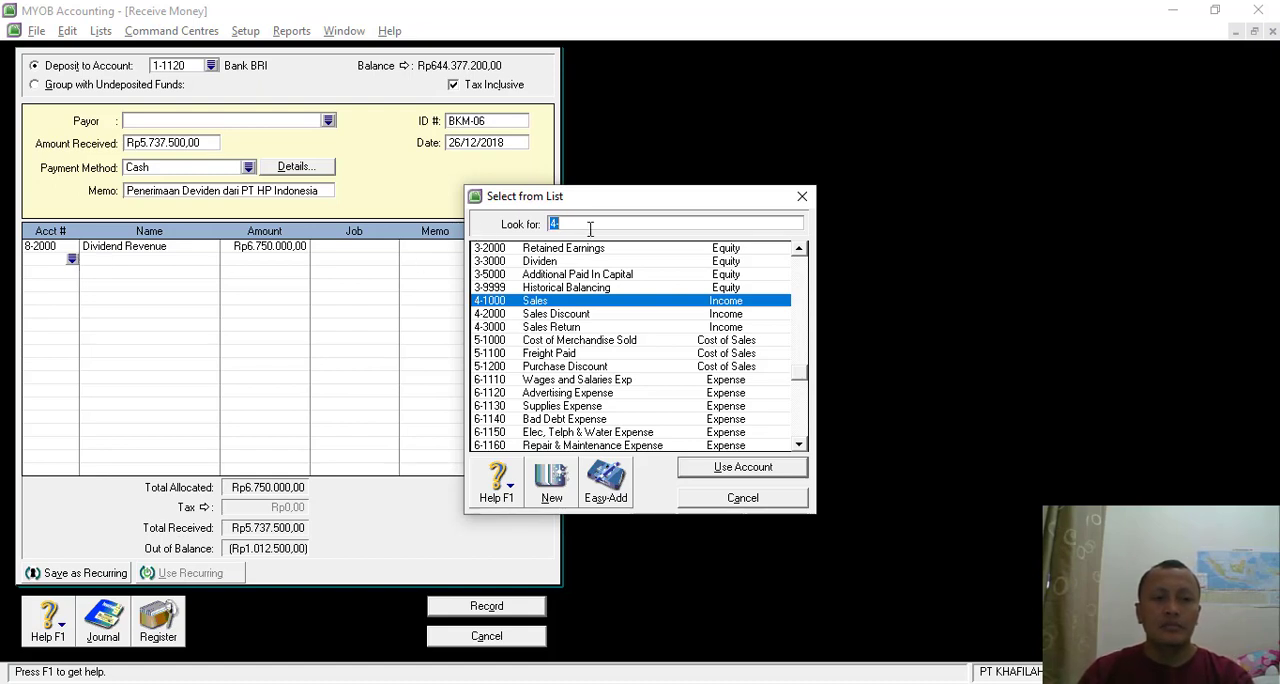
type("1")
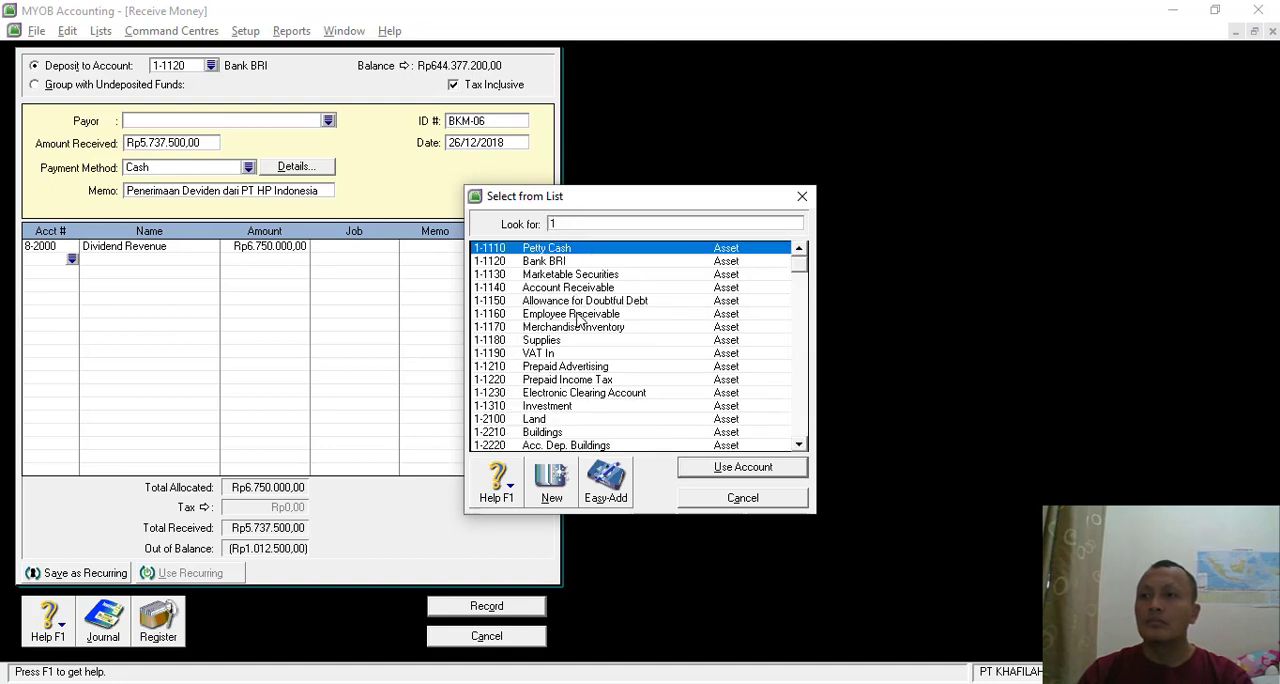
double_click(583, 380)
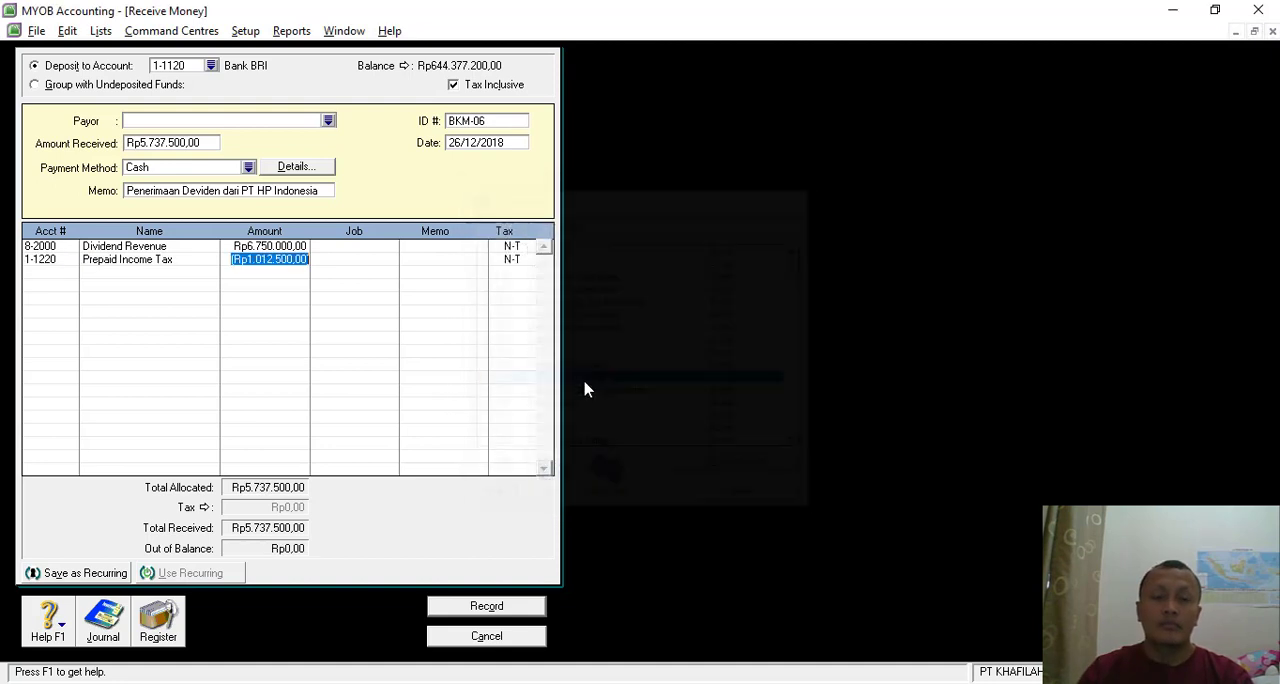
left_click(279, 292)
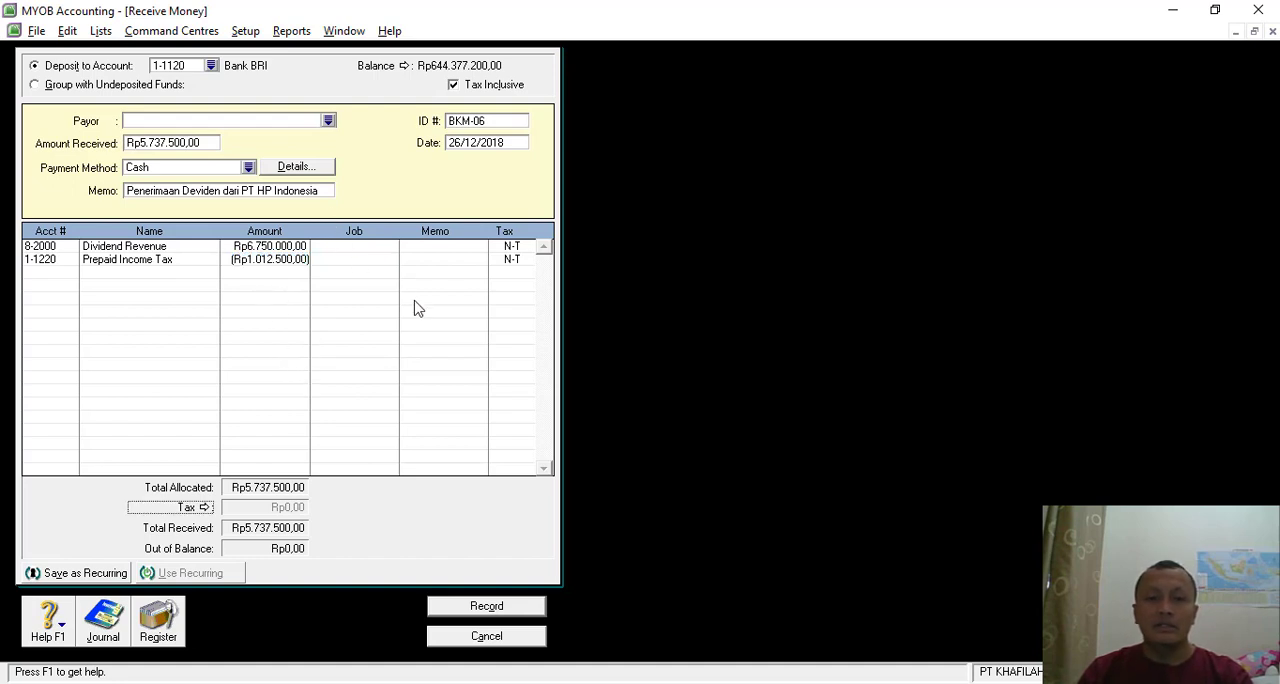
- Review the recap of the dividend receipt's journal, record the transaction and close the Receive Money window
key("ctrl+r")
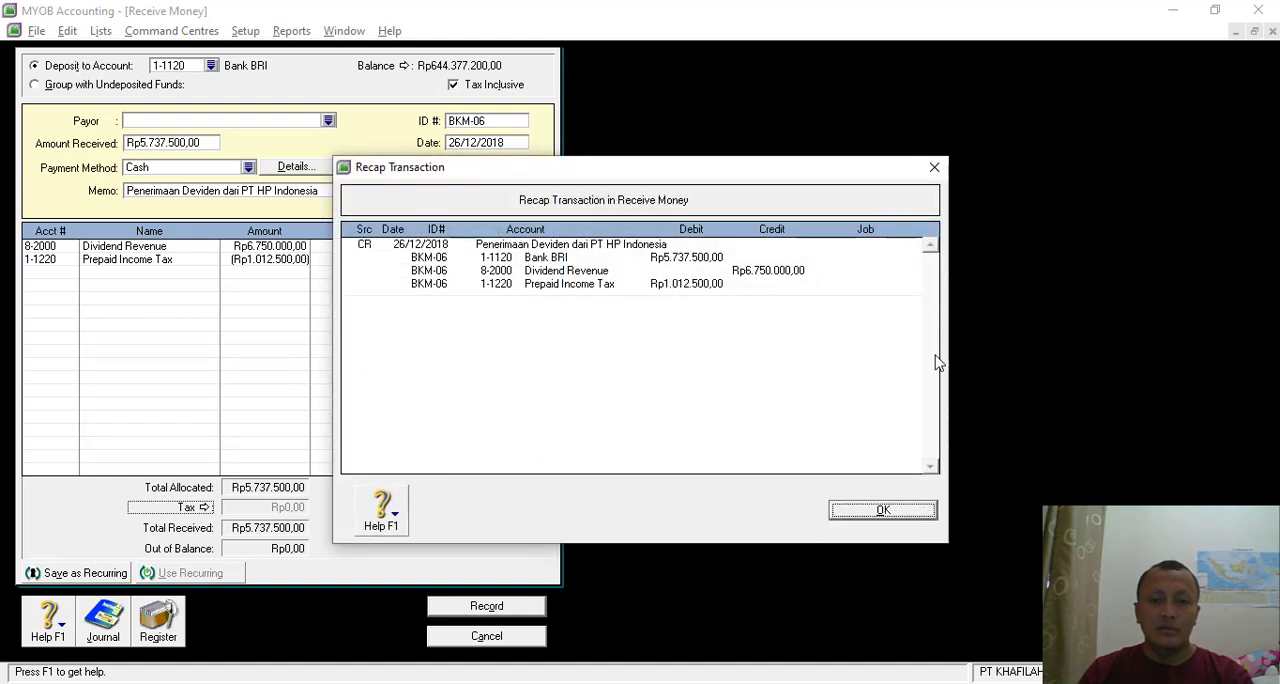
left_click(893, 518)
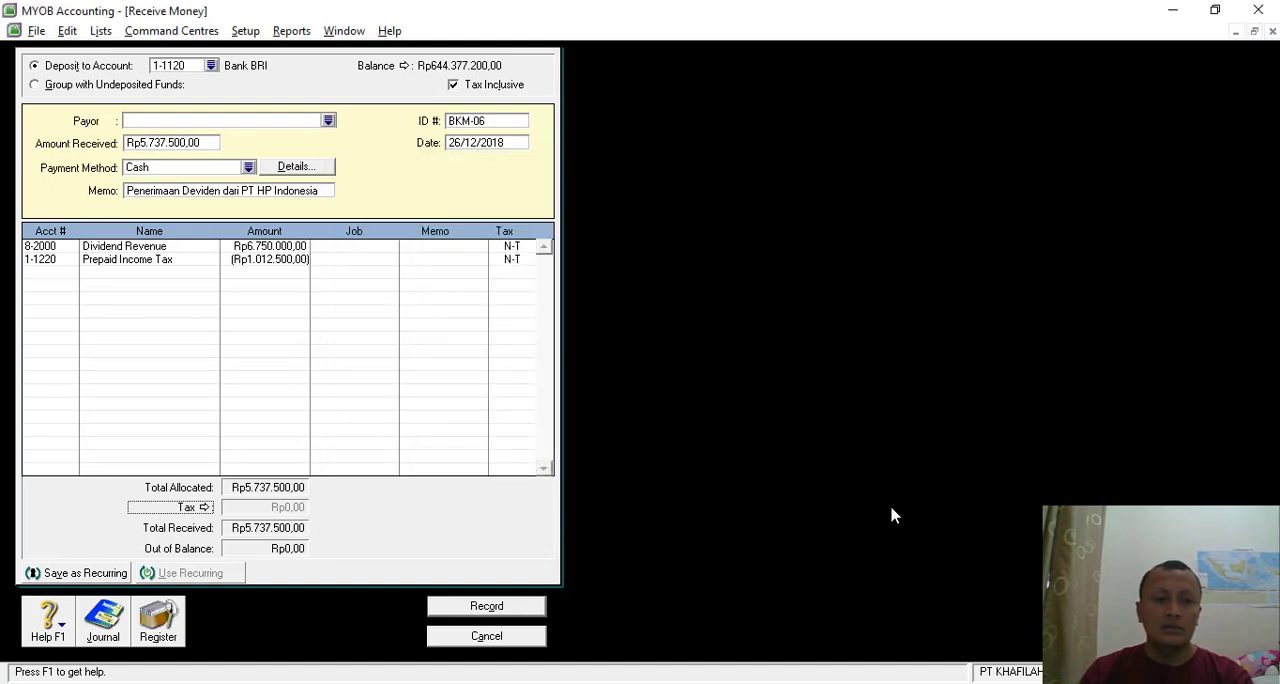
left_click(485, 610)
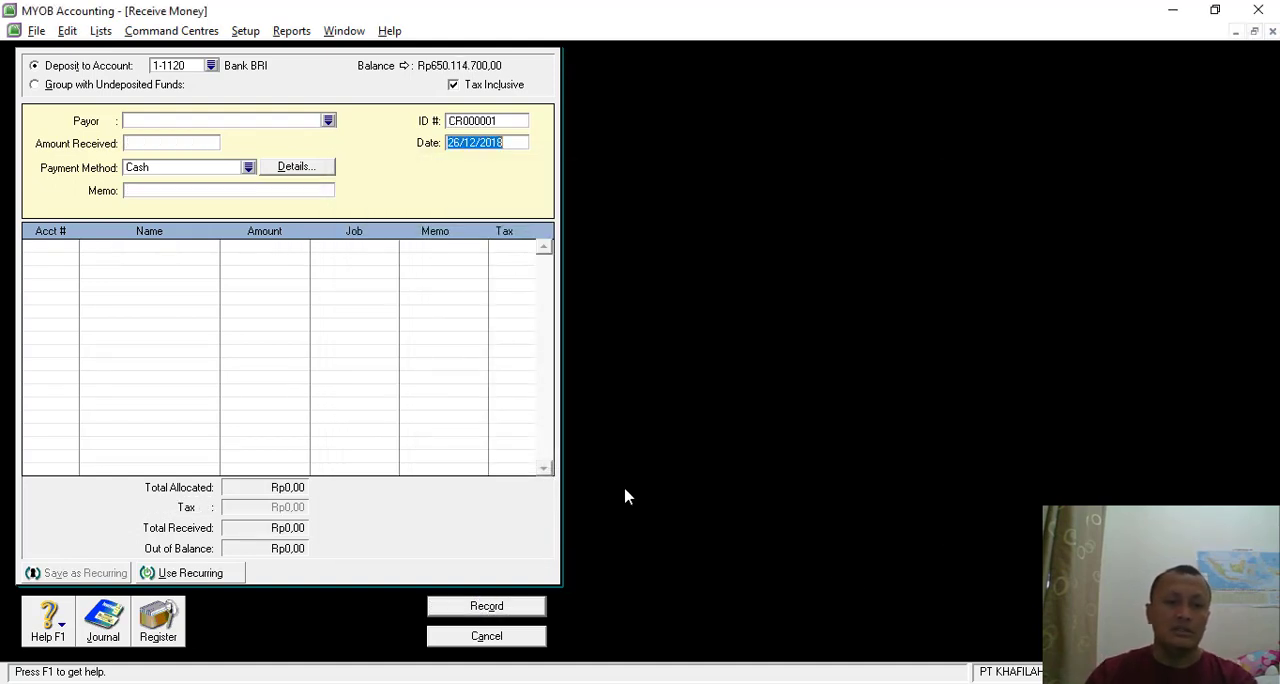
left_click(488, 640)
- Review the Transaksi 24 salary payment voucher BKK-09 in the PDF and return to MYOB Accounting
key("alt+Tab")
scroll(757, 518, "down", 5)
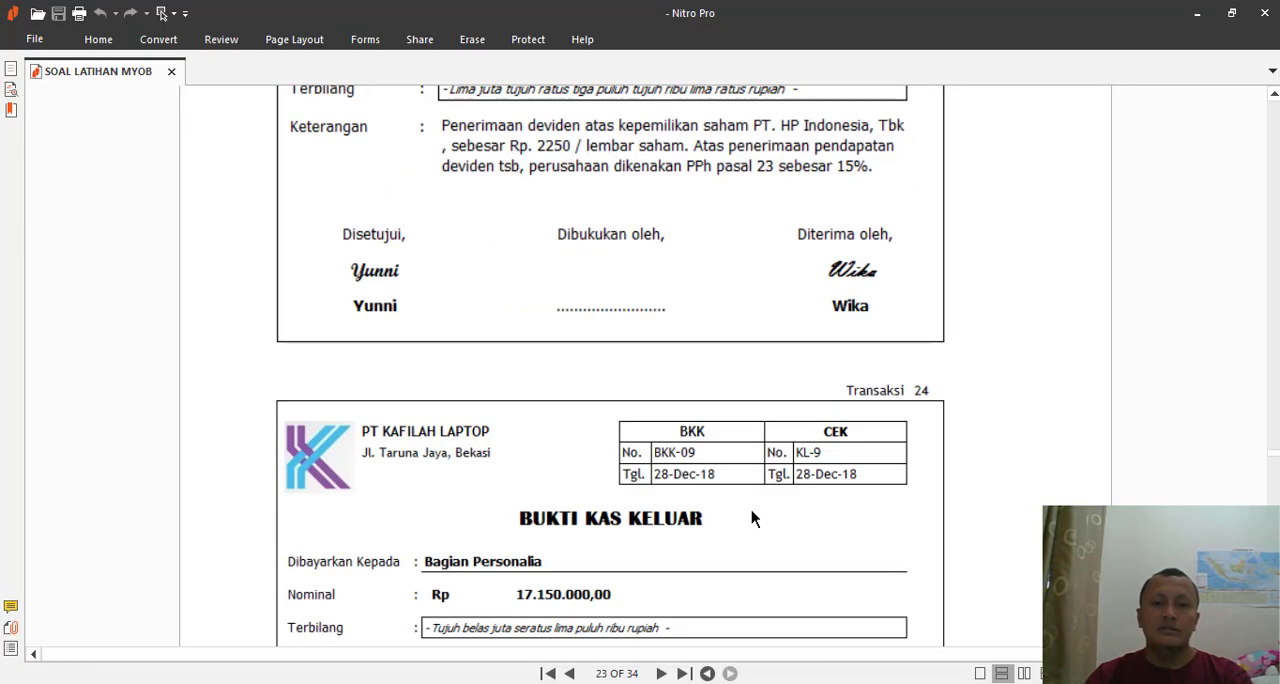
scroll(757, 510, "down", 1)
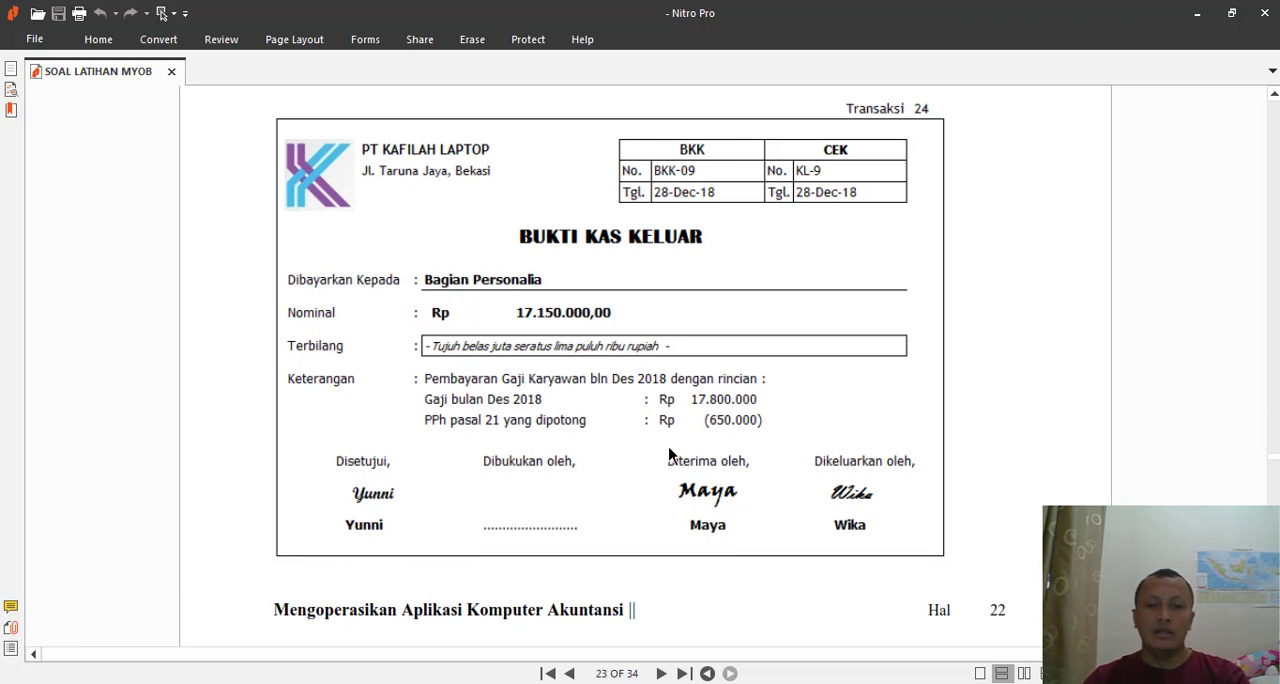
key("alt+Tab")
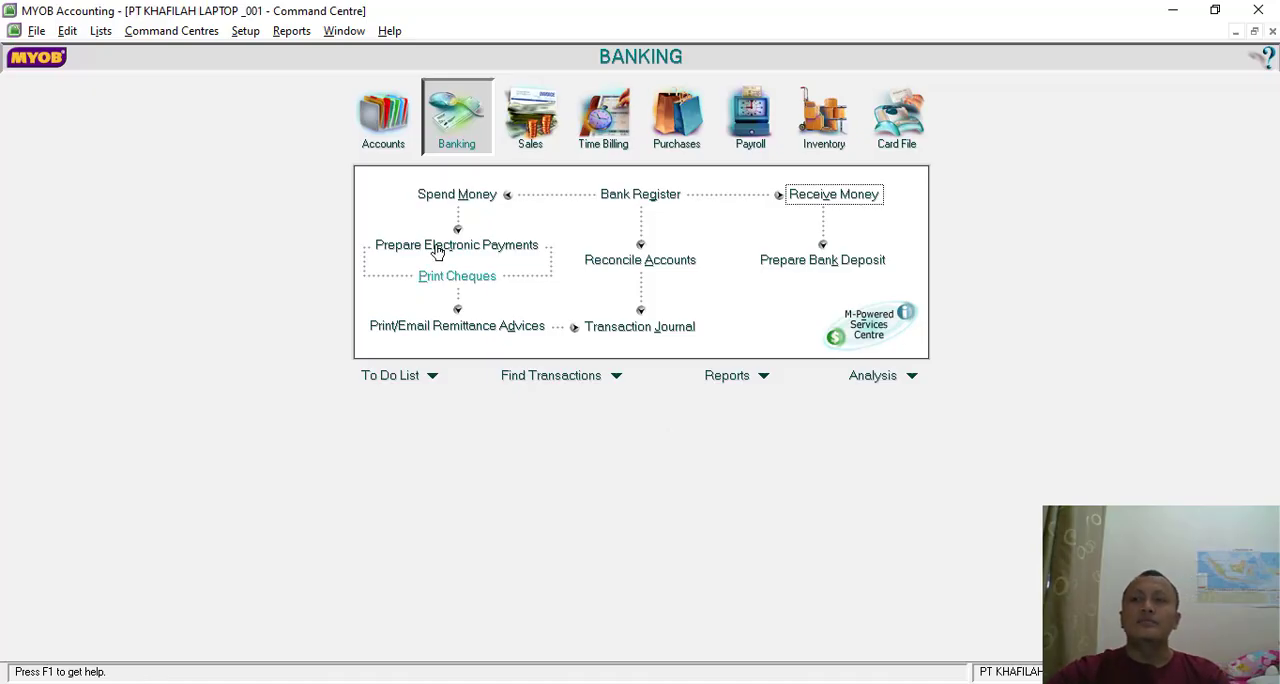
- Start a Spend Money transaction and set it to pay from account 1-1120 Bank BRI
left_click(460, 195)
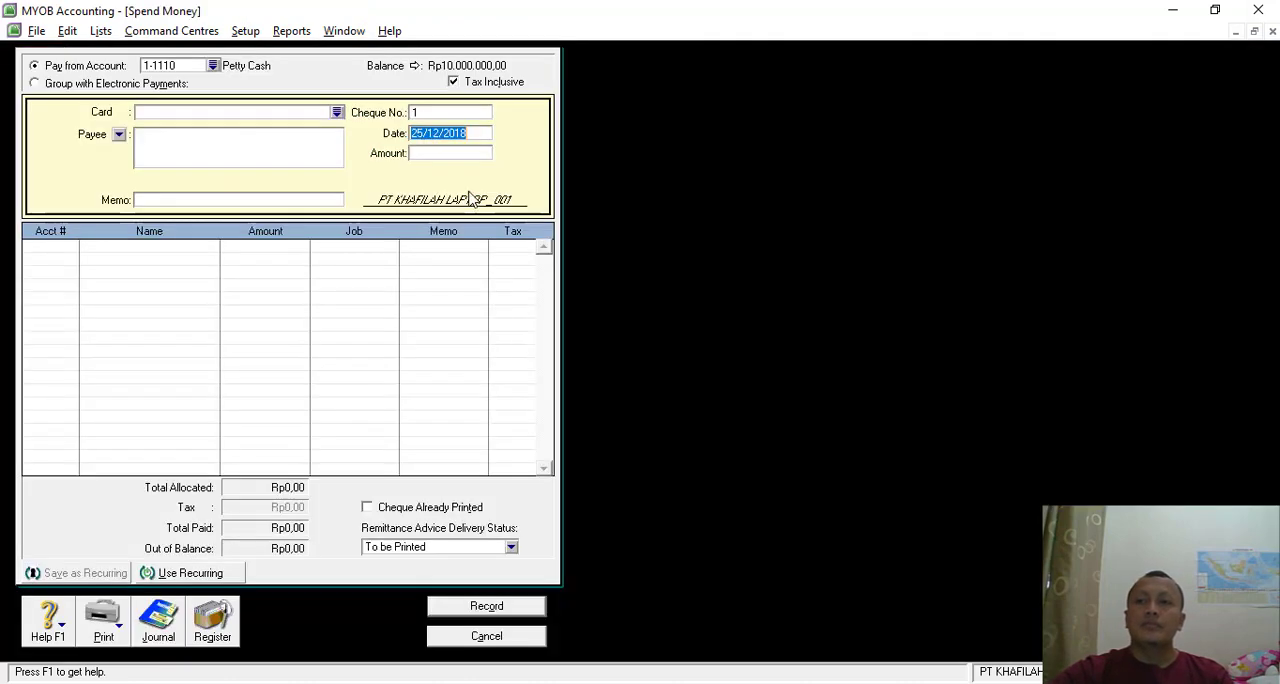
left_click(213, 65)
left_click(575, 265)
double_click(576, 265)
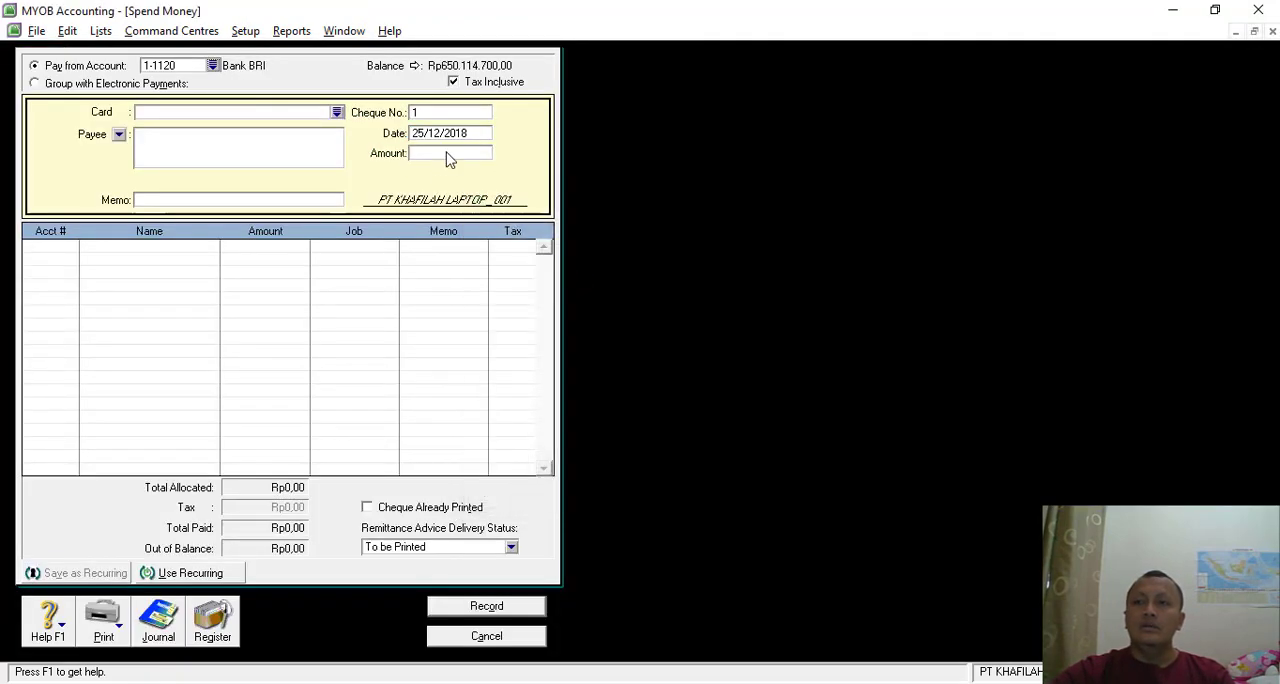
- Using the voucher in the PDF, enter BKK-09 as the cheque number and set the payment date to 28/12/2018
key("alt+Tab")
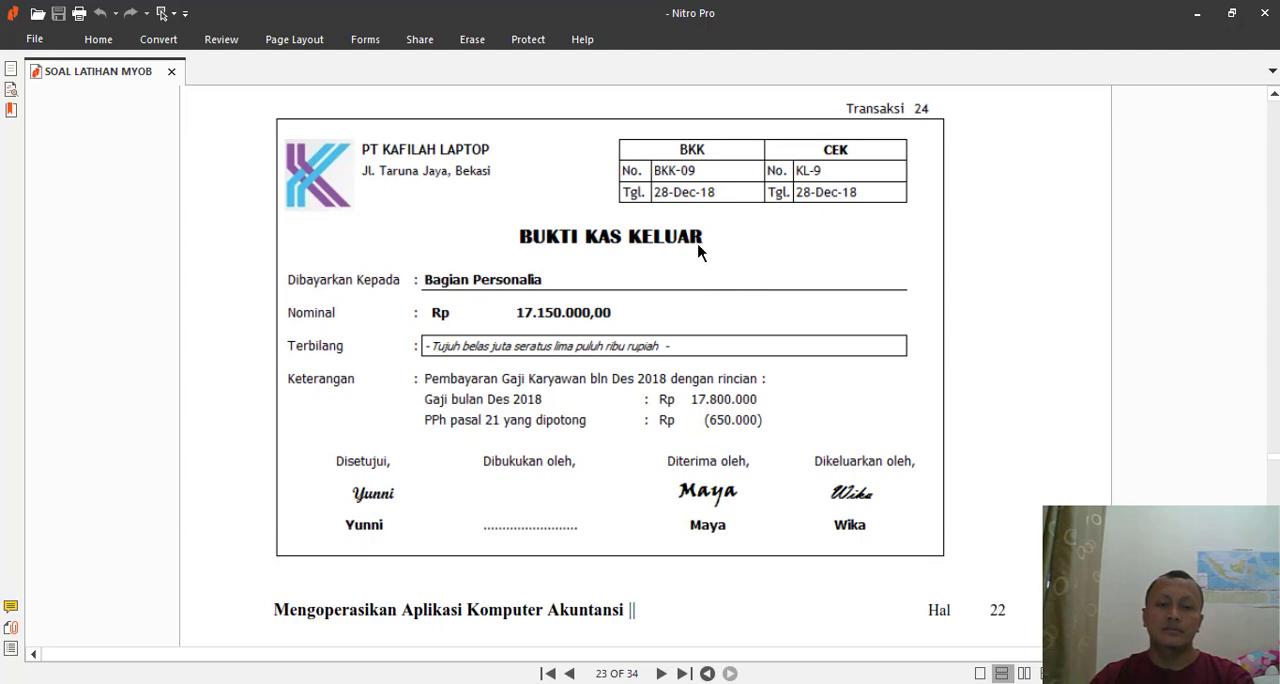
key("alt+Tab")
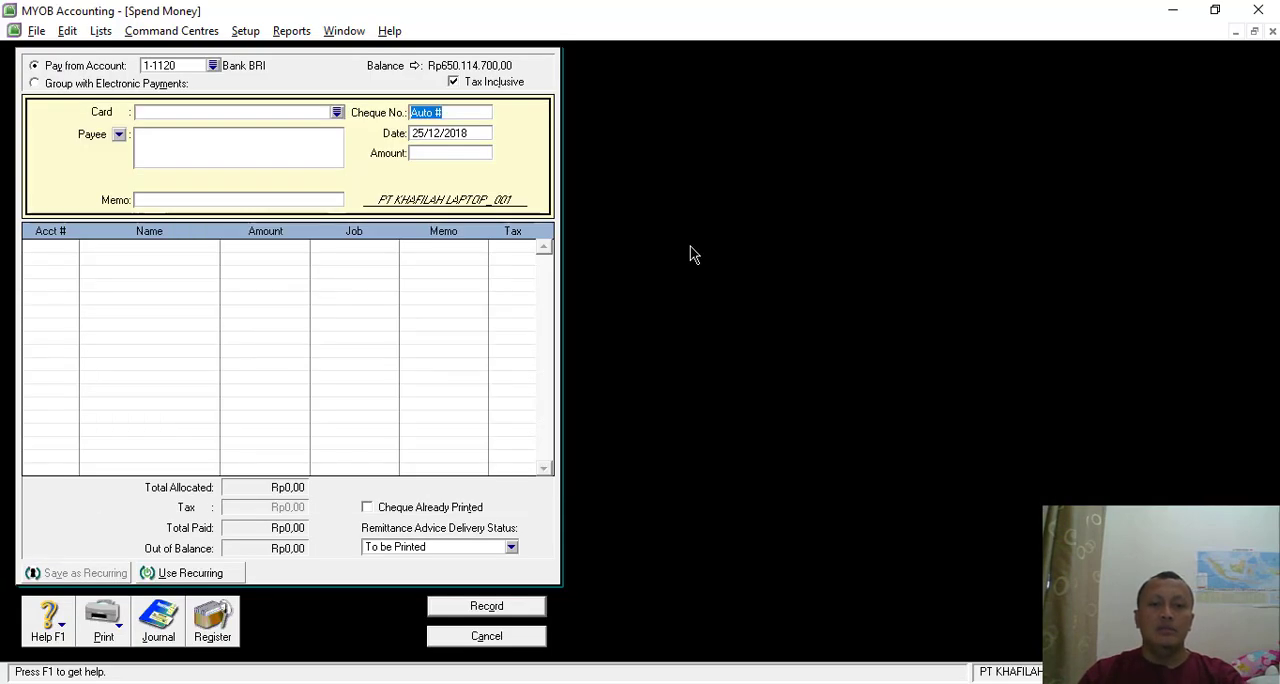
type("b")
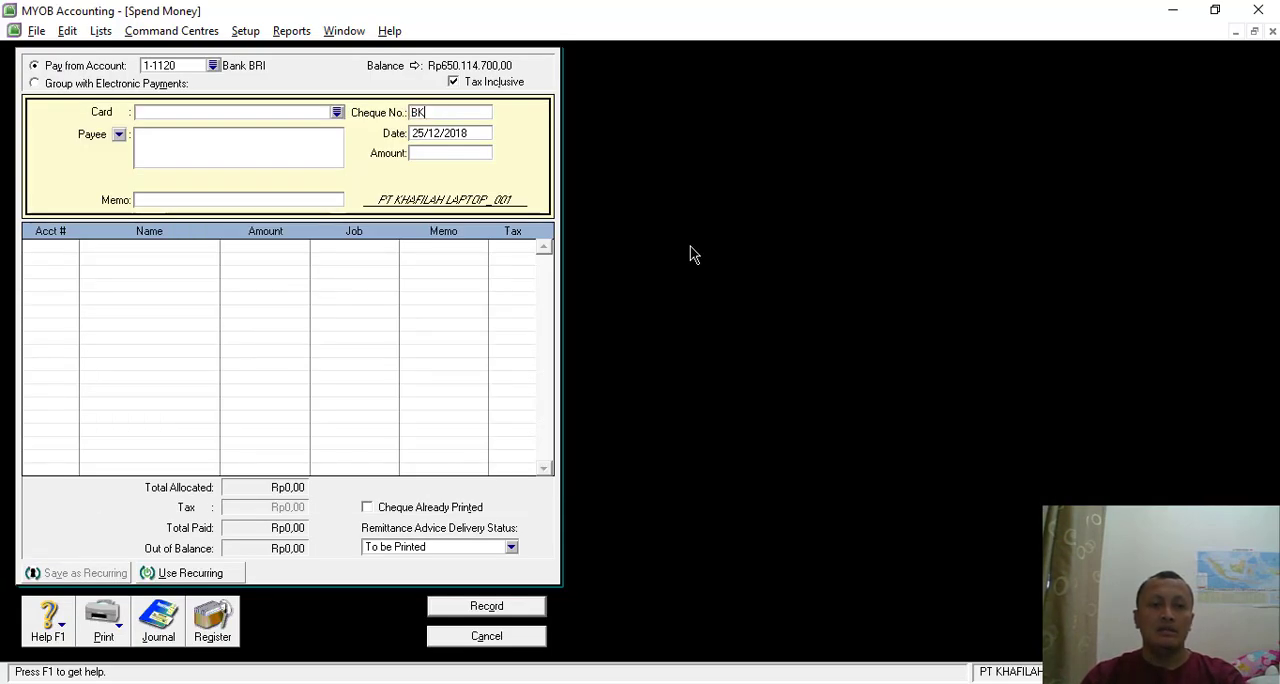
key("Tab")
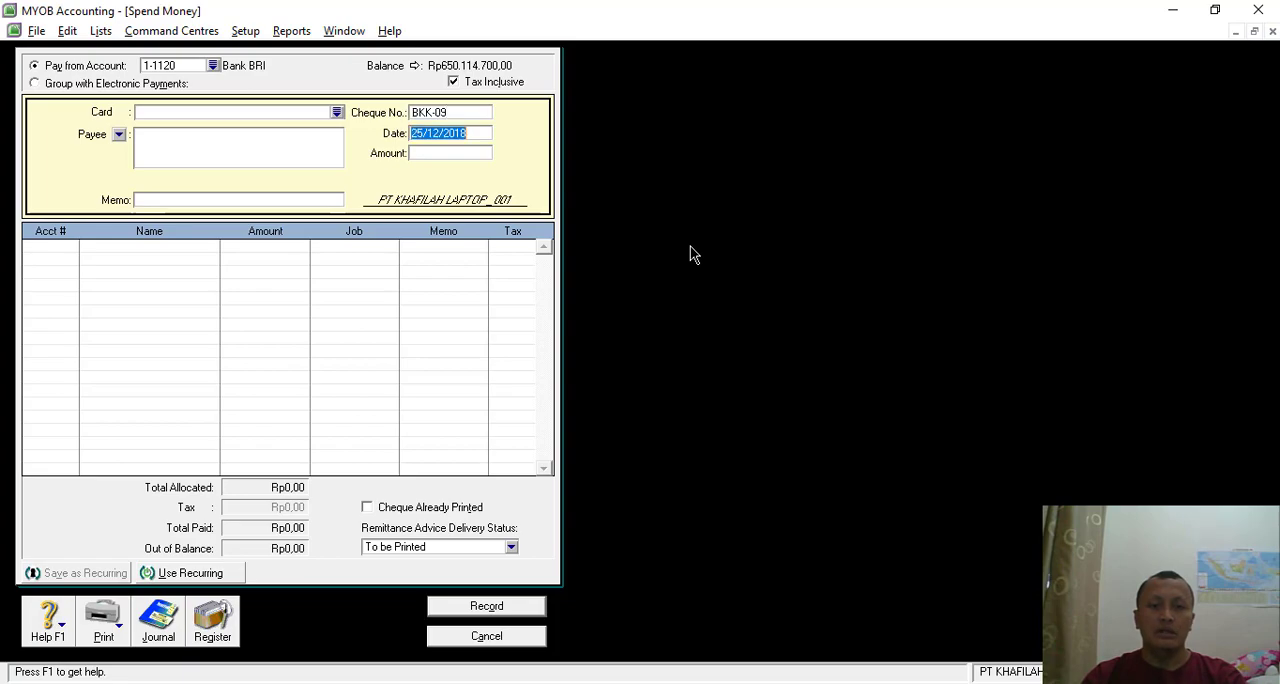
key("alt+Tab")
key("alt+Tab")
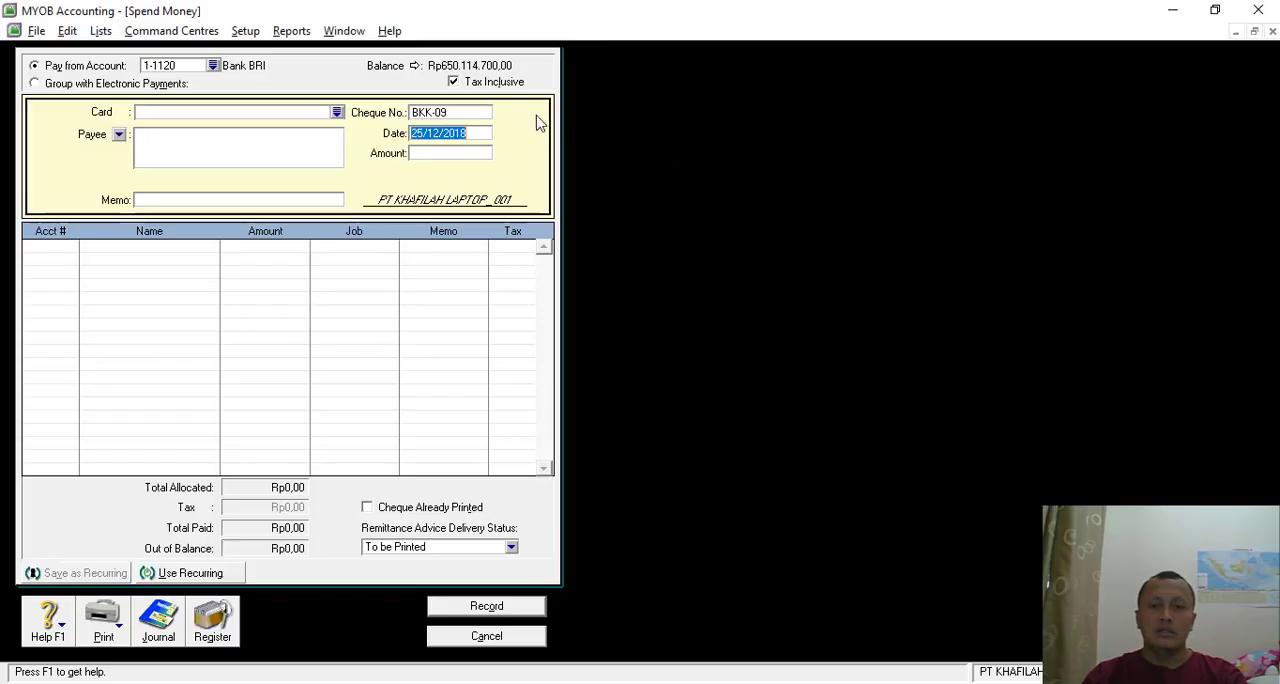
left_click(430, 134)
key("BackSpace")
type("8")
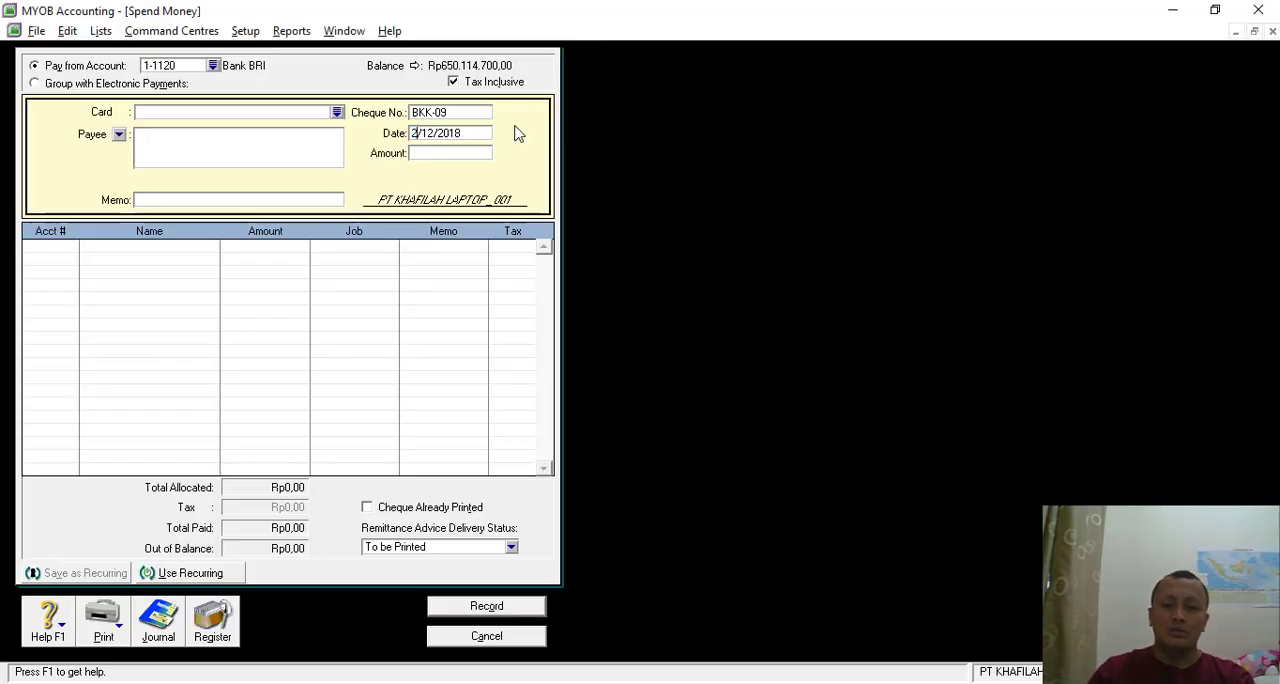
- Check the voucher's nominal in the PDF and set the payment amount to Rp17.150.000
left_click(449, 152)
key("alt+Tab")
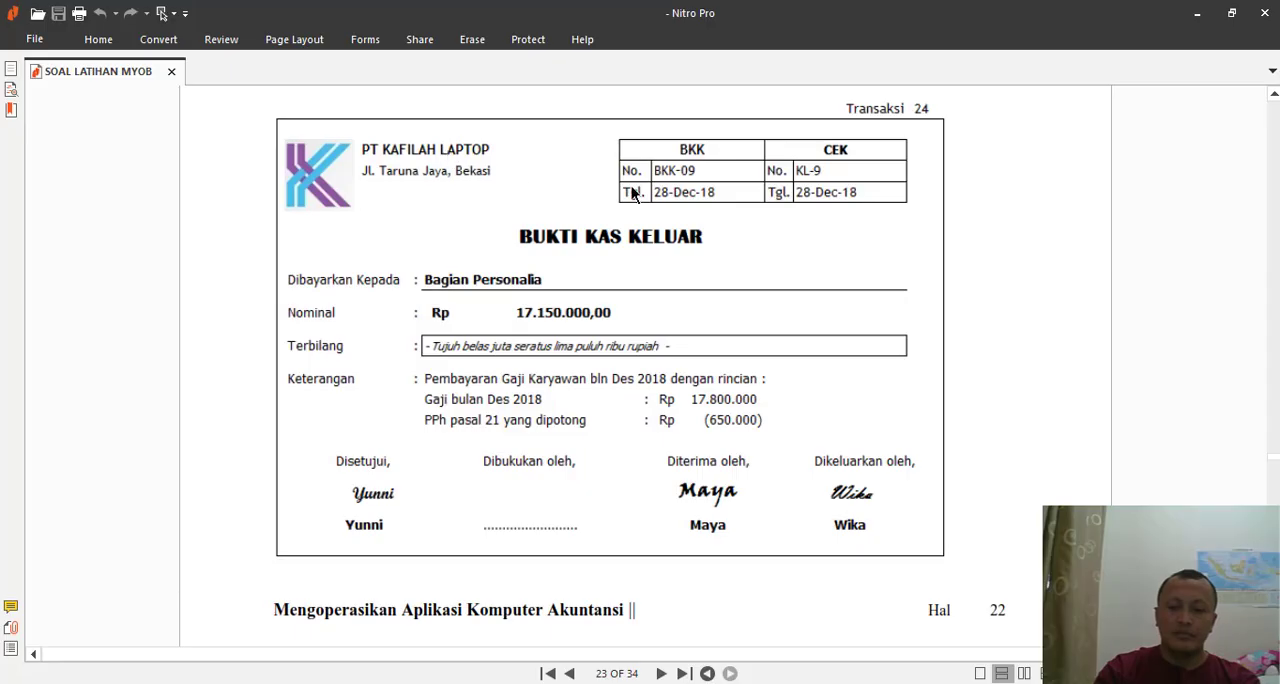
key("alt+Tab")
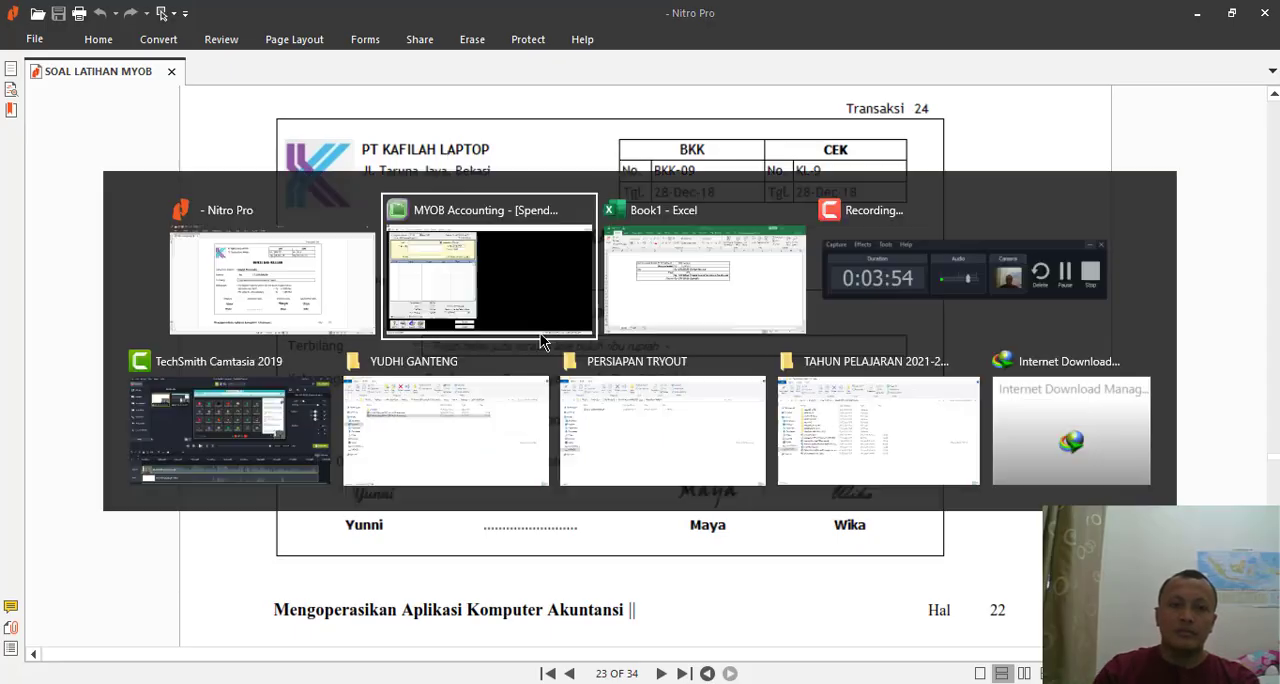
type("17")
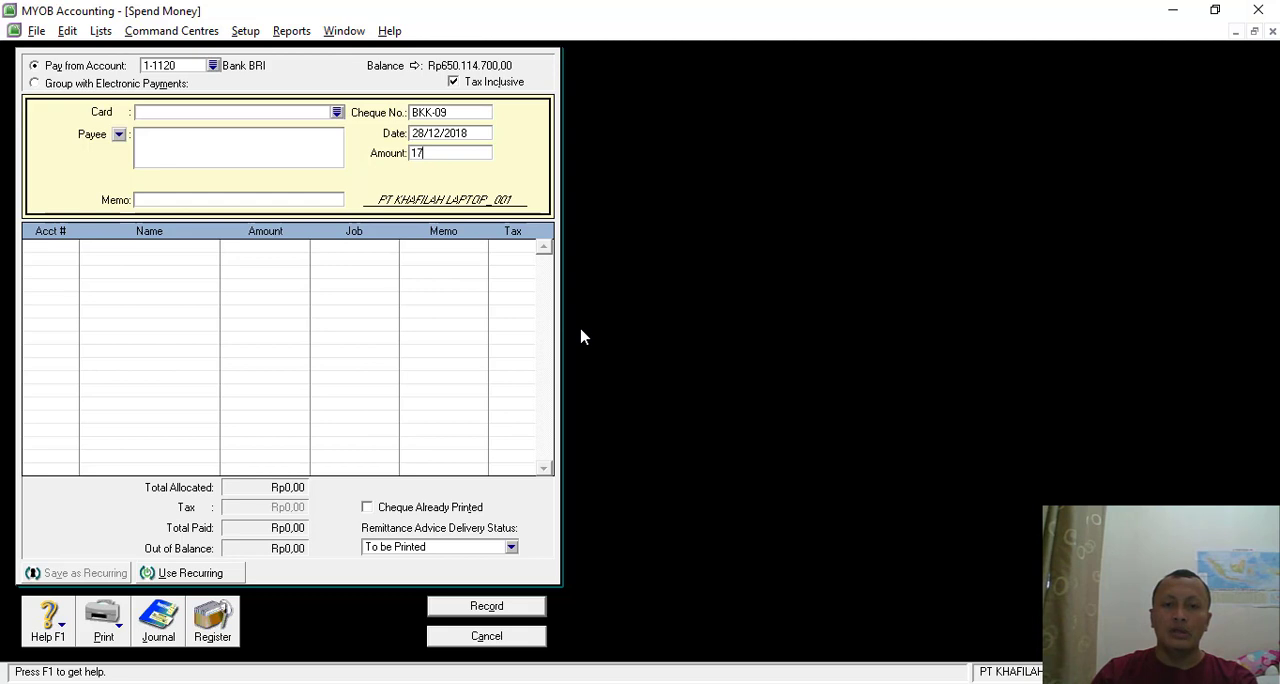
type(".150.0")
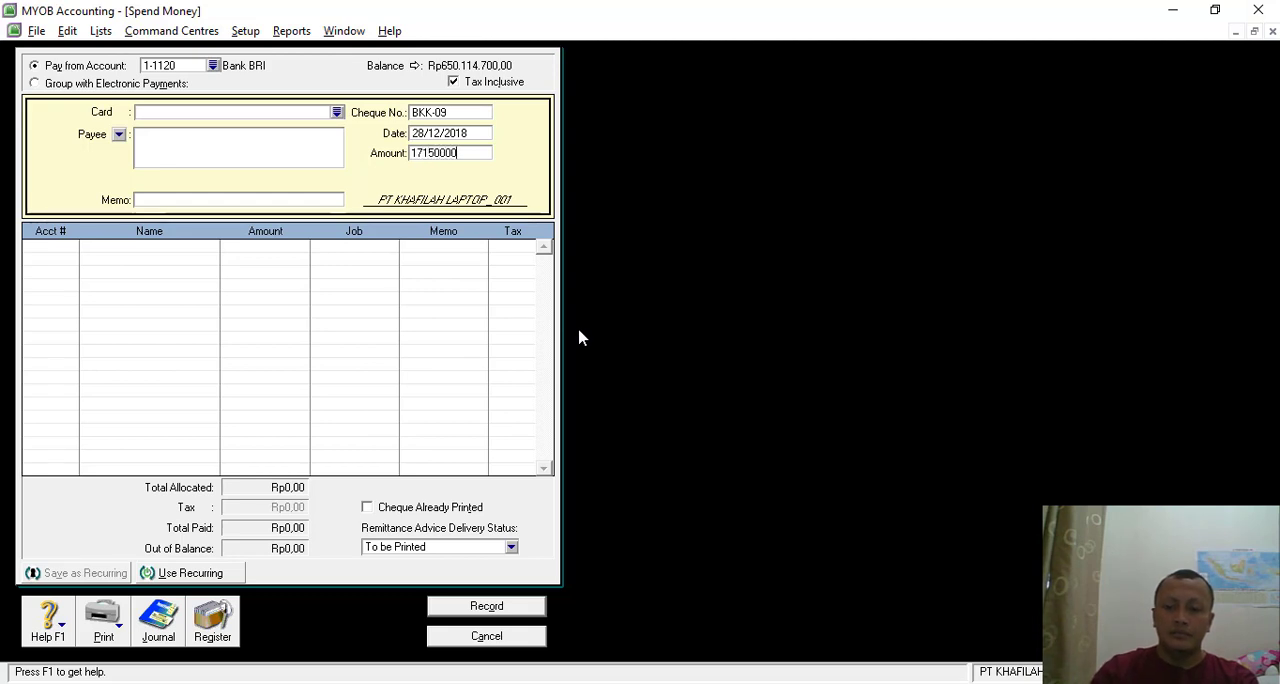
type("00")
key("Tab")
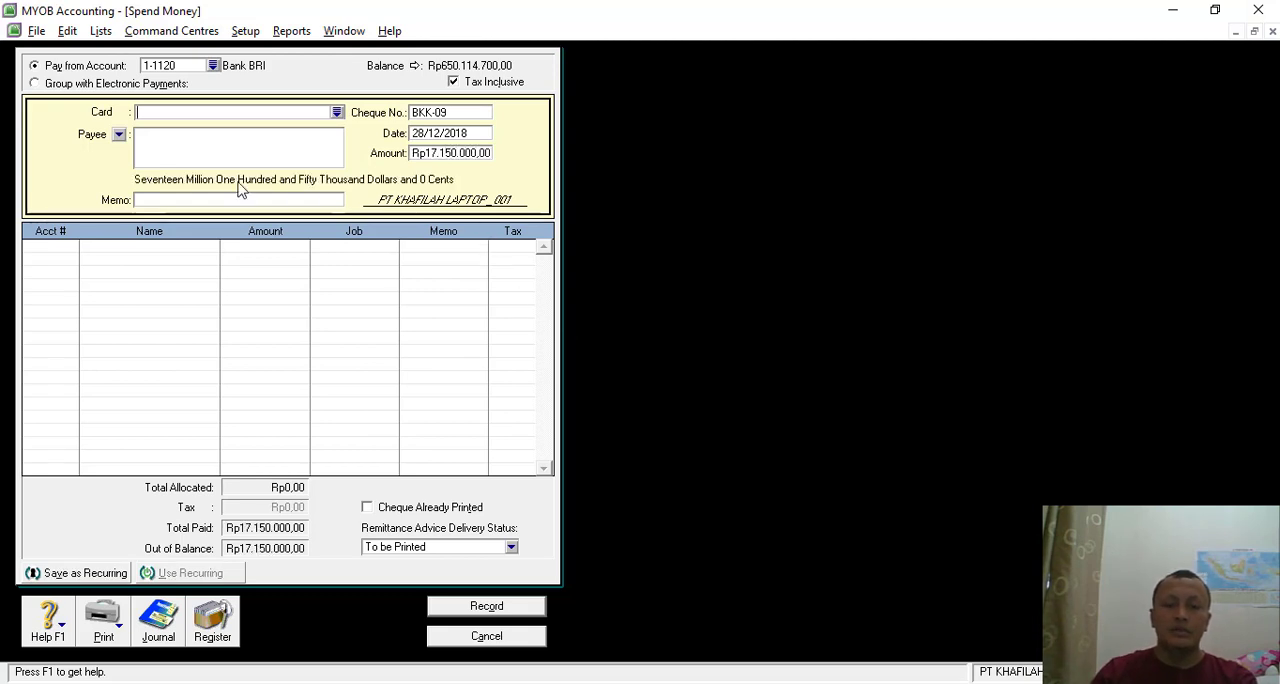
- Enter the memo "Pembayran Gaji Karyawan Bulan Des 2018", checking the wording against the voucher in the PDF
key("alt+Tab")
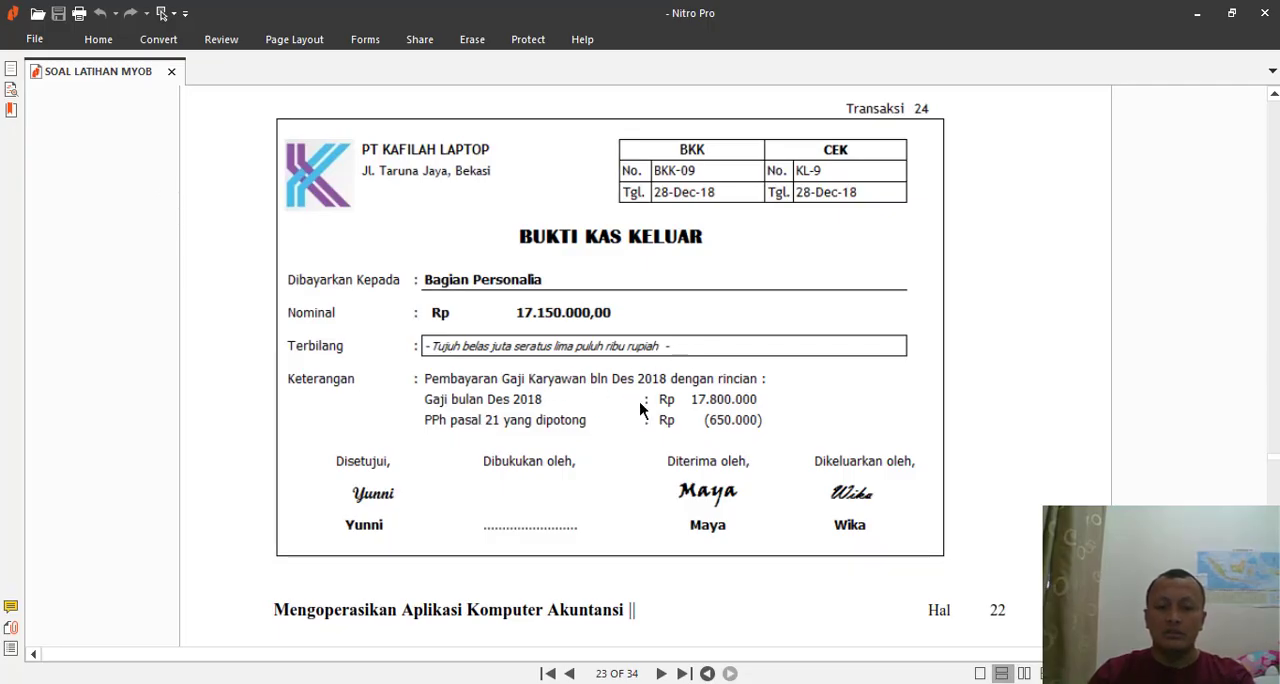
key("alt+Tab")
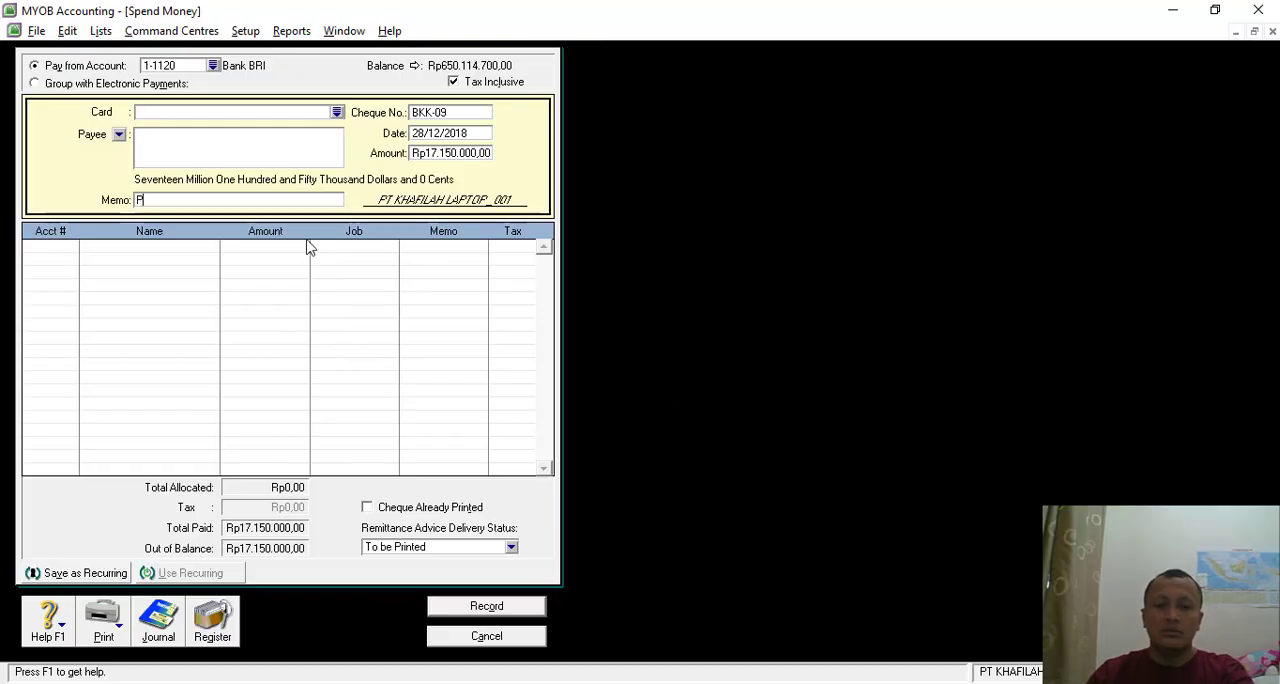
type("mbayran ")
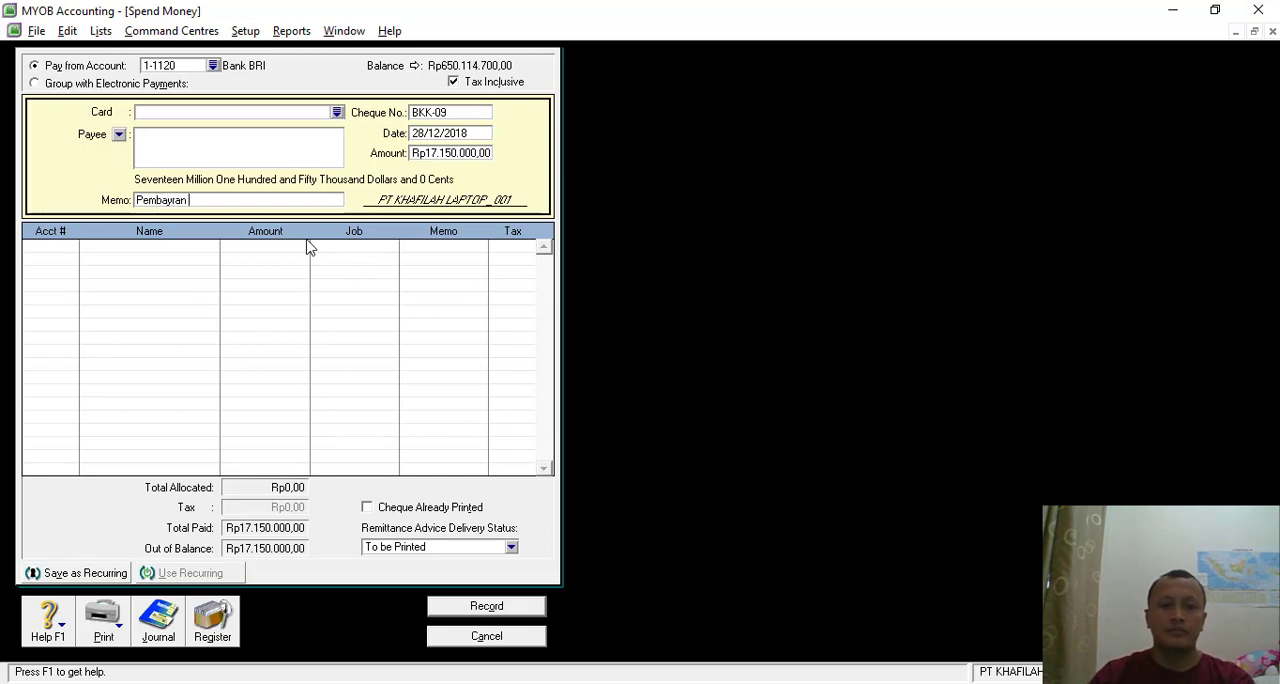
type("Gaji Karyawan Bulan De")
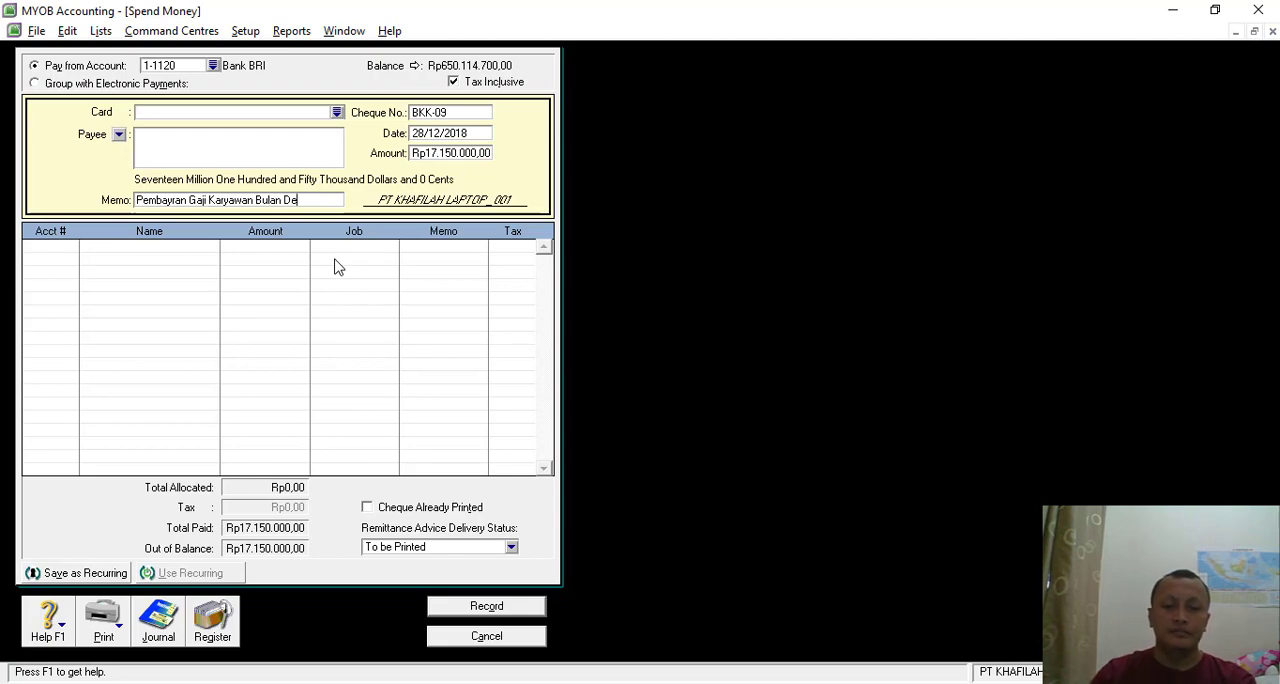
key("alt+Tab")
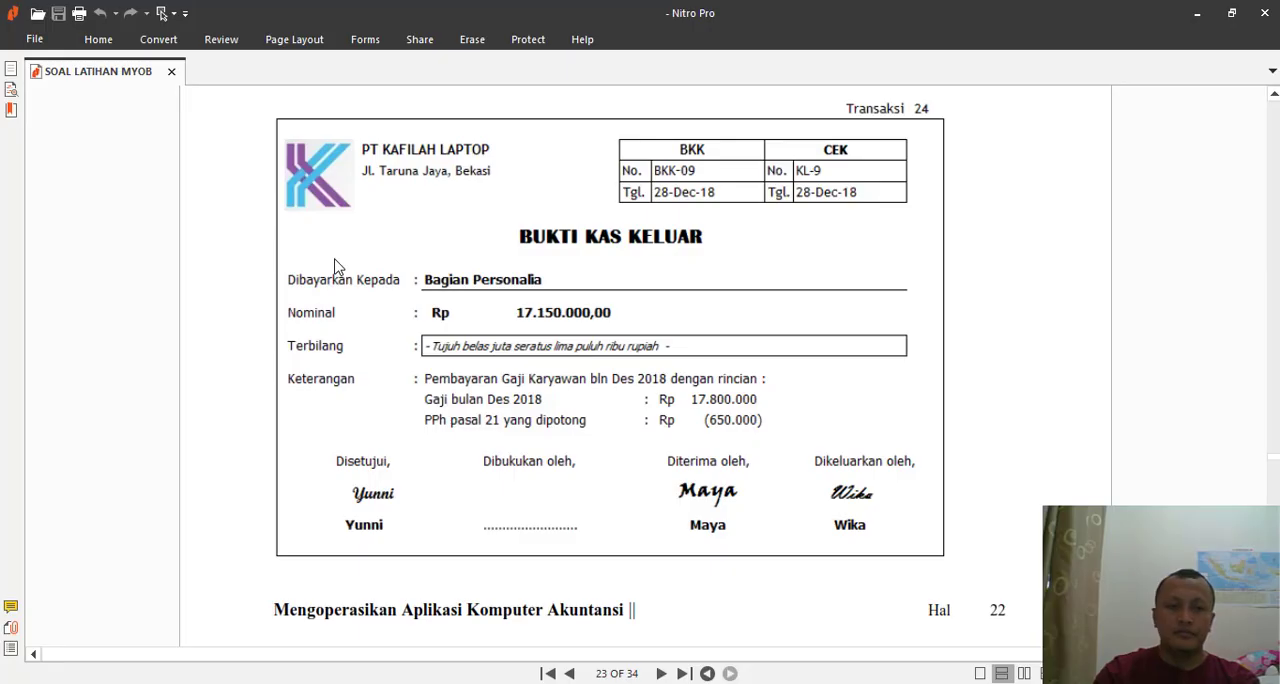
key("alt+Tab")
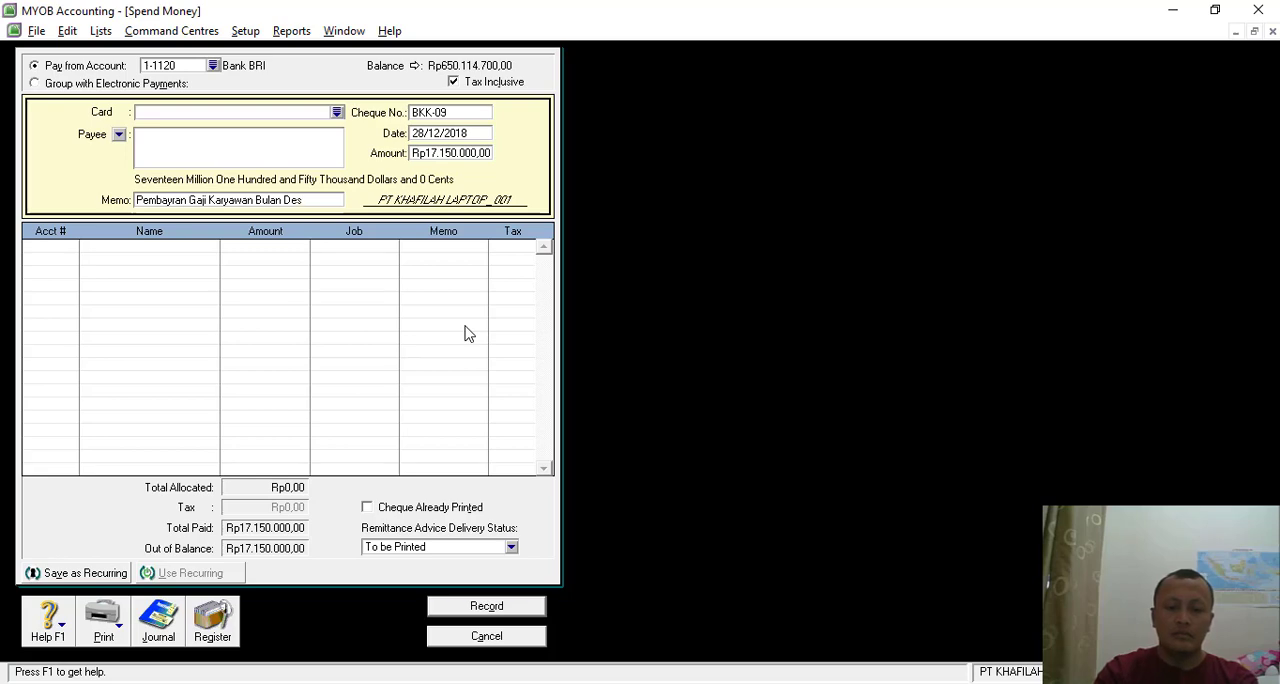
key("alt+Tab")
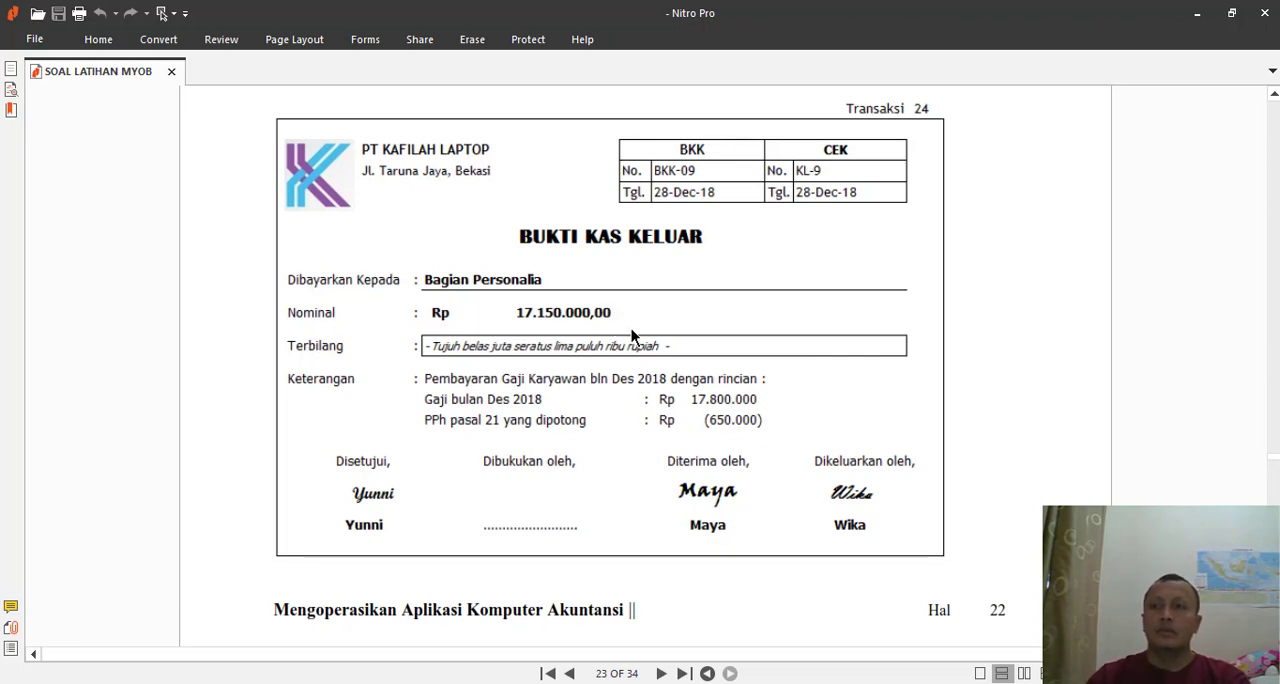
key("alt+Tab")
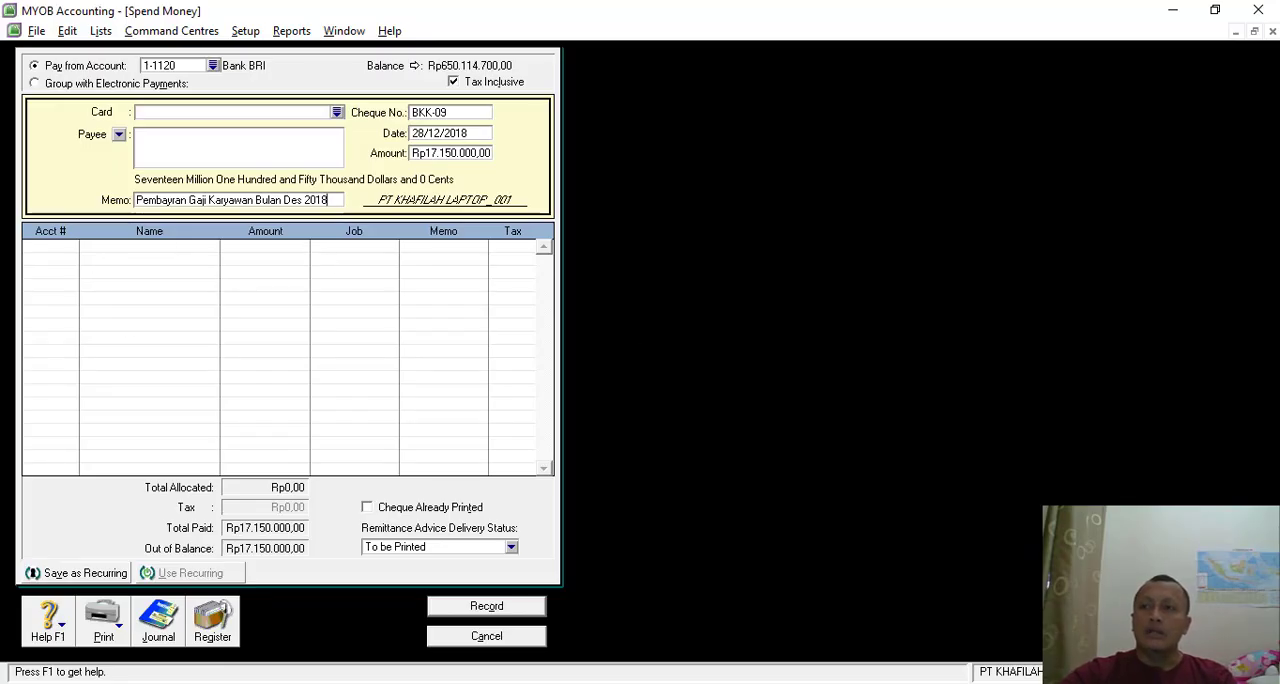
- Allocate Rp17.800.000 to account 6-1110 Wages and Salaries Exp on the first line of the payment
left_click(52, 251)
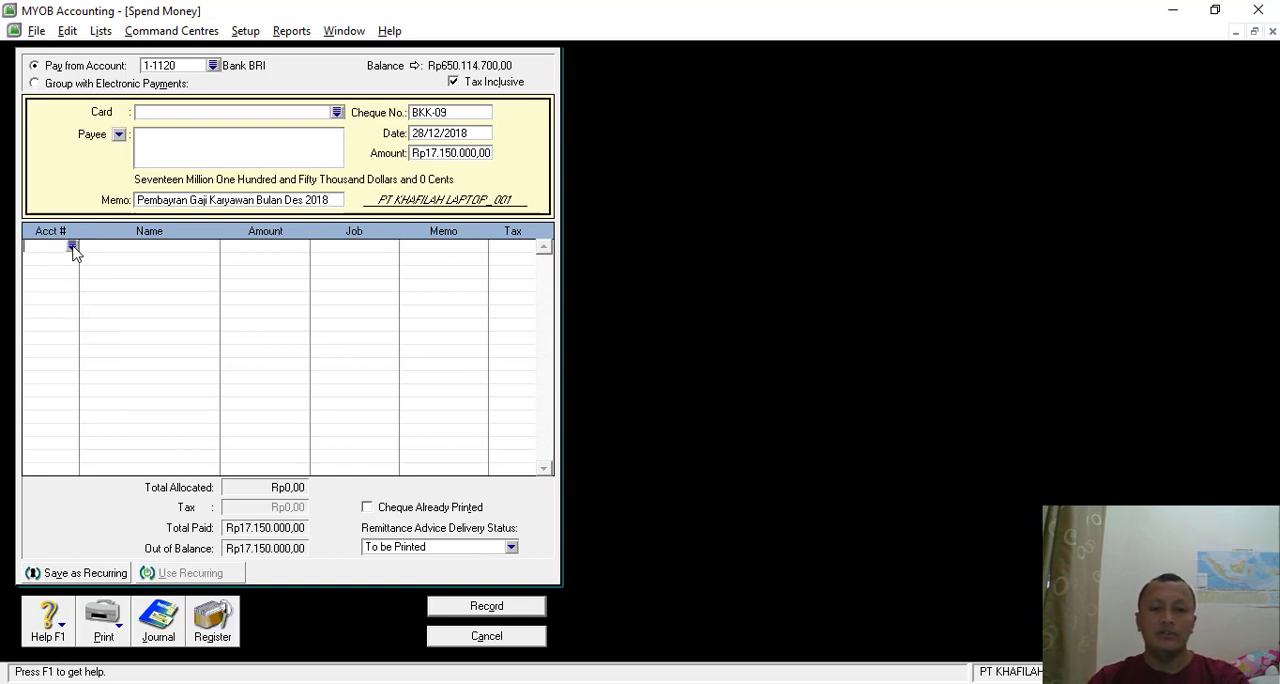
left_click(73, 247)
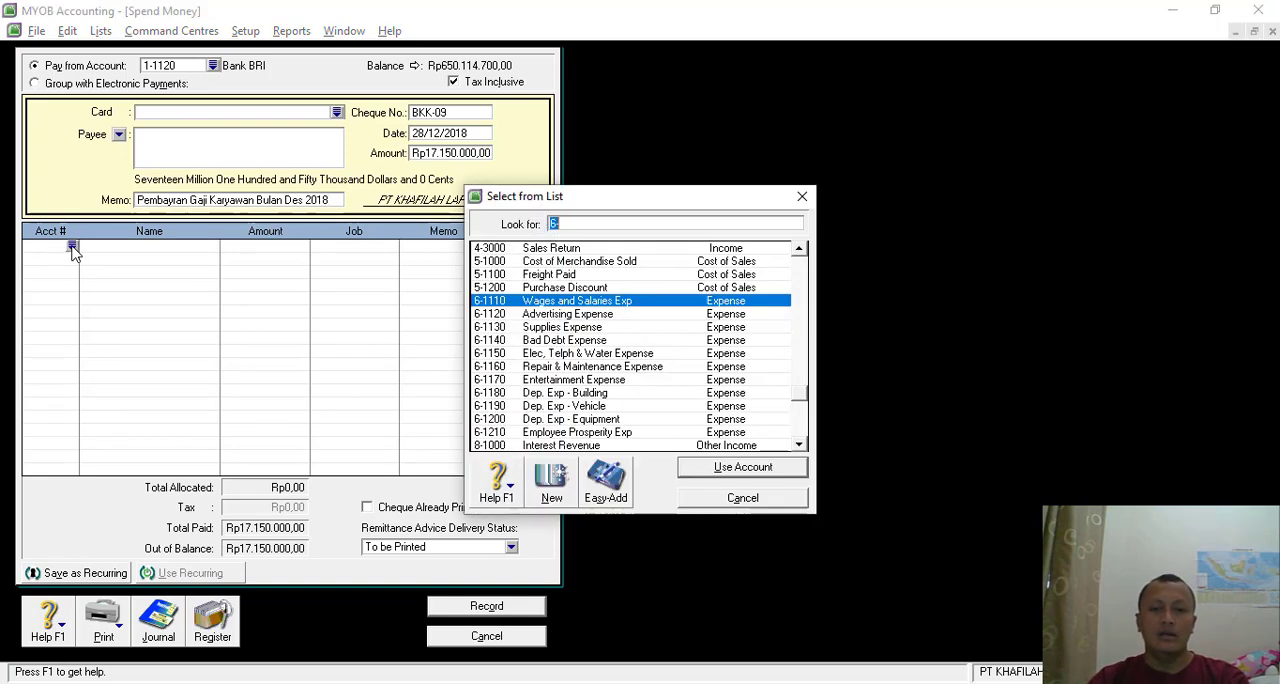
double_click(578, 301)
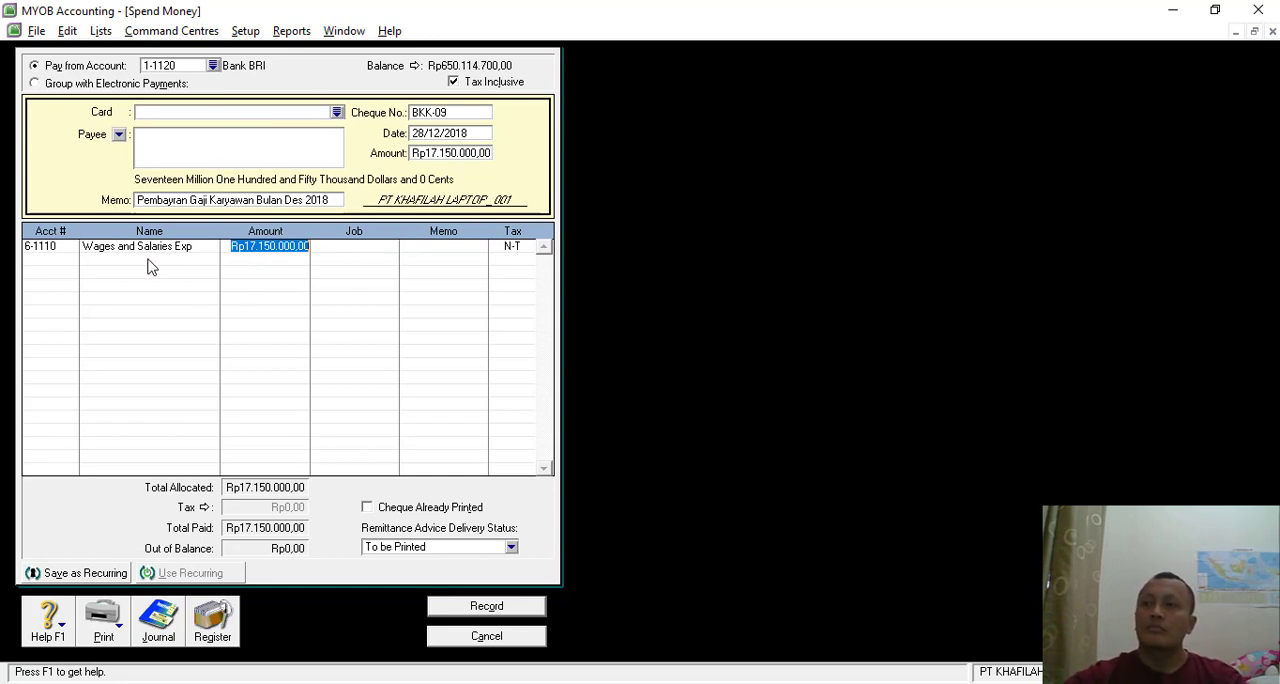
left_click(70, 263)
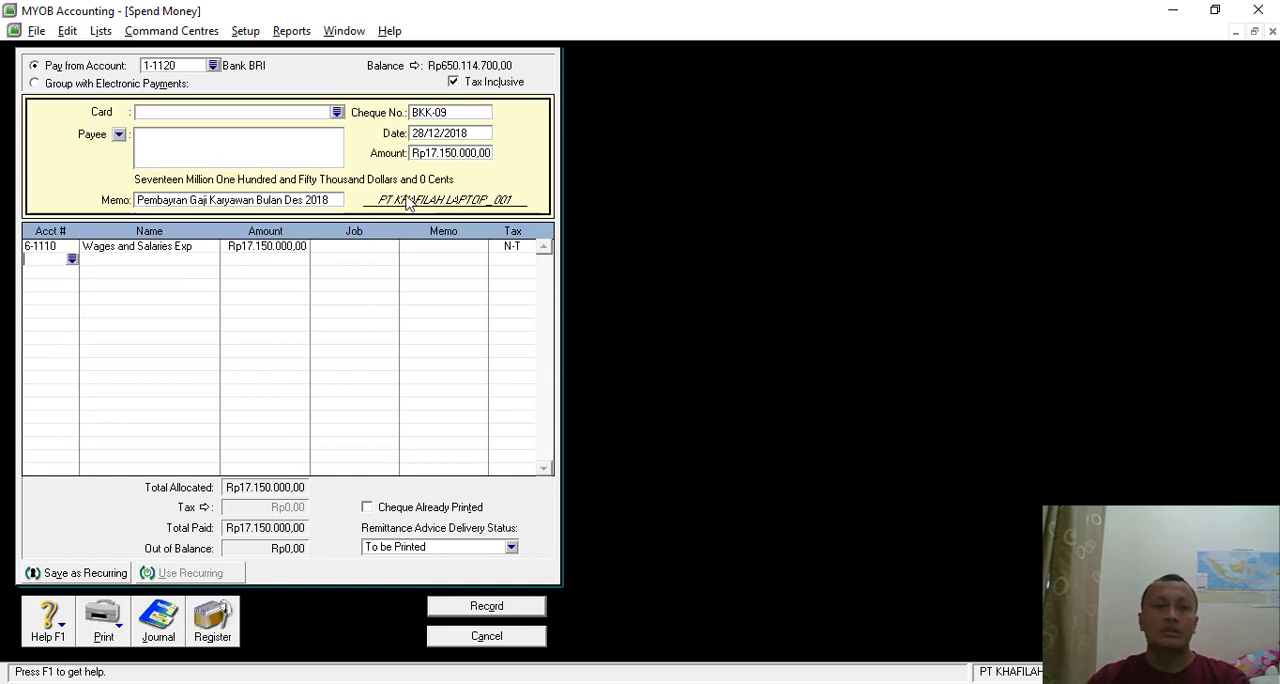
left_click(258, 247)
type("1")
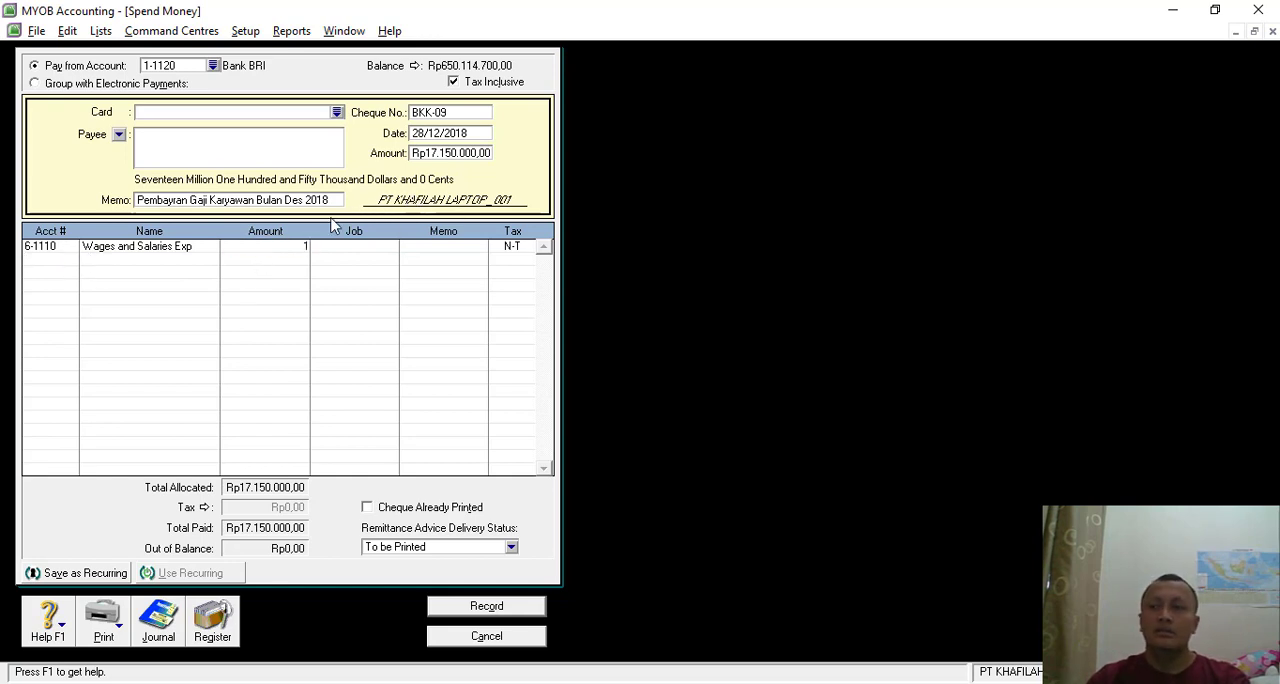
type("7.800.")
type("00000")
key("Tab")
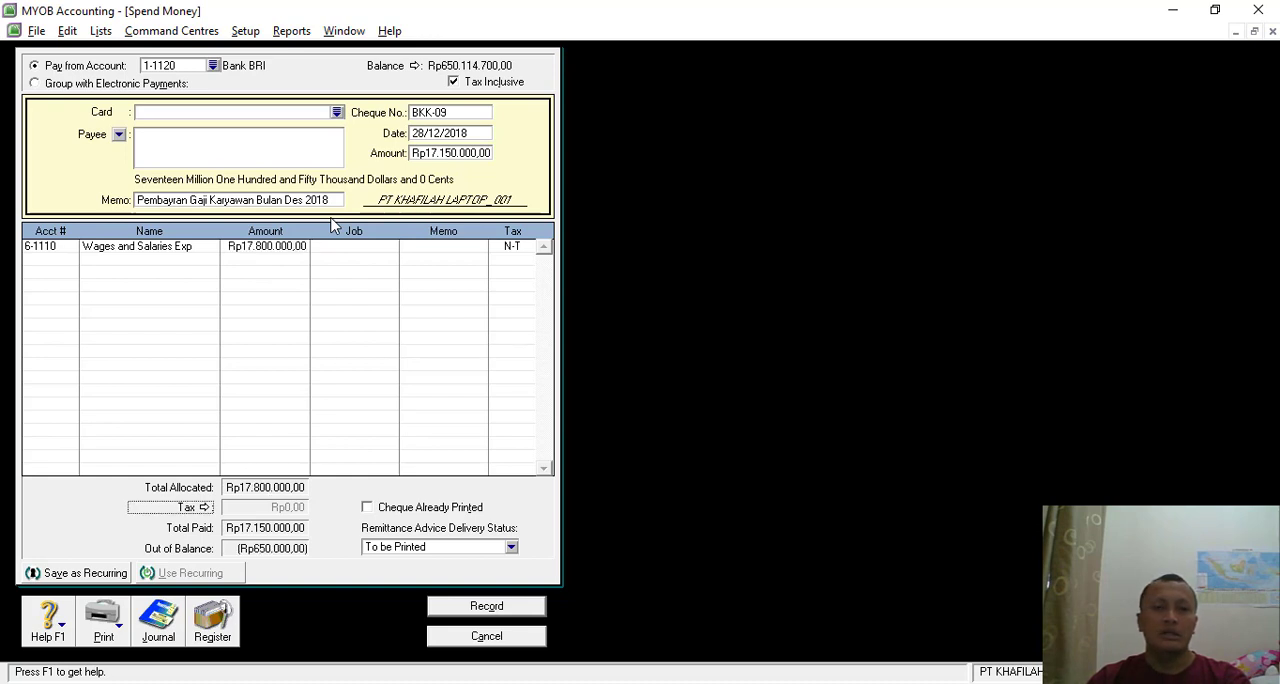
- Add a second line for account 2-1150 Income Tax Article 21 Payable with the negative amount of Rp650.000
left_click(70, 261)
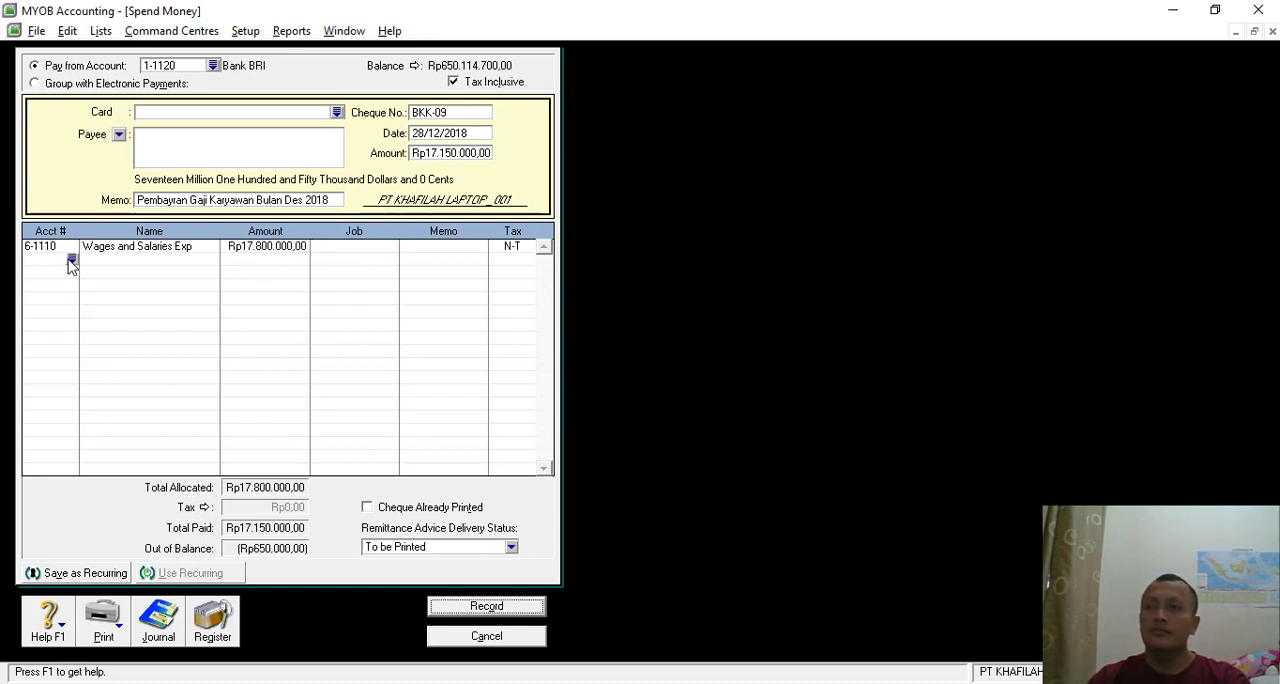
left_click(72, 260)
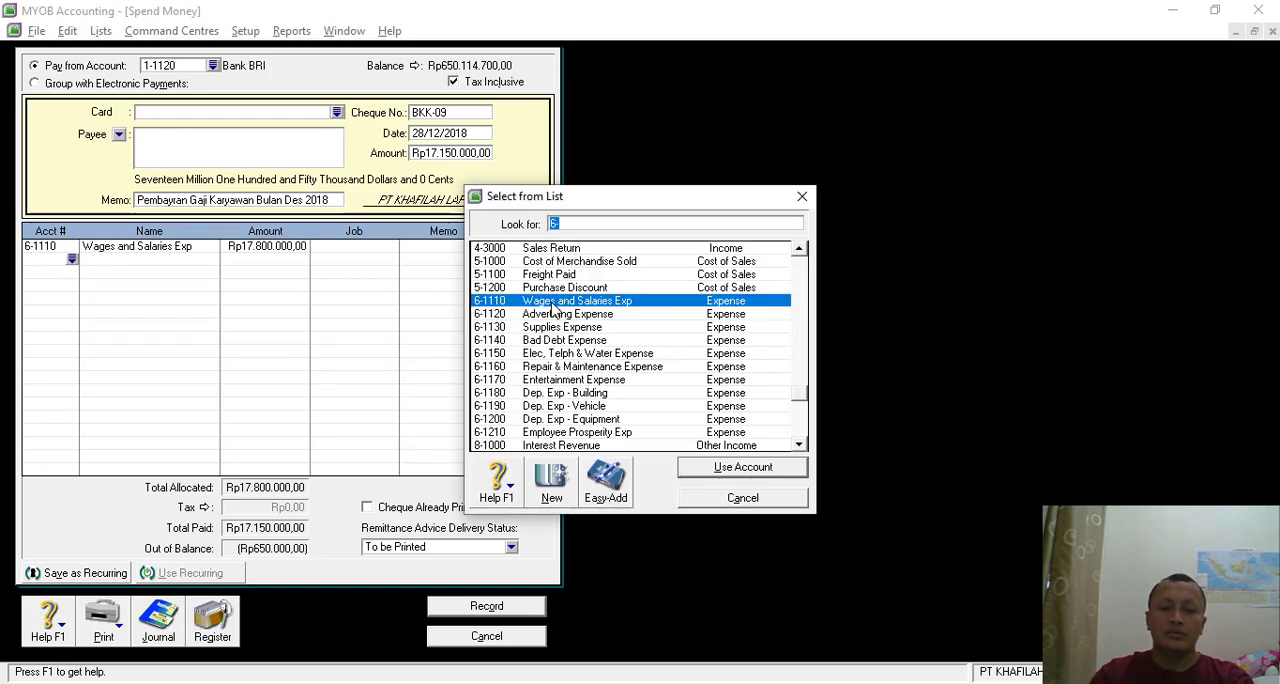
type("2")
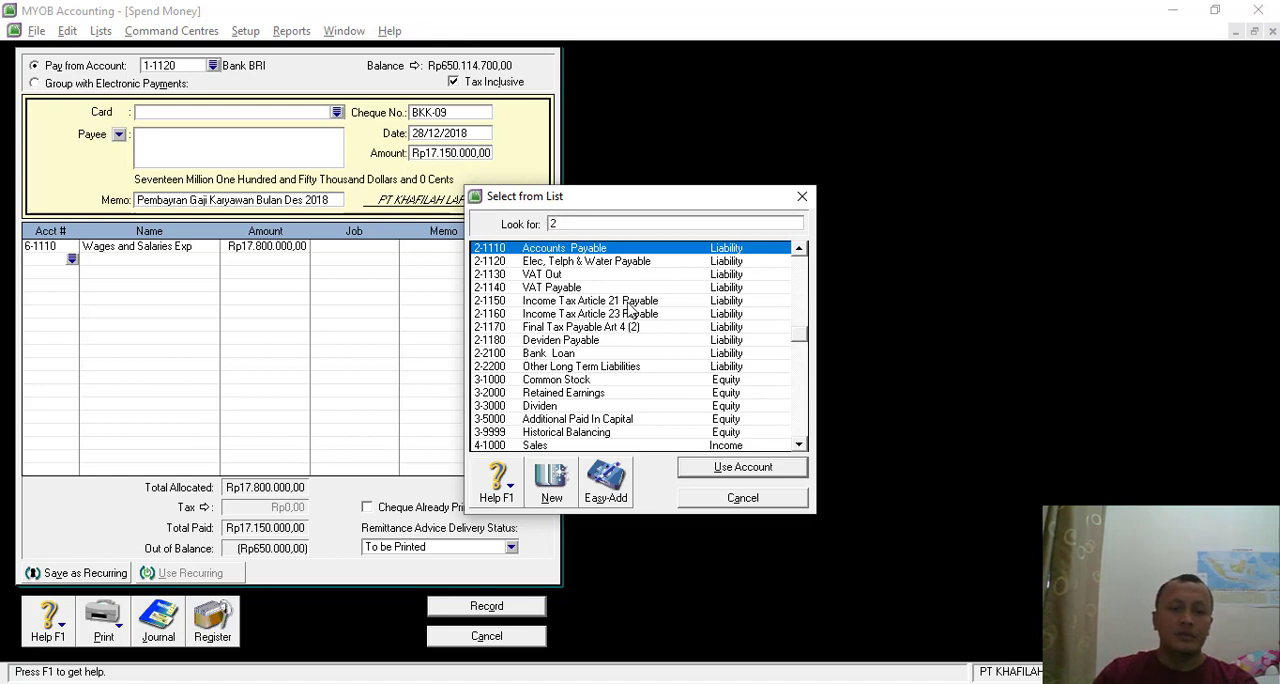
double_click(630, 310)
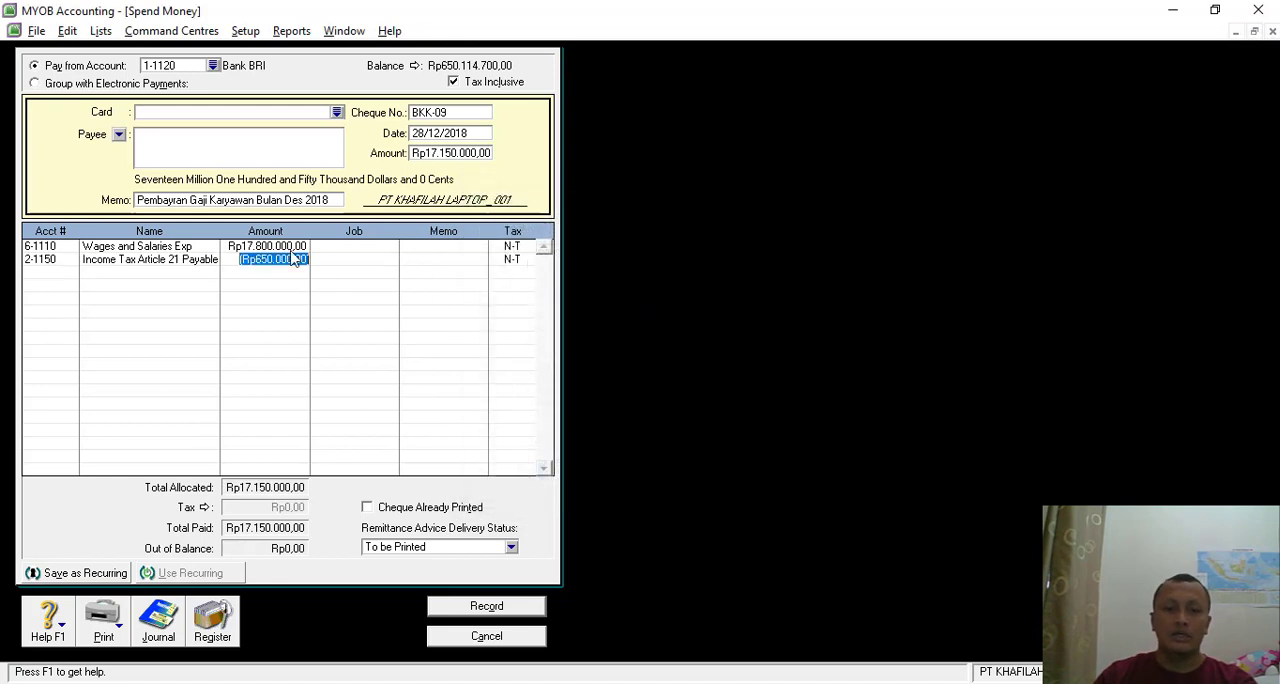
key("Tab")
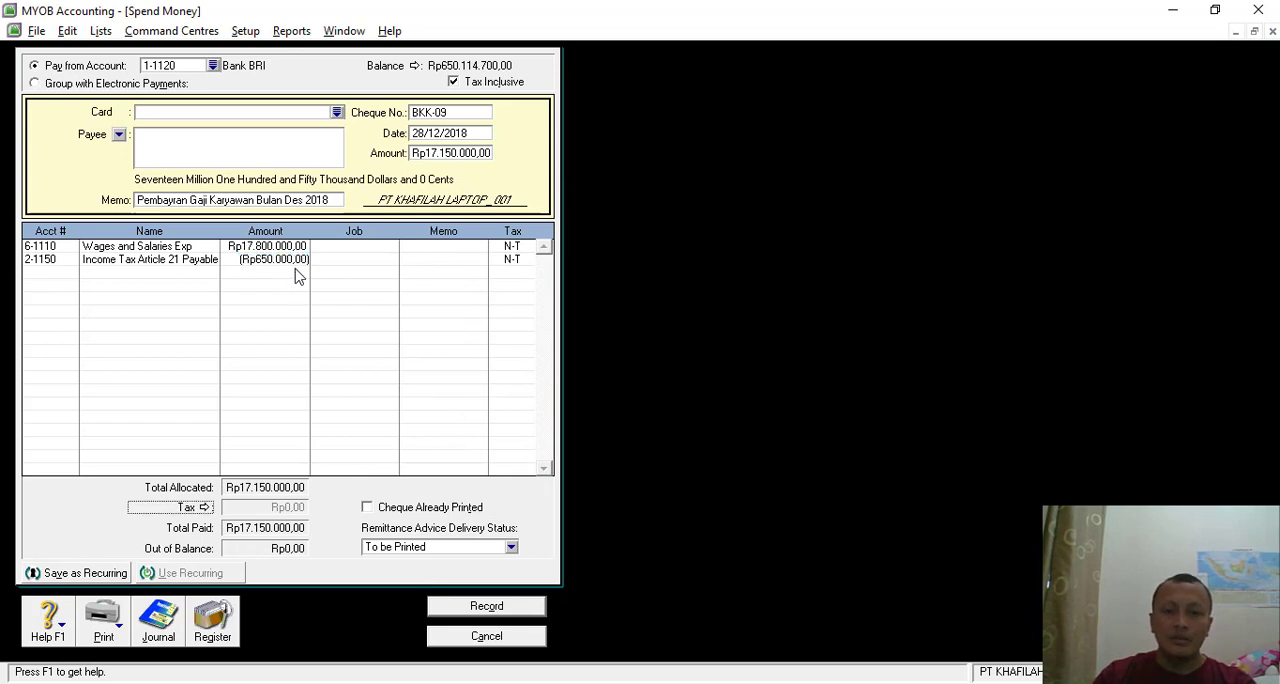
- Review the salary payment's recap and change its first line to account 2-1150 Income Tax Article 21 Payable with the negative amount of Rp650.000
key("ctrl+r")
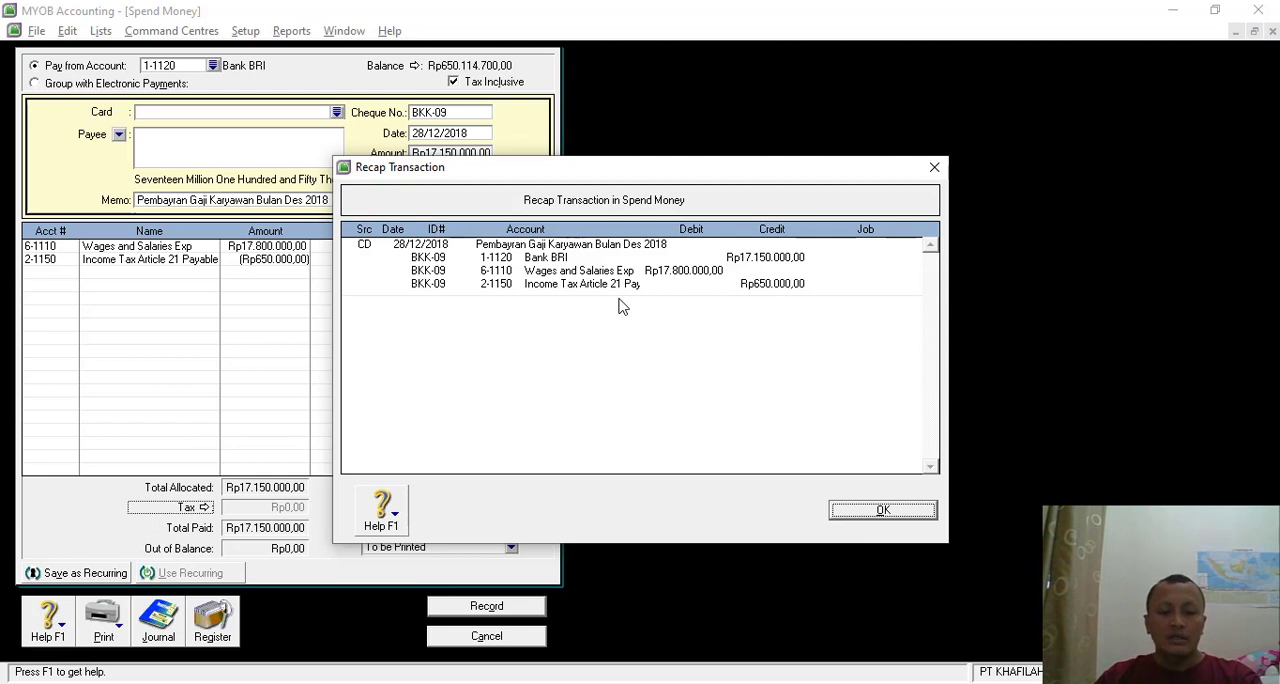
left_click(880, 510)
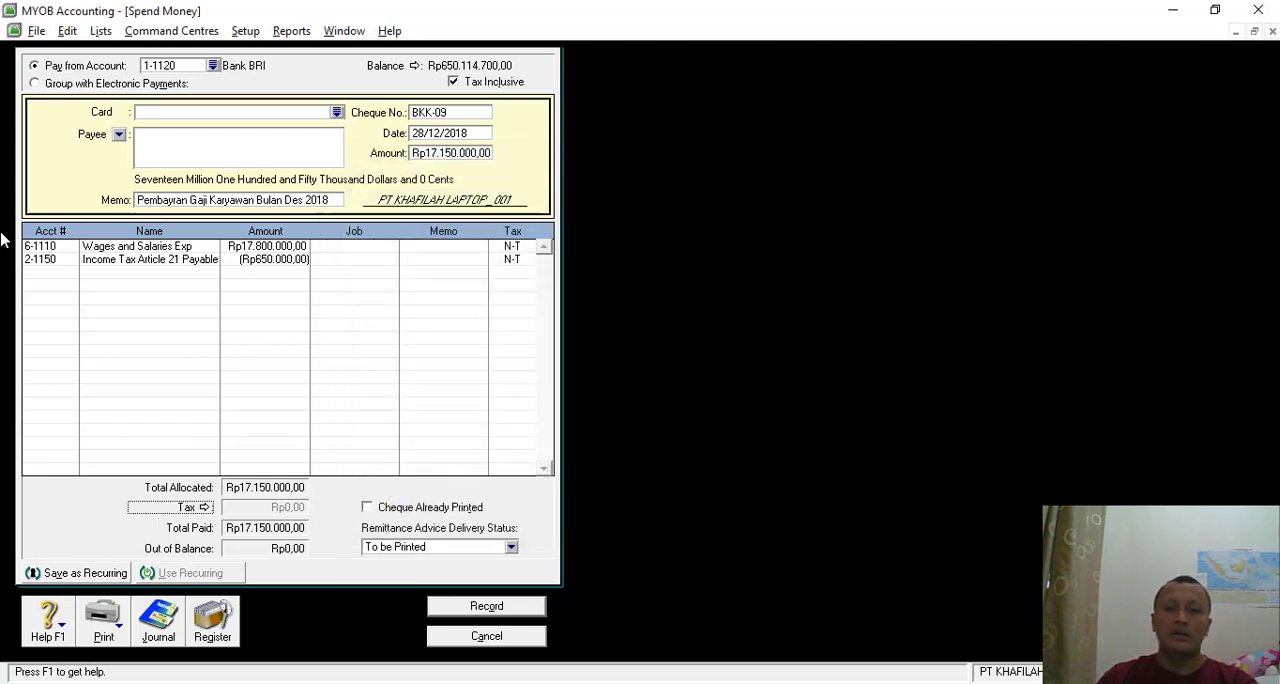
left_click(60, 250)
left_click(72, 246)
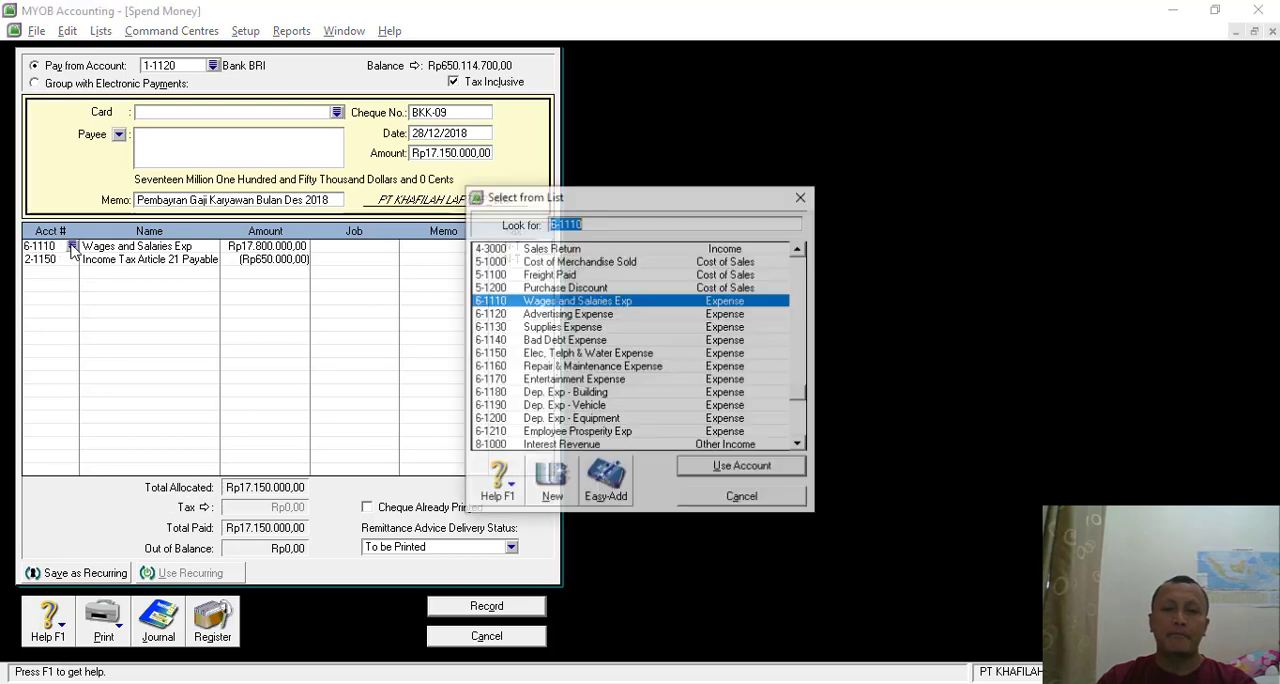
type("2")
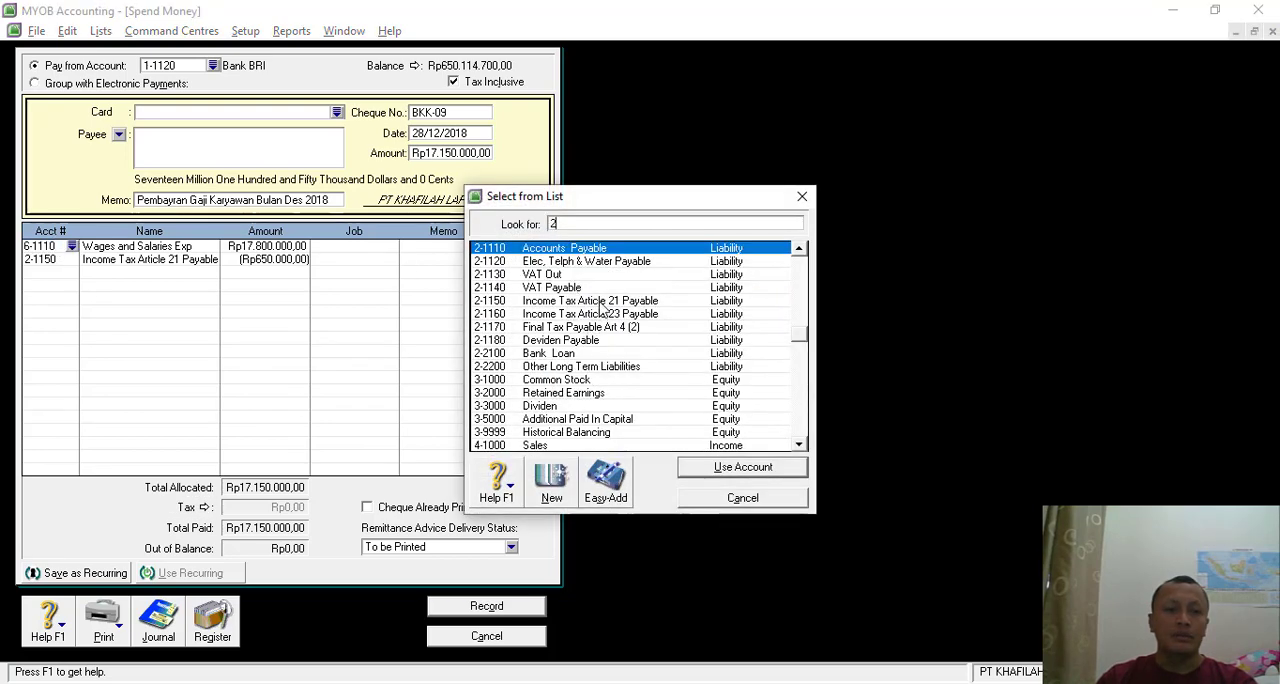
double_click(600, 301)
left_click(268, 246)
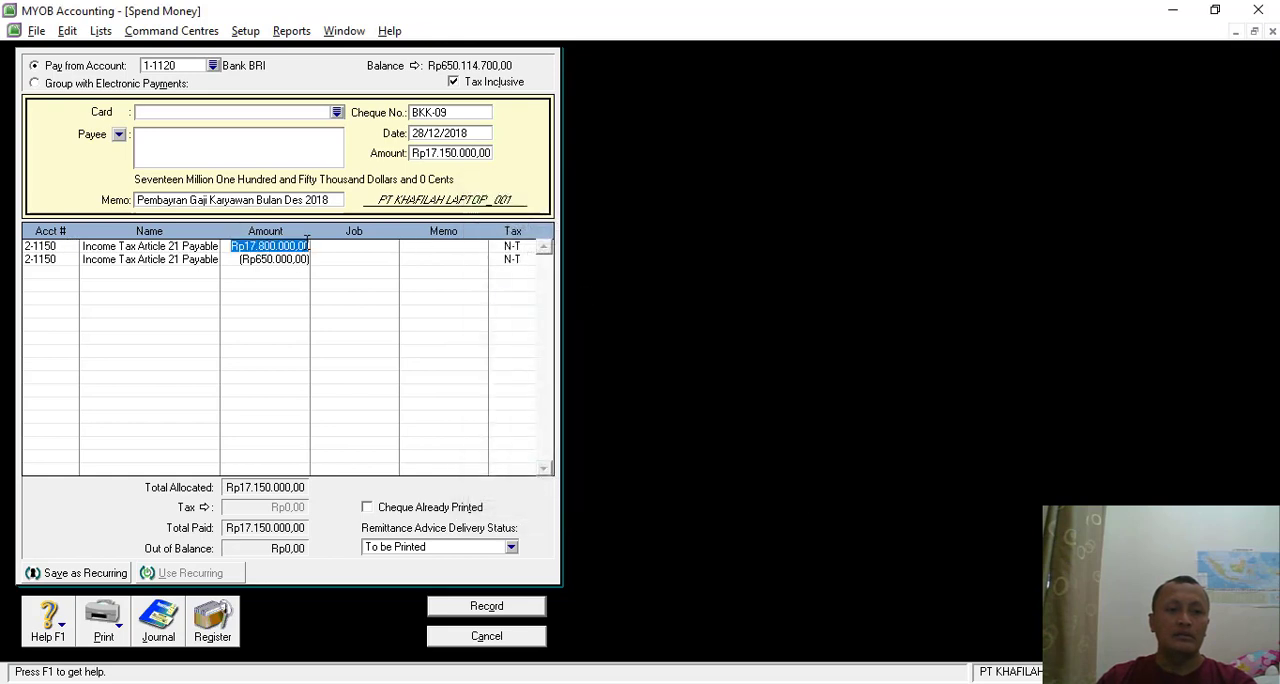
key("BackSpace")
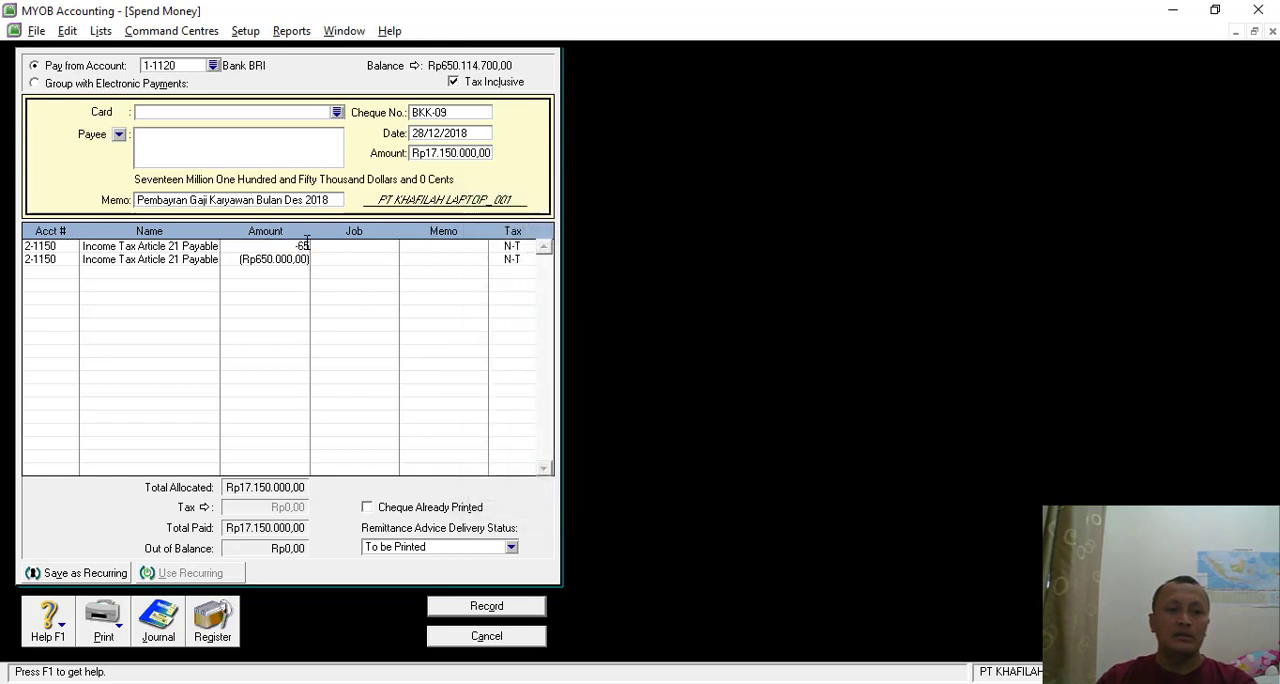
type("-650000")
key("Down")
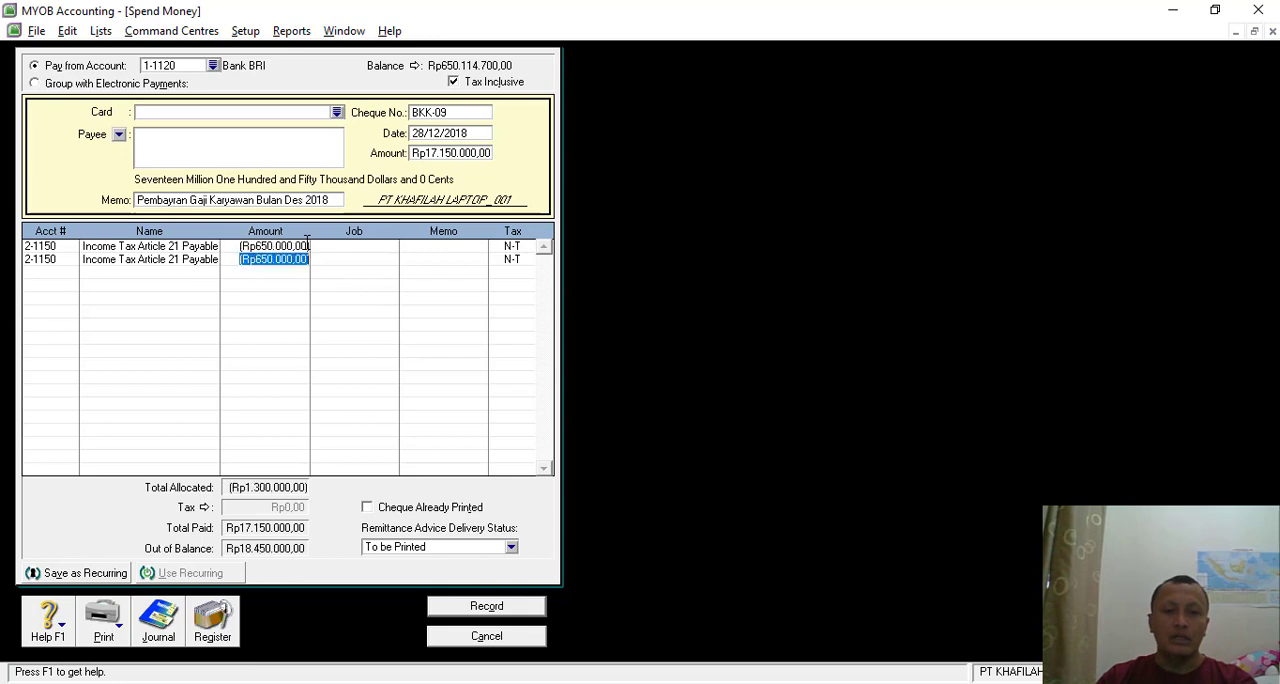
- Change the second line of the payment to account 6-1110 Wages and Salaries Exp with the amount Rp17.800.000
key("BackSpace")
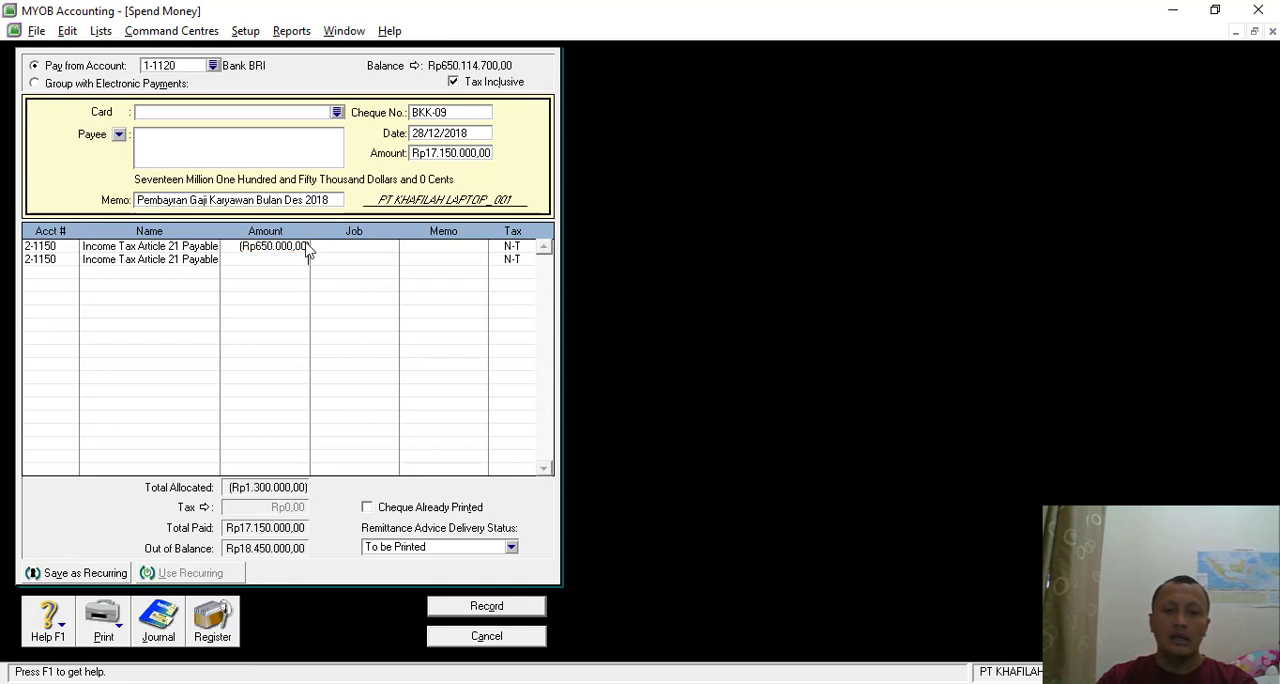
left_click(57, 263)
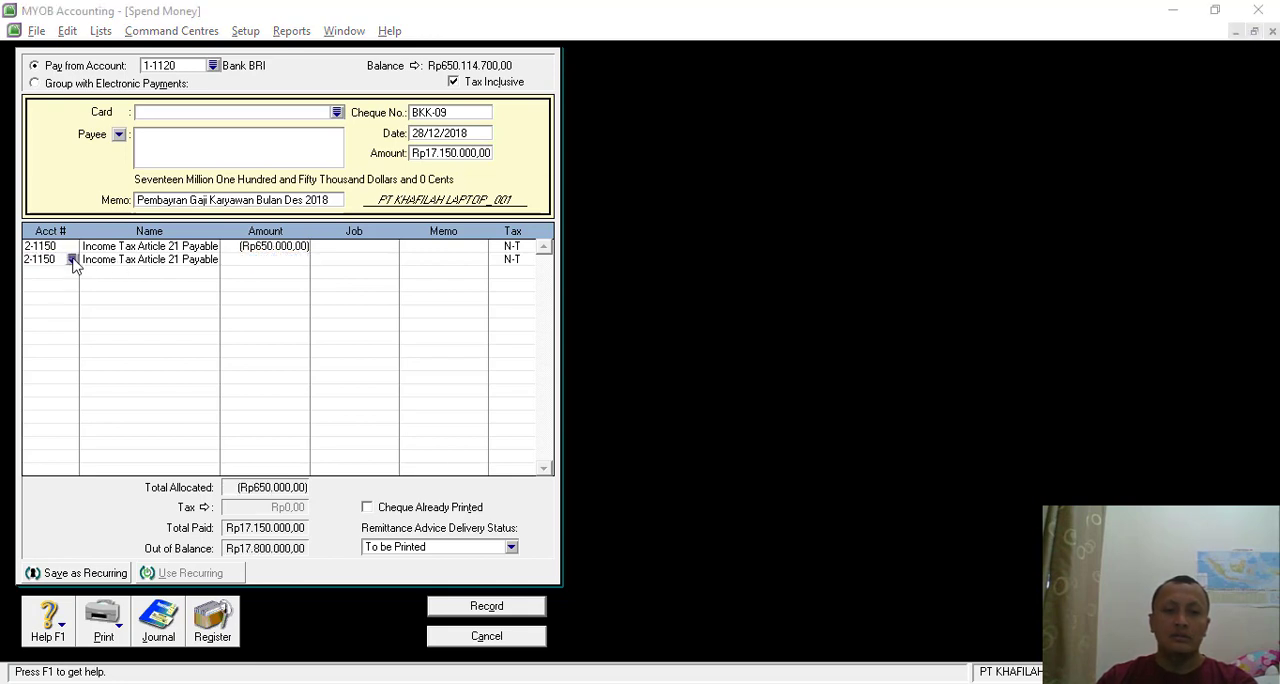
left_click(71, 259)
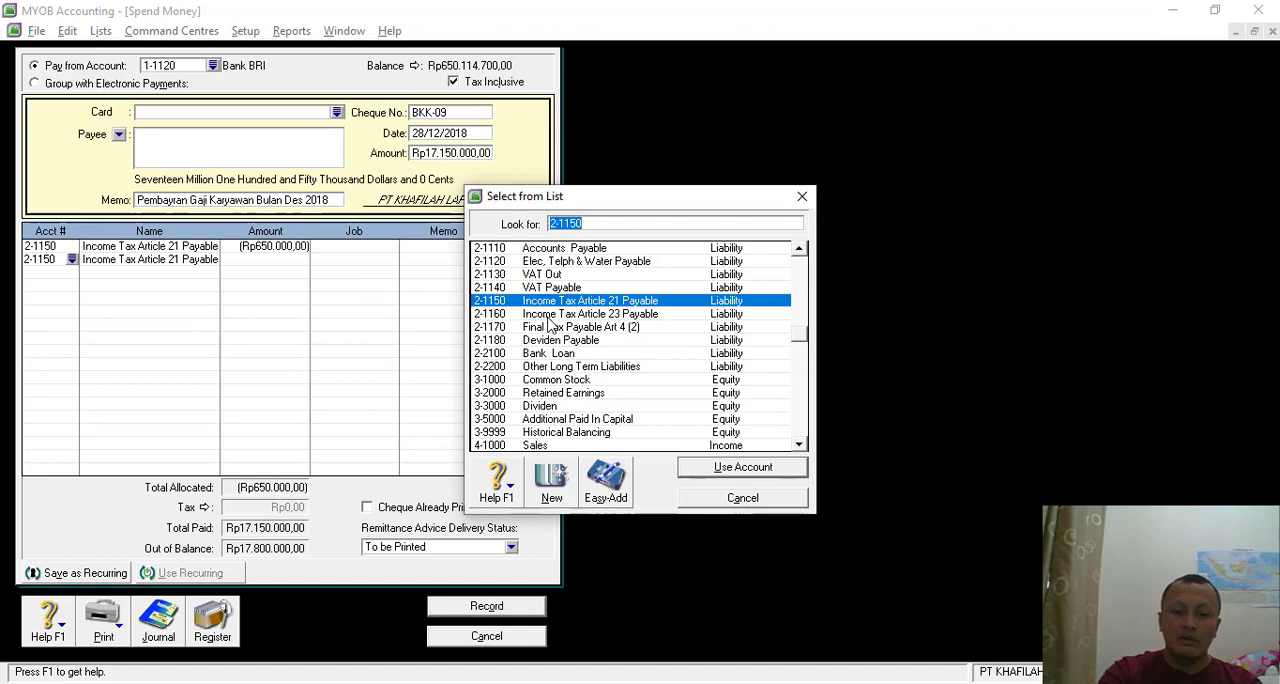
type("6")
double_click(588, 252)
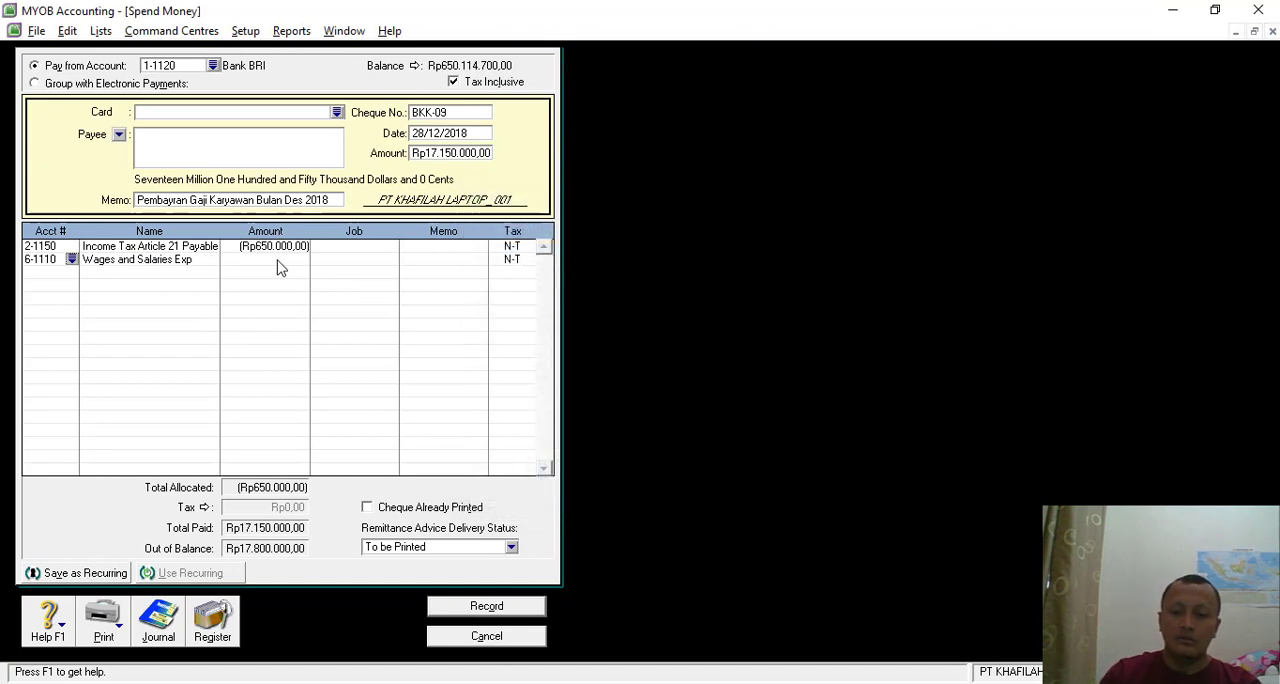
left_click(272, 263)
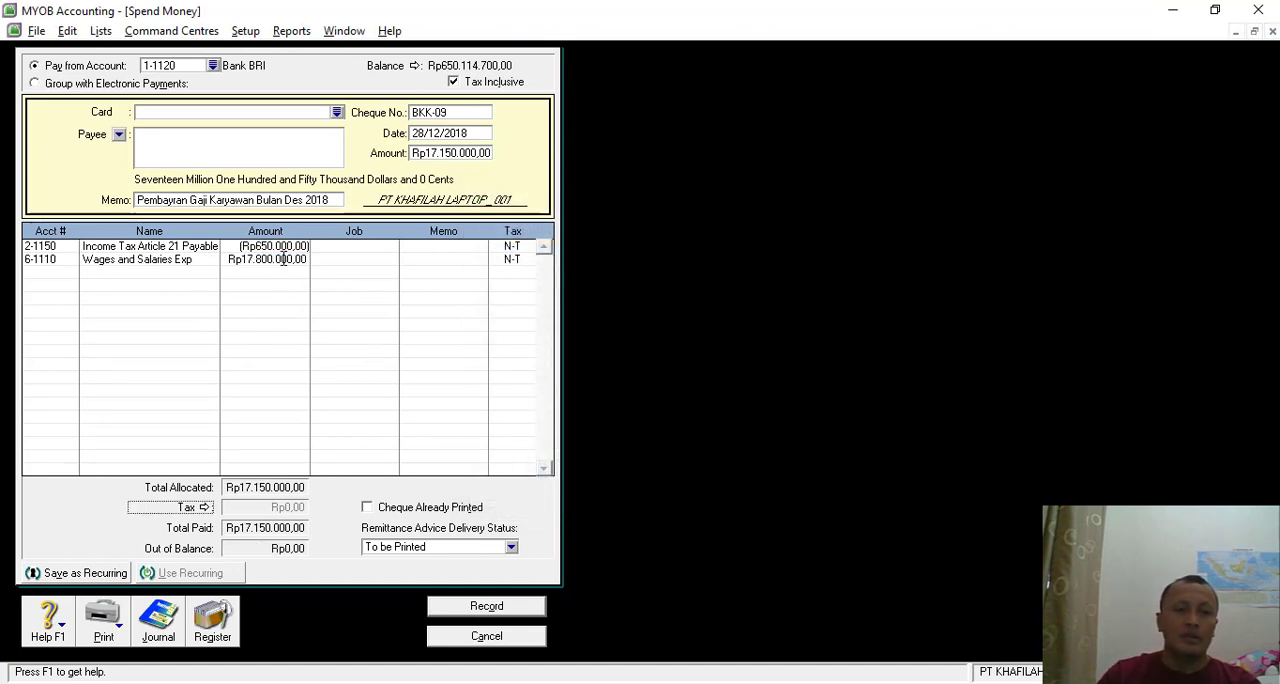
- Check the reordered journal entries in the transaction recap and record the salary payment BKK-09
key("ctrl+r")
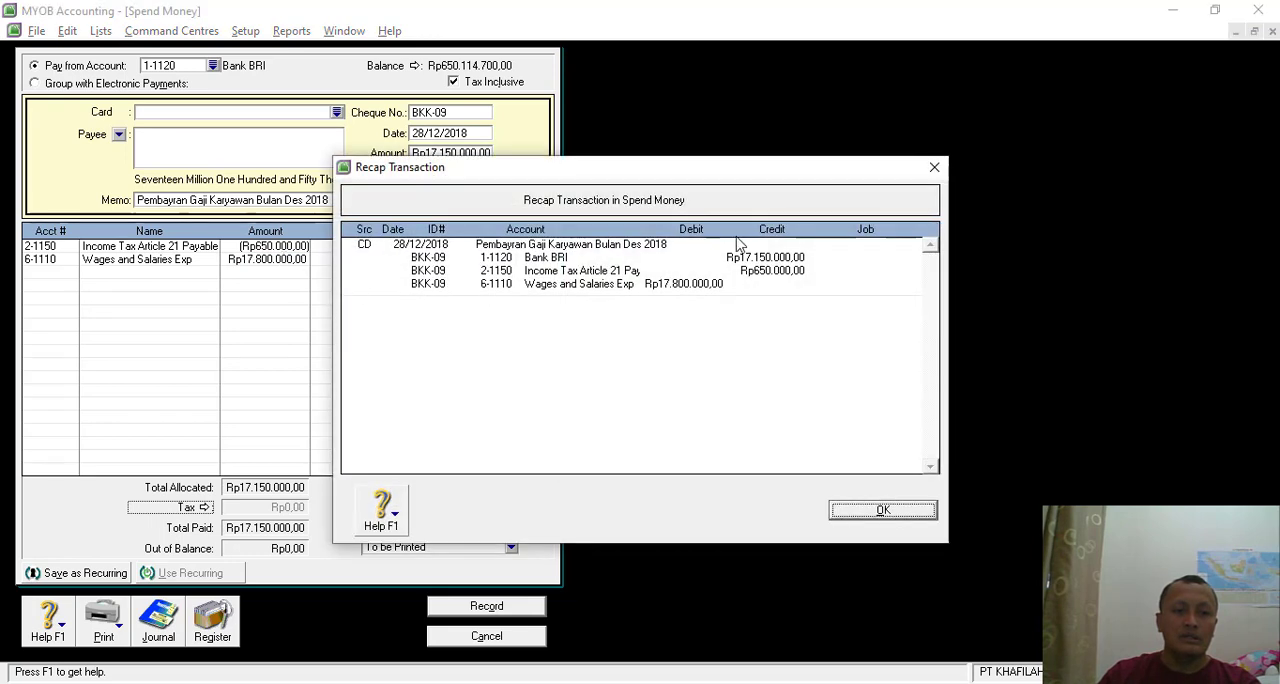
left_click(866, 510)
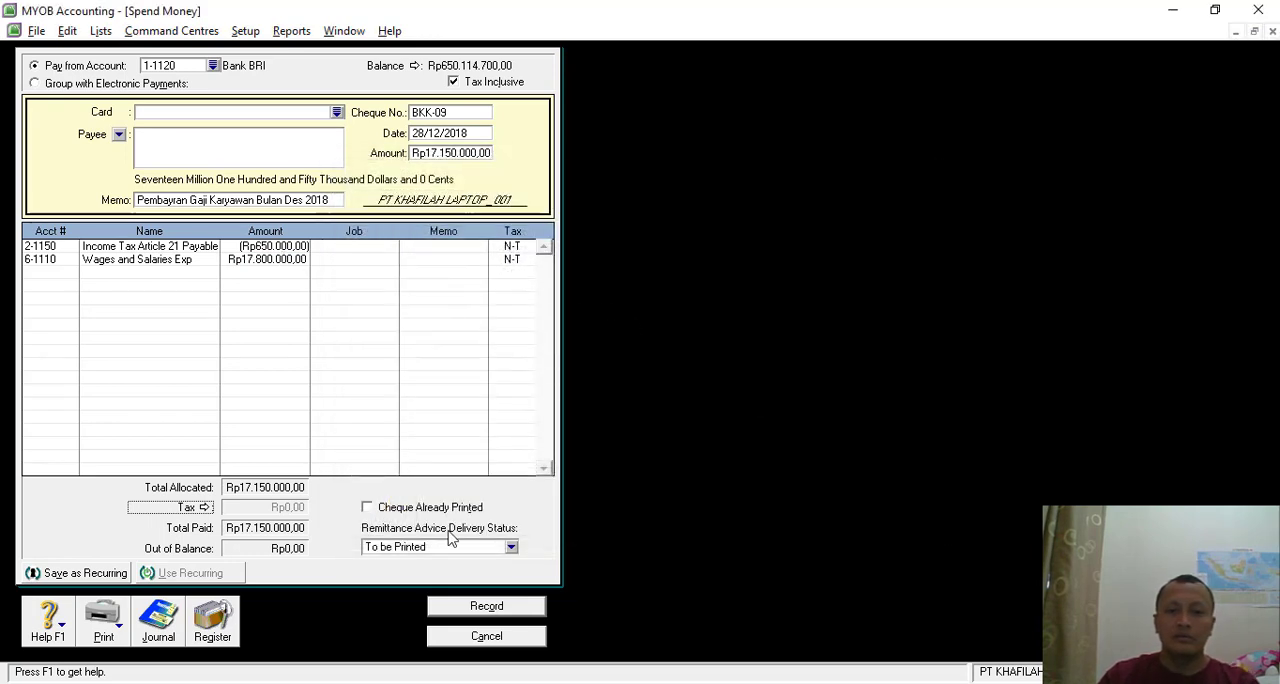
left_click(476, 612)
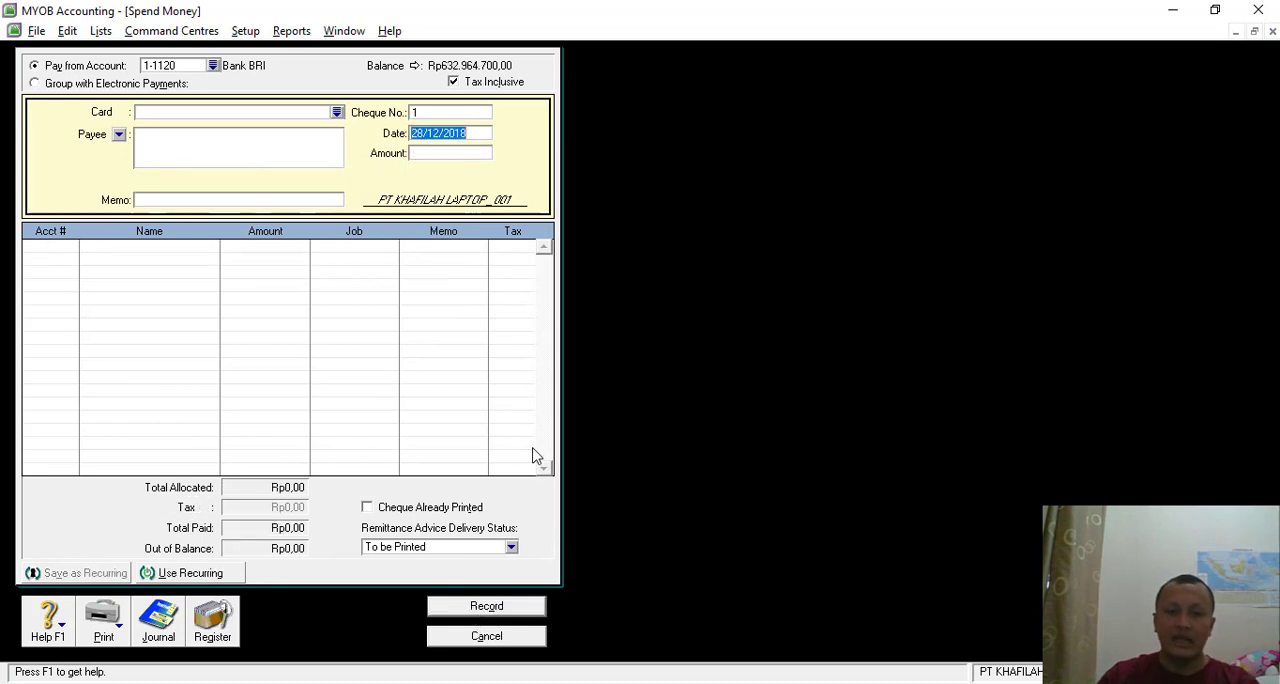
- Consult the Transaksi 25 invoice in the PDF and start a new purchase bill in MYOB for supplier PT DELLACER INTERNASIONAL
key("alt+Tab")
scroll(843, 357, "down", 11)
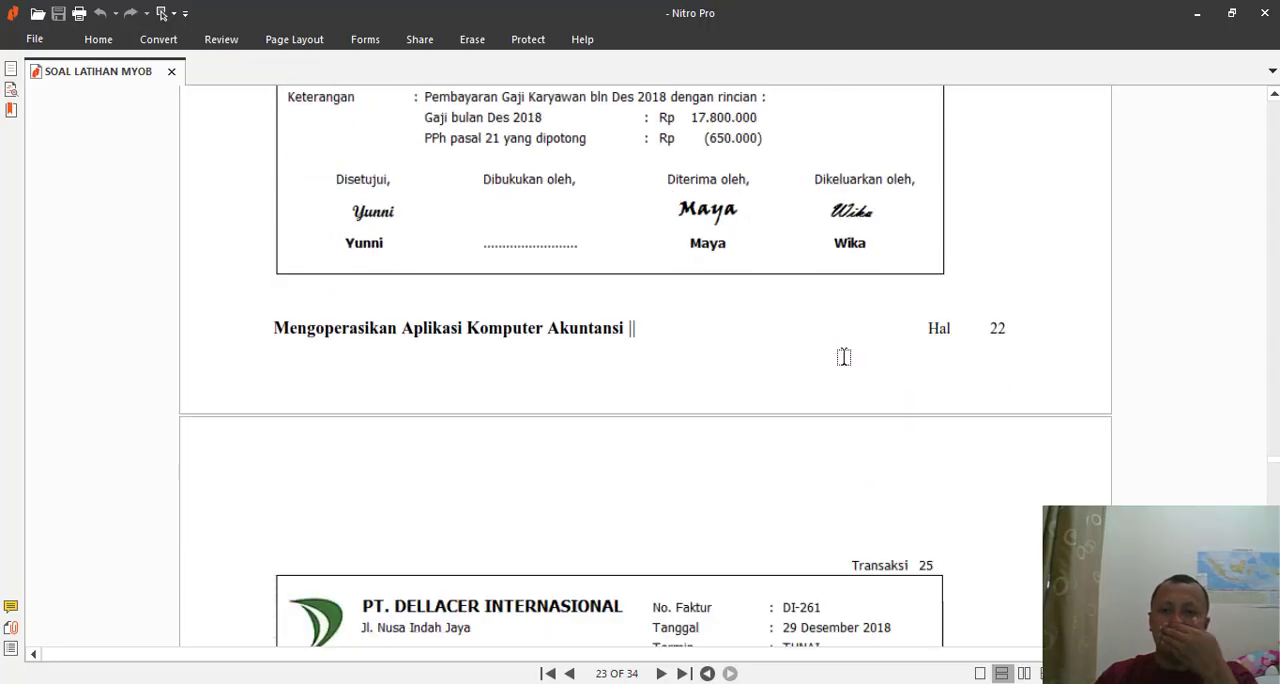
scroll(841, 358, "down", 2)
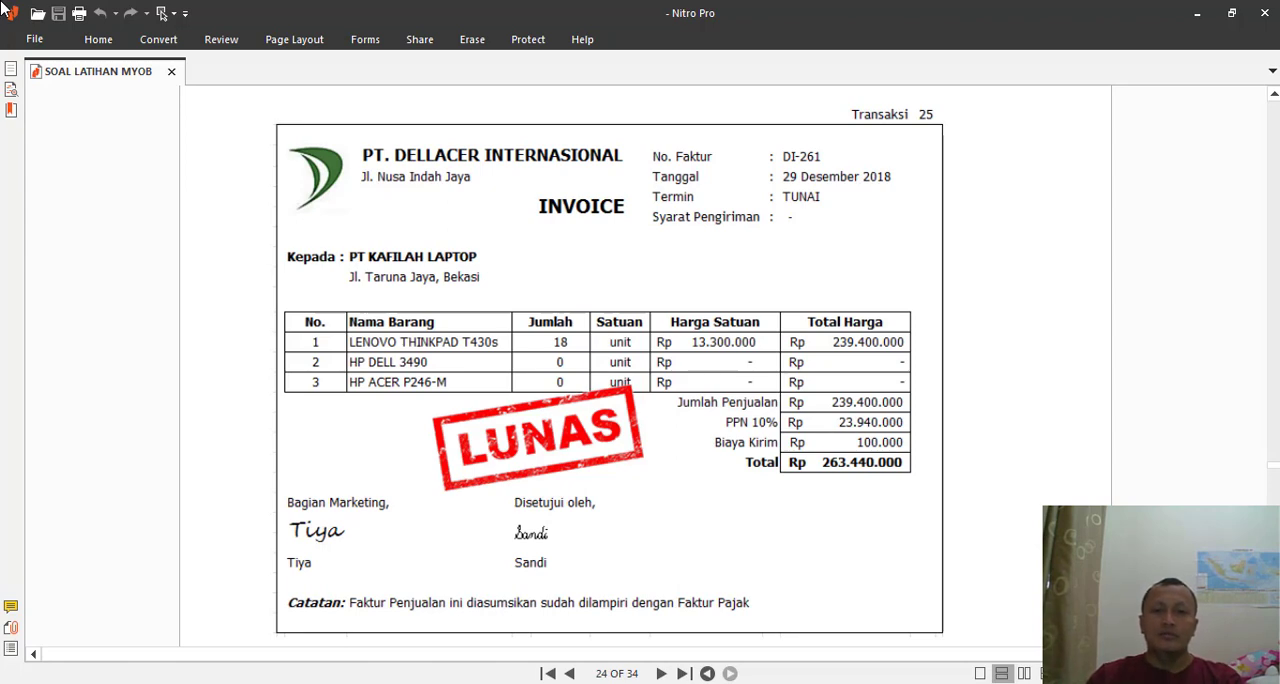
key("alt+Tab")
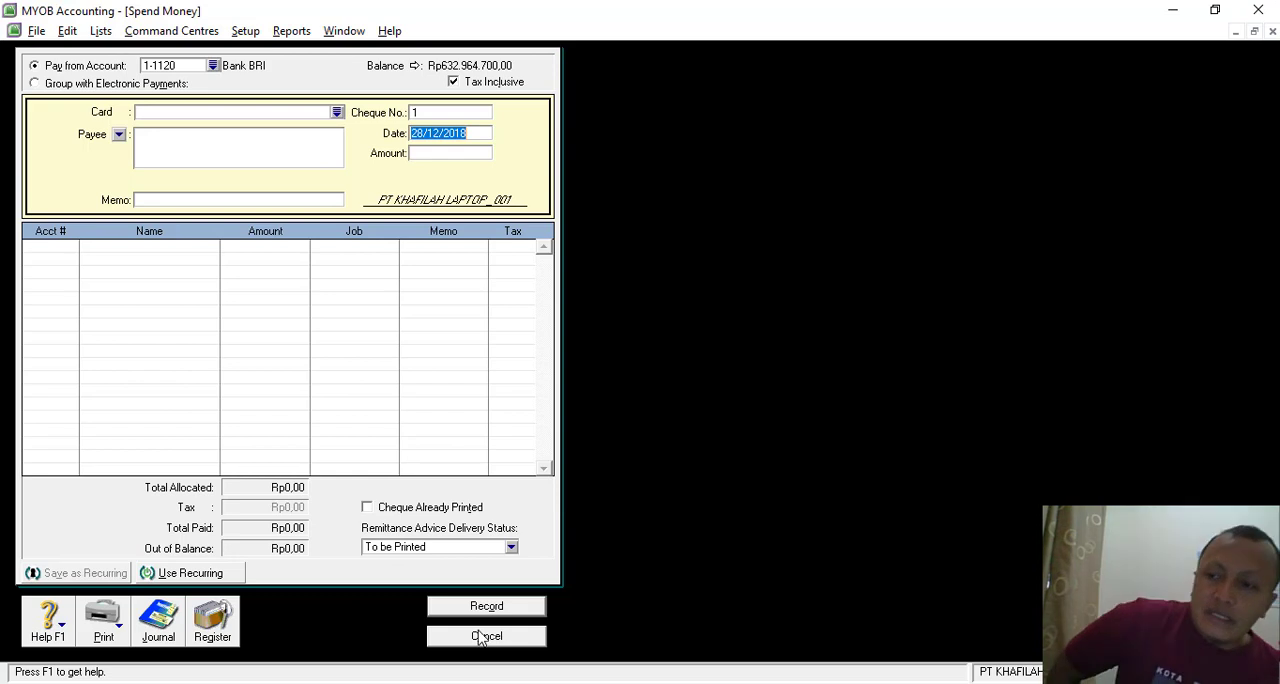
left_click(484, 636)
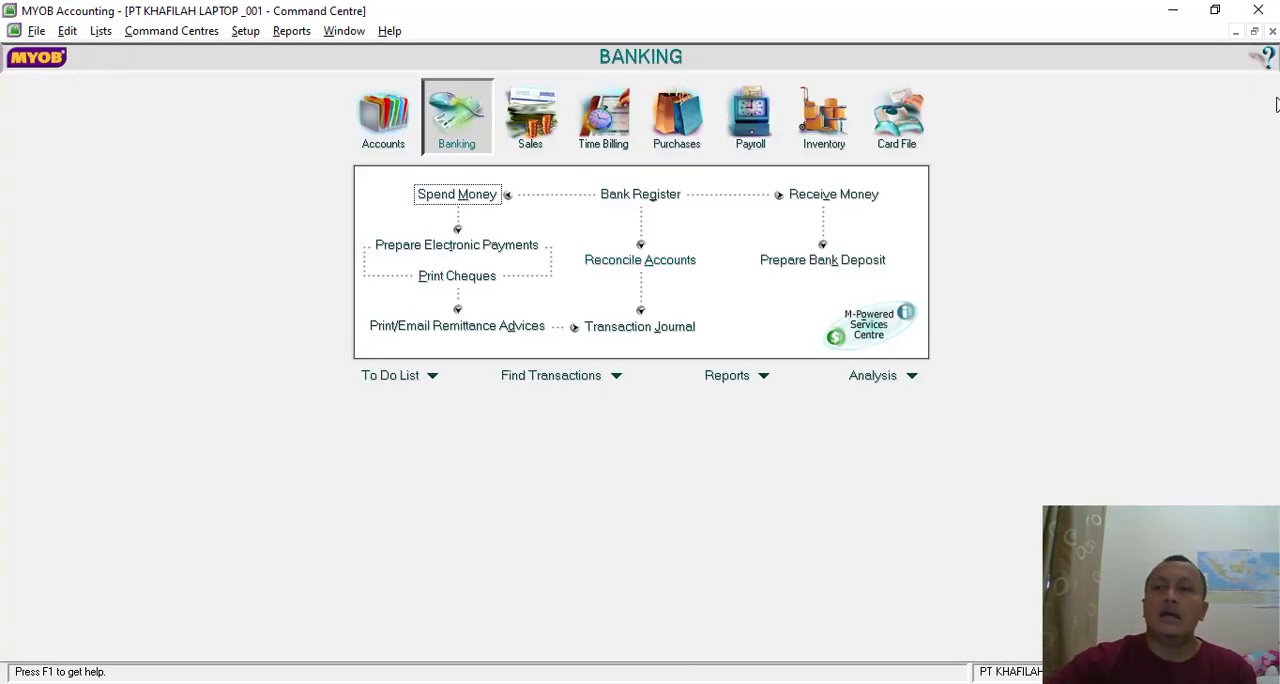
left_click(670, 116)
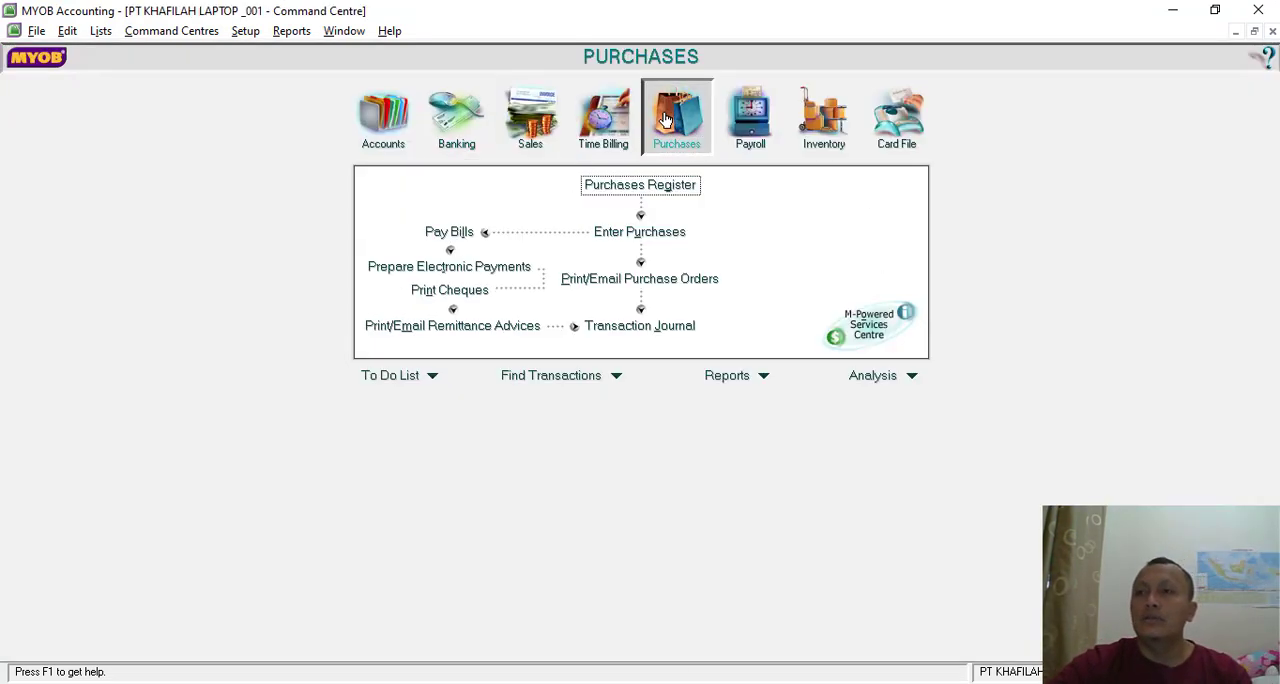
left_click(630, 229)
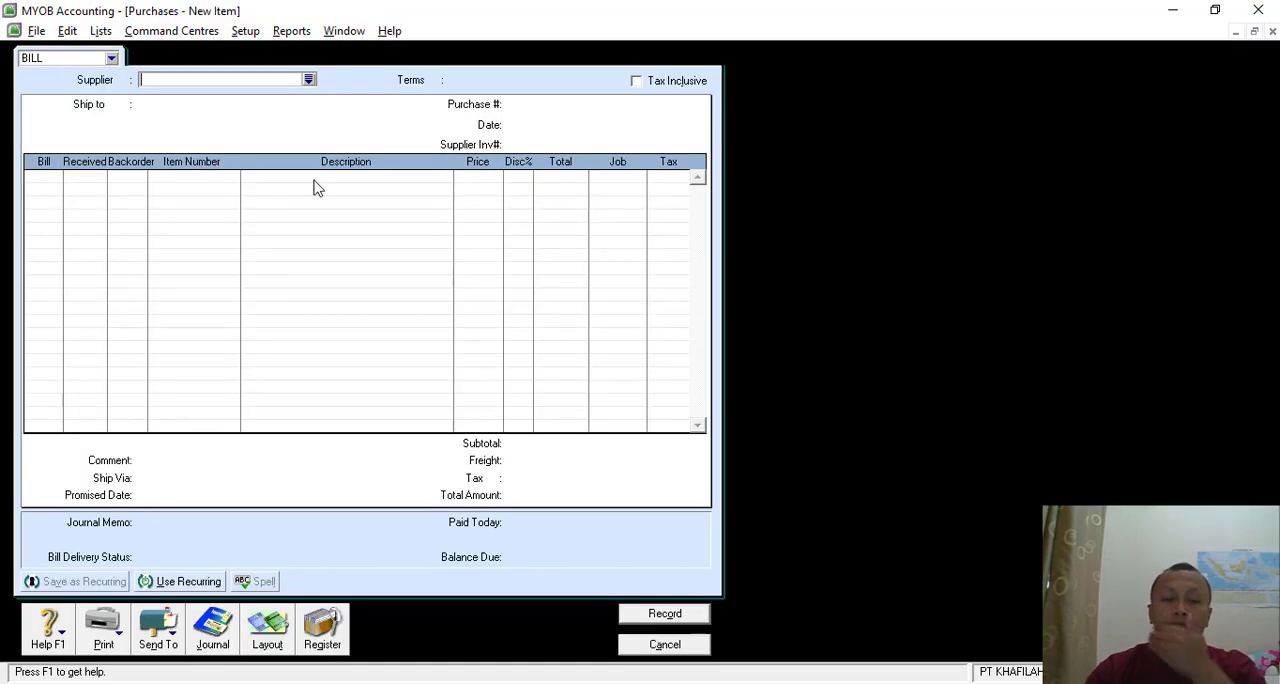
left_click(309, 80)
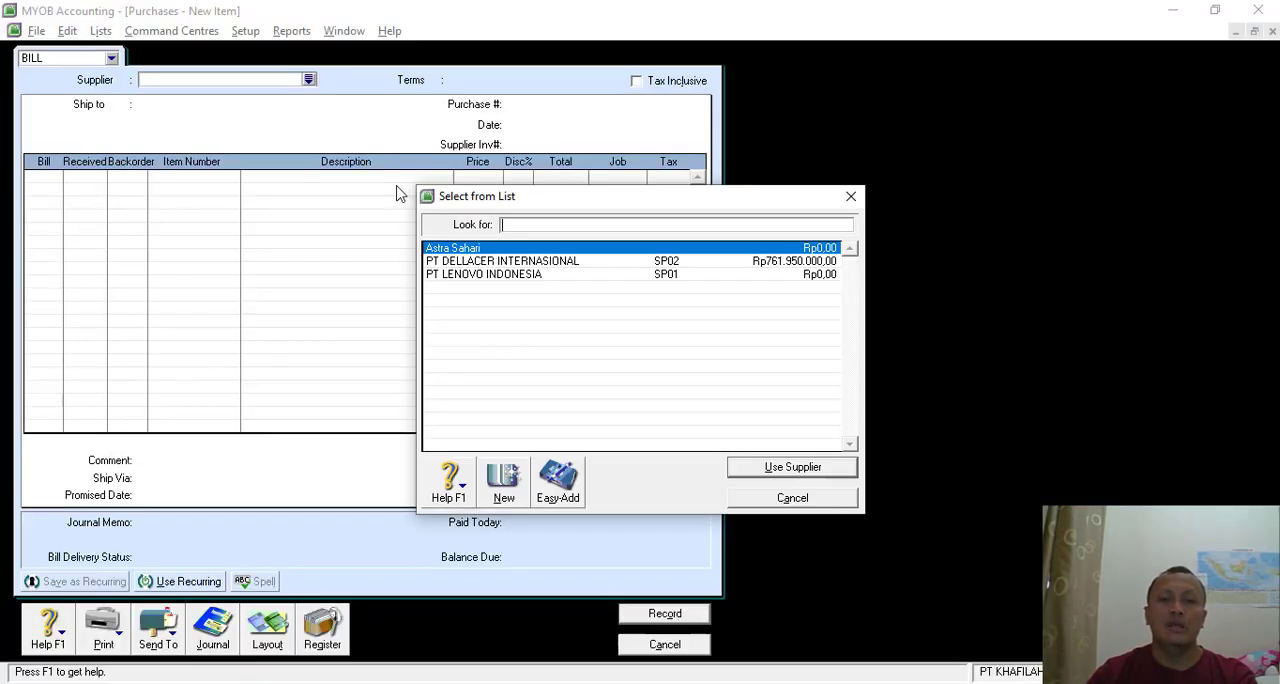
double_click(490, 261)
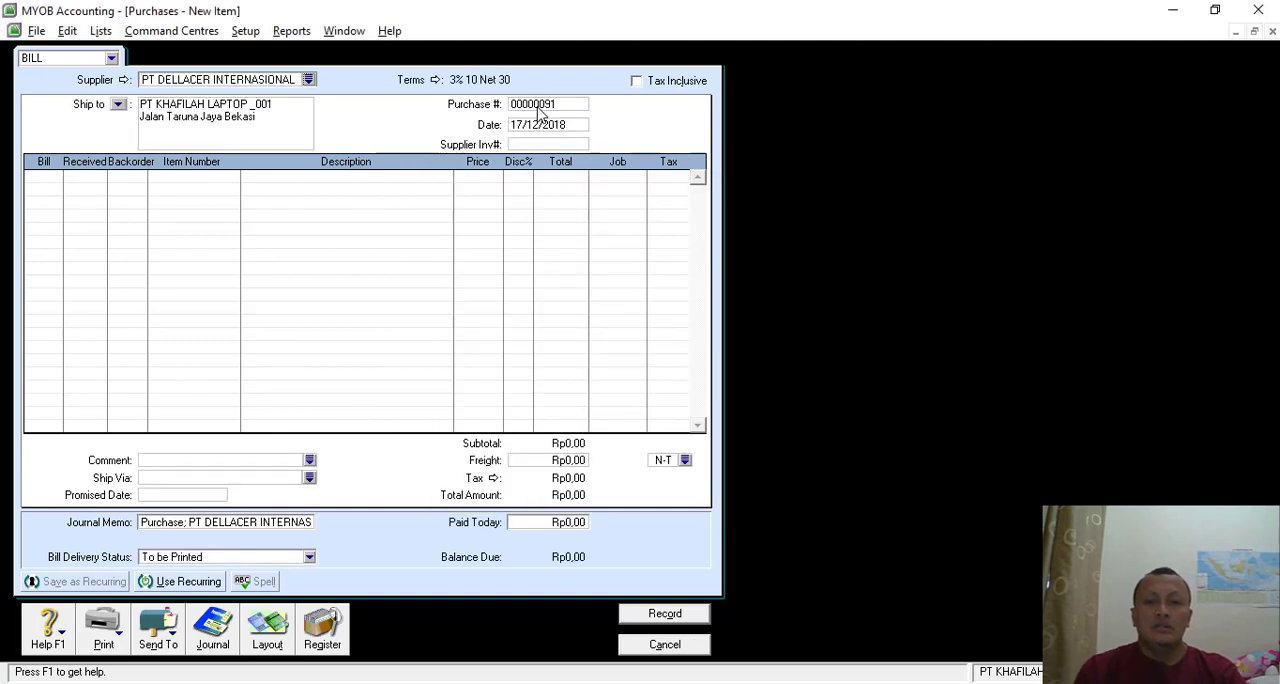
- Set the bill's purchase number to DI-261 and its date to 29/12/2018
left_click(537, 104)
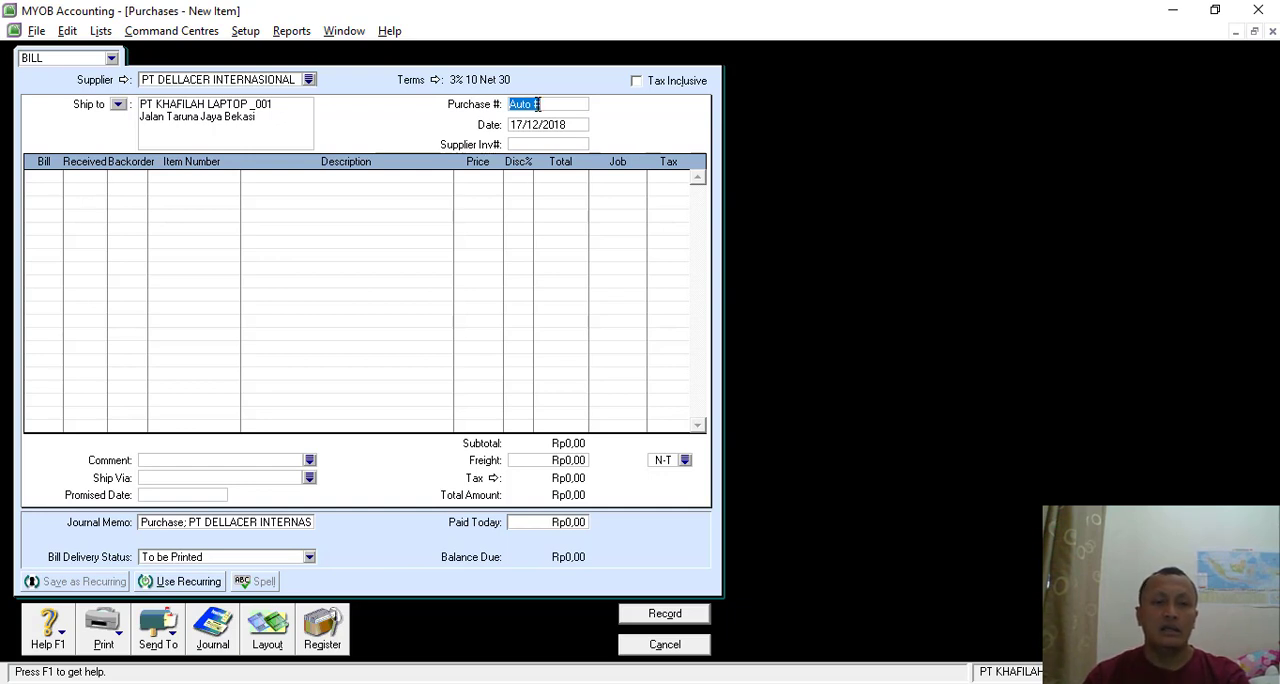
type("DI-261")
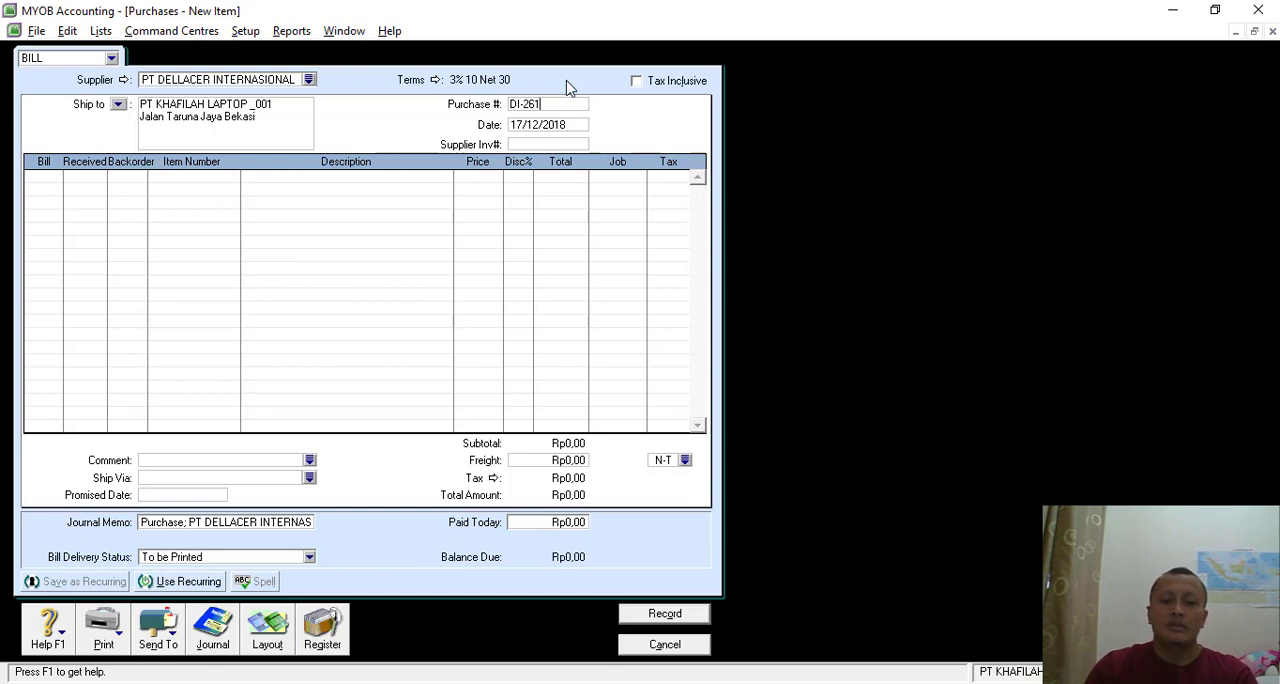
key("Tab")
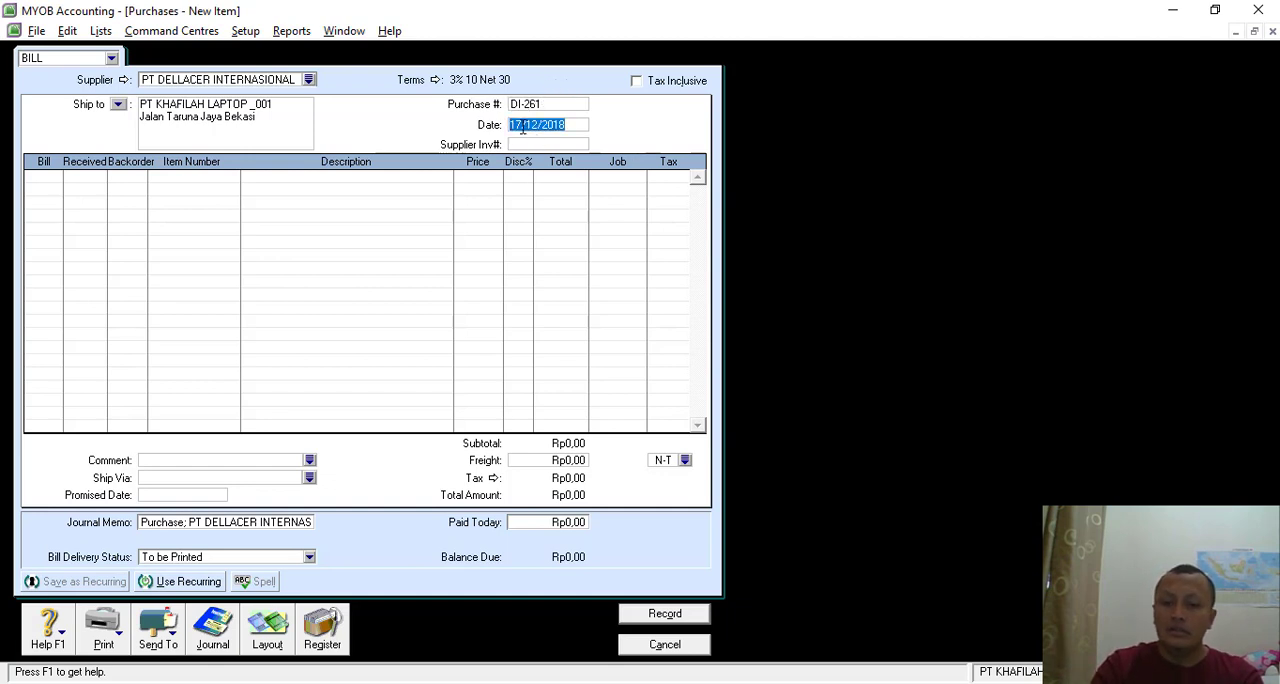
left_click(548, 124)
key("BackSpace")
key("BackSpace")
type("29")
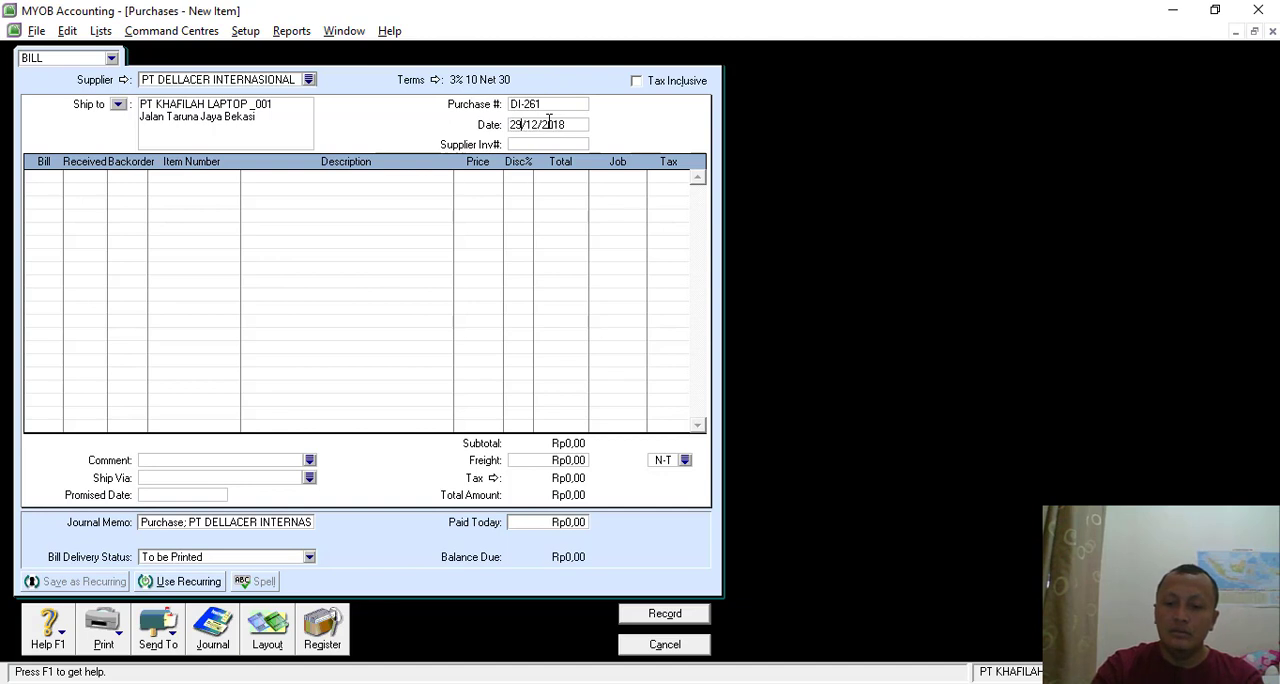
- Add a bill line for 18 units of item T430s LENOVO THINKPAD T430s at a unit price of Rp13.300.000
left_click(43, 183)
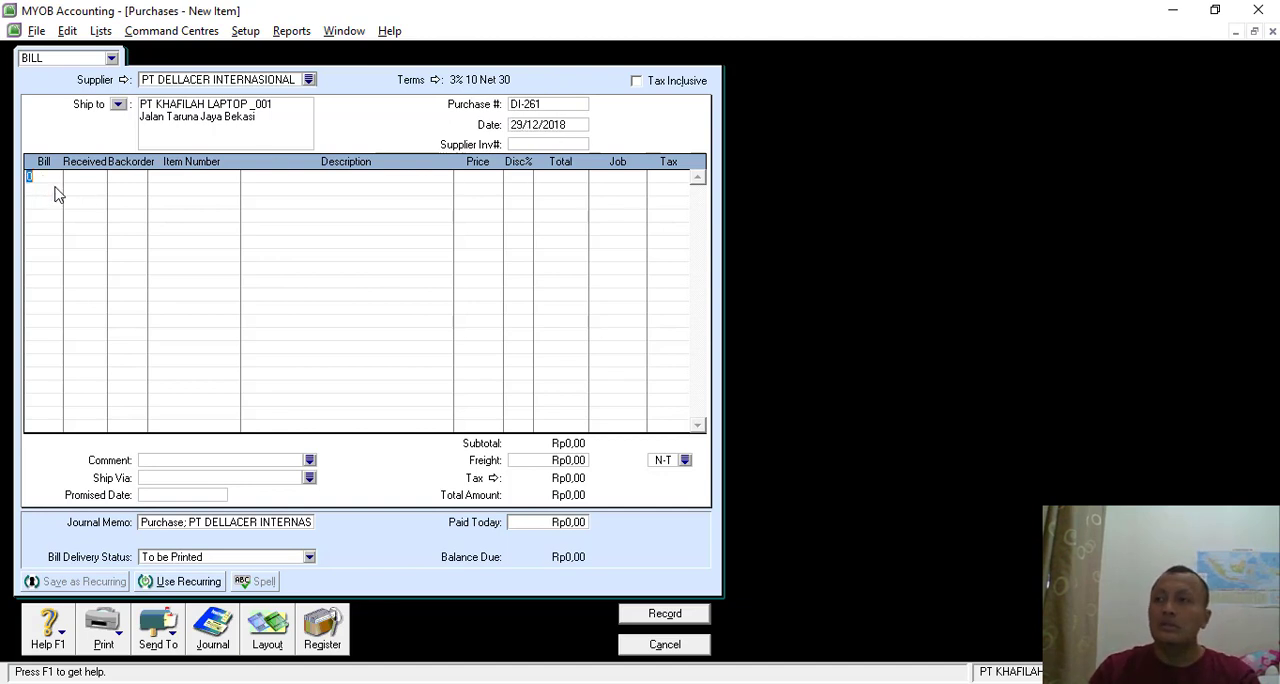
type("18")
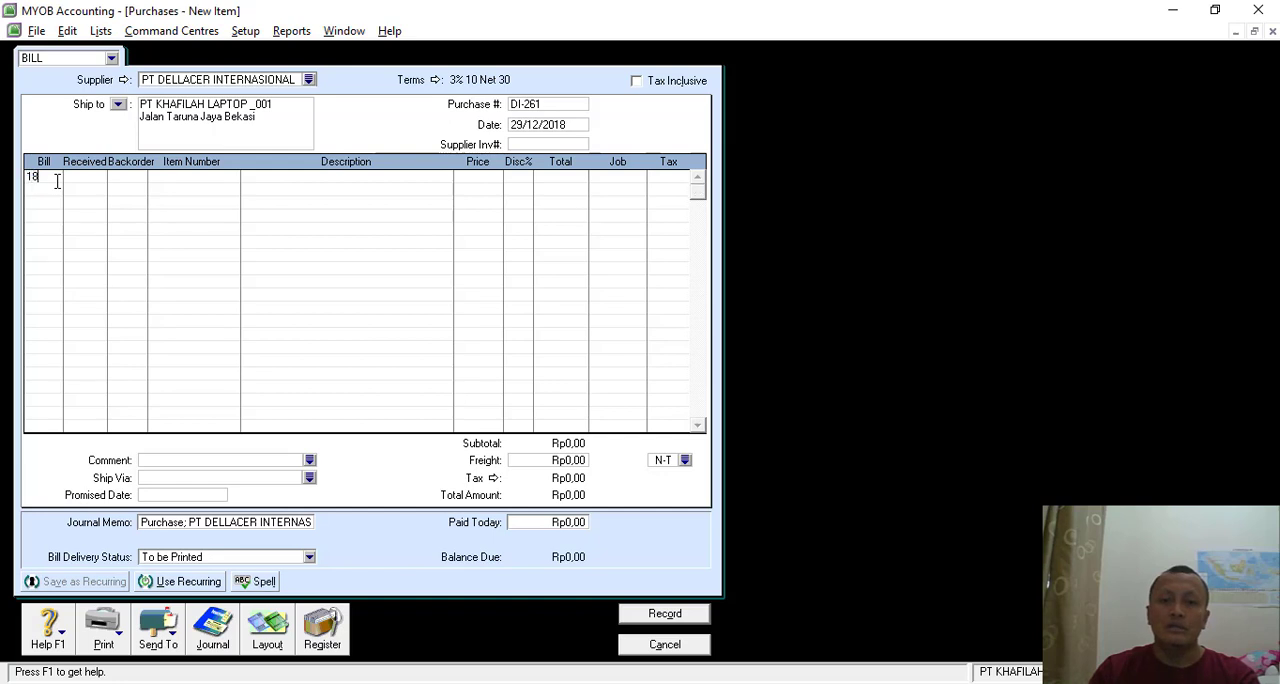
key("Tab")
key("Tab")
key("Tab")
double_click(603, 275)
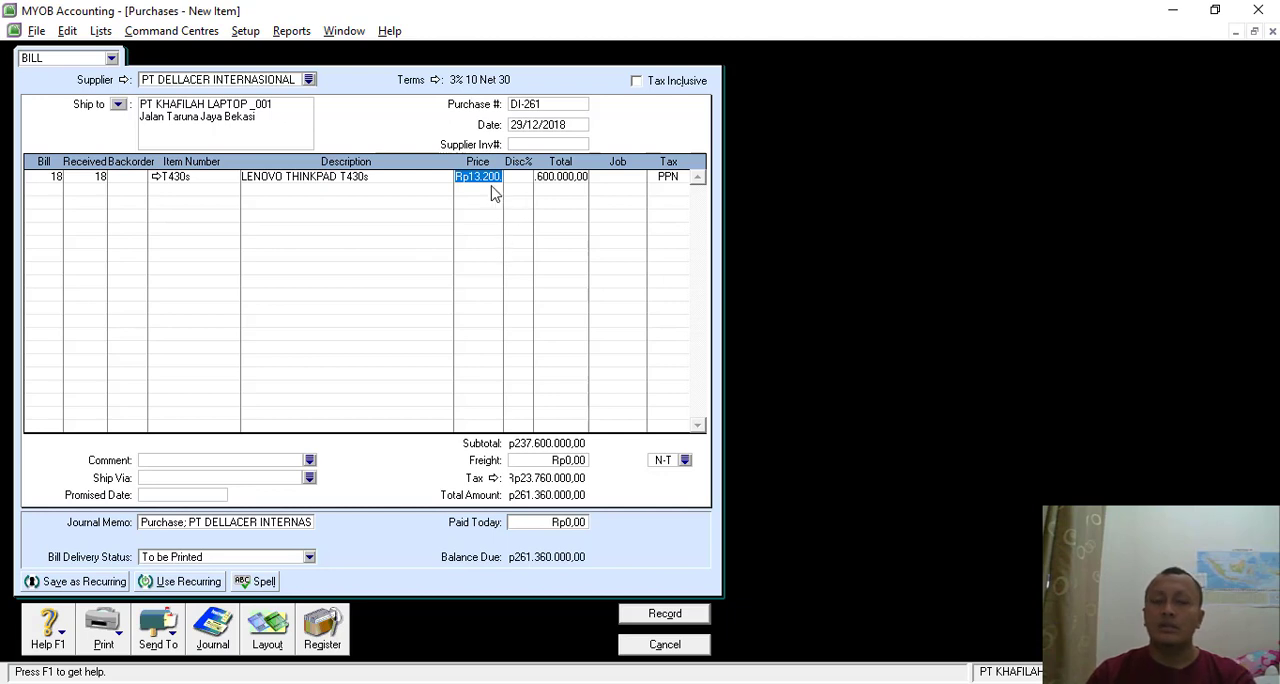
type("133000")
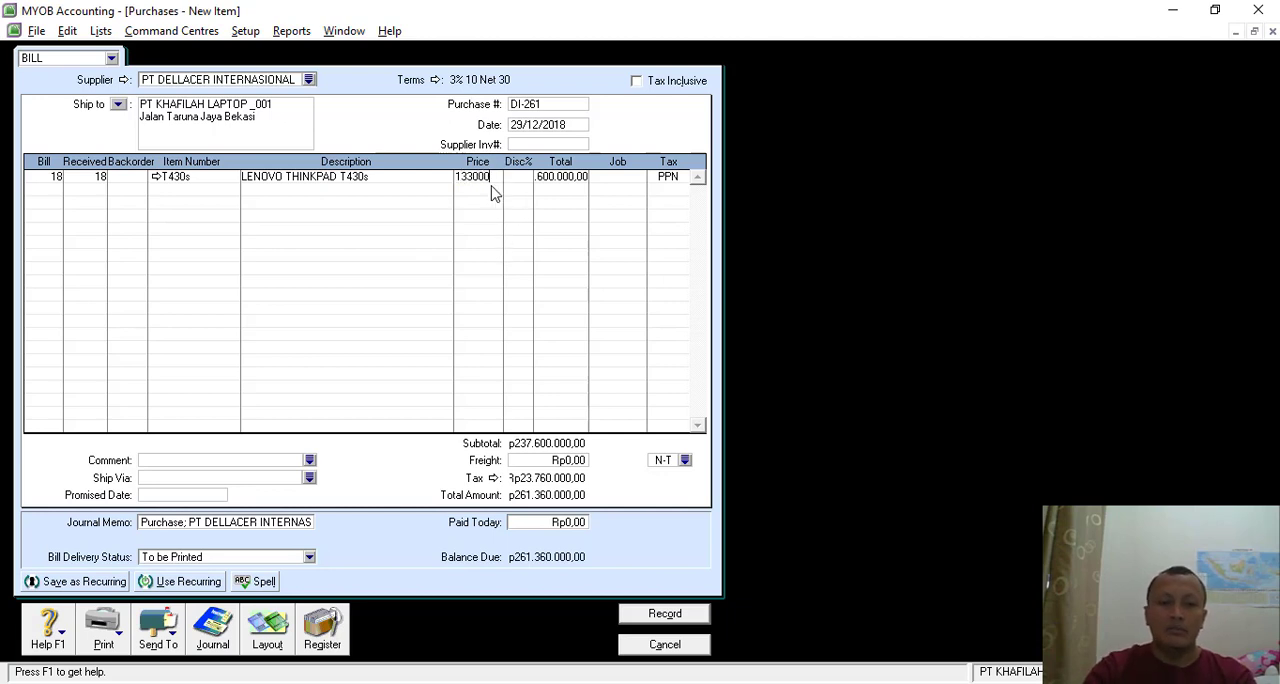
type("00")
key("Tab")
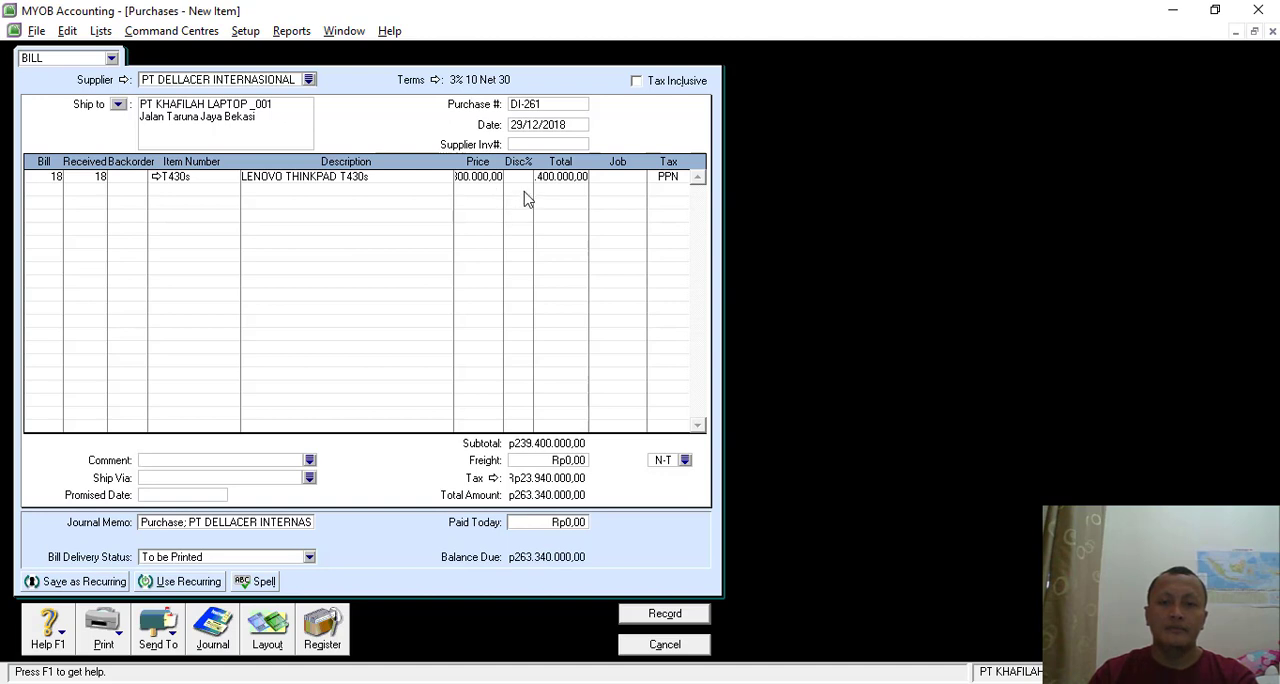
- Set the bill's freight charge to Rp100.000
left_click(568, 462)
type("100")
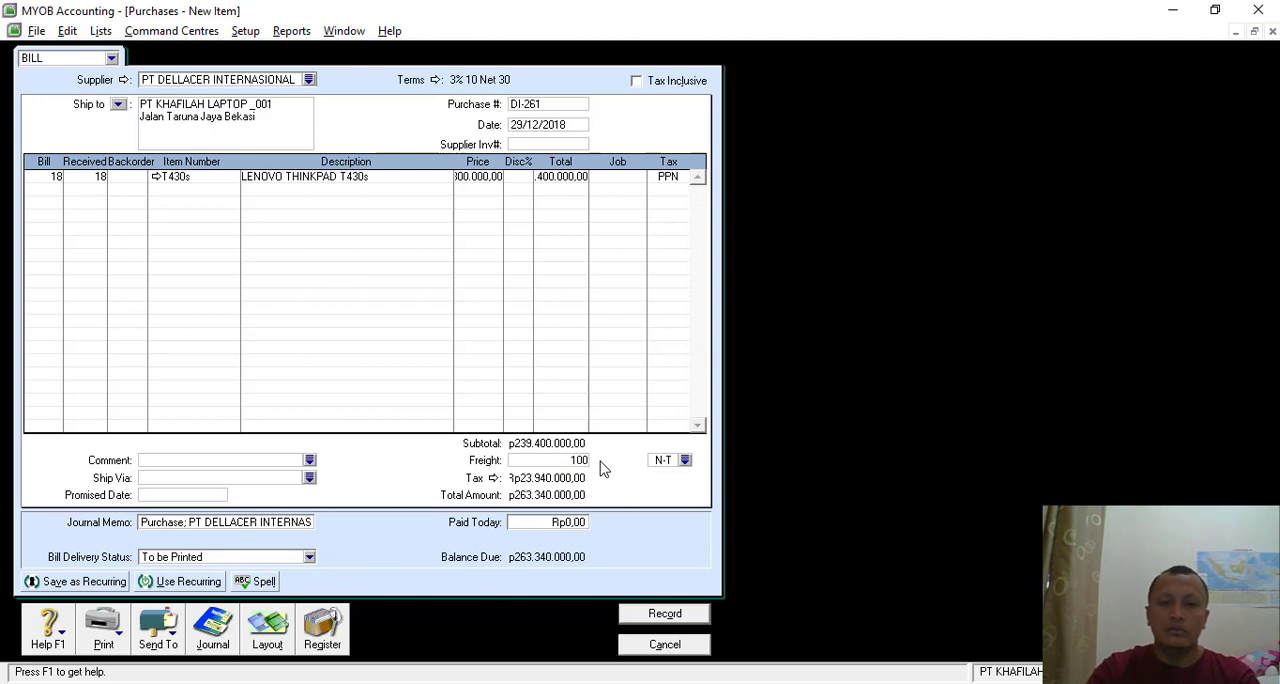
type("000")
key("Tab")
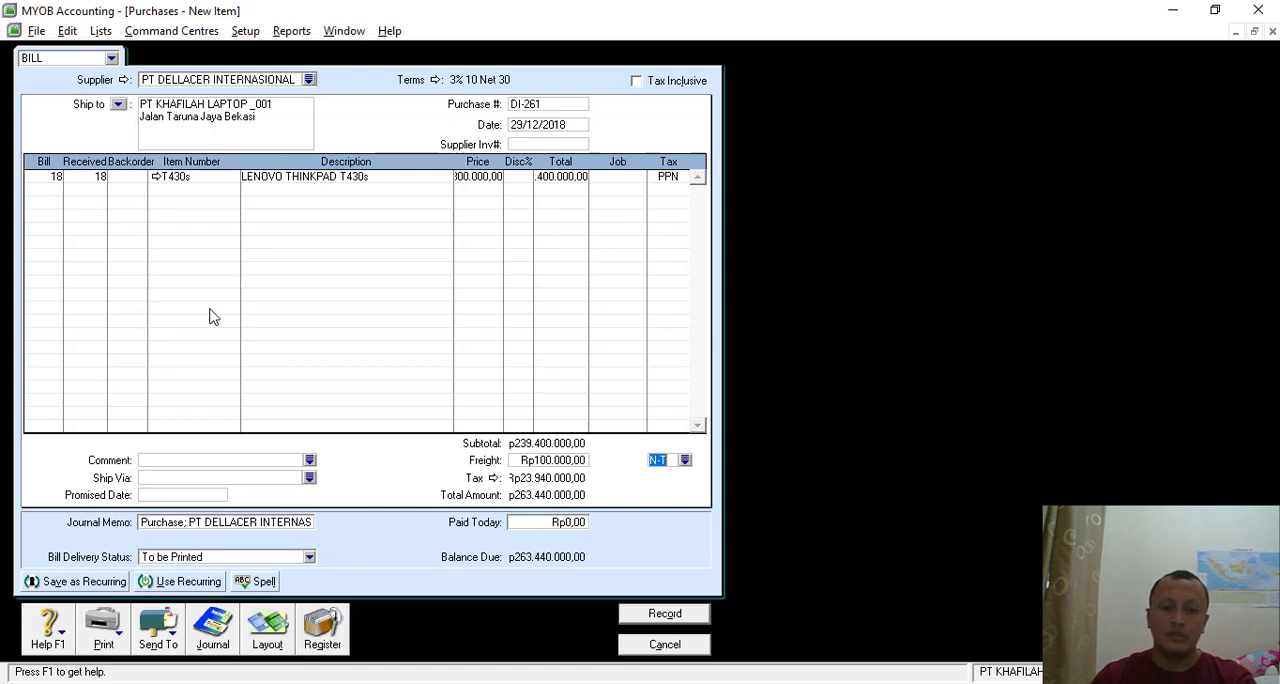
- Set the amount paid today on the DI-261 bill to Rp263.440.000 and review the transaction's journal recap
left_click(566, 518)
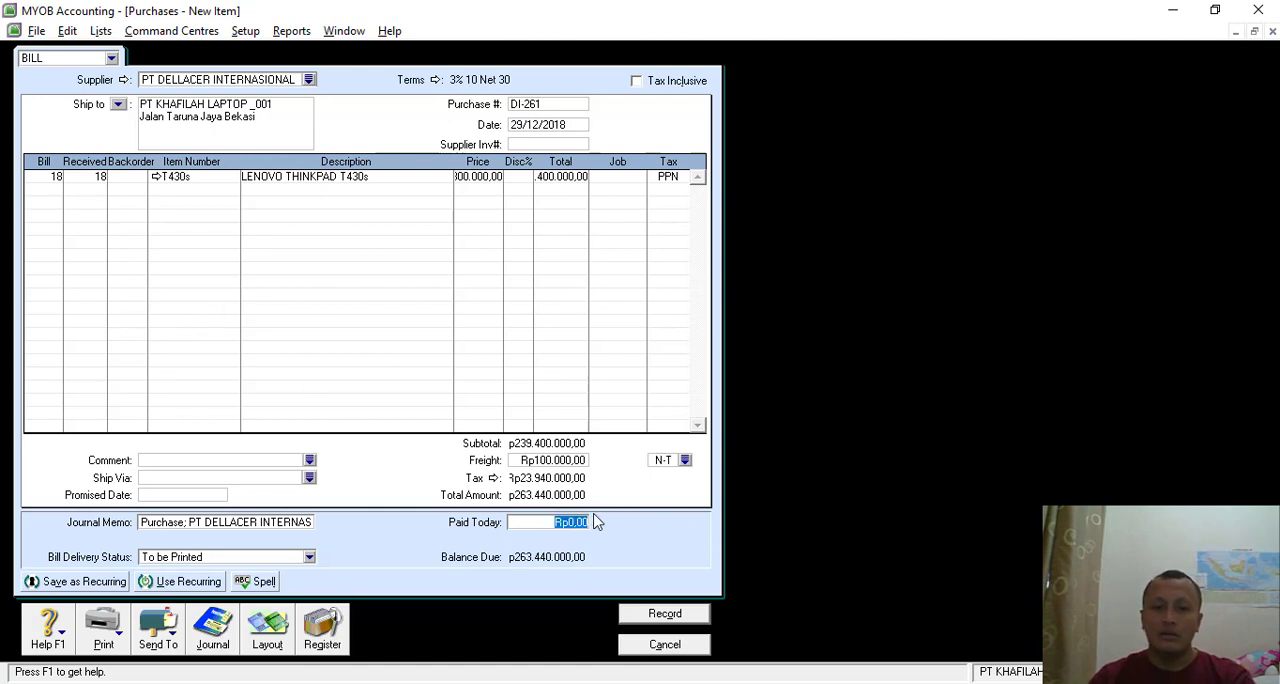
type("4")
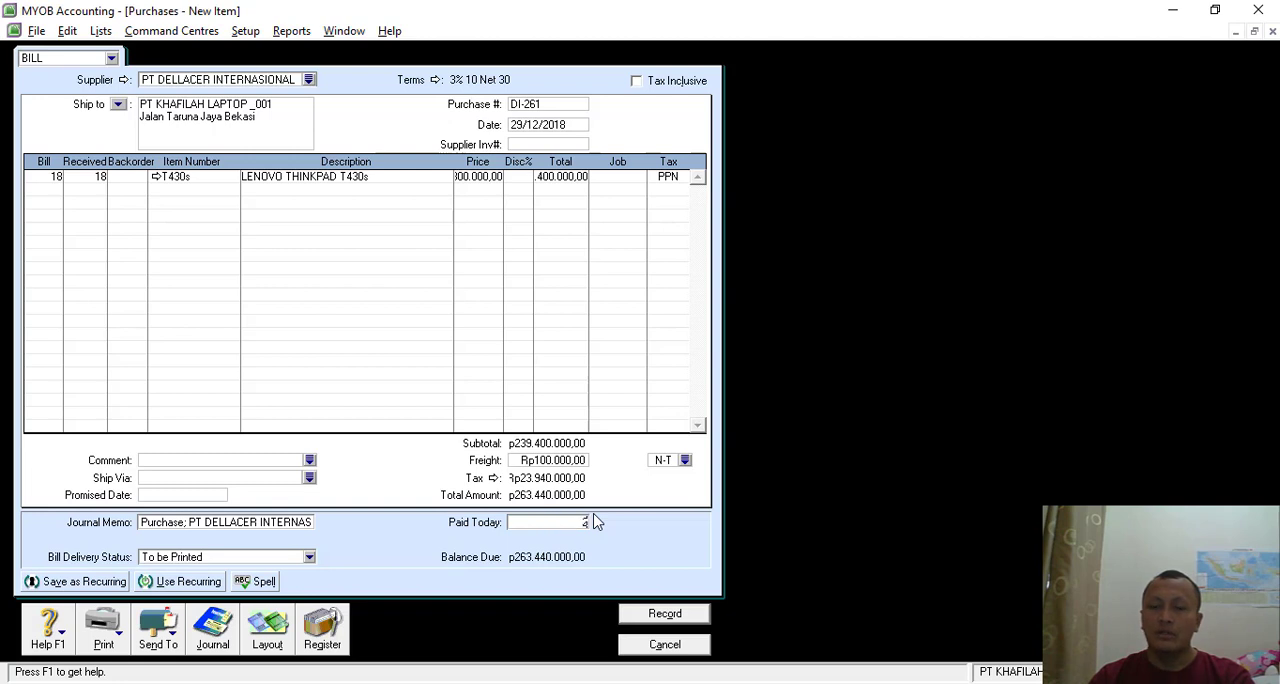
type("63")
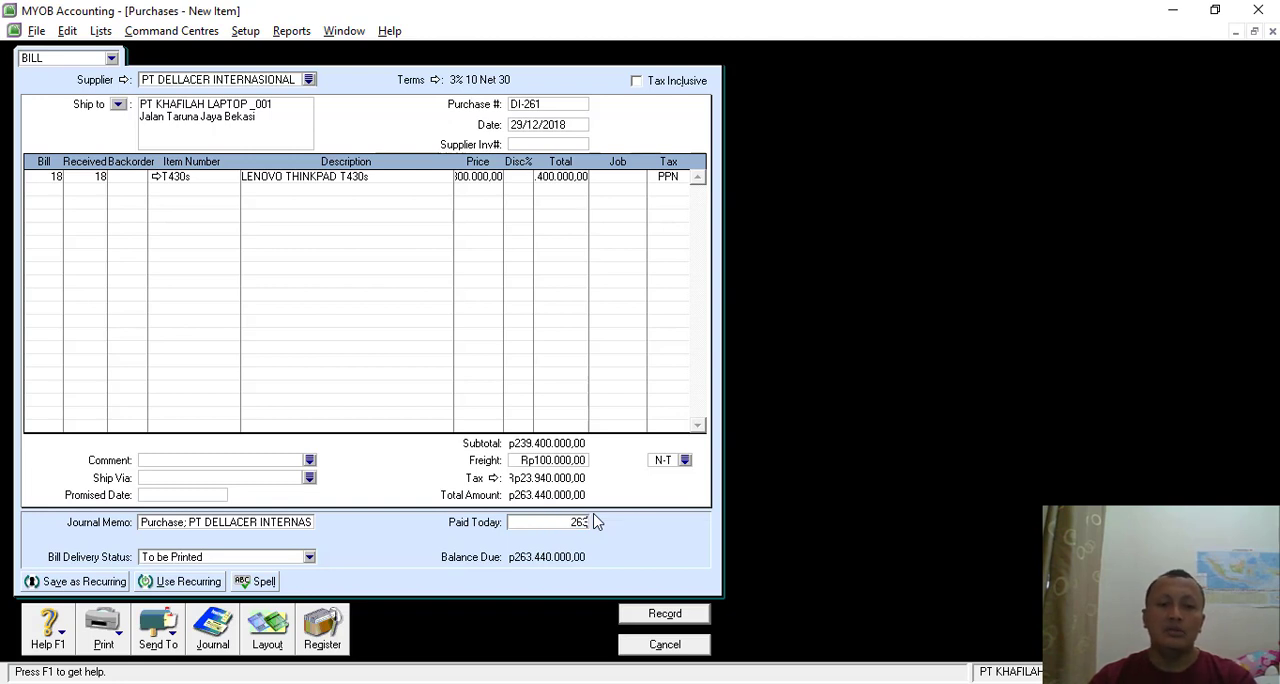
type("440000")
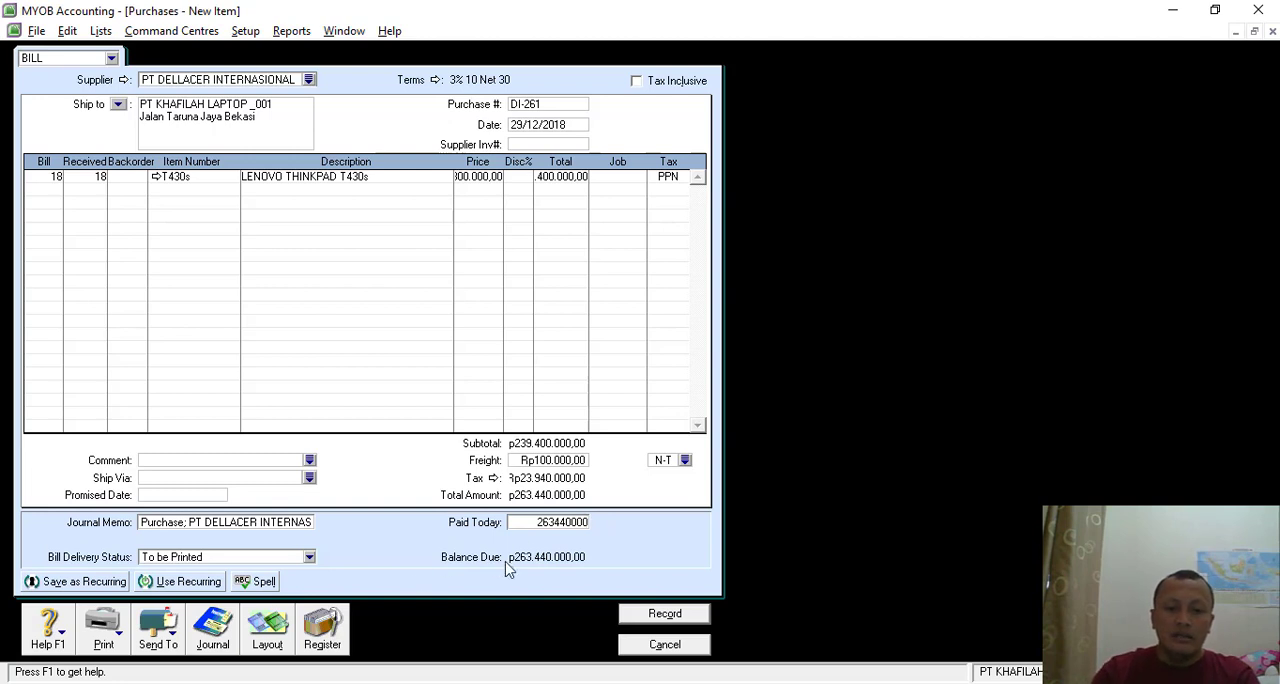
key("Tab")
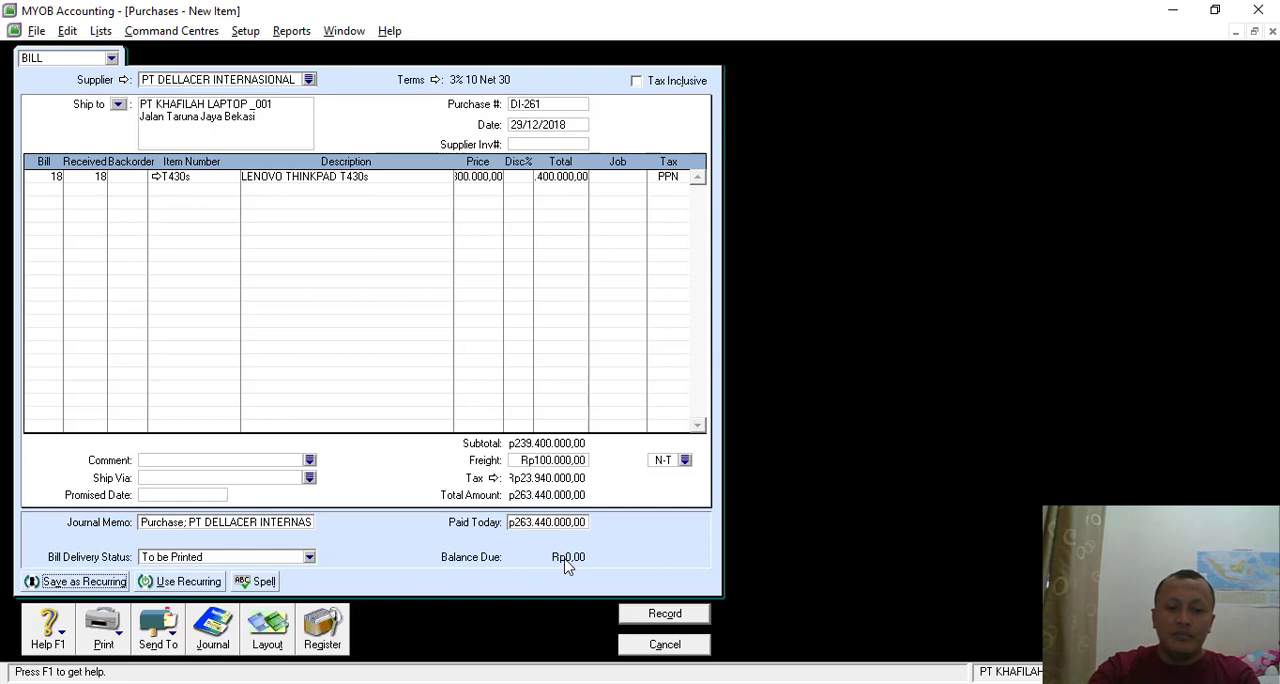
key("ctrl+r")
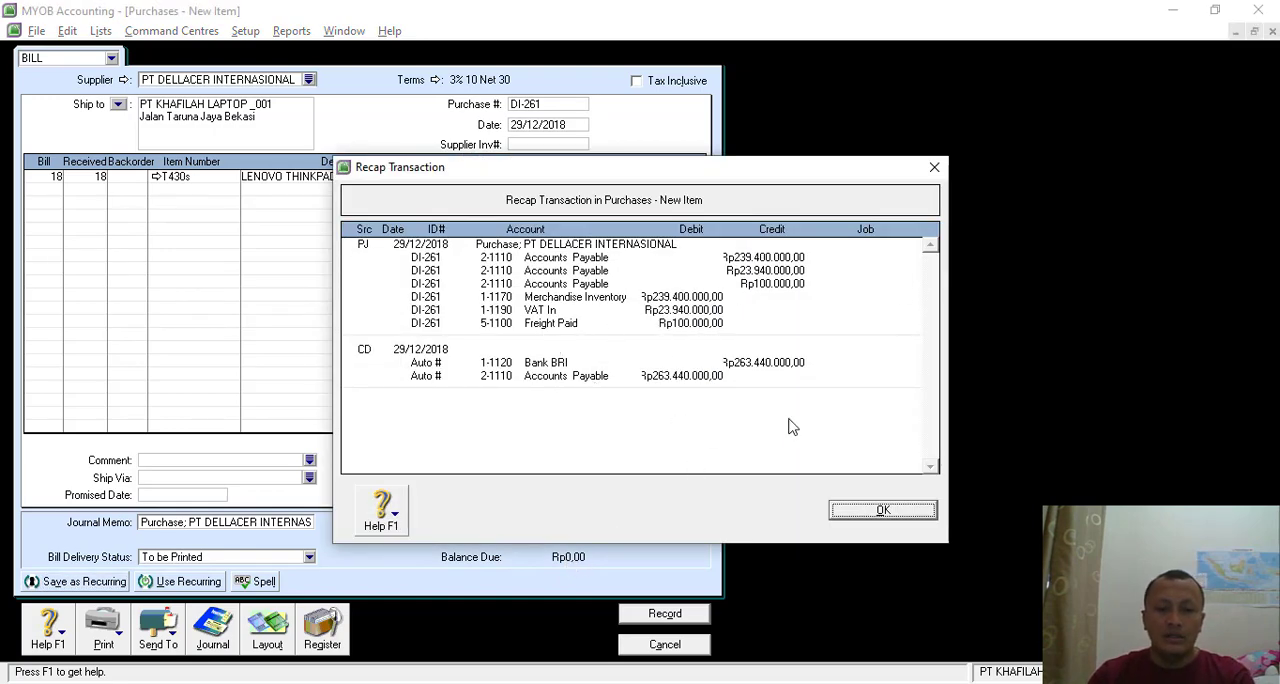
left_click(855, 511)
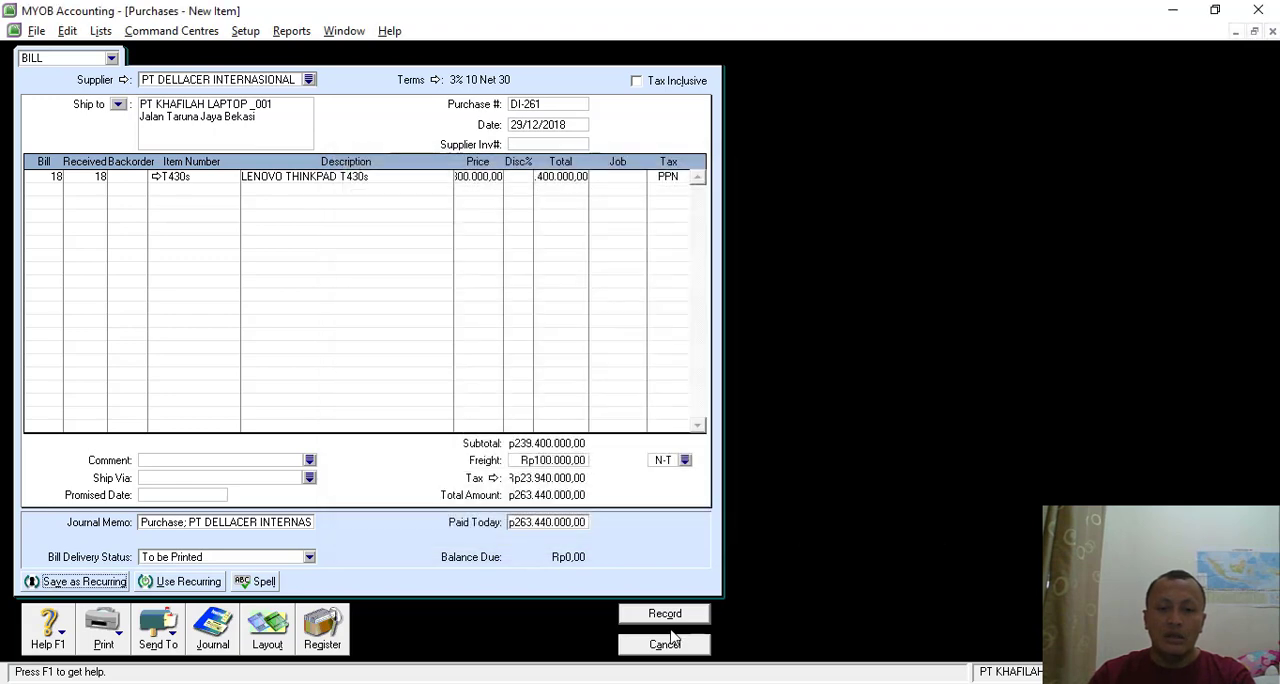
- Try to record the DI-261 bill without changing its tax code and without issuing a cheque
left_click(662, 620)
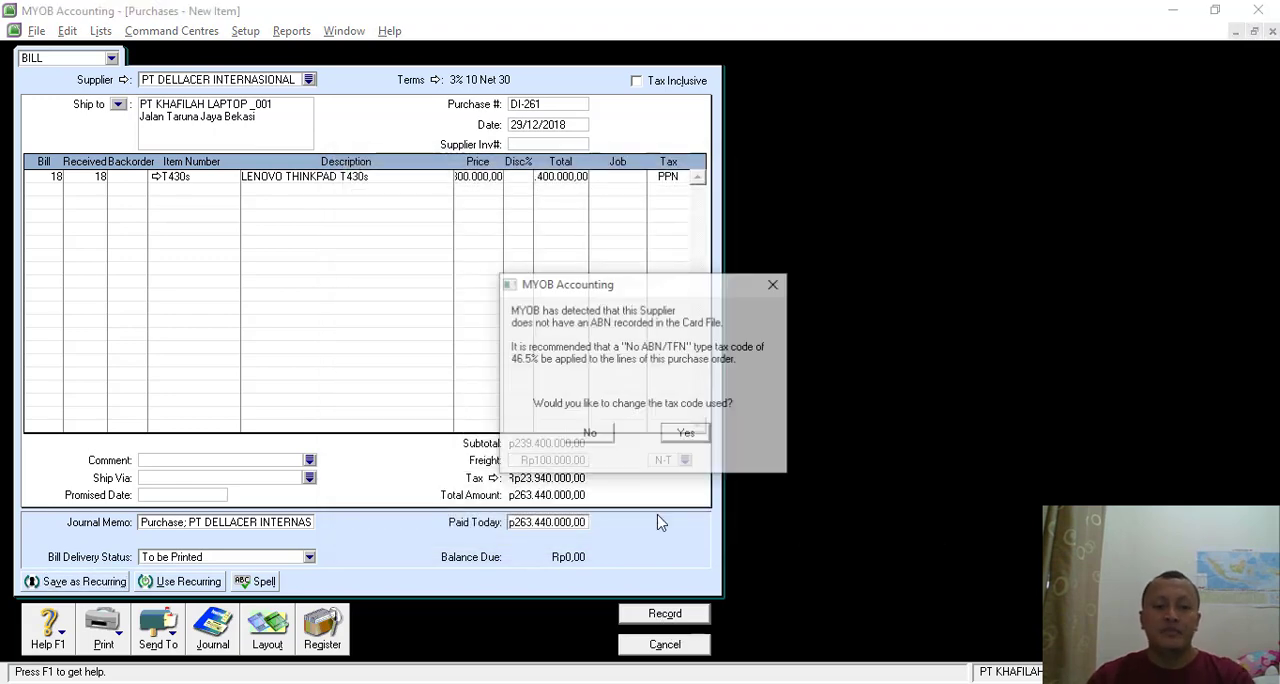
left_click(590, 434)
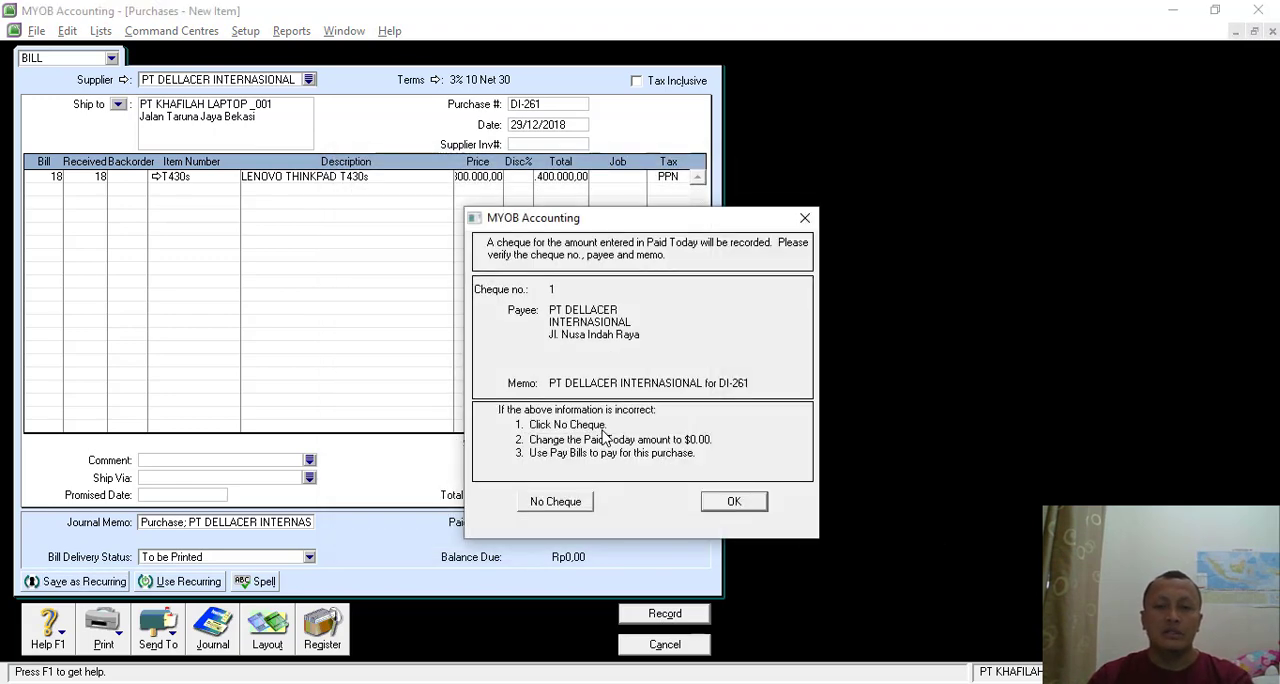
left_click(556, 502)
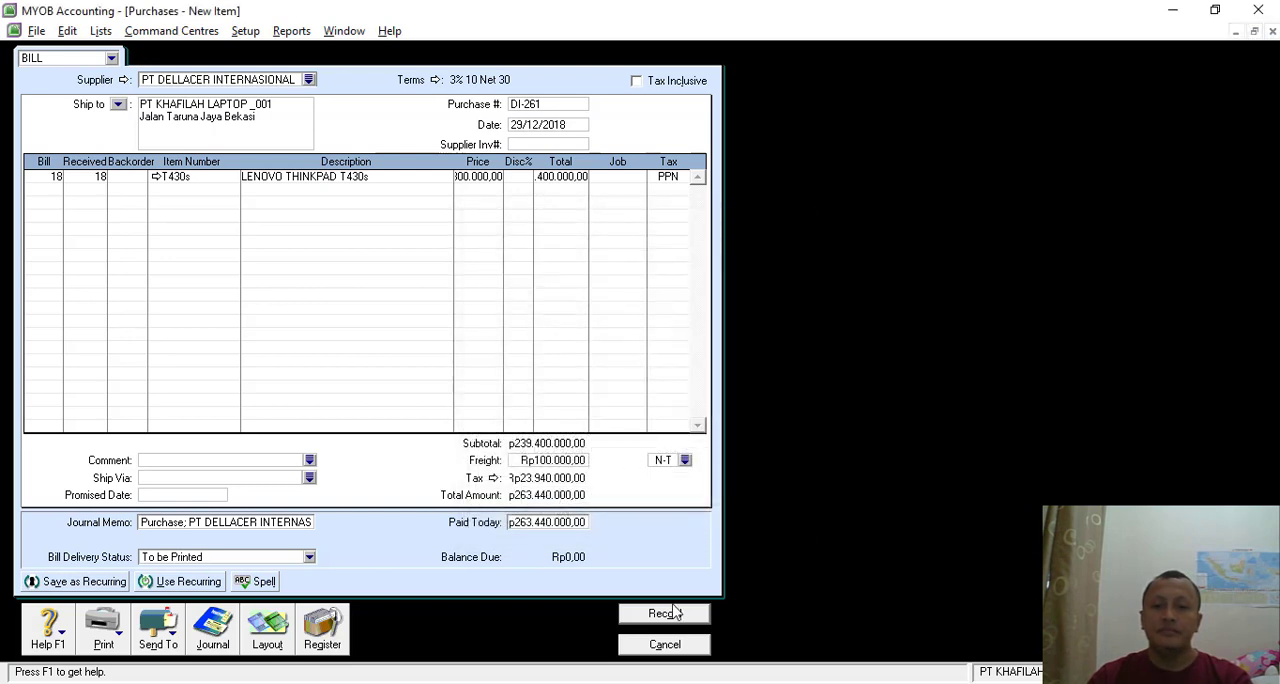
- Record the DI-261 bill with its tax code kept and the cheque accepted, and close the purchase entry
left_click(667, 616)
left_click(584, 436)
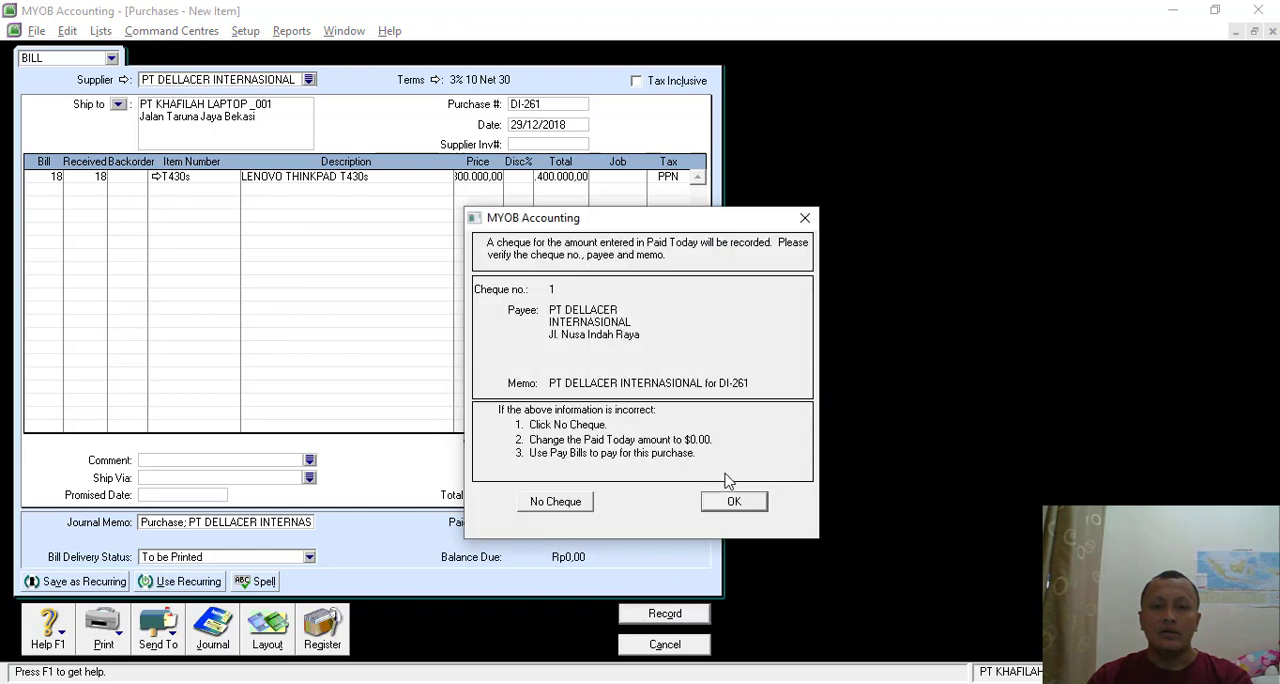
left_click(734, 503)
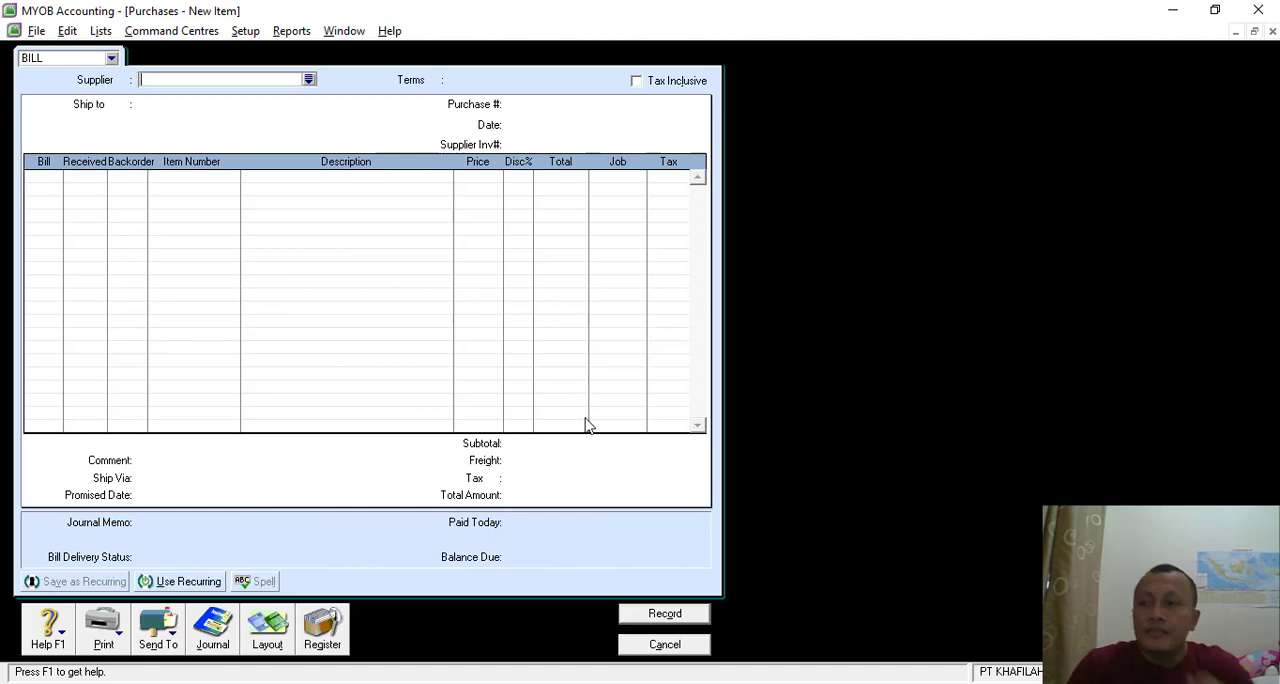
left_click(689, 645)
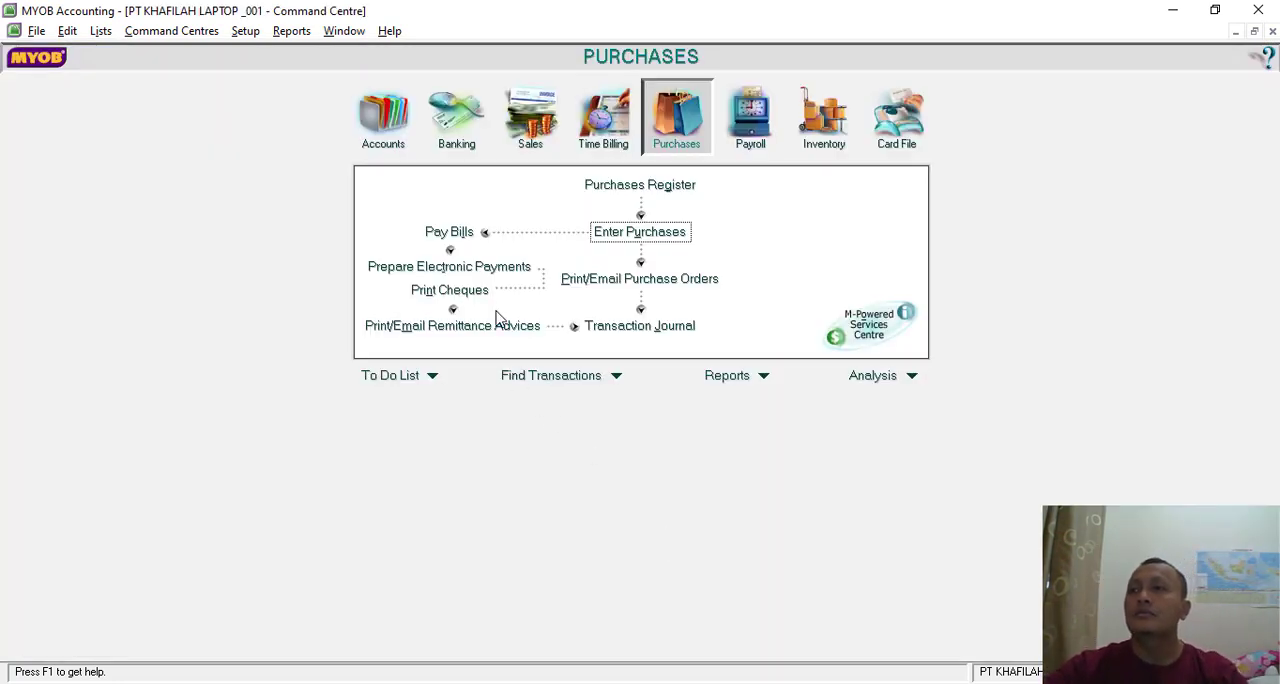
- Start a Spend Money transaction in Banking, paid from account 1-1120 Bank BRI
left_click(462, 118)
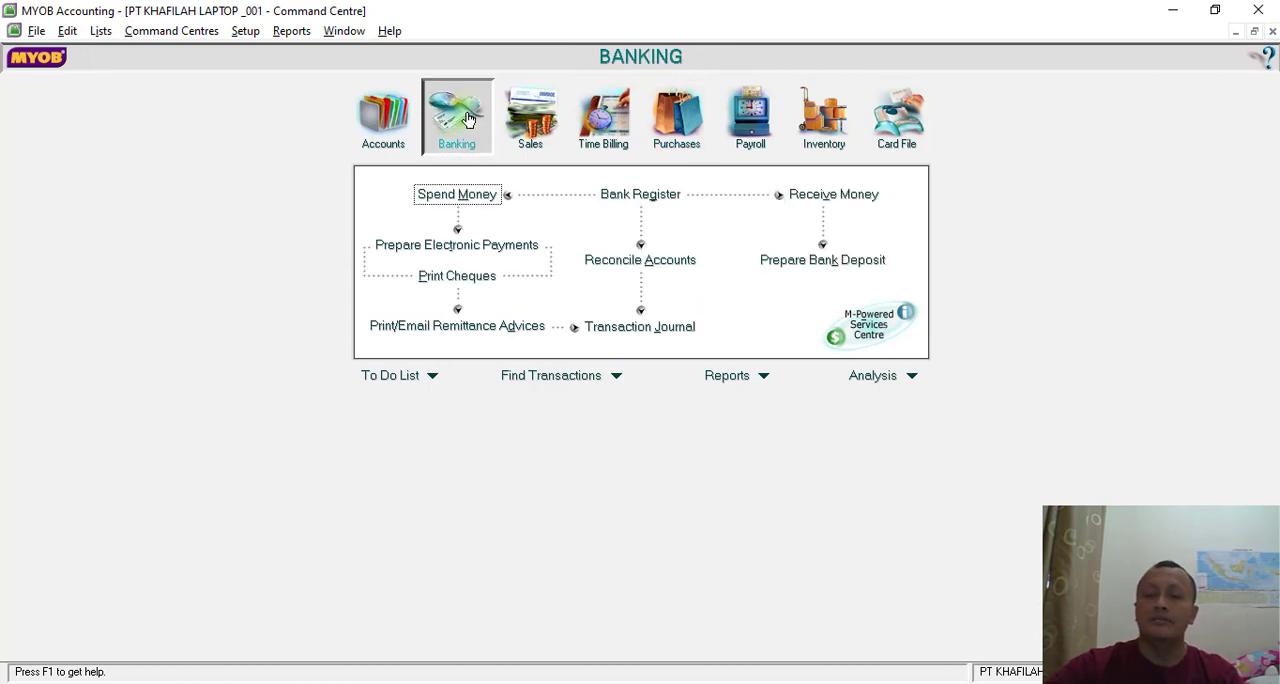
left_click(463, 196)
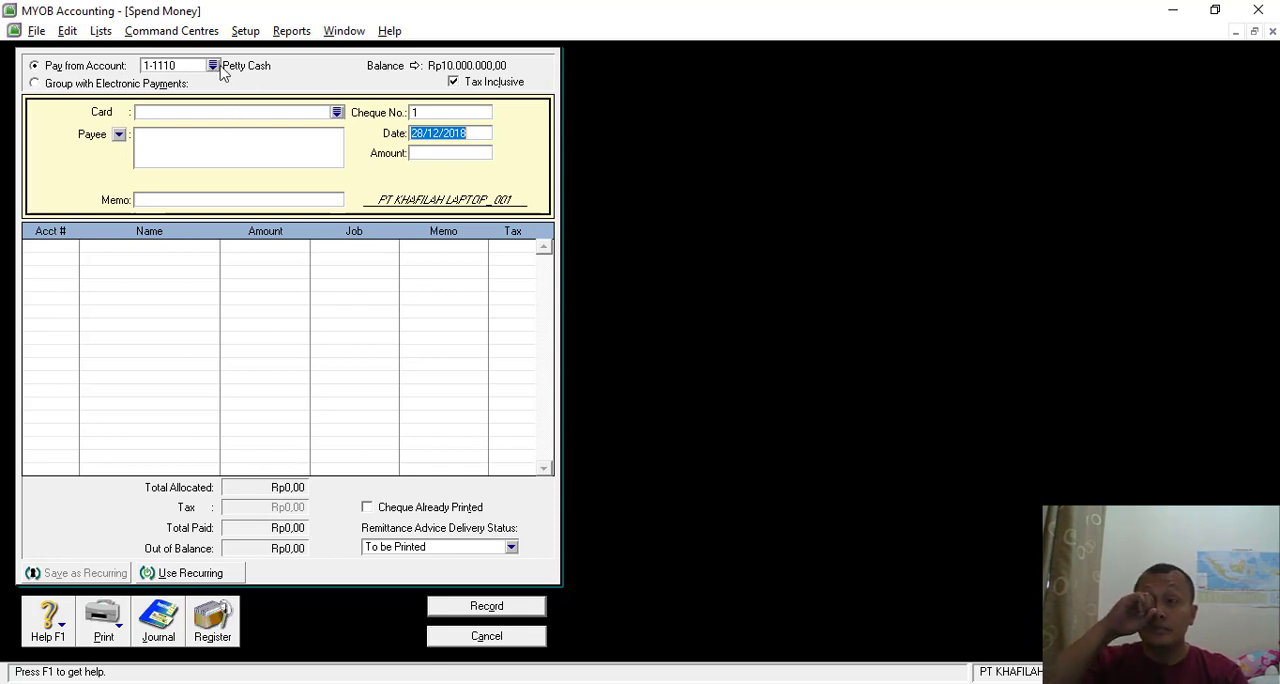
left_click(213, 65)
double_click(540, 261)
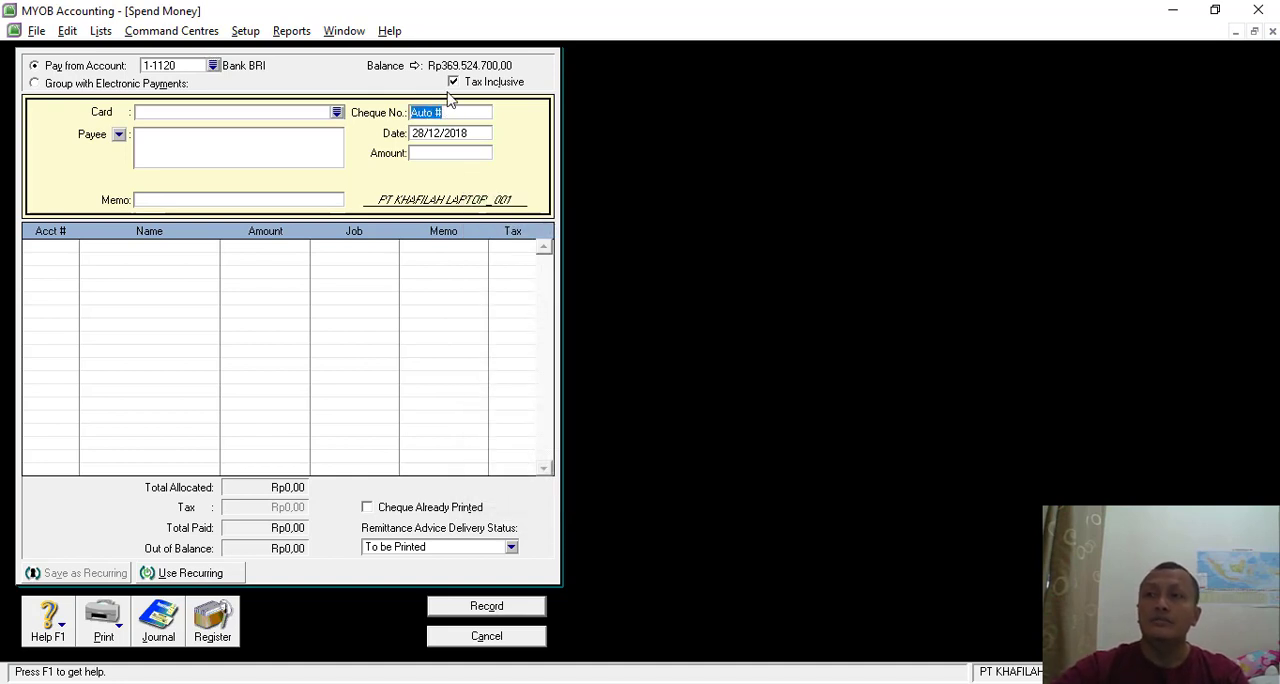
- Consult the Transaksi 26 voucher in the PDF and set the payment's cheque number to BKK-10 in MYOB
key("alt+Tab")
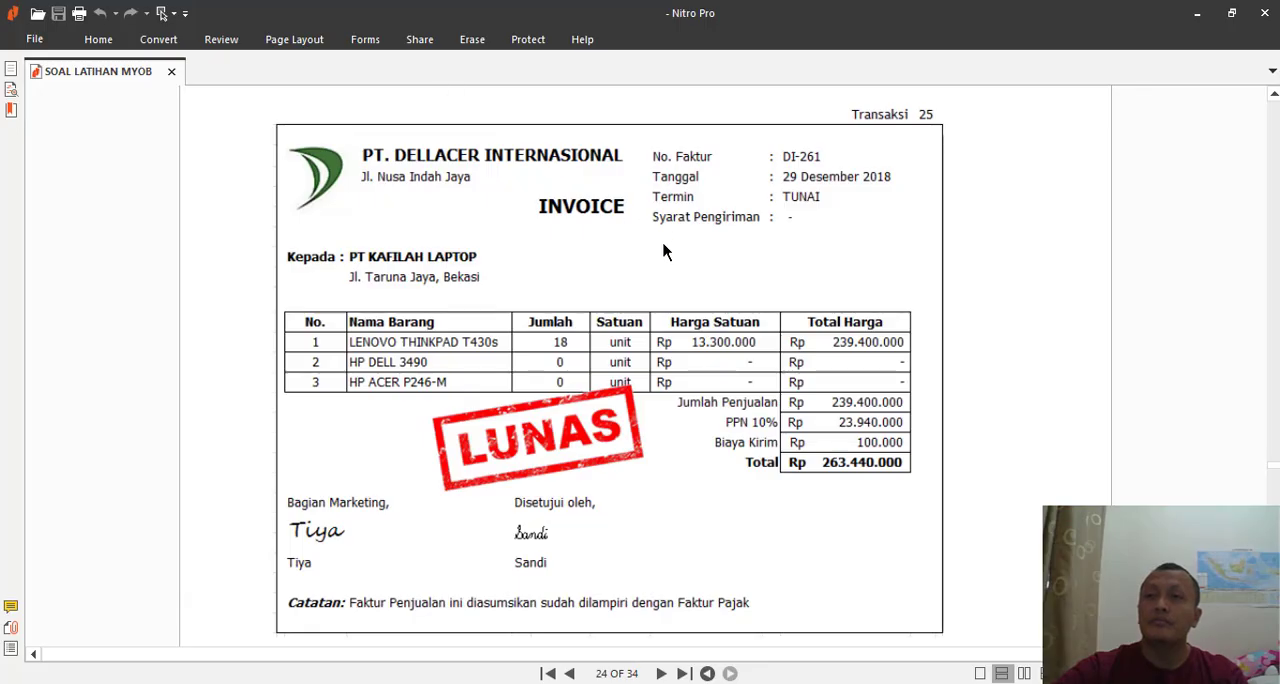
scroll(660, 260, "down", 10)
scroll(657, 278, "up", 1)
key("alt+Tab")
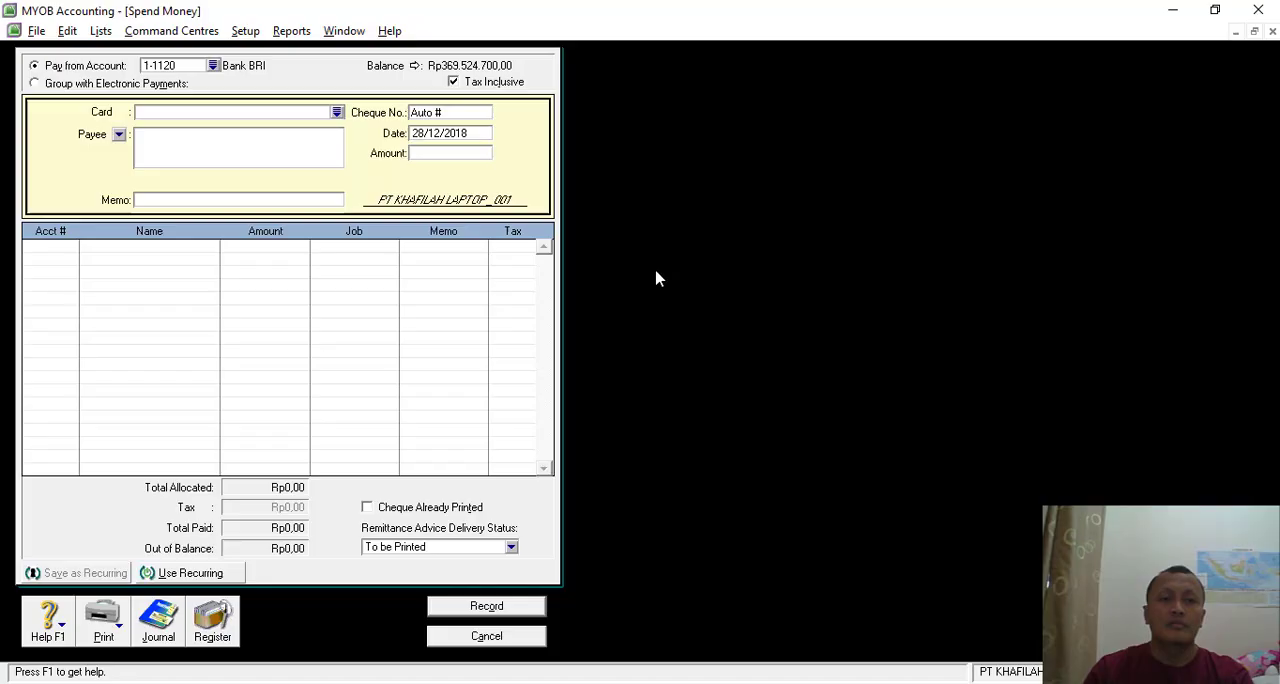
type("B")
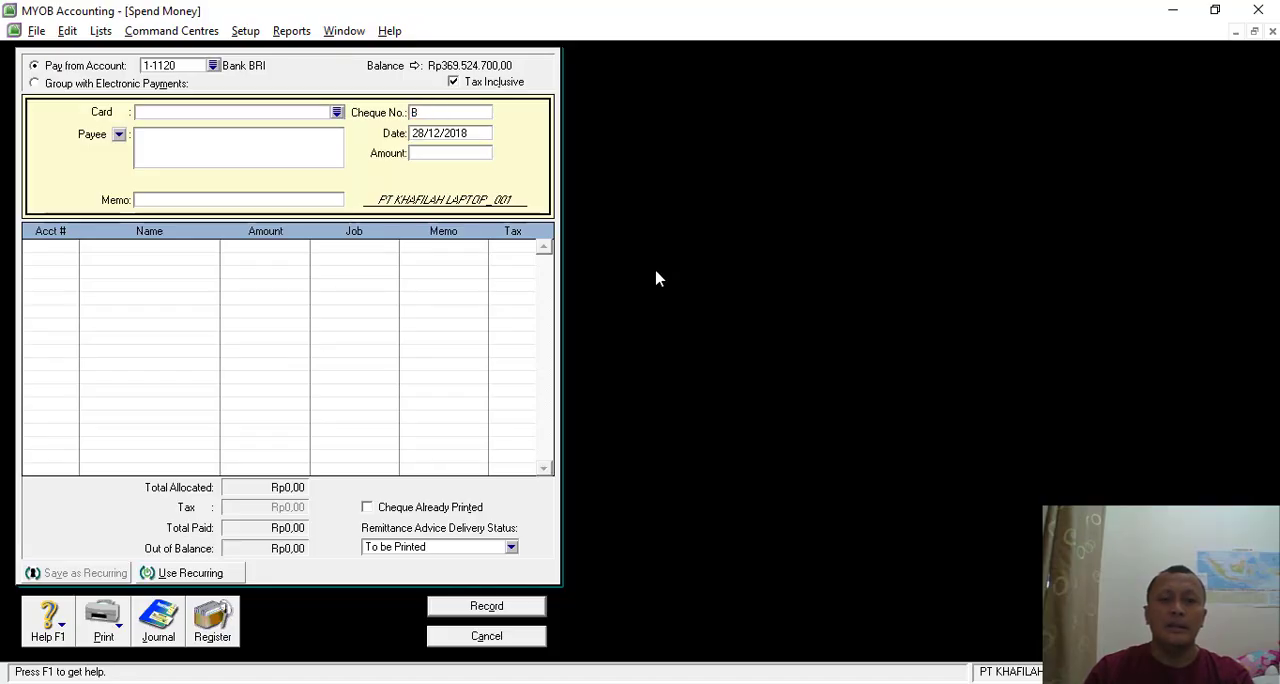
type("KK-10")
key("Tab")
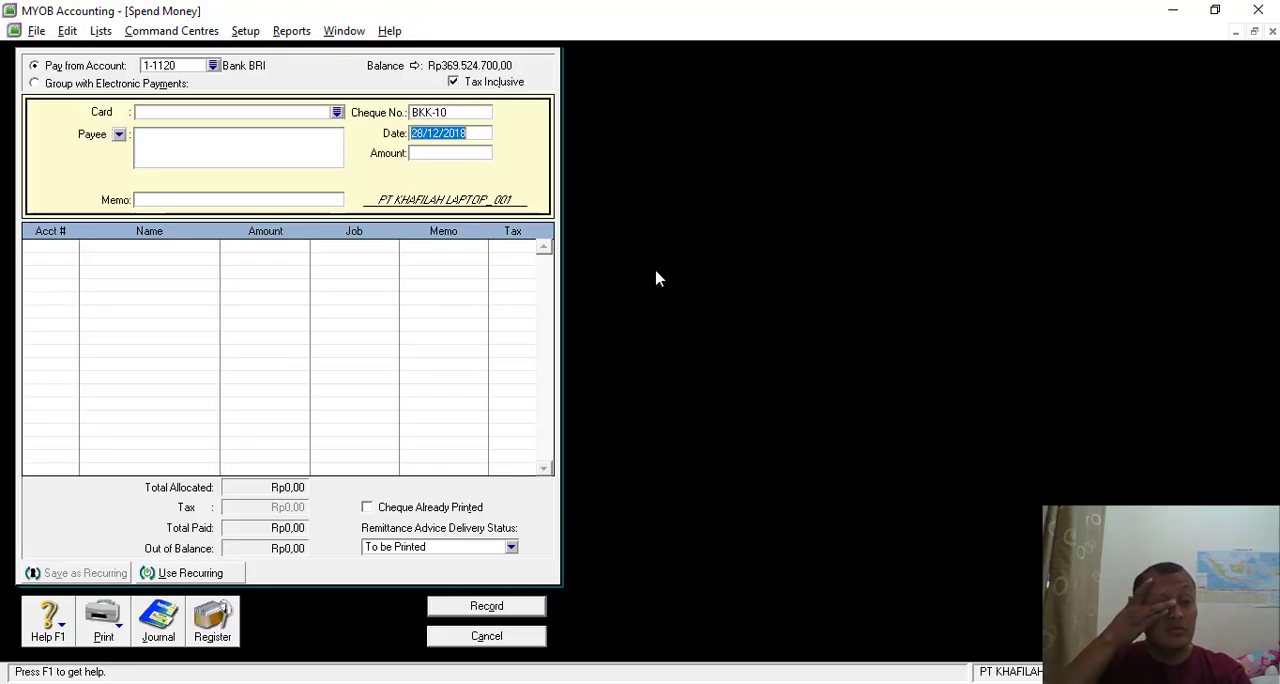
- Check the voucher's date in the PDF and set the payment date to 30/12/2018
key("alt+Tab")
key("alt+Tab")
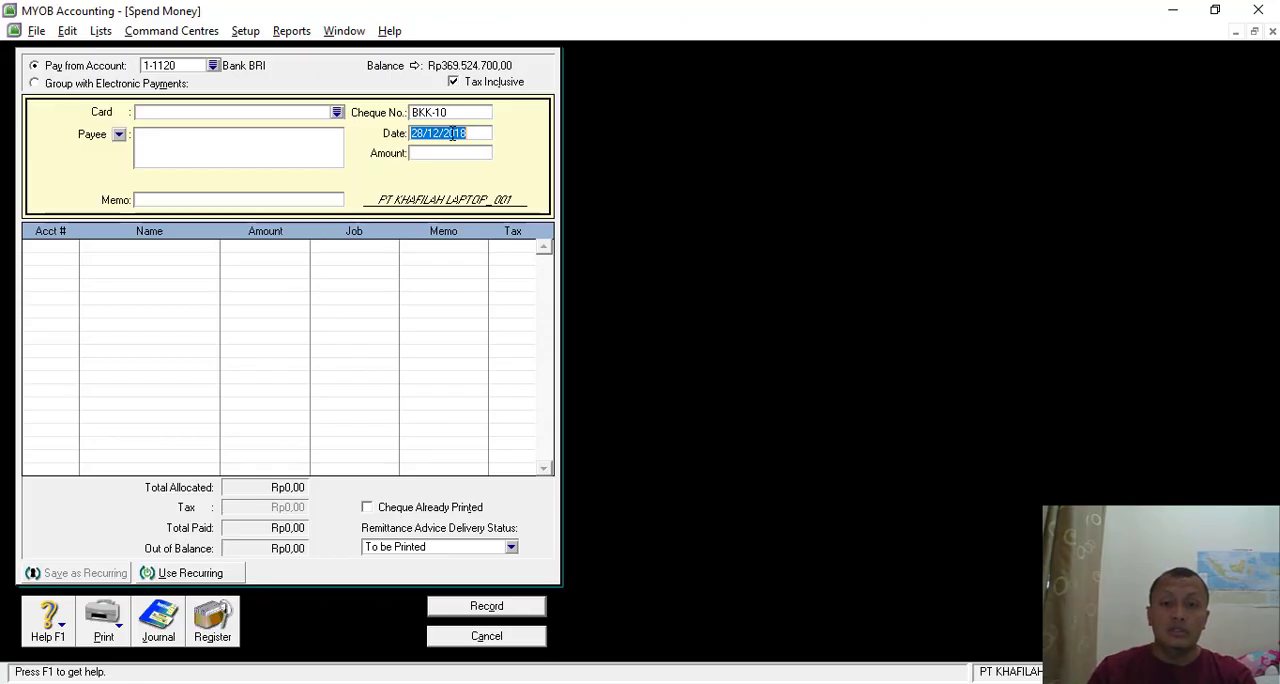
left_click(420, 140)
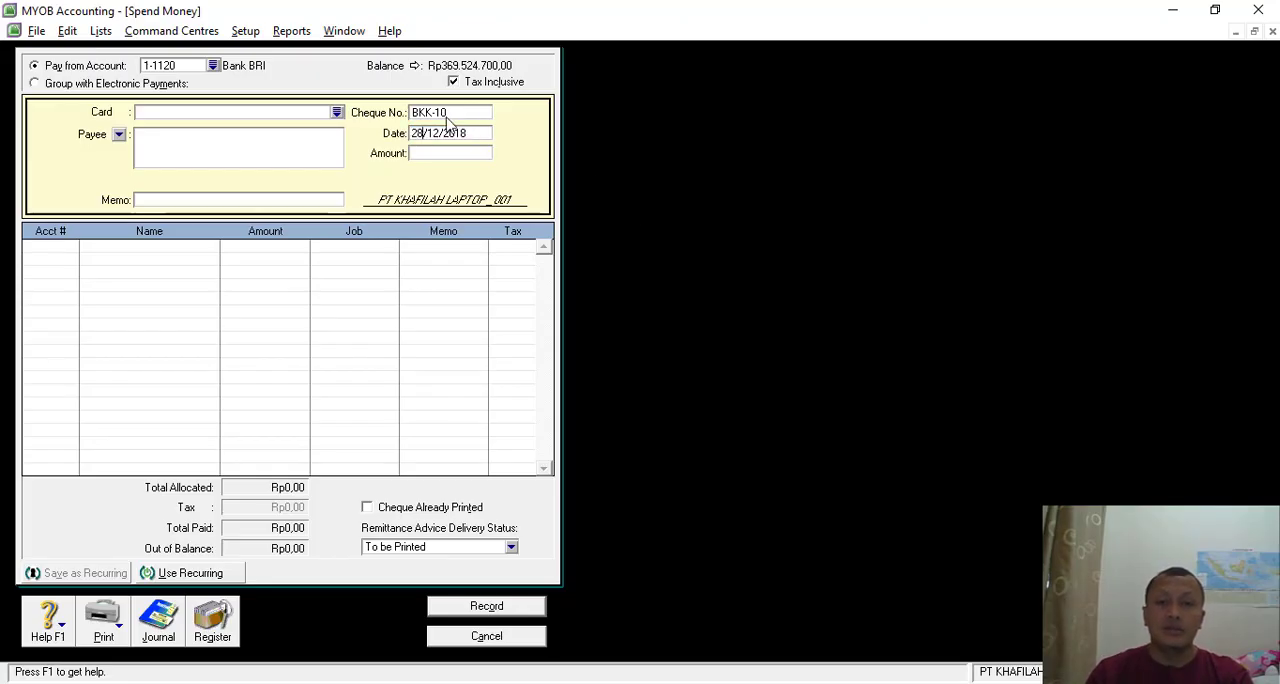
key("BackSpace")
key("BackSpace")
type("30")
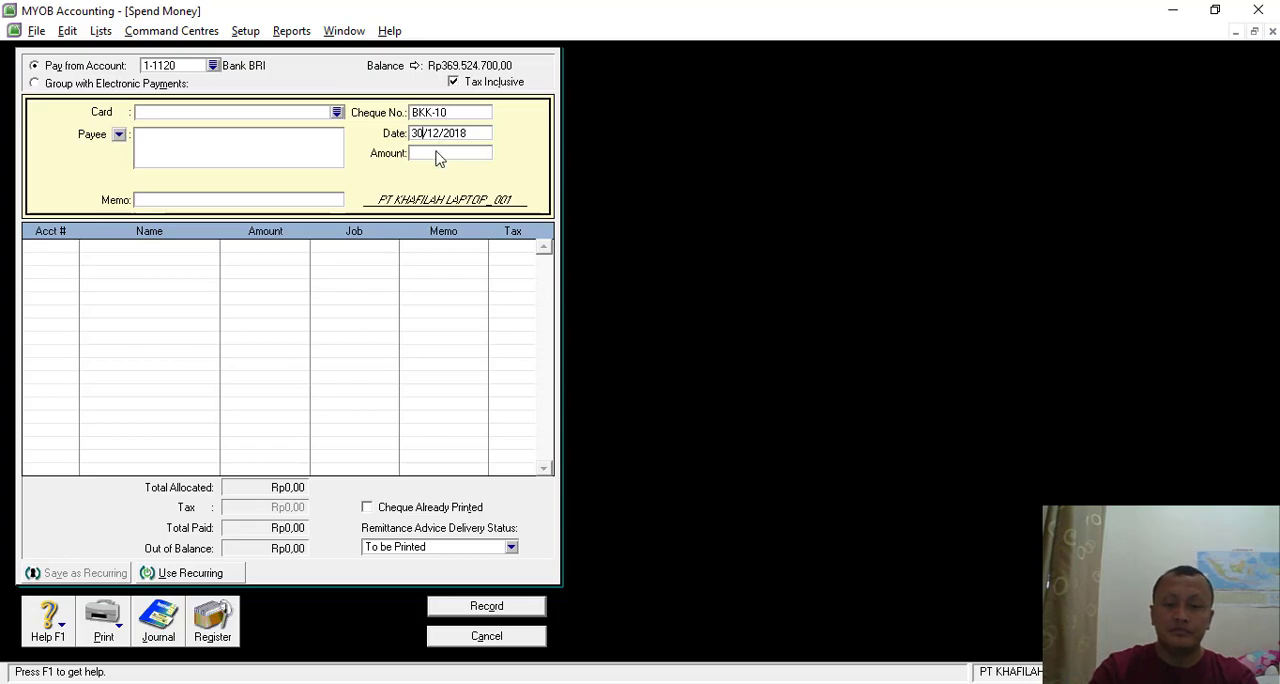
- Check the nominal on the Transaksi 26 voucher and set the payment amount to Rp1.200.000
left_click(440, 155)
key("alt+Tab")
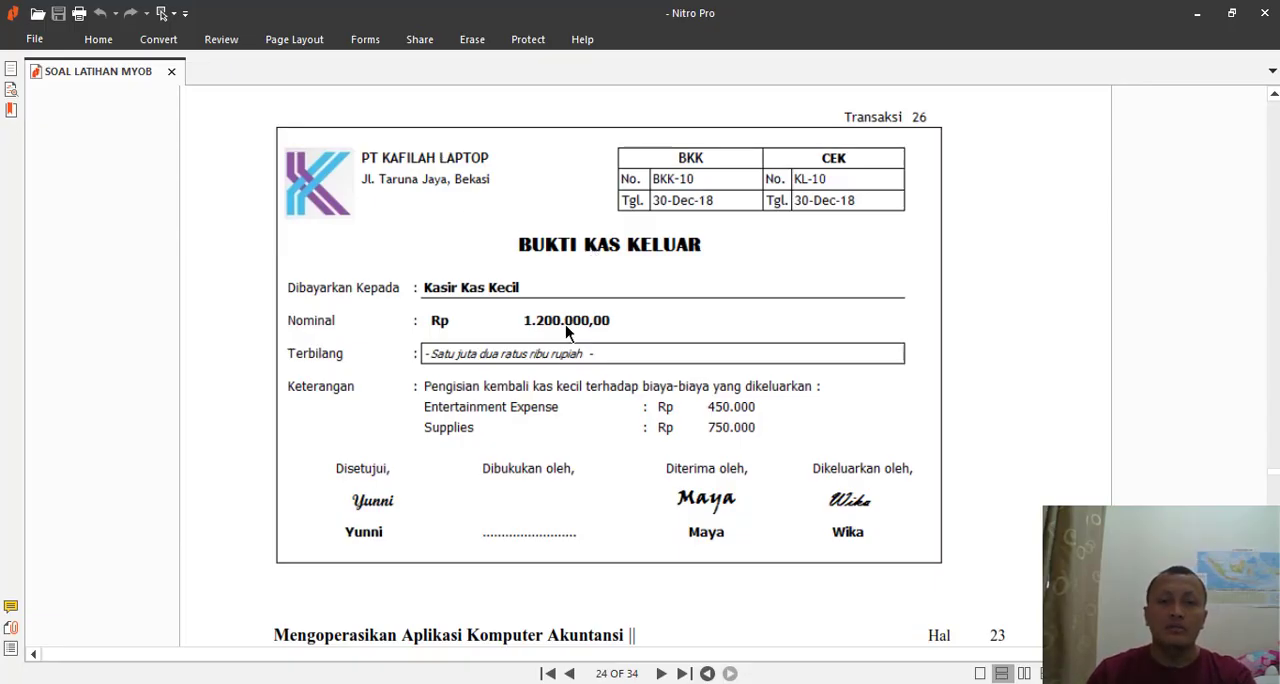
key("alt+Tab")
type("1.200.")
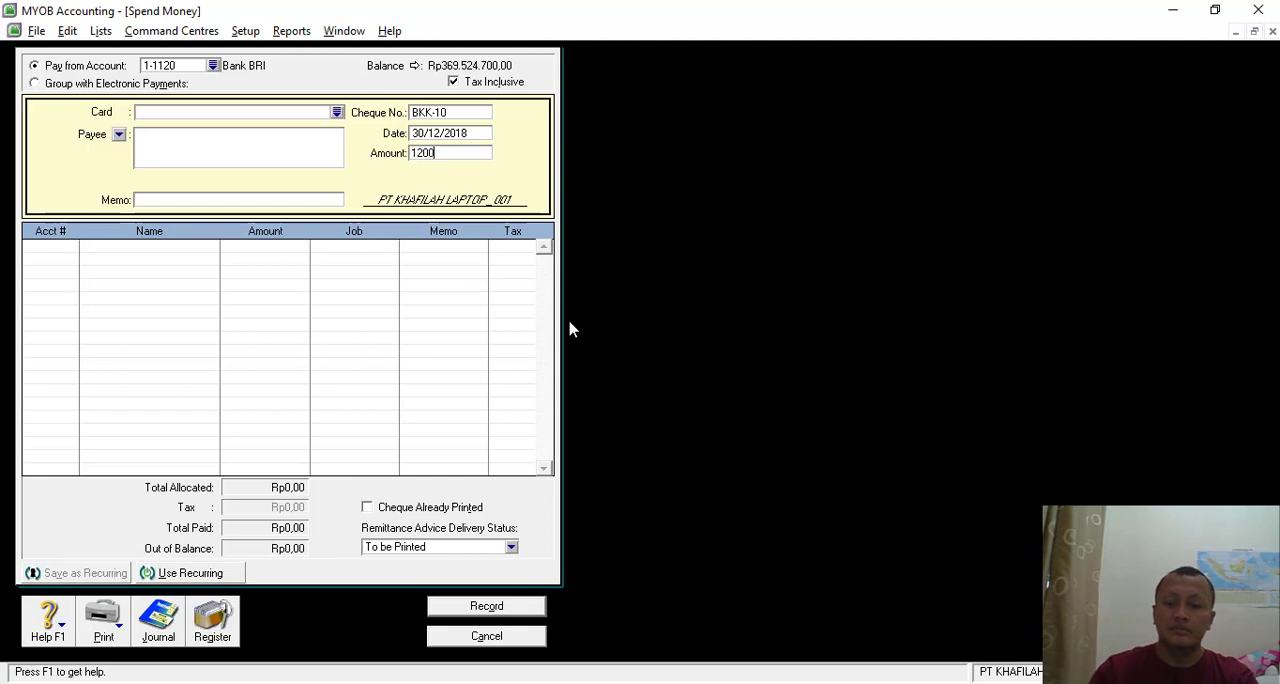
type("0000")
key("Tab")
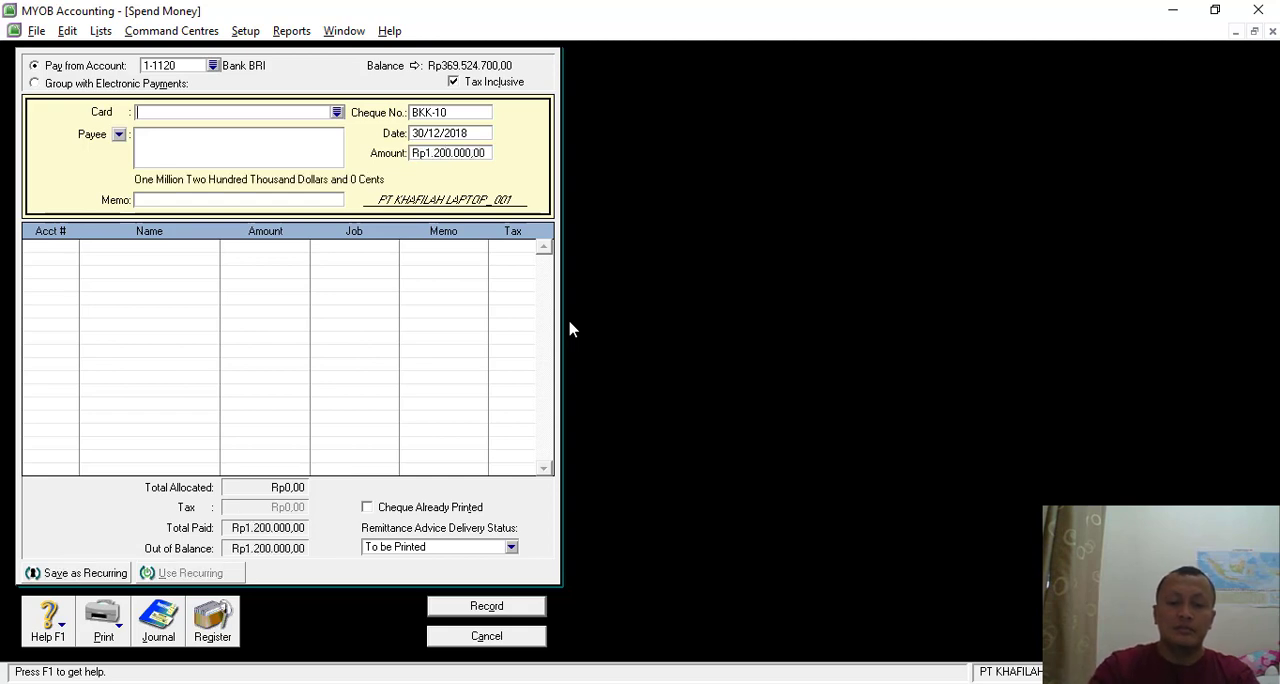
- Enter "Pengisian dana Kas Kecil" as the payment's memo
left_click(156, 201)
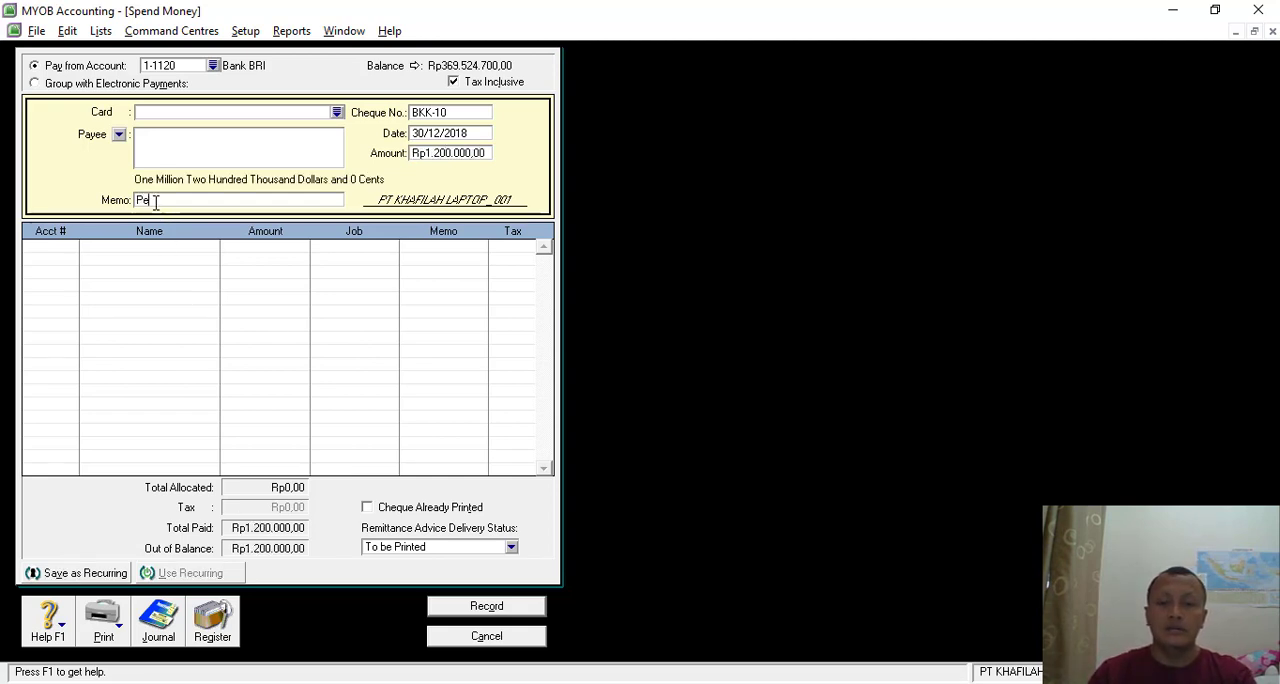
type("Pengisian dana Kas Kecil")
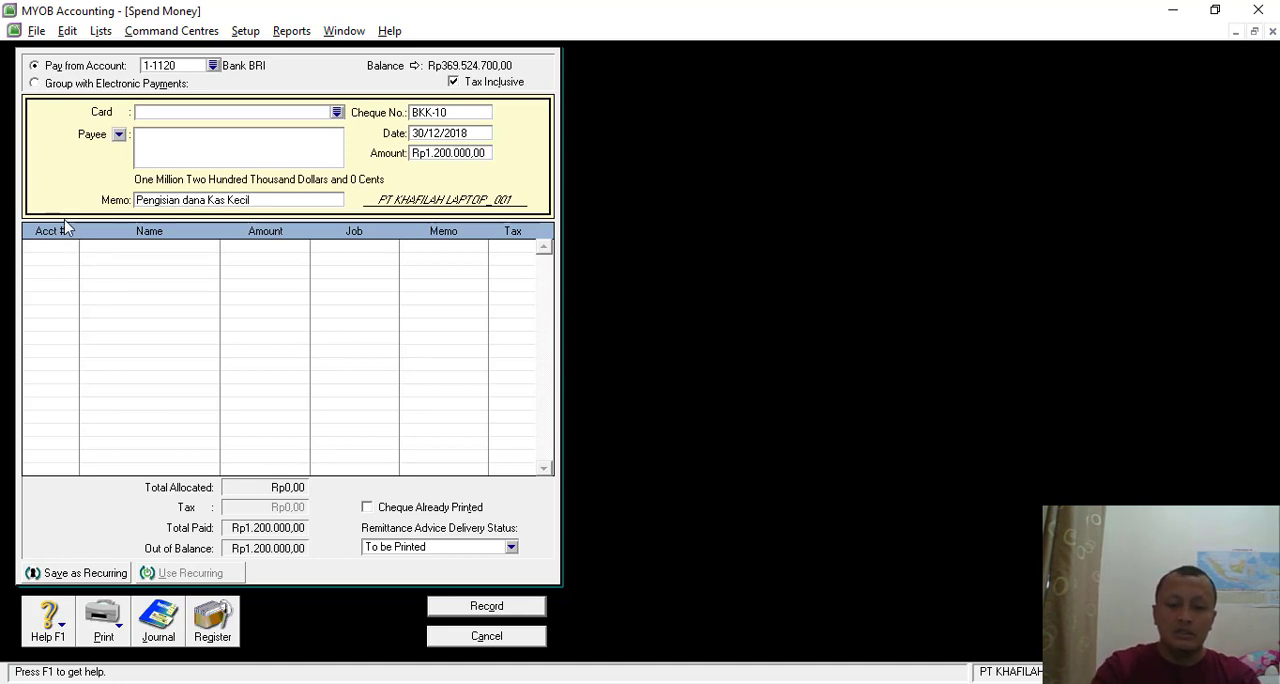
- Allocate Rp450.000 of the payment to account 6-1170 Entertainment Expense on the first line
left_click(58, 248)
left_click(71, 247)
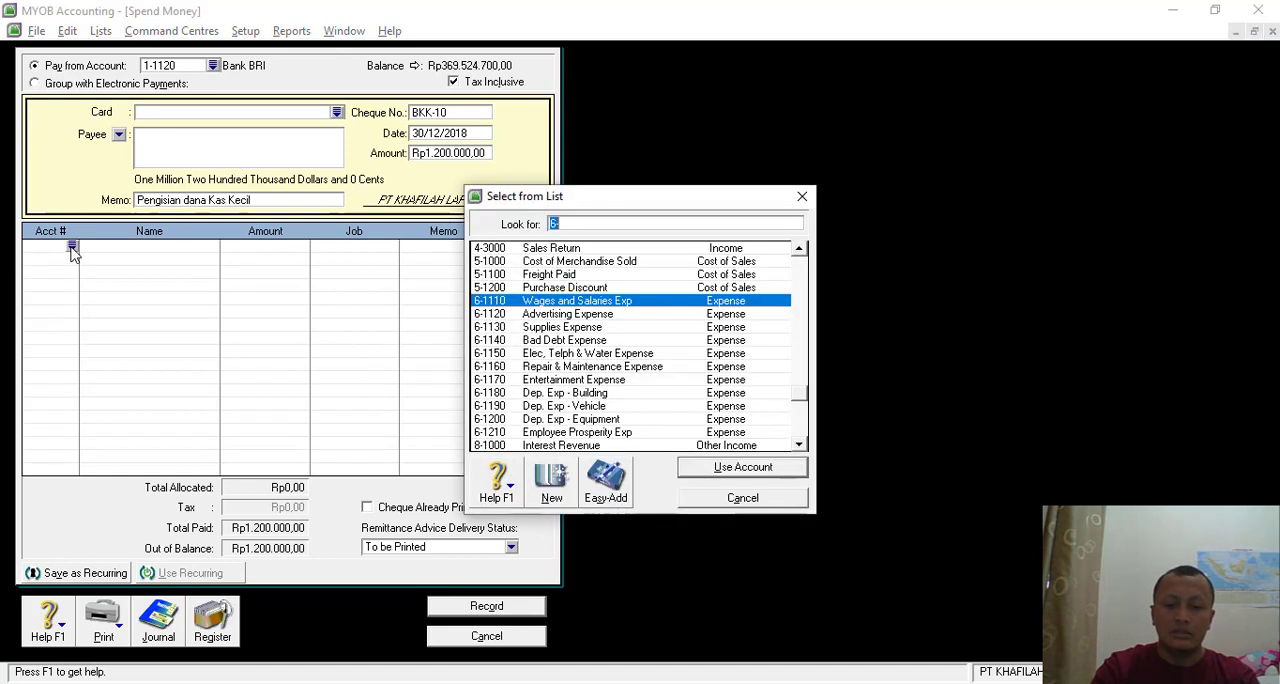
type("6")
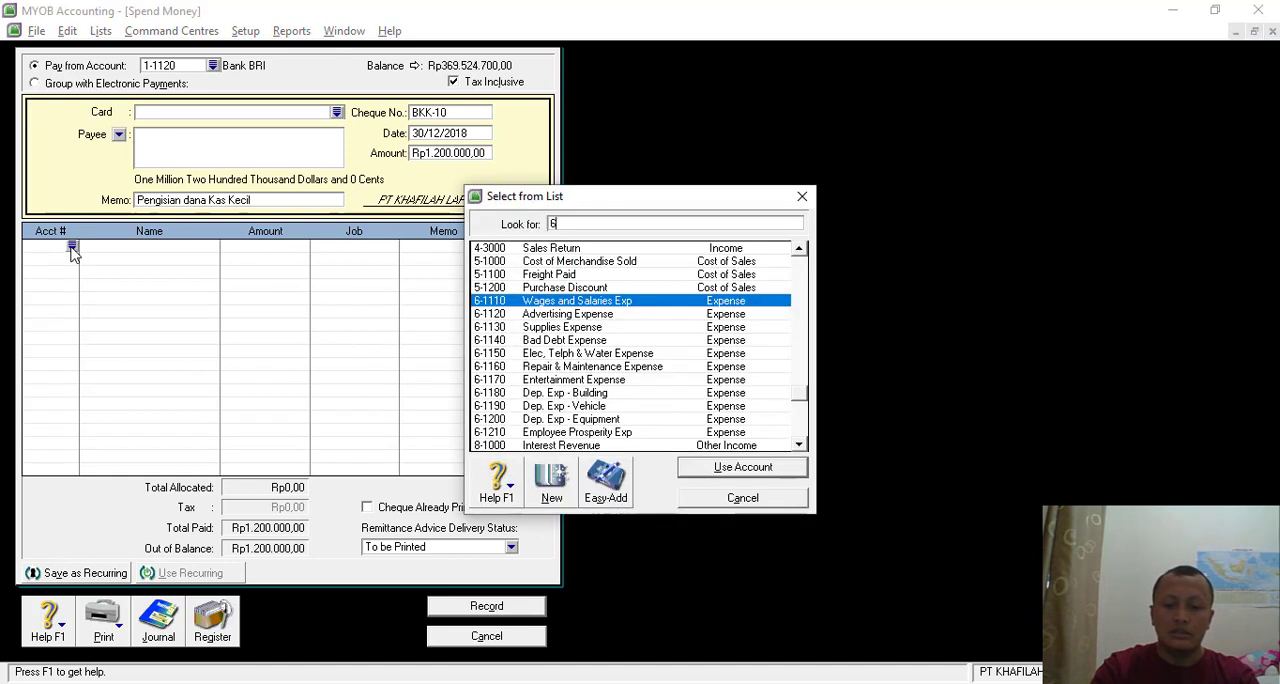
double_click(588, 380)
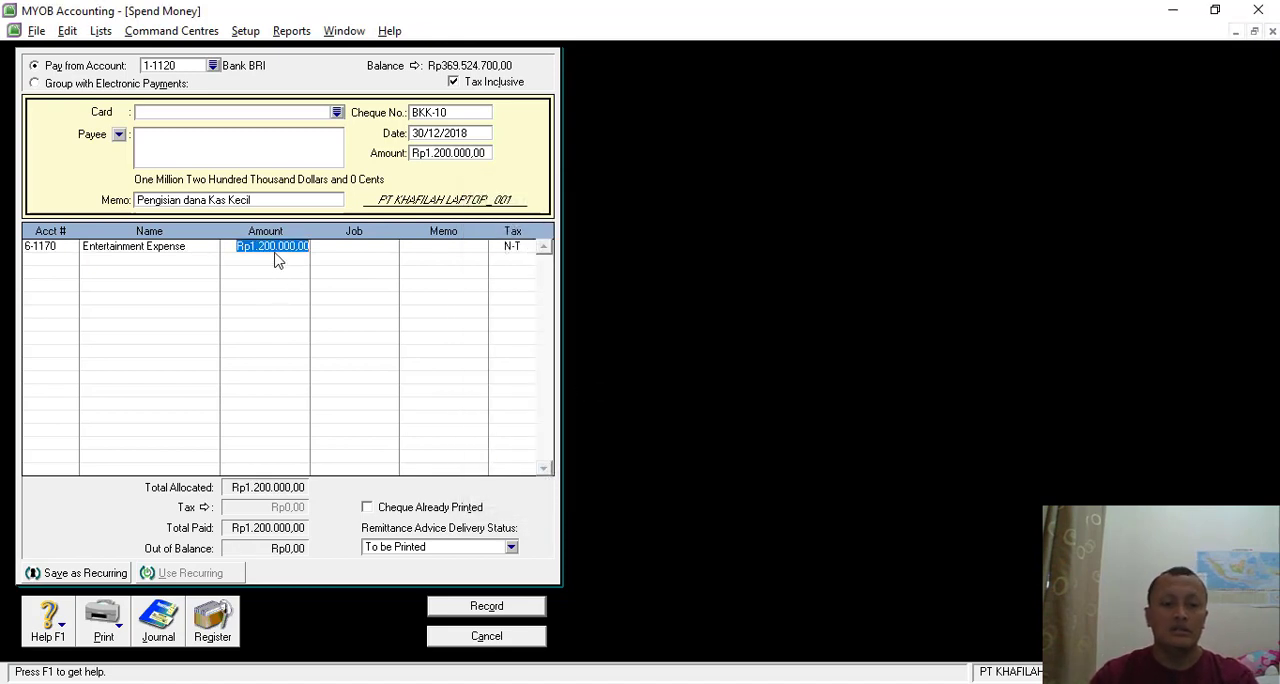
type("450000")
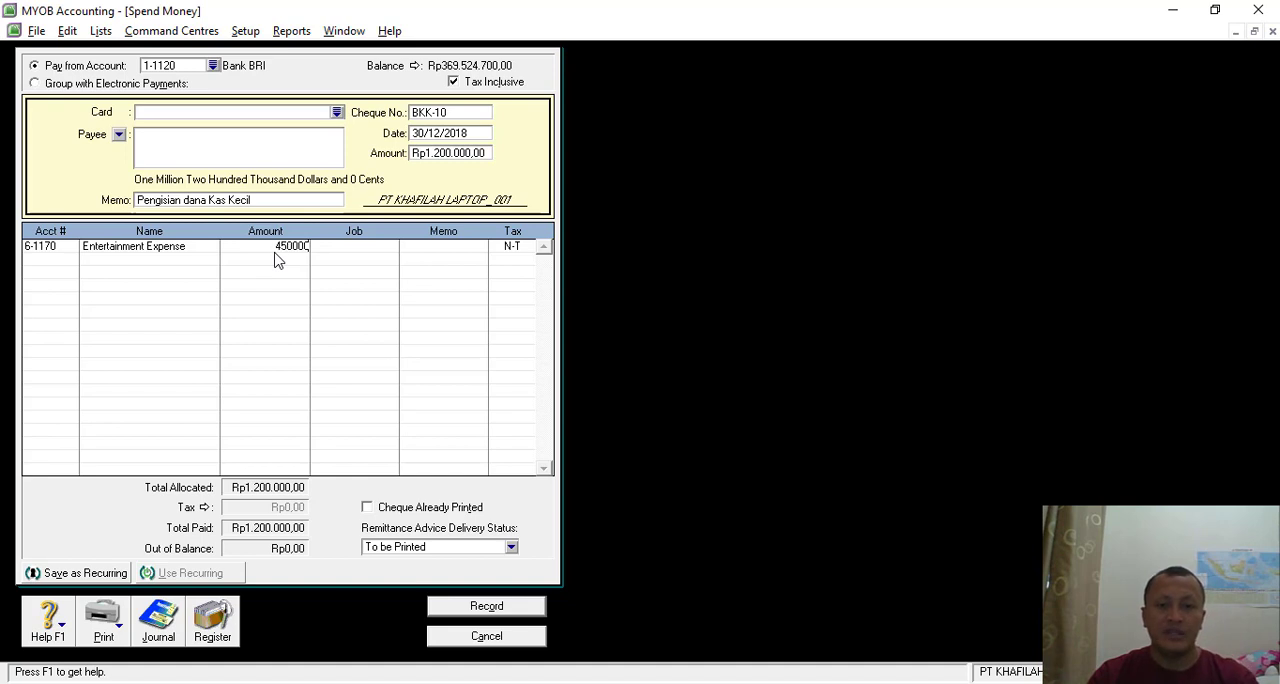
key("Return")
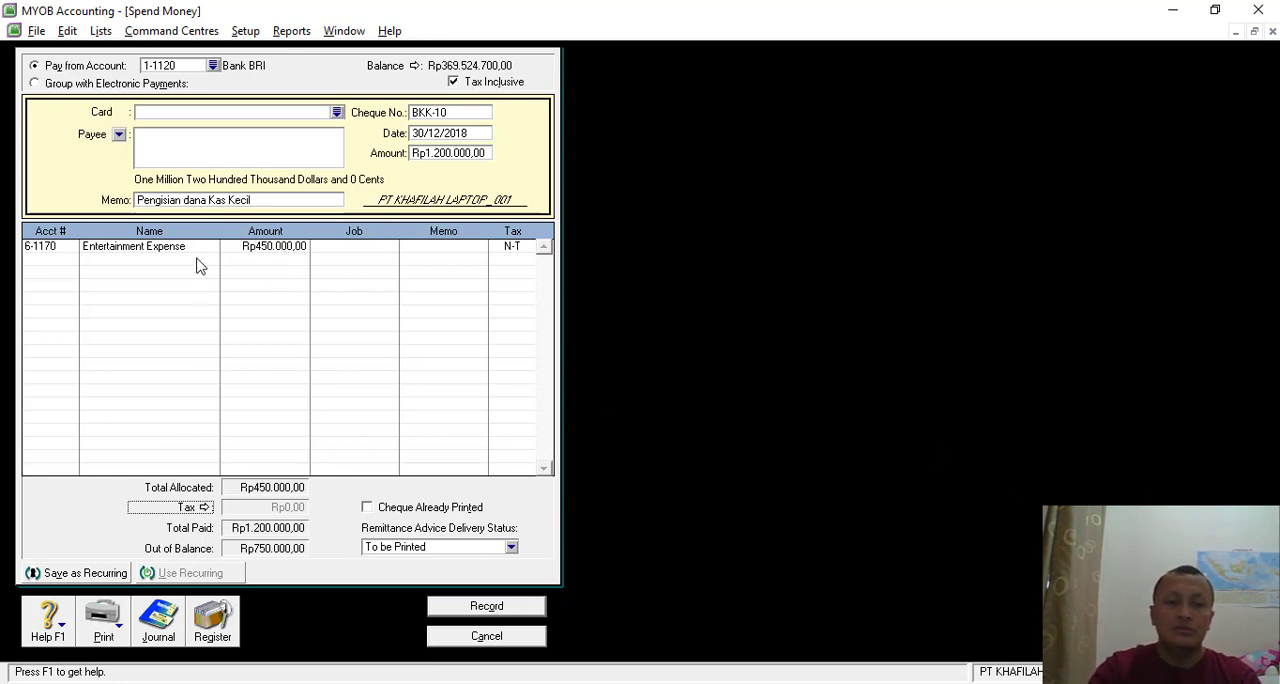
- Review the petty cash vouchers VKK-01 and VKK-02 in the practice PDF and return to the Transaksi 26 voucher
left_click(912, 682)
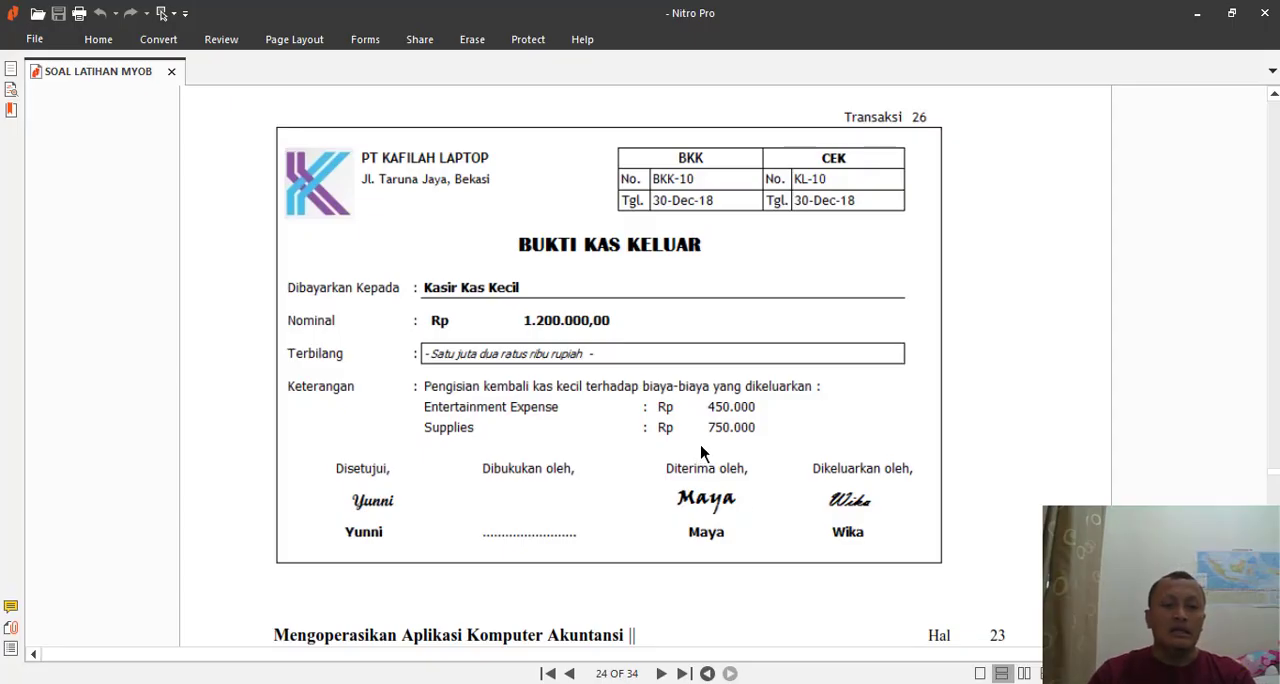
left_click(1274, 484)
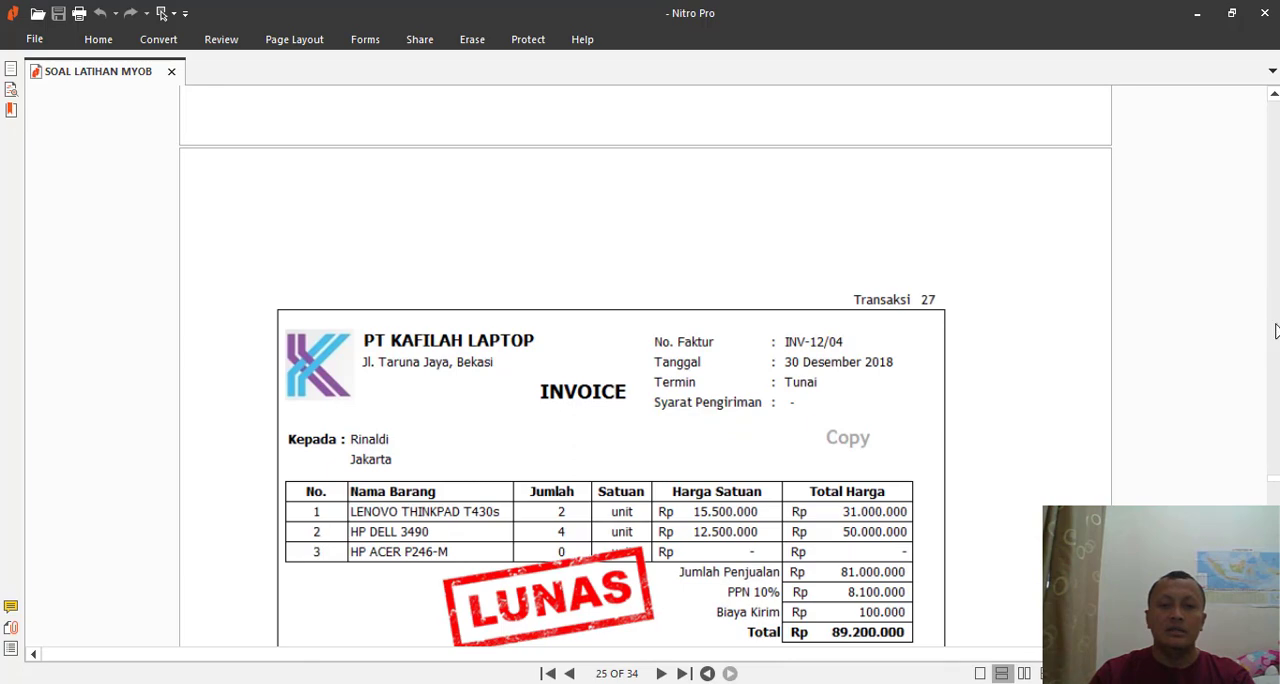
left_click_drag(1274, 485, 1268, 282)
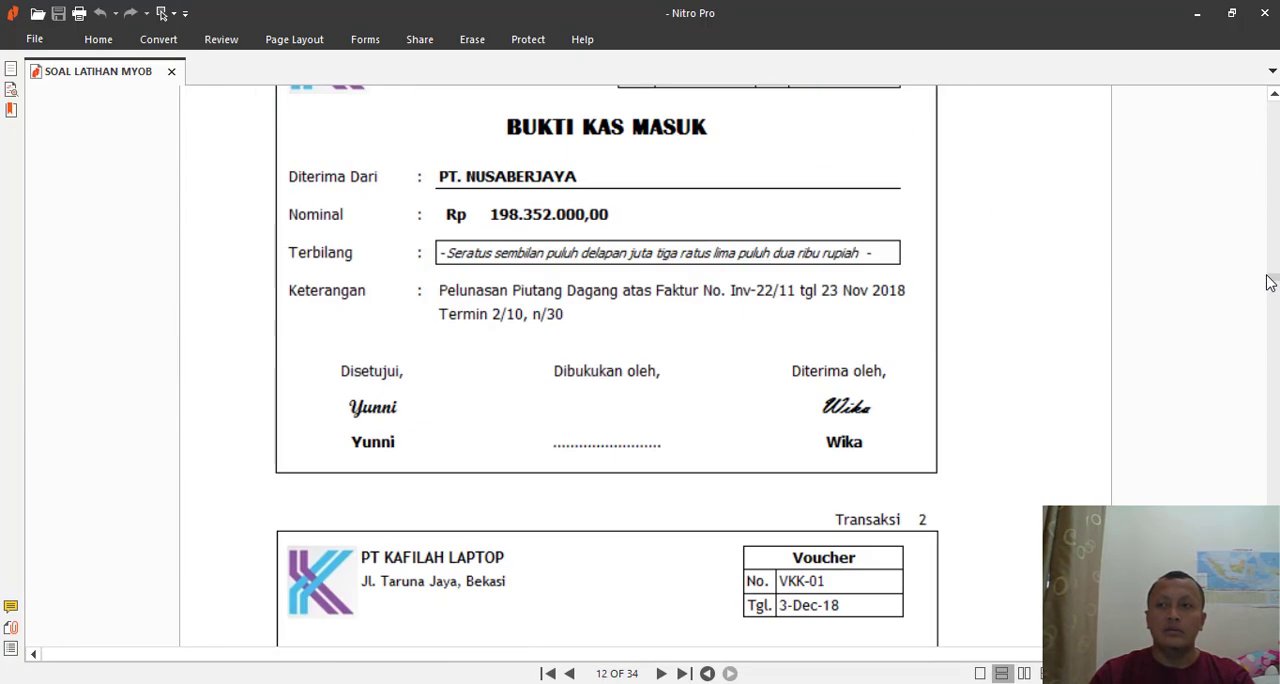
scroll(1266, 283, "down", 5)
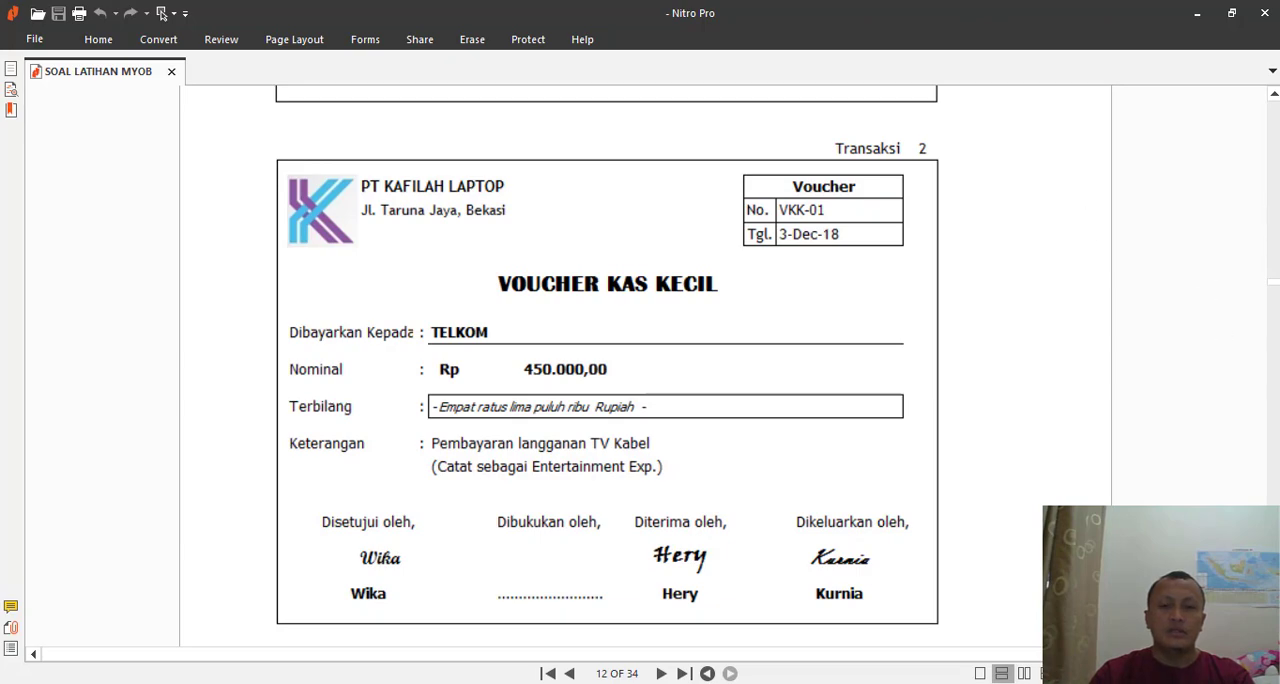
left_click_drag(1276, 288, 1276, 316)
scroll(645, 370, "down", 15)
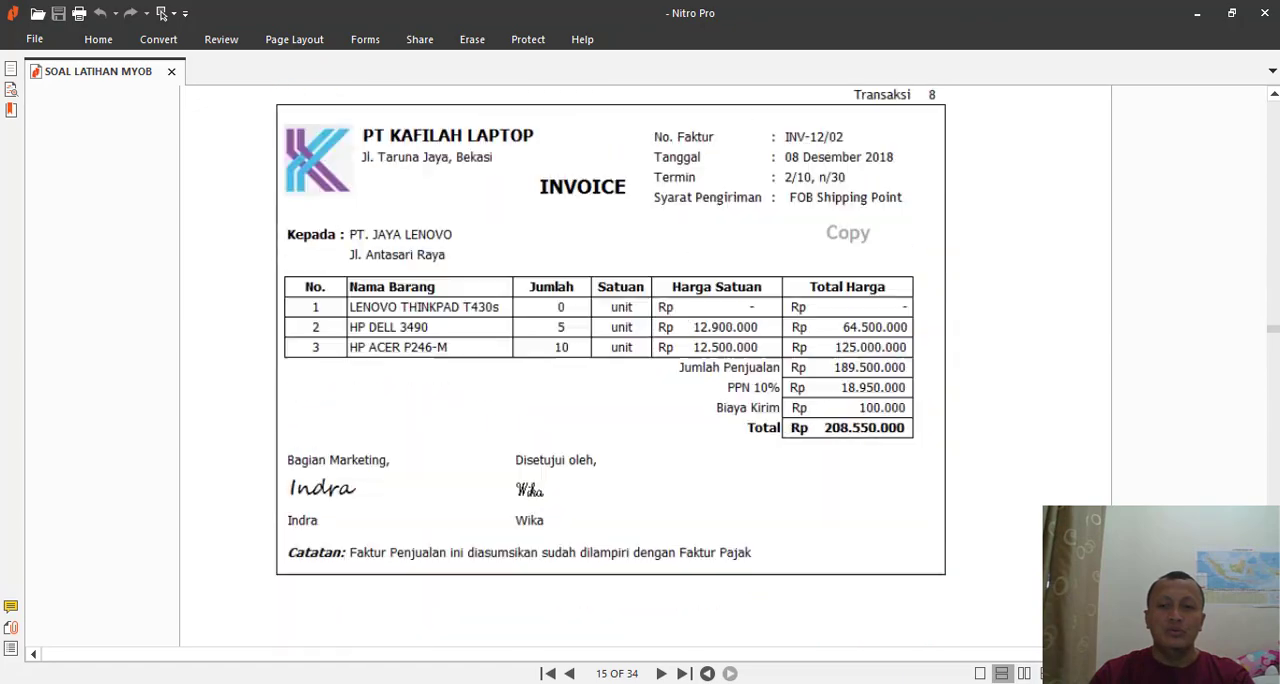
scroll(645, 370, "down", 20)
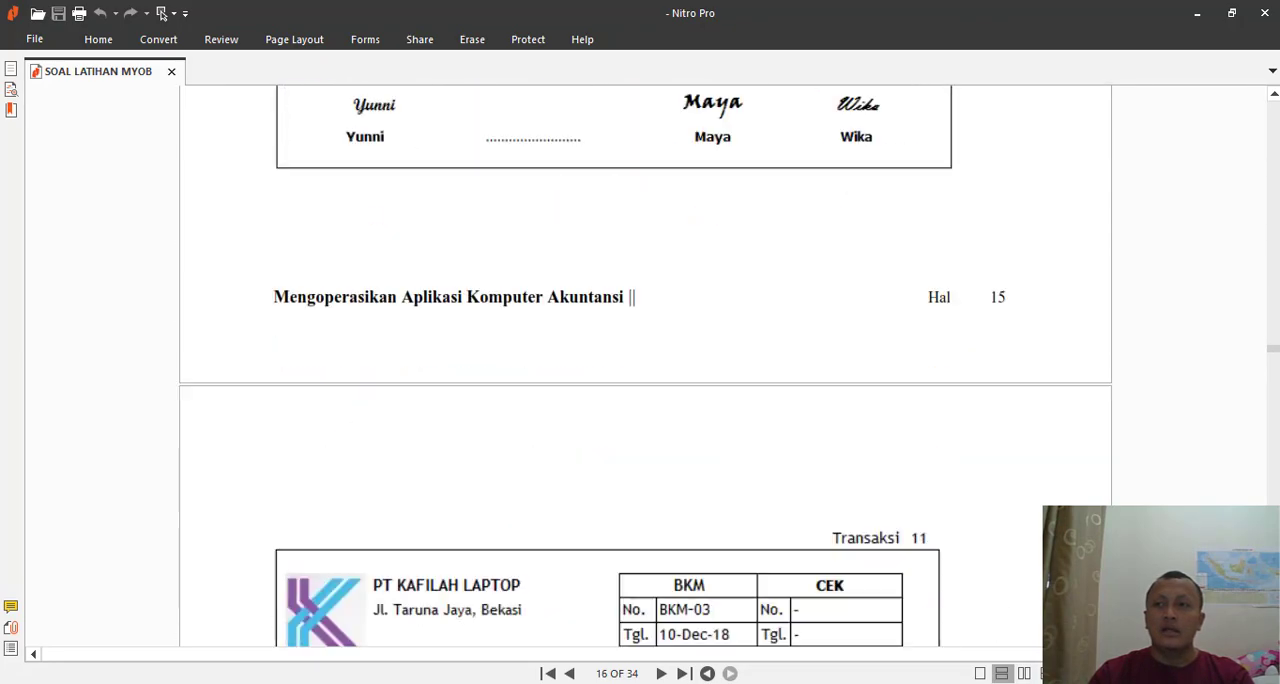
scroll(645, 370, "down", 20)
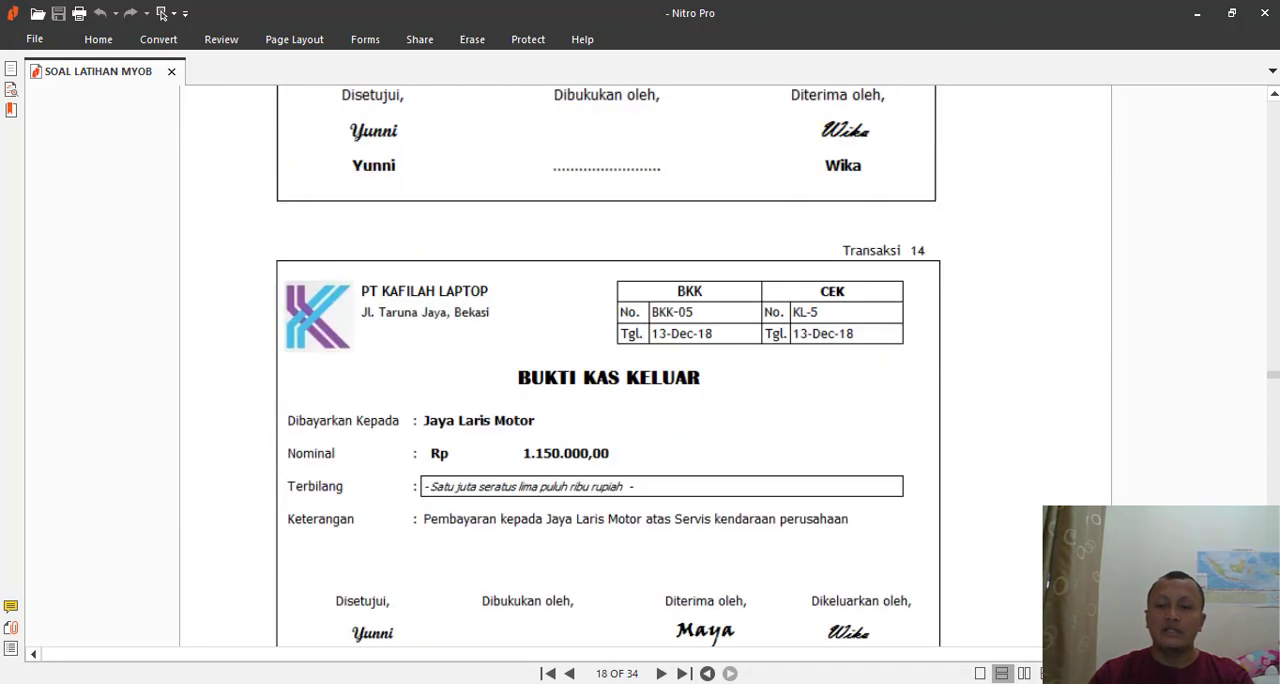
scroll(645, 370, "down", 2)
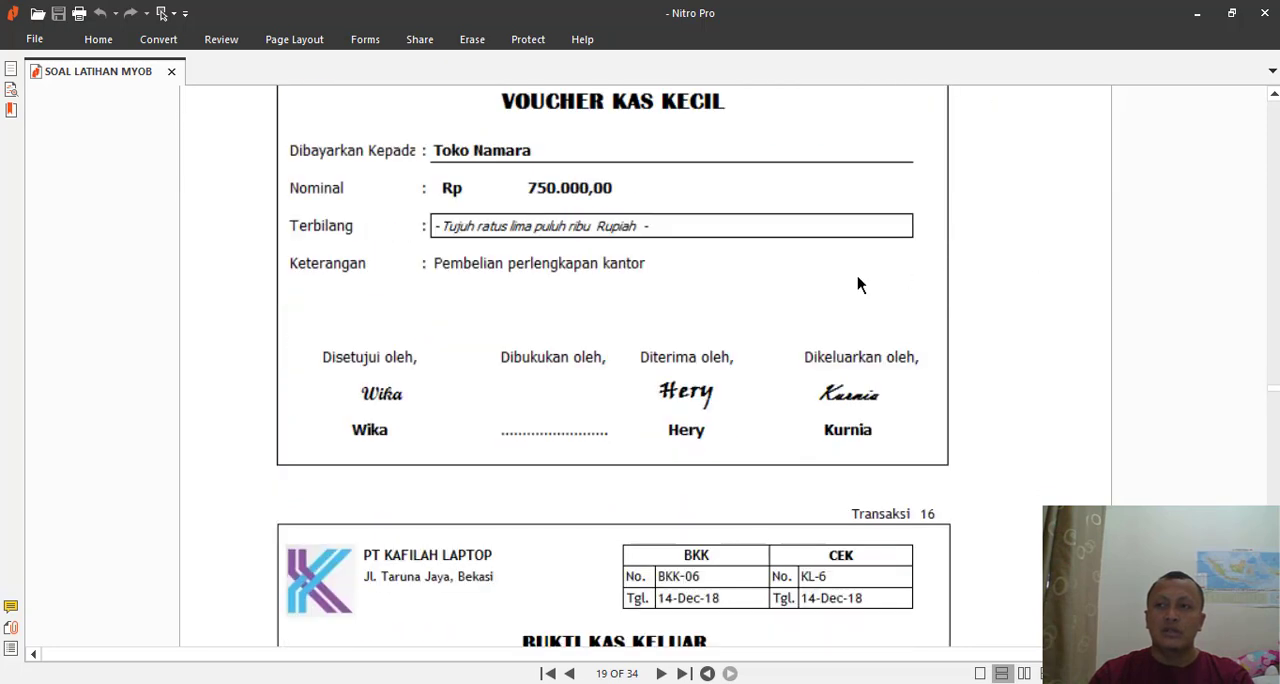
scroll(770, 300, "up", 3)
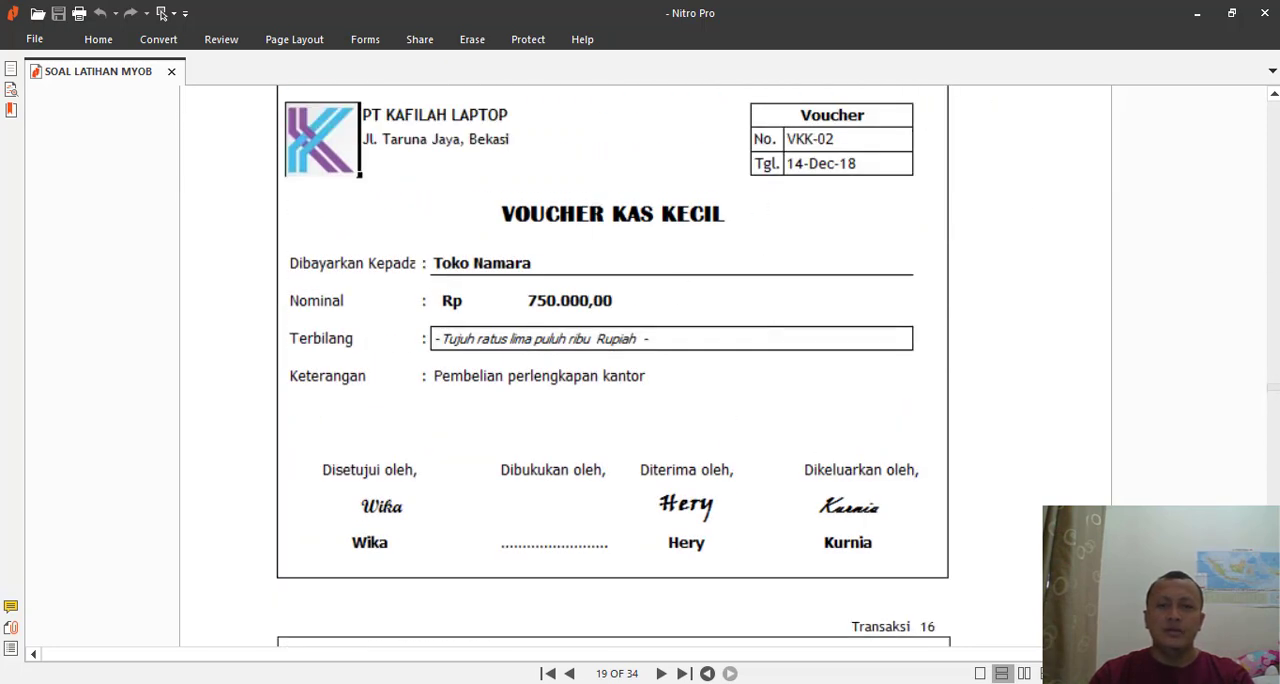
left_click_drag(1270, 386, 1272, 497)
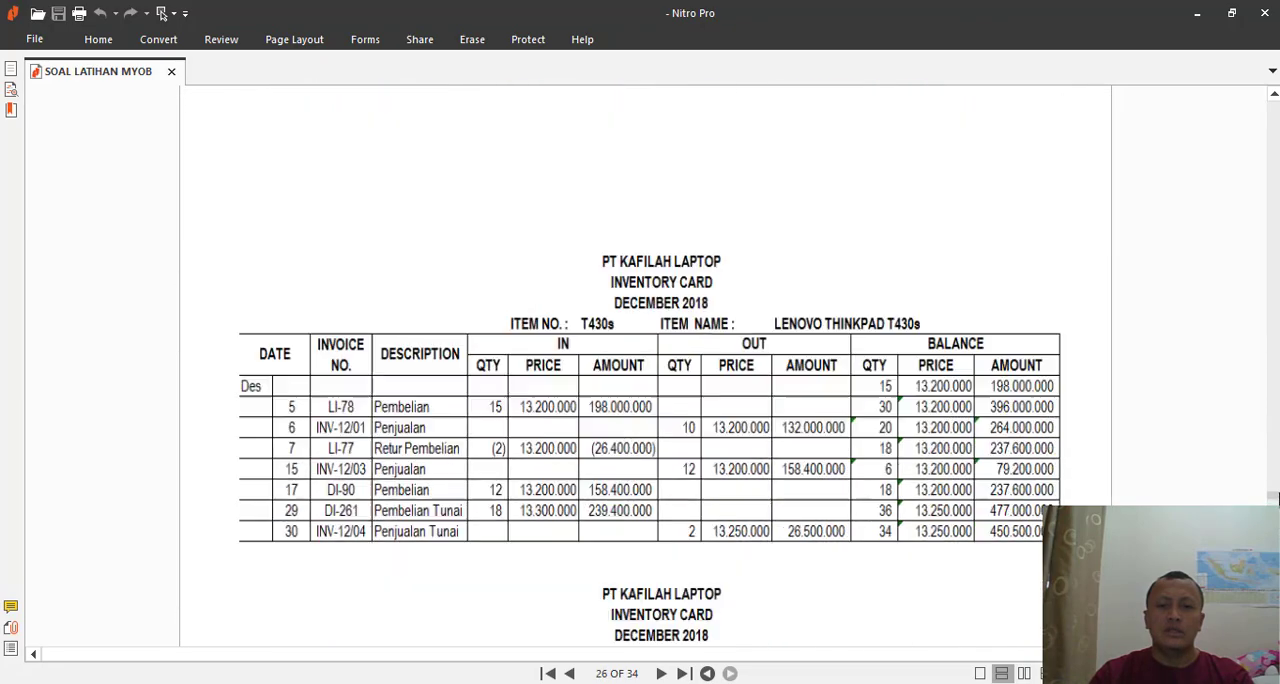
scroll(676, 410, "up", 15)
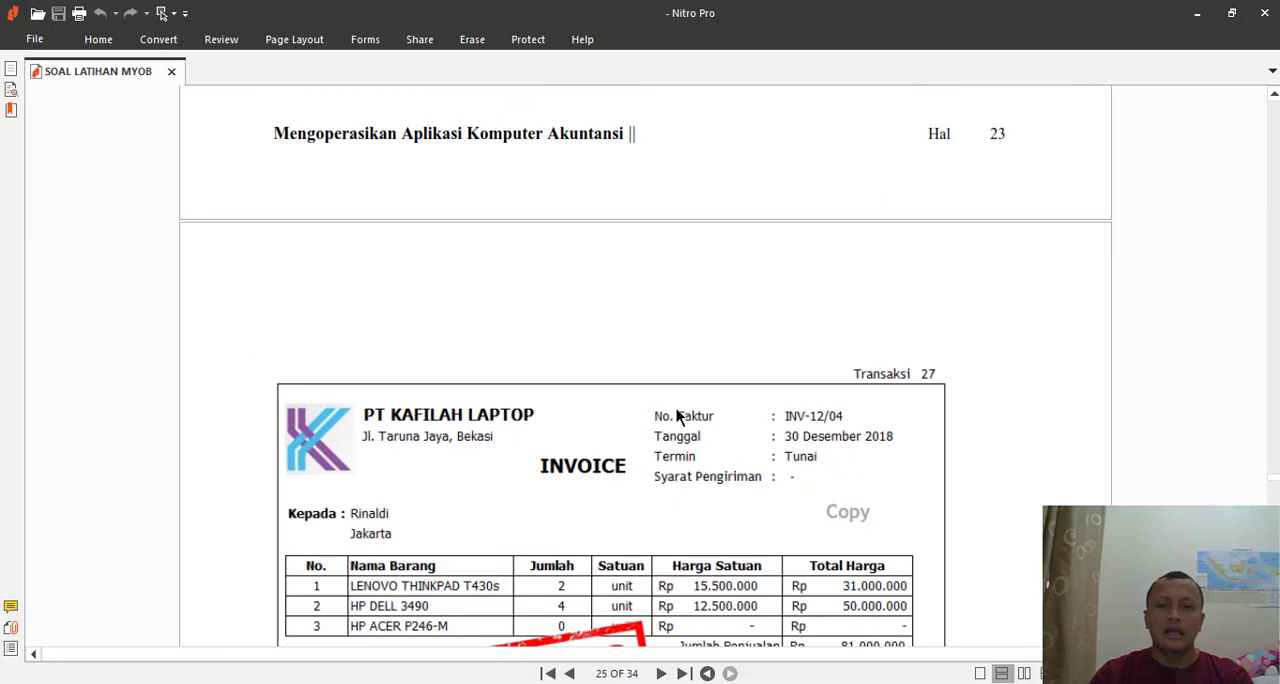
scroll(676, 408, "down", 7)
scroll(676, 404, "up", 8)
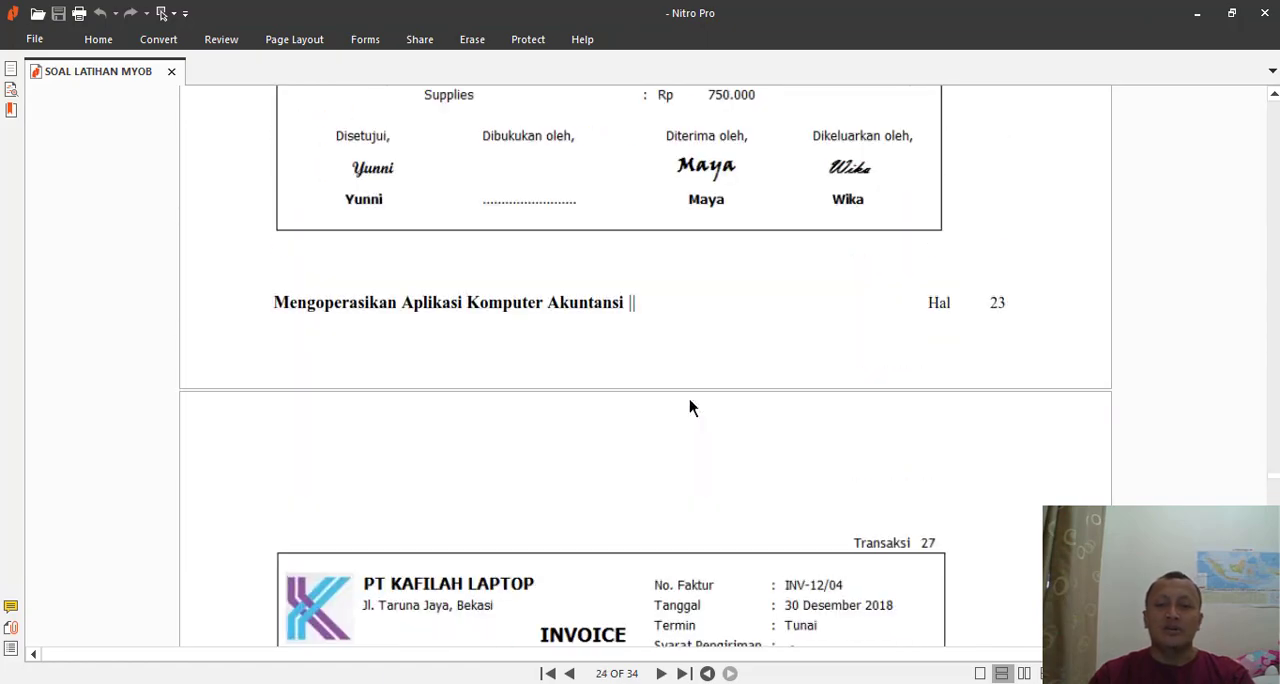
scroll(689, 399, "down", 5)
- Allocate Rp750.000 of the payment to account 1-1180 Supplies on the second line
key("alt+Tab")
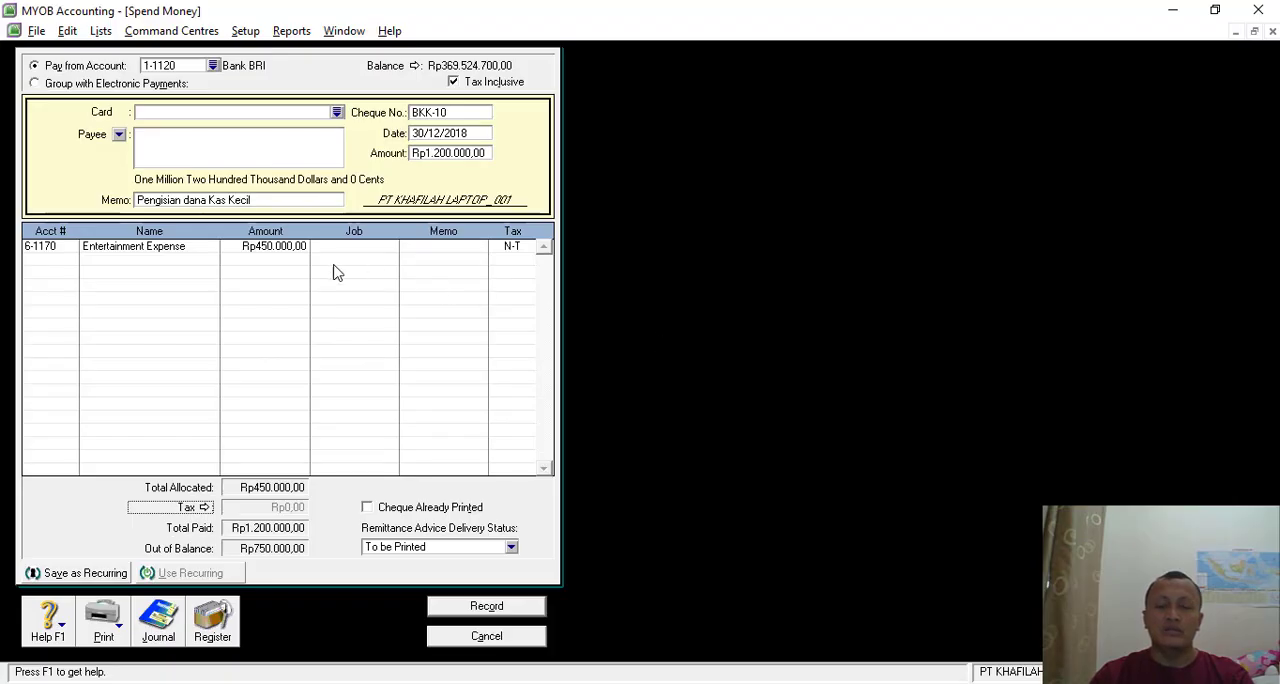
left_click(66, 260)
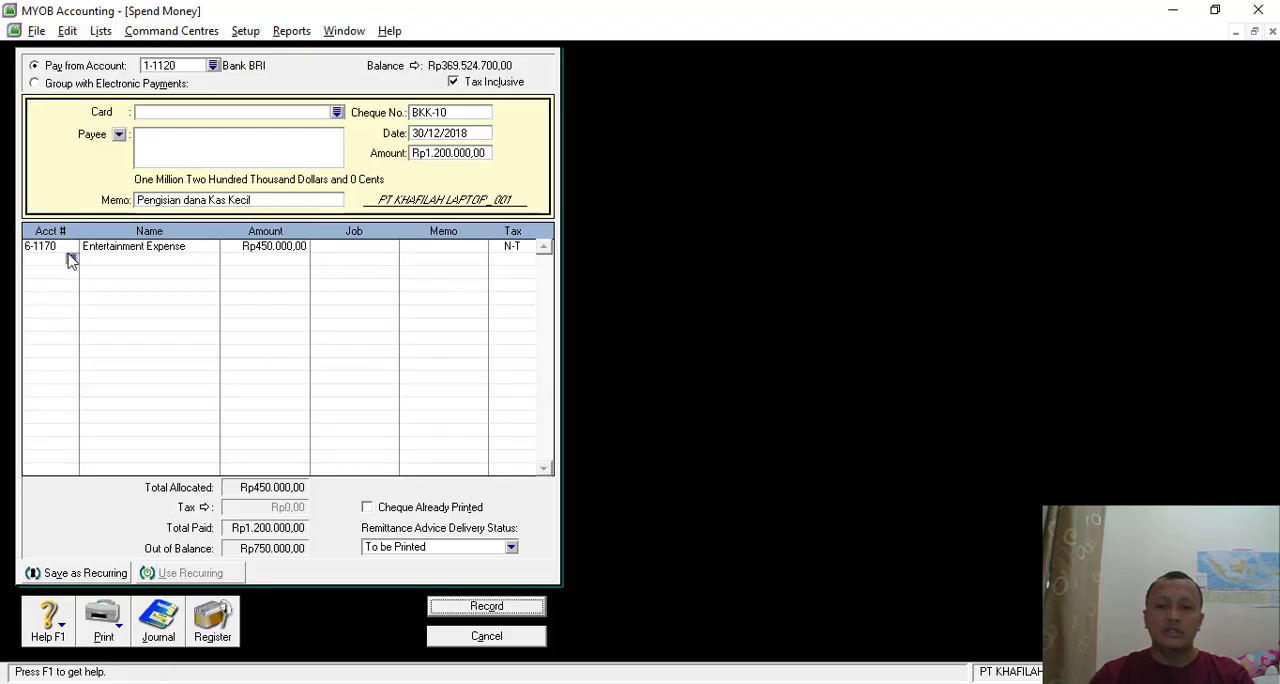
type("611180")
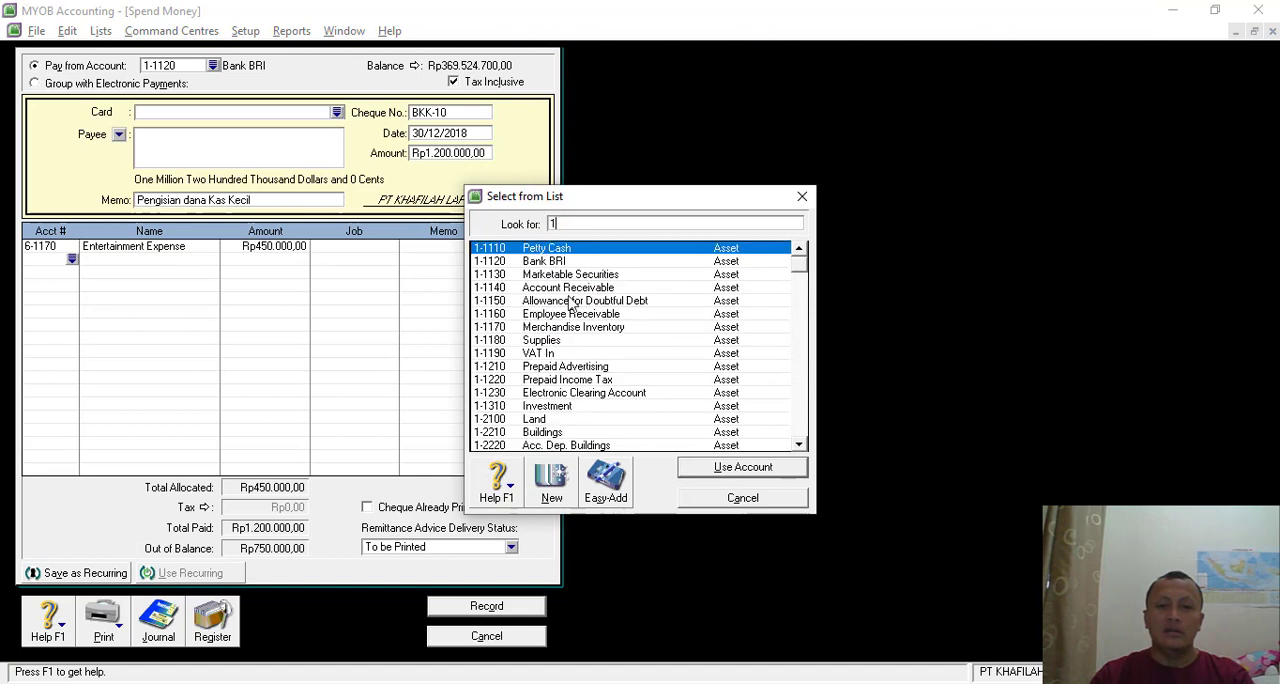
key("Return")
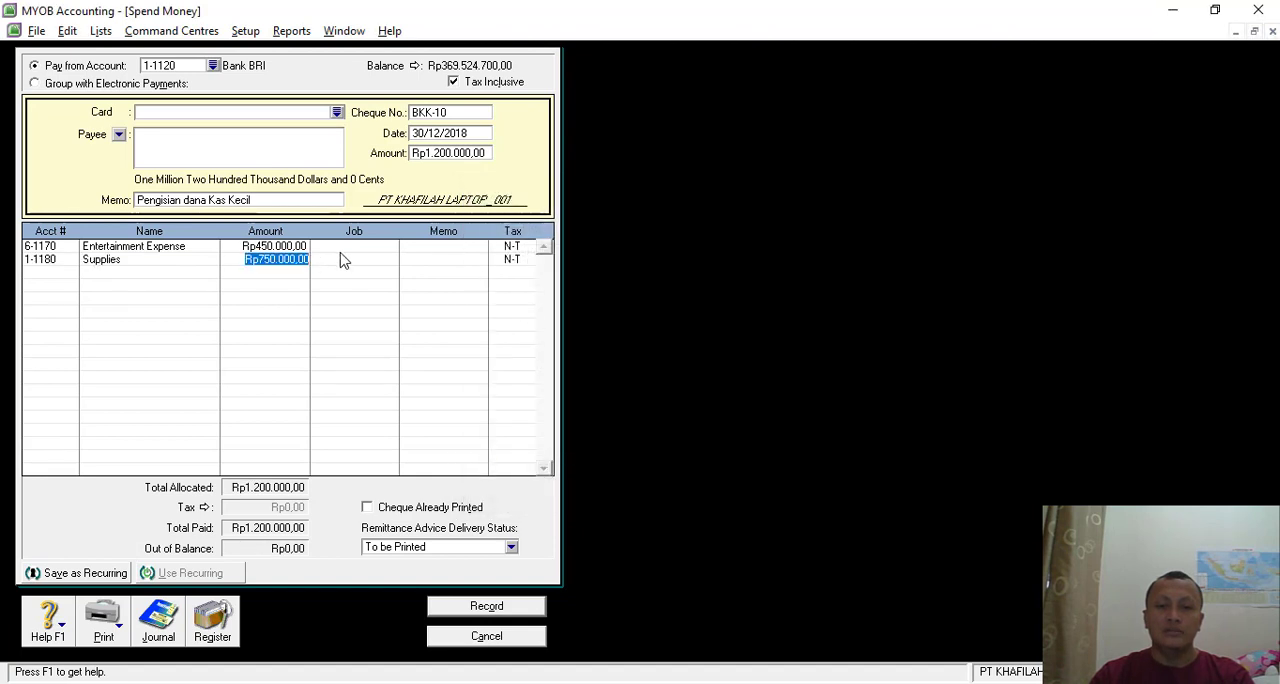
key("Tab")
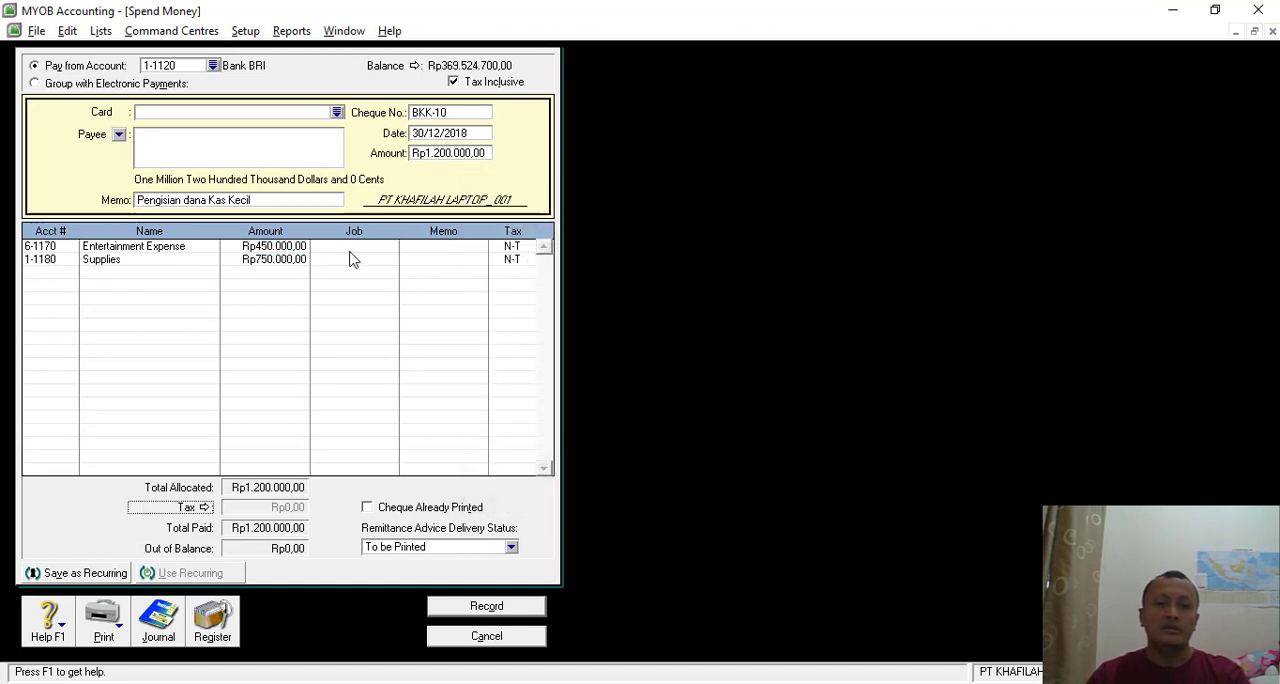
- Review the journal recap of the BKK-10 payment and record the transaction
key("ctrl+r")
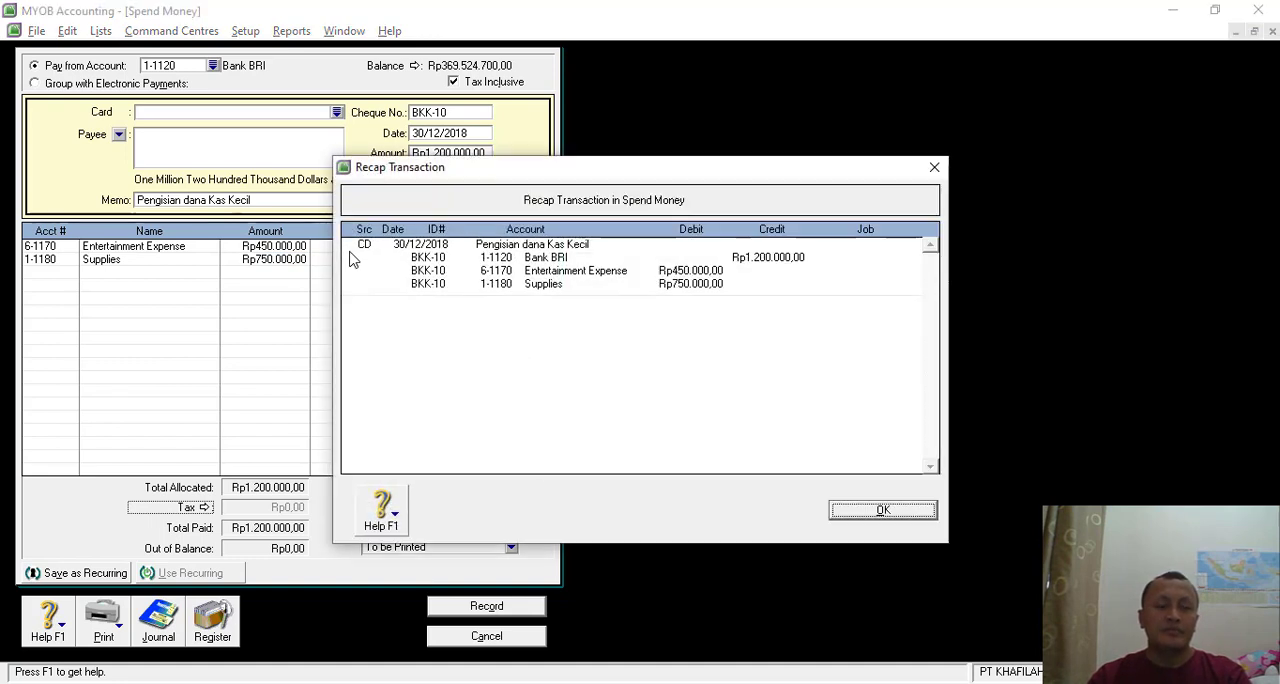
left_click(855, 509)
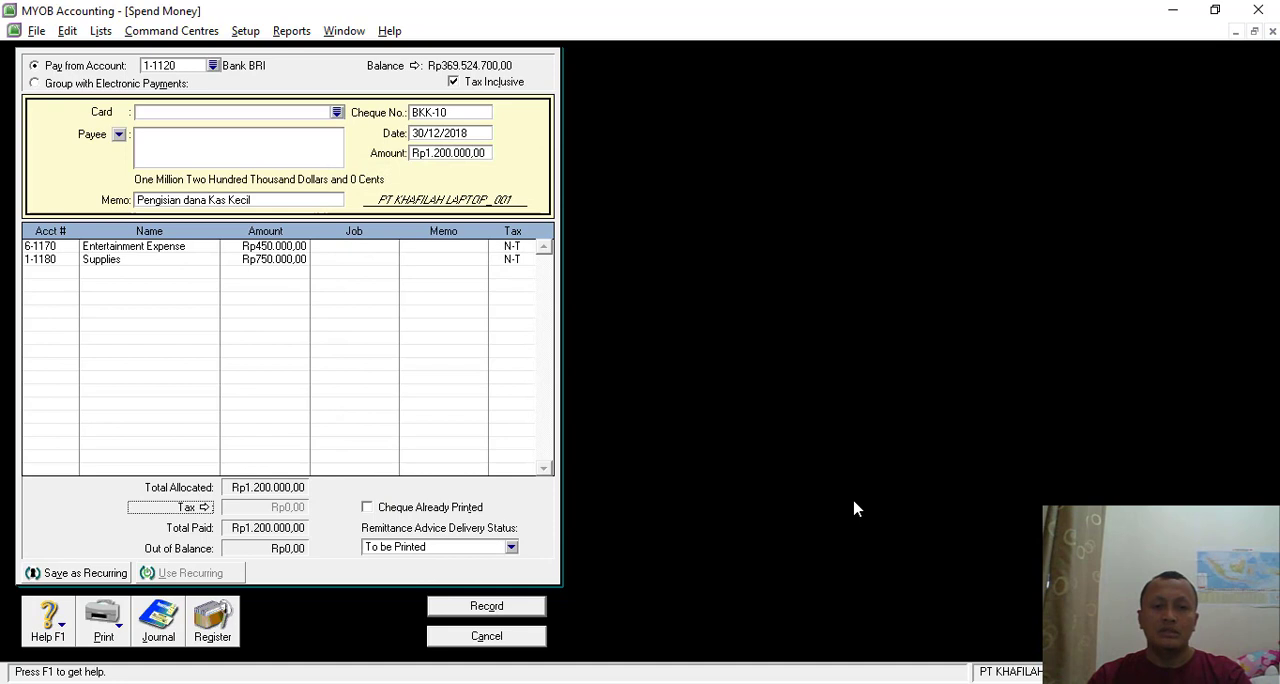
left_click(487, 606)
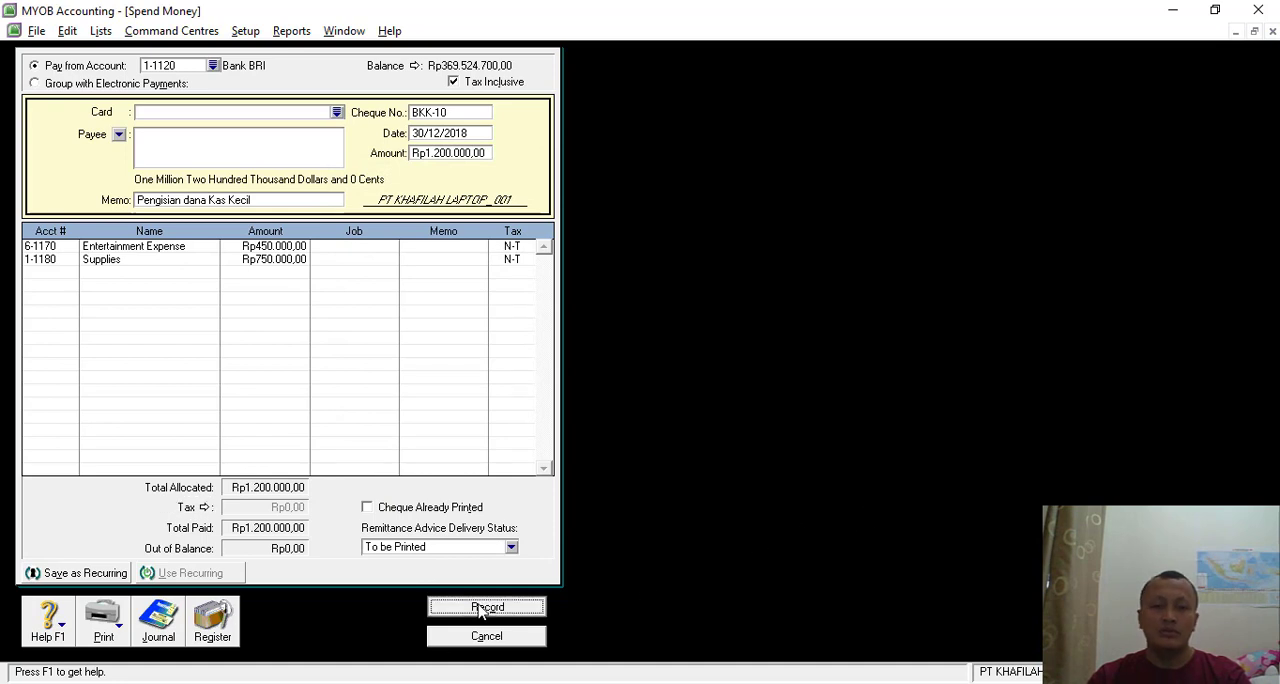
- Check the Transaksi 27 cash sale invoice in the PDF, close Spend Money and start a new item sale in MYOB
key("alt+Tab")
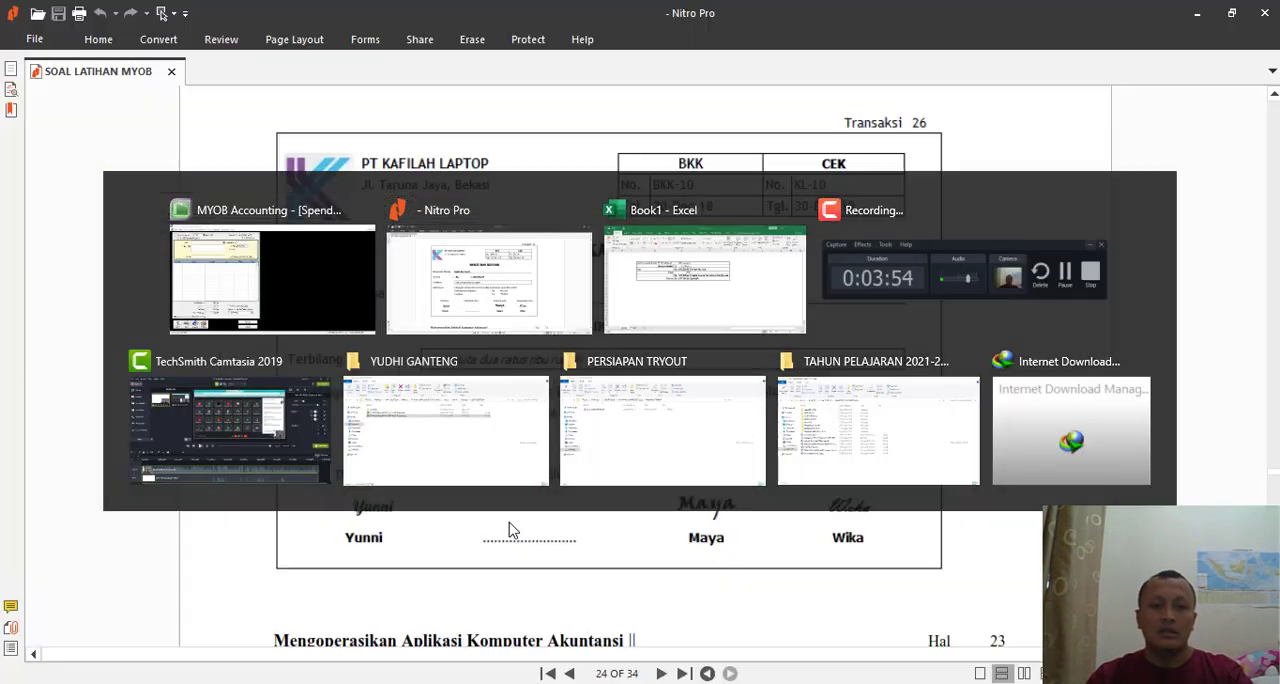
scroll(644, 340, "down", 10)
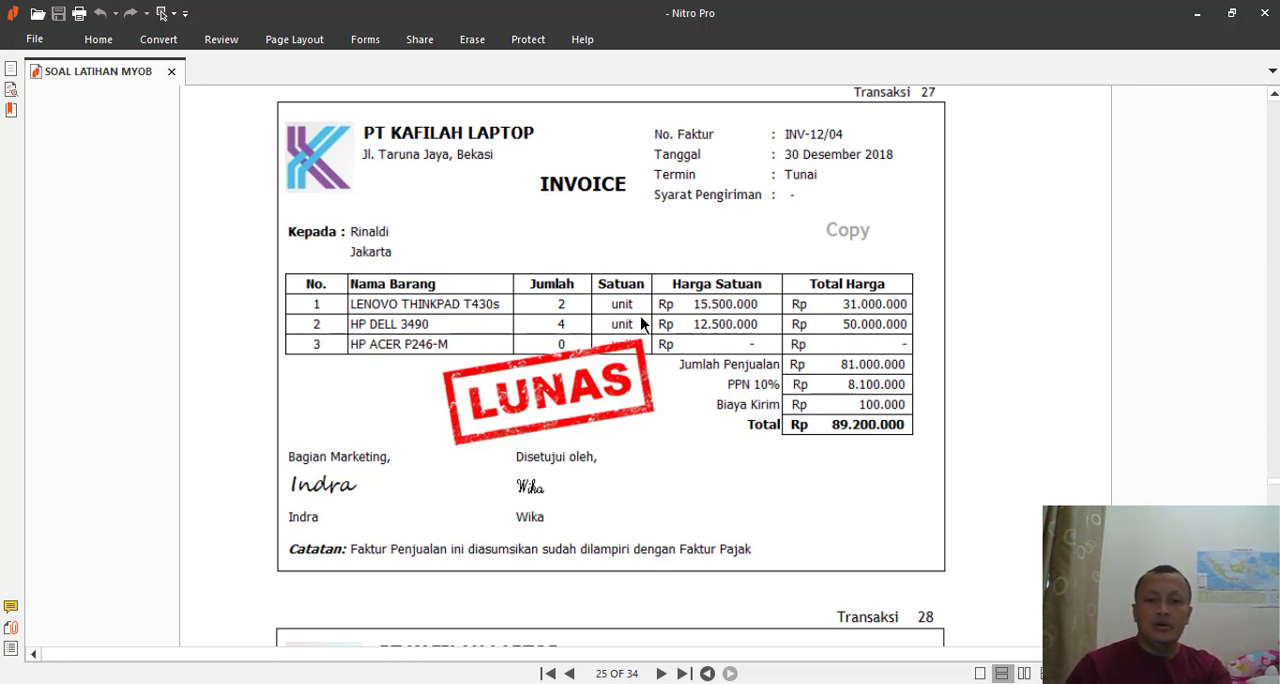
key("alt+Tab")
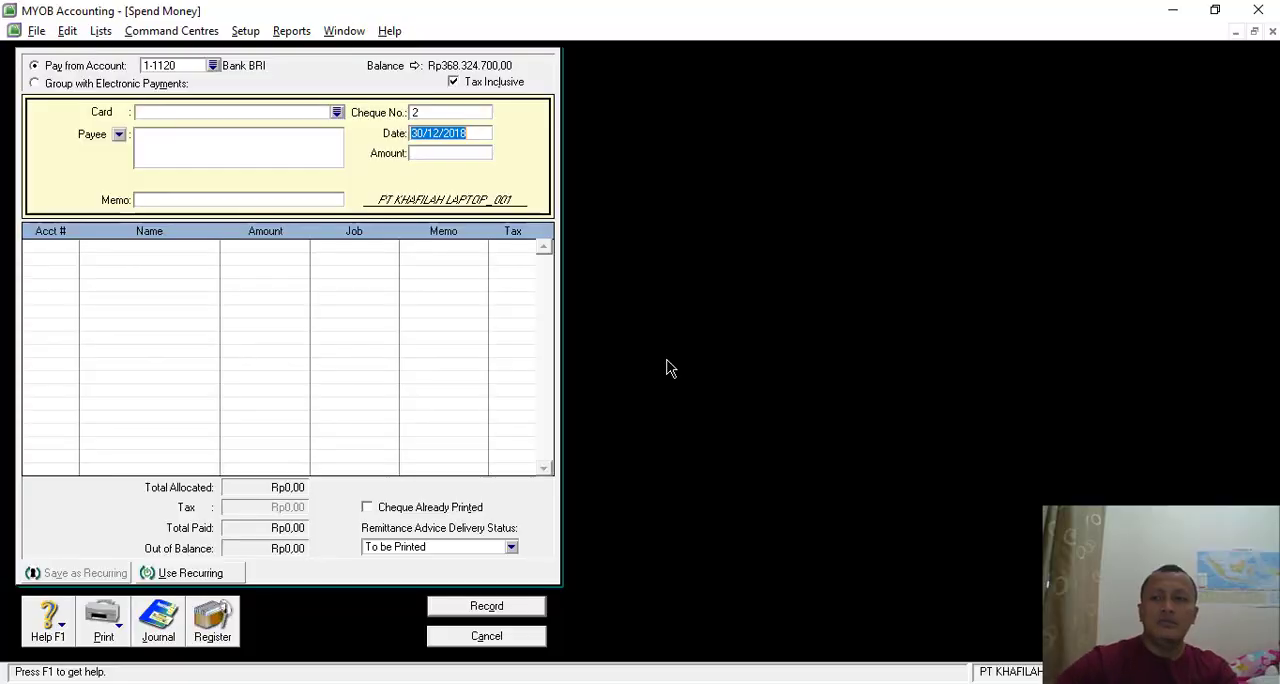
left_click(486, 638)
left_click(530, 132)
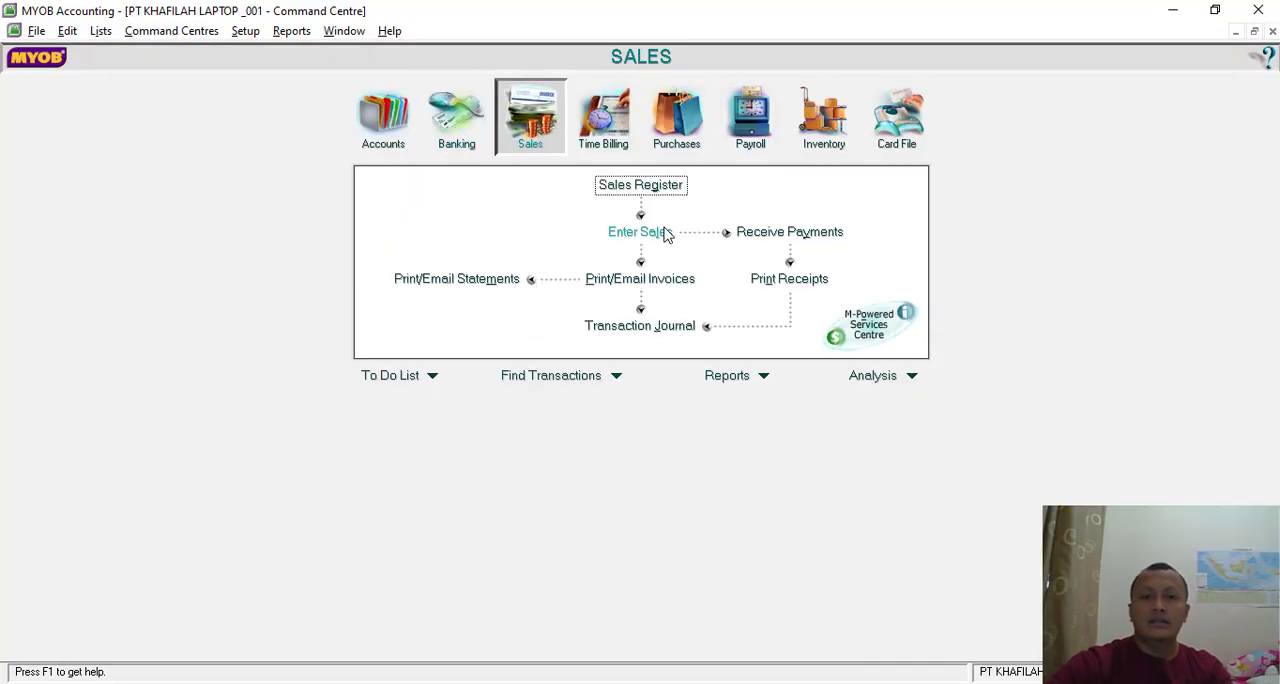
left_click(666, 235)
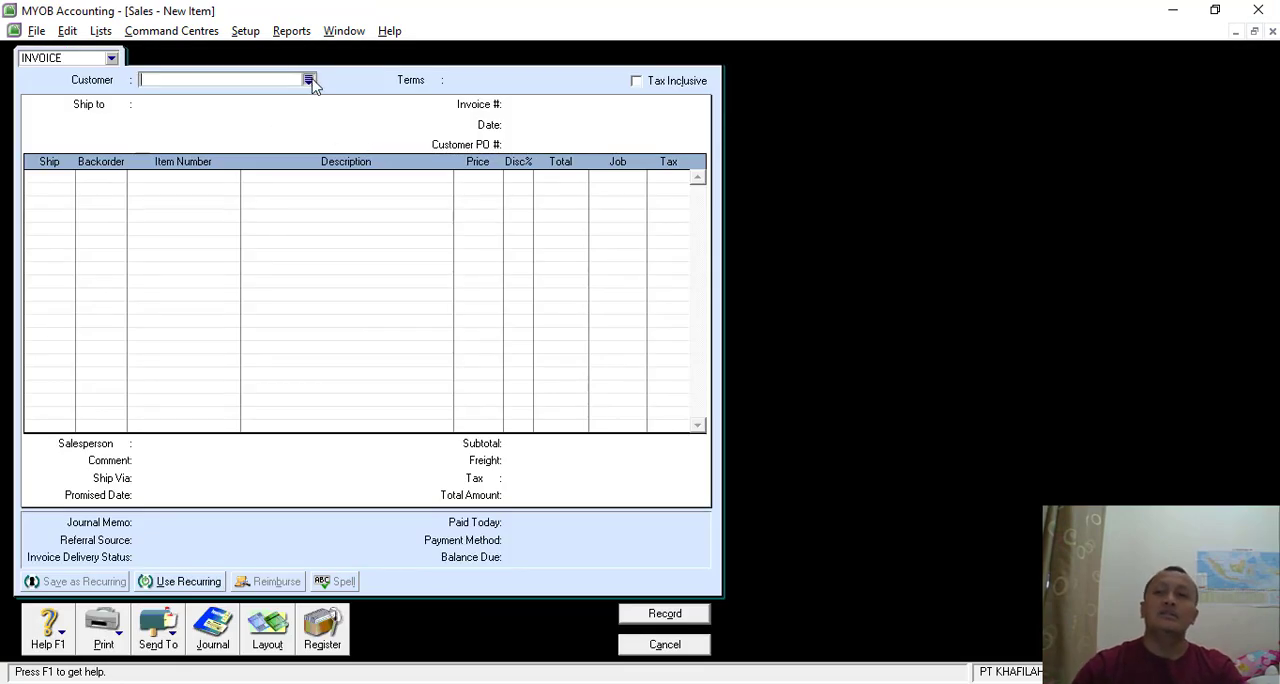
- Check the buyer on the Transaksi 27 invoice and create a new customer card with the customer's name
left_click(309, 80)
key("alt+Tab")
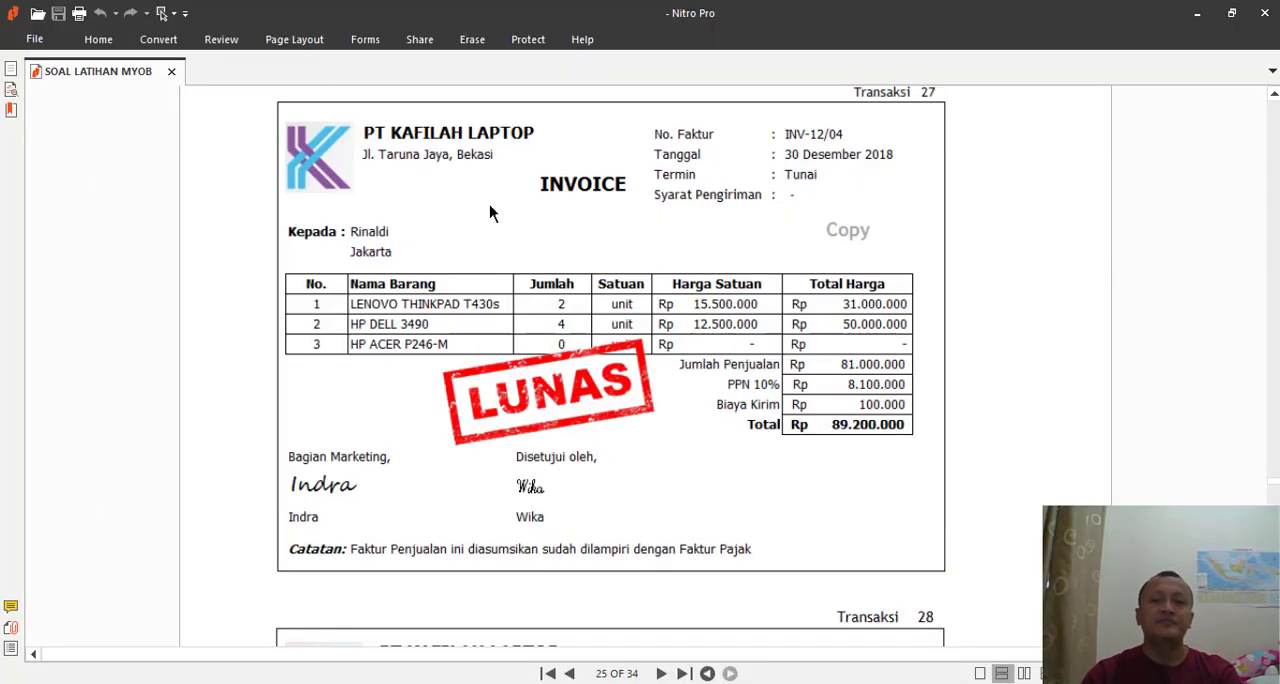
key("alt+Tab")
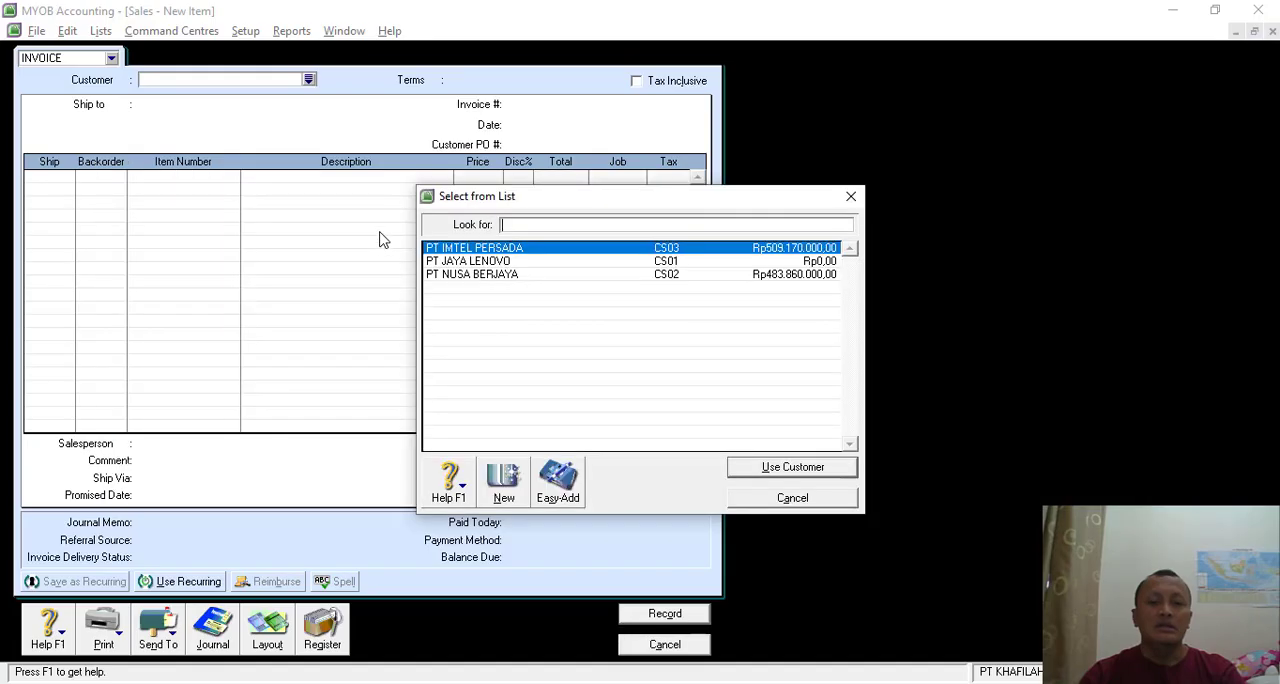
left_click(506, 481)
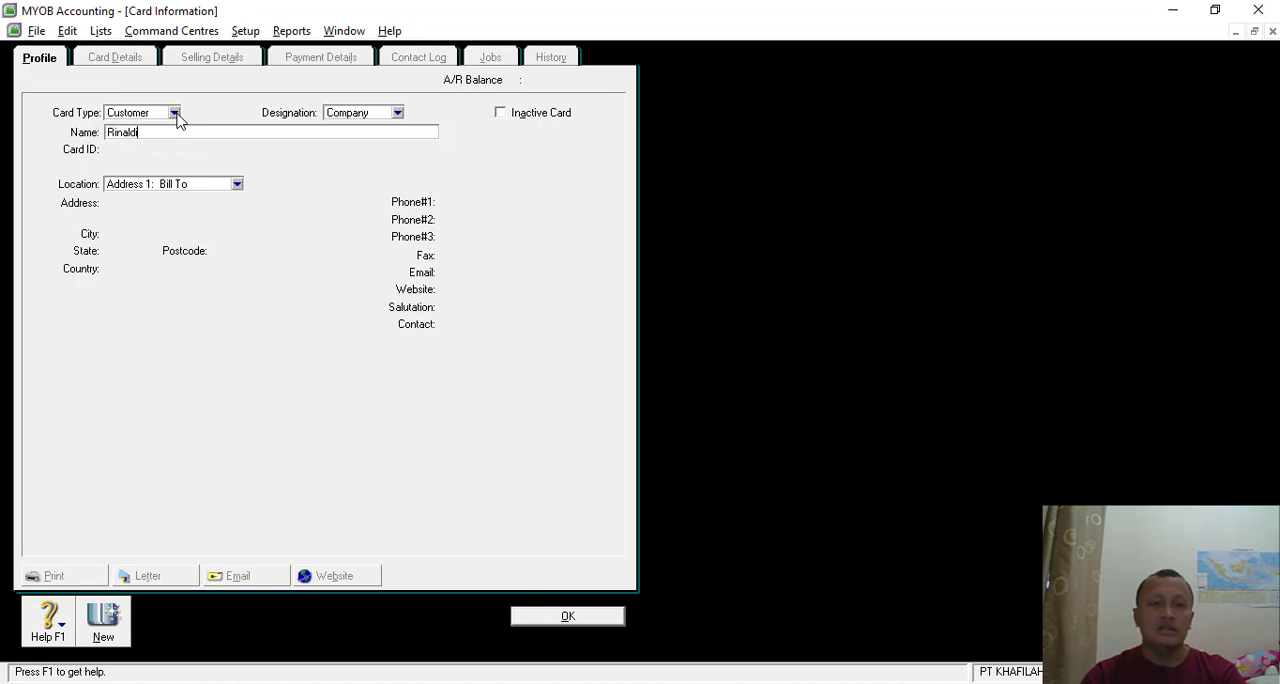
left_click(553, 615)
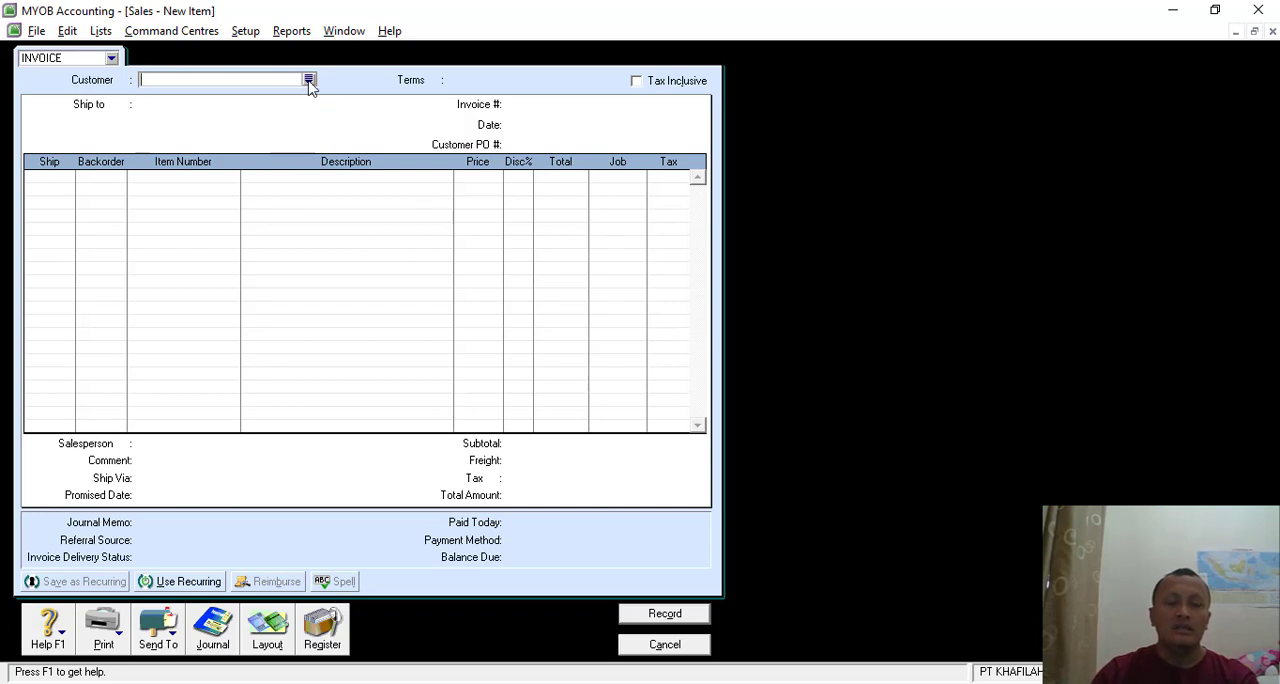
- Select the newly created customer for the sales invoice
left_click(309, 80)
left_click(452, 292)
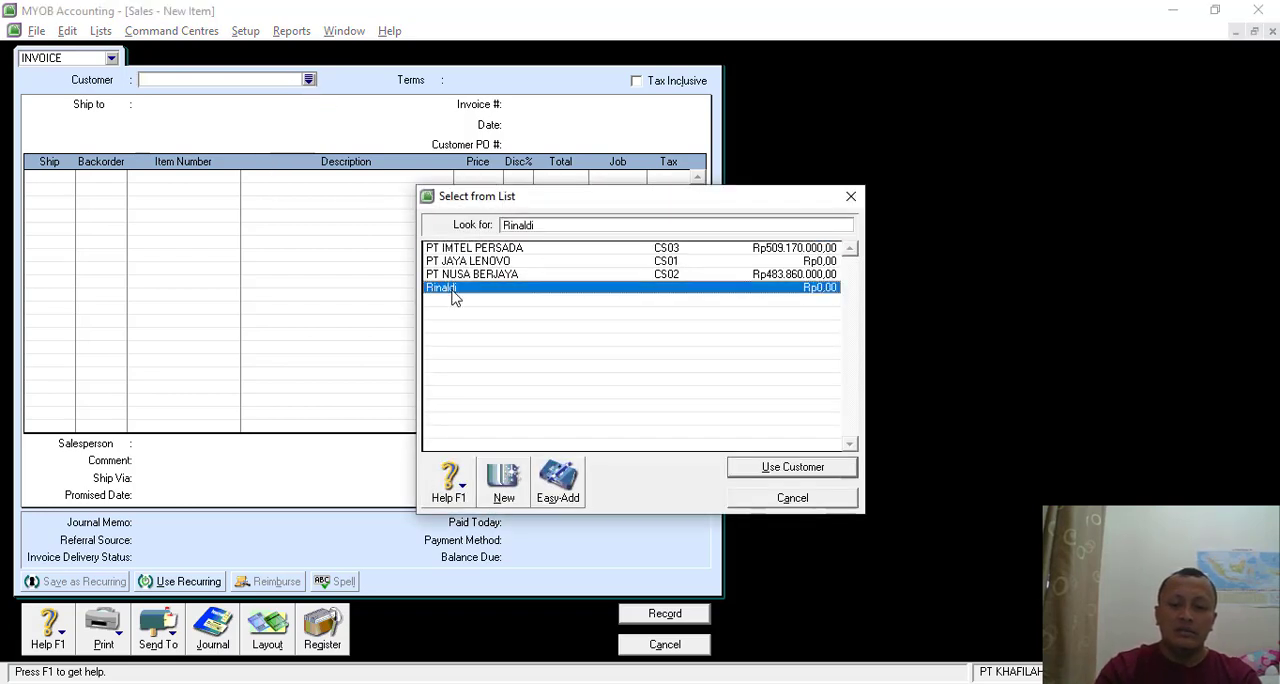
double_click(452, 292)
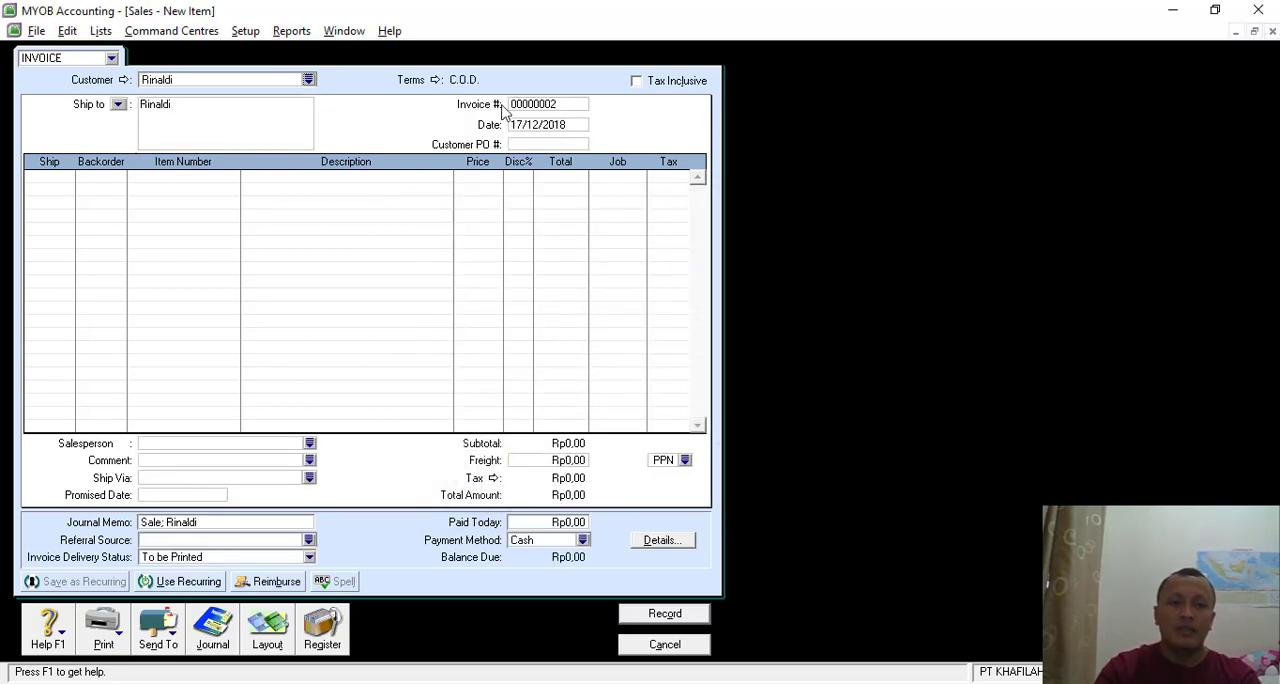
- Check the invoice number on the Transaksi 27 document and set the sale's invoice number to INV12/04
key("alt+Tab")
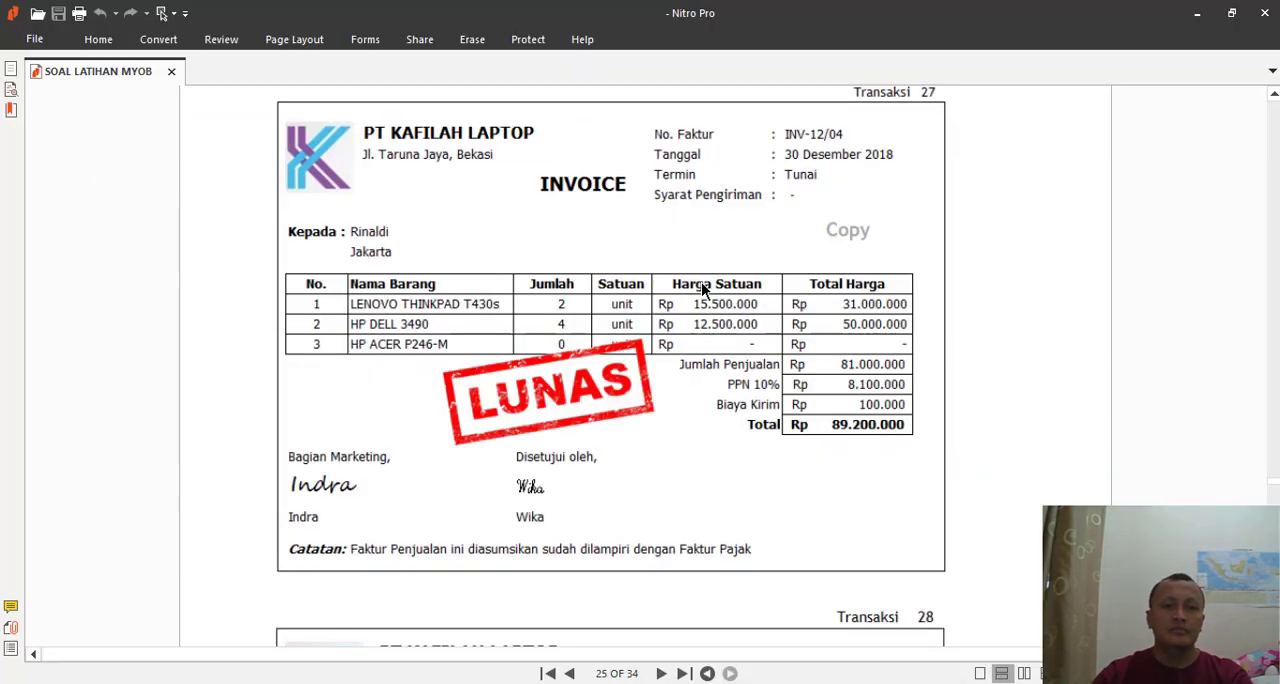
key("alt+Tab")
left_click(529, 104)
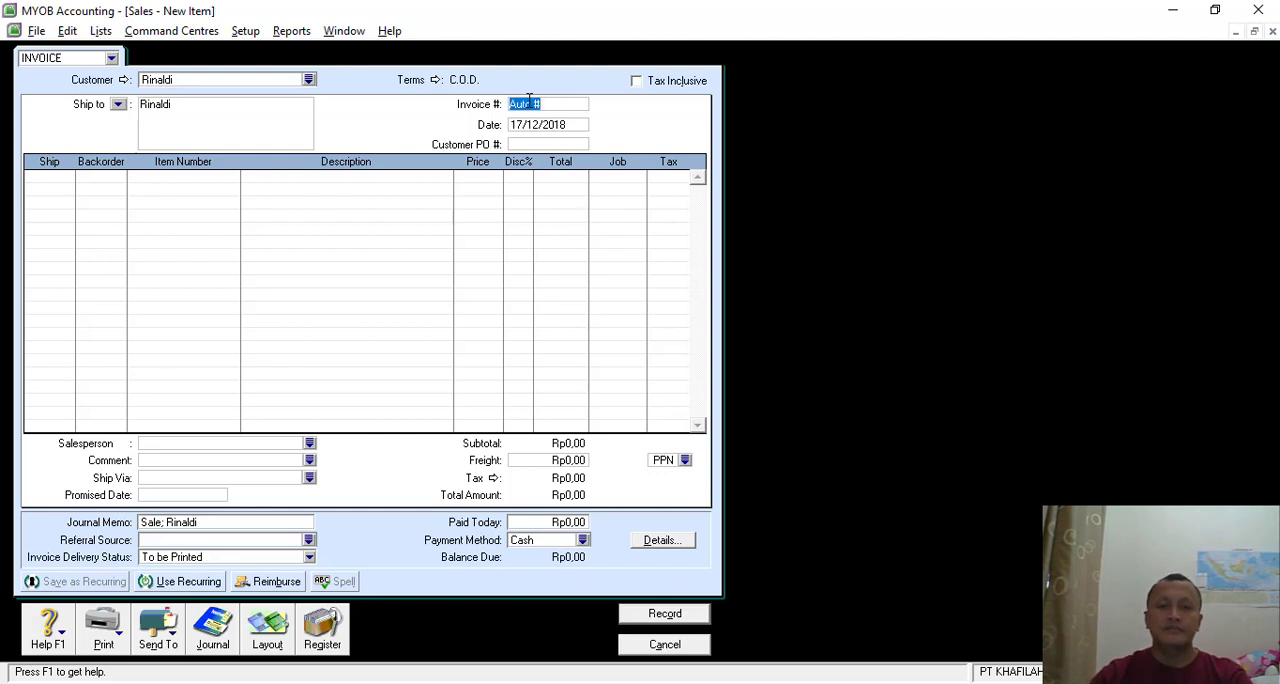
key("BackSpace")
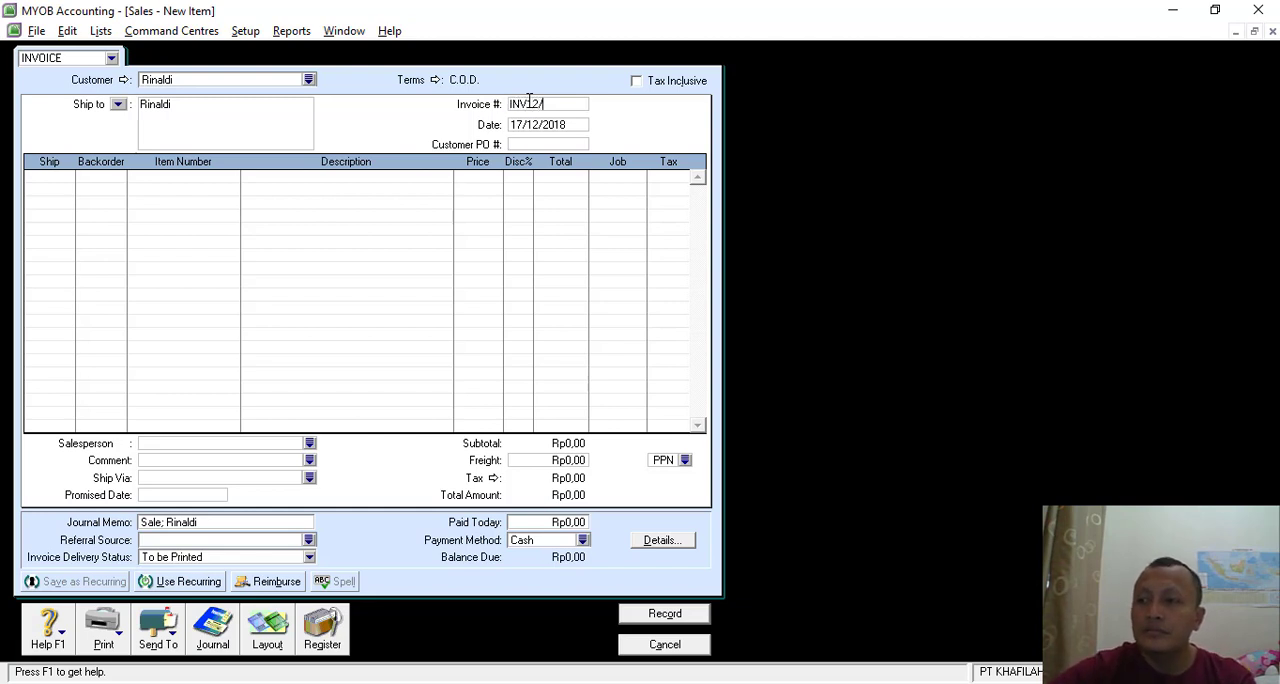
key("Tab")
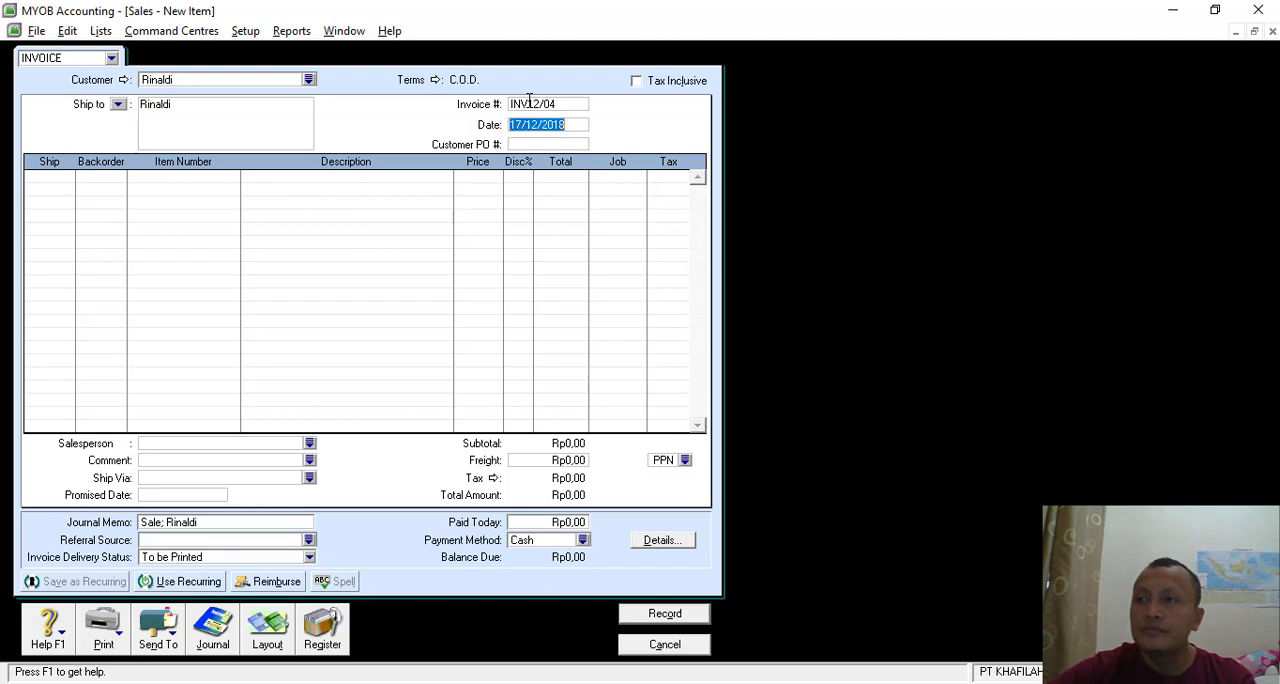
- Set the sales invoice date to 30/12/2018
left_click(515, 124)
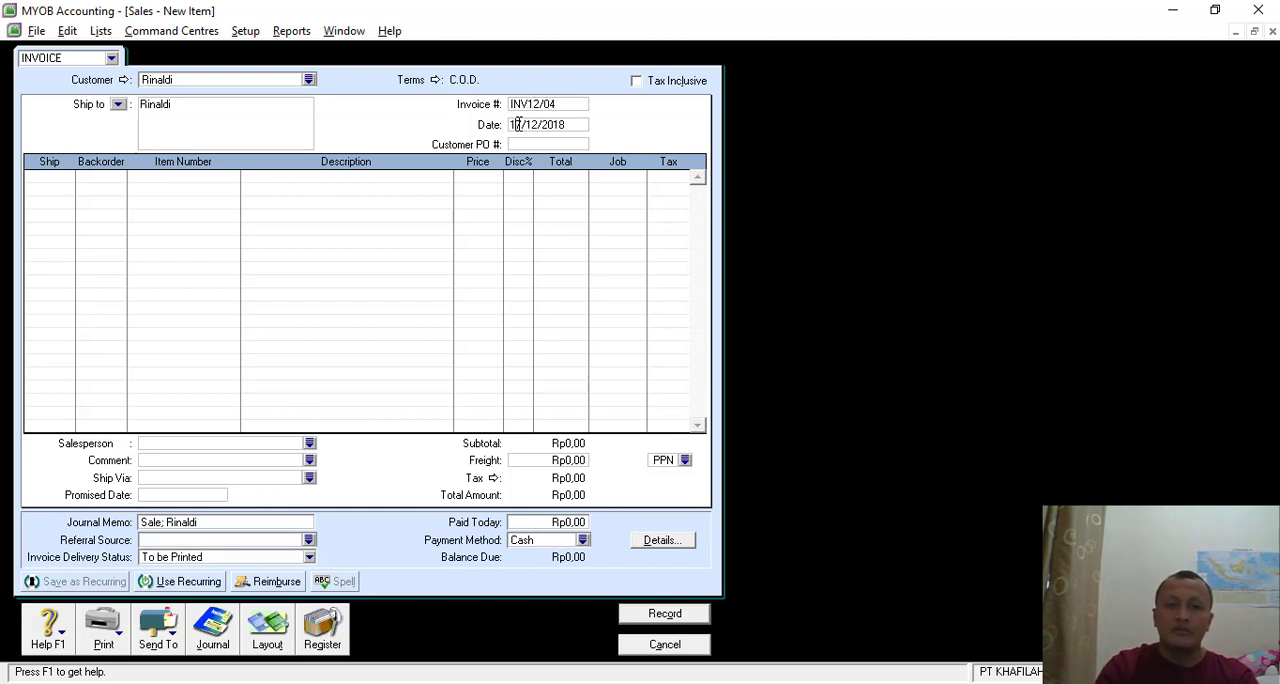
key("BackSpace")
key("Delete")
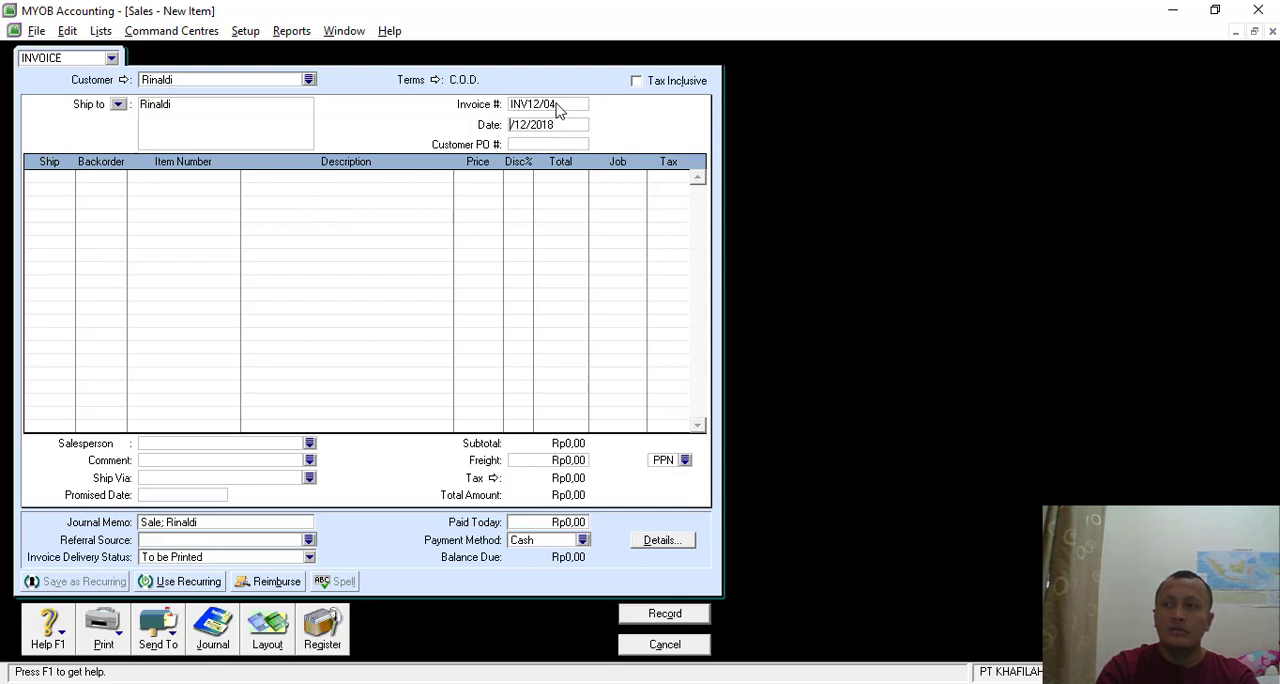
type("30")
- Enter a first invoice line for 4 units of item 3490, DELL LATITUDE 3490
left_click(68, 174)
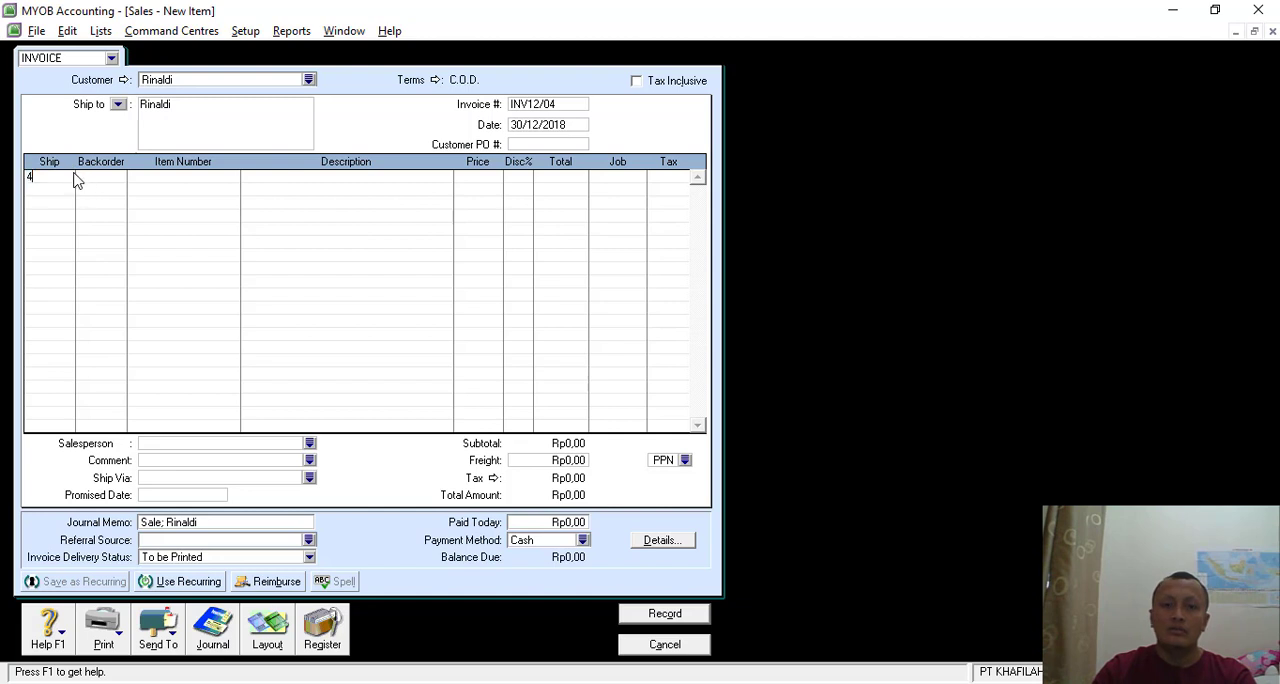
key("Tab")
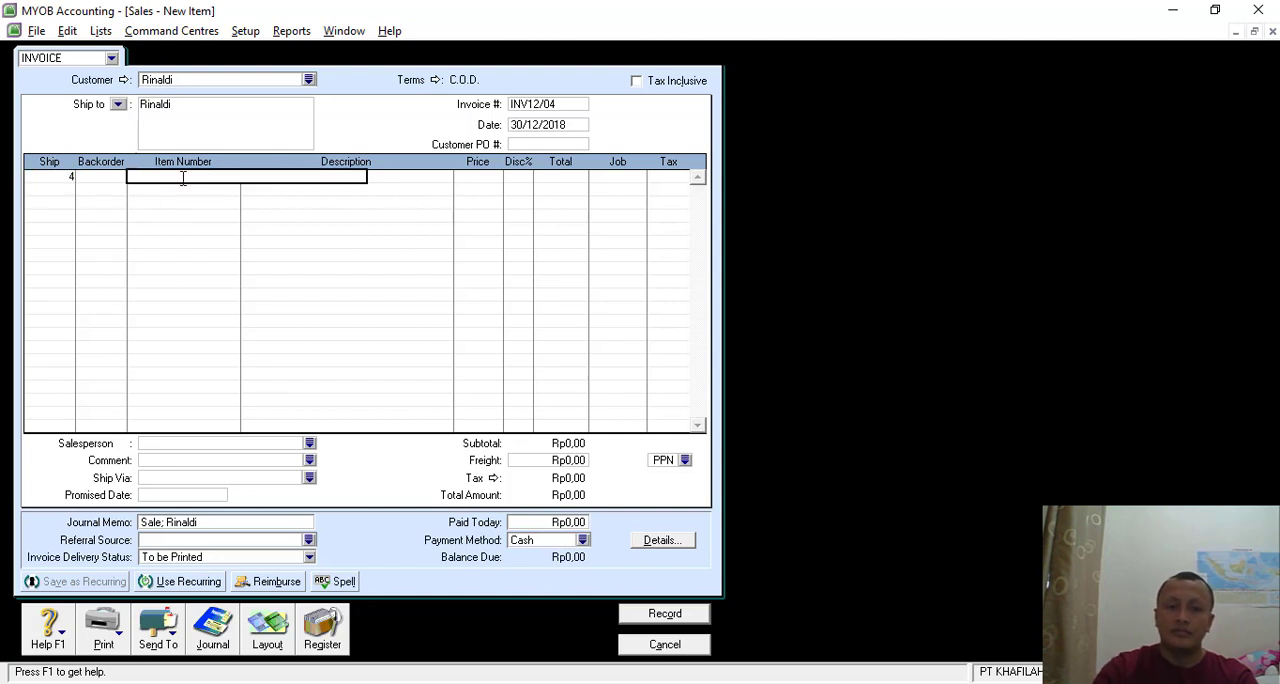
key("Tab")
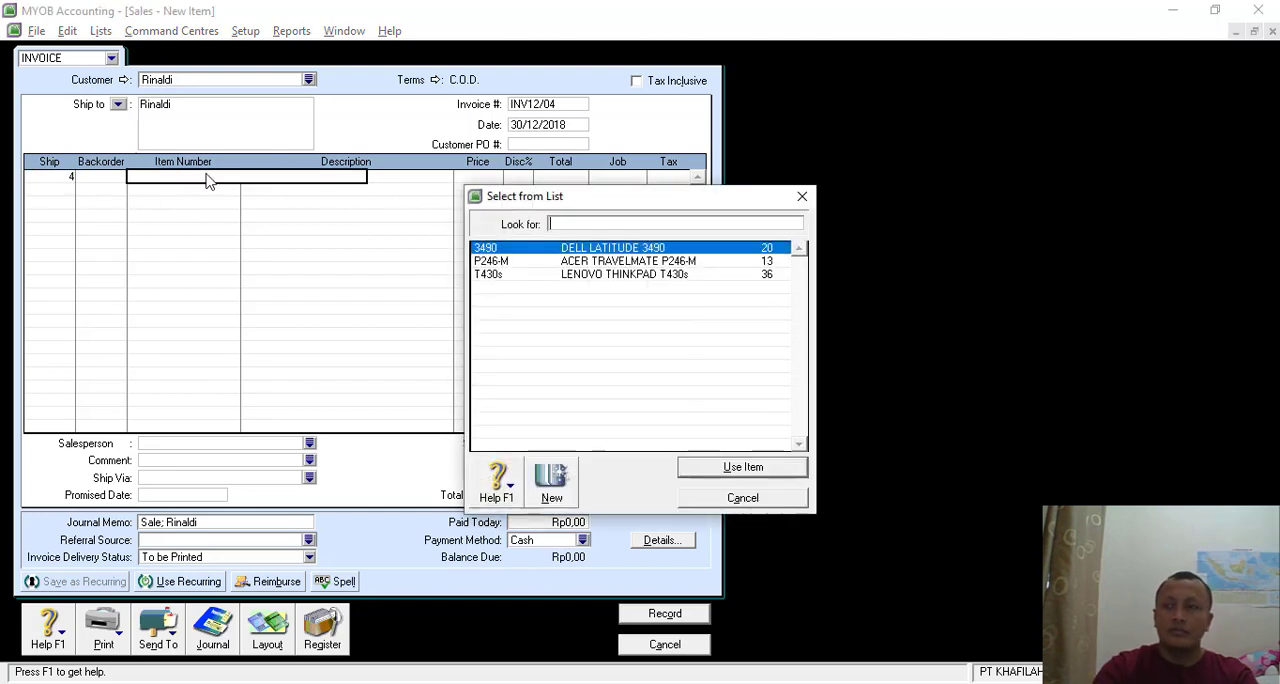
double_click(592, 248)
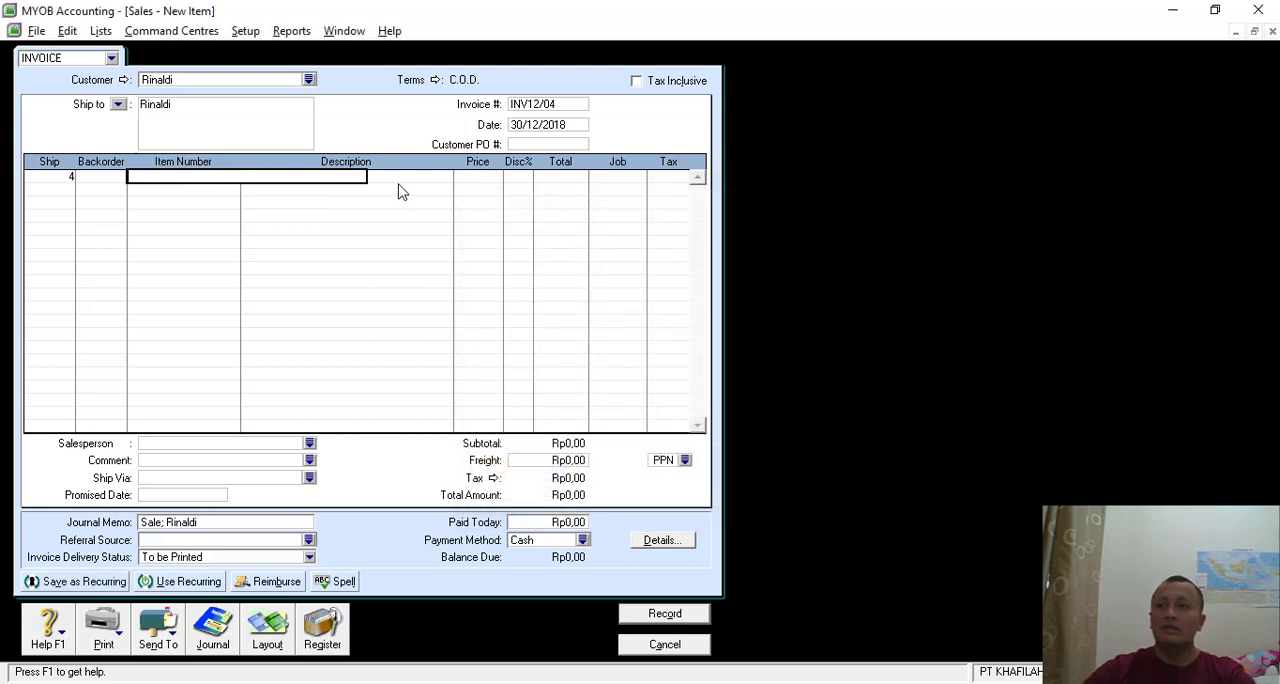
key("Tab")
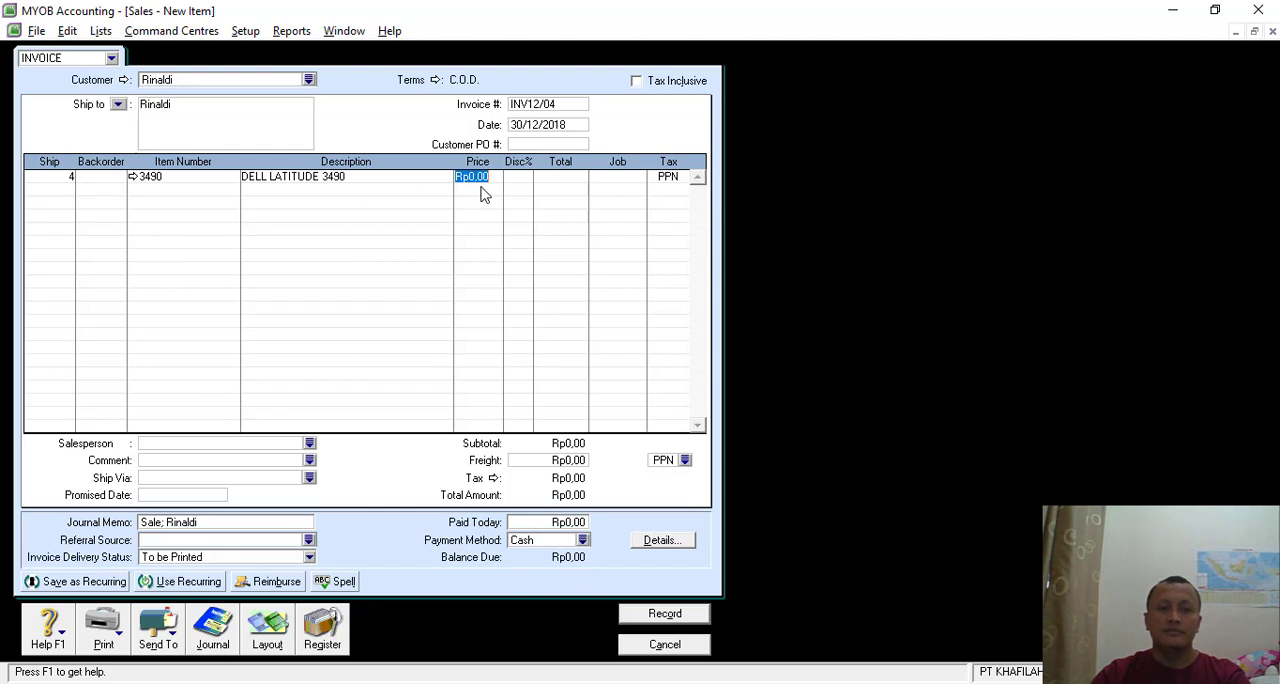
- Change the first invoice line to 2 units of item T430s, LENOVO THINKPAD T430s
left_click(59, 180)
type("2")
key("Tab")
key("Tab")
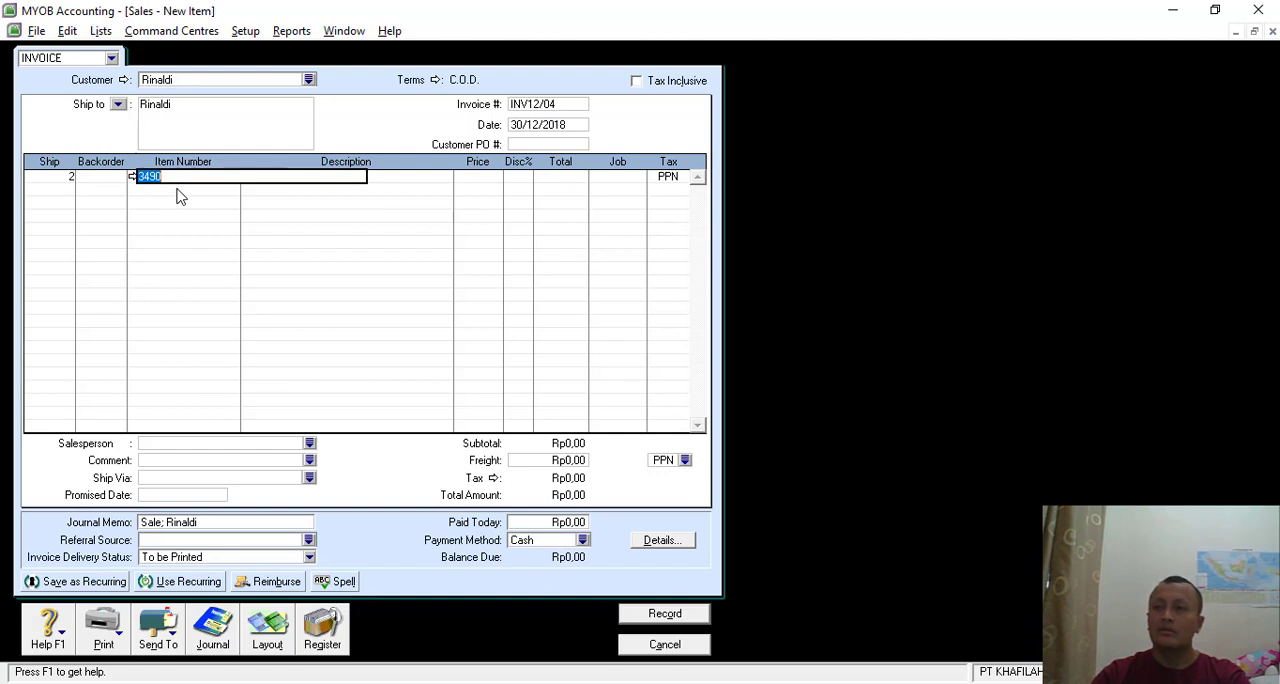
key("Tab")
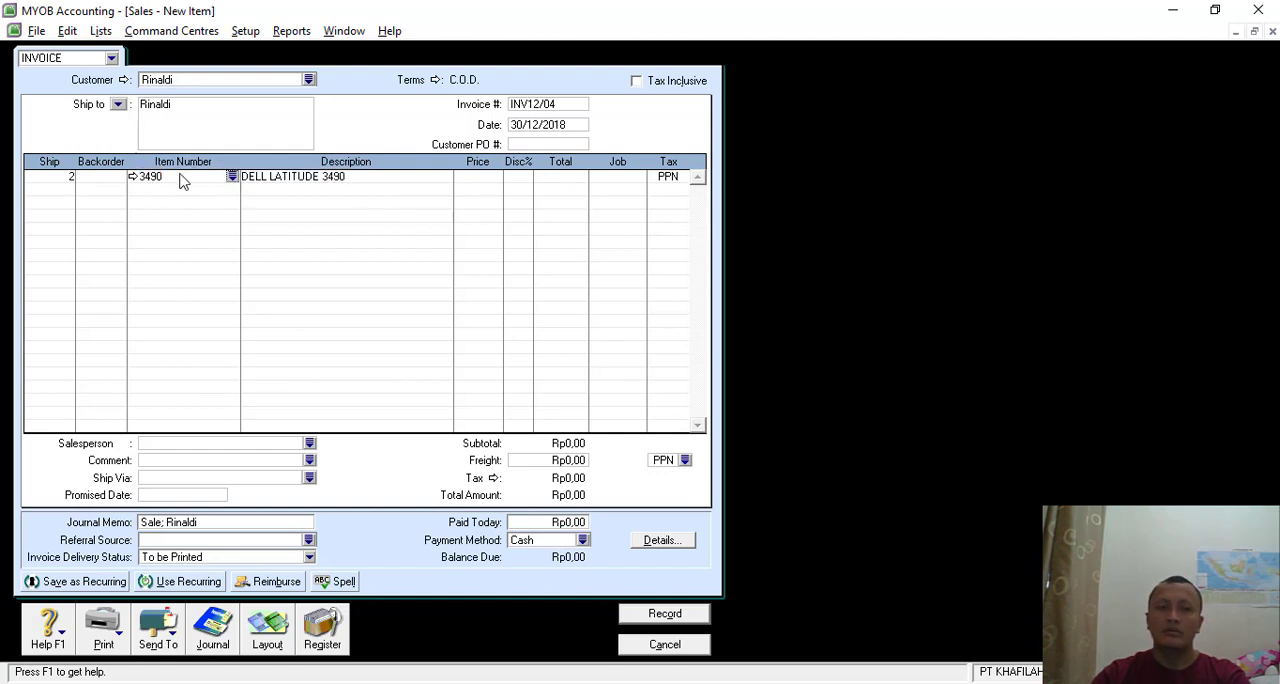
left_click(171, 178)
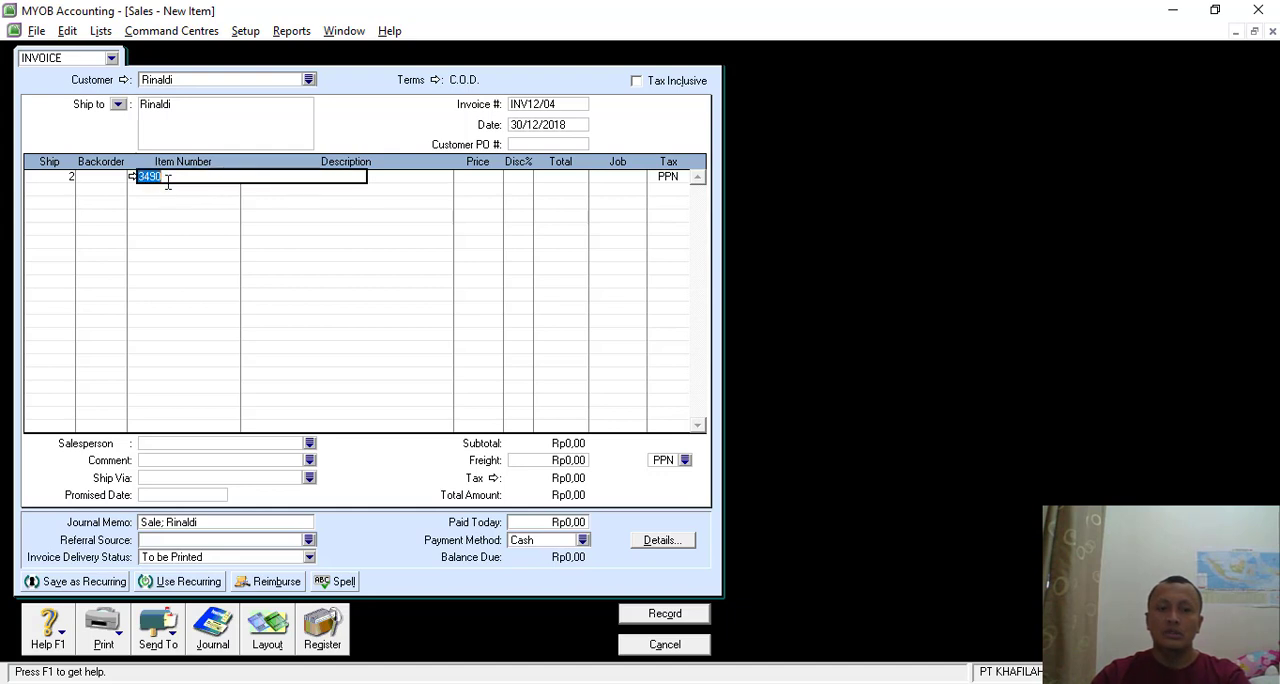
type("T430s")
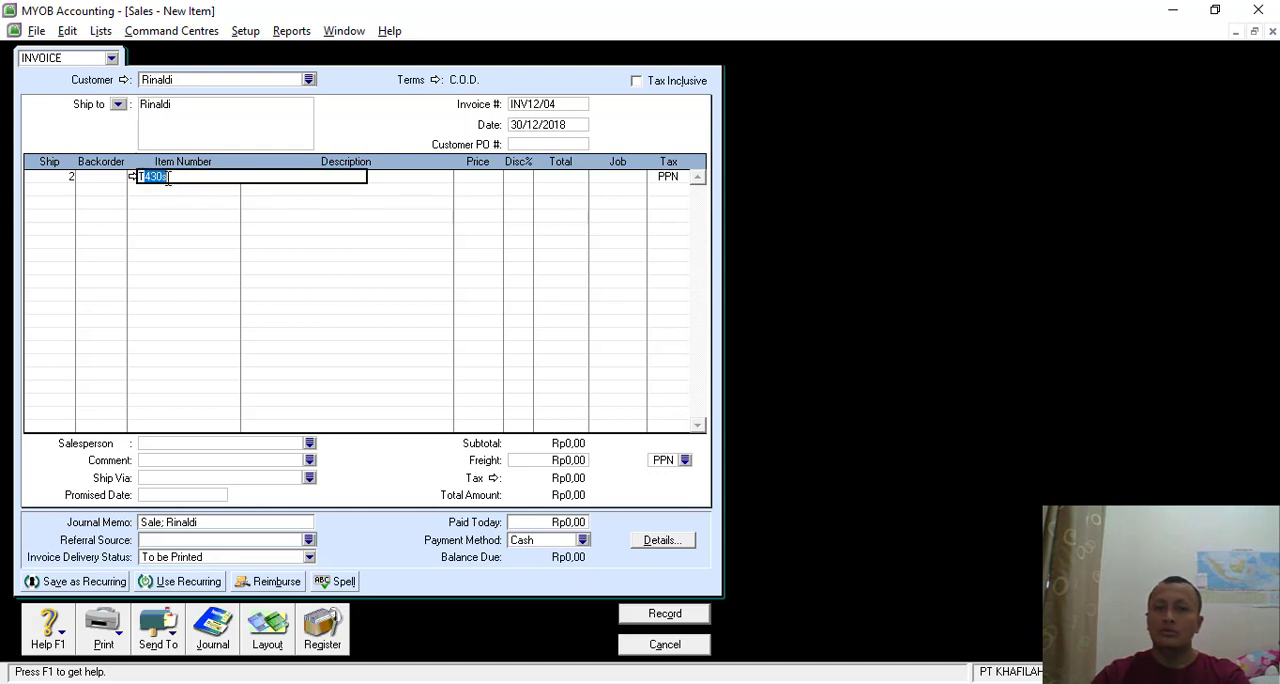
key("Tab")
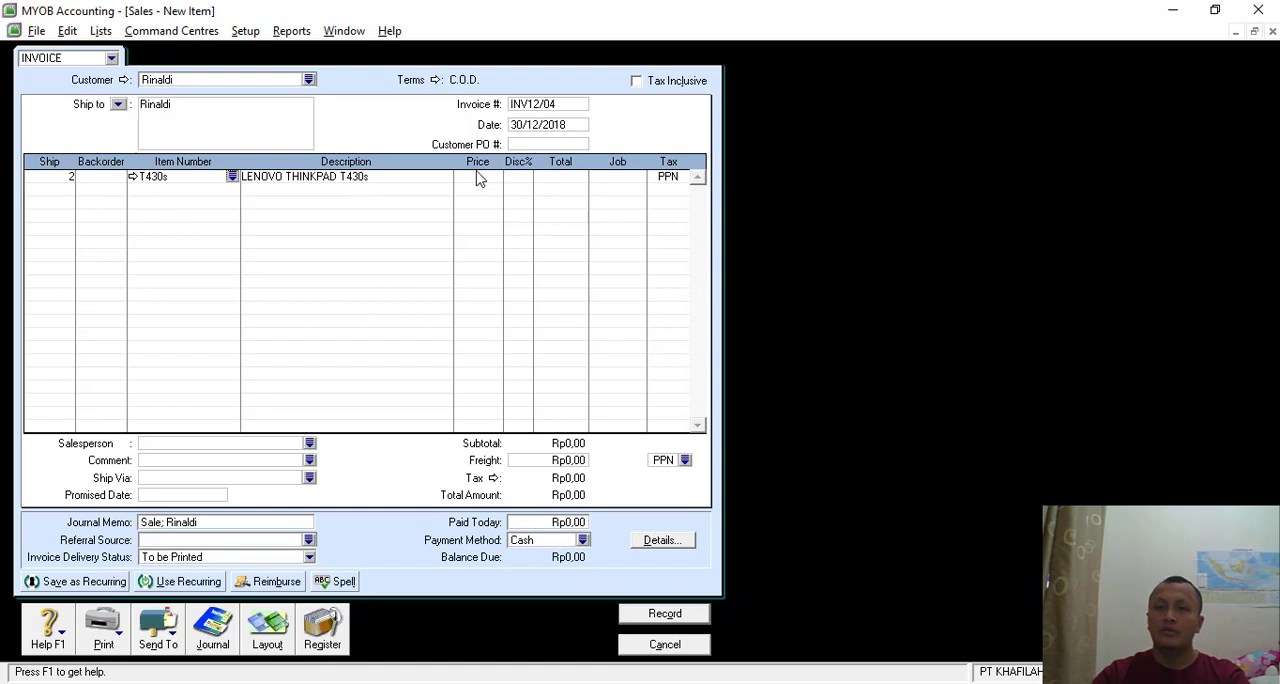
- Set the unit price of the LENOVO THINKPAD T430s line to Rp15.500.000
key("Tab")
key("Tab")
type("15")
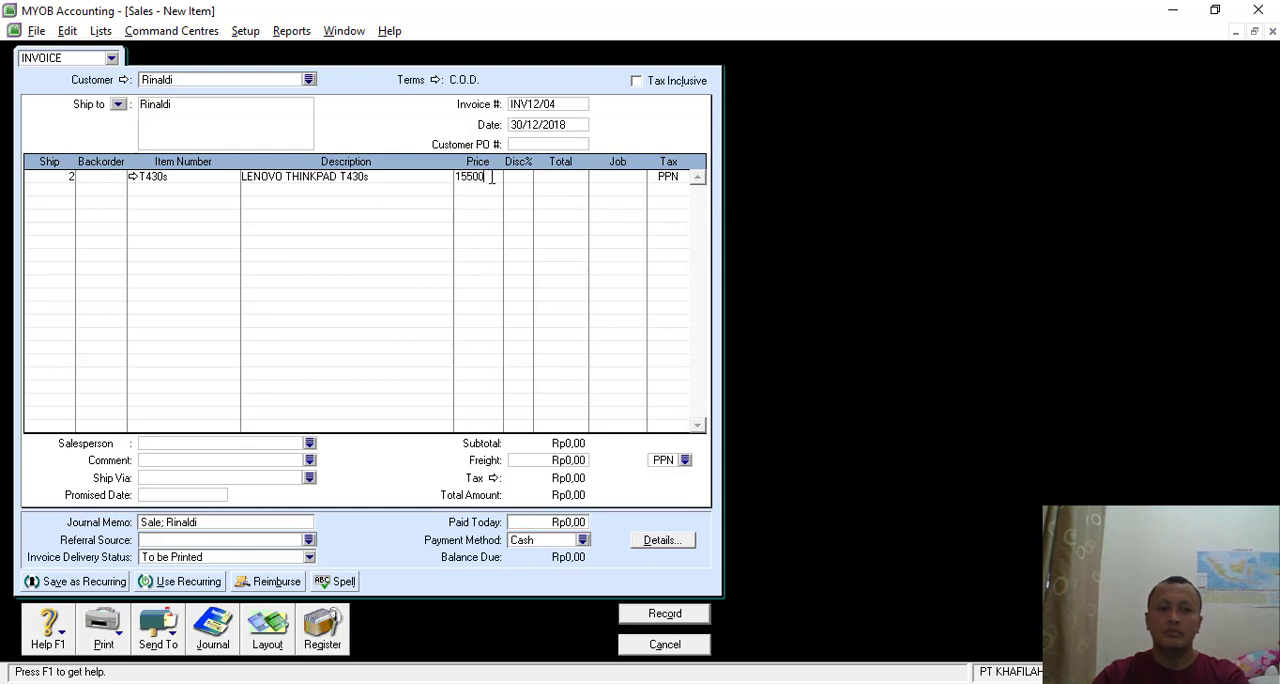
key("Tab")
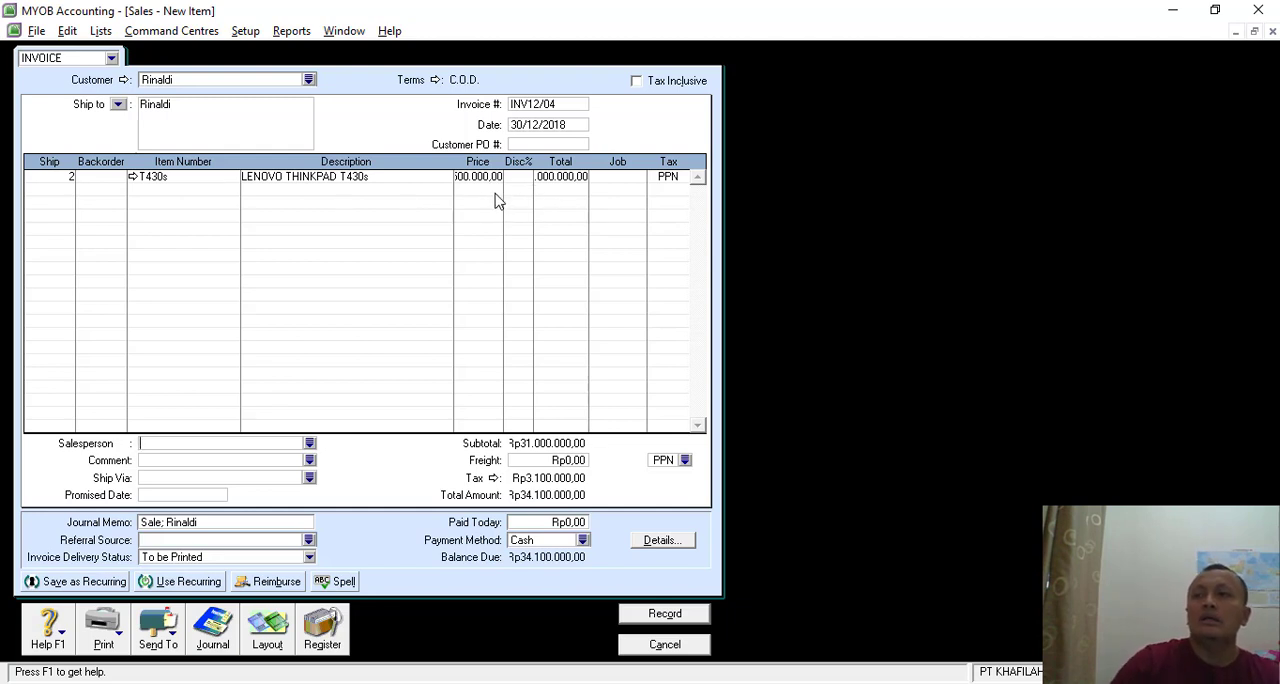
left_click(483, 178)
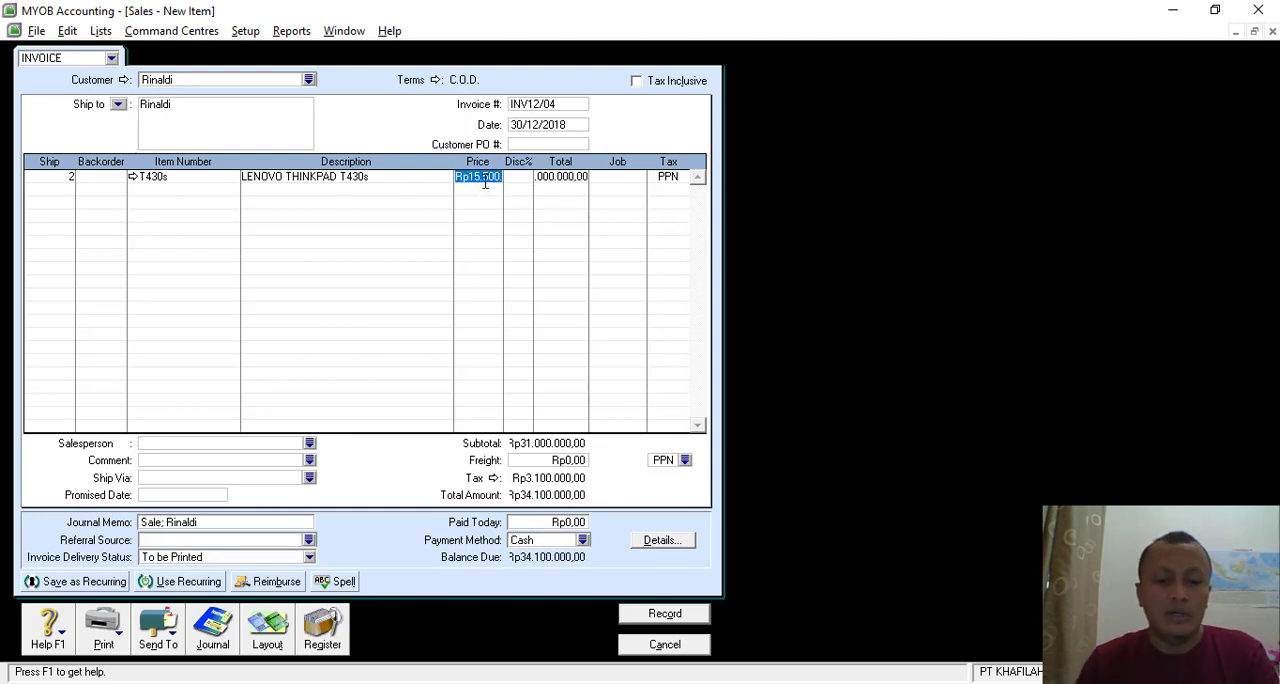
type("15")
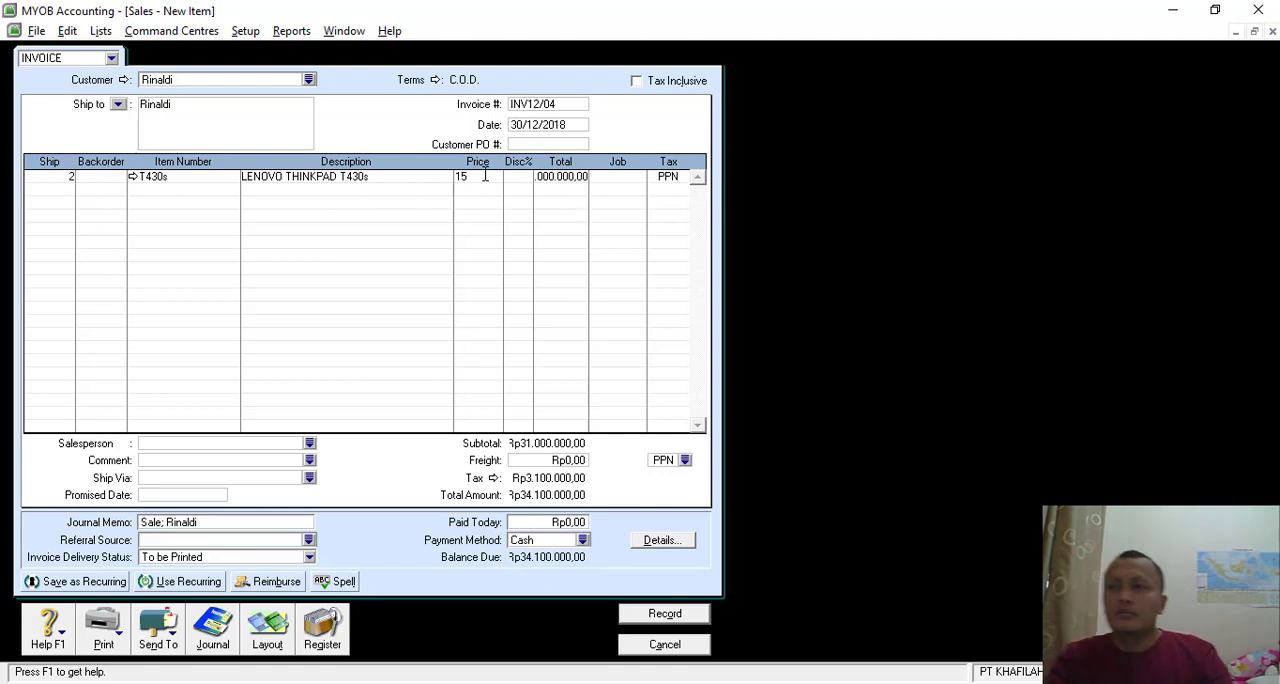
type("5")
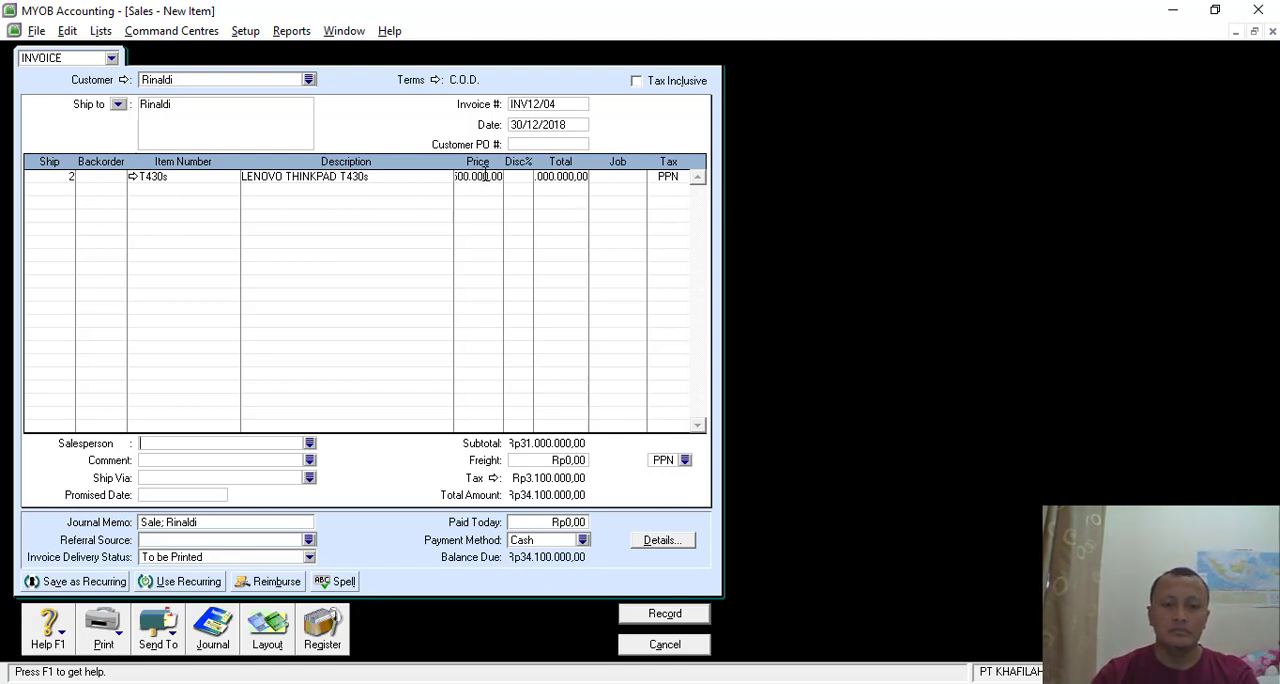
- Add a second invoice line for 4 units of item 3490, DELL LATITUDE 3490, at a unit price of Rp12.500.000
left_click(57, 194)
type("4")
key("Tab")
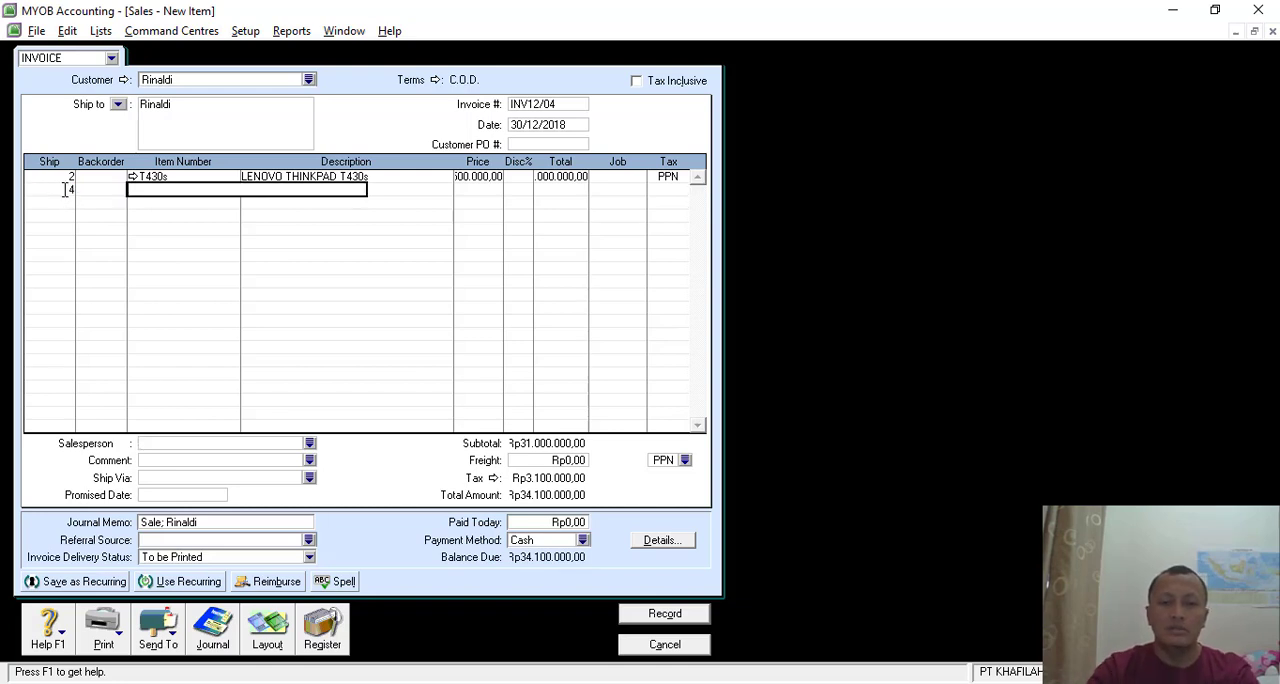
key("Tab")
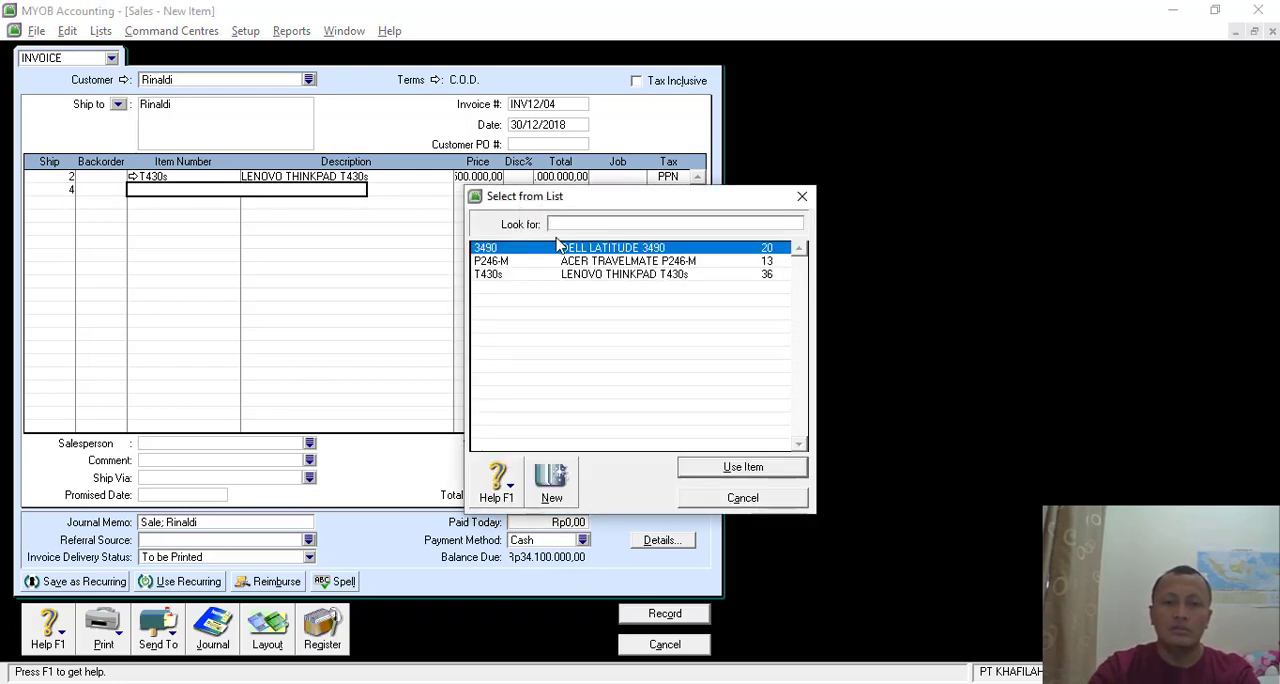
type("3490")
key("Return")
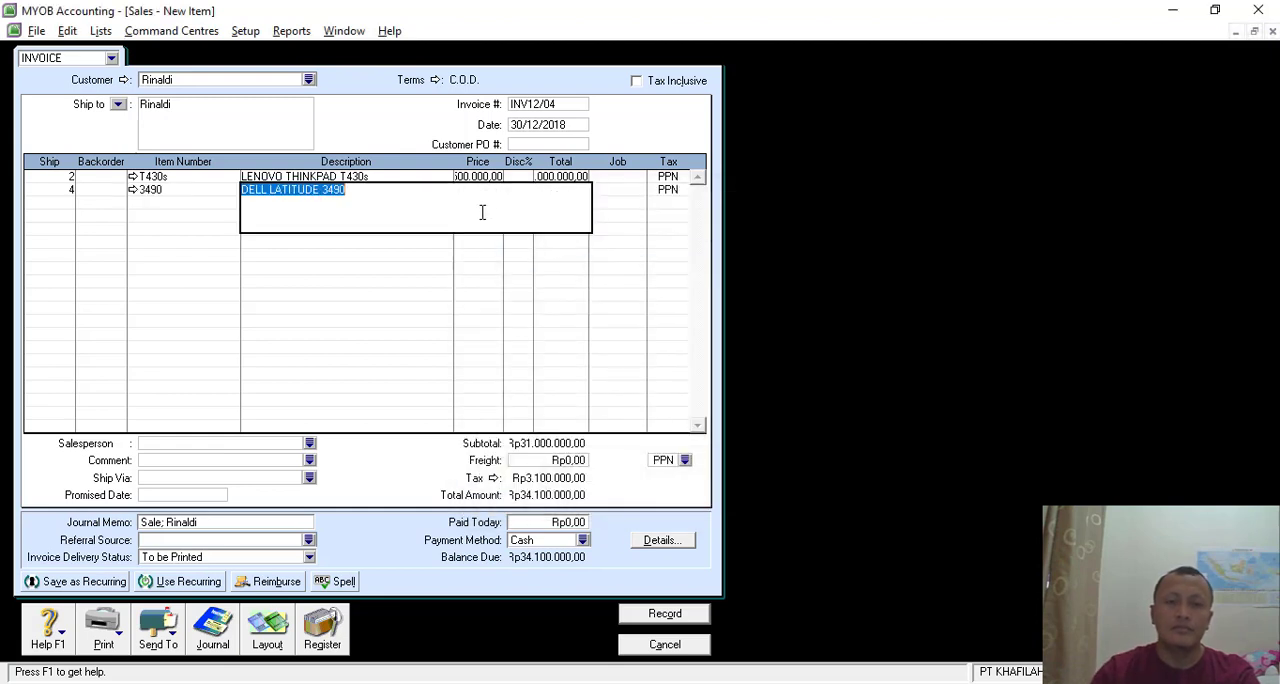
key("Tab")
type("12")
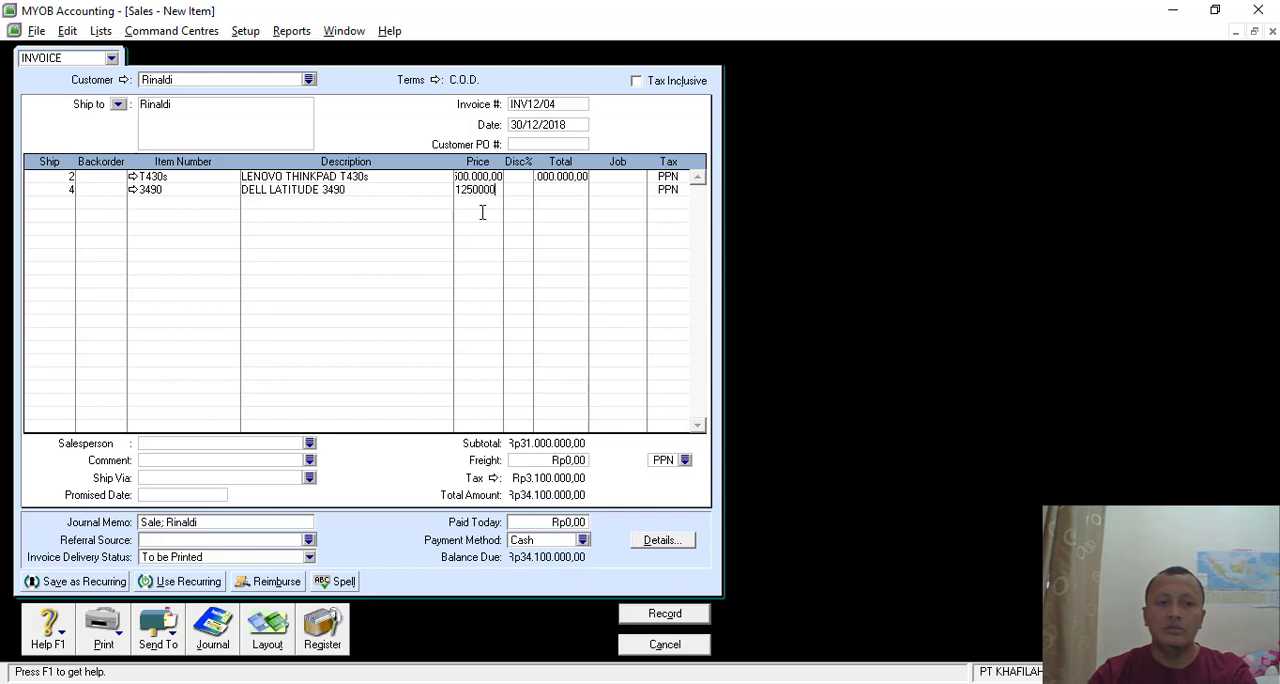
type("500000")
key("Tab")
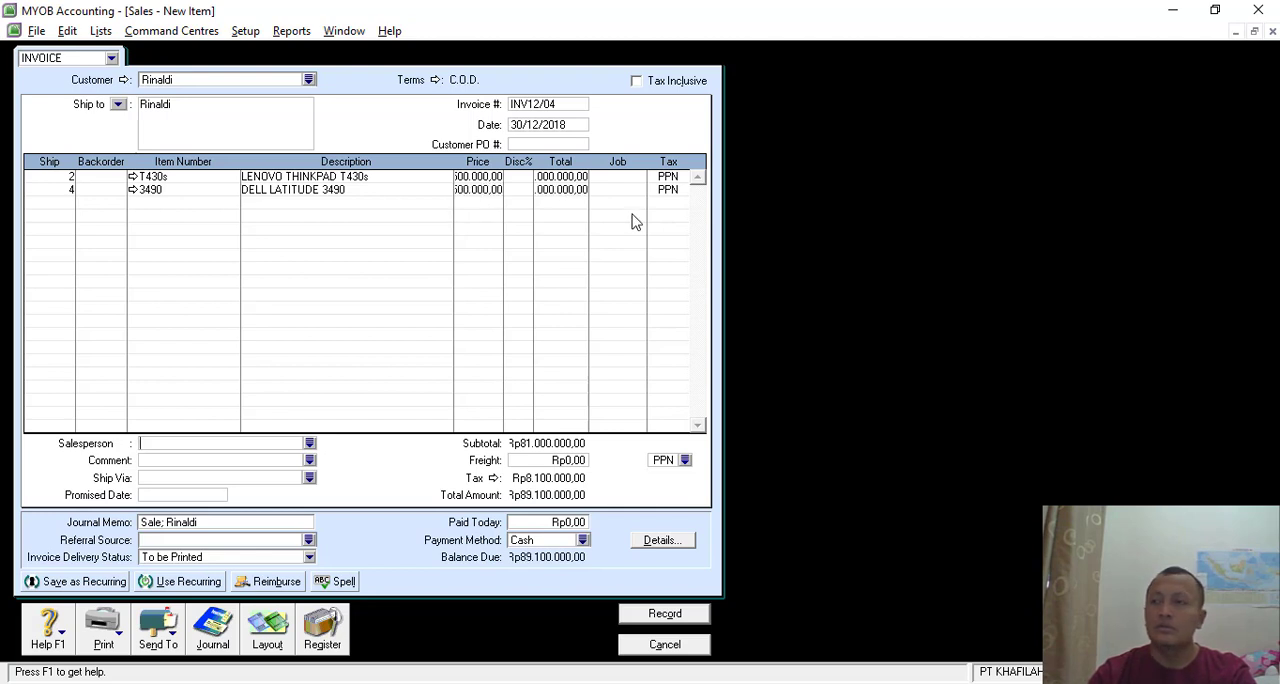
- Add freight of Rp100.000 to the invoice and set its tax code to N-T
left_click(558, 461)
type("100000")
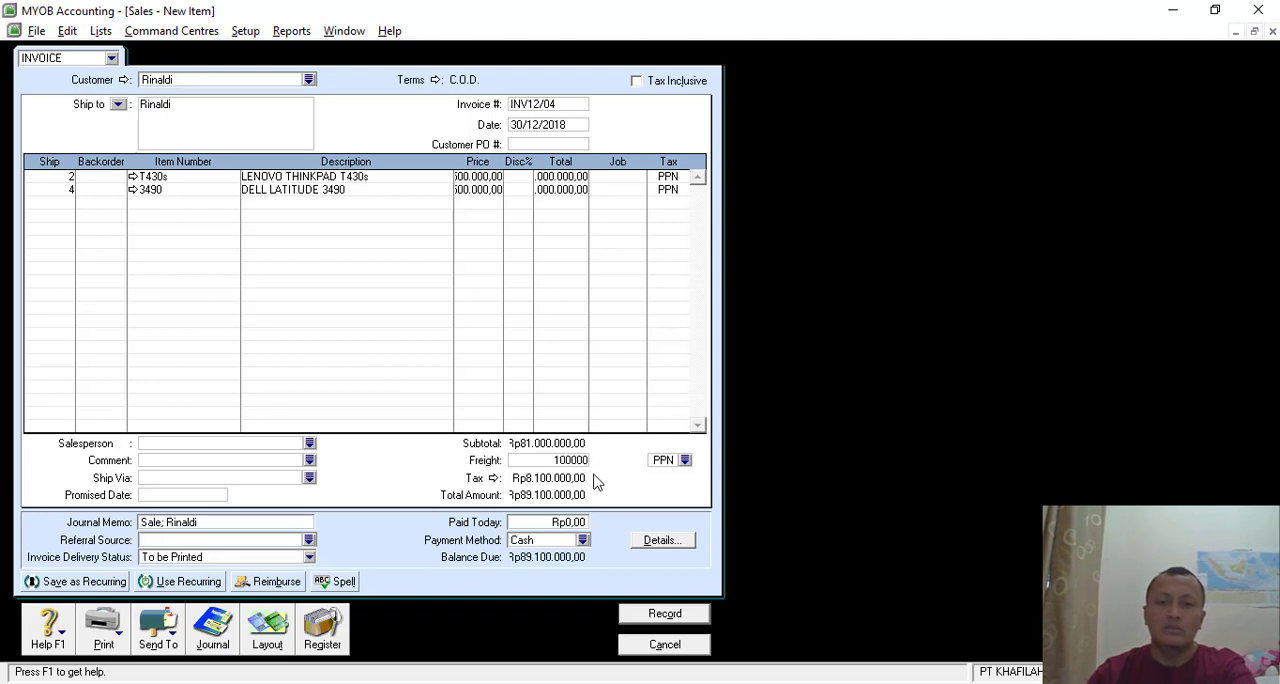
key("Tab")
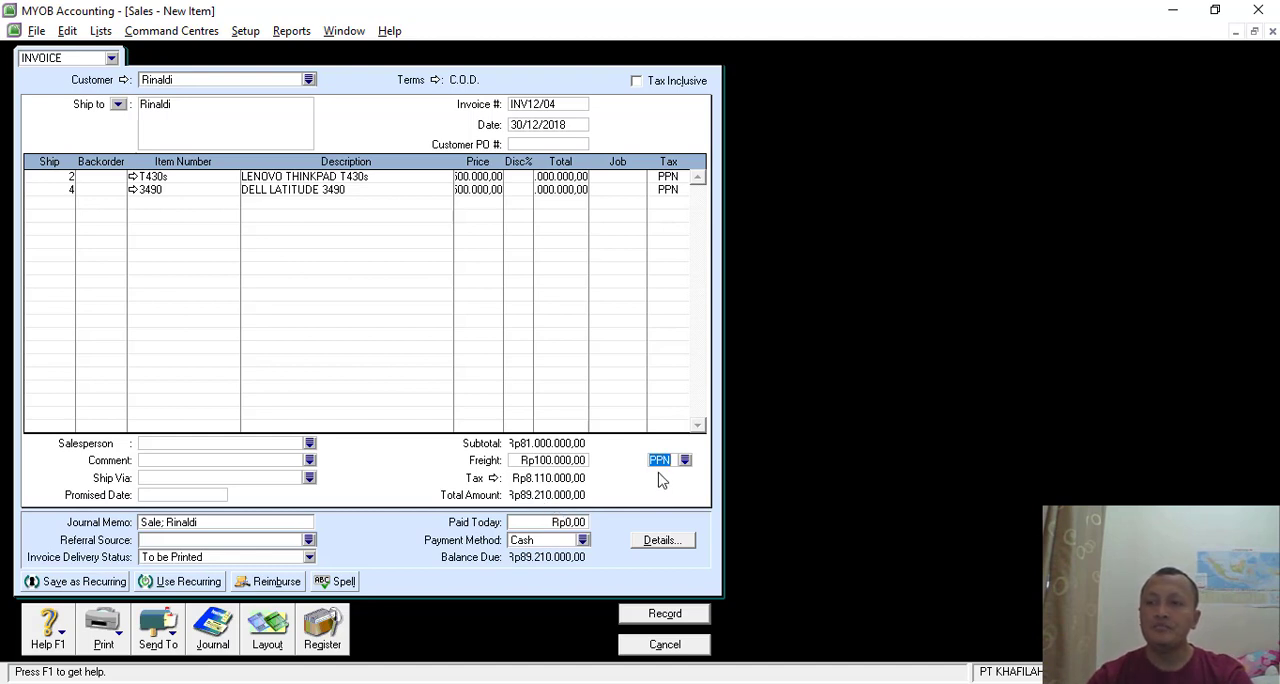
type("N-T")
key("Tab")
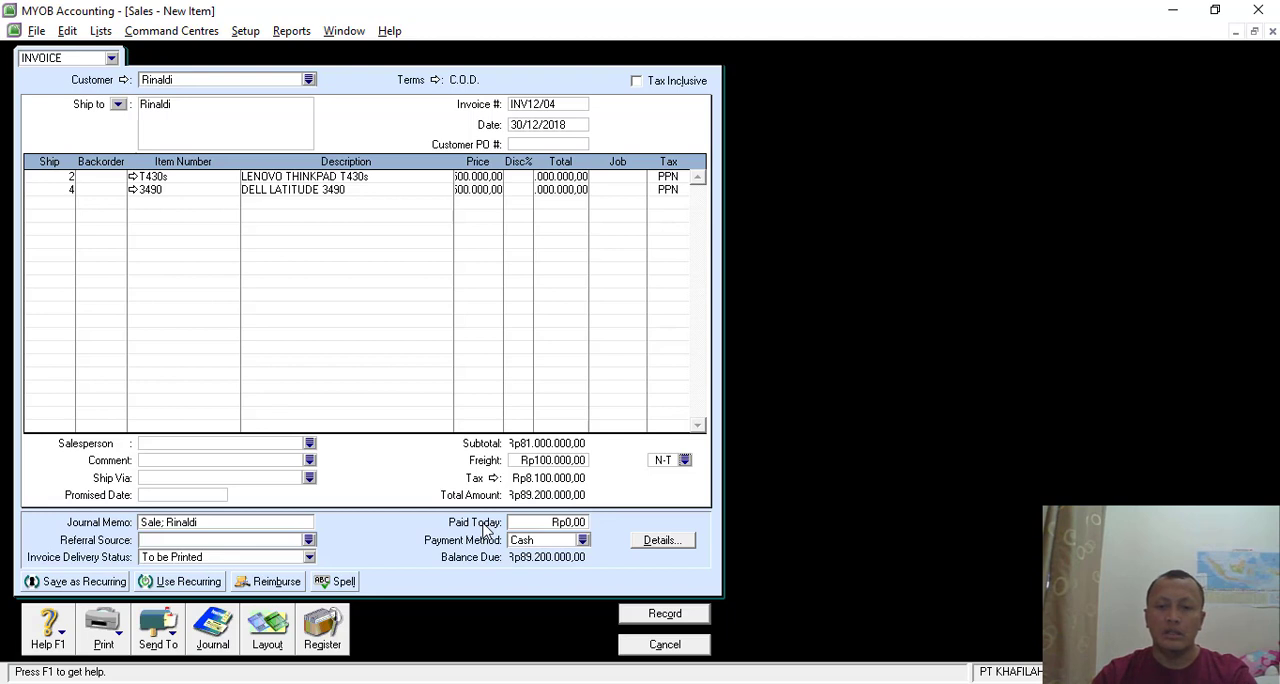
- Enter Rp89.200.000 as the amount paid today on the cash sale
left_click(580, 523)
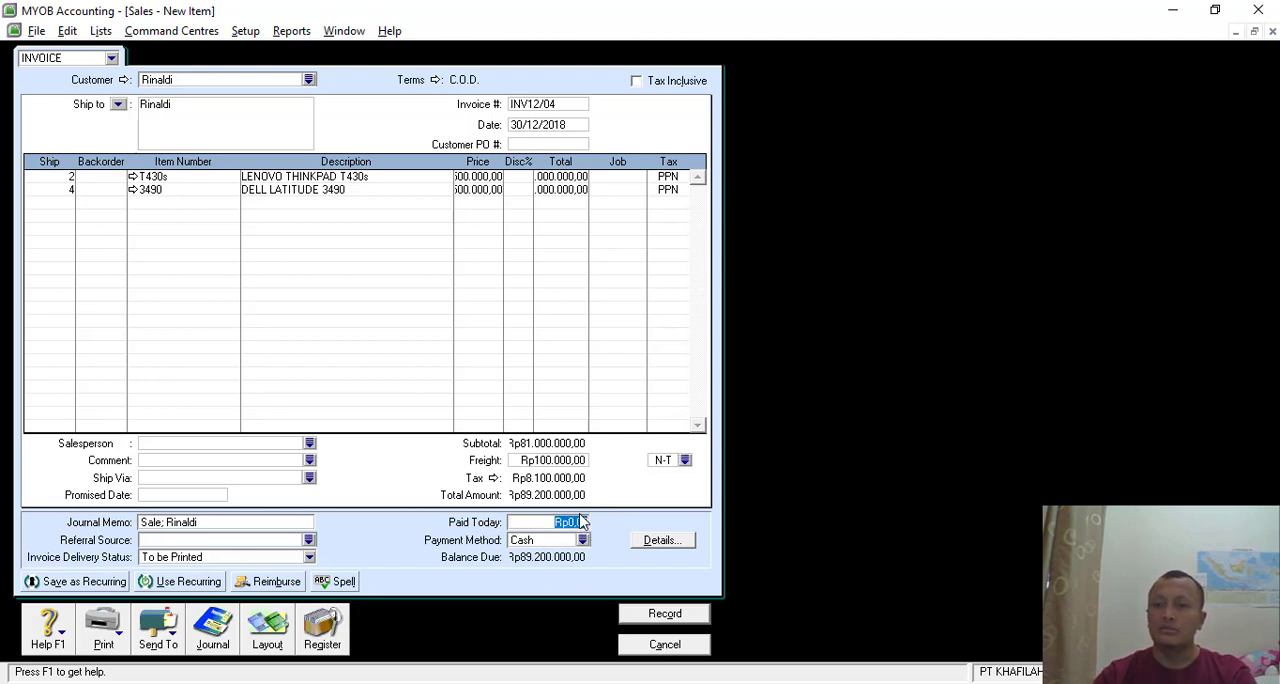
key("BackSpace")
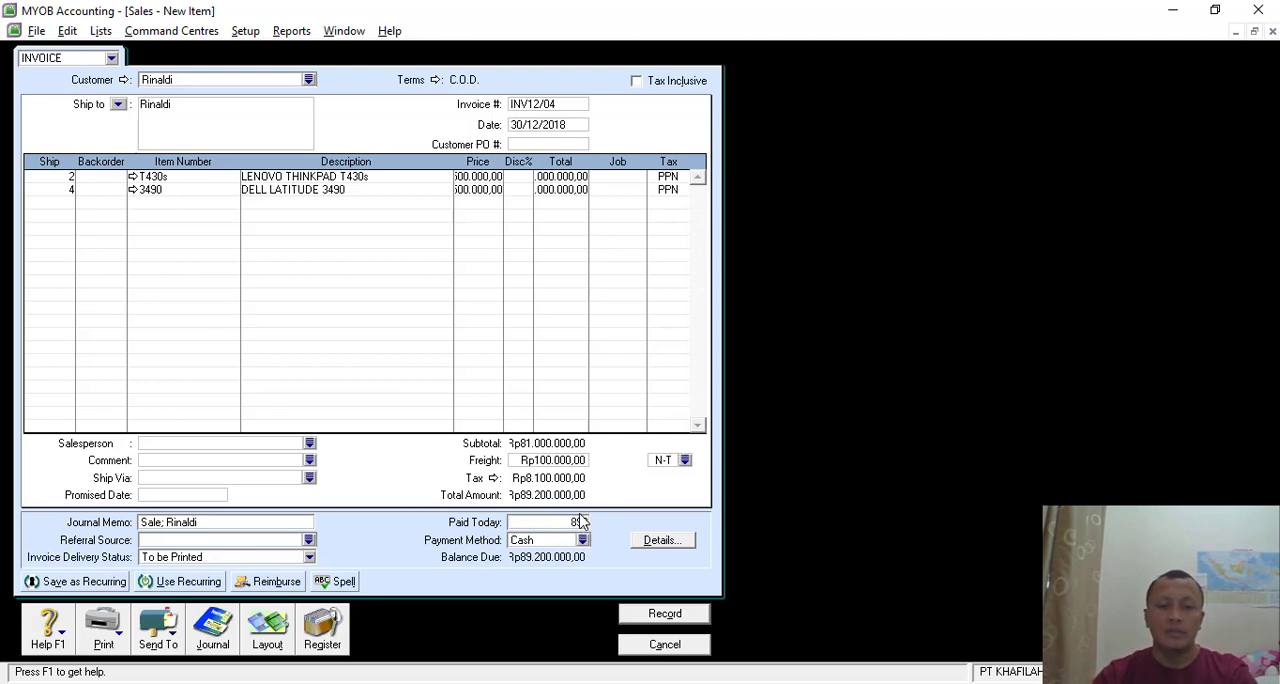
type("89.200.00")
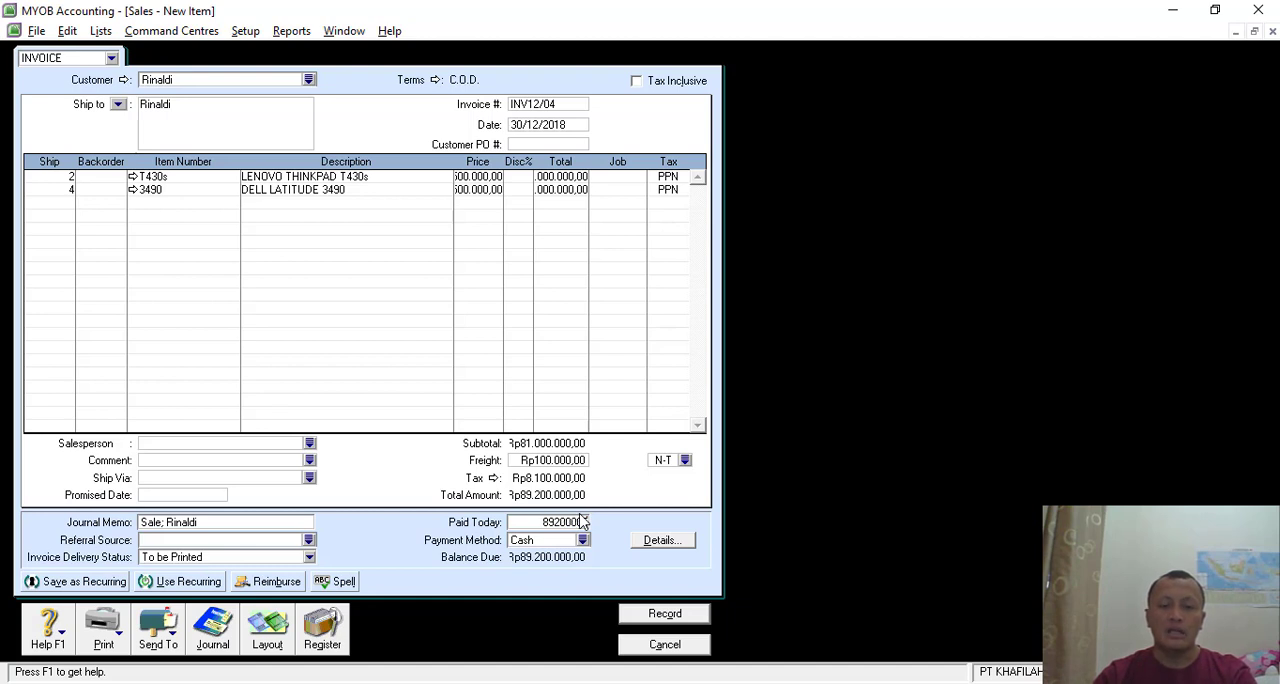
type("0")
key("Tab")
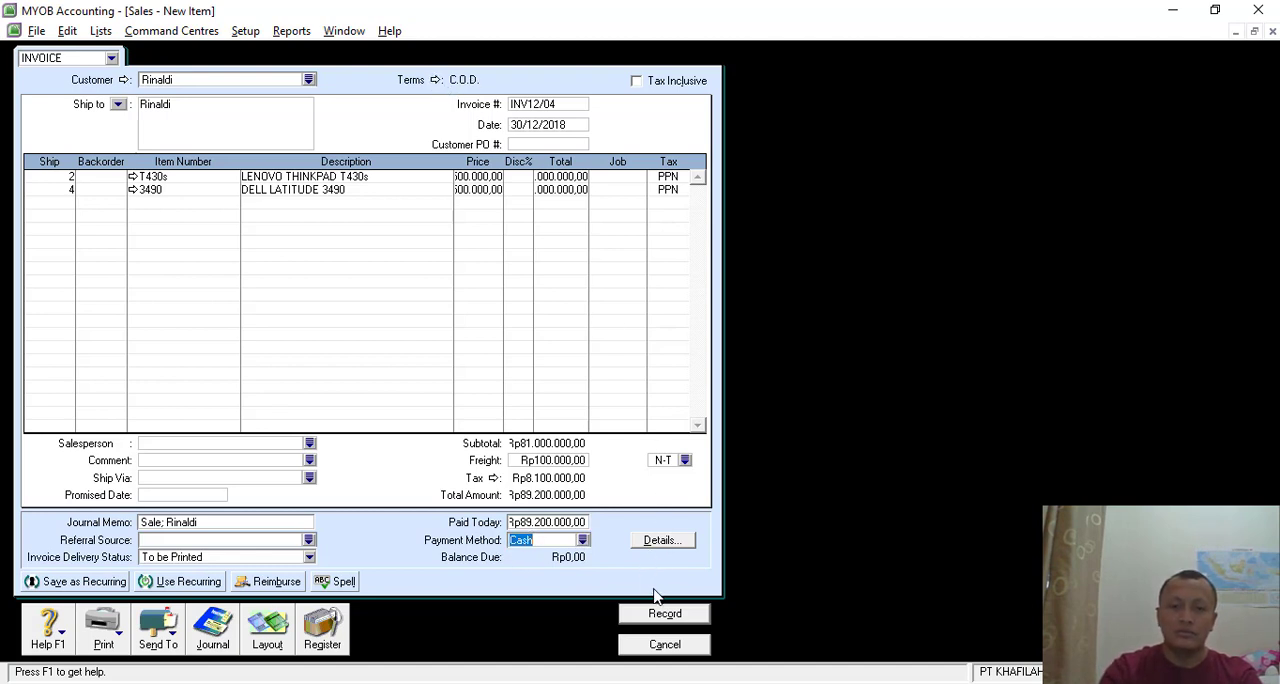
- Check the sale's journal entries with Recap Transaction, record the invoice and close the sales window
key("ctrl+r")
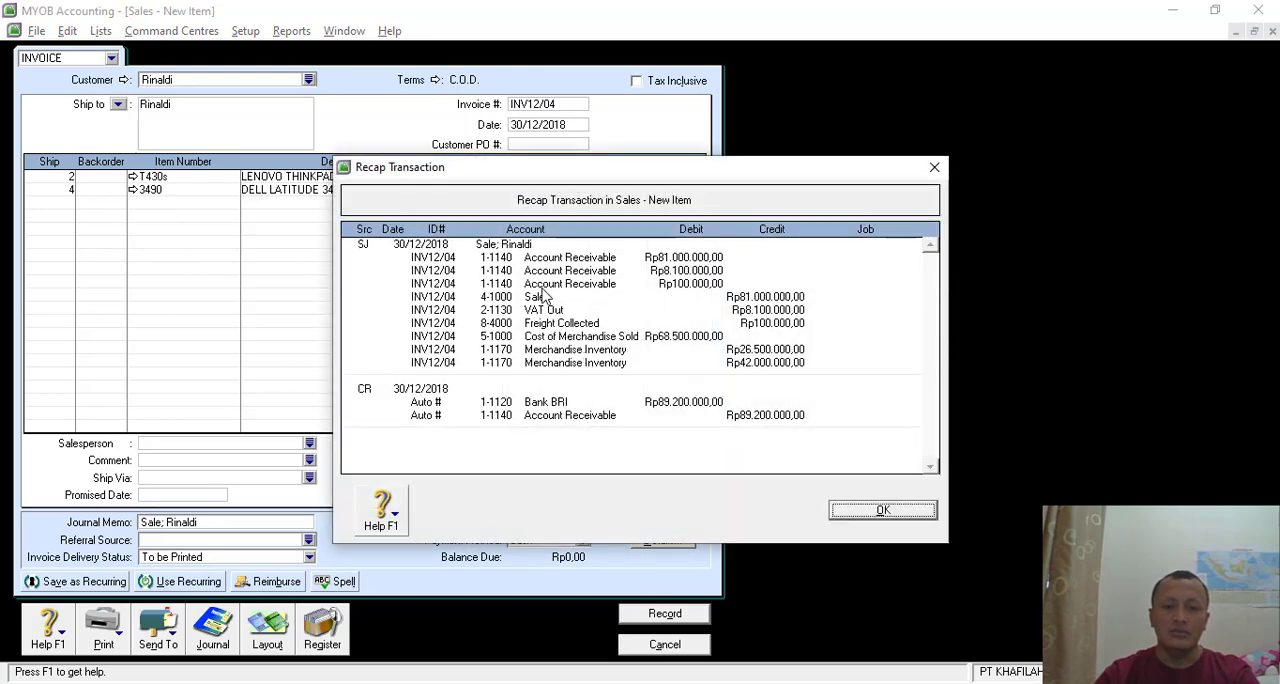
left_click(858, 518)
left_click(655, 616)
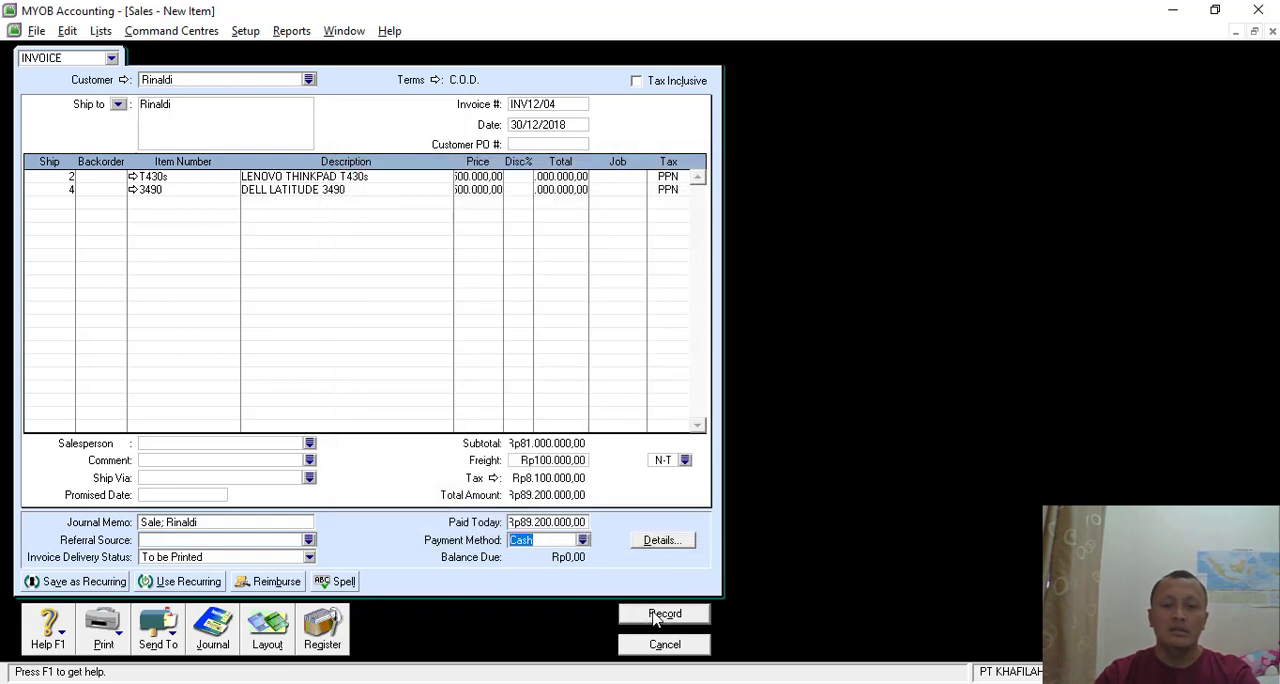
left_click(660, 644)
- Switch to the exercise PDF in Nitro Pro and read the Transaksi 28 memo
key("alt+Tab")
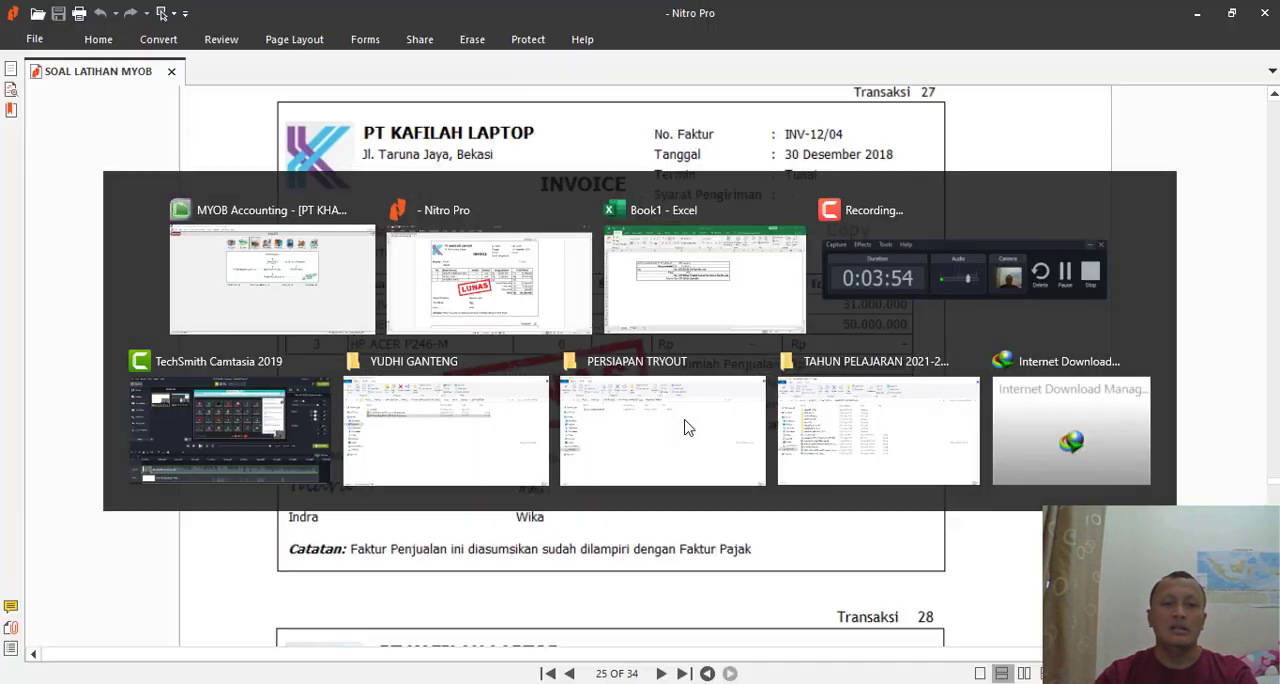
scroll(713, 428, "down", 5)
scroll(713, 428, "down", 1)
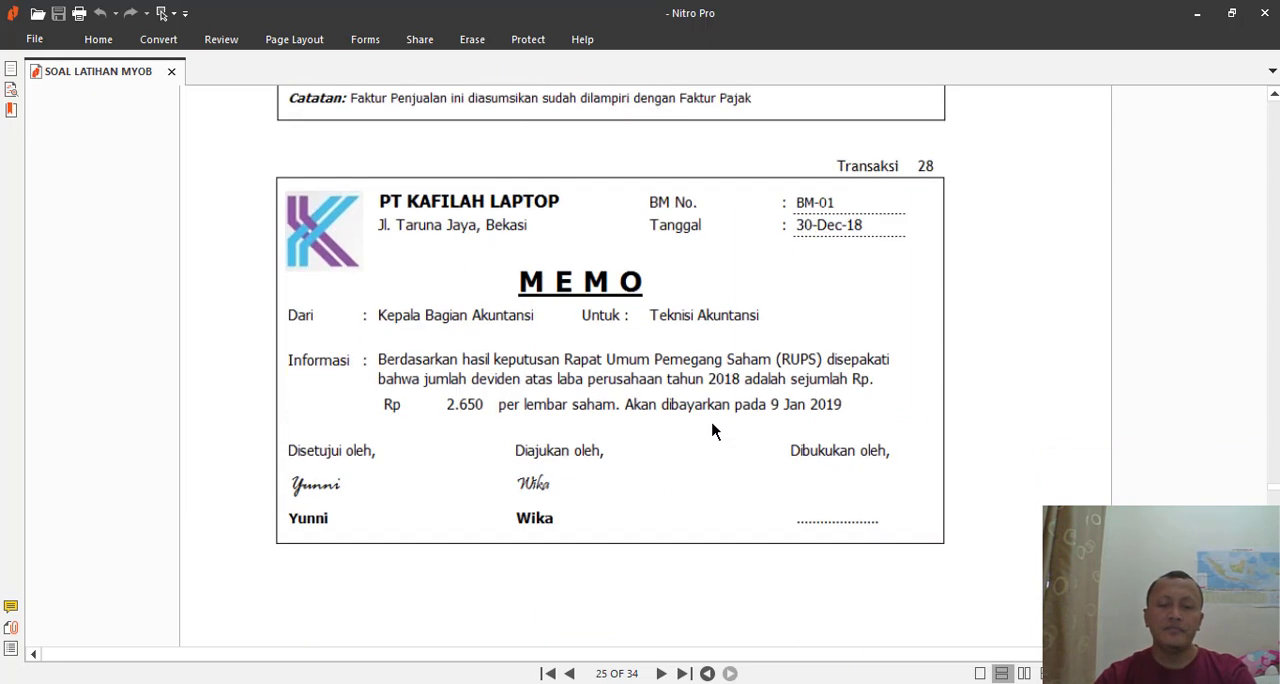
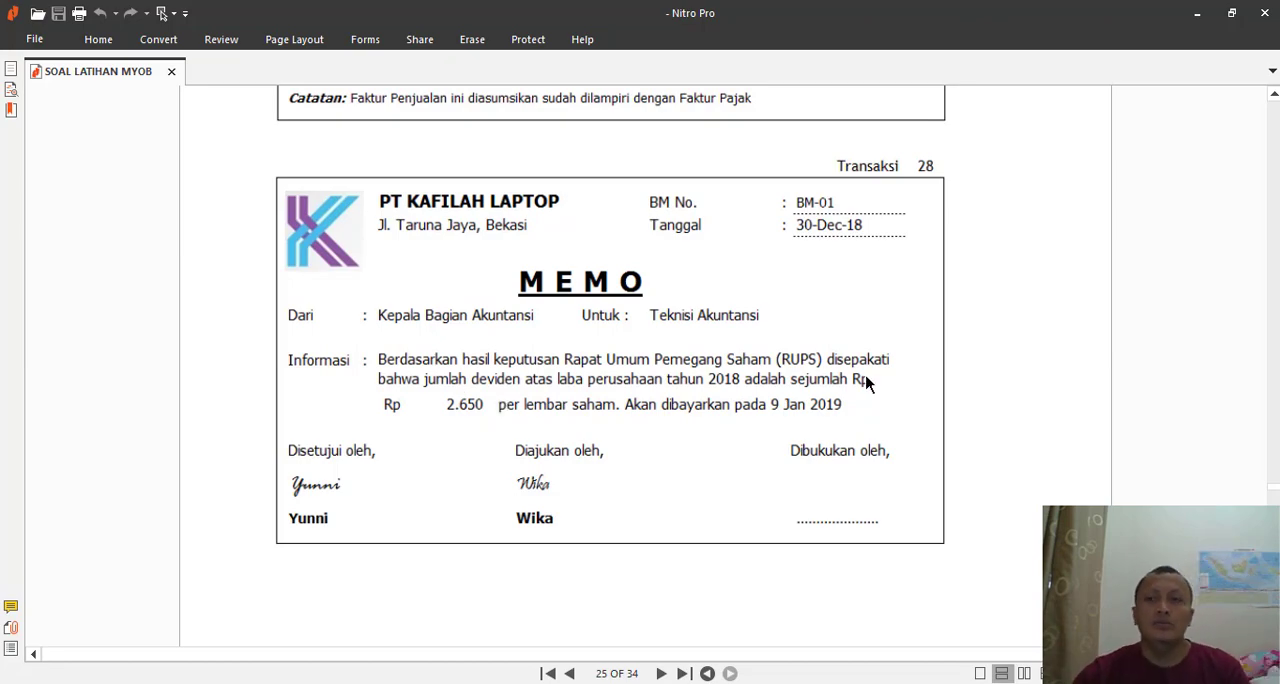
- Look up the shareholder composition table near the start of the exercise PDF
left_click_drag(1275, 490, 1273, 160)
scroll(764, 325, "up", 3)
scroll(563, 291, "up", 3)
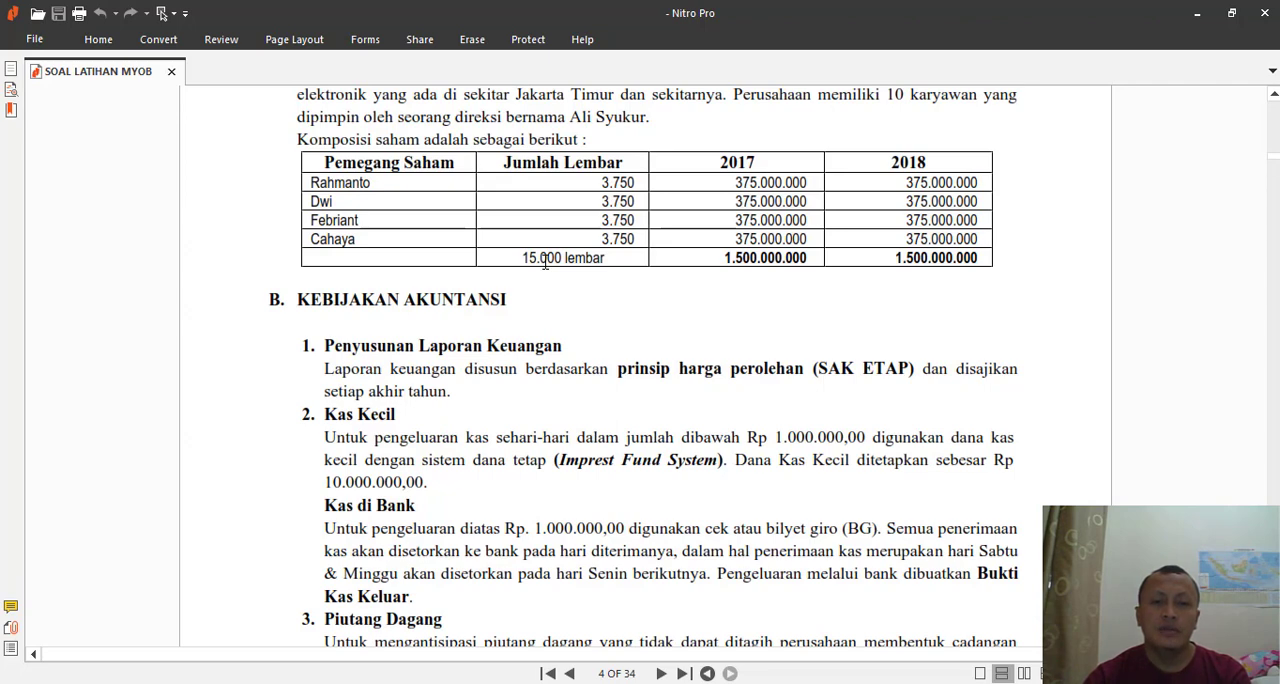
- Switch to the Excel workbook, label D20 "Harga Saham" and enter 2650 in E20 with the rupiah accounting format
key("alt+Tab")
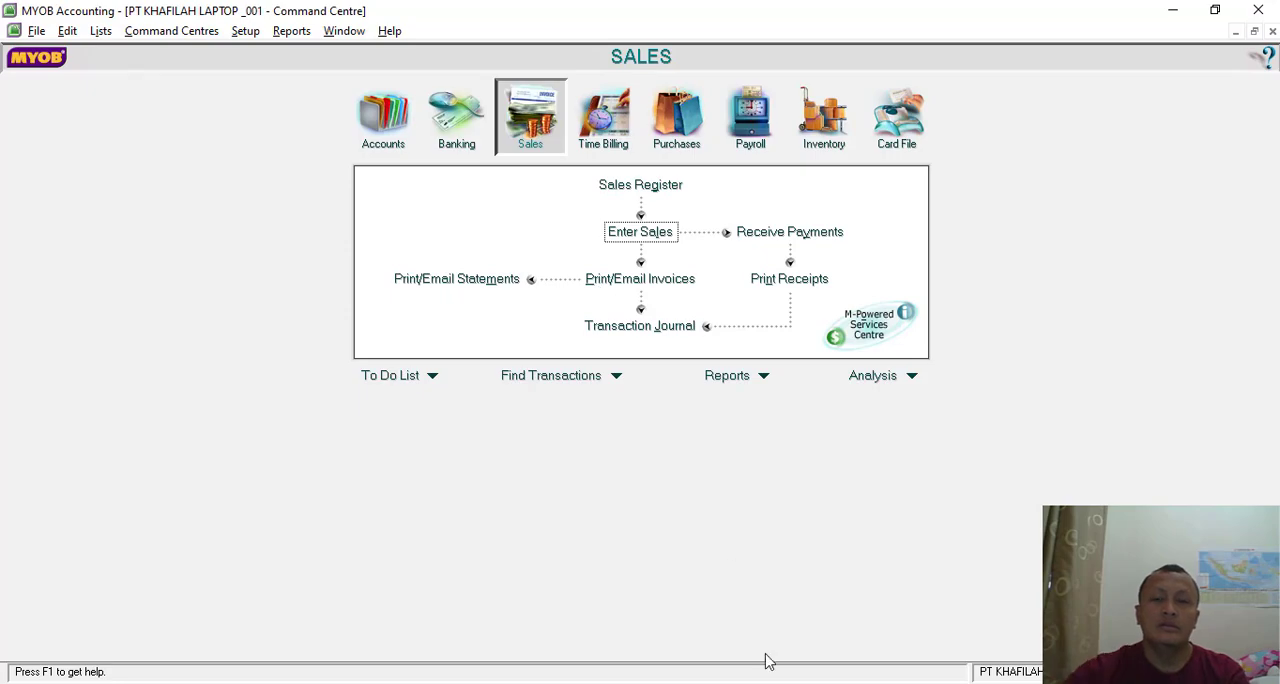
key("alt+Tab")
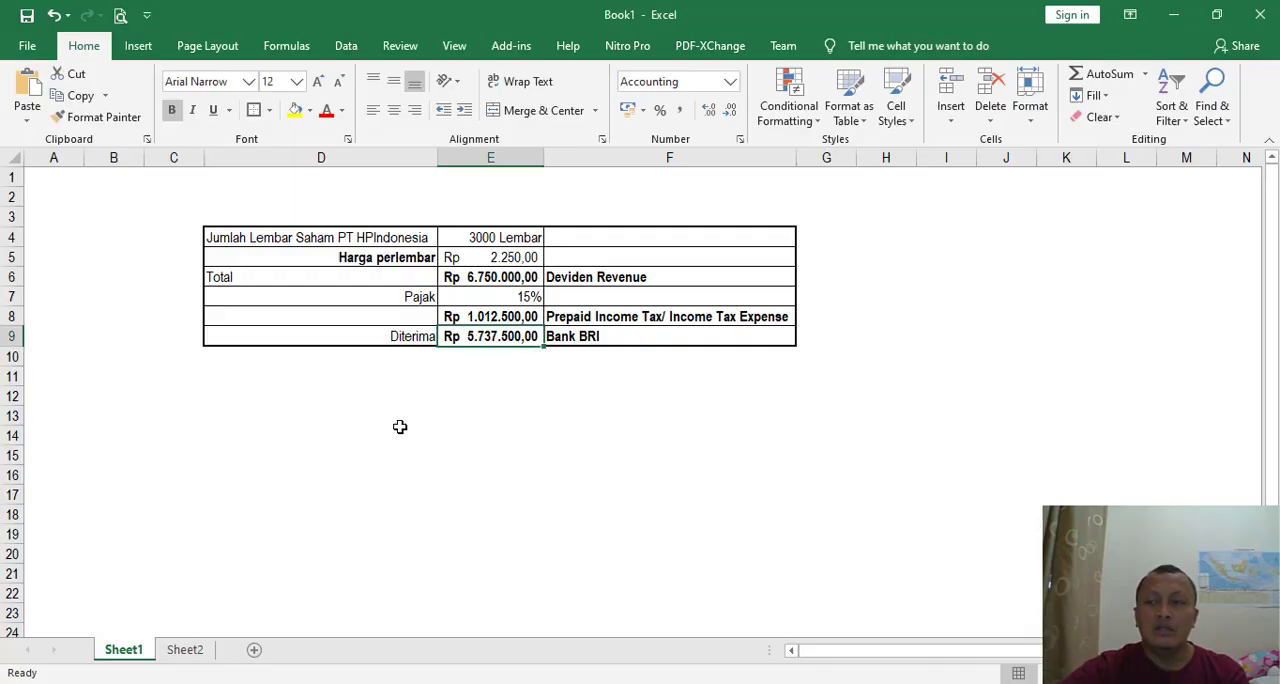
scroll(375, 429, "down", 3)
scroll(380, 400, "down", 1)
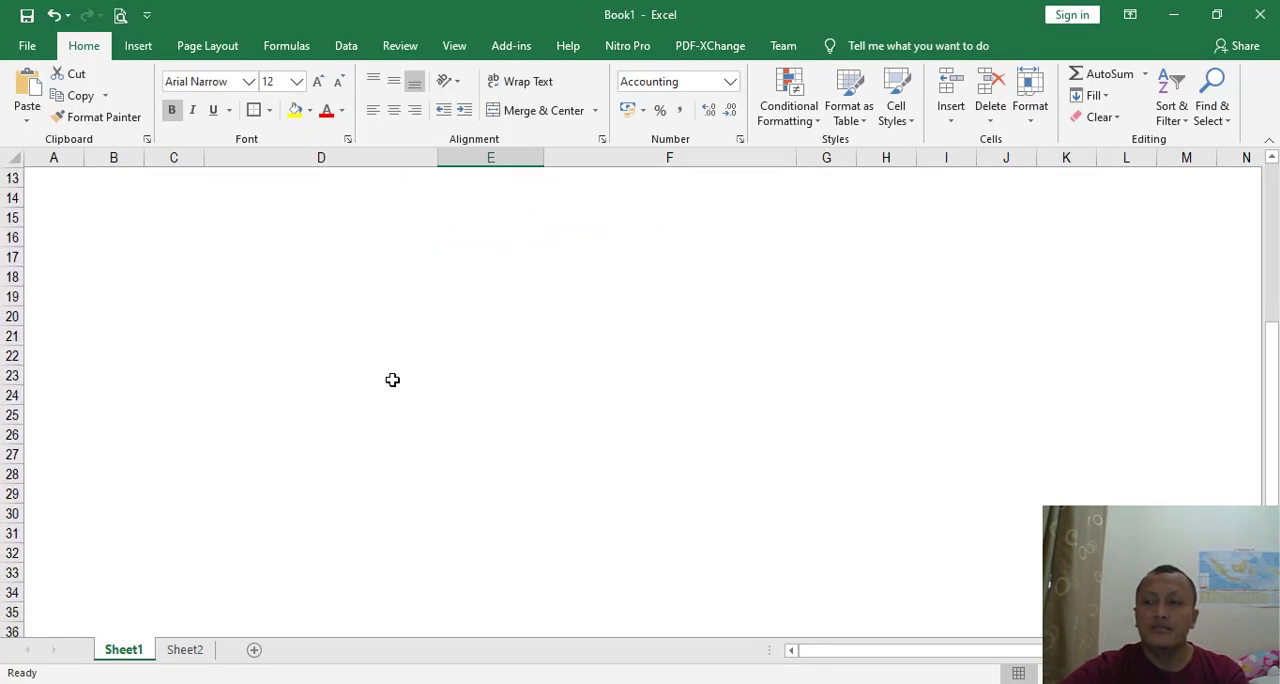
left_click(406, 318)
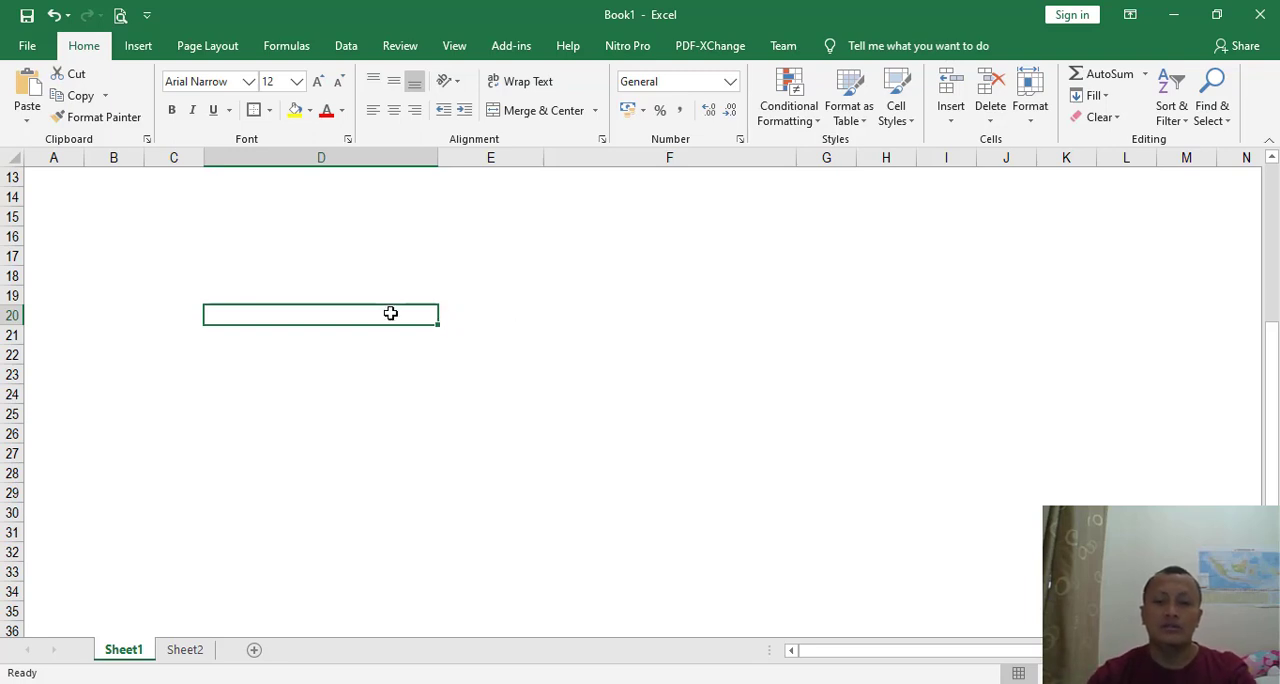
type("Harga ")
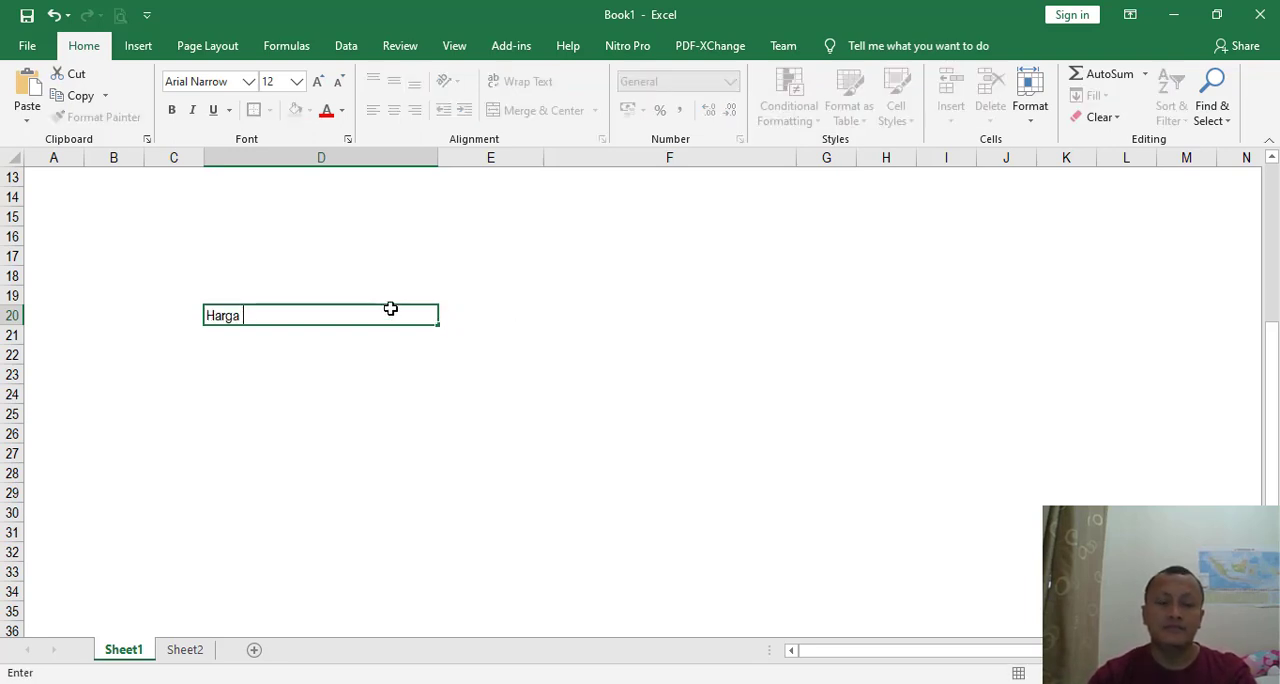
type("Saham")
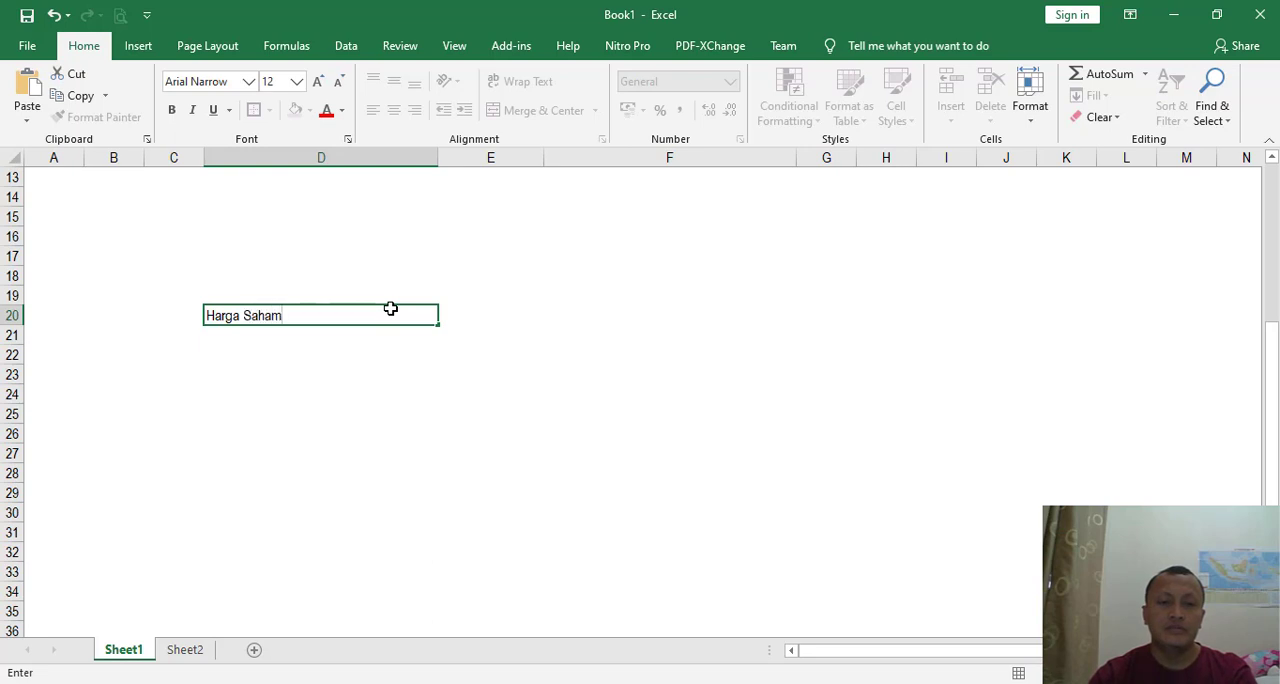
key("Tab")
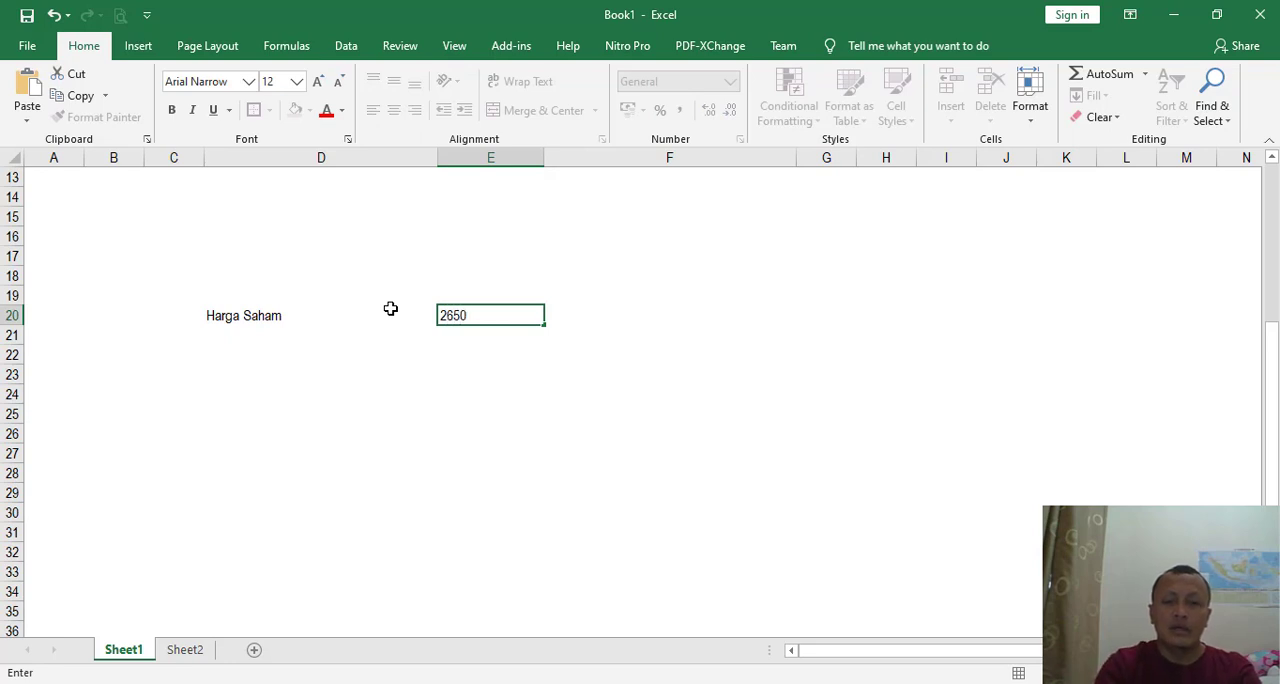
key("Return")
key("Up")
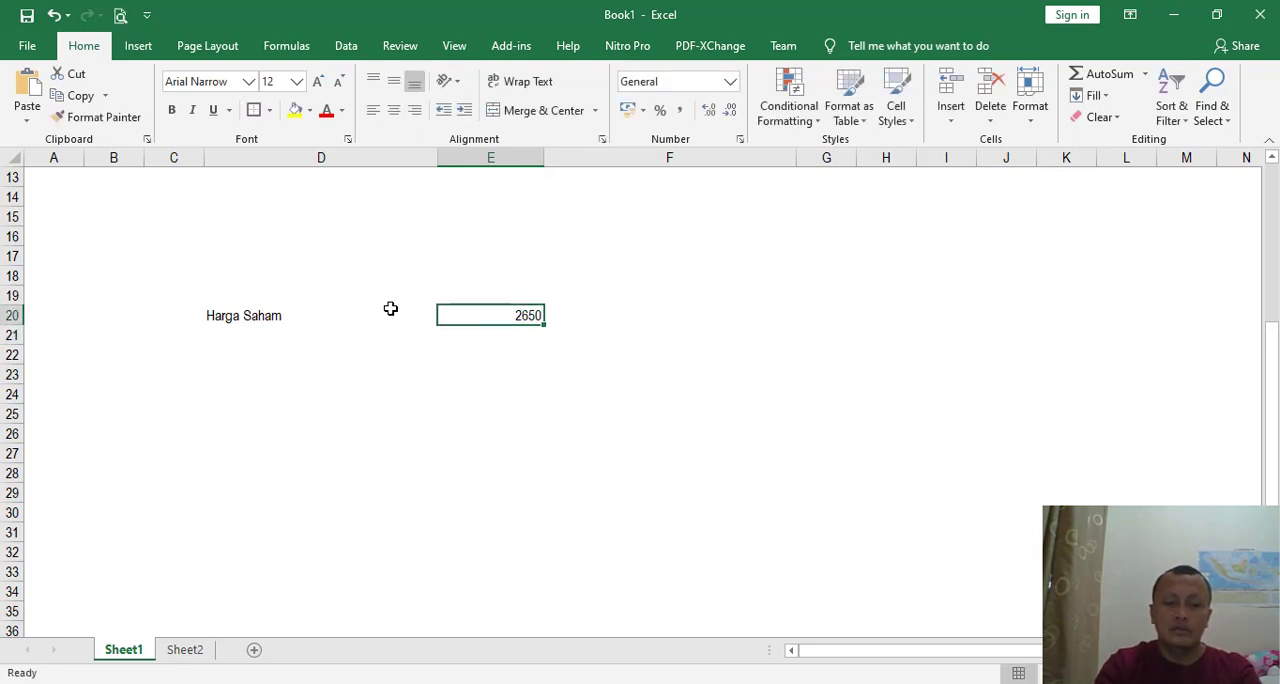
left_click(628, 112)
- Enter the label "saham yang dimiliki" in D19 and the share quantity 15000 in E19
left_click(255, 292)
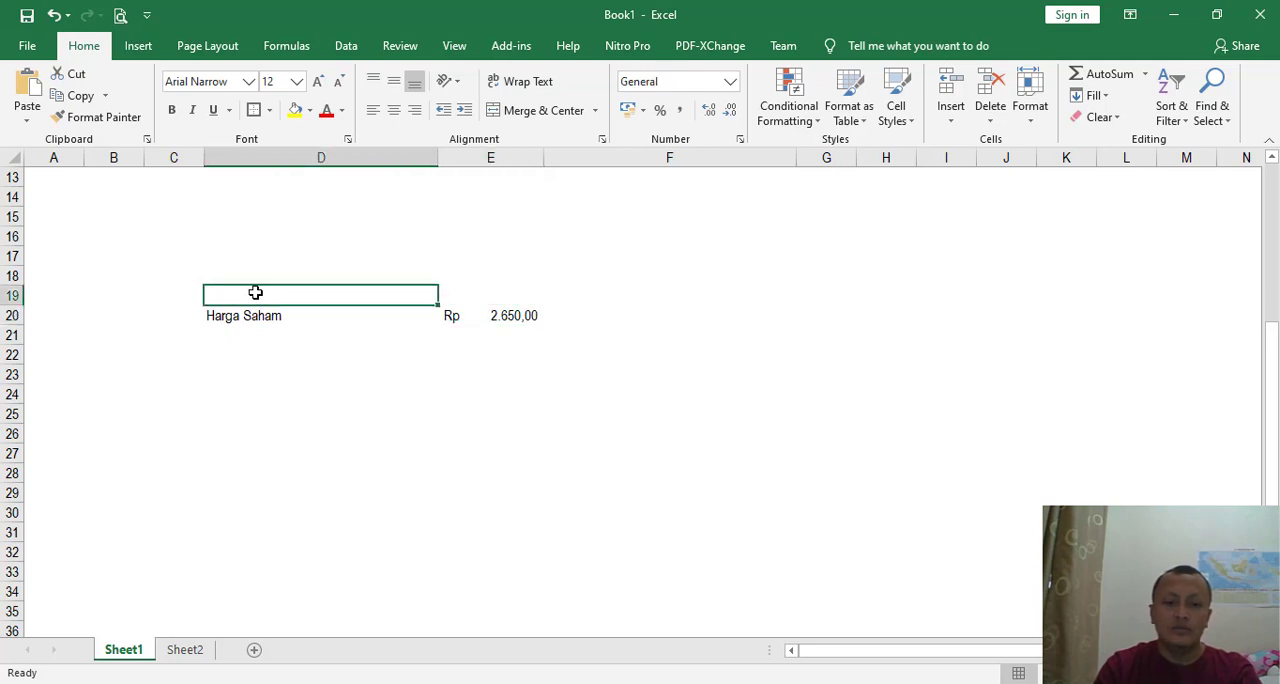
type("saham yan")
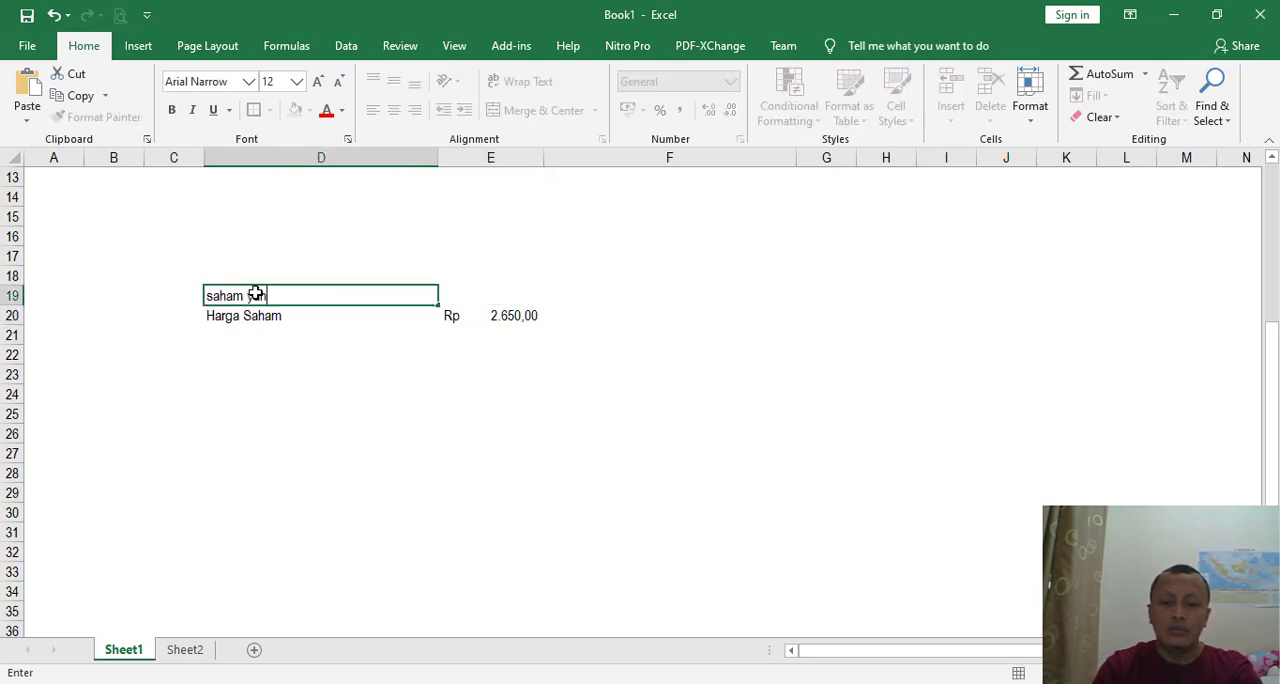
type("g d")
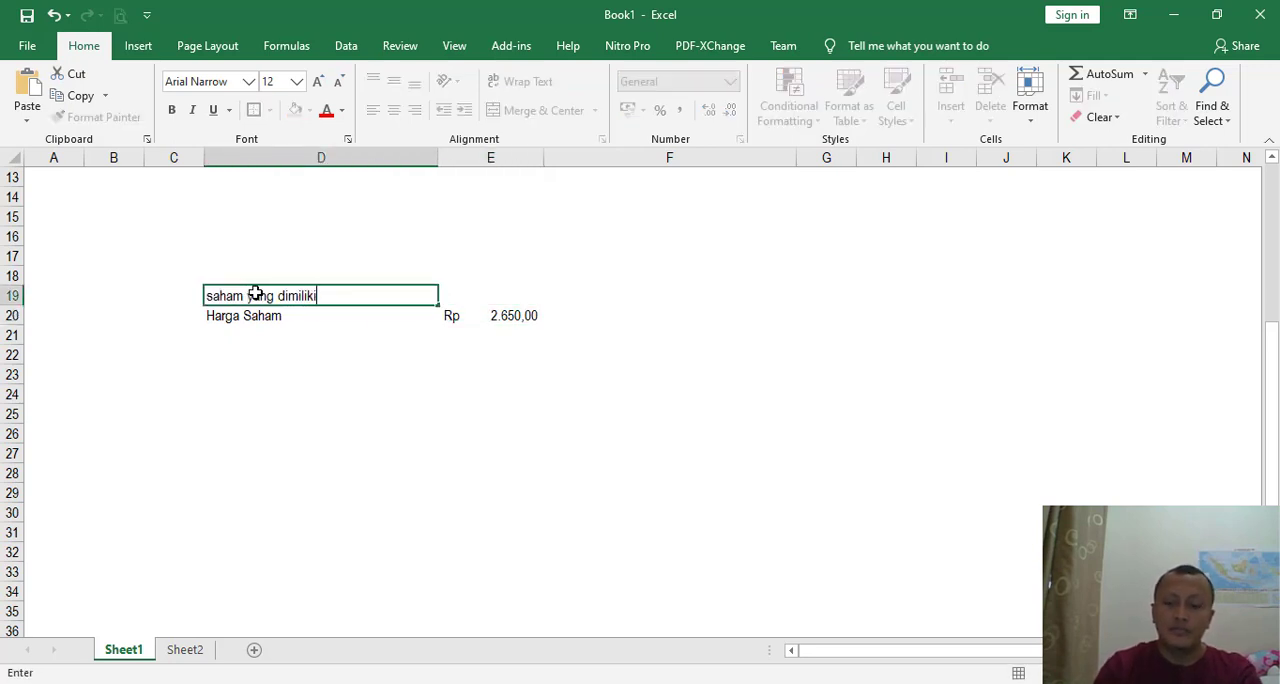
type("imiliki")
key("Tab")
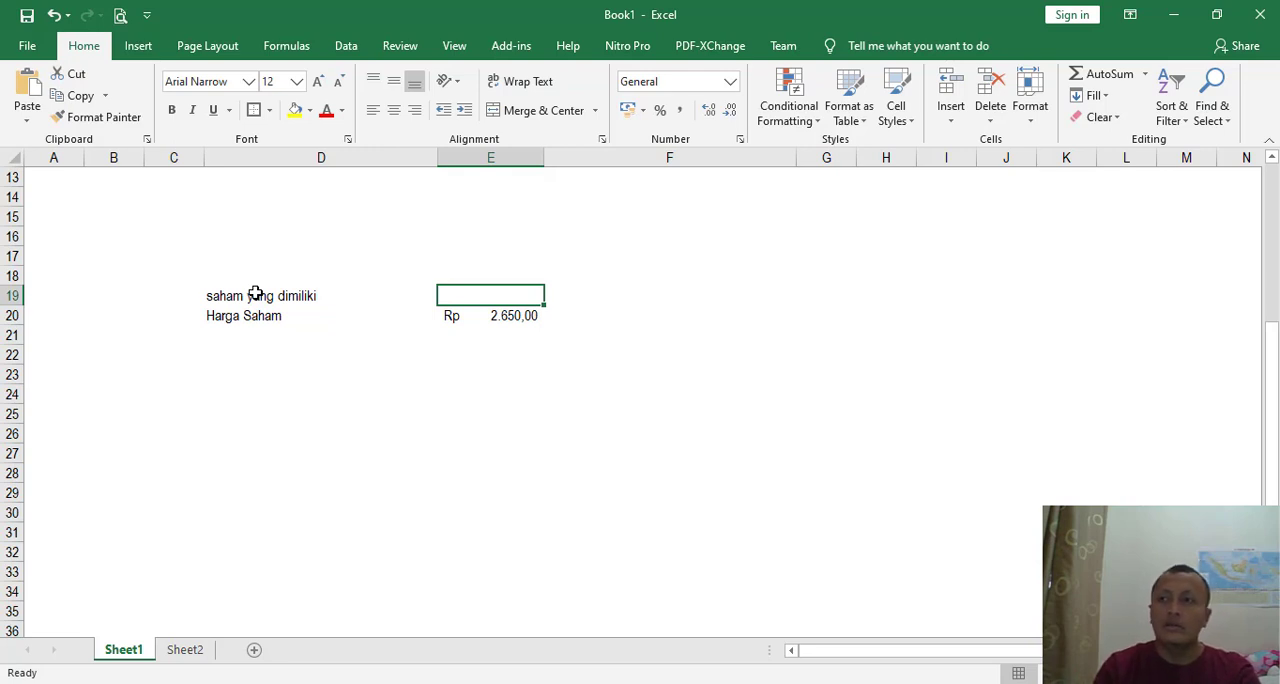
type("15000")
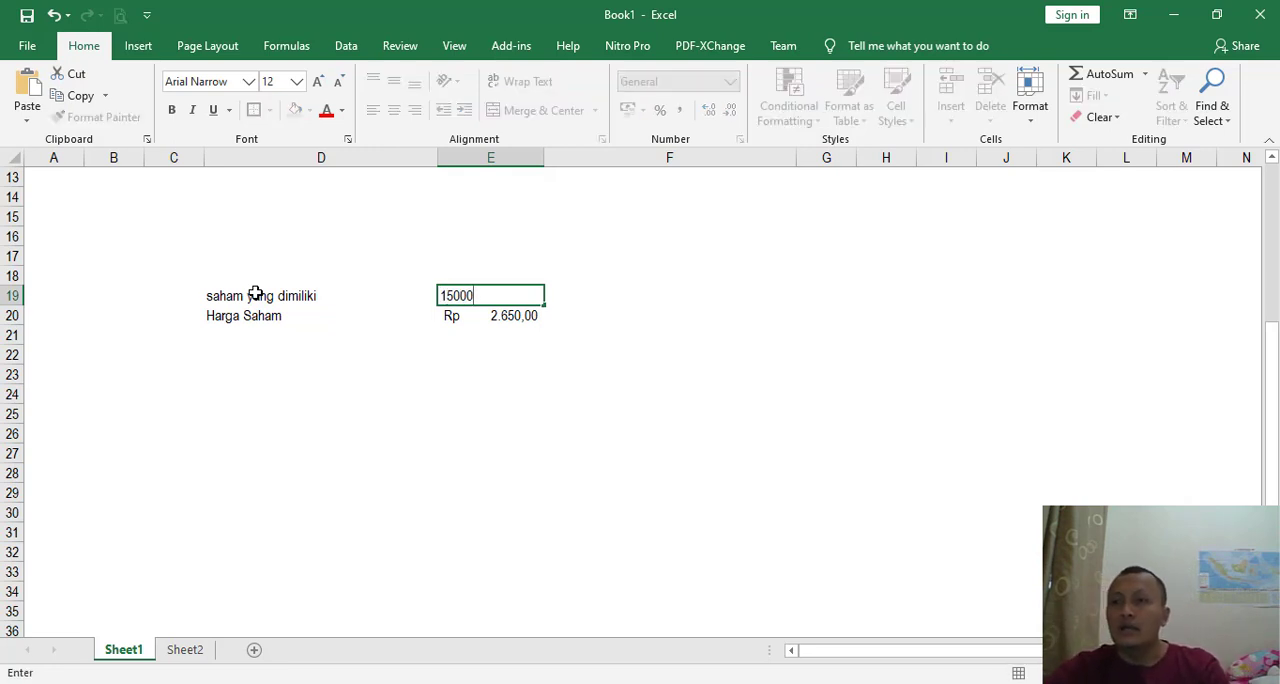
key("Return")
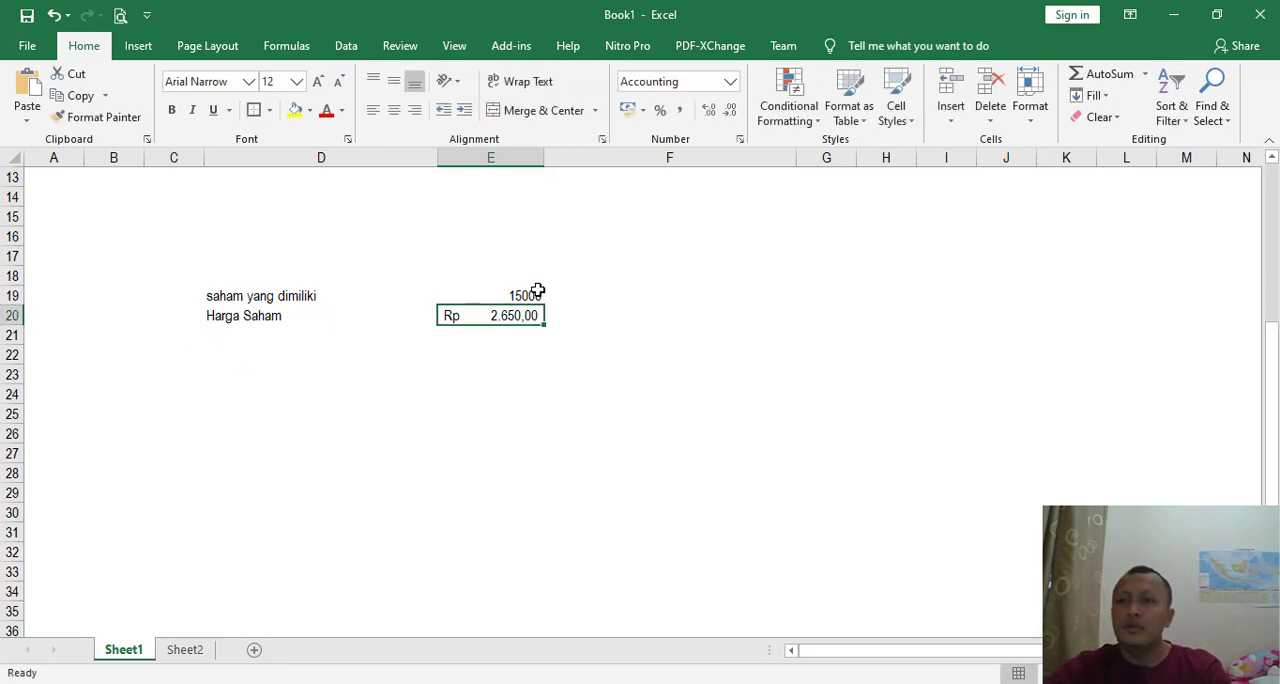
left_click(537, 293)
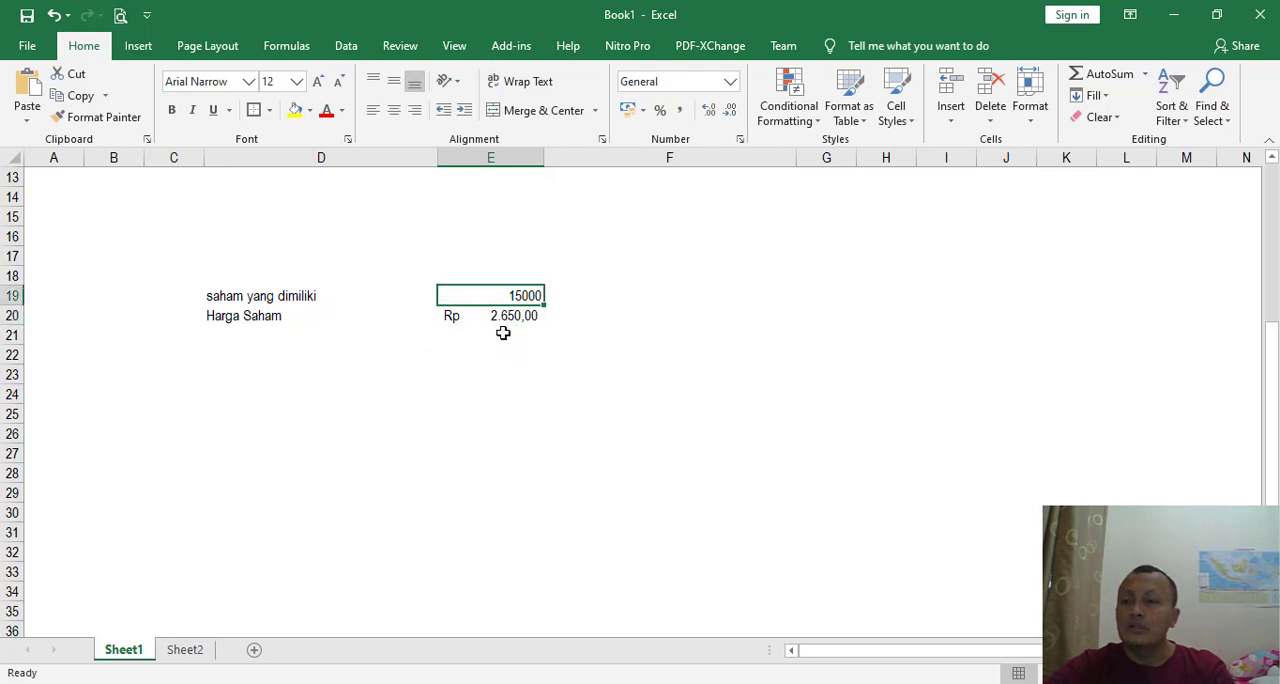
- Capitalize the first letter of the label in D19 so it reads "Saham yang dimiliki"
double_click(212, 295)
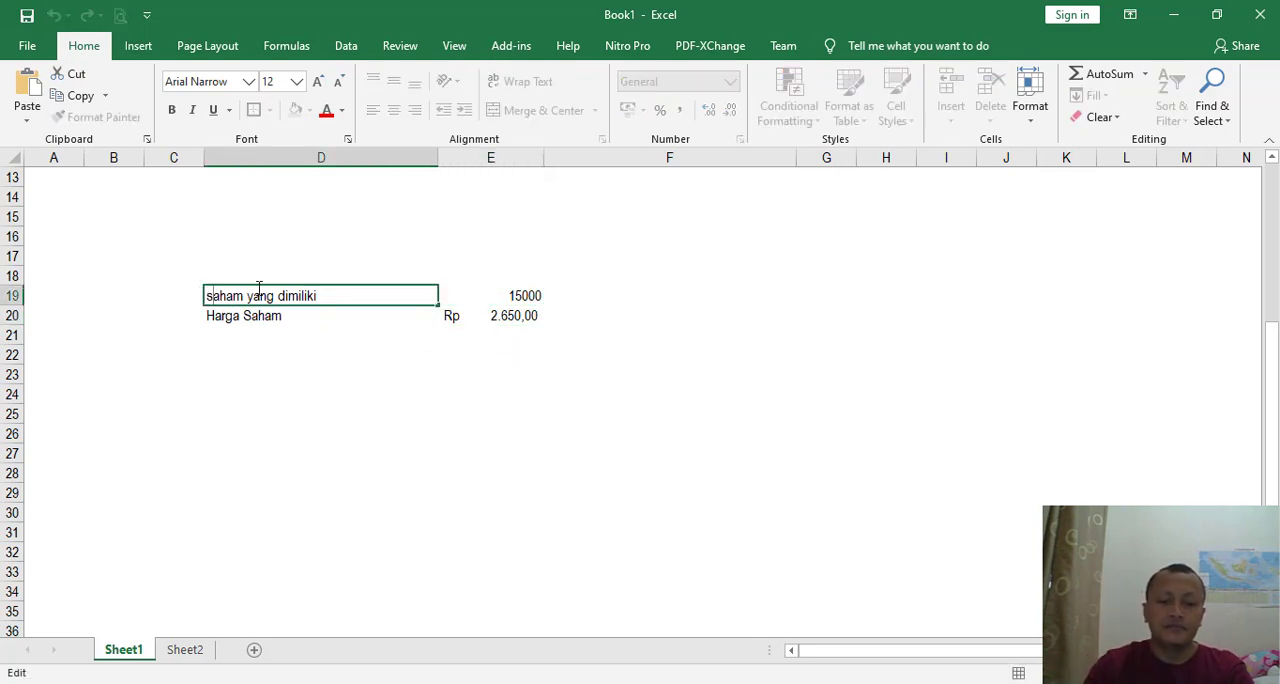
key("BackSpace")
type("S")
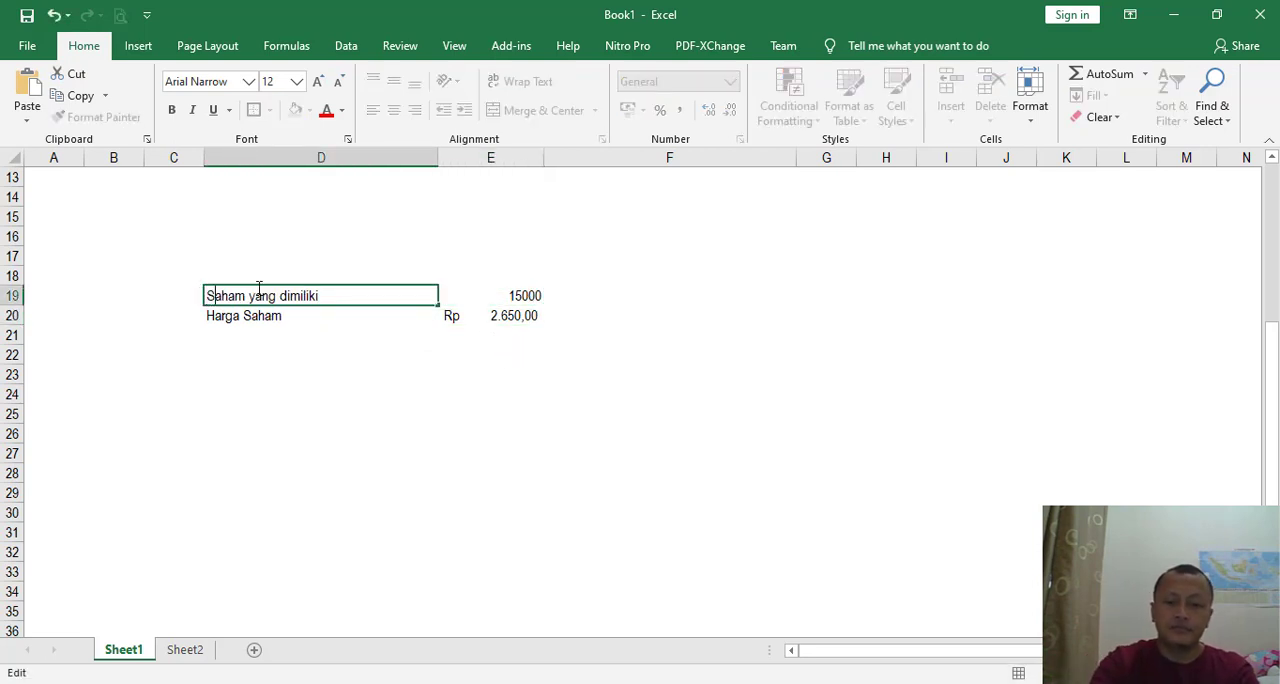
- Calculate the dividend in E21 by multiplying the share quantity by the share price with =E19*E20
left_click(504, 333)
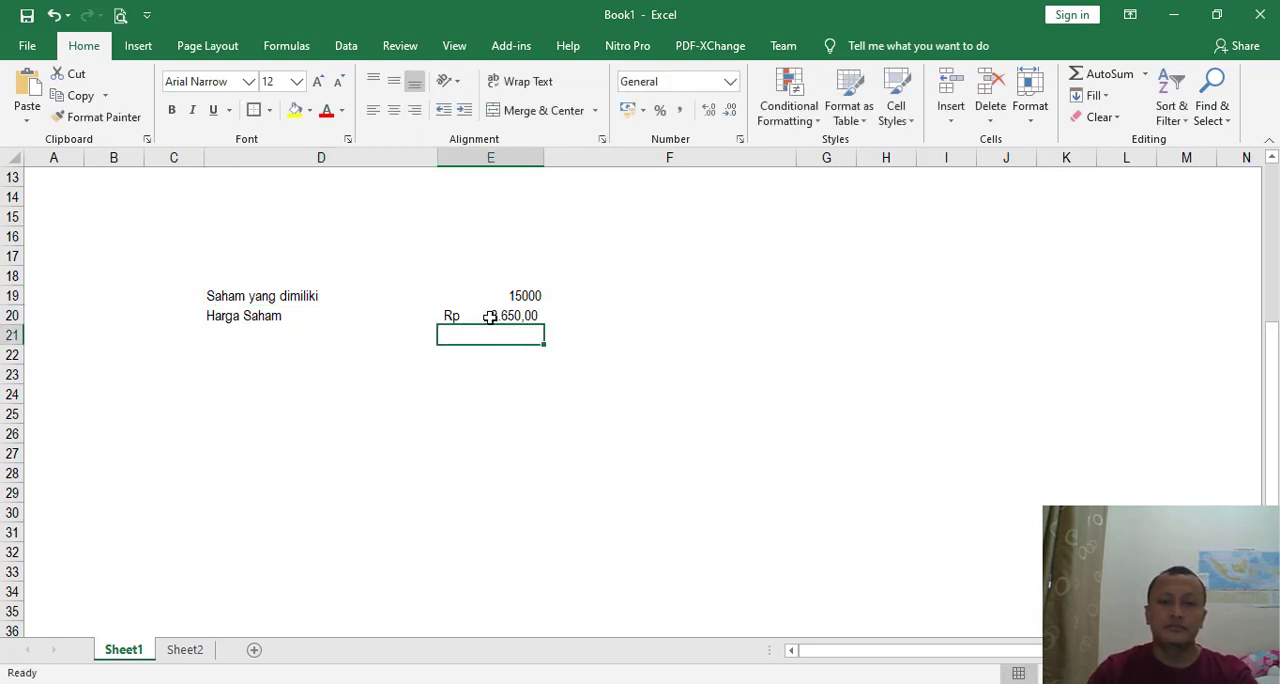
type("=")
key("Up")
key("Up")
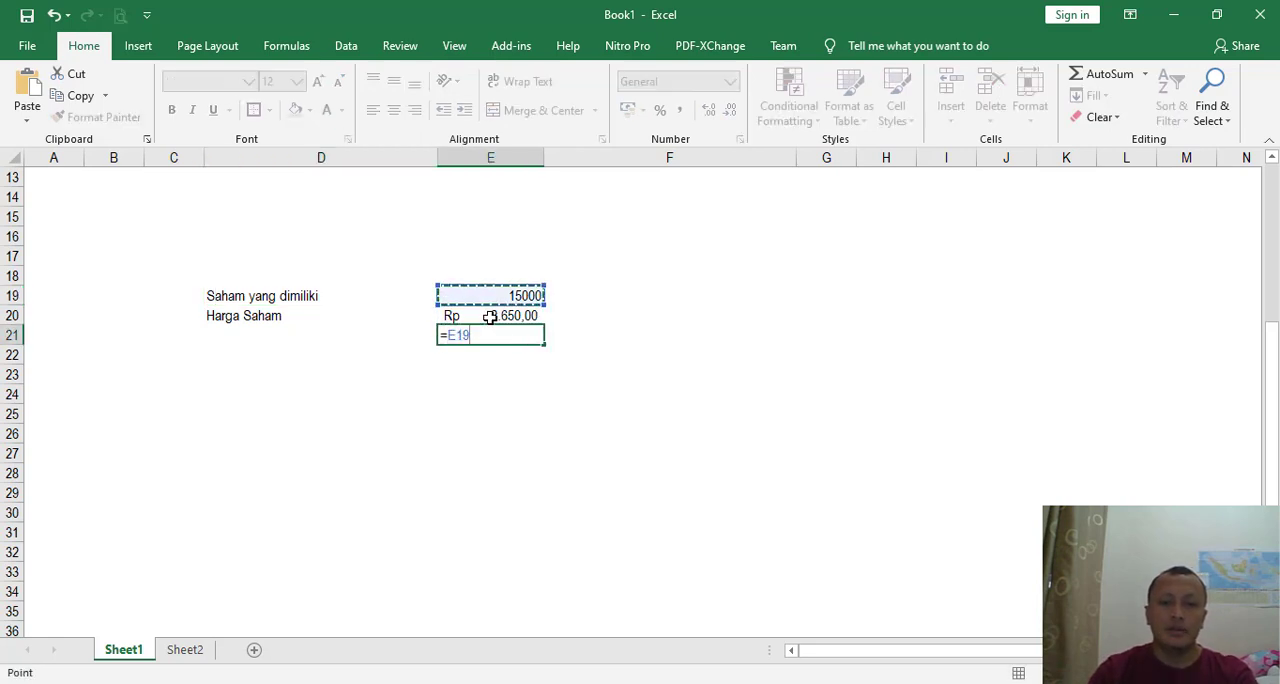
type("*")
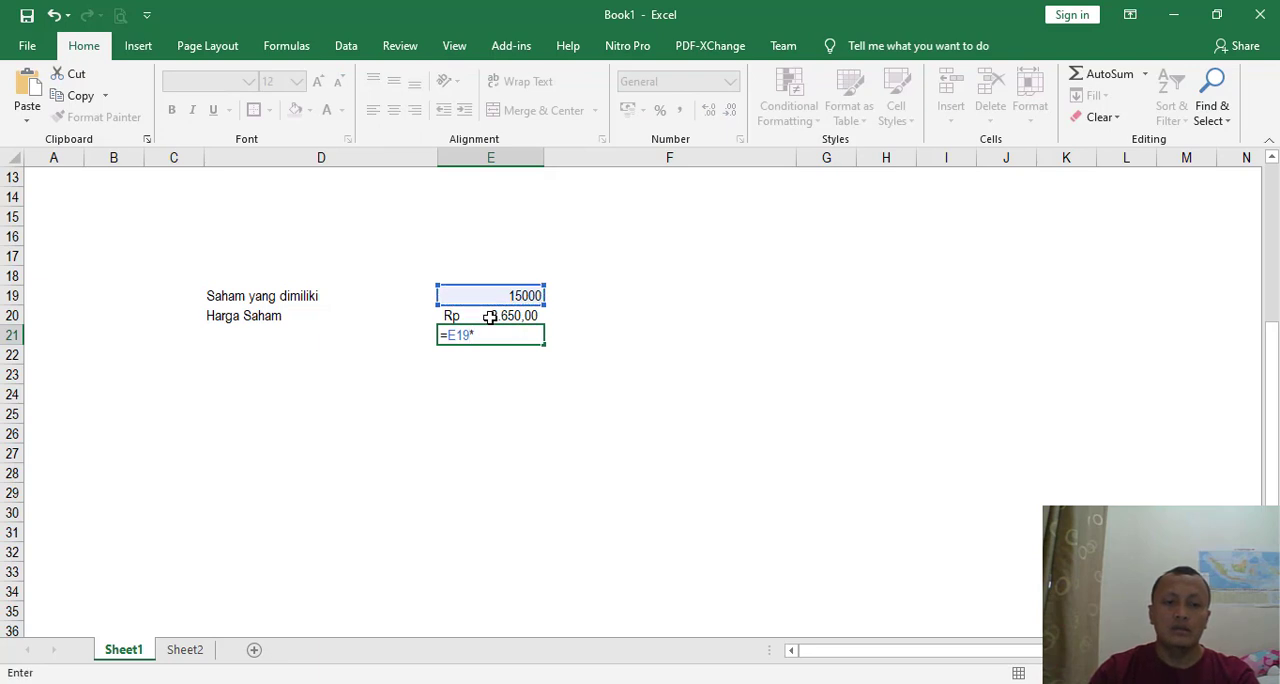
left_click(490, 316)
key("Return")
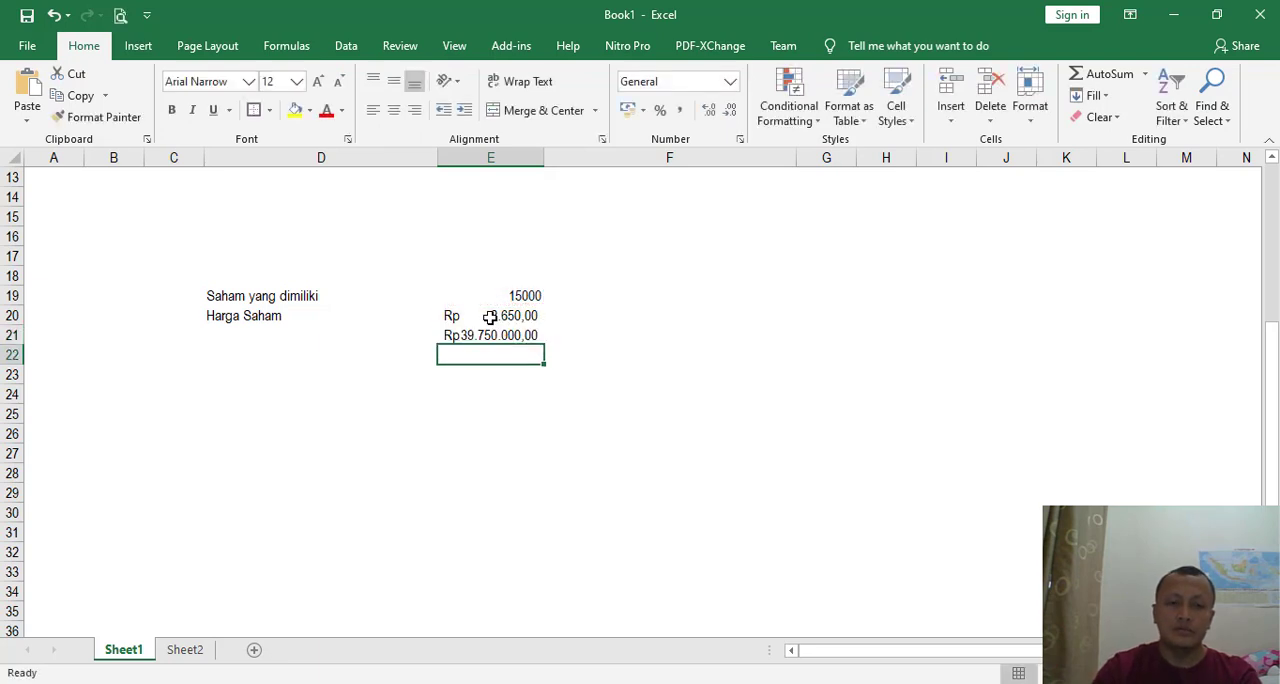
- Label D21 "Dividen", align it to the right of the cell and make it bold
left_click(398, 338)
type("Di")
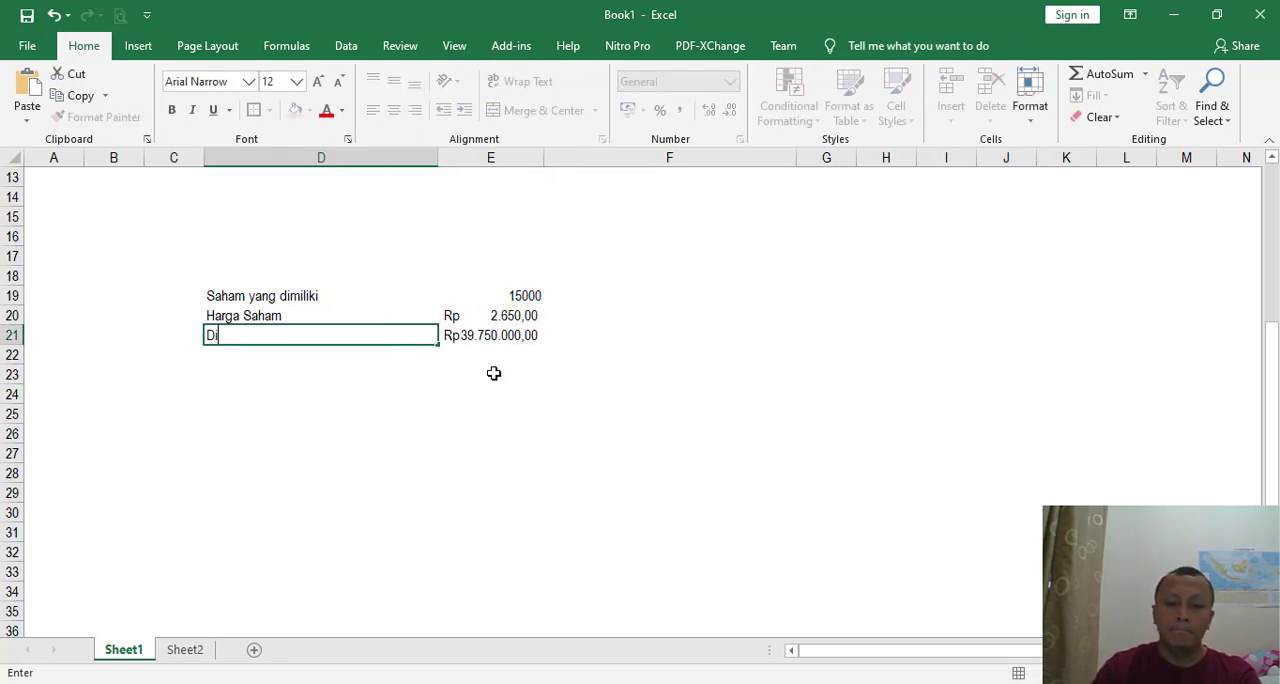
type("viden")
key("Right")
key("Left")
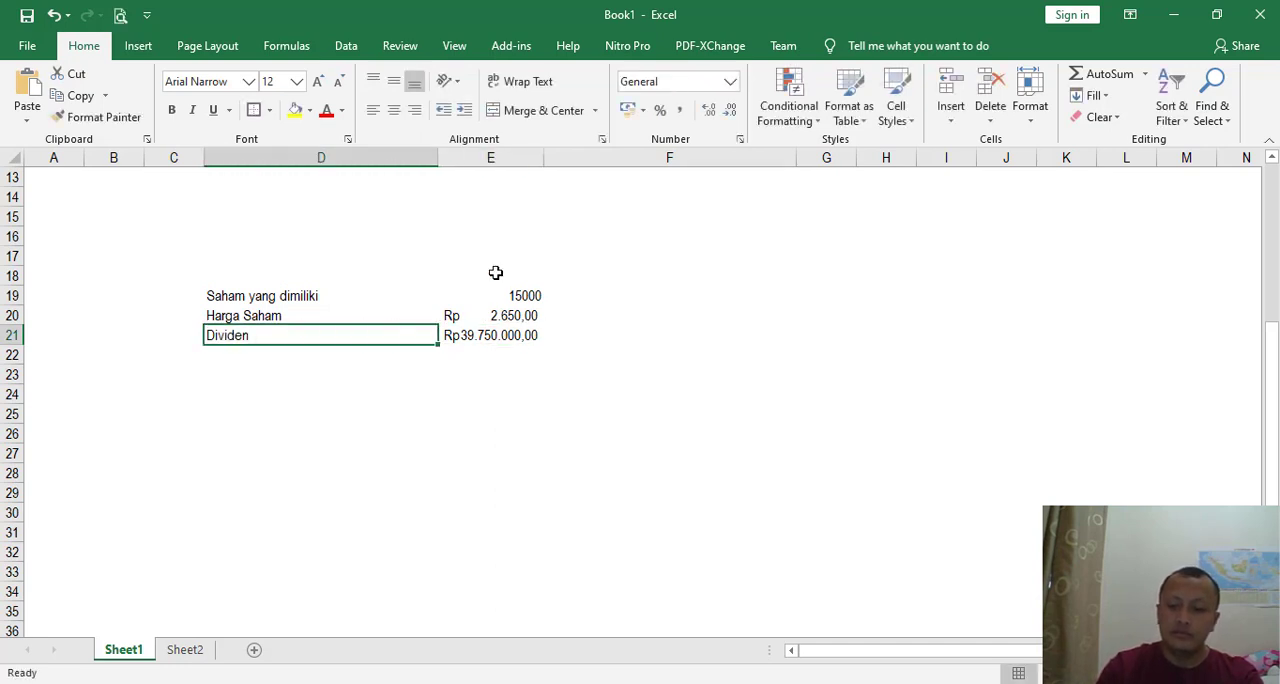
left_click(415, 110)
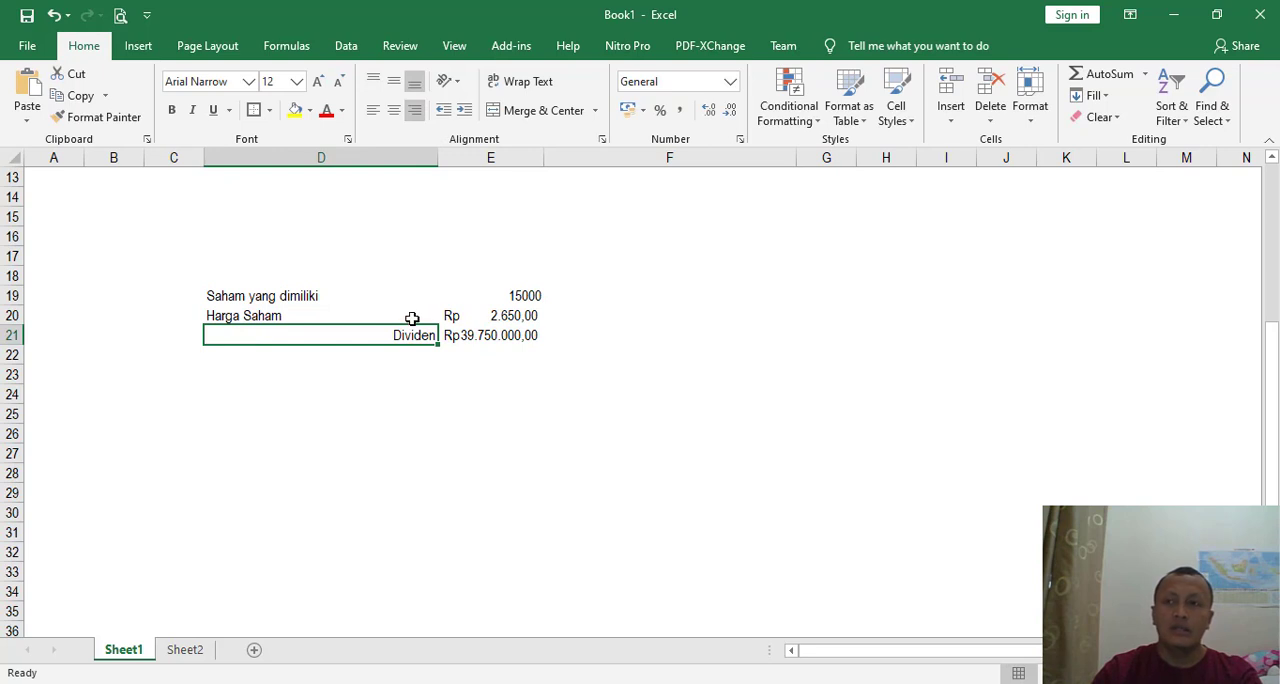
key("ctrl+b")
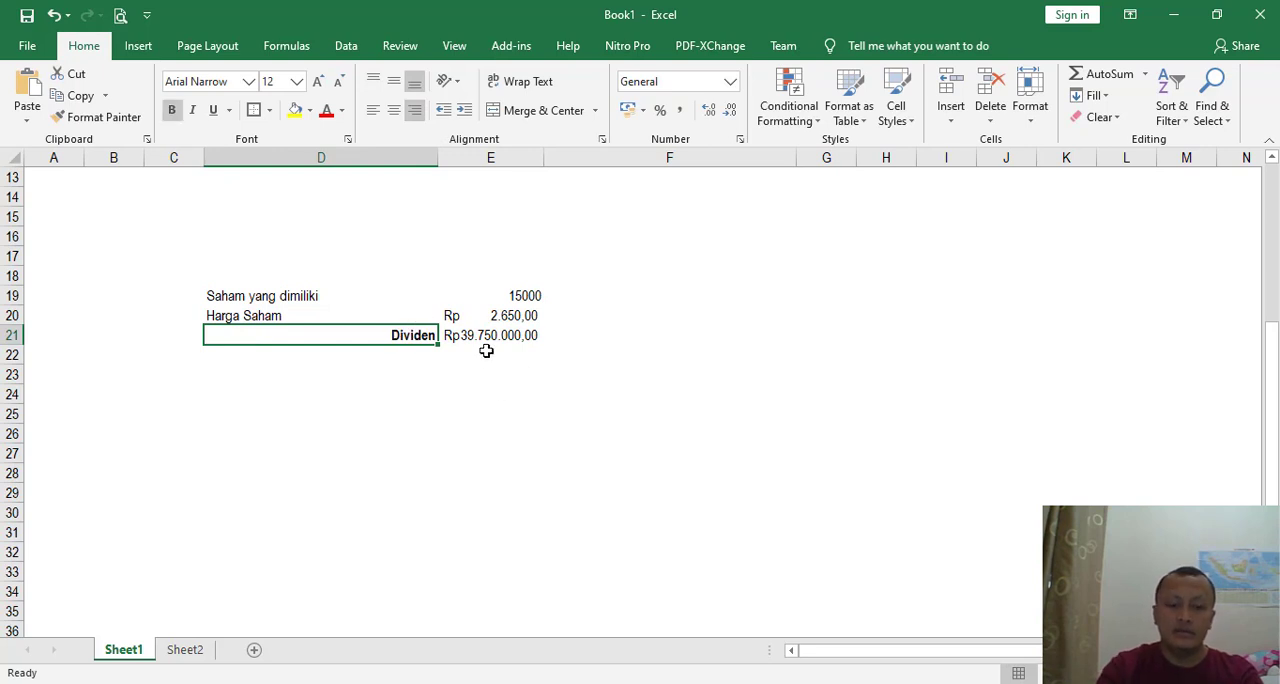
- Return to the exercise PDF in Nitro Pro and review the Transaksi 28 memo about the dividend payment
key("alt+Tab")
left_click(798, 683)
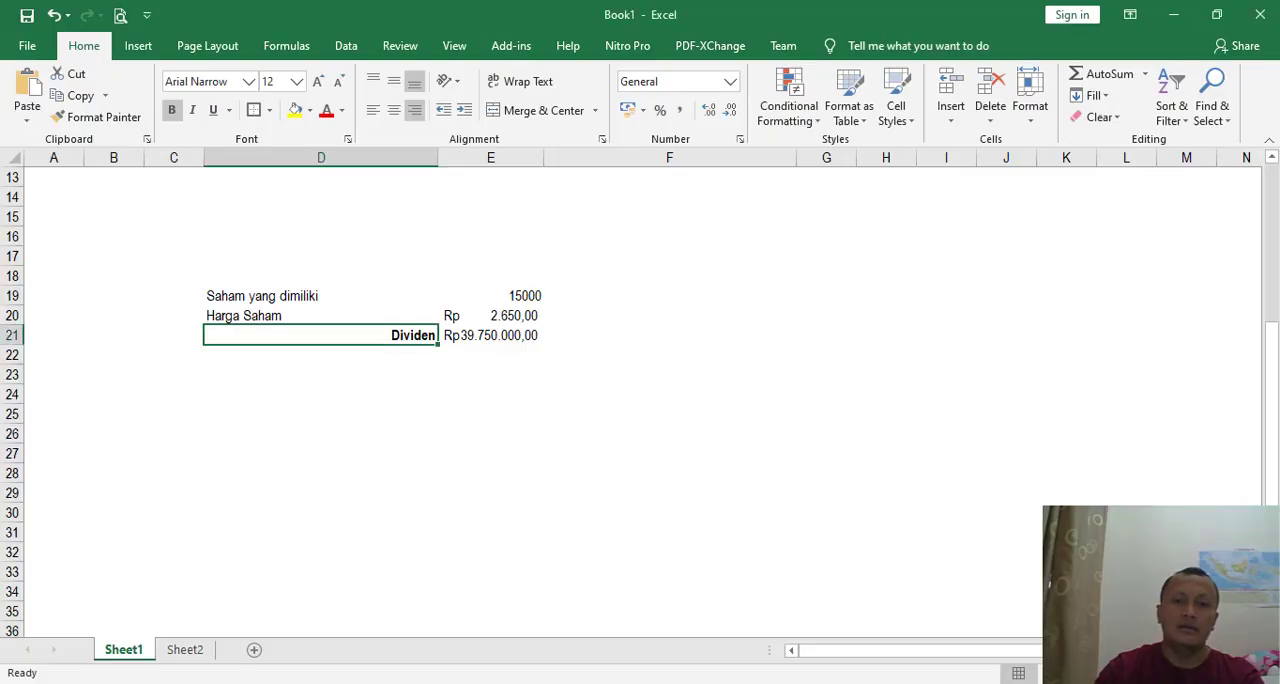
left_click(740, 683)
scroll(700, 420, "down", 10)
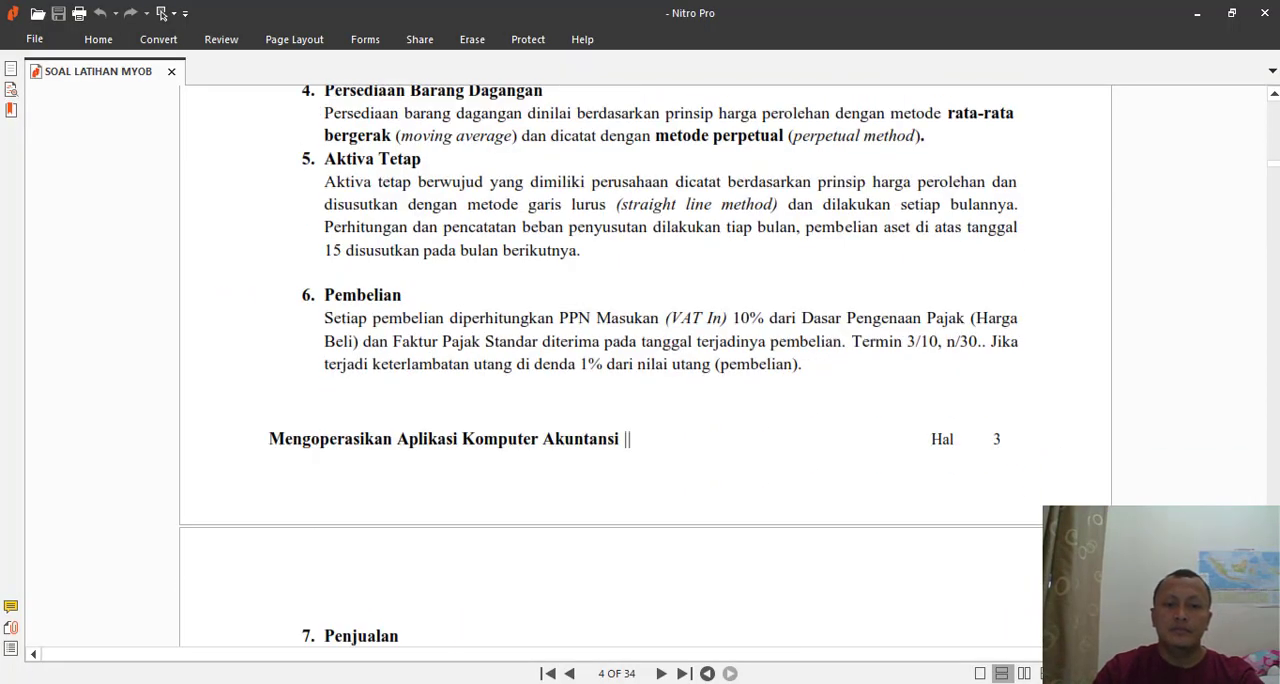
left_click_drag(1273, 172, 1273, 480)
scroll(781, 514, "up", 2)
scroll(750, 506, "down", 10)
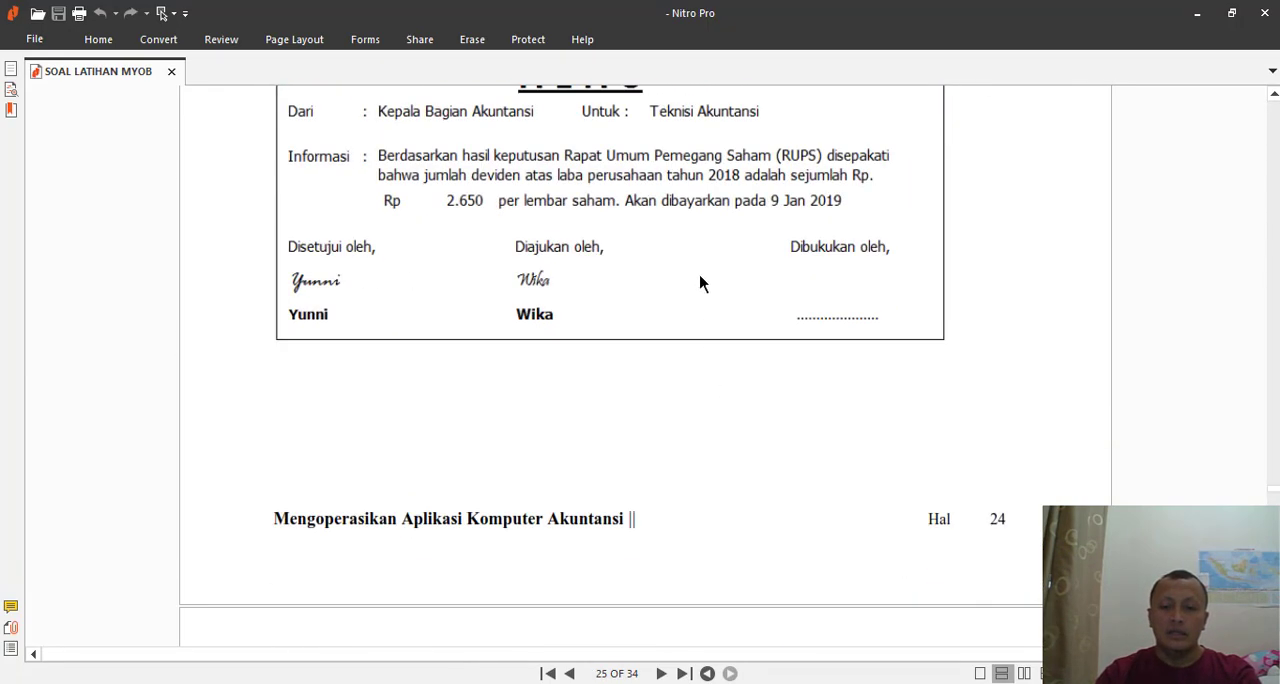
scroll(753, 269, "up", 3)
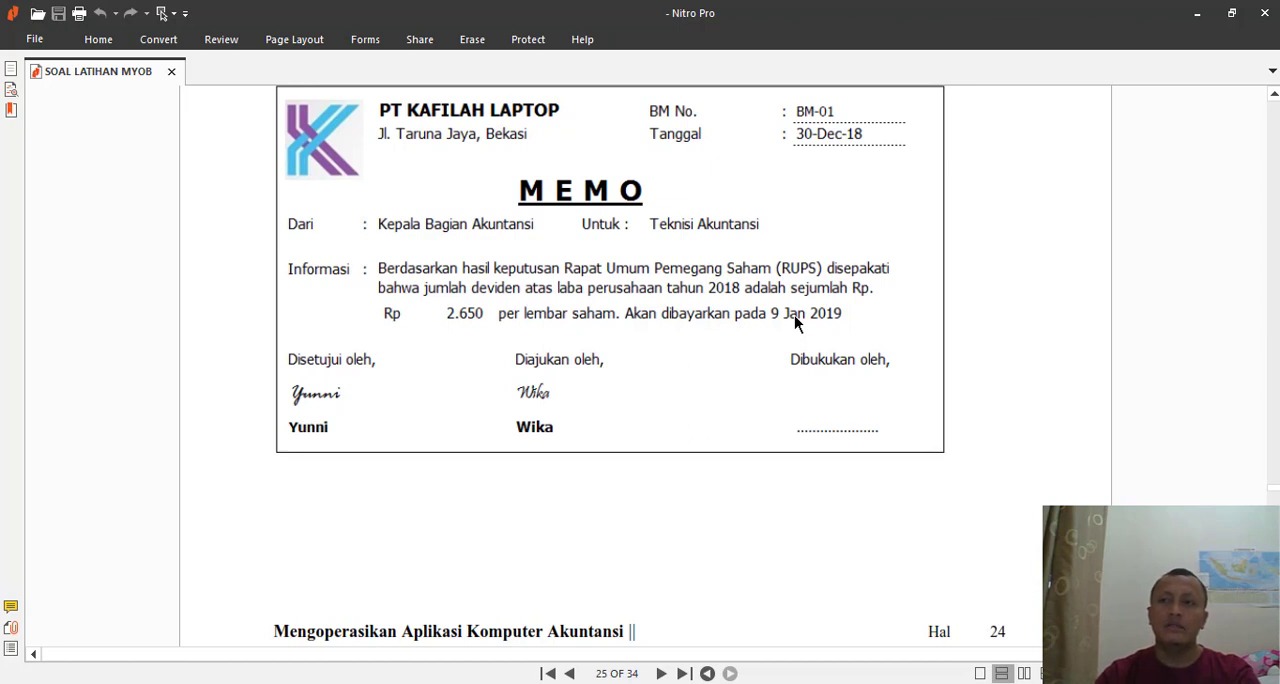
- Switch back to the Excel workbook and enter the label "Pajak Pembagian Deviden" in D22
key("alt+Tab")
left_click(387, 355)
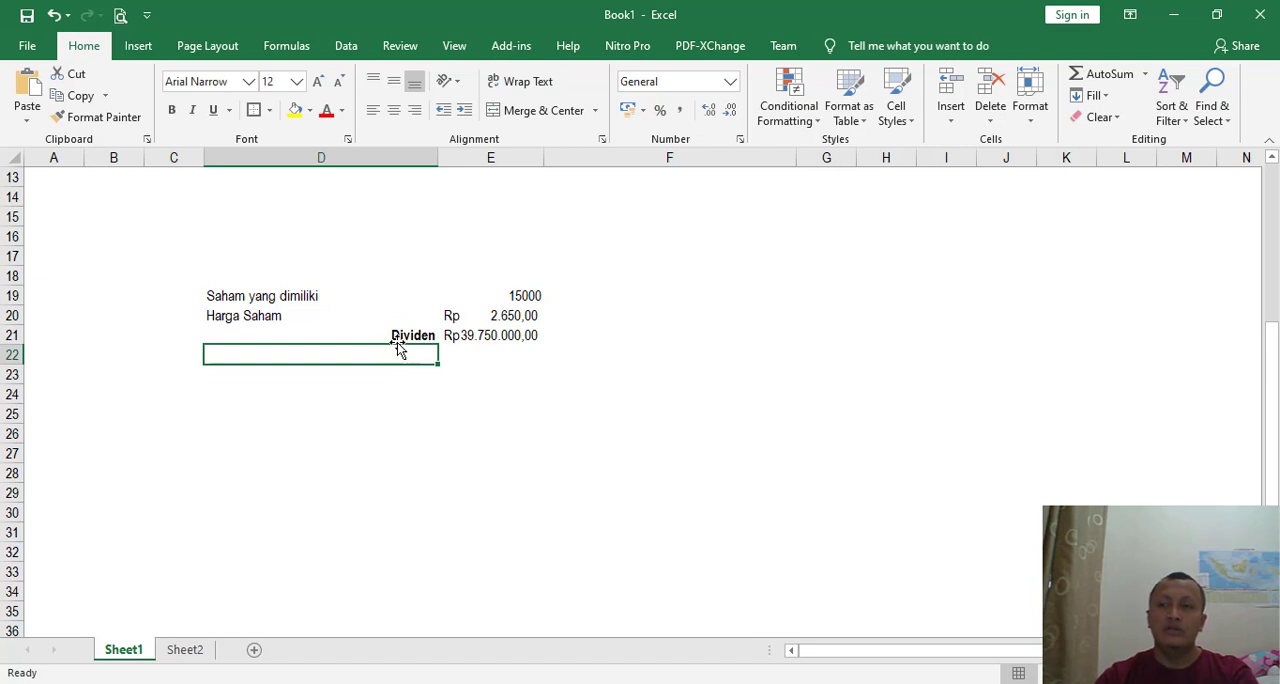
type("Pajak")
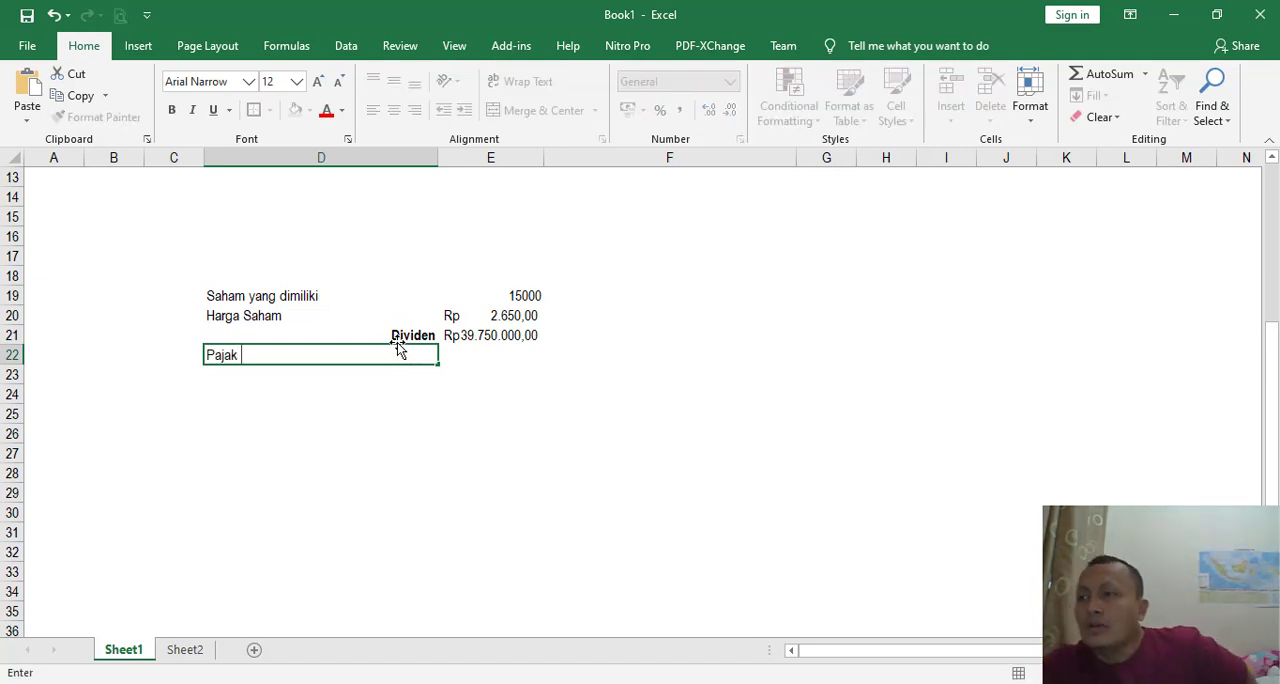
type(" Pembagian De")
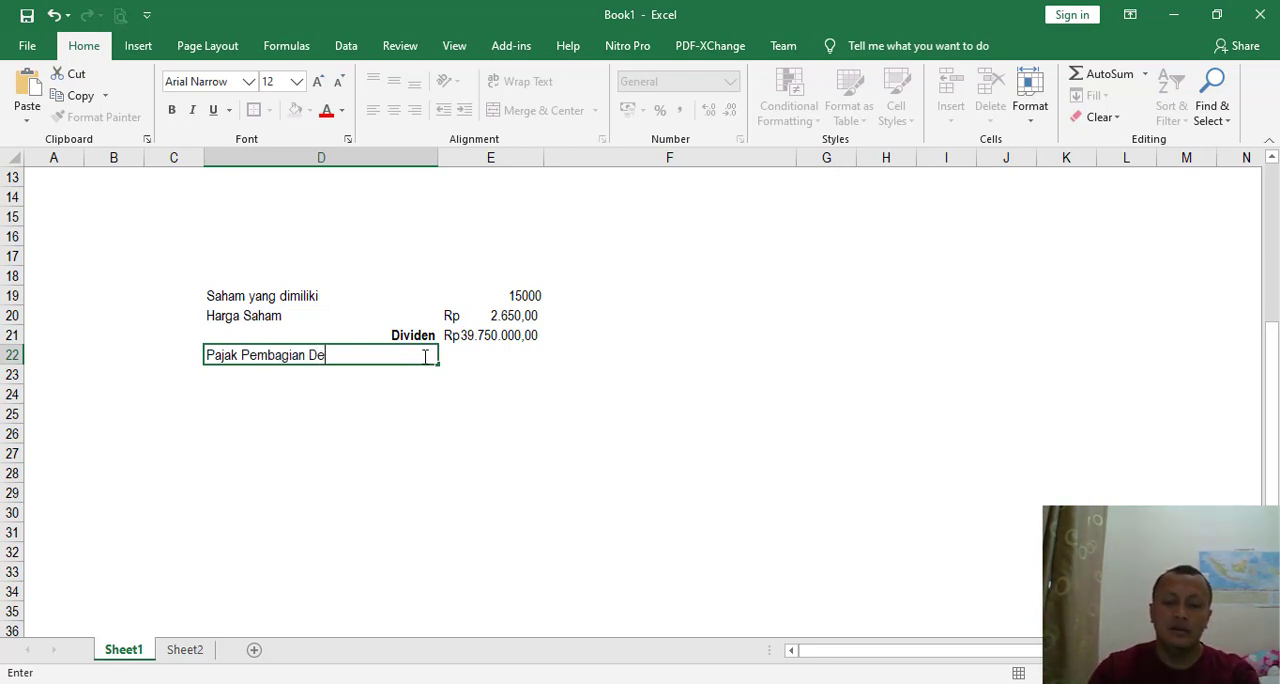
type("viden")
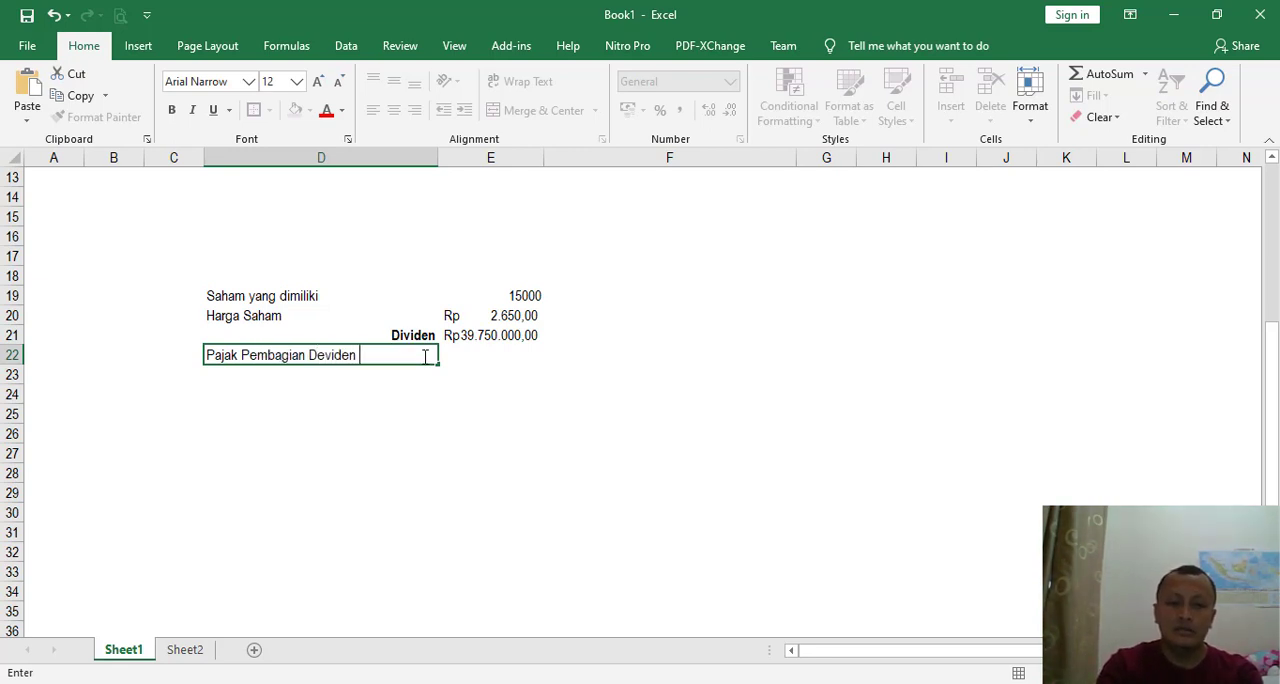
key("Tab")
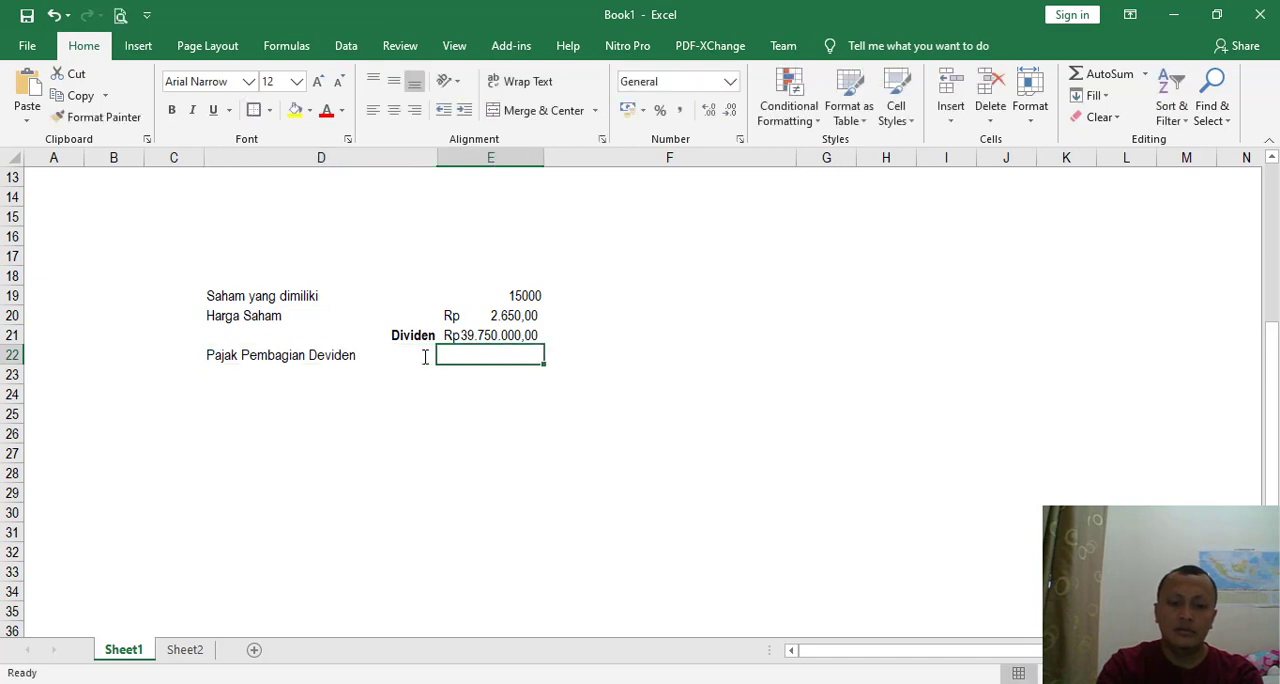
- Enter the 15% tax rate in E22 and calculate the dividend tax in E23 with =E21*E22
type("15%")
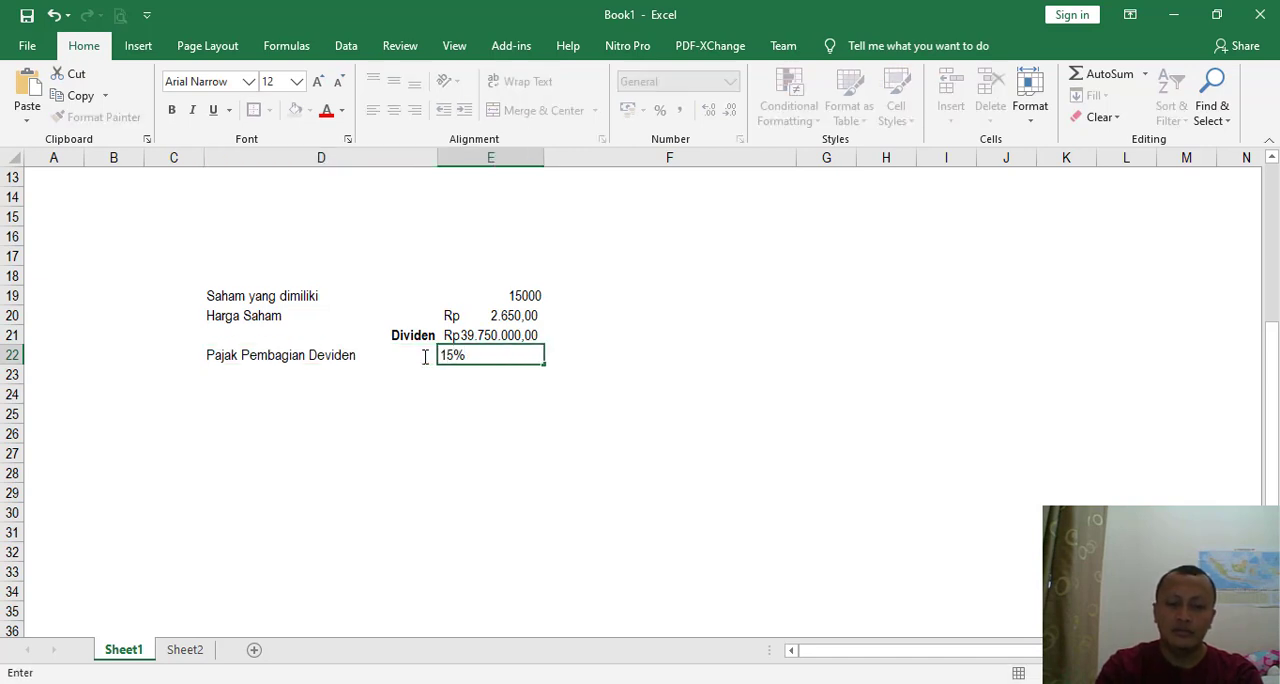
key("Return")
type("=")
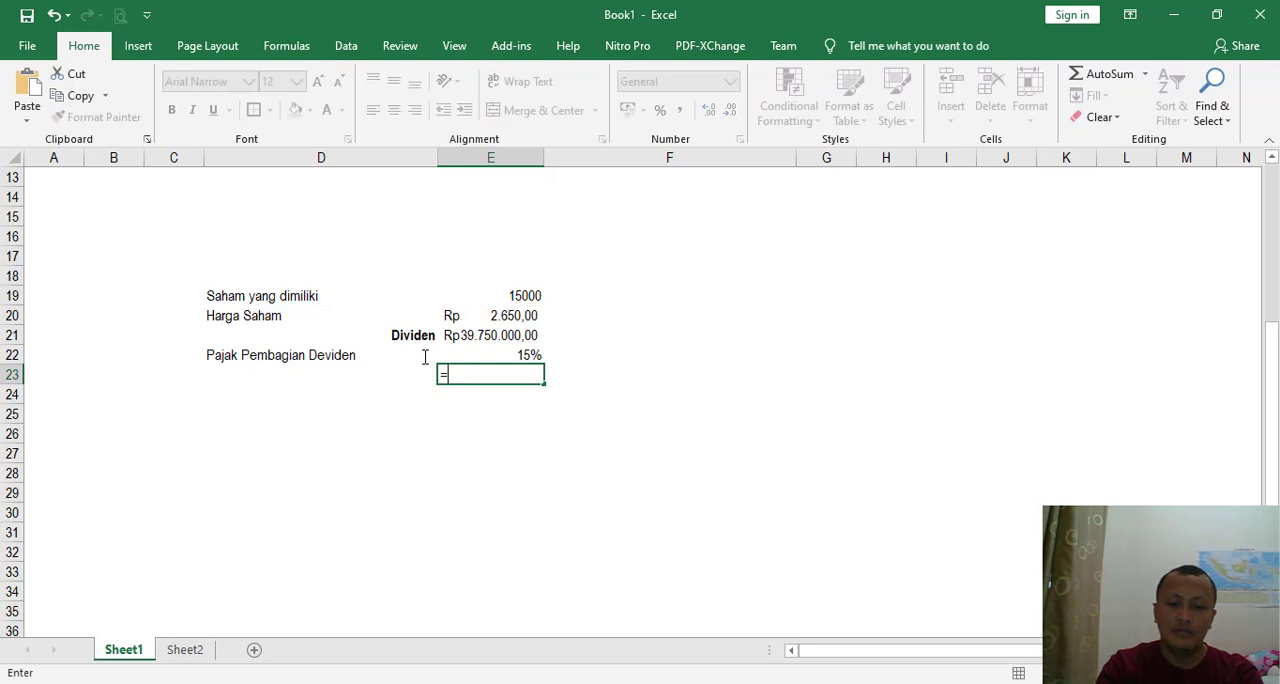
key("Up")
key("Up")
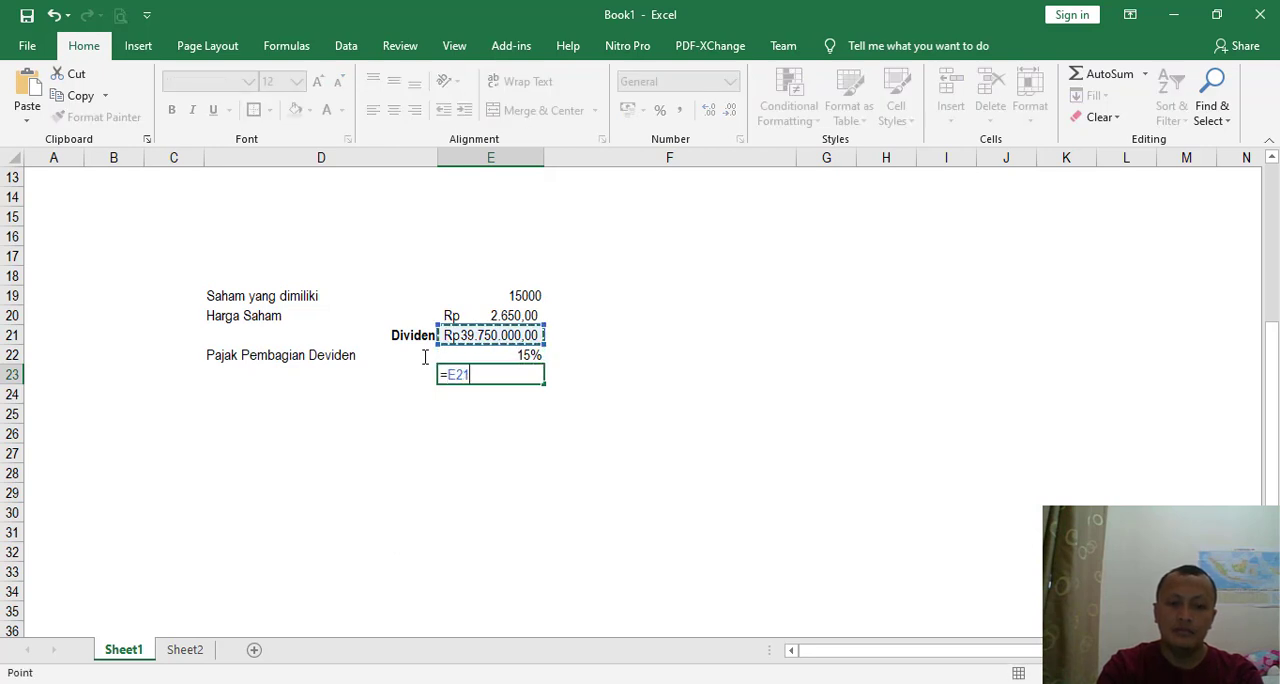
type("*")
key("Up")
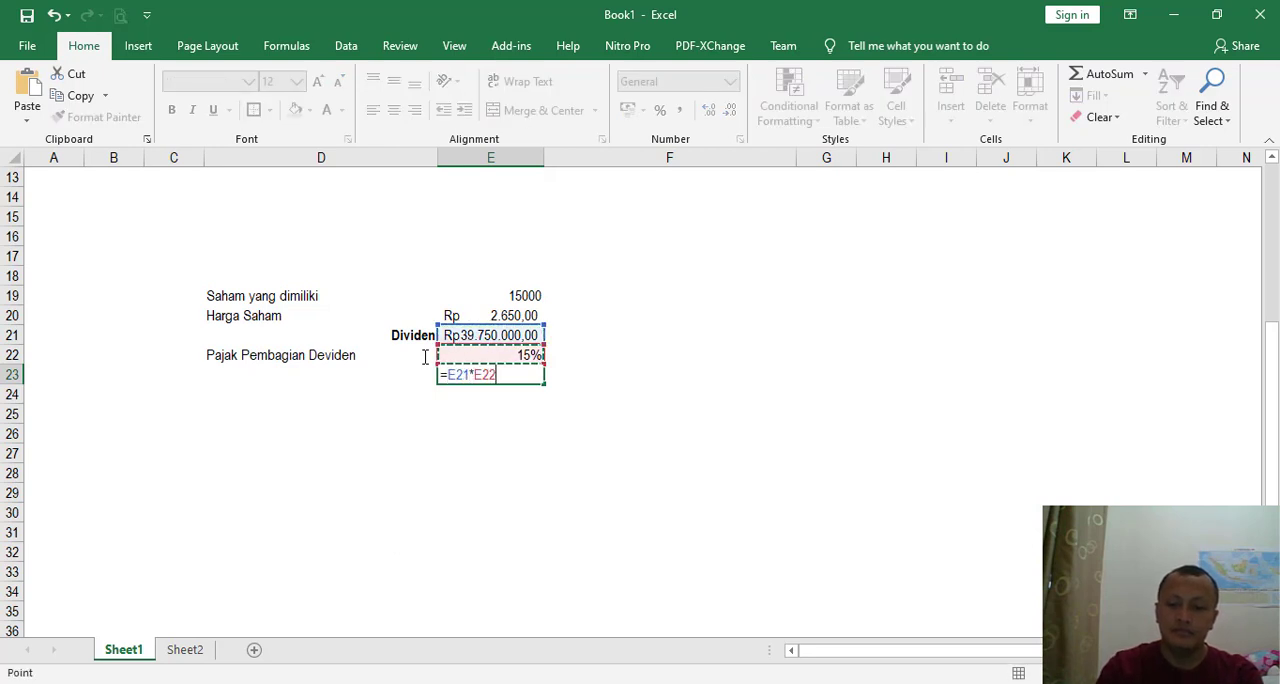
key("Return")
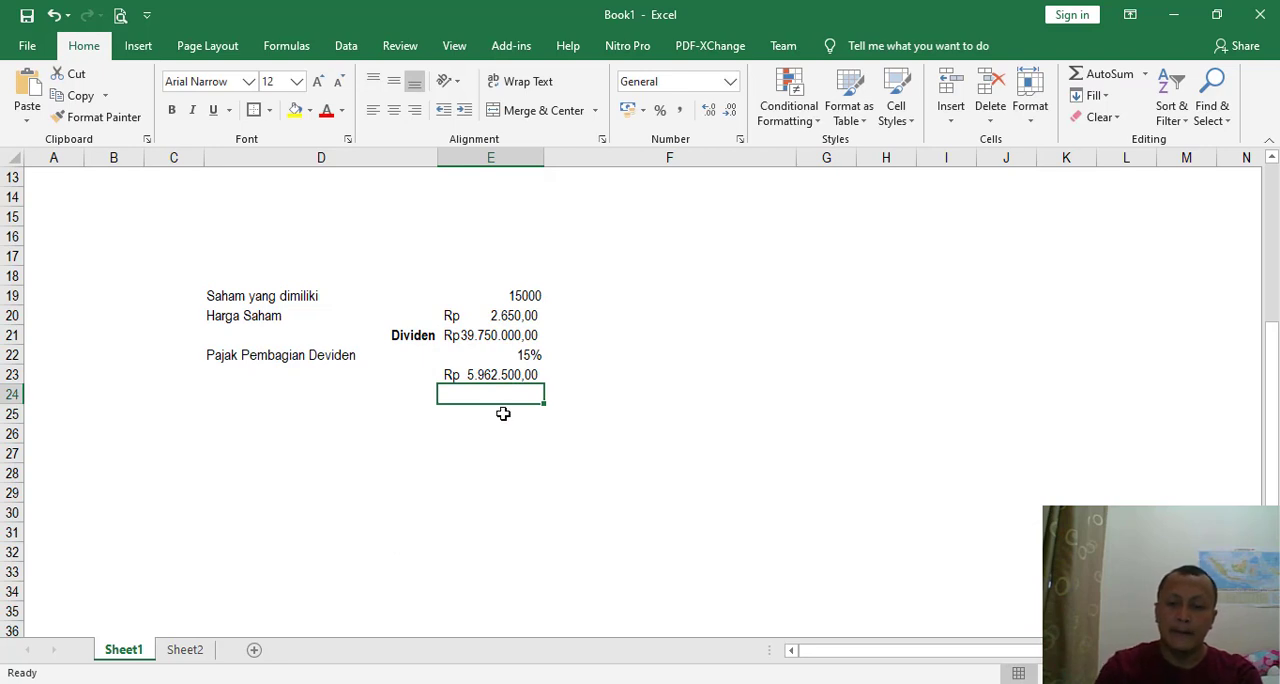
- Label D23 "PPh" and make the tax amount in E23 bold
left_click(386, 379)
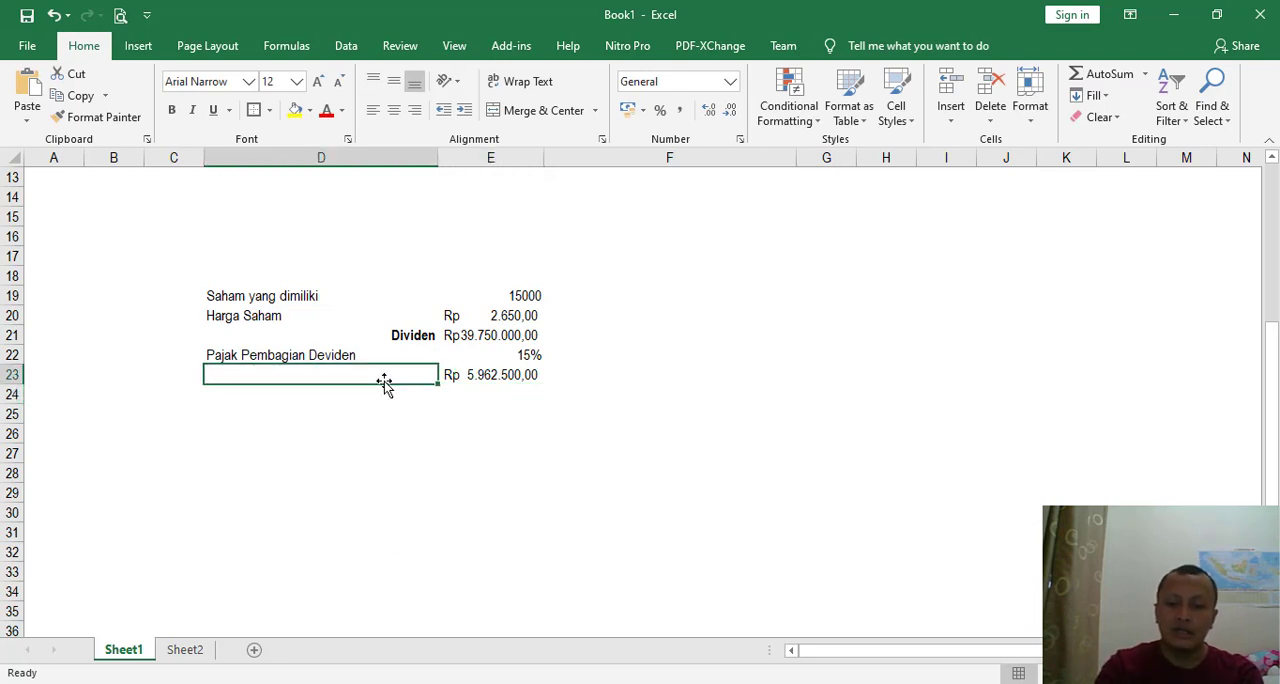
type("PPH")
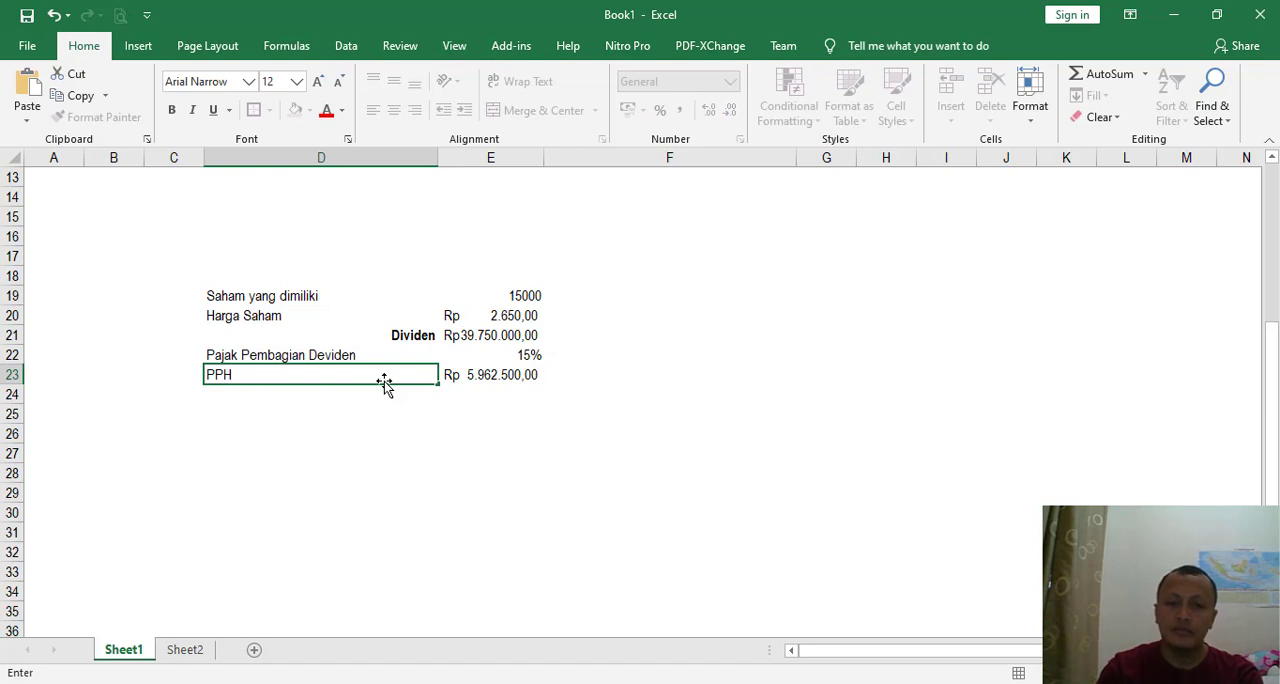
key("BackSpace")
type("h")
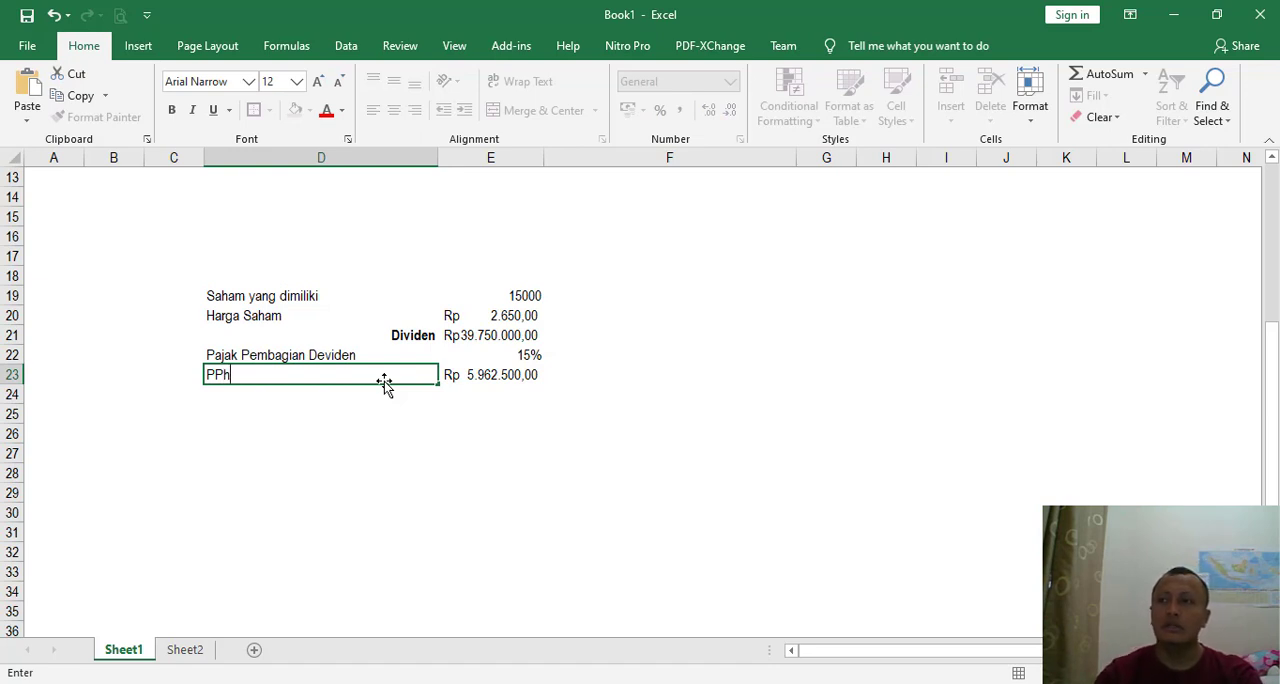
key("Return")
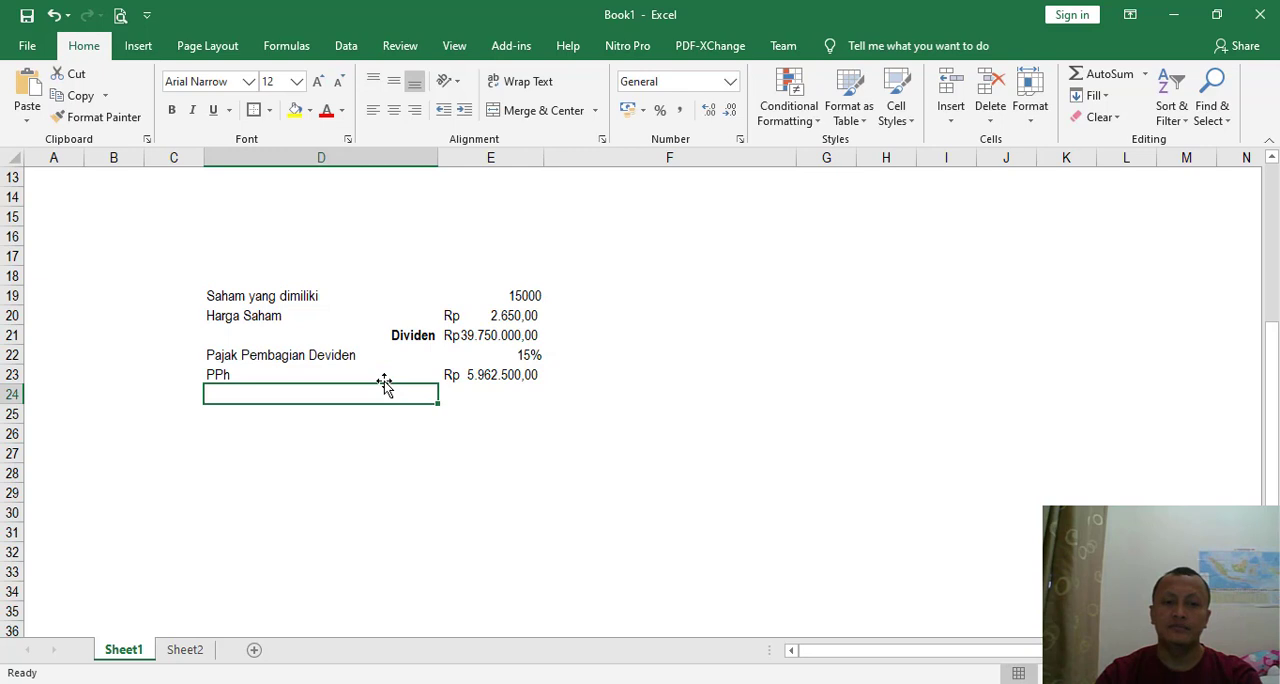
key("Right")
key("Up")
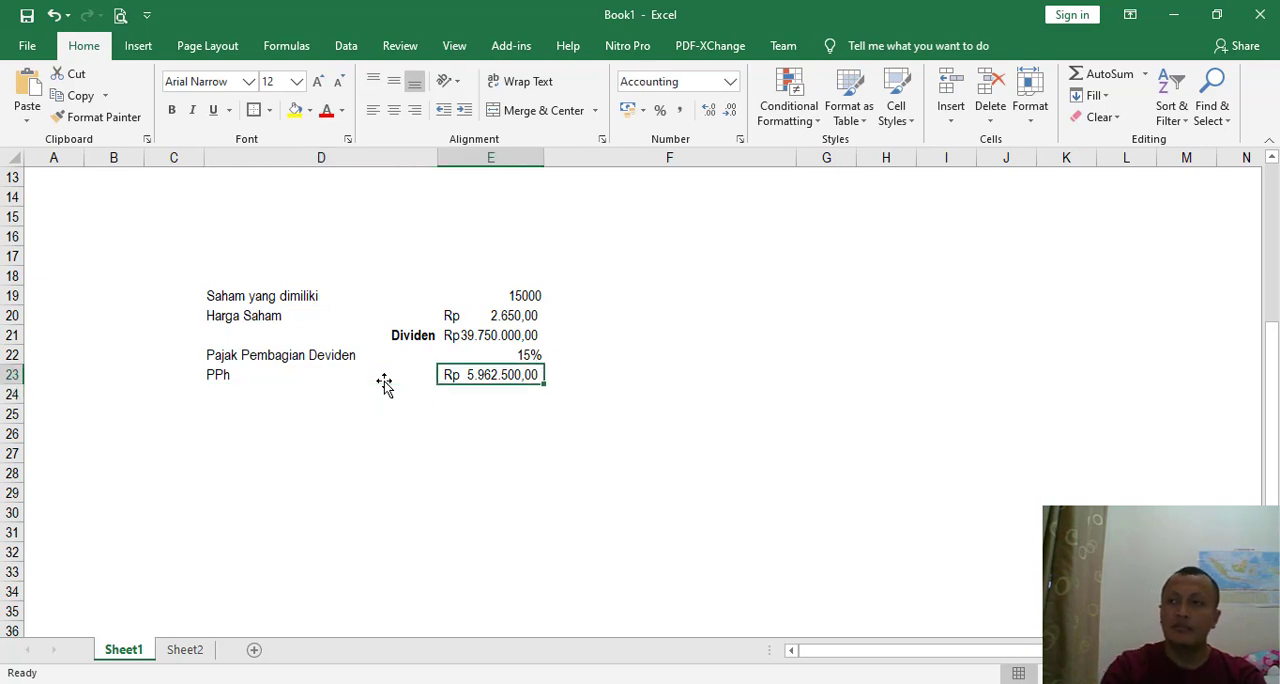
key("ctrl+b")
- Calculate the dividend net of tax in E24 with =E21-E23
key("Down")
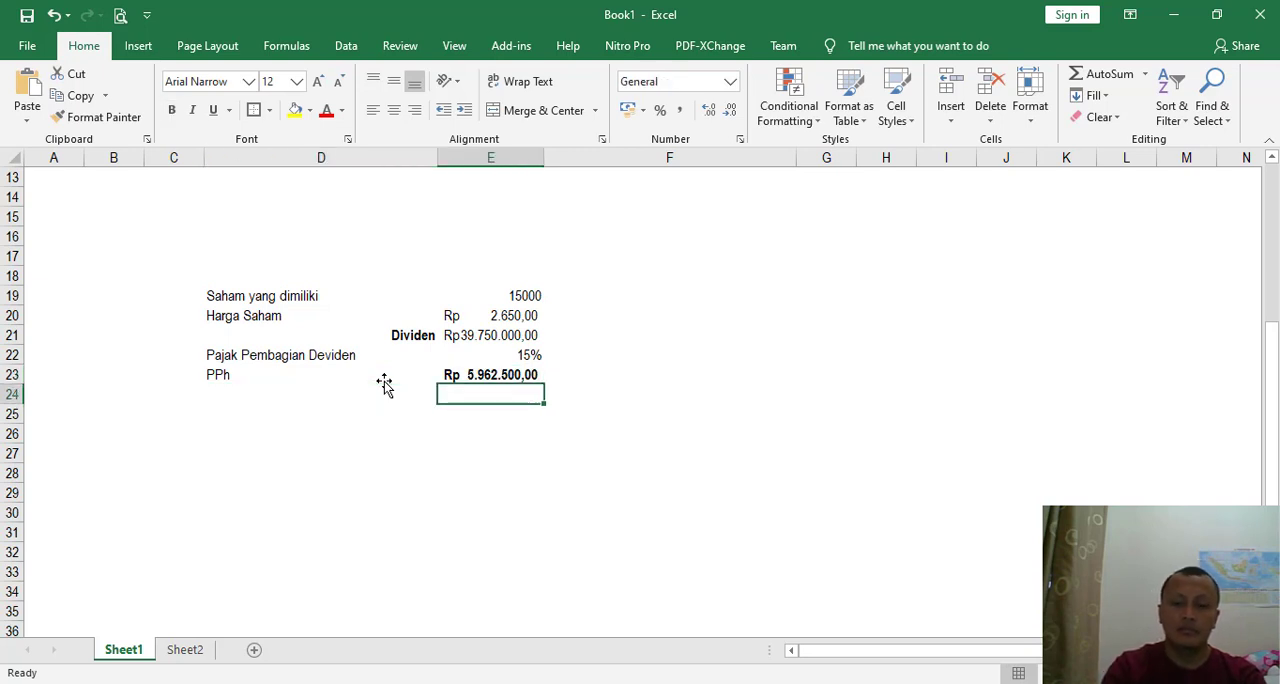
type("=")
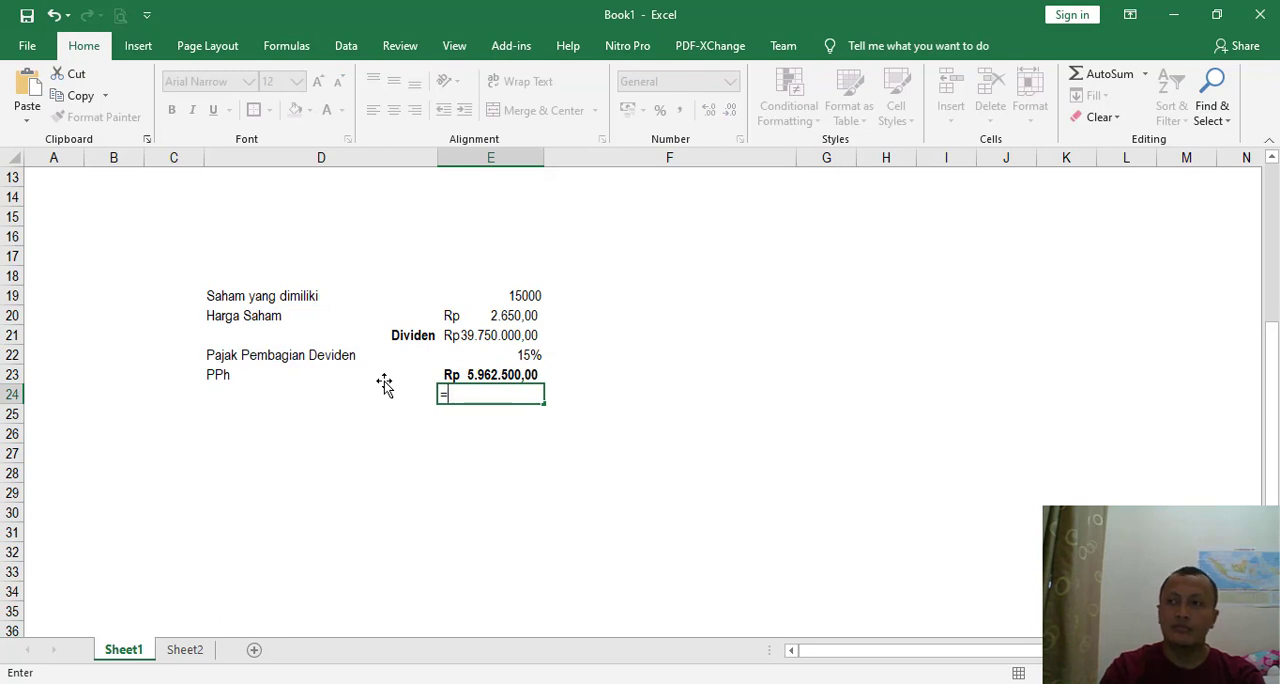
key("Up")
key("Up")
key("Up")
type("-")
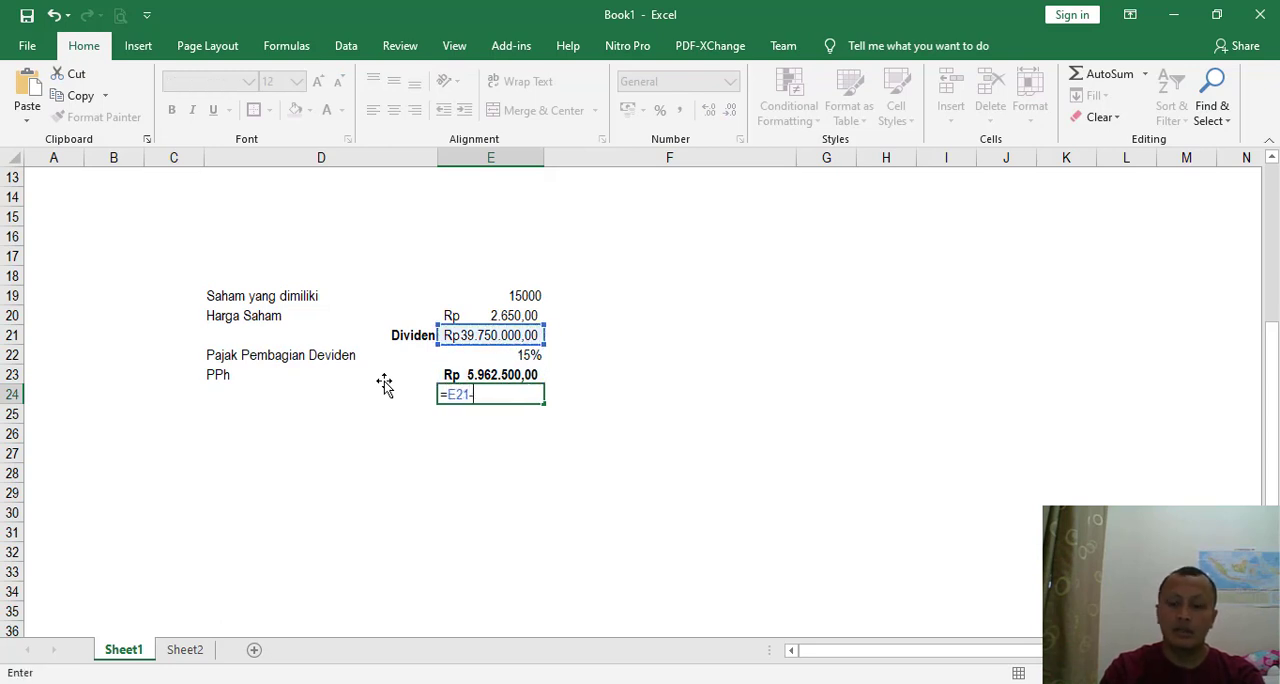
key("Up")
key("Return")
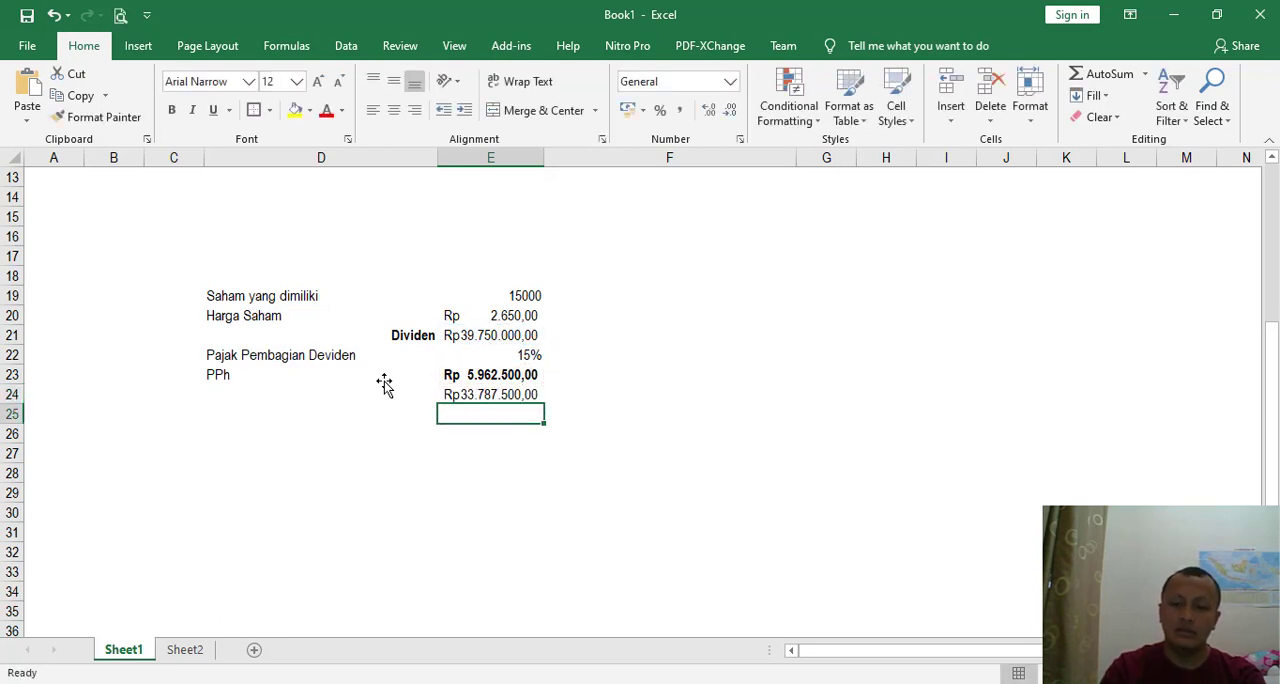
- Label D24 "Deviden payable" and align it to the right of the cell
key("Up")
key("Left")
type("De")
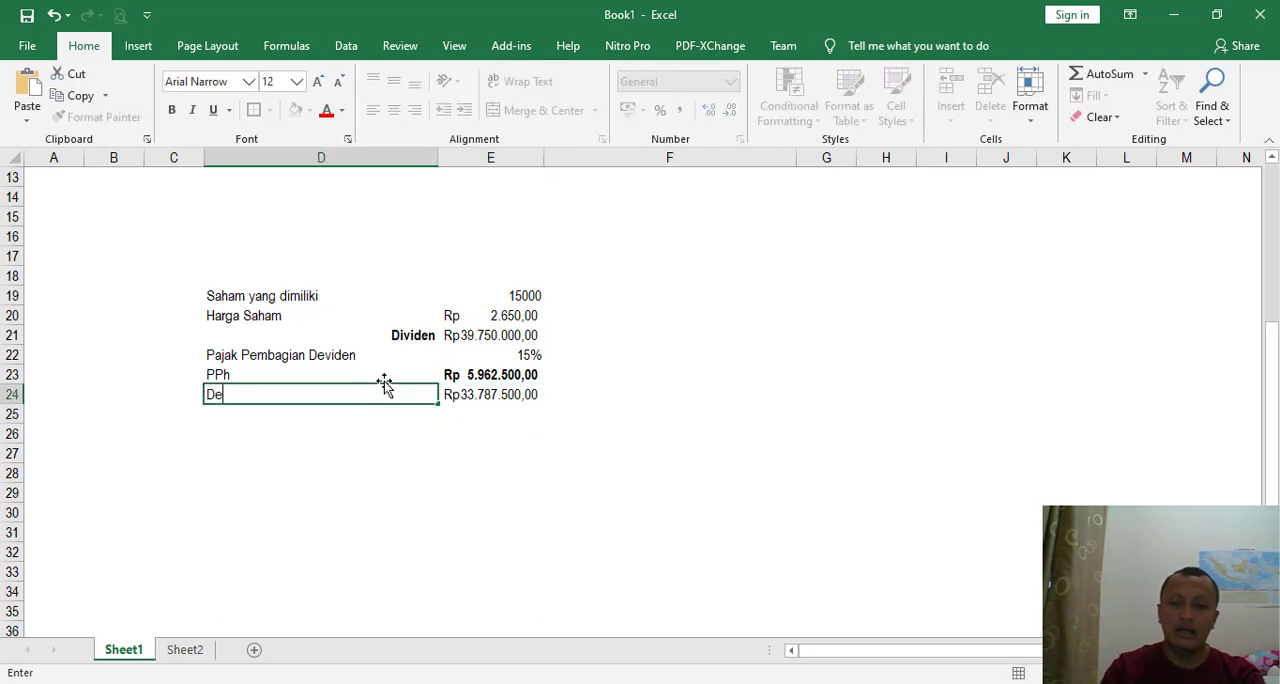
type("viden payable")
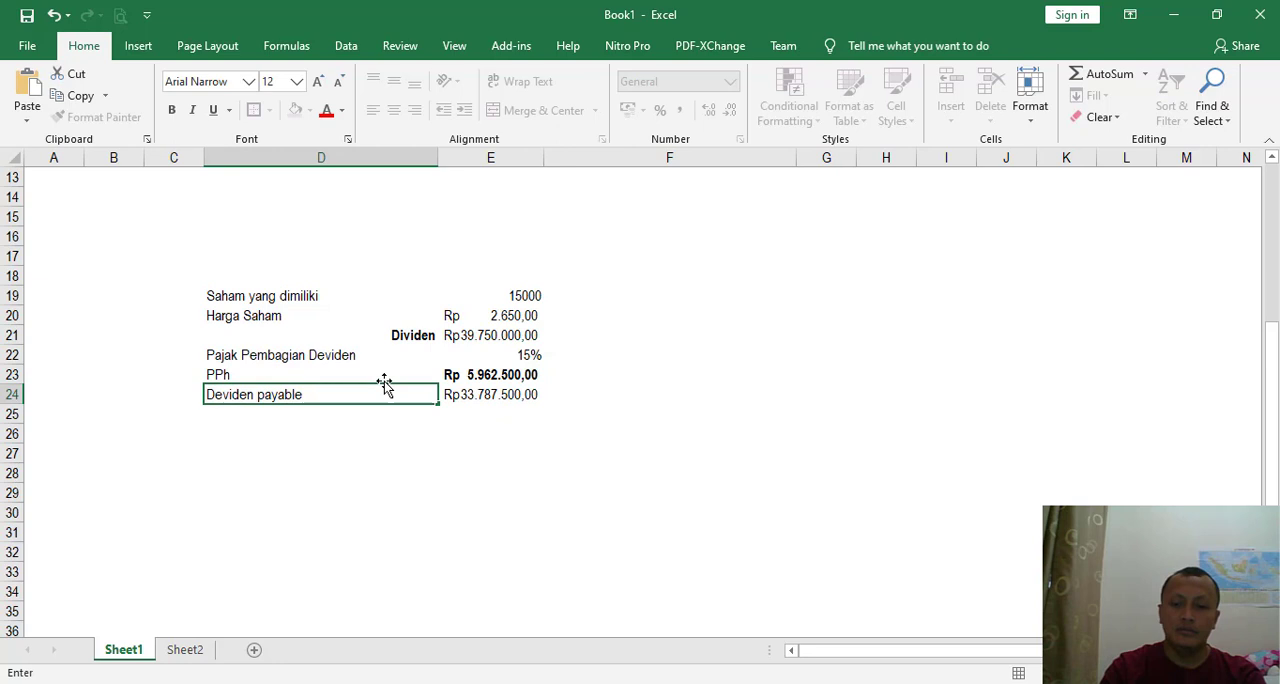
key("Return")
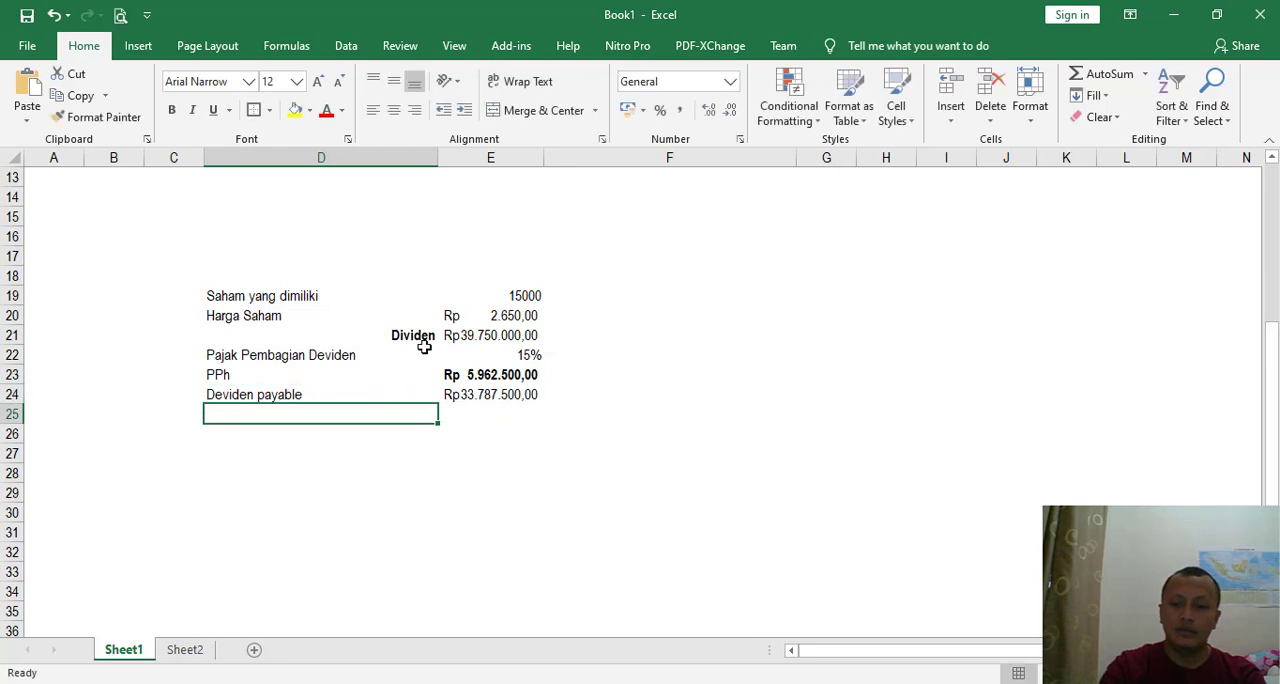
left_click(338, 399)
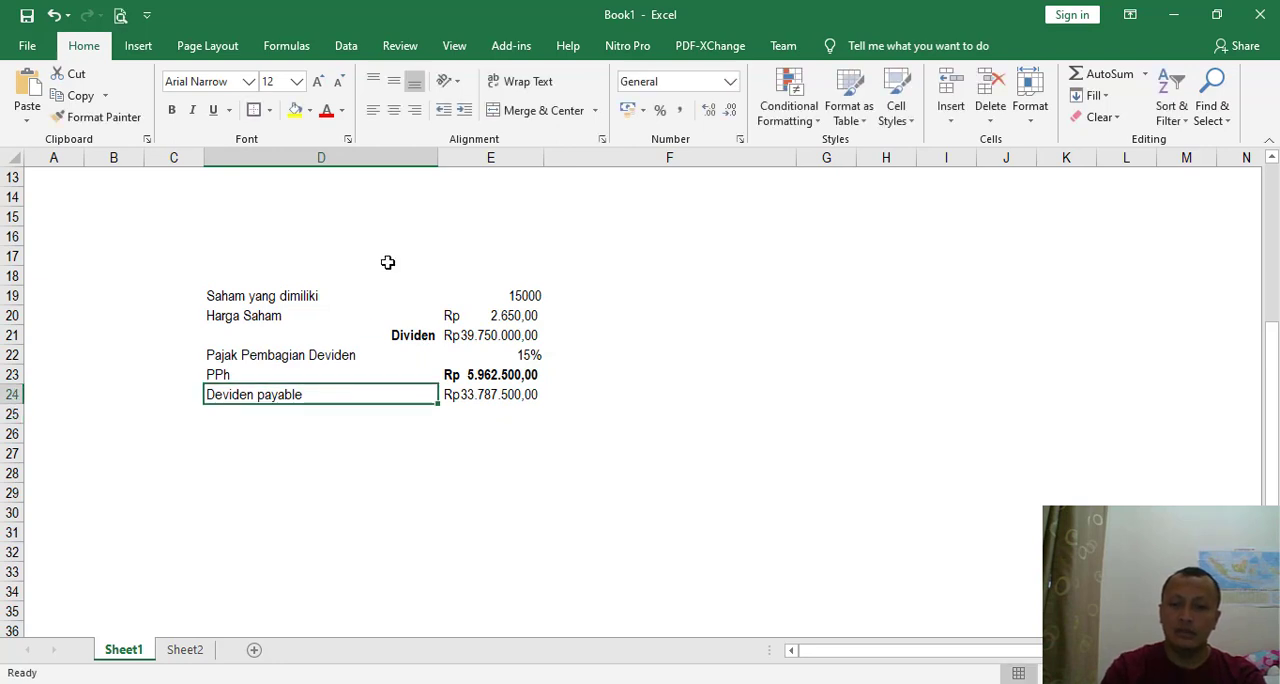
left_click(417, 112)
- Check the dividend memo in Nitro Pro, return to the Excel workbook and make the net dividend amount in E24 bold
left_click(905, 680)
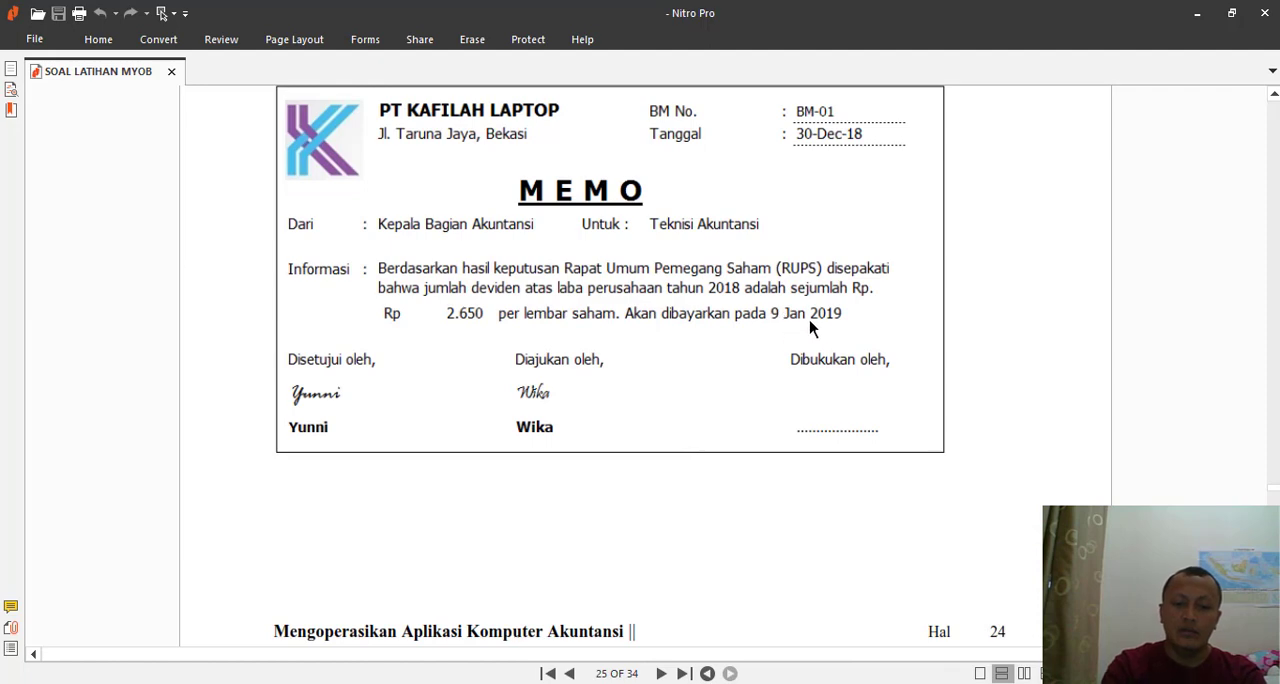
scroll(762, 335, "up", 1)
key("alt+Tab")
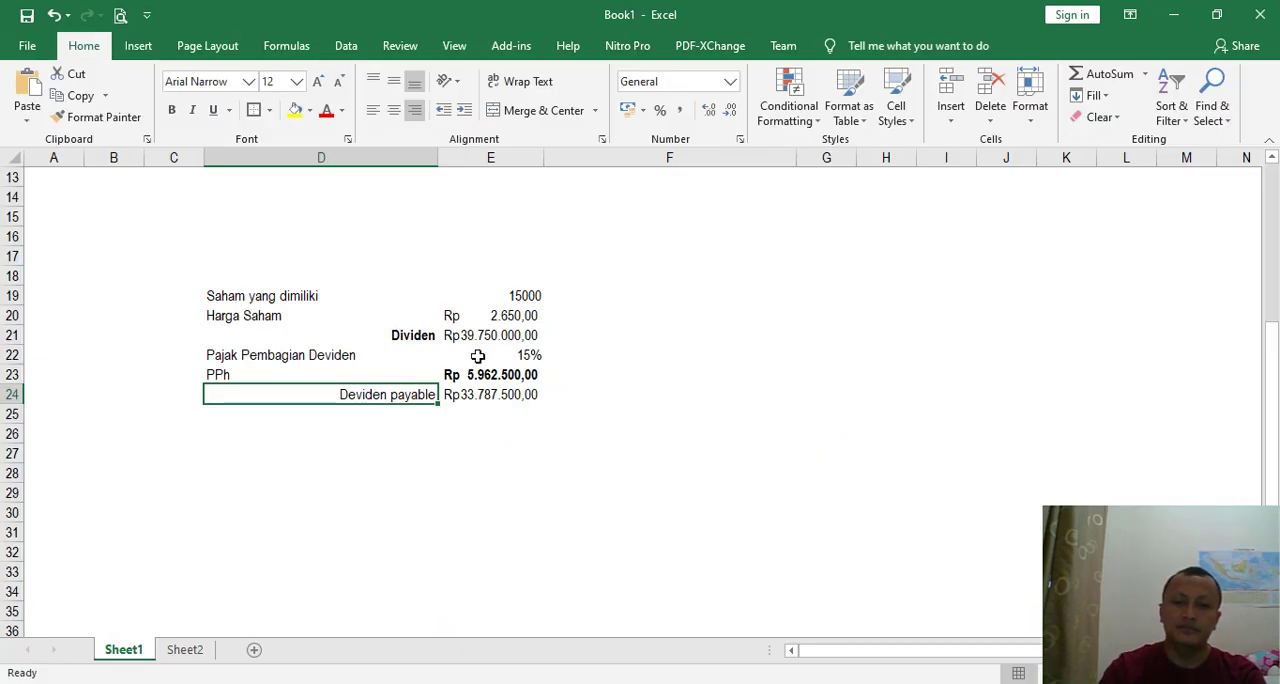
left_click(489, 392)
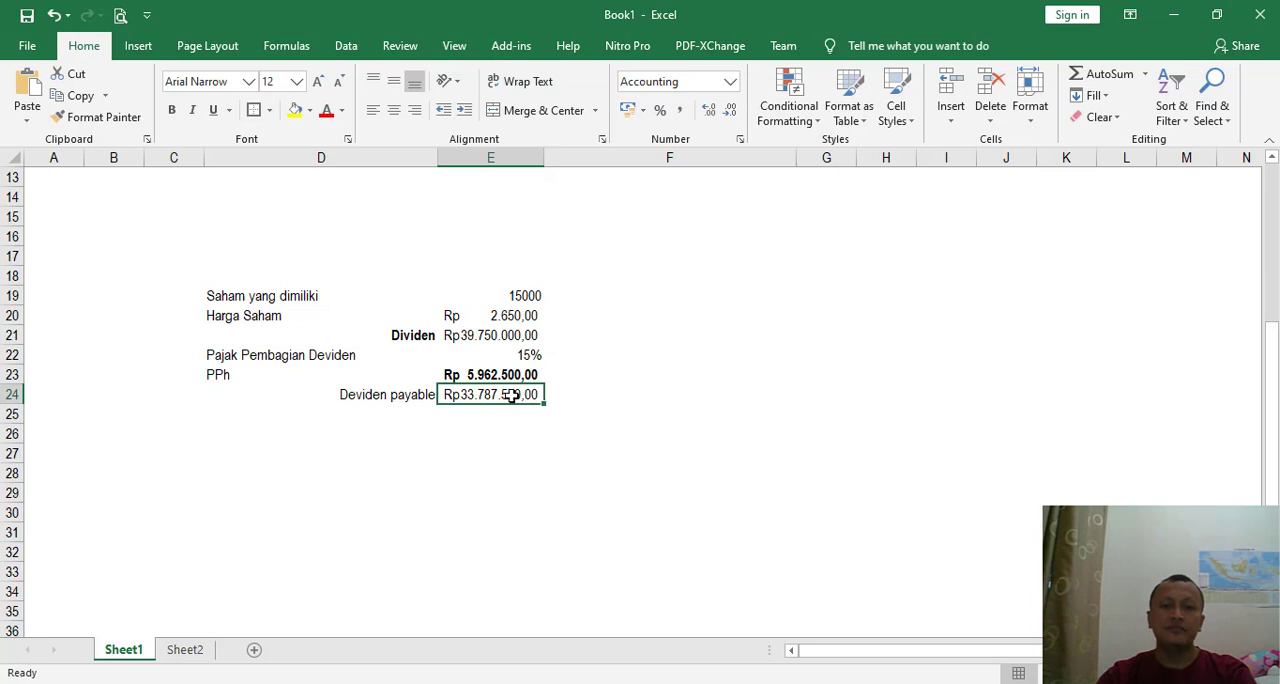
key("ctrl+b")
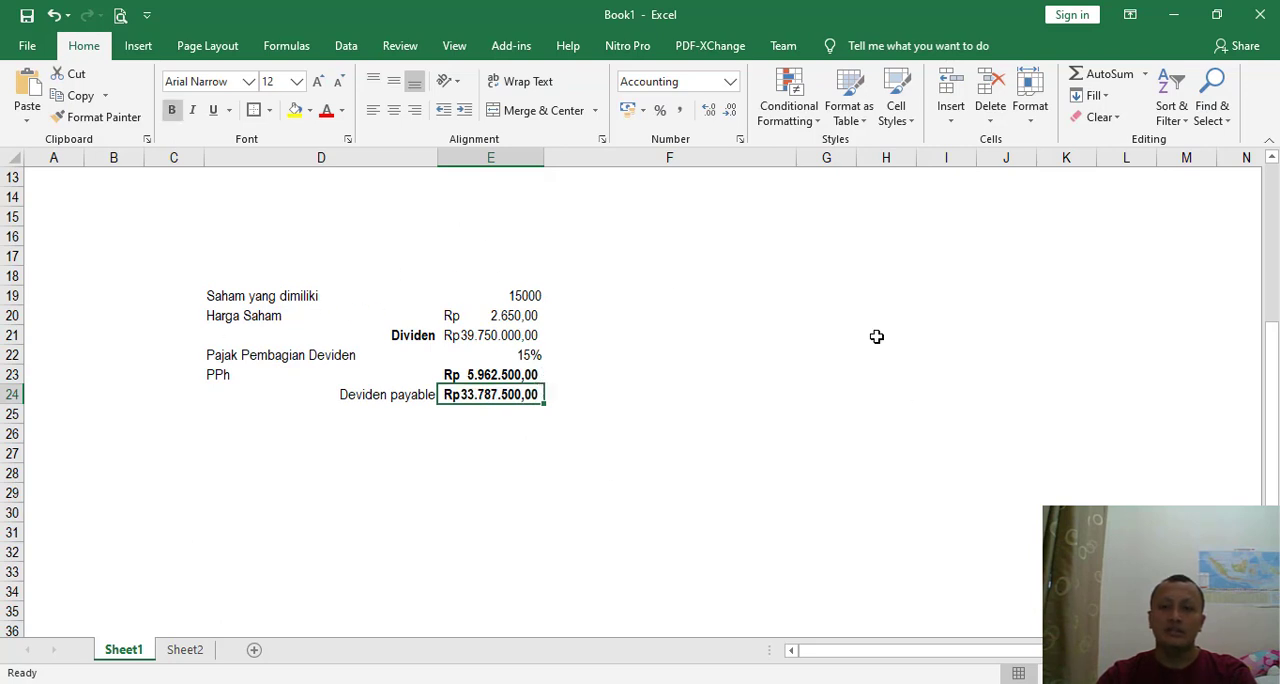
- Apply the custom number format 0 "Lembar" to the share quantity in E19 and make it bold
left_click(525, 296)
left_click(740, 139)
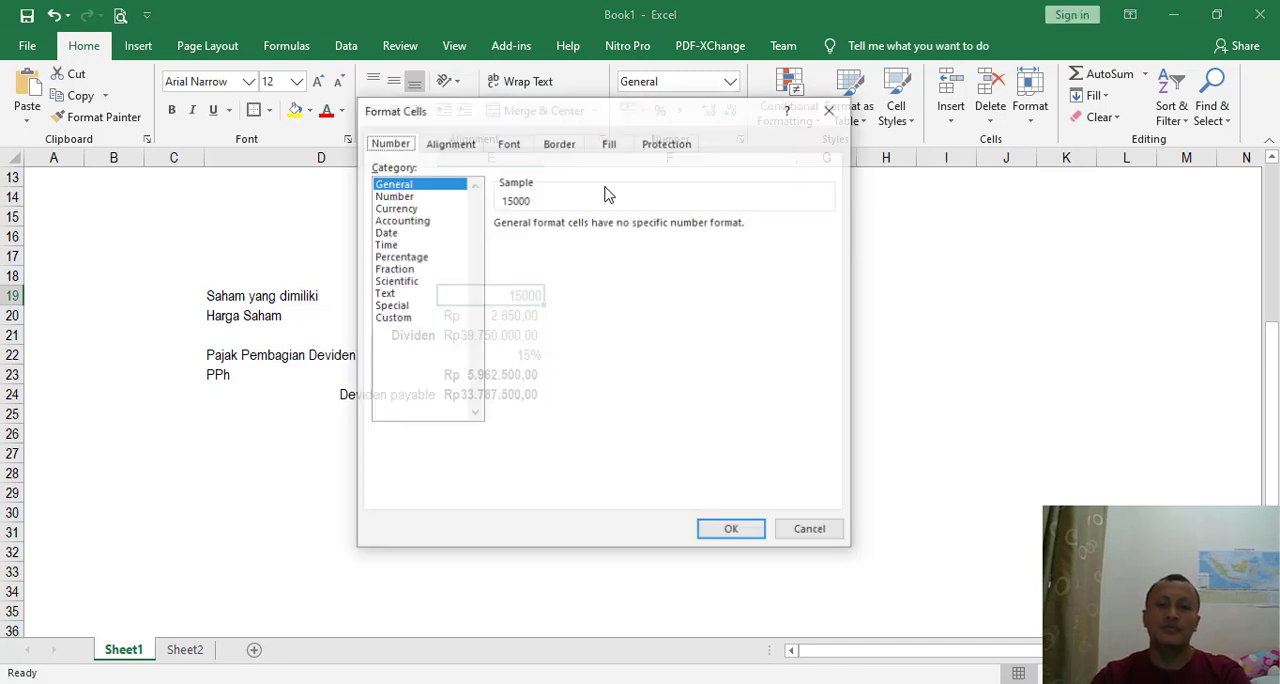
left_click(391, 317)
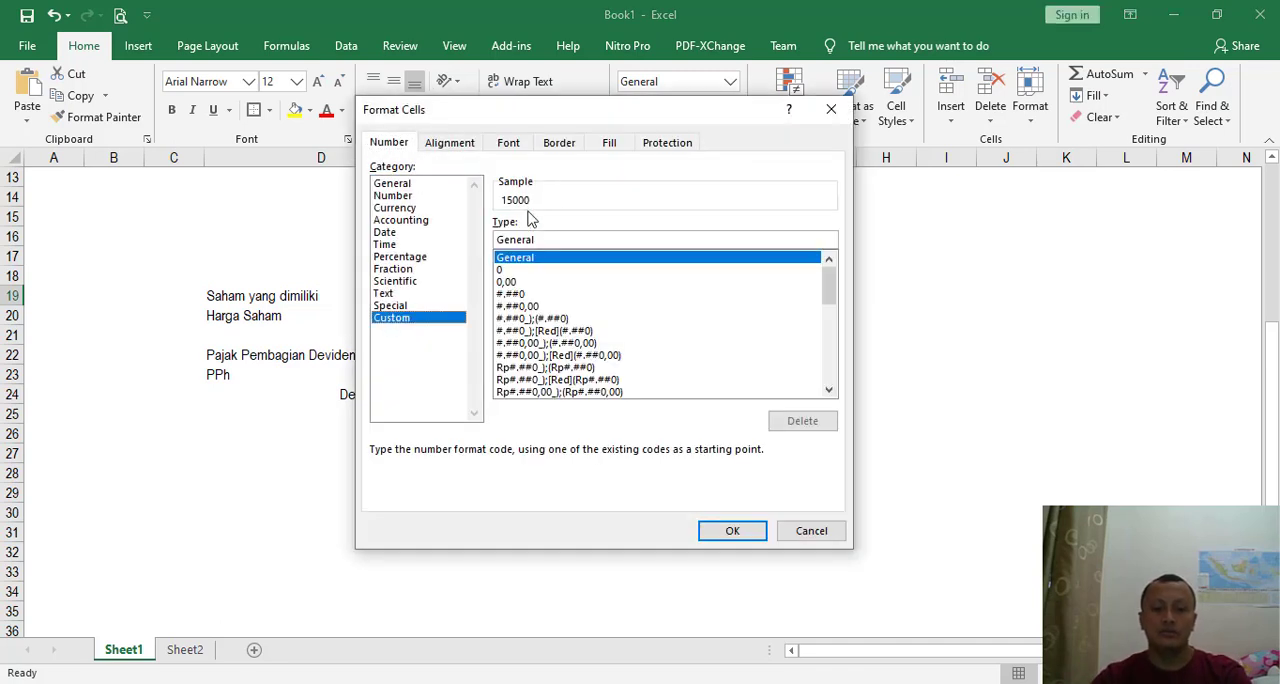
left_click(509, 269)
left_click(526, 241)
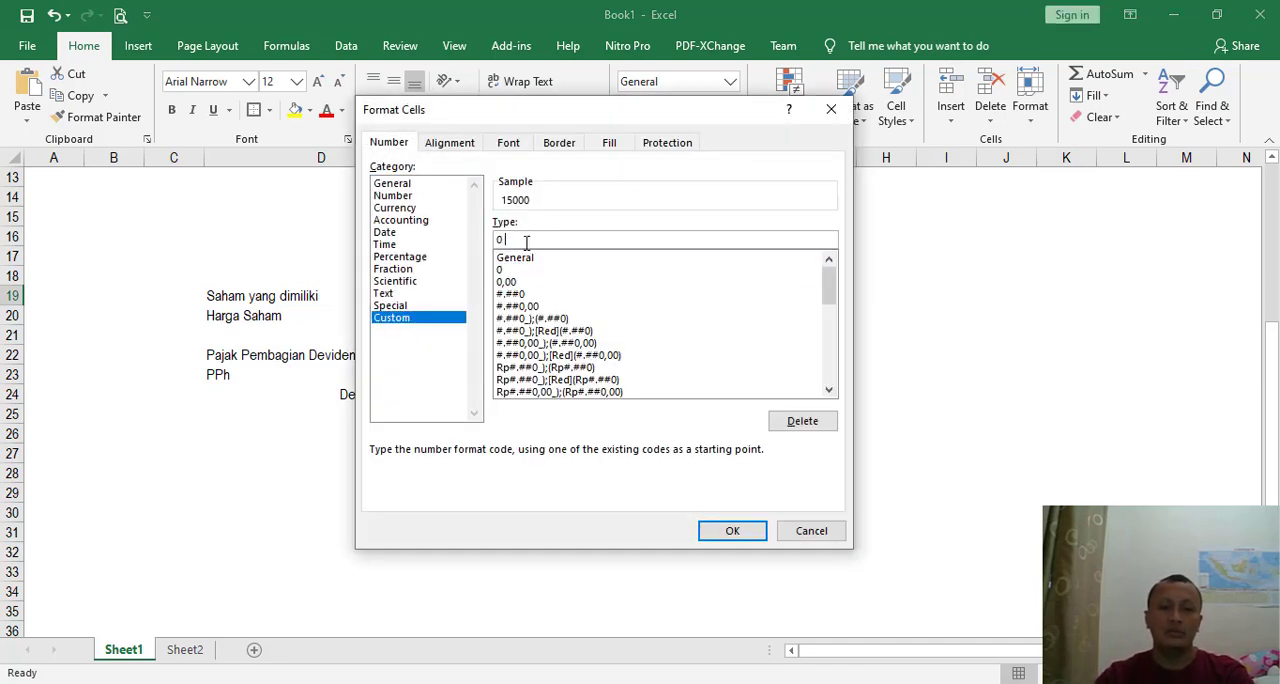
type("\"Lembar\"")
key("Return")
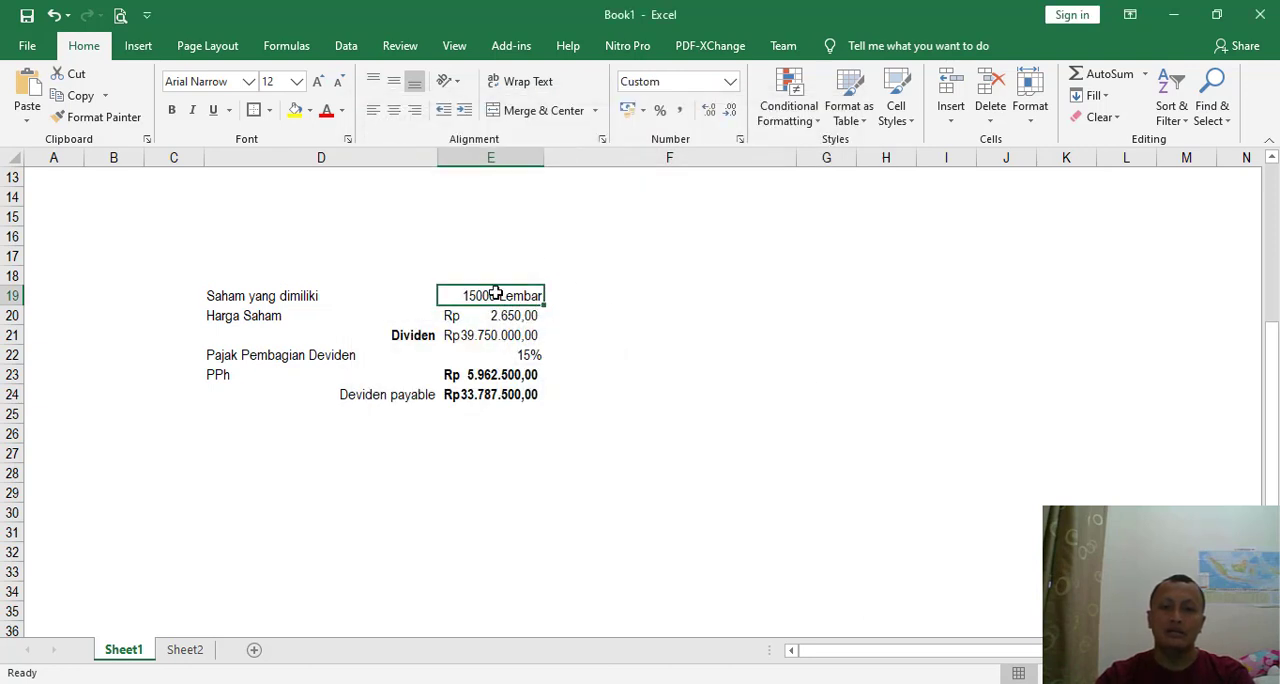
key("ctrl+b")
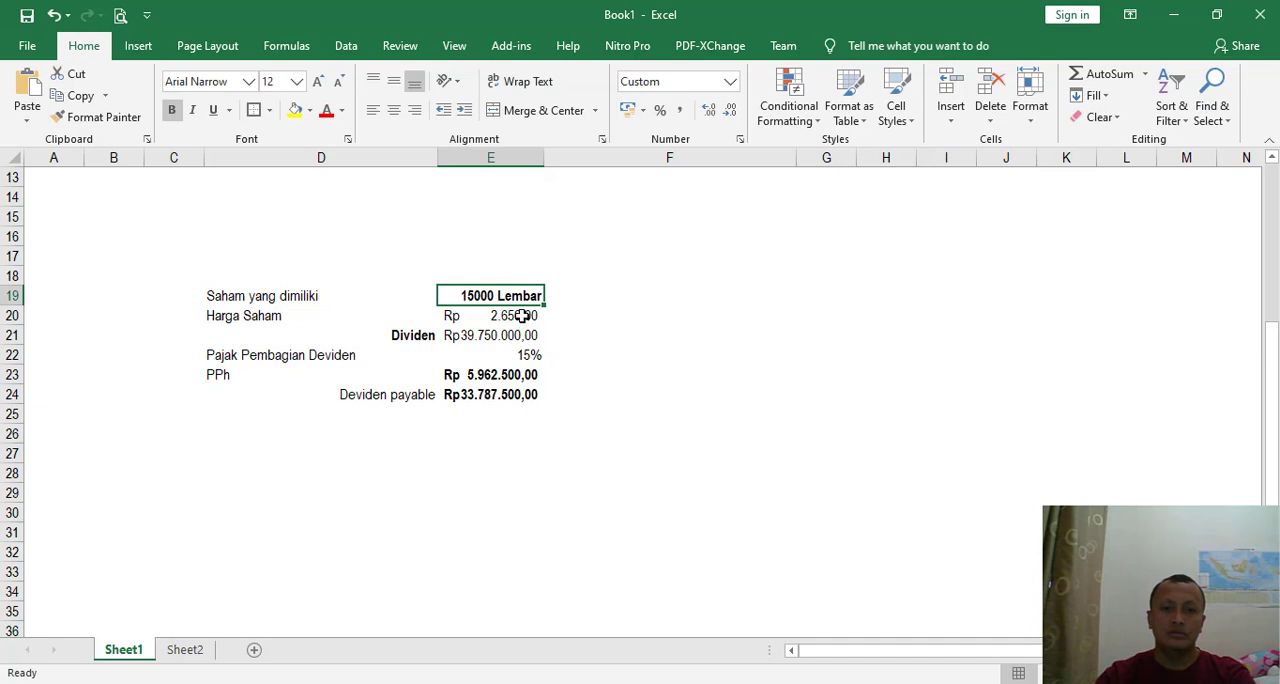
- Align the "Harga Saham" label in D20 and the "Saham yang dimiliki" label in D19 to the right
left_click(517, 318)
left_click(250, 318)
left_click(414, 110)
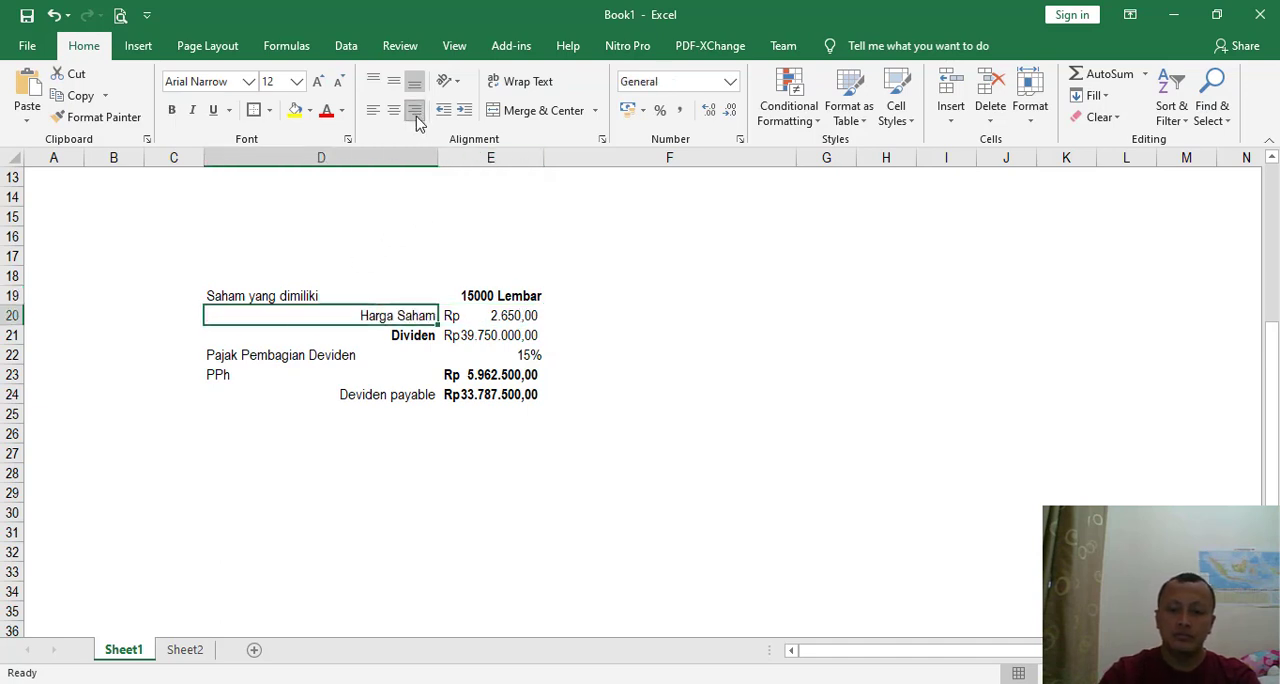
left_click(272, 292)
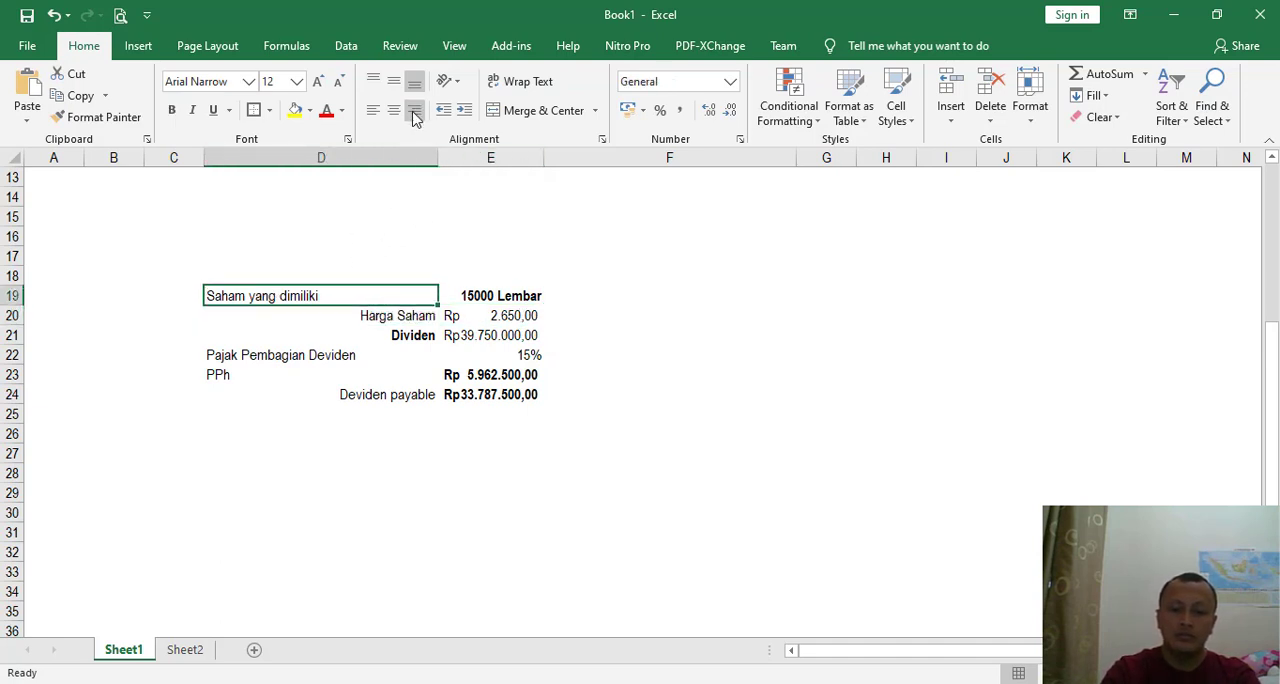
left_click(414, 112)
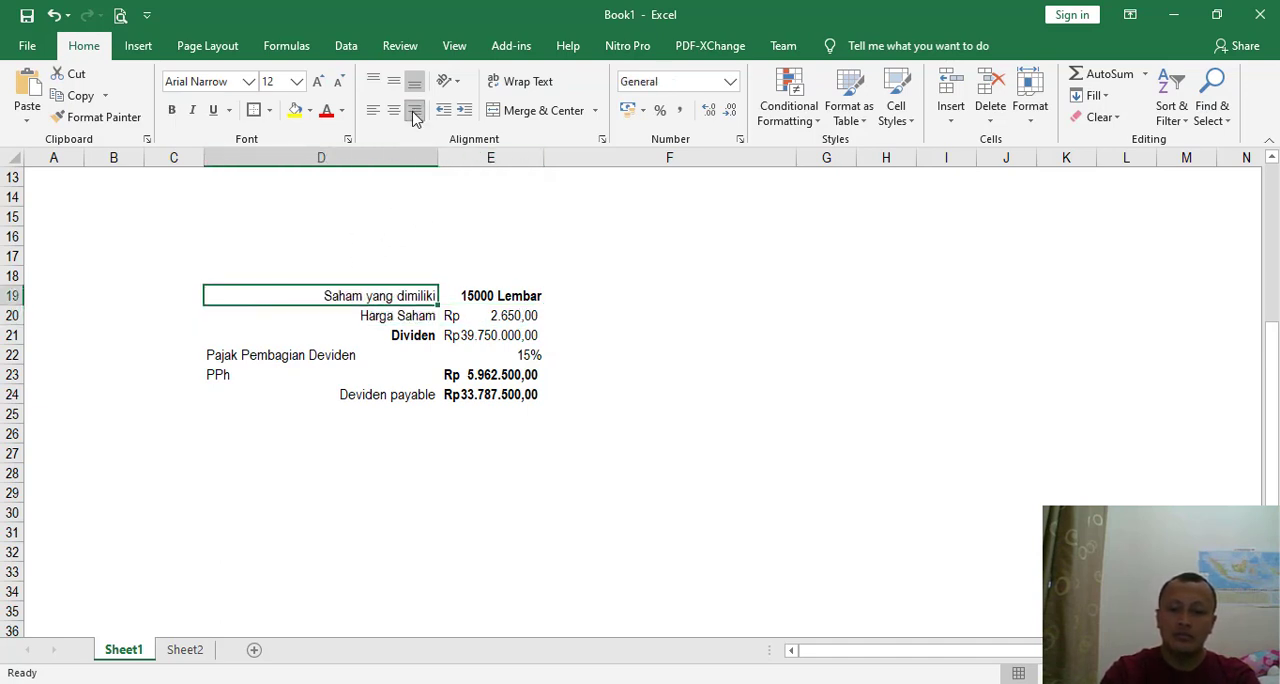
- Append a colon to the labels "Saham yang dimiliki", "Harga Saham" and "Dividen" in D19 to D21
double_click(427, 296)
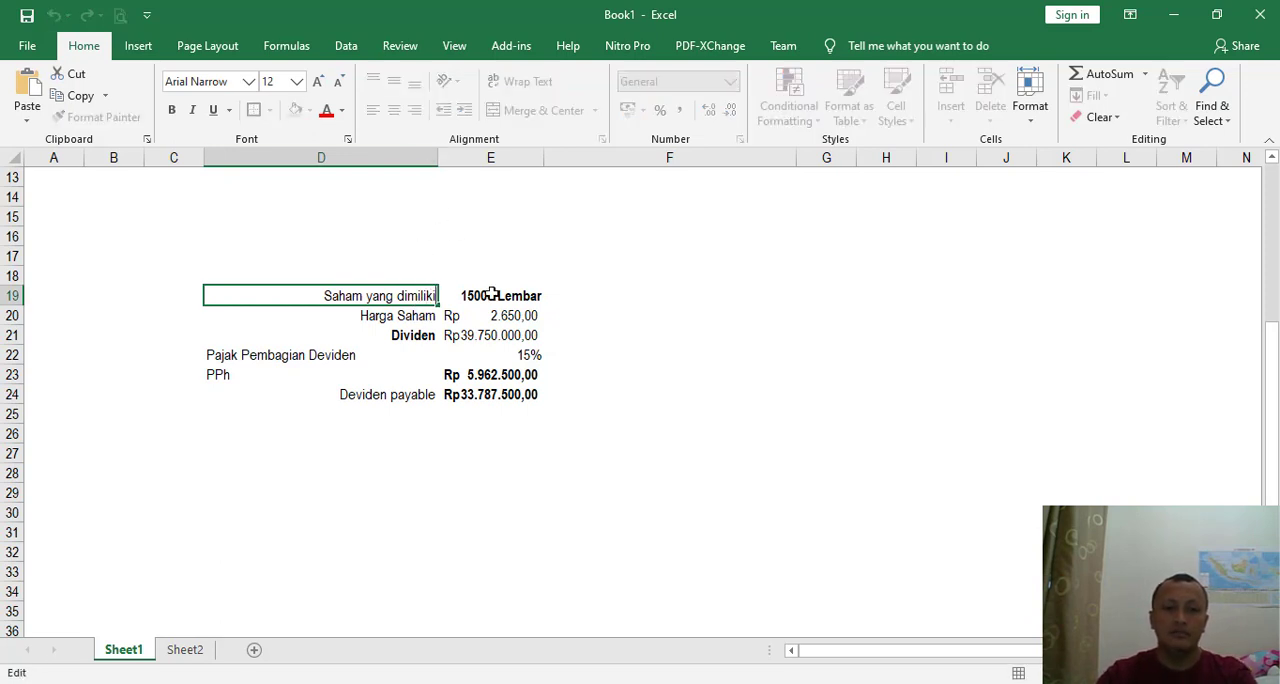
type(":")
key("Return")
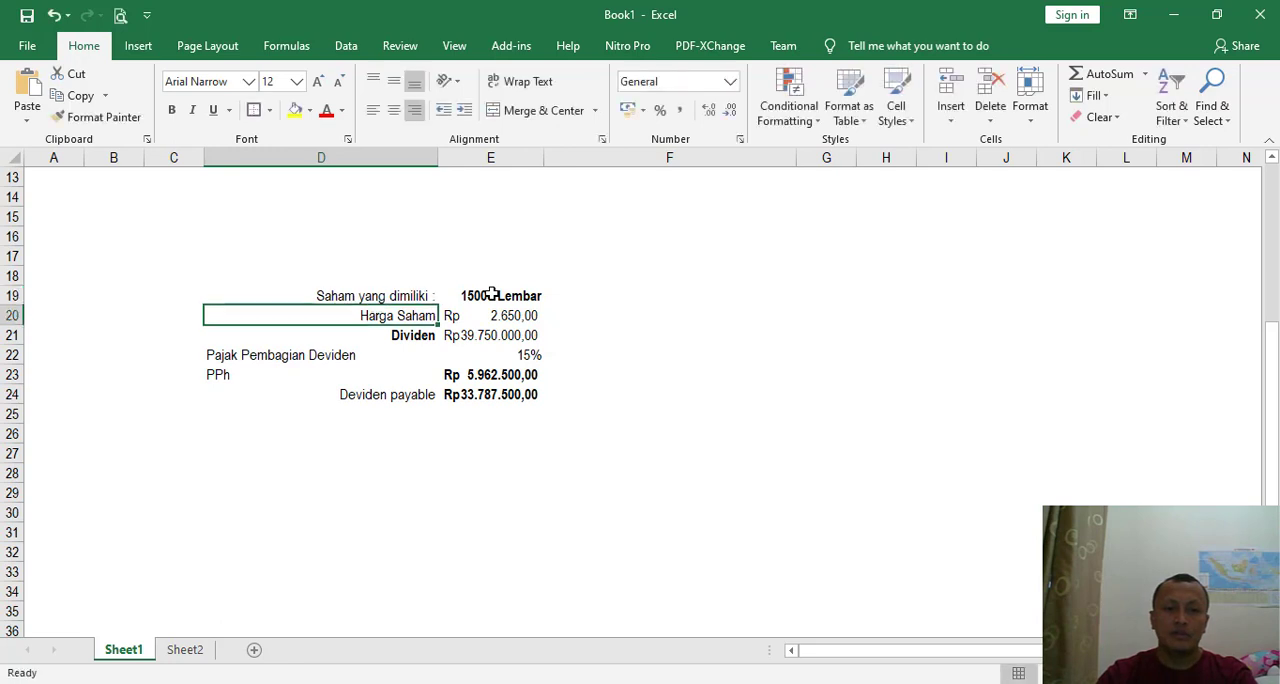
key("F2")
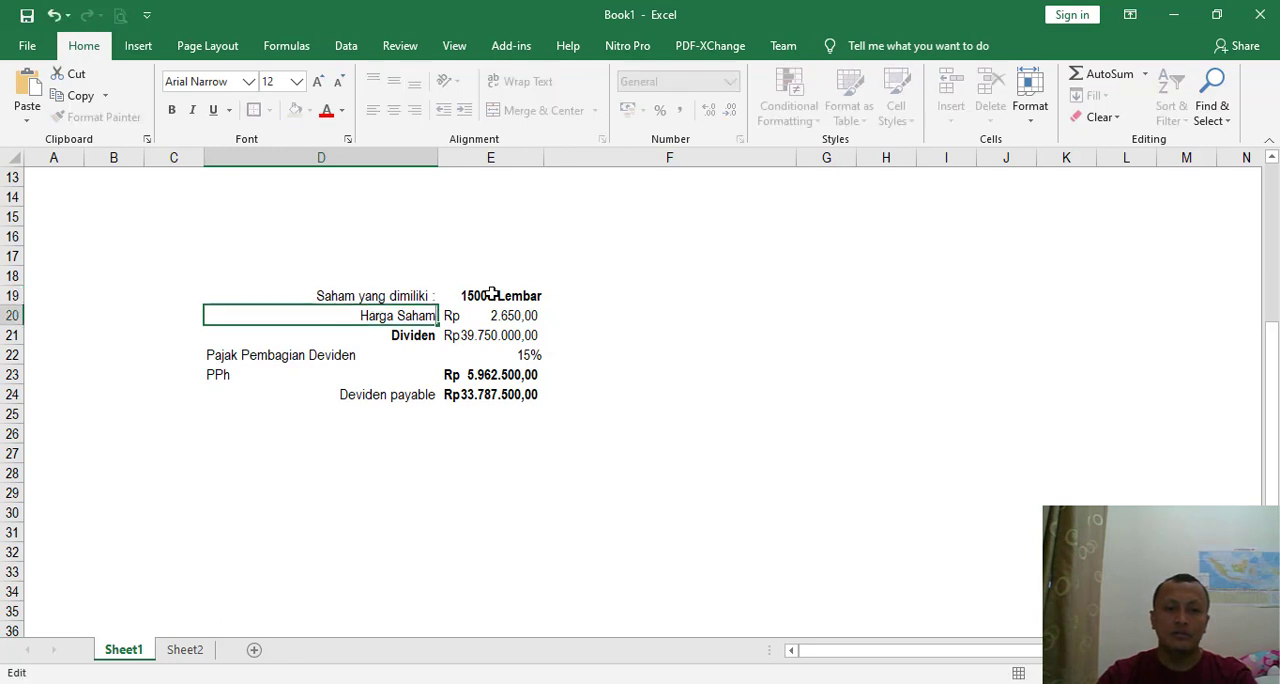
type(":")
key("Return")
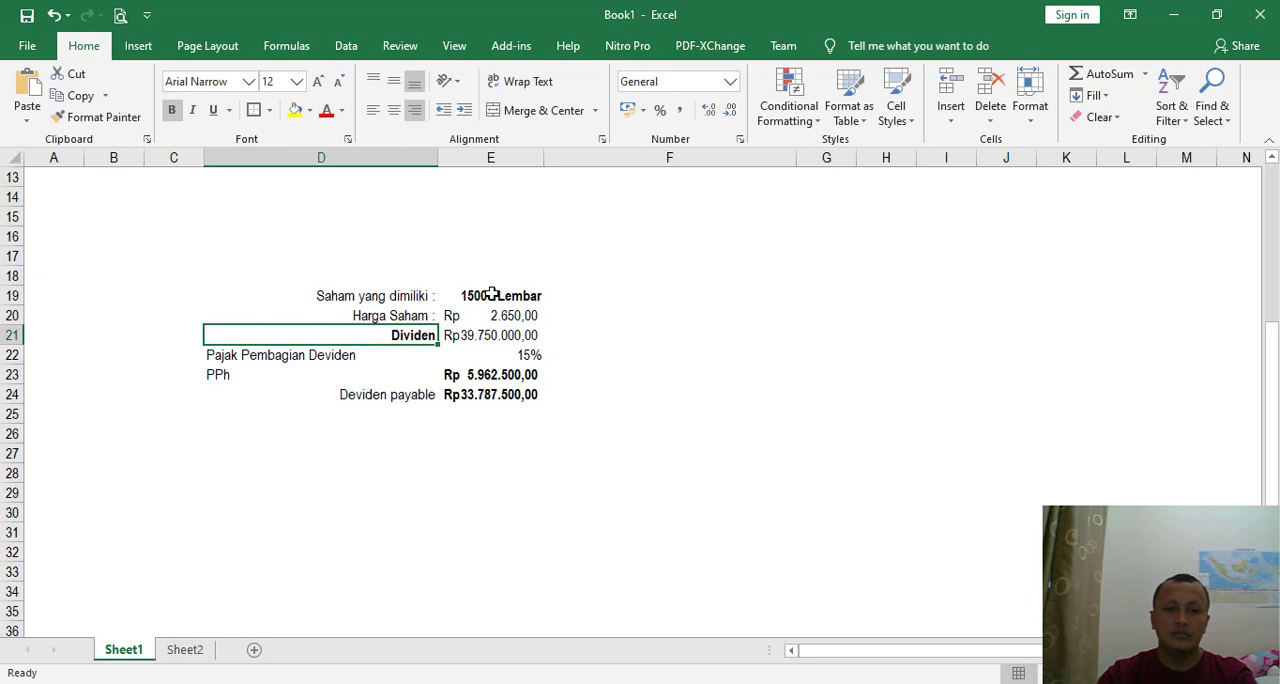
key("F2")
type(":")
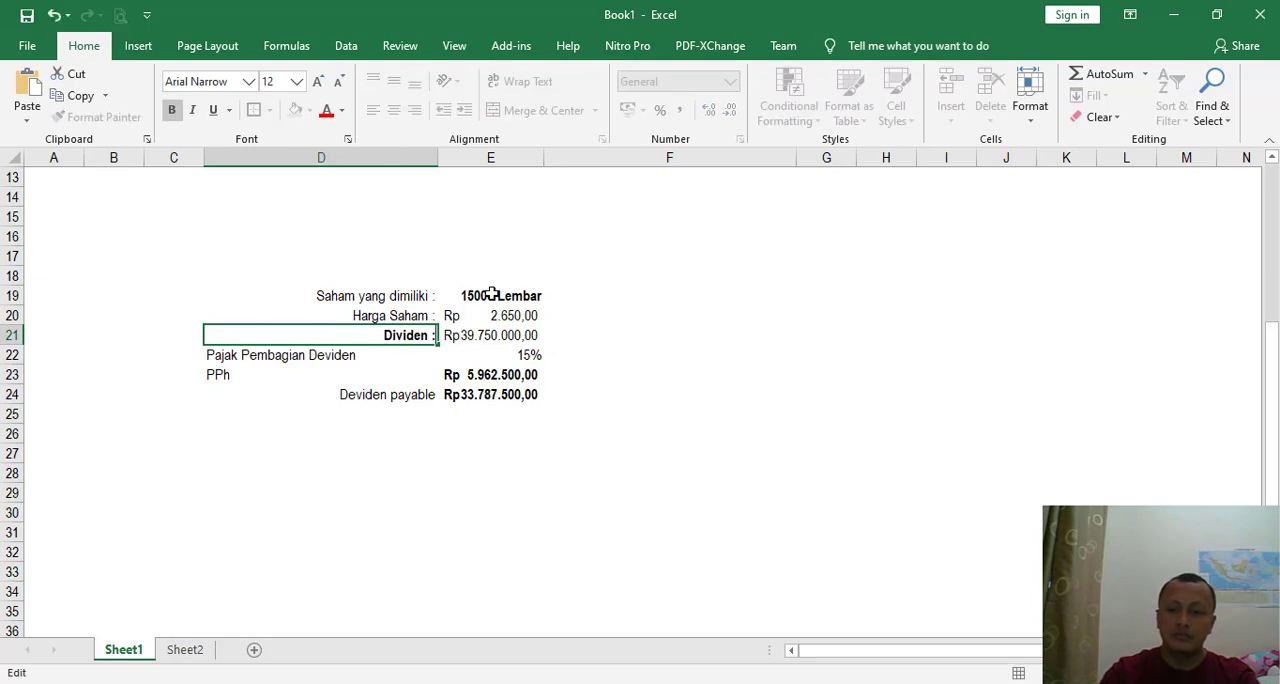
key("Return")
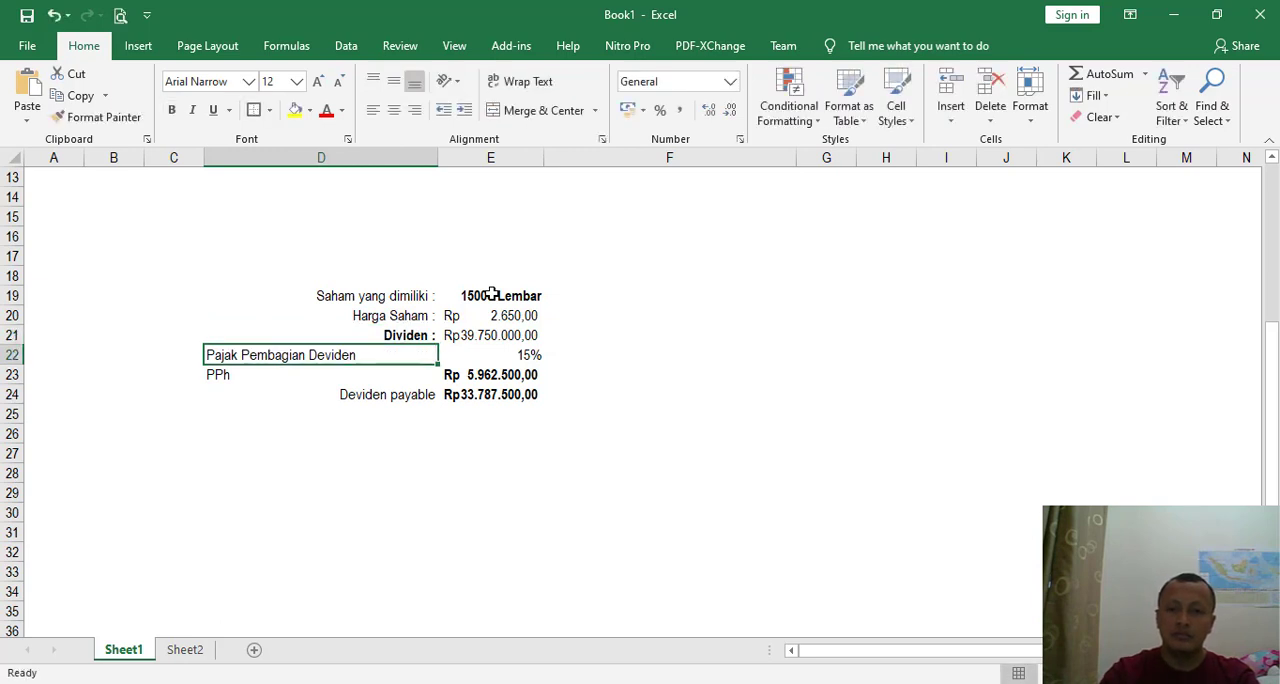
- Append a colon to the "Pajak Pembagian Deviden" label in D22 and align it to the right of the cell
double_click(429, 365)
left_click(421, 355)
double_click(421, 355)
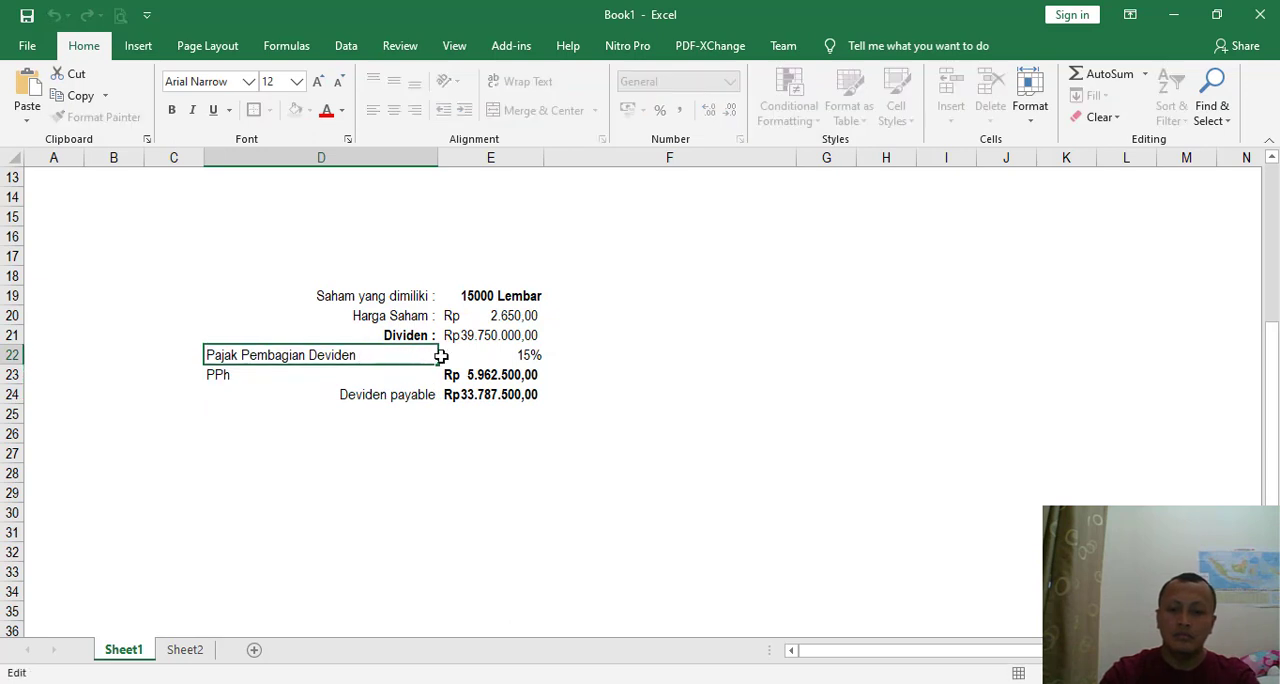
type(":")
key("Return")
left_click(441, 356)
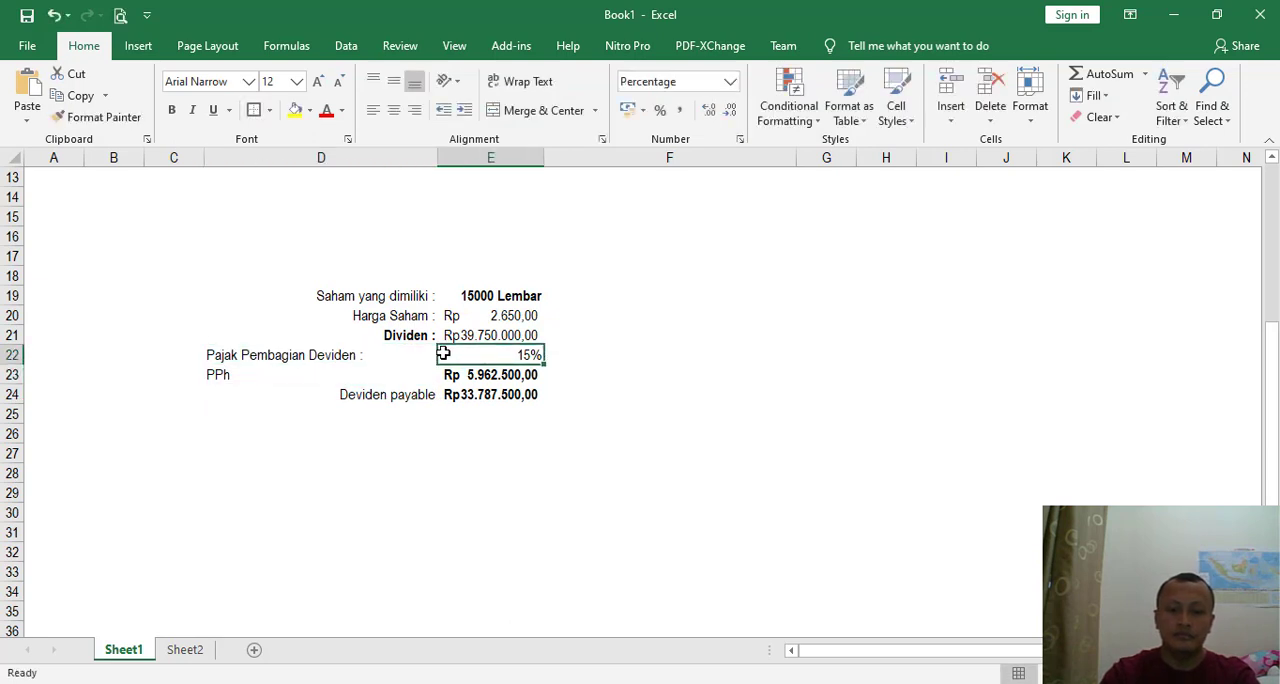
left_click(372, 350)
left_click(418, 112)
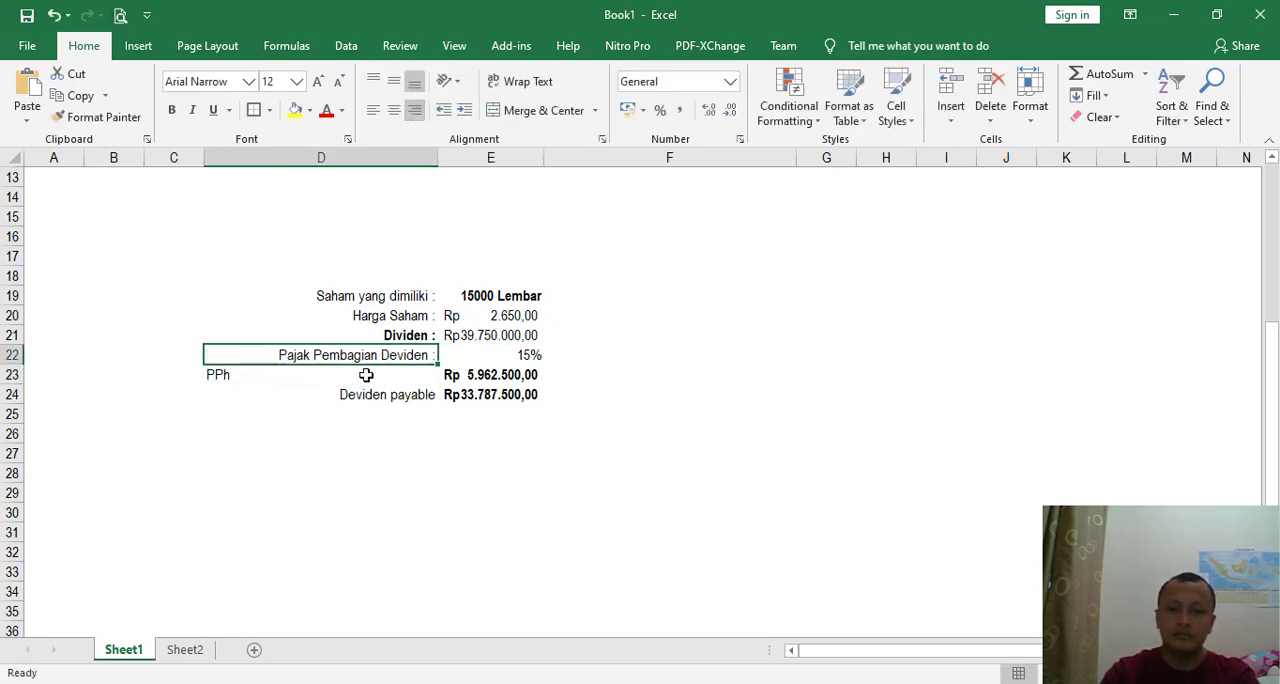
- Append a colon to the "PPh" label in D23 and align it to the right of the cell
left_click(366, 372)
double_click(365, 374)
type(":")
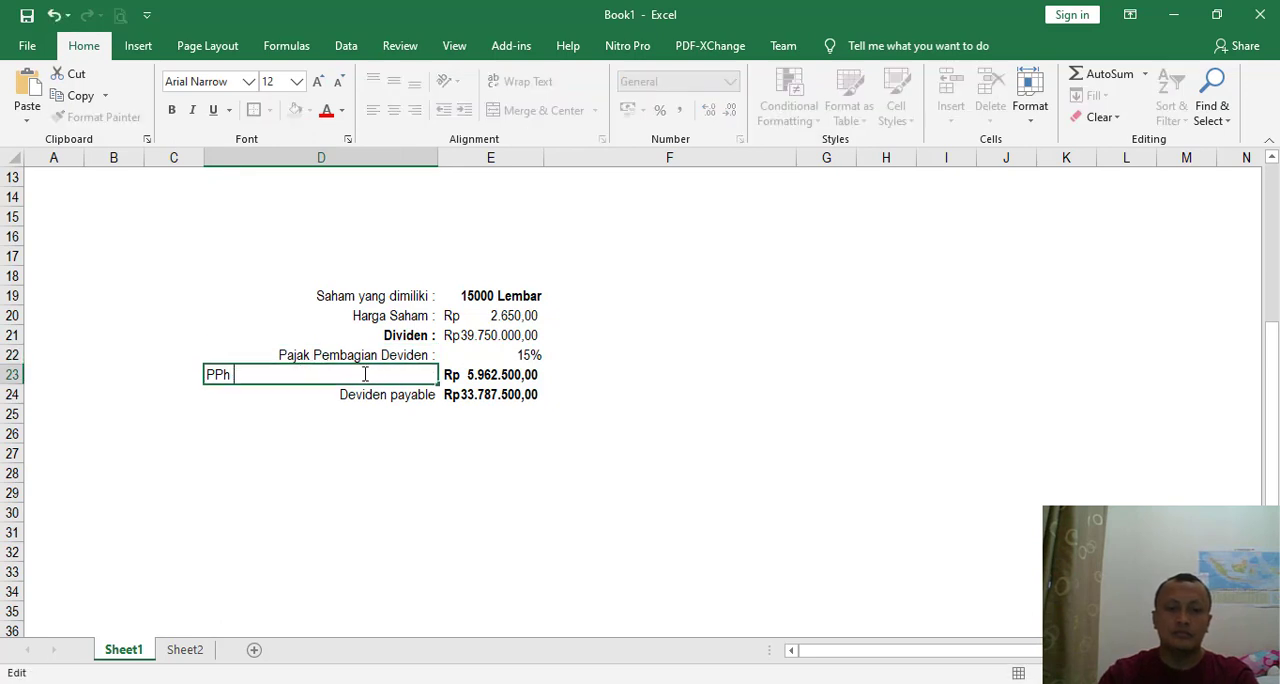
key("Return")
left_click(363, 372)
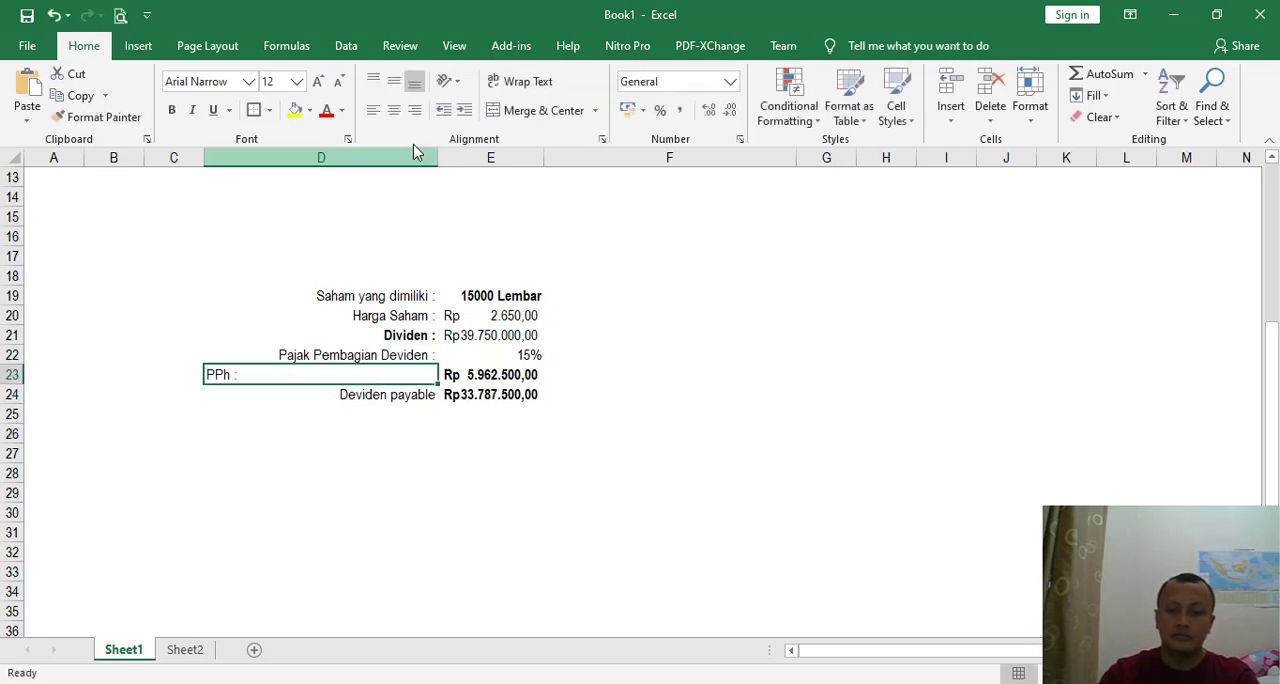
left_click(415, 110)
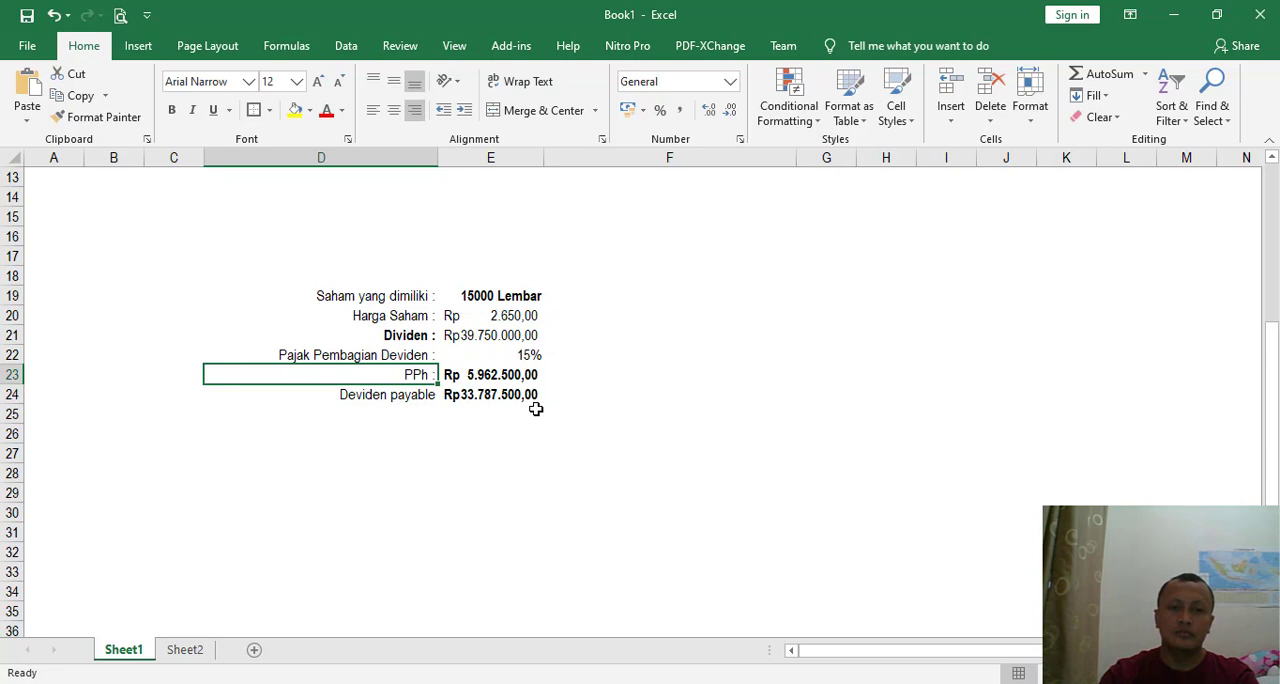
- Check the Transaksi 28 memo in Nitro Pro, switch to MYOB Accounting and open a new general journal entry
left_click(536, 358)
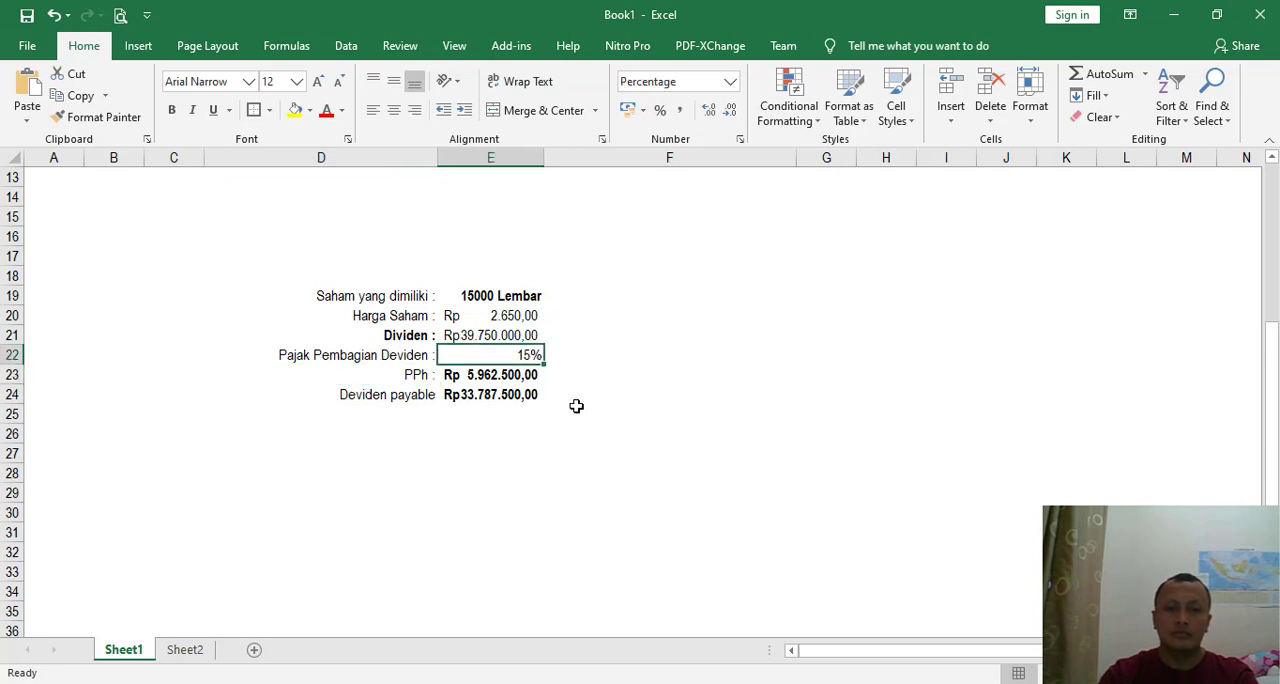
left_click(540, 424)
left_click(513, 403)
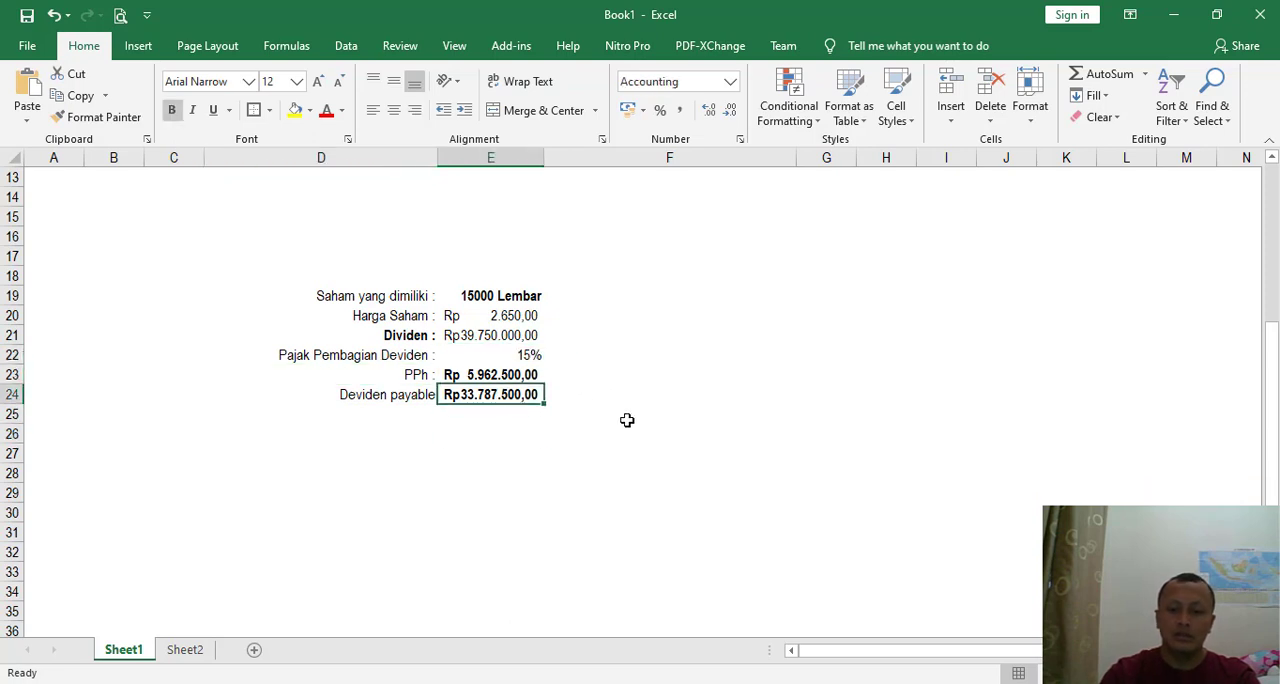
key("alt+Tab")
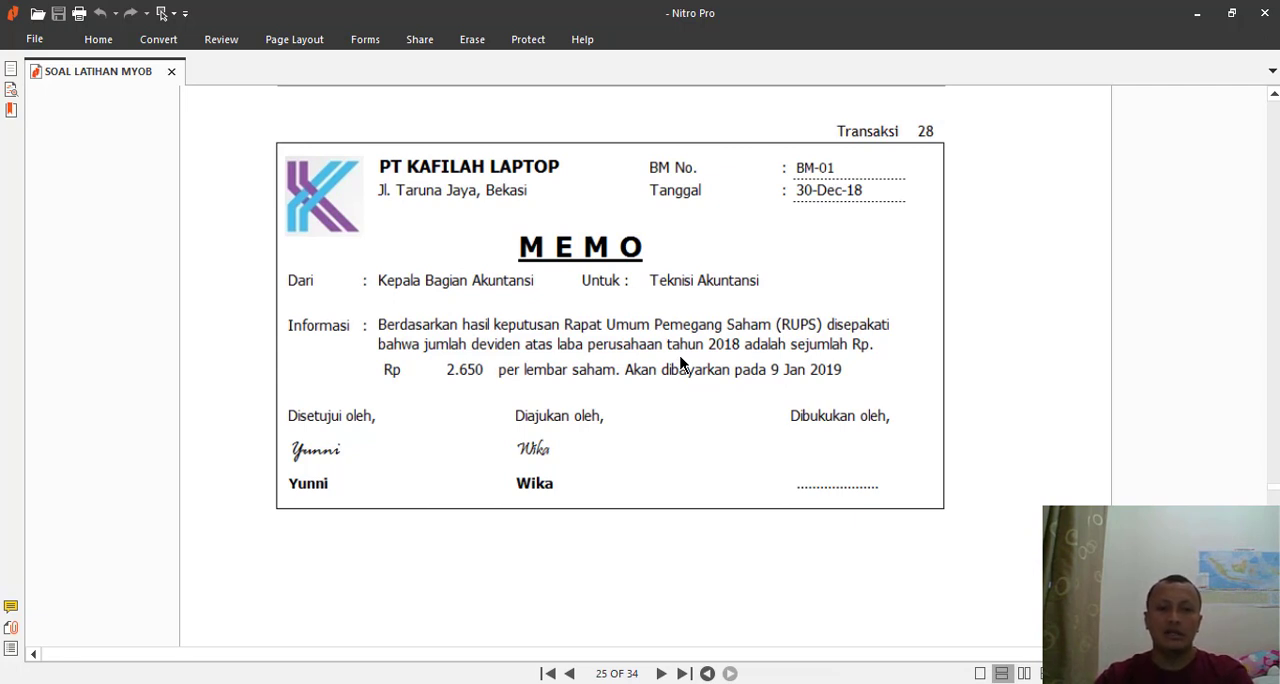
left_click(826, 682)
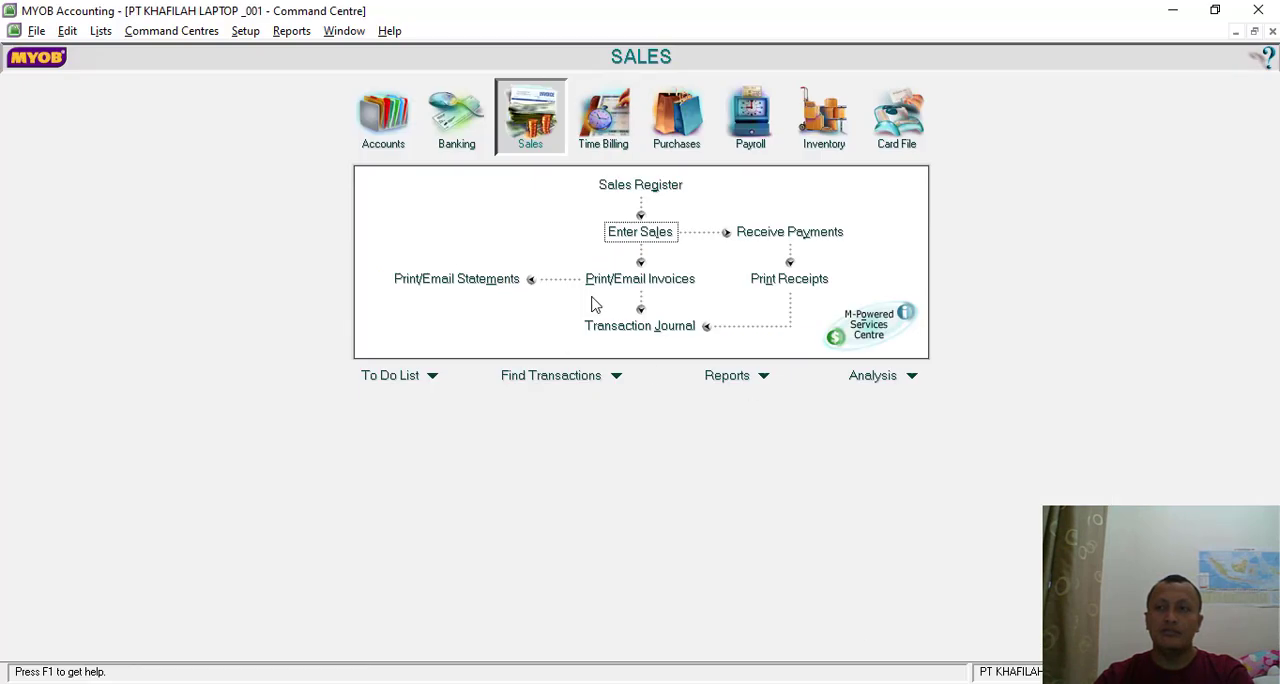
left_click(384, 118)
left_click(634, 262)
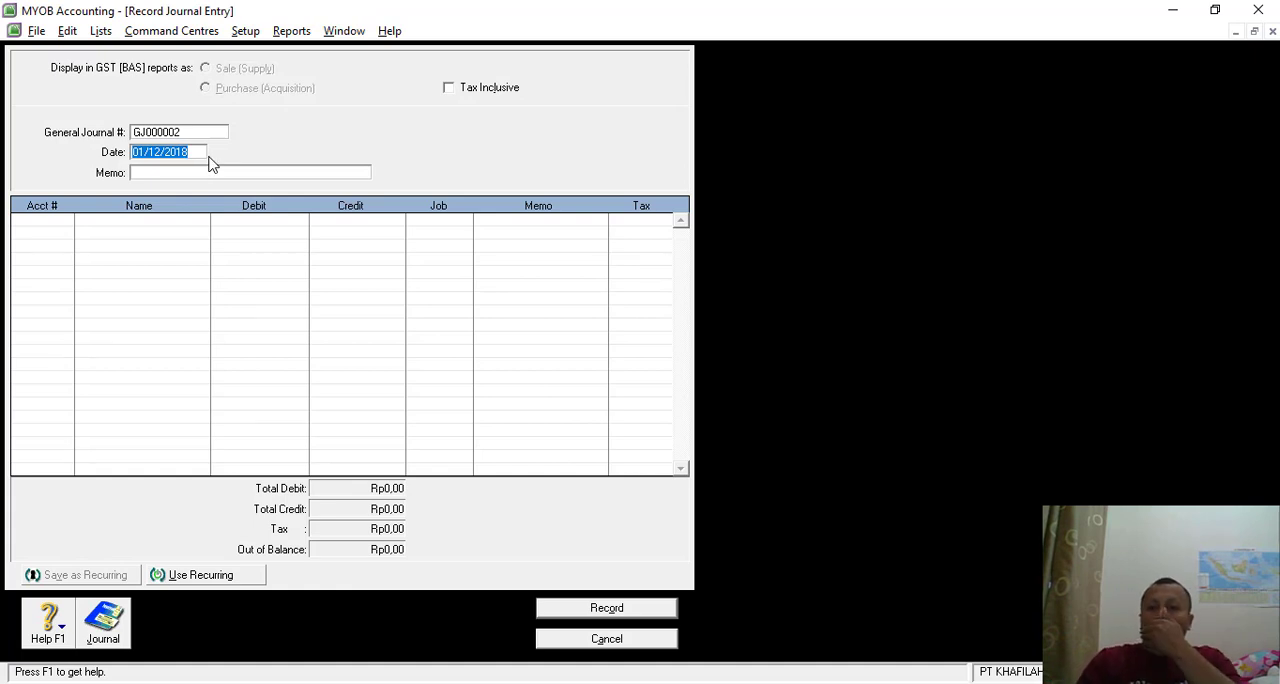
- Date the journal entry 30/12/2018, recheck the memo in Nitro Pro and enter "Pembagian Deviden" as the journal memo
type("30/12/")
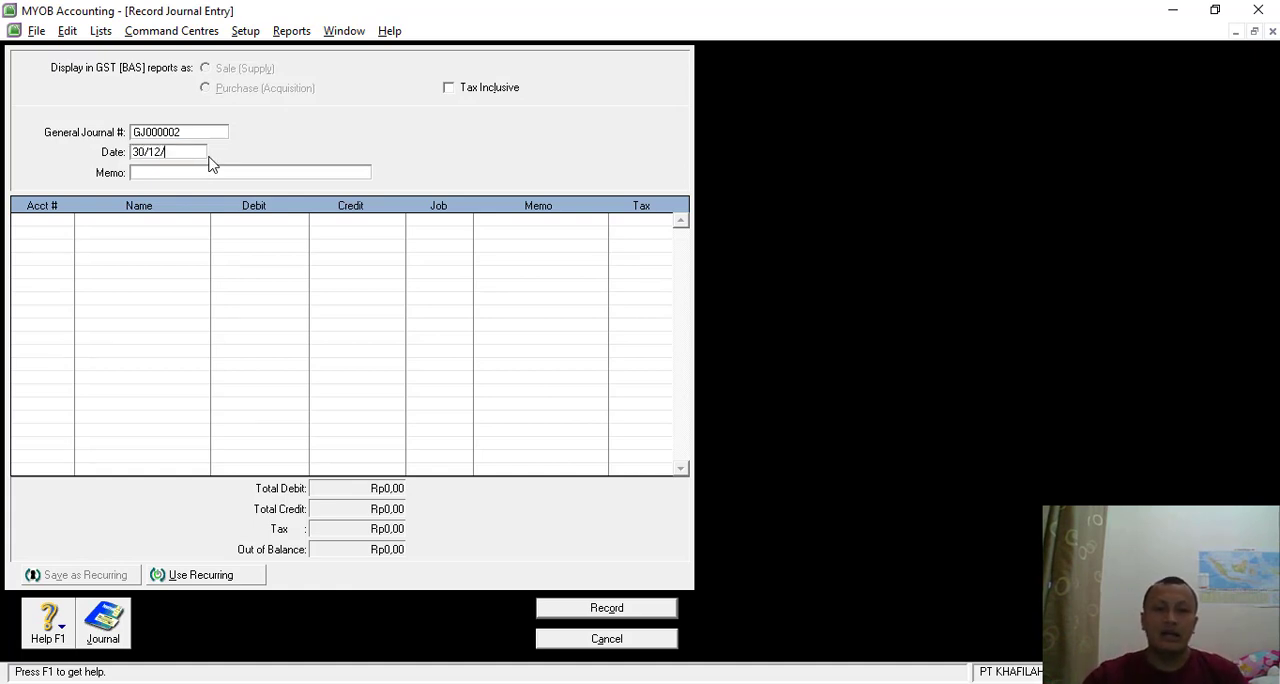
type("2018")
key("Tab")
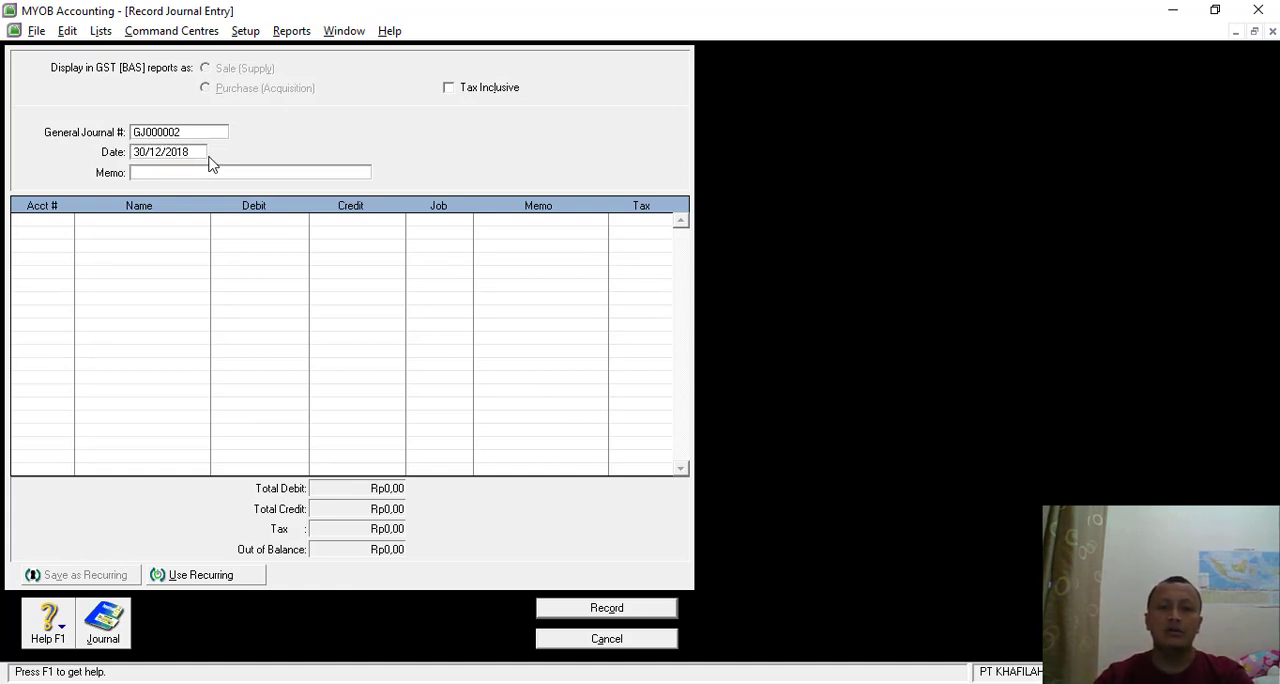
key("alt+Tab")
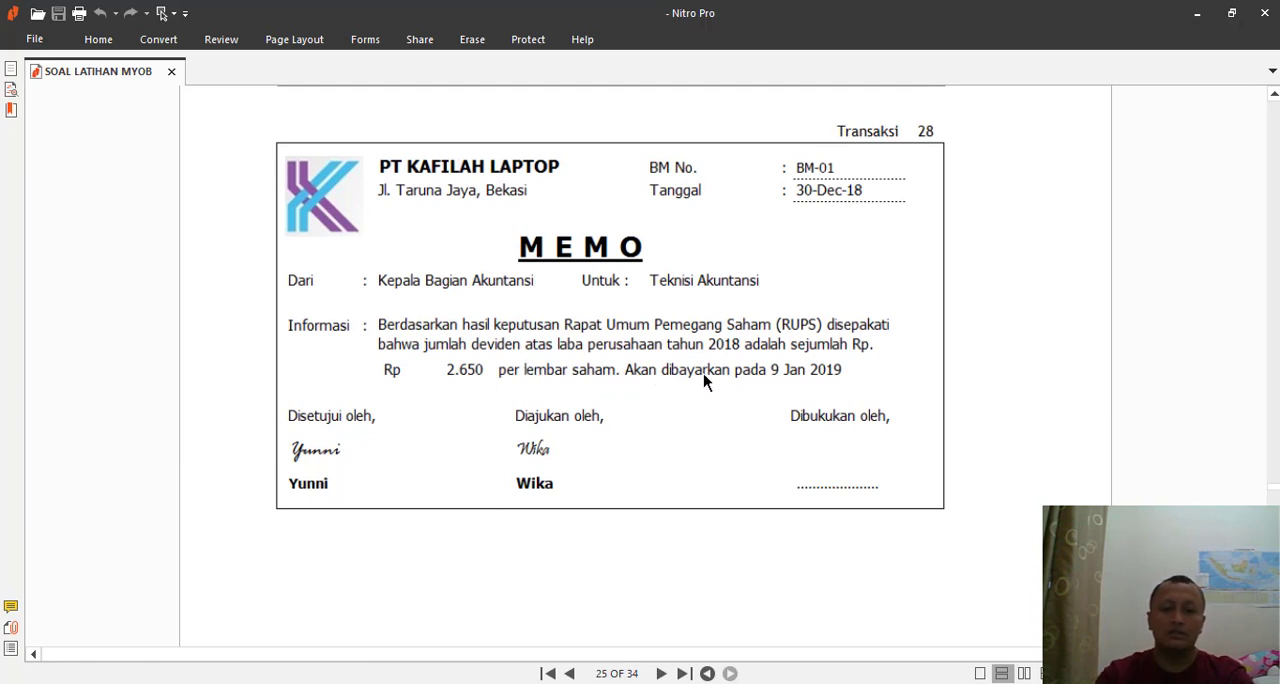
key("alt+Tab")
type("P")
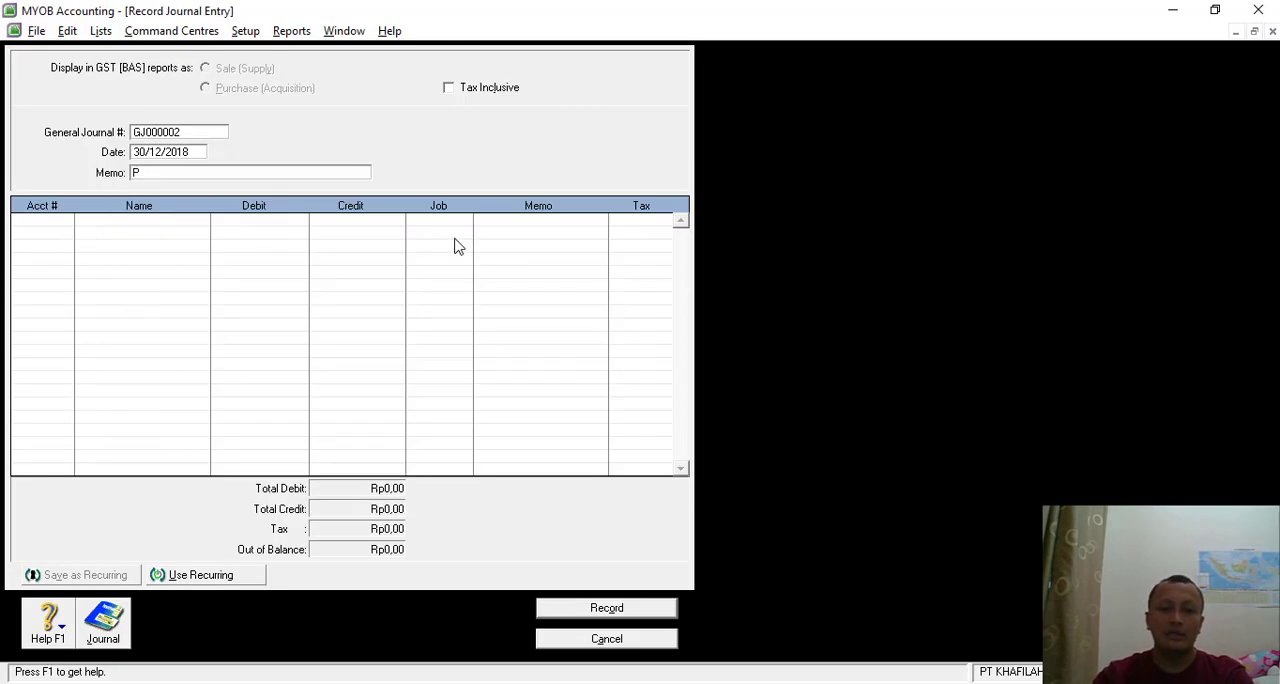
type("embagian ")
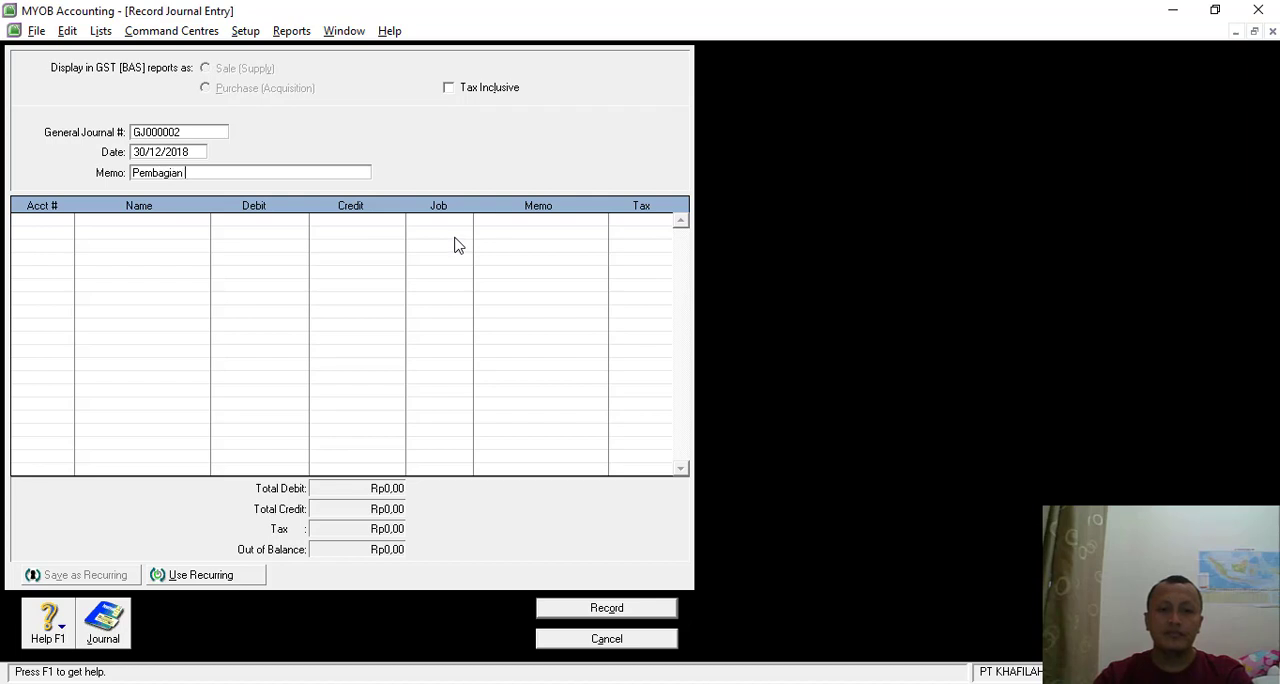
type("Devid")
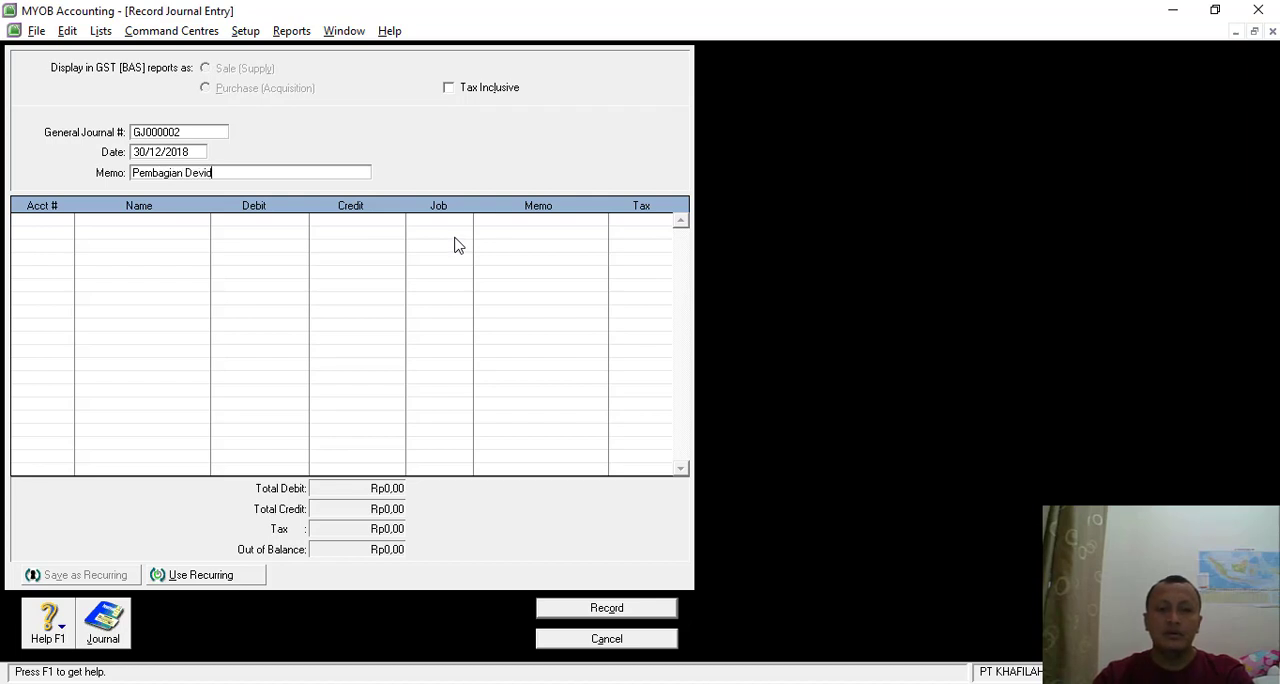
type("en")
- Add account 3-3000 Dividen to the first line of the journal entry
left_click(55, 229)
left_click(65, 219)
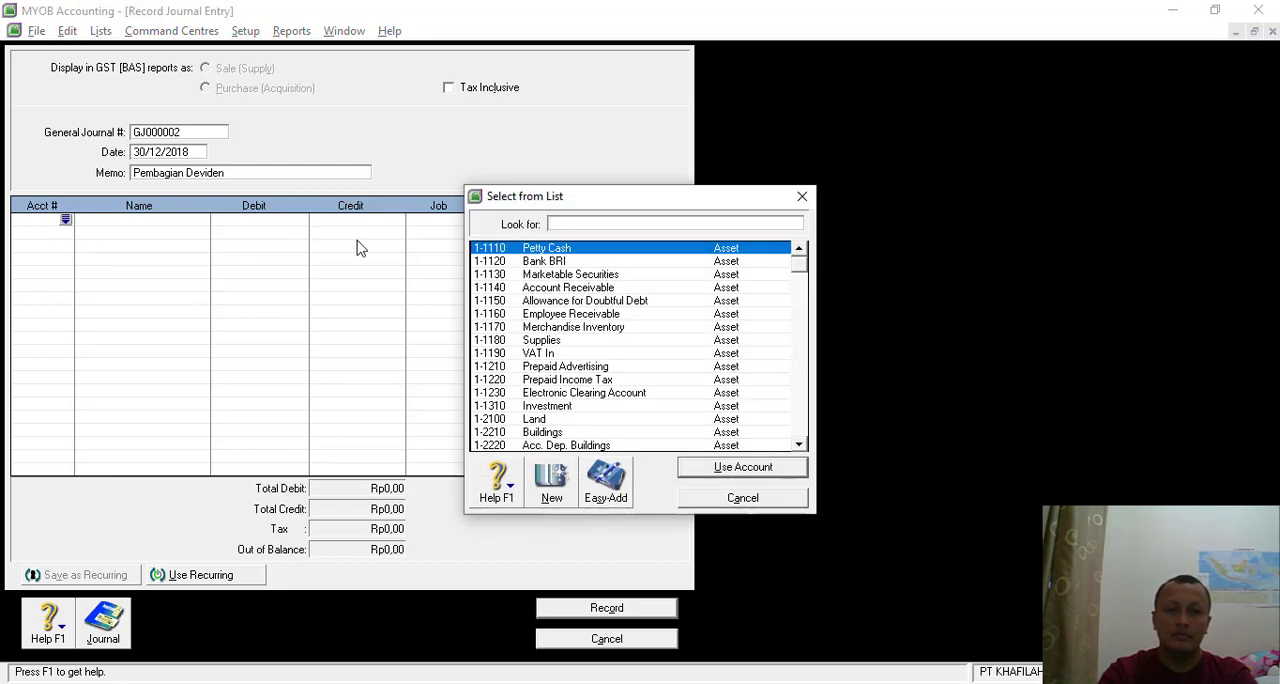
type("3")
double_click(558, 280)
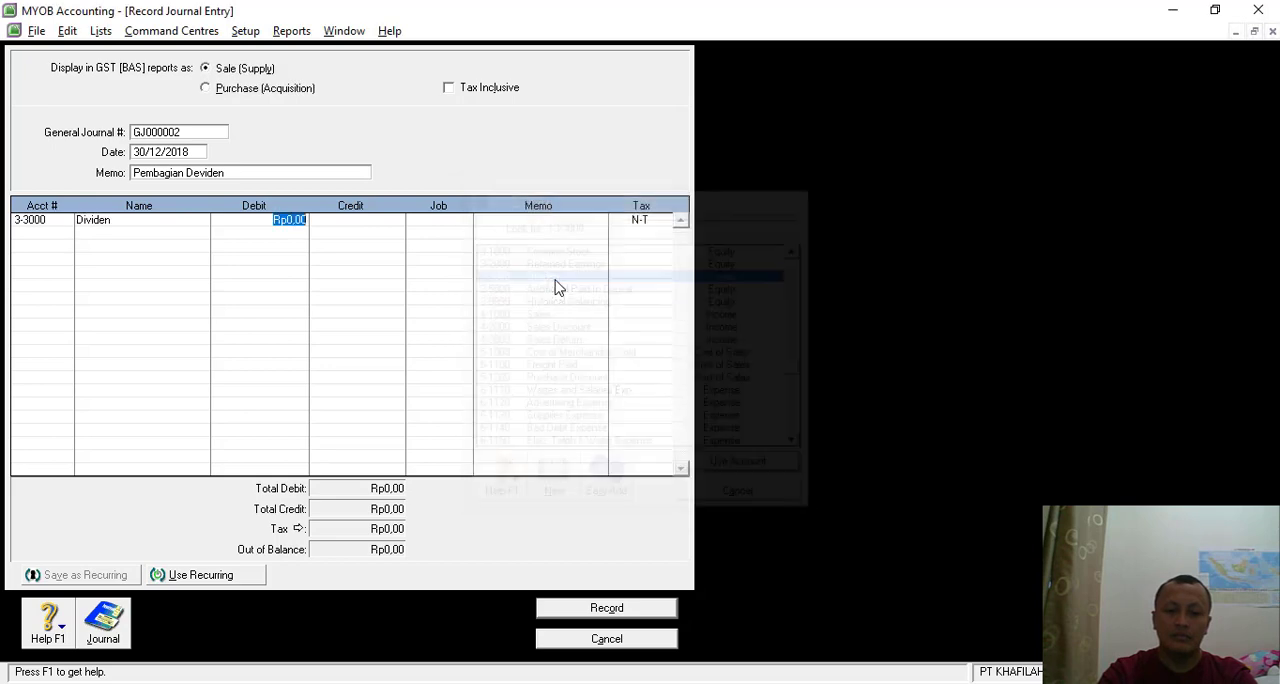
- Review the dividend, PPh and dividend payable amounts in the Excel workbook and return to the MYOB journal entry
key("alt+Tab")
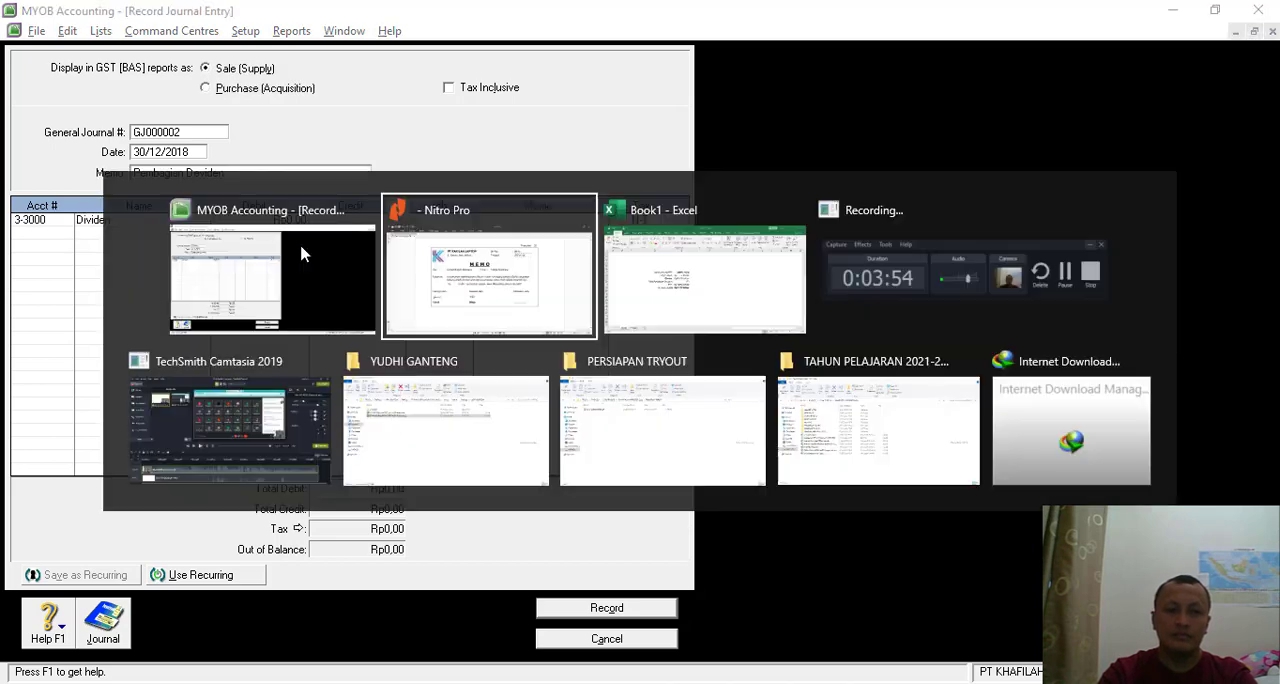
key("alt+Tab")
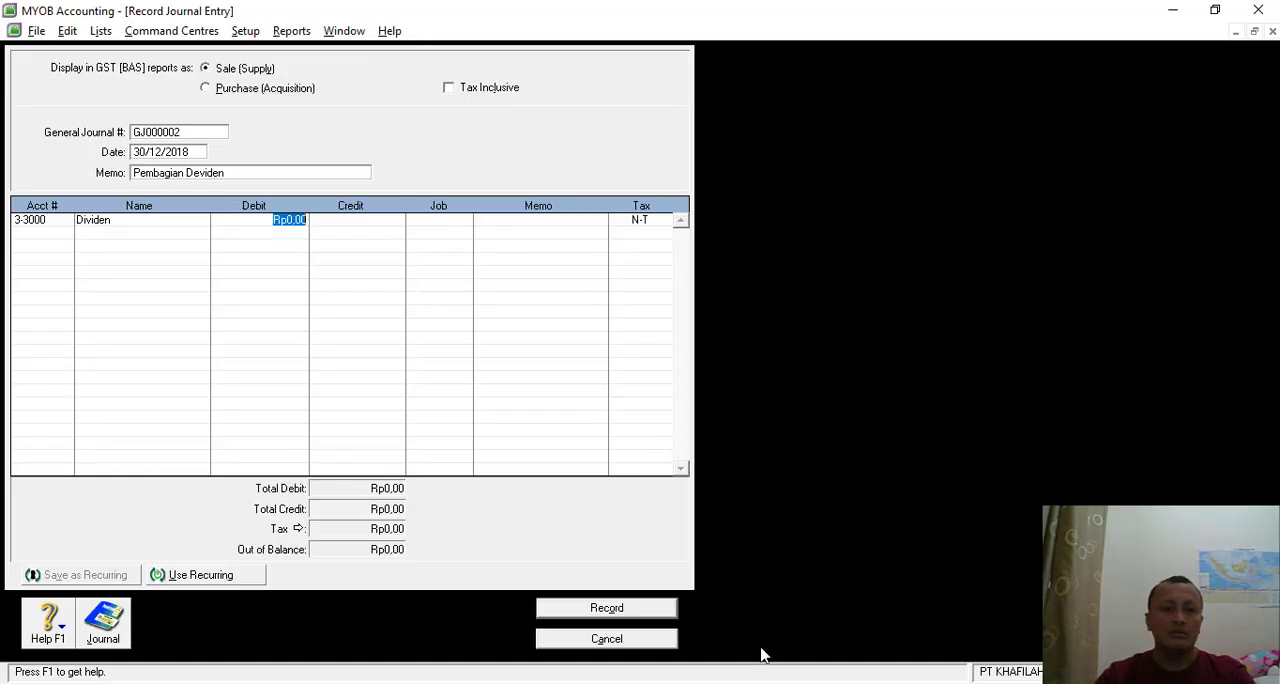
key("alt+Tab")
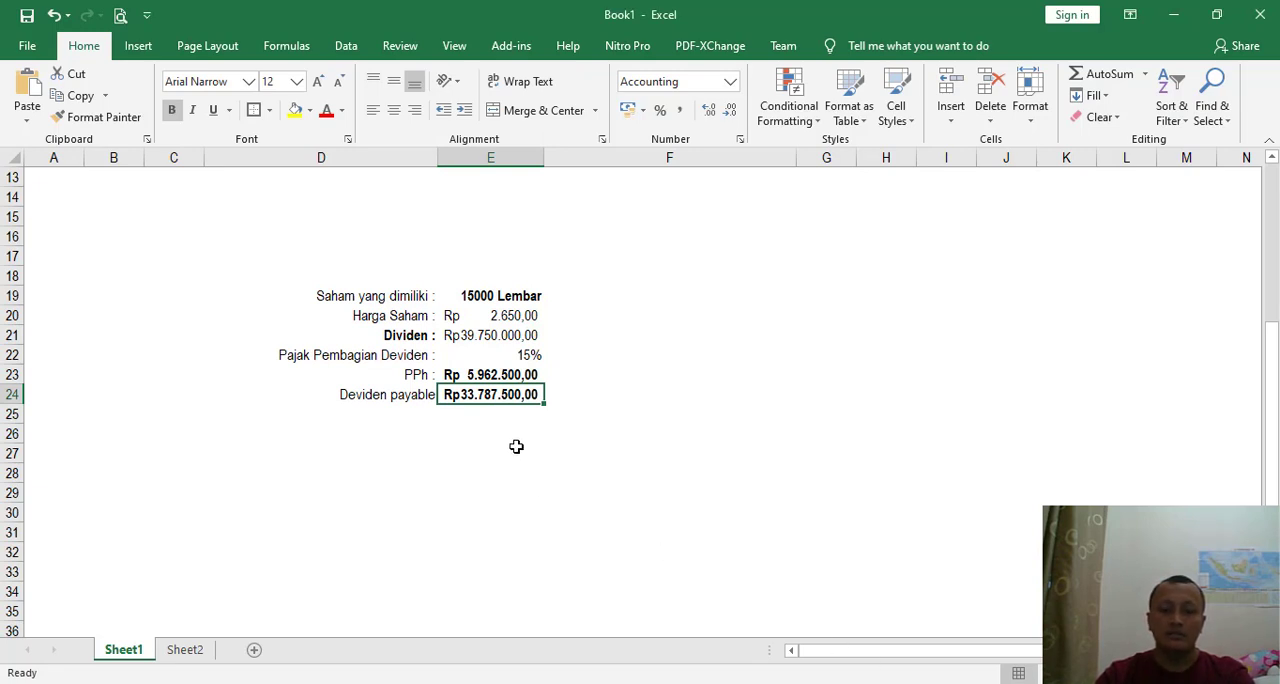
key("alt+Tab")
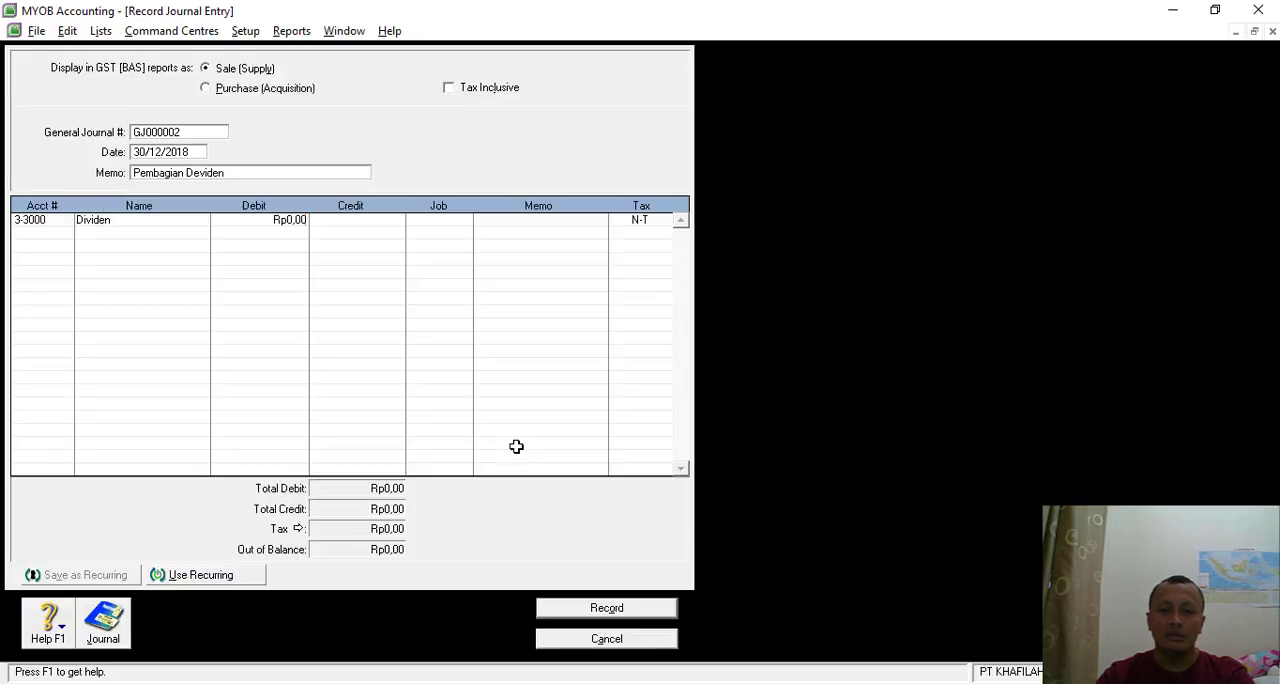
key("alt+Tab")
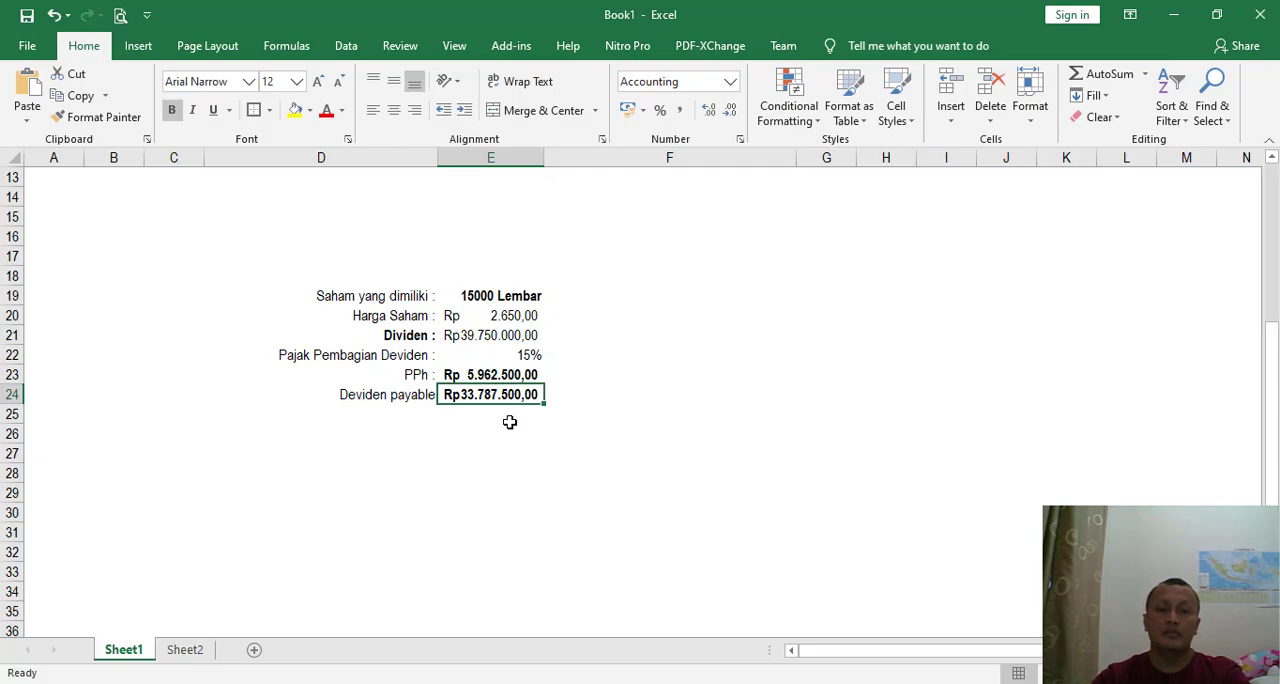
key("alt+Tab")
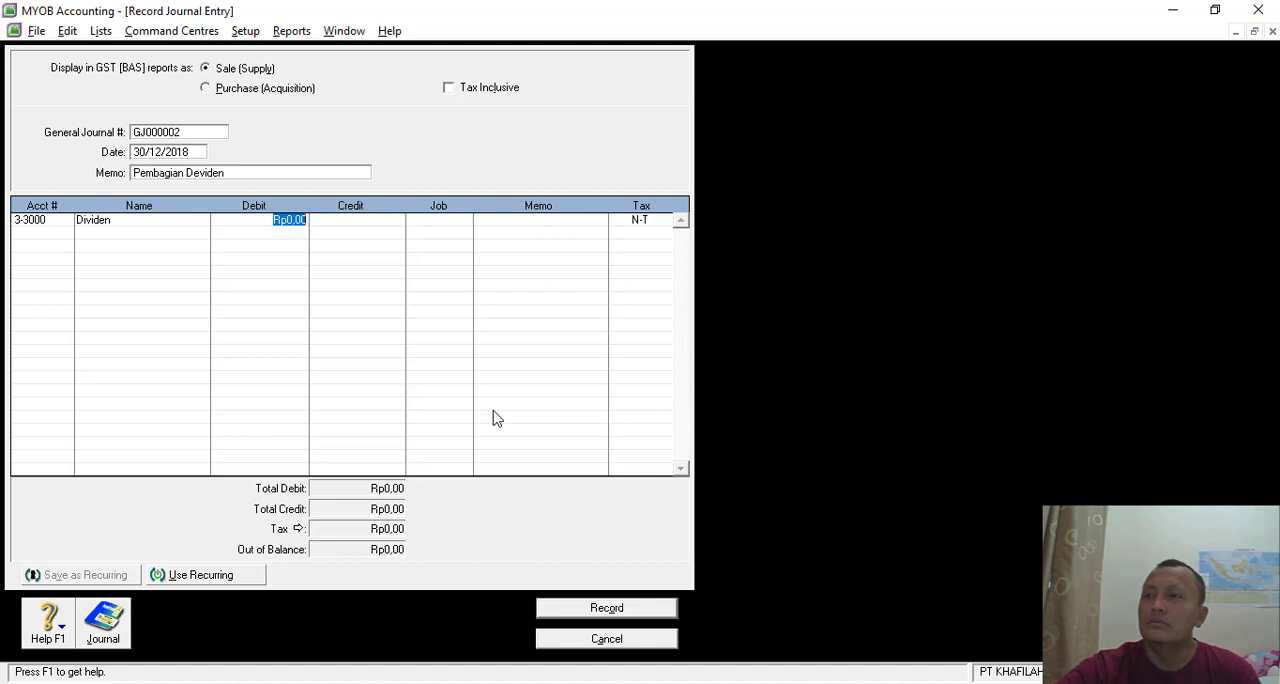
- Set the debit of the Dividen line to 33787500, reading the dividend payable amount from the Excel workbook
key("alt+Tab")
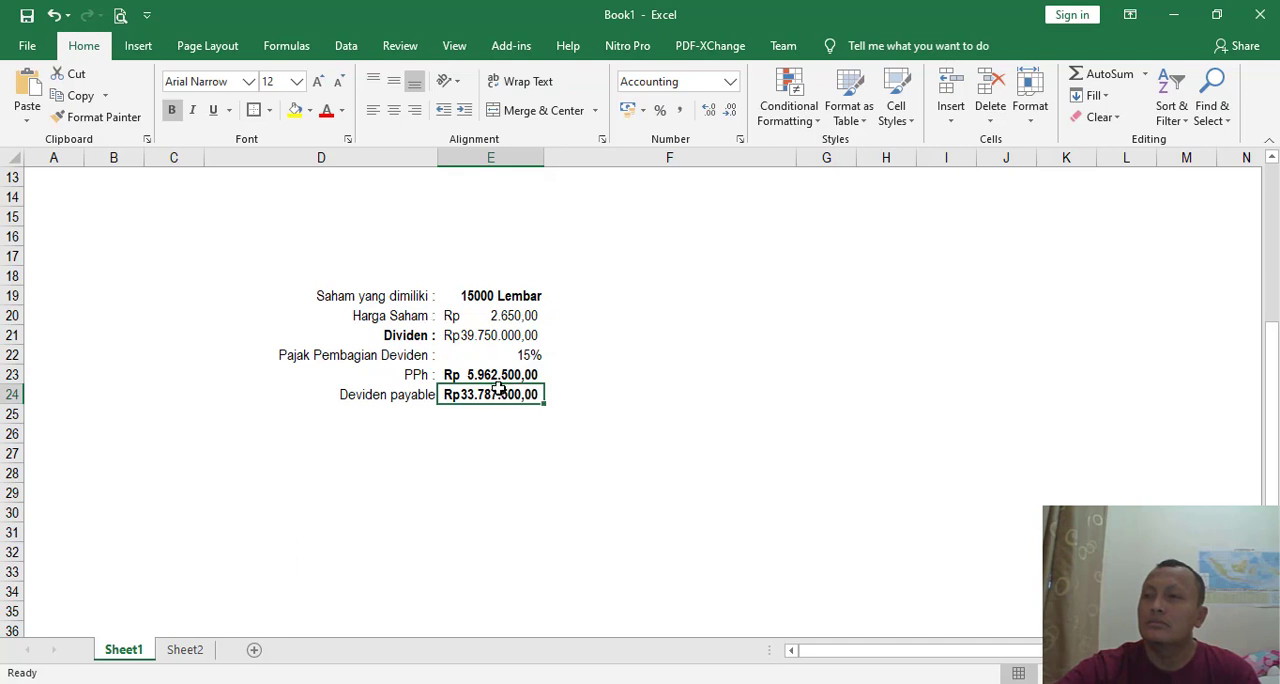
key("ctrl+c")
key("alt+Tab")
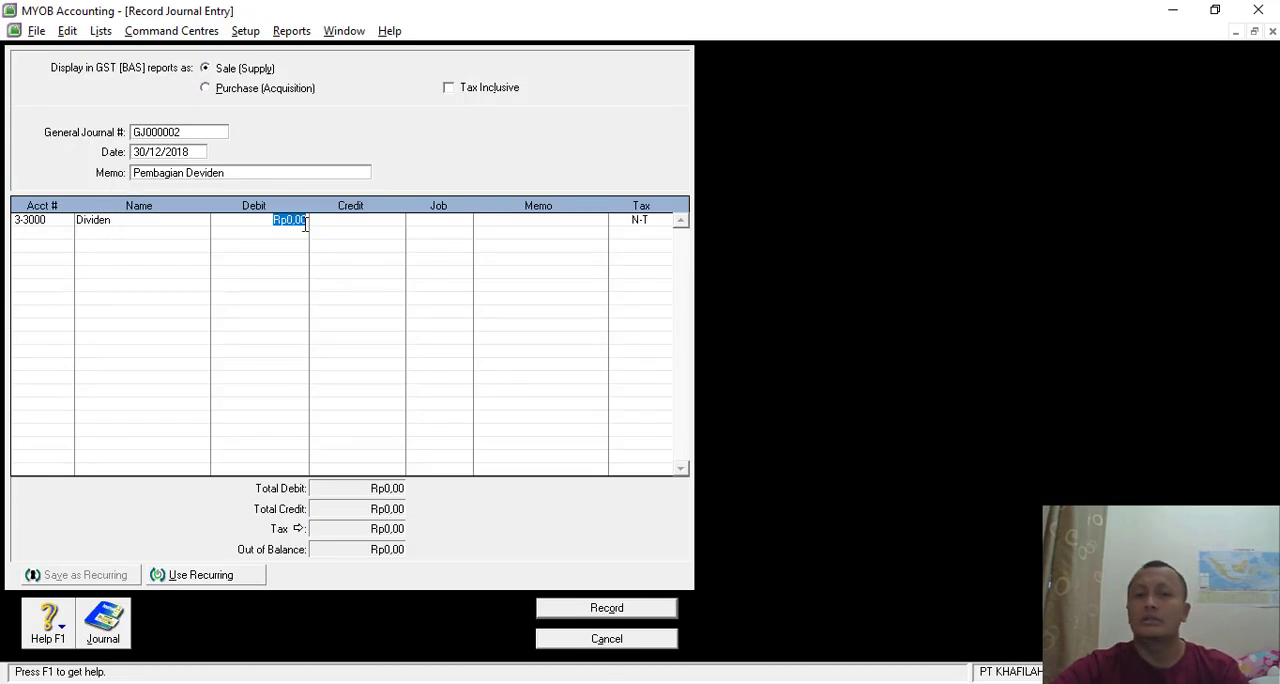
key("alt+Tab")
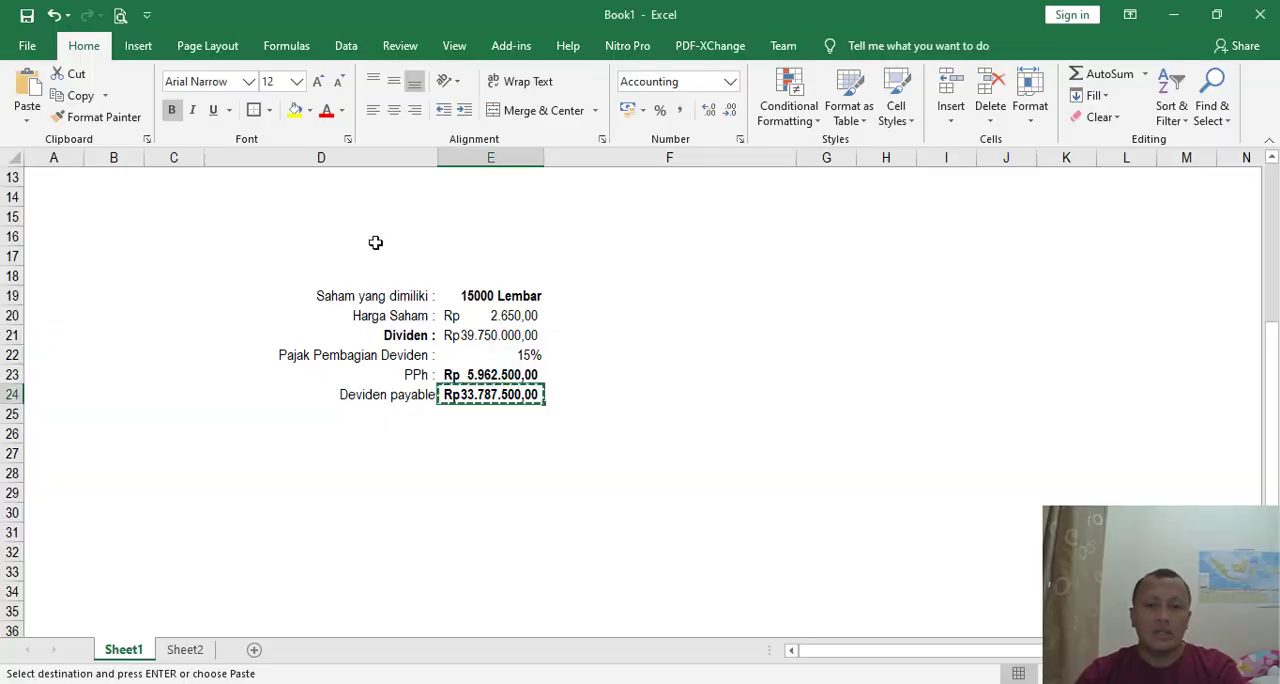
key("alt+Tab")
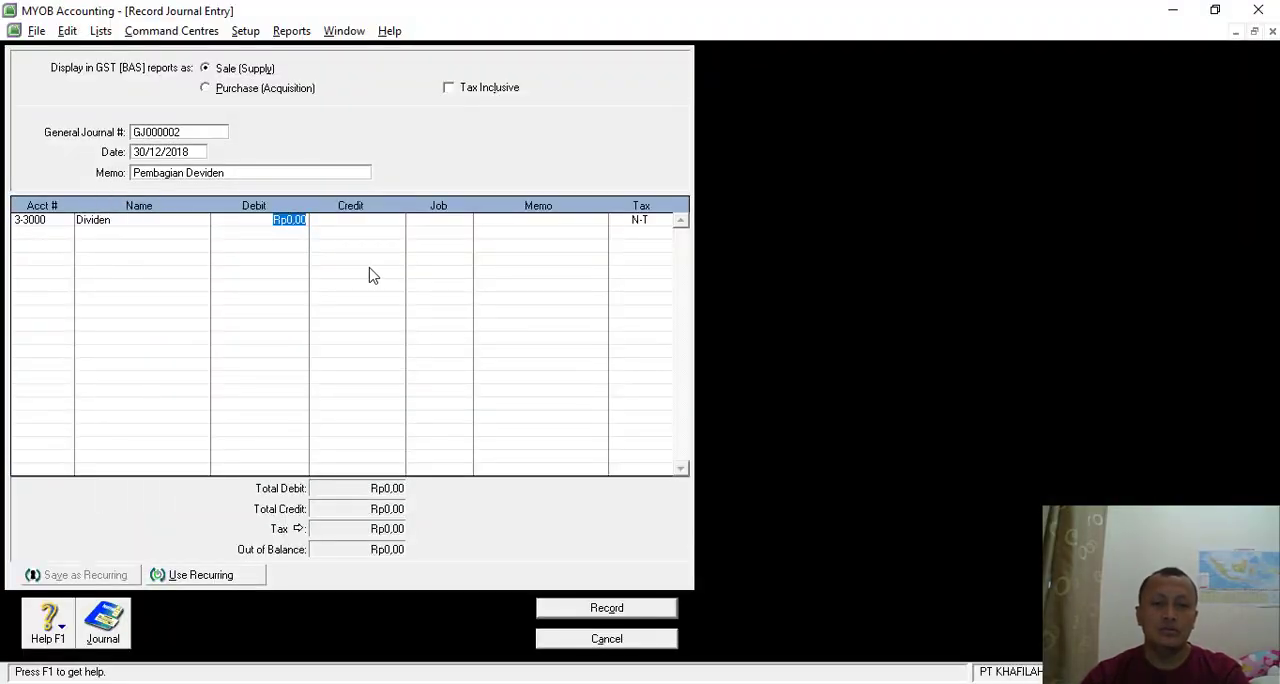
type("33")
key("alt+Tab")
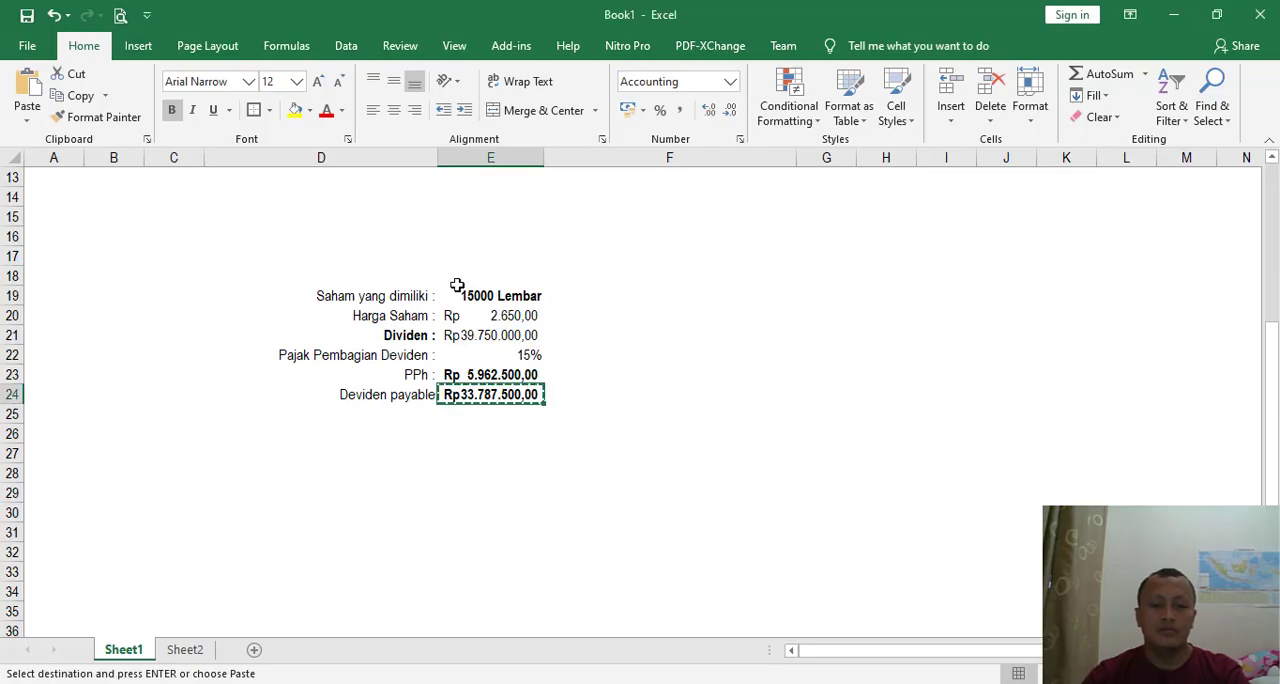
key("alt+Tab")
type("7")
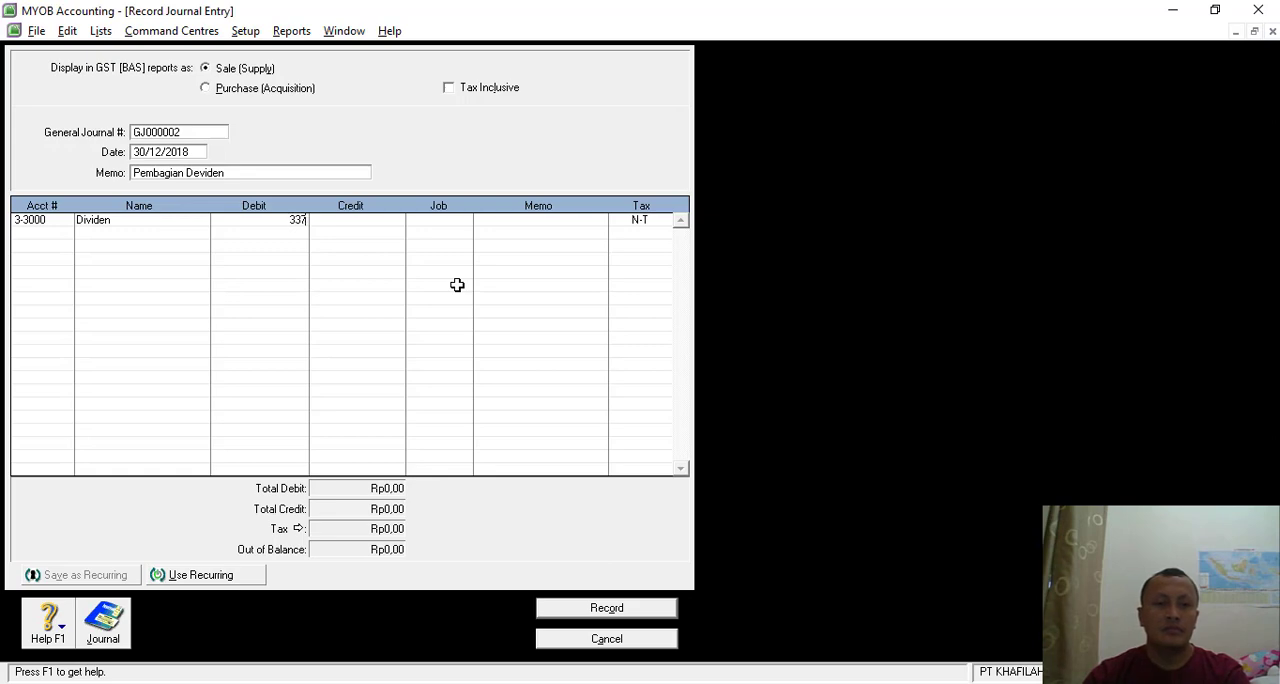
type("87")
key("alt+Tab")
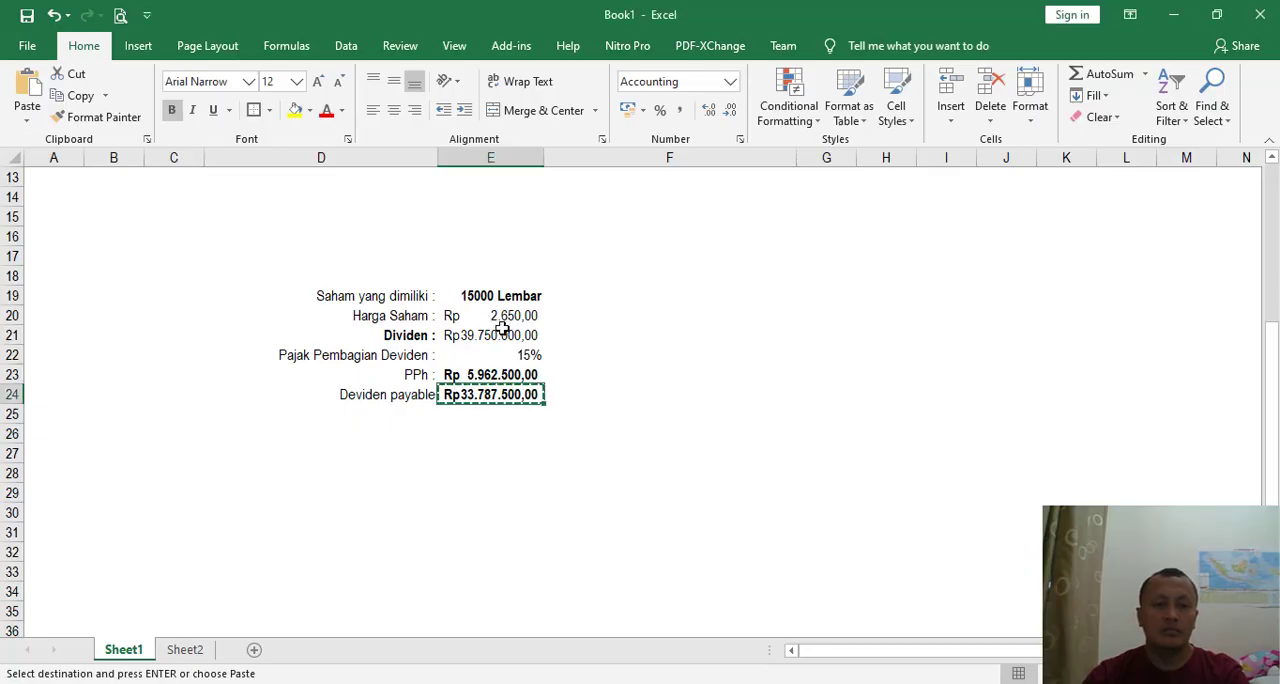
key("alt+Tab")
type("500")
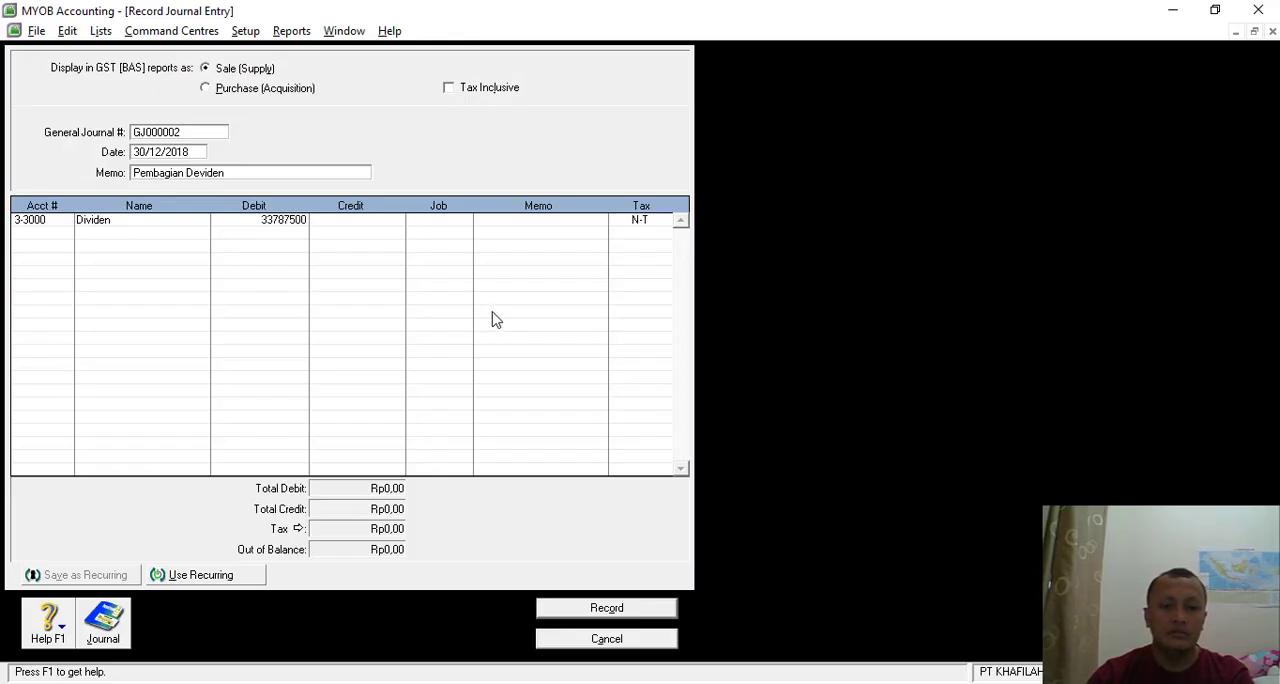
key("Tab")
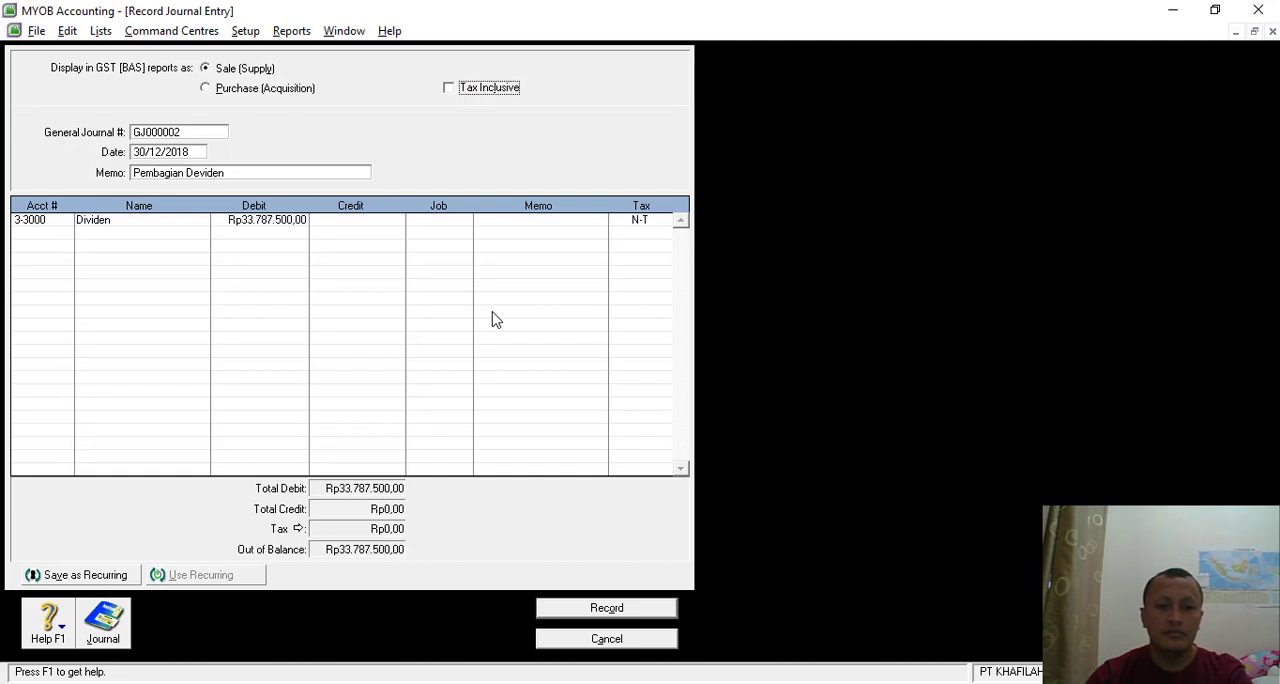
- Add account 2-1180 Deviden Payable to the second journal line with a credit of Rp33.787.500,00
left_click(40, 240)
left_click(65, 235)
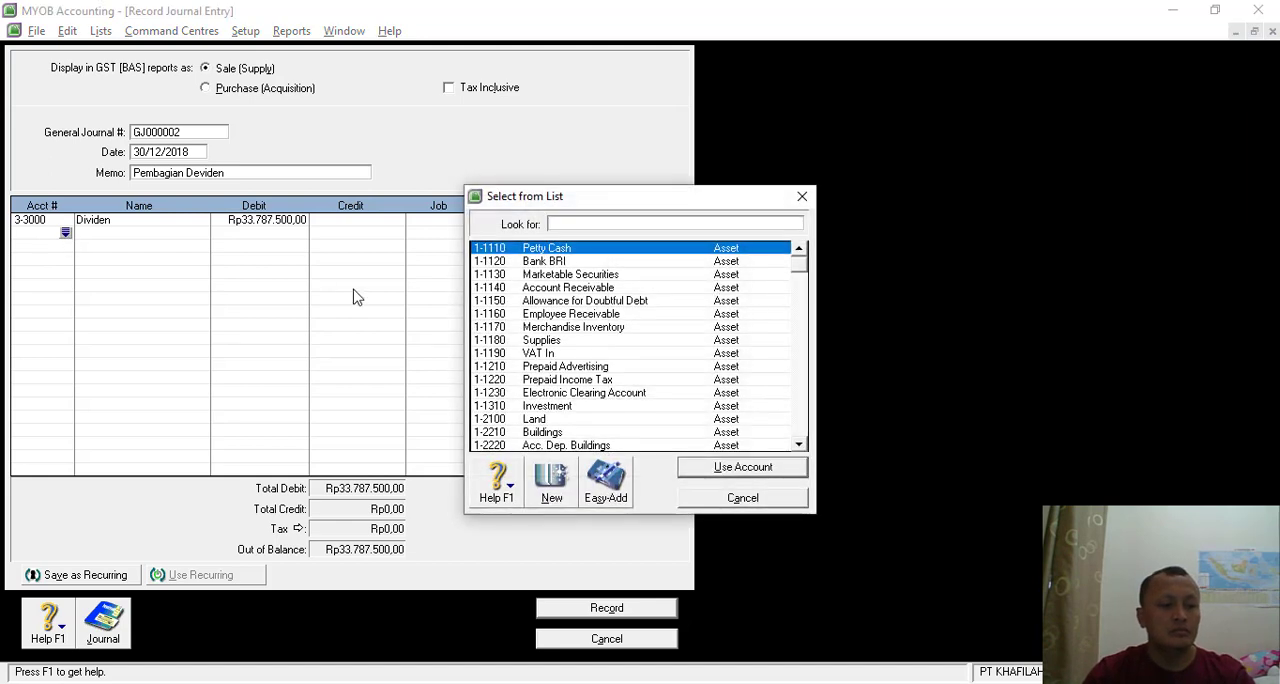
type("2")
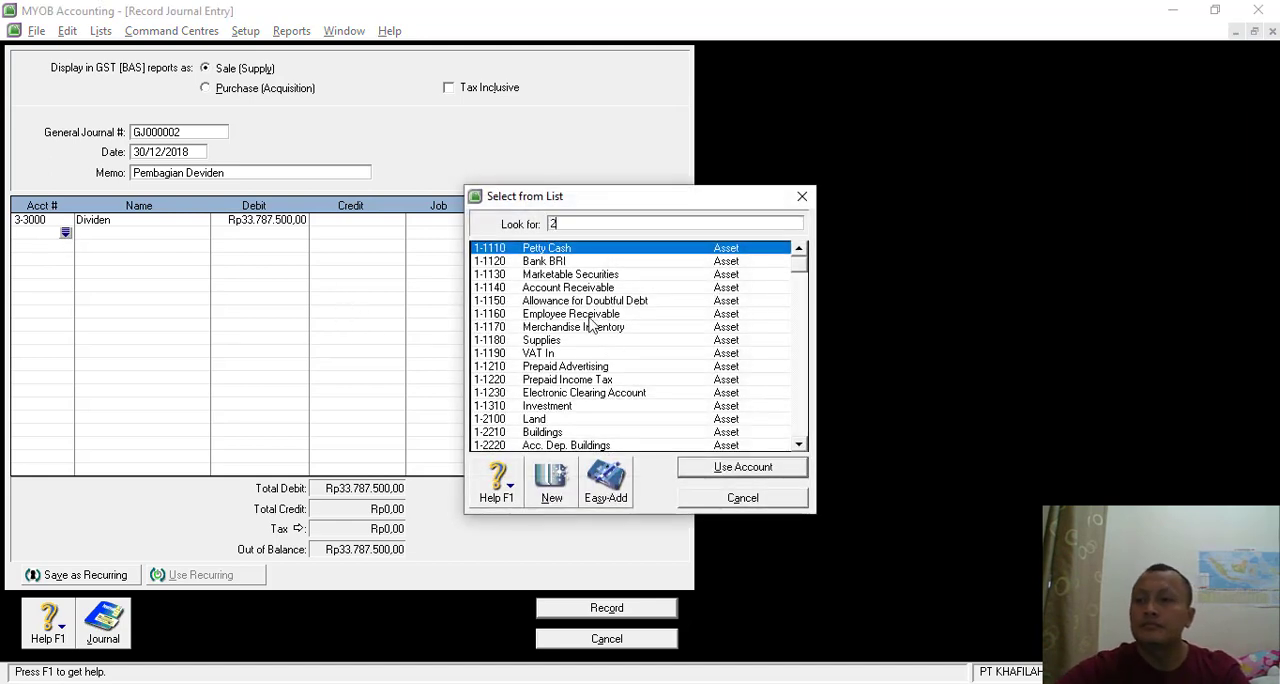
double_click(565, 341)
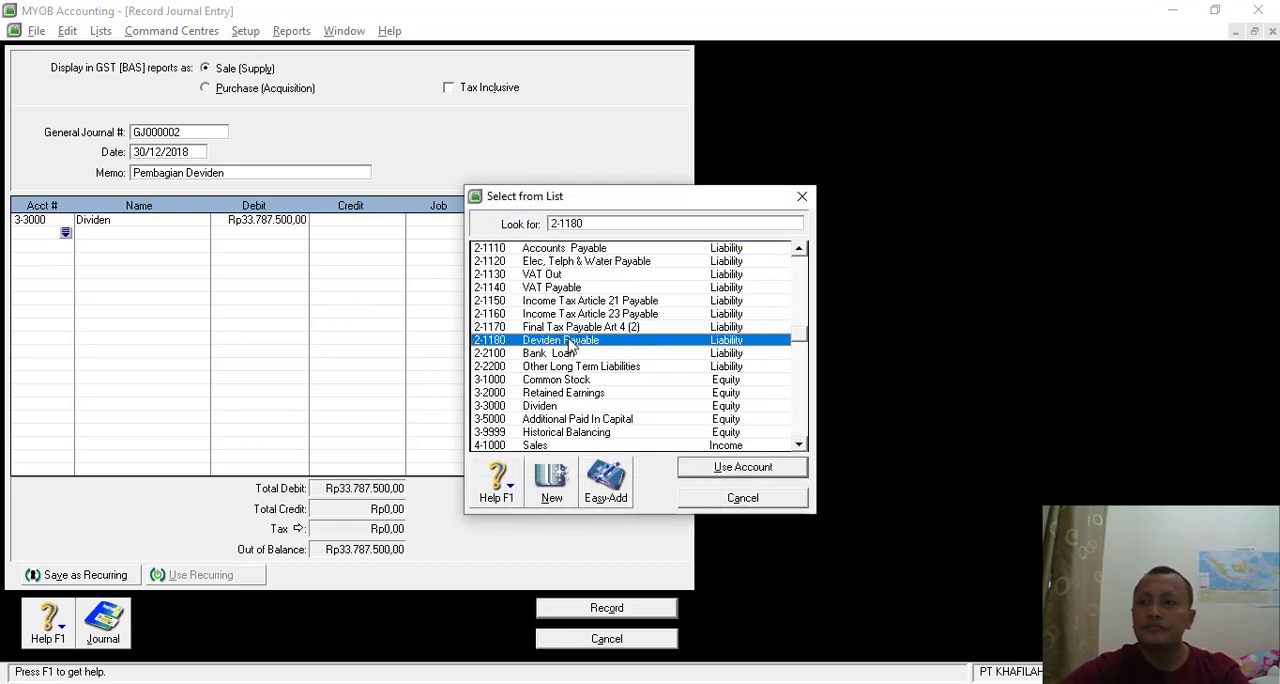
left_click(367, 237)
key("Tab")
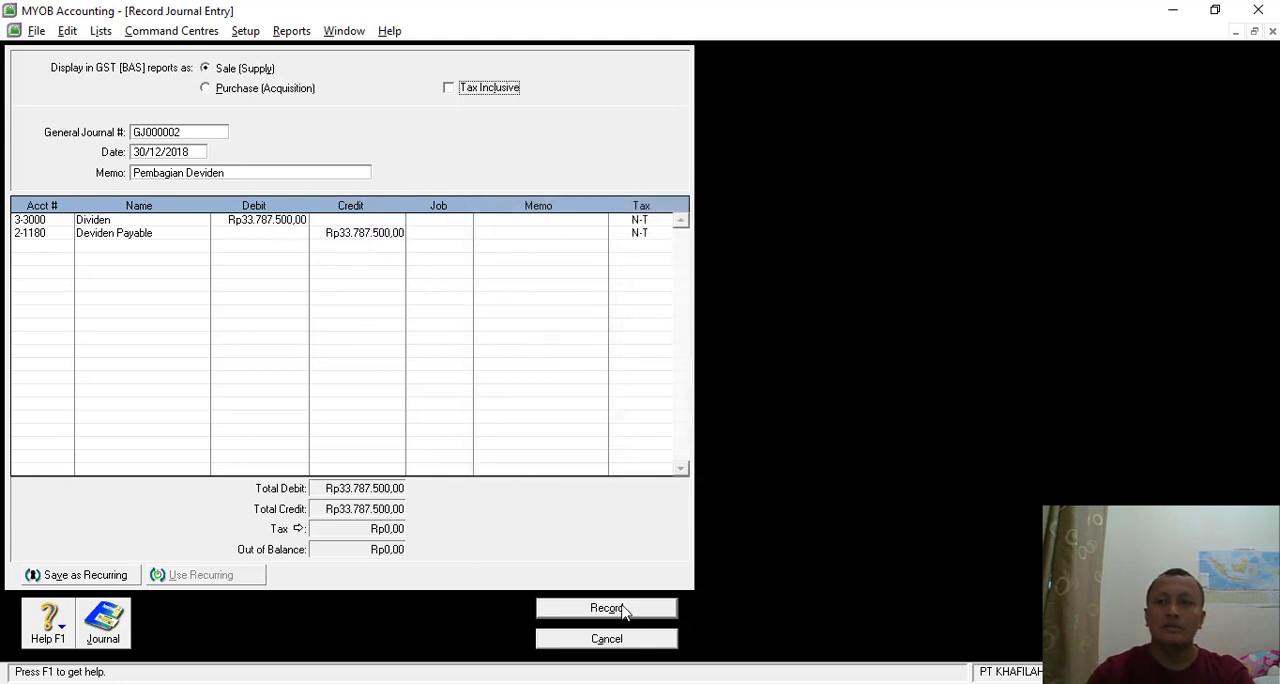
- Check the transaction recap, record the Pembagian Deviden journal entry and return to the Accounts command centre
key("ctrl+r")
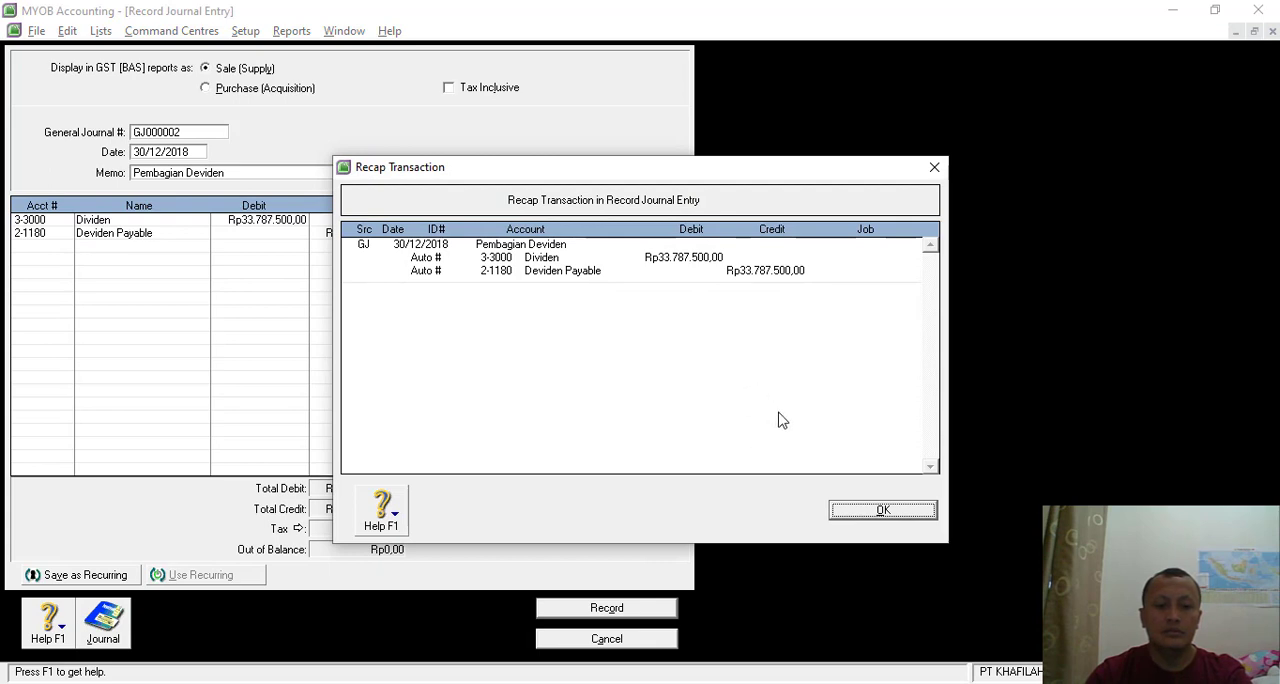
left_click(880, 510)
left_click(600, 607)
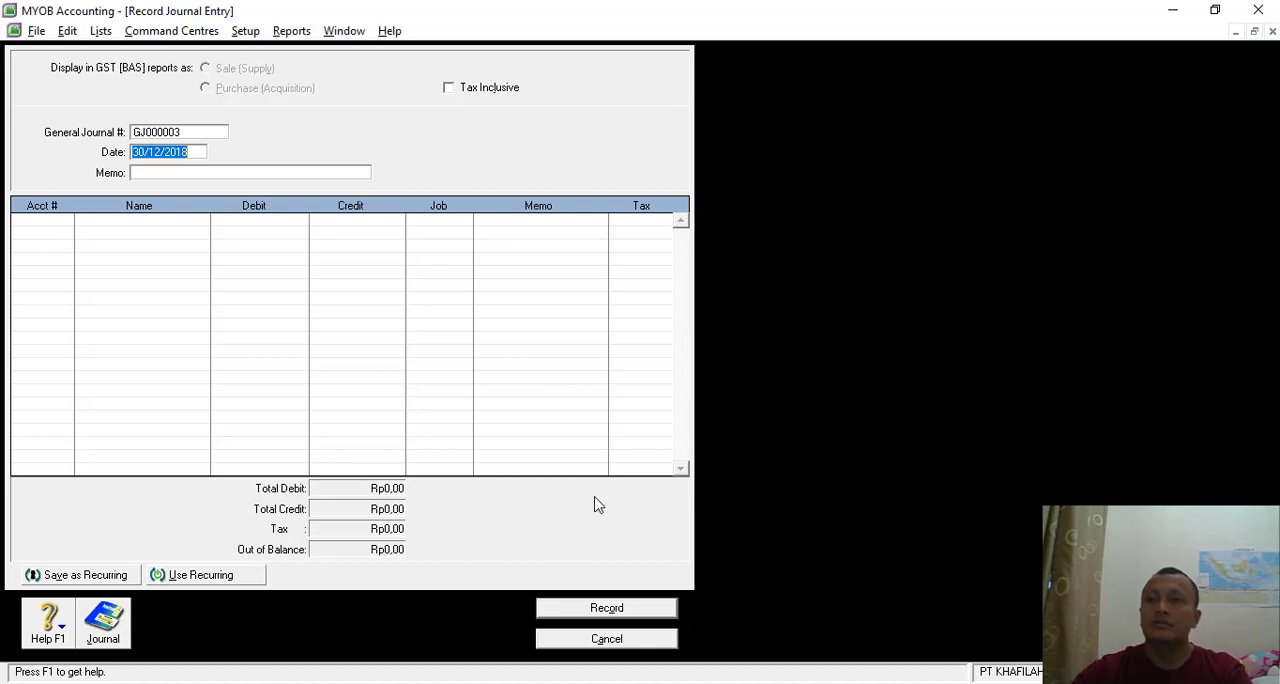
left_click(599, 636)
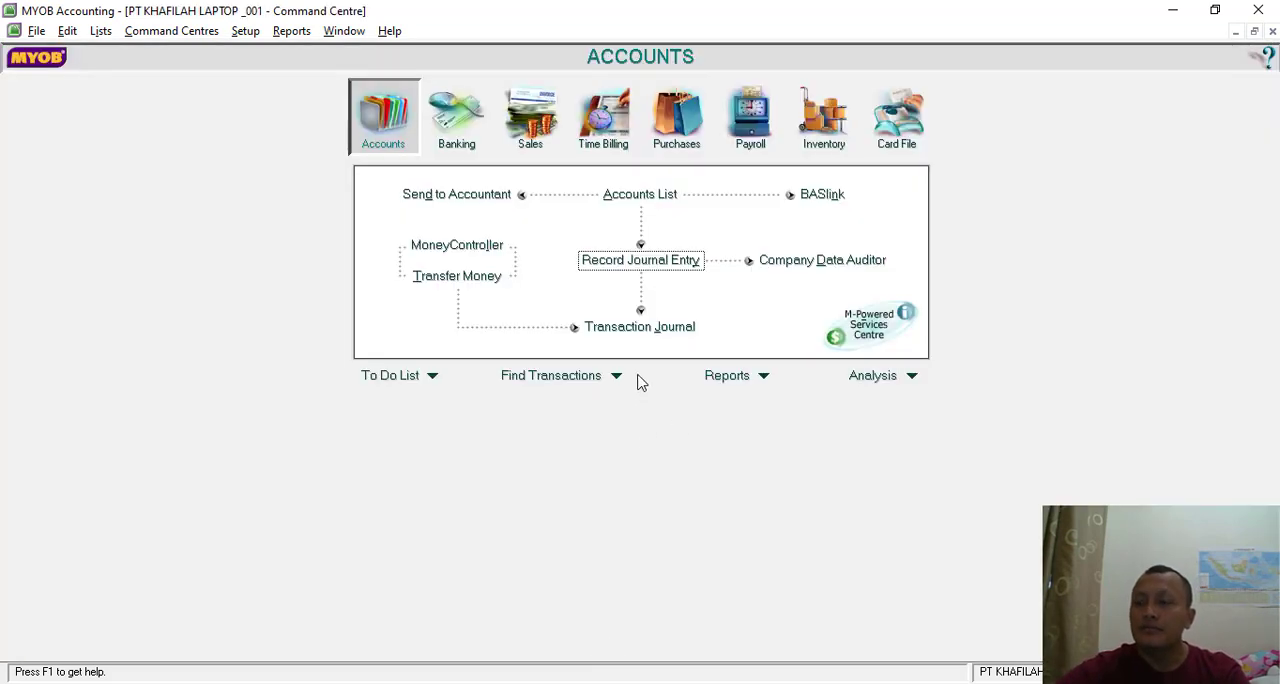
- Review the general and all-transactions views of the Transaction Journal through to the last entries, and close it
left_click(640, 327)
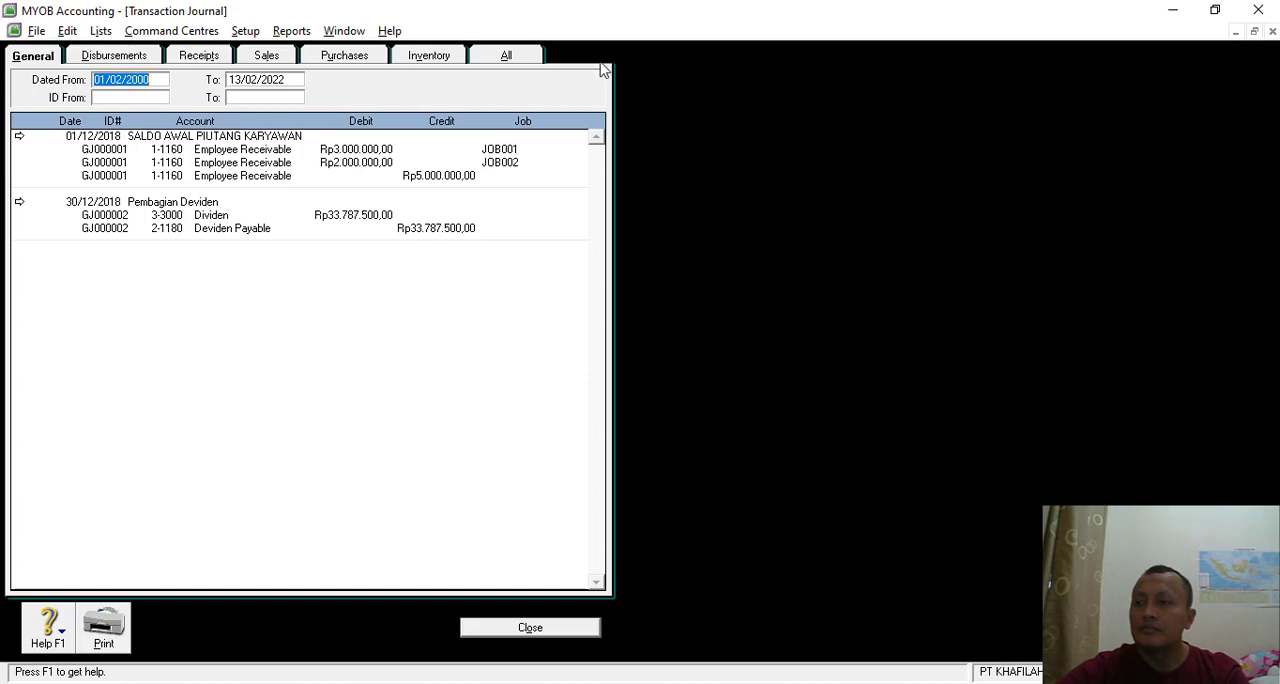
left_click(510, 58)
scroll(437, 320, "down", 20)
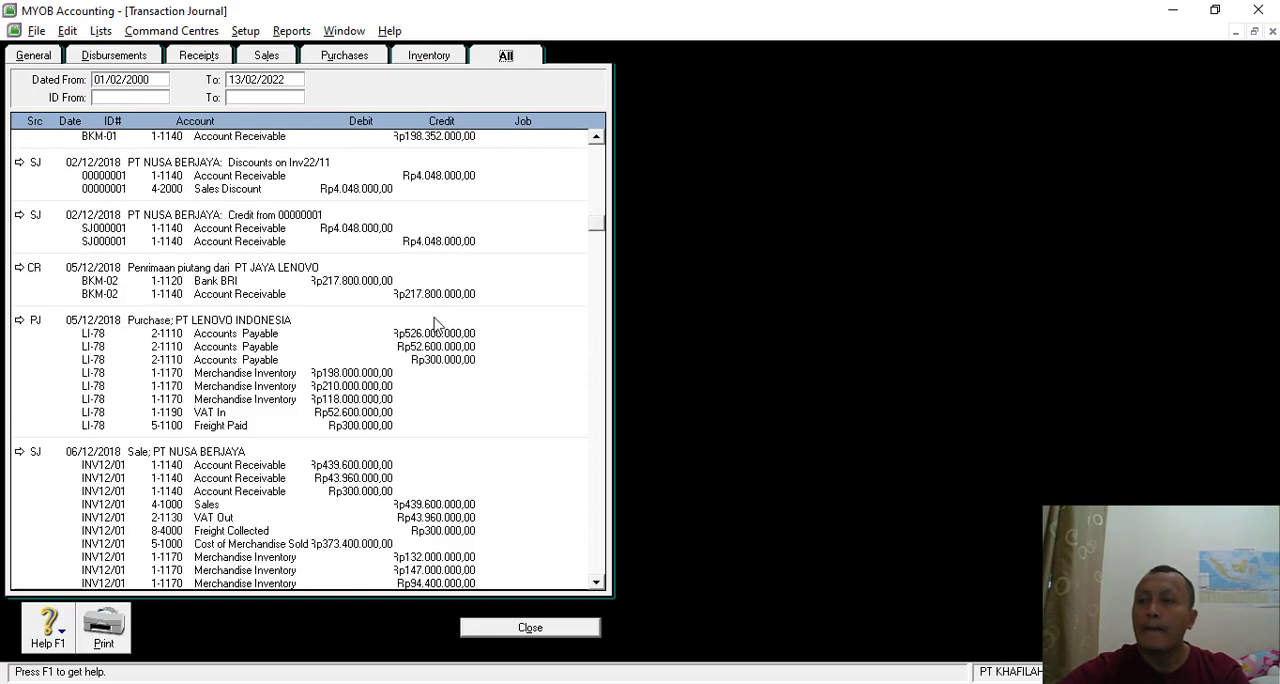
scroll(443, 344, "down", 20)
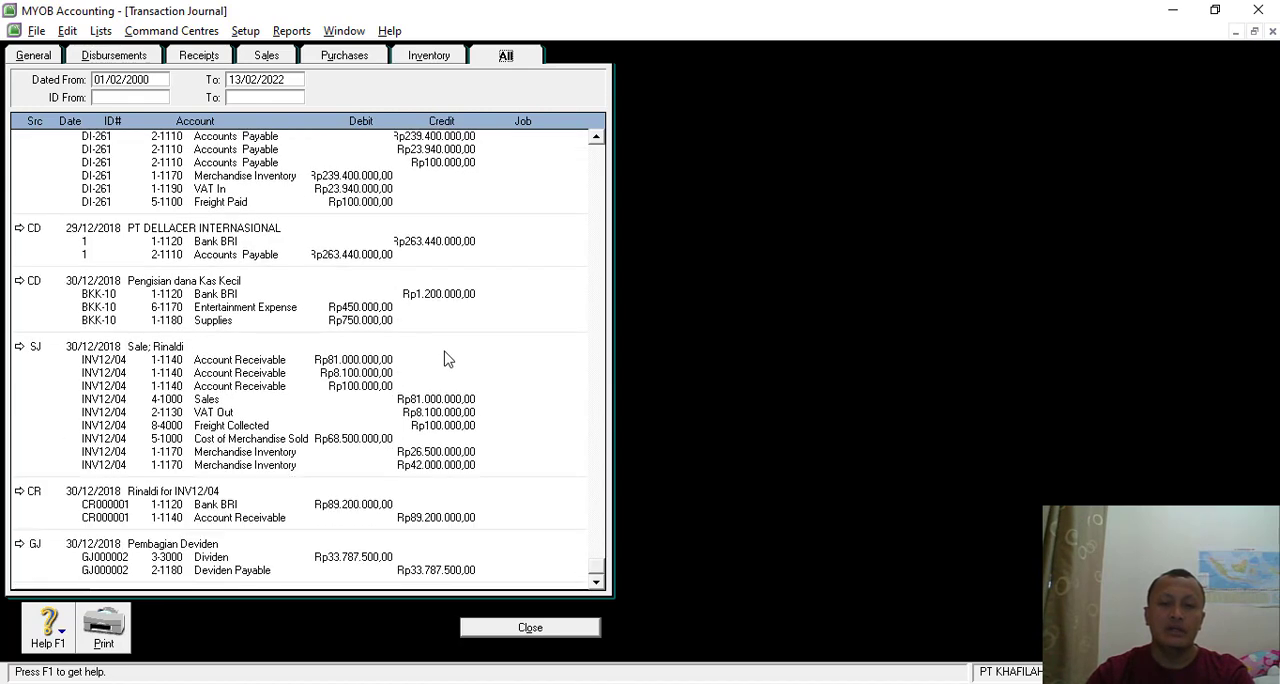
left_click(530, 628)
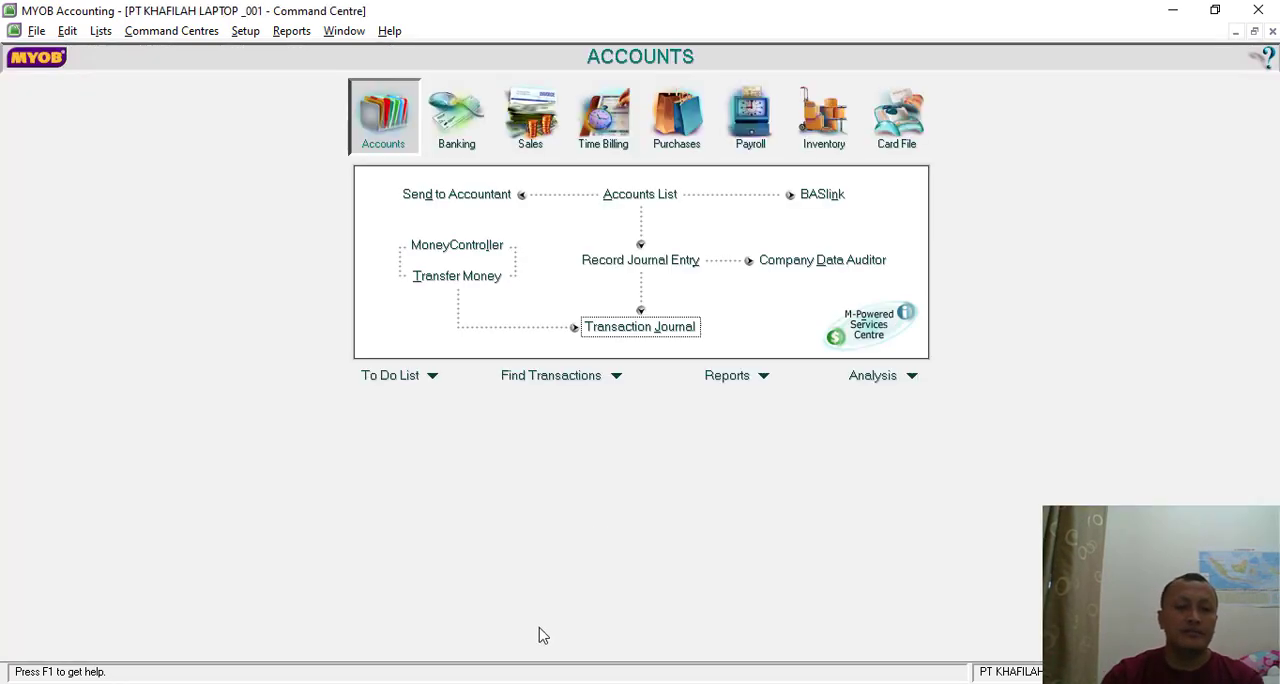
- Start a company file backup of all data with the check for company file errors enabled
left_click(37, 34)
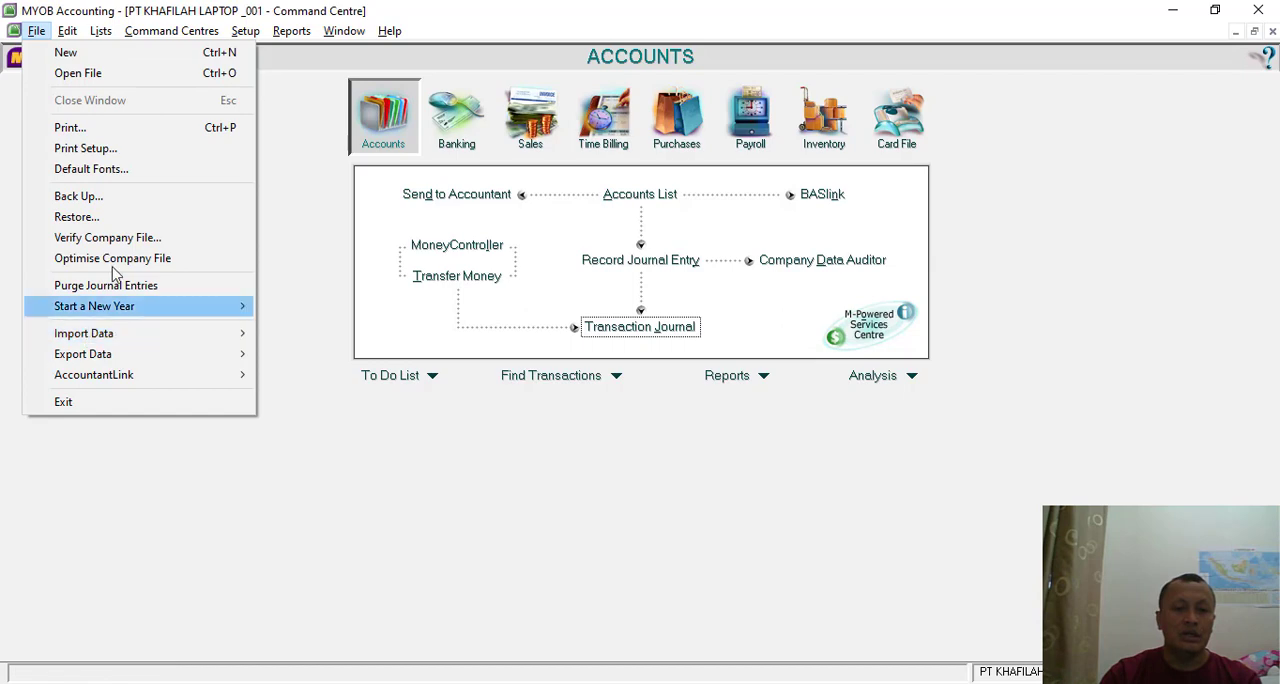
left_click(88, 197)
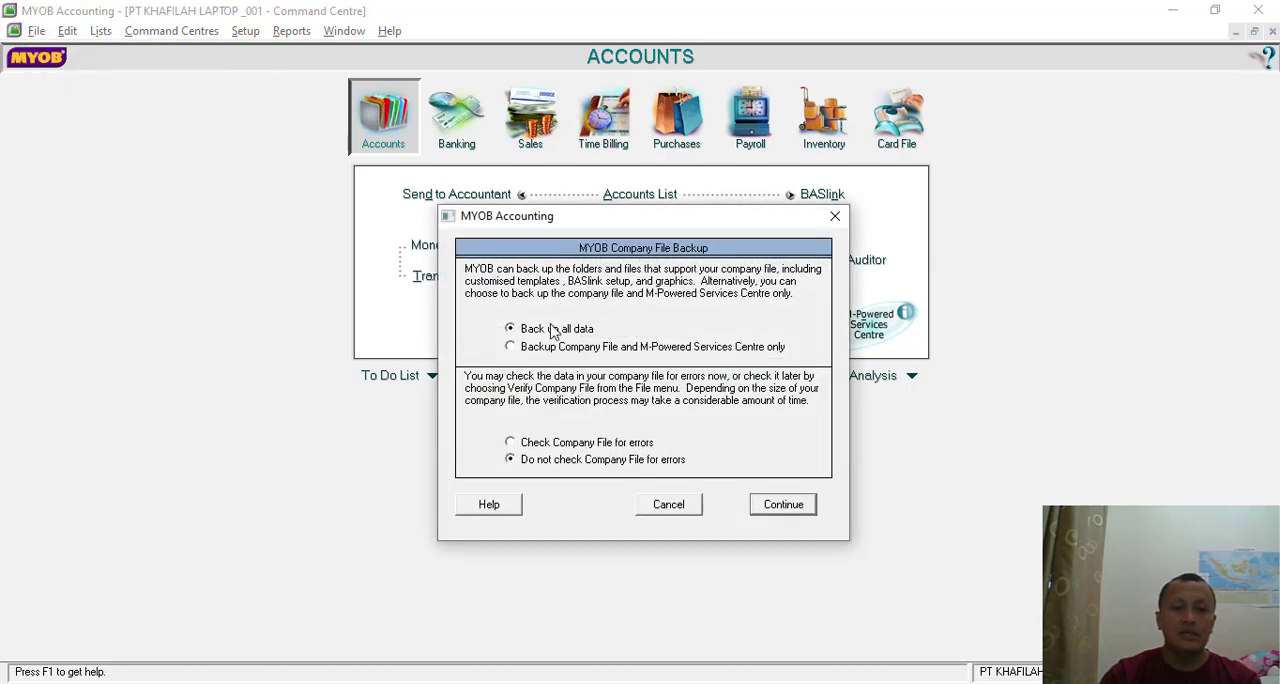
left_click(535, 442)
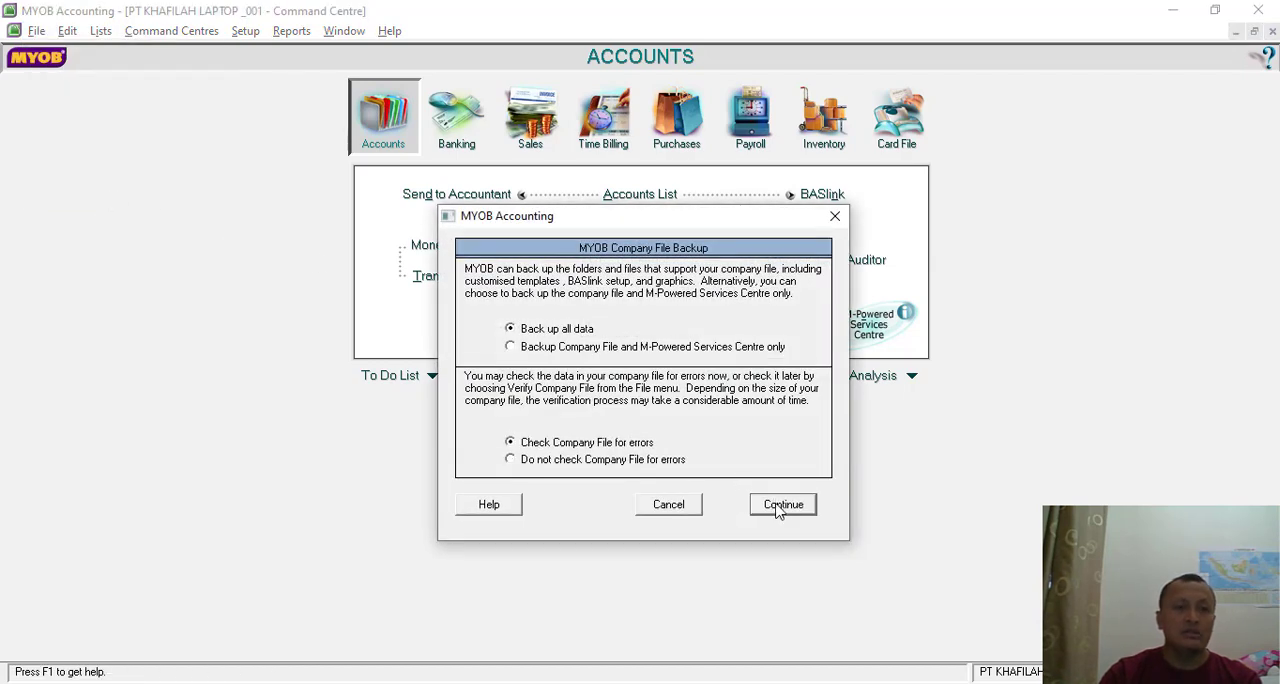
left_click(780, 505)
left_click(657, 389)
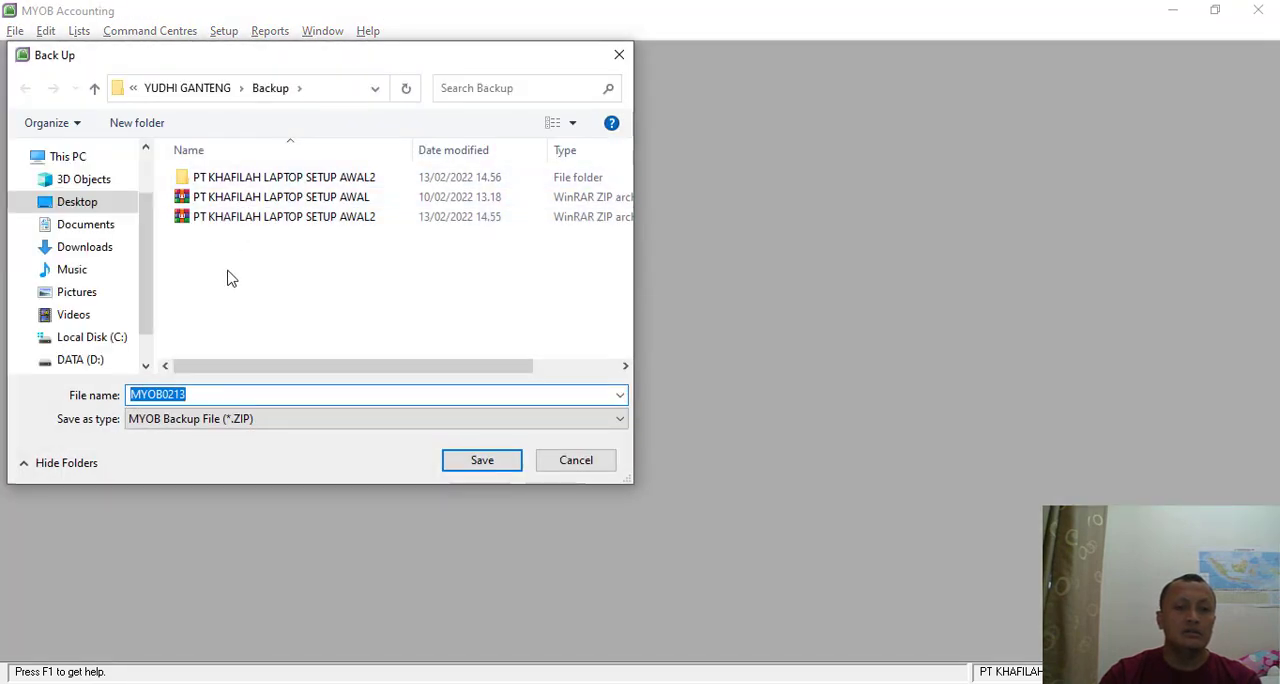
- Save the backup in the Backup folder under the name PT KHAFILAH LAPTOP TRANSAKSI SELESAI
left_click(291, 225)
left_click(326, 394)
left_click(334, 394)
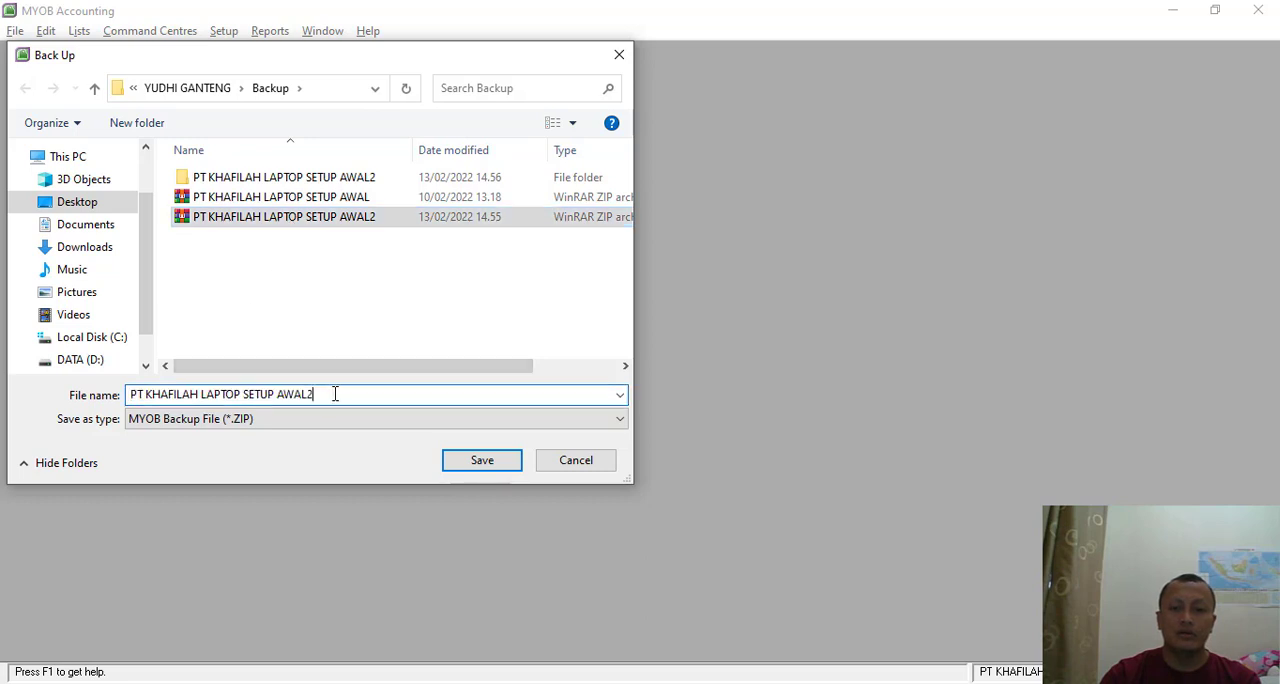
left_click_drag(334, 394, 248, 394)
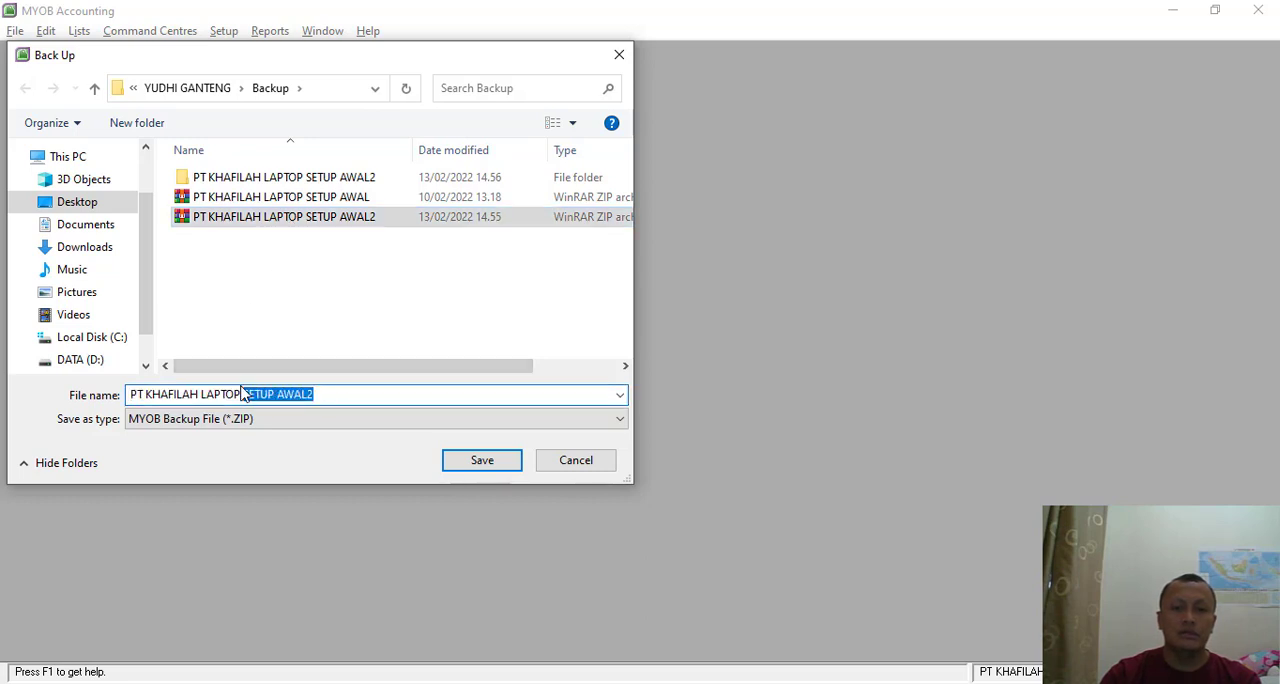
key("BackSpace")
type("an")
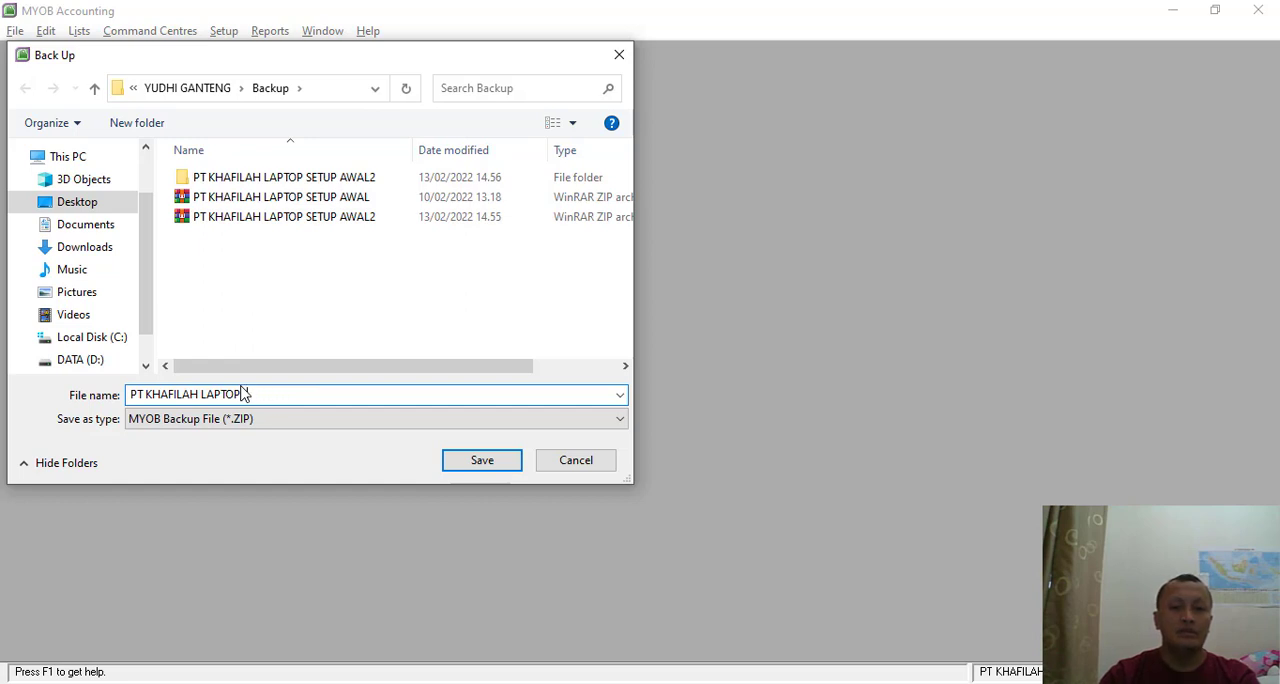
key("BackSpace")
type("J")
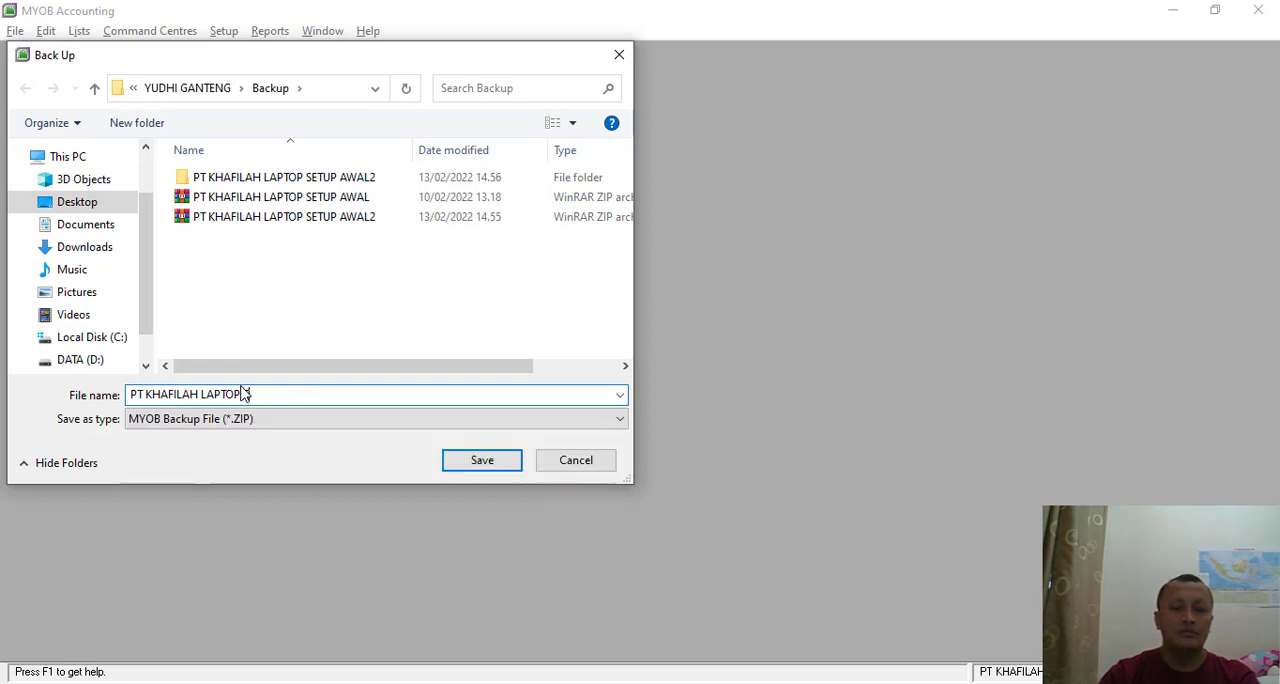
type("RANSAKSI SELESAI")
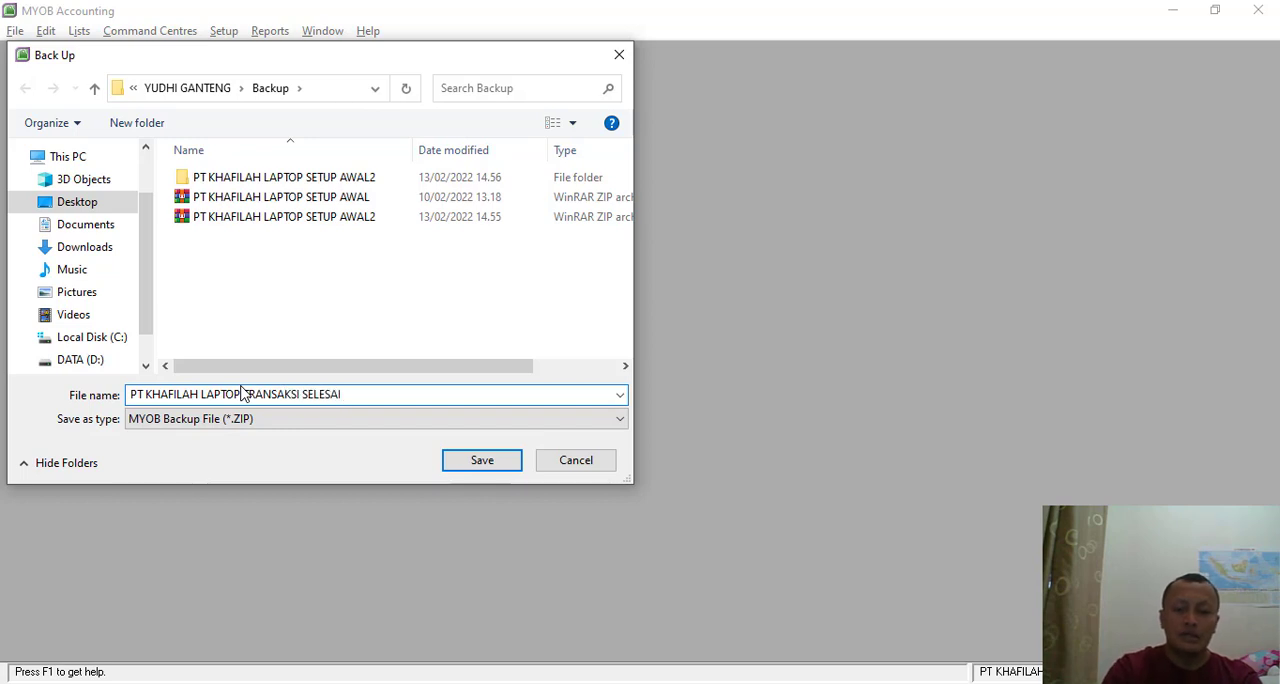
key("Return")
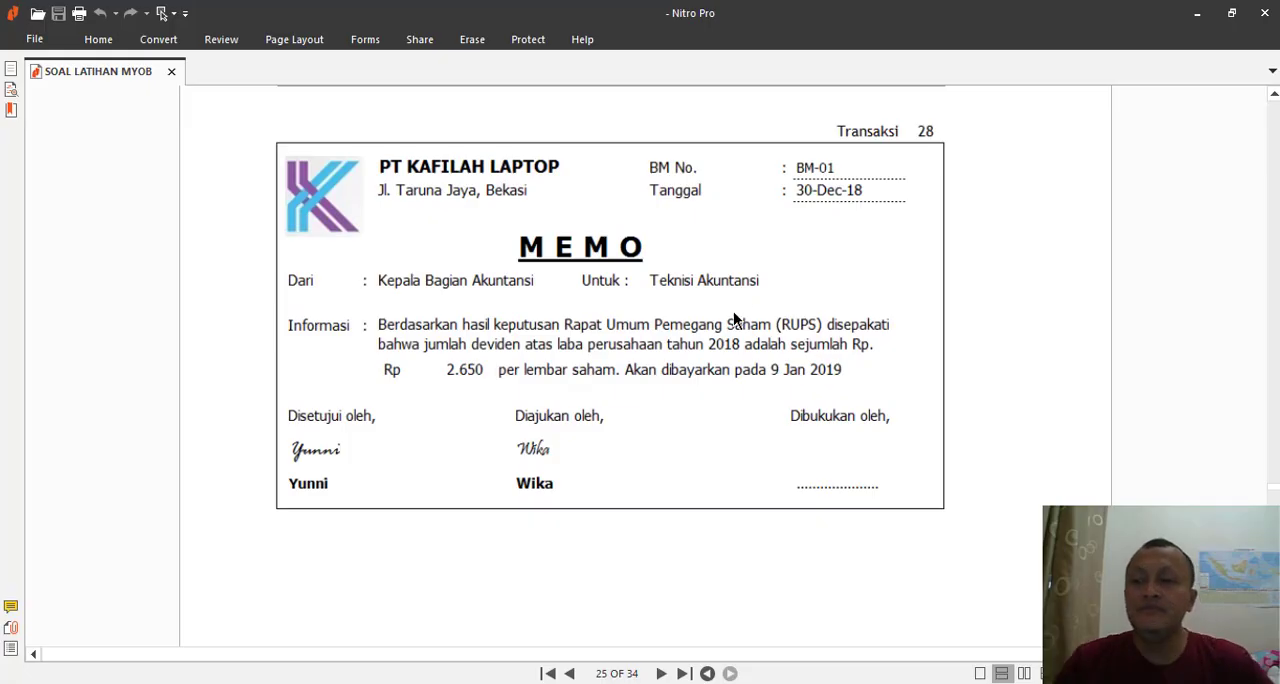
- Look through the Soal Jurnal Penyesuaian section and the unadjusted trial balance in Nitro Pro, and return to MYOB Accounting
scroll(723, 335, "down", 10)
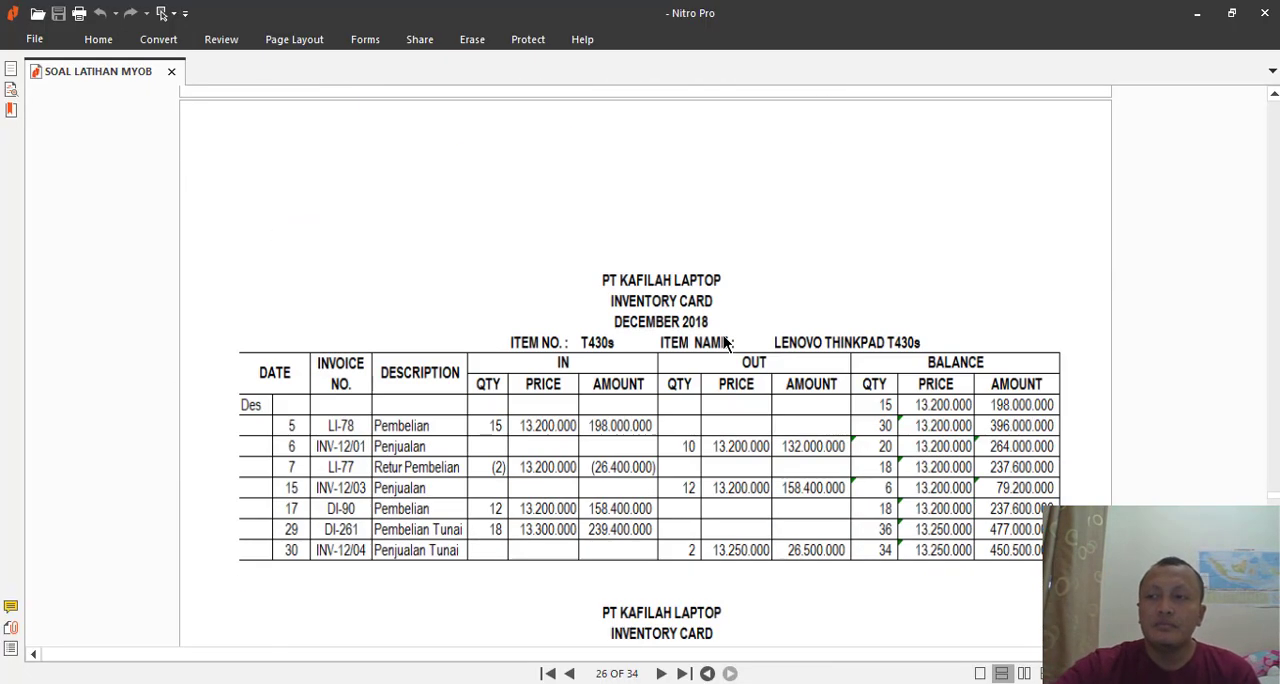
scroll(723, 340, "down", 10)
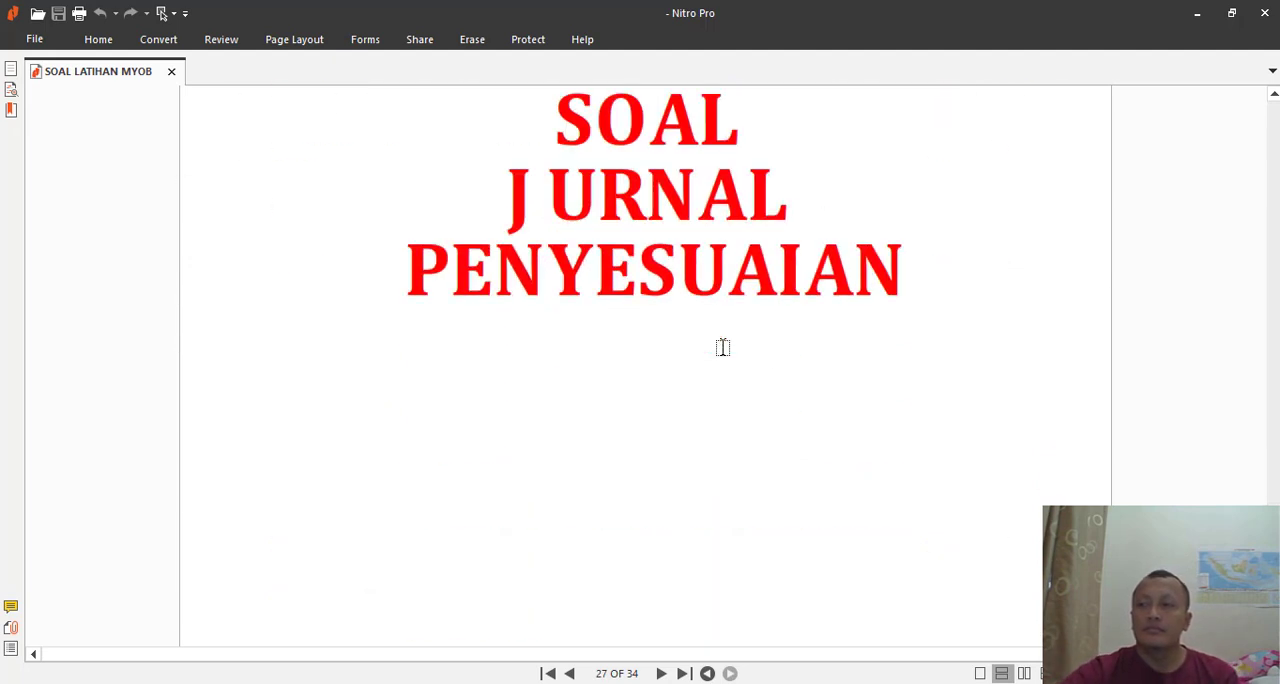
scroll(723, 347, "down", 3)
scroll(723, 347, "up", 5)
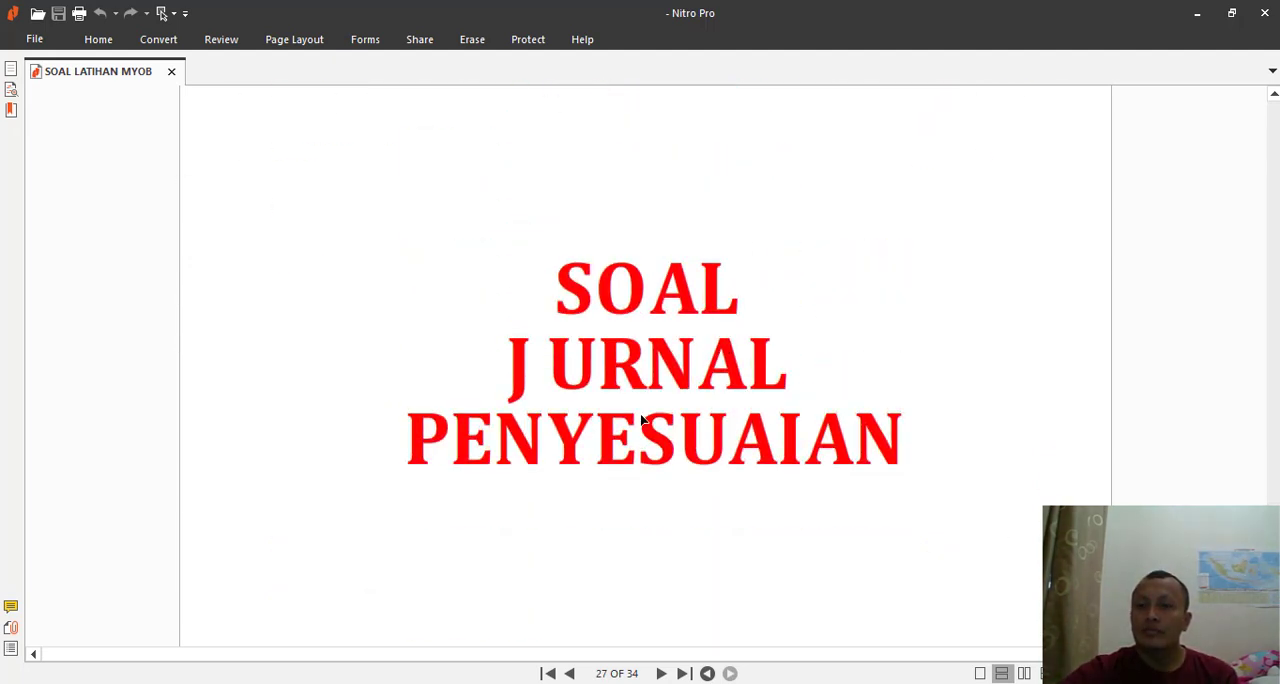
scroll(641, 420, "down", 8)
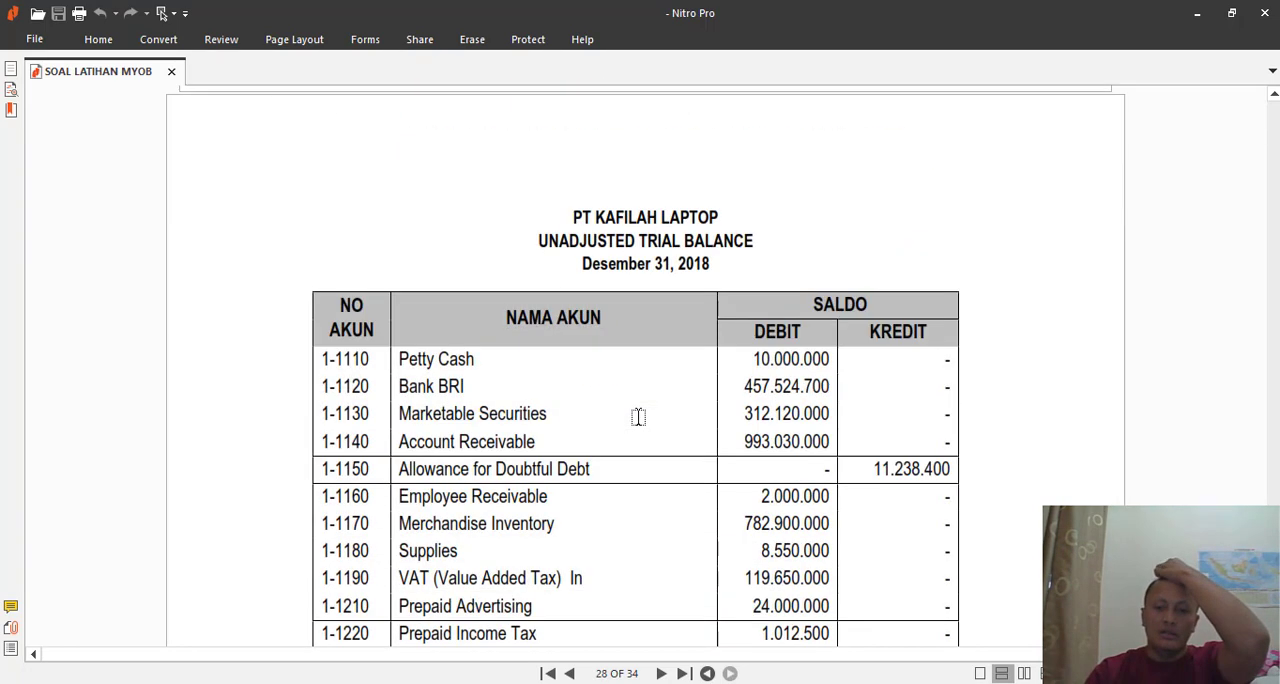
scroll(638, 417, "down", 3)
scroll(637, 417, "up", 2)
key("alt+Tab")
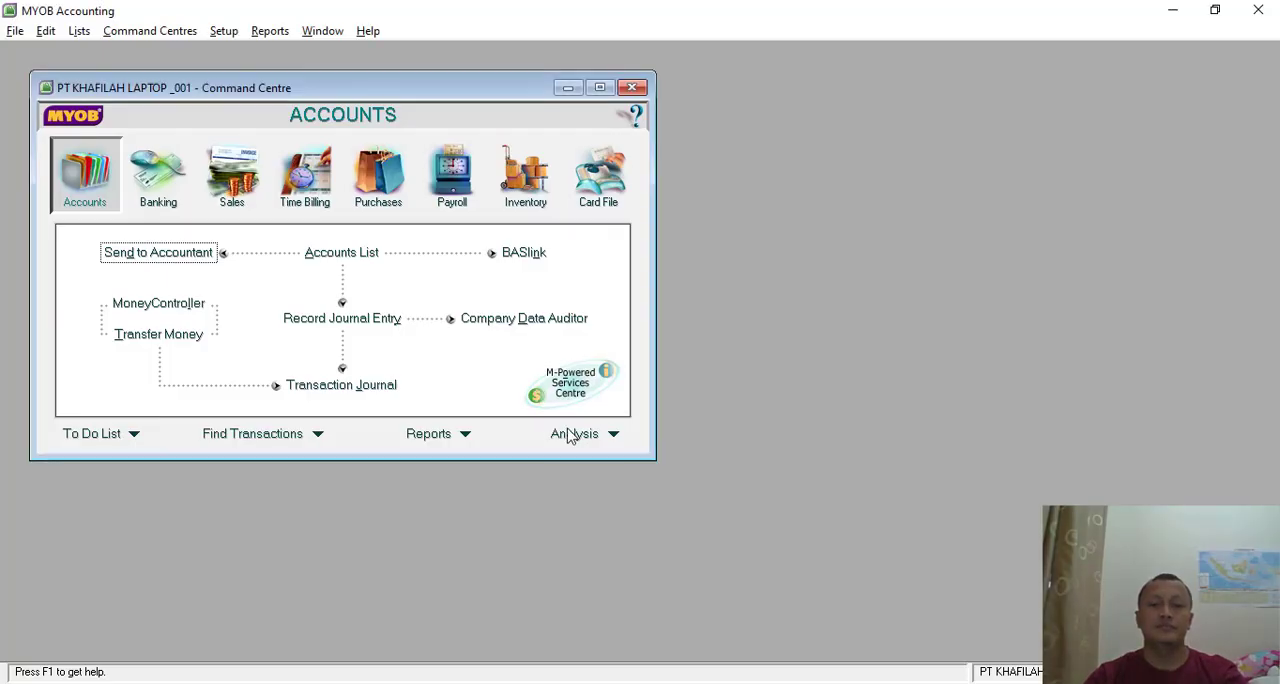
- Display the Trial Balance from the accounts reports and maximise the report window
left_click(470, 437)
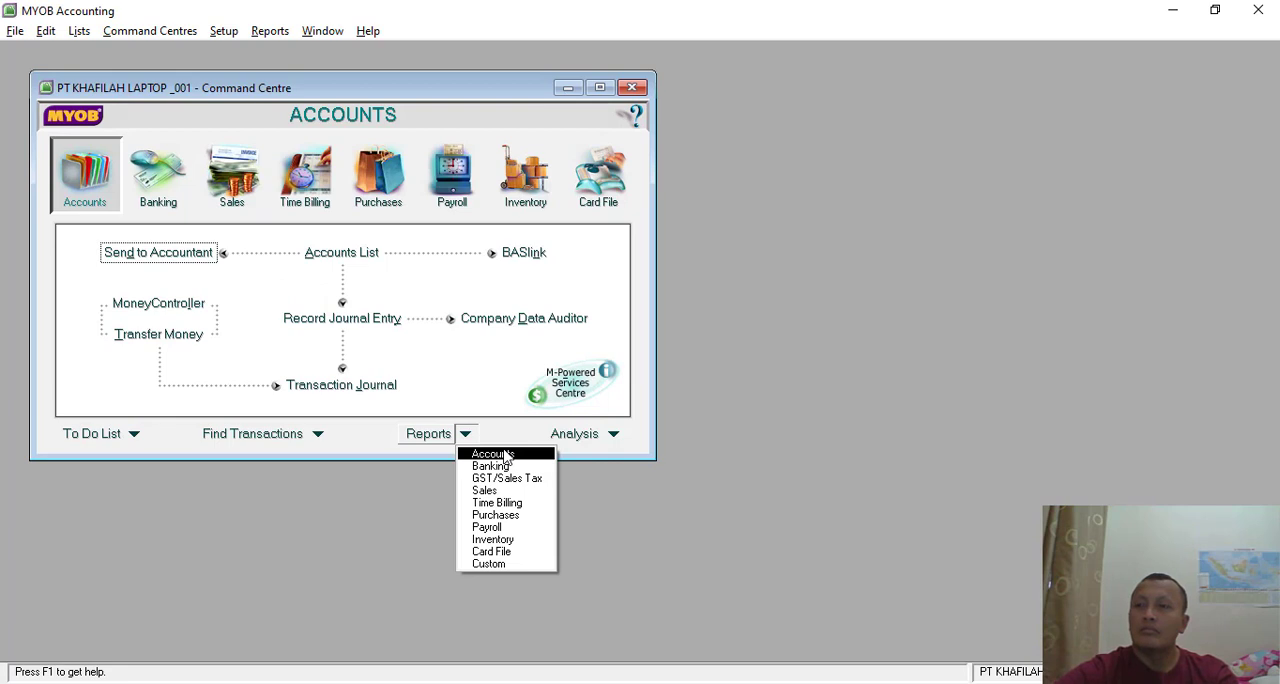
left_click(505, 455)
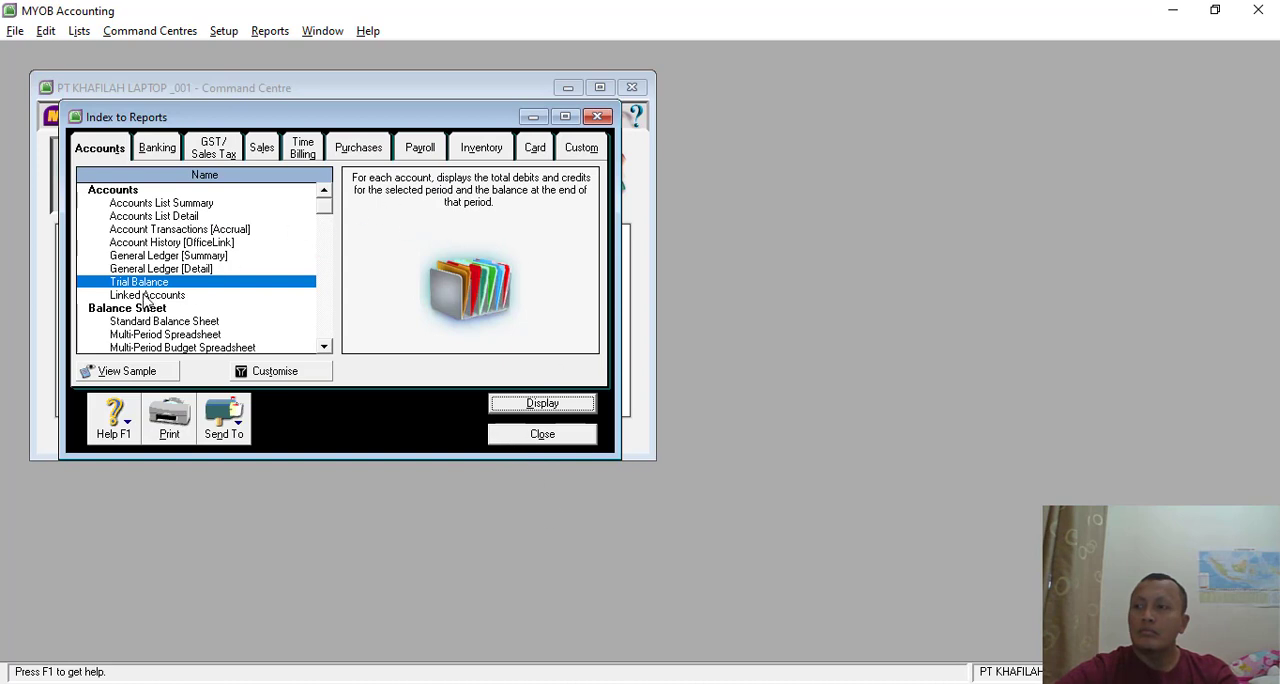
left_click(512, 406)
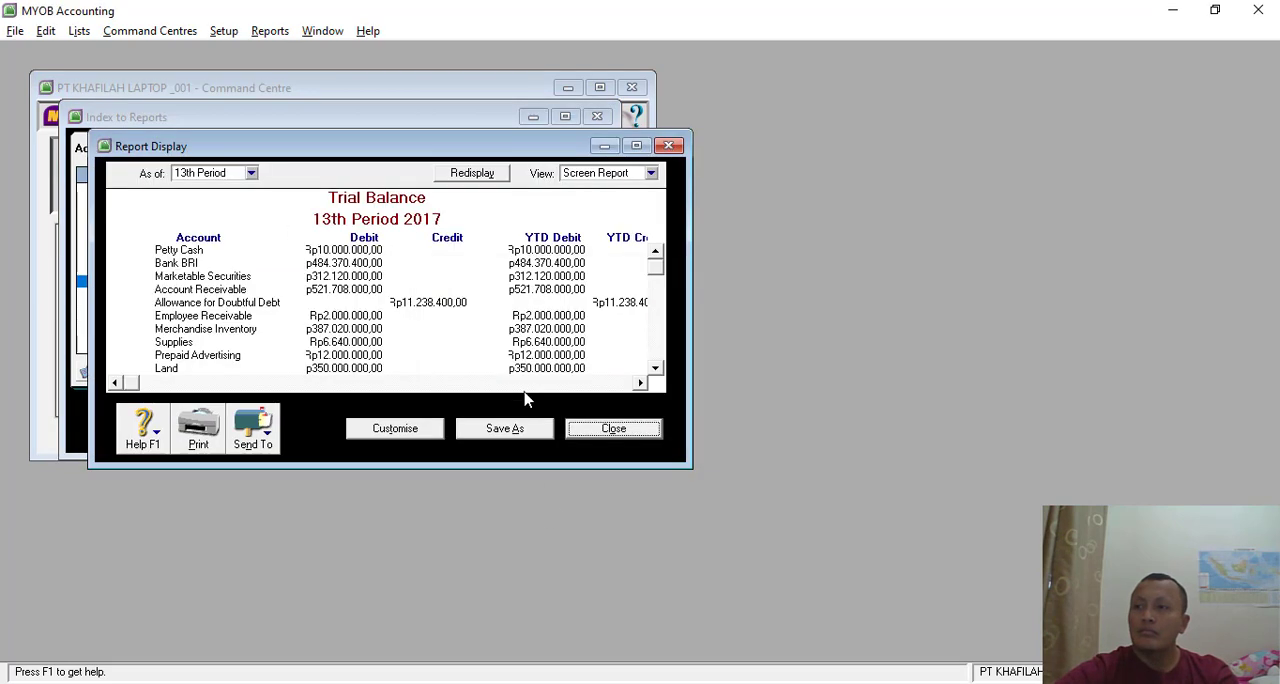
left_click(636, 146)
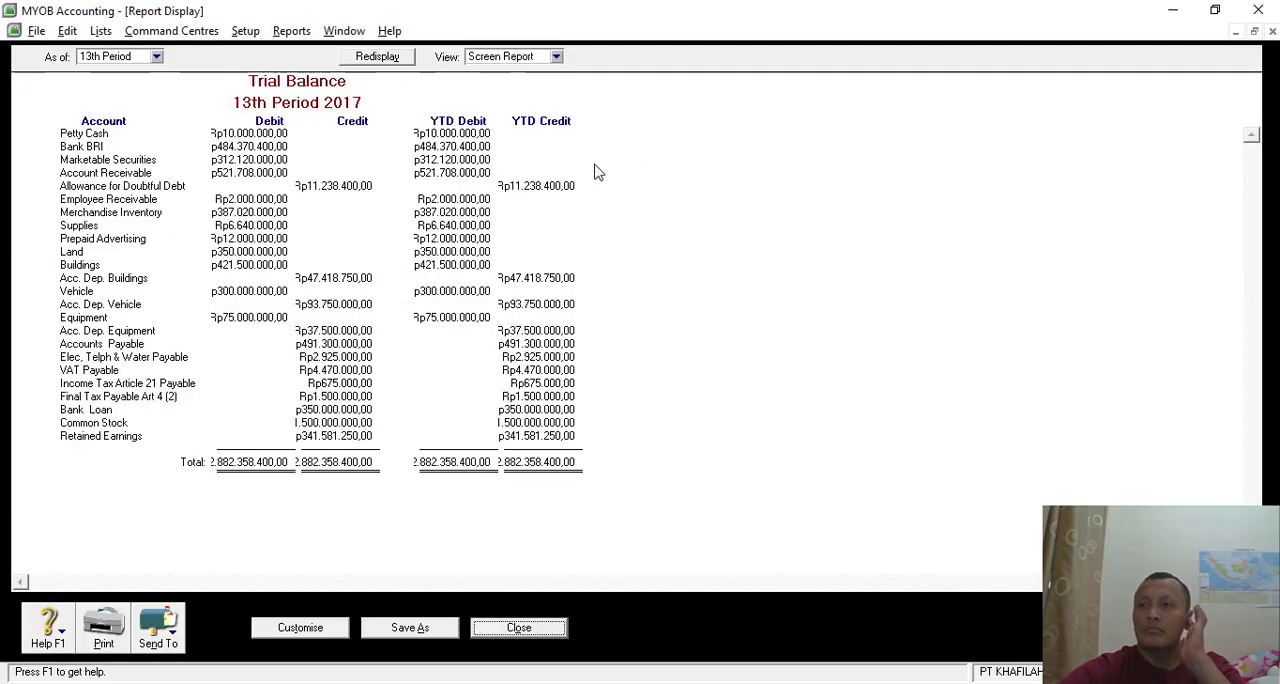
- Customise the Trial Balance to use the financial year This Year (FY 2018) and redisplay it
left_click(288, 627)
left_click(783, 403)
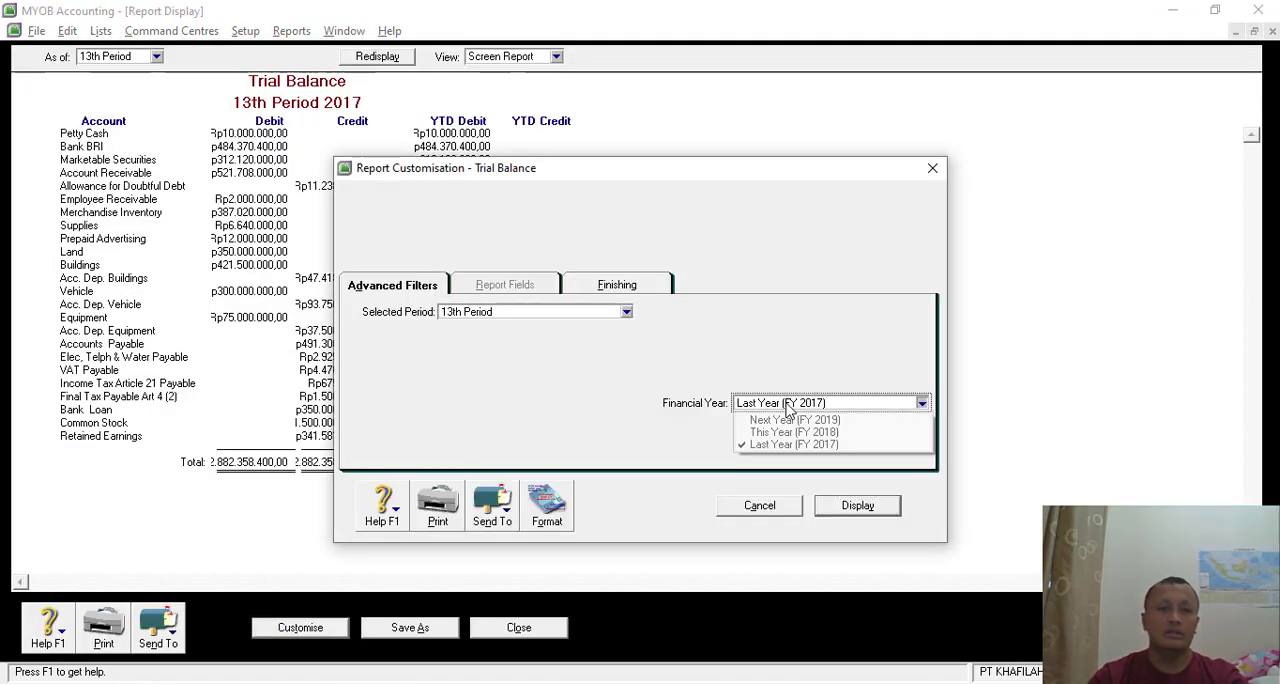
left_click(792, 432)
left_click(857, 507)
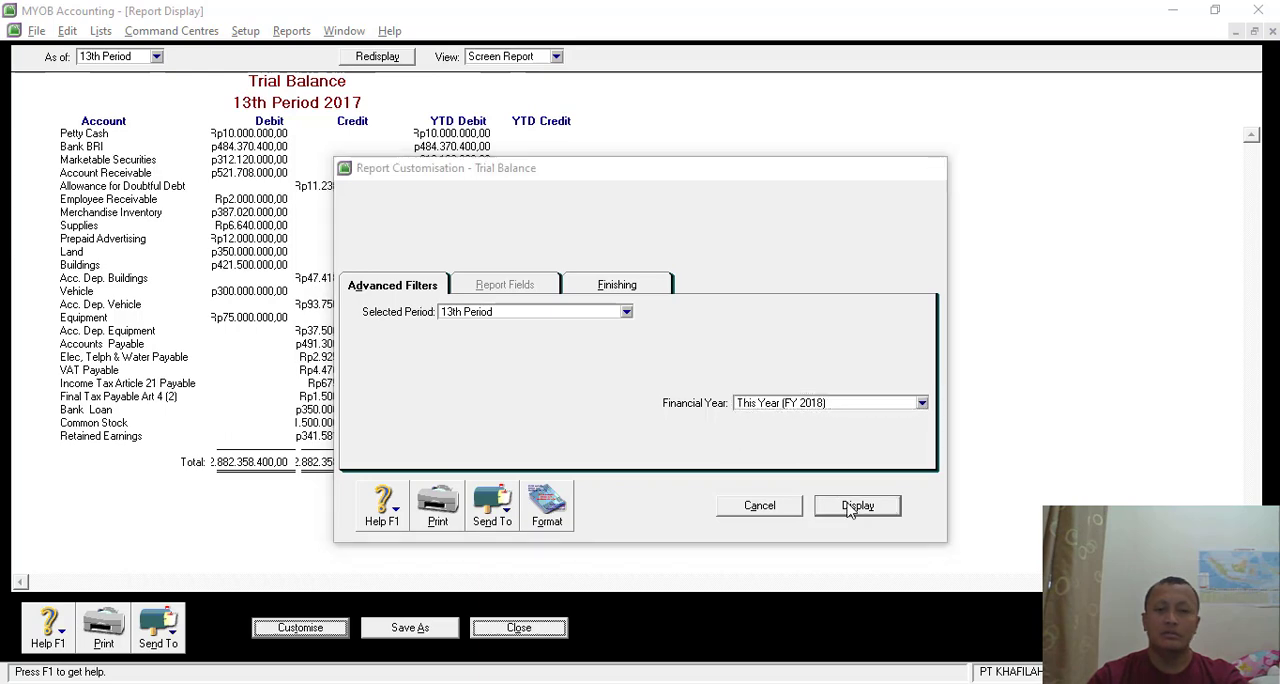
- Review the 2018 trial balance balances down to the totals, then close the report and the report index
scroll(547, 280, "down", 5)
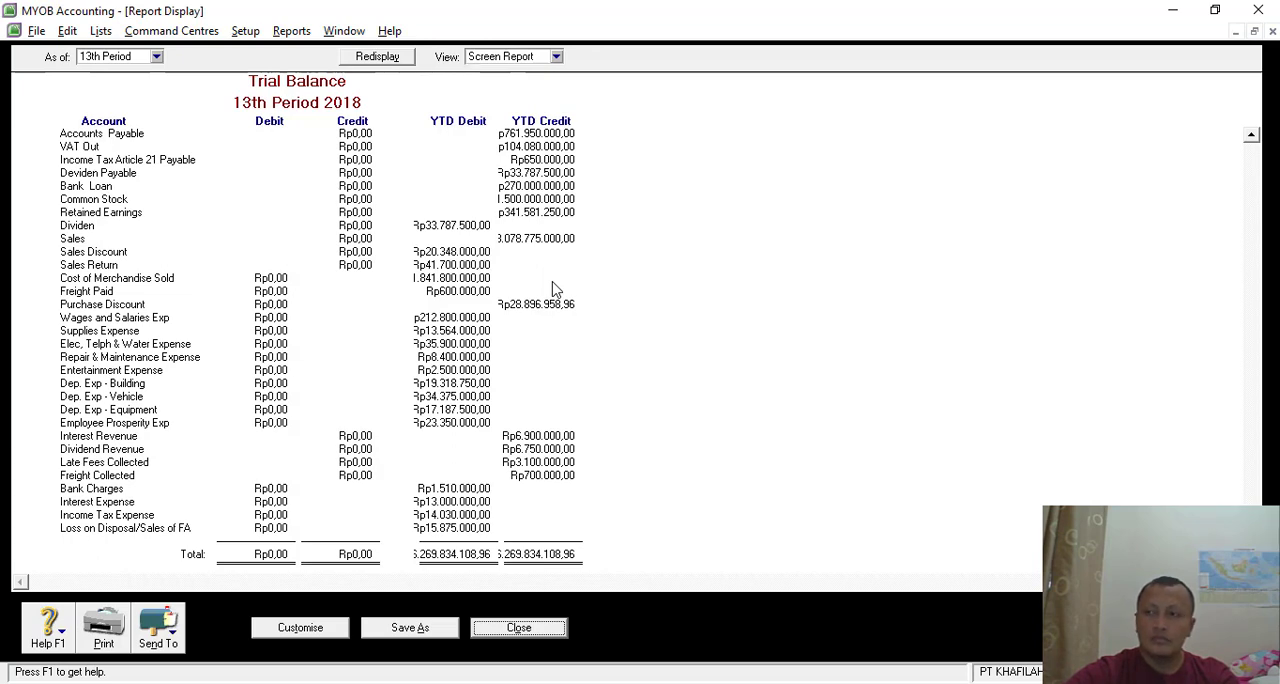
scroll(555, 289, "up", 5)
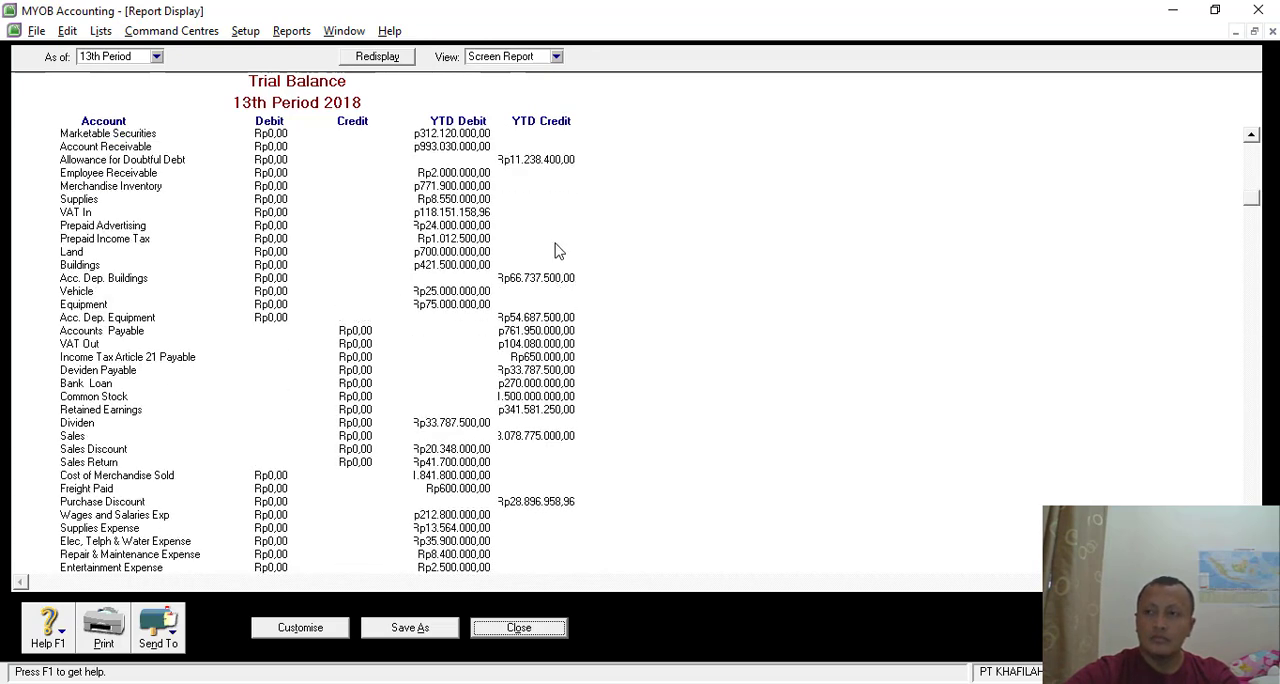
scroll(545, 280, "down", 1)
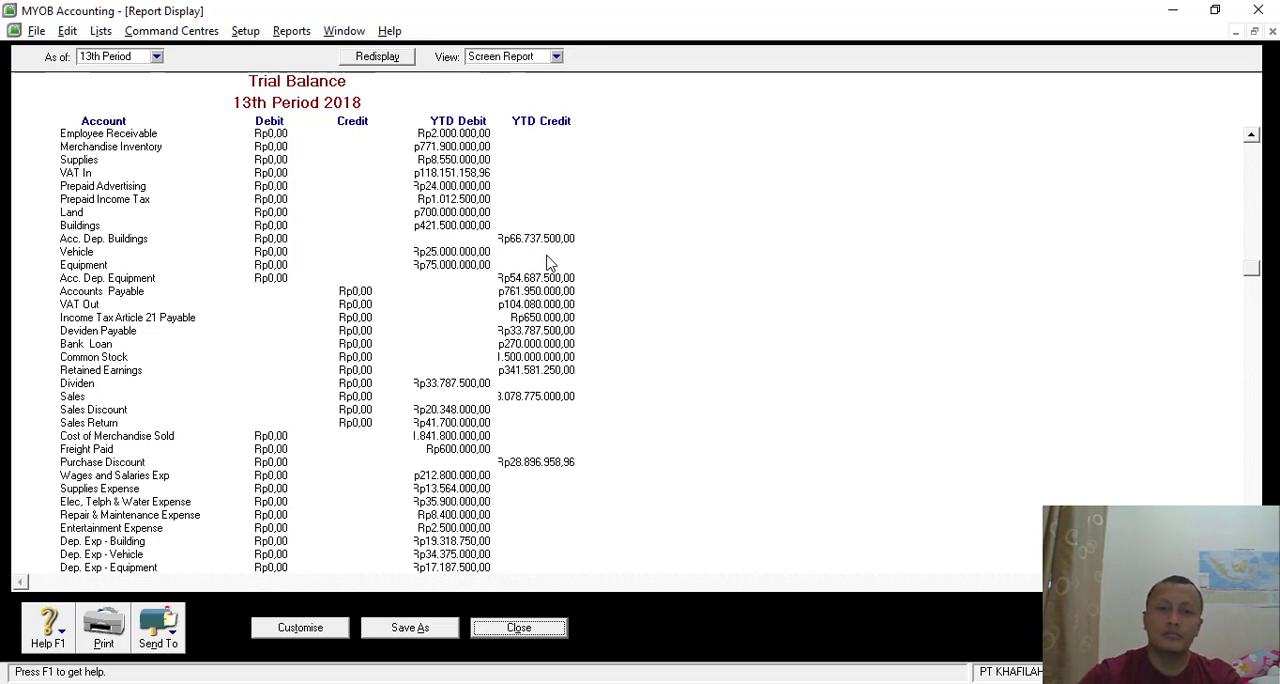
scroll(535, 288, "down", 1)
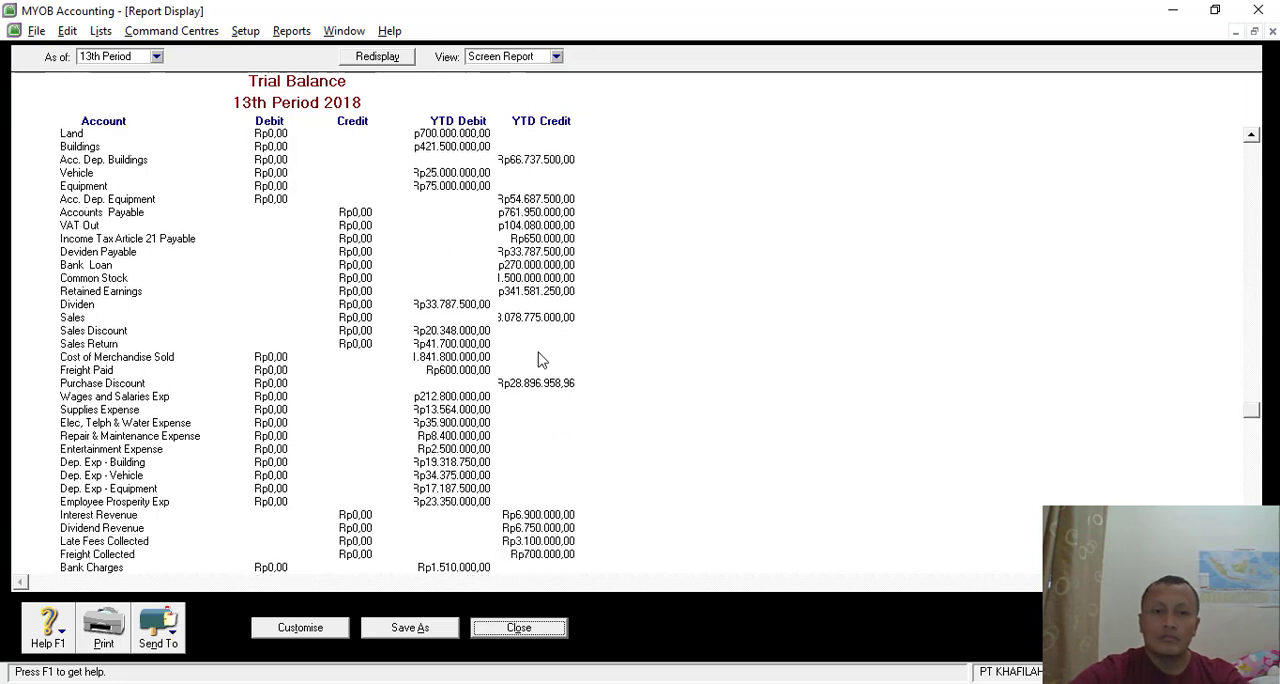
scroll(545, 345, "down", 1)
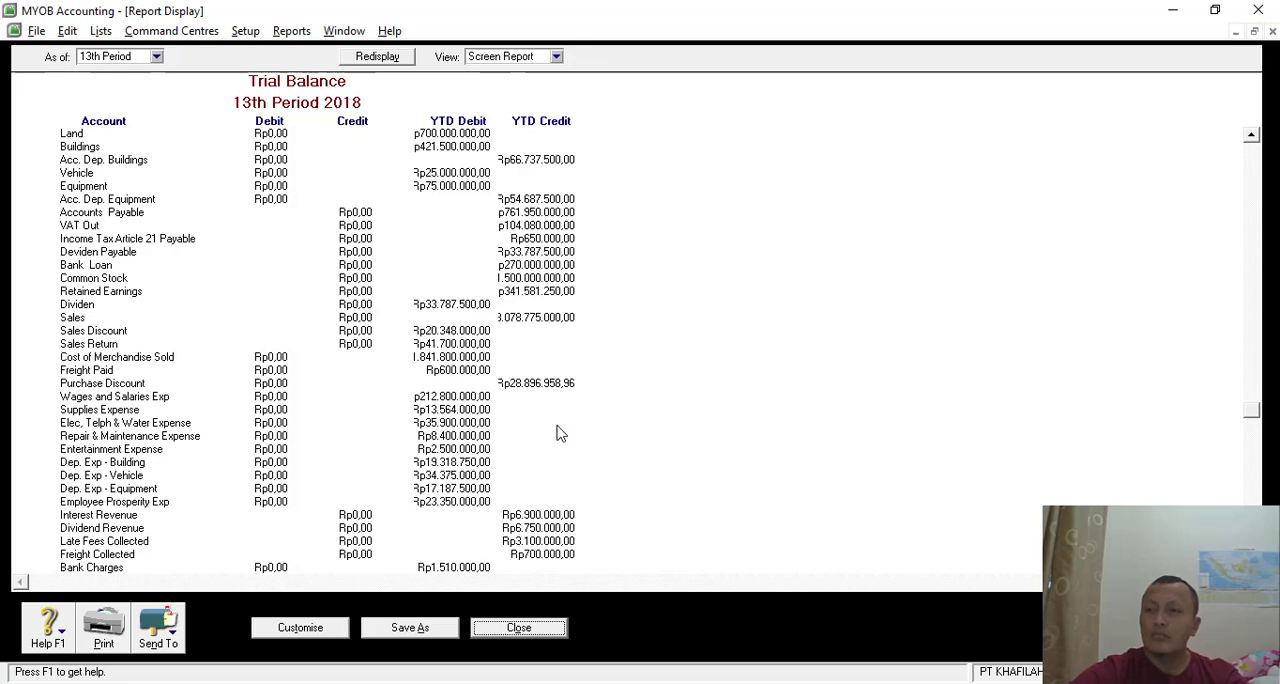
scroll(560, 433, "down", 2)
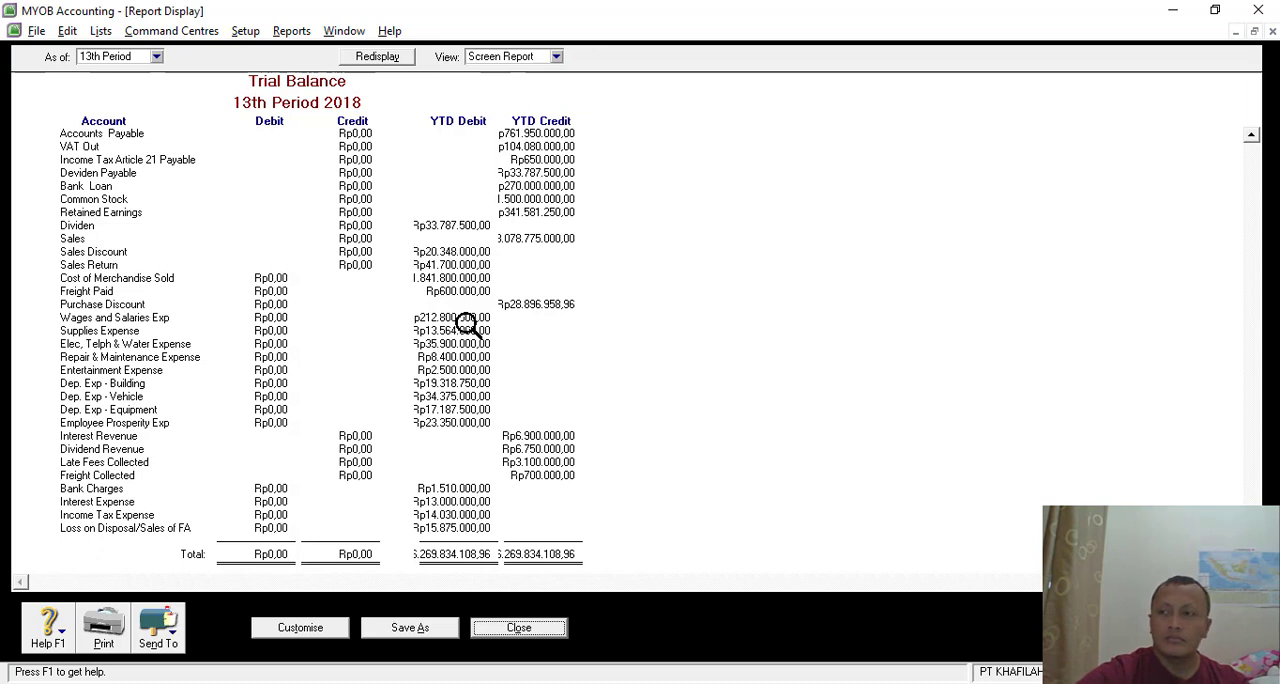
left_click(510, 632)
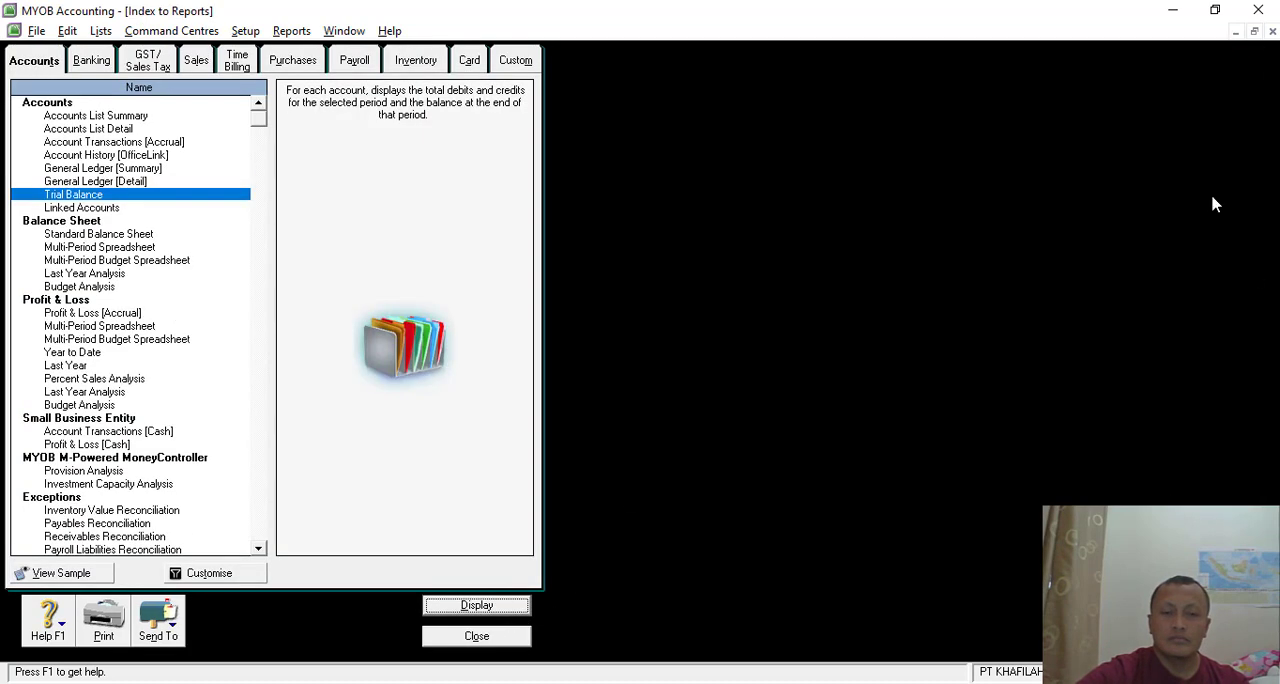
left_click(462, 640)
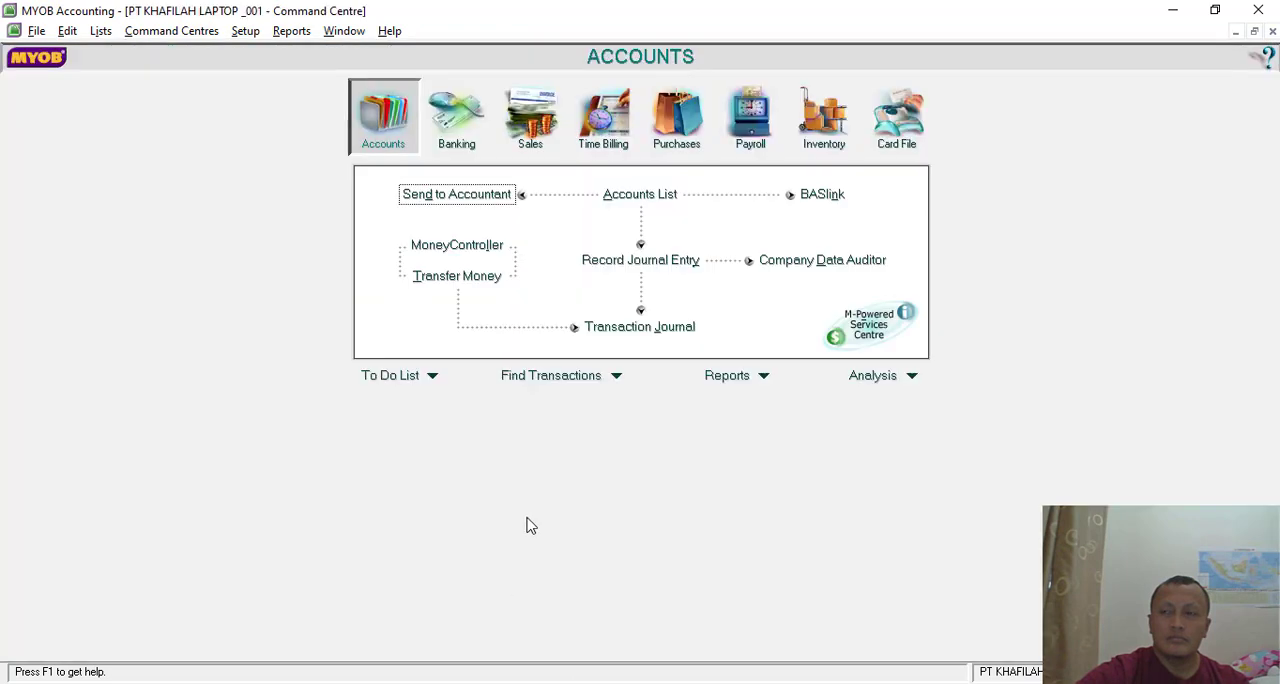
- Find the 14/12/2018 PT LENOVO INDONESIA discount on LI-78 among the purchases in the Transaction Journal and open its bill
left_click(662, 326)
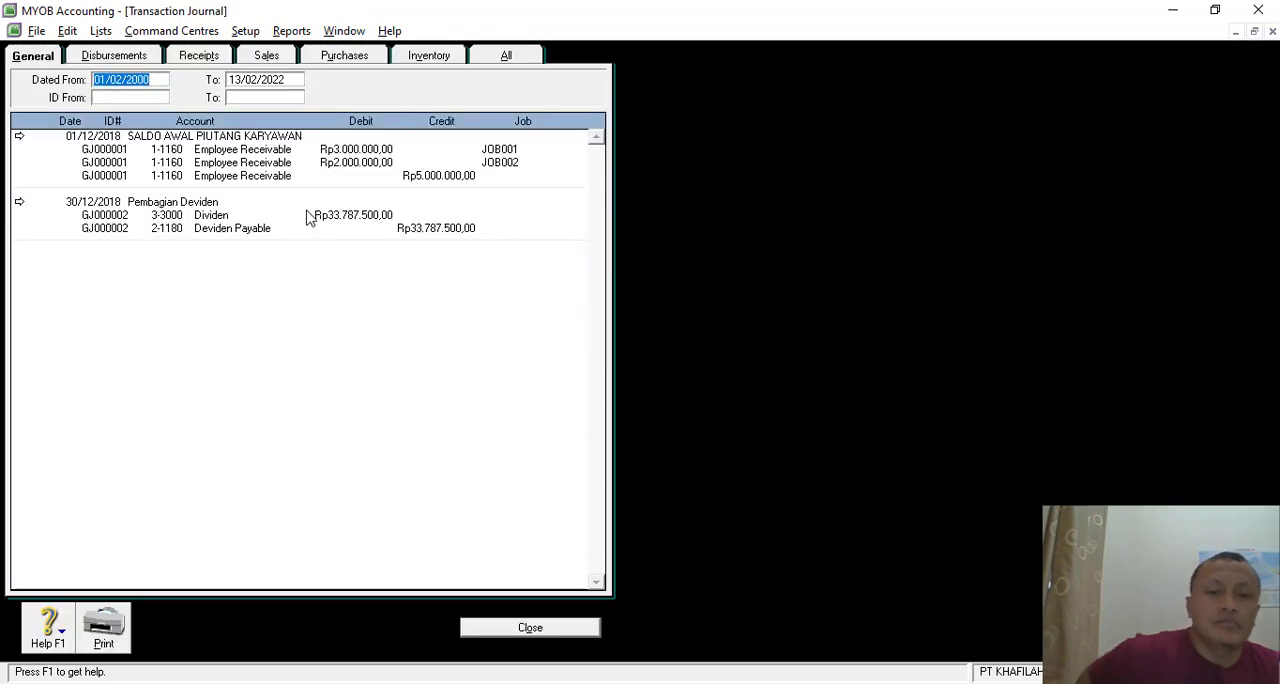
left_click(350, 55)
scroll(230, 423, "down", 8)
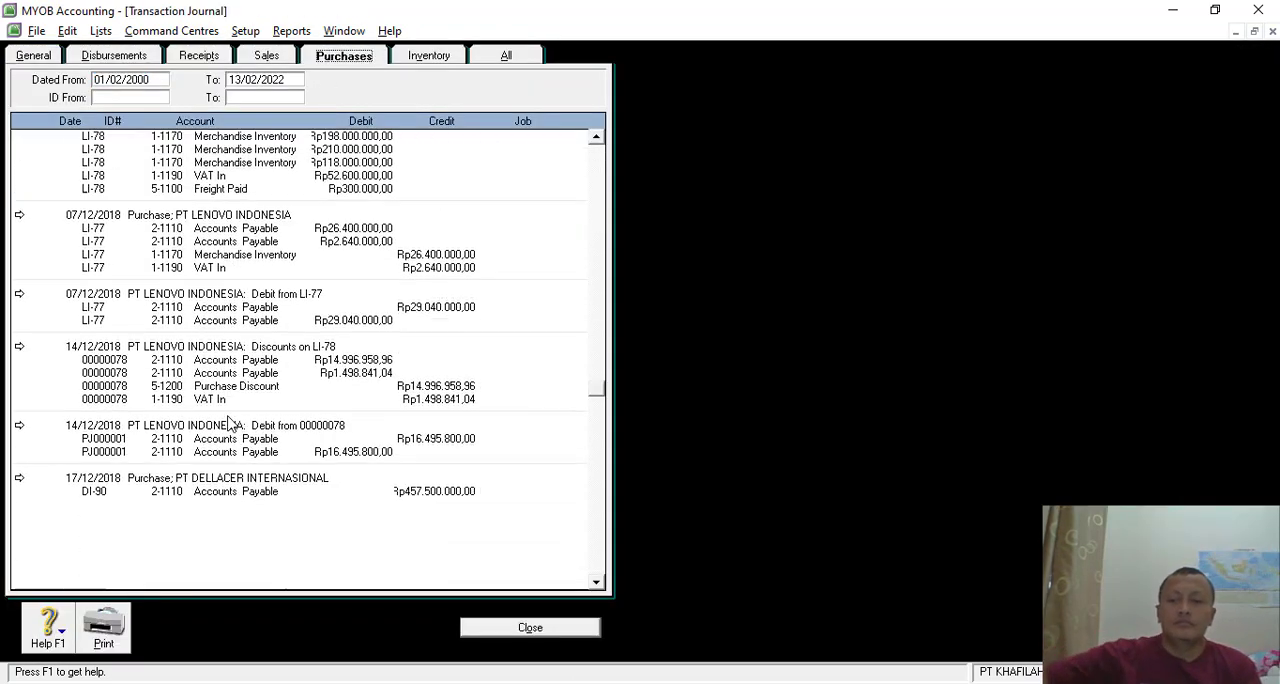
scroll(230, 423, "down", 2)
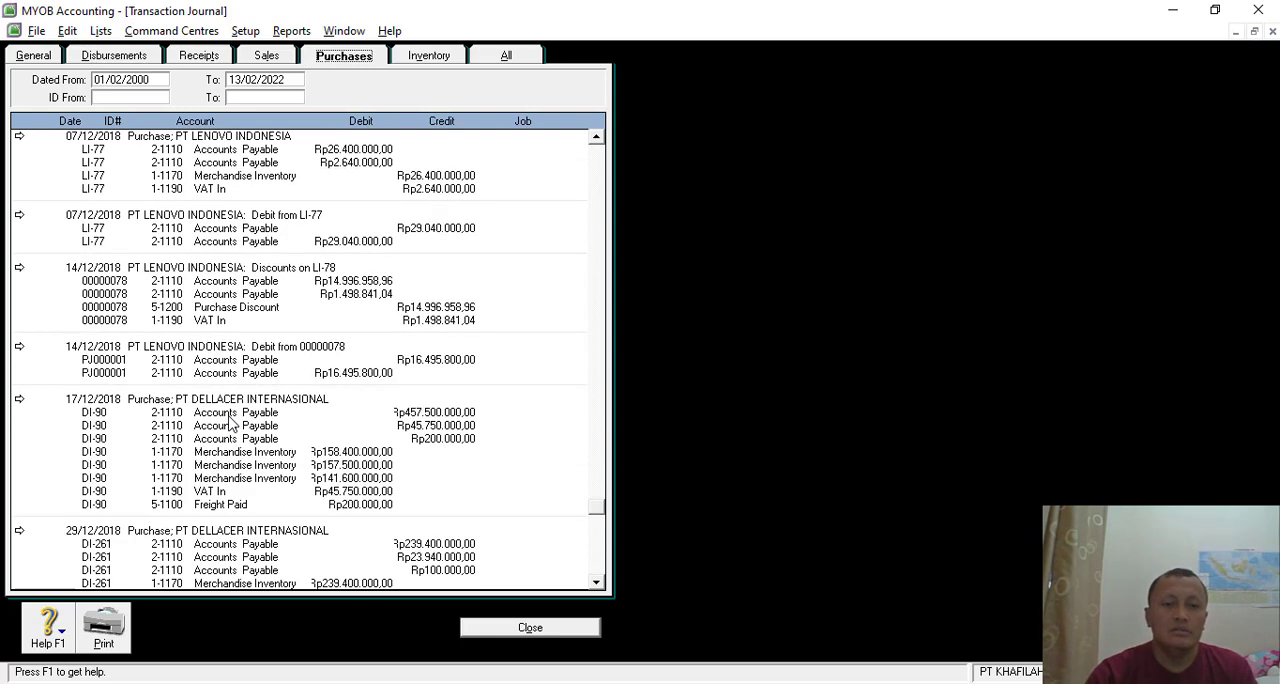
scroll(268, 471, "down", 1)
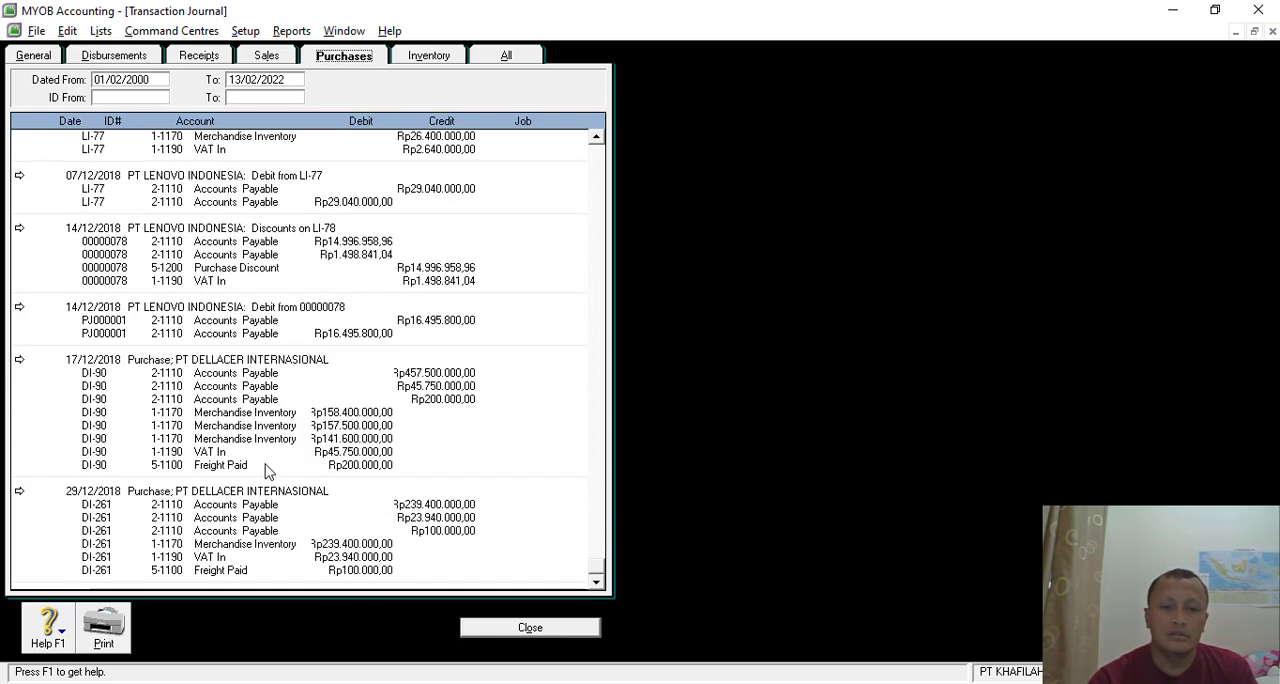
scroll(268, 471, "up", 2)
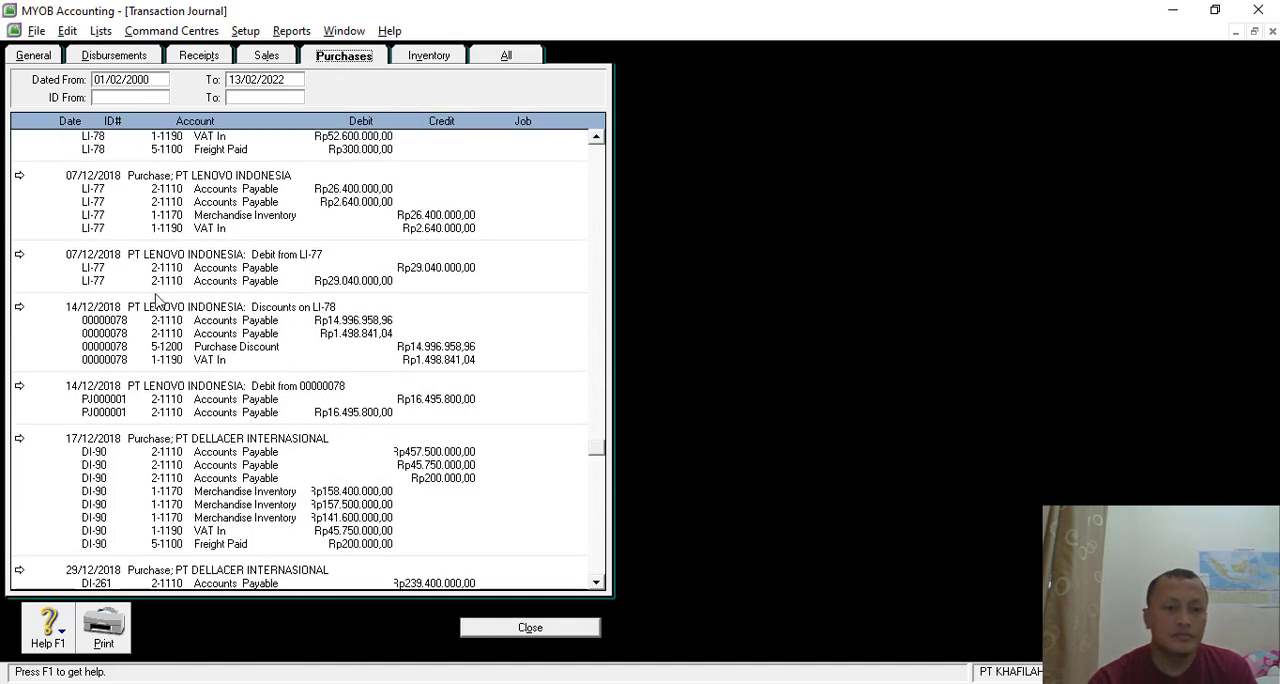
left_click(20, 308)
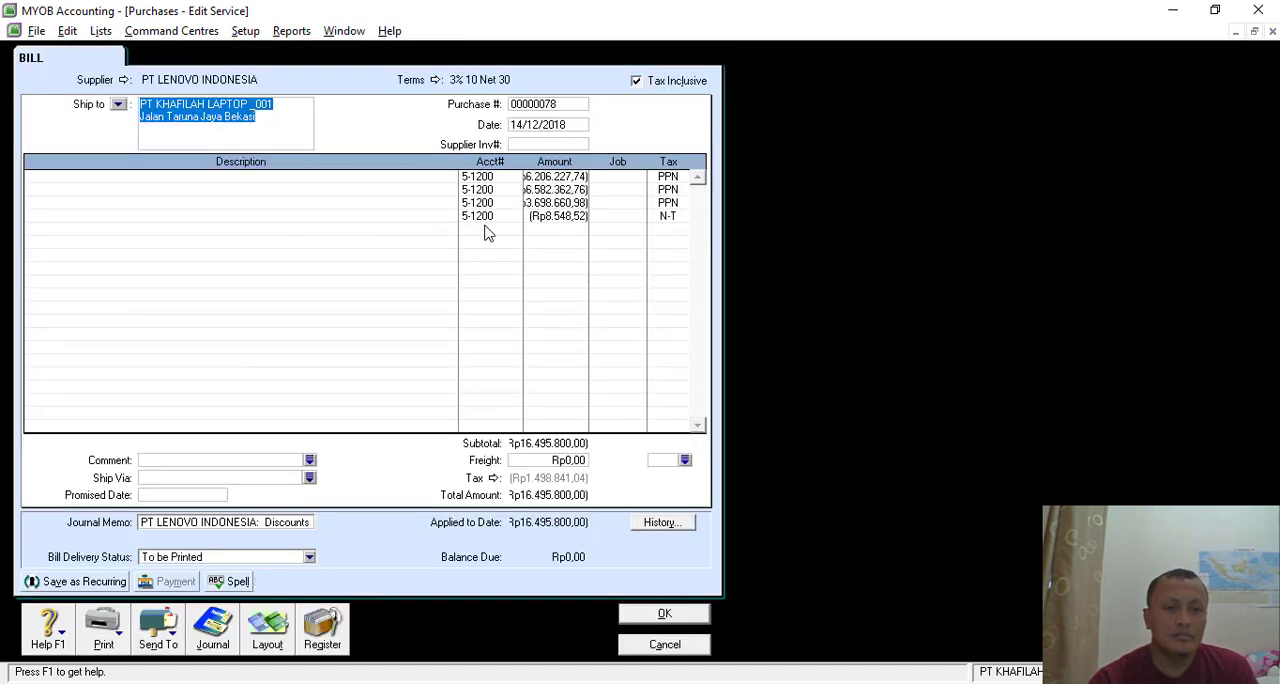
- Set the tax code of the discount bill's first three lines to N-T, save the bill and close the Transaction Journal
left_click(674, 178)
left_click(684, 177)
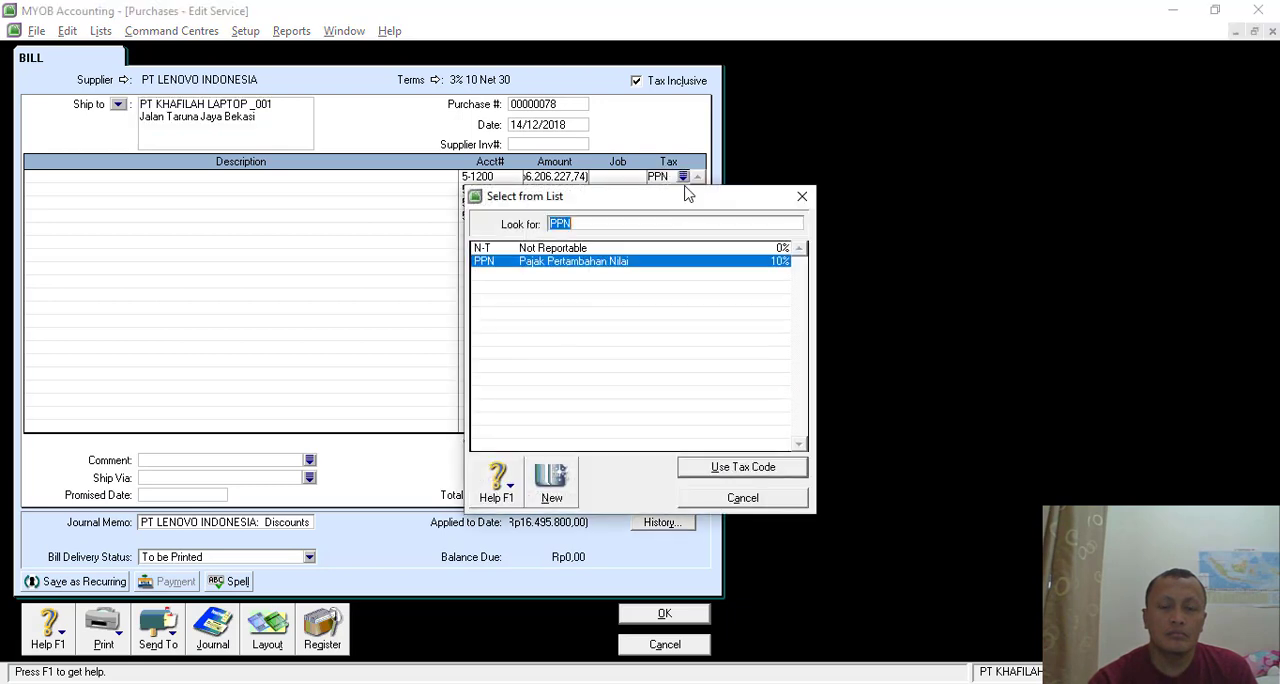
double_click(535, 248)
left_click(660, 189)
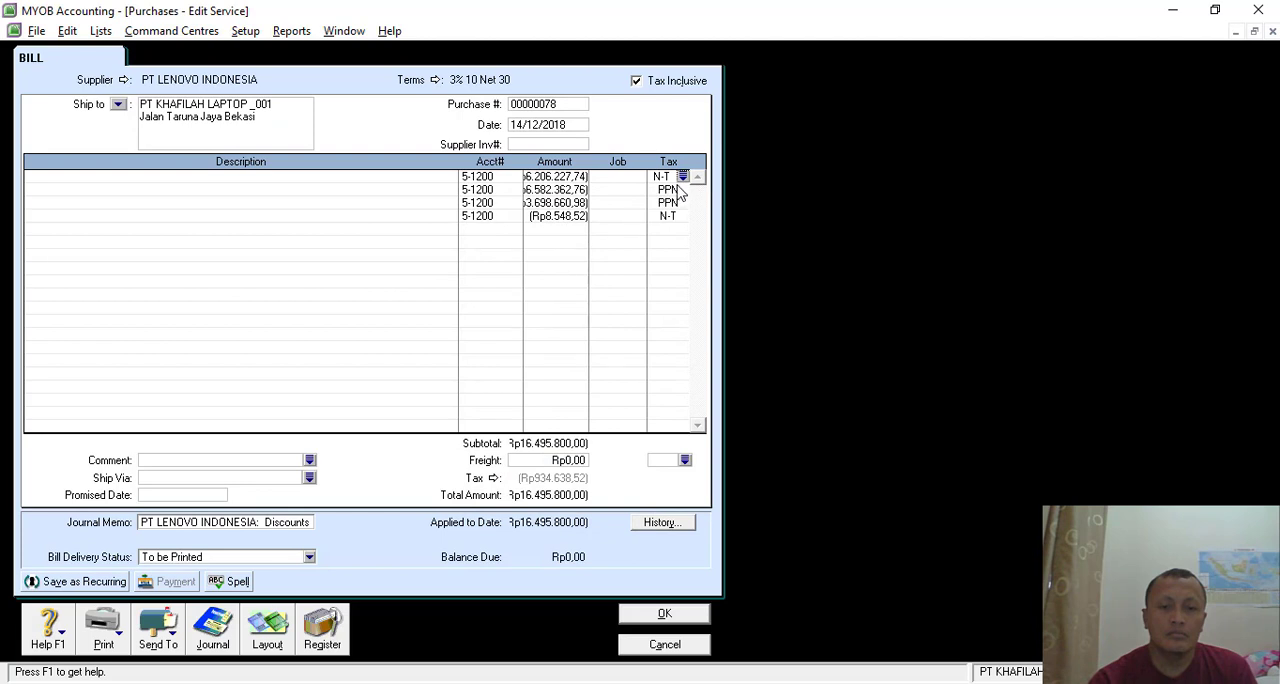
type("N-T")
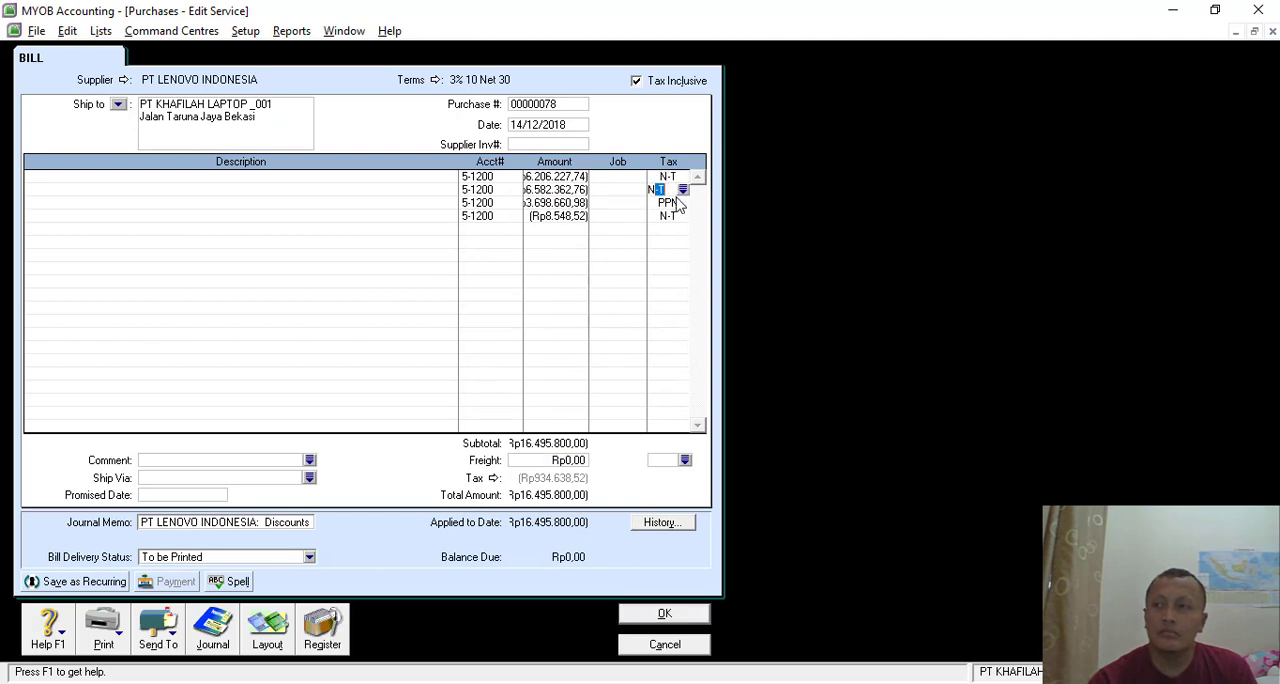
left_click(670, 203)
type("N-T")
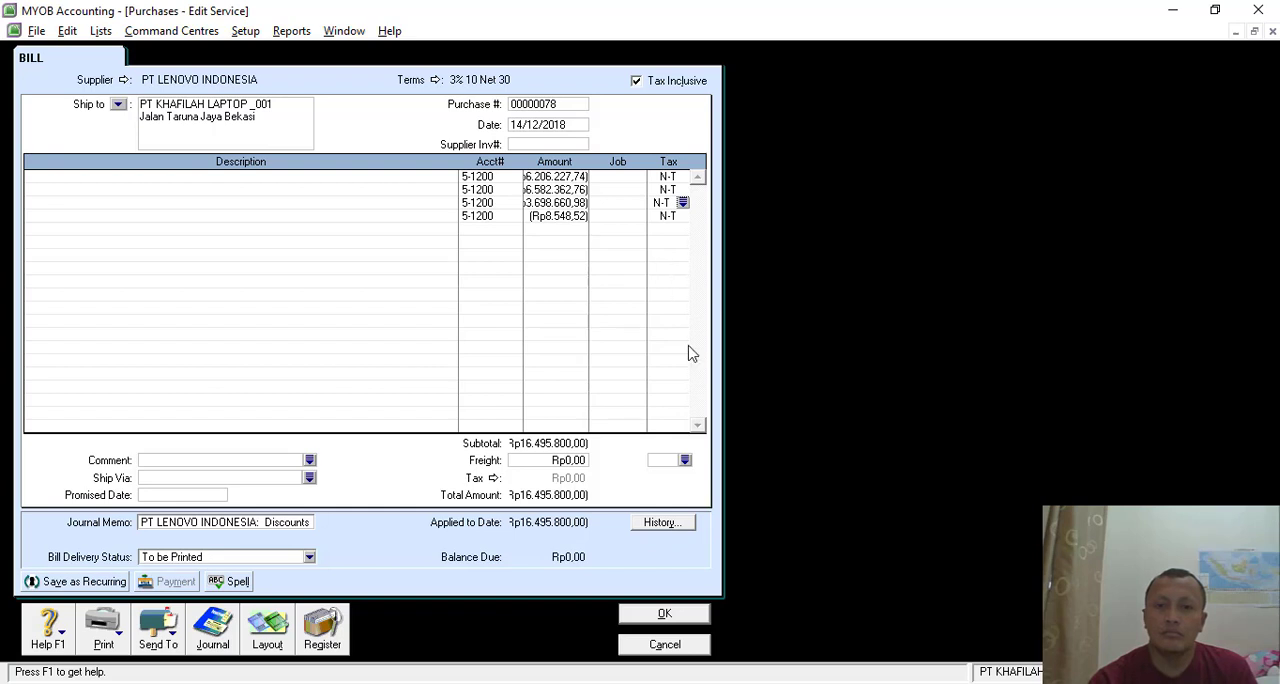
left_click(657, 624)
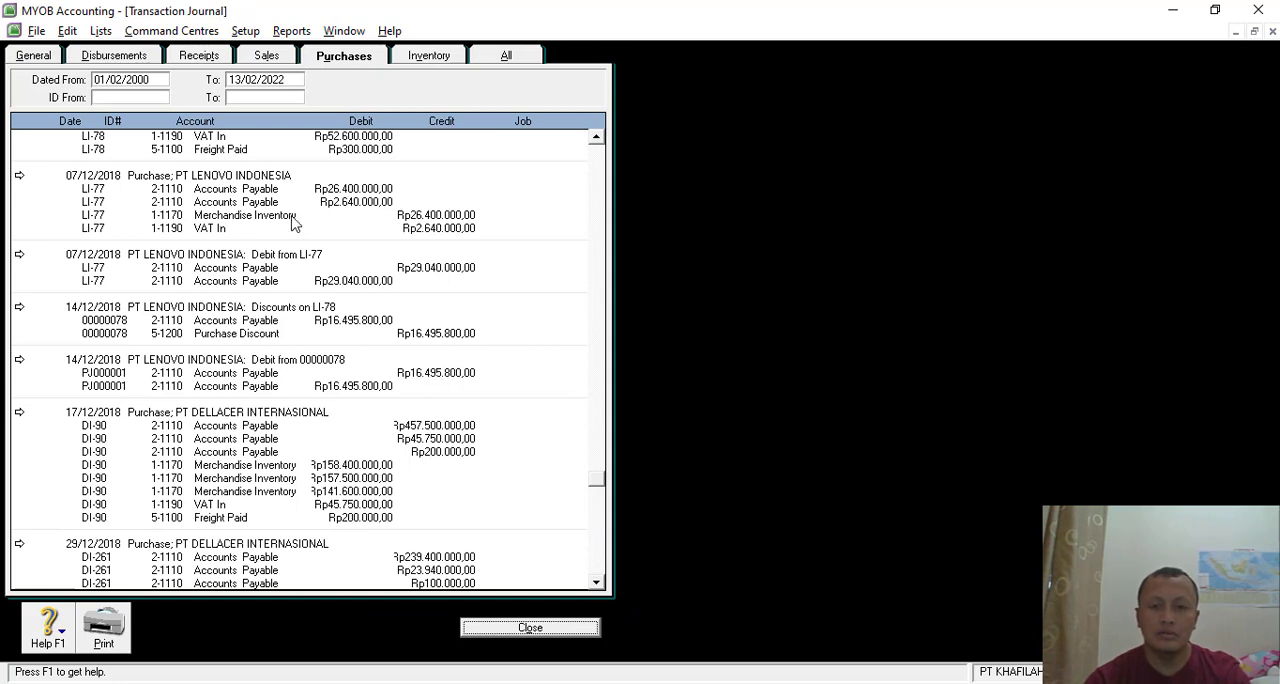
left_click(494, 630)
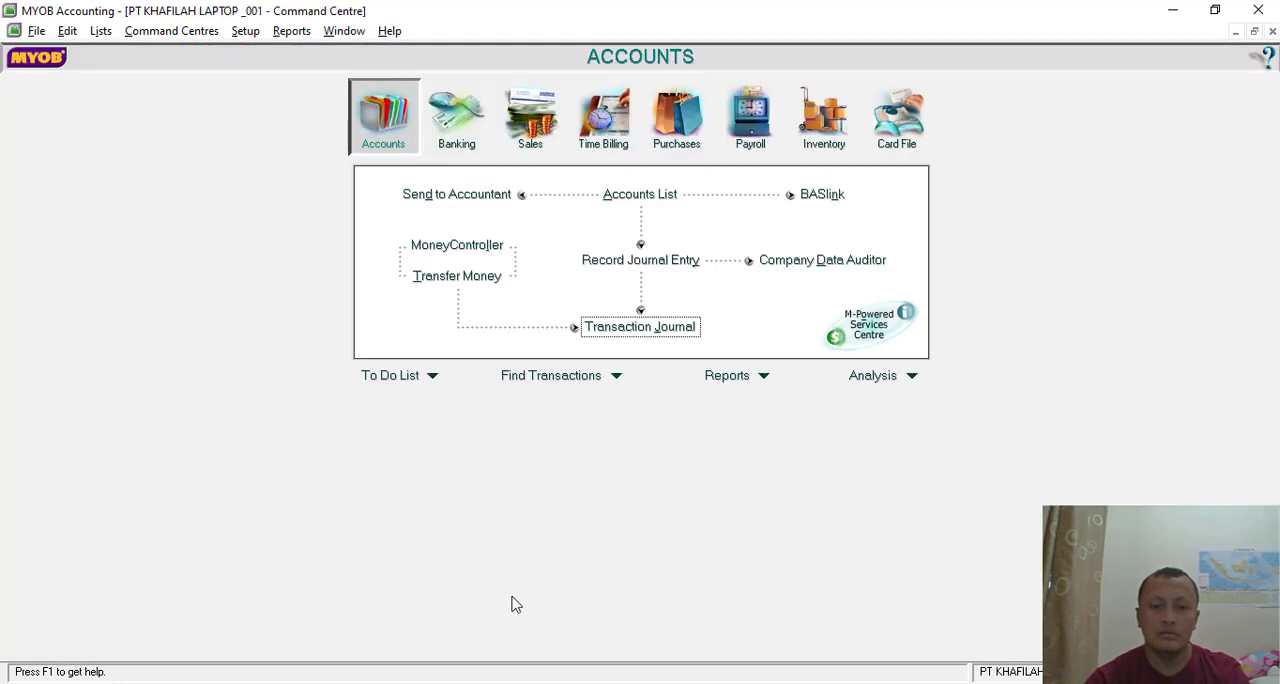
- Display the Trial Balance for the 13th period of 2018 again and check its balances down to the totals
left_click(665, 336)
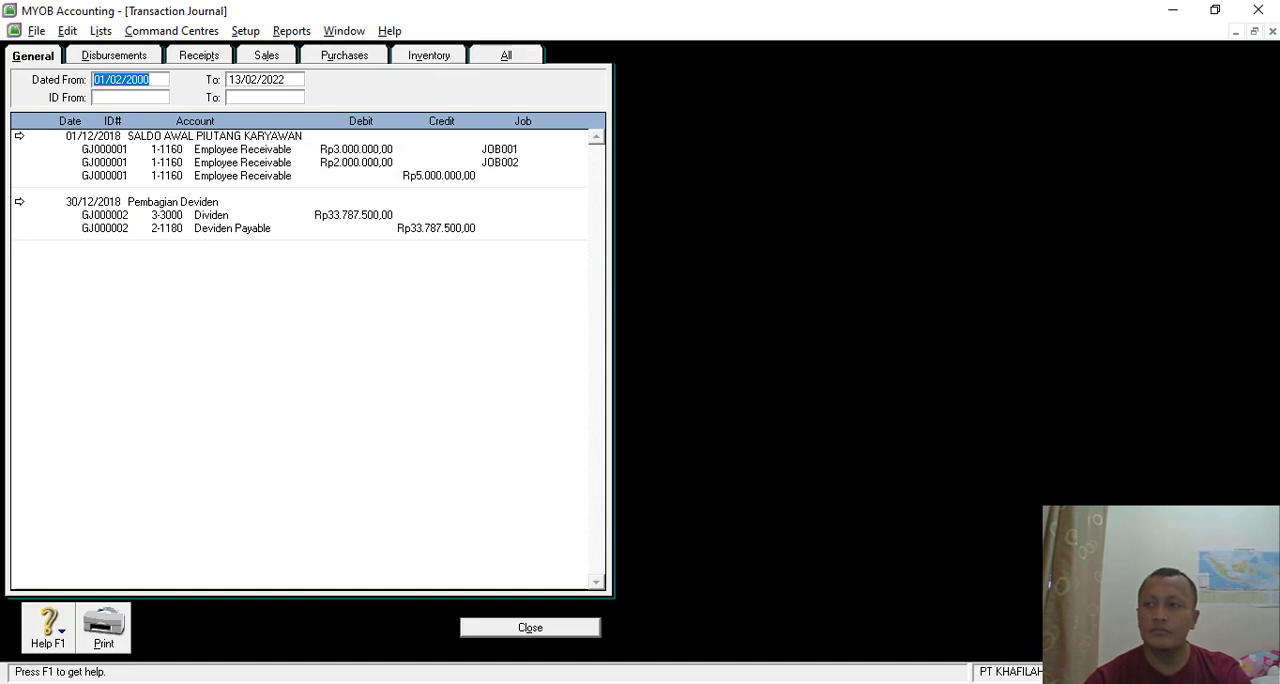
left_click(522, 627)
left_click(773, 386)
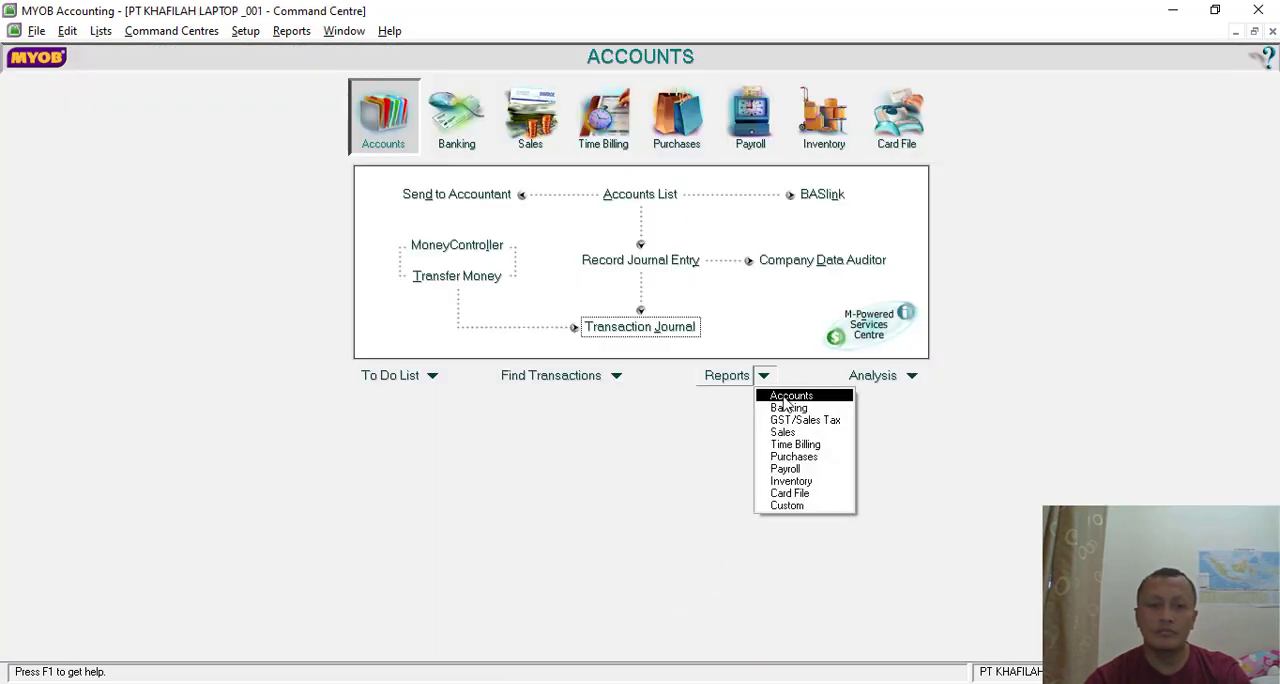
left_click(780, 395)
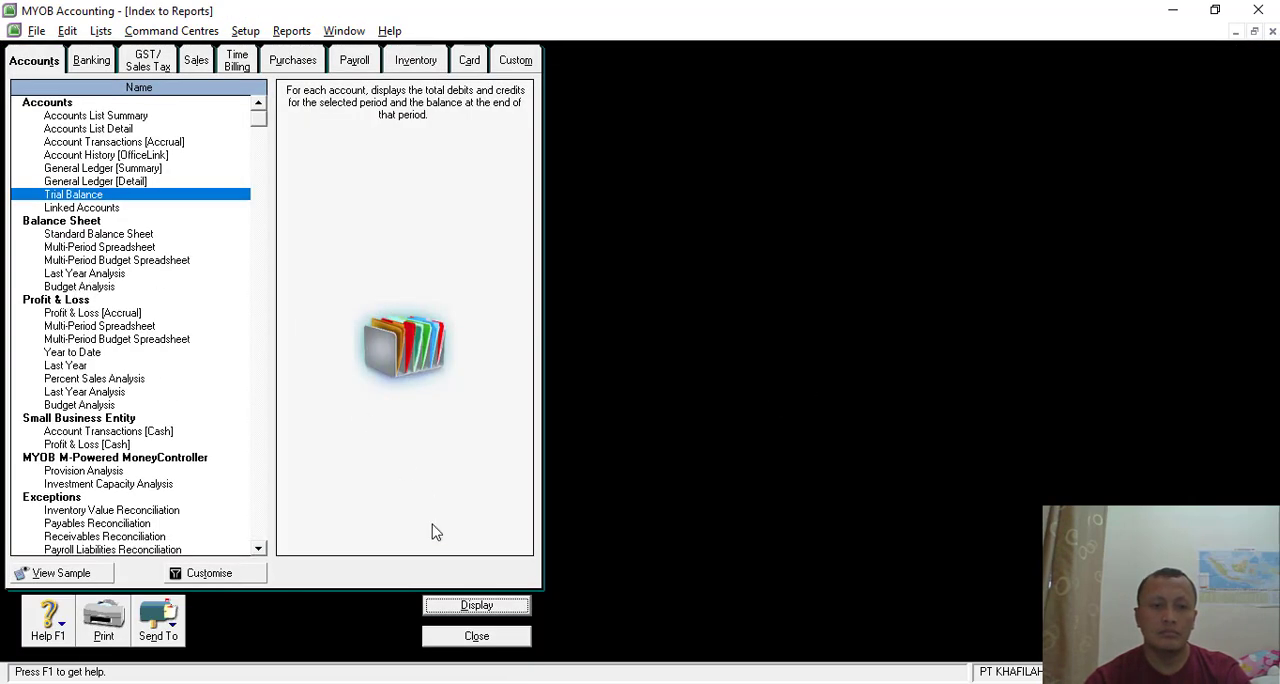
left_click(466, 604)
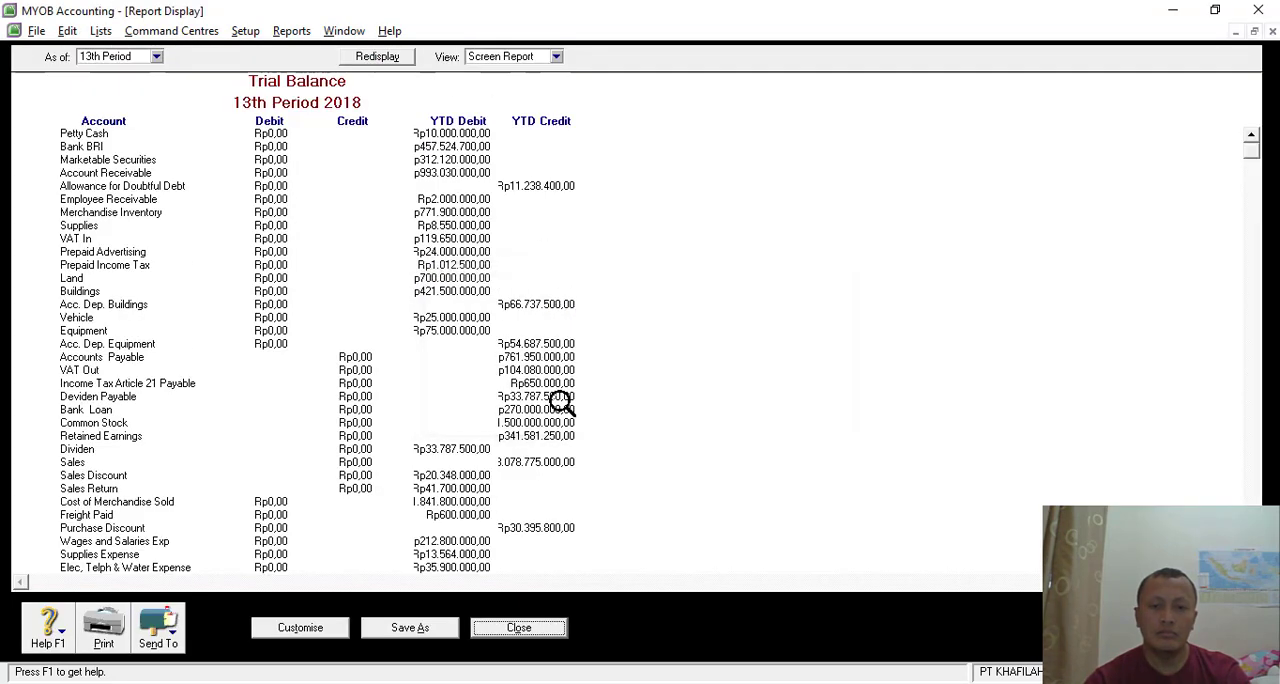
scroll(560, 400, "down", 3)
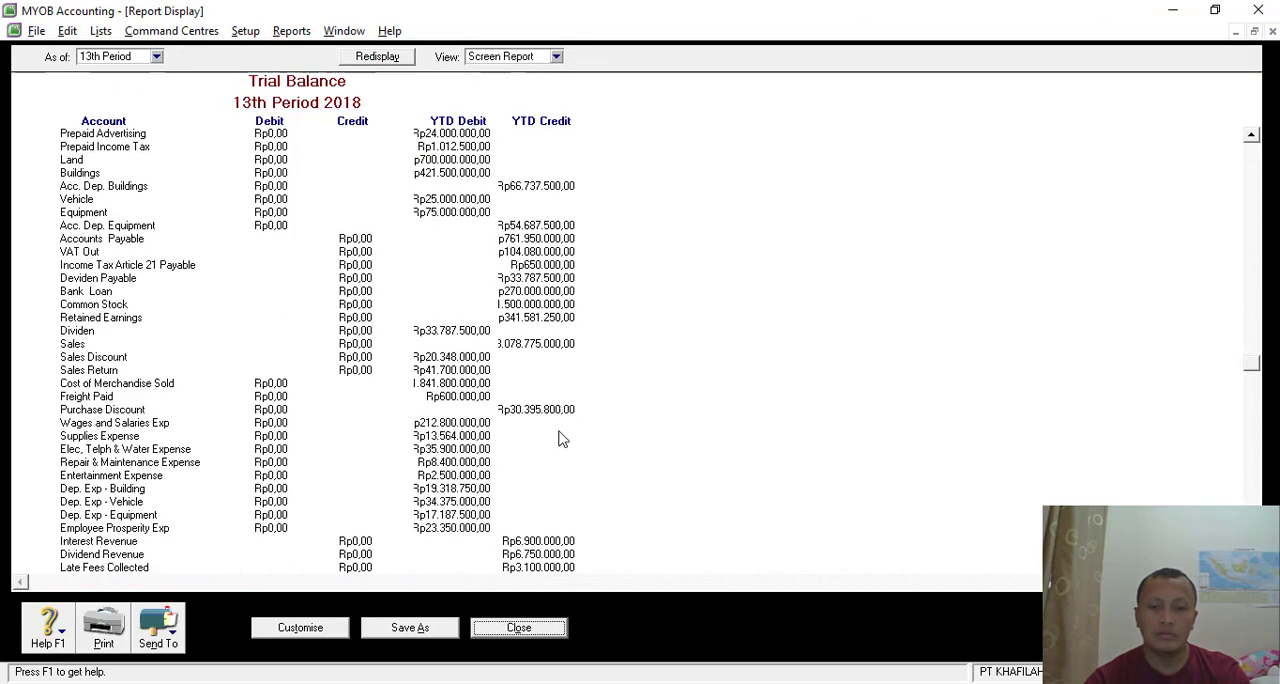
scroll(558, 437, "down", 3)
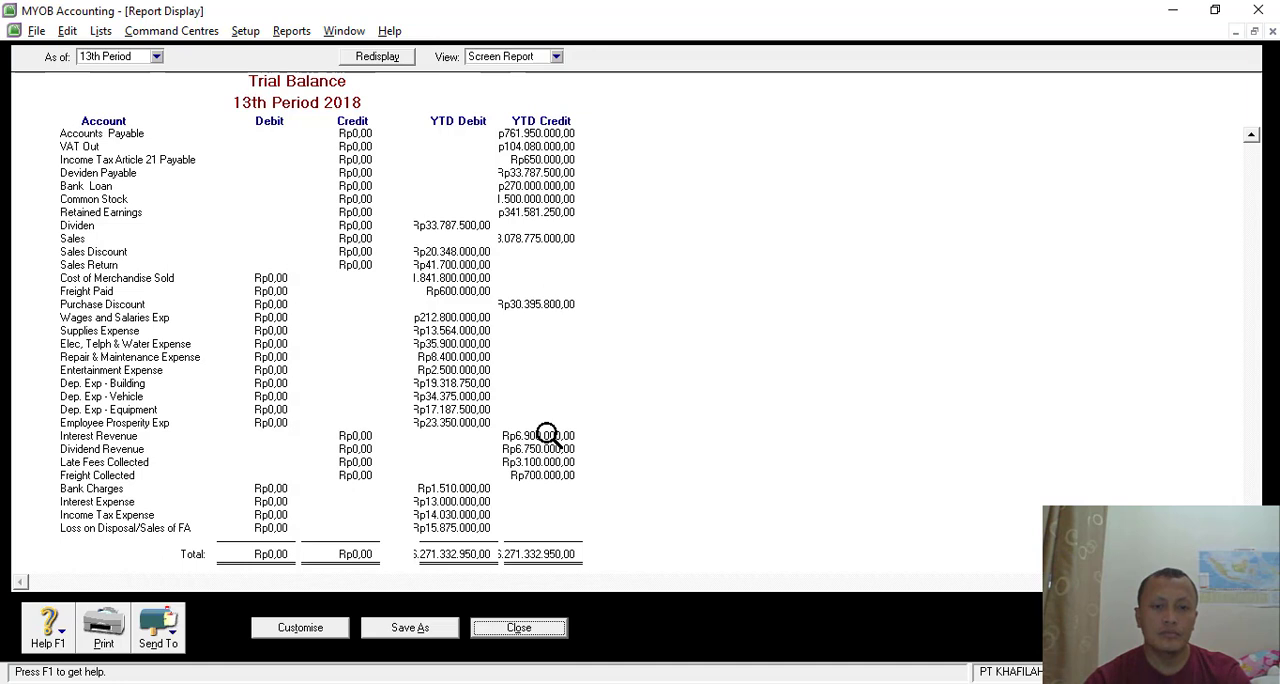
- Look up the transactions behind the Purchase Discount balance and return to the trial balance
left_click(537, 308)
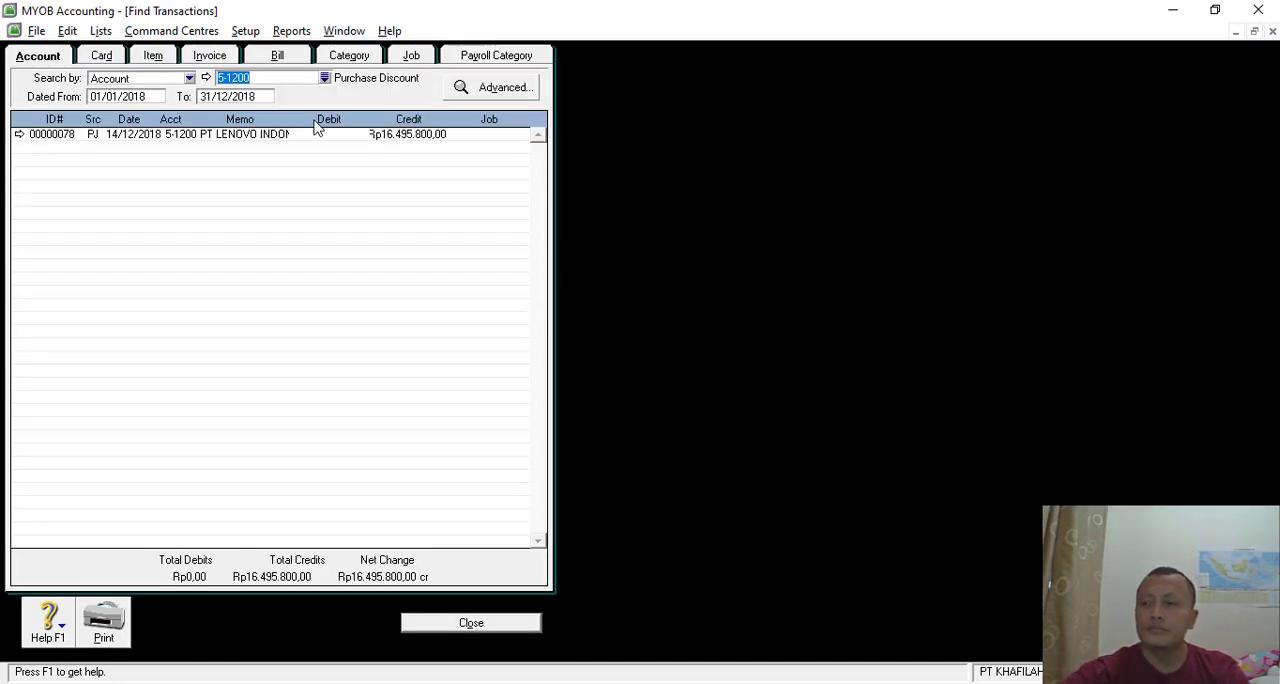
left_click(461, 623)
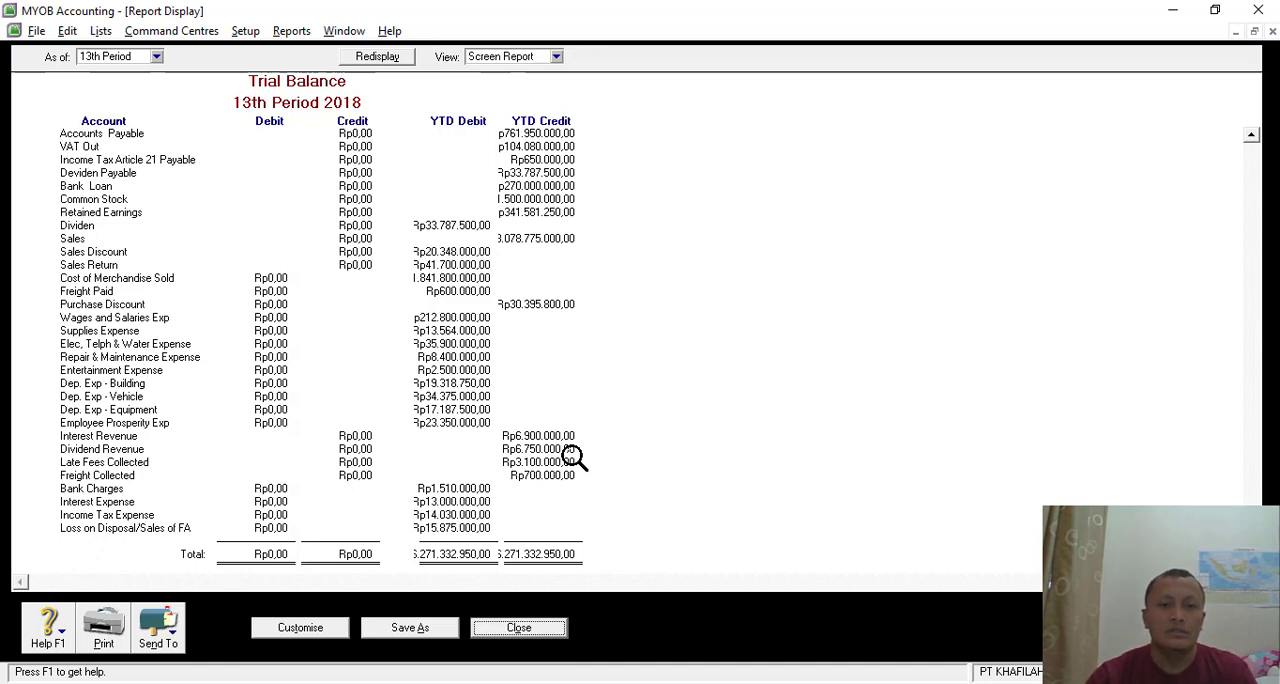
scroll(570, 440, "up", 2)
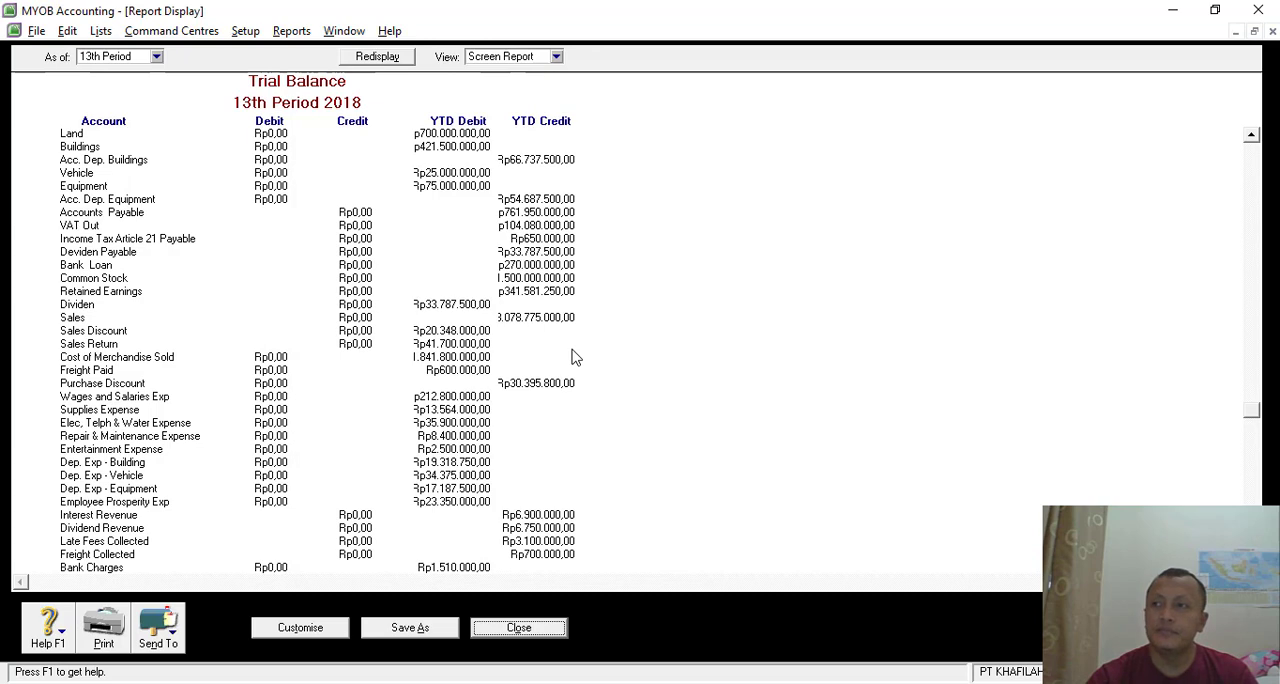
- Review the 13th-period trial balance from the asset accounts down to the totals, and close the report and the reports index
scroll(575, 357, "up", 4)
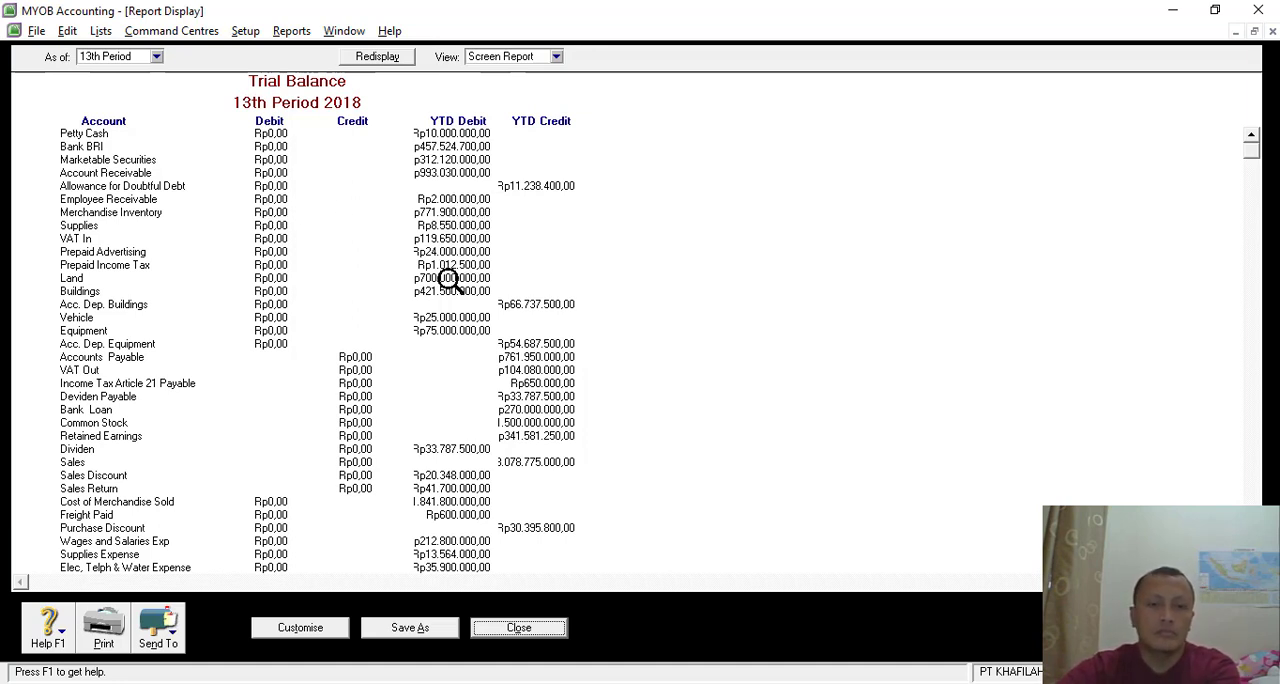
scroll(450, 283, "down", 6)
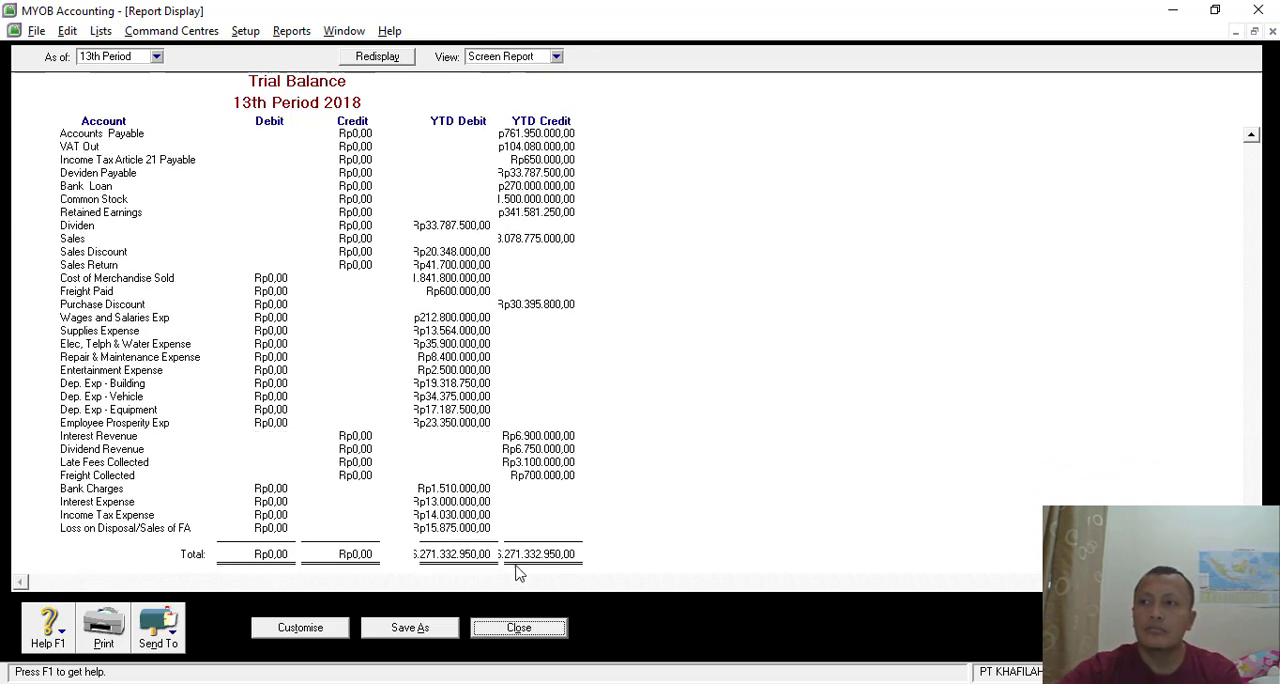
left_click(510, 629)
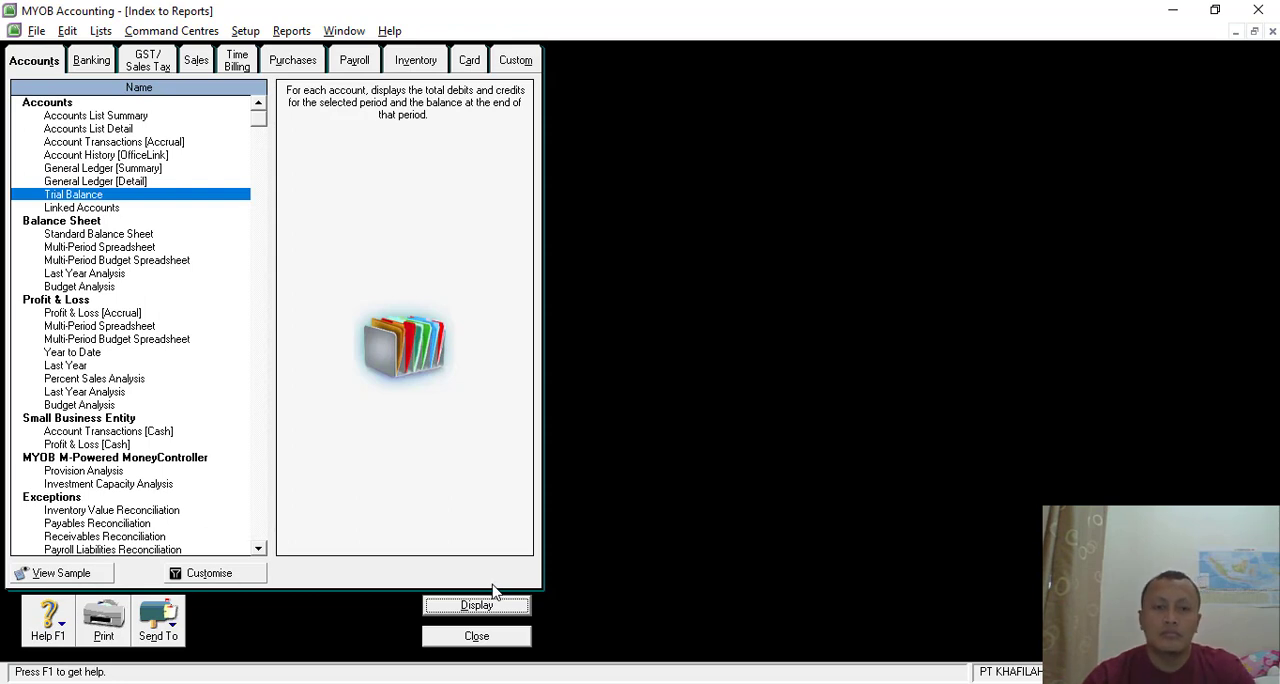
left_click(476, 636)
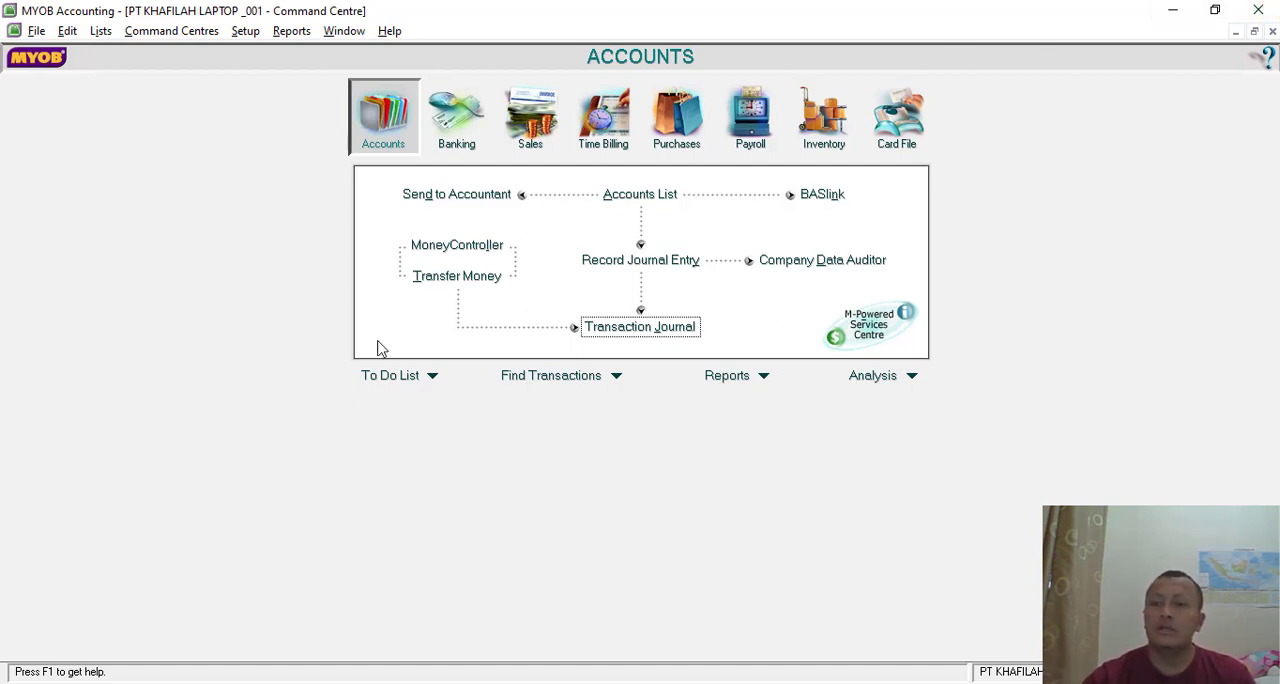
- Check the general journal entries in the Transaction Journal and close it
left_click(634, 328)
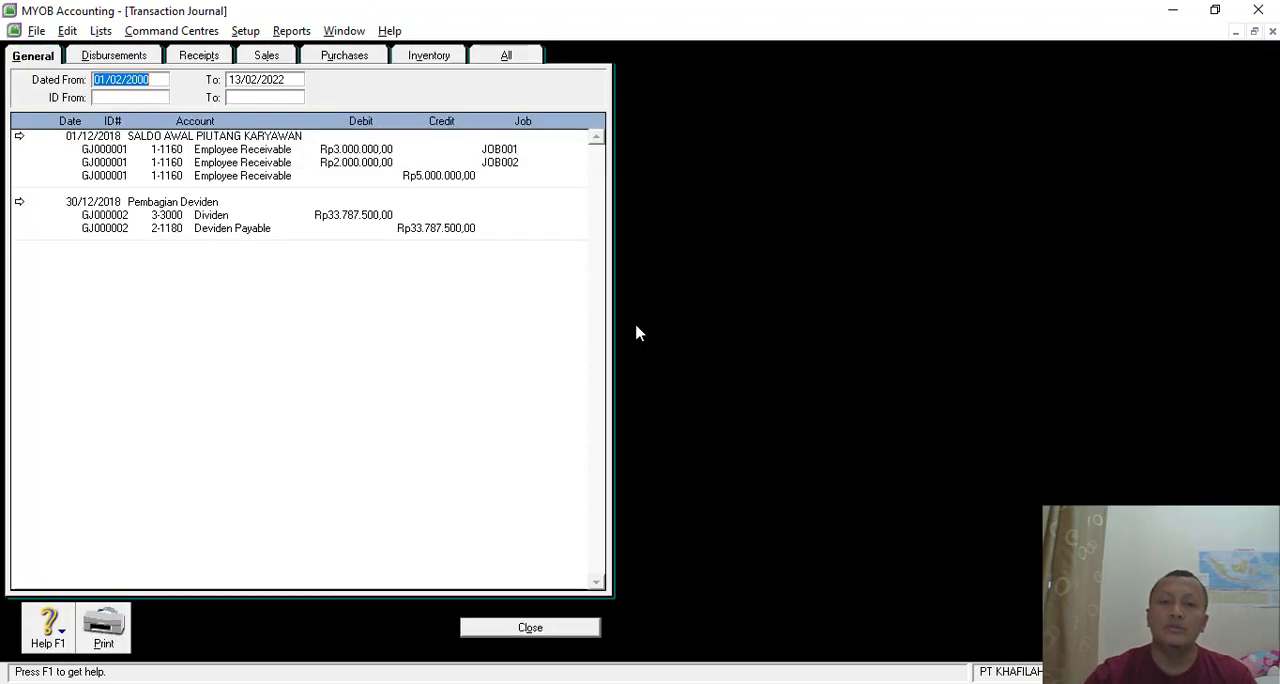
left_click(44, 58)
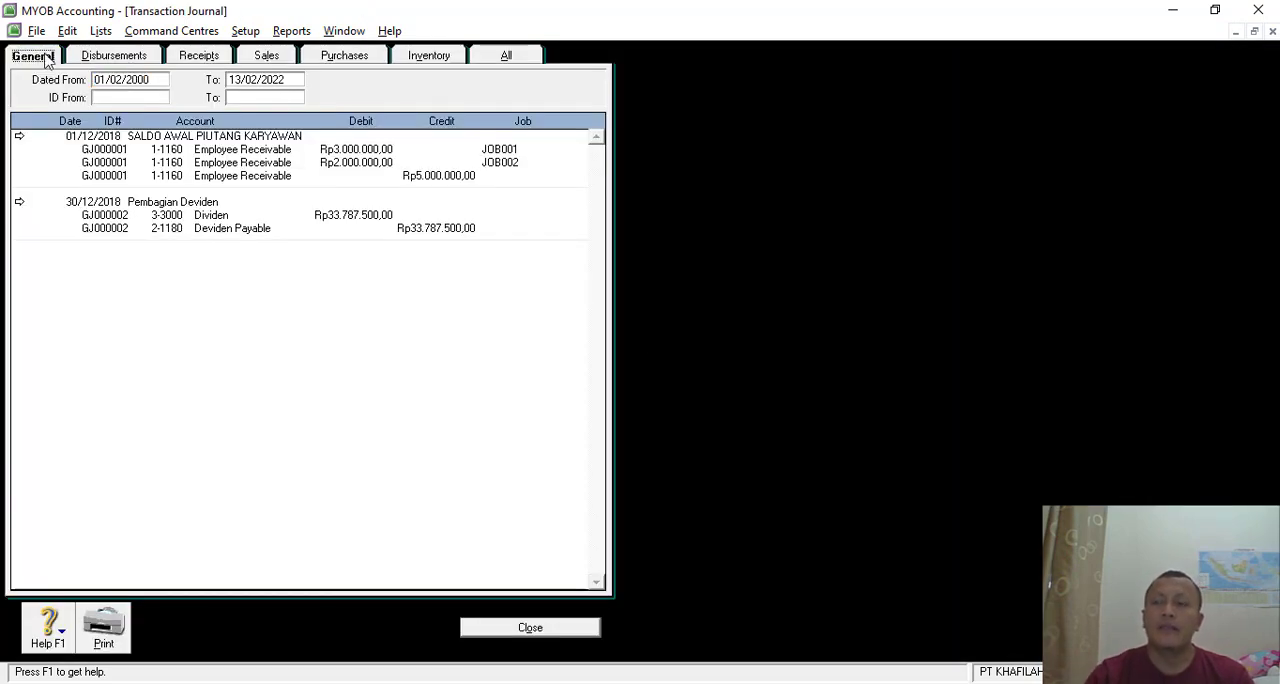
left_click(498, 628)
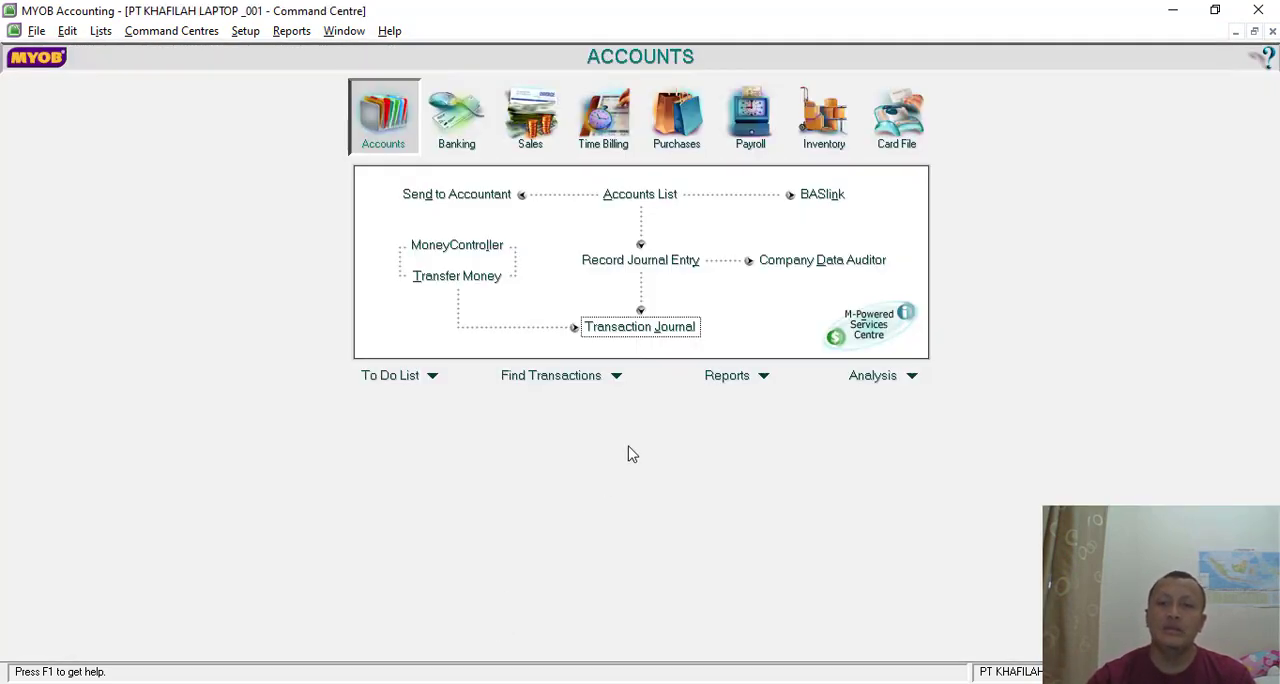
- Start a new general journal entry and date it *31/12/2018 as a 13th-period adjustment
left_click(646, 262)
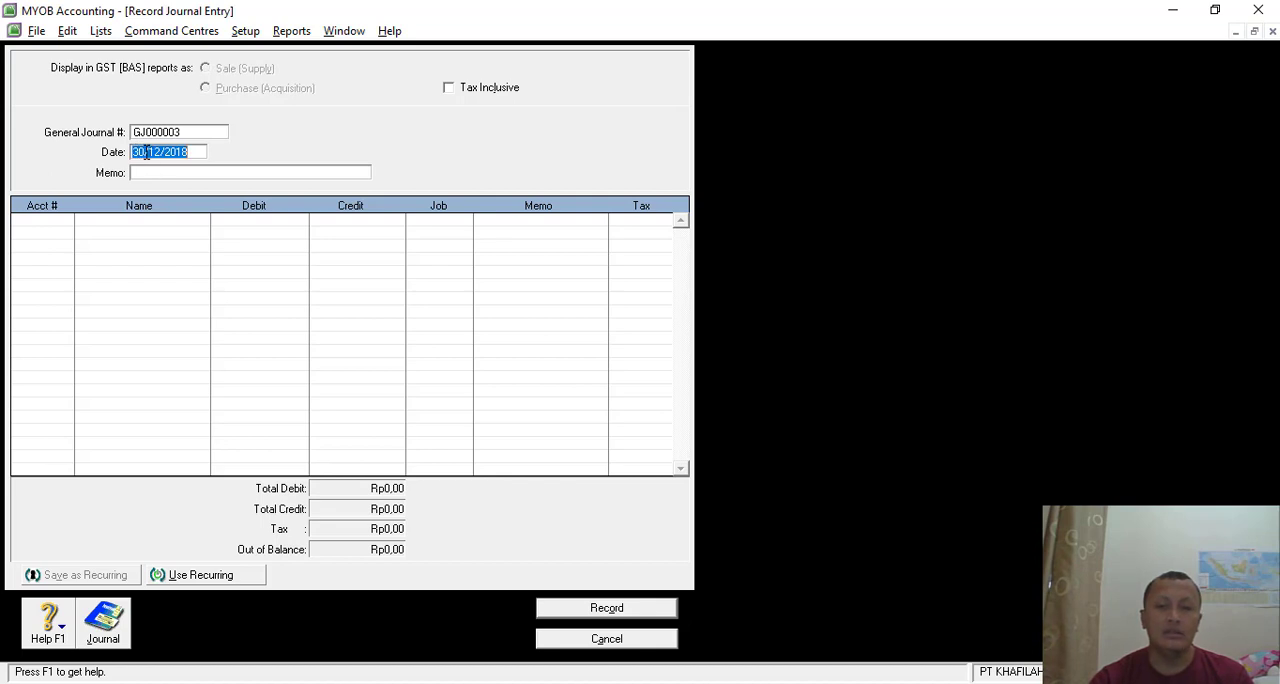
type("8")
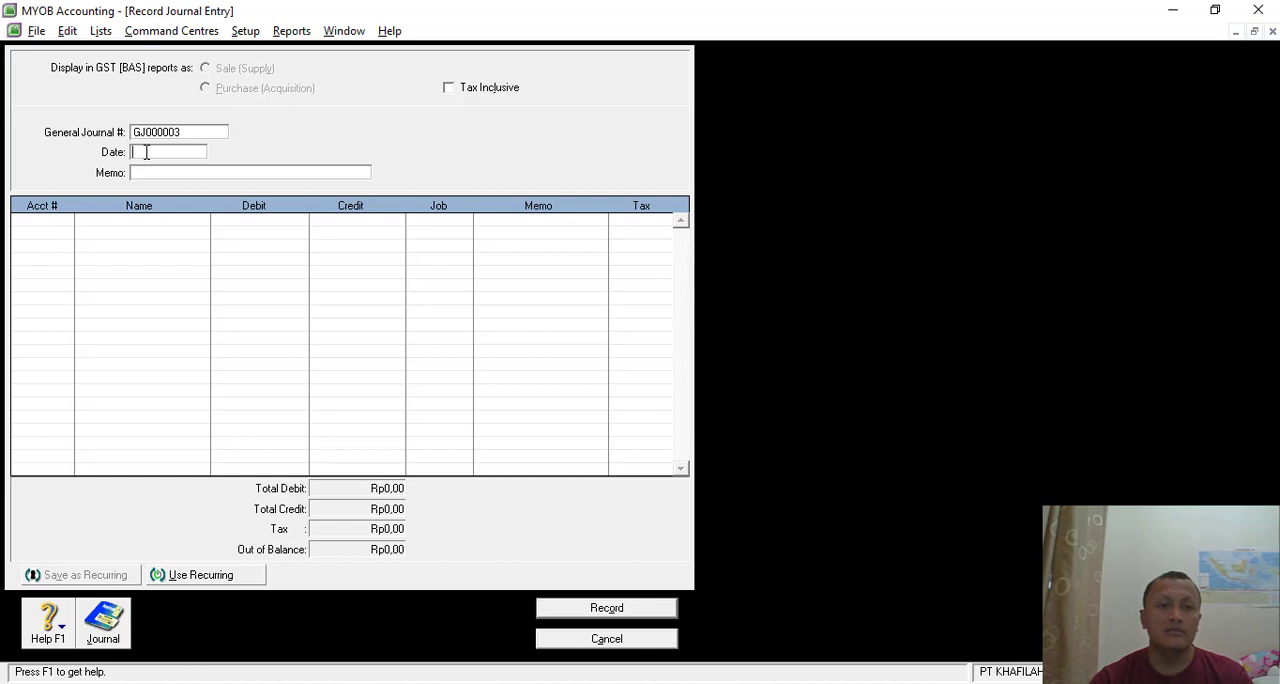
type("1")
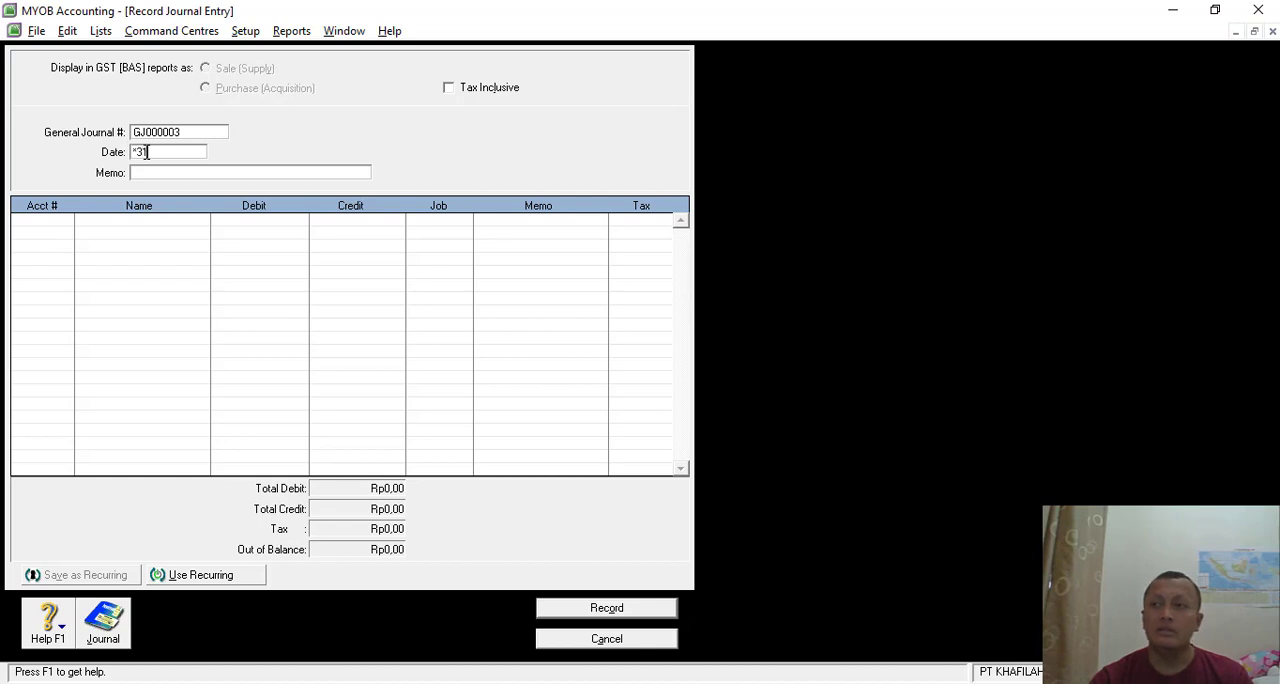
type("/12/")
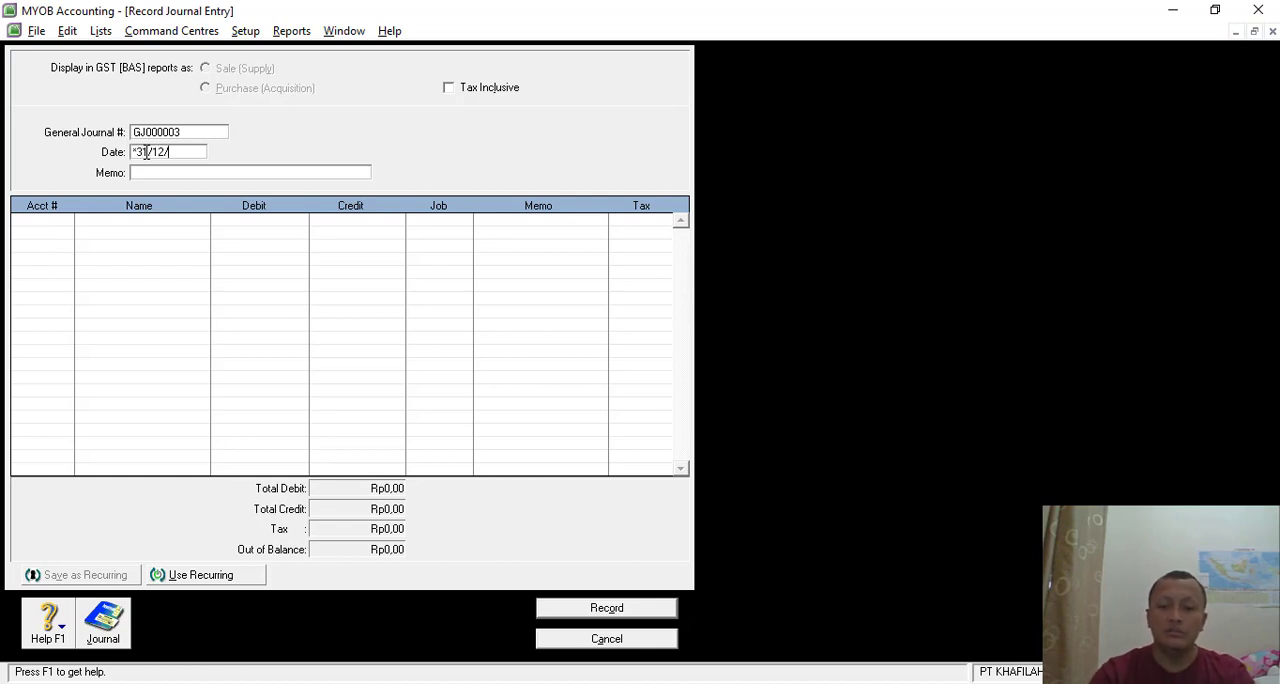
type("2018")
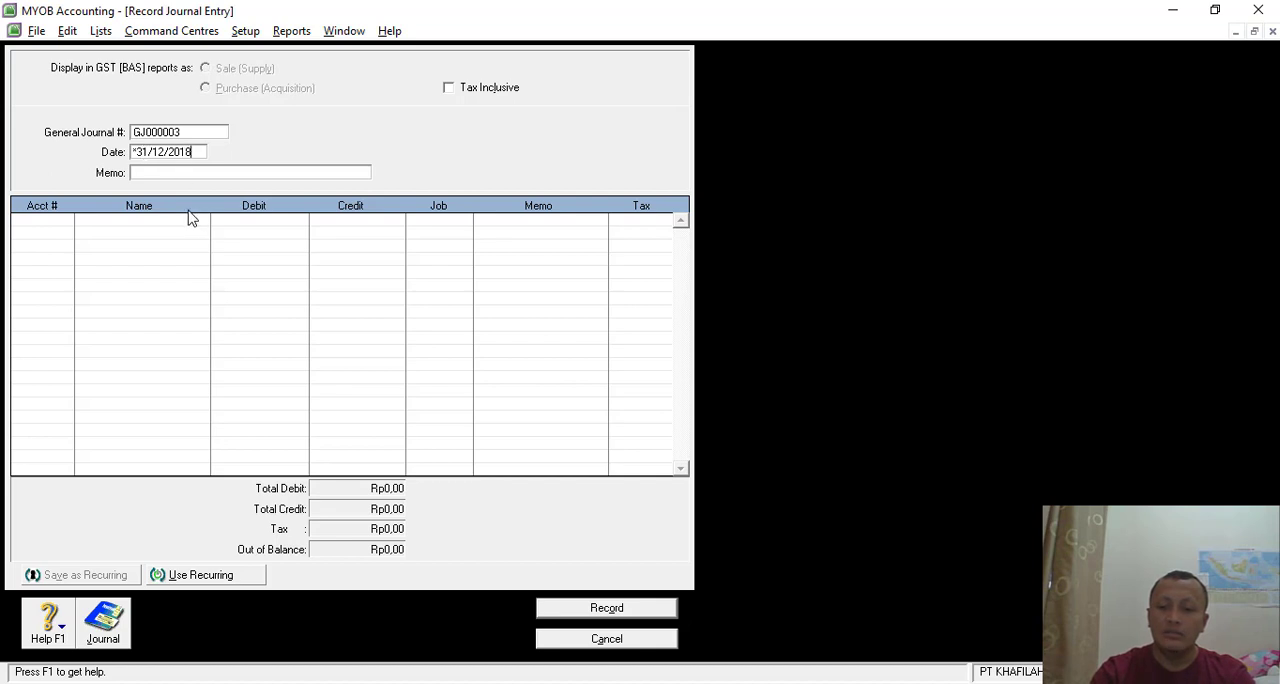
- Enter the memo PENYESUAIAN 1 and set the general journal number to BM-02
left_click(148, 173)
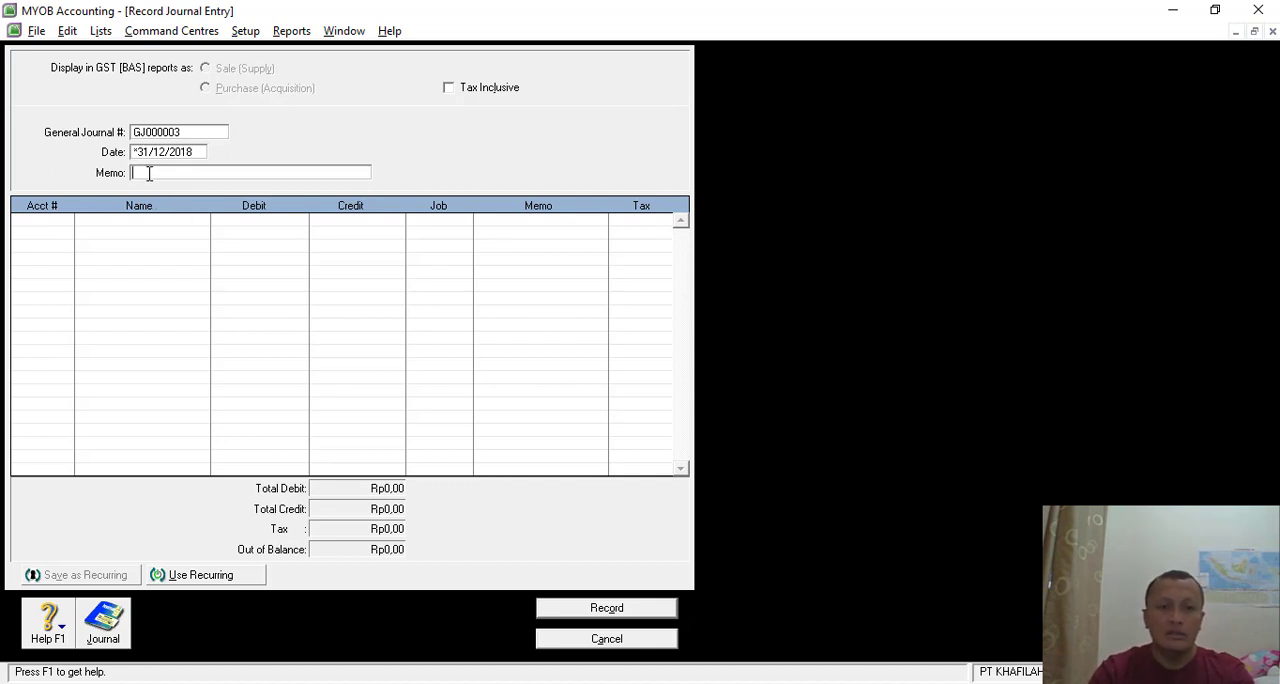
type("PENYES")
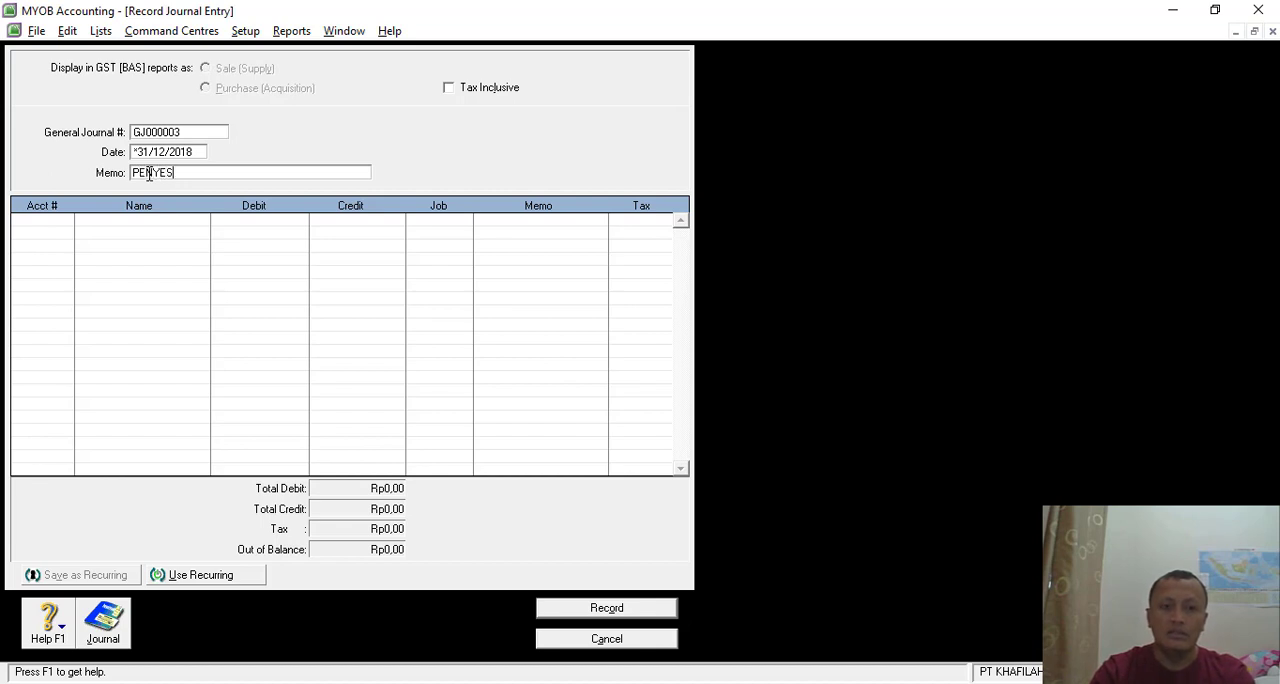
type("UAIAN 1")
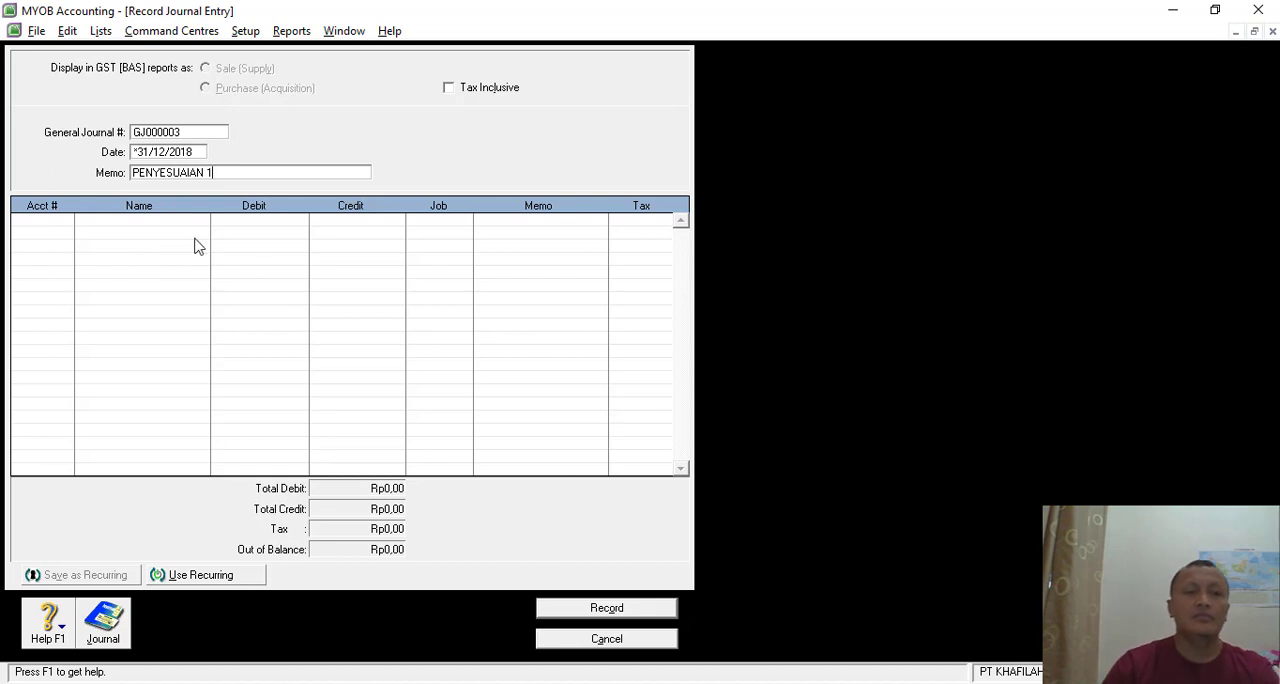
left_click(192, 131)
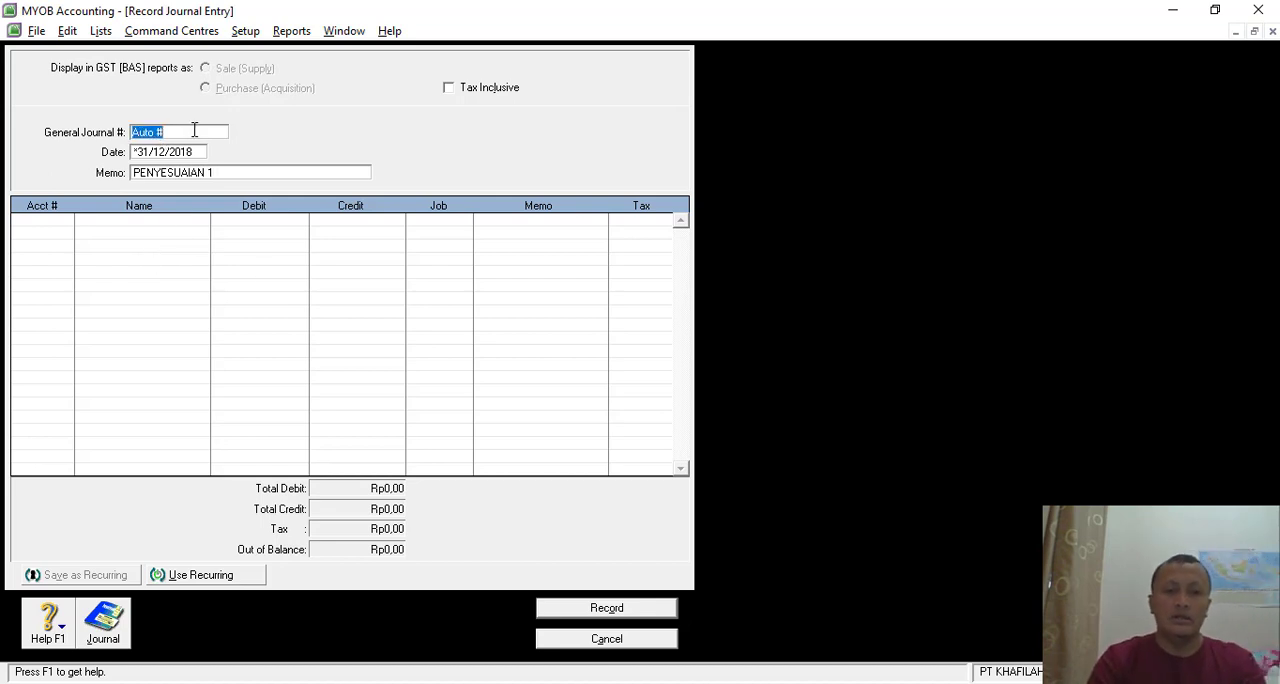
type("BM")
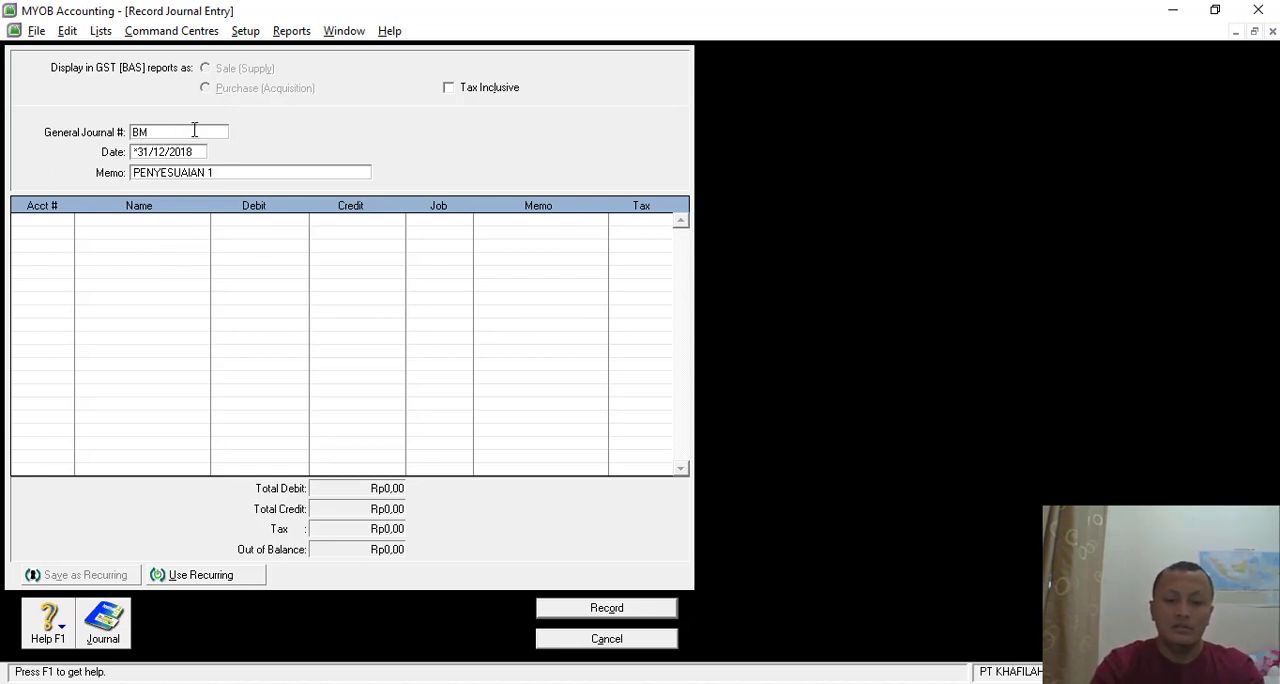
type("-02")
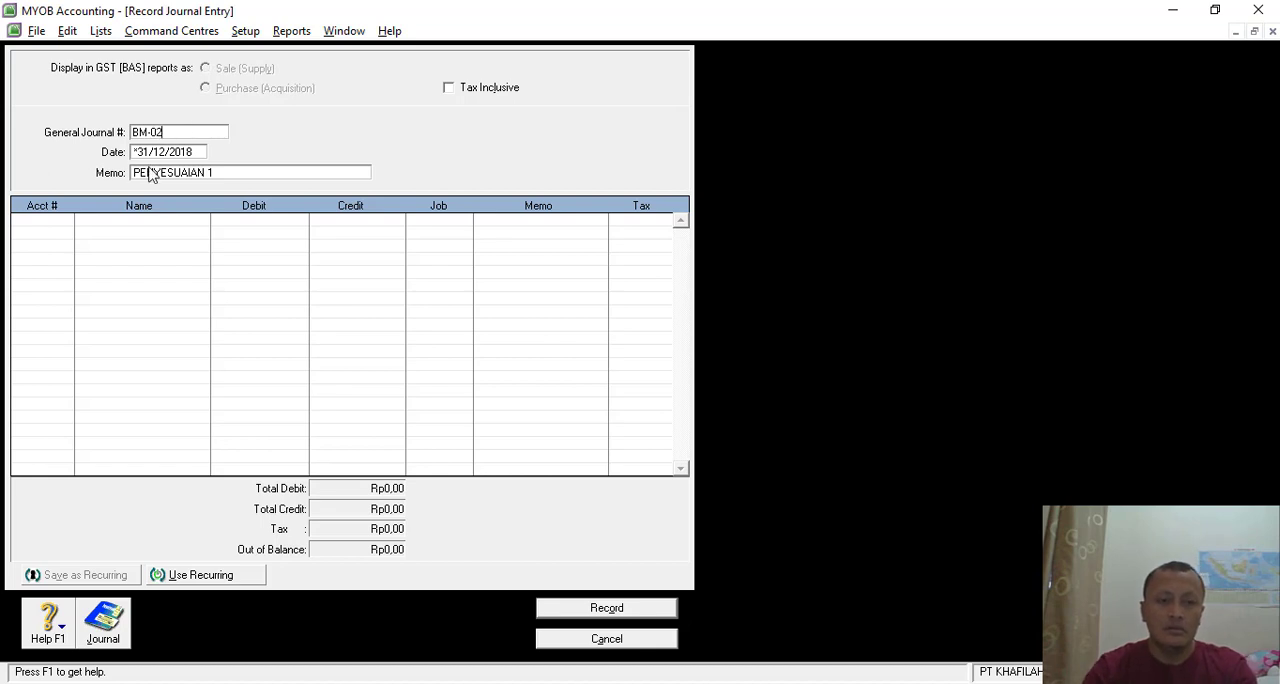
- Look up memo BM-02 (Transaksi 29) under DOKUMEN PENYESUAIAN in the Nitro Pro exercise document and return to the MYOB journal entry
left_click(63, 219)
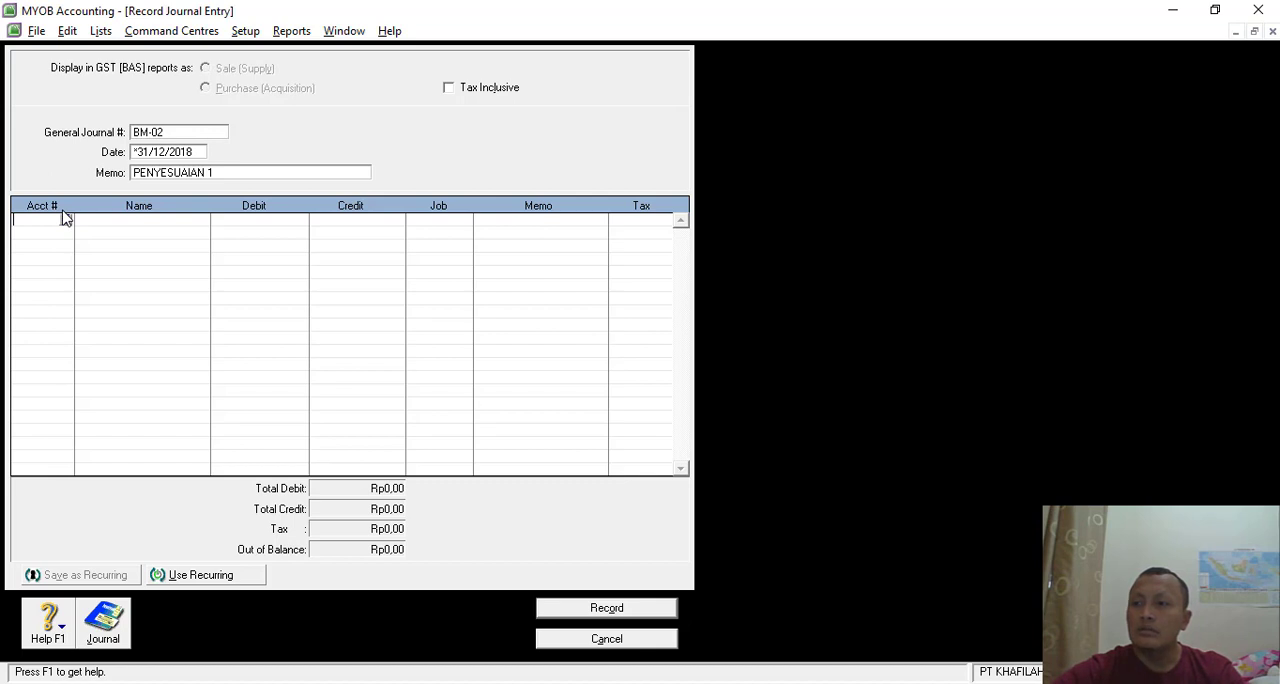
key("alt+Tab")
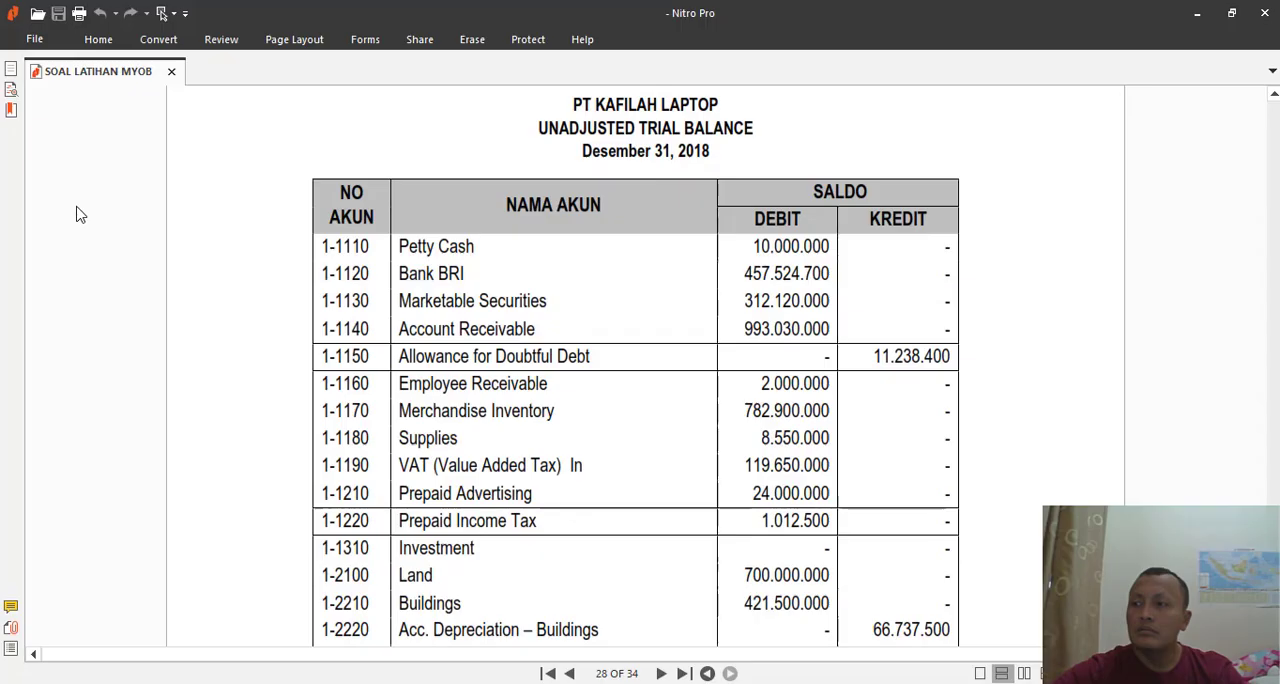
scroll(54, 337, "down", 5)
scroll(614, 428, "down", 20)
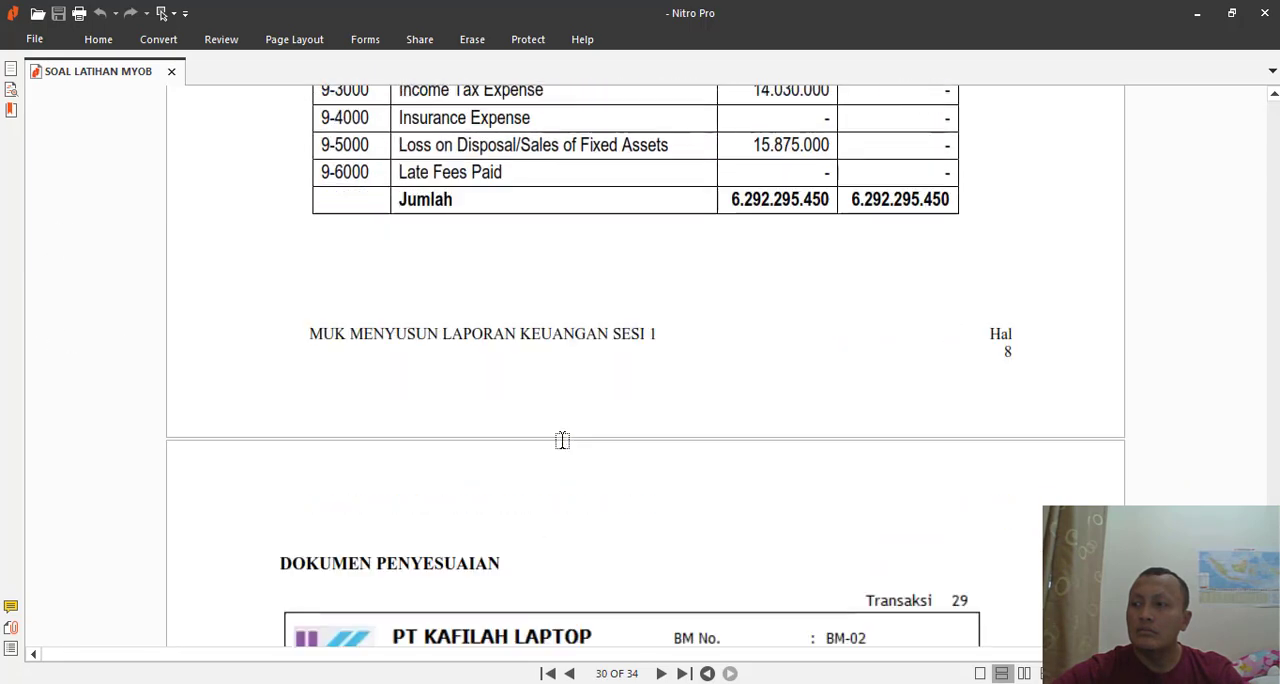
scroll(564, 442, "up", 1)
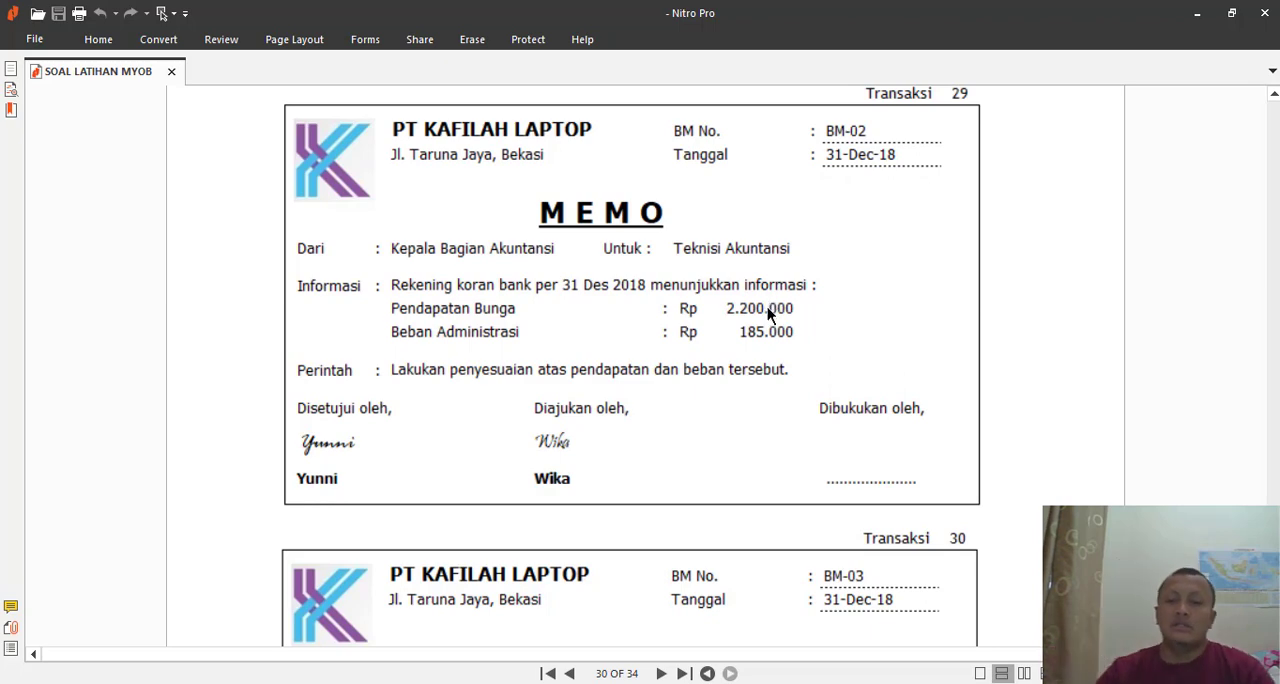
key("alt+Tab")
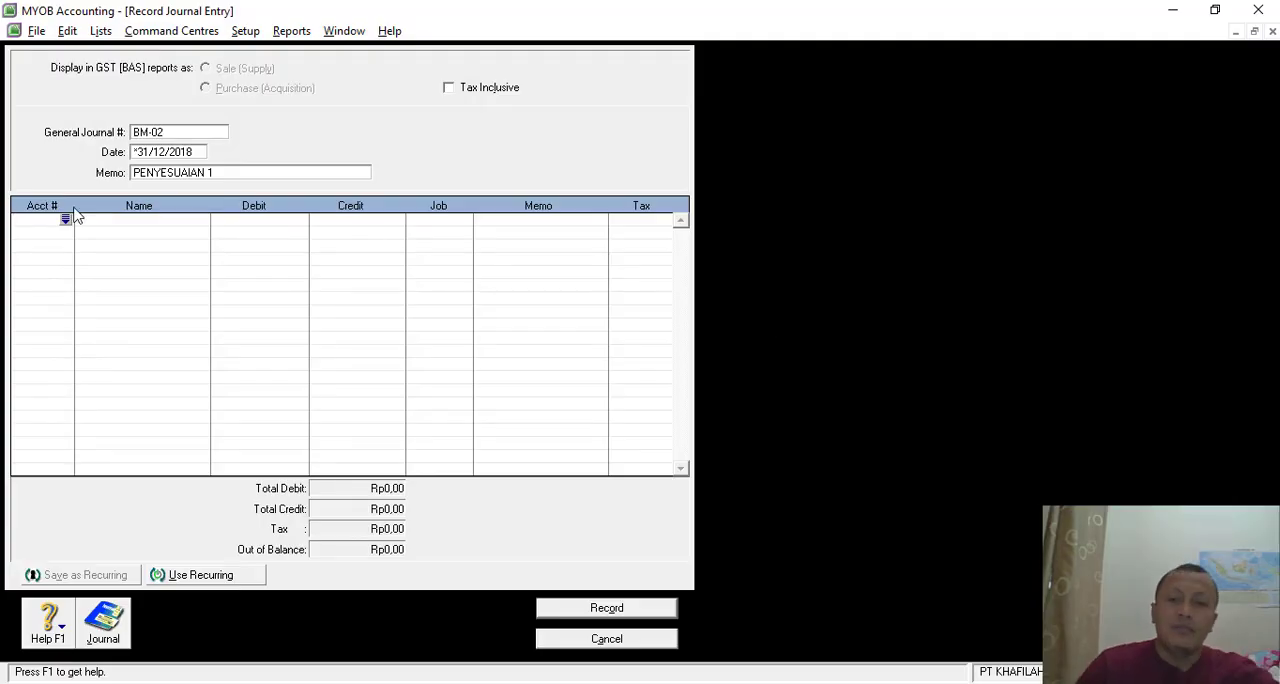
key("alt+Tab")
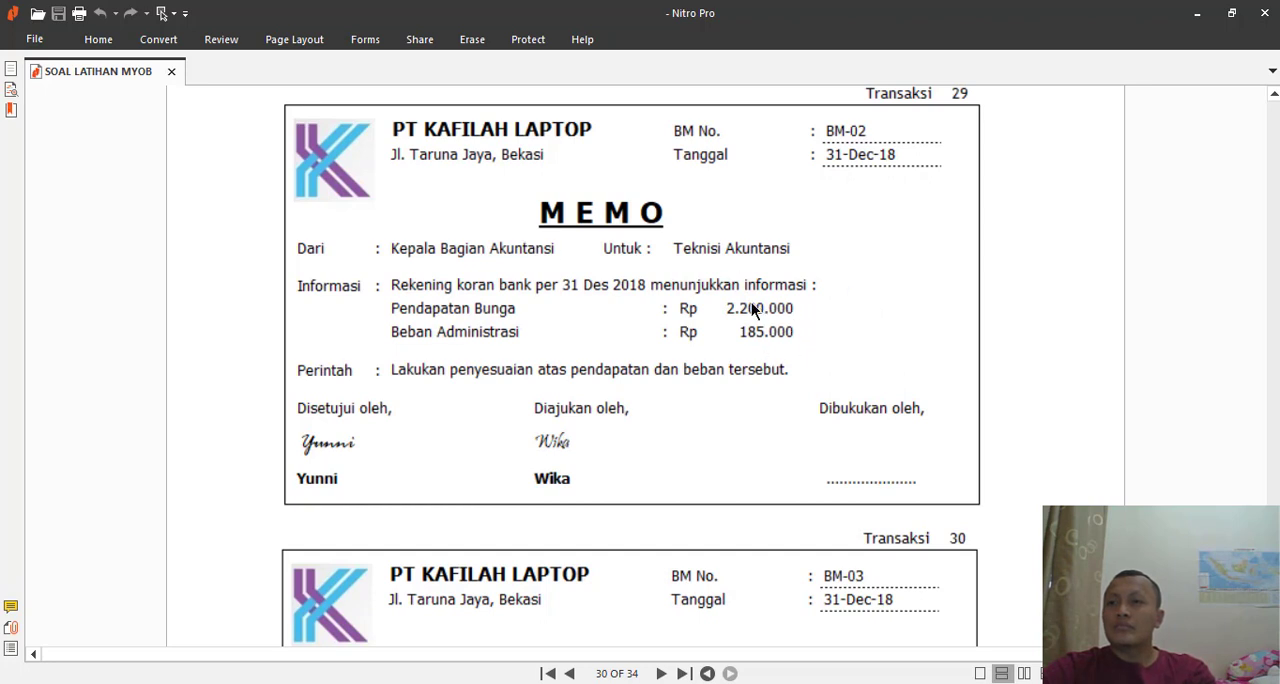
key("alt+Tab")
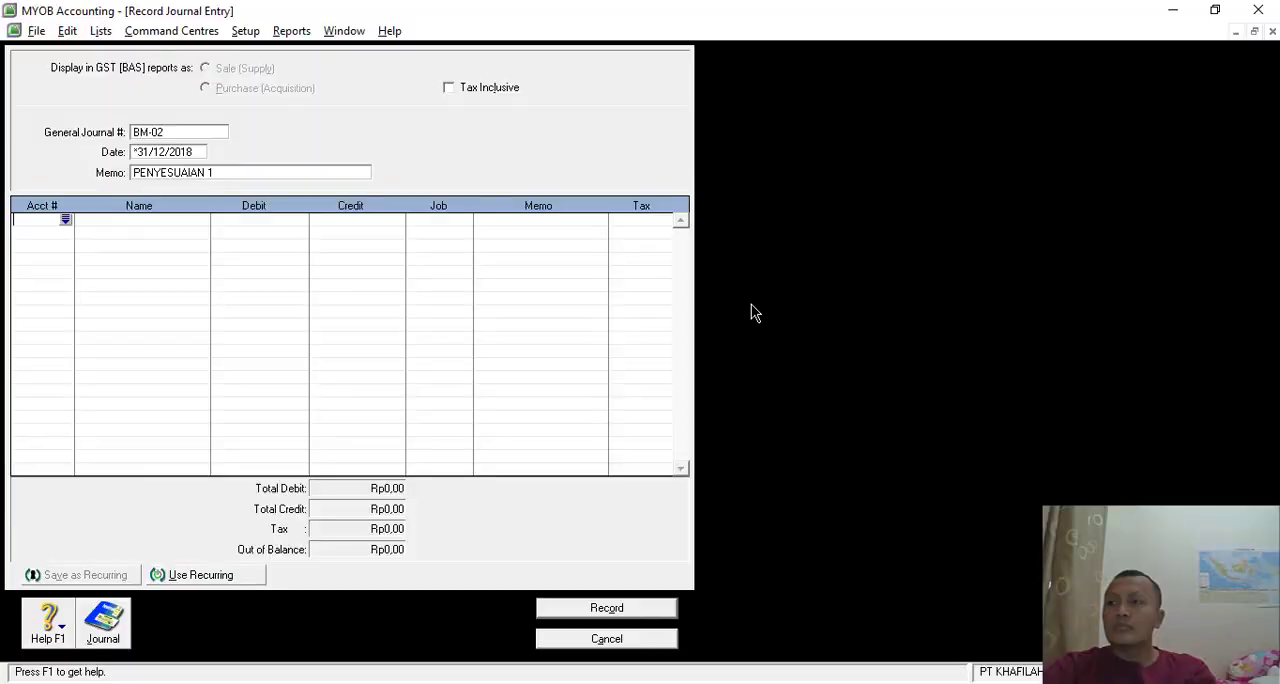
- Add a Bank BRI (1-1120) line with a debit calculated as 2200000 minus 185000, checking both amounts in the memo
left_click(66, 220)
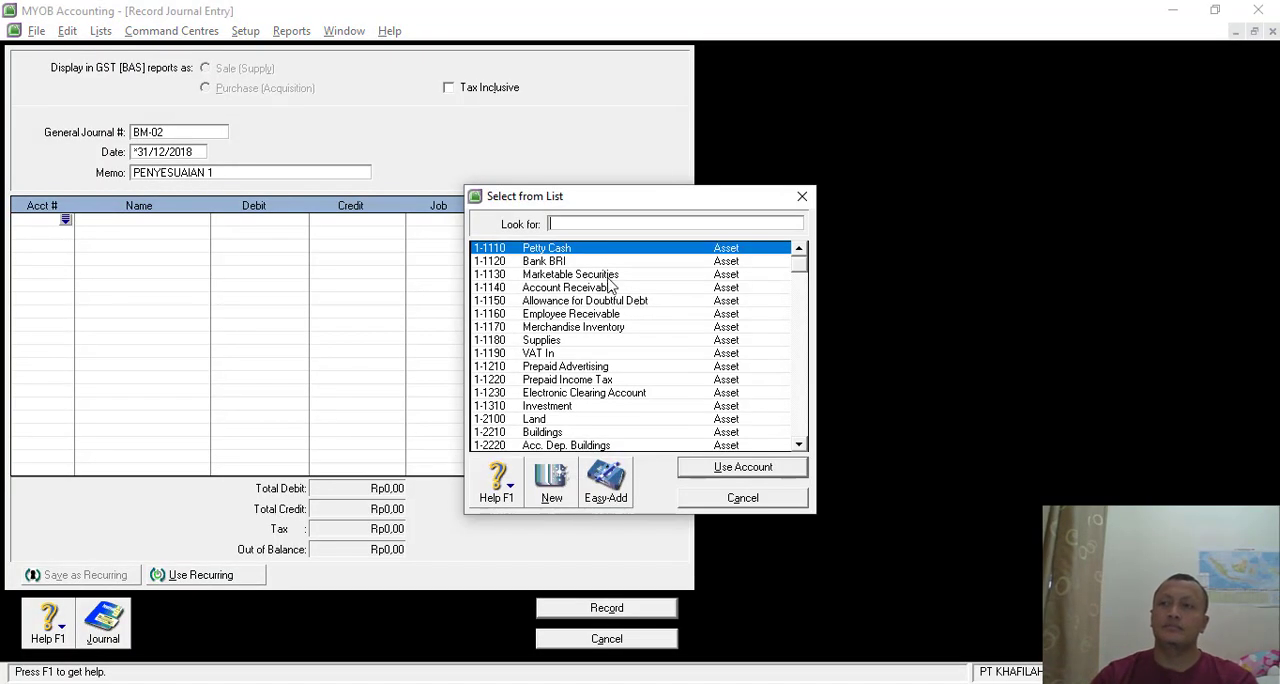
double_click(548, 261)
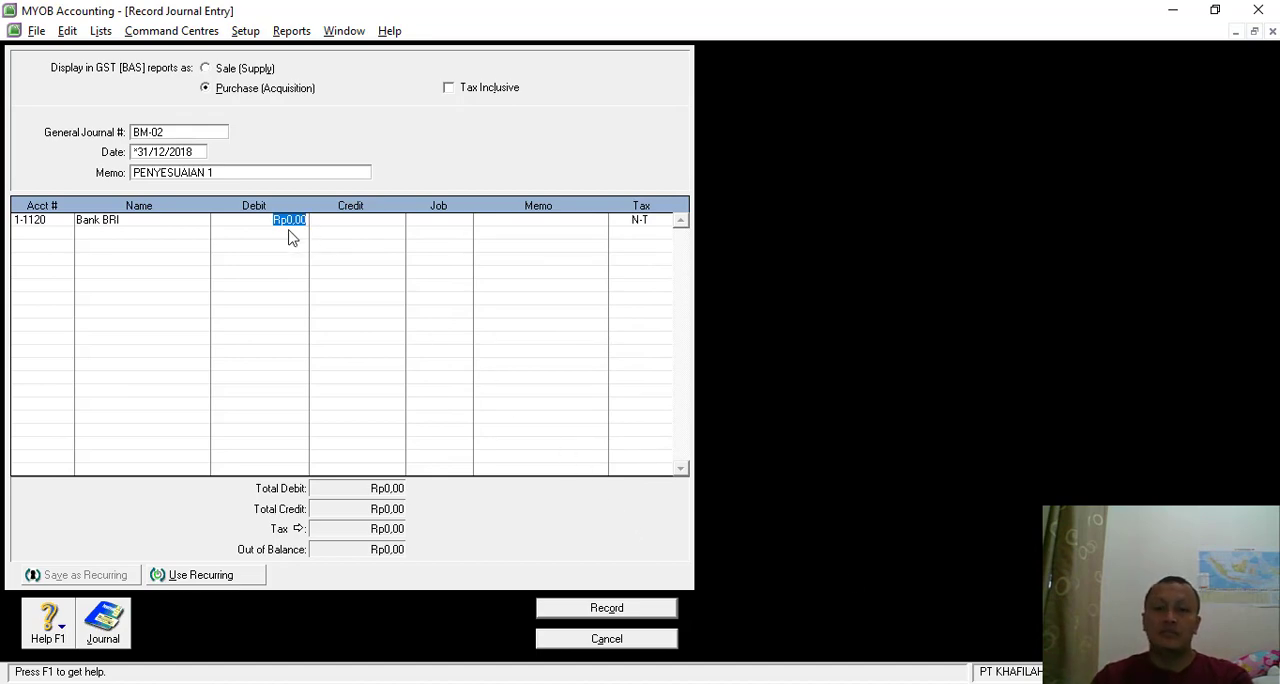
key("alt+Tab")
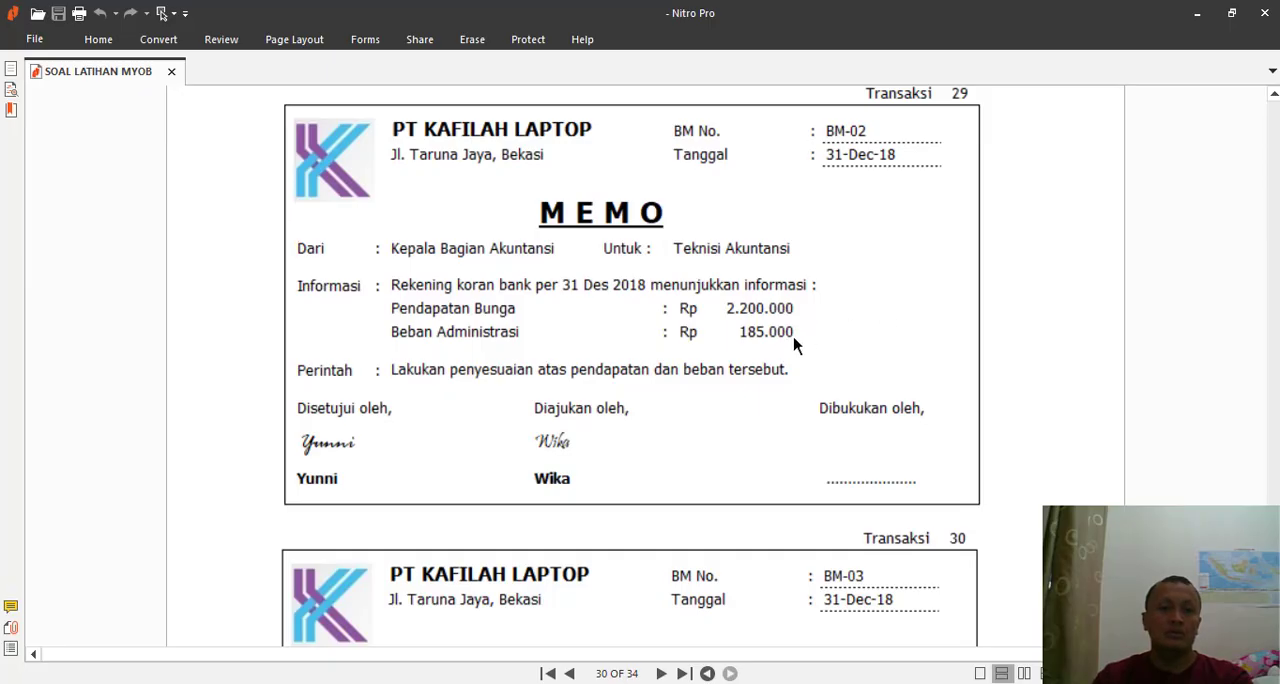
key("alt+Tab")
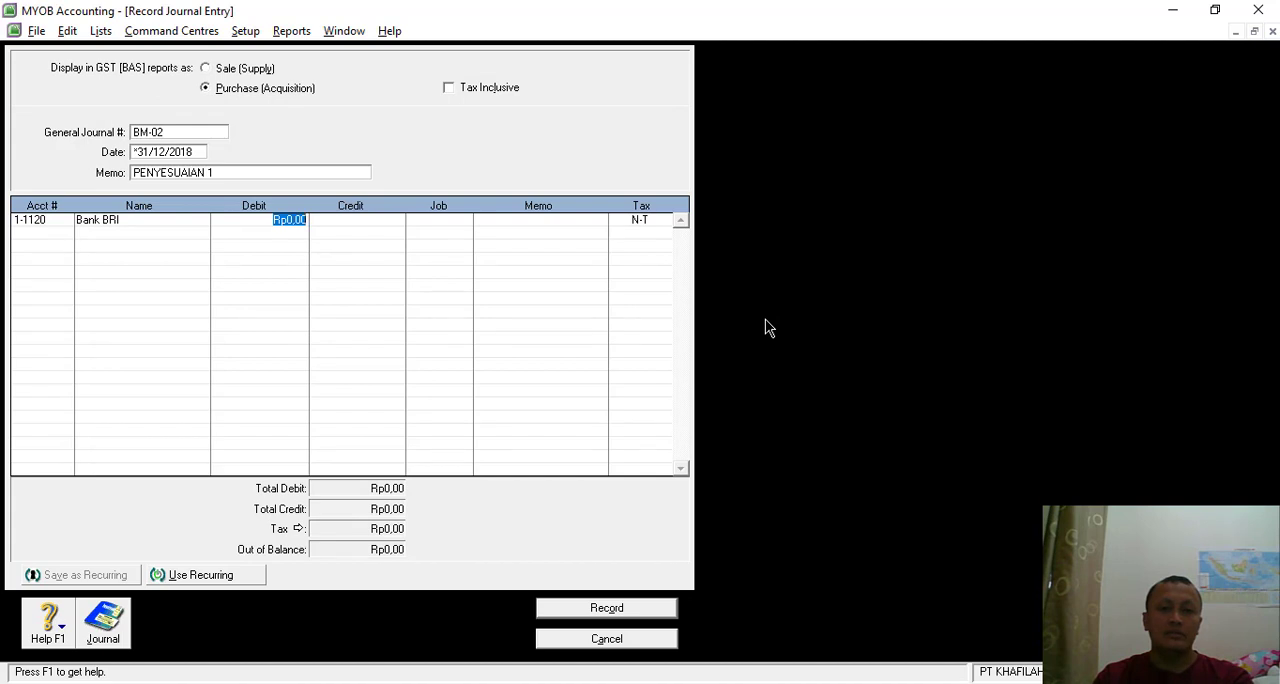
key("space")
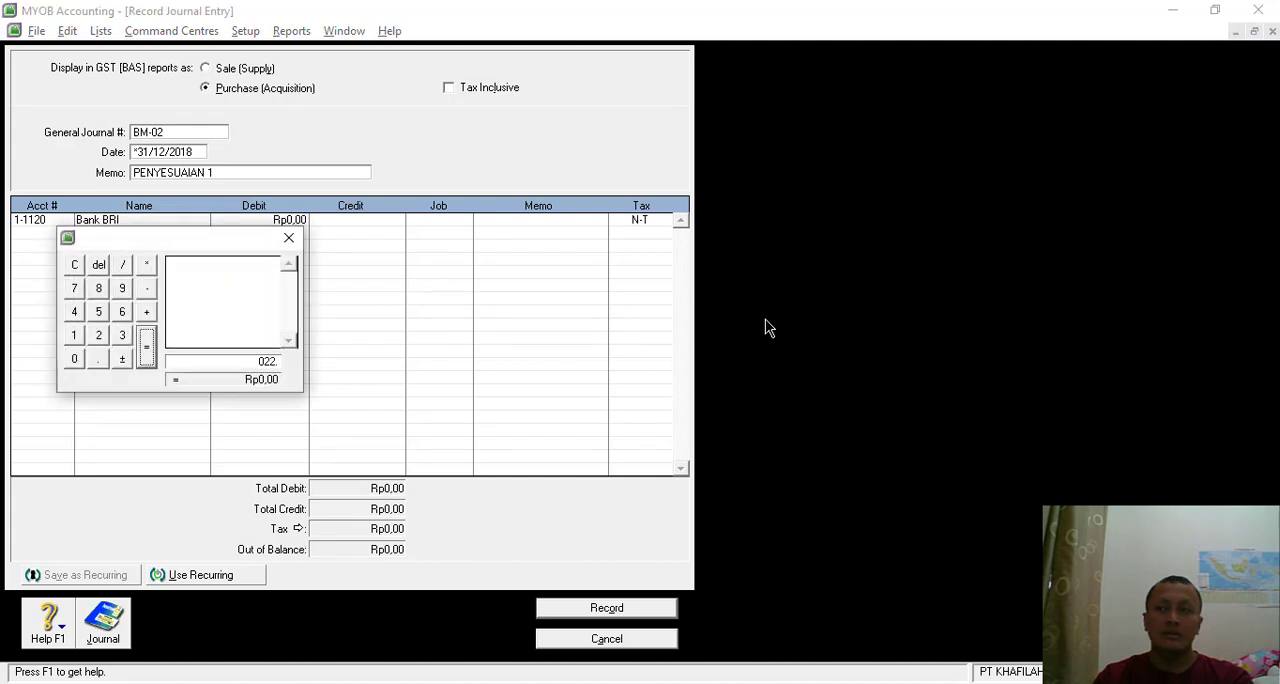
type("02200000")
type("-")
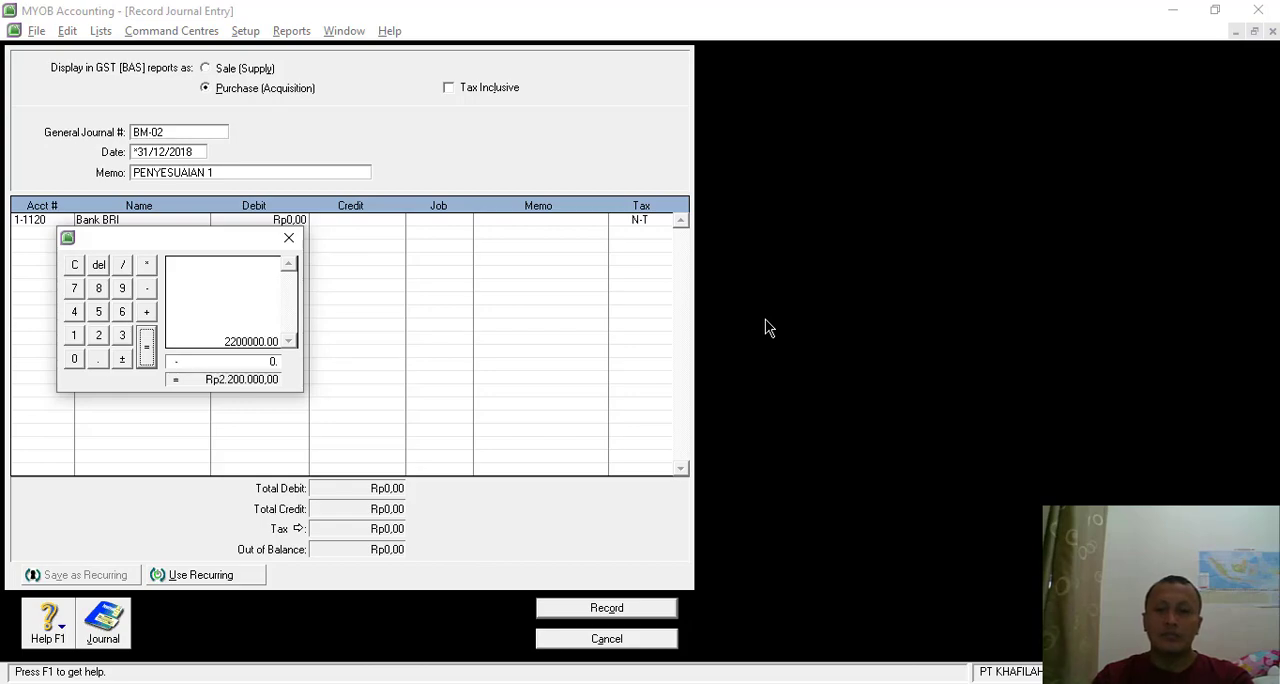
key("alt+Tab")
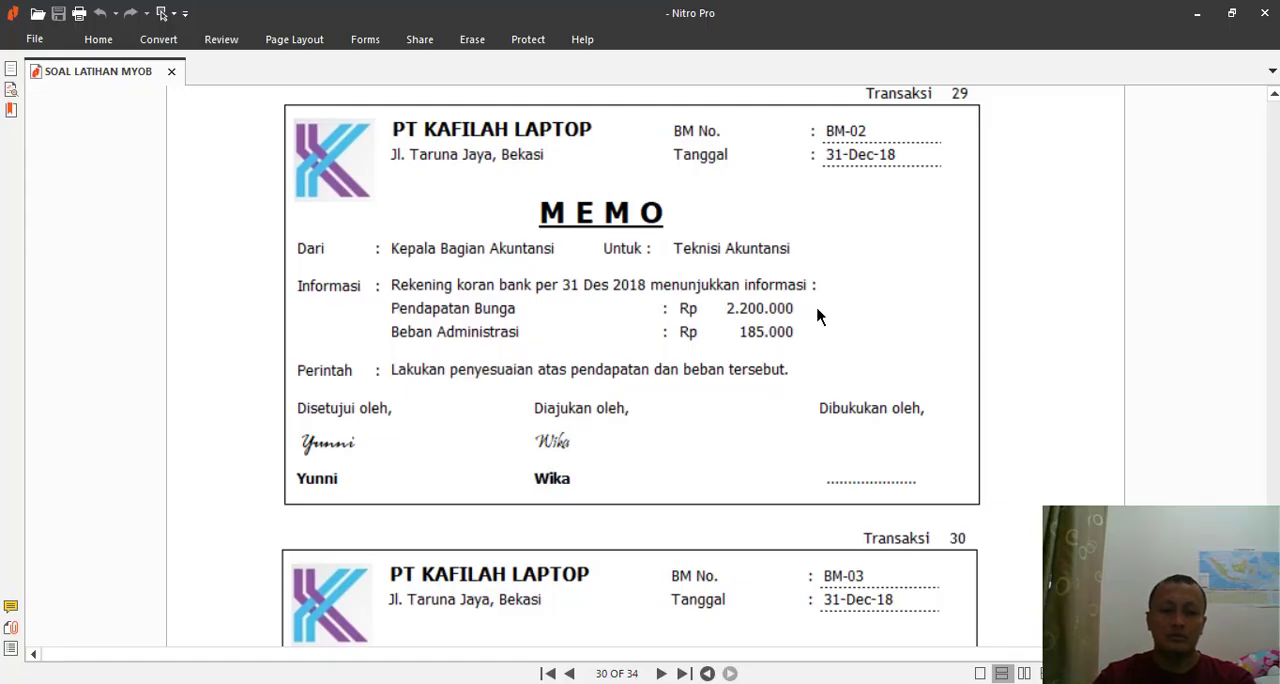
key("alt+Tab")
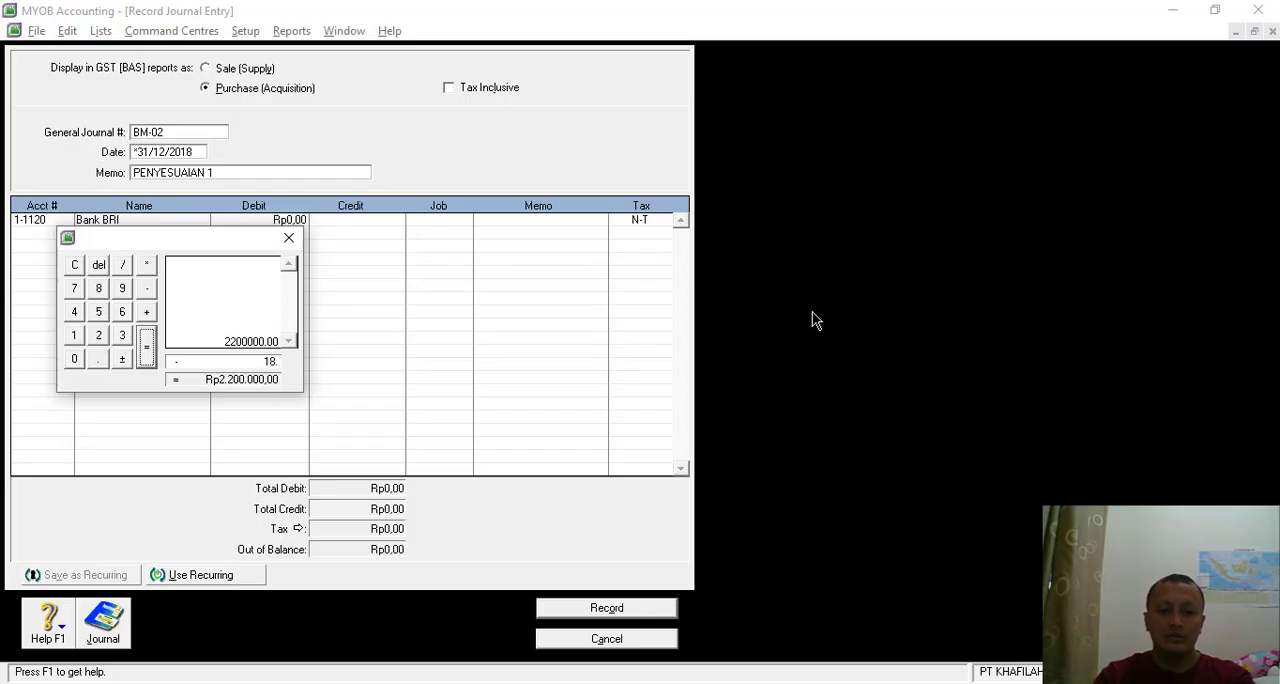
type("185000")
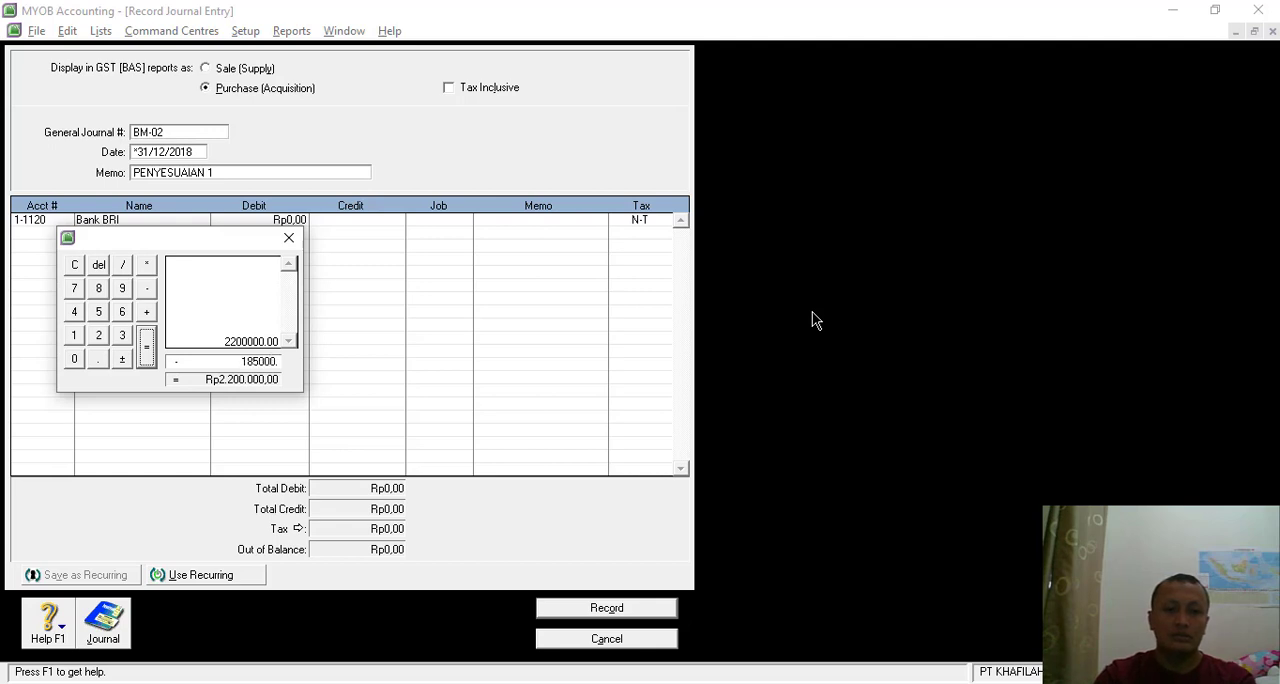
key("Return")
key("Return")
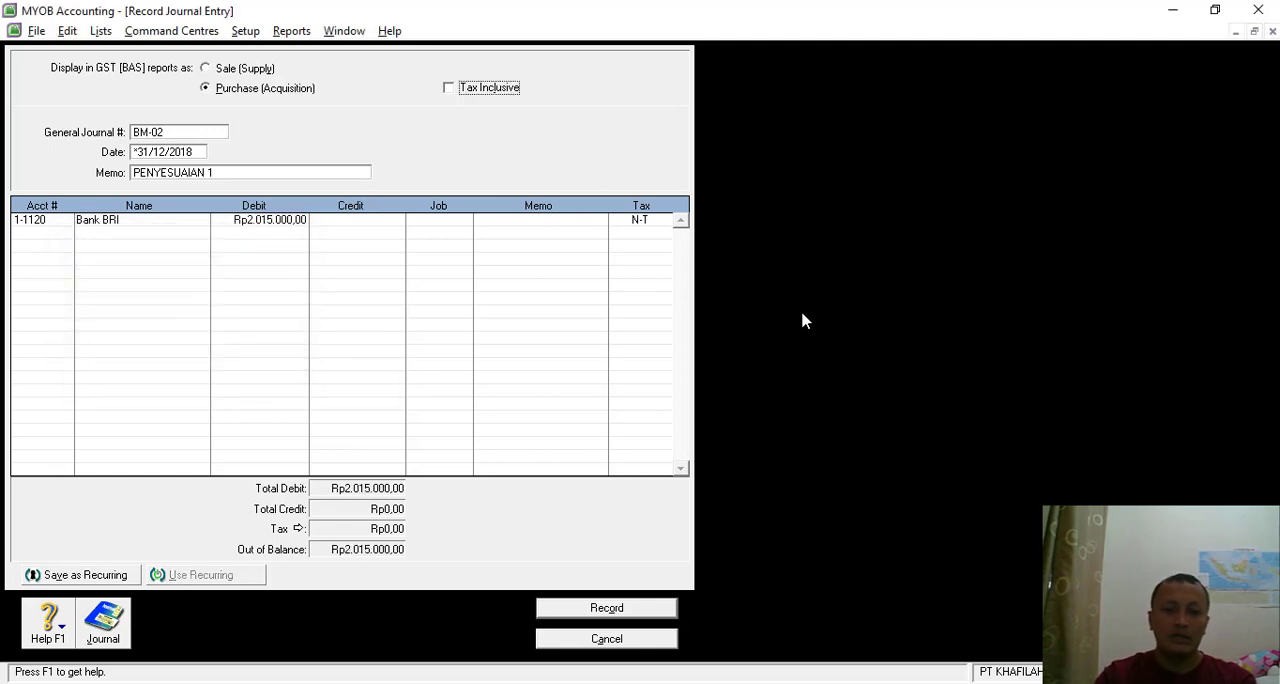
- Add a Bank Charges (9-1000) line to journal BM-02 with a debit of 185000, checking the amount in the memo
left_click(50, 238)
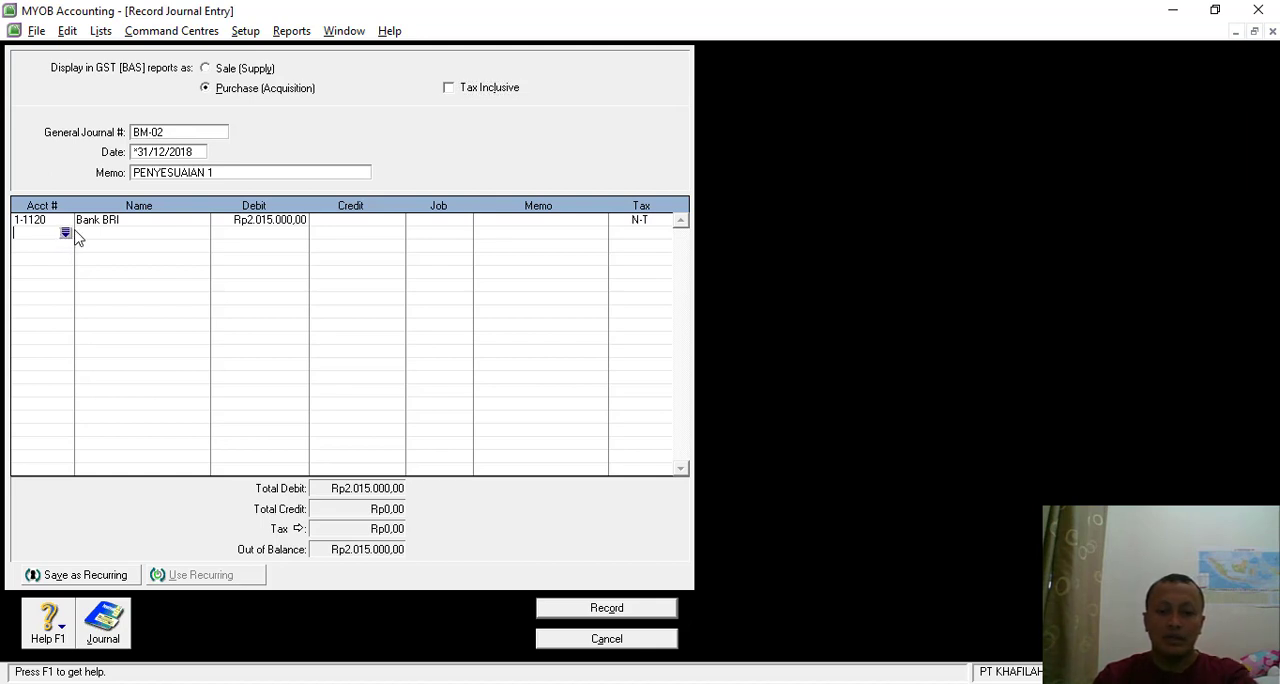
left_click(65, 233)
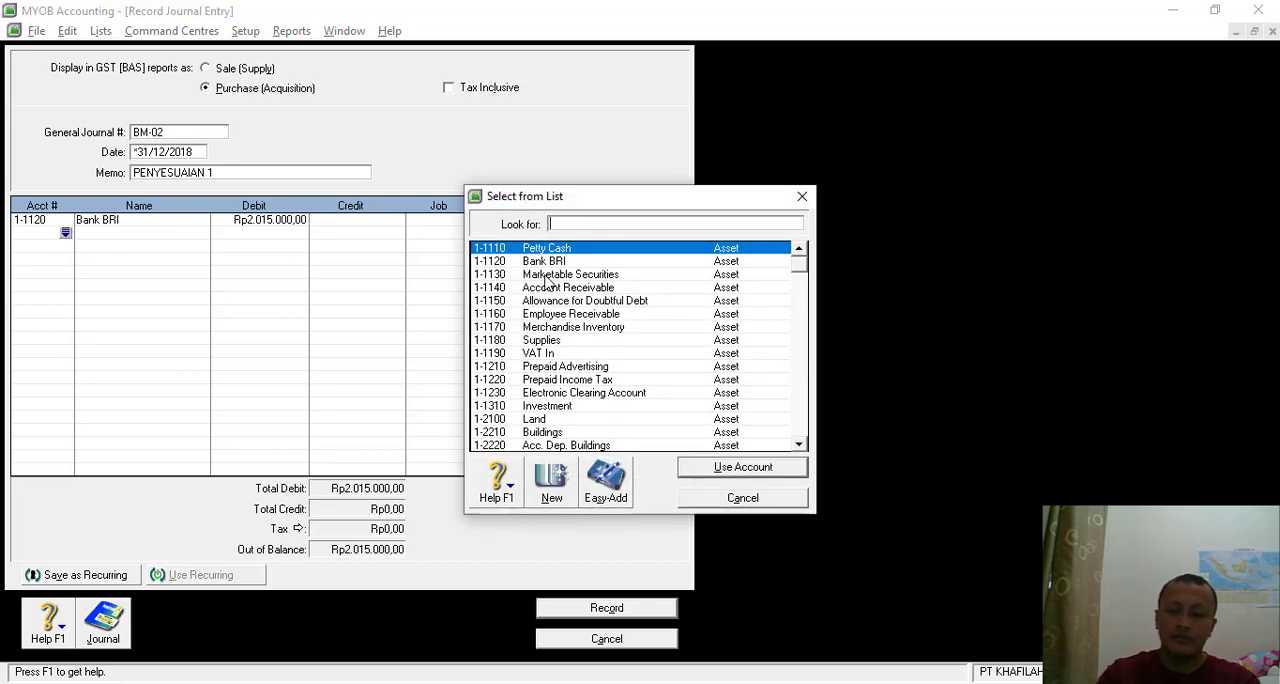
type("9")
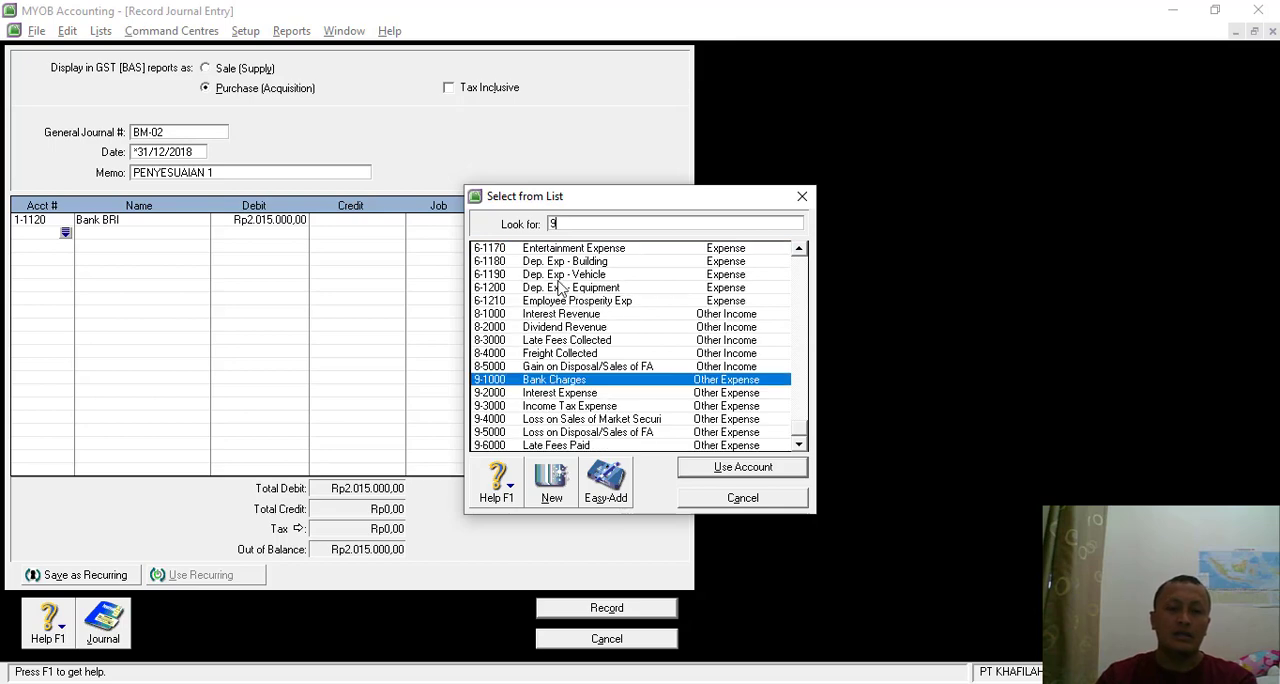
double_click(564, 381)
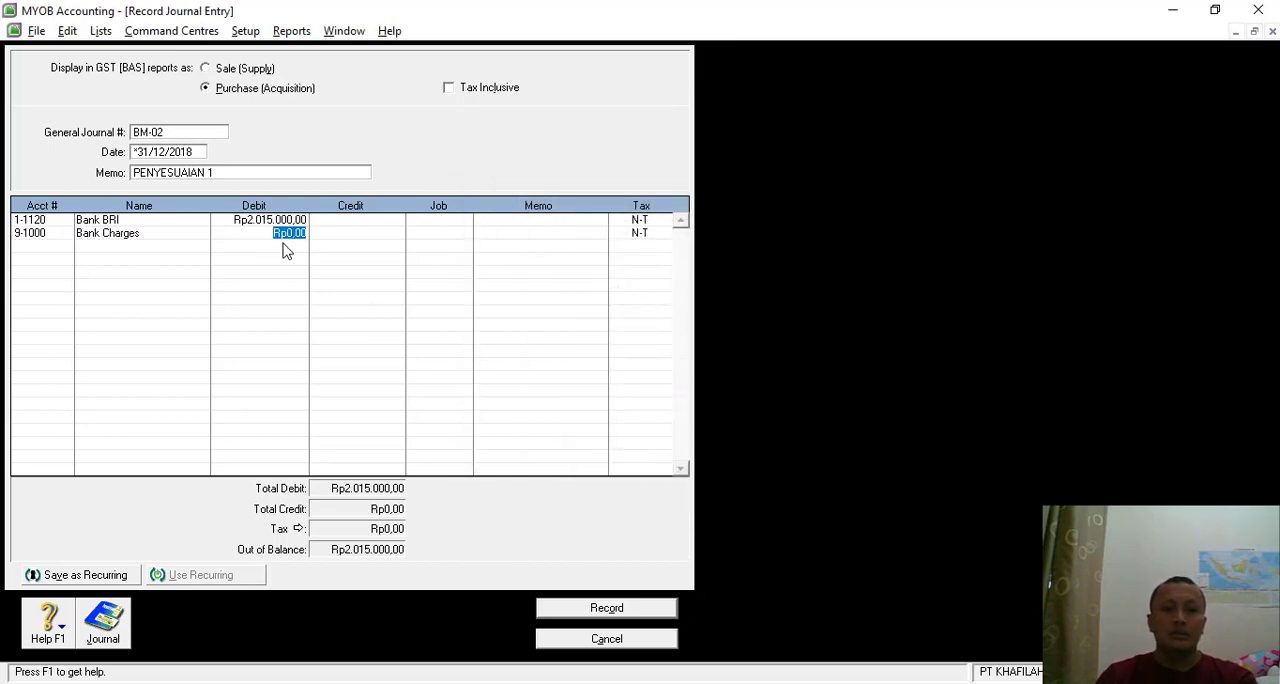
key("alt+Tab")
key("alt+Tab")
type("1")
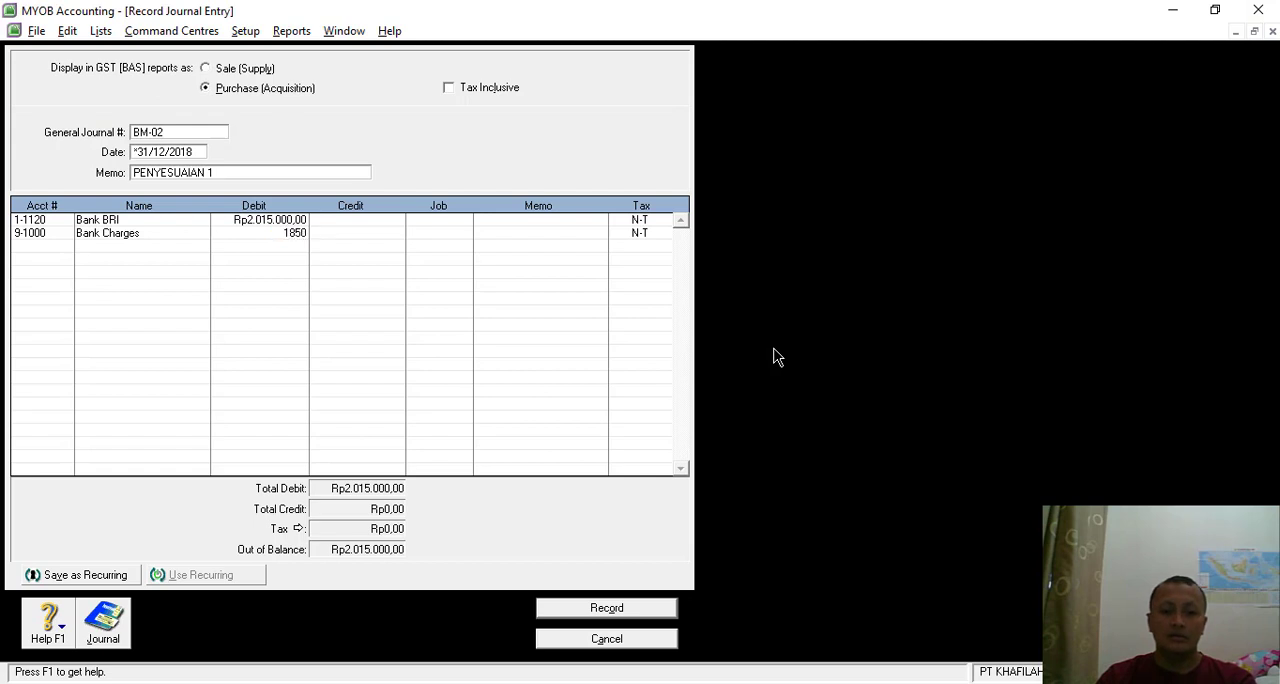
key("Tab")
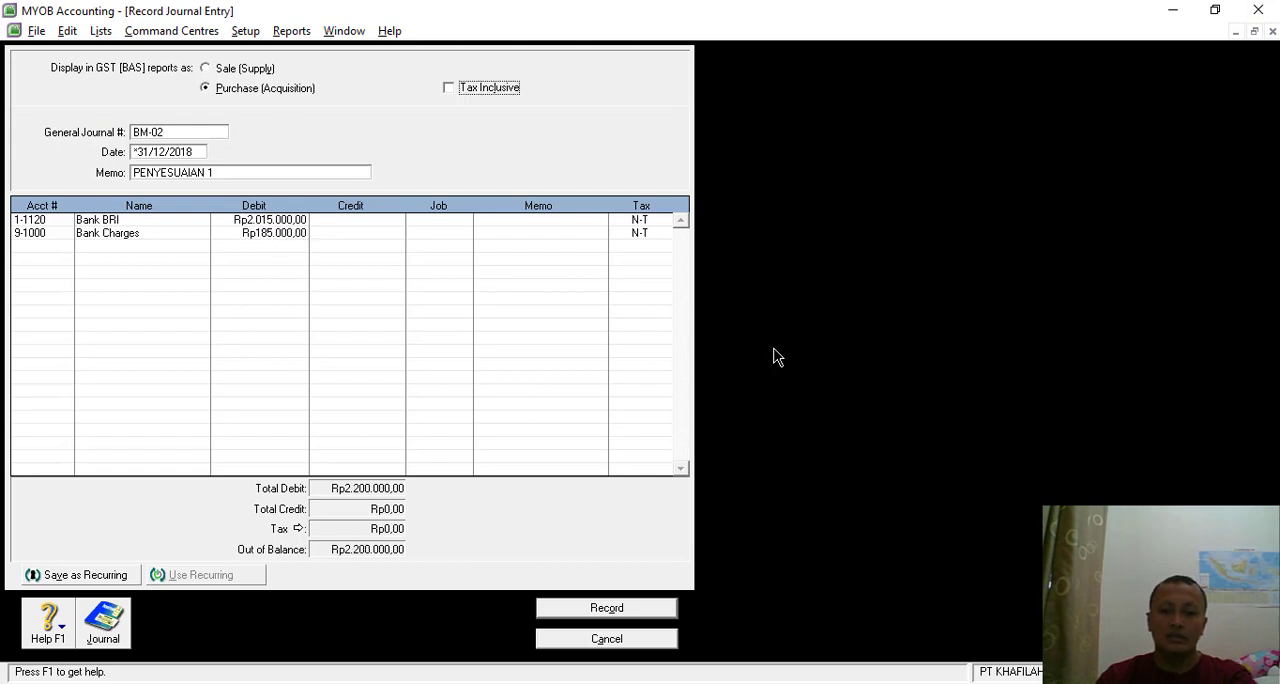
left_click(62, 248)
left_click(65, 246)
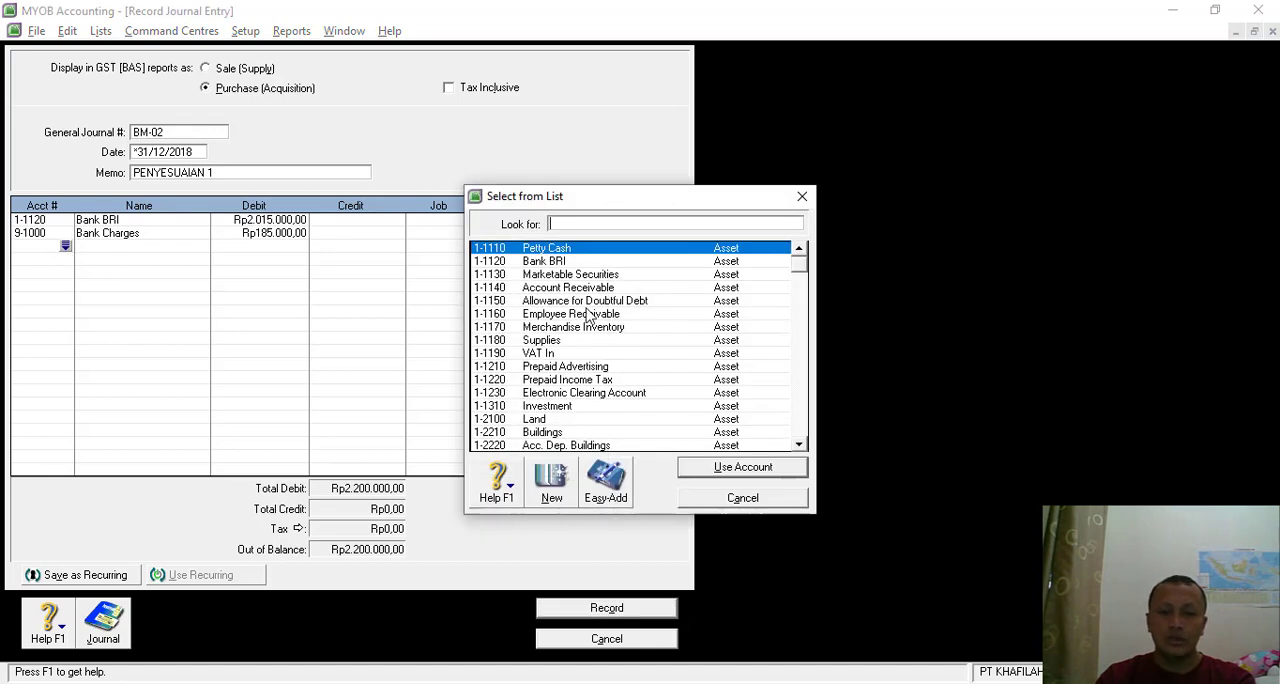
type("8")
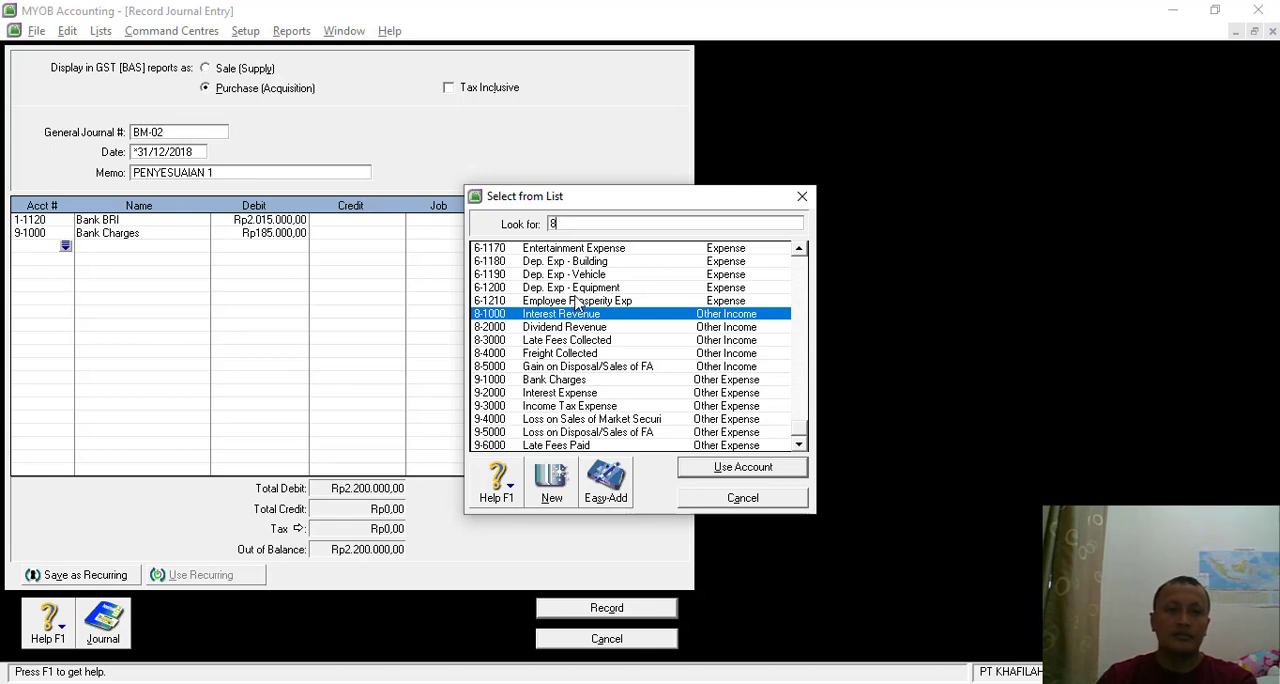
double_click(570, 393)
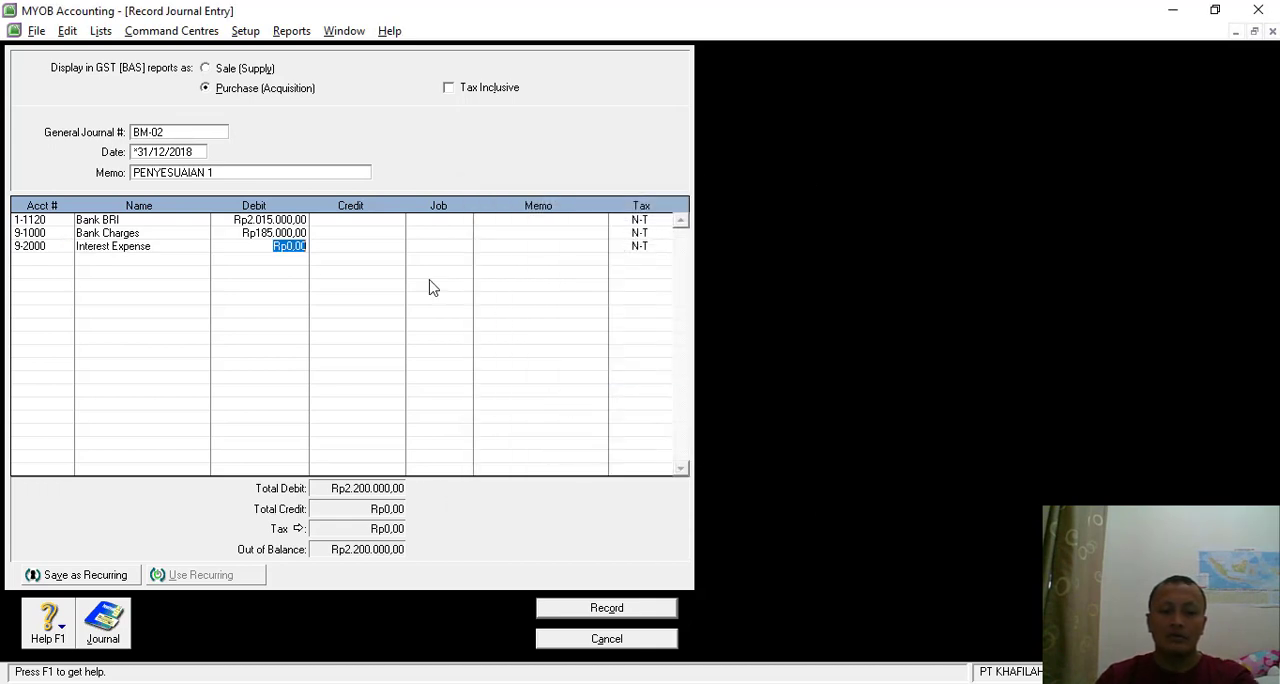
- Set the third line to Interest Revenue (8-1000) with a credit of Rp2.200.000,00 and record the journal entry
left_click(58, 247)
left_click(65, 246)
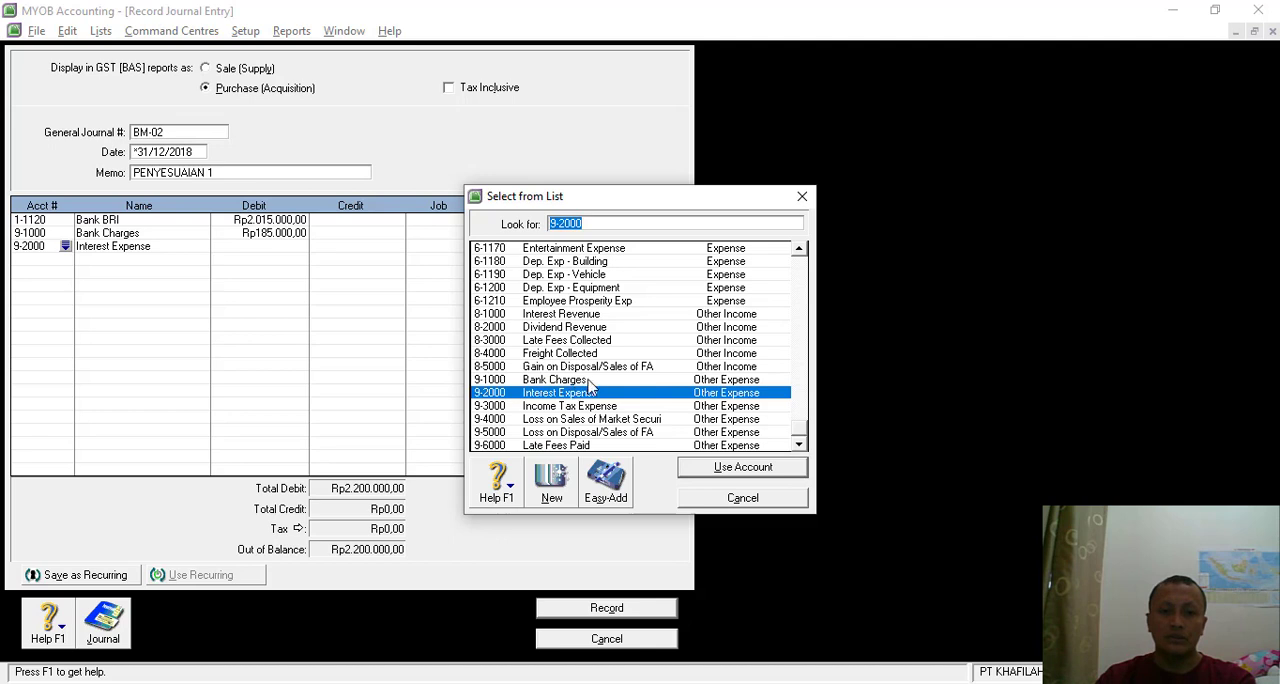
double_click(567, 316)
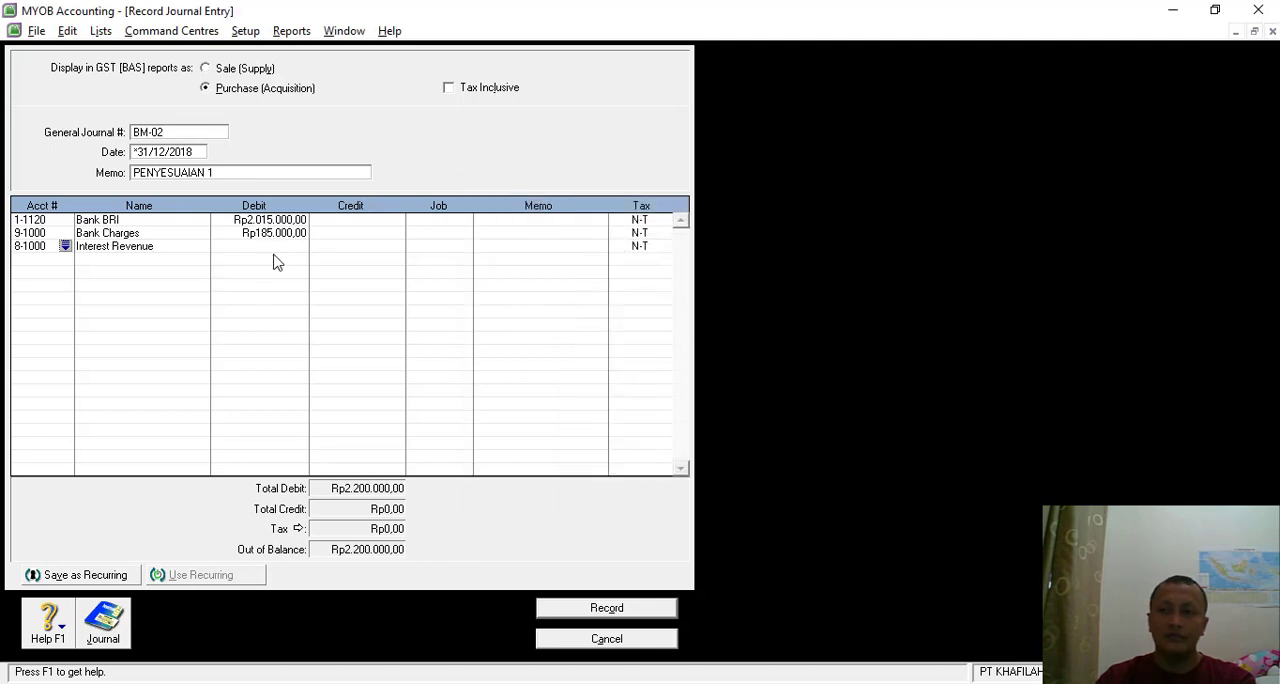
key("Tab")
key("Tab")
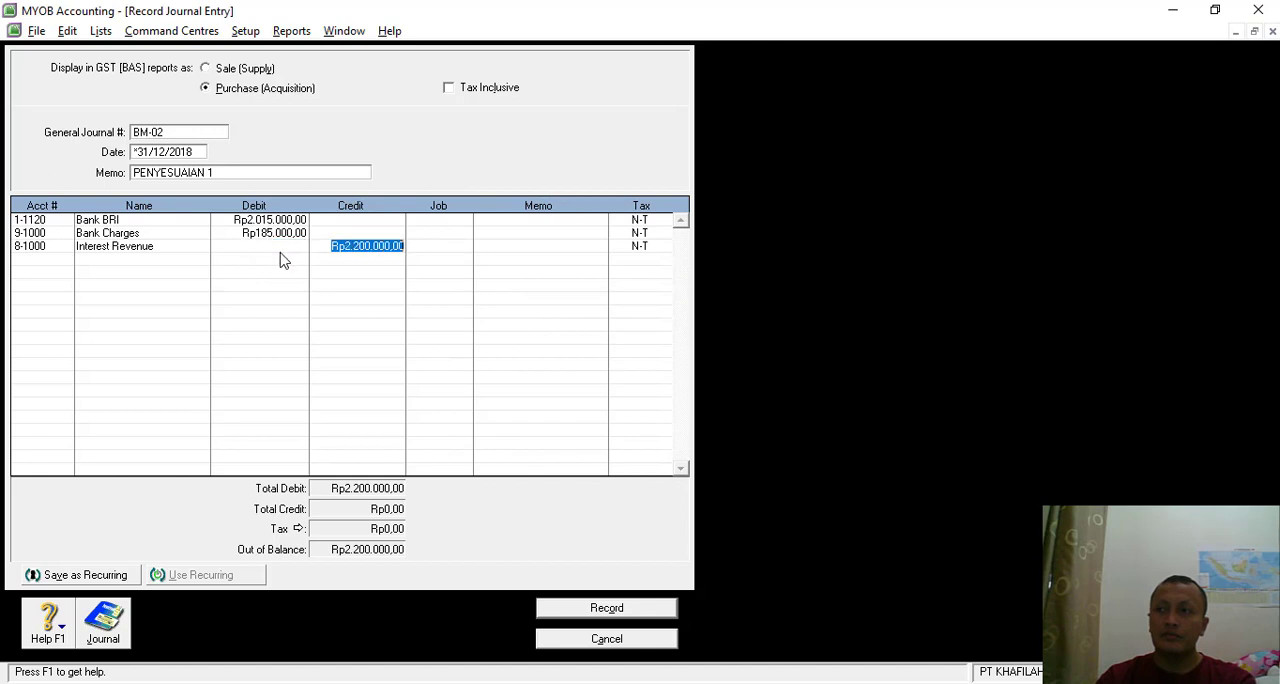
left_click(424, 268)
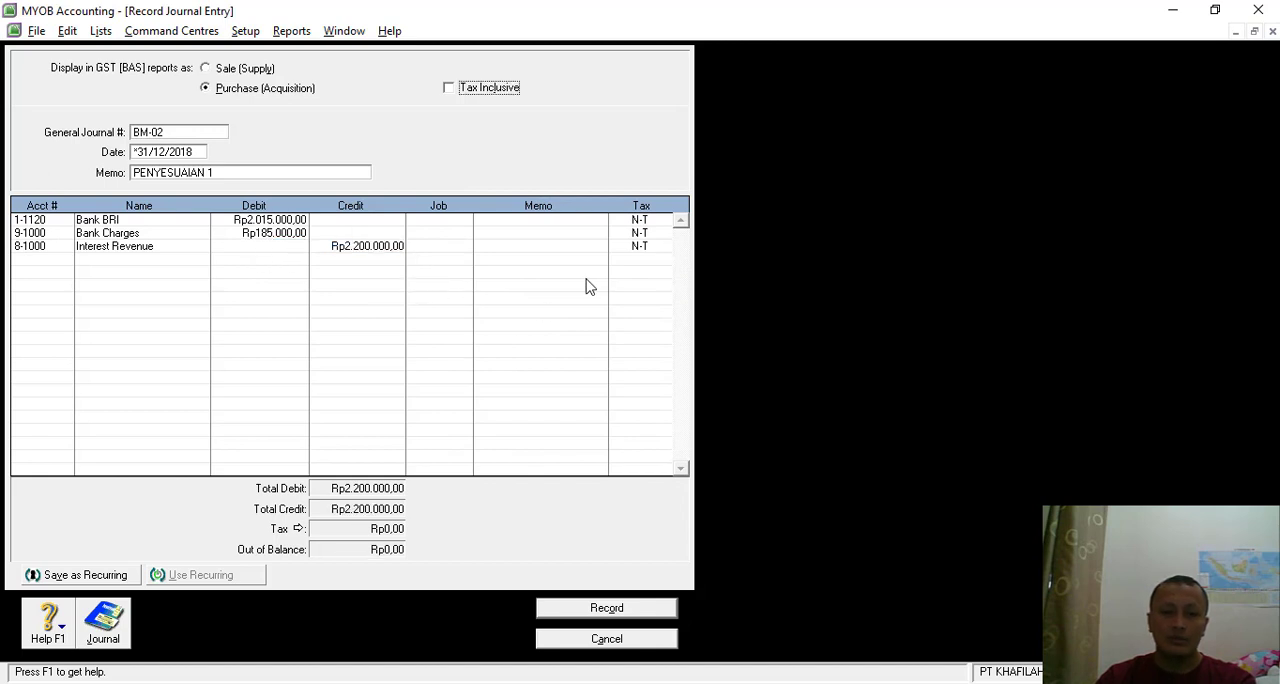
left_click(597, 610)
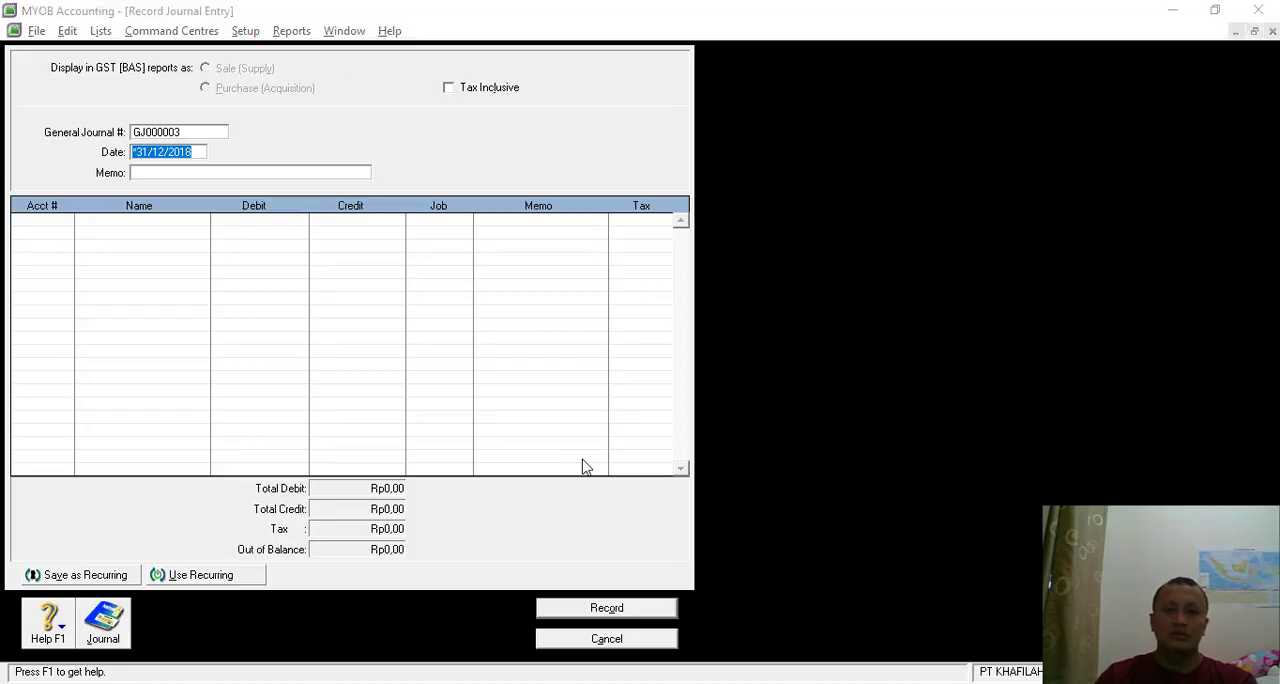
- Look up memo BM-03 (Transaksi 30) on supplies usage in the Nitro Pro exercise document and return to MYOB
key("alt+Tab")
scroll(573, 428, "down", 5)
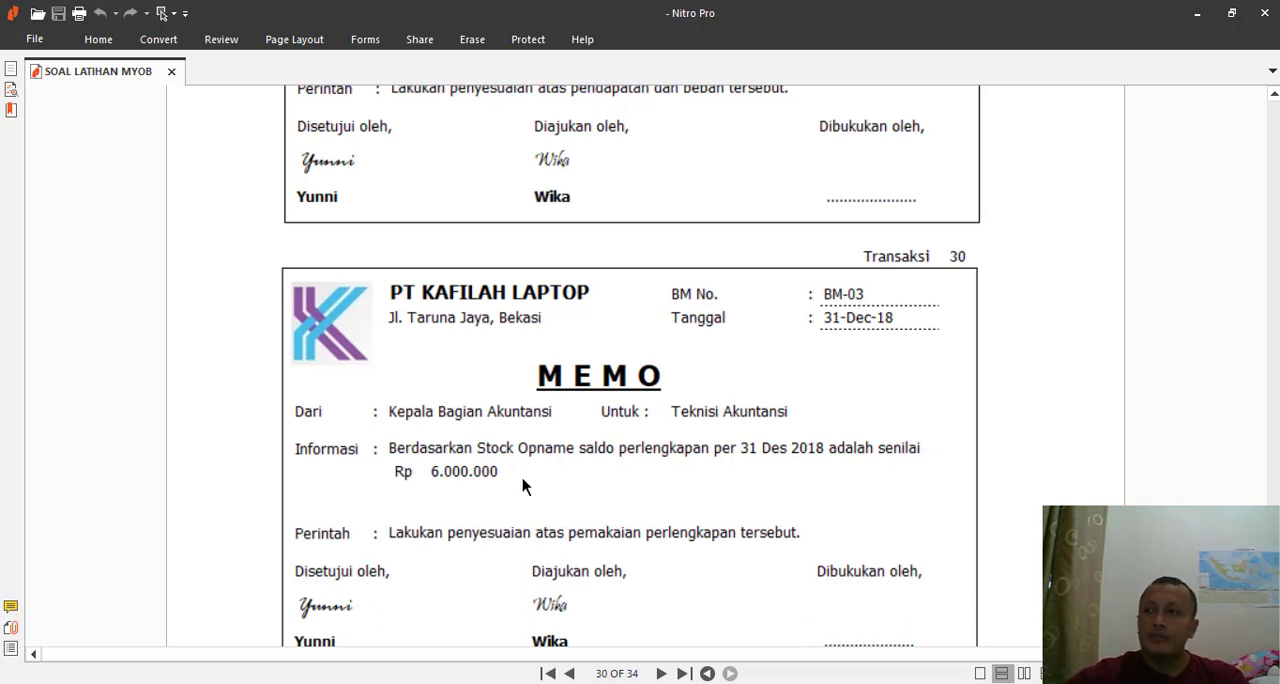
scroll(526, 484, "down", 1)
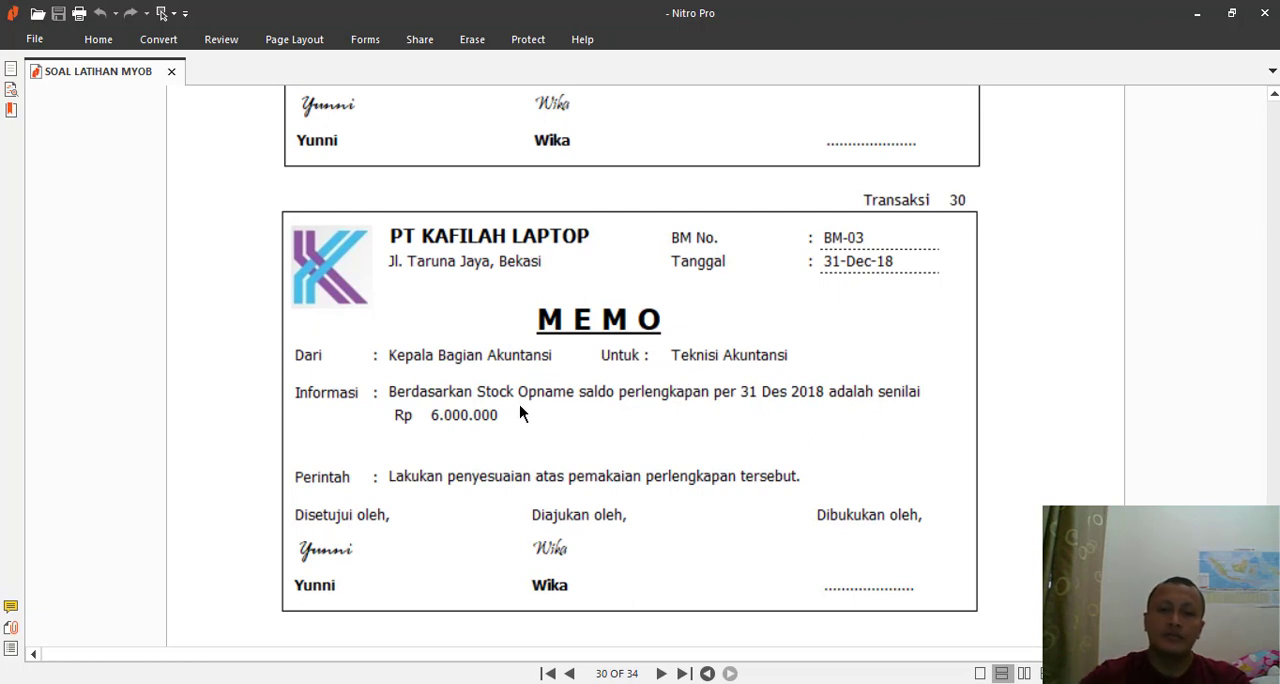
key("alt+Tab")
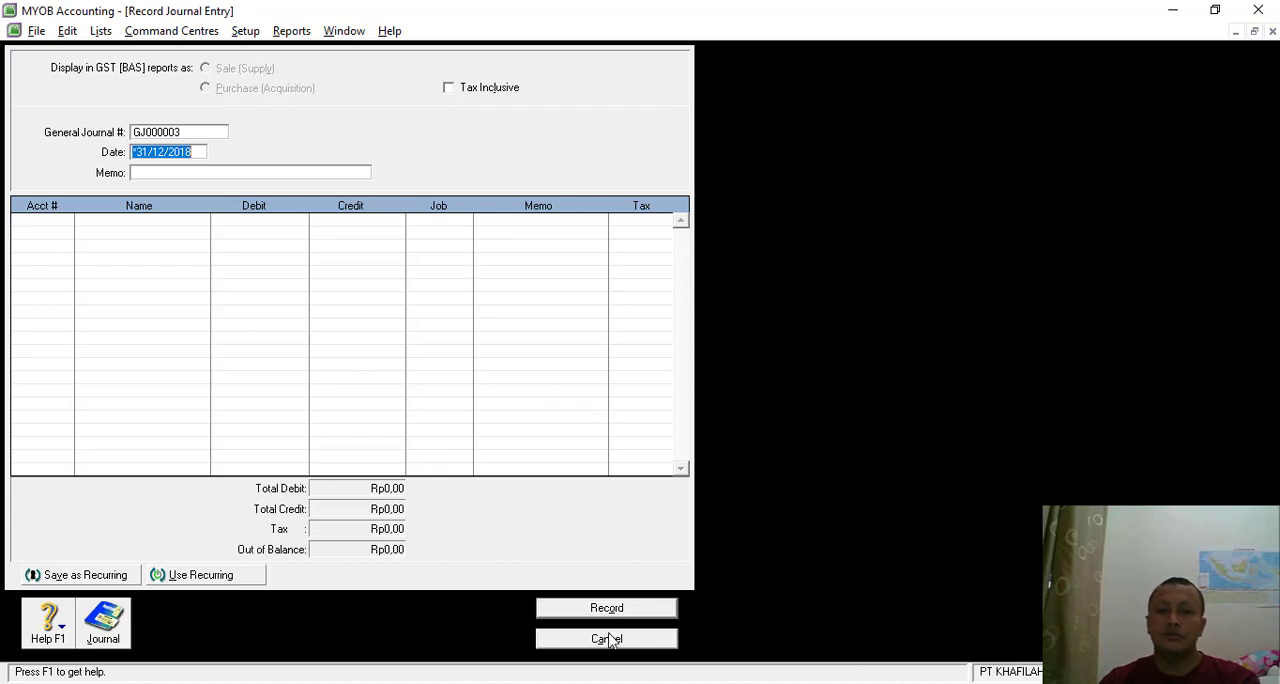
- Leave the blank journal, display the Trial Balance report to compare the Supplies balance with memo BM-03, and close the report
left_click(607, 639)
left_click(772, 379)
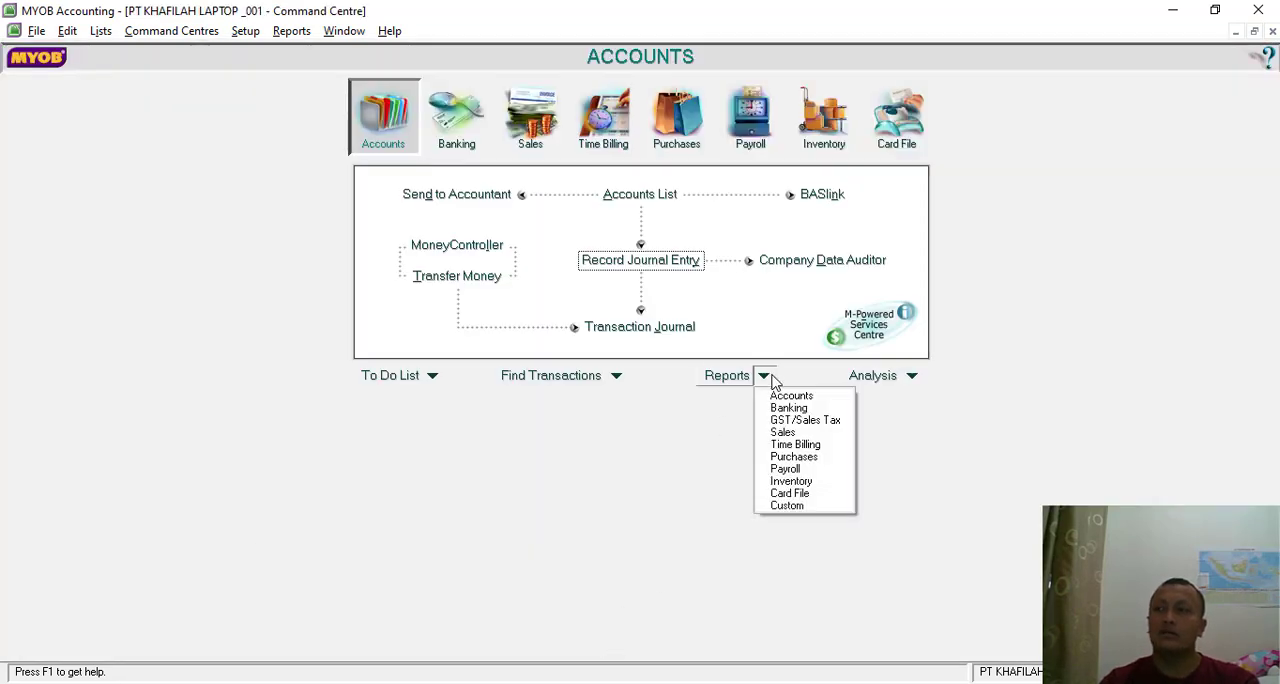
left_click(778, 394)
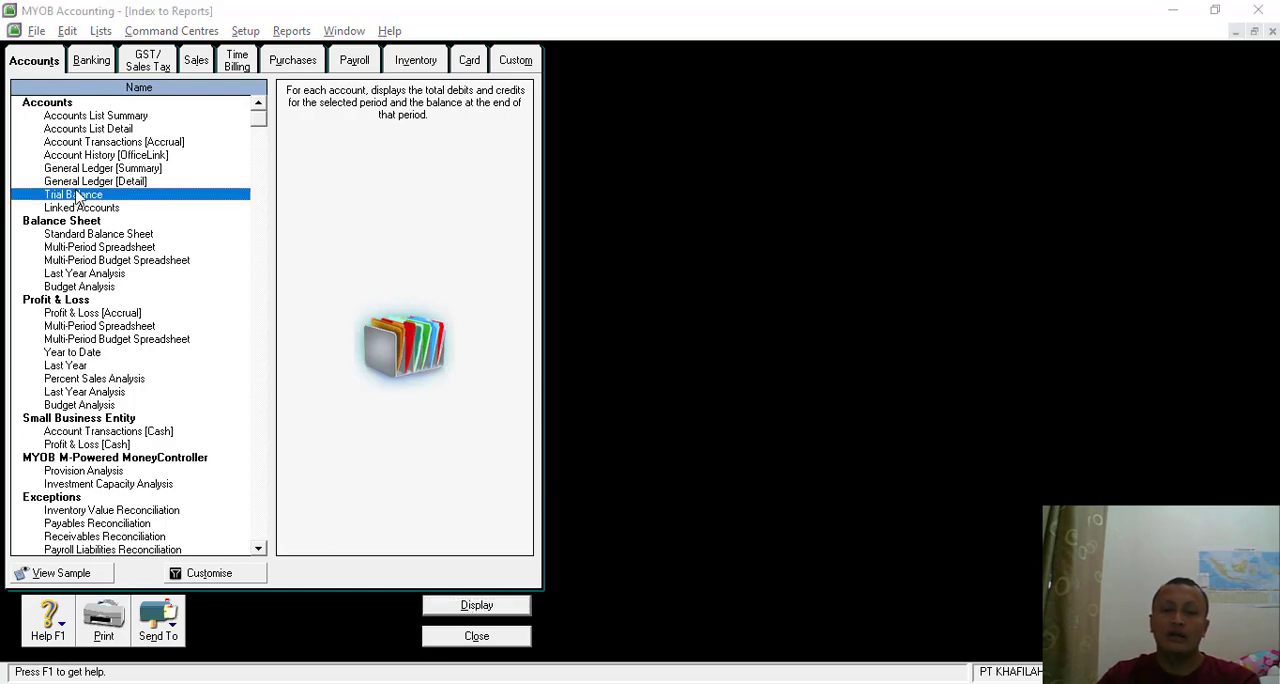
left_click(477, 605)
left_click(857, 505)
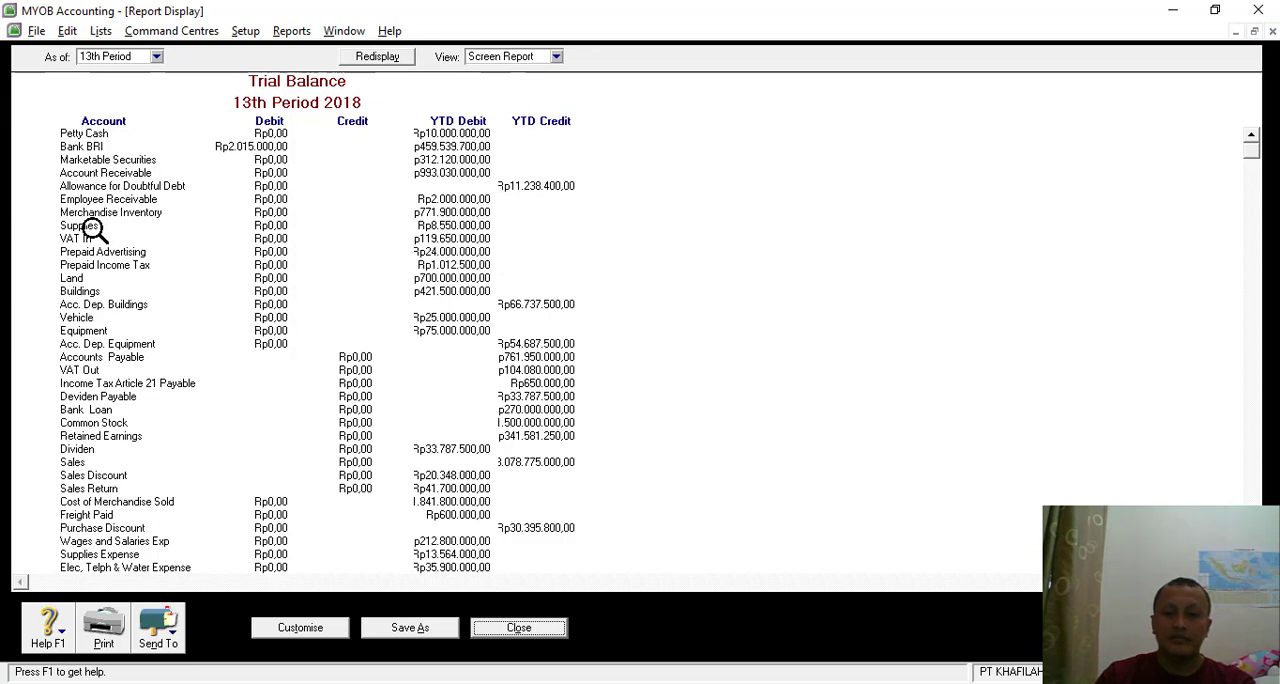
key("alt+Tab")
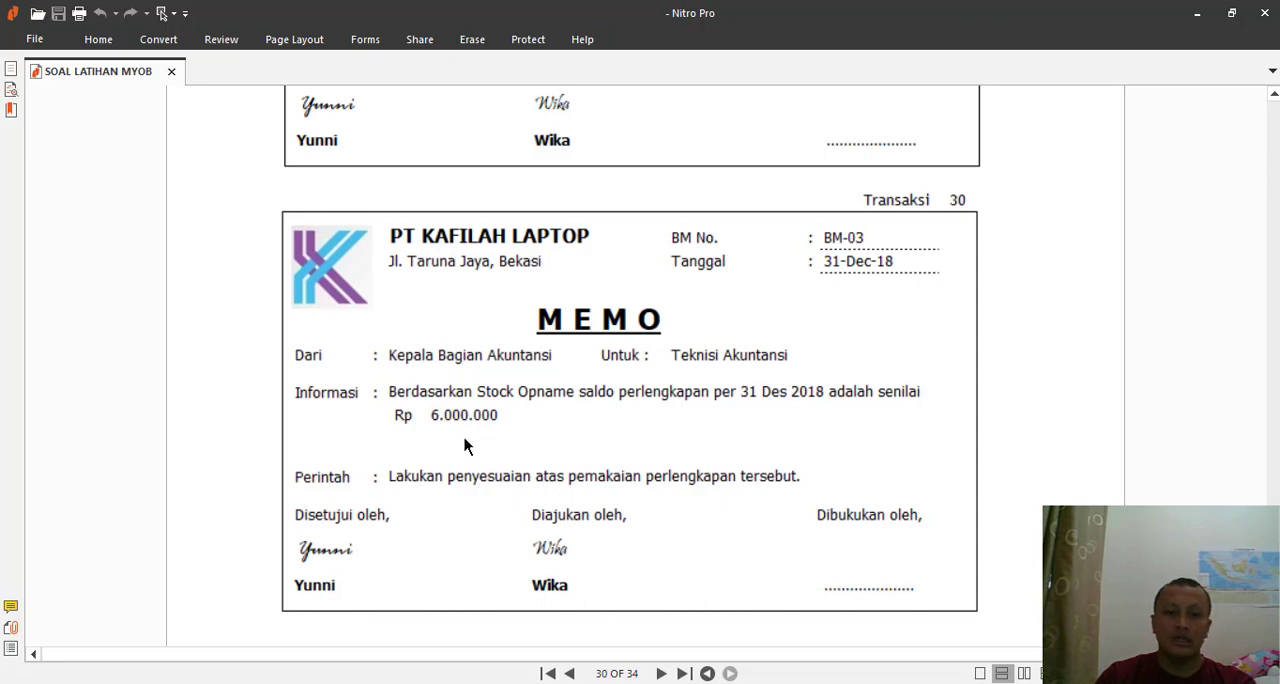
key("alt+Tab")
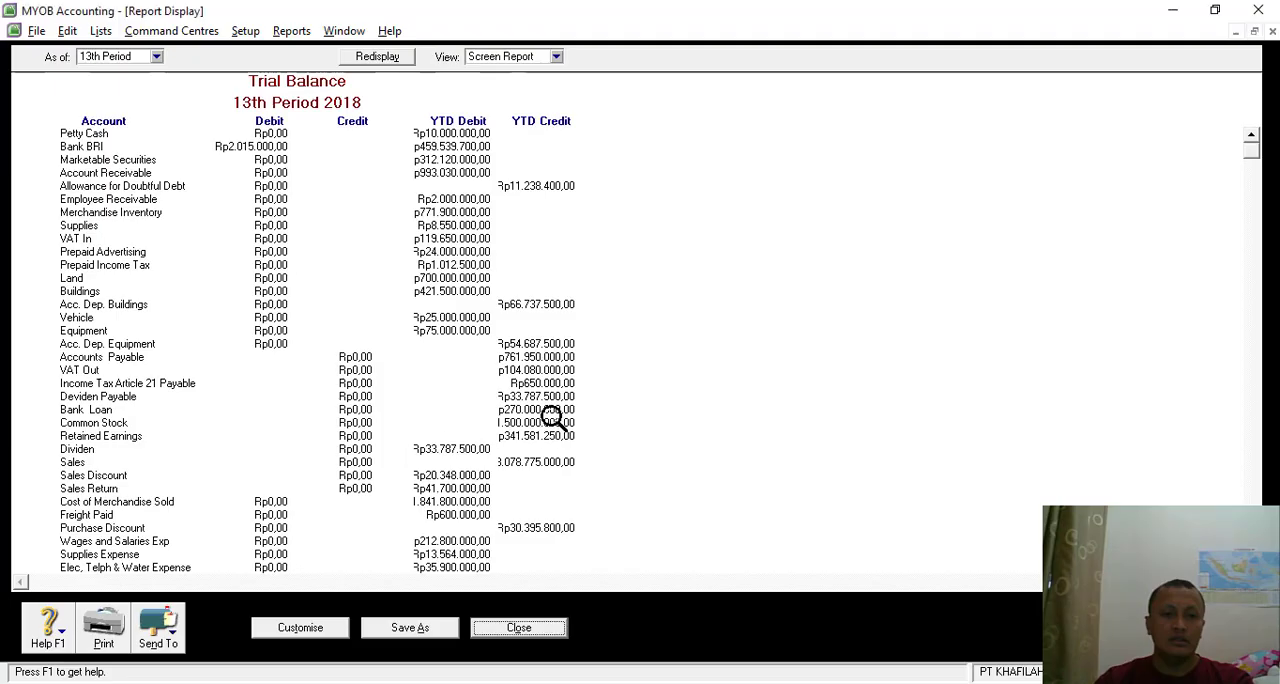
left_click(510, 628)
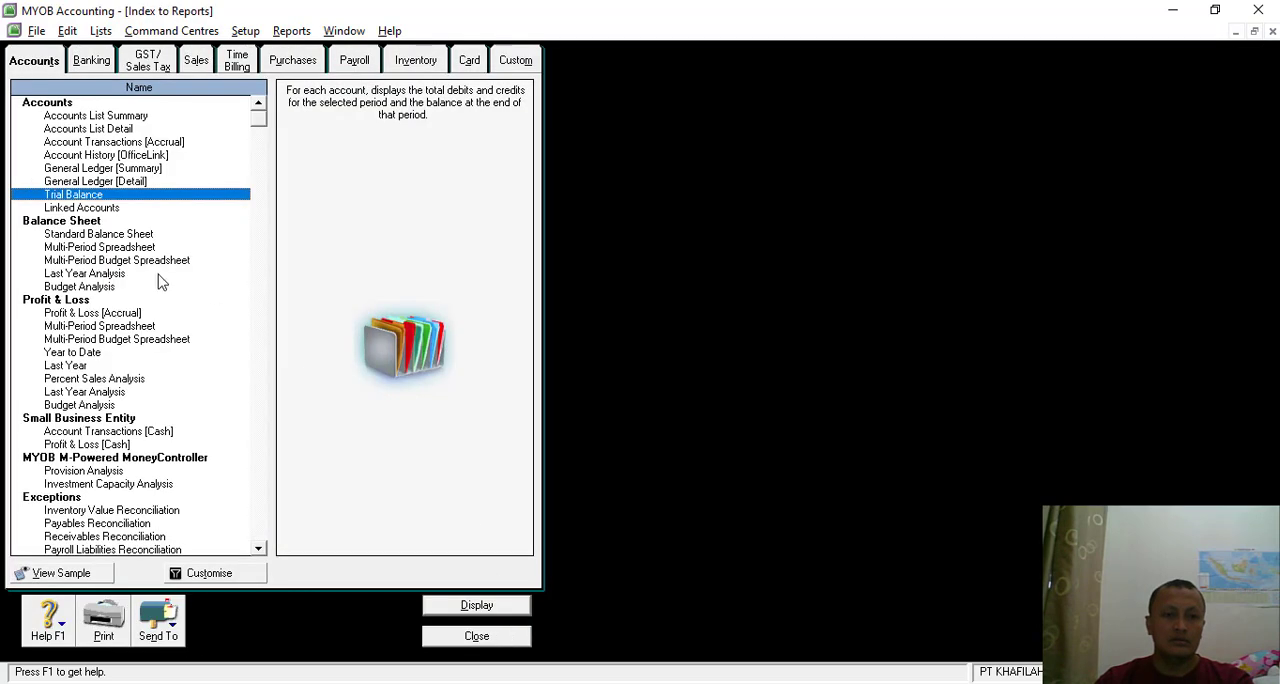
left_click(490, 643)
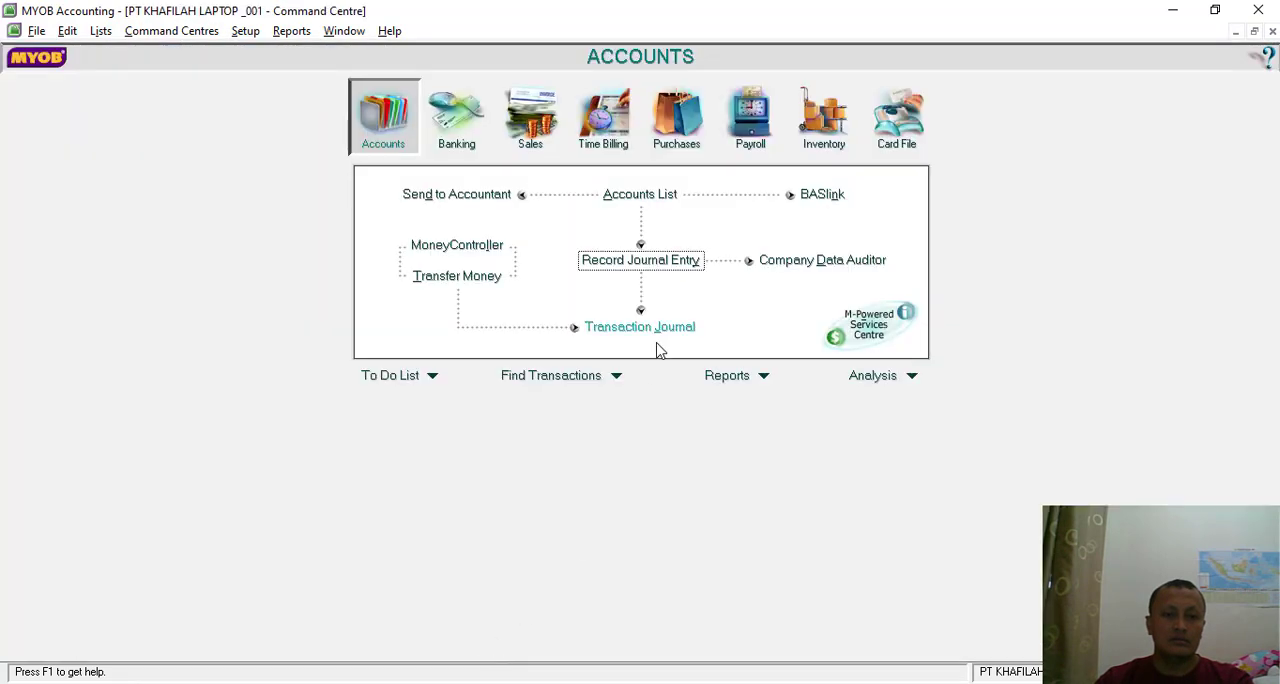
- Start a new general journal entry numbered BM-03 with the memo PENYESUAIAN 2
left_click(651, 265)
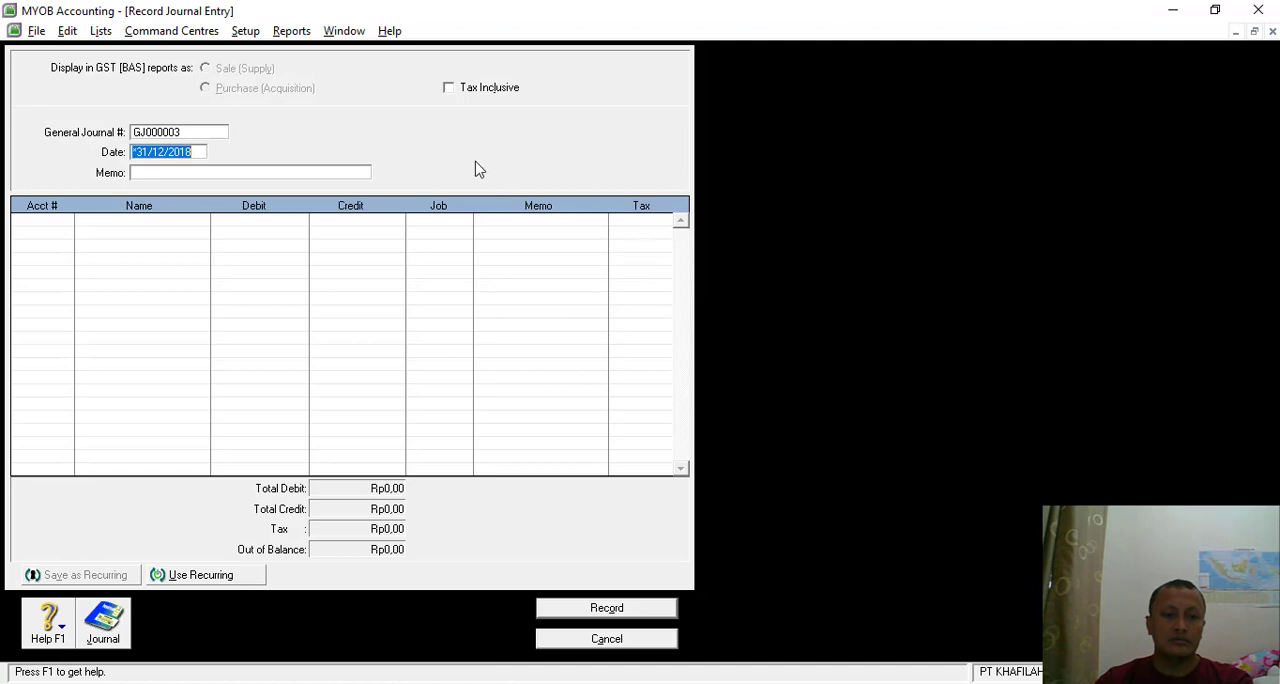
left_click(171, 131)
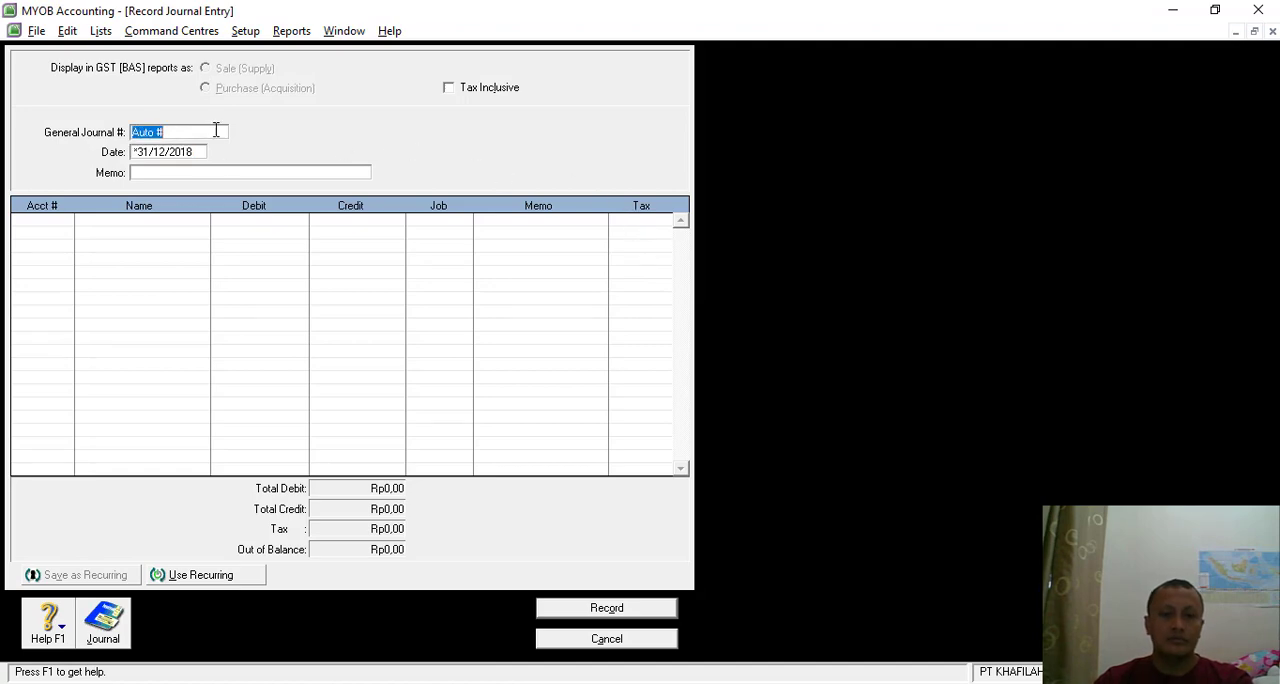
key("alt+Tab")
key("alt+Tab")
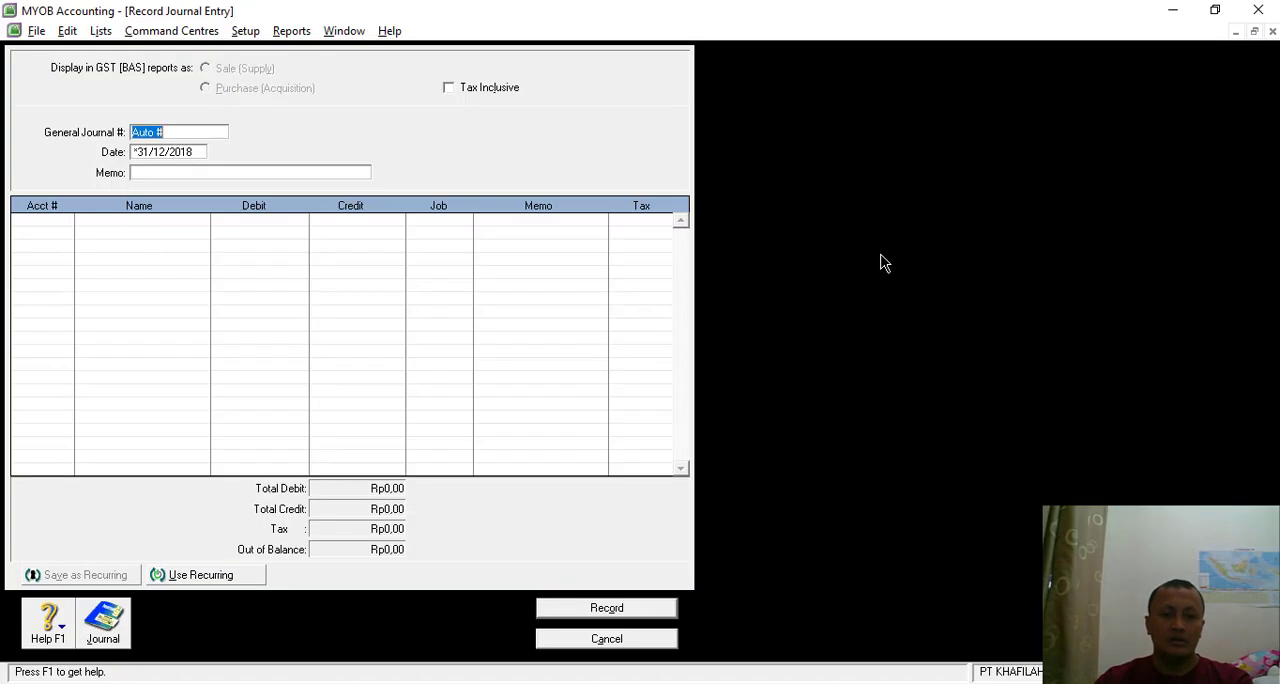
type("BM-")
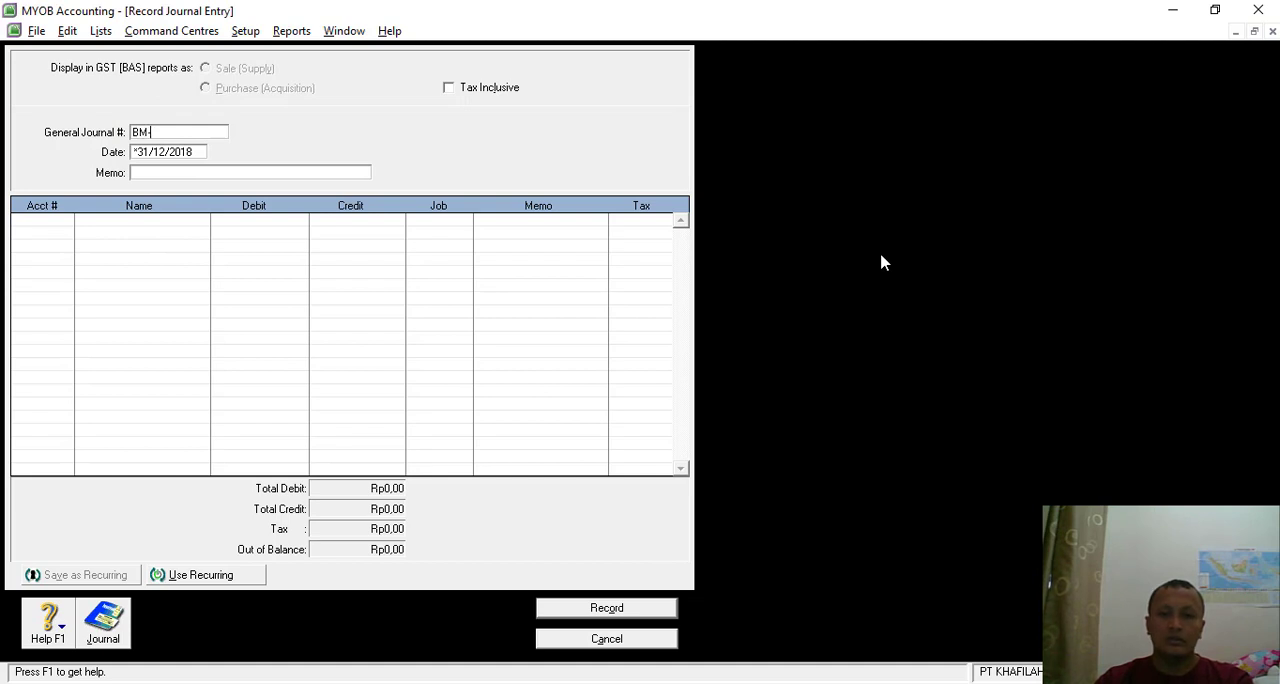
type("03")
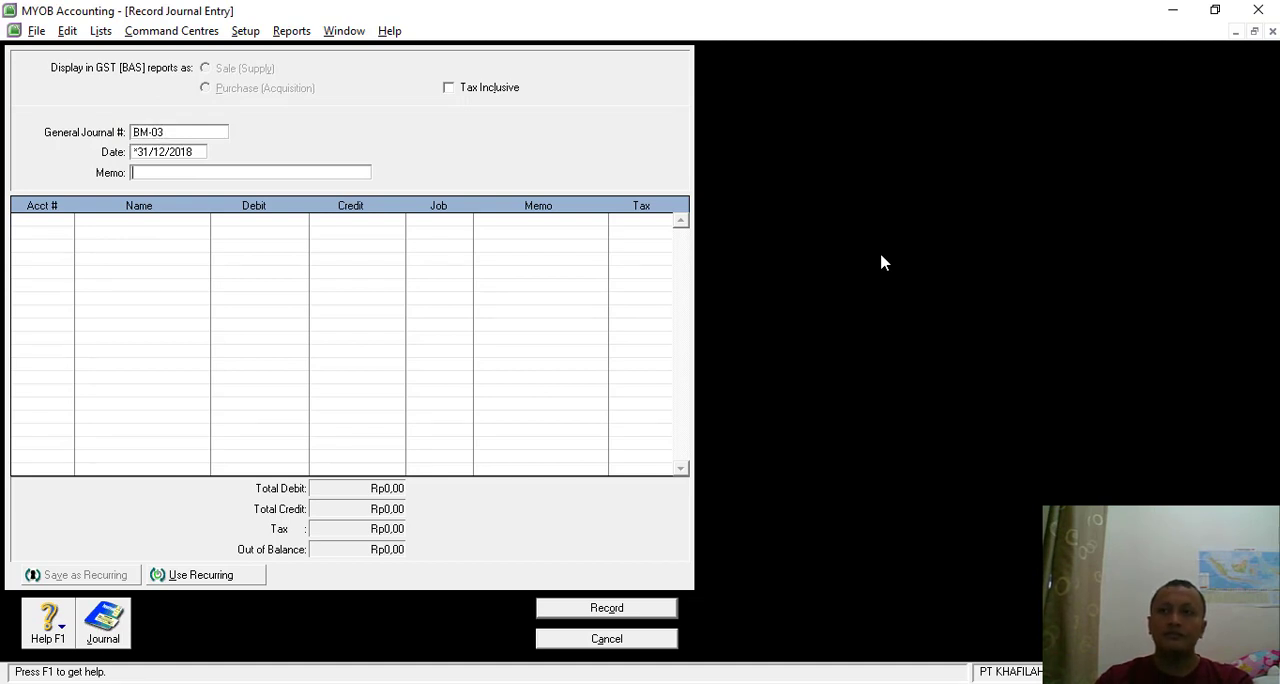
type("PENYESUAIAN")
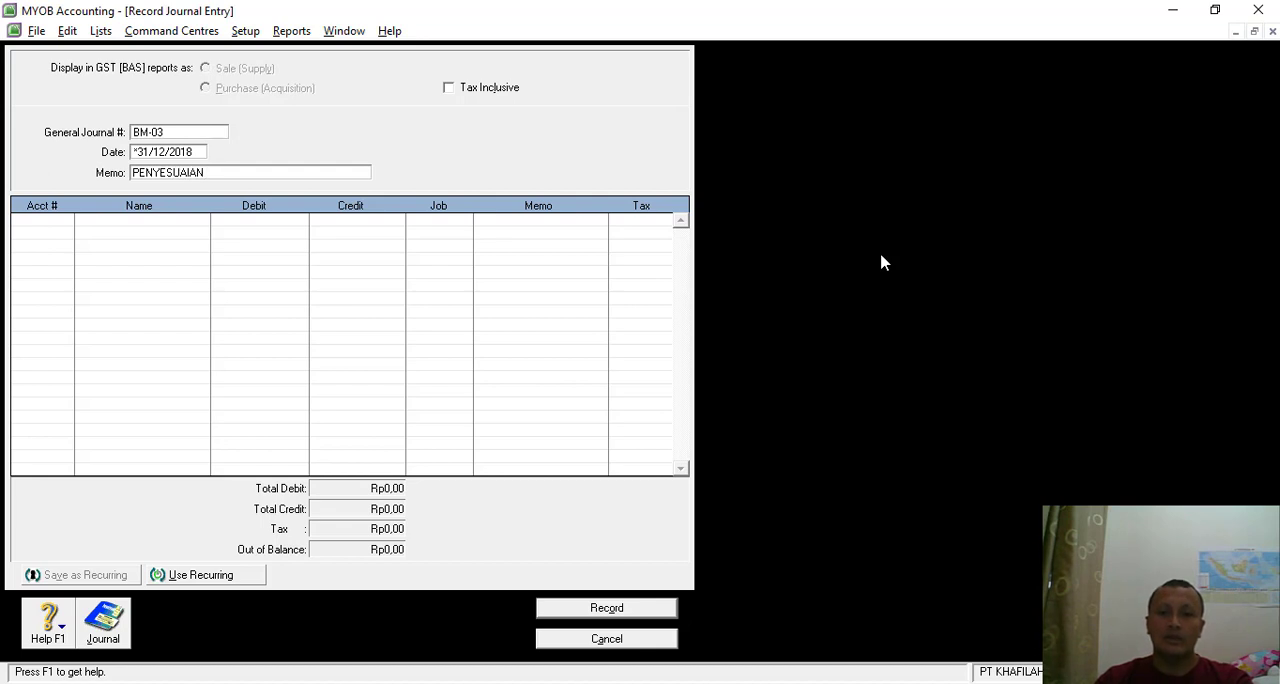
type(" 2")
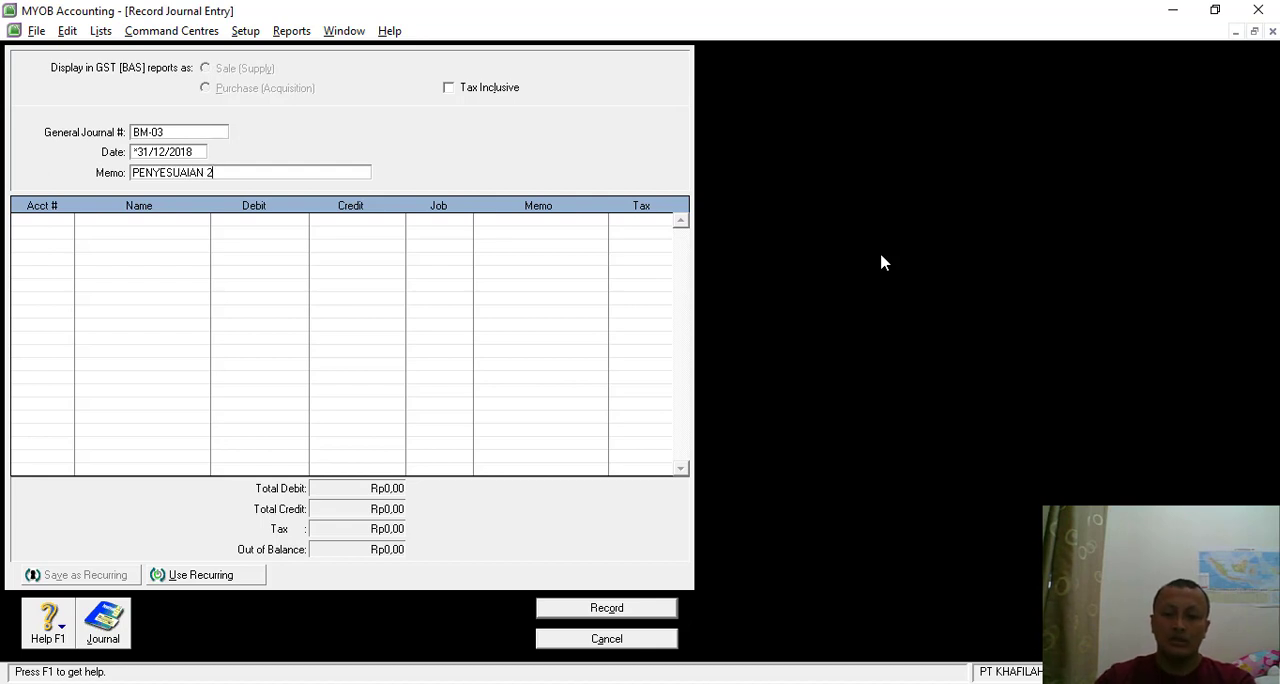
- Set the first line of journal BM-03 to Supplies Expense (6-1130) with a debit of Rp2.550.000,00
left_click(29, 232)
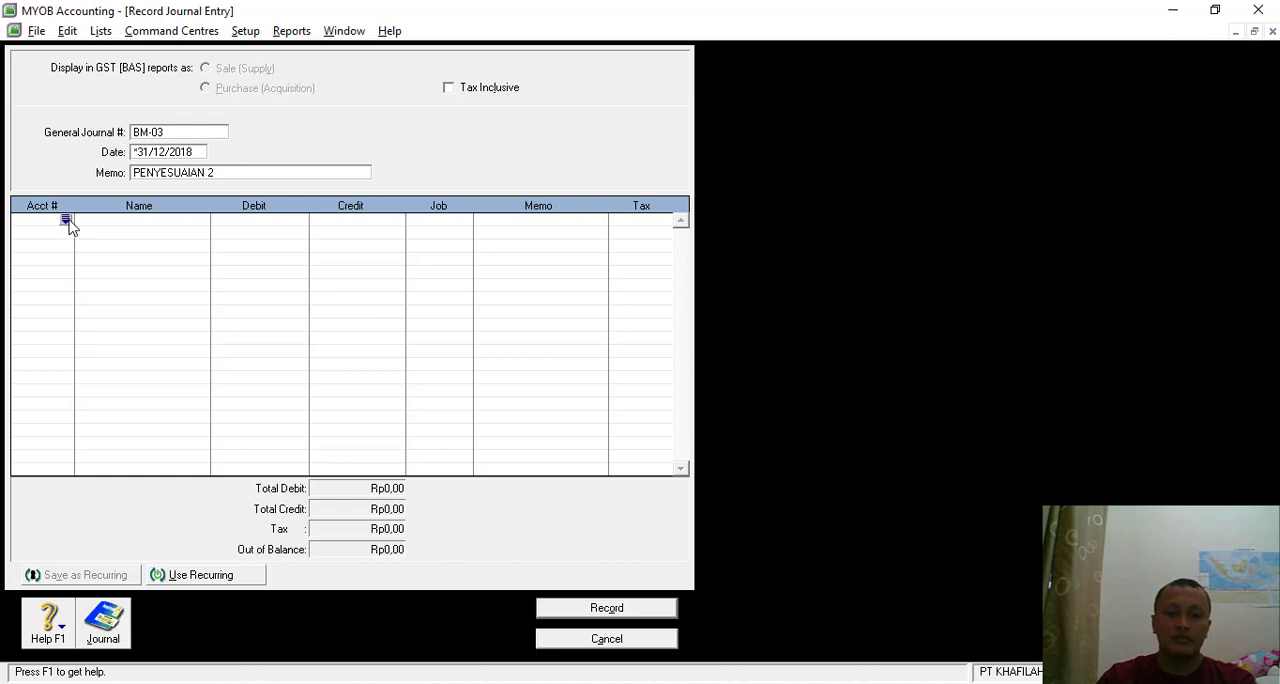
left_click(66, 220)
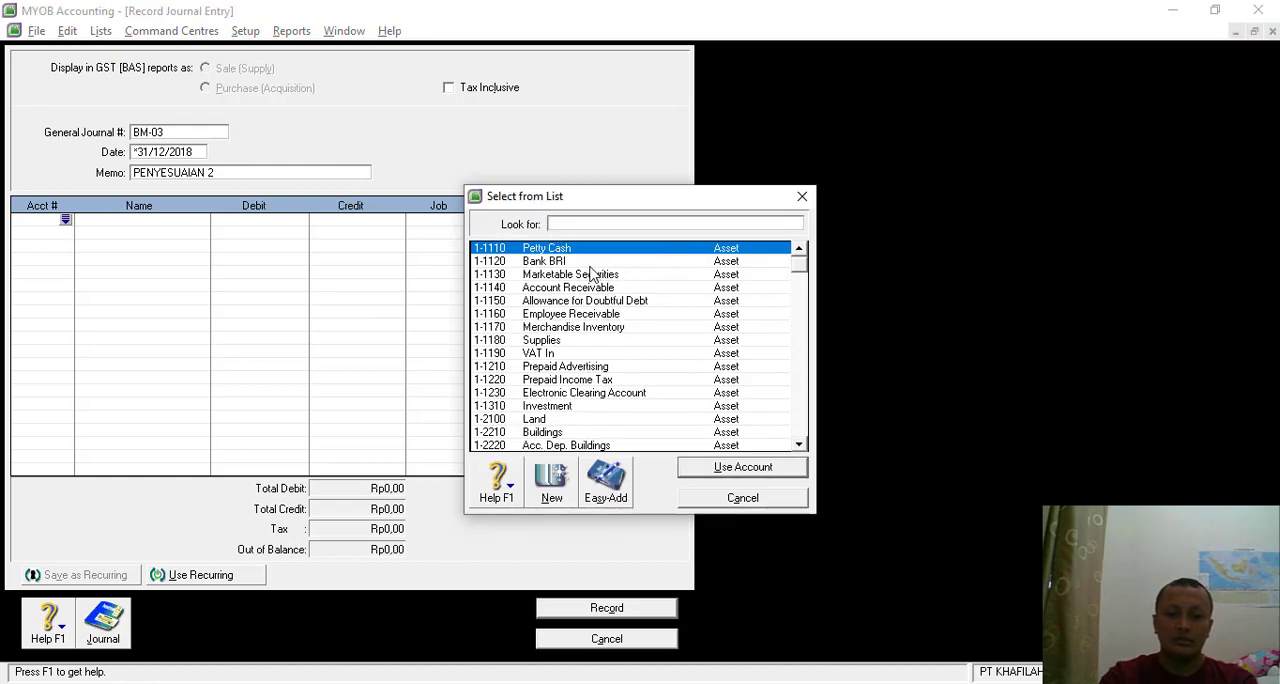
type("6")
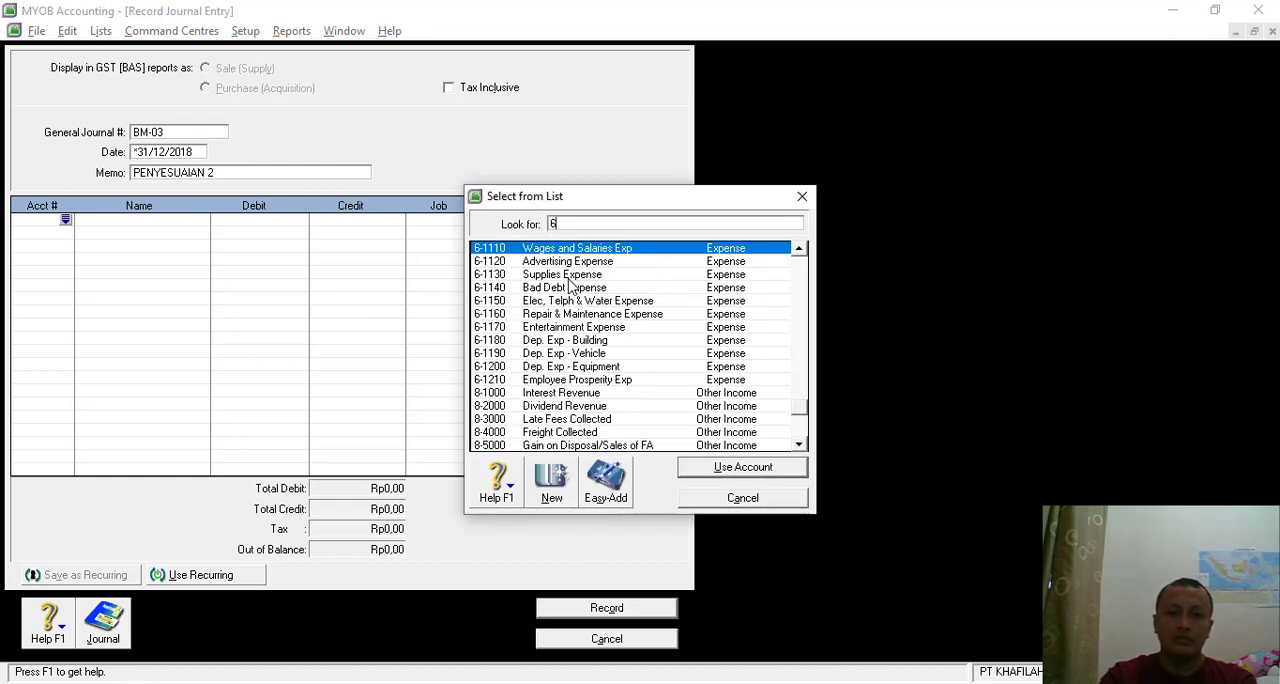
double_click(567, 276)
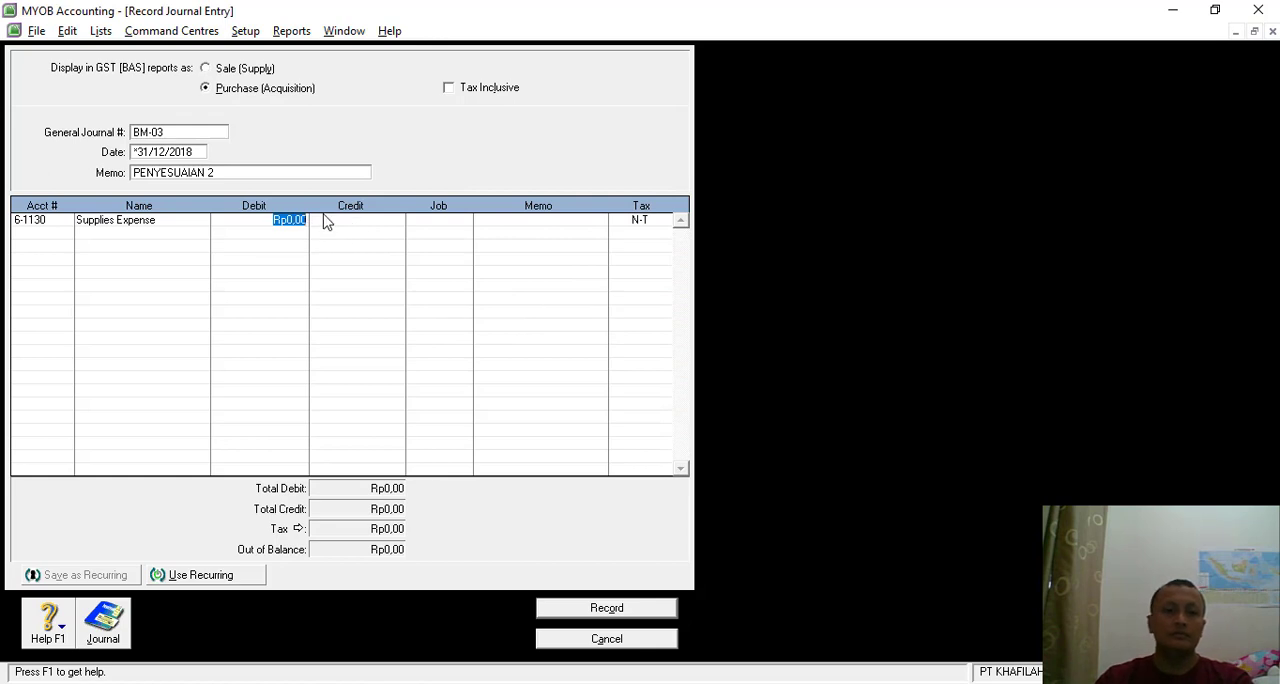
type("25")
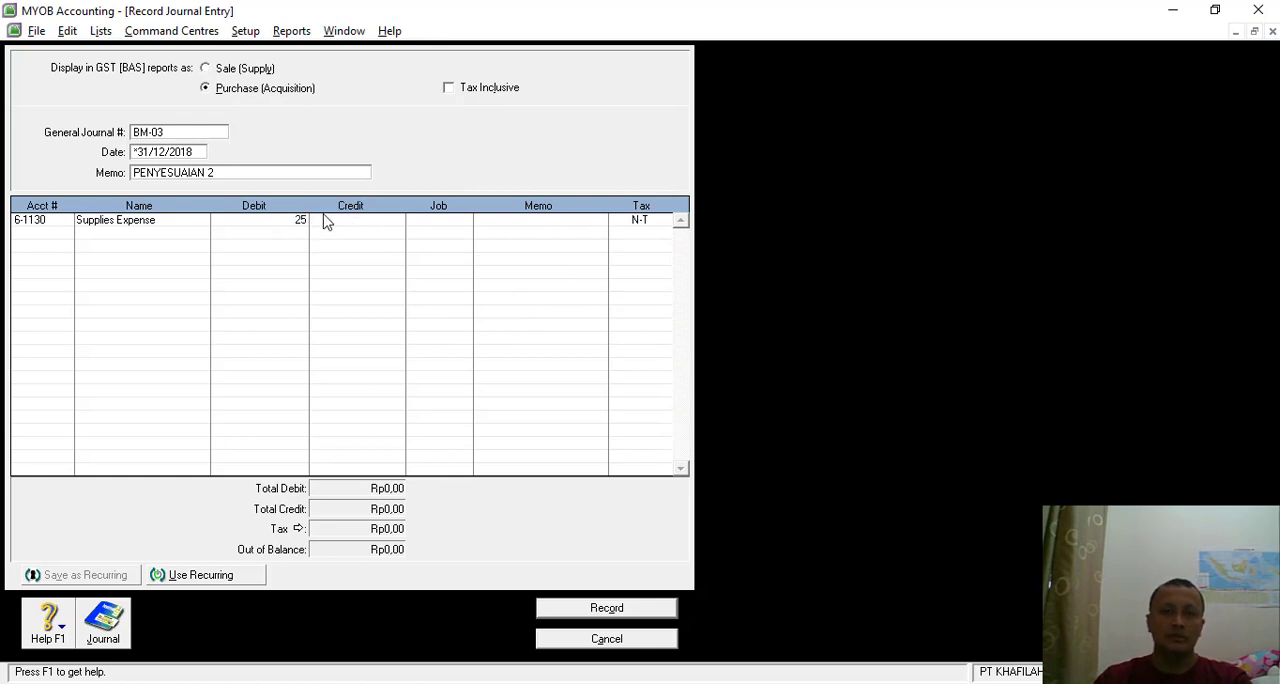
type("50000")
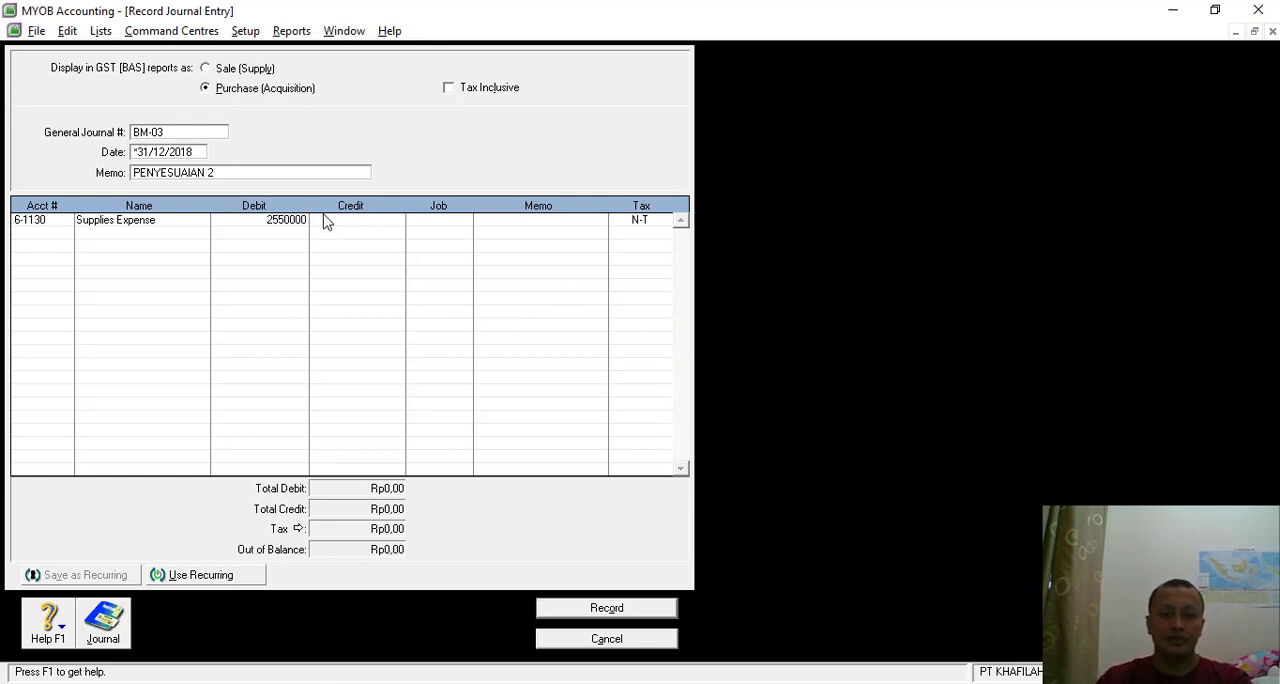
key("Return")
- Set the second line to Supplies (1-1180) with a credit of Rp2.550.000,00 and record the journal entry
left_click(49, 236)
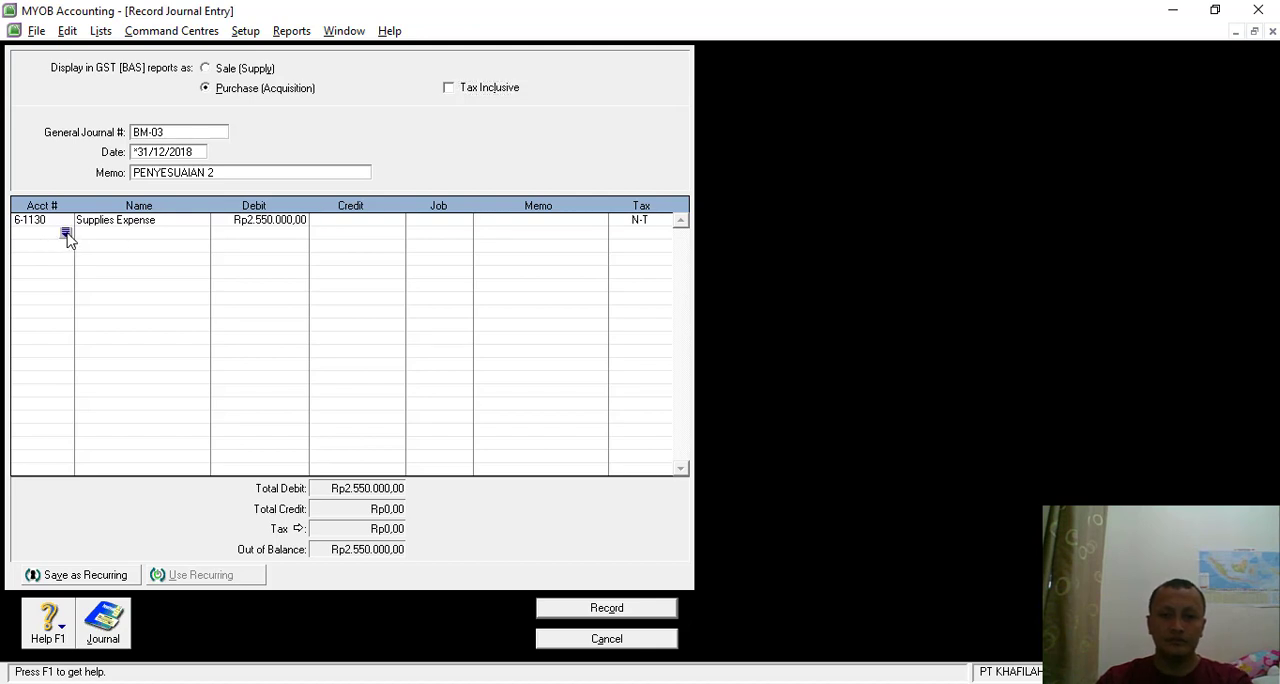
left_click(66, 234)
left_click(567, 342)
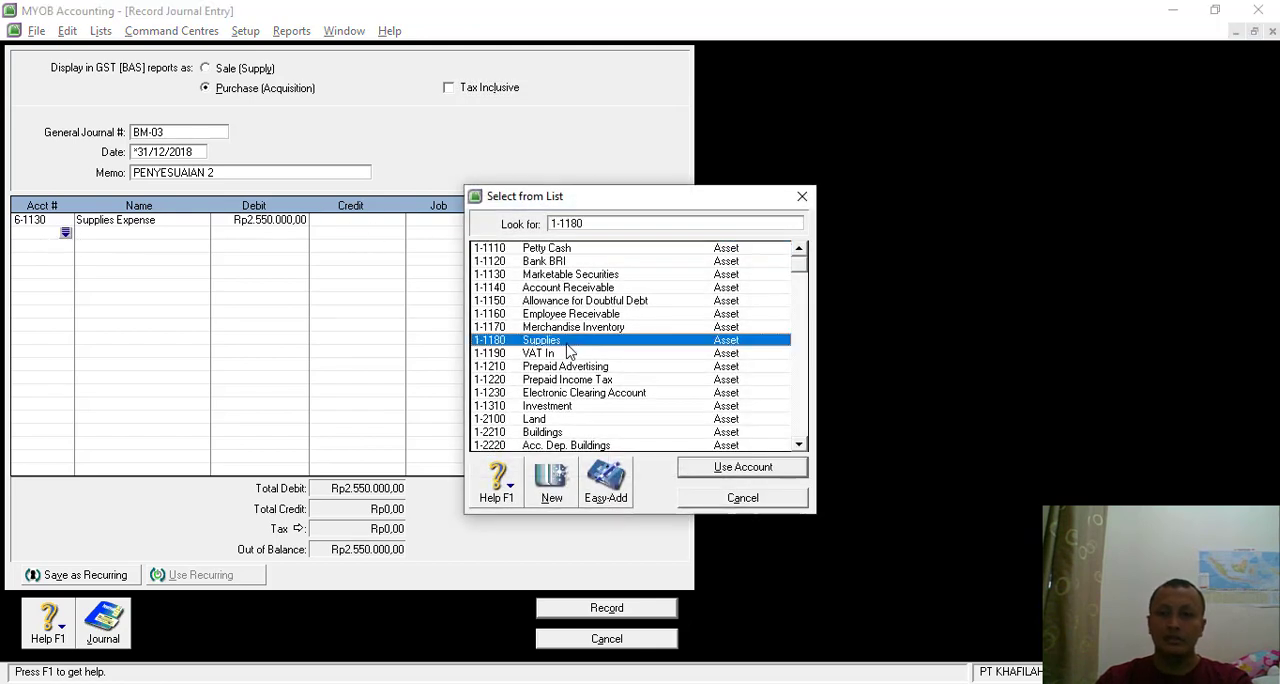
double_click(567, 344)
key("Tab")
key("Return")
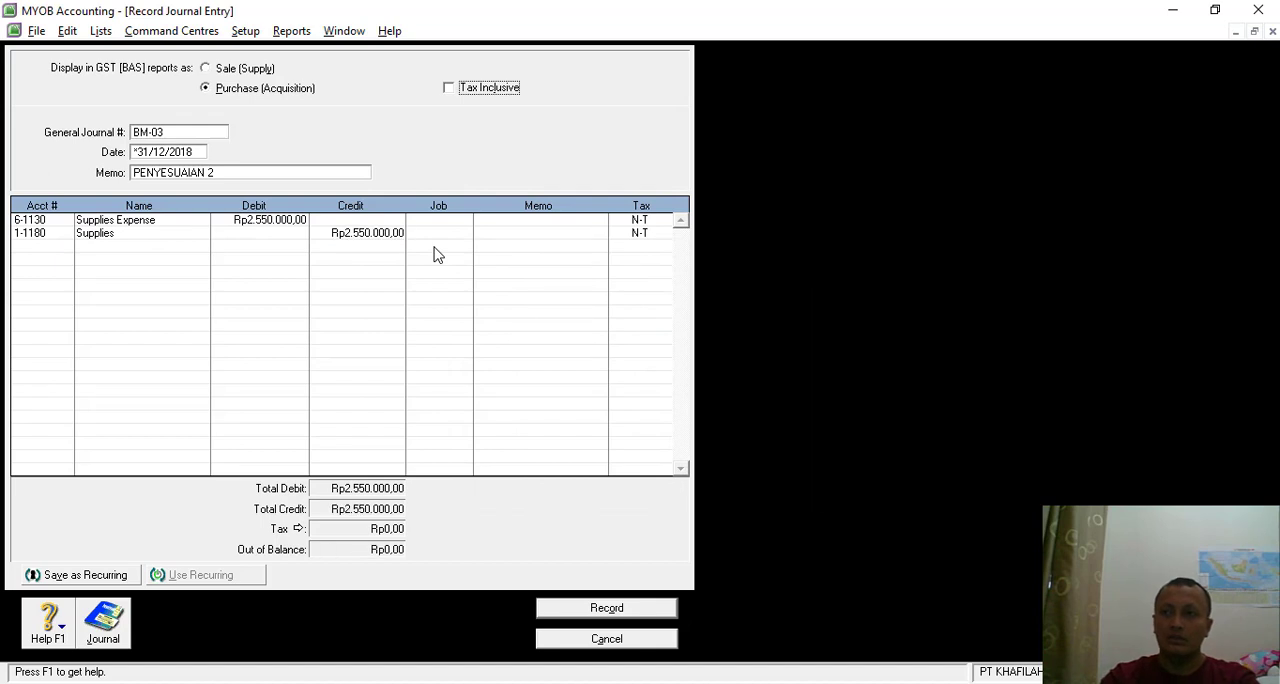
left_click(606, 608)
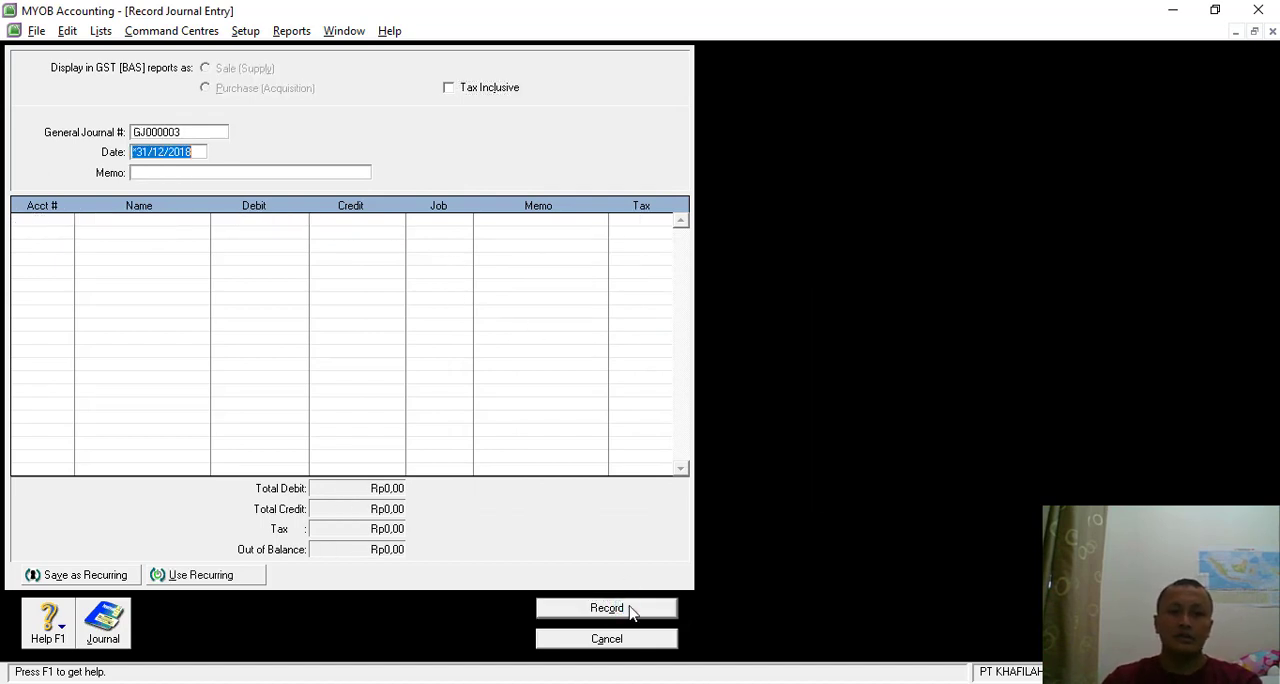
- Look up memo BM-04 (Transaksi 31) on prepaid advertising in the Nitro Pro exercise document and return to MYOB
key("alt+Tab")
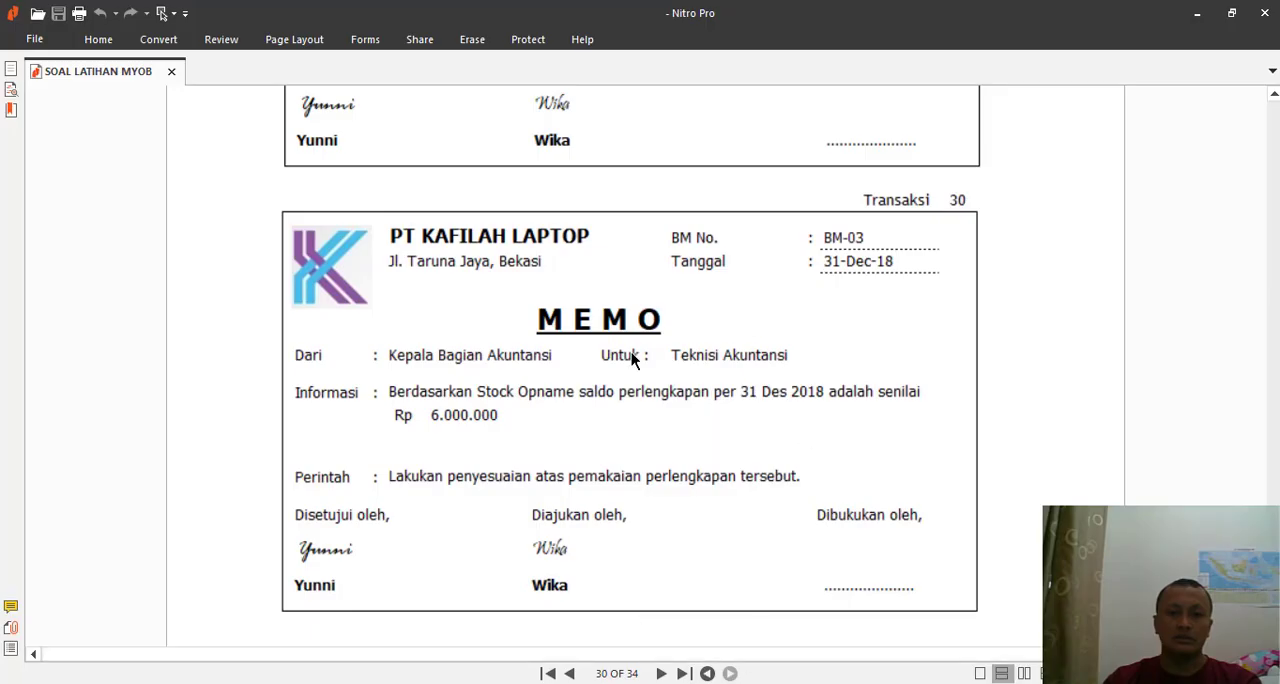
scroll(560, 376, "down", 5)
scroll(563, 374, "down", 4)
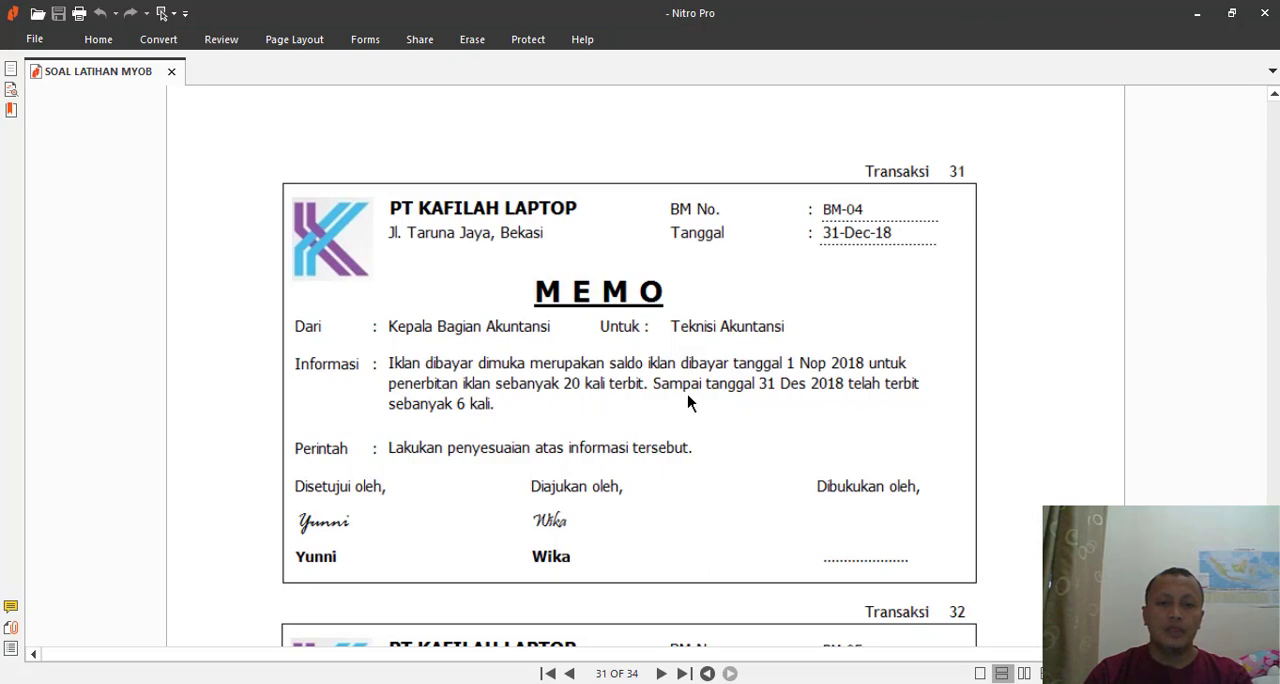
key("alt+Tab")
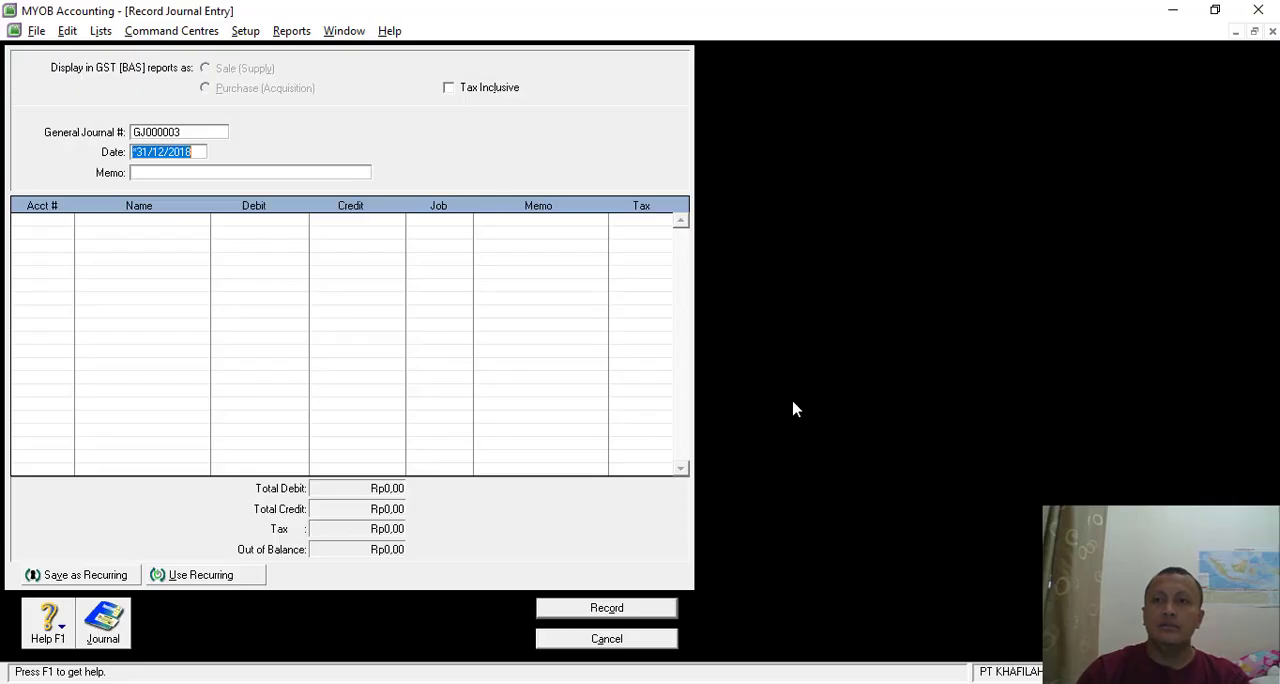
- Leave the blank journal and display the Trial Balance report from the accounts reports
left_click(610, 640)
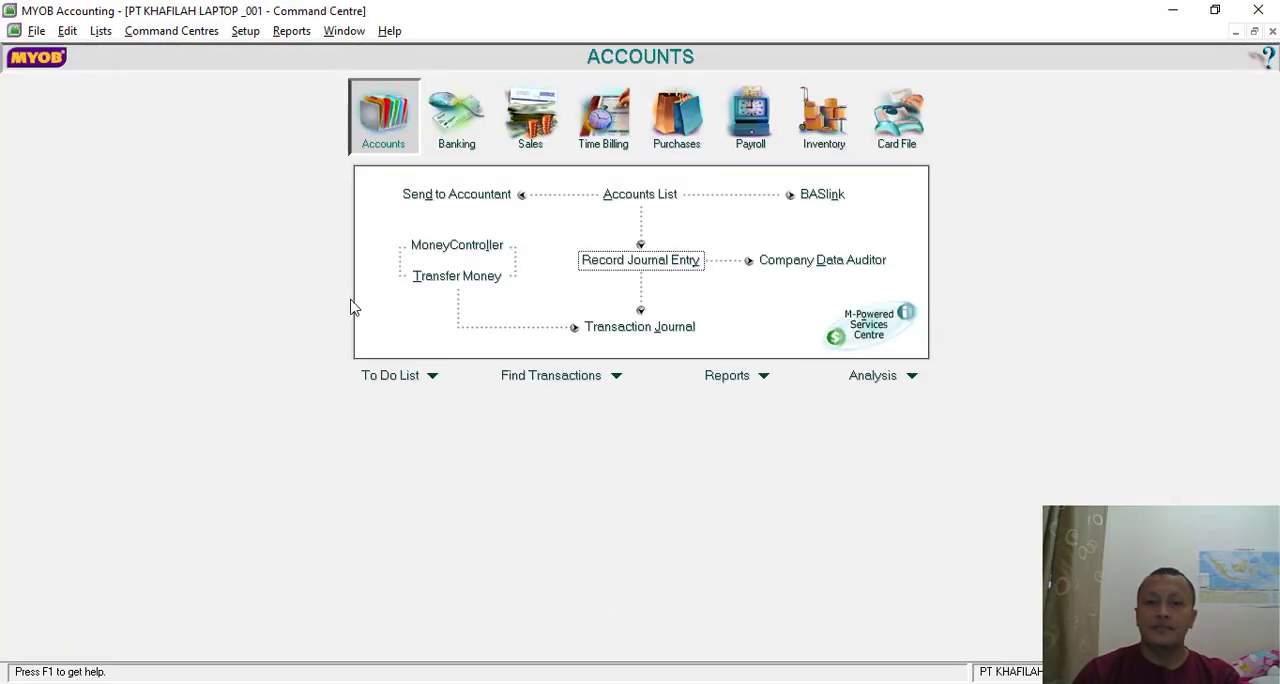
left_click(759, 379)
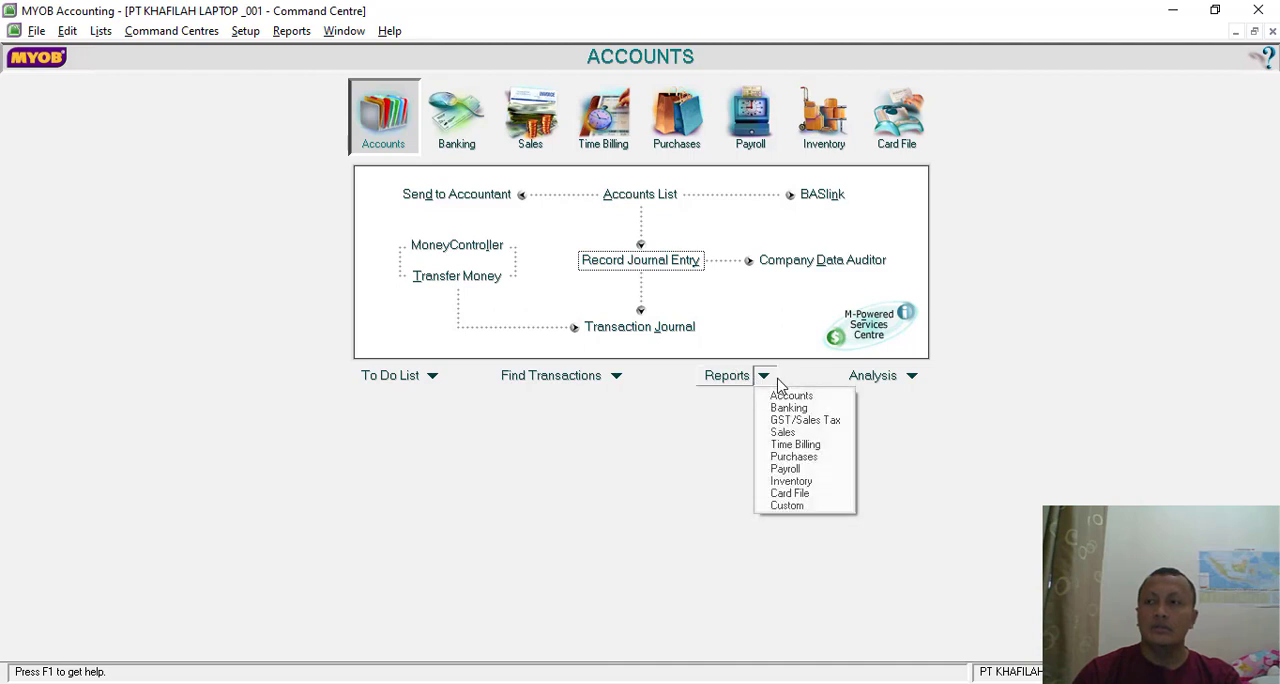
left_click(795, 393)
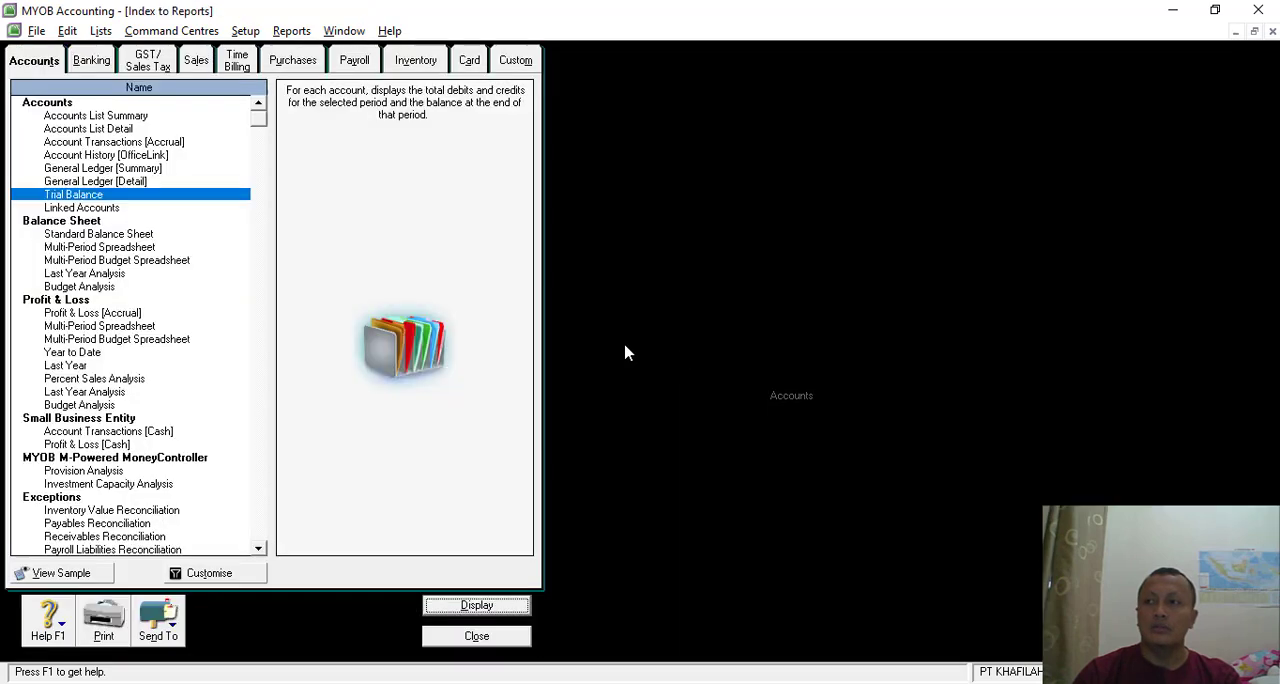
double_click(70, 196)
left_click(857, 506)
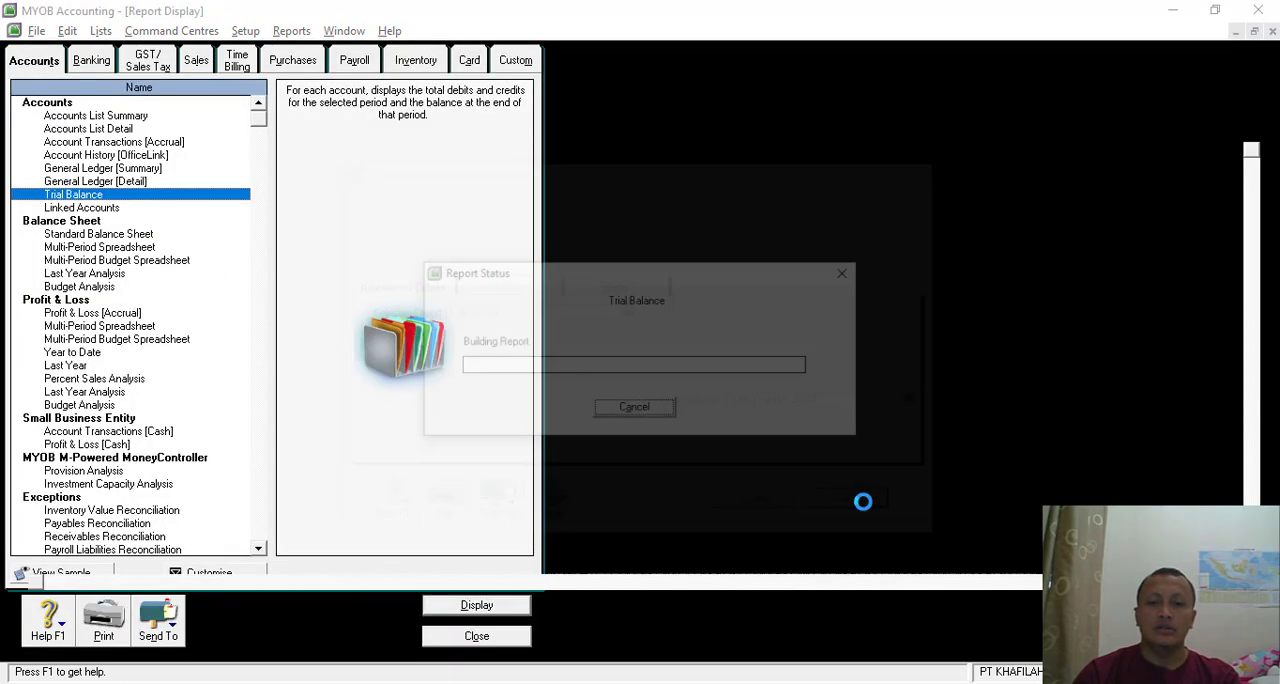
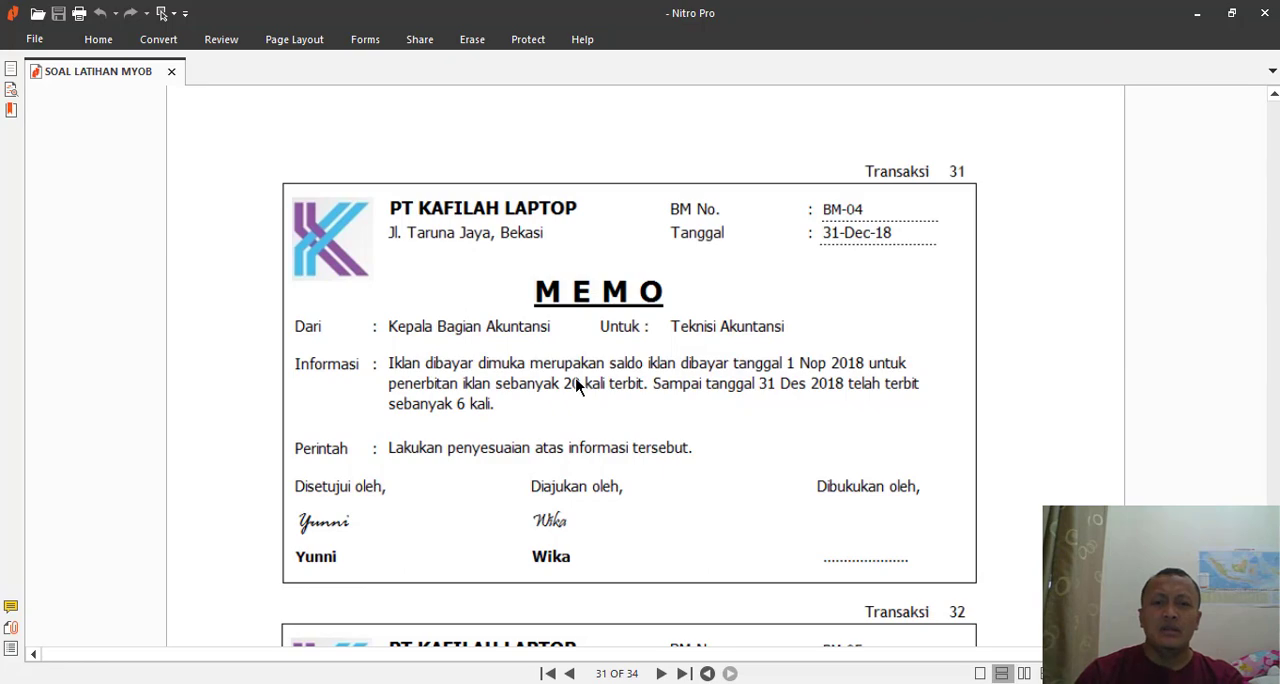
- Return to MYOB, minimise the Trial Balance report and open a blank general journal entry
key("alt+Tab")
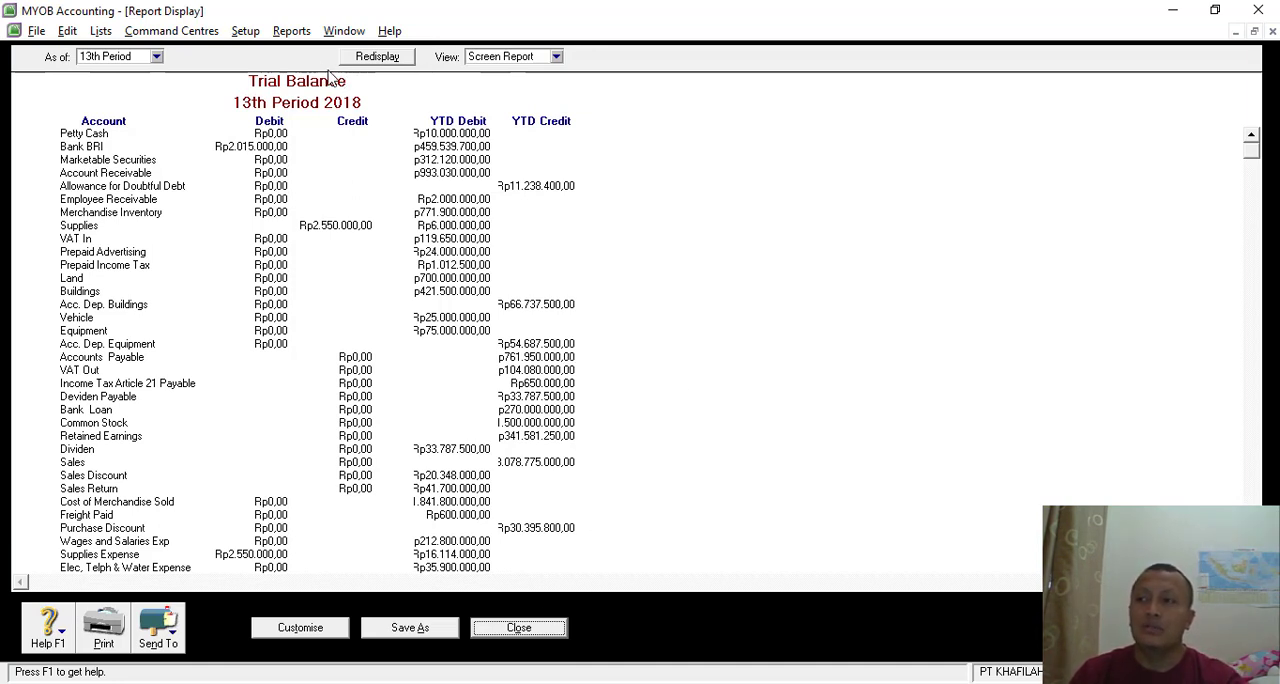
left_click(1237, 33)
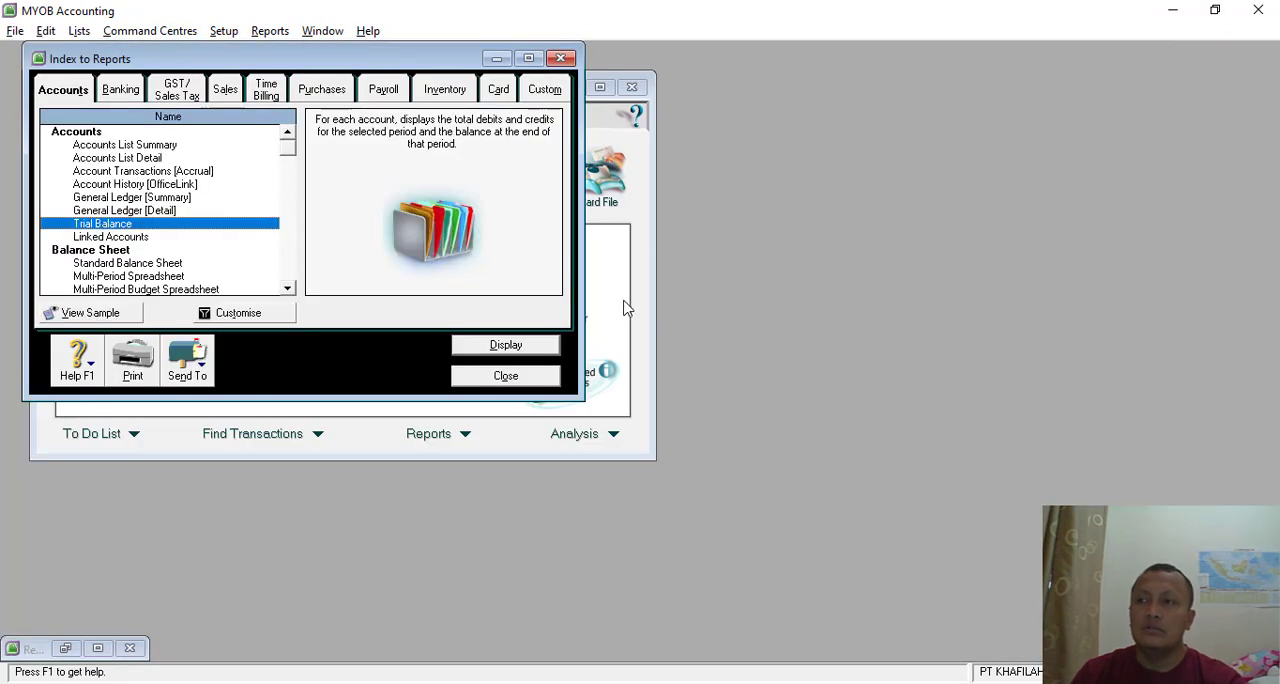
left_click(640, 293)
left_click(345, 323)
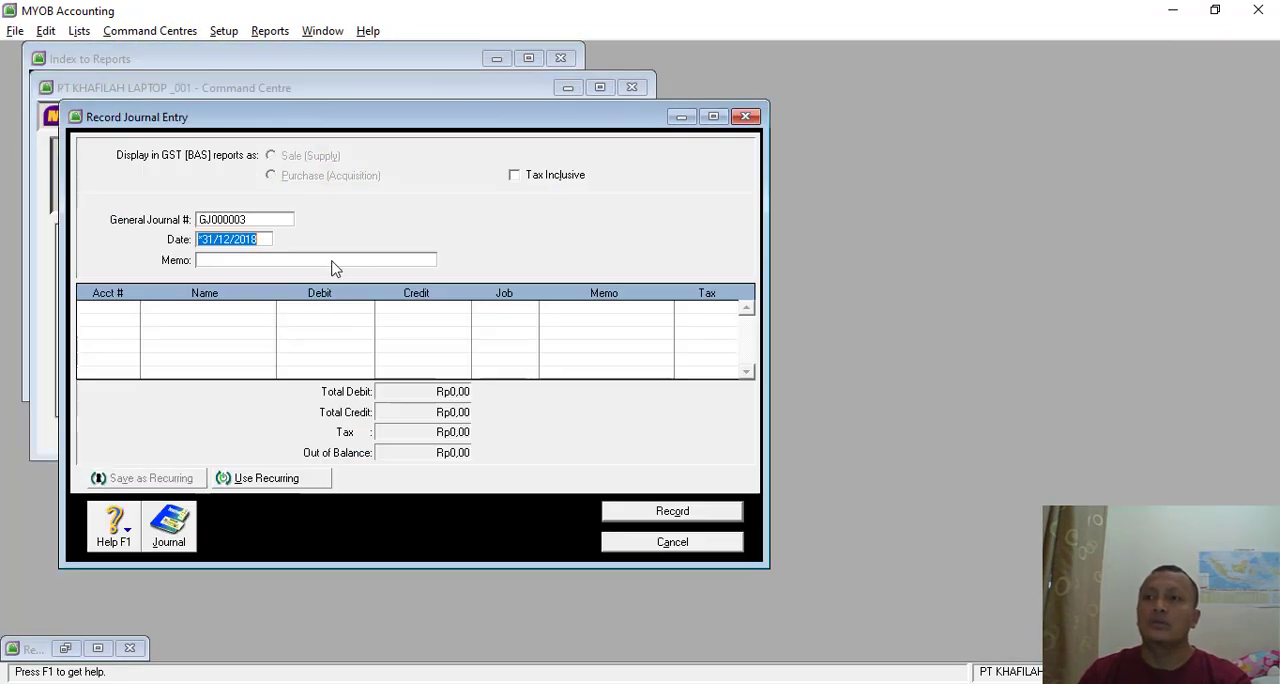
- Number the journal BM-04 and enter the memo PENYESUAIAN 3
left_click(249, 219)
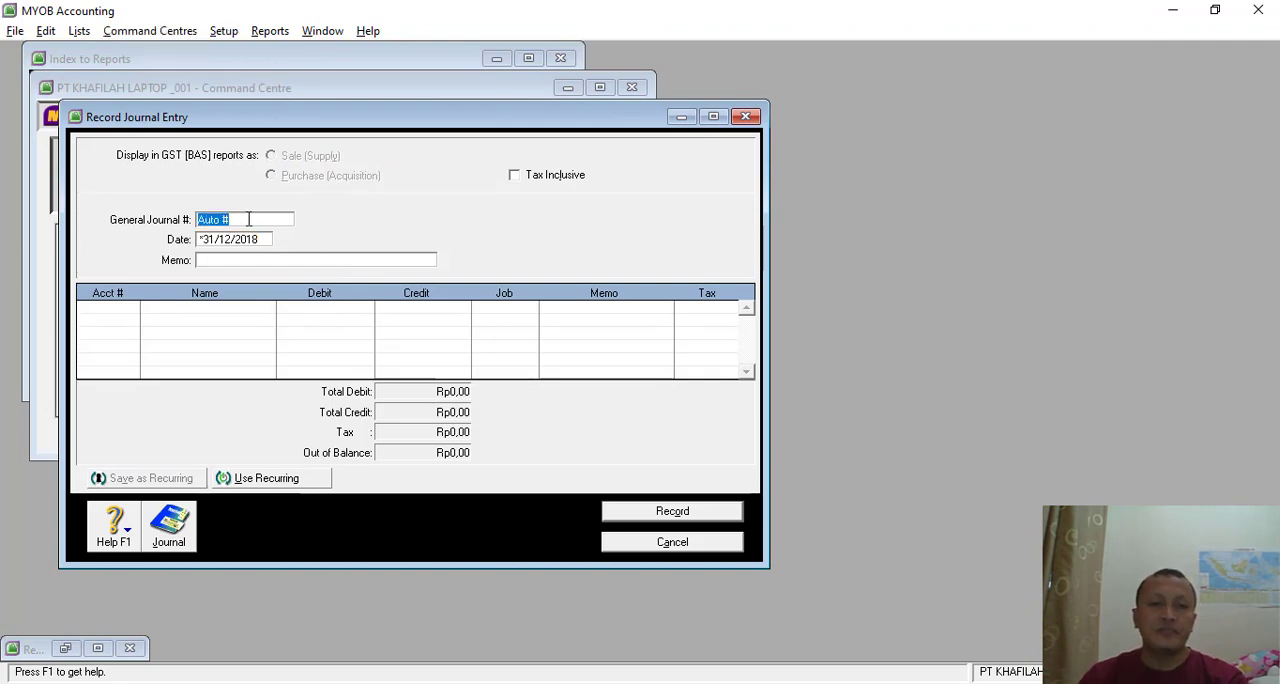
key("alt+Tab")
key("alt+Tab")
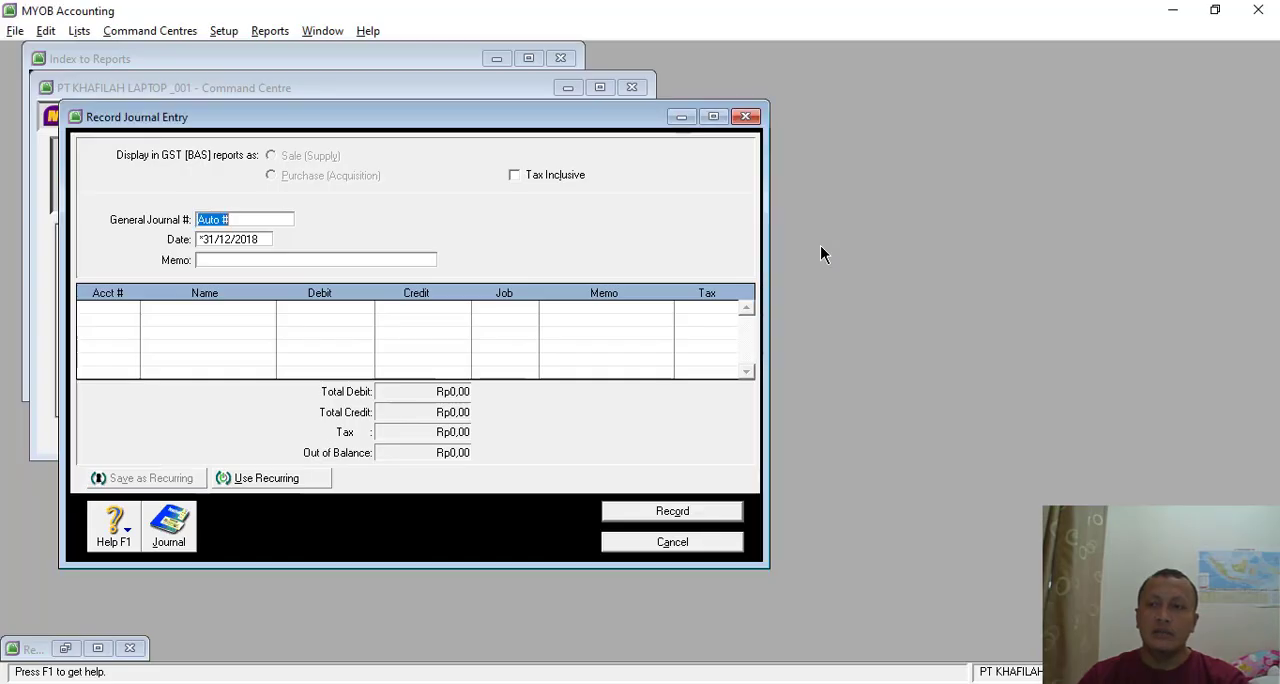
type("BM-04")
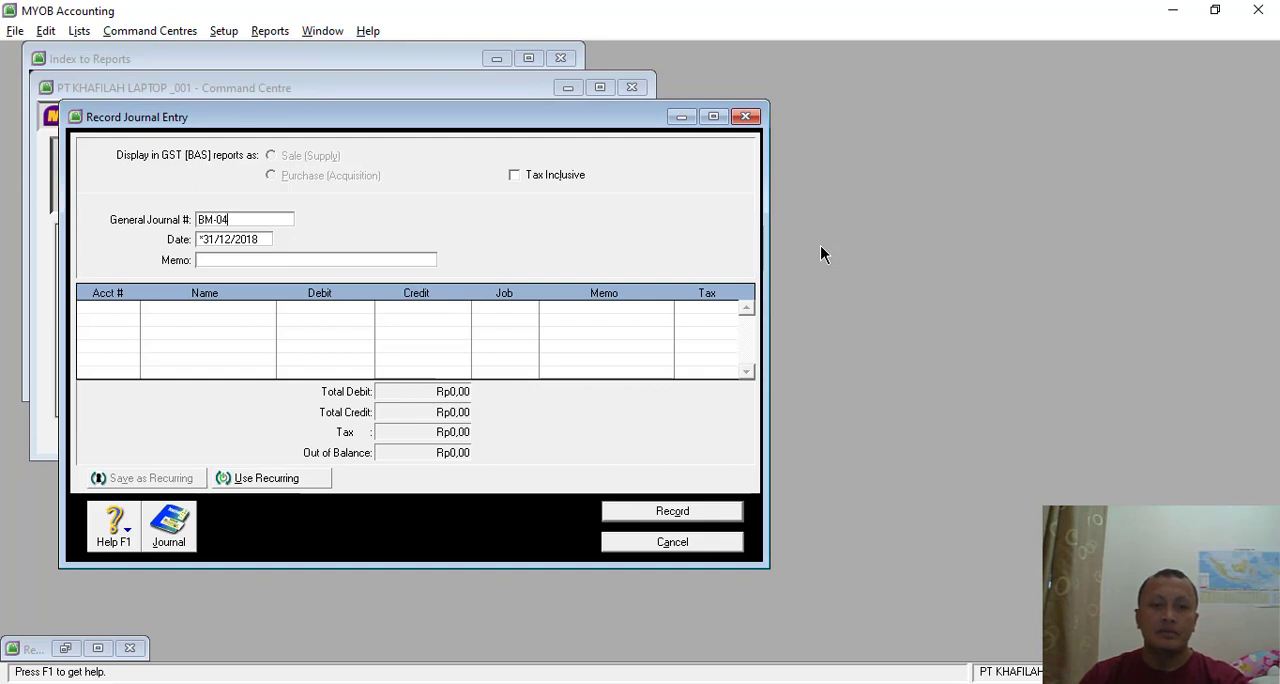
key("Tab")
key("Tab")
type("PENYE")
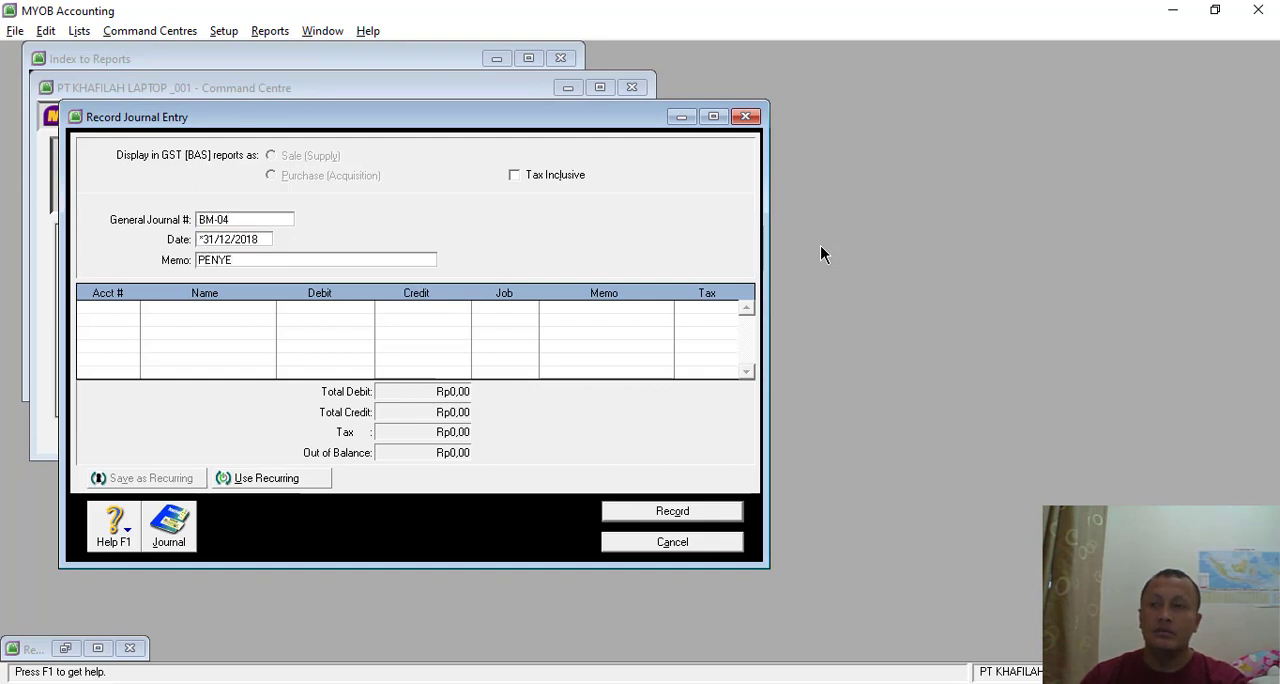
type("SUAIAN 3")
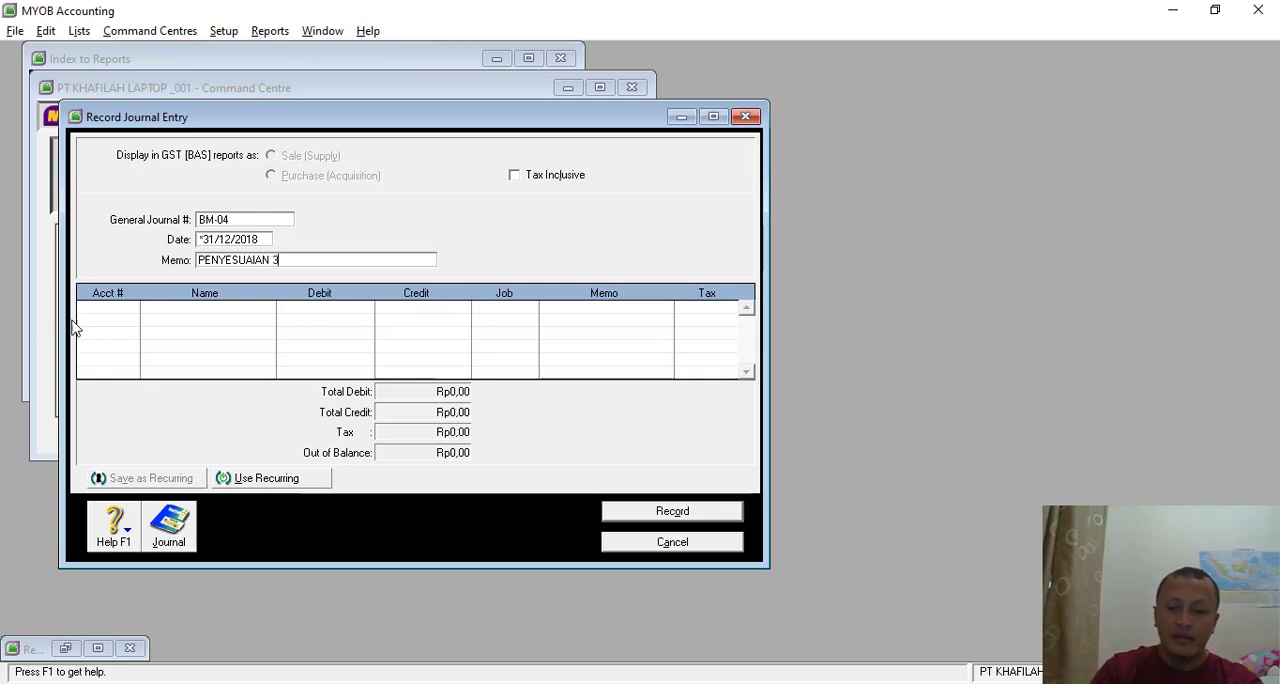
- Set the first line of journal BM-04 to Advertising Expense (6-1120) with a debit of Rp7.200.000,00
left_click(111, 313)
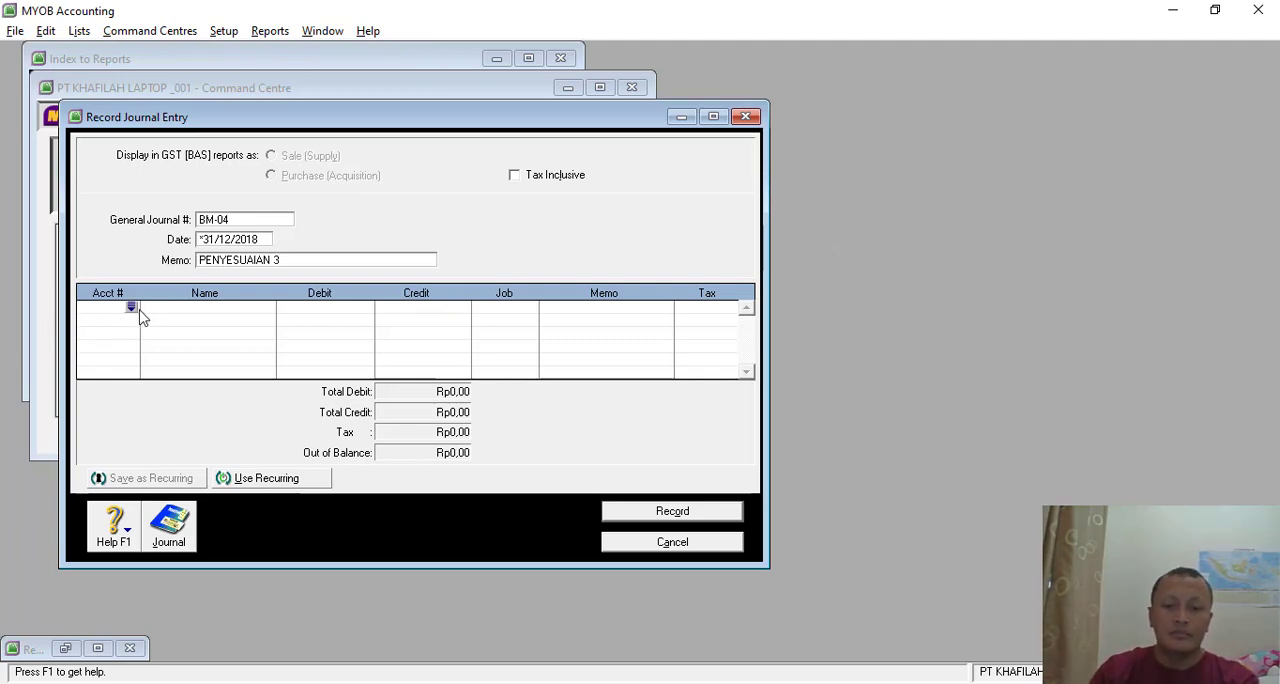
left_click(132, 309)
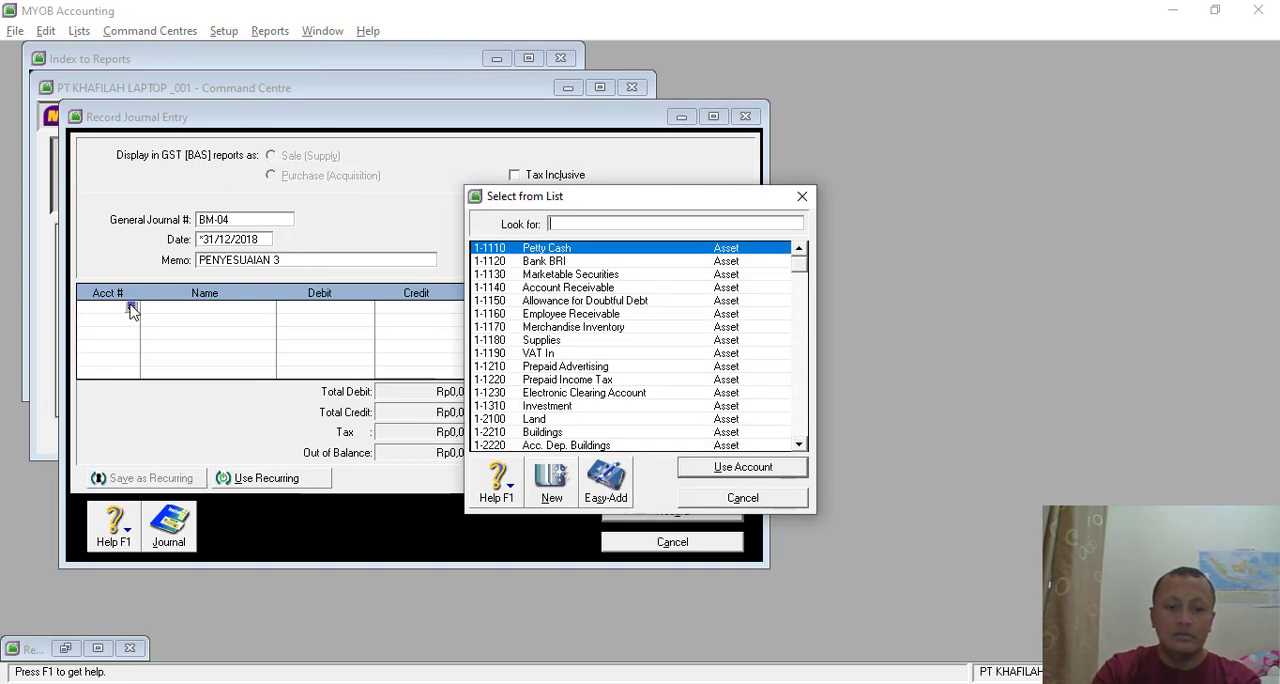
type("6")
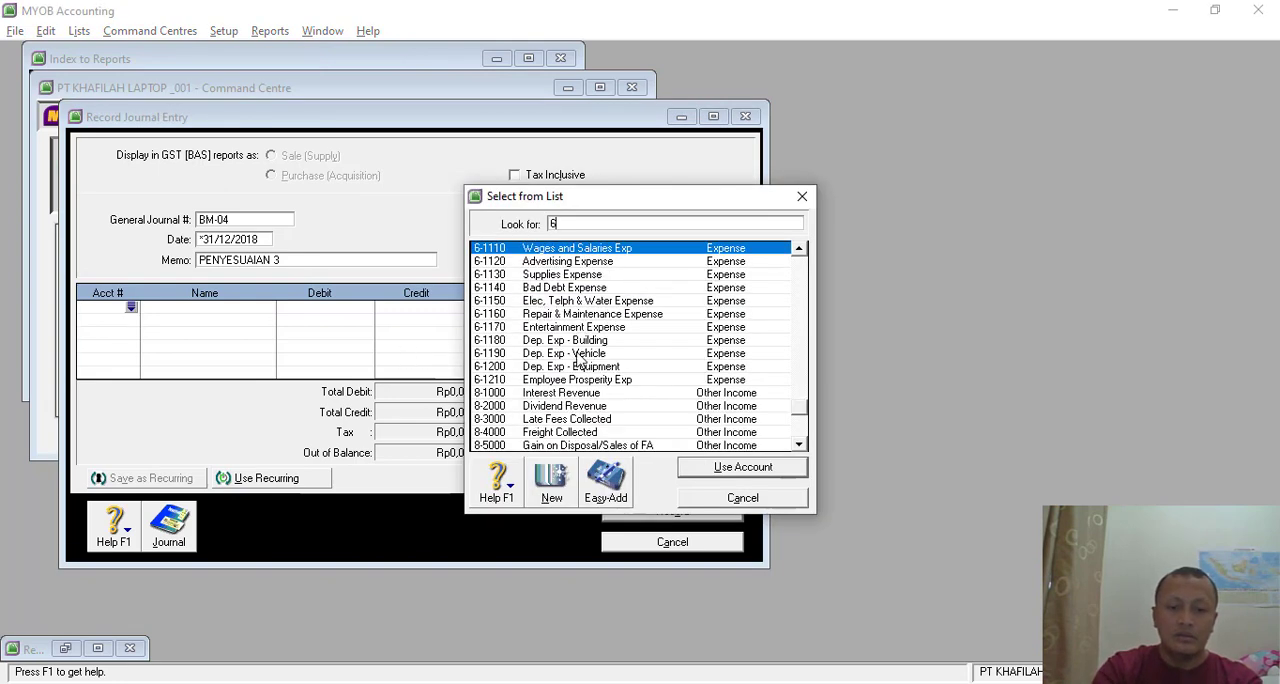
double_click(585, 264)
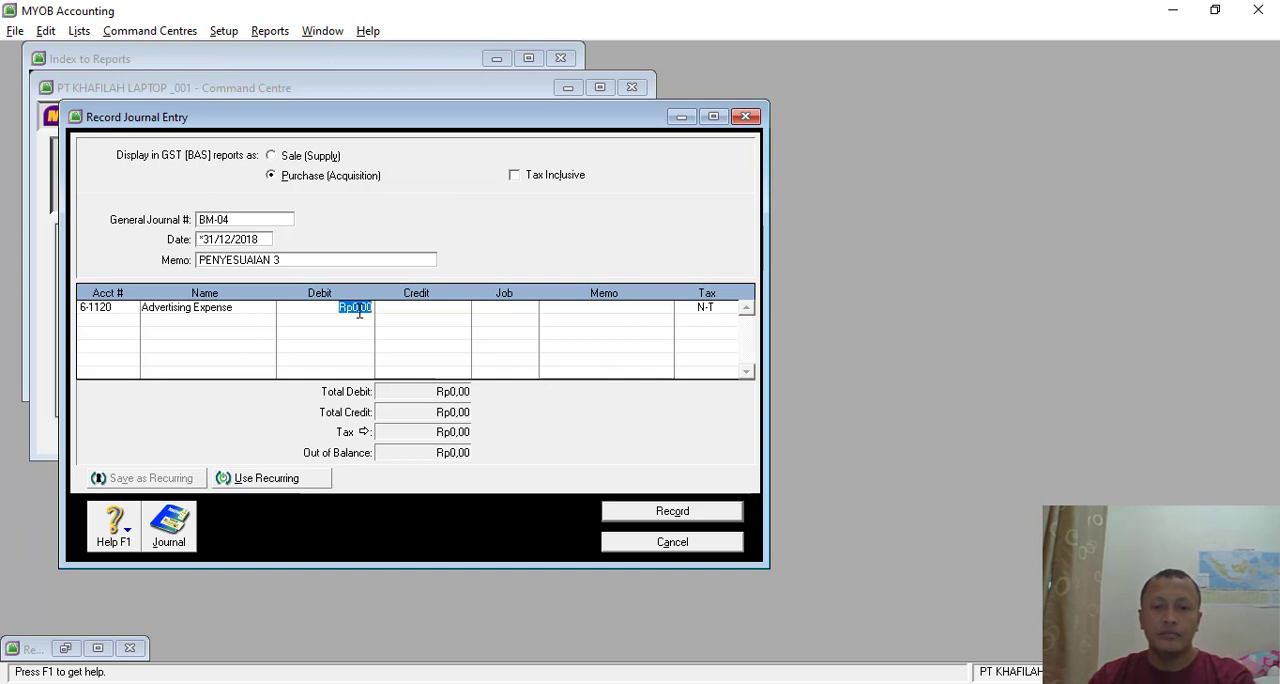
type("7200000")
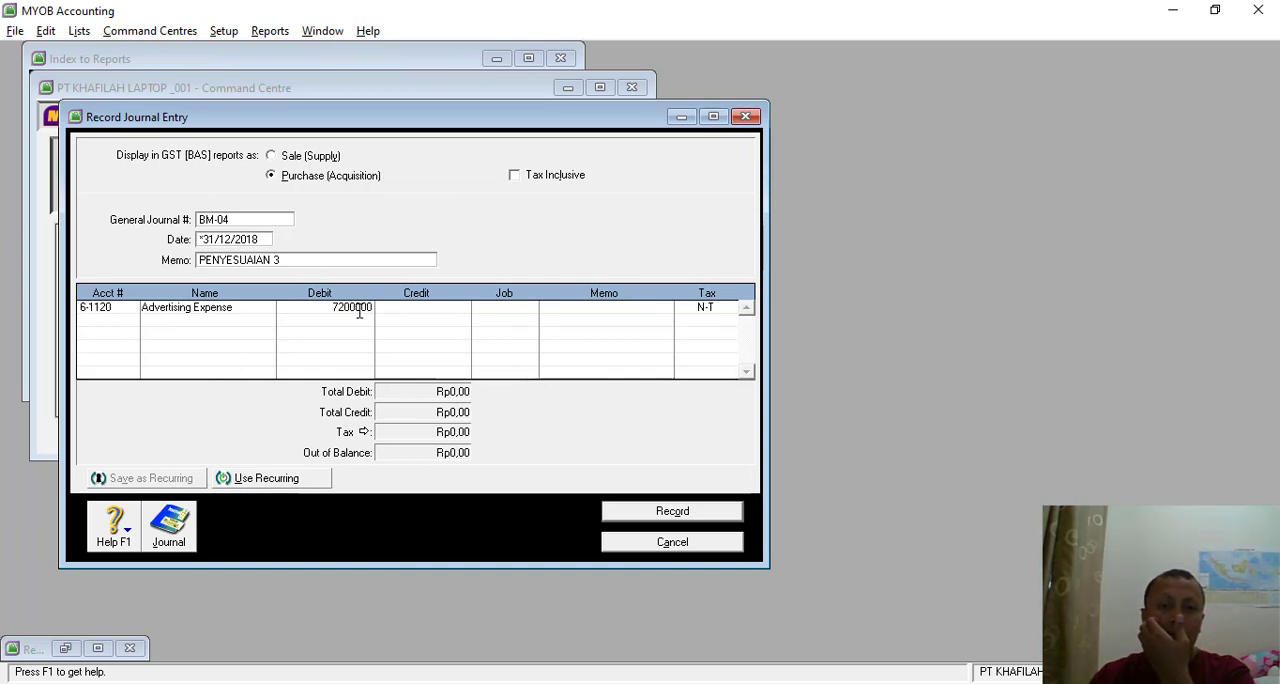
key("Tab")
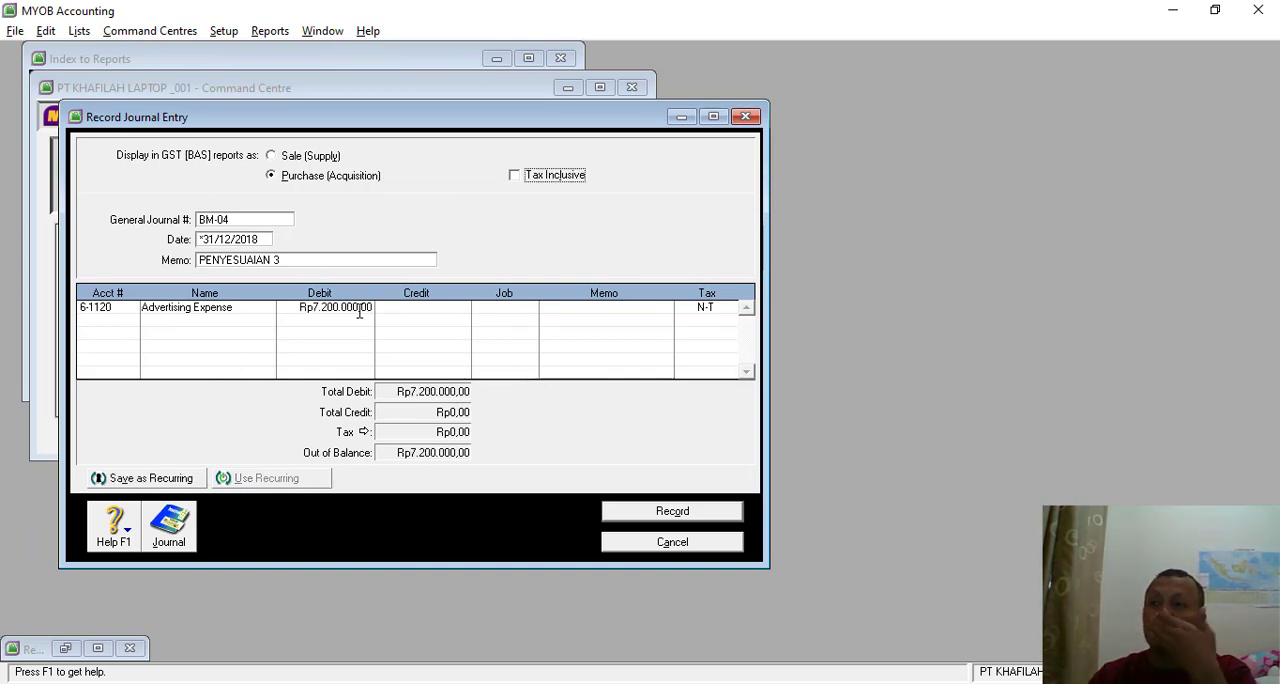
- Set the second line to Prepaid Advertising (1-1210) with a credit of Rp7.200.000,00
left_click(118, 327)
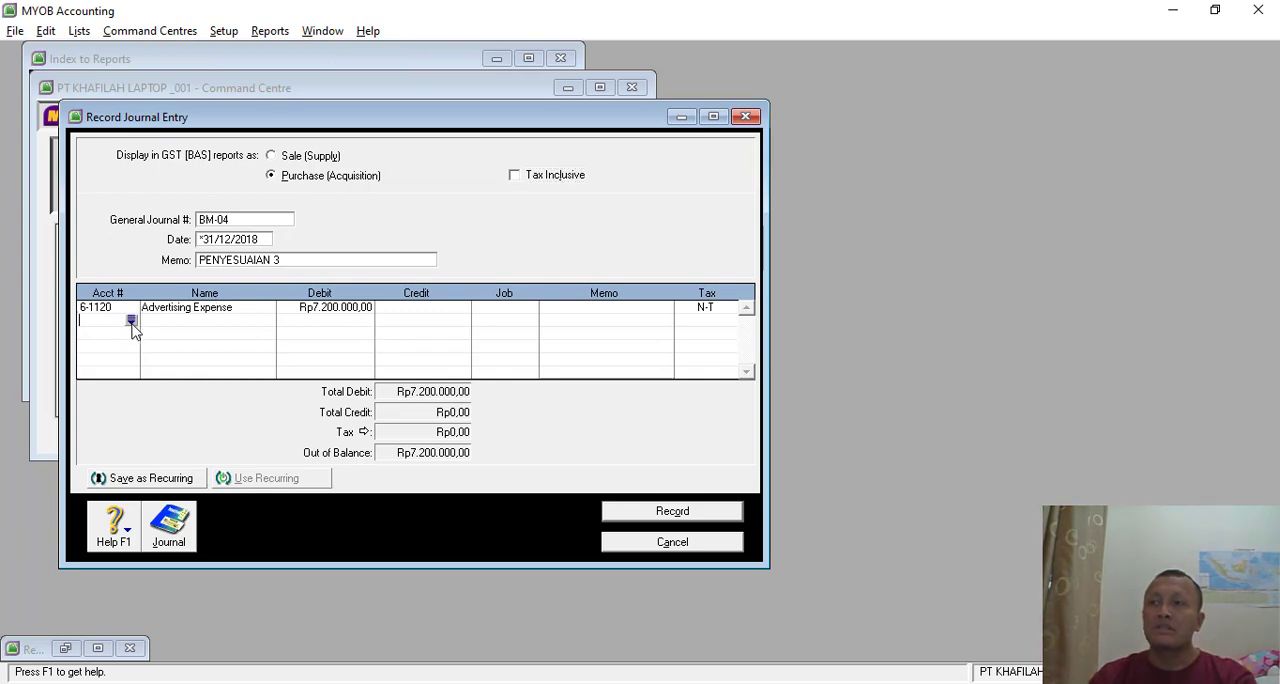
left_click(130, 320)
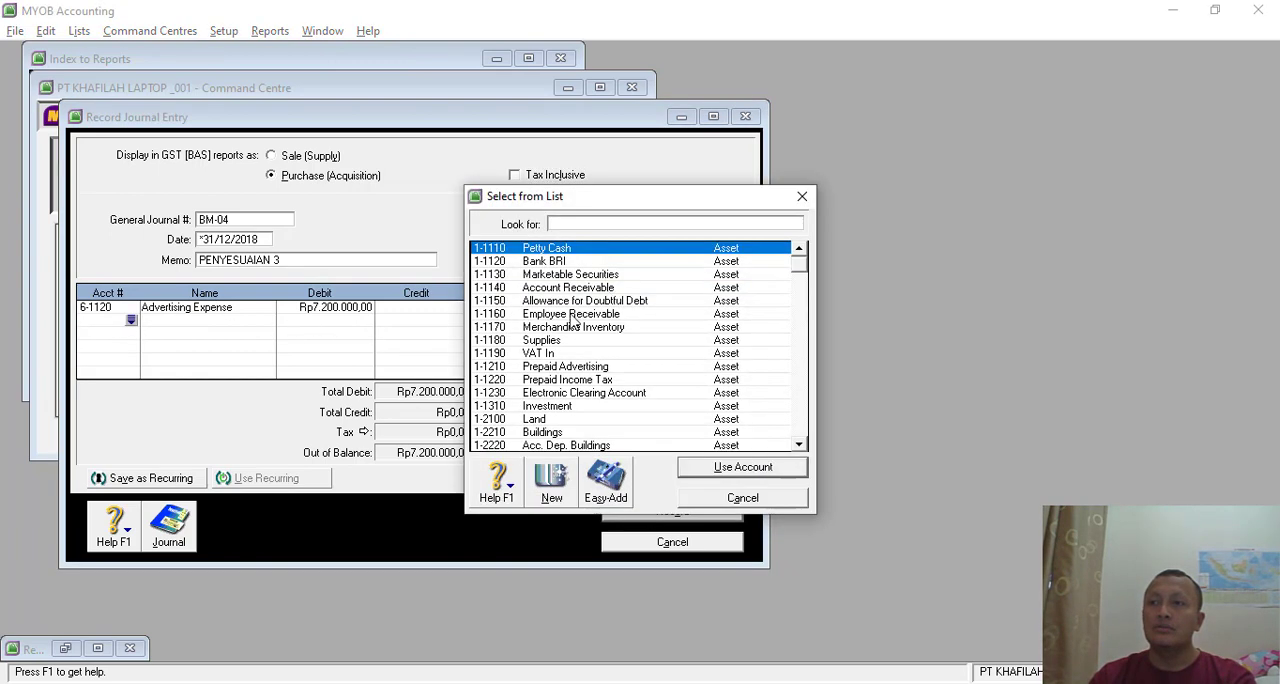
double_click(565, 367)
key("Tab")
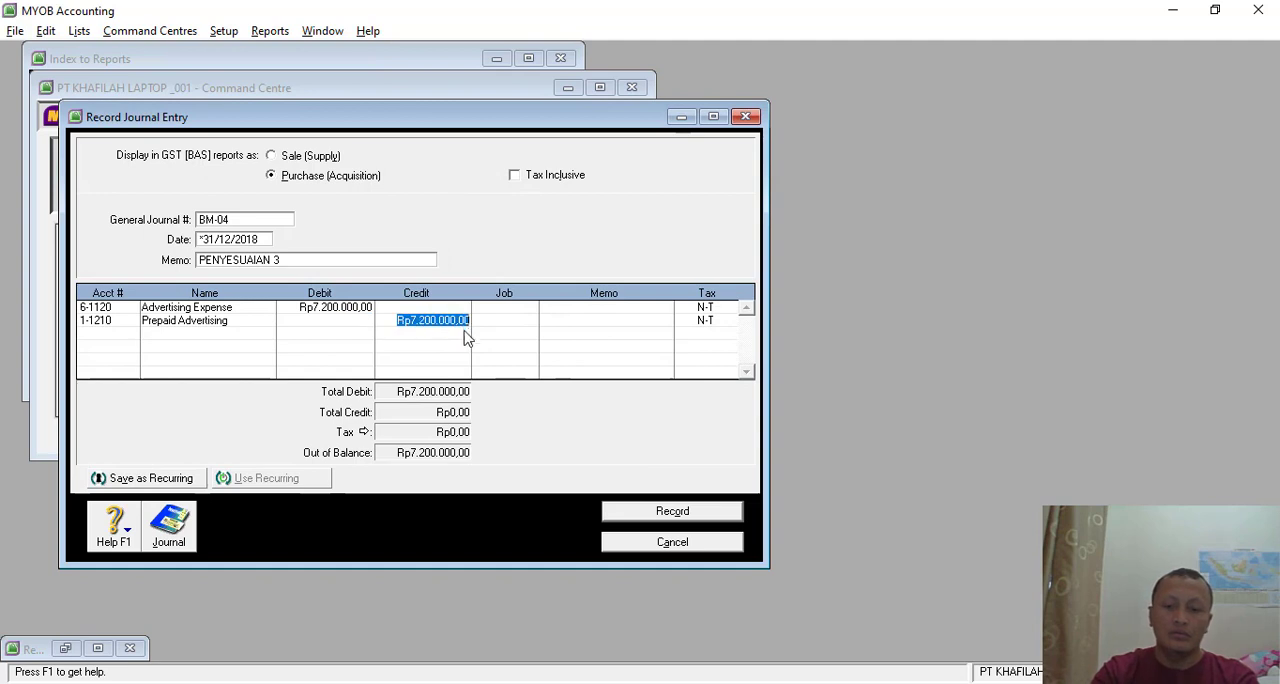
key("Tab")
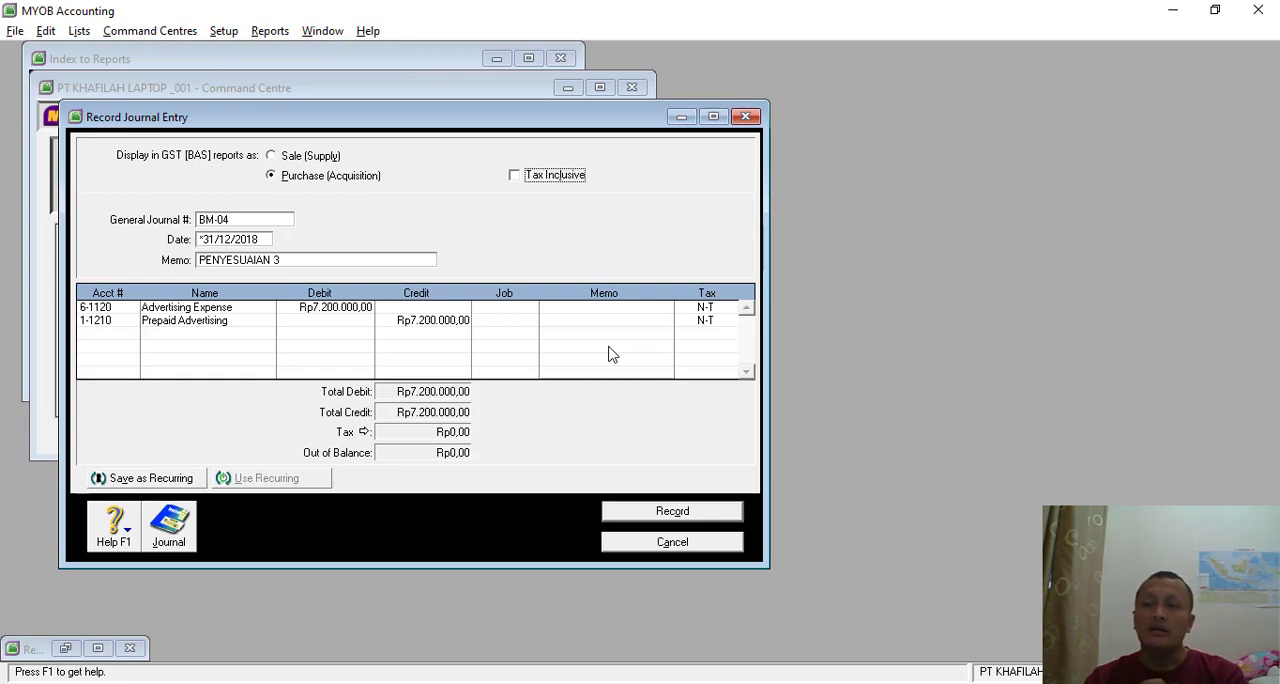
- Check the entry against memo BM-04 in the Nitro Pro document and record the journal in MYOB
key("alt+Tab")
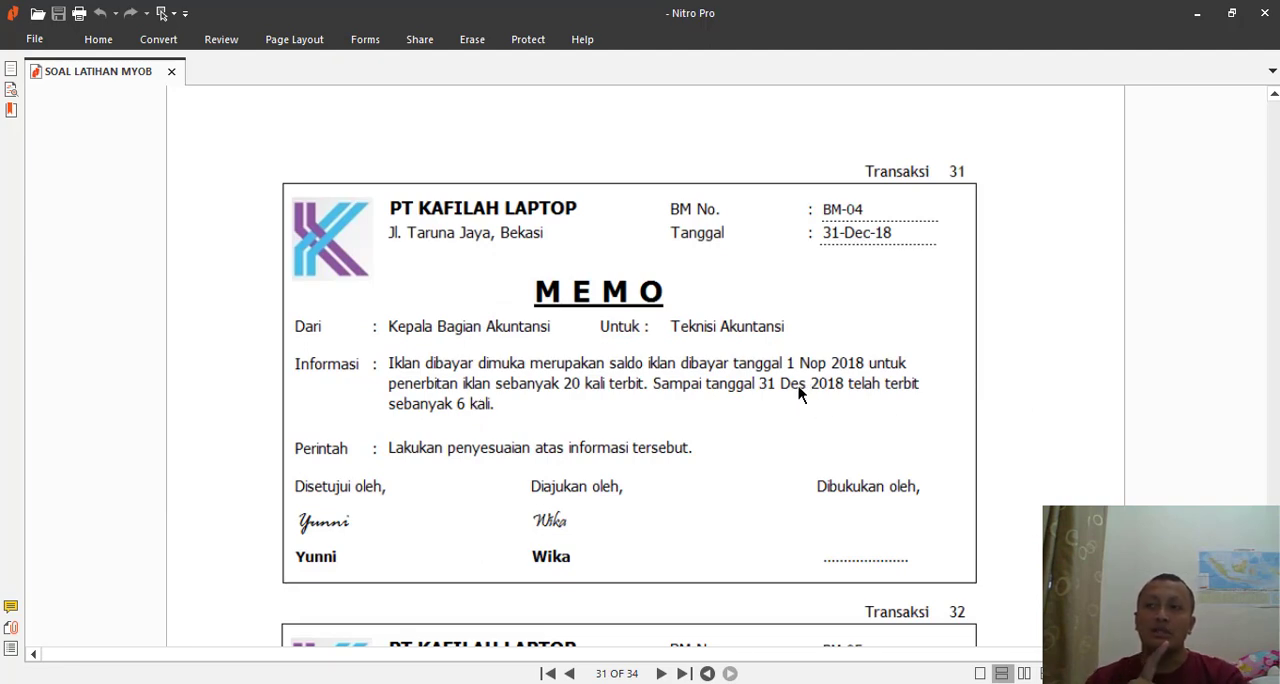
key("alt+Tab")
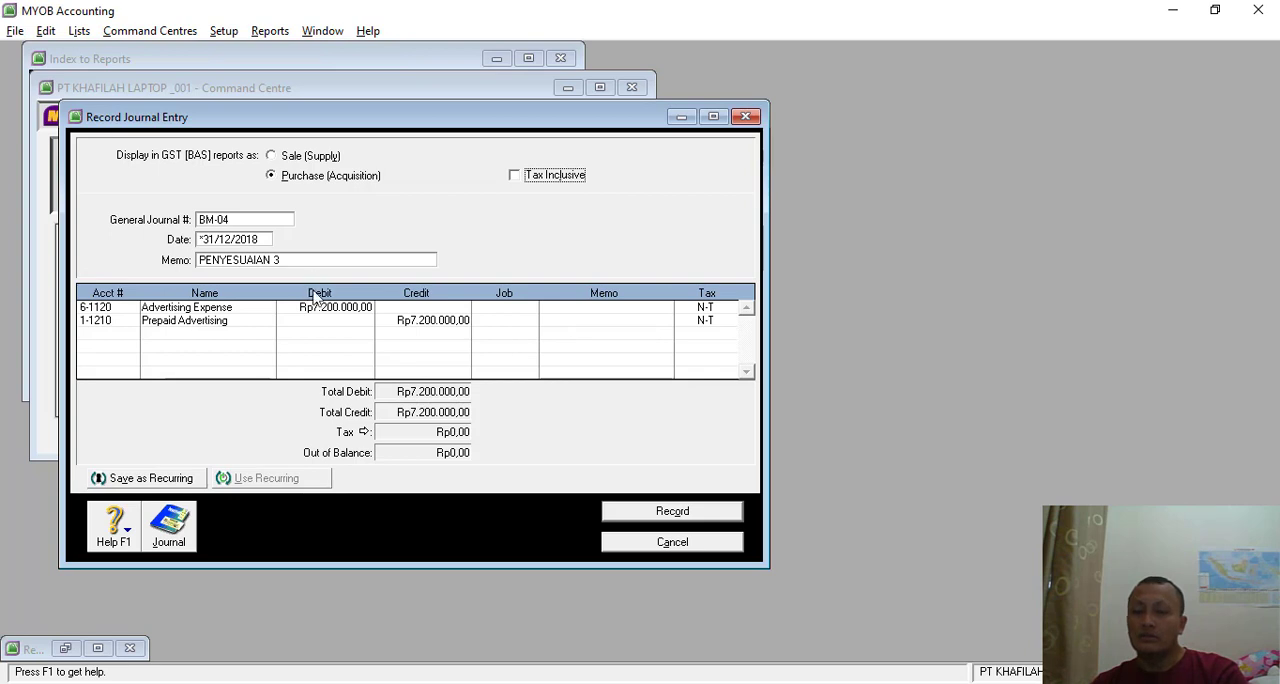
left_click(637, 518)
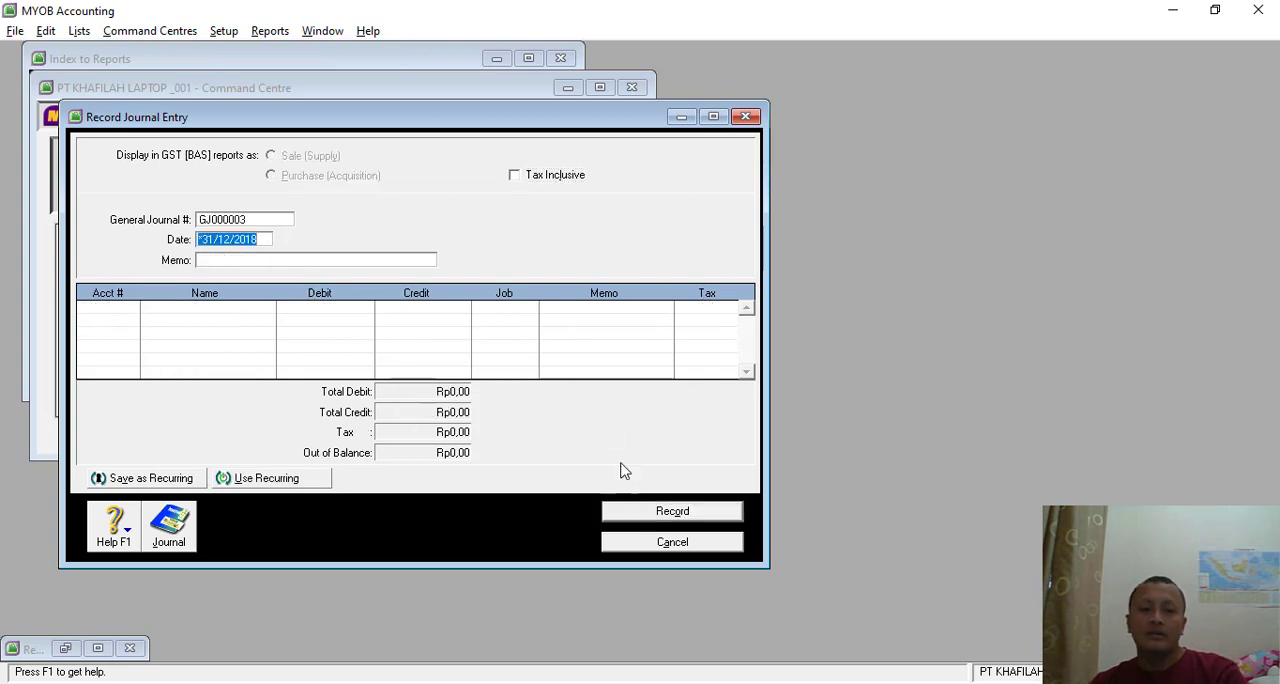
- Look up memo BM-05 (Transaksi 32) on accrued electricity, water and telephone costs in Nitro Pro and return to MYOB
key("alt+Tab")
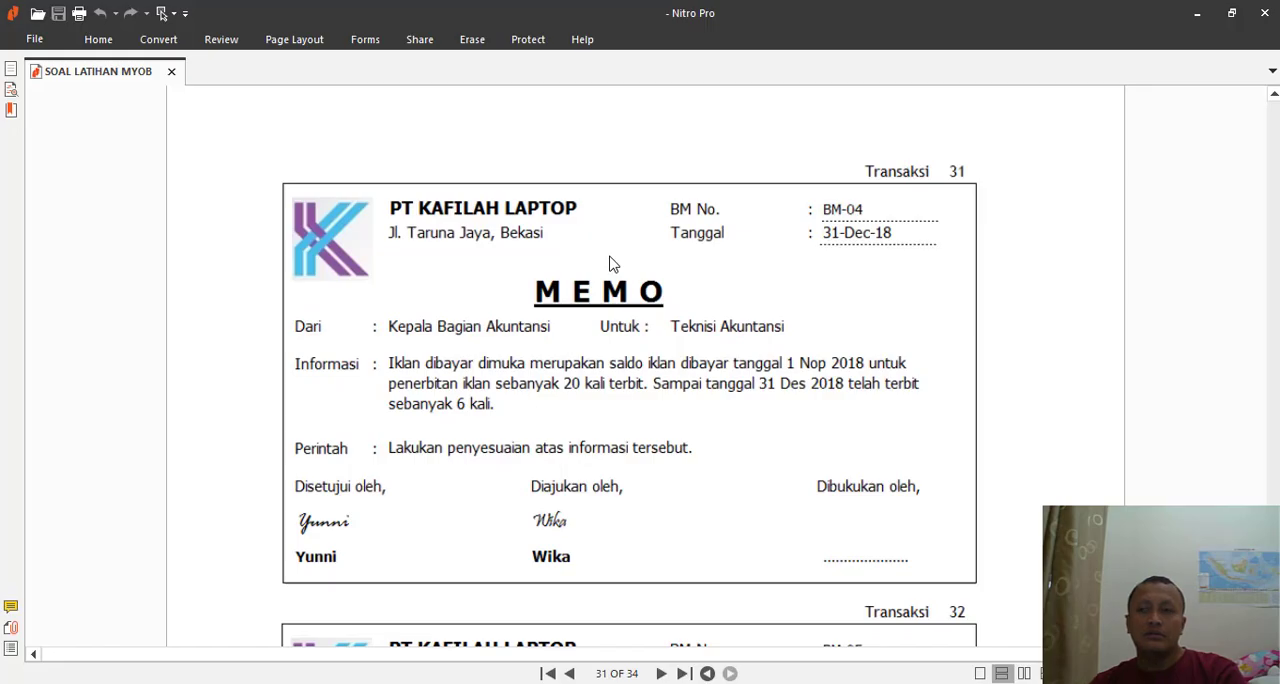
scroll(630, 270, "down", 8)
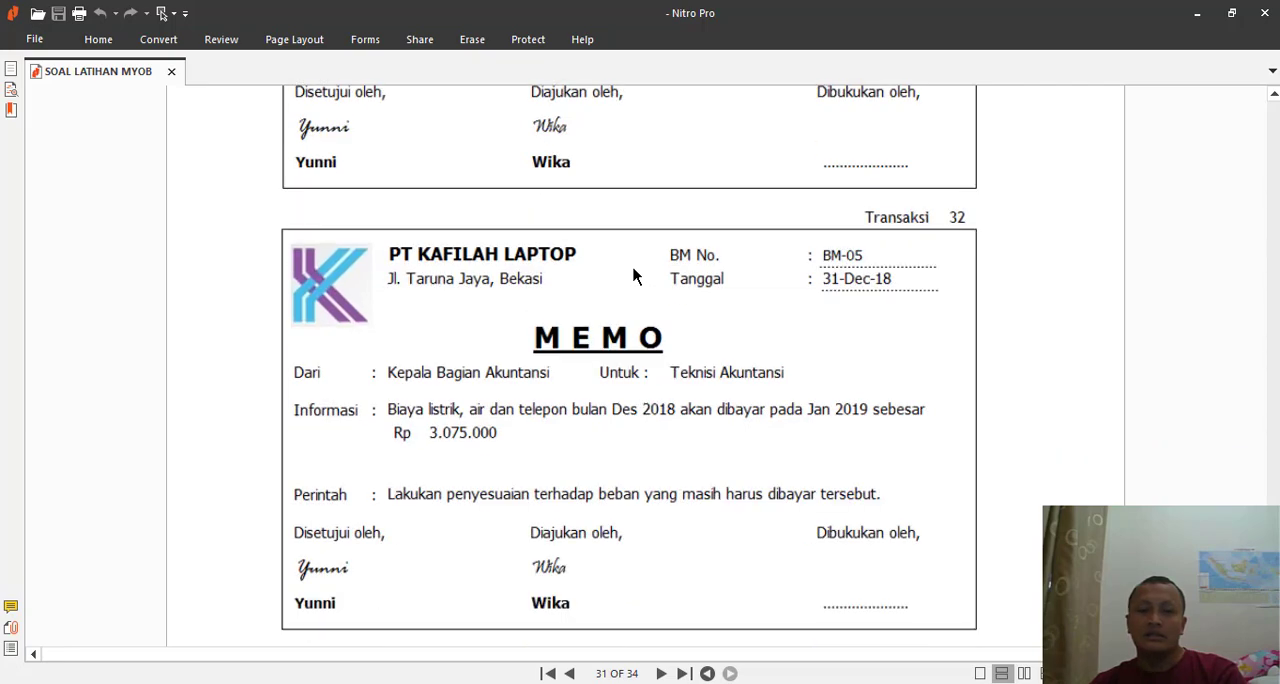
scroll(634, 274, "up", 20)
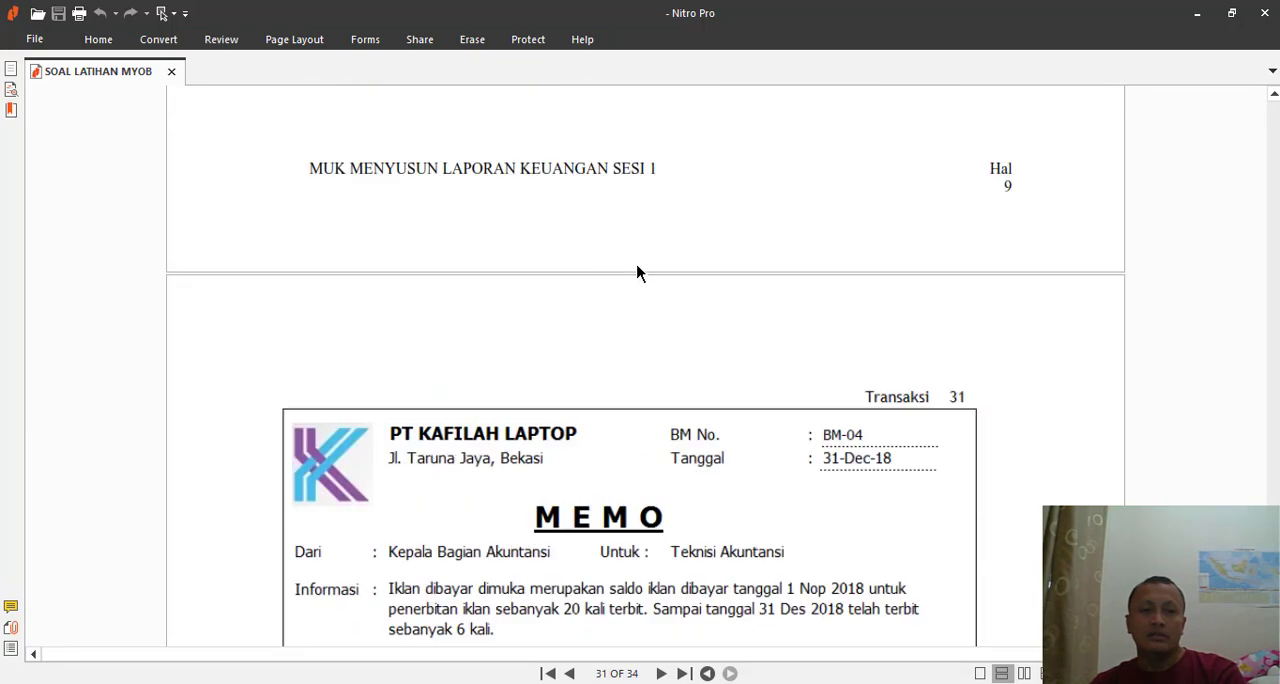
scroll(637, 272, "up", 11)
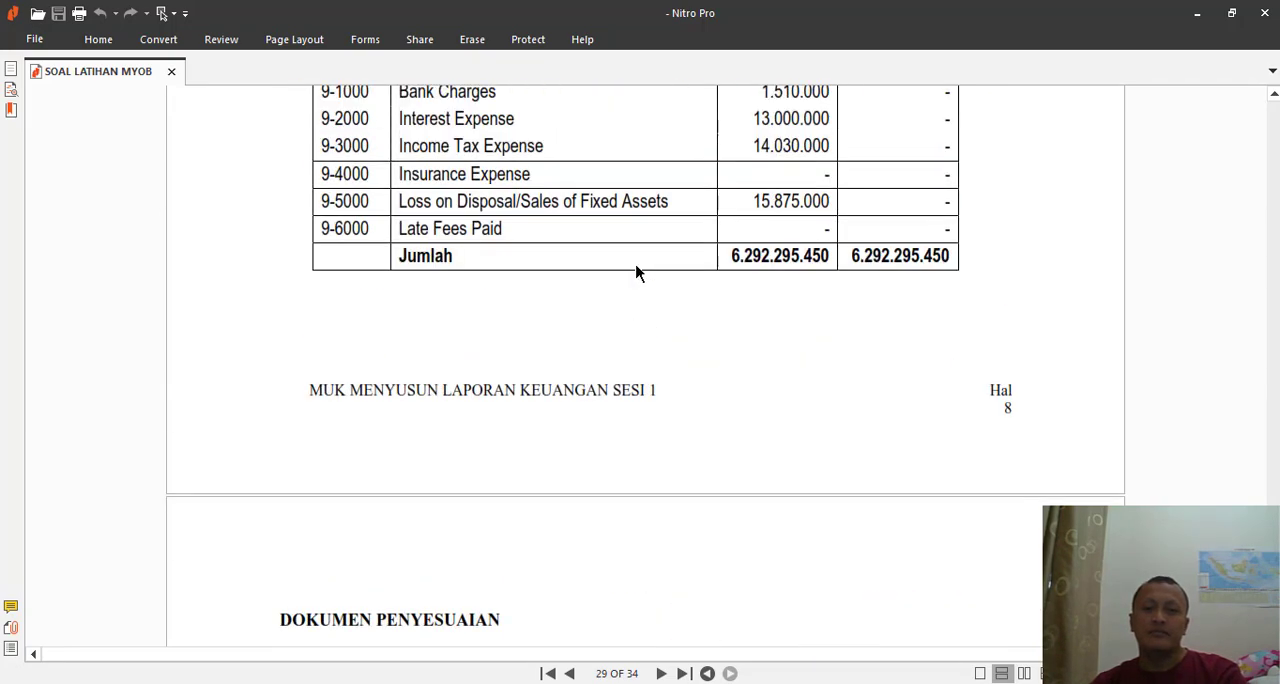
scroll(637, 272, "down", 15)
scroll(635, 270, "down", 20)
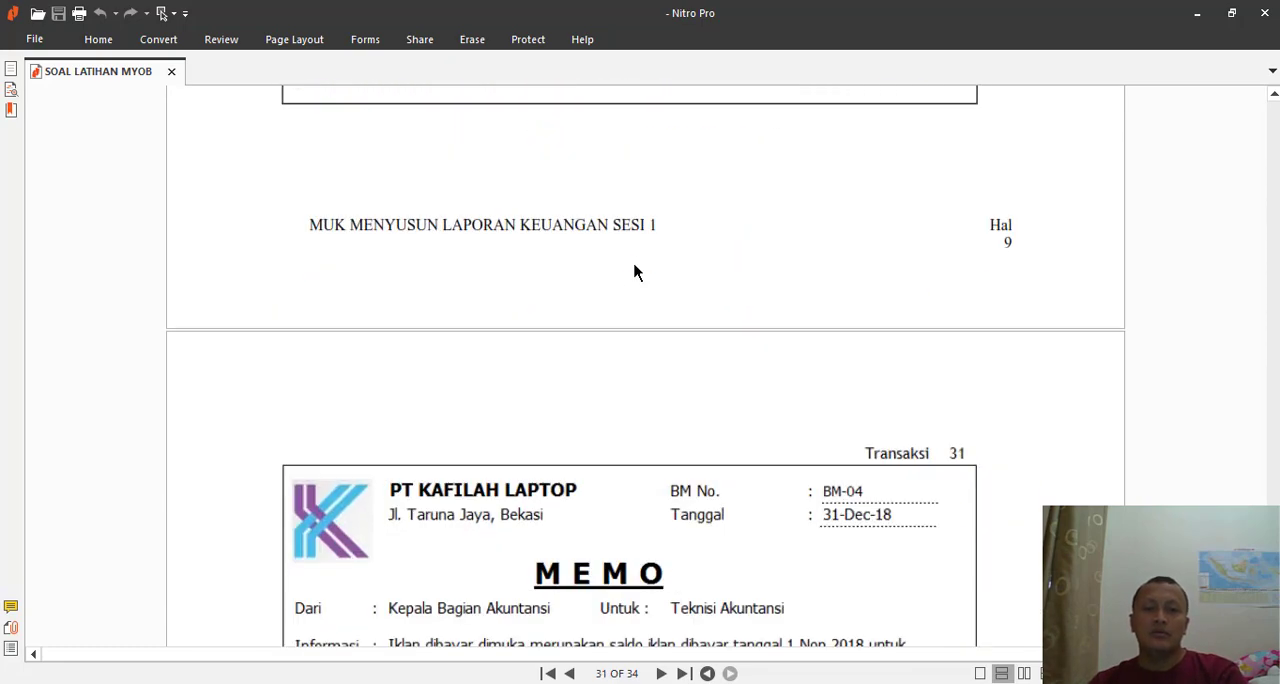
scroll(634, 272, "down", 18)
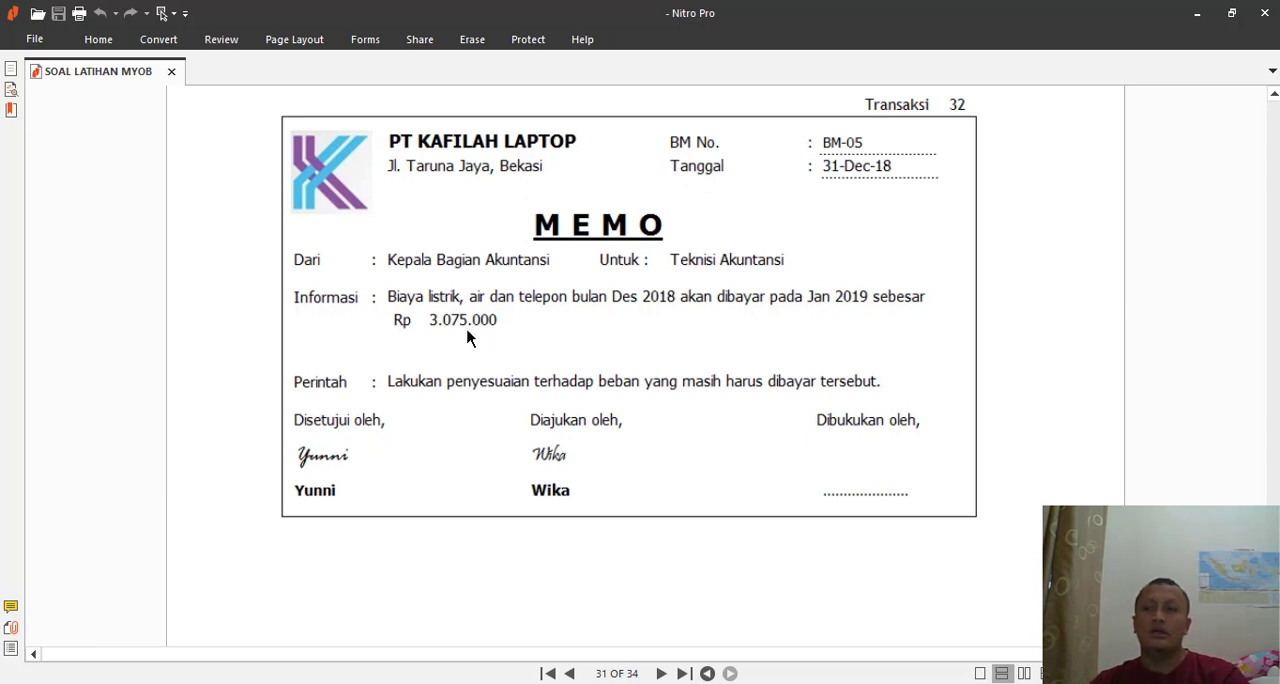
key("alt+Tab")
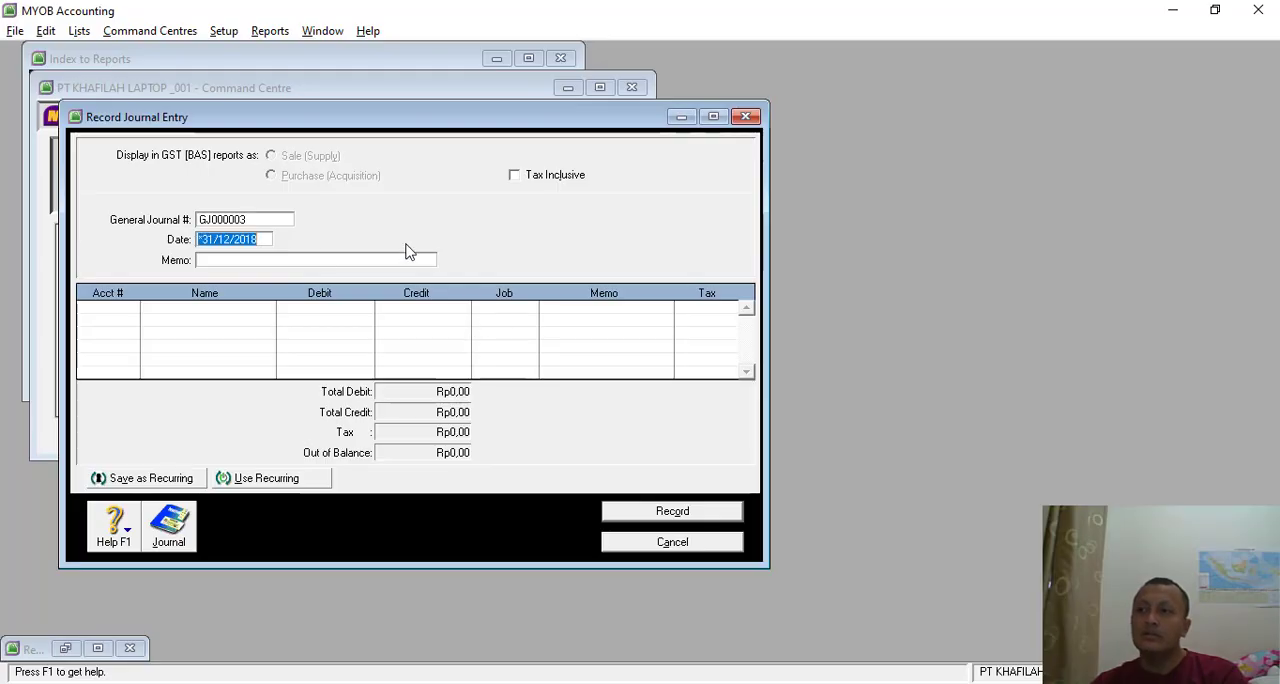
- Number the new general journal BM-05 and enter the memo PENYESUAIAN 4
left_click(227, 219)
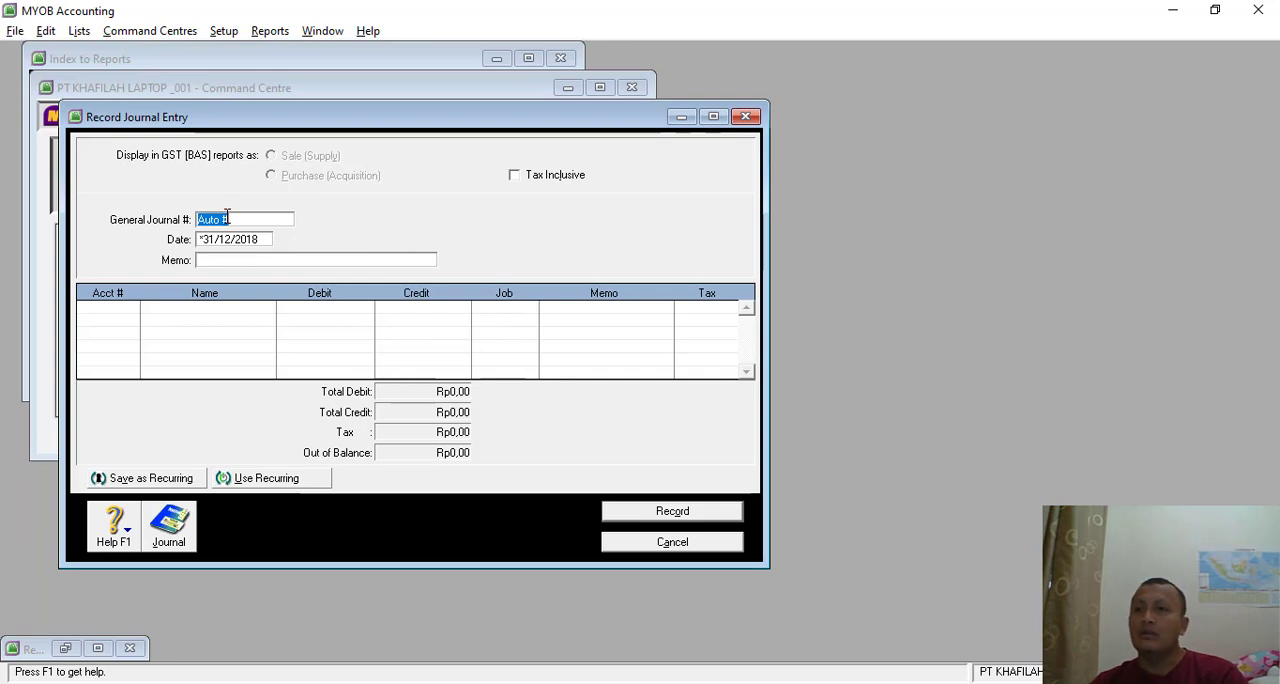
type("BM")
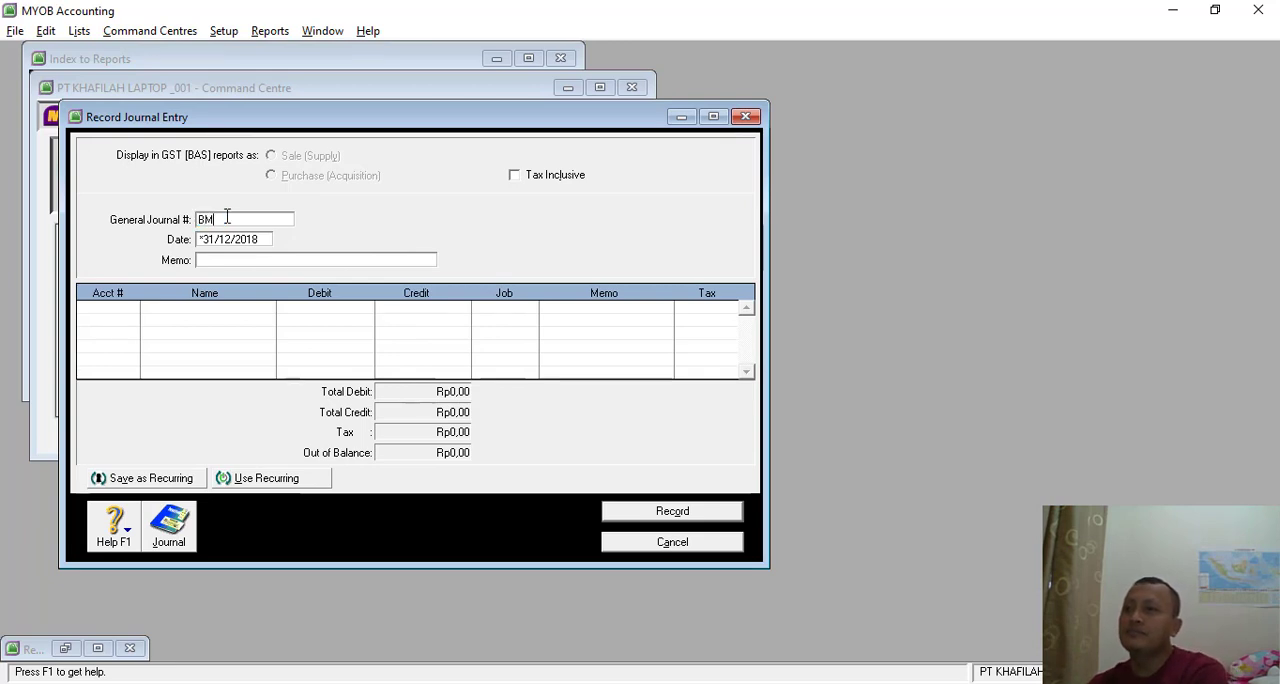
key("alt+Tab")
key("alt+Tab")
type("M")
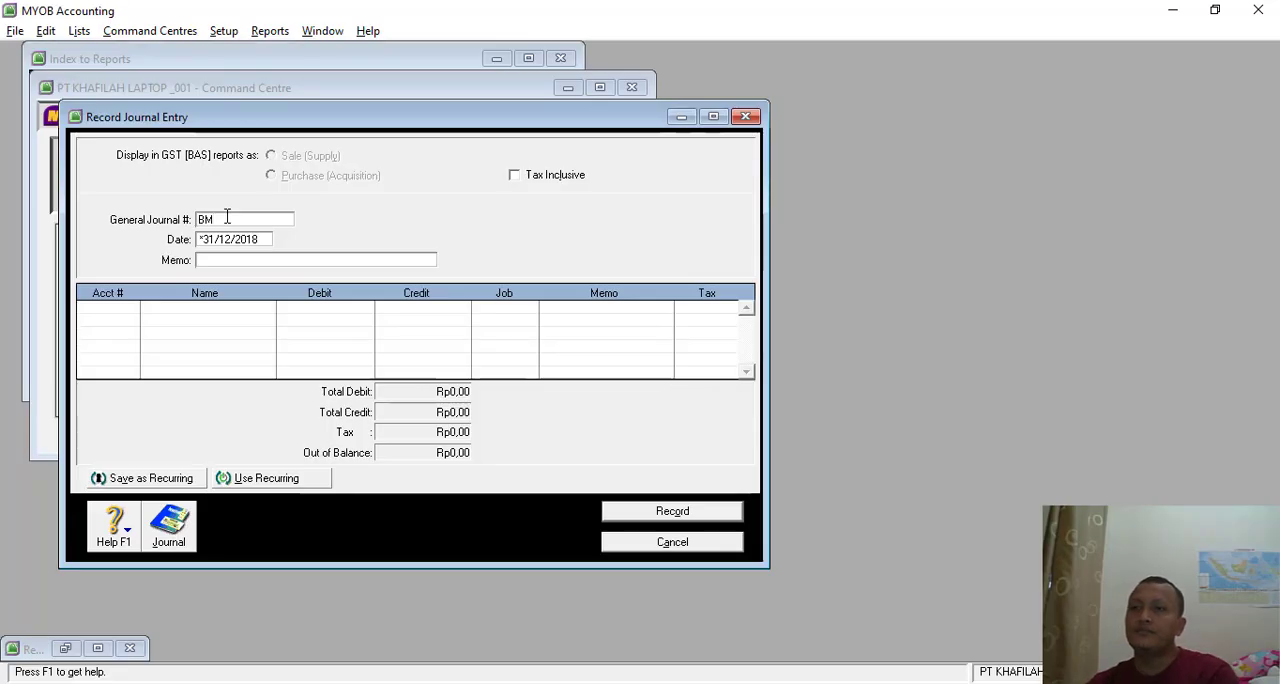
type("-0")
key("Tab")
key("Tab")
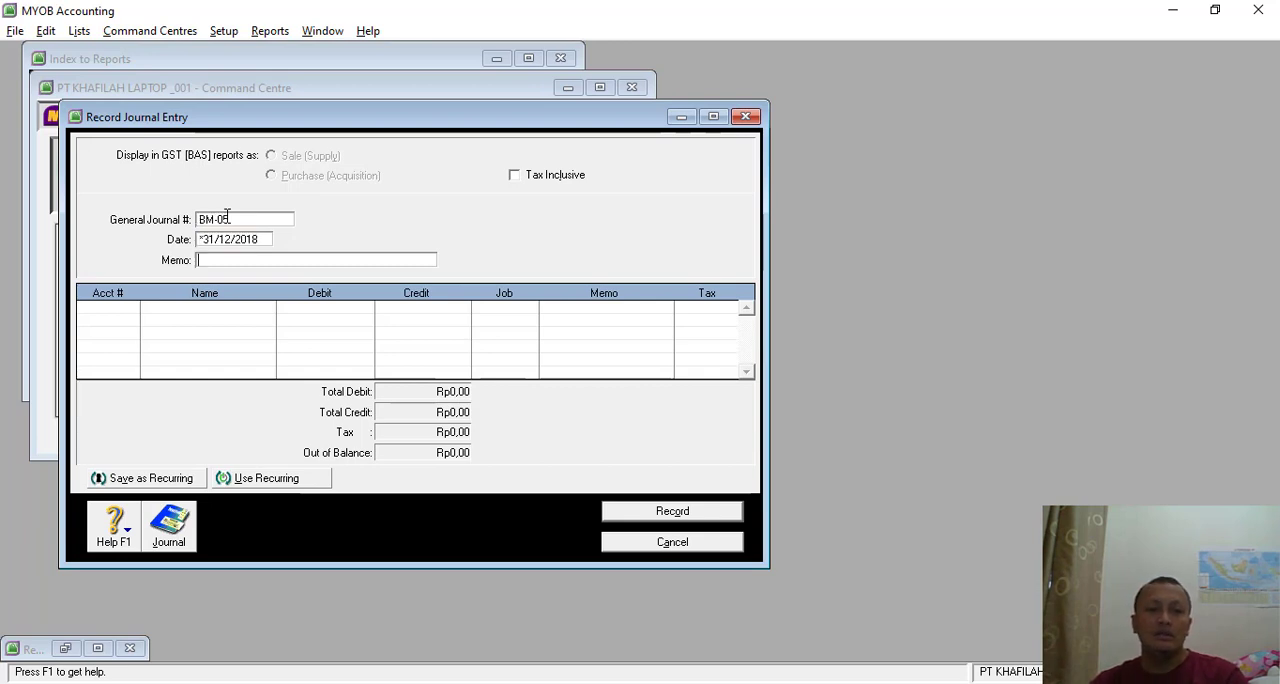
type("PENYESIAN")
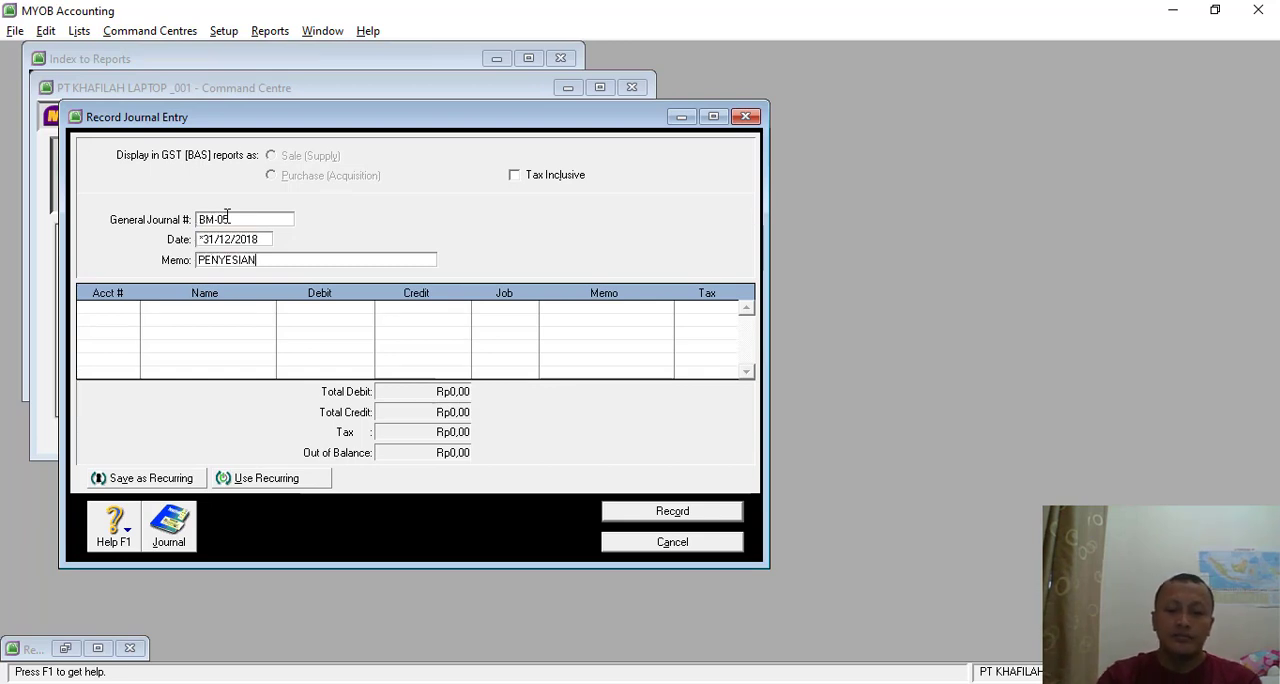
key("BackSpace")
key("BackSpace")
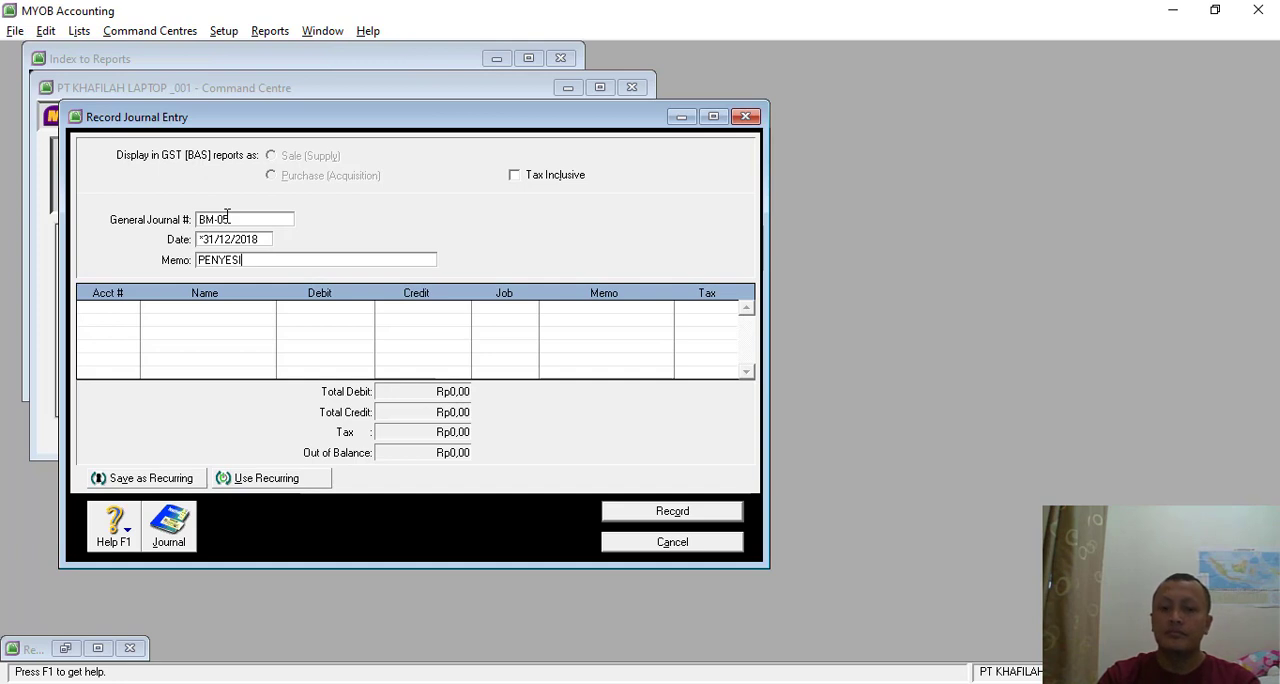
type("AIAN 4")
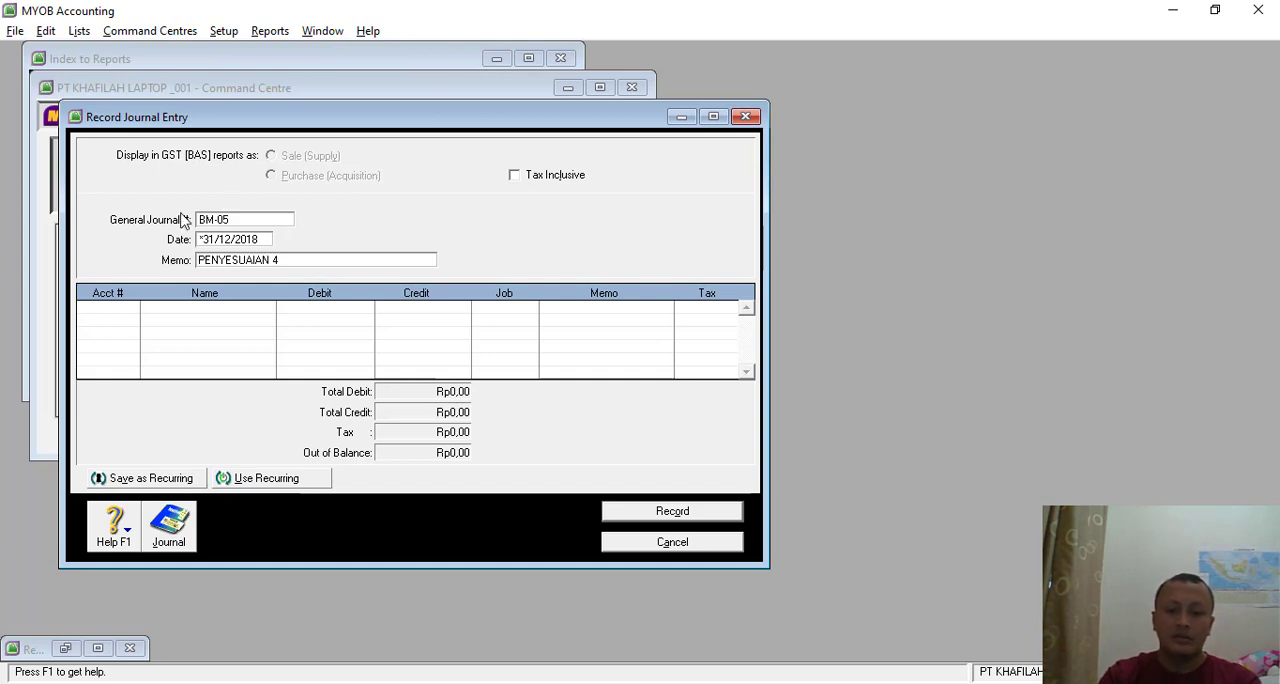
- Set the first line of journal BM-05 to Elec, Telph & Water Expense (6-1150) with a debit of Rp3.075.000,00
left_click(125, 310)
left_click(132, 308)
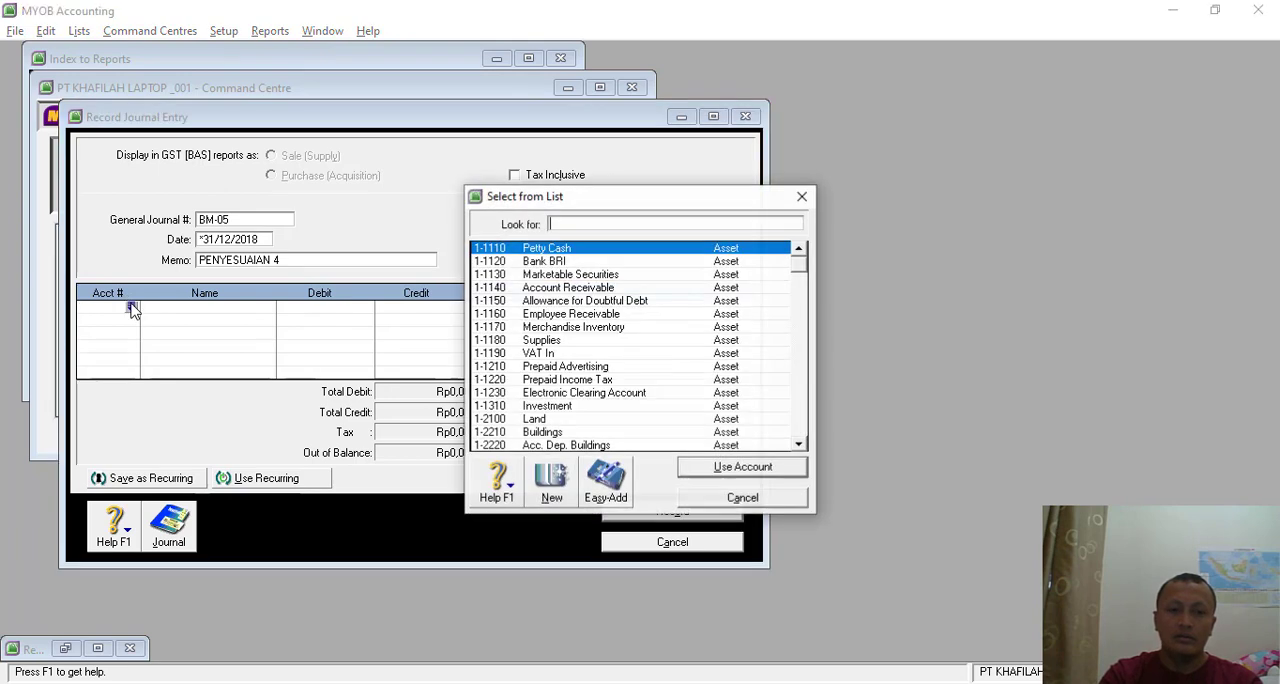
type("2")
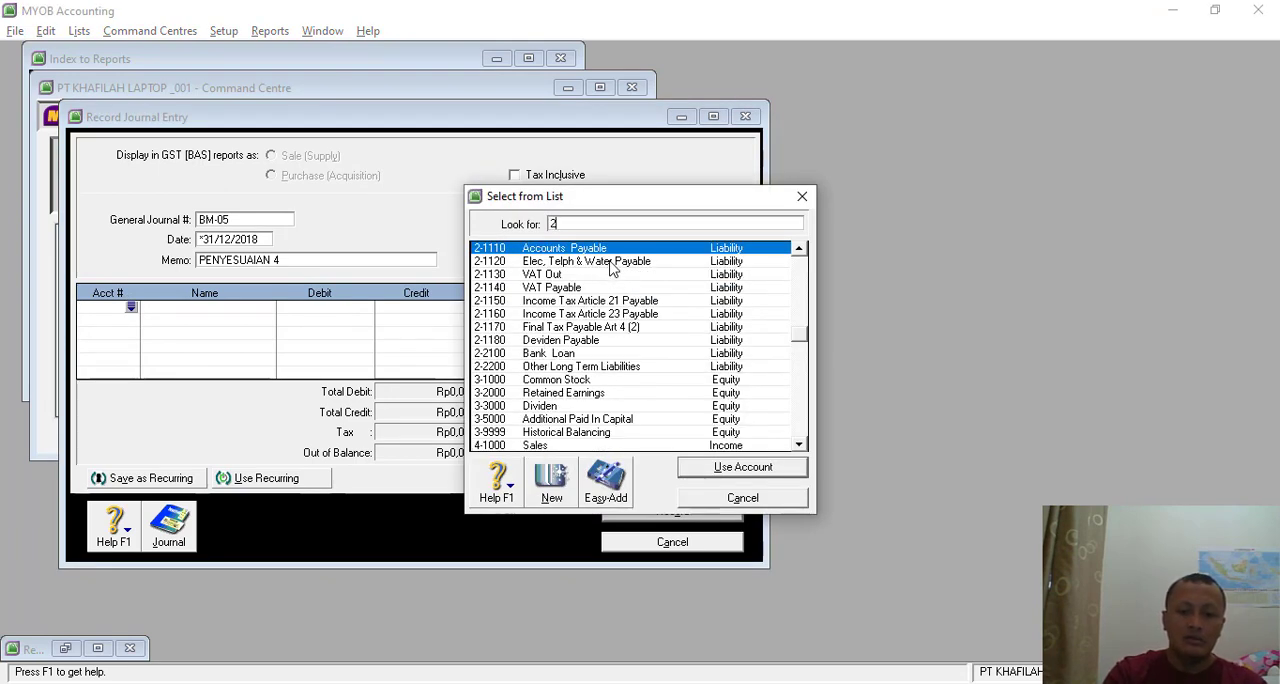
type("6")
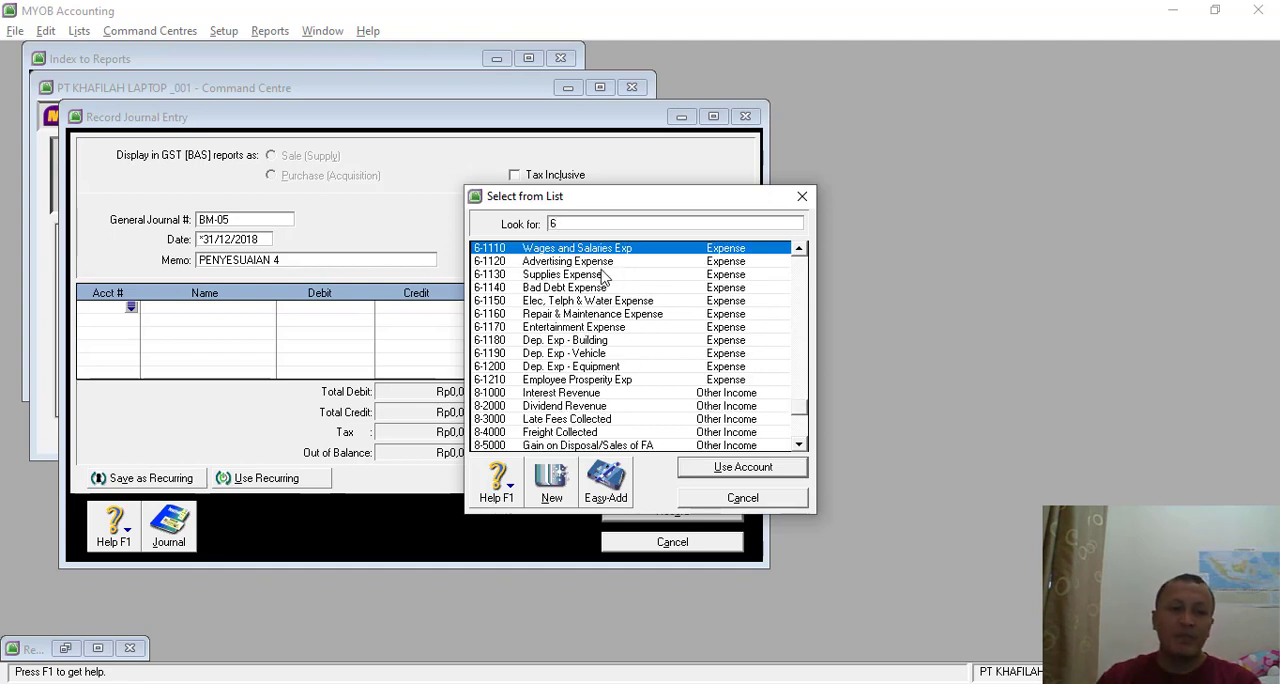
double_click(607, 301)
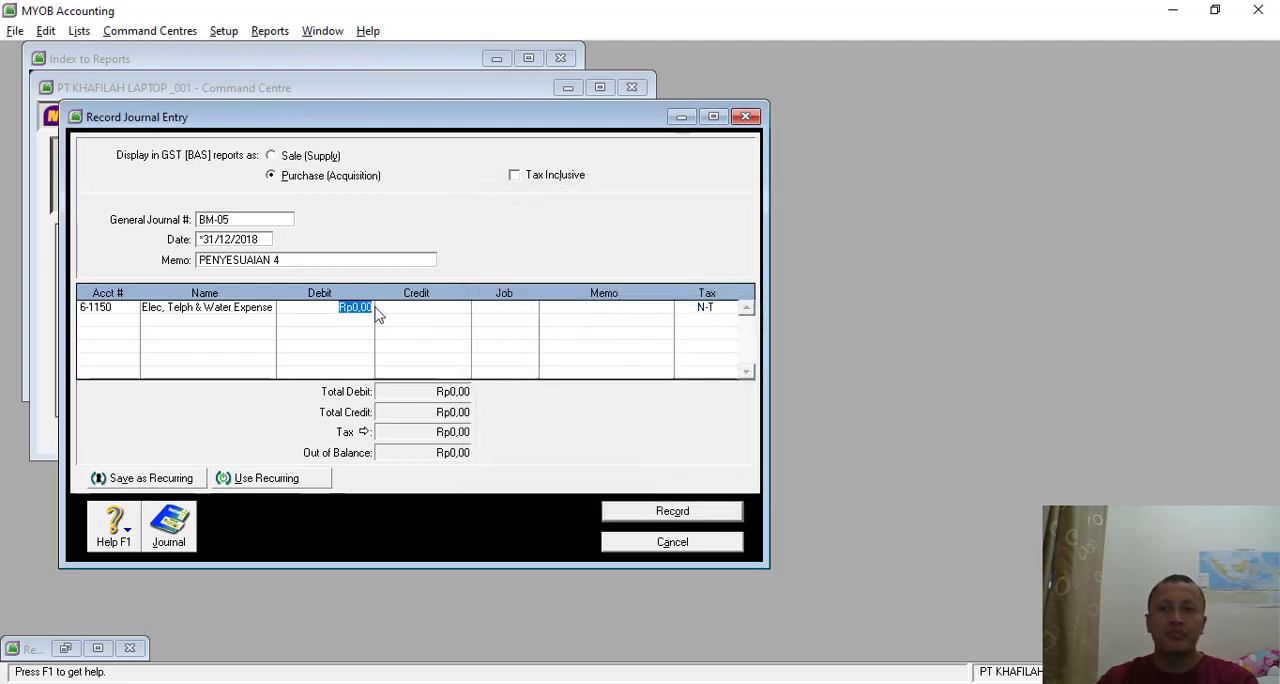
key("alt+Tab")
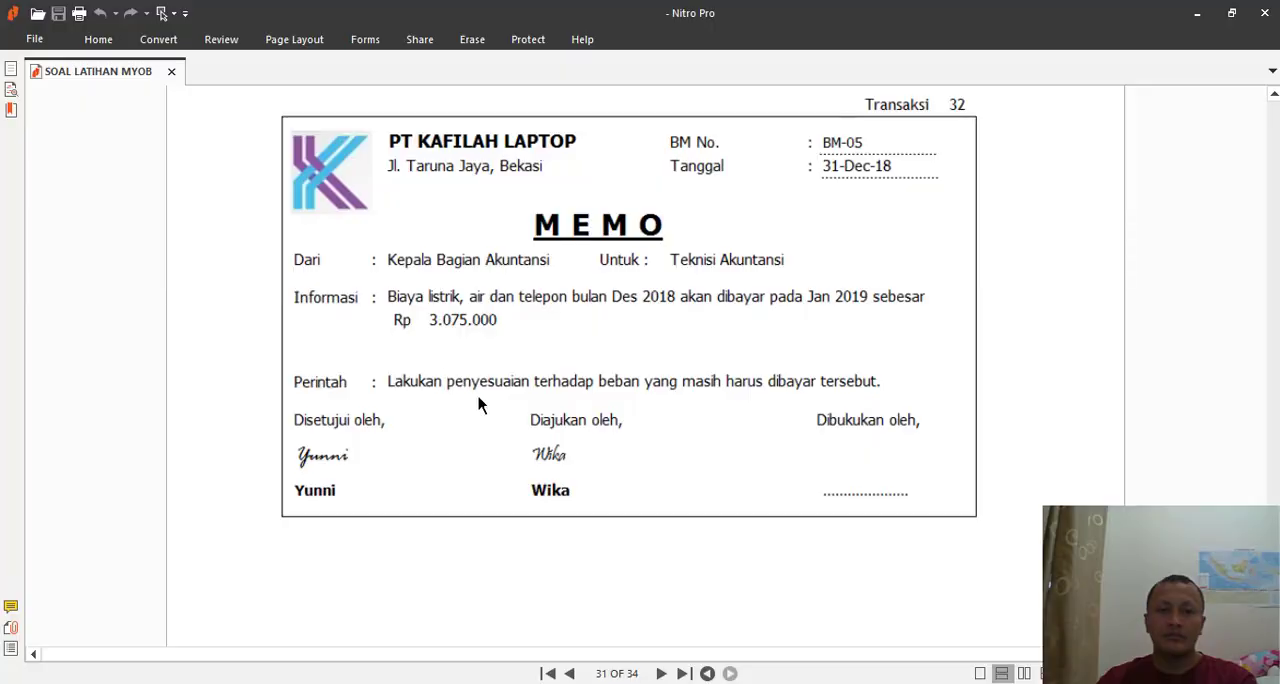
key("alt+Tab")
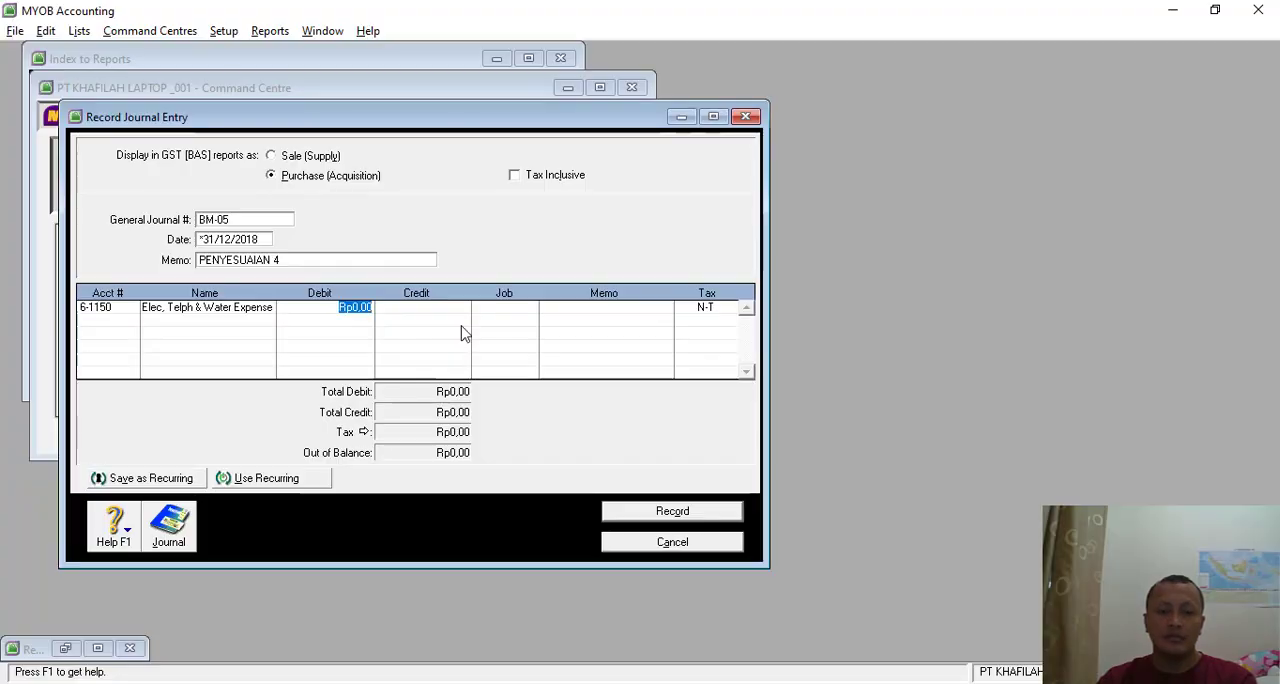
type("3.0")
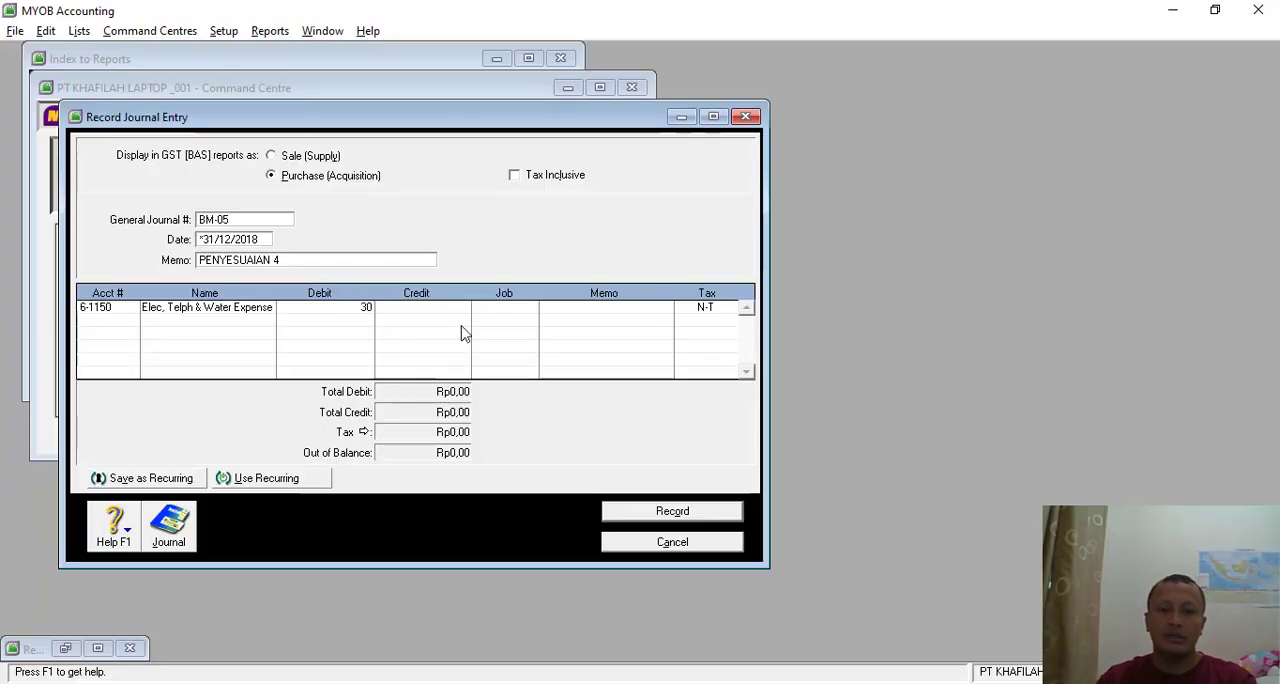
type("75.00")
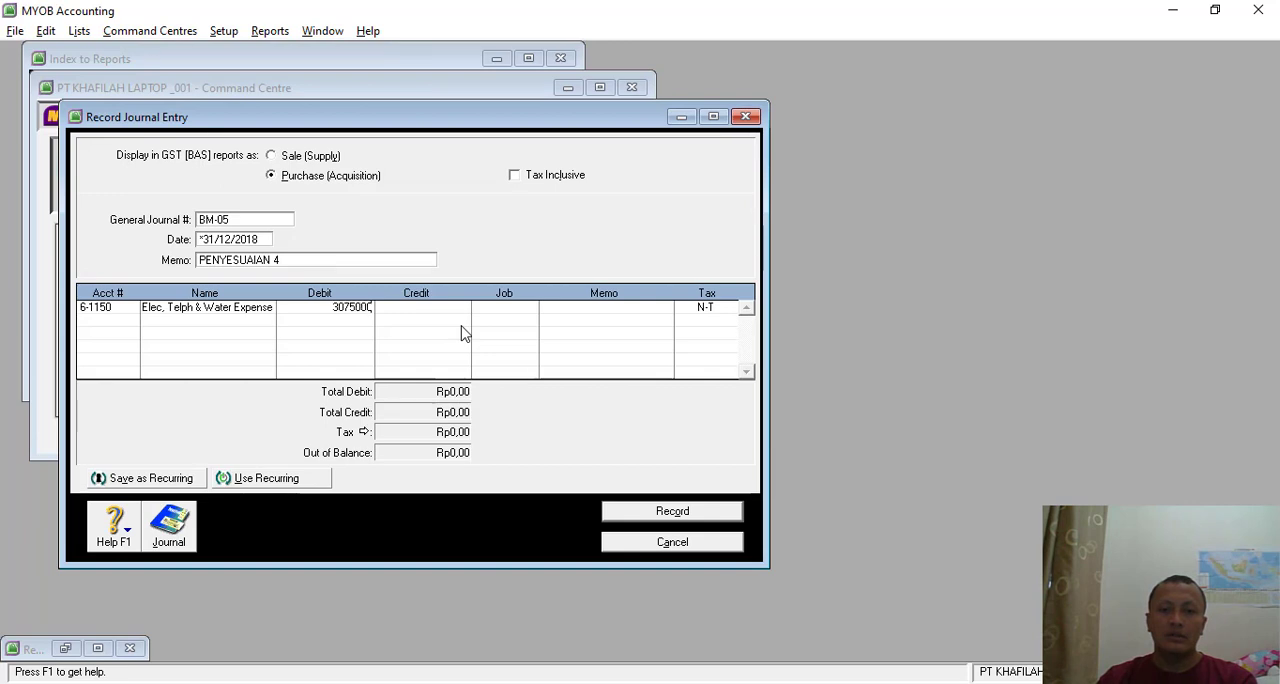
type("0")
key("Return")
- Set the second line to Elec, Telph & Water Payable (2-1120) with a credit of Rp3.075.000,00
left_click(96, 322)
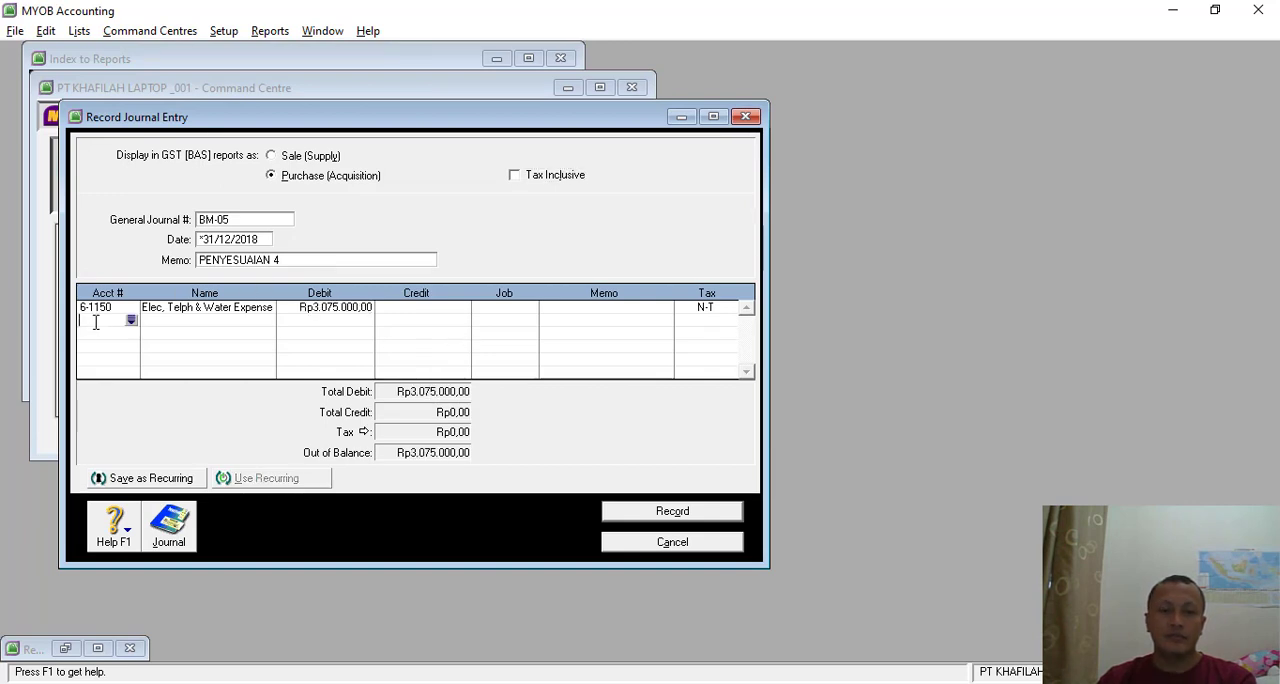
left_click(132, 321)
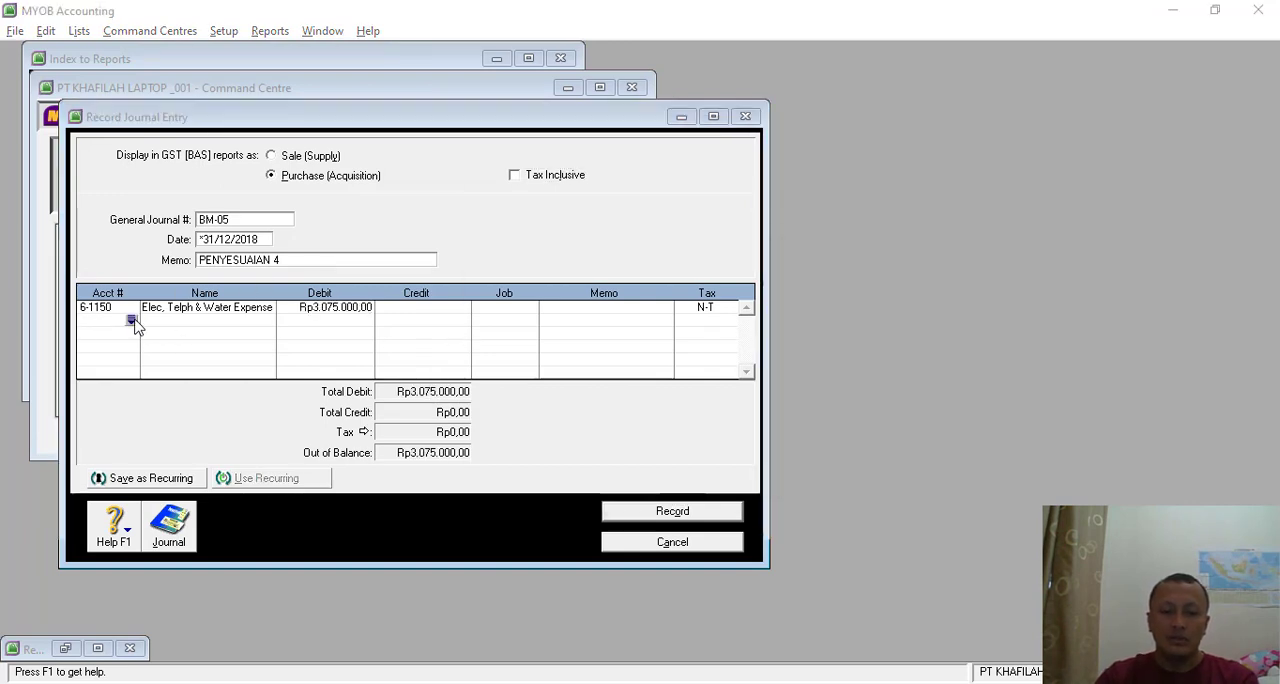
type("2")
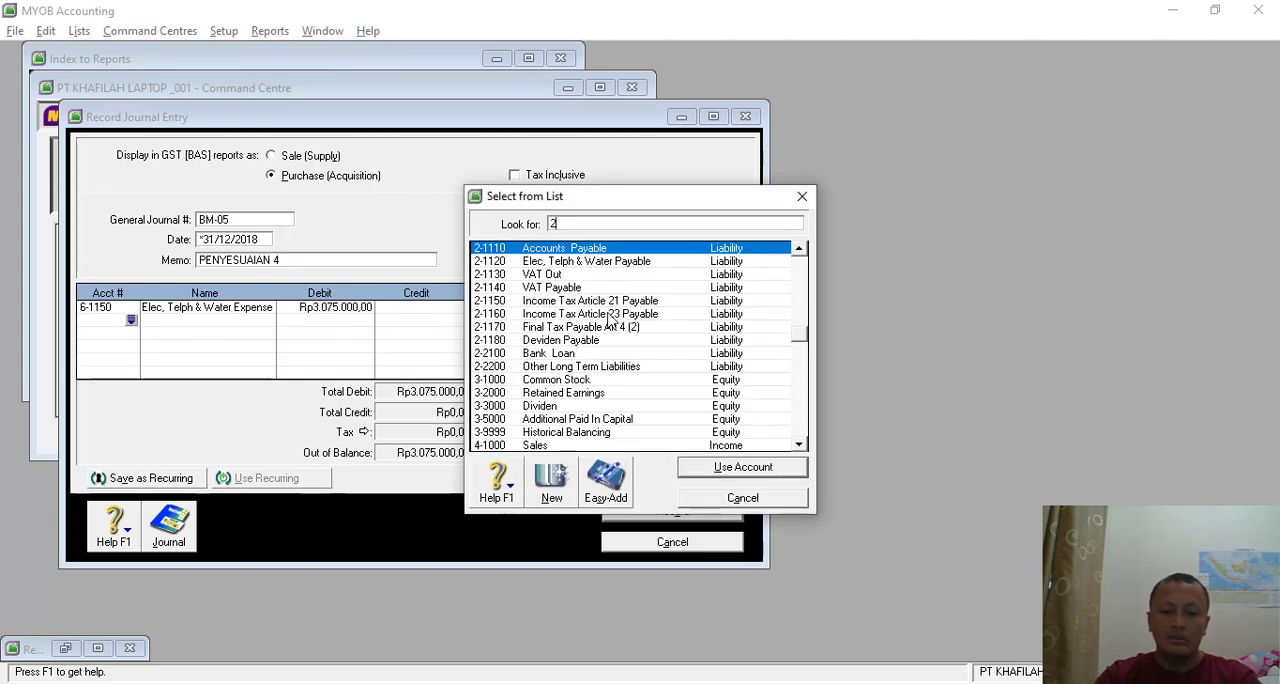
double_click(610, 261)
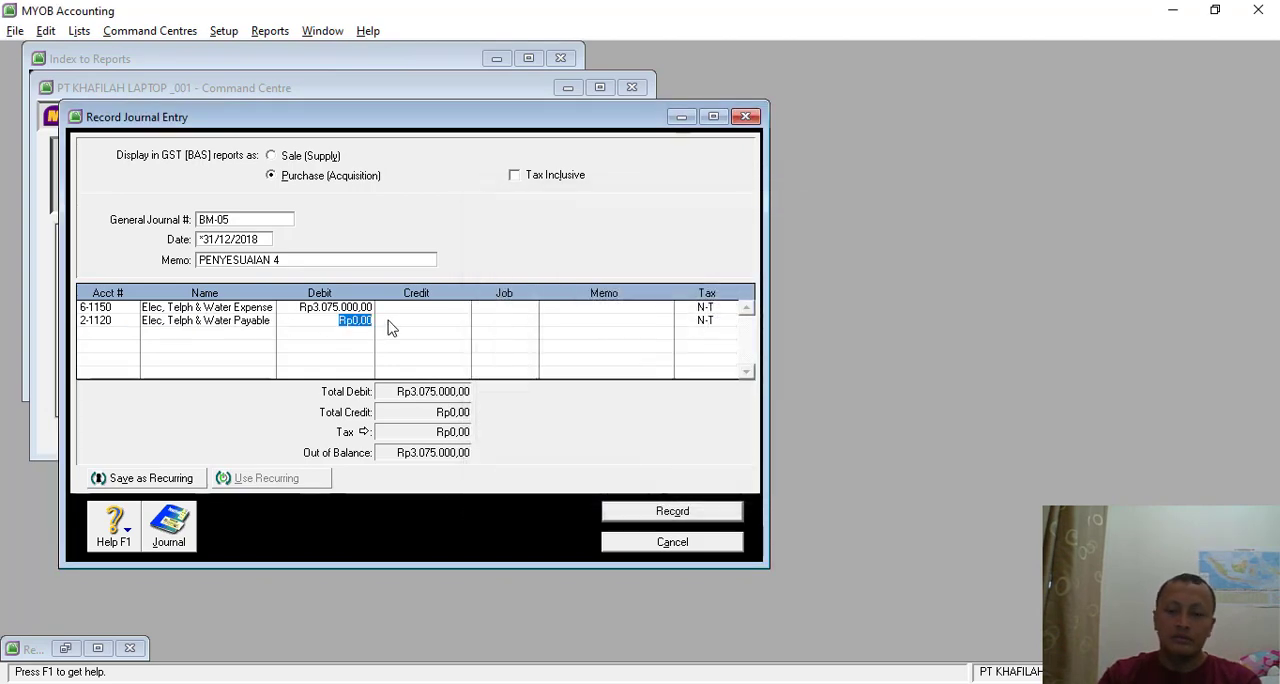
left_click(416, 321)
key("Return")
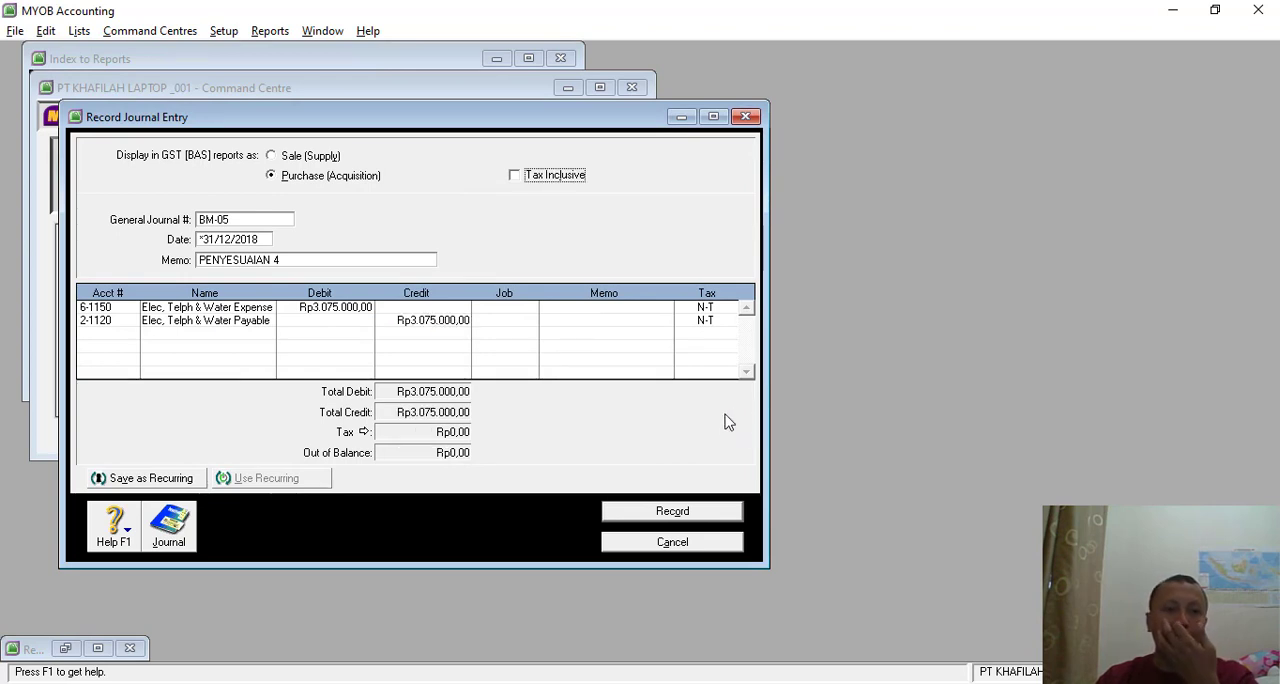
- Enlarge the journal entry window to review BM-05, record the journal and leave the entry form
left_click(712, 118)
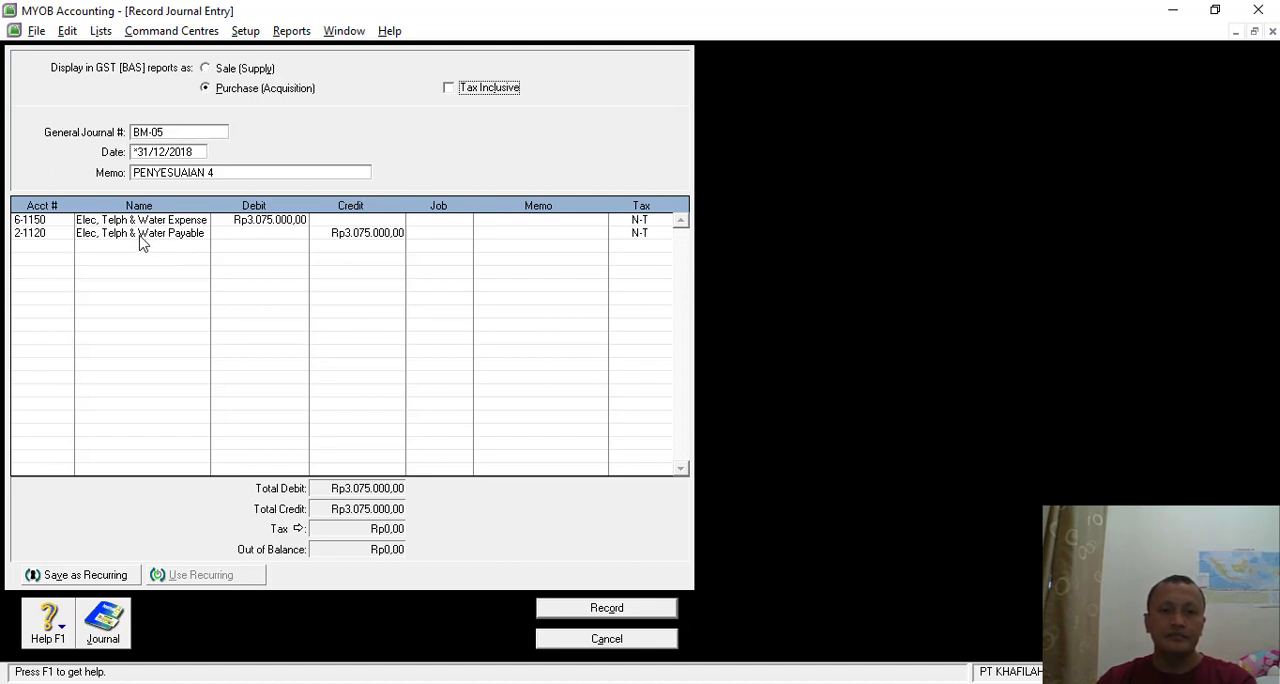
left_click(634, 609)
left_click(624, 640)
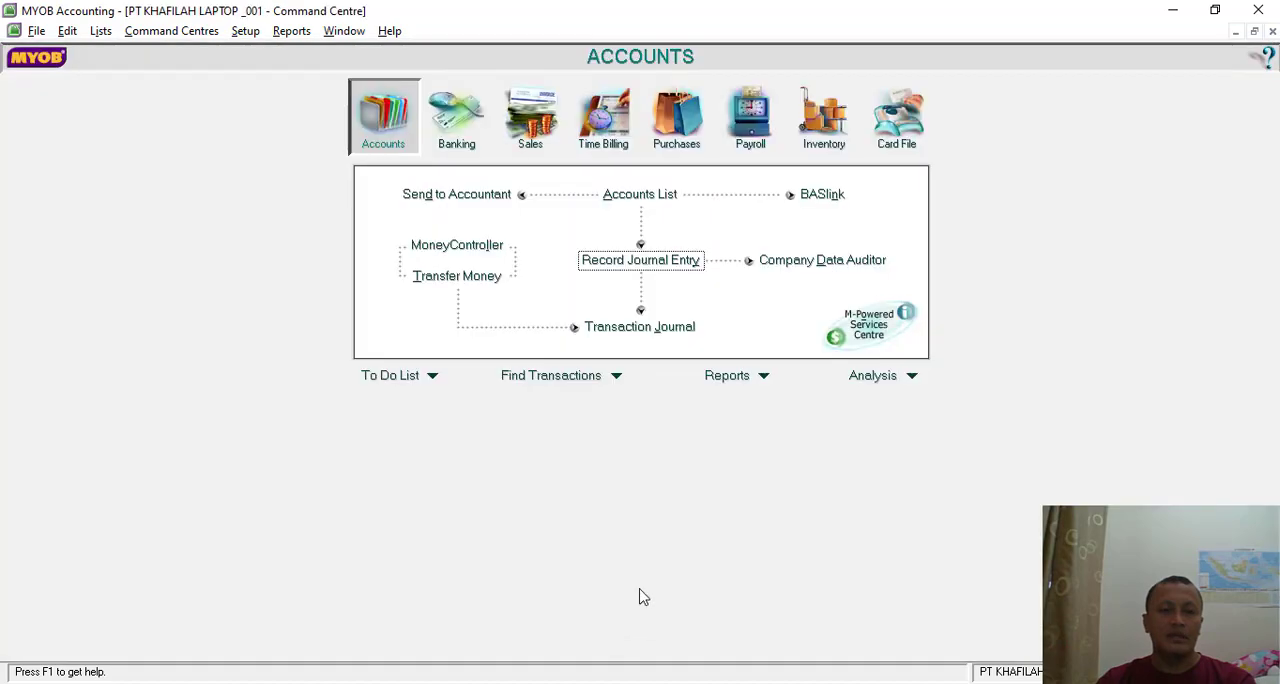
- Look up memo BM-06 (Transaksi 33) on the allowance for doubtful receivables in Nitro Pro and return to MYOB
key("alt+Tab")
scroll(602, 434, "down", 10)
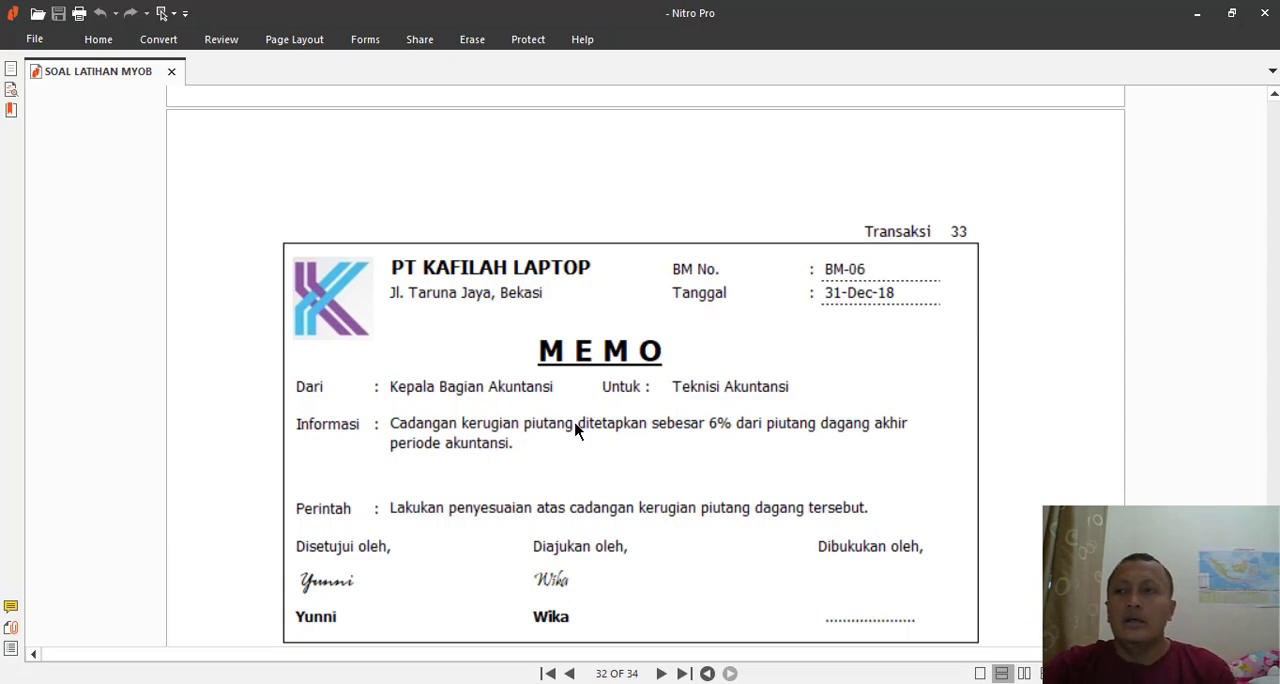
key("alt+Tab")
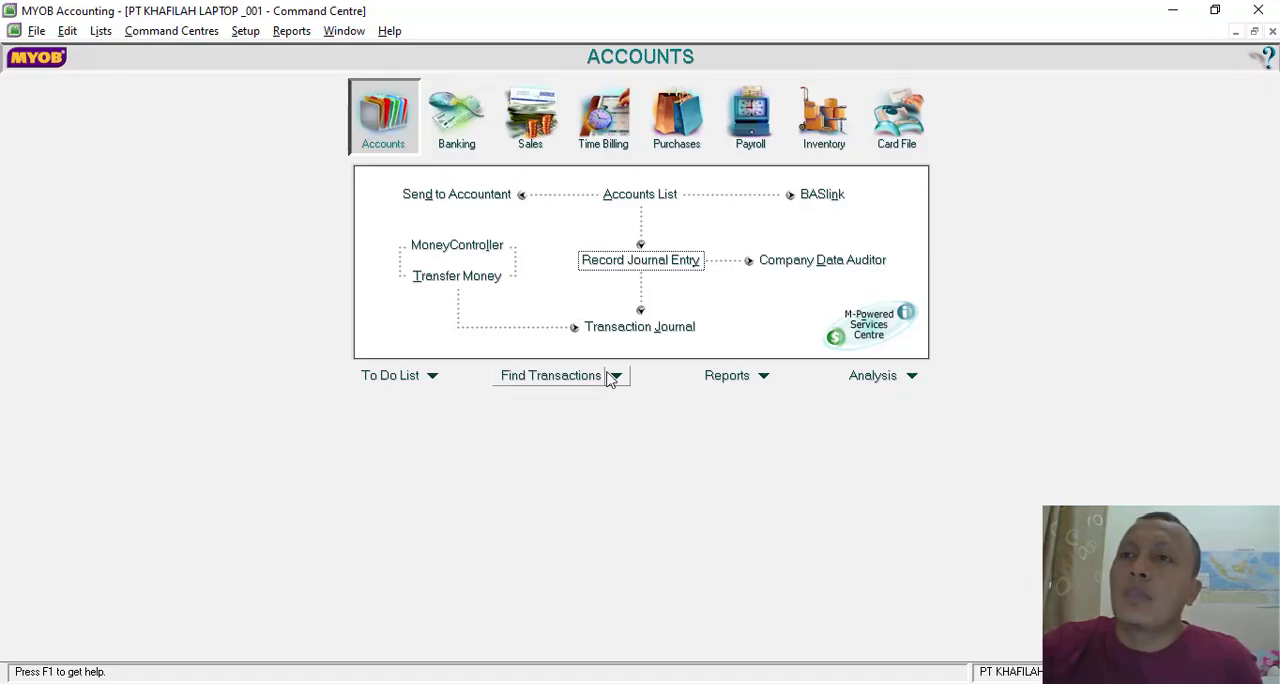
- Check the Account Receivable and Allowance for Doubtful Debt balances in the 13th Period trial balance against memo BM-06 in Nitro Pro
left_click(1254, 31)
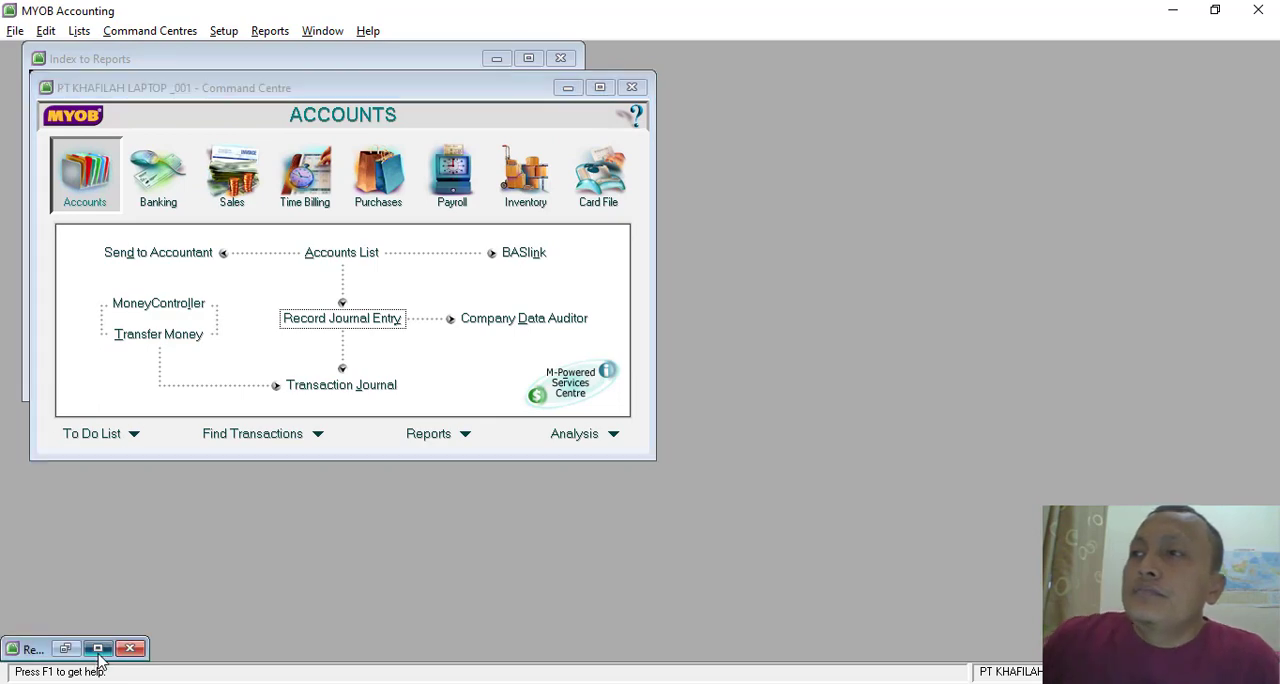
left_click(98, 649)
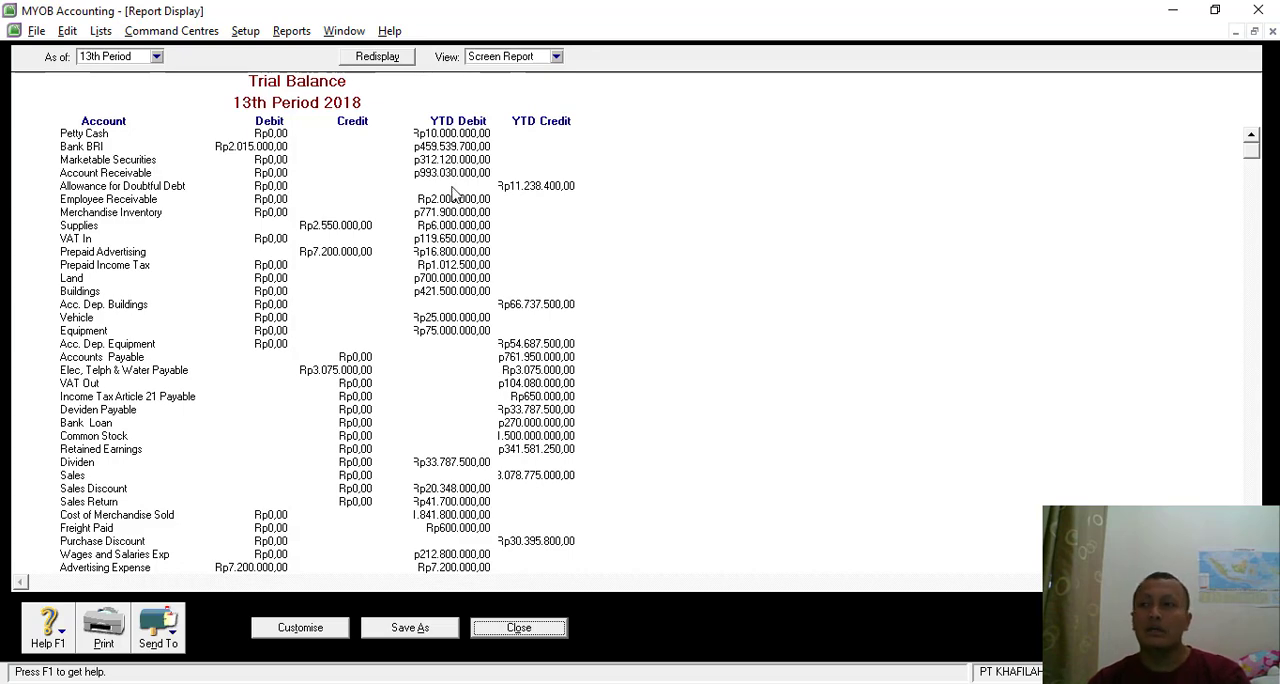
key("alt+Tab")
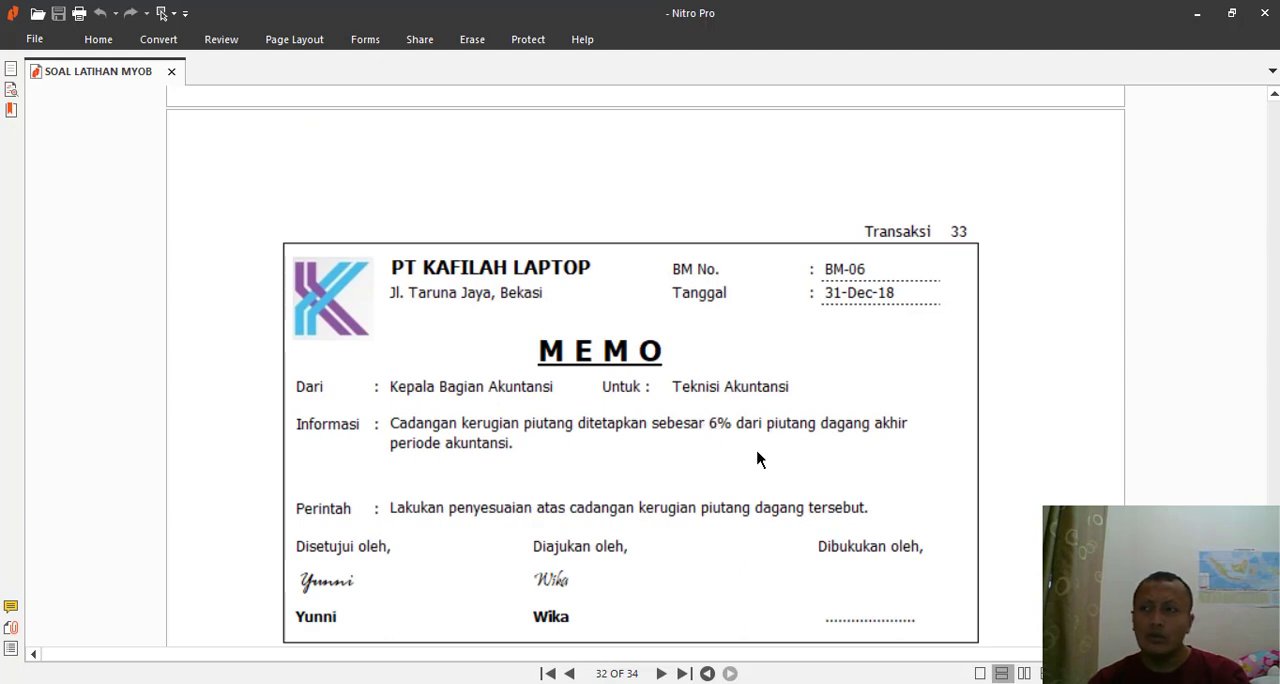
key("alt+Tab")
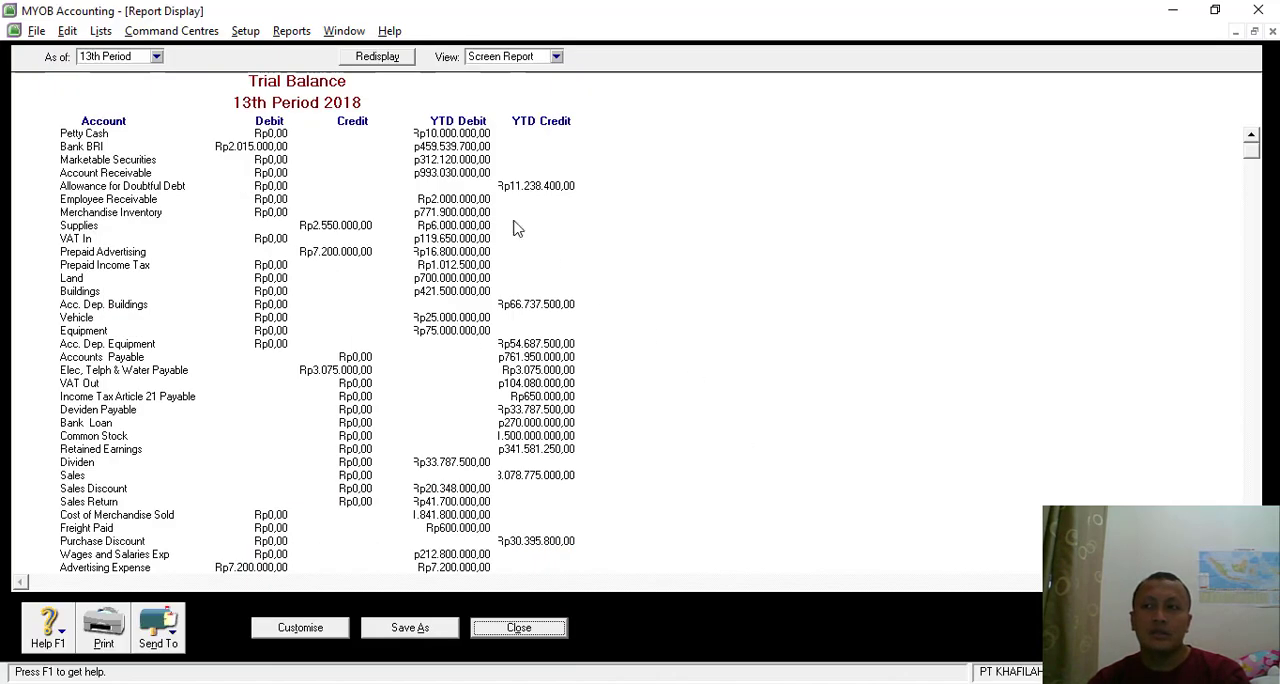
key("alt+Tab")
key("alt+Tab")
left_click(1254, 31)
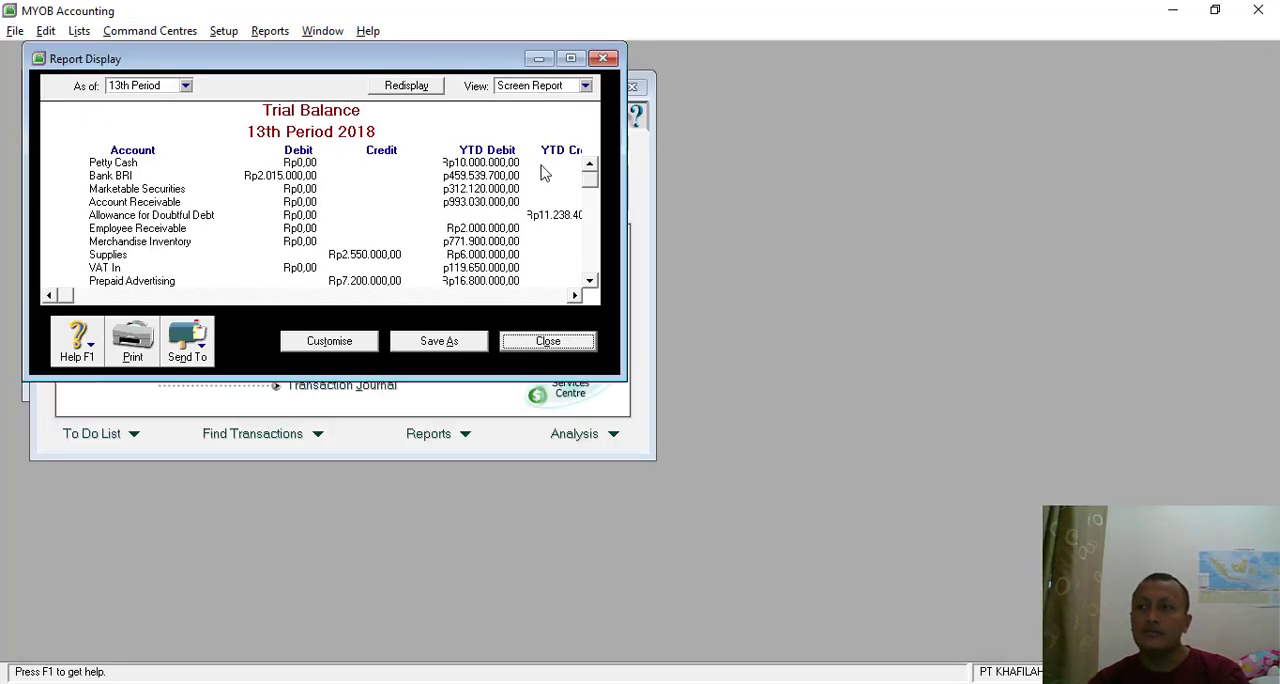
left_click(538, 58)
- Start a new journal entry in MYOB, number it BM-06 and enter the memo PENYEUSIAN 5
left_click(323, 320)
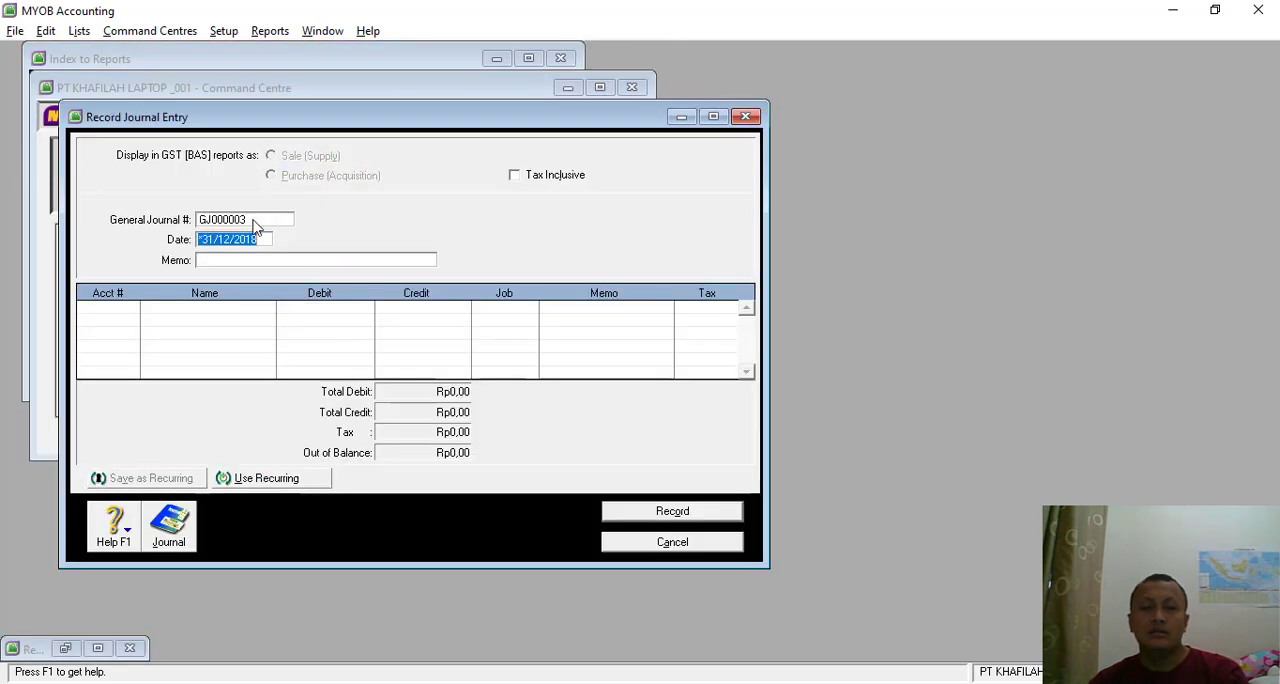
key("alt+Tab")
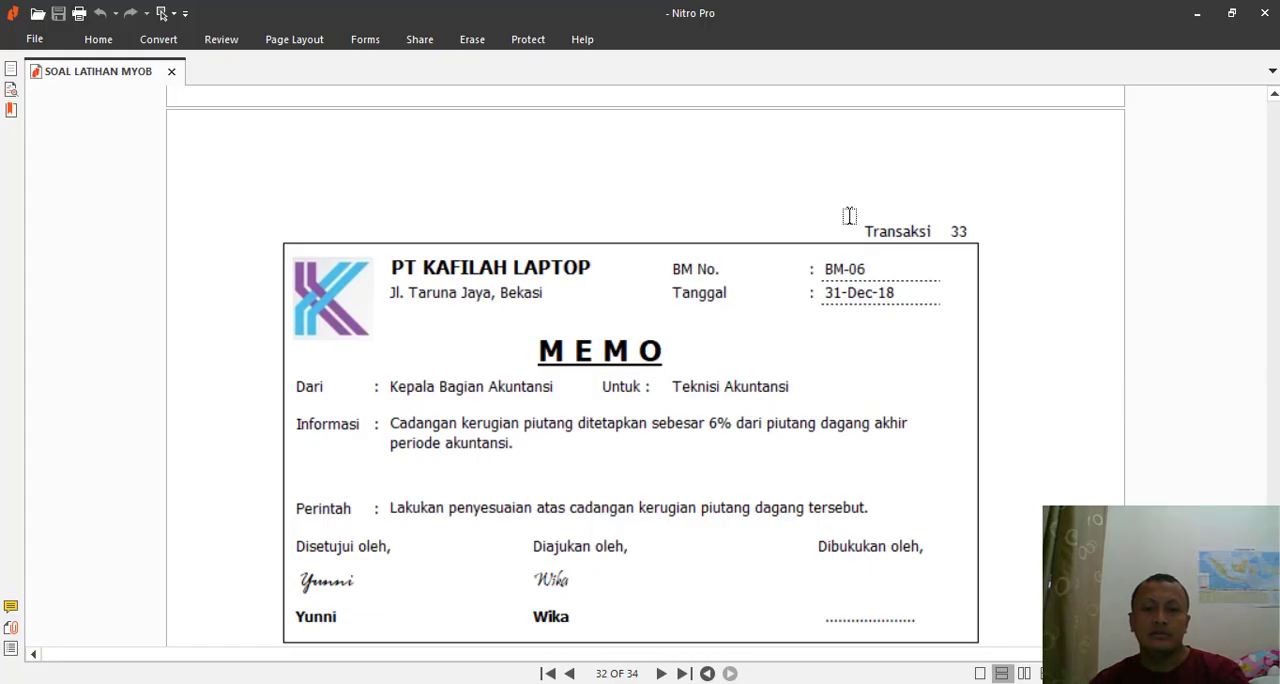
key("alt+Tab")
type("BM")
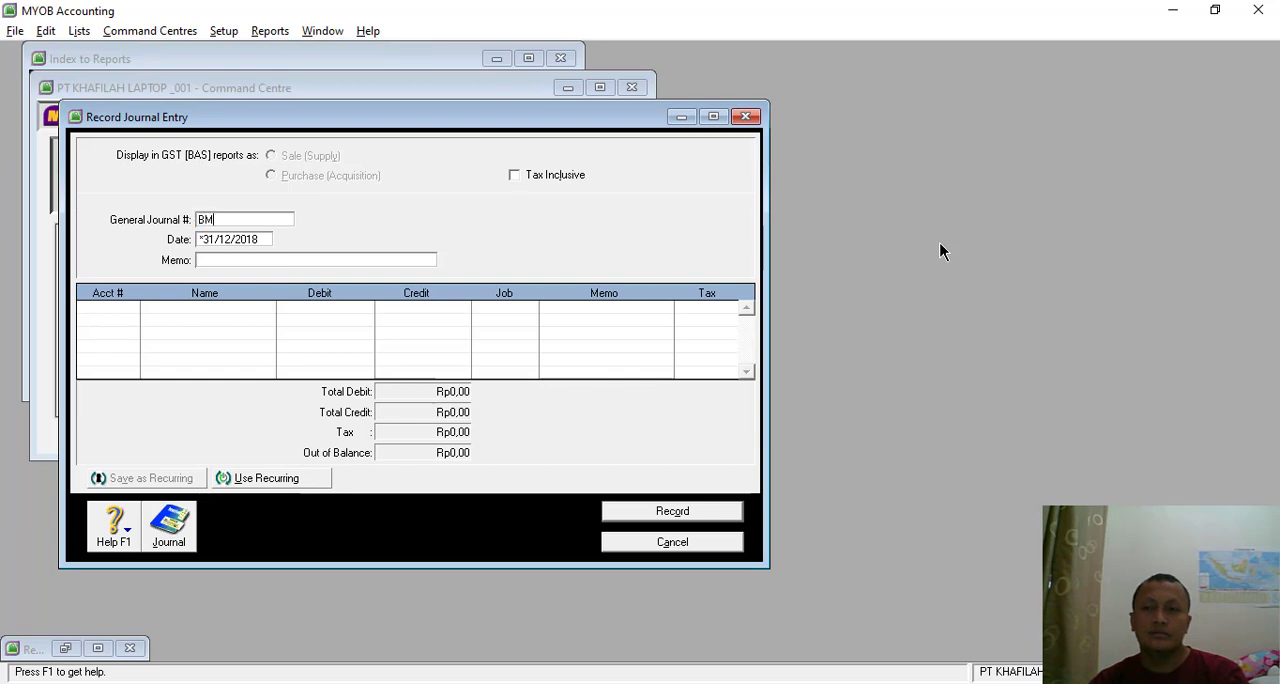
key("Tab")
key("Tab")
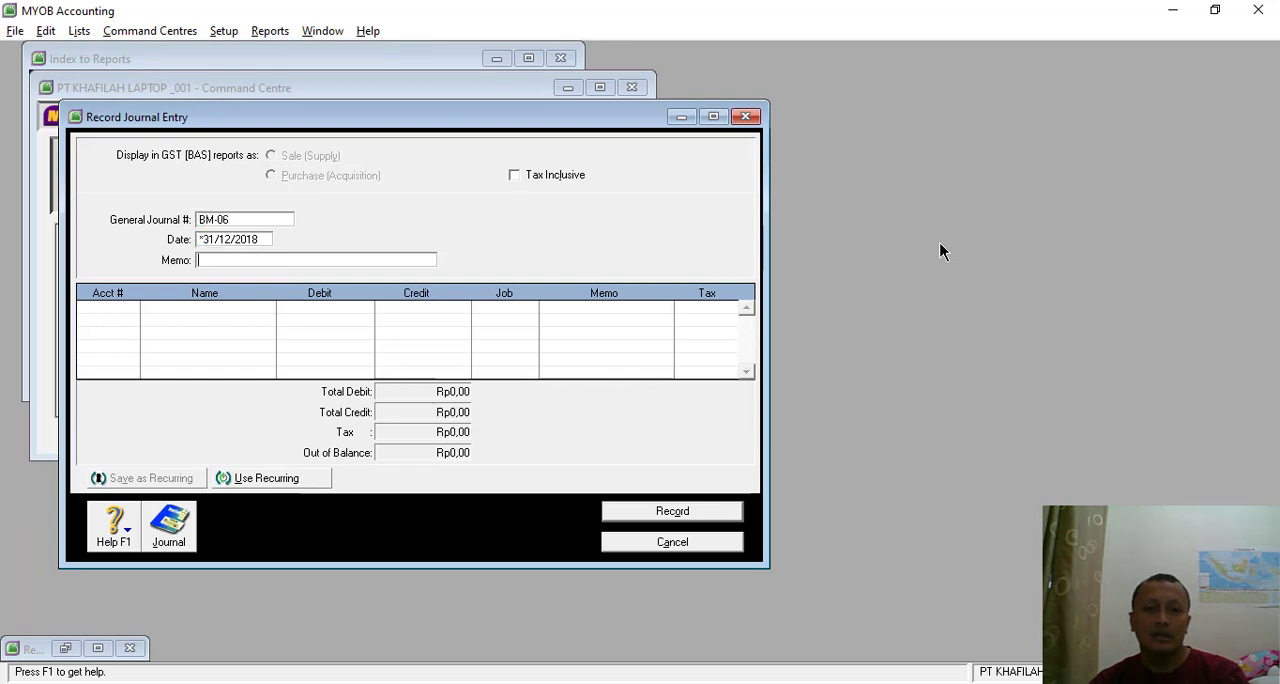
type("PENYEUSIAN 5")
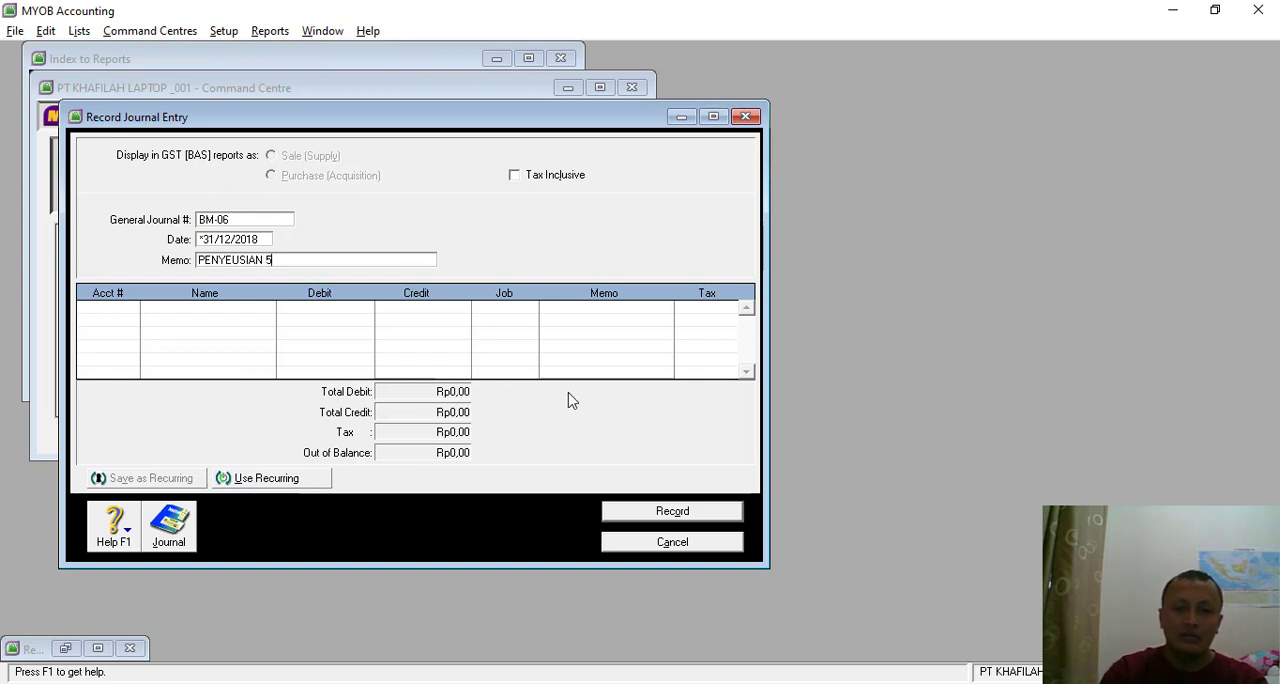
- Recheck memo BM-06 in Nitro Pro and enter account 6-1140 Bad Debt Expense on the first line of the MYOB journal
key("alt+Tab")
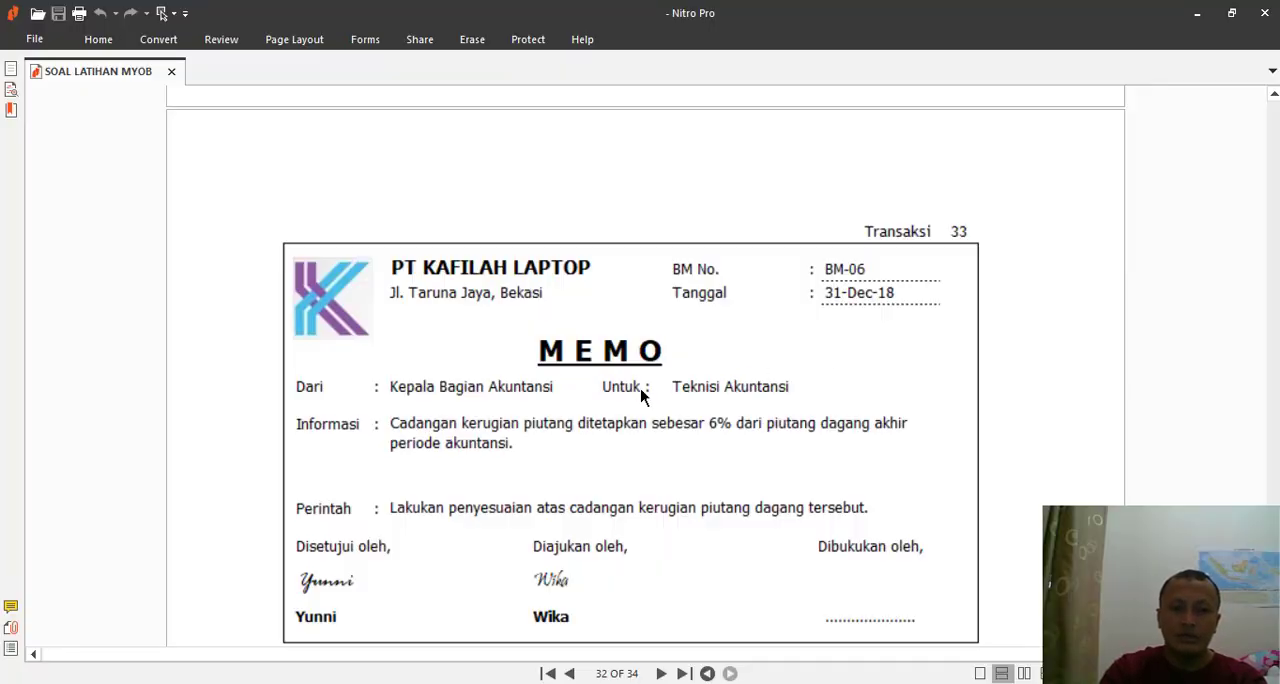
key("alt+Tab")
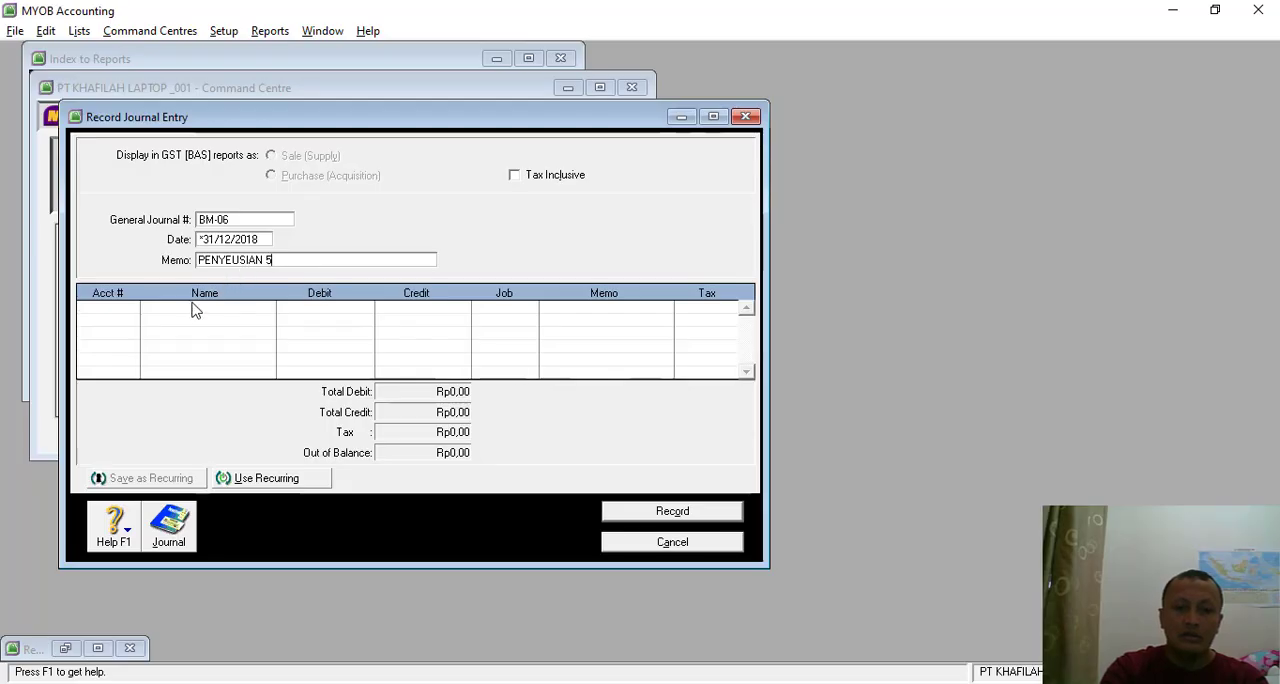
left_click(122, 313)
left_click(132, 309)
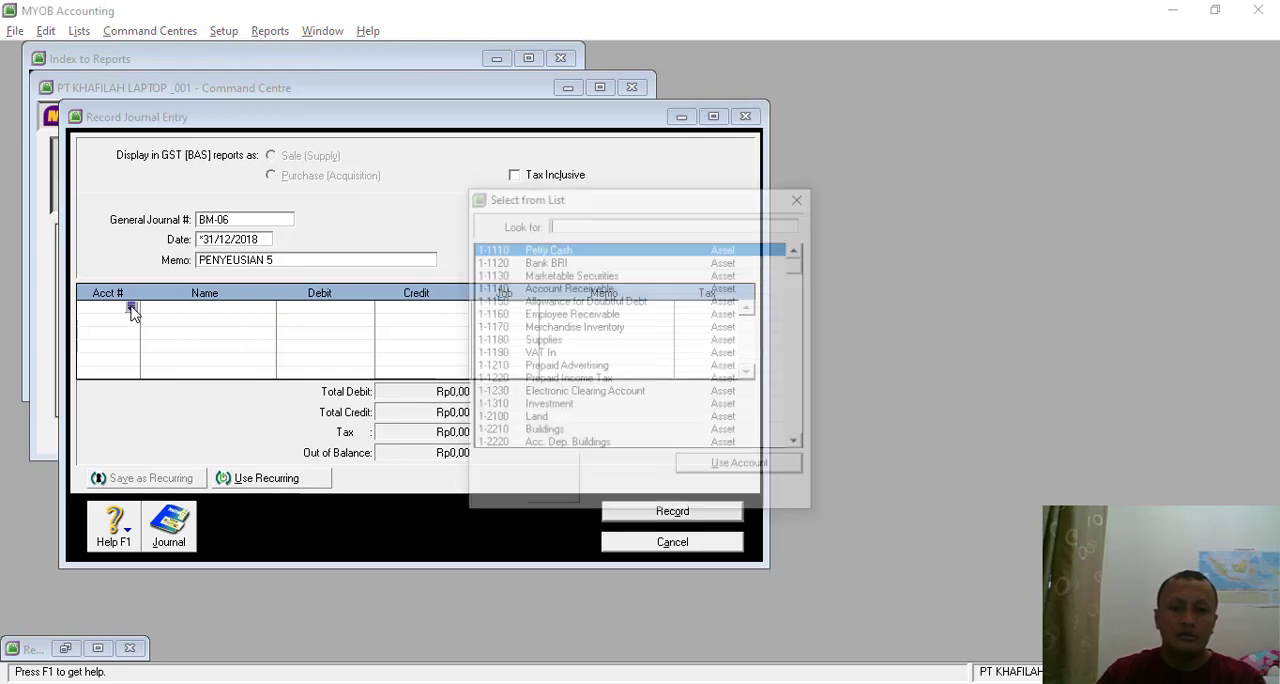
type("6")
double_click(573, 287)
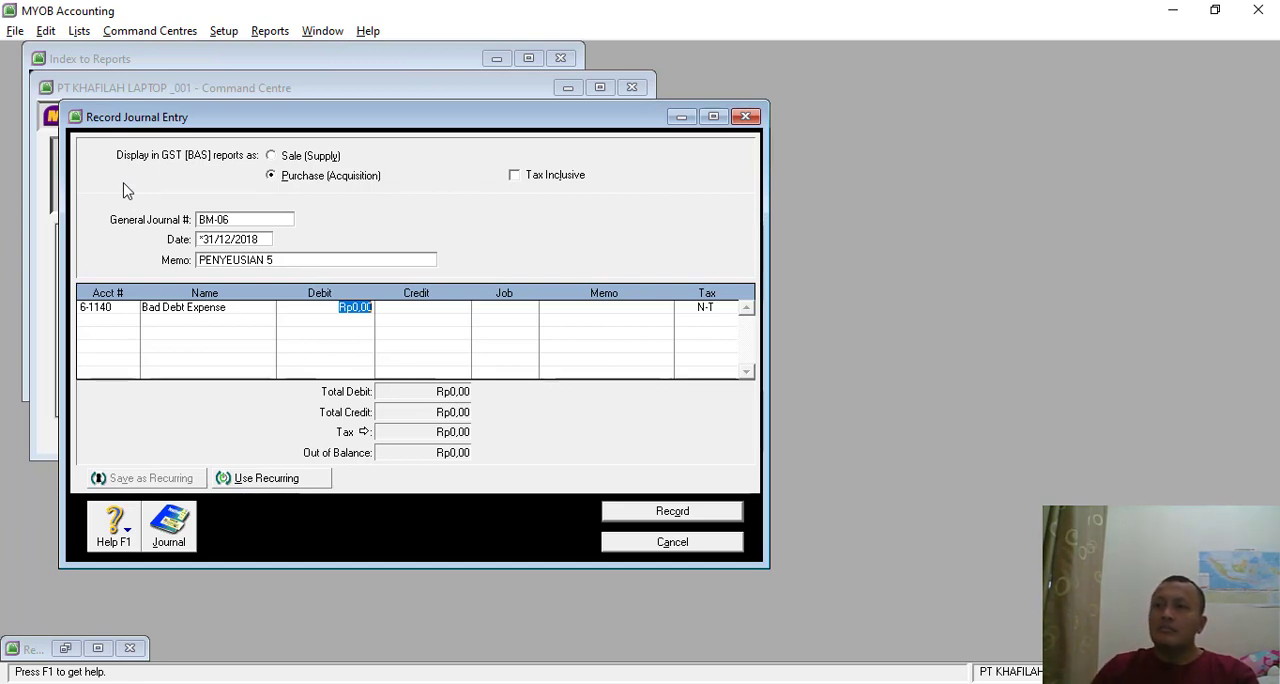
key("Down")
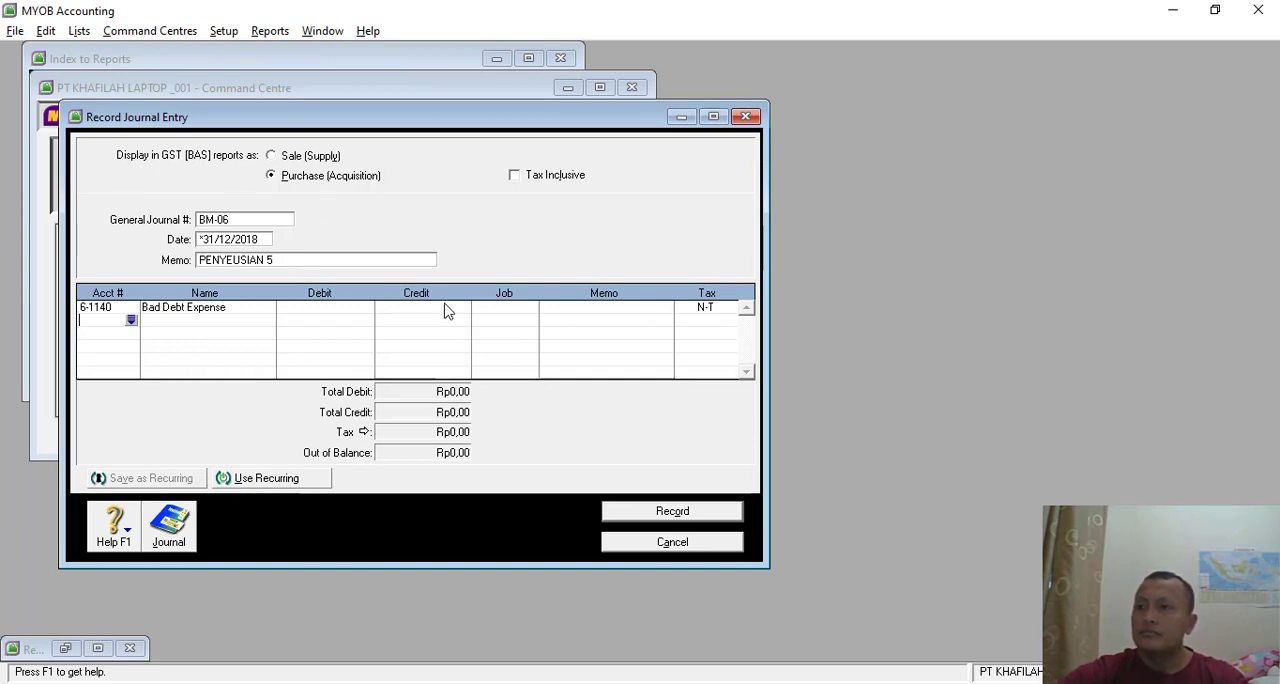
- Switch to Excel and label cell D33 of Sheet1 "Saldo Piutang", below the dividend calculation
key("alt+Tab")
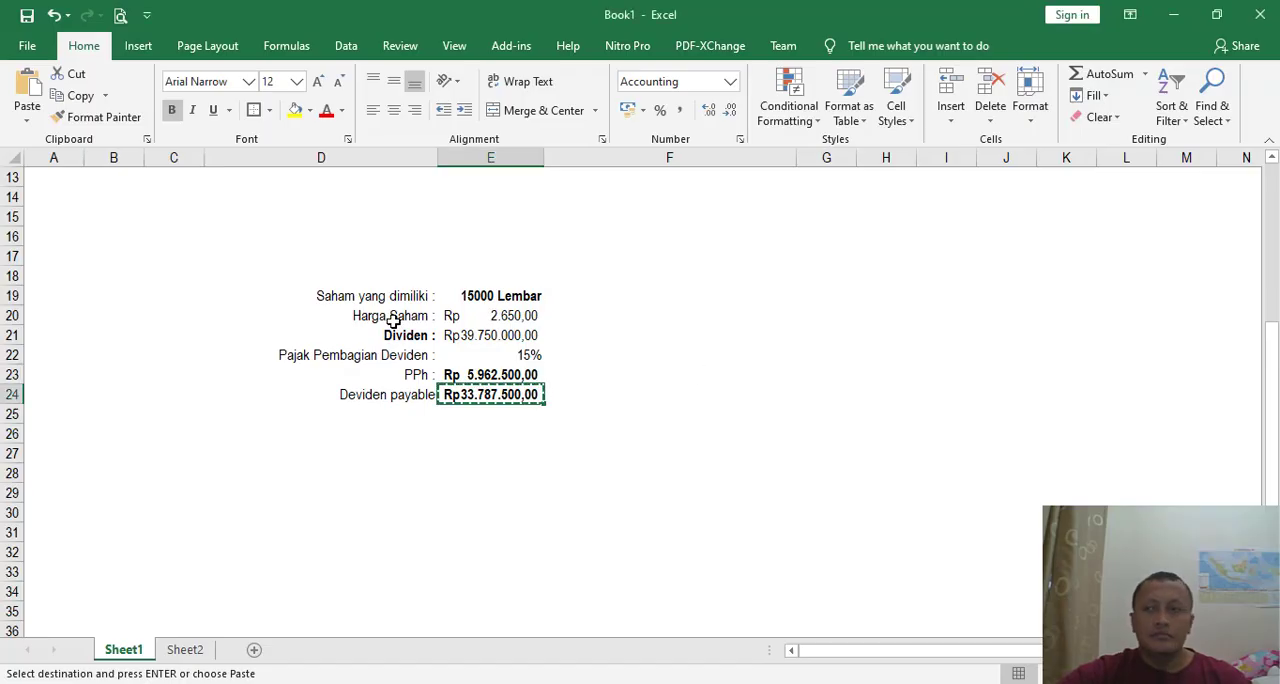
scroll(393, 320, "down", 4)
left_click(351, 331)
left_click(486, 331)
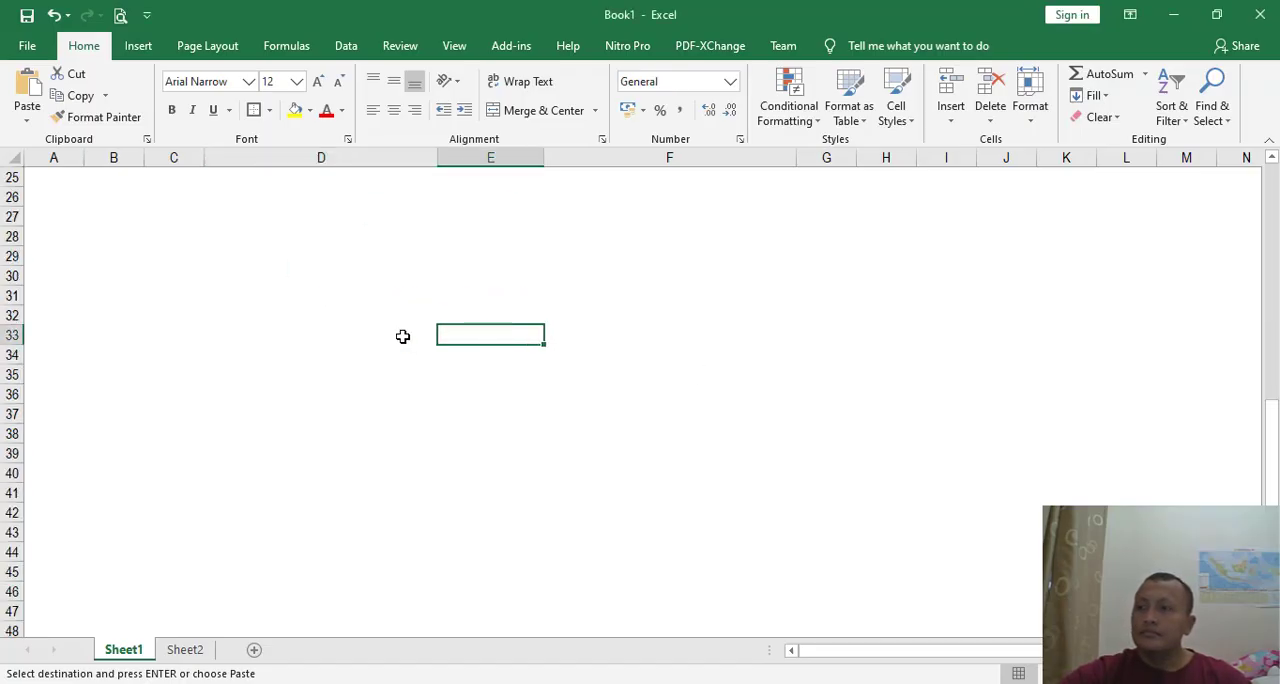
left_click(403, 335)
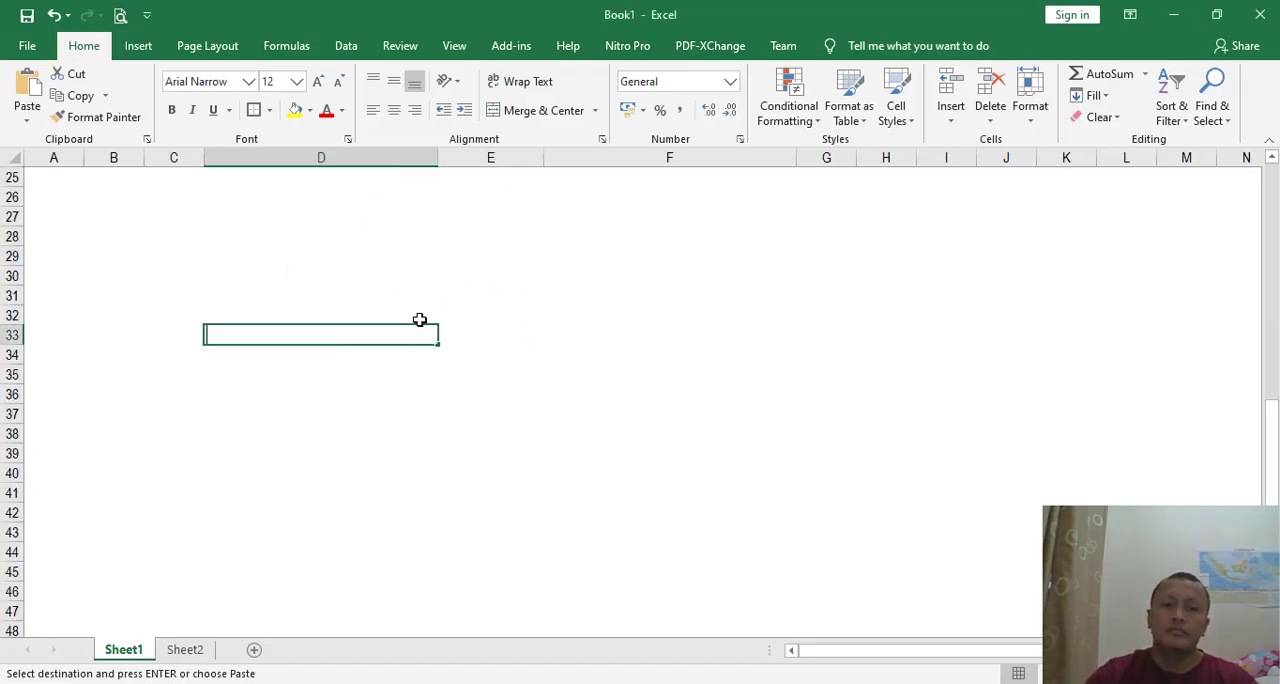
type("PIUTANG")
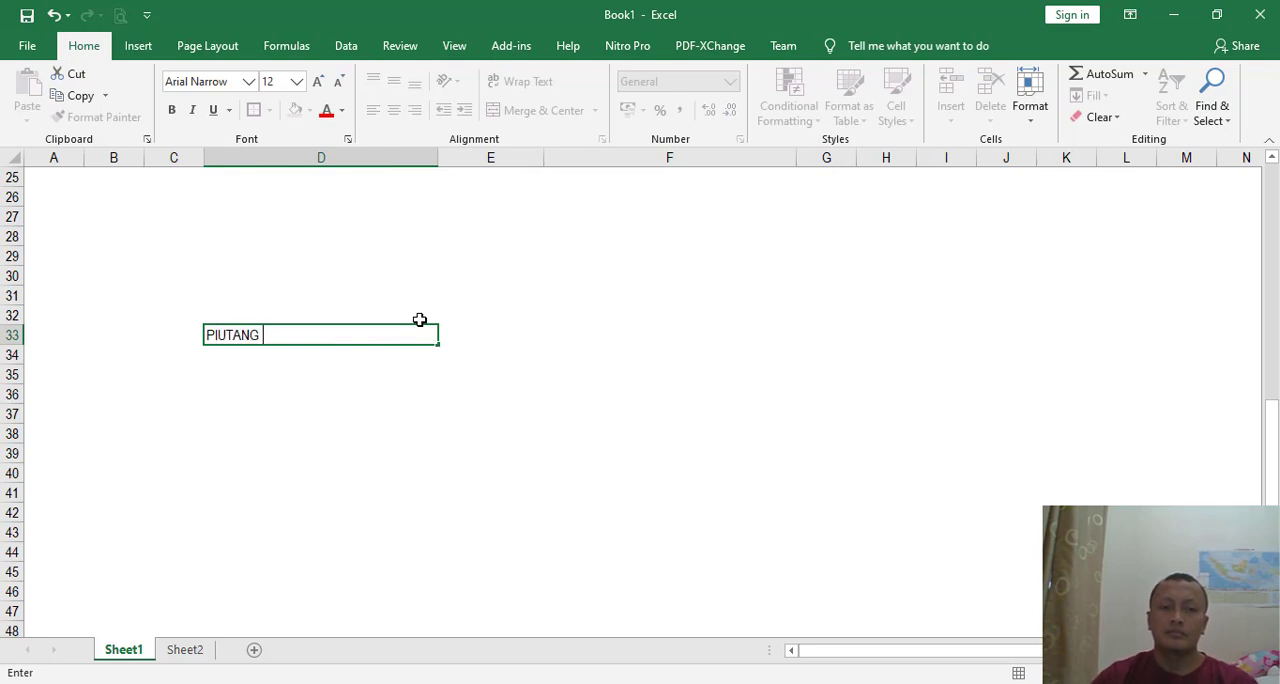
key("Left")
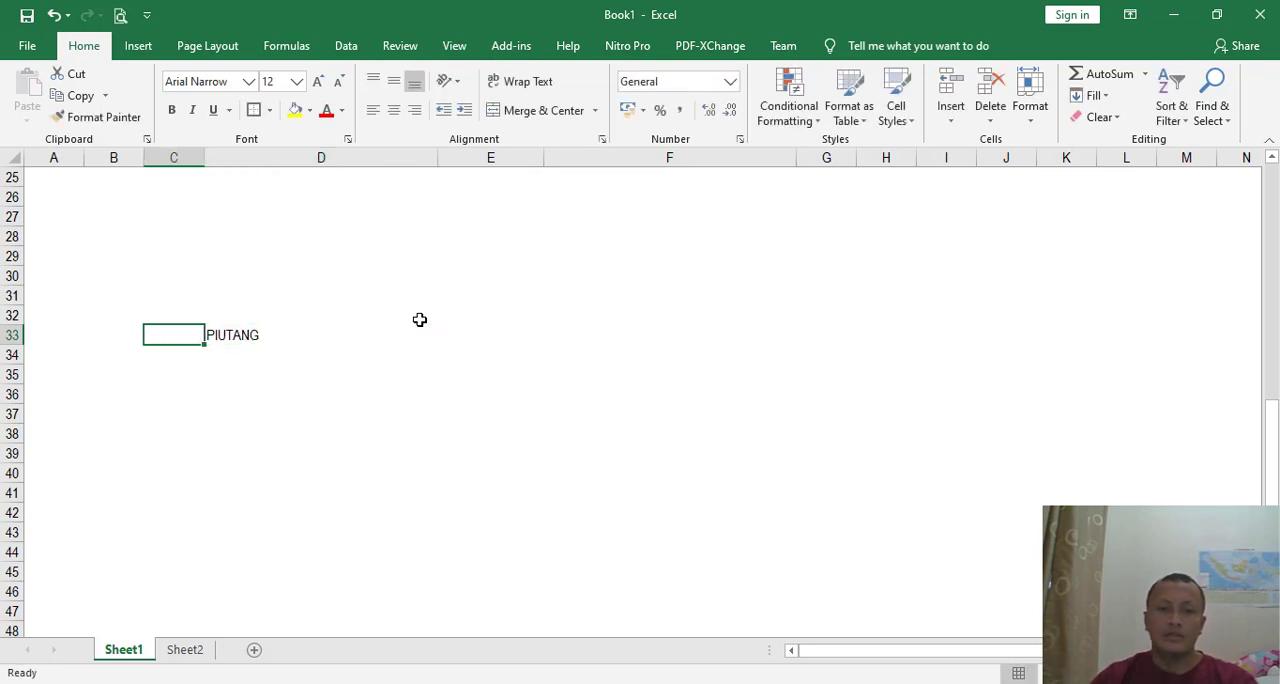
key("Right")
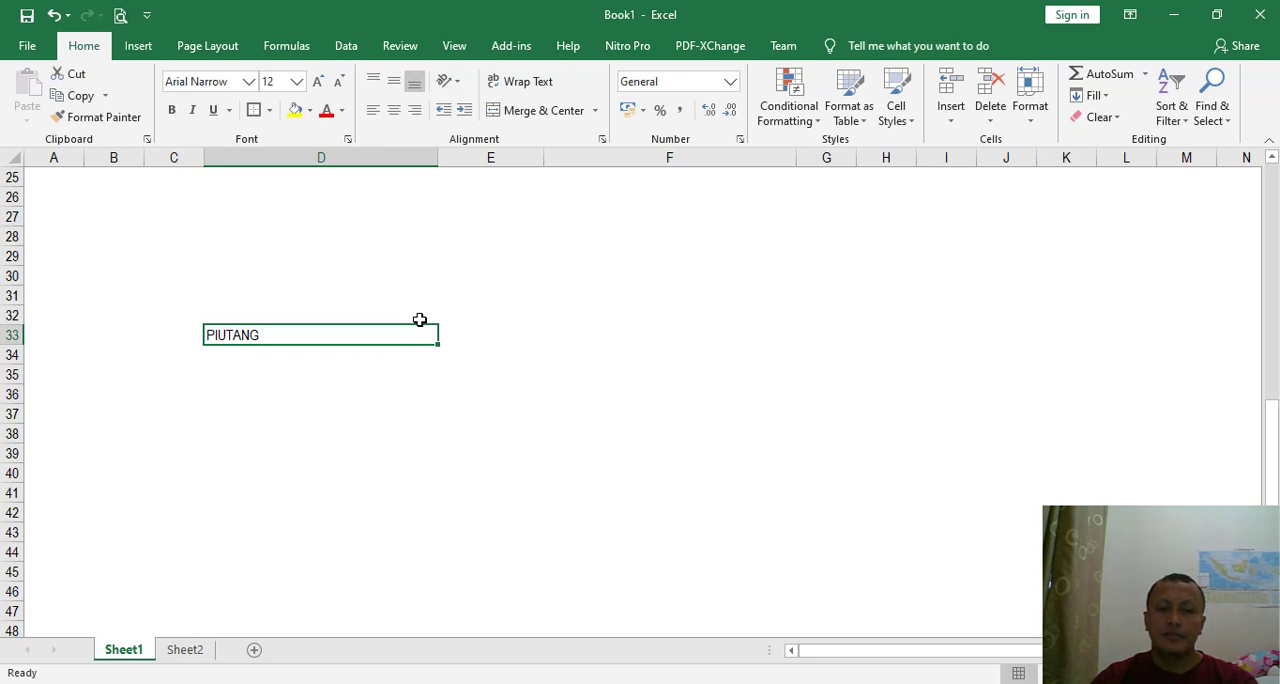
type("Saldo Pi")
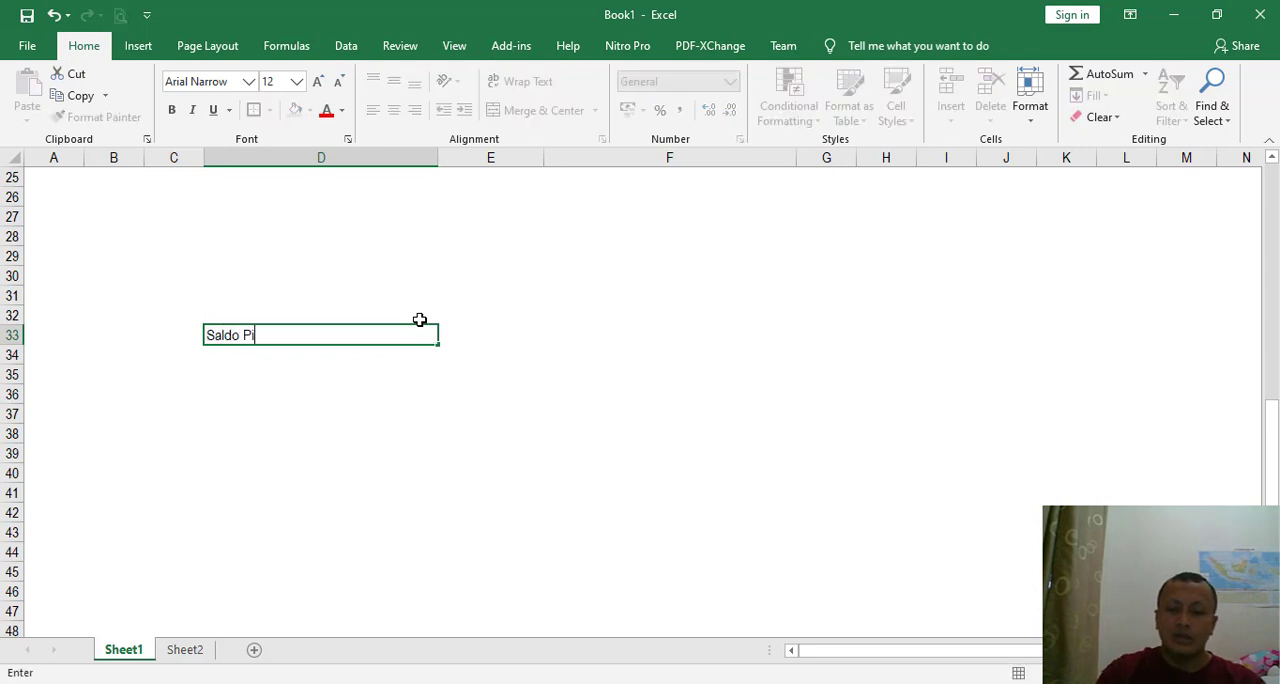
type("utang")
key("Tab")
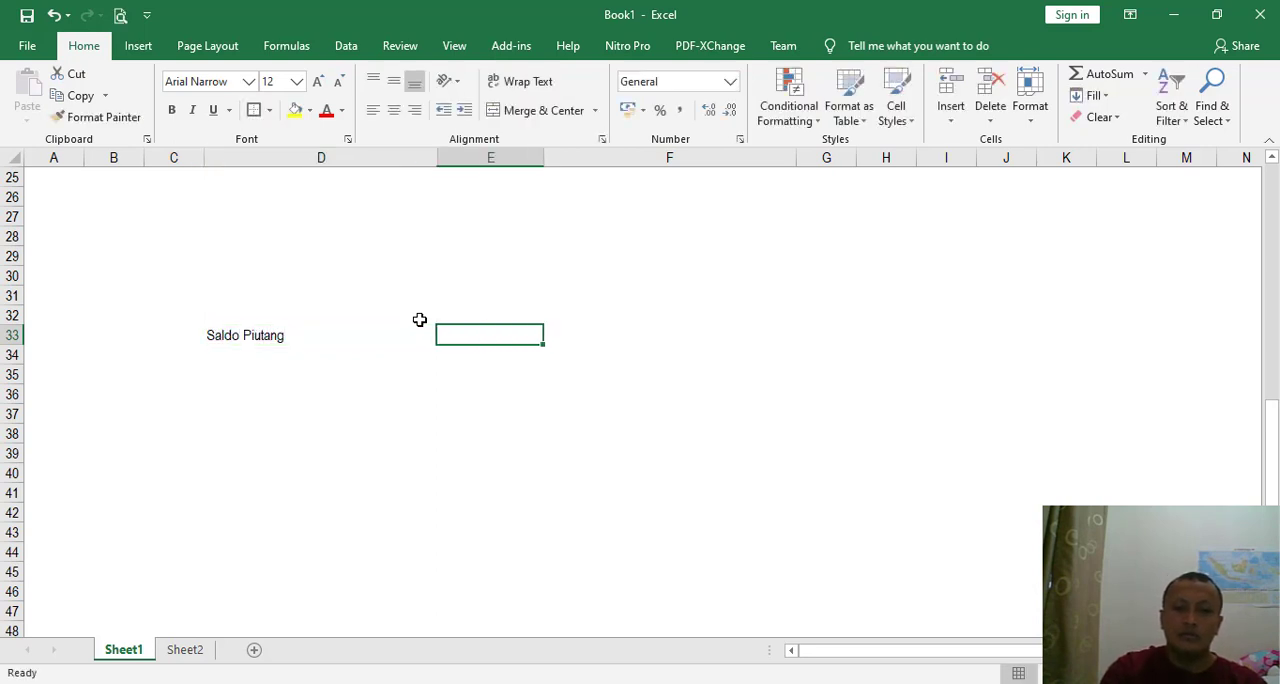
- Enter 993030000 in E33 and give E33:E36 the Rupiah accounting format, widening column E to fit
type("993")
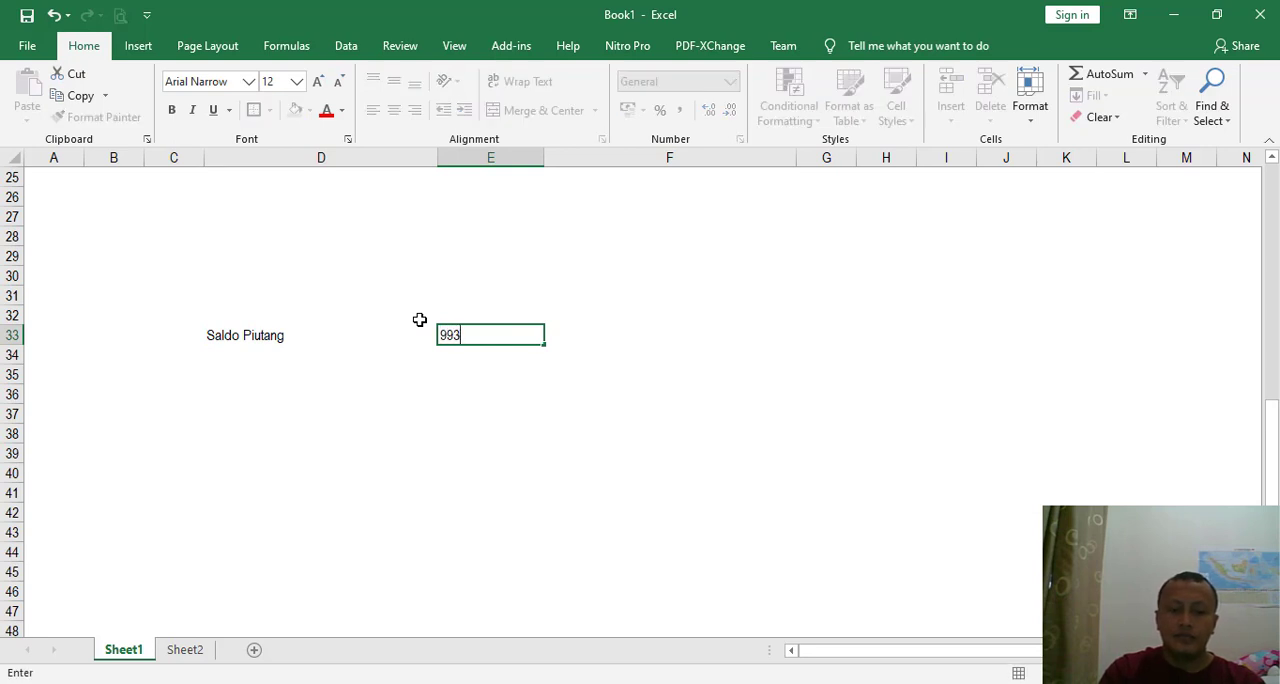
type("9")
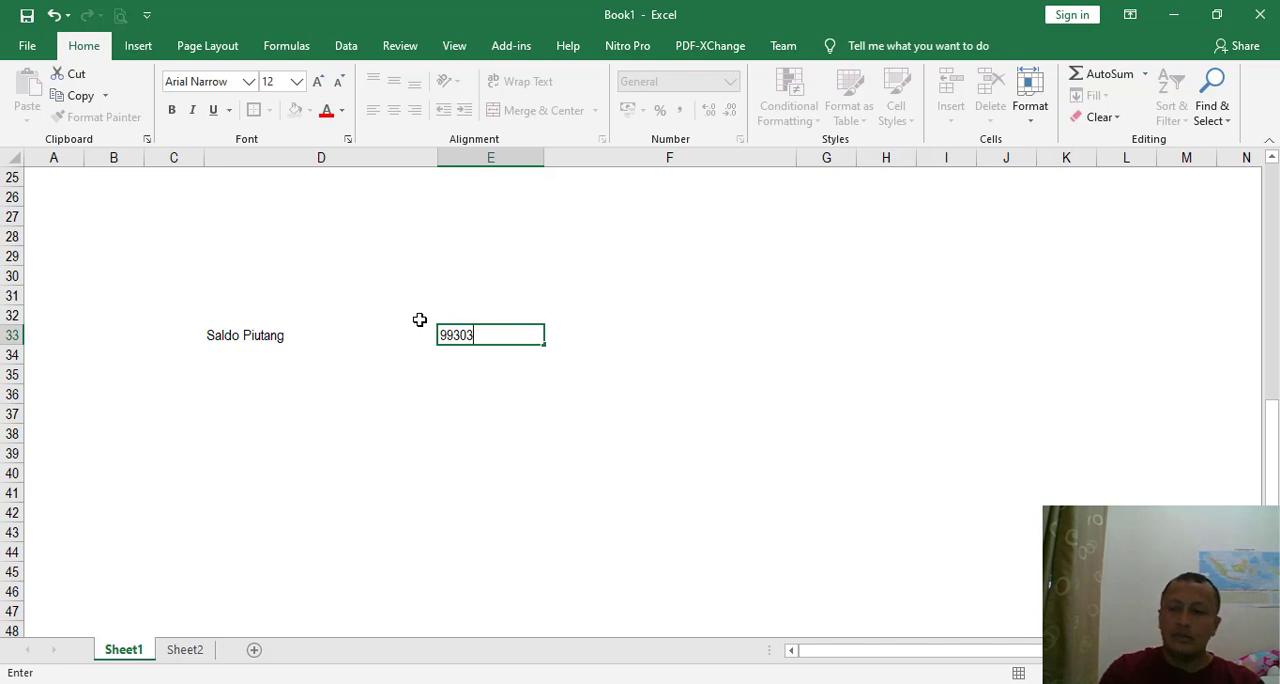
key("Return")
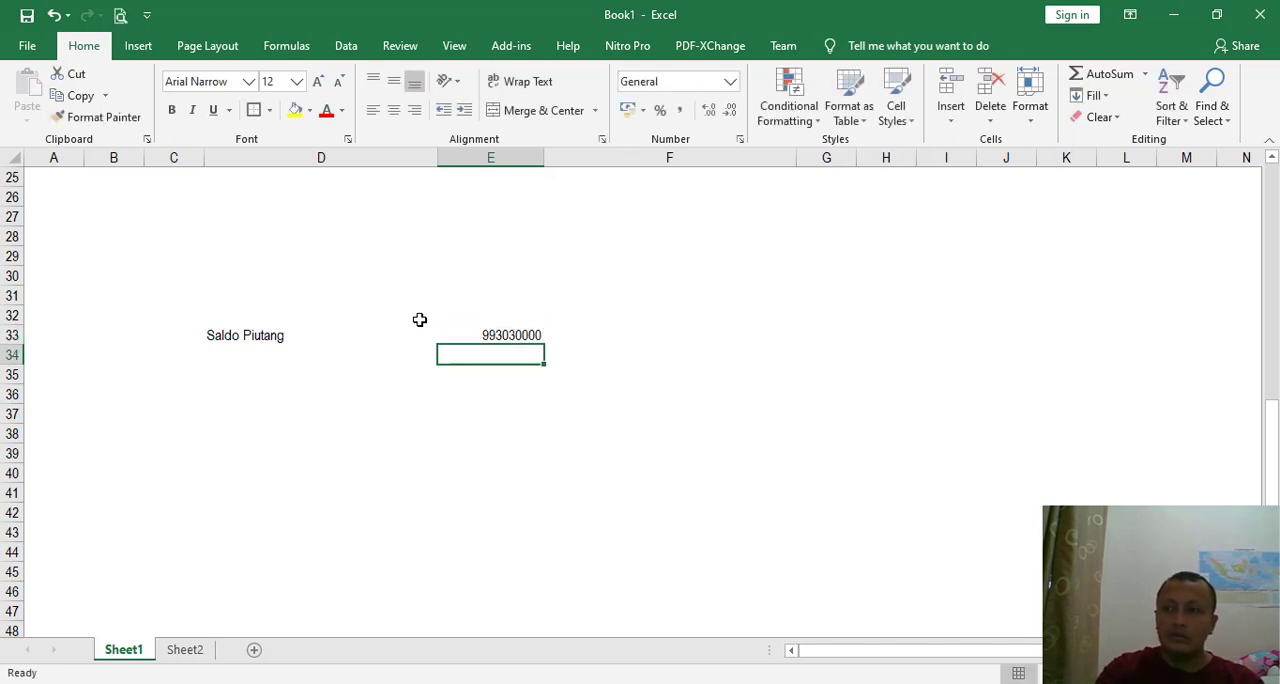
left_click_drag(478, 334, 497, 403)
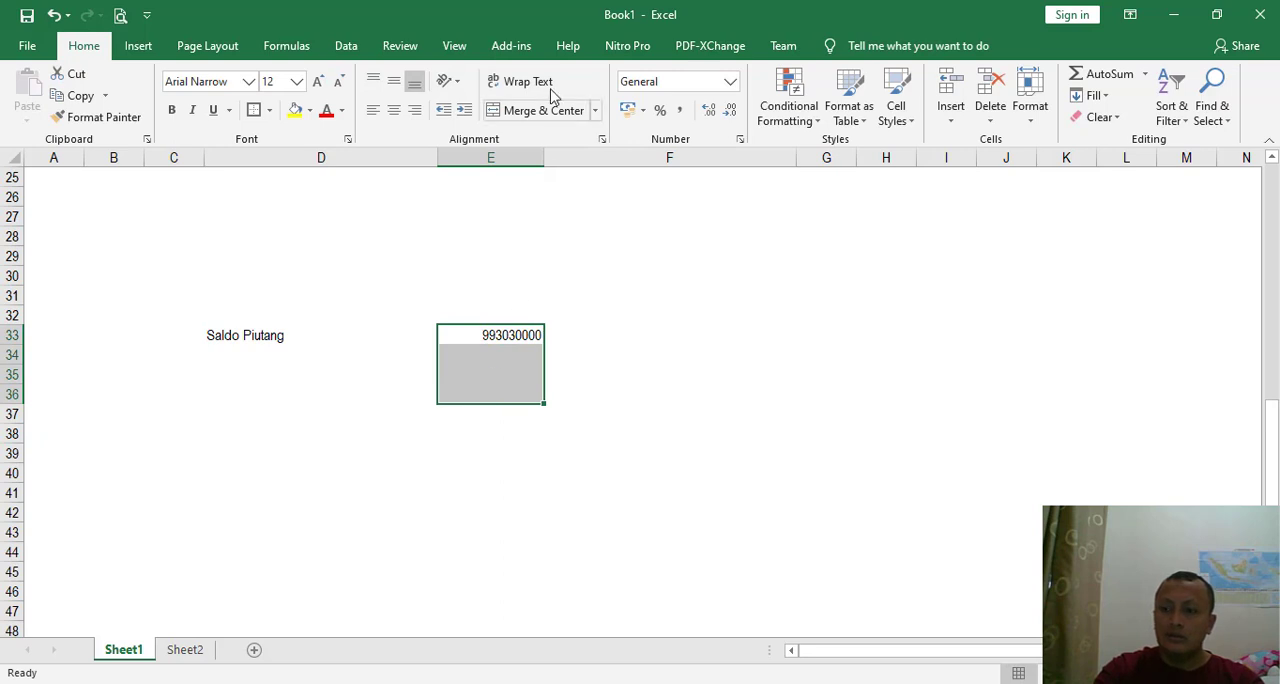
left_click(628, 110)
left_click_drag(542, 160, 578, 160)
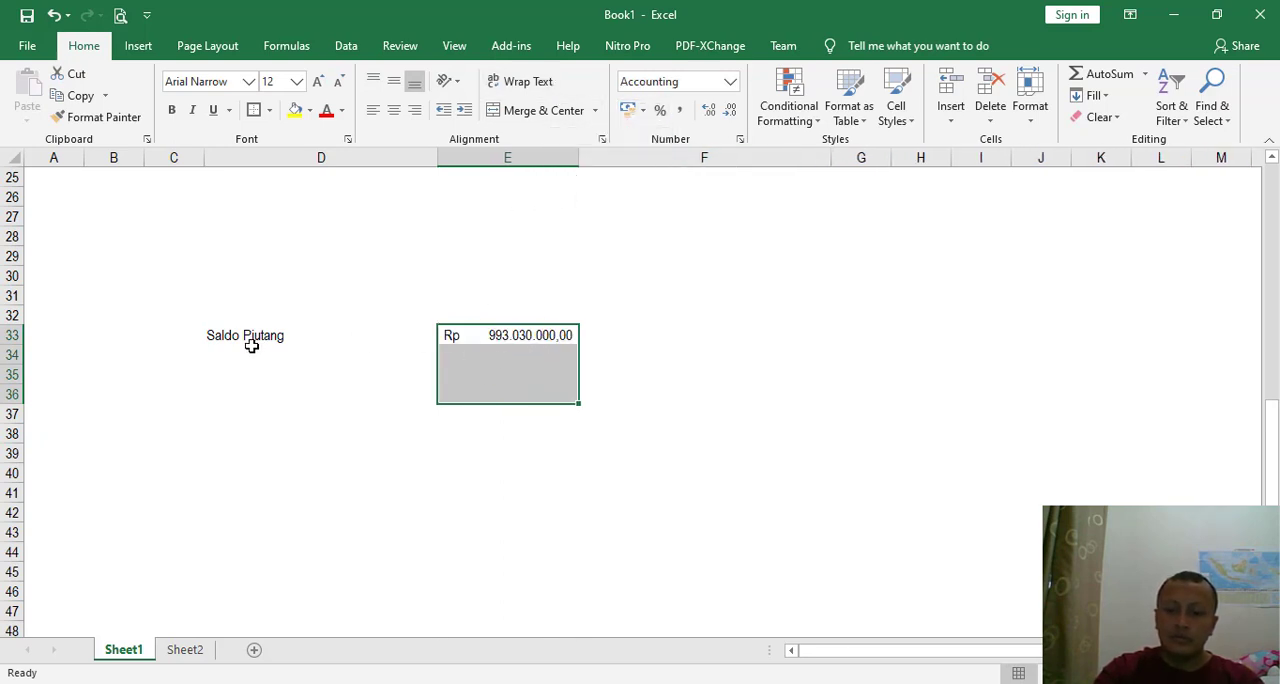
left_click(286, 350)
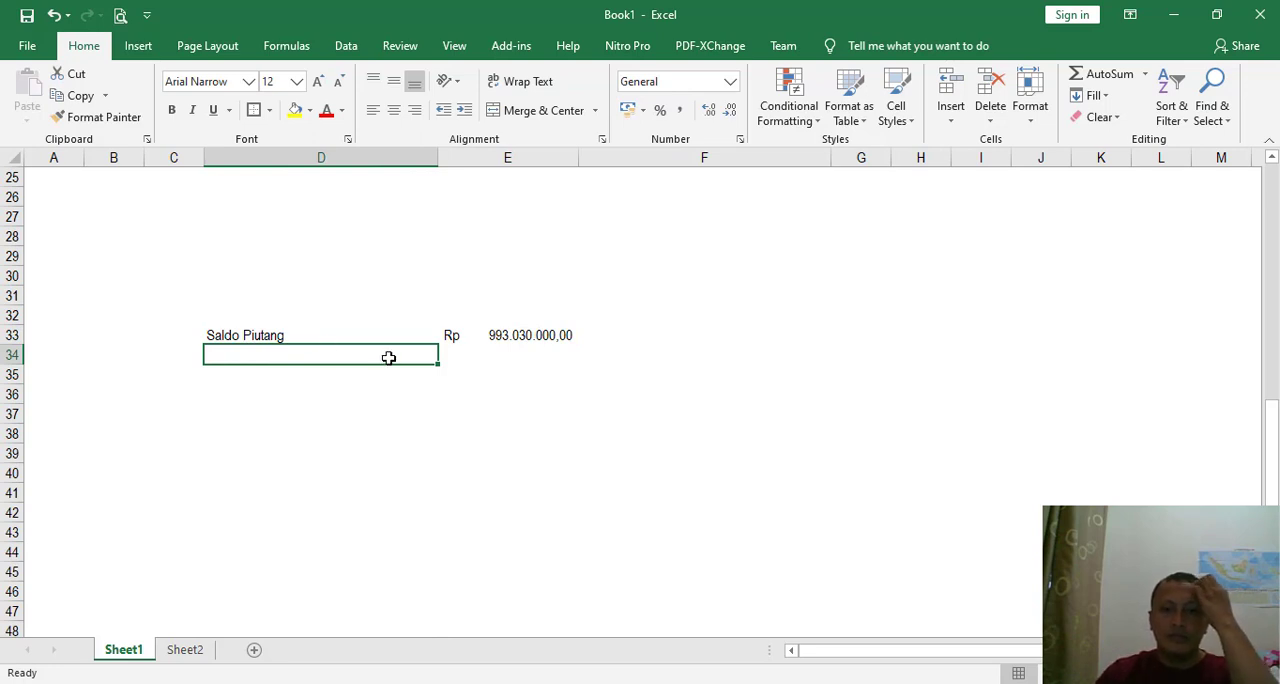
type("cadanga")
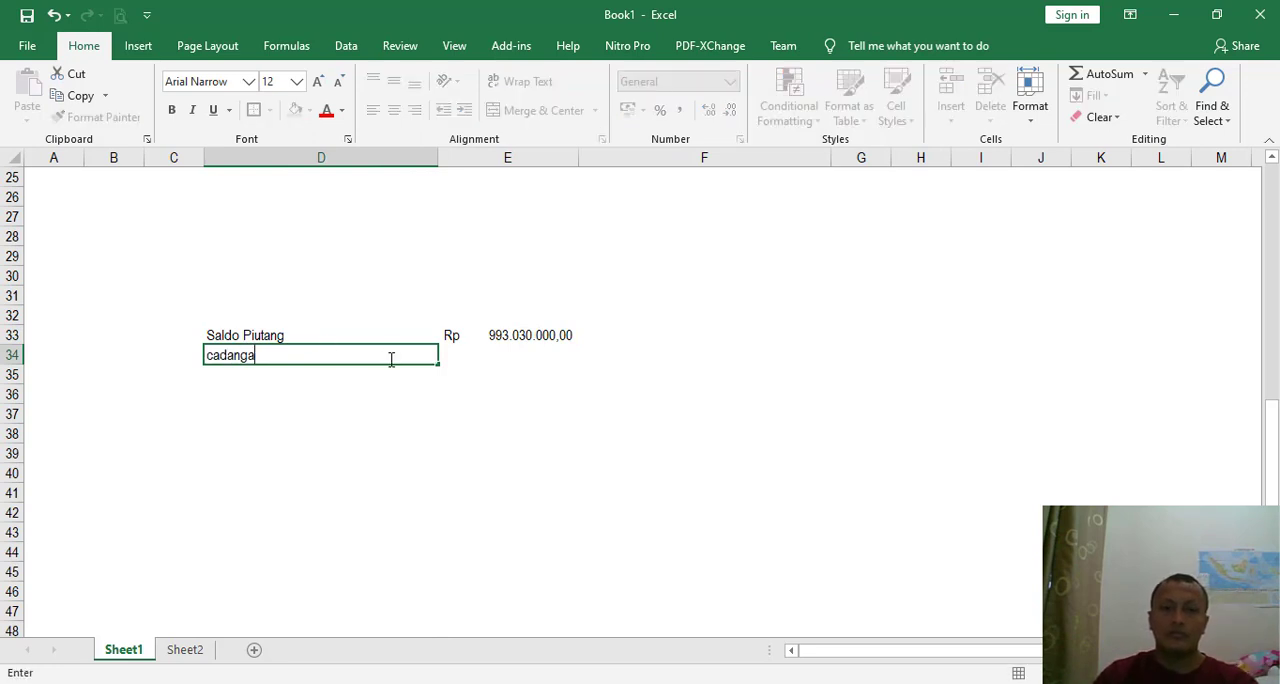
type("n 6")
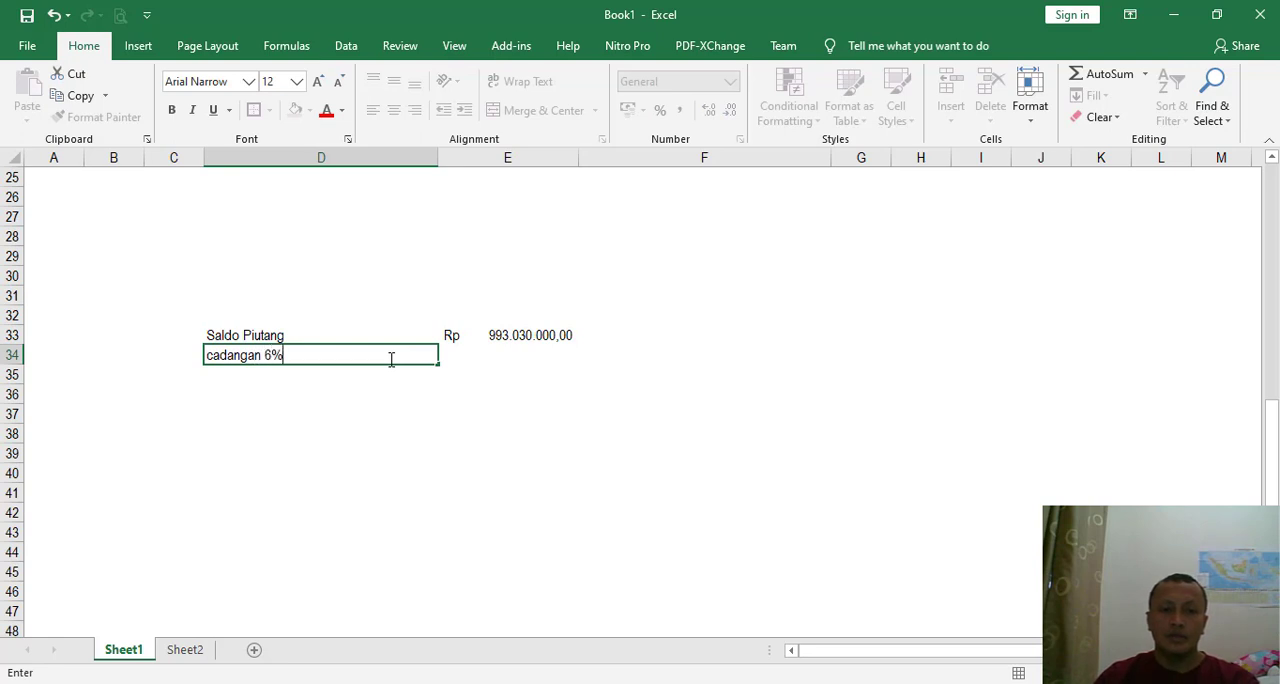
type("%")
key("Tab")
- Label D34 "CKP" with a rate of 6% in E34, and narrow column D
left_click(391, 359)
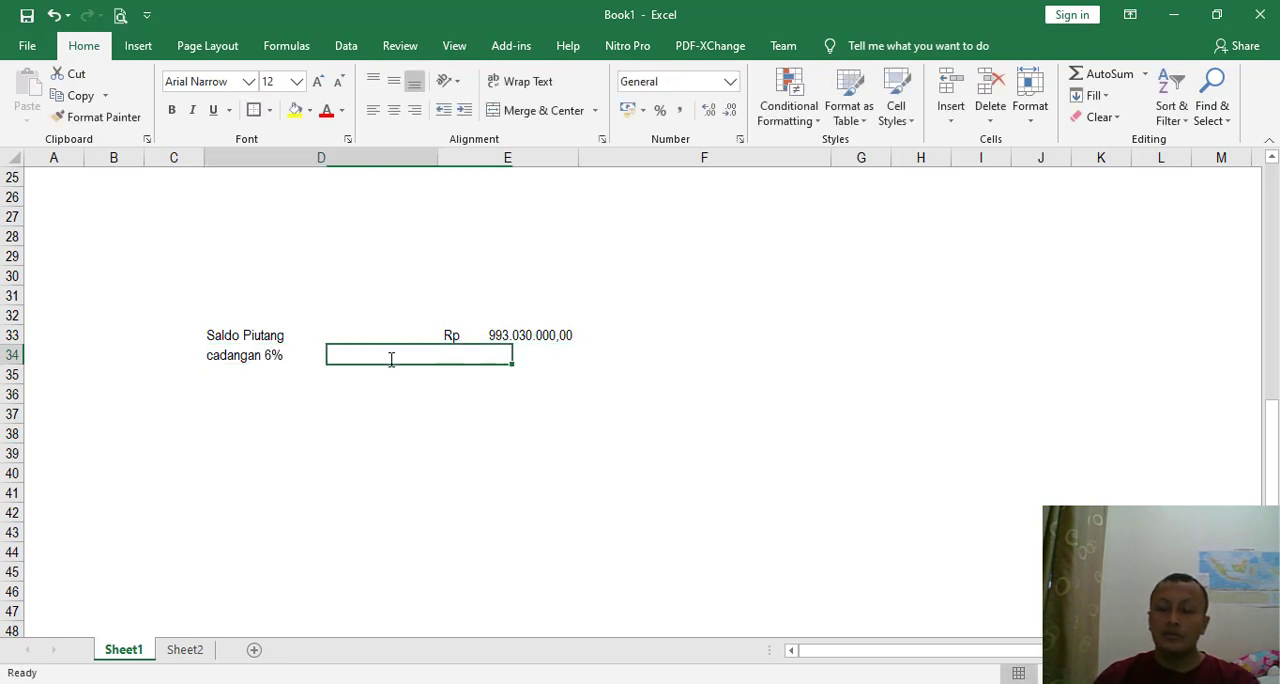
type("CKP")
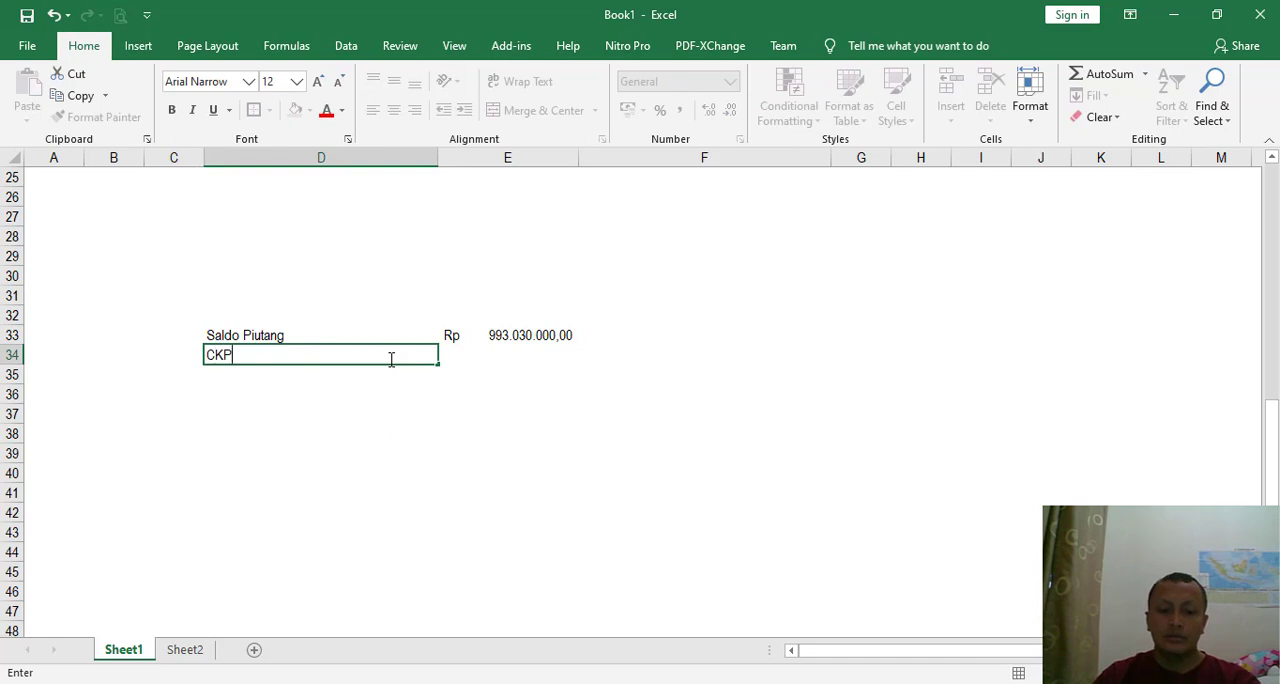
key("Tab")
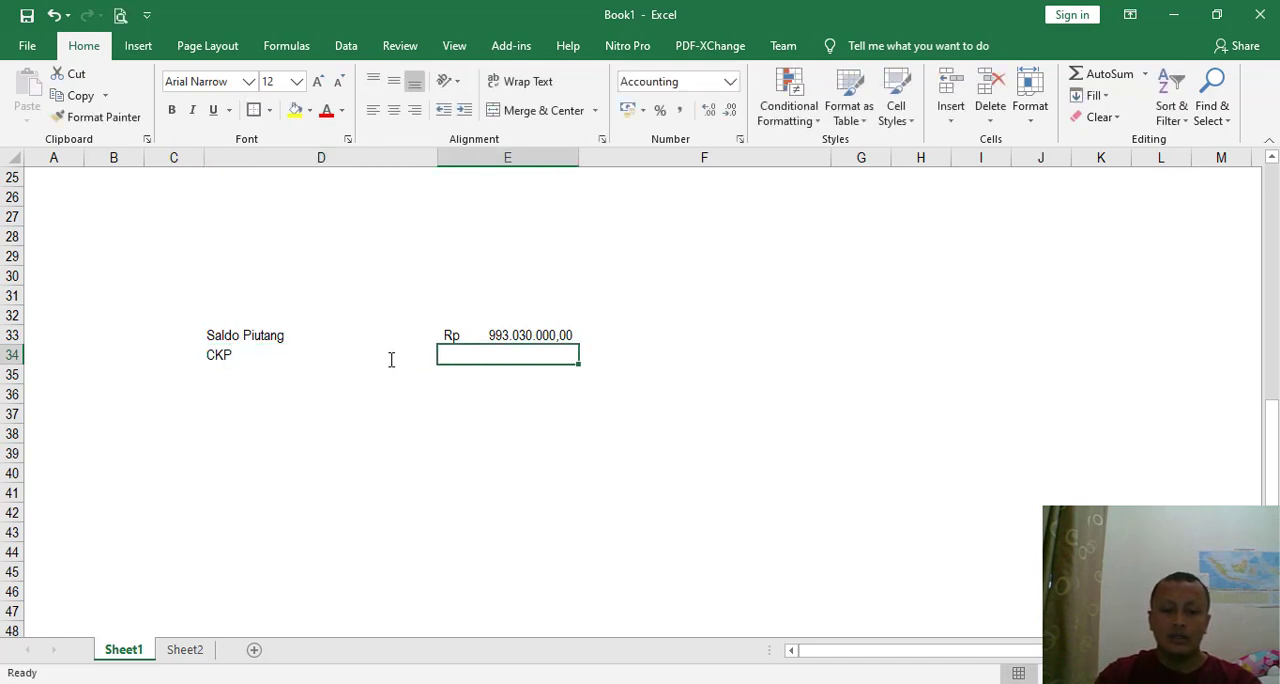
left_click_drag(437, 158, 324, 160)
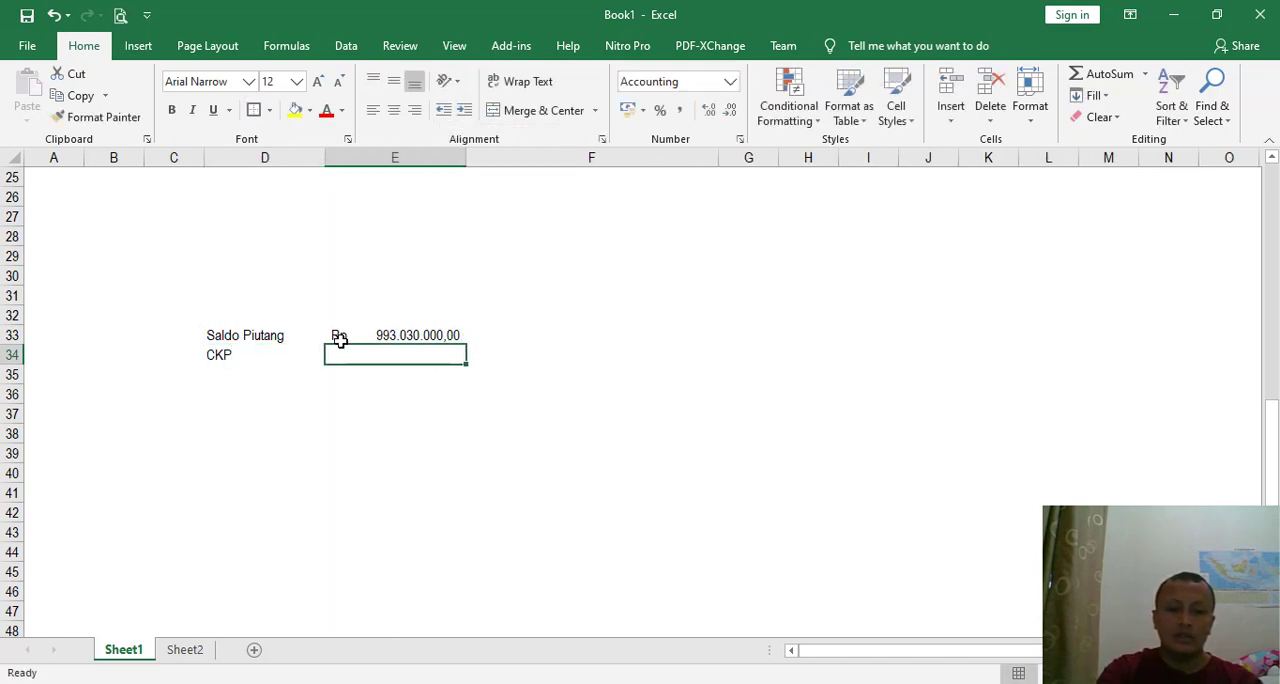
type("6")
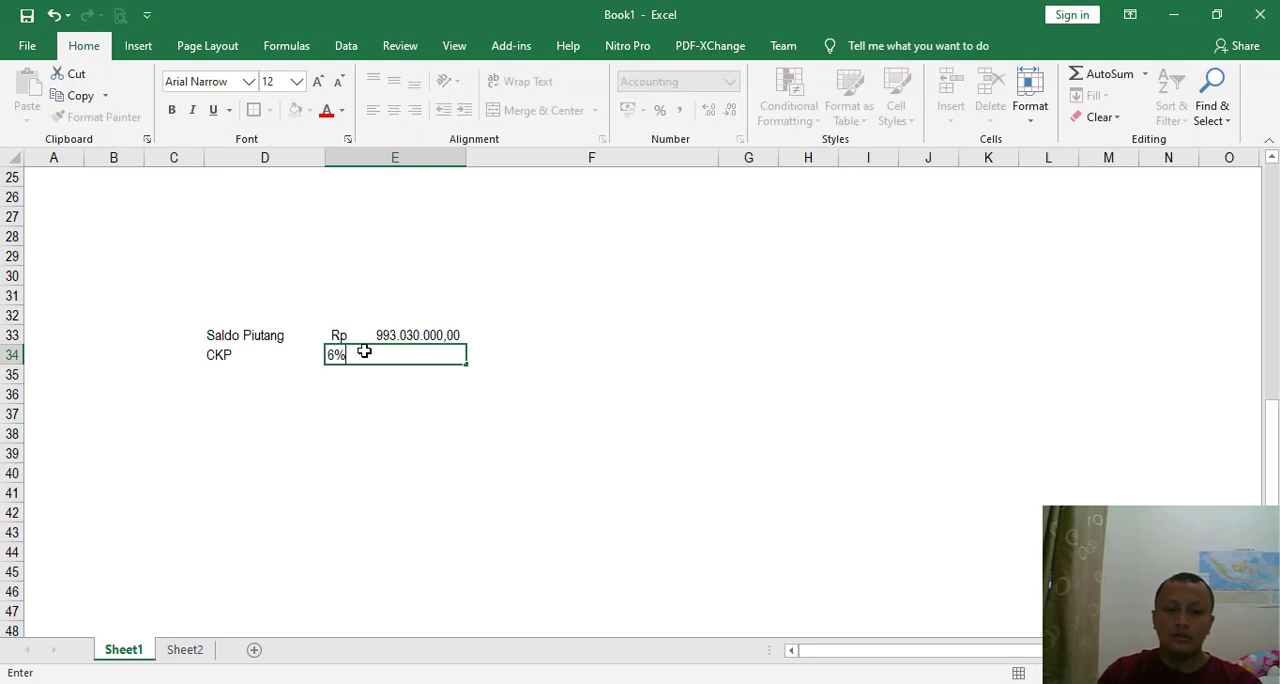
key("Return")
type("+")
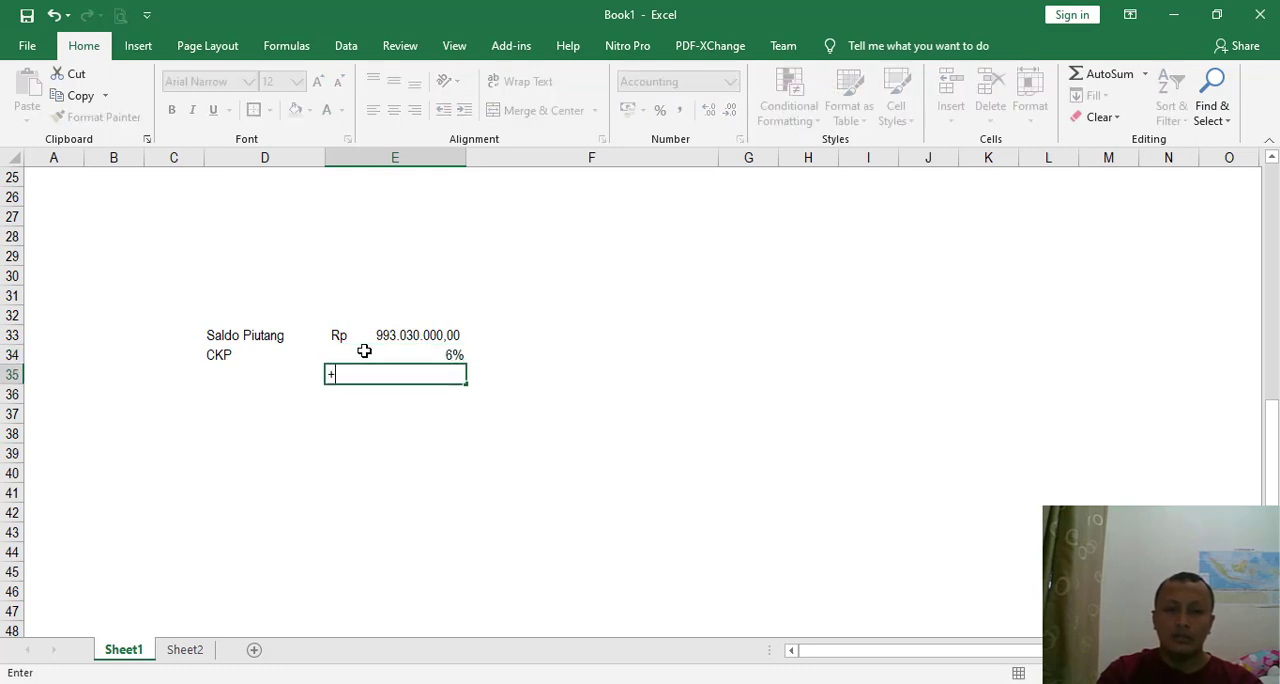
key("Up")
key("Up")
key("BackSpace")
key("BackSpace")
key("BackSpace")
key("BackSpace")
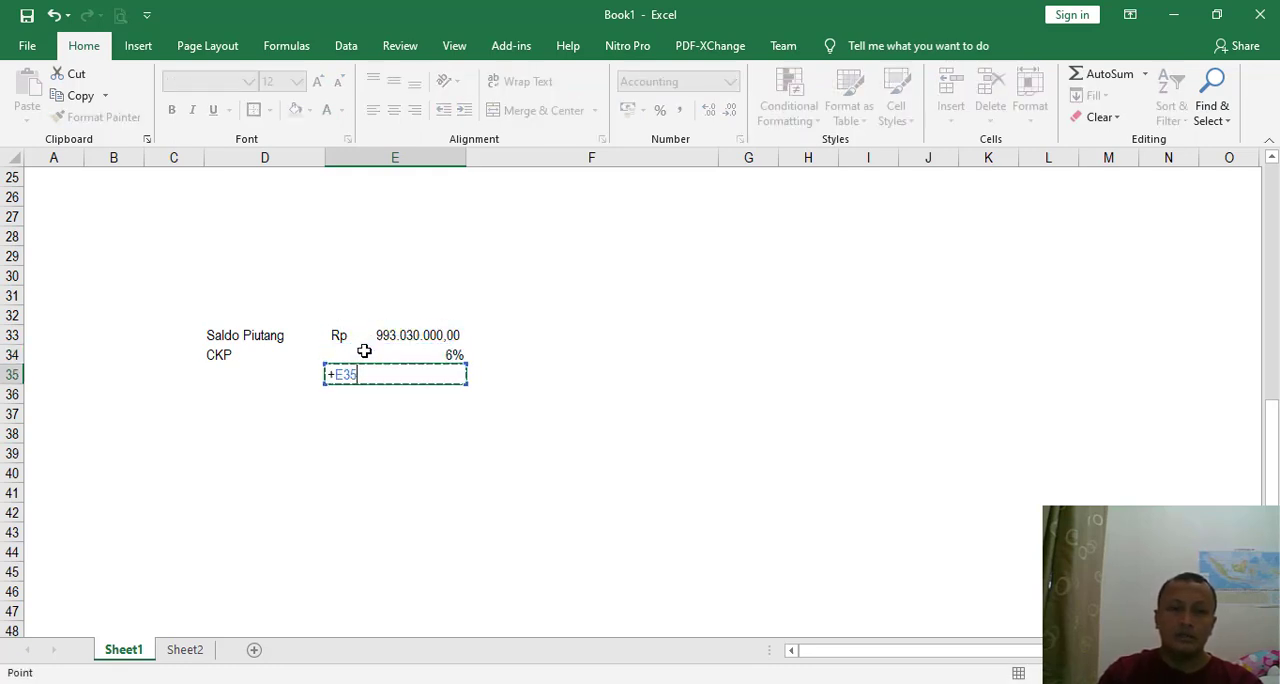
- Calculate the allowance in E35 with the formula =E33*E34
type("=")
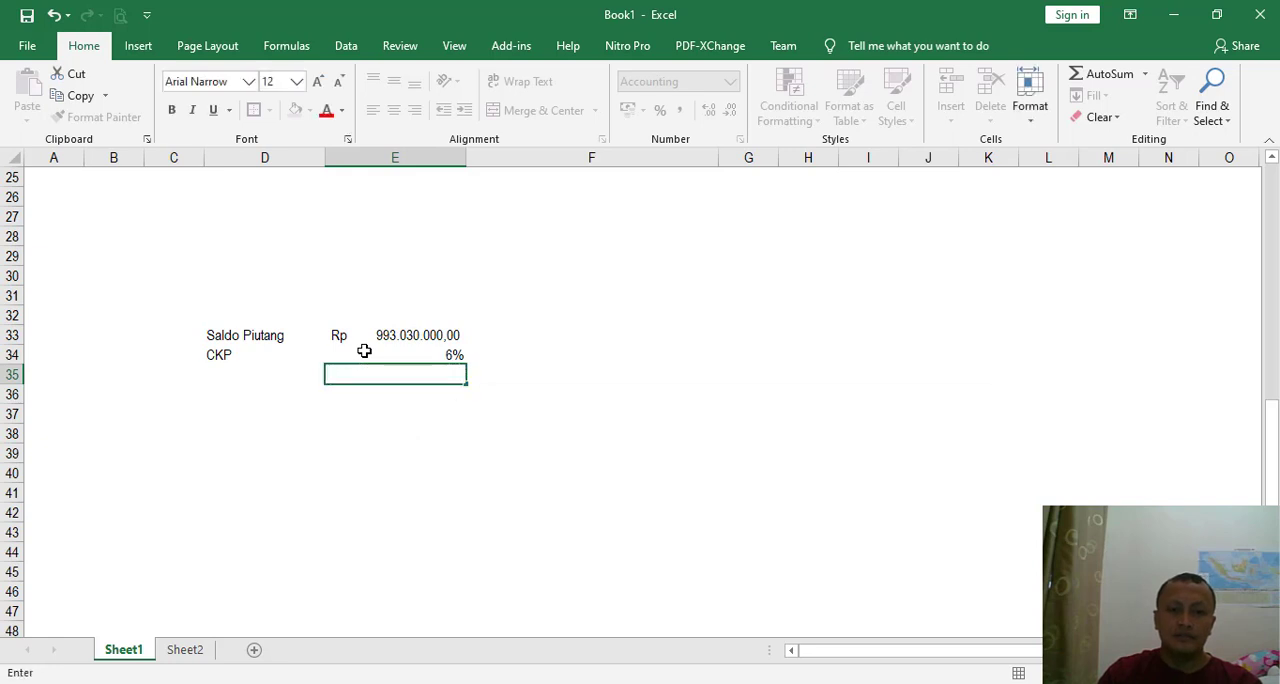
key("Up")
key("Up")
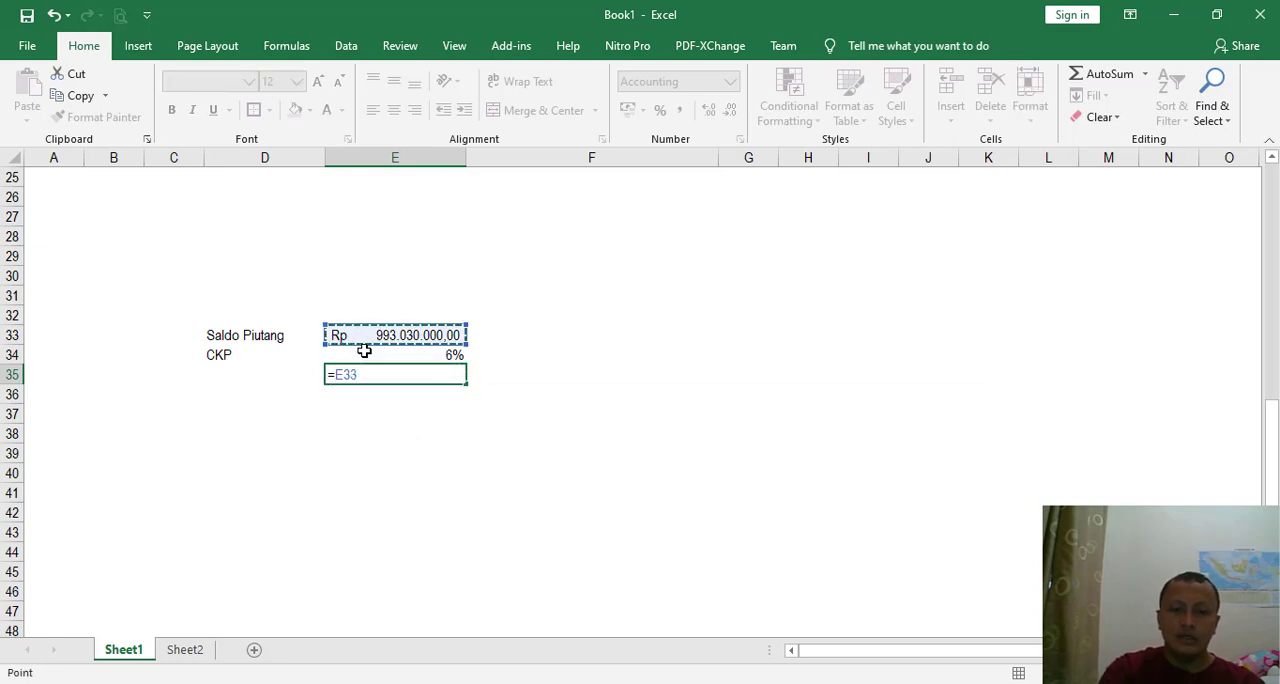
type("*")
key("Up")
key("Return")
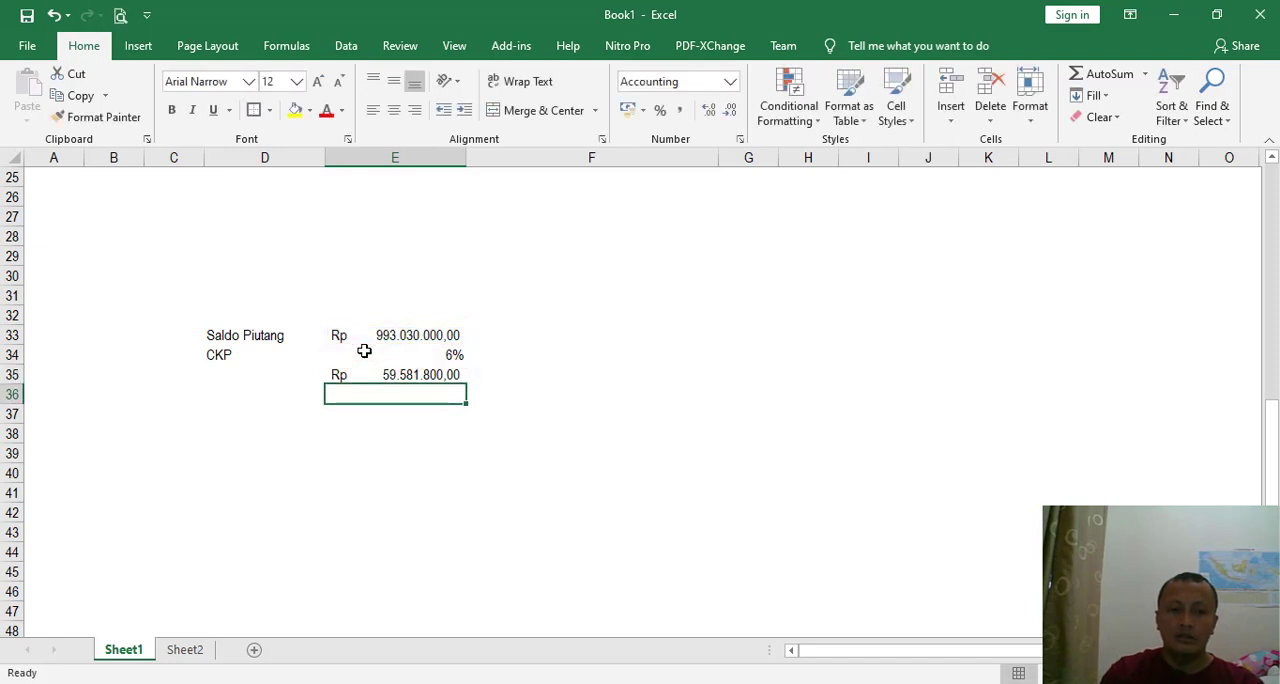
- Check the Allowance for Doubtful Debt balance in MYOB's trial balance, and enter it in Excel as 11238400 in E36, labelled "Allowance" in D36
key("Up")
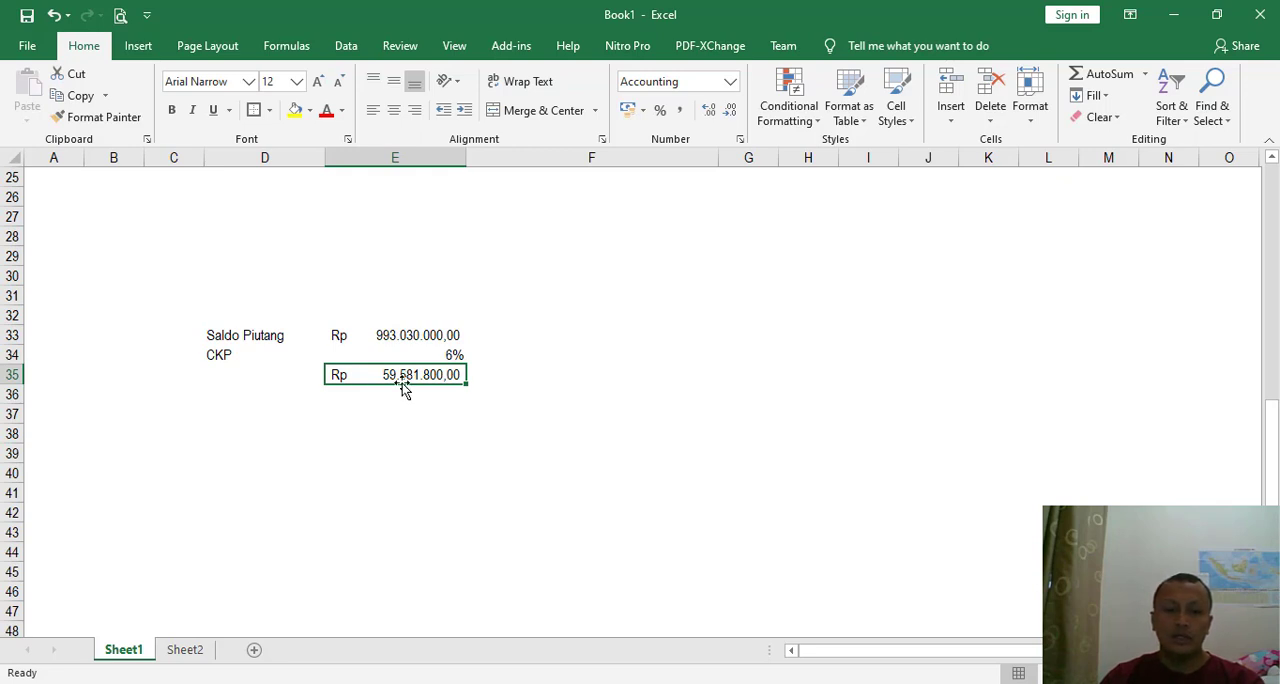
left_click(371, 398)
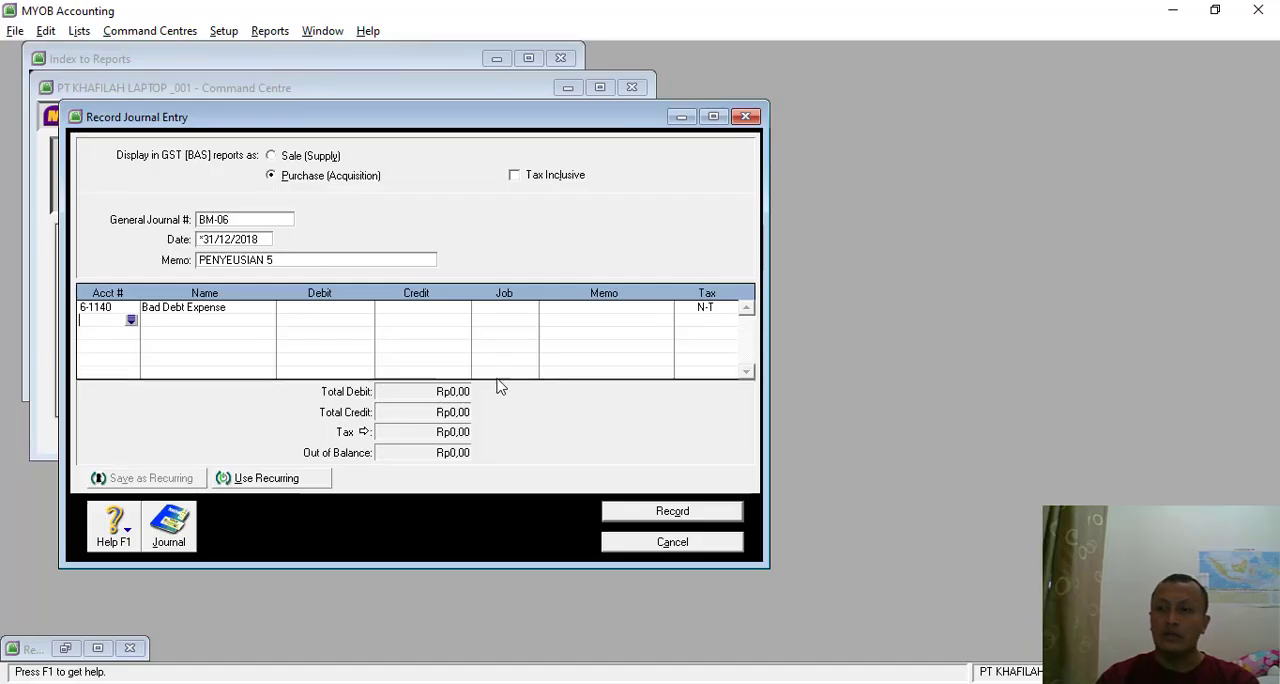
left_click(97, 648)
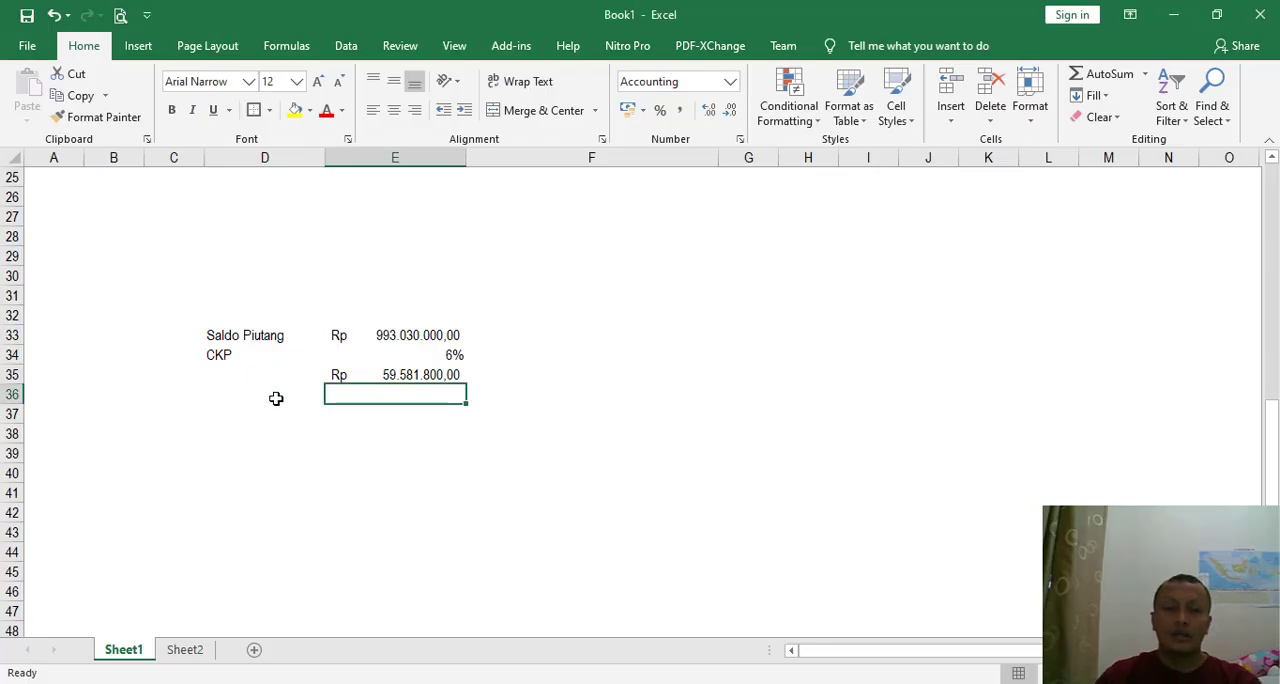
left_click(276, 397)
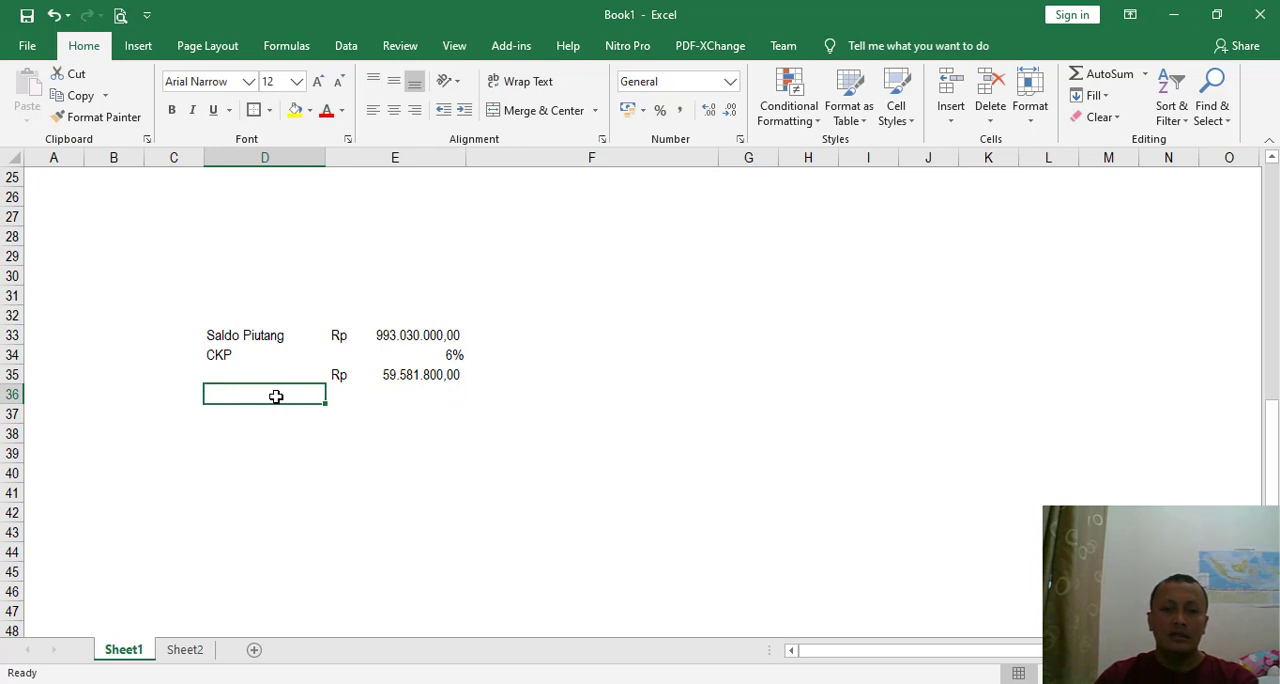
type("Allo")
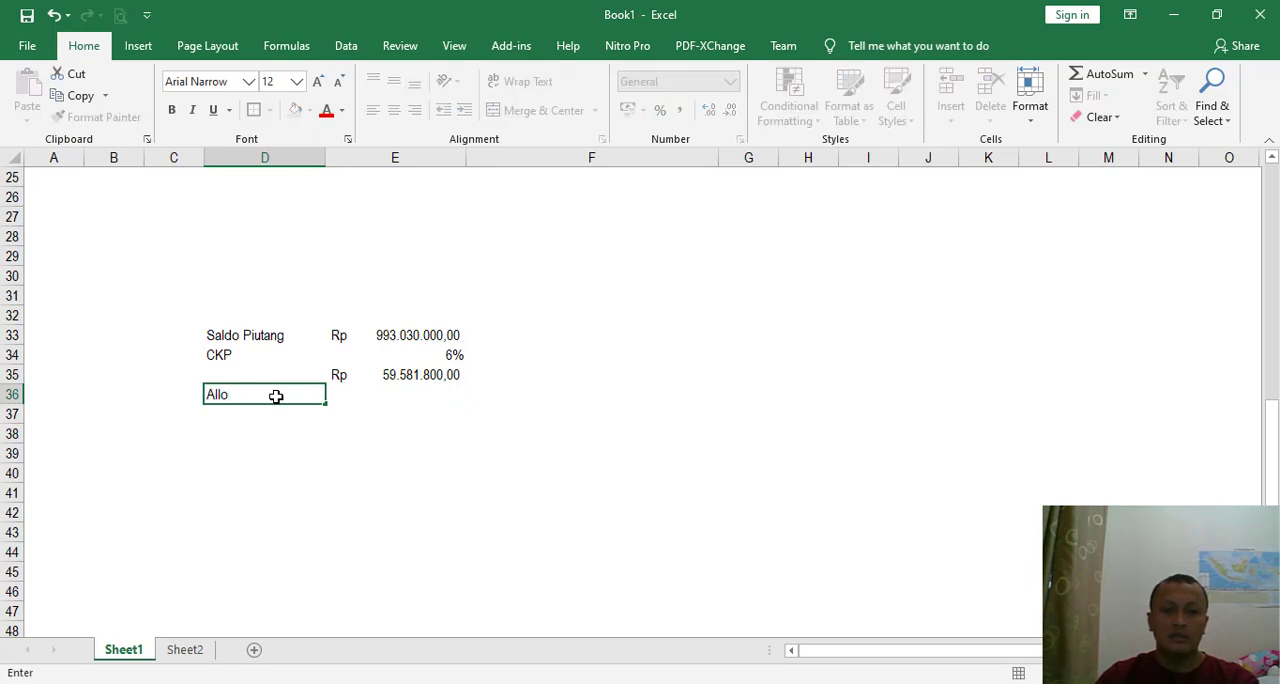
type("wance")
key("Tab")
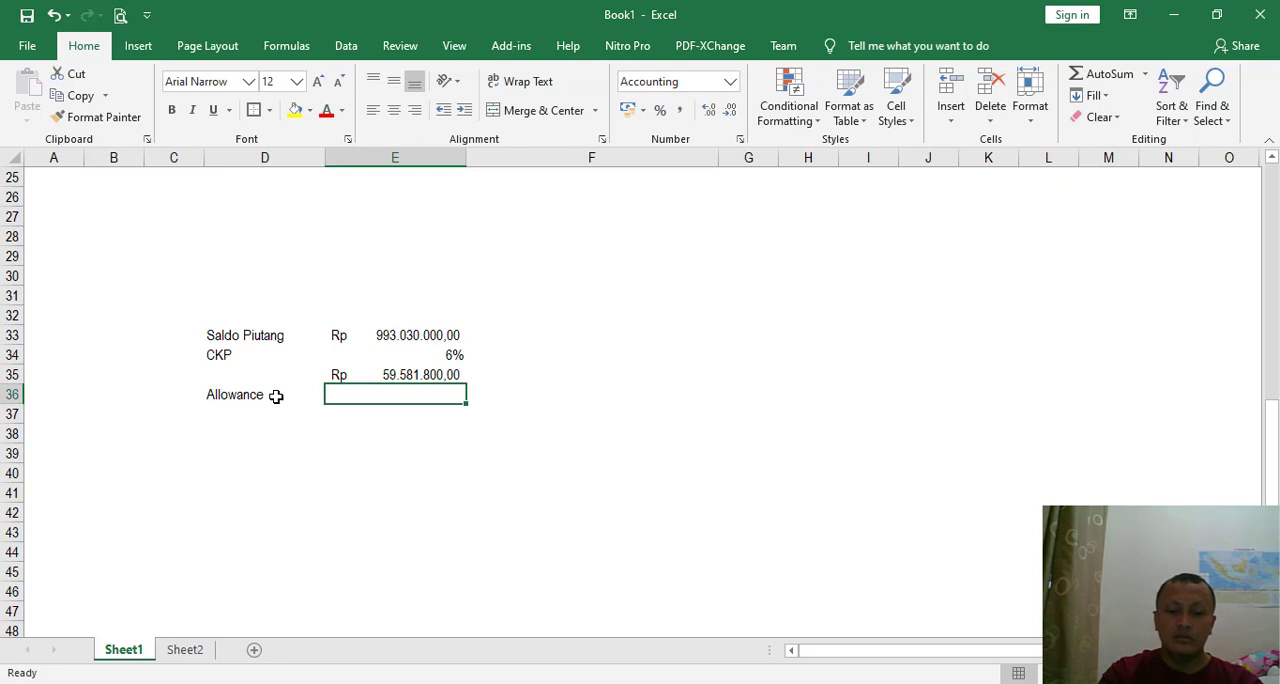
type("11238400")
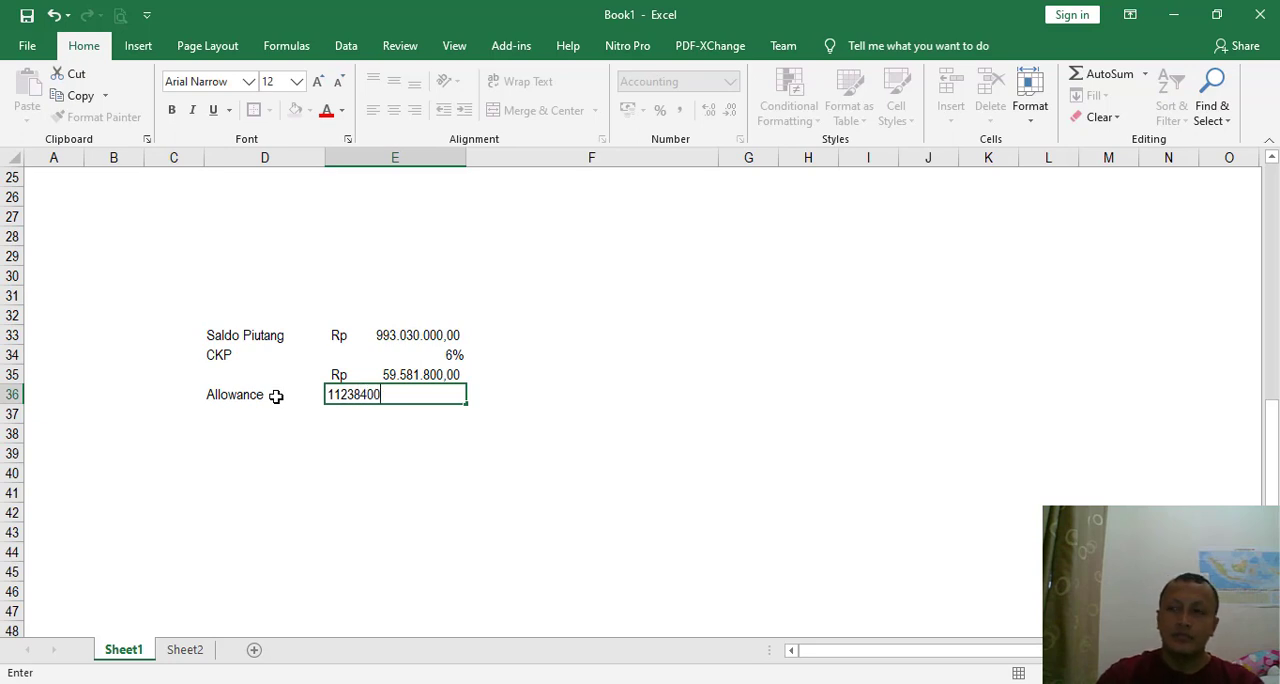
key("Return")
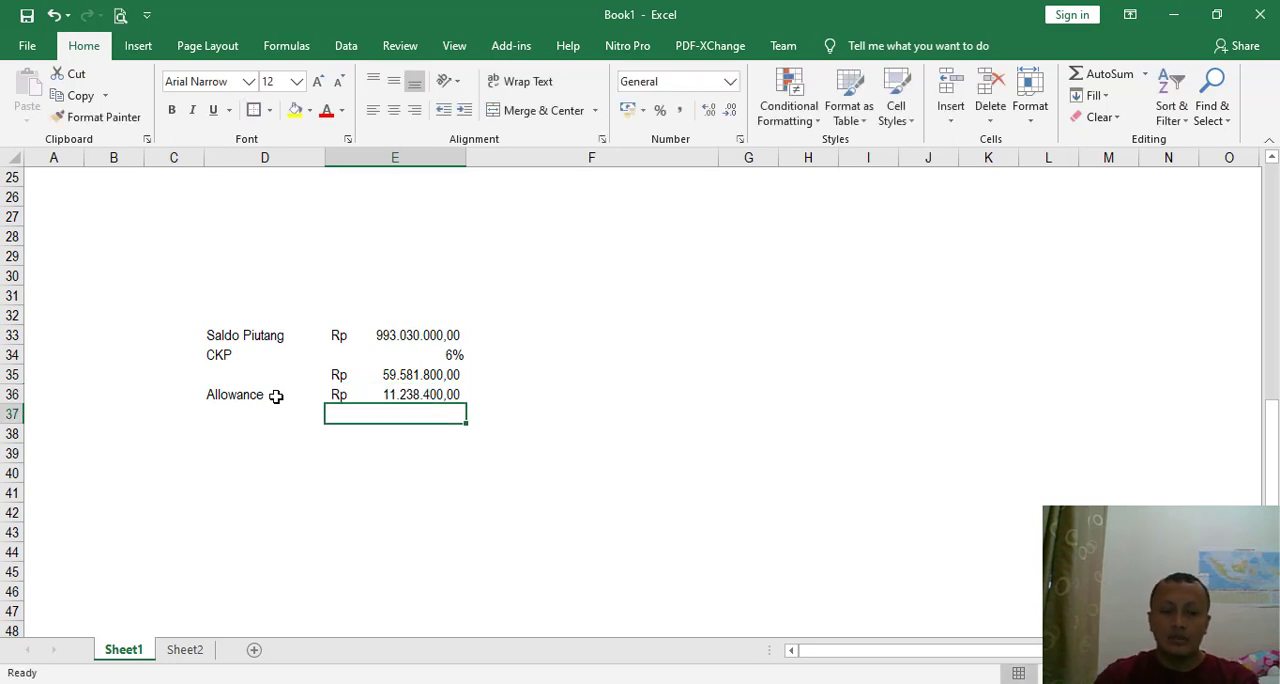
- Calculate the required adjustment in E37 with the formula =E35-E36 and make the cell bold
key("Up")
key("Down")
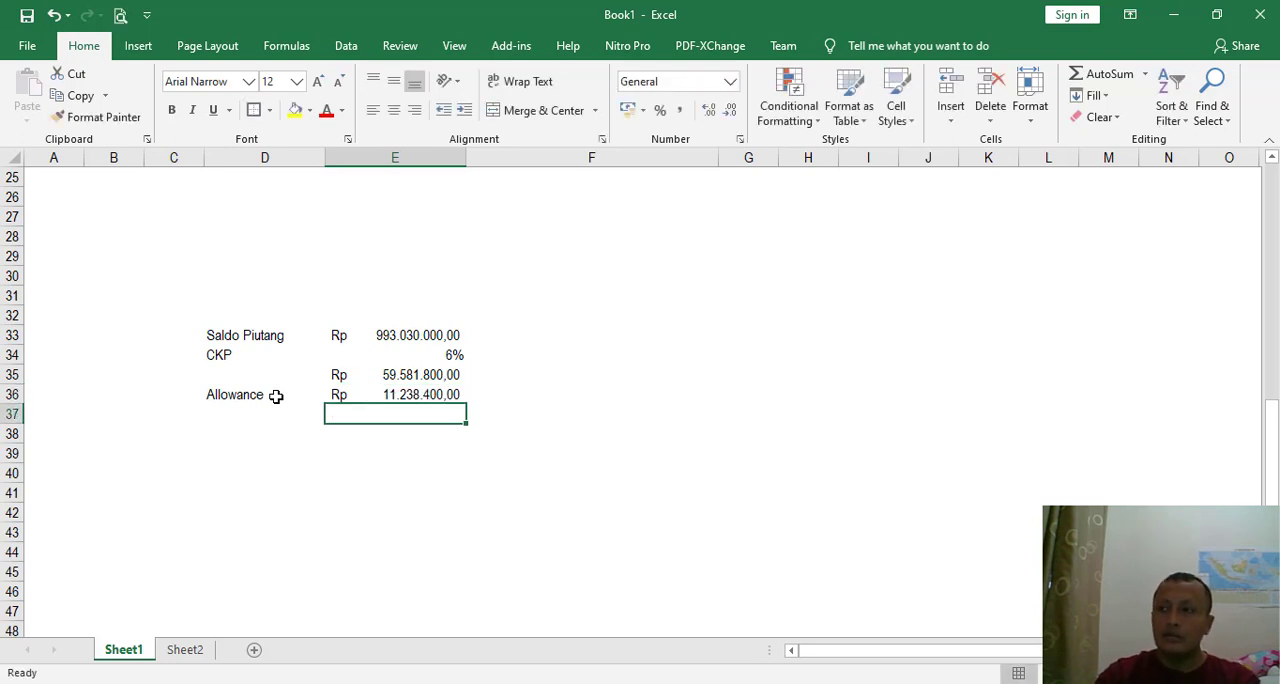
type("=")
key("Up")
key("Up")
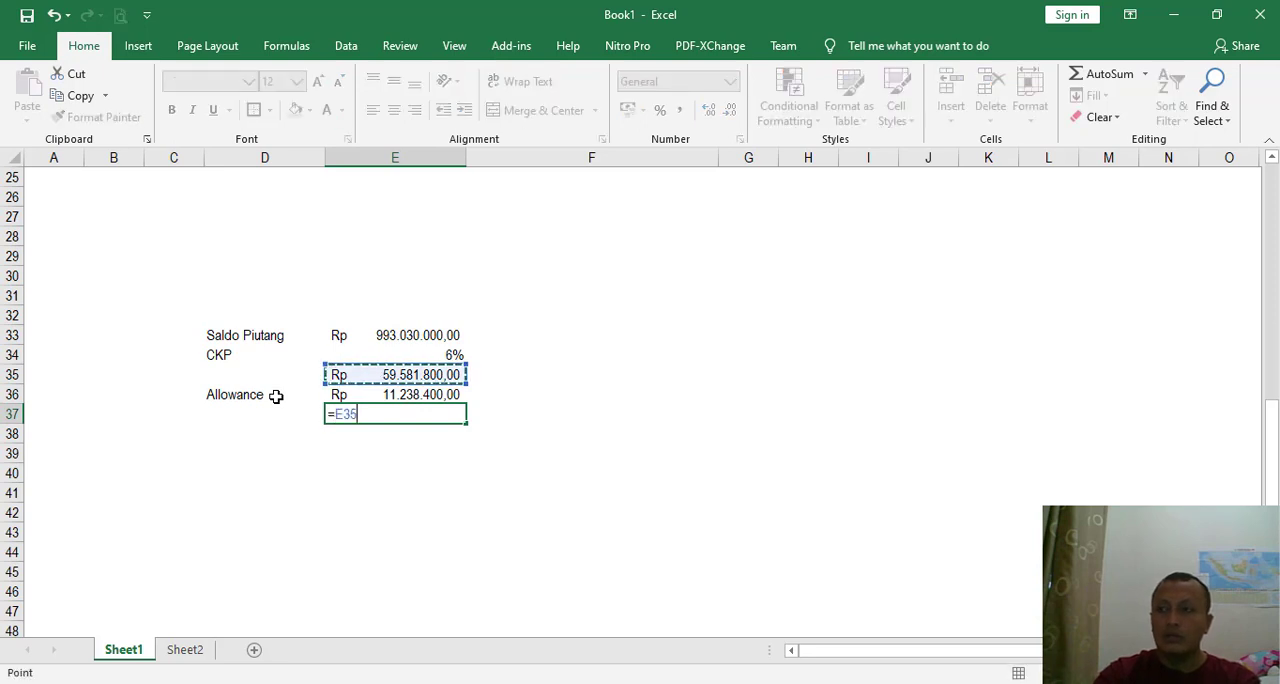
type("-")
key("Up")
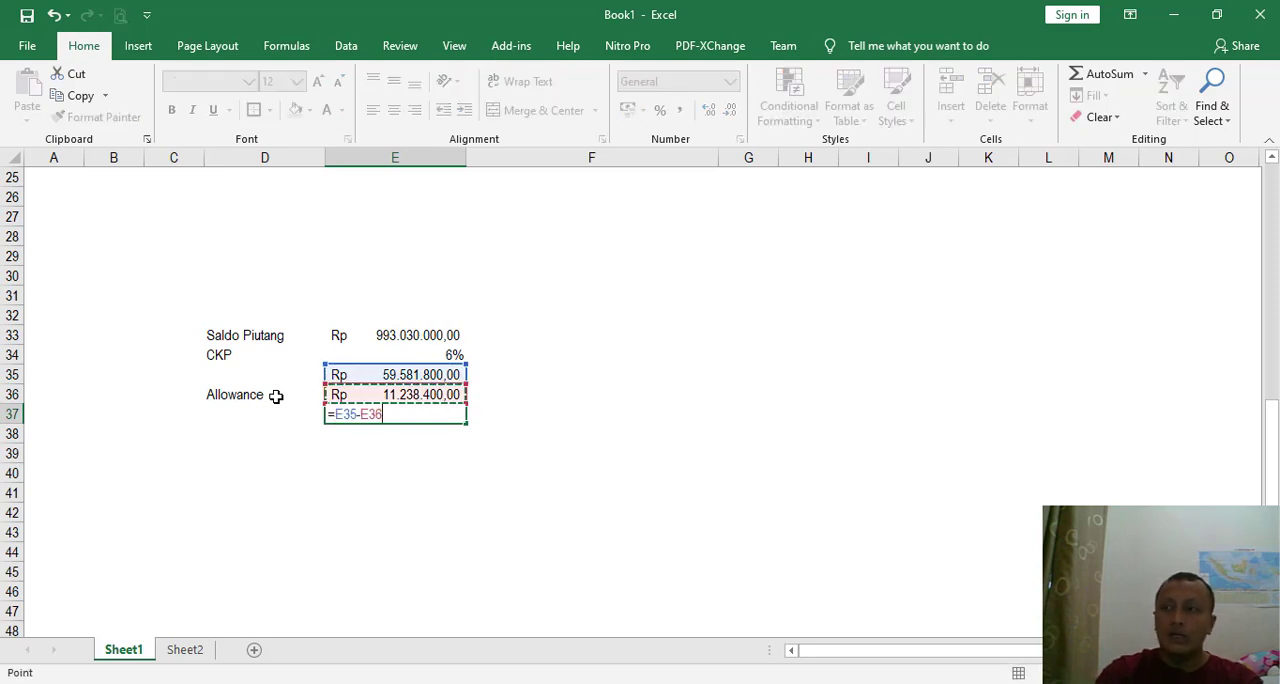
key("Return")
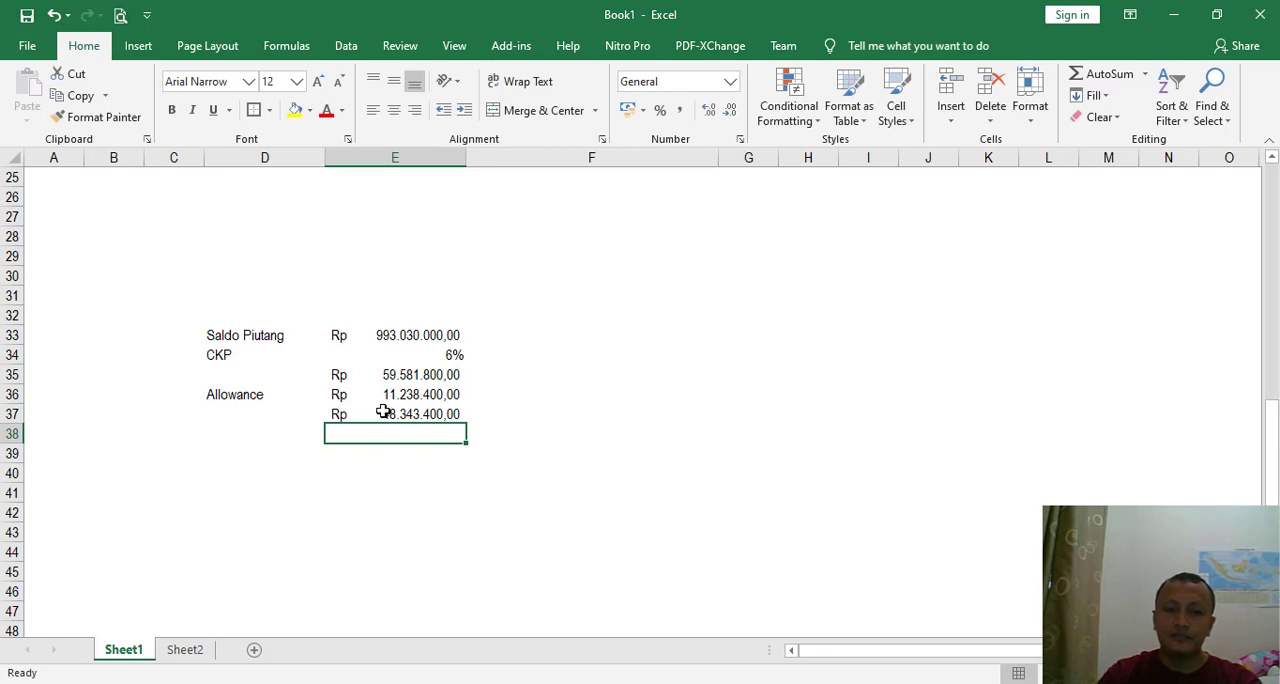
left_click(423, 410)
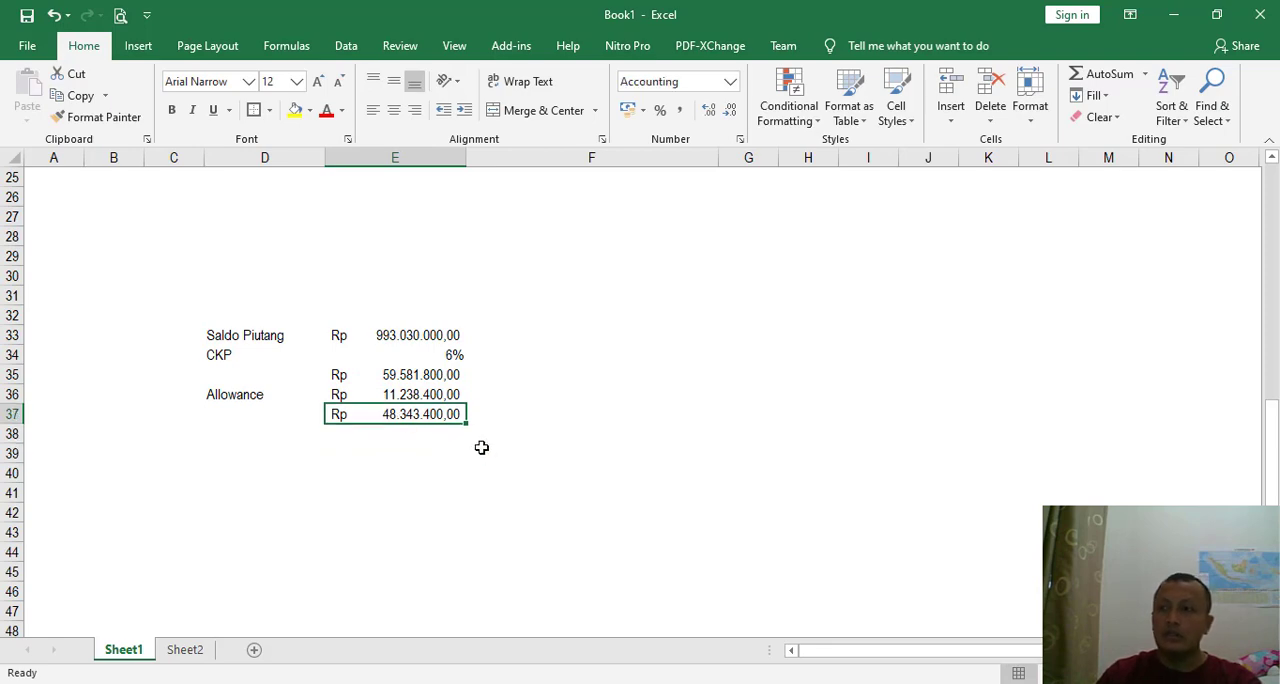
key("ctrl+b")
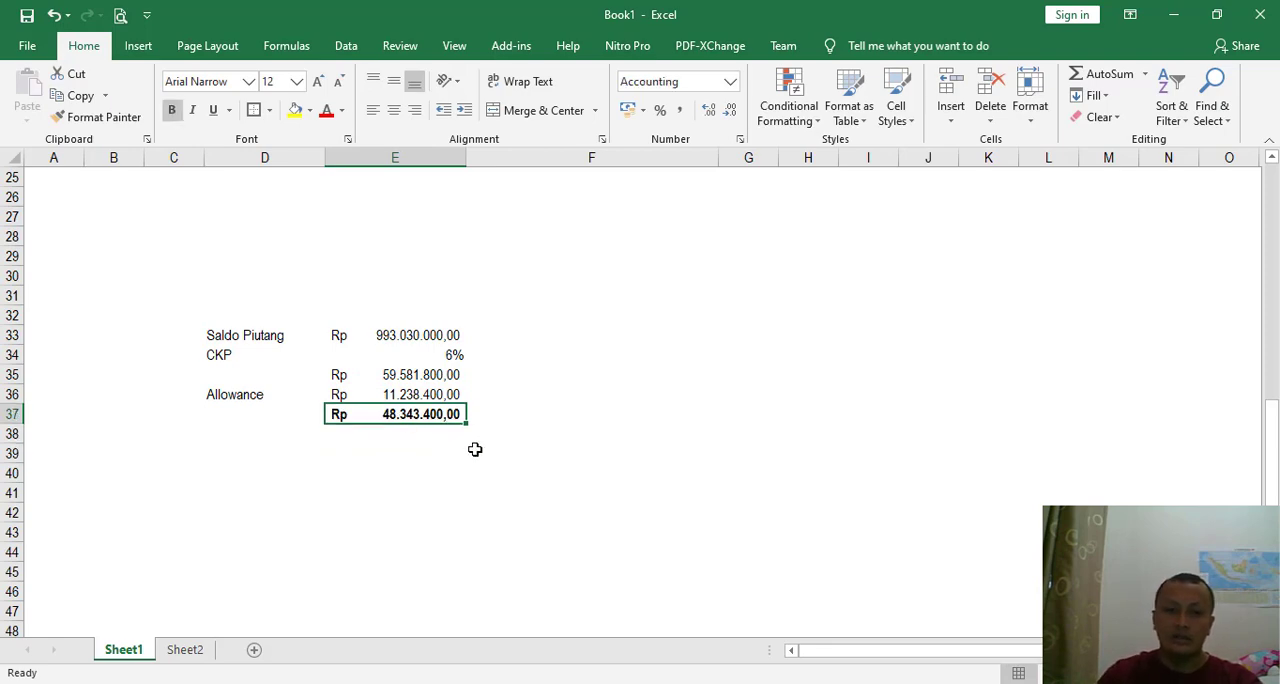
- Switch to MYOB, minimise the trial balance report and debit Bad Debt Expense 48343400 in journal BM-06
key("alt+Tab")
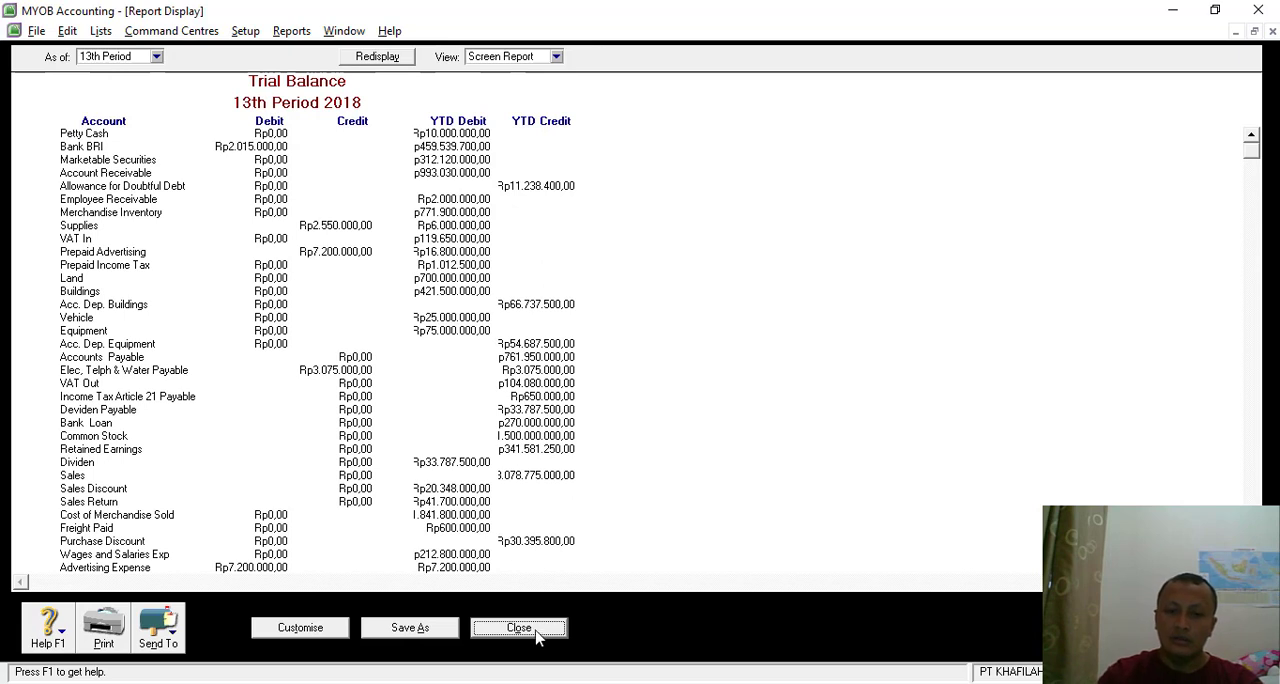
left_click(1237, 32)
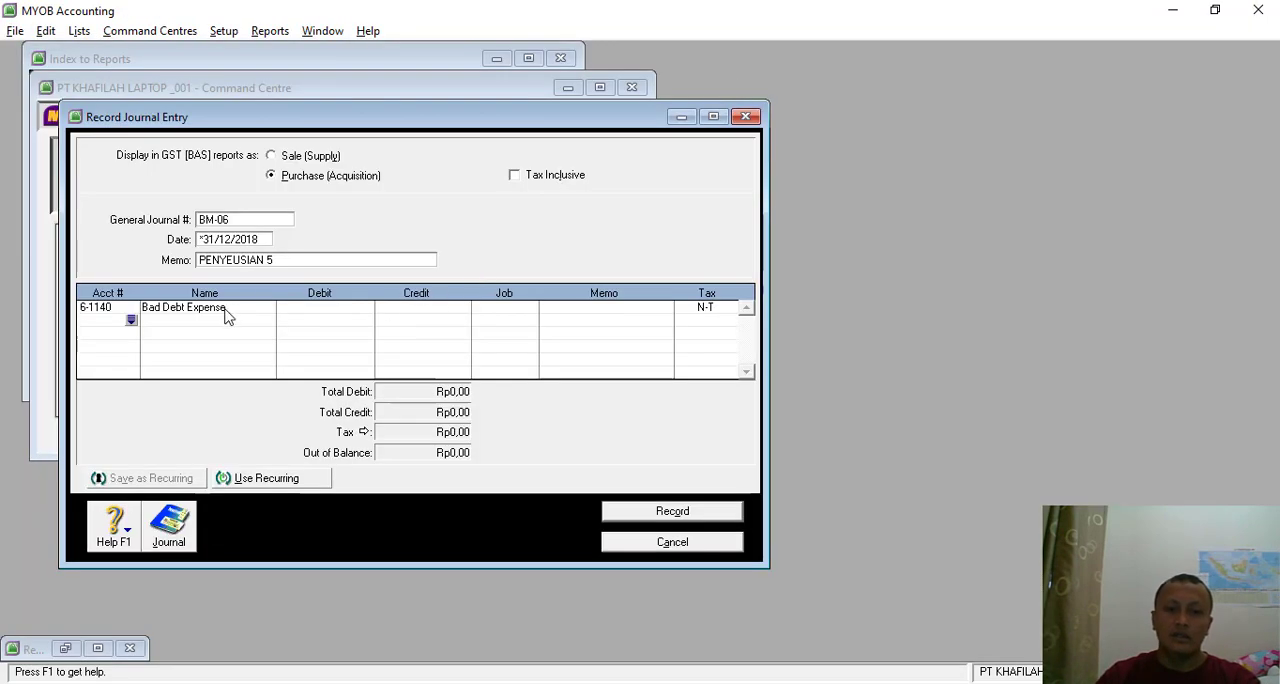
left_click(312, 307)
key("alt+Tab")
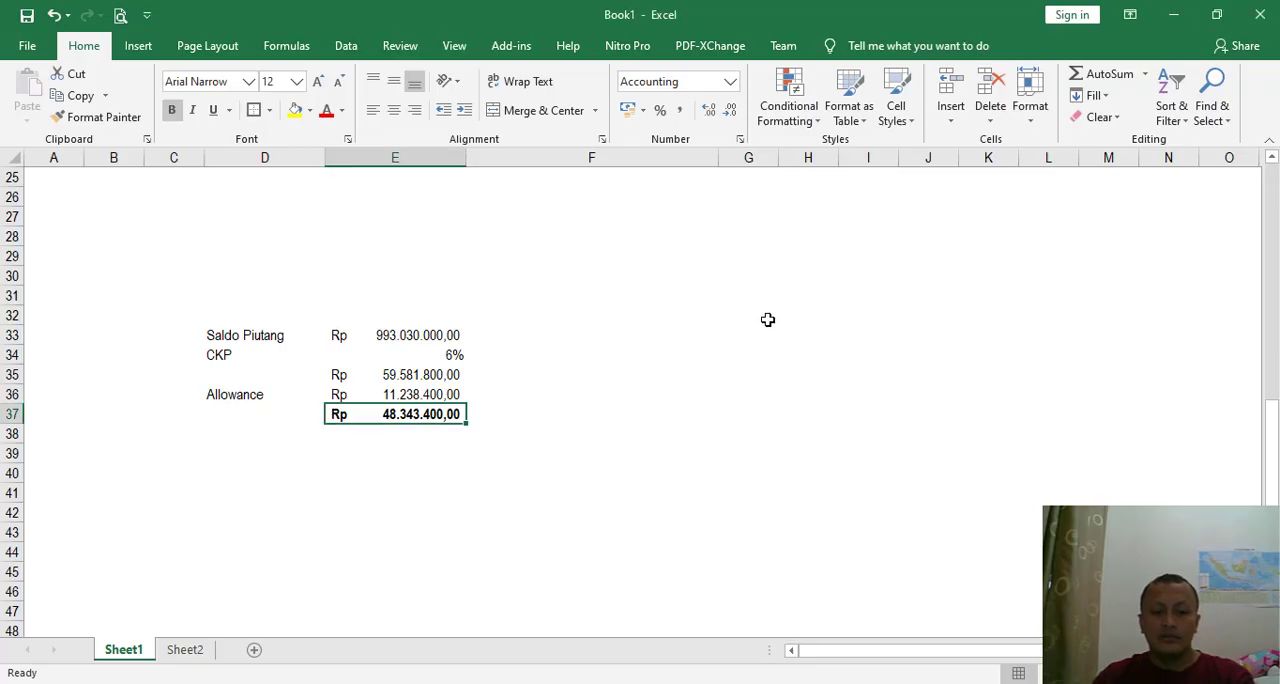
key("alt+Tab")
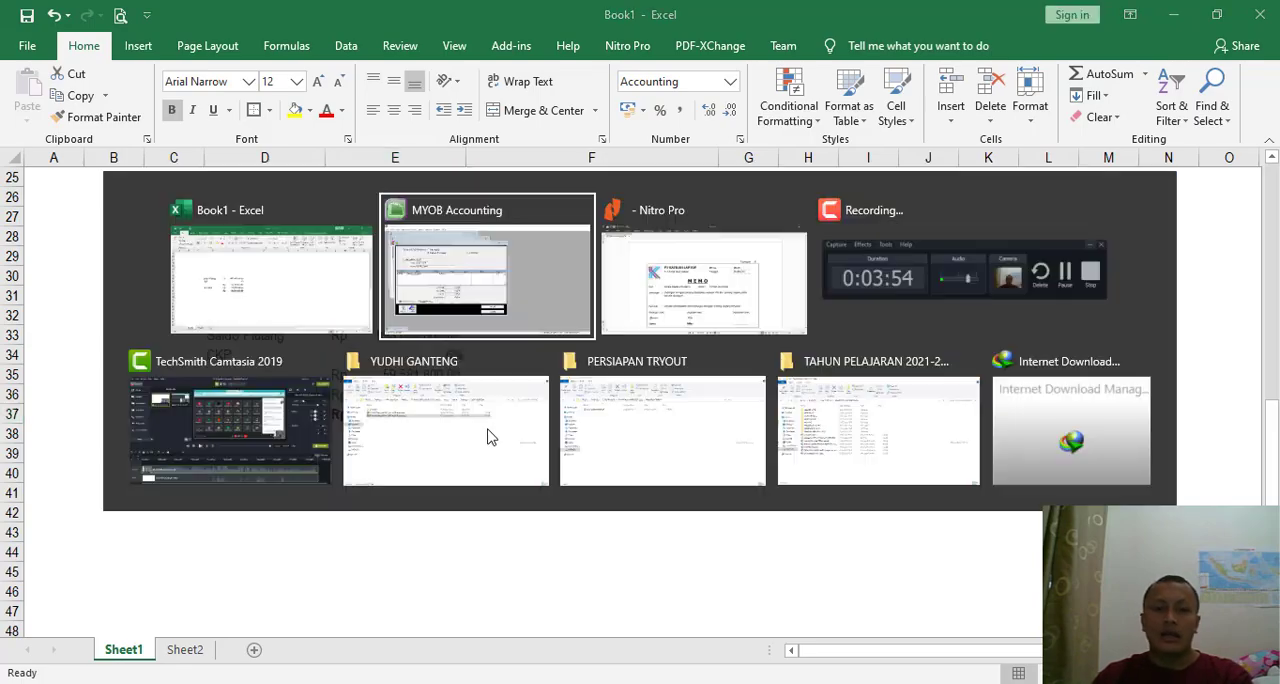
type("48")
key("alt+Tab")
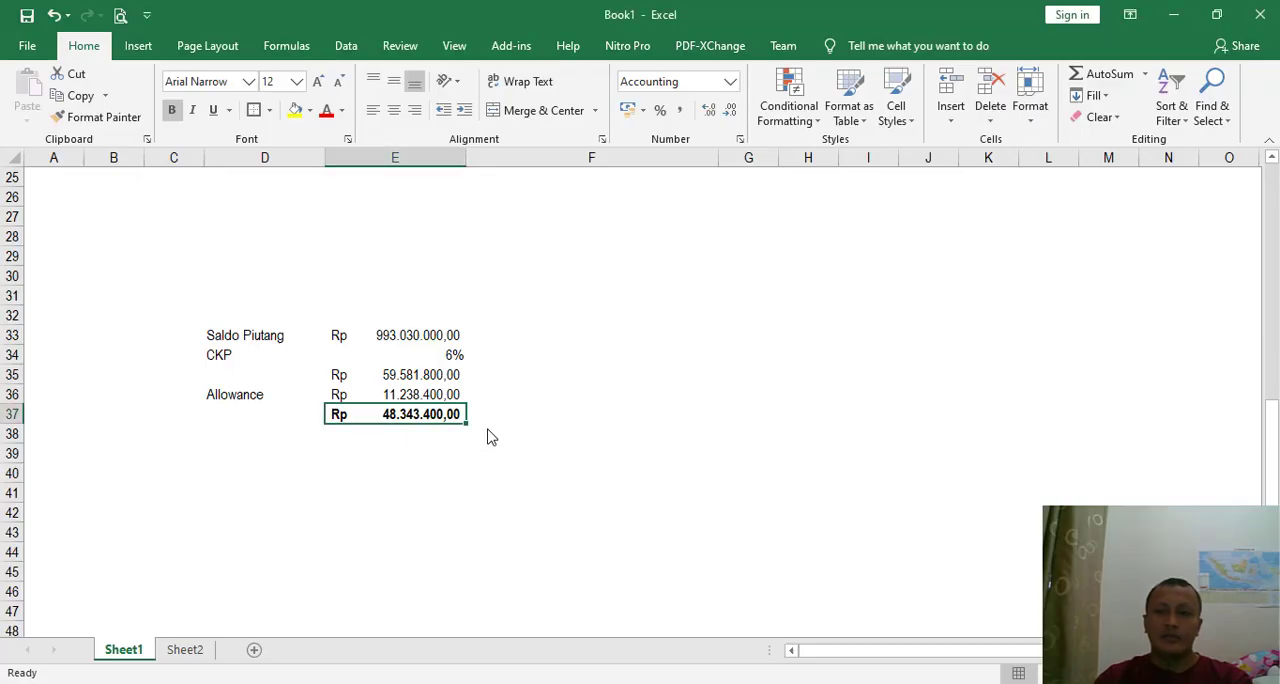
key("alt+Tab")
type("8343")
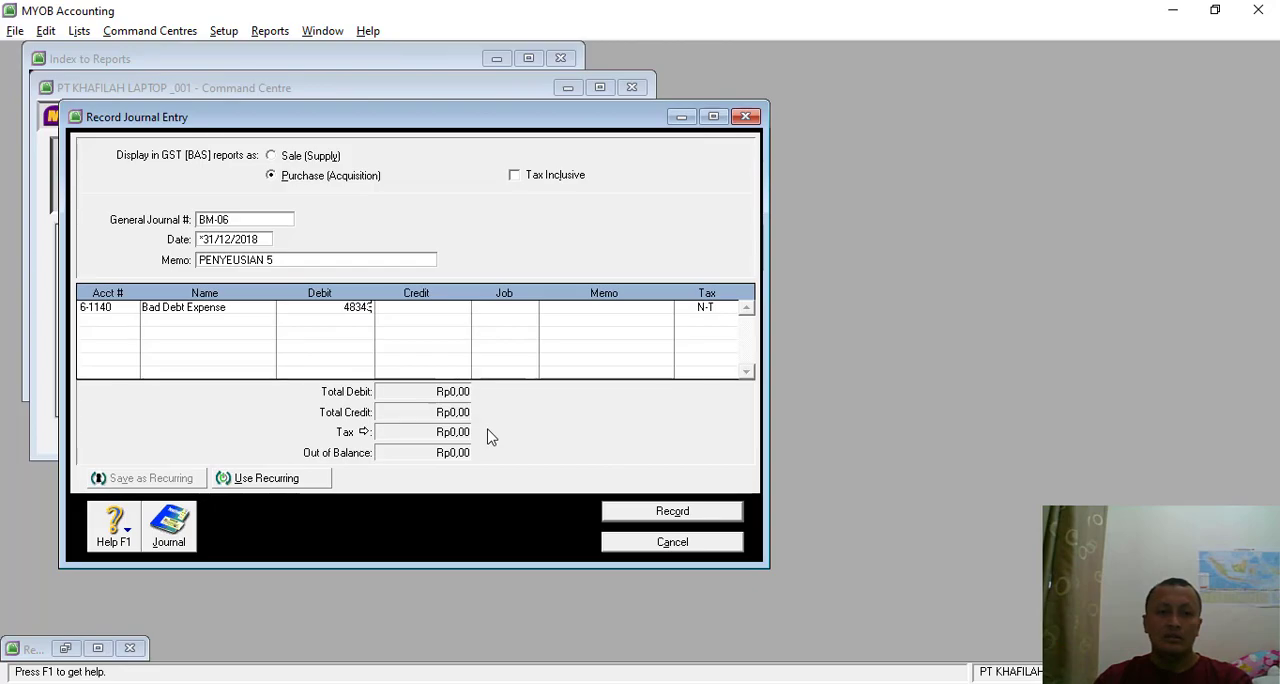
key("alt+Tab")
key("alt+Tab")
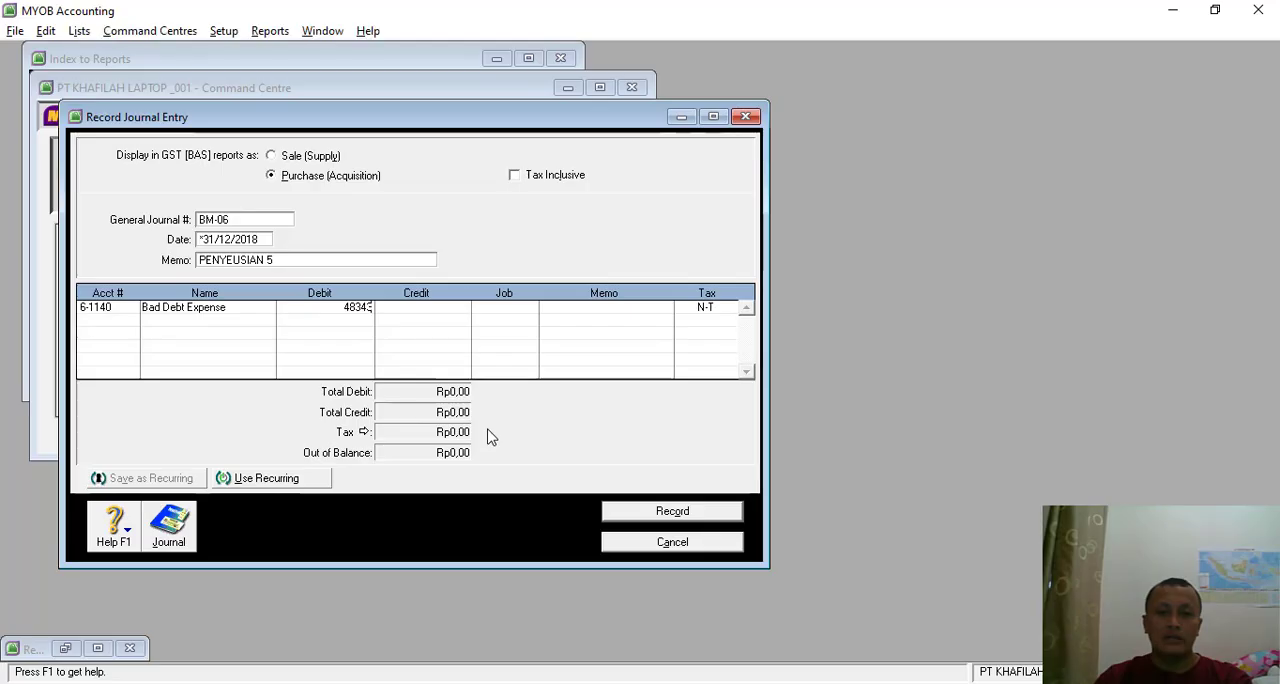
type("400")
key("Tab")
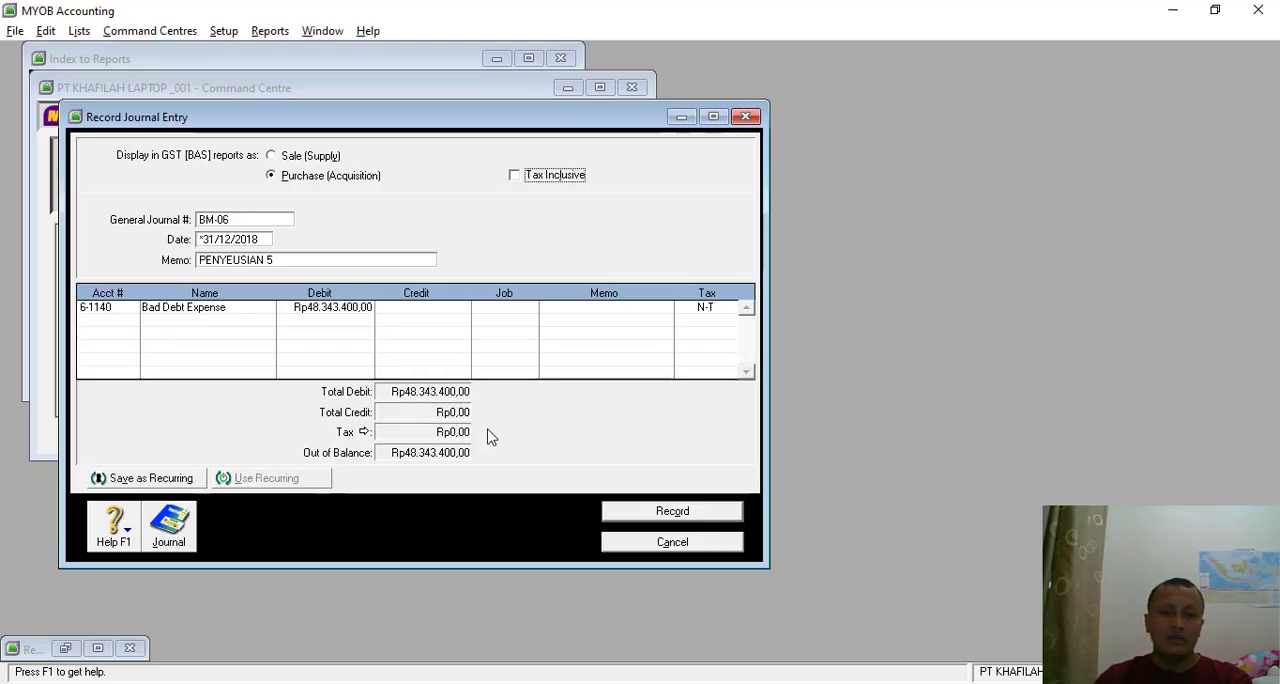
- Credit 1-1150 Allowance for Doubtful Debt with Rp48.343.400 on the second line, and record journal BM-06
left_click(110, 320)
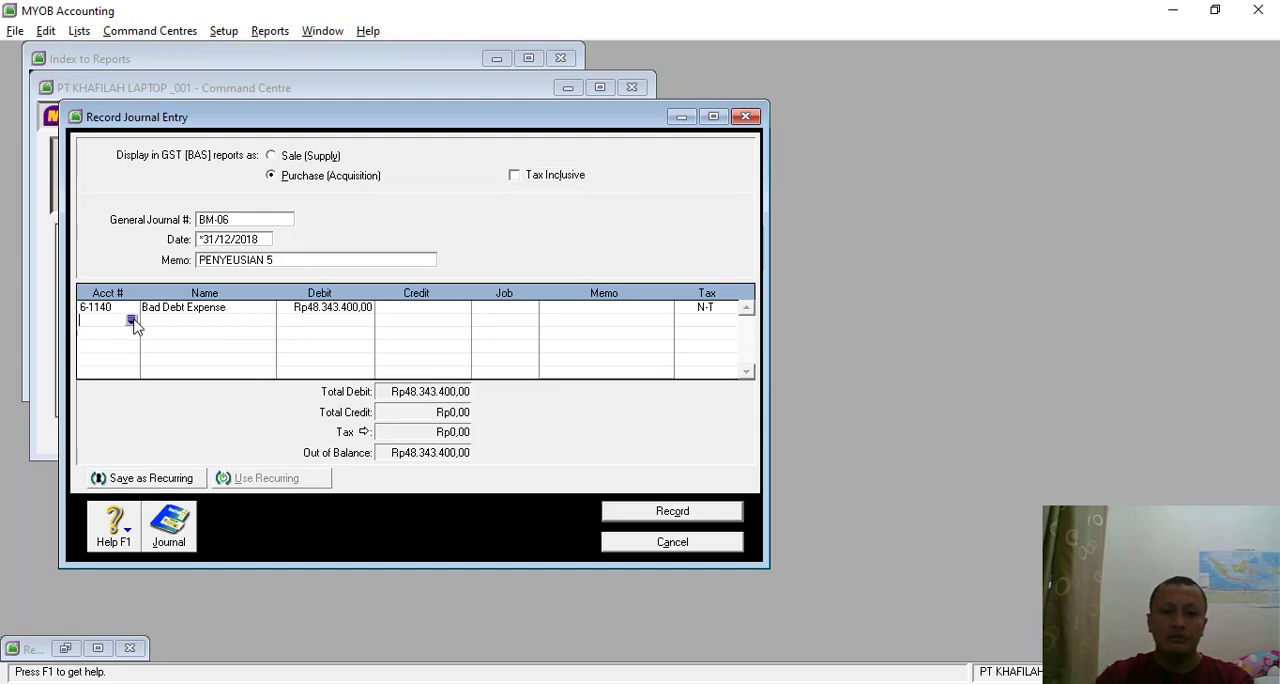
left_click(713, 116)
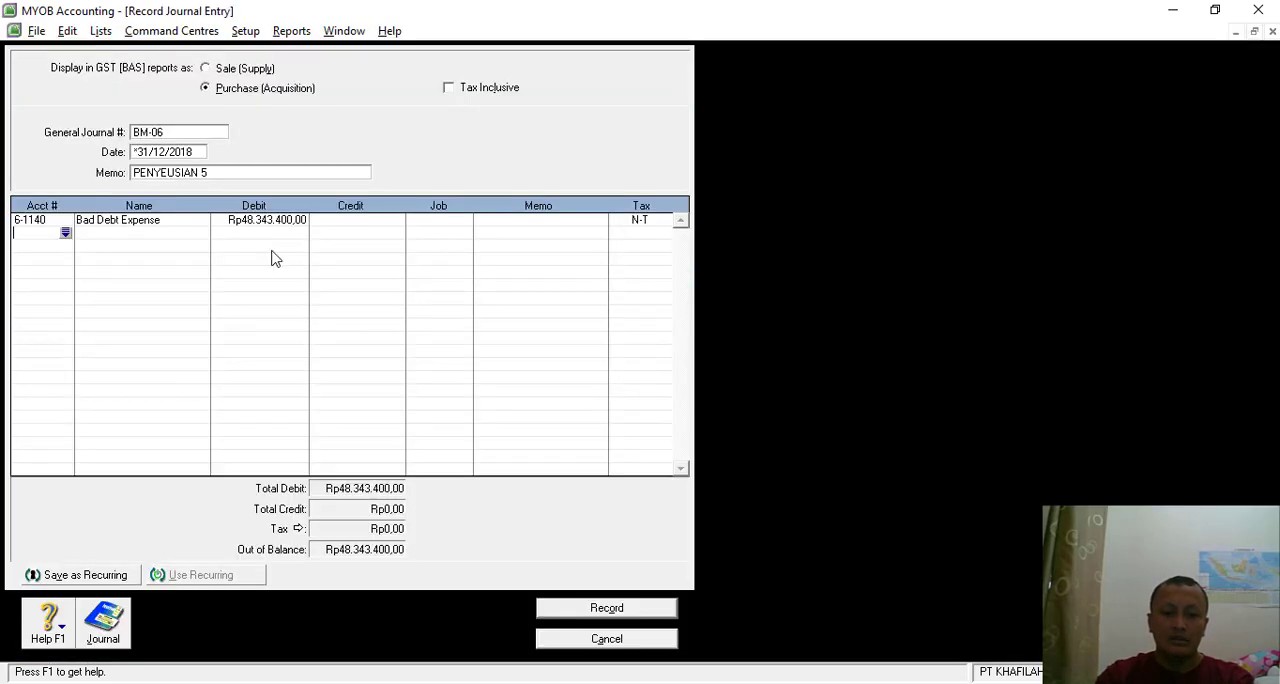
left_click(65, 233)
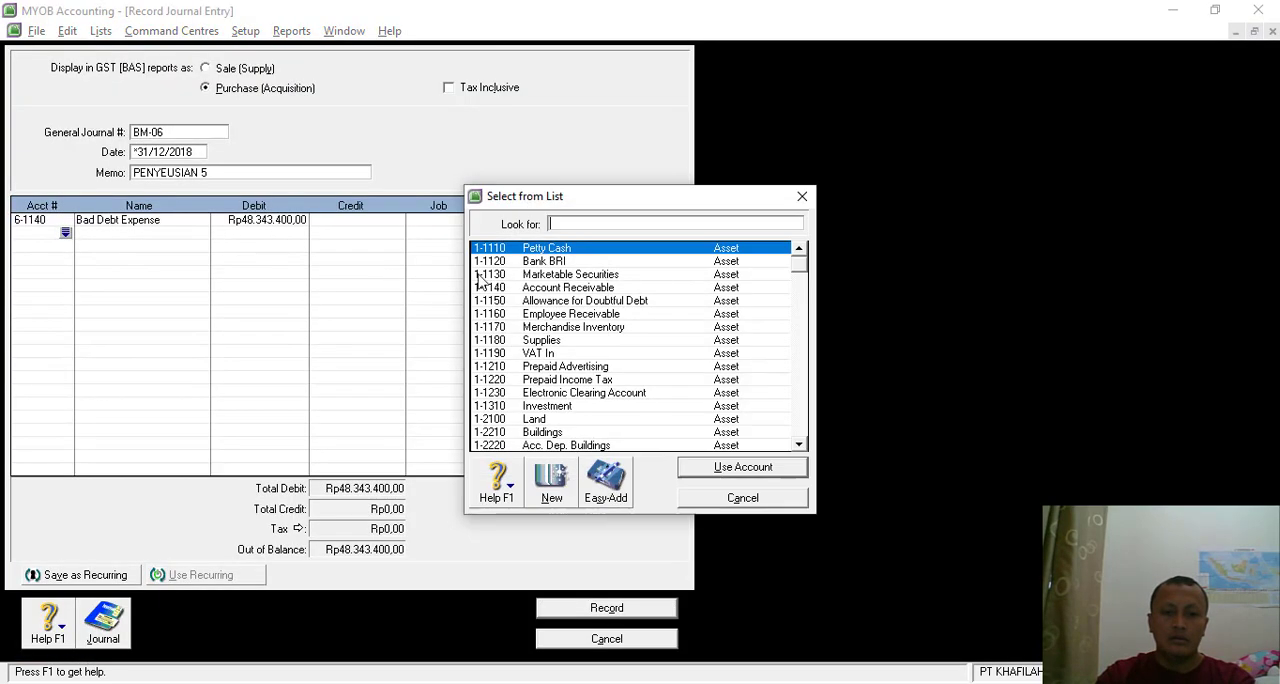
double_click(566, 300)
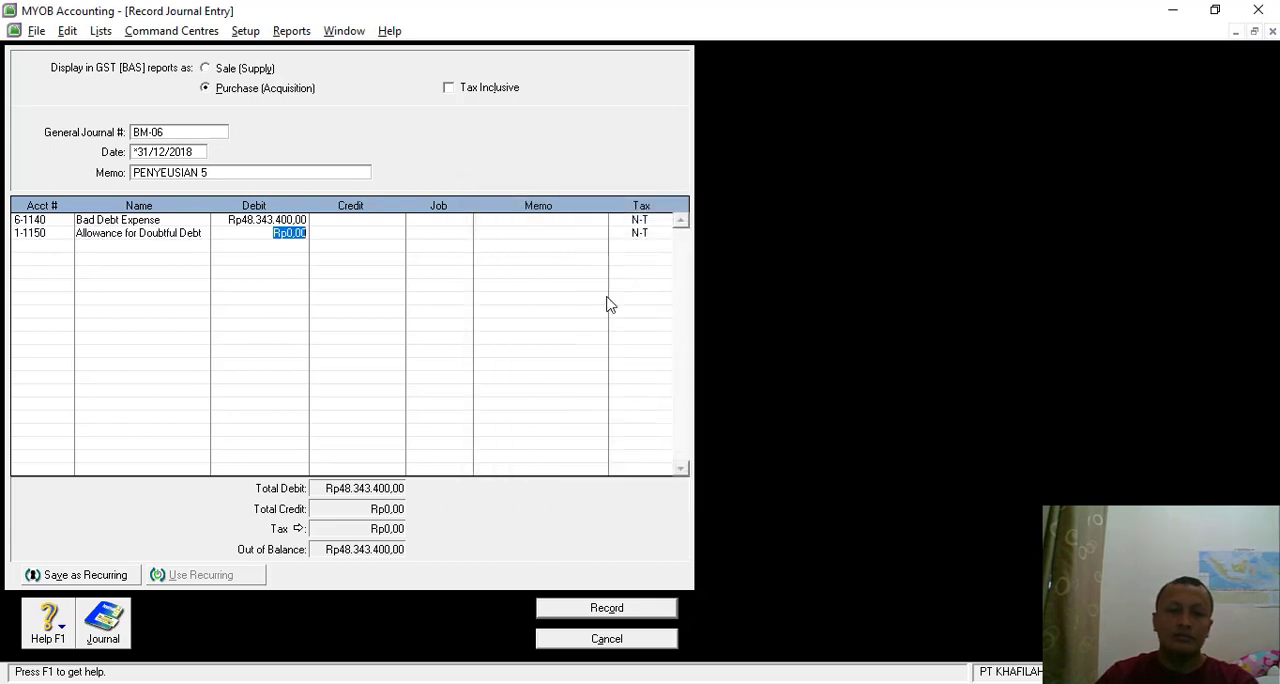
key("Tab")
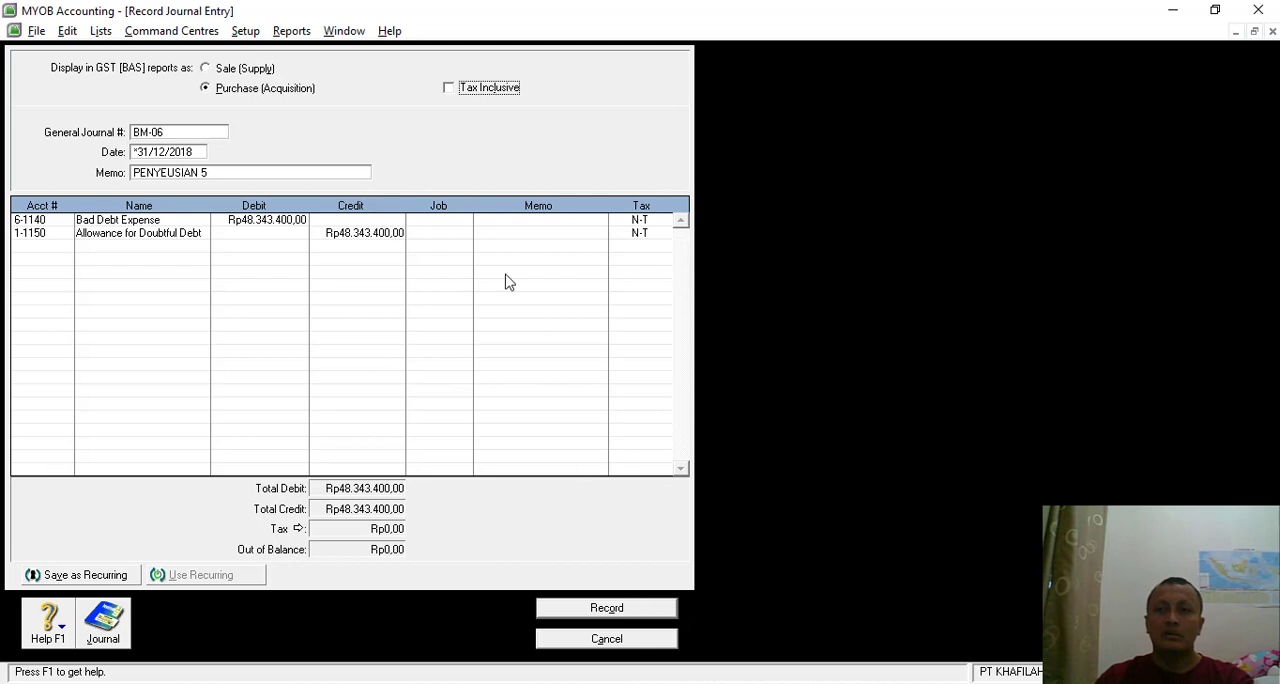
left_click(631, 610)
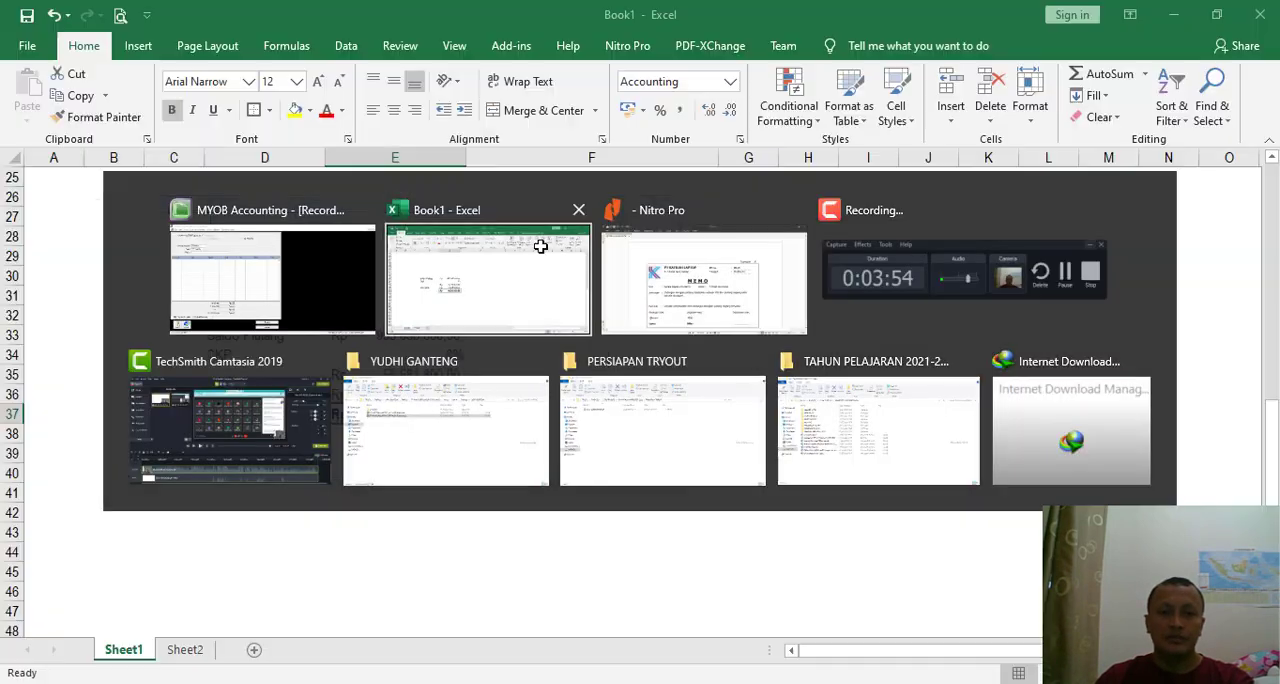
- Switch to Nitro Pro and read memo BM-07 on fixed asset depreciation and the December 2018 figures in the fixed asset list
key("alt+Tab")
key("alt+Tab")
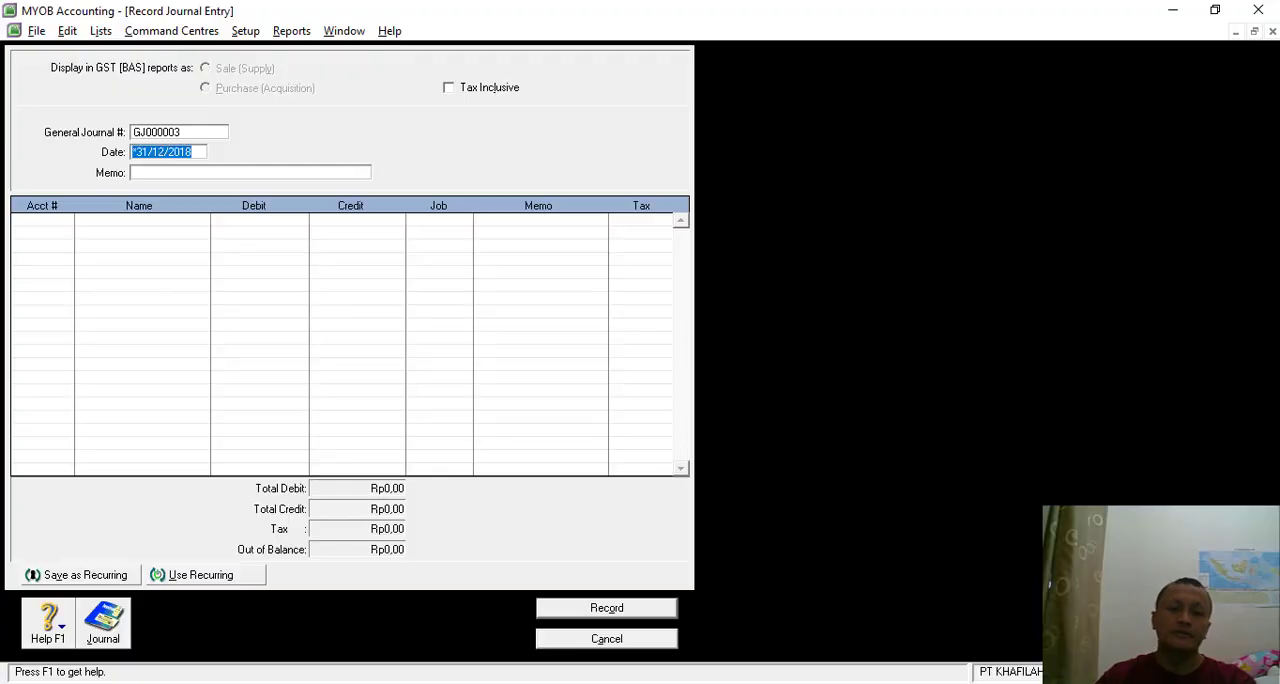
key("alt+Tab")
scroll(647, 426, "down", 3)
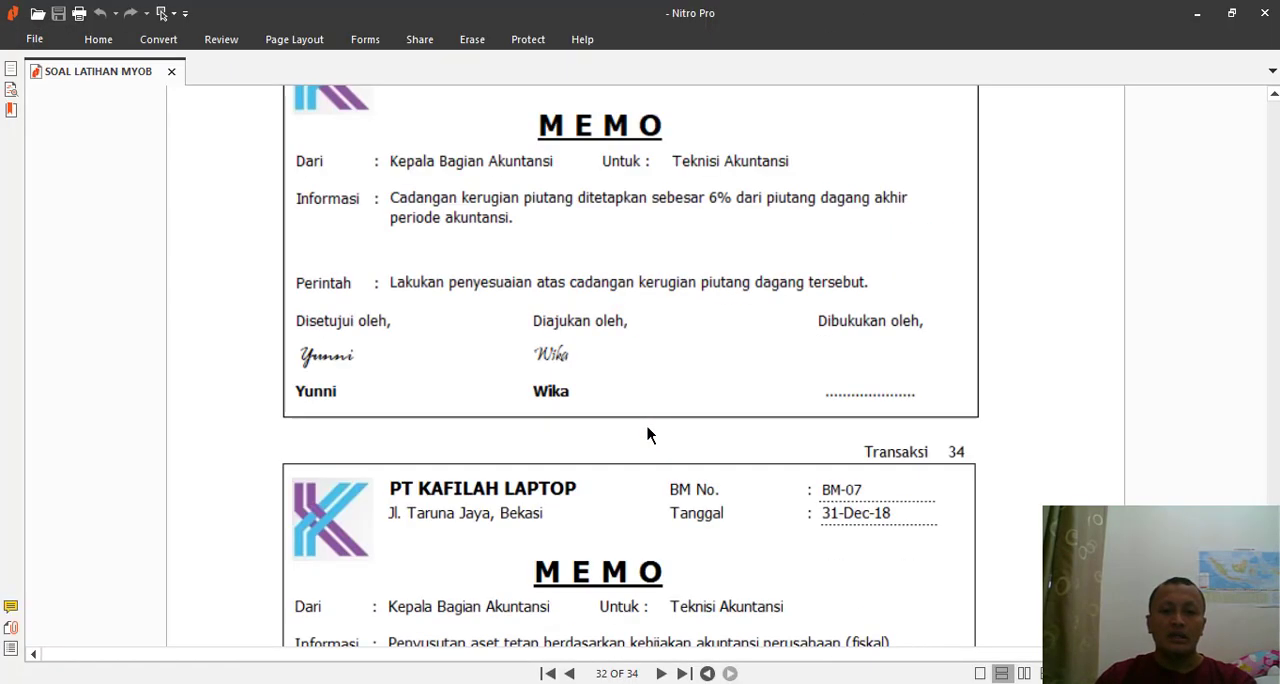
scroll(647, 426, "down", 3)
scroll(647, 427, "down", 1)
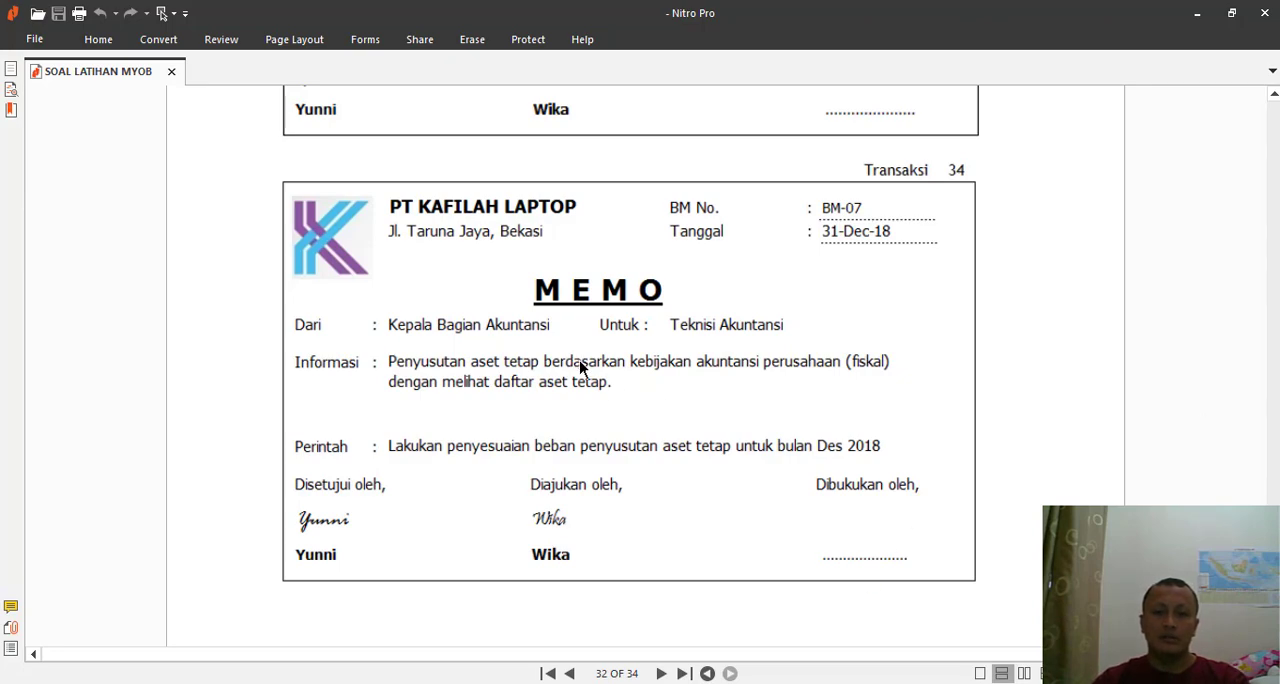
scroll(579, 360, "down", 7)
scroll(585, 370, "down", 20)
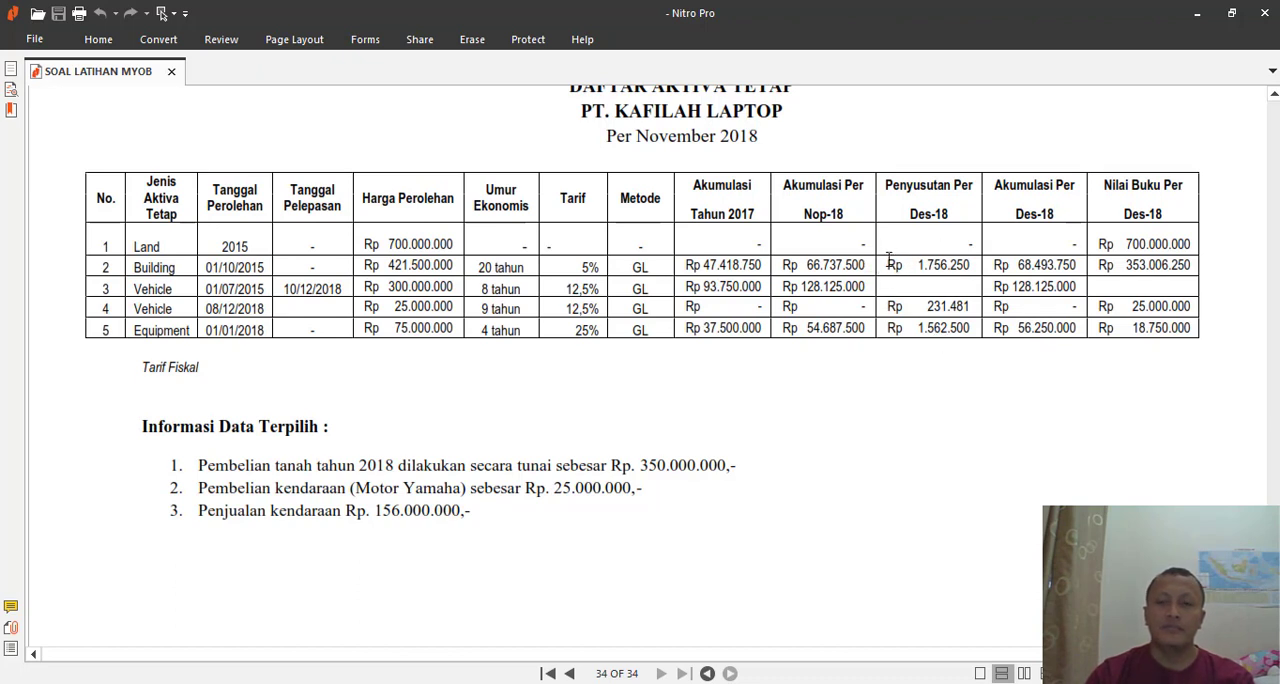
left_click(98, 39)
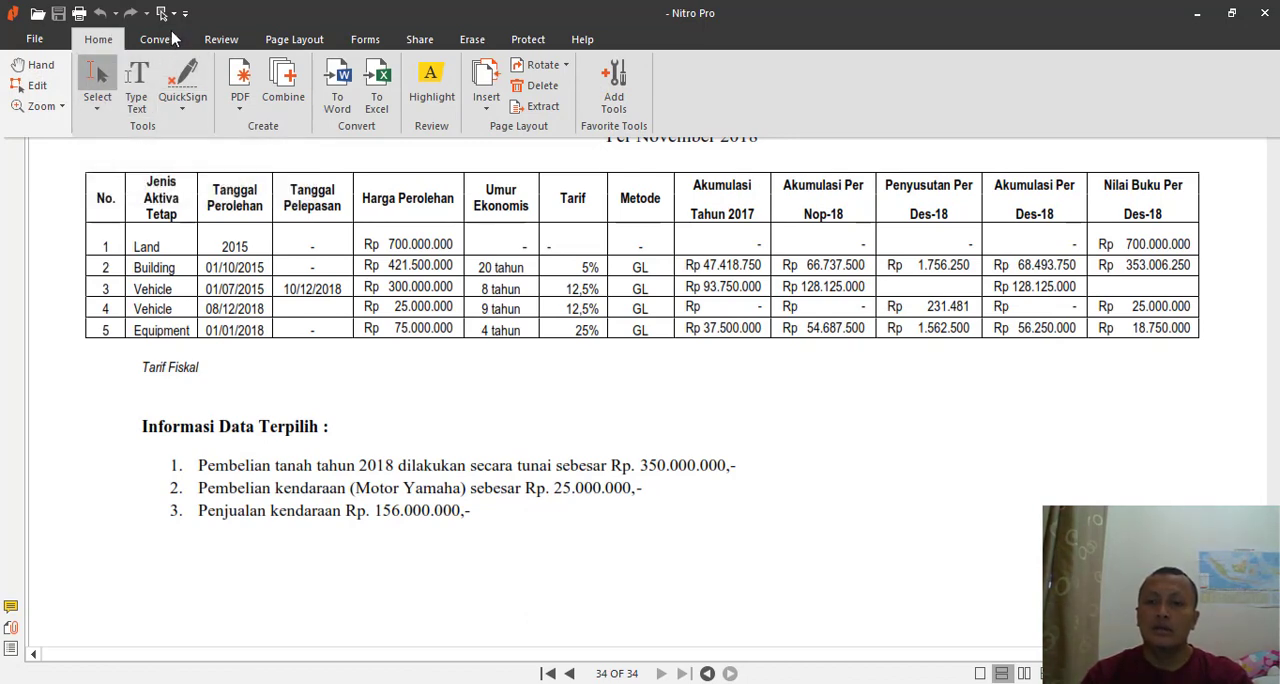
left_click(221, 39)
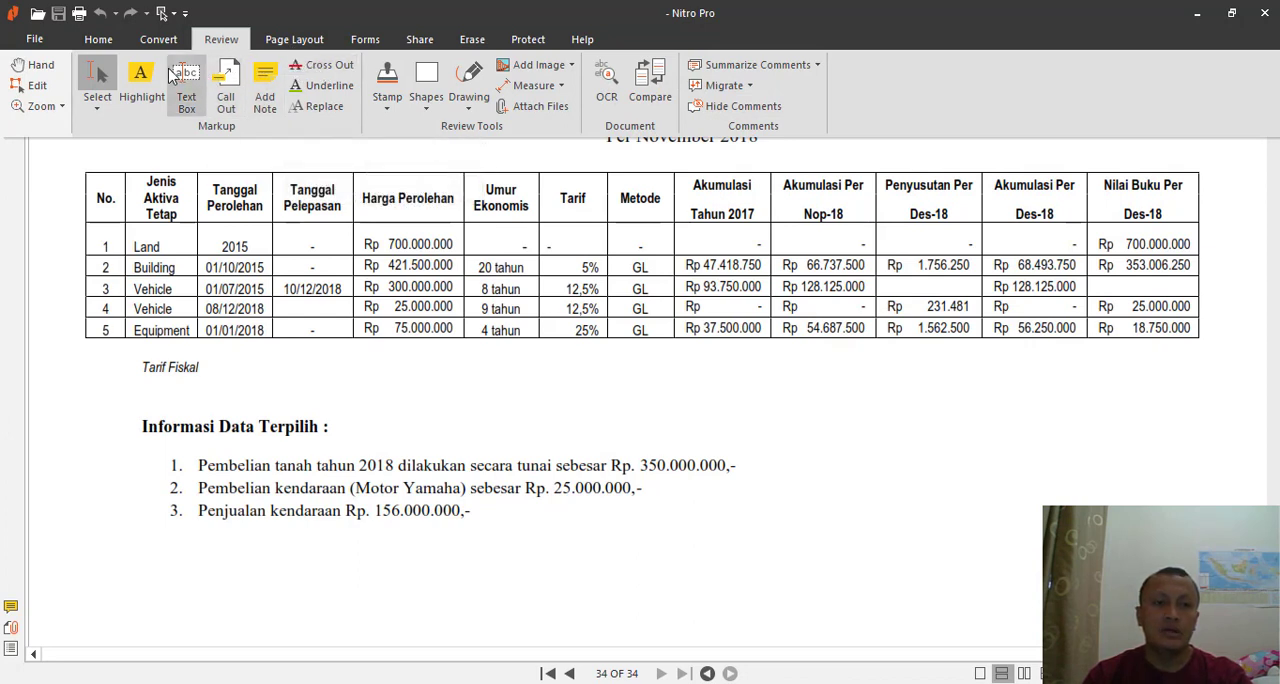
left_click(322, 67)
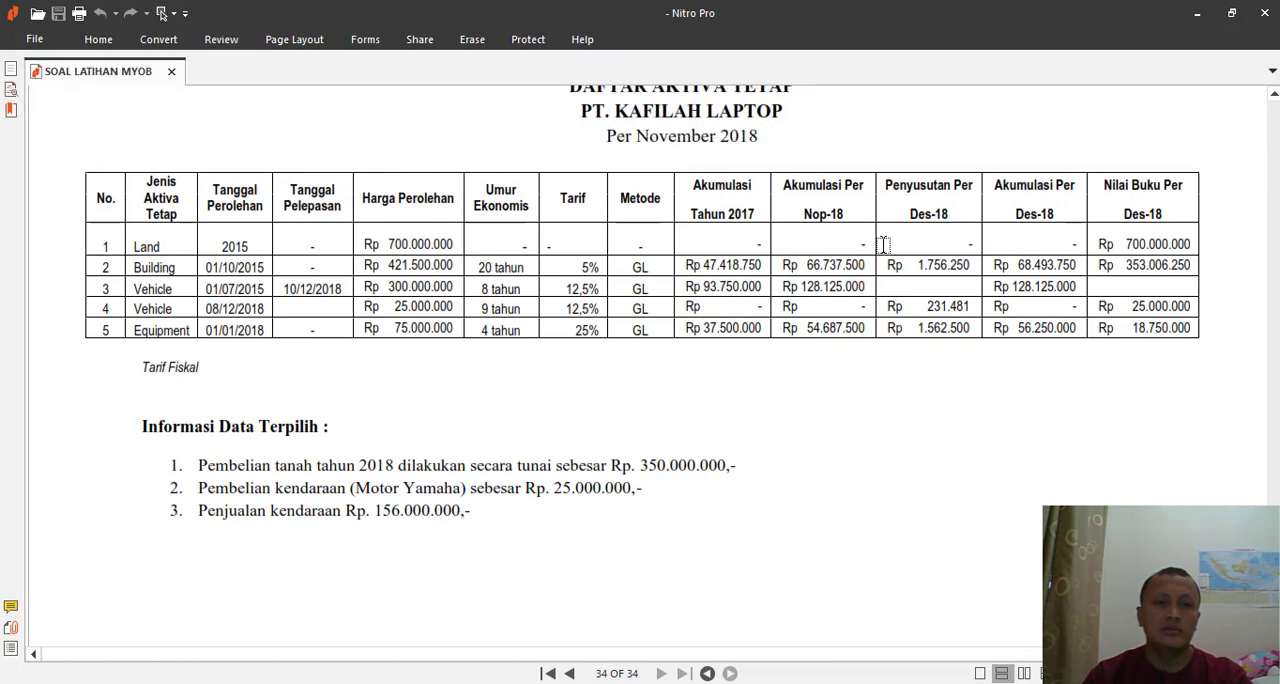
left_click_drag(883, 245, 977, 338)
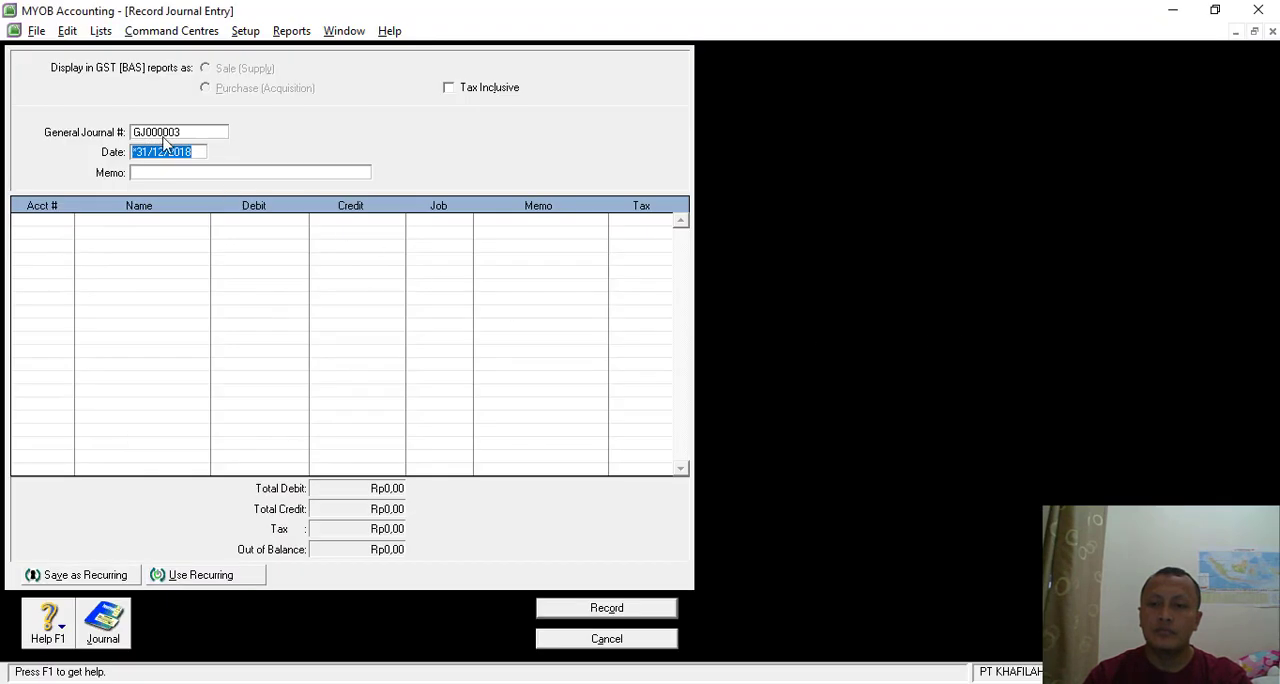
- Switch to MYOB, check the memo number in Nitro Pro, and enter journal number BM-07 with the memo PENYESUAIAN 6
left_click(177, 132)
key("Delete")
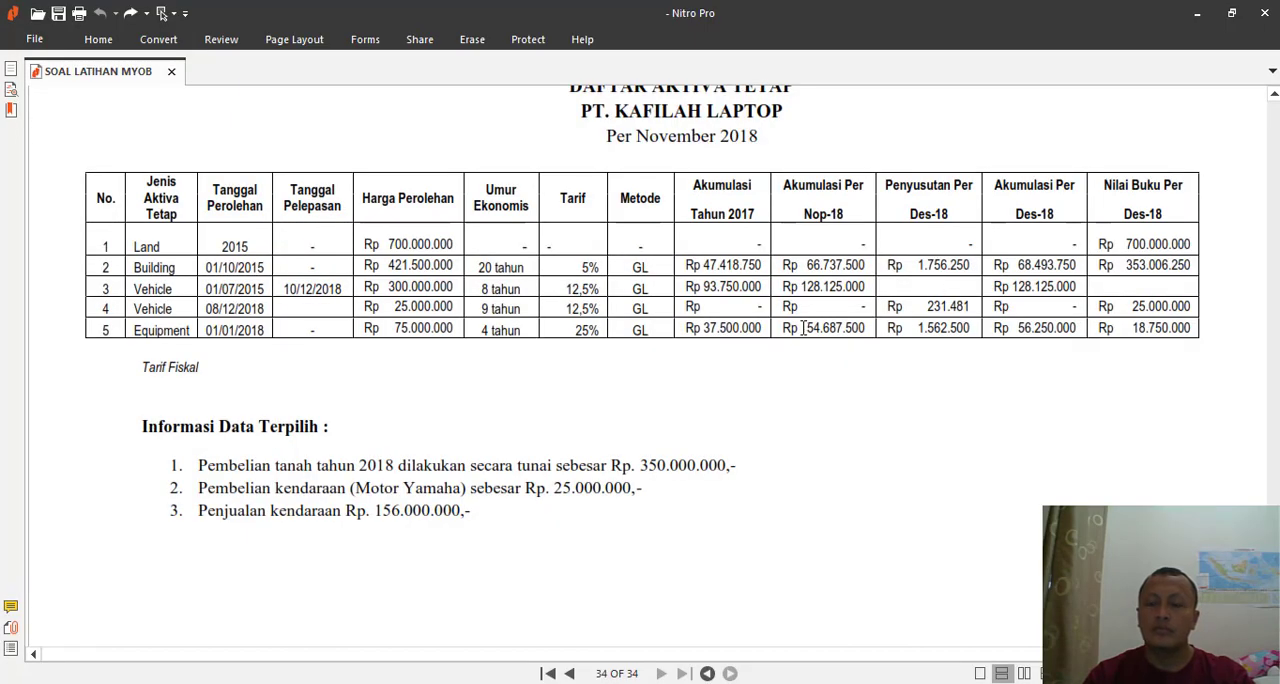
scroll(803, 327, "up", 15)
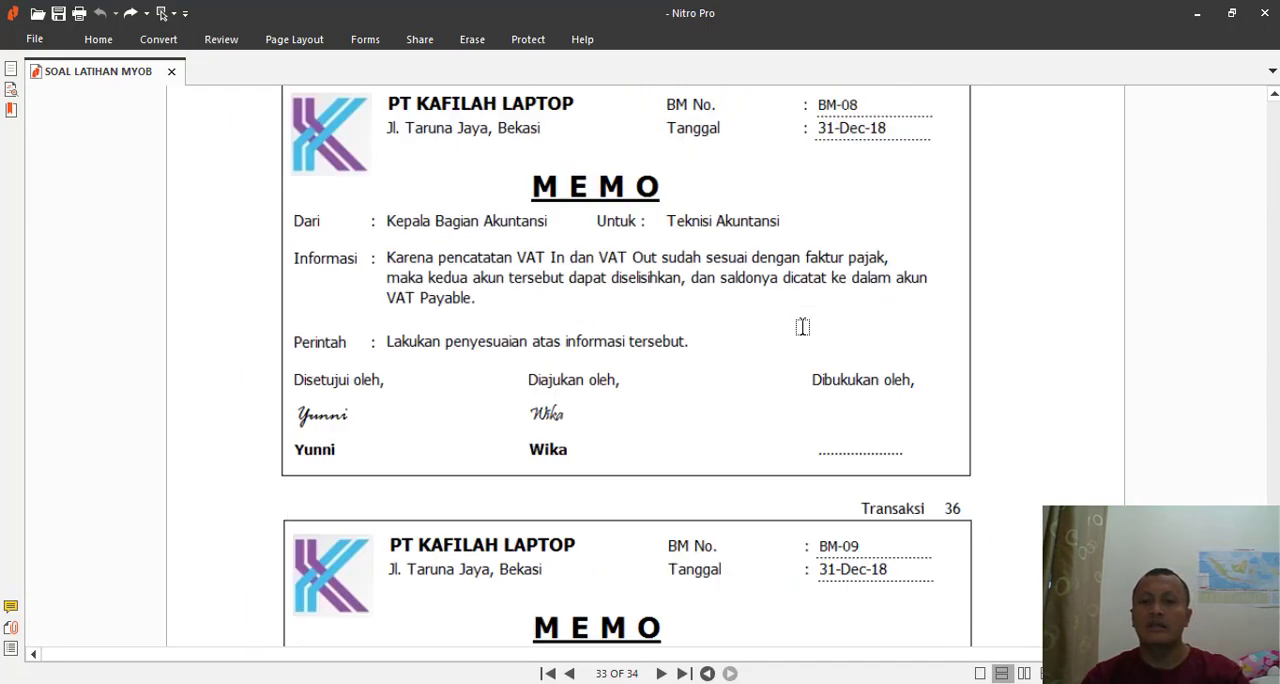
scroll(803, 327, "down", 3)
scroll(805, 327, "up", 10)
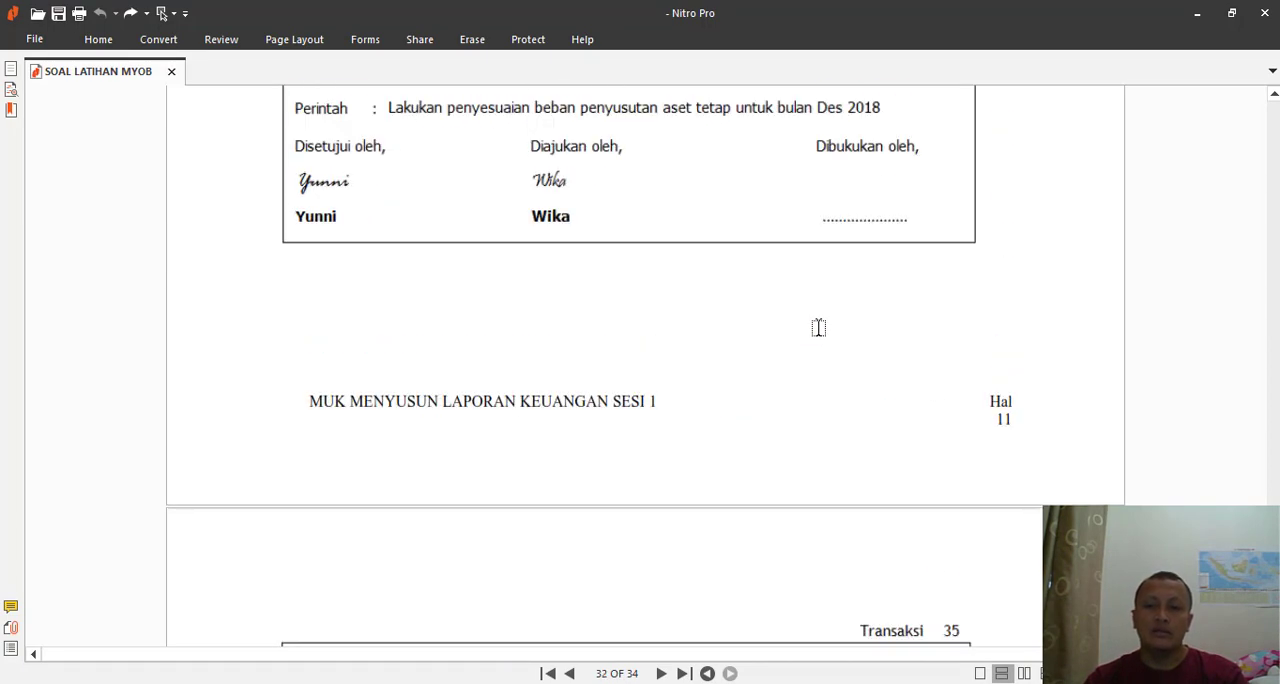
scroll(818, 327, "up", 3)
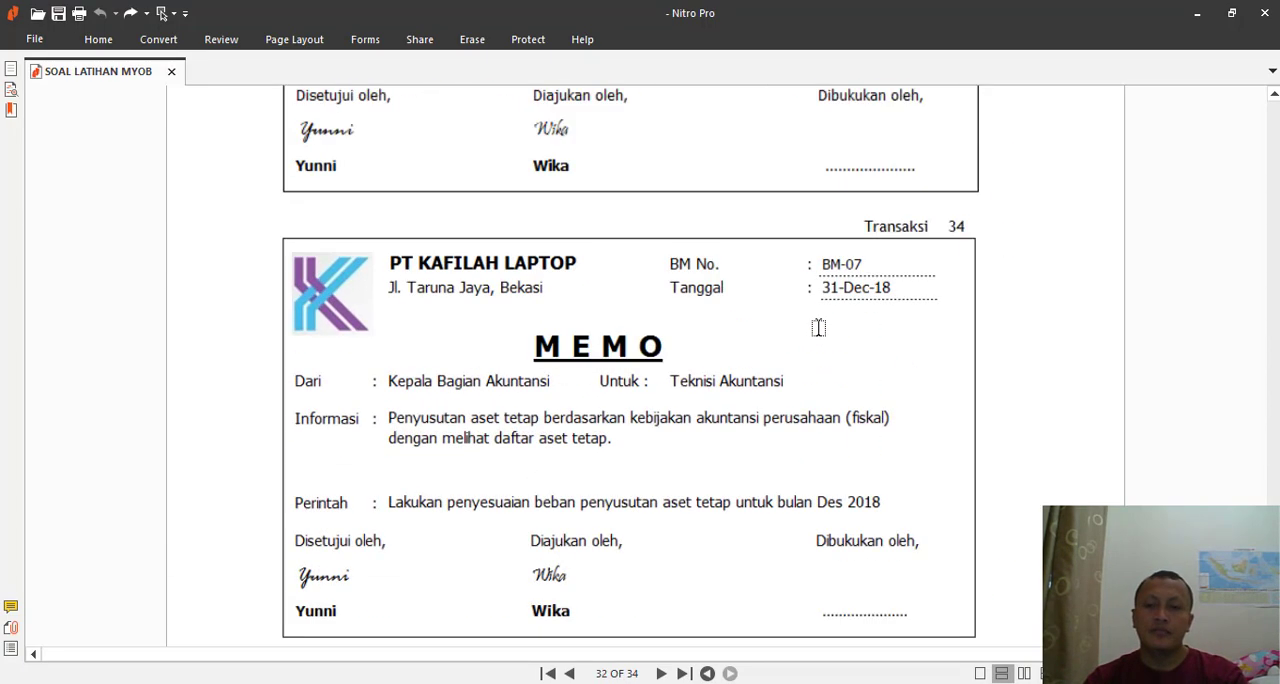
scroll(818, 327, "down", 2)
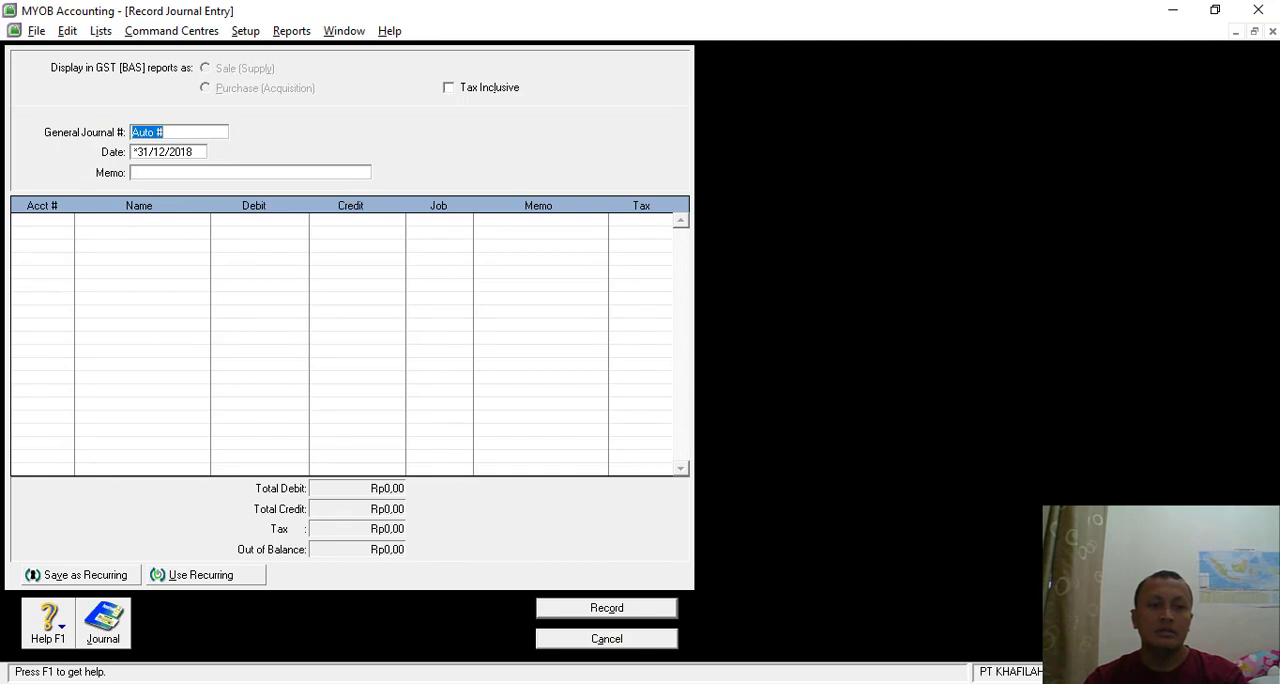
type("b")
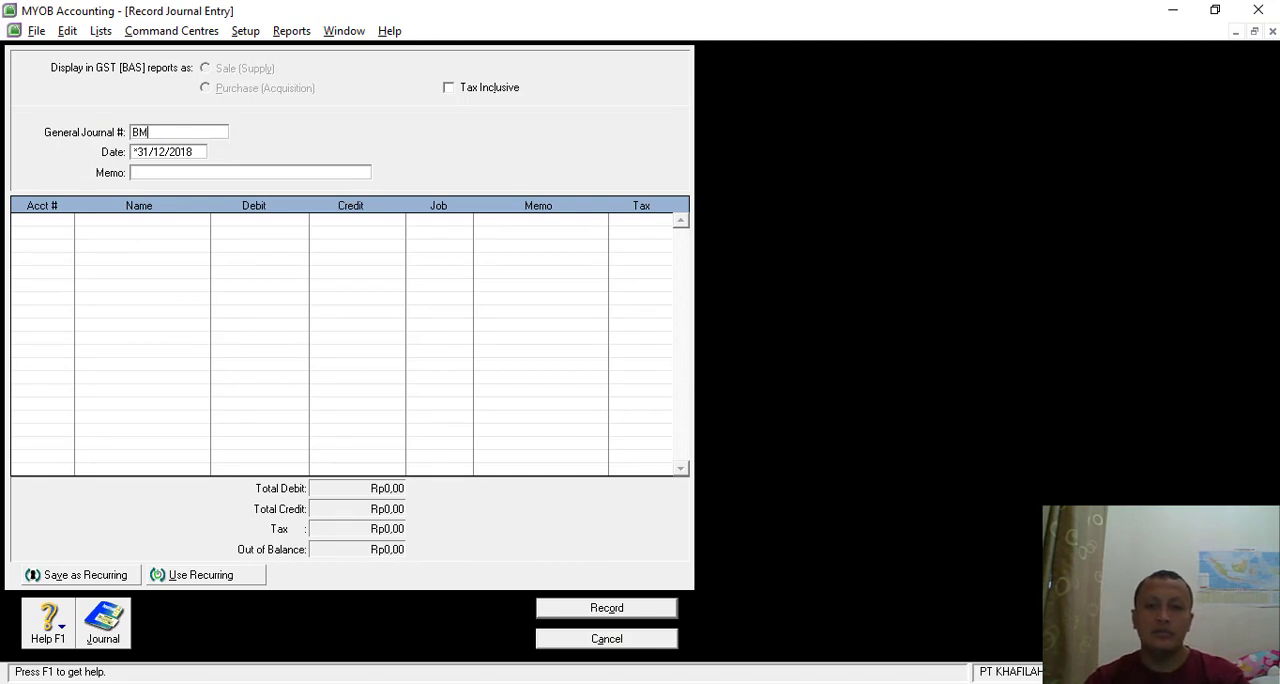
key("Tab")
key("Tab")
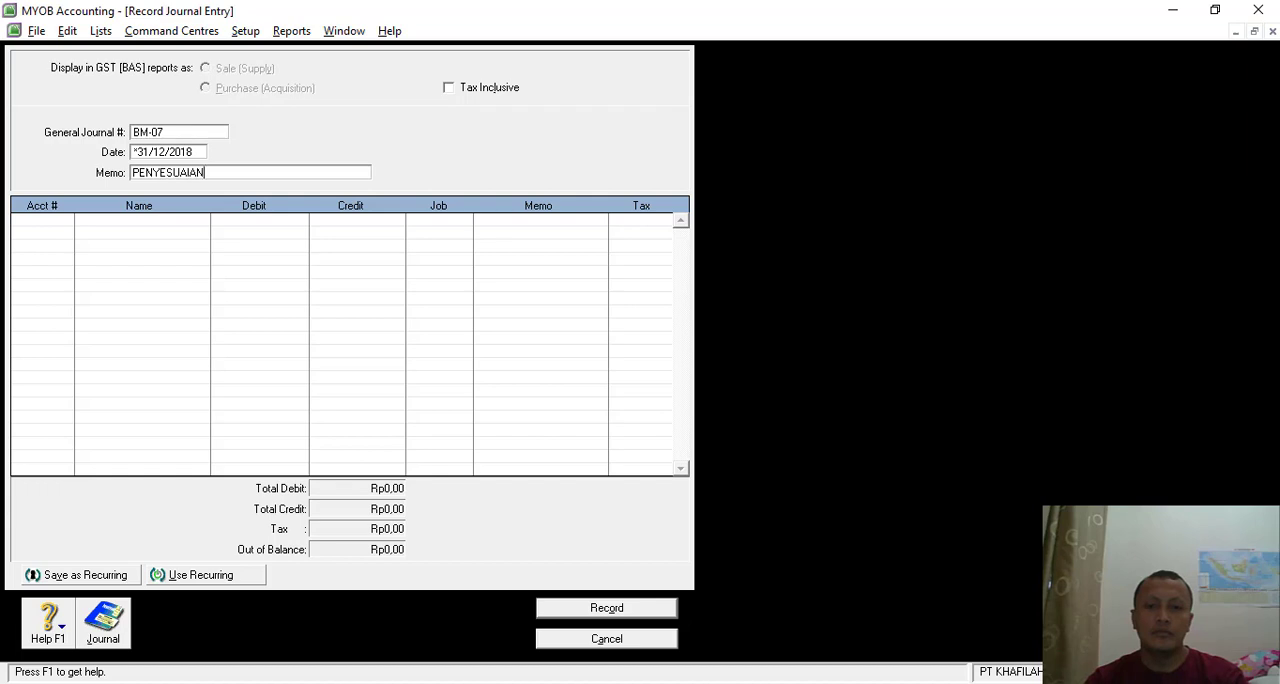
- Choose account 6-1180 Dep. Exp - Building for the first line of journal BM-07
left_click(62, 225)
left_click(64, 221)
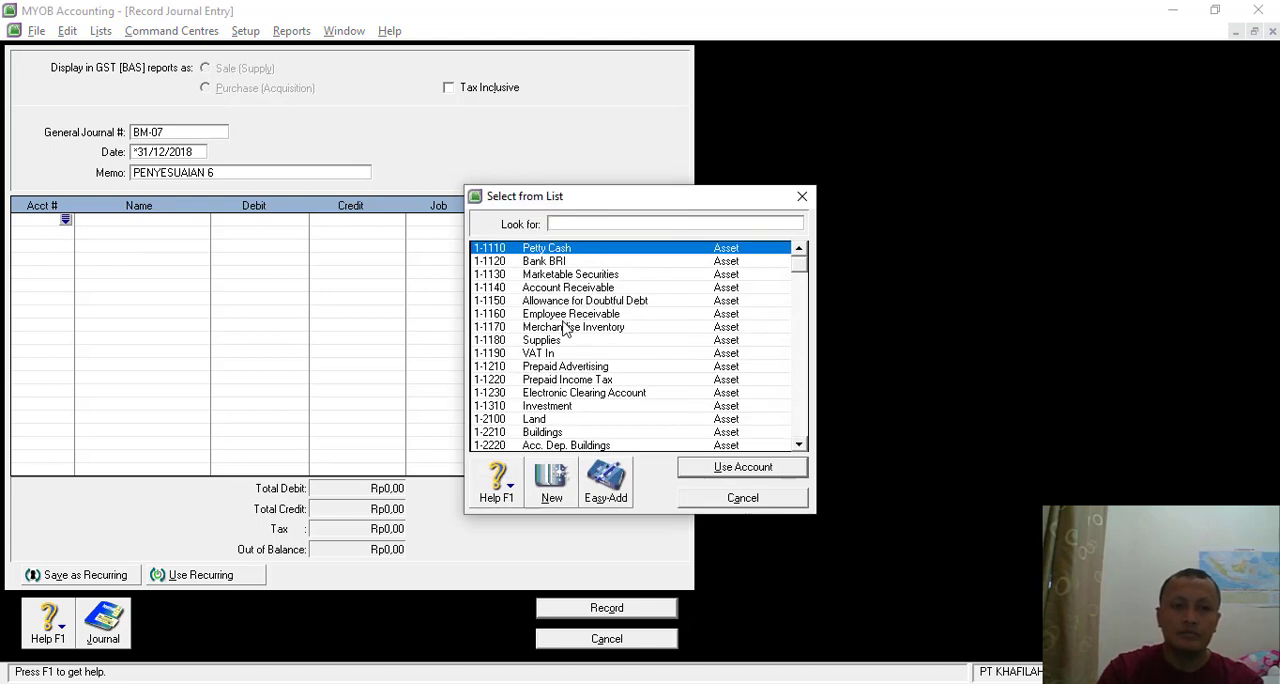
scroll(586, 452, "down", 2)
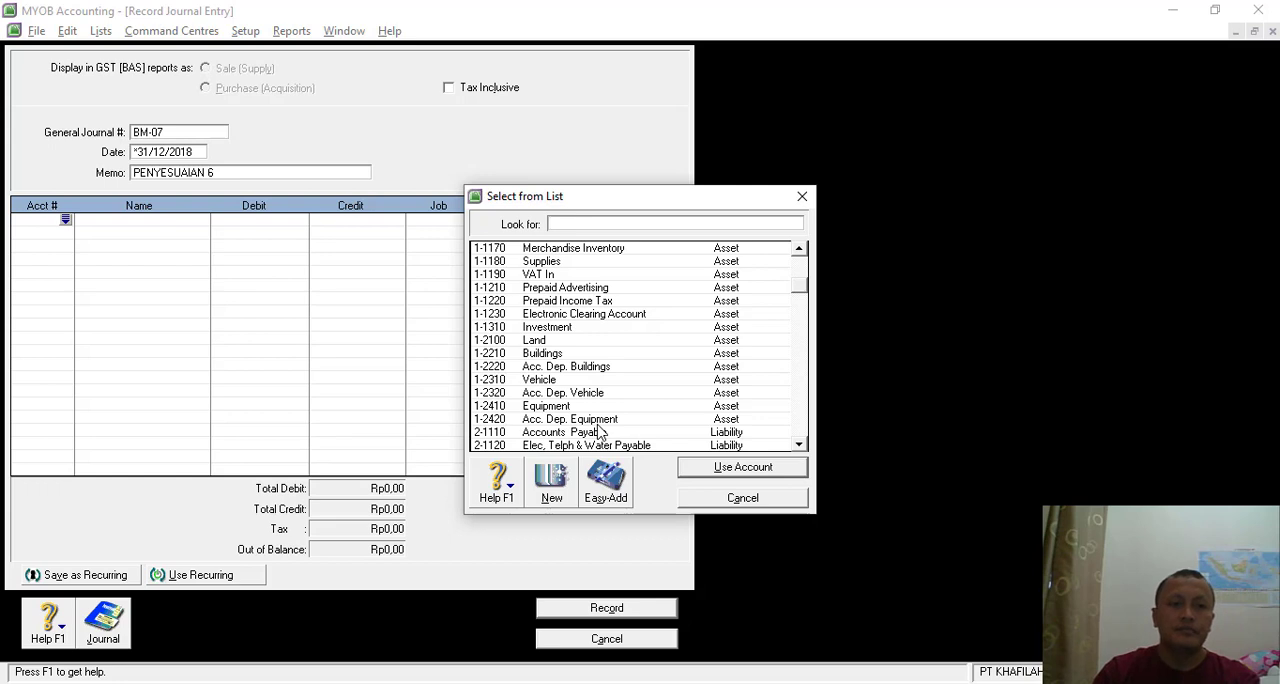
type("6")
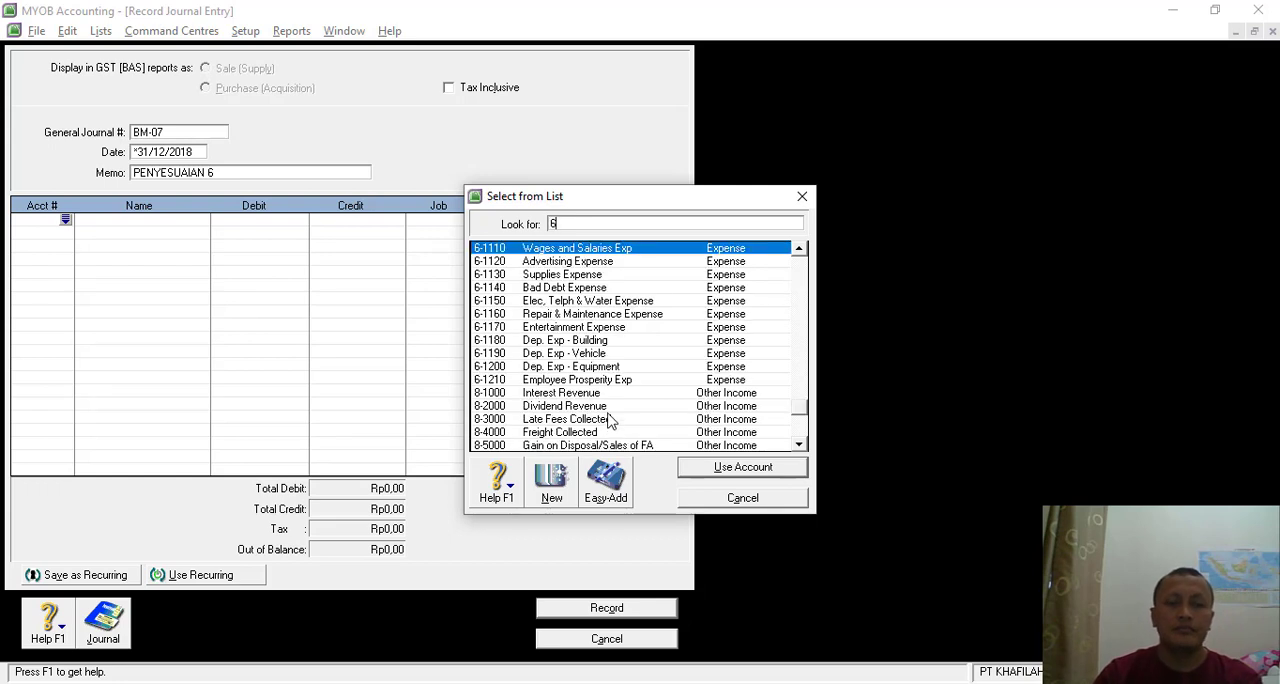
double_click(597, 341)
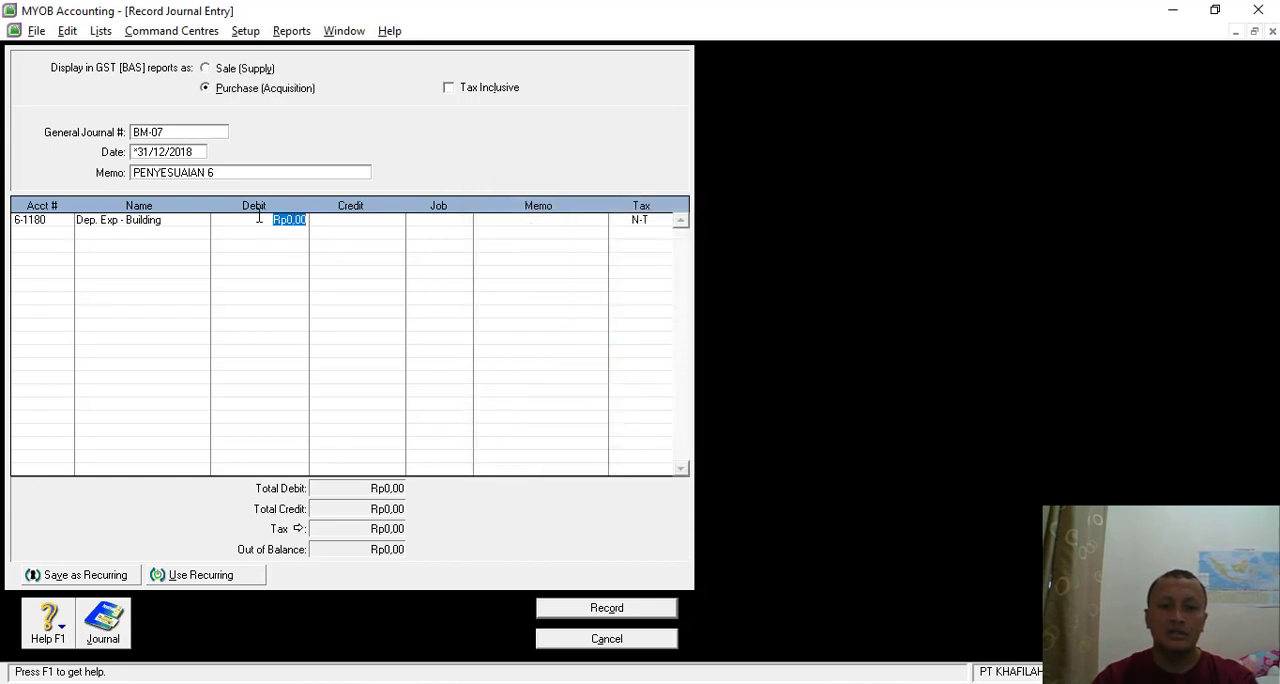
- Look up the building's December 2018 depreciation in the Nitro Pro asset list, and debit 1756250 on the Building line in MYOB
key("alt+Tab")
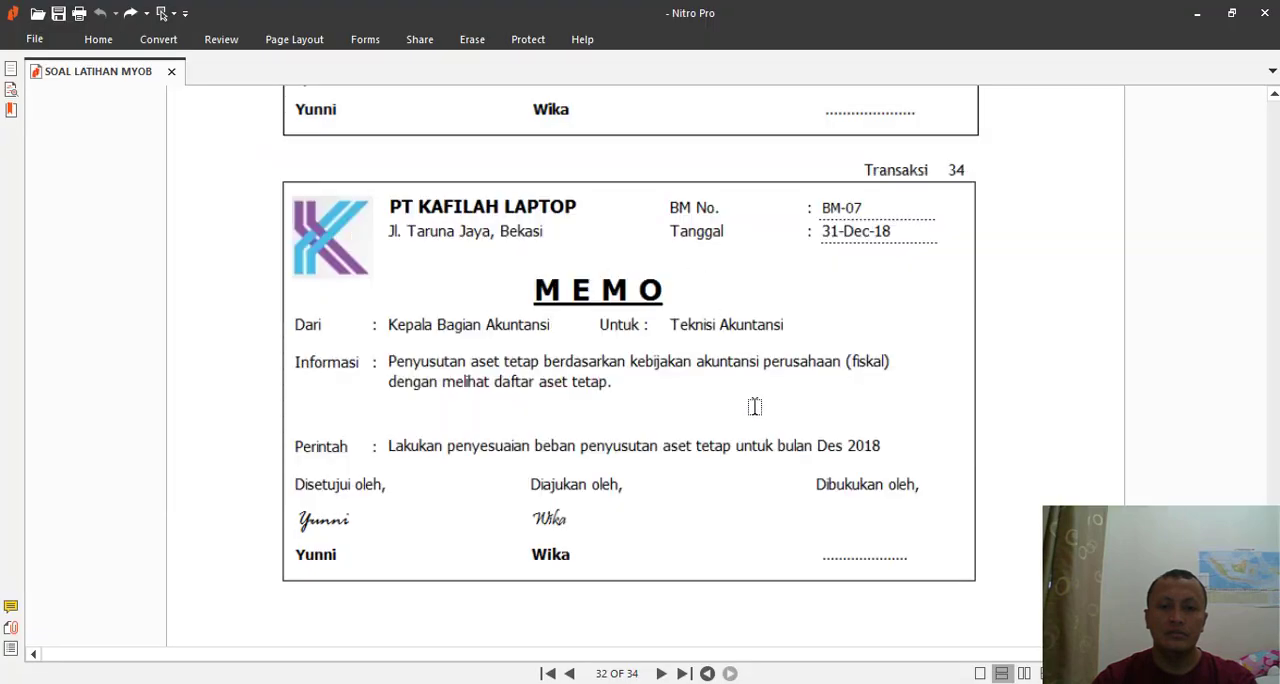
scroll(755, 406, "down", 15)
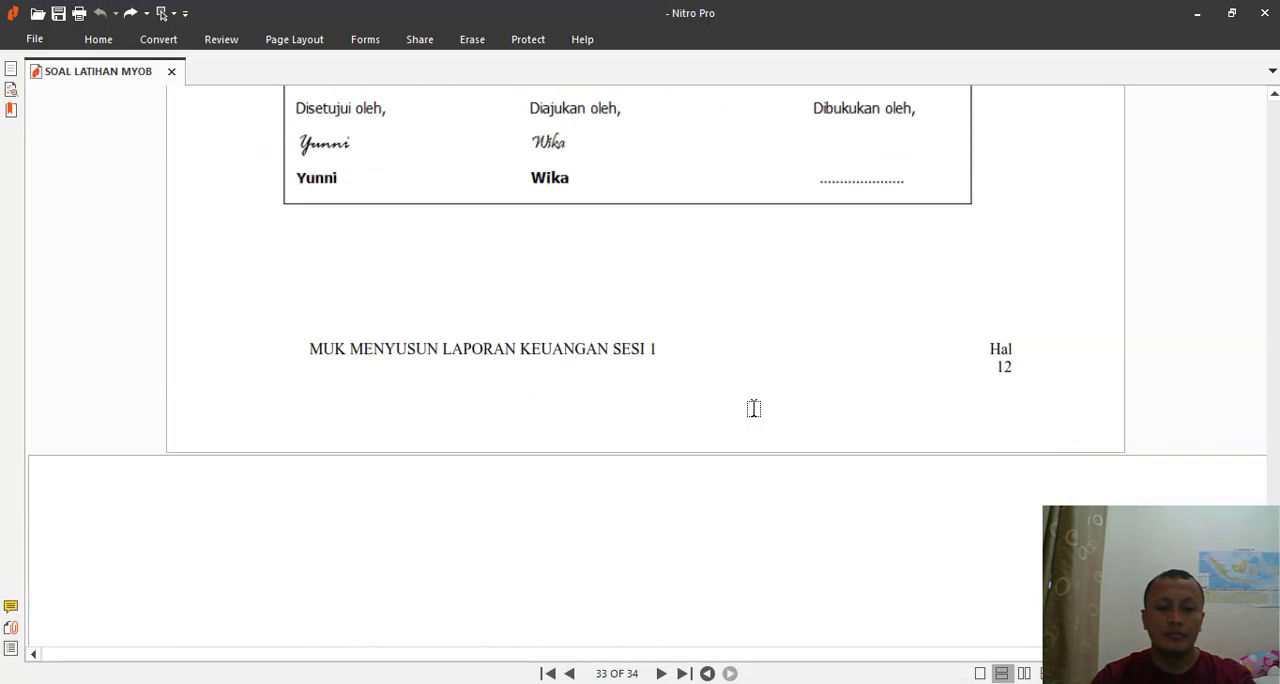
scroll(752, 401, "up", 1)
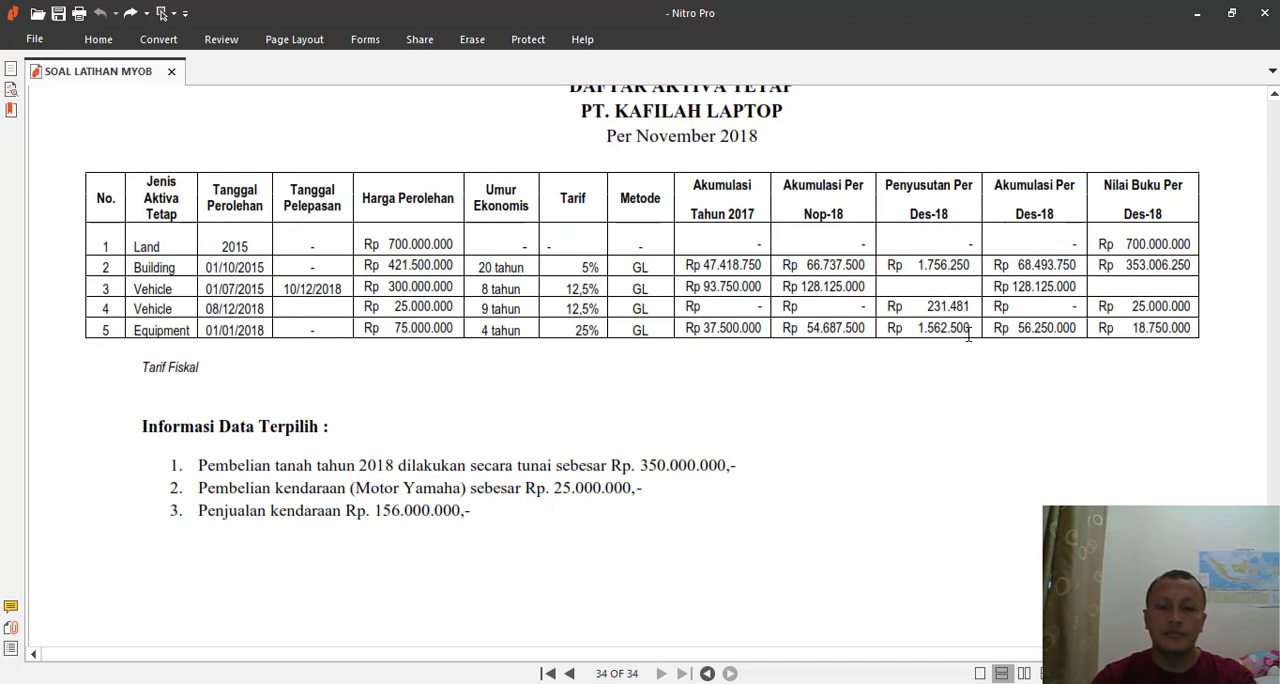
key("alt+Tab")
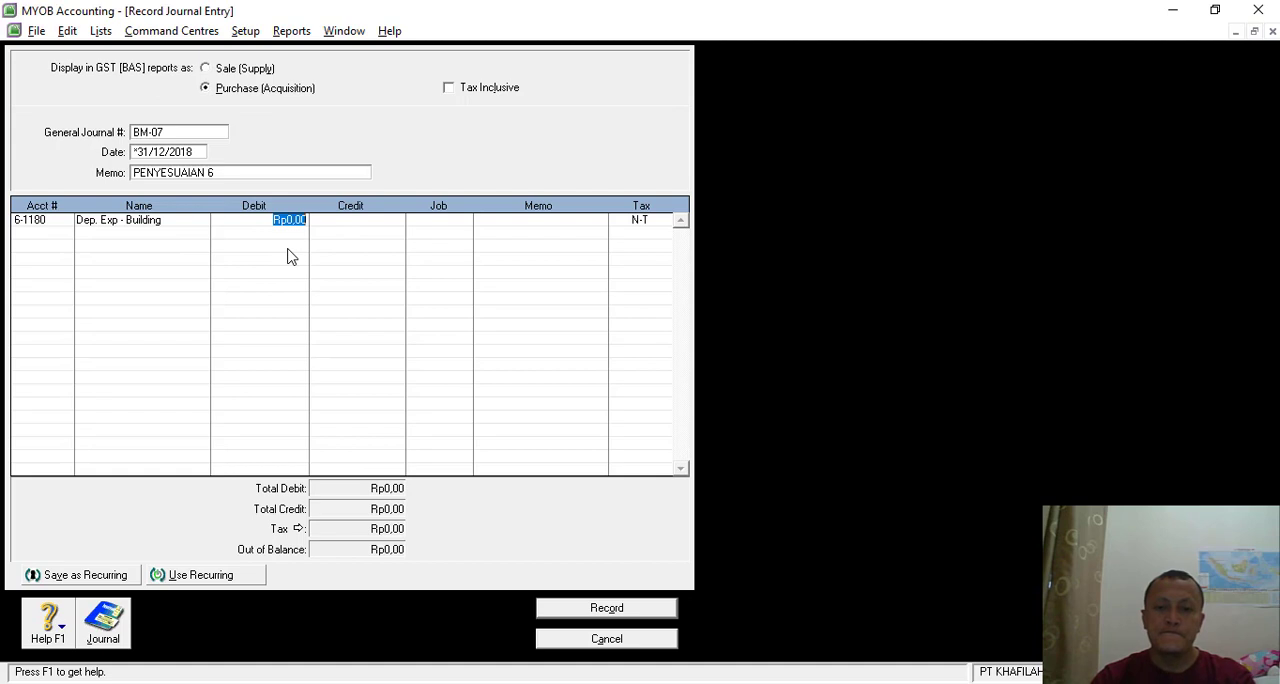
type("17562")
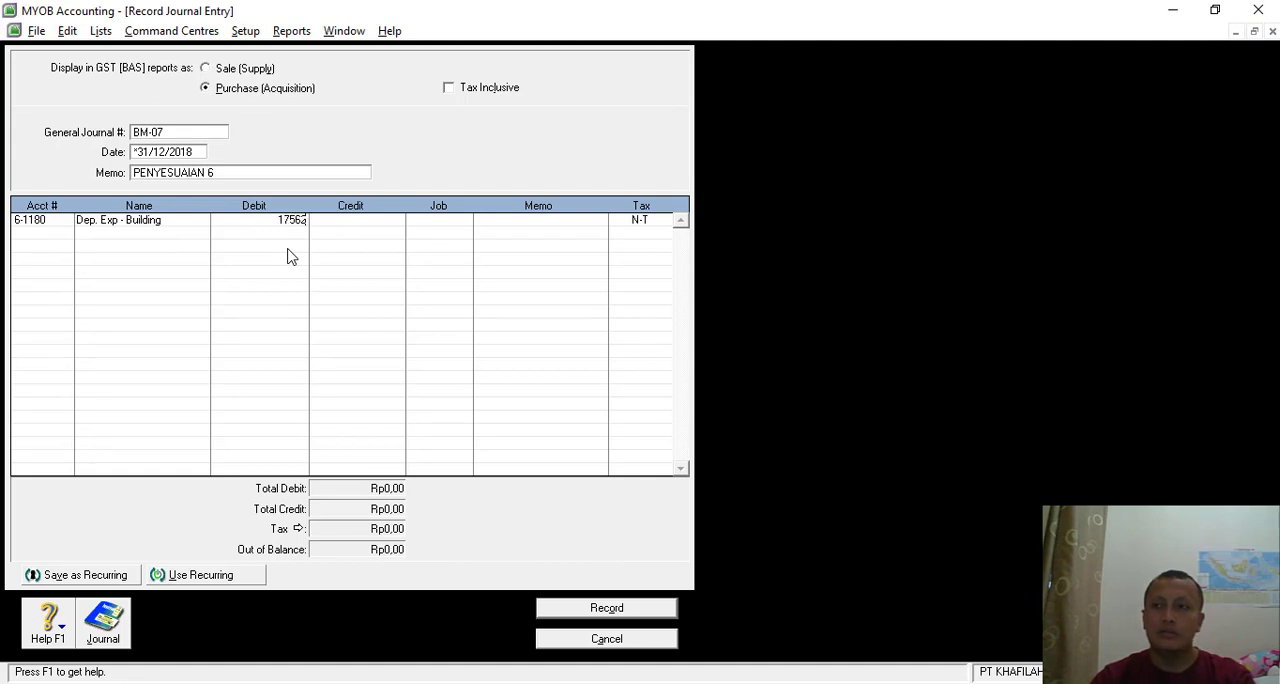
type("50")
key("Tab")
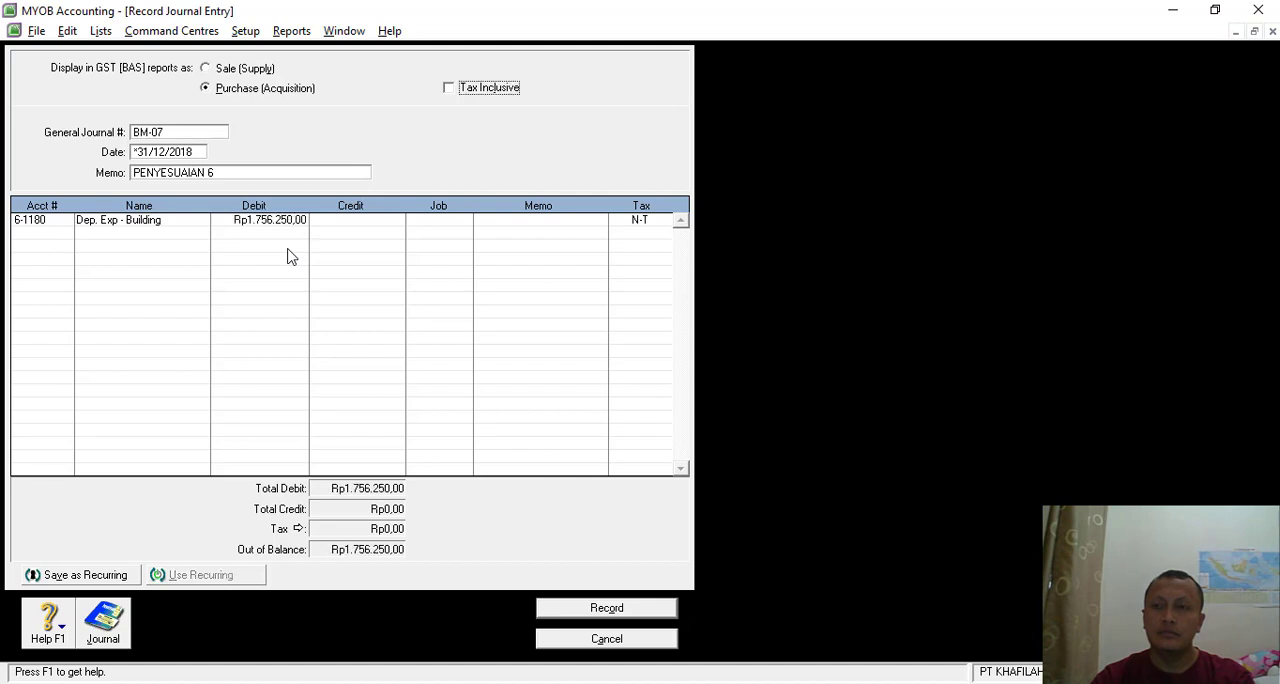
- Debit 6-1200 Dep. Exp - Equipment with Rp1.562.500 on the second line of the journal
left_click(66, 245)
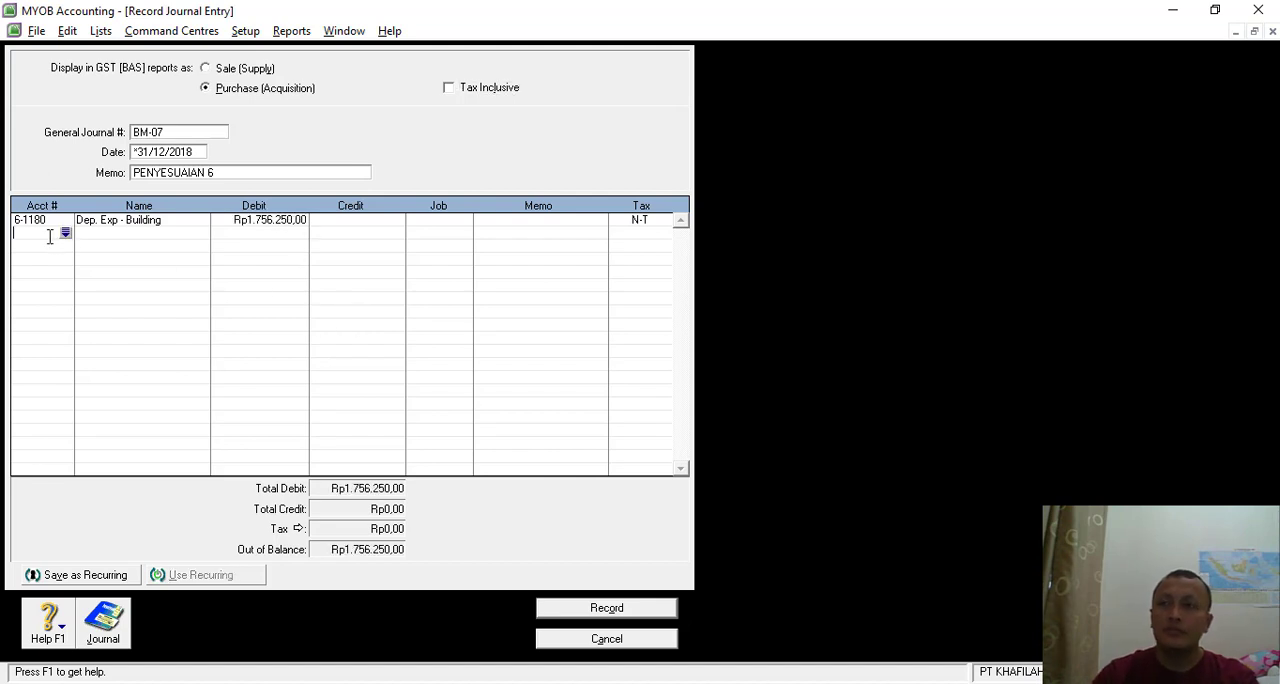
left_click(65, 235)
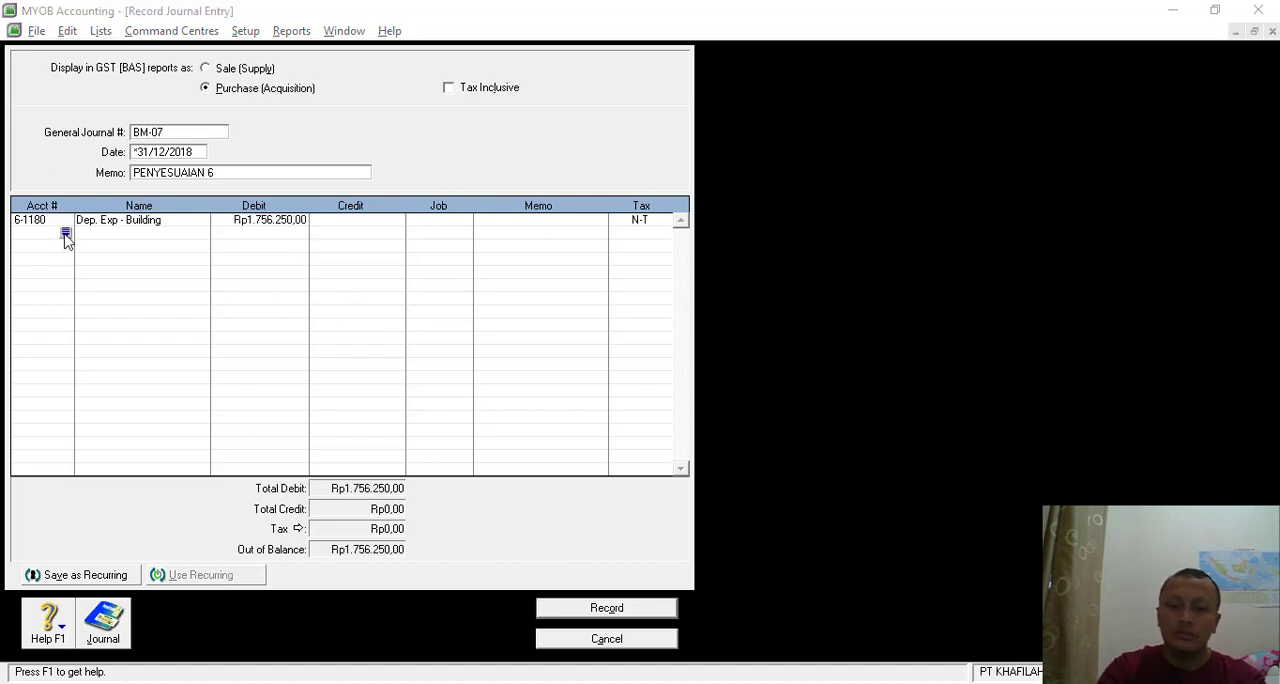
type("6")
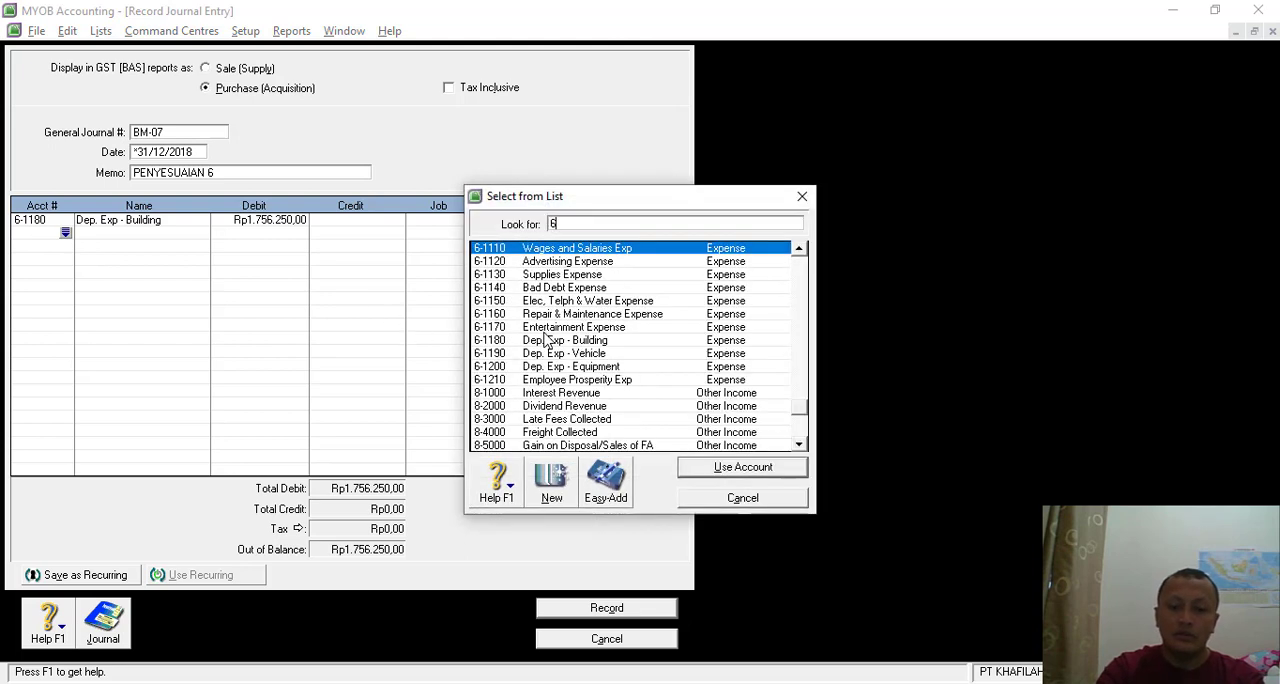
scroll(597, 310, "down", 1)
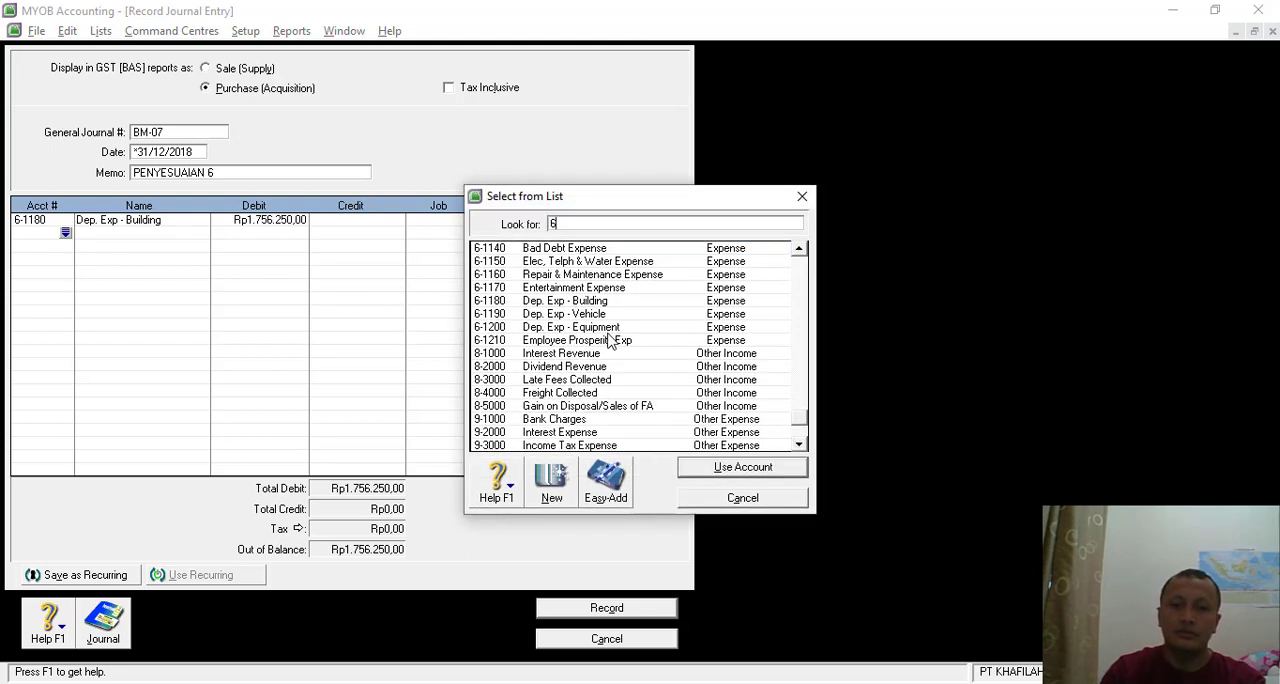
double_click(603, 328)
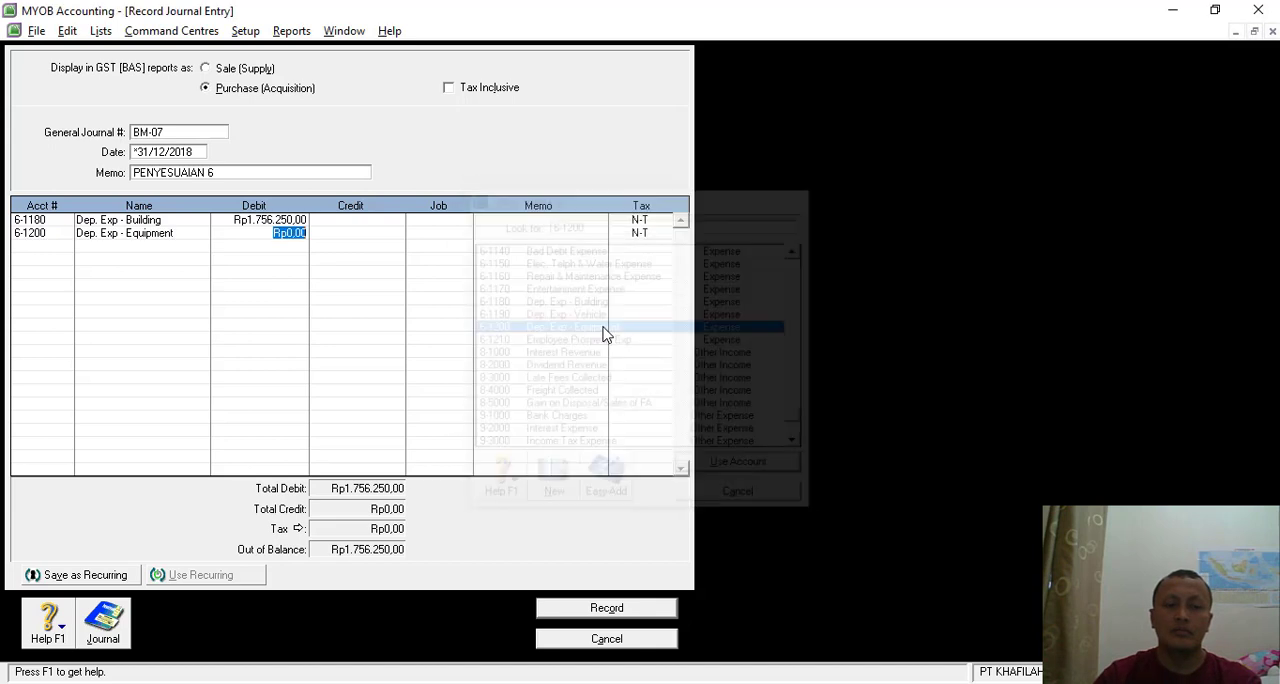
type("1")
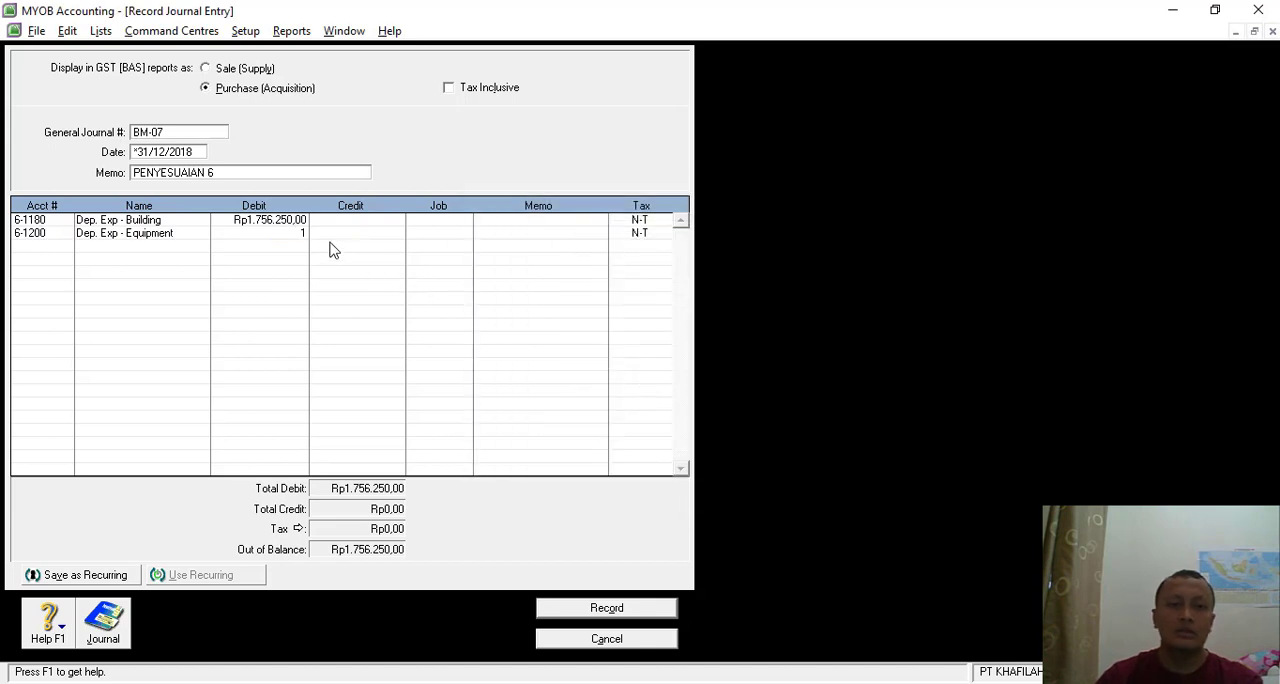
type(".562")
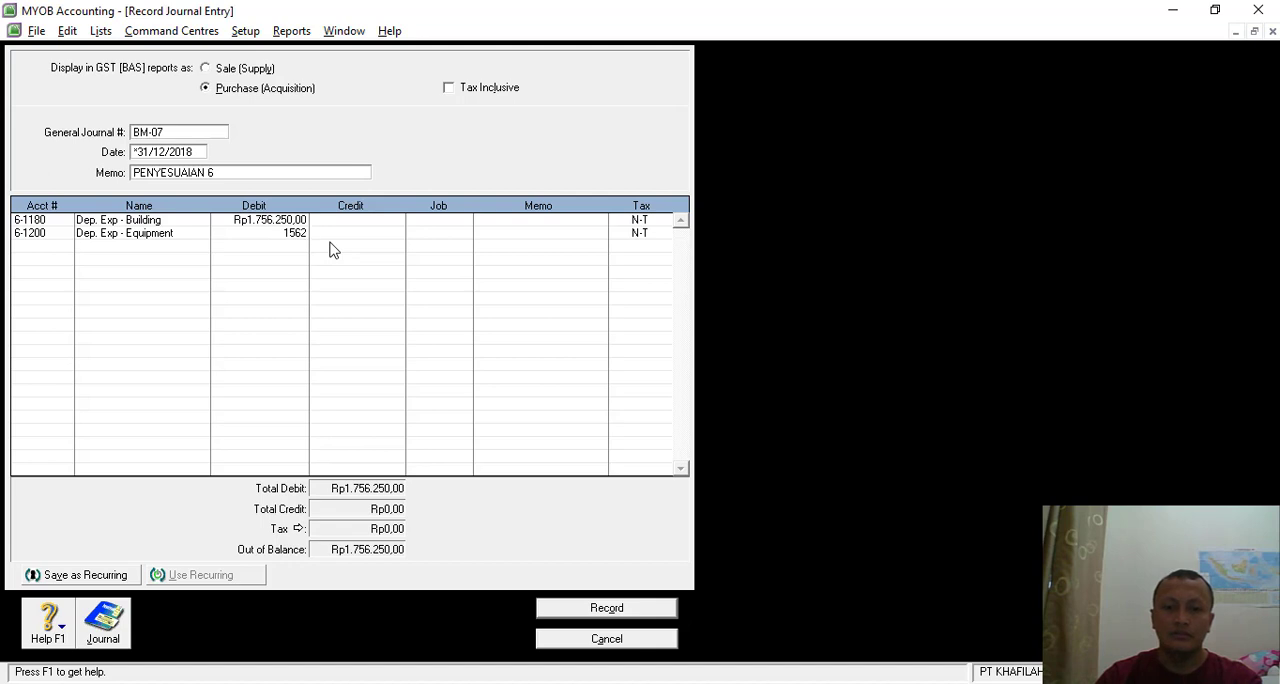
type(".500")
key("Tab")
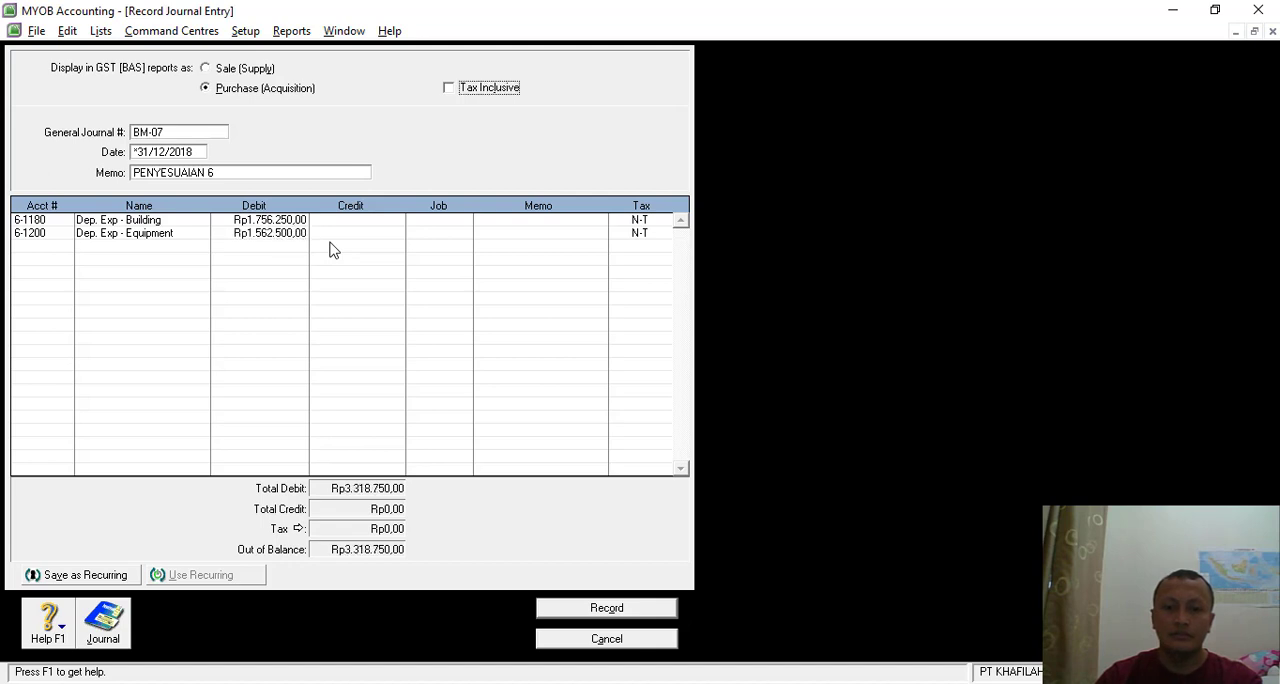
- Debit 6-1190 Dep. Exp - Vehicle with Rp231.481 on the third line of the journal
left_click(45, 252)
left_click(65, 246)
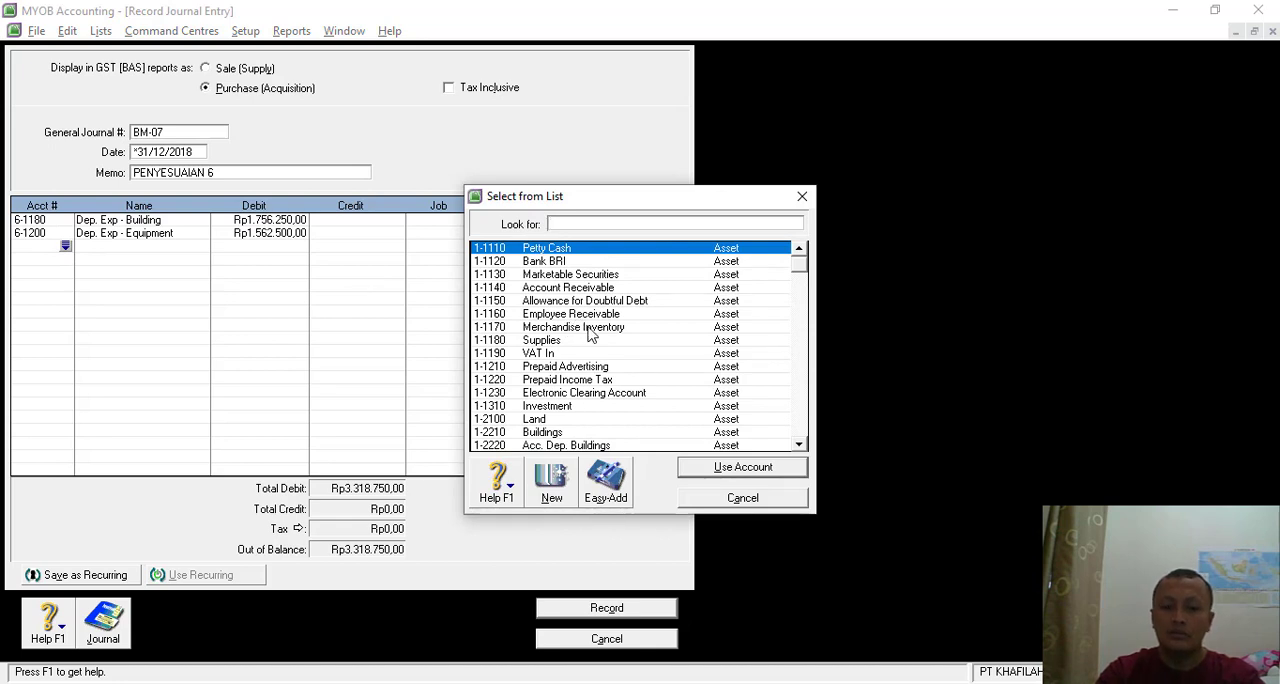
type("6")
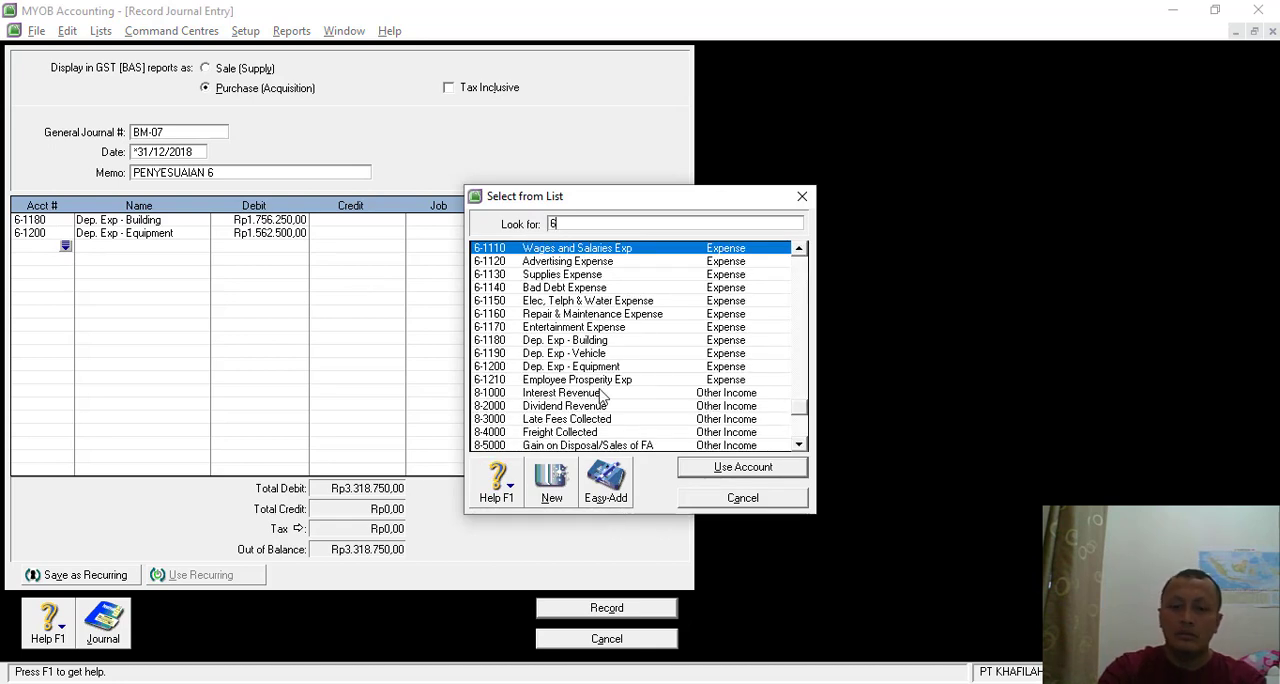
double_click(597, 356)
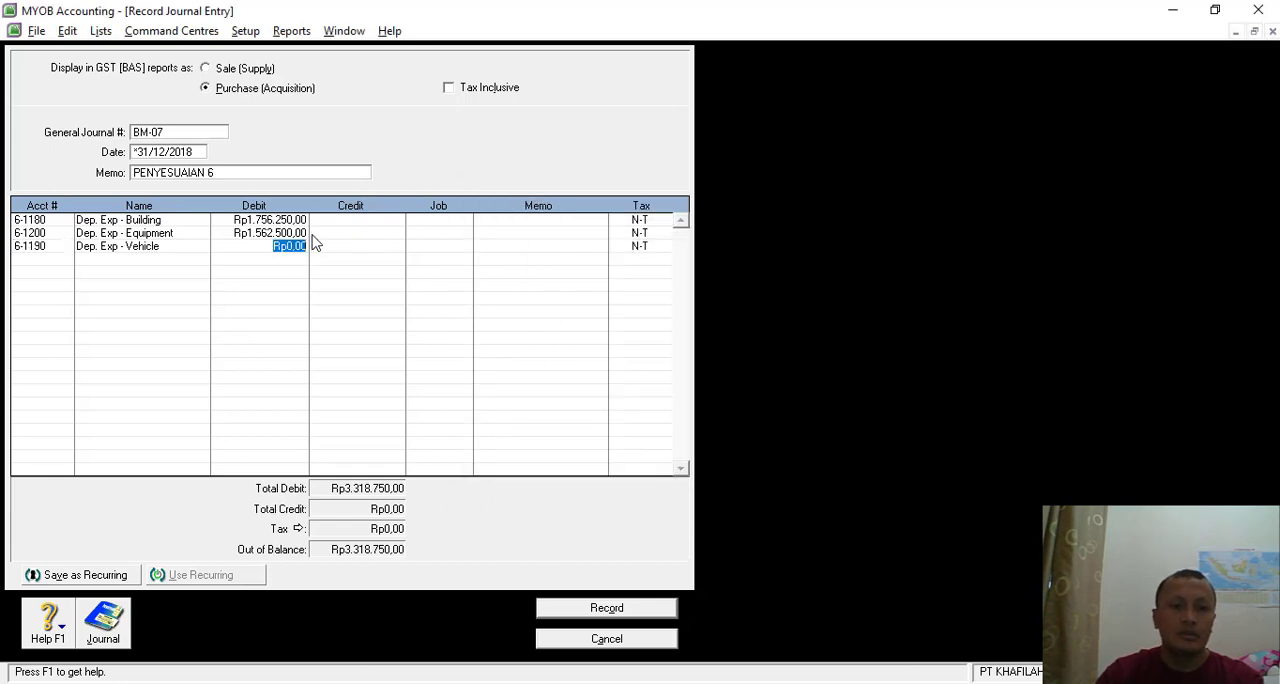
type("23")
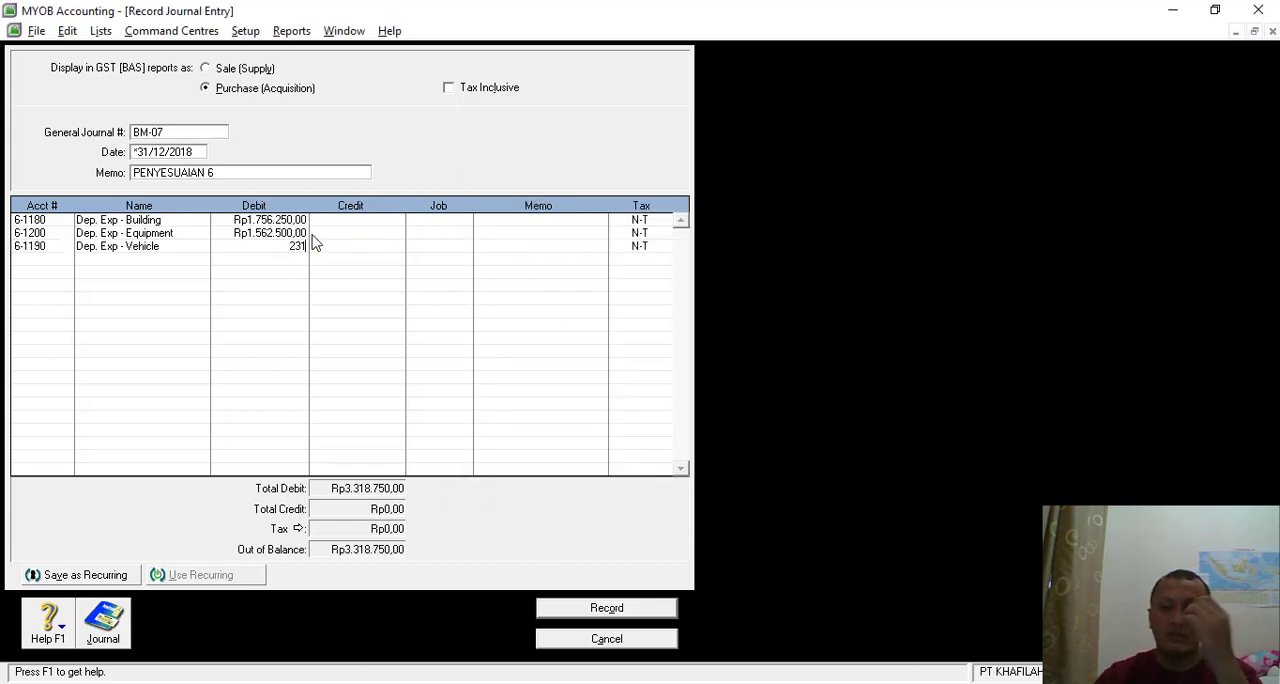
type("148")
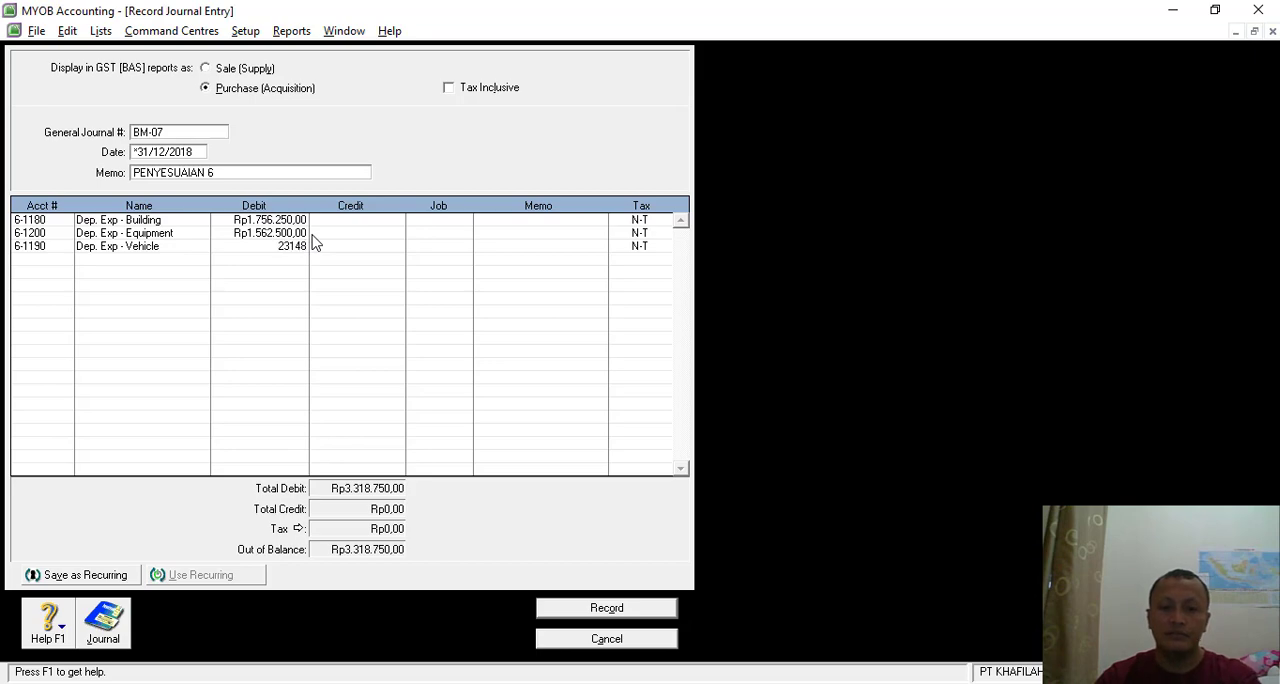
type("1")
key("Tab")
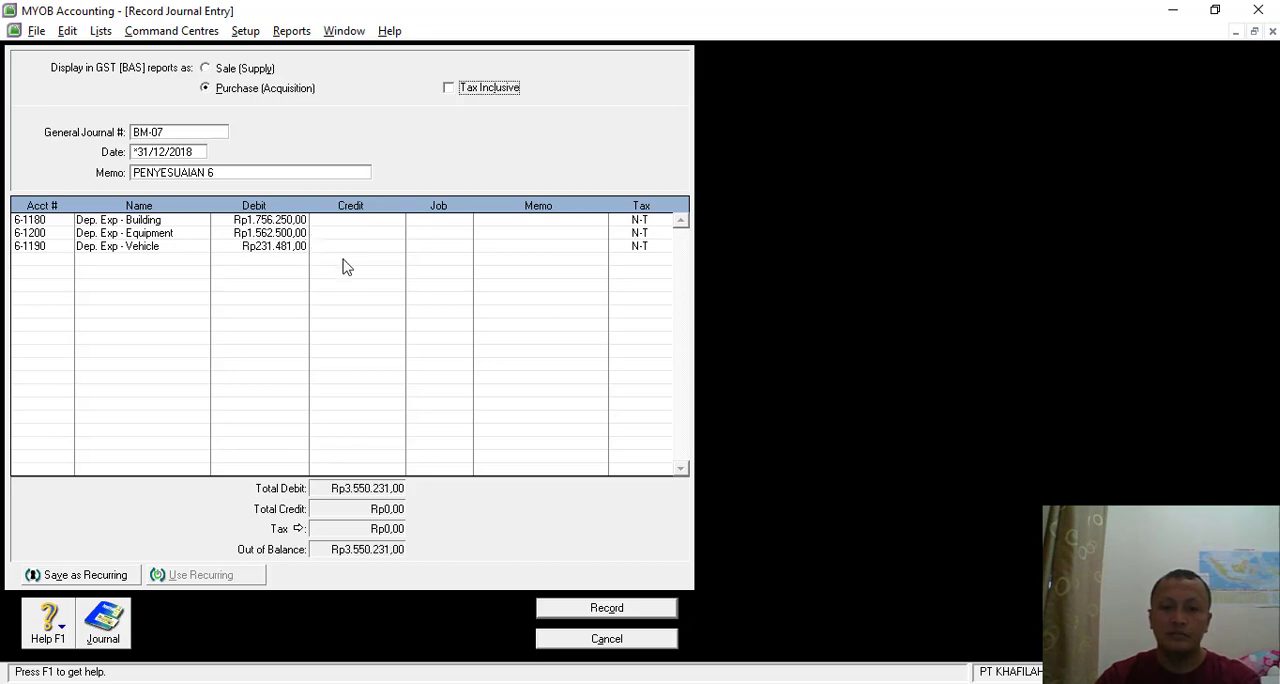
- Check the December depreciation in the Nitro Pro asset list, and credit 1-2220 Acc. Dep. Buildings with Rp1.756.250 on the fourth journal line in MYOB
key("alt+Tab")
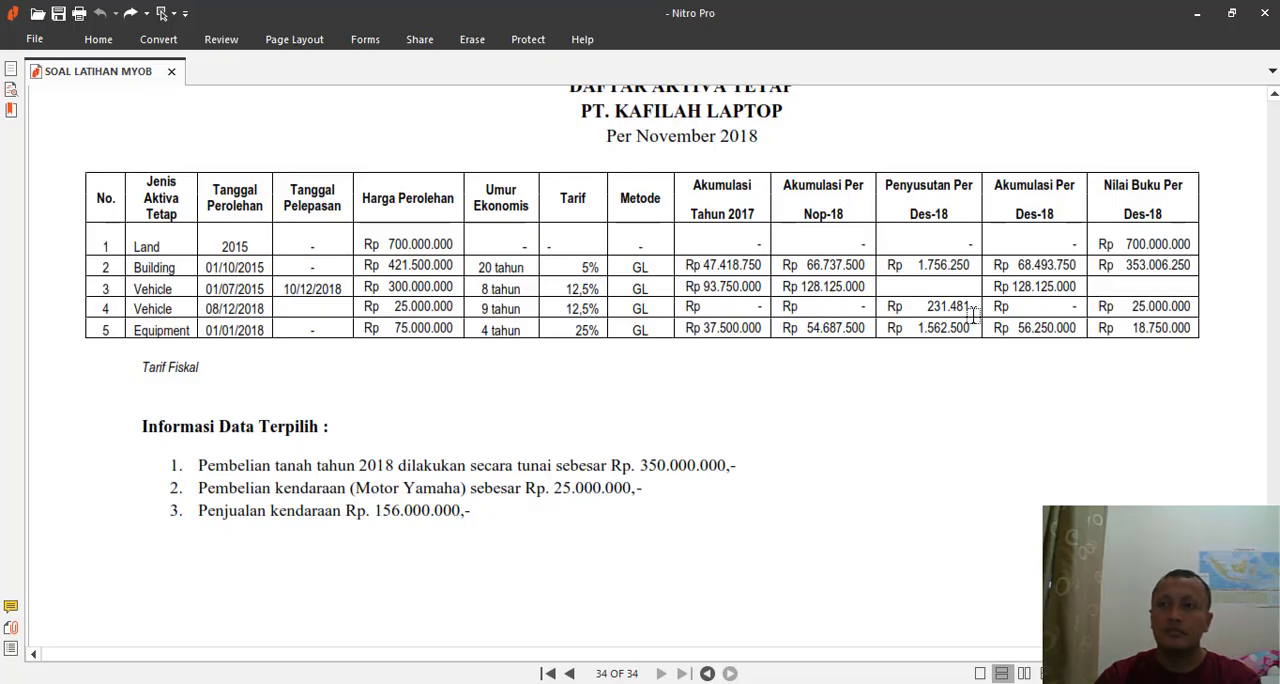
key("alt+Tab")
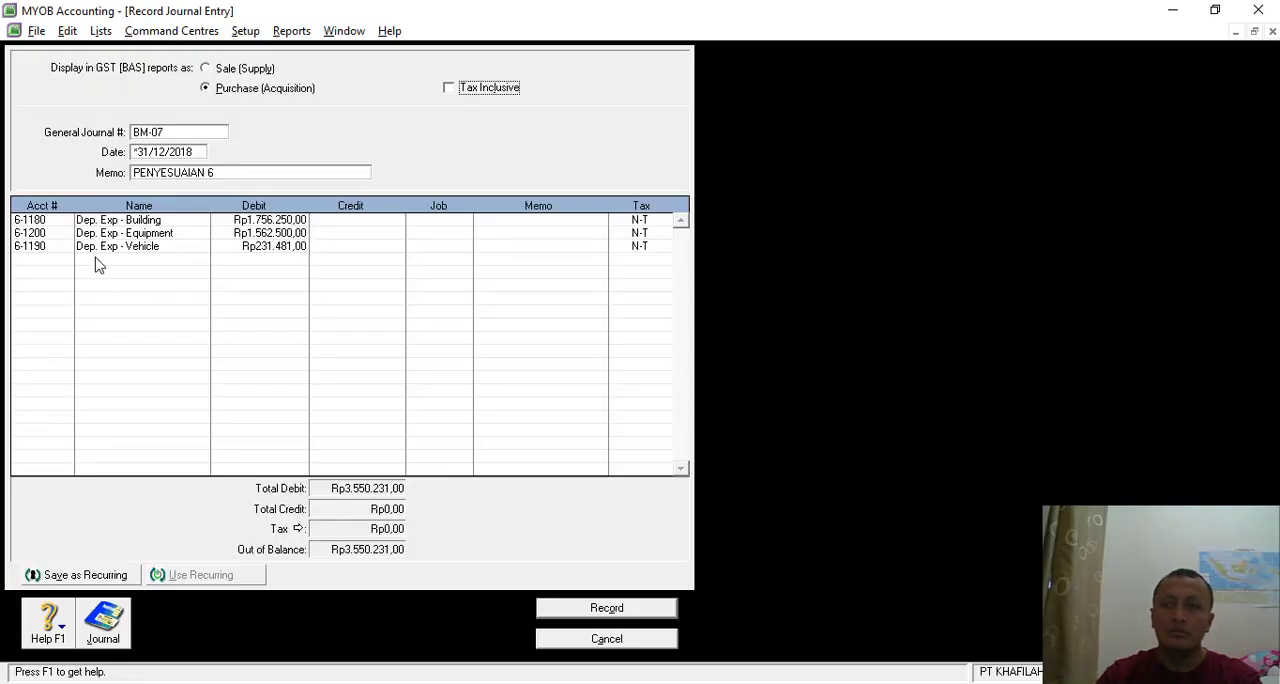
left_click(57, 260)
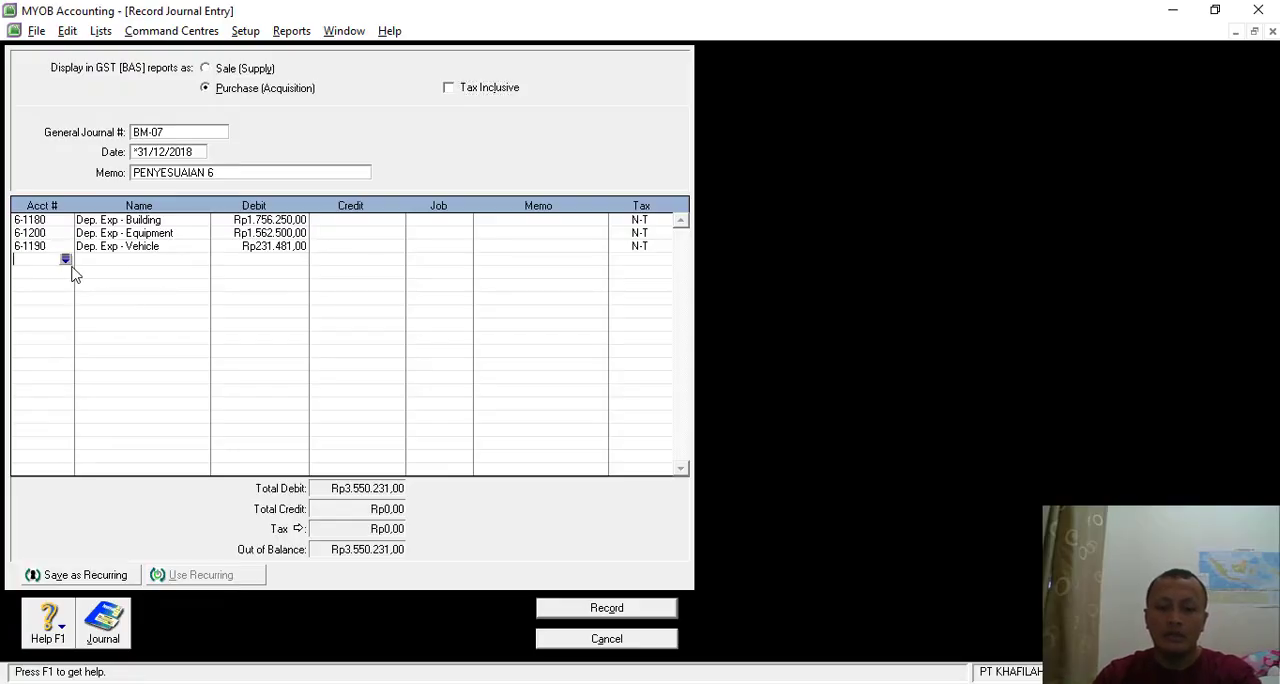
left_click(64, 259)
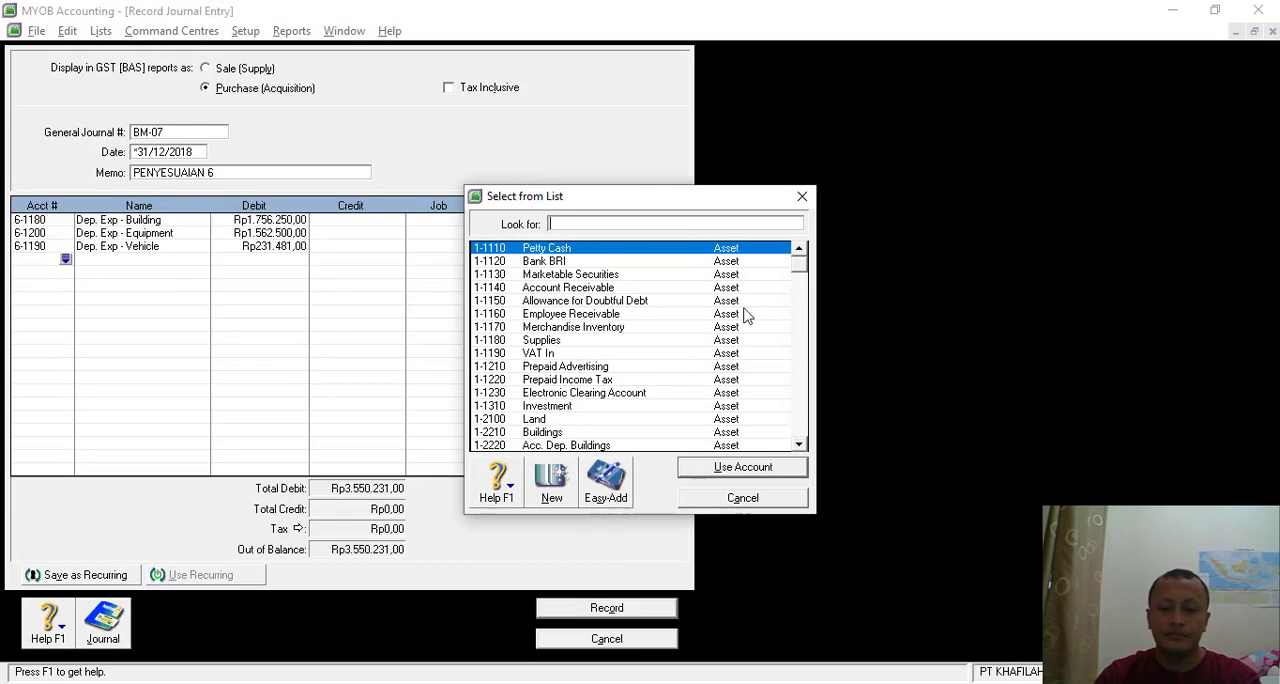
scroll(603, 420, "down", 1)
double_click(590, 406)
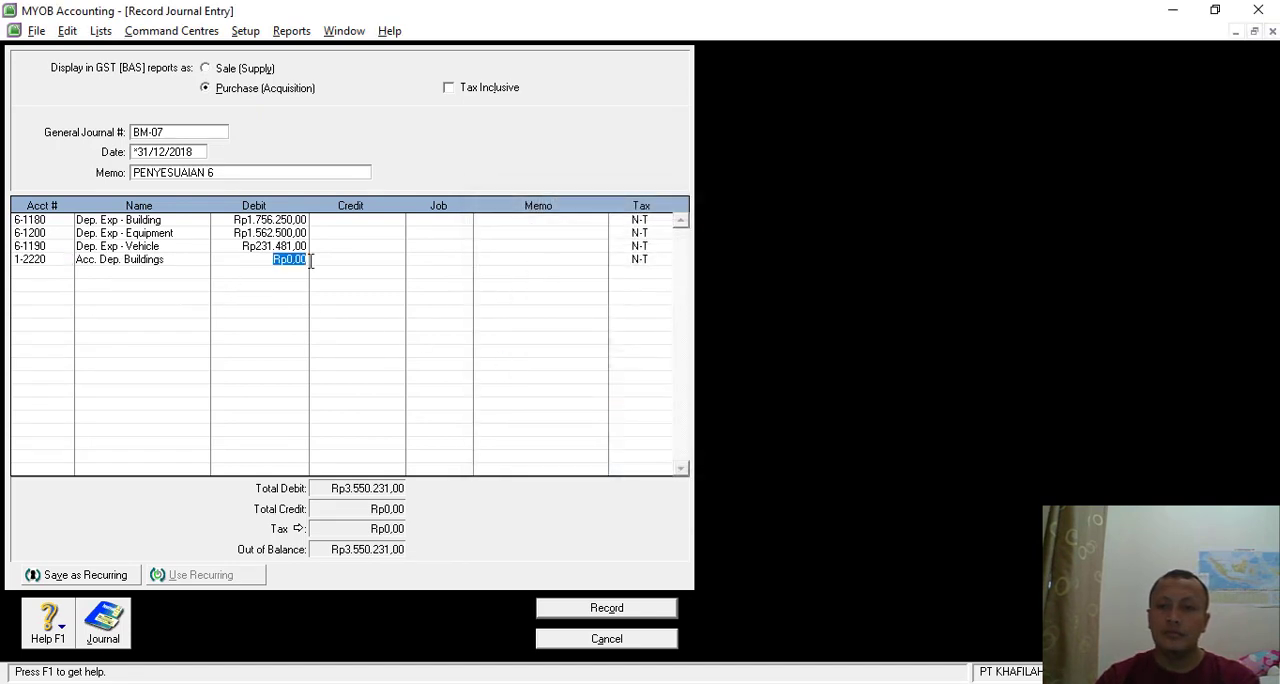
left_click(345, 258)
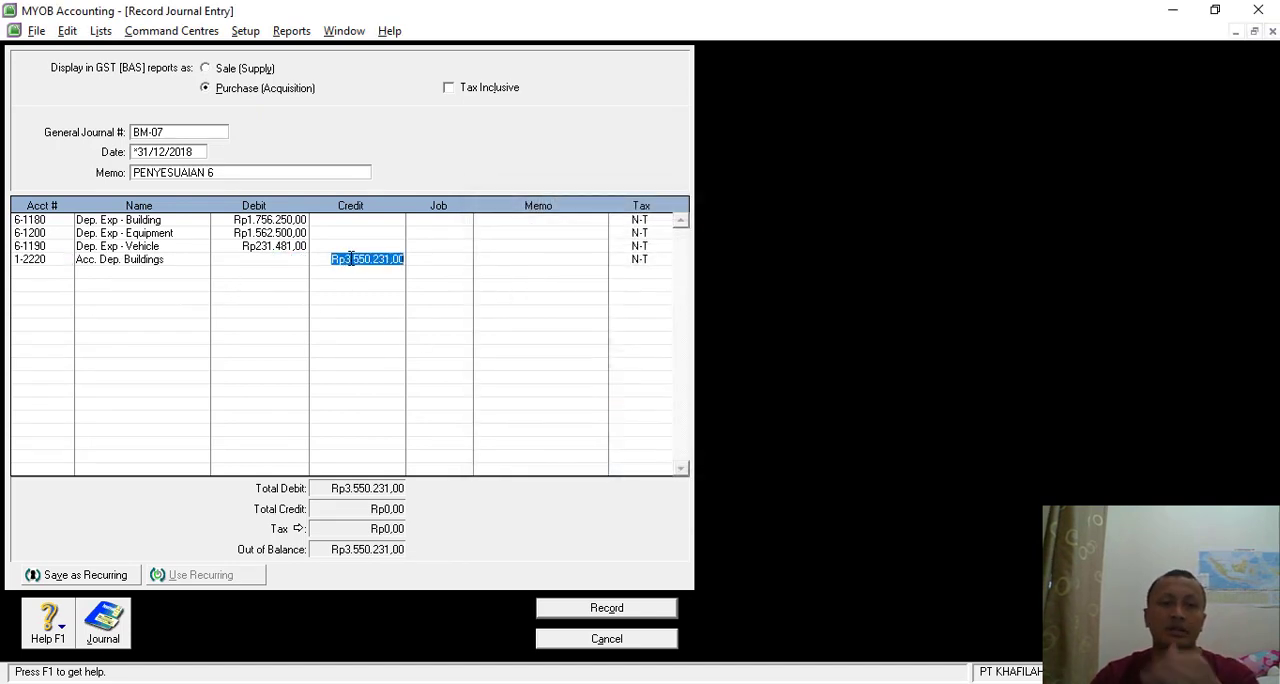
type("1.")
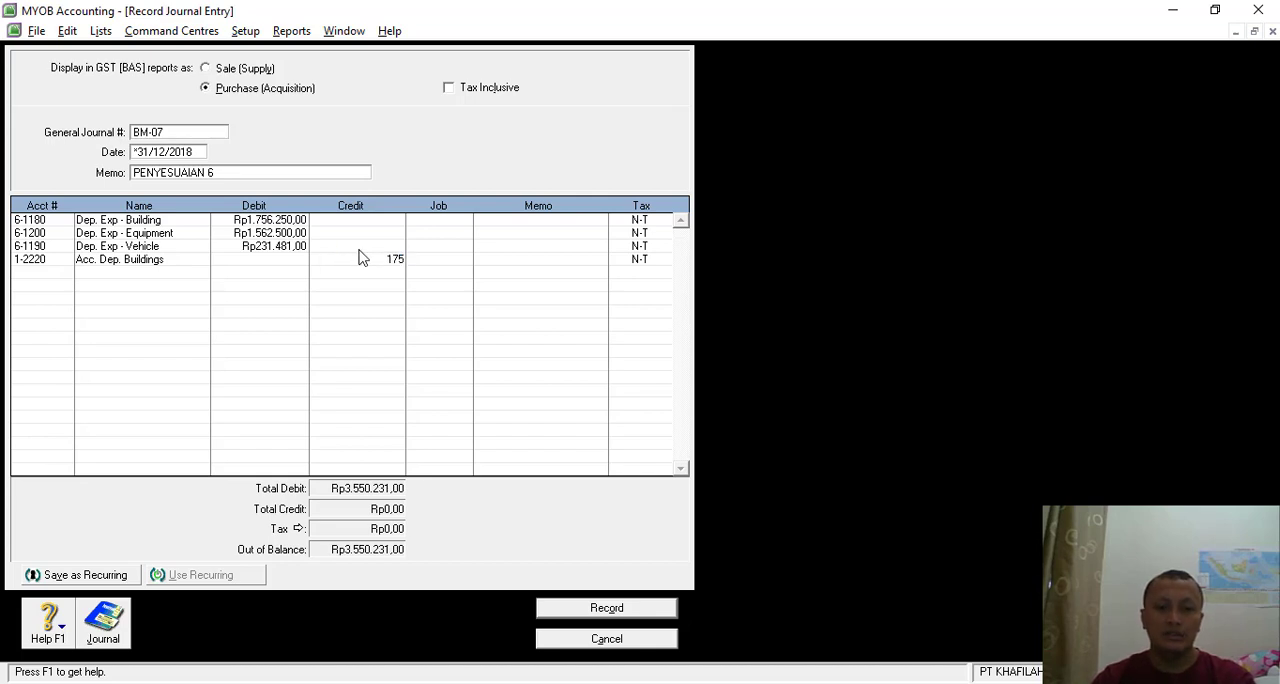
type("756.250")
key("Tab")
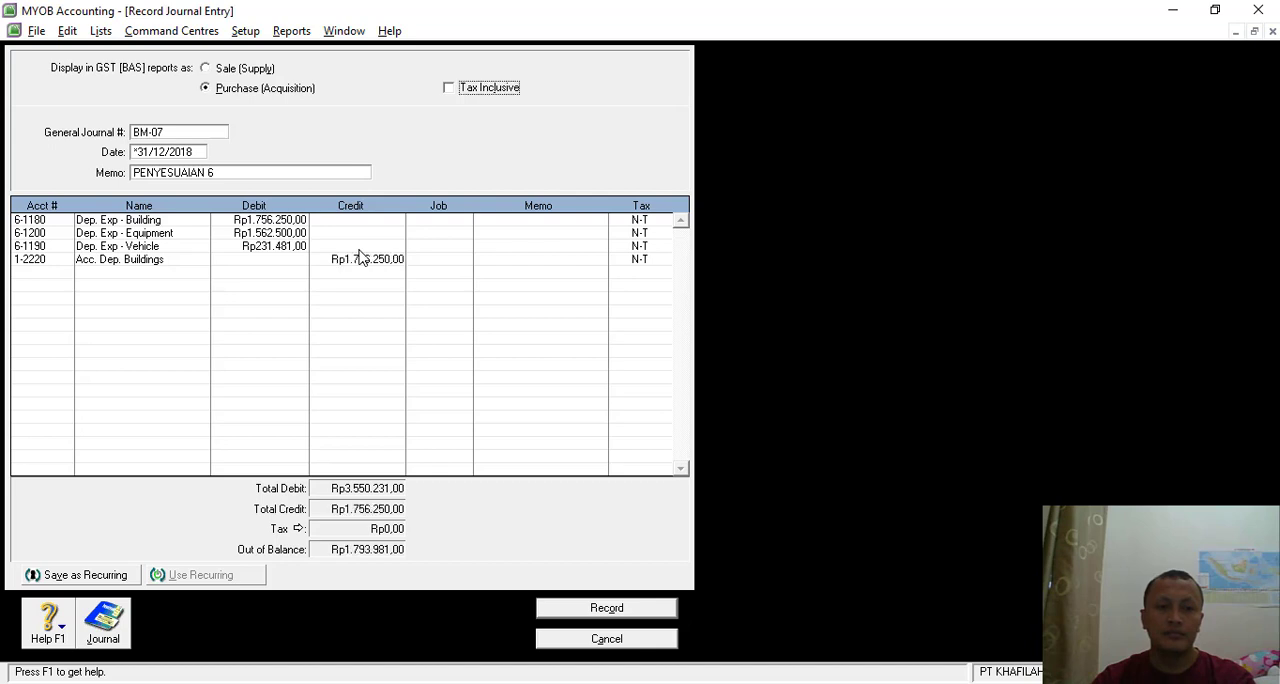
- Credit 1-2420 Acc. Dep. Equipment with Rp1.562.500 on the fifth line of the journal
left_click(45, 280)
left_click(65, 272)
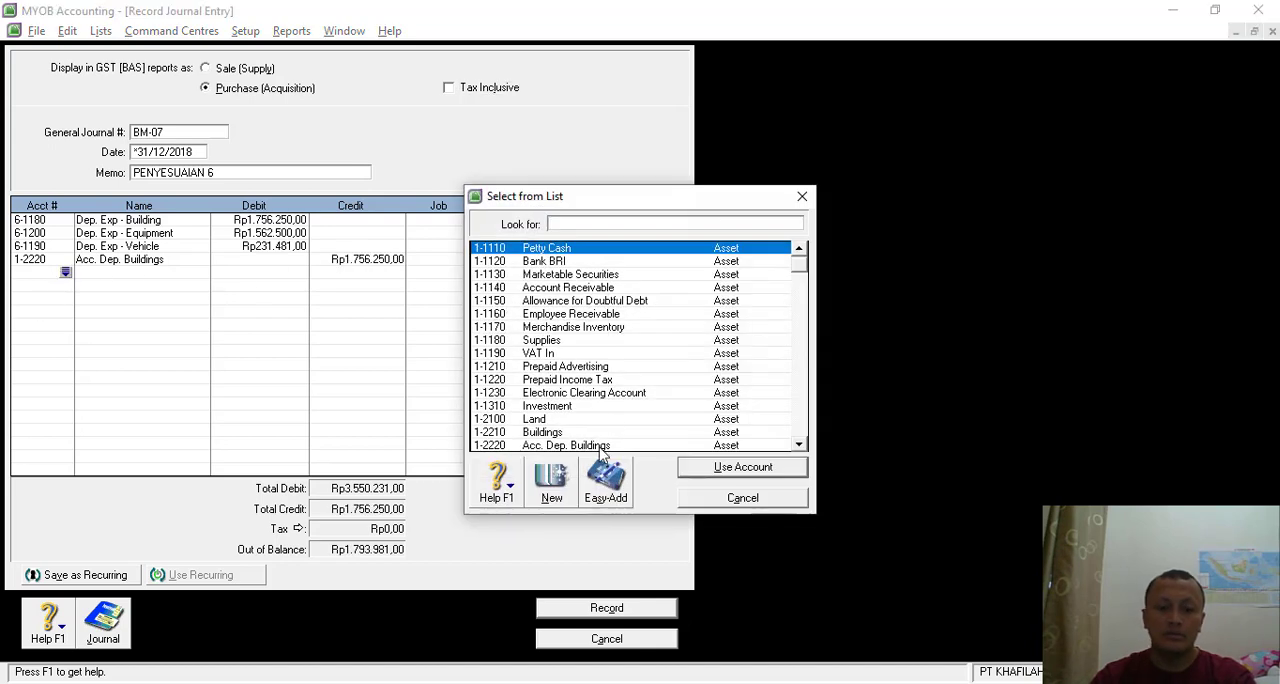
scroll(603, 450, "down", 1)
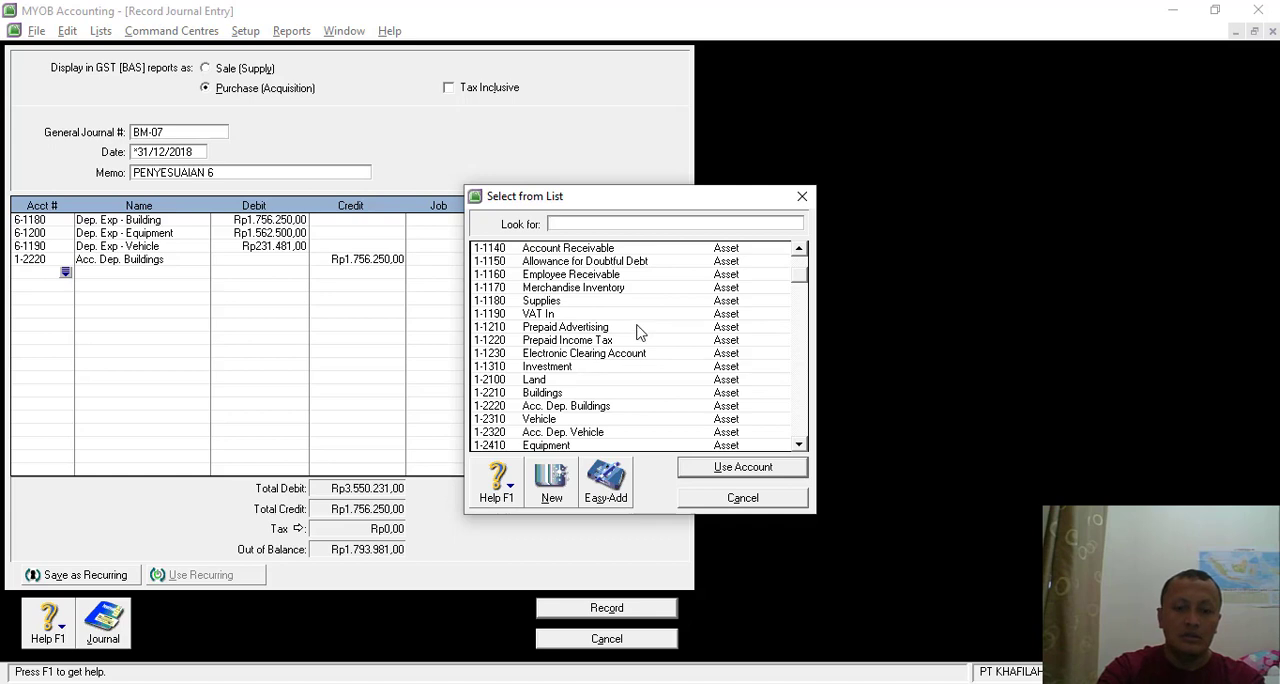
scroll(630, 360, "up", 1)
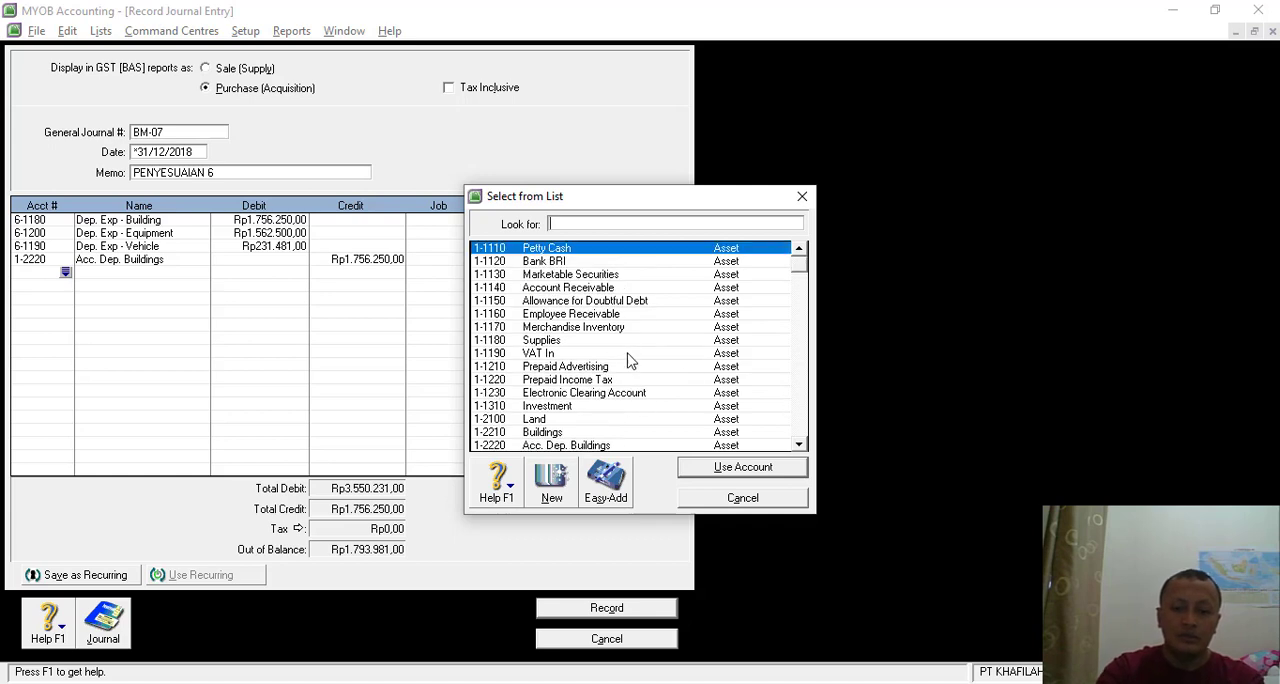
left_click(800, 444)
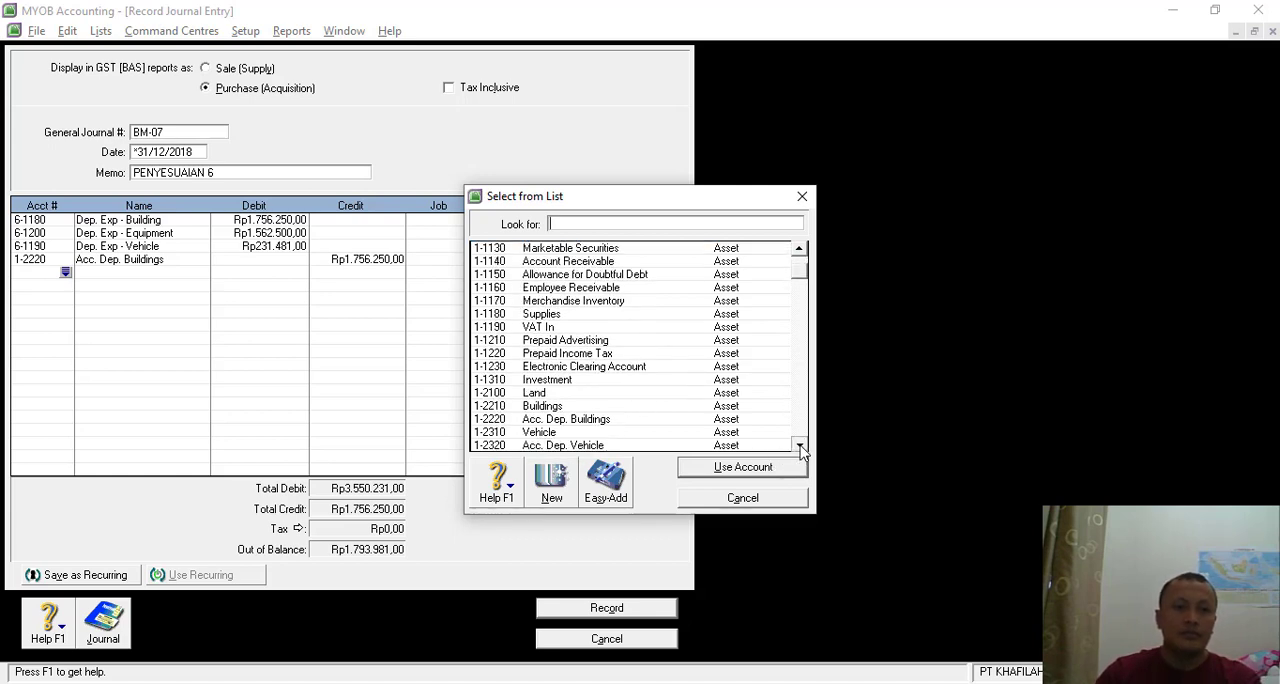
left_click(800, 444)
left_click(800, 444)
double_click(596, 421)
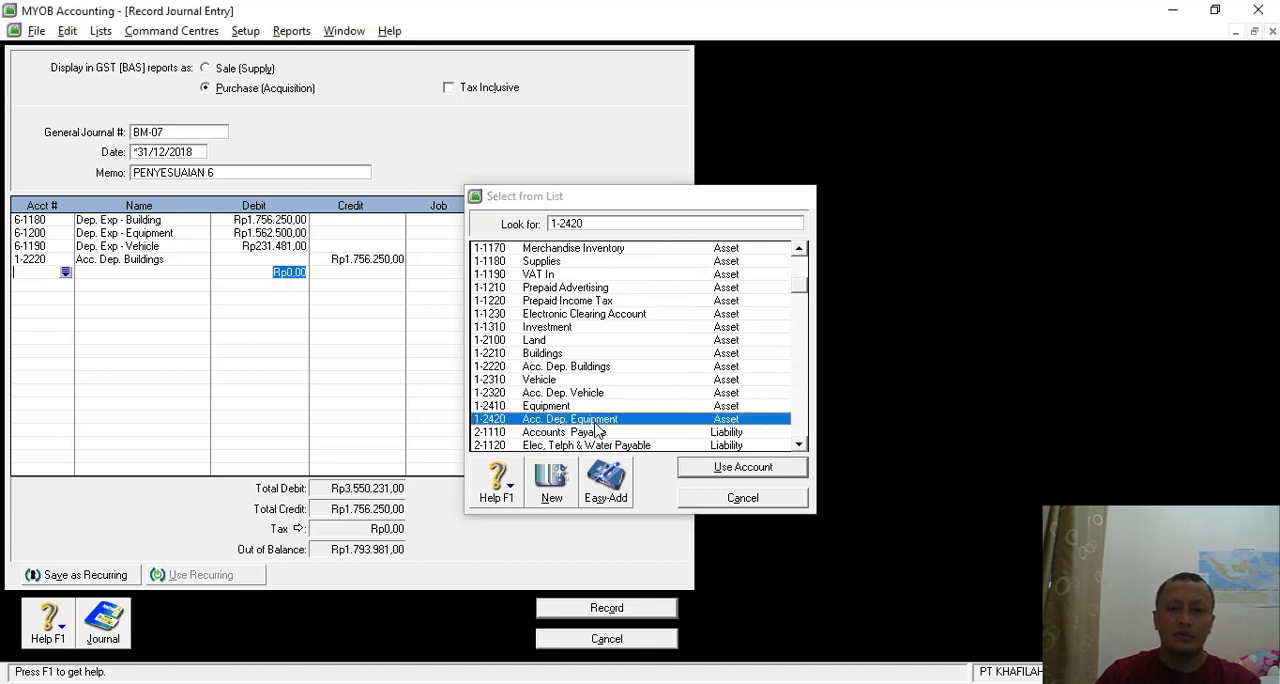
left_click(352, 274)
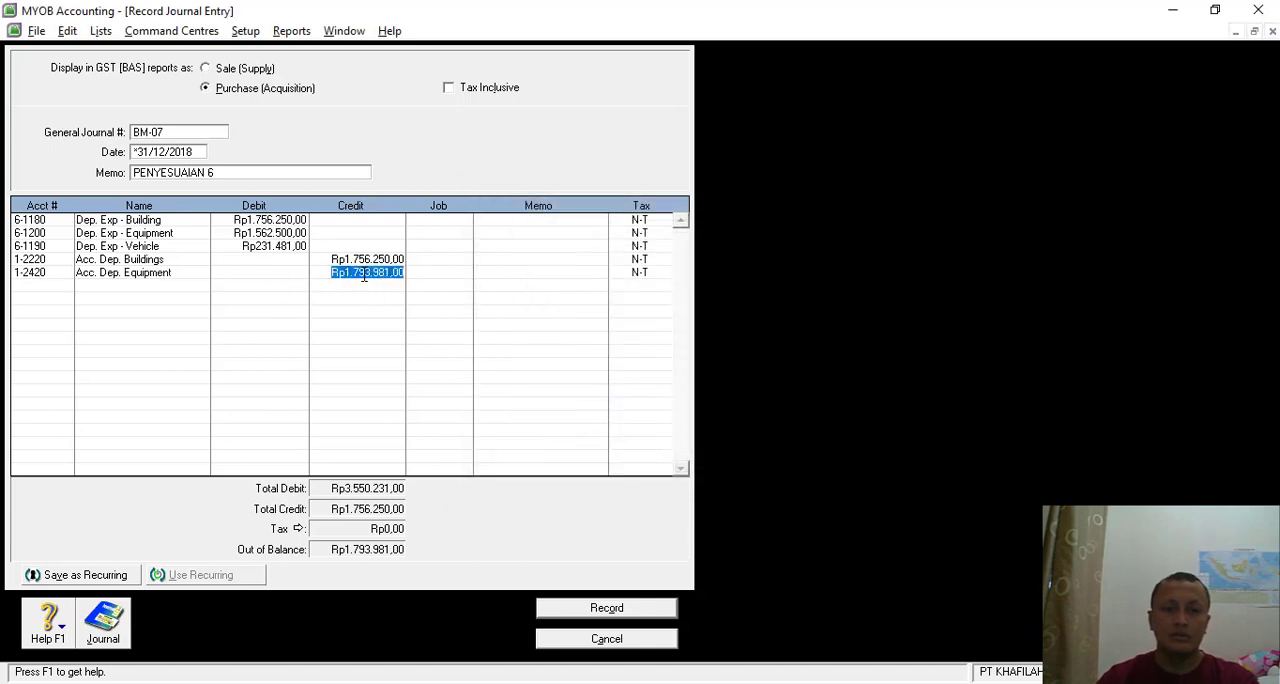
type("1562500")
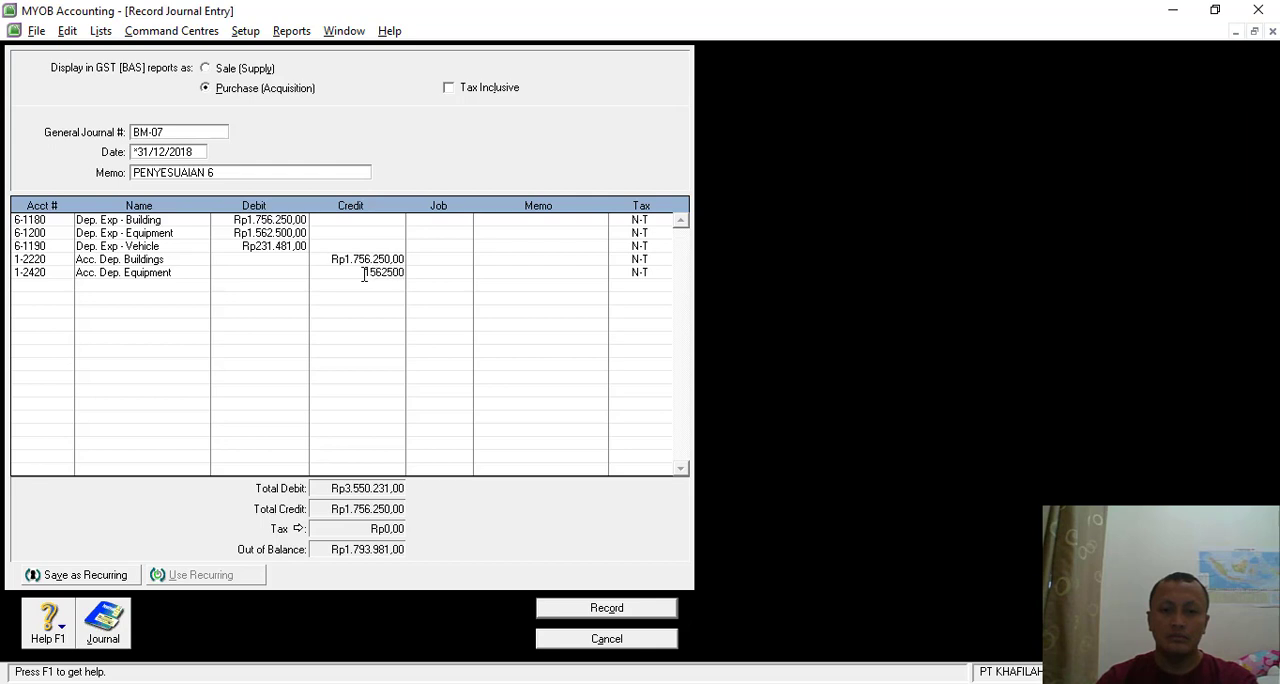
key("Tab")
- Credit 1-2320 Acc. Dep. Vehicle with Rp231.481 on the sixth line, and record journal BM-07
left_click(46, 287)
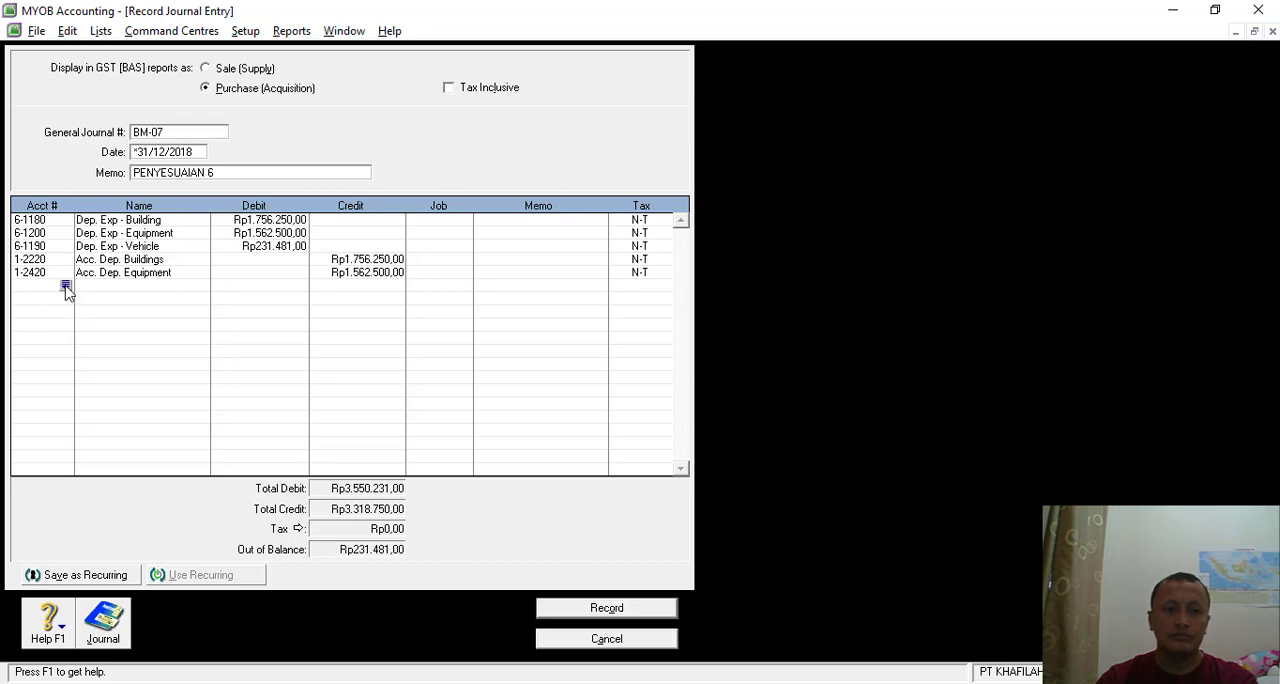
left_click(65, 286)
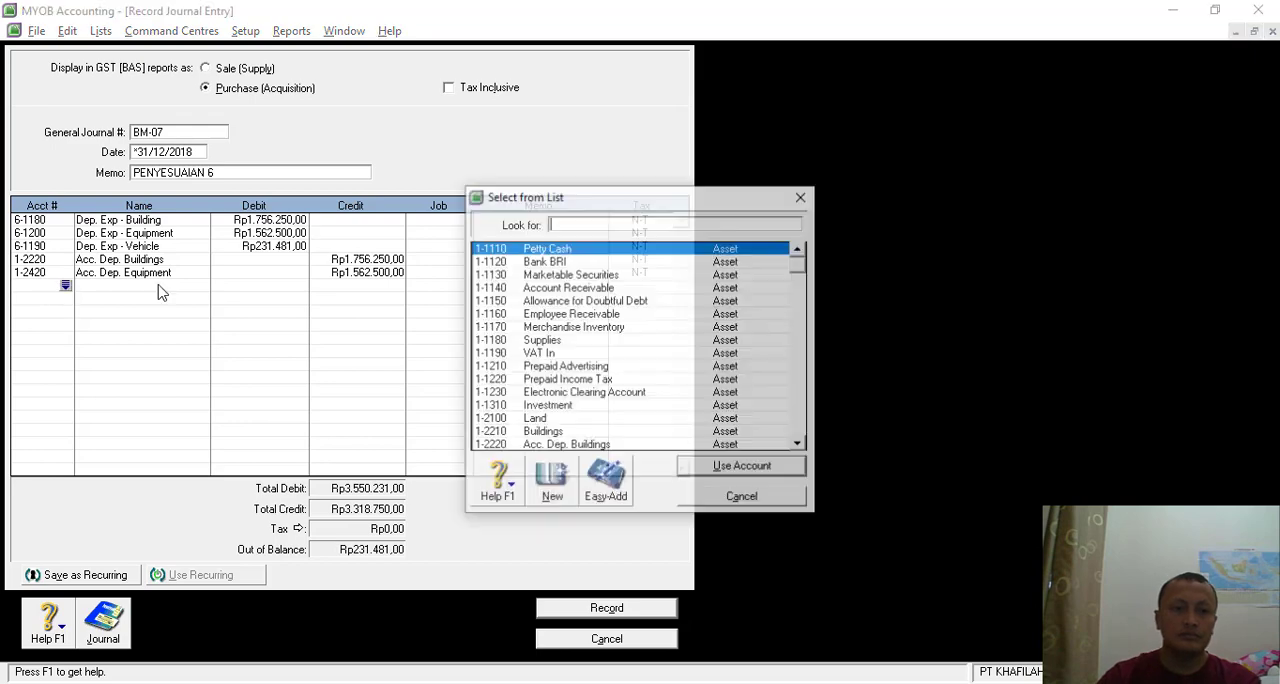
left_click(799, 442)
left_click(799, 442)
left_click(799, 442)
left_click(803, 445)
double_click(551, 422)
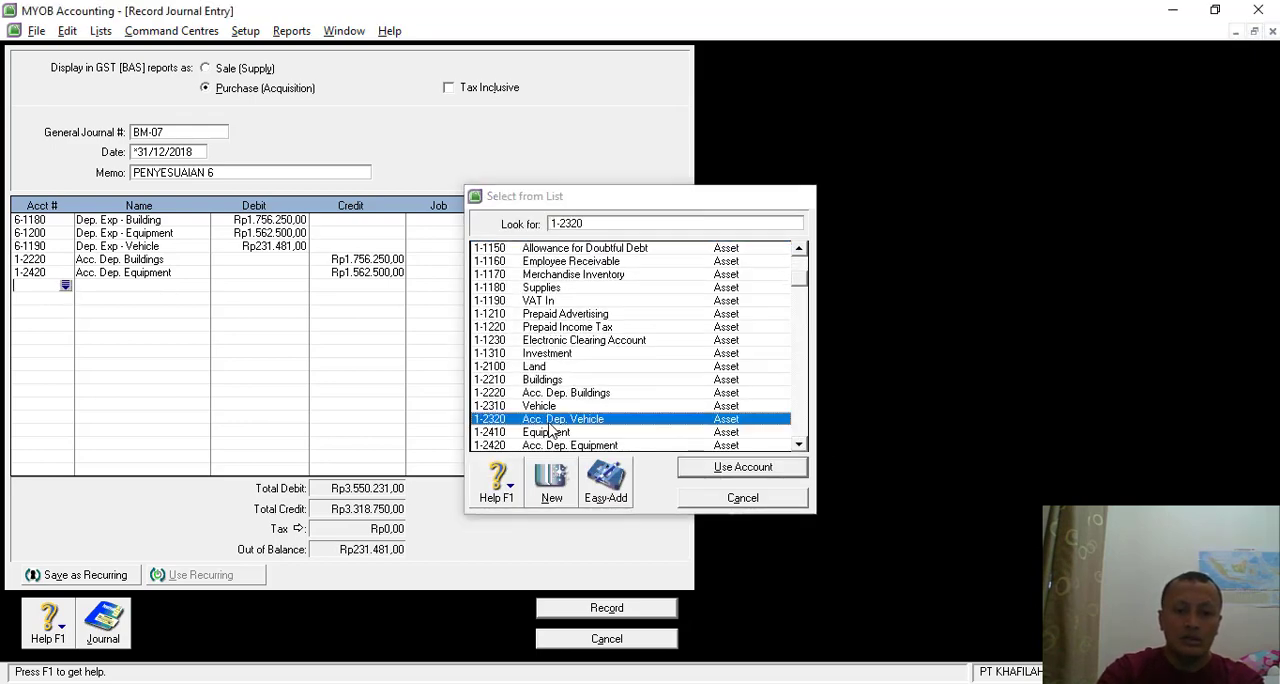
left_click(366, 285)
left_click(447, 290)
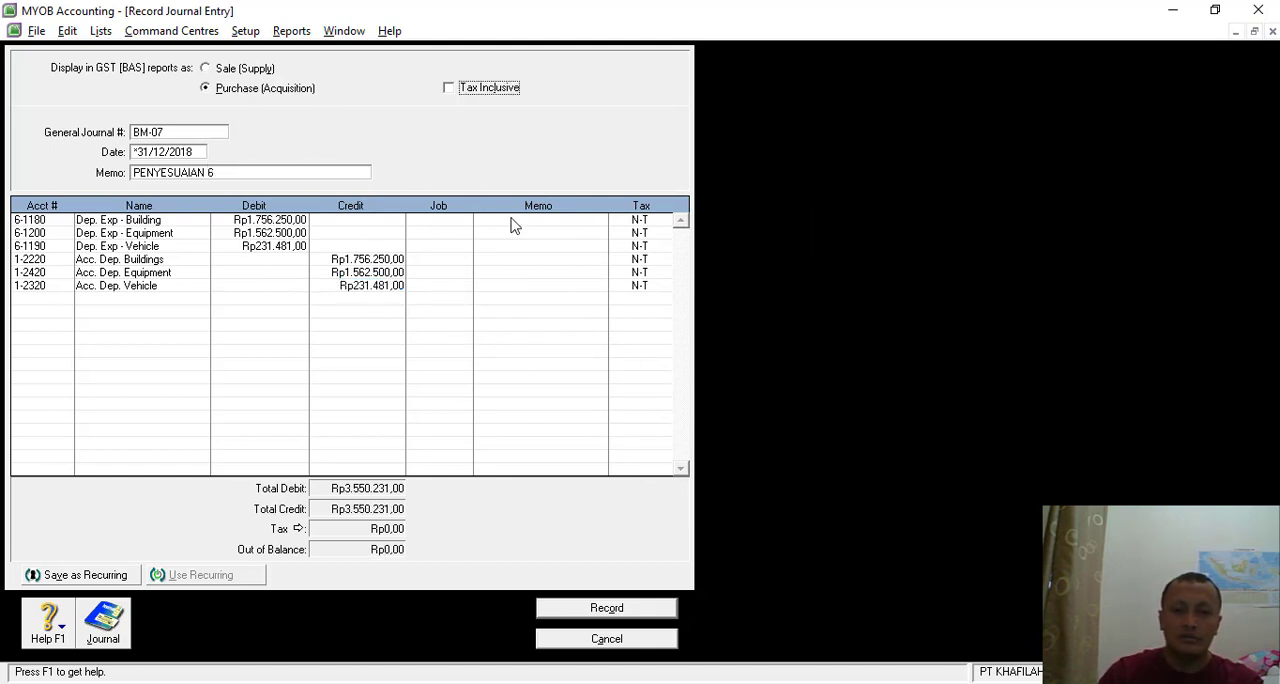
left_click(607, 609)
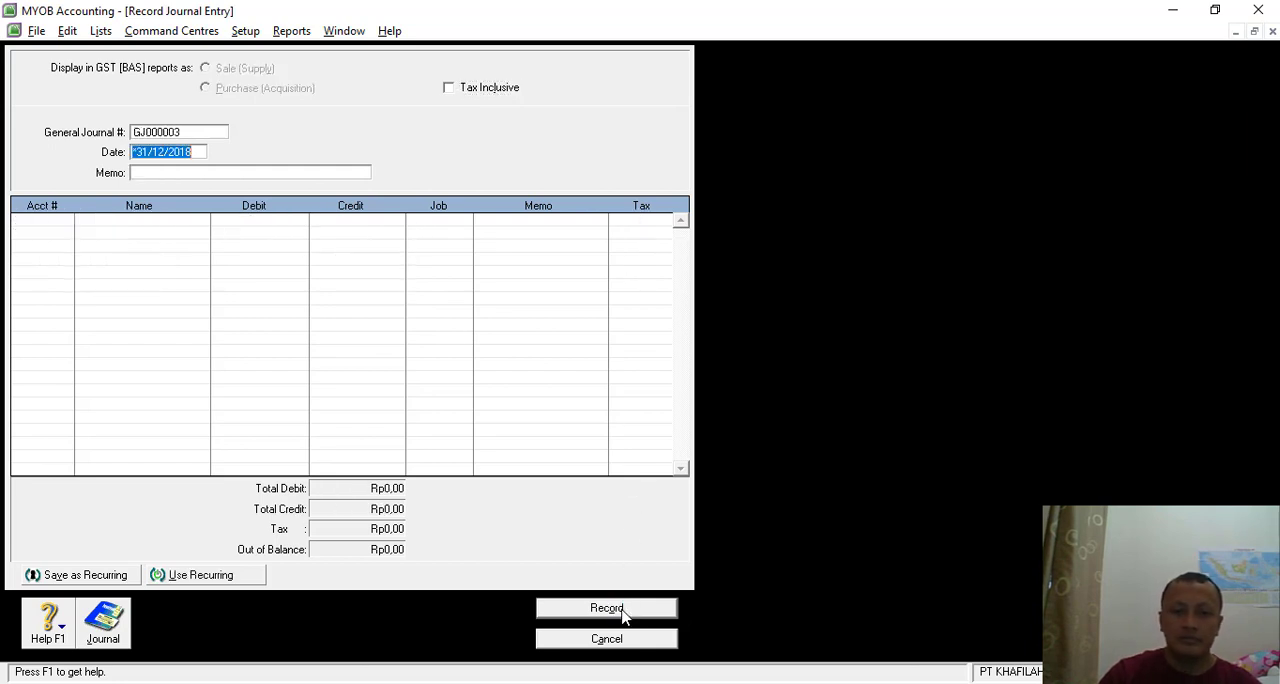
- Read the Transaksi 35 memo in Nitro Pro, and give the new MYOB journal number BM-08 and the memo PENYESUAIAN 7
left_click(200, 128)
key("alt+Tab")
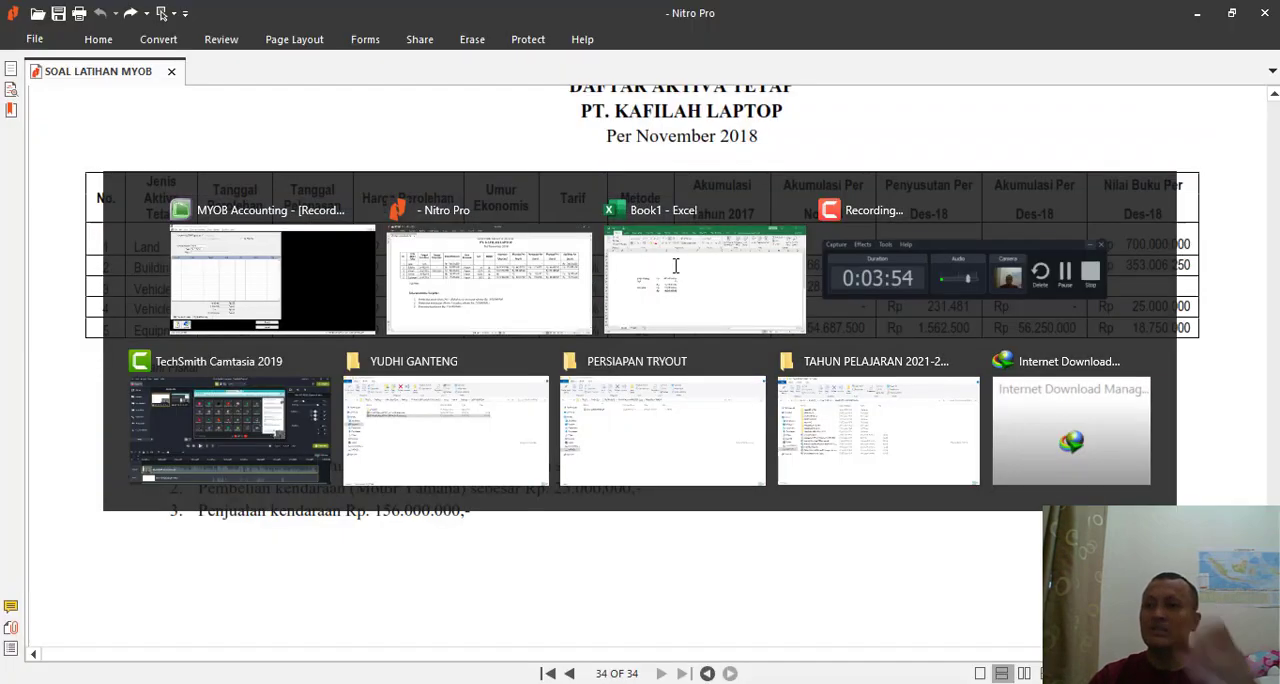
scroll(735, 319, "up", 10)
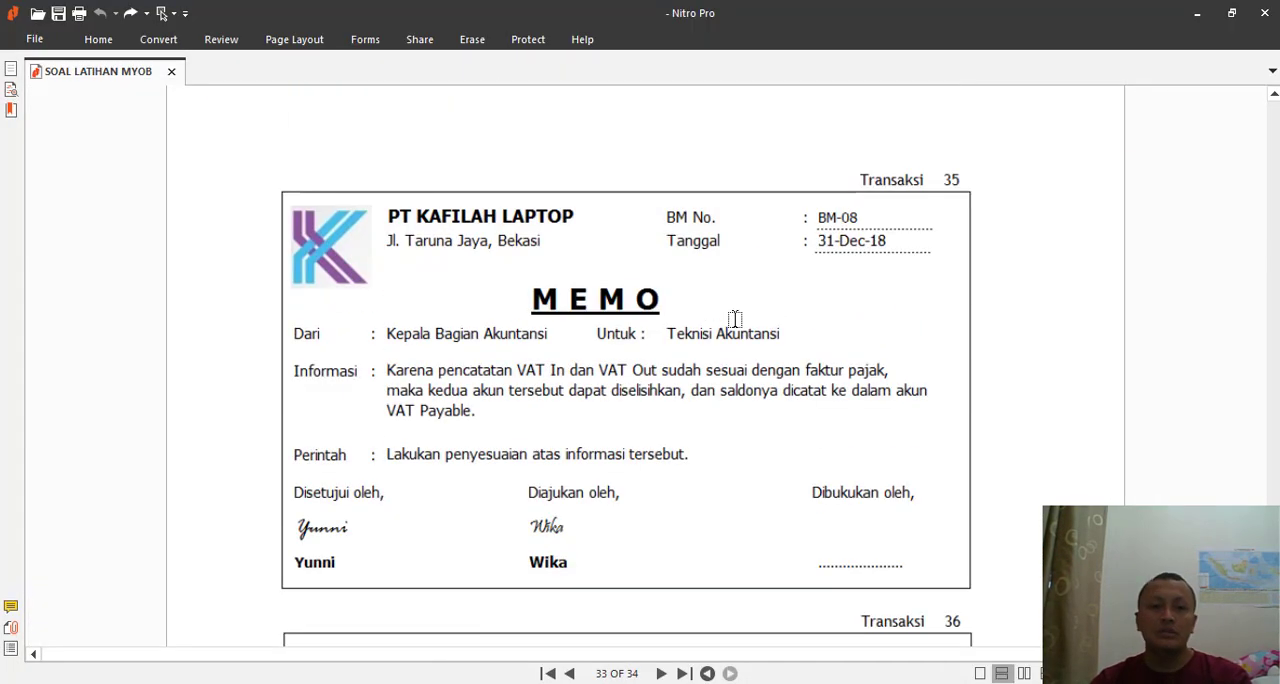
scroll(734, 322, "down", 3)
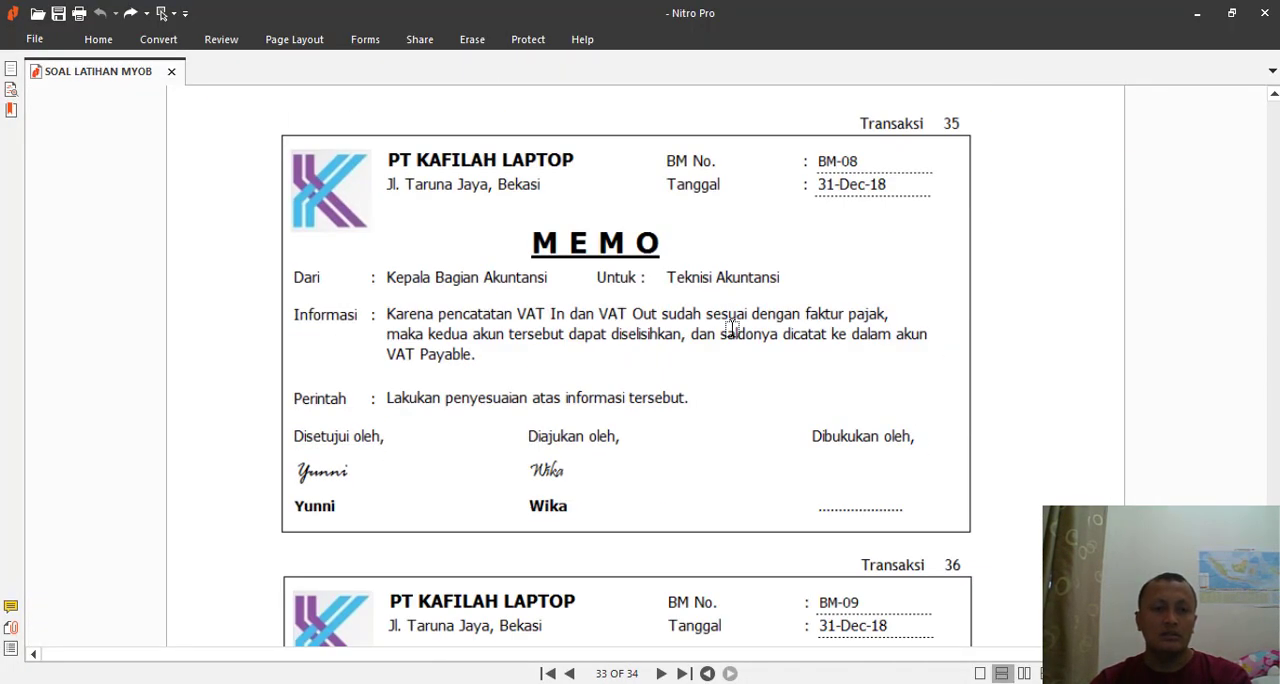
key("alt+Tab")
type("BM")
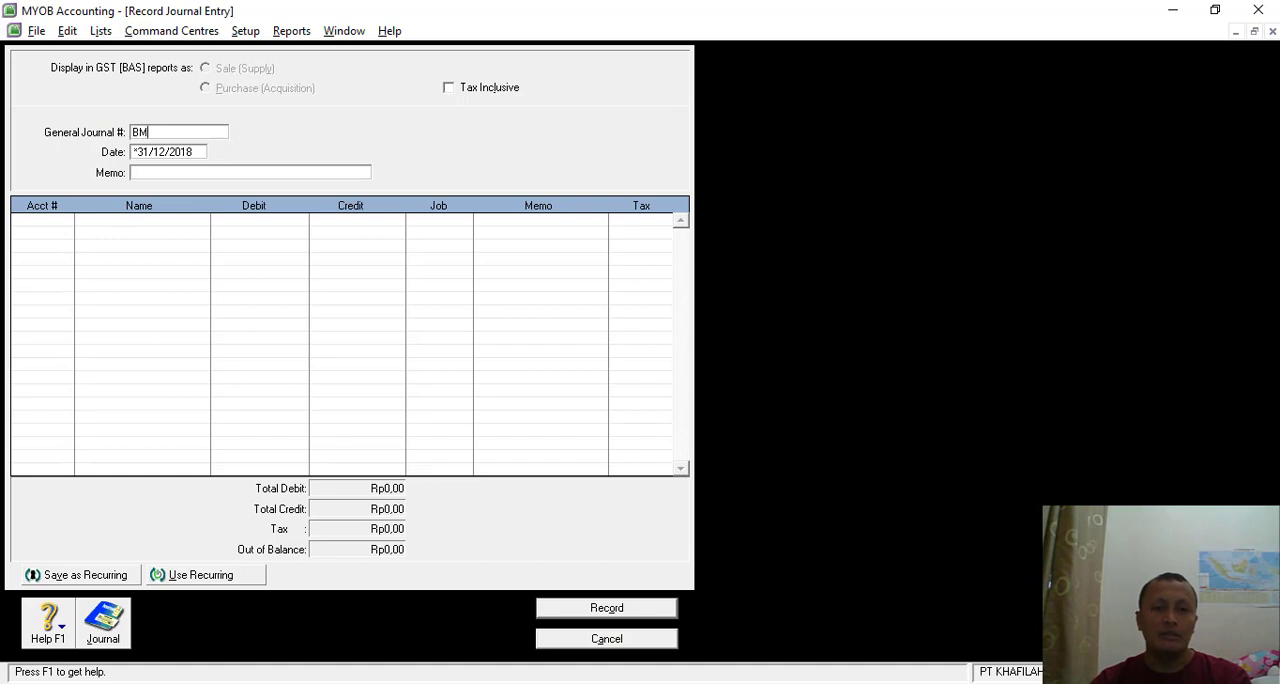
type("-08")
key("Tab")
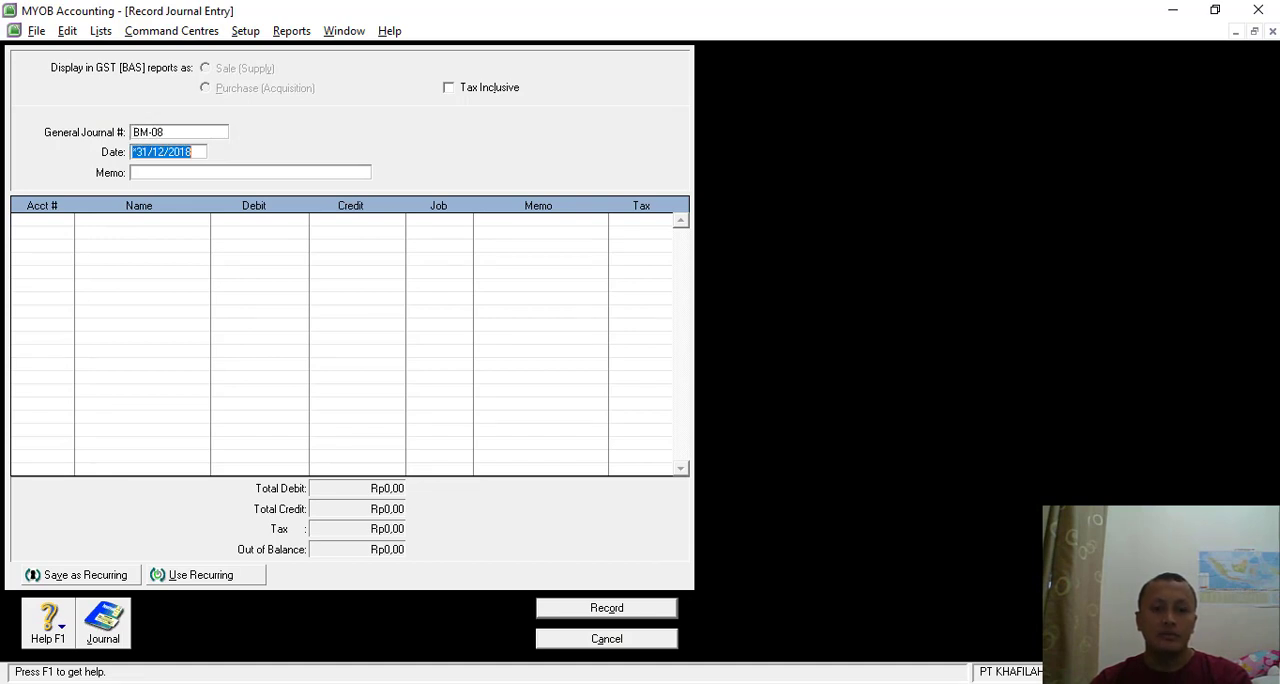
key("Tab")
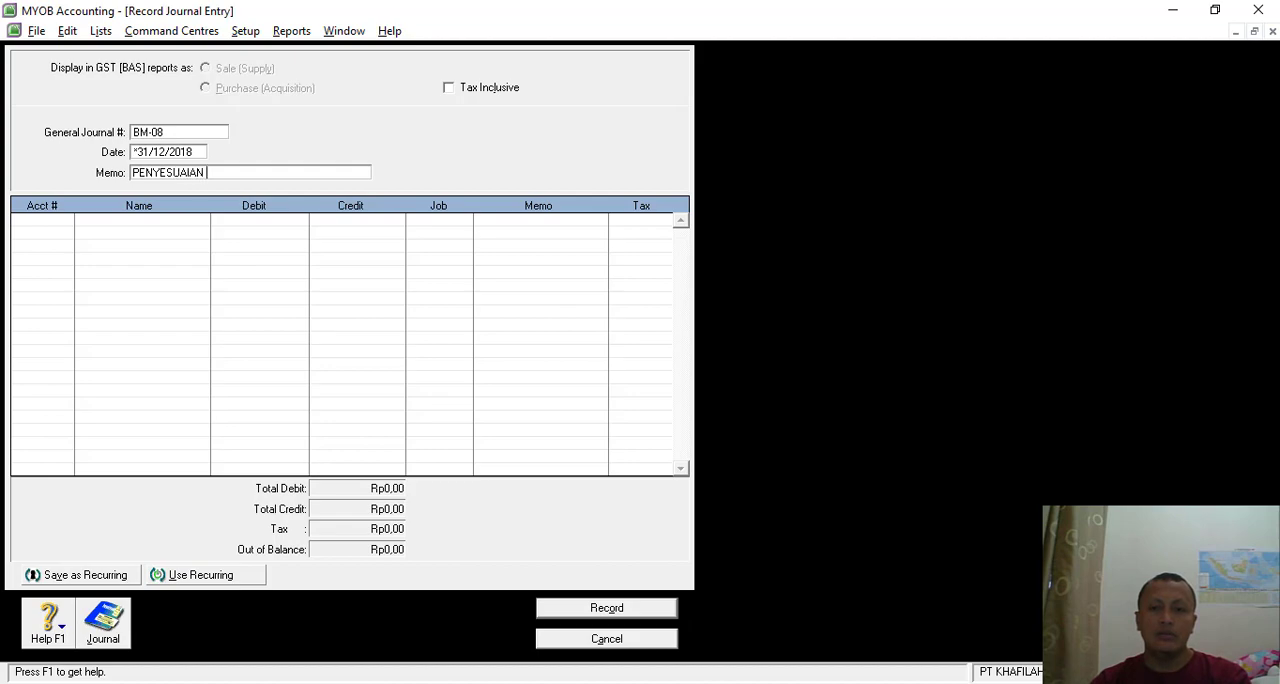
key("alt+Tab")
key("alt+Tab")
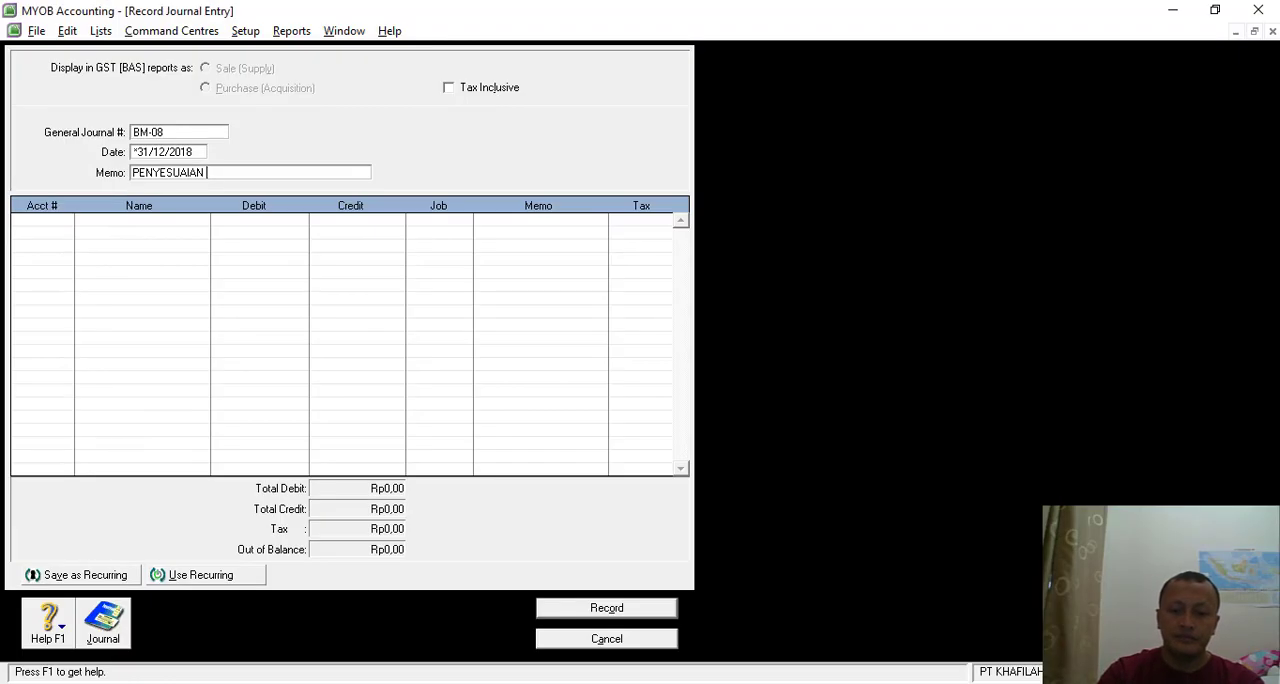
key("Tab")
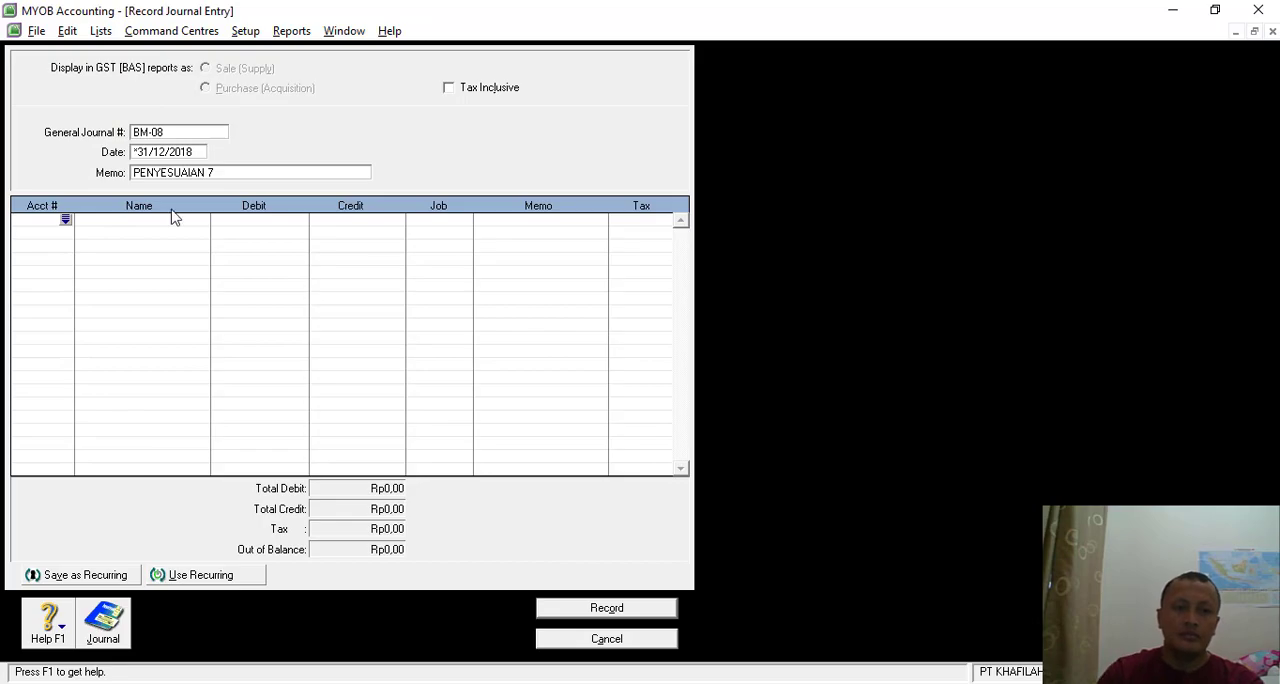
- Refresh the 13th Period 2018 trial balance in MYOB and compare its VAT In and VAT Out accounts with memo BM-08 in Nitro Pro
key("alt+Tab")
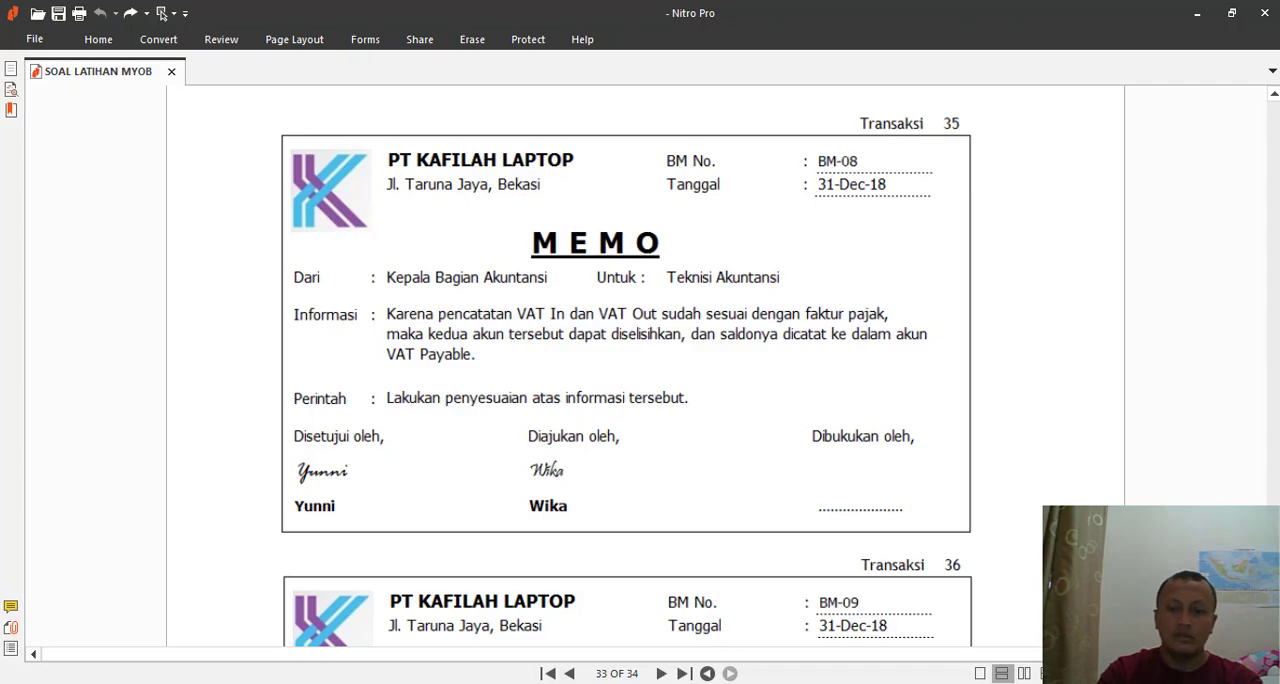
key("alt+Tab")
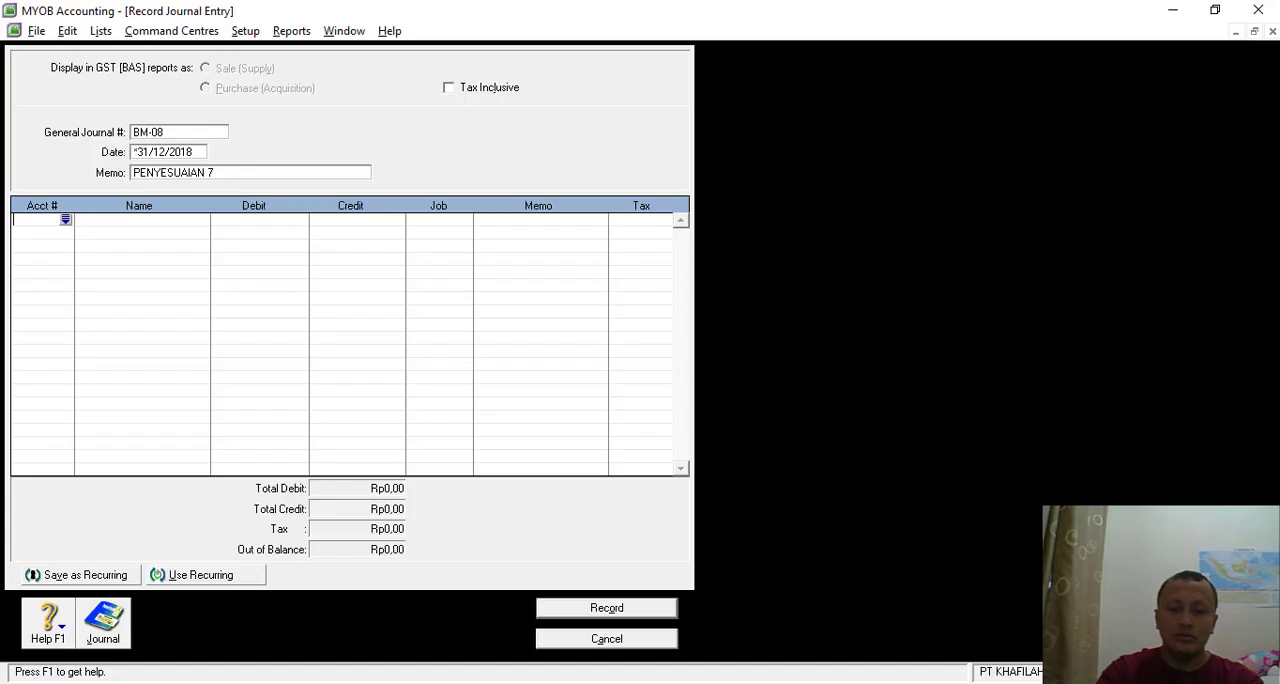
left_click(1253, 32)
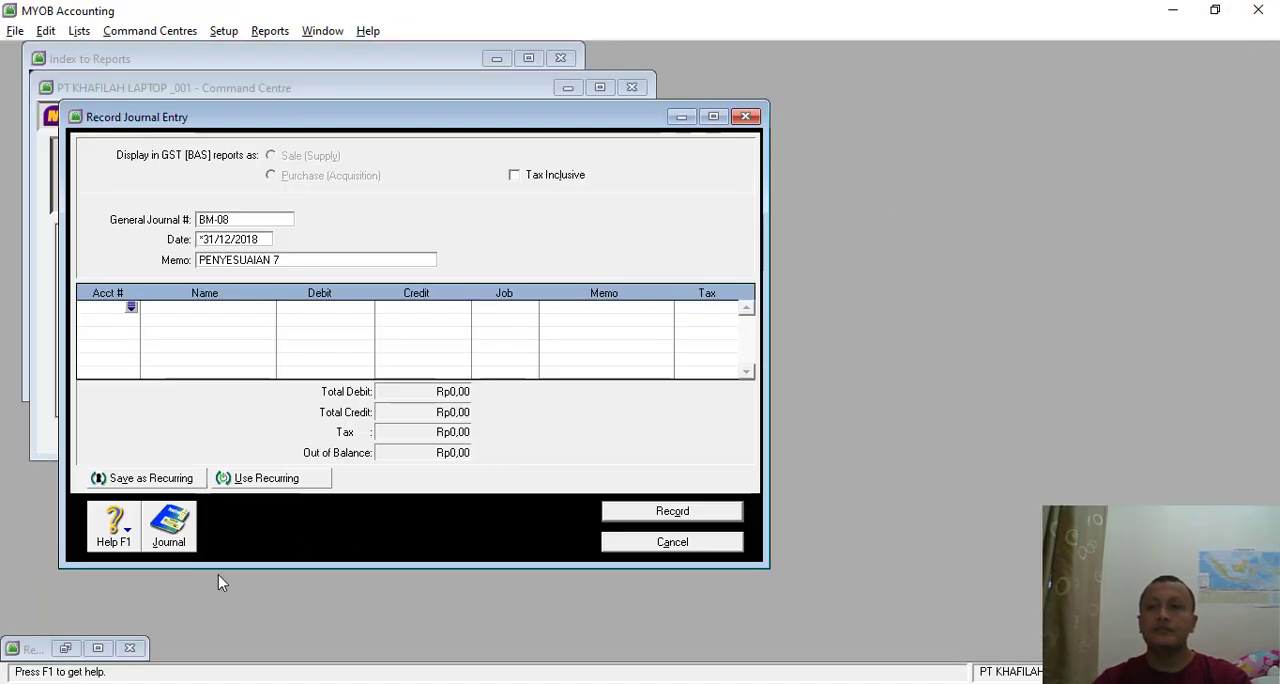
left_click(96, 650)
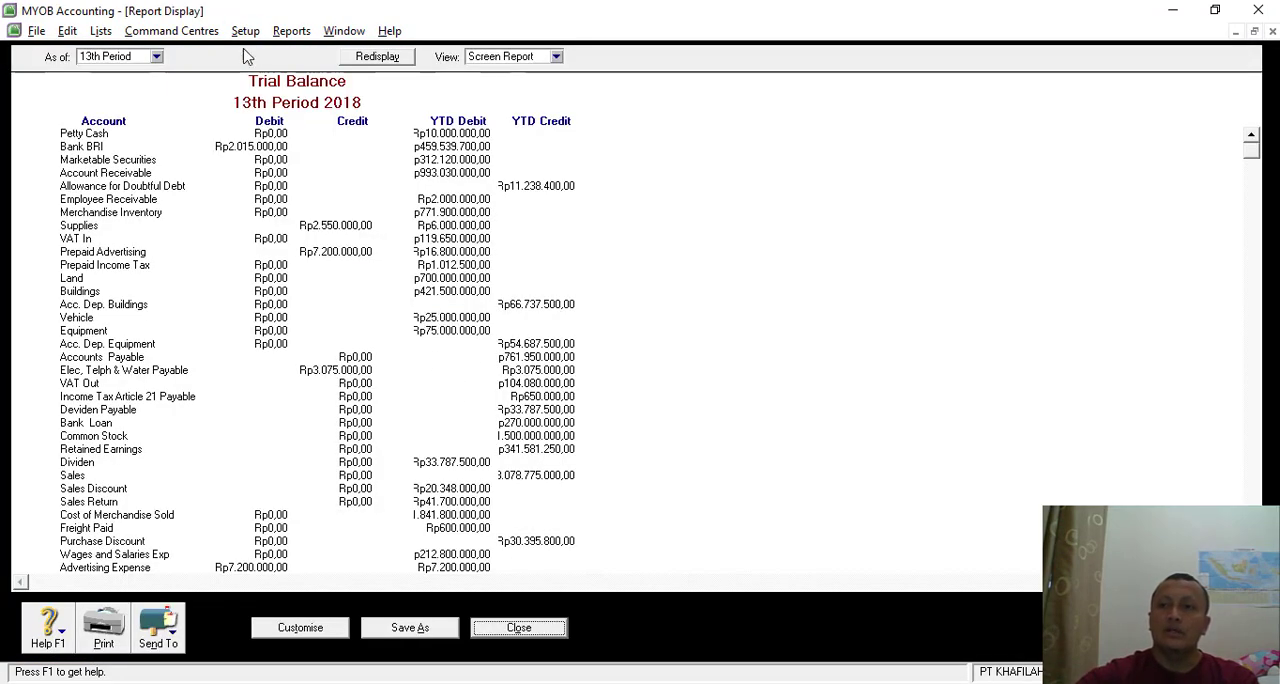
left_click(378, 62)
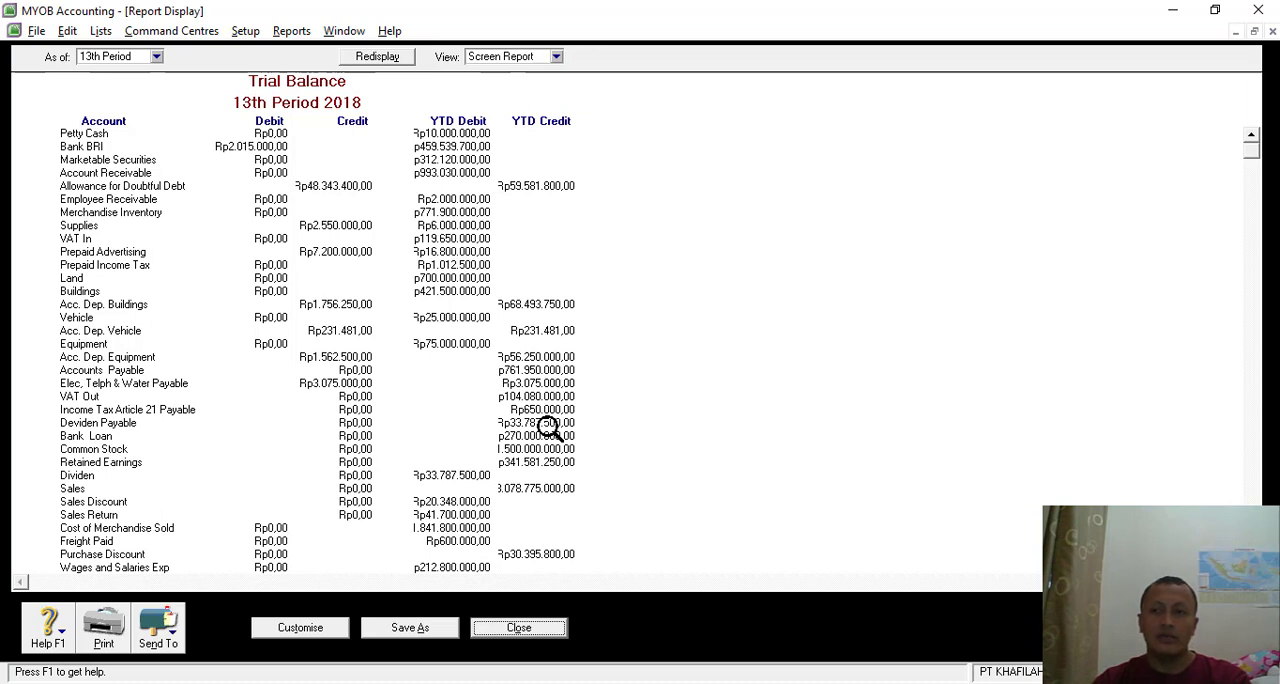
key("alt+Tab")
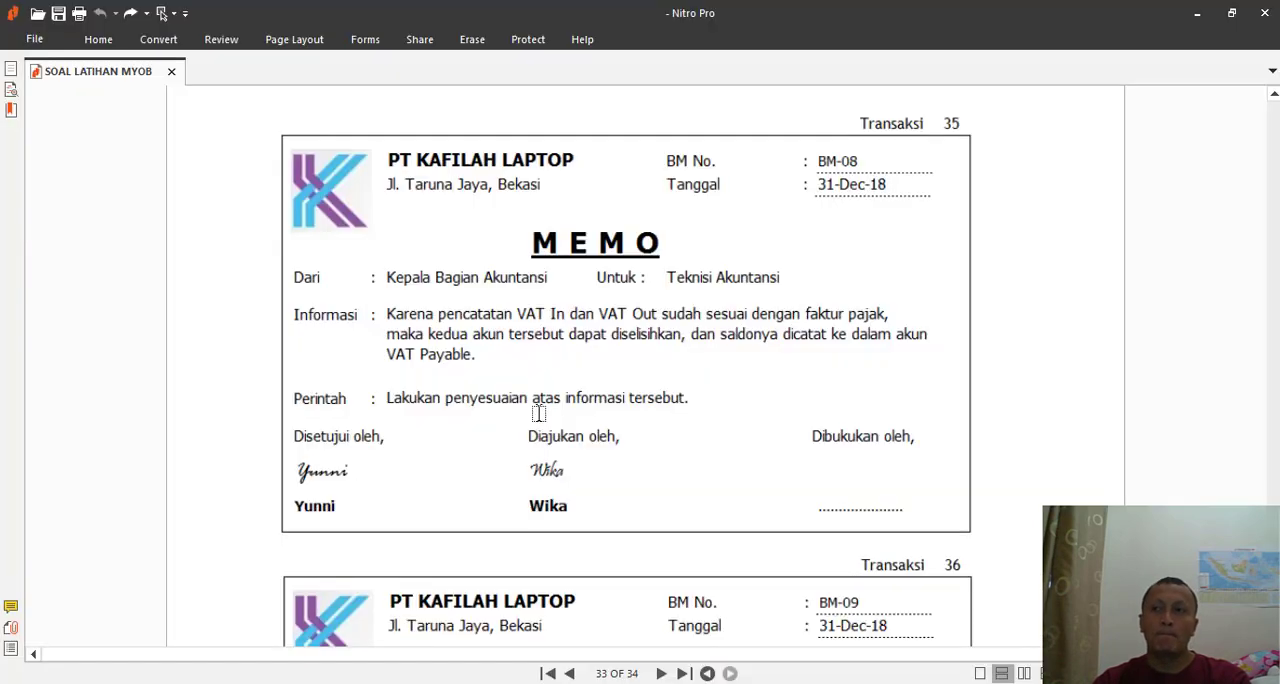
- Close the trial balance in MYOB and debit 2-1130 VAT Out with Rp104.080.000 on the first line of journal BM-08
key("alt+Tab")
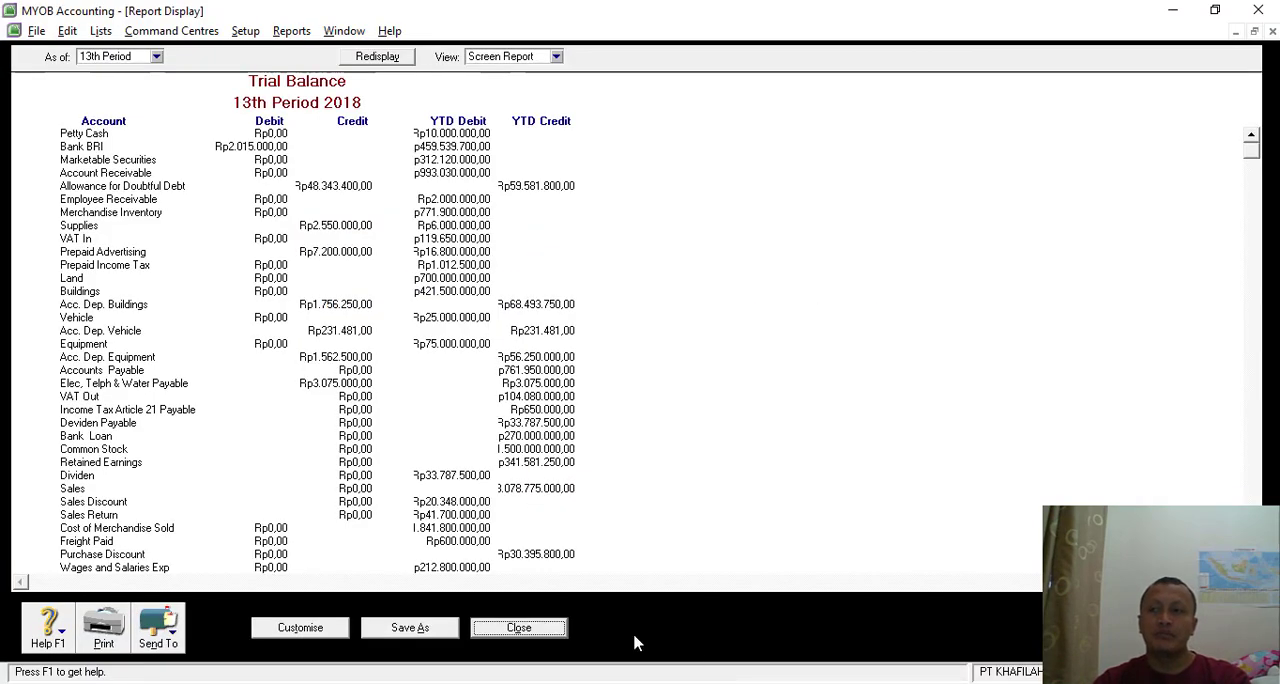
left_click(1236, 32)
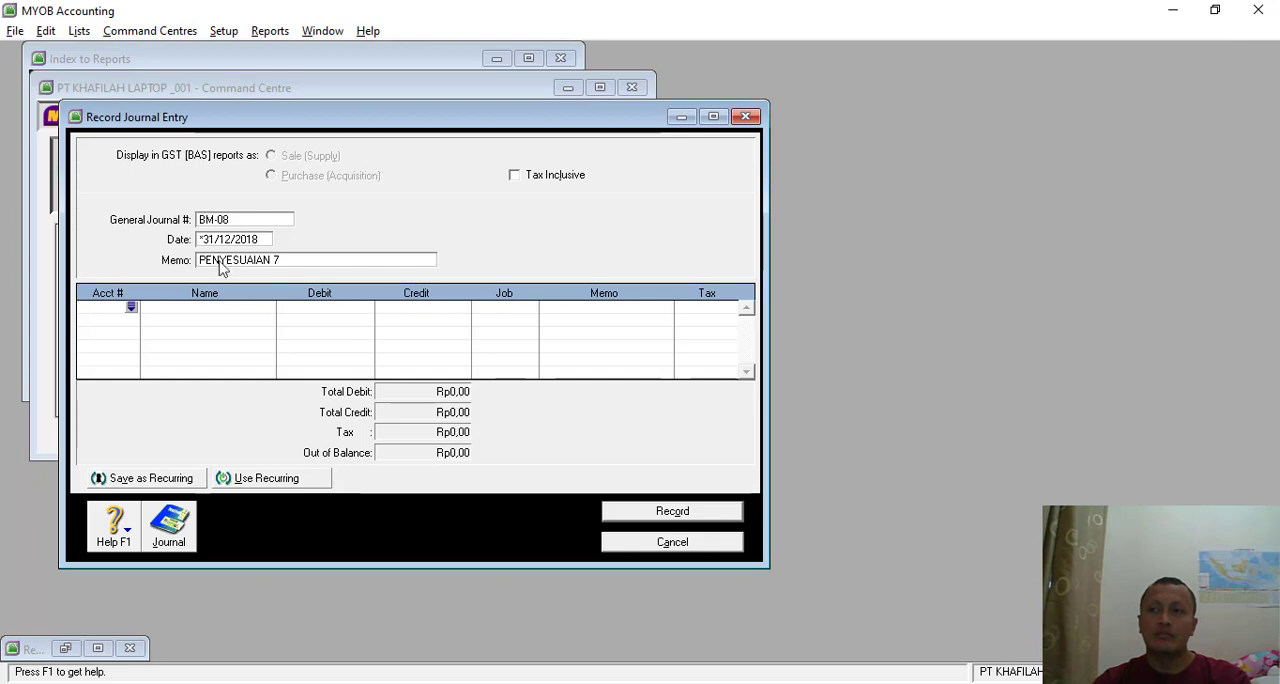
left_click(131, 307)
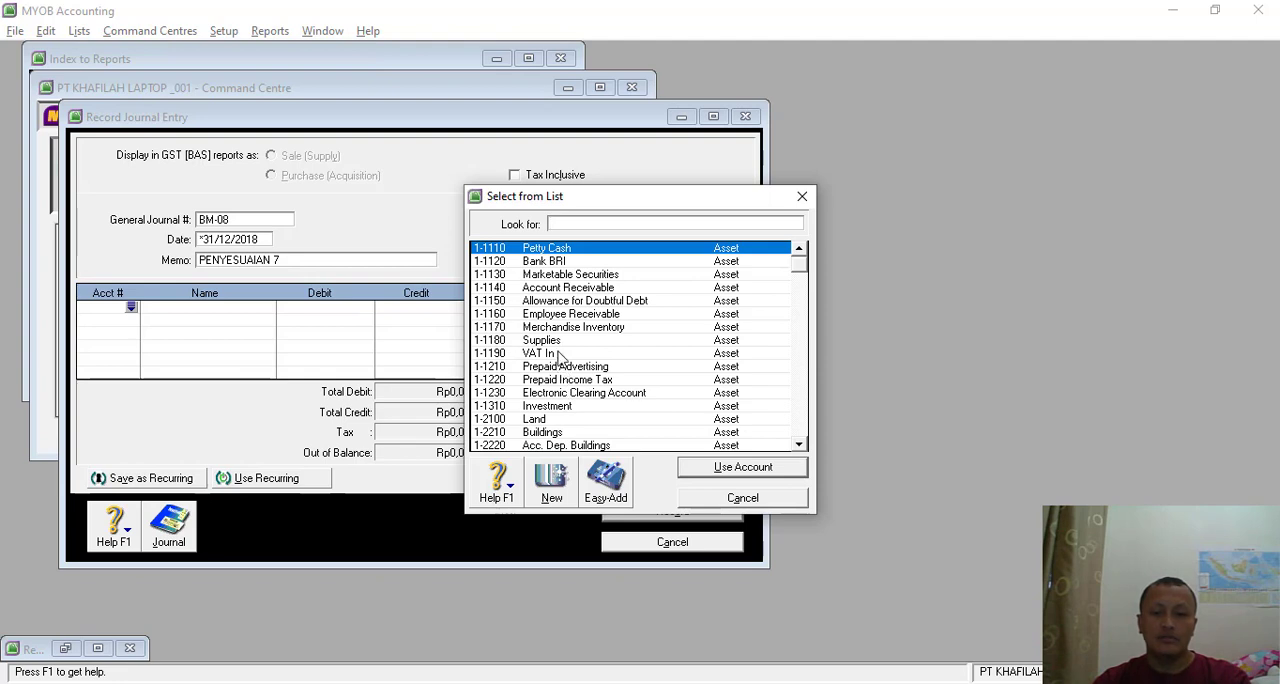
type("1-1310")
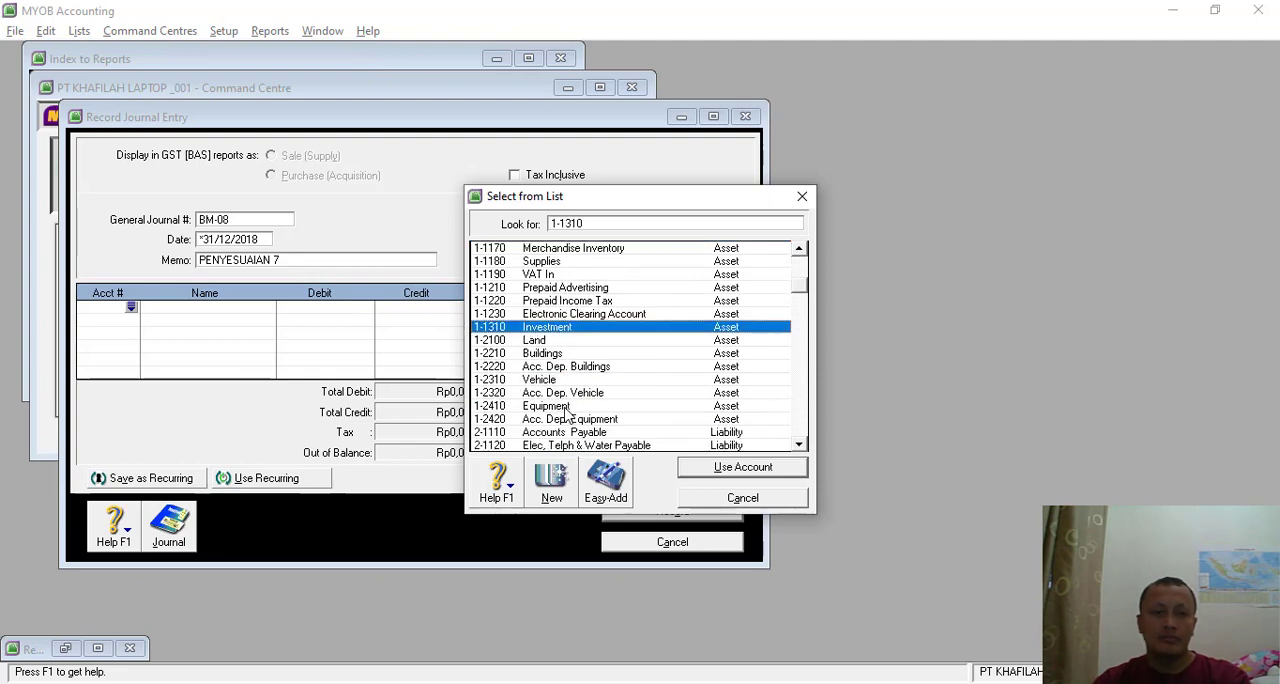
double_click(567, 419)
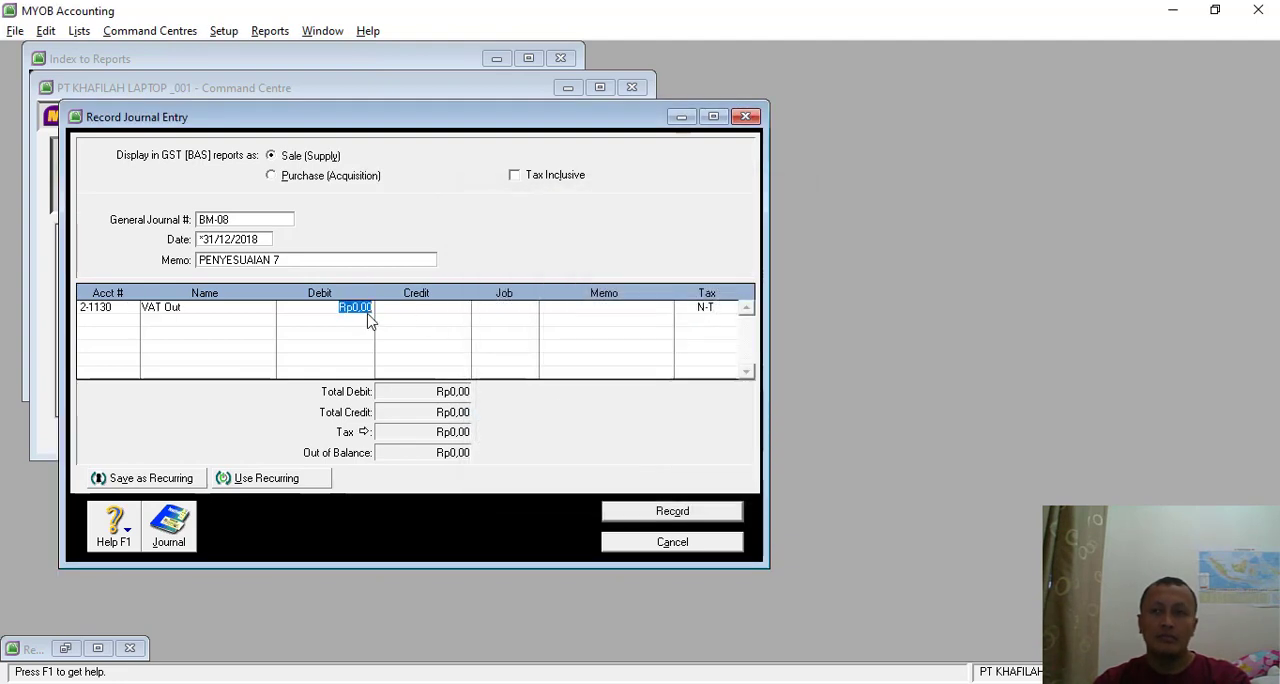
type("104")
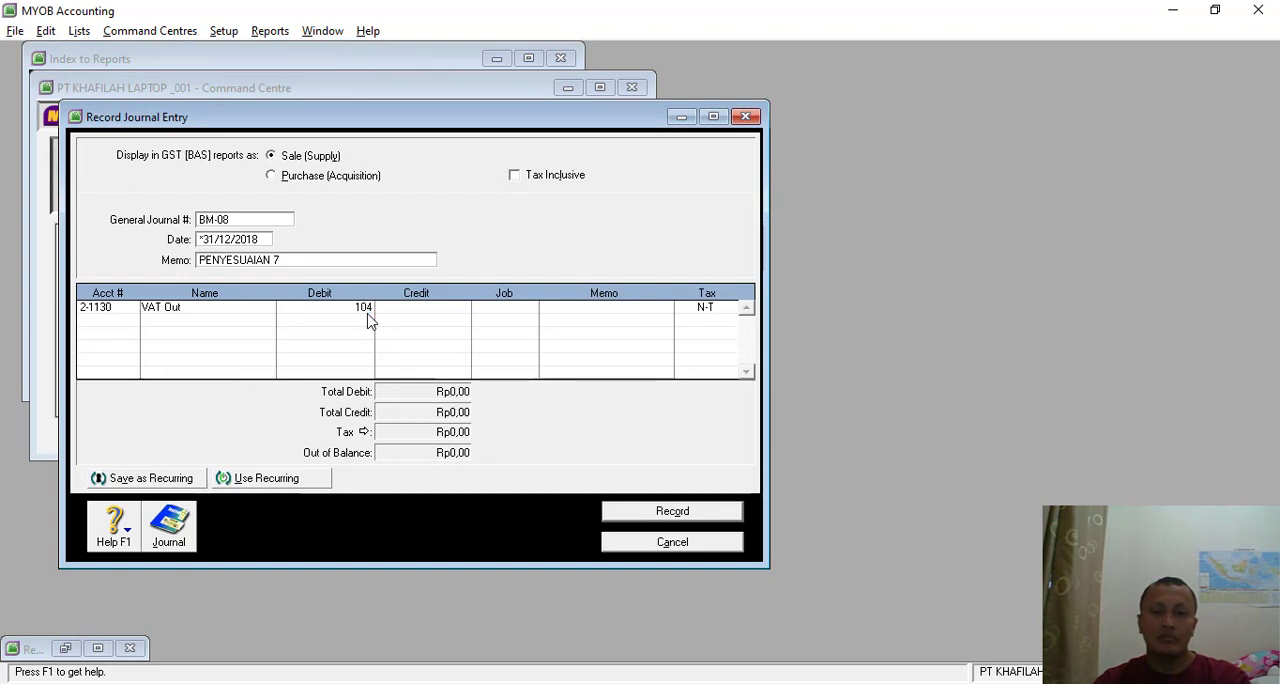
type(".080.000")
key("Tab")
- Debit 2-1140 VAT Payable with Rp15.570.000 on the second line of the journal
left_click(100, 325)
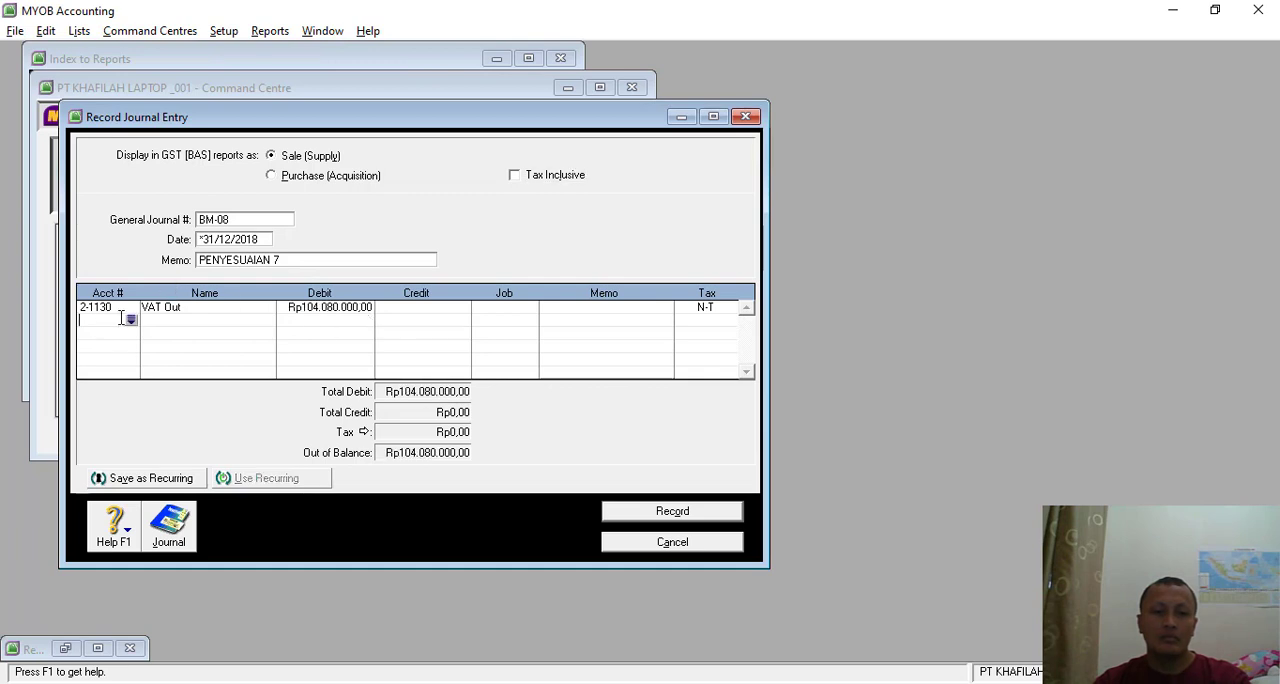
left_click(131, 320)
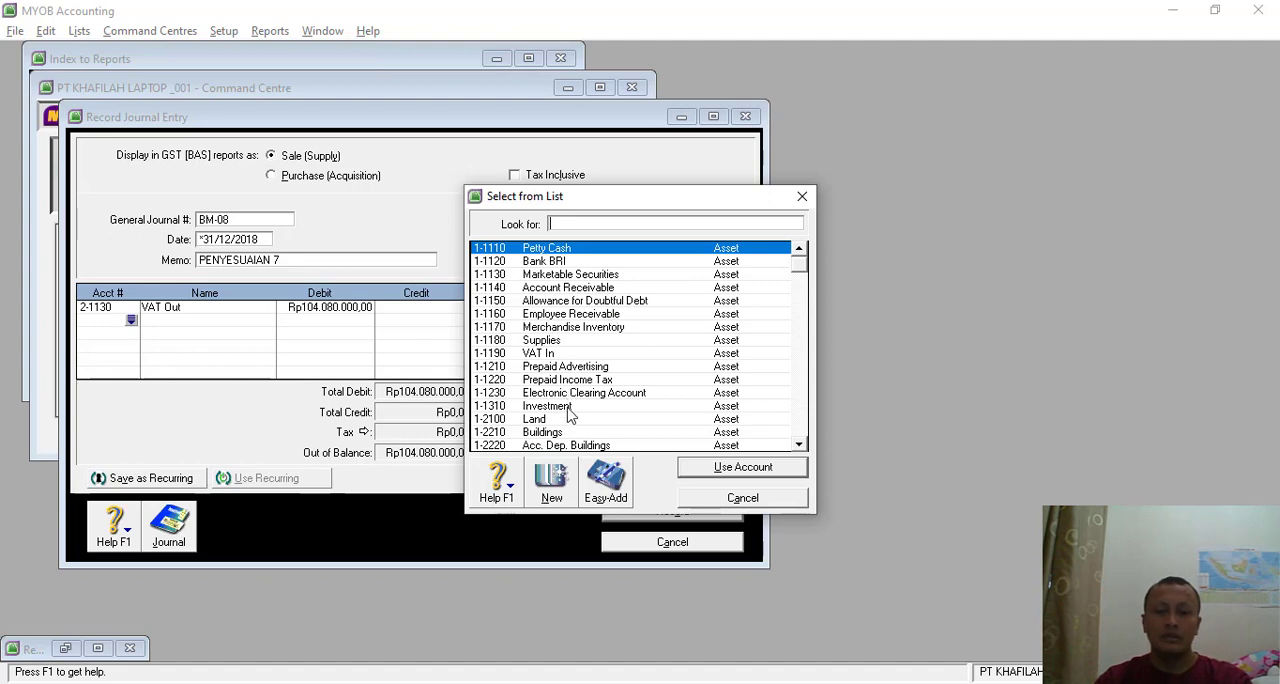
type("2")
double_click(572, 289)
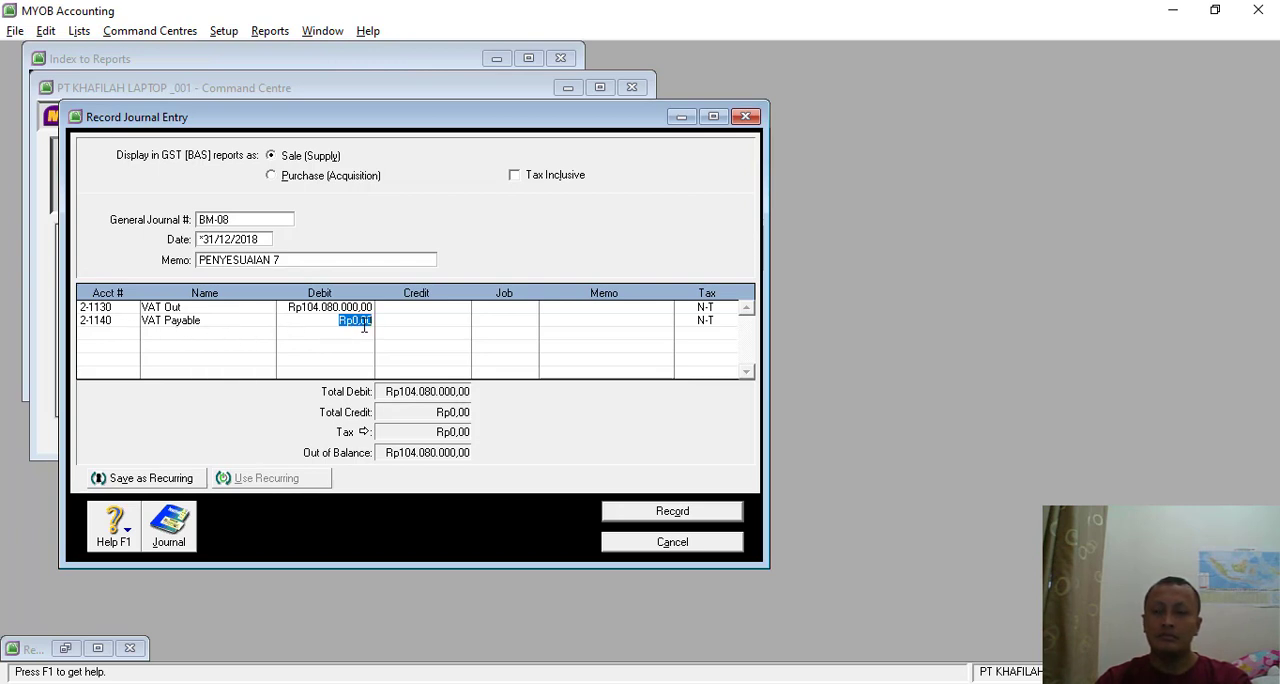
type("1")
type("5.570.0")
type("00")
key("Tab")
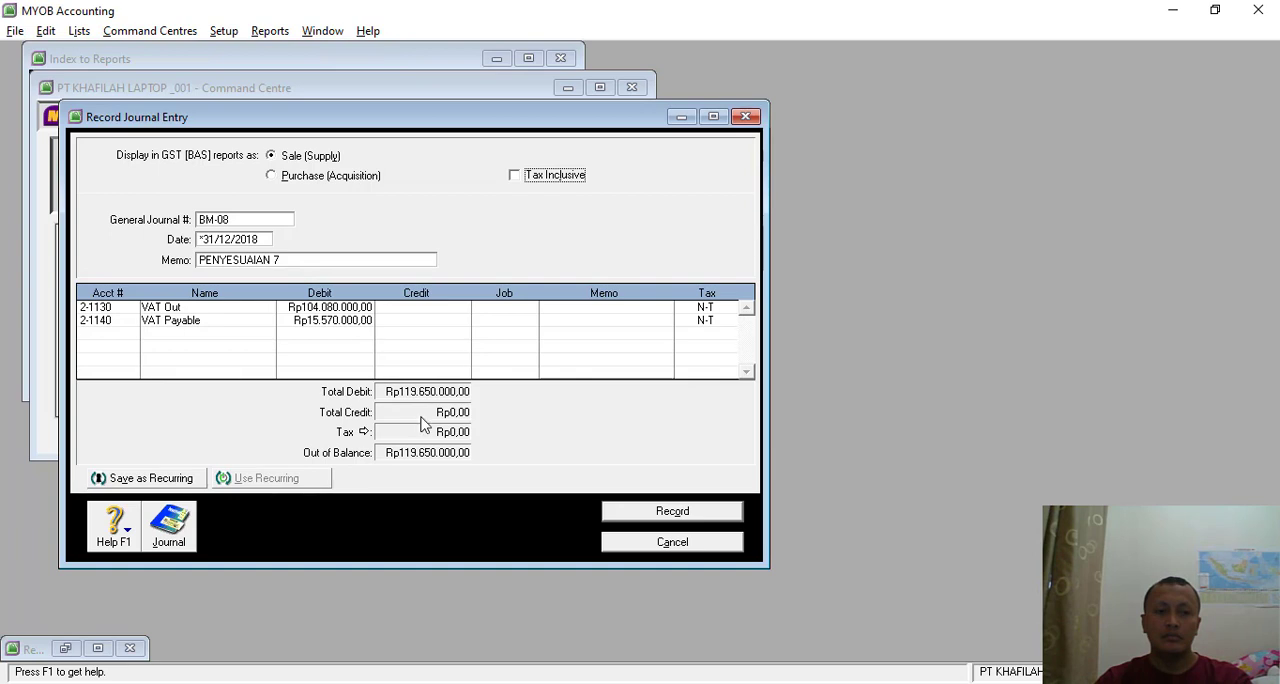
- Credit 1-1190 VAT In with Rp119.650.000 on the third line, and record journal BM-08
left_click(100, 346)
left_click(130, 333)
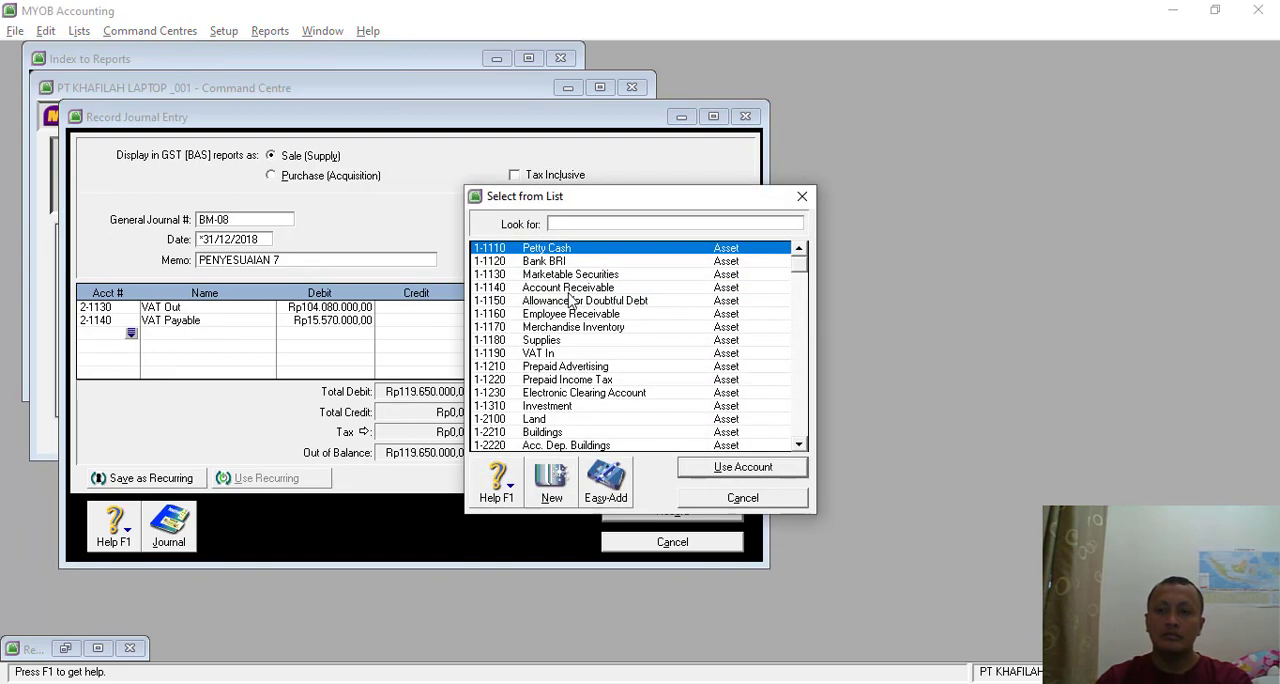
double_click(551, 353)
key("Tab")
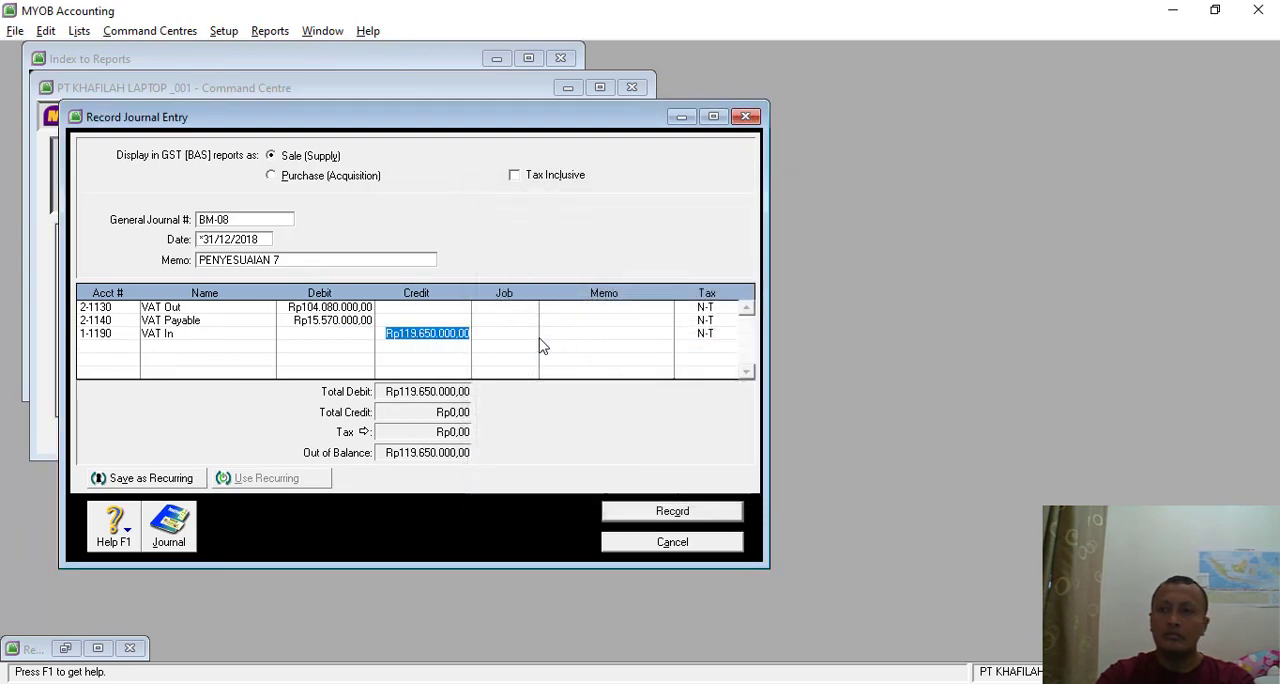
key("Tab")
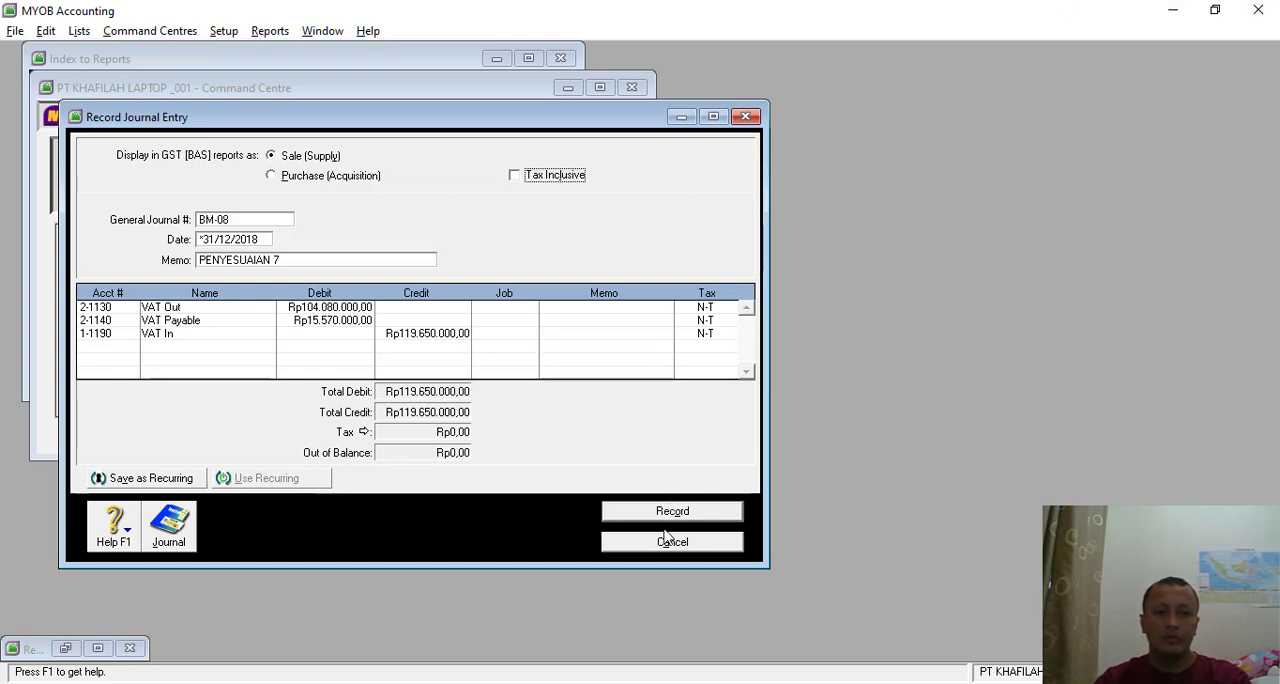
left_click(713, 117)
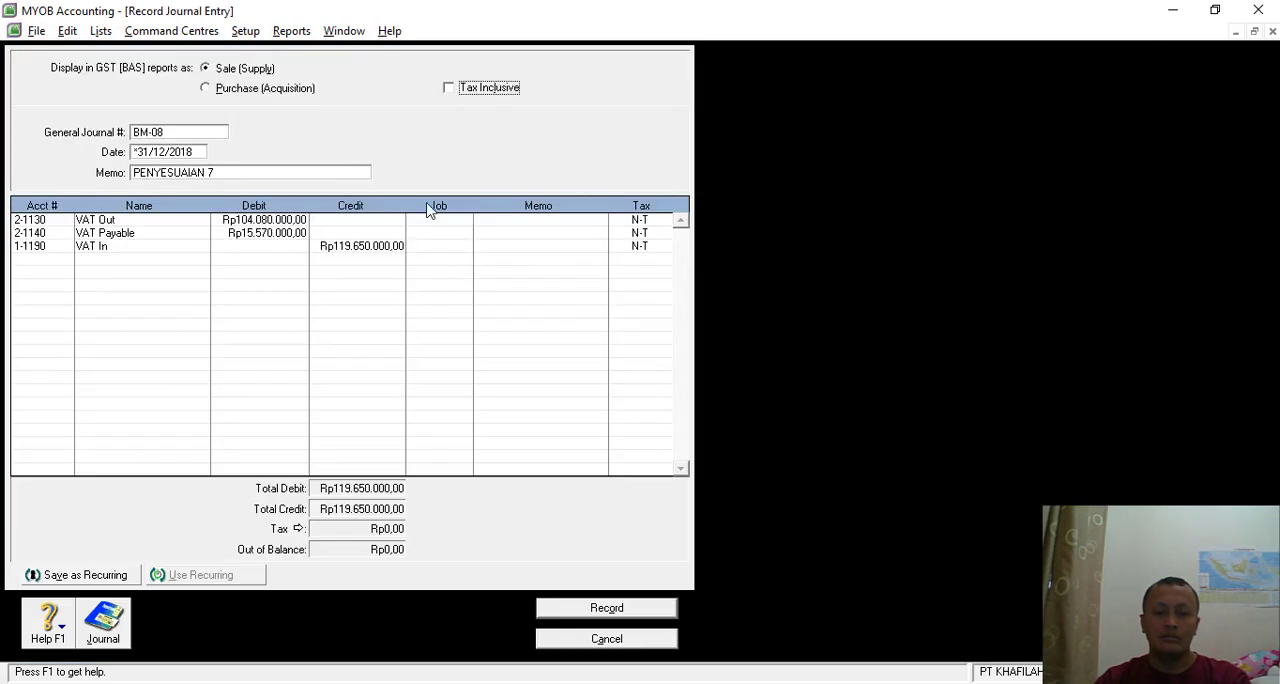
left_click(606, 610)
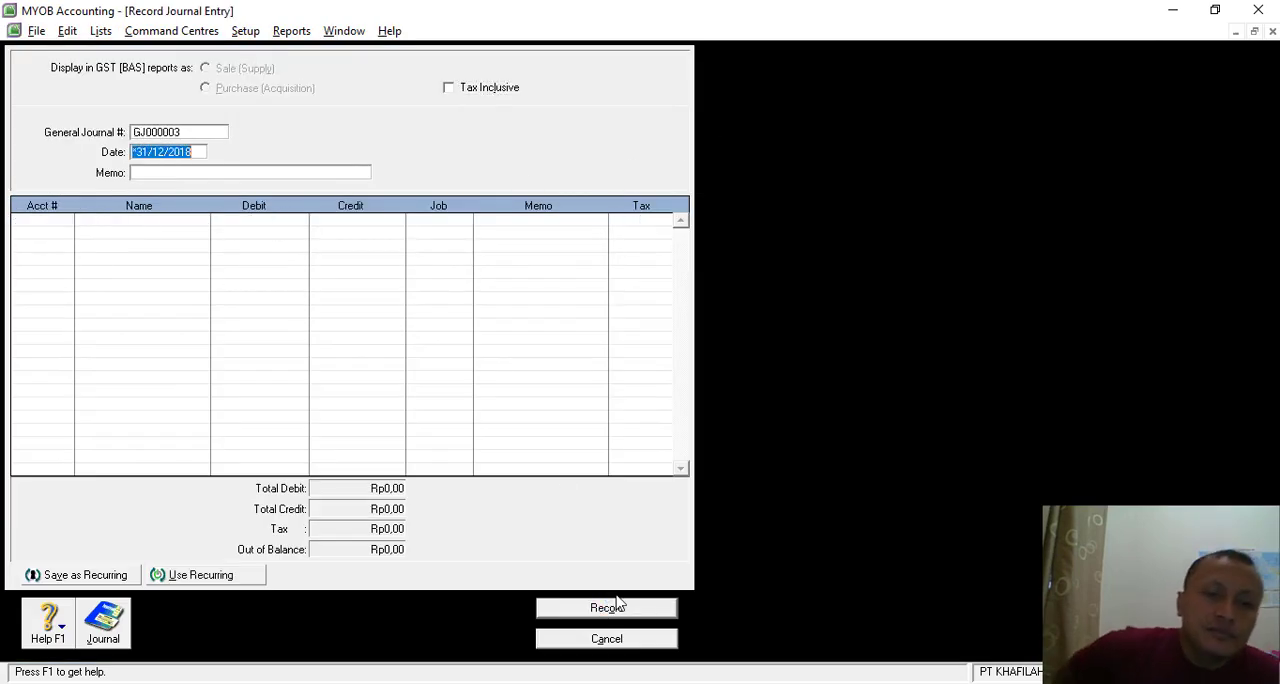
- Read the Transaksi 36 memo in Nitro Pro, and give the new MYOB journal number BM-09 and the memo PENYESUAIAN 8
key("alt+Tab")
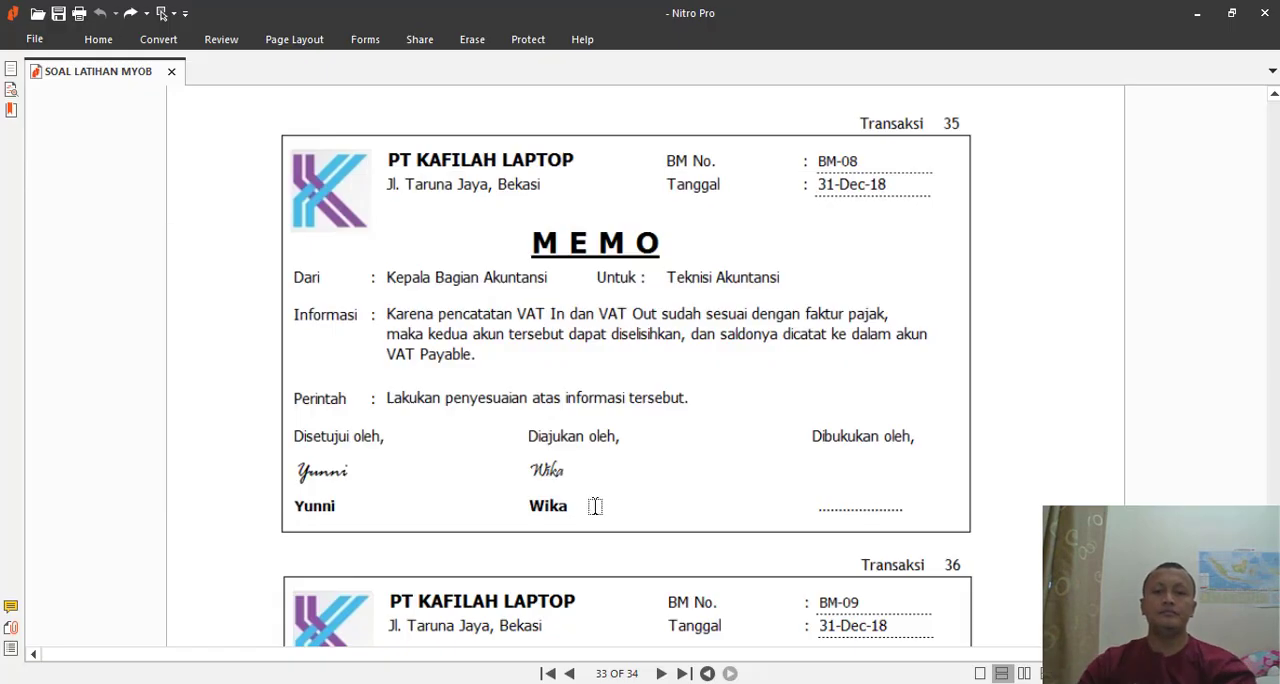
scroll(569, 423, "down", 3)
scroll(567, 435, "down", 1)
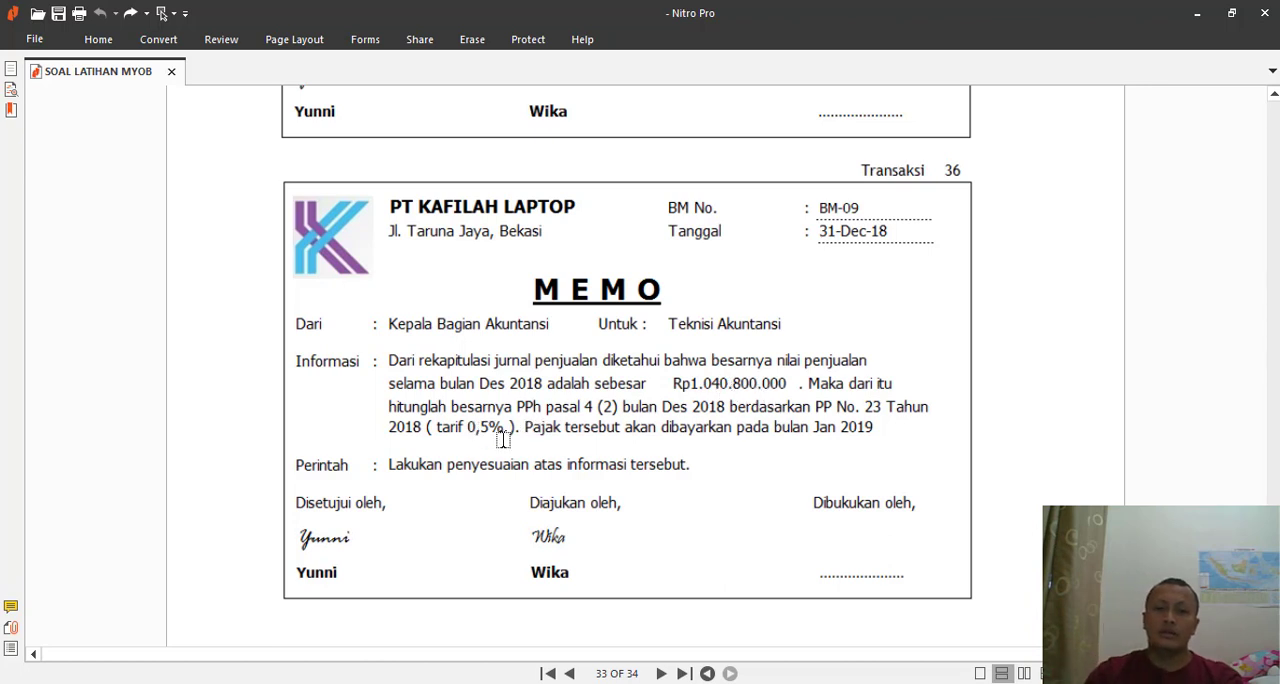
key("alt+Tab")
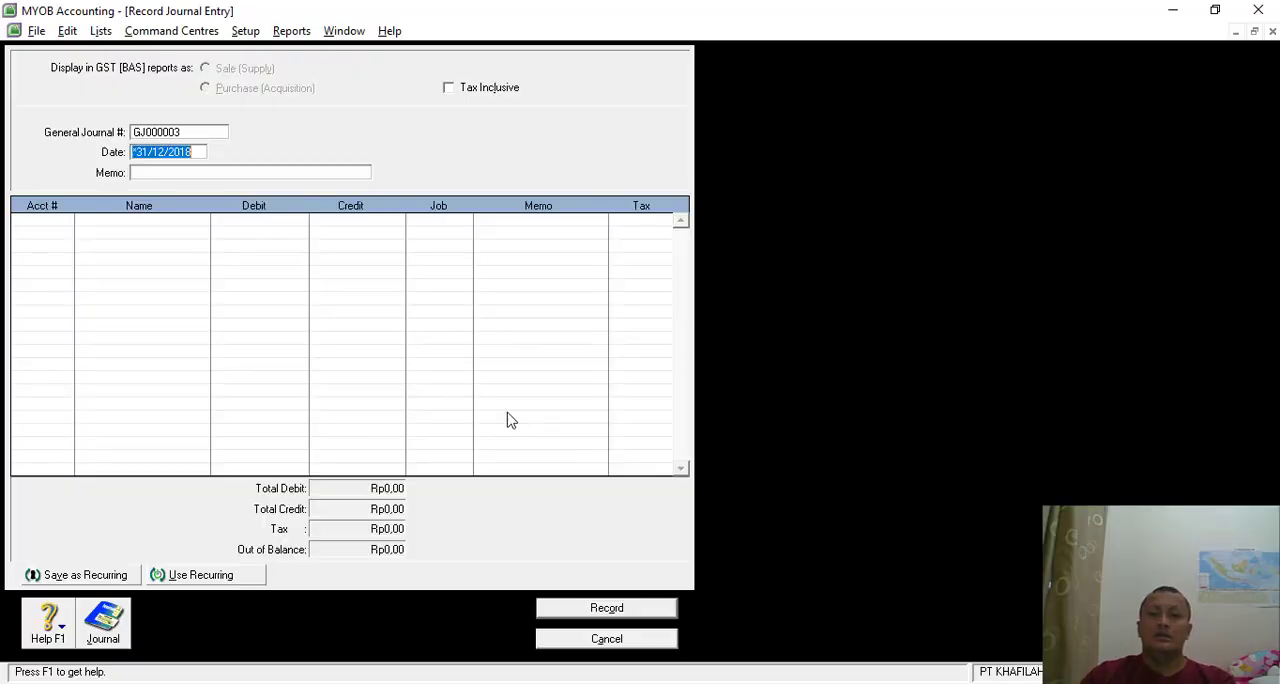
left_click(157, 131)
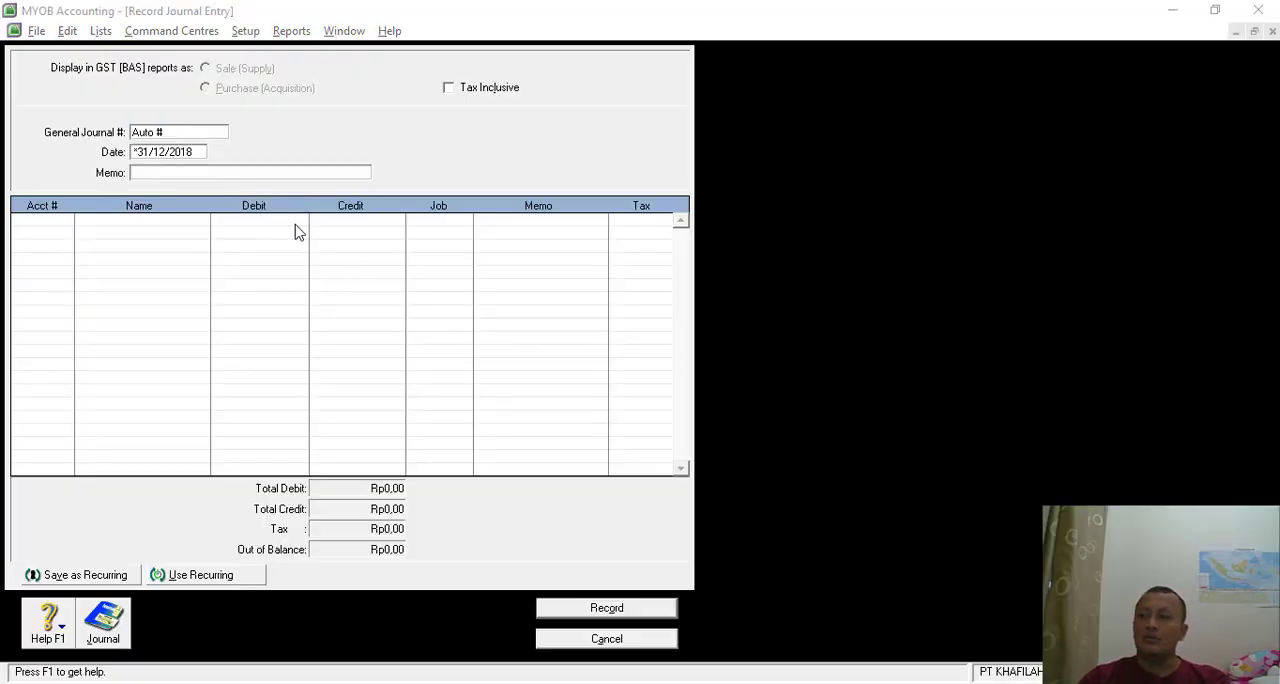
key("alt+Tab")
key("alt+Tab")
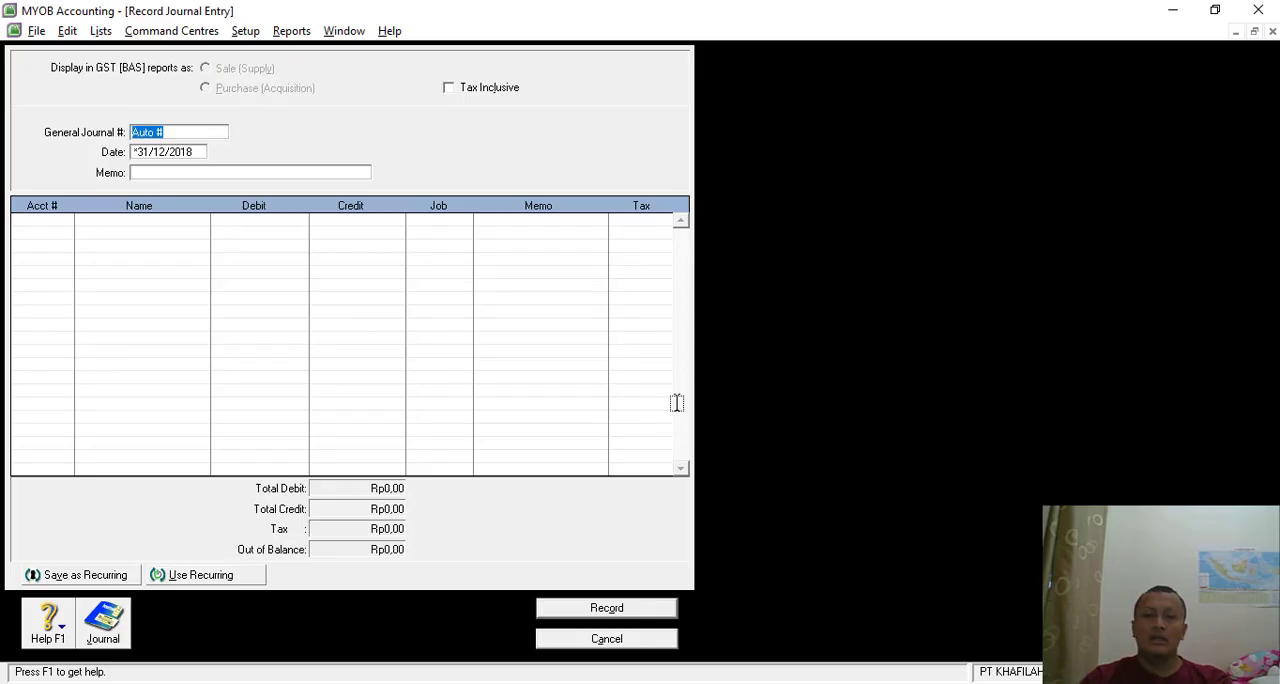
type("BM-09")
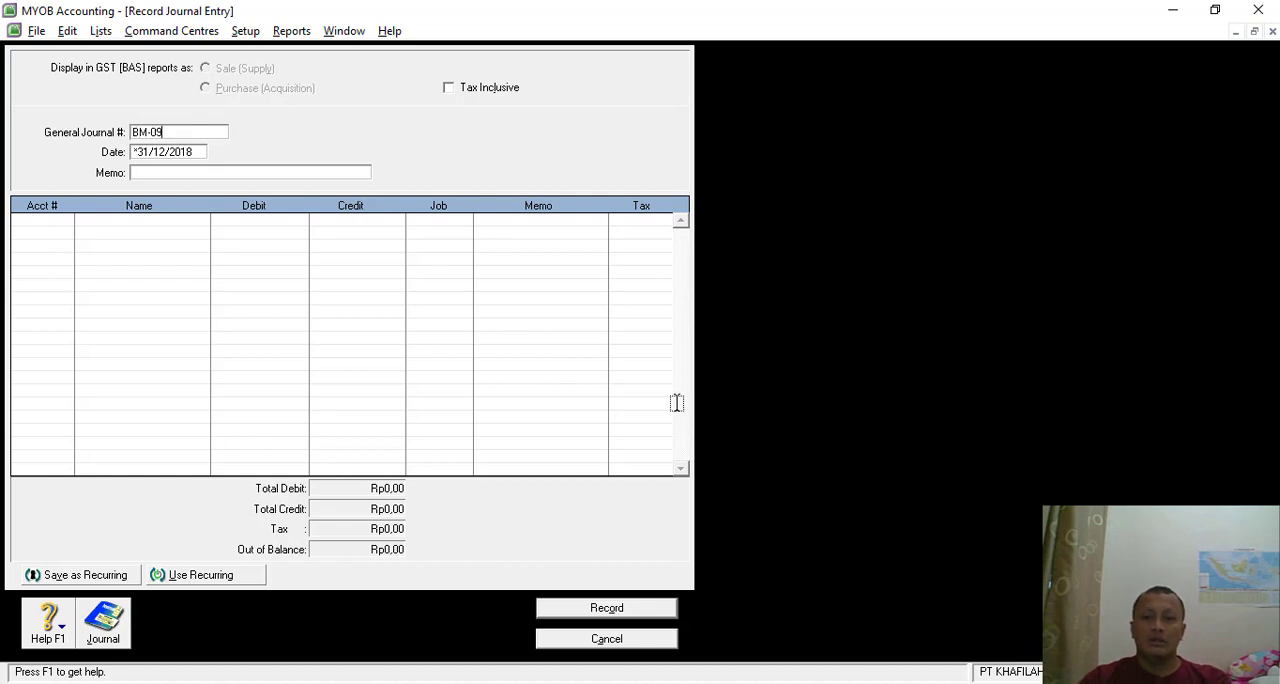
key("Tab")
key("Tab")
type("PENY")
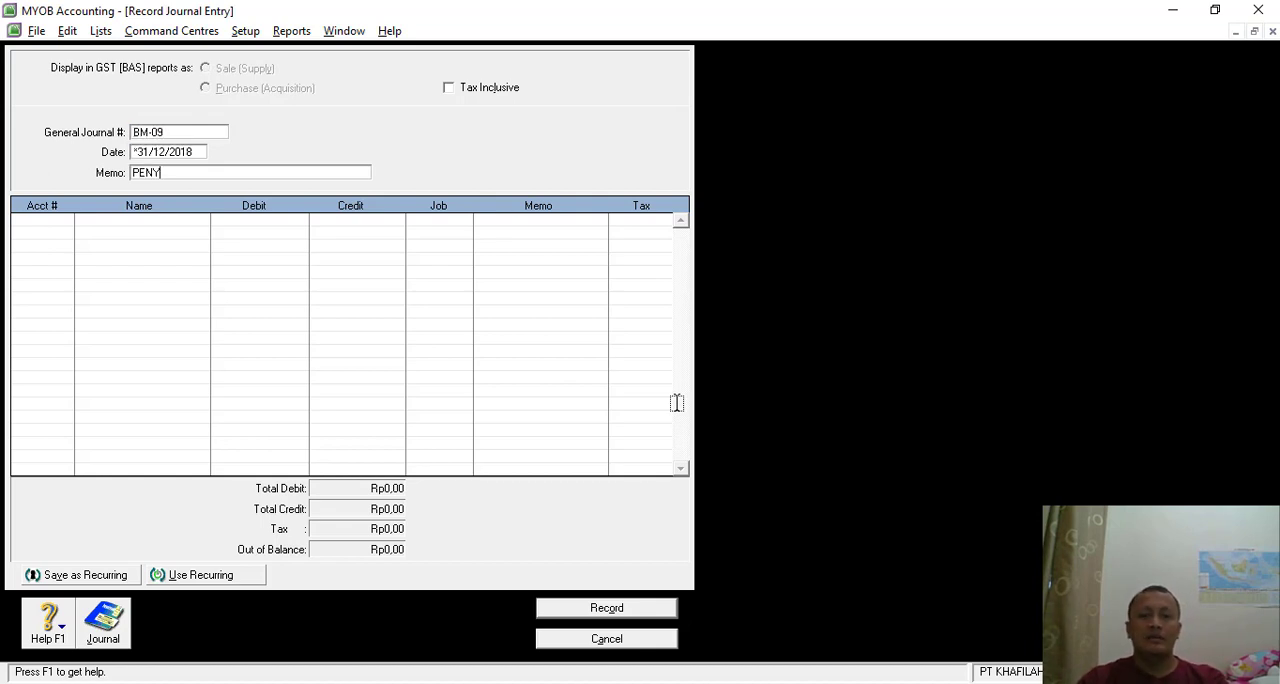
type("ESUAIAN 8")
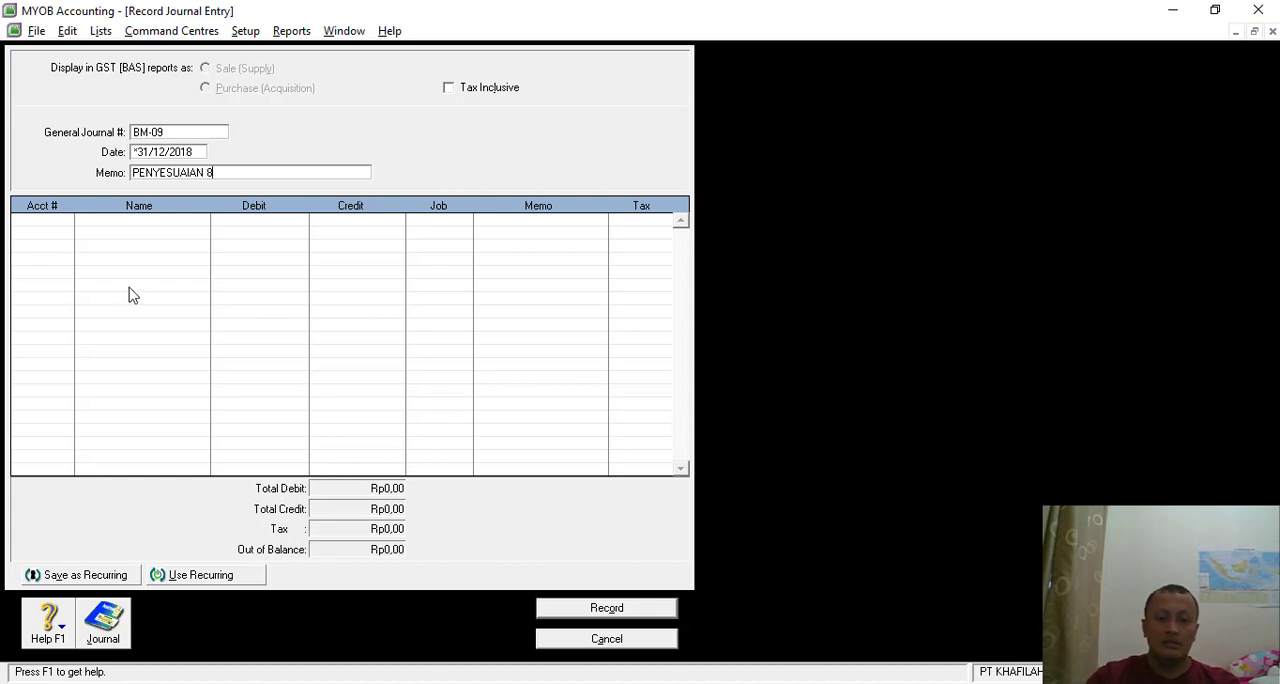
- Choose account 9-3000 Income Tax Expense for the first line of journal BM-09
left_click(57, 224)
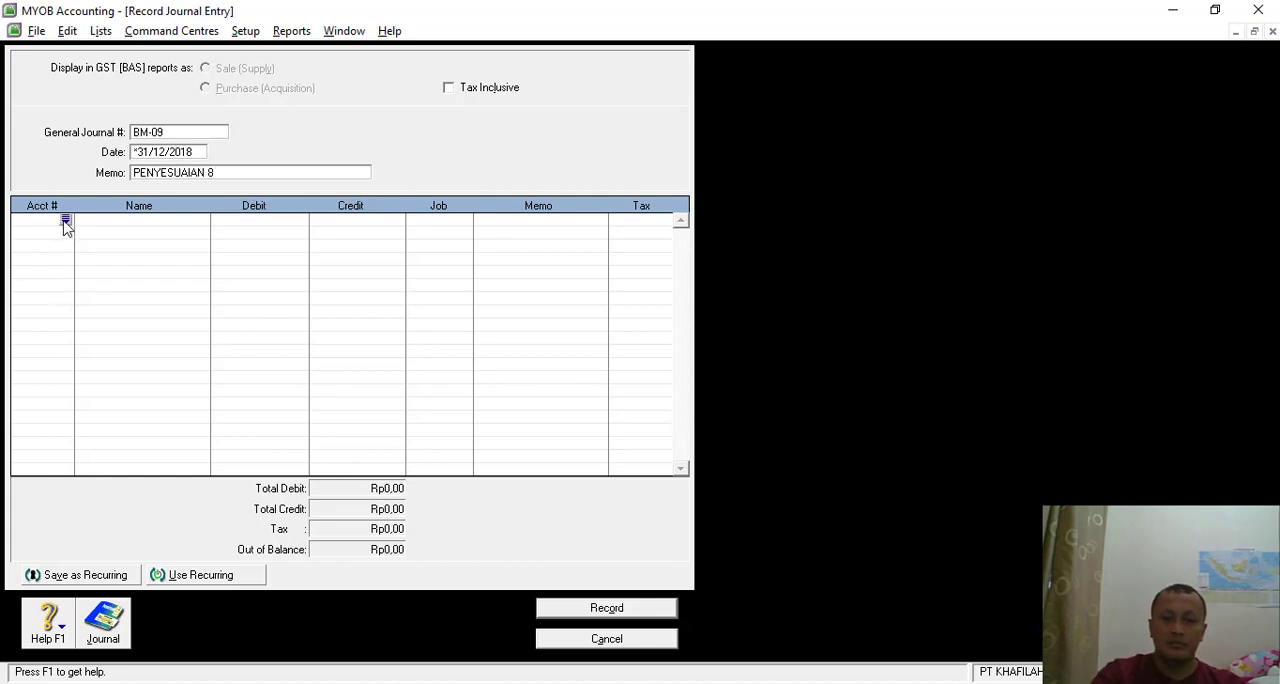
left_click(65, 221)
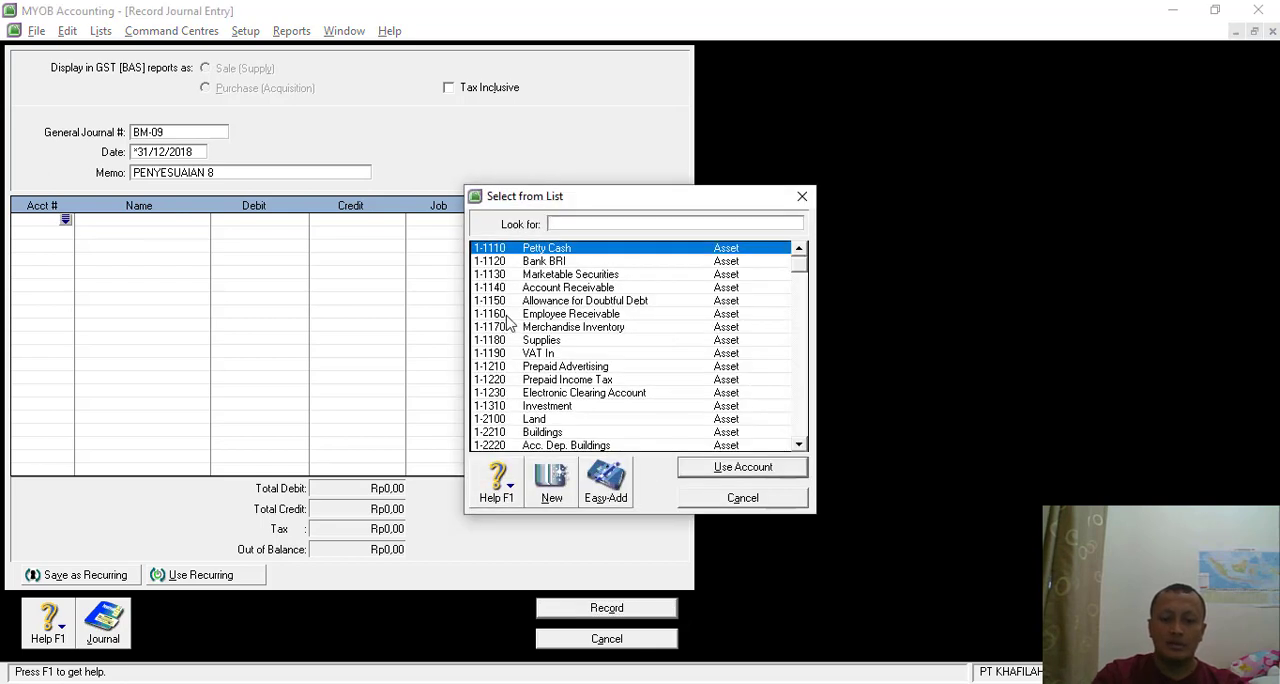
type("6")
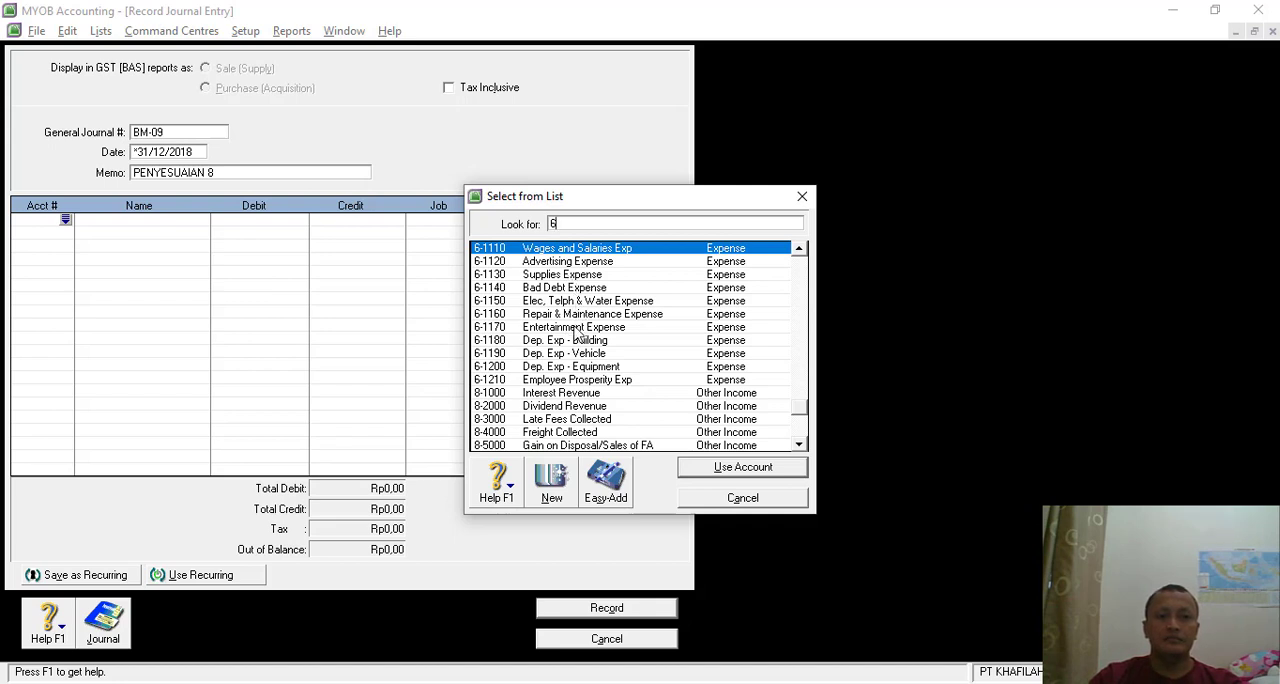
scroll(588, 399, "down", 2)
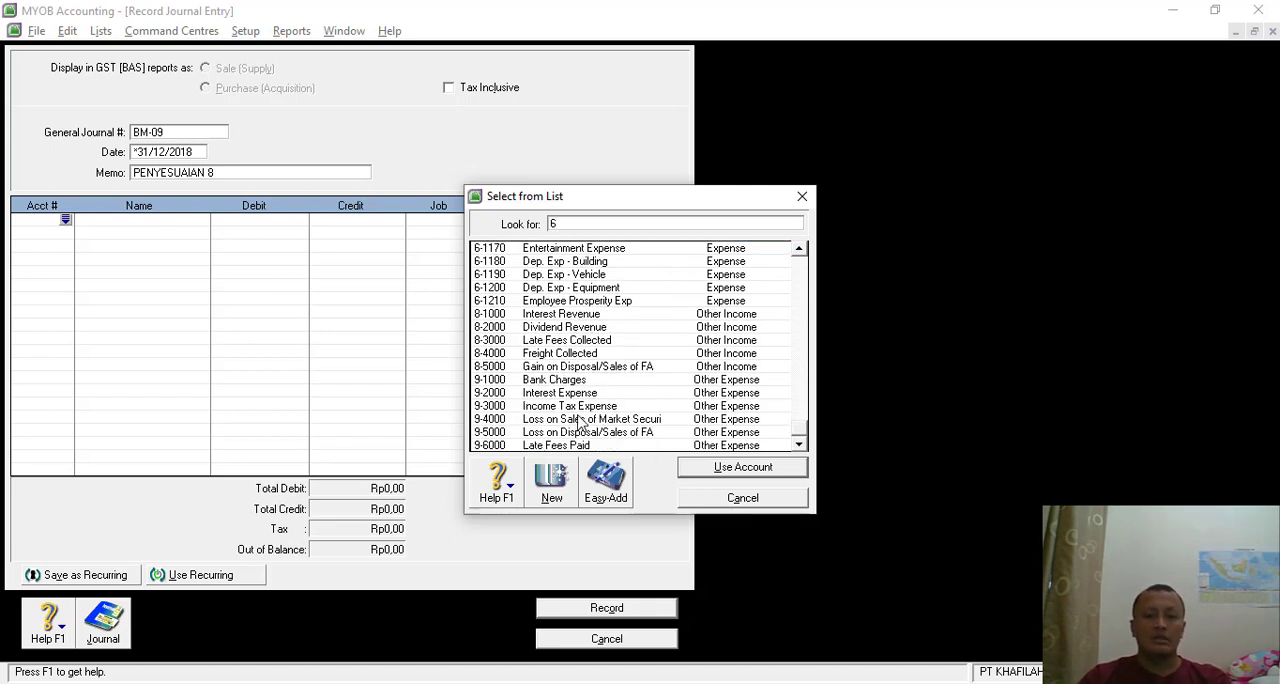
left_click(583, 407)
double_click(583, 407)
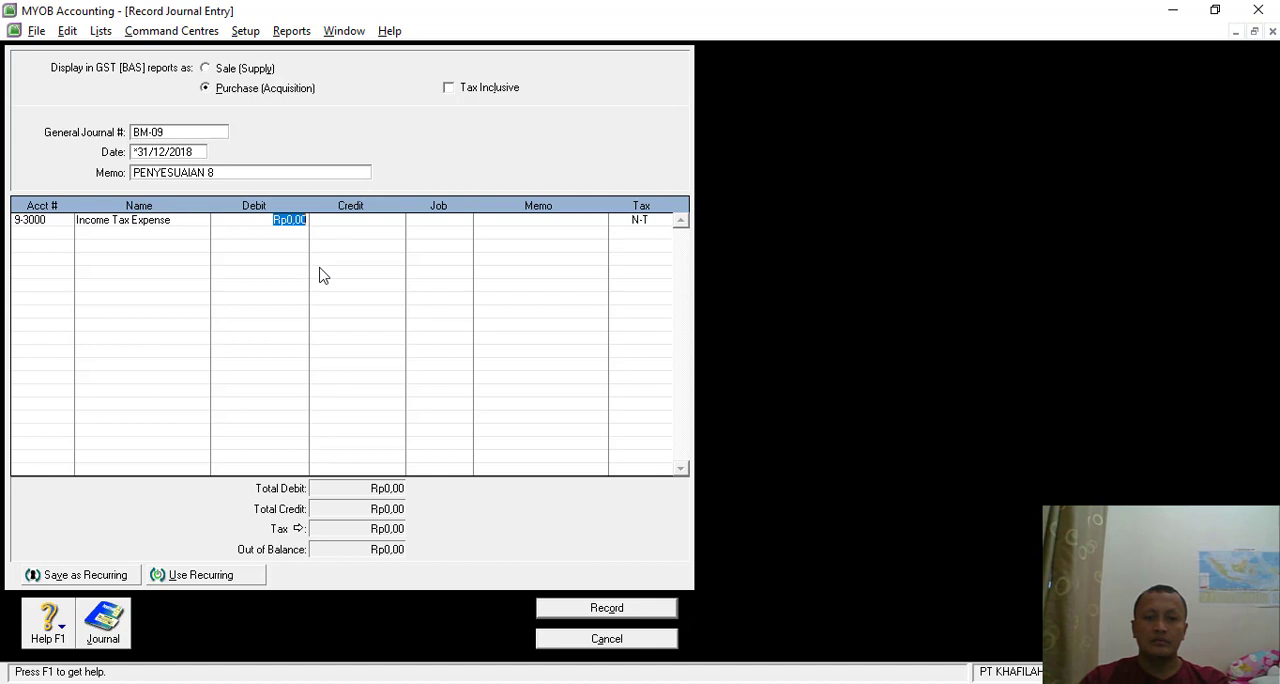
key("space")
type("10")
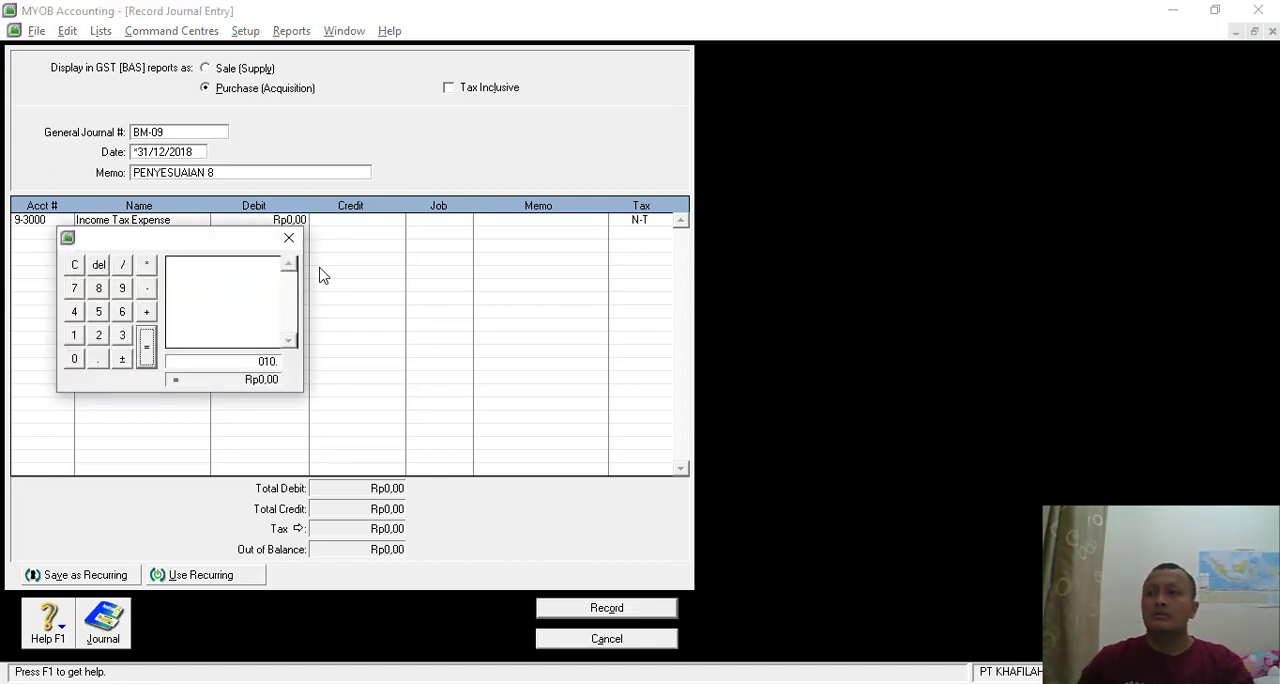
type("40")
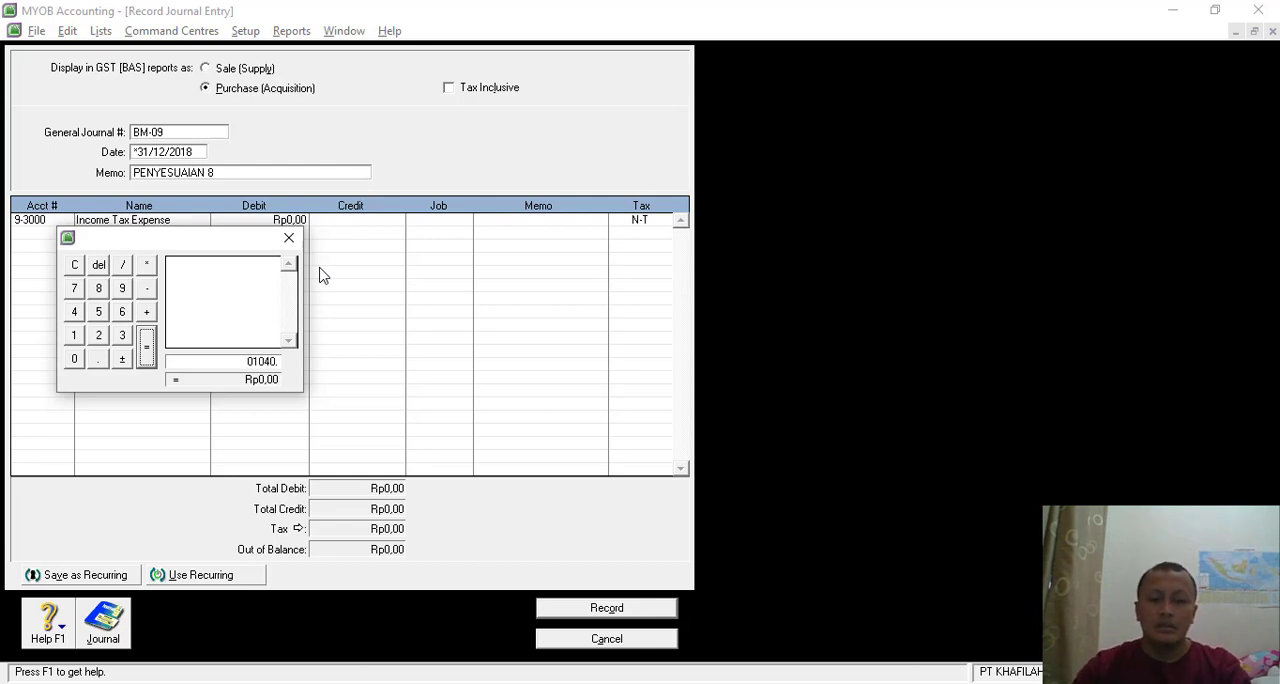
type("800000")
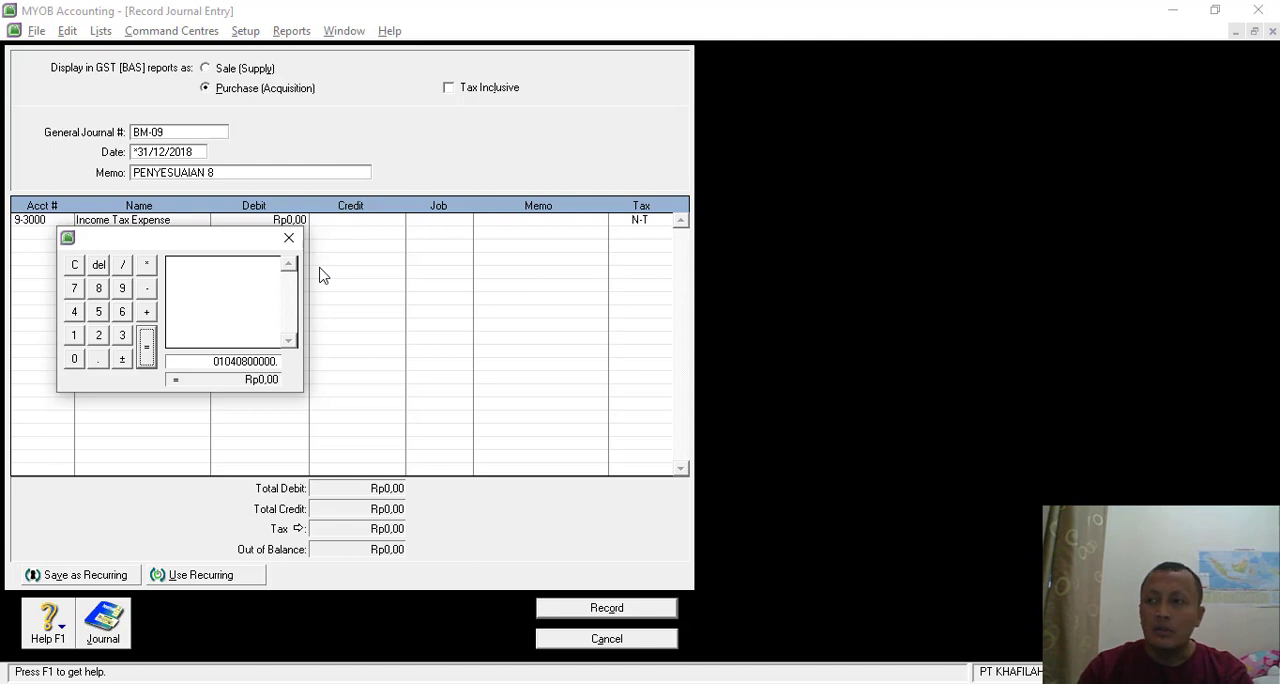
type("*")
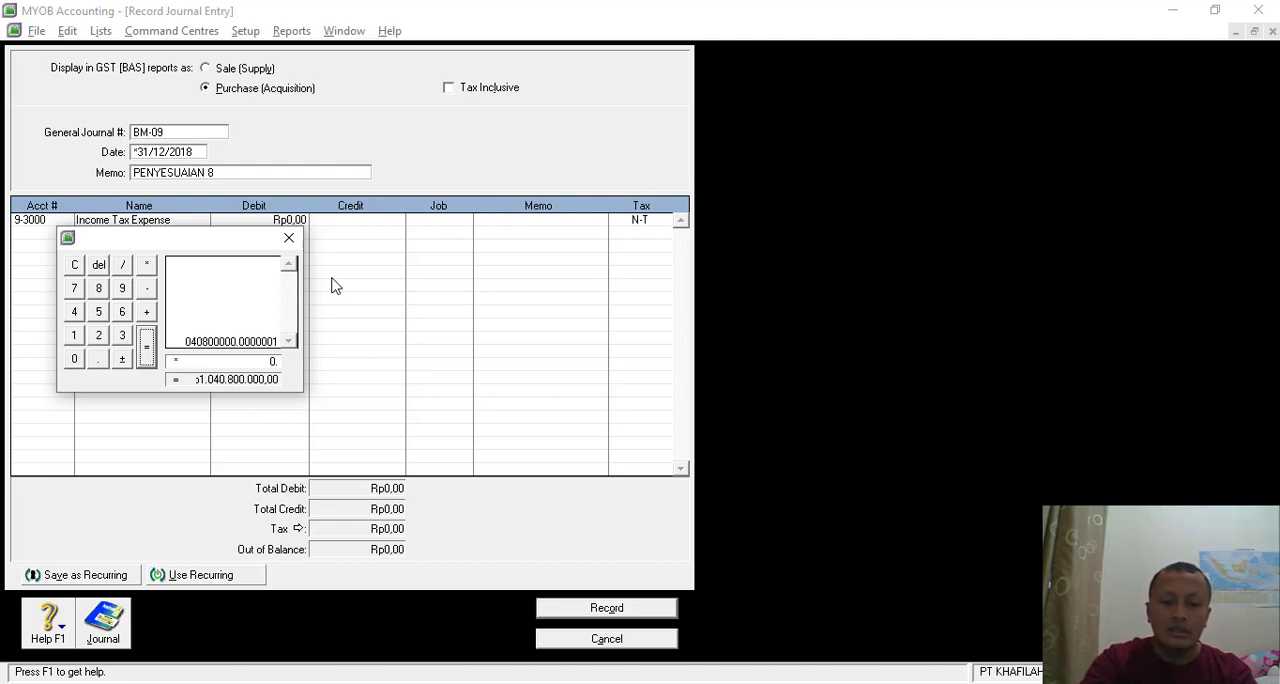
type("5")
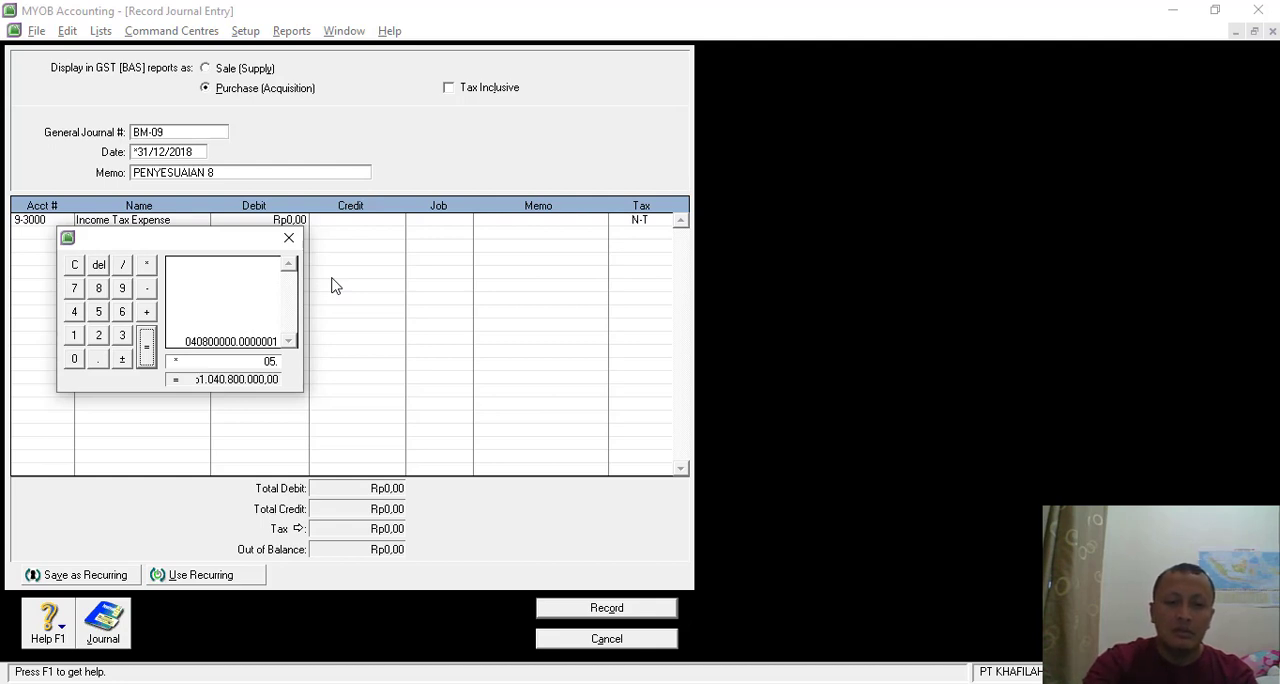
left_click(289, 238)
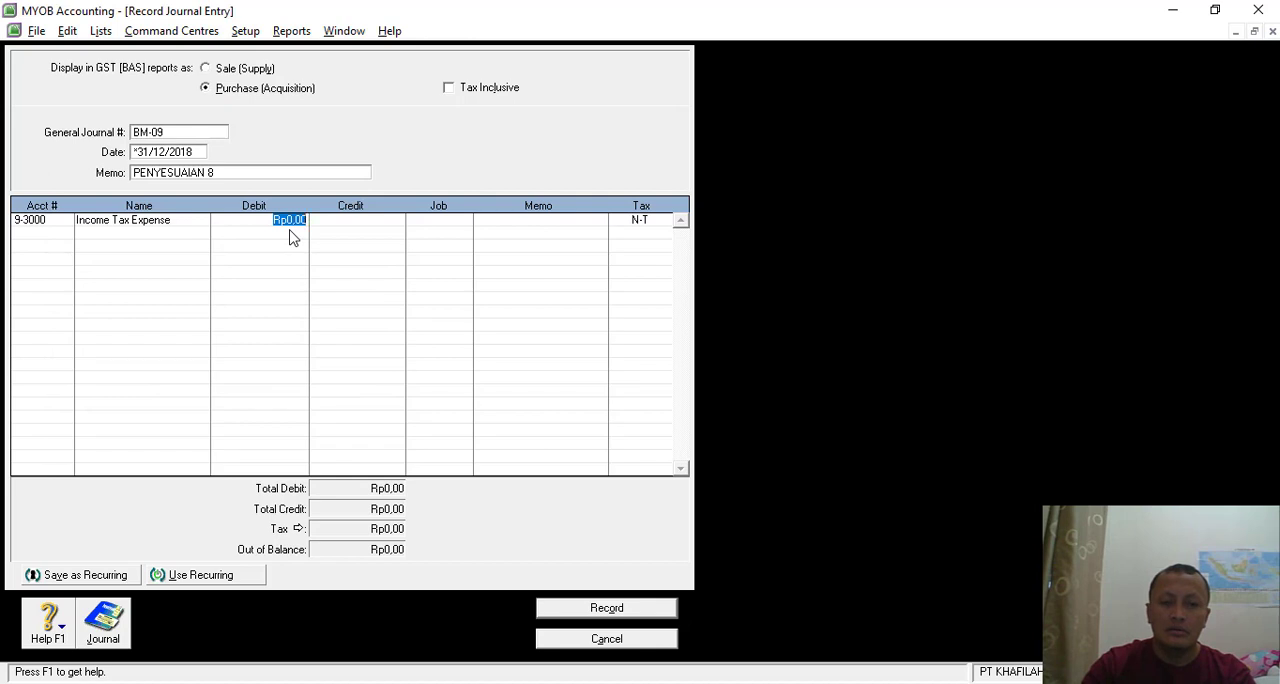
- Set the debit of the Income Tax Expense line to Rp5.204.000
type("5204000")
left_click(290, 231)
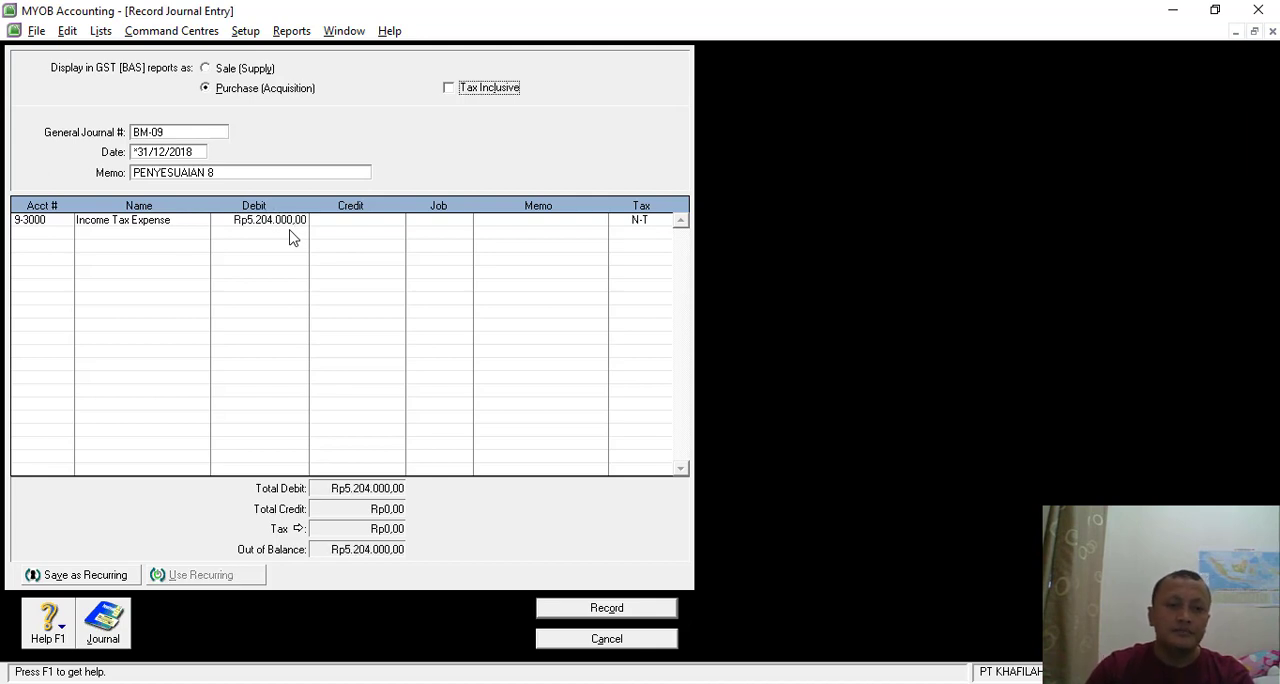
- Credit account 2-1170 Final Tax Payable Art 4 (2) with Rp5.204.000 on the second line, and record journal BM-09
left_click(40, 233)
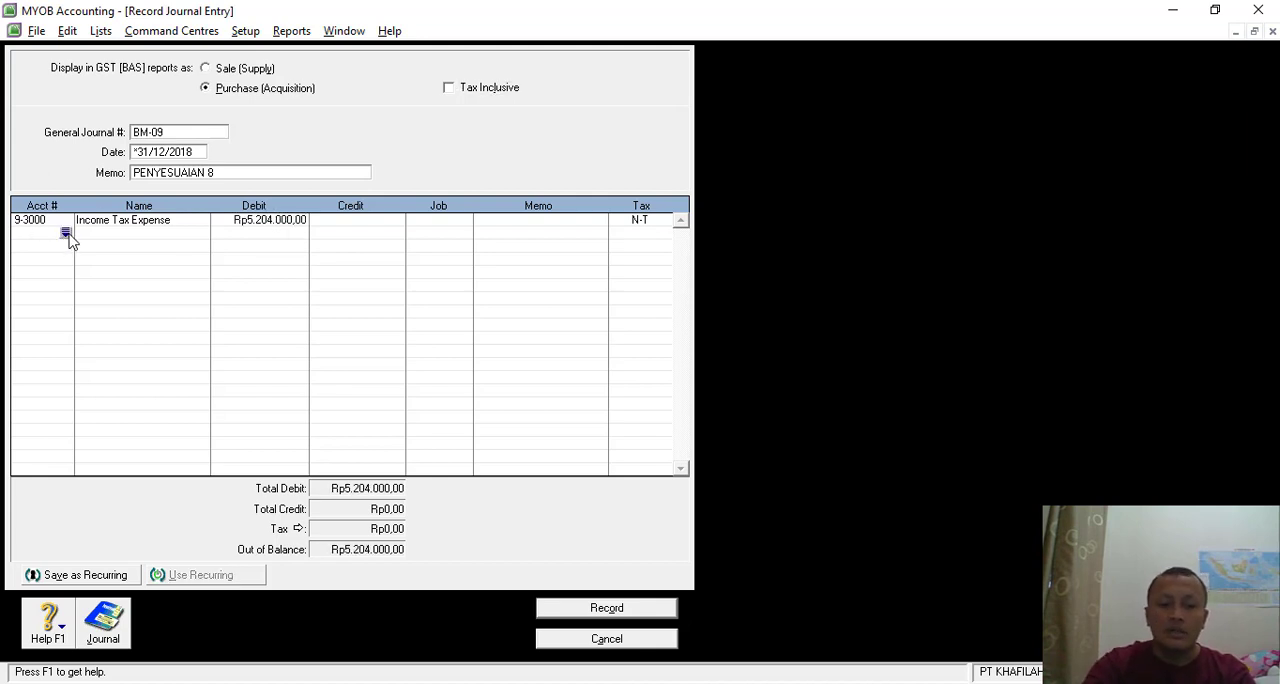
left_click(66, 234)
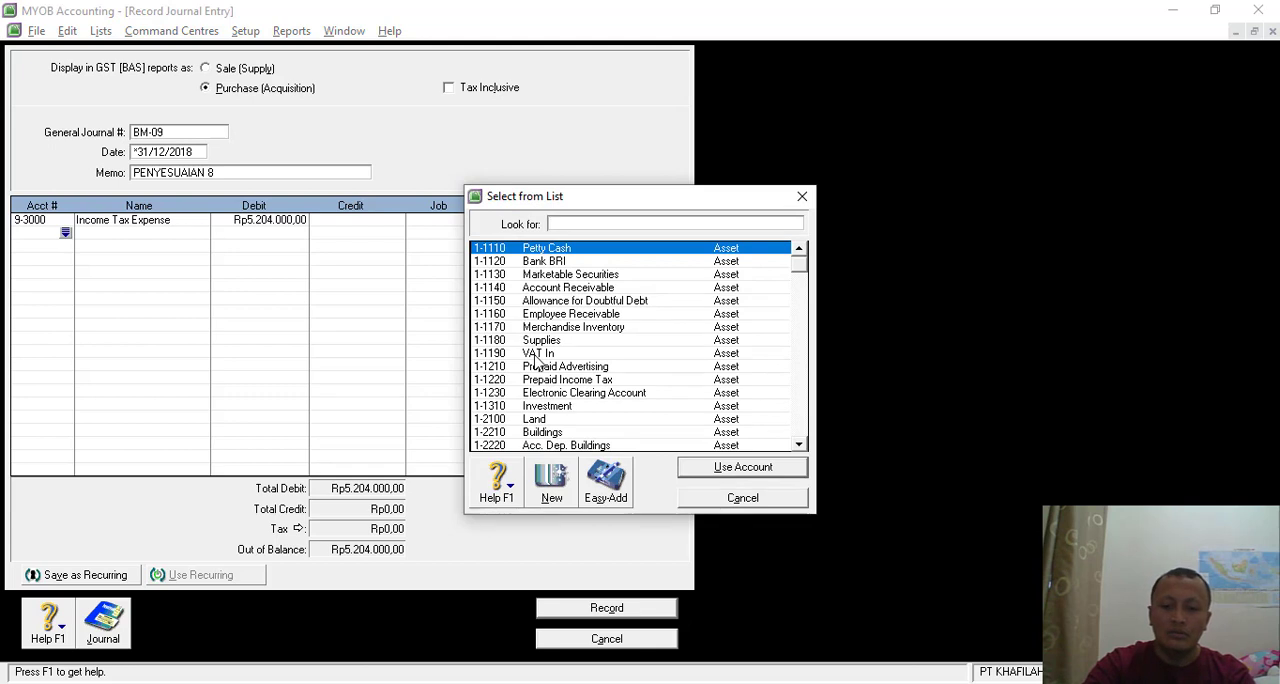
type("2")
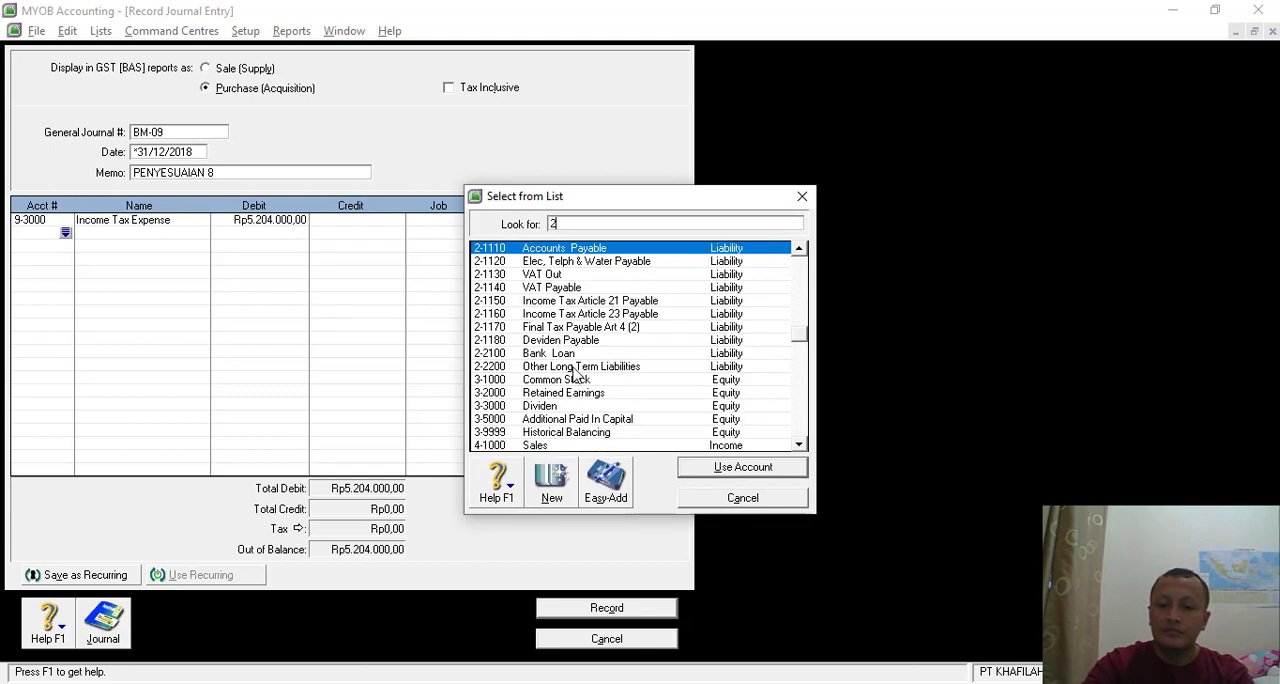
double_click(591, 328)
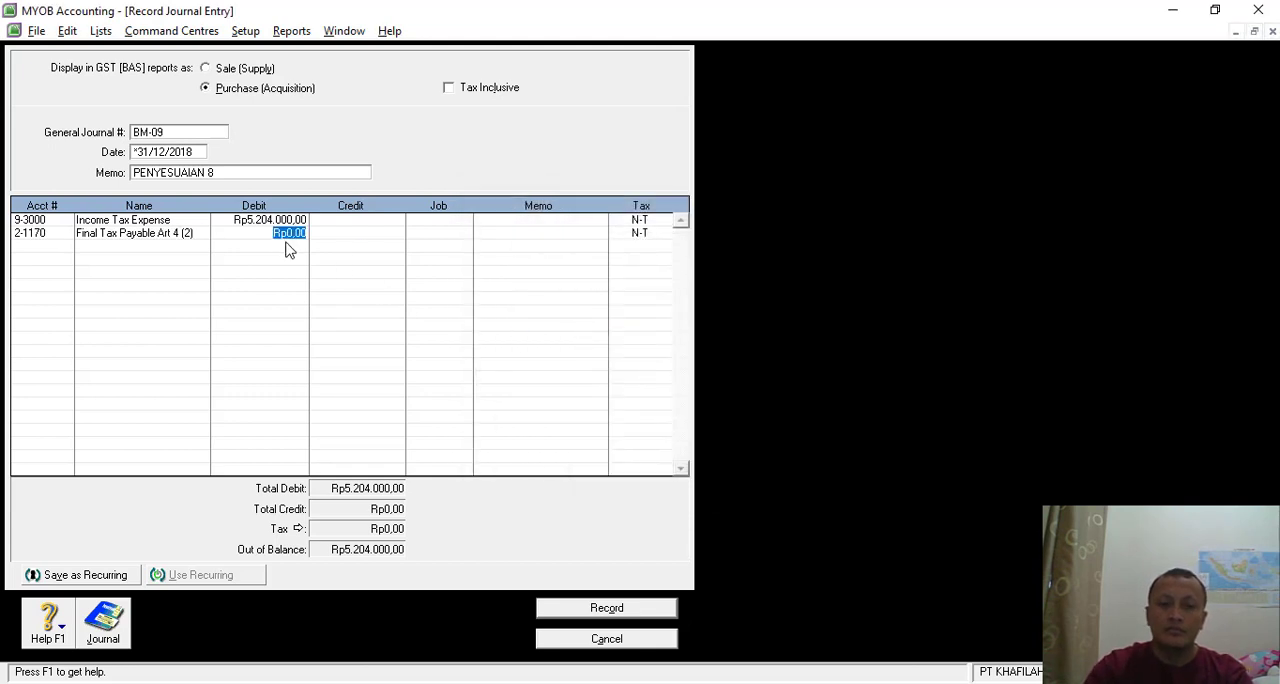
left_click(388, 237)
key("Return")
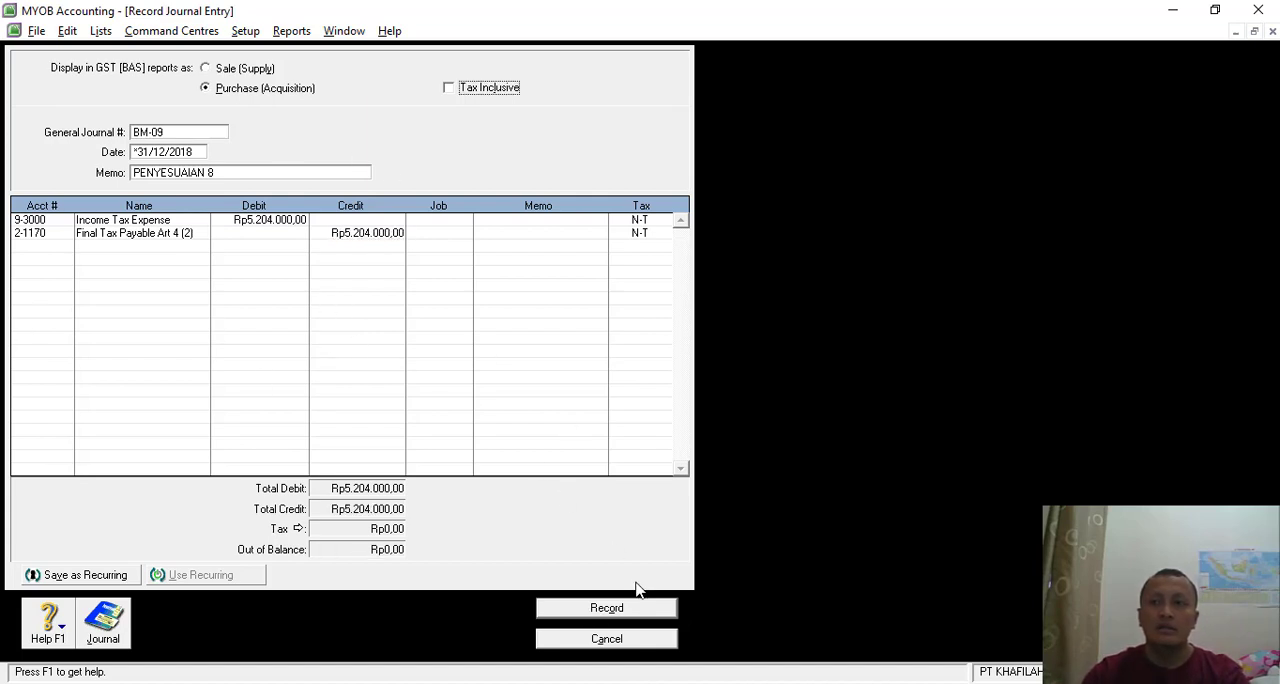
left_click(613, 611)
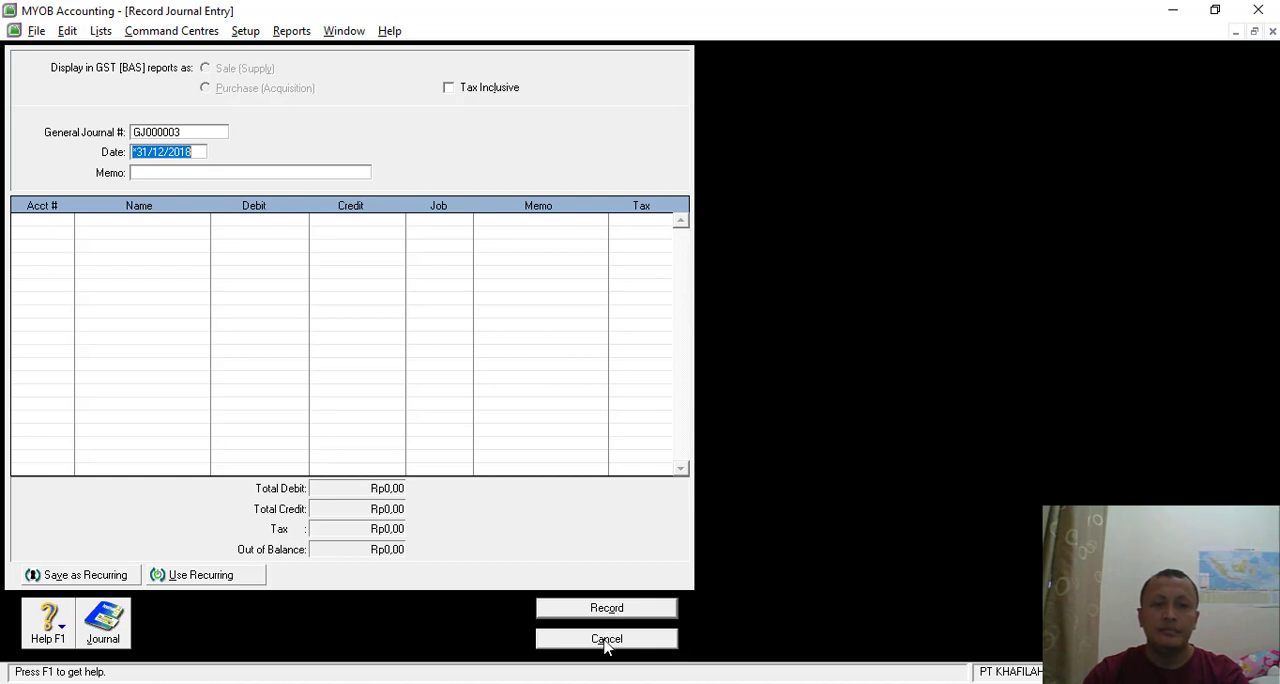
- Close the journal entry window, and read the list of reports required per 31 Des 2018 in the Nitro Pro assignment
key("alt+Tab")
scroll(688, 508, "down", 5)
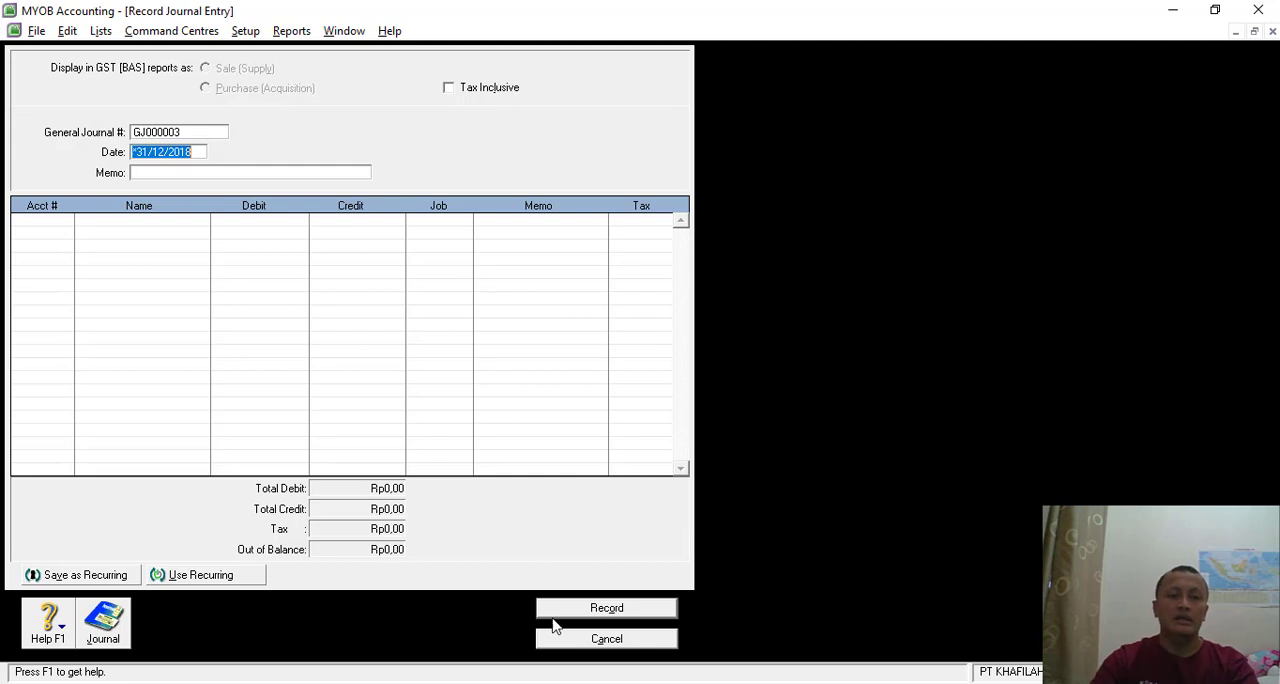
left_click(592, 640)
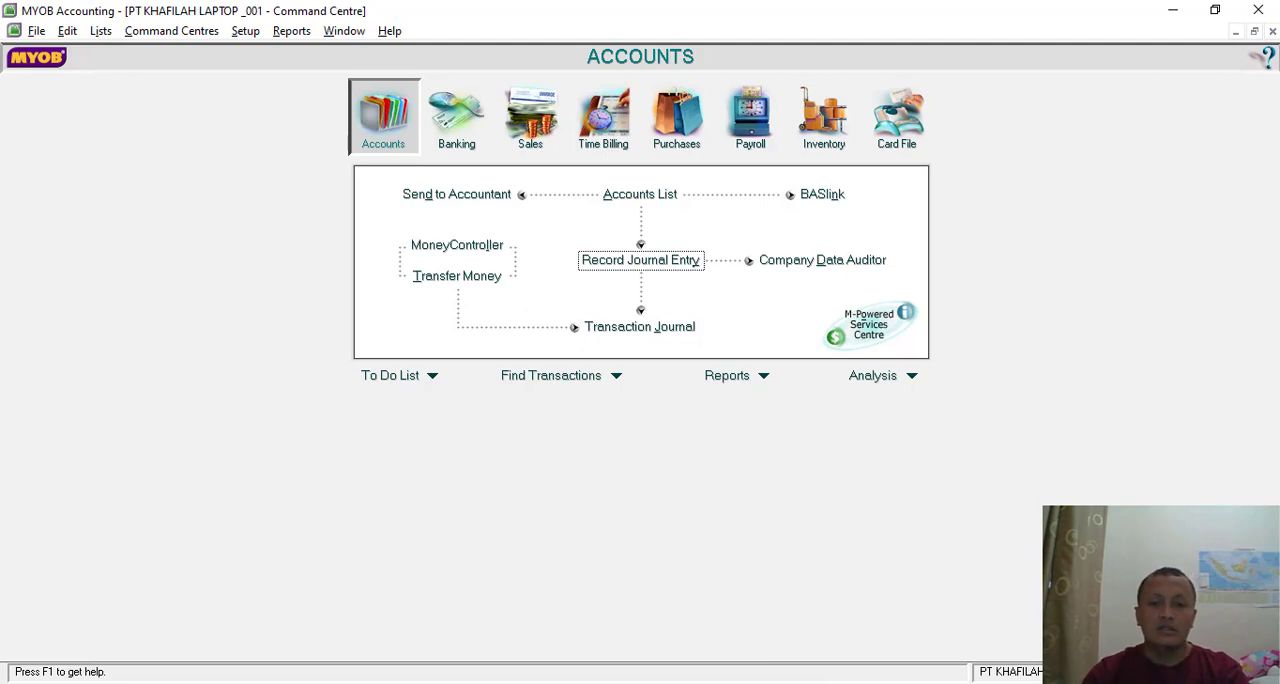
key("alt+Tab")
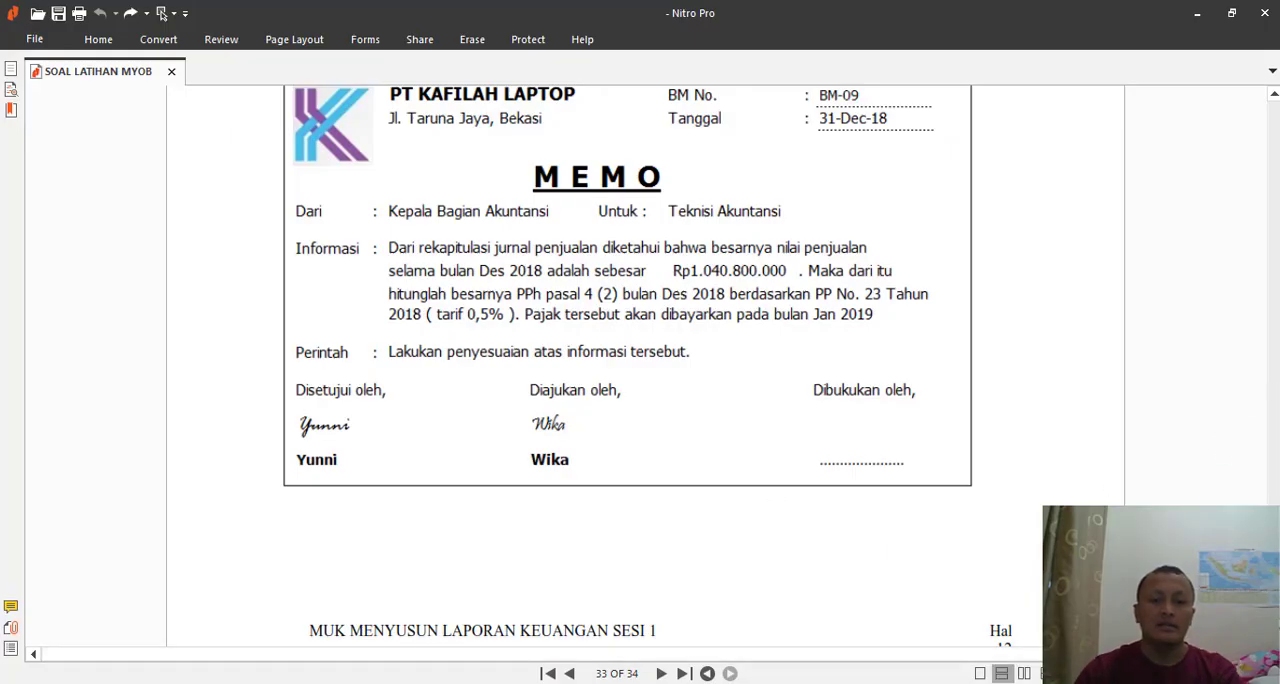
left_click_drag(1274, 625, 1275, 120)
scroll(637, 441, "down", 10)
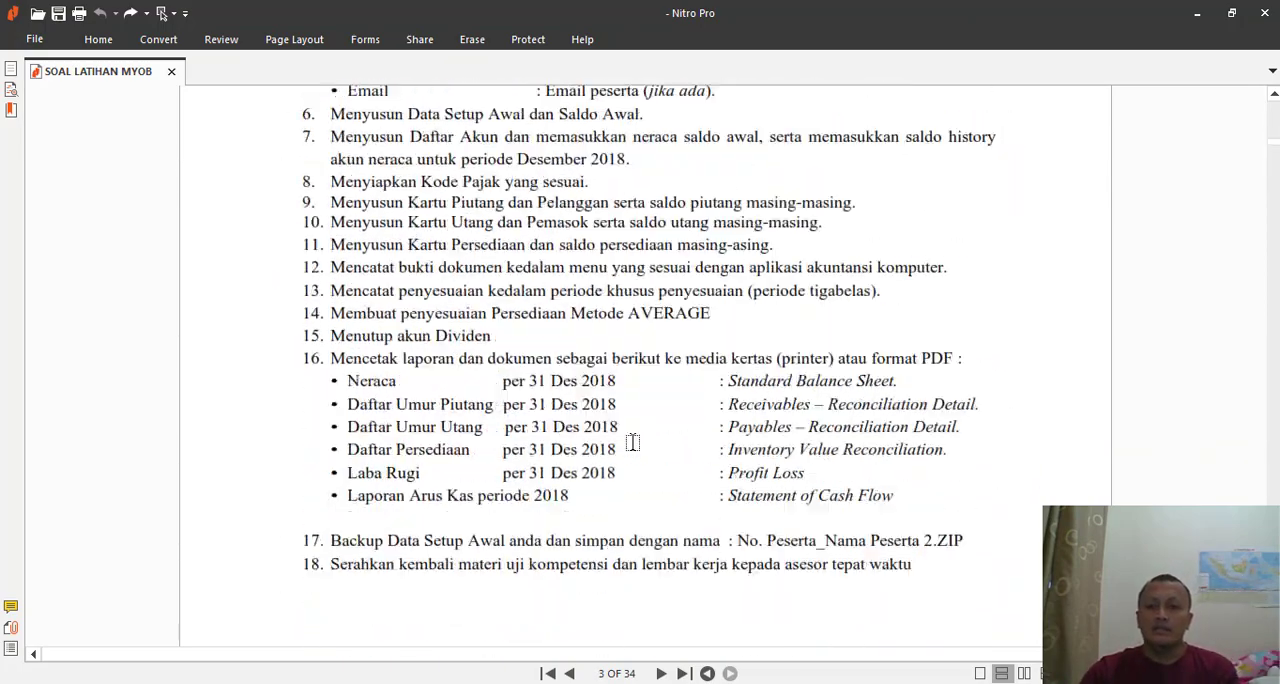
scroll(632, 442, "down", 3)
key("alt+Tab")
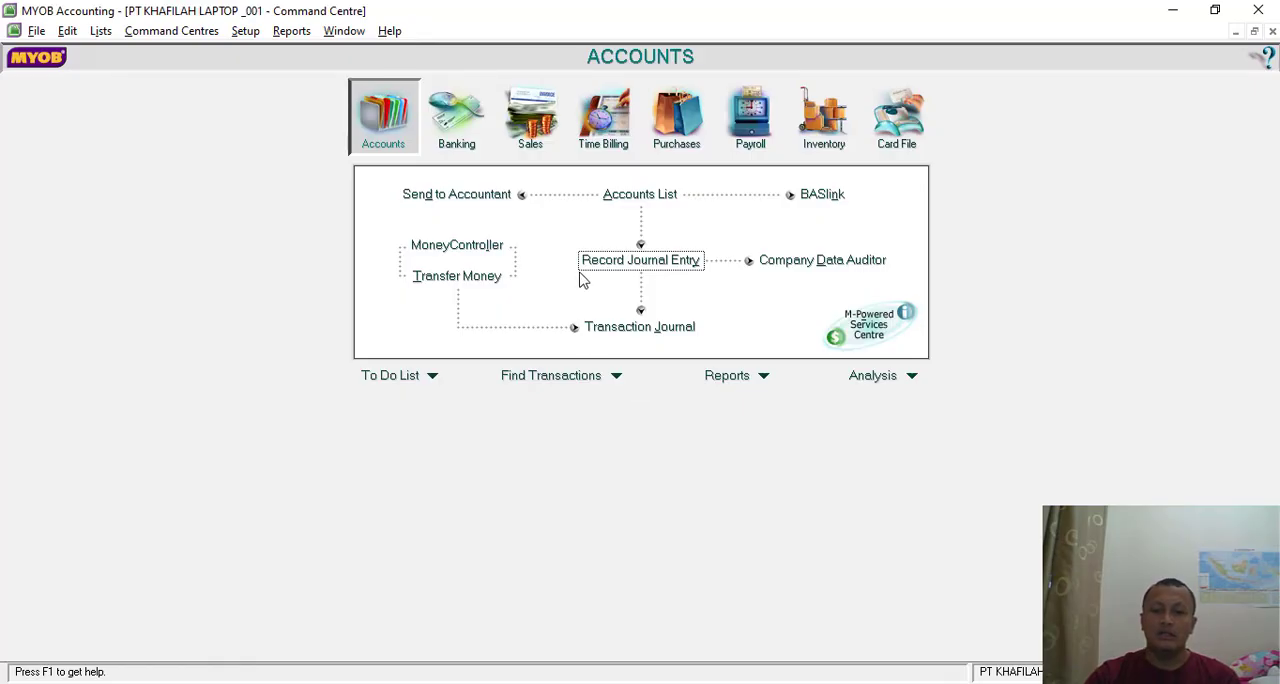
- Open the customisation of the Standard Balance Sheet from the Accounts reports in MYOB, rechecking the required report list in Nitro Pro
left_click(765, 375)
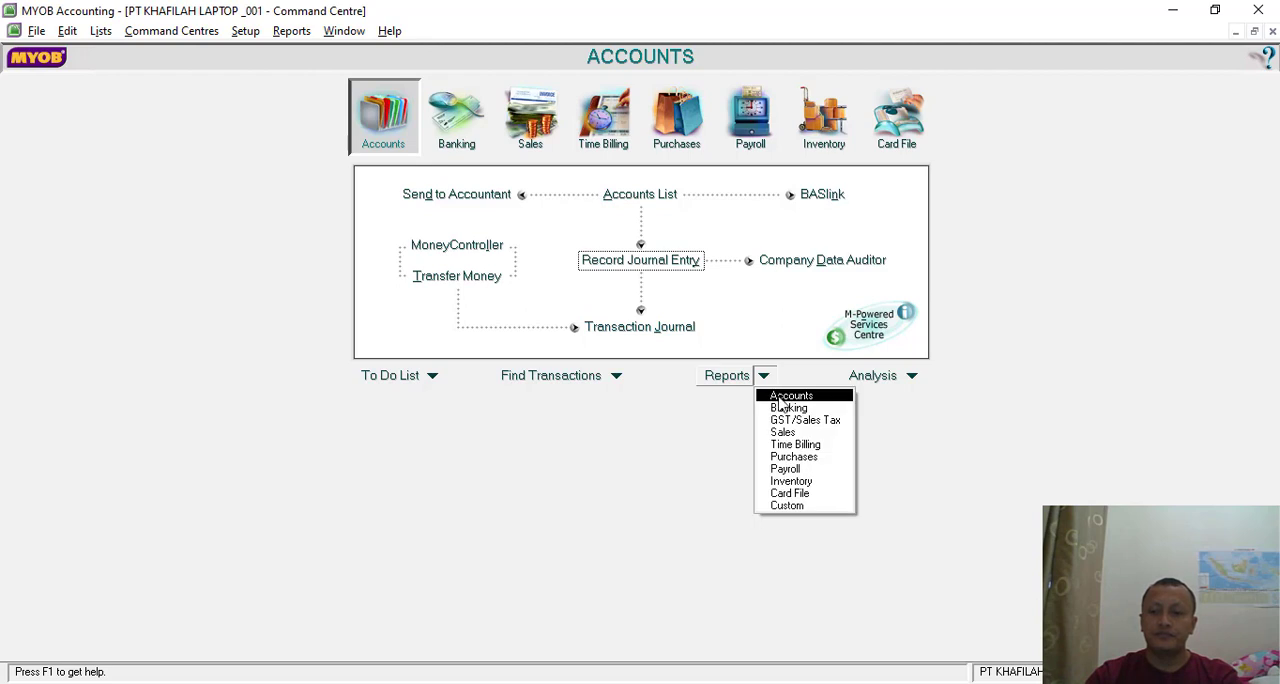
left_click(630, 434)
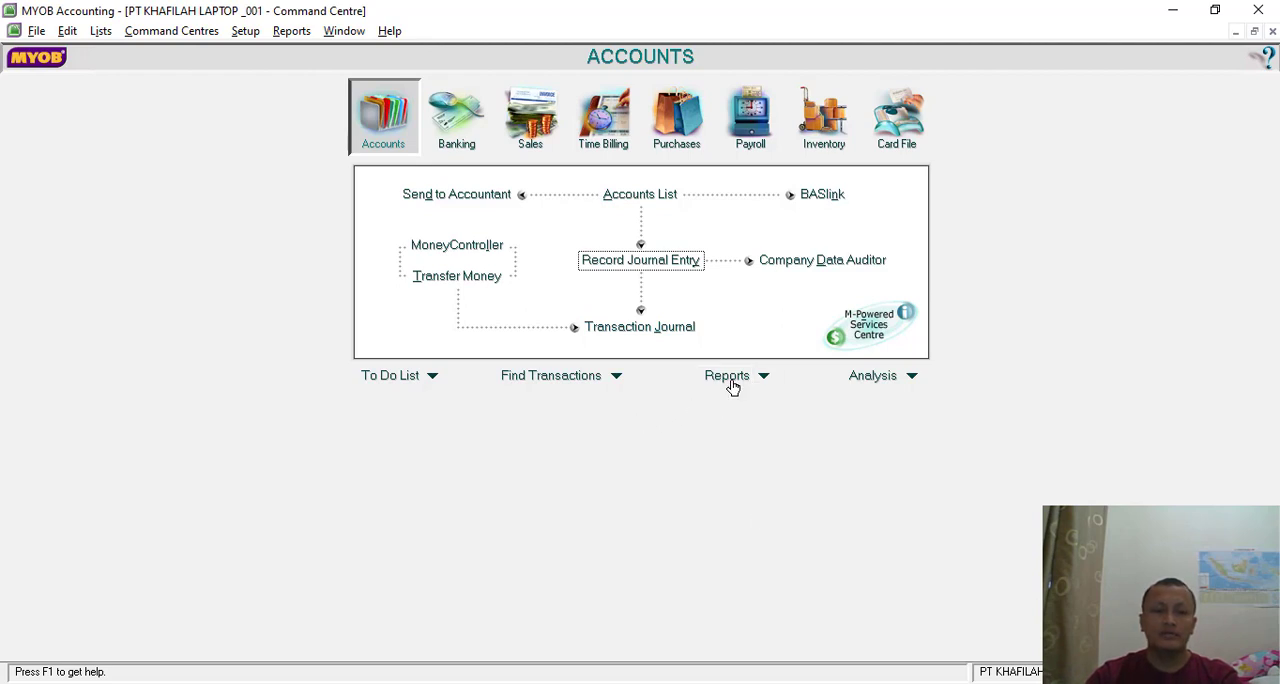
left_click(763, 375)
left_click(775, 392)
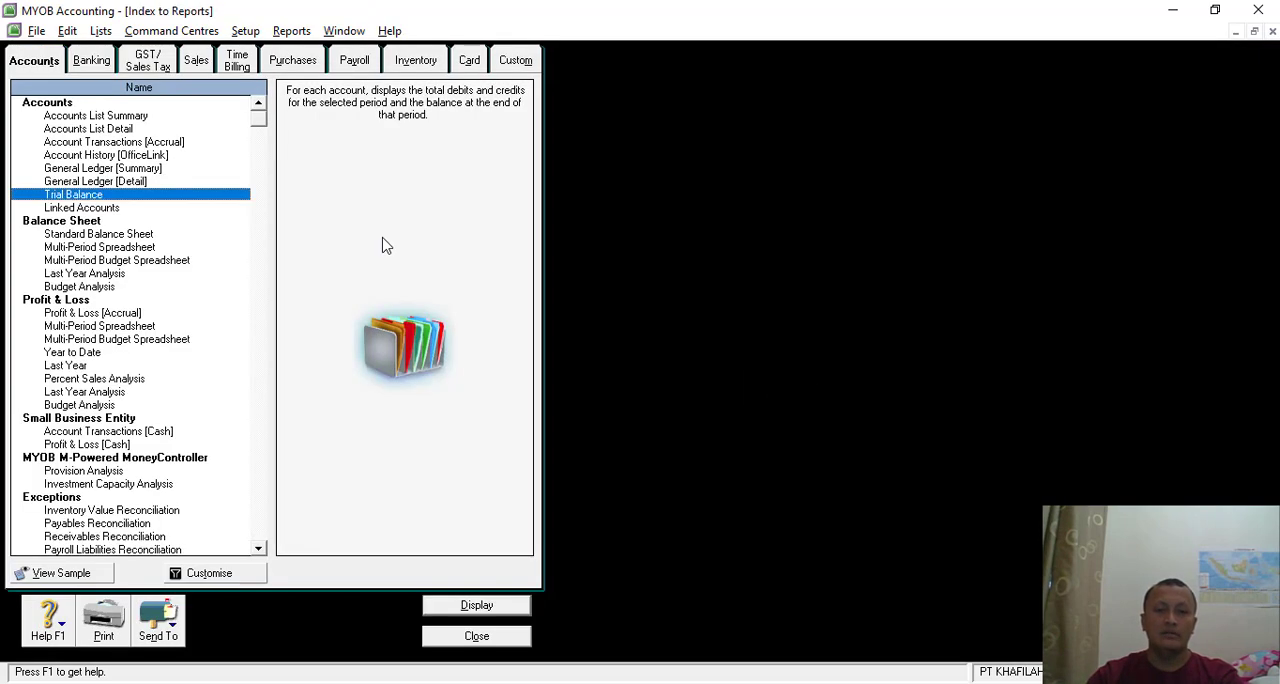
double_click(99, 235)
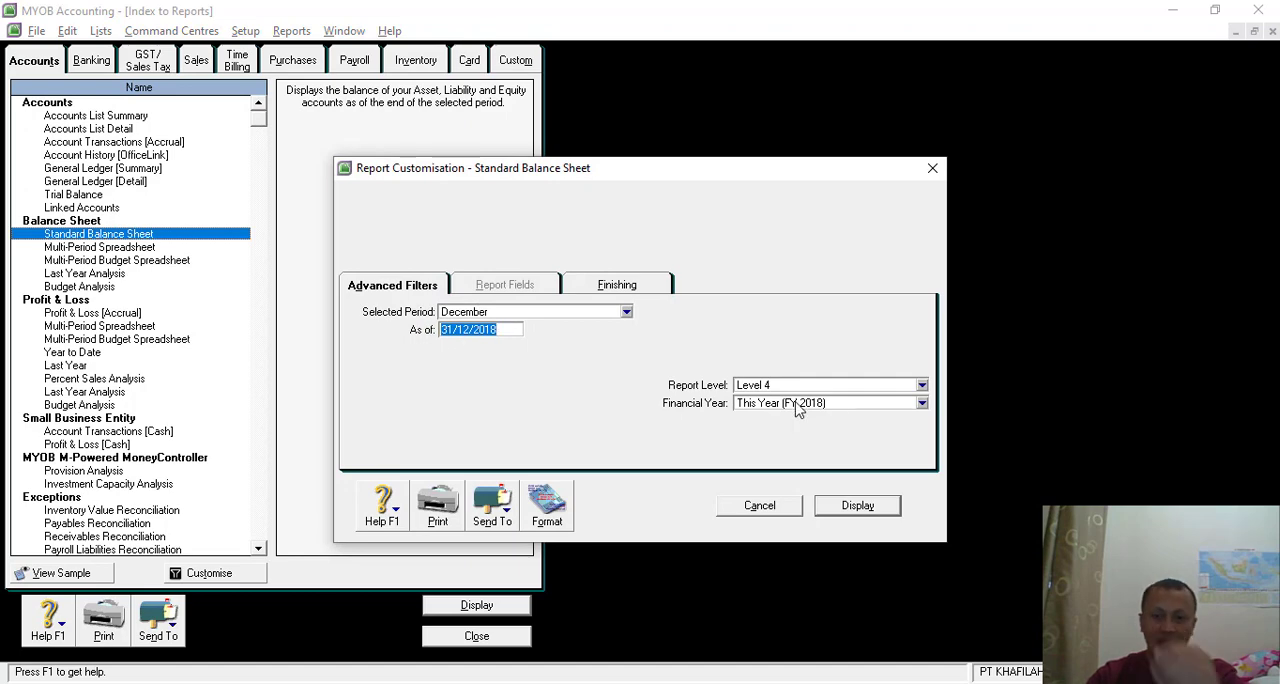
key("alt+Tab")
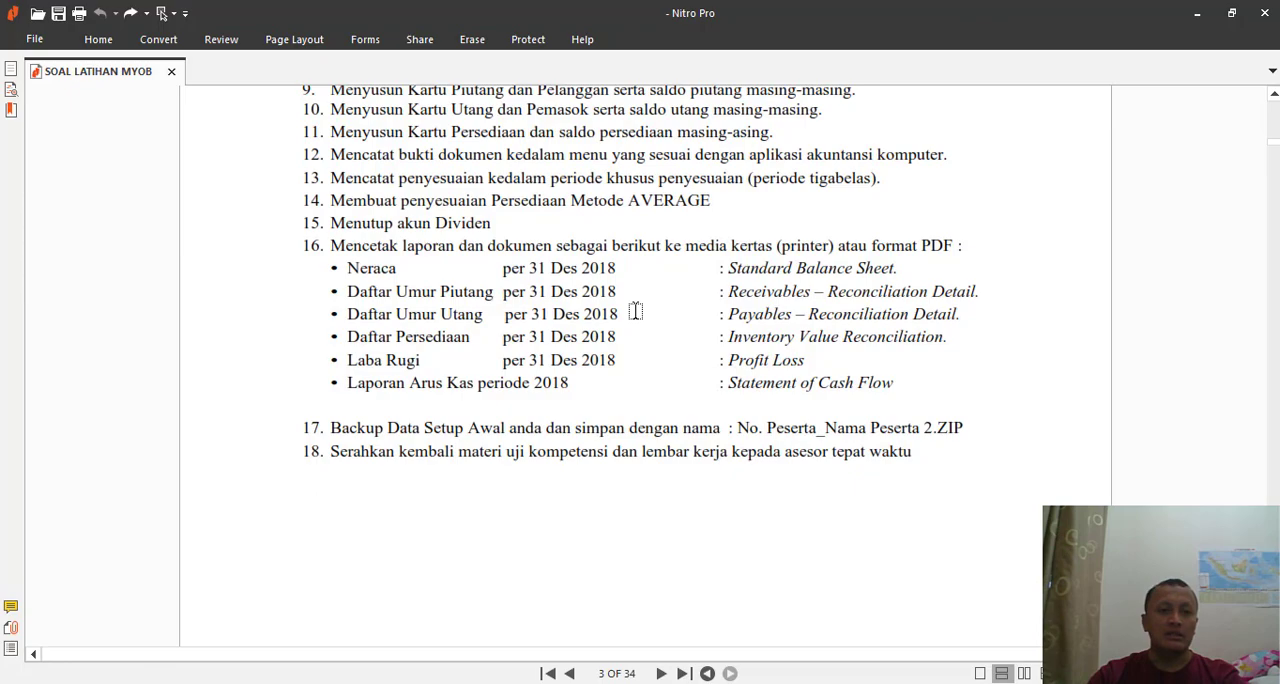
key("alt+Tab")
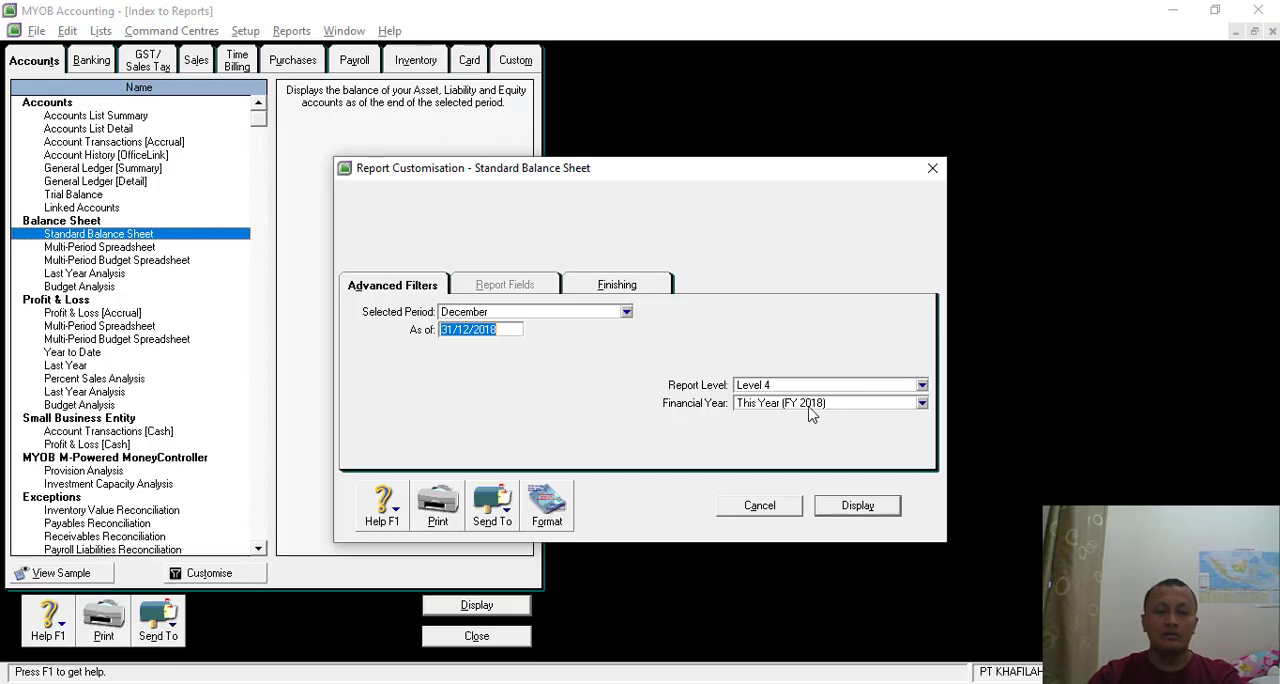
left_click(546, 318)
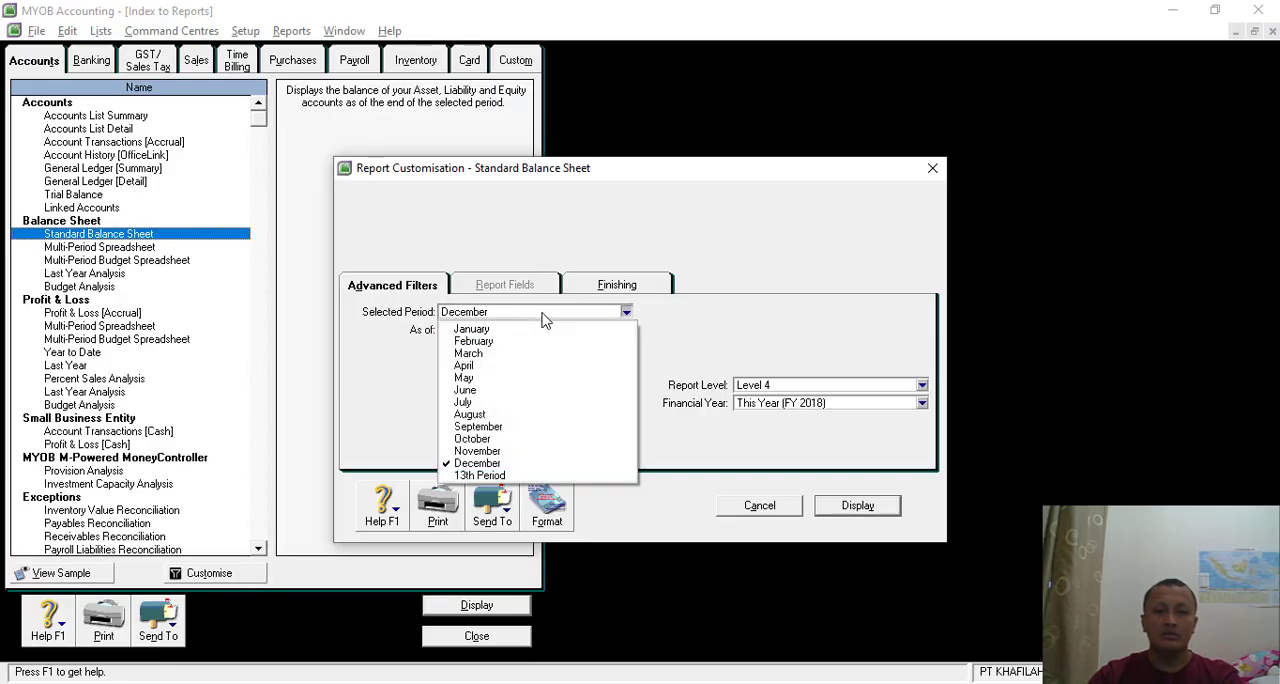
left_click(510, 331)
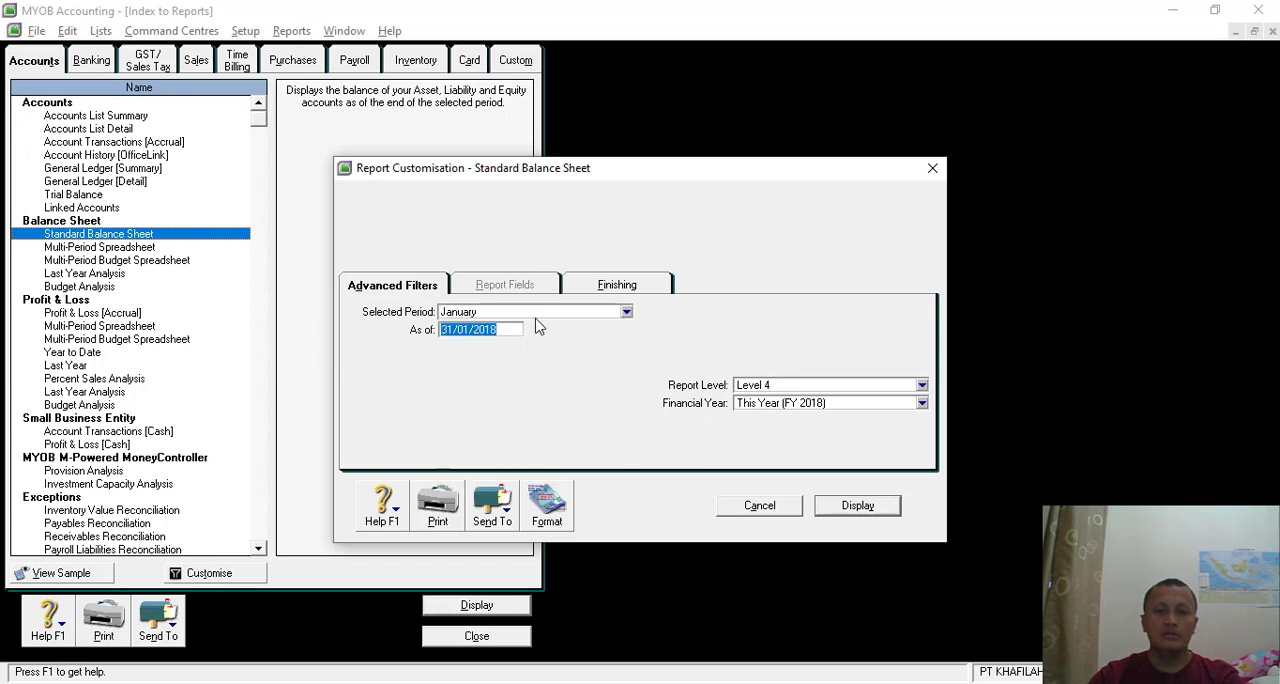
left_click(855, 507)
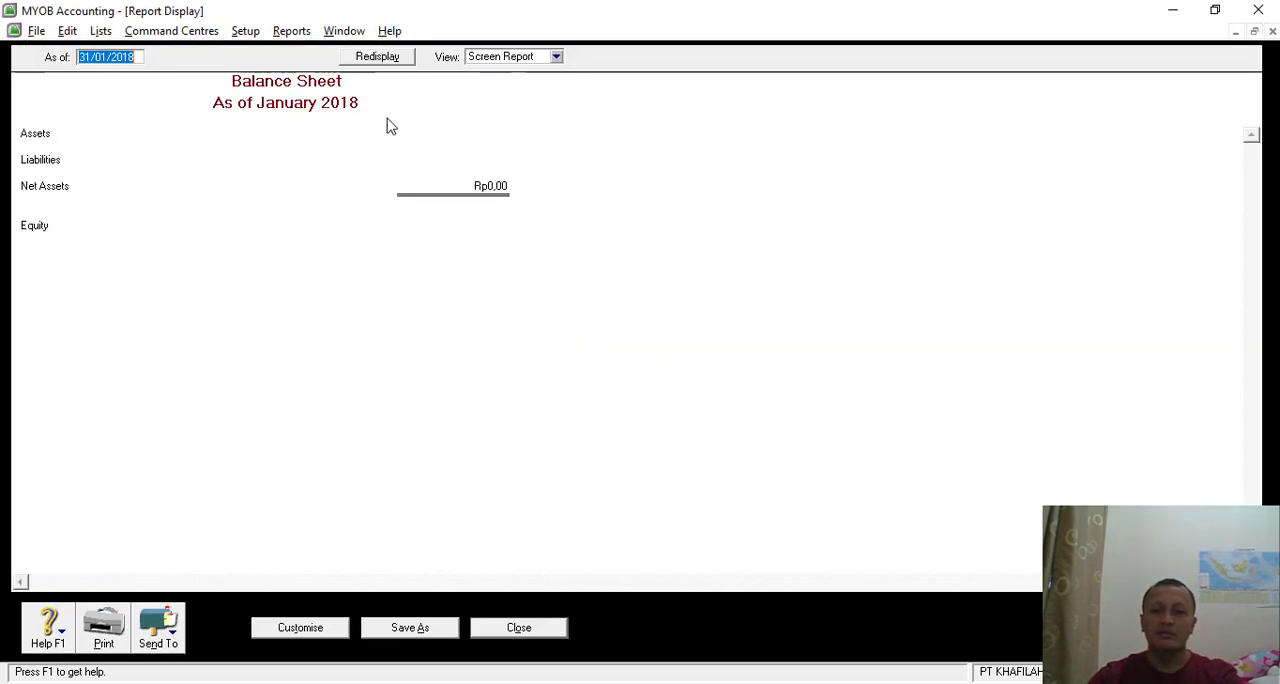
left_click(527, 628)
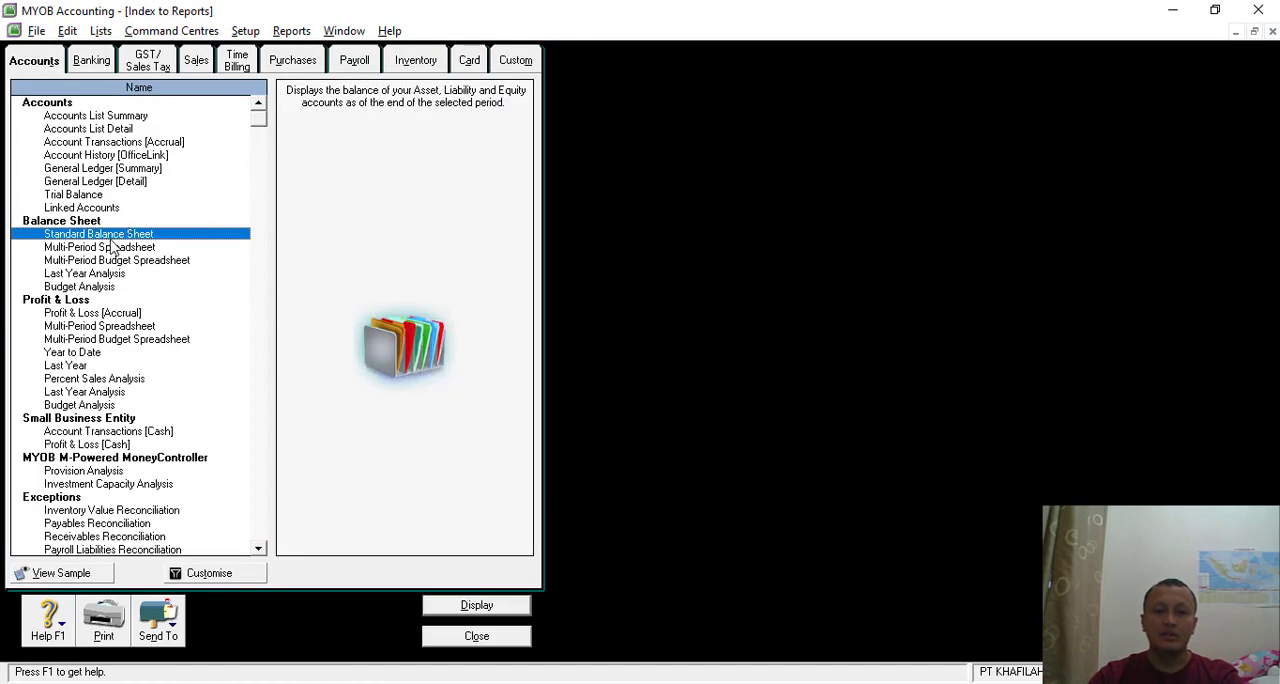
- Display the Standard Balance Sheet for the 13th Period of FY 2018, and look through its asset and liability sections
double_click(110, 236)
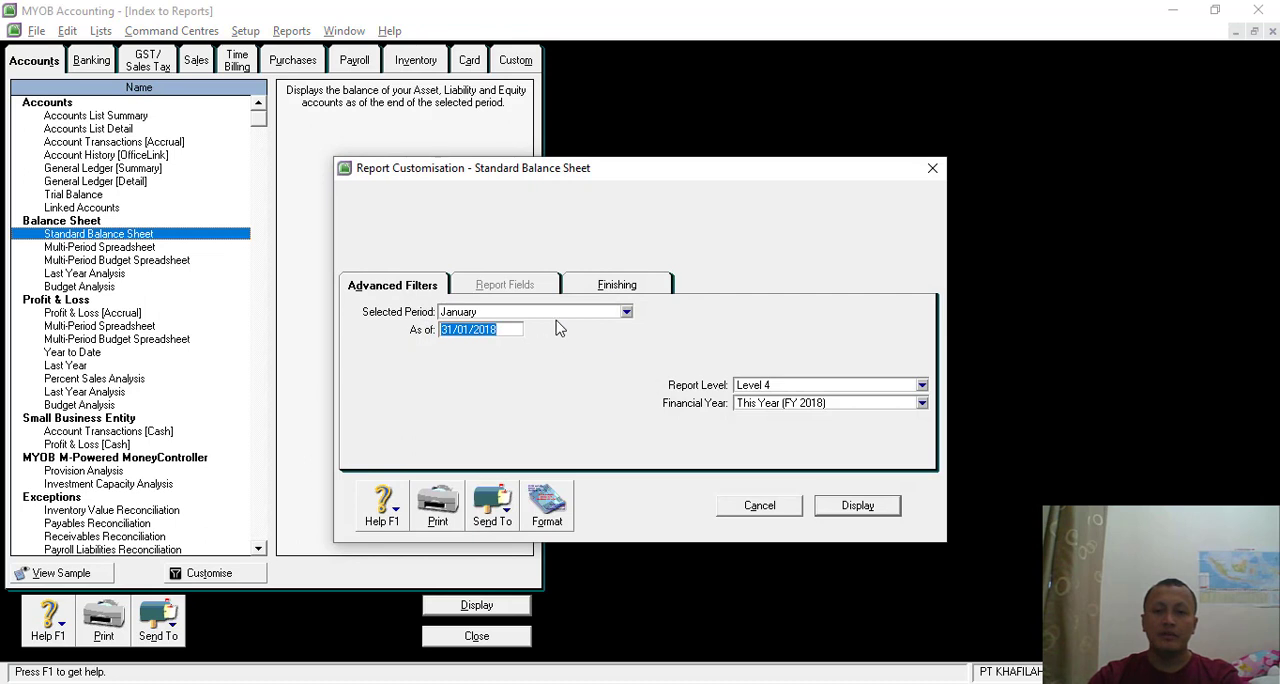
left_click(558, 314)
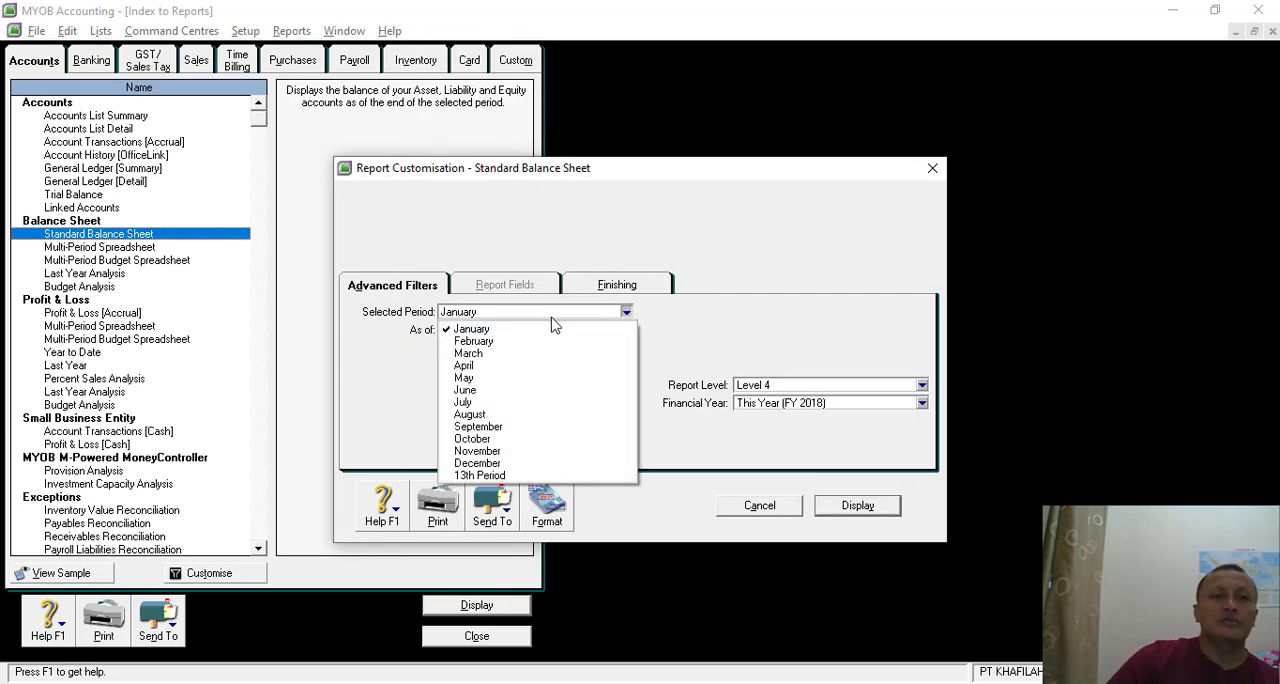
left_click(490, 475)
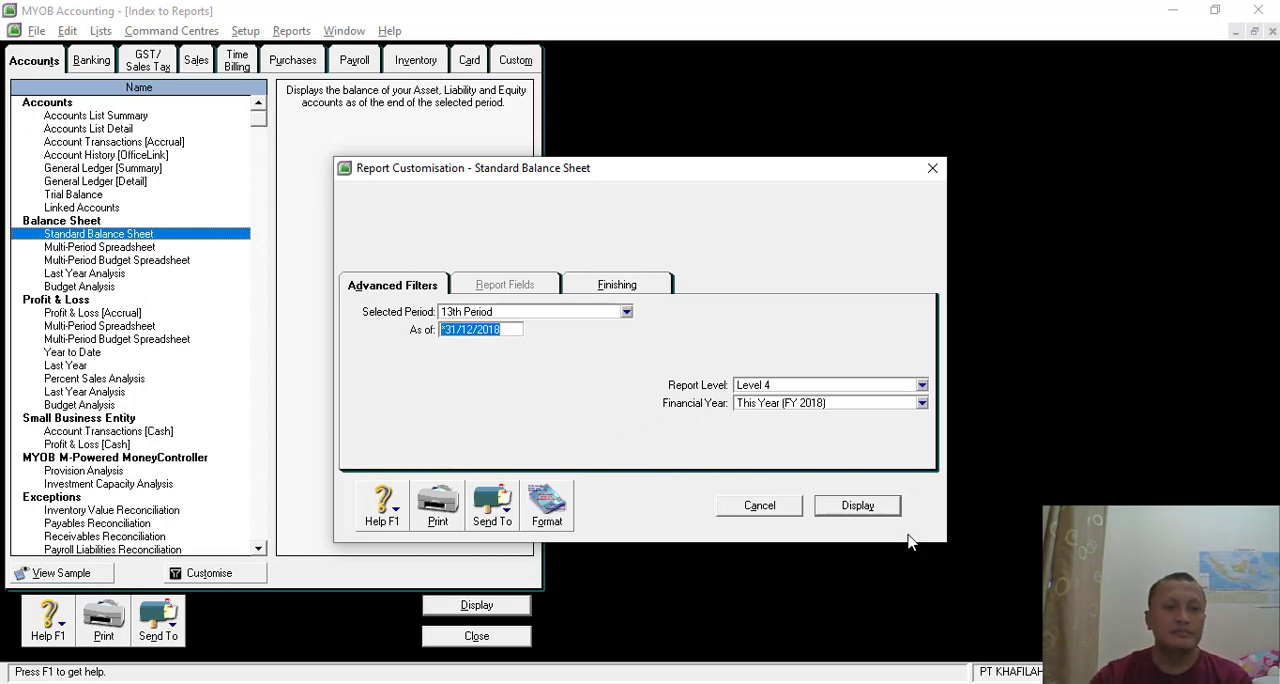
left_click(857, 506)
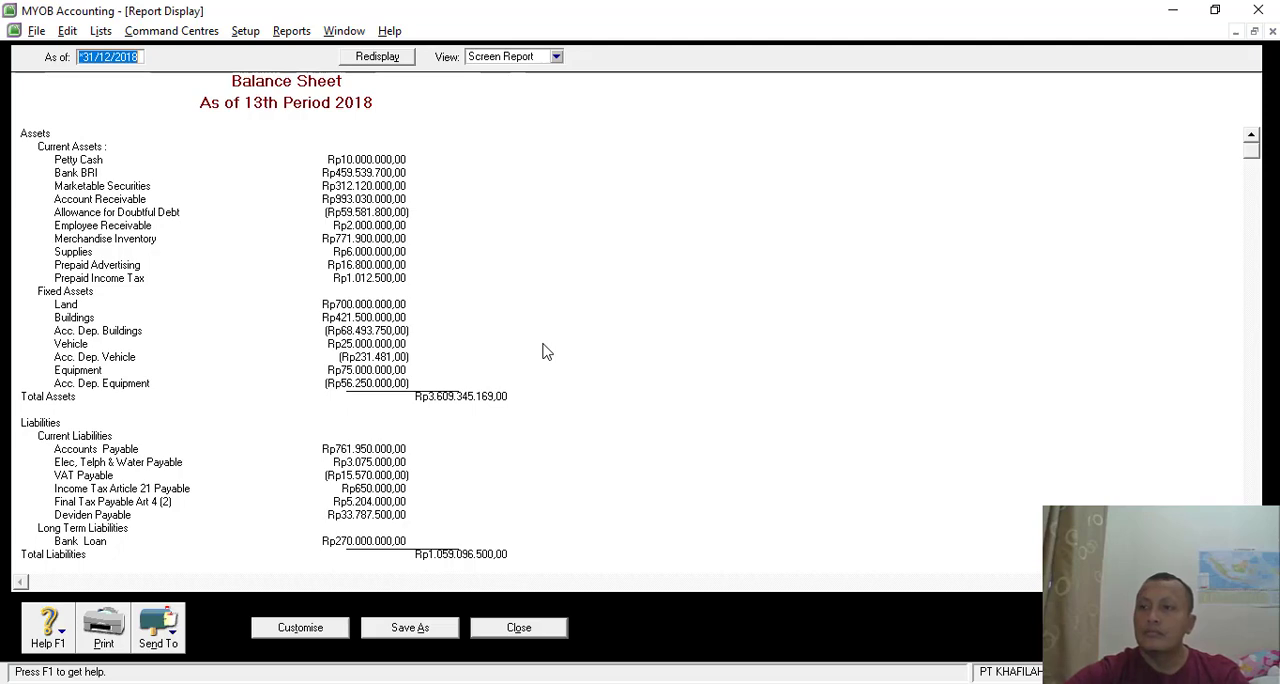
scroll(471, 400, "down", 4)
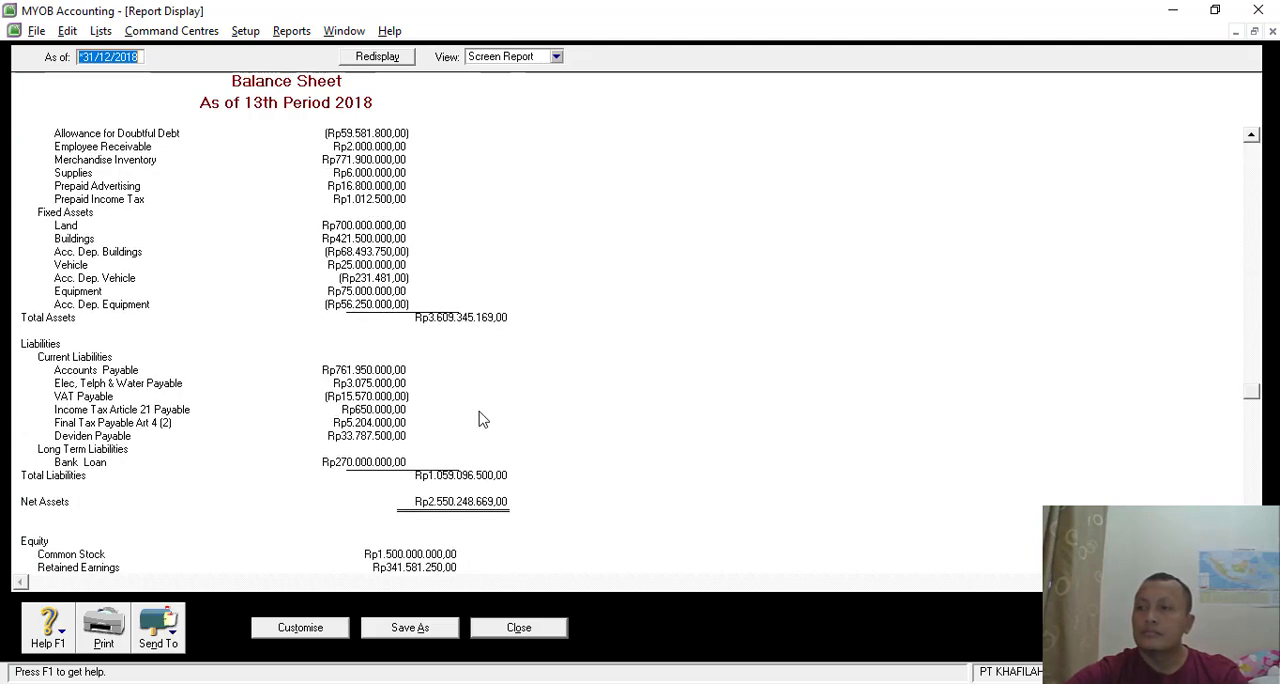
scroll(491, 424, "up", 4)
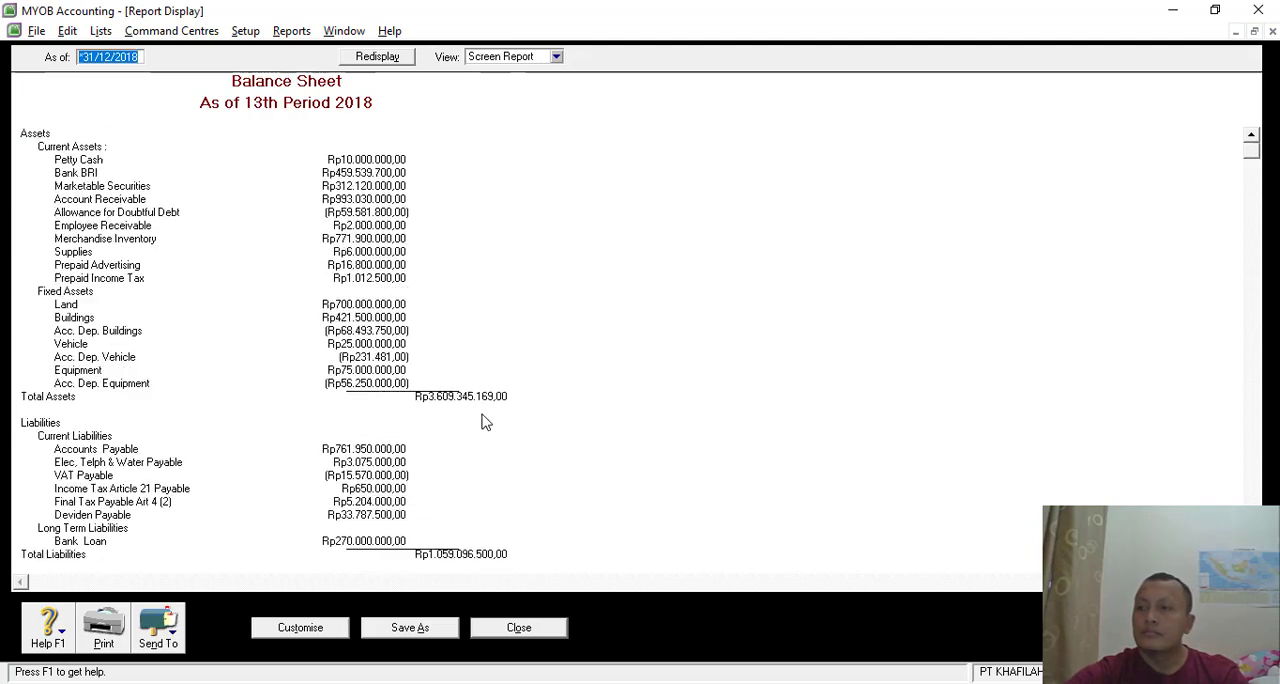
- Export the displayed balance sheet as a PDF to the Backup folder, extending its file name to Standard Balance Sheet tAHUN
left_click(172, 632)
left_click(170, 597)
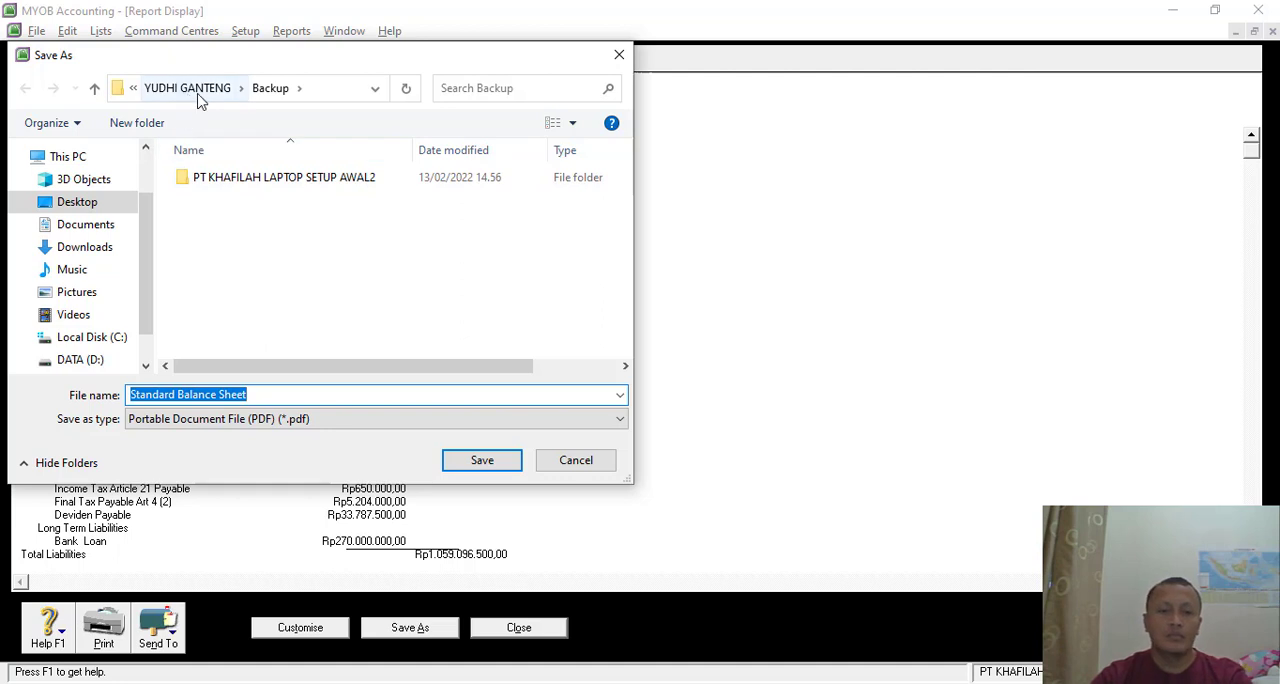
left_click(264, 398)
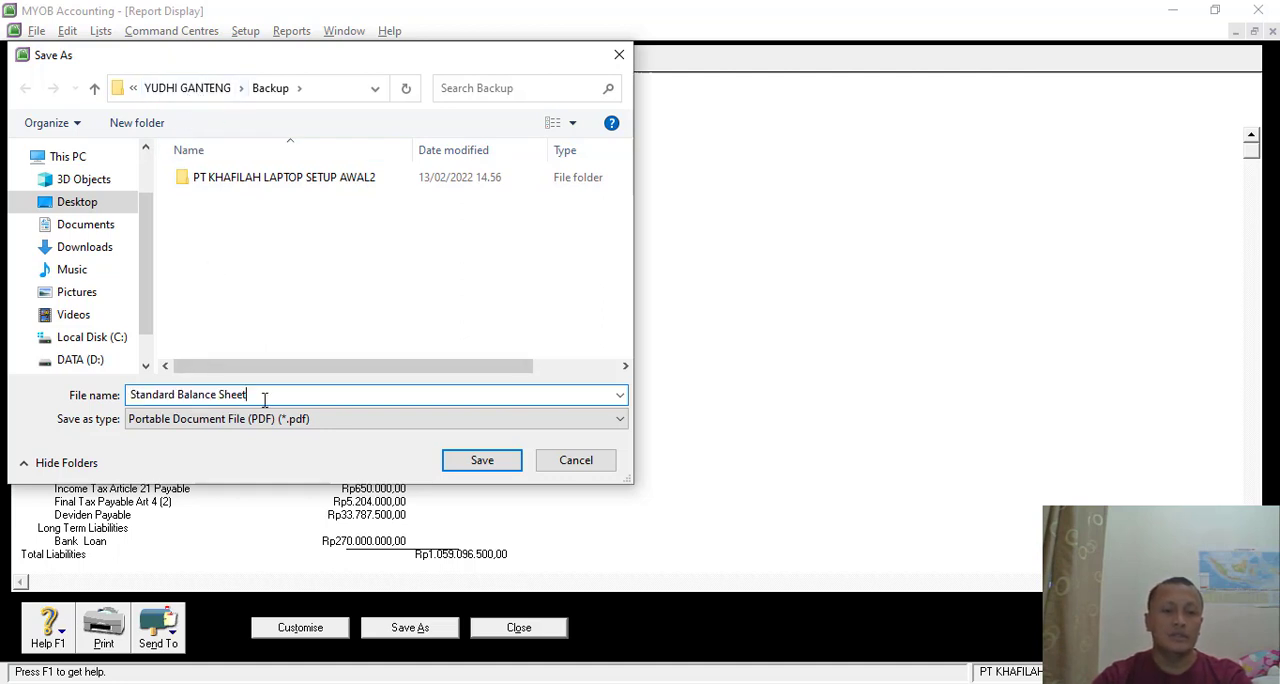
type("tAHUN")
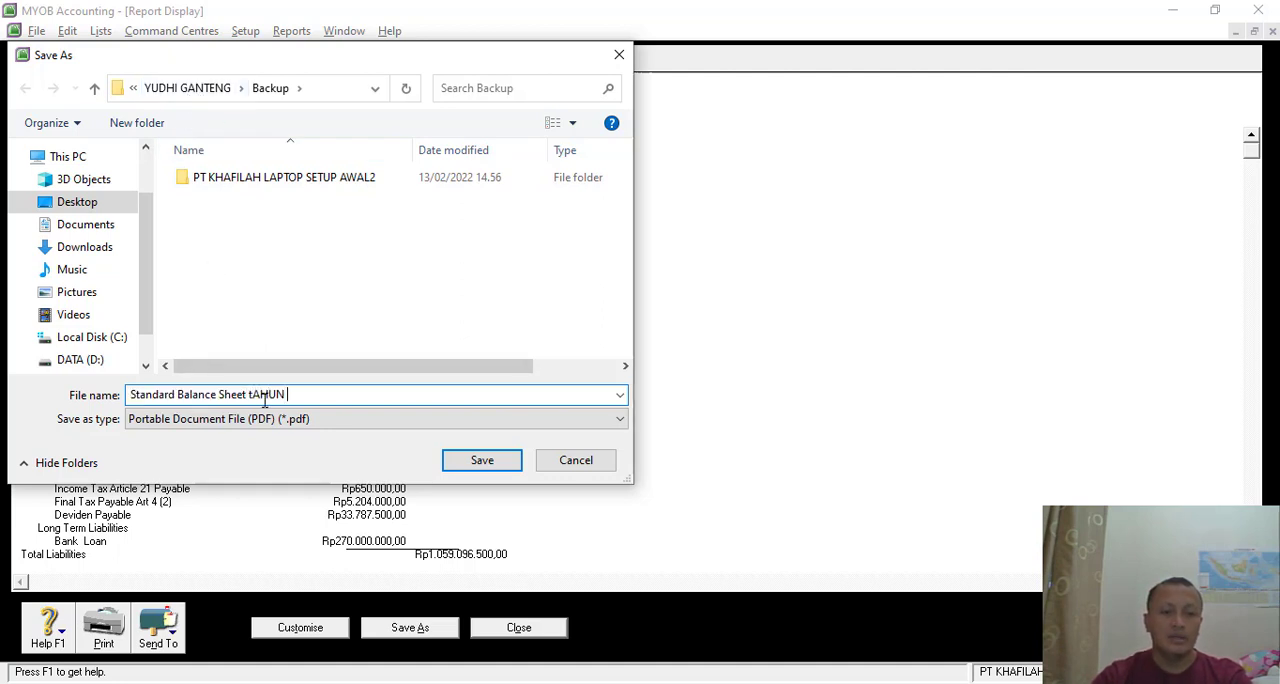
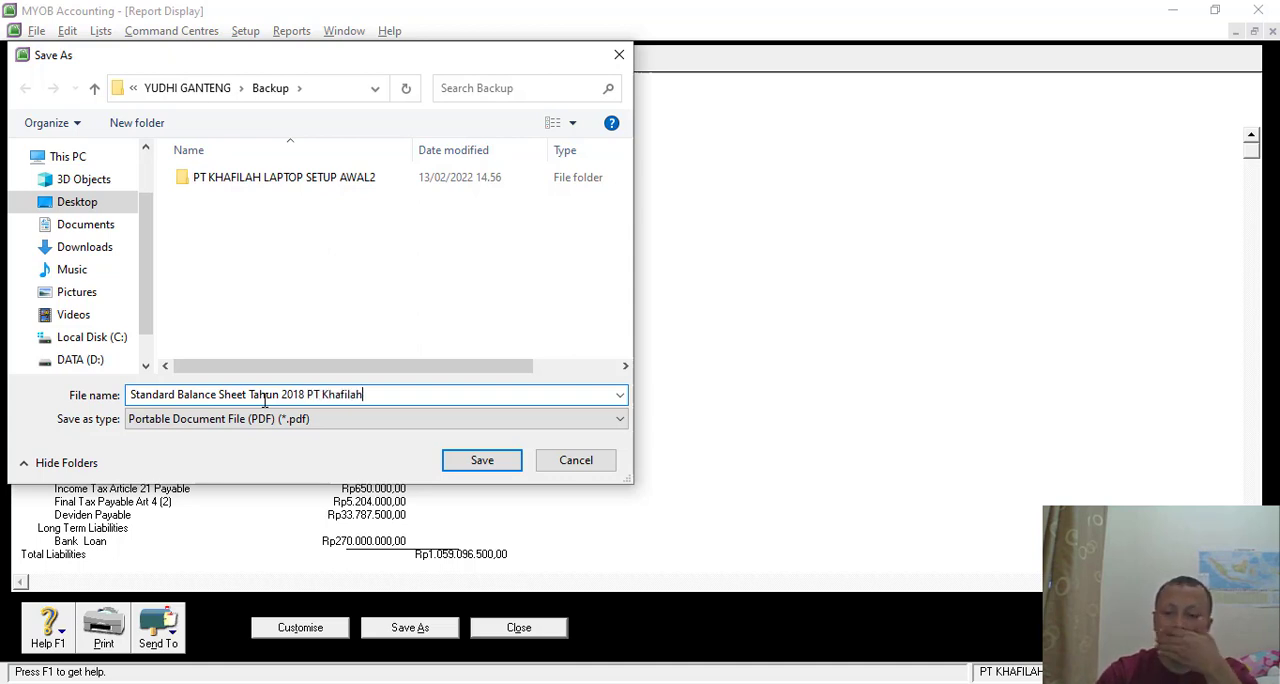
- Save the balance sheet PDF under the name Standard Balance Sheet Tahun 2018 PT Khafilah, and close the displayed report
key("Return")
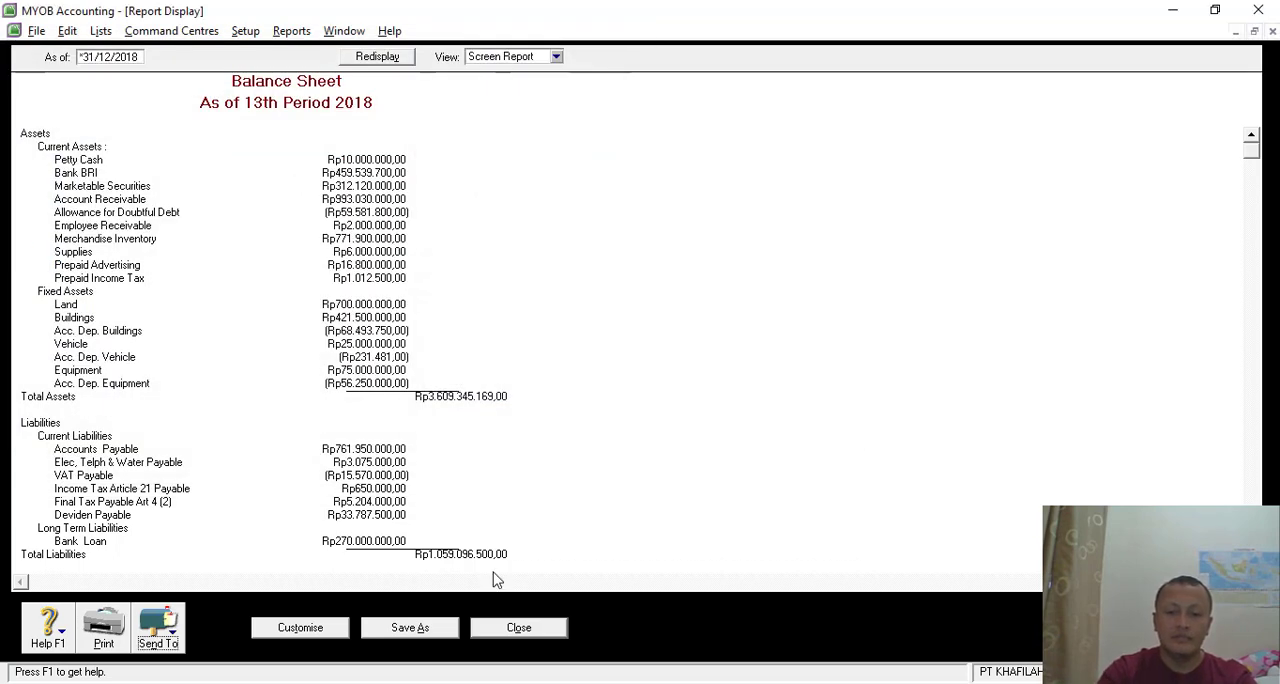
left_click(515, 630)
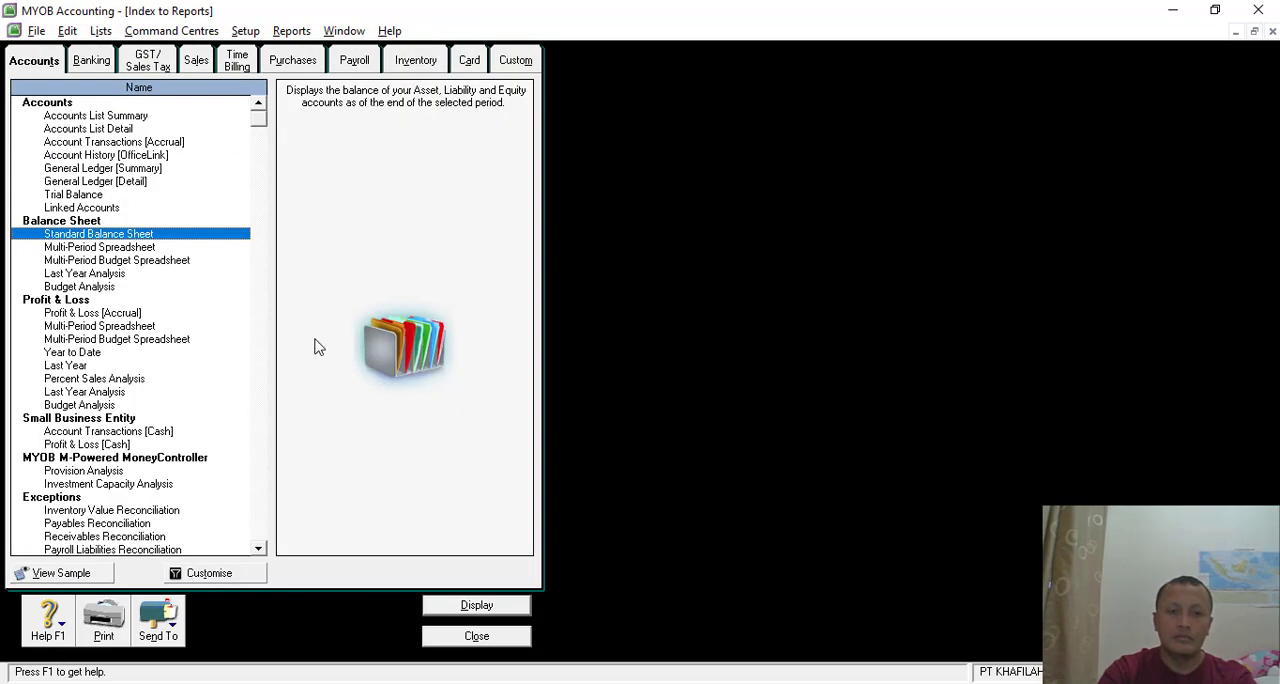
- Display the Profit & Loss [Accrual] report from January to the 13th Period of FY 2018, and look through it down to the net profit
double_click(75, 315)
key("alt+Tab")
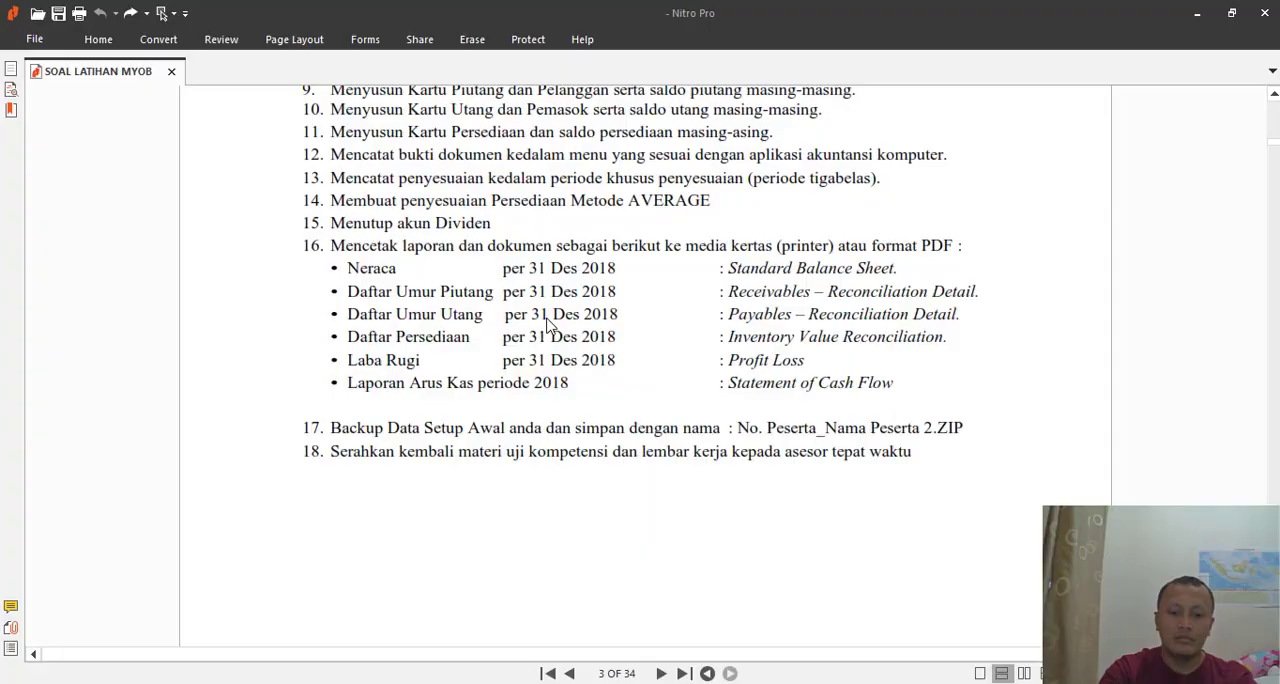
key("alt+Tab")
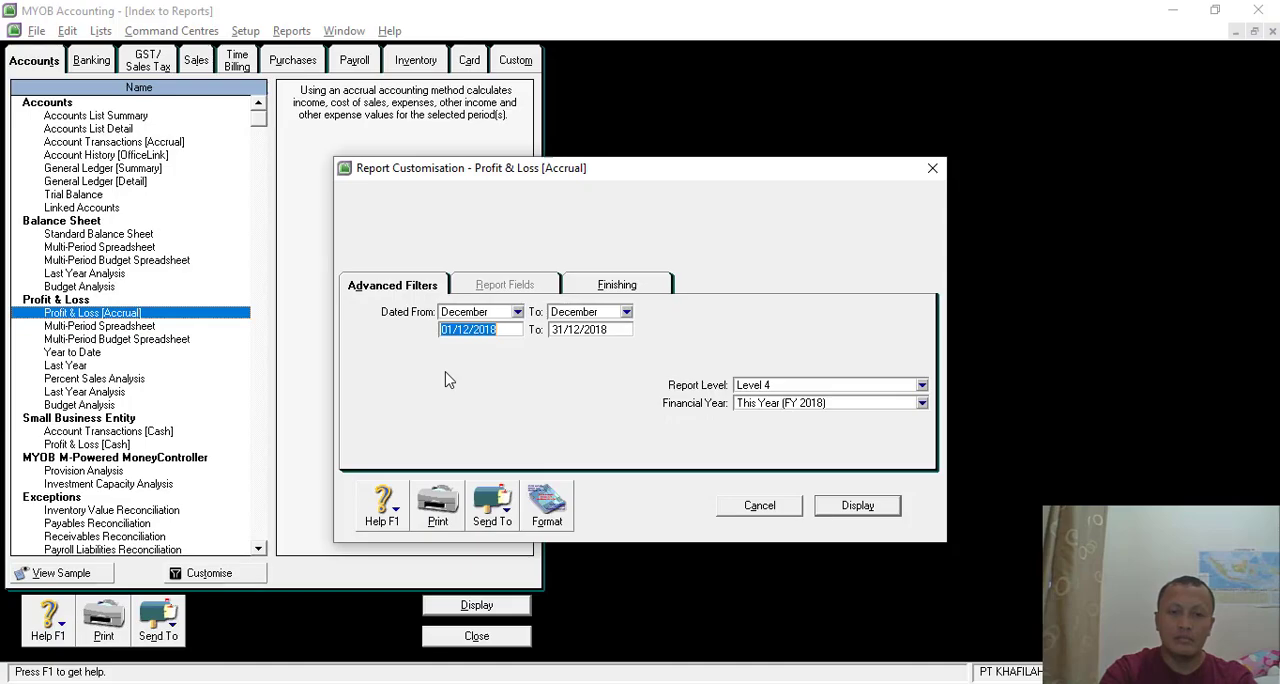
left_click(516, 312)
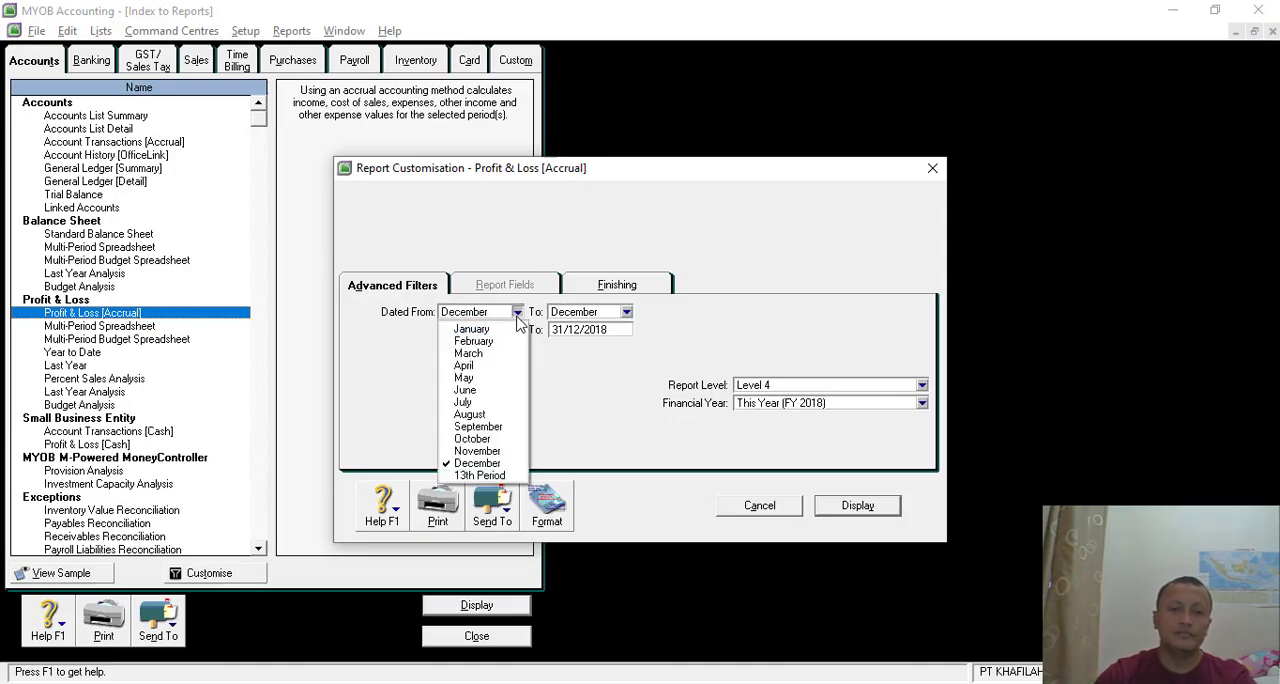
left_click(465, 329)
left_click(626, 312)
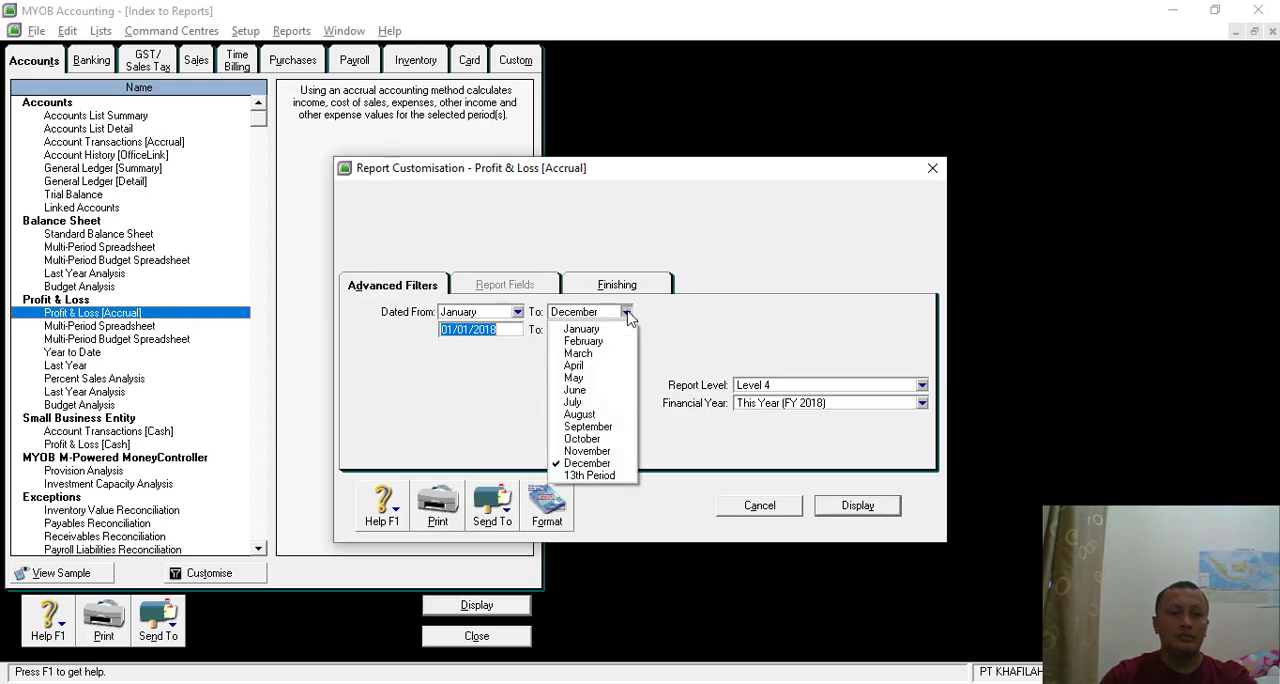
left_click(589, 475)
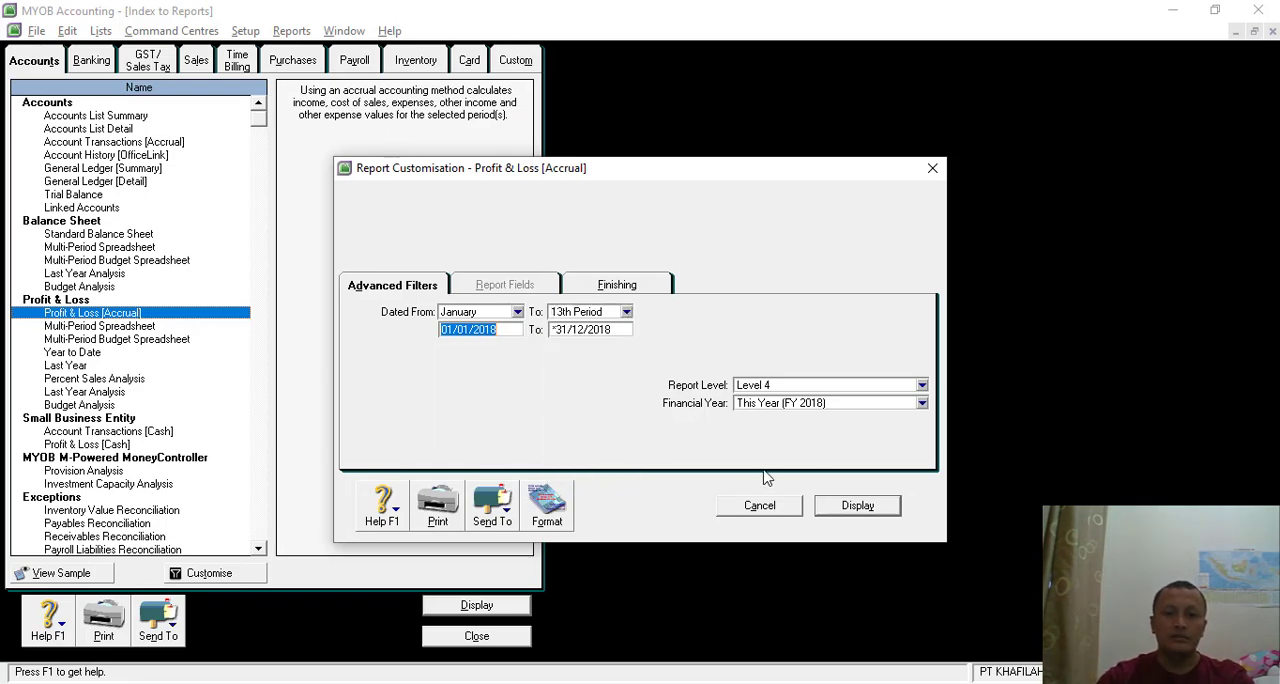
left_click(857, 506)
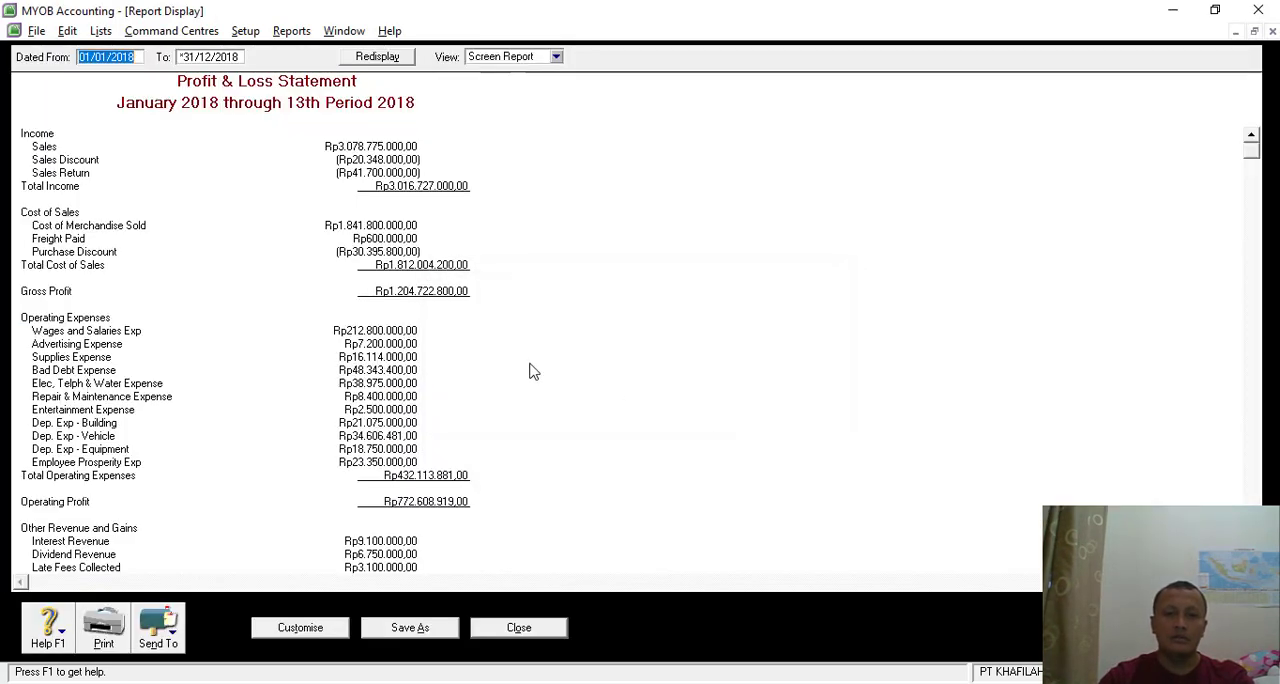
scroll(515, 400, "down", 5)
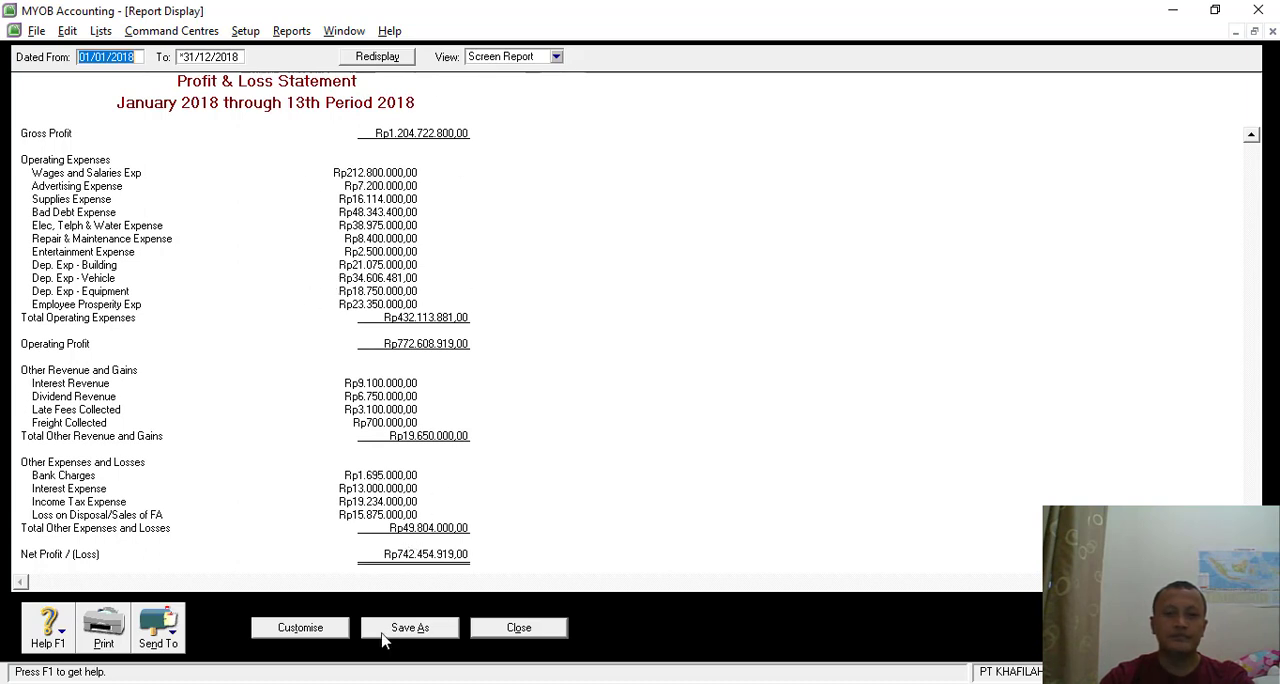
- Export the profit and loss statement as a PDF named Profit & Loss [Accrual] PT Kafilah in the Backup folder, and close the report
left_click(176, 636)
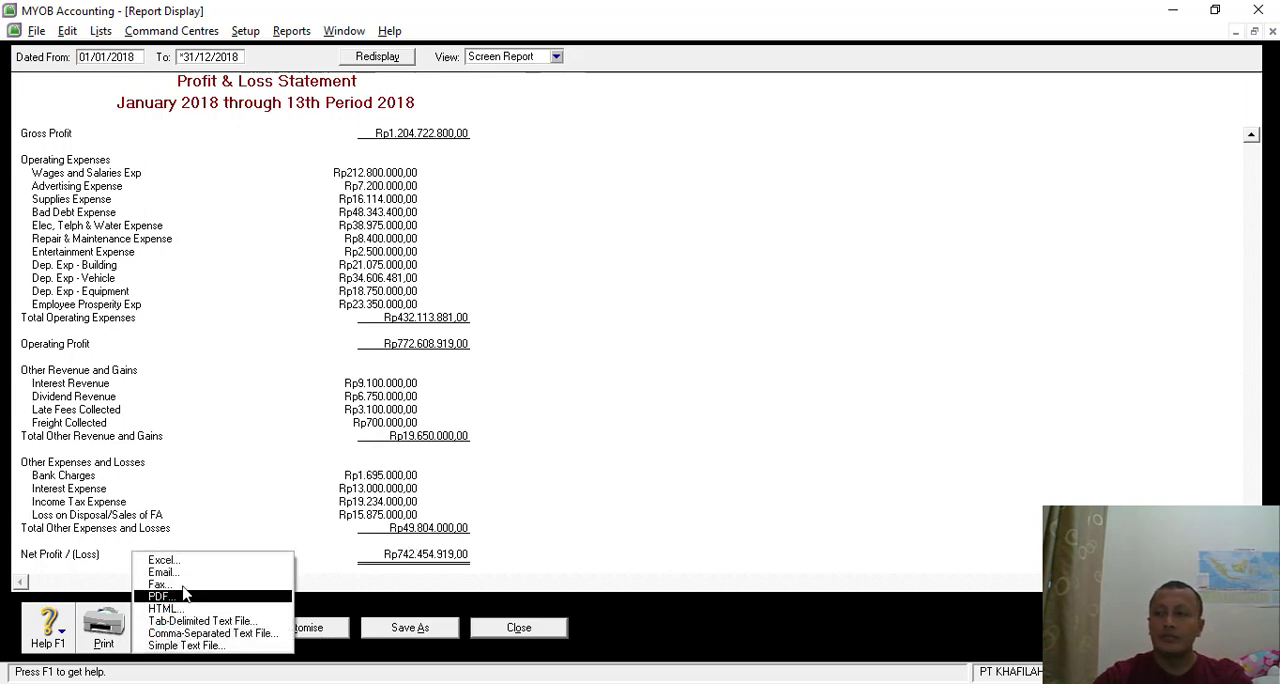
left_click(190, 597)
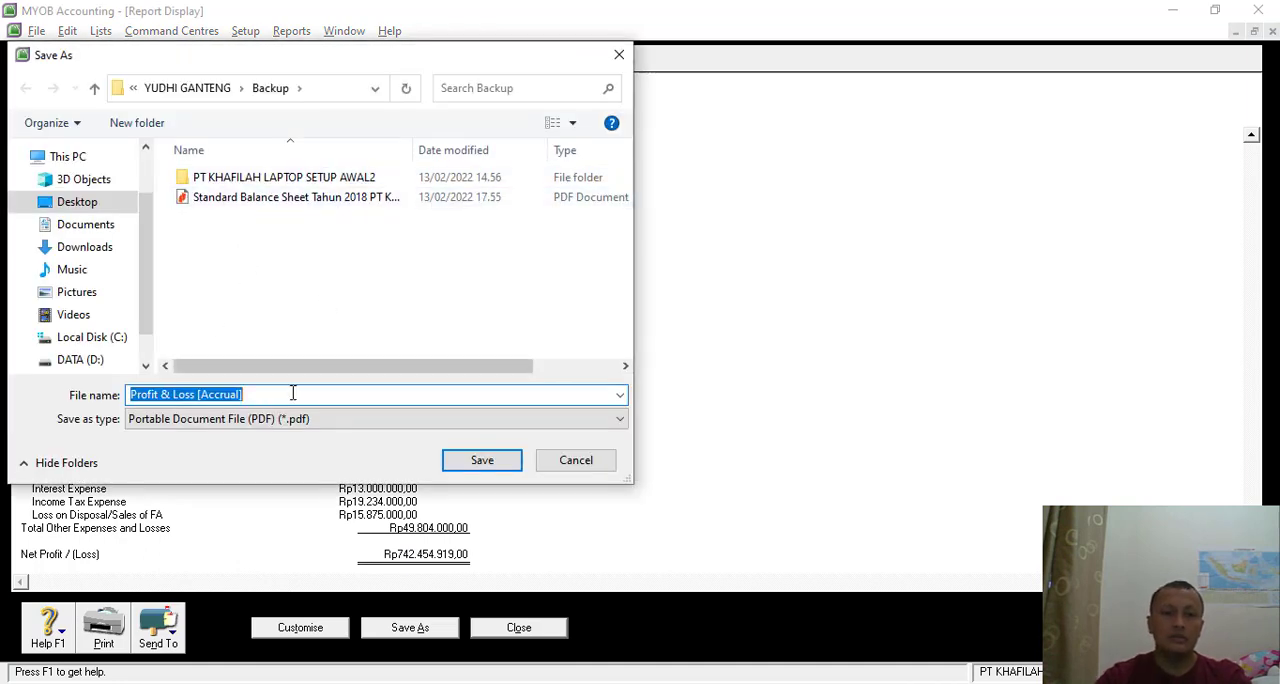
left_click(277, 393)
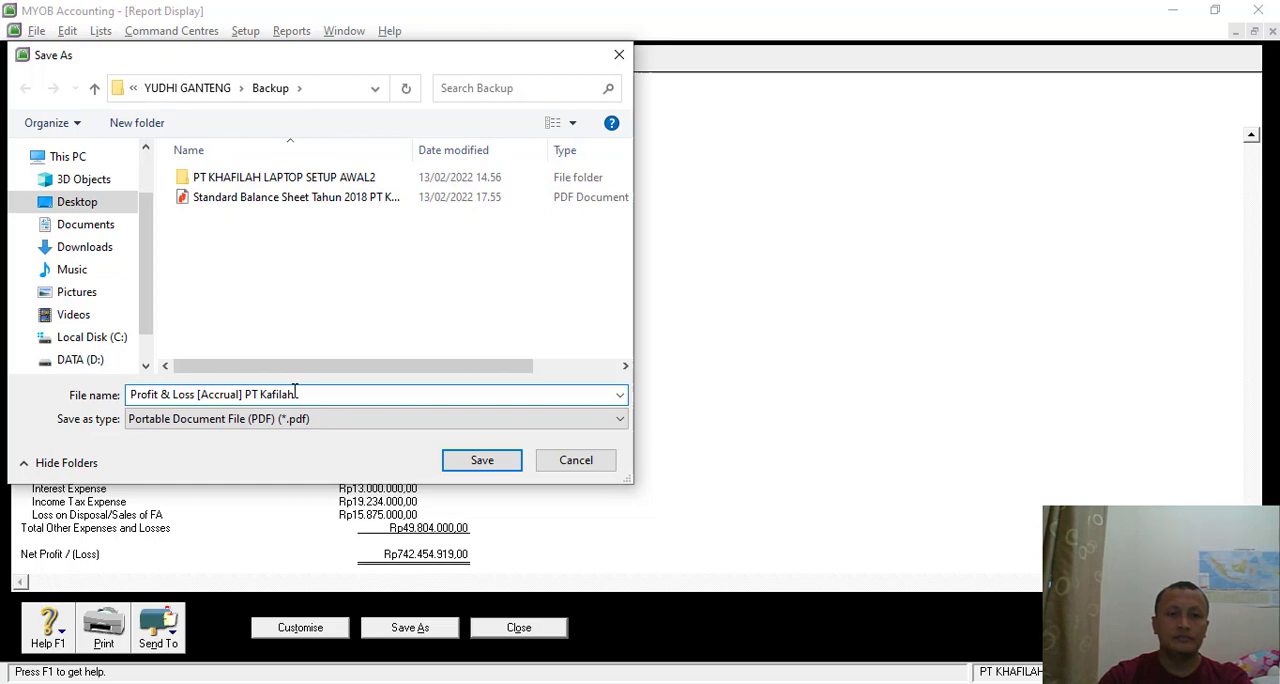
key("Return")
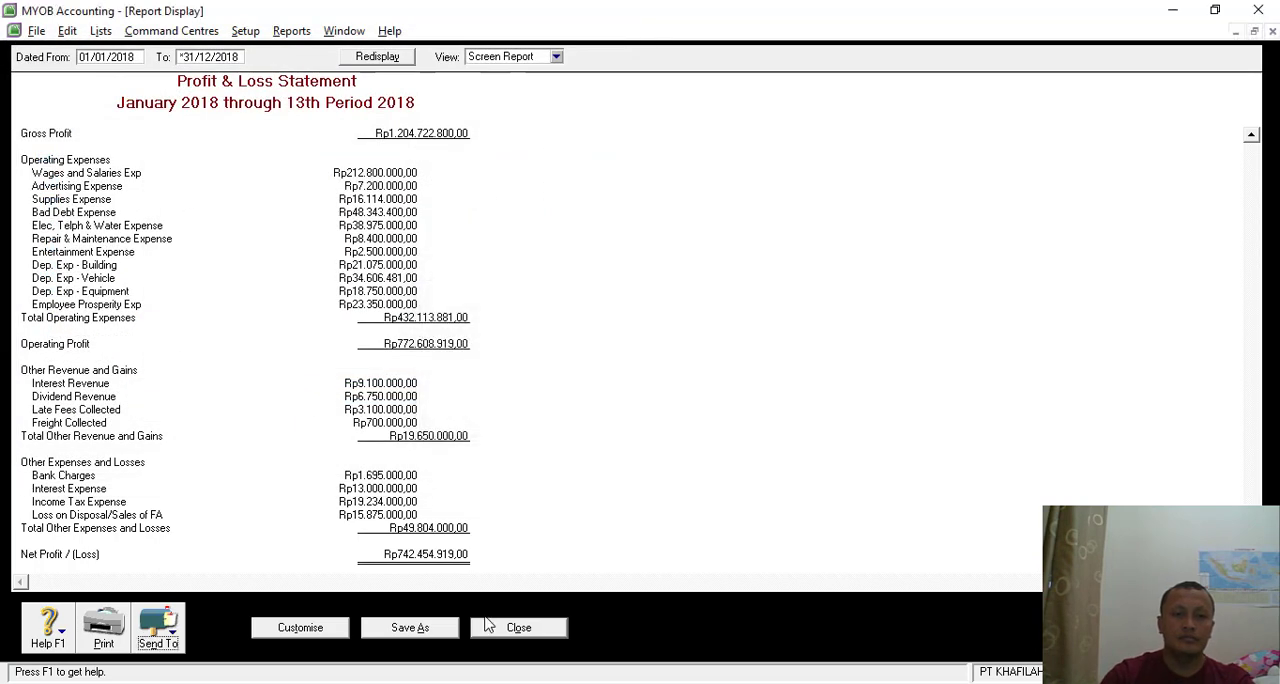
left_click(510, 638)
- Recheck the required report list in Nitro Pro, and display the payables Reconciliation Detail from MYOB's Purchases reports for all suppliers as of 31/12/2018
key("alt+Tab")
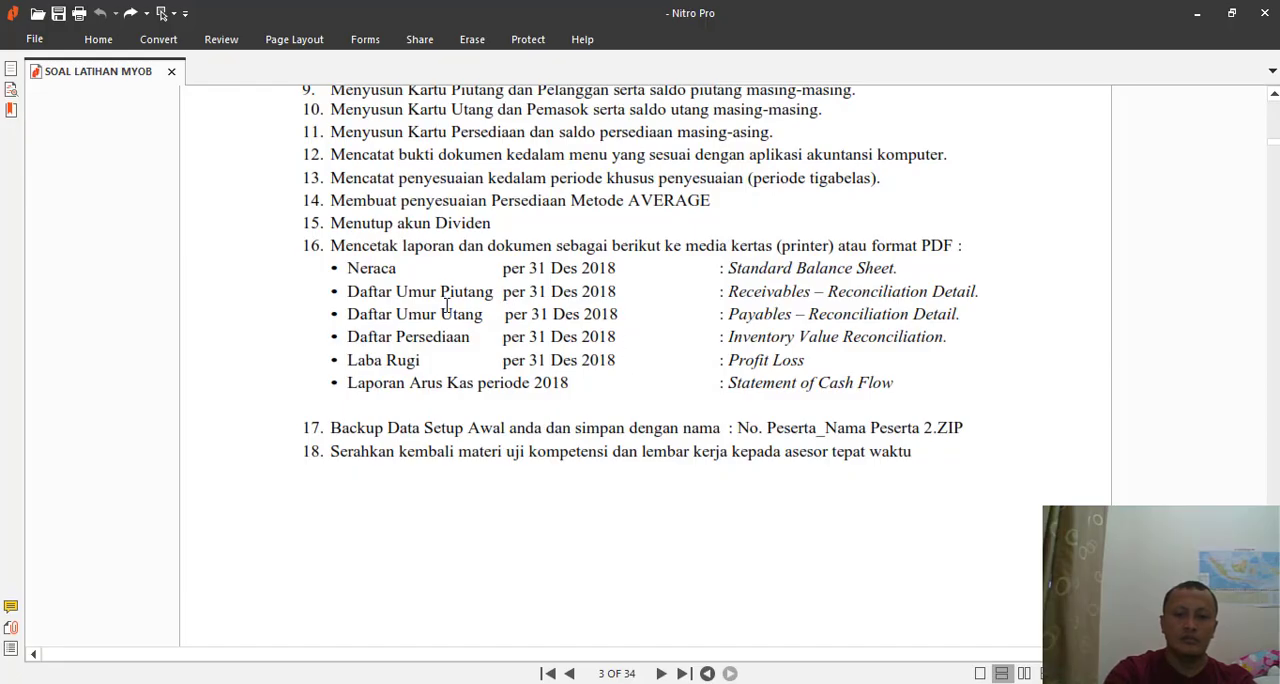
key("alt+Tab")
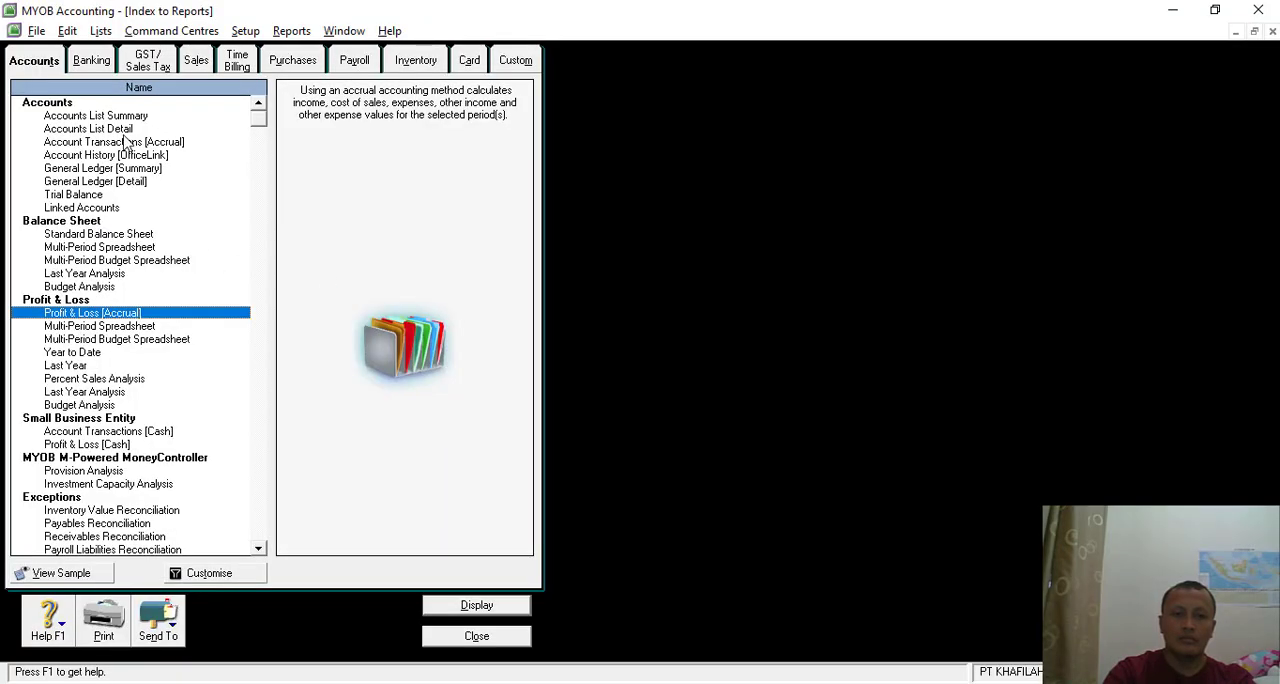
key("alt+Tab")
key("alt+Tab")
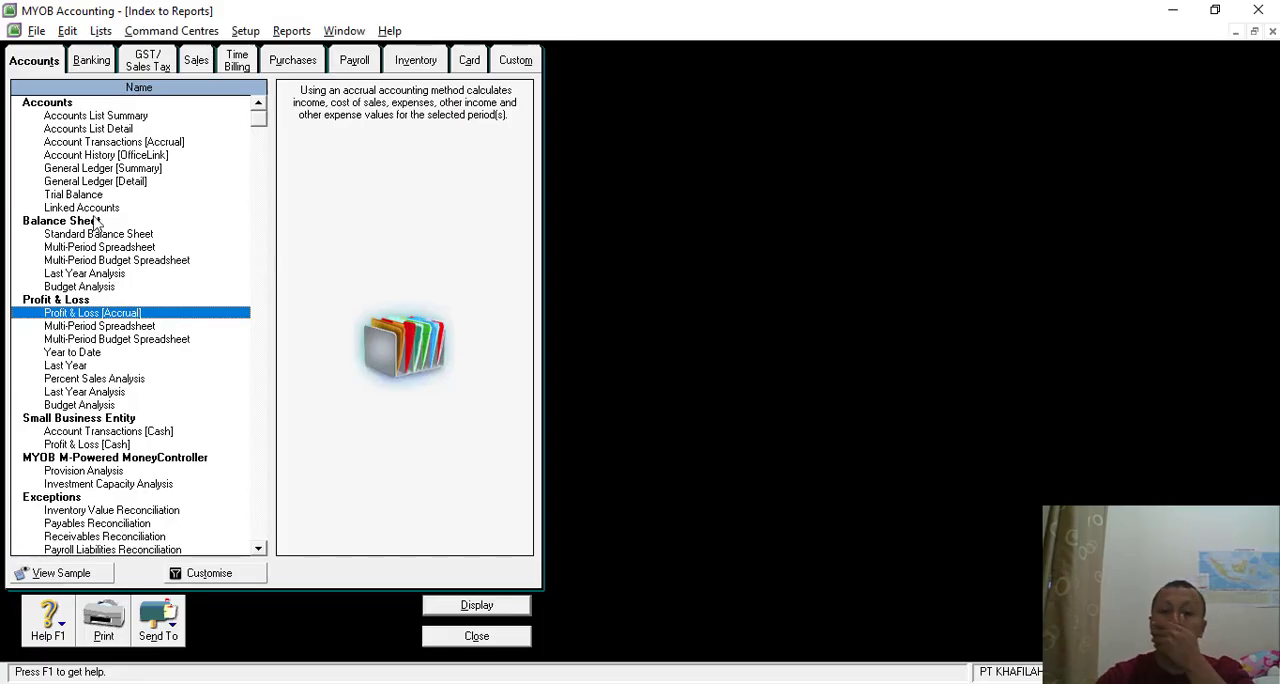
left_click(312, 62)
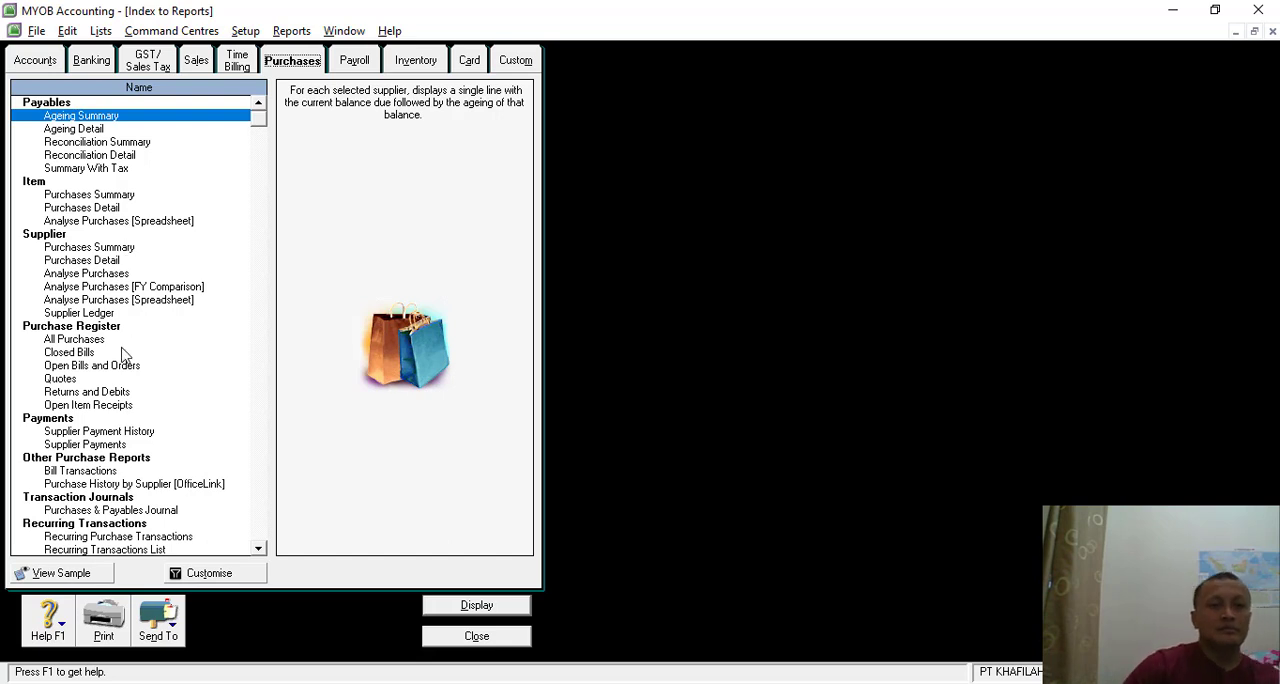
scroll(122, 354, "down", 2)
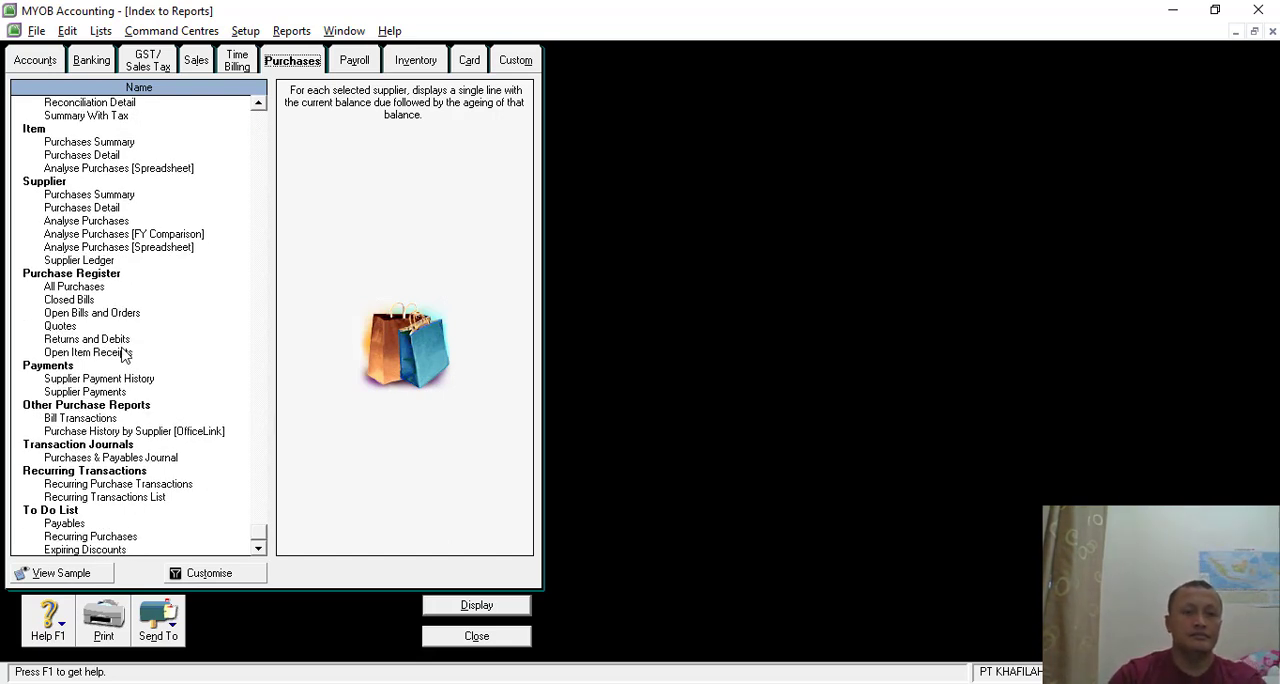
scroll(122, 354, "up", 2)
key("alt+Tab")
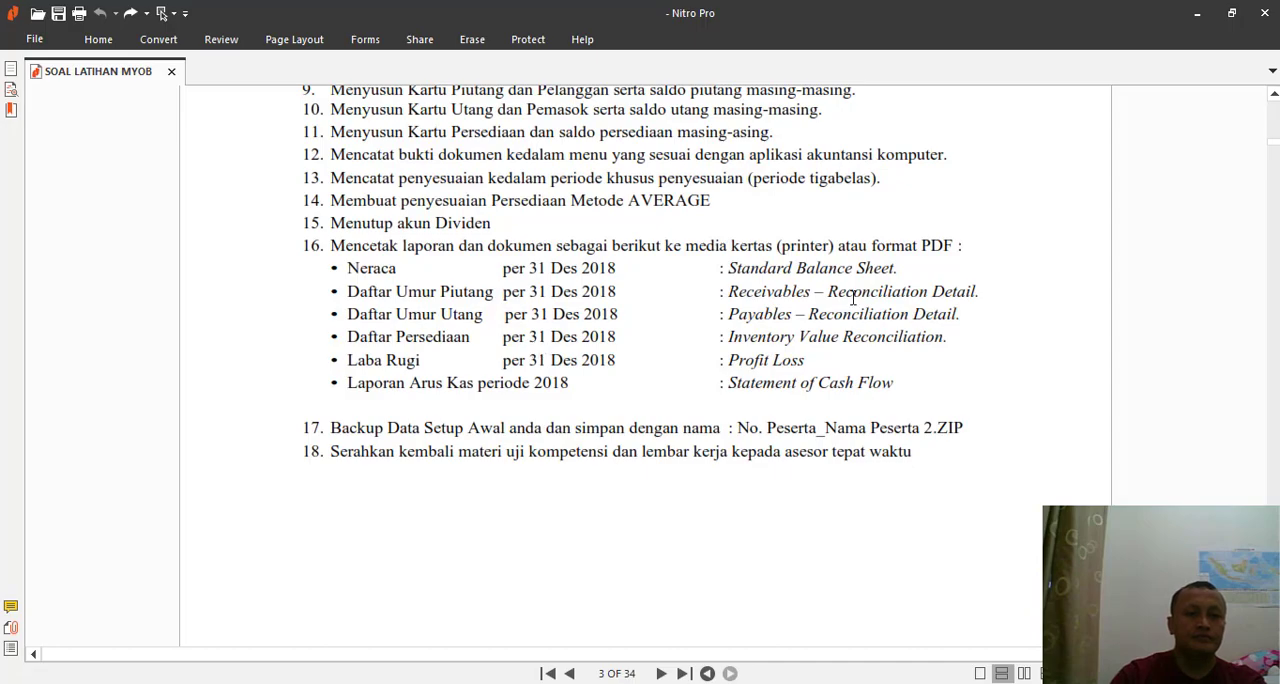
key("alt+Tab")
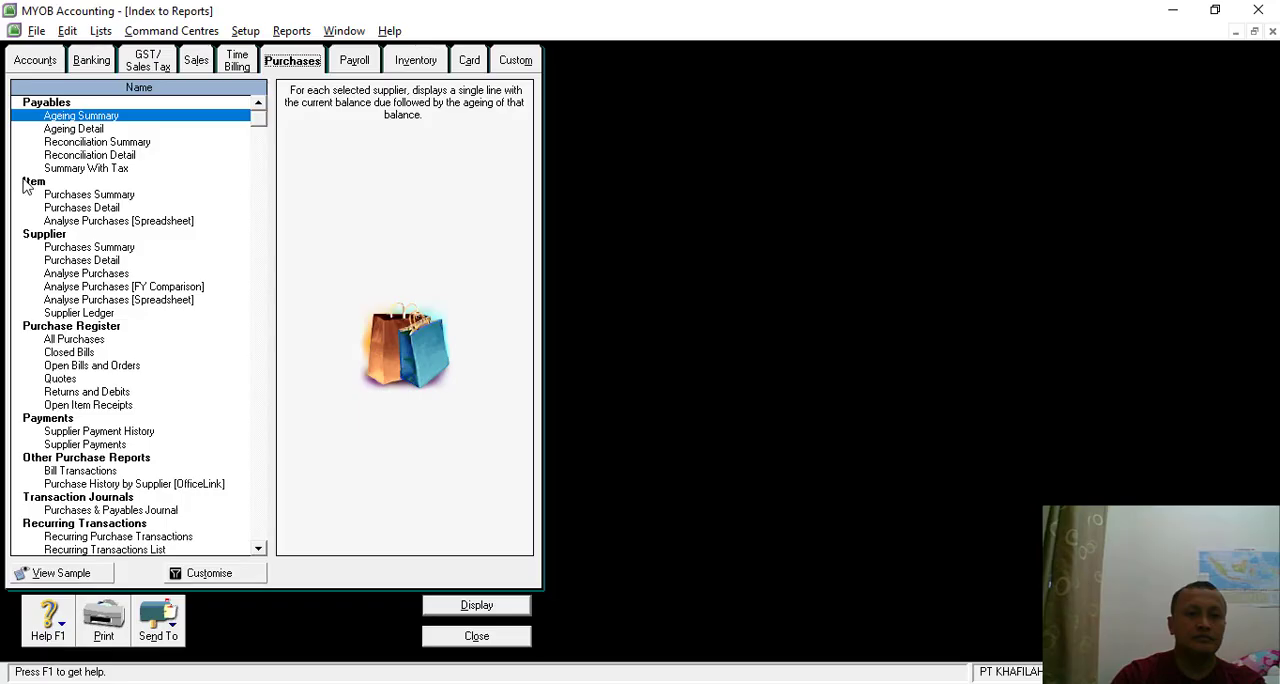
double_click(92, 156)
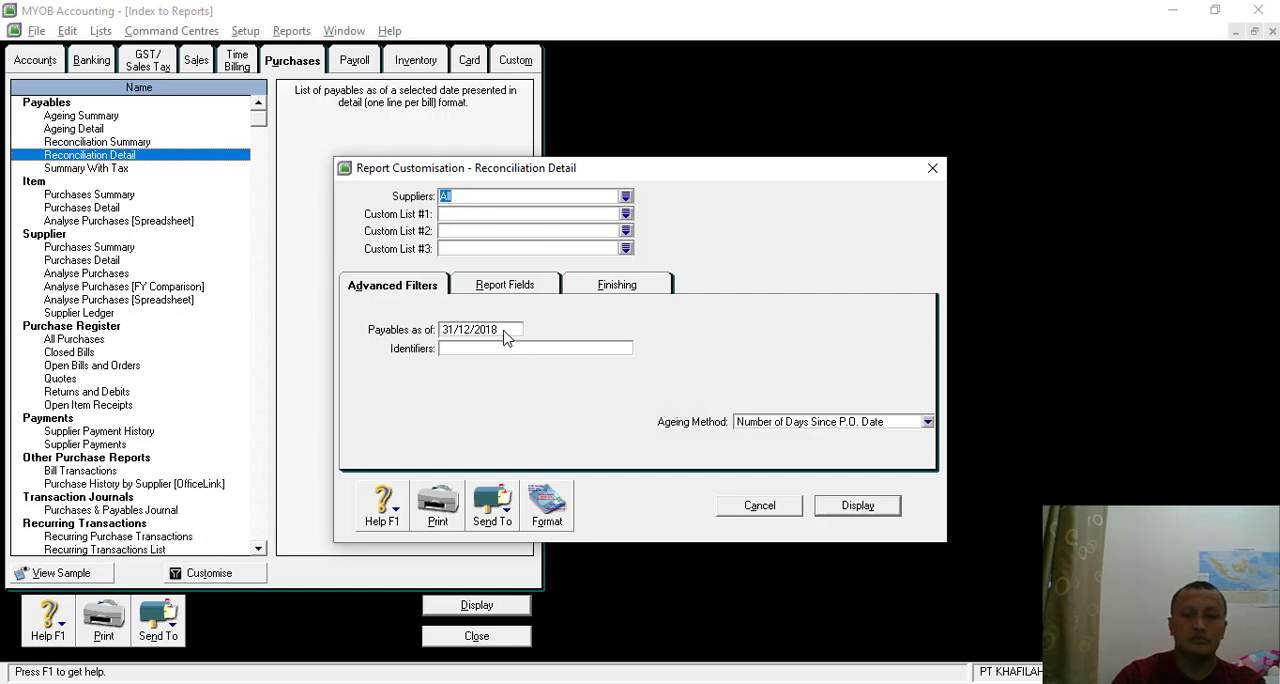
left_click(505, 338)
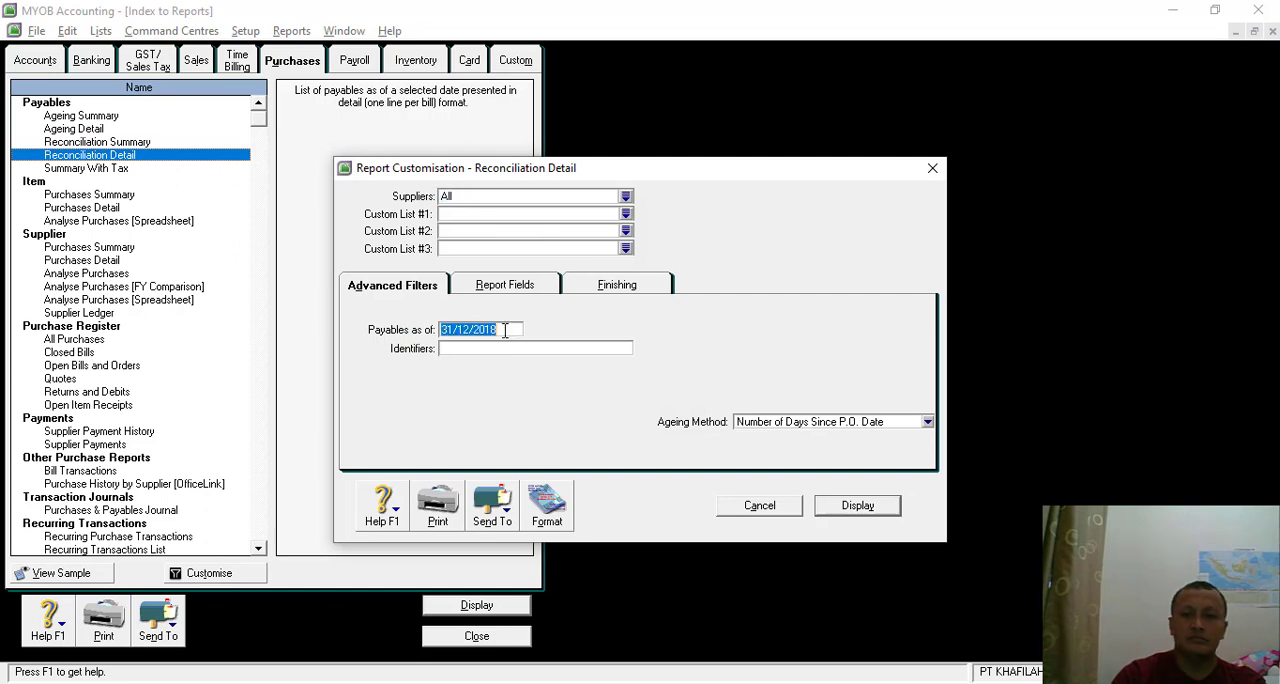
left_click(866, 505)
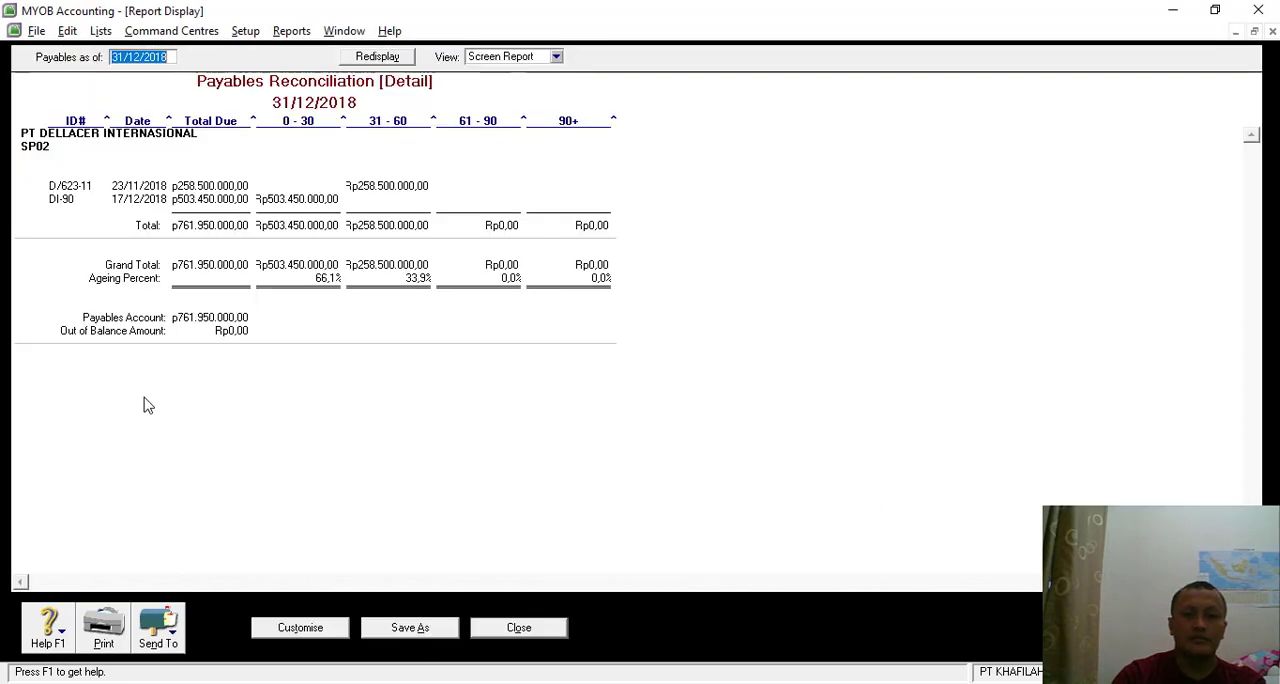
- Export the payables reconciliation as a PDF named Reconciliation Detail PT KHAFILAH in the Backup folder, and close the report
left_click(178, 630)
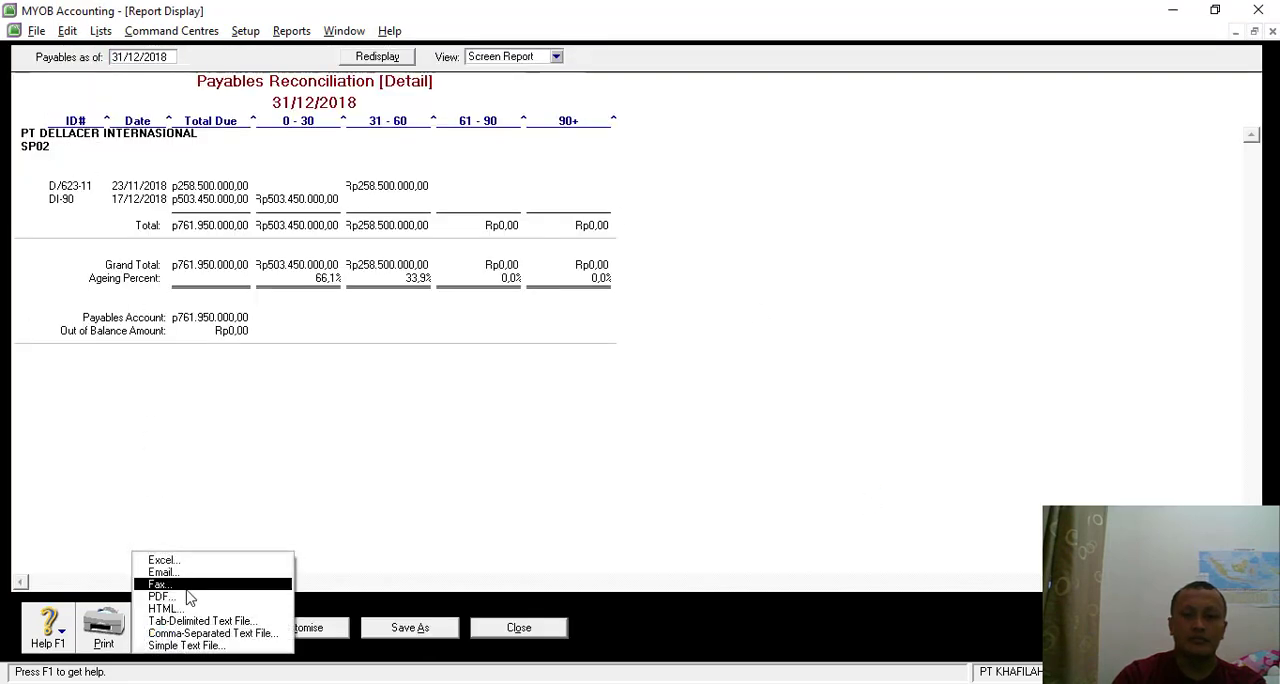
left_click(185, 598)
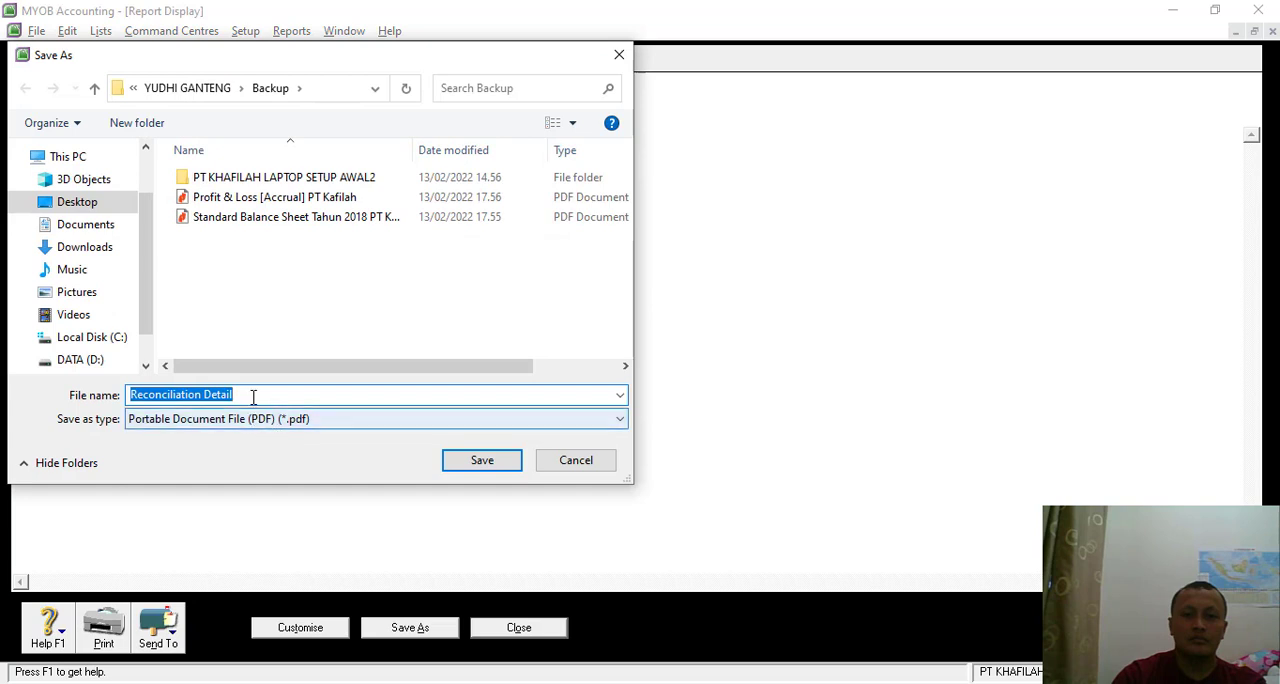
left_click(253, 396)
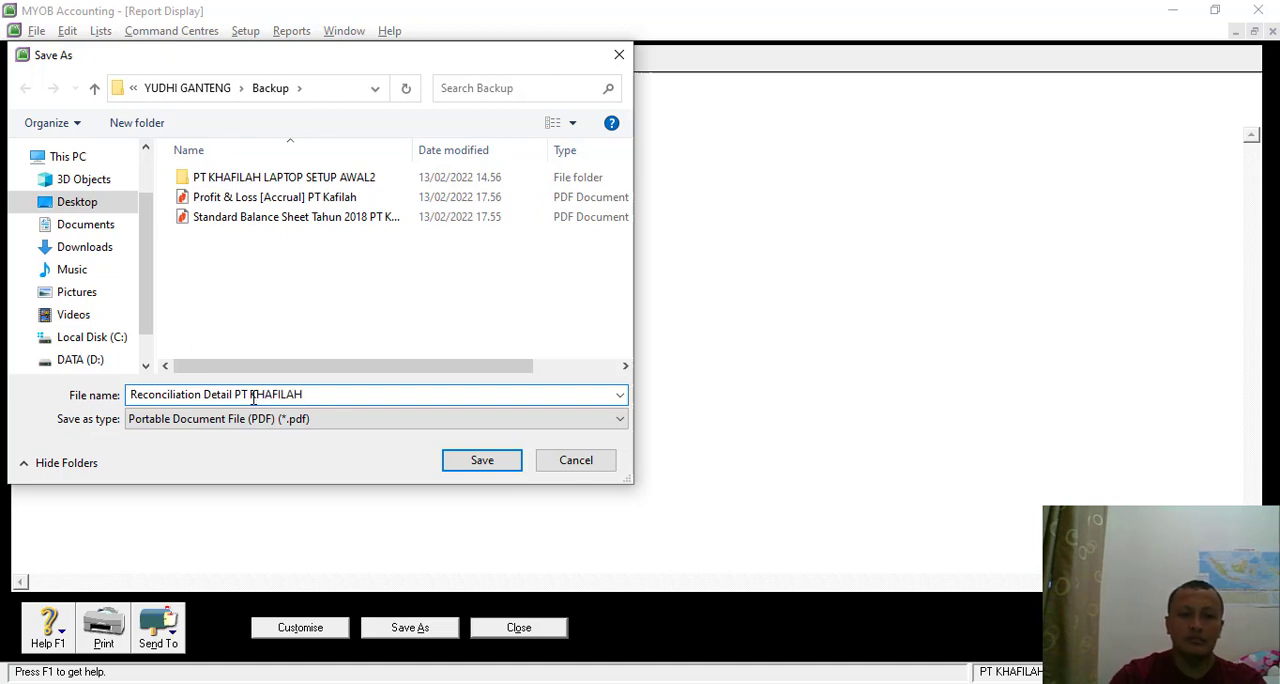
key("Return")
left_click(497, 634)
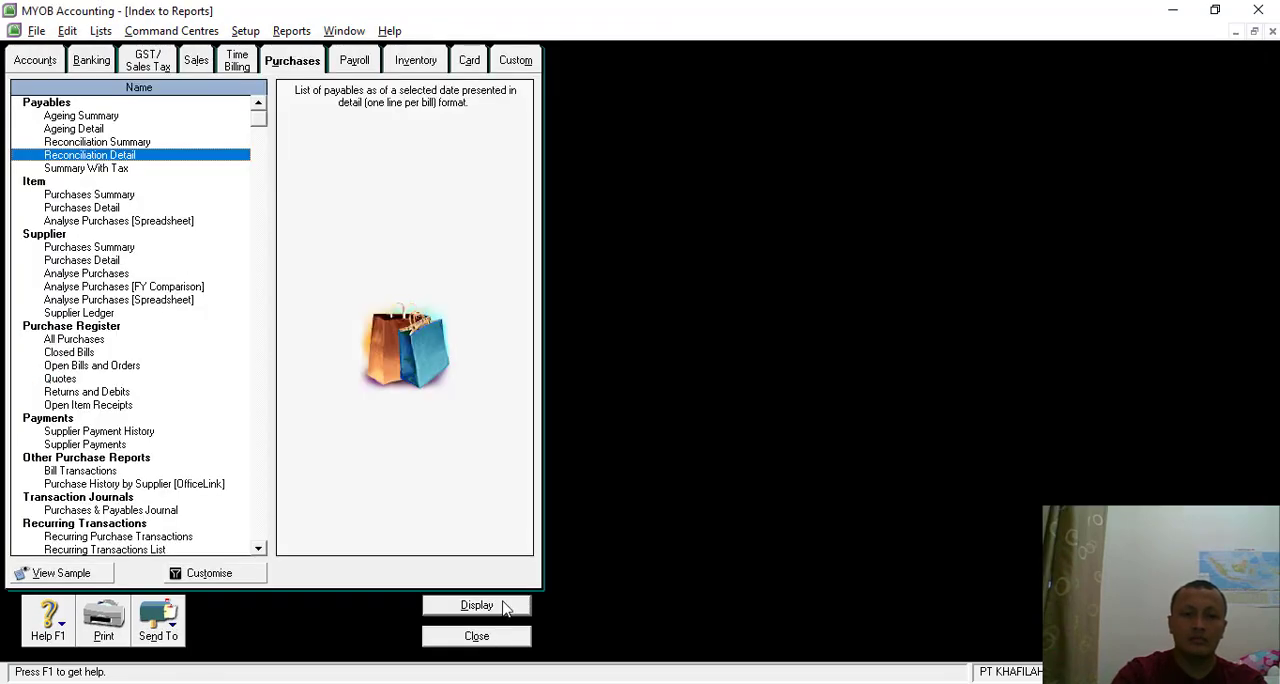
- Check the required report list in Nitro Pro against MYOB's Sales and Purchases report lists for the receivables and payables reconciliations
key("alt+Tab")
key("alt+Tab")
key("alt+Tab")
key("alt+Tab")
left_click(200, 62)
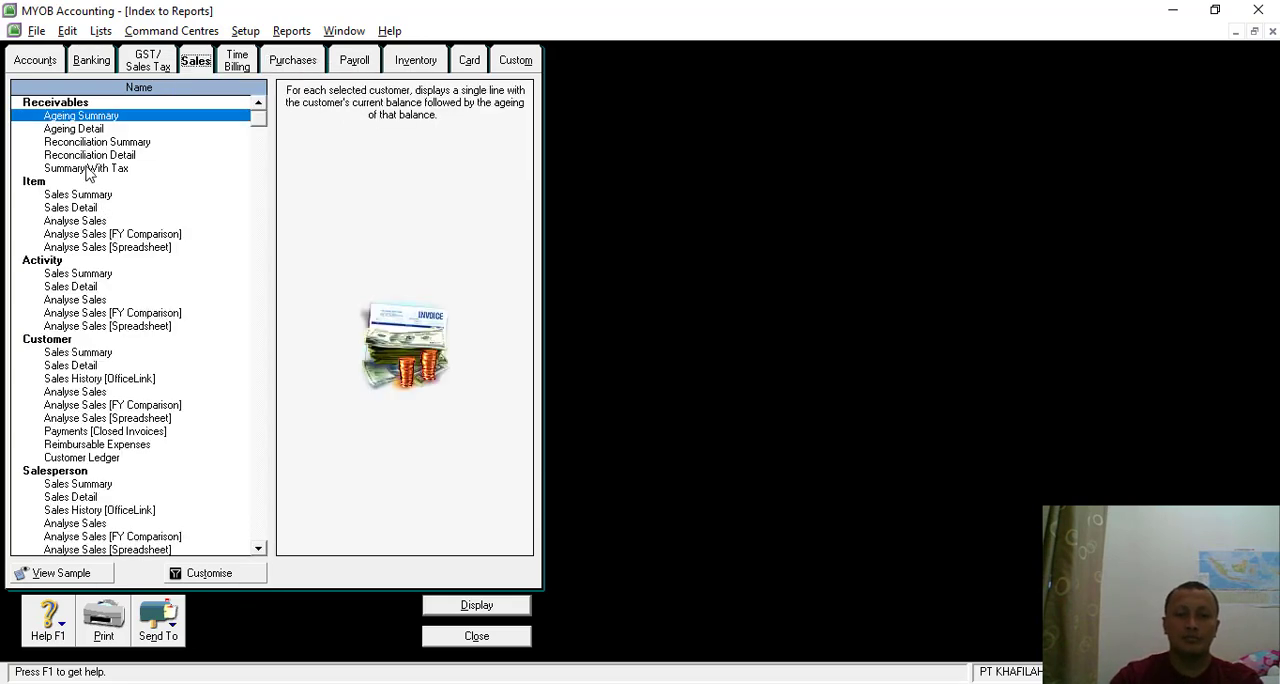
key("alt+Tab")
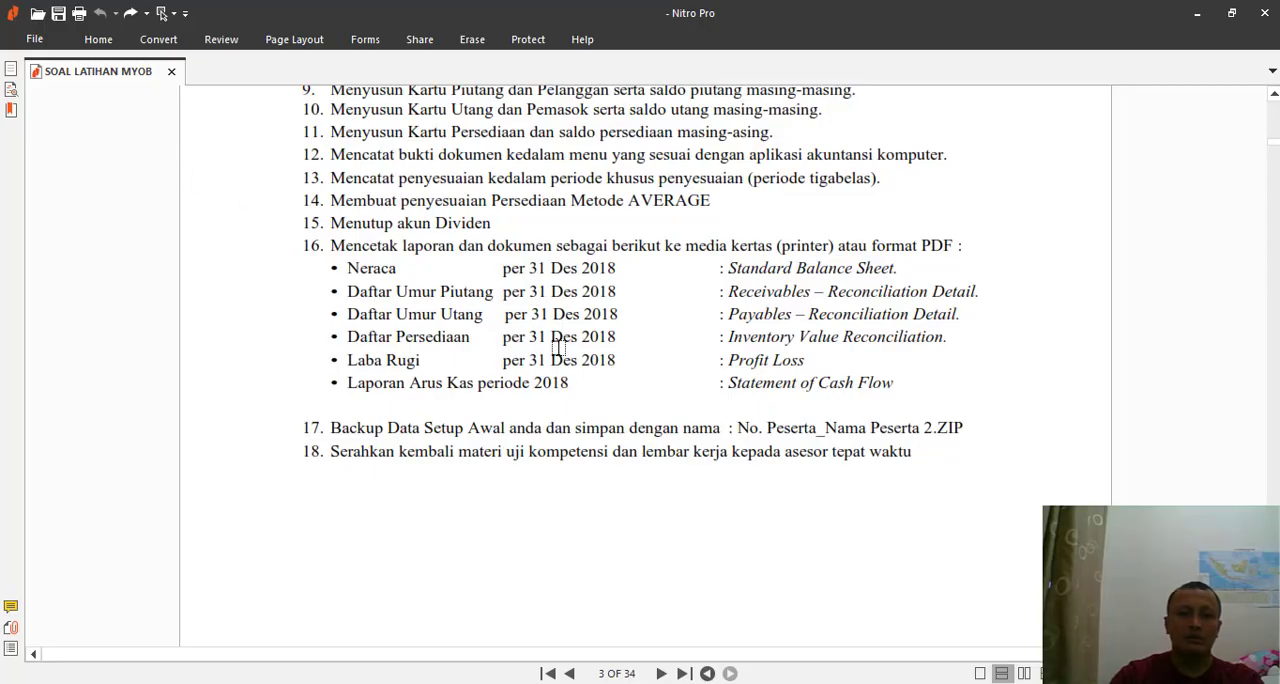
key("alt+Tab")
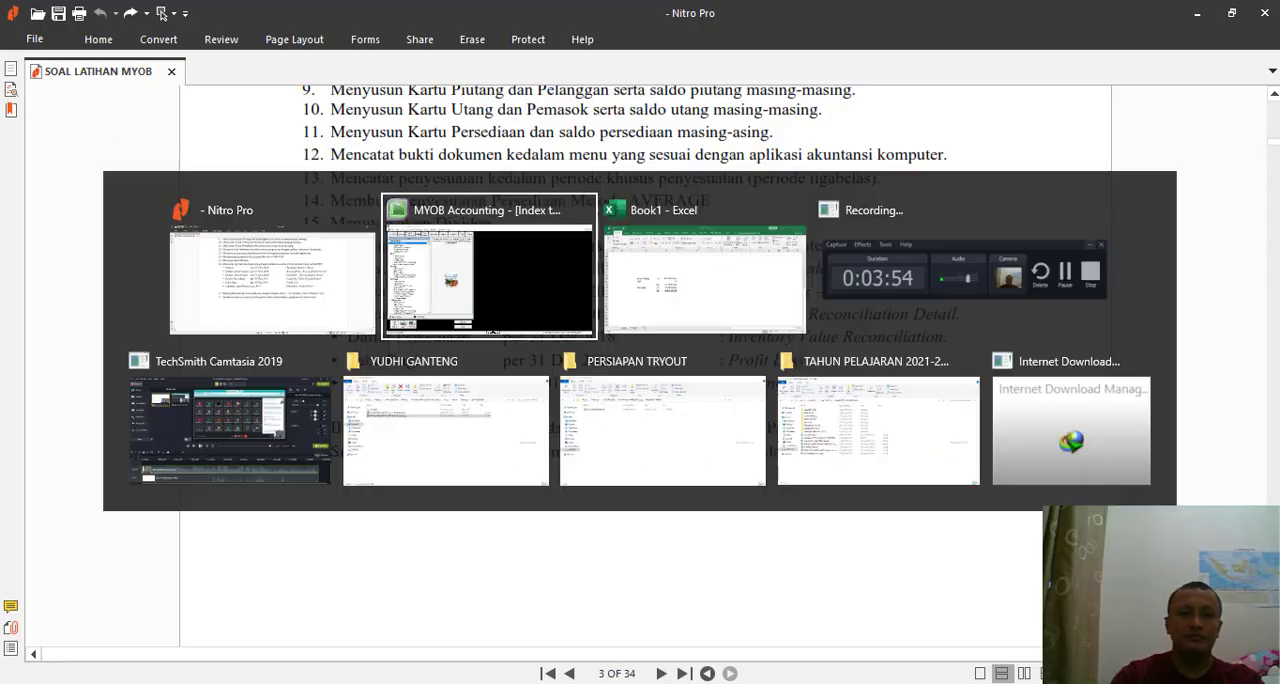
left_click(293, 62)
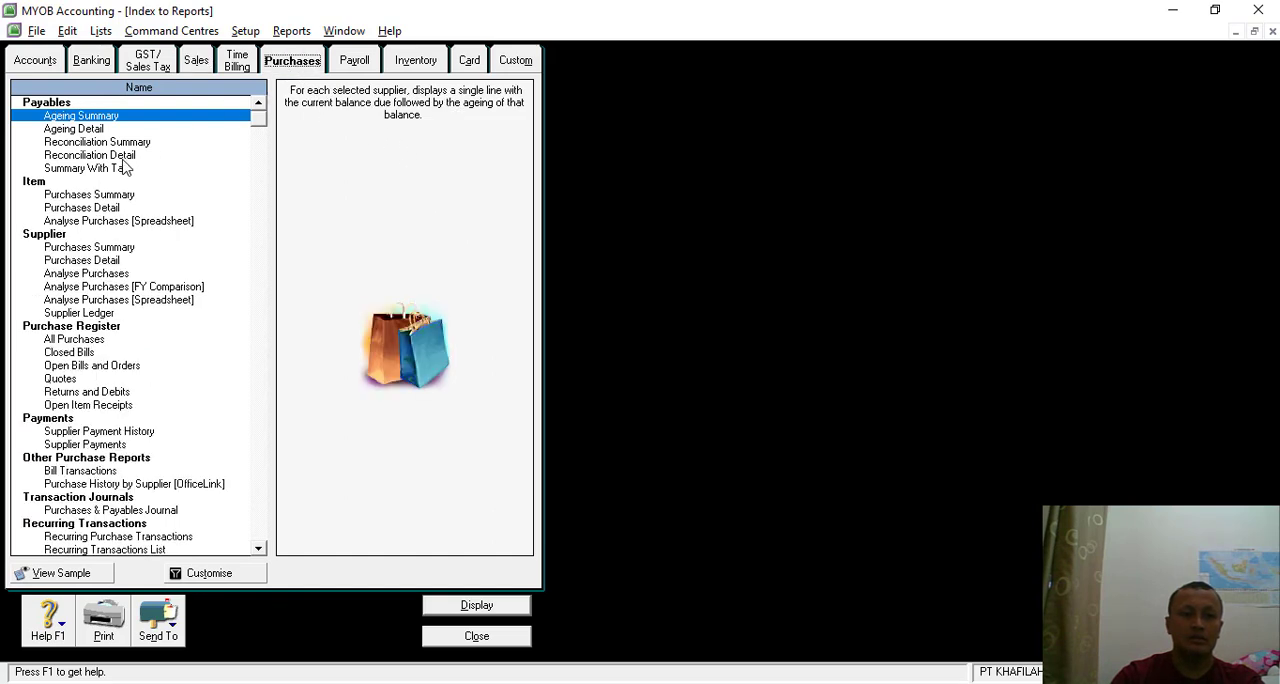
key("alt+Tab")
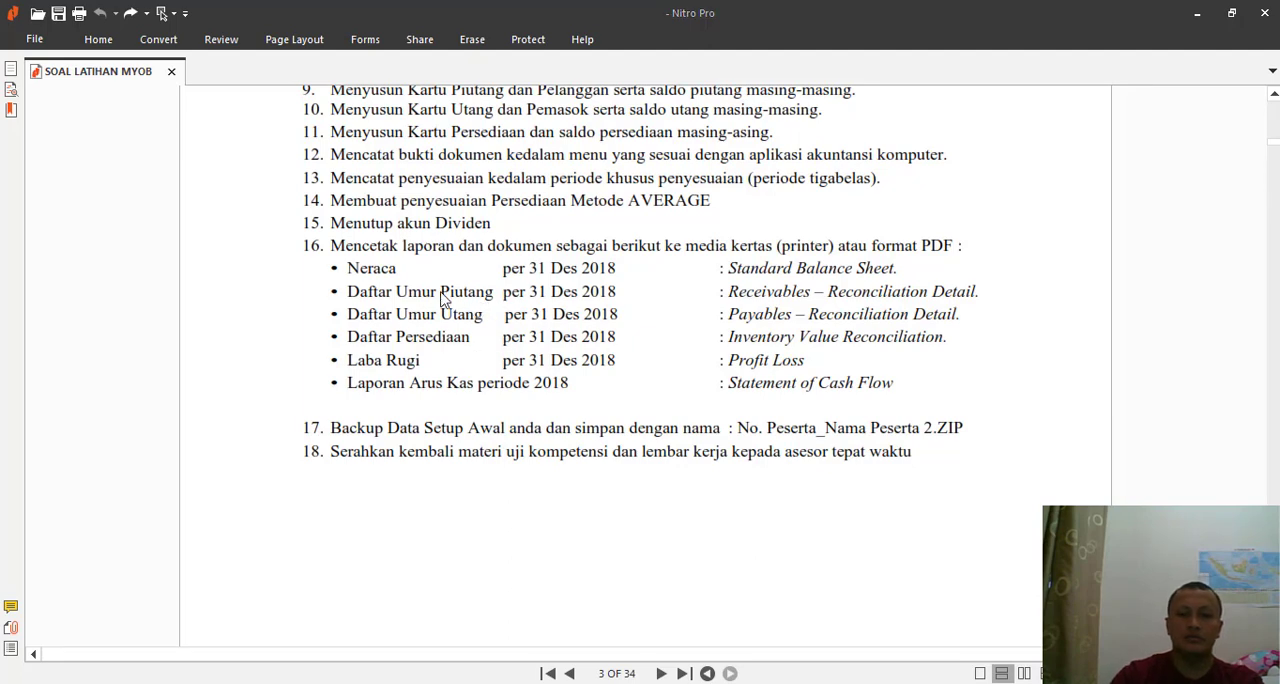
- Display the receivables Reconciliation Detail from MYOB's Sales reports for all customers as of 31/12/2018
key("alt+Tab")
left_click(192, 62)
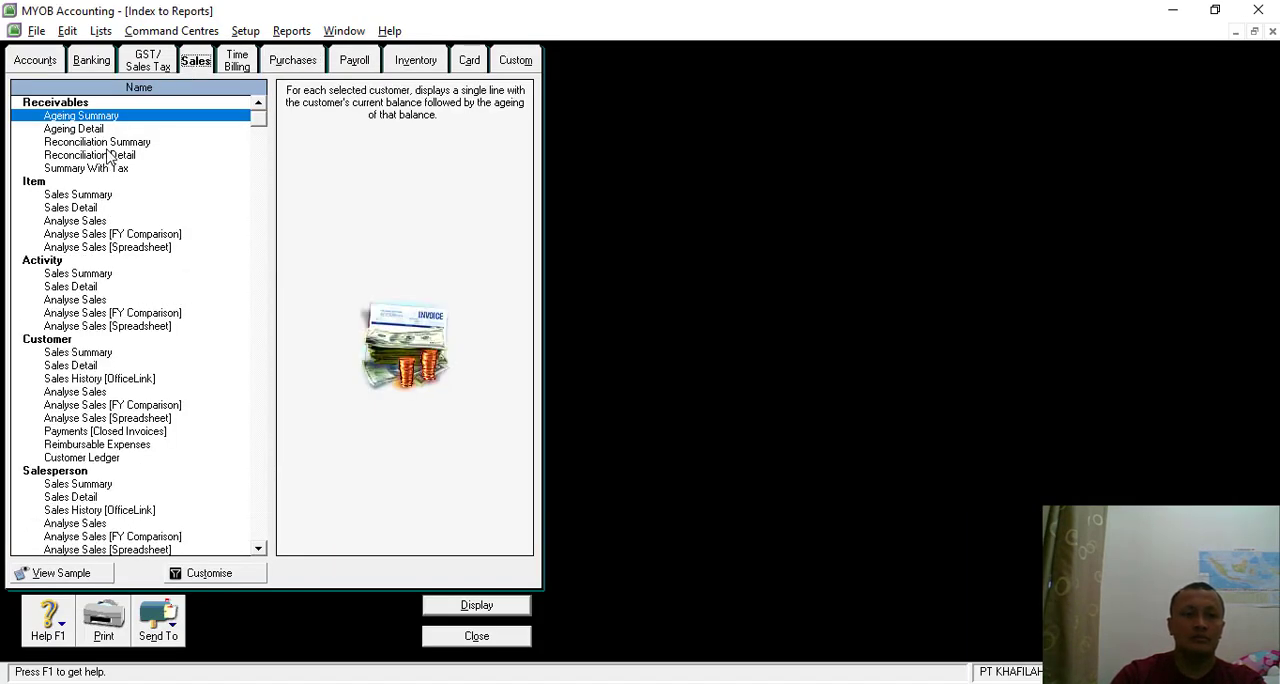
key("alt+Tab")
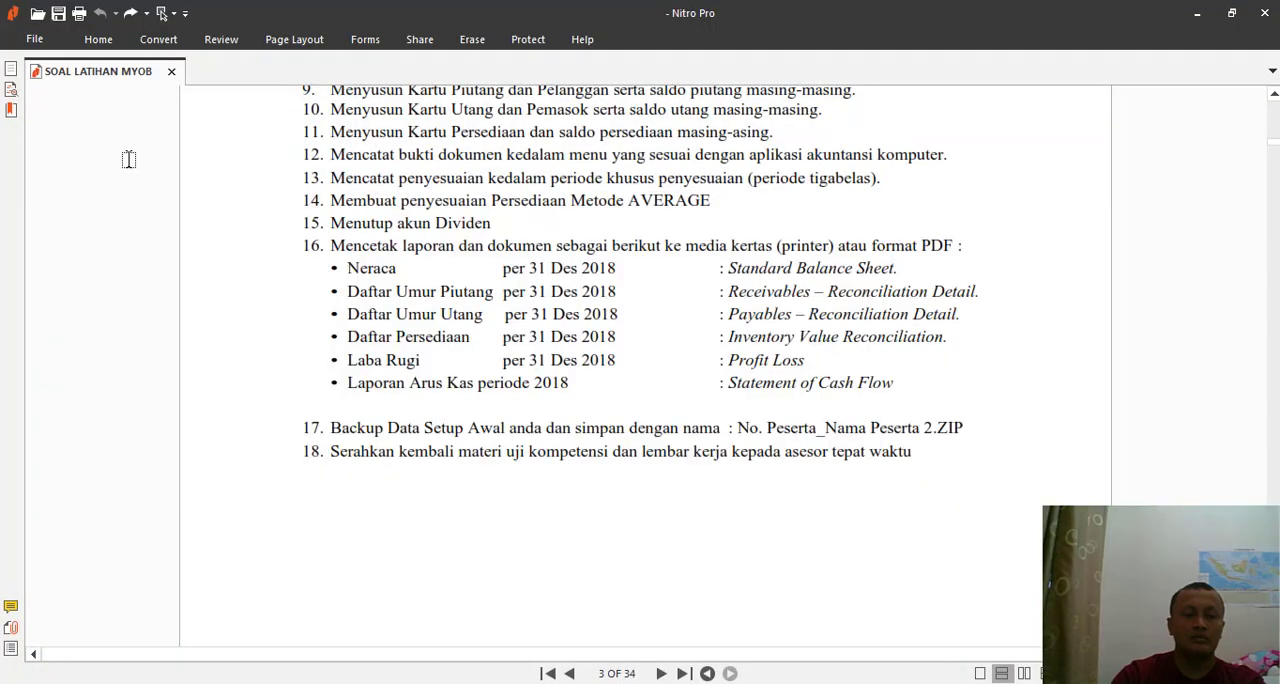
key("alt+Tab")
double_click(100, 156)
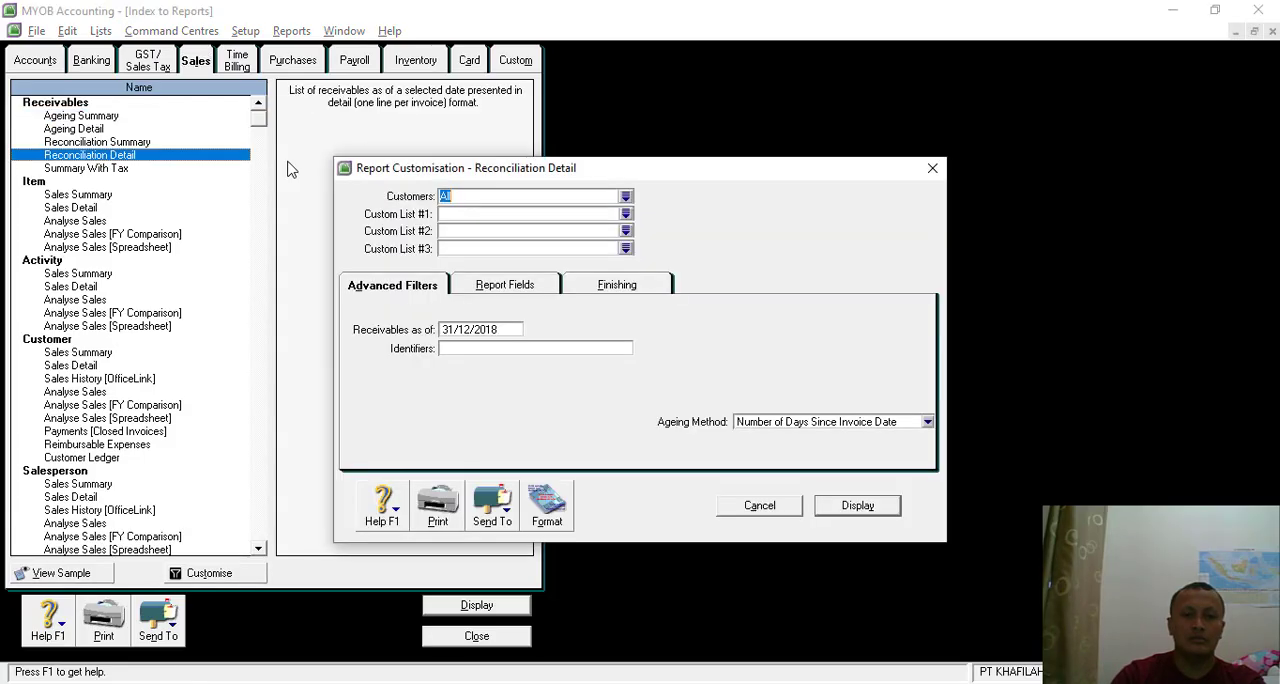
left_click(862, 505)
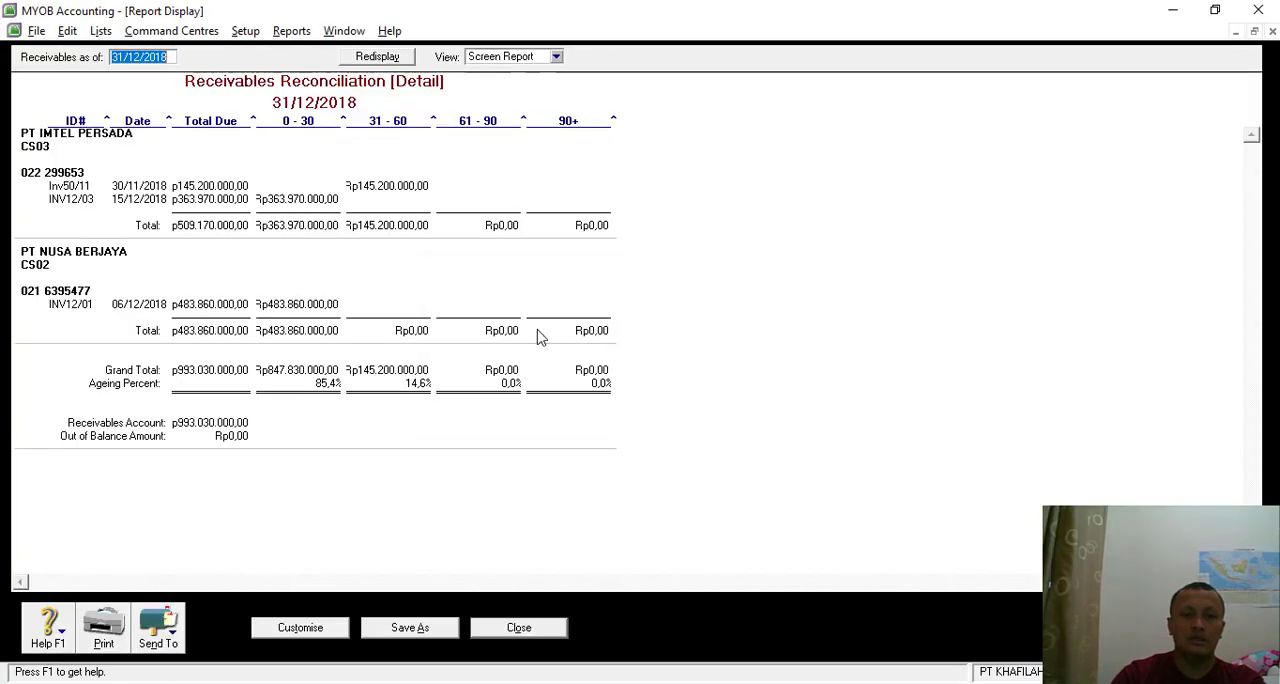
- Export the receivables reconciliation as a PDF named Reconciliation Detail PT kHAFILAH Receivab in the Backup folder, and close the report
left_click(170, 635)
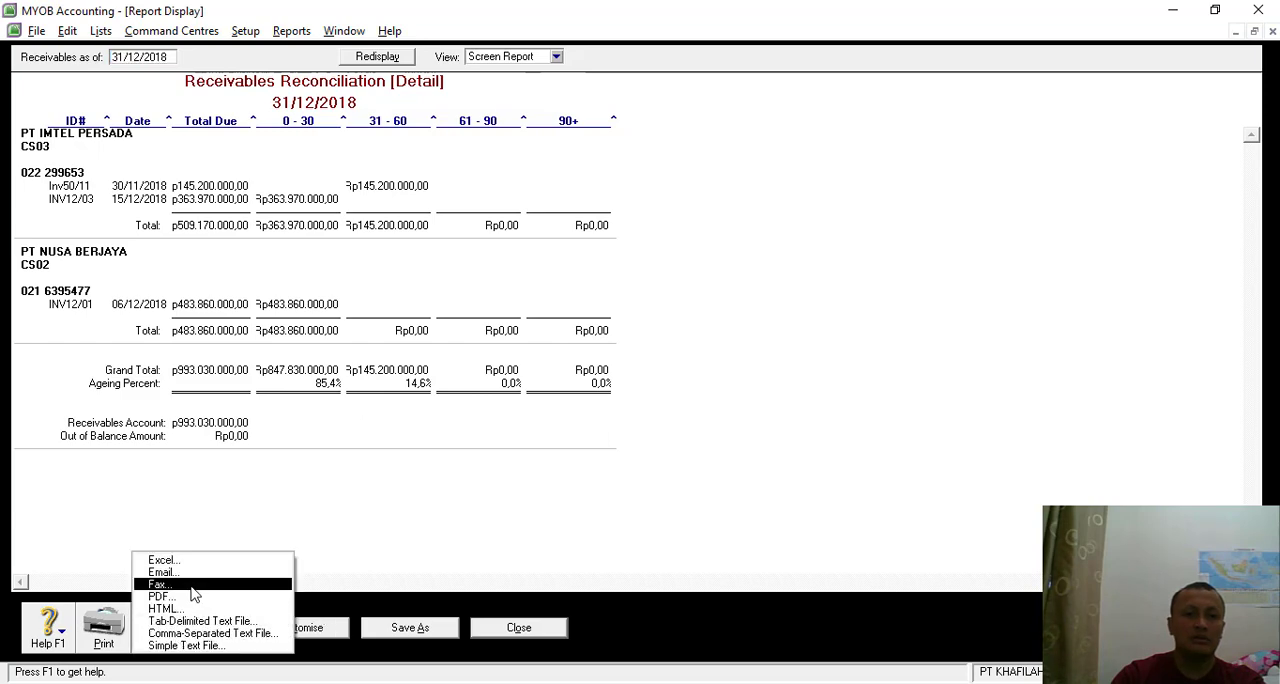
left_click(190, 596)
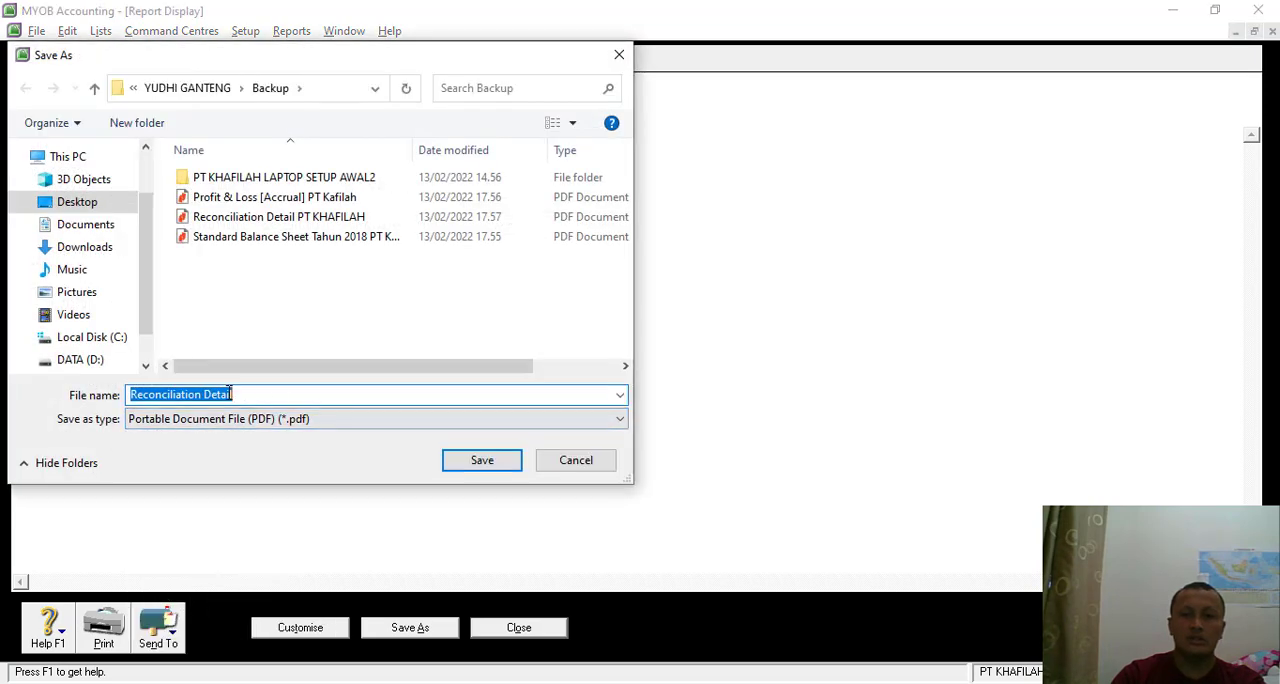
left_click(258, 389)
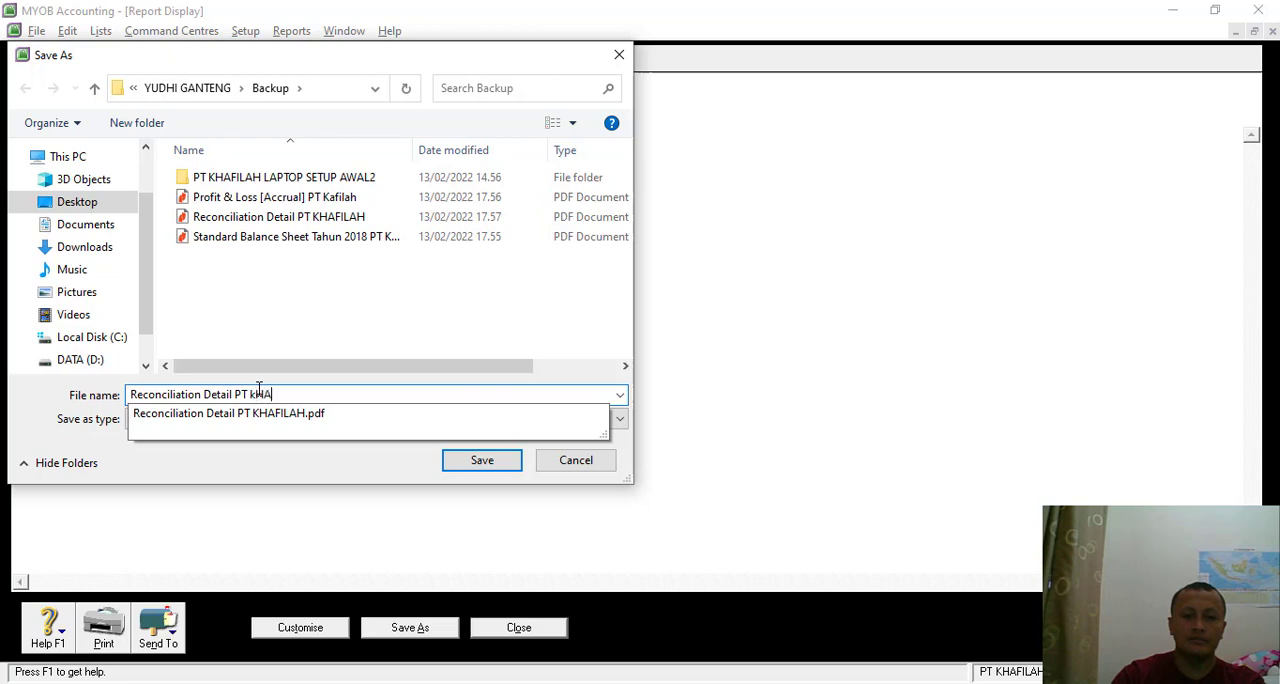
type("PT KHAFILAH")
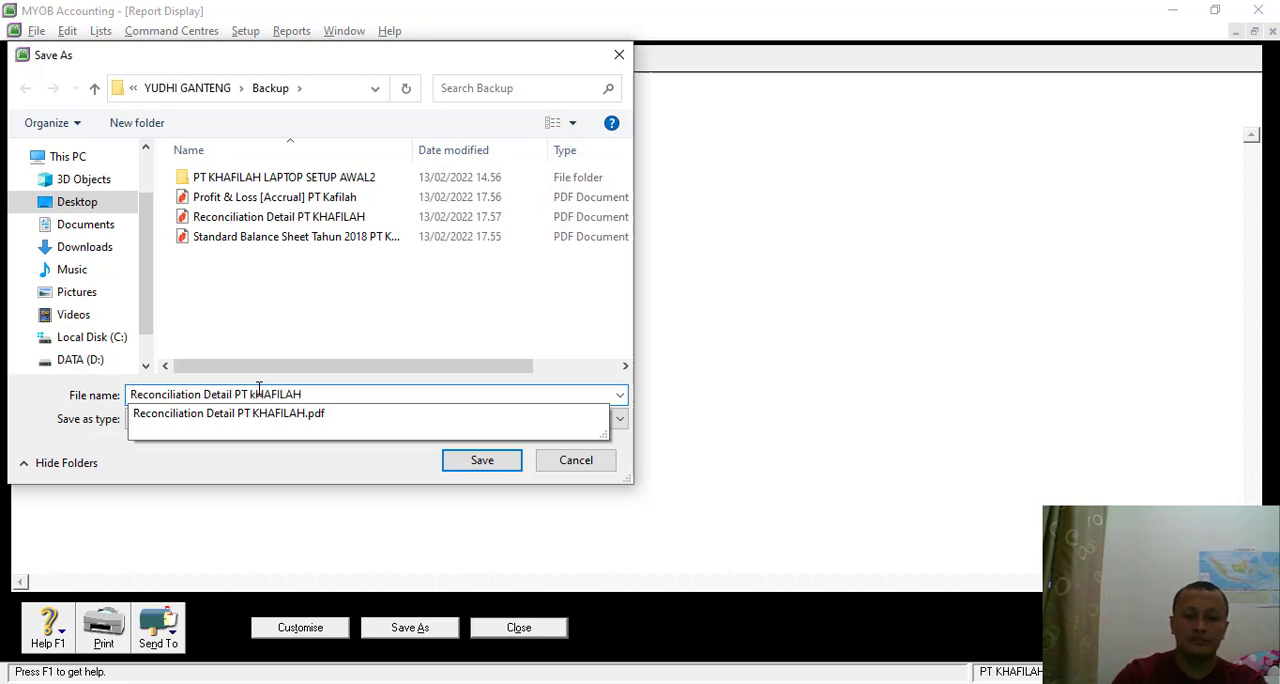
key("Escape")
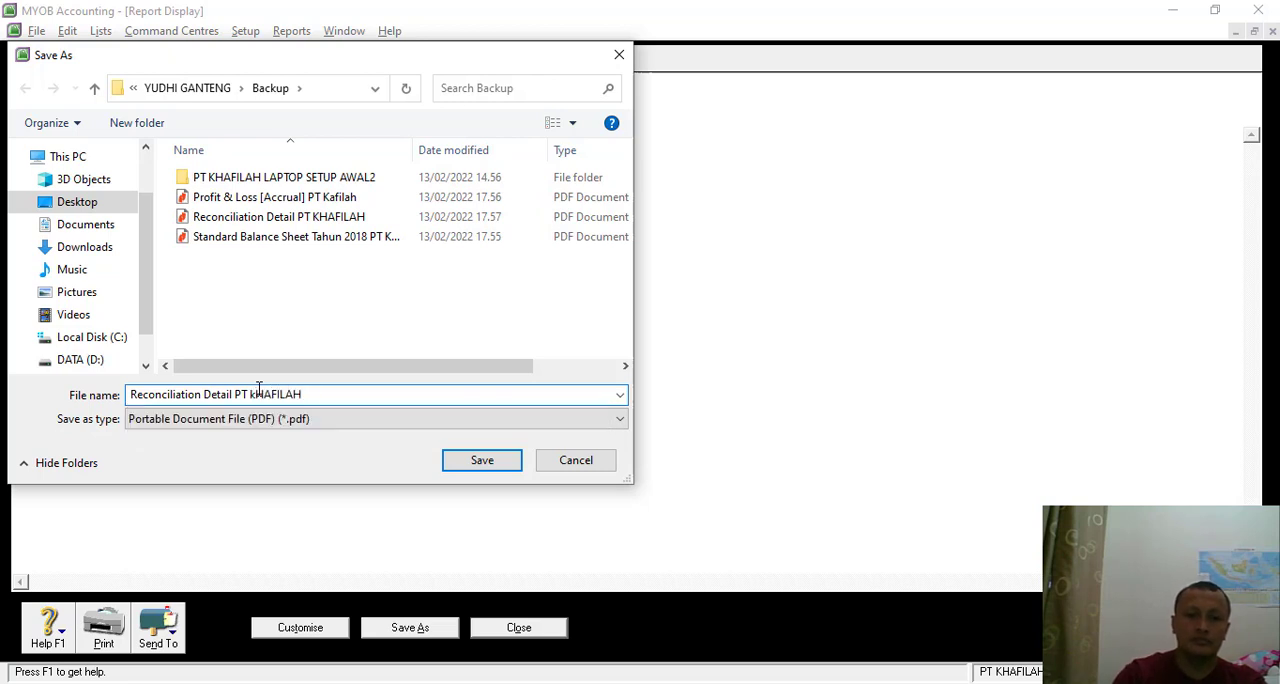
key("alt+Tab")
key("alt+Tab")
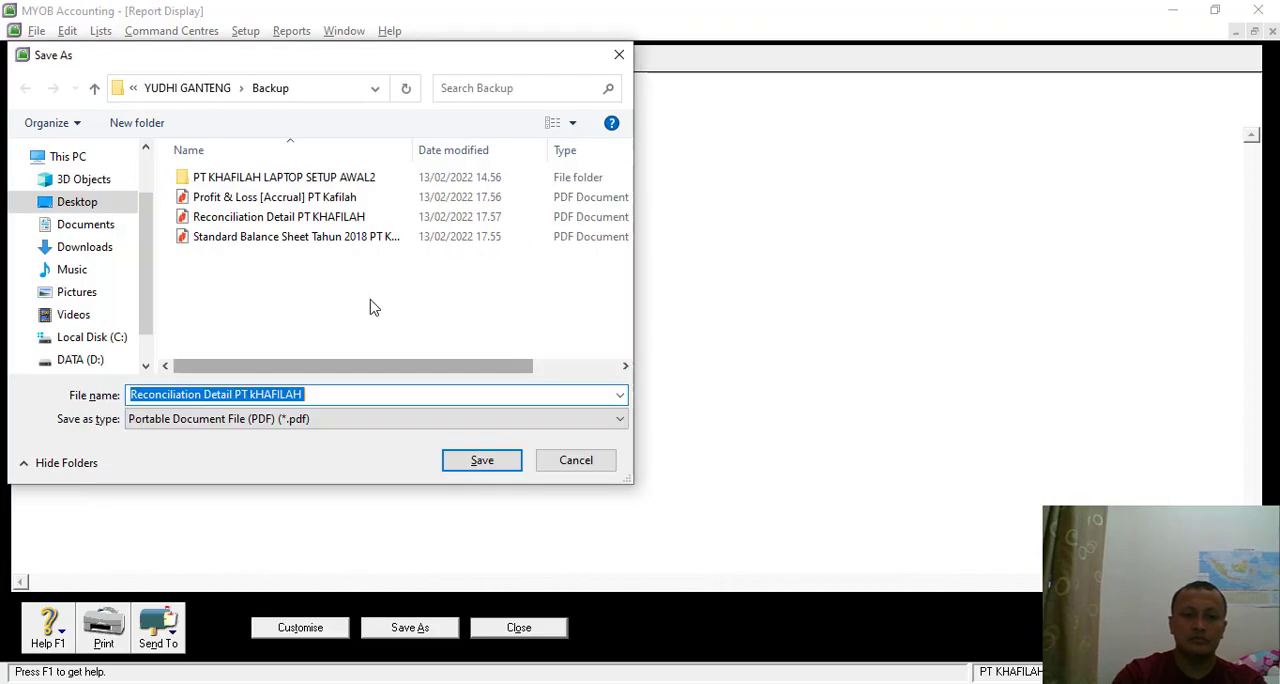
left_click_drag(275, 67, 560, 159)
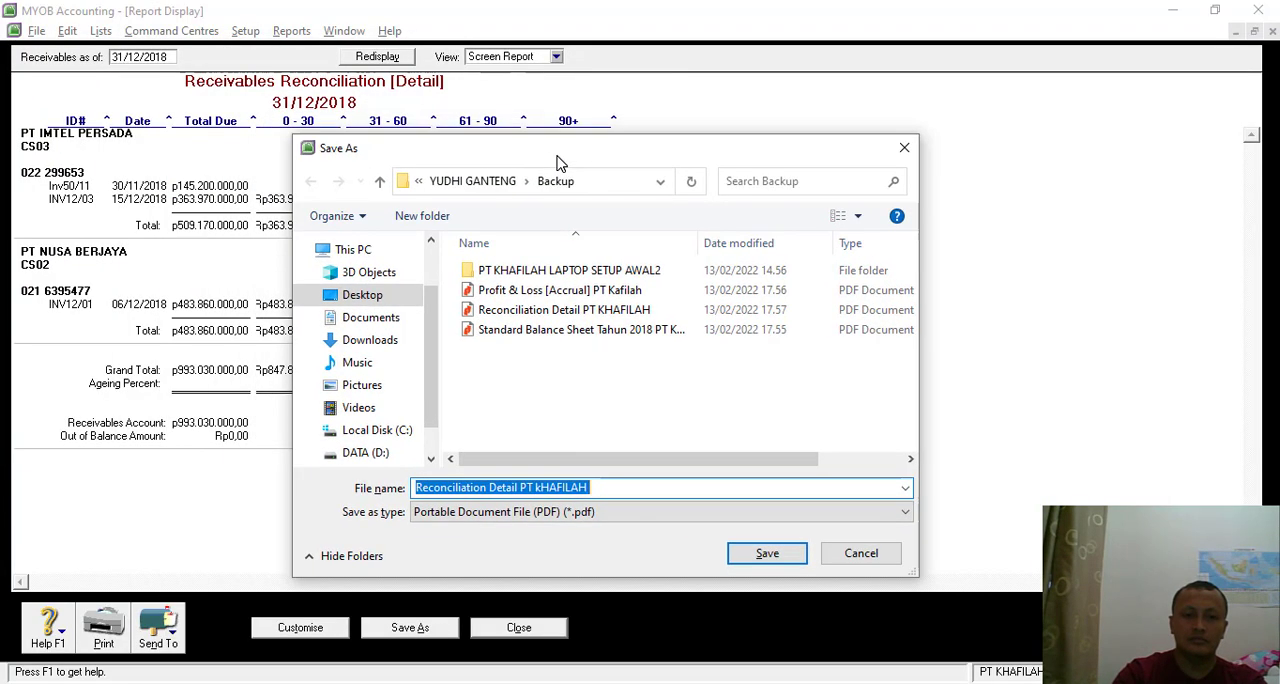
left_click(599, 487)
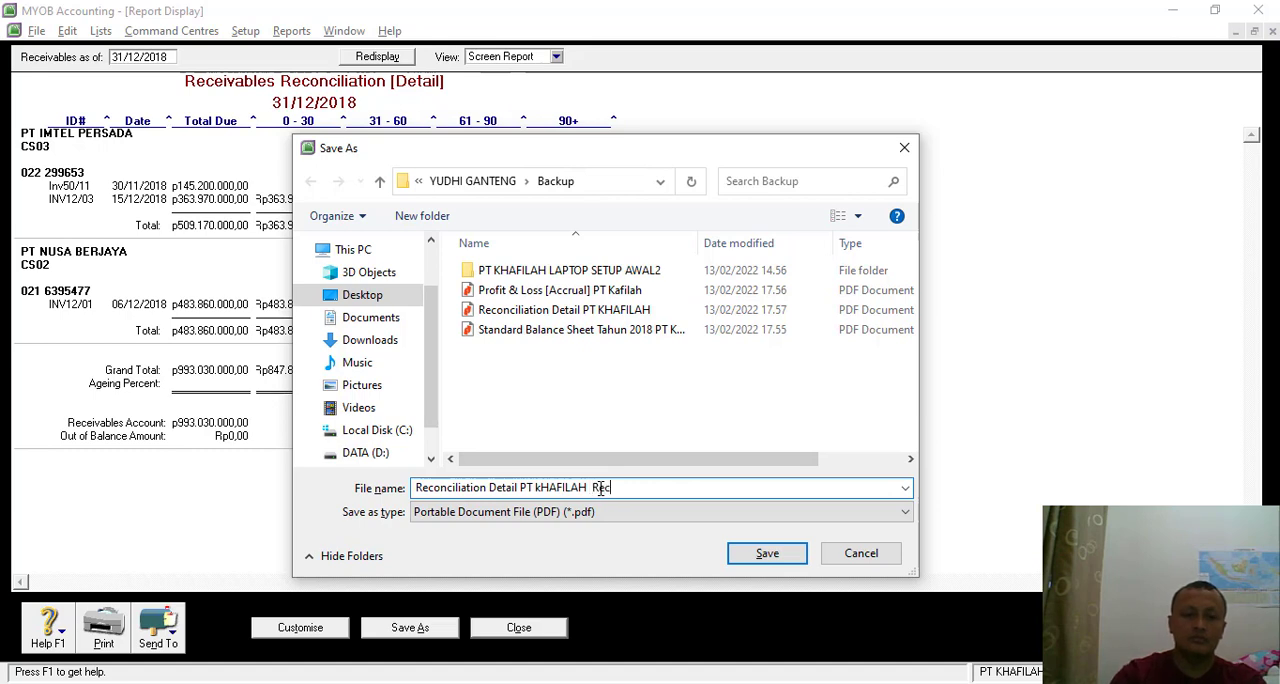
type("Receivable")
key("Return")
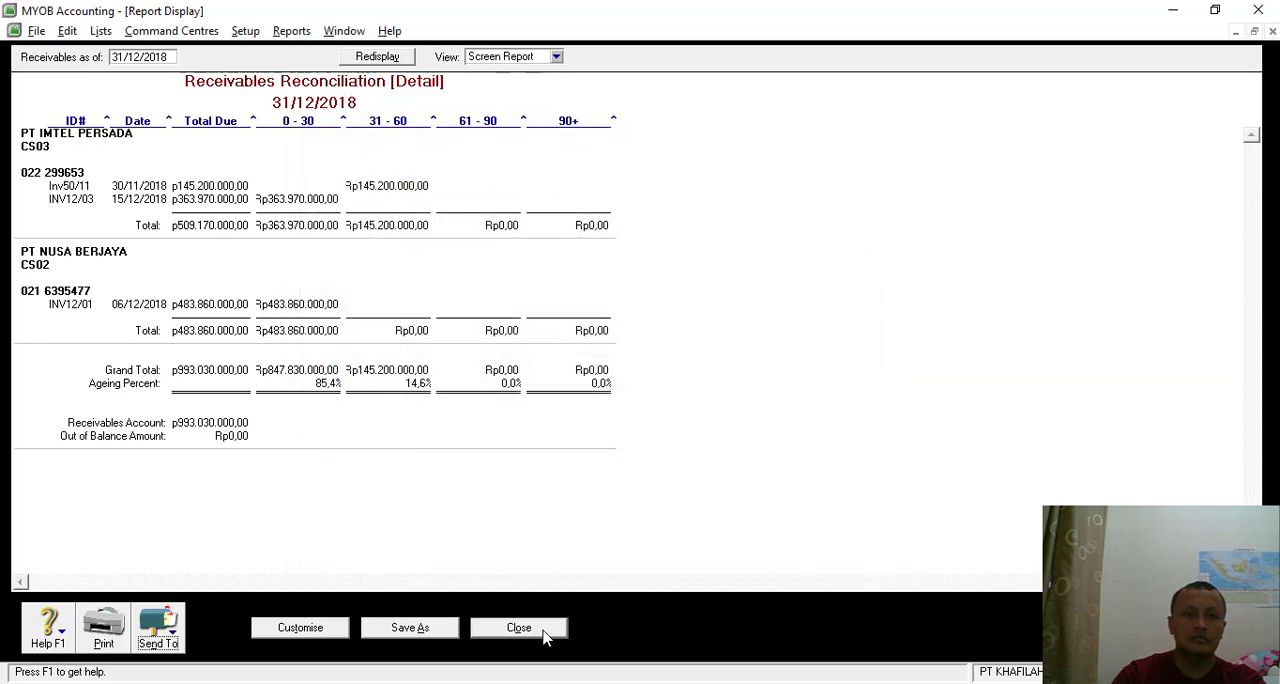
left_click(540, 635)
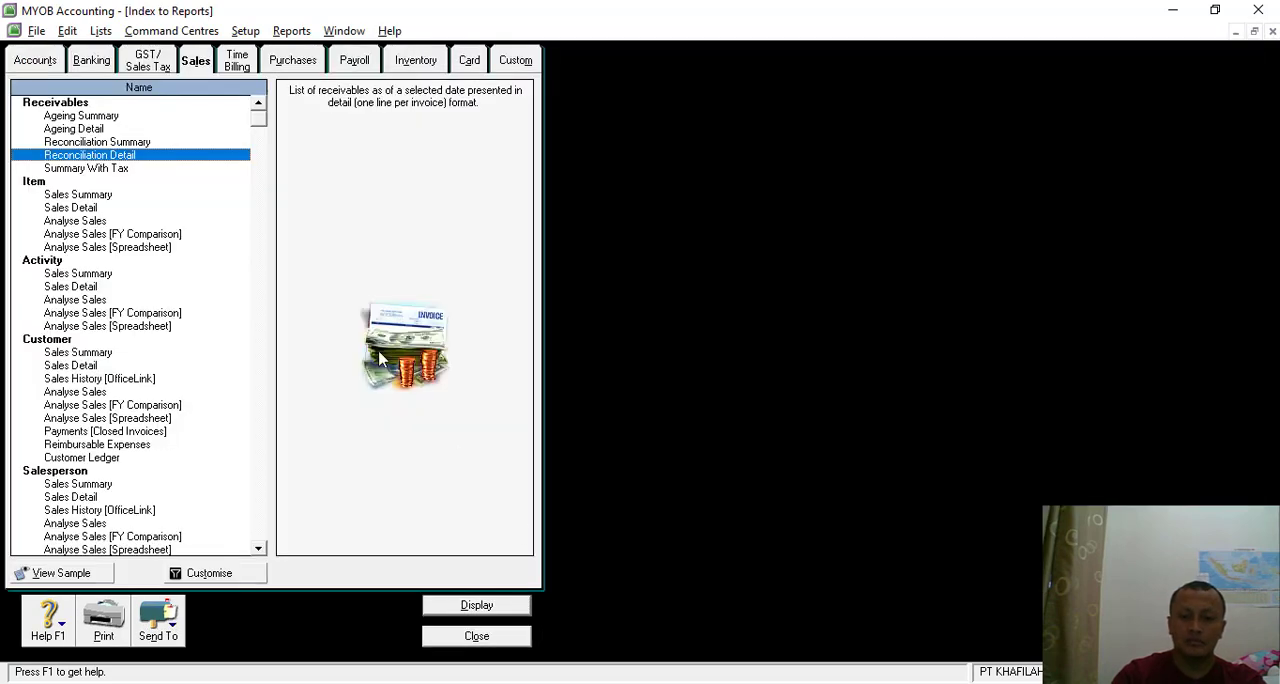
- Display the Statement of Cash Flow from the Banking reports for January to the 13th Period of FY 2018
key("alt+Tab")
key("alt+Tab")
left_click(100, 62)
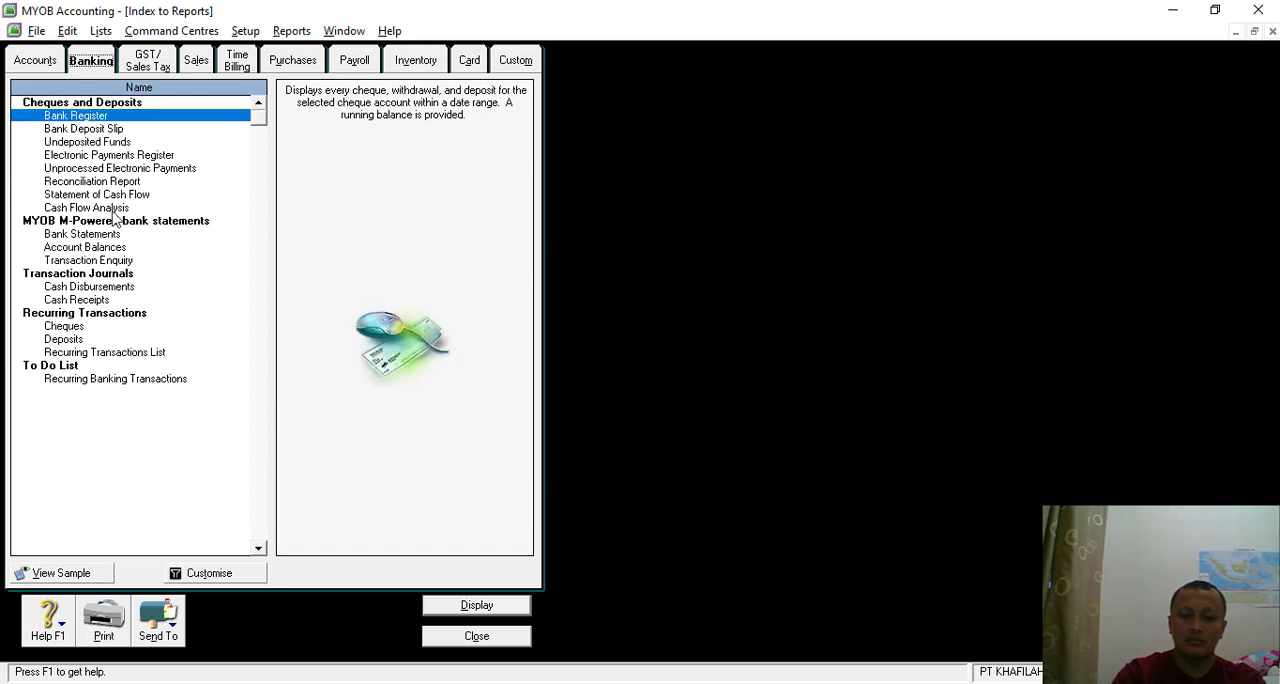
double_click(100, 194)
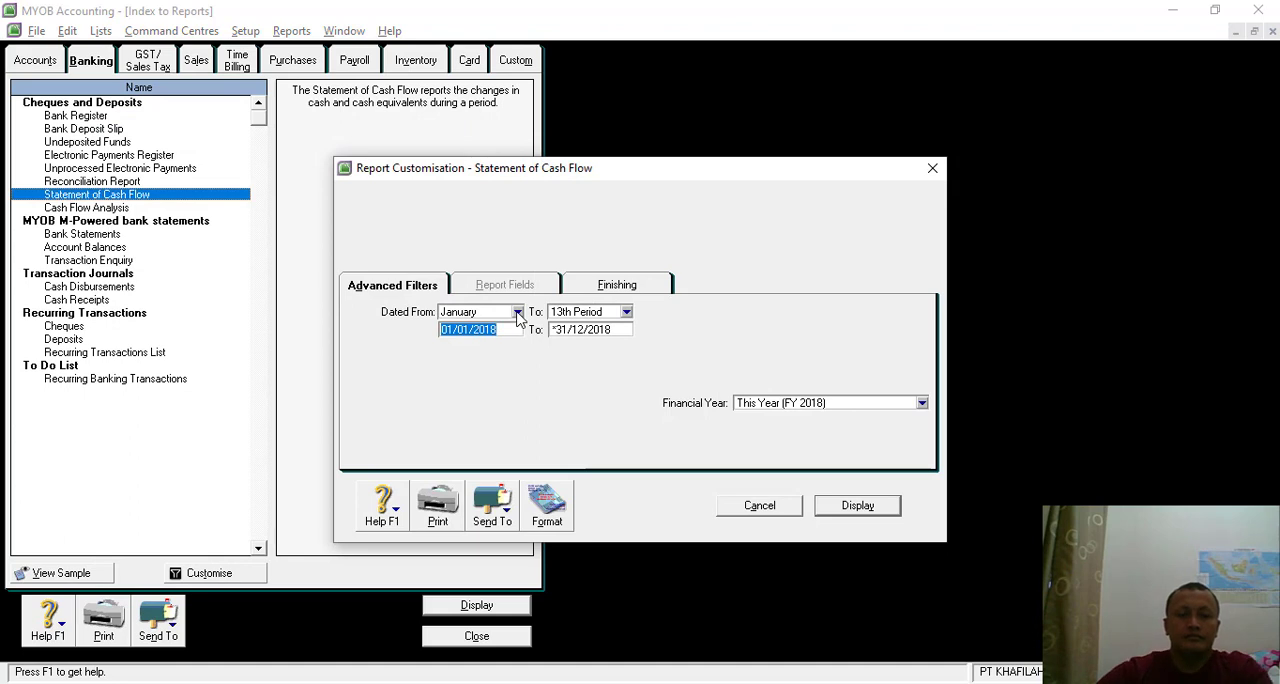
left_click(855, 505)
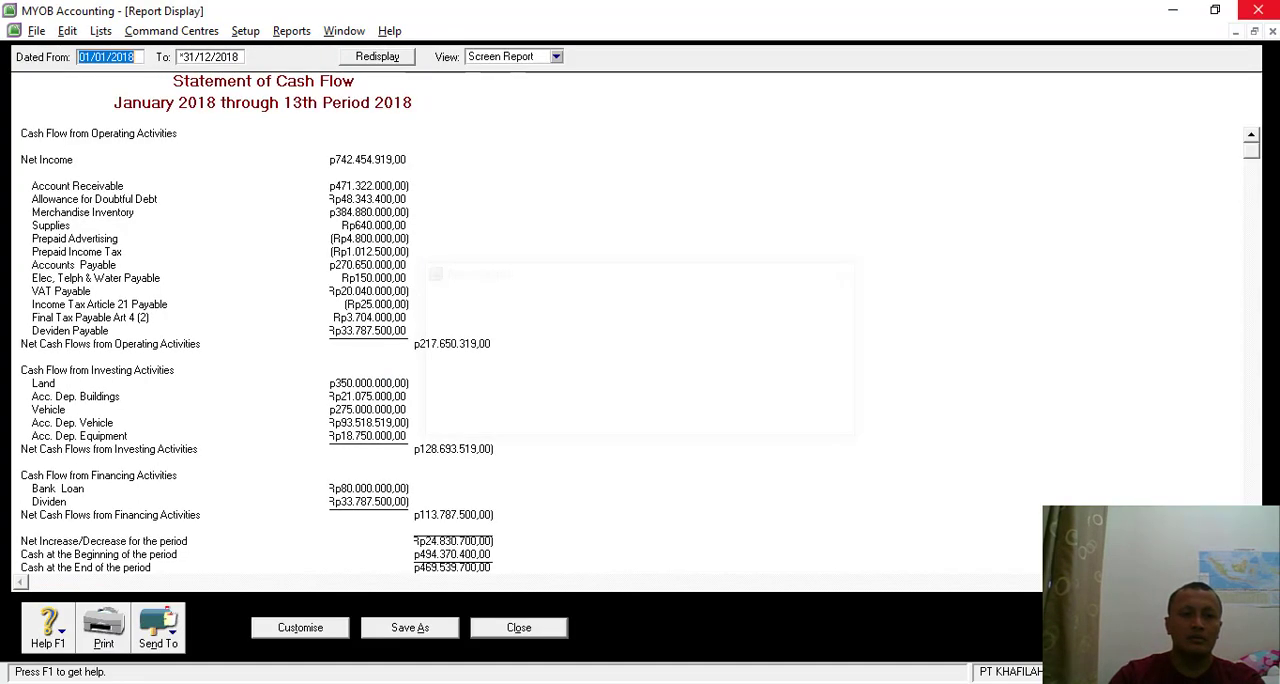
- Export the cash flow statement as a PDF named Statement of Cash Flow PT Khafilah in the Backup folder, and close the report and the report index
left_click(182, 626)
left_click(336, 541)
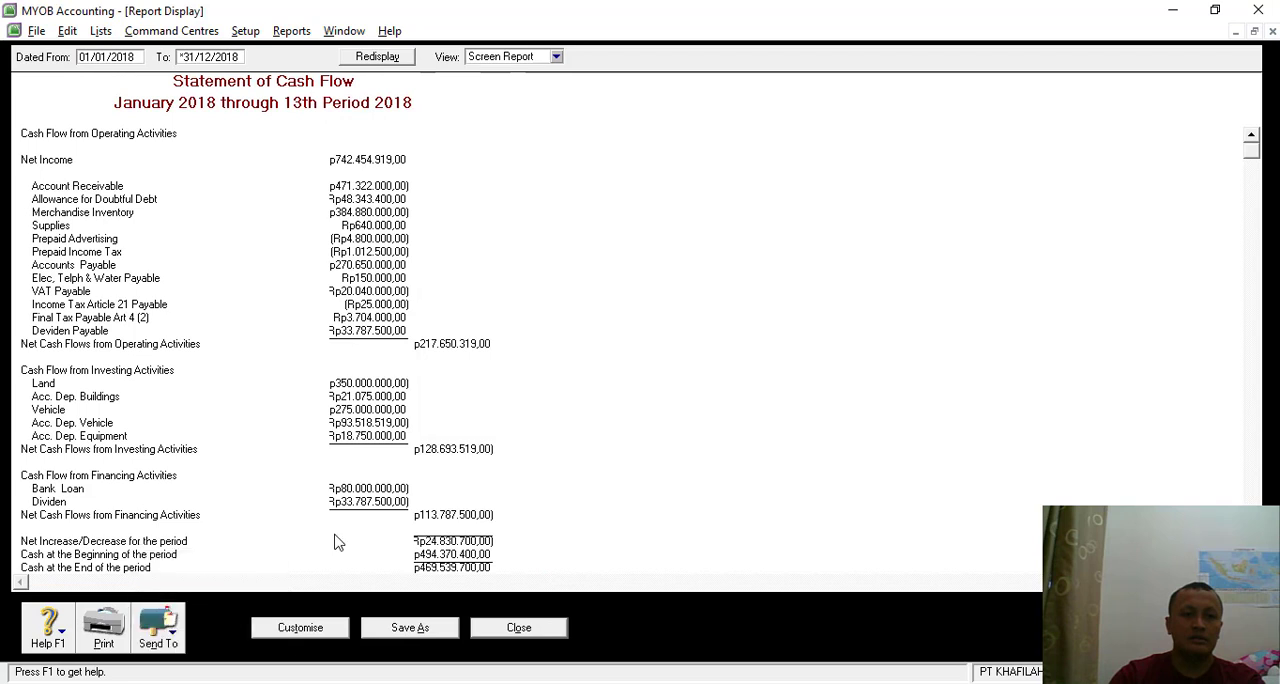
left_click(559, 488)
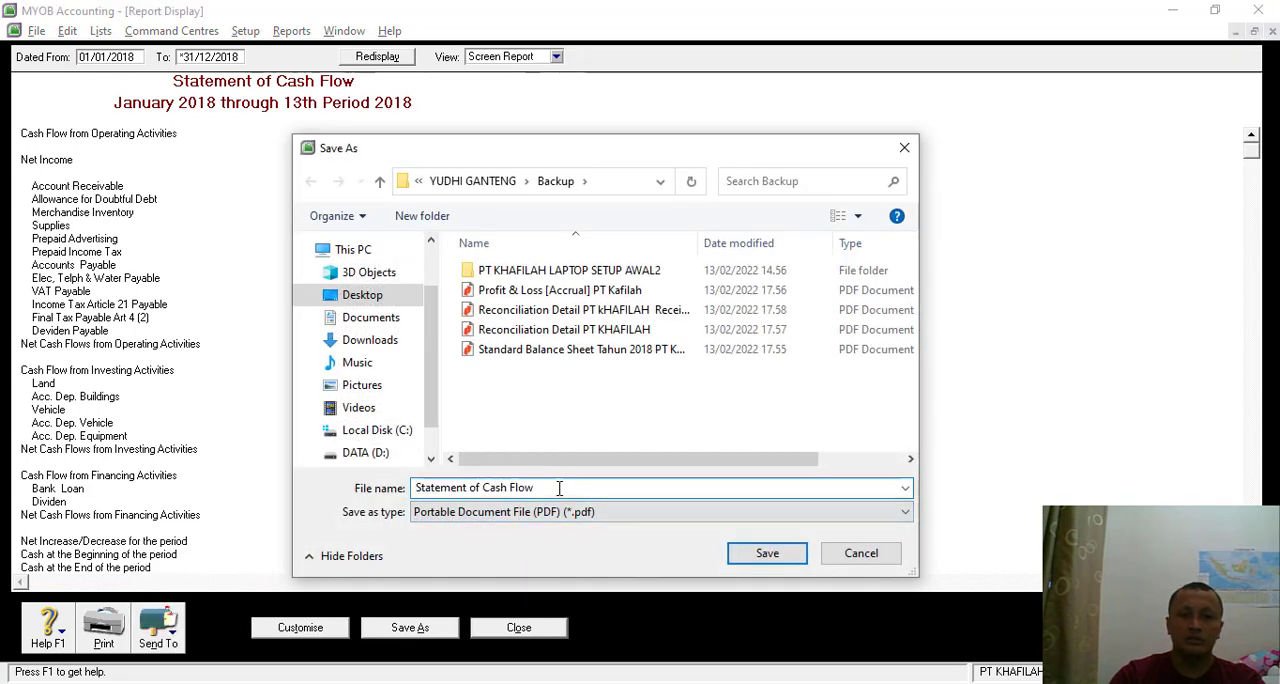
type("PT ")
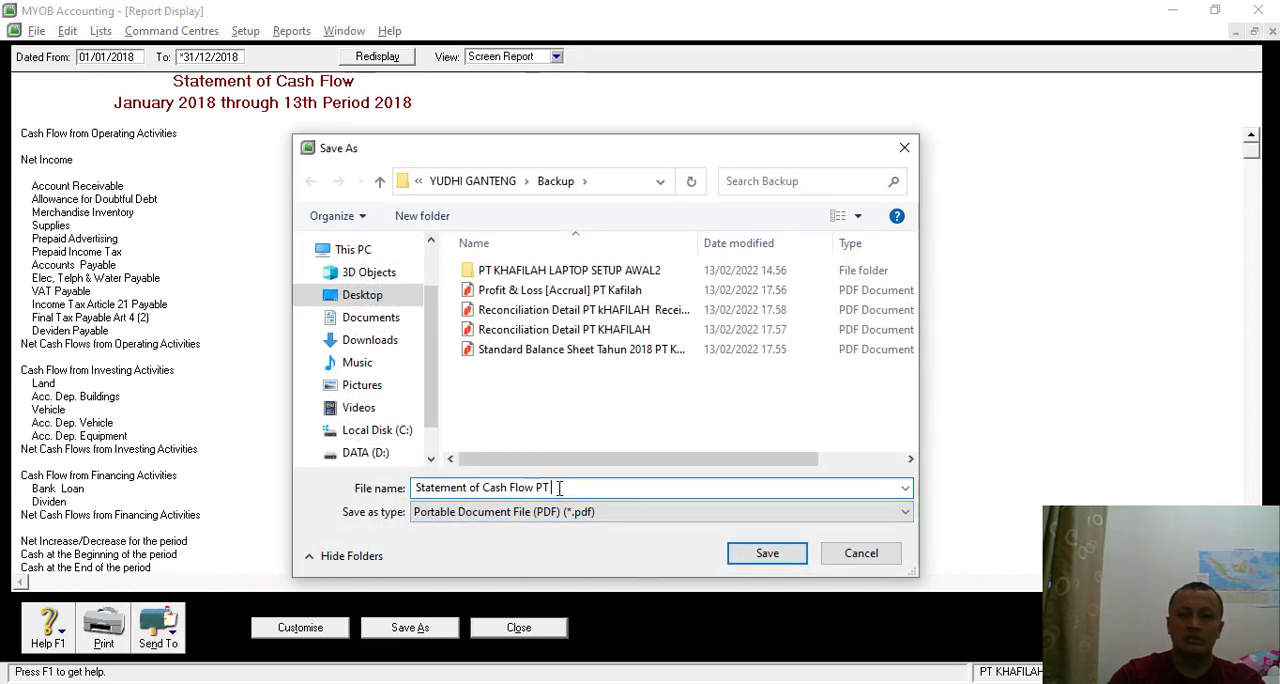
type("Khafilah")
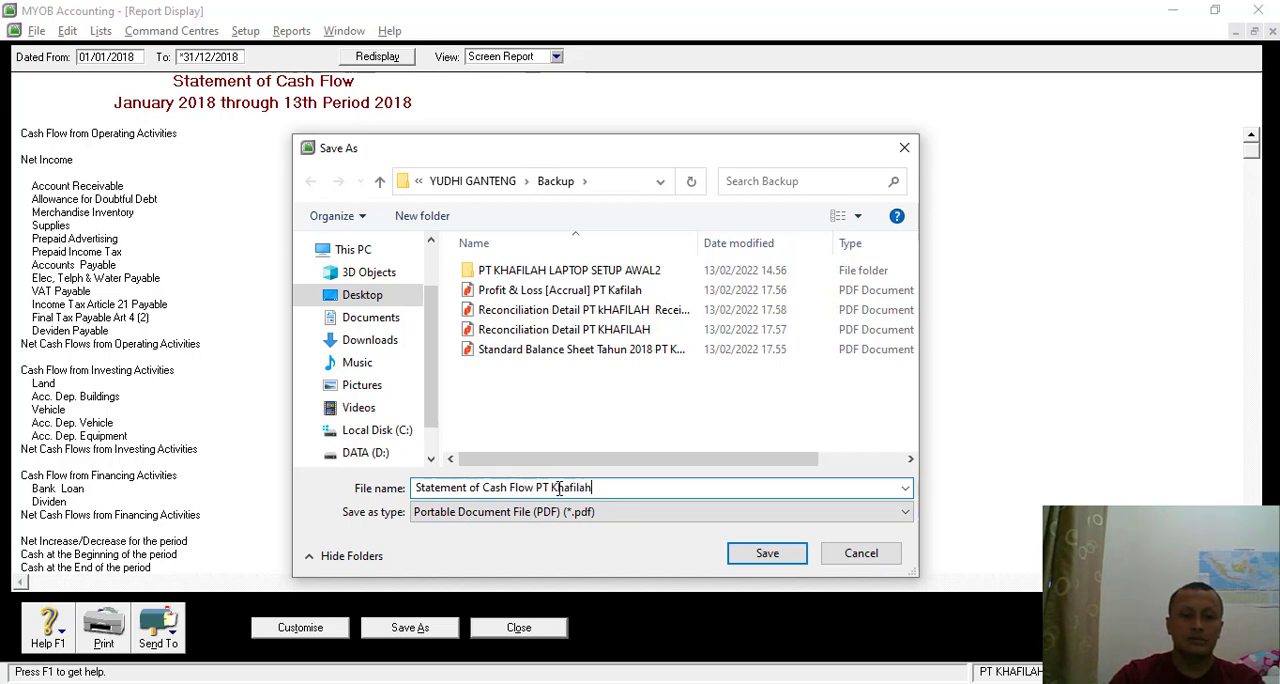
key("Return")
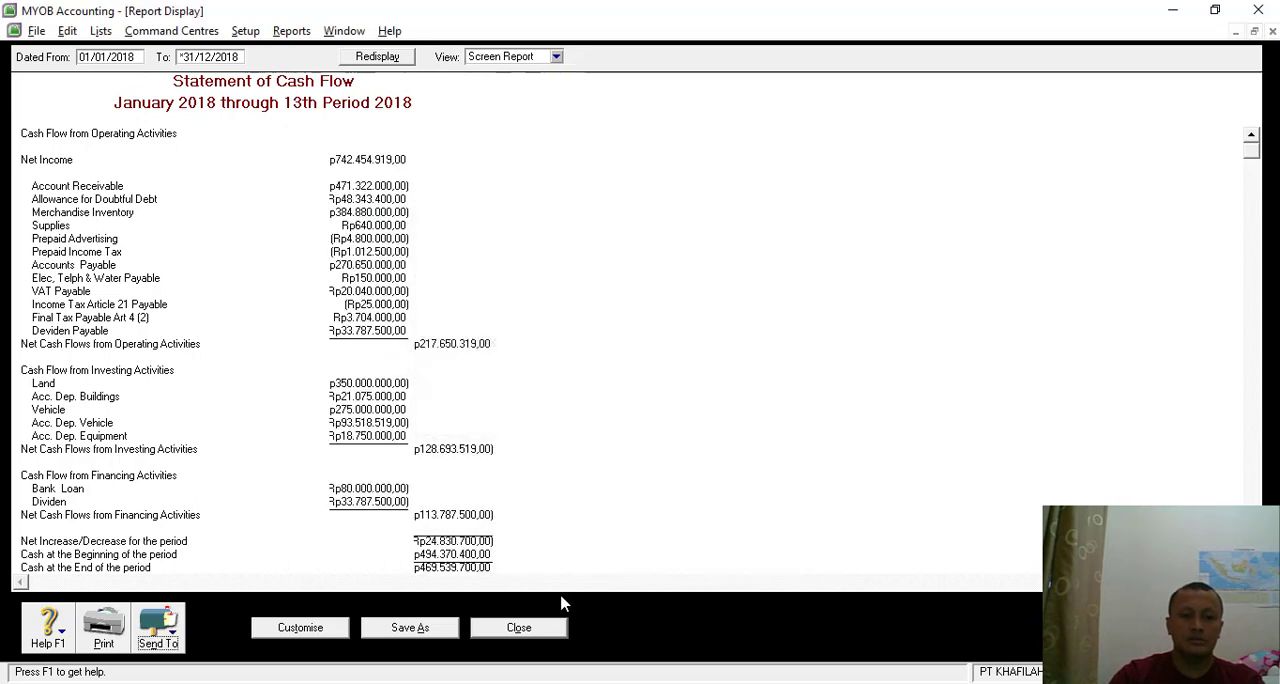
left_click(535, 628)
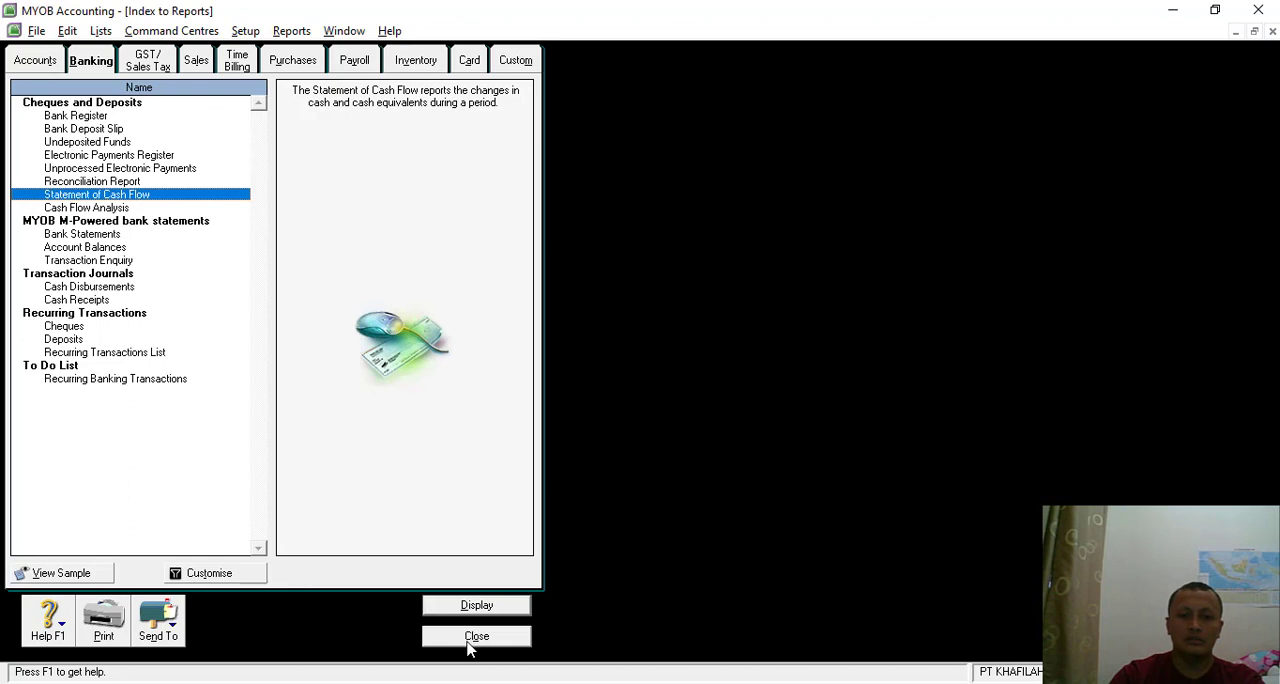
left_click(470, 638)
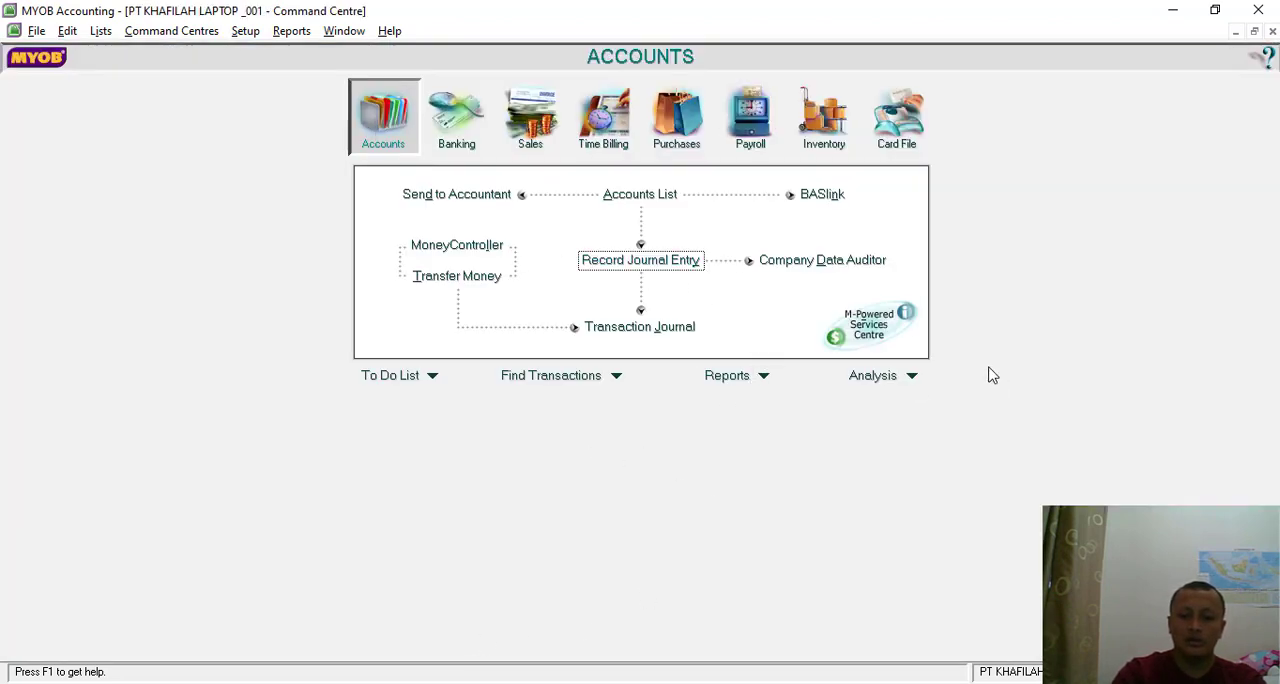
- Run the Company Data Auditor's transaction review from 01/12/2018 to 31/12/2018, and display the future dated transactions report
left_click(823, 260)
left_click(574, 640)
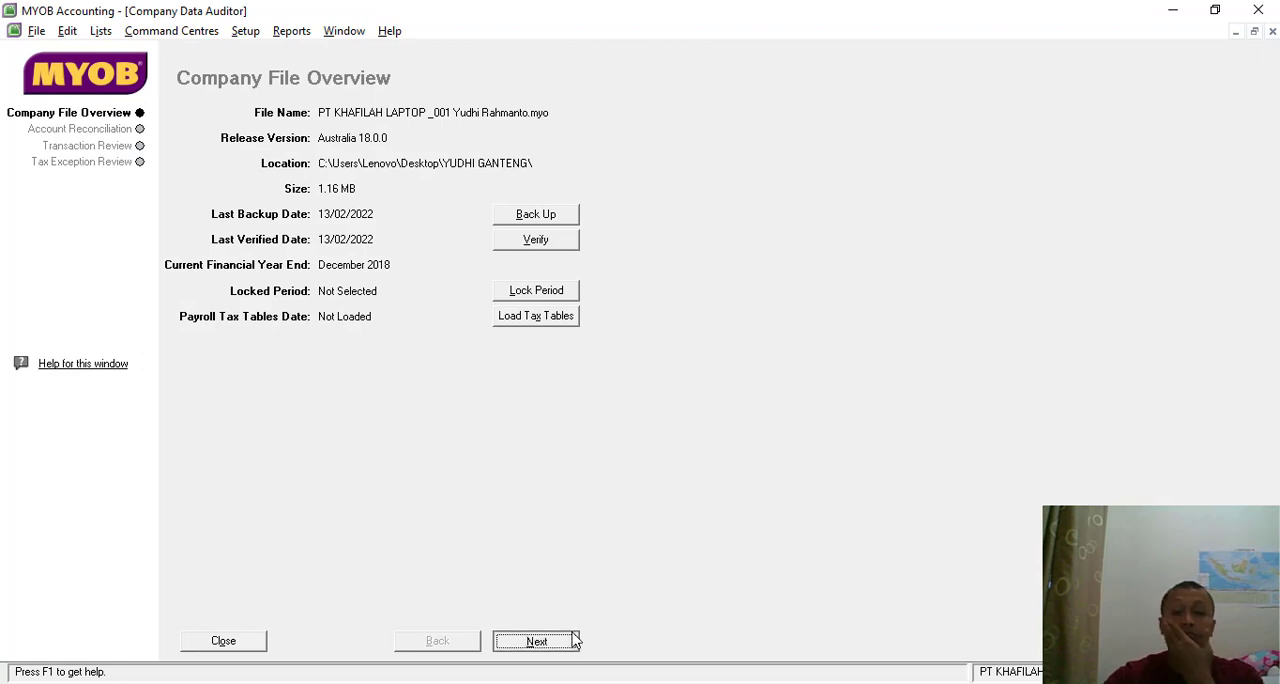
left_click(537, 642)
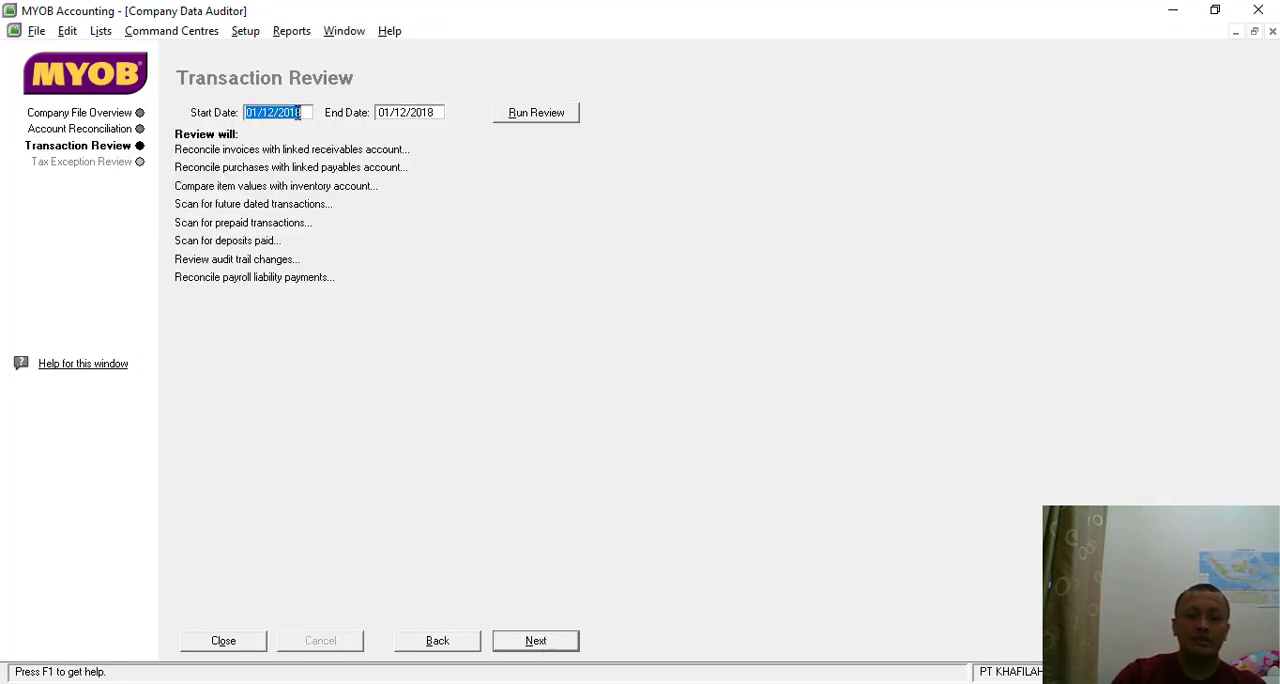
left_click(402, 114)
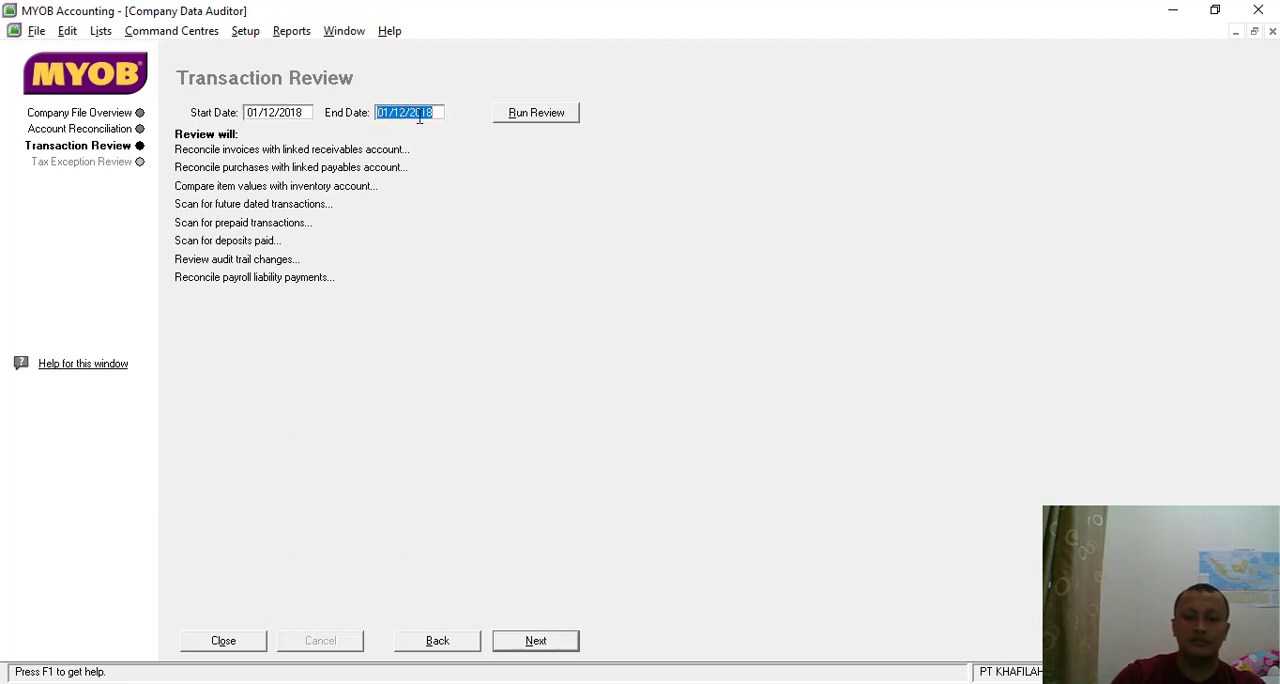
type("8")
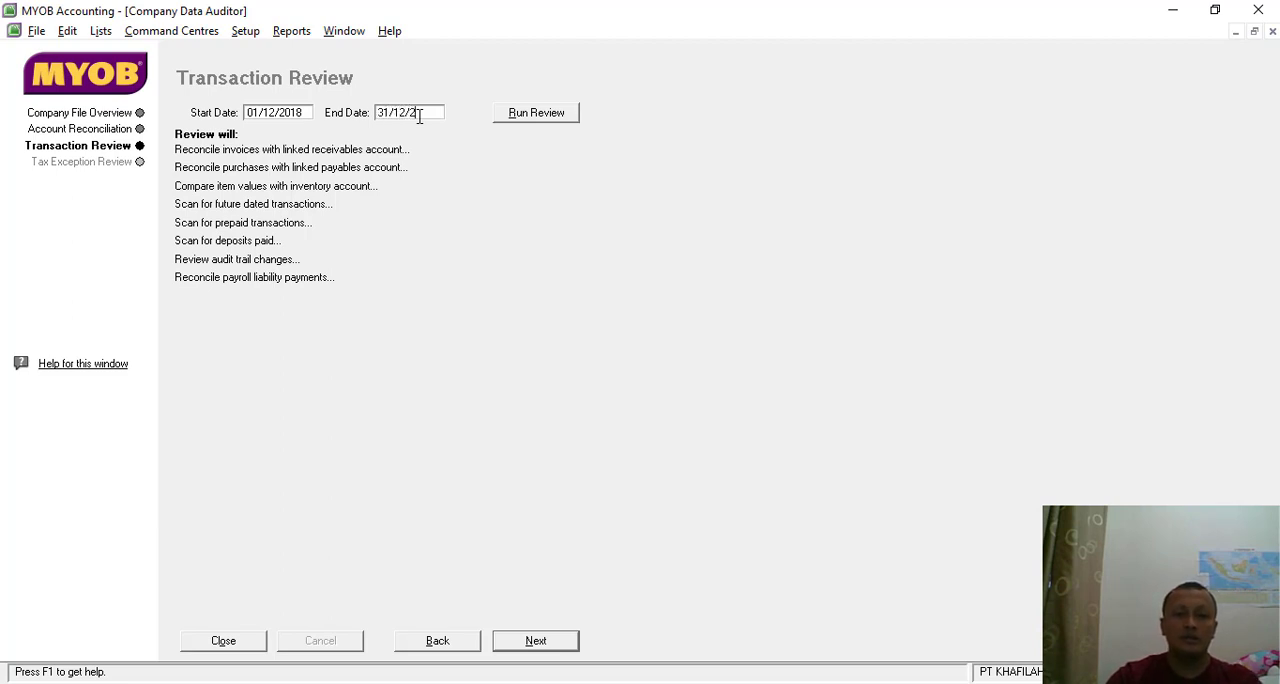
left_click(546, 112)
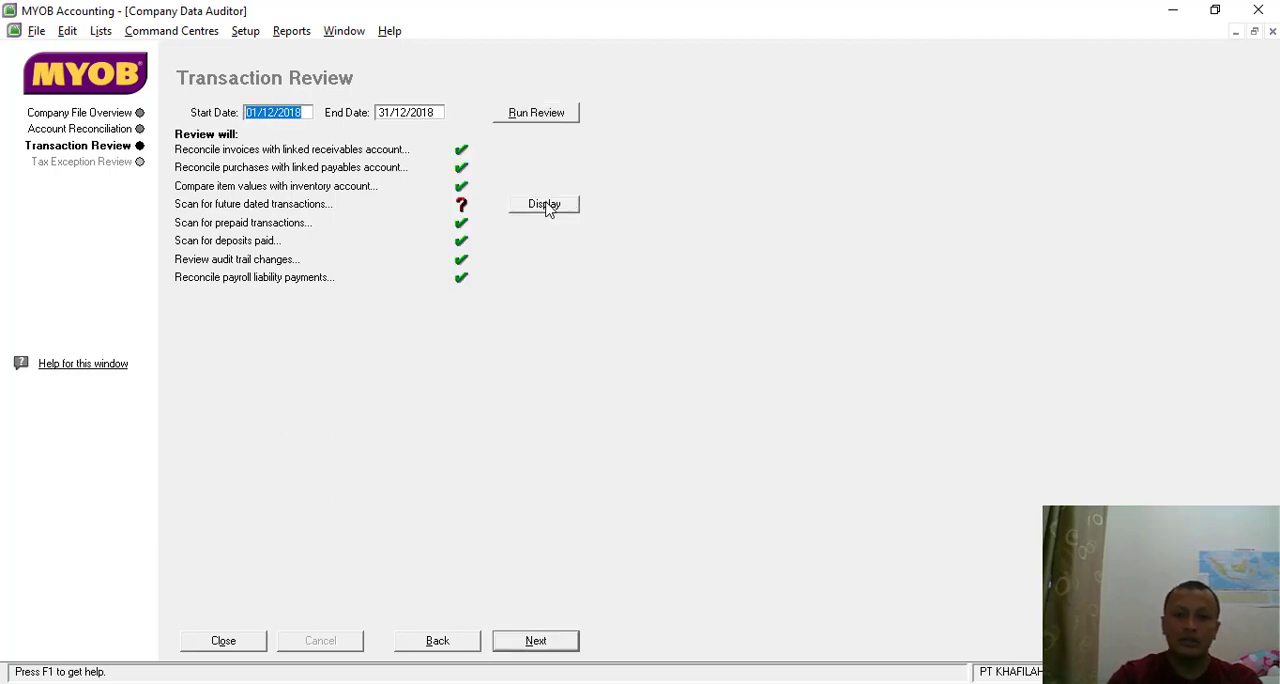
left_click(556, 205)
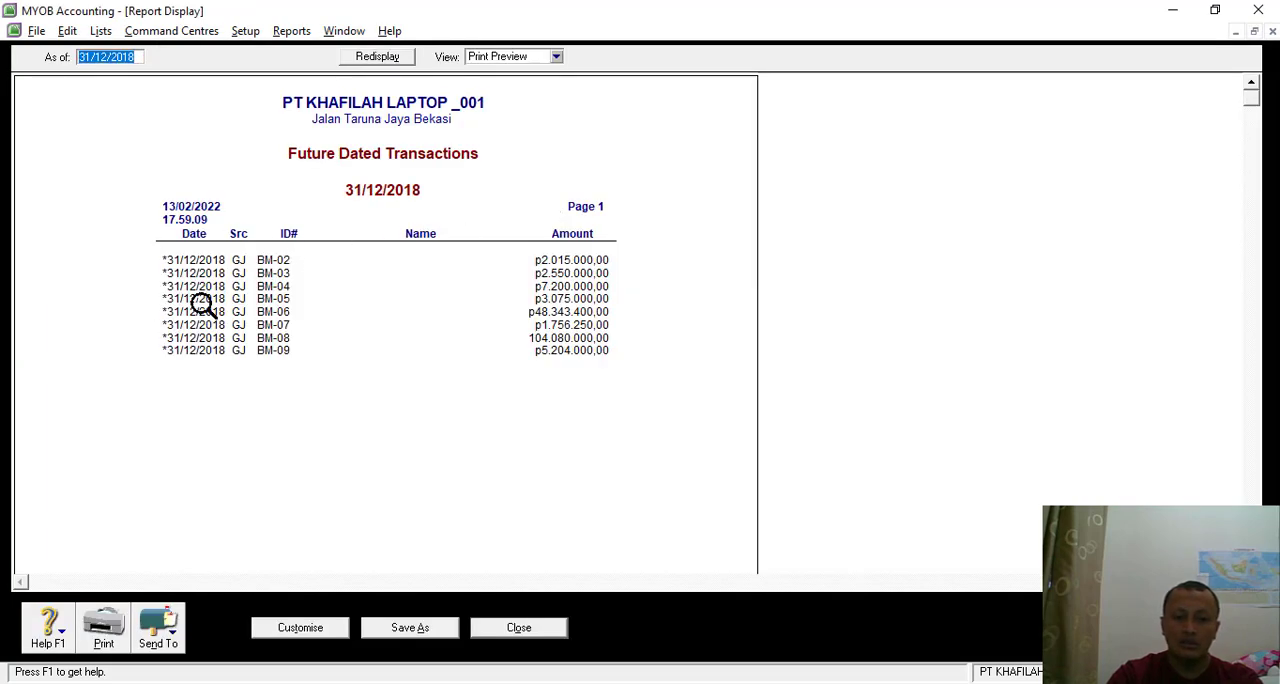
- Close the future dated transactions report, and rerun the transaction review with the end date set to *31/12/2018
left_click(519, 628)
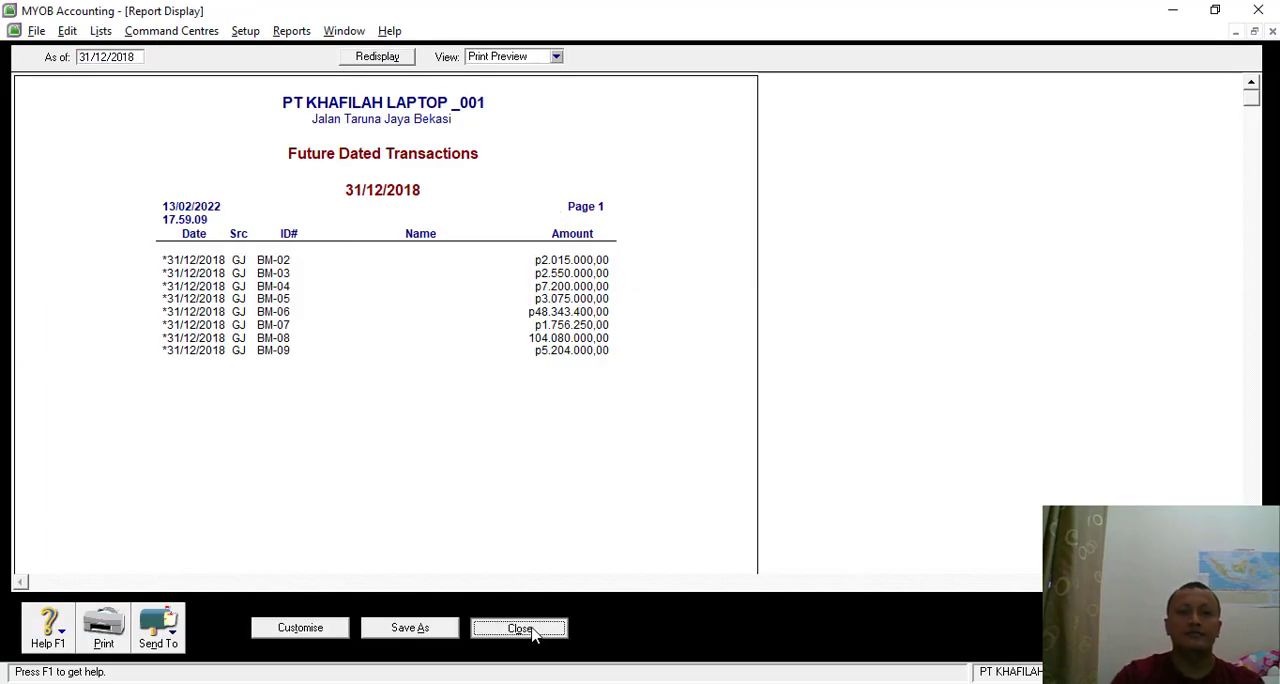
left_click(383, 117)
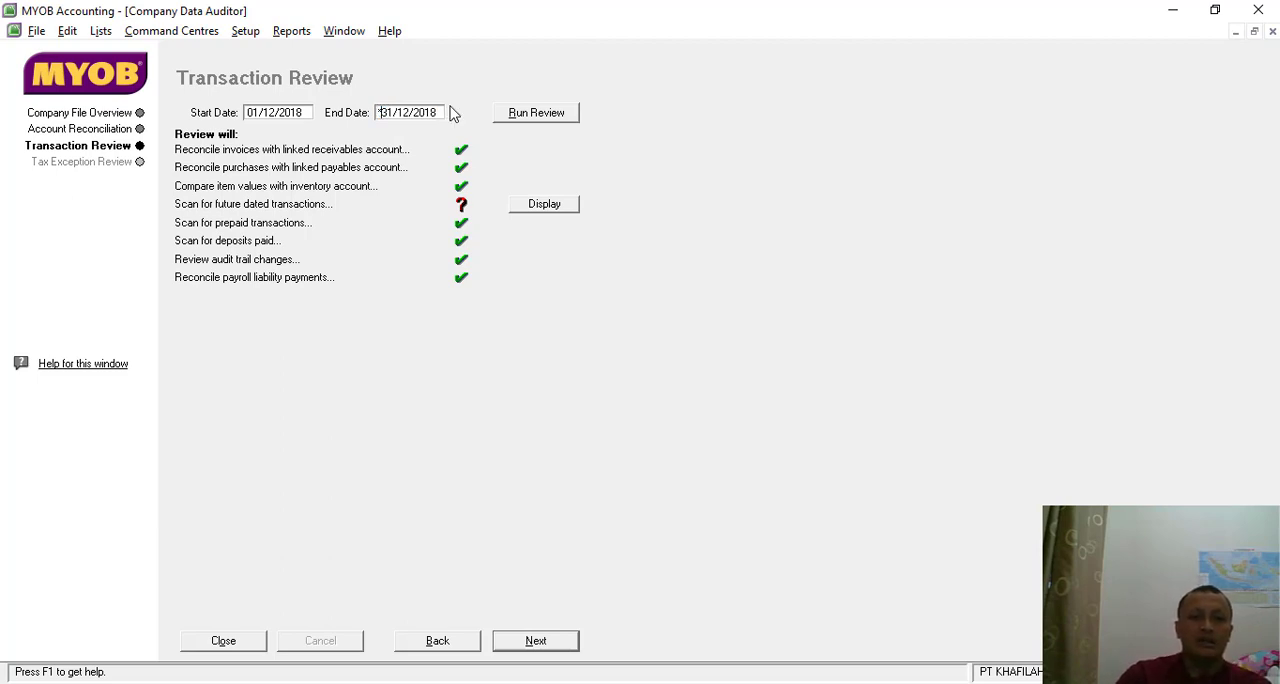
left_click(524, 118)
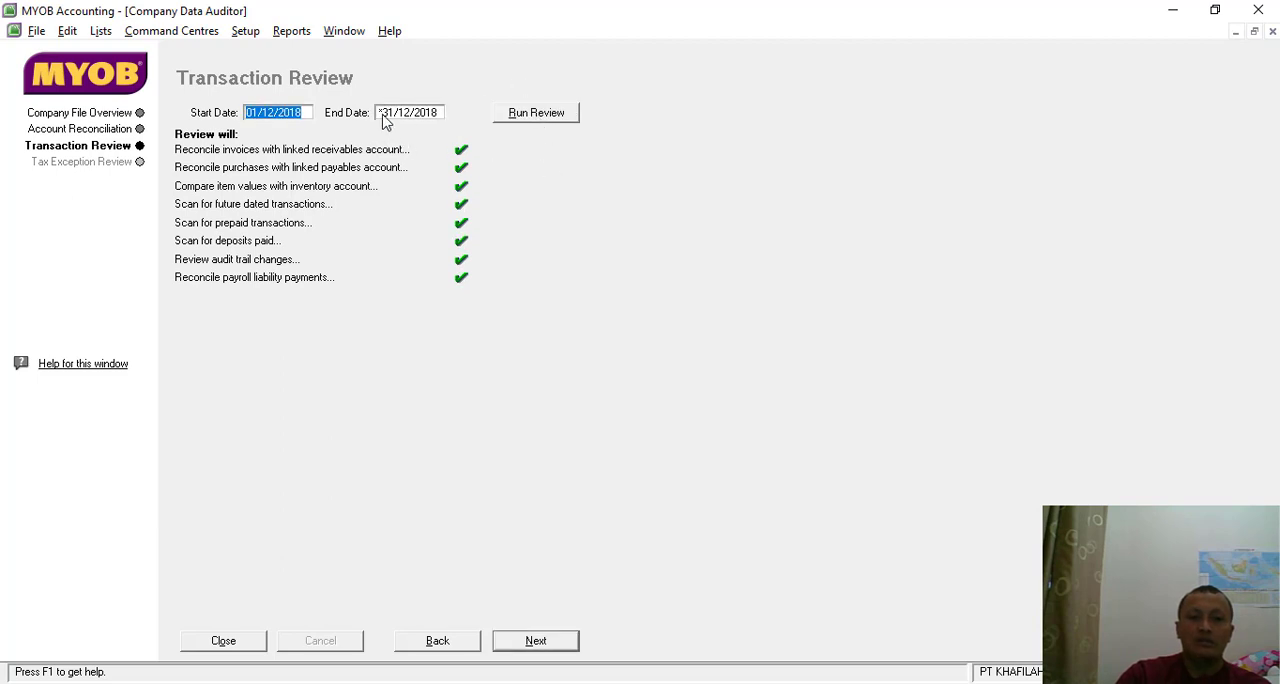
- Set the transaction review's end date to 31/12/2018, rerun the review, and check the future dated transactions report
left_click(421, 116)
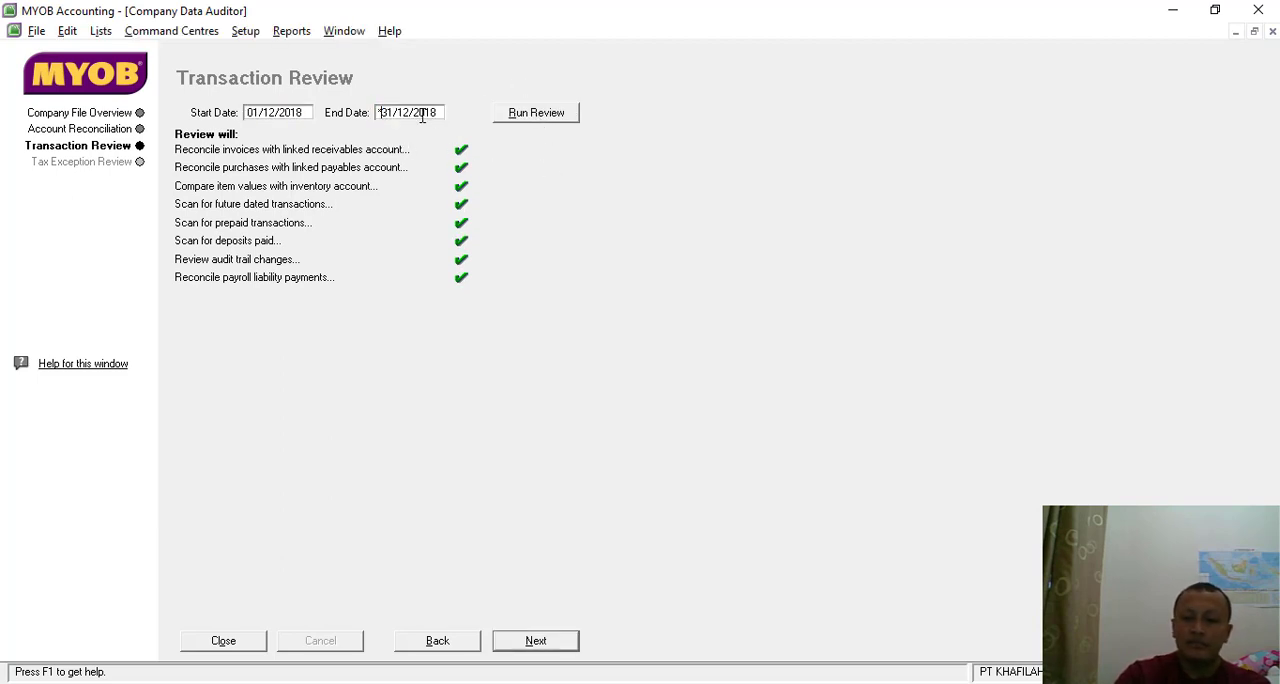
key("BackSpace")
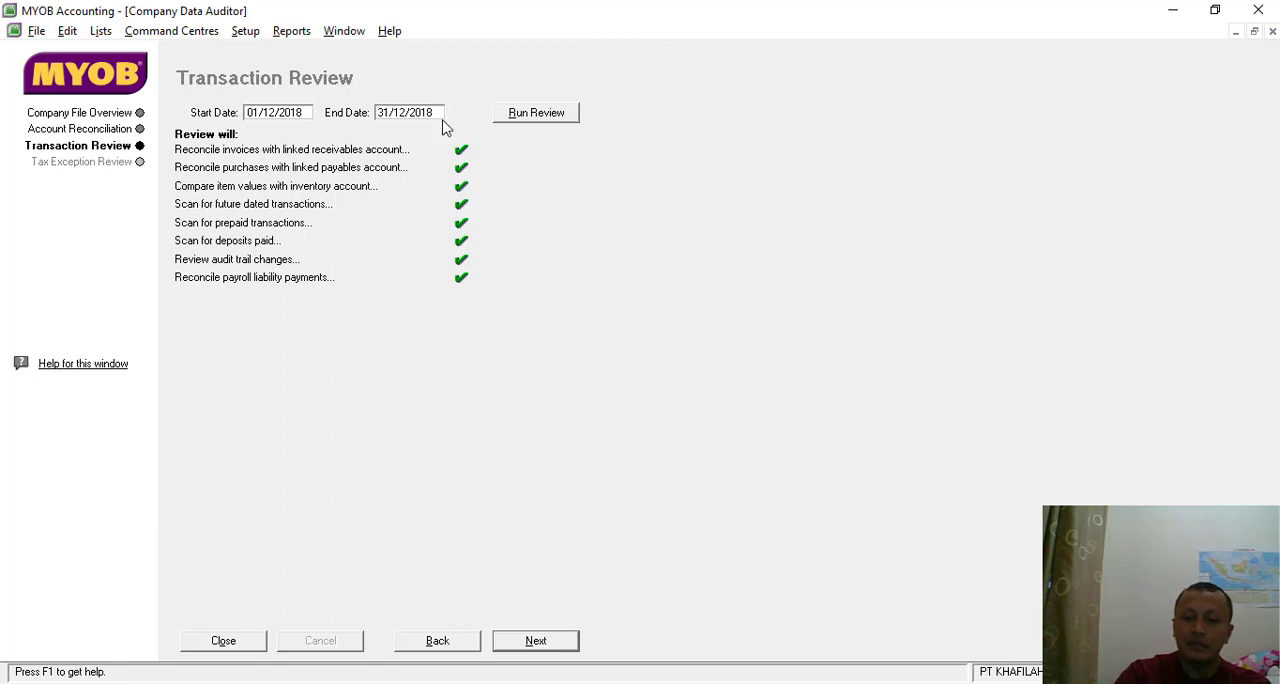
left_click(525, 113)
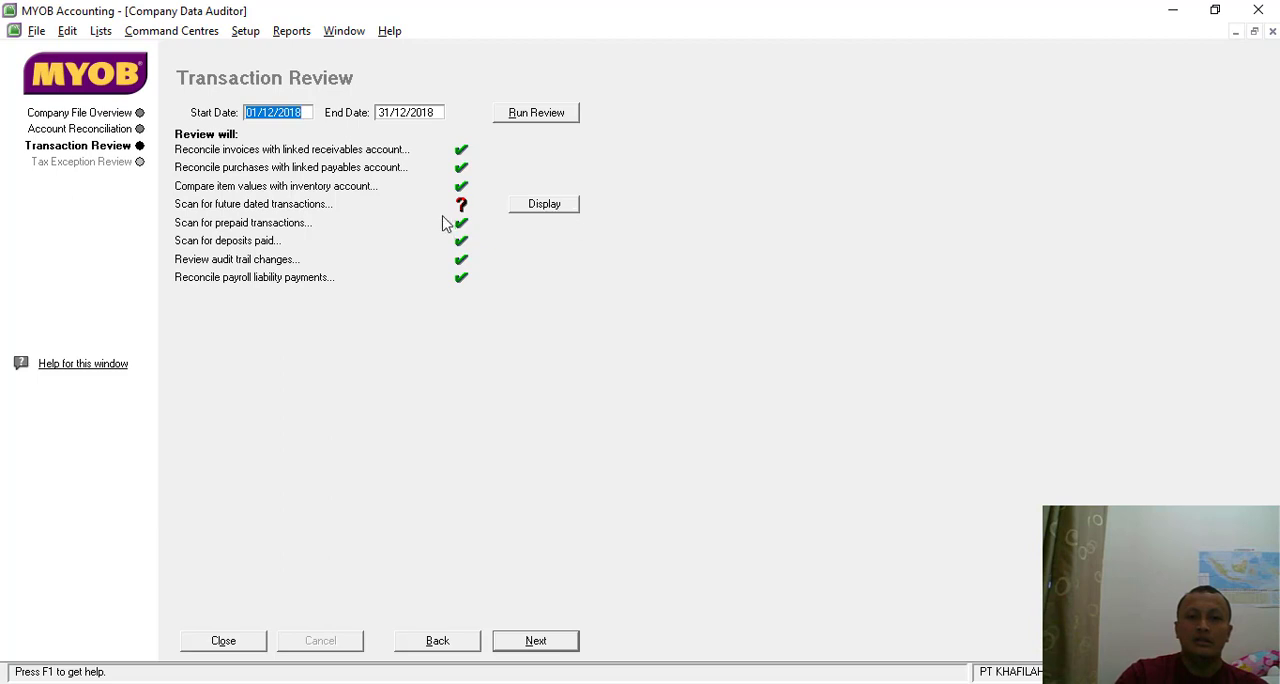
left_click(545, 205)
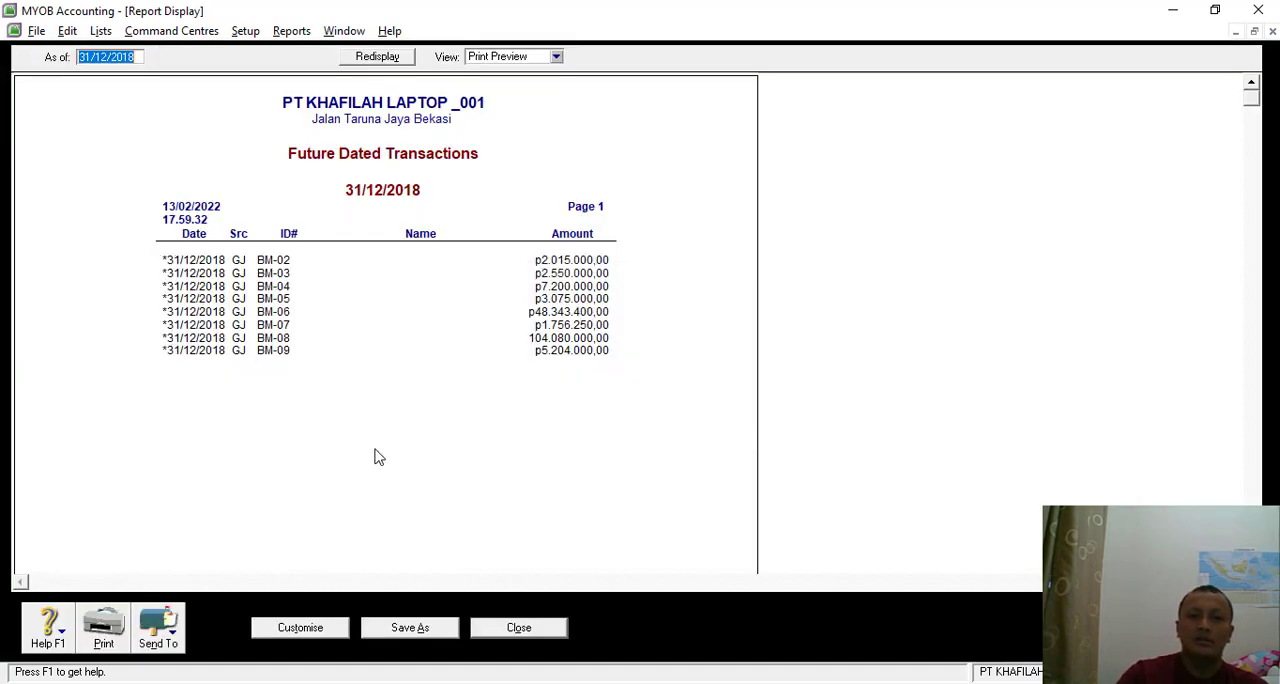
left_click(522, 630)
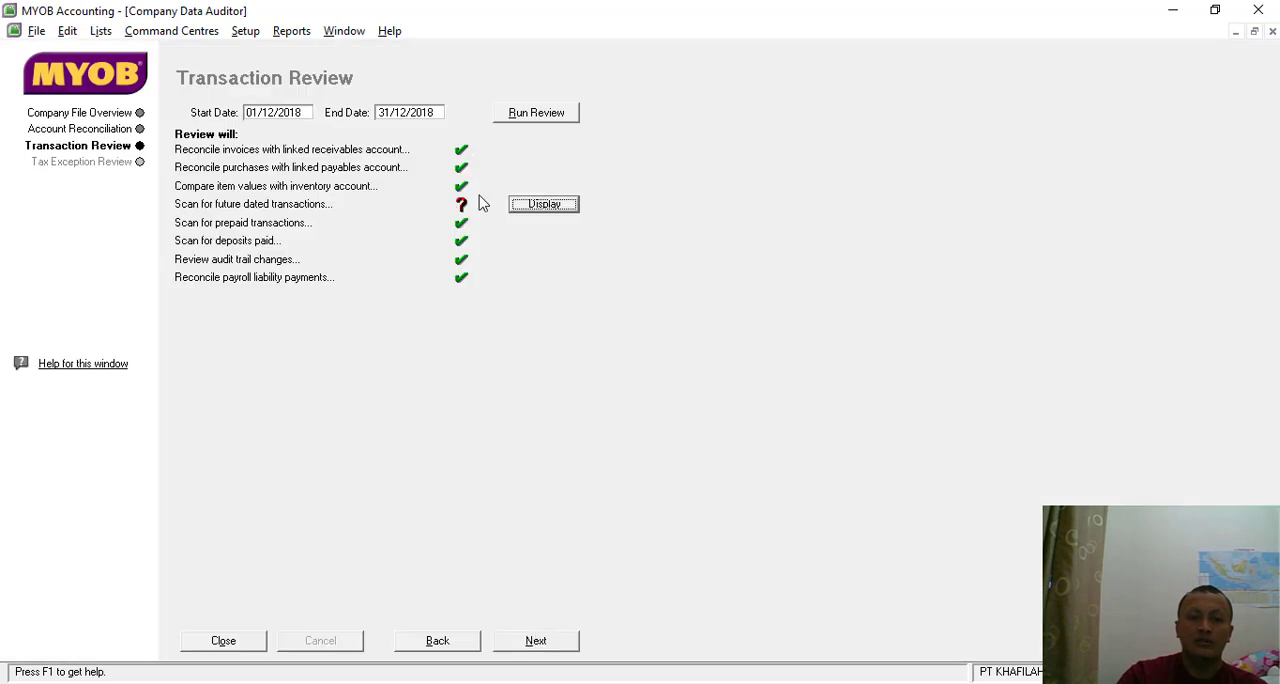
- Run the tax exception review from 01/12/2018 to 31/12/2018, and display the invoice tax code exceptions report
left_click(541, 645)
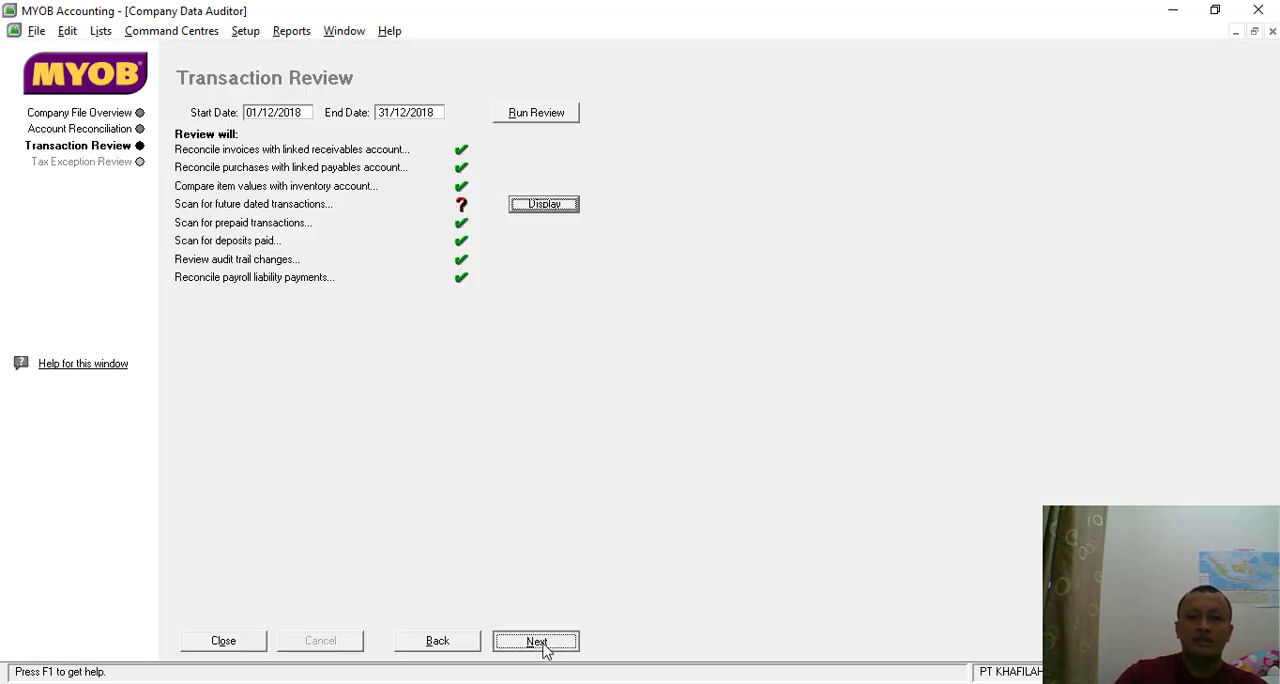
left_click(512, 117)
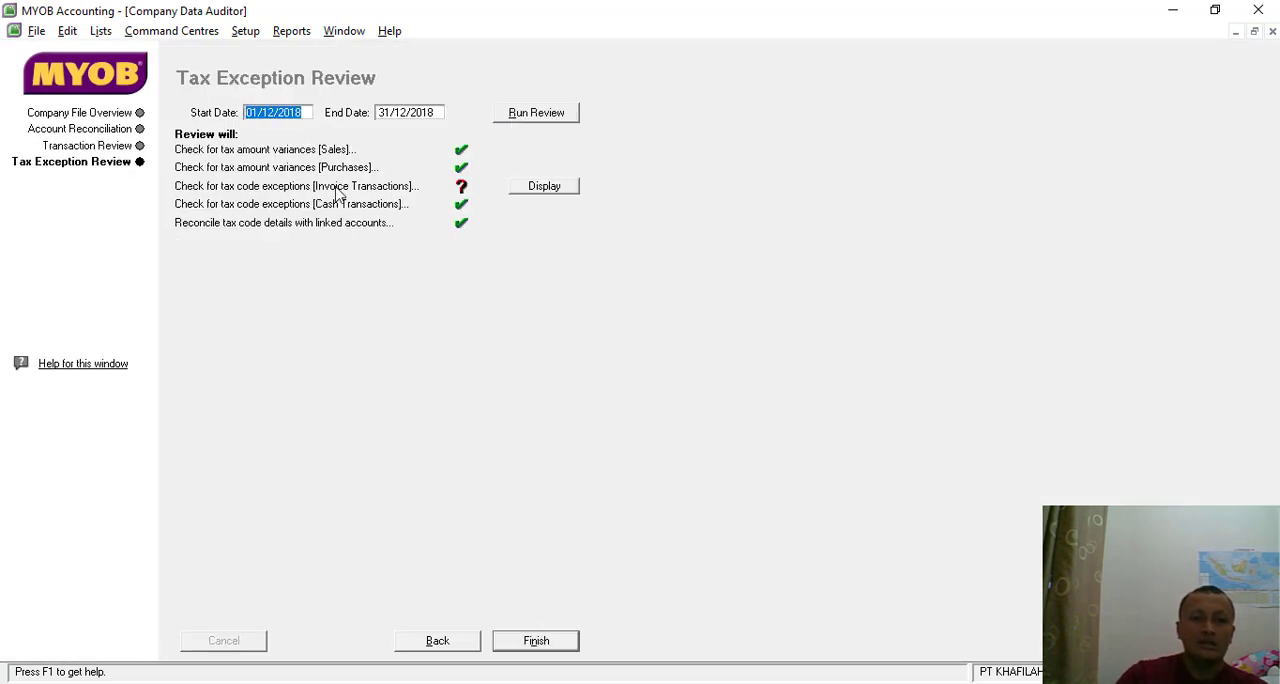
left_click(557, 187)
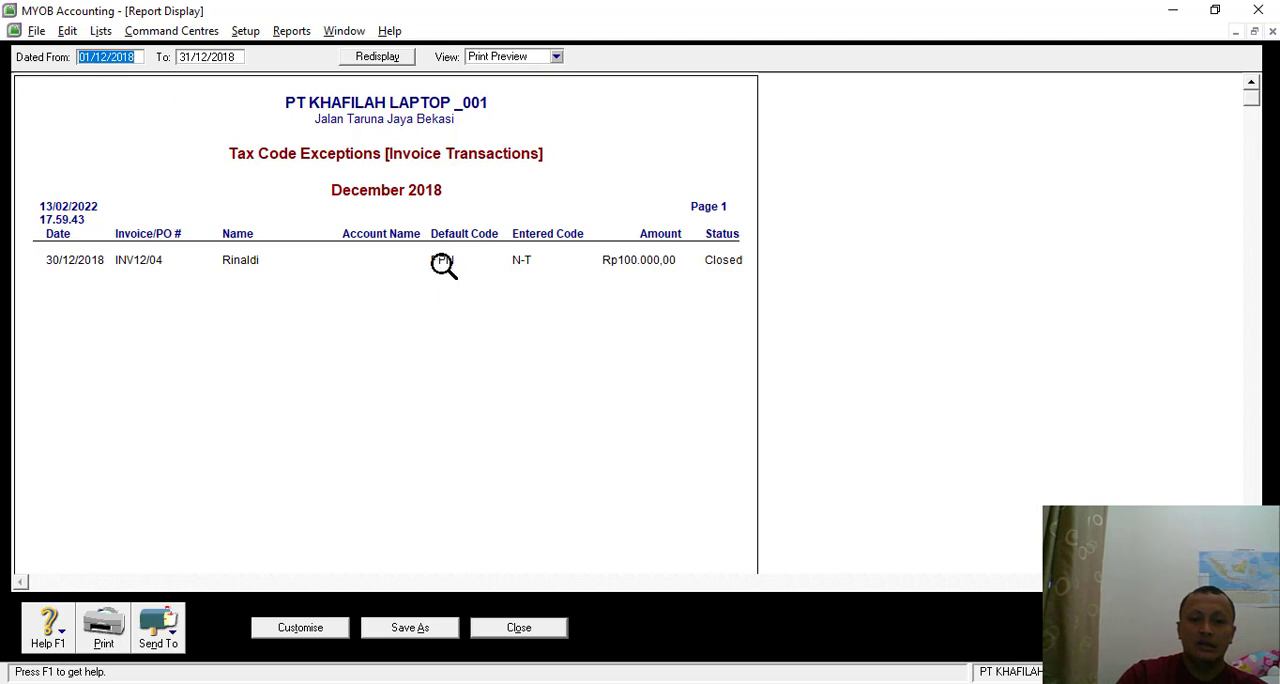
- Examine the tax codes on the 30/12/2018 invoice listed in the exceptions report, leaving the invoice unedited, and close the report
double_click(443, 263)
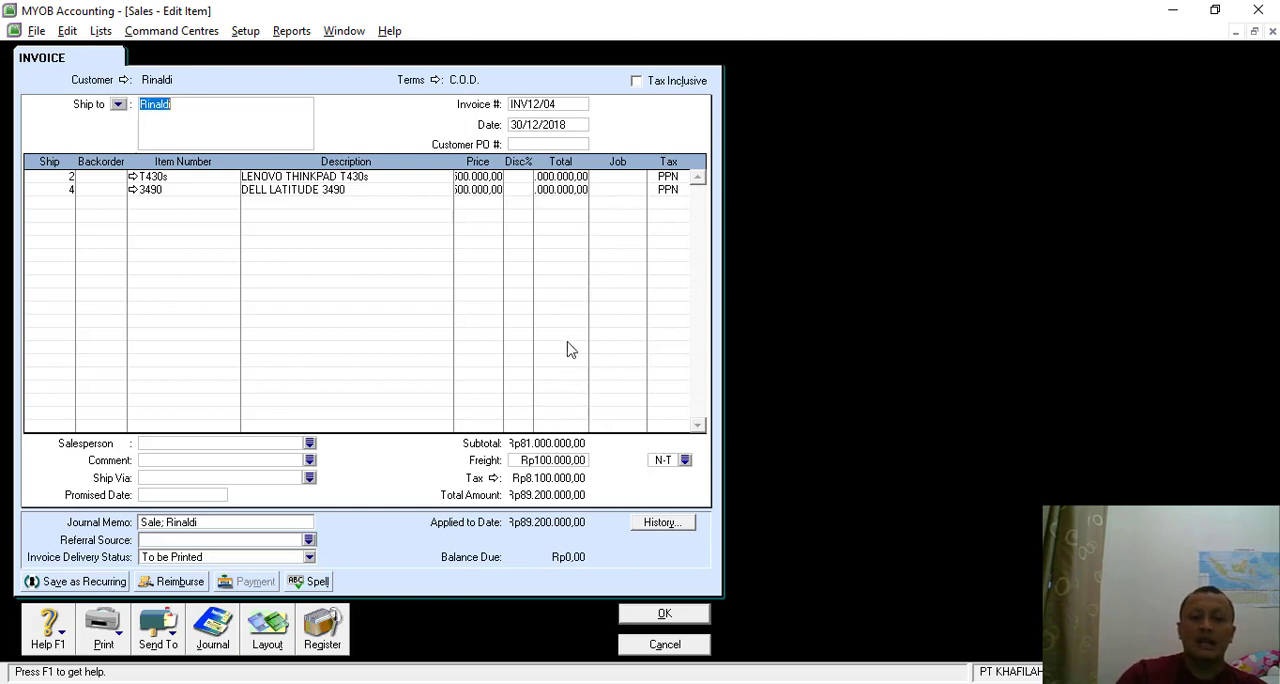
left_click(664, 645)
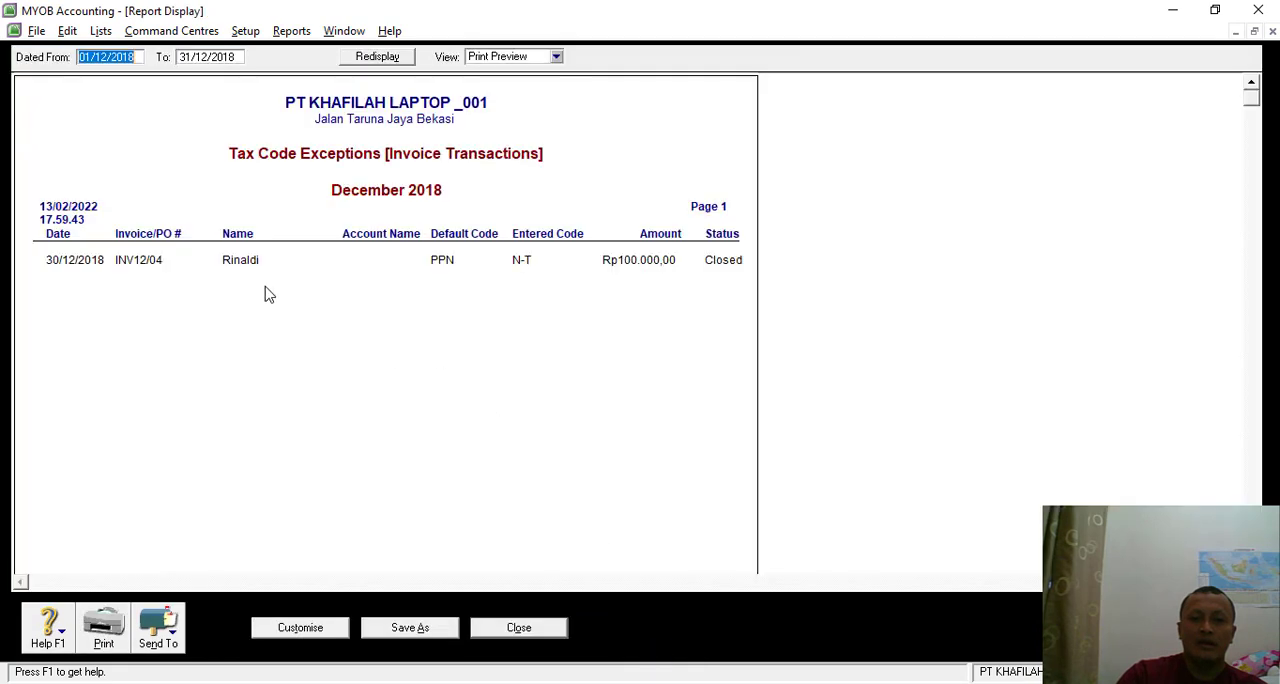
left_click(518, 627)
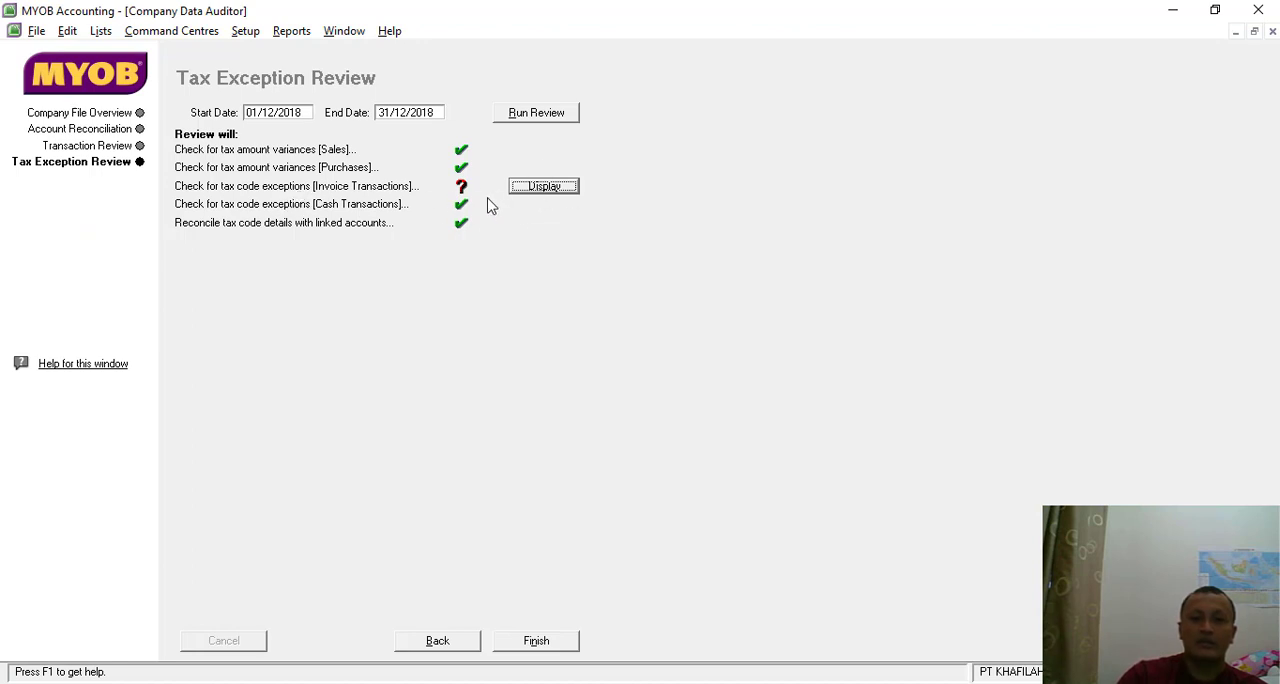
left_click(548, 191)
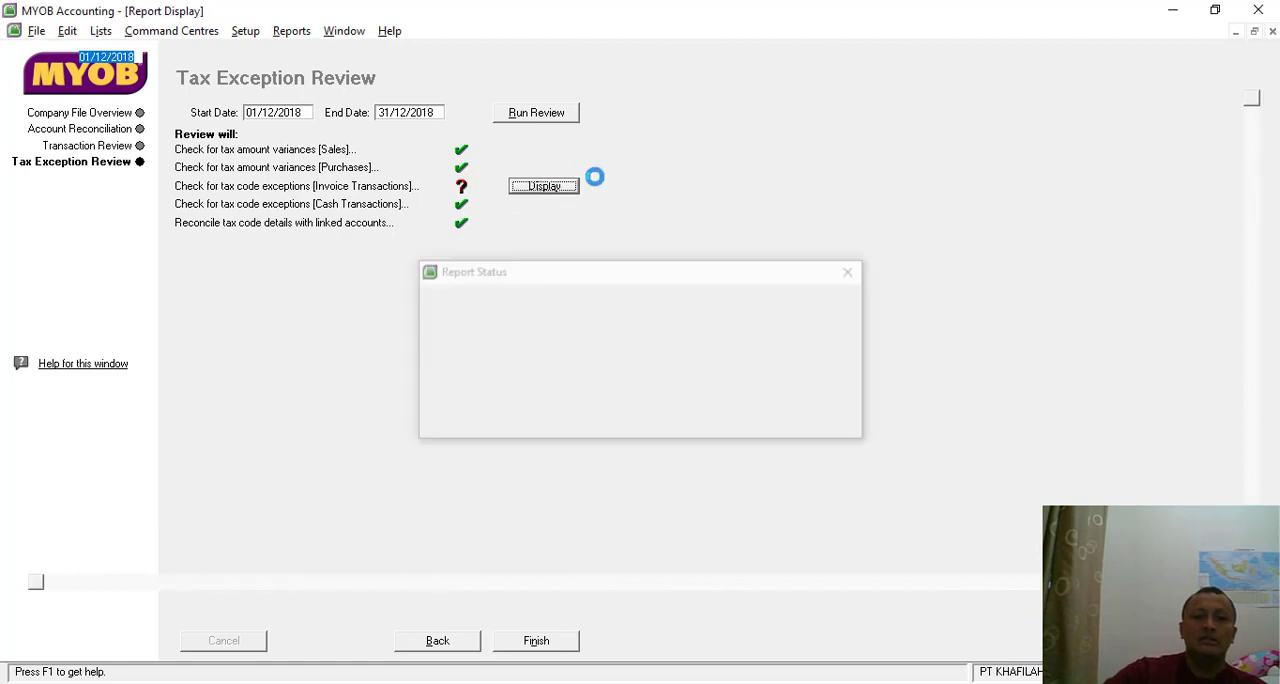
double_click(443, 260)
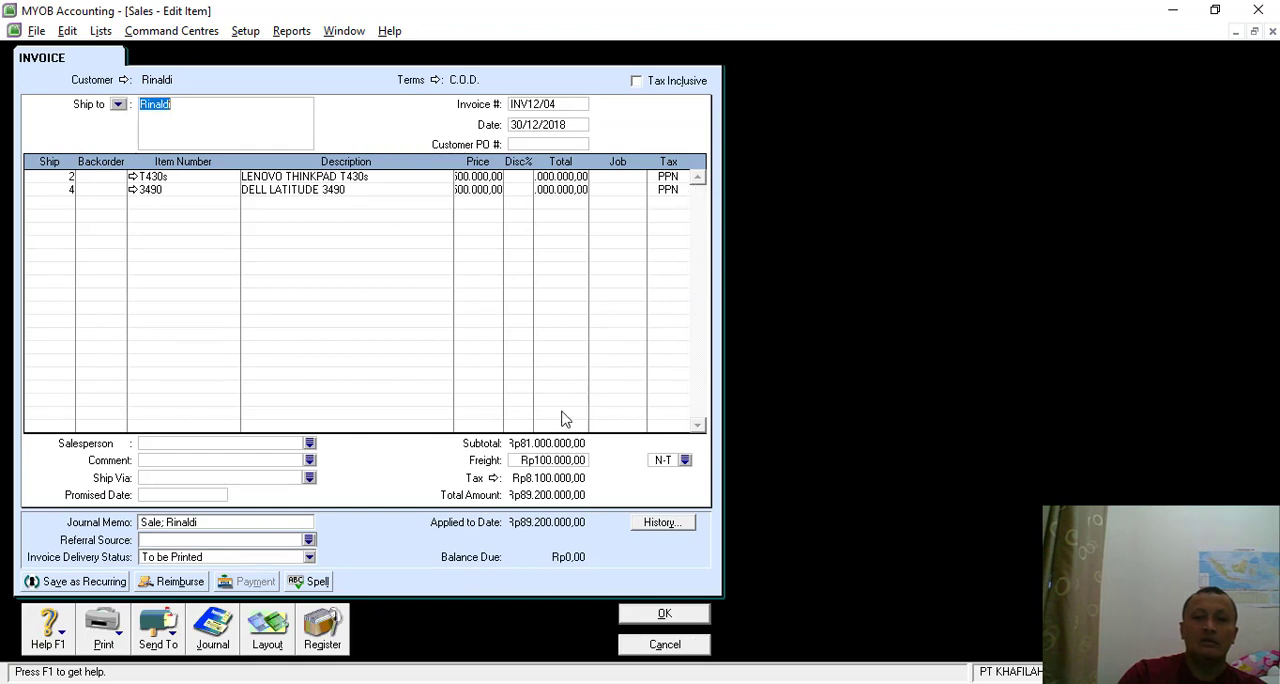
left_click(665, 644)
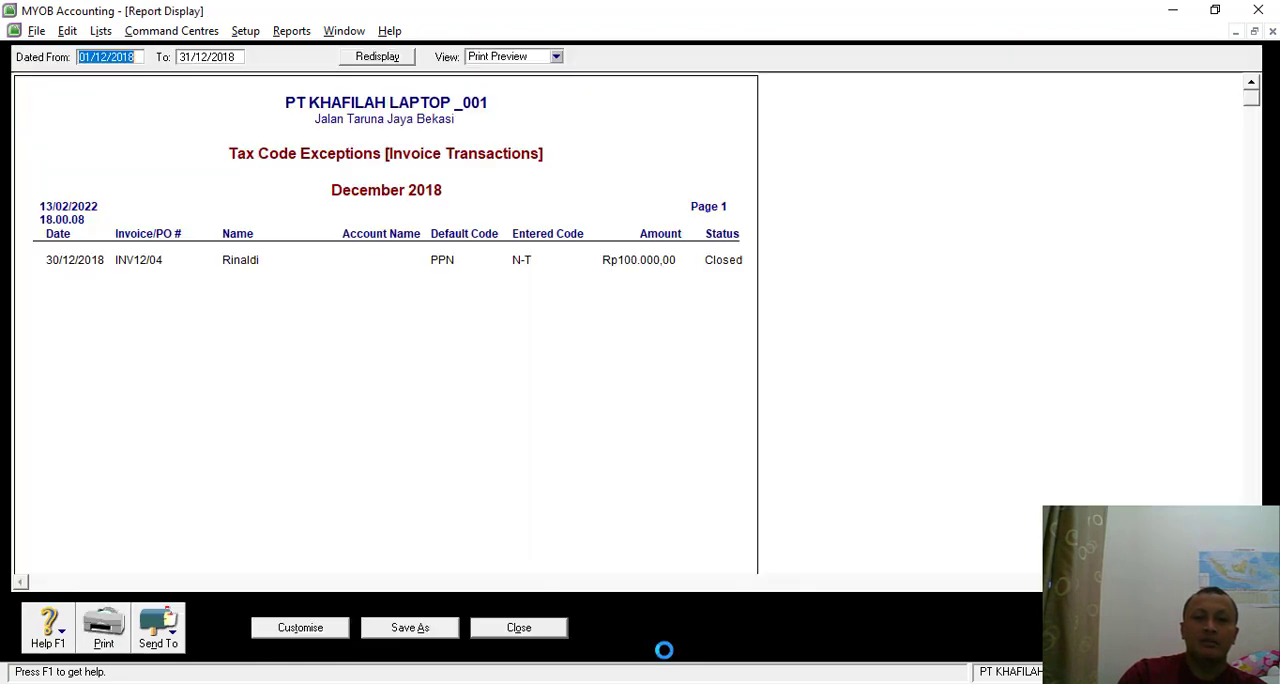
left_click(522, 628)
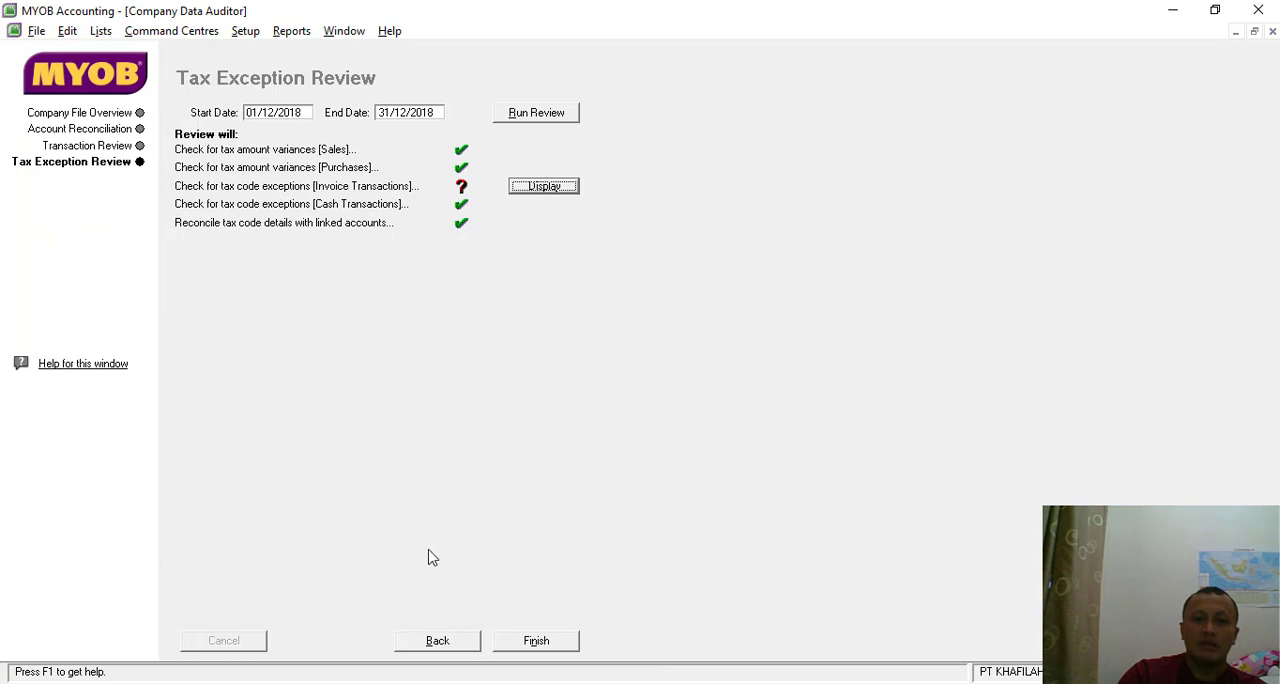
- Return to the transaction review and rerun it with the end date set to *31/12/2018
left_click(448, 640)
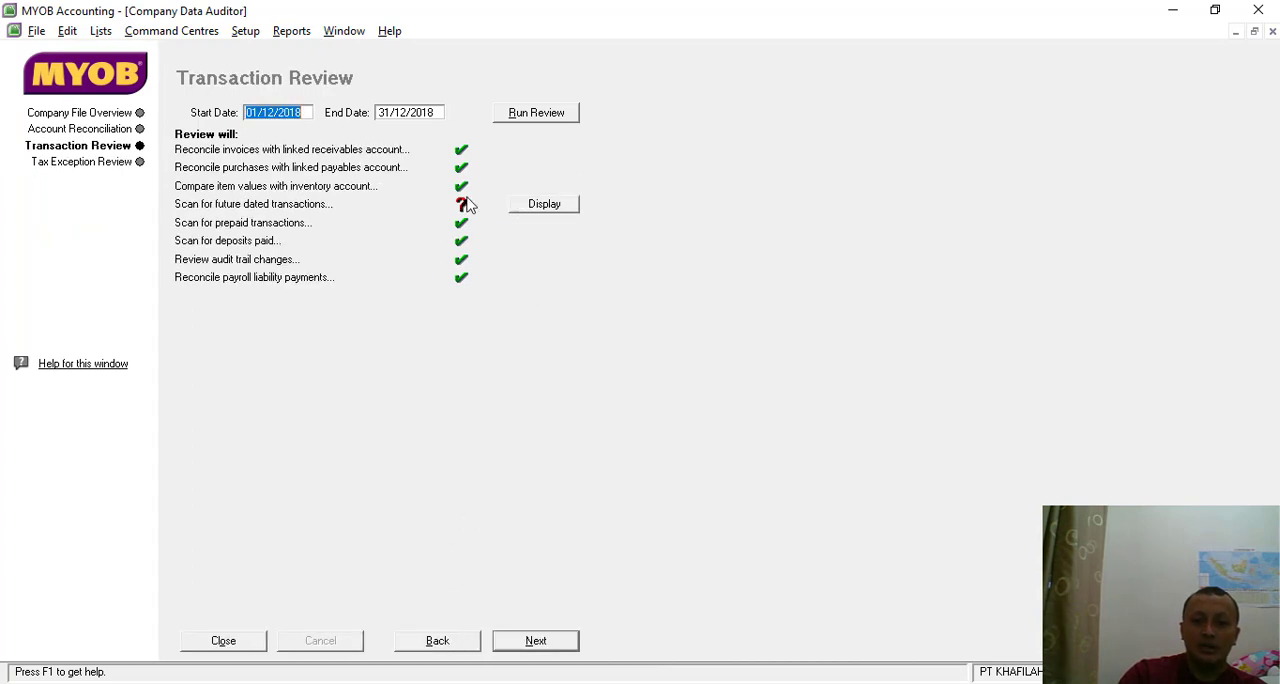
left_click(381, 114)
left_click(383, 114)
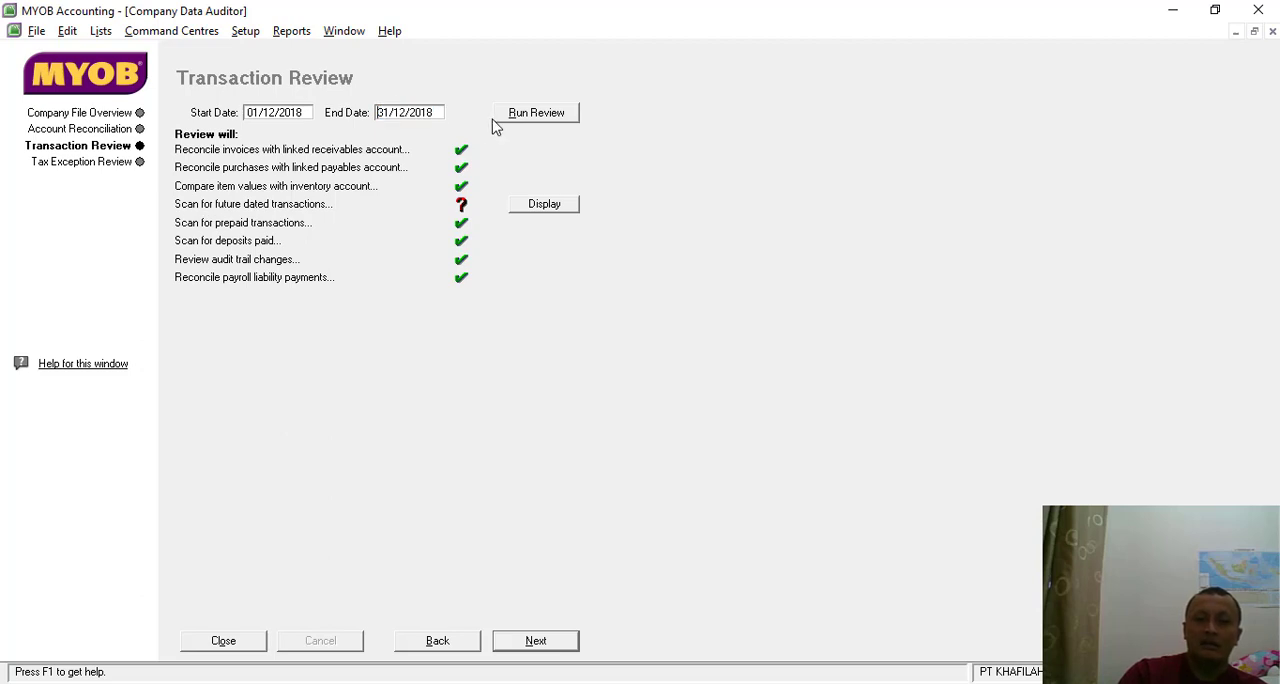
type("*")
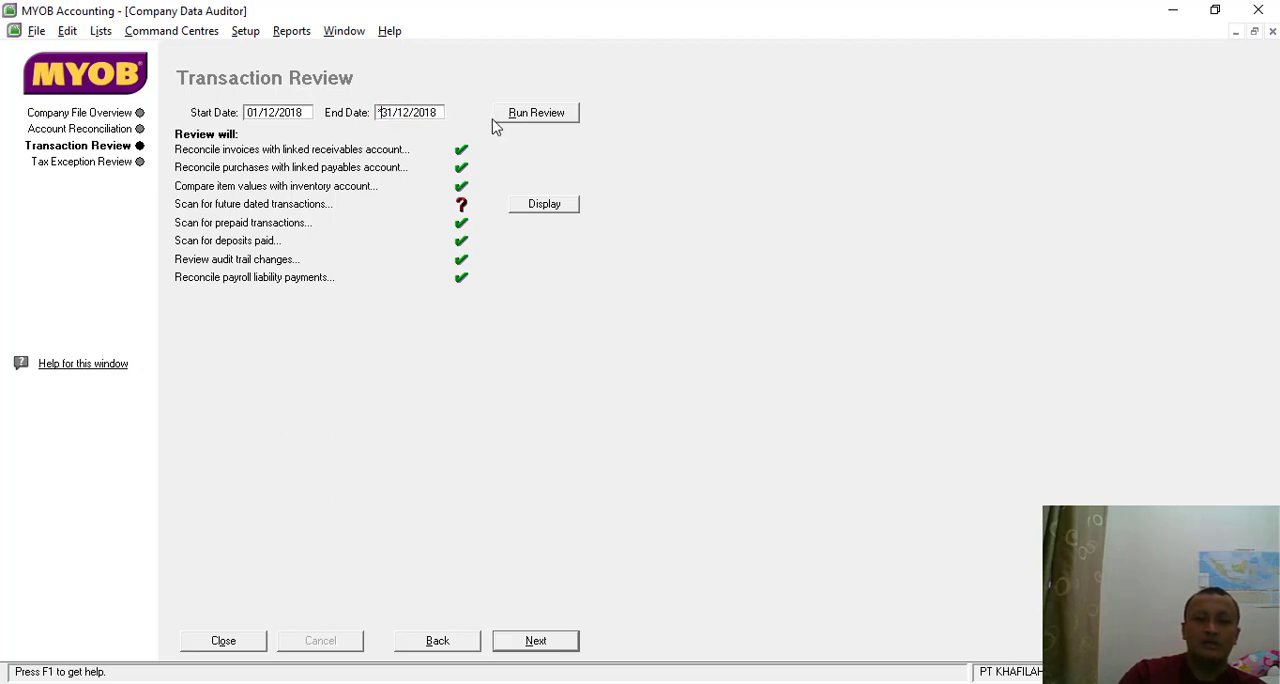
left_click(536, 112)
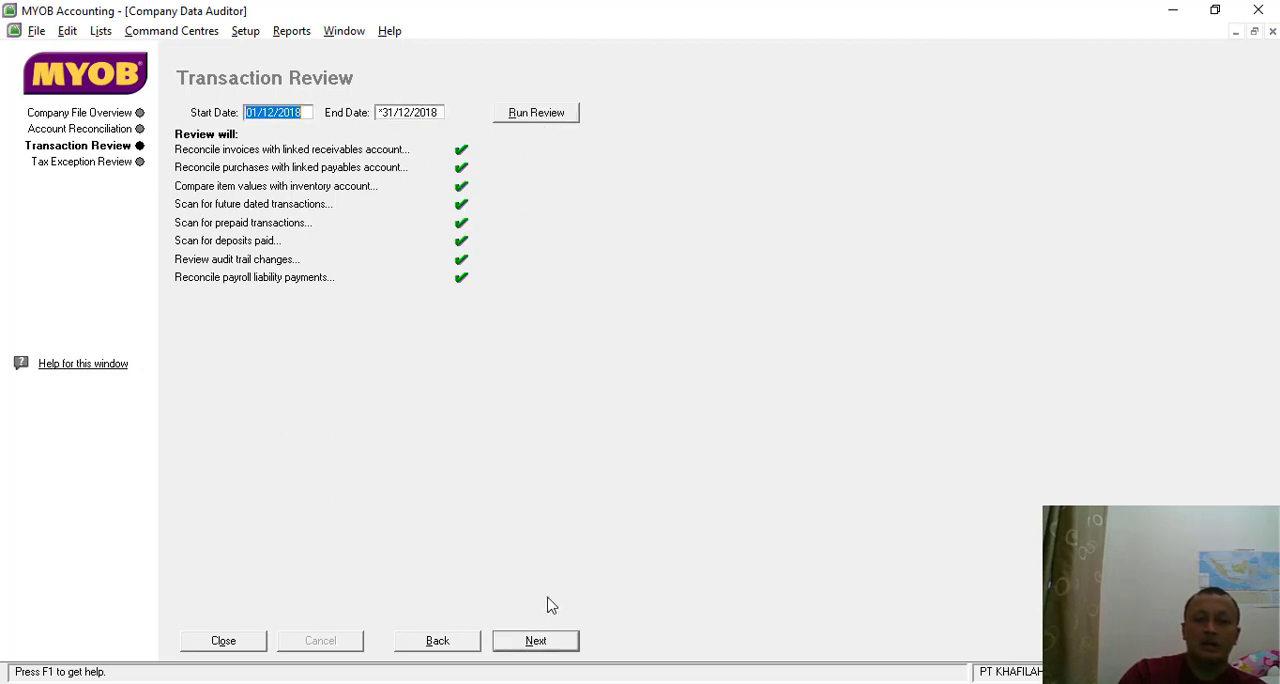
- Run the tax exception review from 01/12/2018 to *31/12/2018, and display the report reconciling tax code details with linked accounts
left_click(540, 644)
left_click(527, 115)
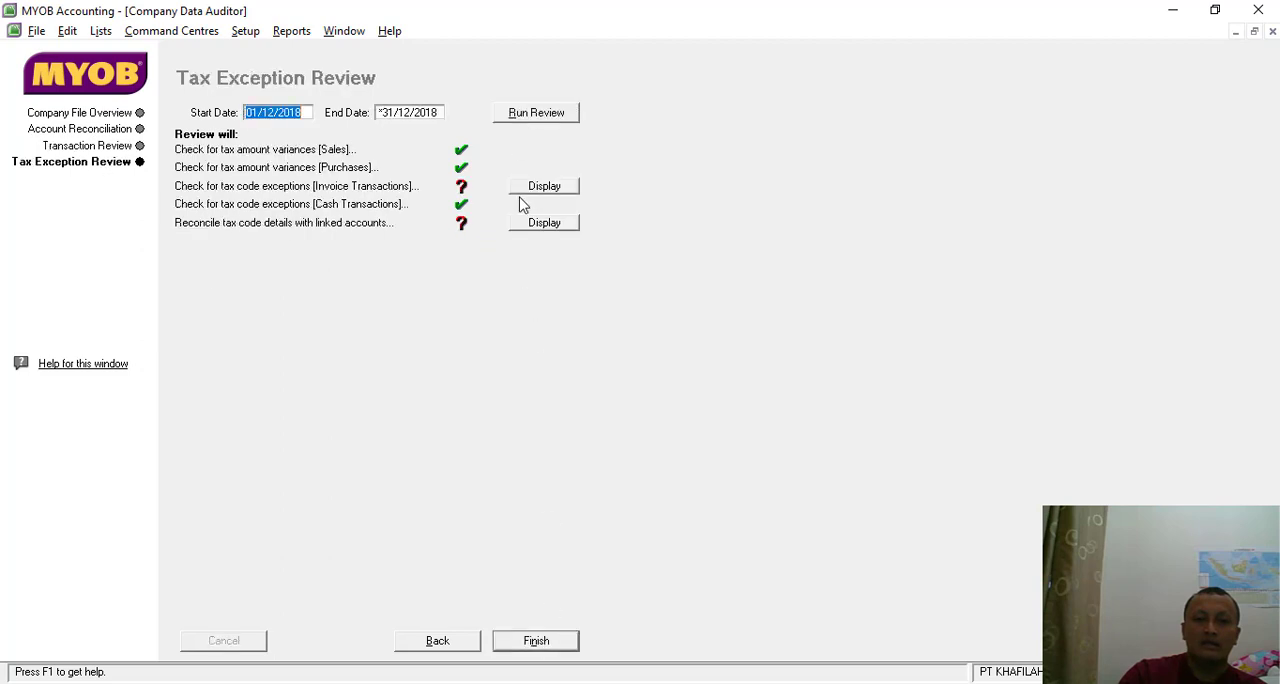
left_click(552, 222)
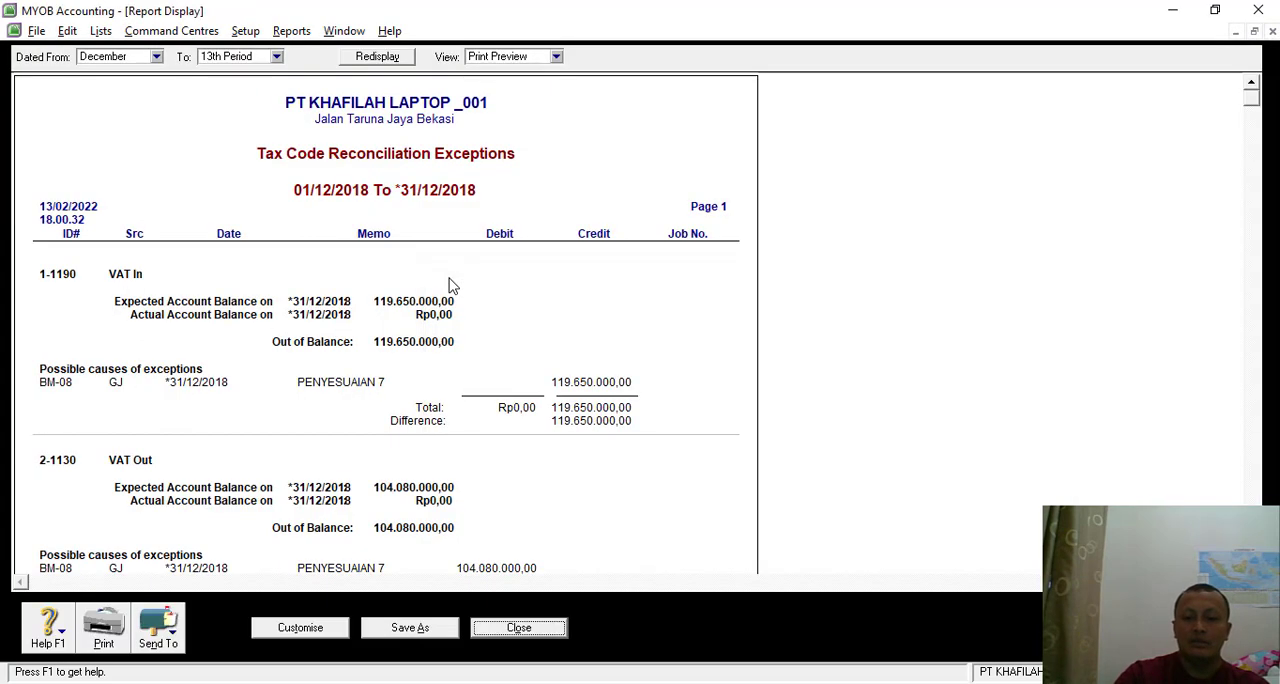
- Read through the tax code reconciliation exceptions, and finish the Company Data Auditor without printing the summary report
scroll(303, 434, "down", 3)
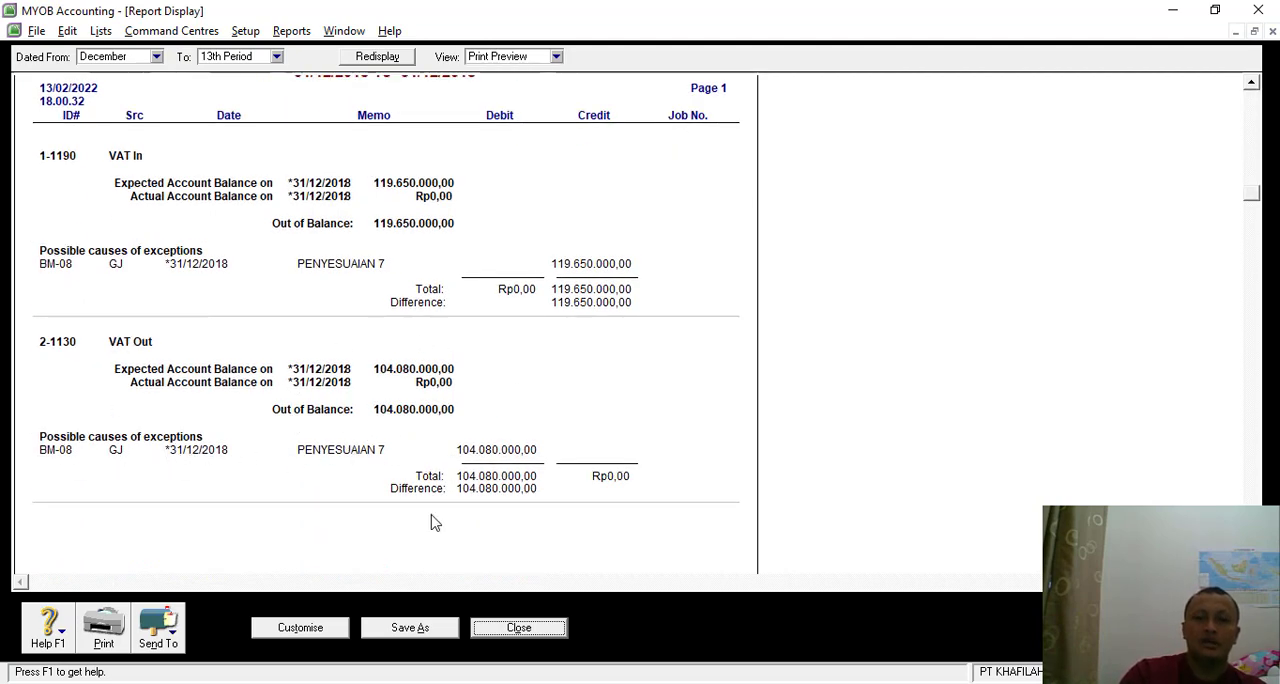
left_click(503, 630)
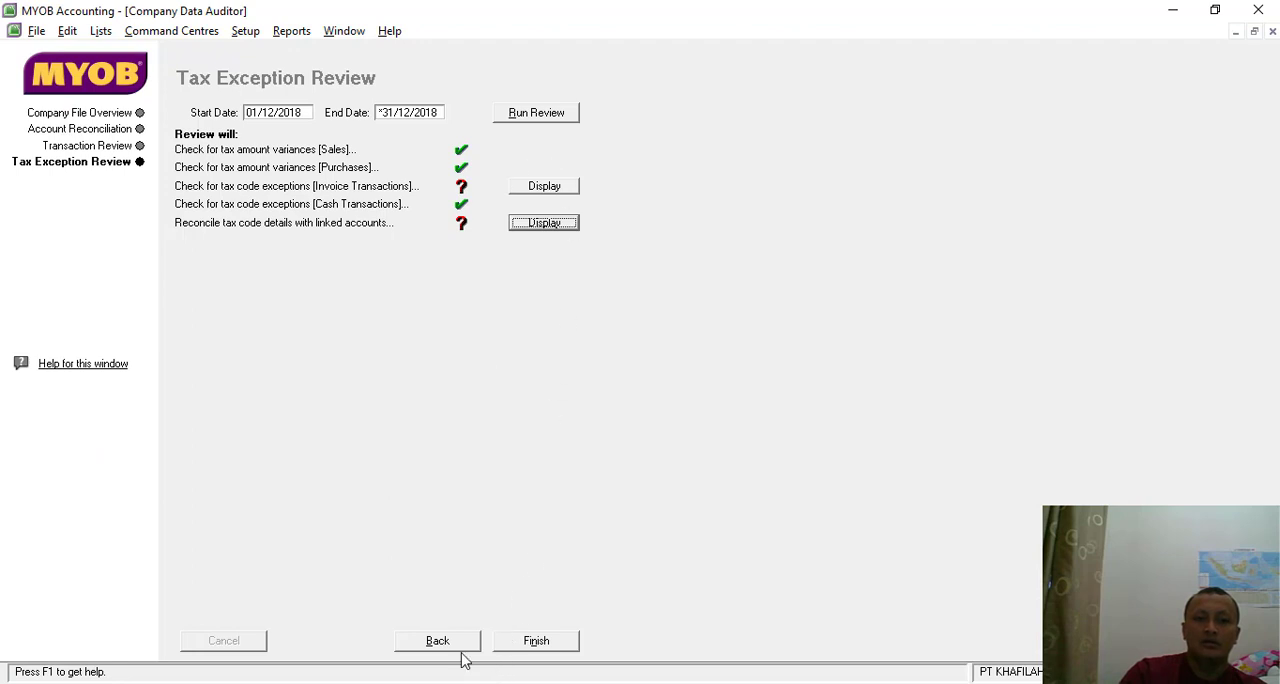
left_click(550, 646)
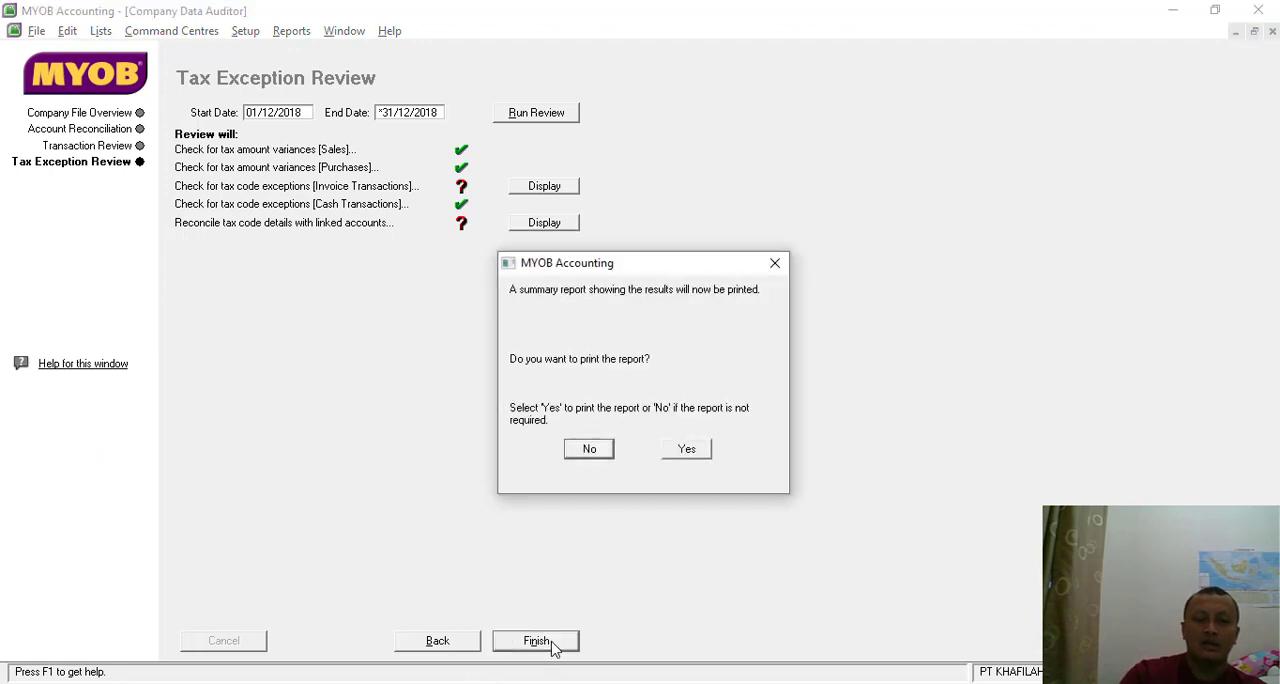
left_click(588, 453)
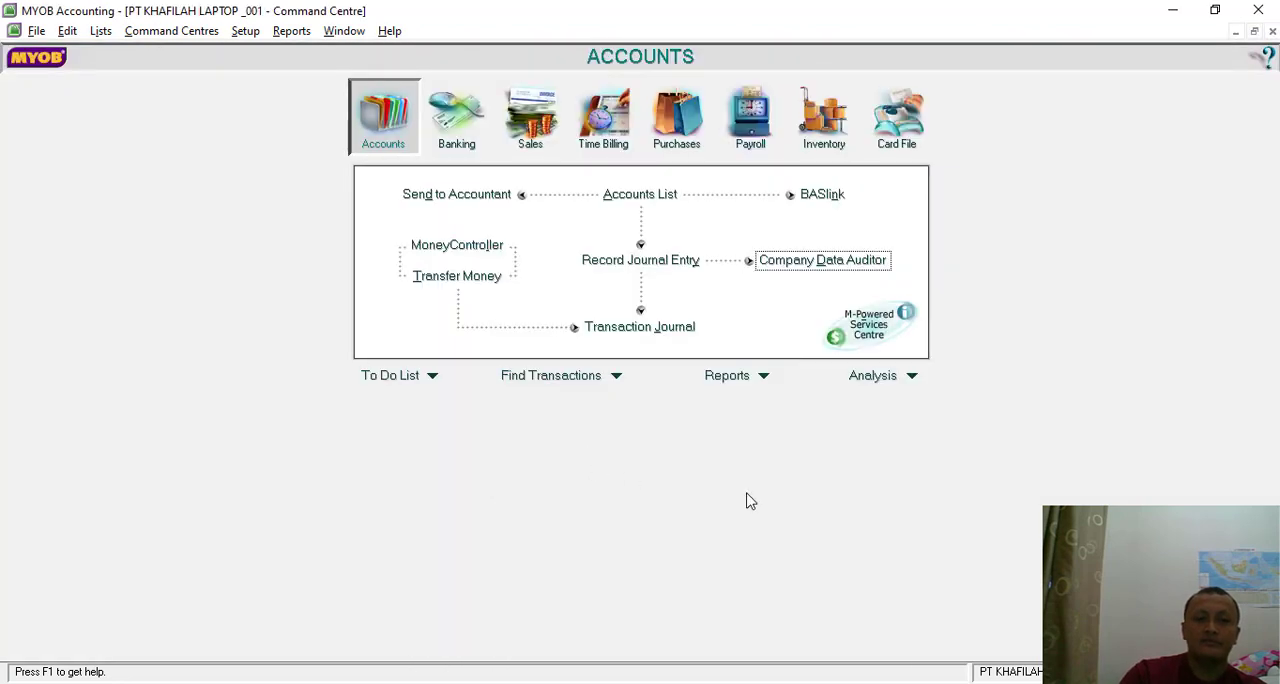